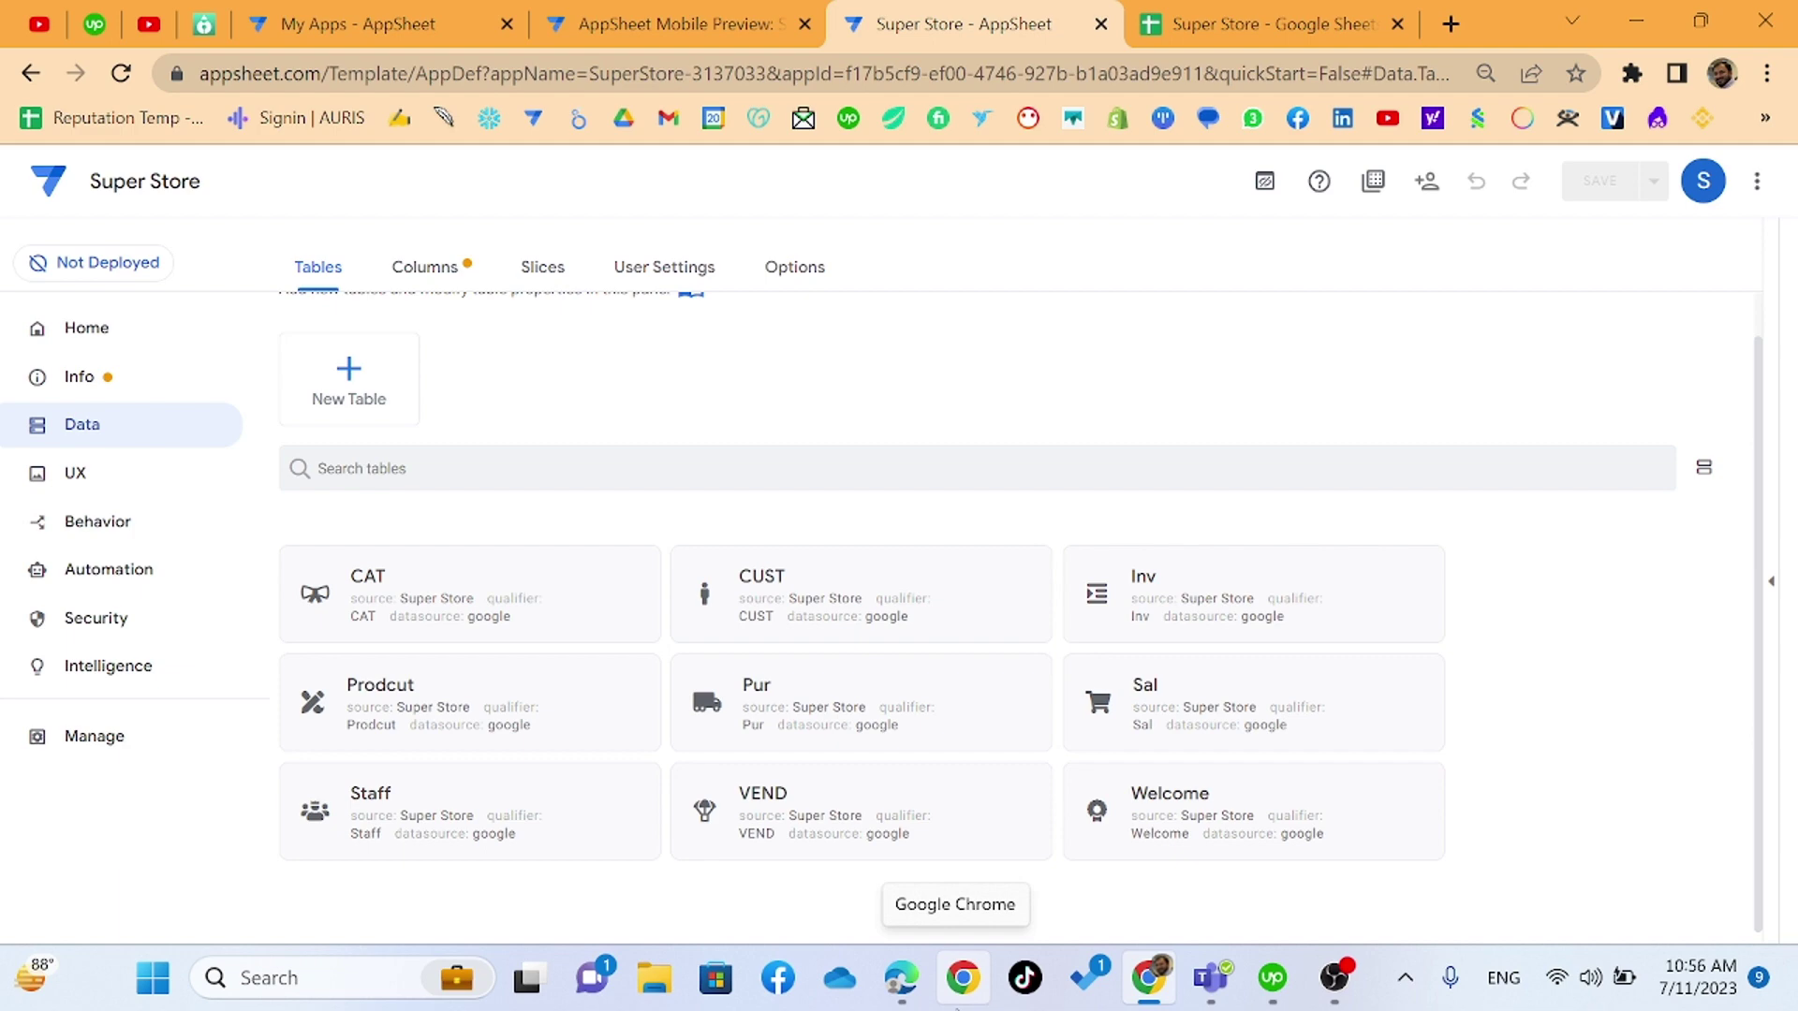
left_click(963, 977)
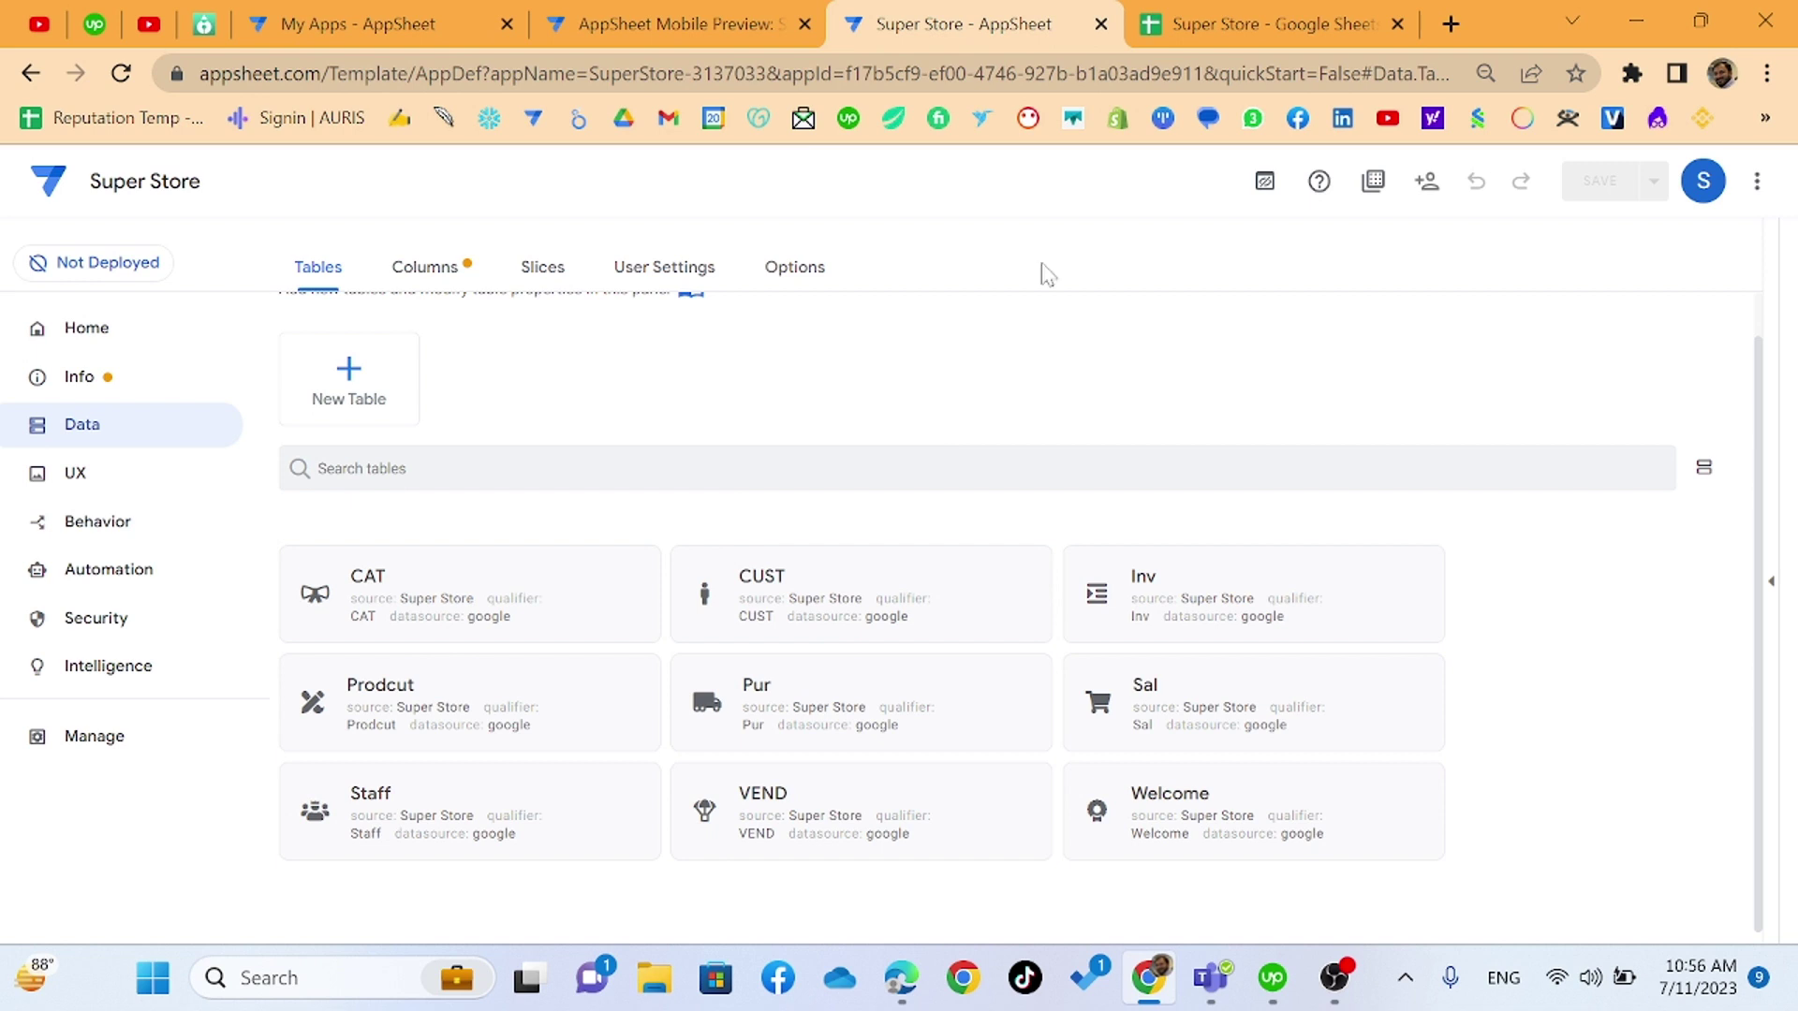
left_click(1722, 73)
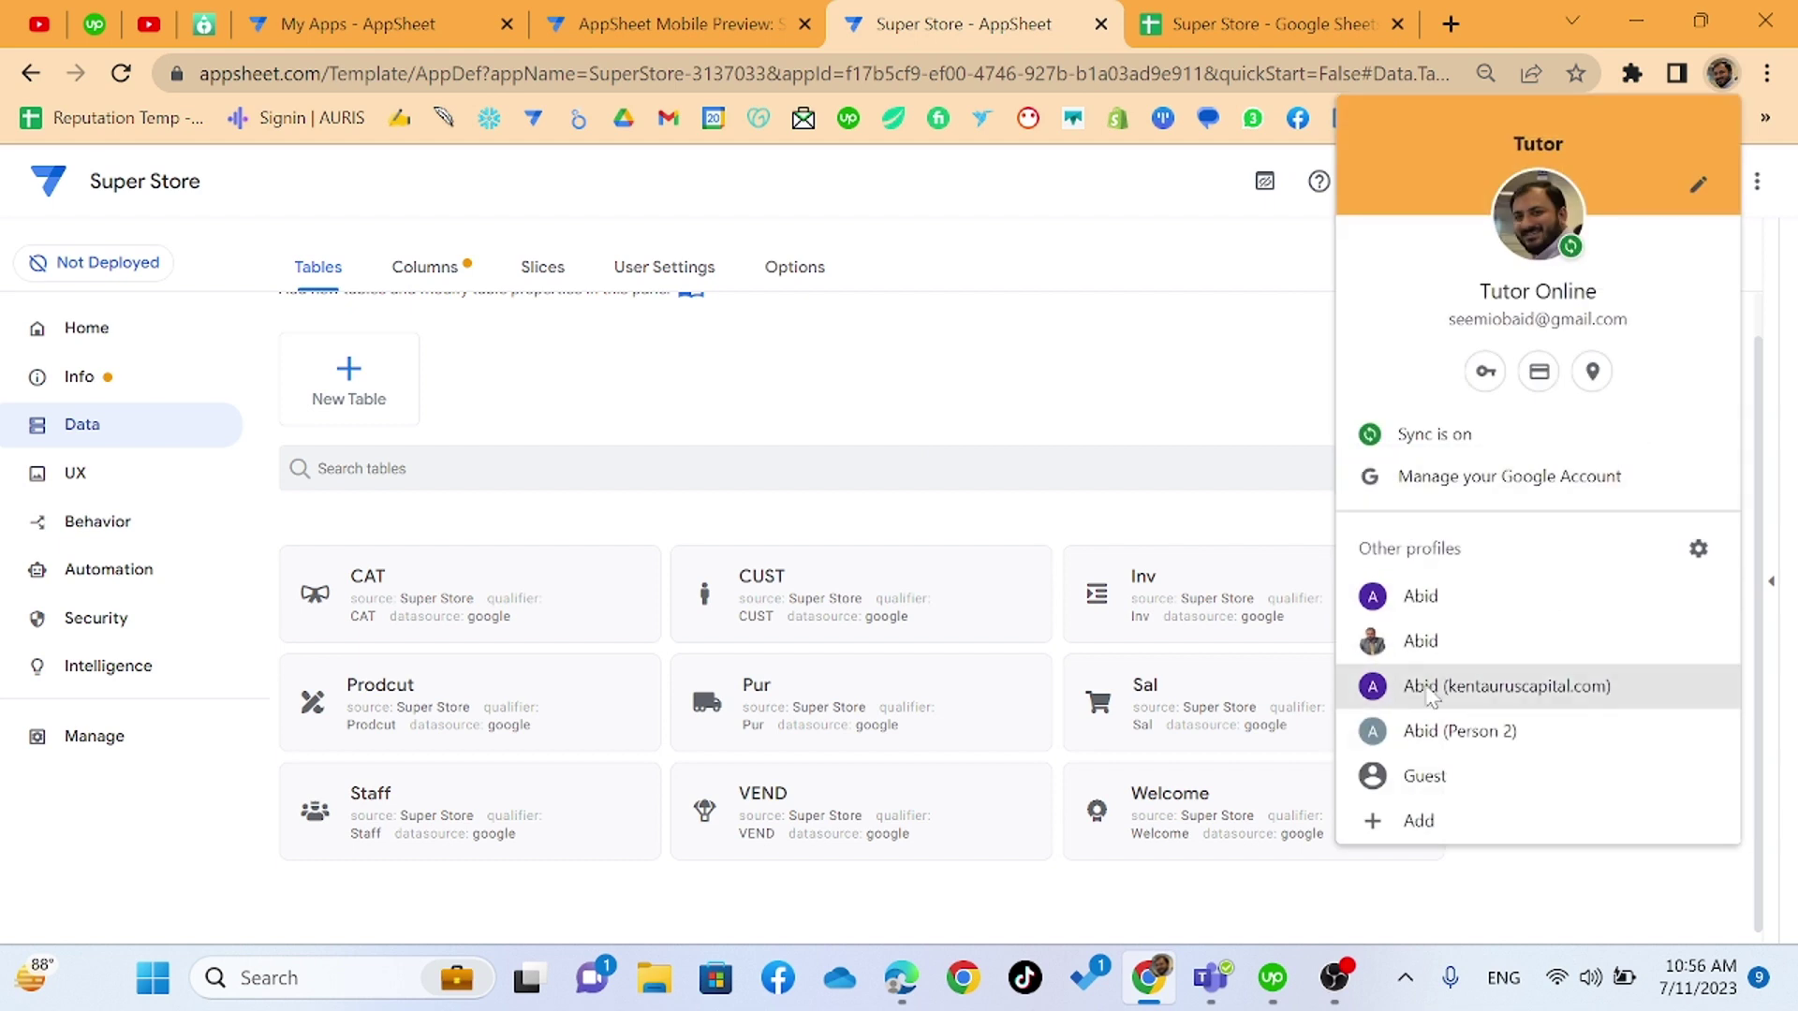
- In another Chrome profile, open AppSheet's Shared with me apps list, then return to the Super Store editor
left_click(1429, 596)
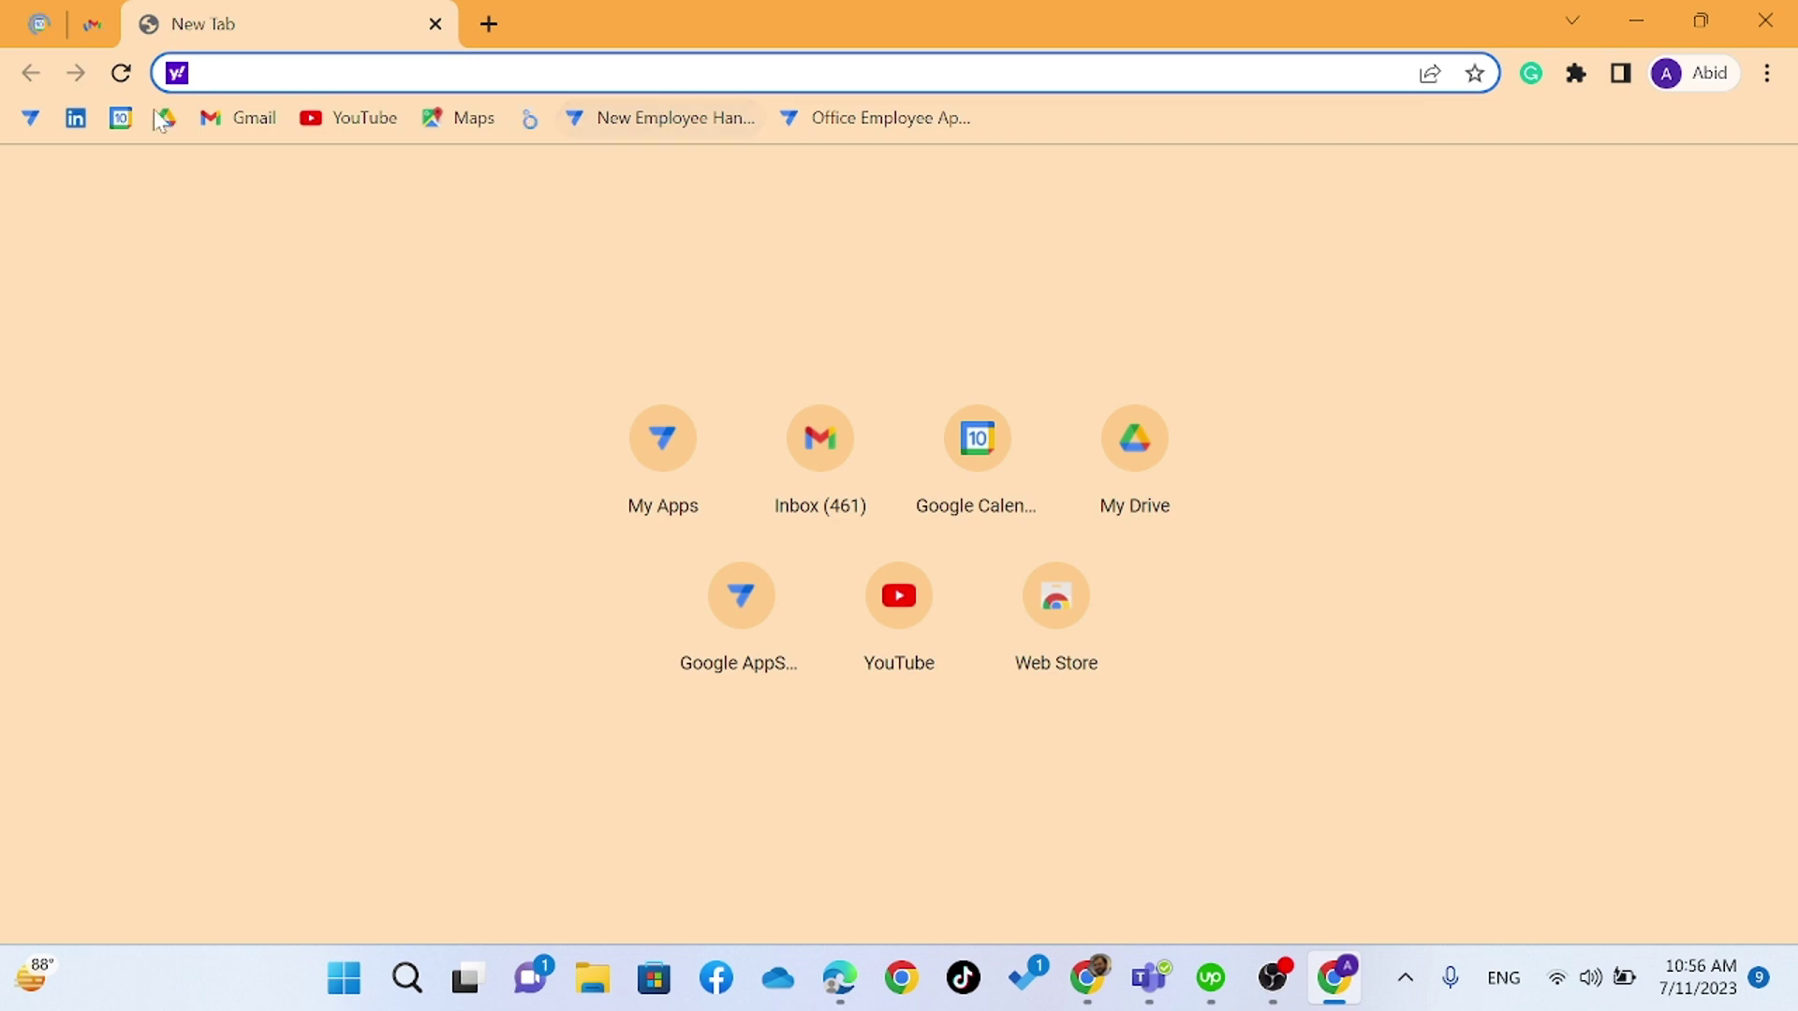
left_click(31, 118)
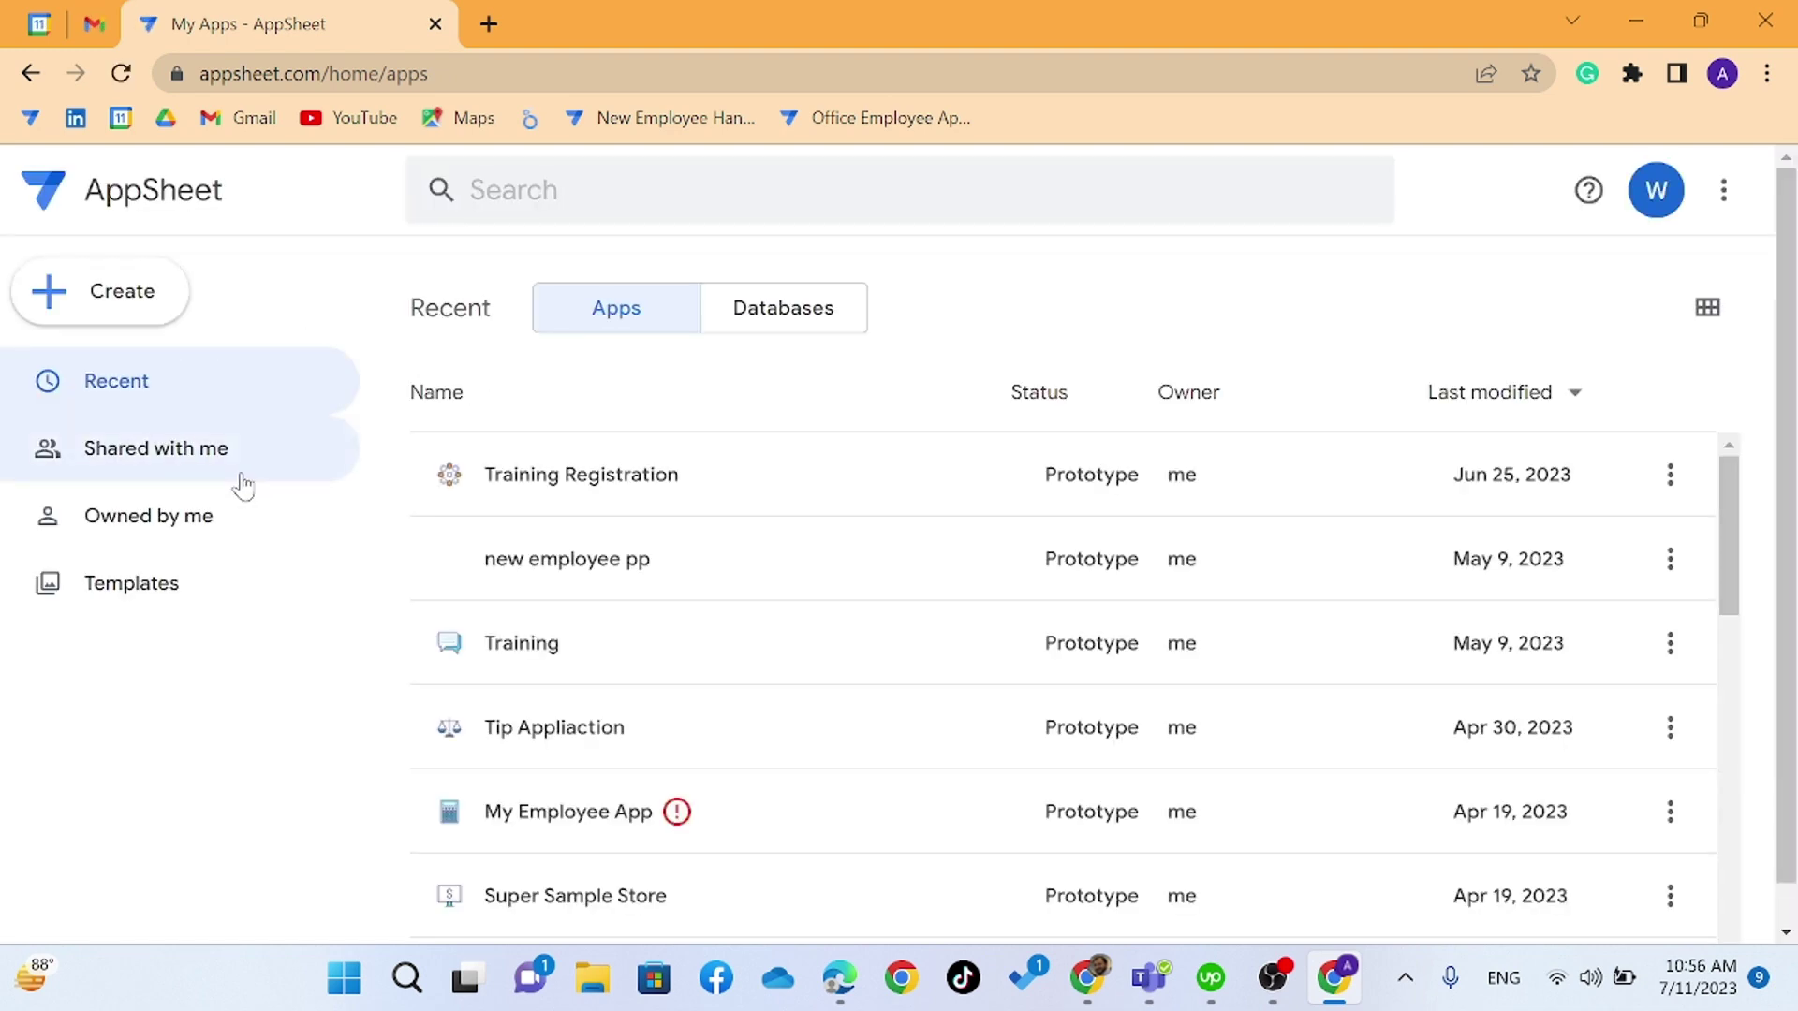
left_click(164, 448)
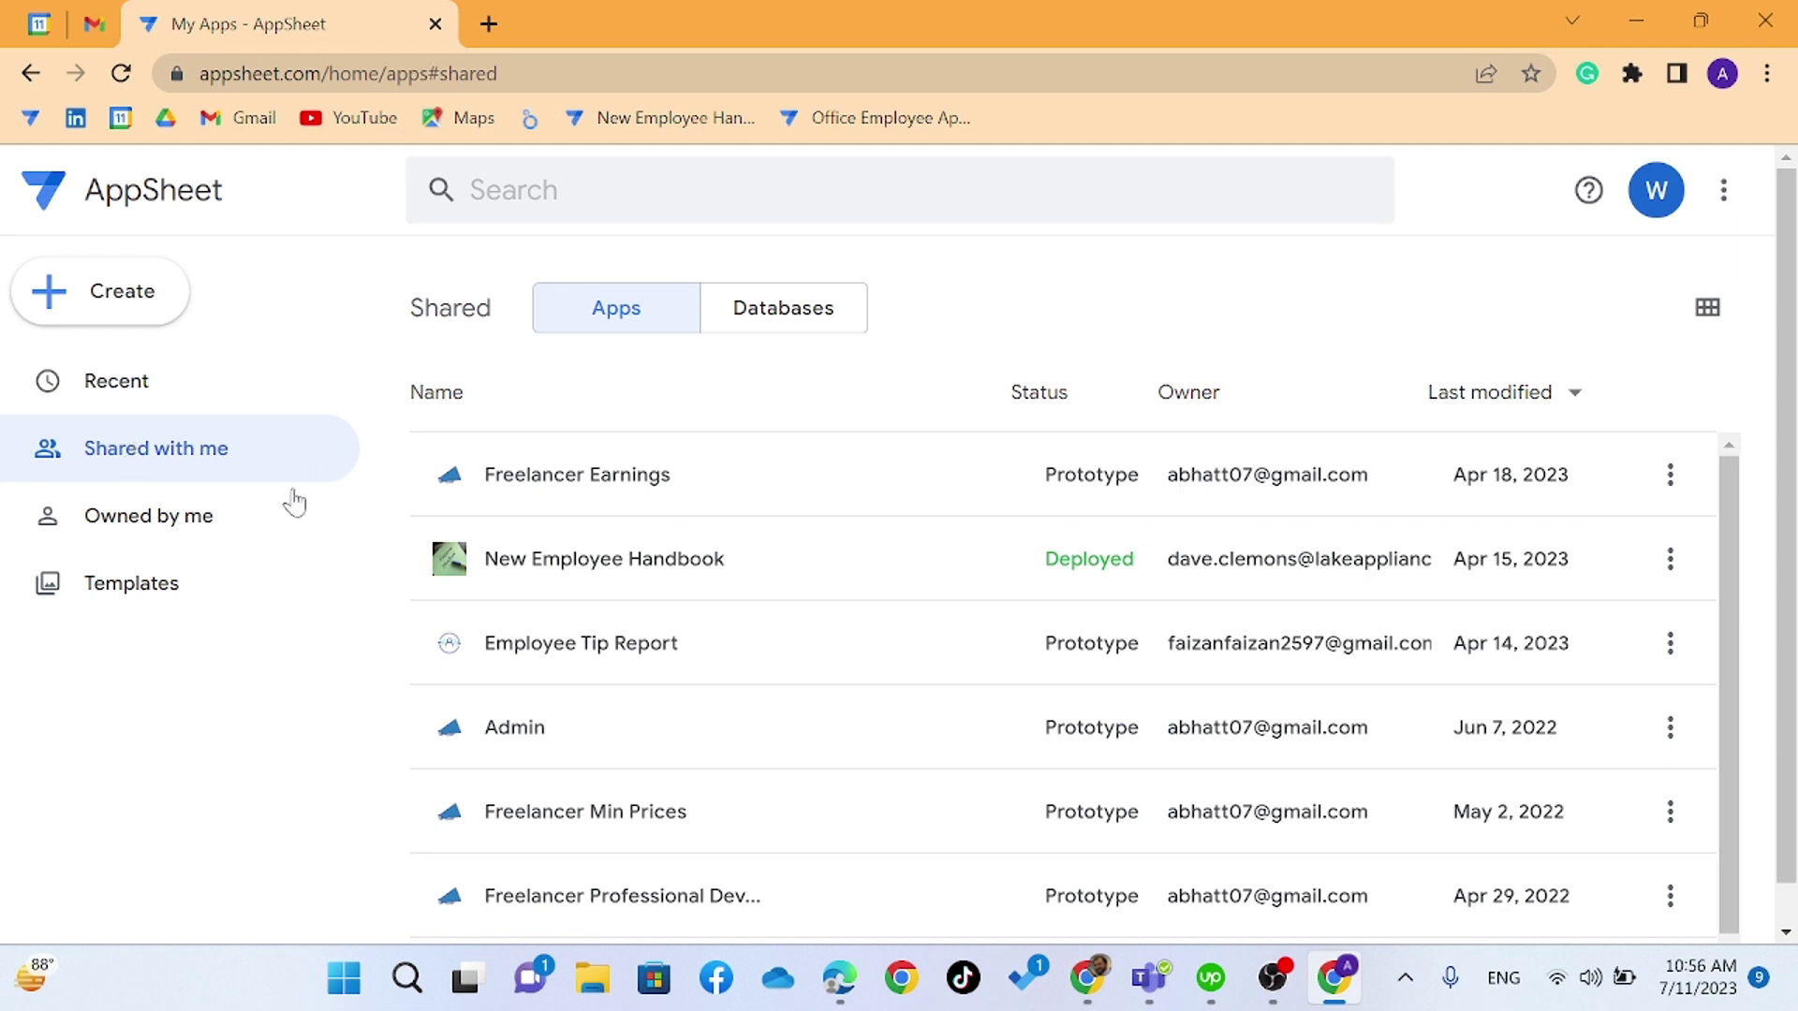
scroll(500, 543, "down", 1)
scroll(497, 538, "up", 1)
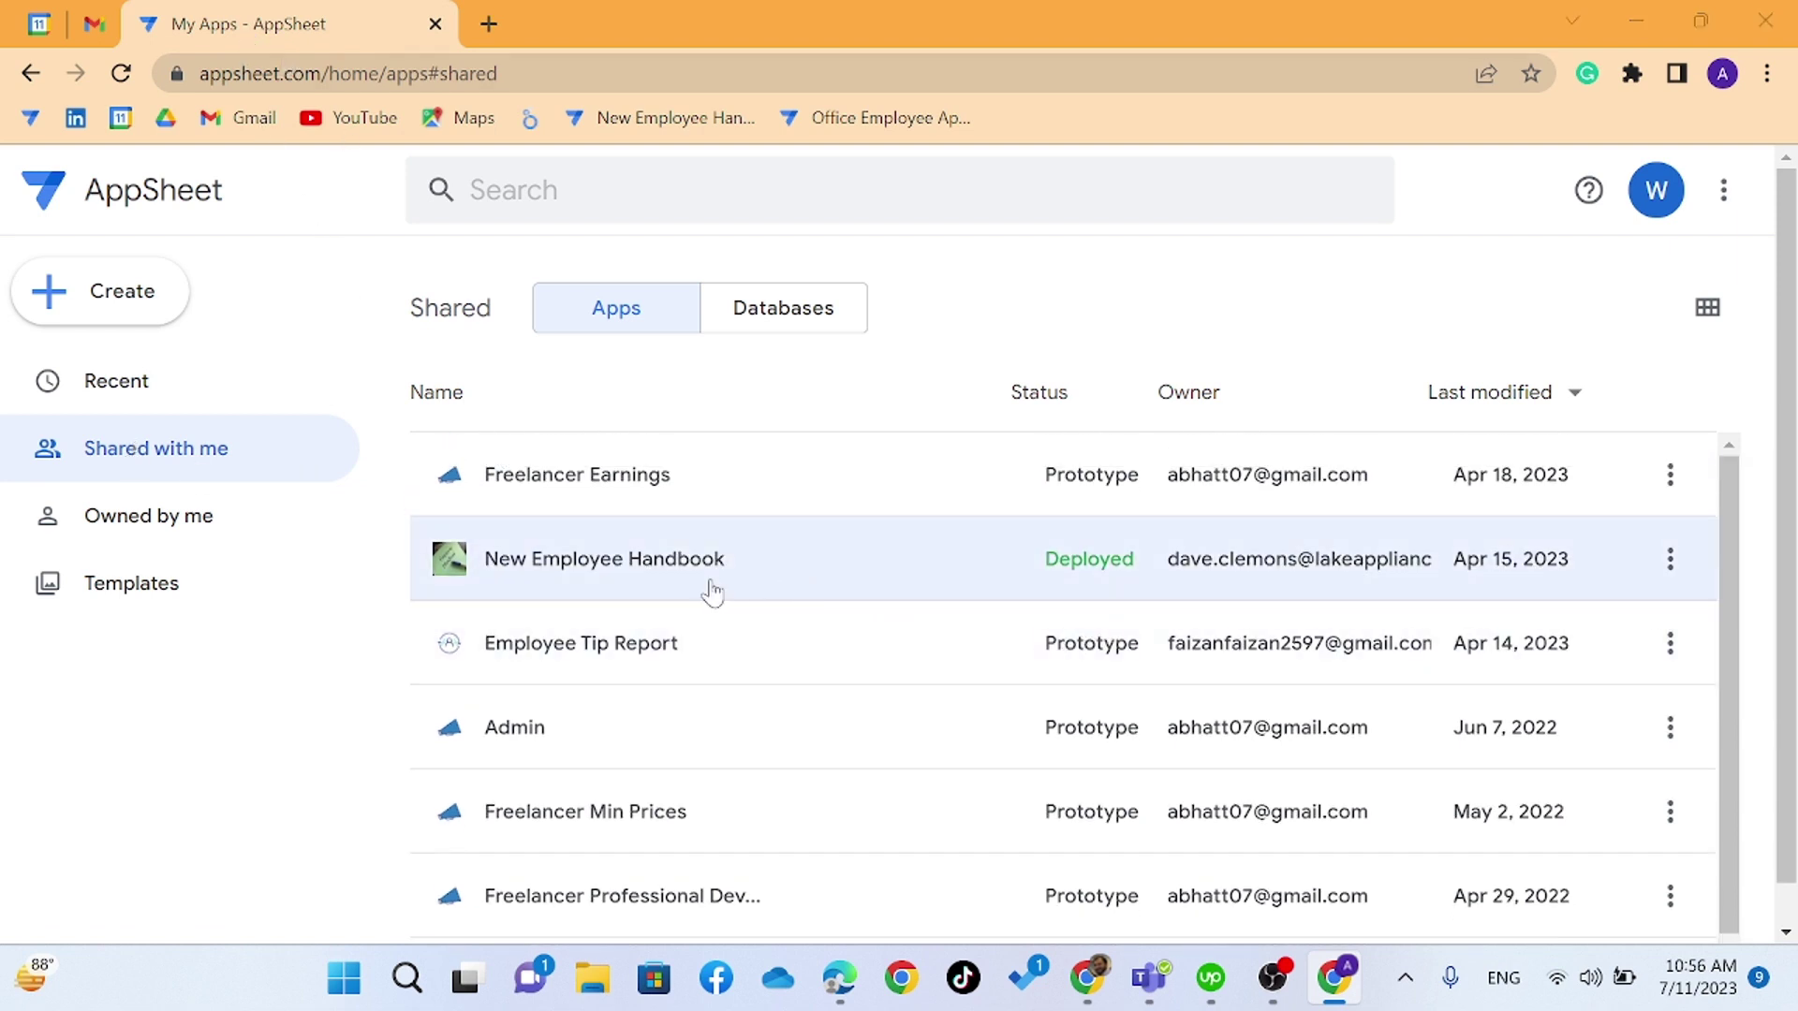
key("alt+Tab")
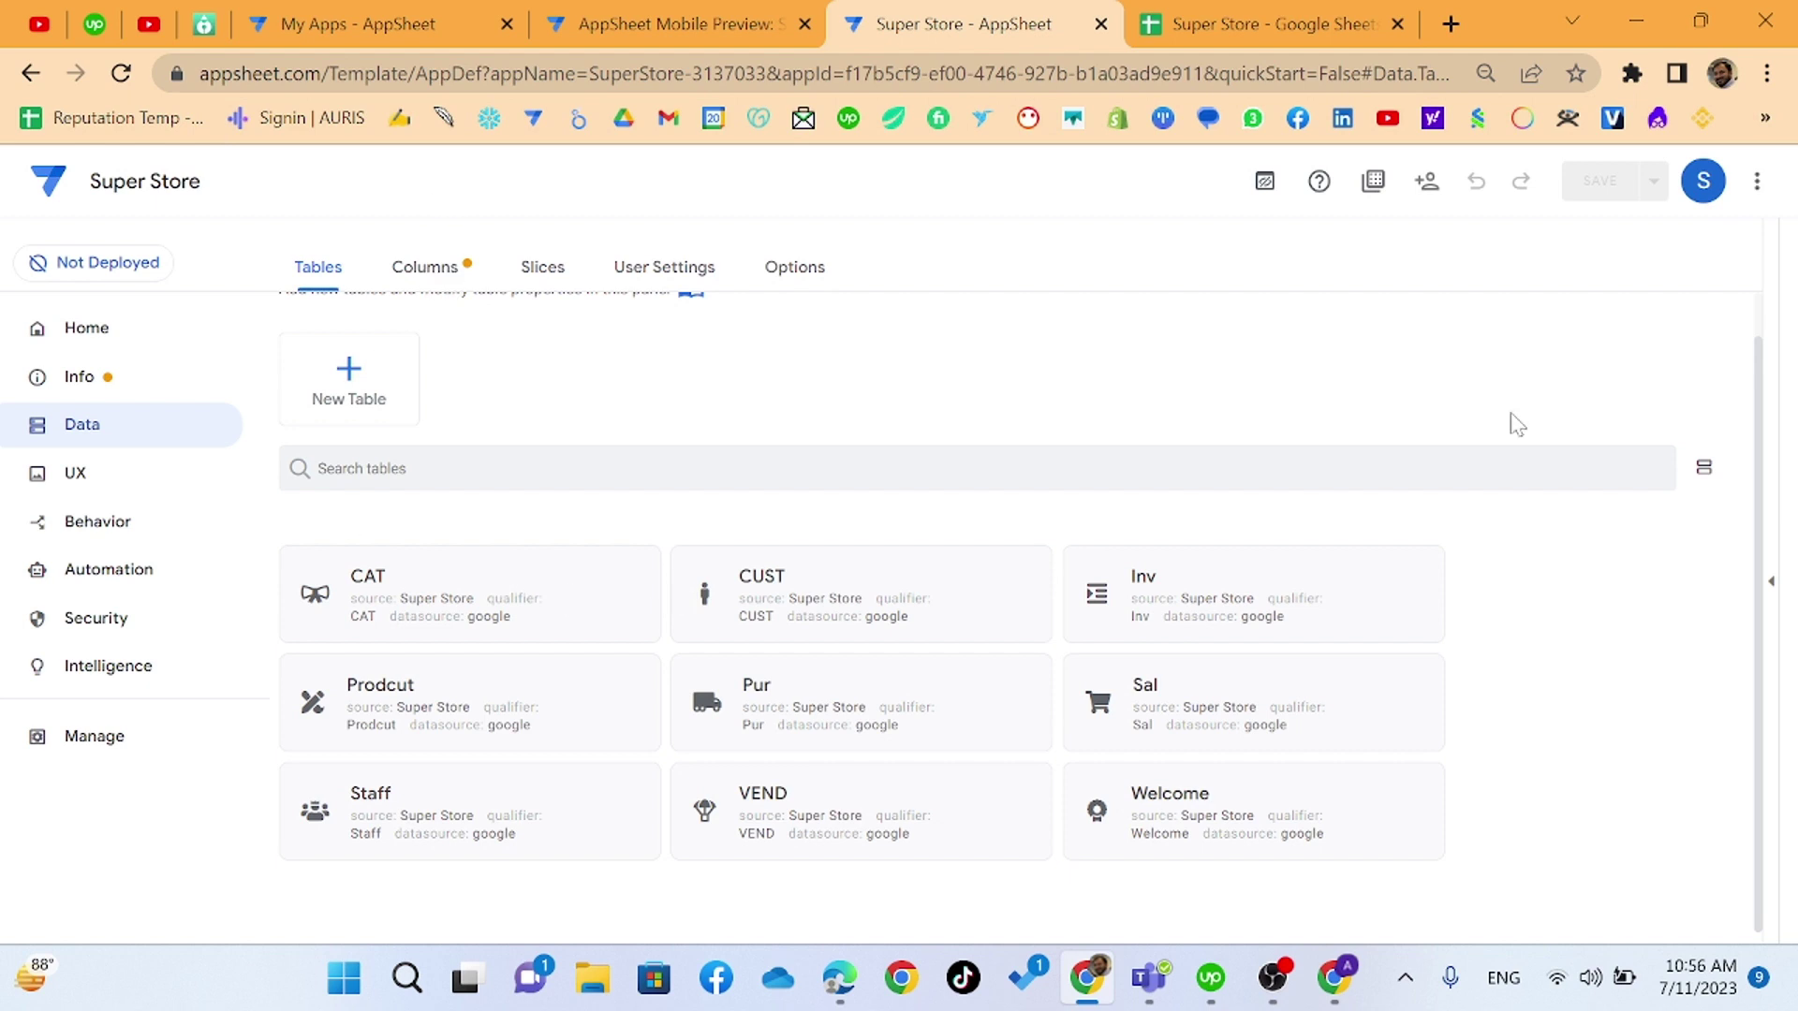
- Copy the Super Store mobile preview link and open it in the other profile's window
left_click(725, 26)
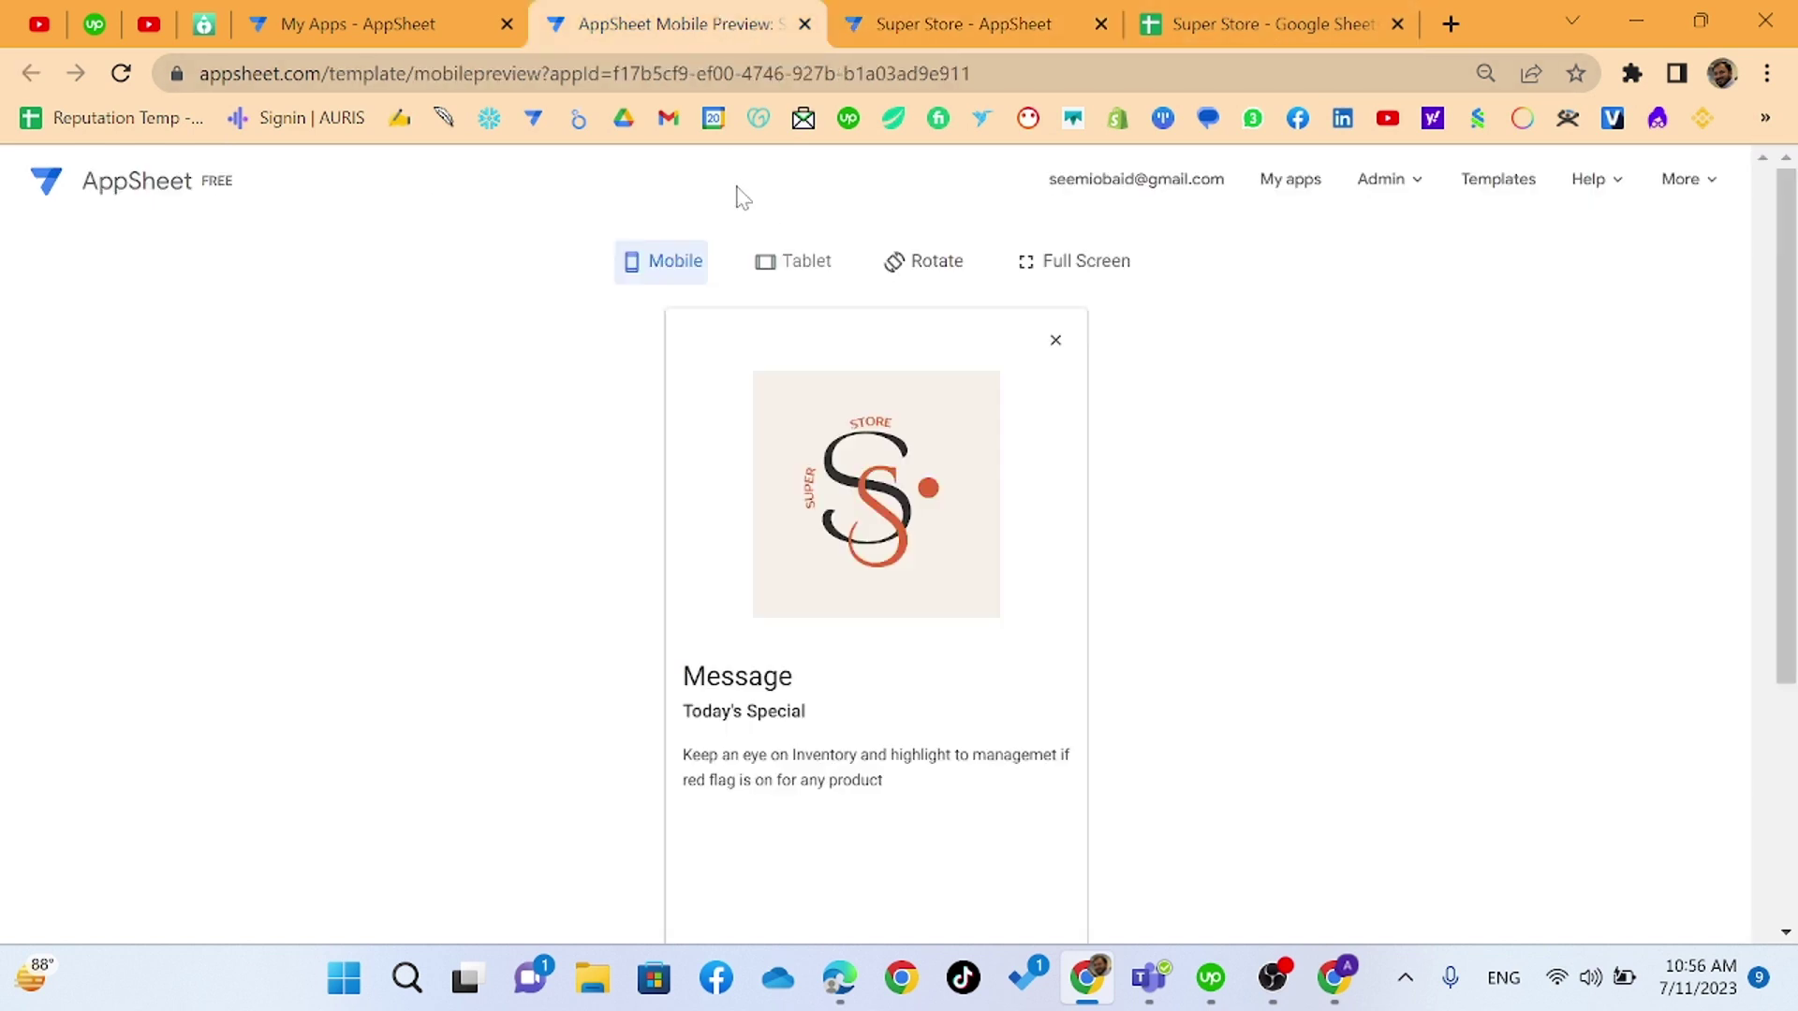
left_click(654, 69)
key("ctrl+c")
key("alt+Tab")
key("ctrl+l")
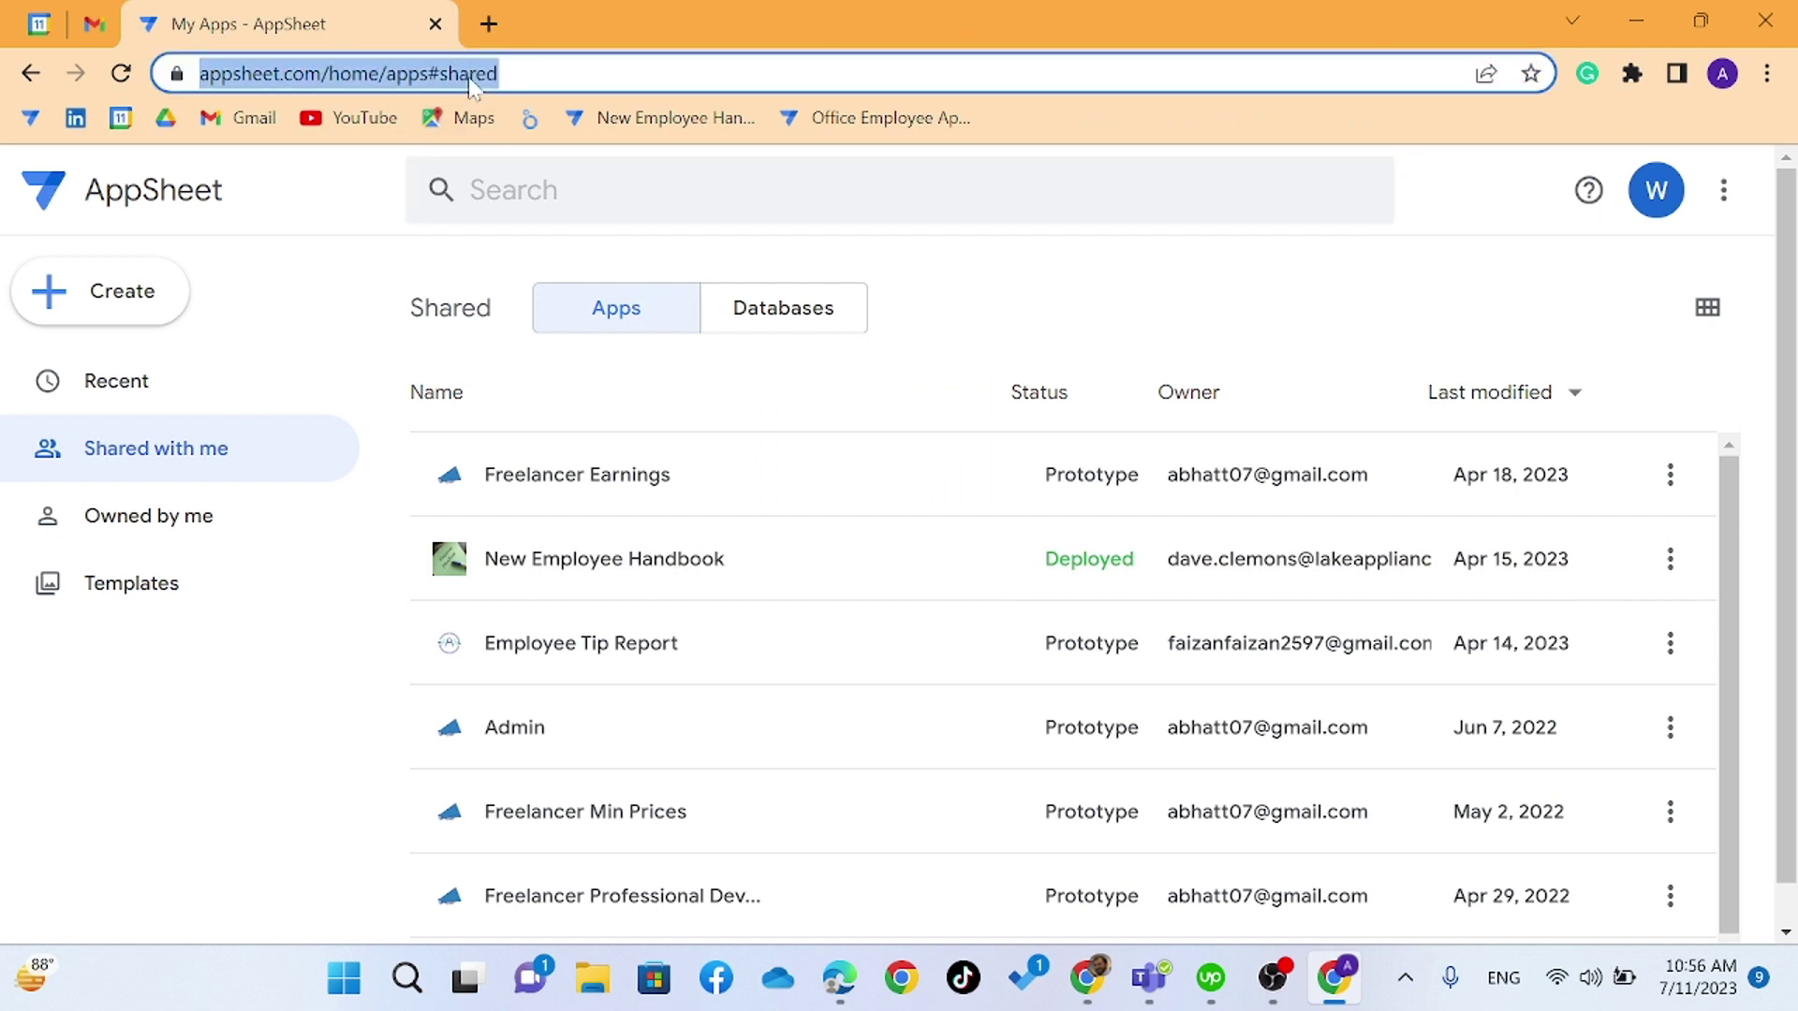
key("ctrl+v")
key("Return")
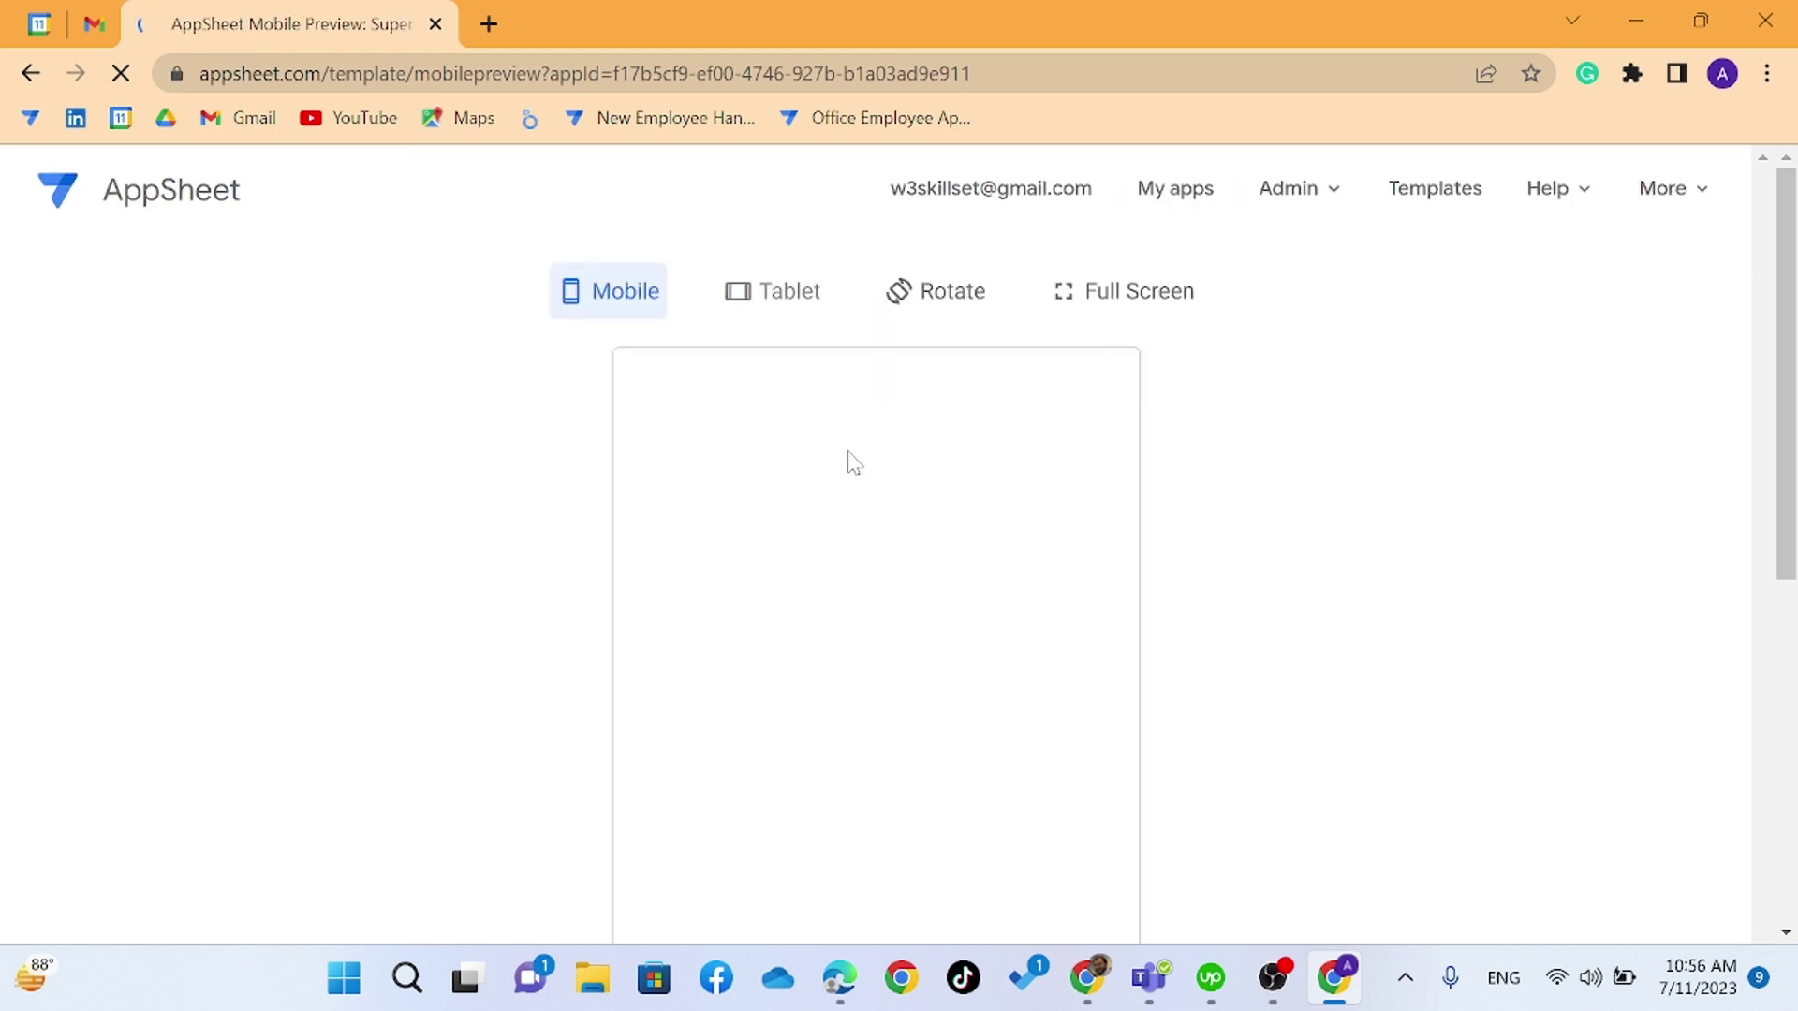
- Go through the welcome slides into the app's Vendors list
scroll(853, 463, "down", 2)
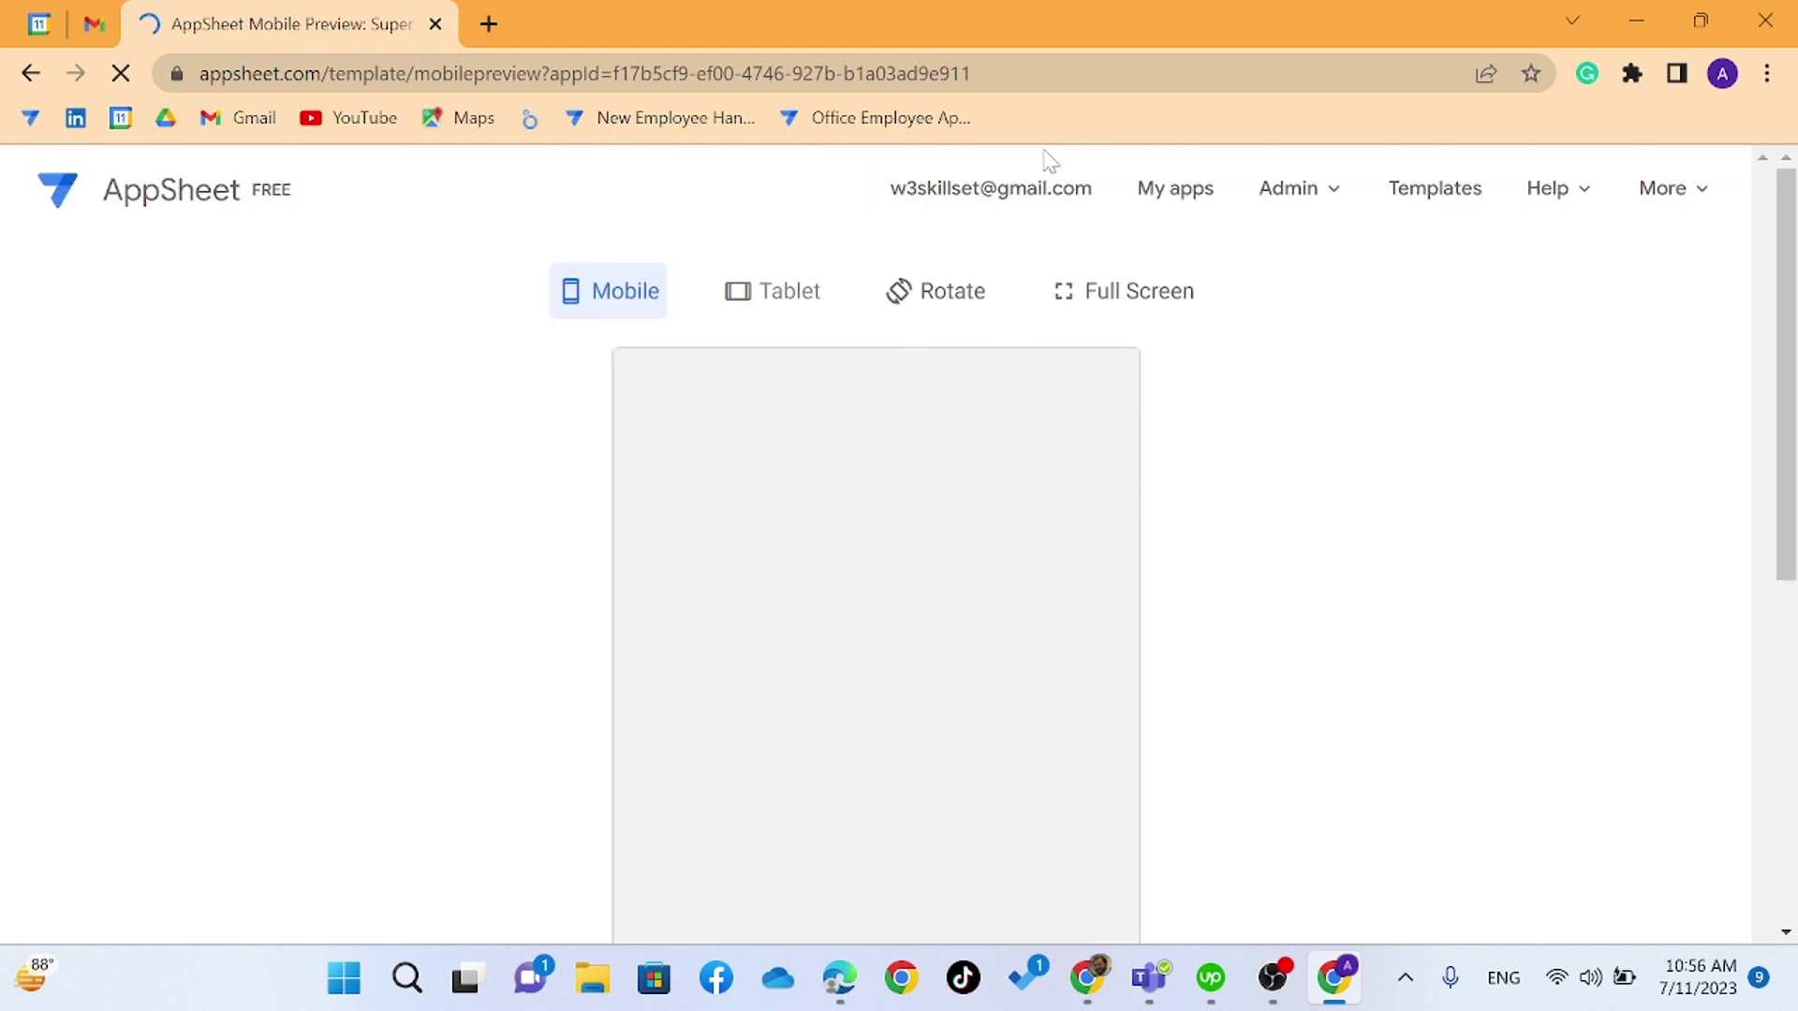
scroll(822, 463, "down", 3)
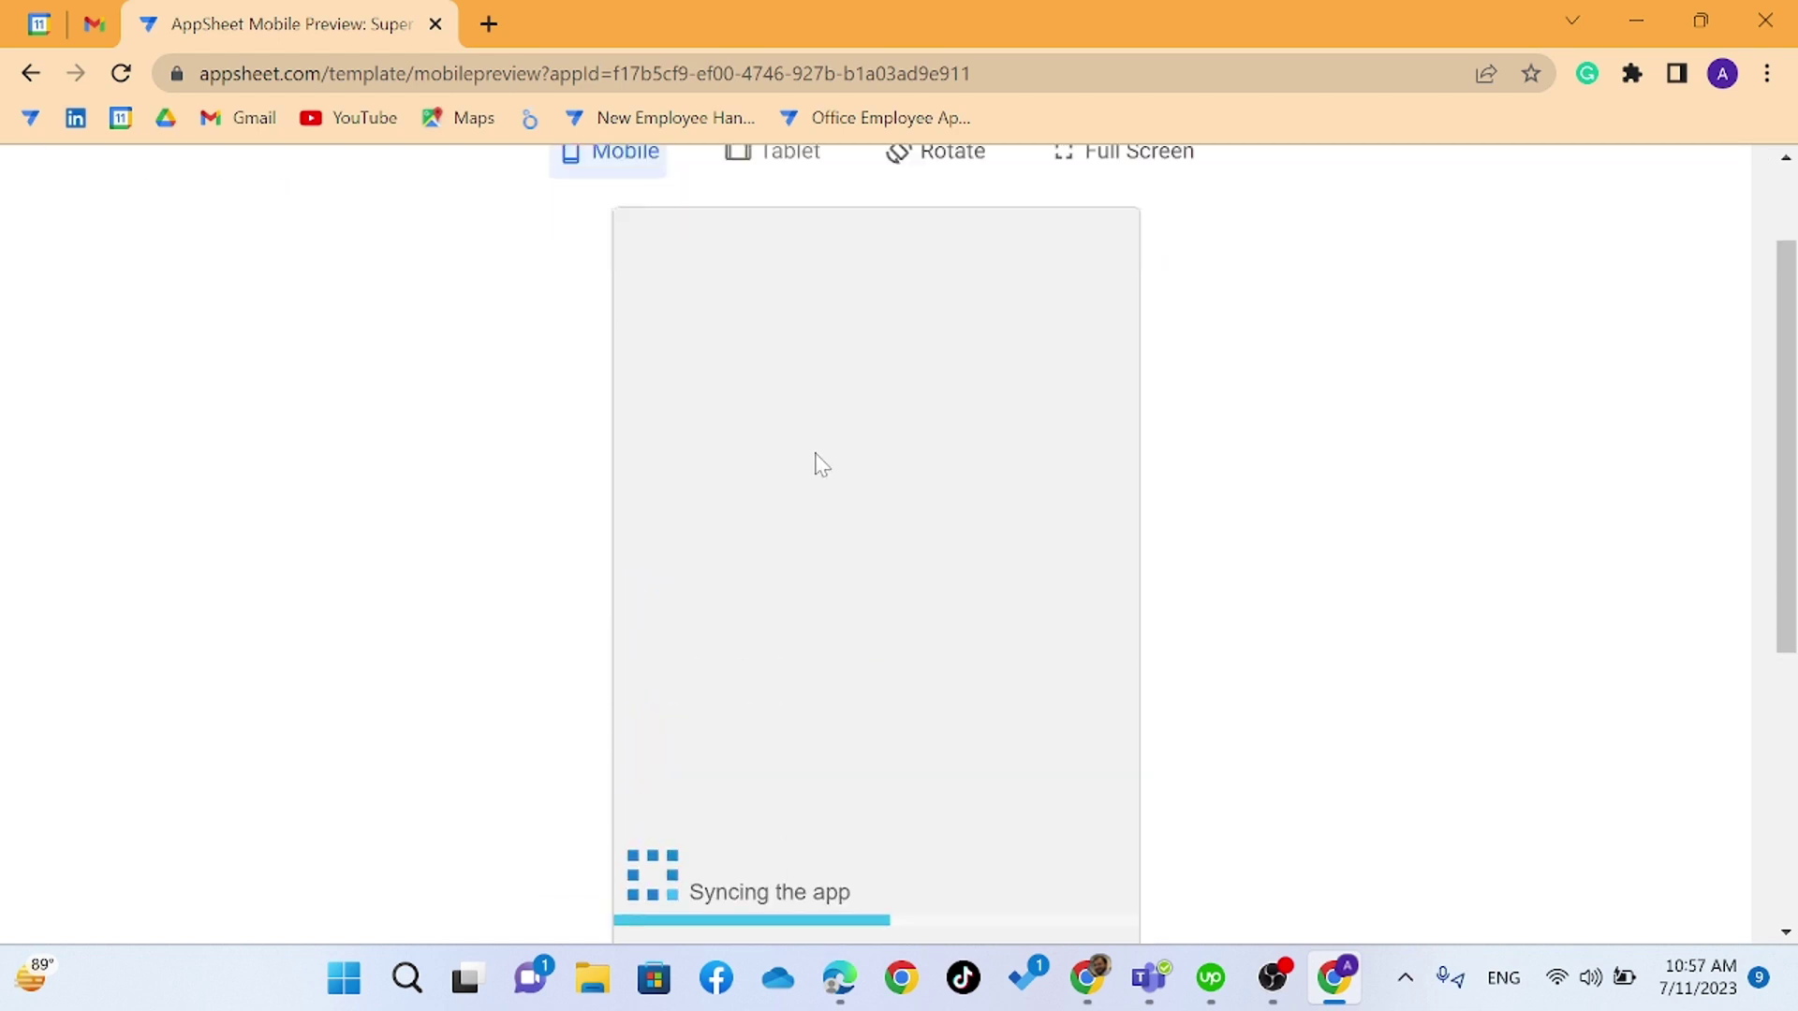
scroll(822, 463, "down", 2)
scroll(995, 777, "down", 2)
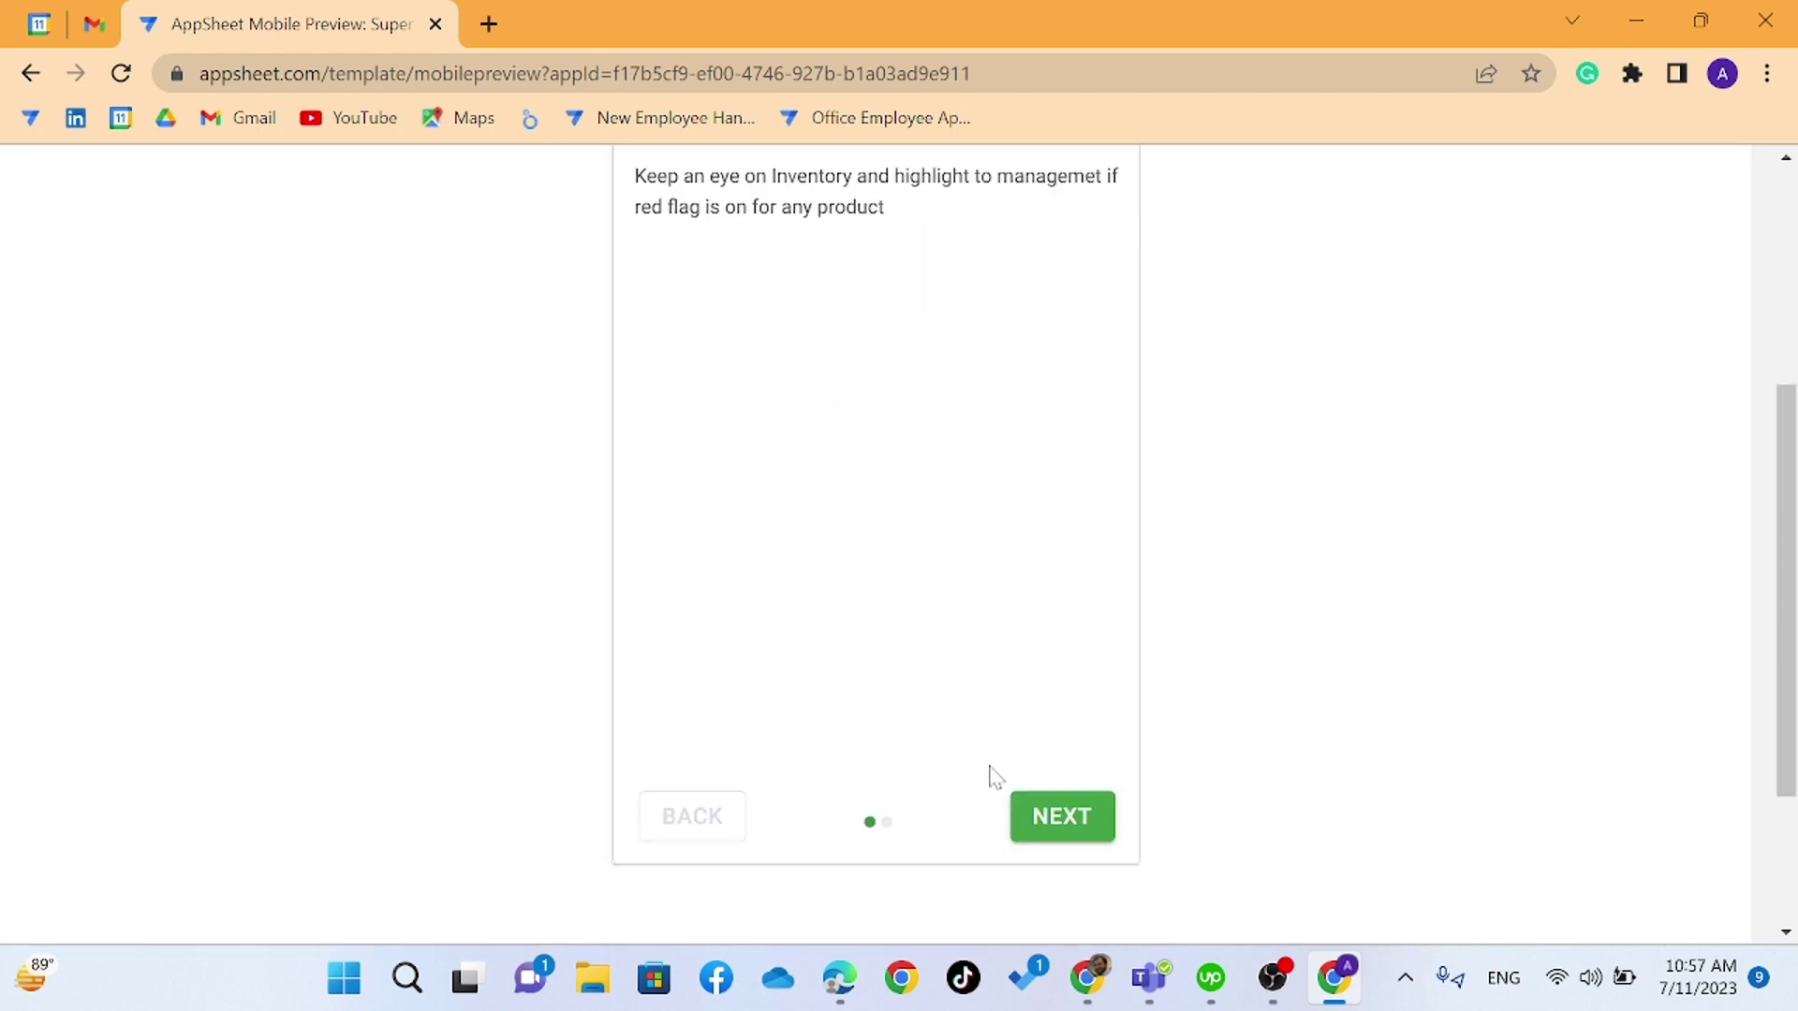
left_click(1047, 829)
left_click(1045, 836)
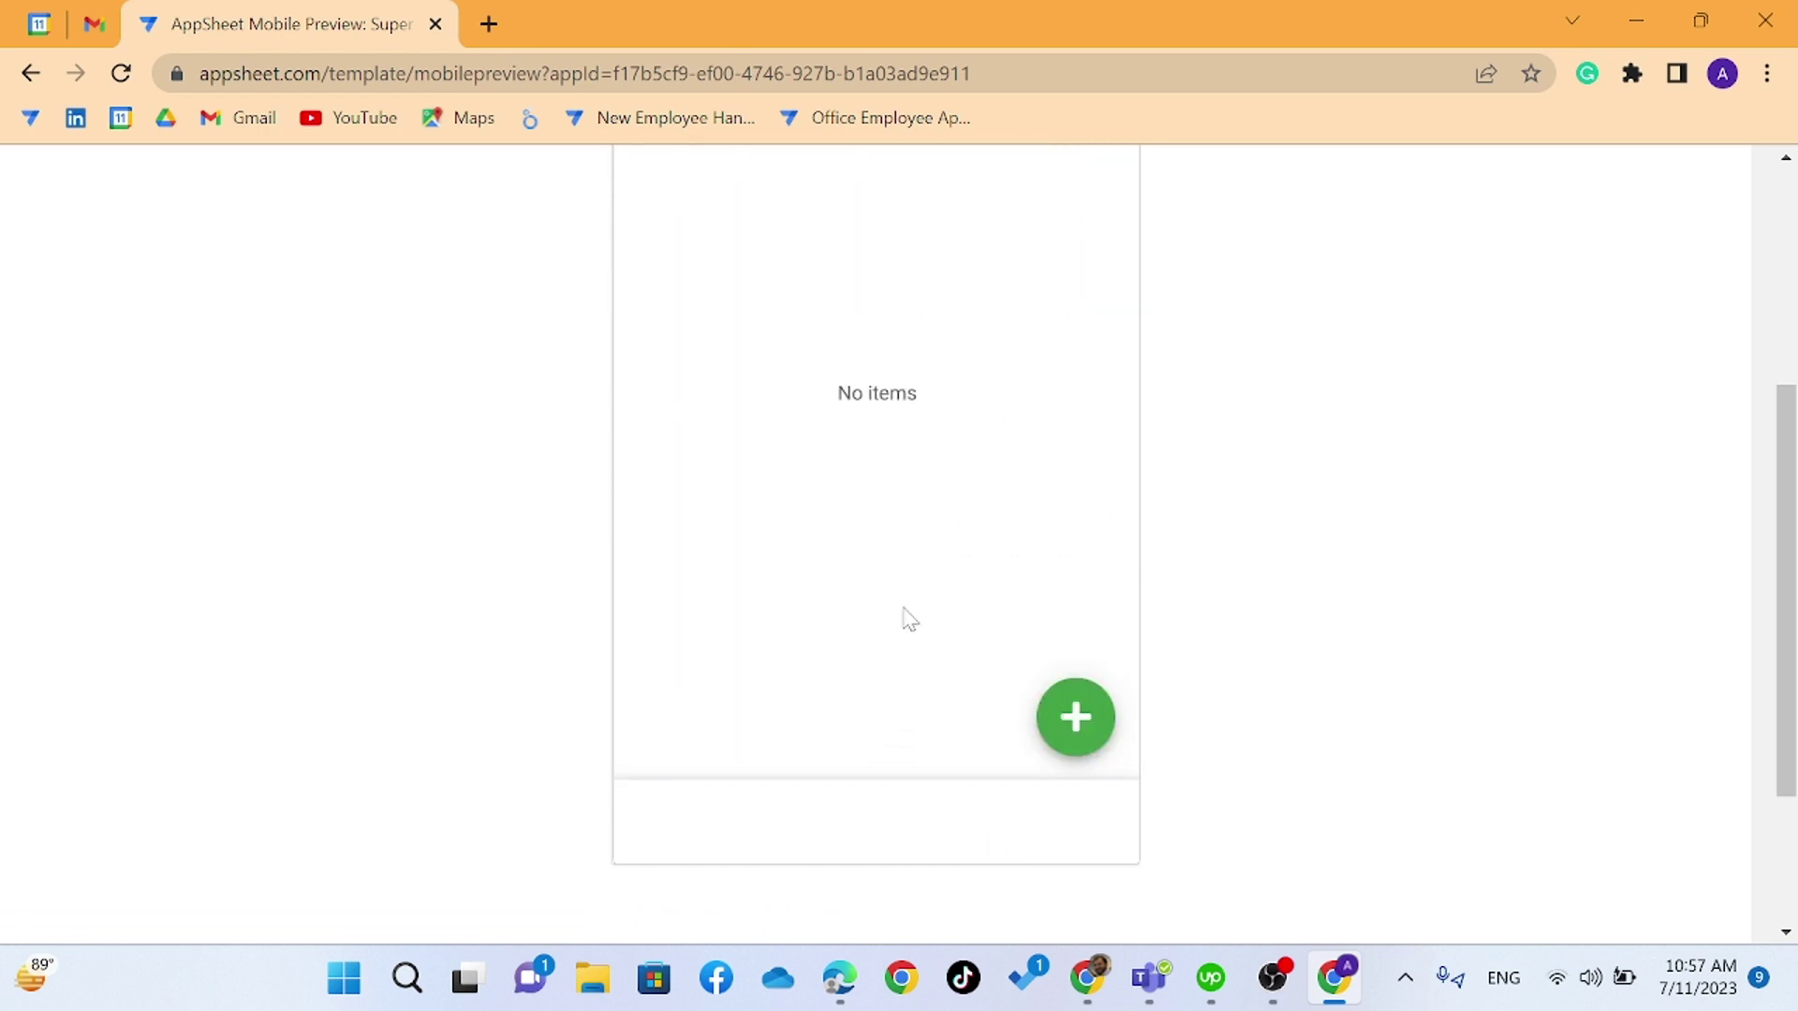
- Try the side menu and the new vendor form, discarding it, then return to the Super Store editor
scroll(899, 590, "up", 4)
scroll(901, 587, "down", 1)
scroll(862, 550, "up", 1)
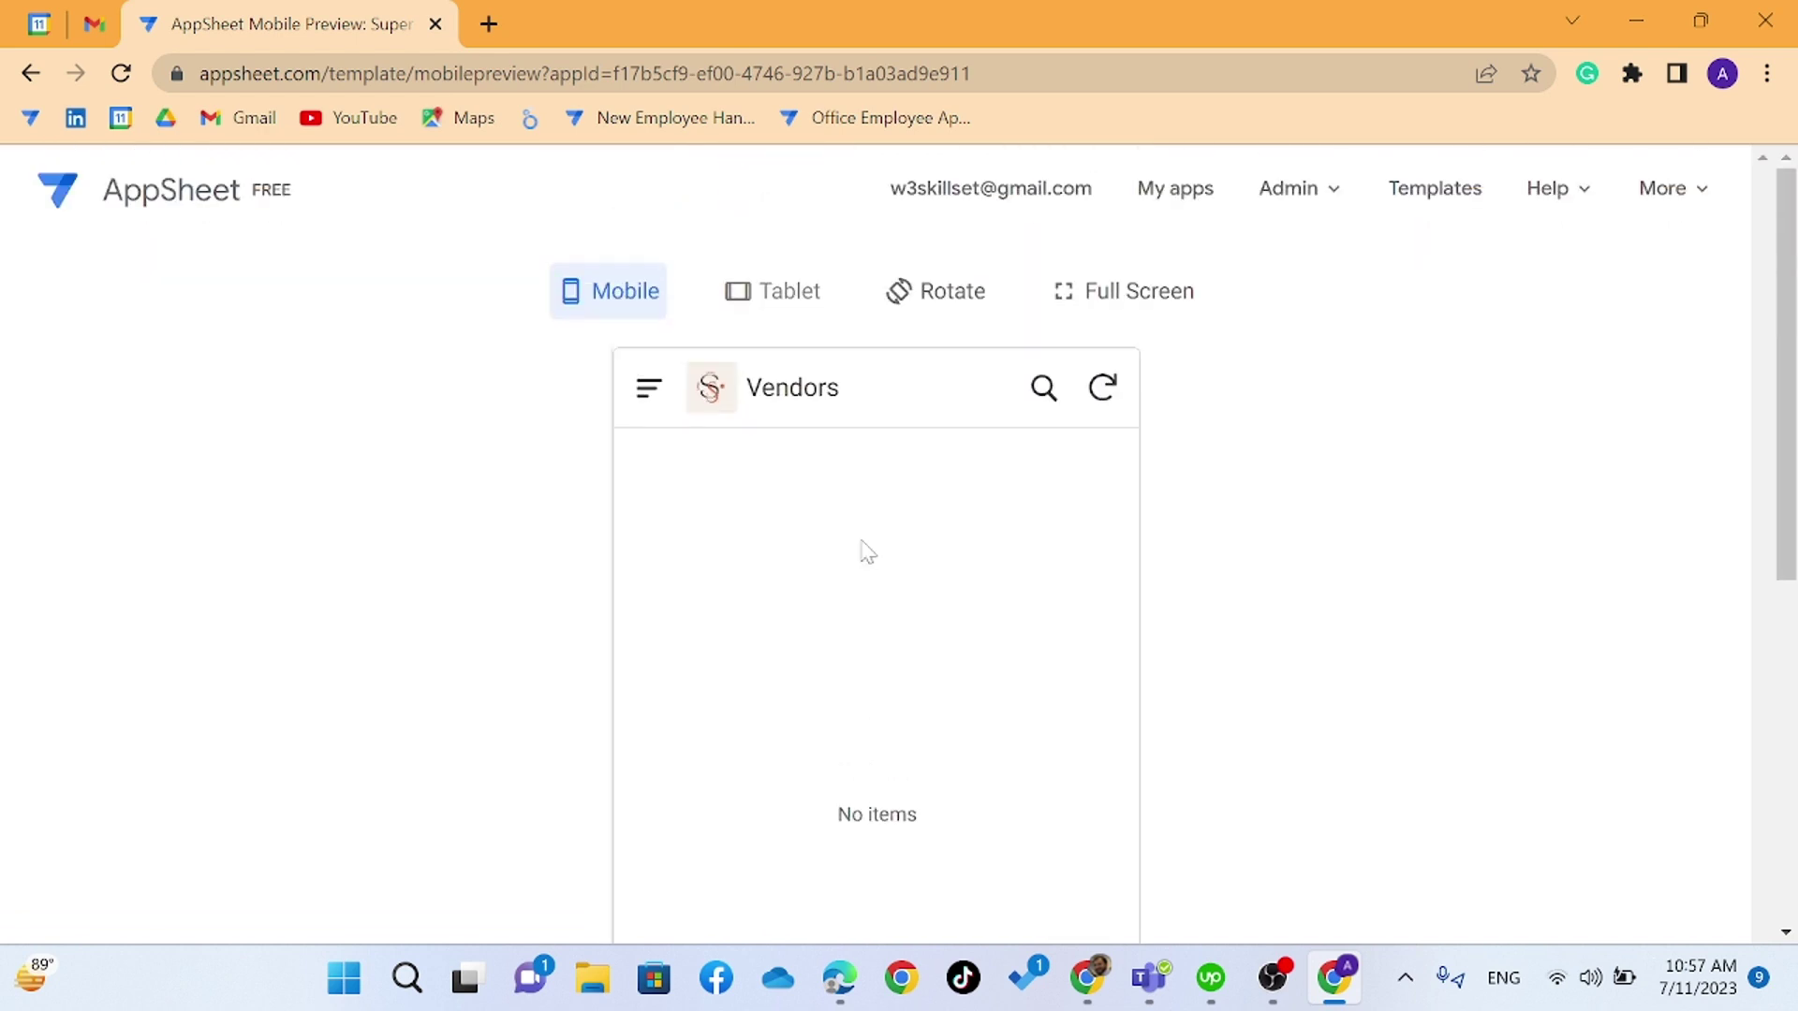
scroll(867, 630, "down", 4)
scroll(834, 558, "up", 4)
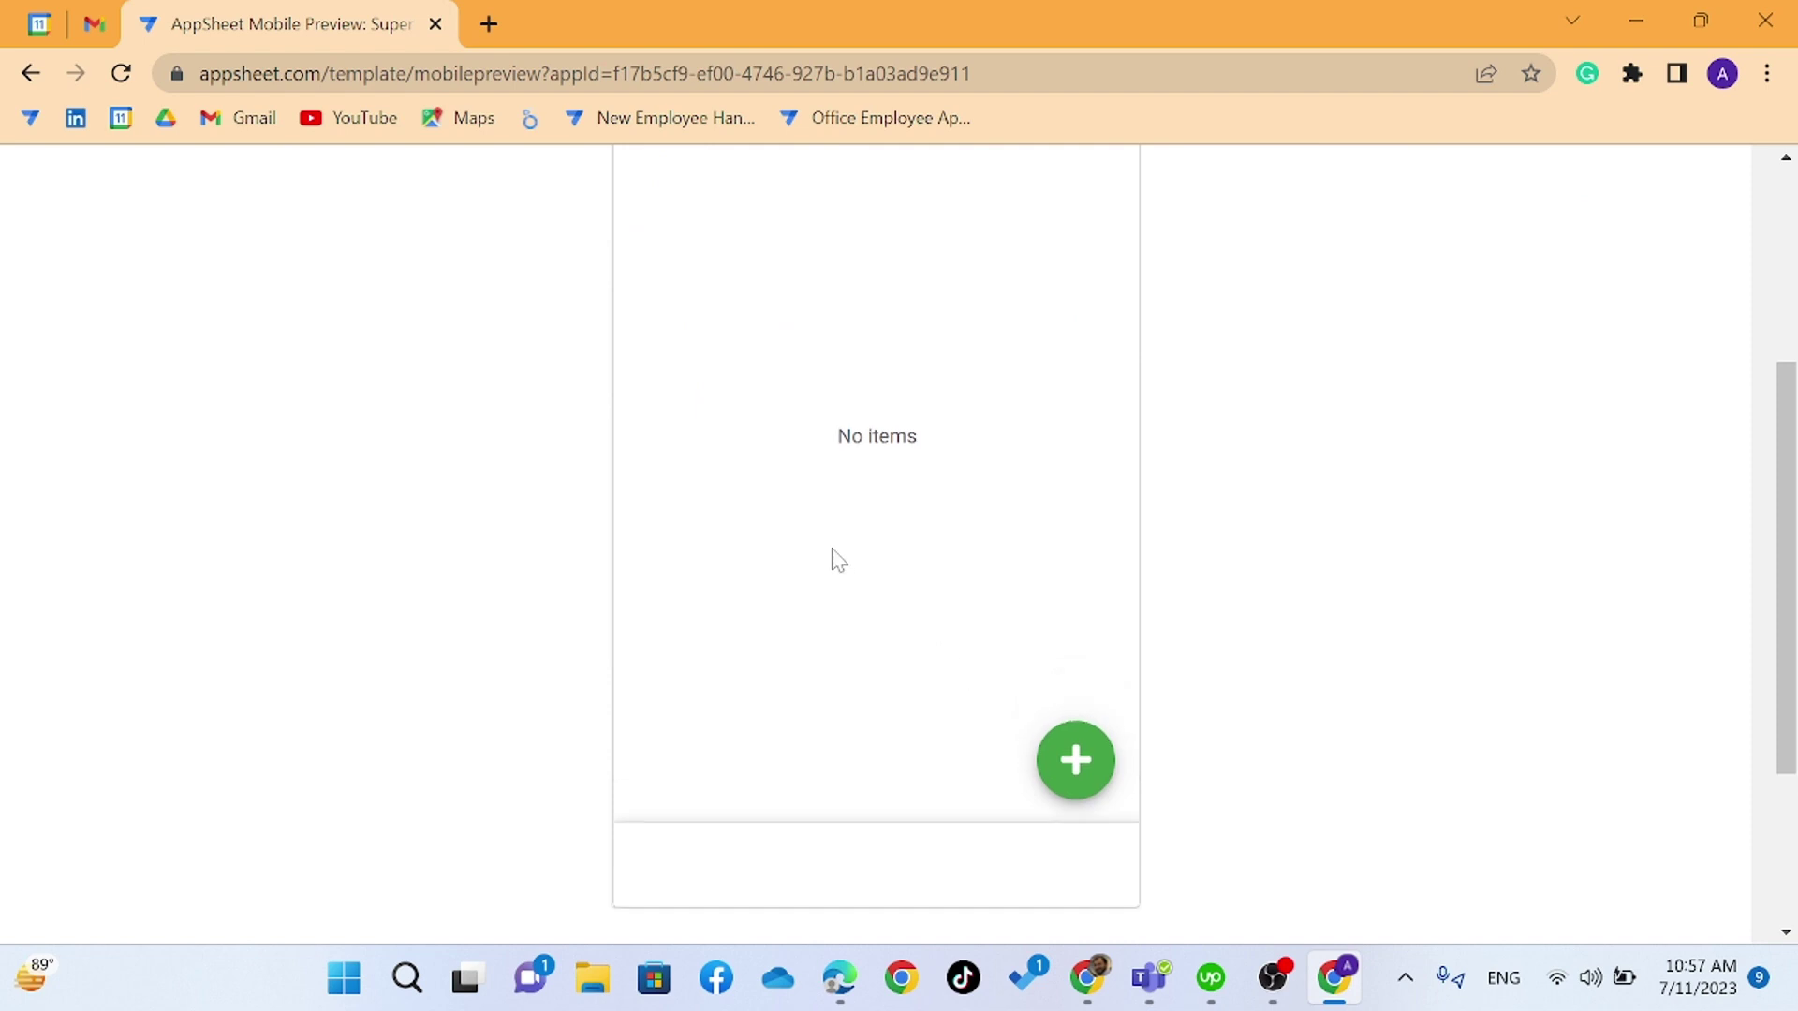
left_click(655, 412)
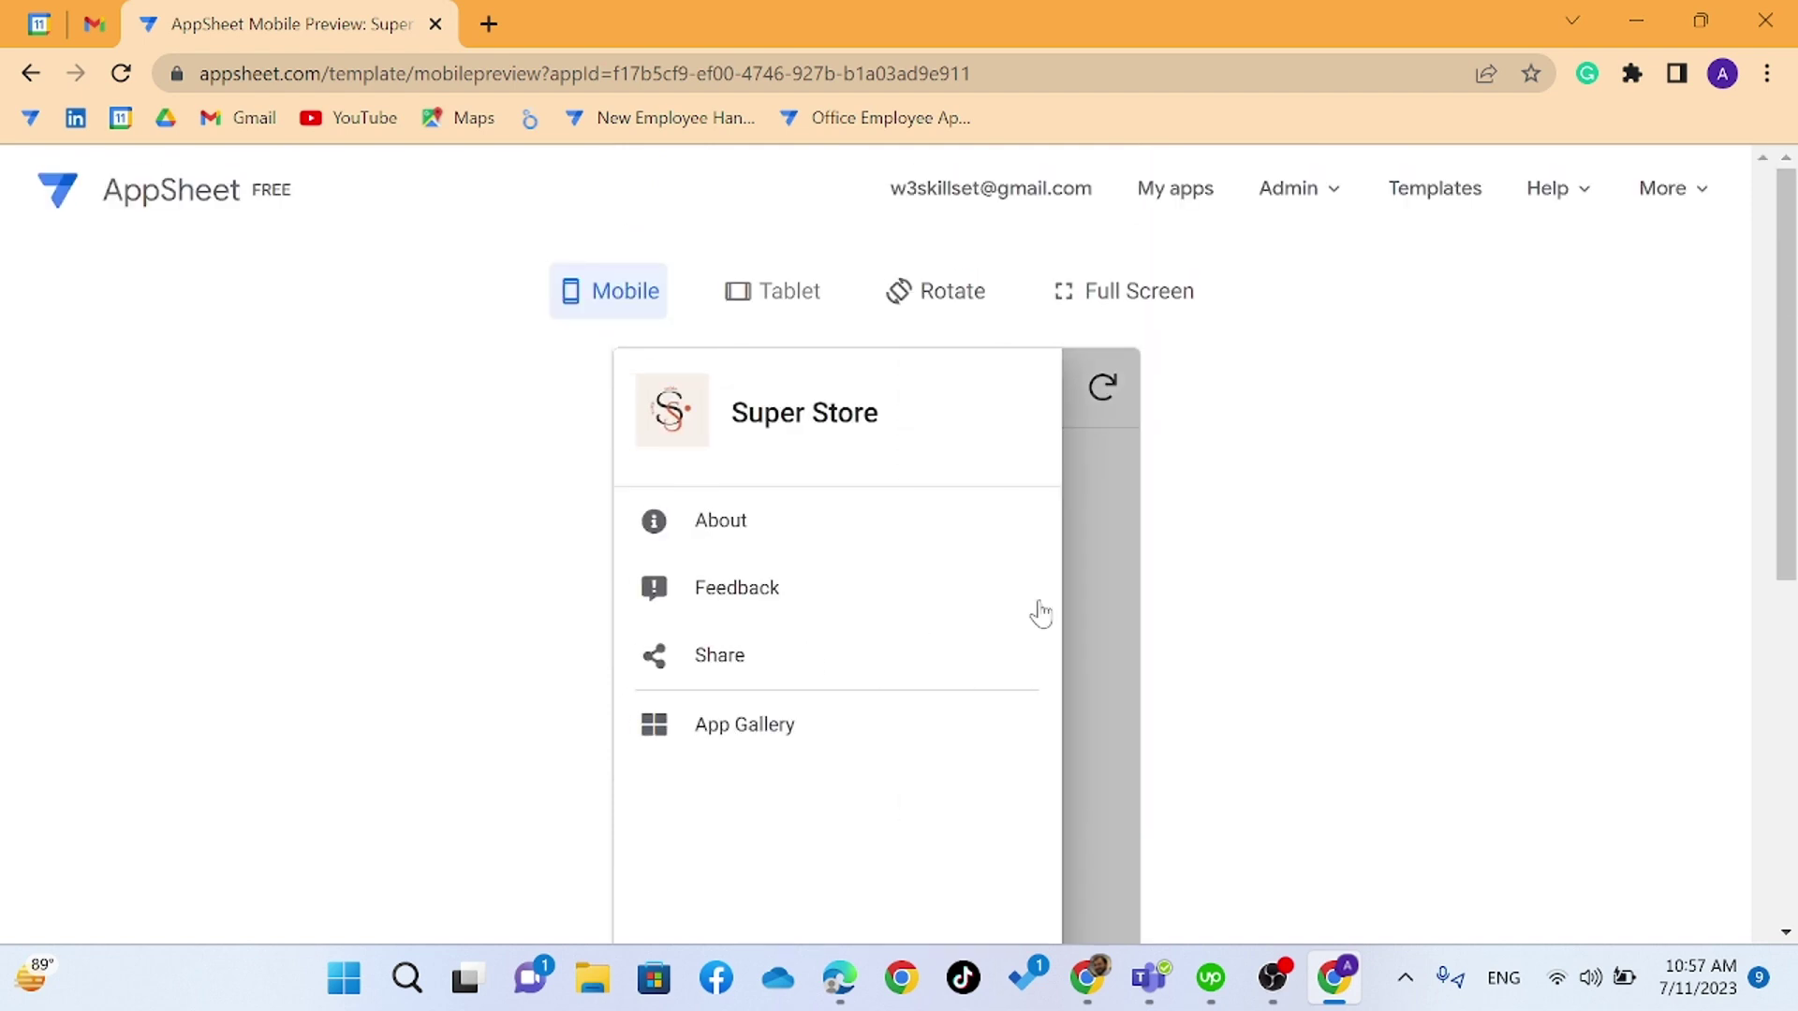
left_click(1098, 563)
scroll(1030, 637, "down", 5)
left_click(1073, 588)
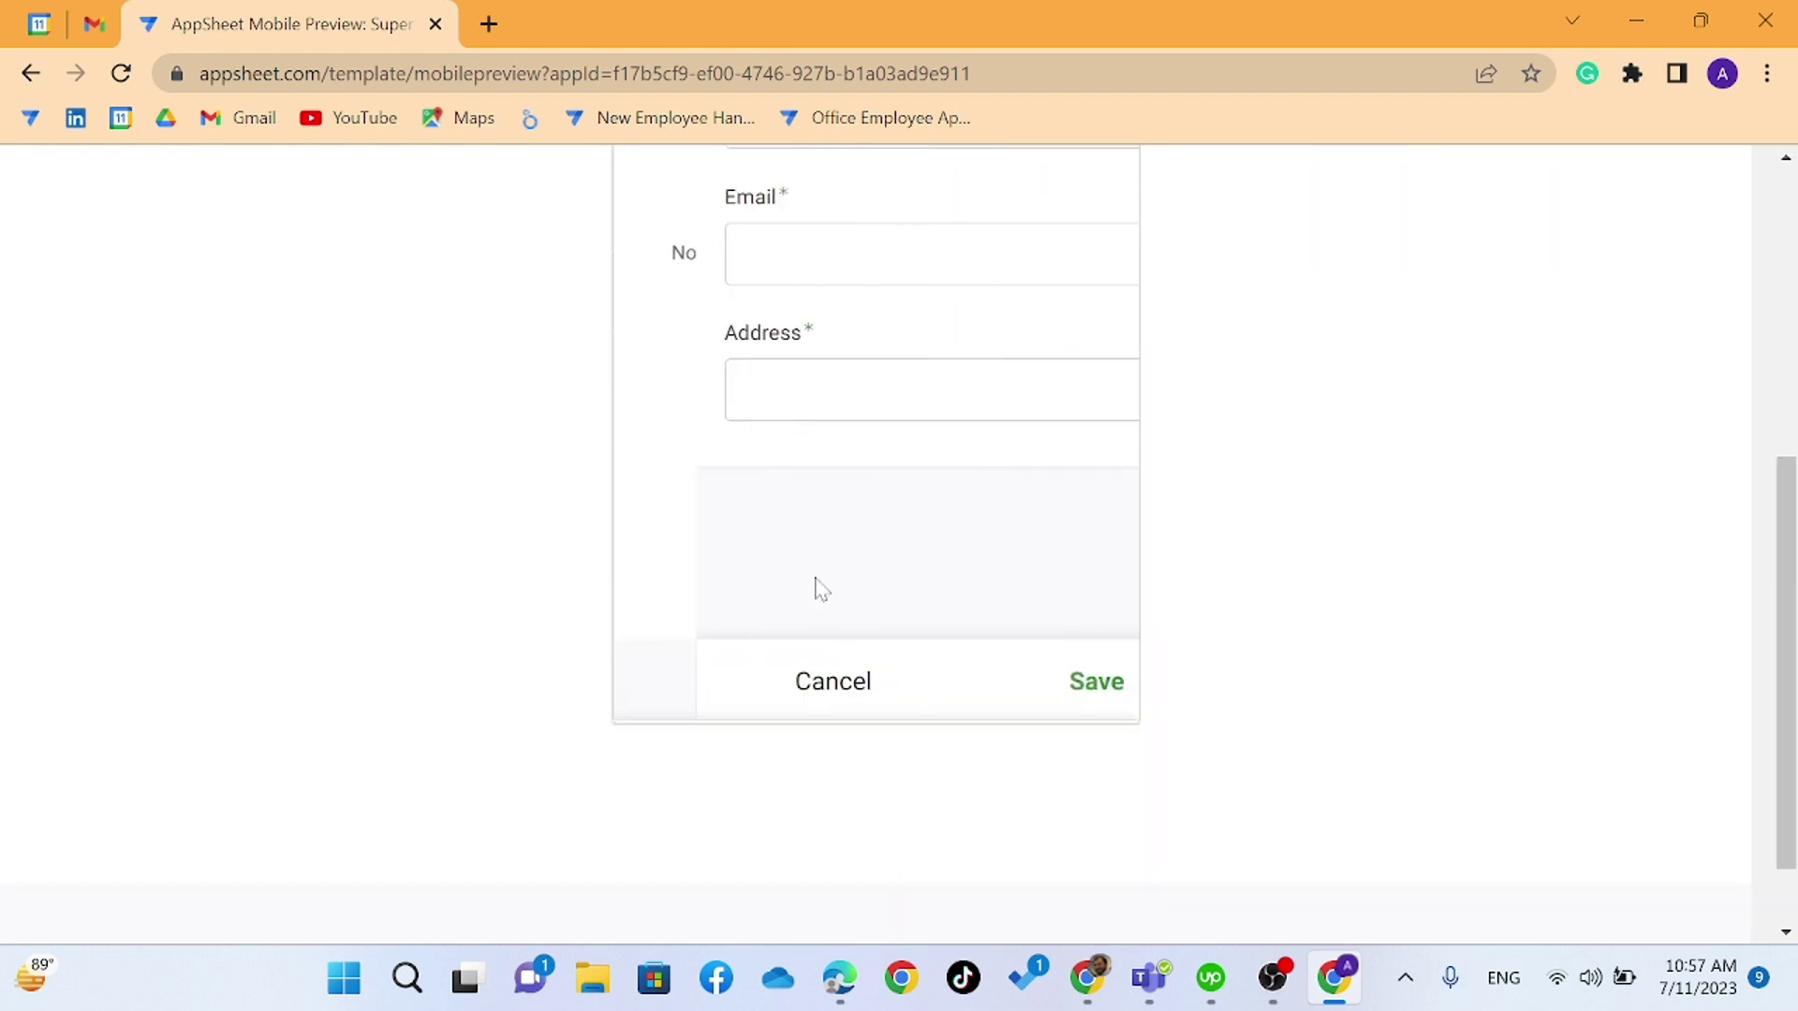
left_click(749, 691)
scroll(754, 686, "up", 5)
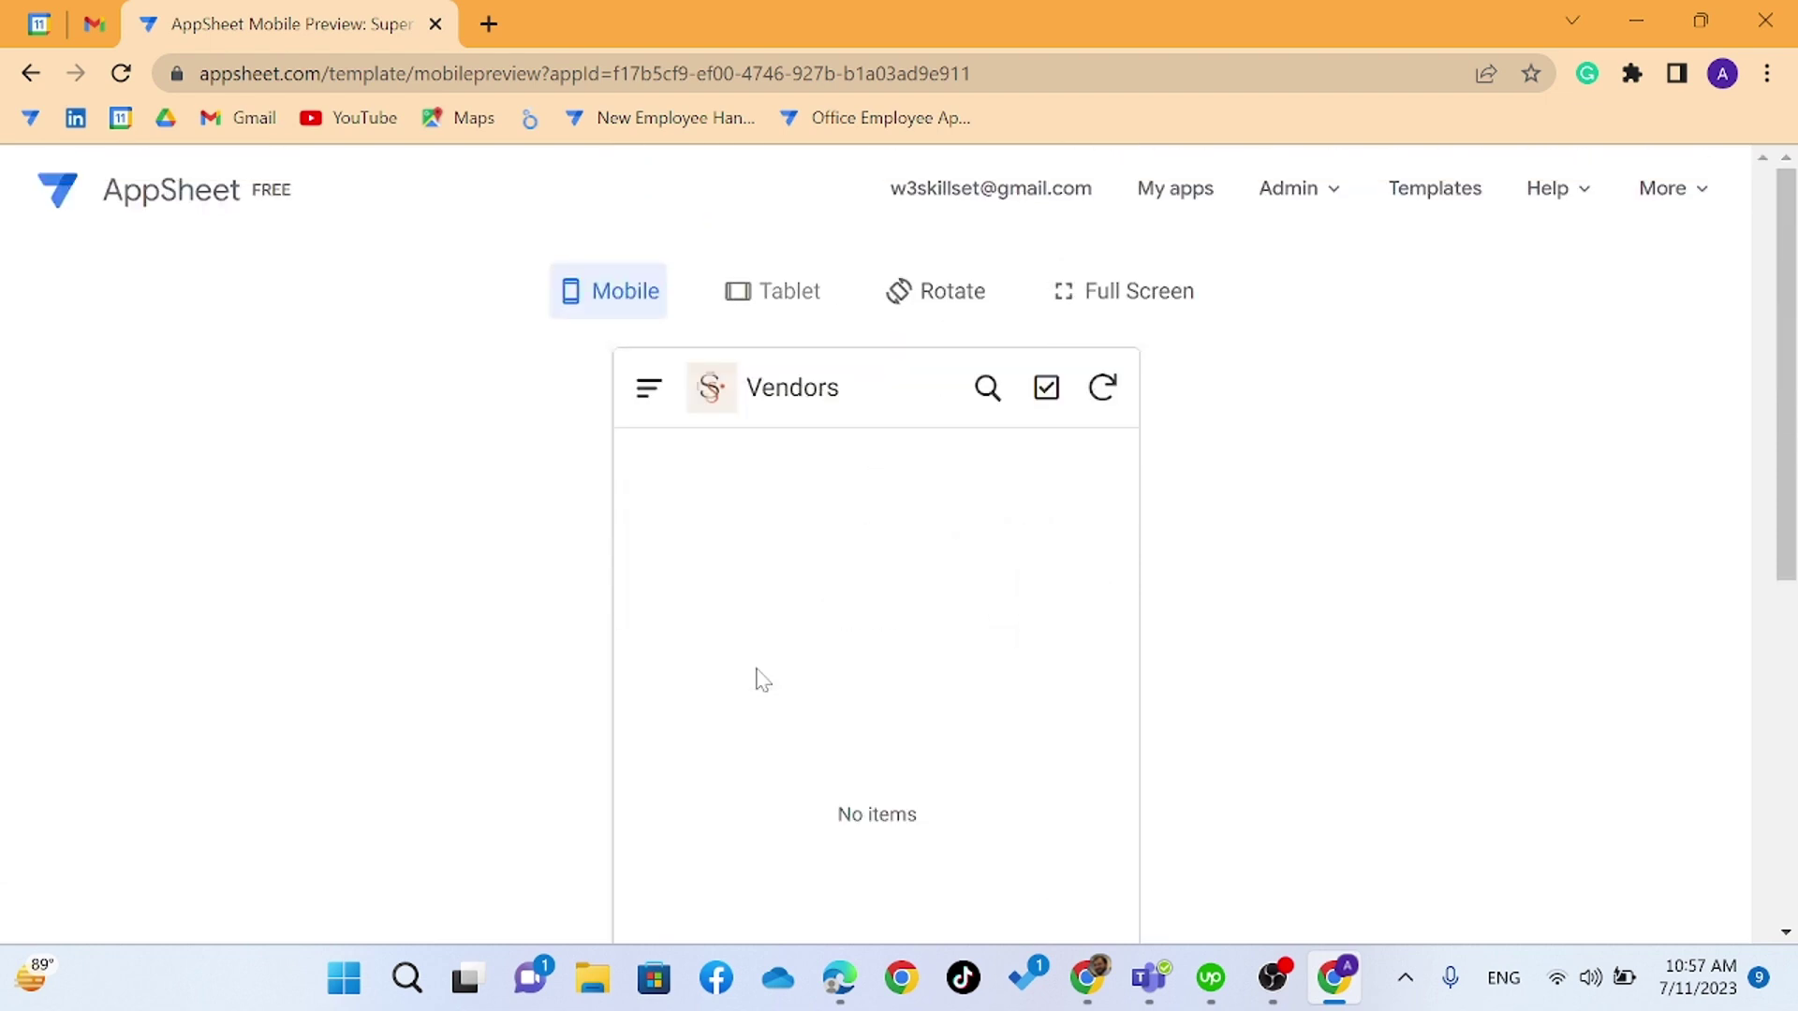
key("alt+Tab")
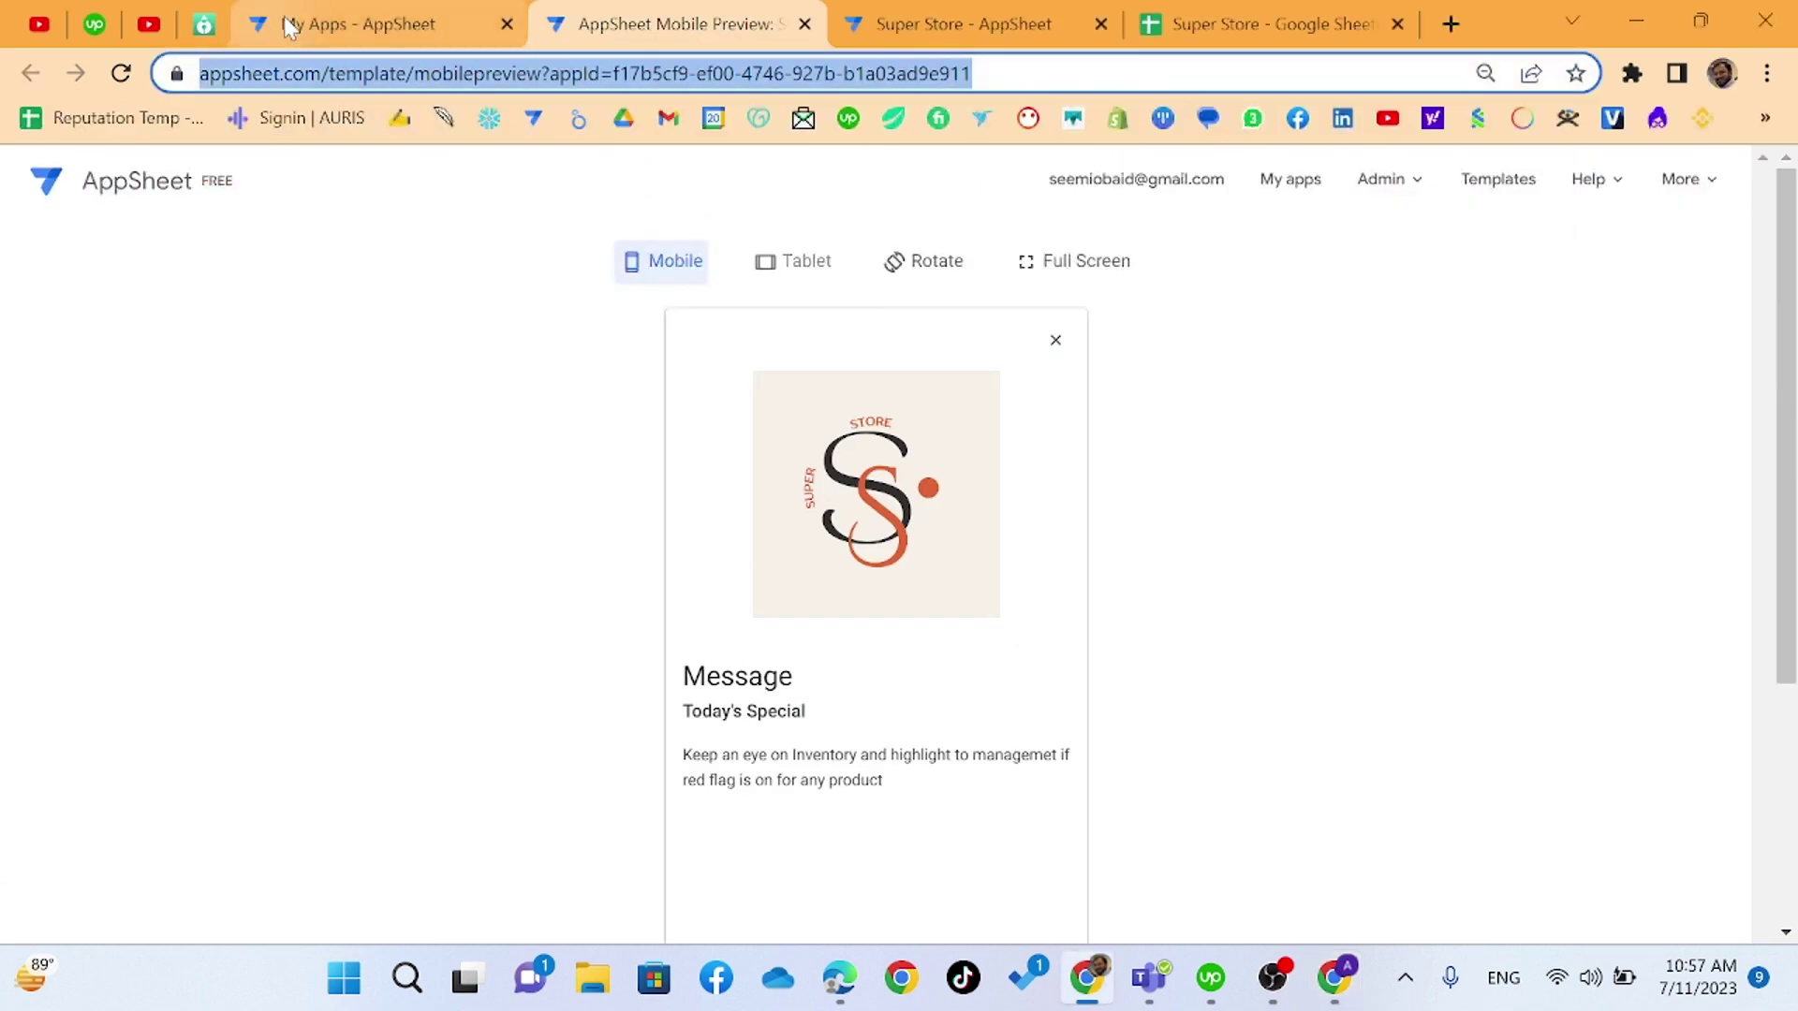
left_click(981, 18)
- On the spreadsheet's Staff sheet, change the first staff member's Title in F2 from GM to Admin
left_click(1202, 13)
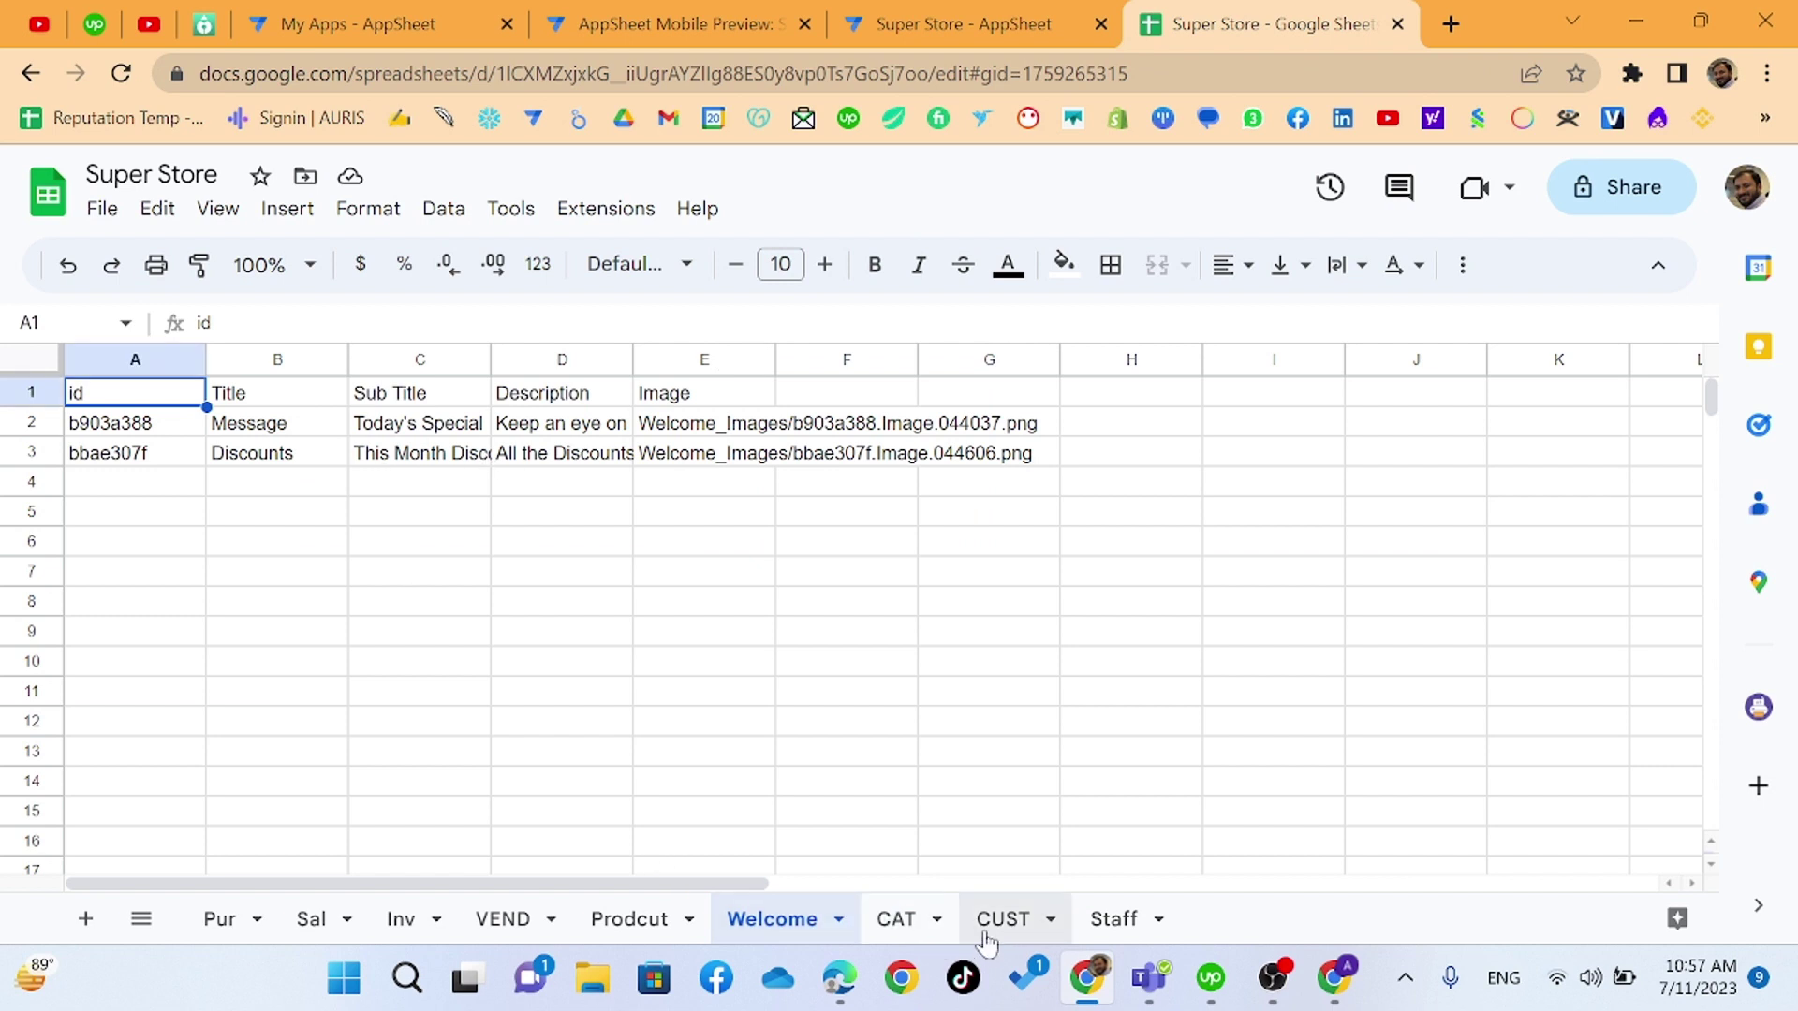
left_click(1011, 920)
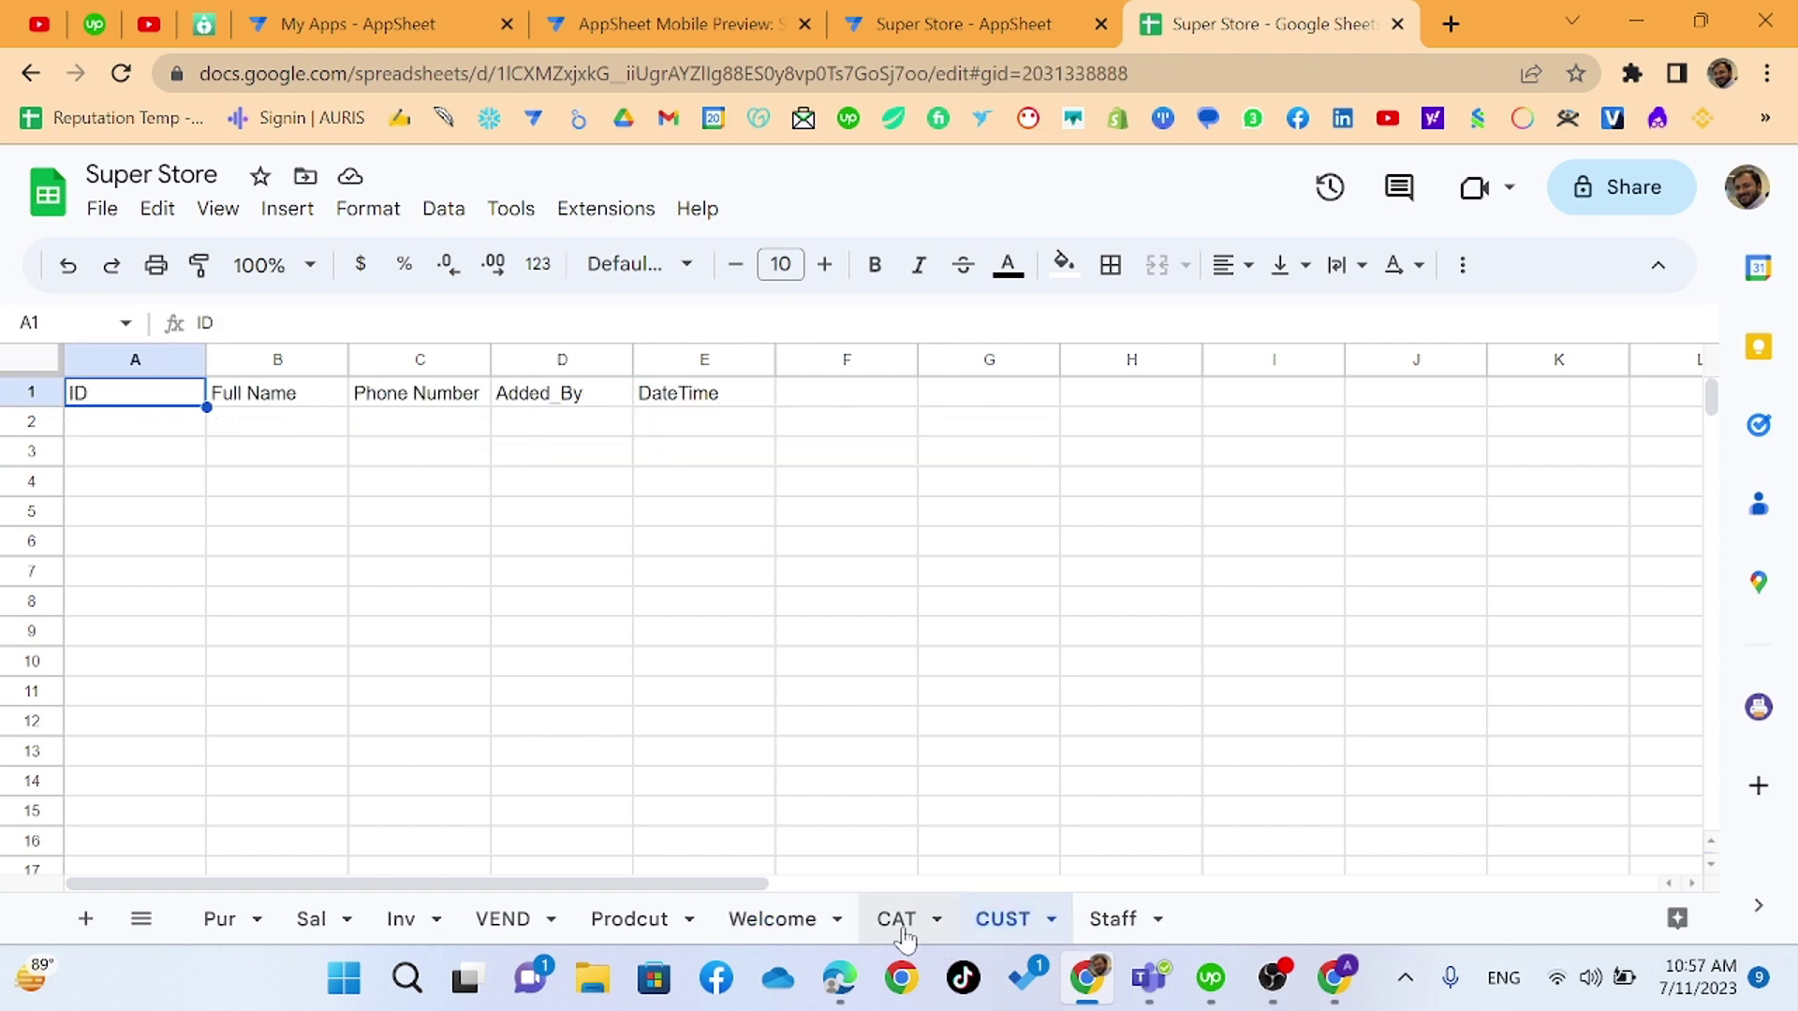
left_click(1115, 920)
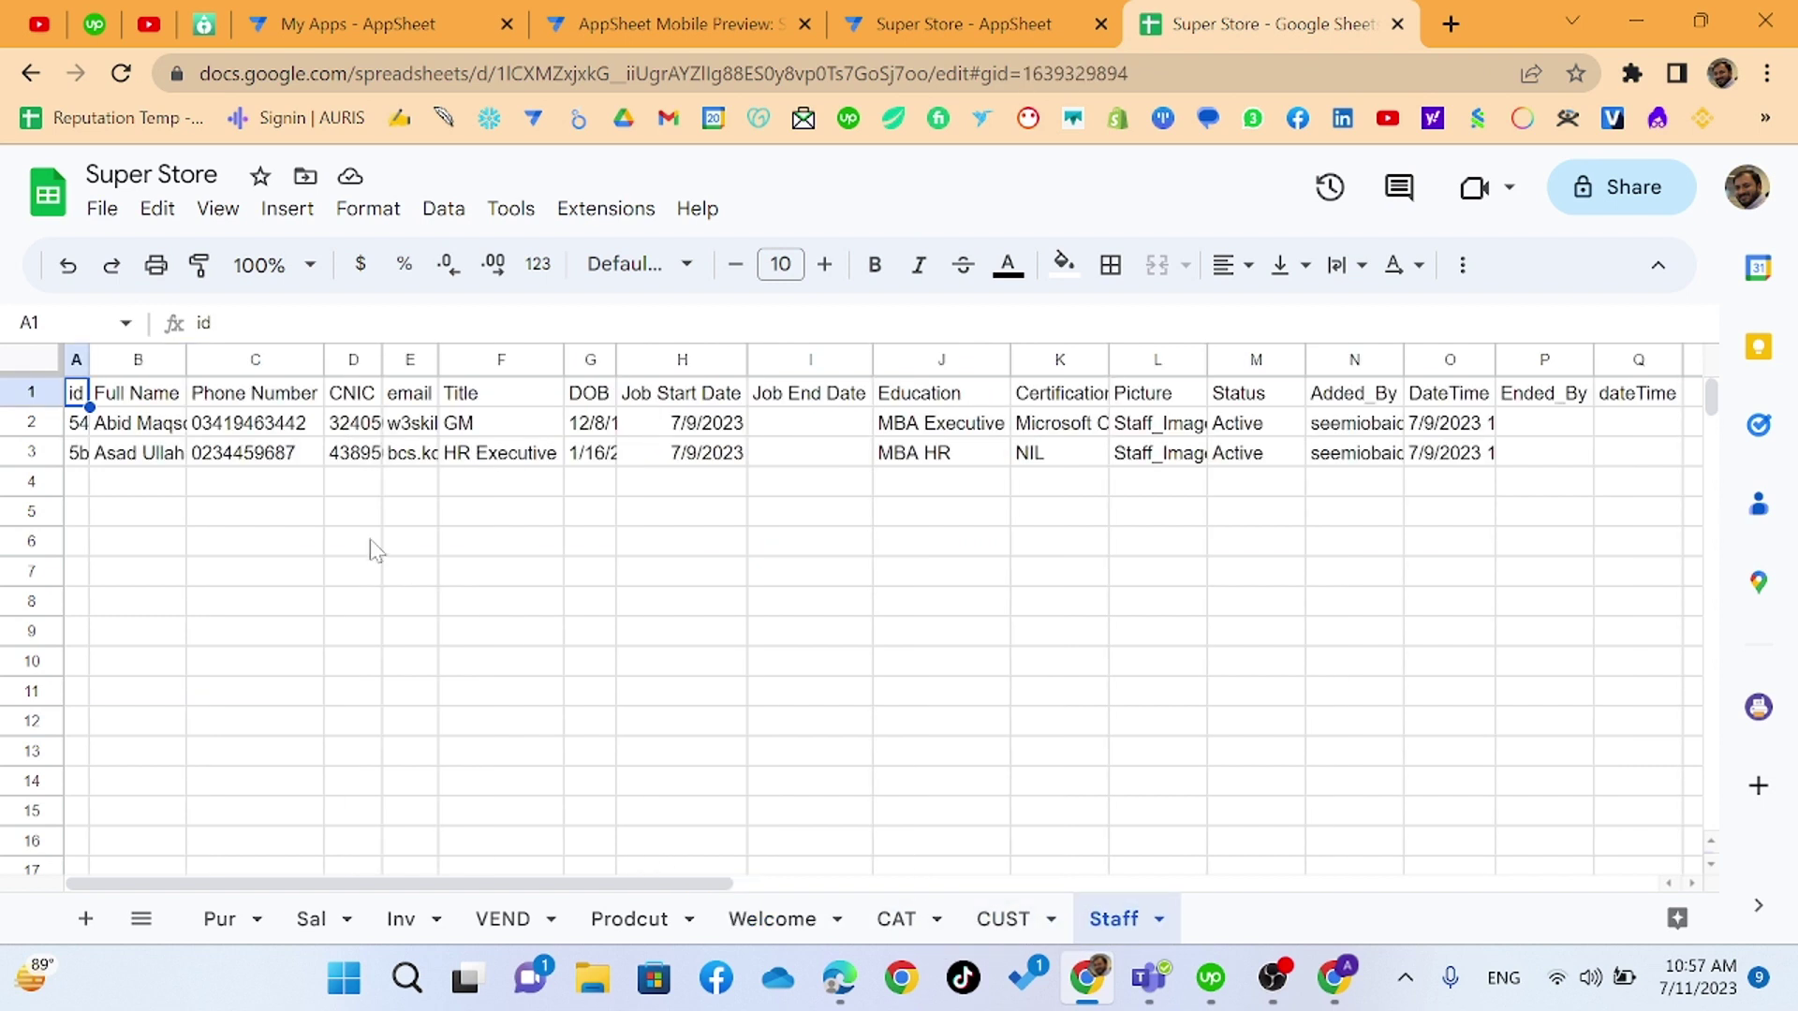
left_click(419, 426)
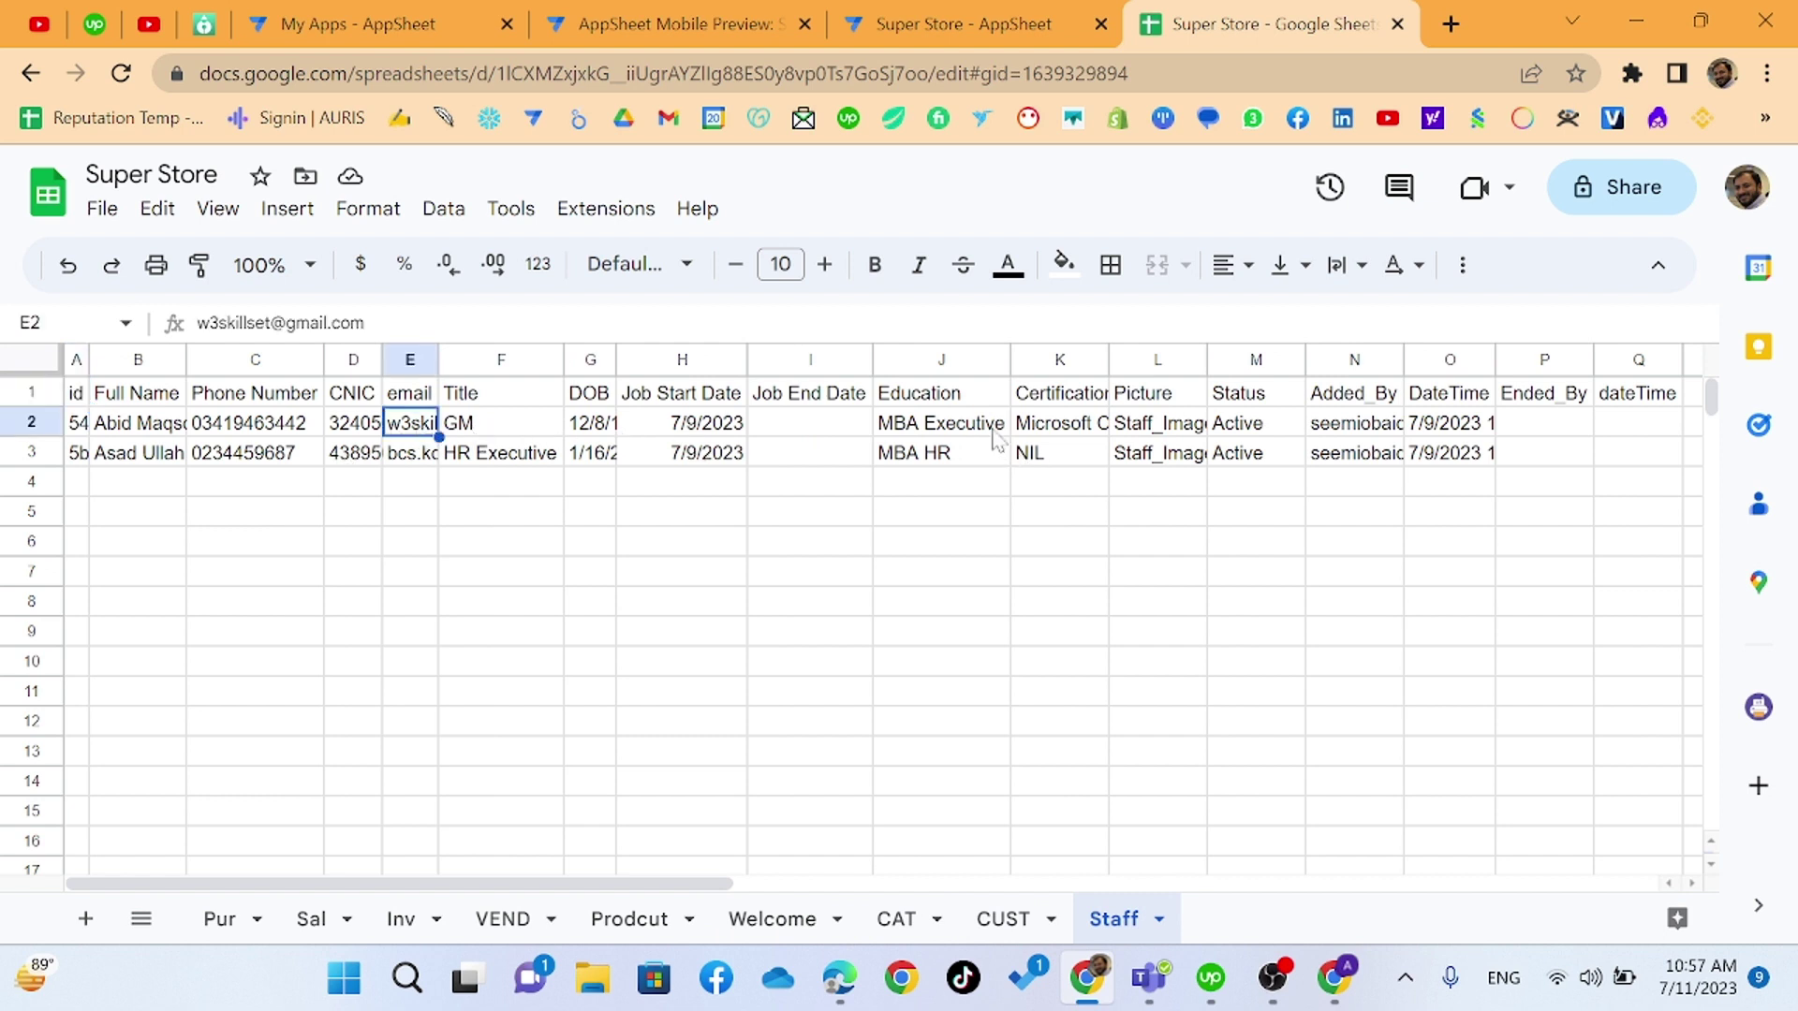
left_click(944, 429)
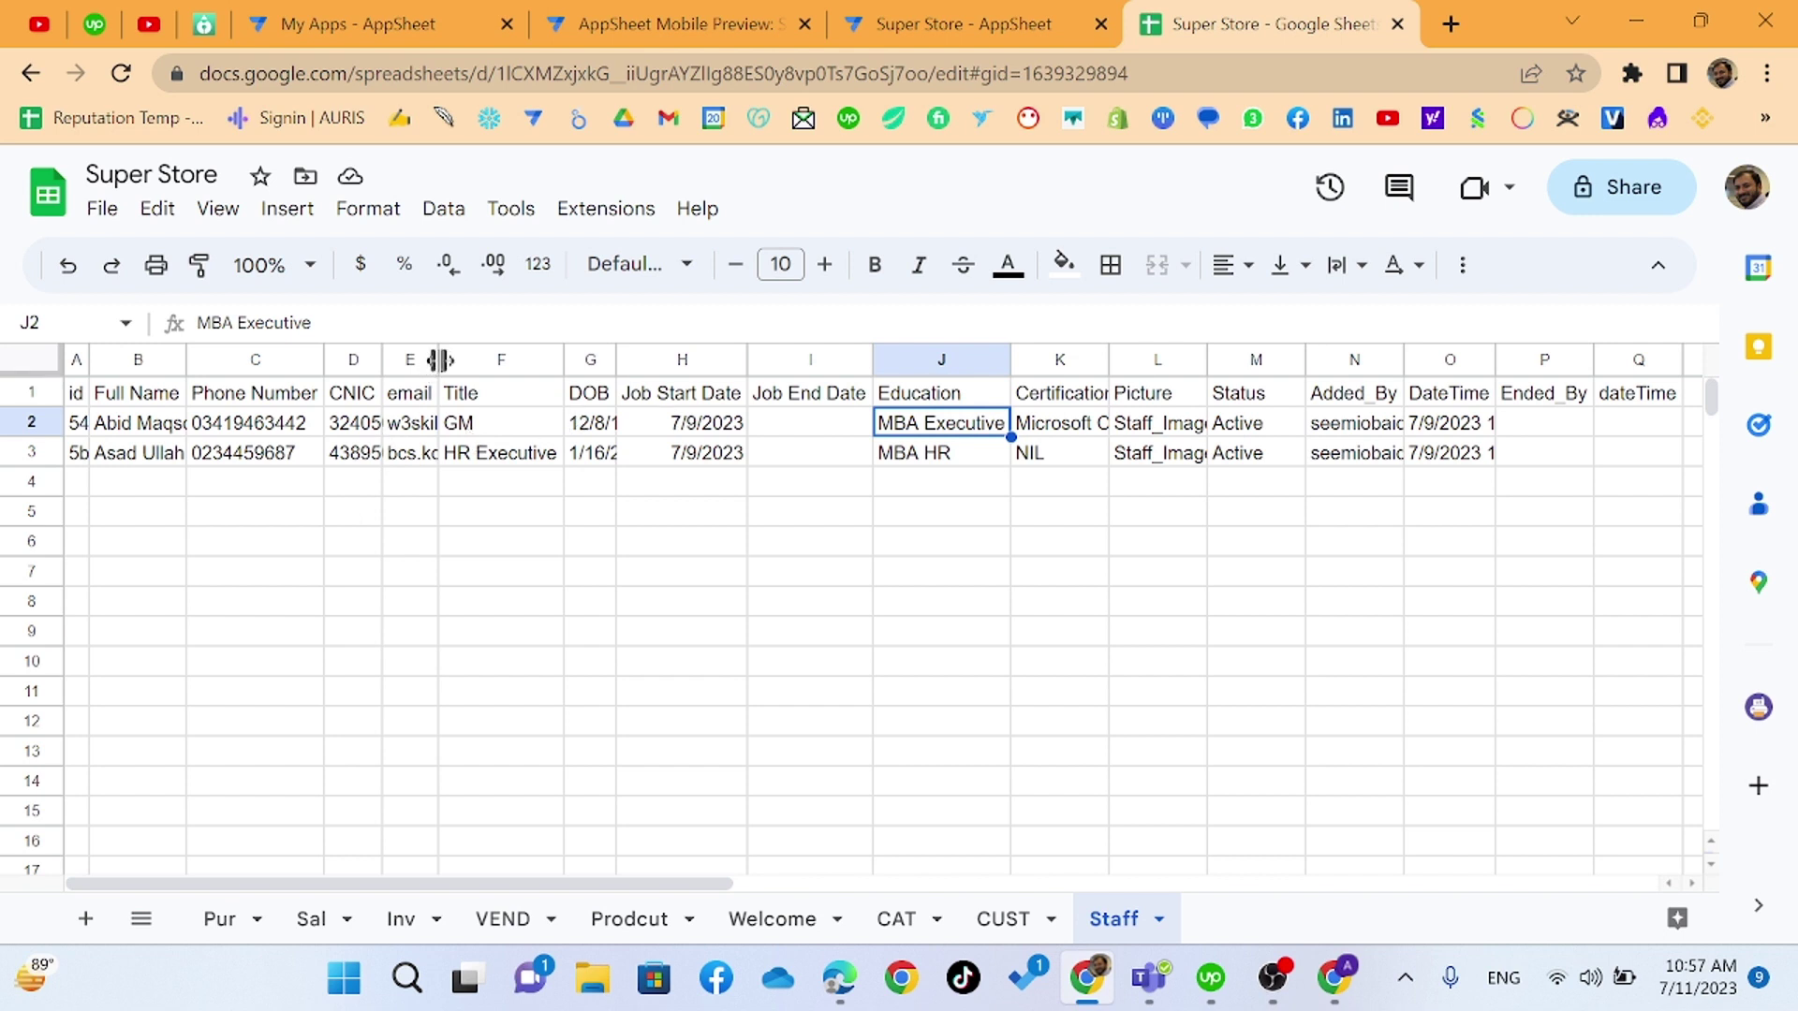
left_click(530, 424)
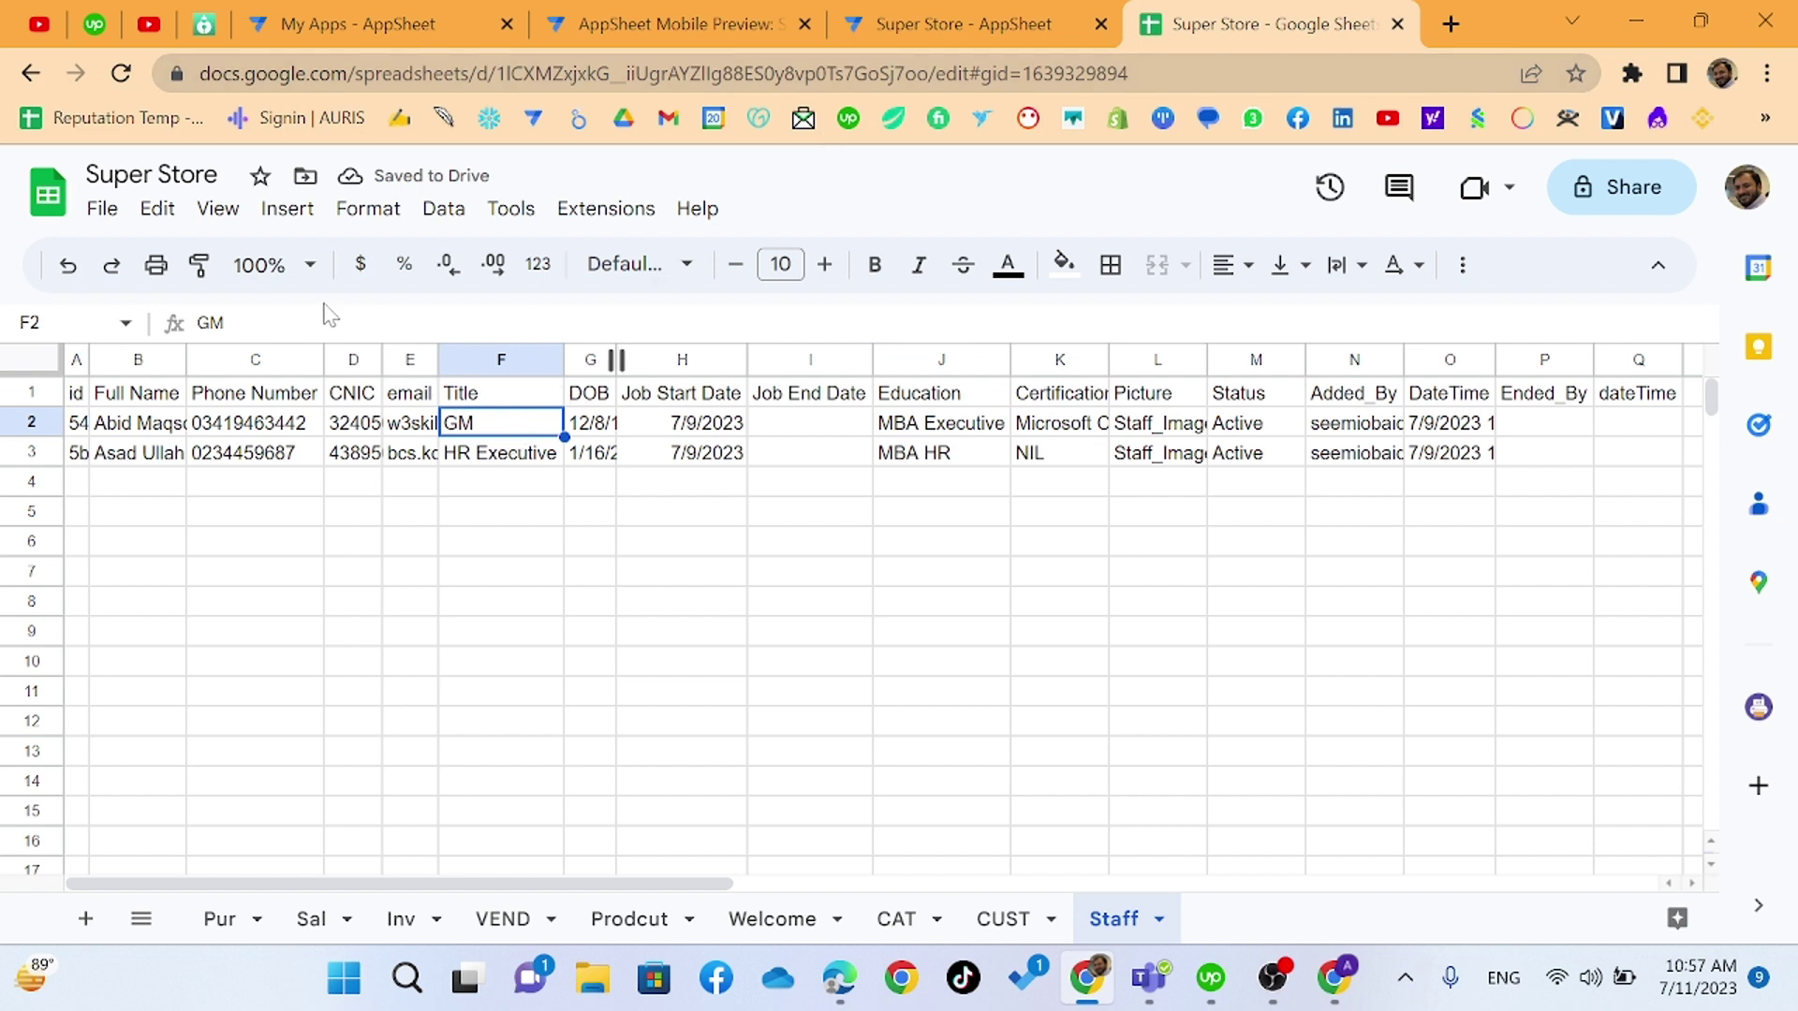
type("Admin")
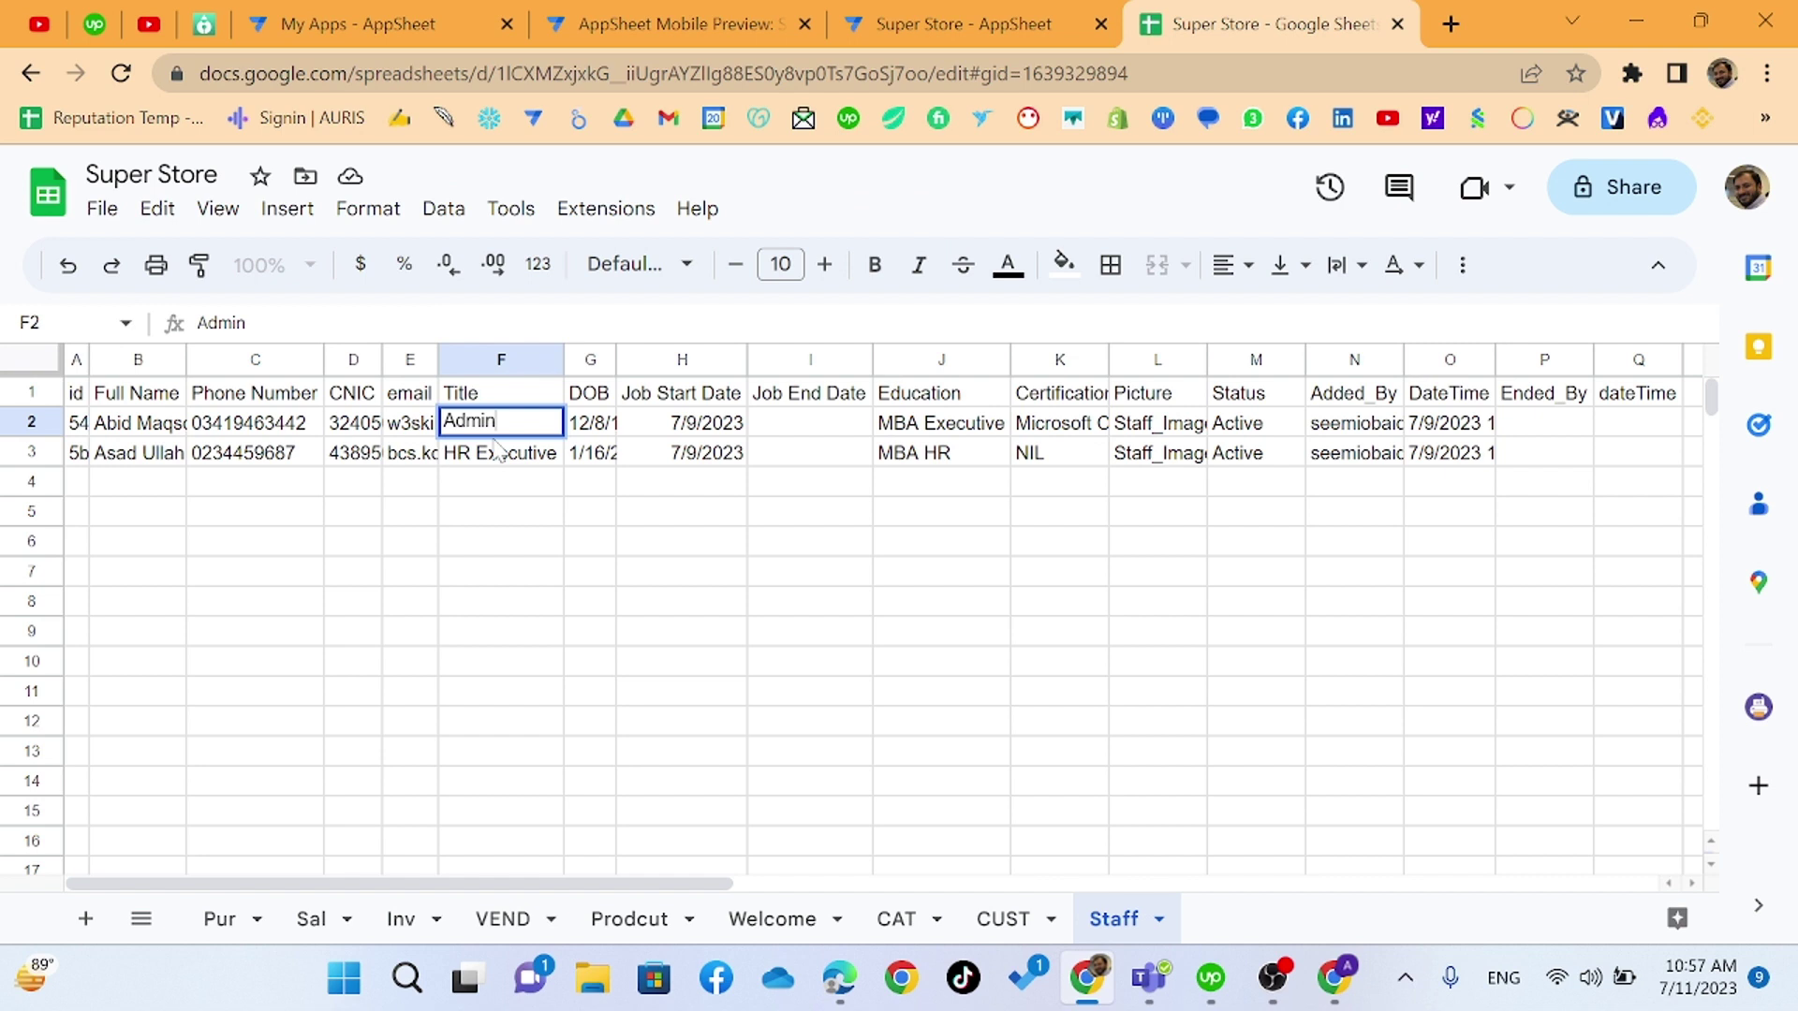
key("Return")
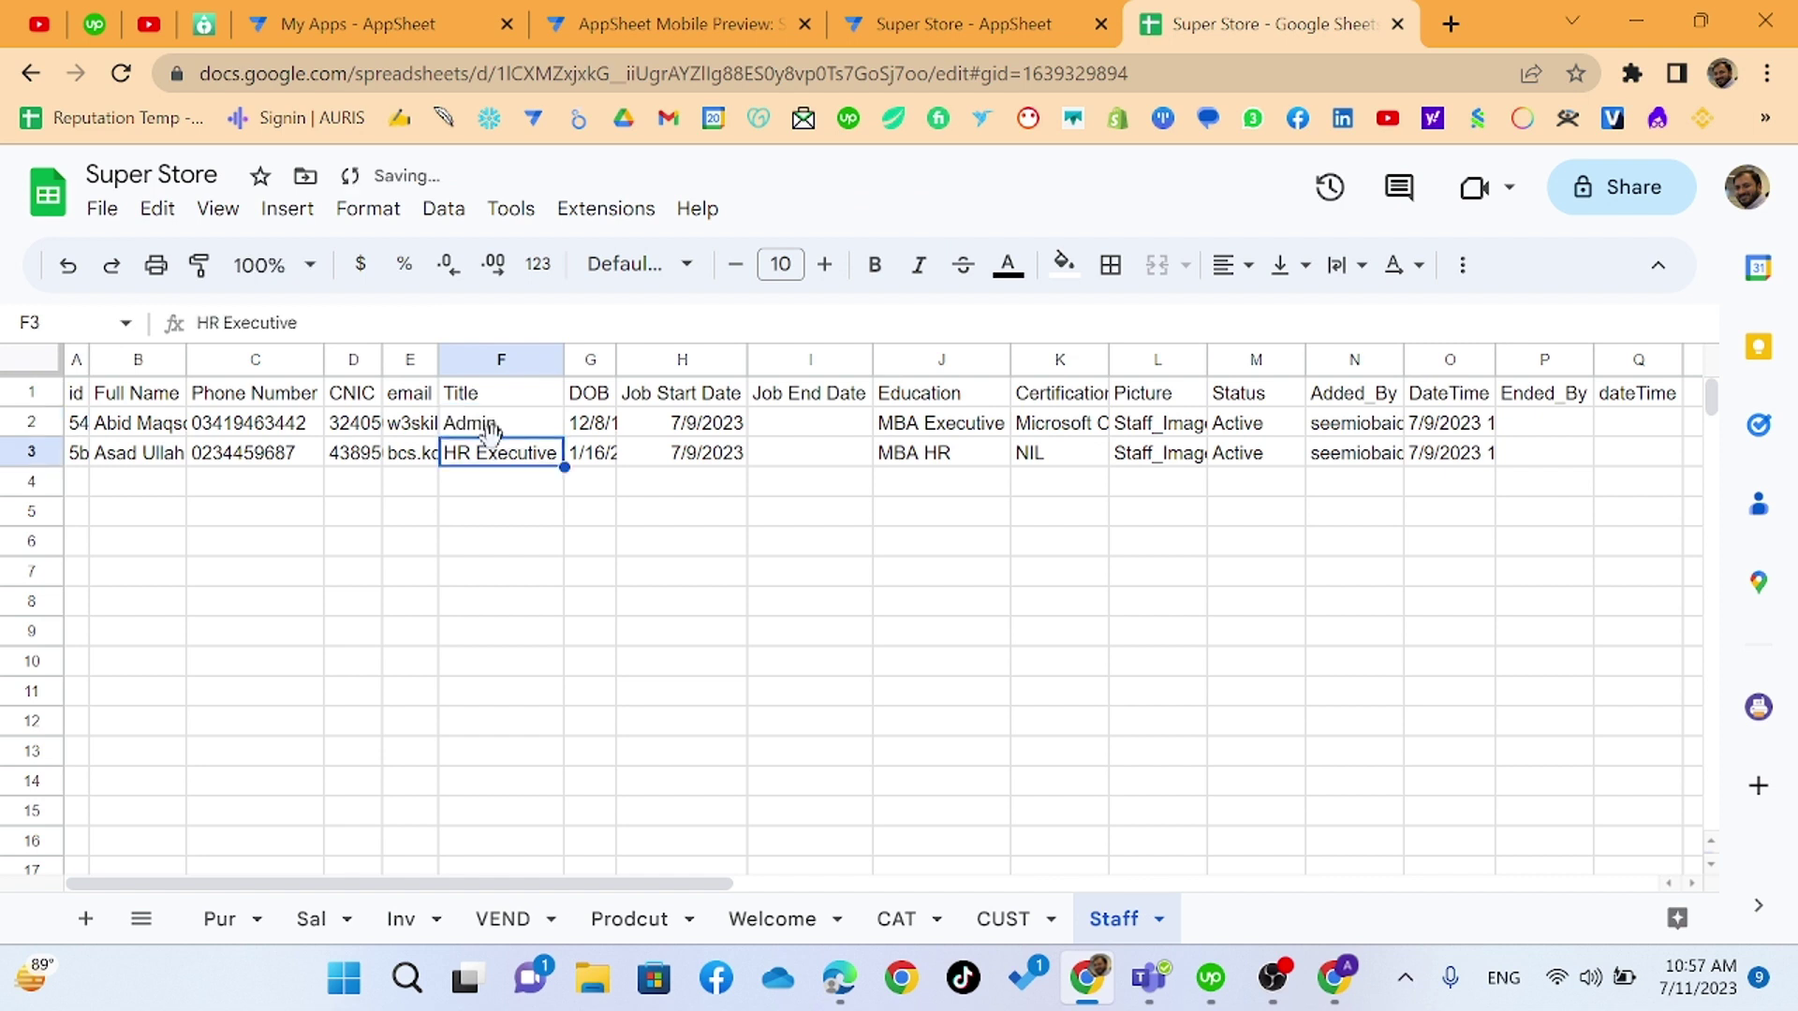
key("alt+Tab")
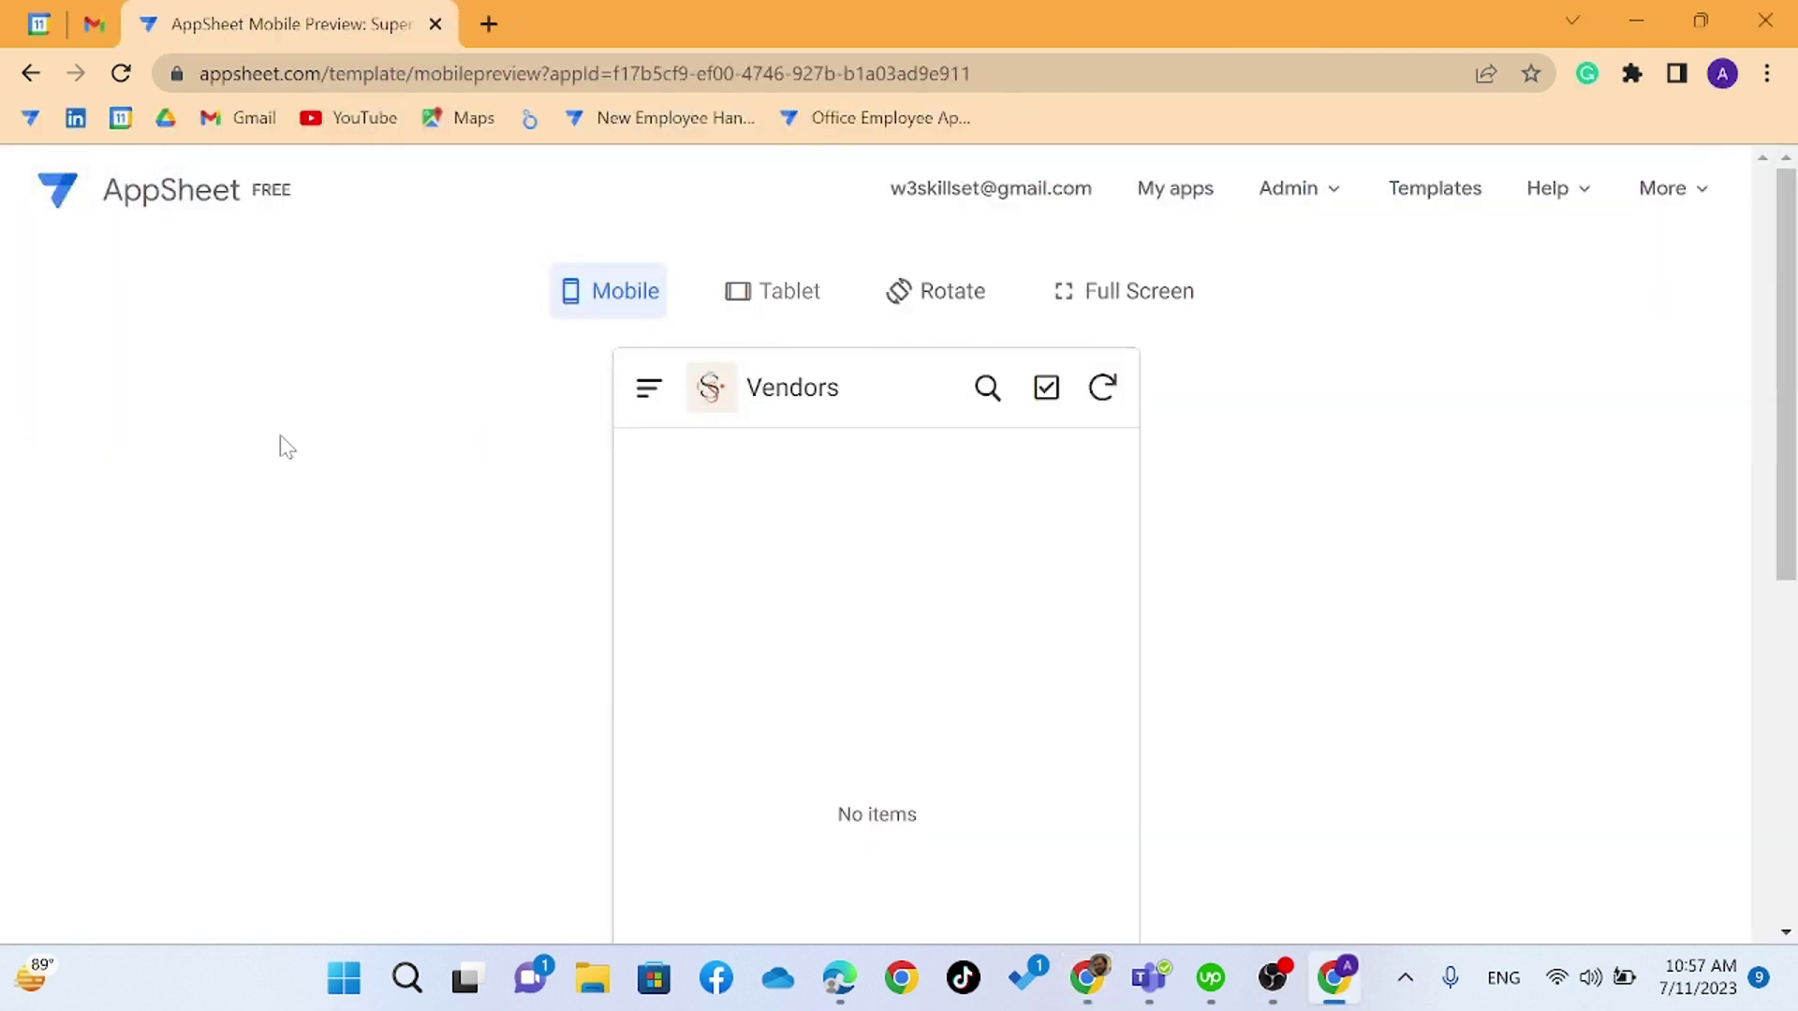
- Reload the app preview and zoom the browser page to 75%
left_click(121, 73)
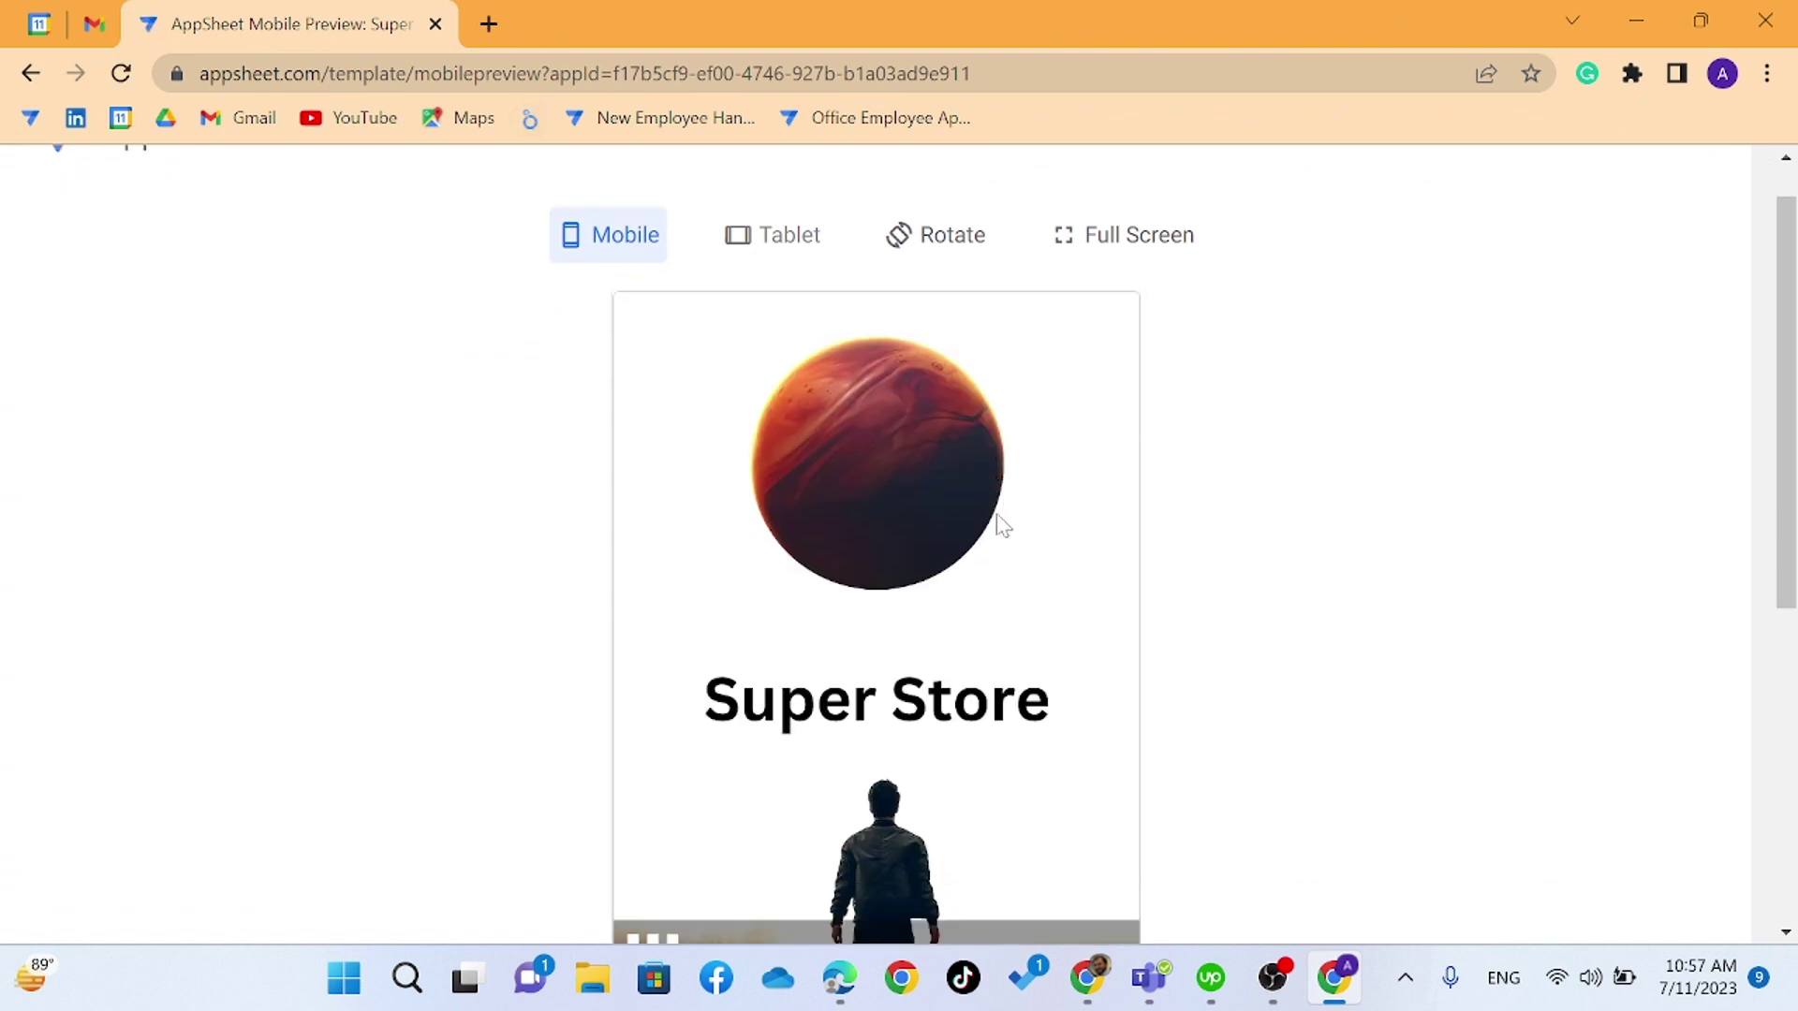
scroll(1000, 525, "down", 2)
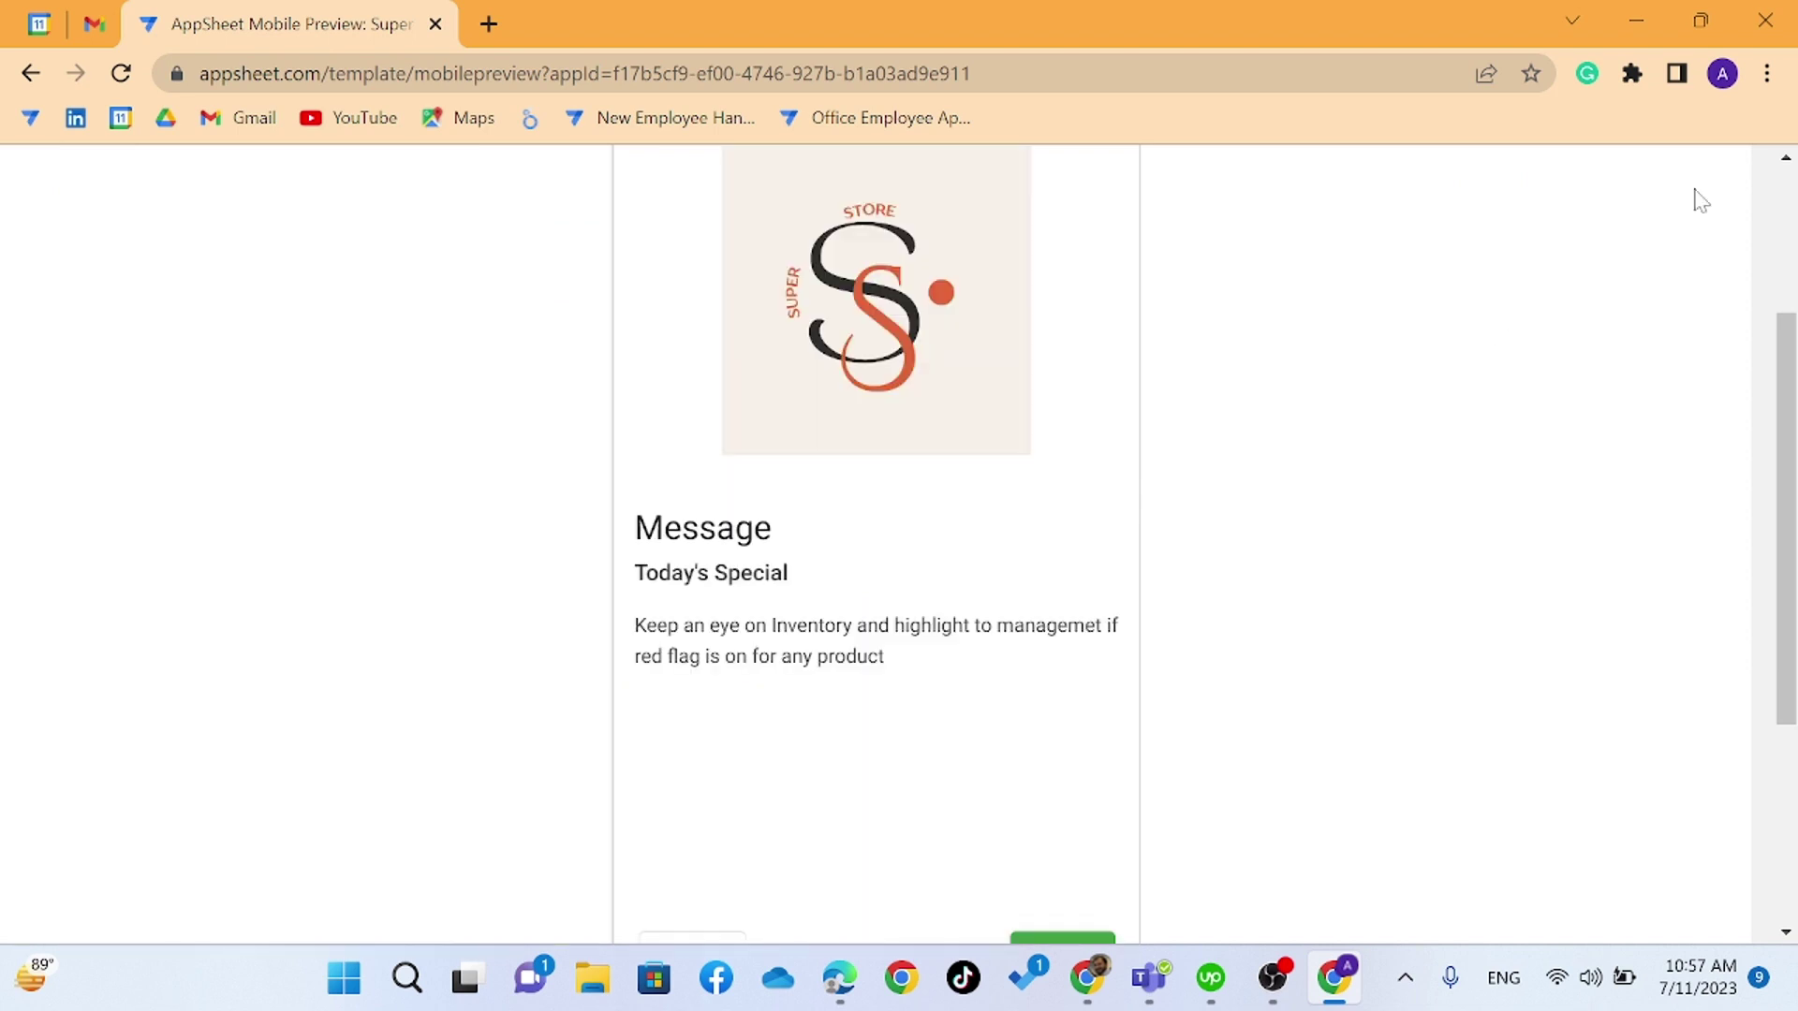
left_click(1767, 73)
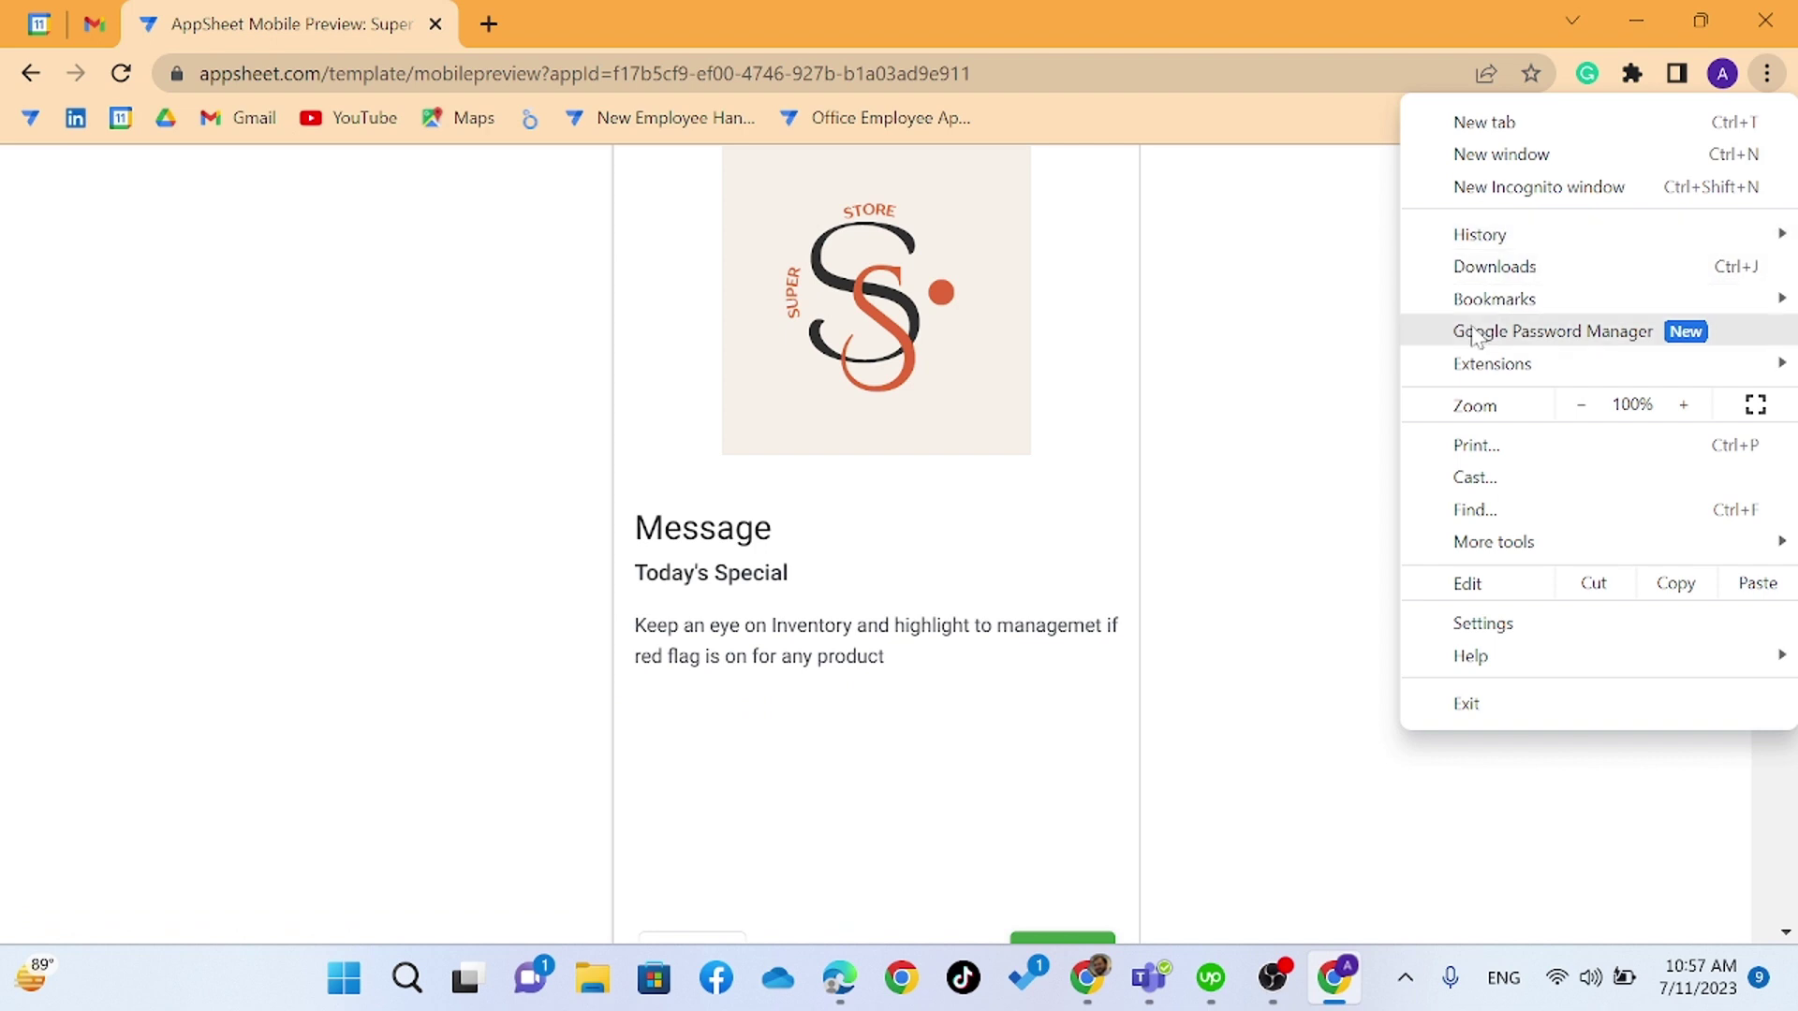
left_click(1566, 415)
left_click(1568, 416)
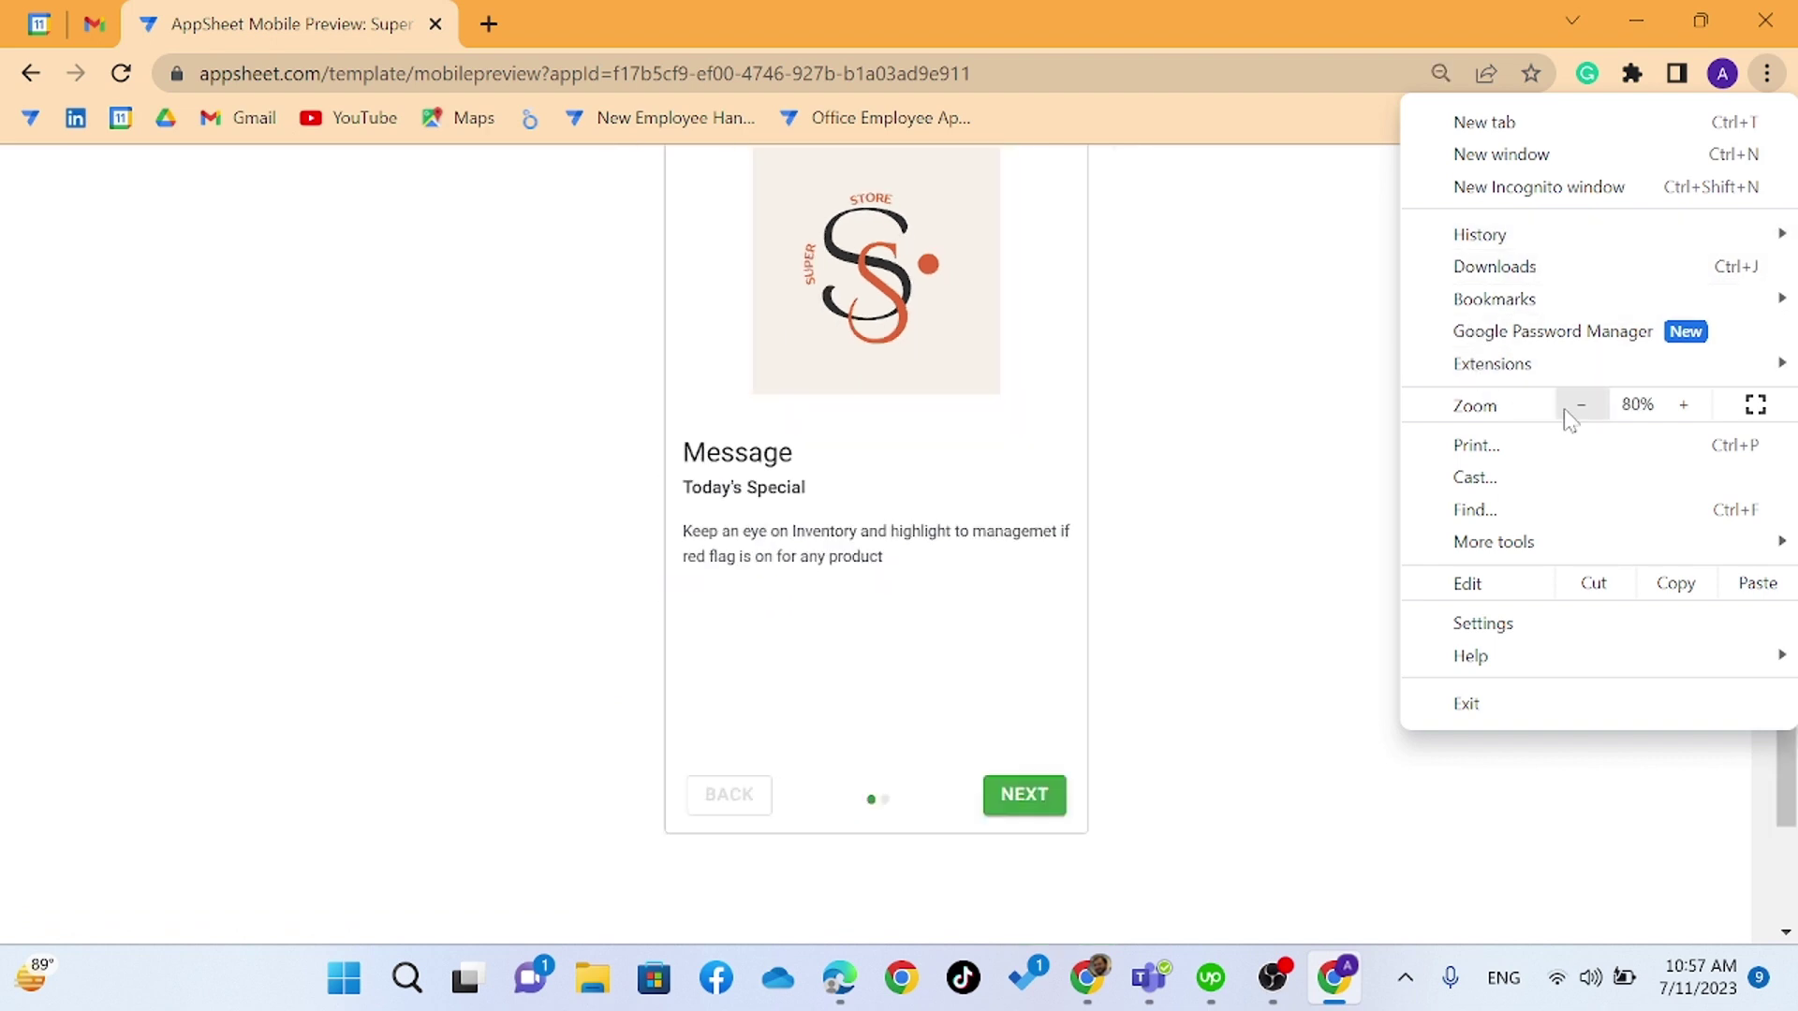
left_click(1570, 419)
left_click(1030, 431)
- Dismiss the intro, visit the Customer, Category and Welcome views, then resync the app
scroll(1048, 478, "down", 2)
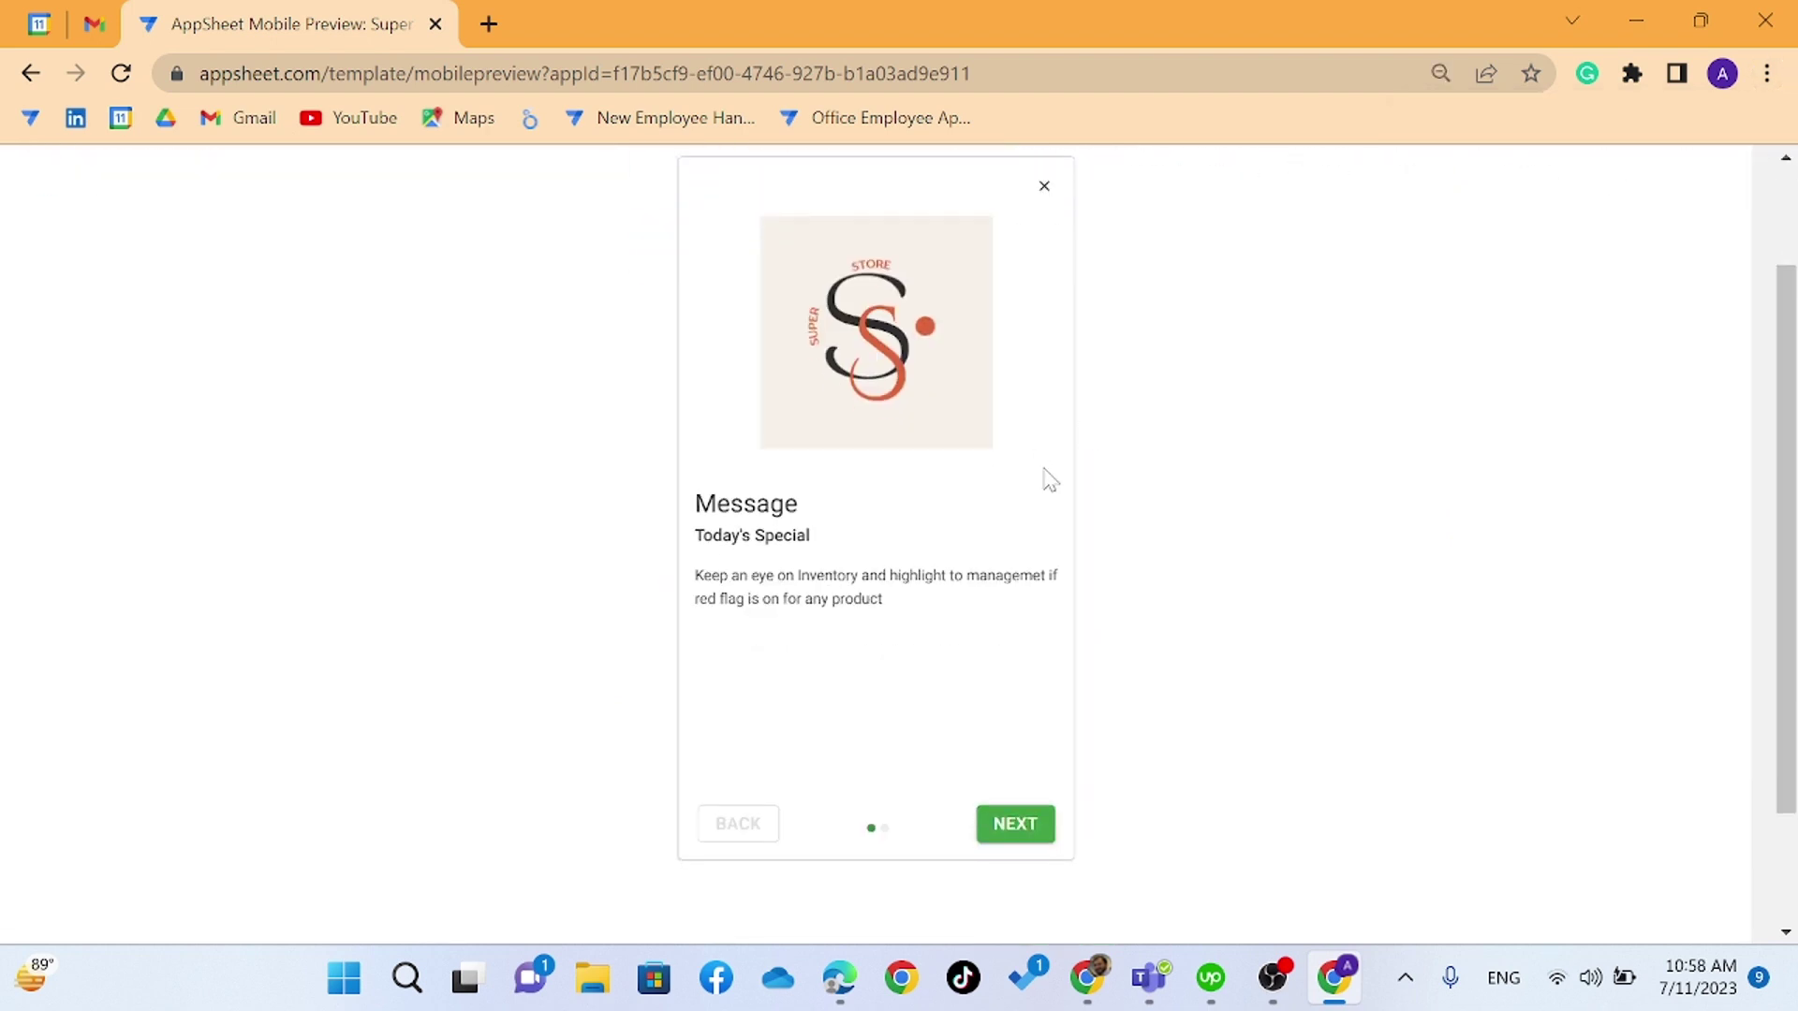
left_click(1018, 824)
left_click(1021, 825)
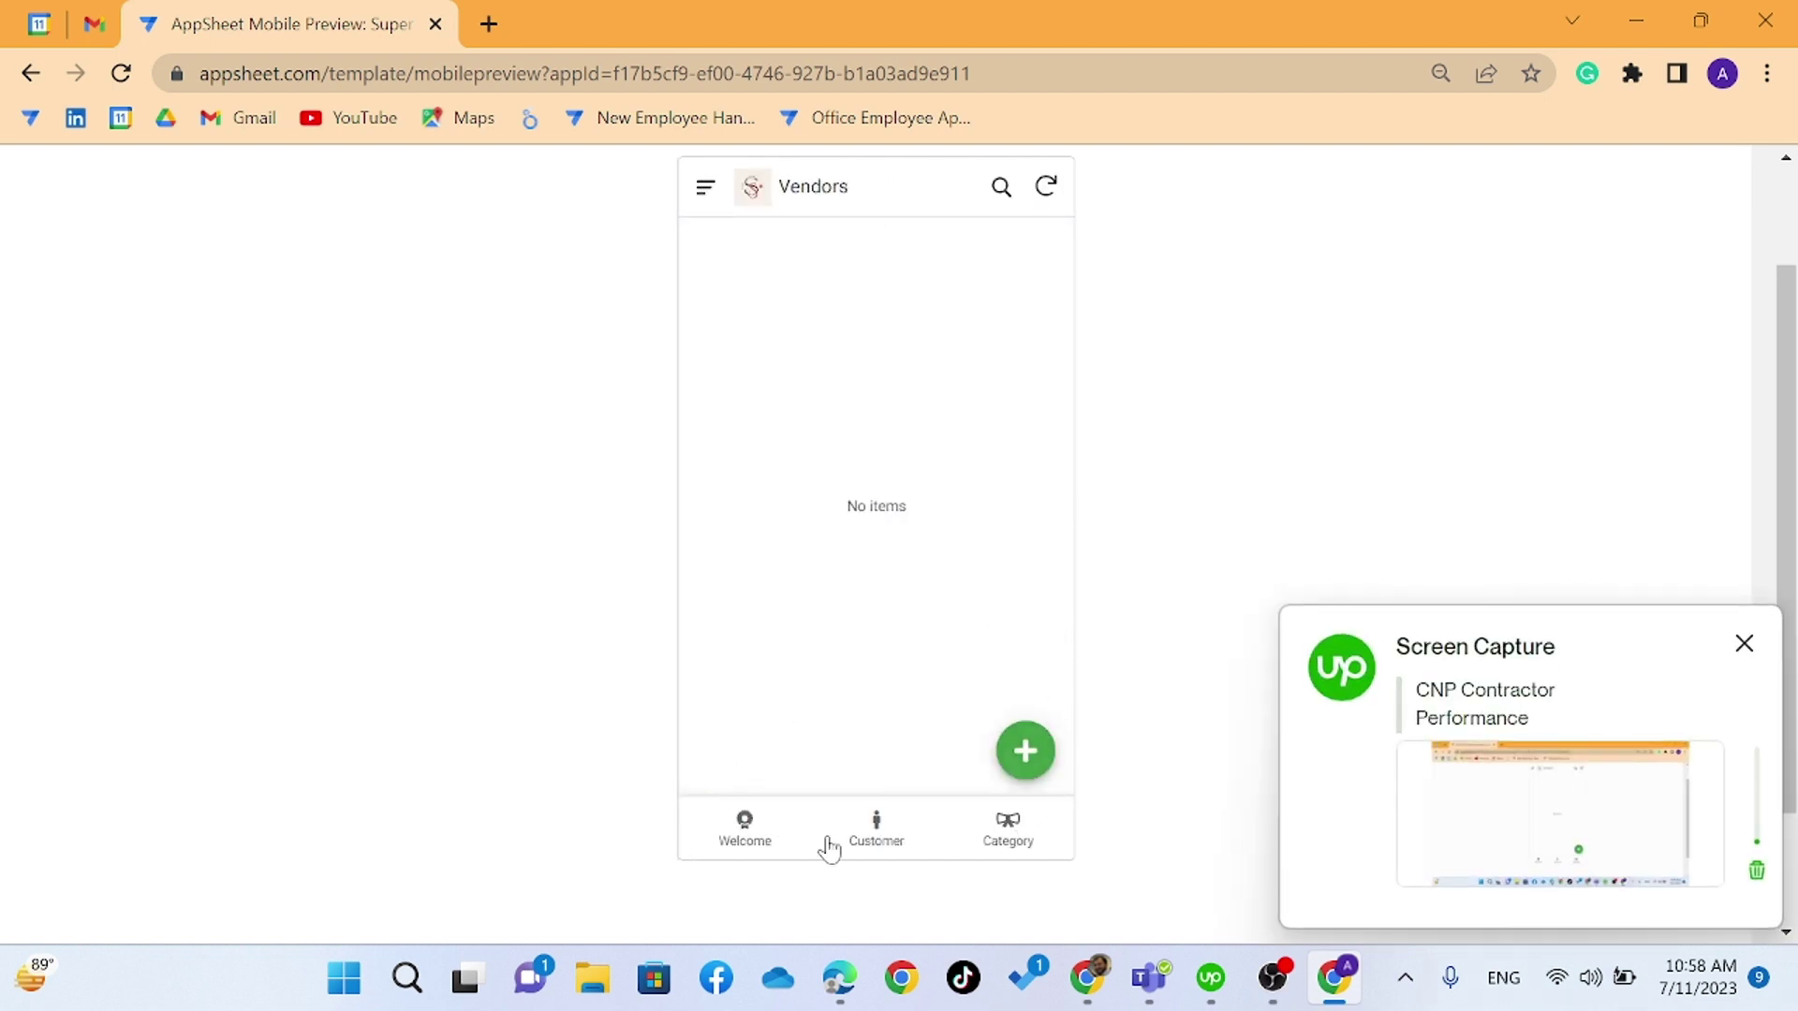
left_click(860, 833)
left_click(998, 834)
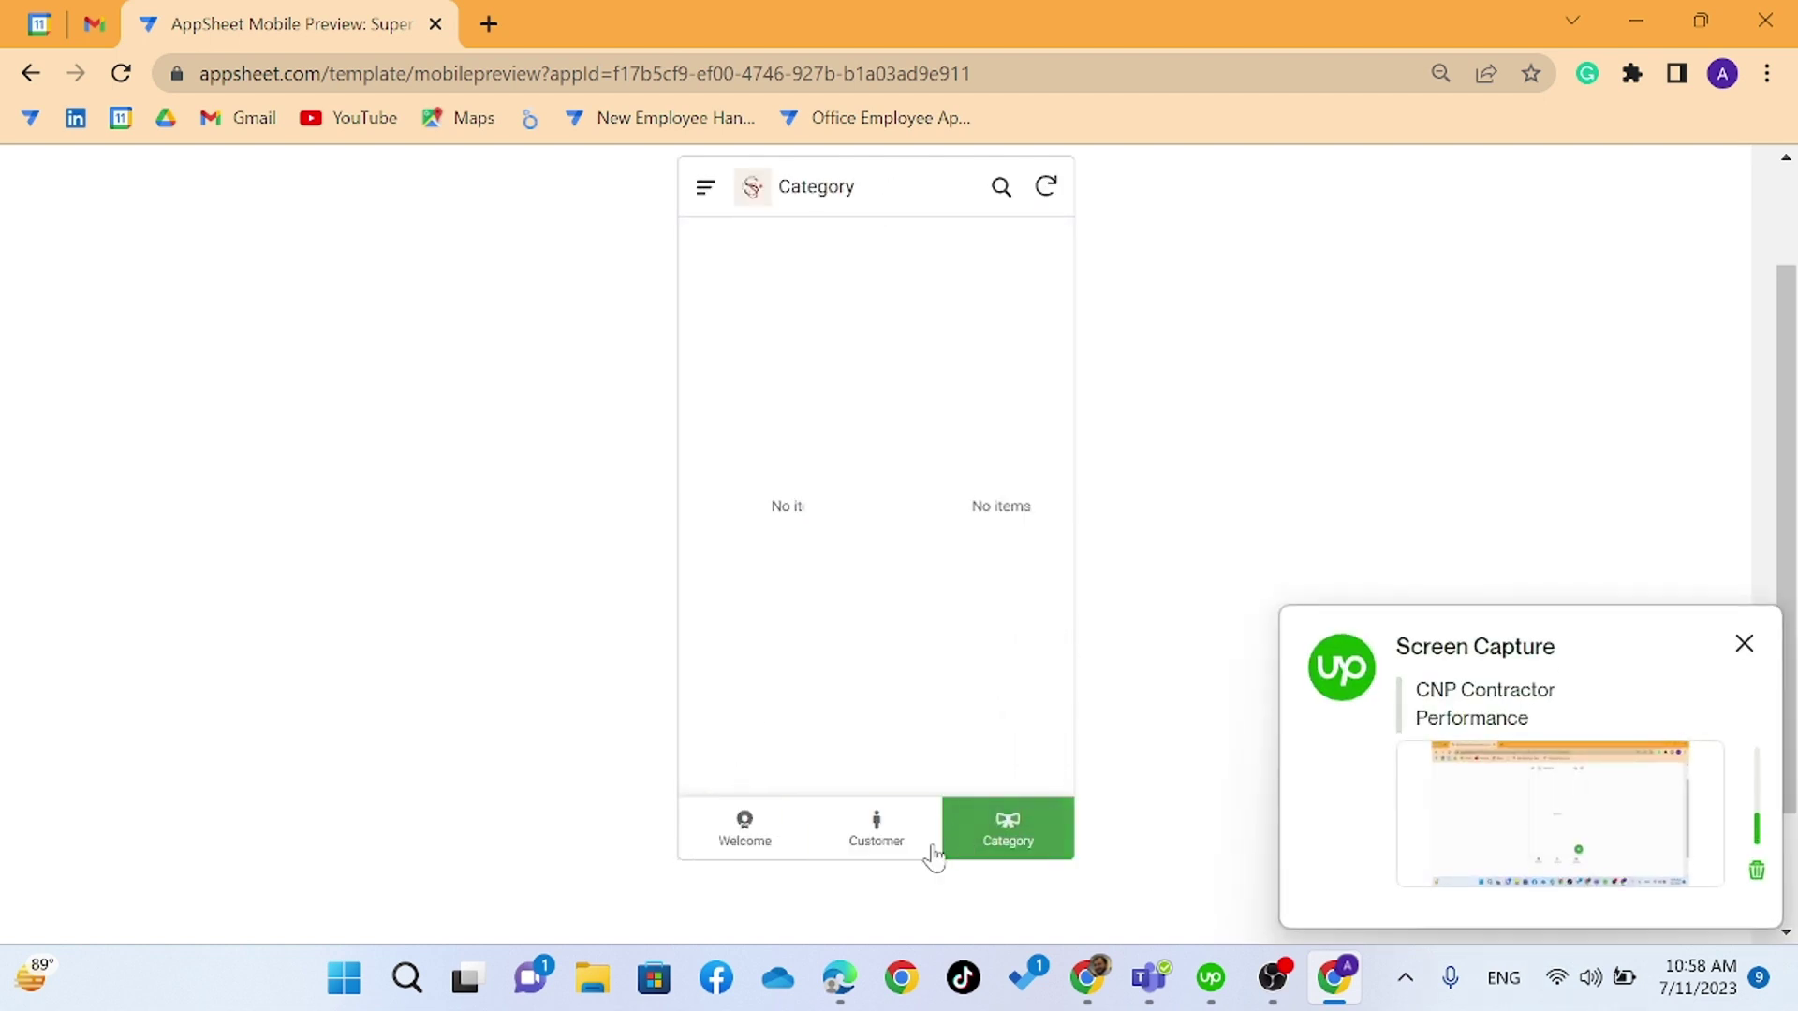
left_click(774, 843)
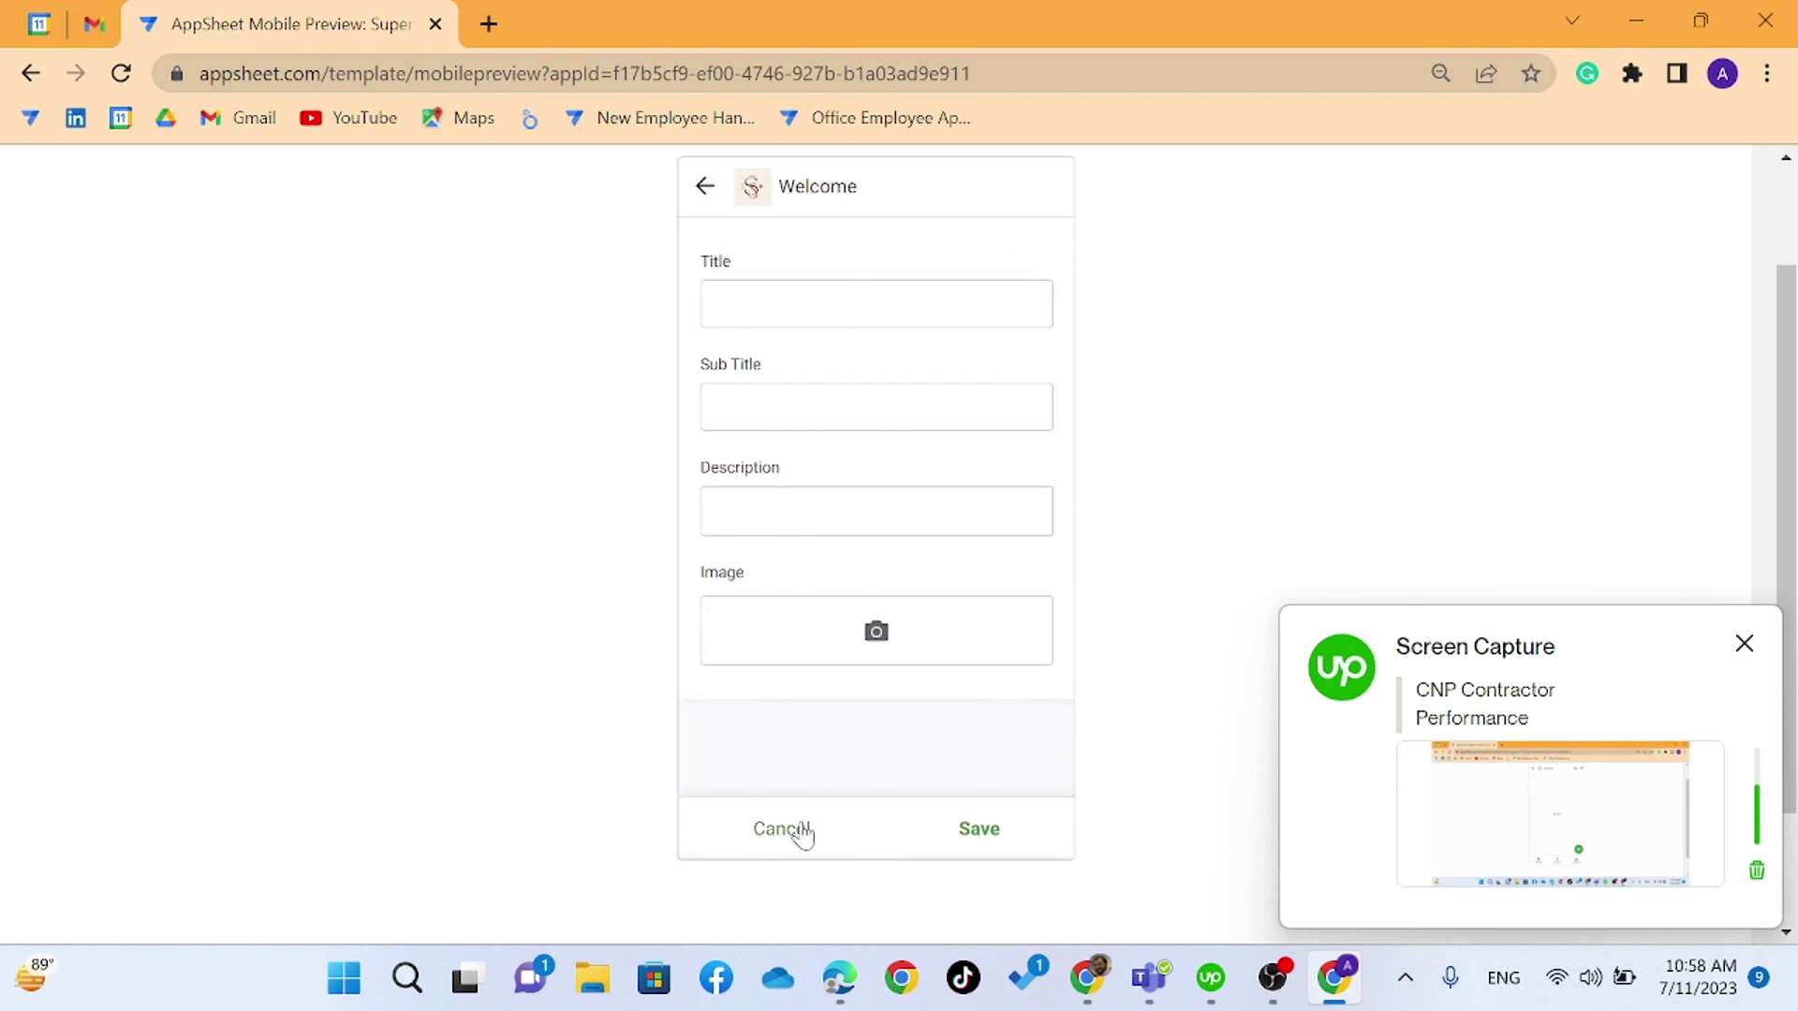
left_click(796, 830)
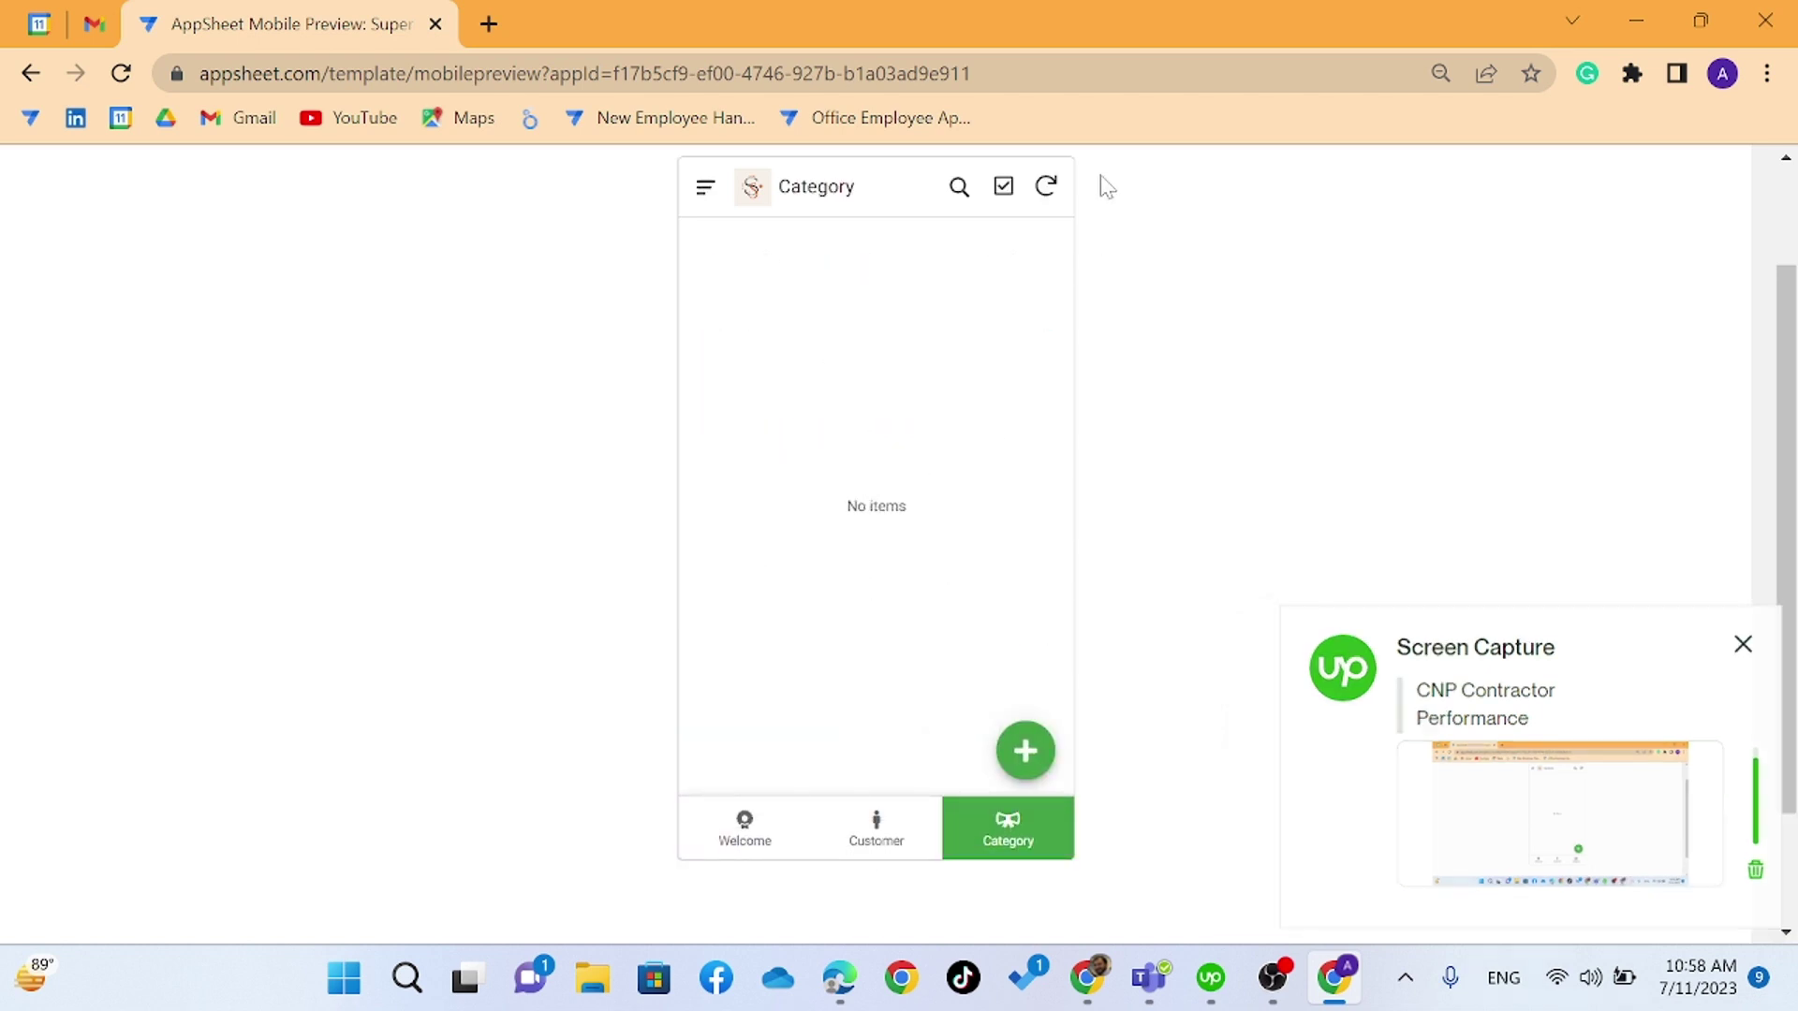
left_click(1048, 186)
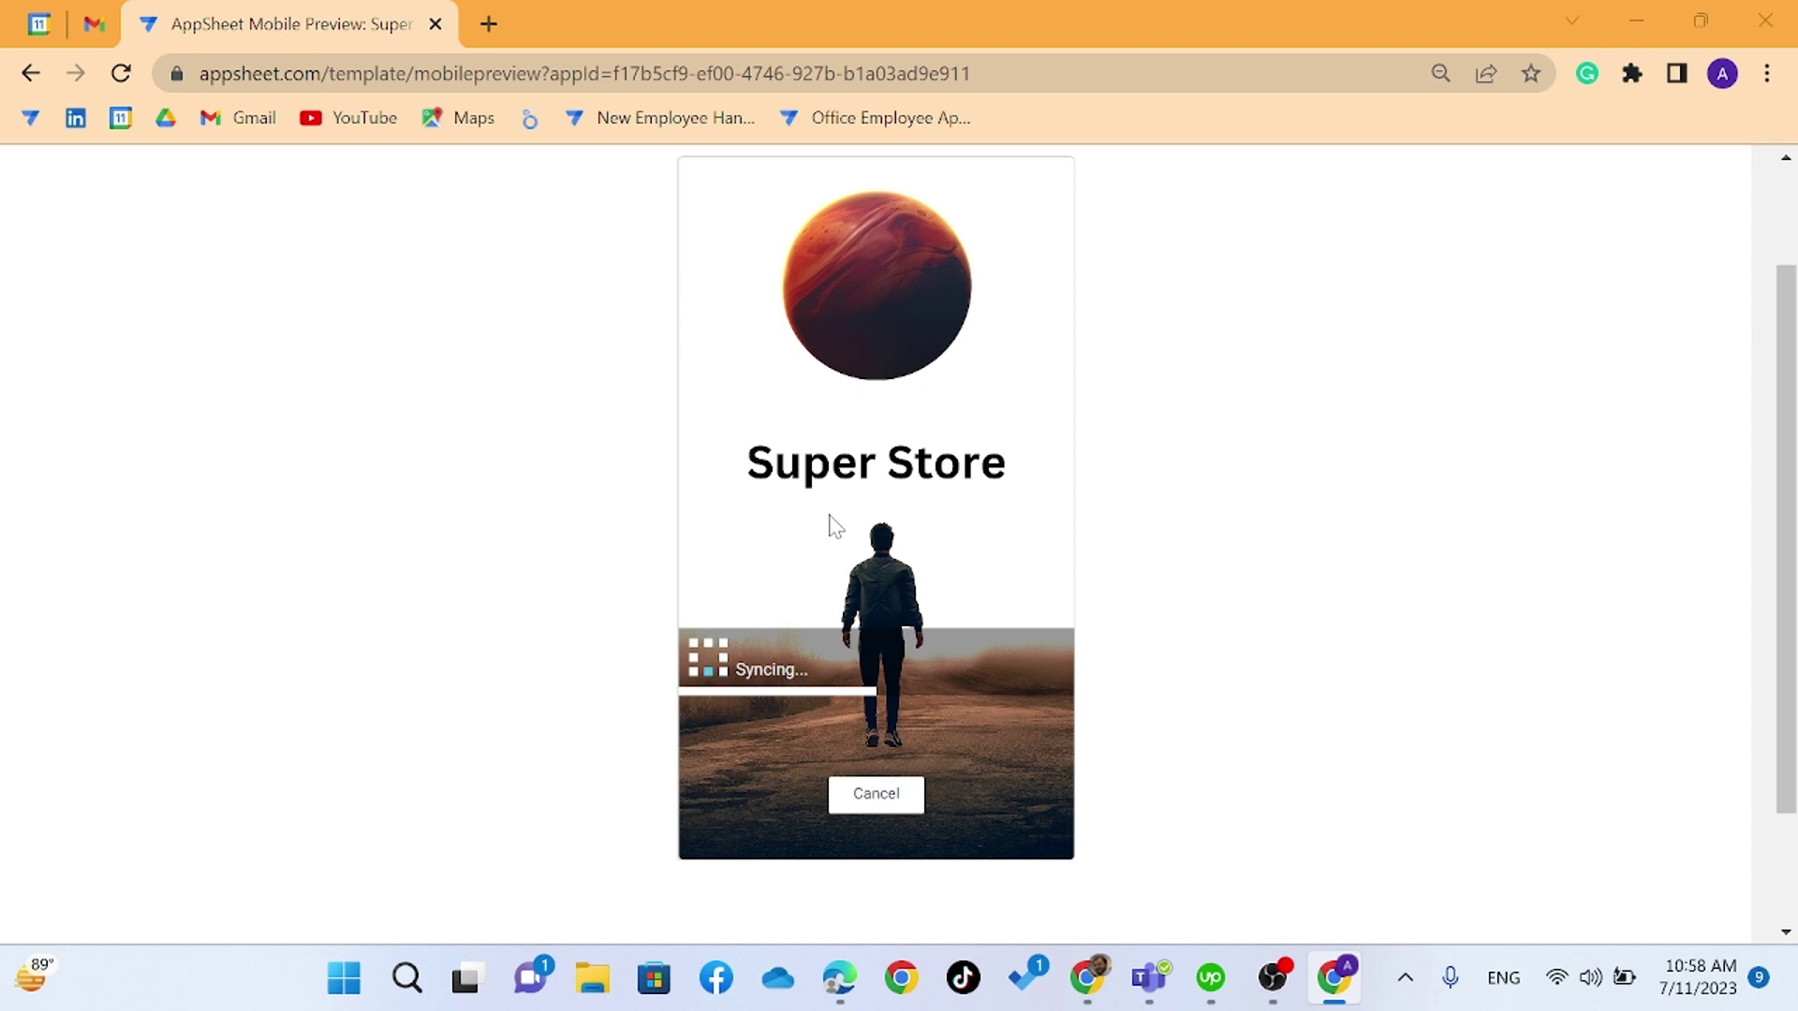
key("alt+Tab")
- Start editing F2, then open the Sales view's settings in the AppSheet editor
left_click(517, 423)
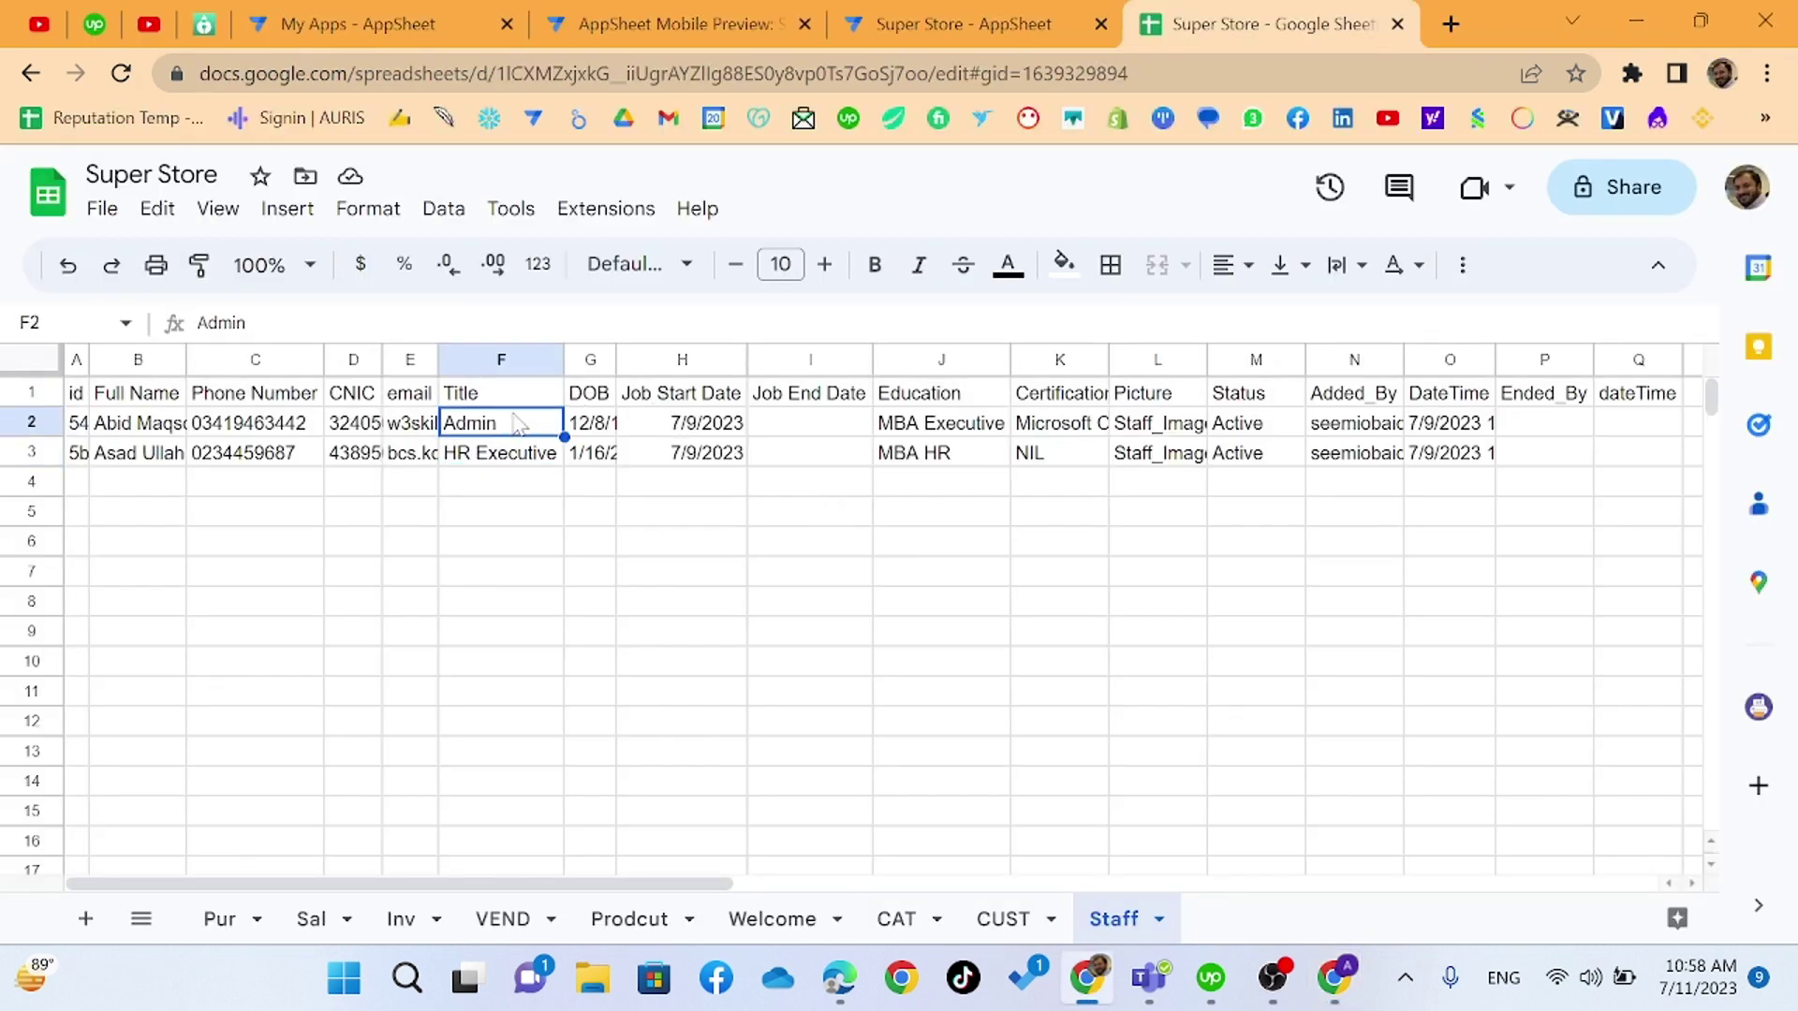
type("Sales")
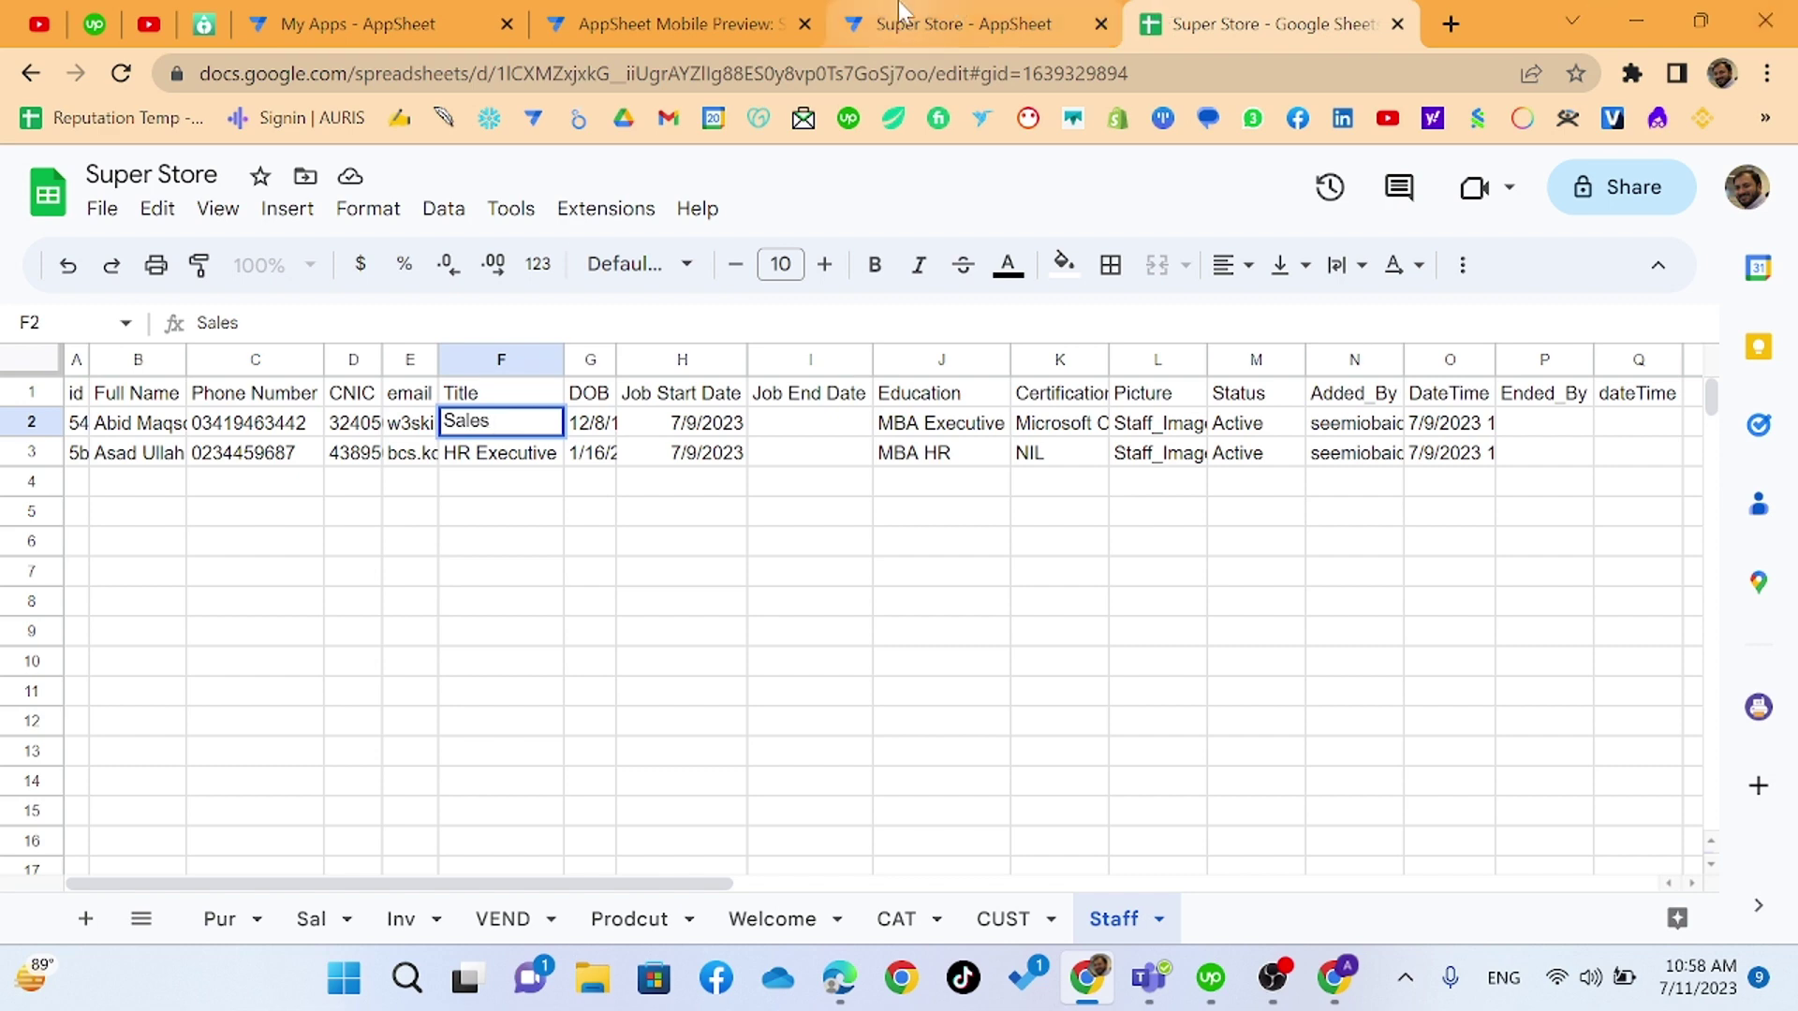
left_click(946, 24)
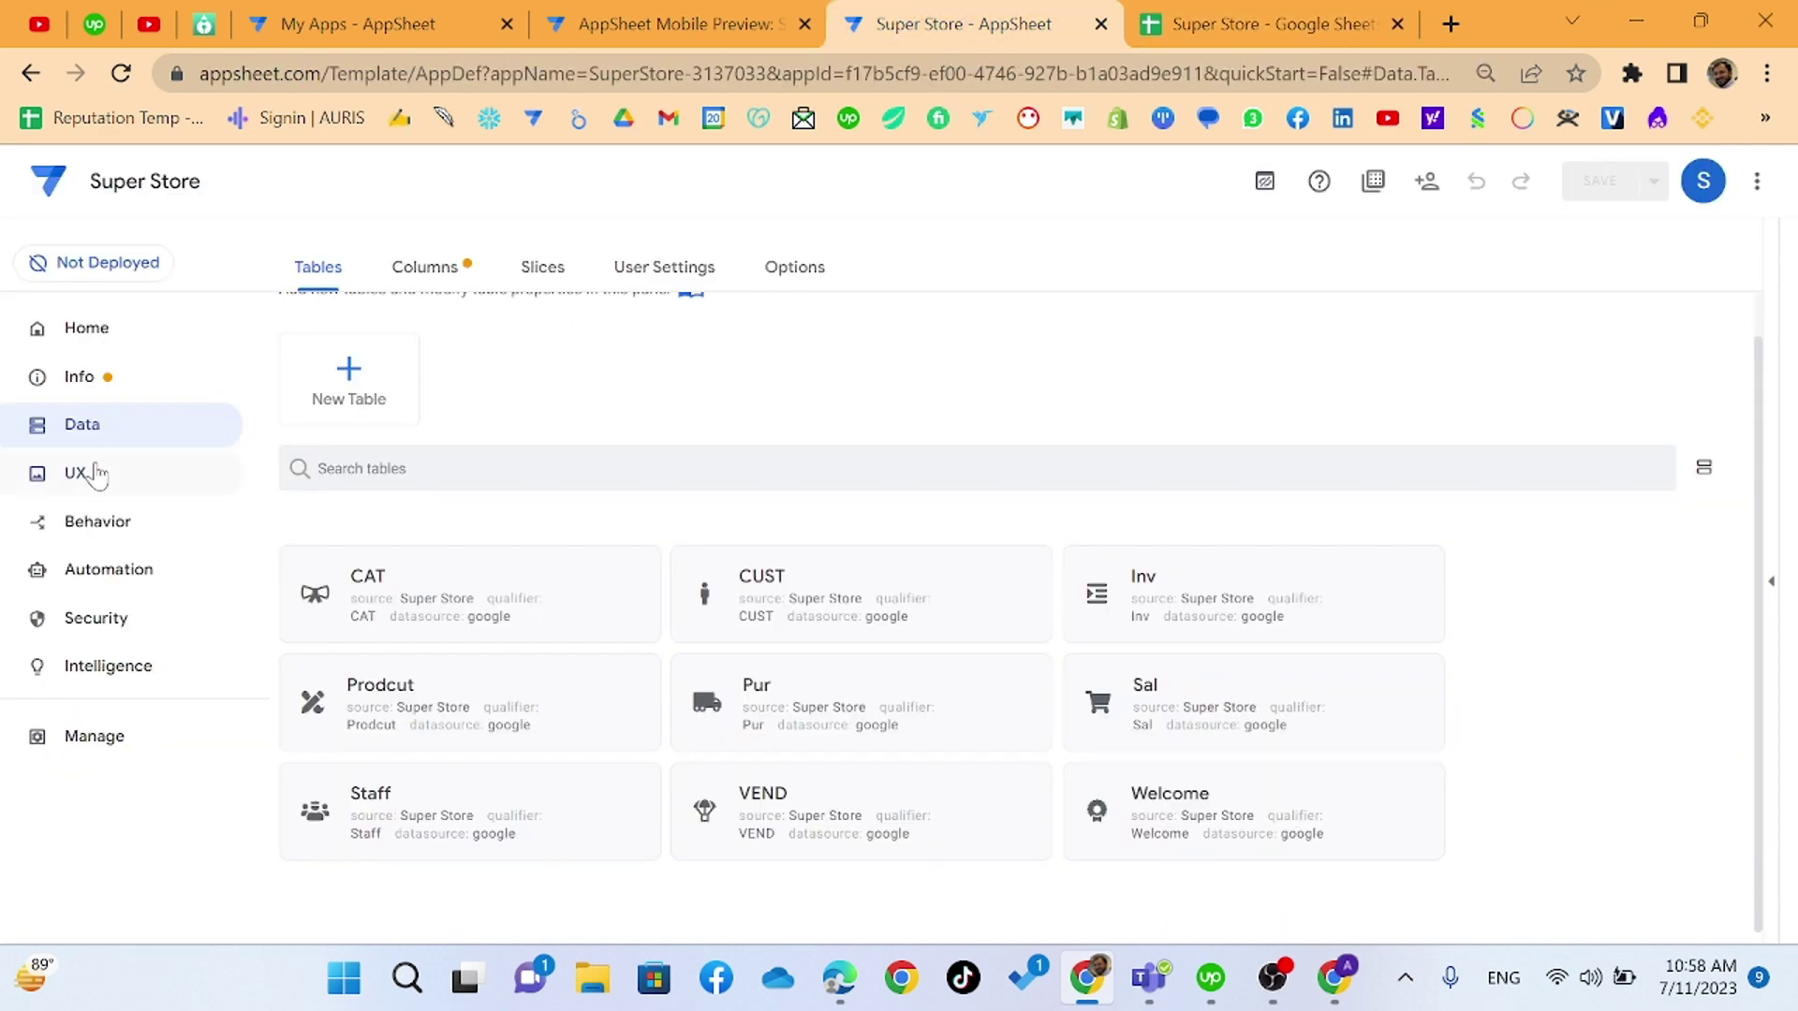
left_click(88, 473)
scroll(637, 714, "down", 1)
scroll(636, 713, "down", 2)
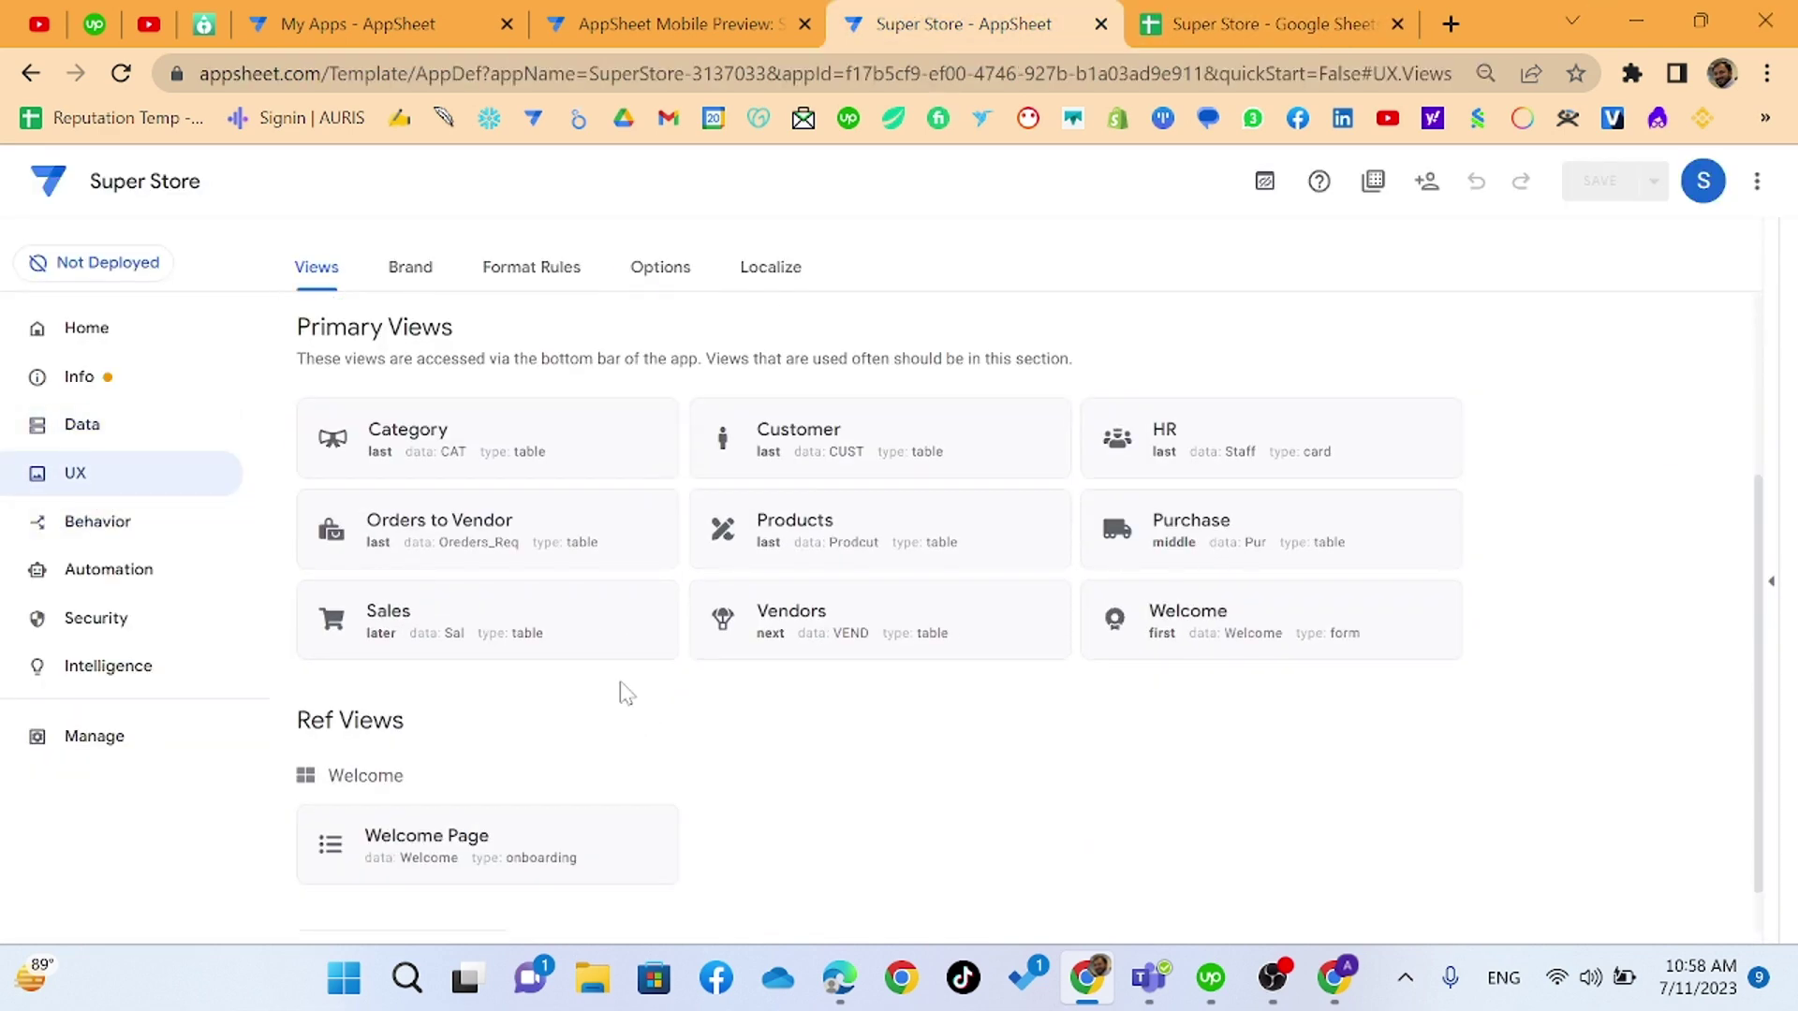
left_click(560, 635)
scroll(660, 721, "down", 5)
scroll(642, 791, "down", 8)
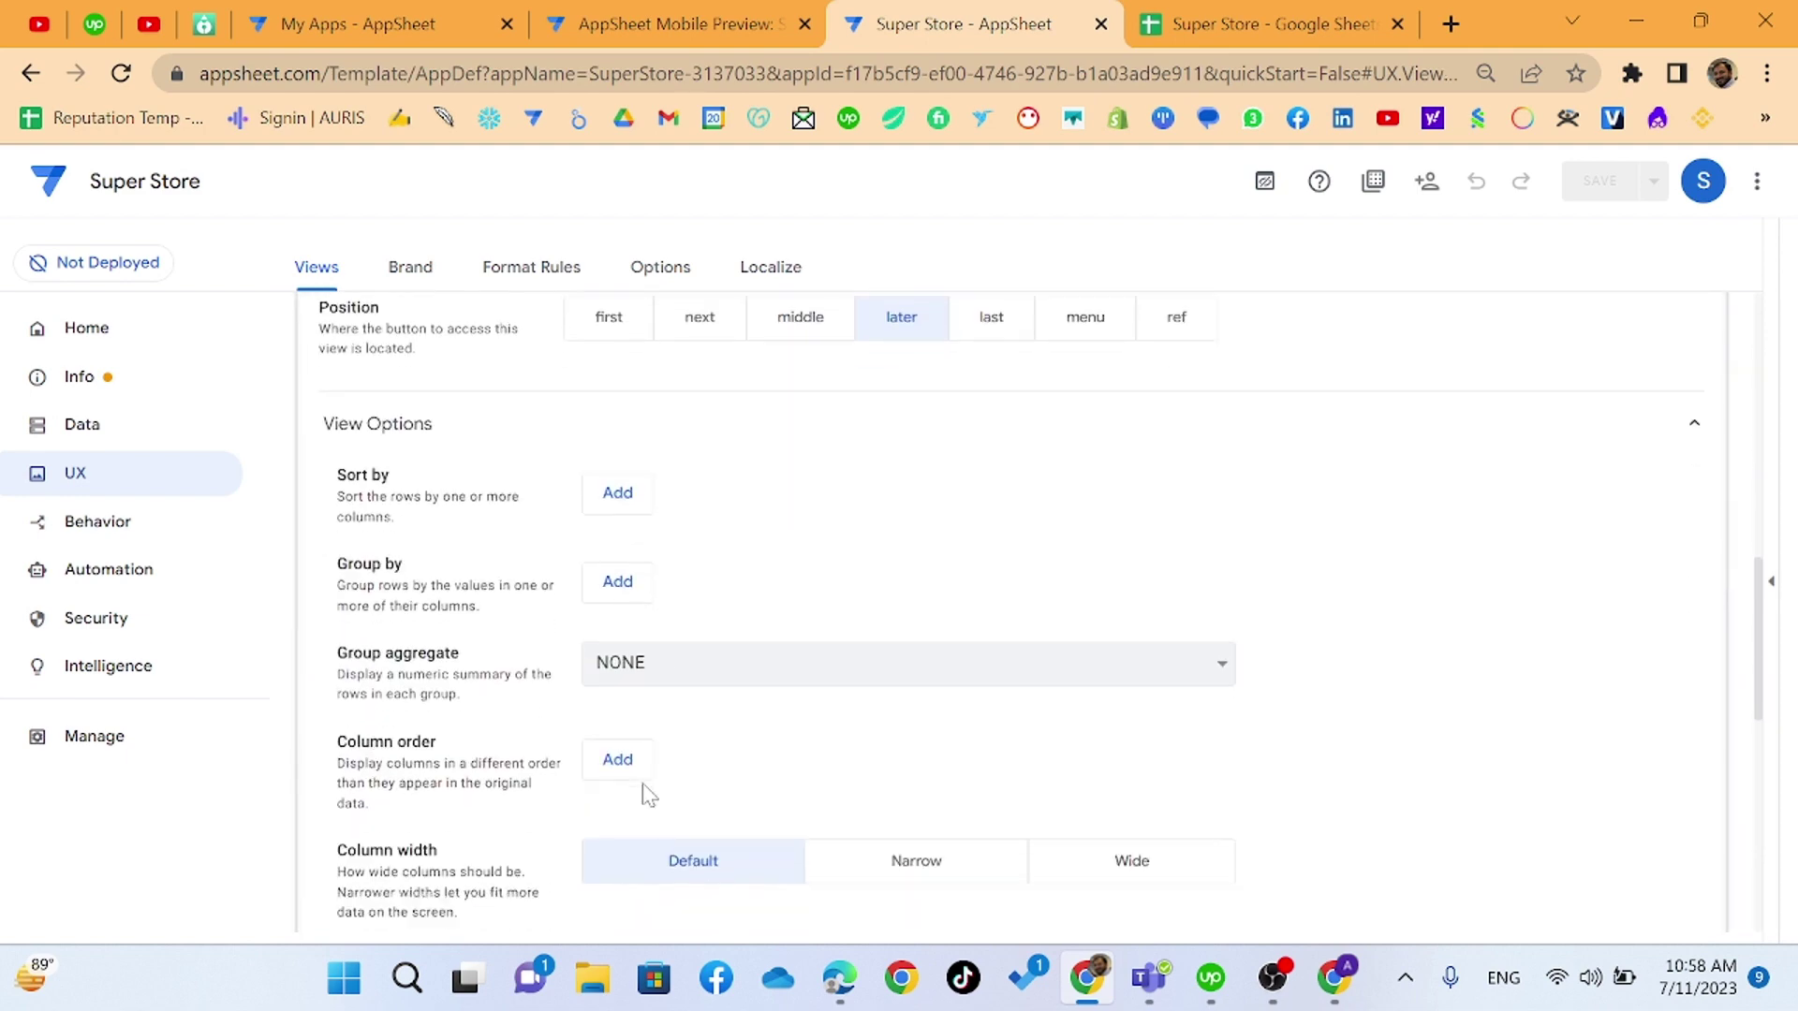
- Open the Sales view's Show if formula and select the text 'Sales Executive'
left_click(470, 568)
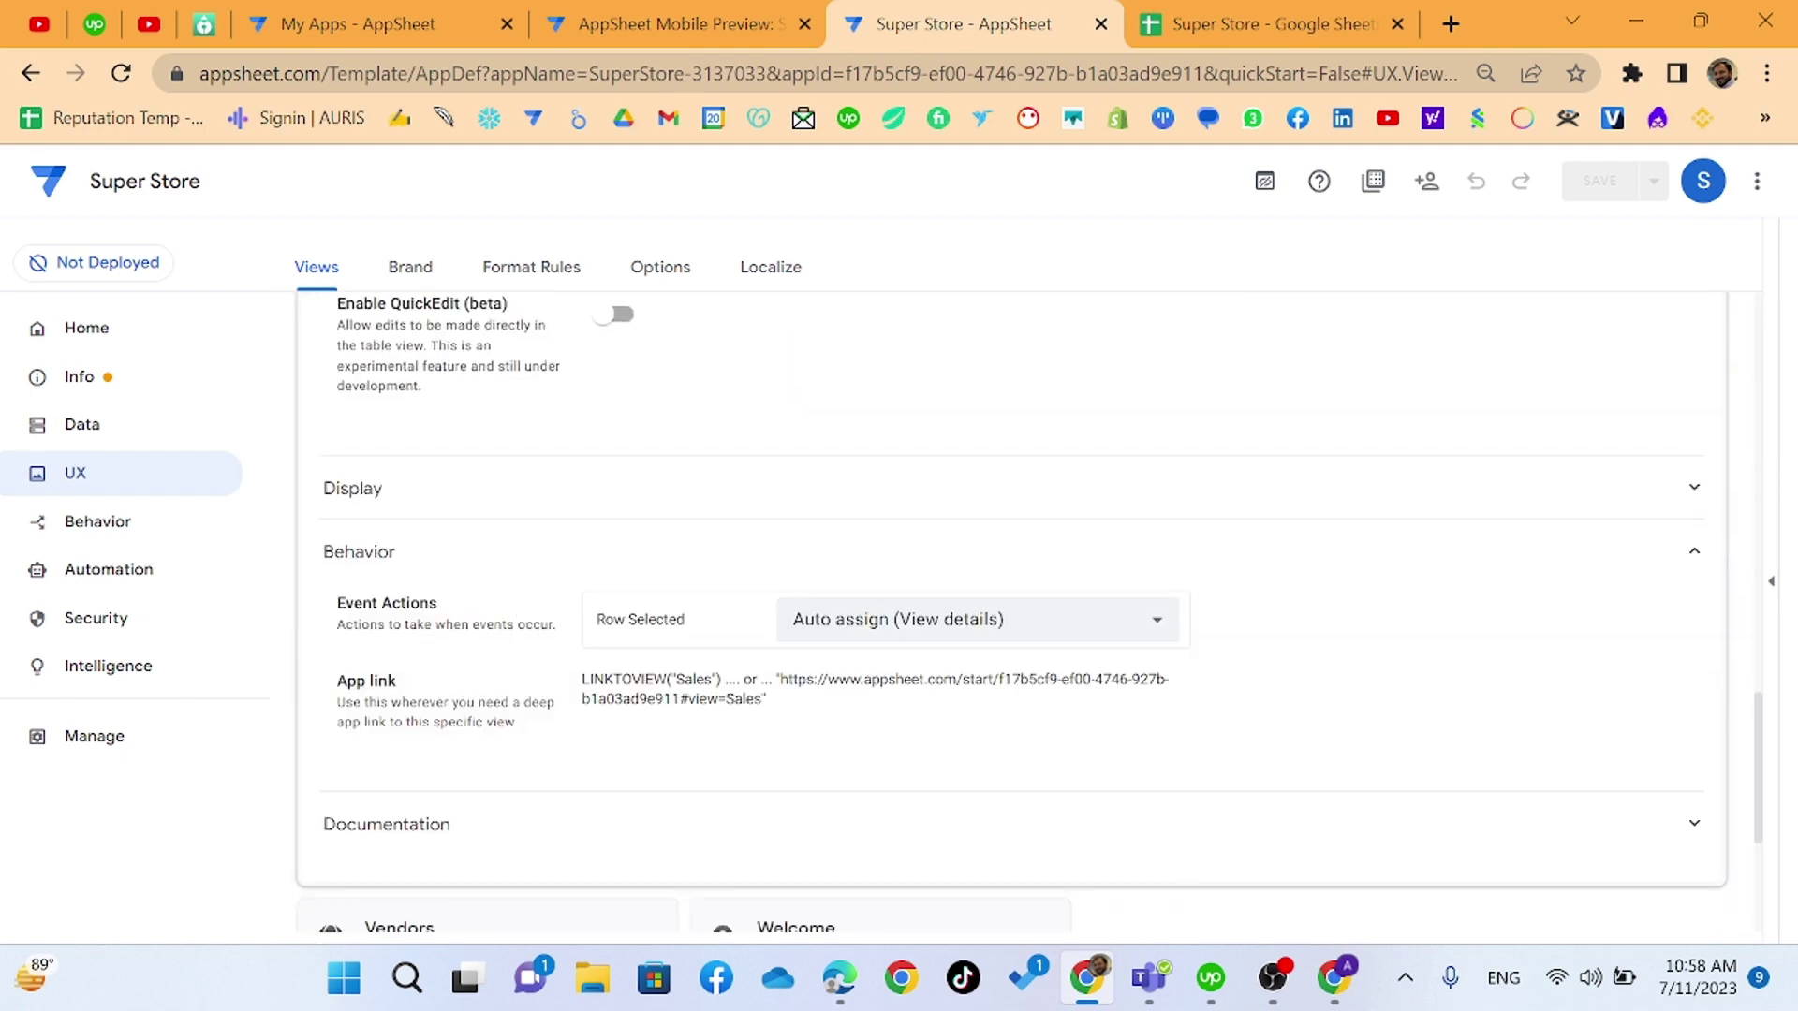
left_click(504, 488)
scroll(822, 831, "down", 9)
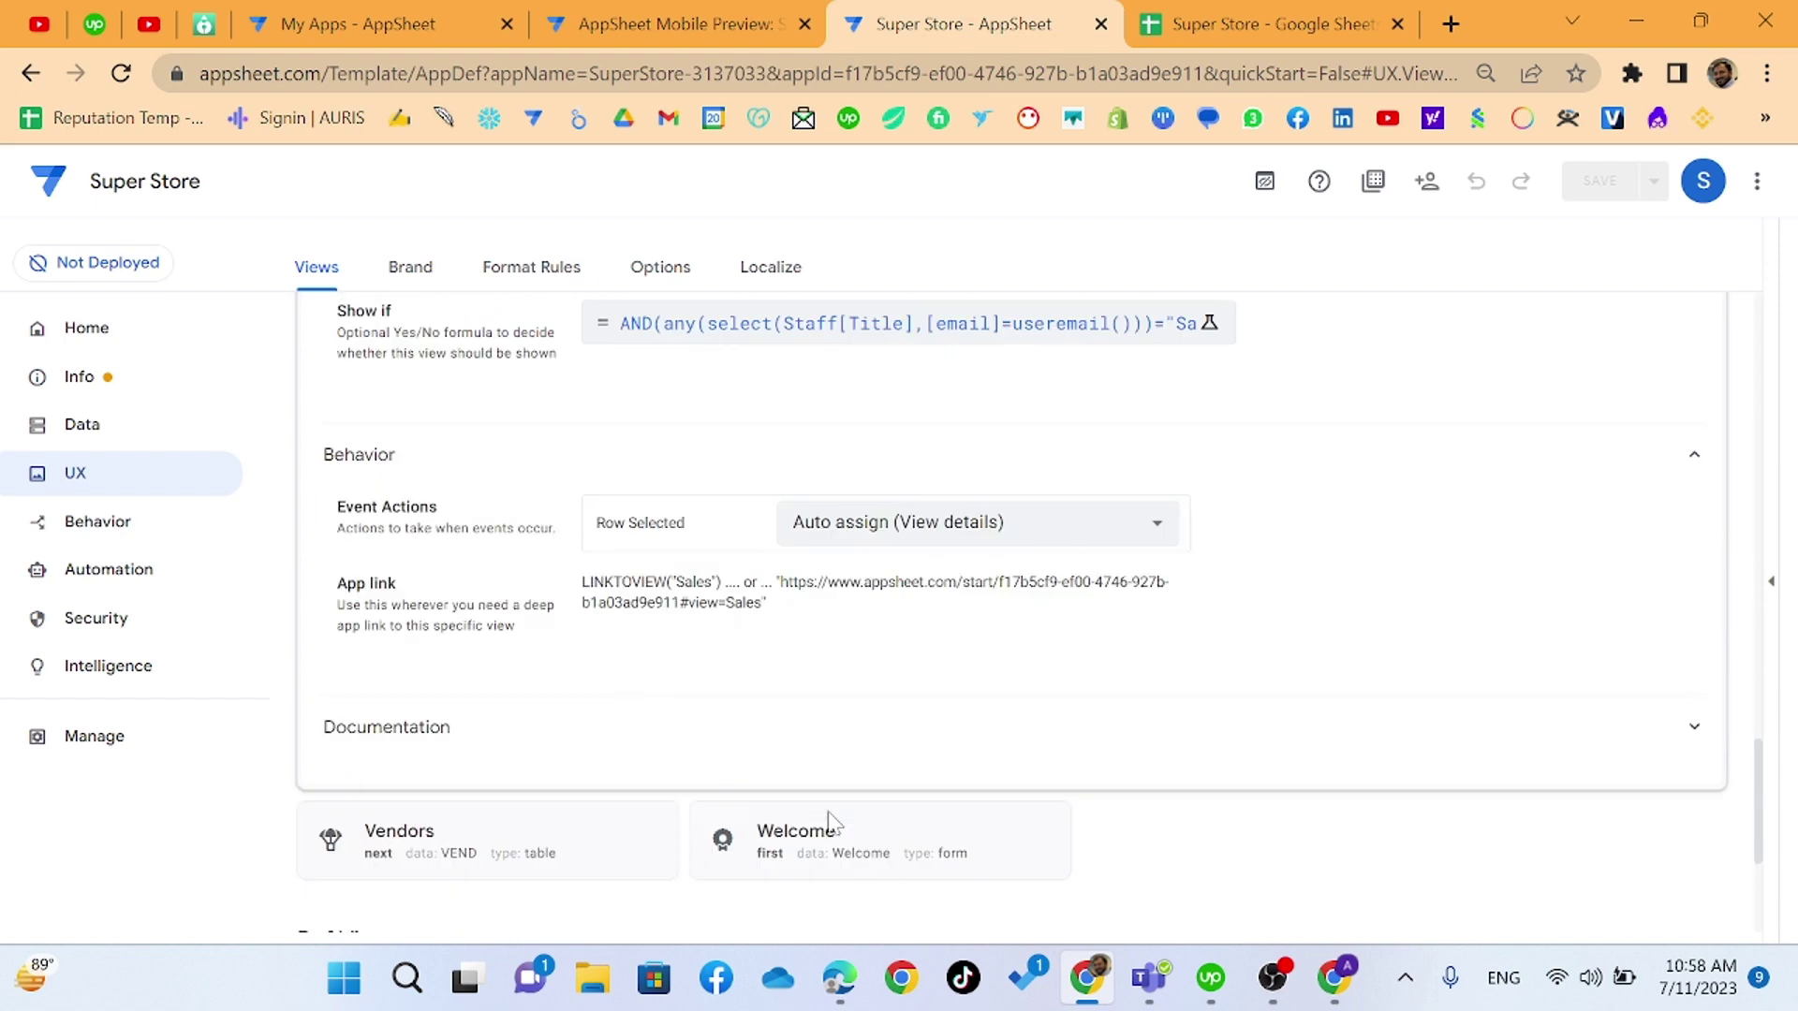
scroll(791, 422, "up", 3)
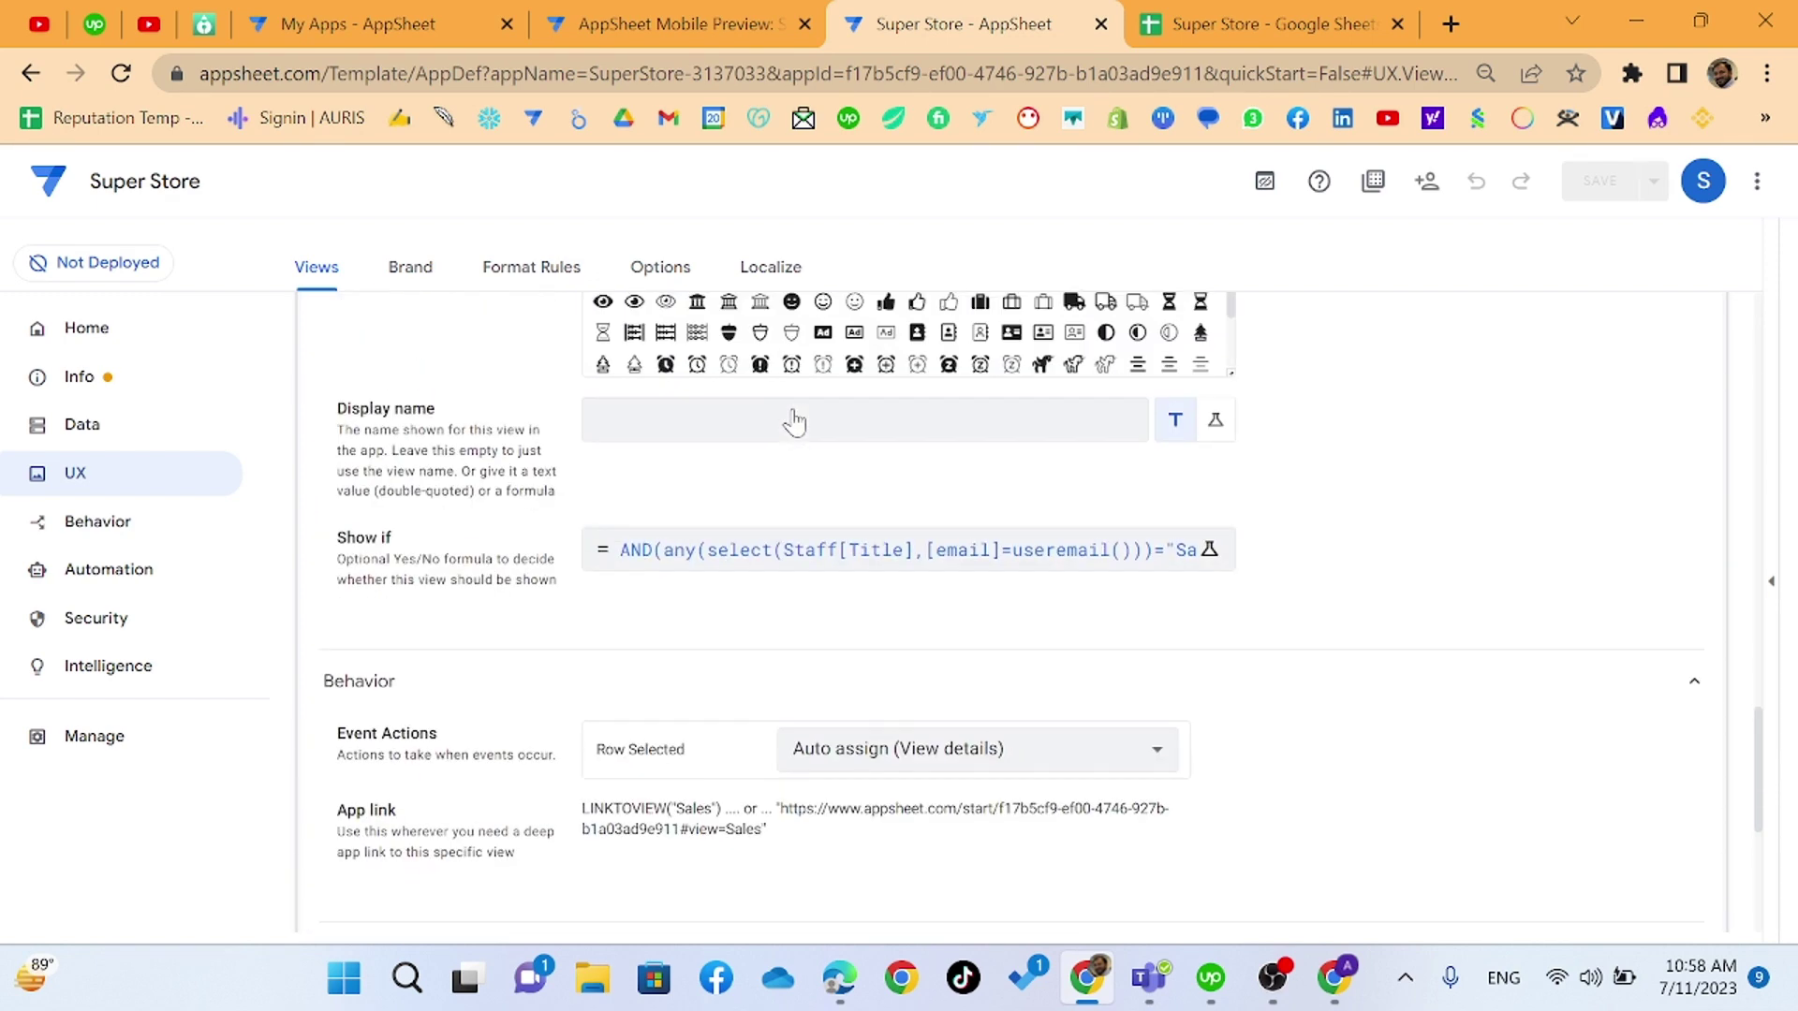
left_click(856, 577)
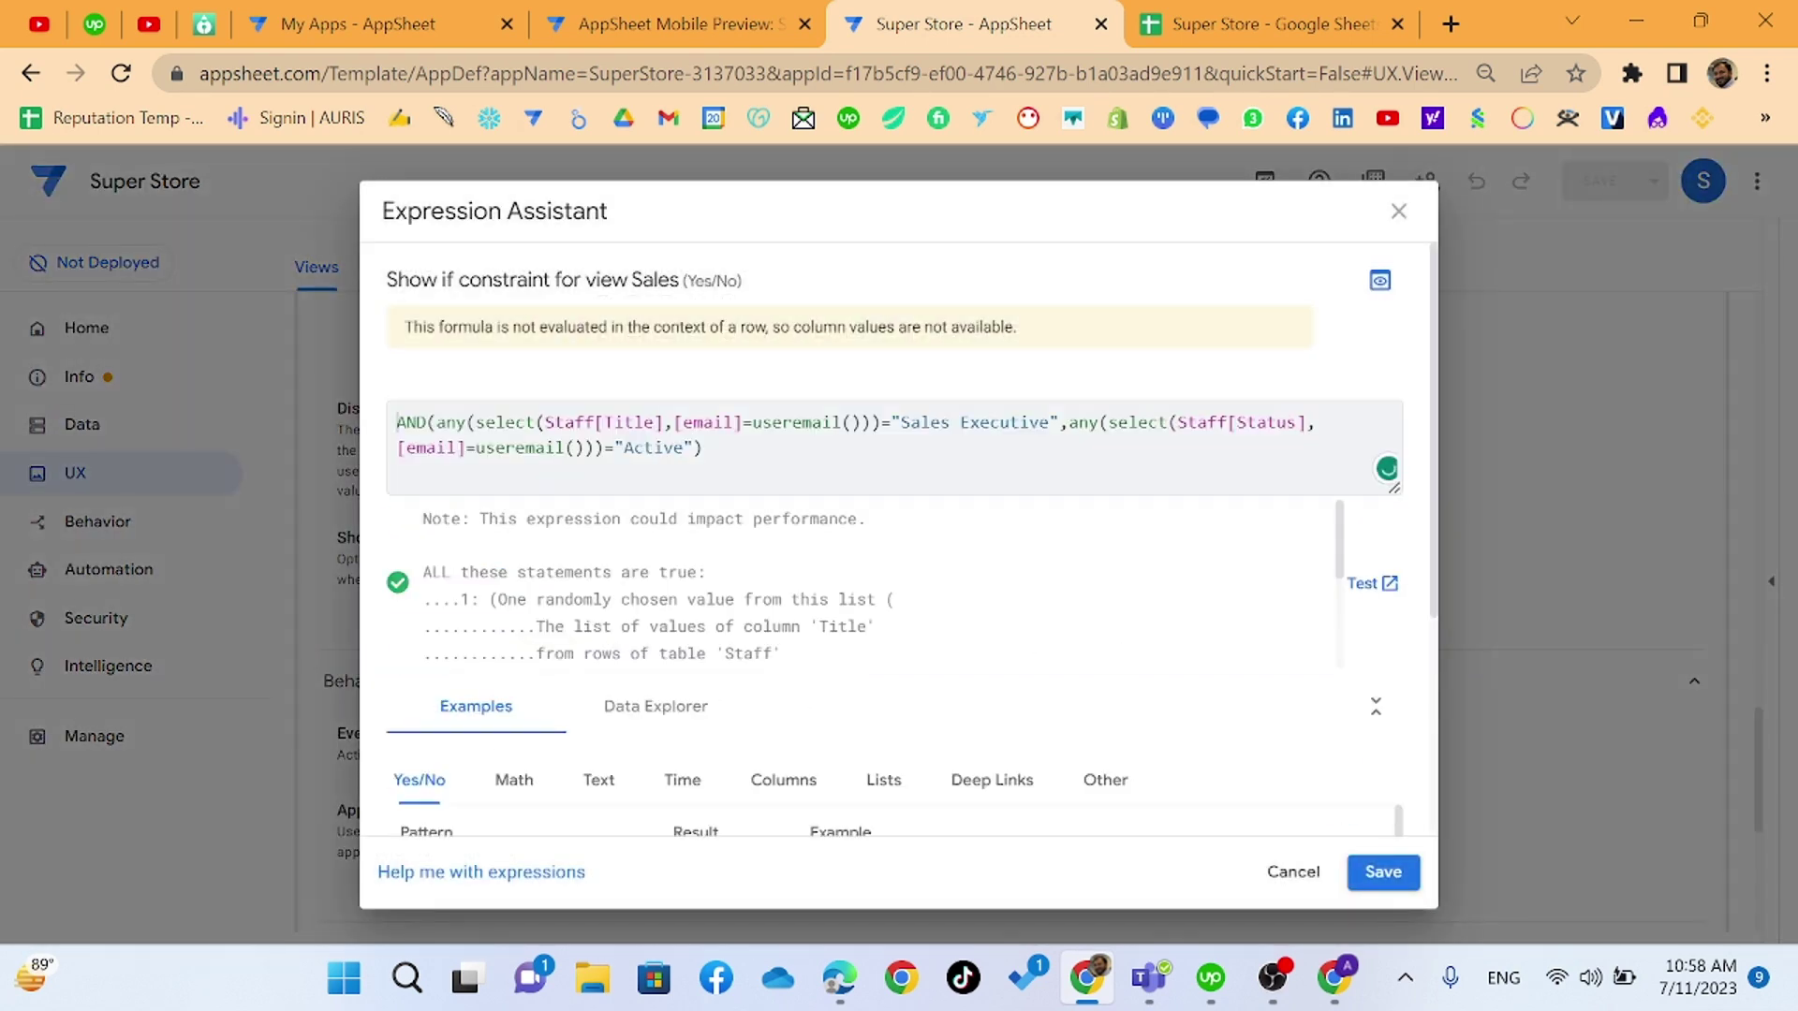
left_click_drag(900, 423, 1049, 422)
key("ctrl+c")
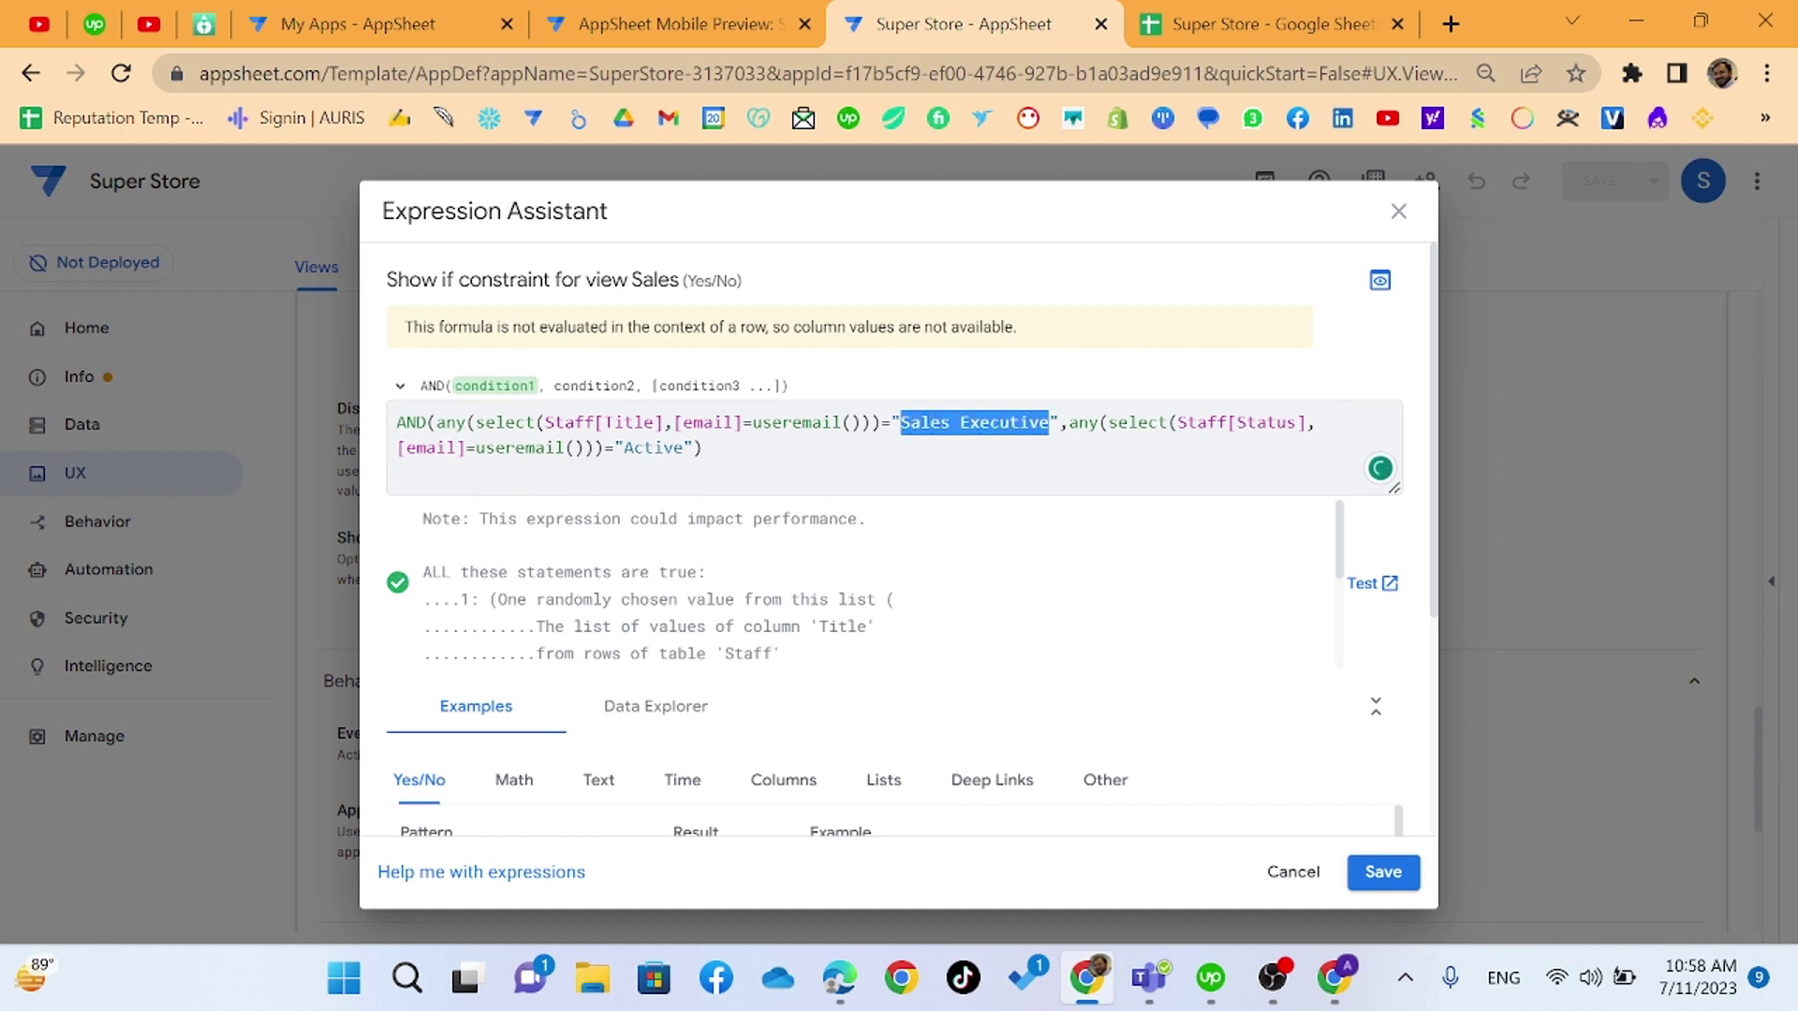
- Paste 'Sales Executive' into F2 of the Staff sheet and return to the editor
key("ctrl+Tab")
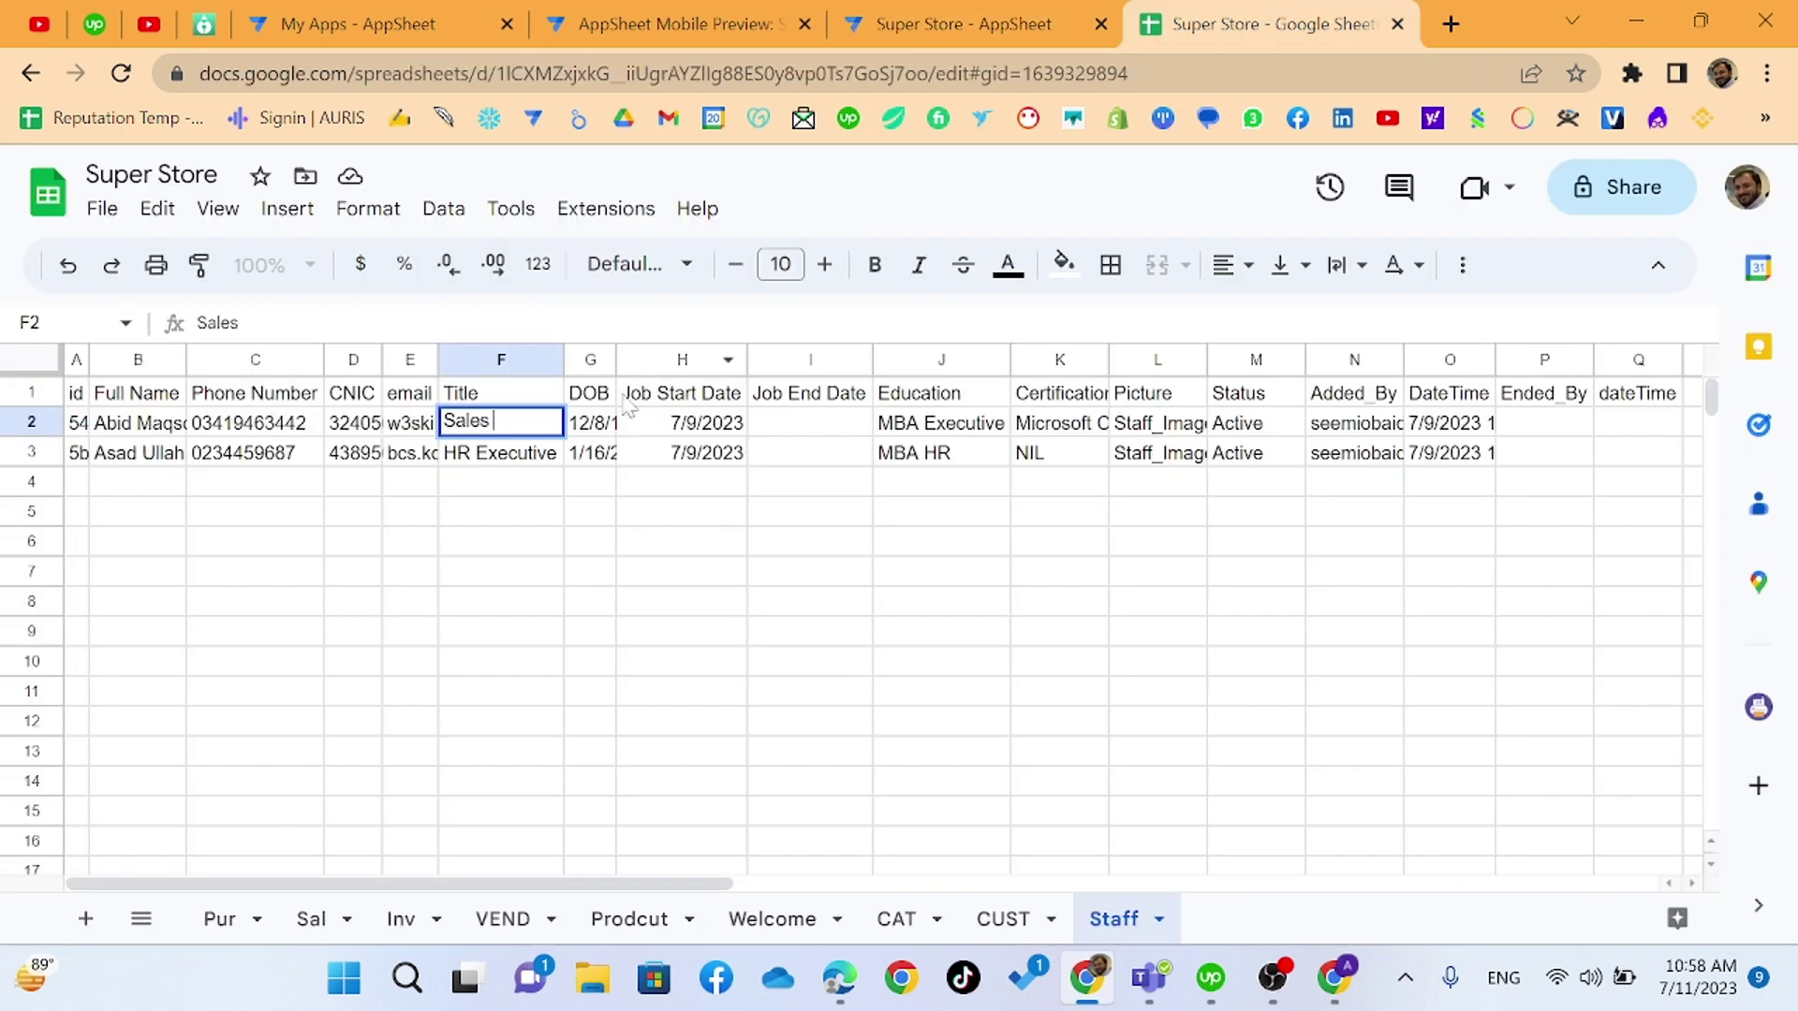
key("Escape")
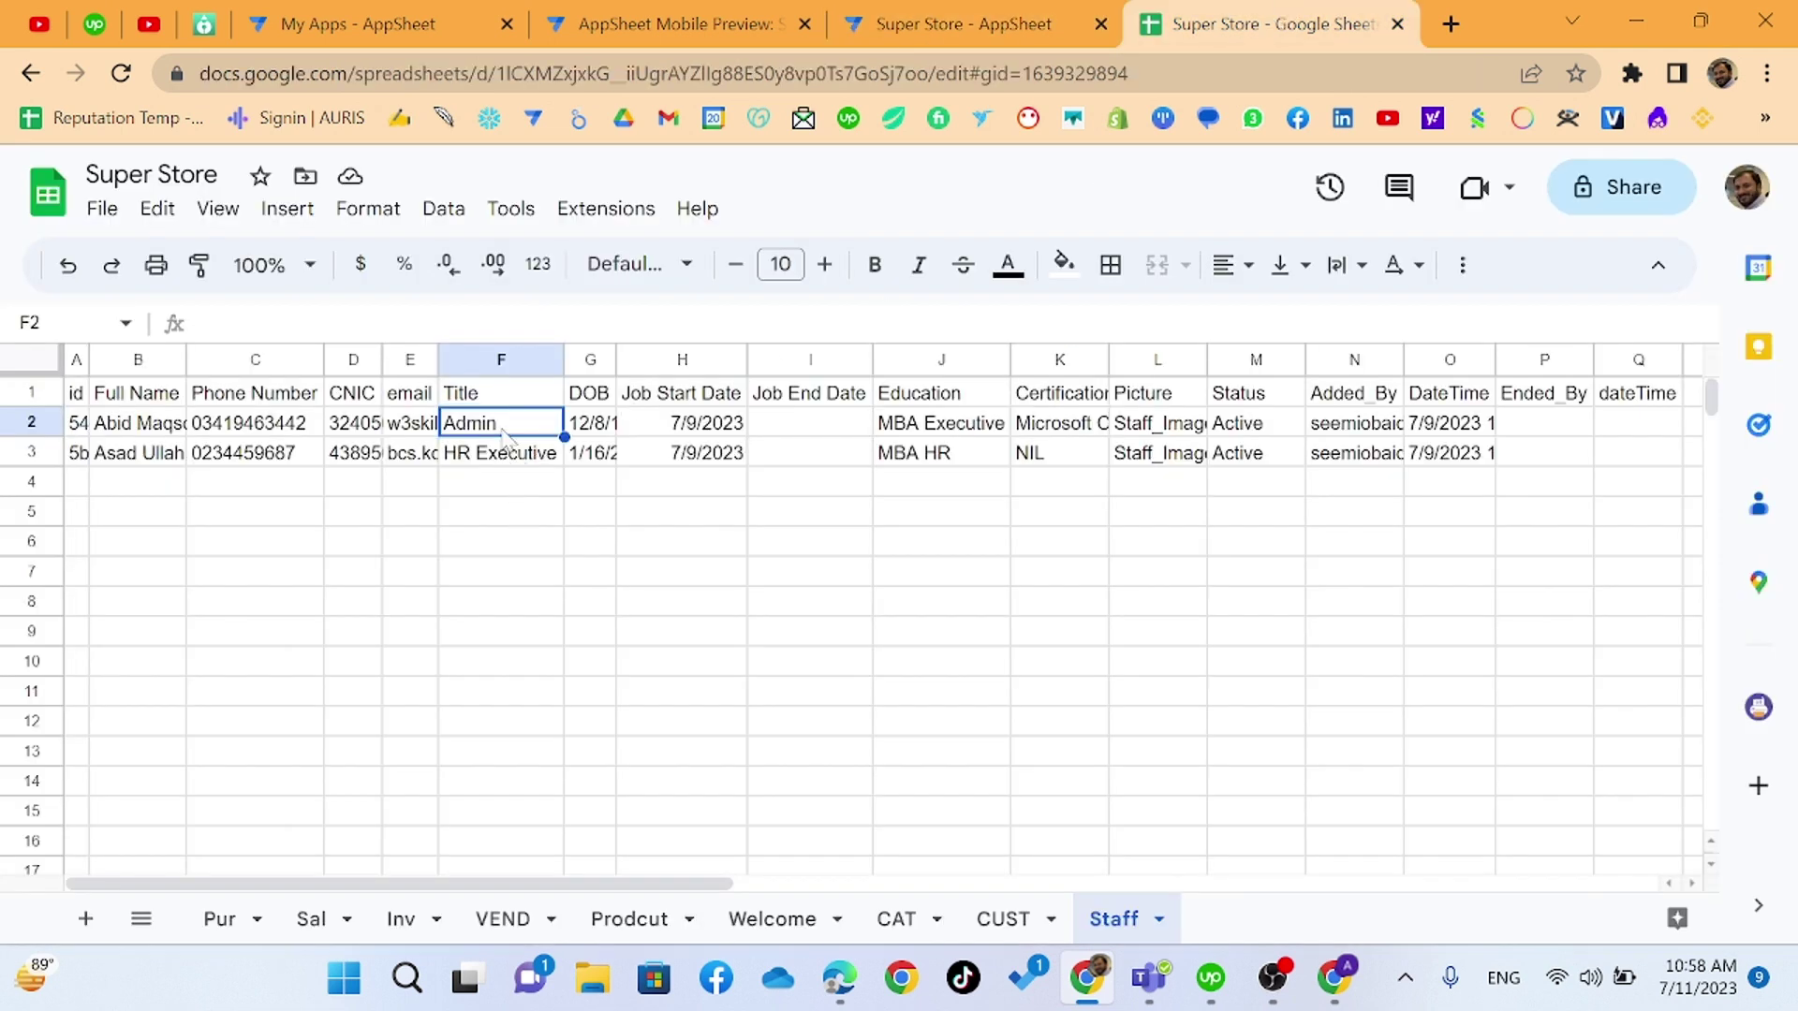
key("ctrl+v")
left_click(514, 485)
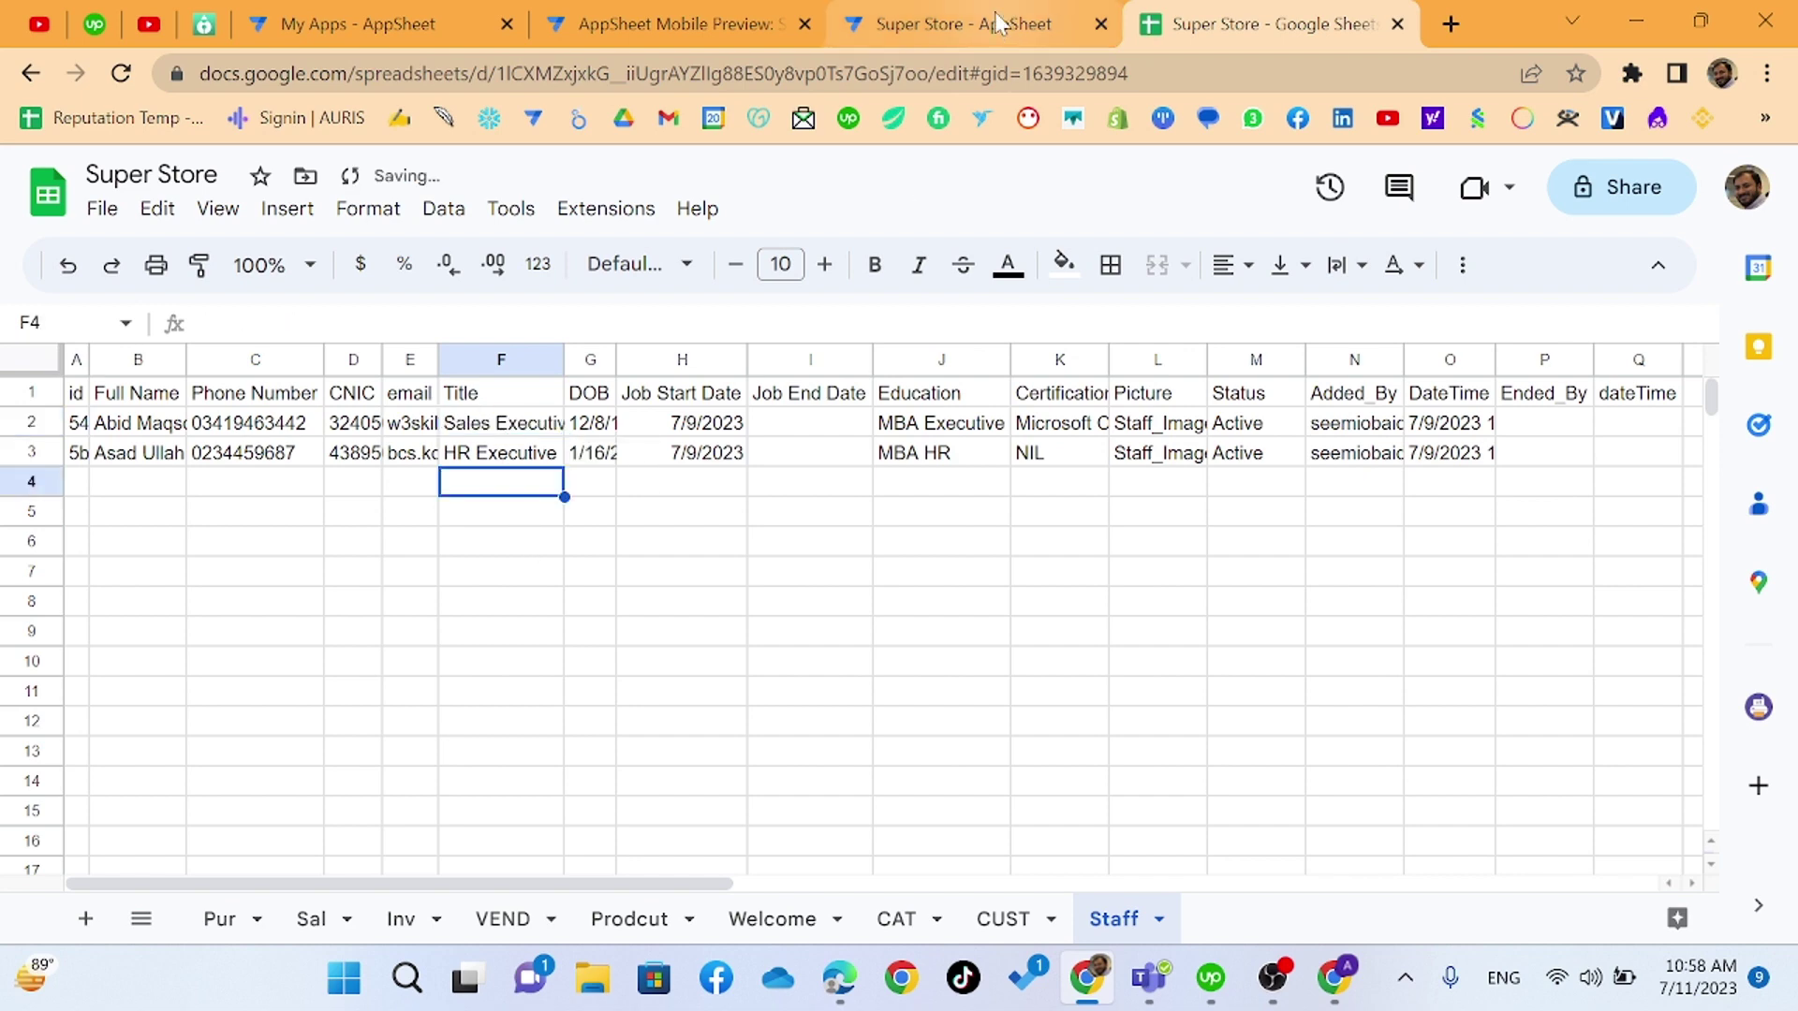
left_click(1000, 23)
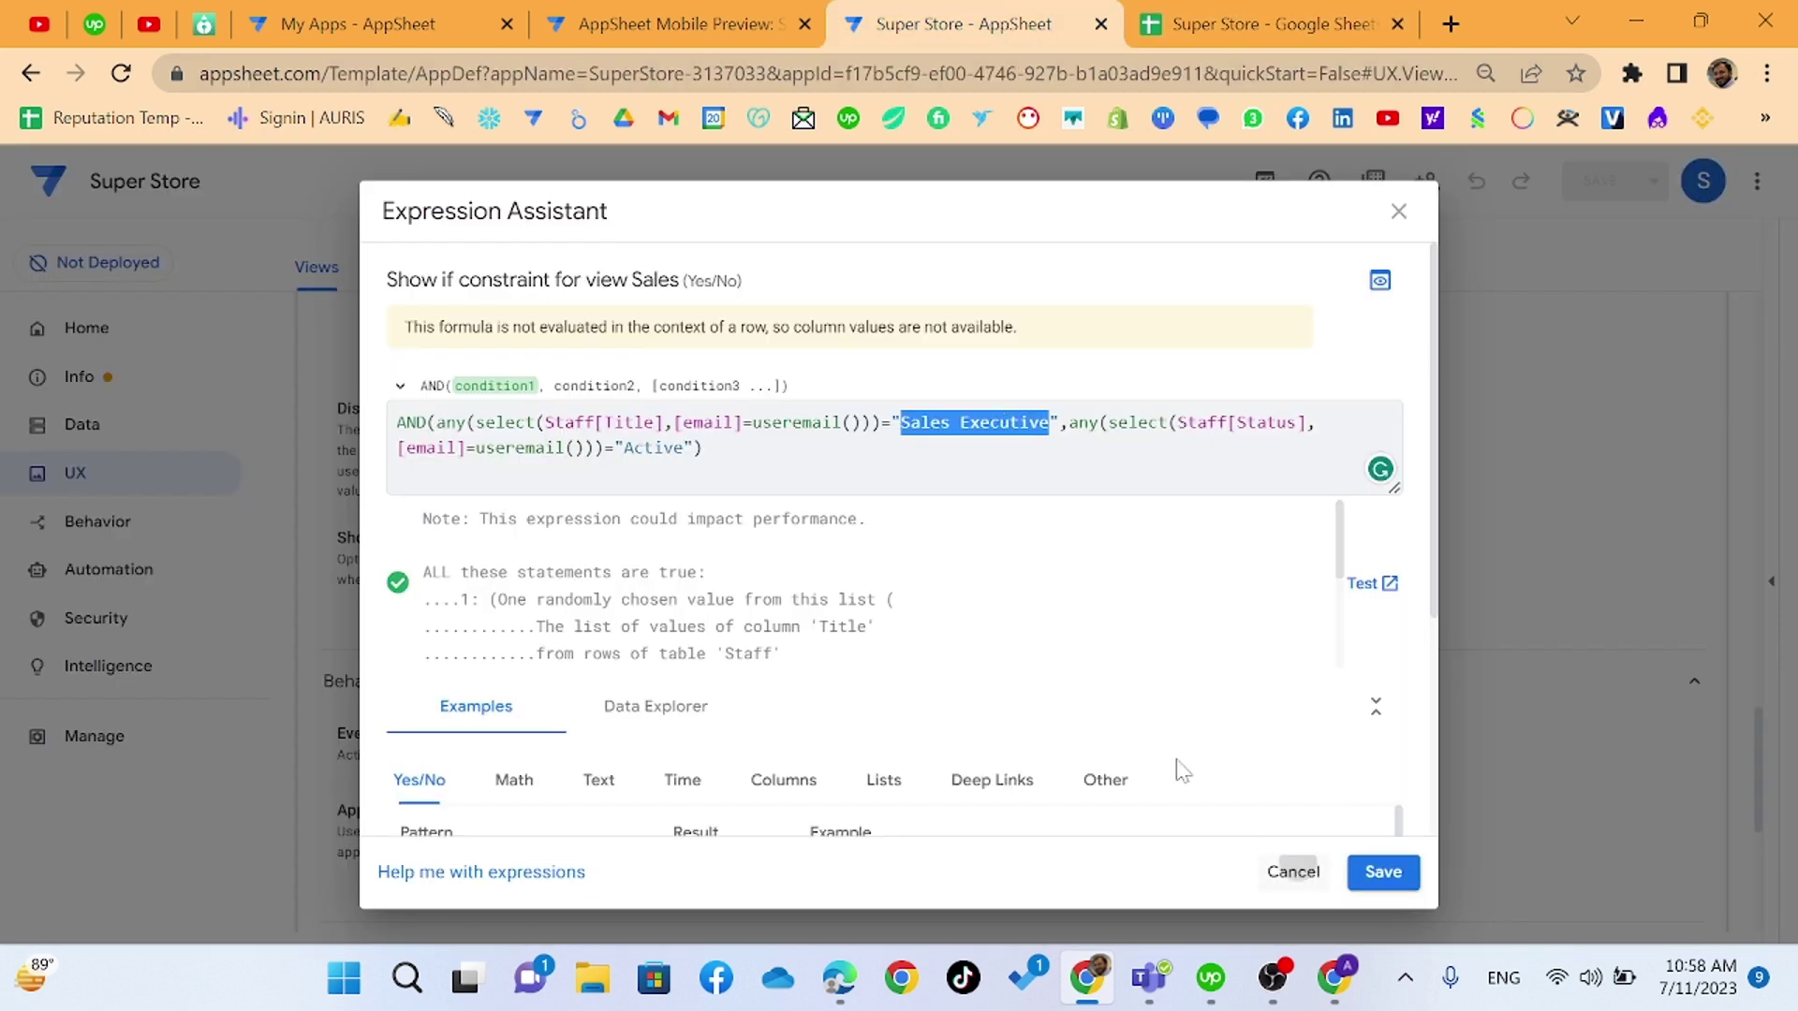
- Close the Expression Assistant, reload the mobile preview past its intro, and return to the editor
key("alt+Tab")
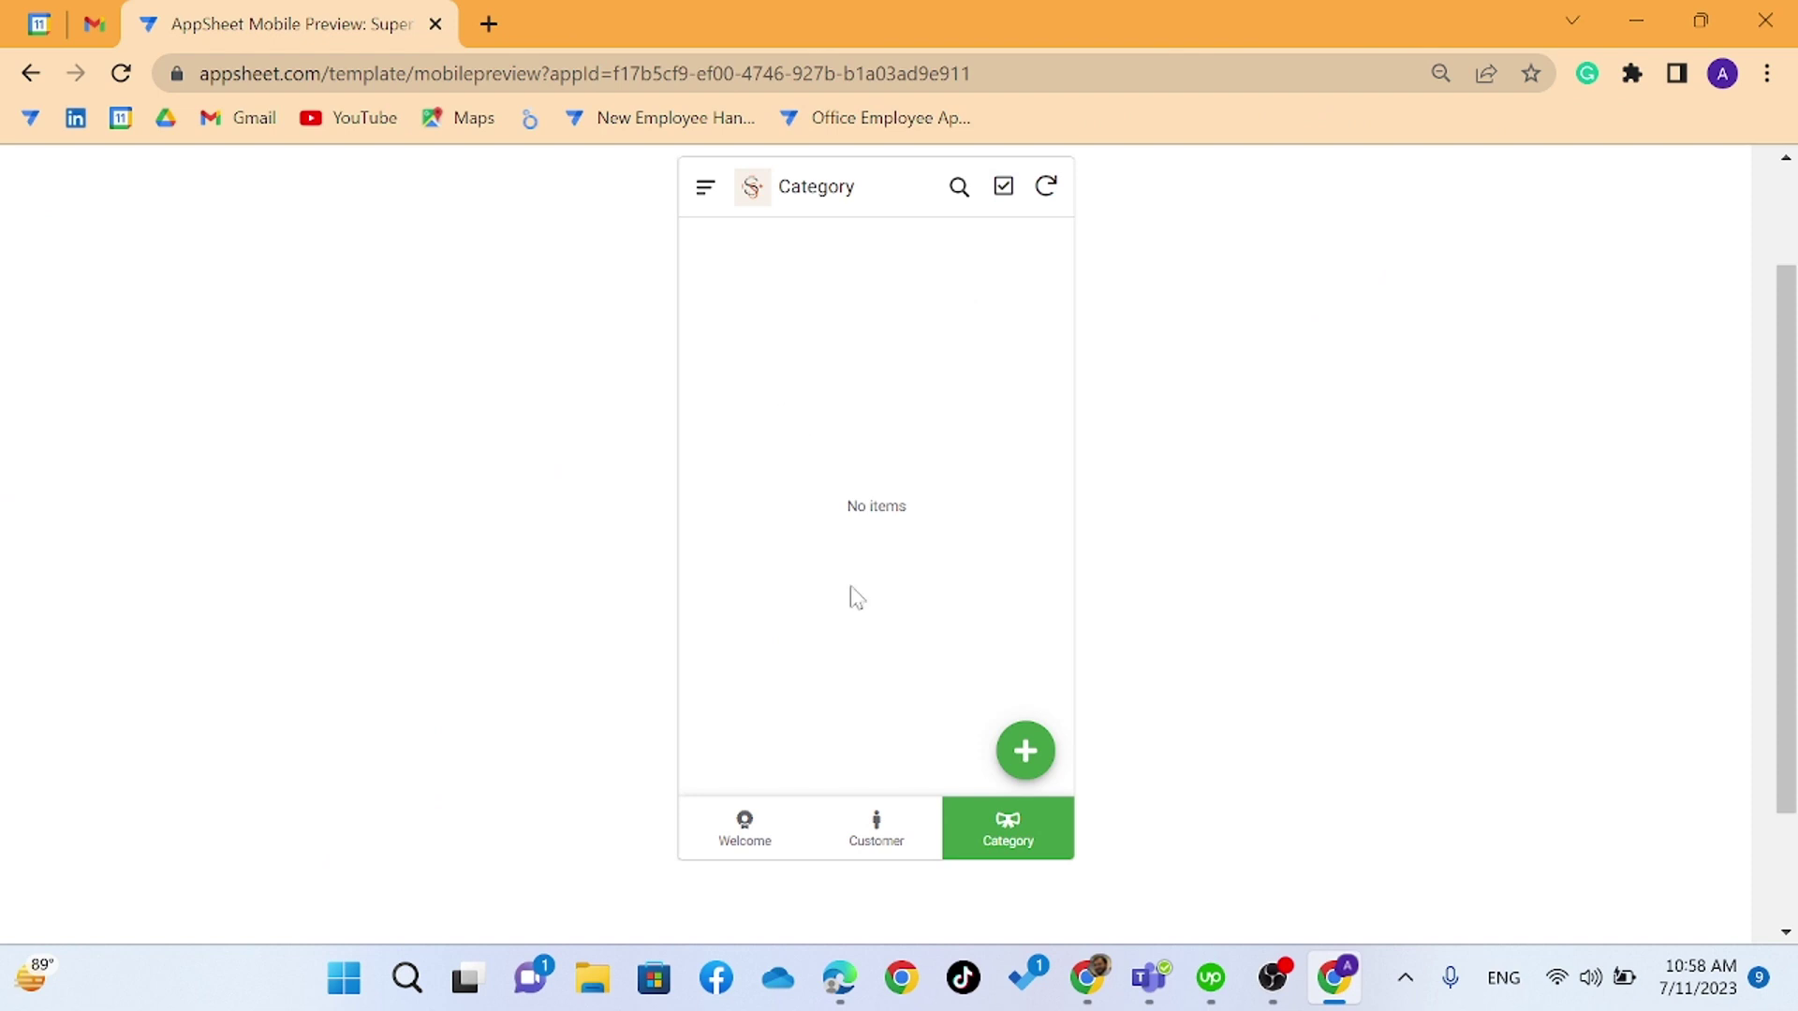
key("F5")
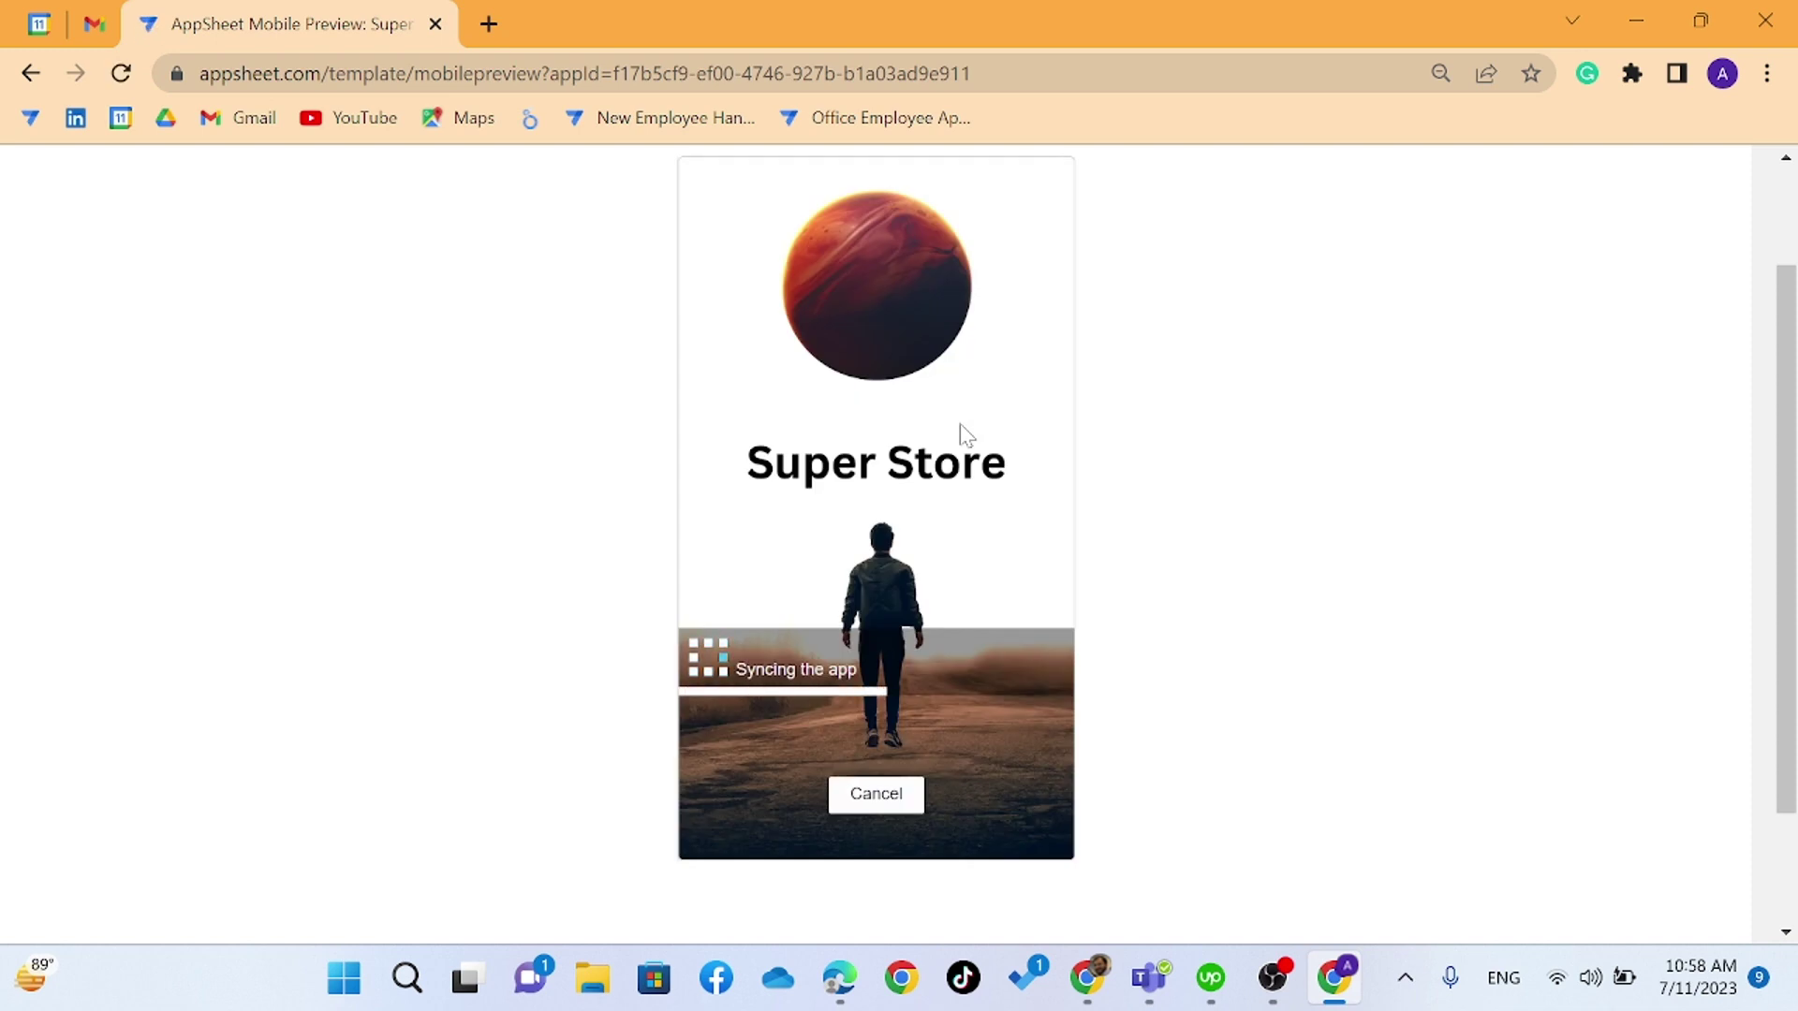
left_click(1007, 836)
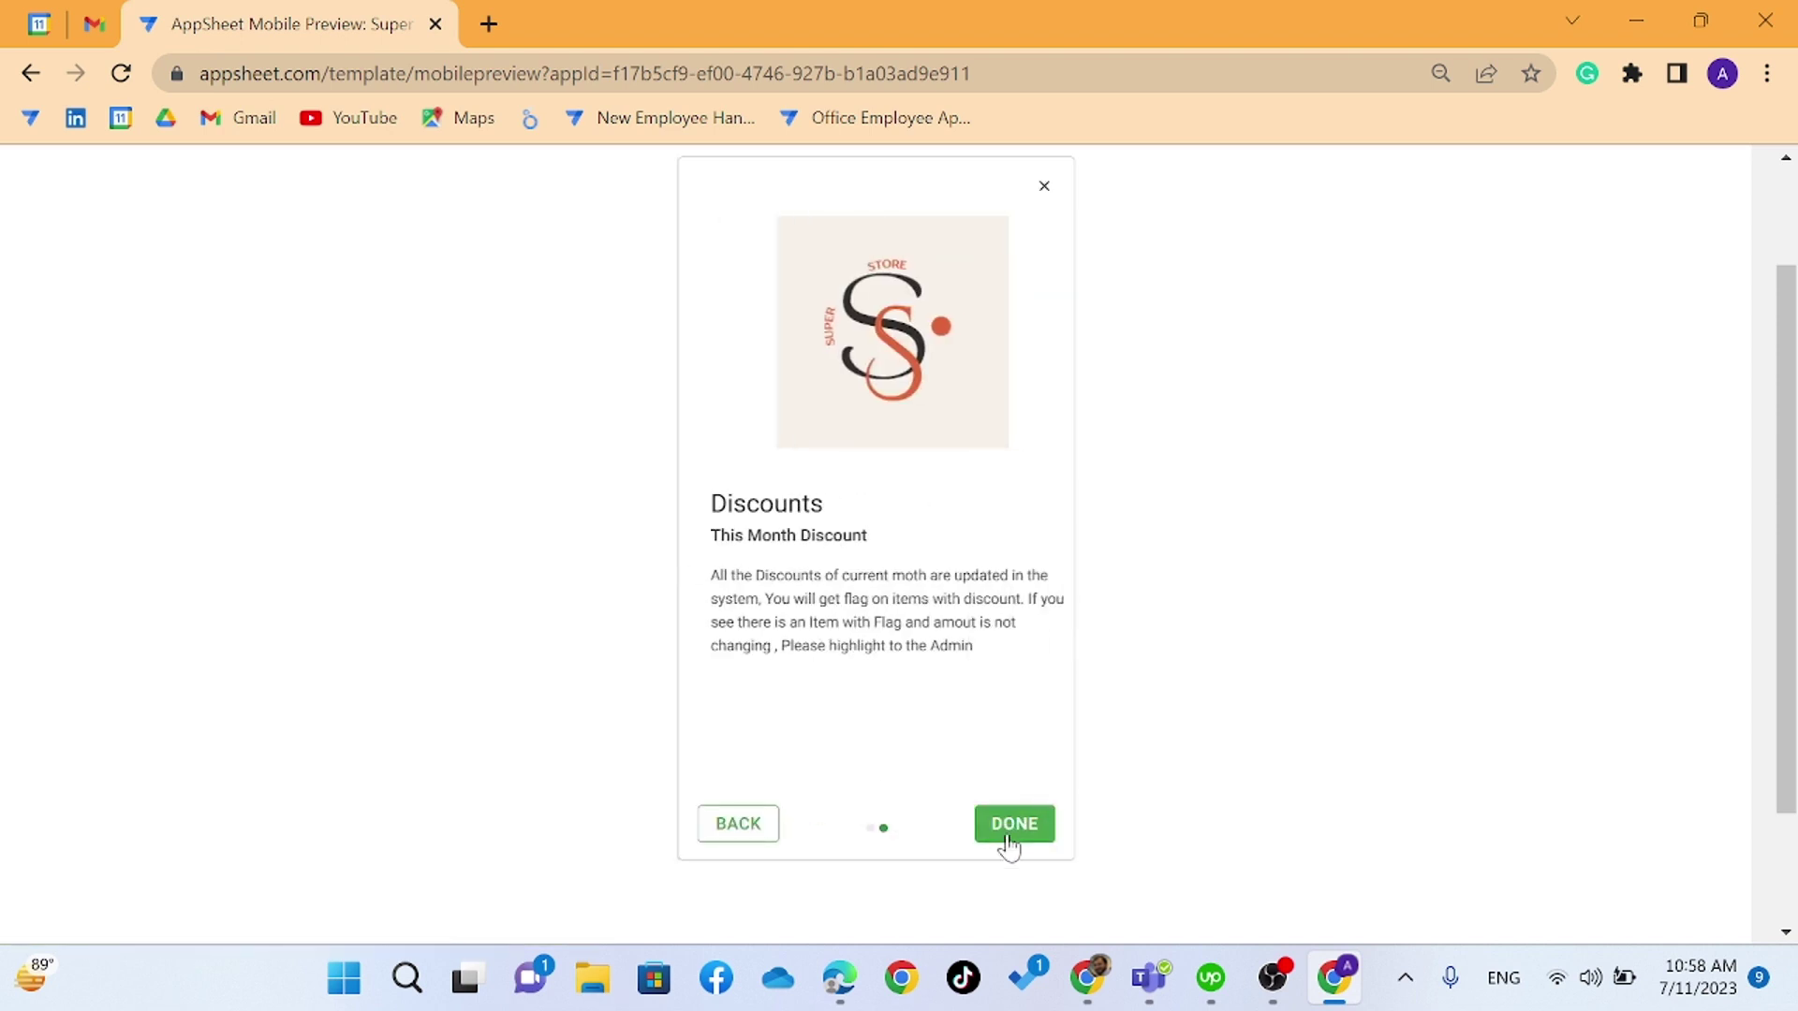
left_click(1008, 836)
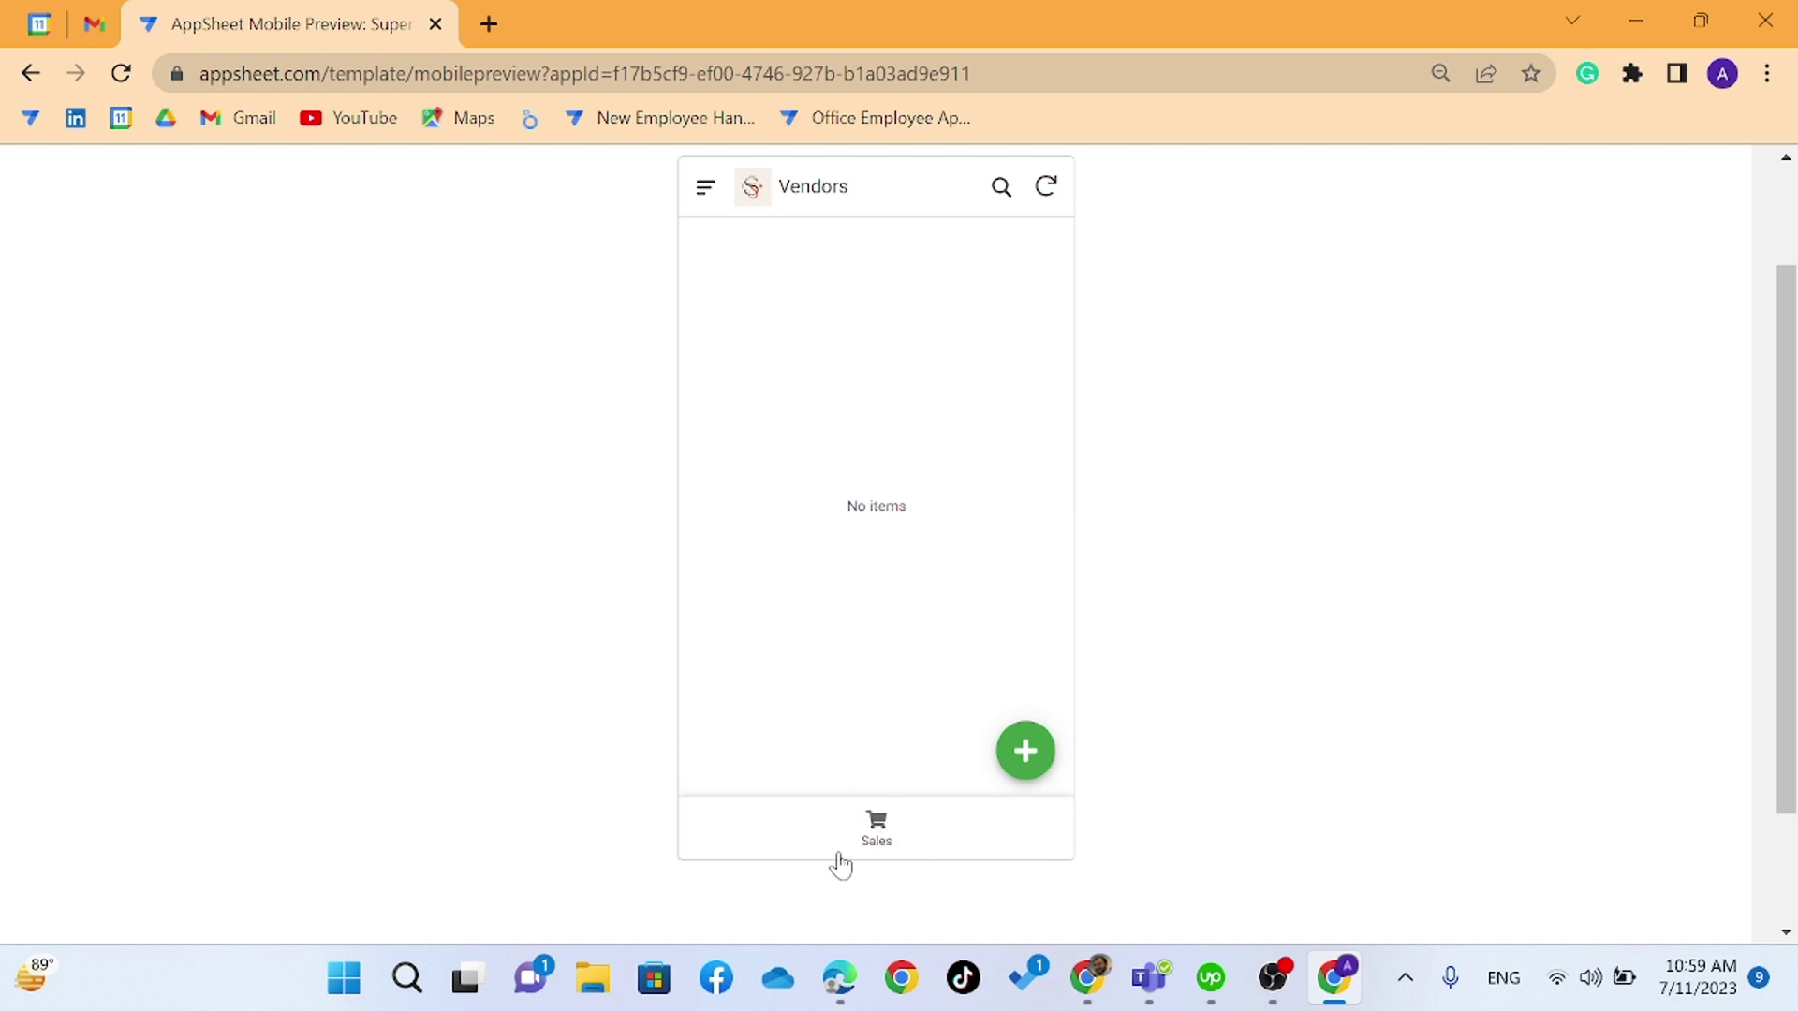
key("alt+Tab")
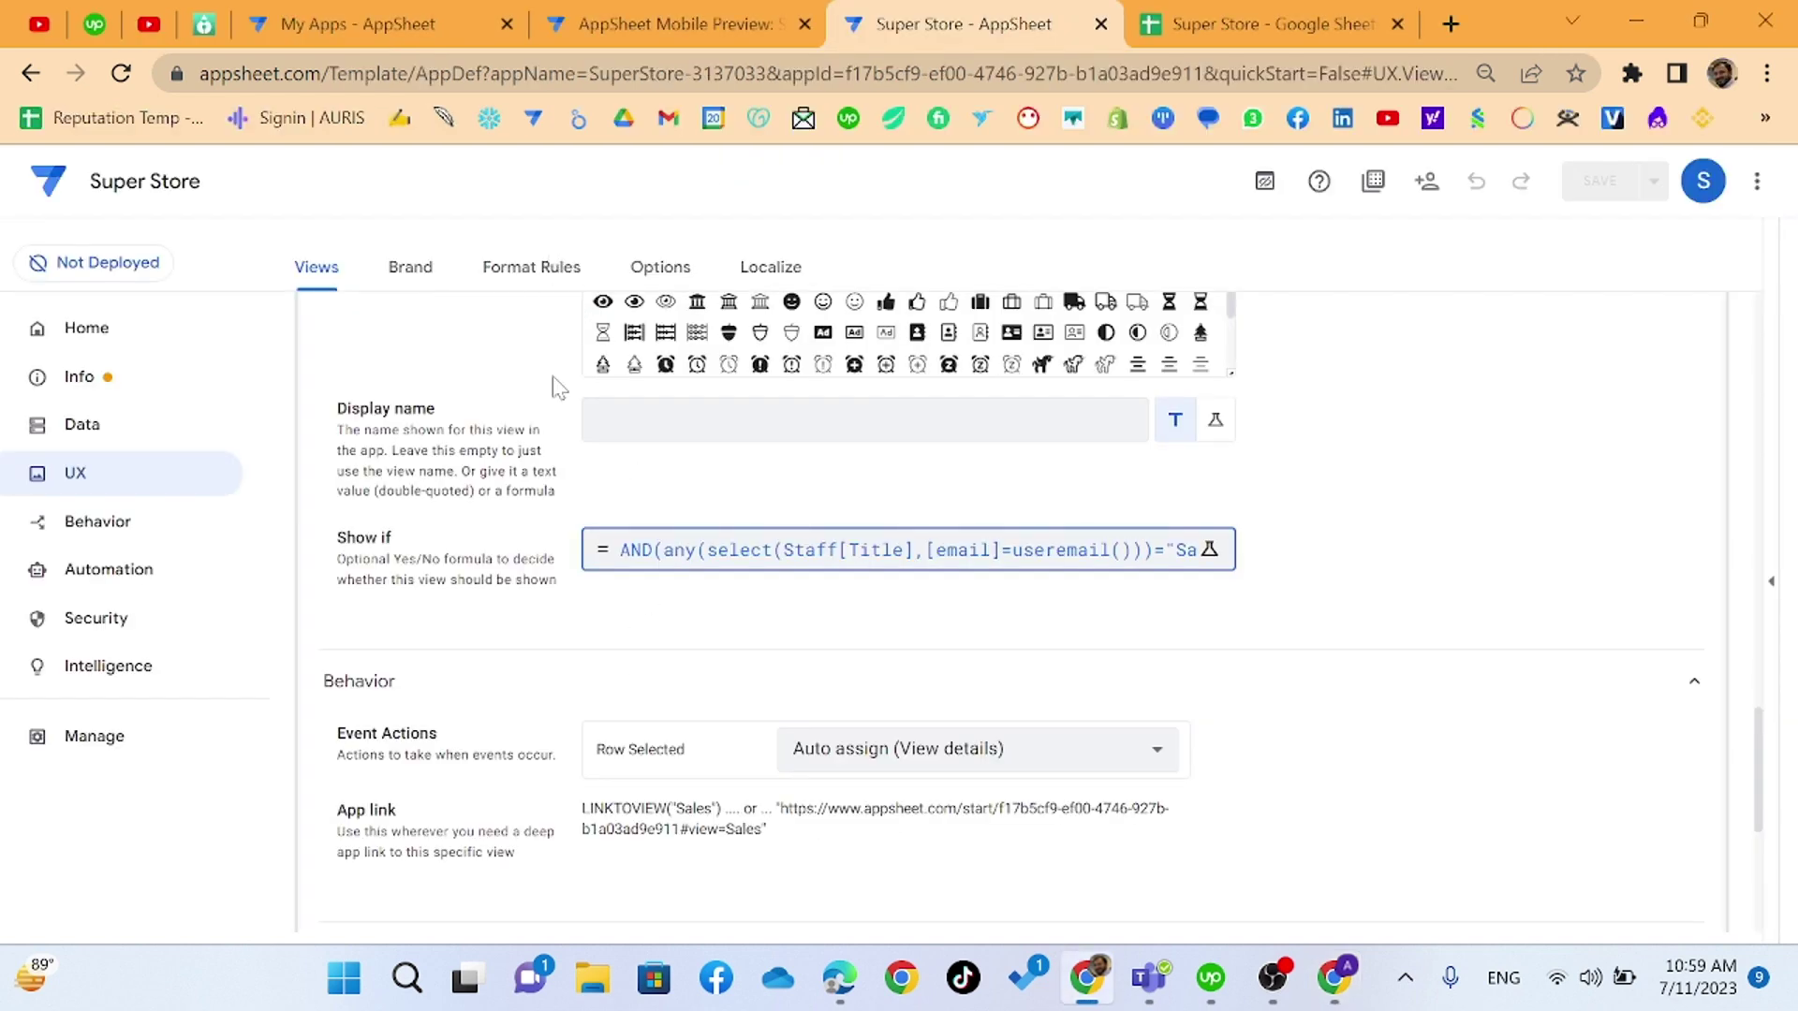
- Check the Staff sheet in the spreadsheet, then open the Behavior Actions page in the editor
key("alt+Tab")
left_click(1163, 3)
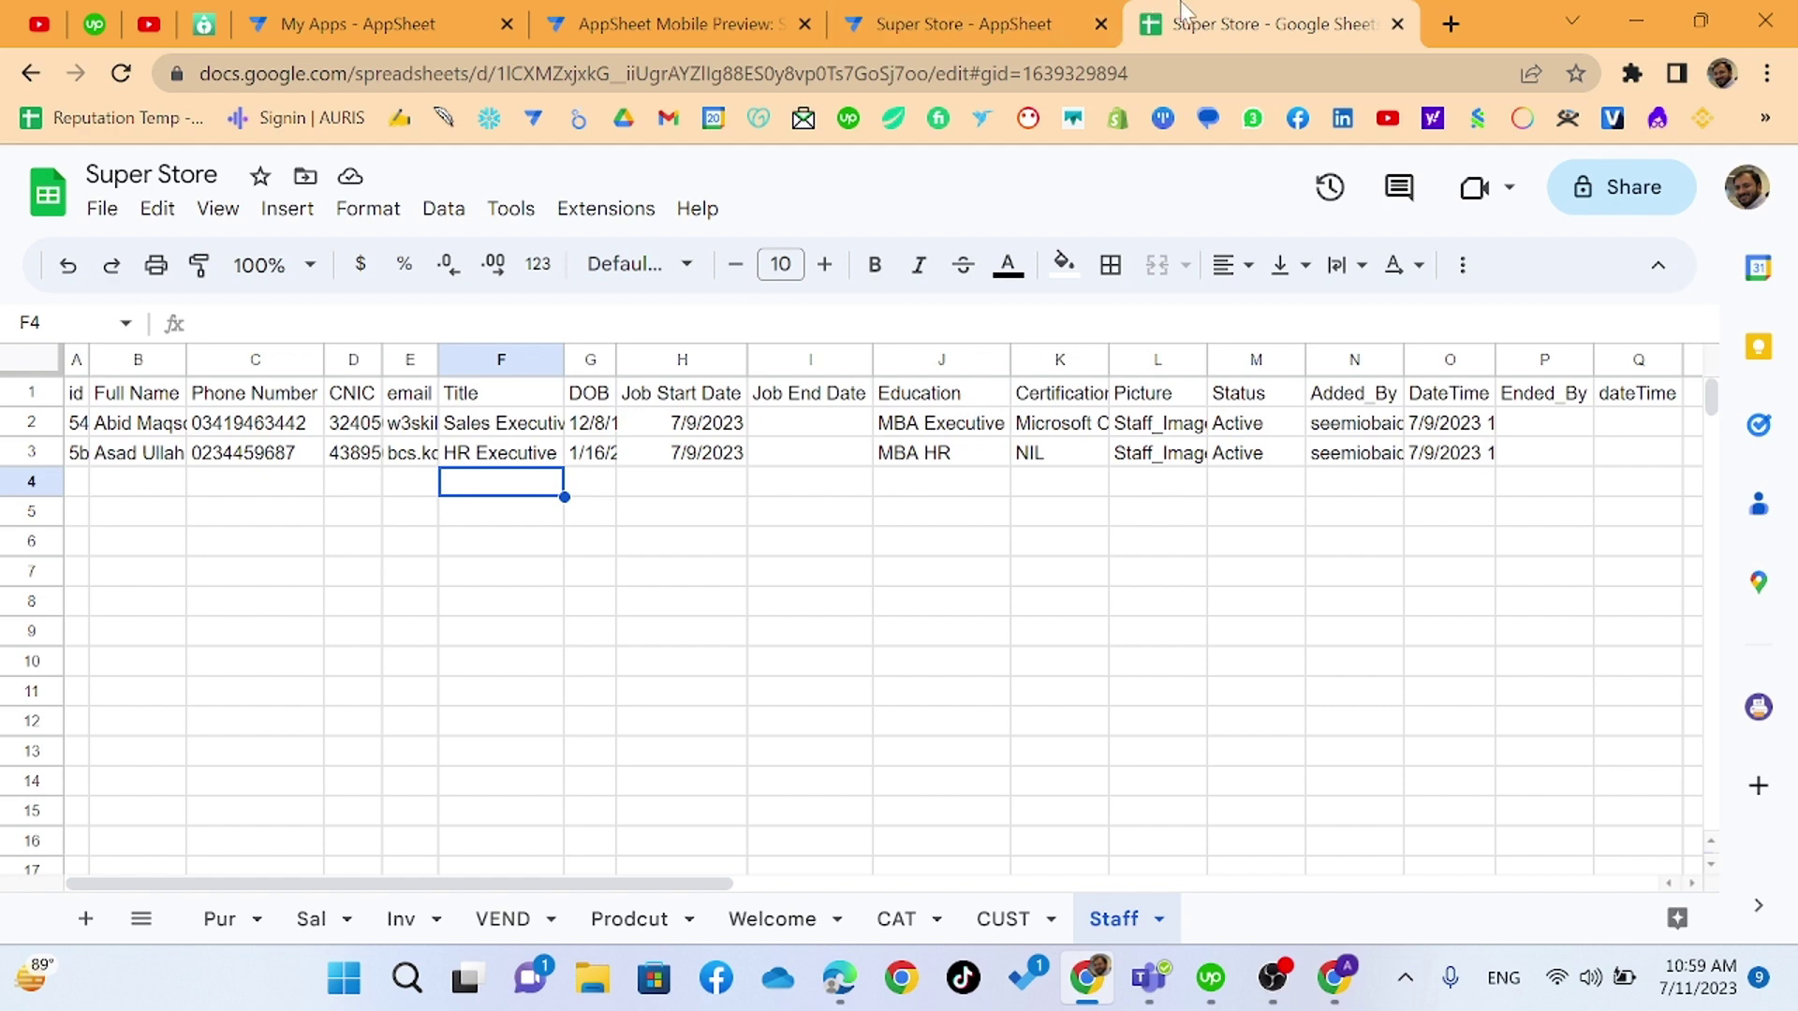
left_click(960, 24)
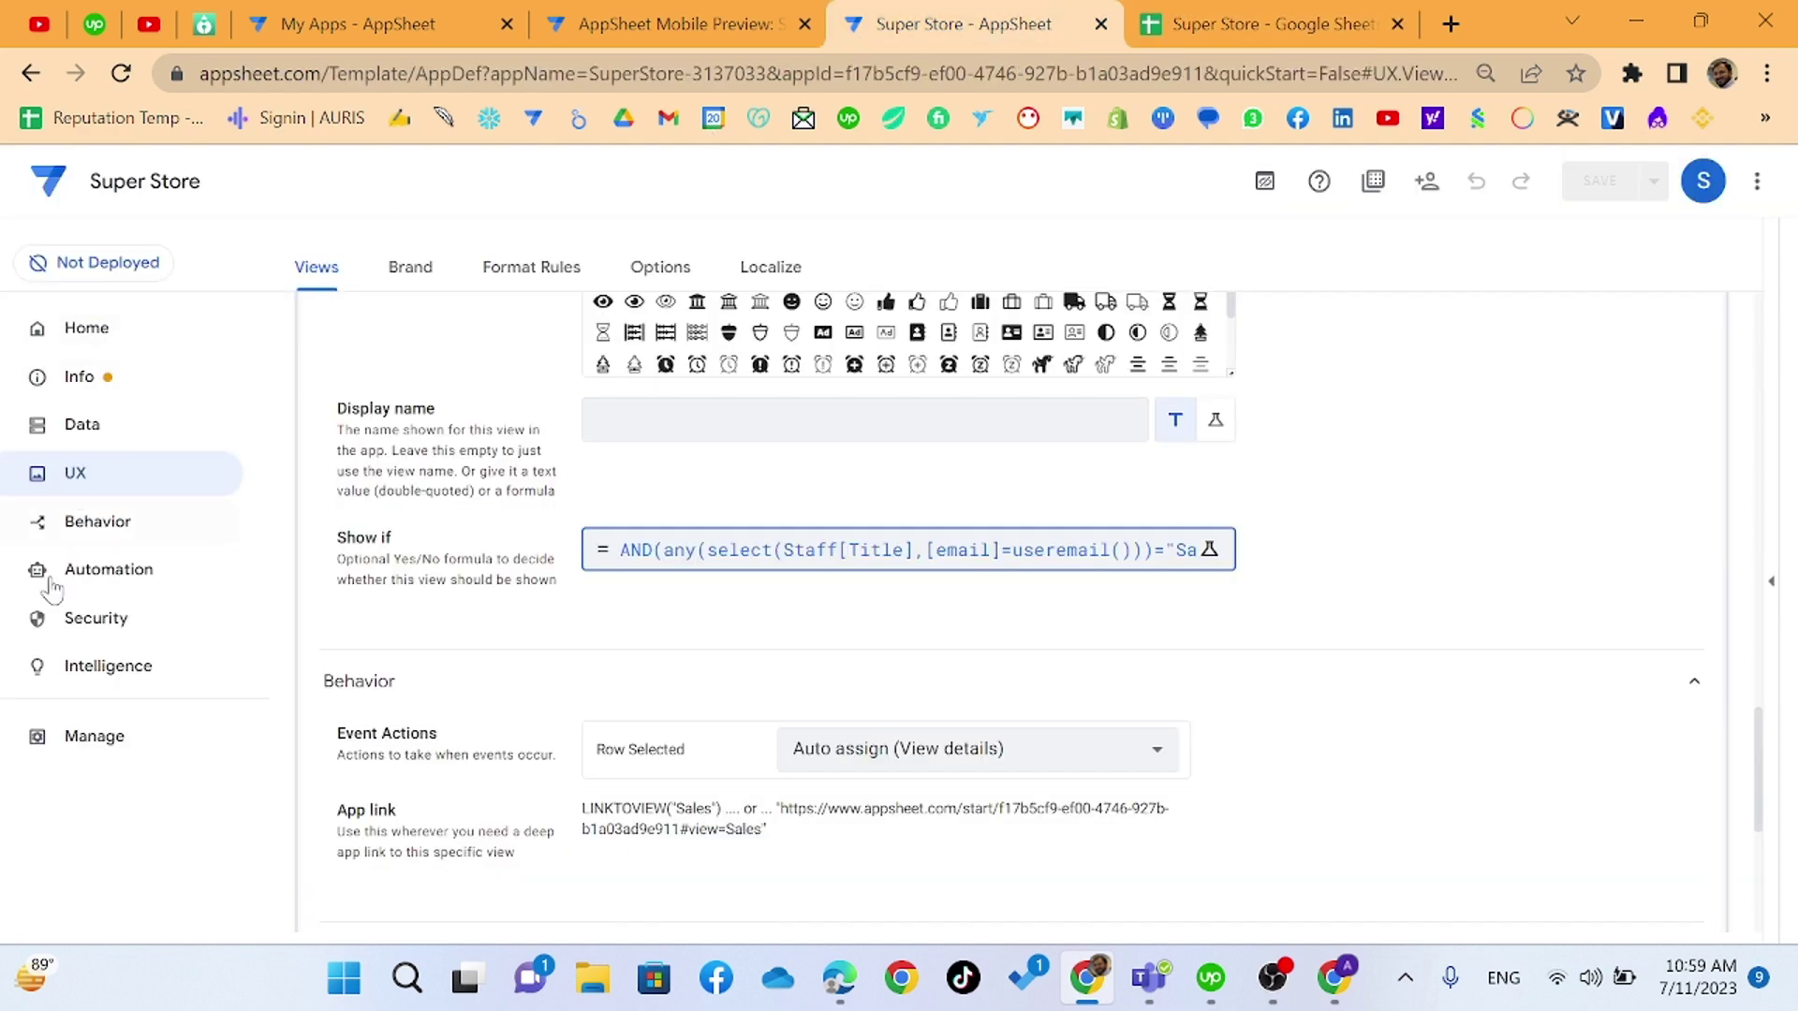
left_click(94, 526)
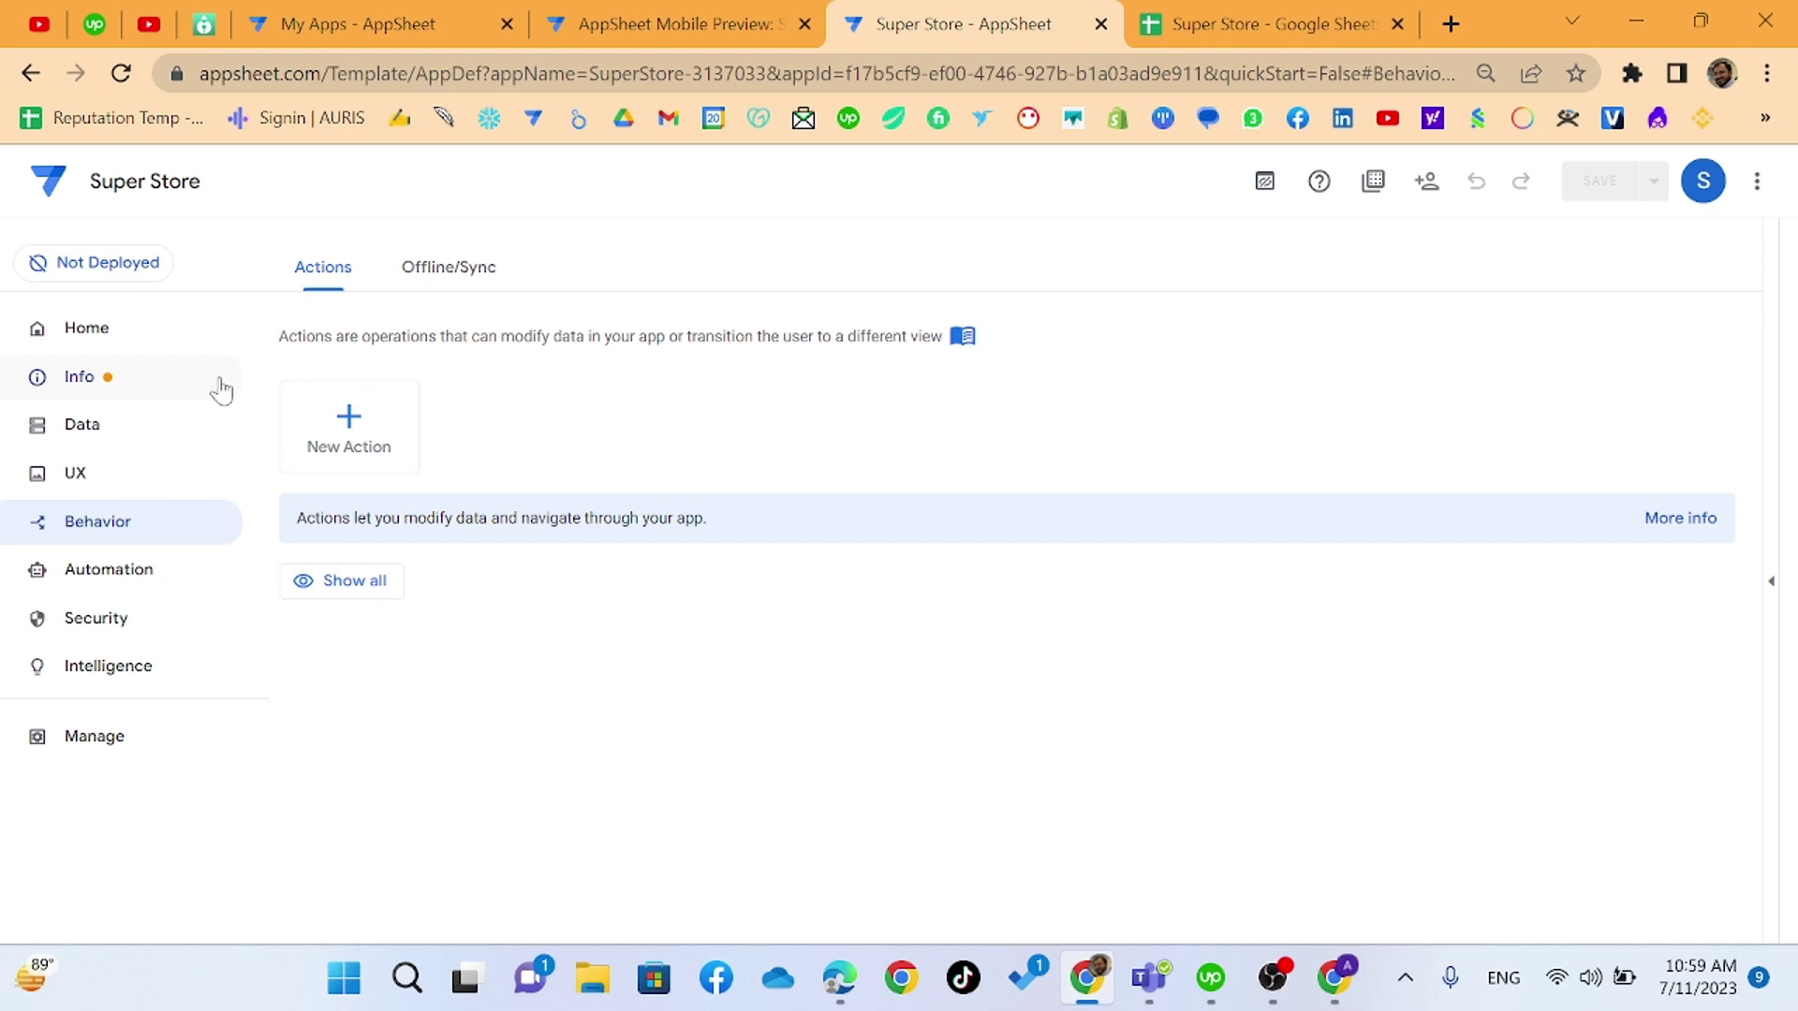
- Review the Offline/Sync settings, then go back to the Actions page
left_click(428, 278)
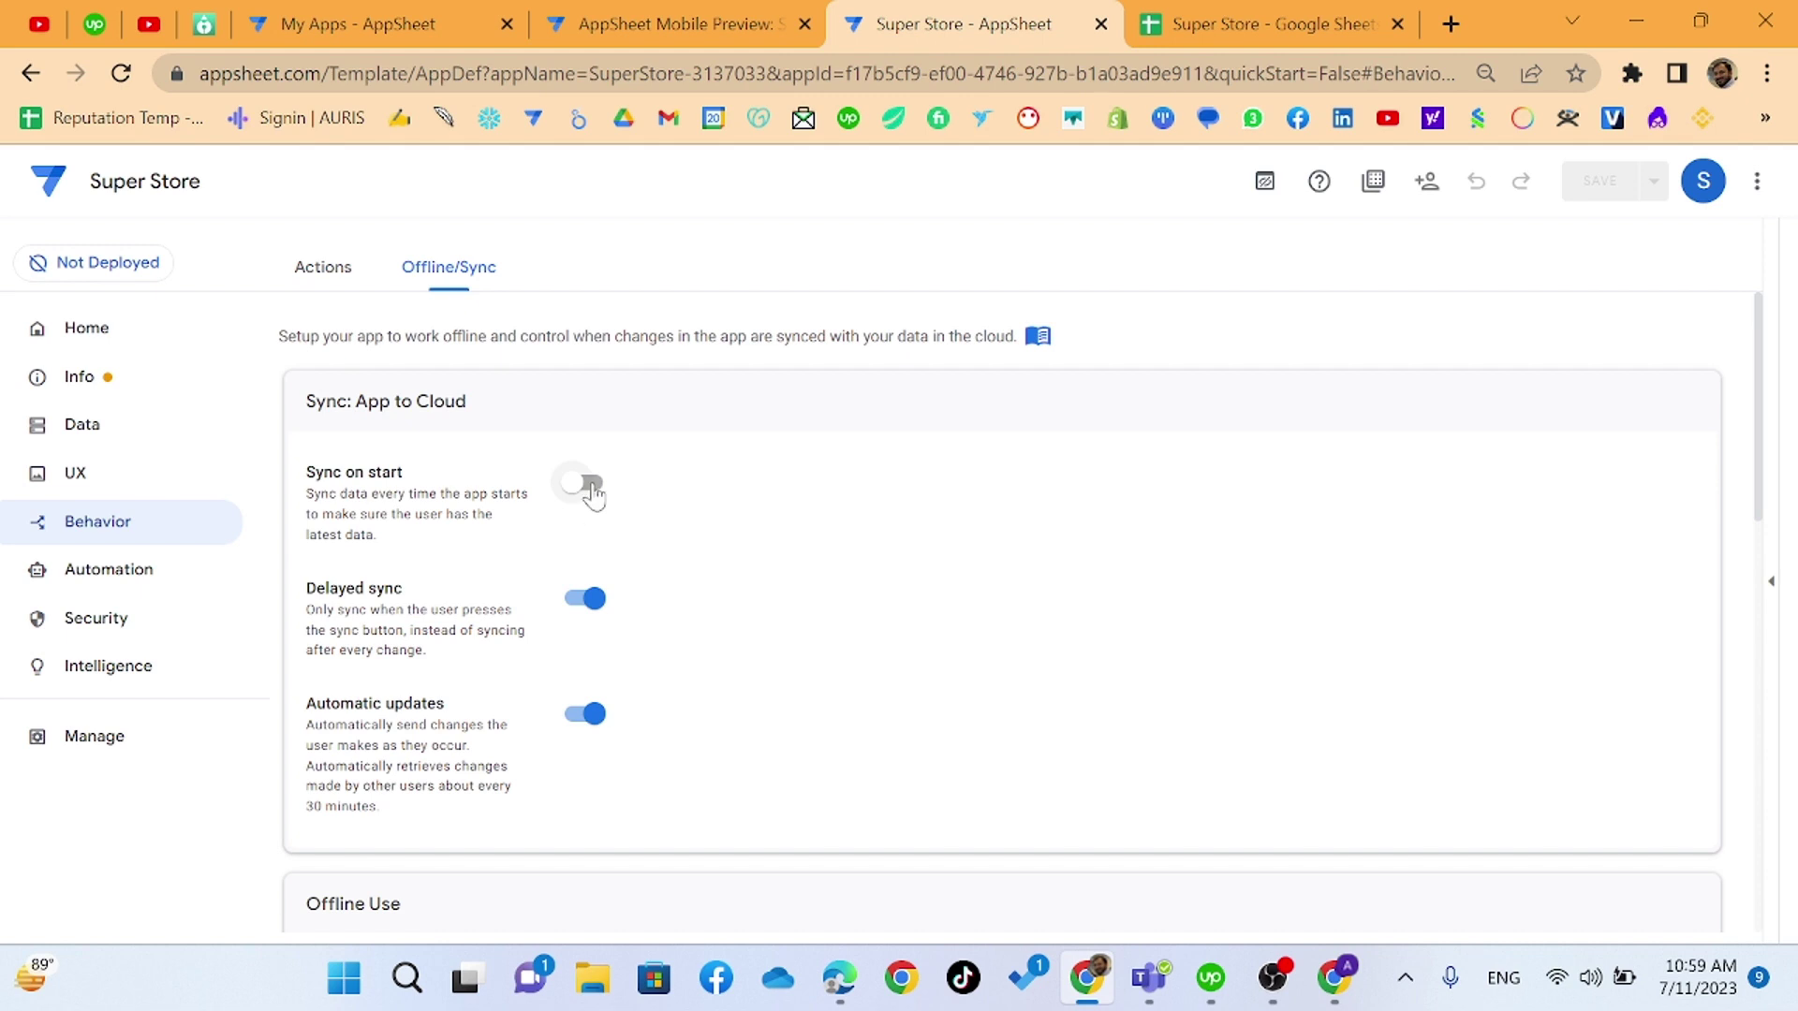
scroll(417, 461, "down", 3)
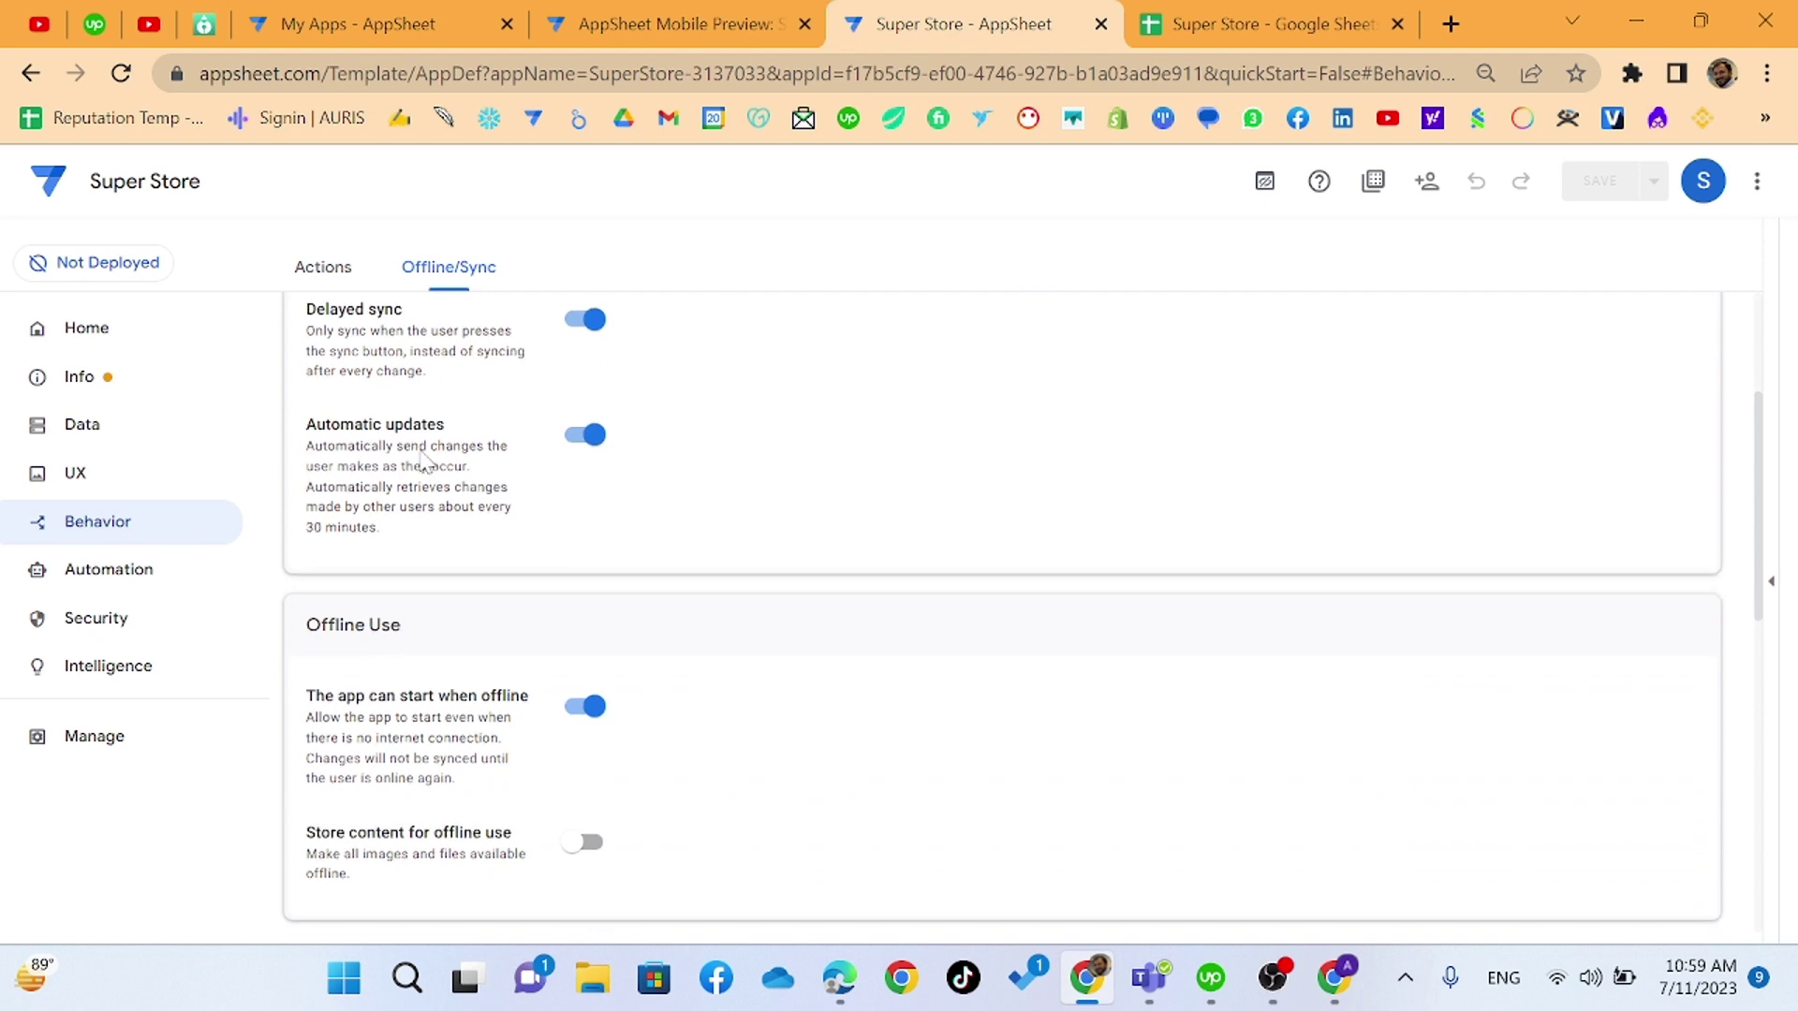
scroll(426, 464, "up", 2)
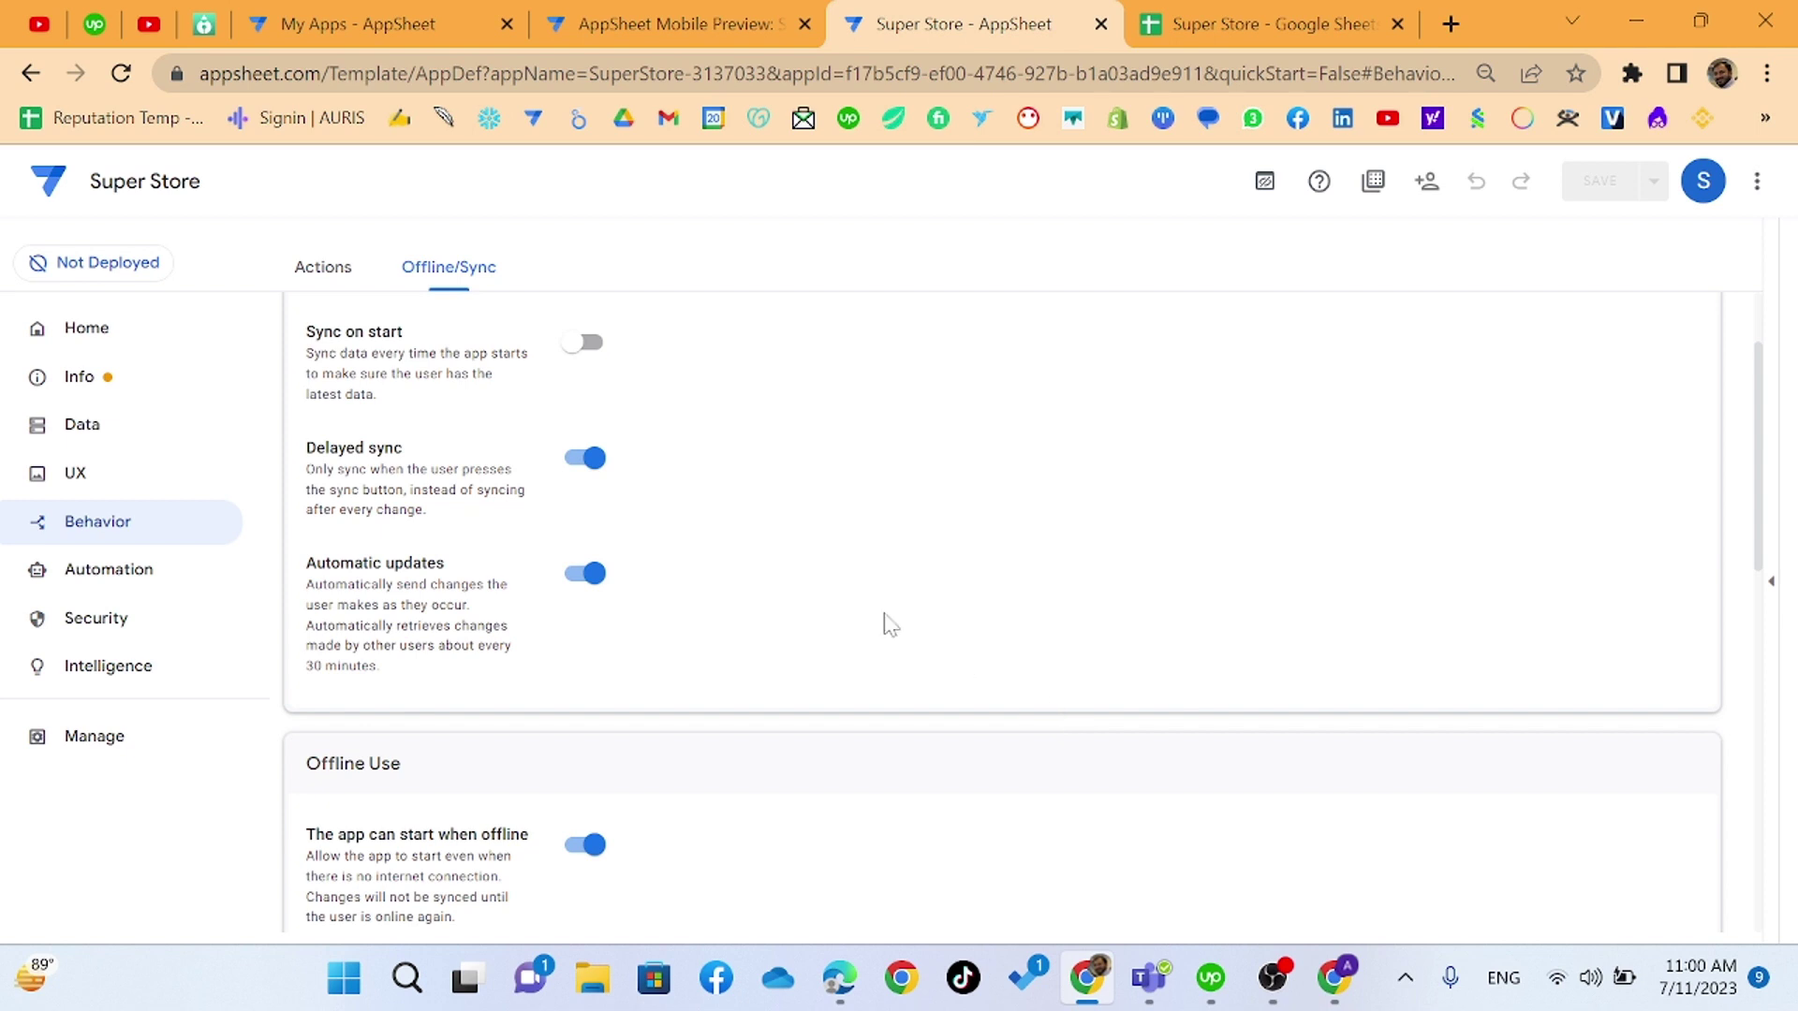
scroll(687, 621, "down", 3)
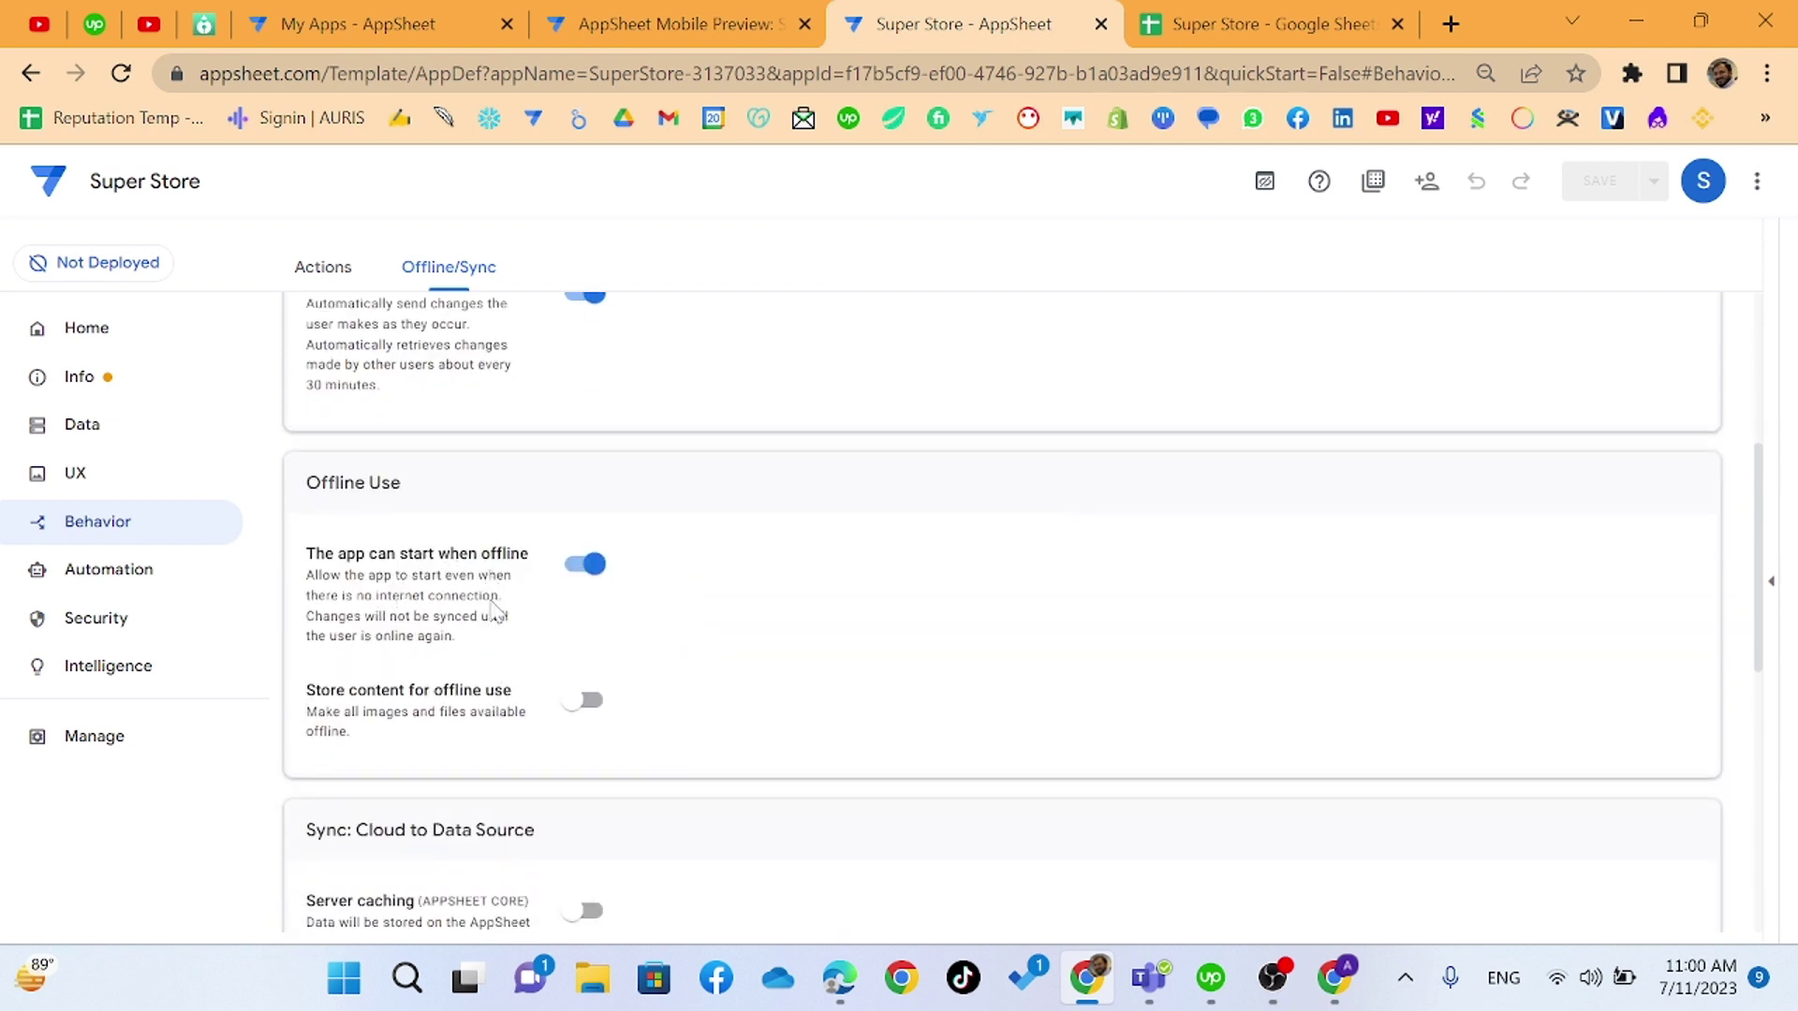
scroll(543, 688, "down", 2)
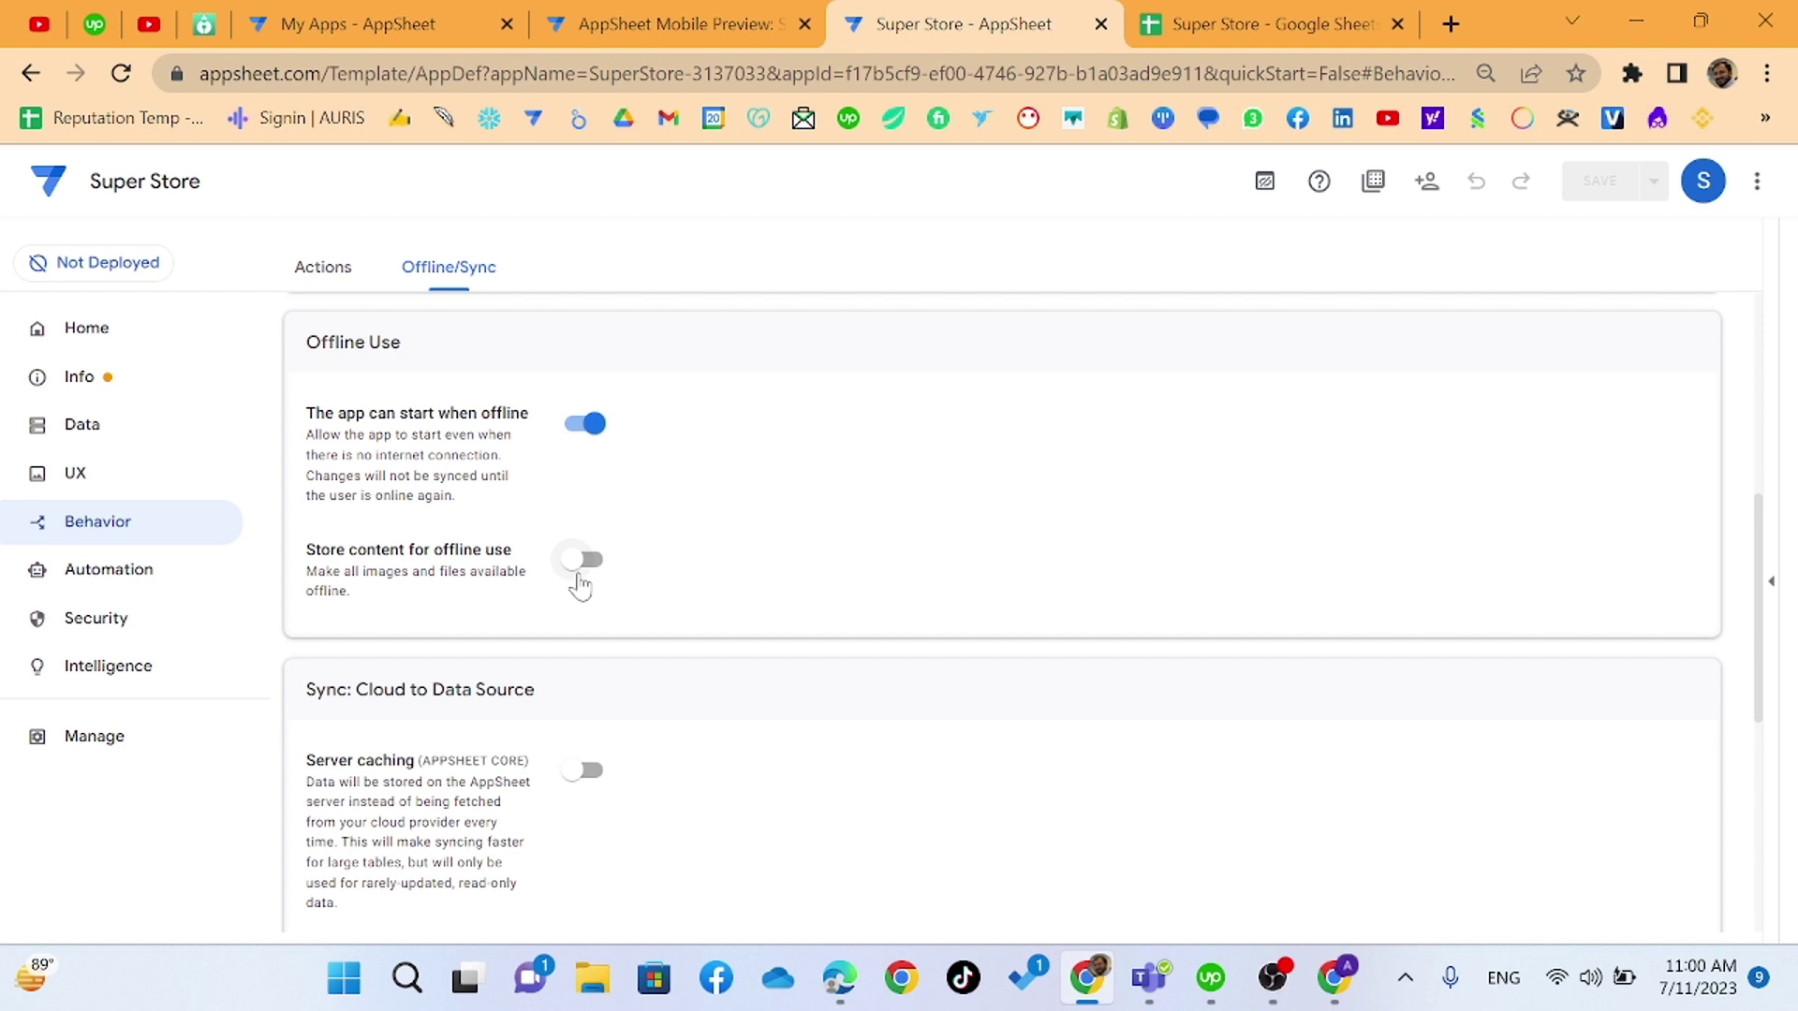
scroll(581, 585, "up", 6)
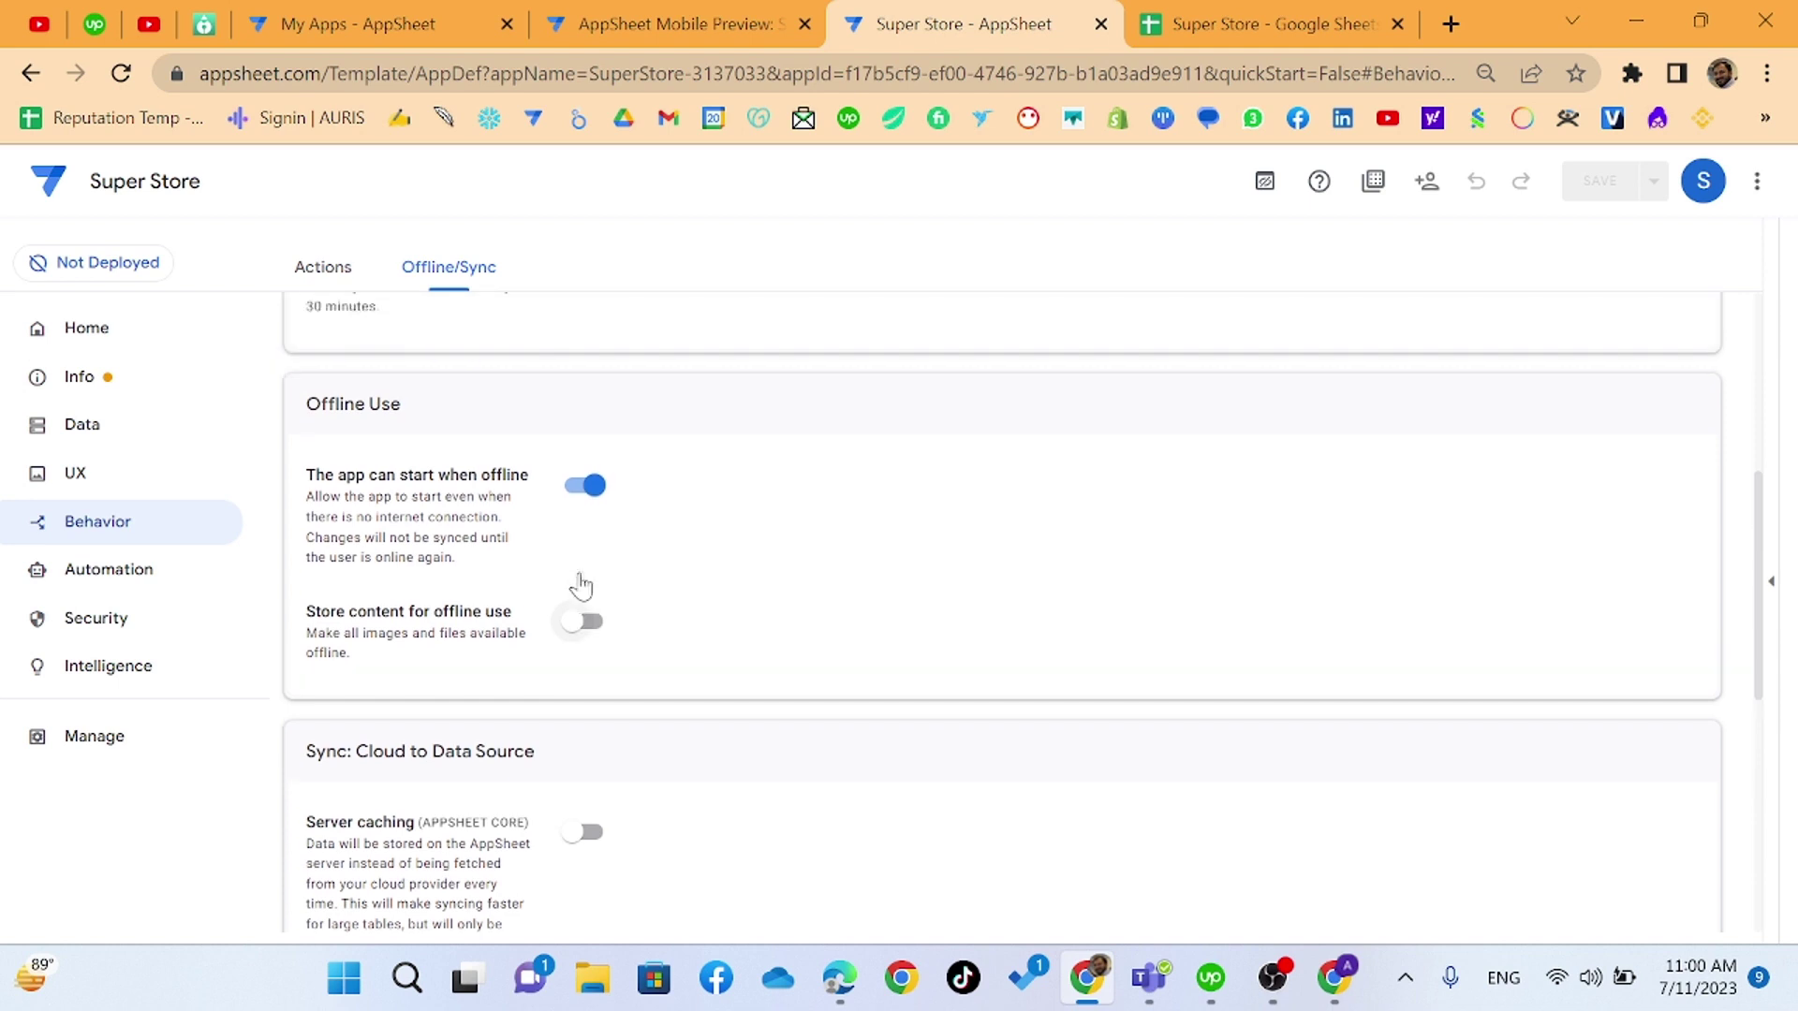
left_click(340, 281)
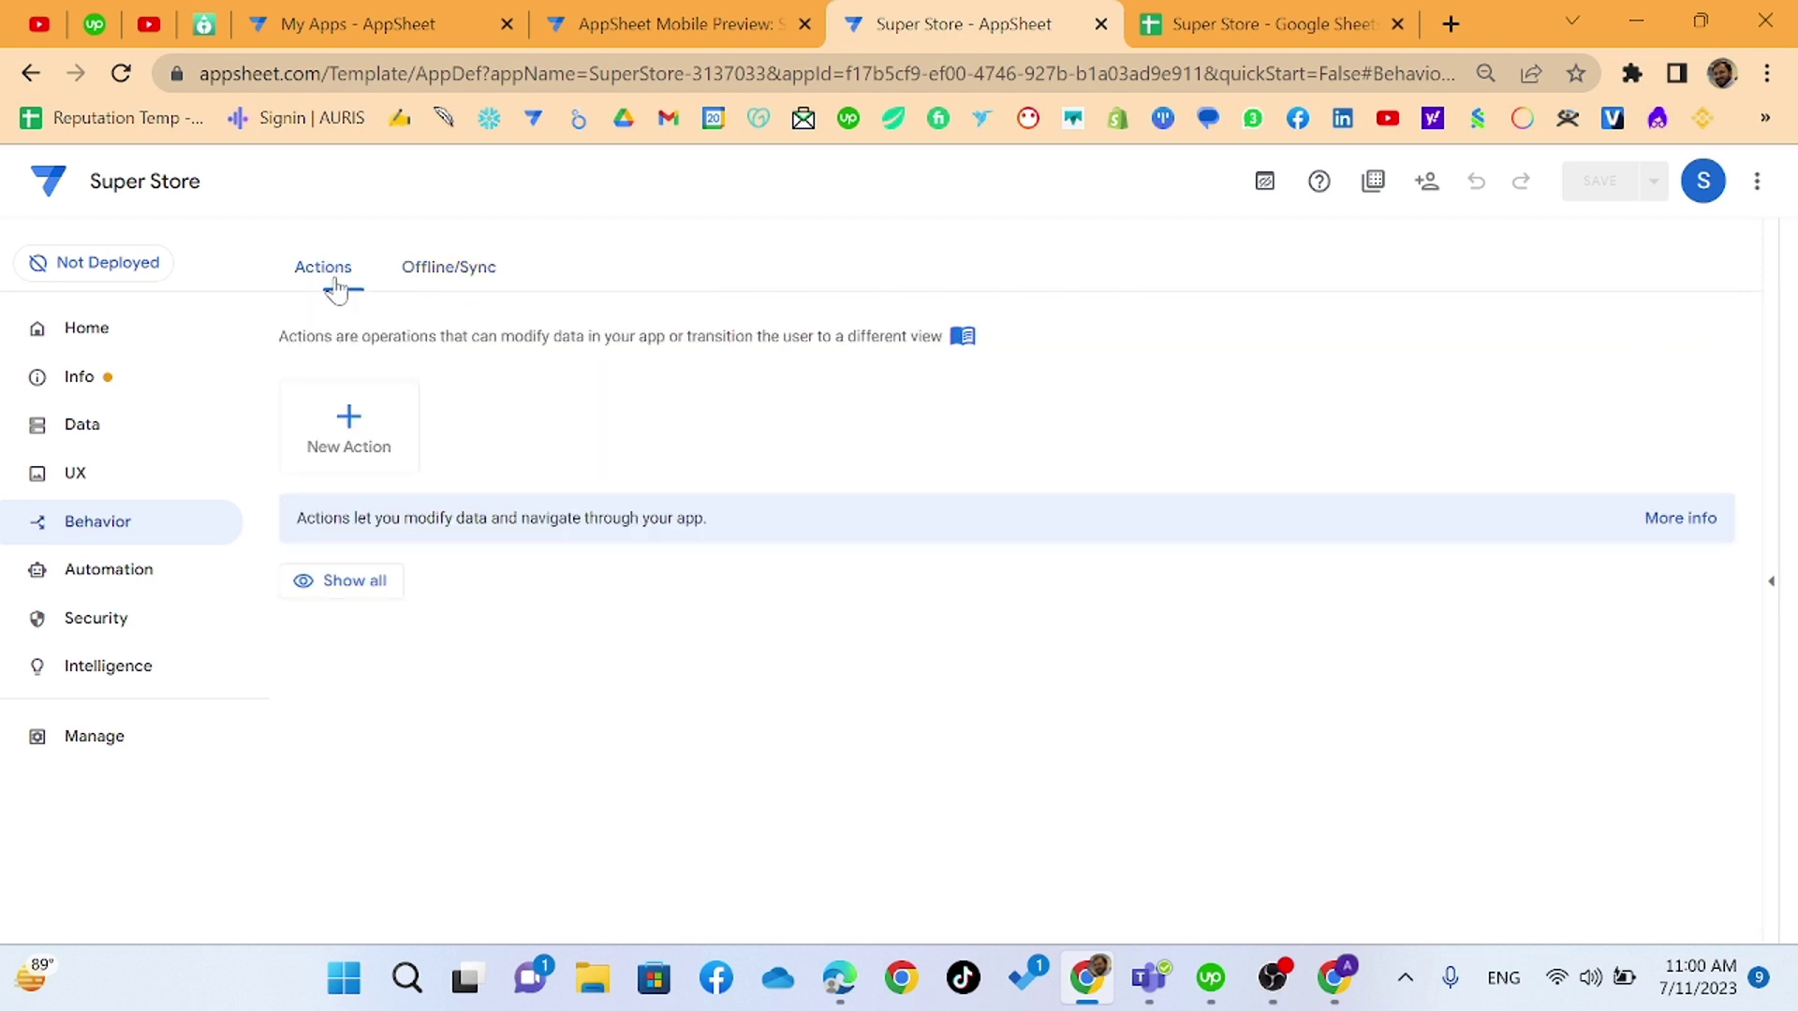
- Add a blank action, rename it 'Export CSV', and set its table to Inv
left_click(397, 442)
left_click(600, 713)
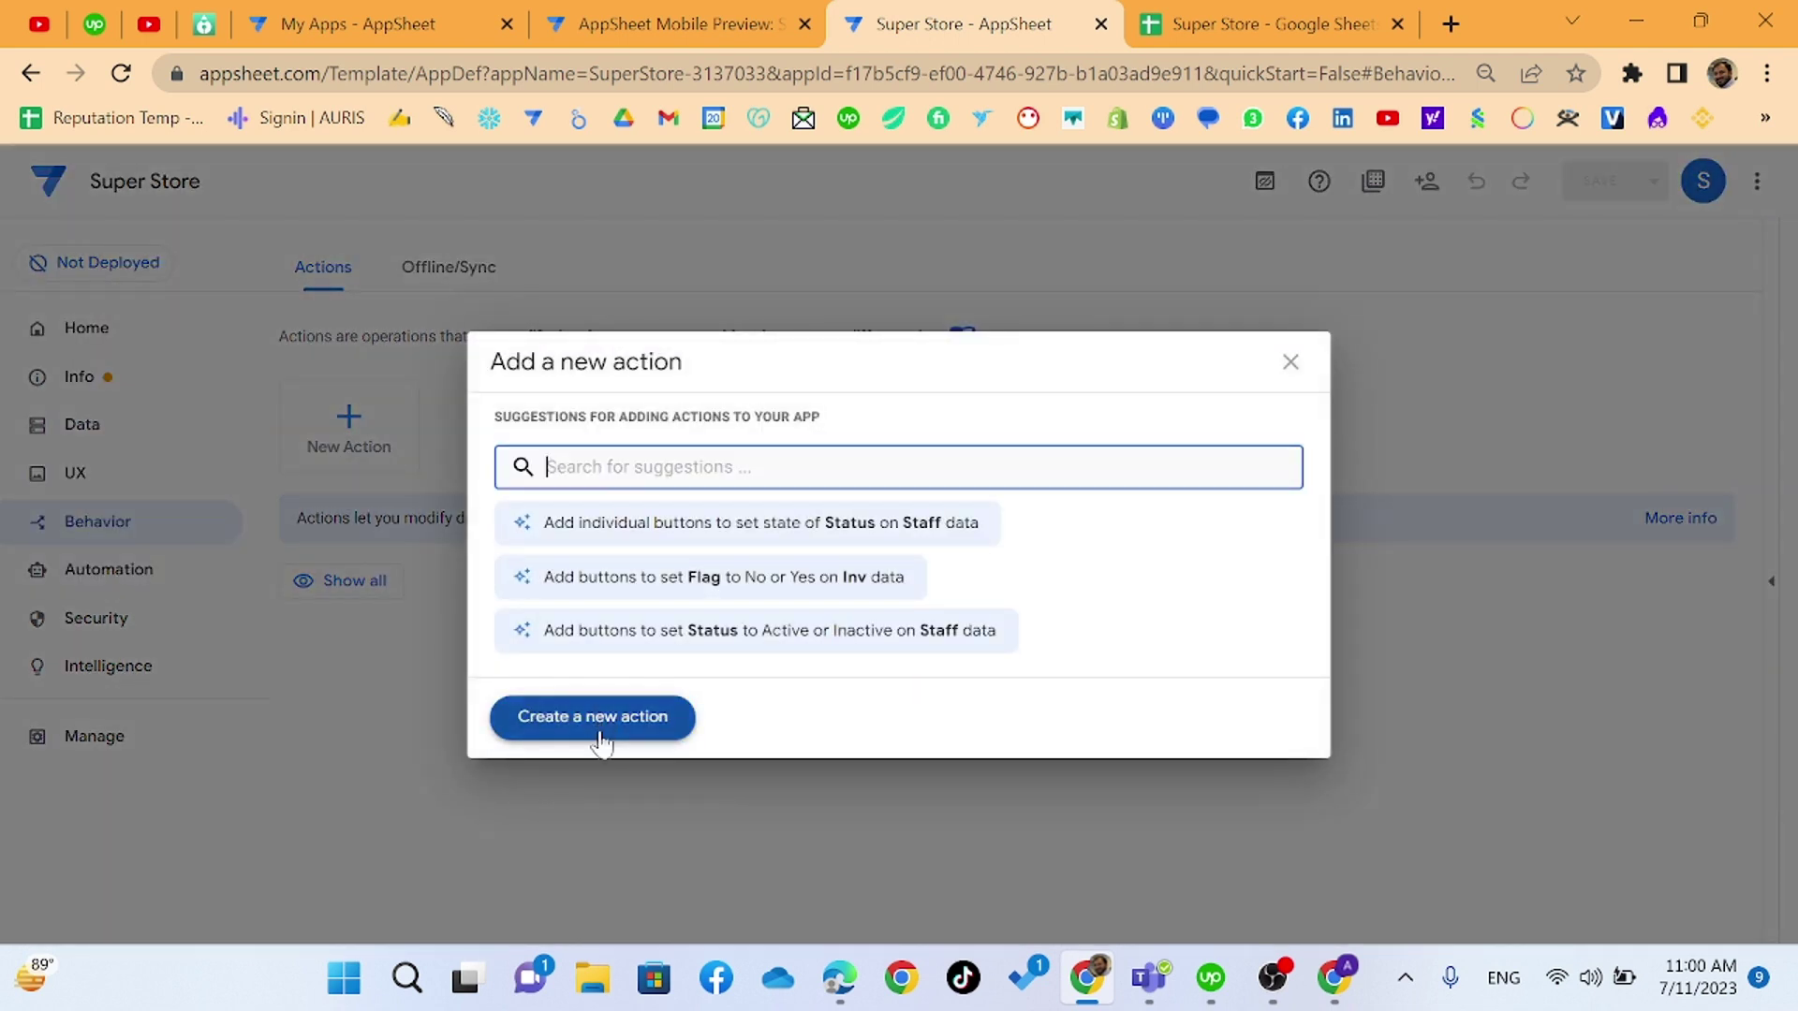
scroll(487, 581, "down", 2)
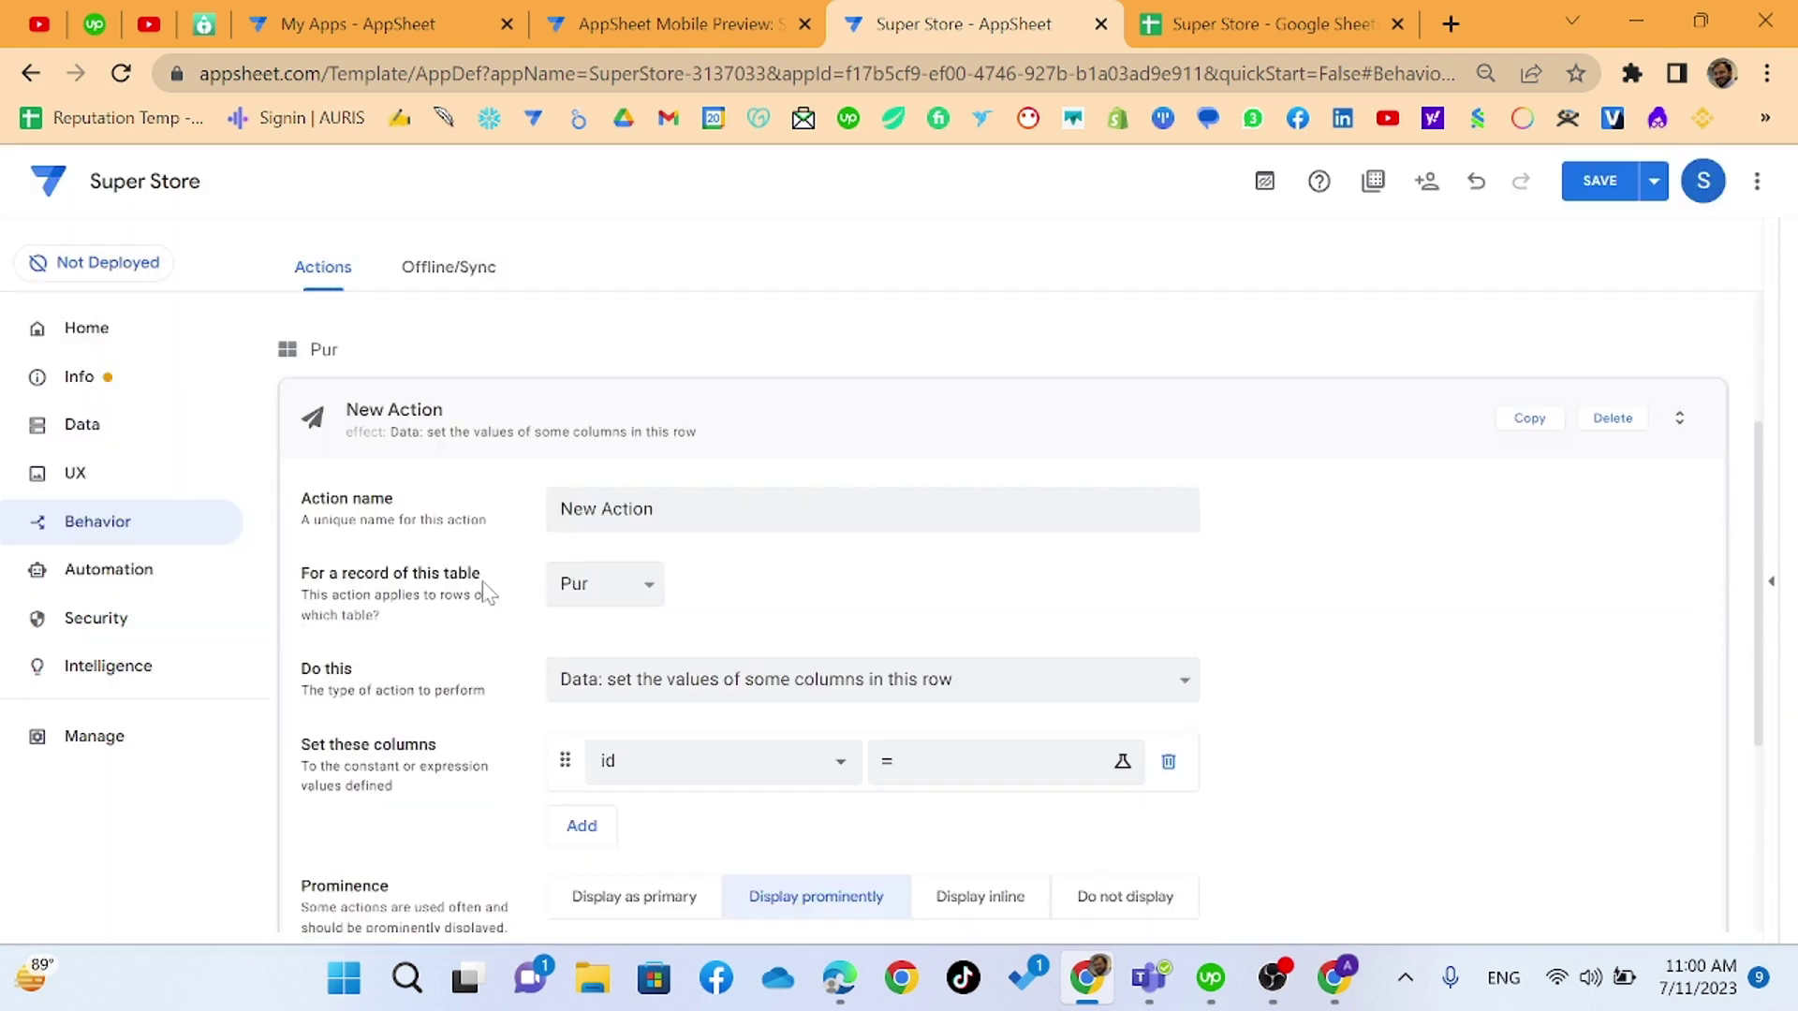
left_click(657, 489)
scroll(657, 489, "down", 1)
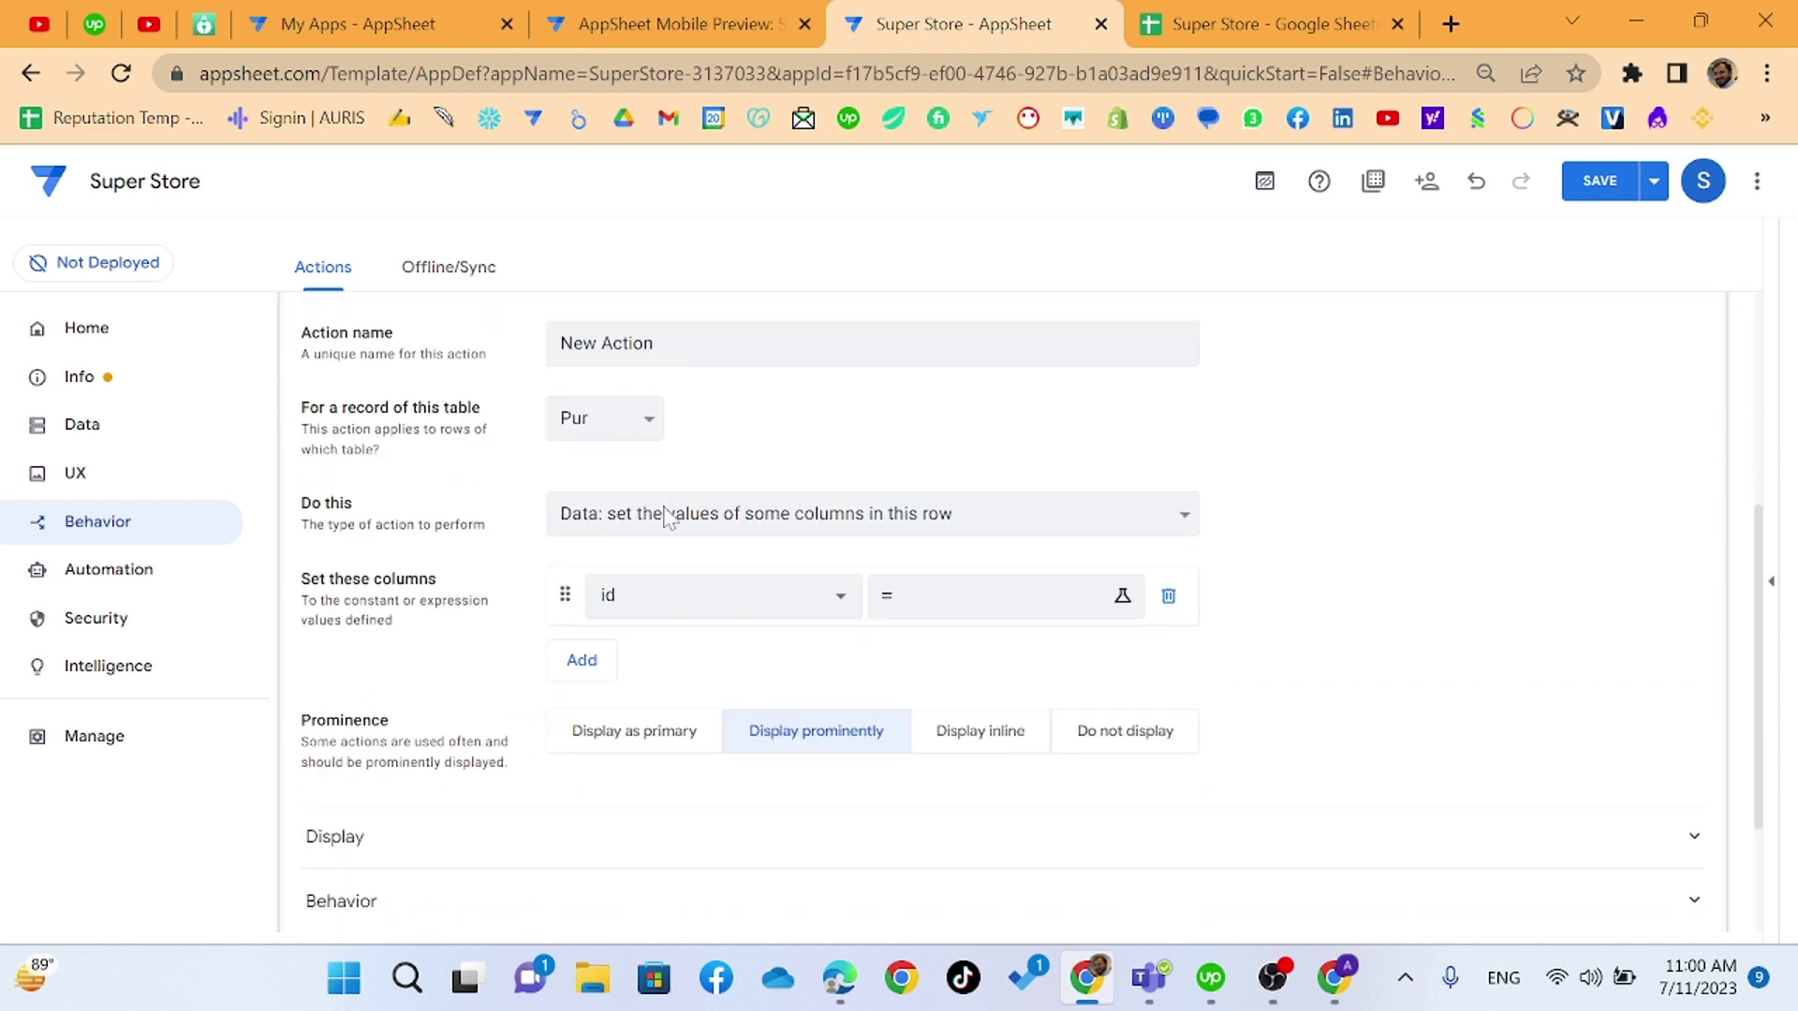
key("ctrl+a")
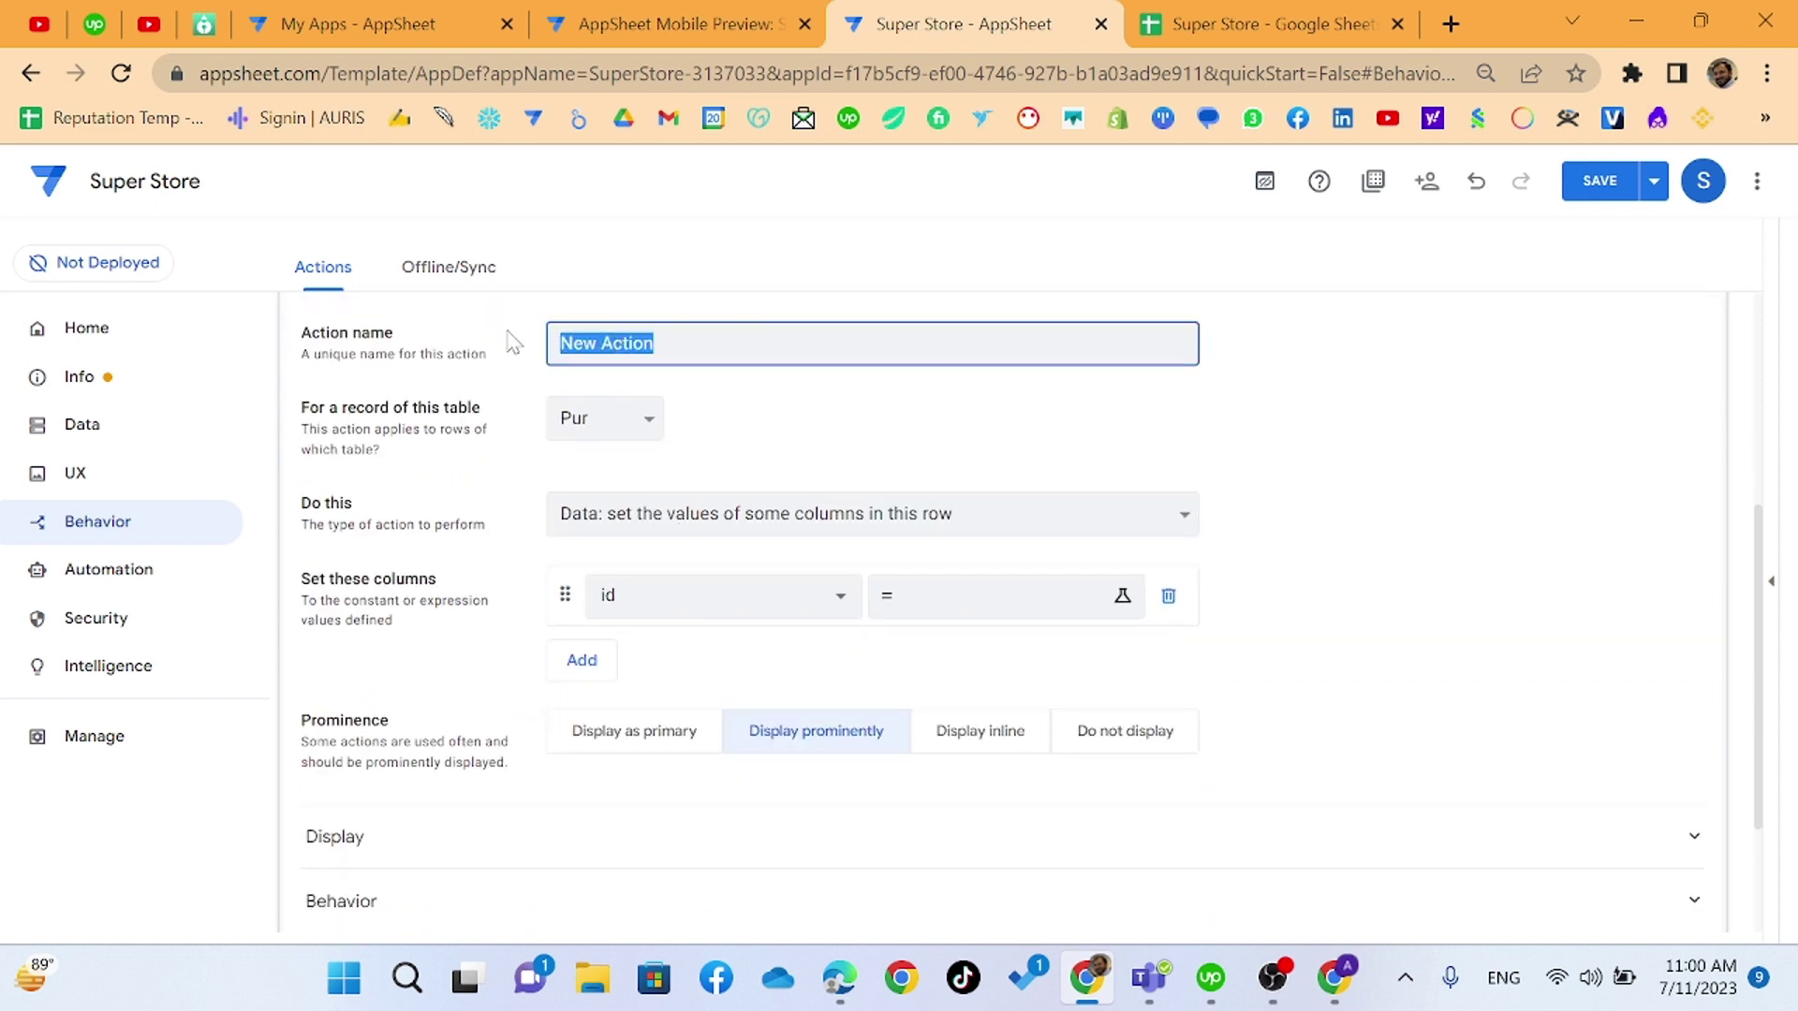
type("Export")
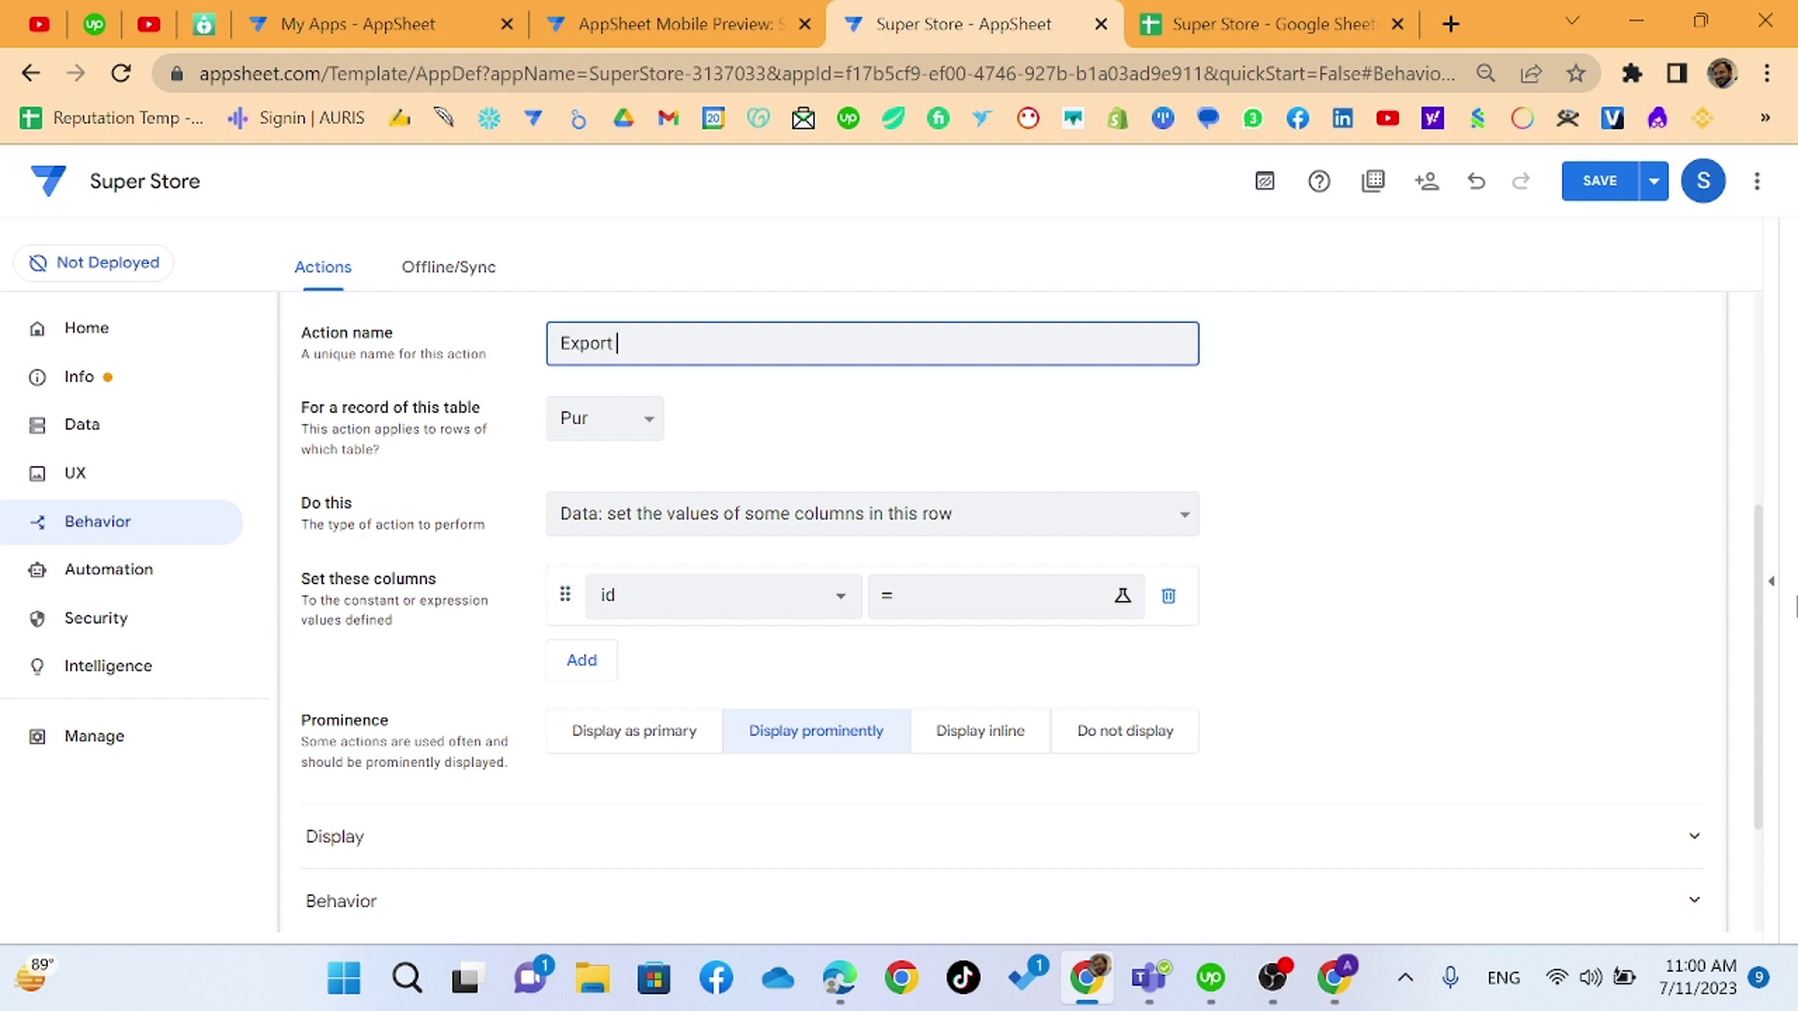
type(" CSV")
left_click(935, 428)
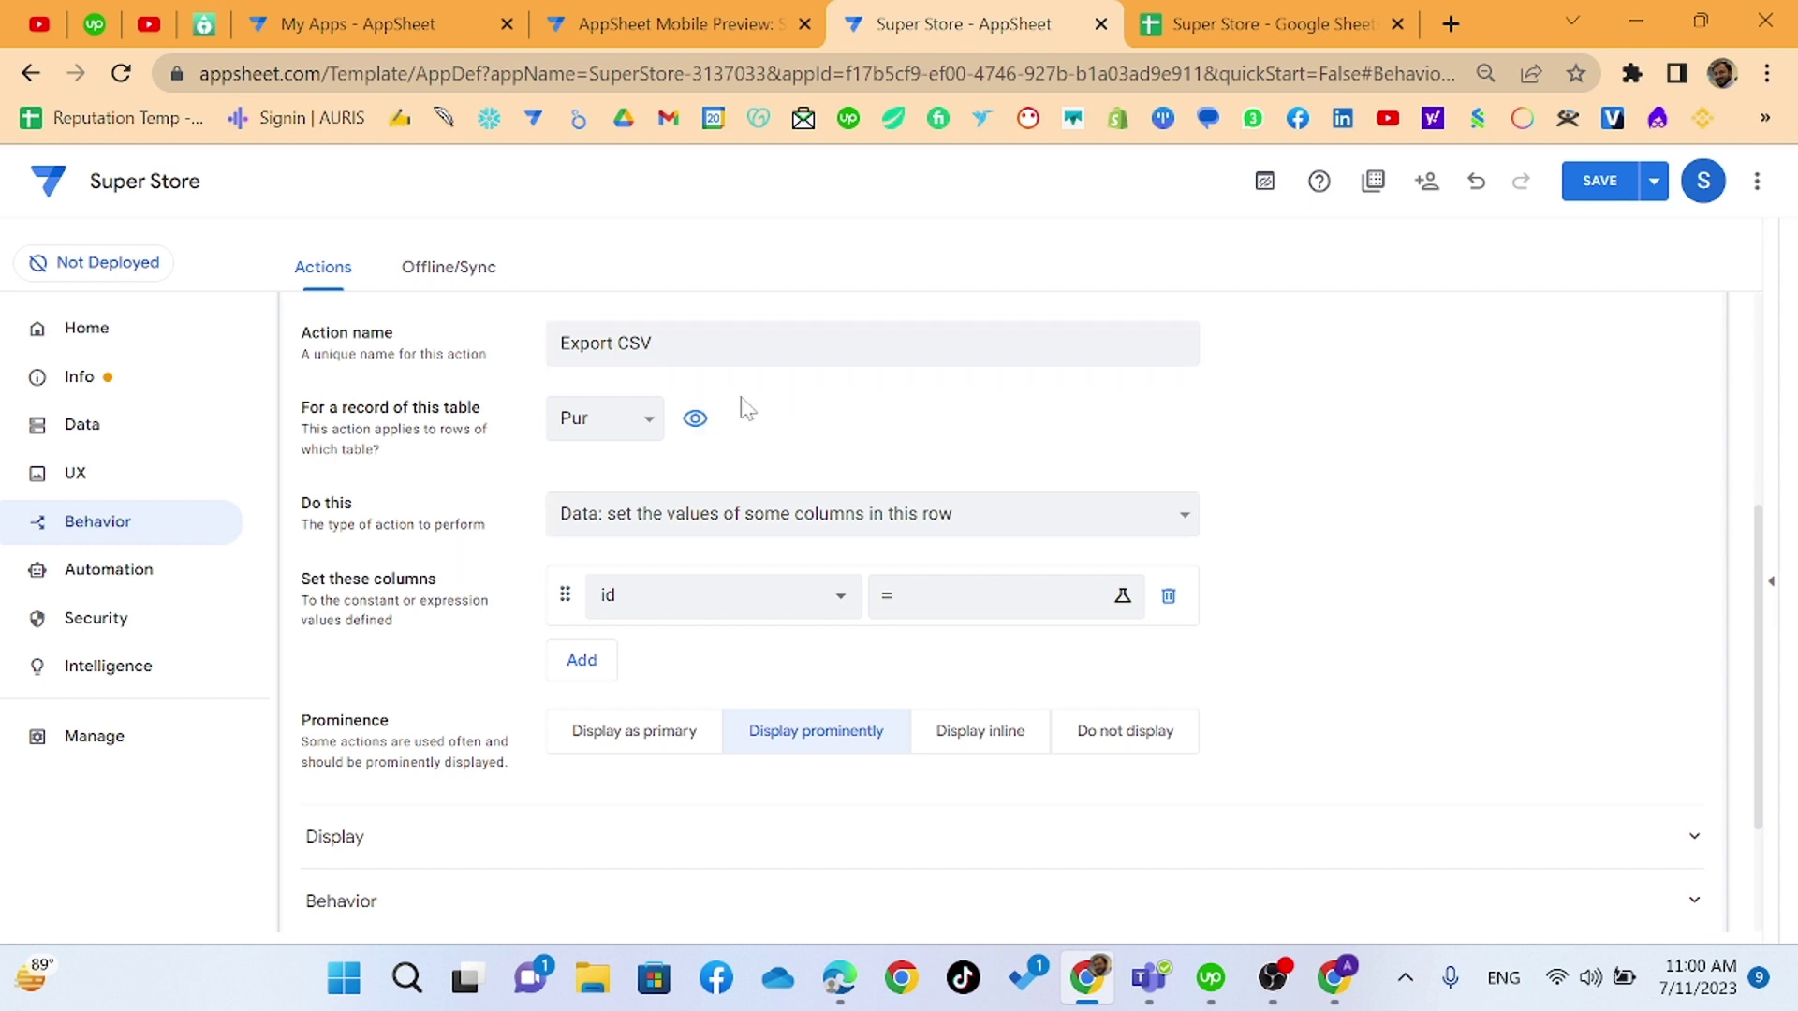
left_click(639, 419)
left_click(605, 498)
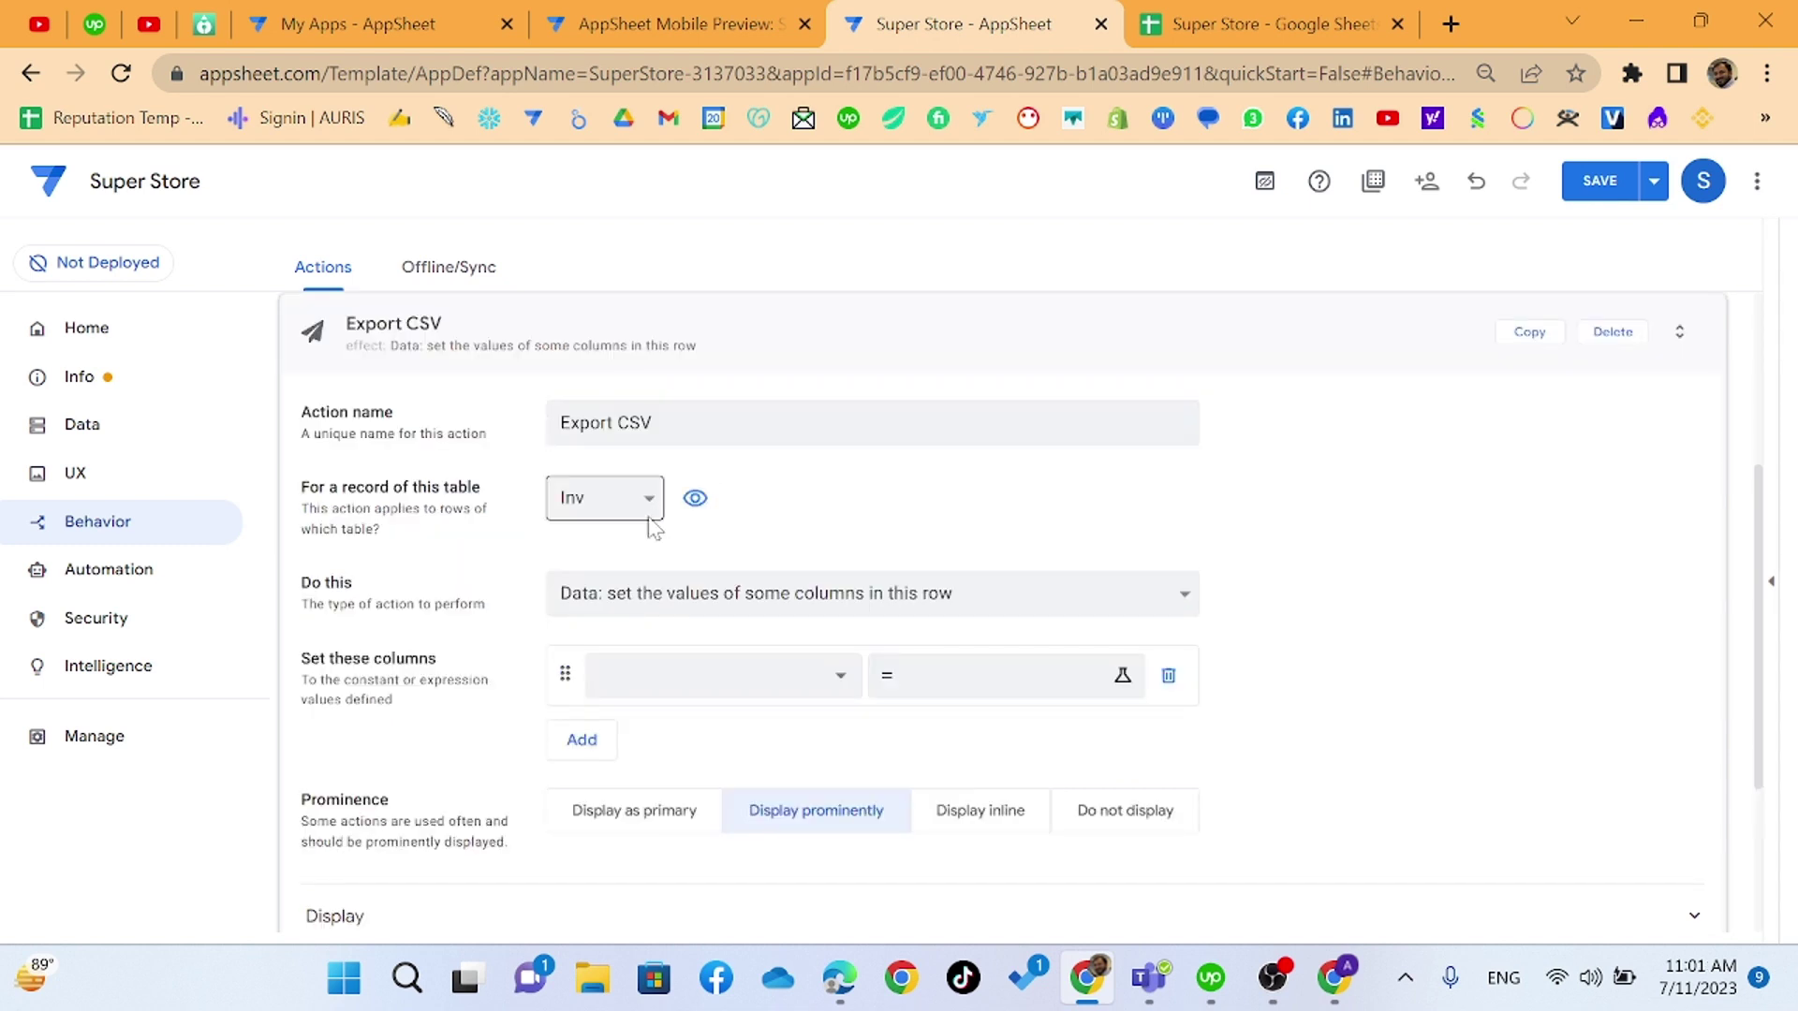
scroll(654, 529, "down", 3)
scroll(611, 379, "up", 3)
- Switch the Export CSV action's table to Staff and bring up the list of action types
left_click(646, 499)
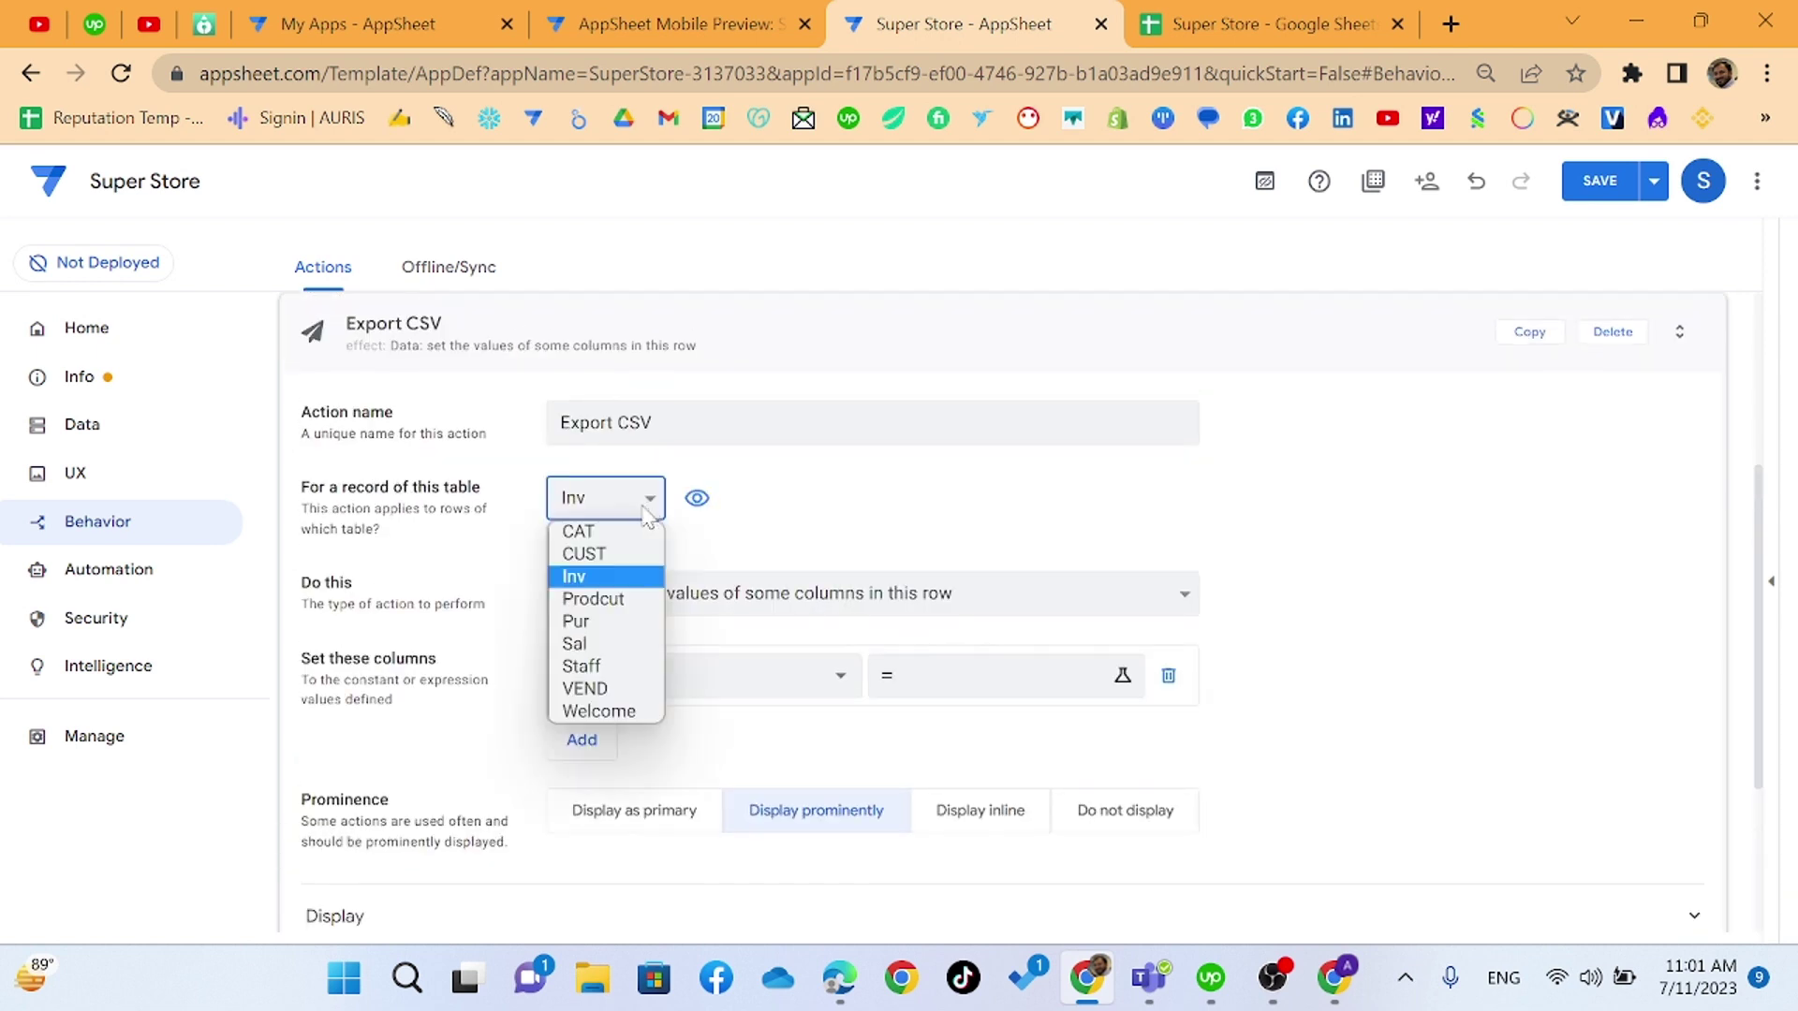
left_click(599, 666)
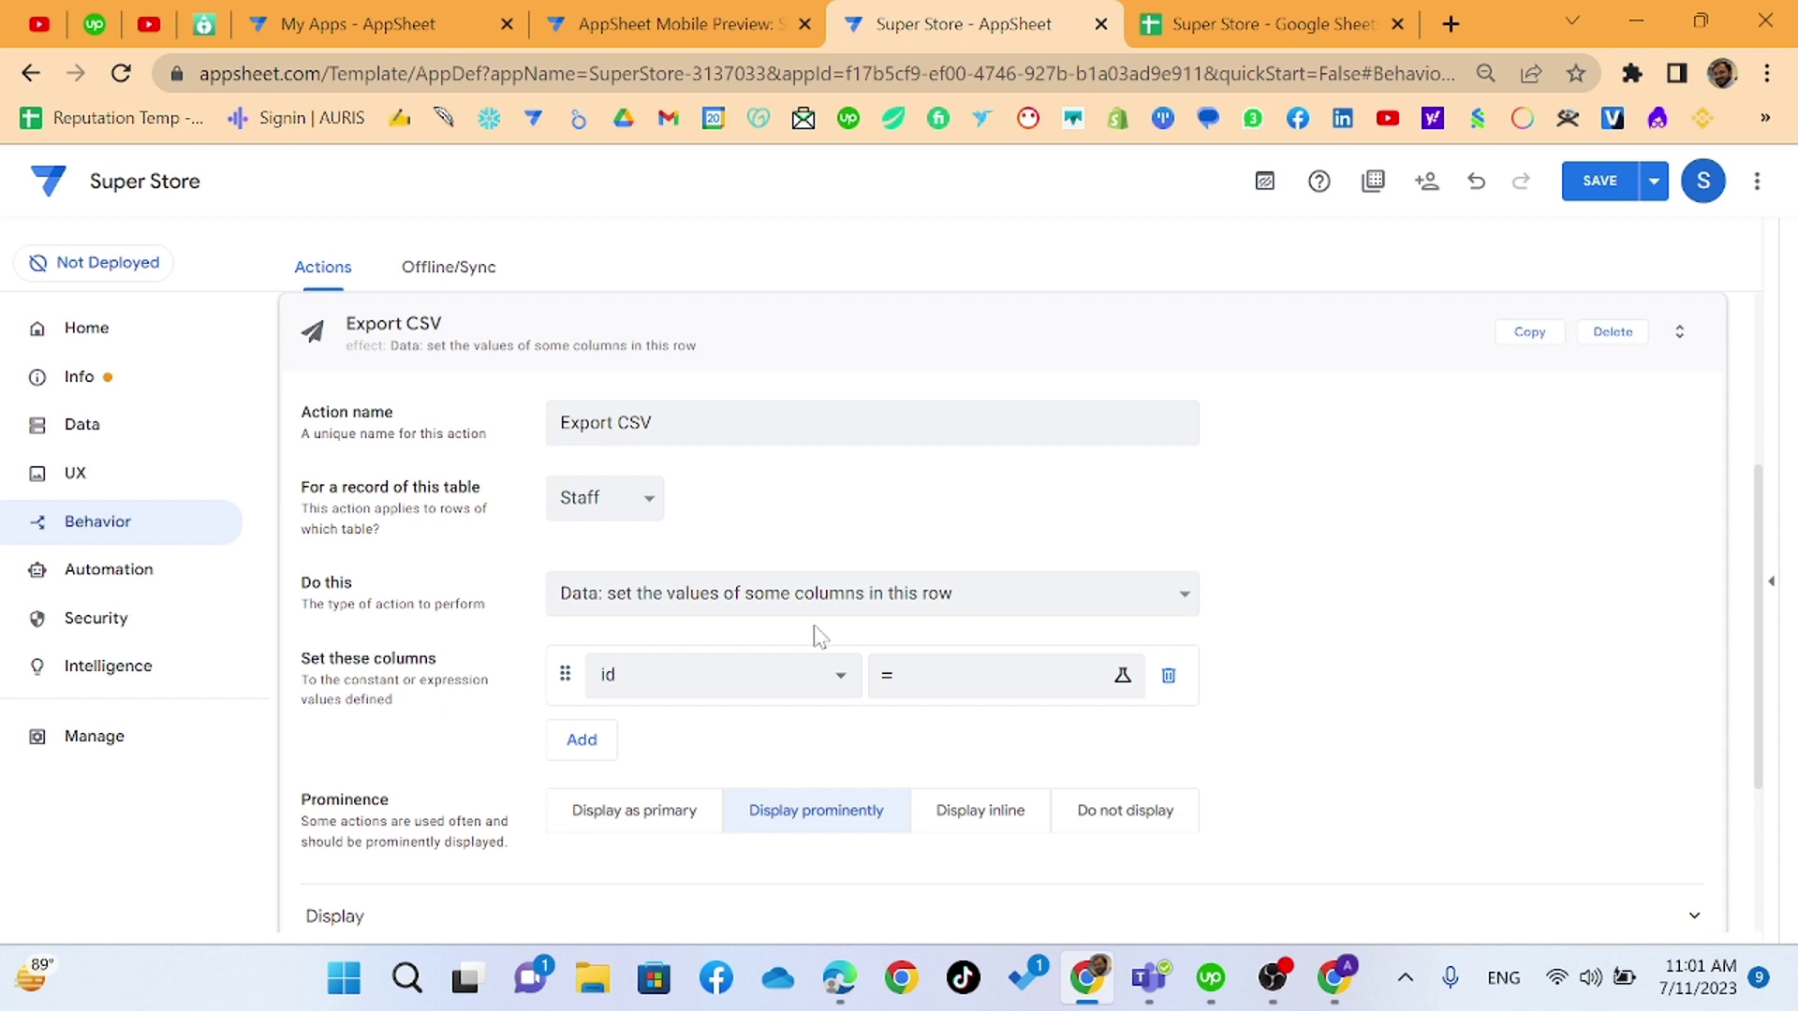
left_click(673, 622)
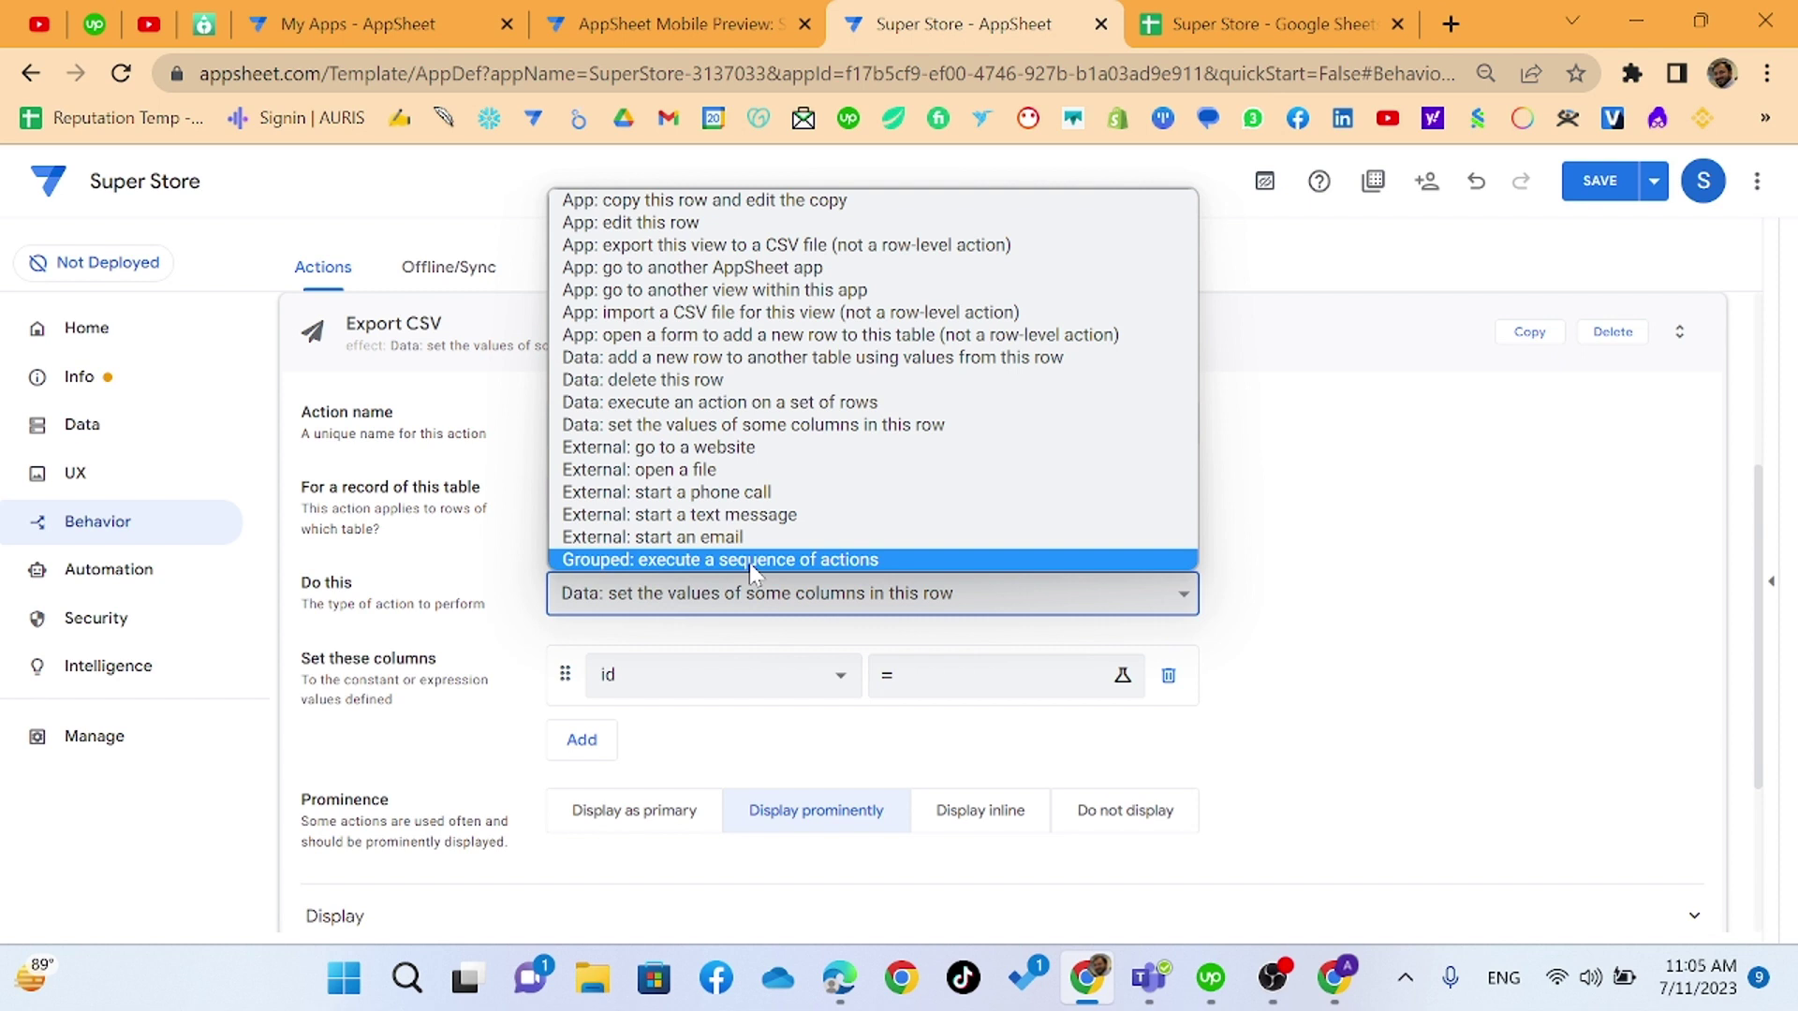
- Make the action export the view to CSV, with Spanish (United States) locale, displayed as primary
left_click(805, 245)
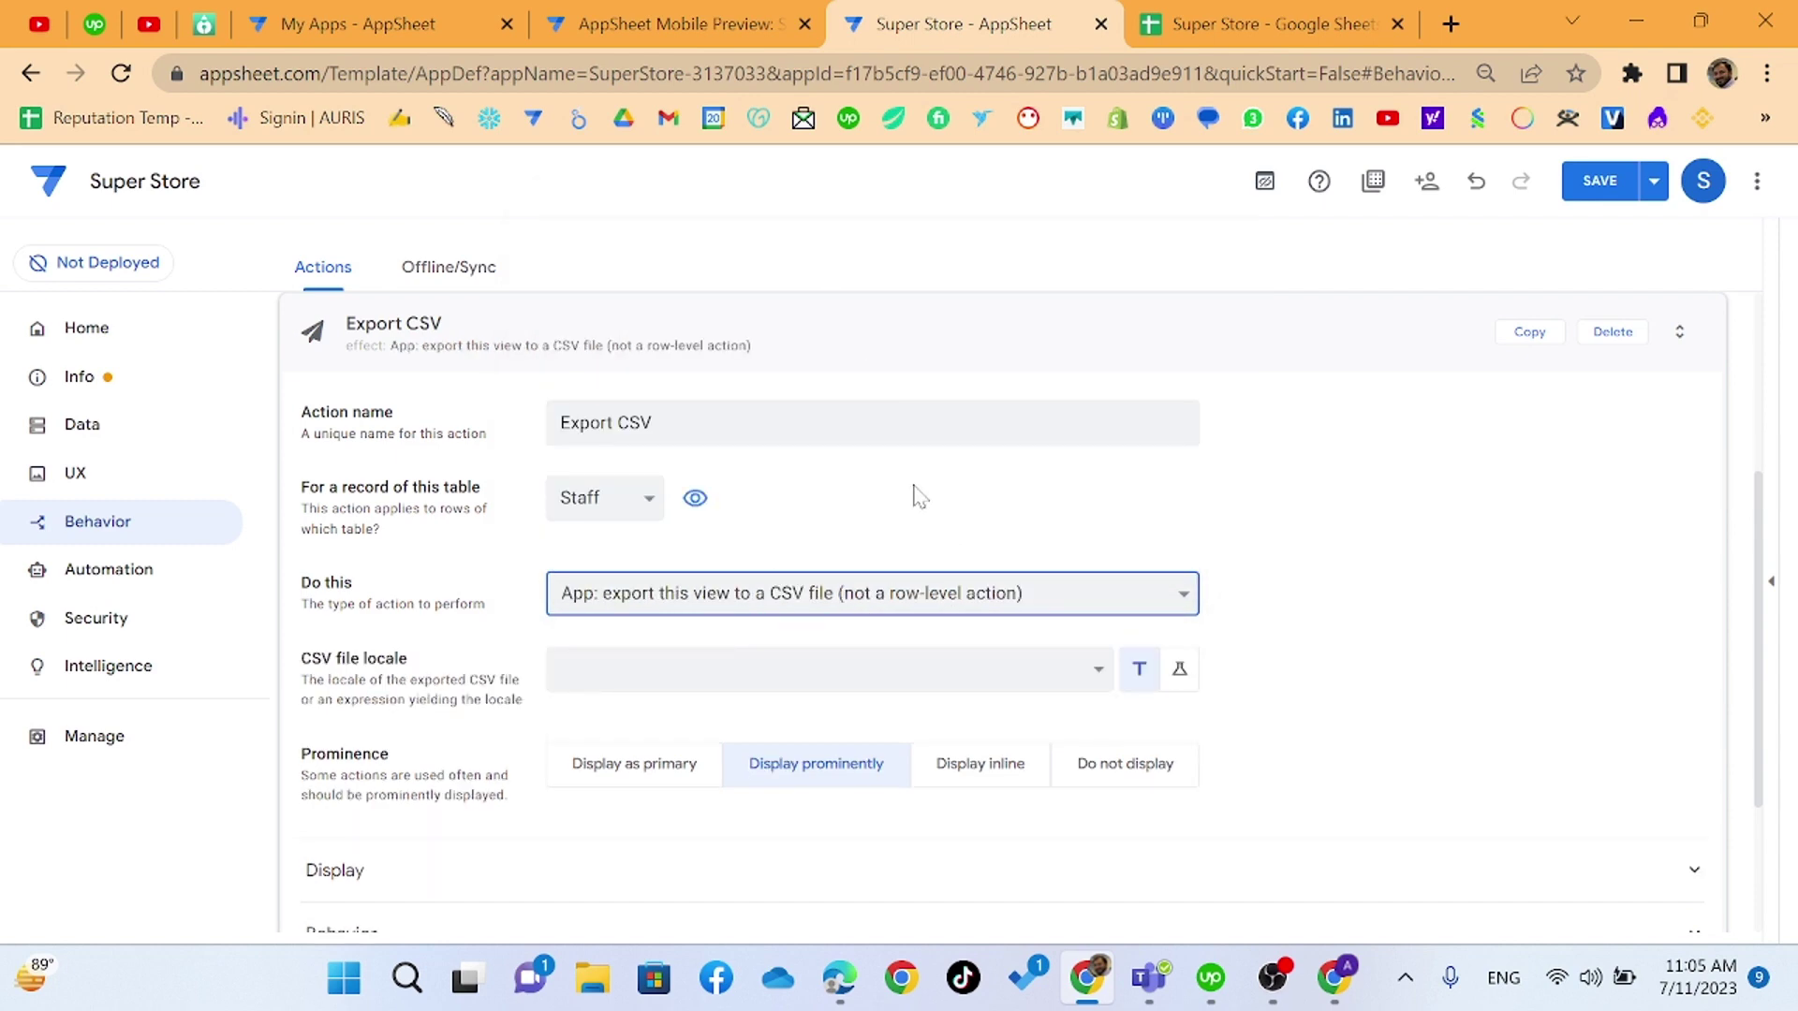
scroll(916, 494, "down", 2)
scroll(927, 493, "down", 1)
left_click(1099, 436)
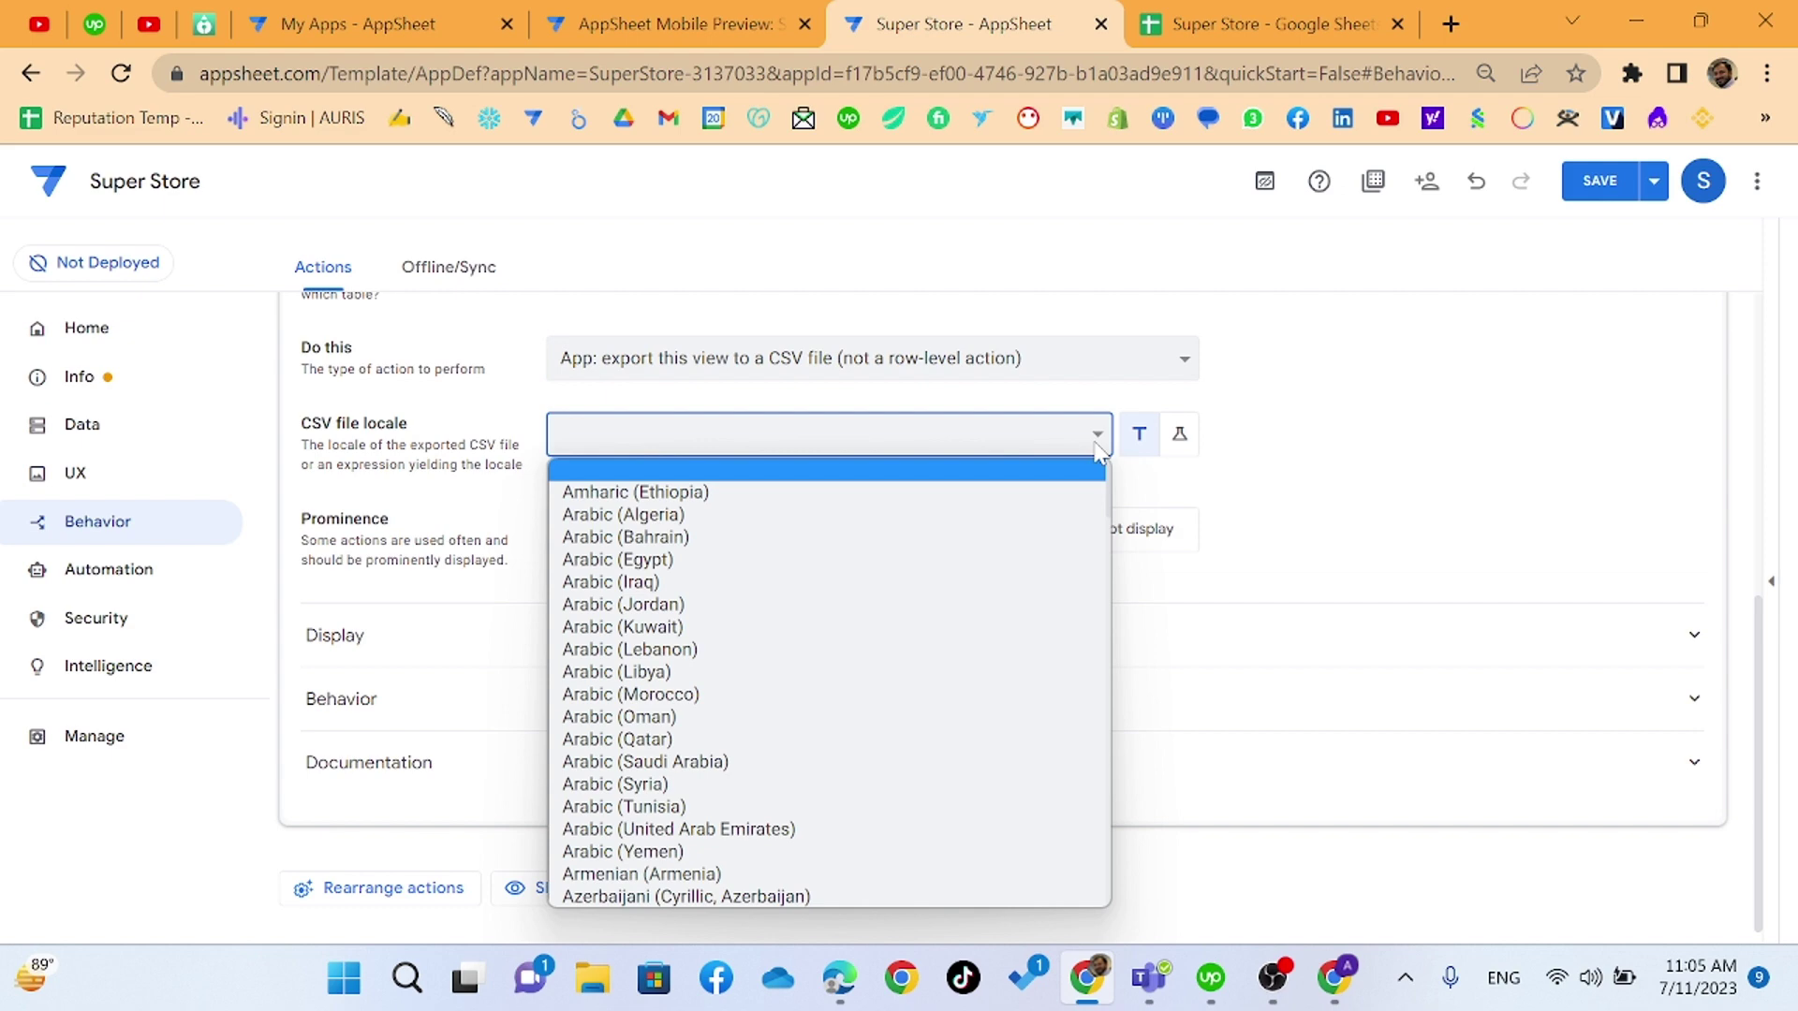
scroll(942, 726, "down", 20)
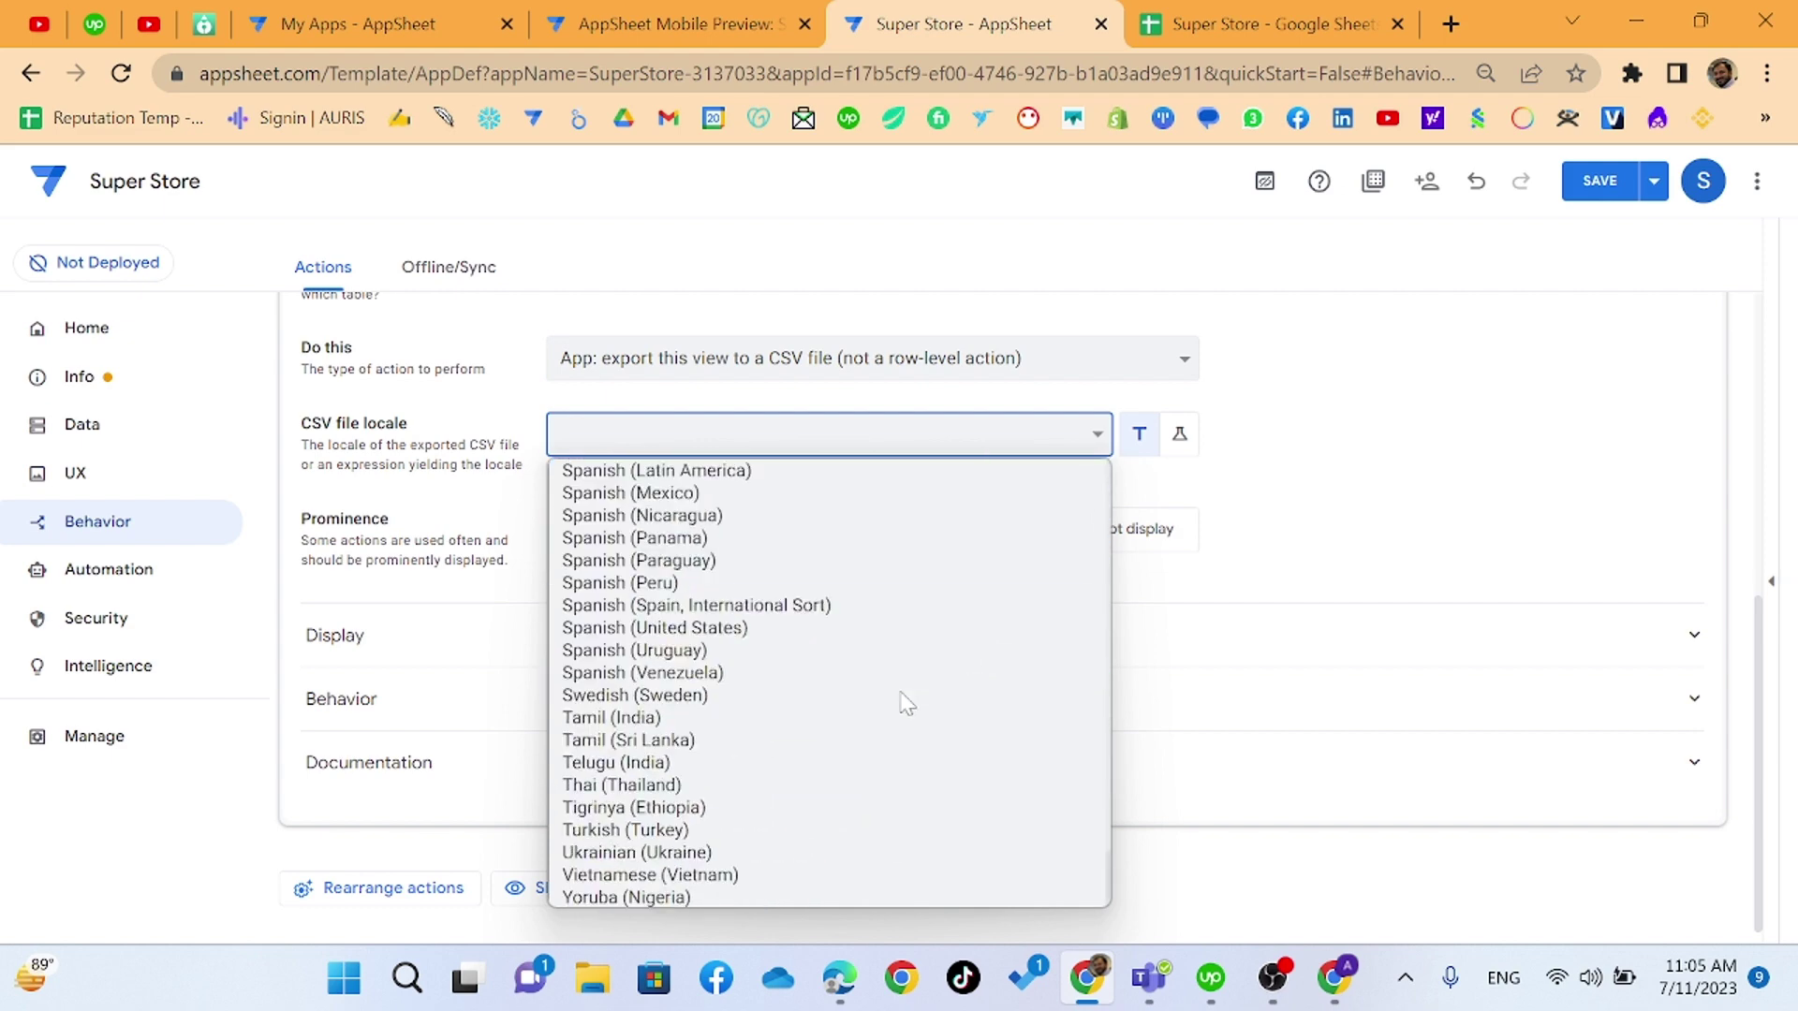
left_click(762, 628)
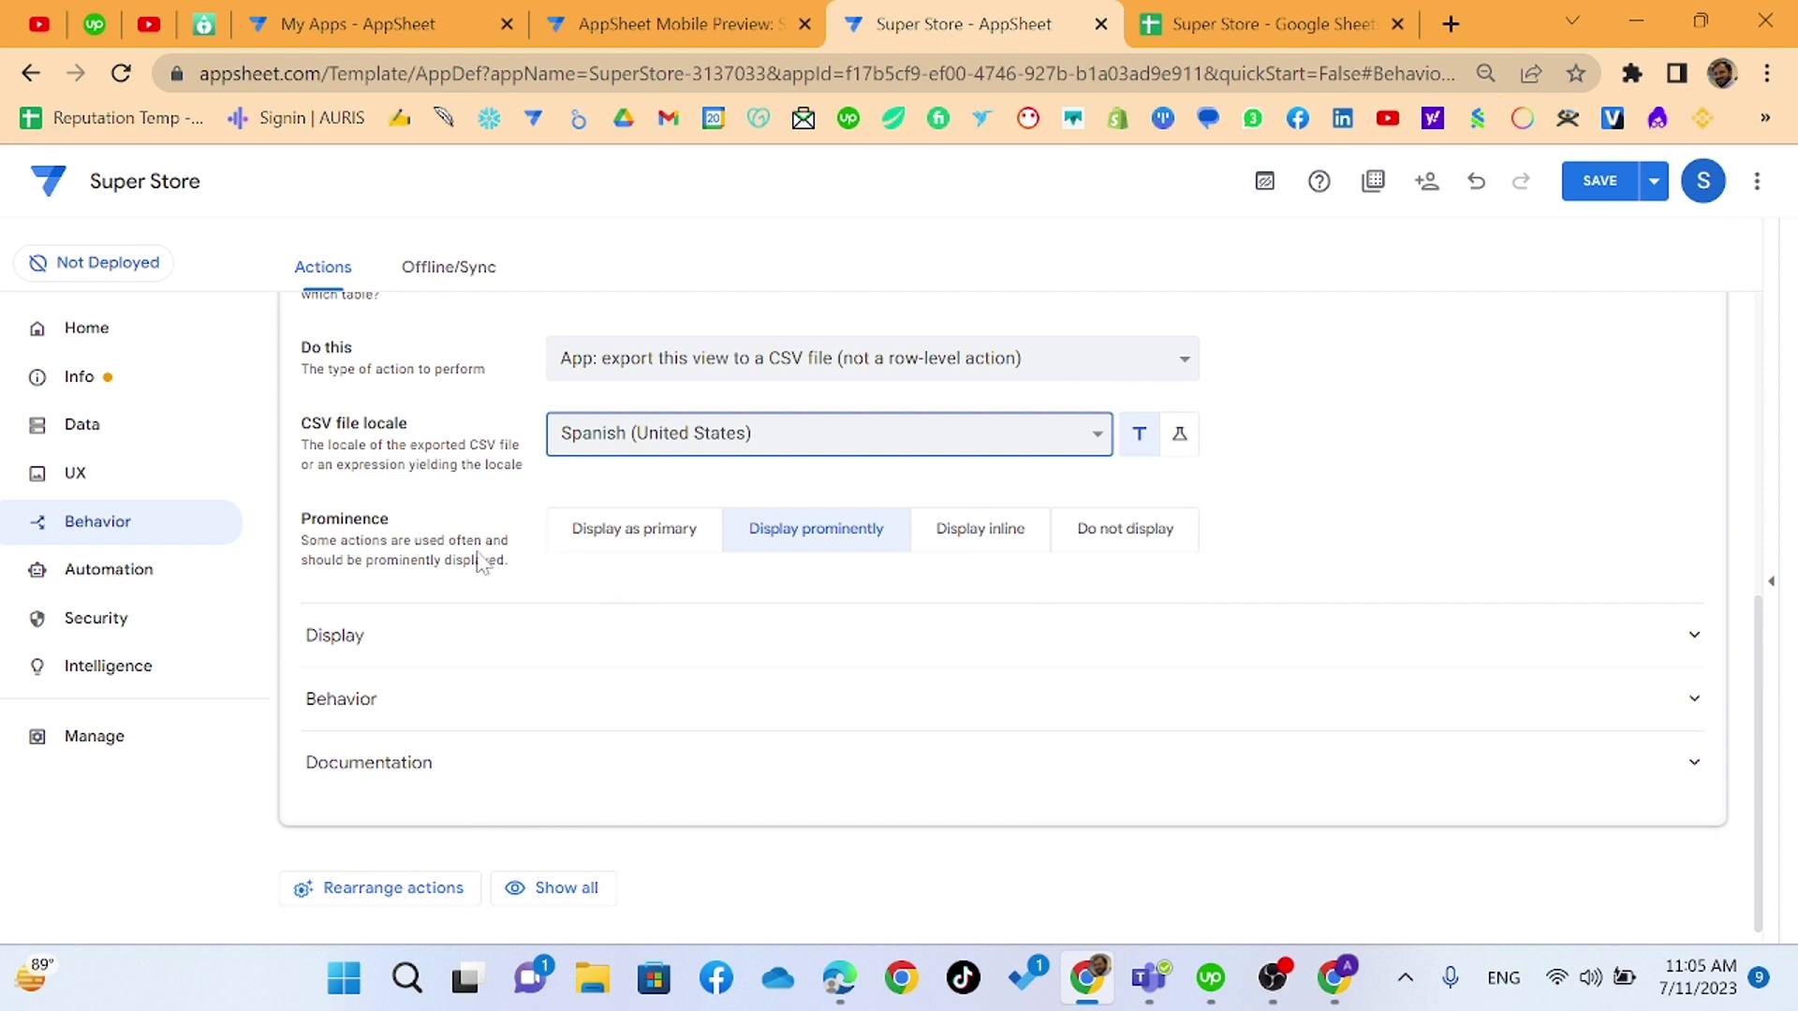
left_click(630, 552)
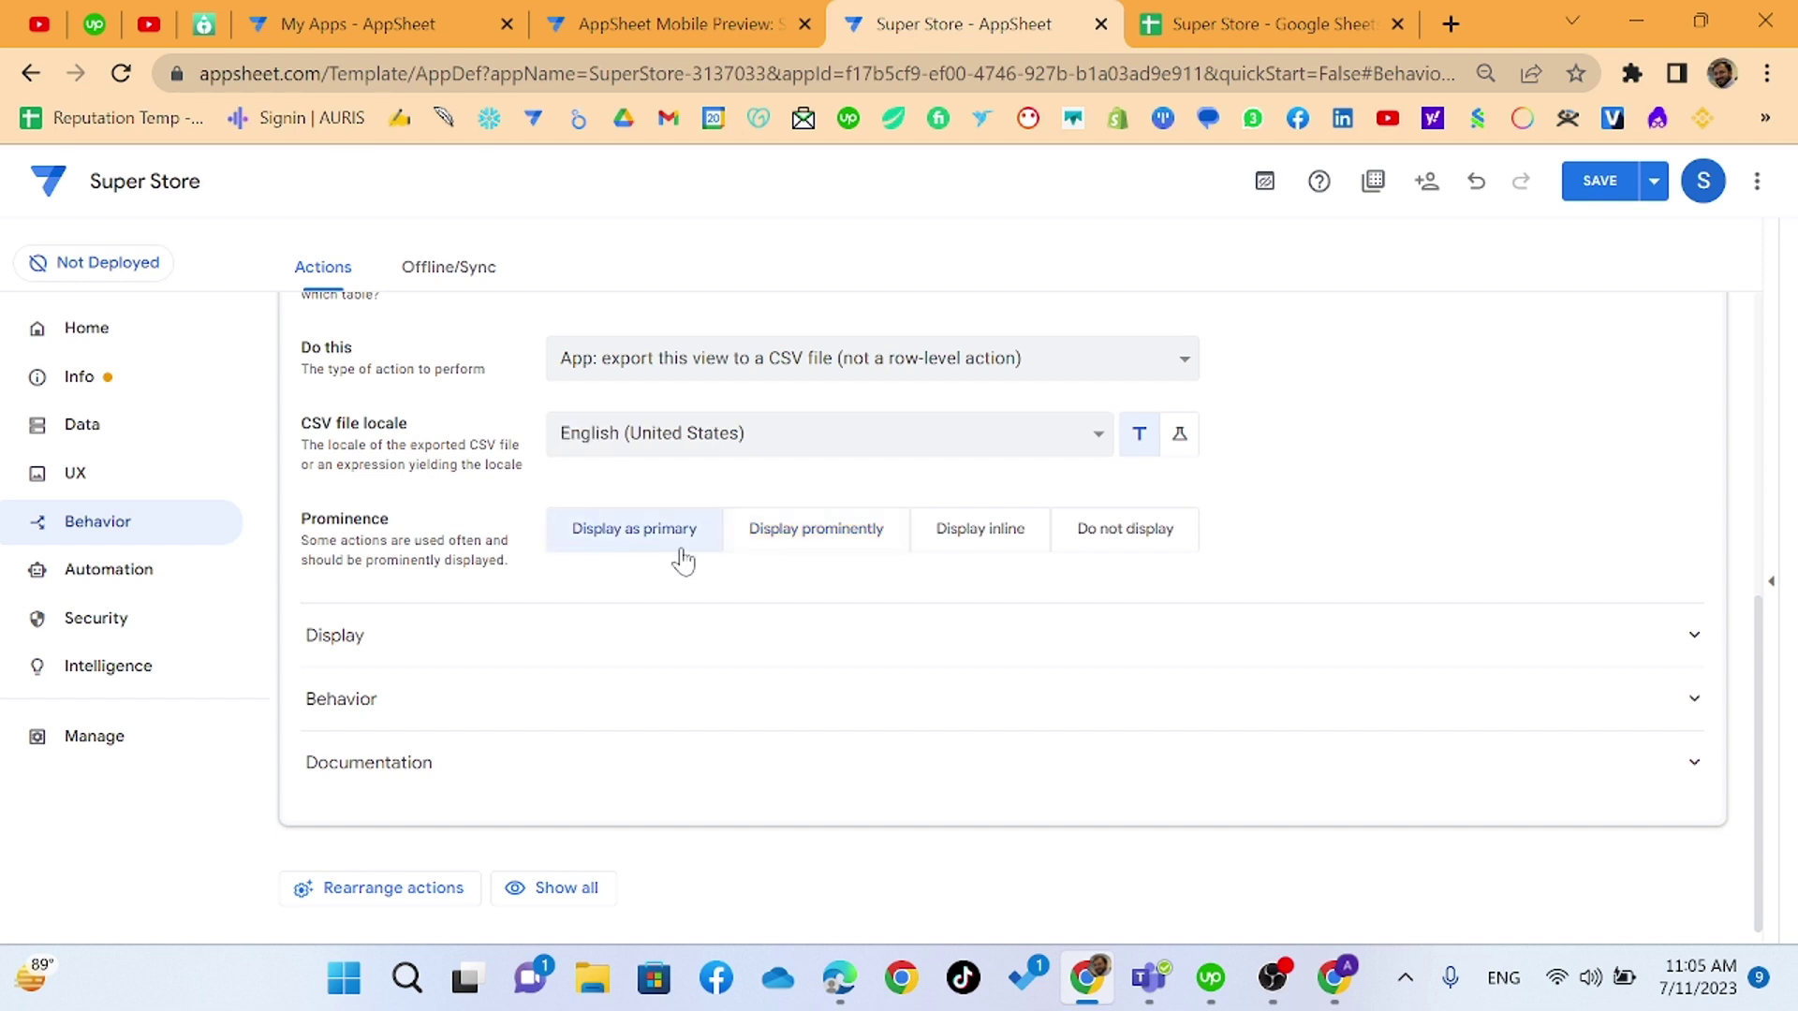
- Open the live preview, skip its intro cards and cancel syncing to reach the Vendors view
left_click(1770, 582)
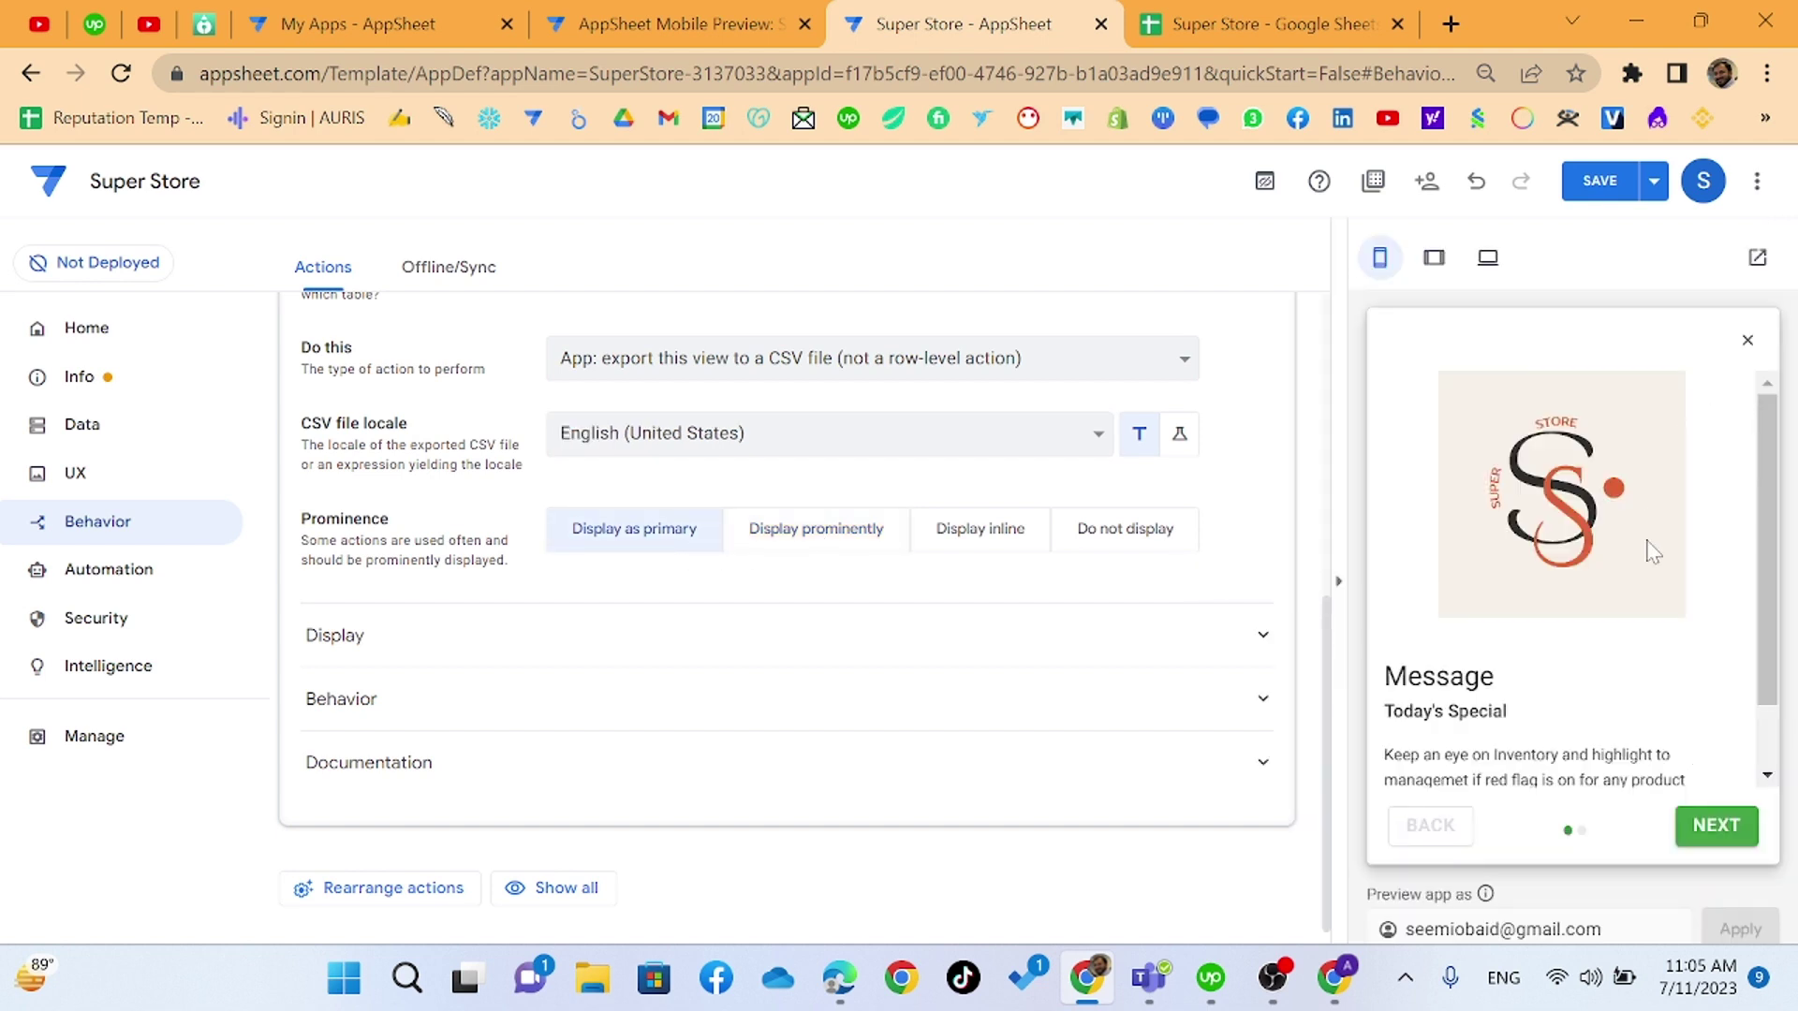
left_click(1717, 826)
left_click(1717, 826)
left_click(1717, 826)
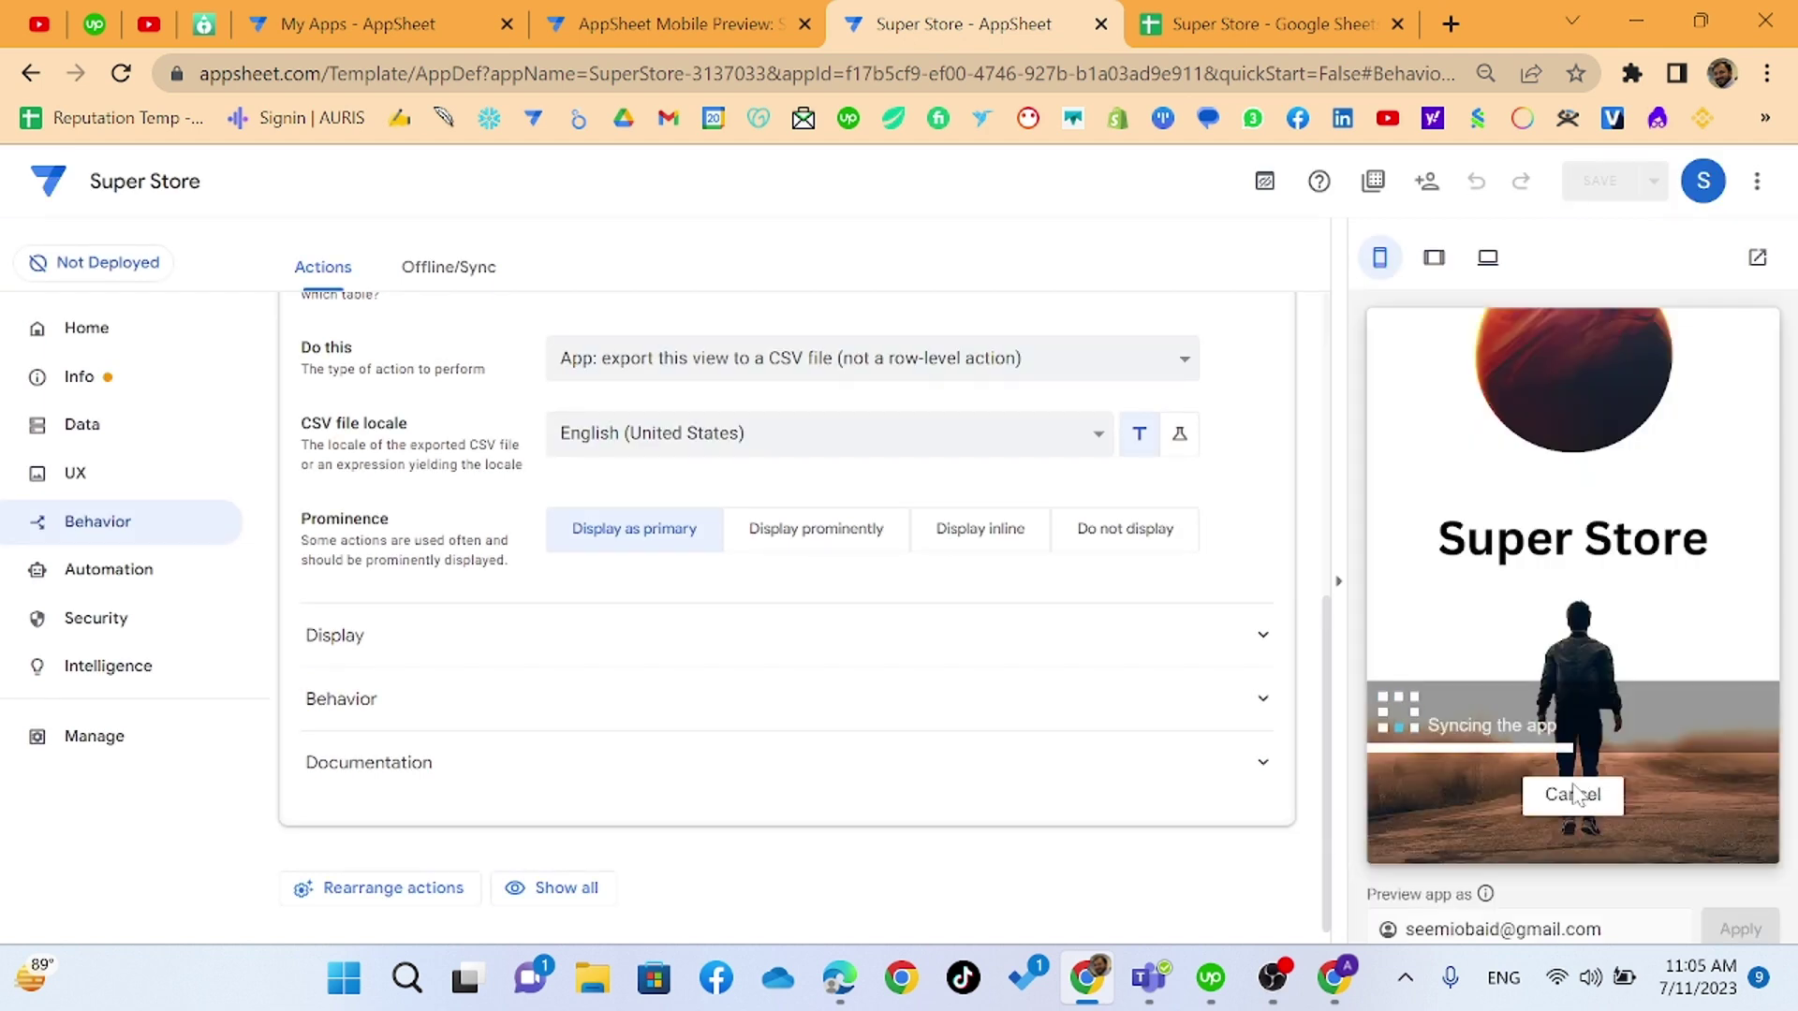
left_click(1573, 794)
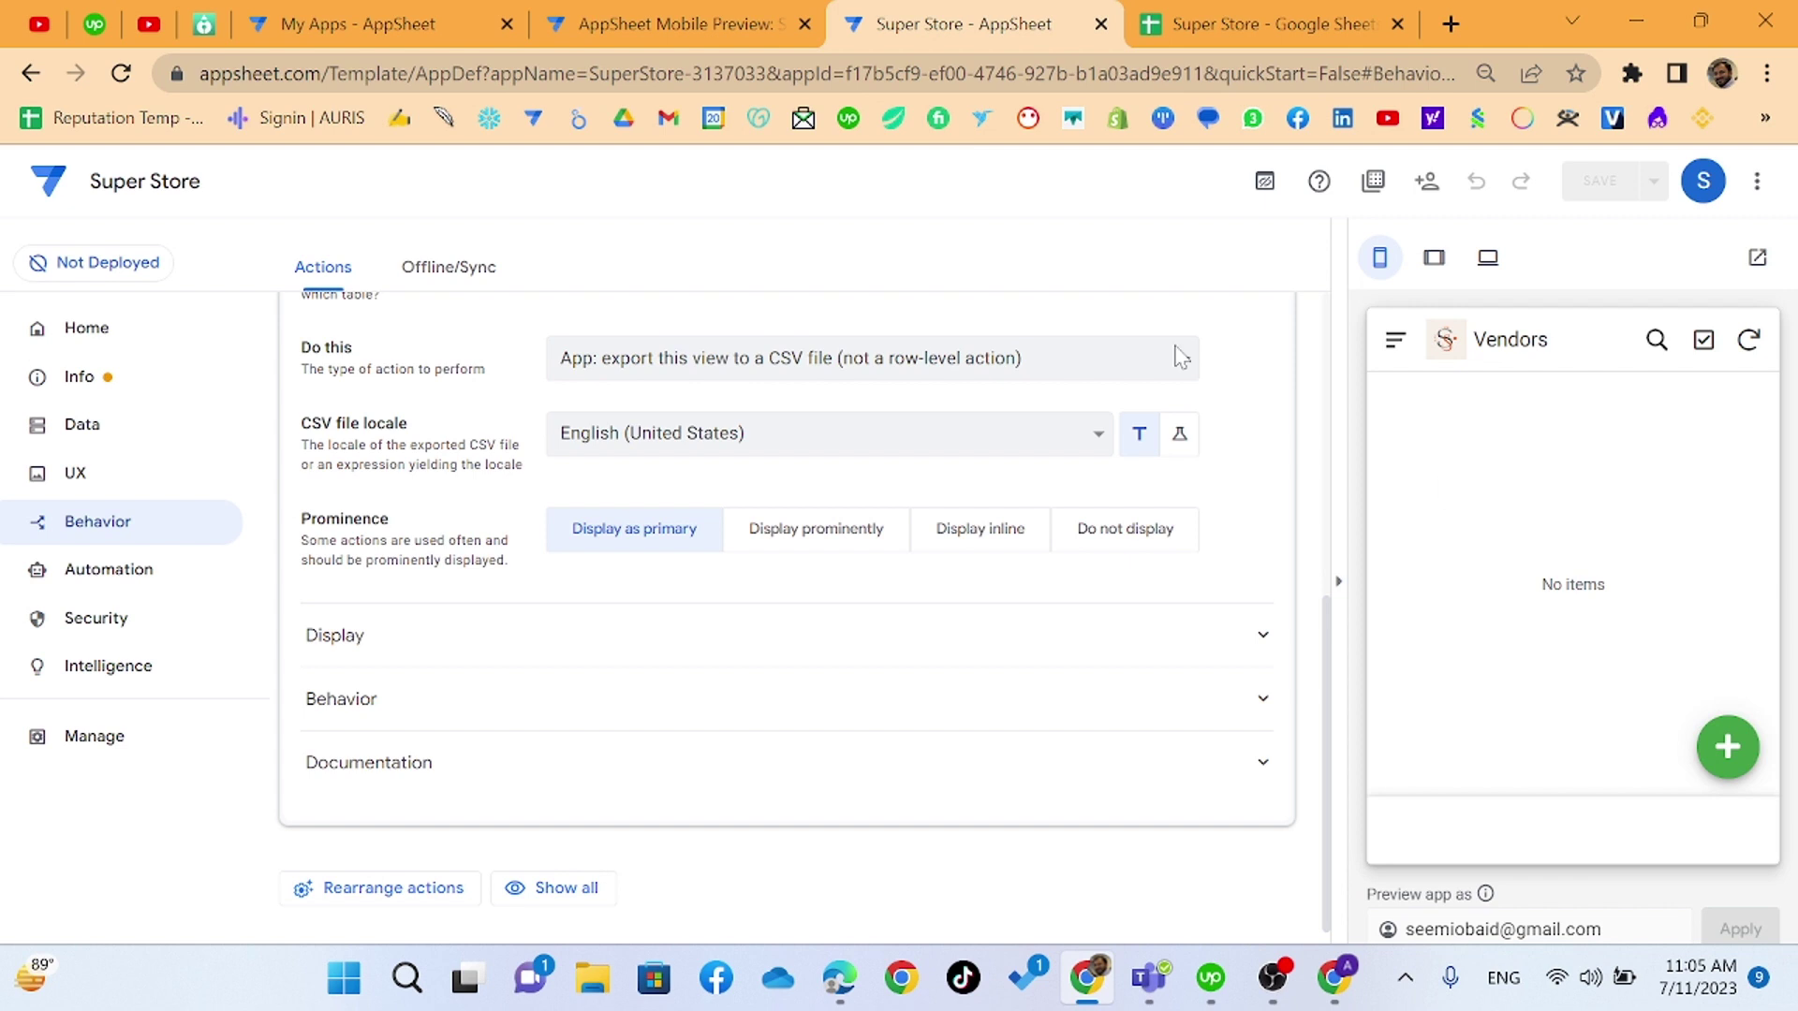
- In the Staff sheet, copy the row 3 staff record into empty row 4
left_click(1212, 16)
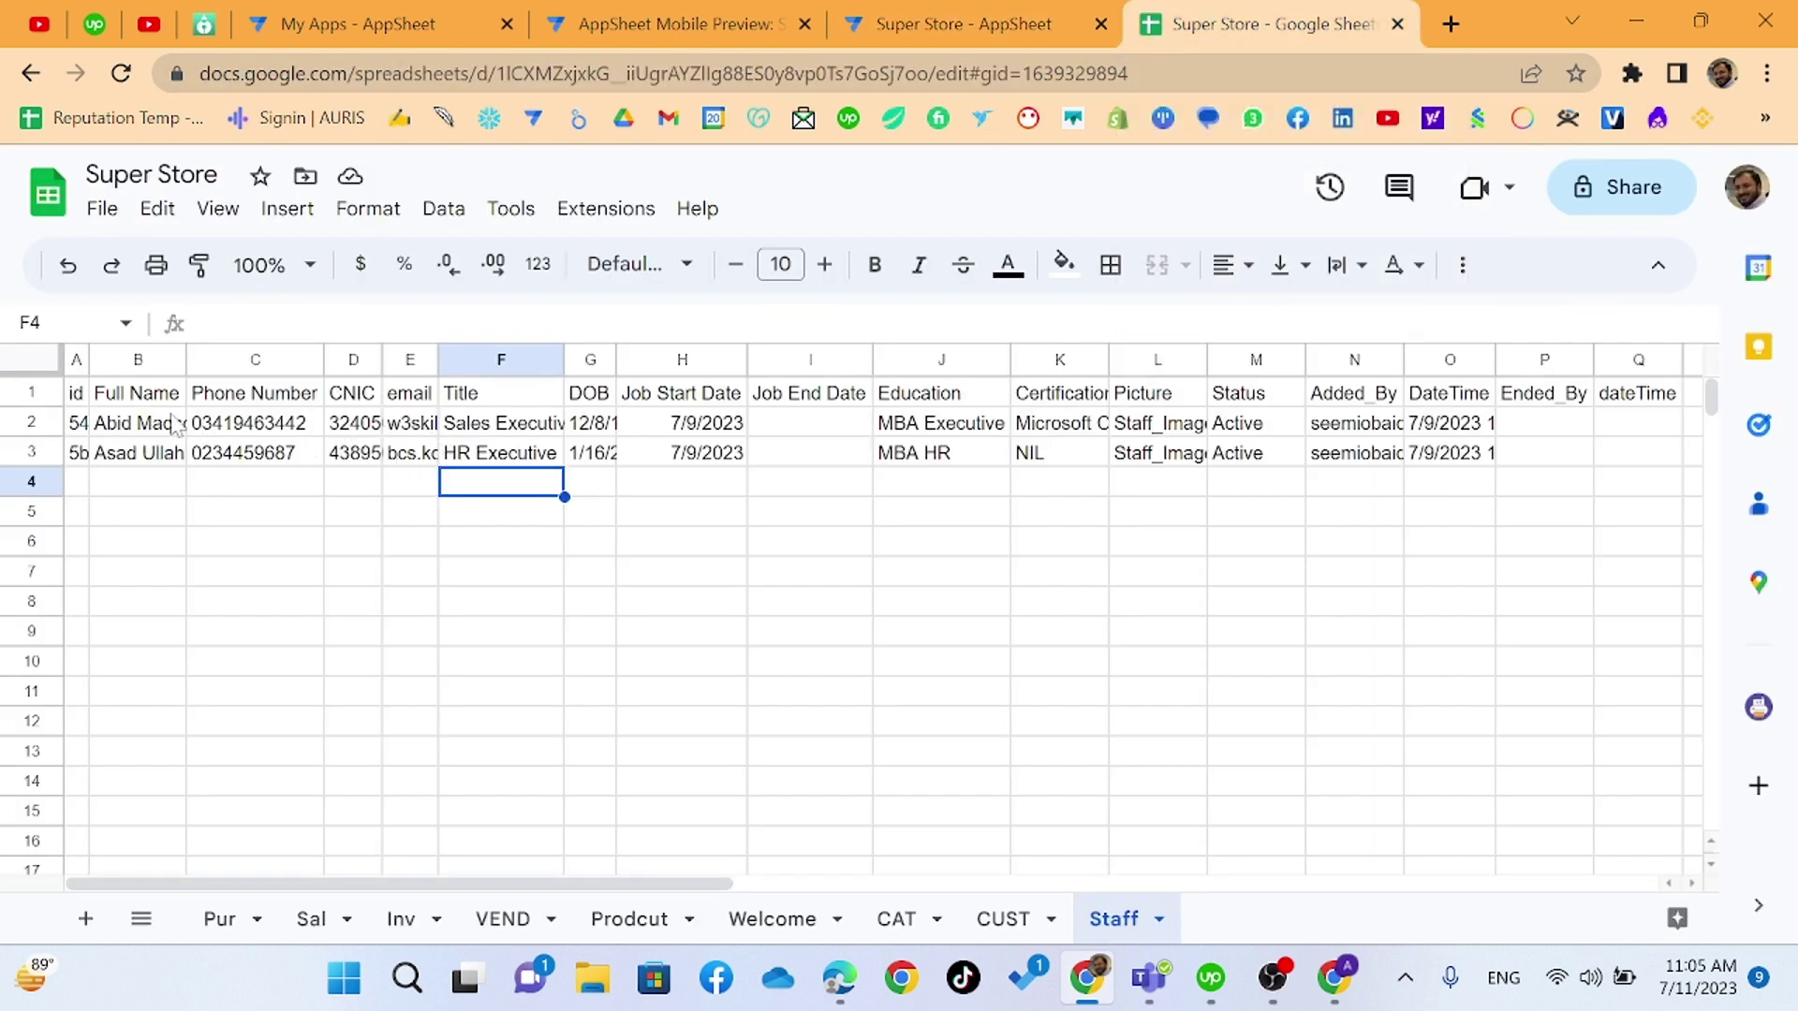
left_click(34, 423)
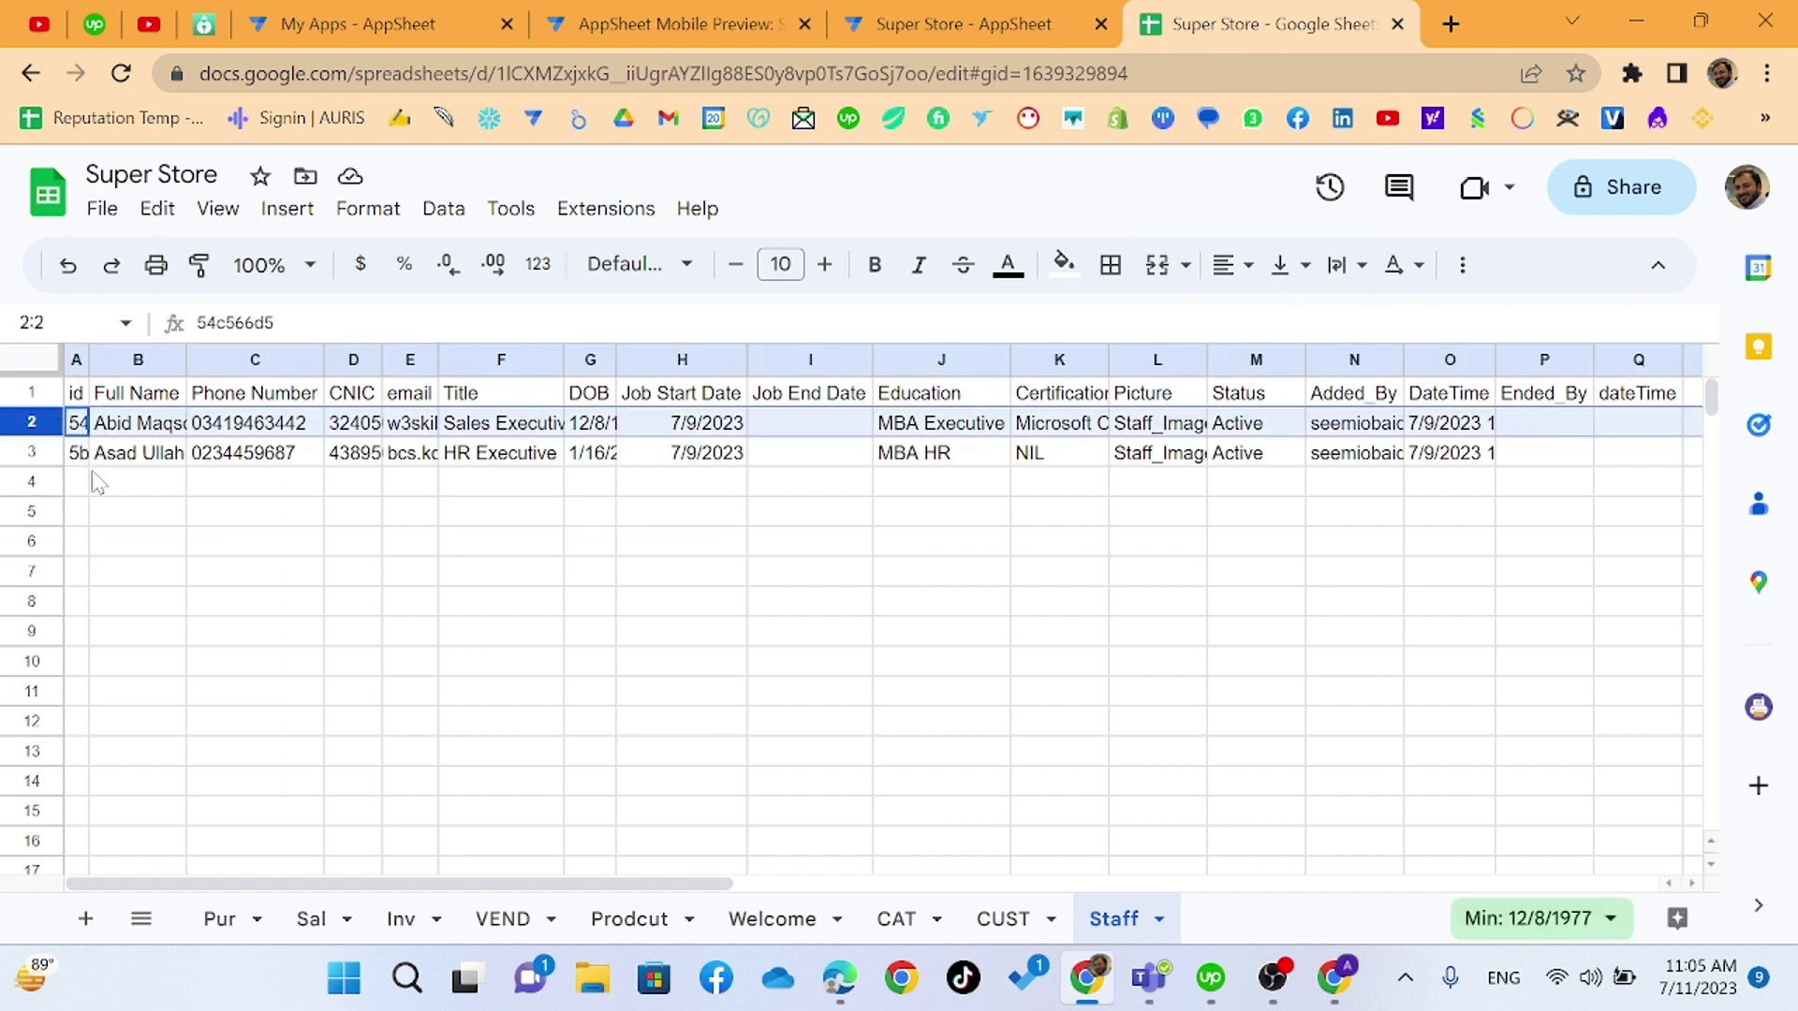
left_click(37, 453)
key("ctrl+c")
left_click(37, 482)
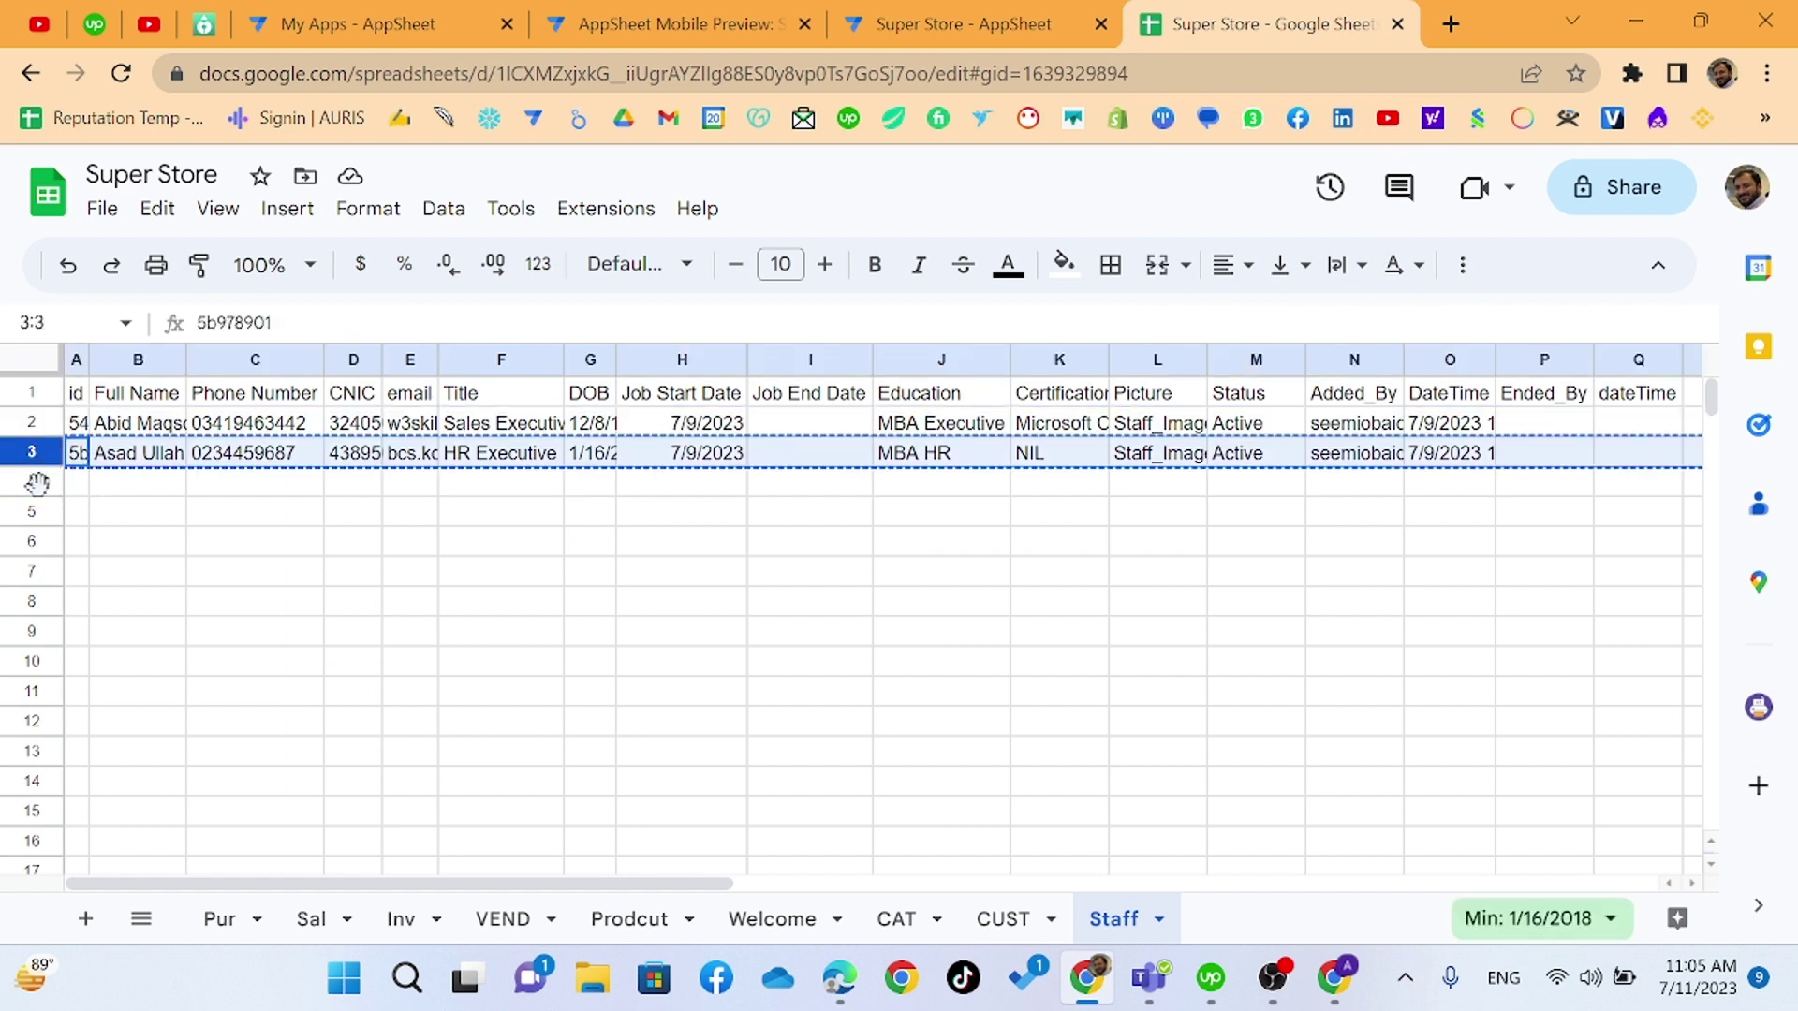
key("ctrl+v")
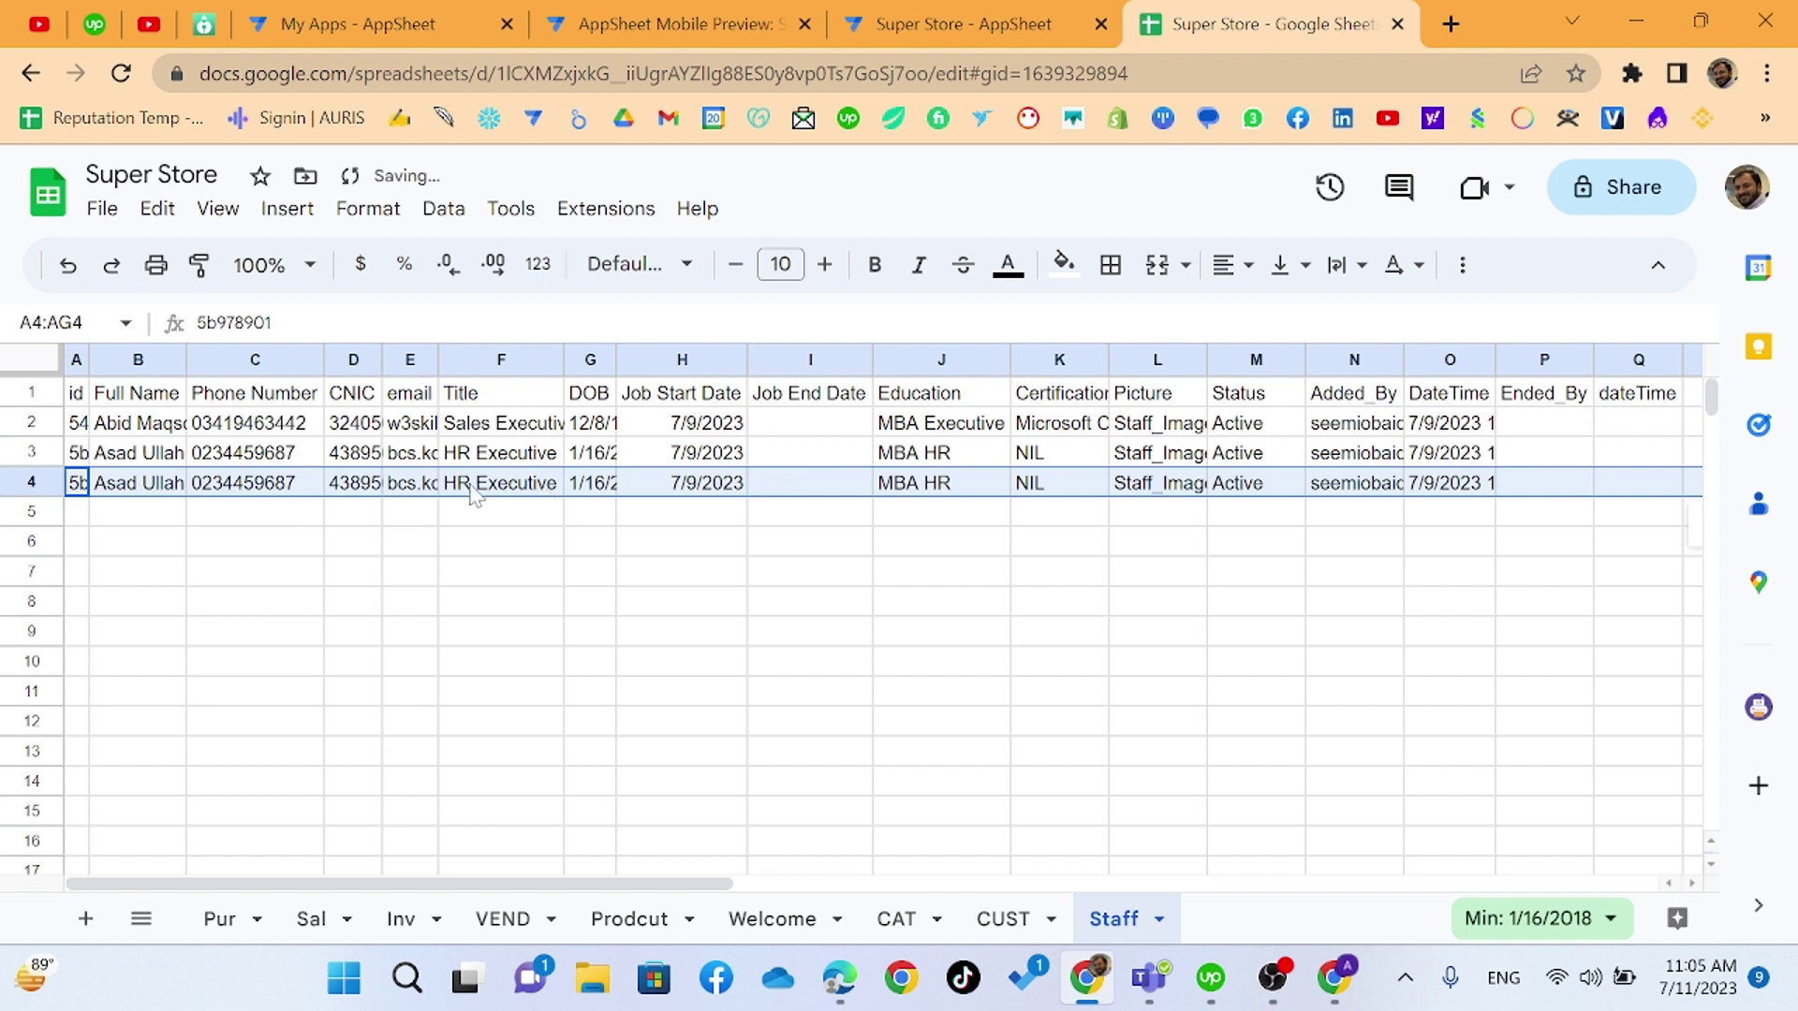
- Replace row 4's email with a new Gmail address ending in .com
left_click(410, 485)
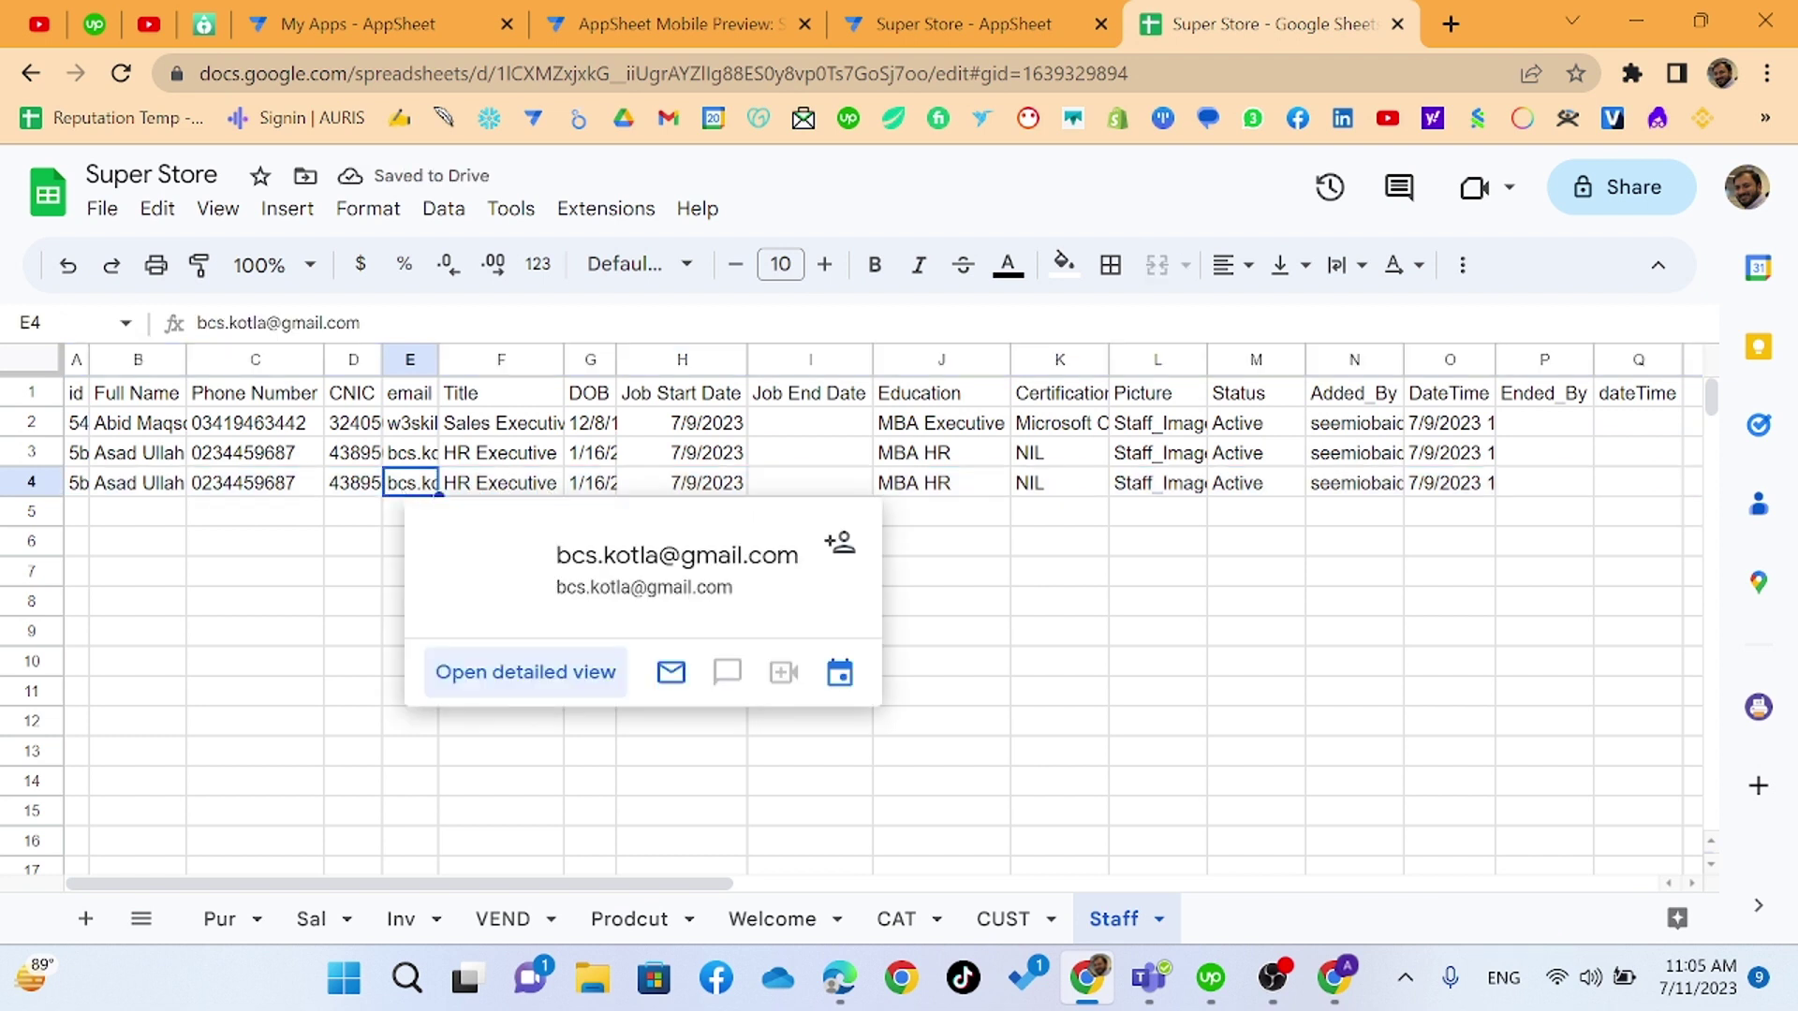
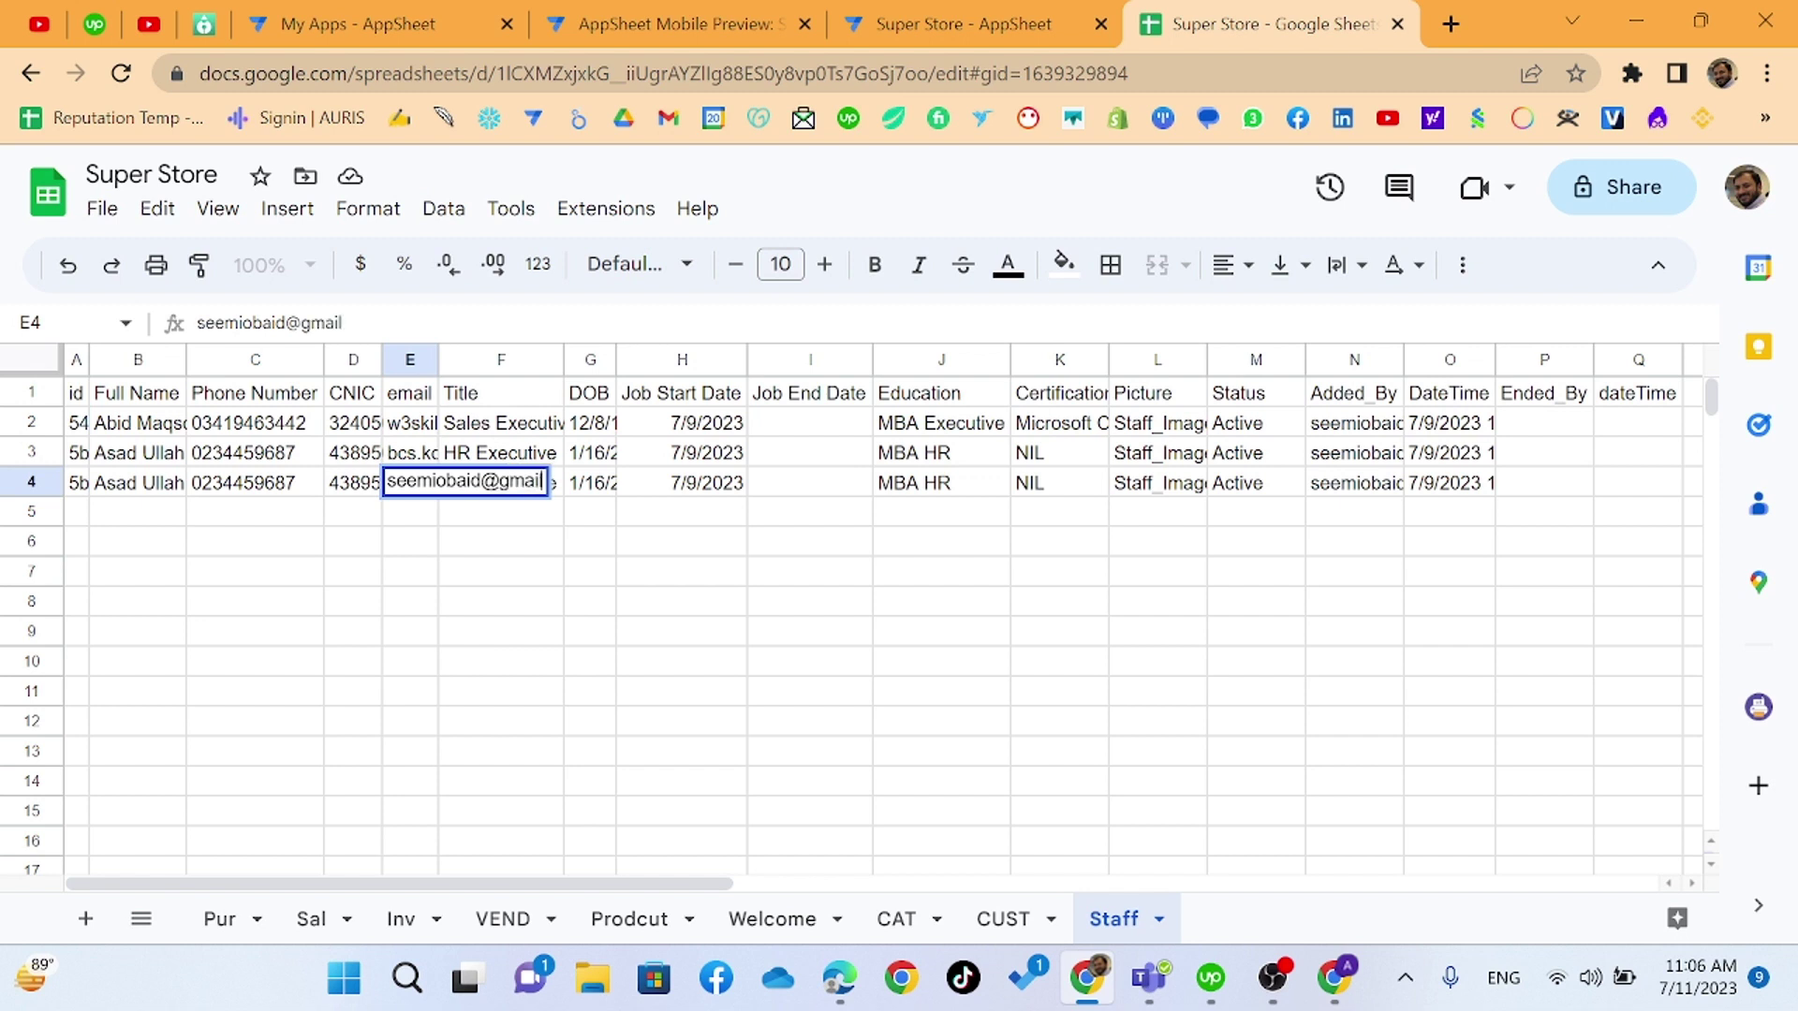
key("Tab")
left_click(408, 487)
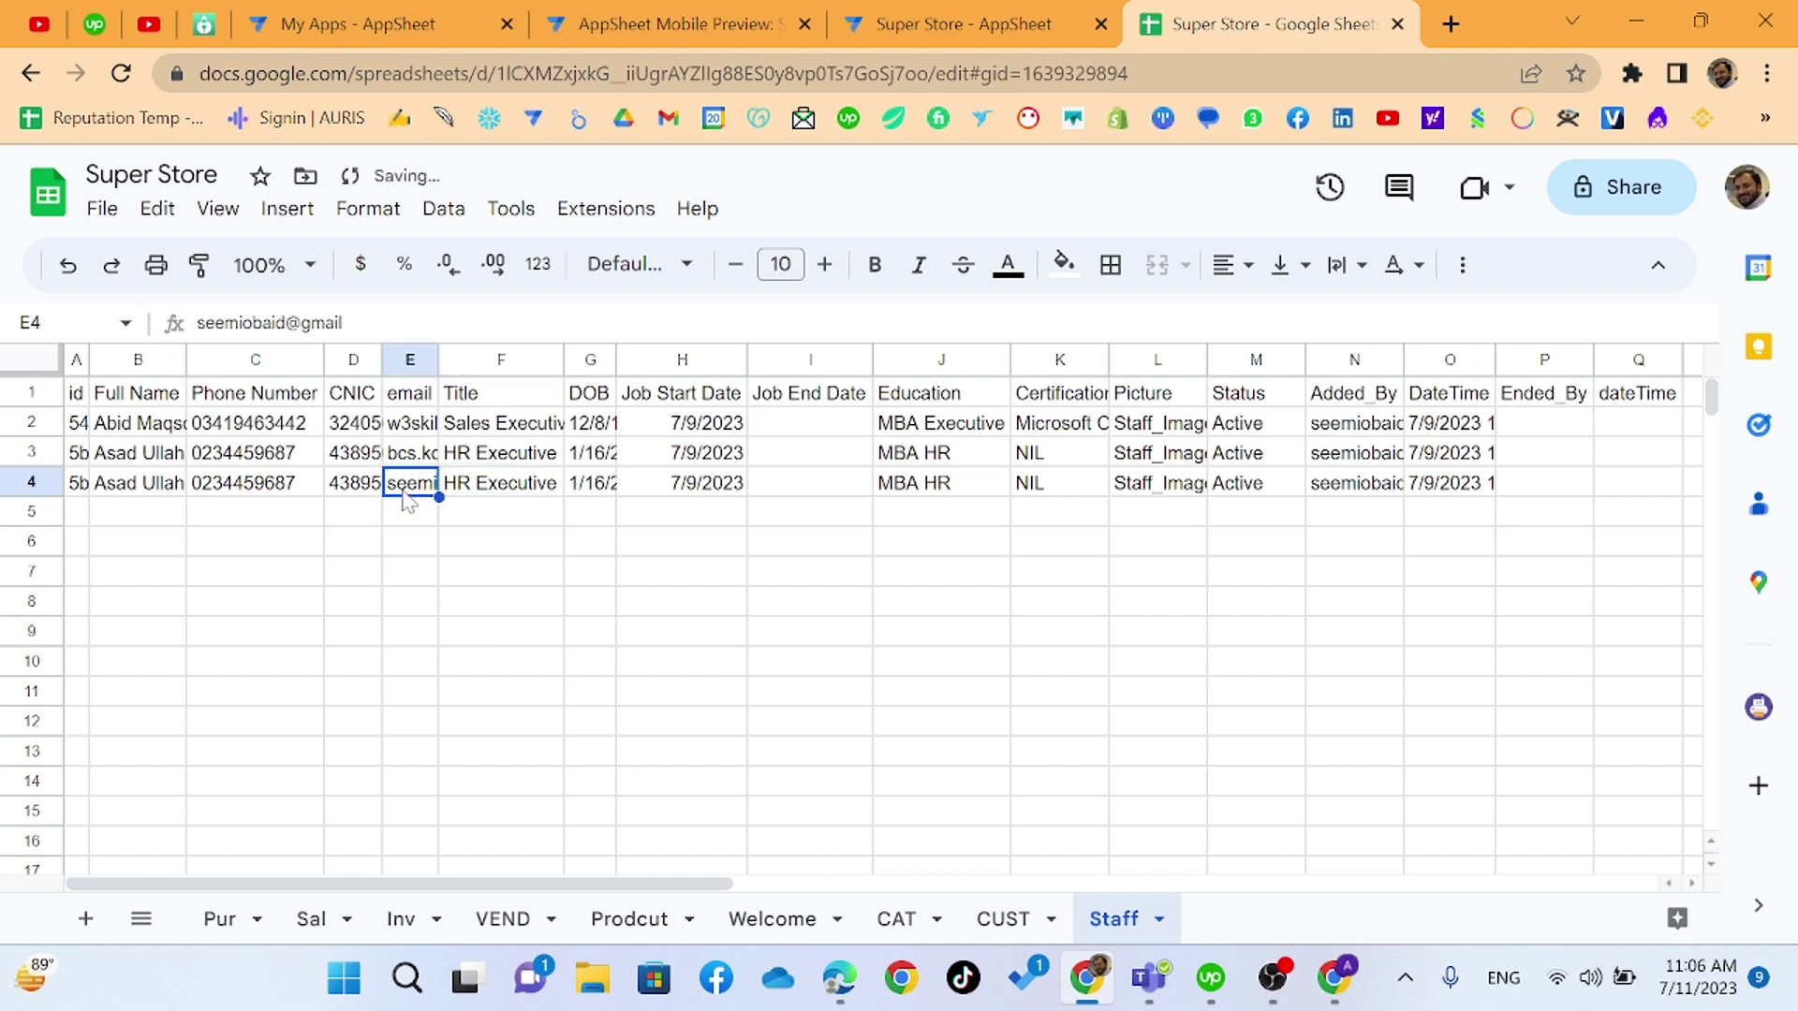
key("Return")
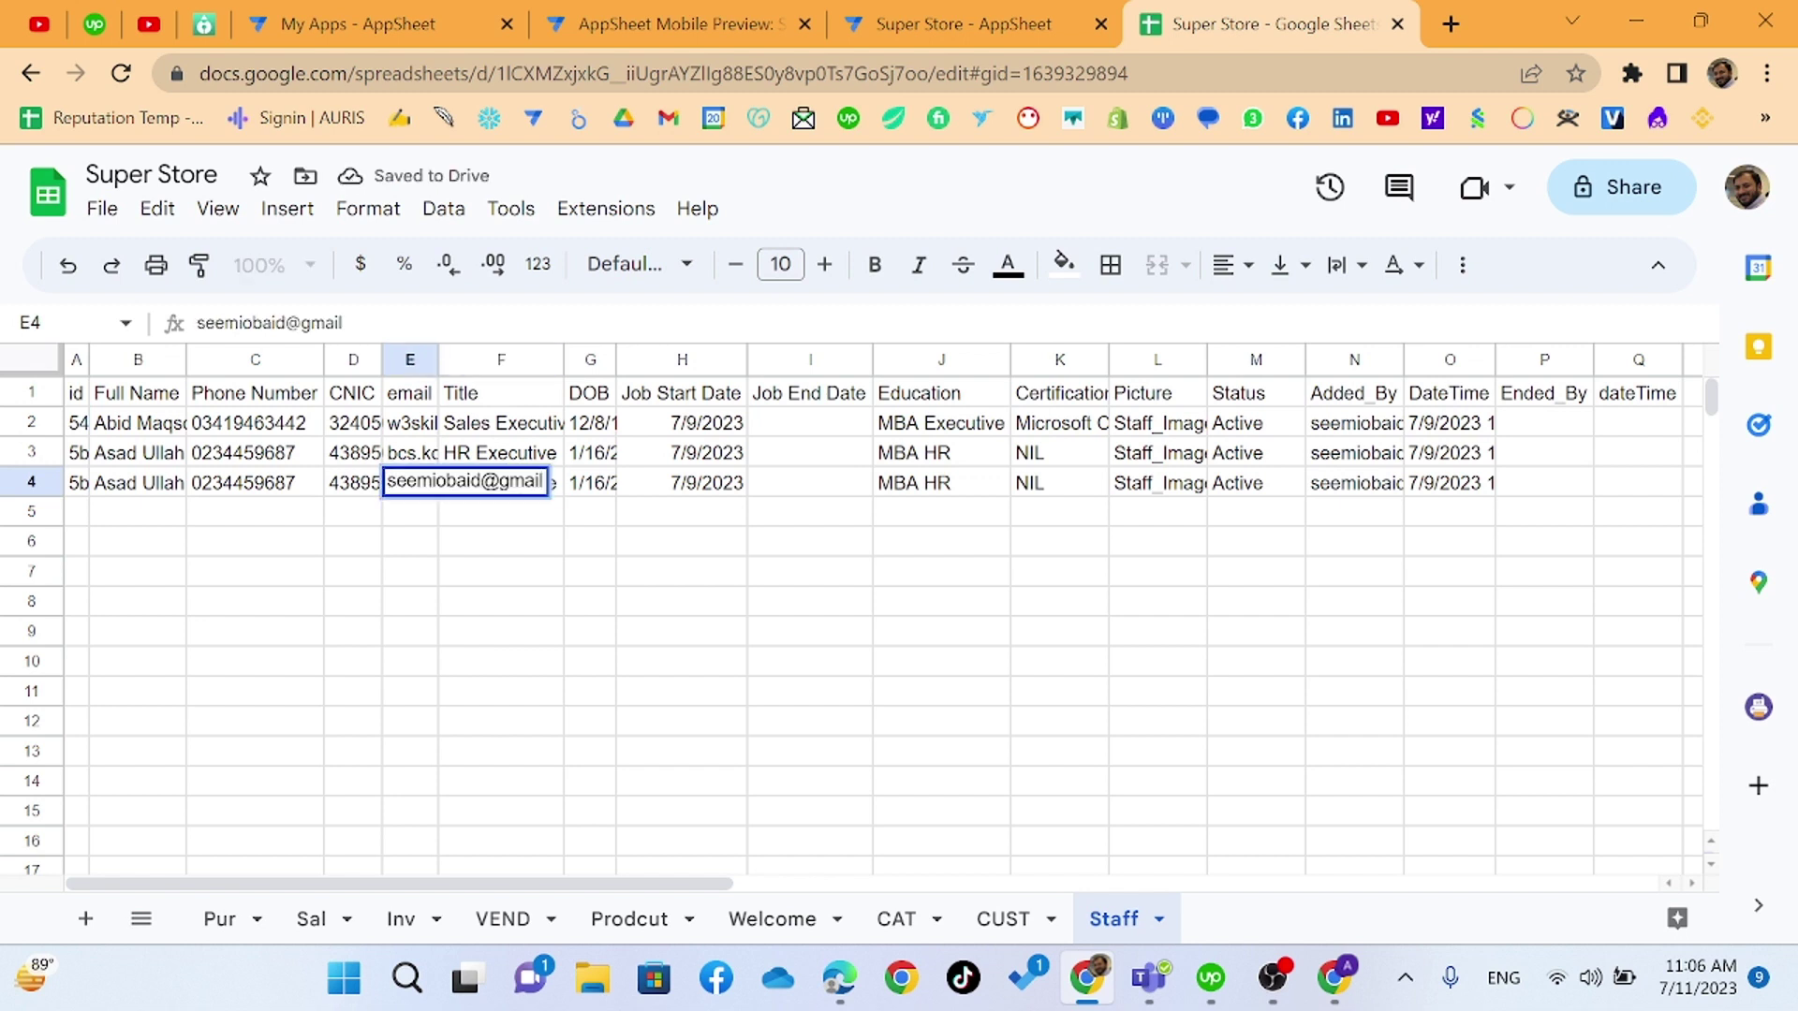
type(".com")
key("Tab")
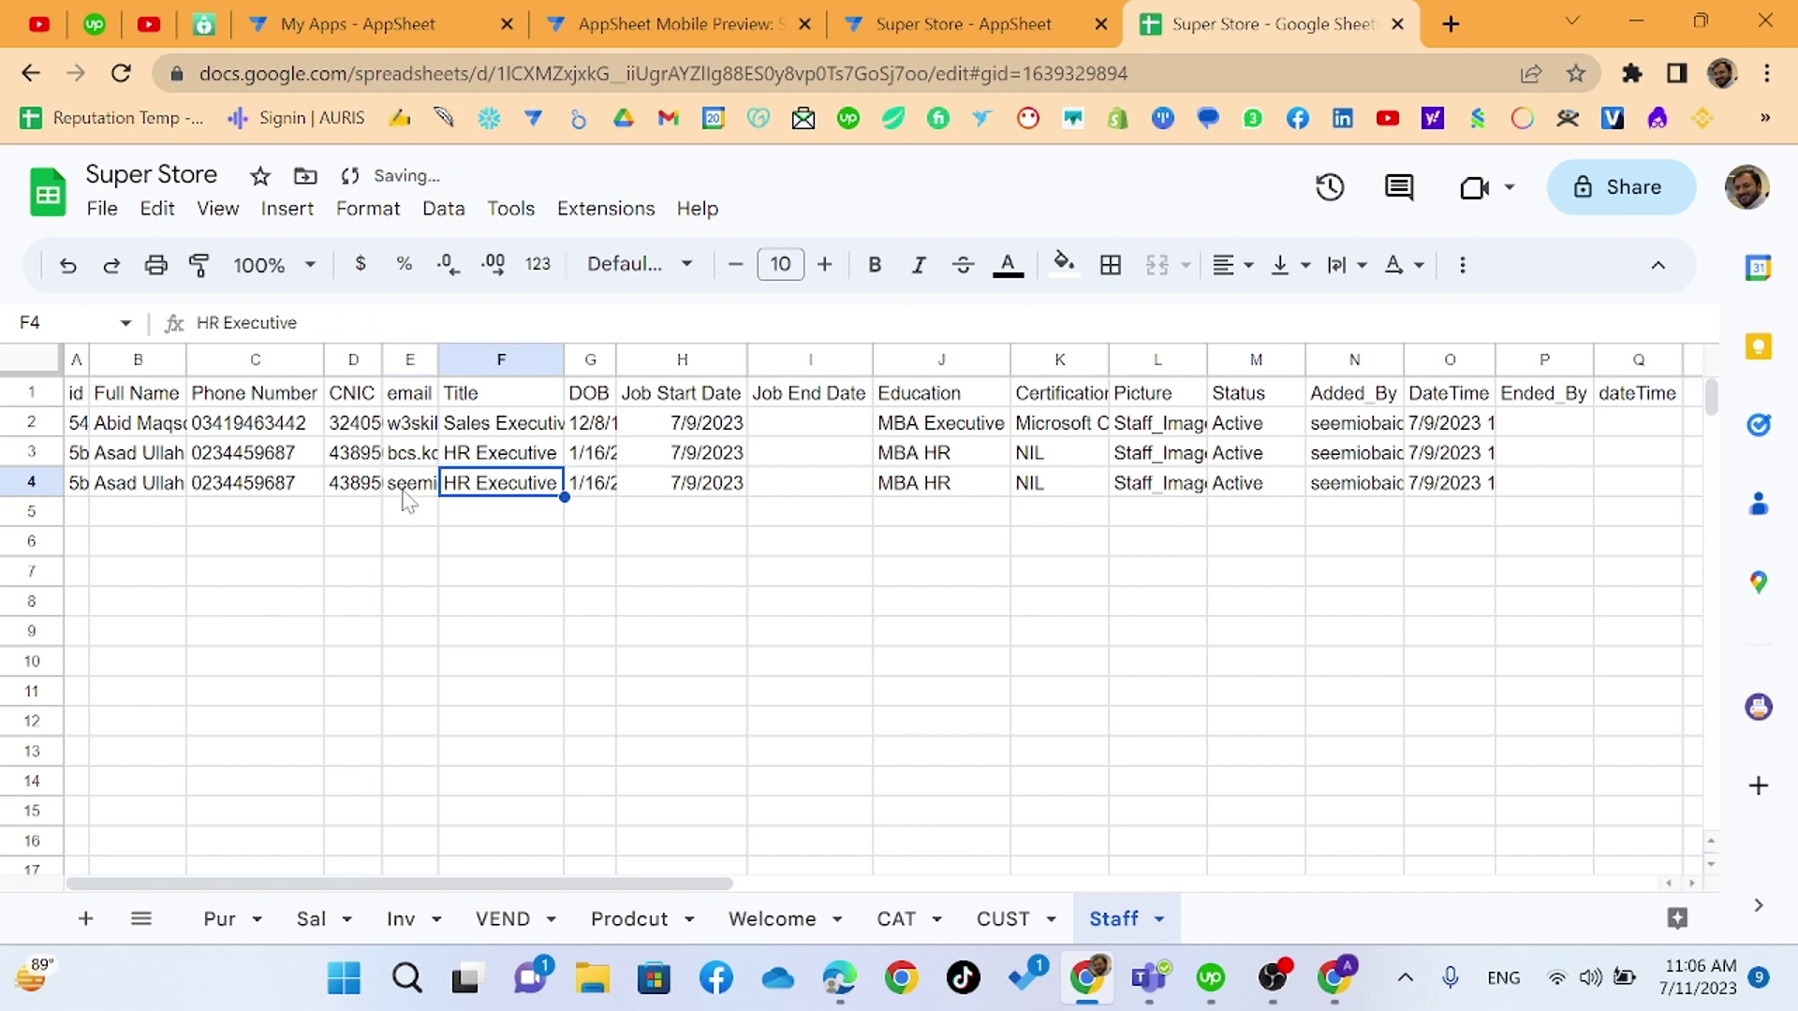
key("alt+Tab")
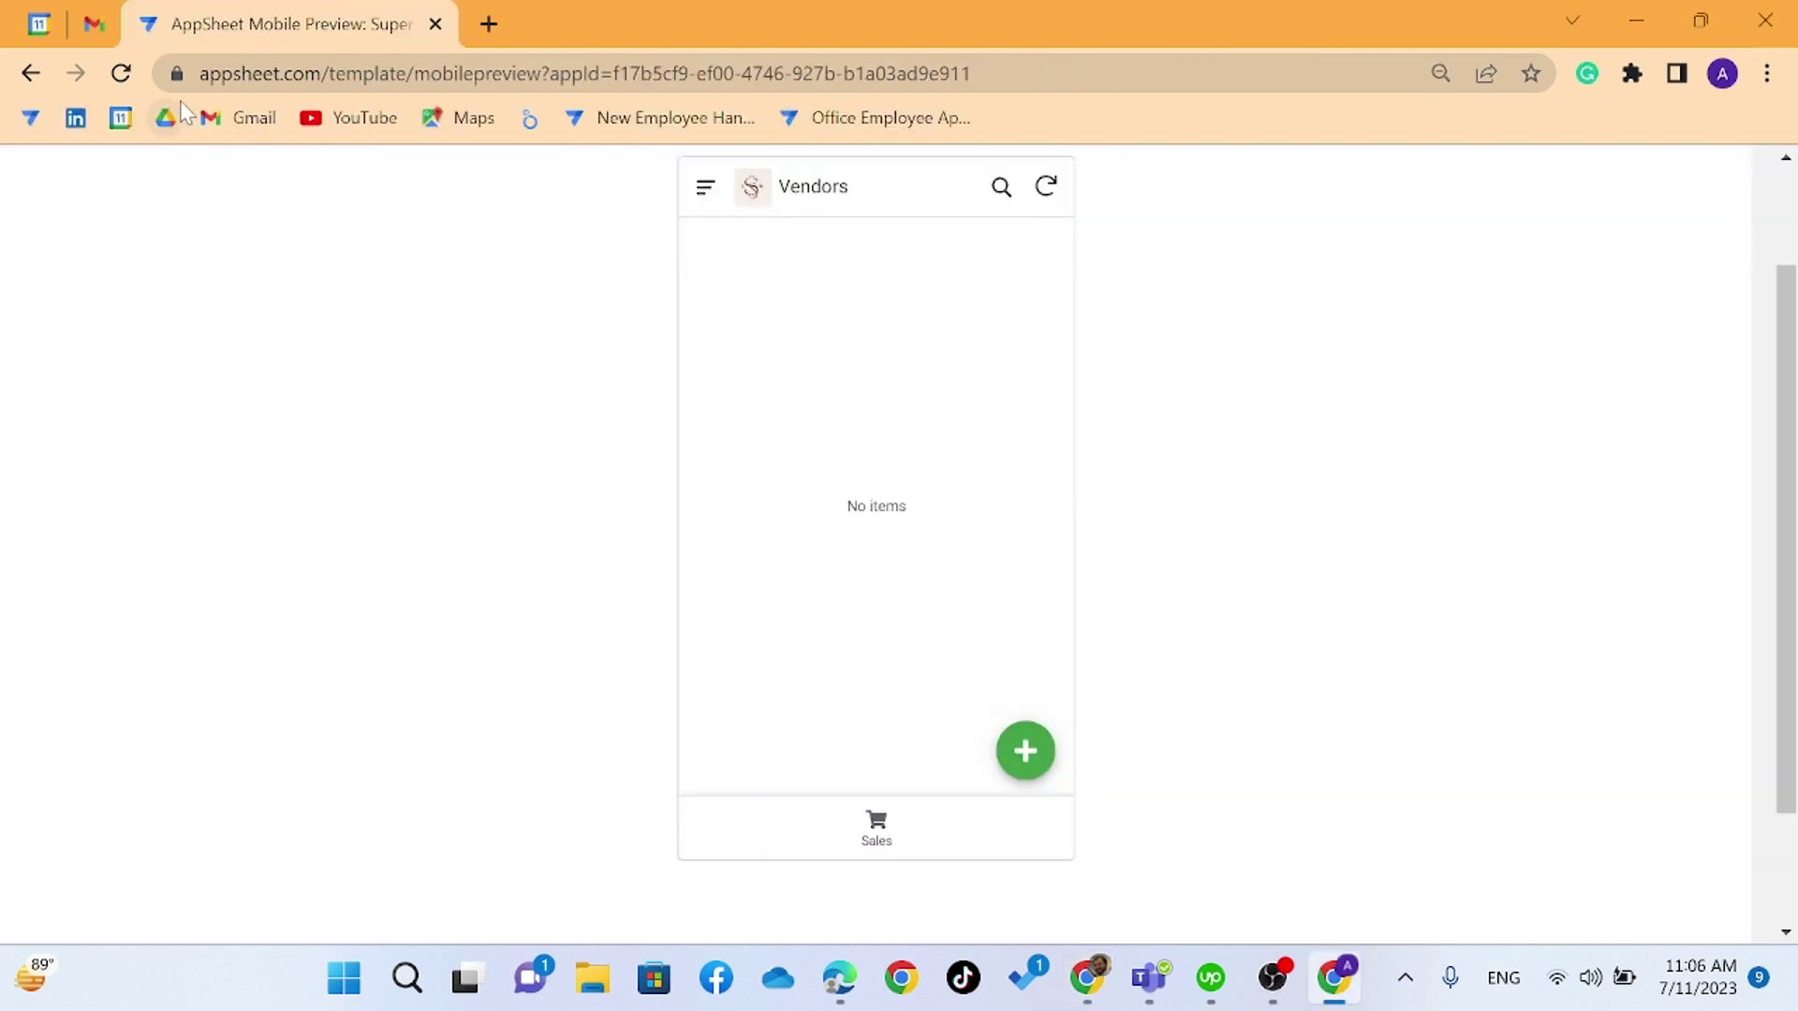
- Sync the app preview, switch to the HR view and run Export CSV on it
key("alt+Tab")
left_click(956, 24)
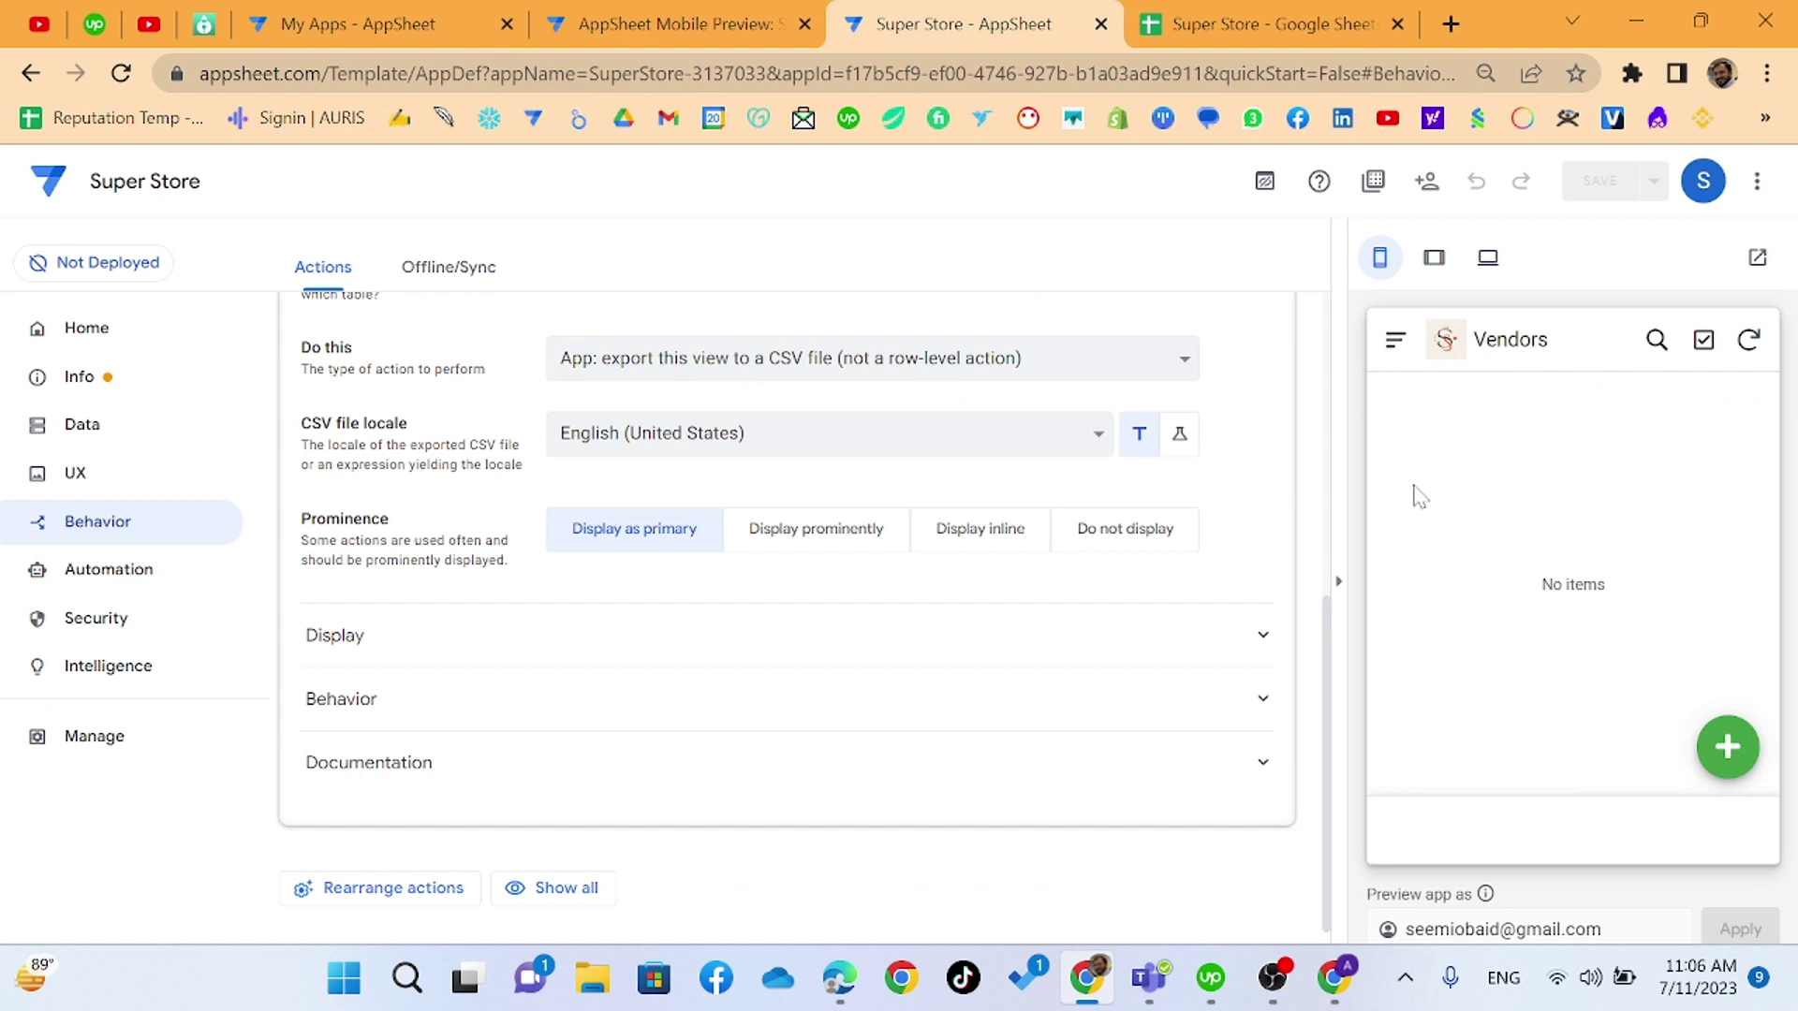
left_click(1748, 339)
left_click(1573, 838)
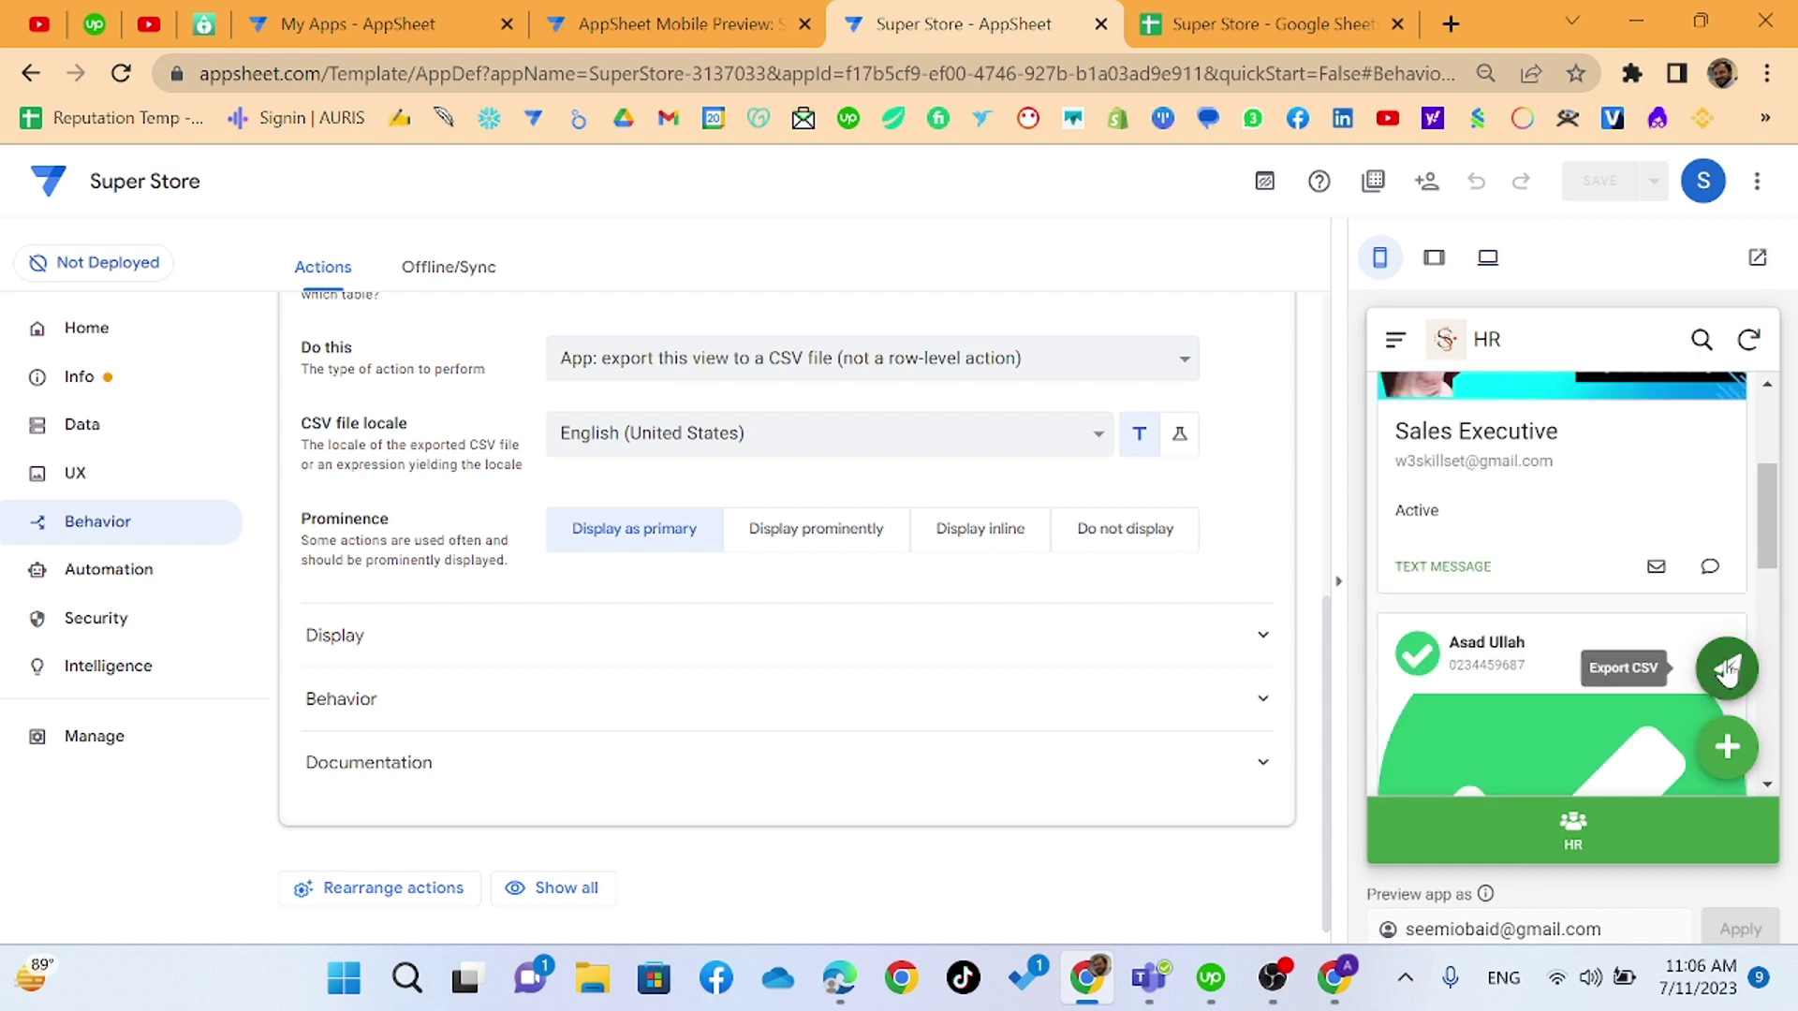
left_click(1727, 671)
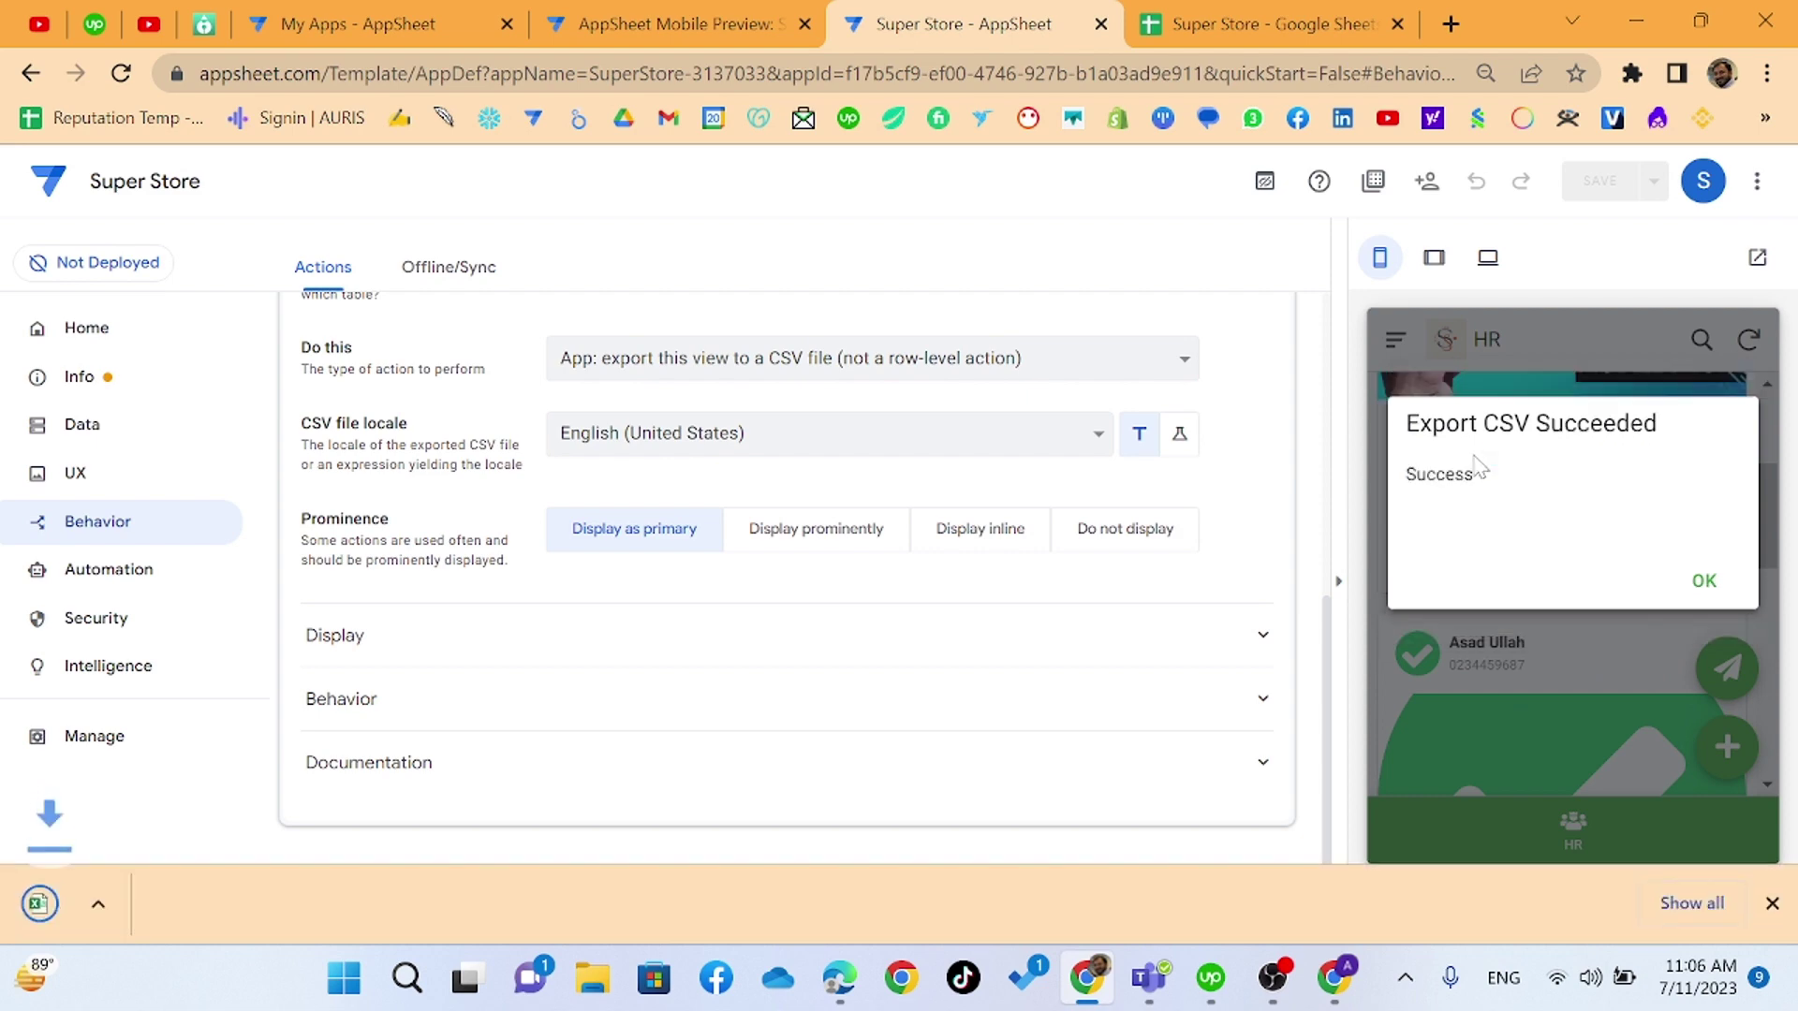
- Open the downloaded CSV in Excel, dismiss Document Recovery and autofit all columns
left_click(40, 905)
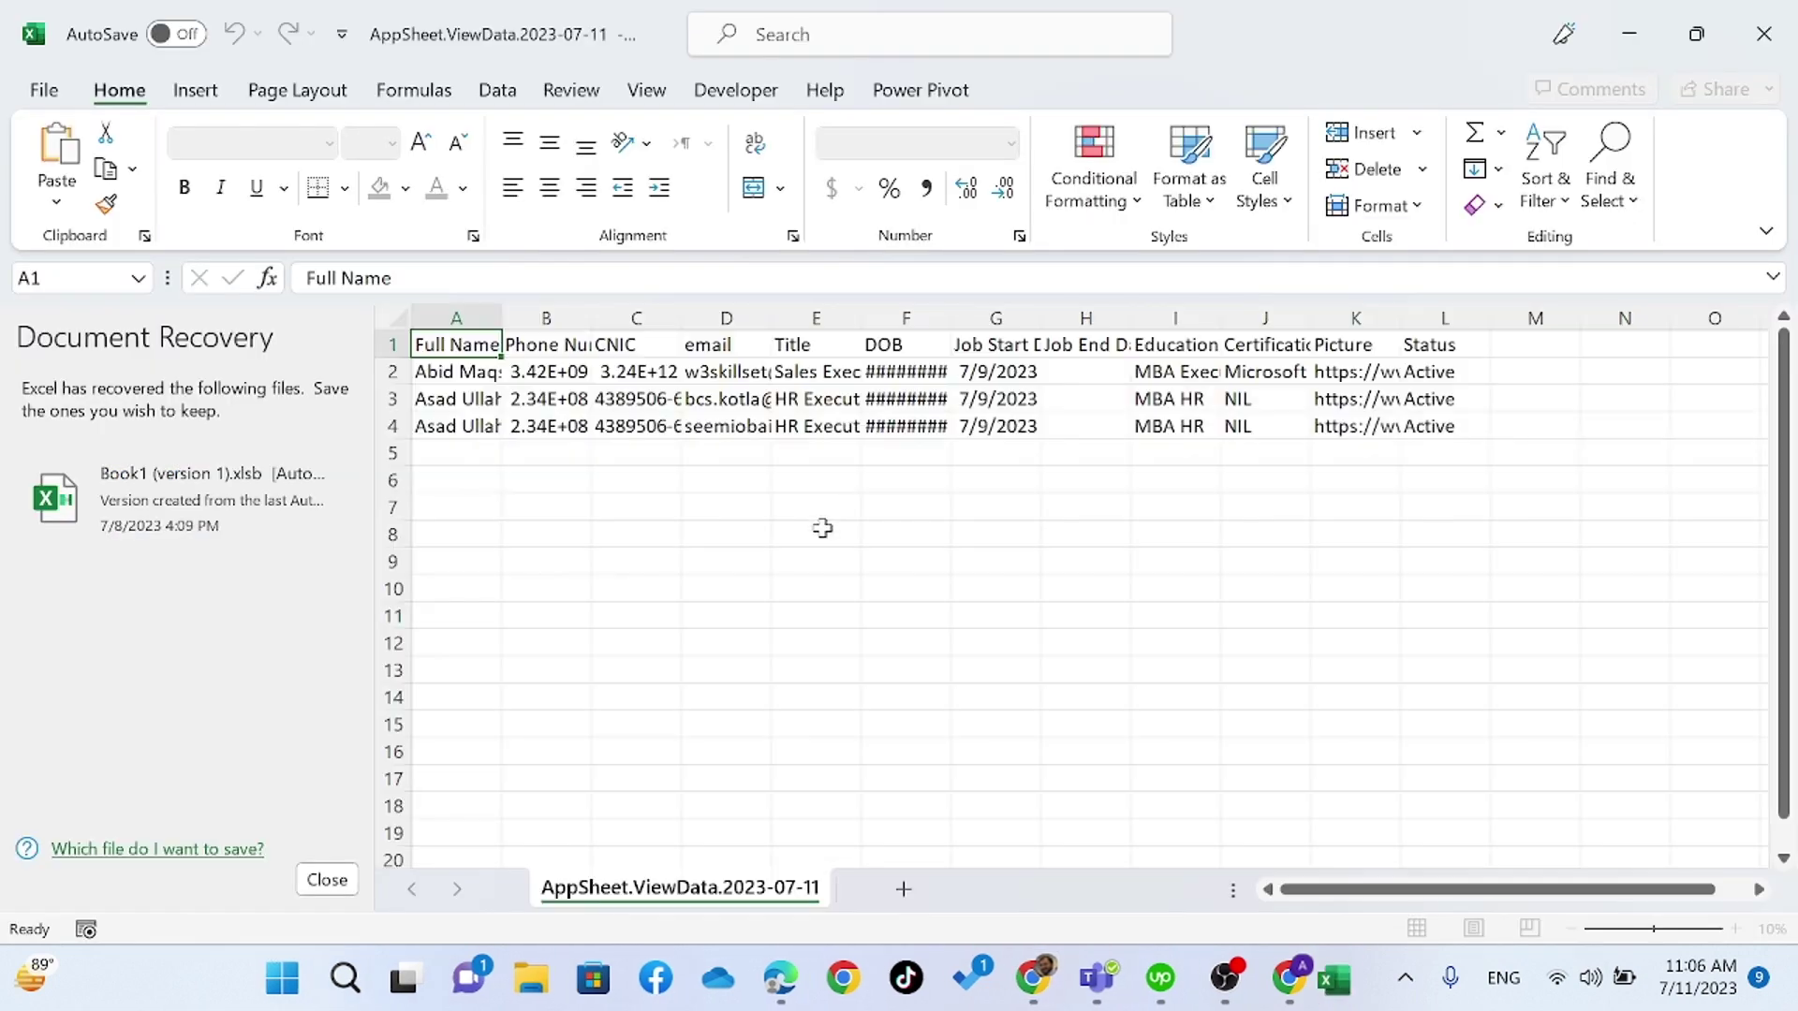
left_click(339, 889)
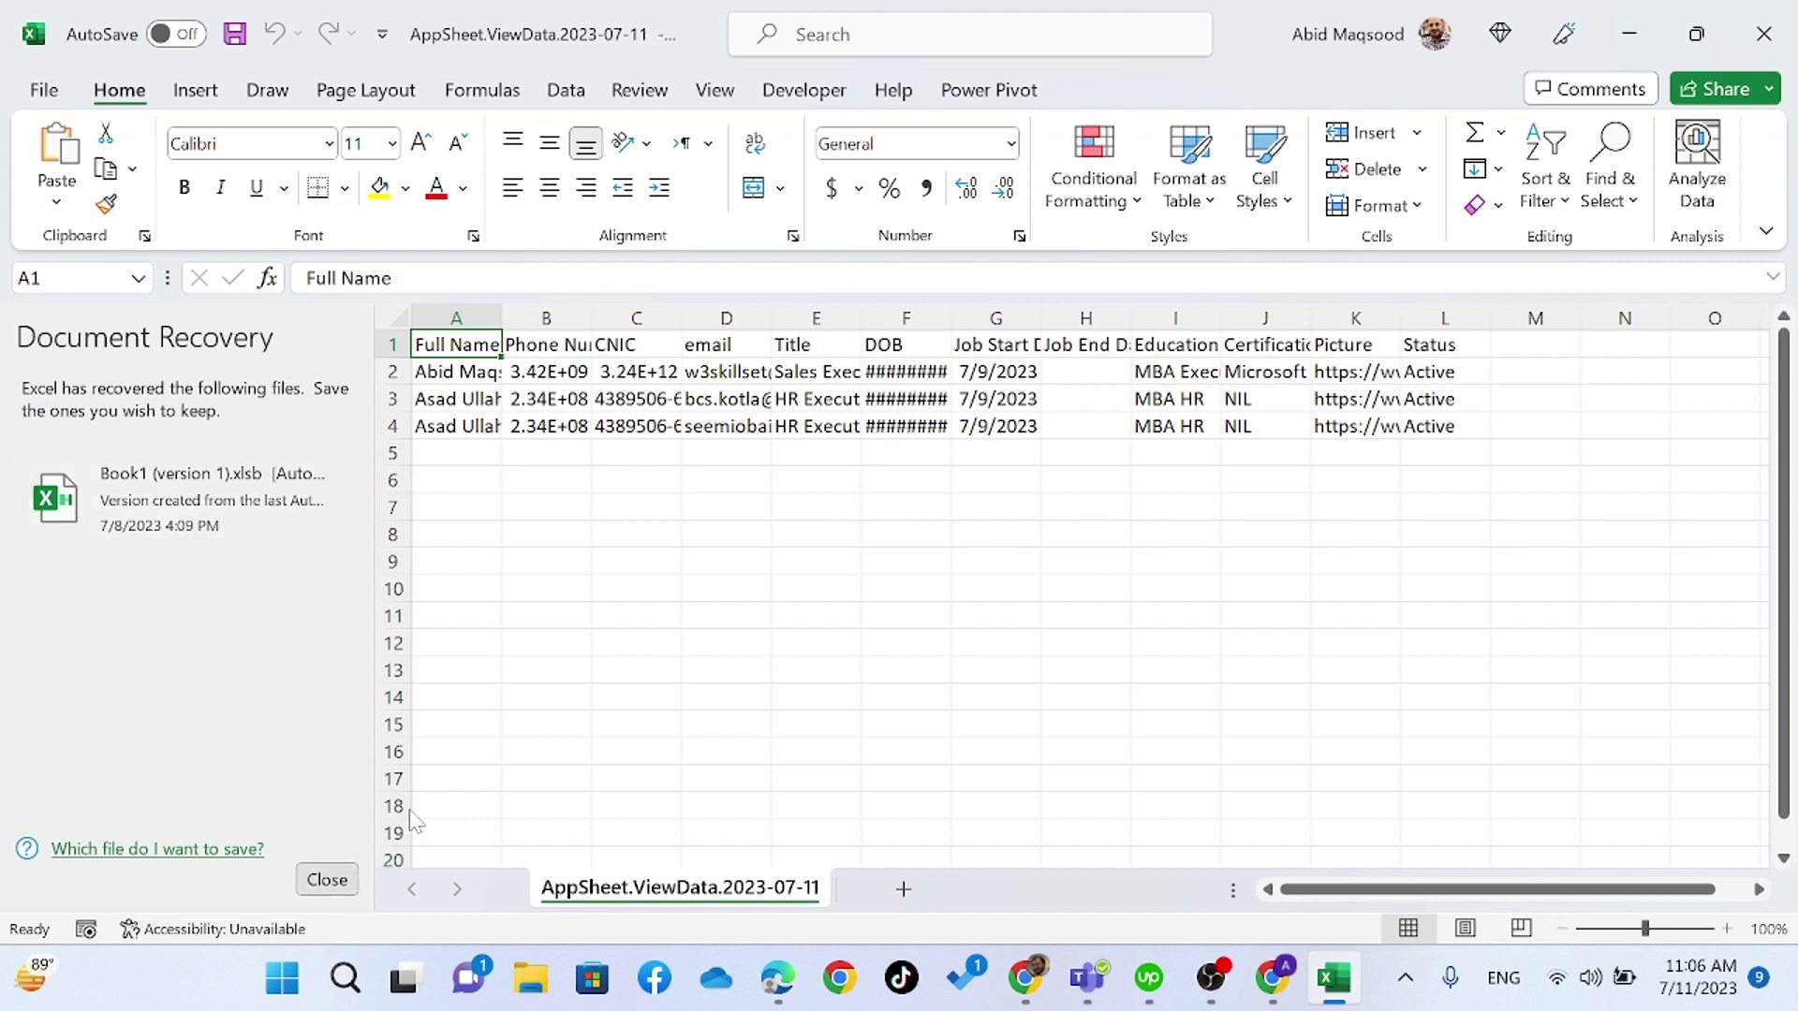
key("Return")
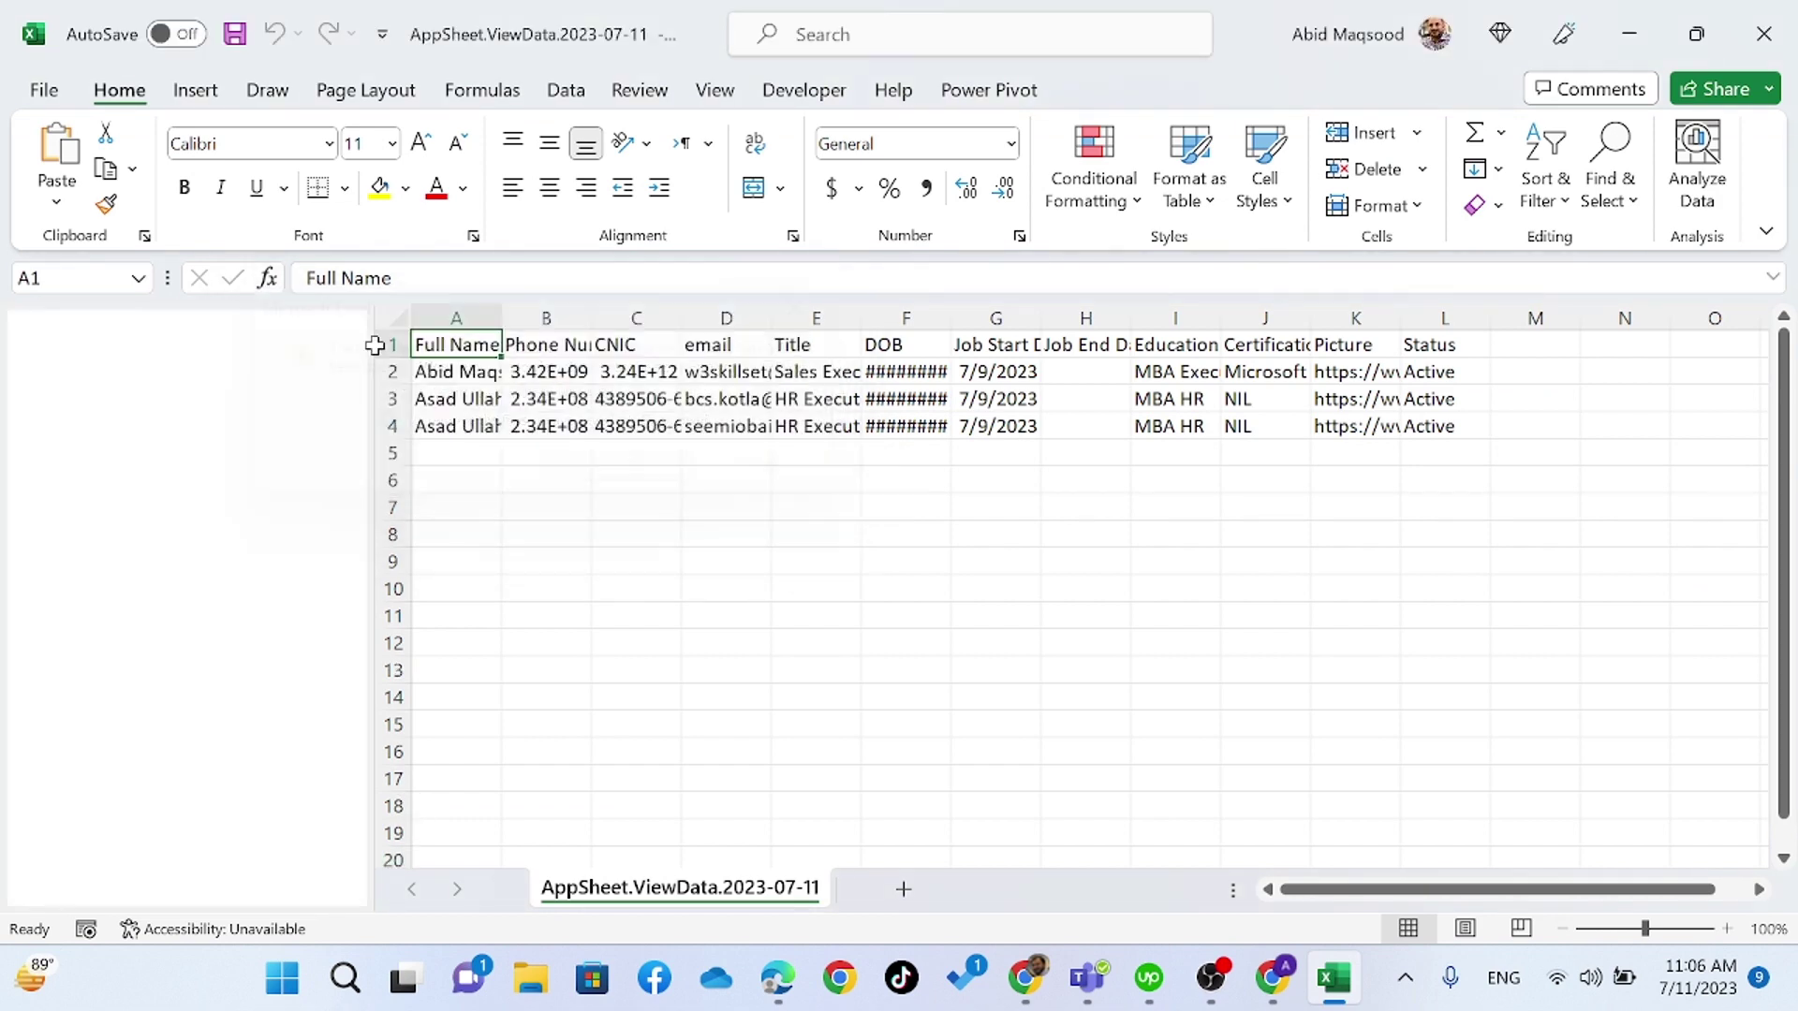
left_click(22, 316)
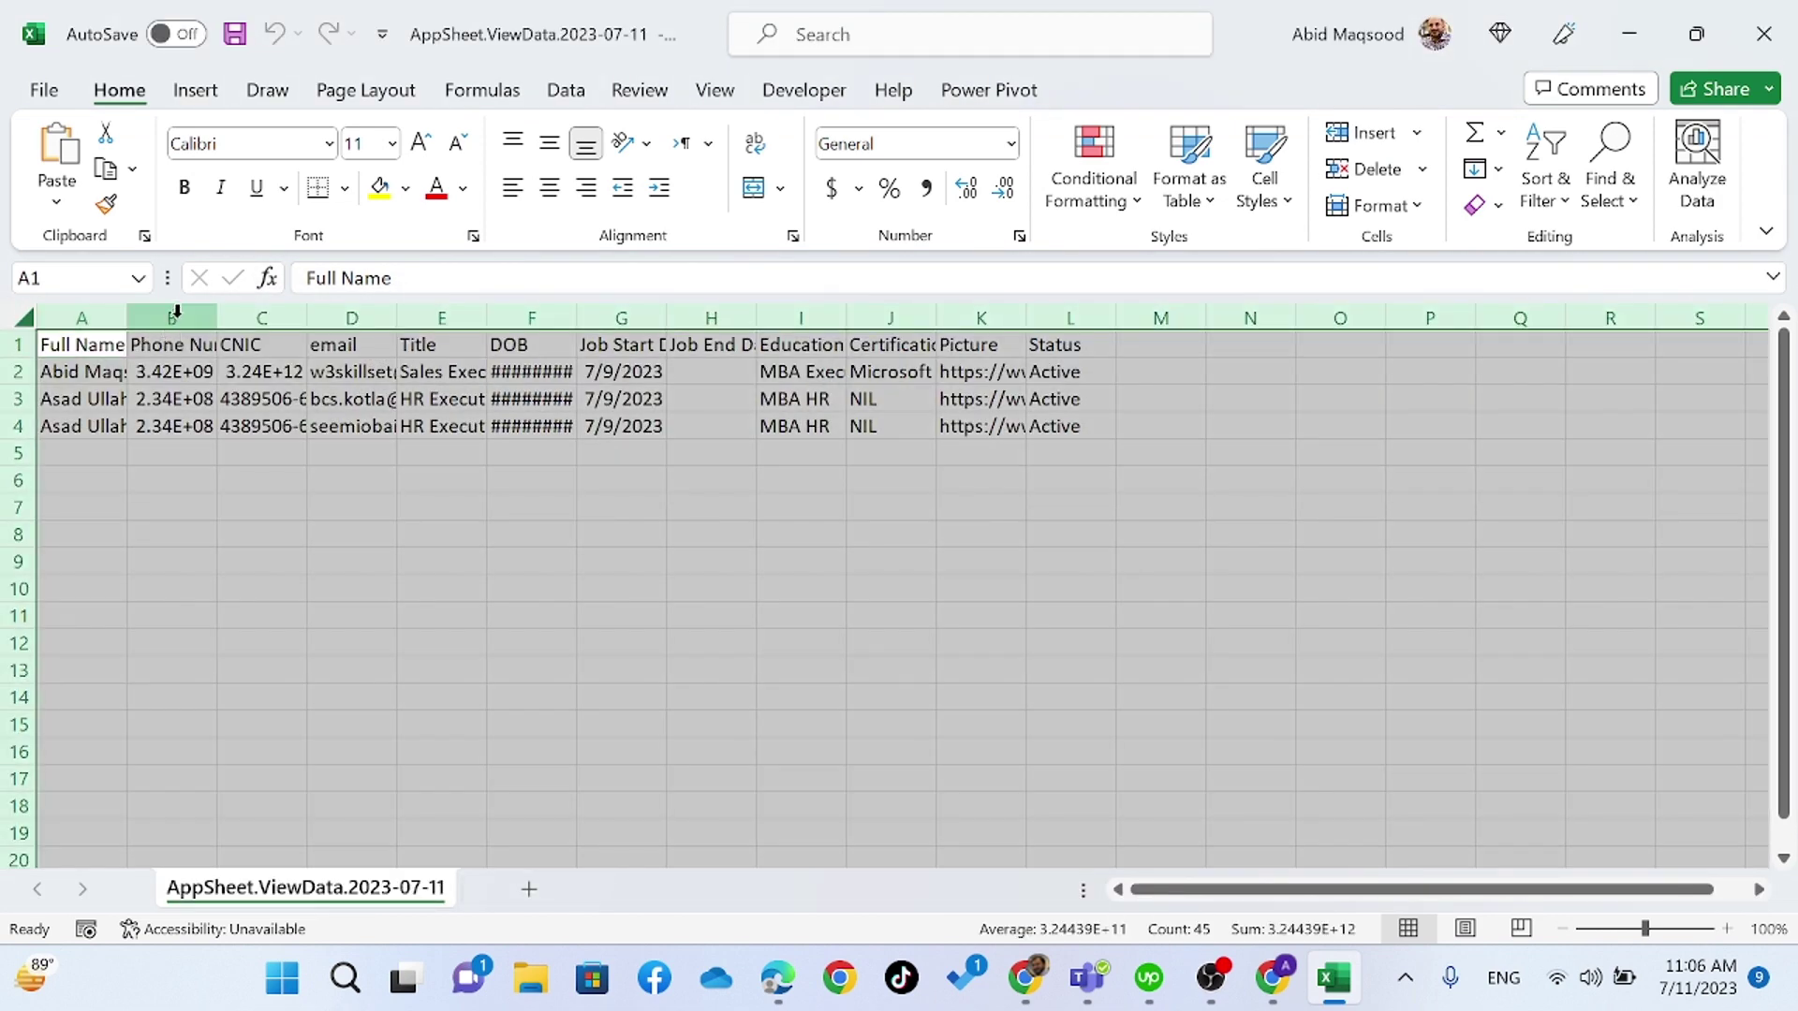
double_click(216, 317)
left_click(237, 426)
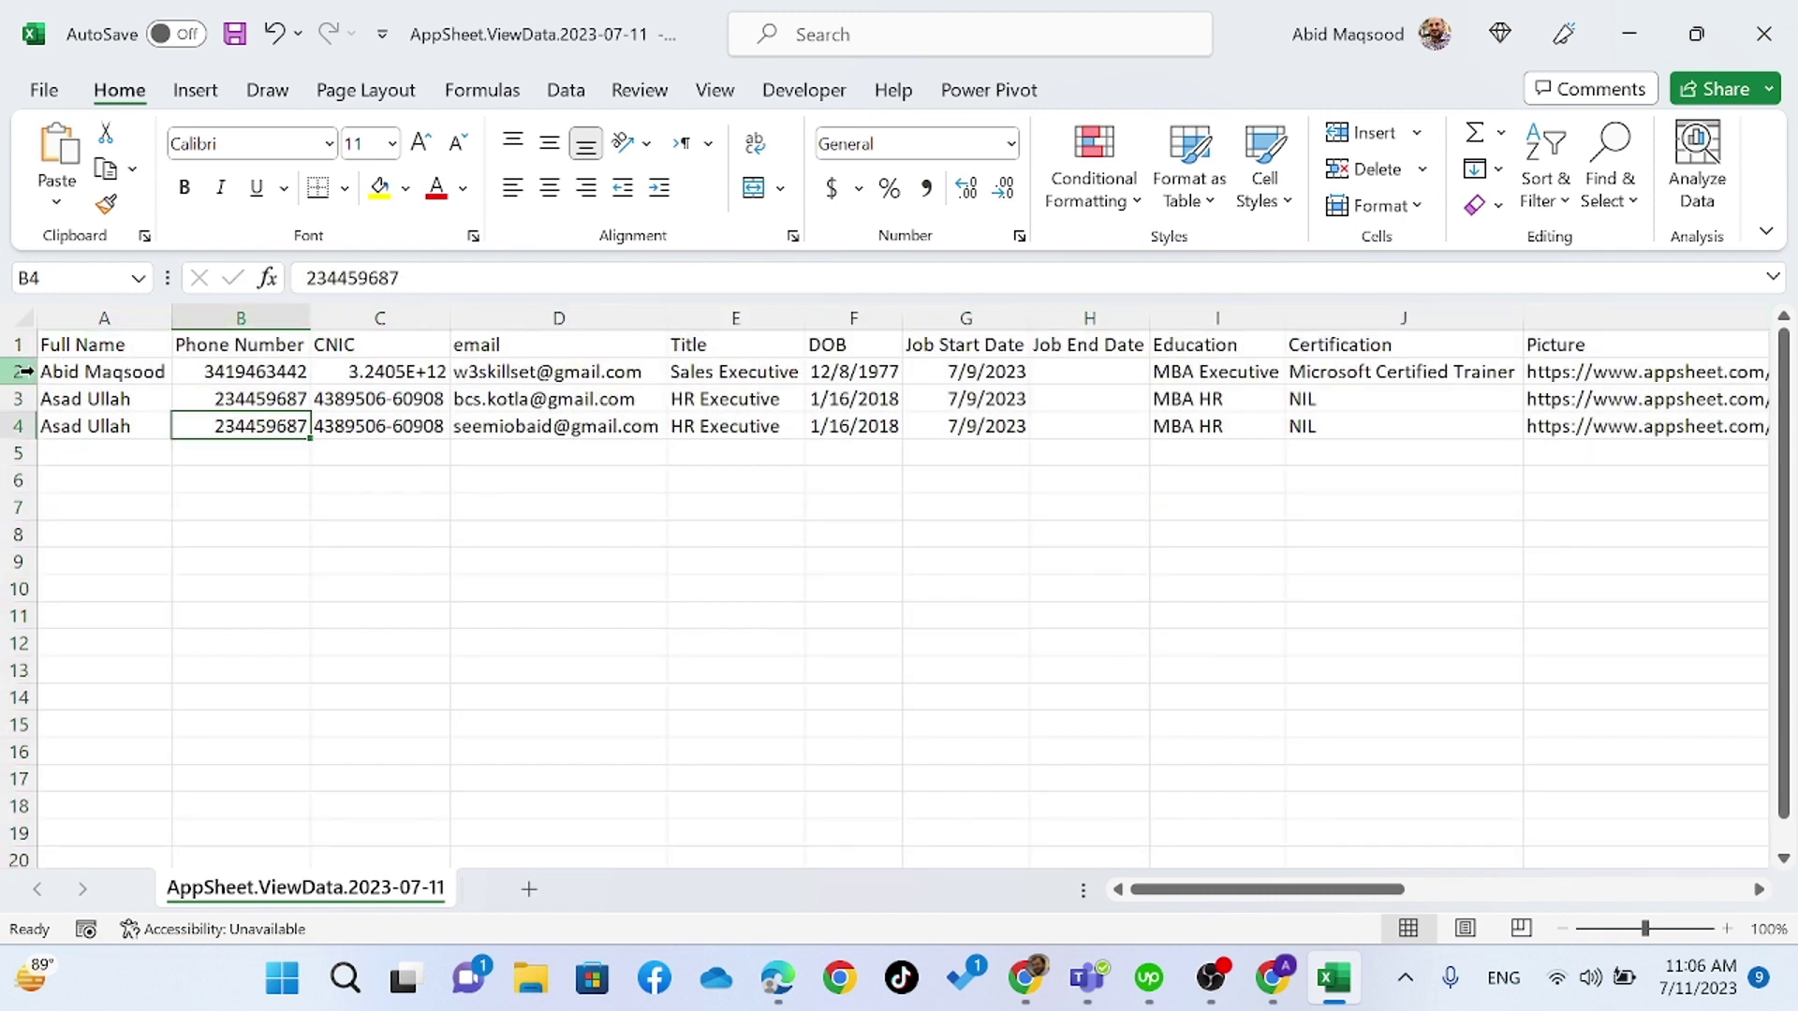
- Delete data rows 2 and 3, leaving only the HR Executive staff row
left_click_drag(24, 372, 23, 399)
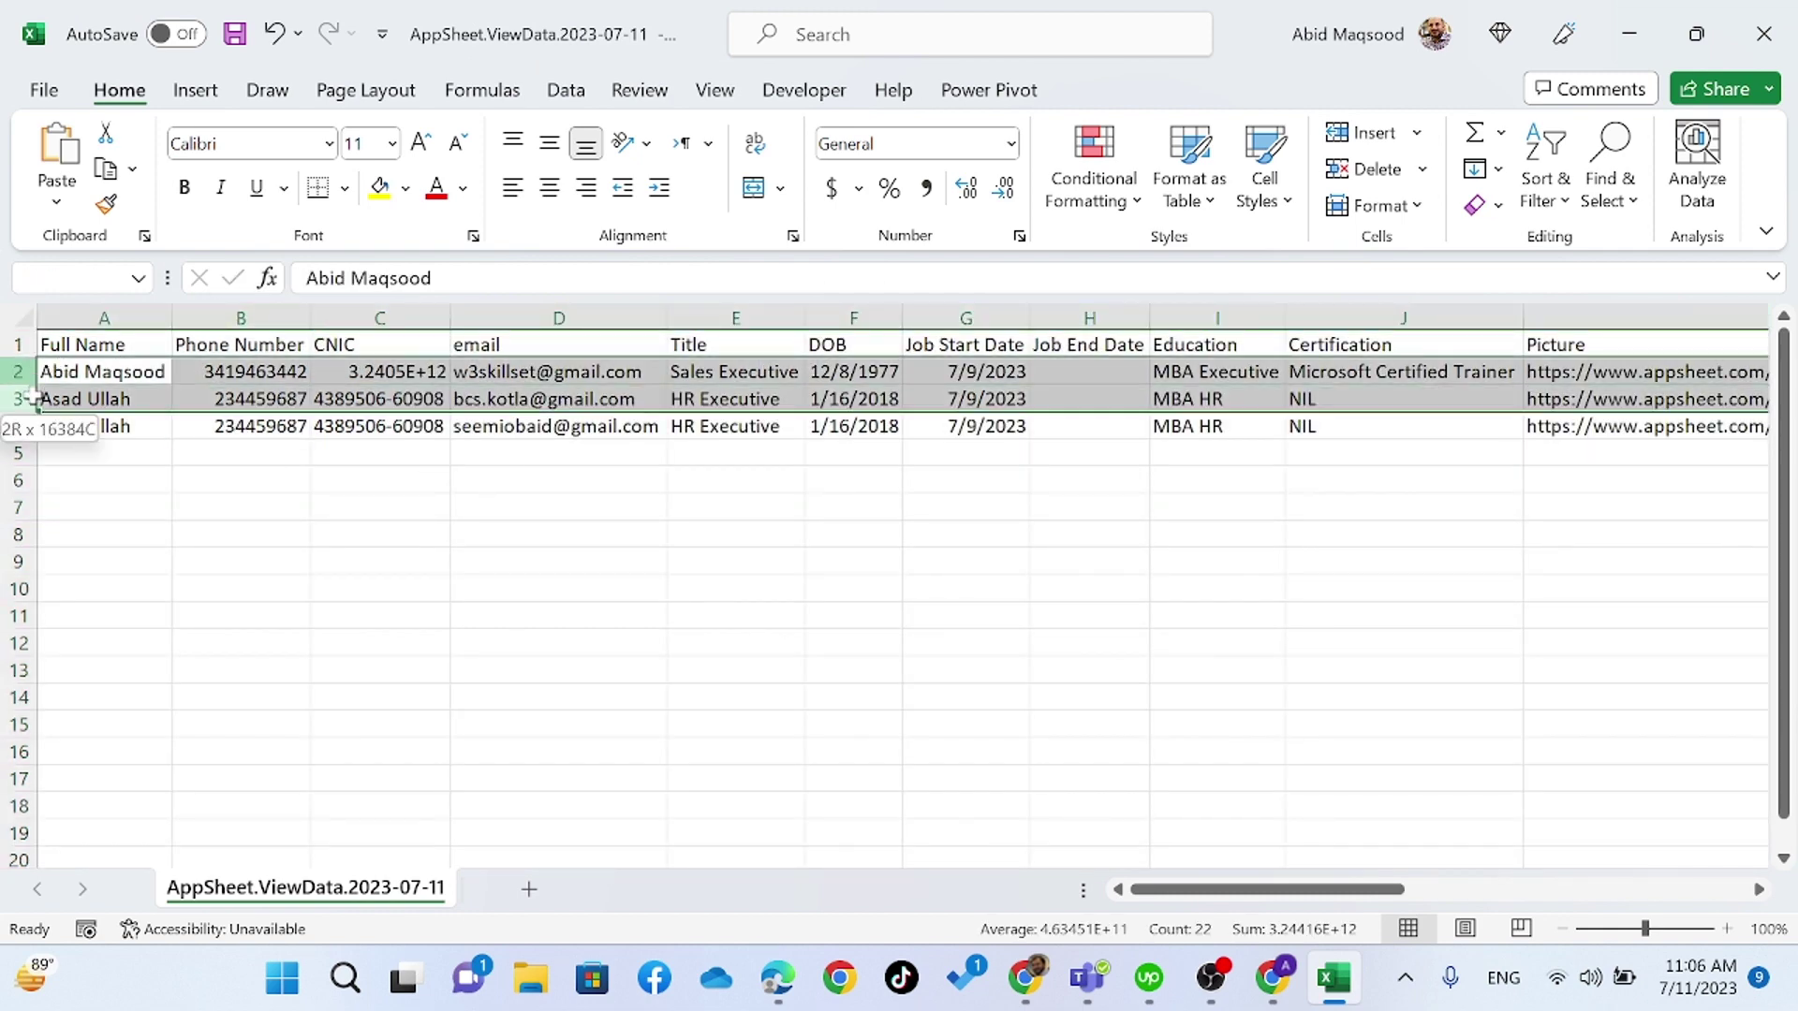
right_click(546, 378)
key("Escape")
key("ctrl+minus")
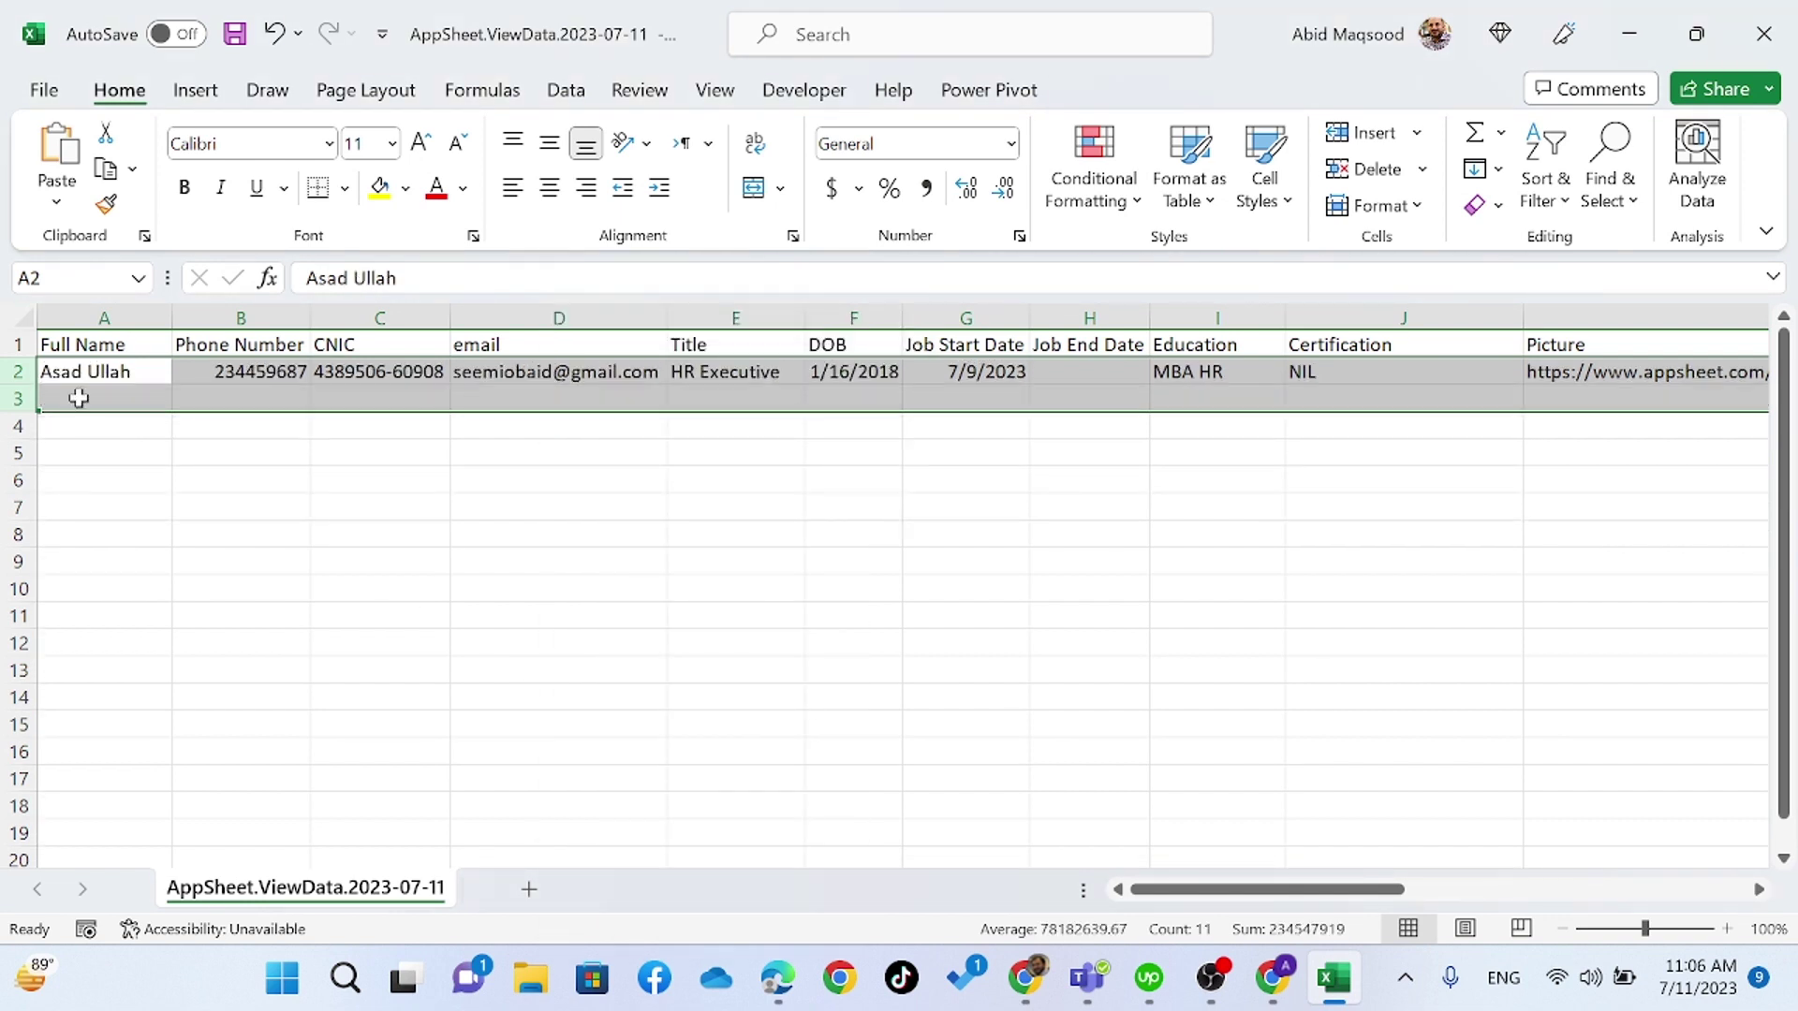
left_click(75, 375)
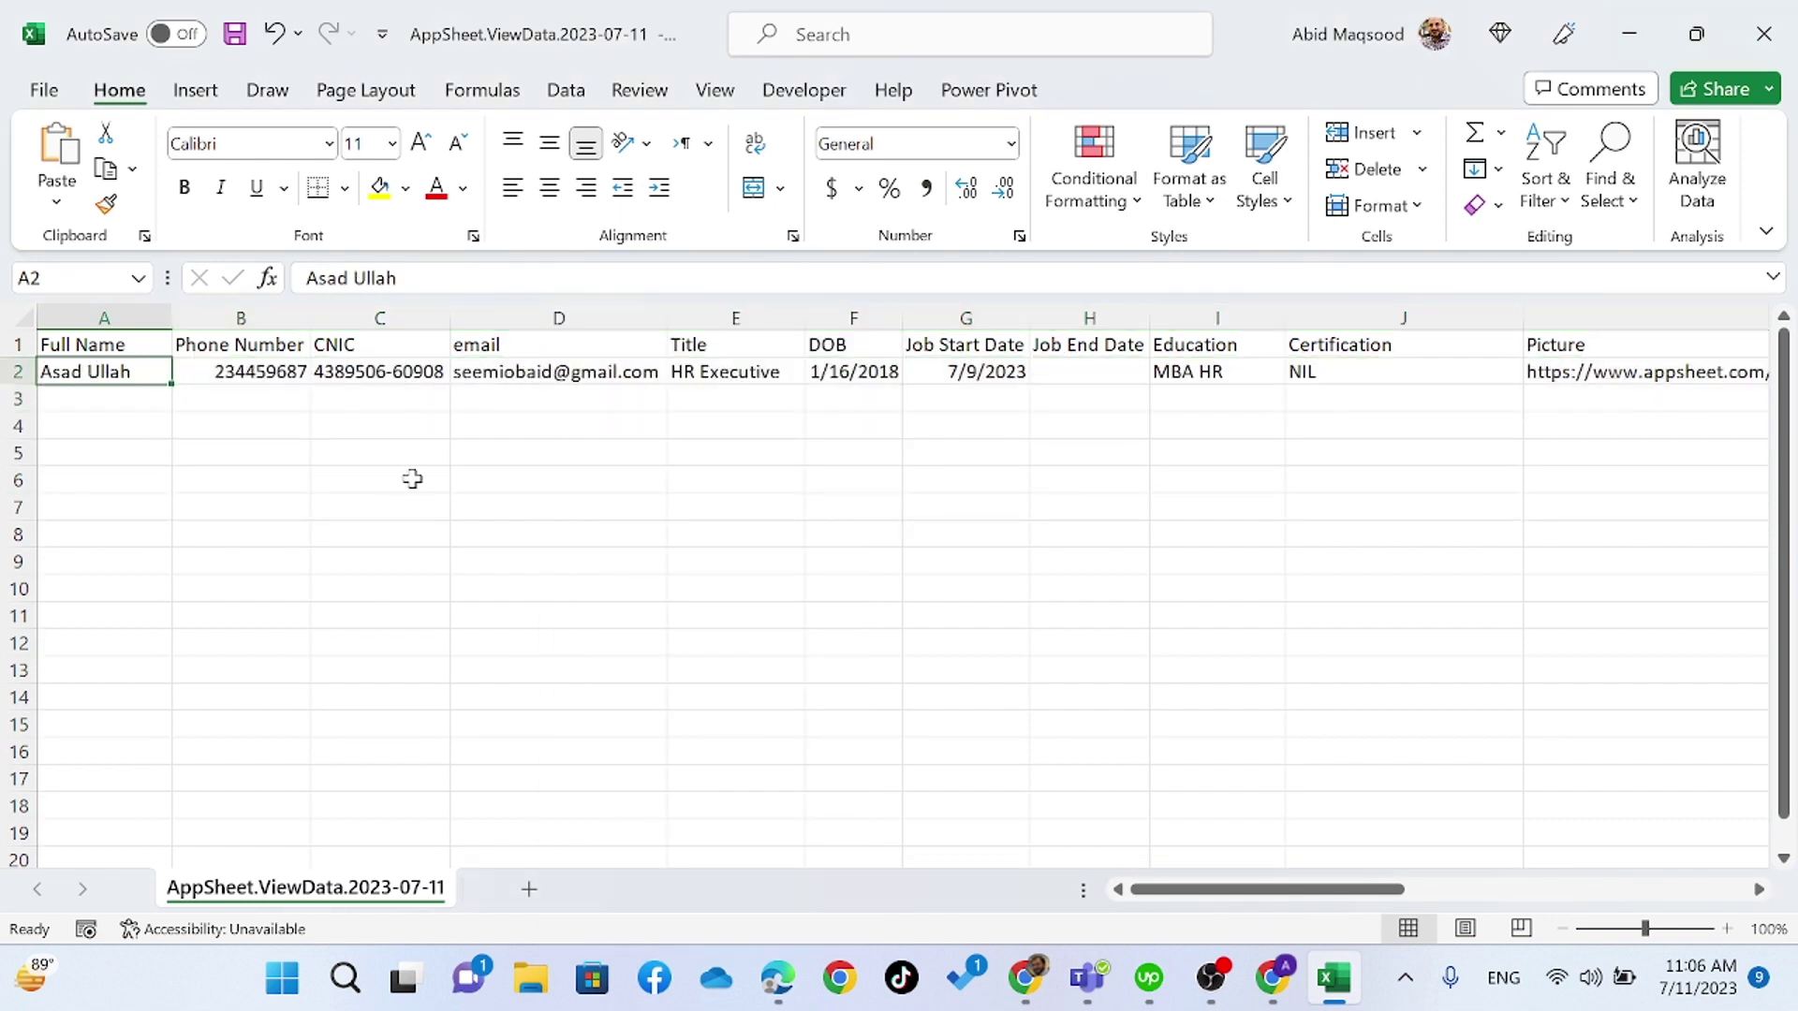
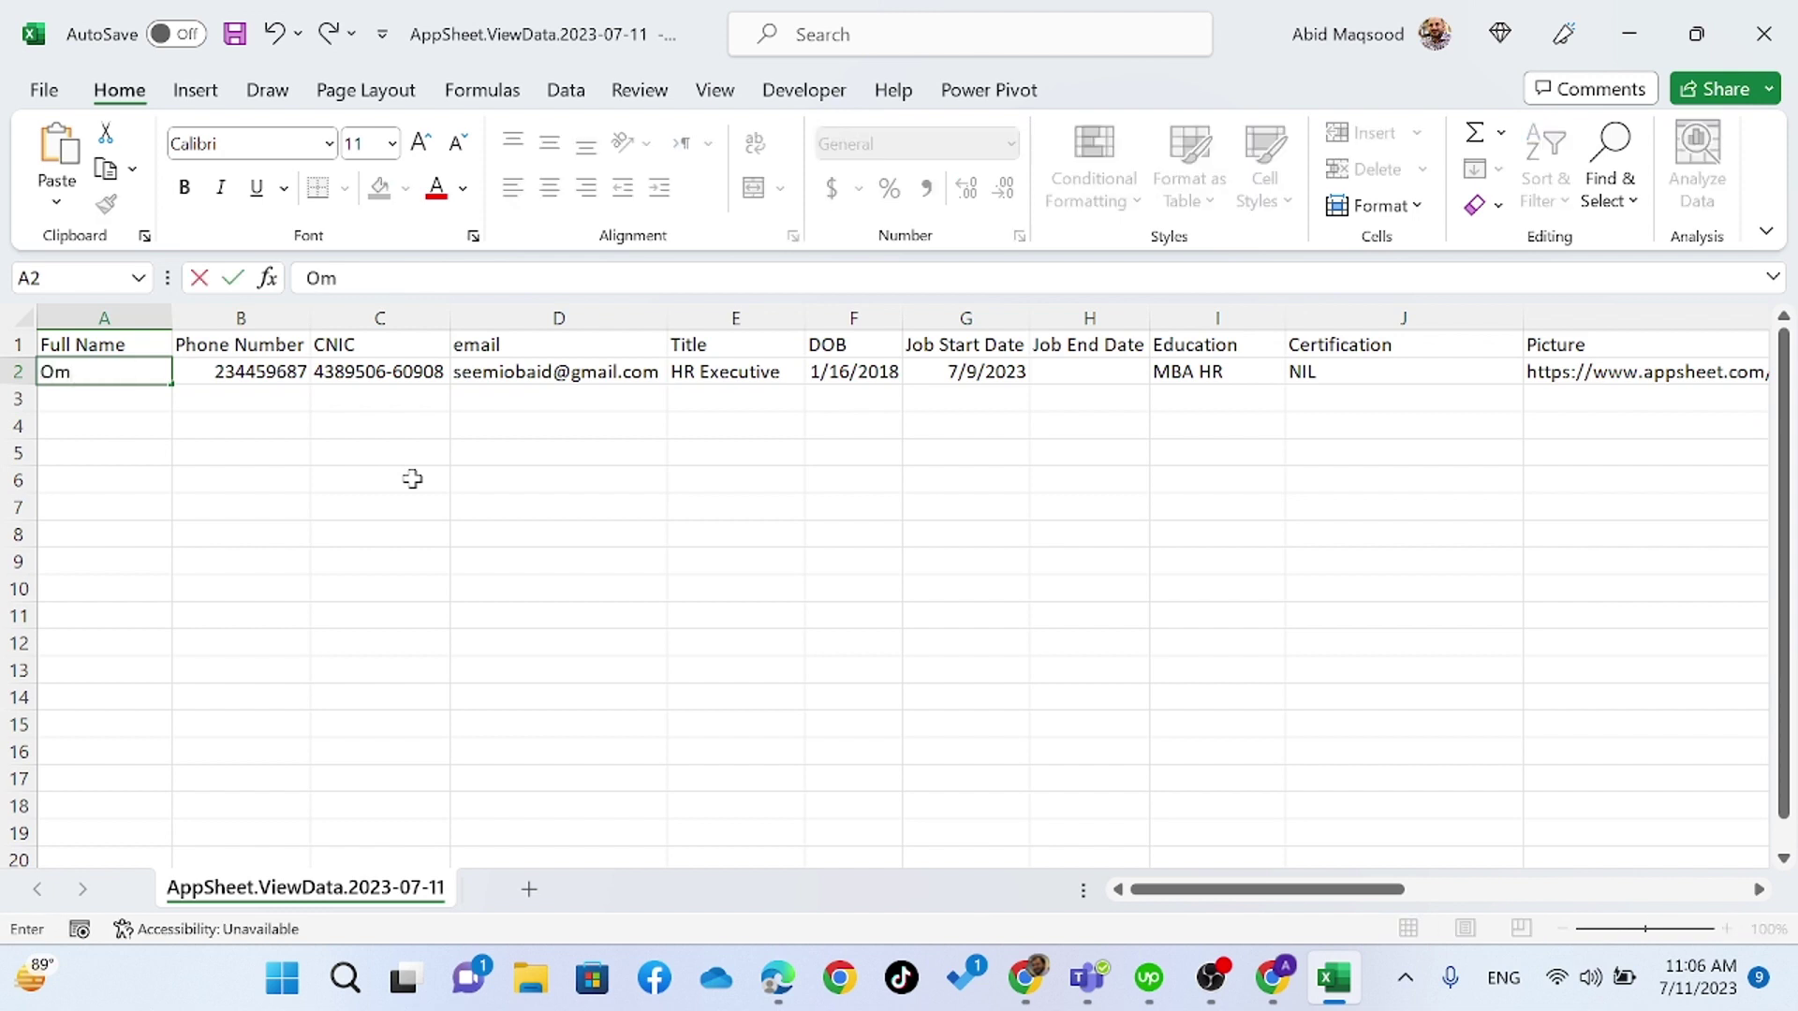
- Overwrite the row with a new staff member's full name, a new email and title Procurement Executive
key("Tab")
key("Tab")
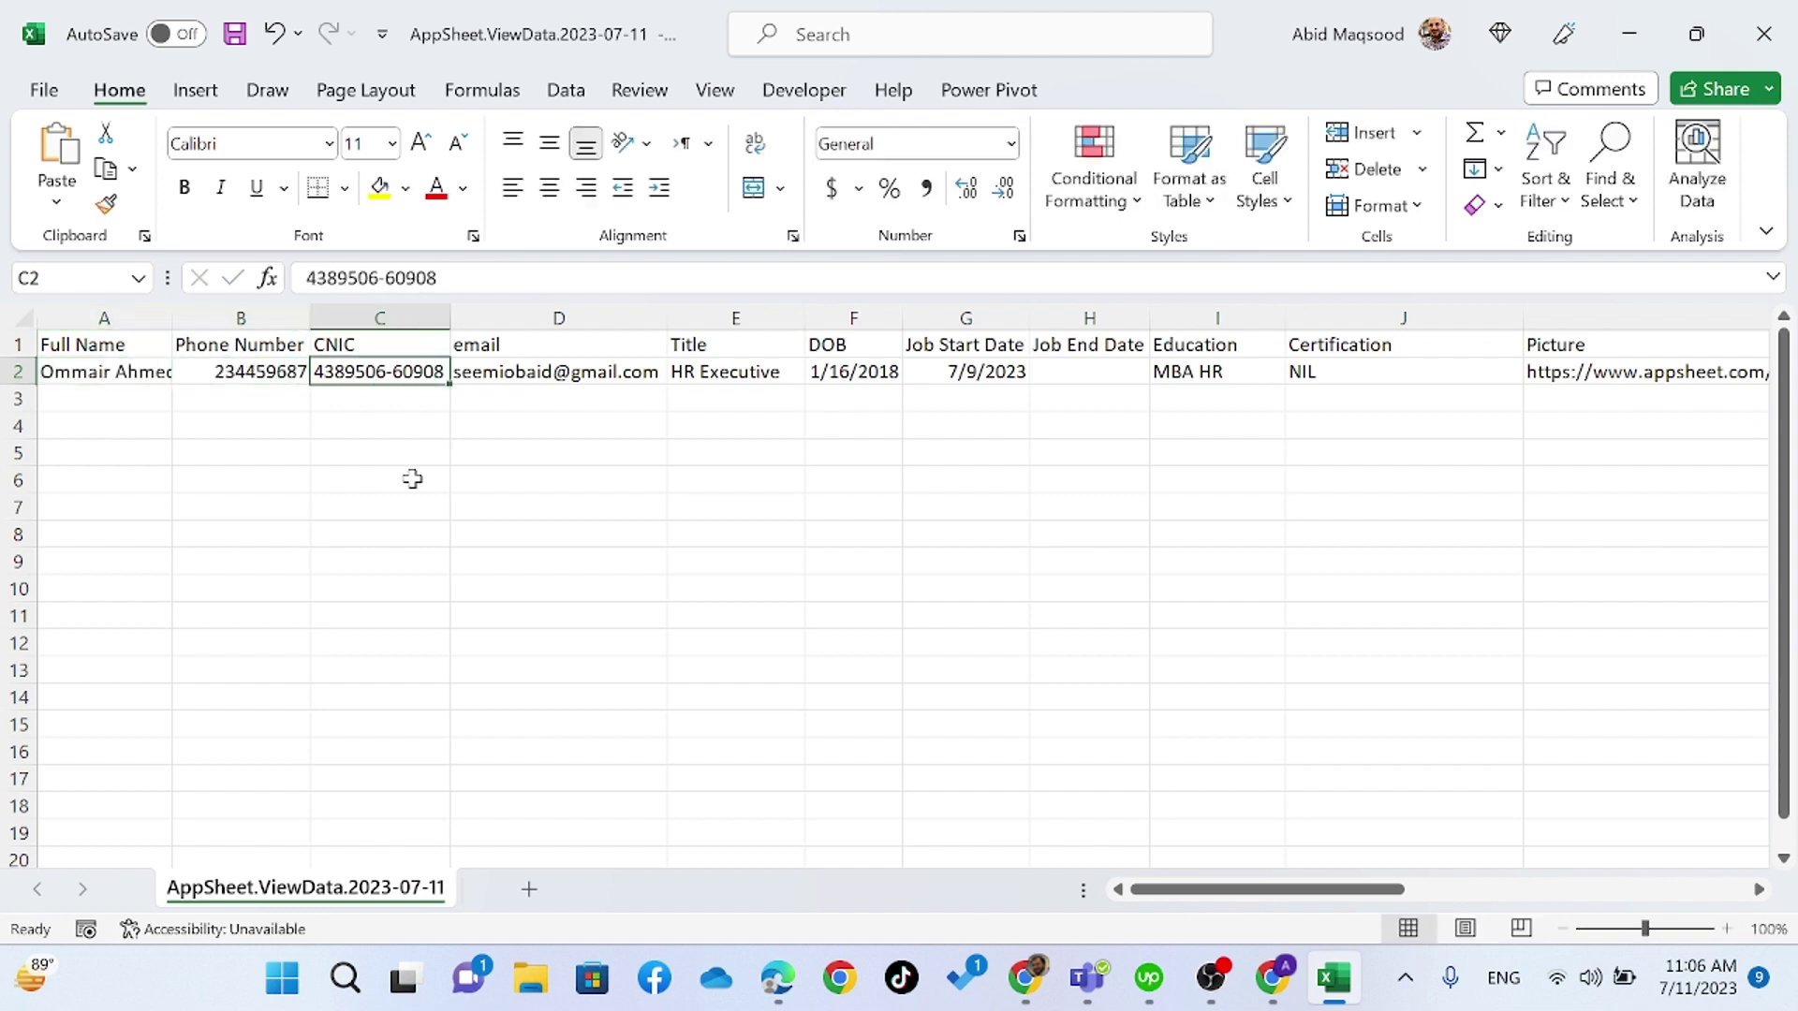
key("Tab")
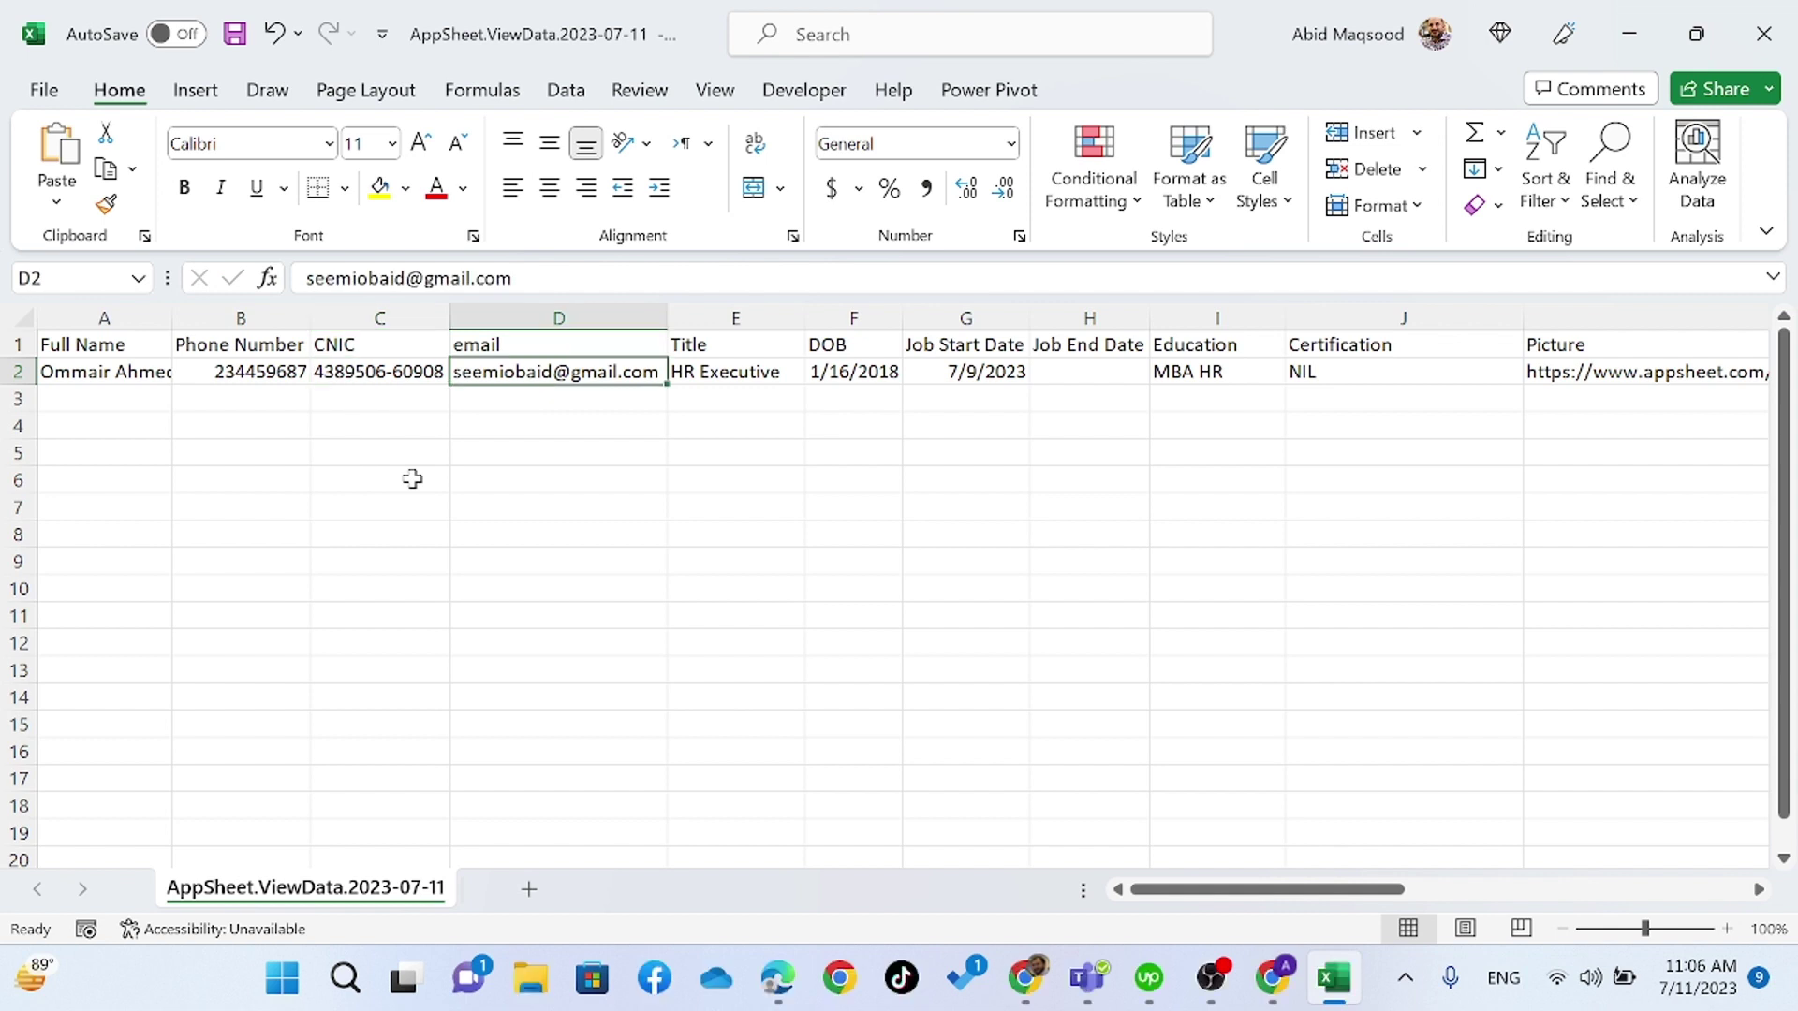
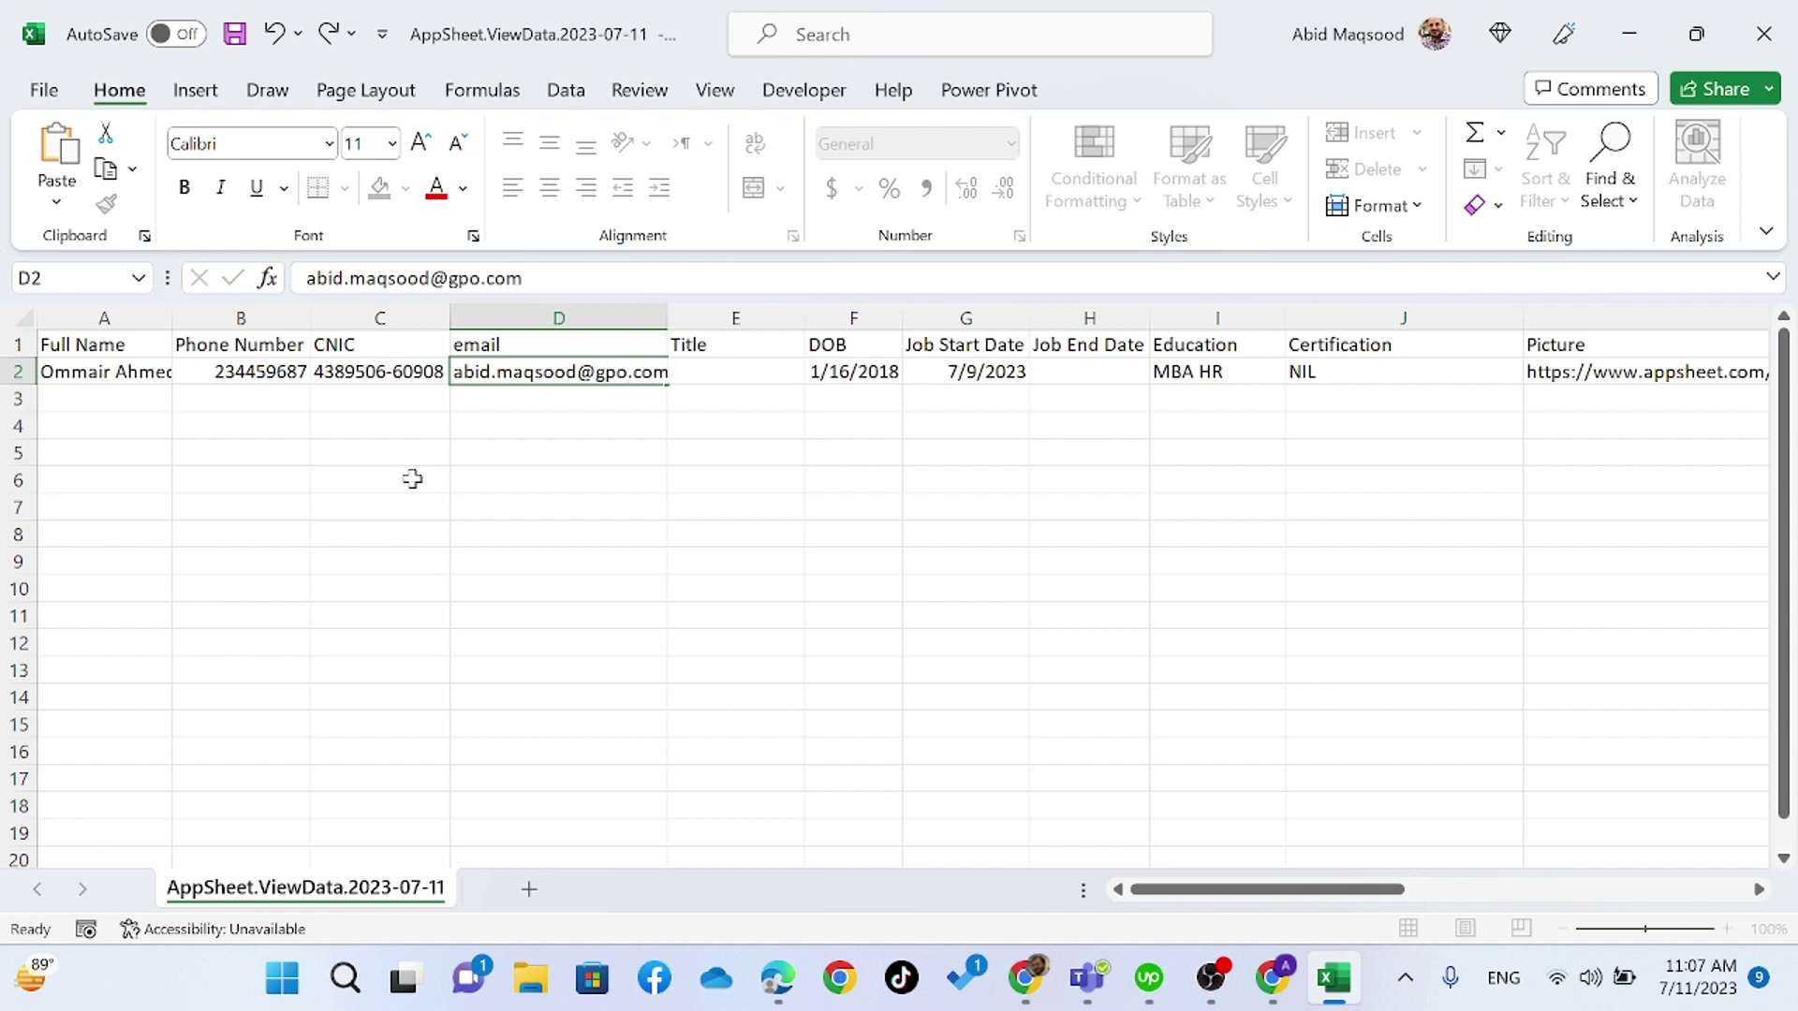
key("Tab")
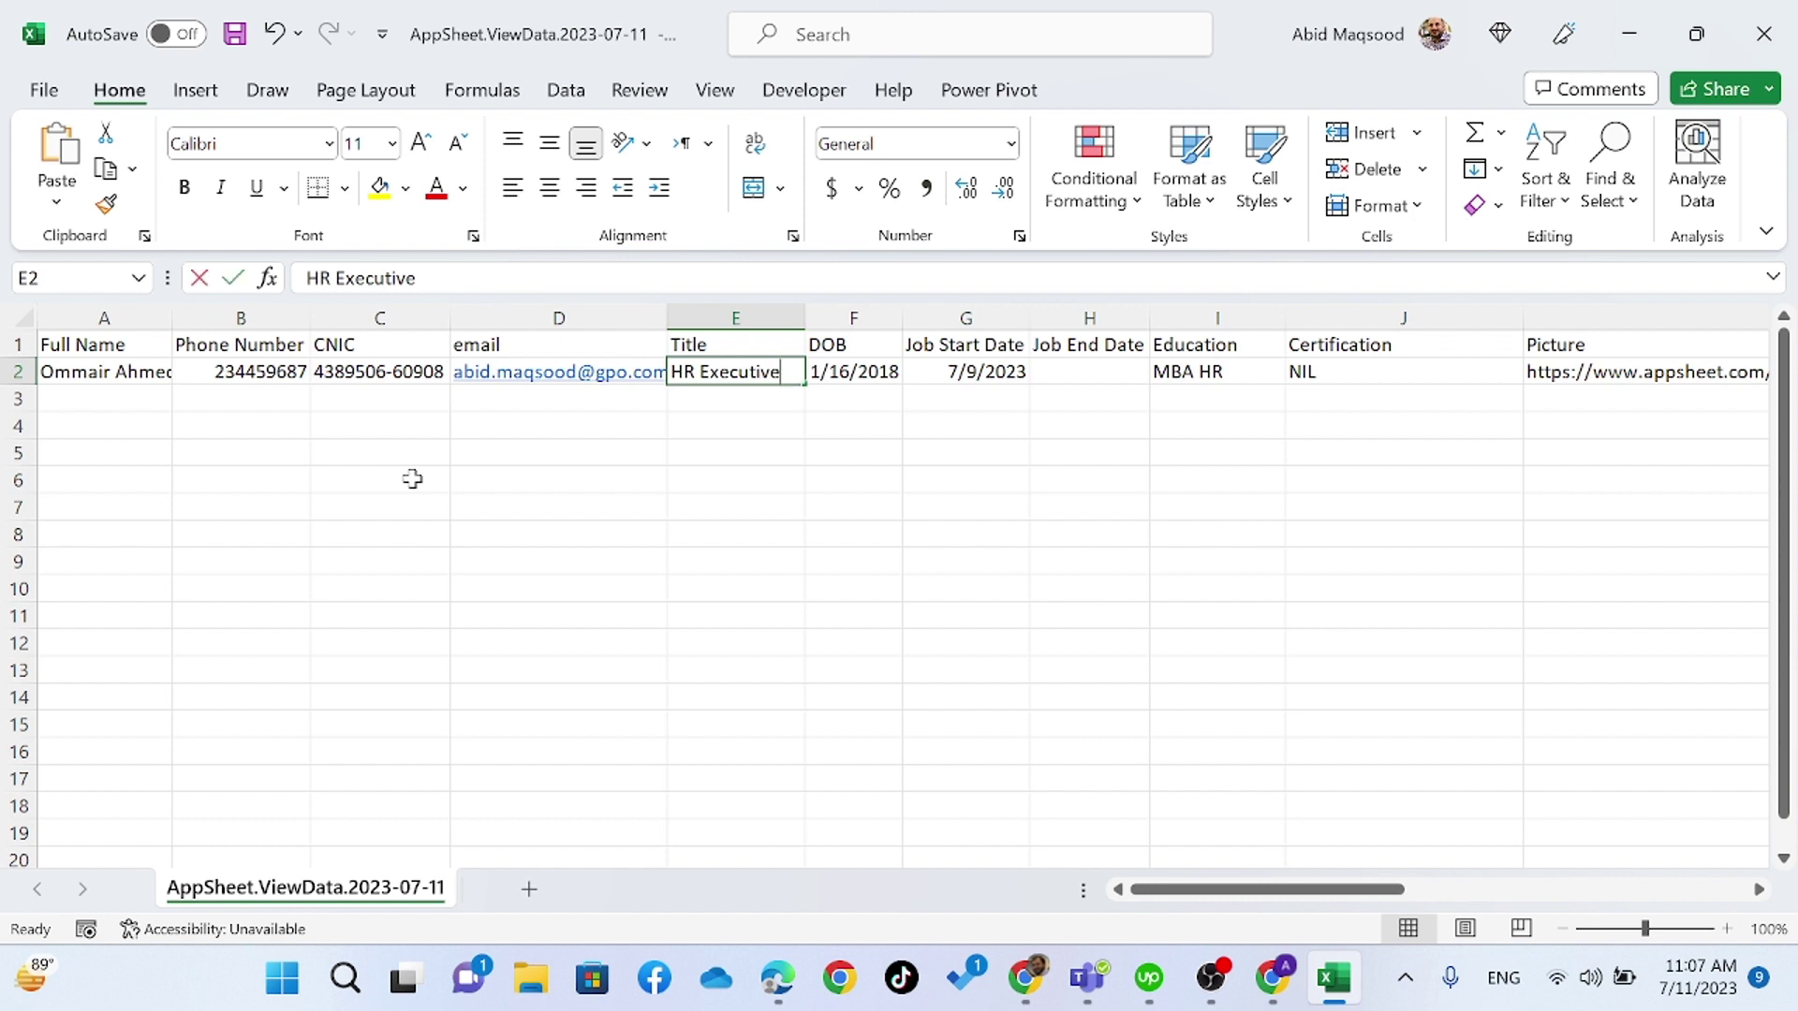
type("Proc")
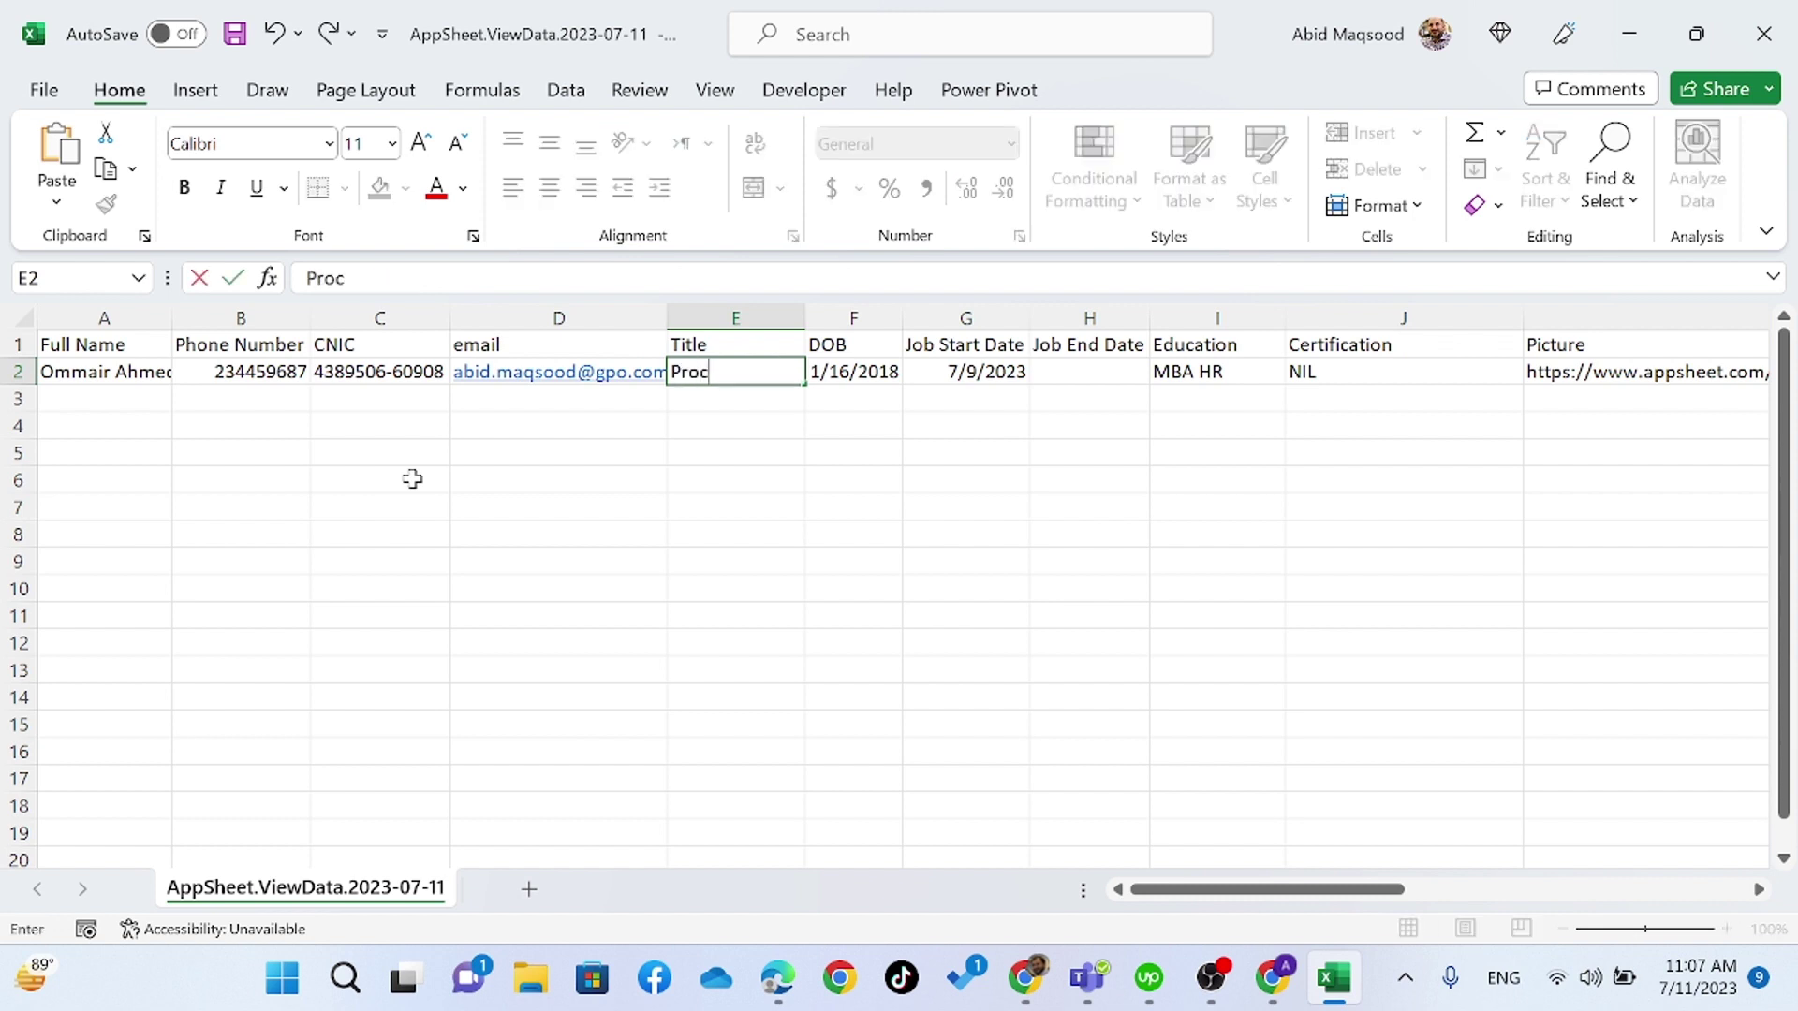
type("urement Executive")
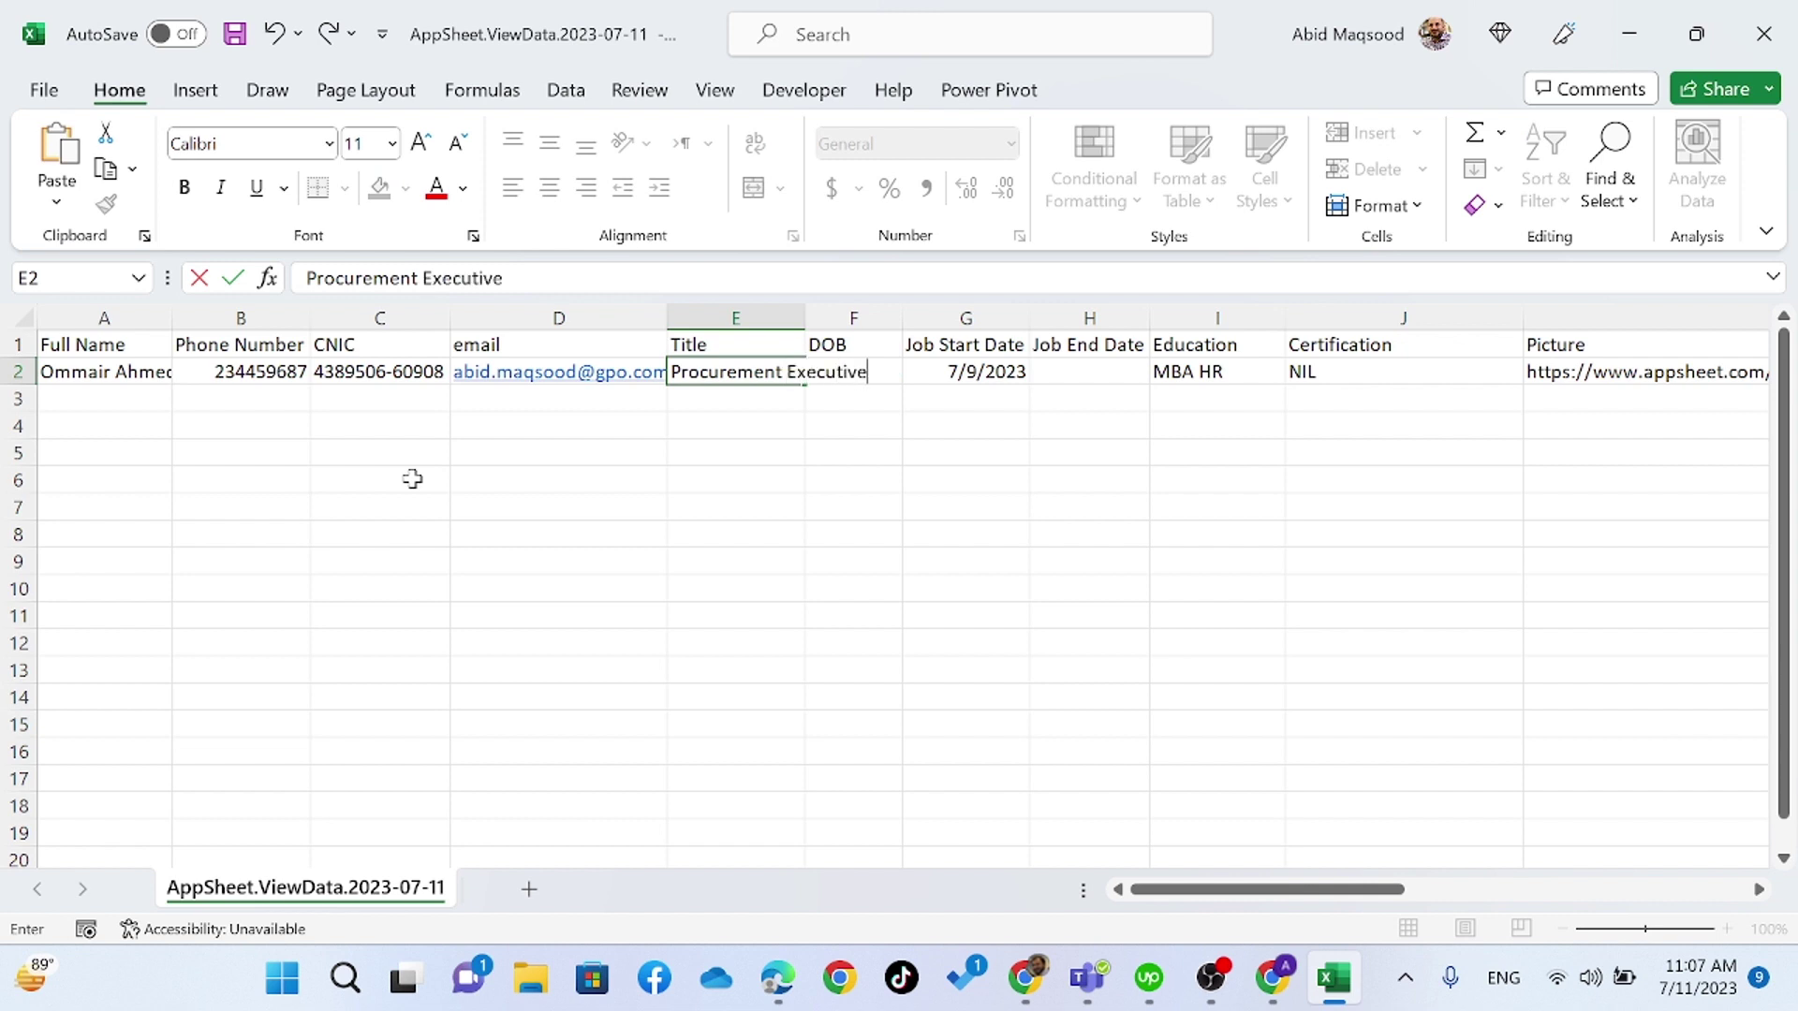
key("Tab")
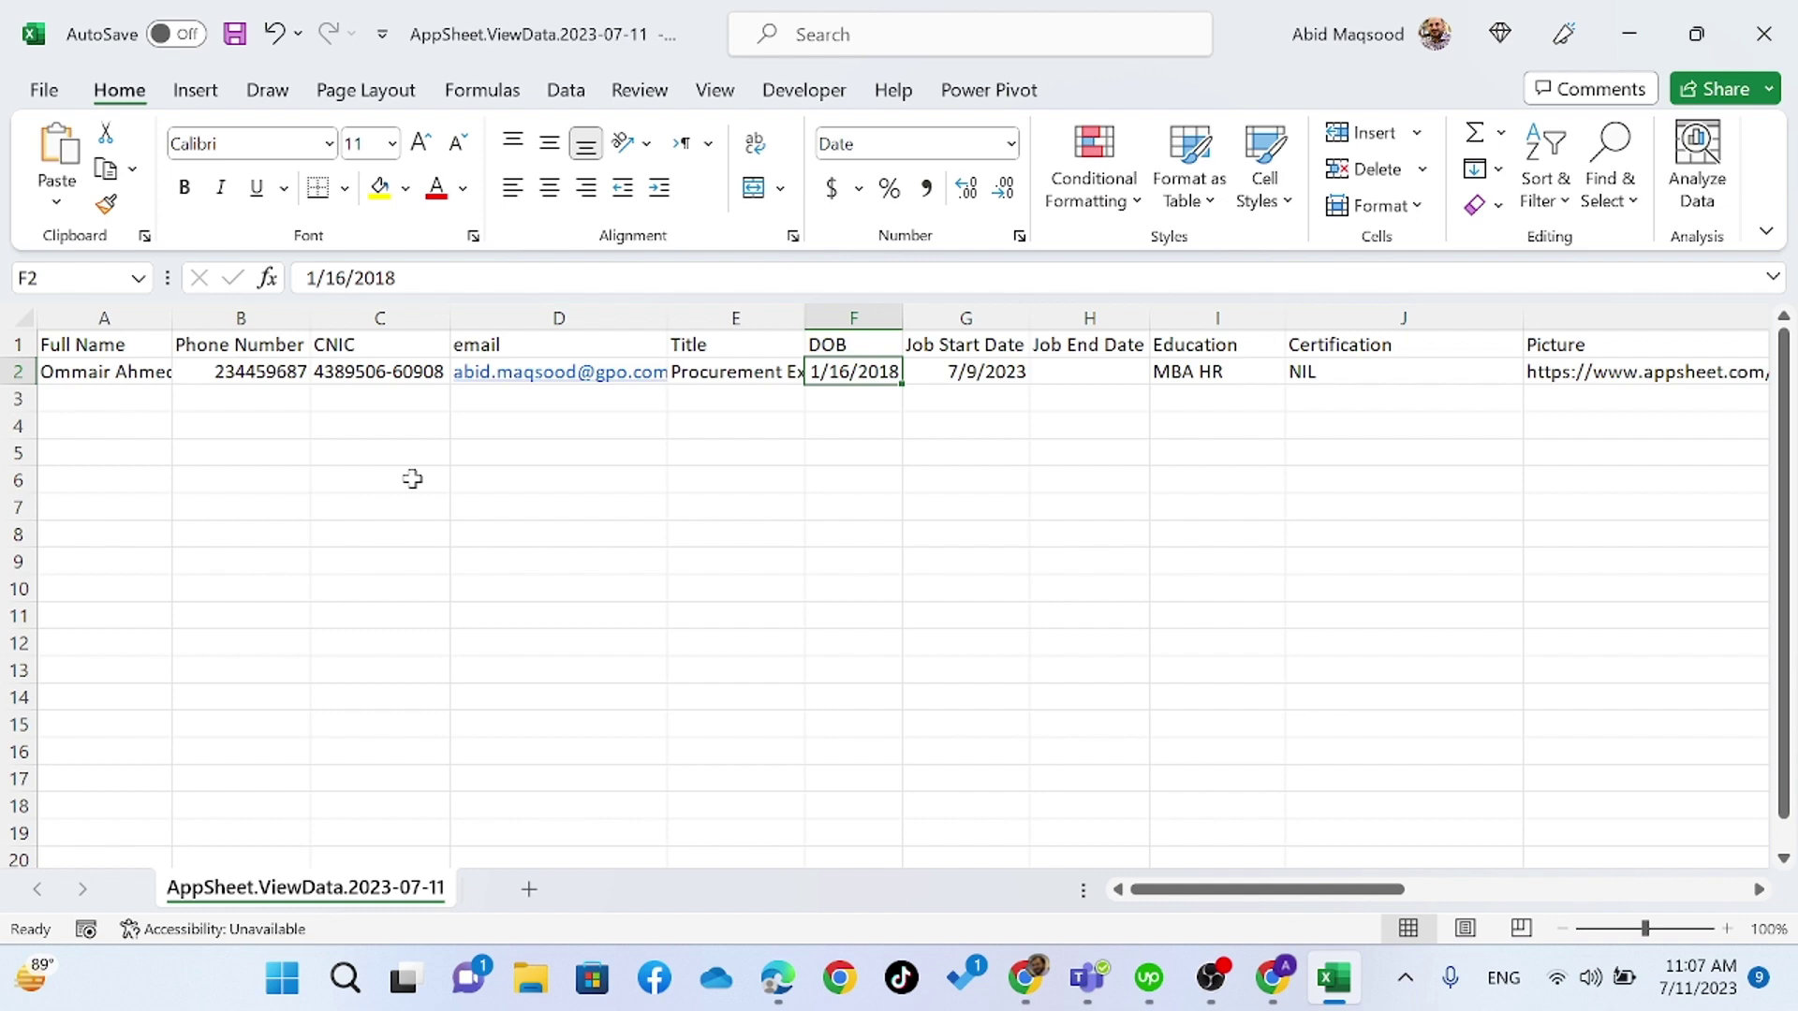
key("Tab")
key("Tab")
key("Tab")
key("Tab")
key("Tab")
key("Tab")
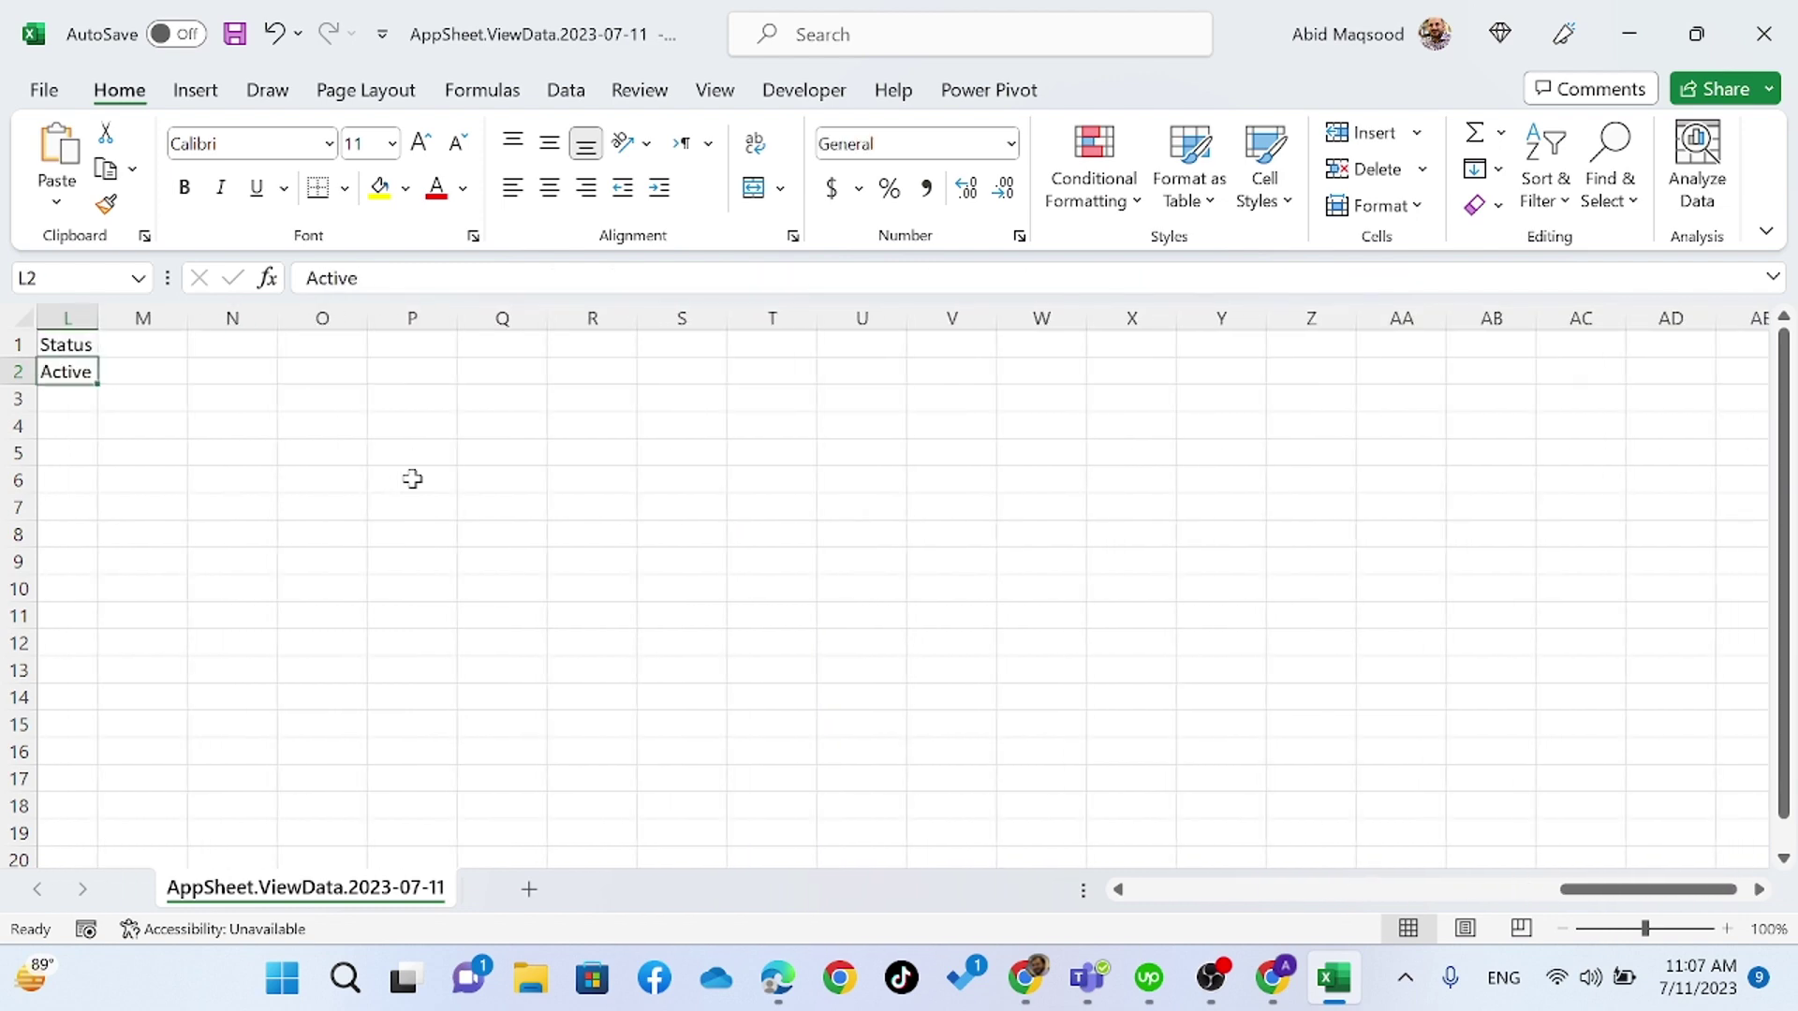
key("shift+Tab")
key("shift+Tab")
key("shift+Tab")
key("shift+Tab")
key("shift+Tab")
key("shift+Tab")
key("shift+Tab")
key("shift+Tab")
key("shift+Tab")
key("shift+Tab")
key("shift+Tab")
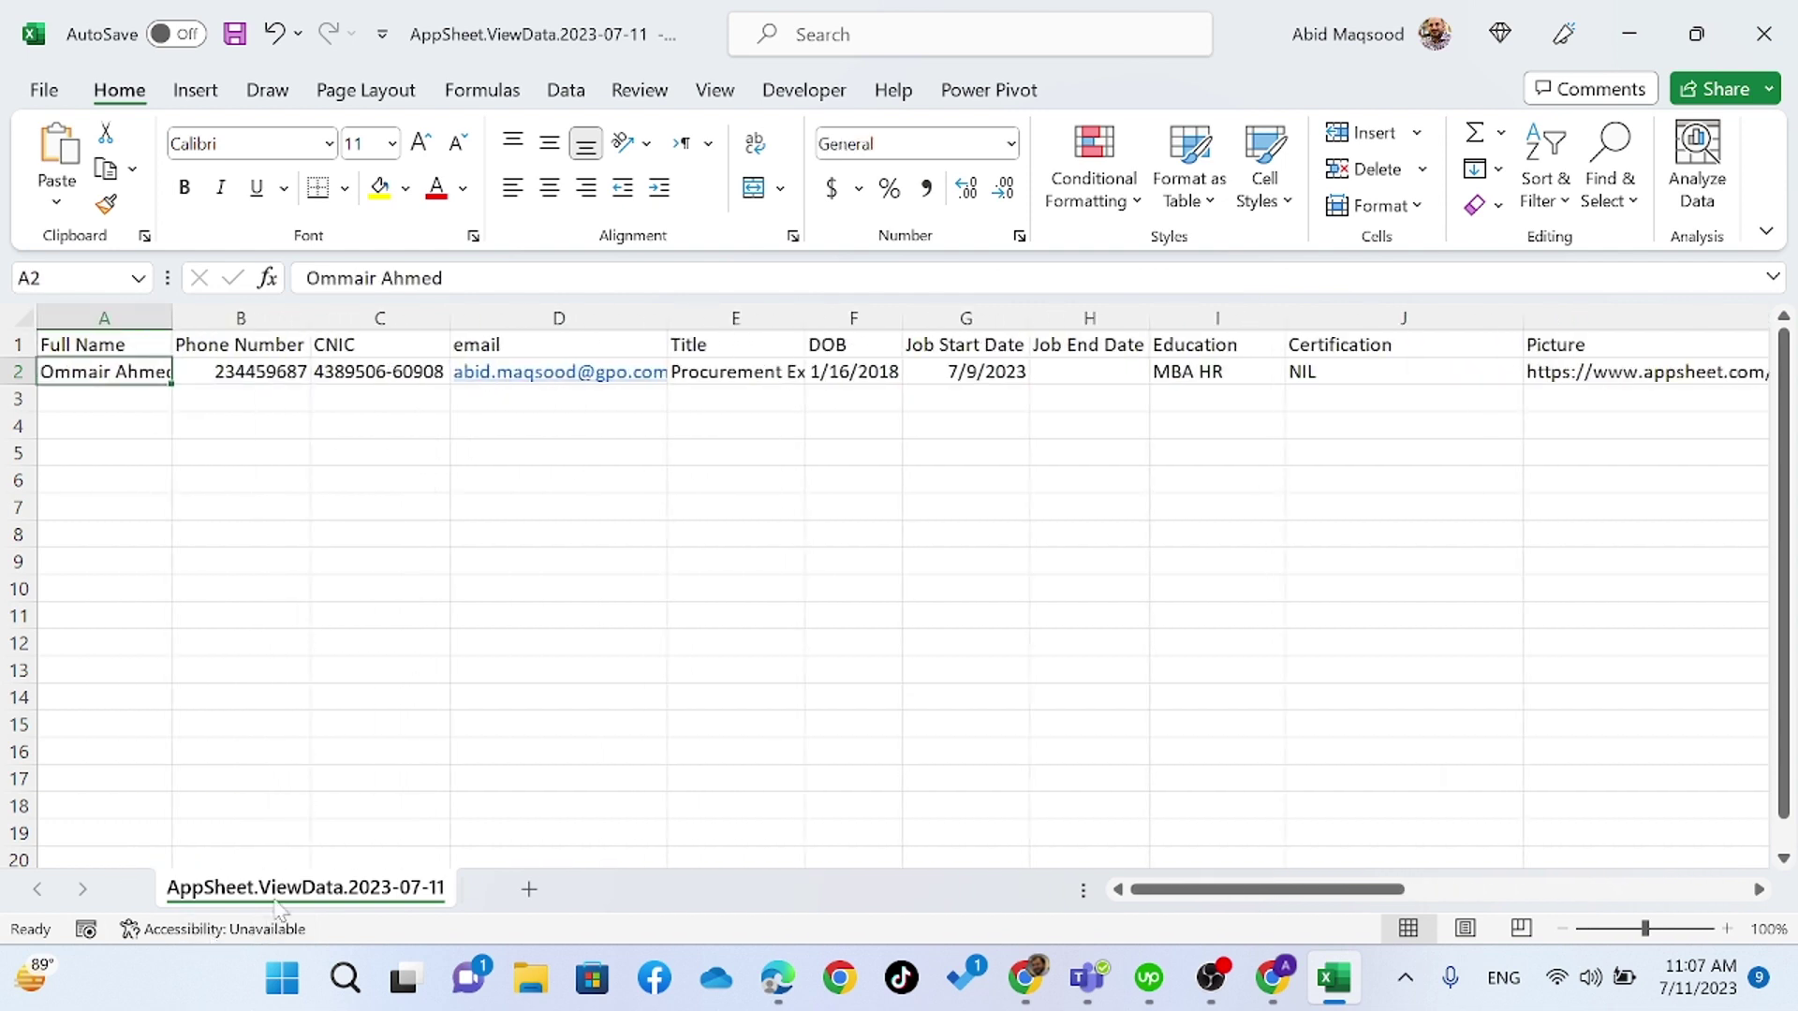
- Save the edits over AppSheet.ViewData.2023-07-11.csv in CSV format and close Excel
left_click(1755, 38)
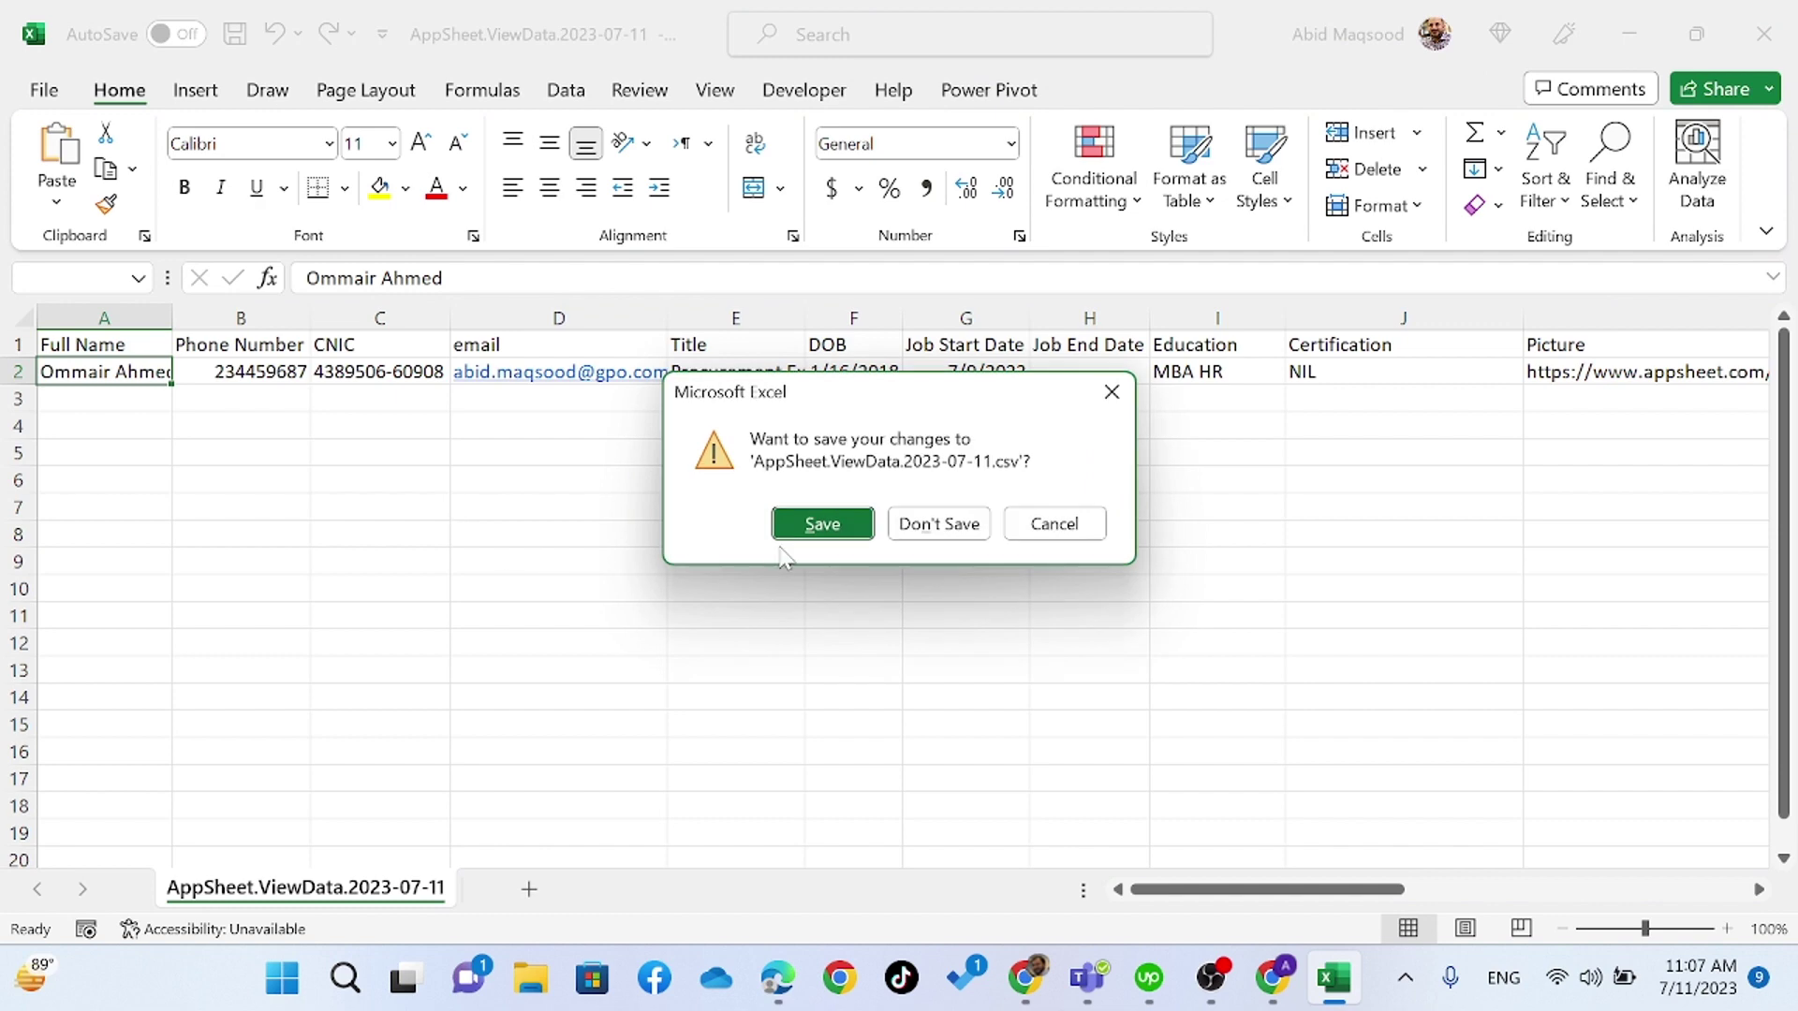
left_click(823, 521)
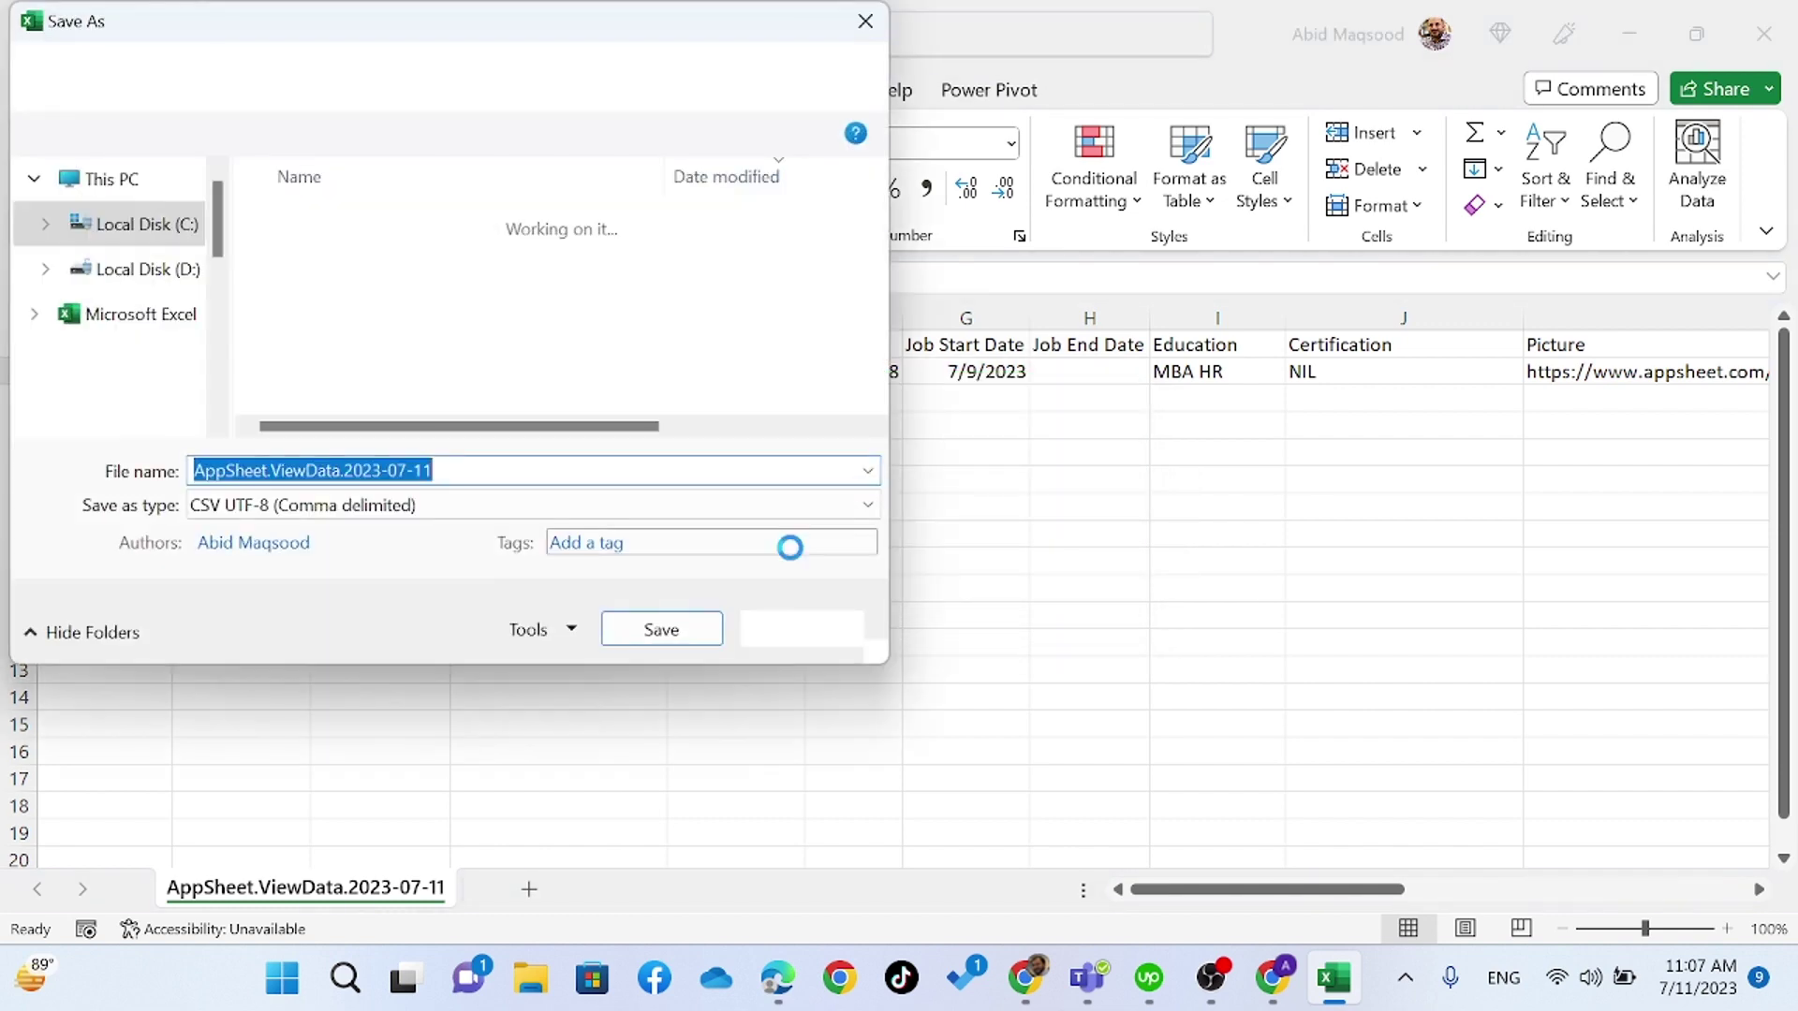
left_click(661, 629)
left_click(965, 490)
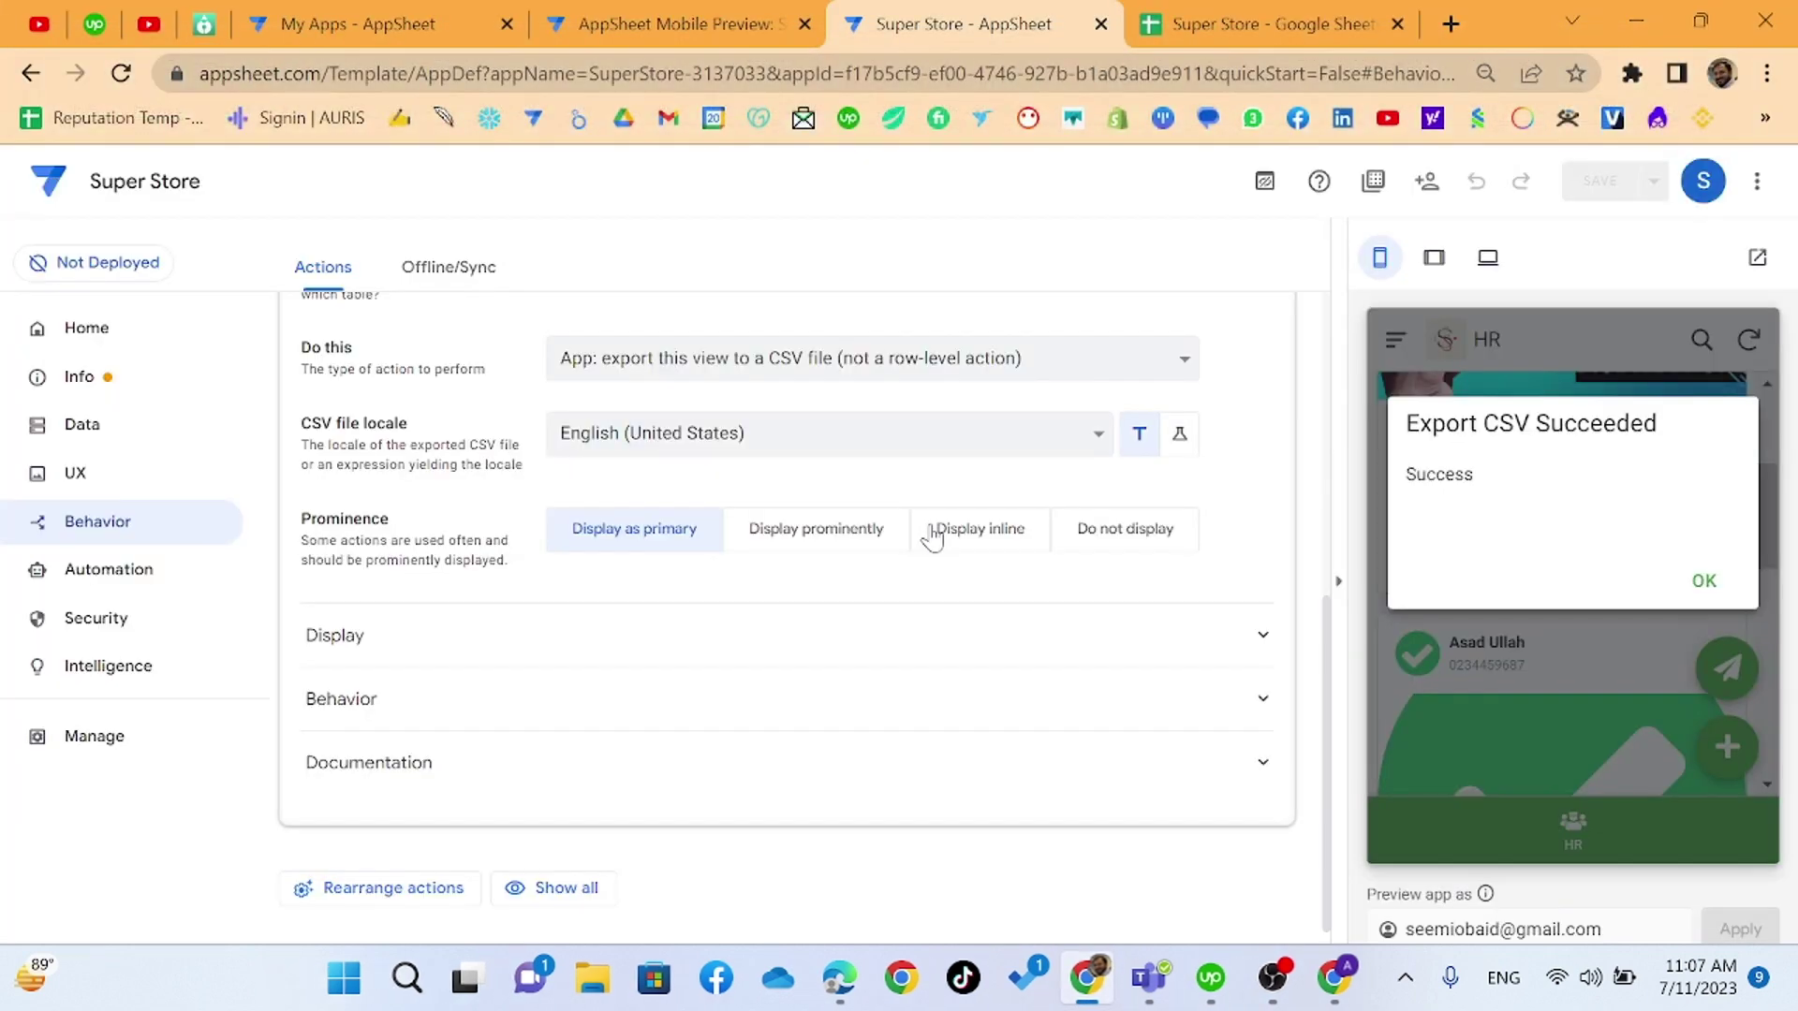
- Dismiss the export success message and set the Export CSV action to Display prominently
left_click(1702, 583)
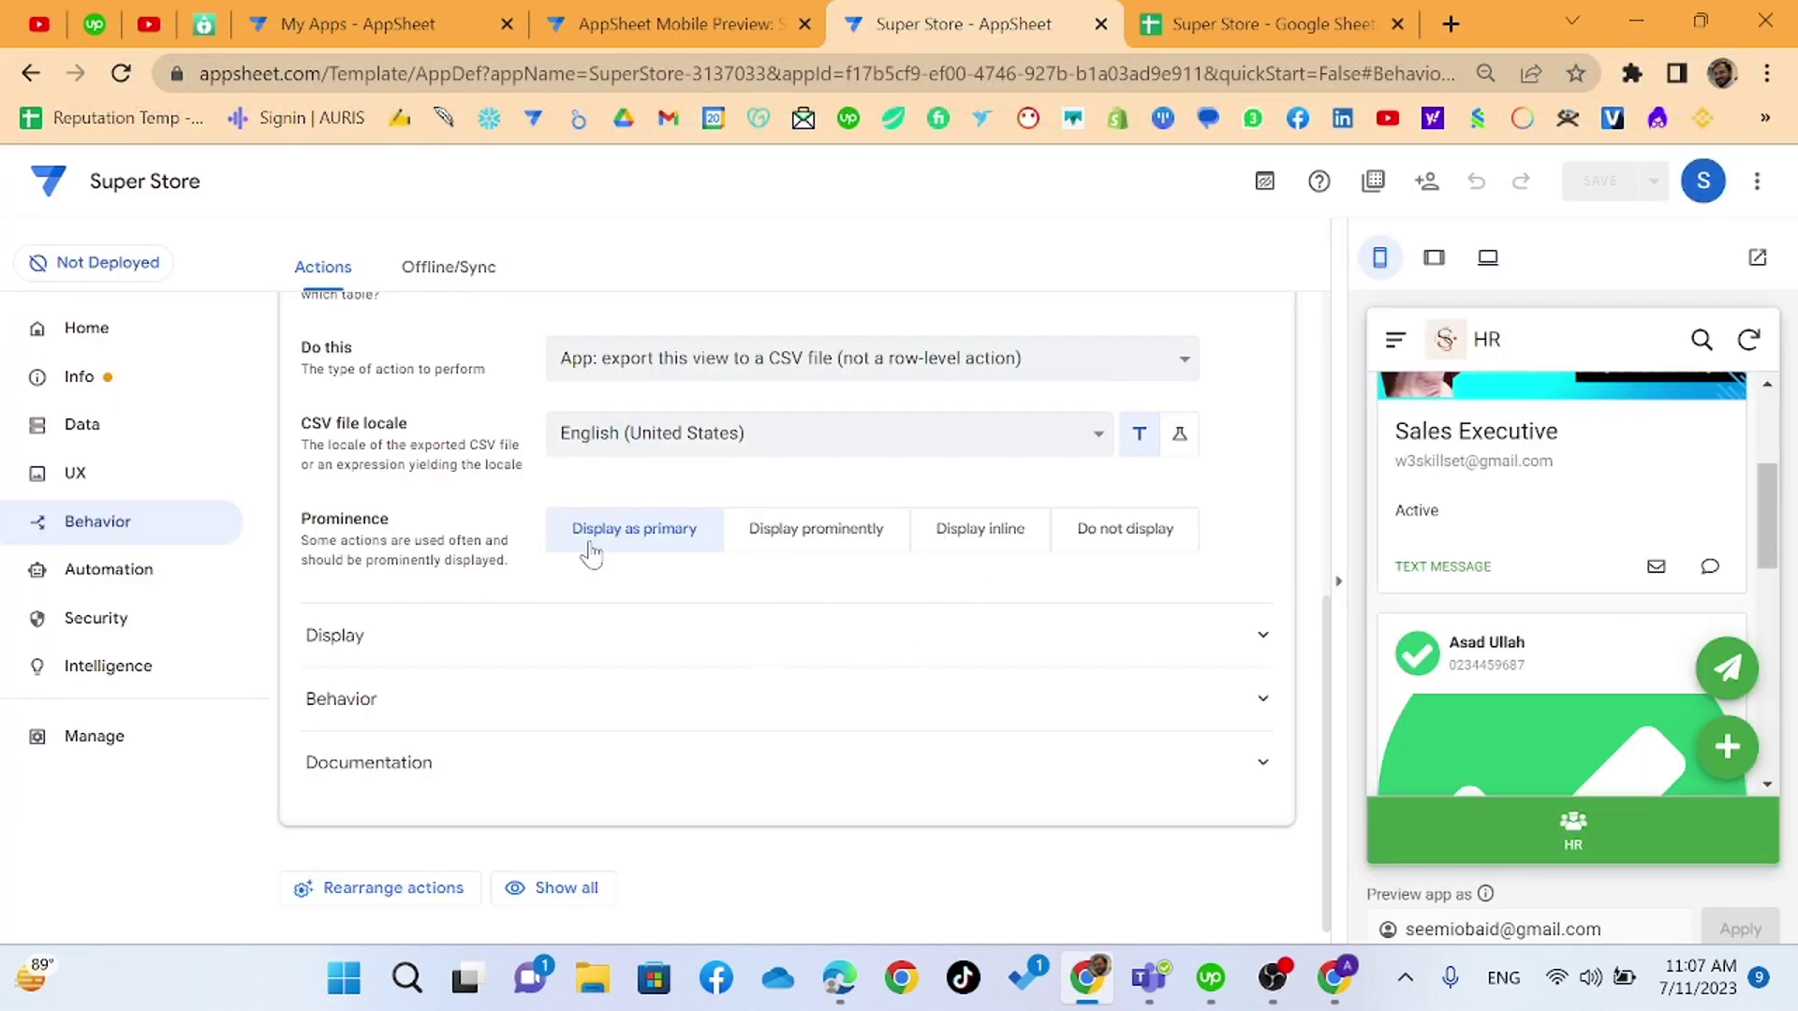
left_click(838, 531)
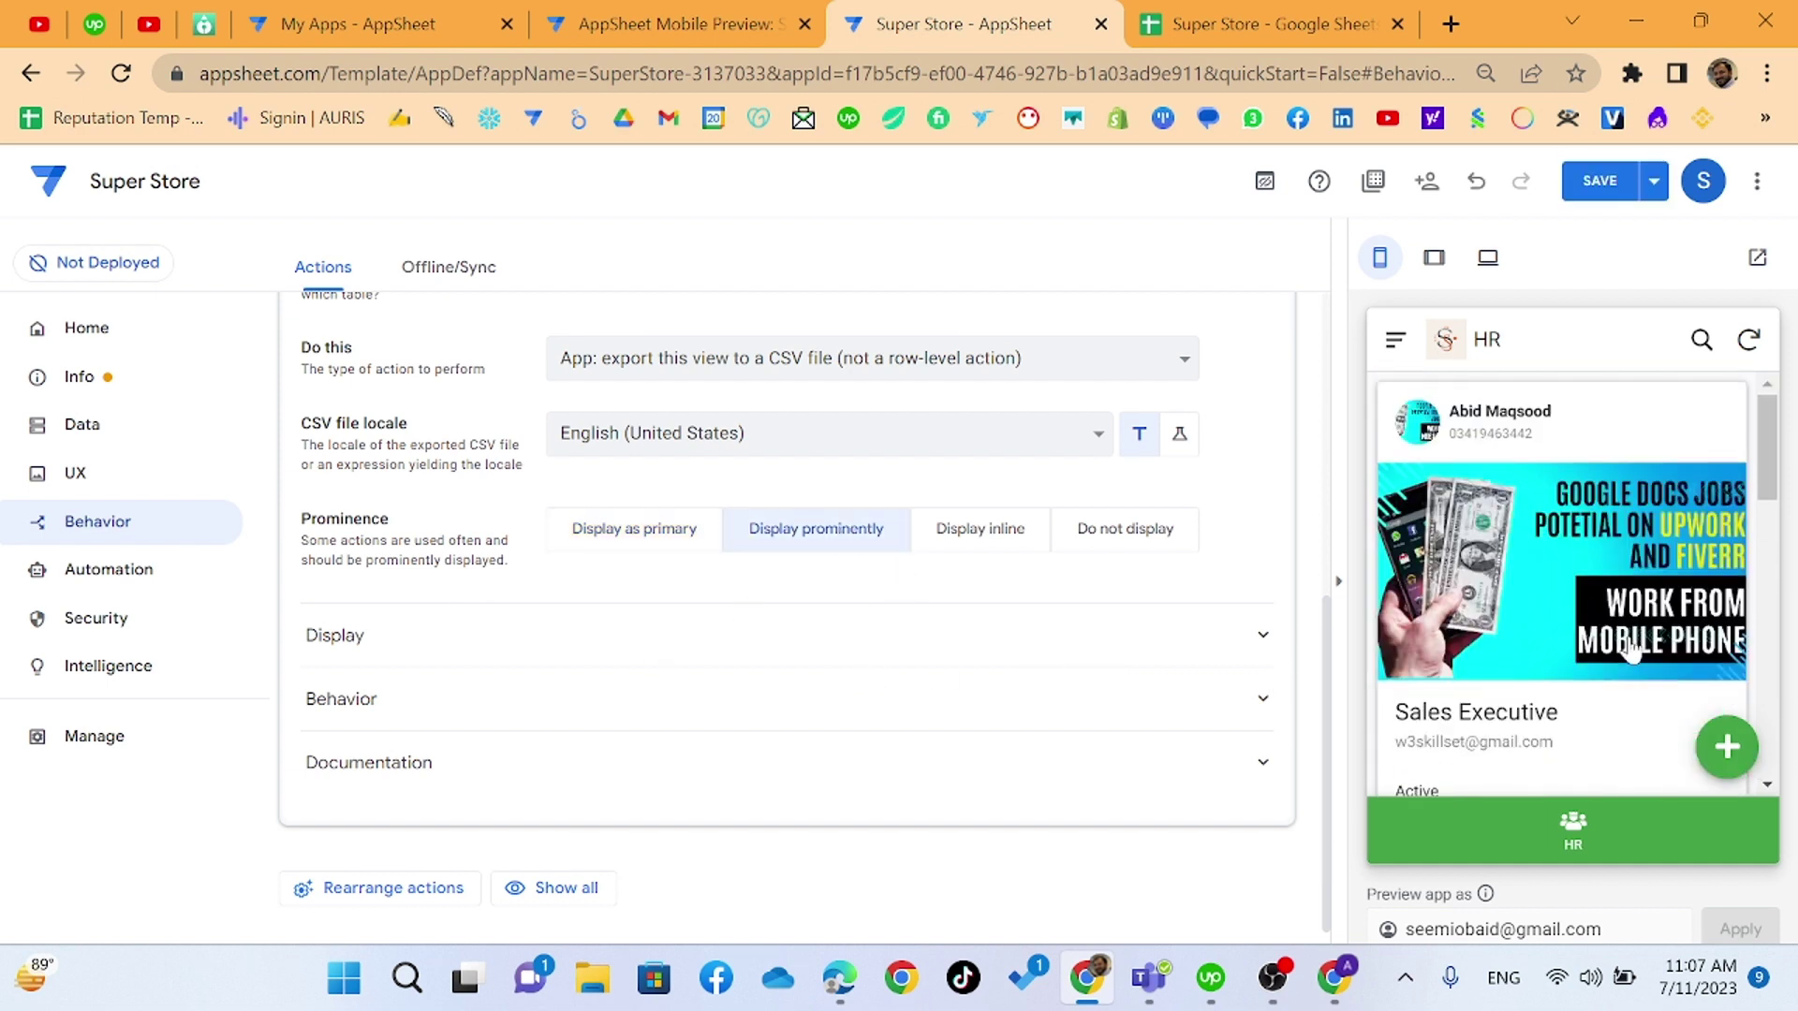
scroll(1489, 586, "down", 5)
- View the HR Executive record's details in the preview, then return to the HR list
left_click(1495, 588)
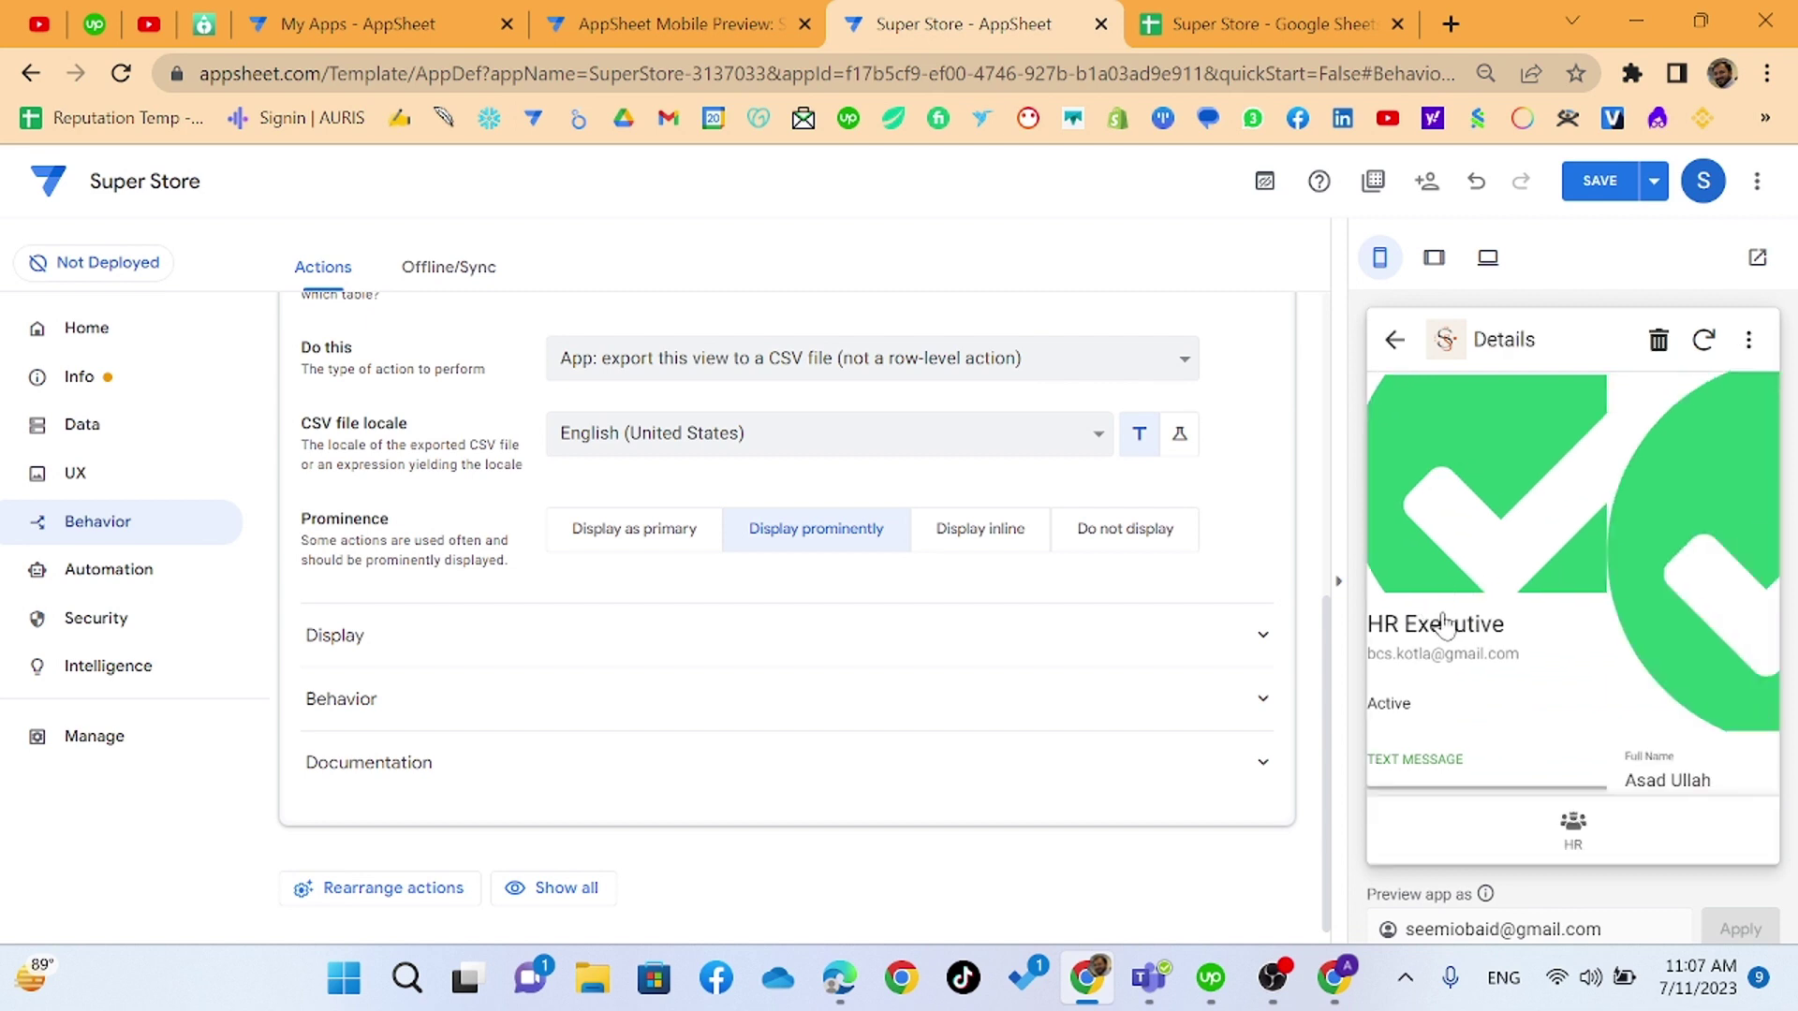
scroll(1466, 655, "down", 5)
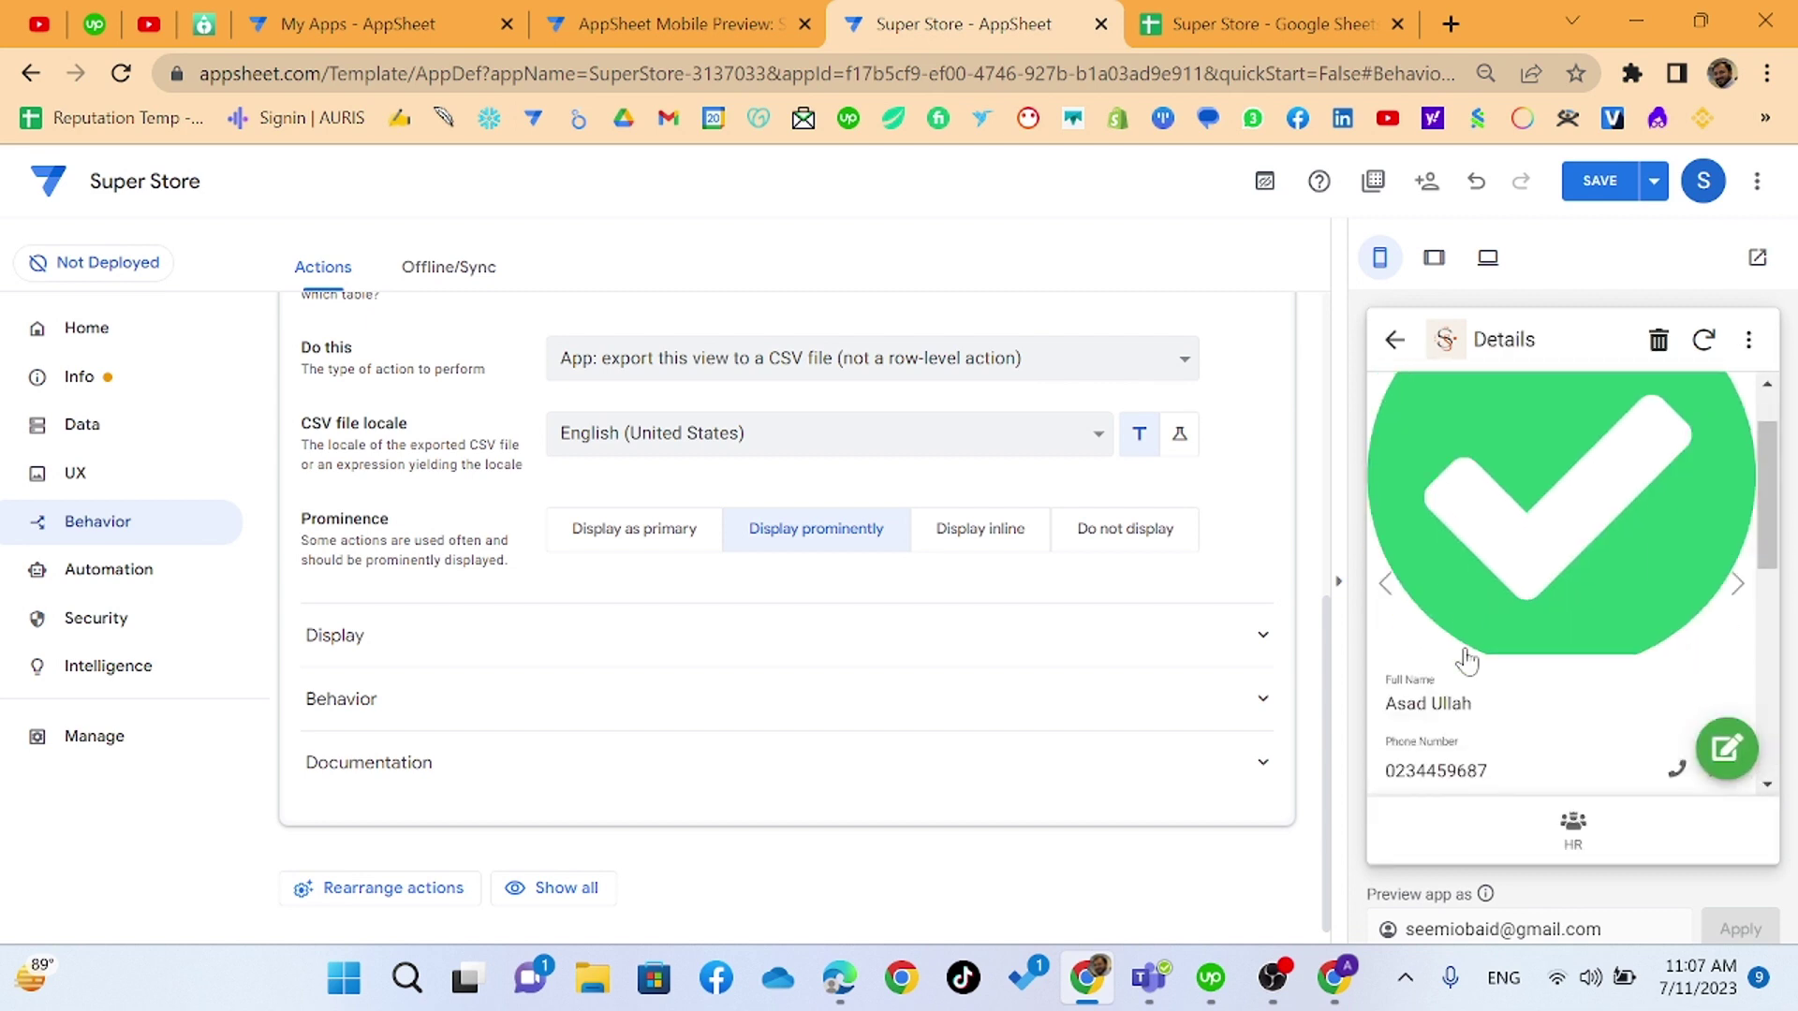
scroll(1469, 660, "down", 10)
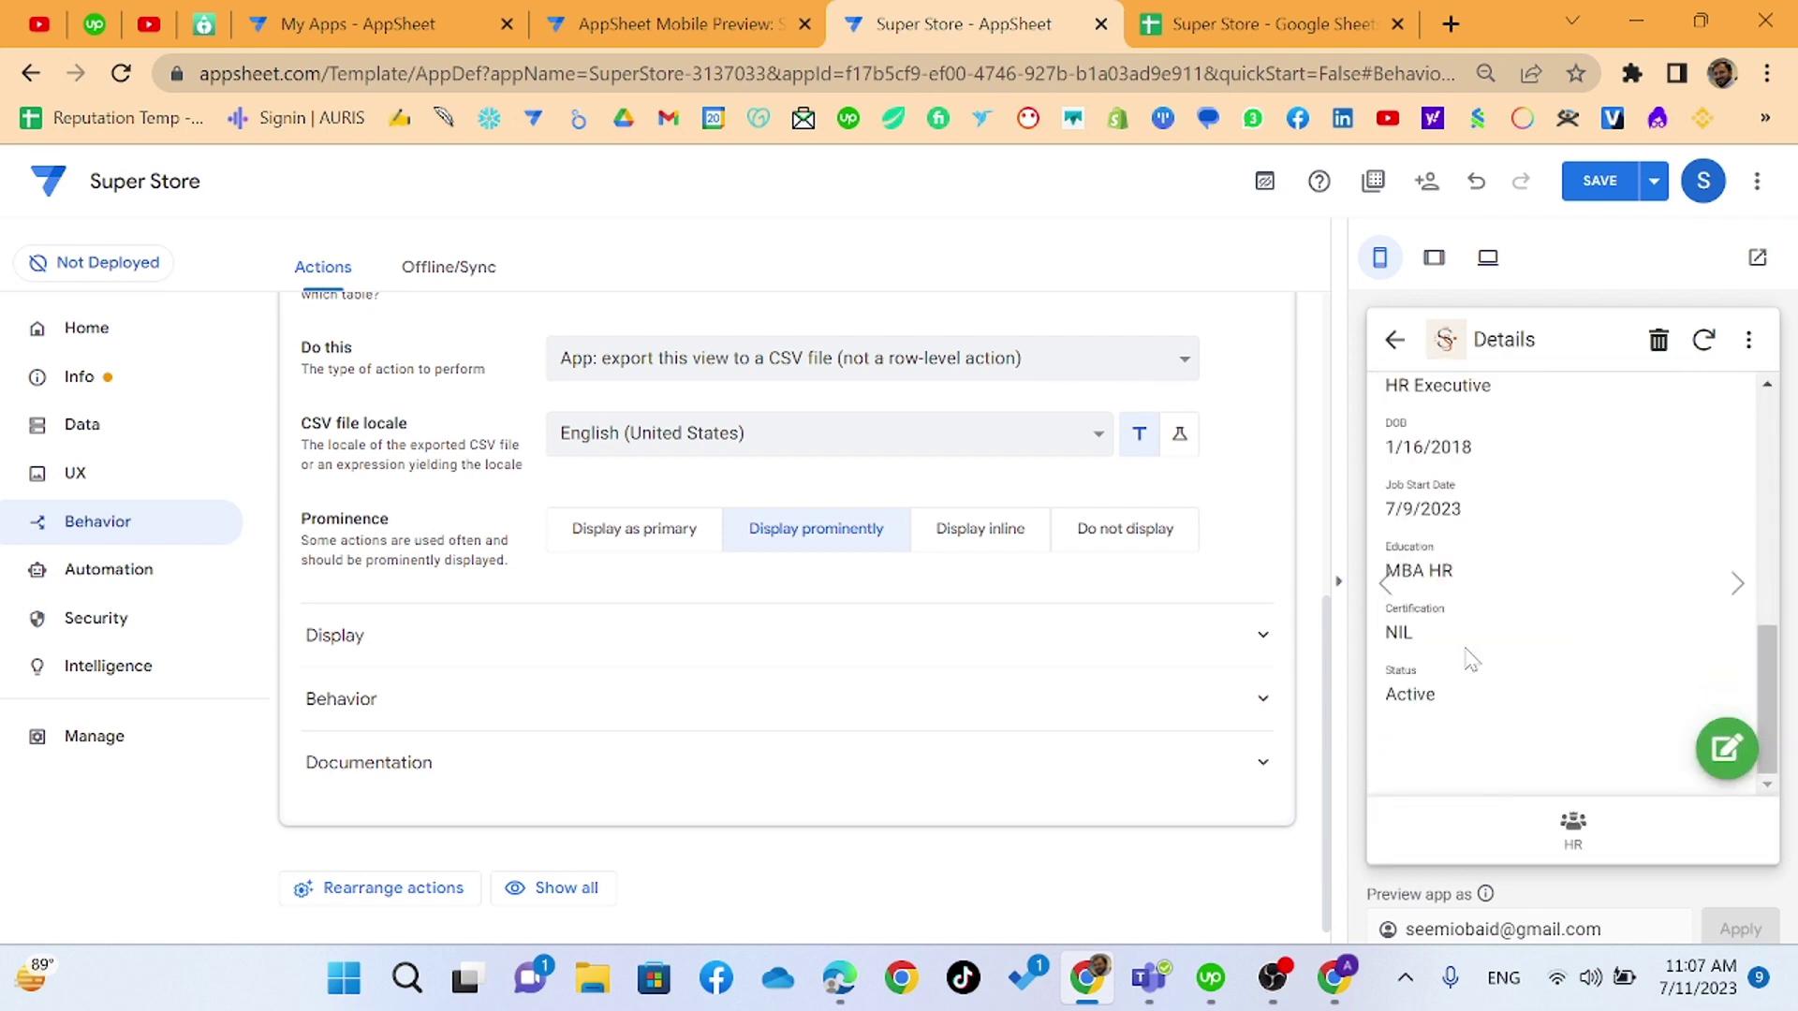
scroll(1463, 643, "up", 10)
left_click(1404, 341)
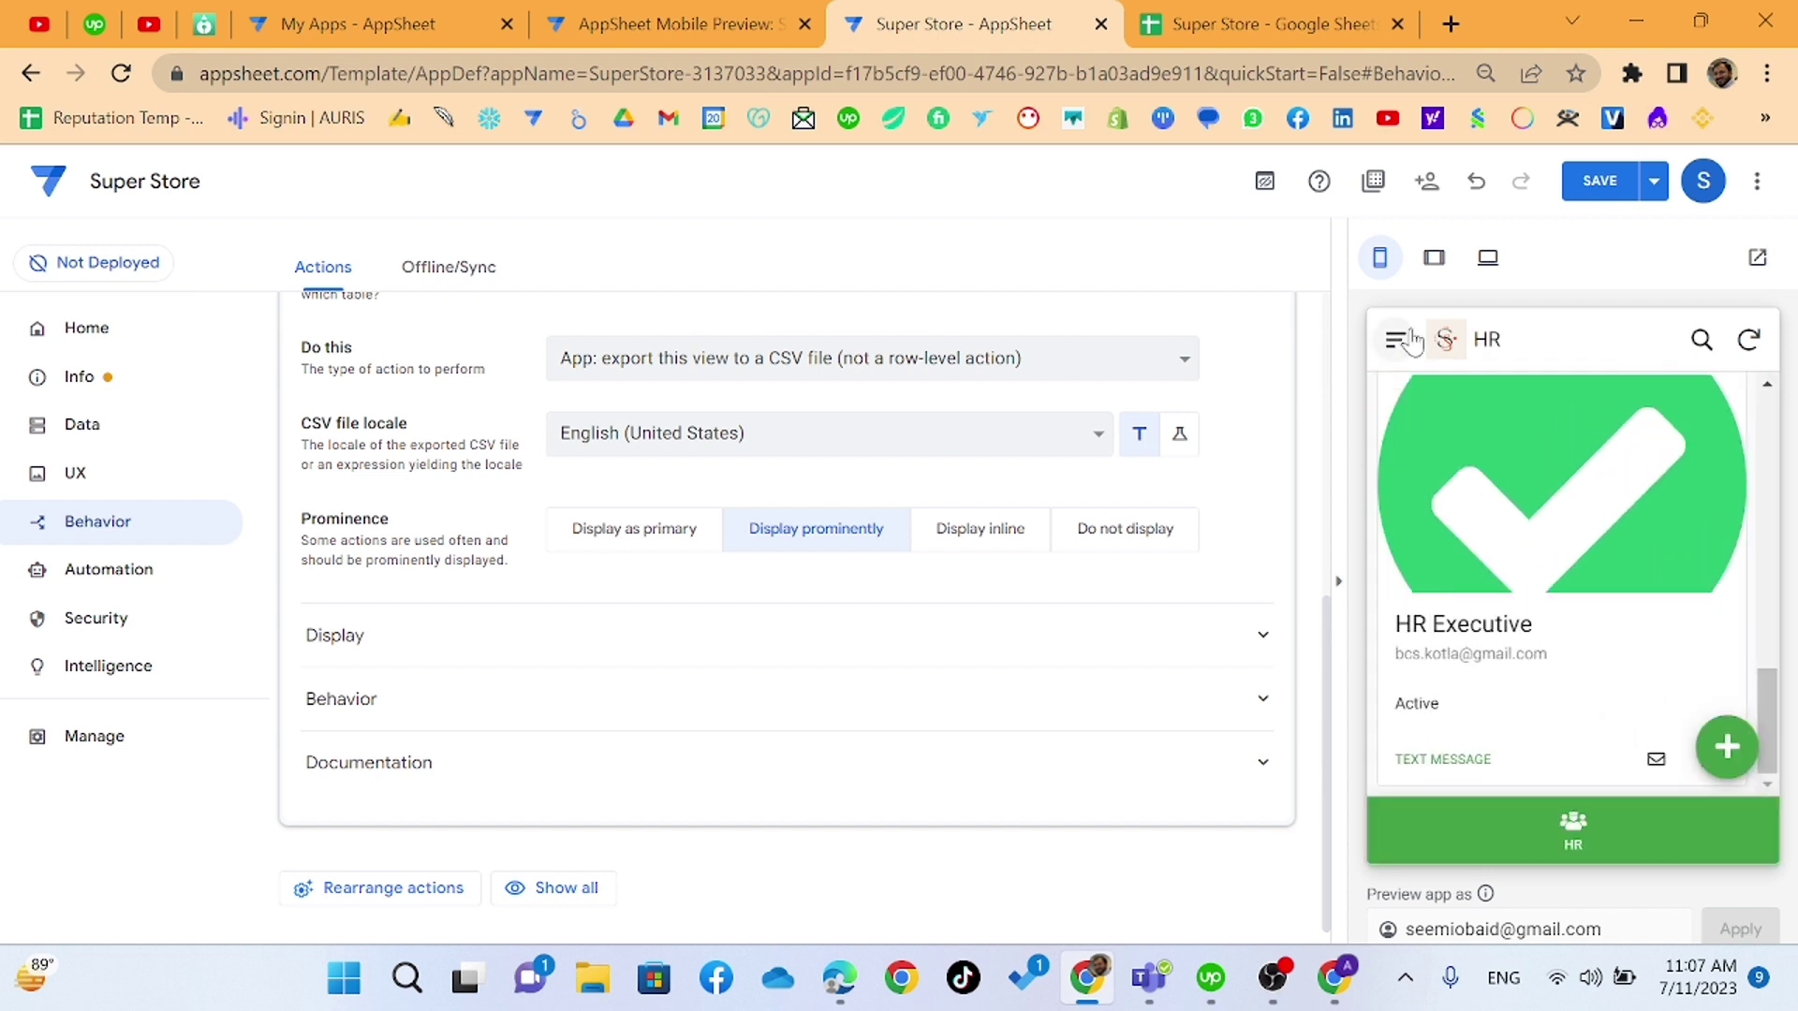
scroll(1498, 562, "up", 5)
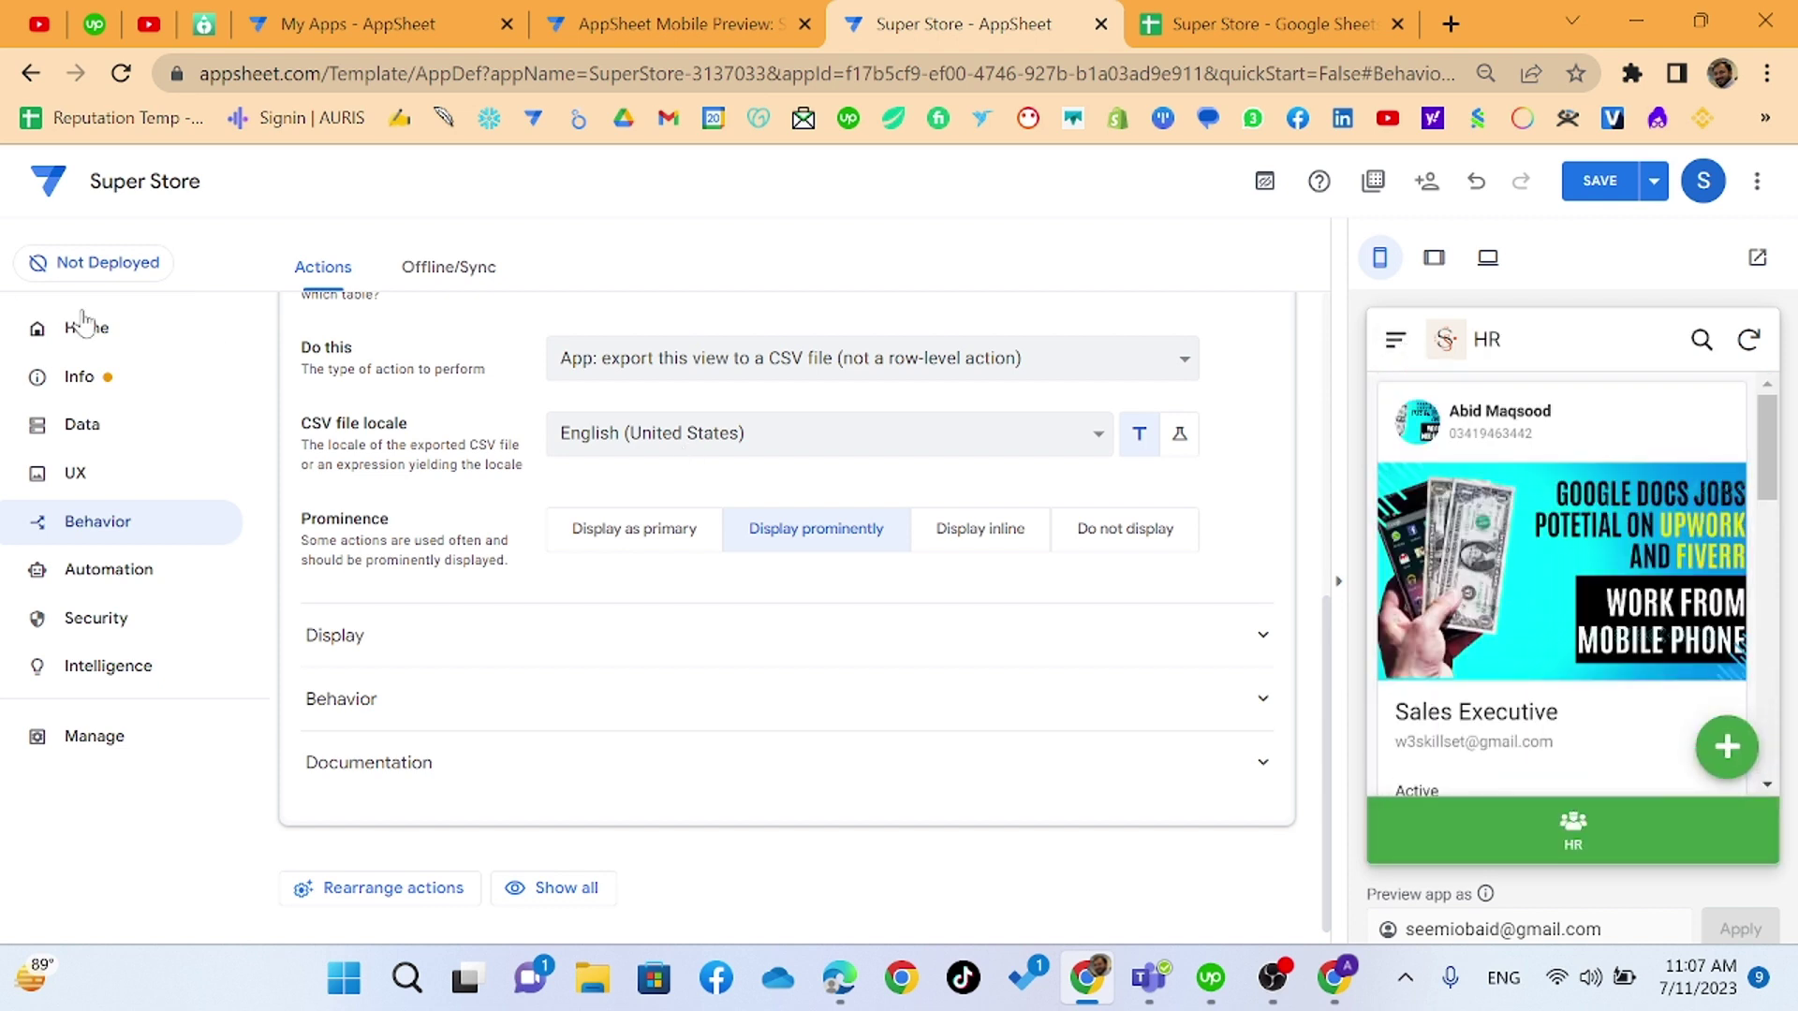
left_click(80, 426)
- Change the HR view's type from card to table and save it
left_click(79, 474)
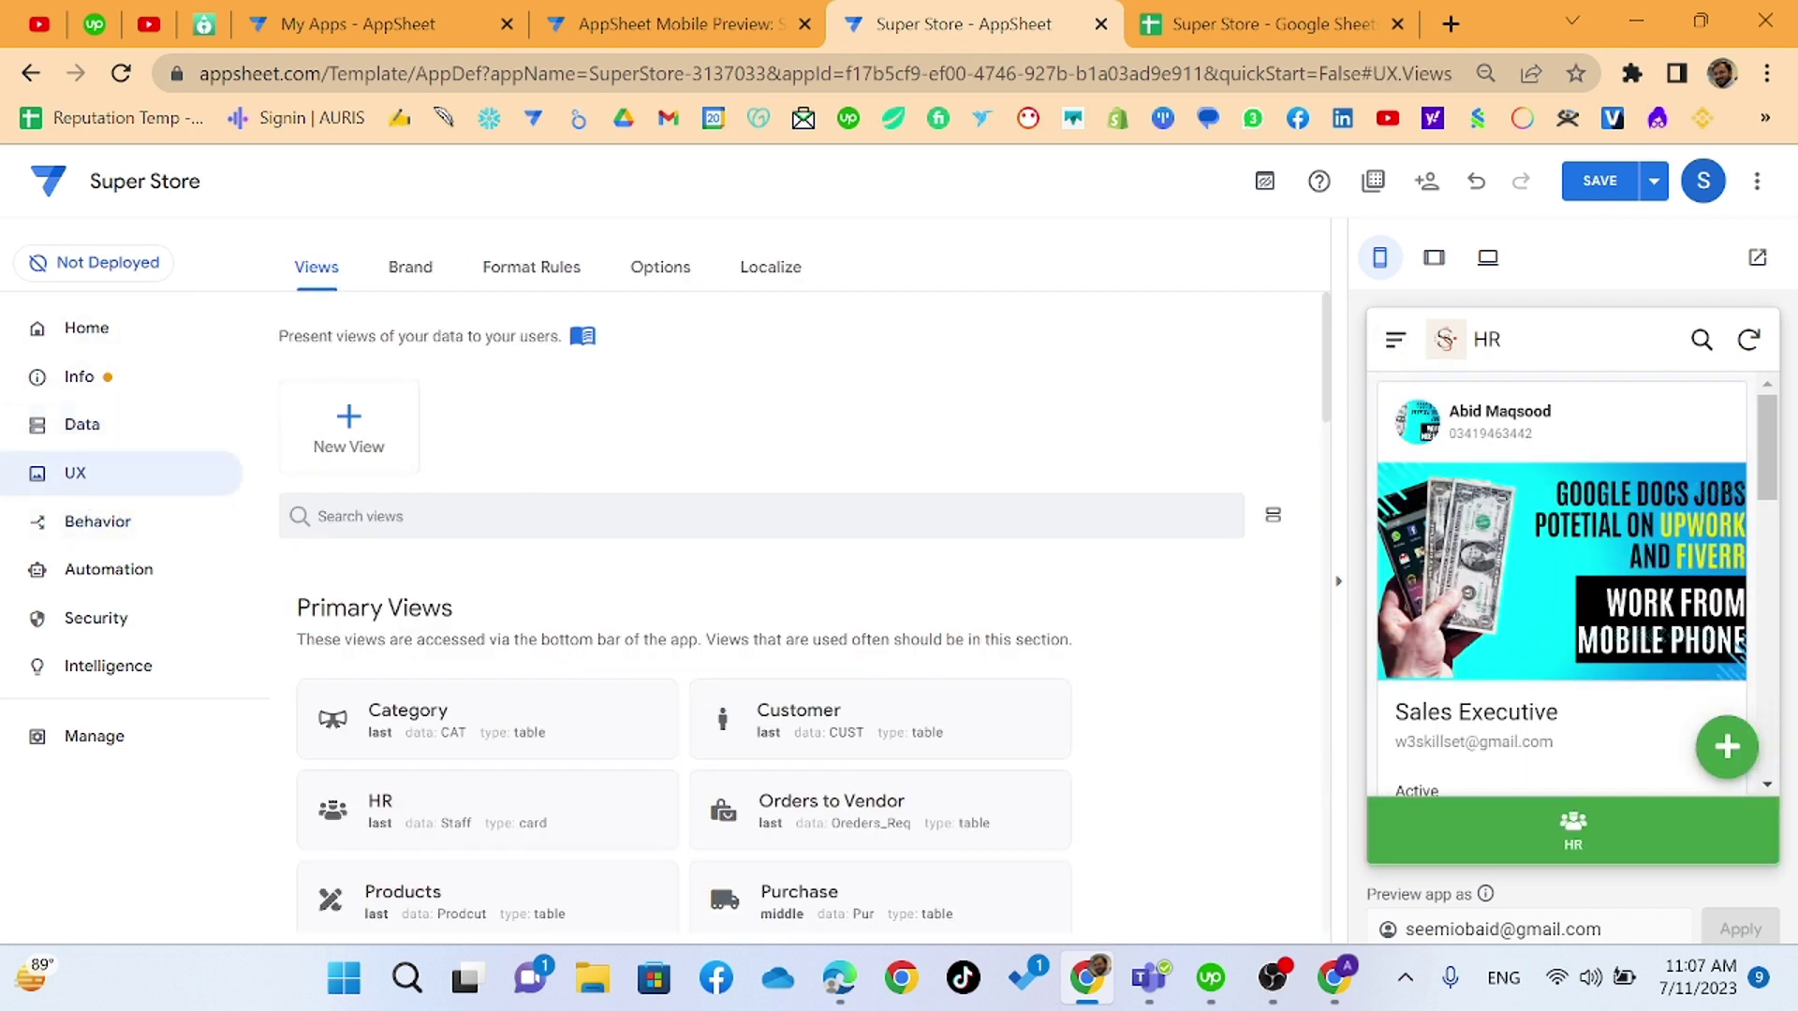
scroll(543, 681, "down", 2)
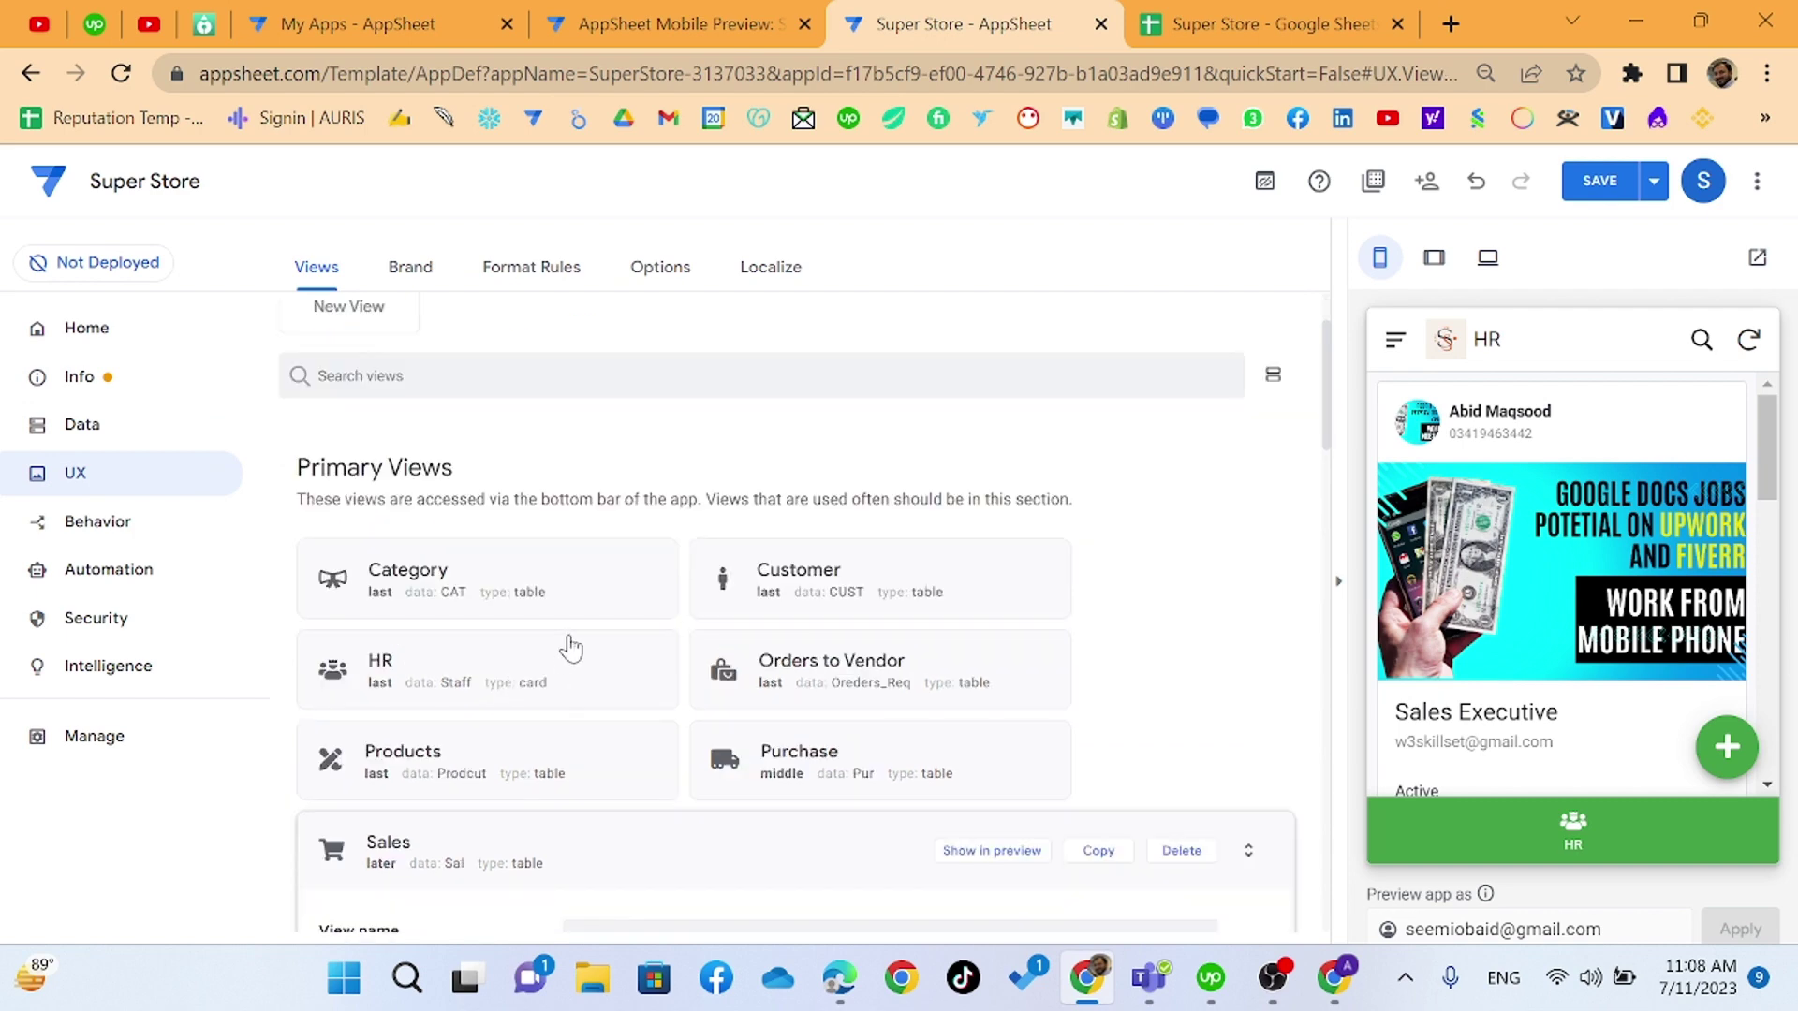
left_click(567, 647)
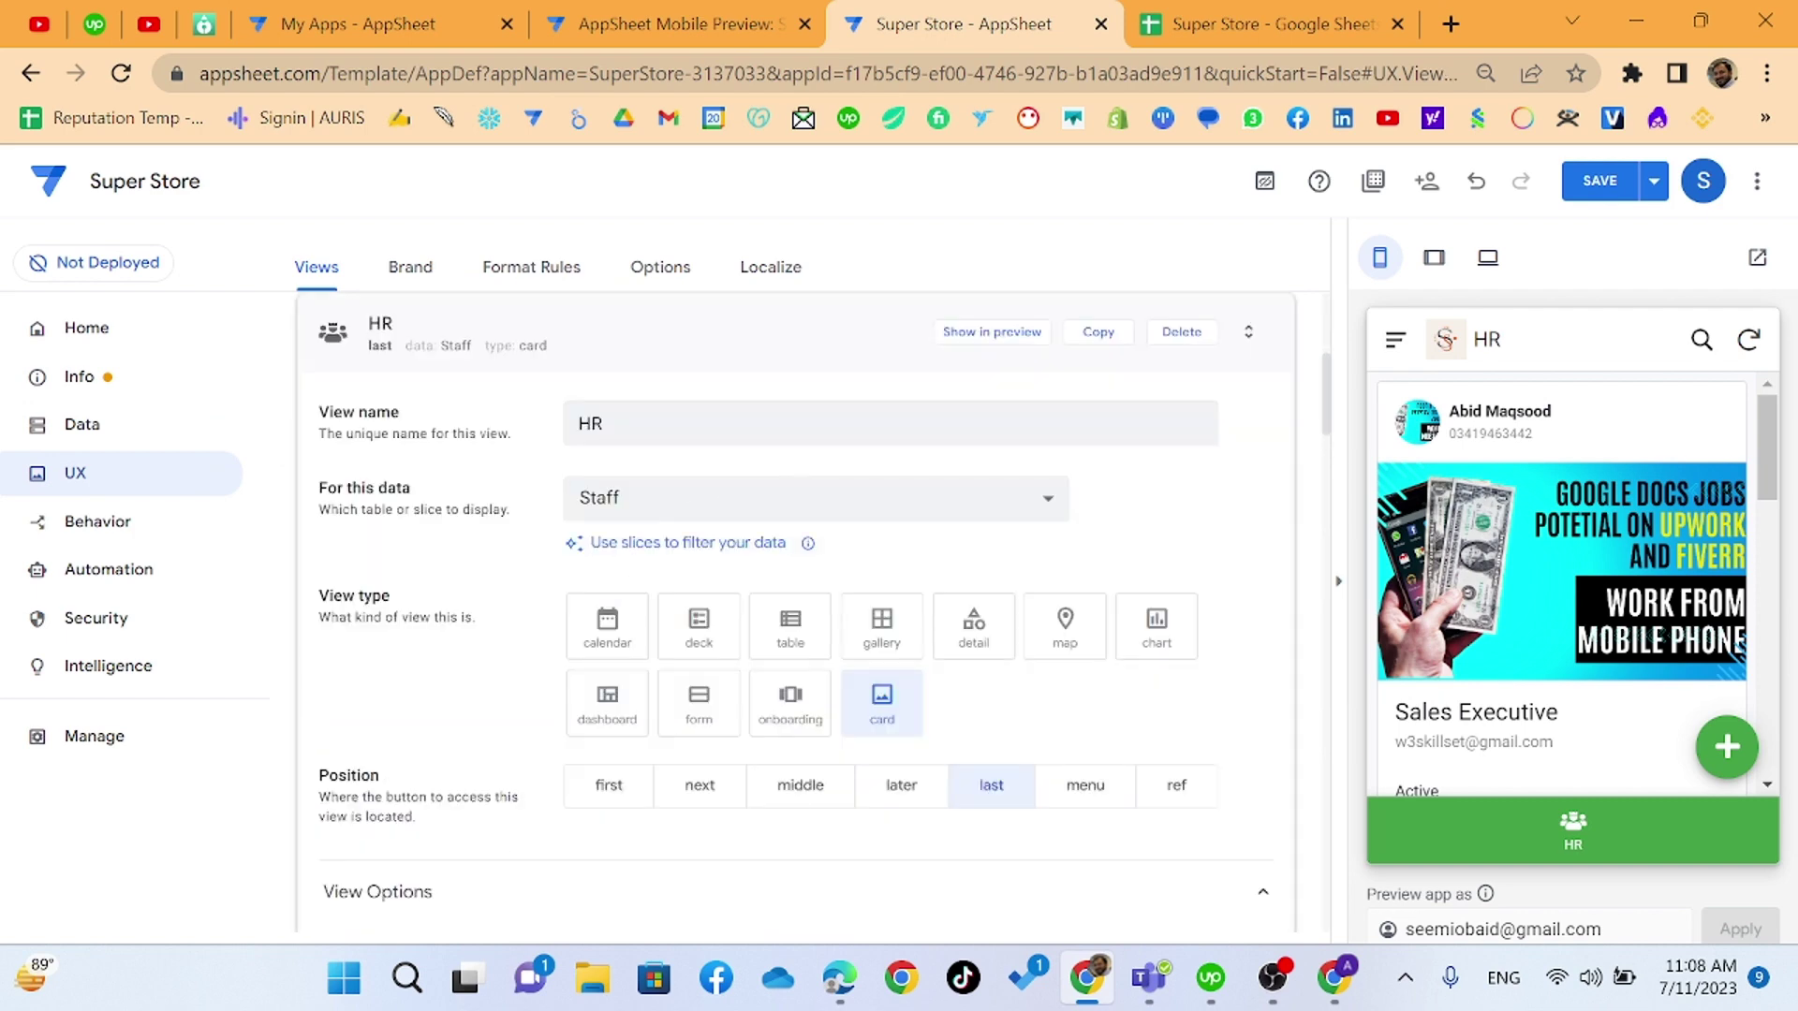
left_click(805, 636)
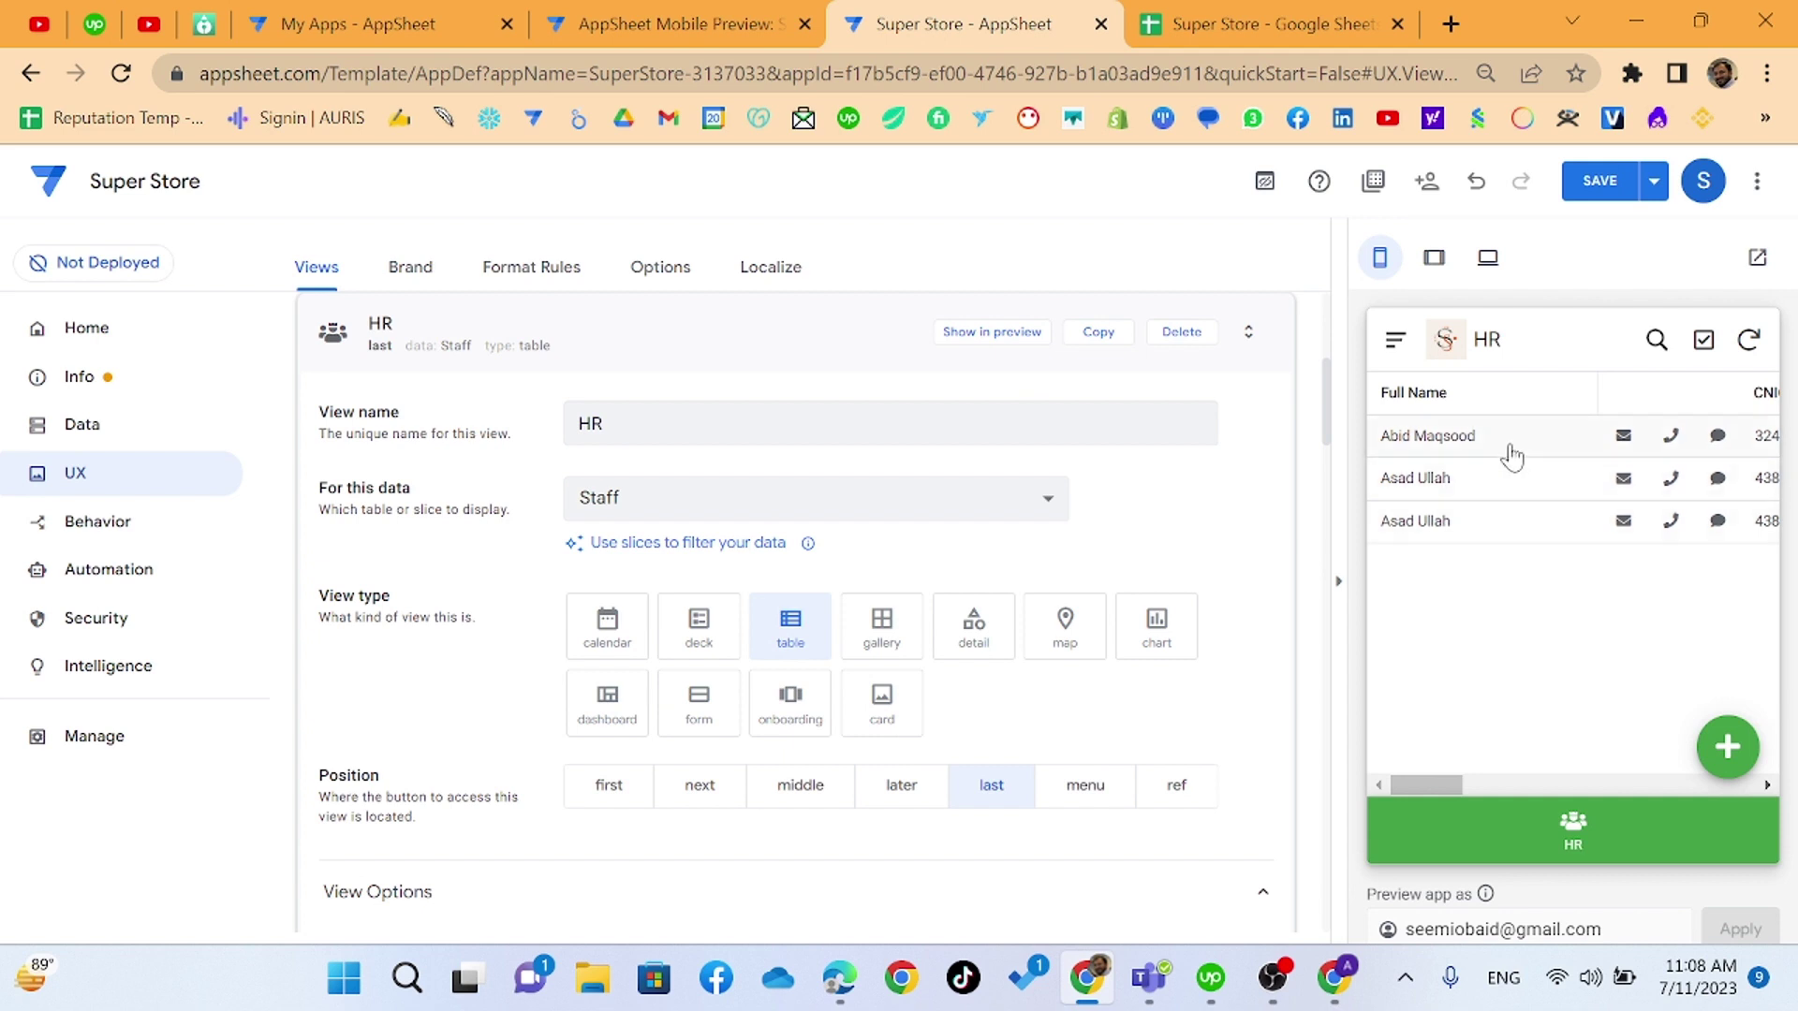
left_click(1512, 457)
scroll(1536, 480, "down", 5)
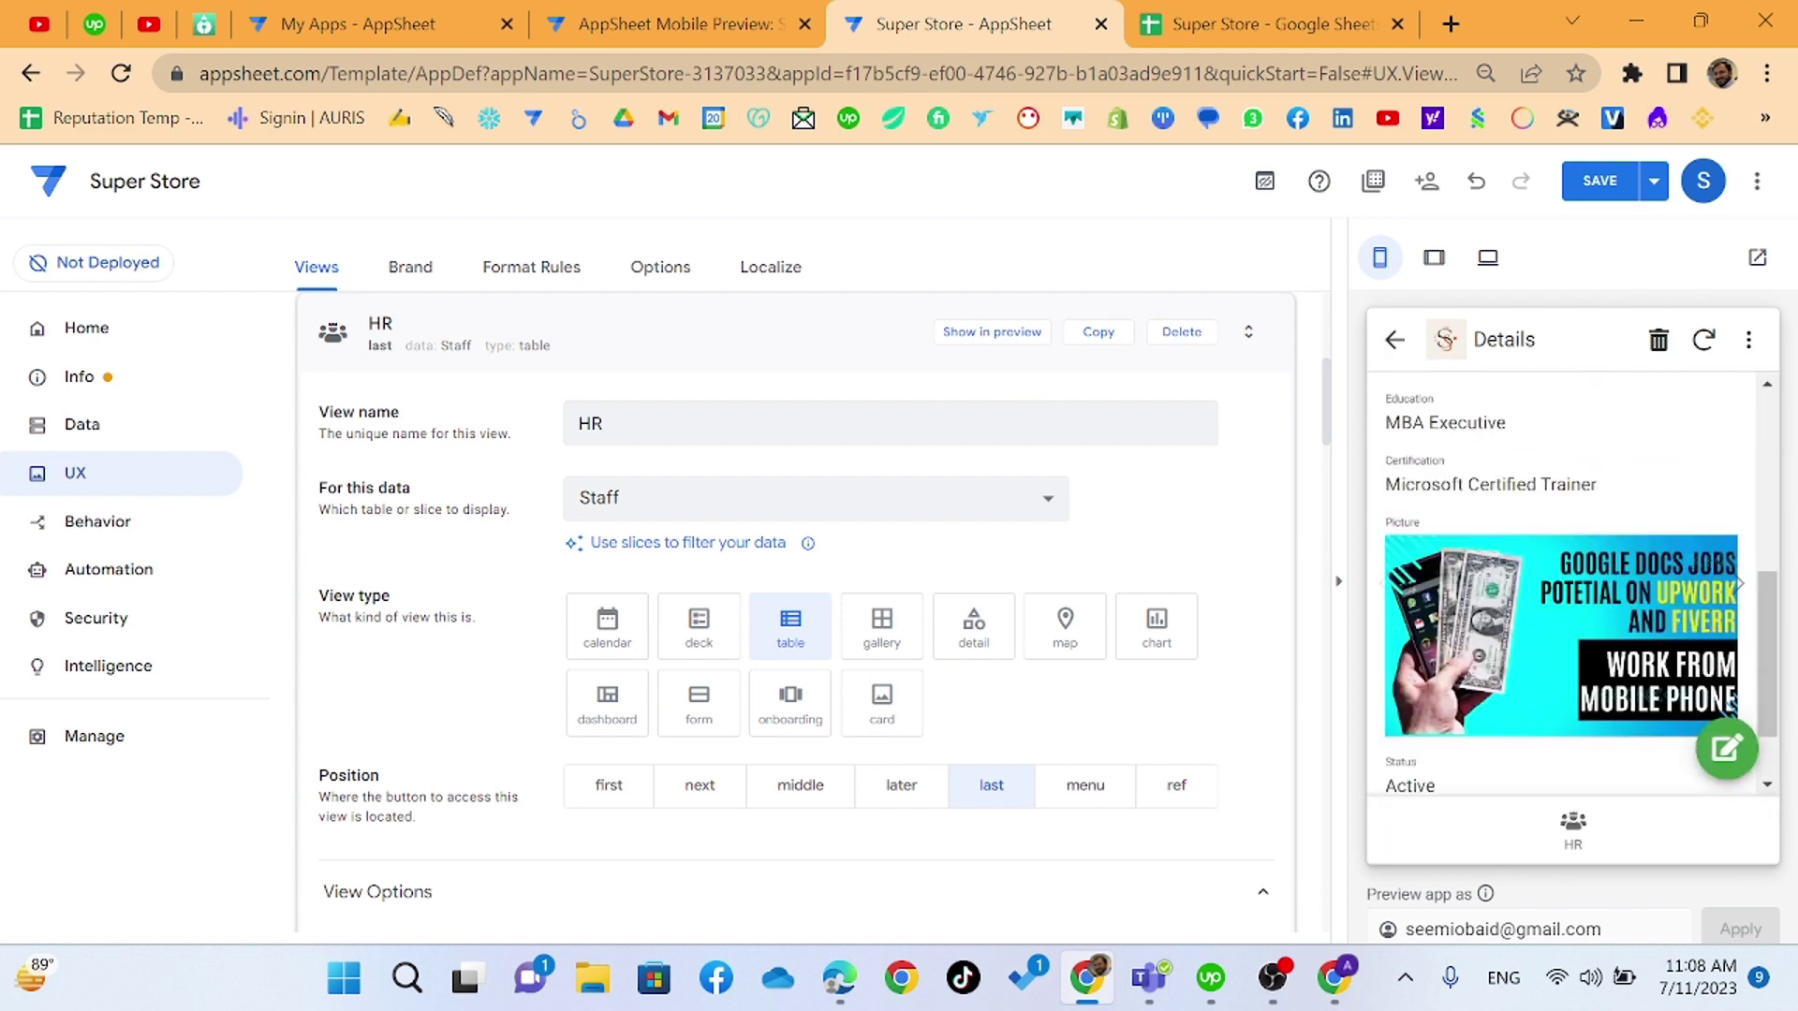
scroll(1536, 480, "up", 5)
left_click(1600, 181)
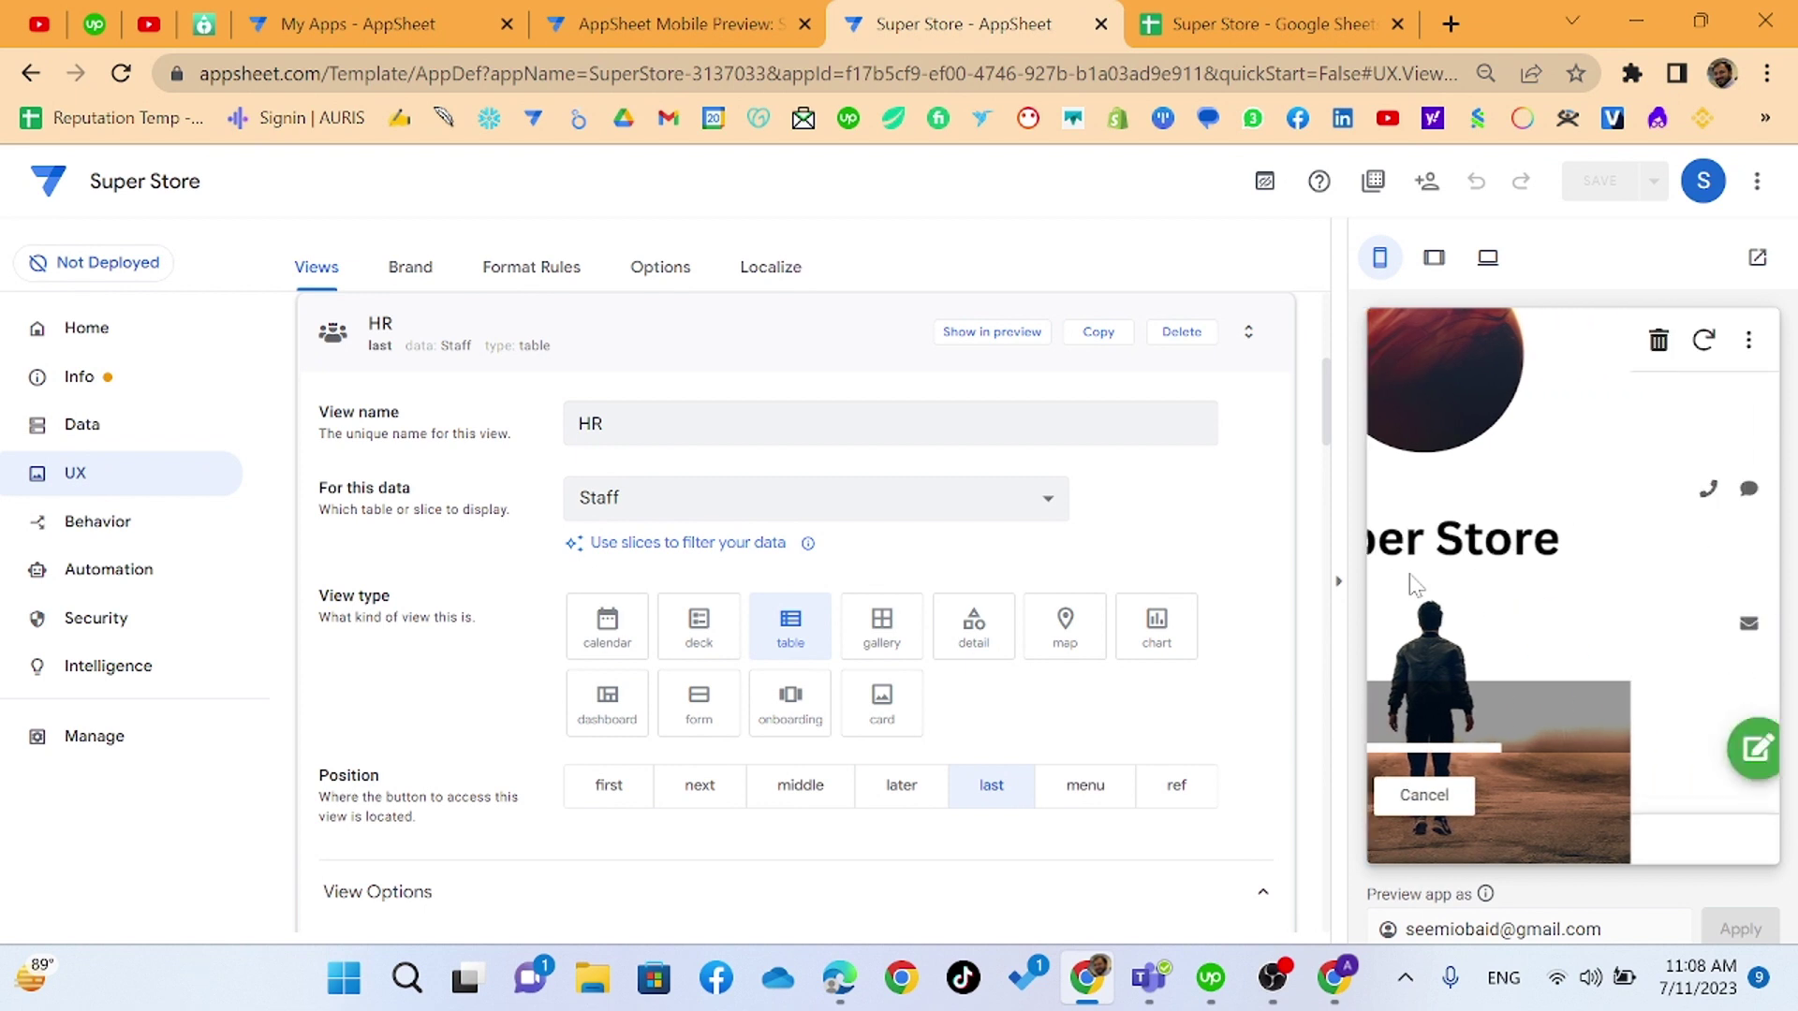
- Browse staff record details in the HR table preview, then return to the Actions settings
scroll(1416, 592, "down", 5)
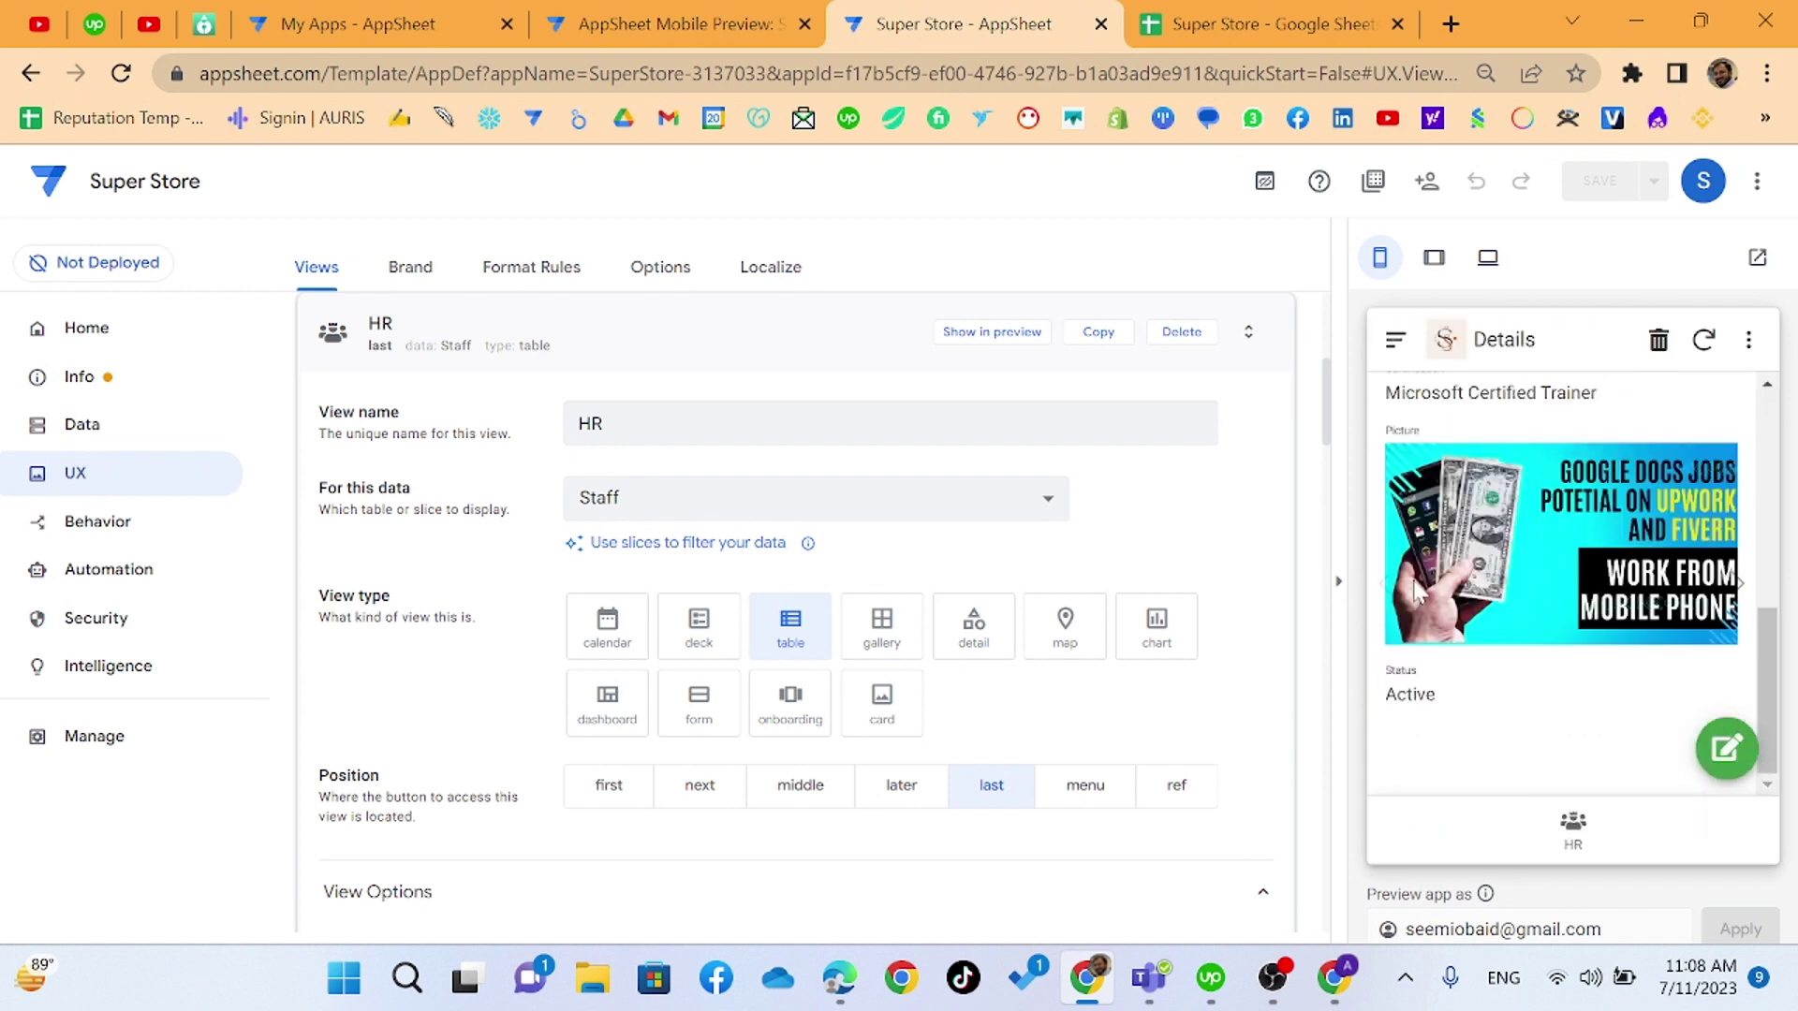
scroll(1405, 590, "up", 5)
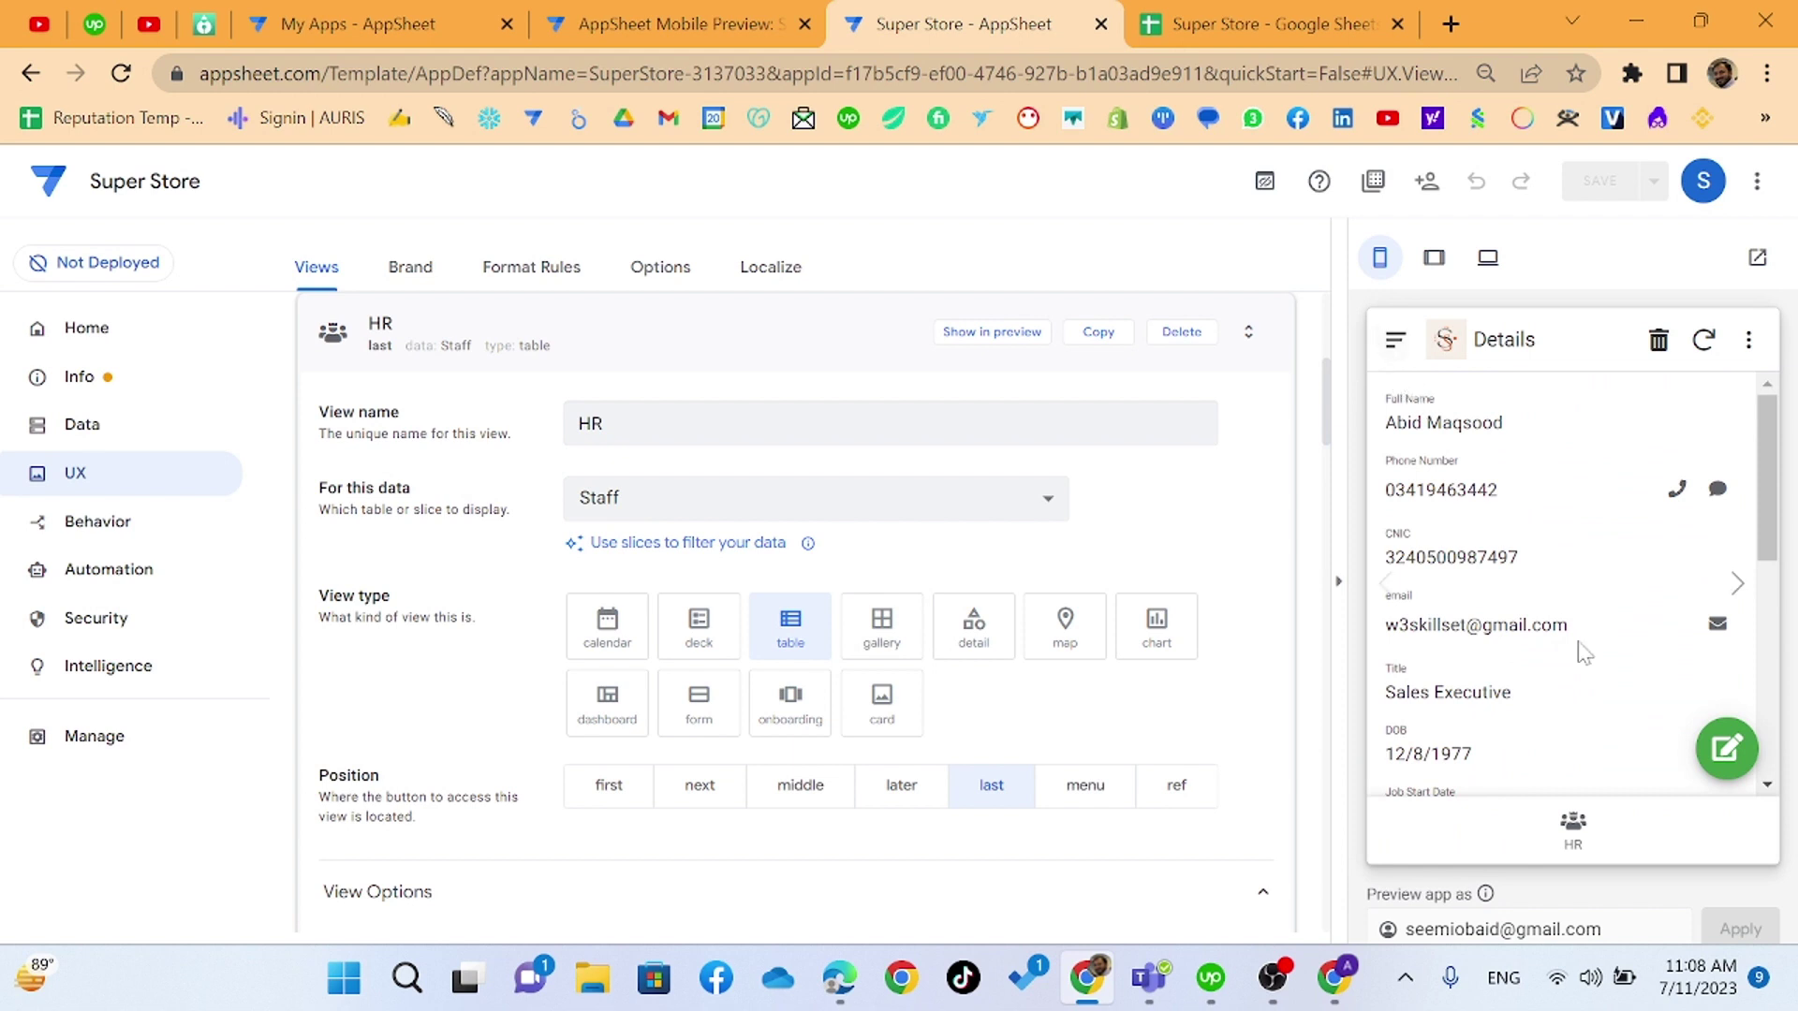
left_click(1557, 839)
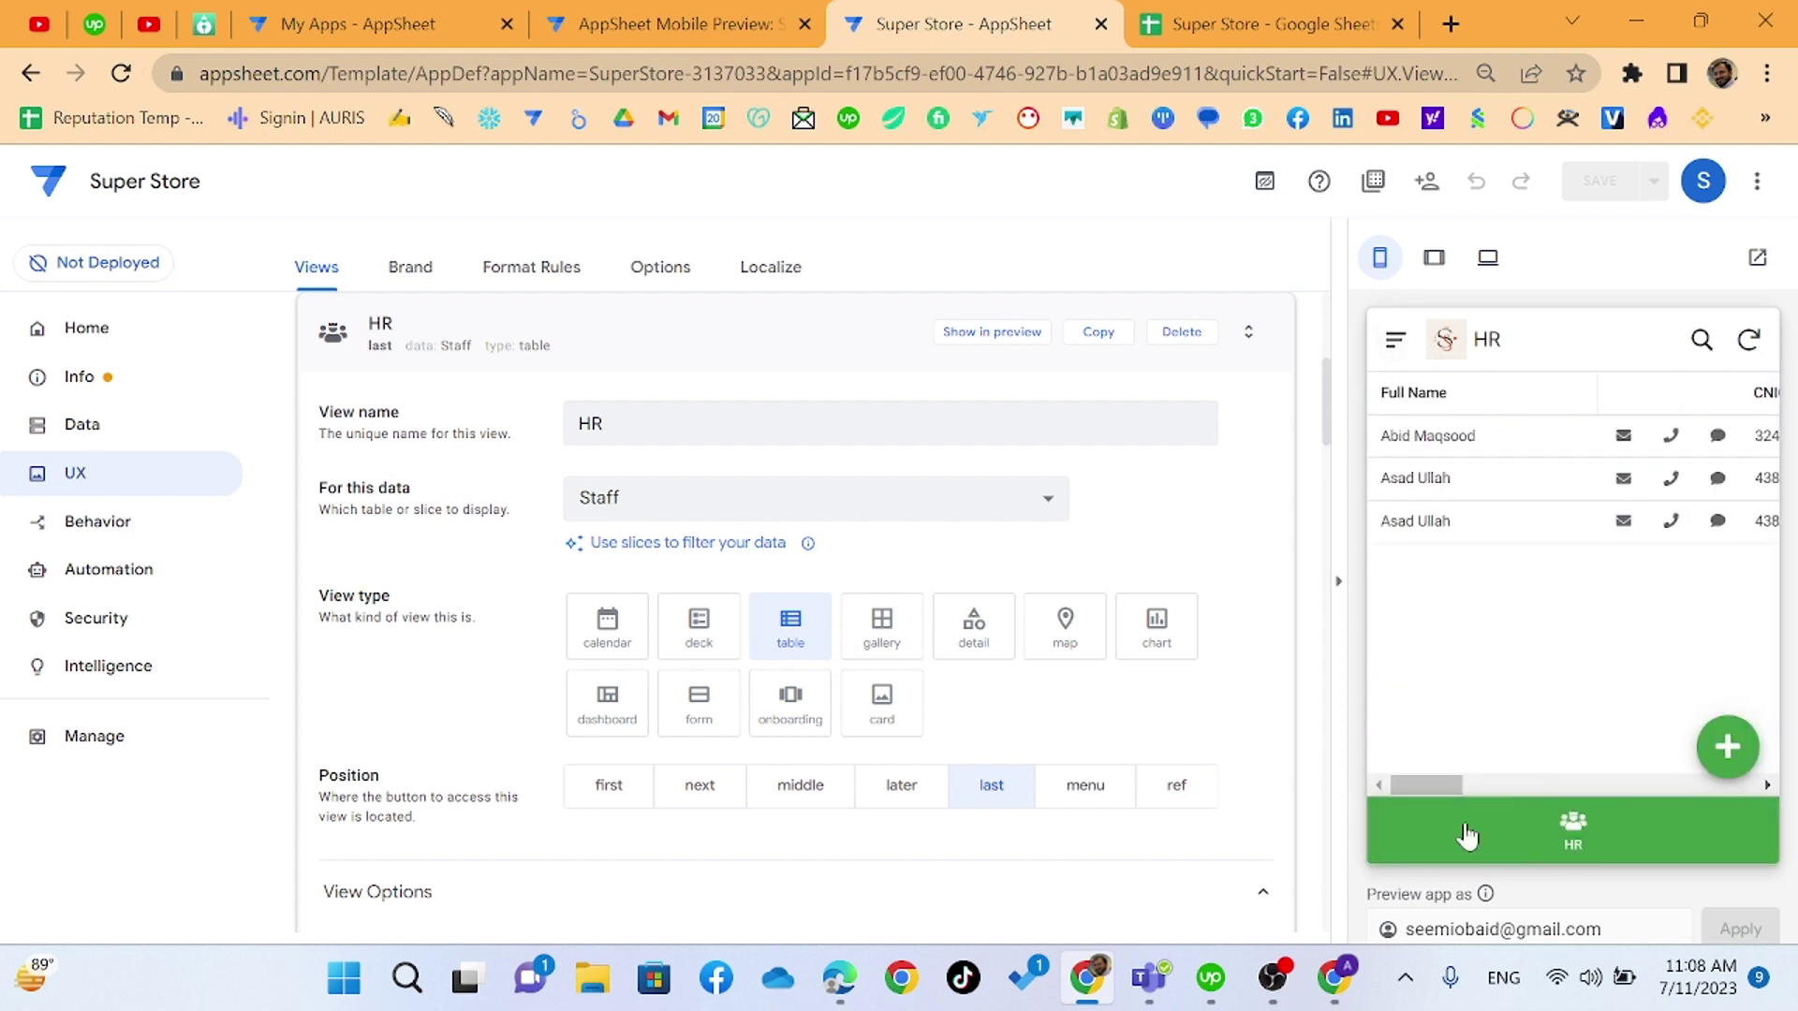
left_click_drag(1431, 785, 1654, 790)
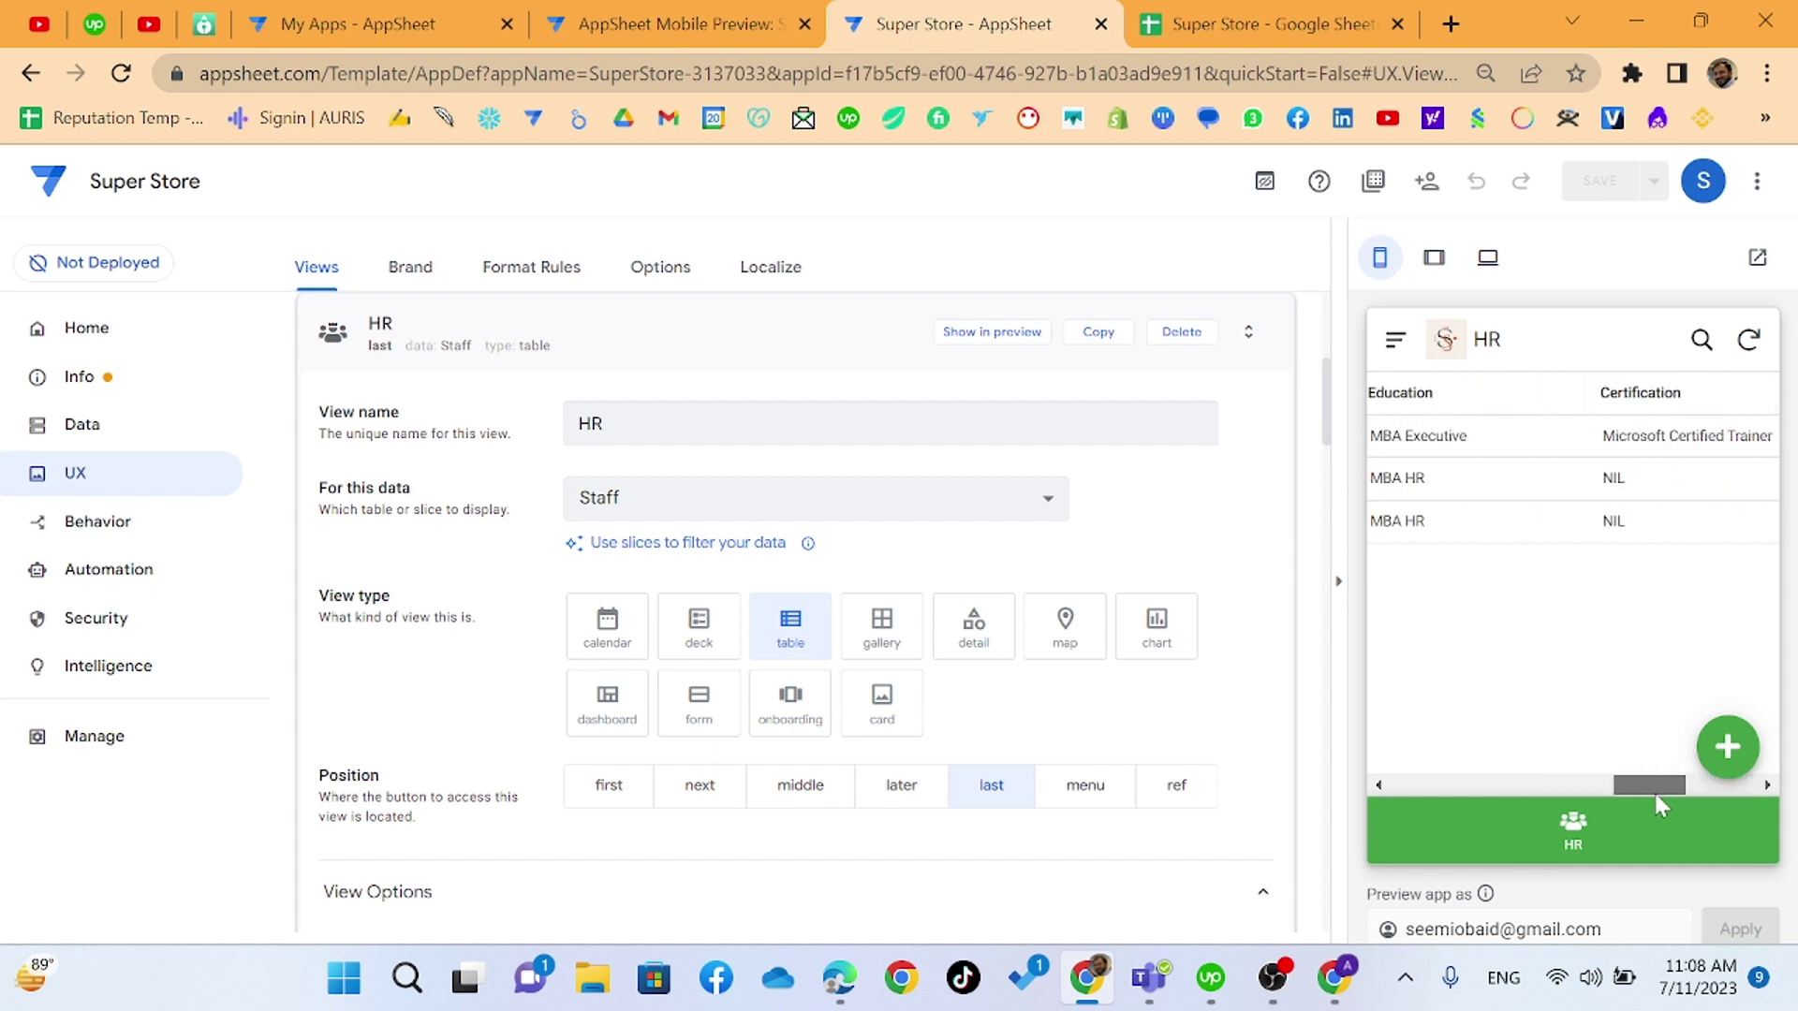
left_click(1581, 485)
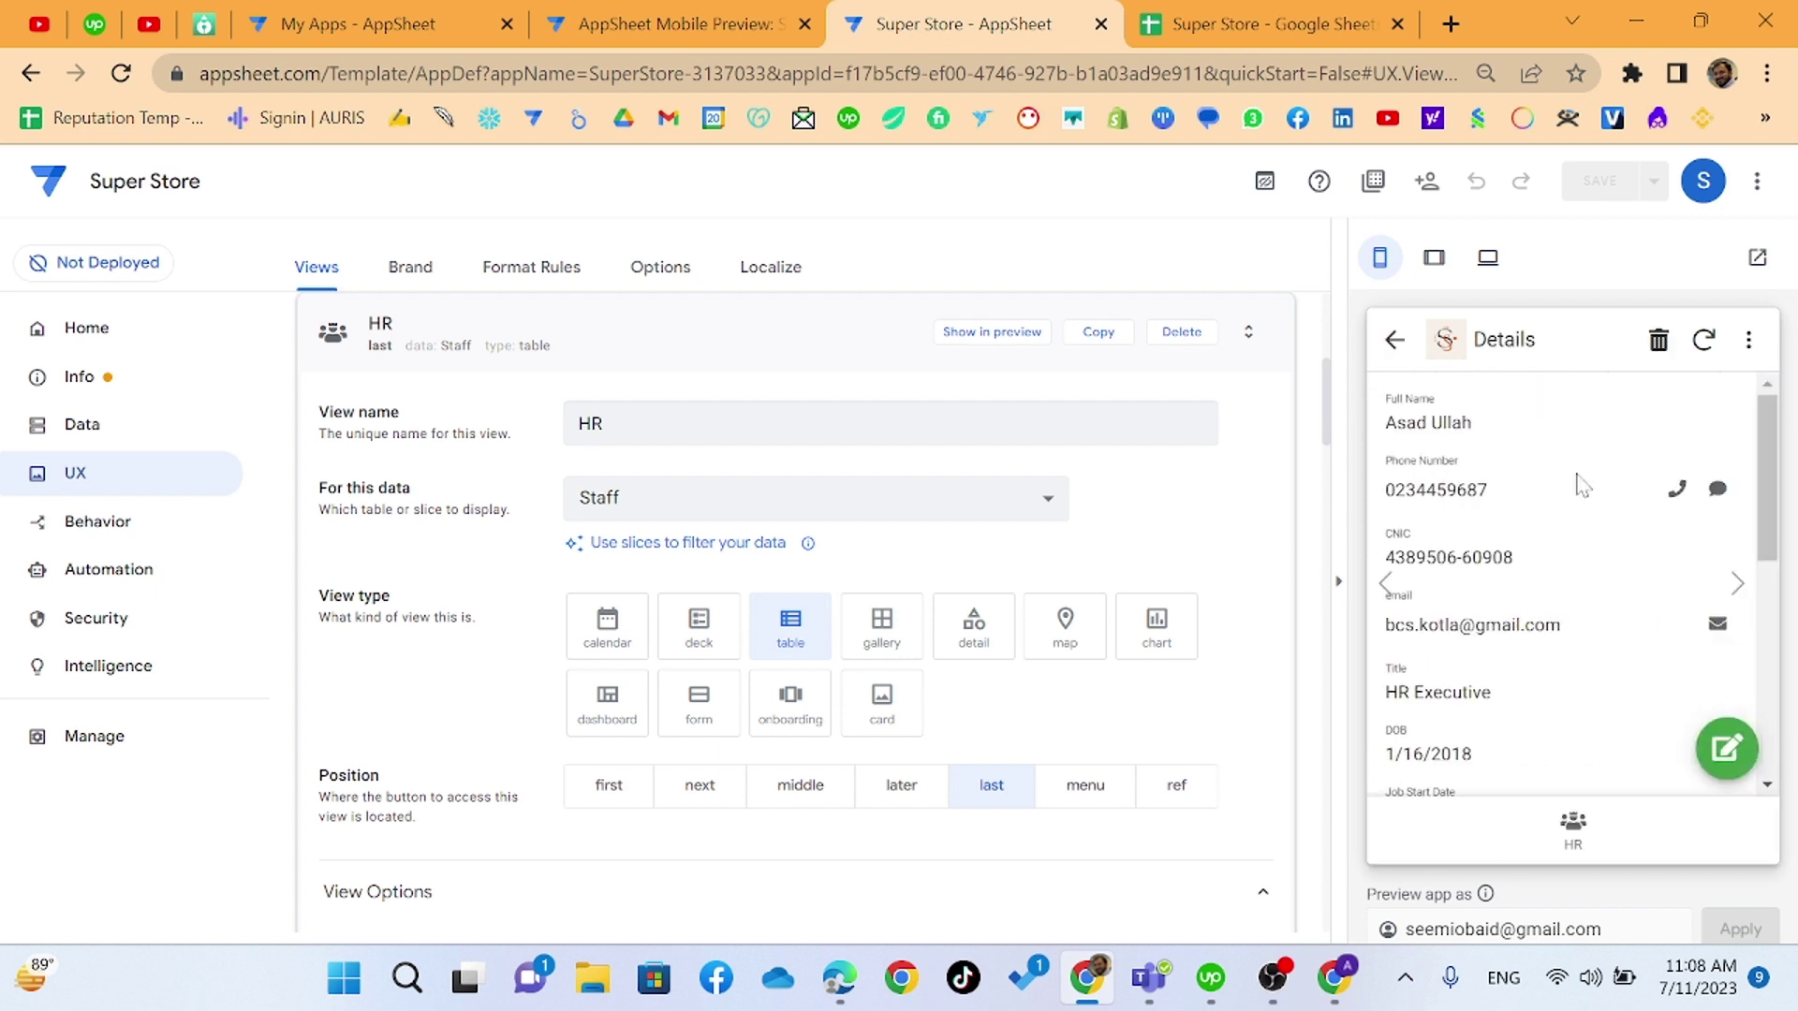
scroll(1579, 483, "down", 5)
scroll(1579, 483, "up", 5)
scroll(669, 806, "down", 3)
scroll(674, 714, "up", 1)
scroll(674, 715, "down", 5)
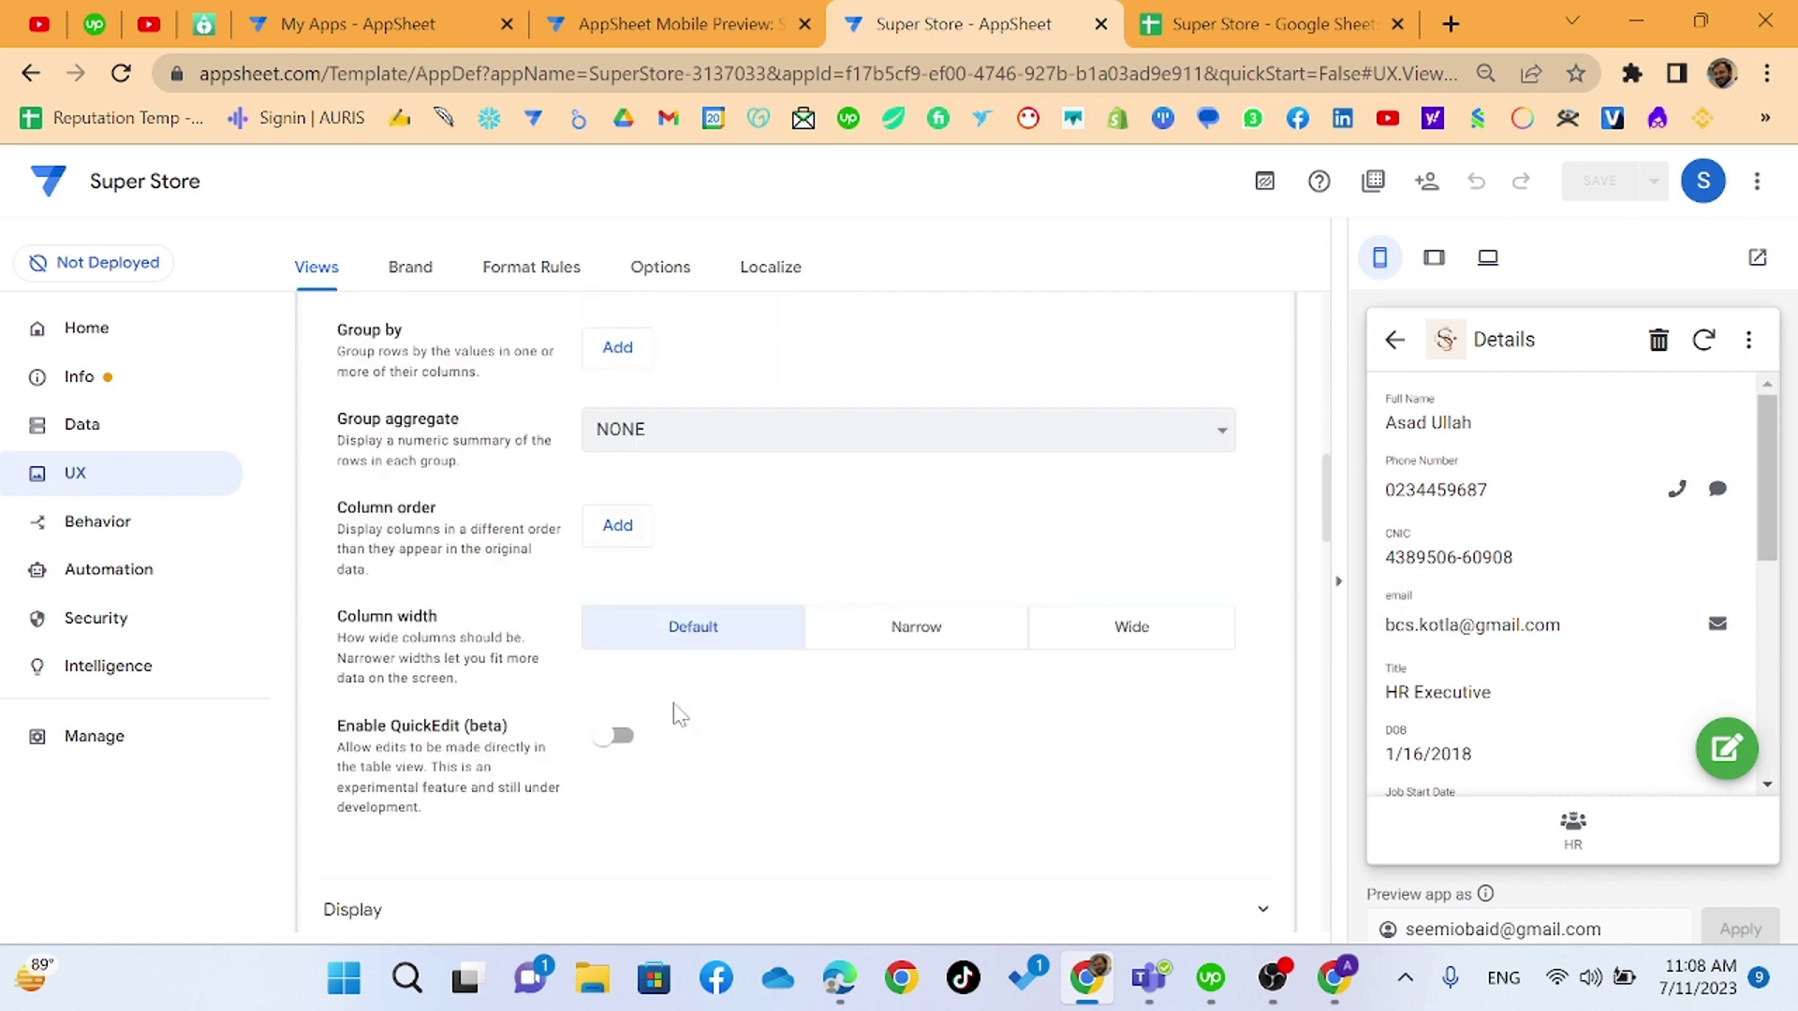
left_click(79, 521)
scroll(541, 732, "down", 5)
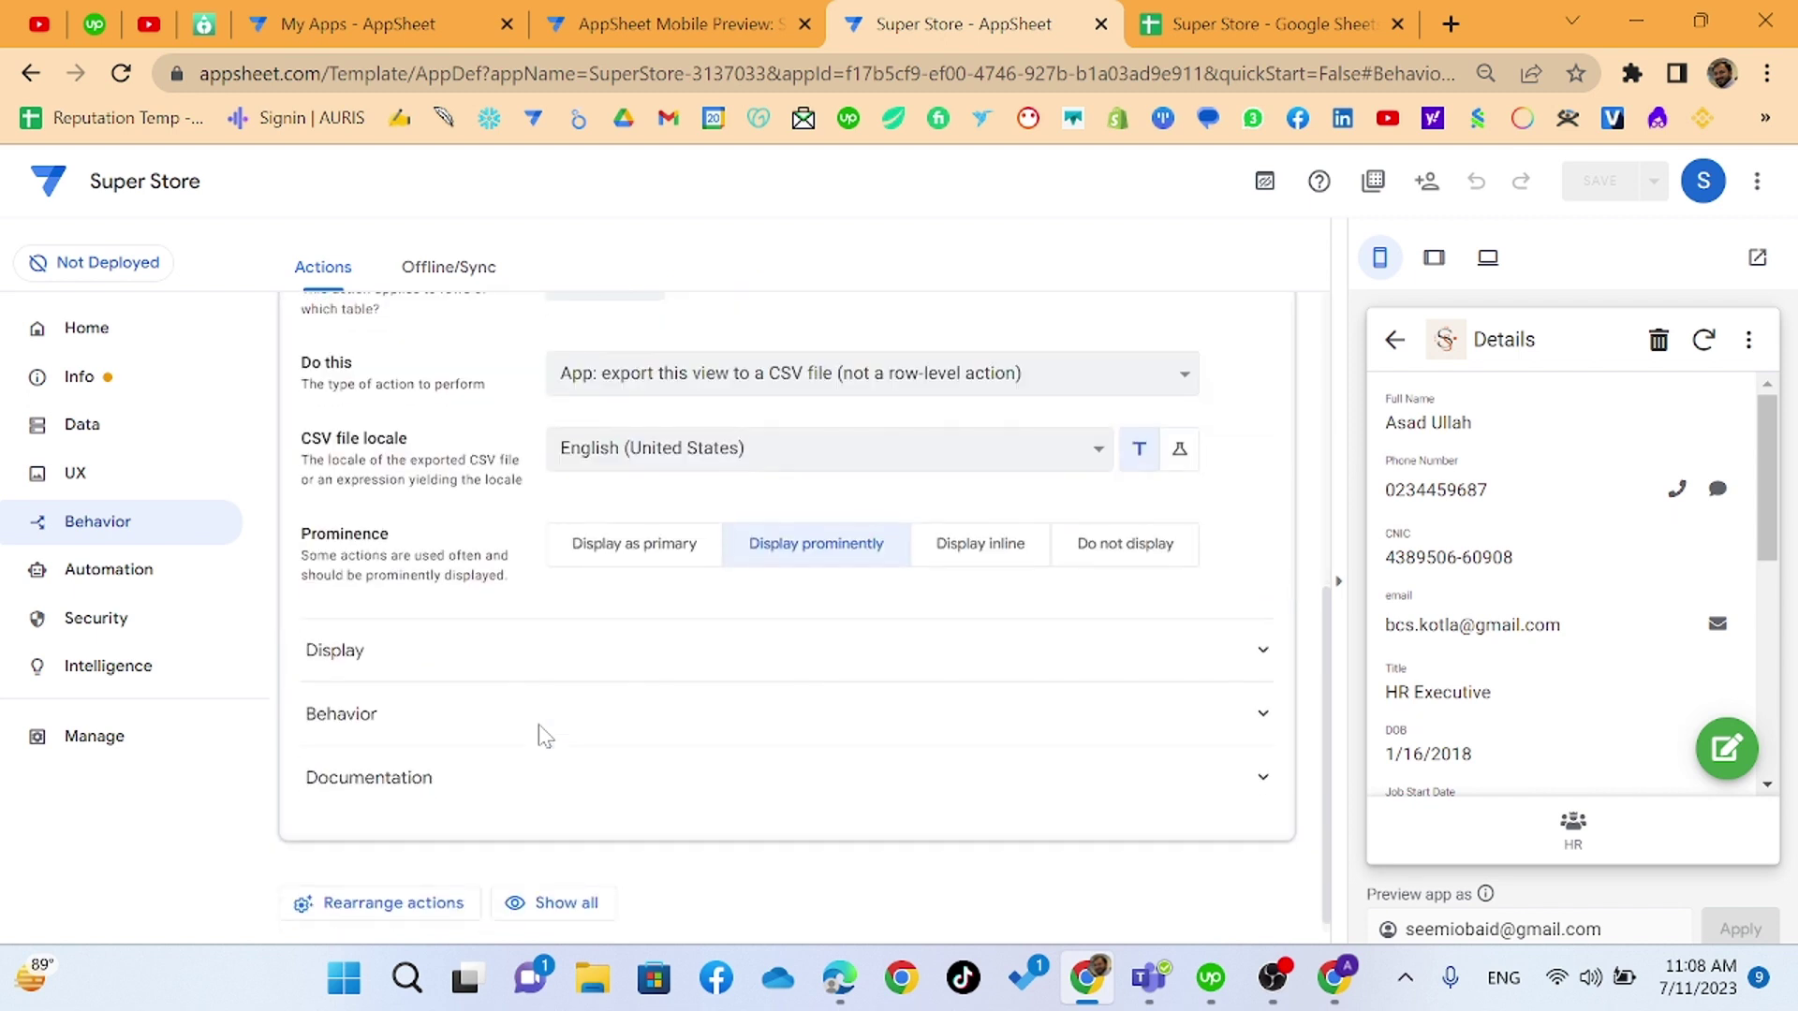
- Set the export action's prominence to Display as primary and save
left_click(667, 553)
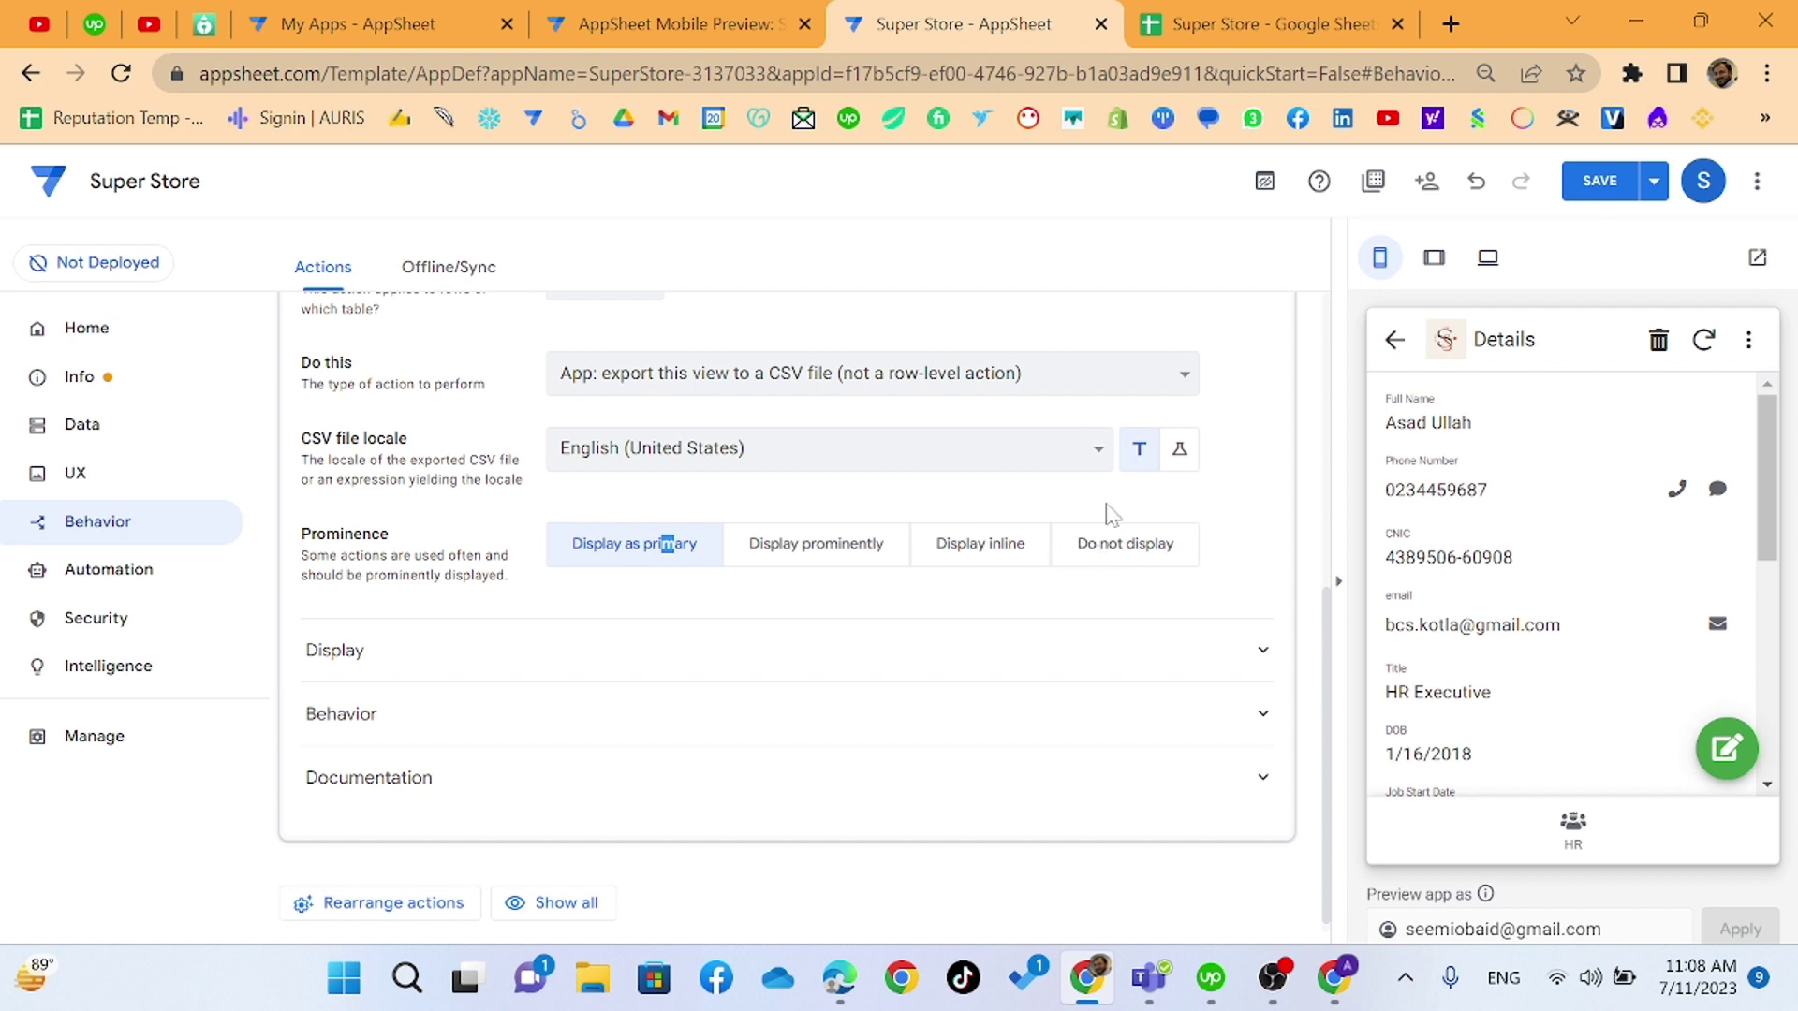
left_click(1595, 181)
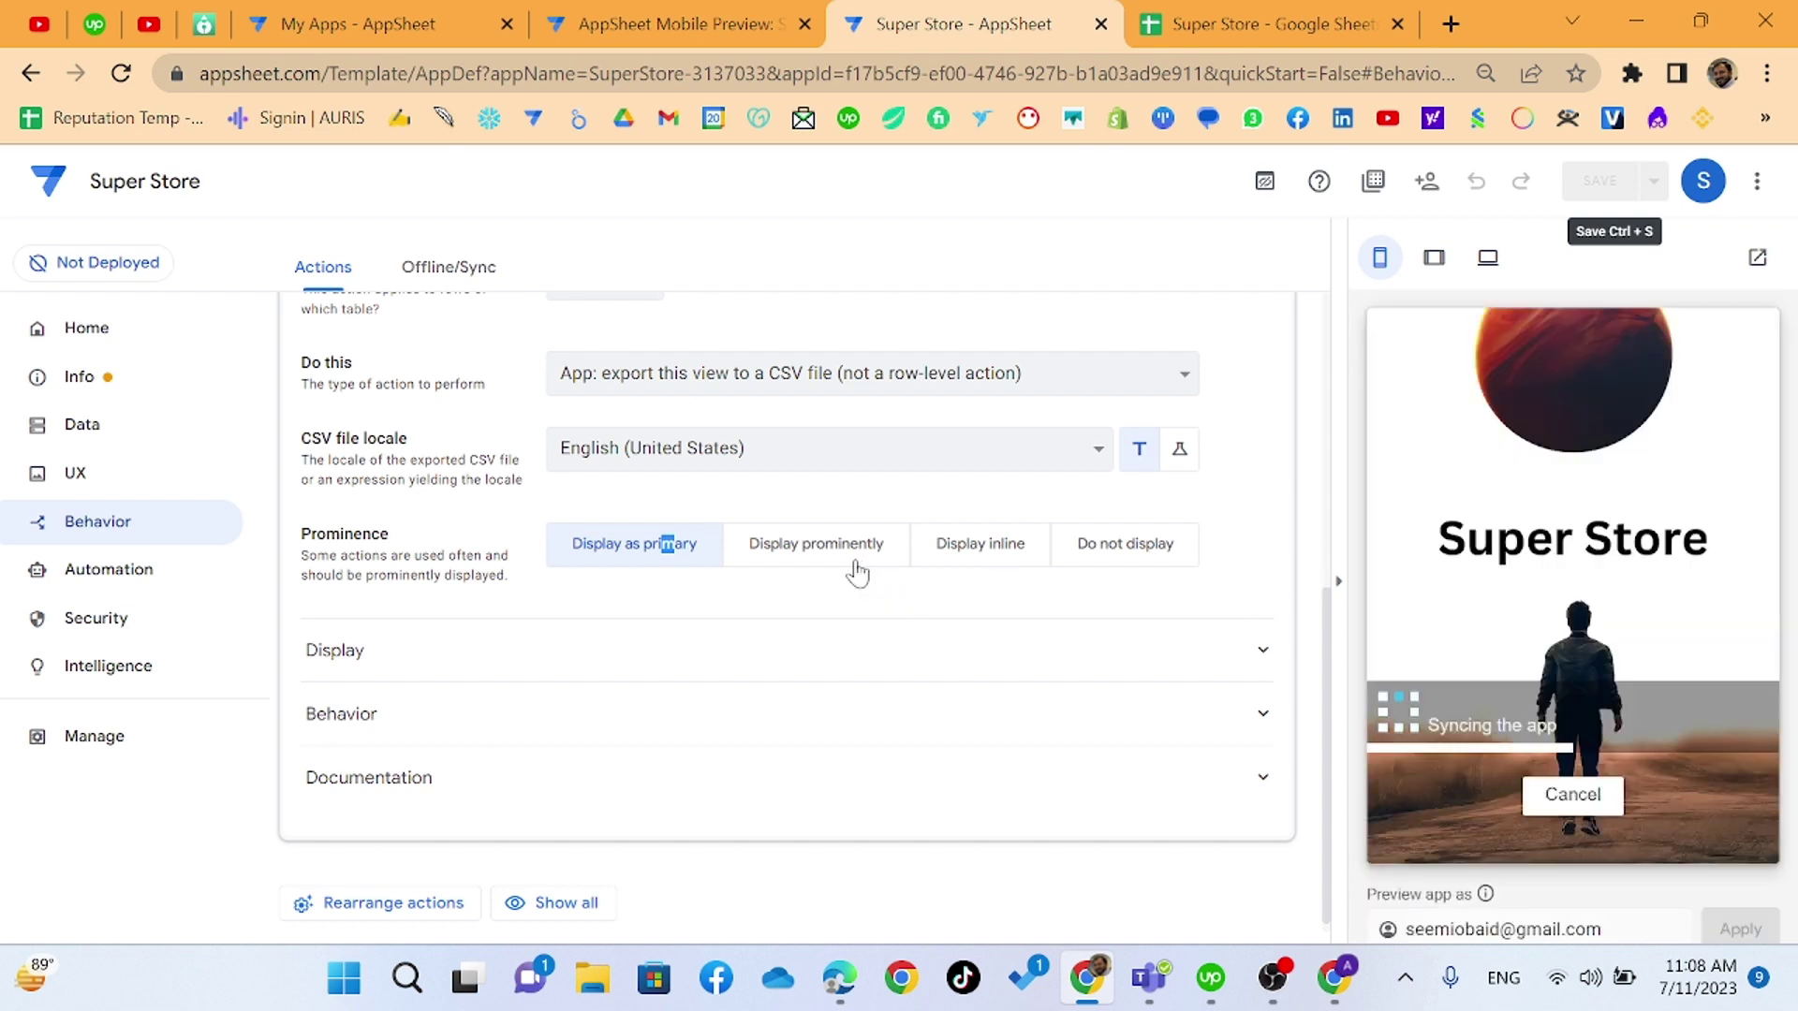
left_click(1125, 546)
left_click(1192, 653)
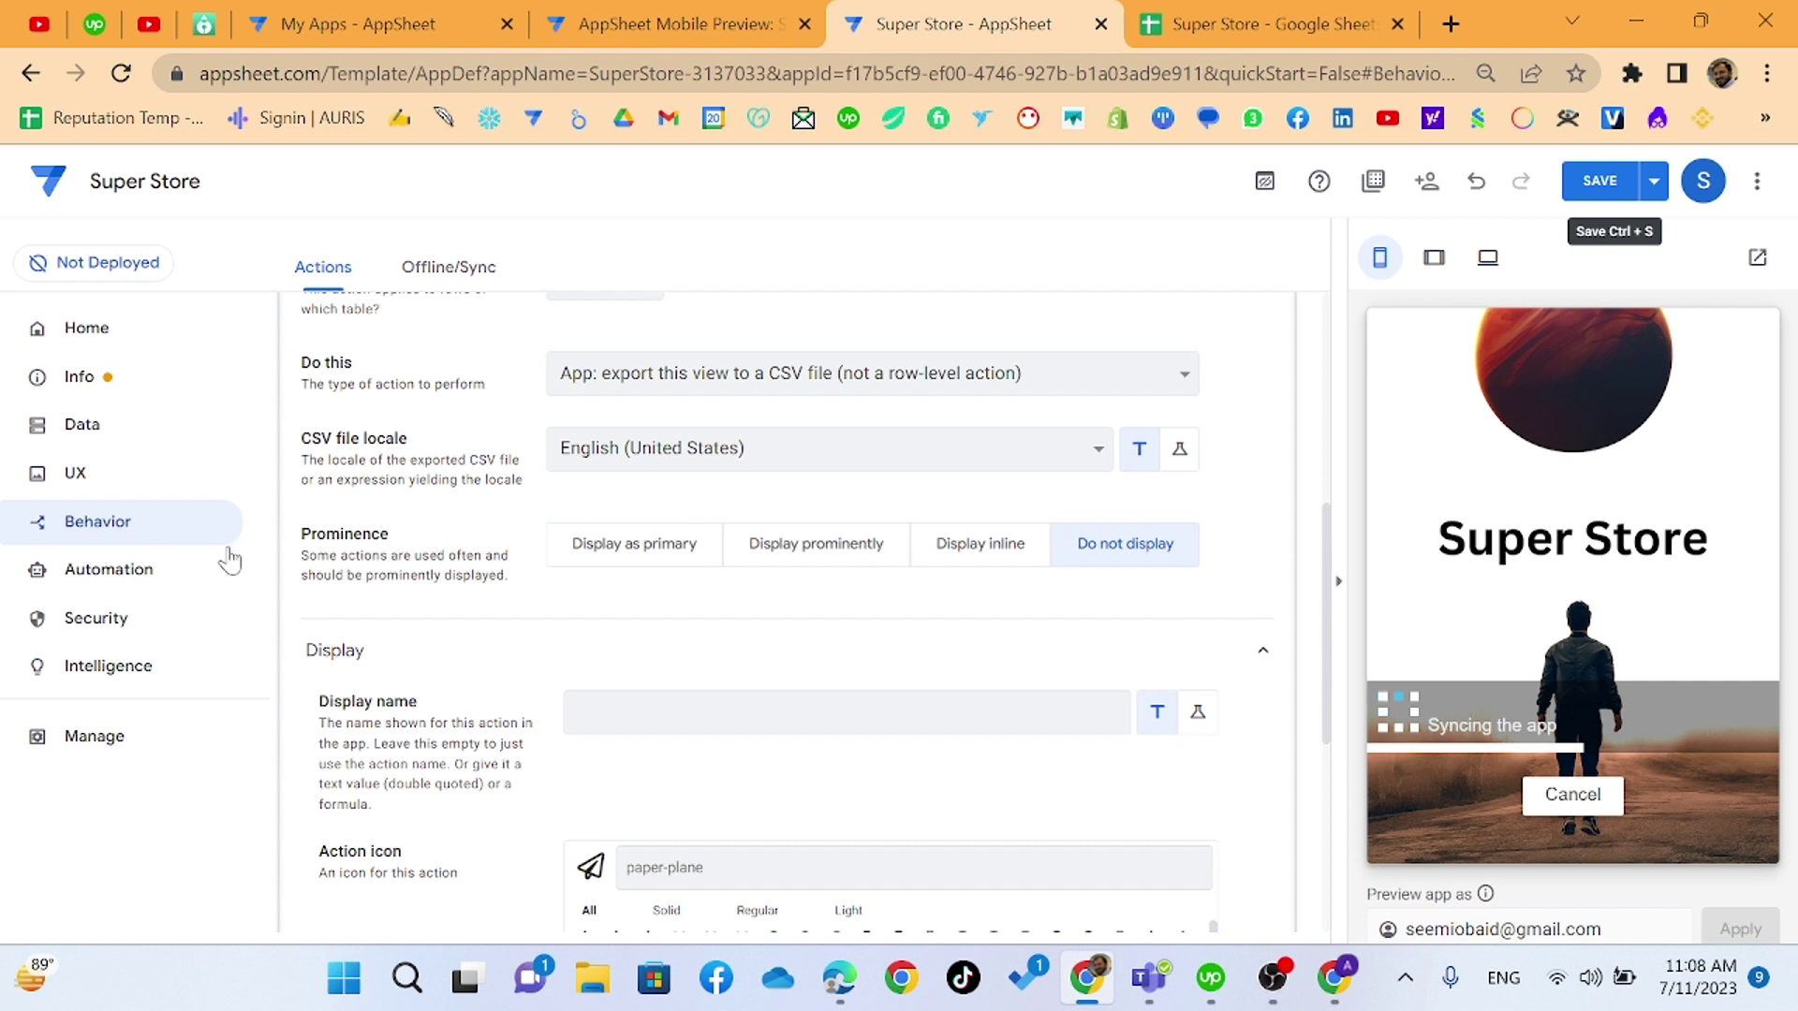
left_click(618, 548)
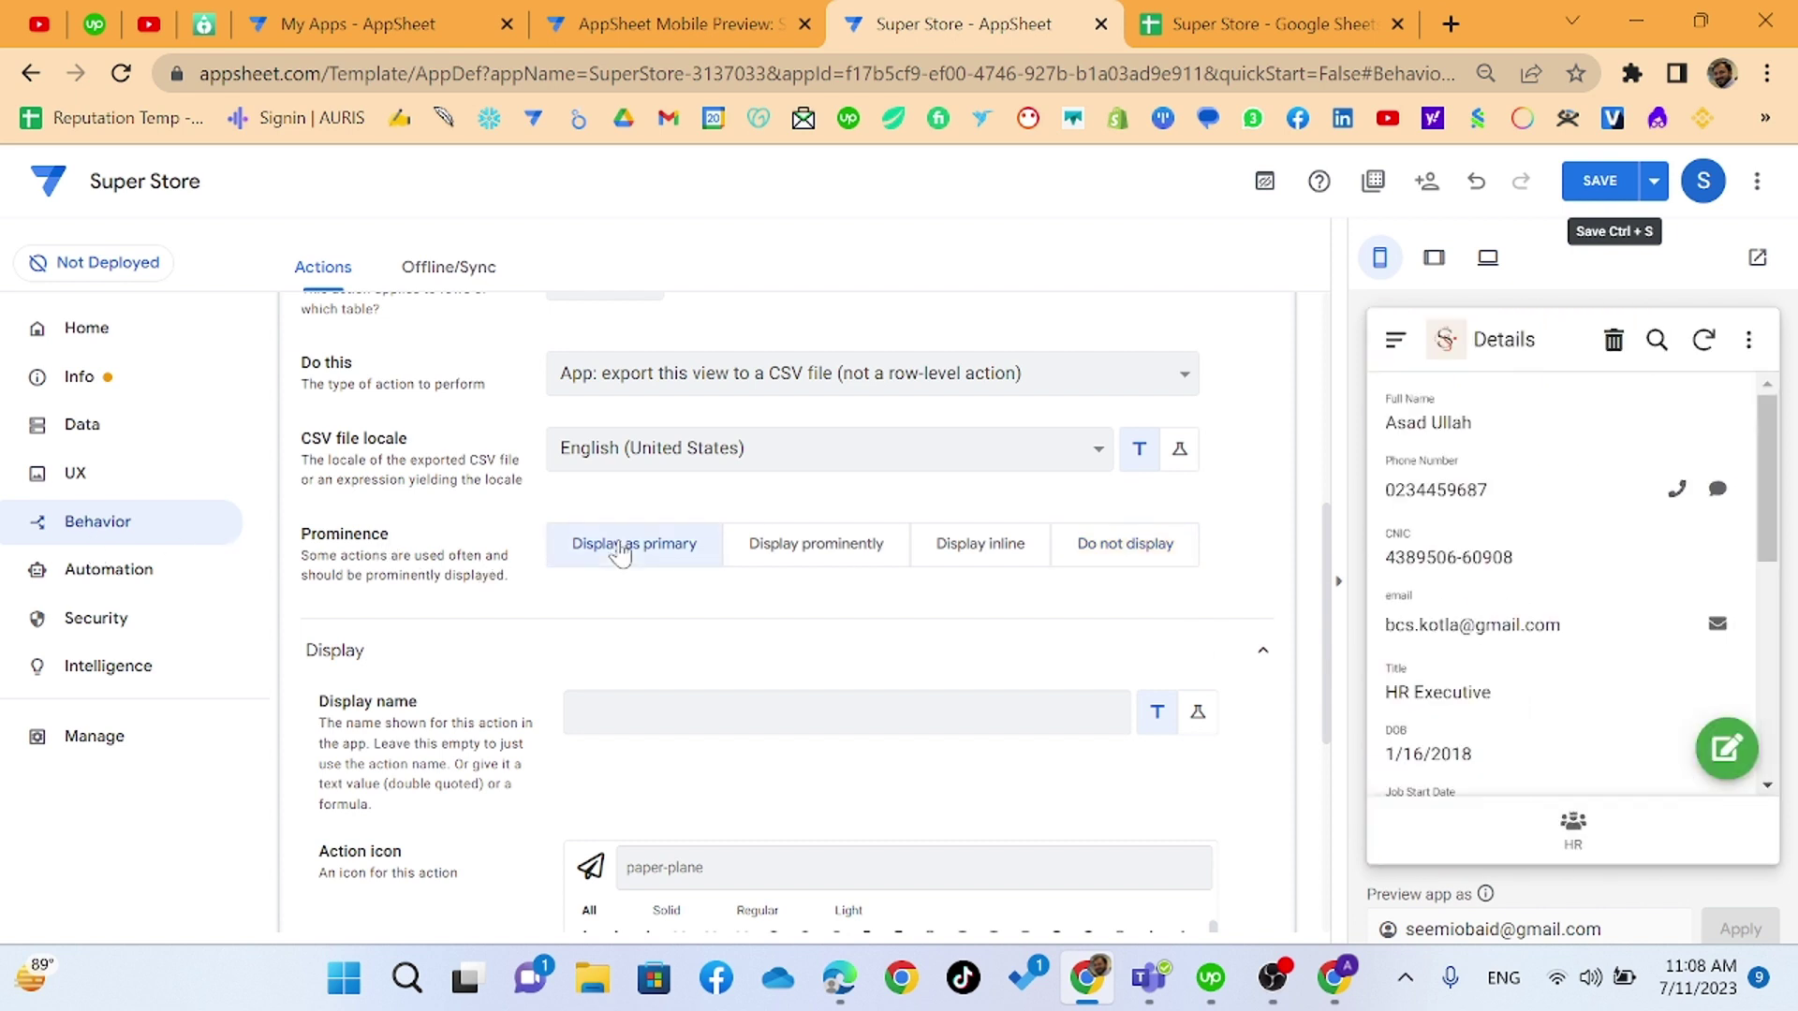
left_click(1599, 181)
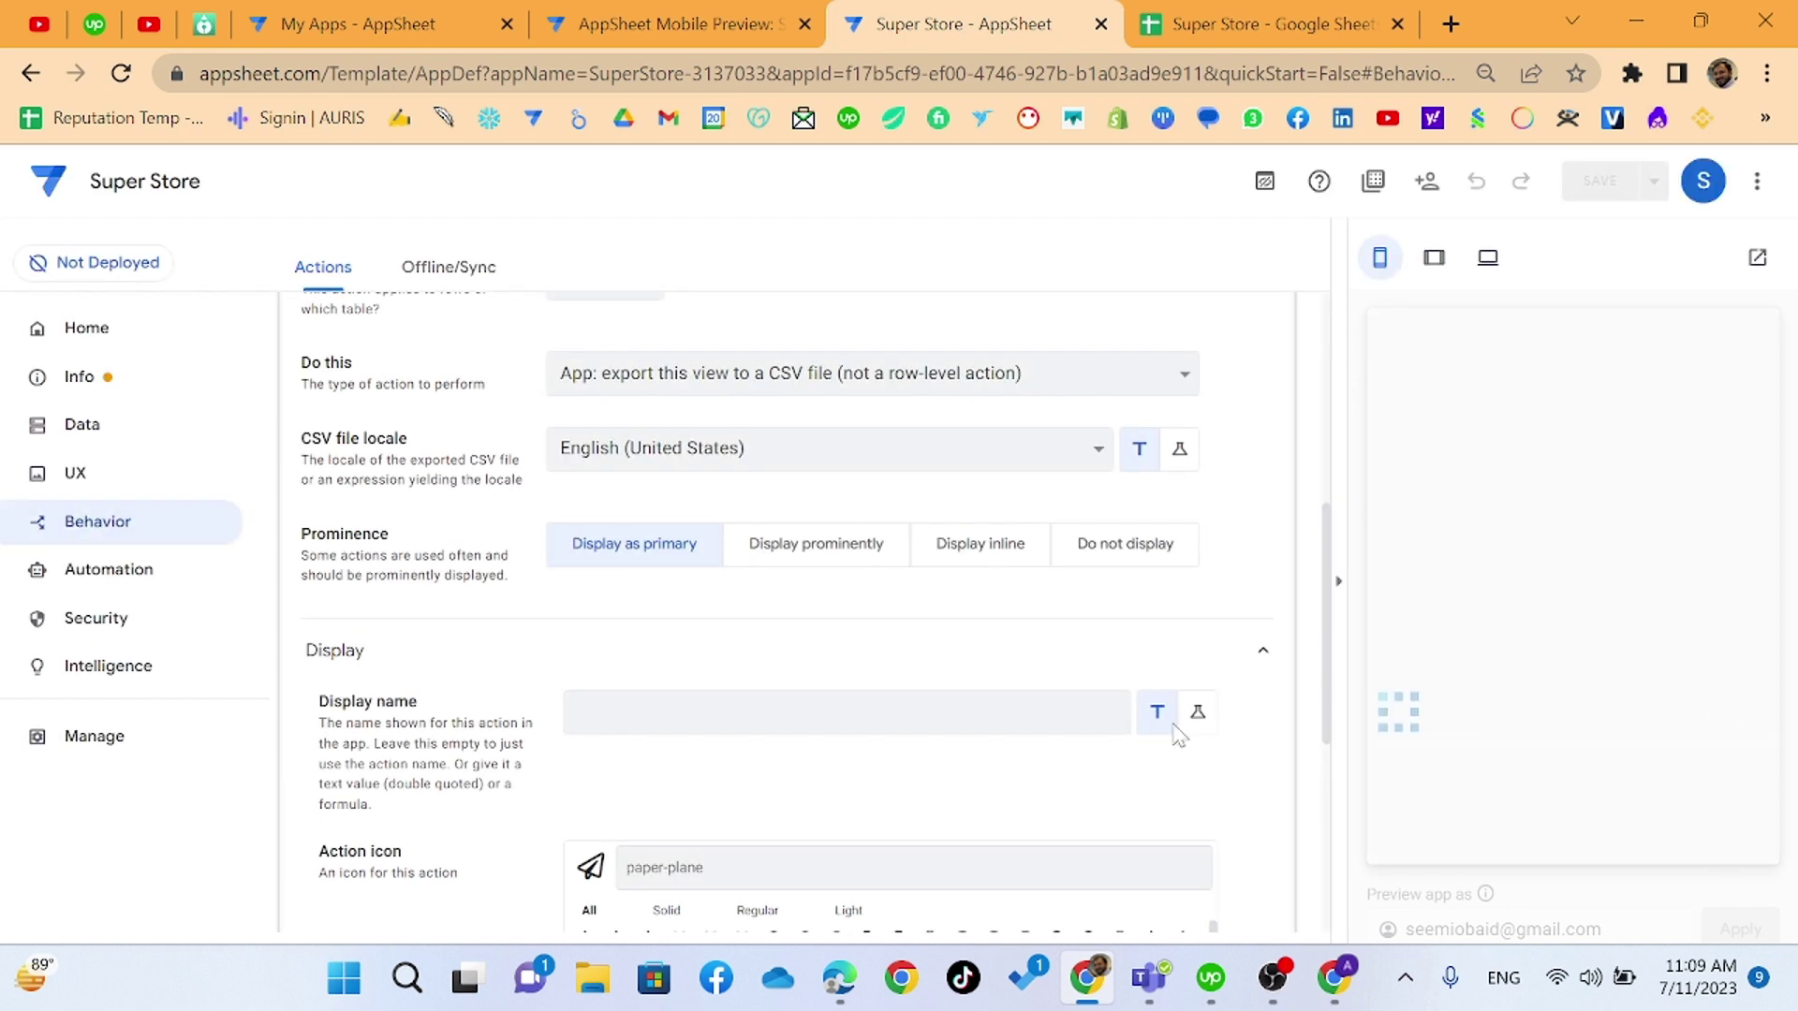
- Give the export action the download-arrow icon found by searching 'down', save, and view HR in the preview
scroll(843, 792, "down", 5)
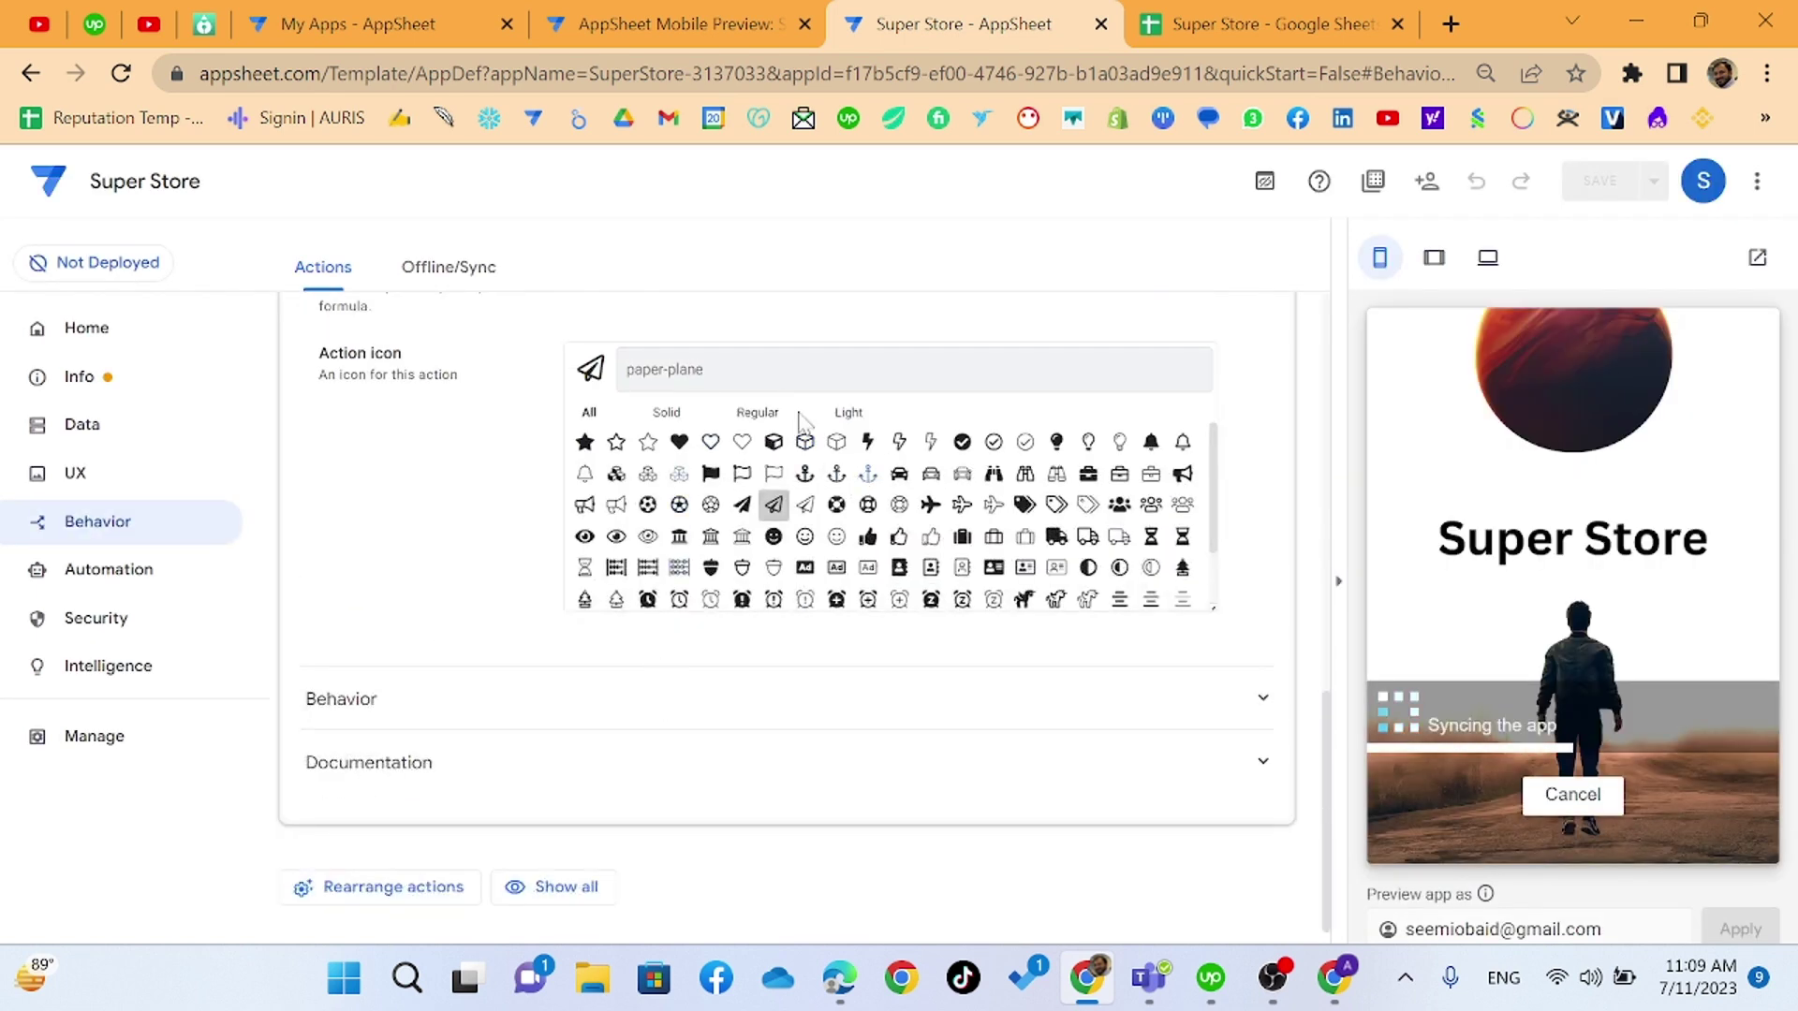
type("down")
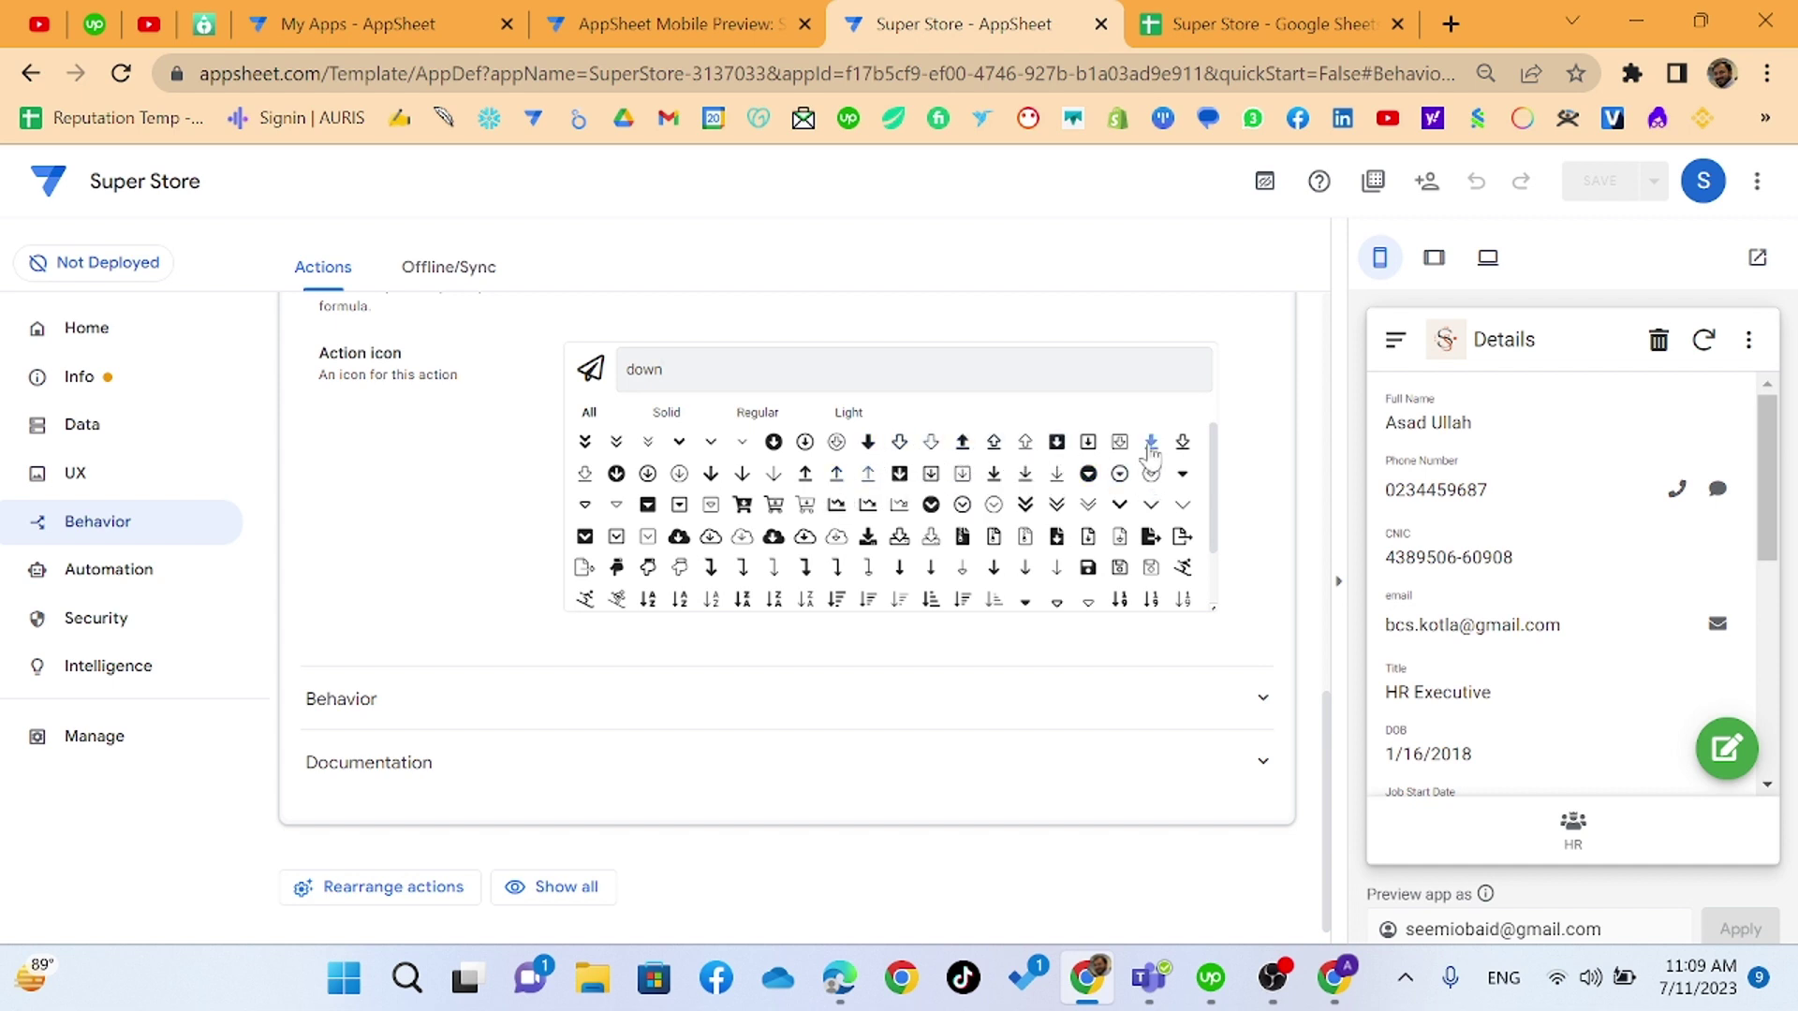
left_click(1151, 443)
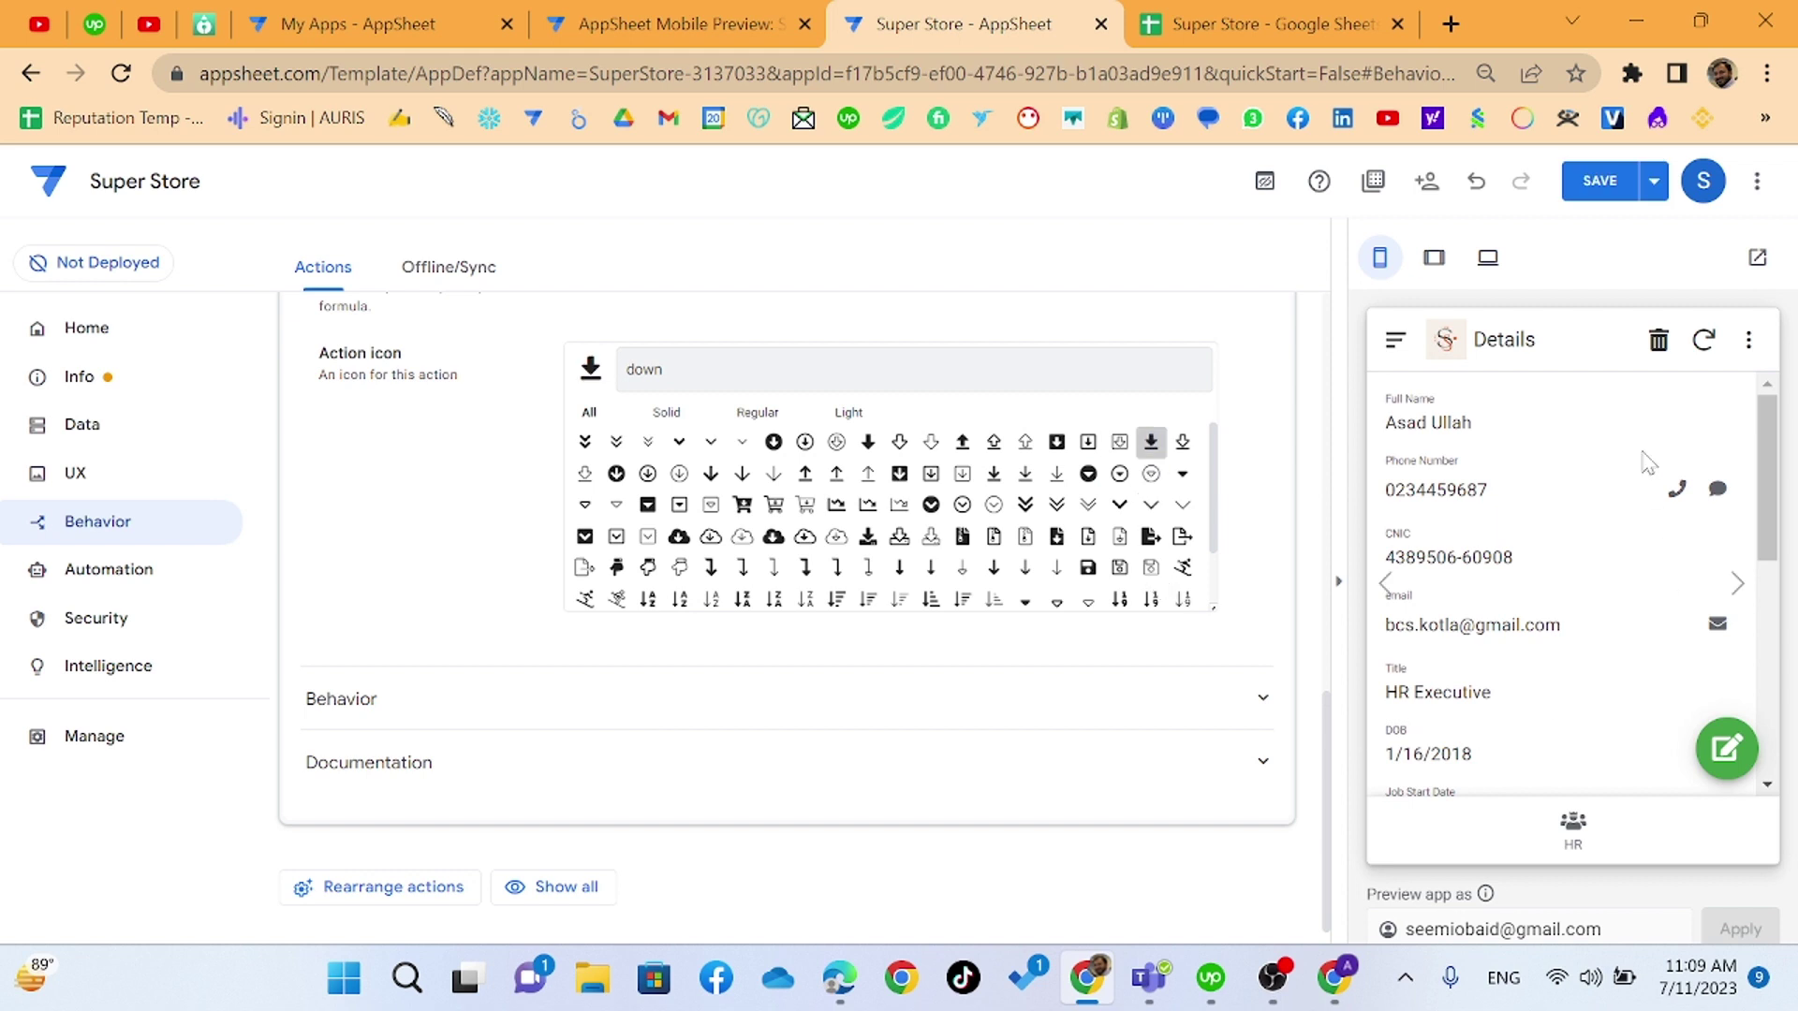
left_click(1618, 190)
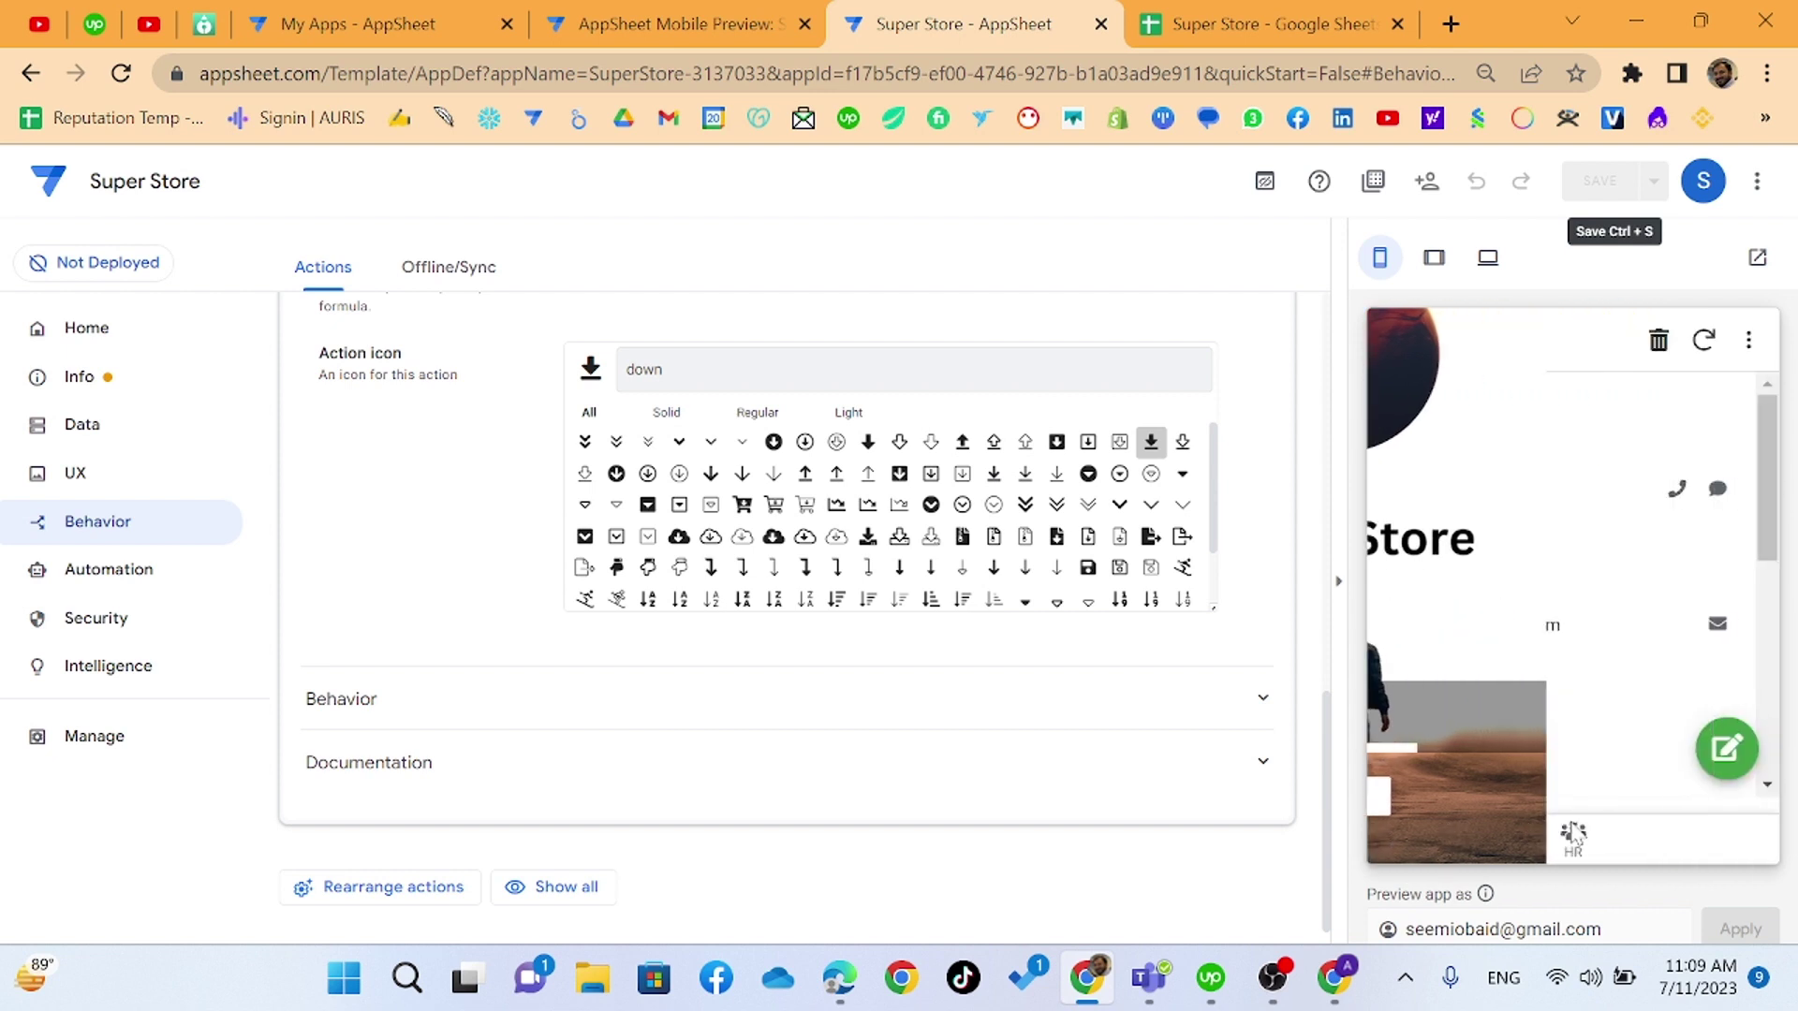
left_click(1570, 831)
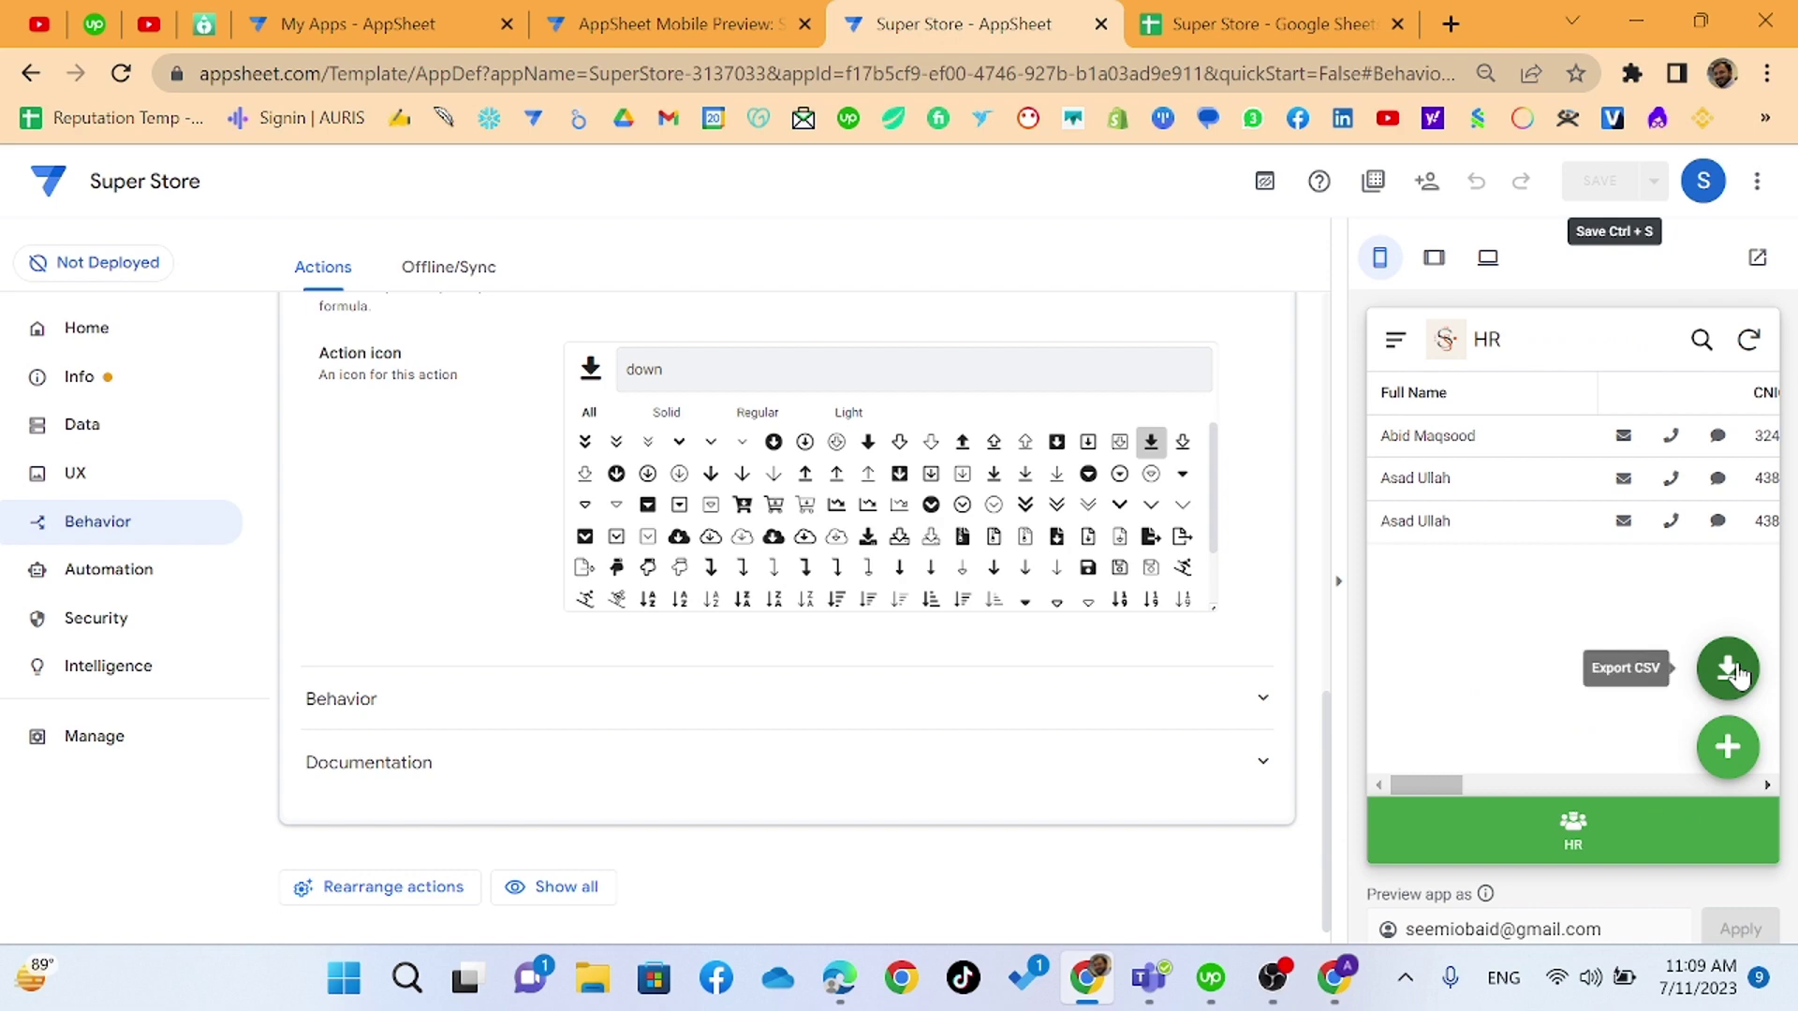
scroll(428, 562, "up", 7)
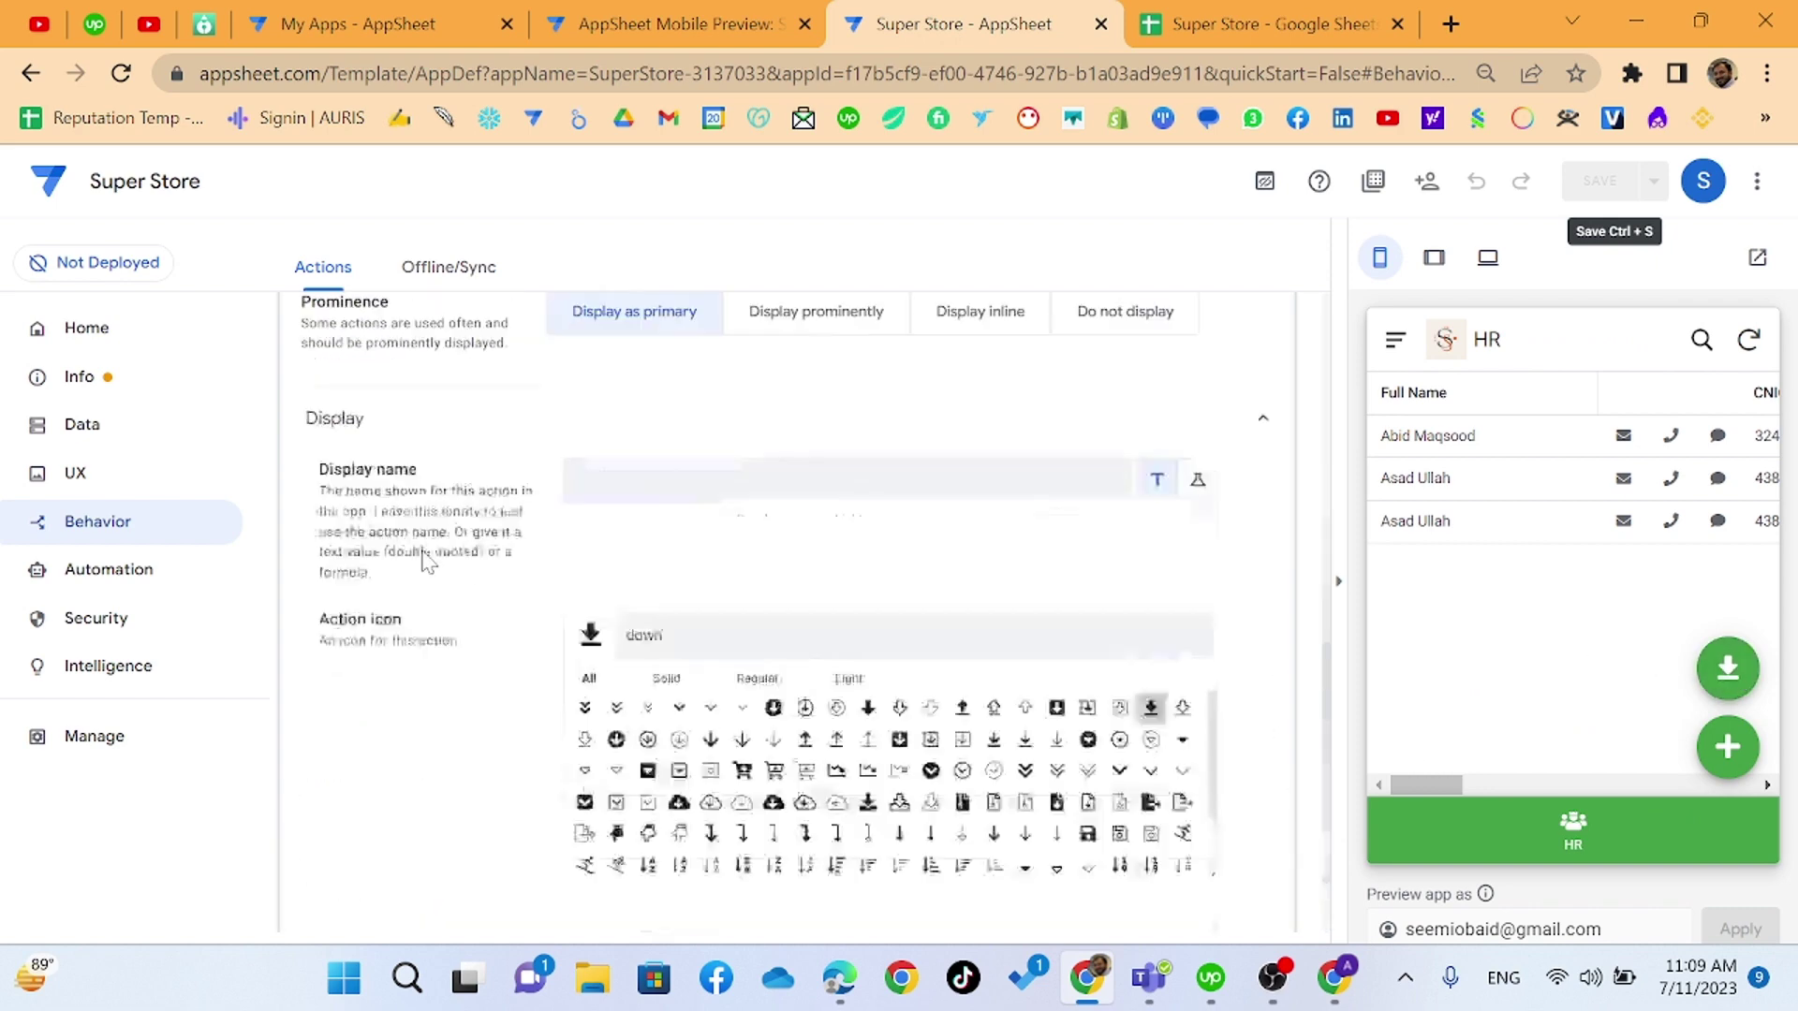
scroll(428, 562, "up", 4)
- Create a new blank action named Import HR on the Staff table
left_click(350, 429)
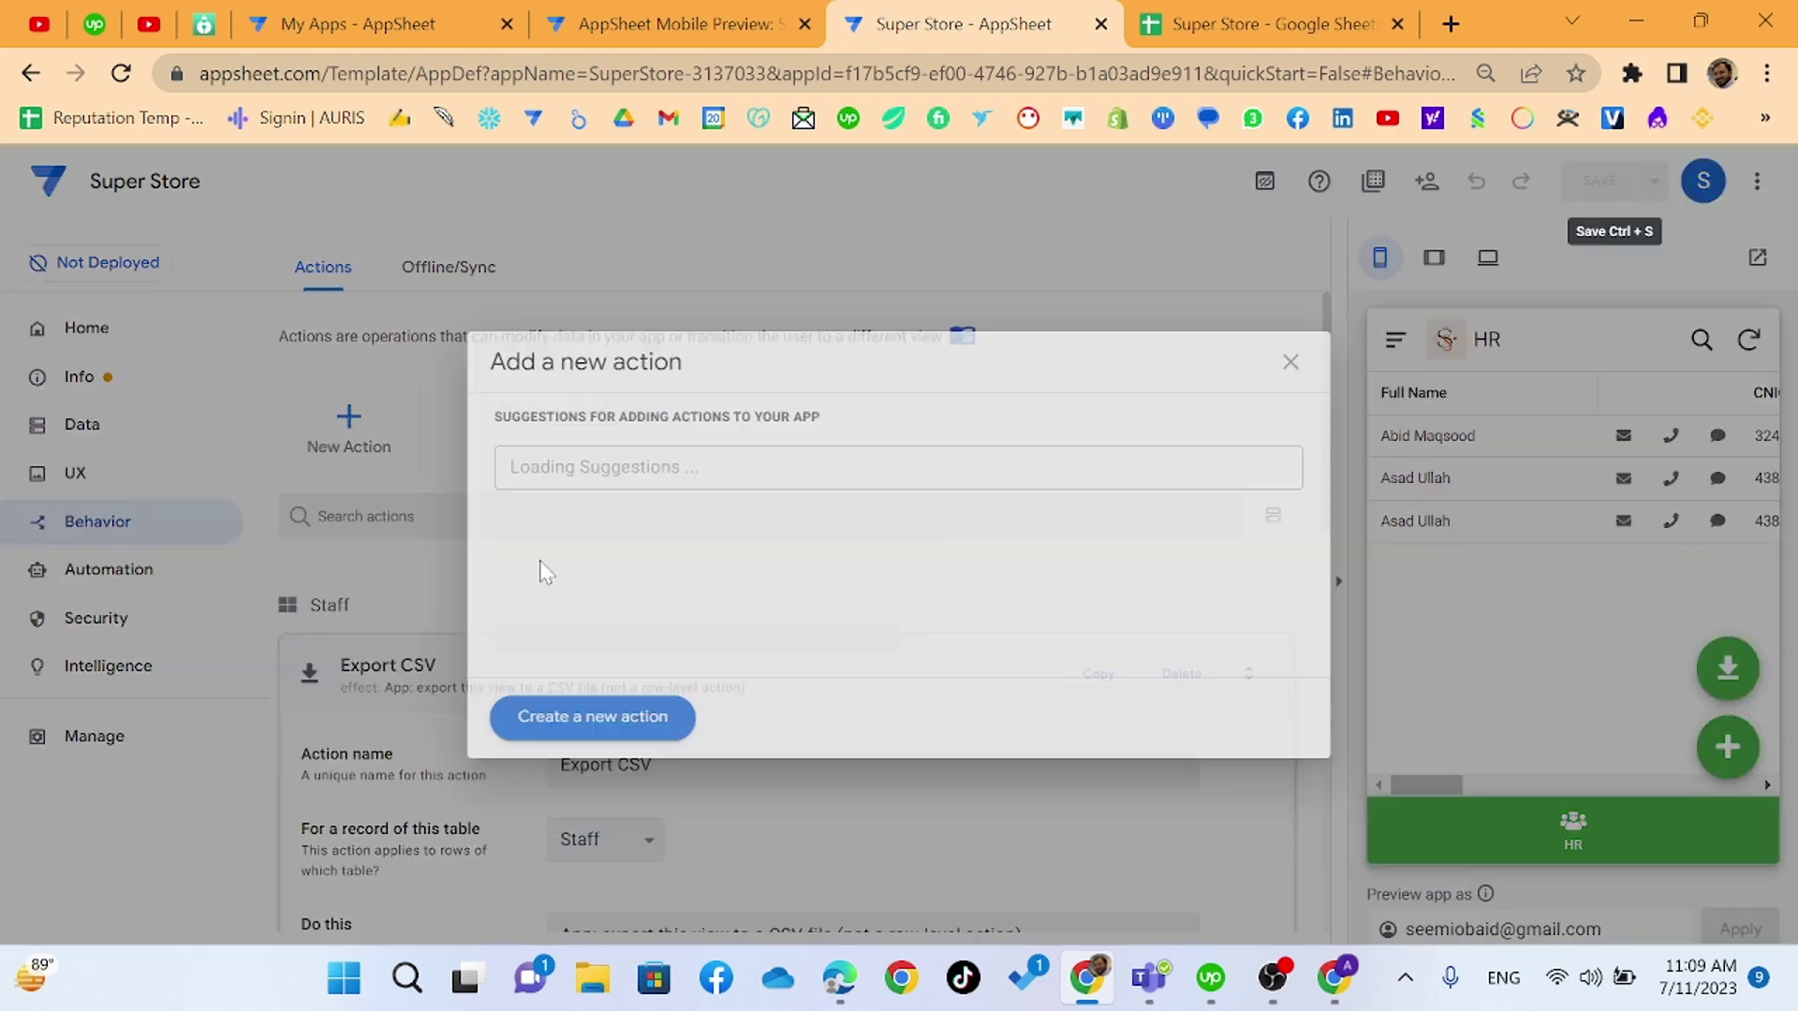
left_click(590, 720)
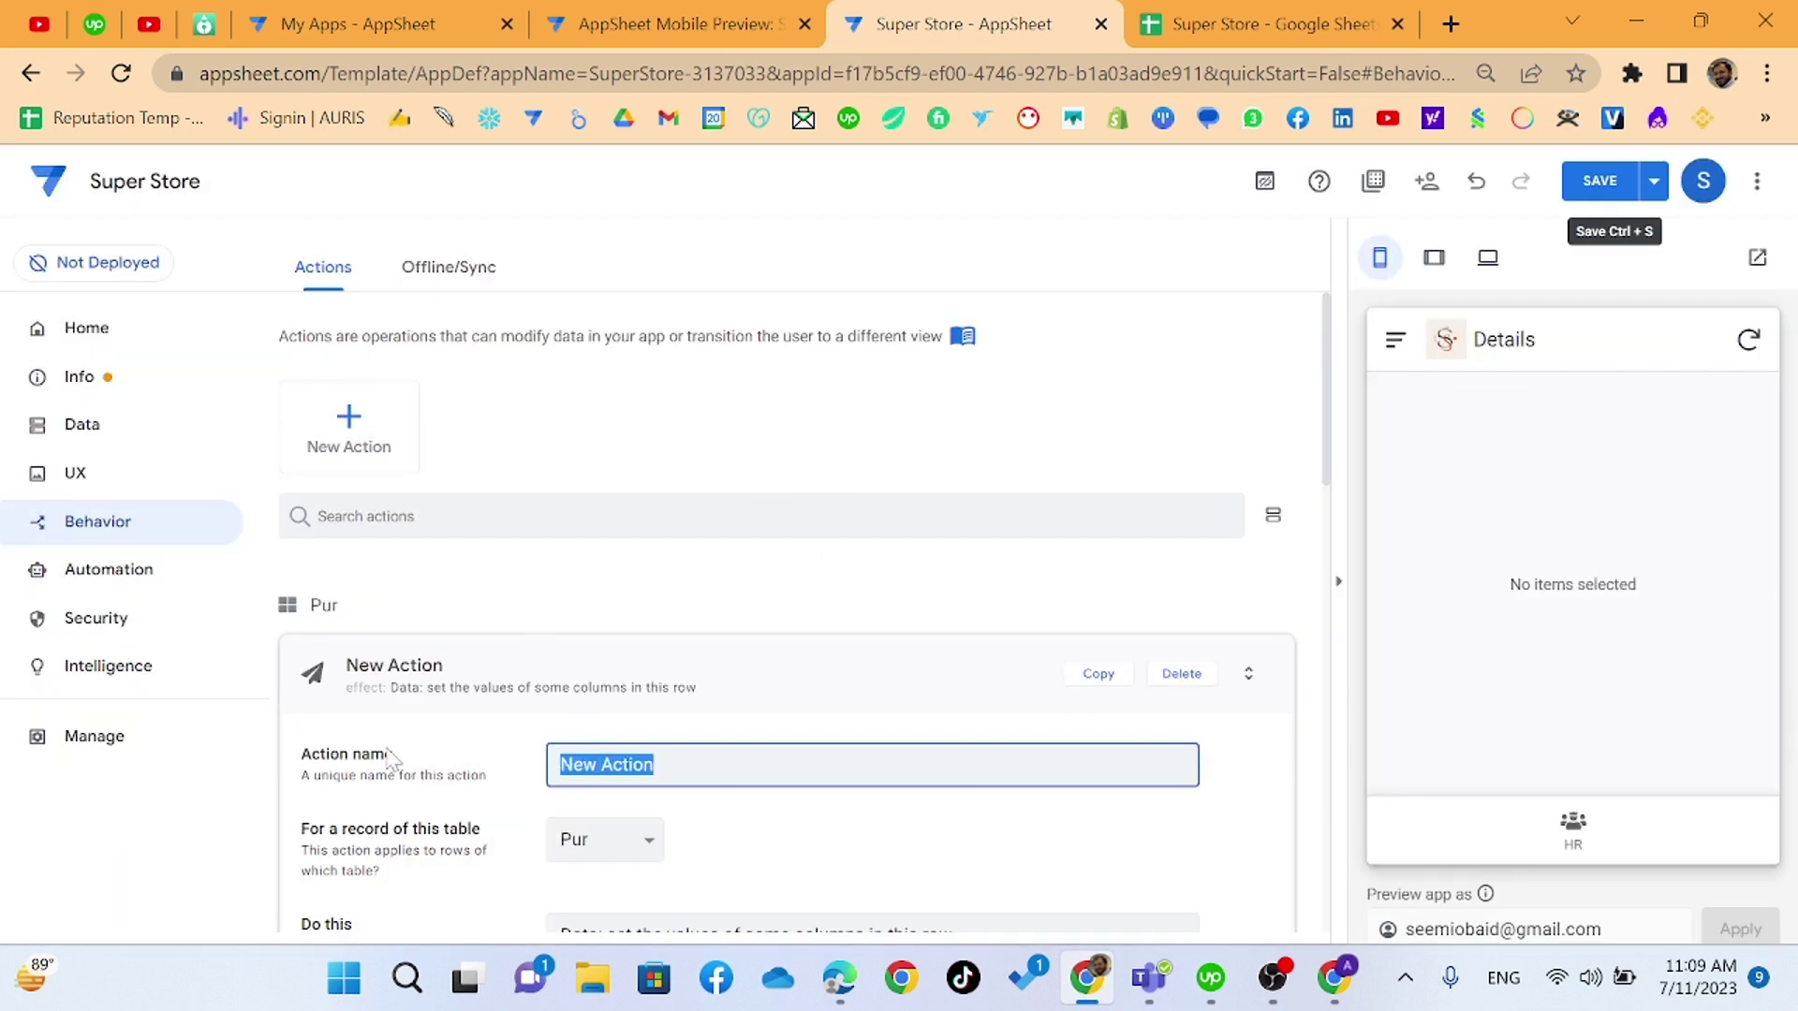
type("Import")
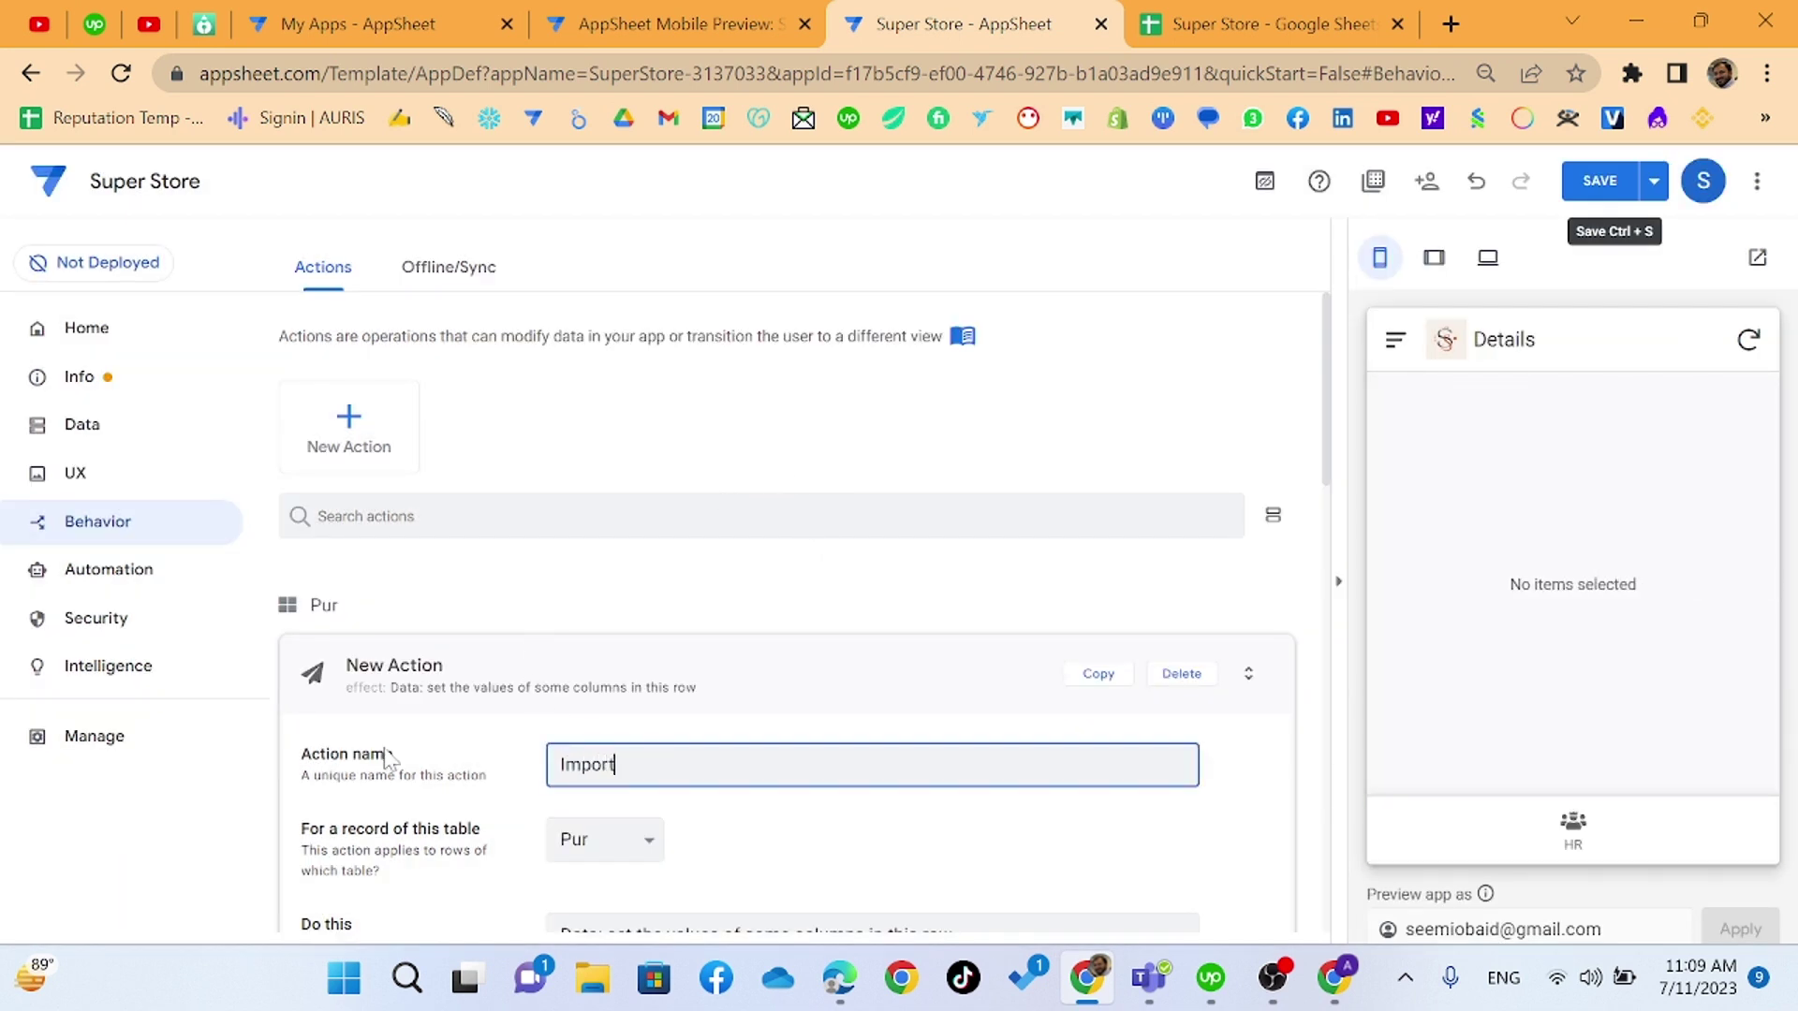
type(" HR")
scroll(590, 716, "down", 3)
left_click(636, 560)
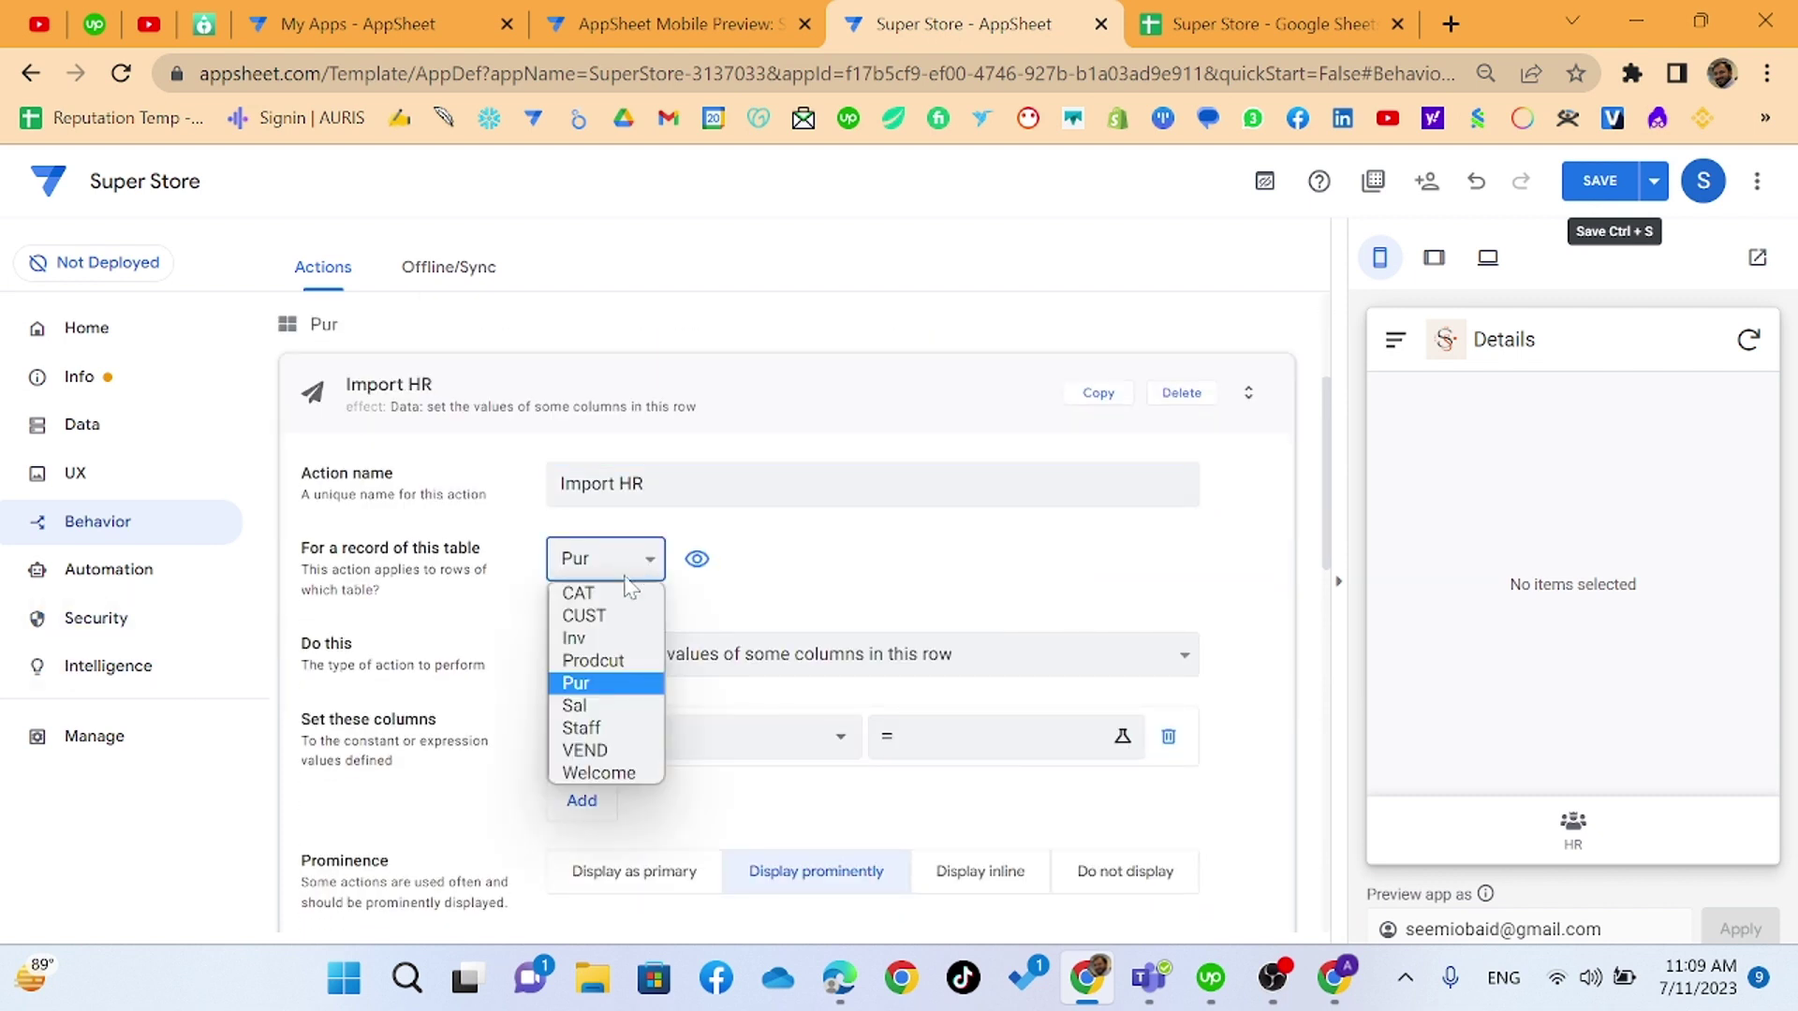
left_click(618, 732)
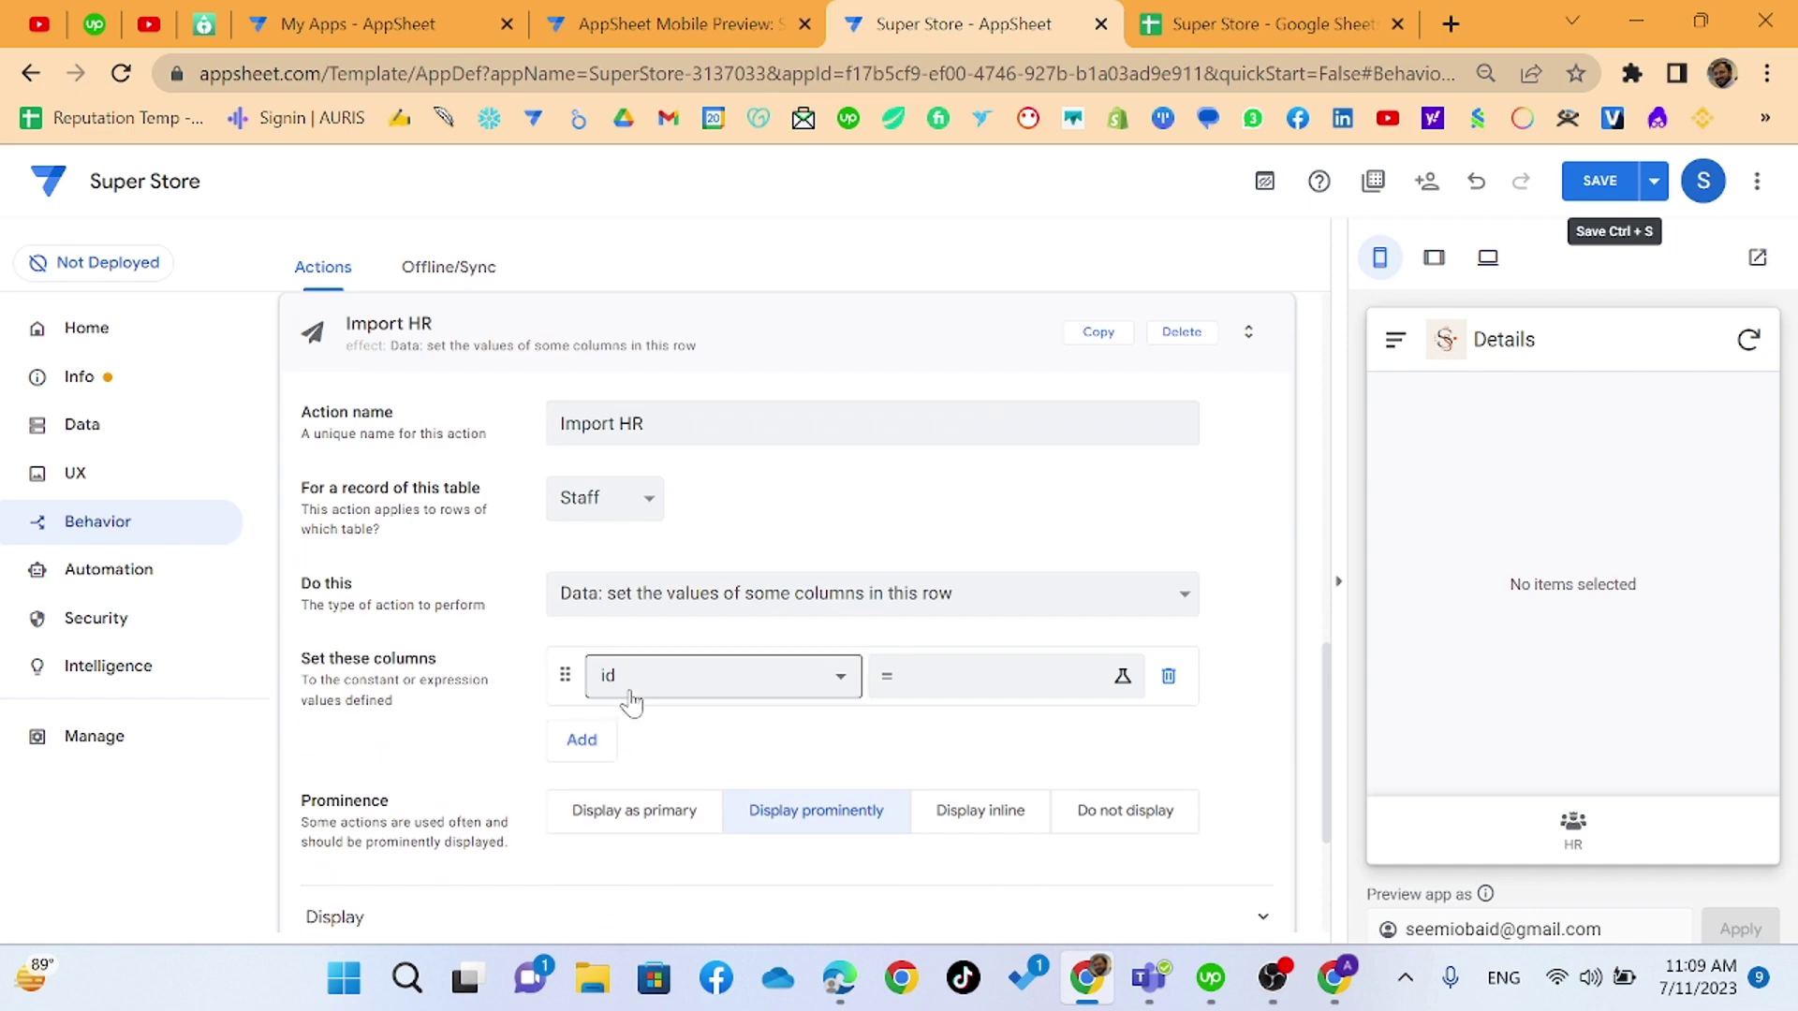
- Make it 'App: import a CSV file' with English (United States) locale, displayed as primary, and save
left_click(722, 604)
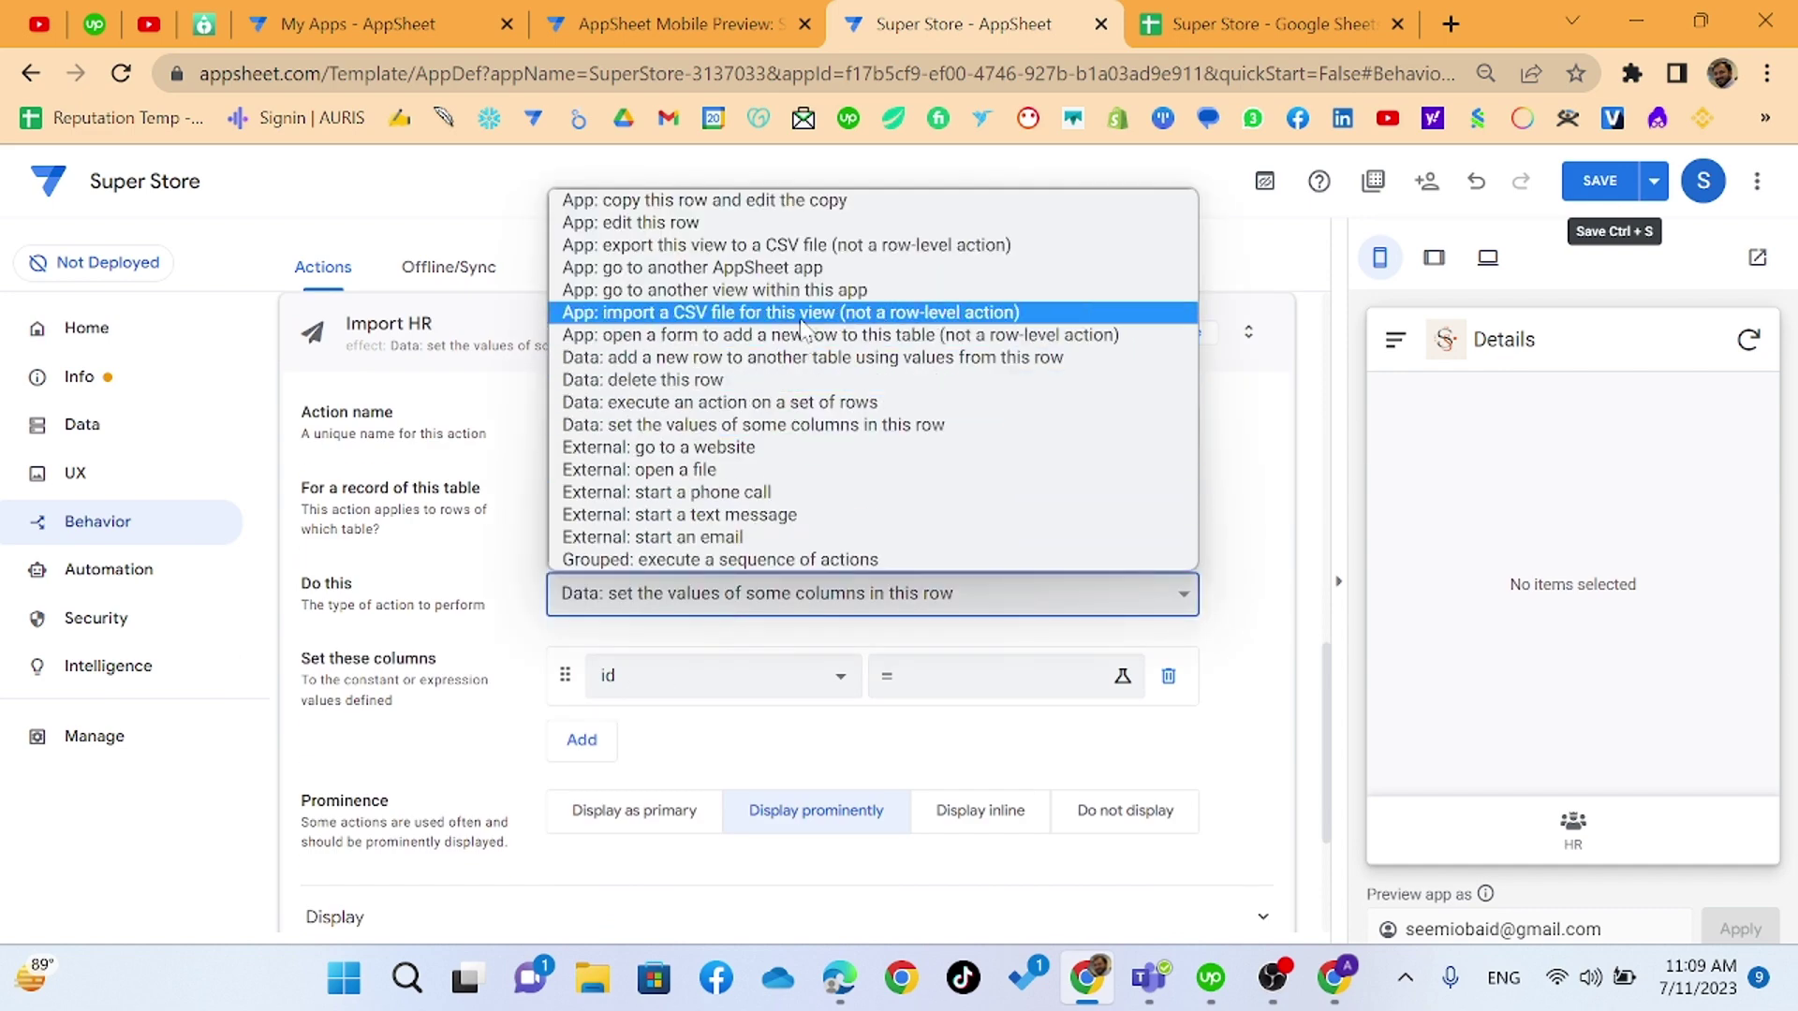
left_click(806, 311)
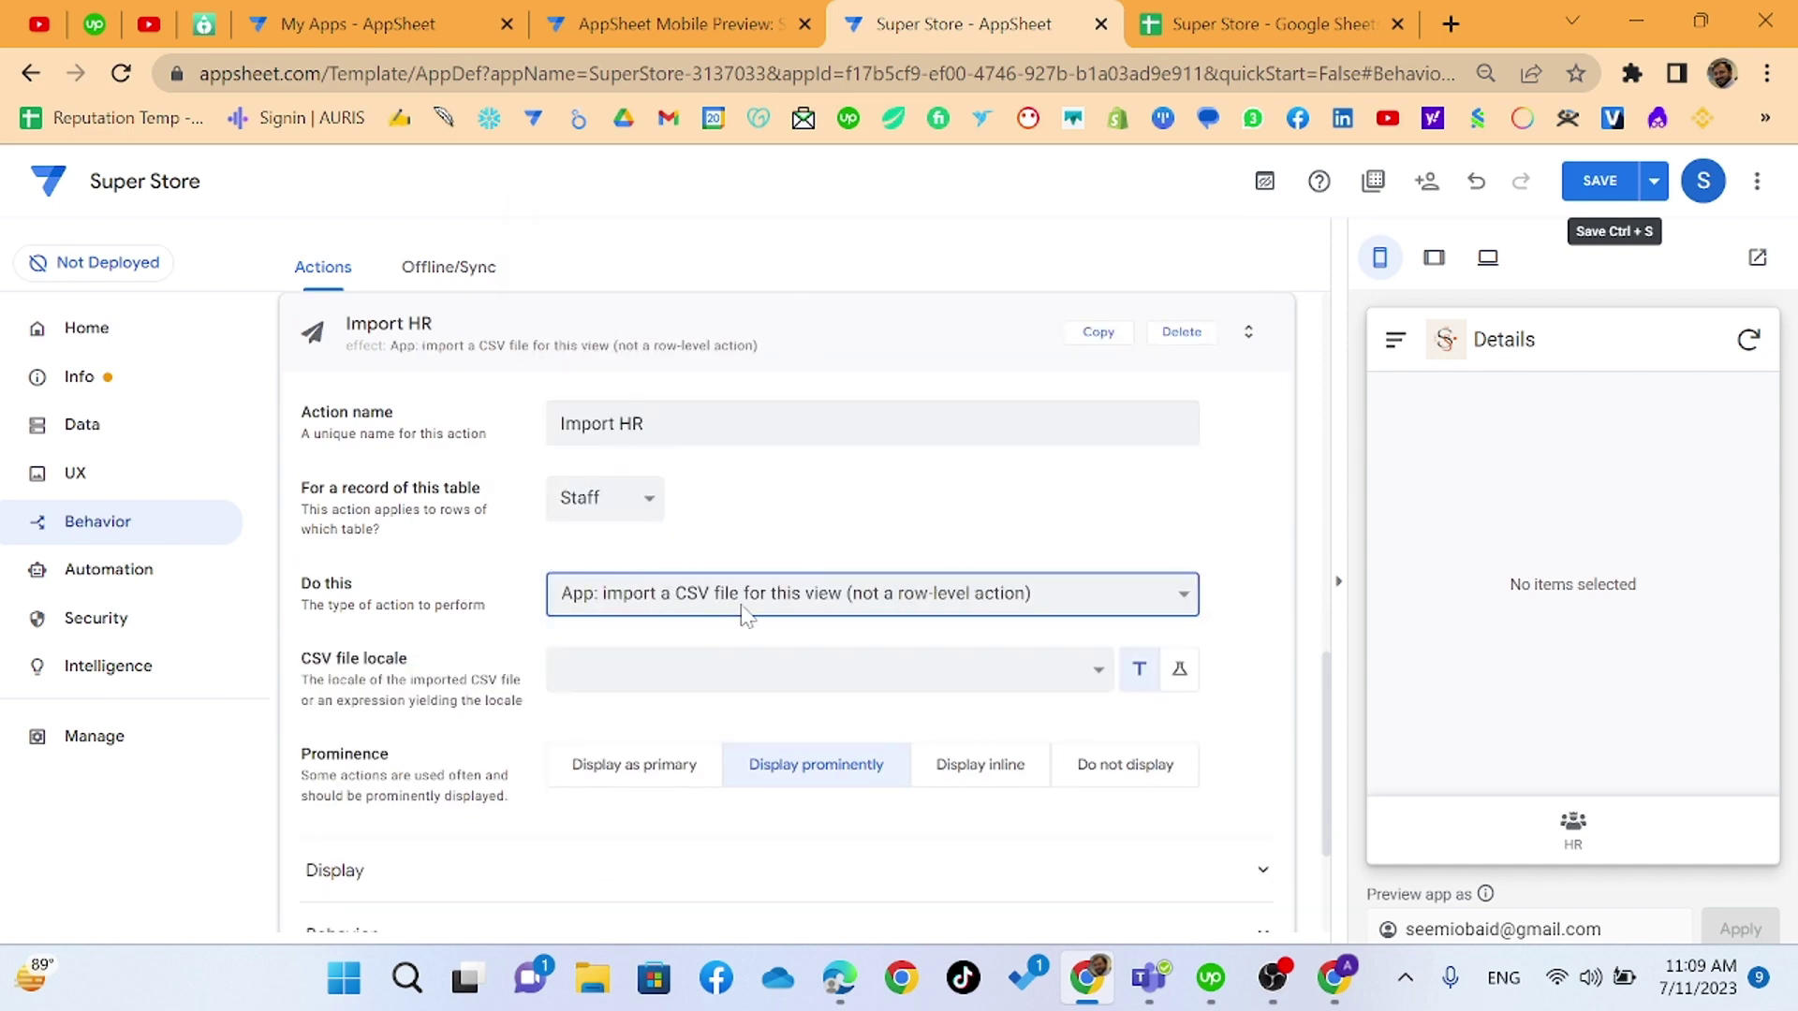
scroll(745, 617, "down", 3)
left_click(1086, 448)
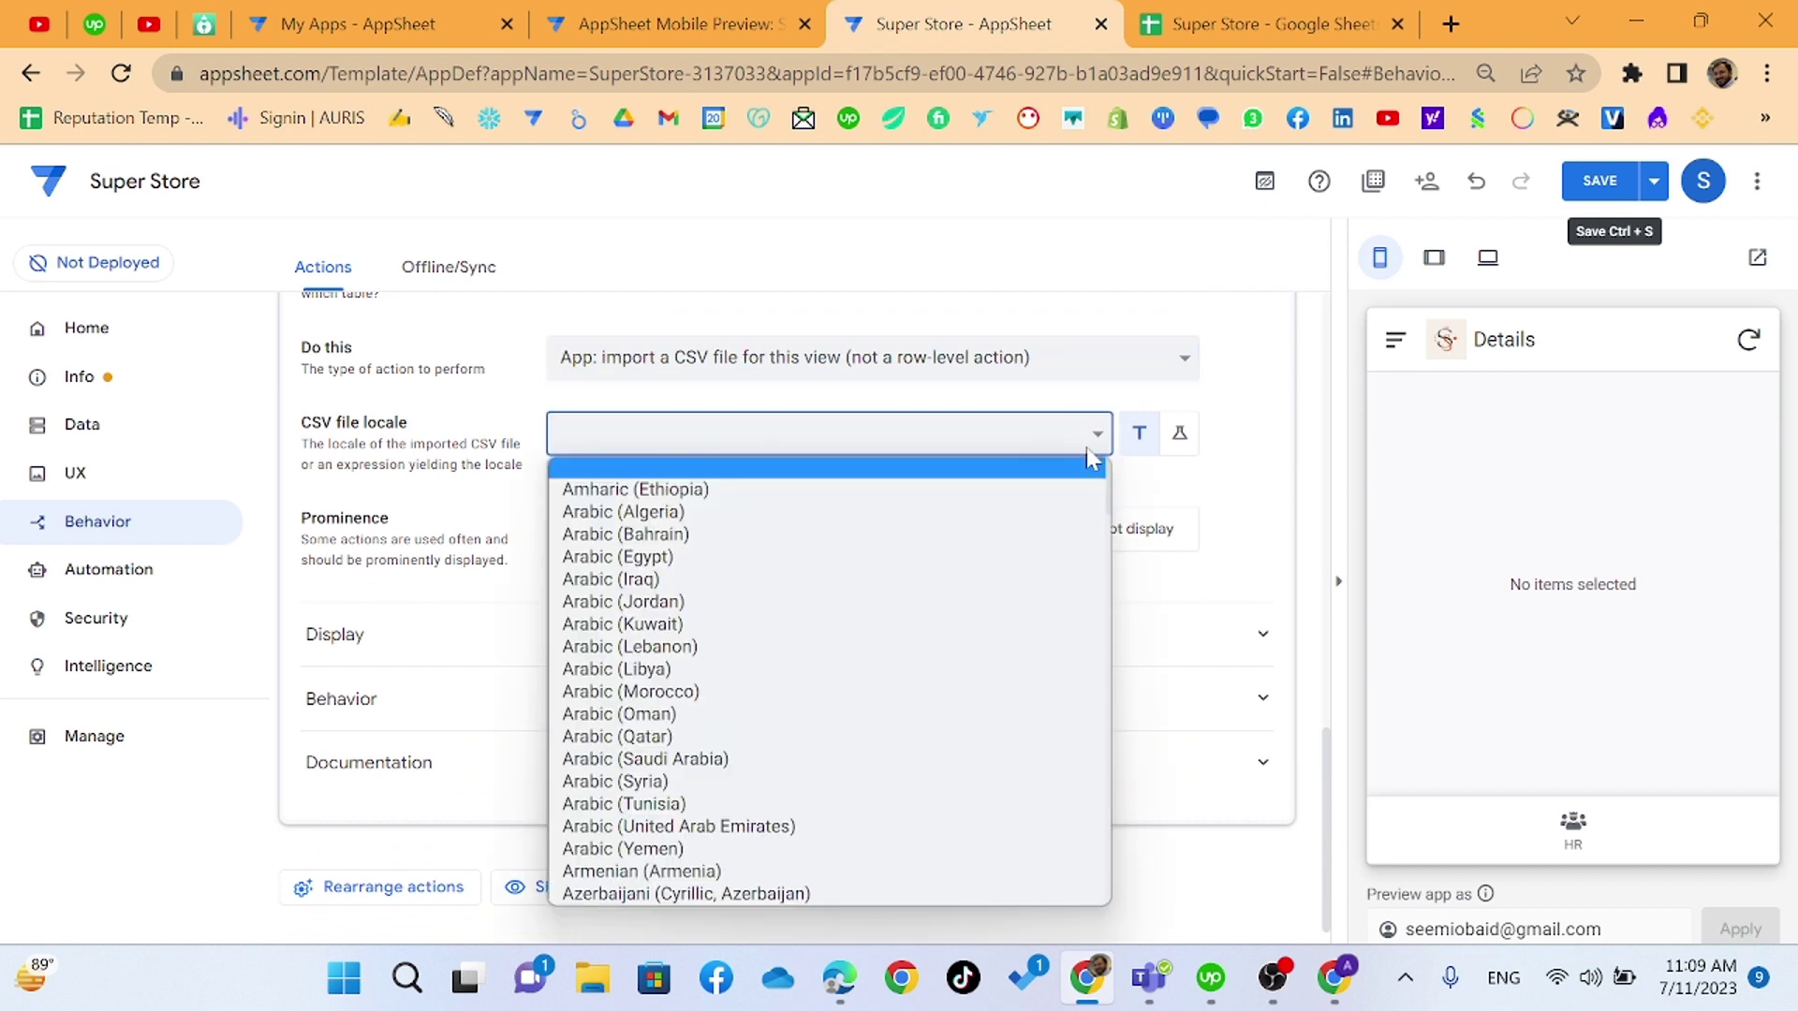
scroll(890, 683, "down", 20)
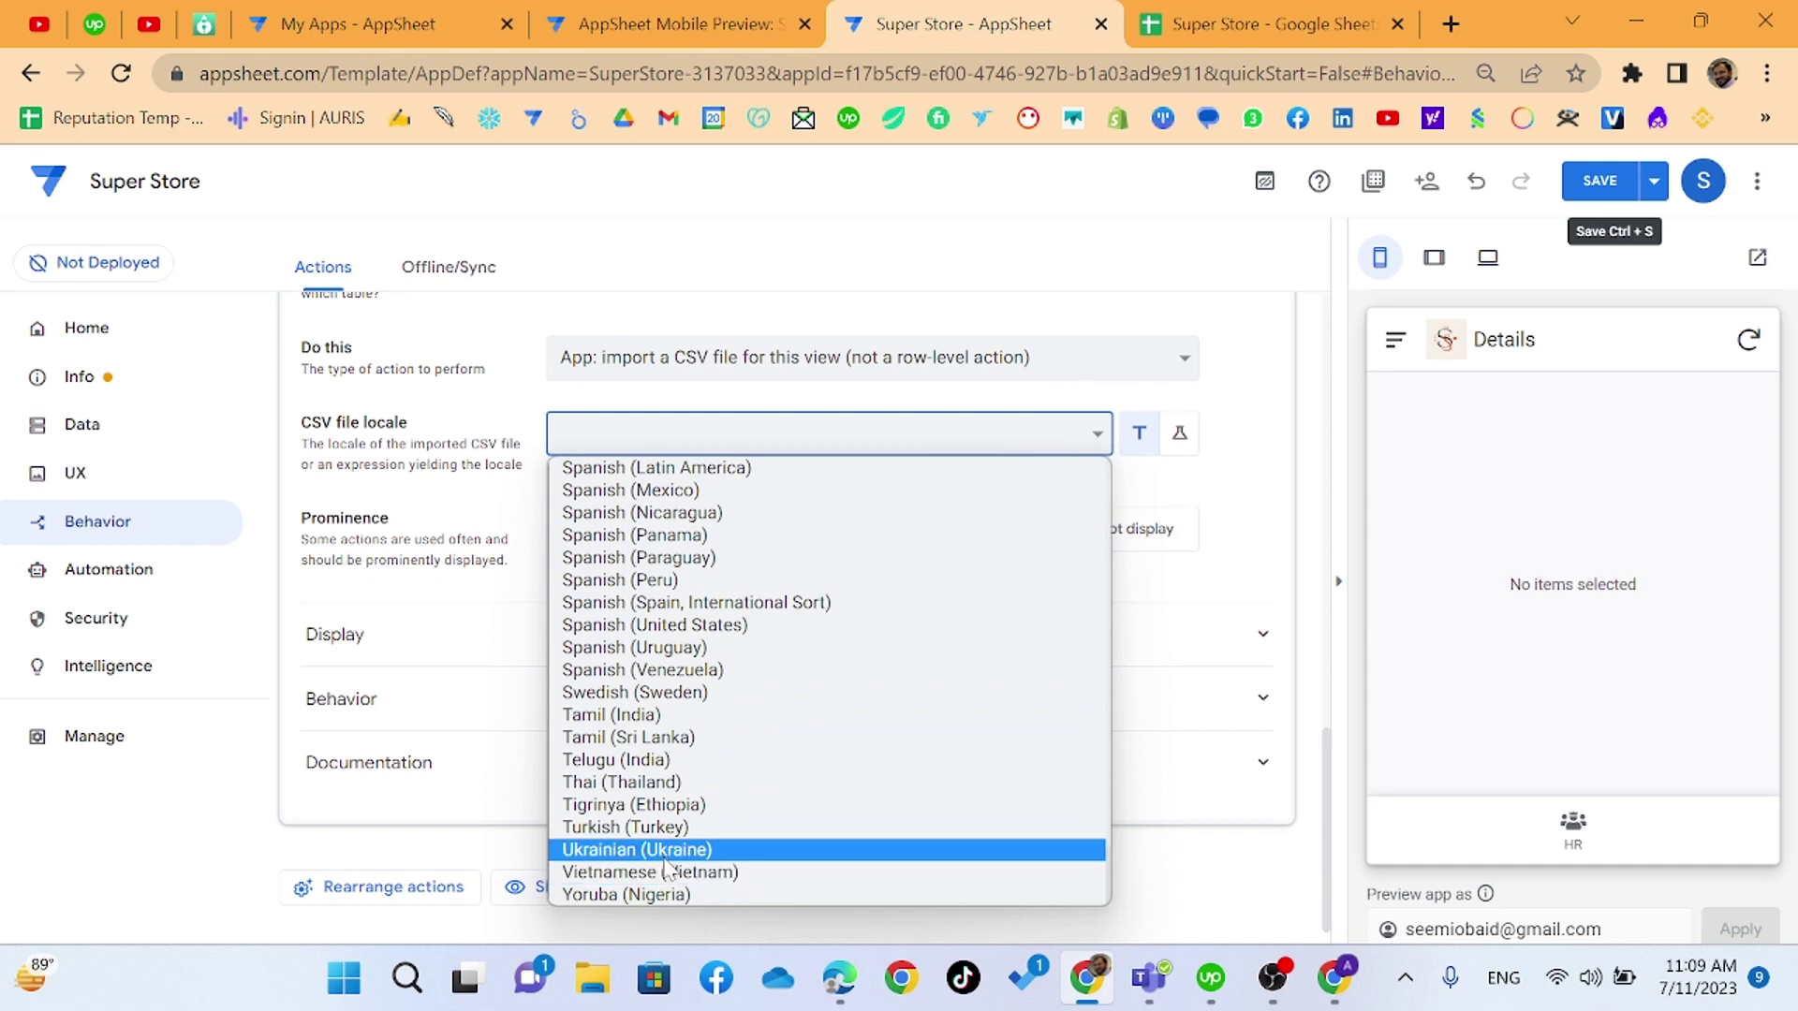
scroll(667, 860, "up", 9)
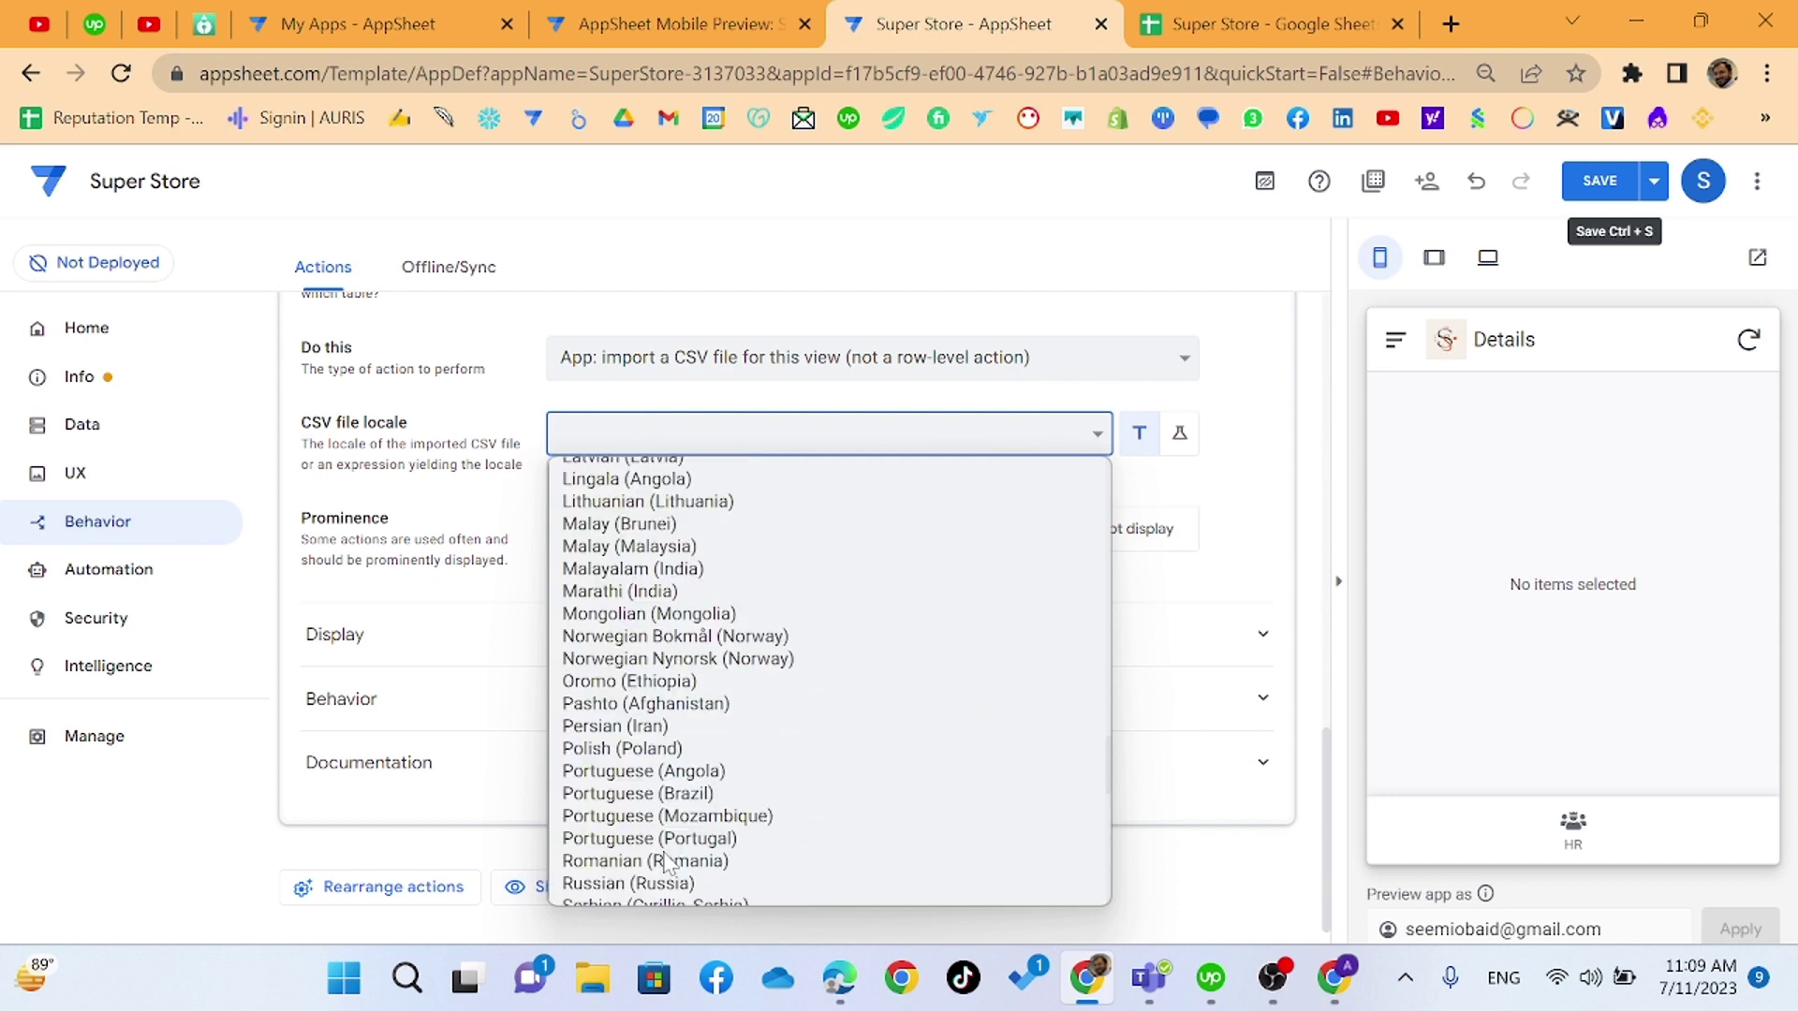
scroll(667, 860, "up", 15)
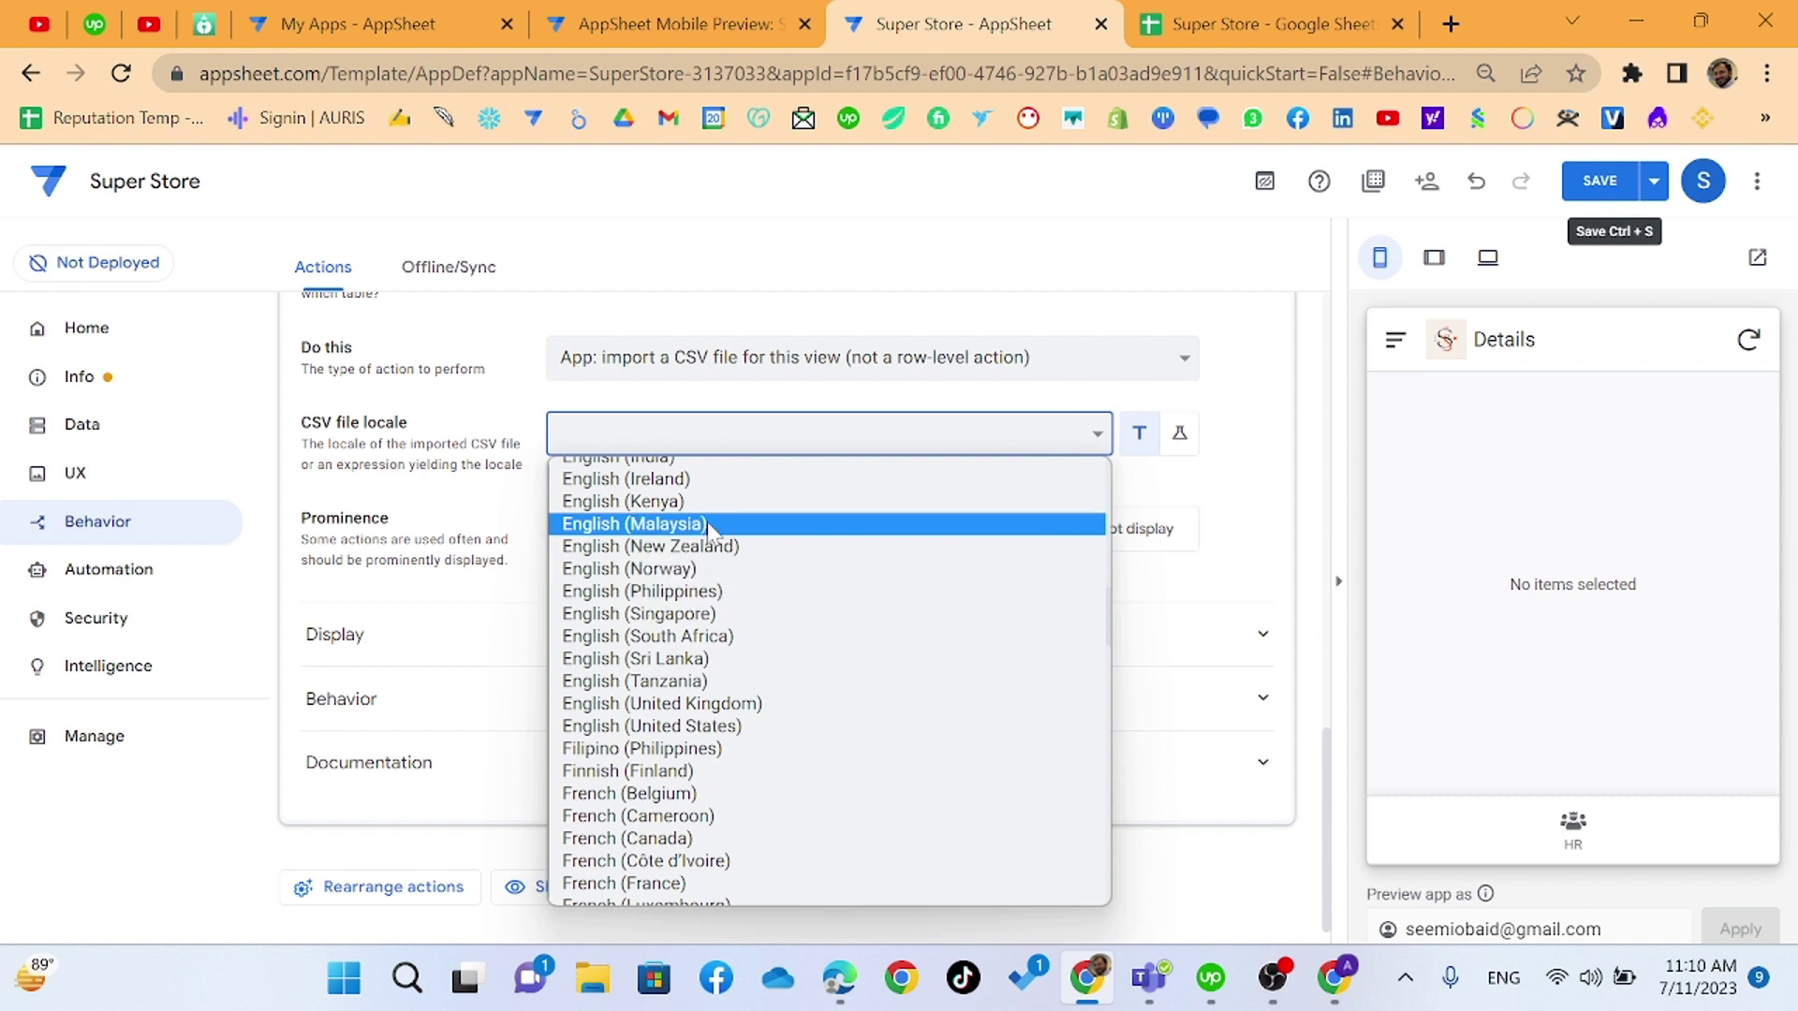
left_click(693, 728)
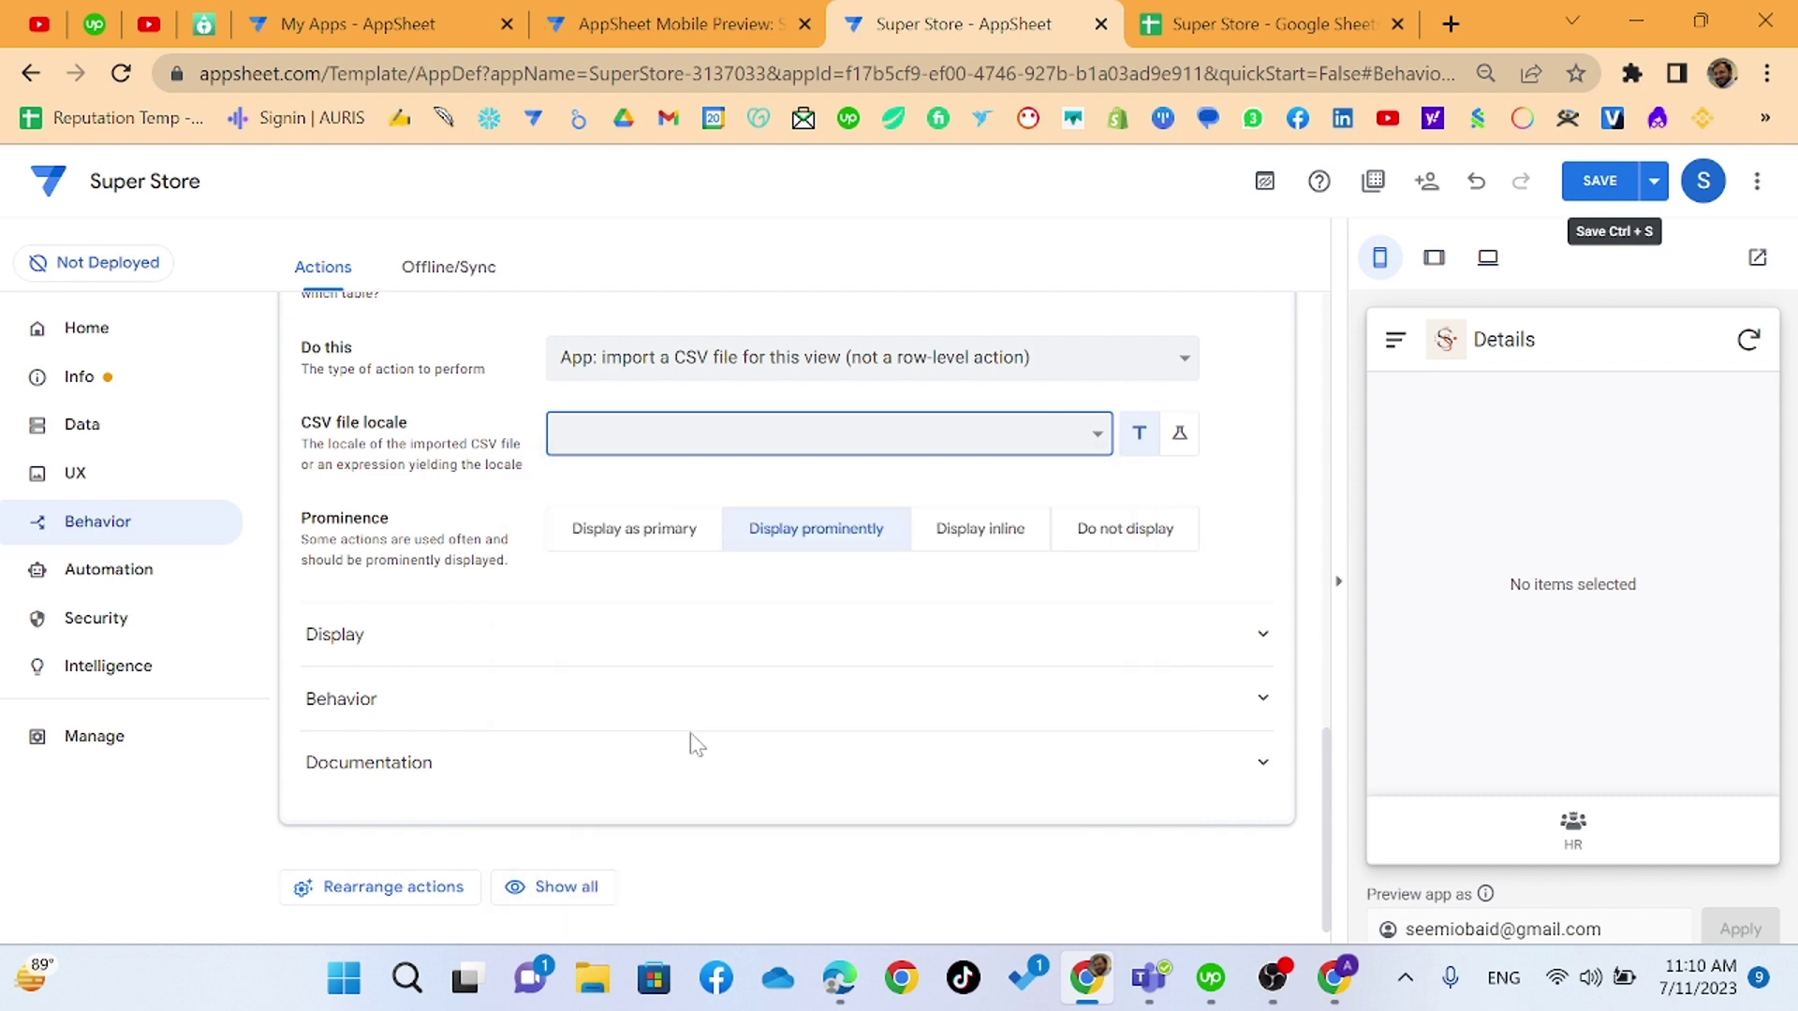
left_click(688, 560)
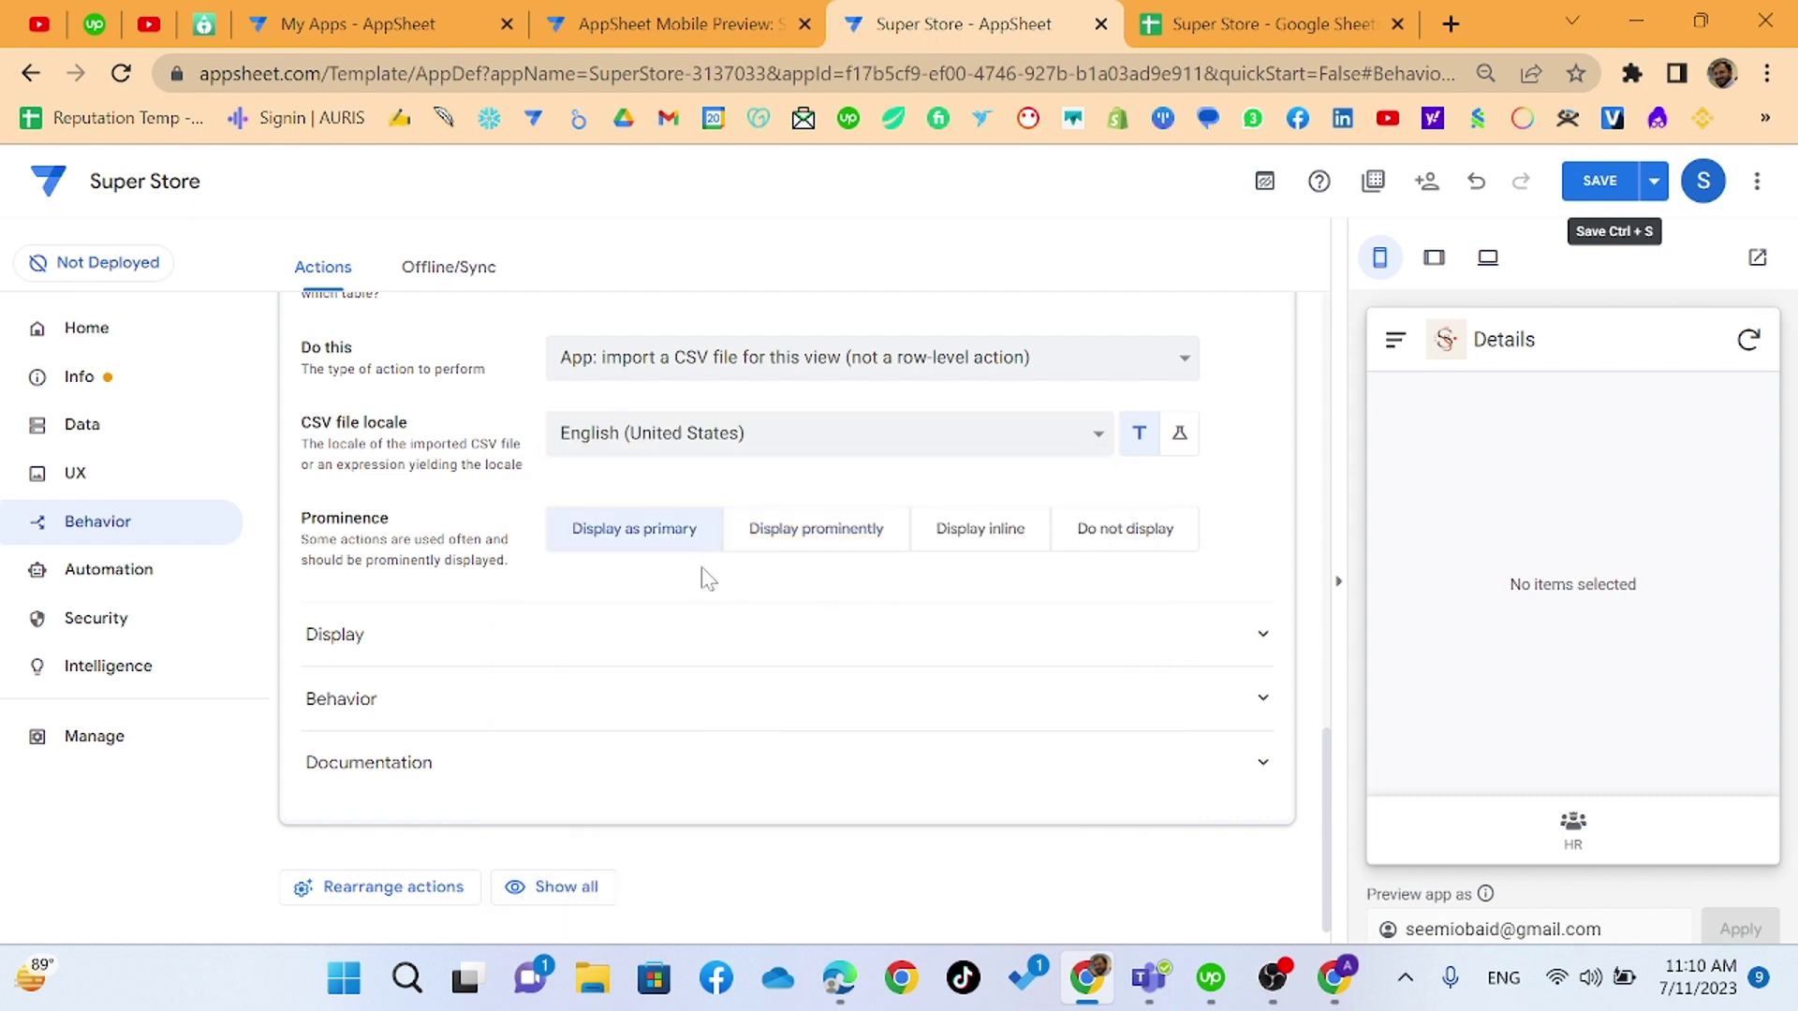
key("ctrl+s")
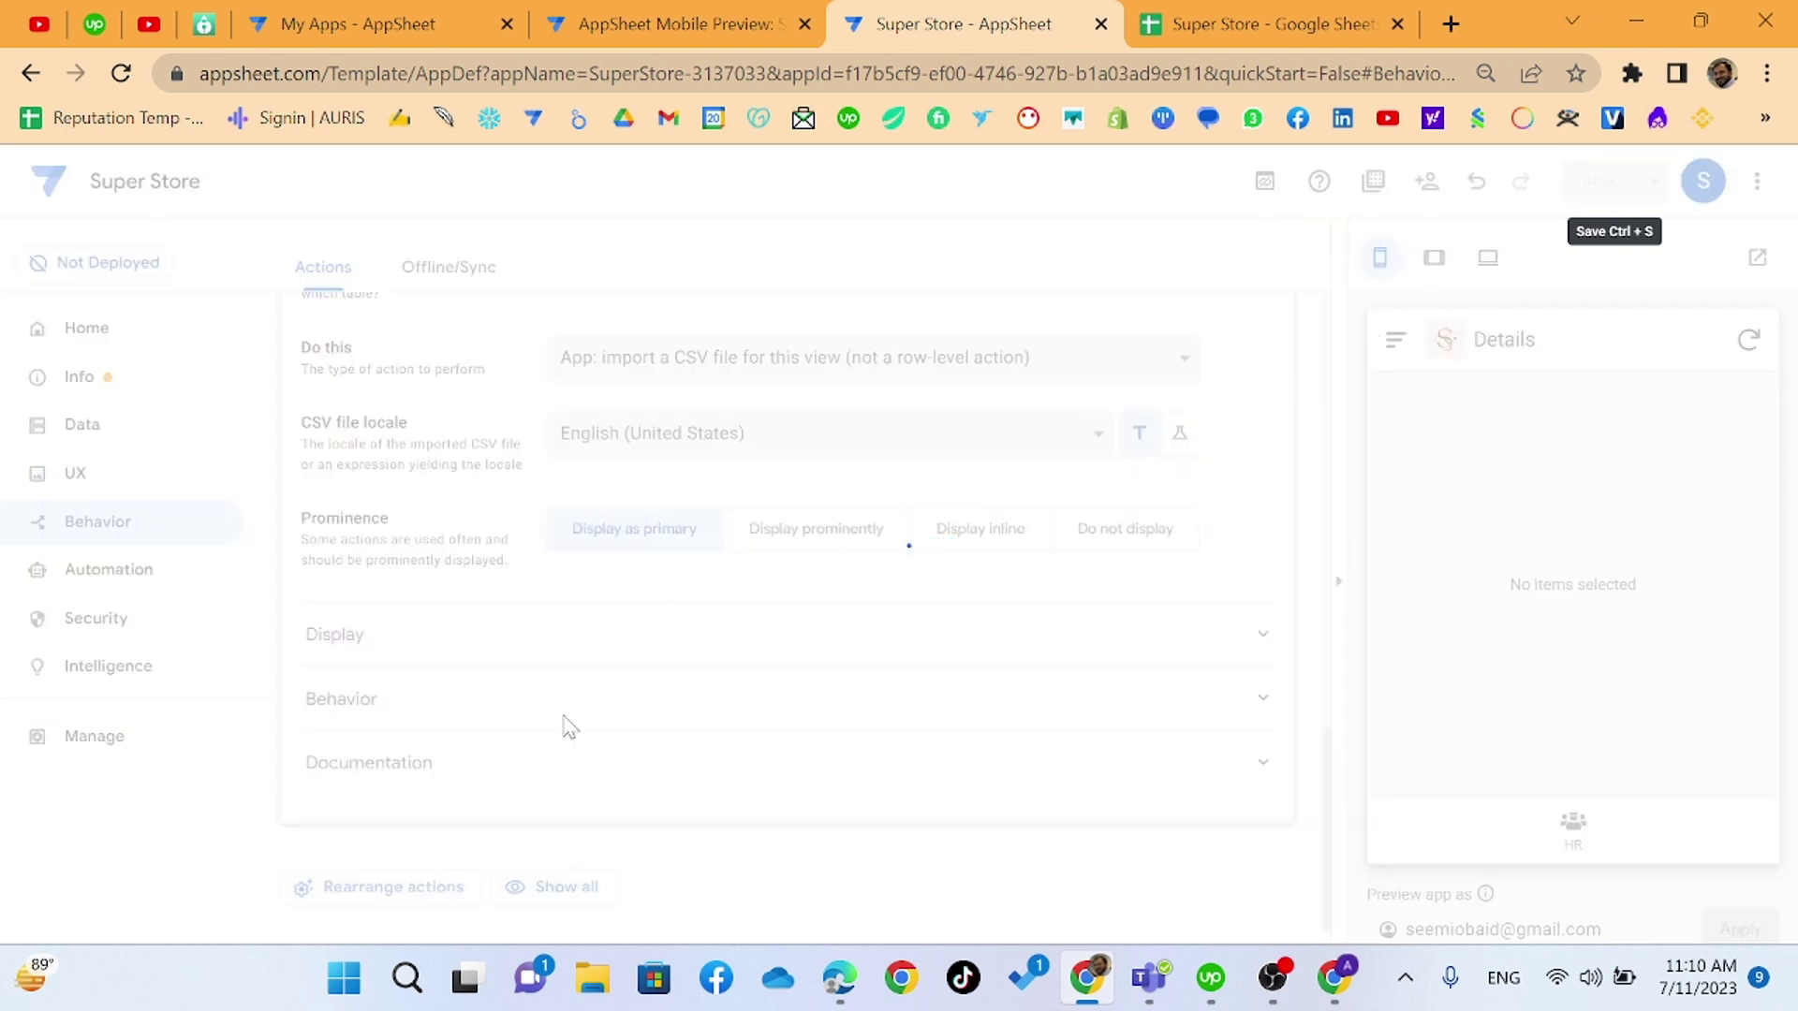
- Give Import HR the upload icon found by searching 'impo' in the icon picker, and save
left_click(606, 644)
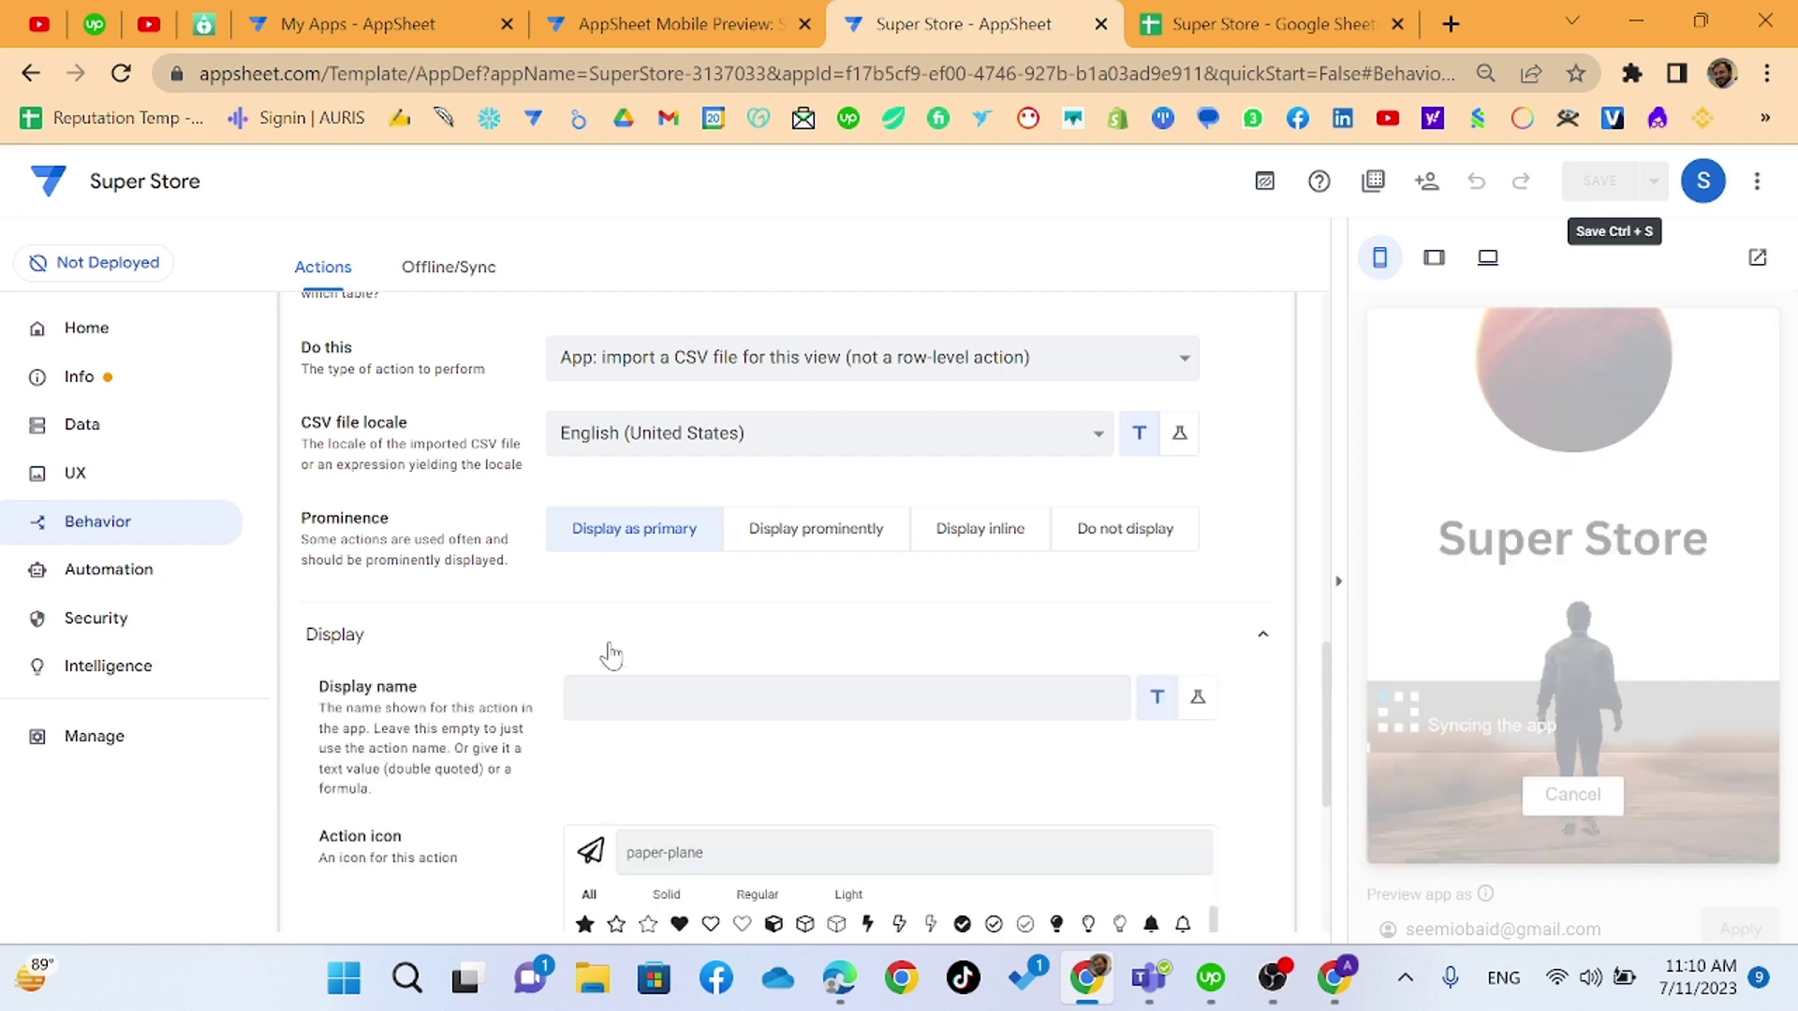
scroll(607, 645, "down", 3)
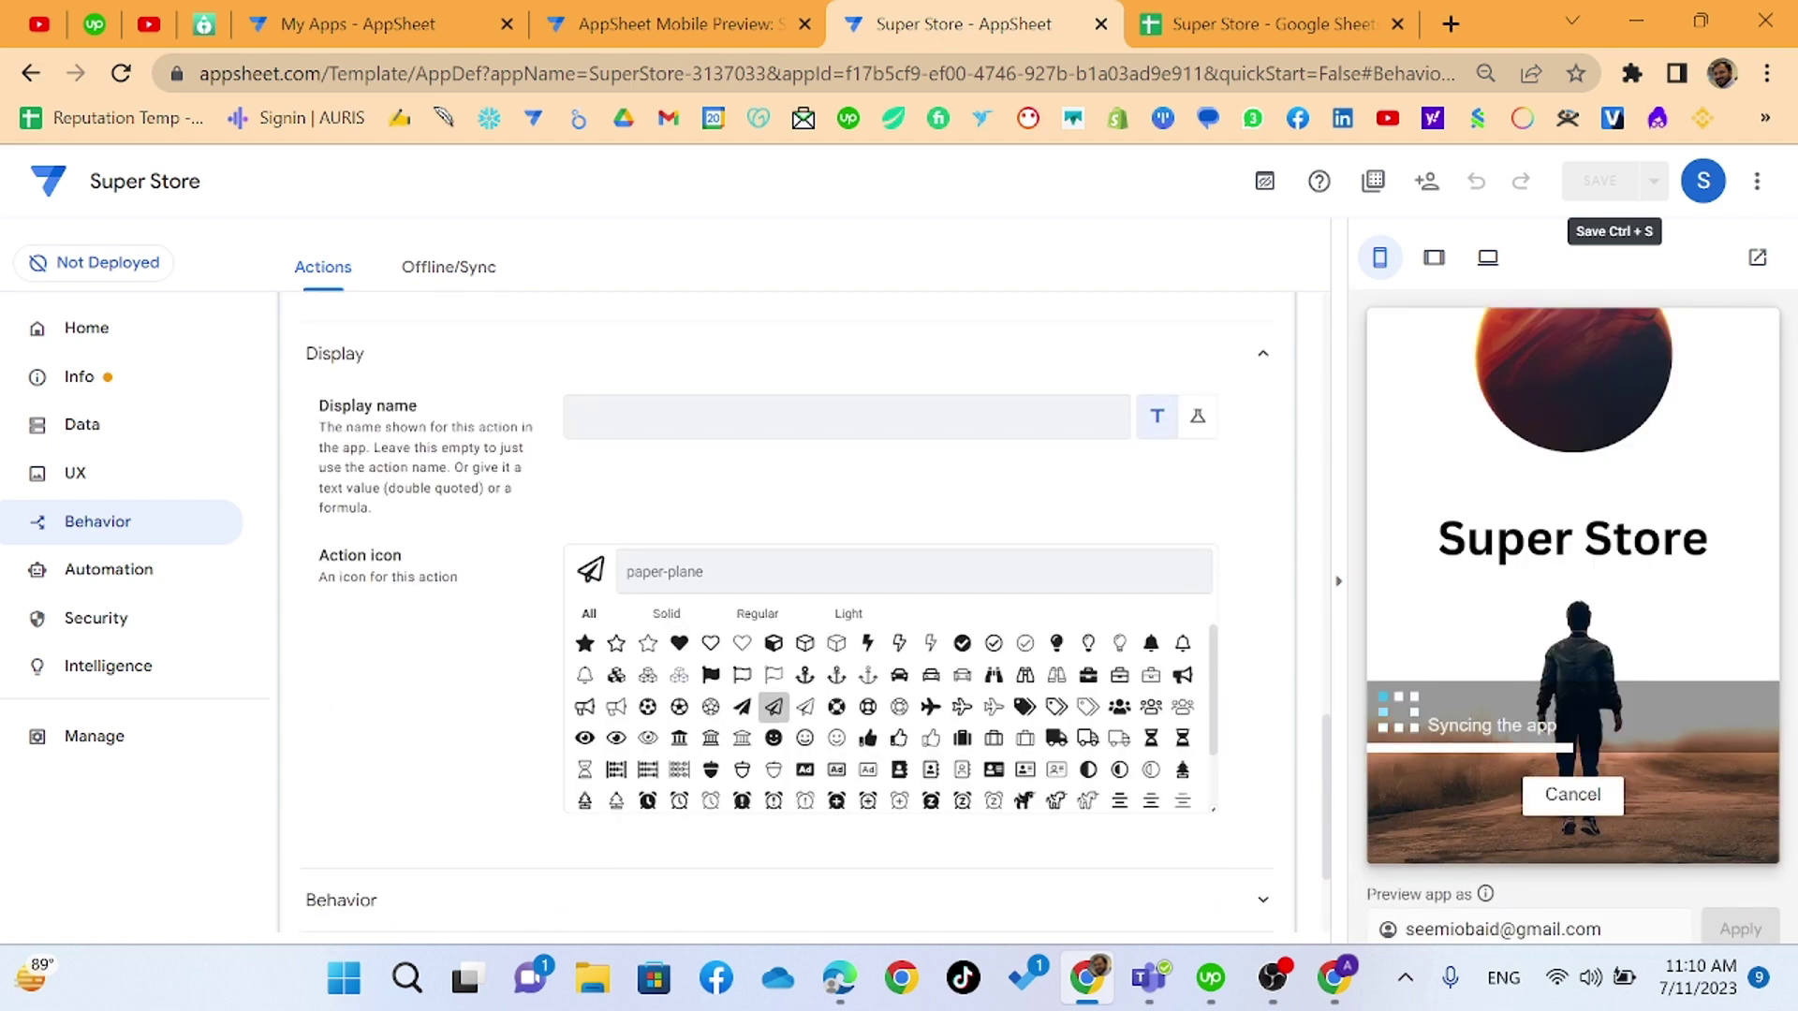
type("impo")
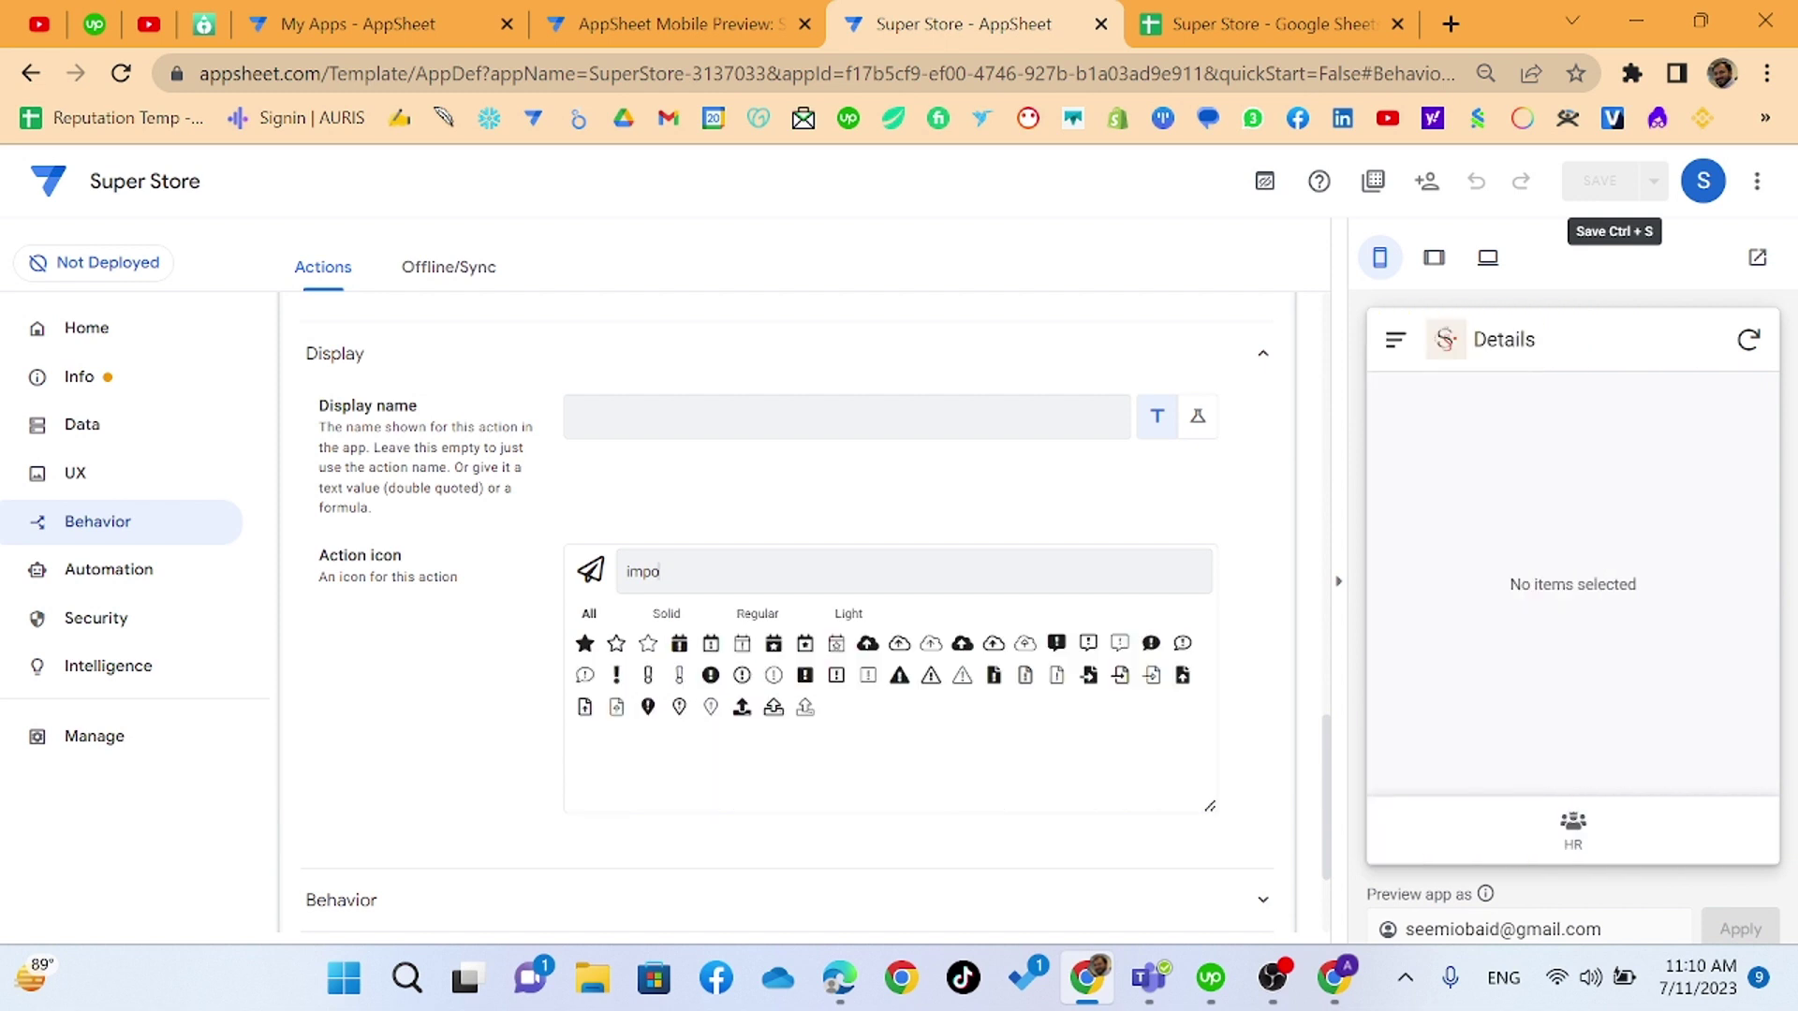
left_click(742, 707)
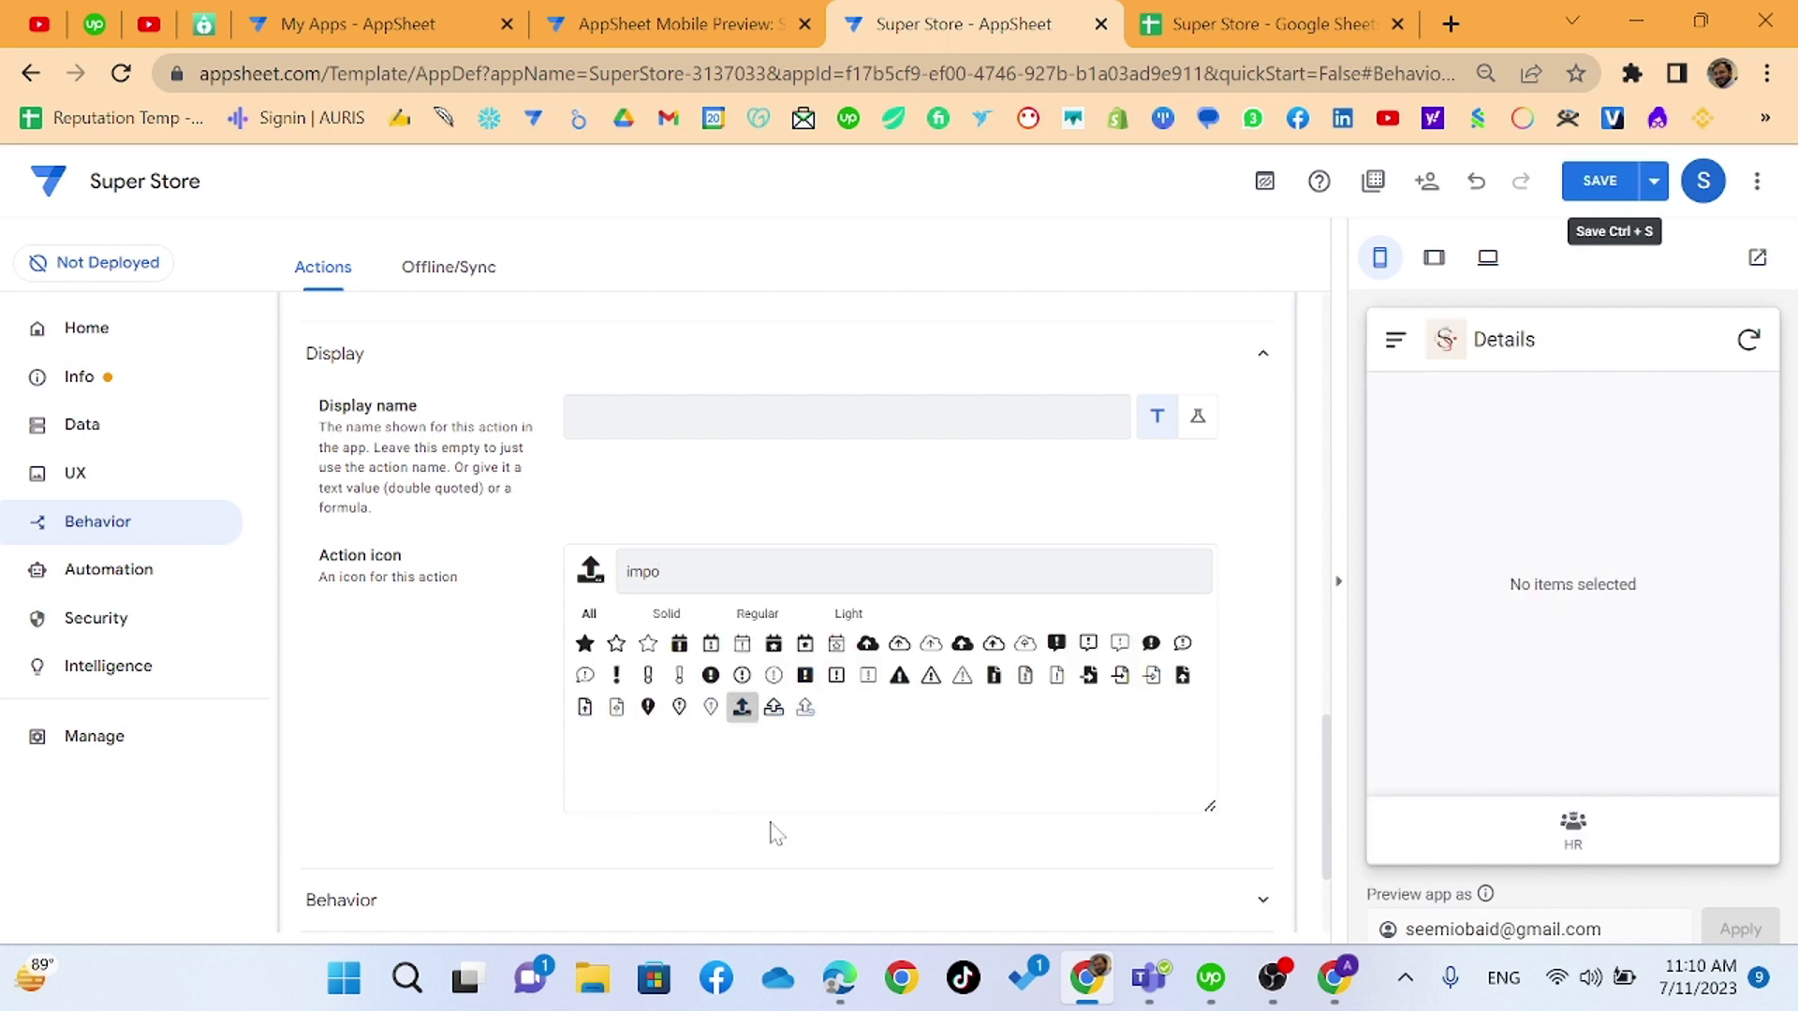
left_click(1582, 201)
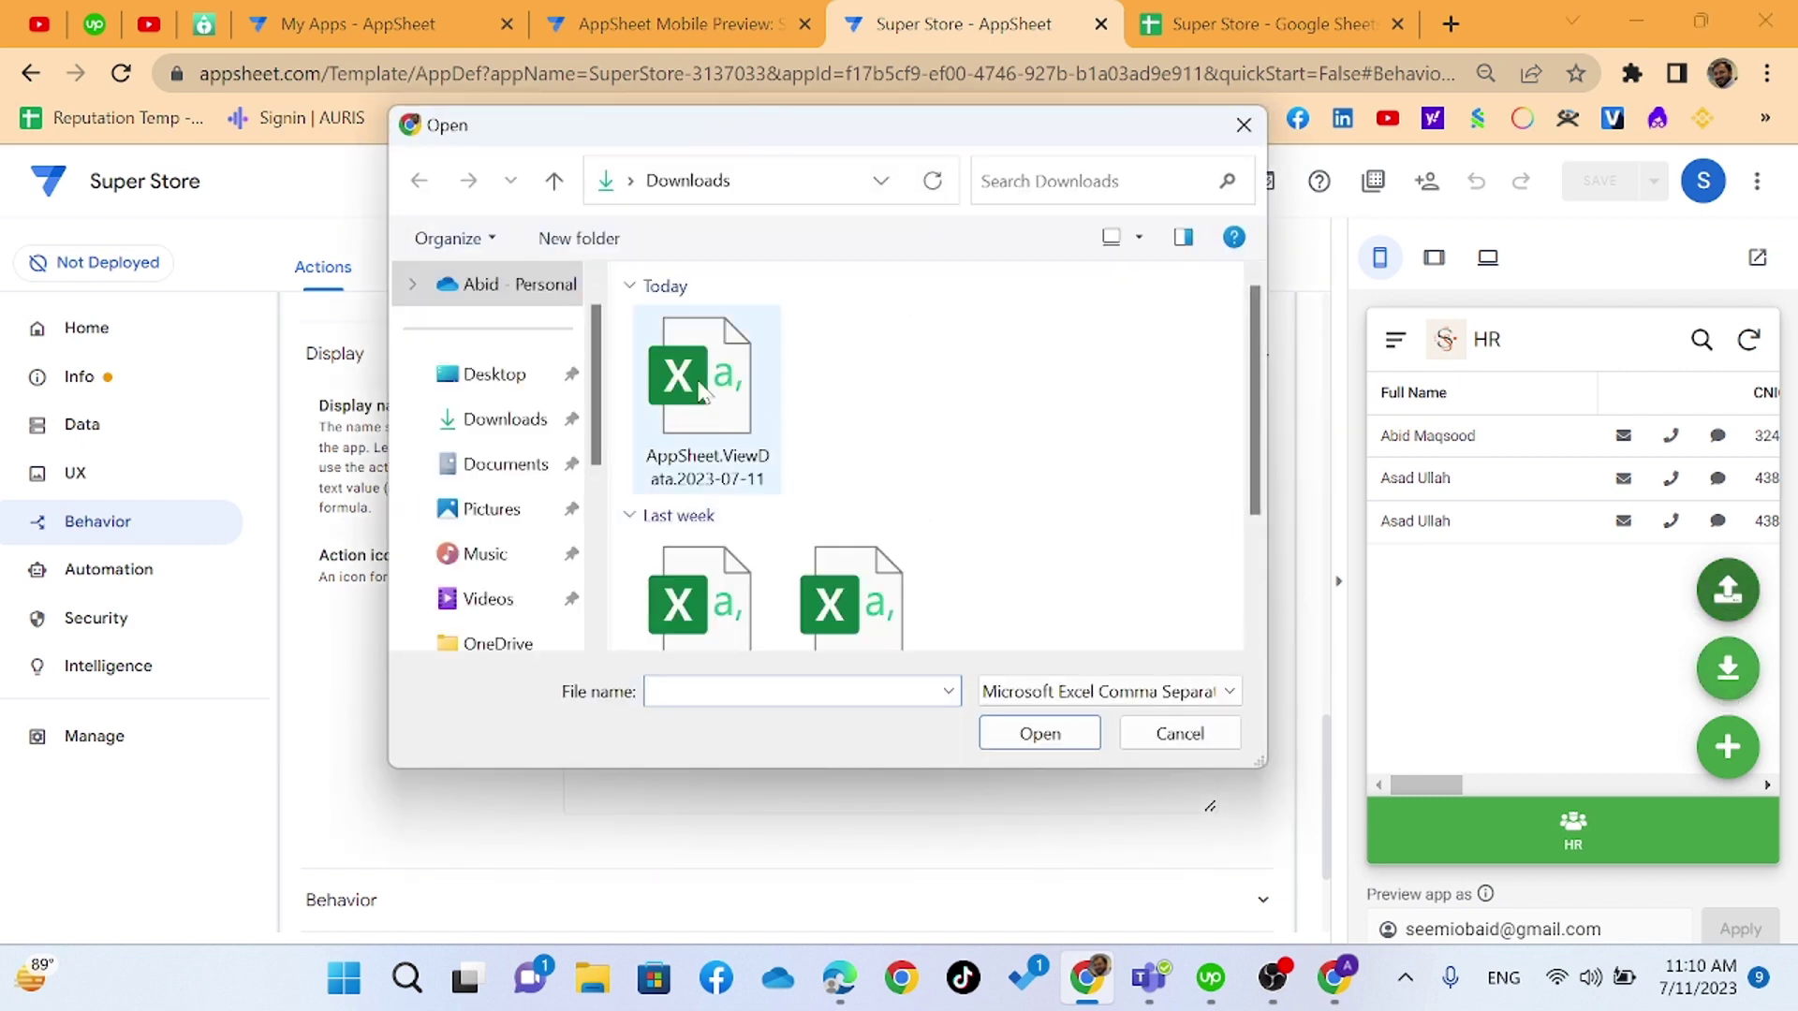
- Import AppSheet.ViewData, read the Ended_By-requires-a-value error, then switch to the Super Store spreadsheet
double_click(698, 388)
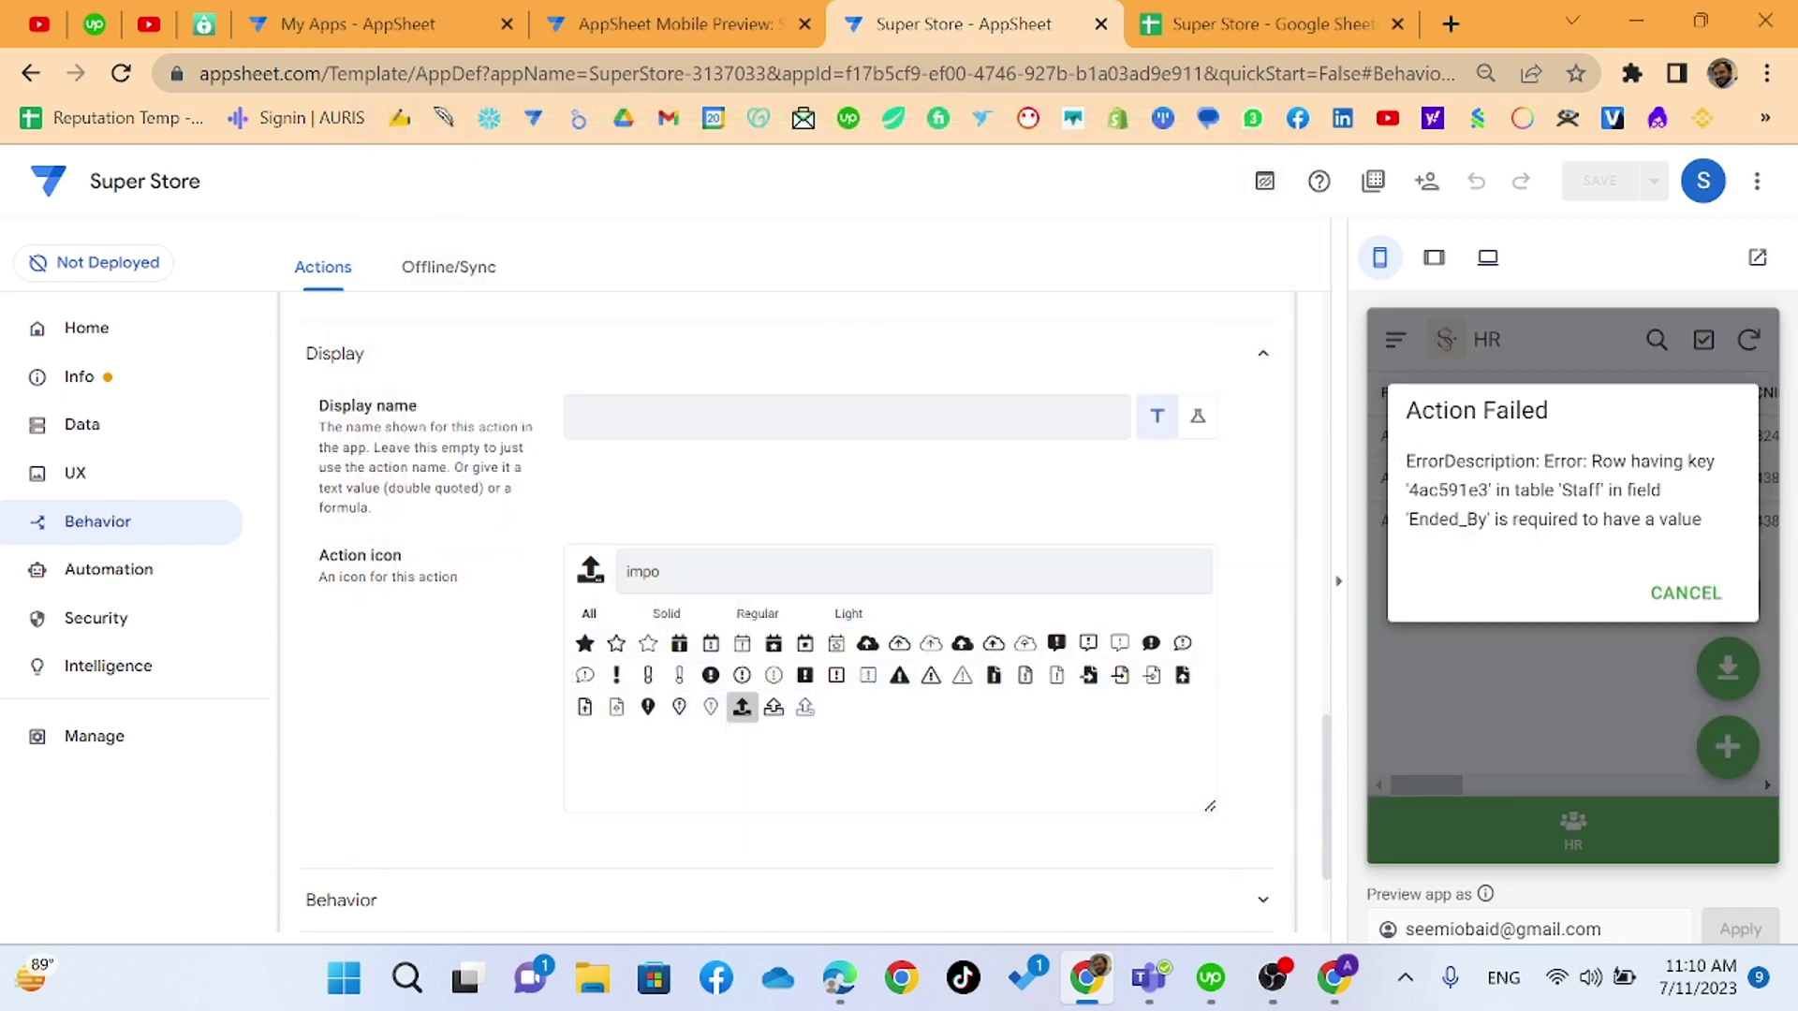
left_click_drag(1591, 460, 1668, 543)
triple_click(1667, 543)
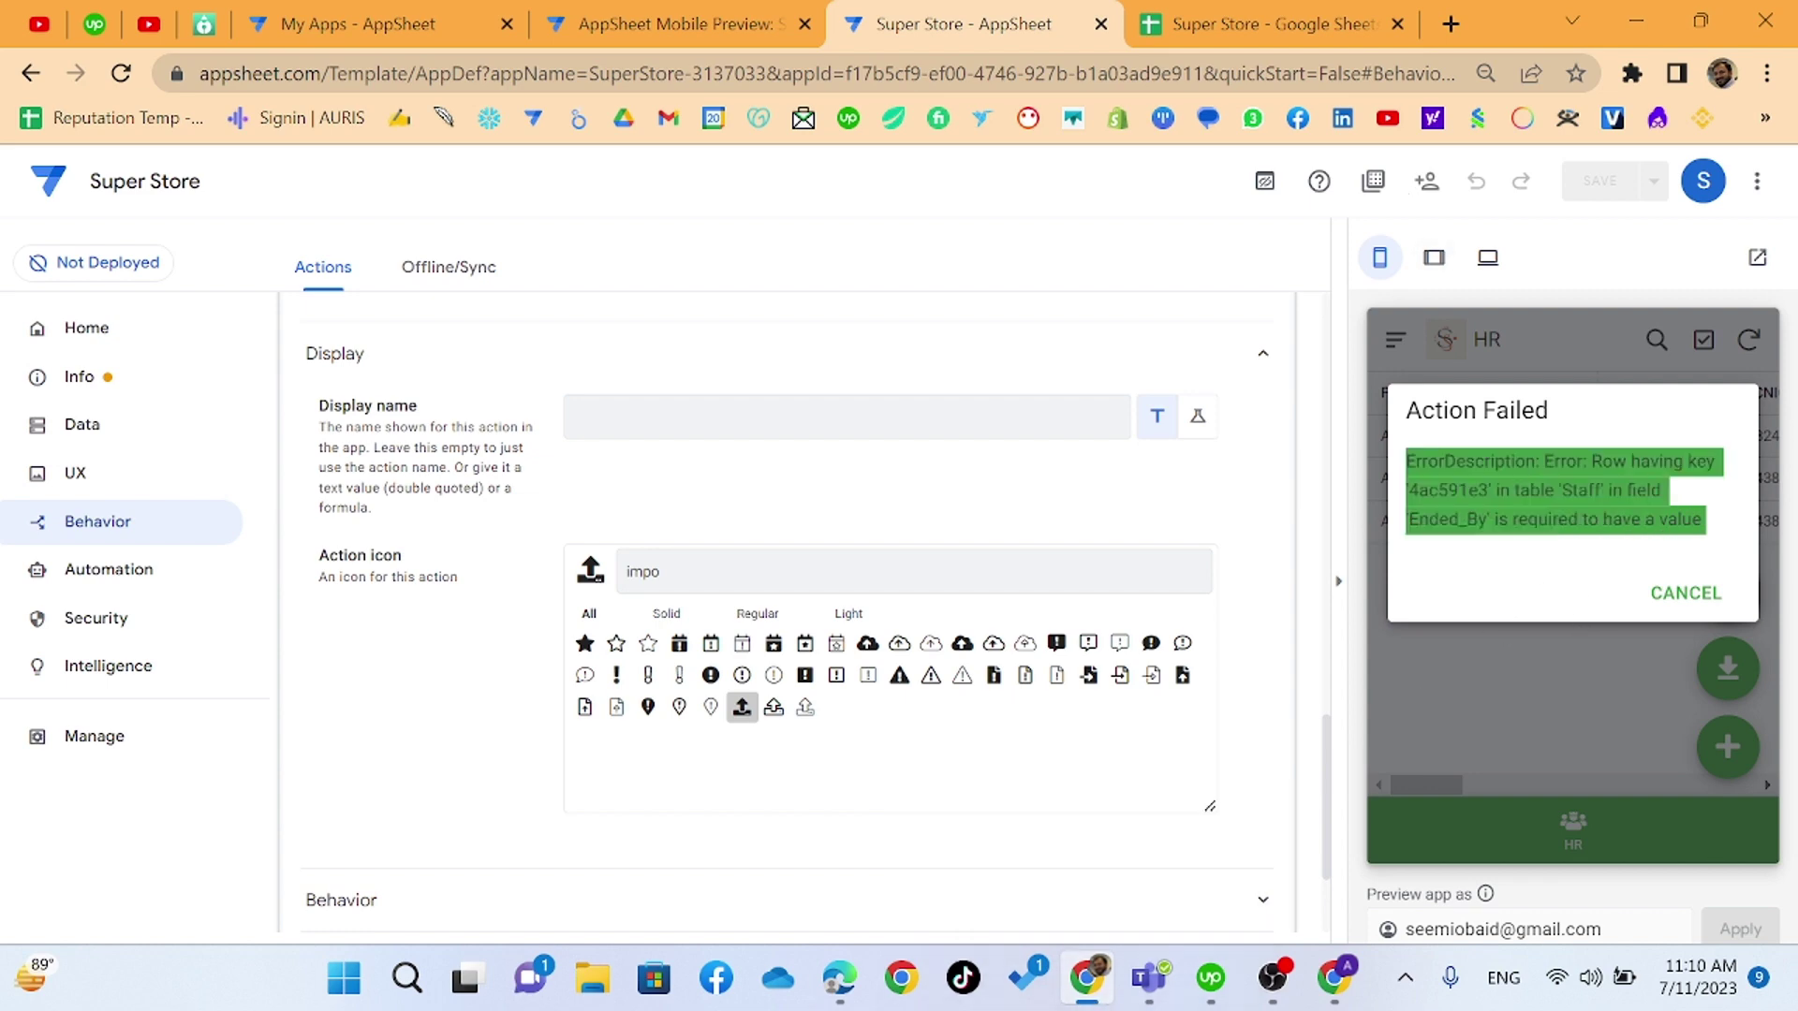
left_click(1295, 379)
left_click(1208, 24)
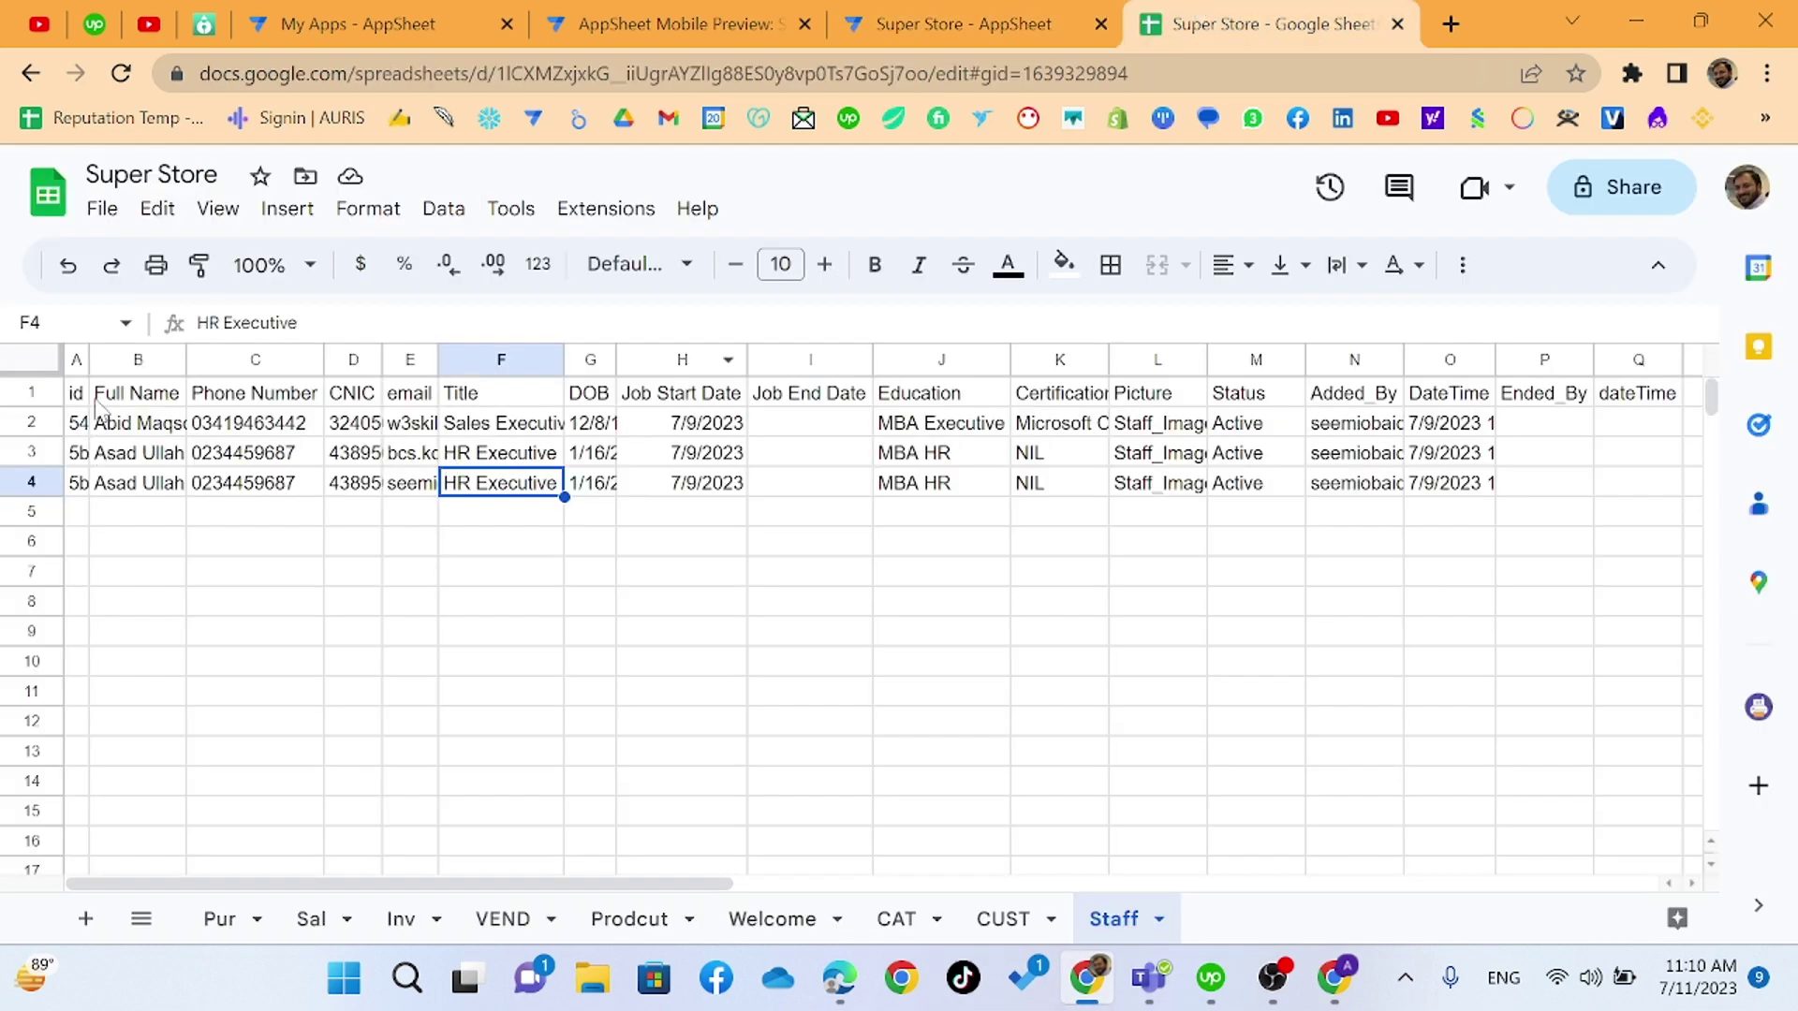
- Copy the Staff sheet's id header in A1 and reopen AppSheet.ViewData.2023-07-11 in Excel
left_click(79, 393)
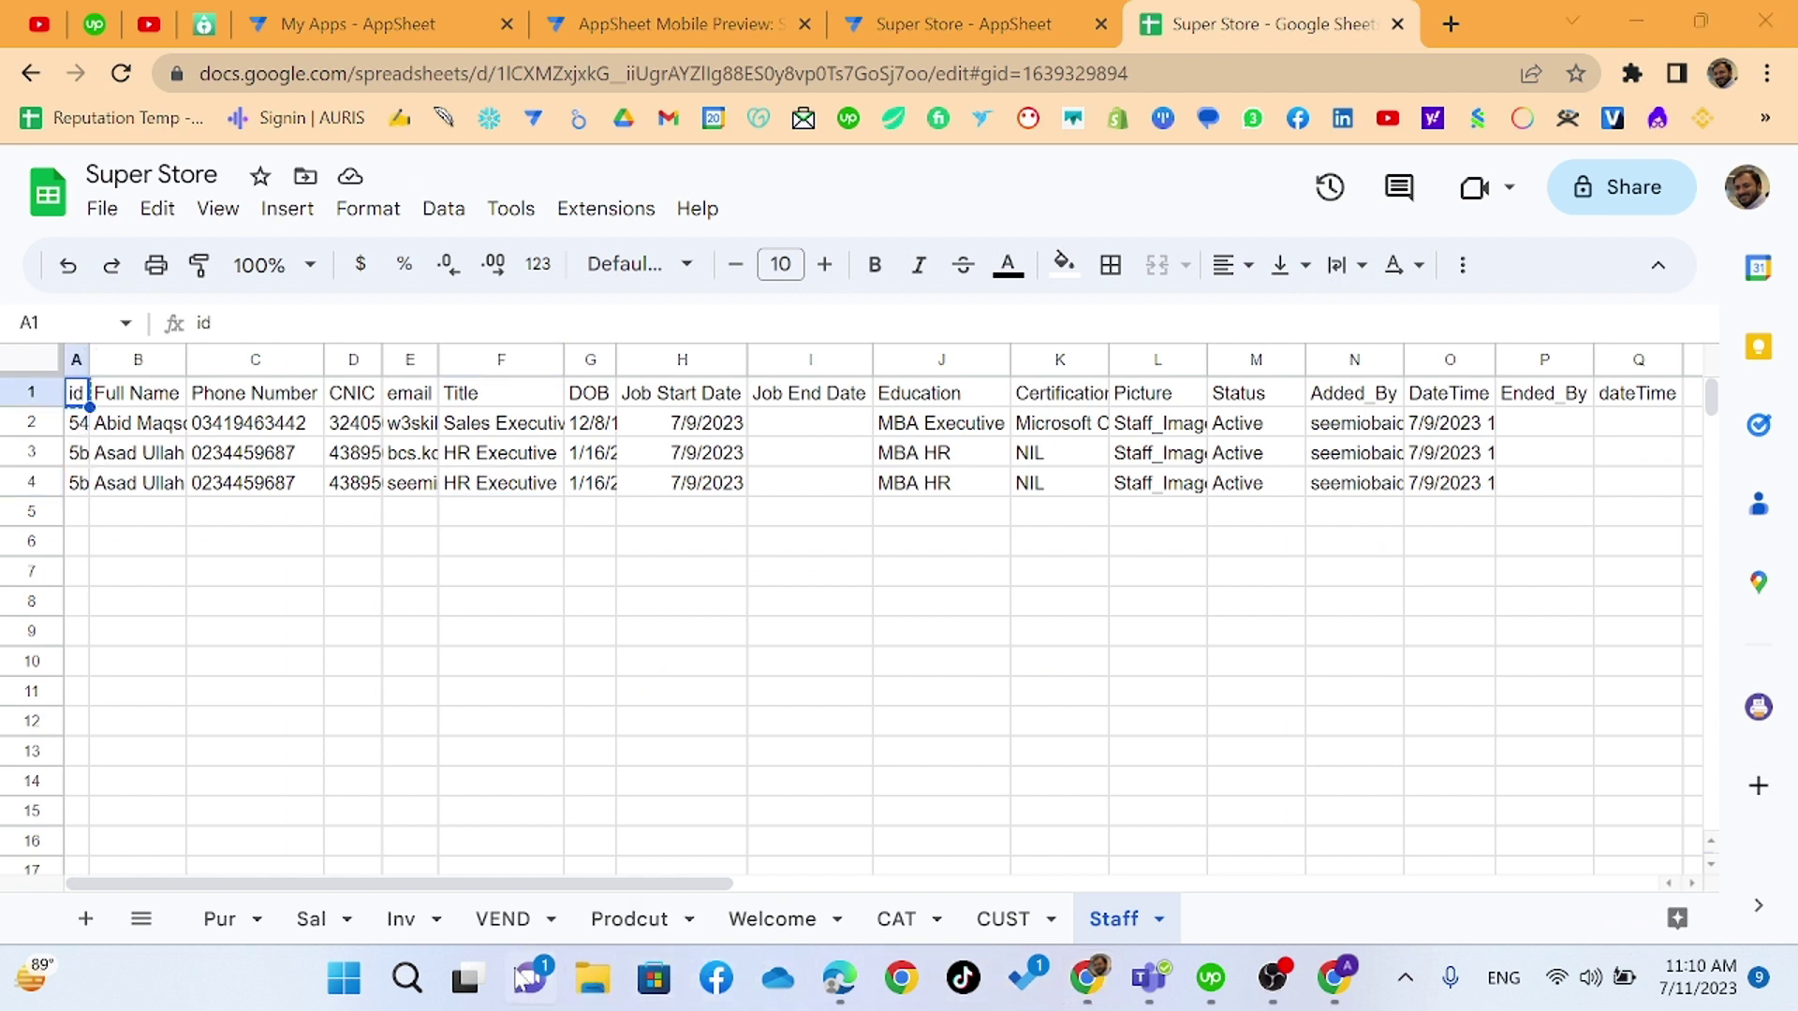
key("super+e")
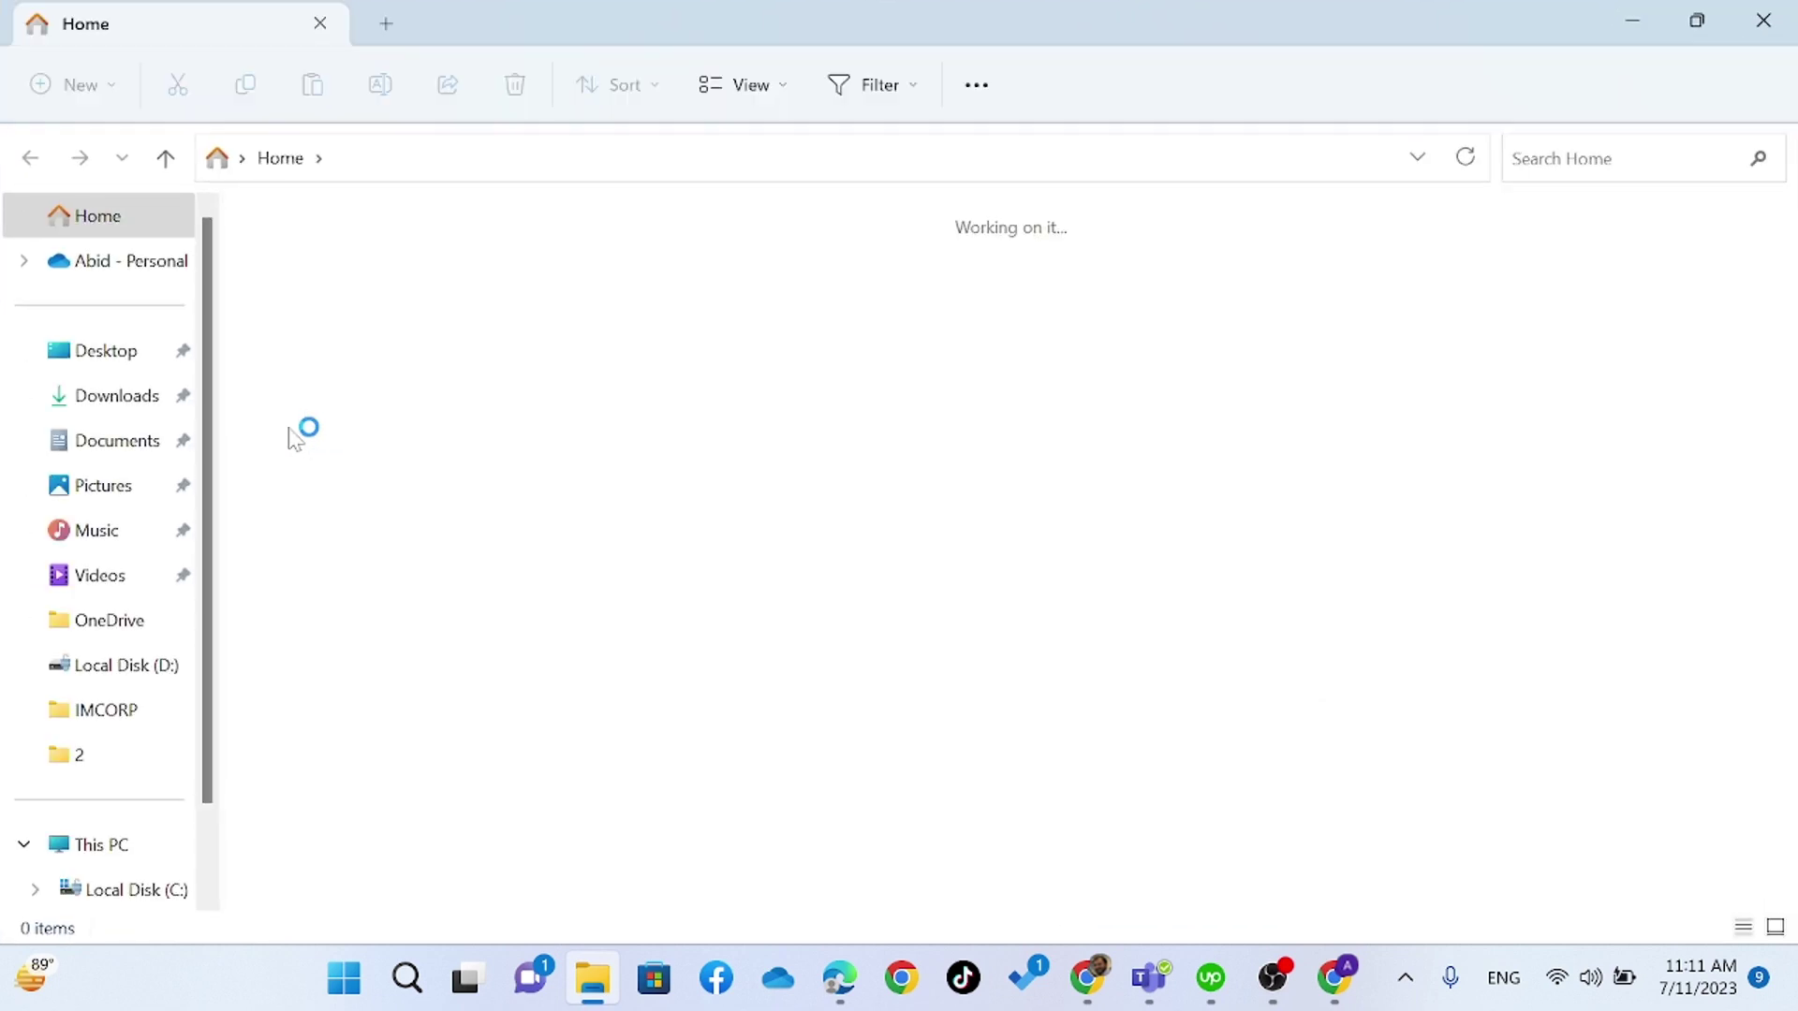
left_click(412, 698)
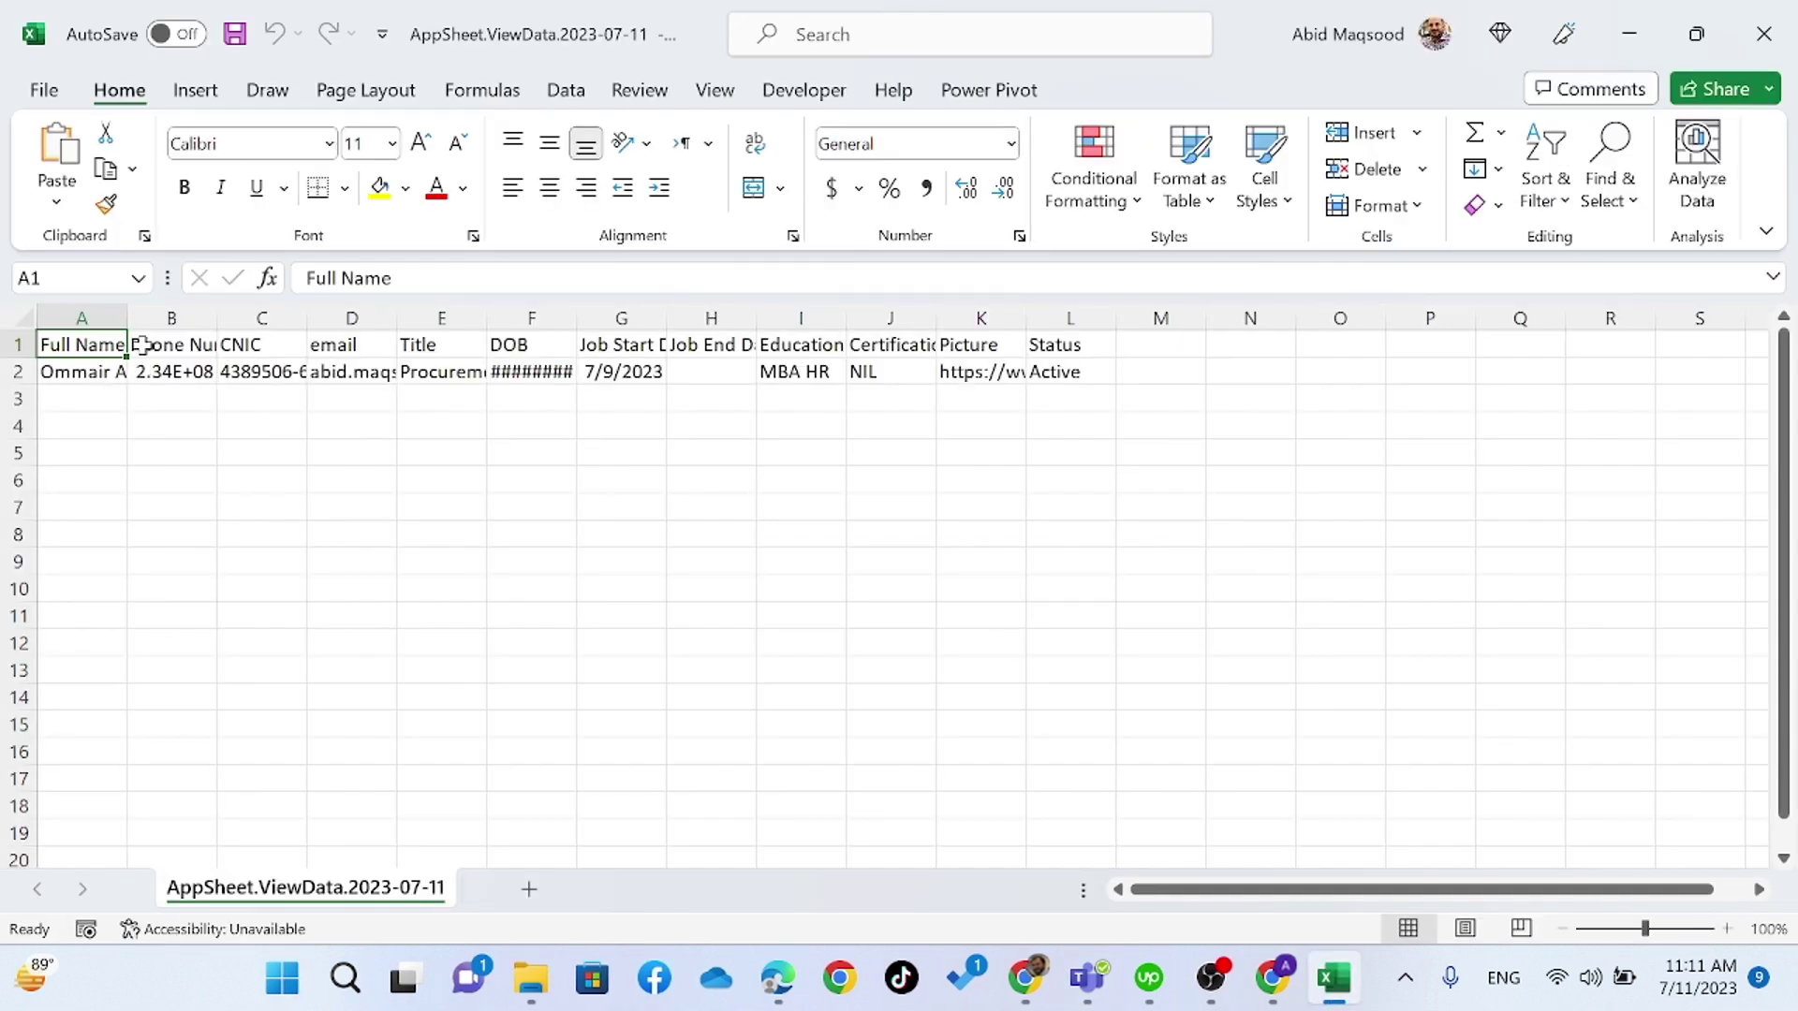
- Insert a new column A with the pasted id header and abc1234 as the staff row's id
left_click(101, 319)
right_click(101, 319)
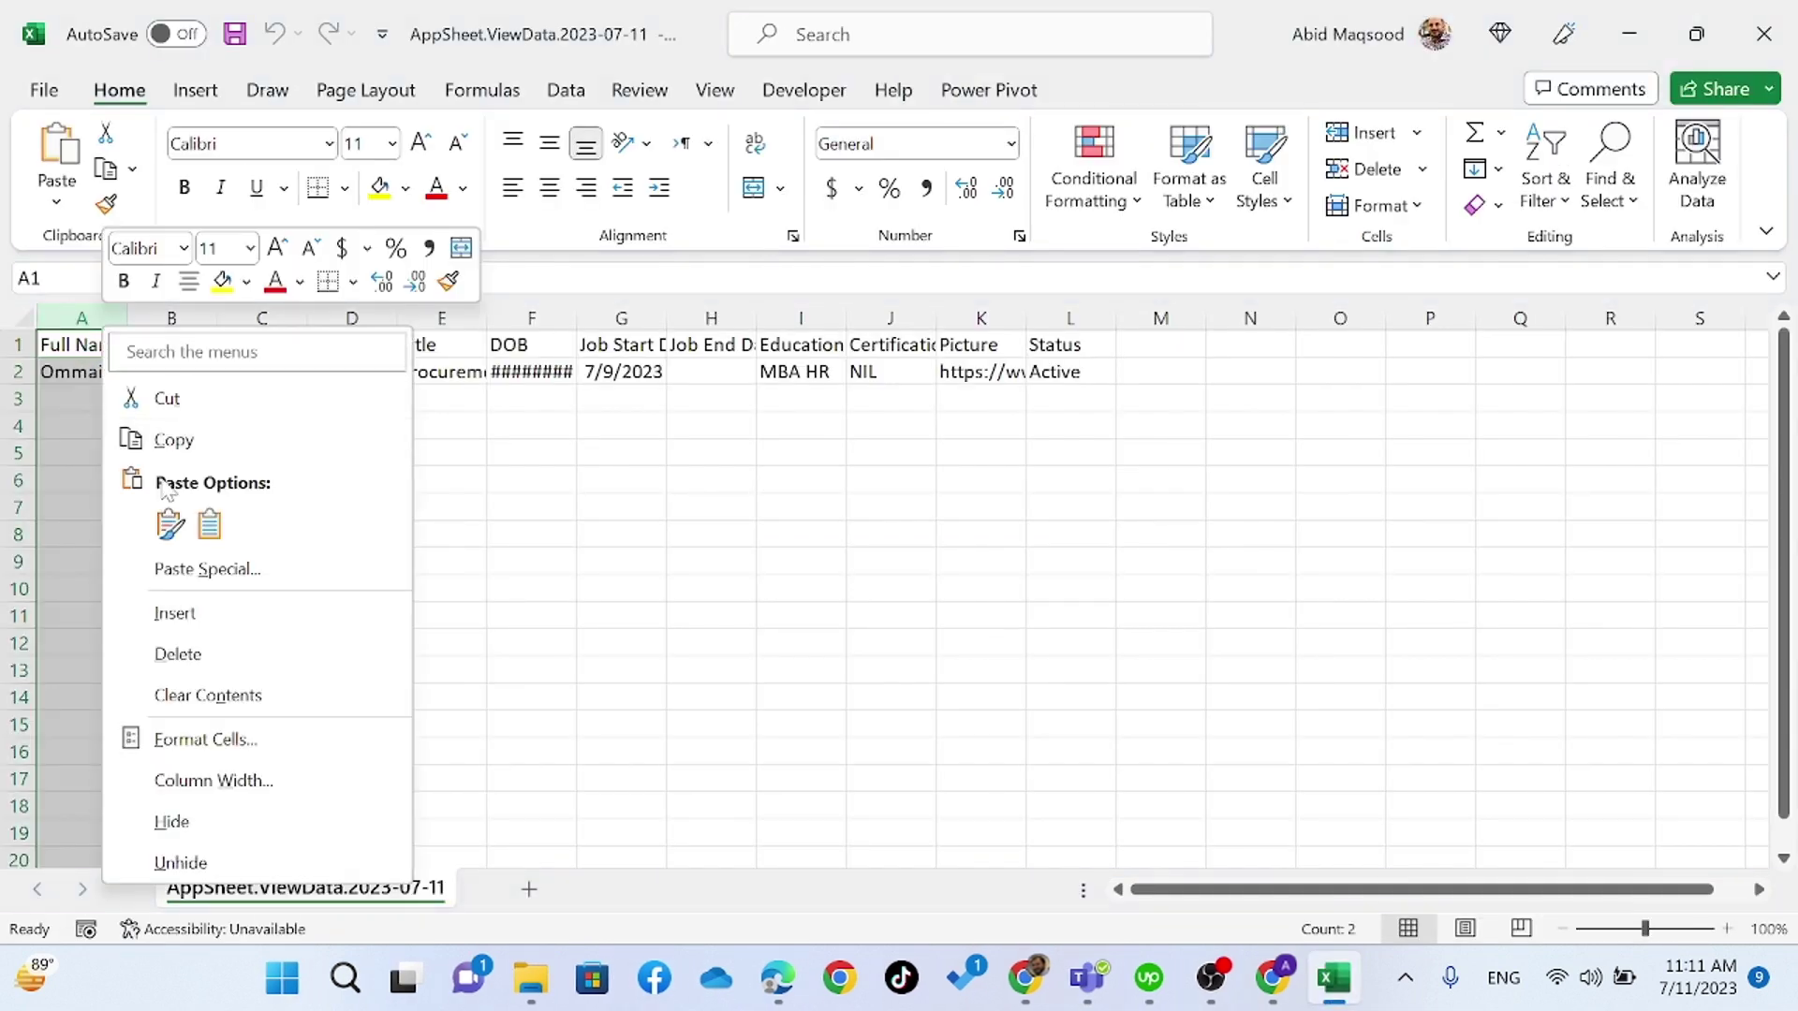
left_click(173, 613)
left_click(80, 343)
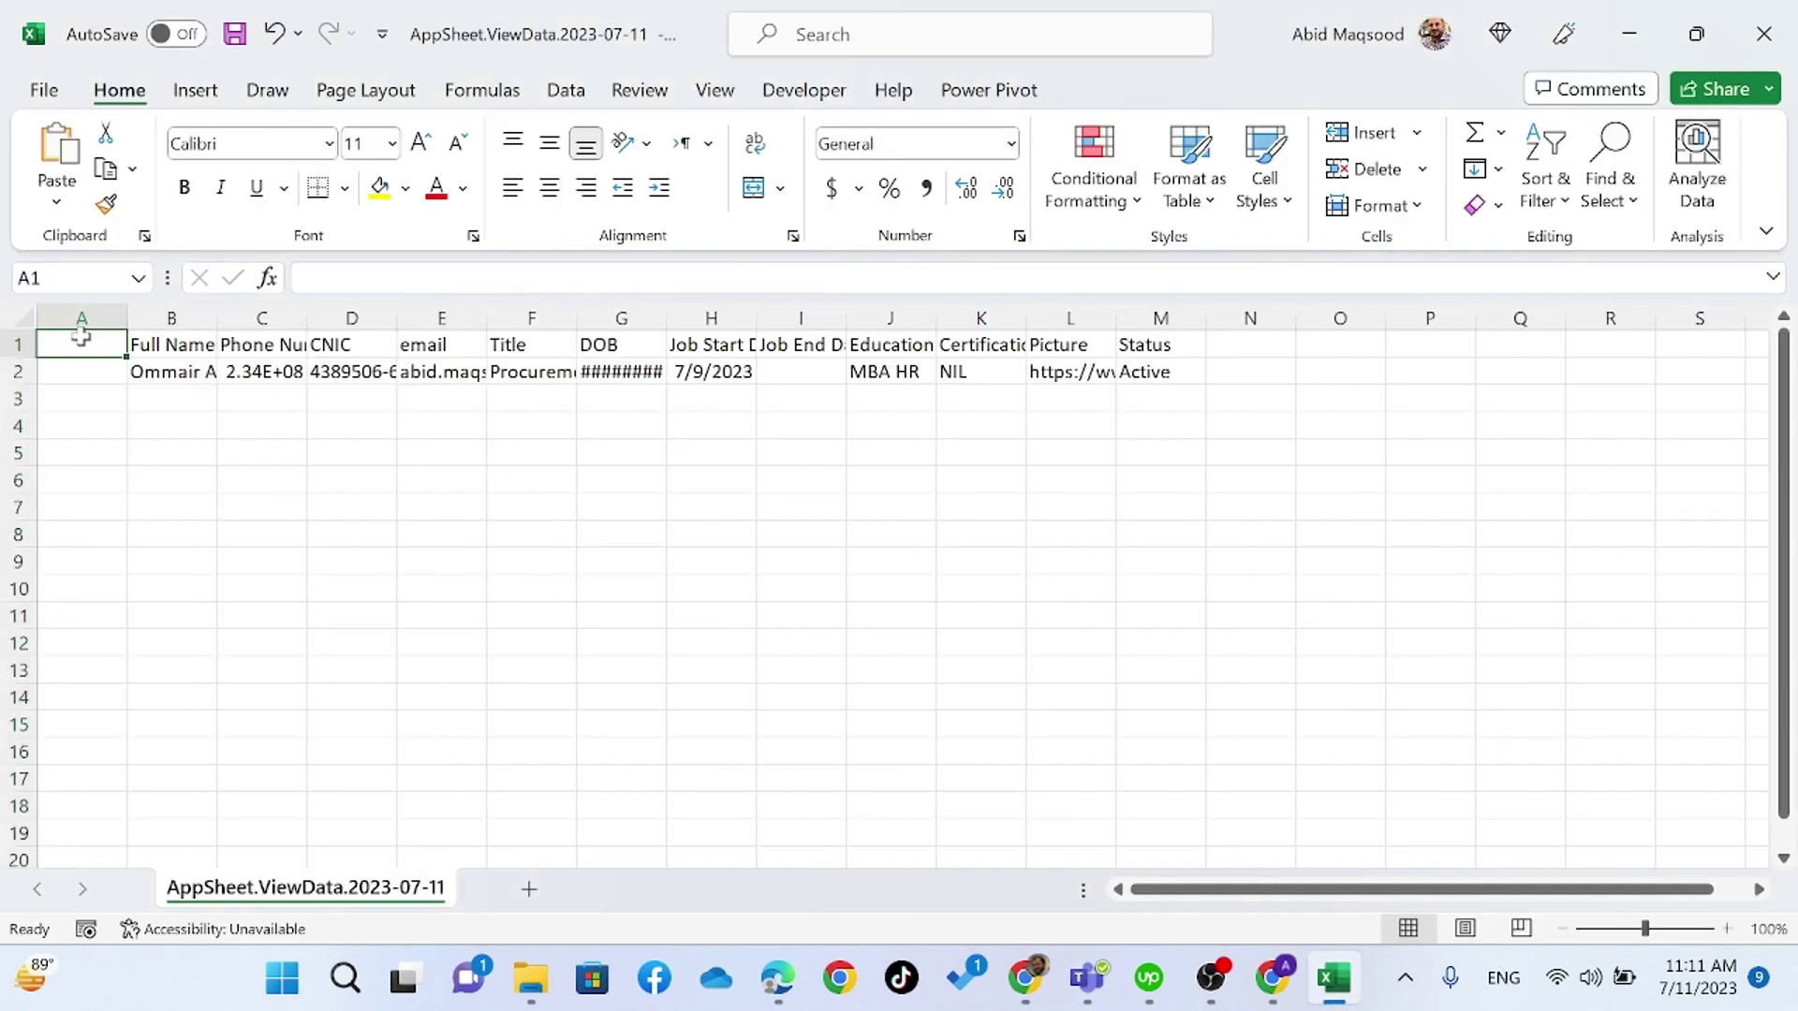
type("id")
left_click(90, 379)
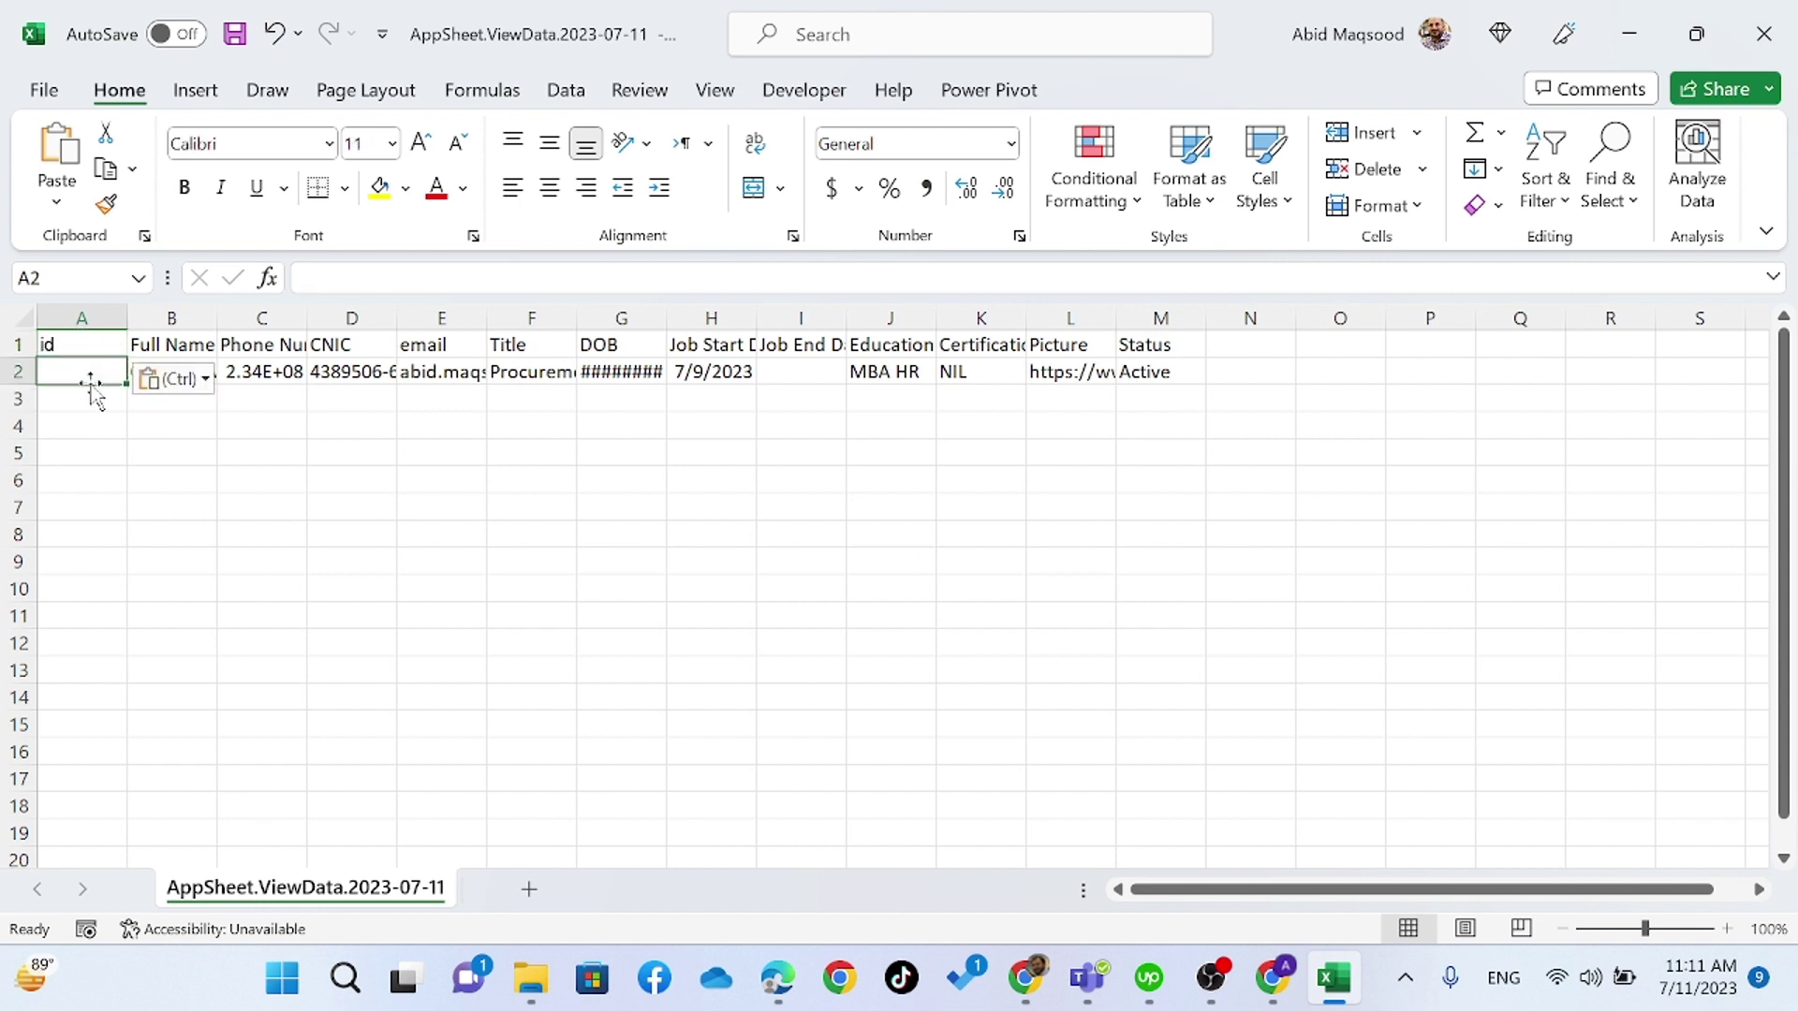
type("abc1234")
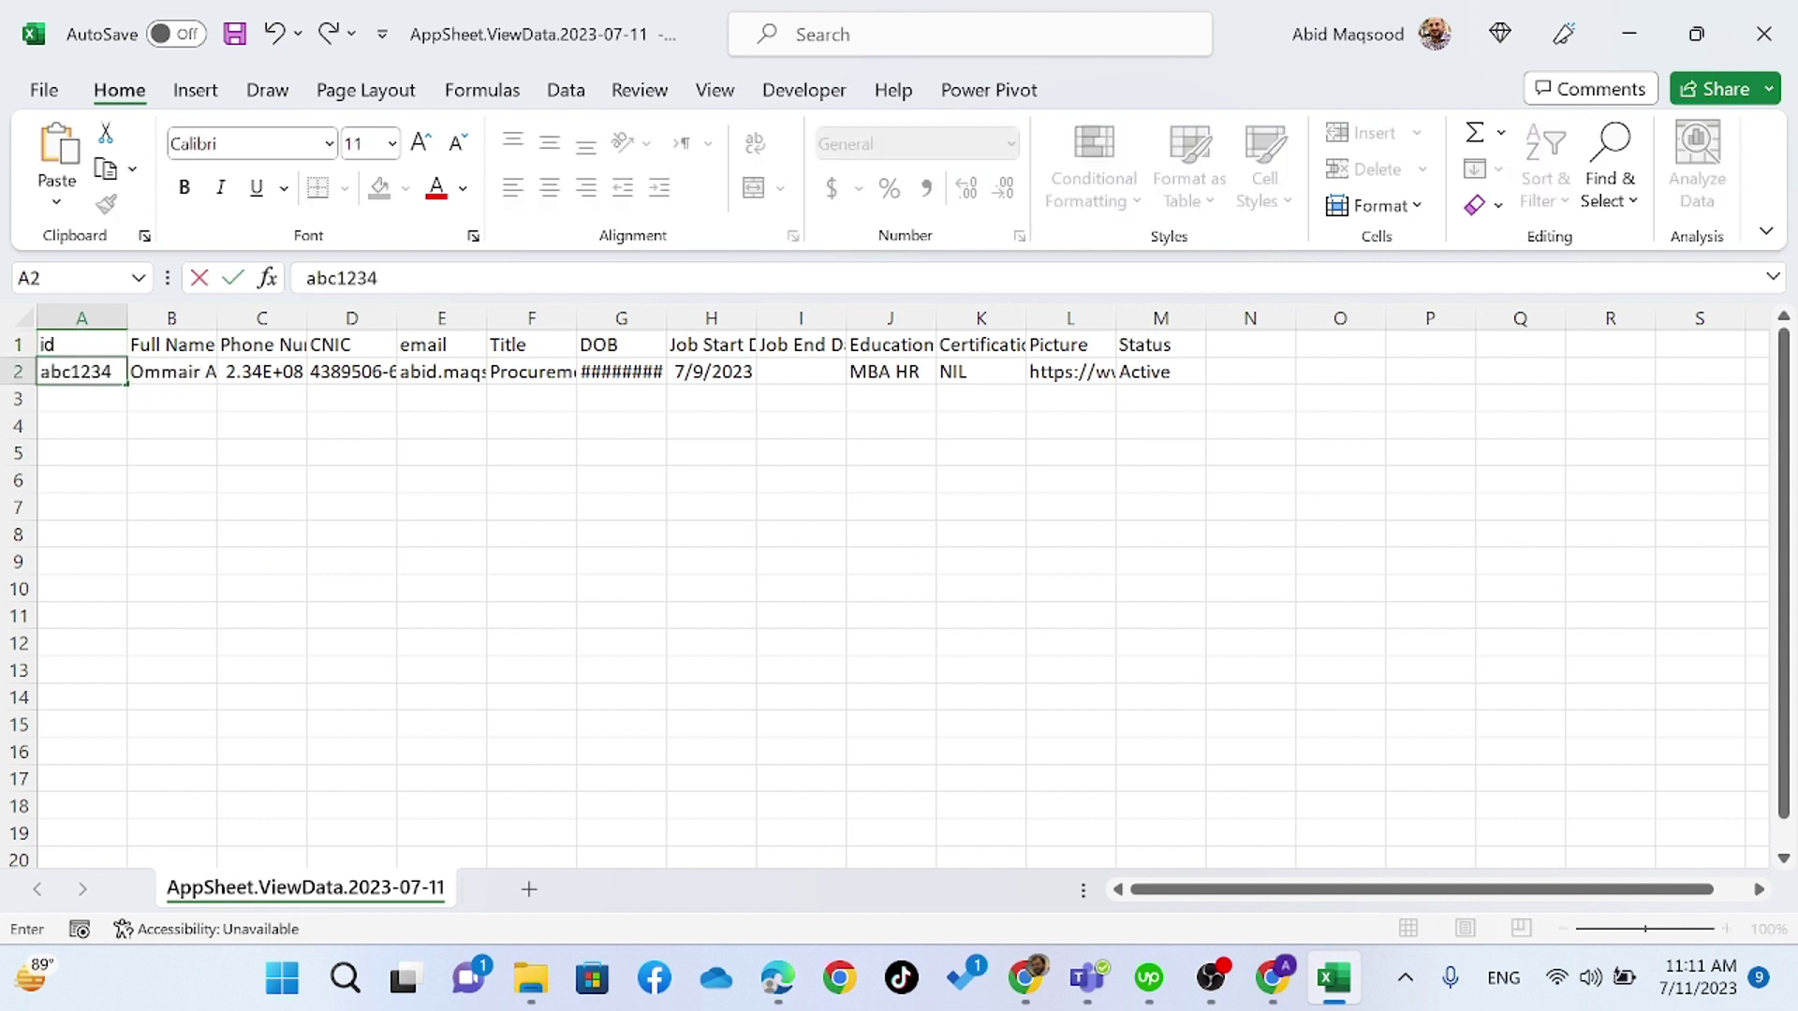
key("Tab")
- Save the workbook as CSV over the existing file in Downloads, then return to the AppSheet editor
left_click(1763, 34)
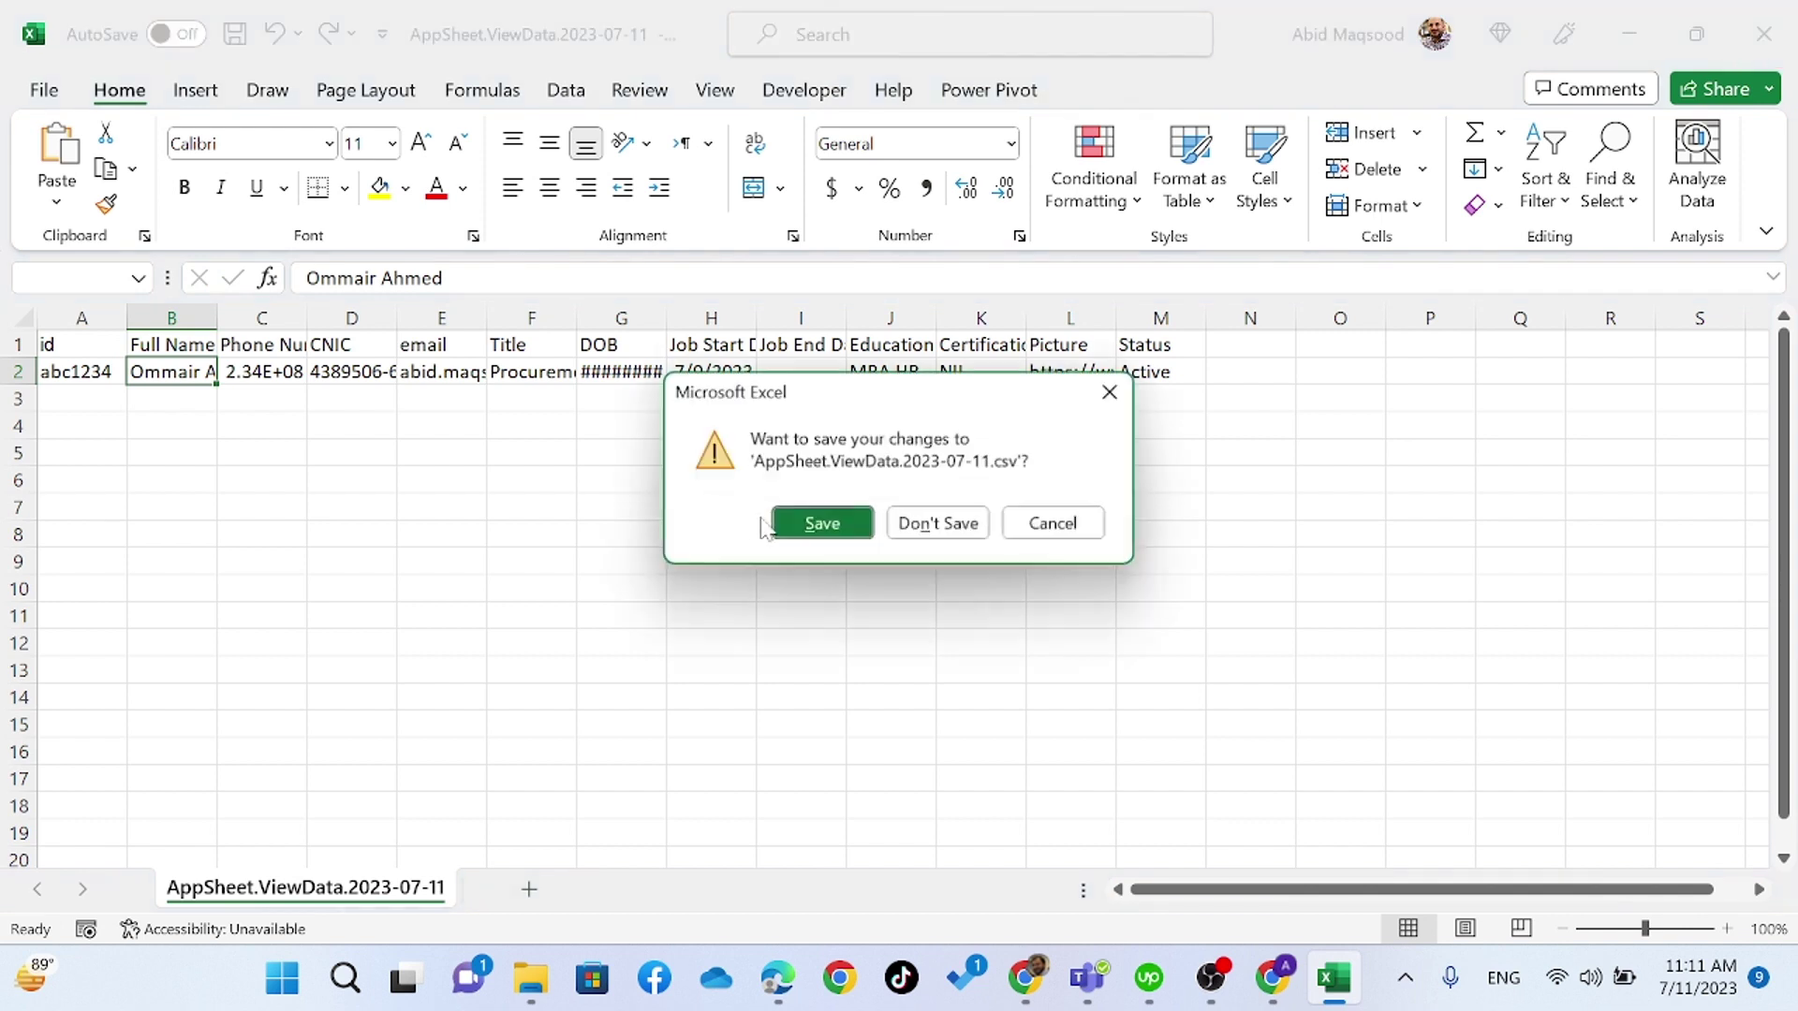
left_click(821, 526)
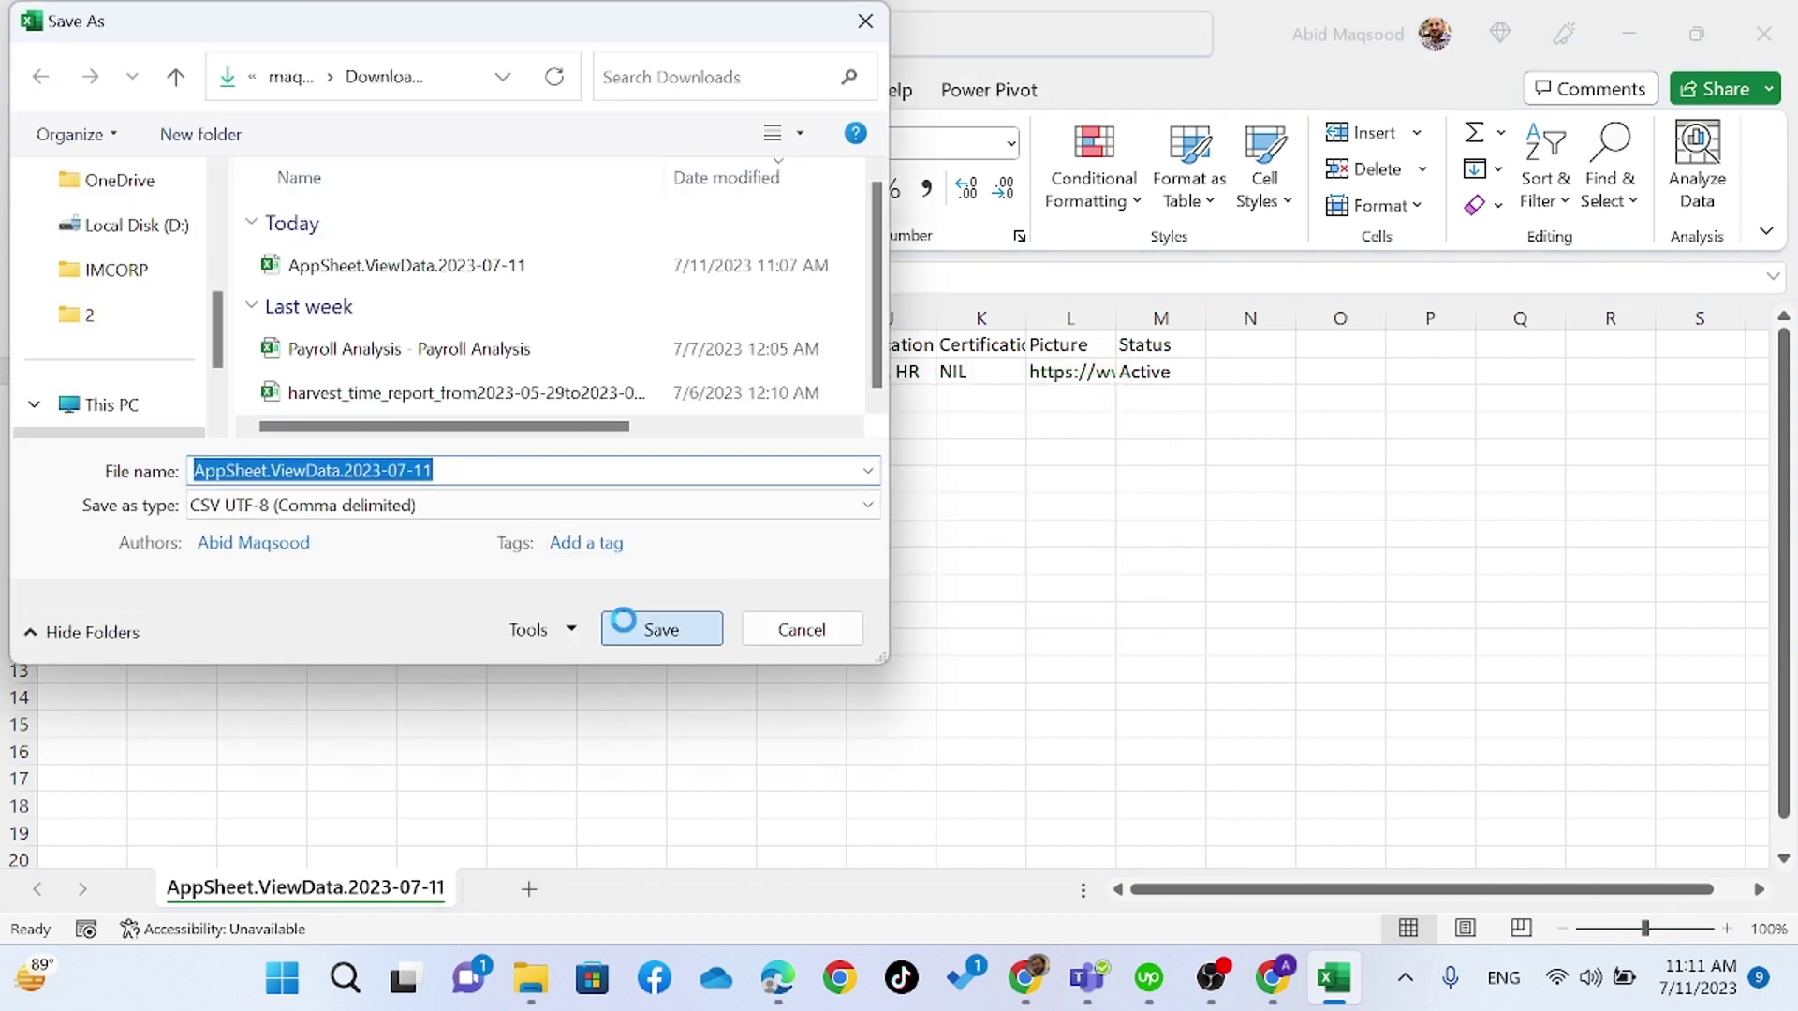
left_click(625, 626)
left_click(964, 498)
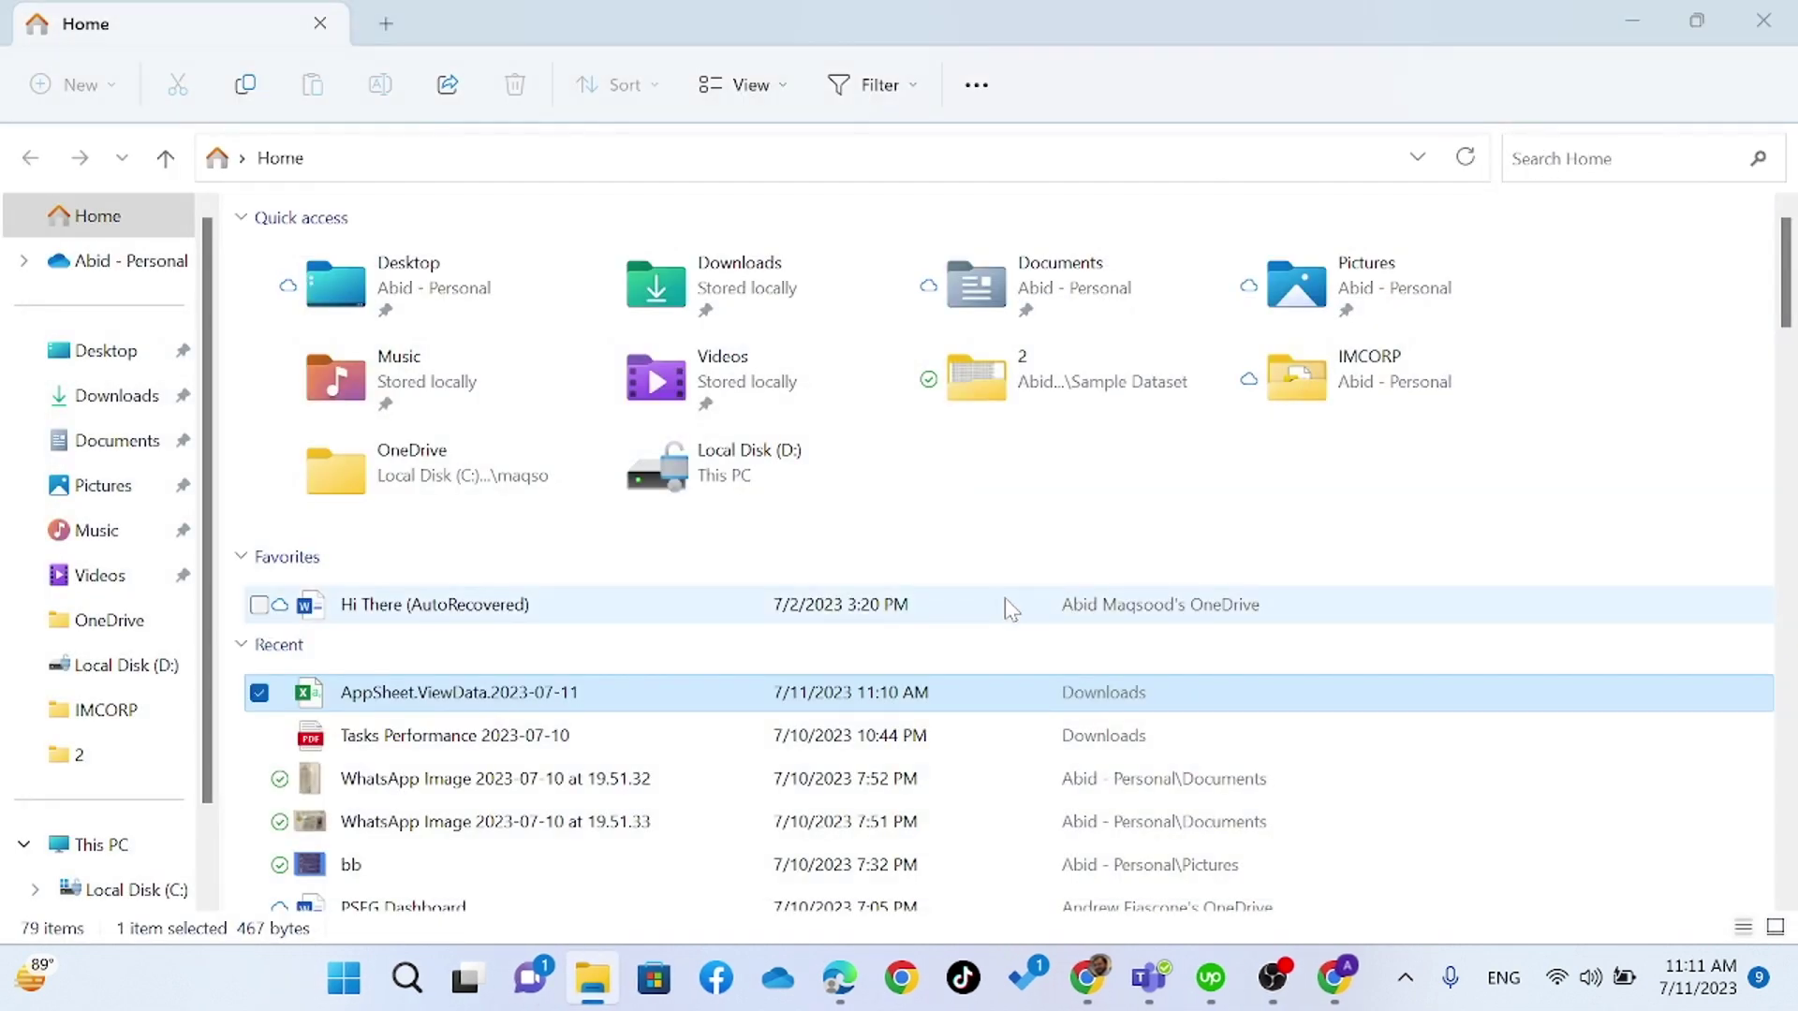
key("alt+Tab")
key("alt+Tab")
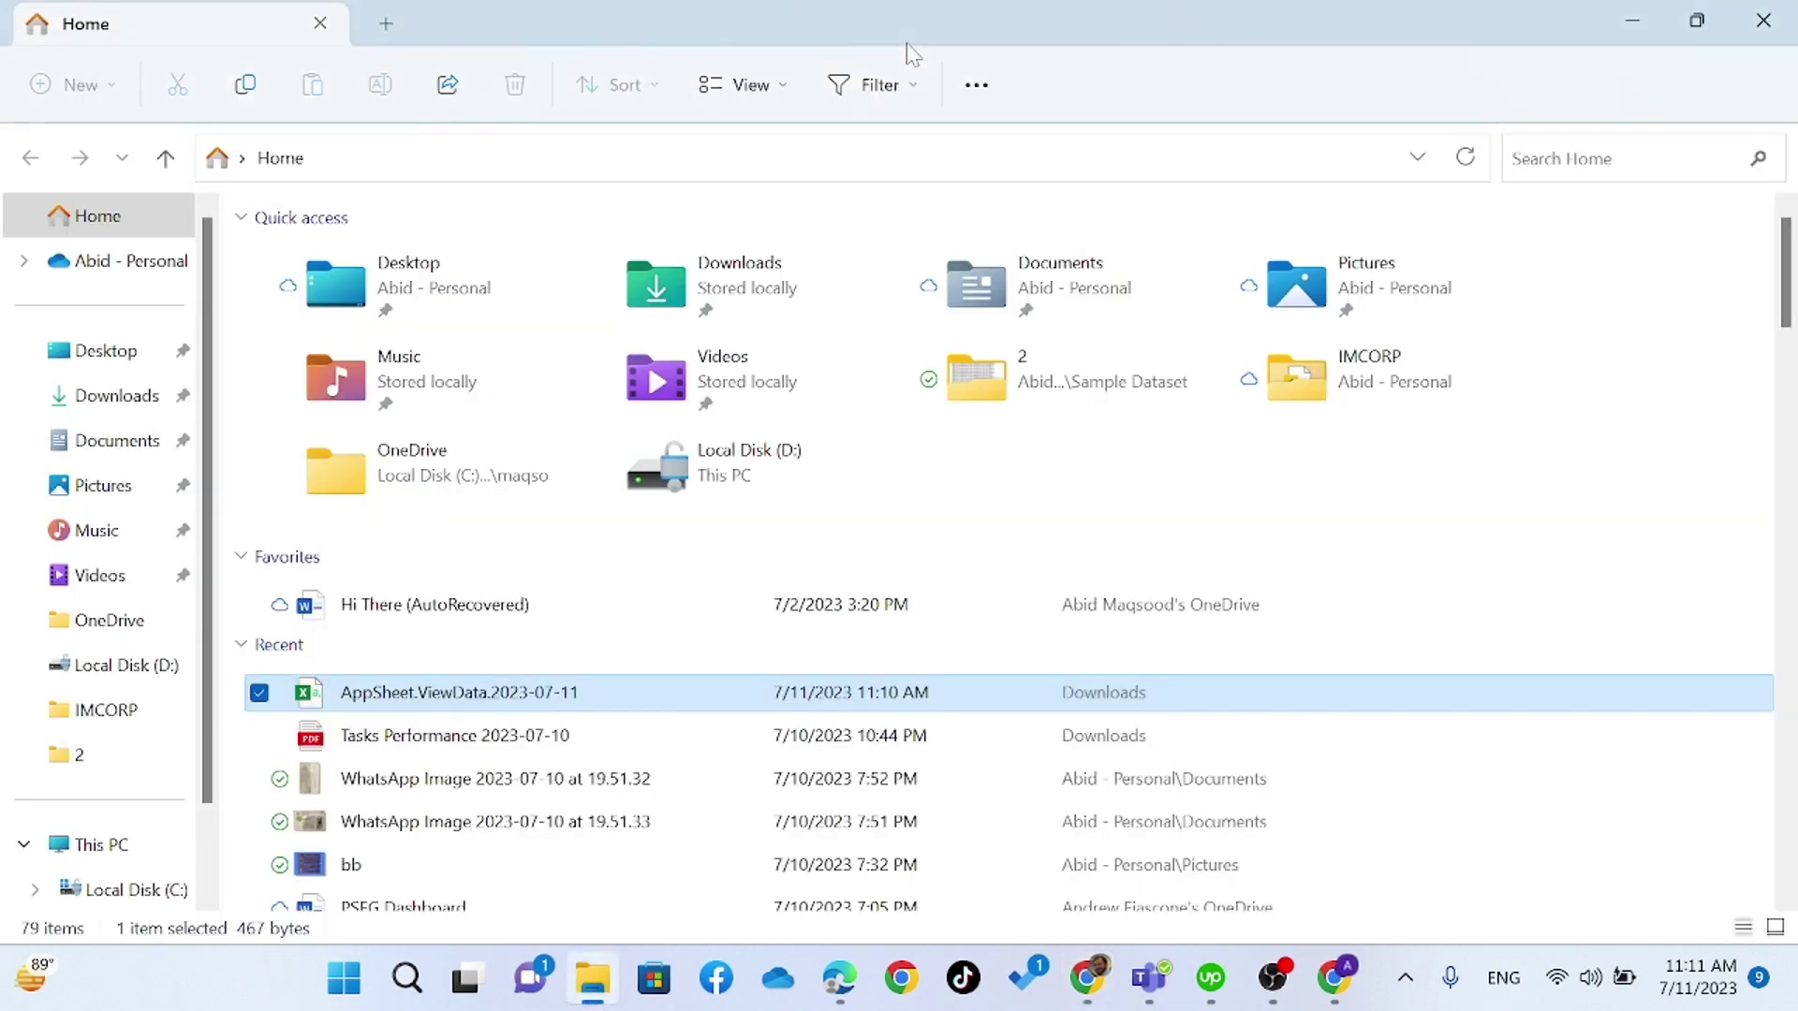
key("alt+Tab")
left_click(941, 13)
- Re-import the updated CSV into HR, dismiss the Ended_By error, and switch to the Super Store spreadsheet
left_click(1678, 599)
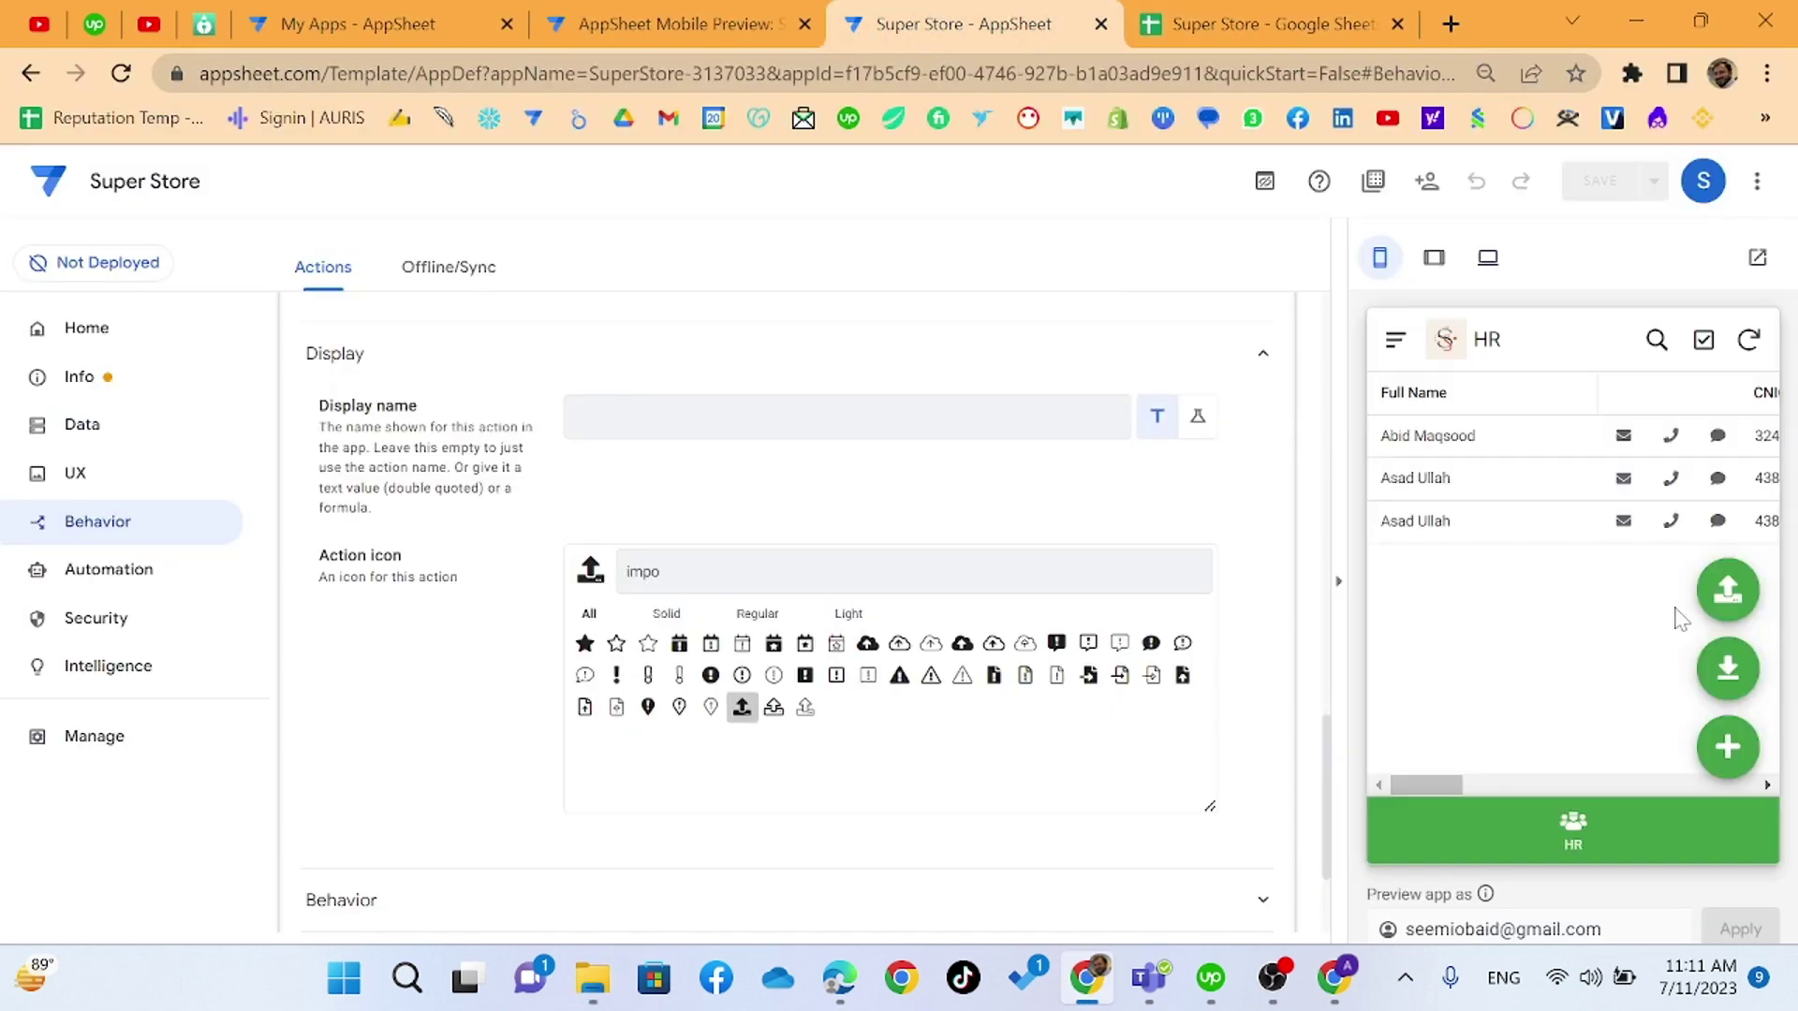
left_click(1727, 589)
double_click(745, 397)
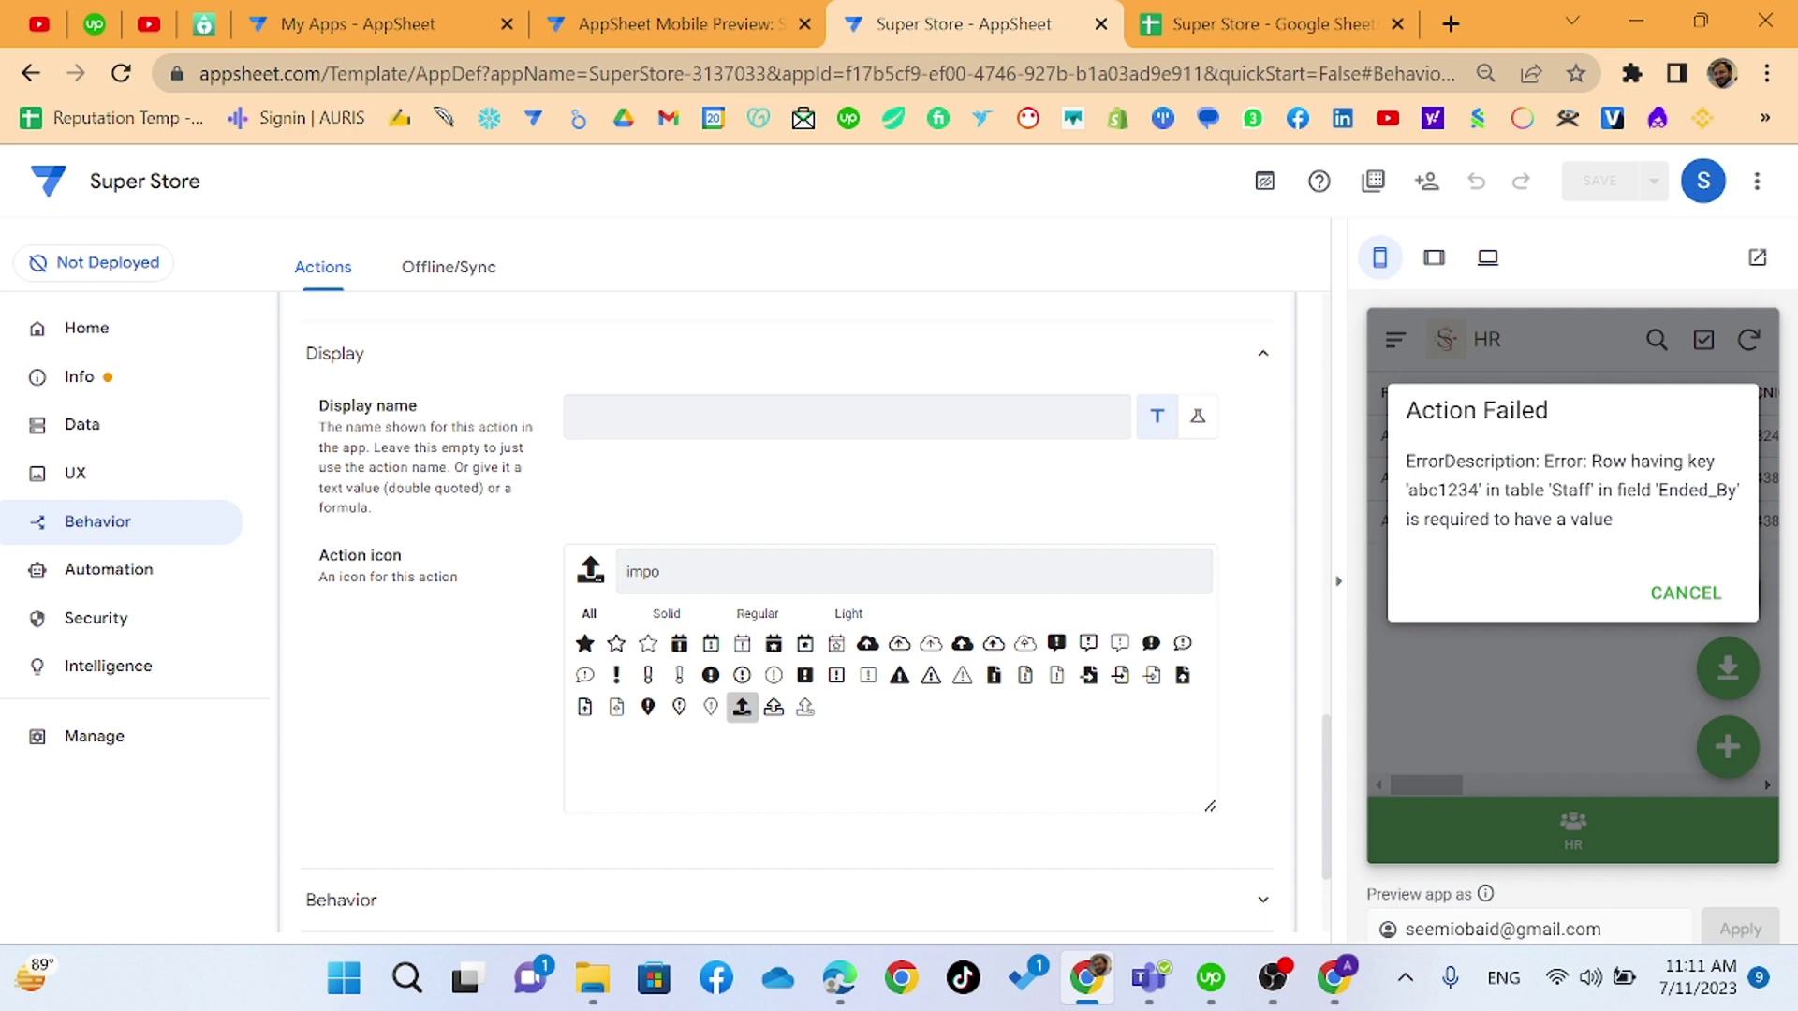
left_click(1686, 593)
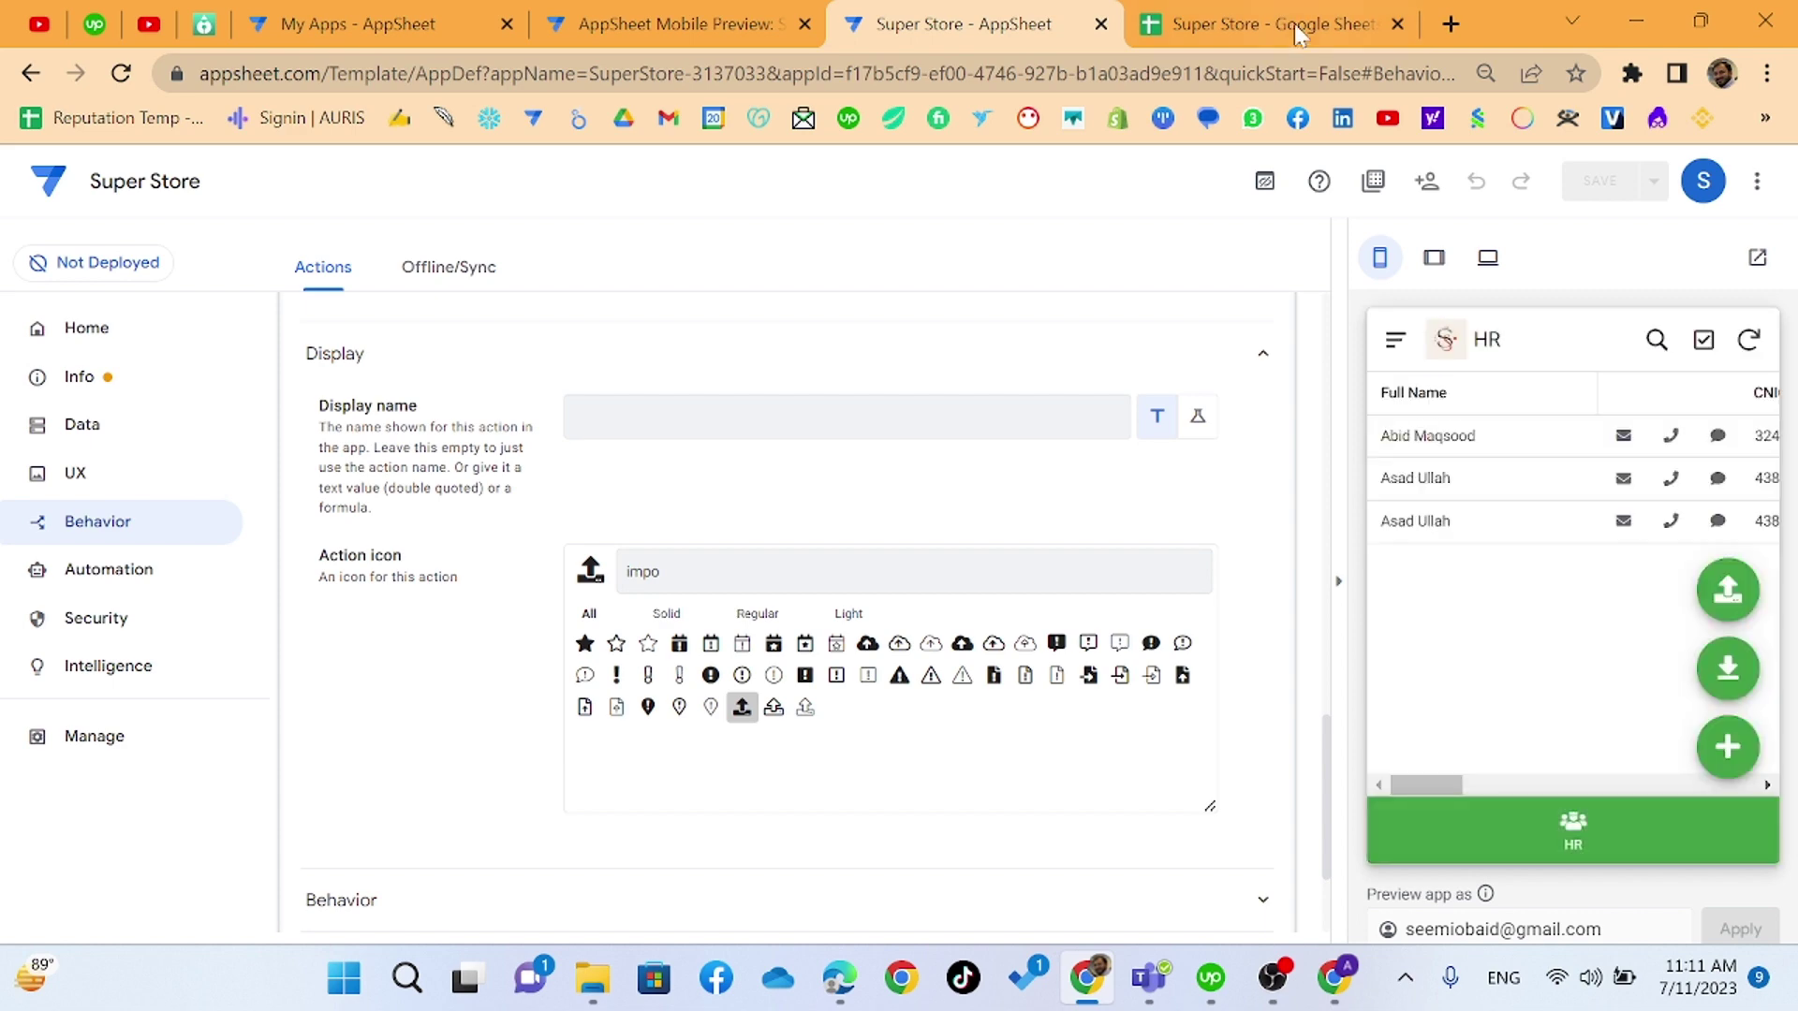
left_click(1294, 23)
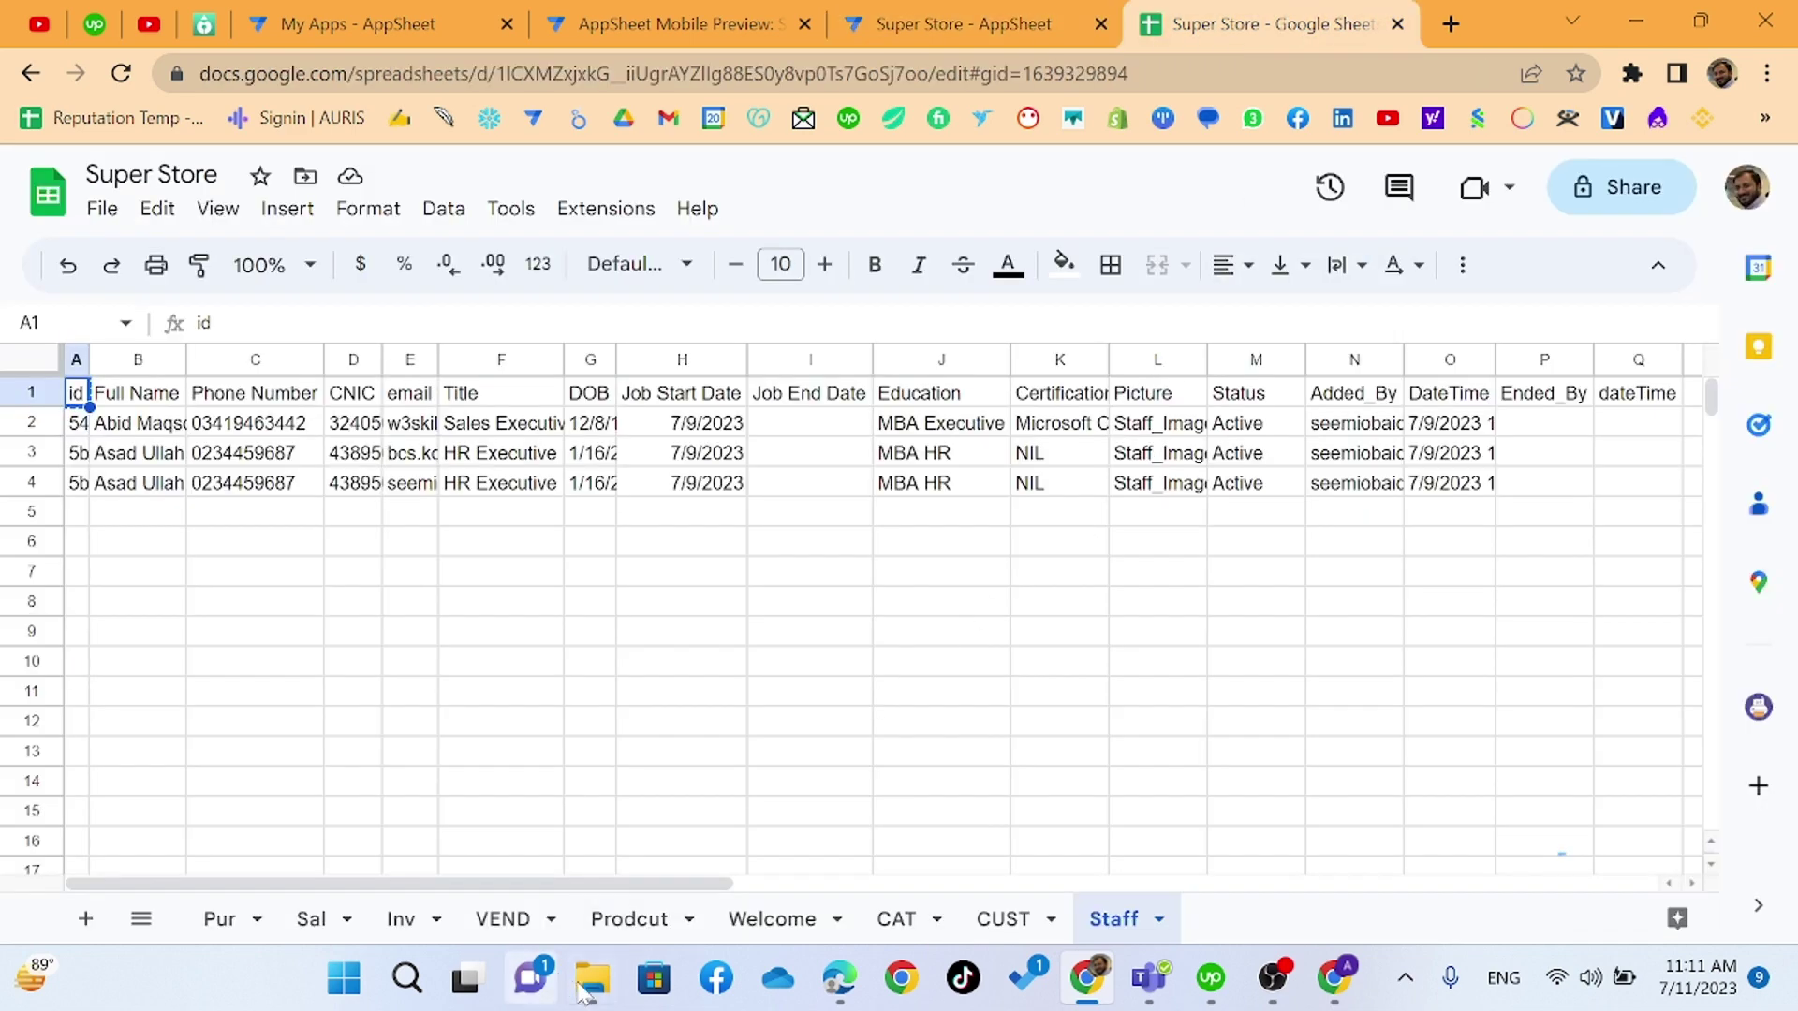
- Open AppSheet.ViewData.2023-07-11 in Excel and enter NIL as the Job End Date in I2
left_click(592, 978)
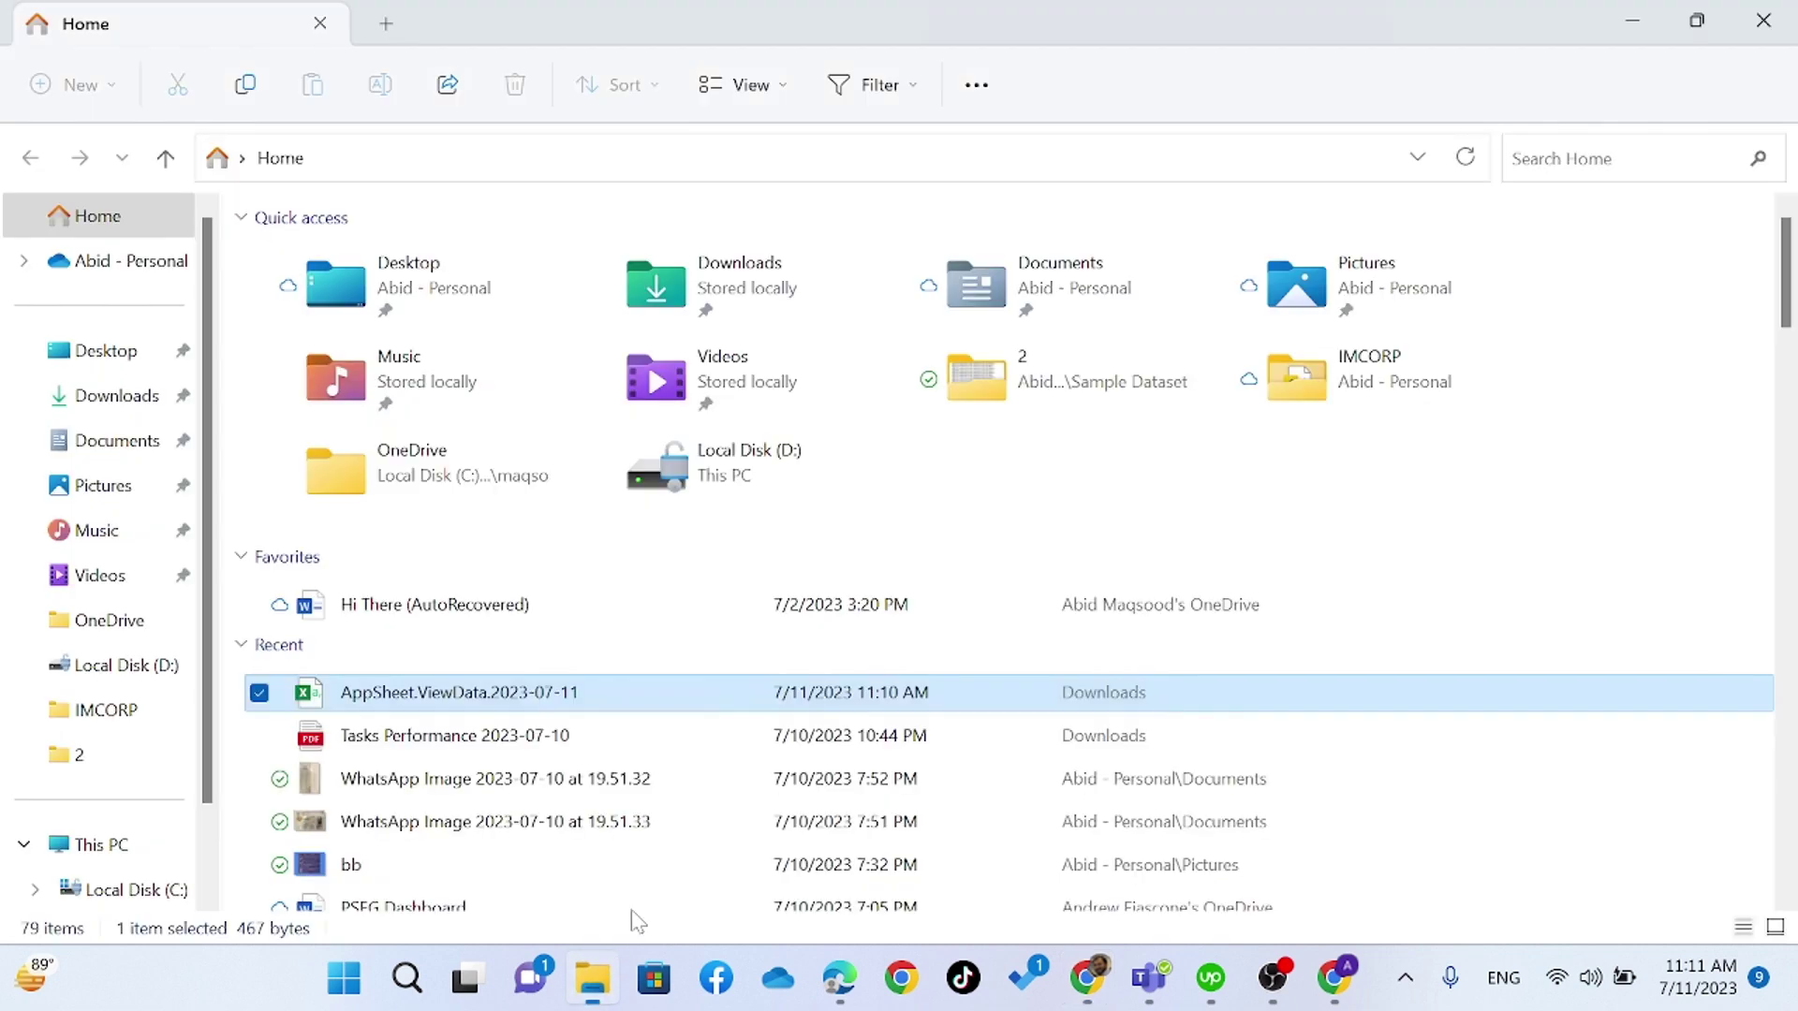
double_click(615, 691)
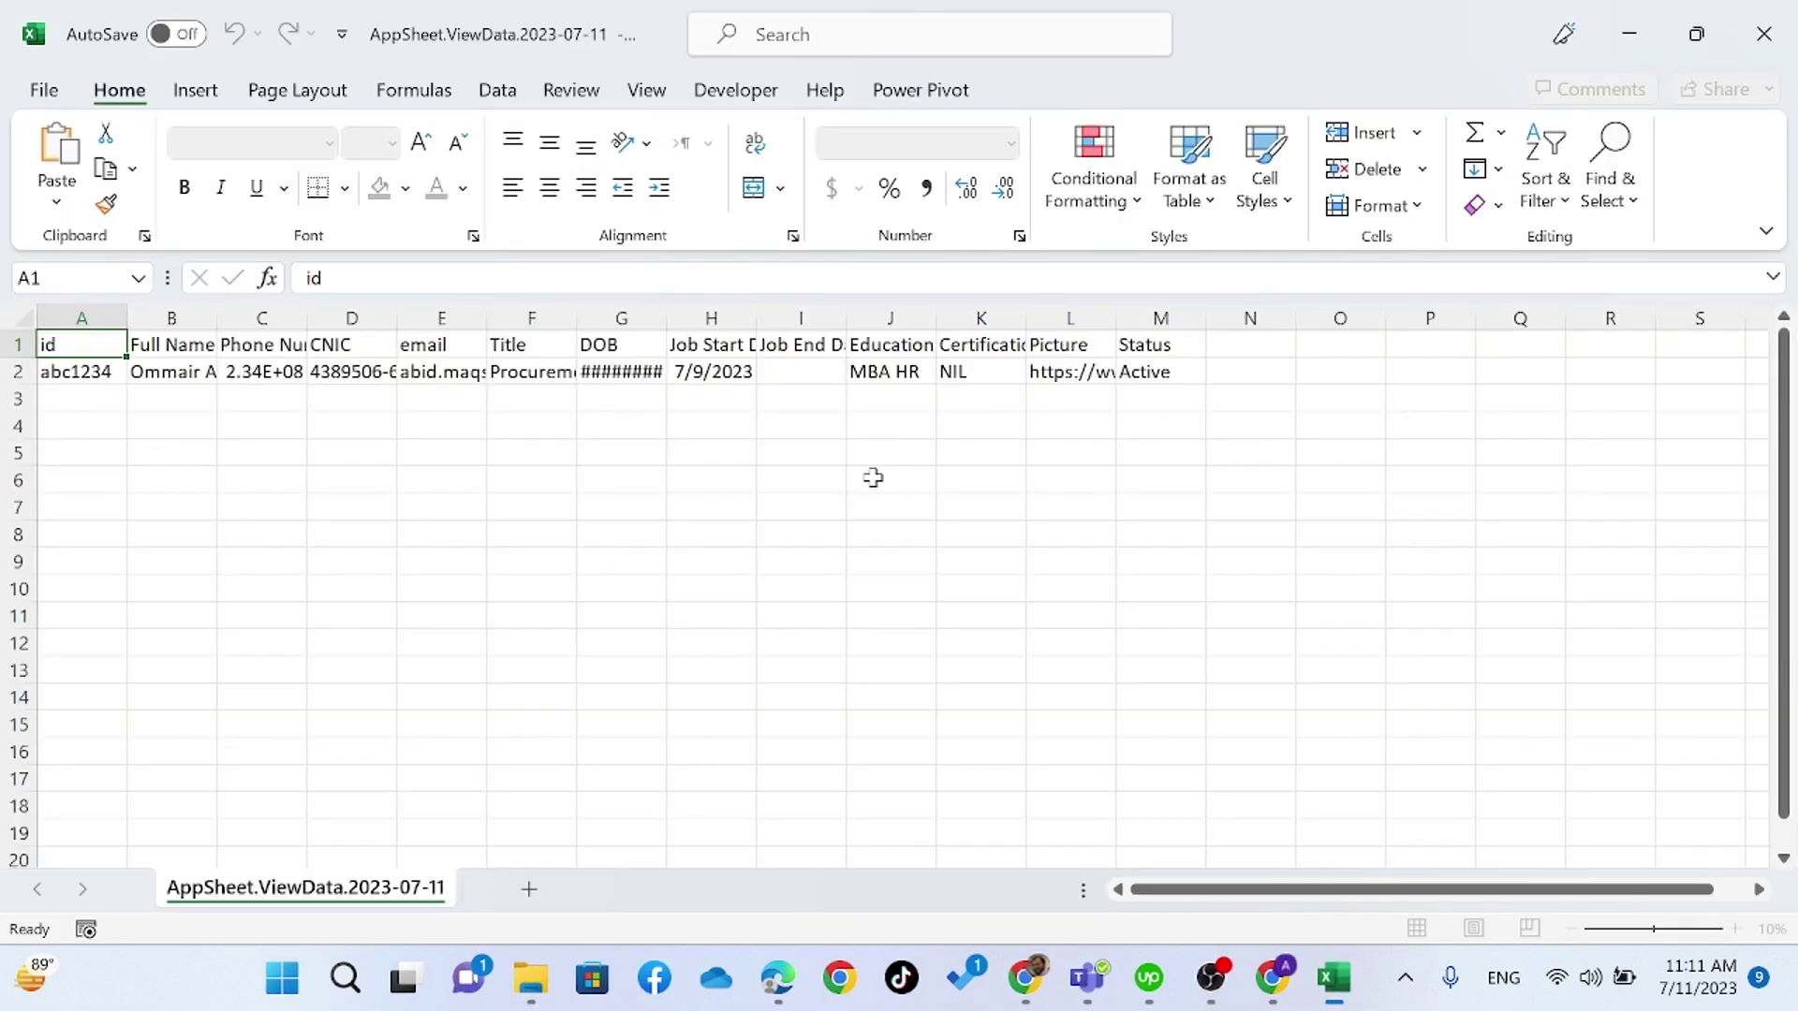
left_click(922, 374)
key("Left")
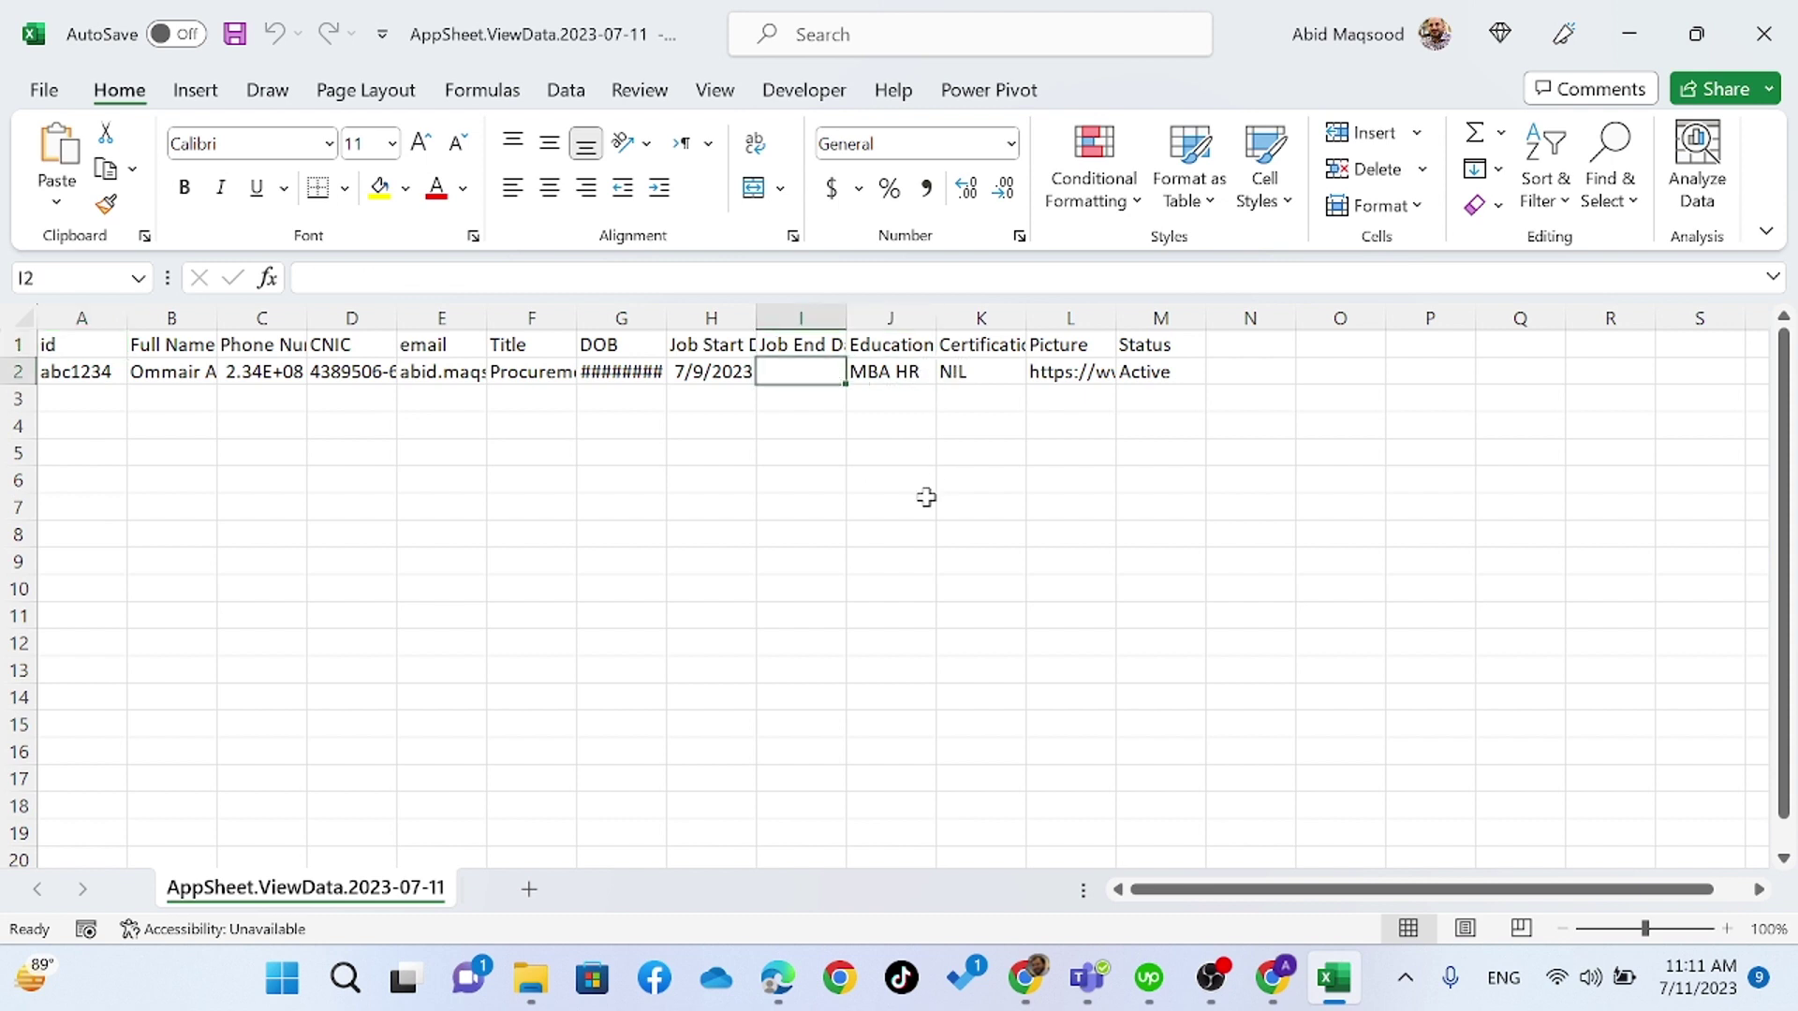
key("Up")
key("Down")
type("N")
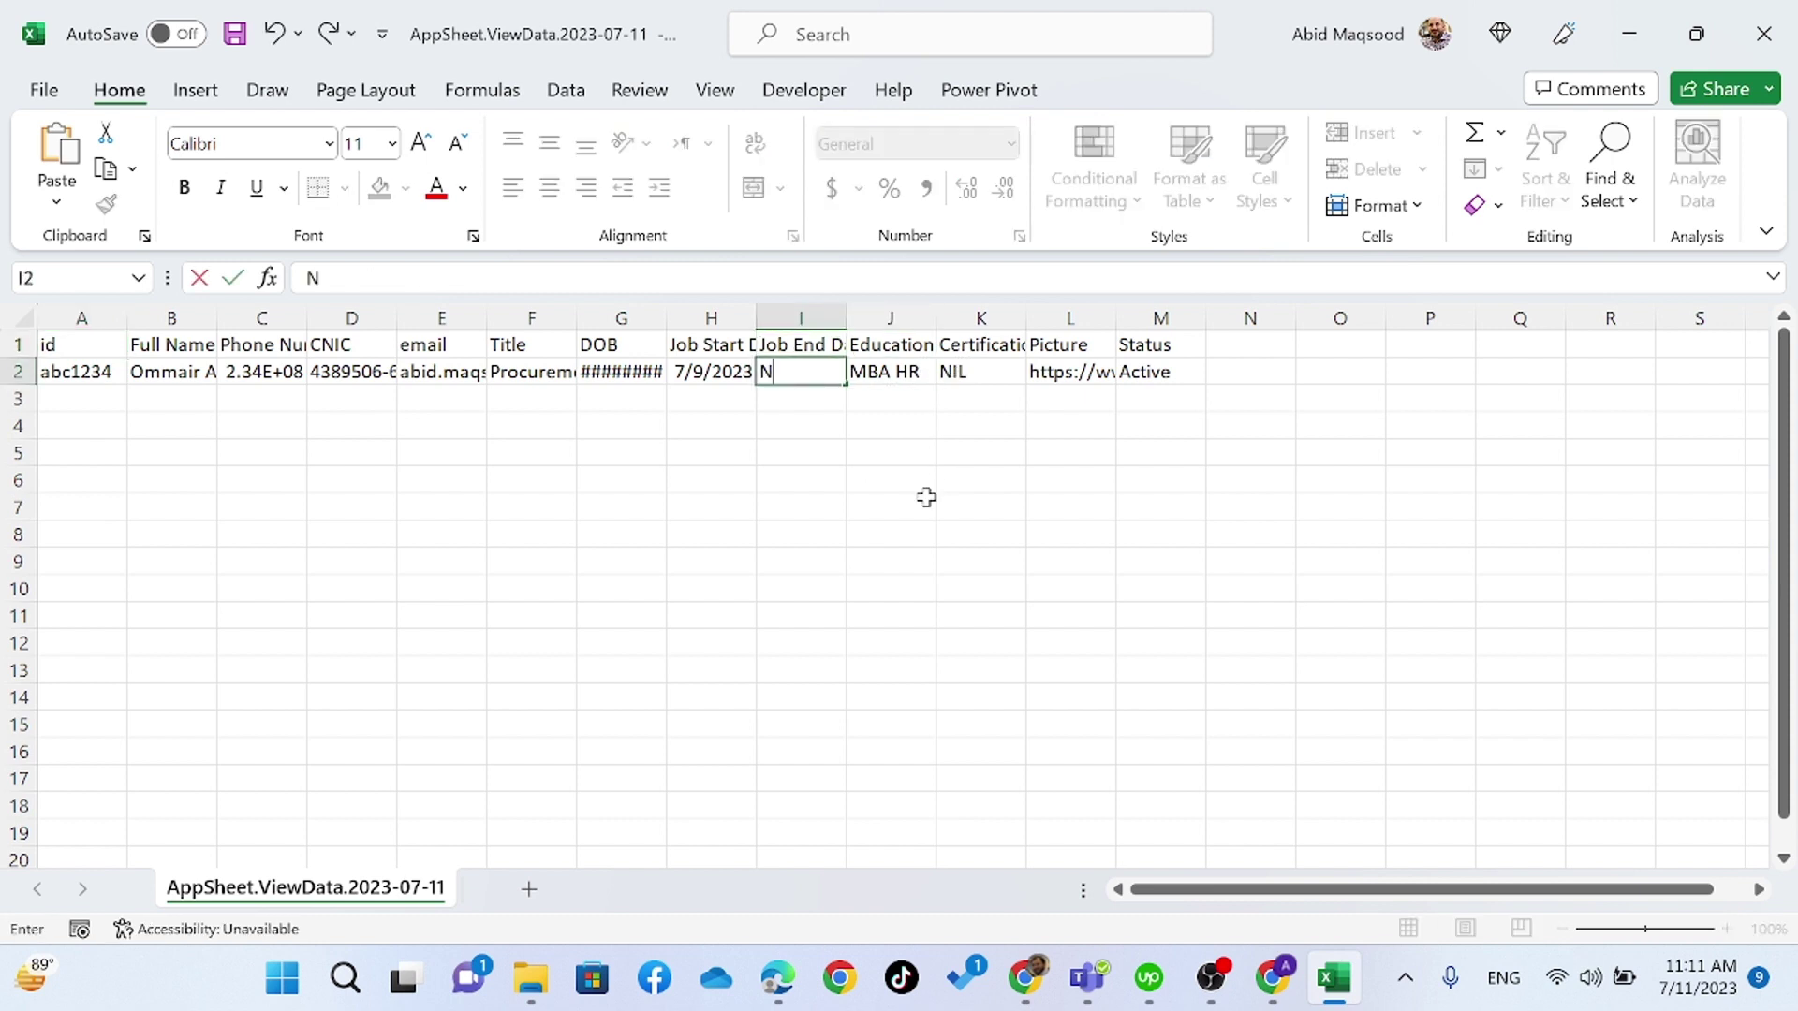
key("Tab")
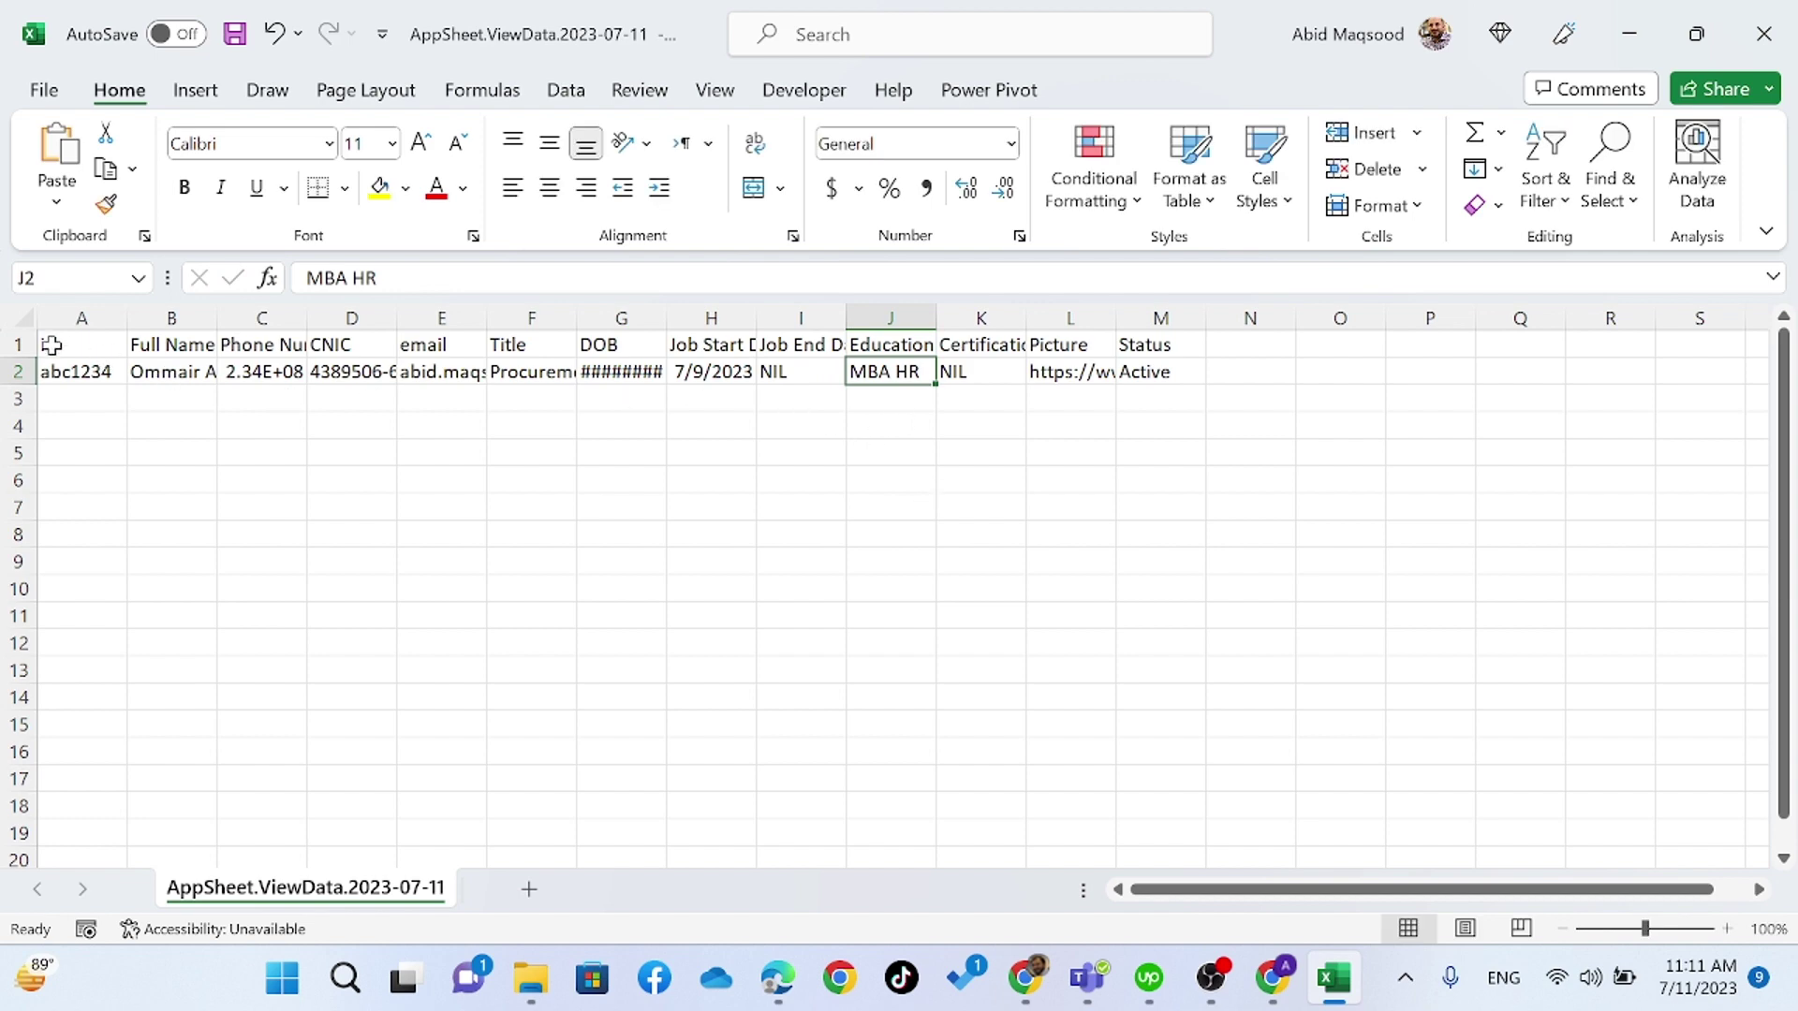
- Auto-fit all columns, then save as CSV replacing the existing file
left_click(21, 321)
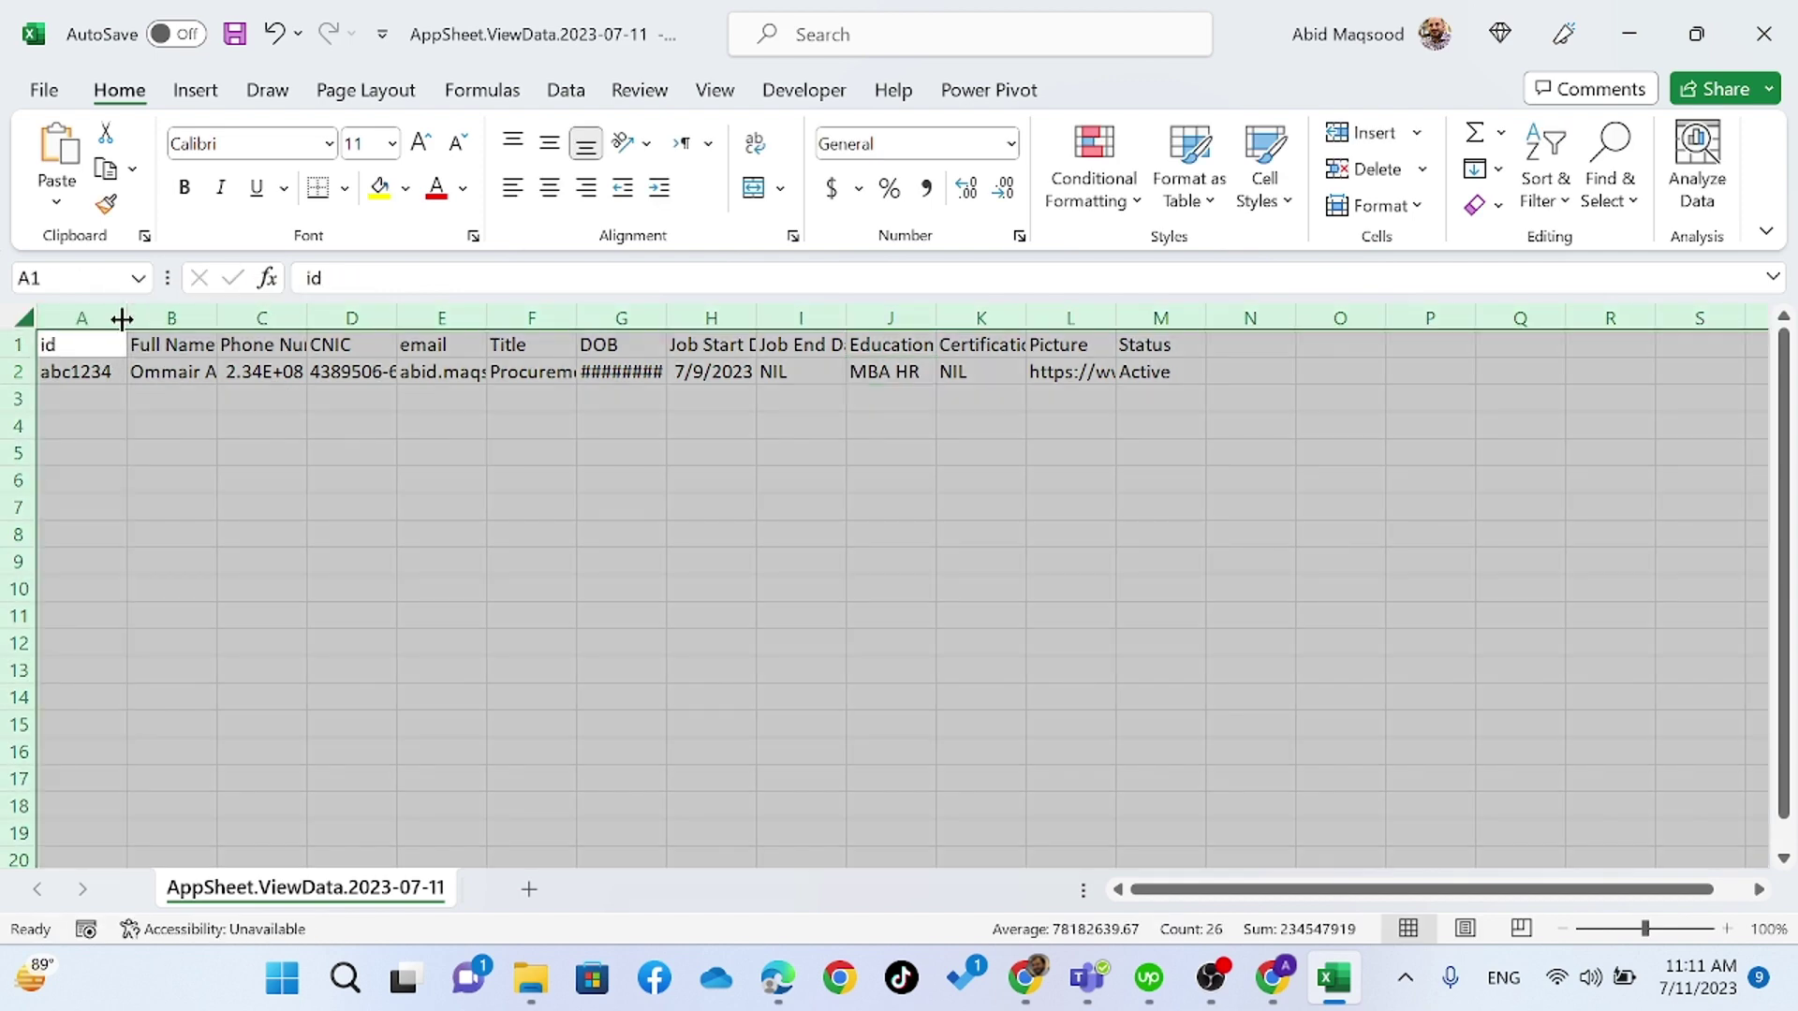
double_click(122, 319)
left_click(94, 368)
key("ctrl+Right")
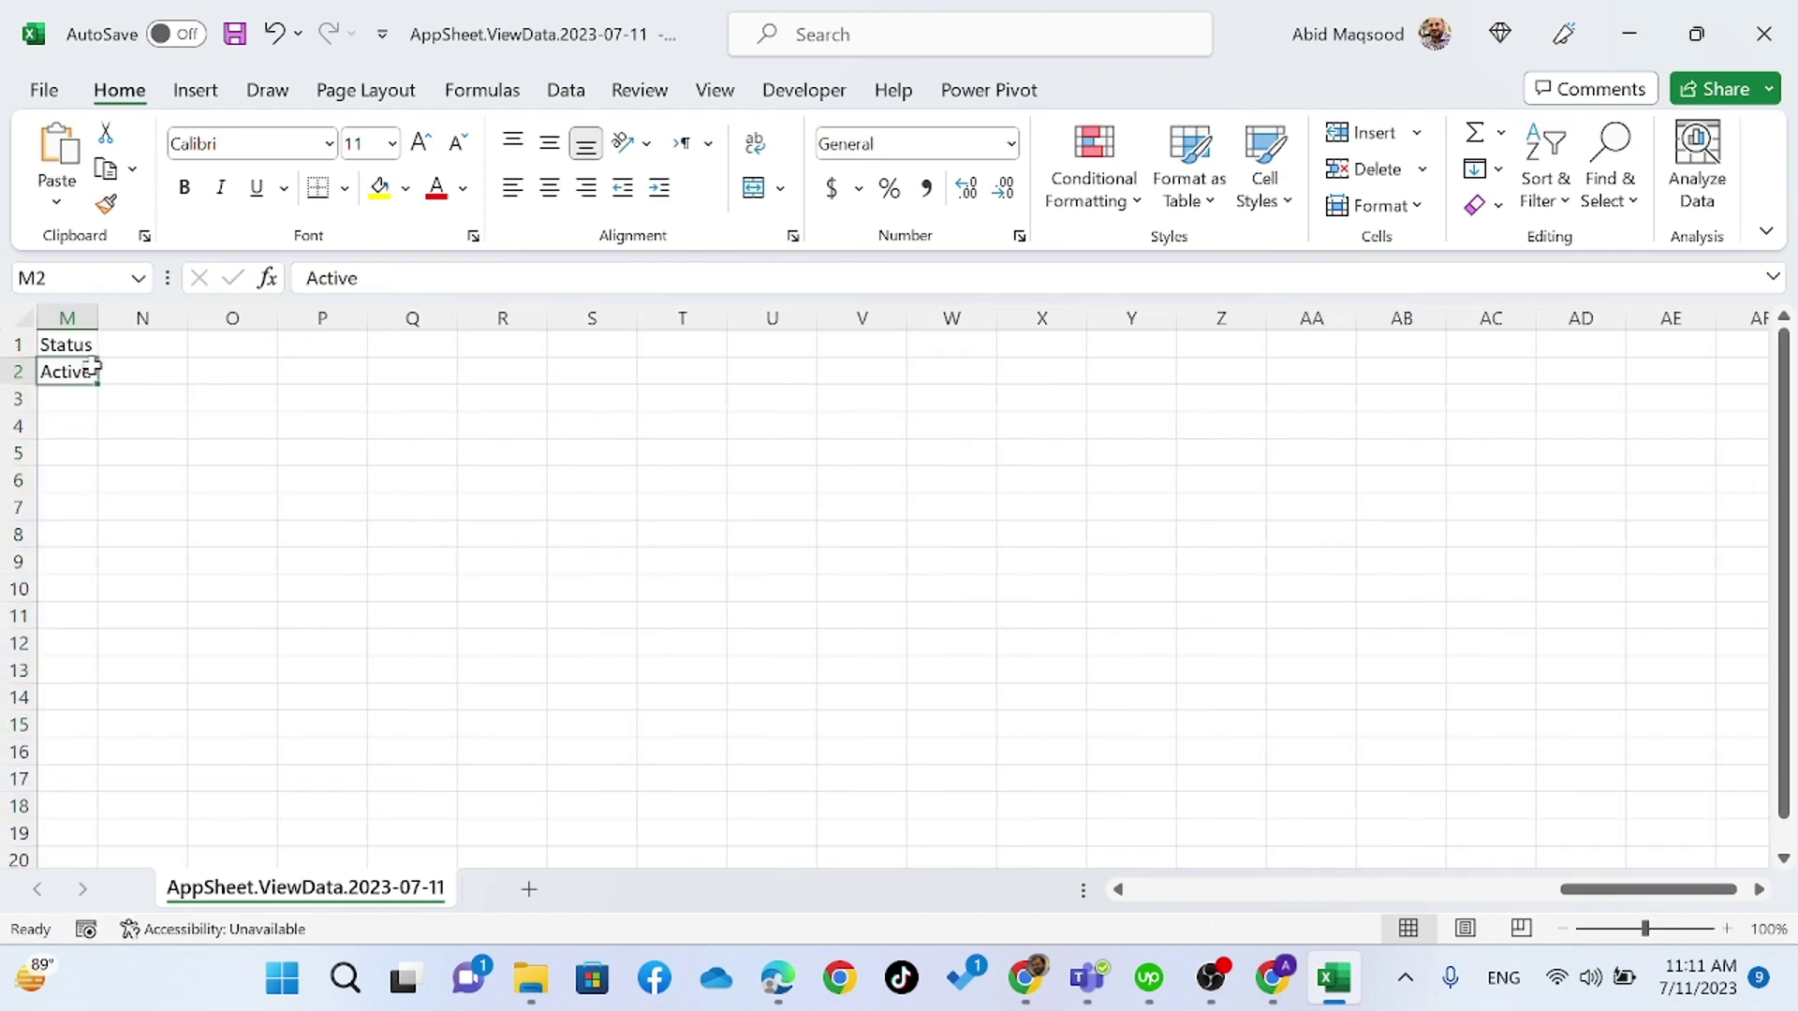
key("ctrl+Left")
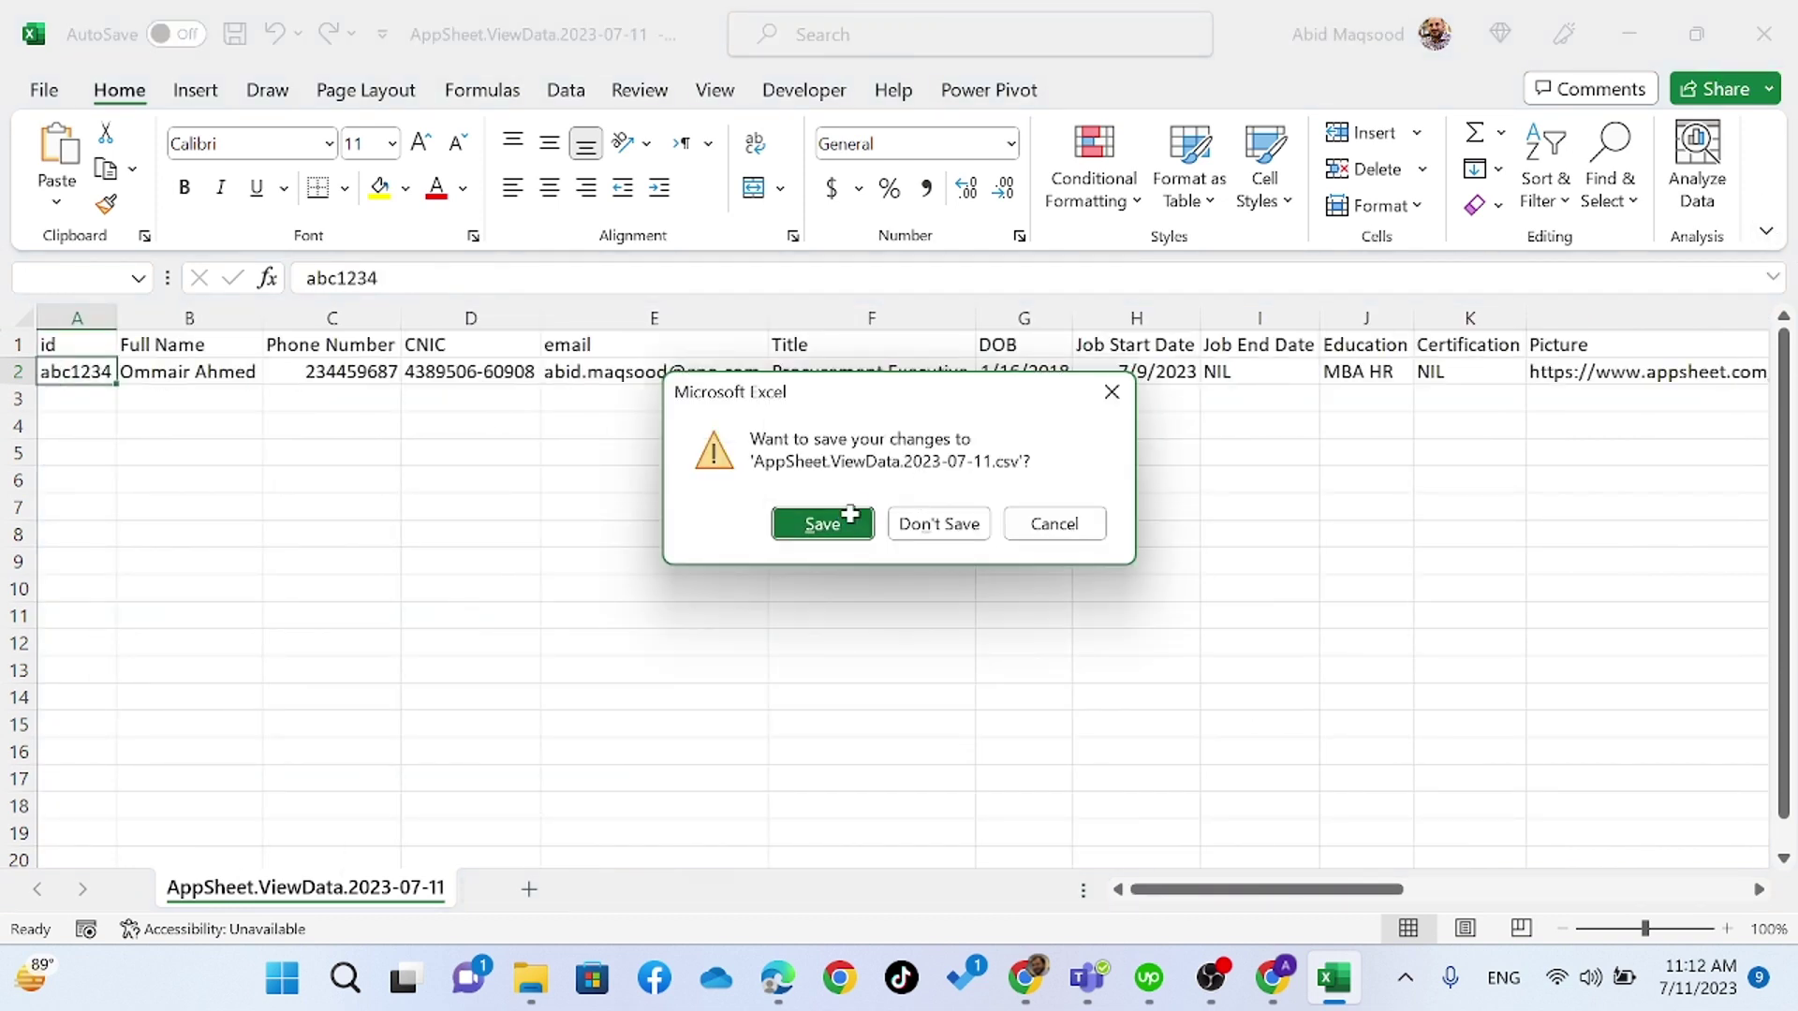
left_click(850, 515)
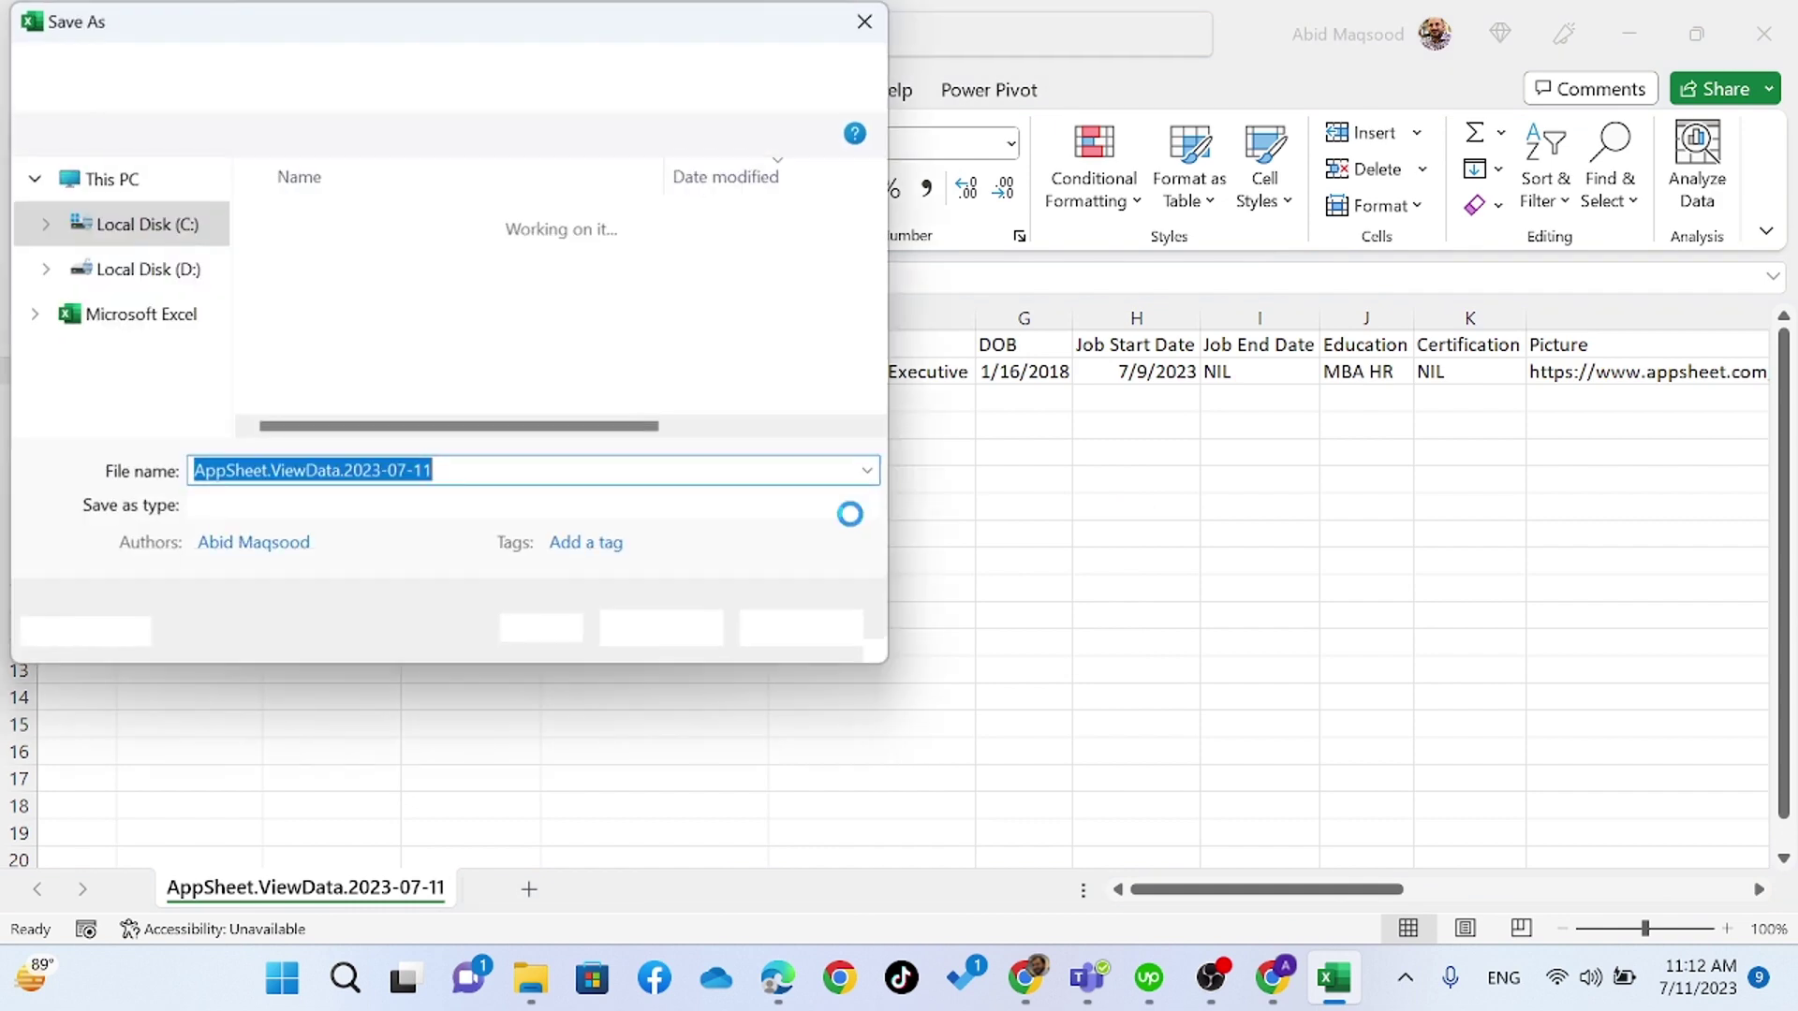
left_click(656, 637)
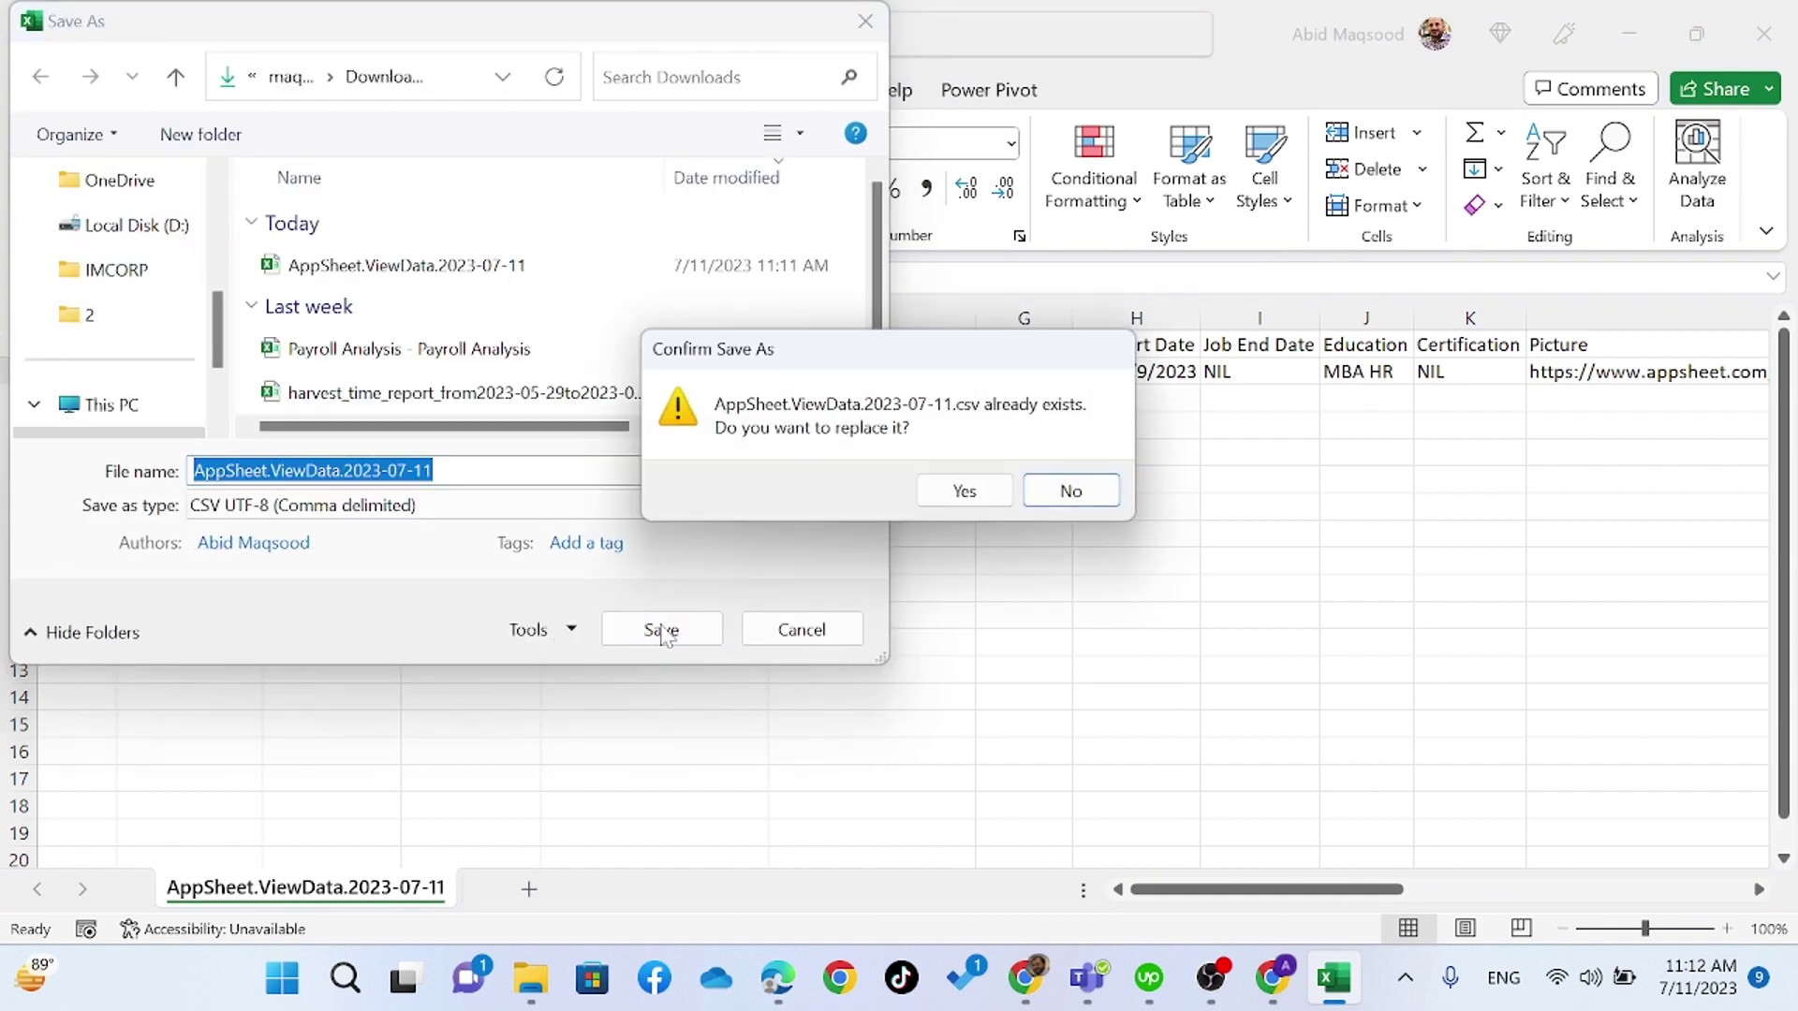
left_click(937, 501)
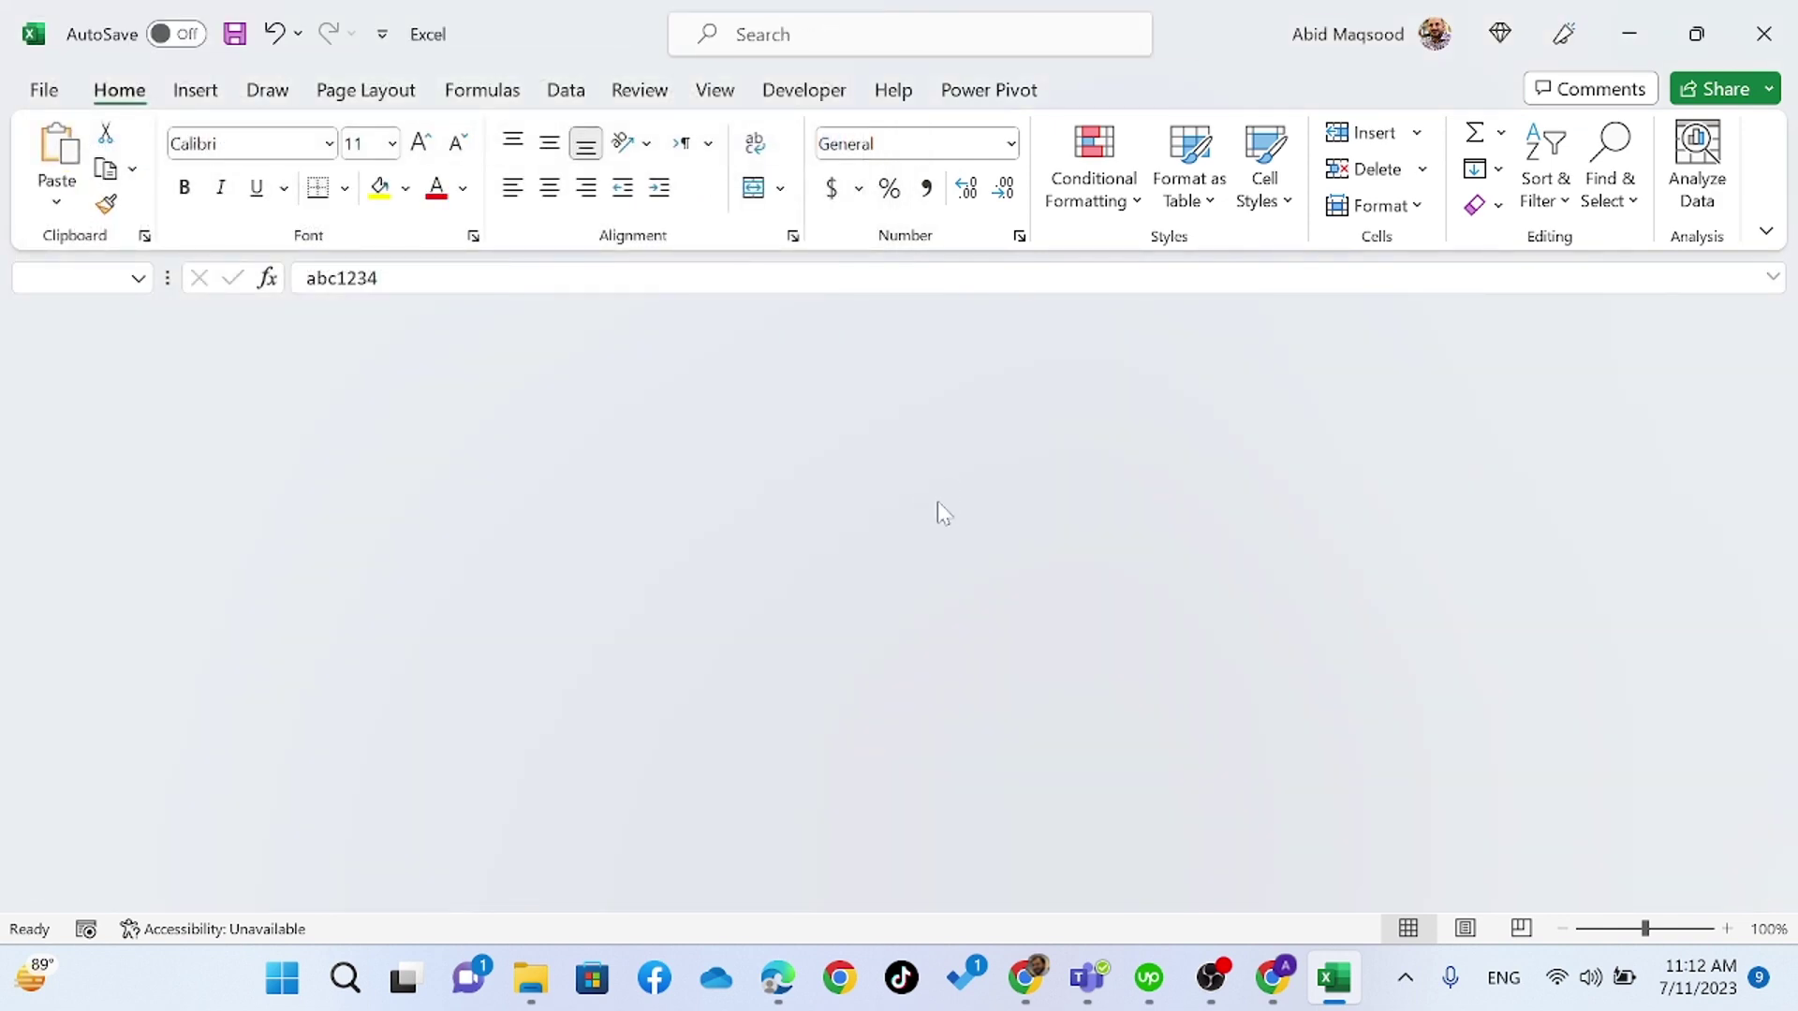
- Import the edited CSV into HR again, dismiss the NIL-not-a-date error, and switch to the Staff sheet
key("alt+Tab")
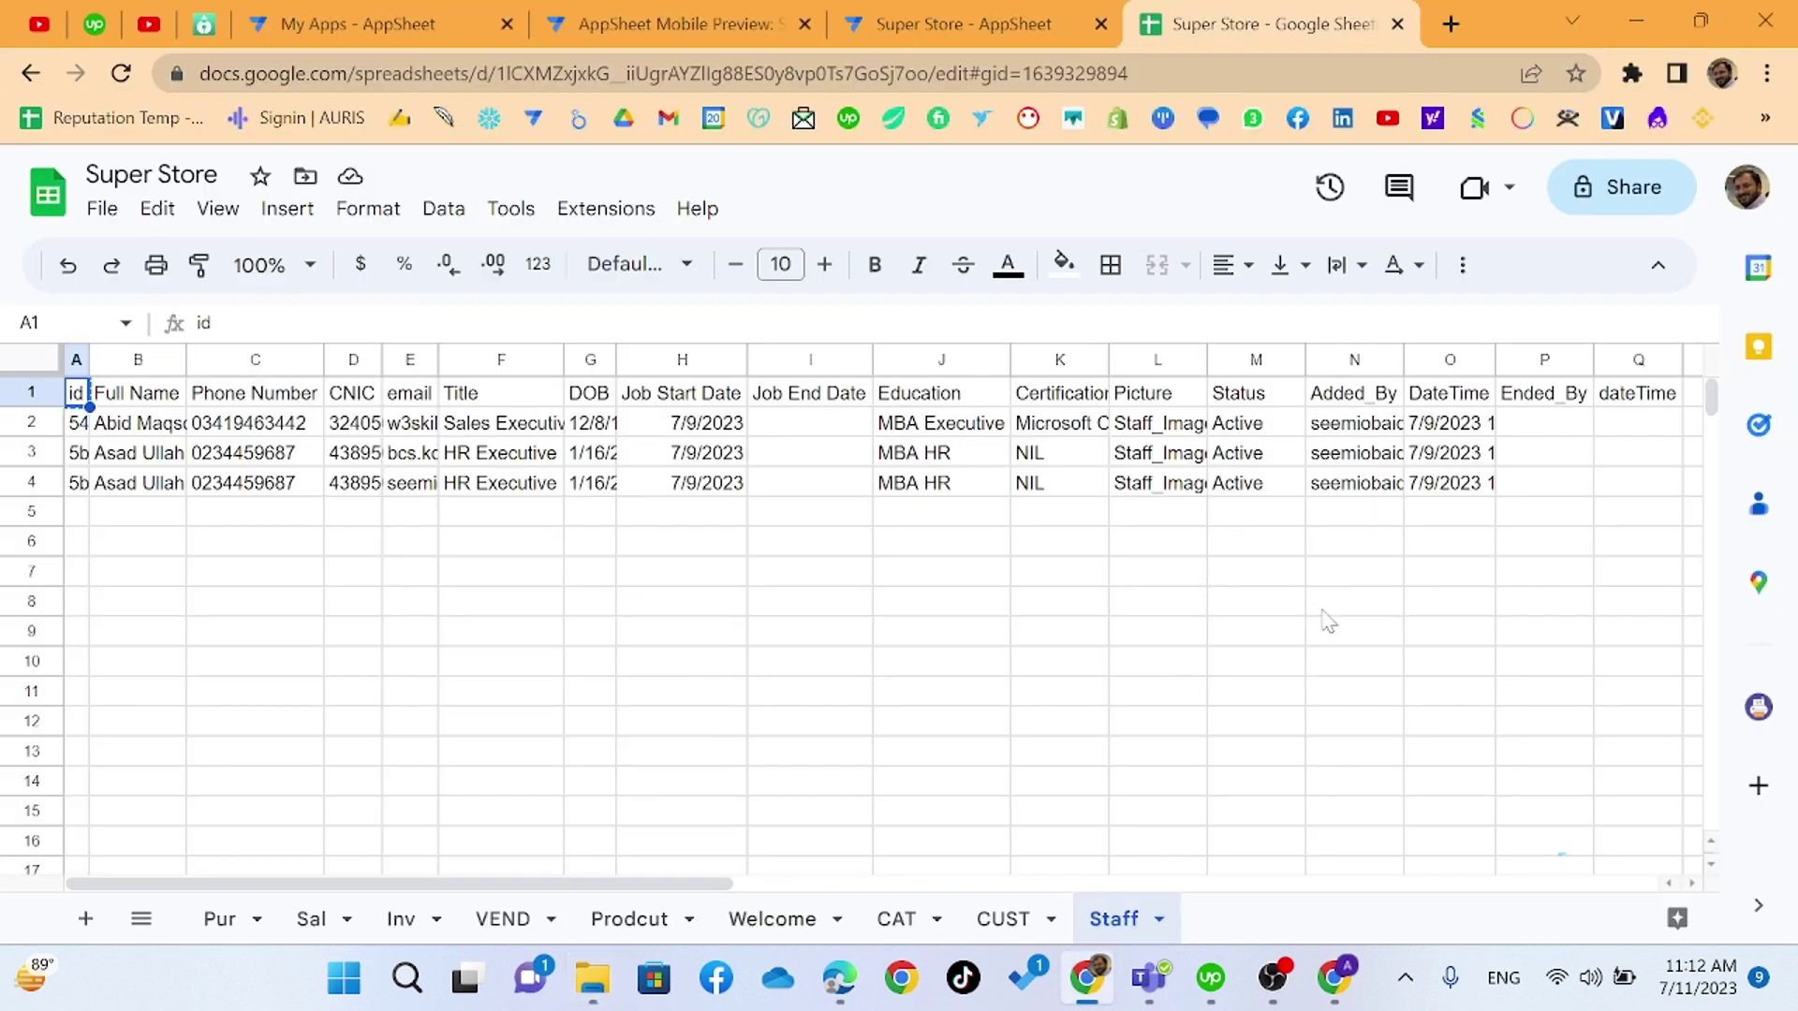
left_click(974, 28)
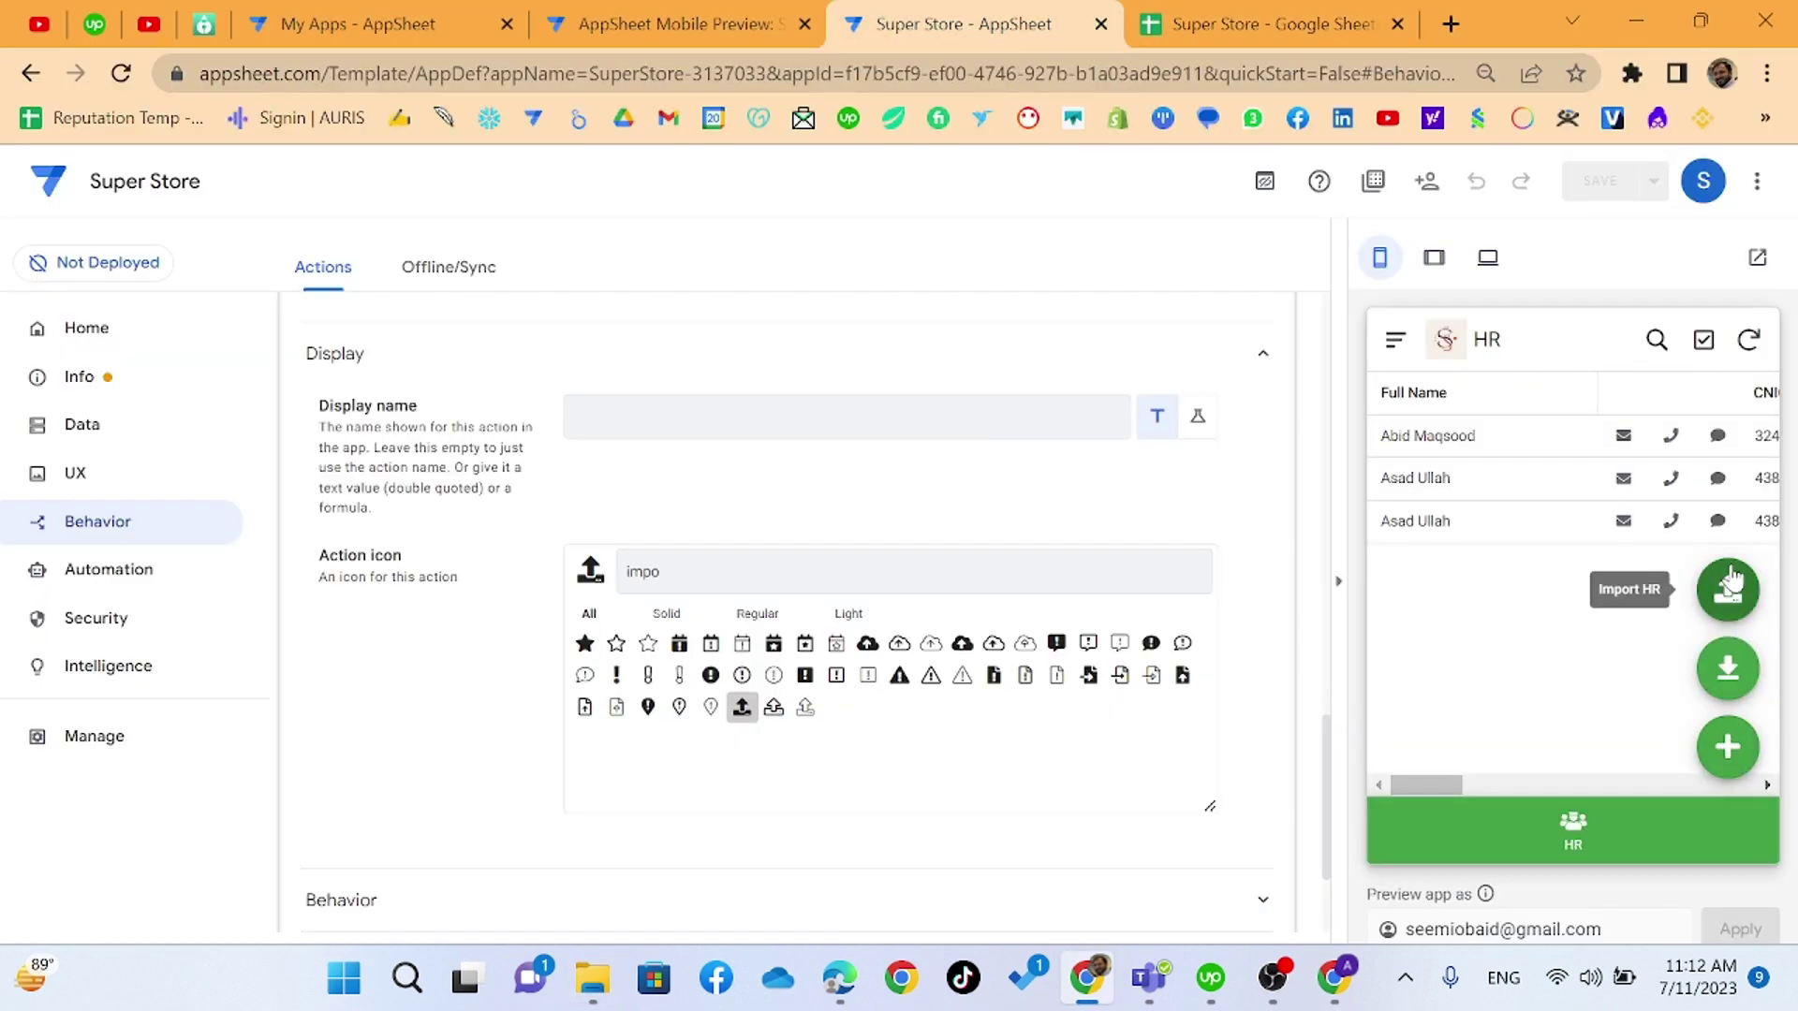
left_click(1728, 592)
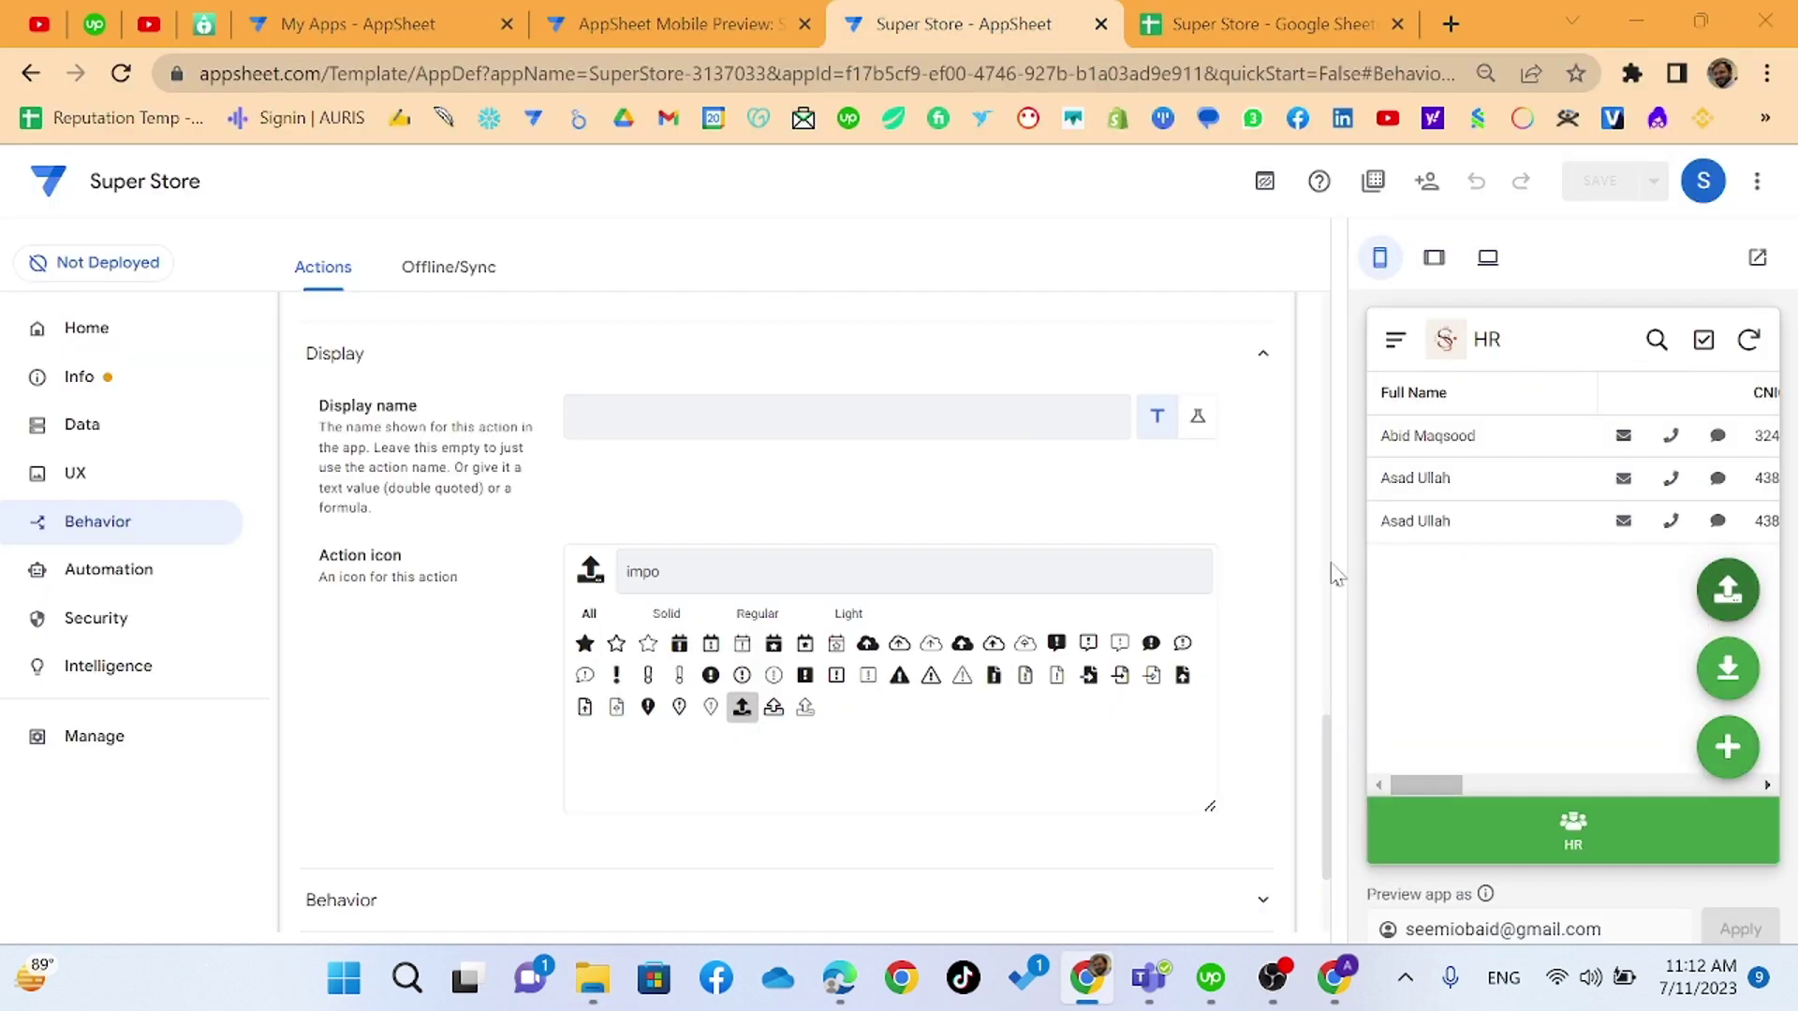
double_click(717, 393)
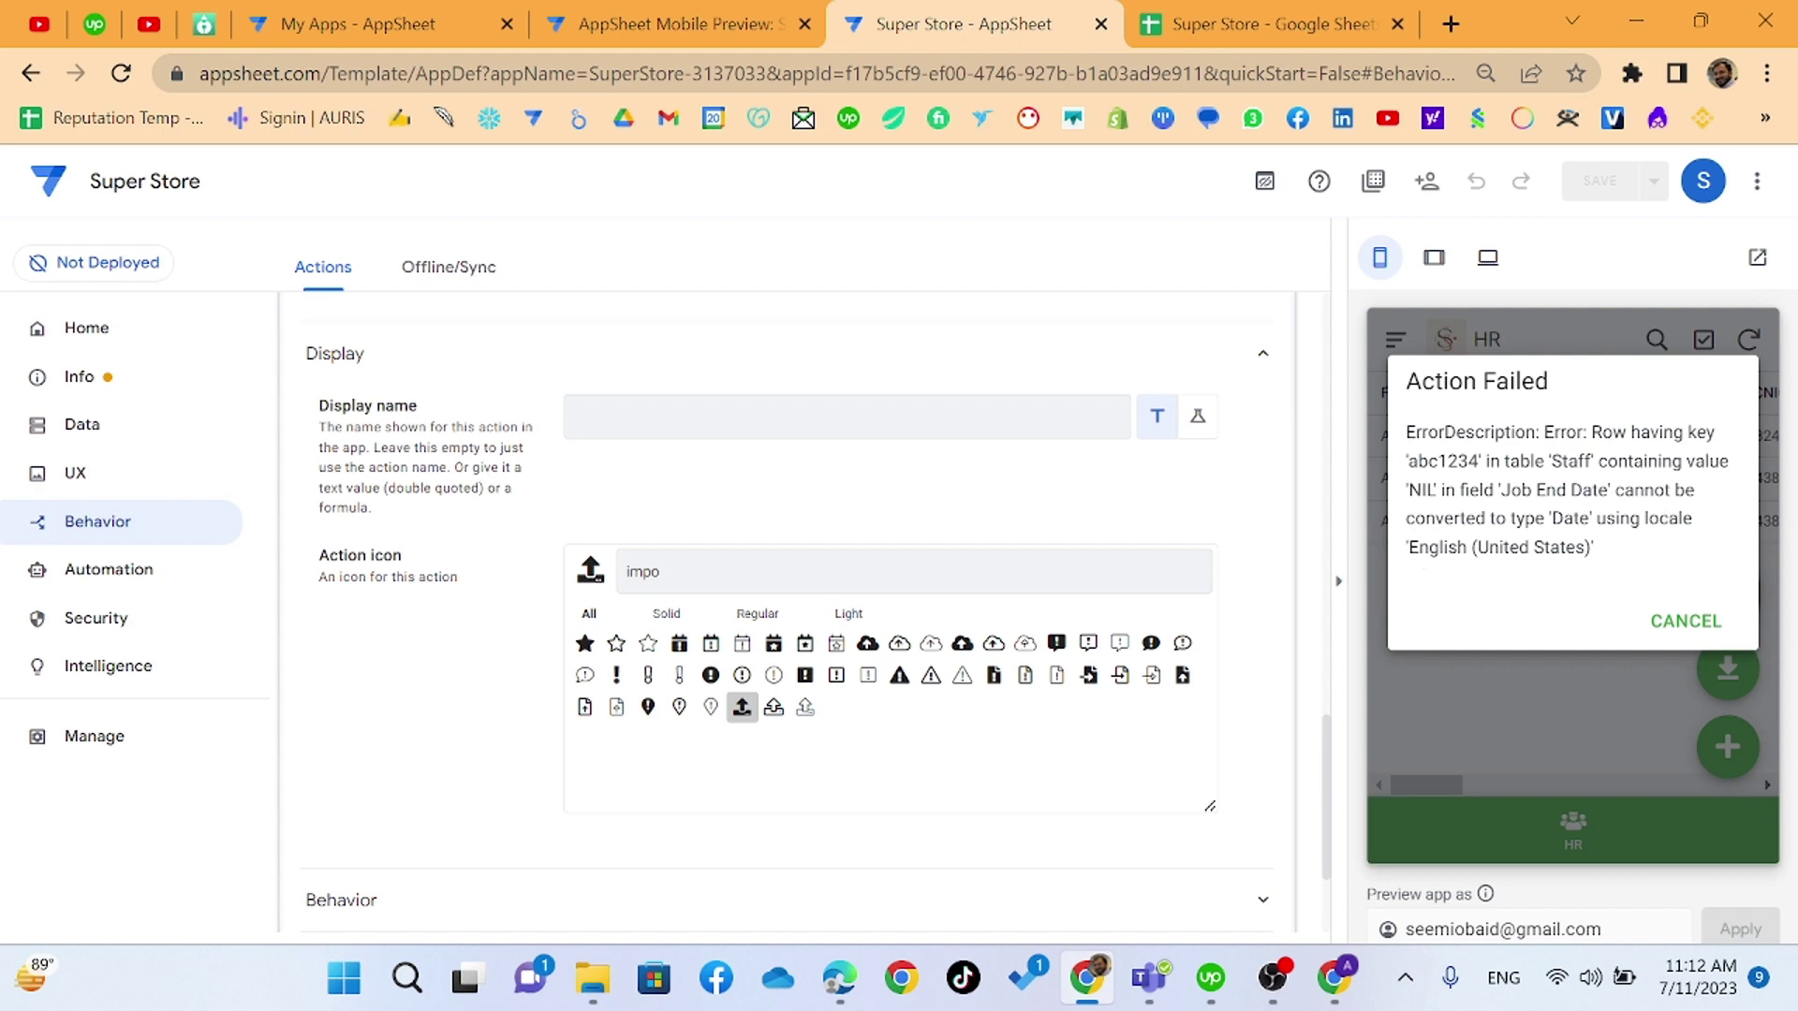
left_click(1676, 630)
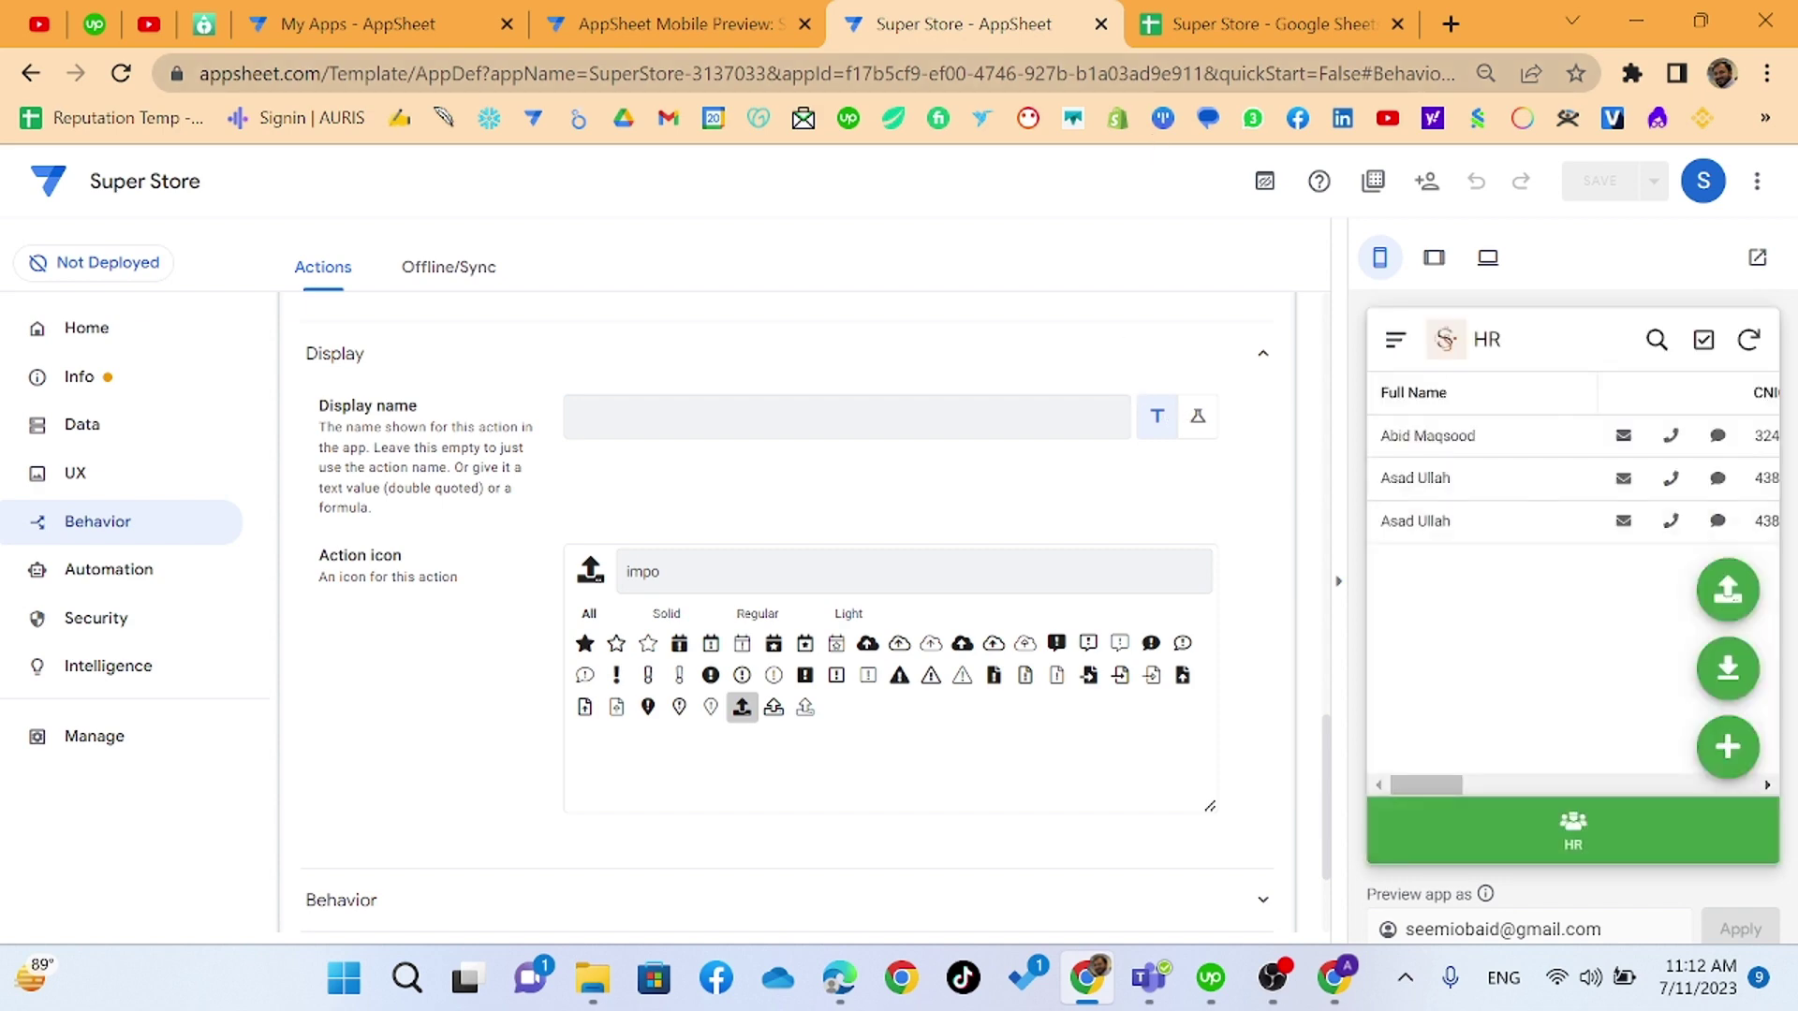
left_click(1203, 30)
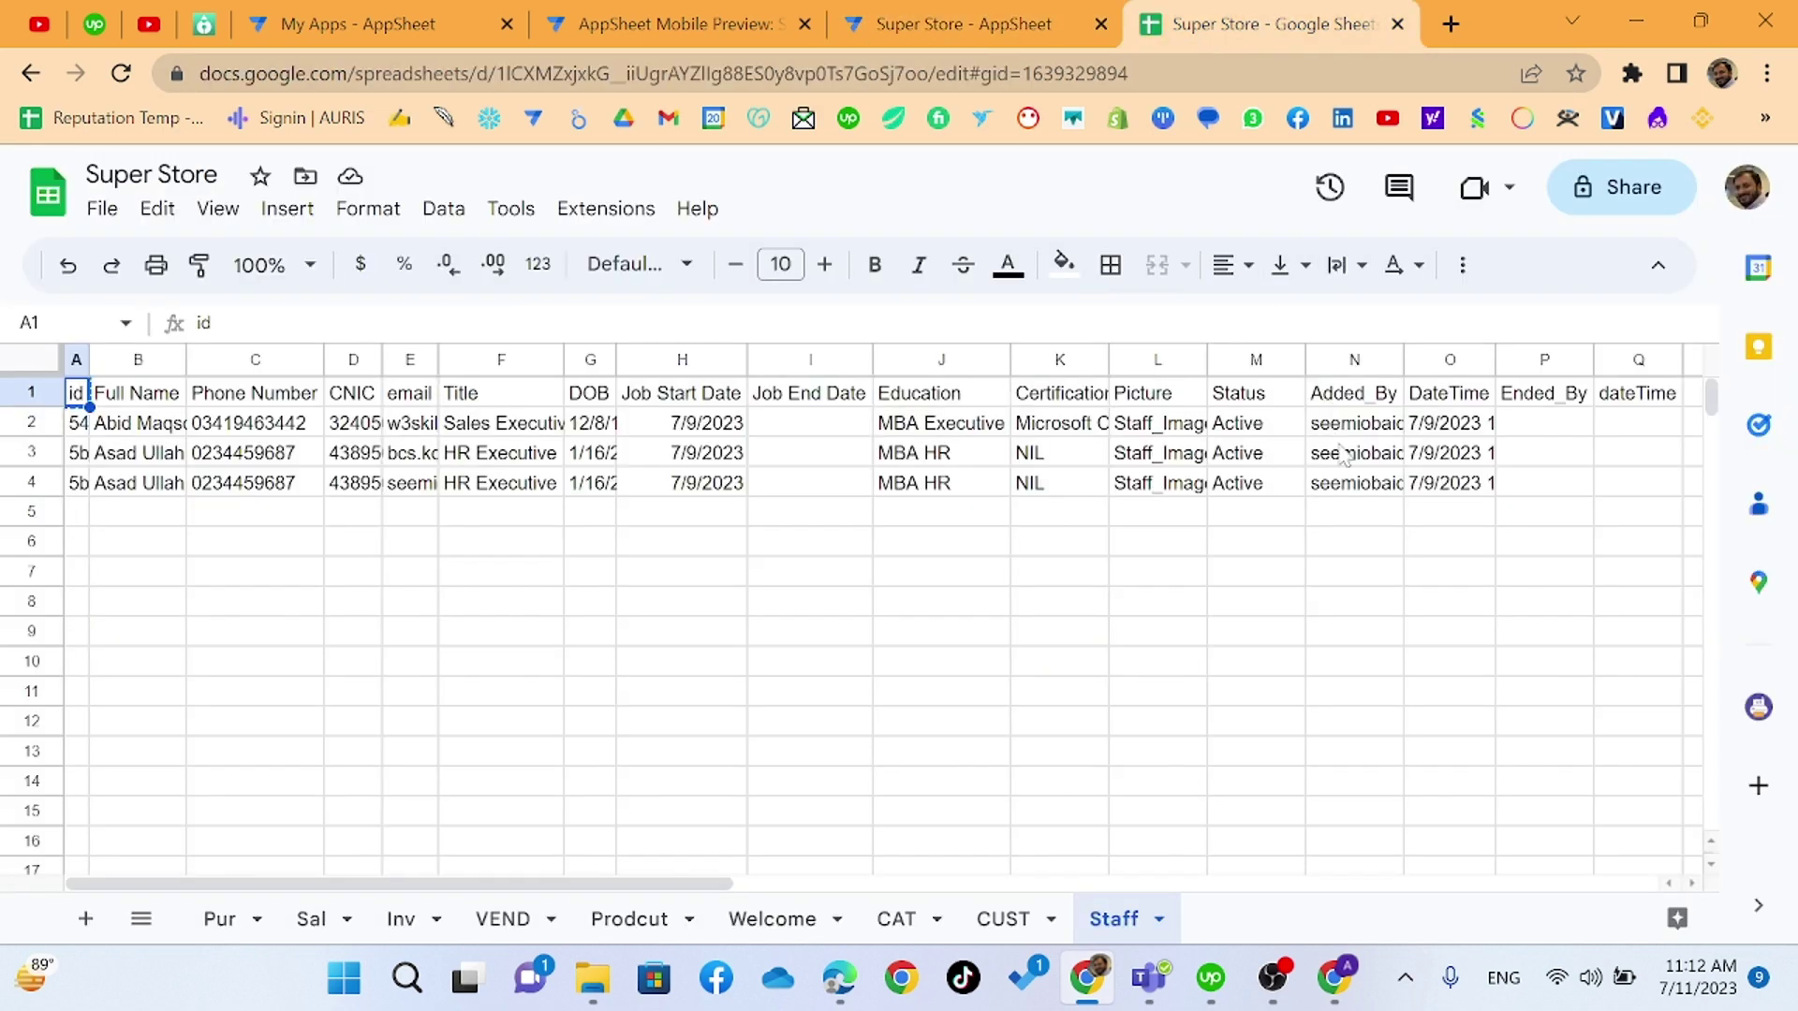
- Replace NIL with 7/9/2033 in Job End Date by copying the start date and changing the year
key("alt+Tab")
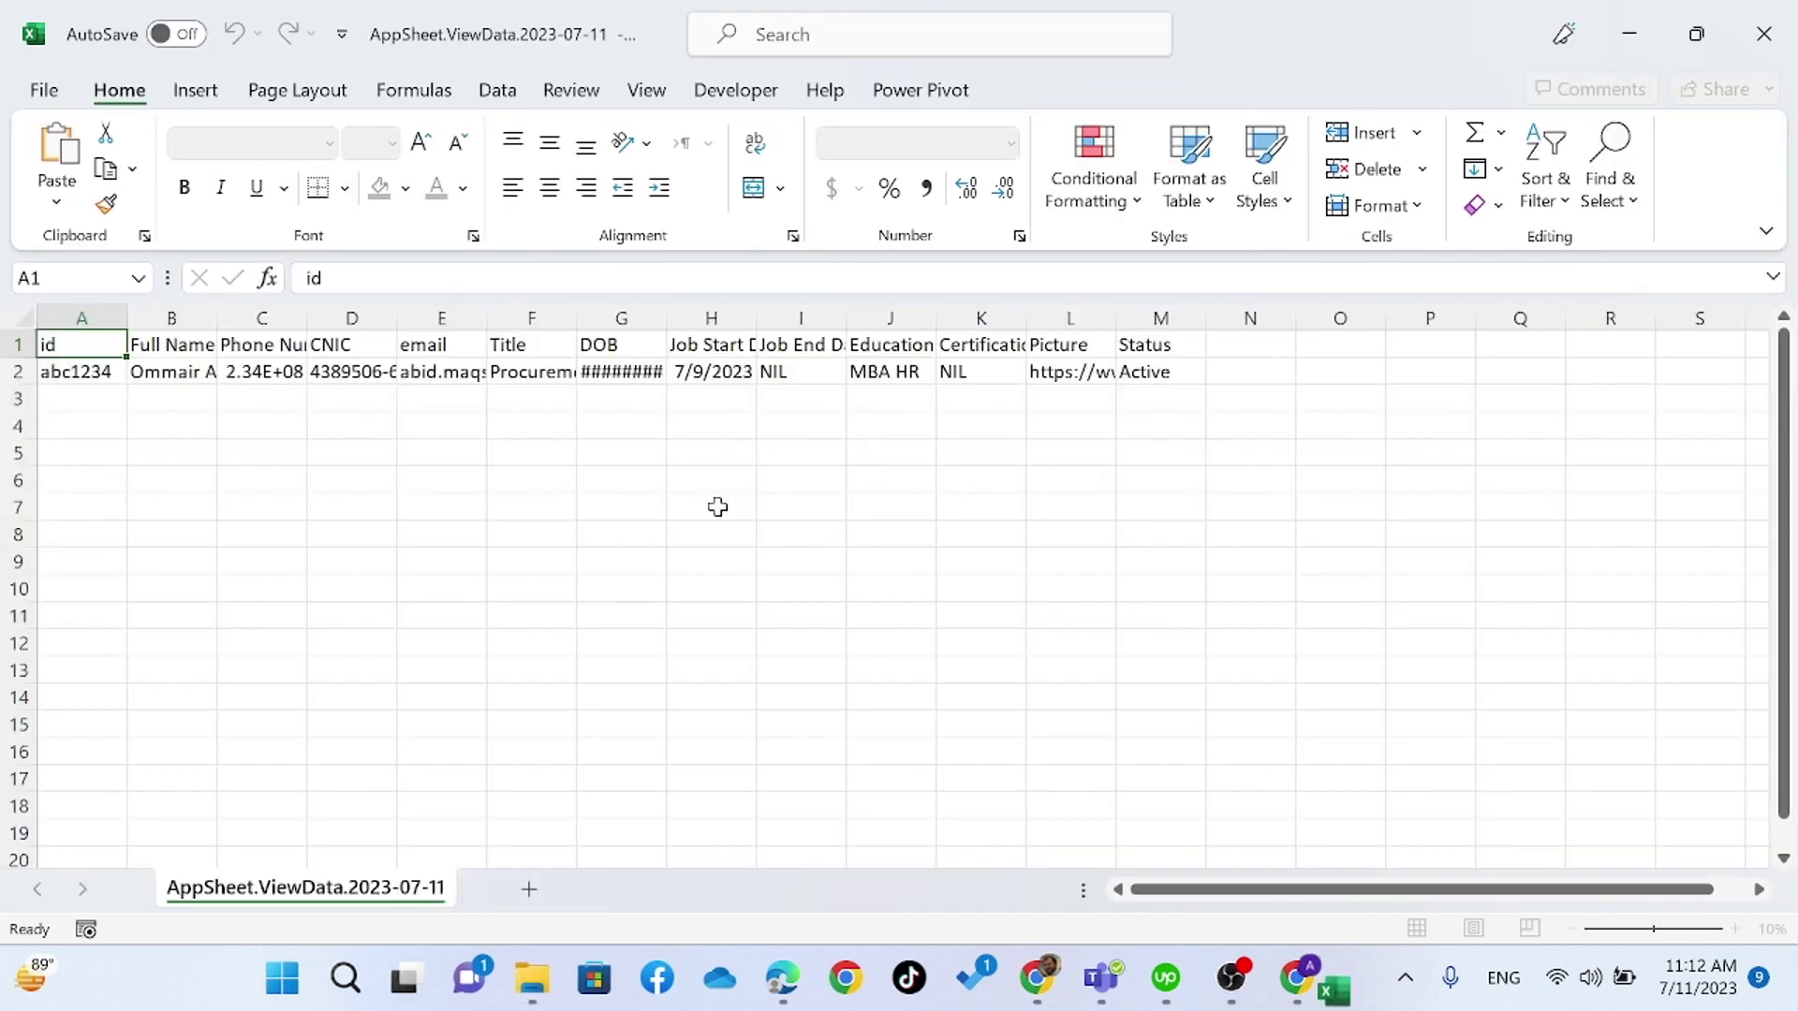
left_click(953, 375)
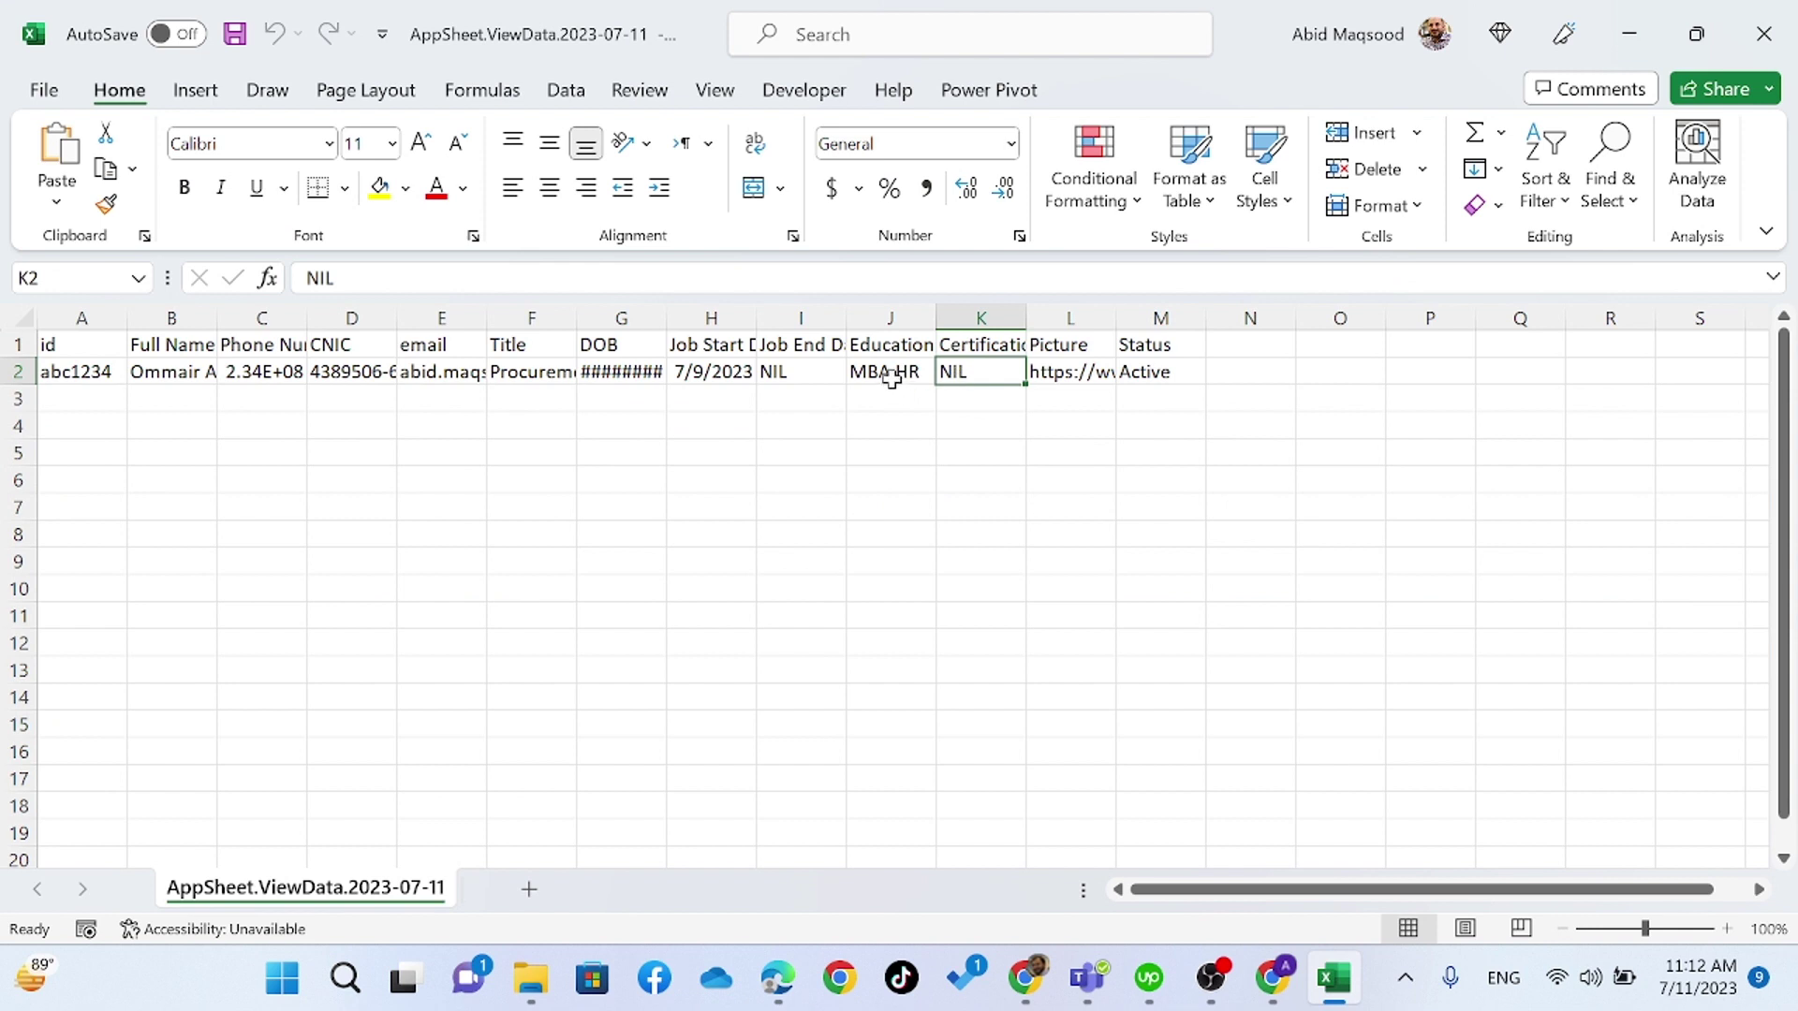
left_click(793, 378)
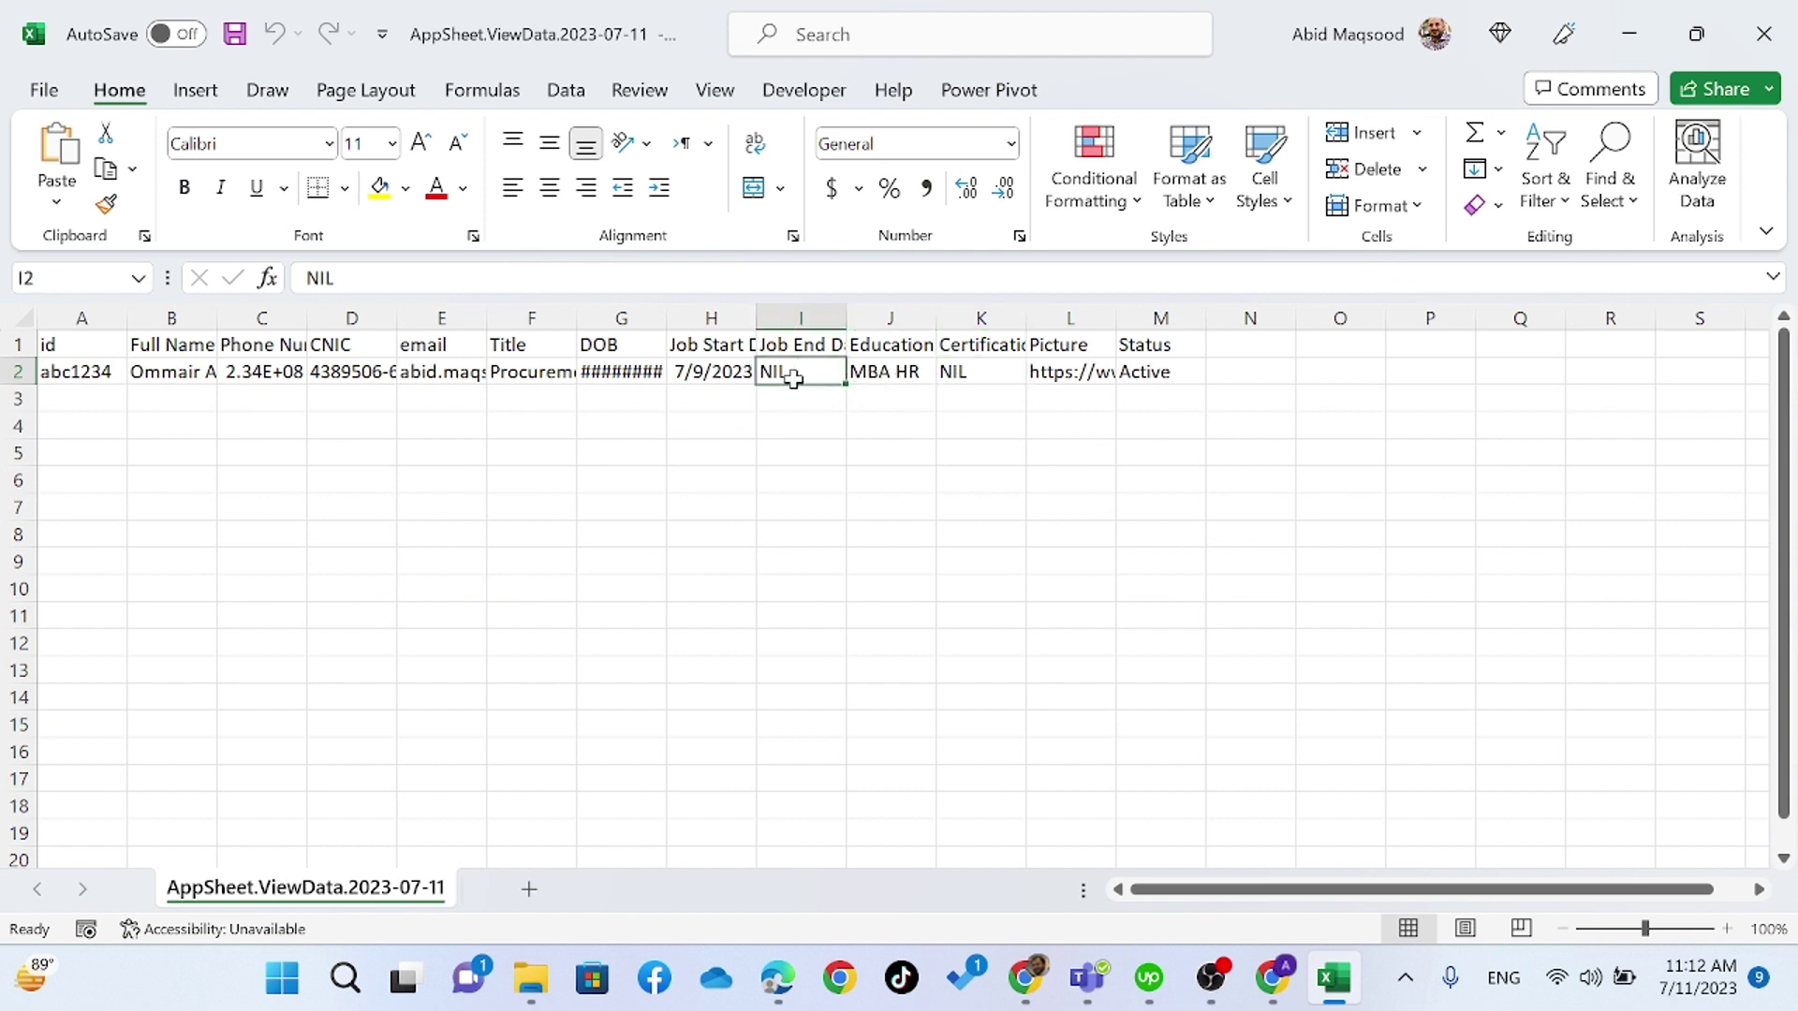
key("Left")
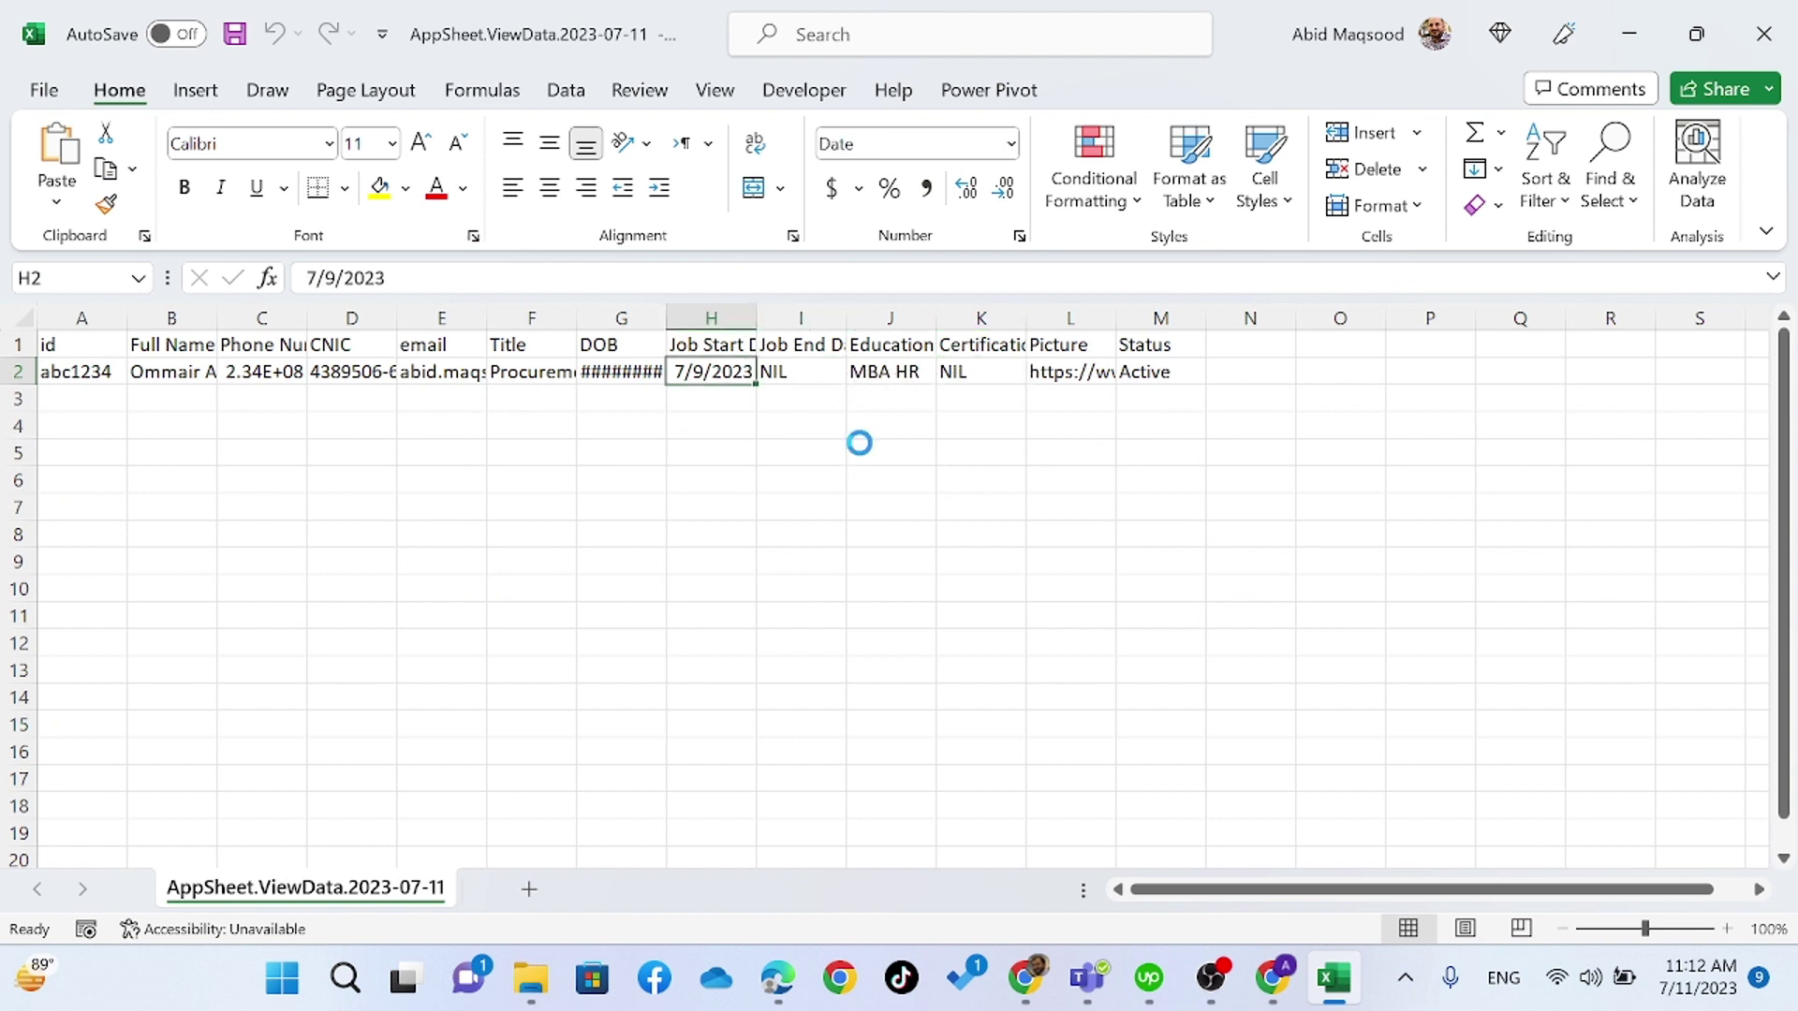
key("ctrl+c")
key("Right")
key("ctrl+v")
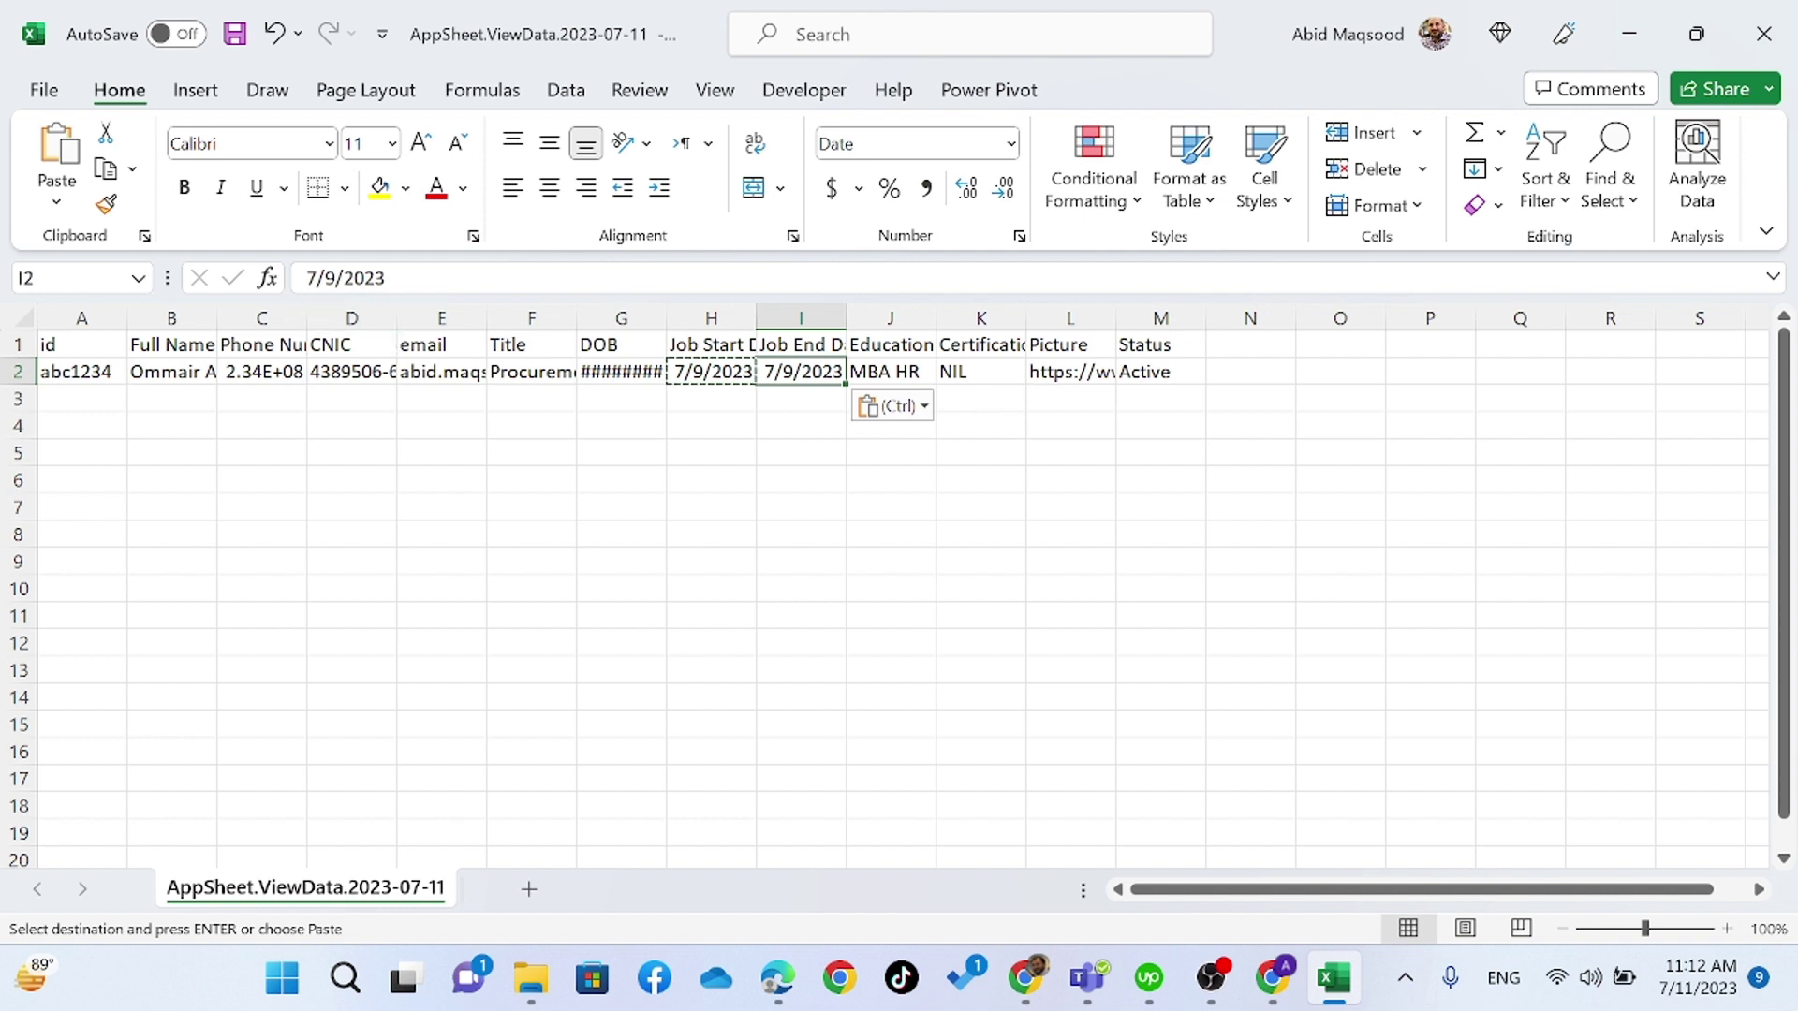
key("Escape")
left_click(376, 277)
key("BackSpace")
type("3")
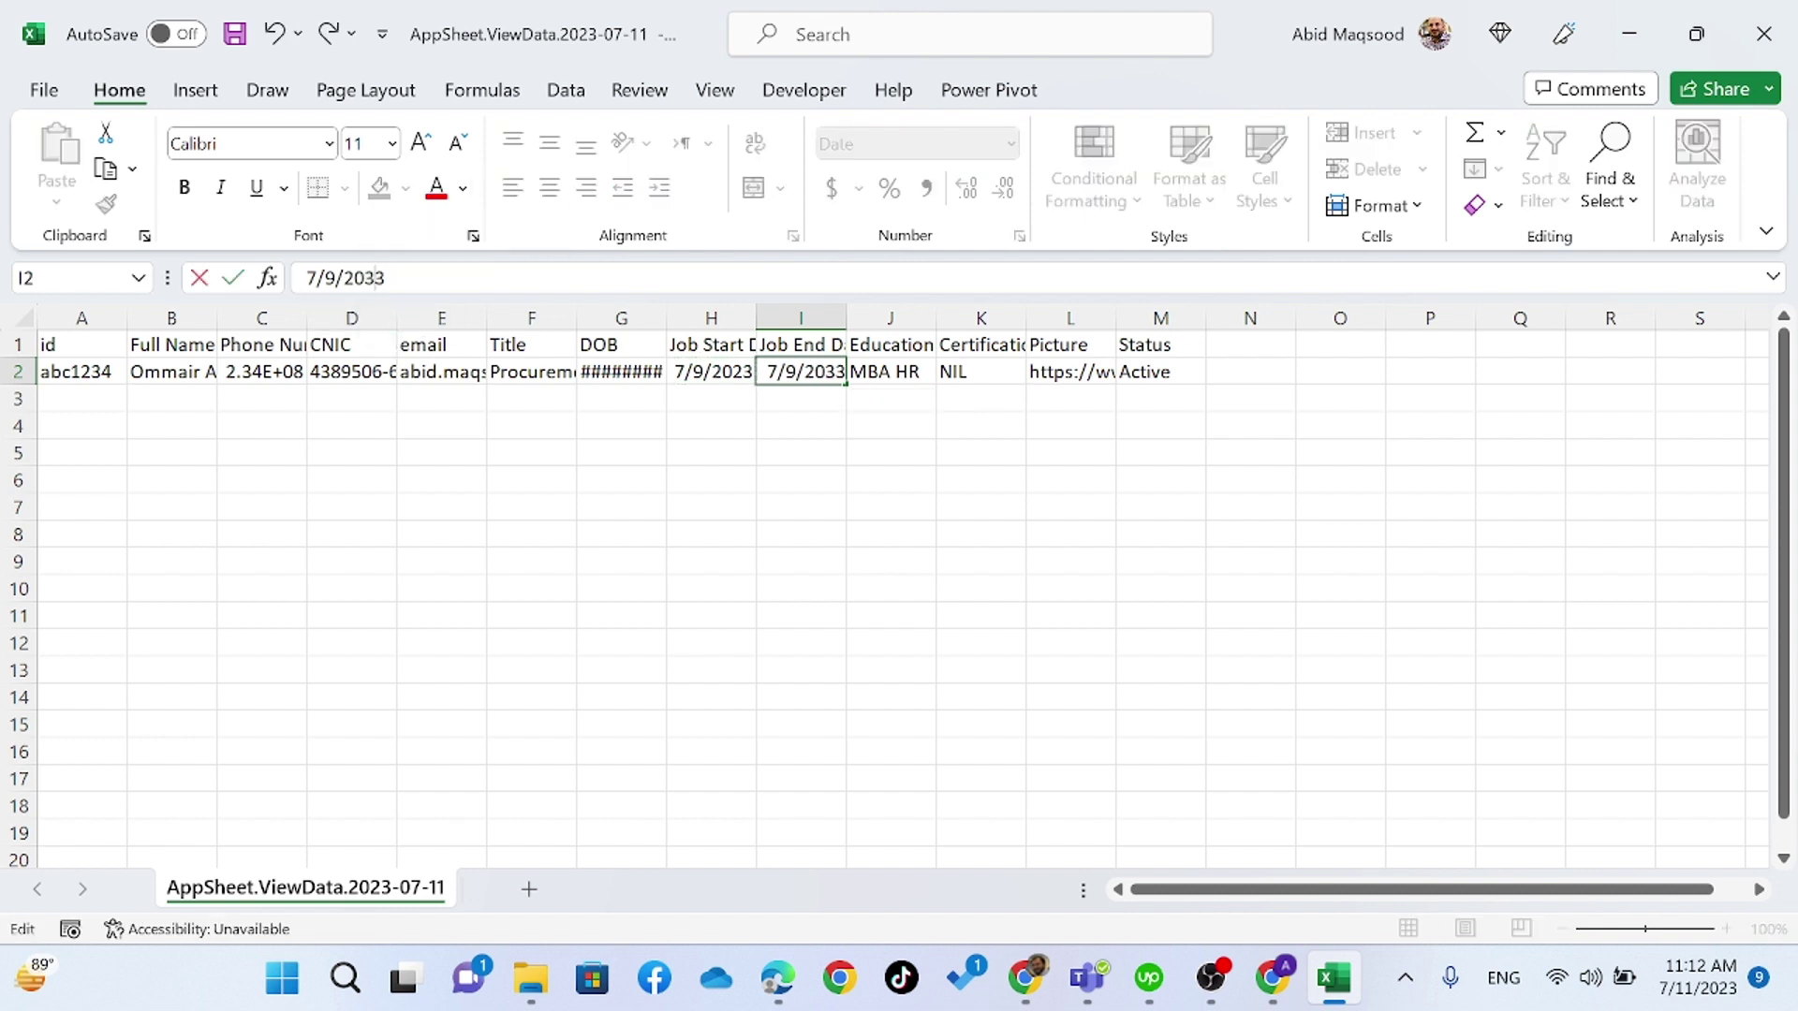
key("Tab")
left_click(711, 506)
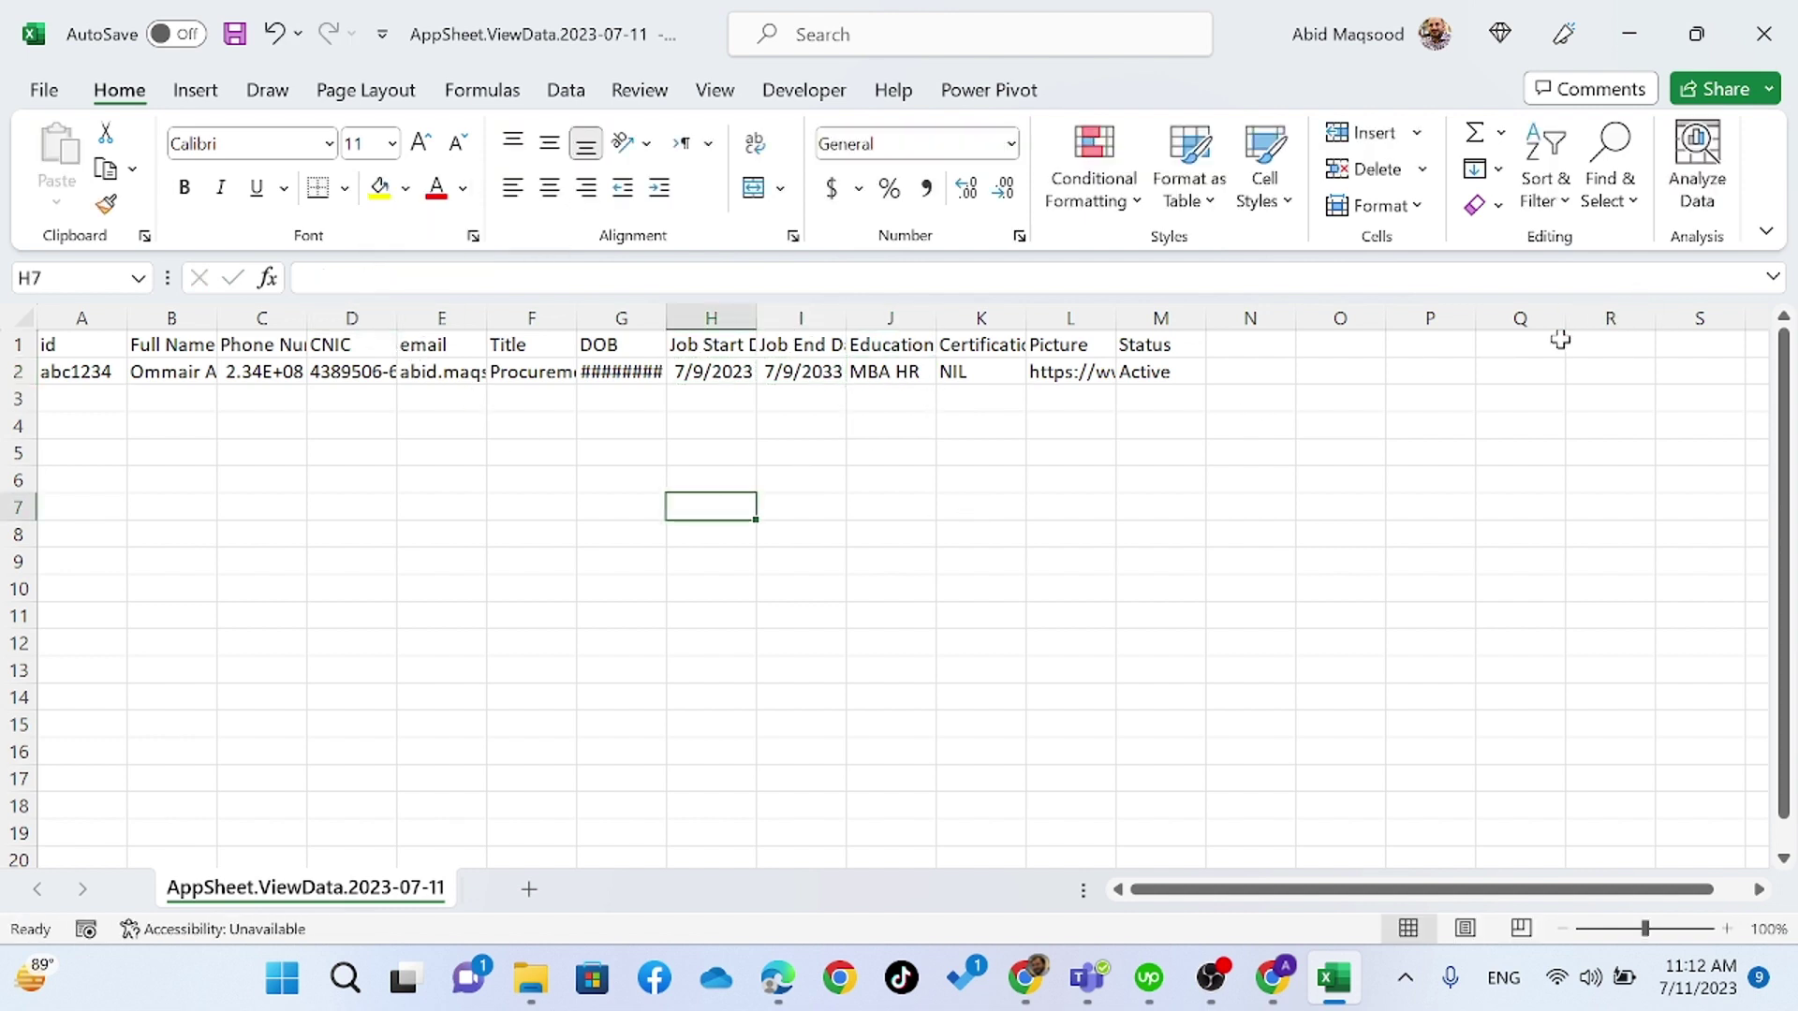
- Close the workbook, saving it as CSV over the existing AppSheet.ViewData.2023-07-11.csv
left_click(1764, 34)
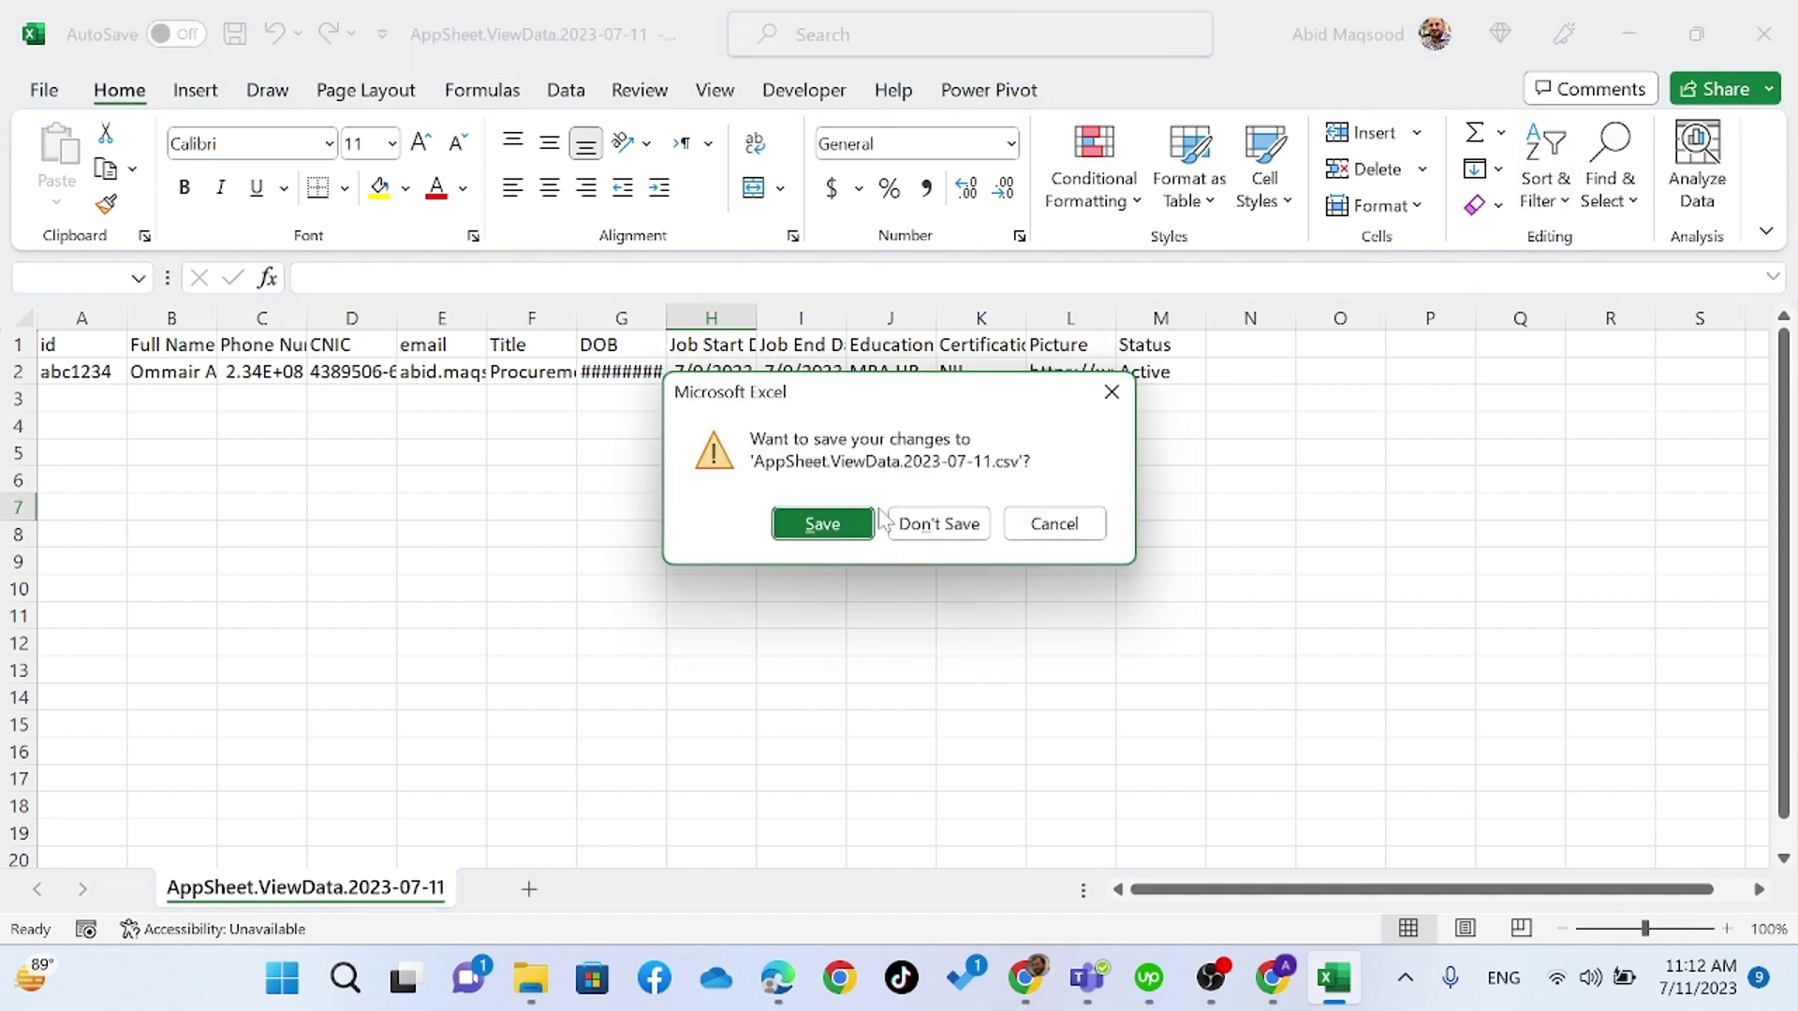
left_click(824, 523)
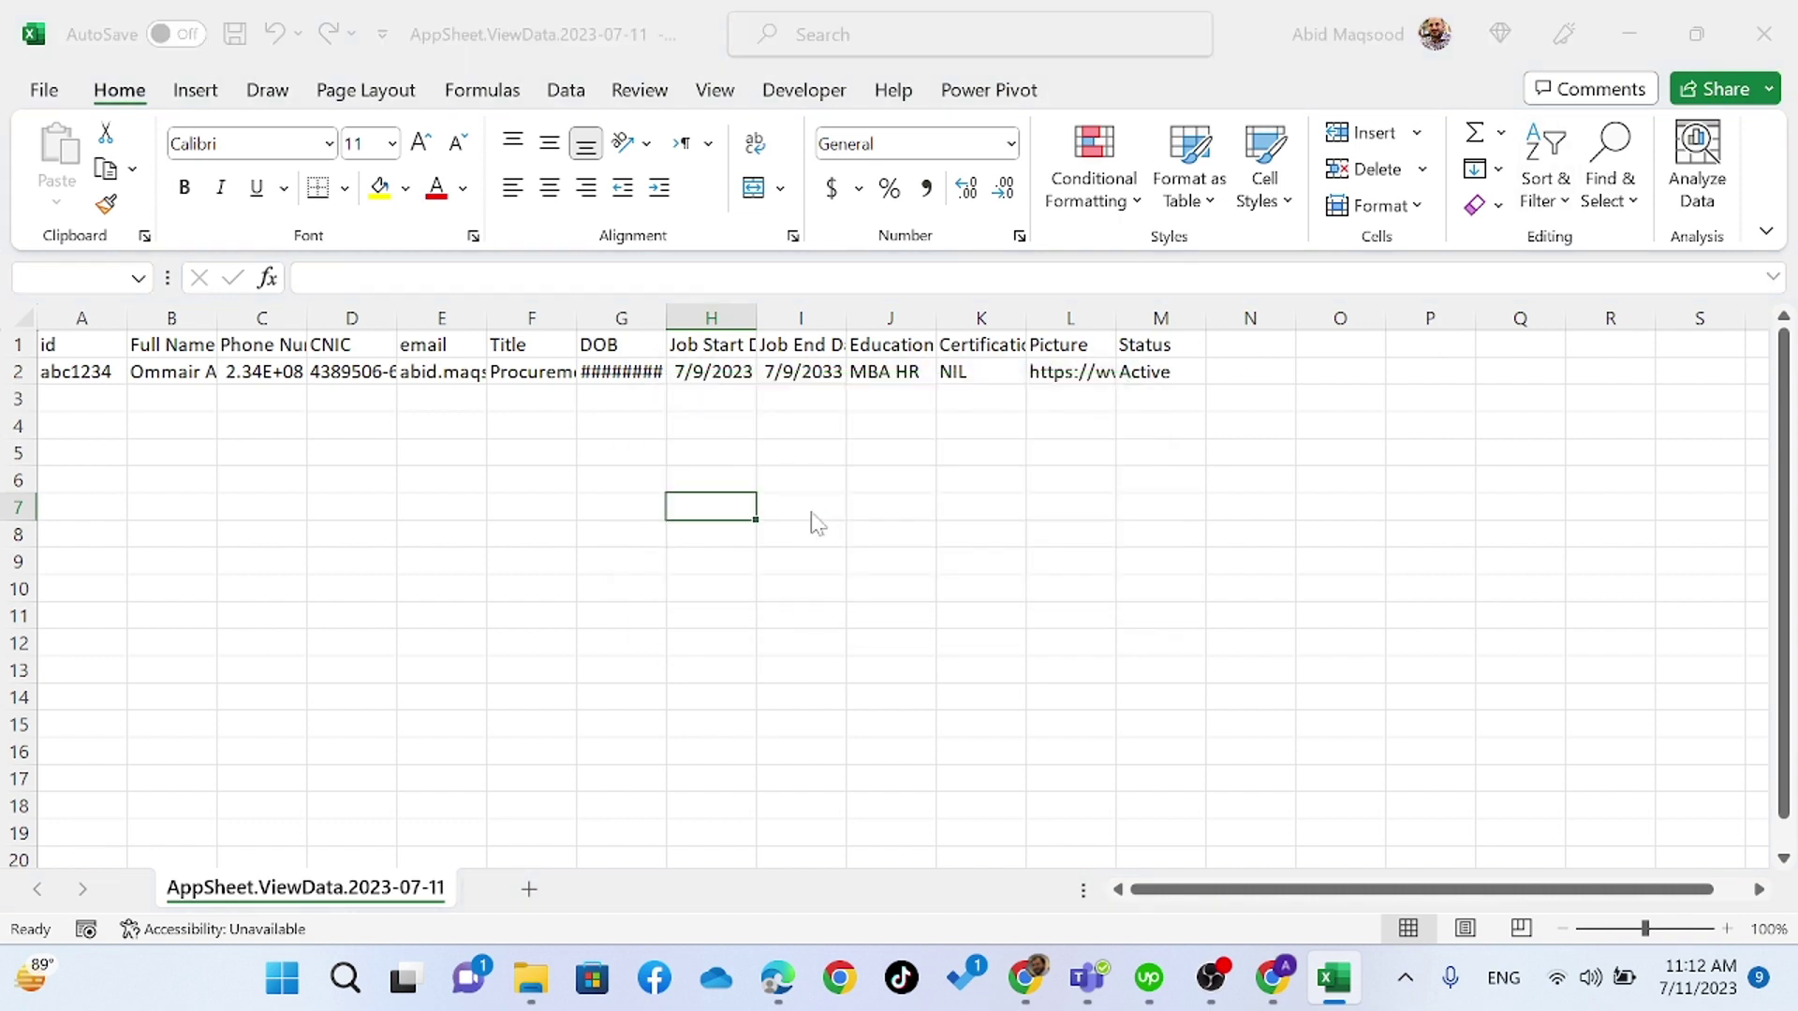
left_click(694, 631)
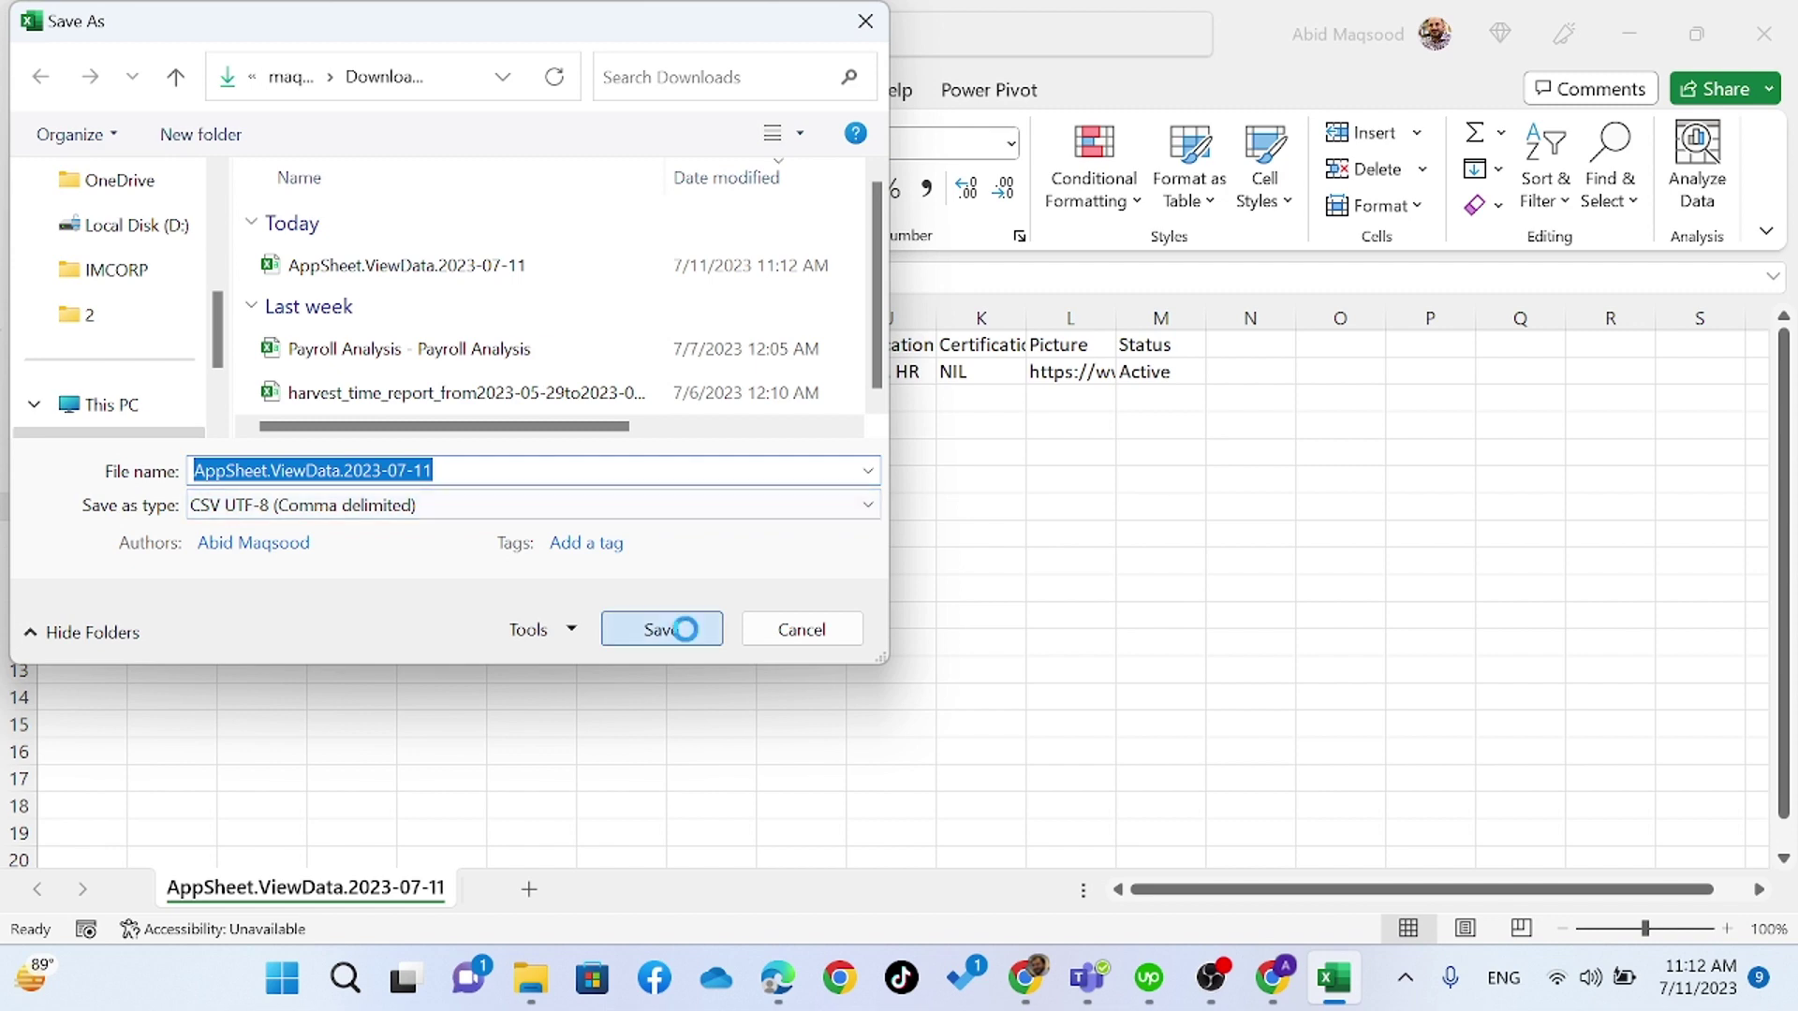
left_click(965, 490)
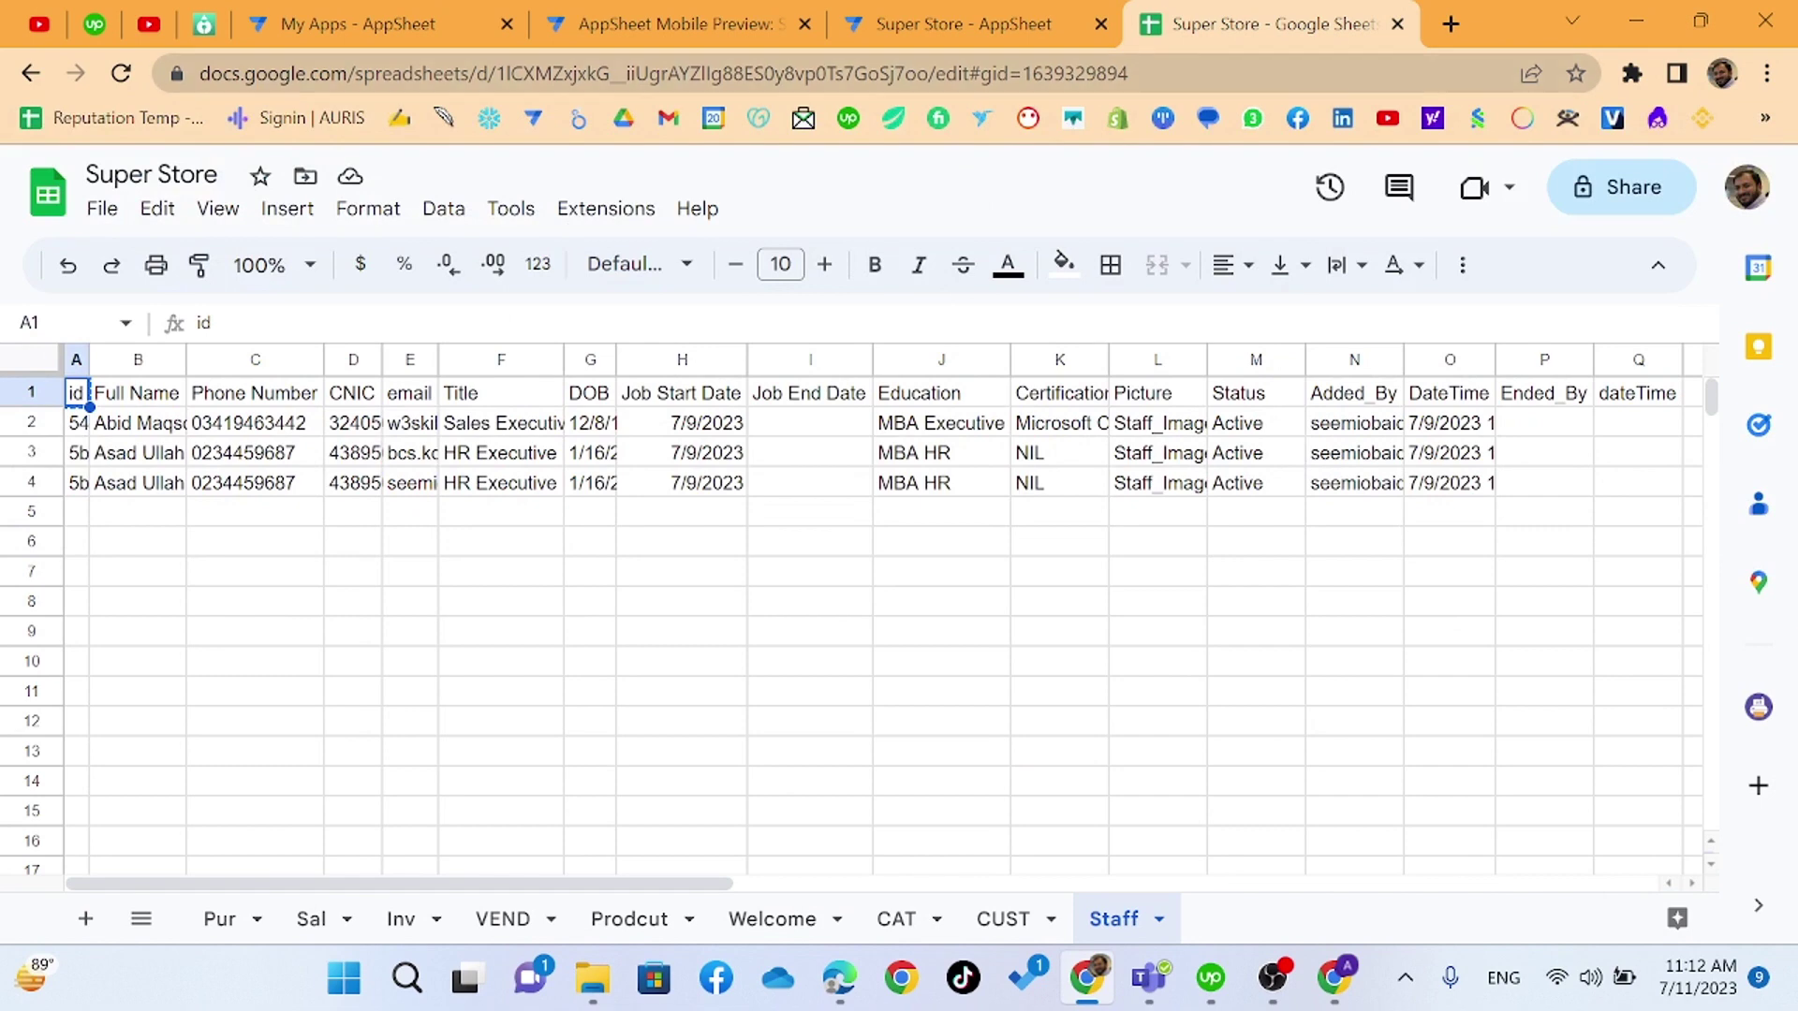
- Import AppSheet.ViewData.2023-07-11 into the HR view and dismiss the Added_By-required failure
left_click(946, 23)
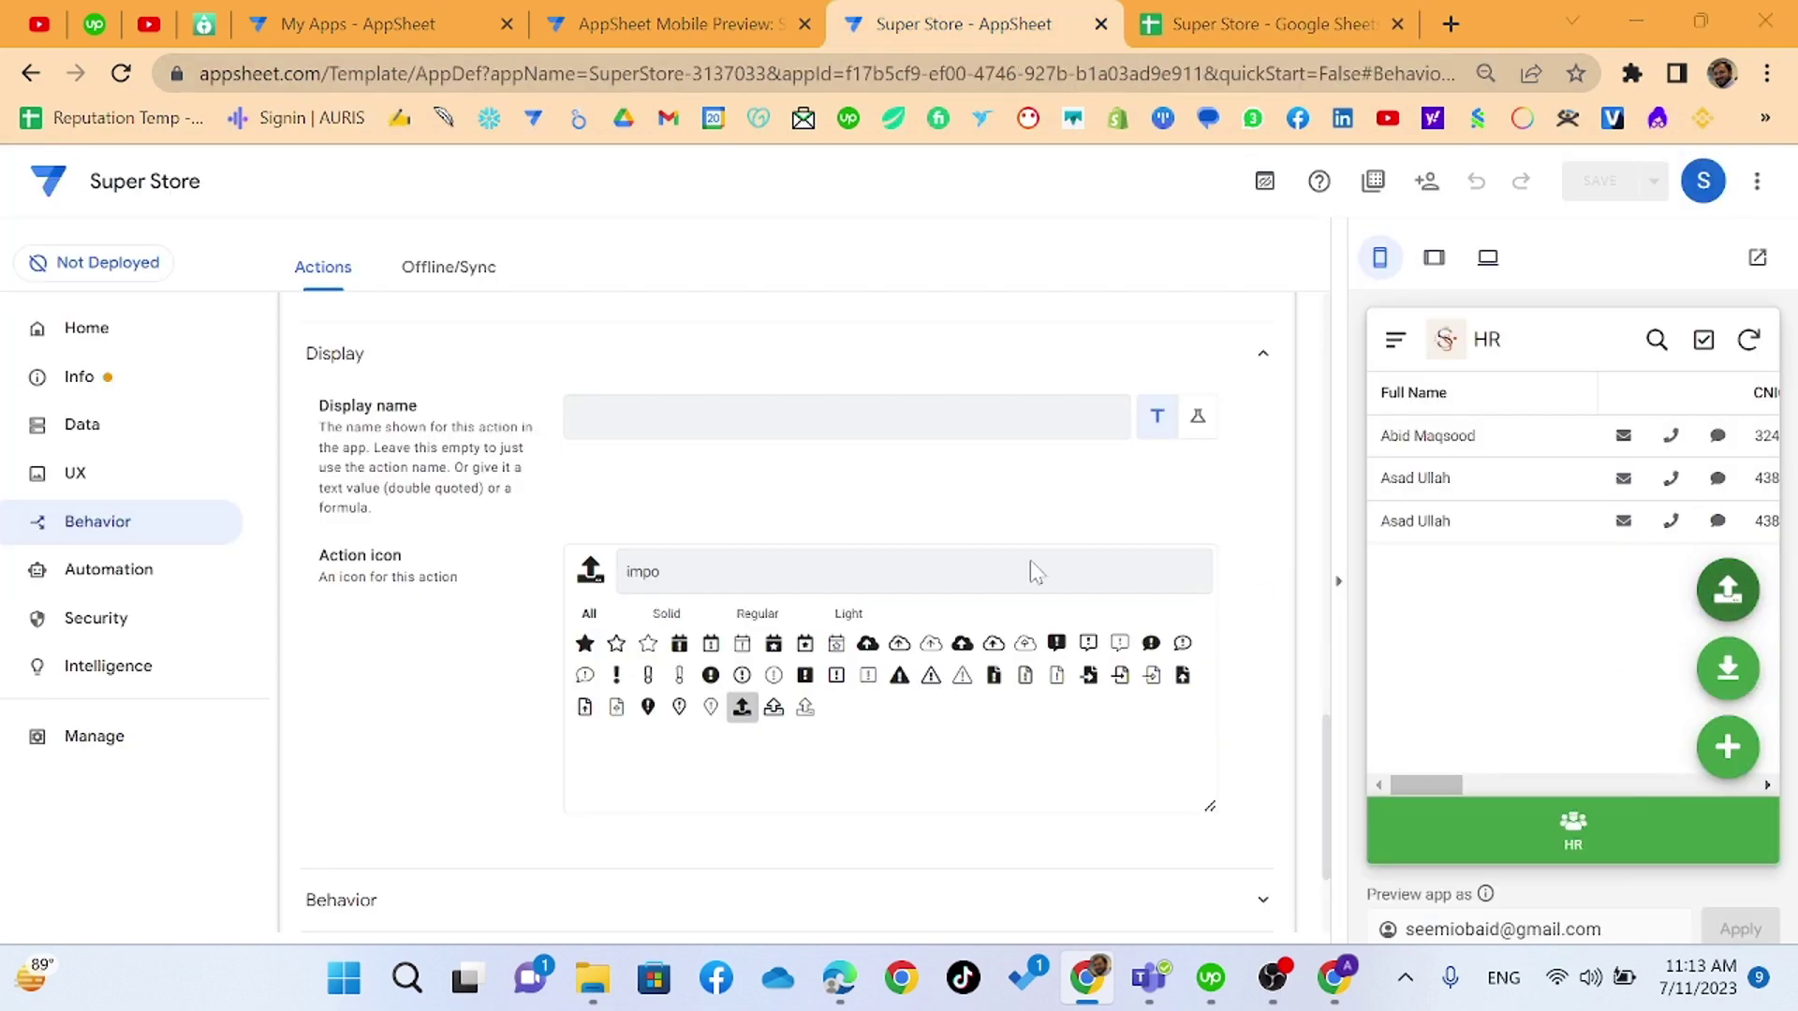
left_click(690, 391)
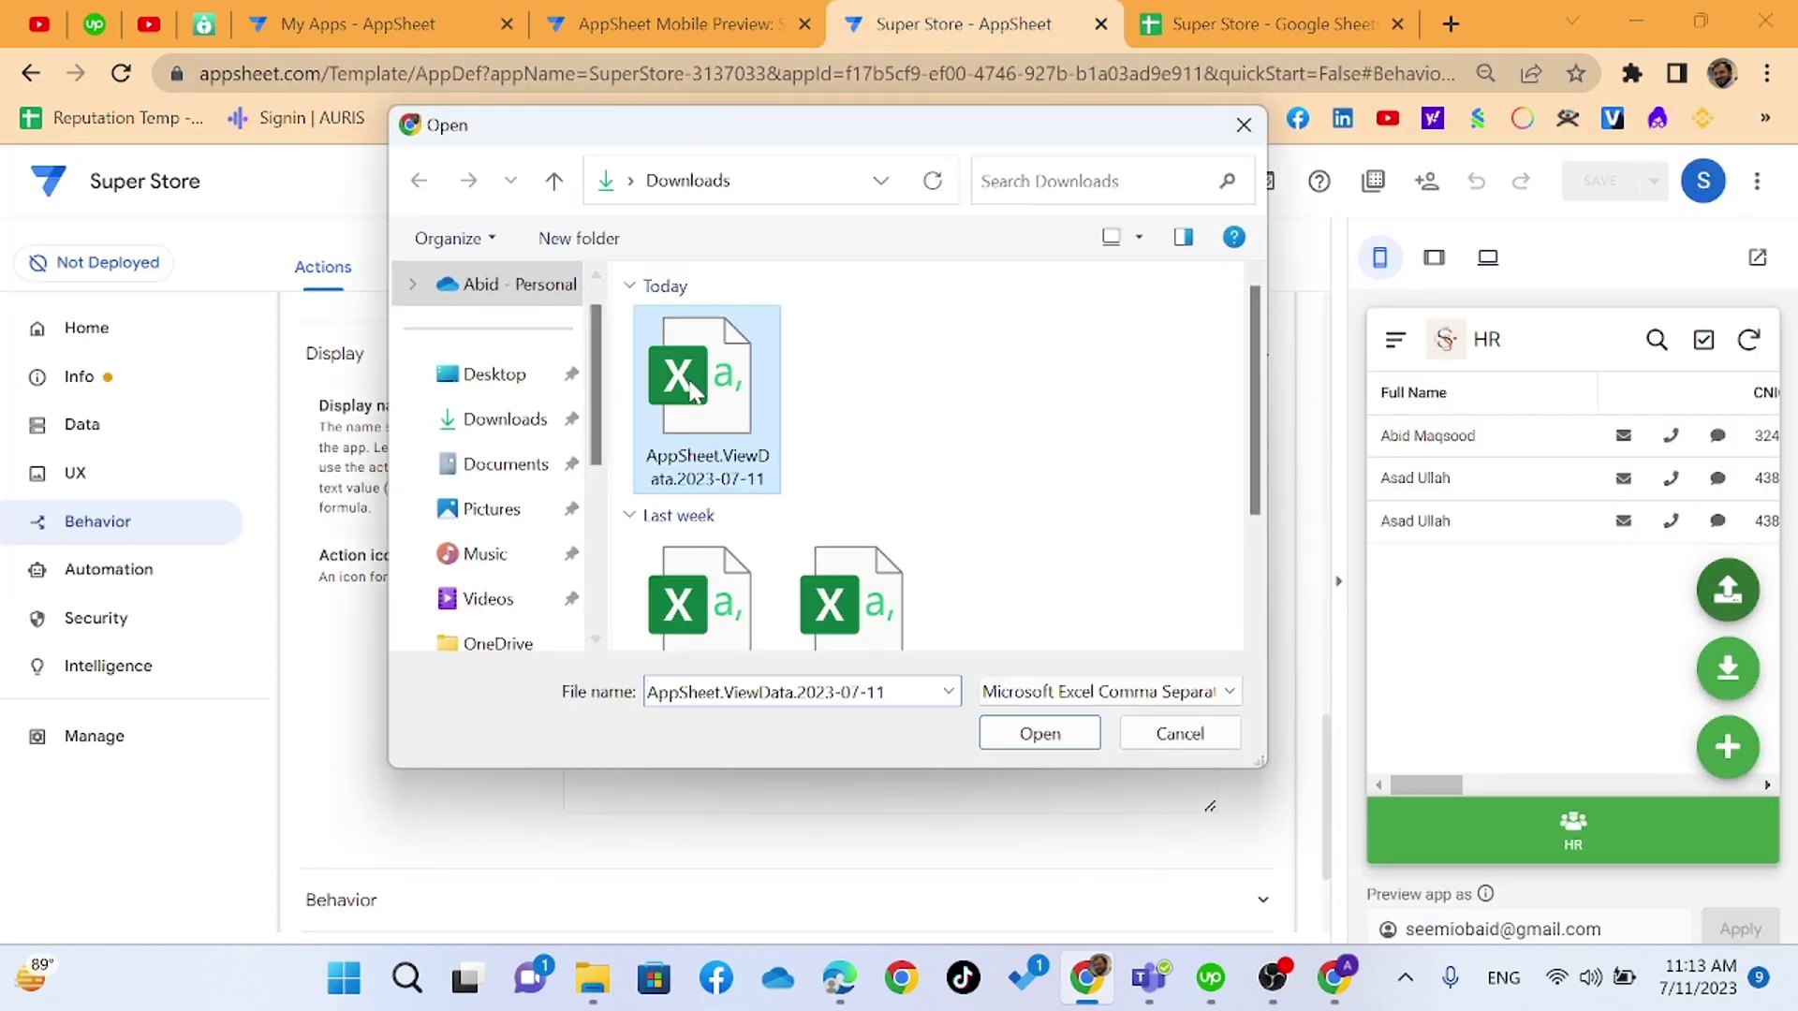
double_click(690, 391)
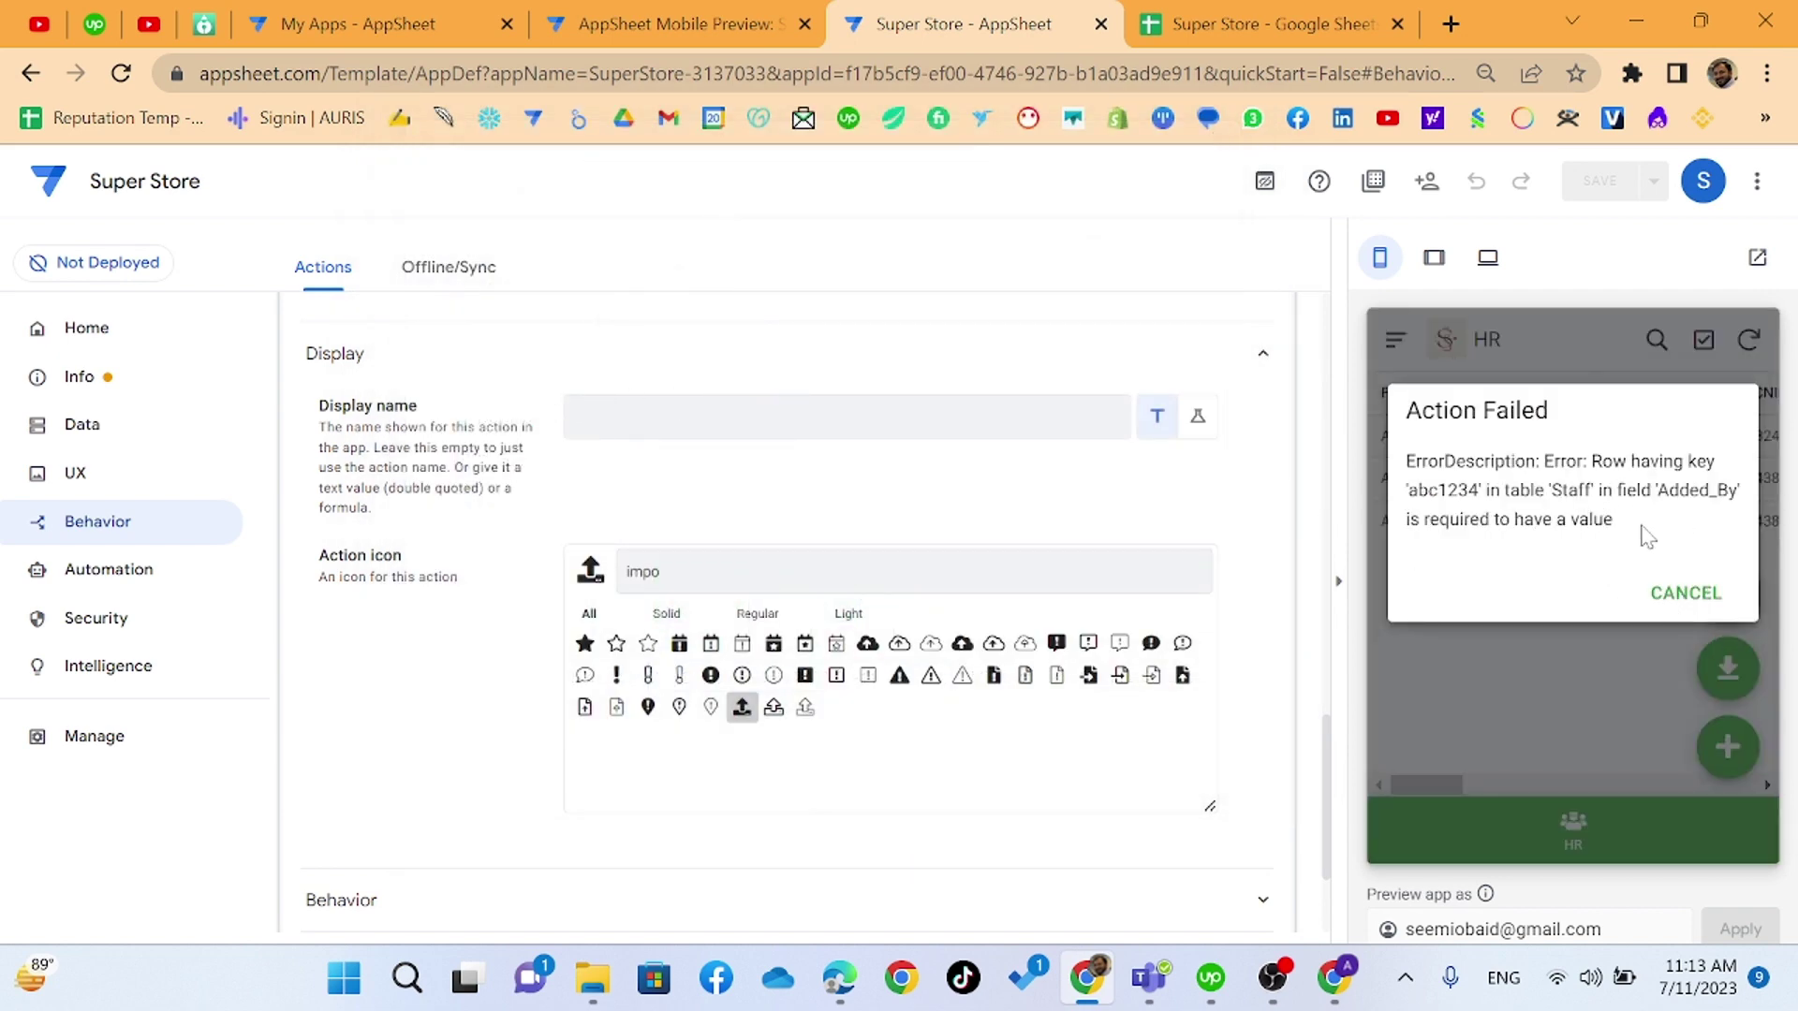
left_click(1676, 595)
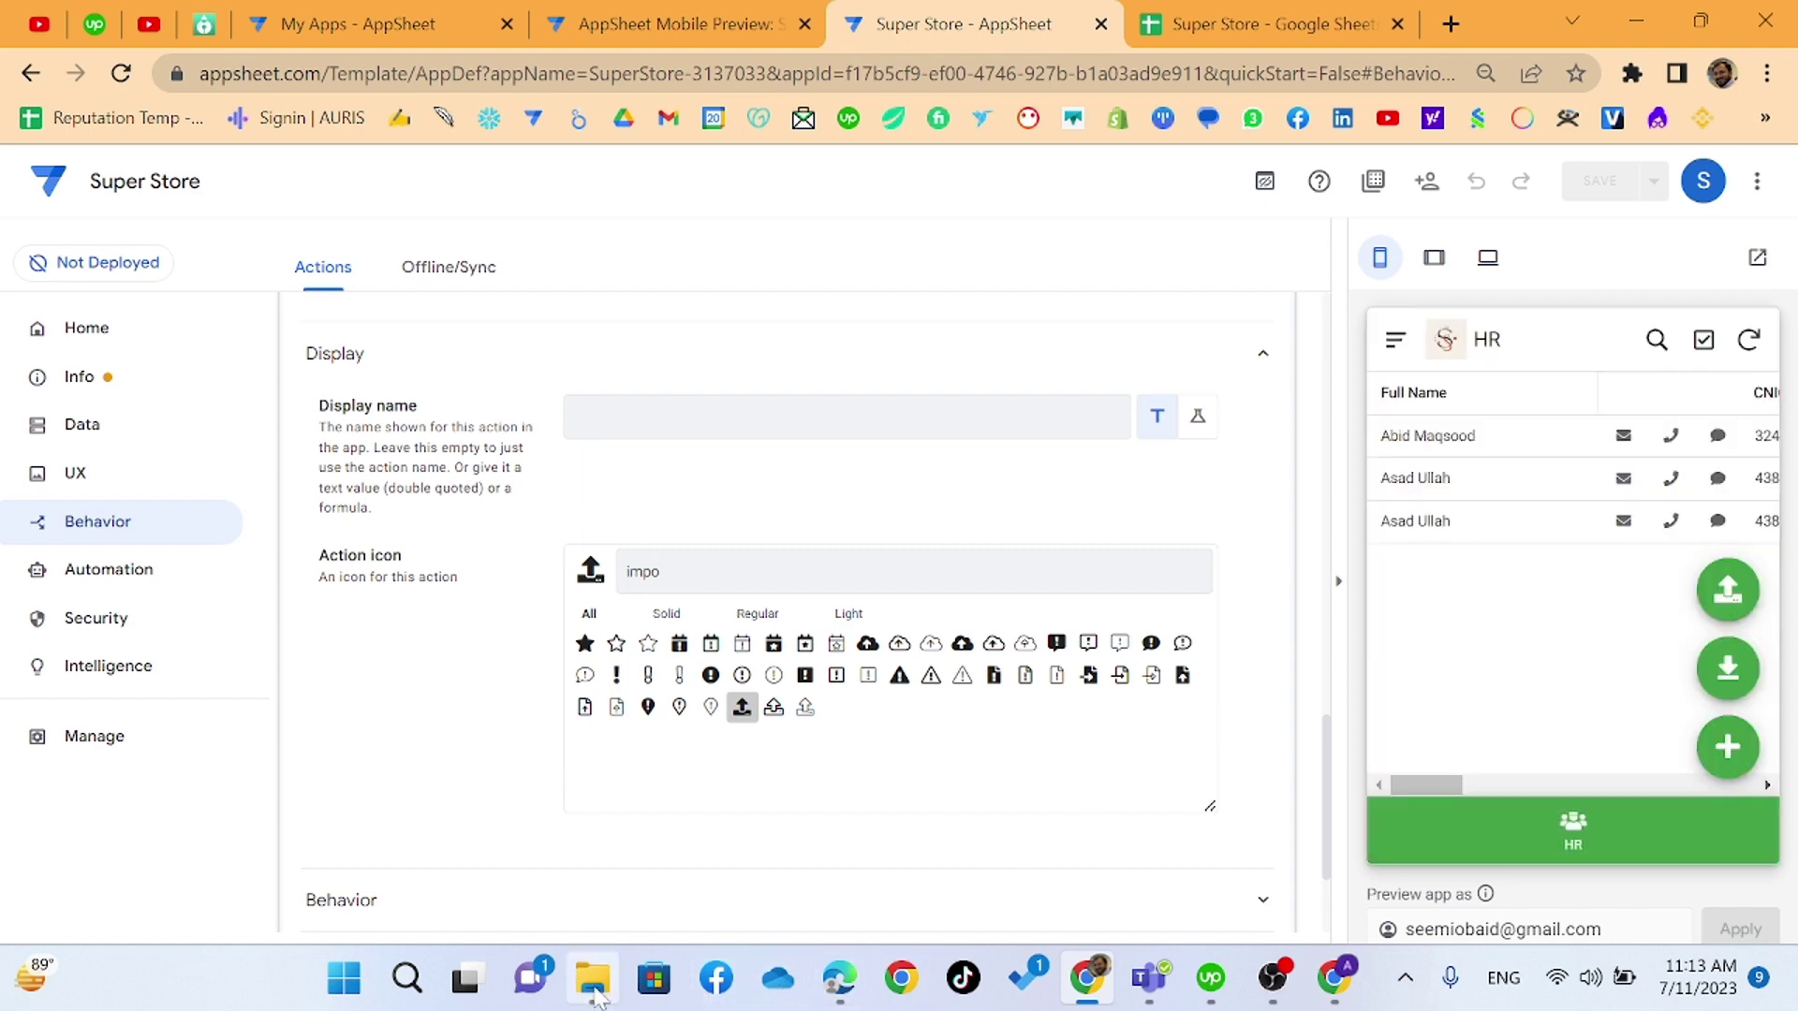
- Reopen the AppSheet.ViewData.2023-07-11 CSV in Excel and auto-fit every column
left_click(591, 978)
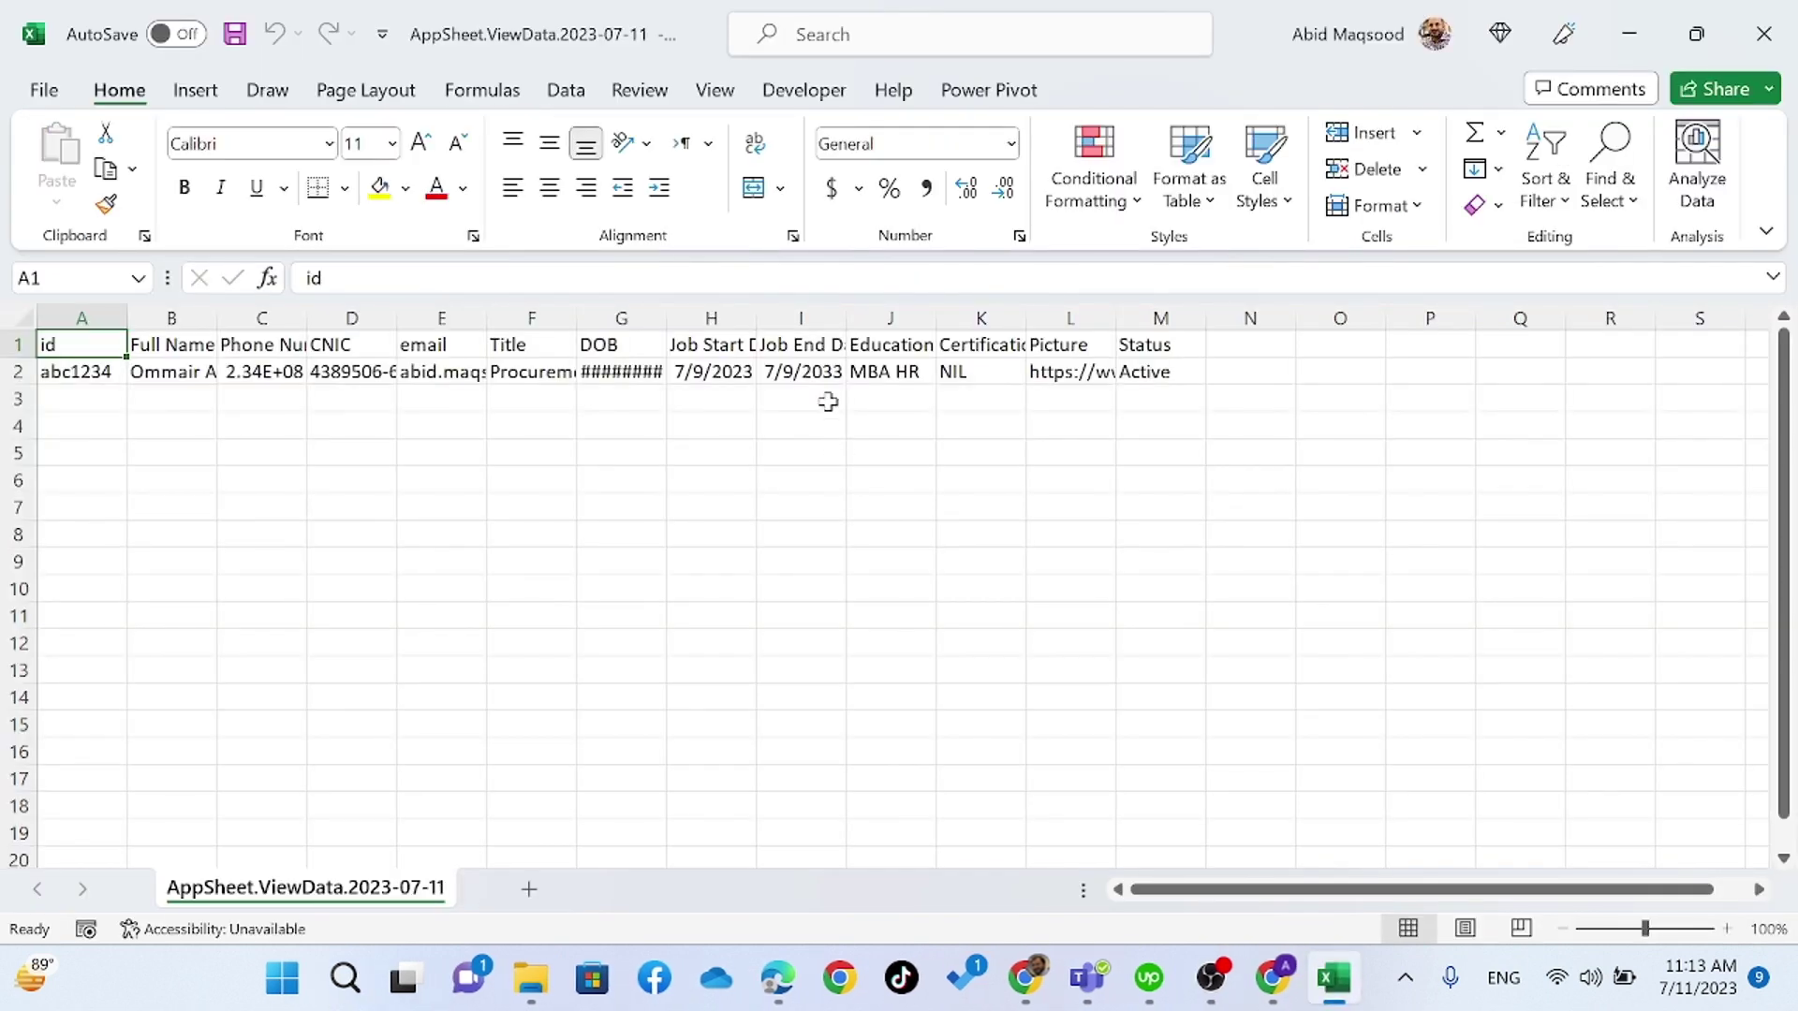
left_click(706, 344)
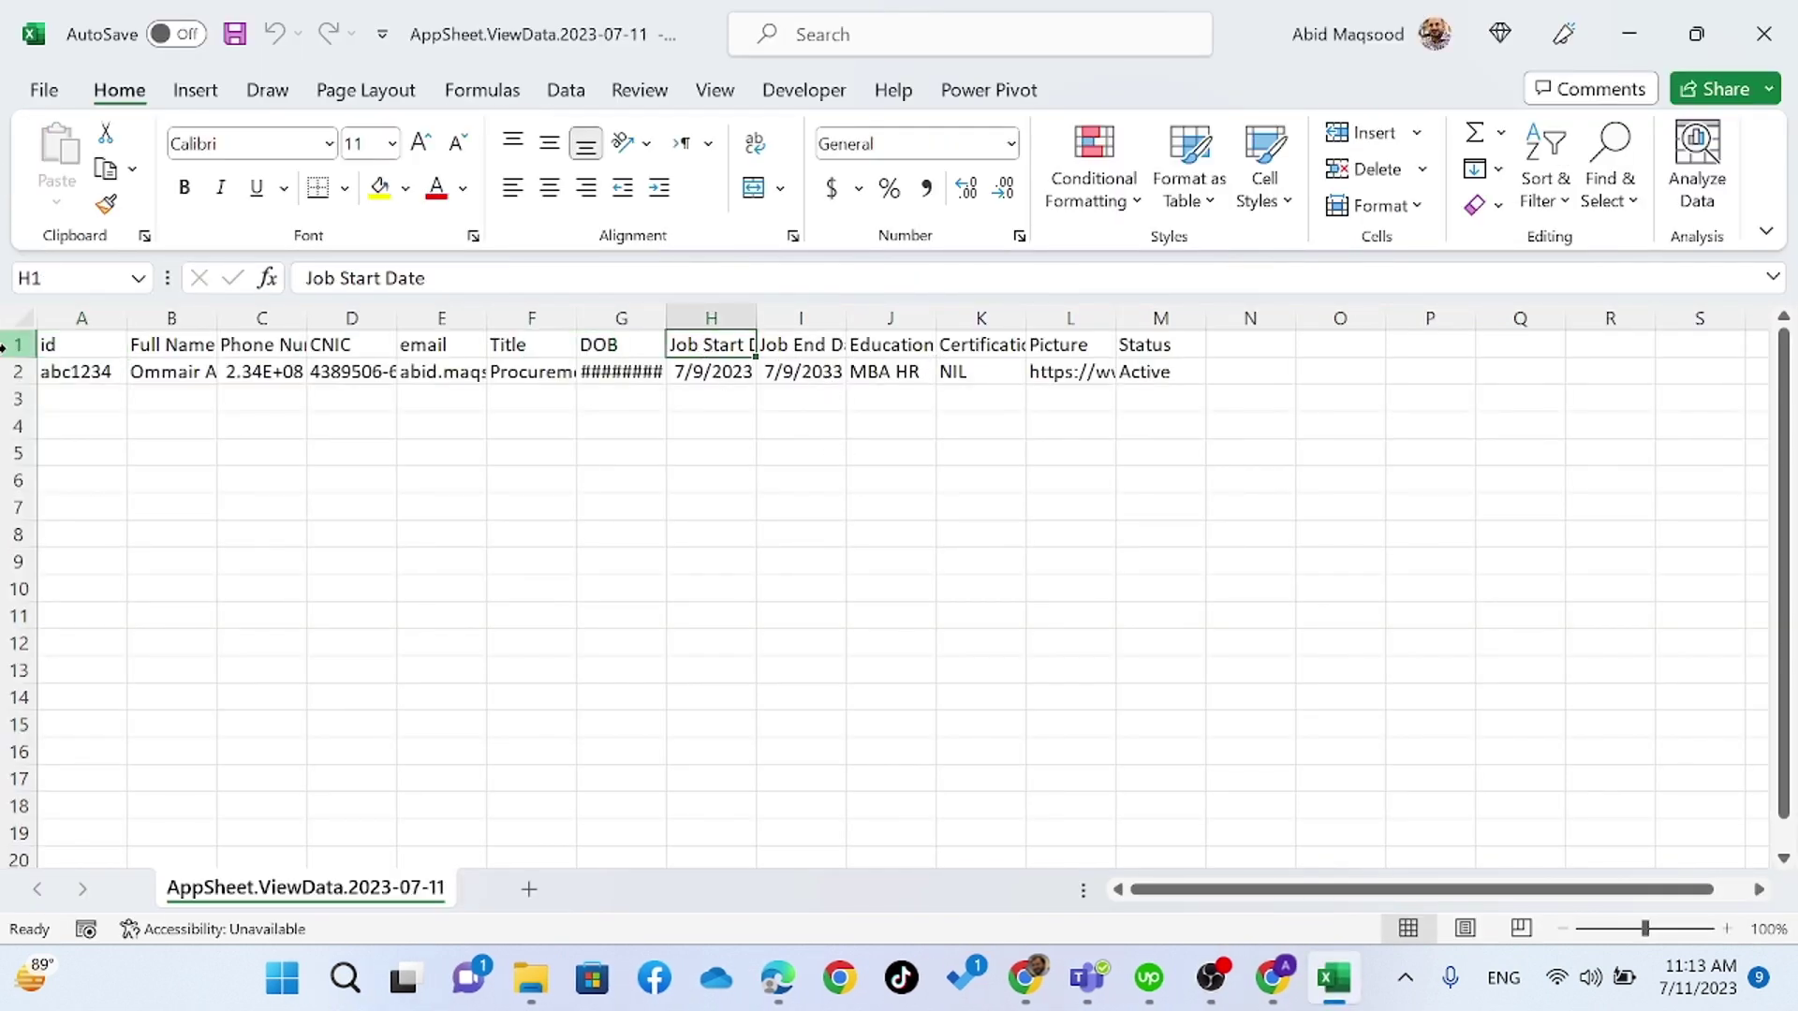
left_click(21, 322)
double_click(129, 317)
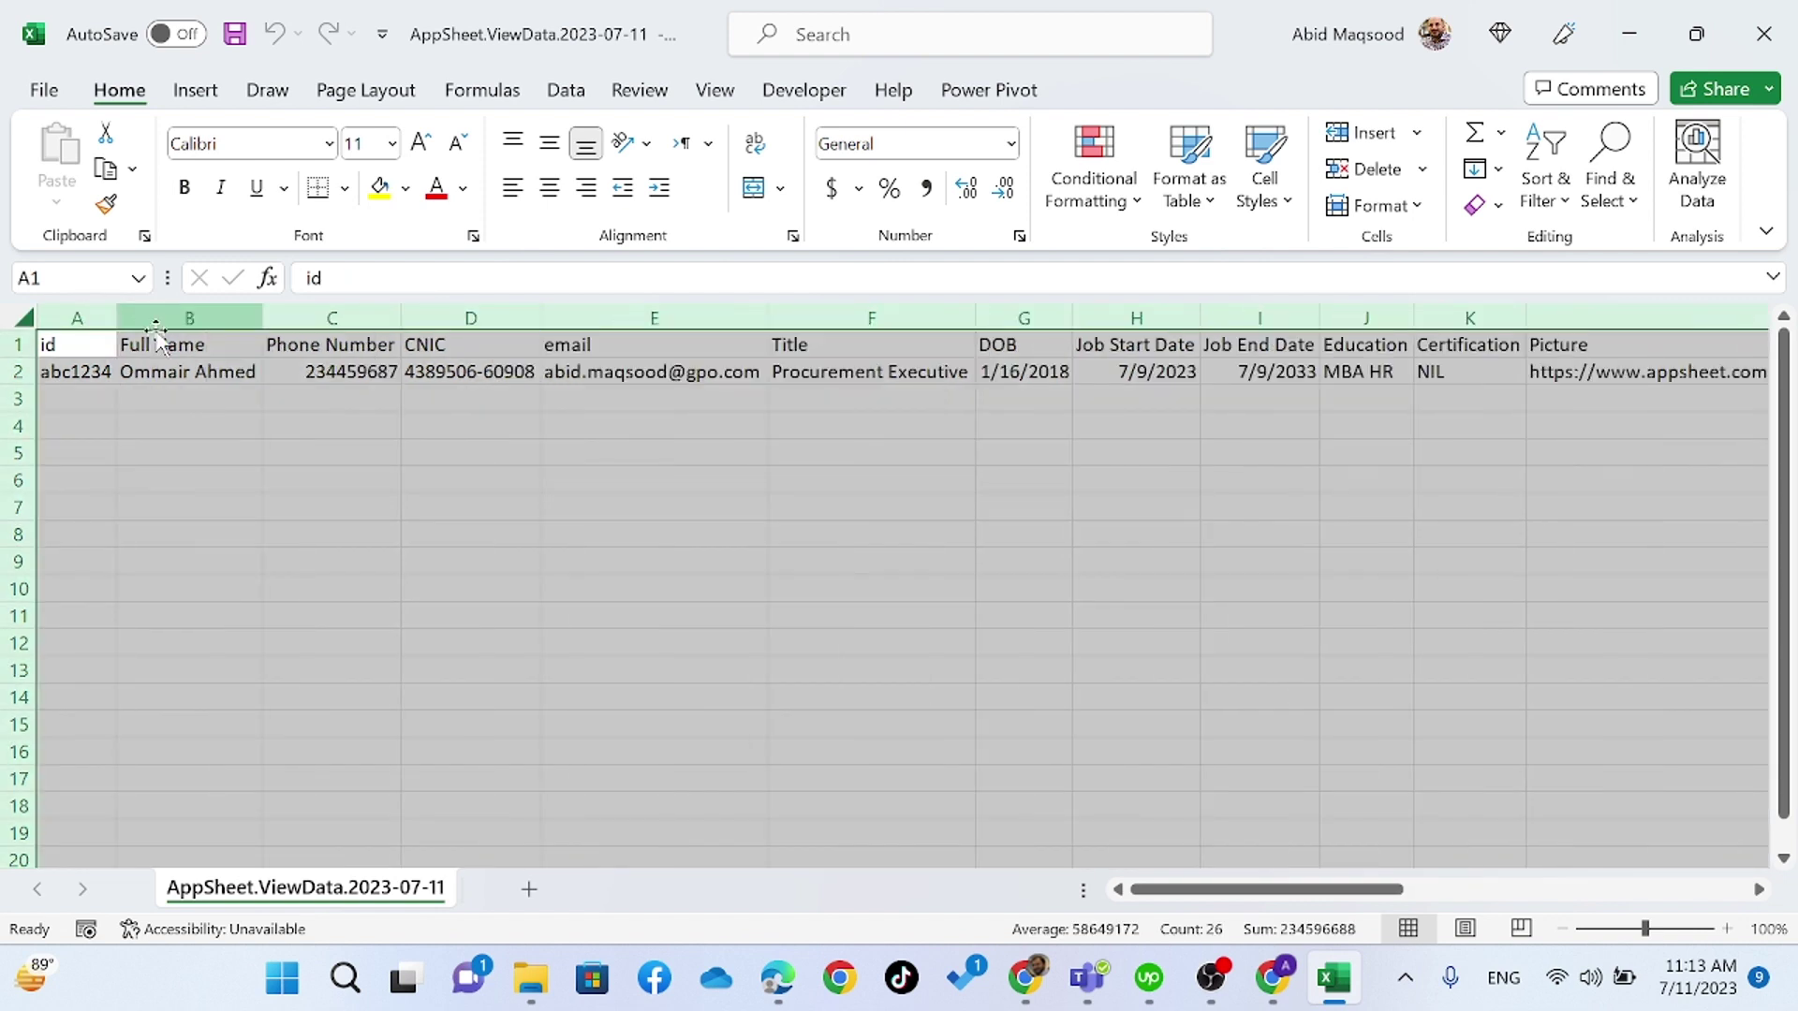
left_click(848, 371)
- Review the staff row's values, including Job End Date 7/9/2033 and Certification NIL, then return to AppSheet
key("Right")
key("Right")
key("Right")
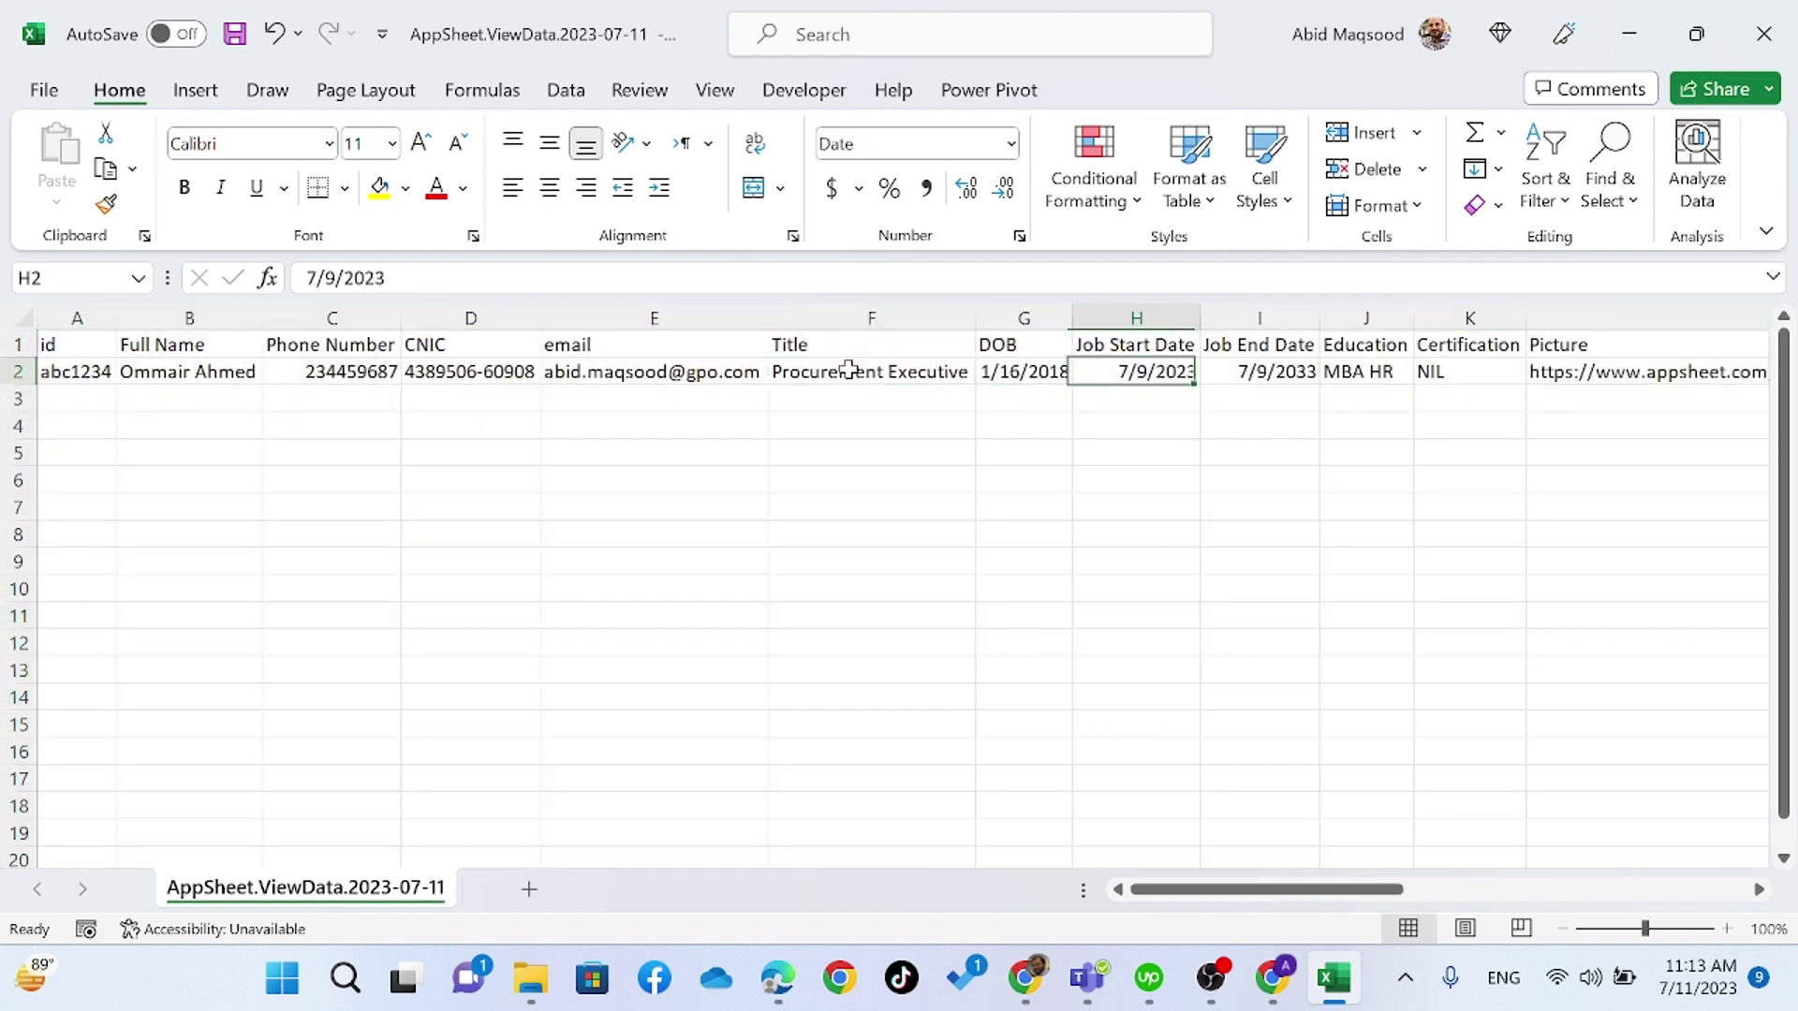
key("Left")
key("Right")
key("Right")
key("Right")
key("Right")
key("Right")
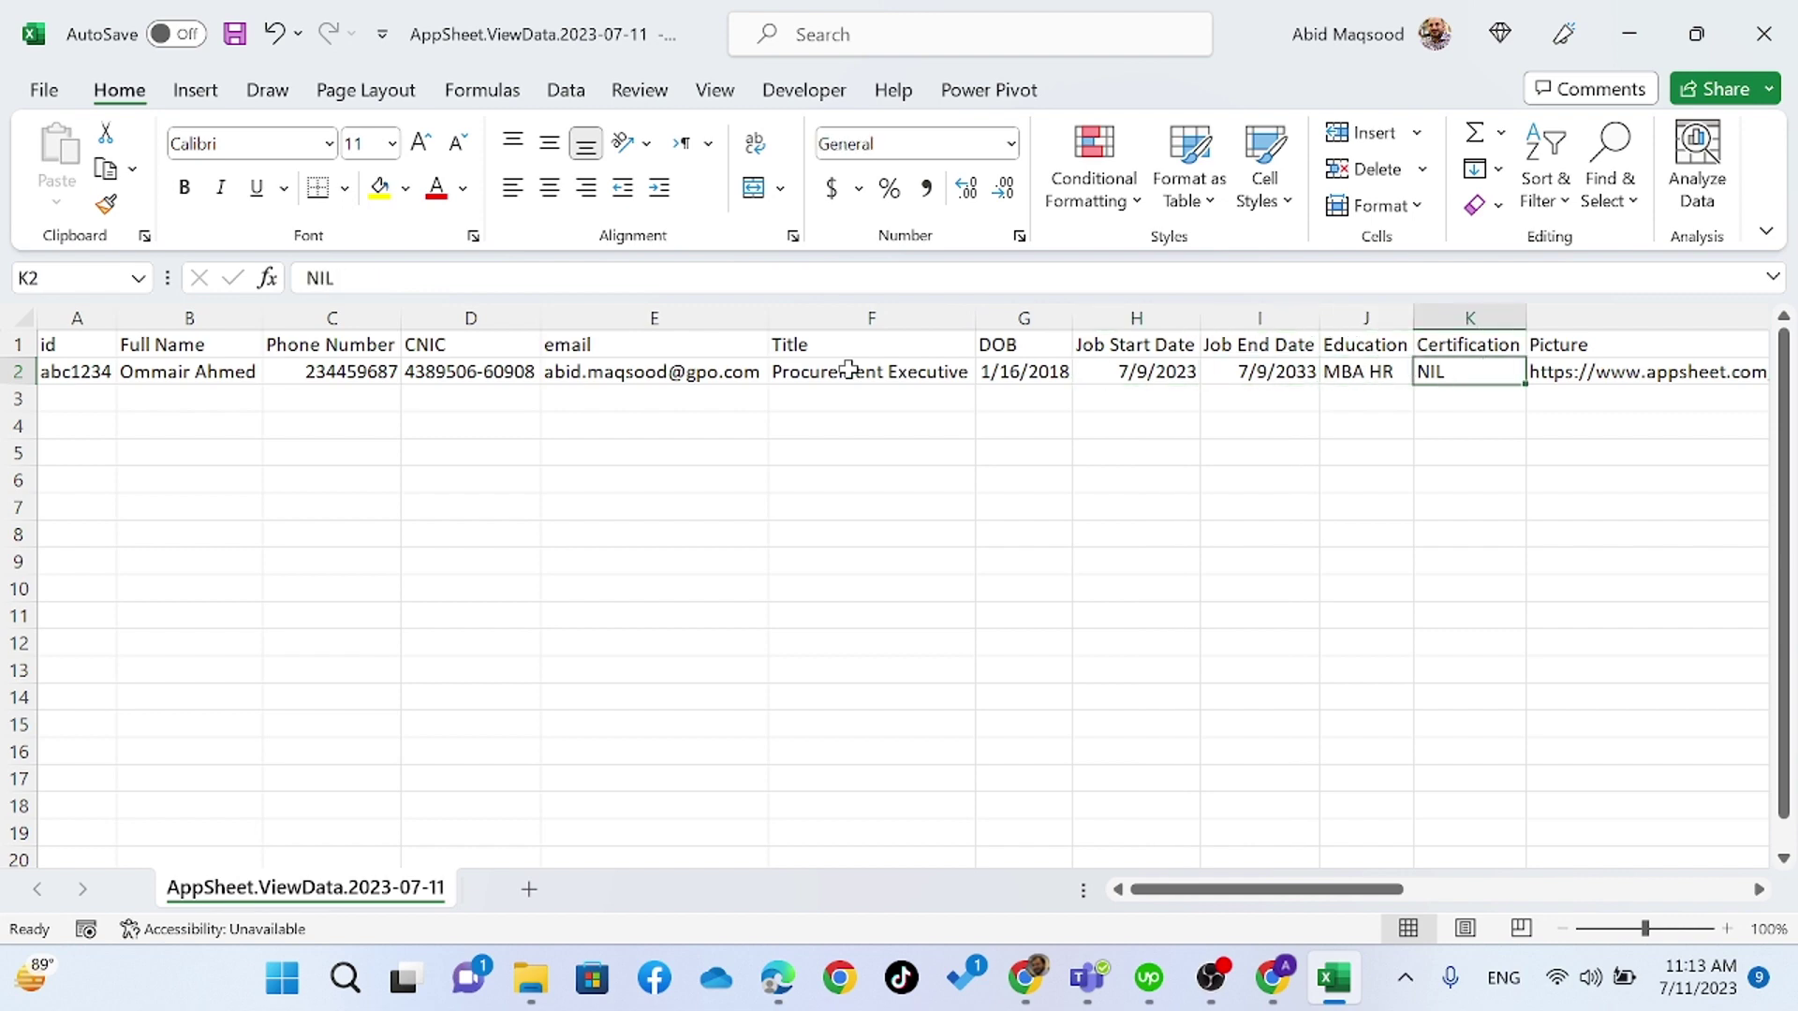
key("Left")
key("Left")
key("Left")
key("Left")
key("Left")
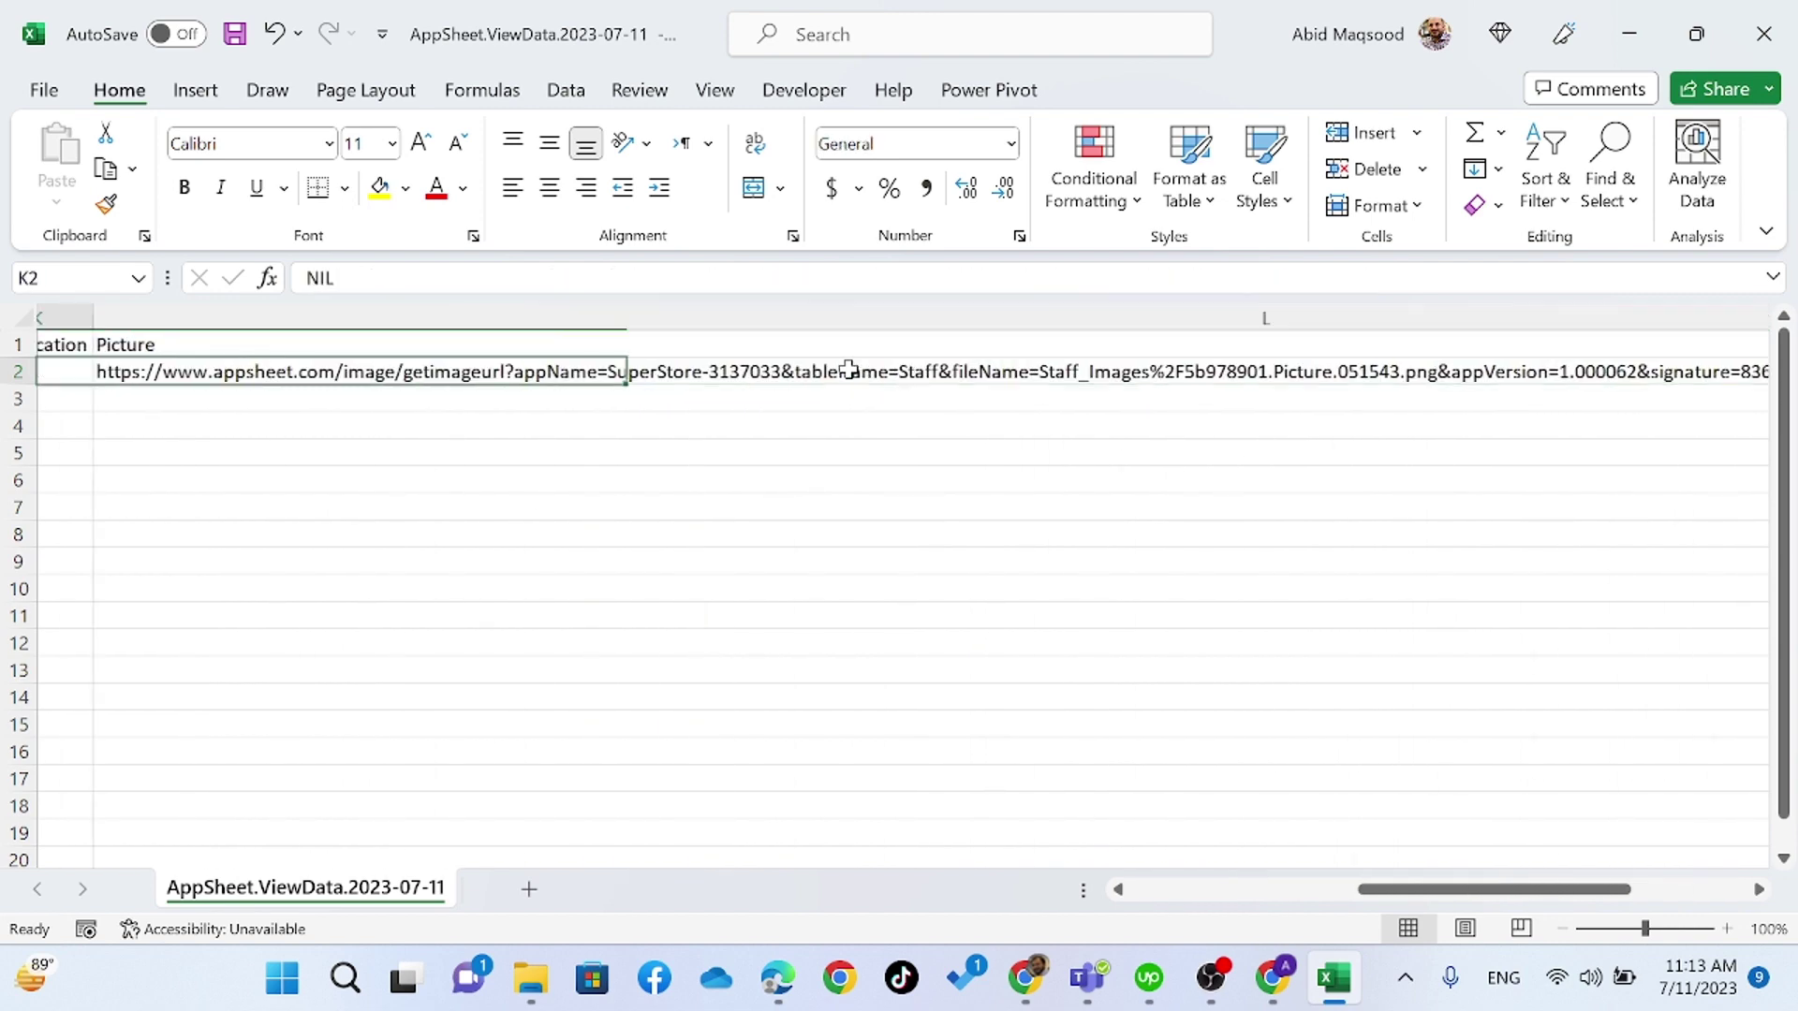
key("Left")
key("Left")
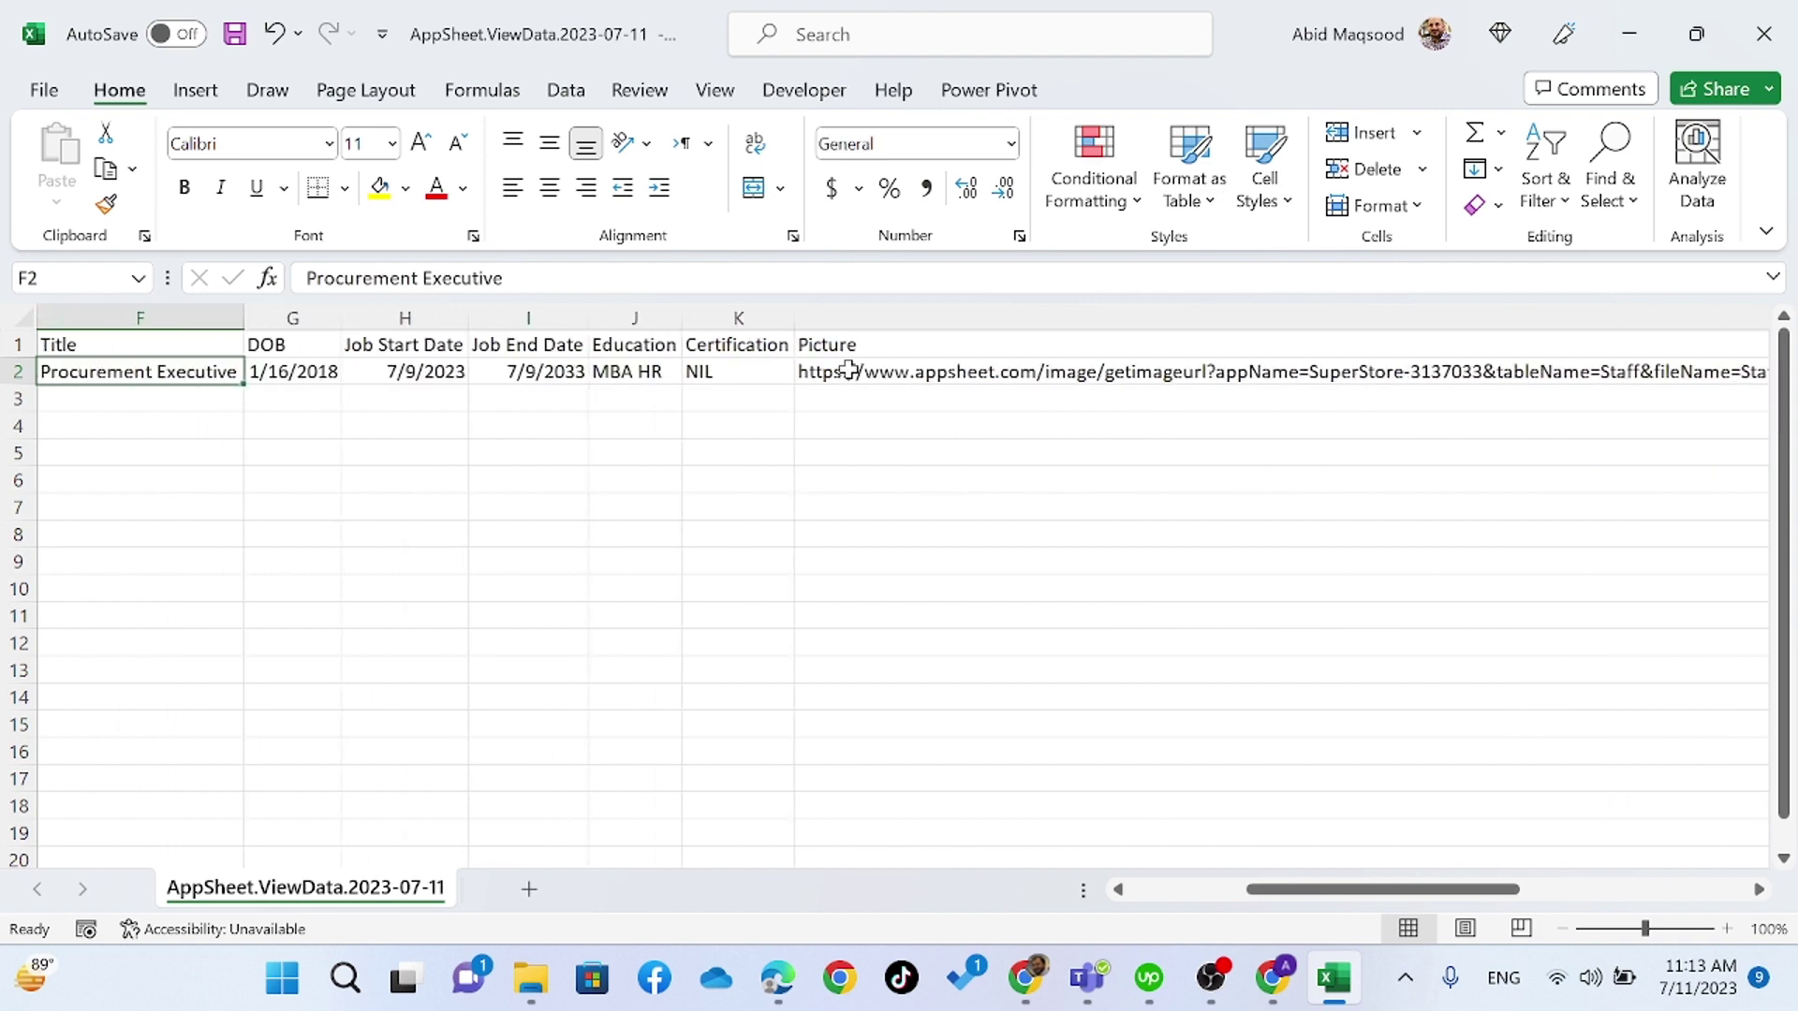
key("Up")
key("Right")
key("Right")
key("Right")
key("Right")
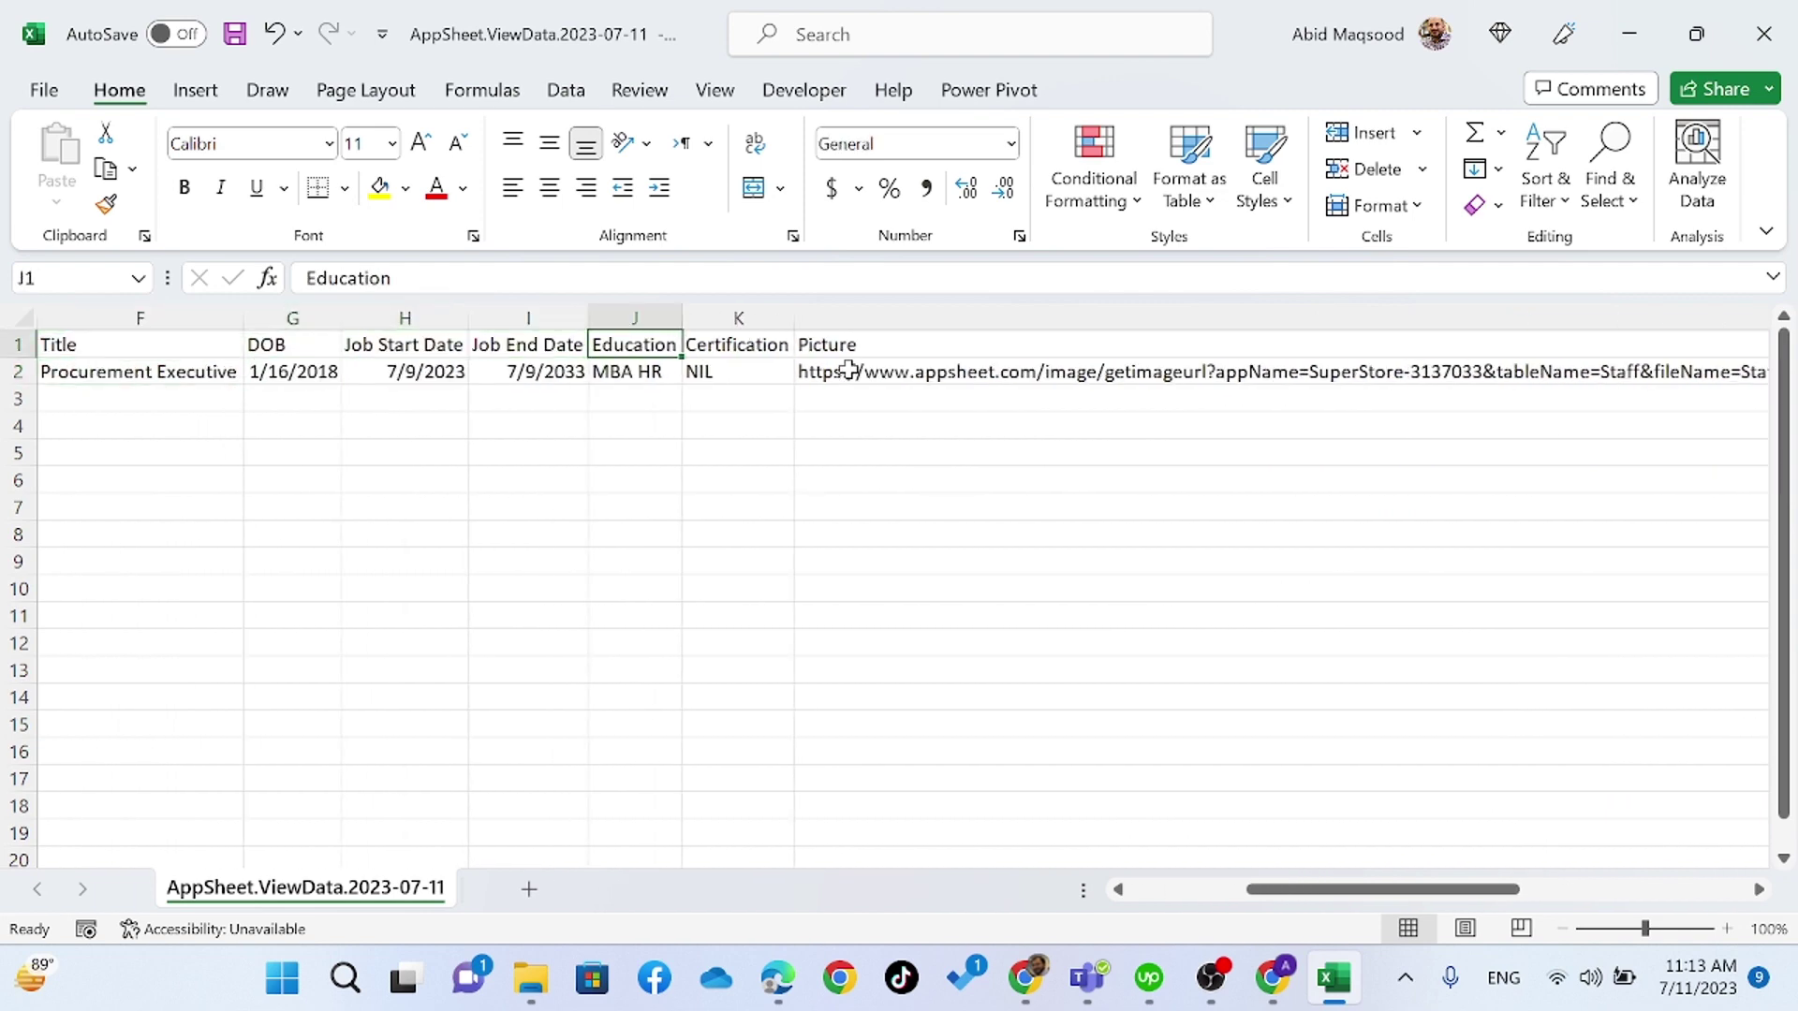
key("Home")
key("alt+Tab")
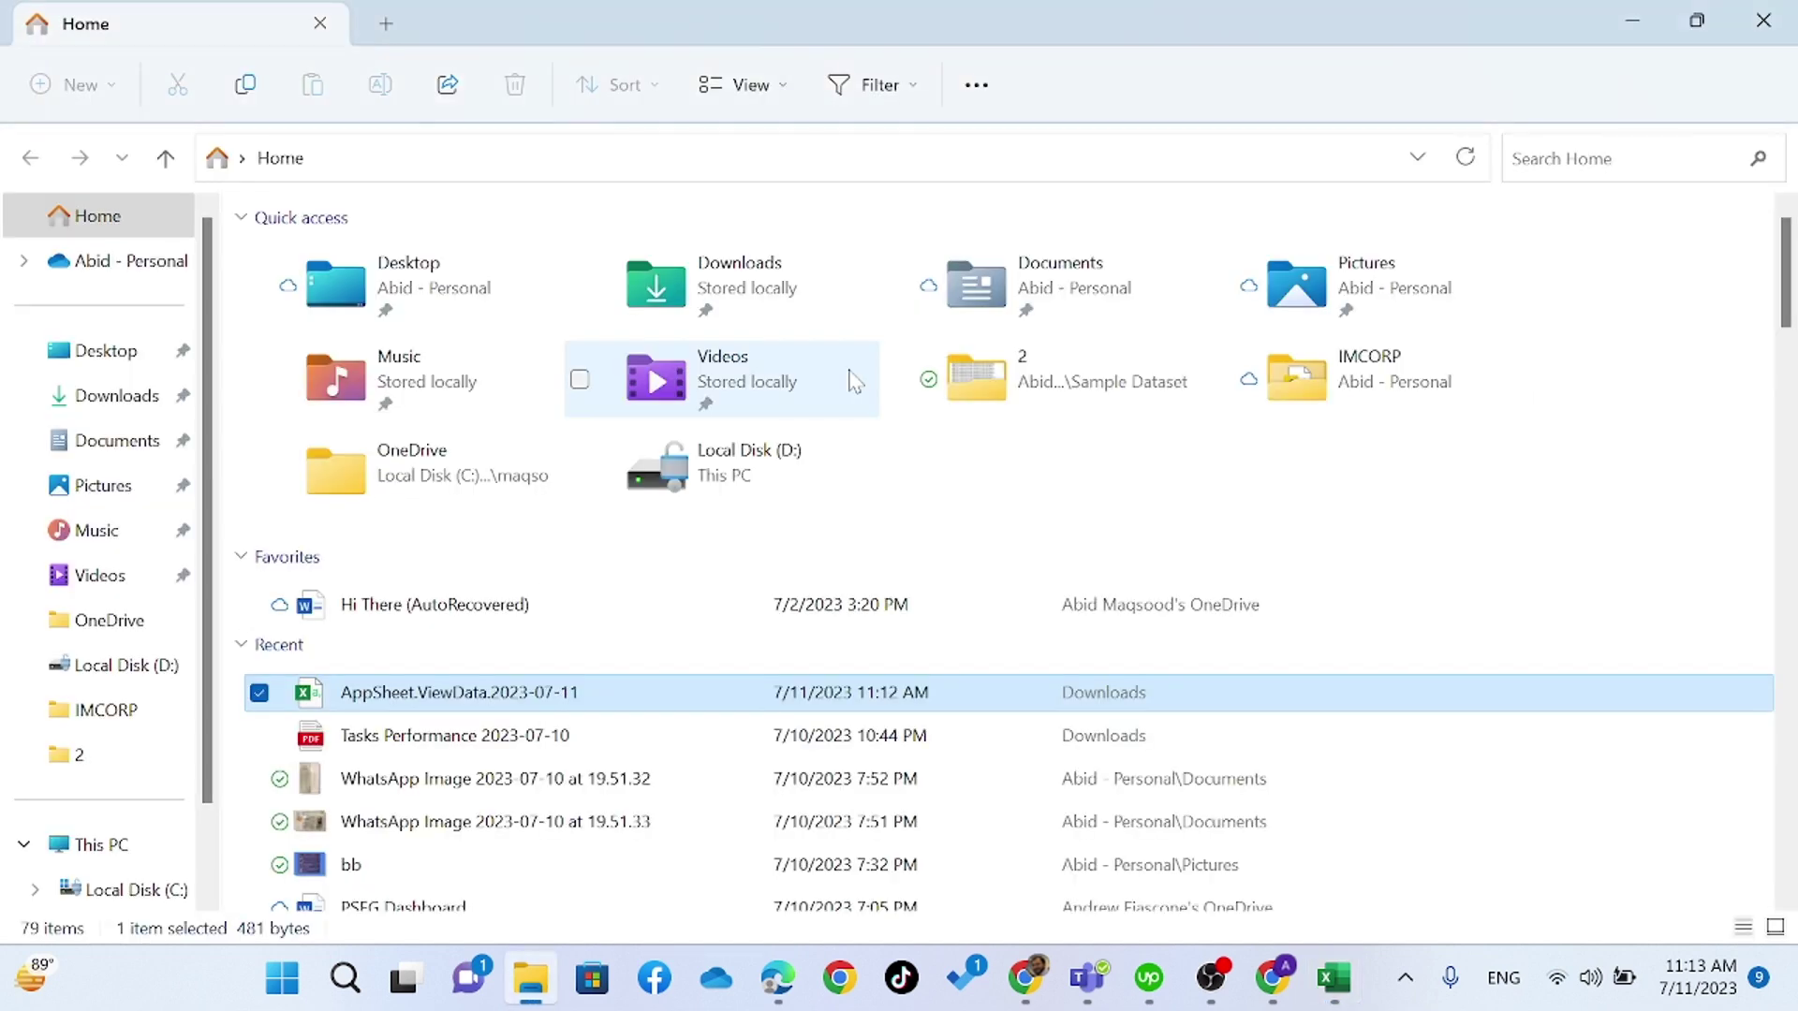
key("alt+Tab")
key("alt+Tab")
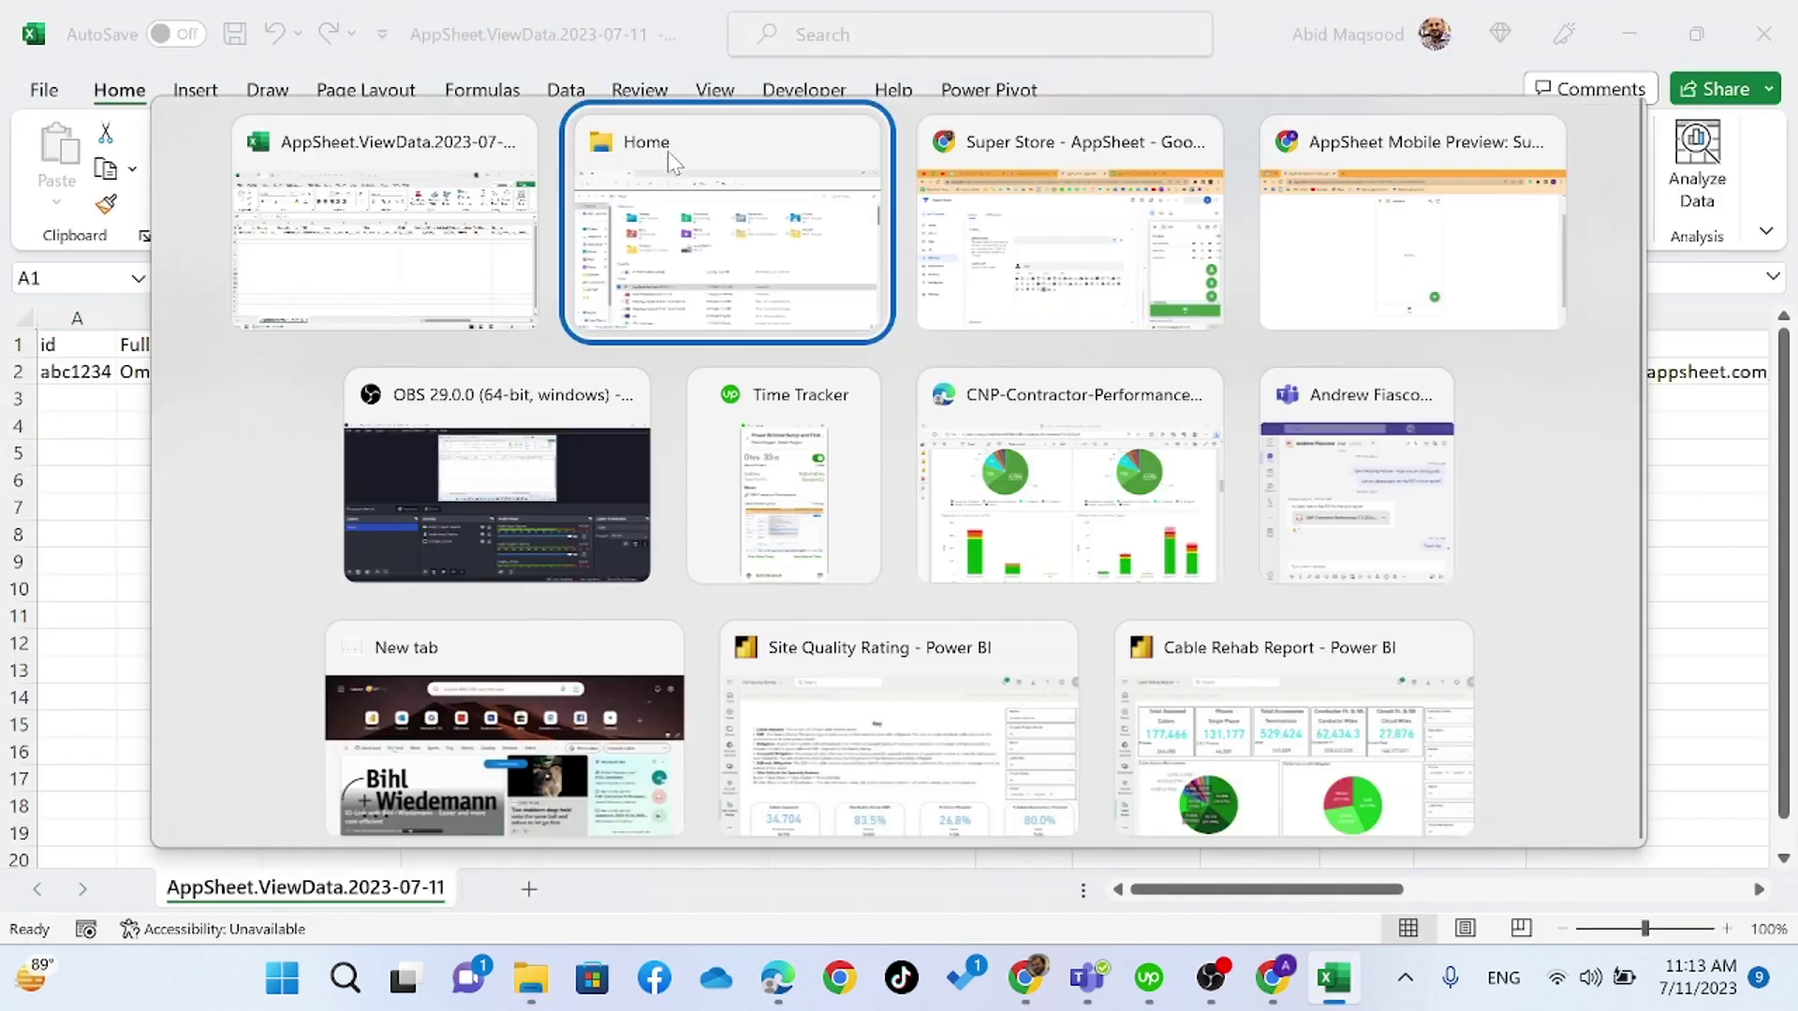
key("alt+Tab")
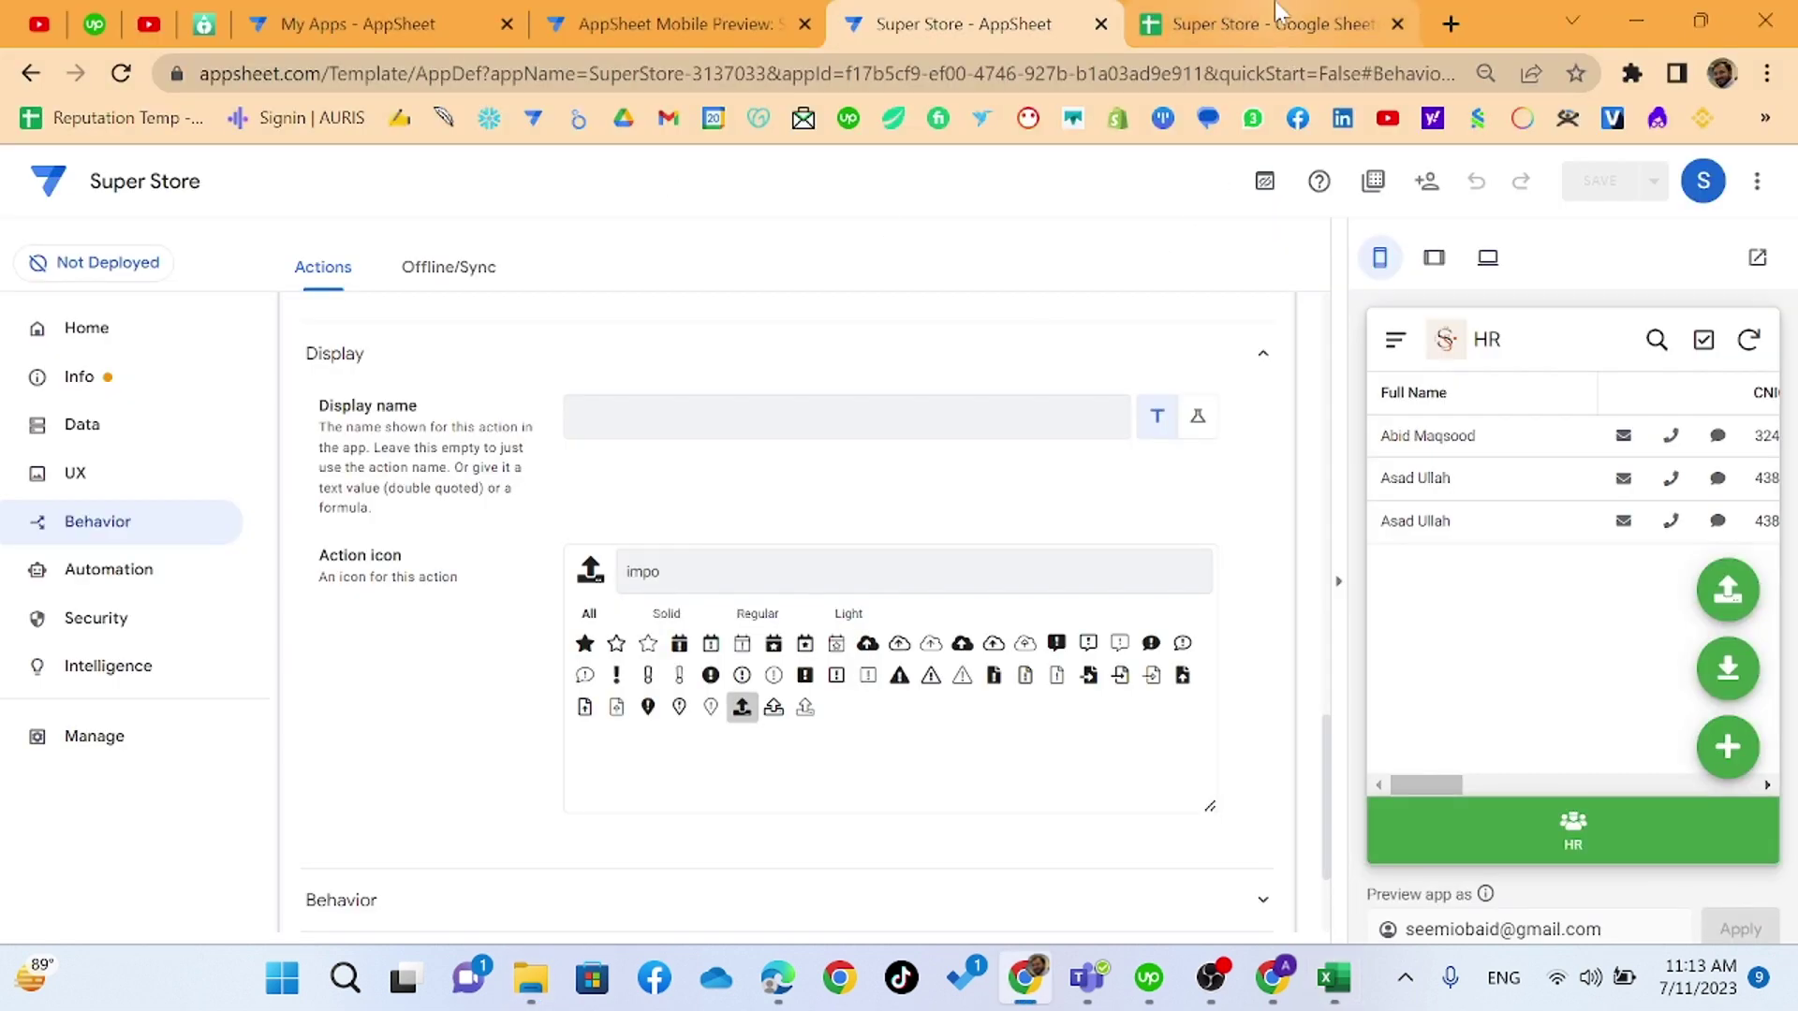
- Locate the Added_By header on the Super Store Staff sheet in Google Sheets
left_click(1276, 10)
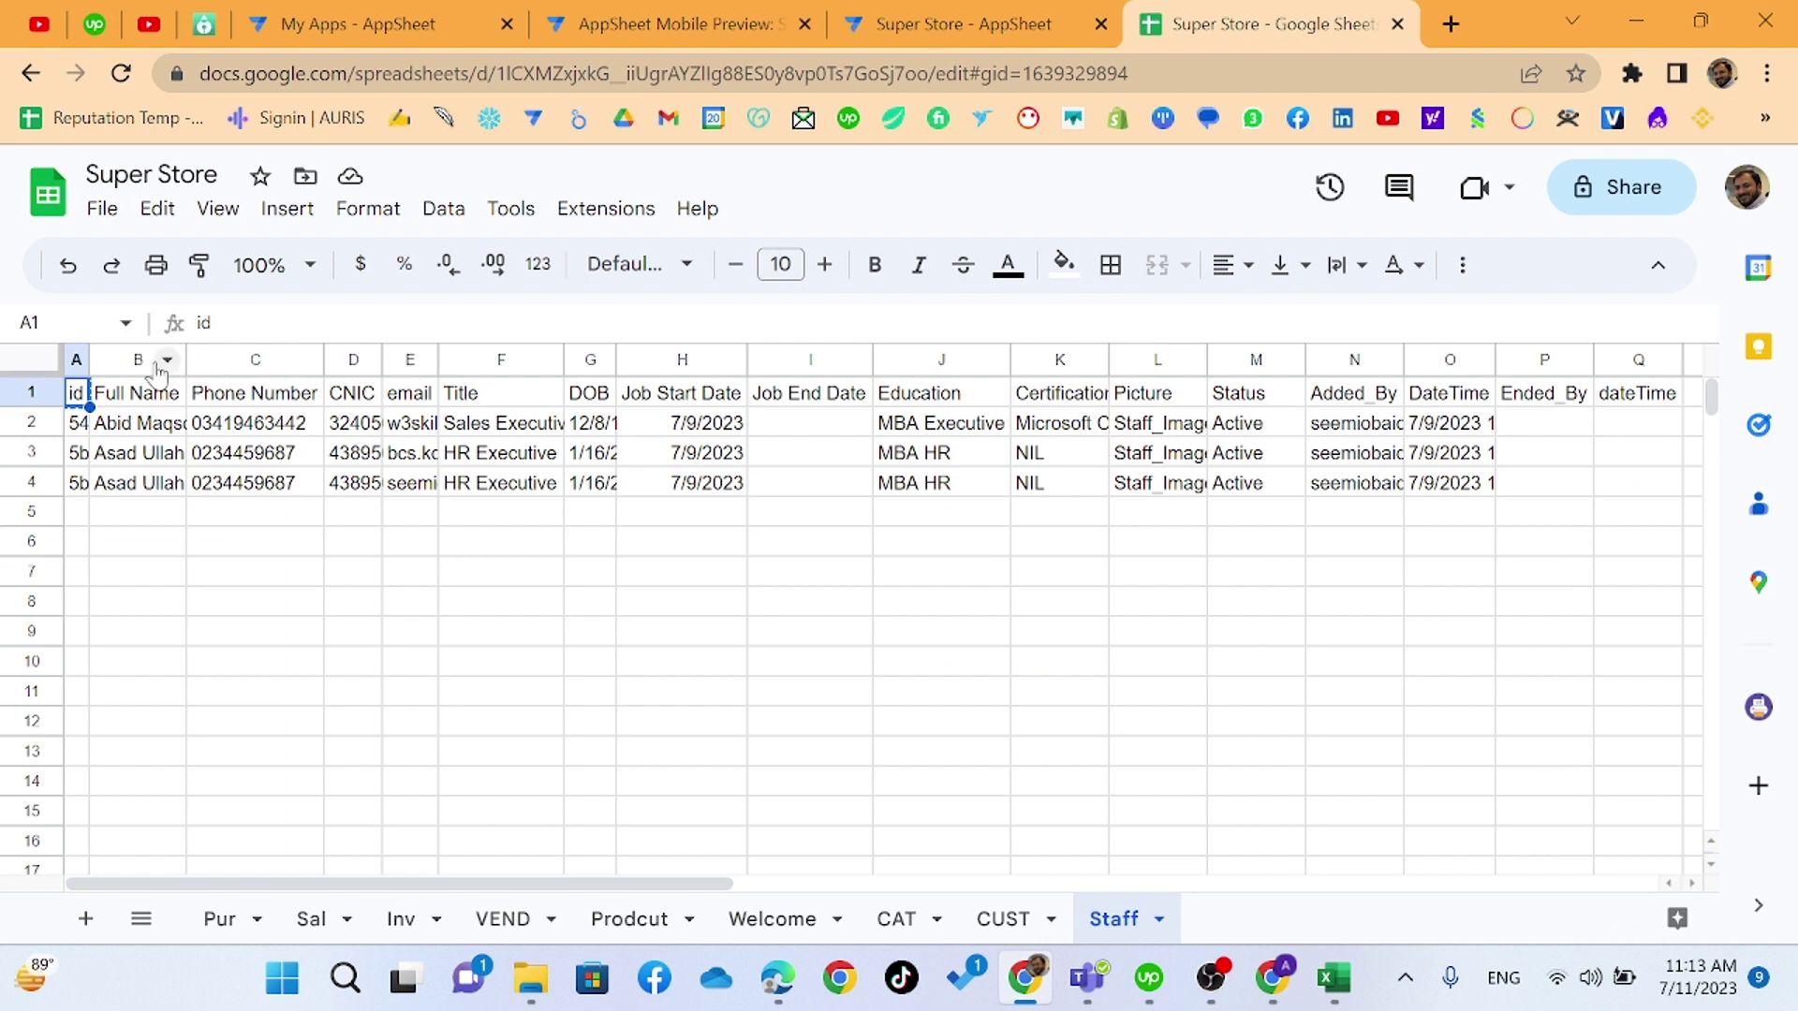
key("ctrl+shift+Right")
key("Right")
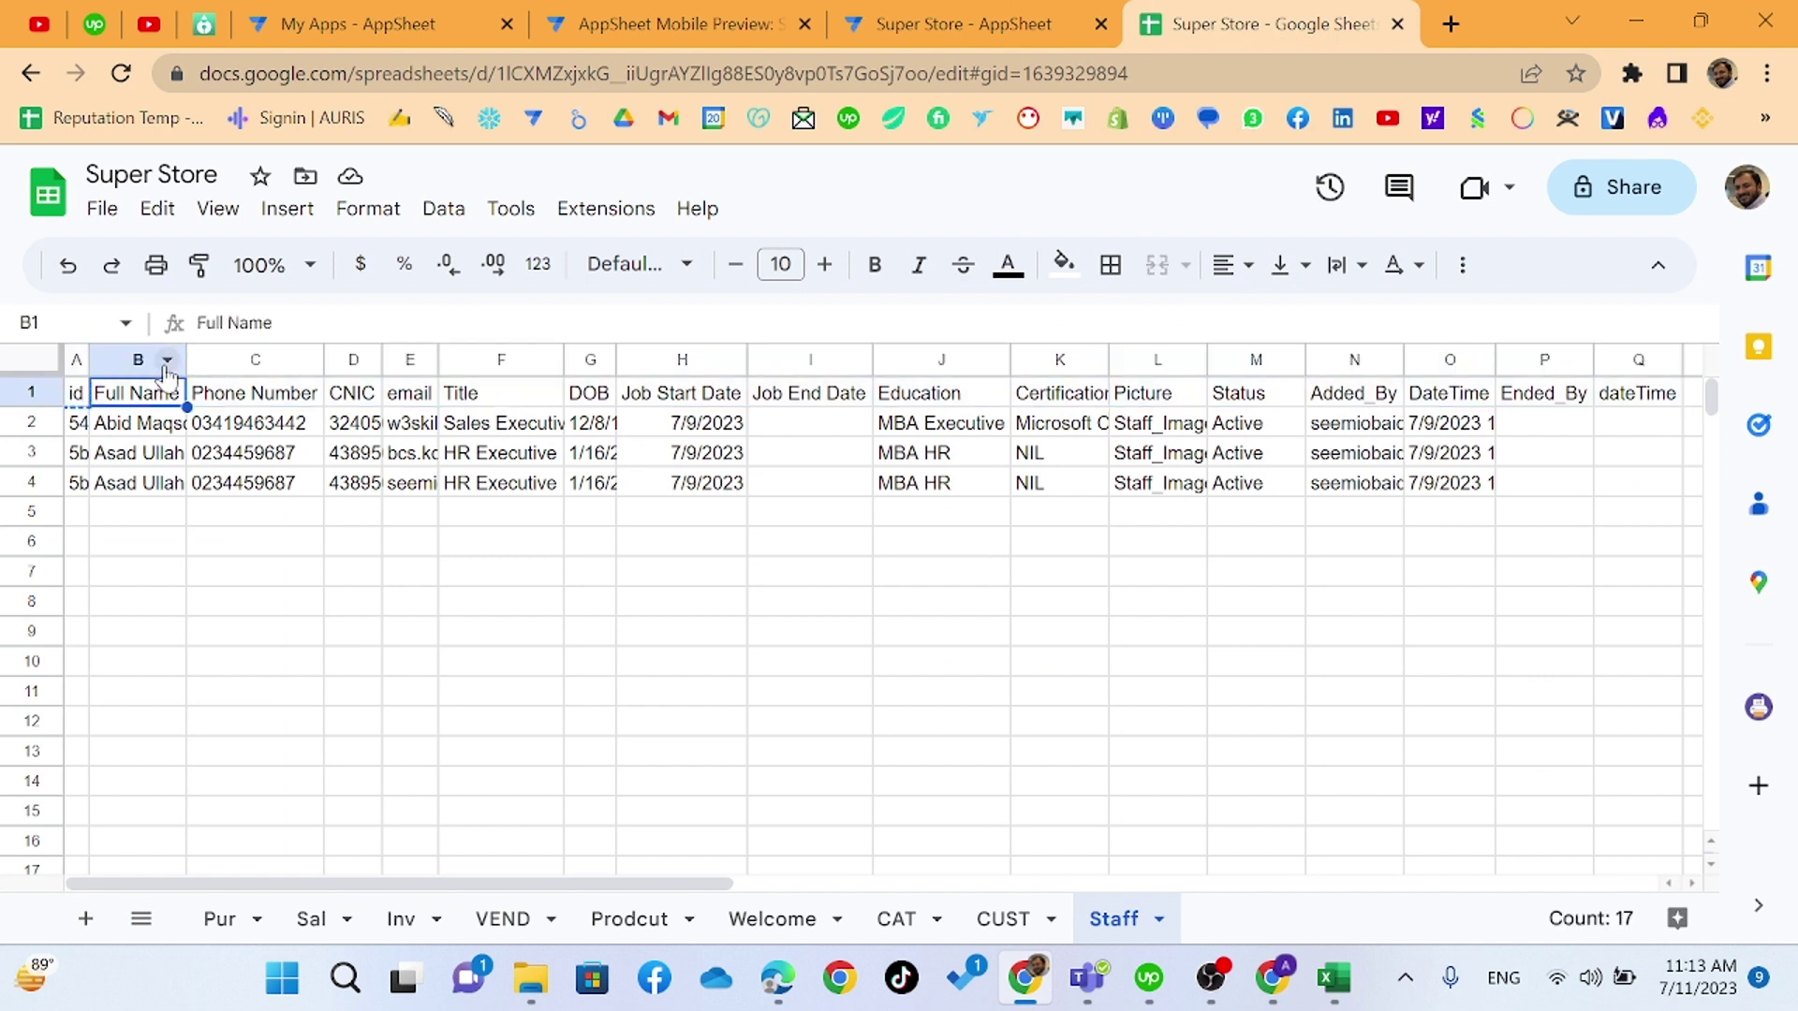
key("ctrl+Right")
key("Down")
key("Left")
key("Left")
key("Left")
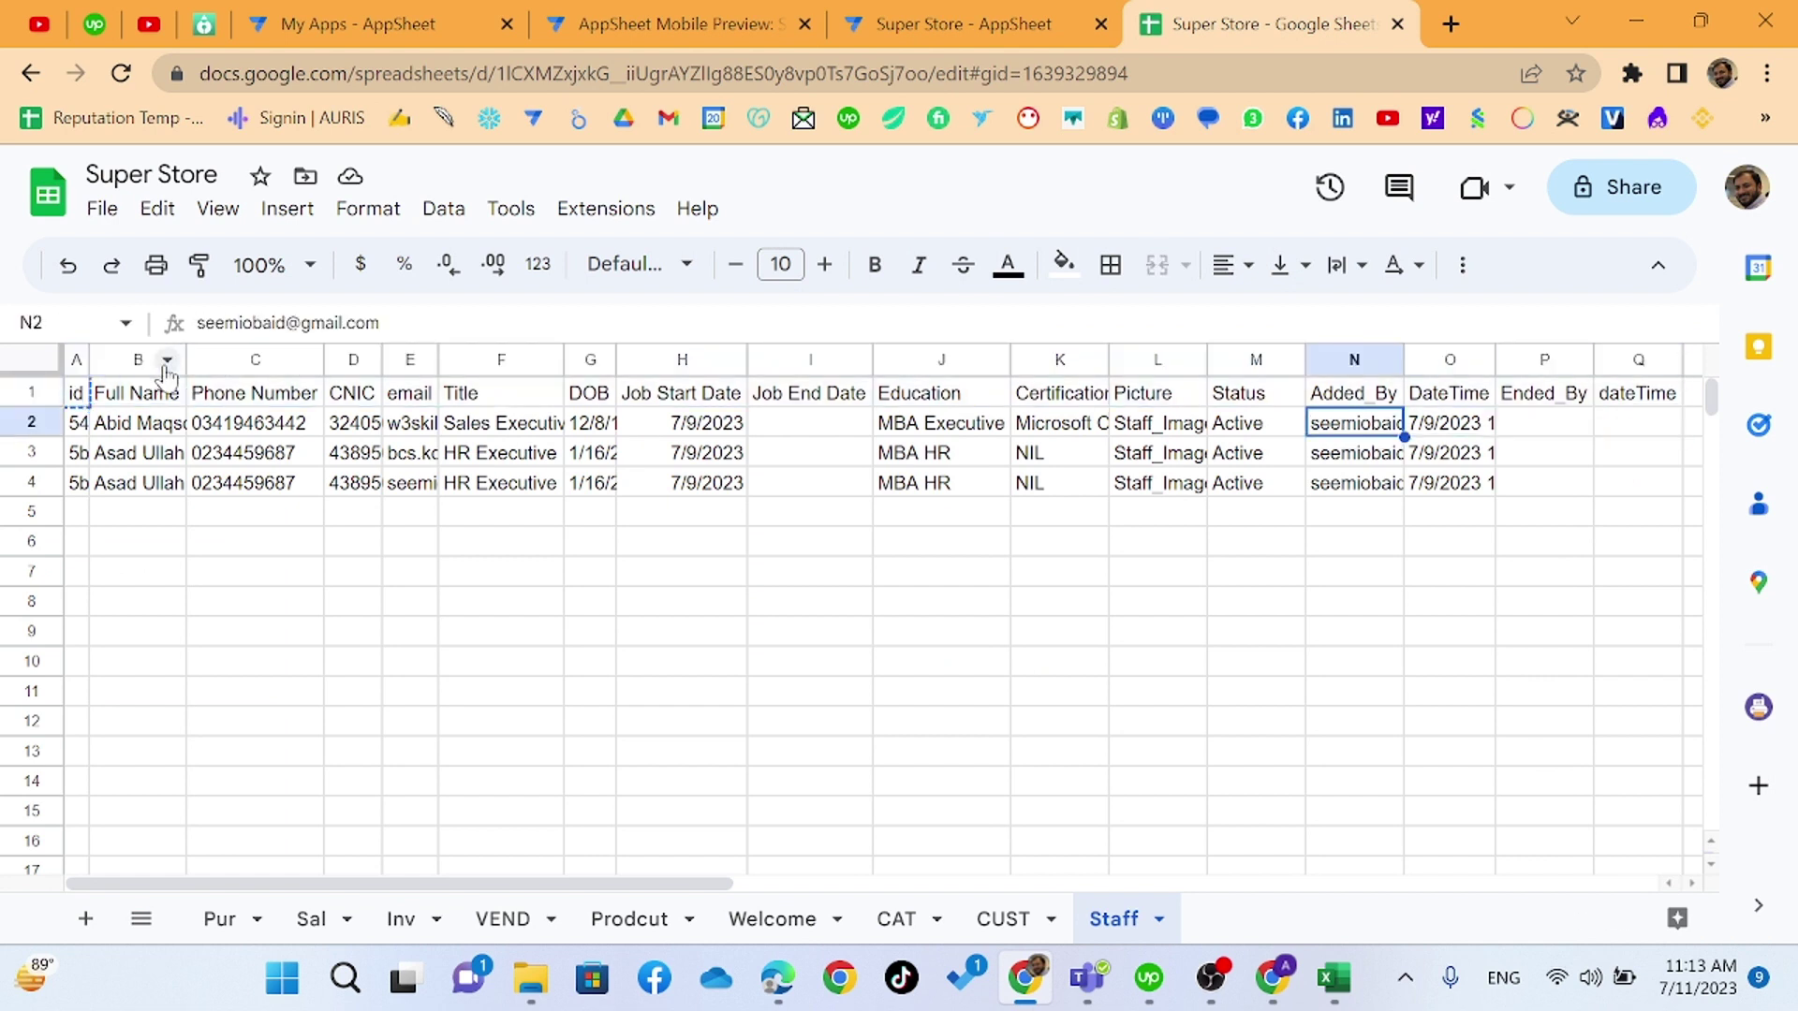
key("Down")
key("Right")
key("Up")
key("Left")
key("Up")
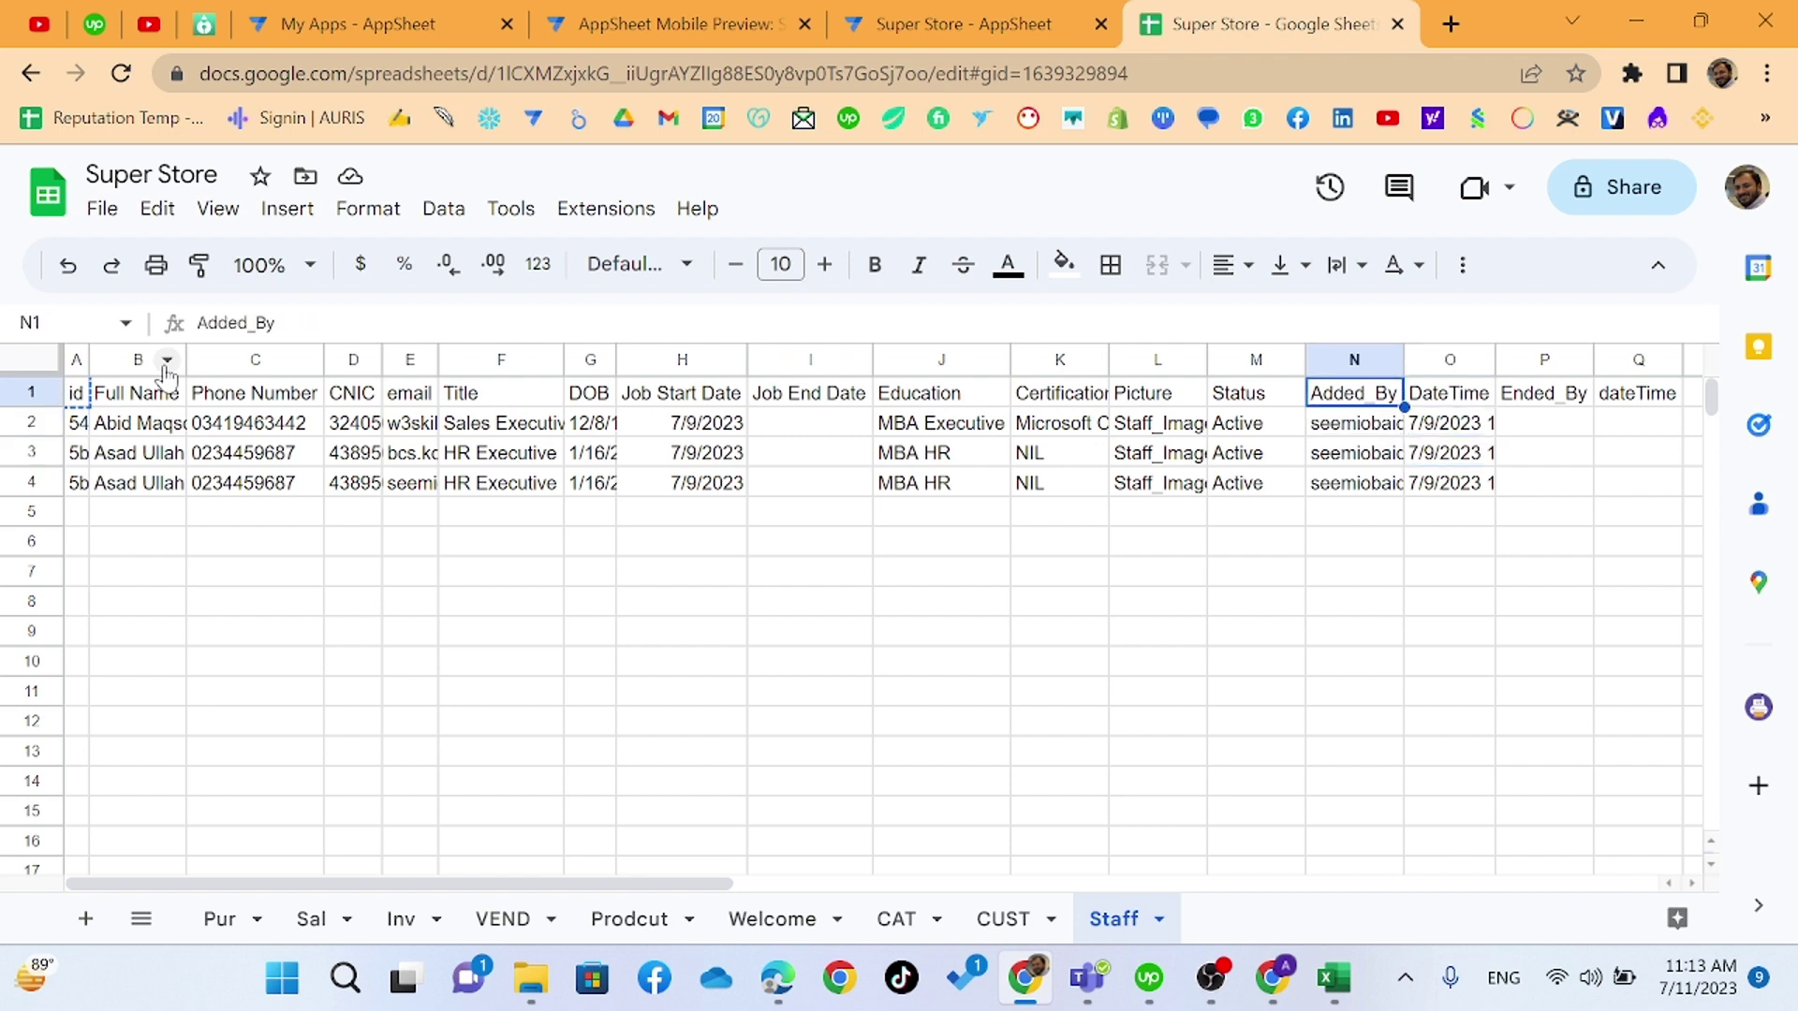
- Copy N1:Q2, the Added_By, DateTime, Ended_By and dateTime headers with first-row values
key("shift+Right")
key("shift+Down")
key("shift+Right")
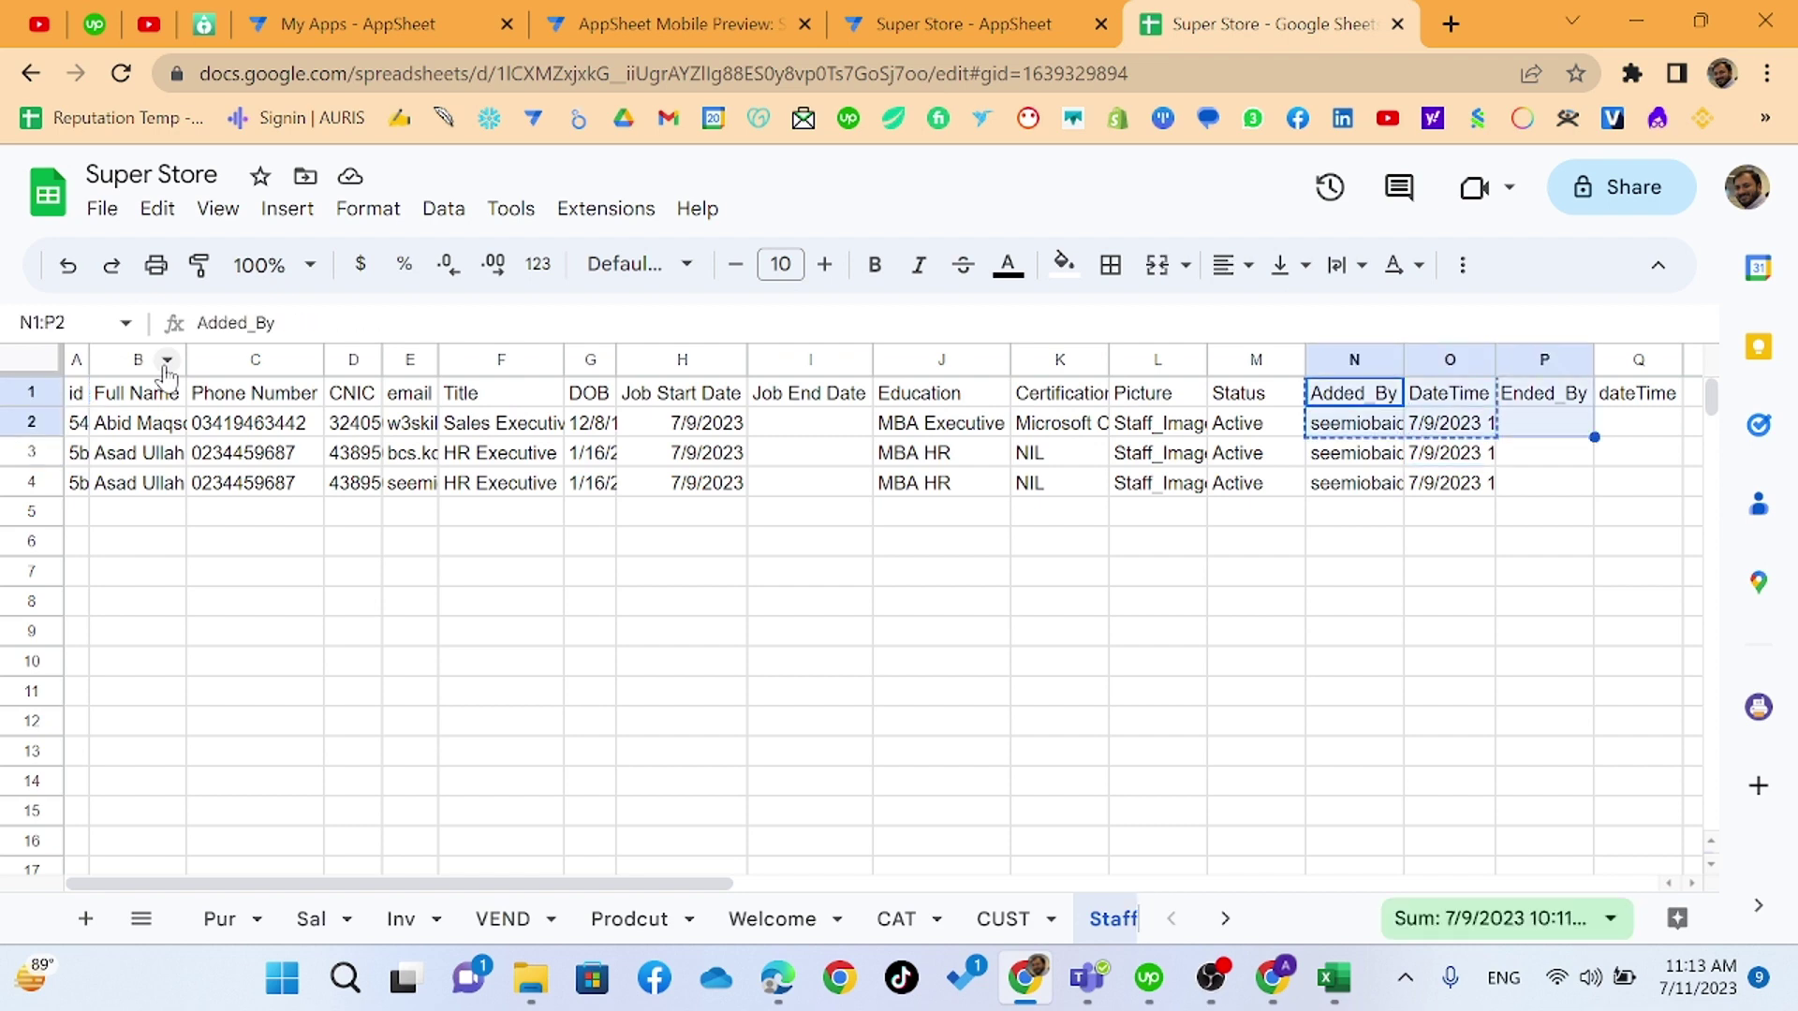
key("shift+Right")
key("ctrl+c")
- Paste the copied audit columns into N1, right after Status, in the Excel CSV
key("alt+Tab")
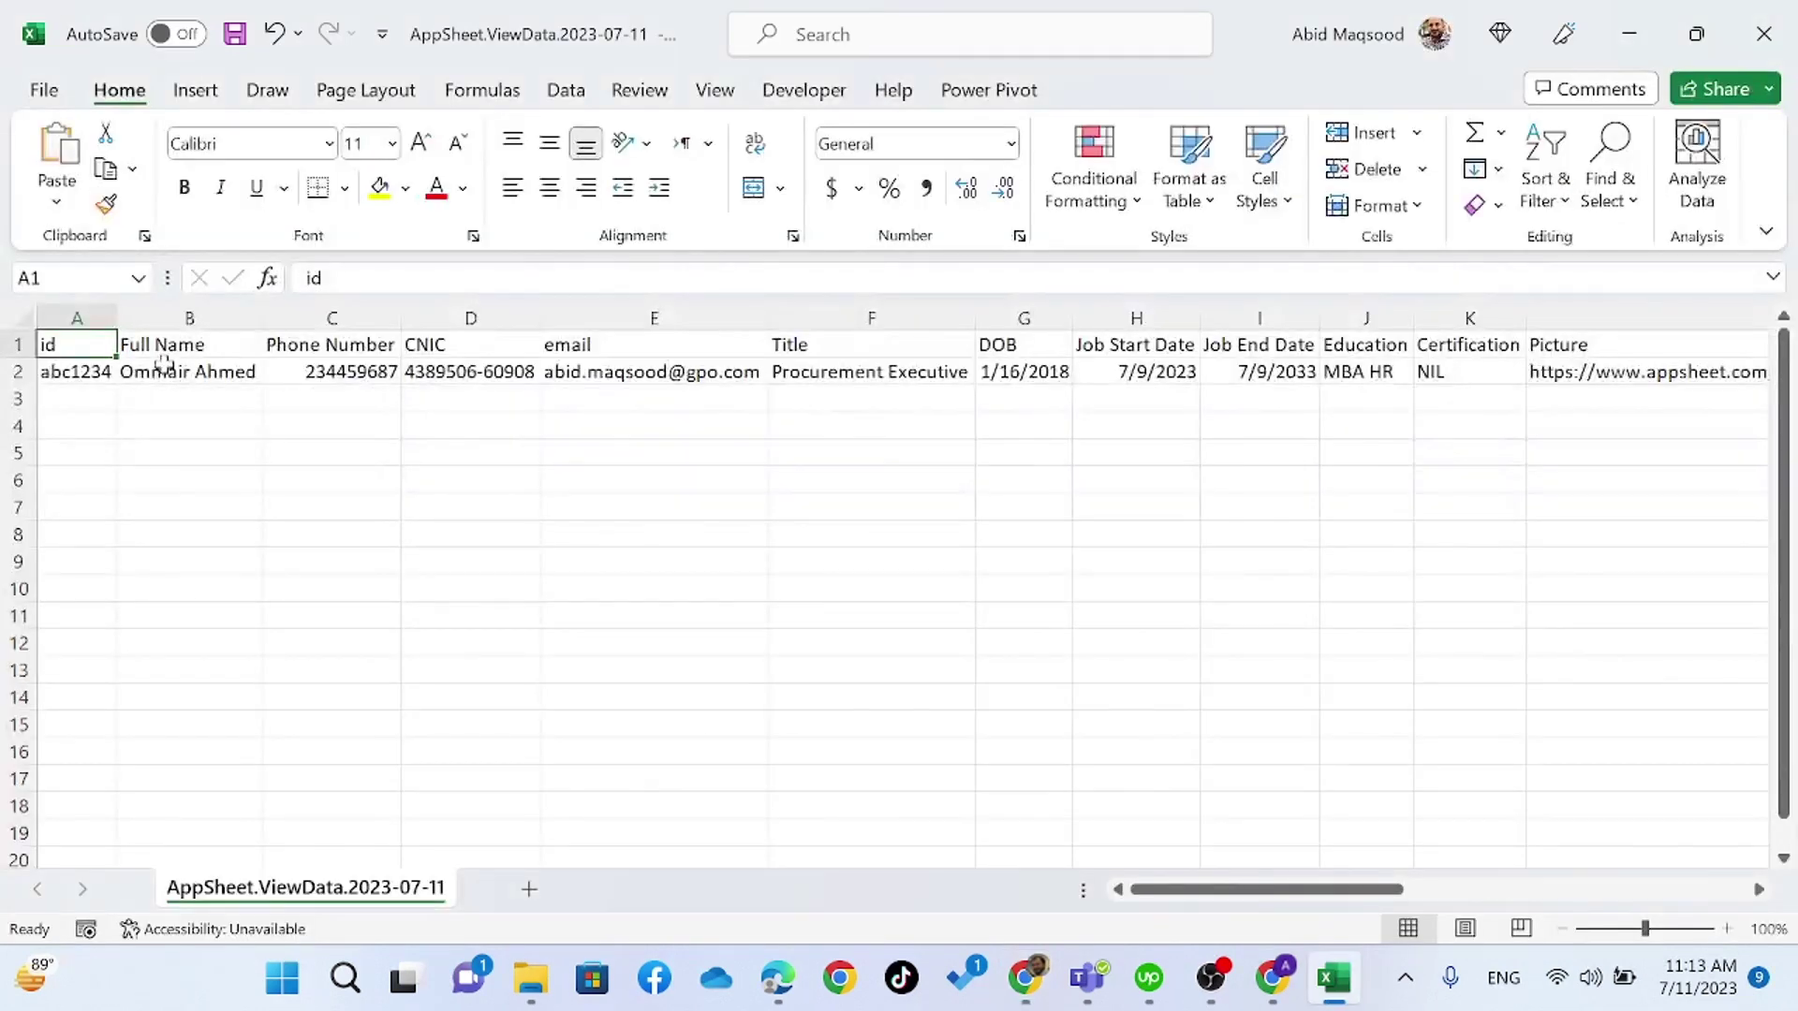
left_click(764, 354)
key("ctrl+Right")
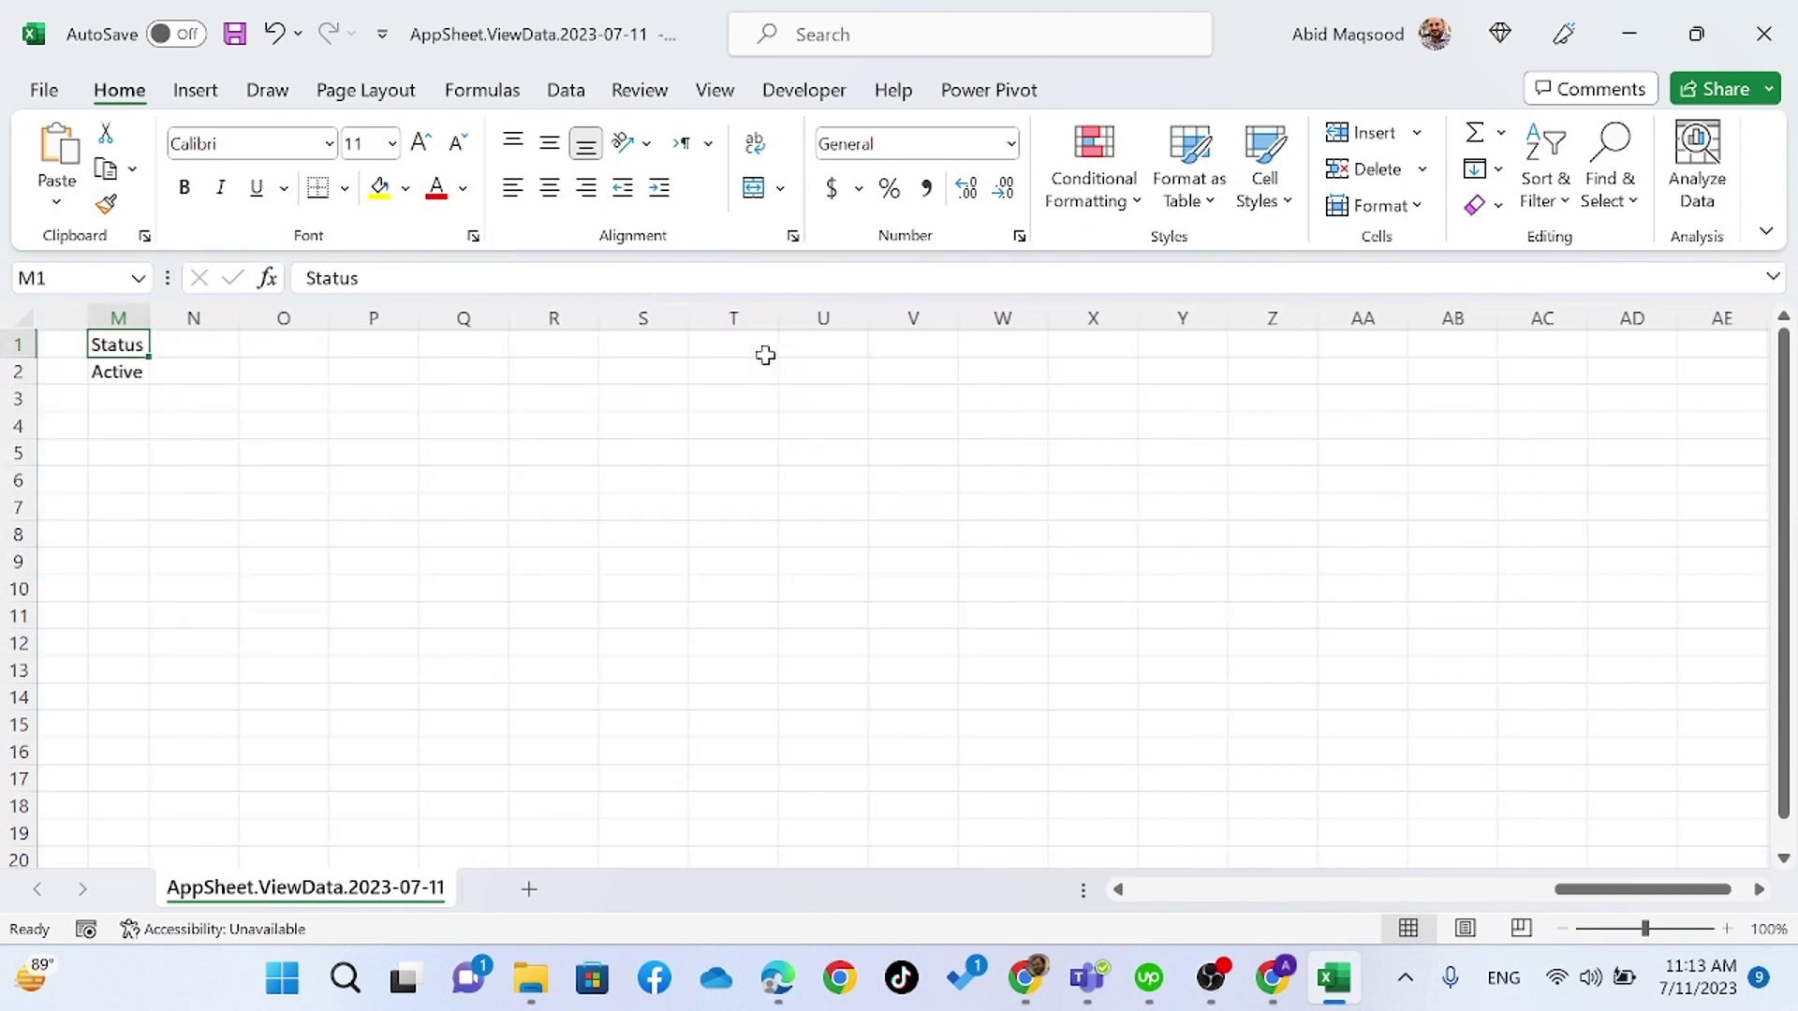
key("Right")
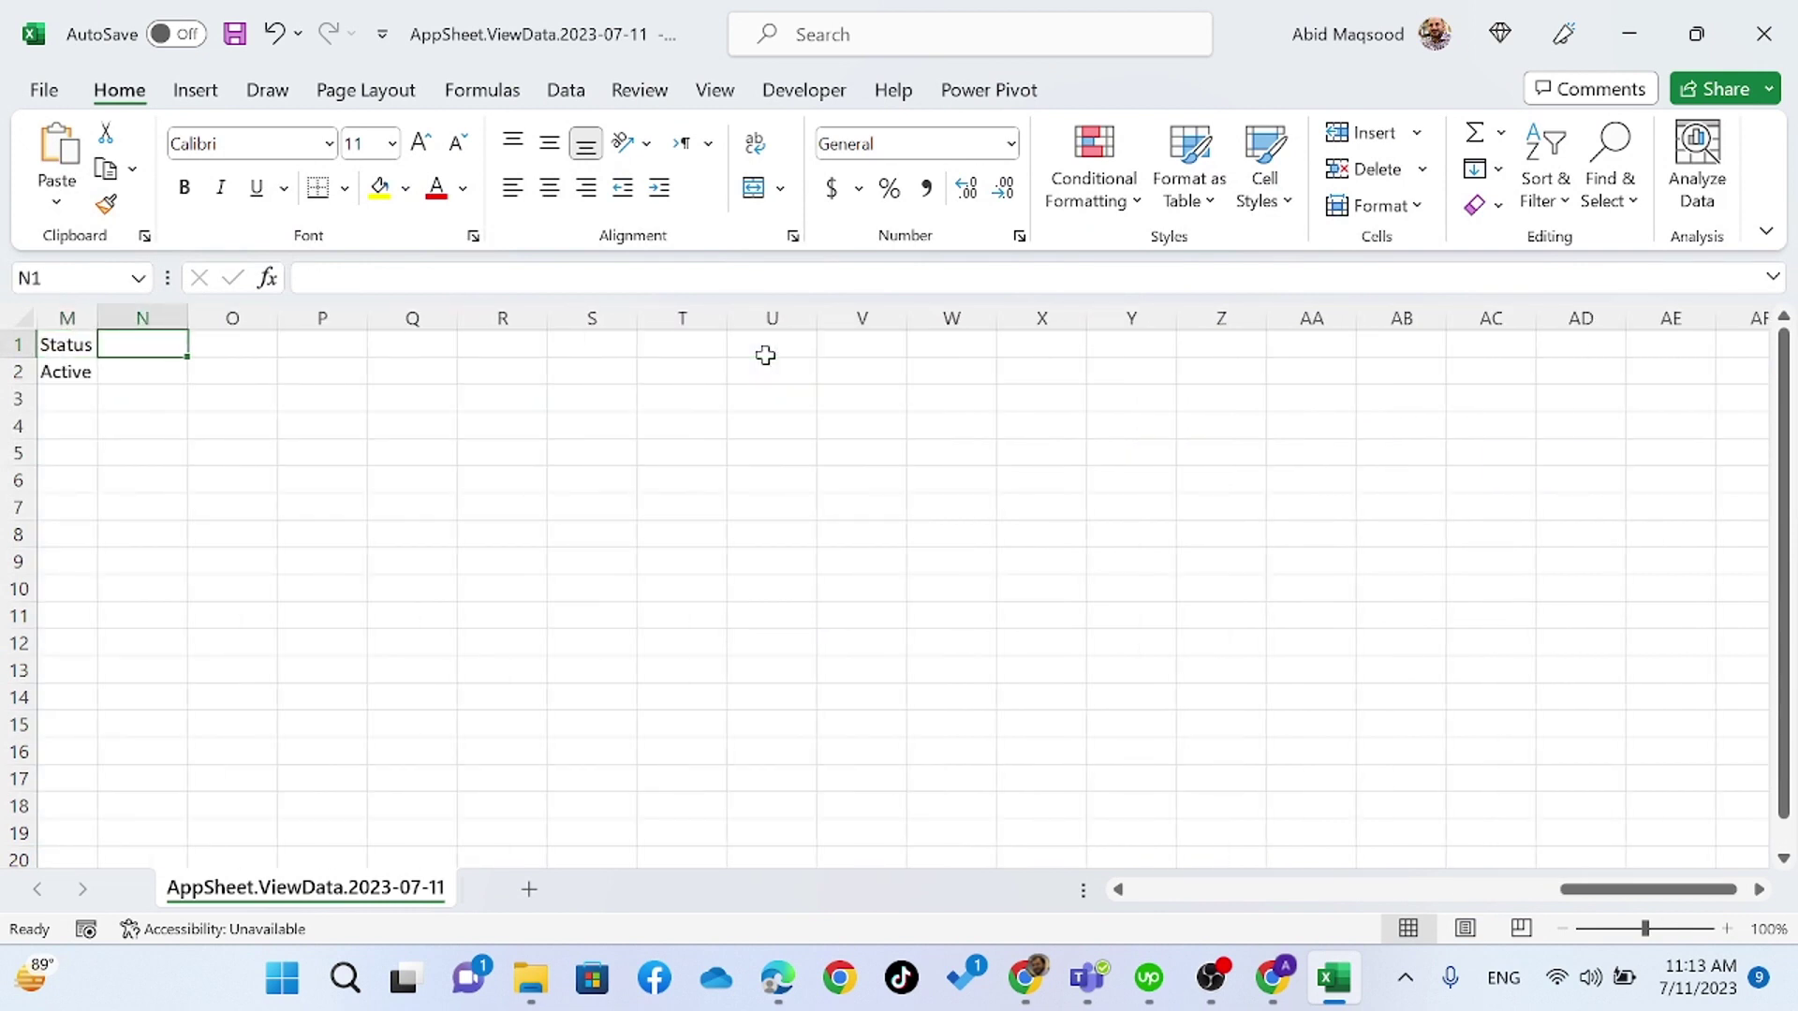
right_click(153, 346)
left_click(259, 315)
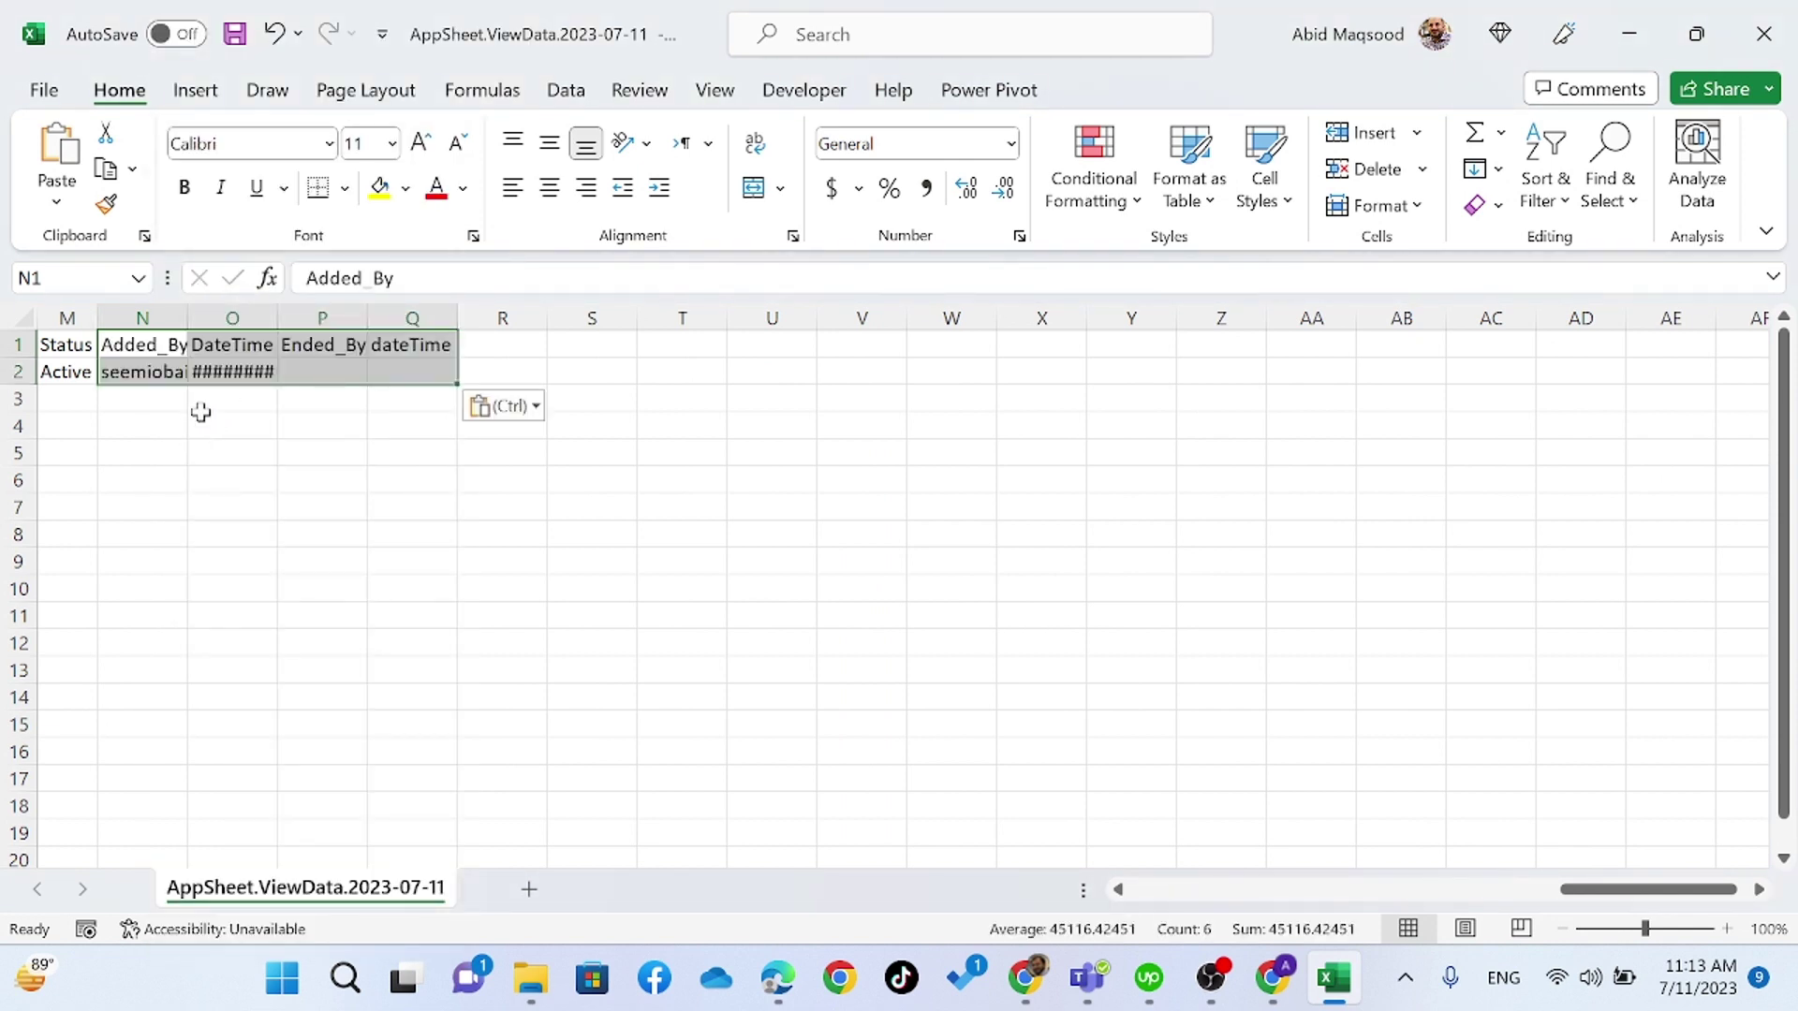
- Auto-fit all columns of the CSV worksheet
left_click(34, 315)
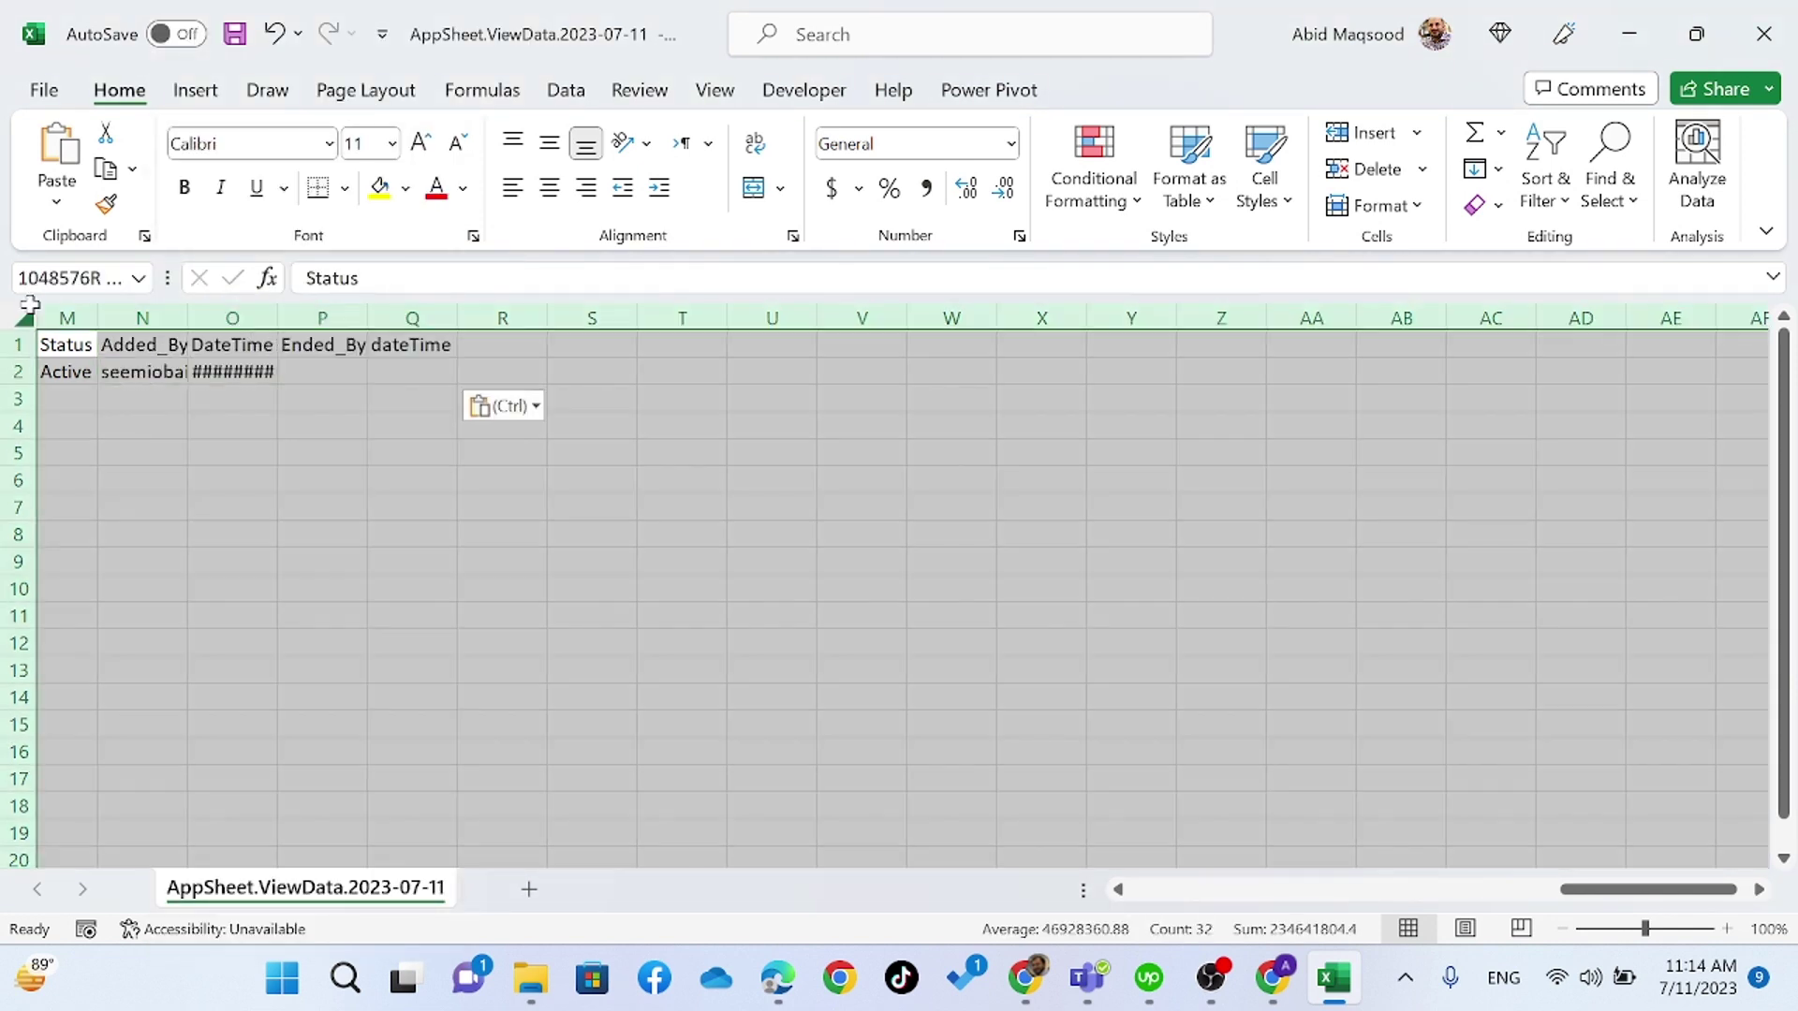
double_click(278, 316)
left_click(483, 377)
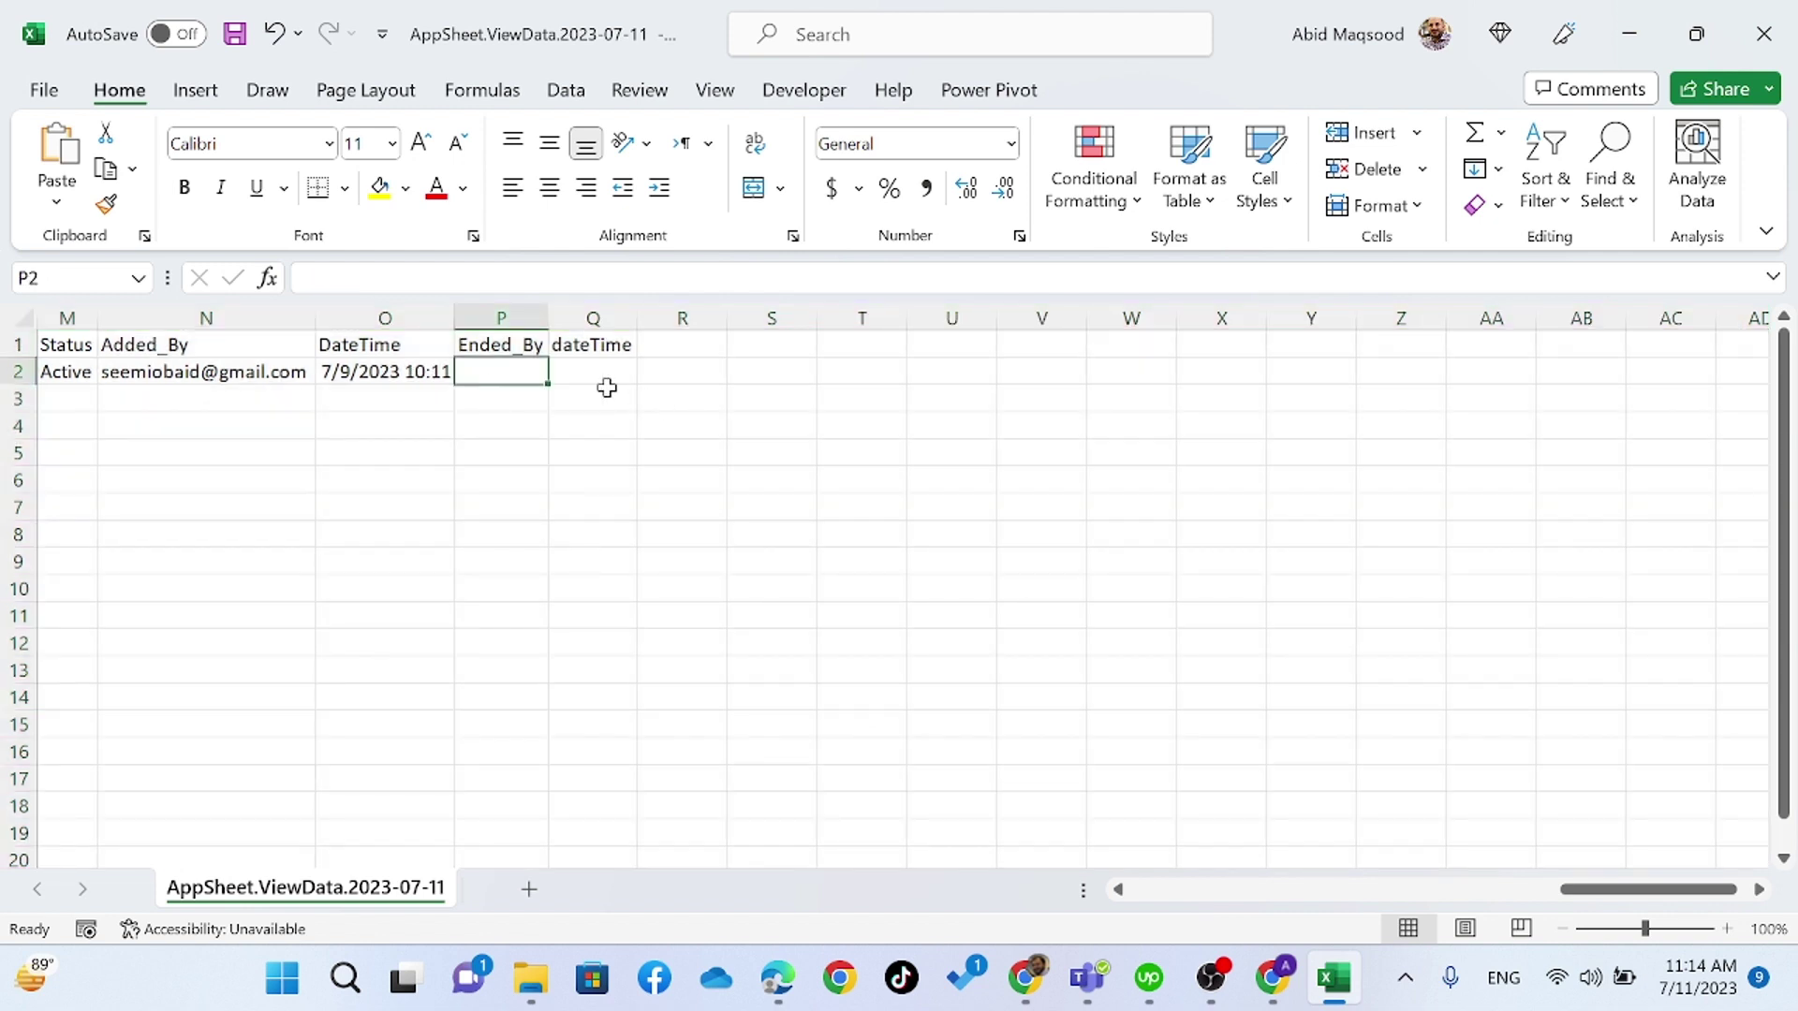
left_click(607, 388)
- Save over AppSheet.ViewData.2023-07-11.csv, confirming the replacement, and close Excel
left_click(1764, 38)
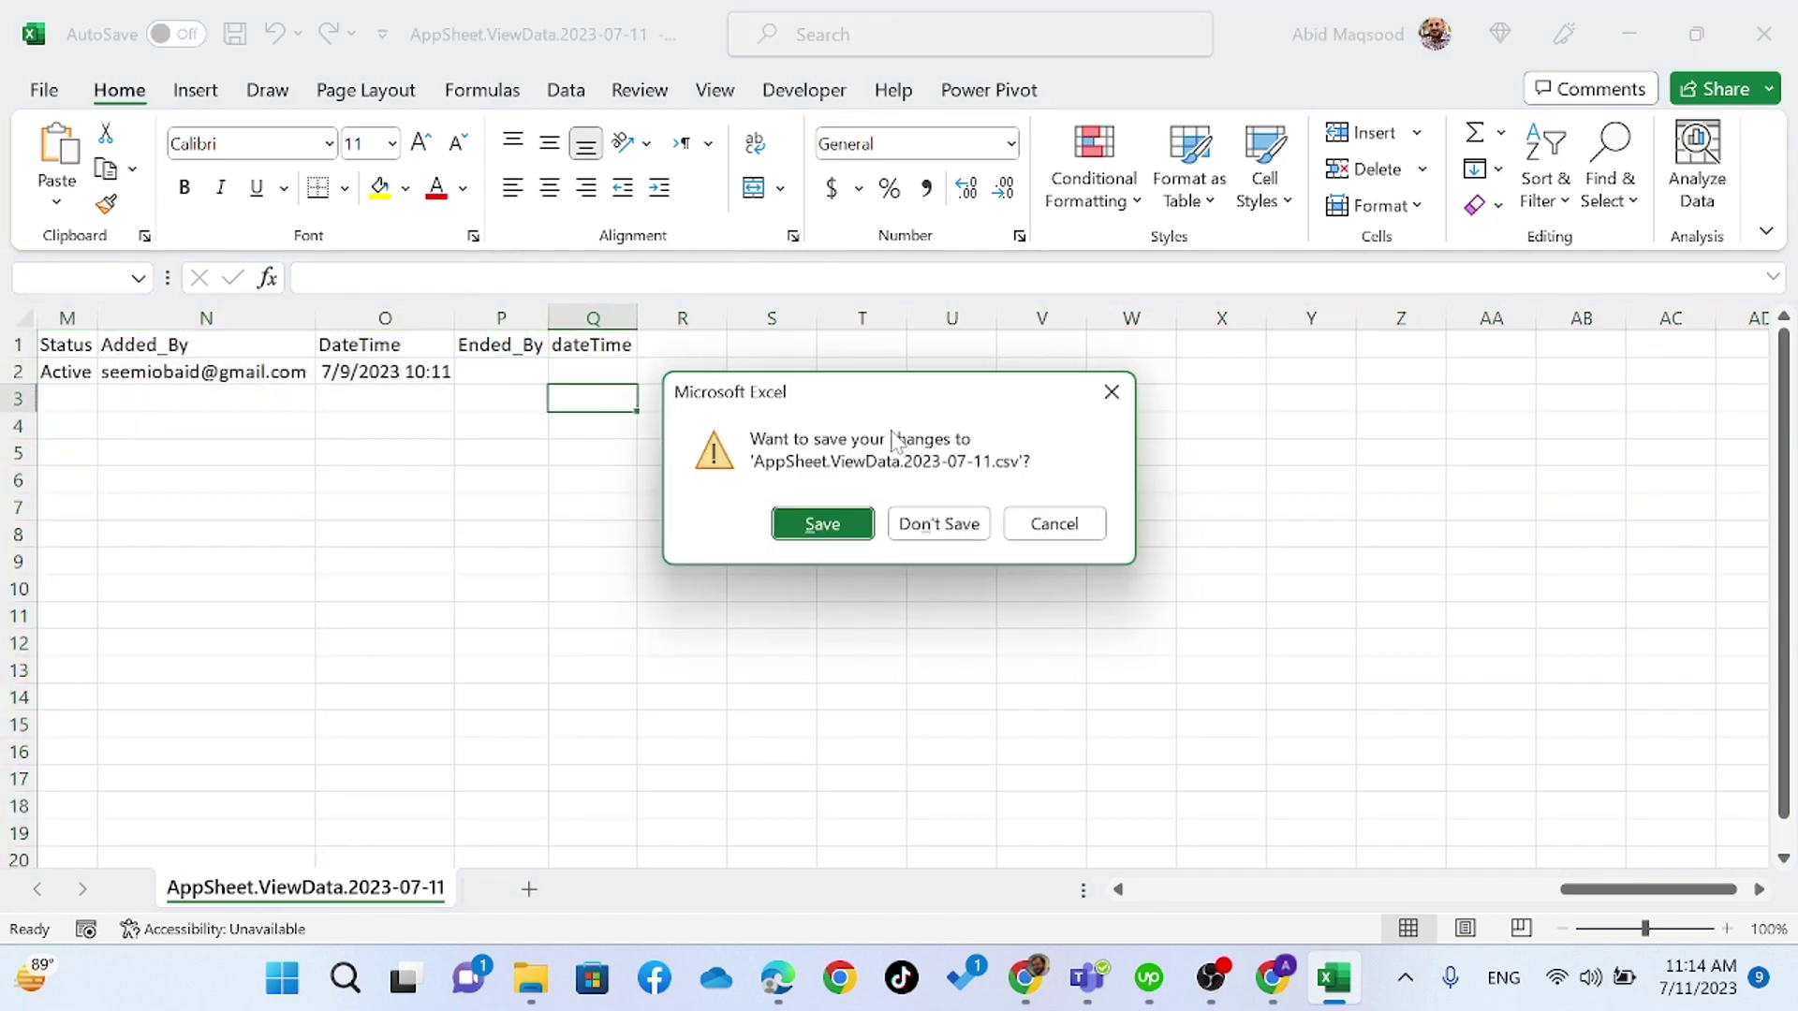
left_click(833, 521)
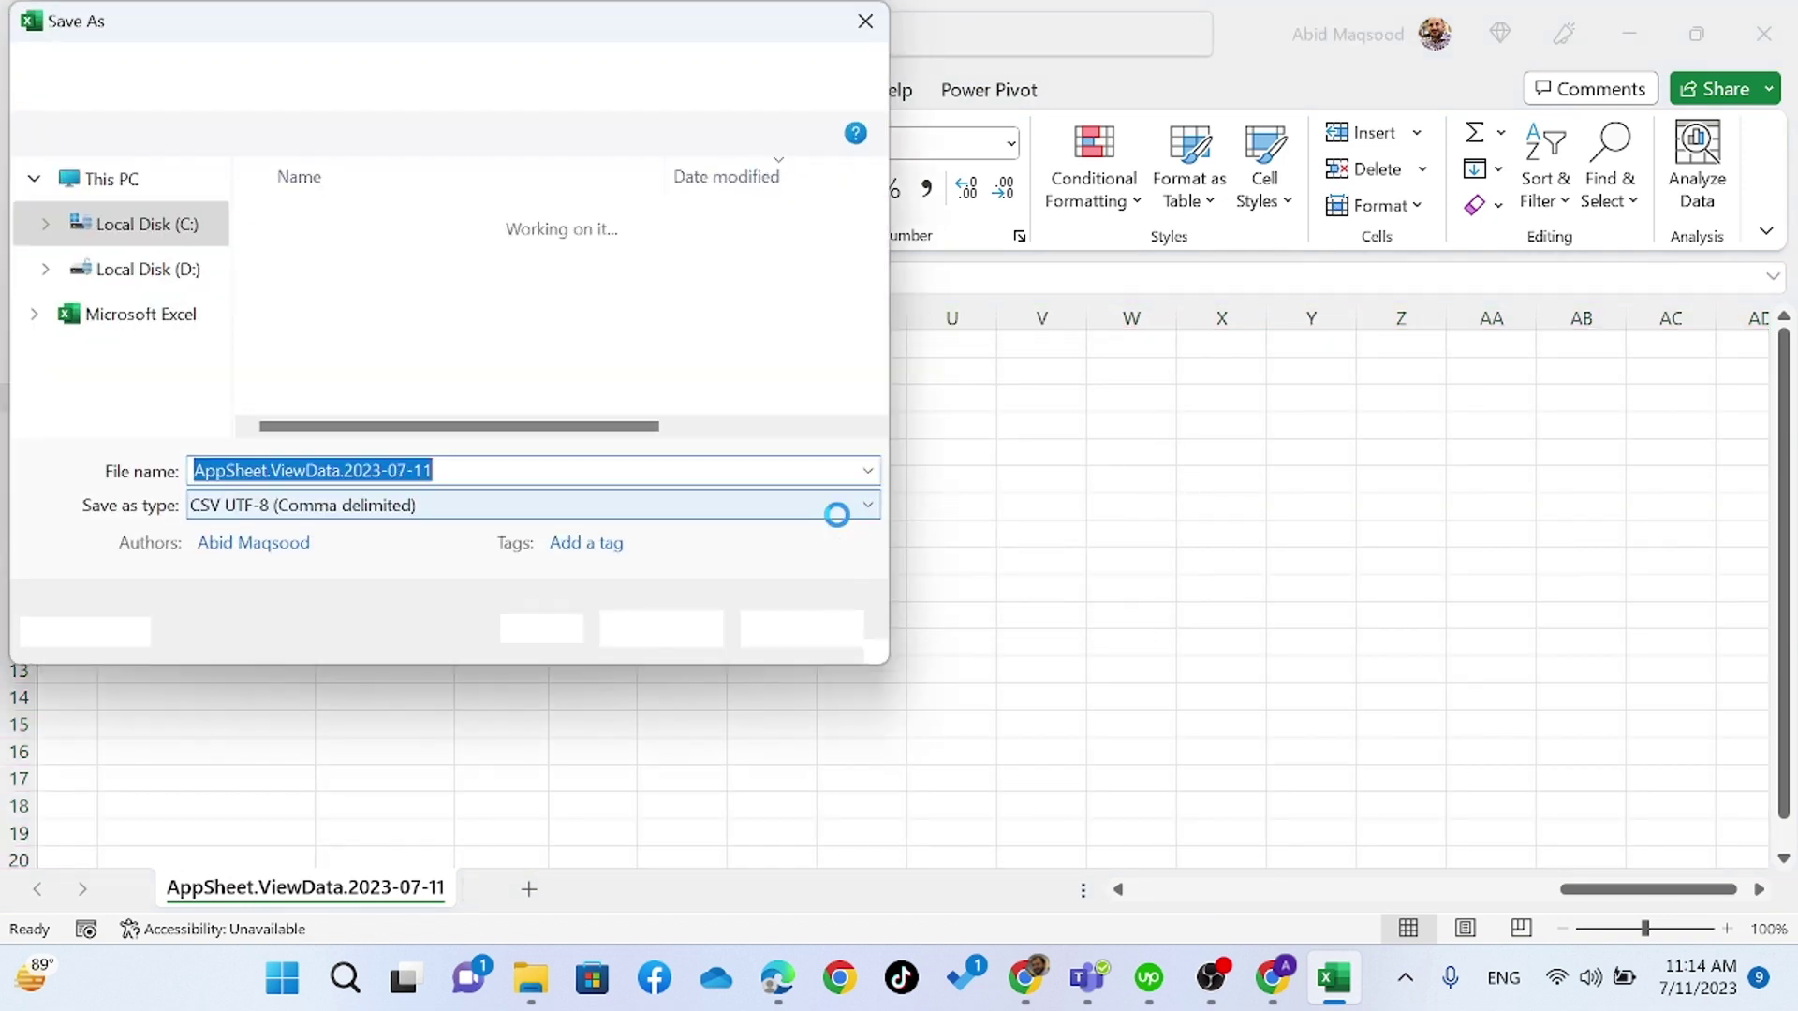
left_click(631, 627)
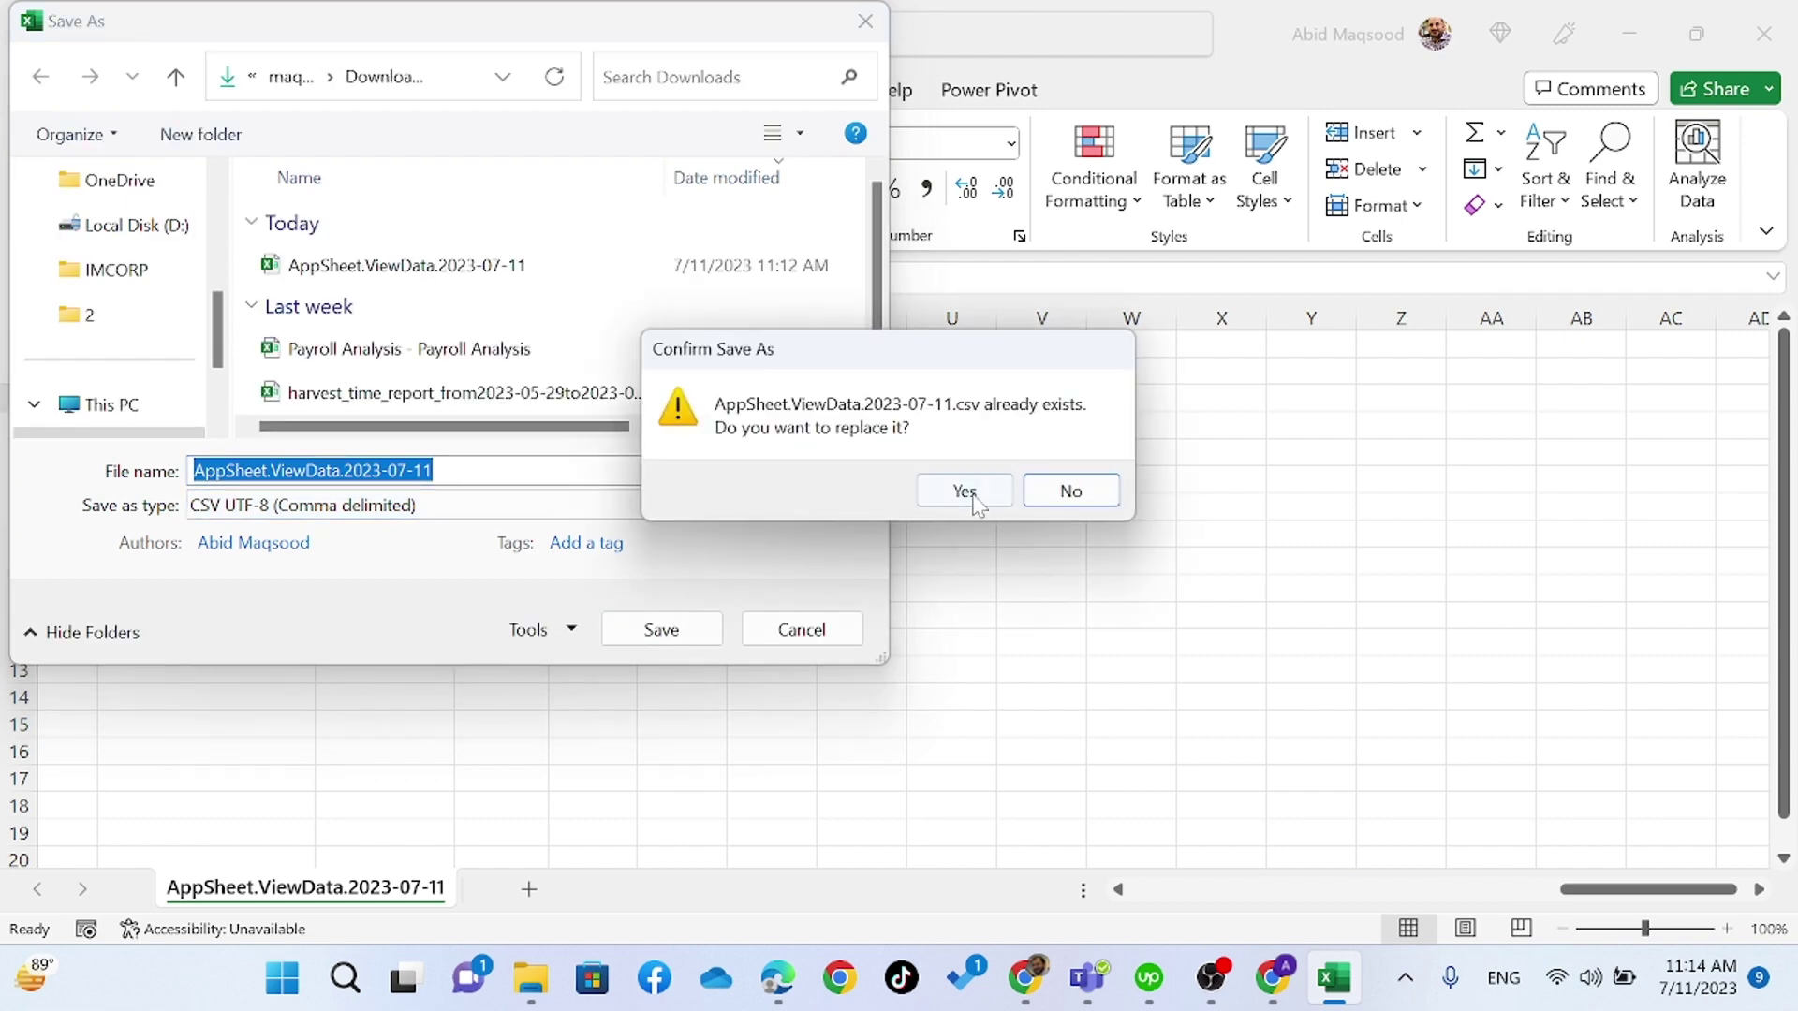
left_click(964, 491)
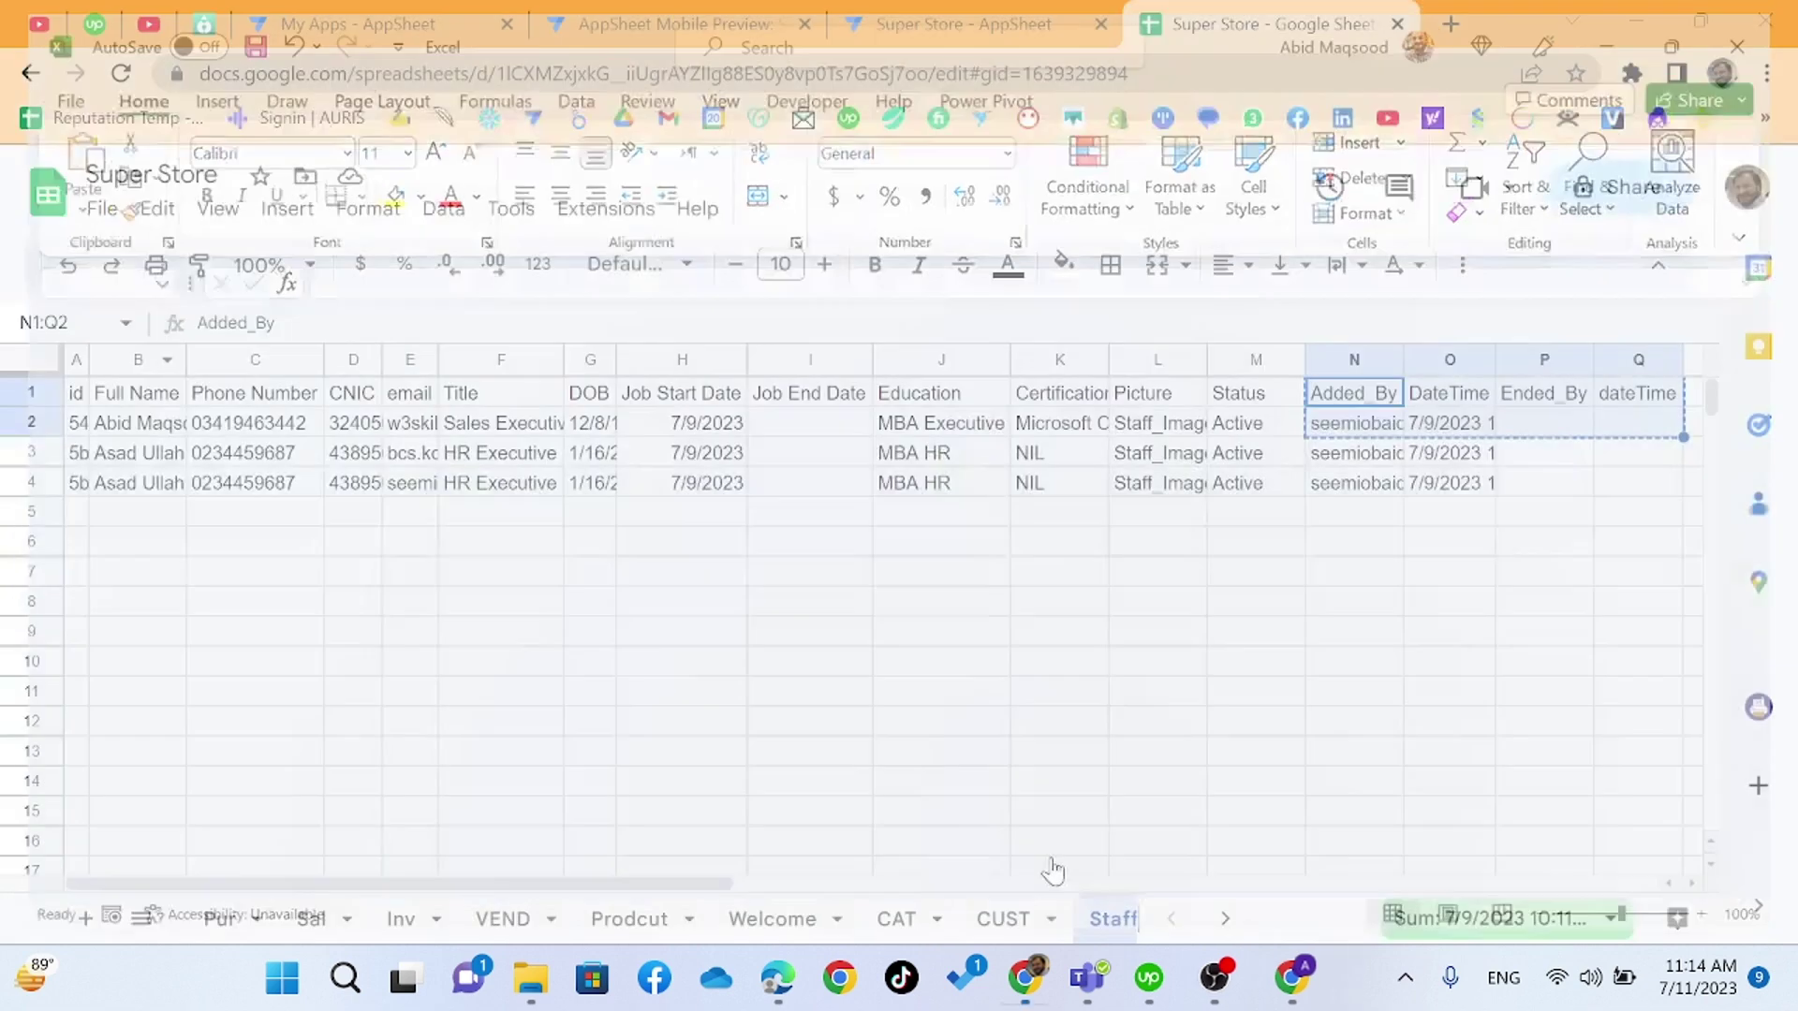
- Import the re-saved AppSheet.ViewData.2023-07-11 CSV through Import HR into the Staff table
left_click(998, 35)
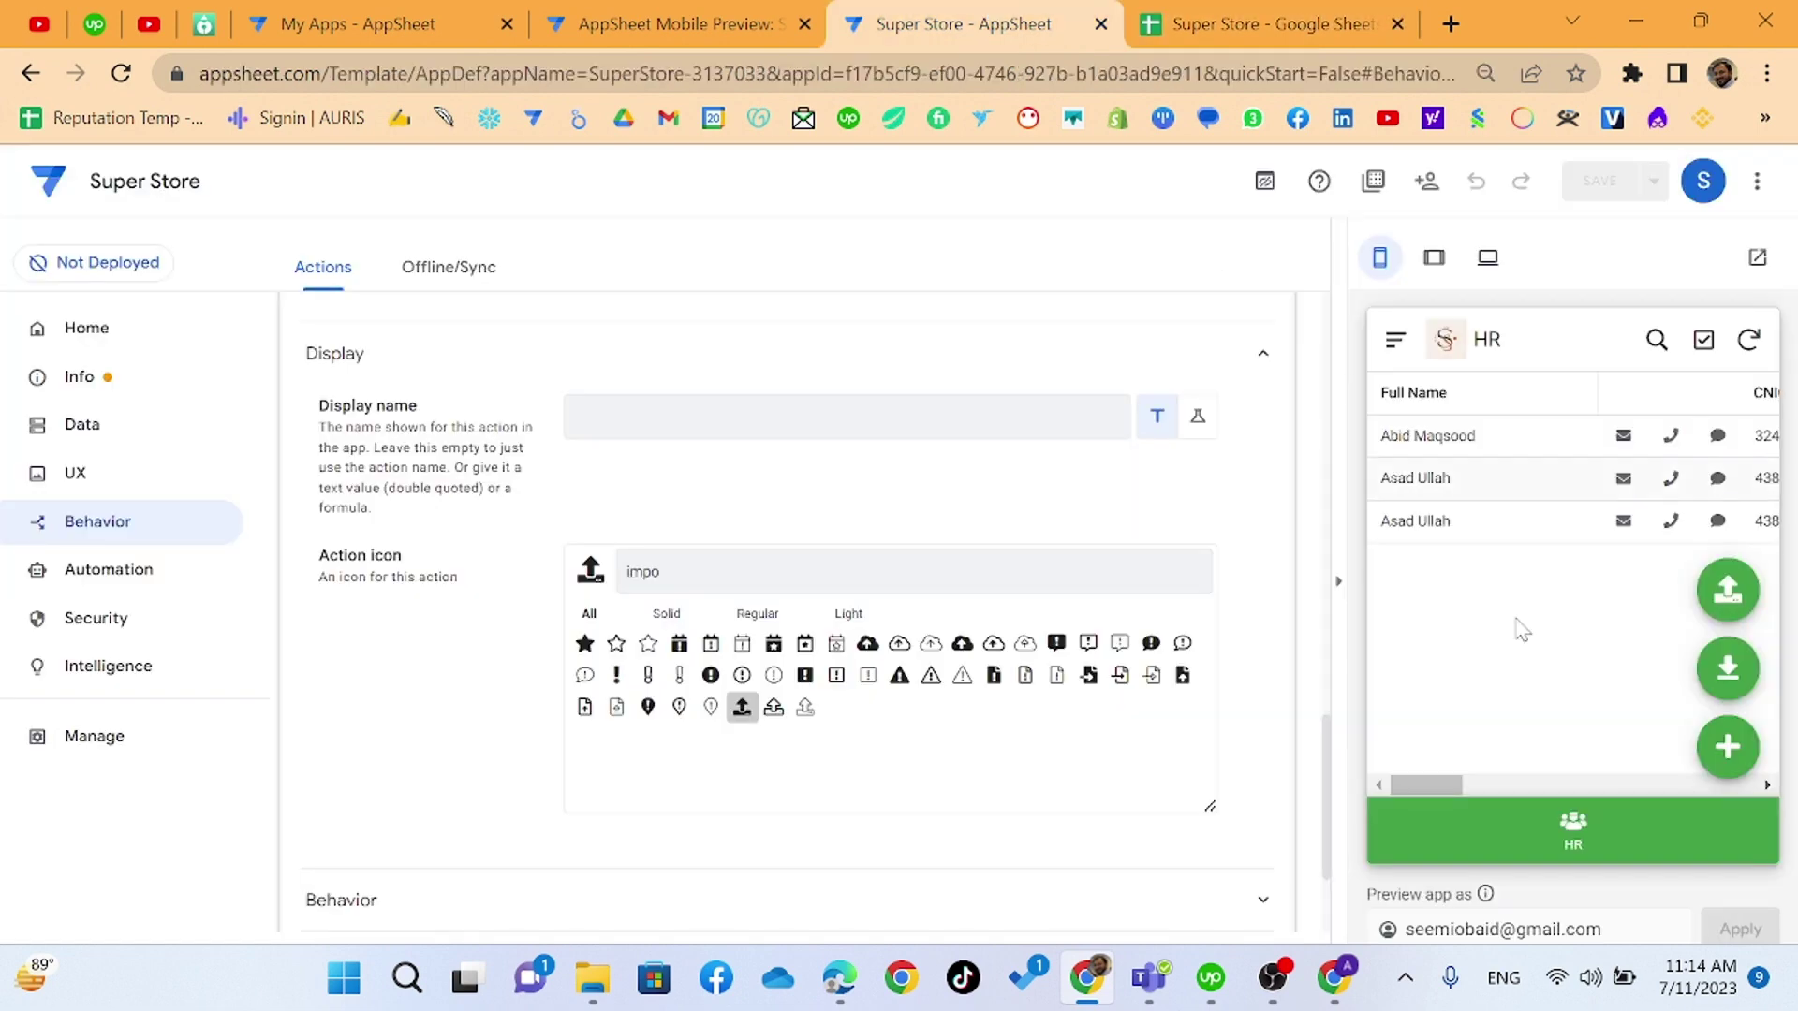
left_click(1725, 585)
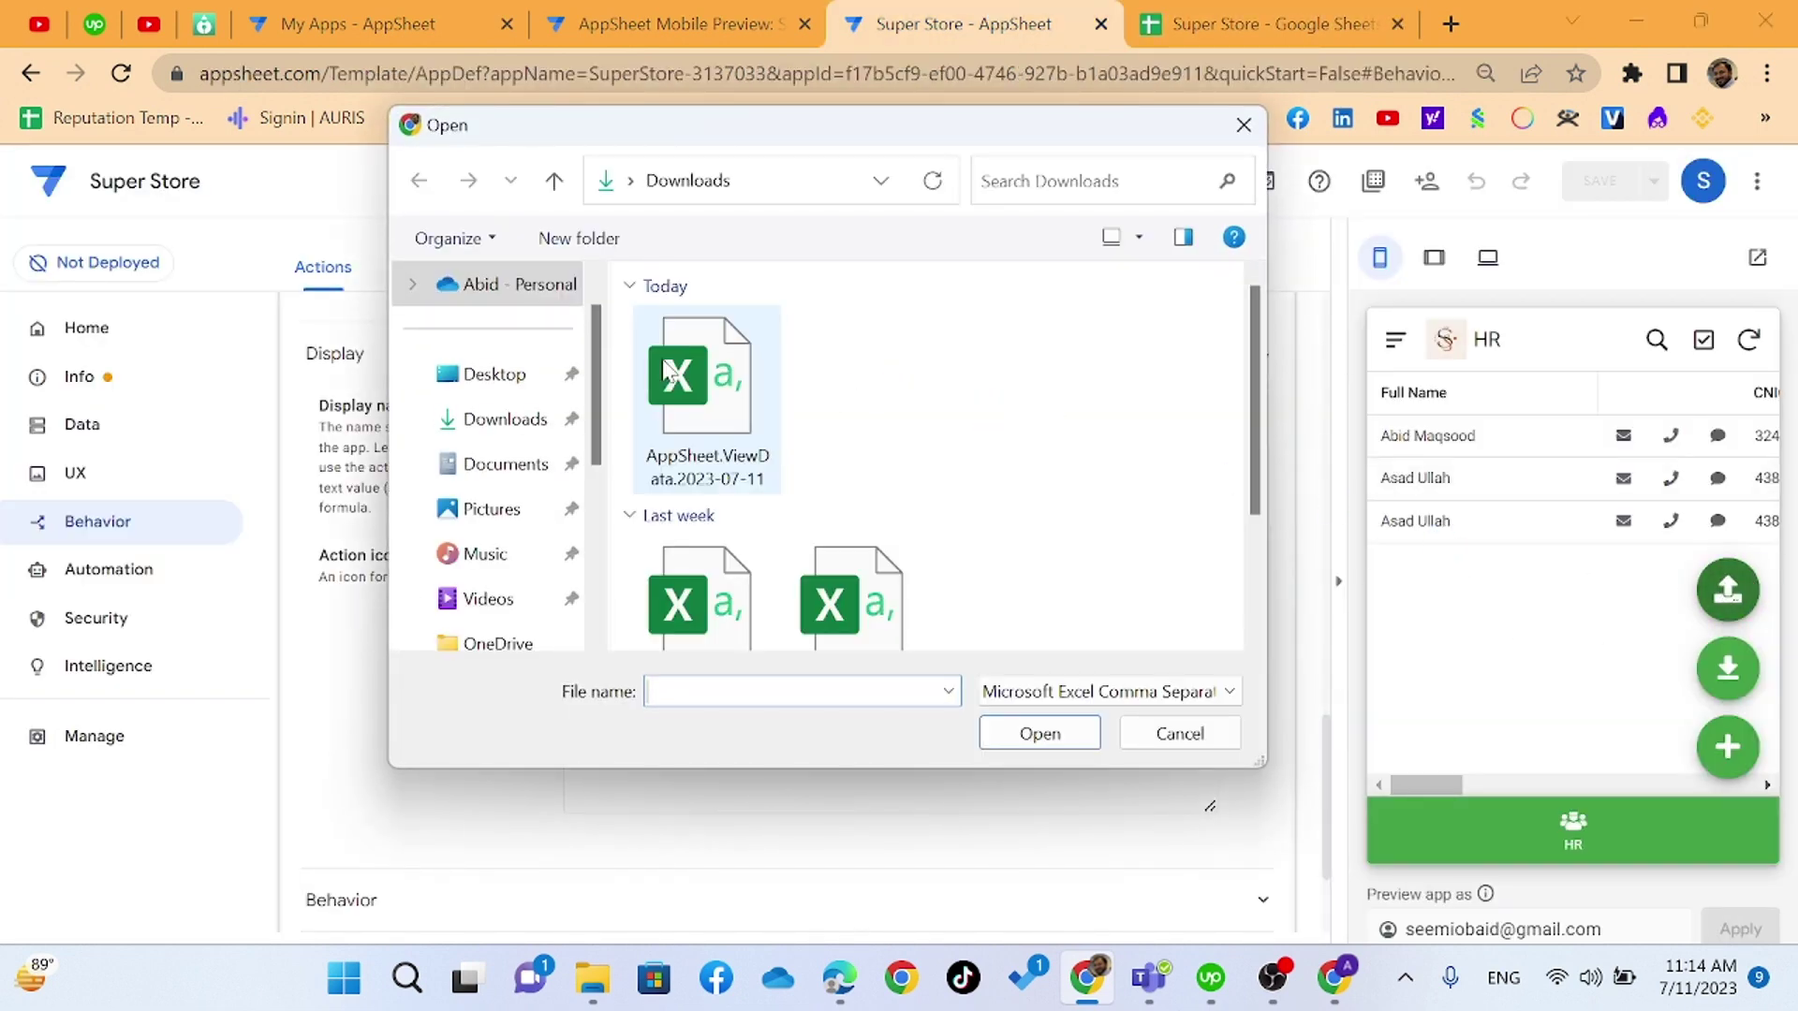
double_click(667, 372)
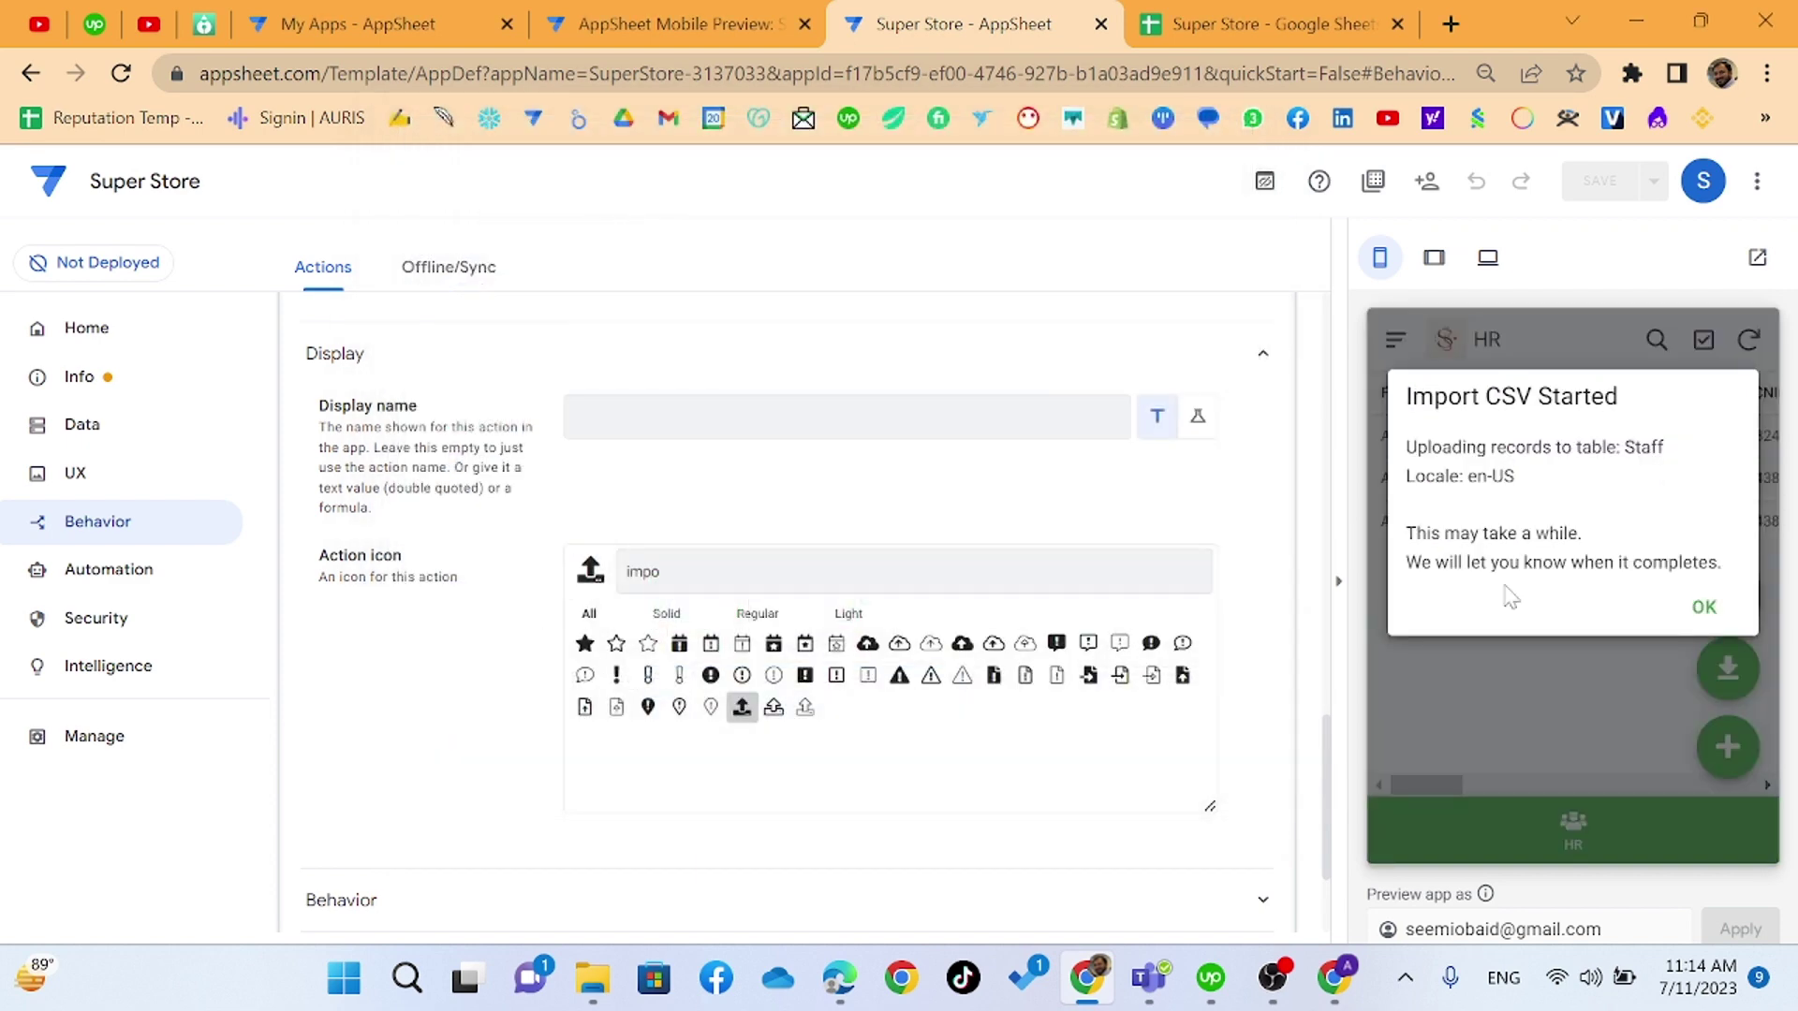
left_click(1671, 614)
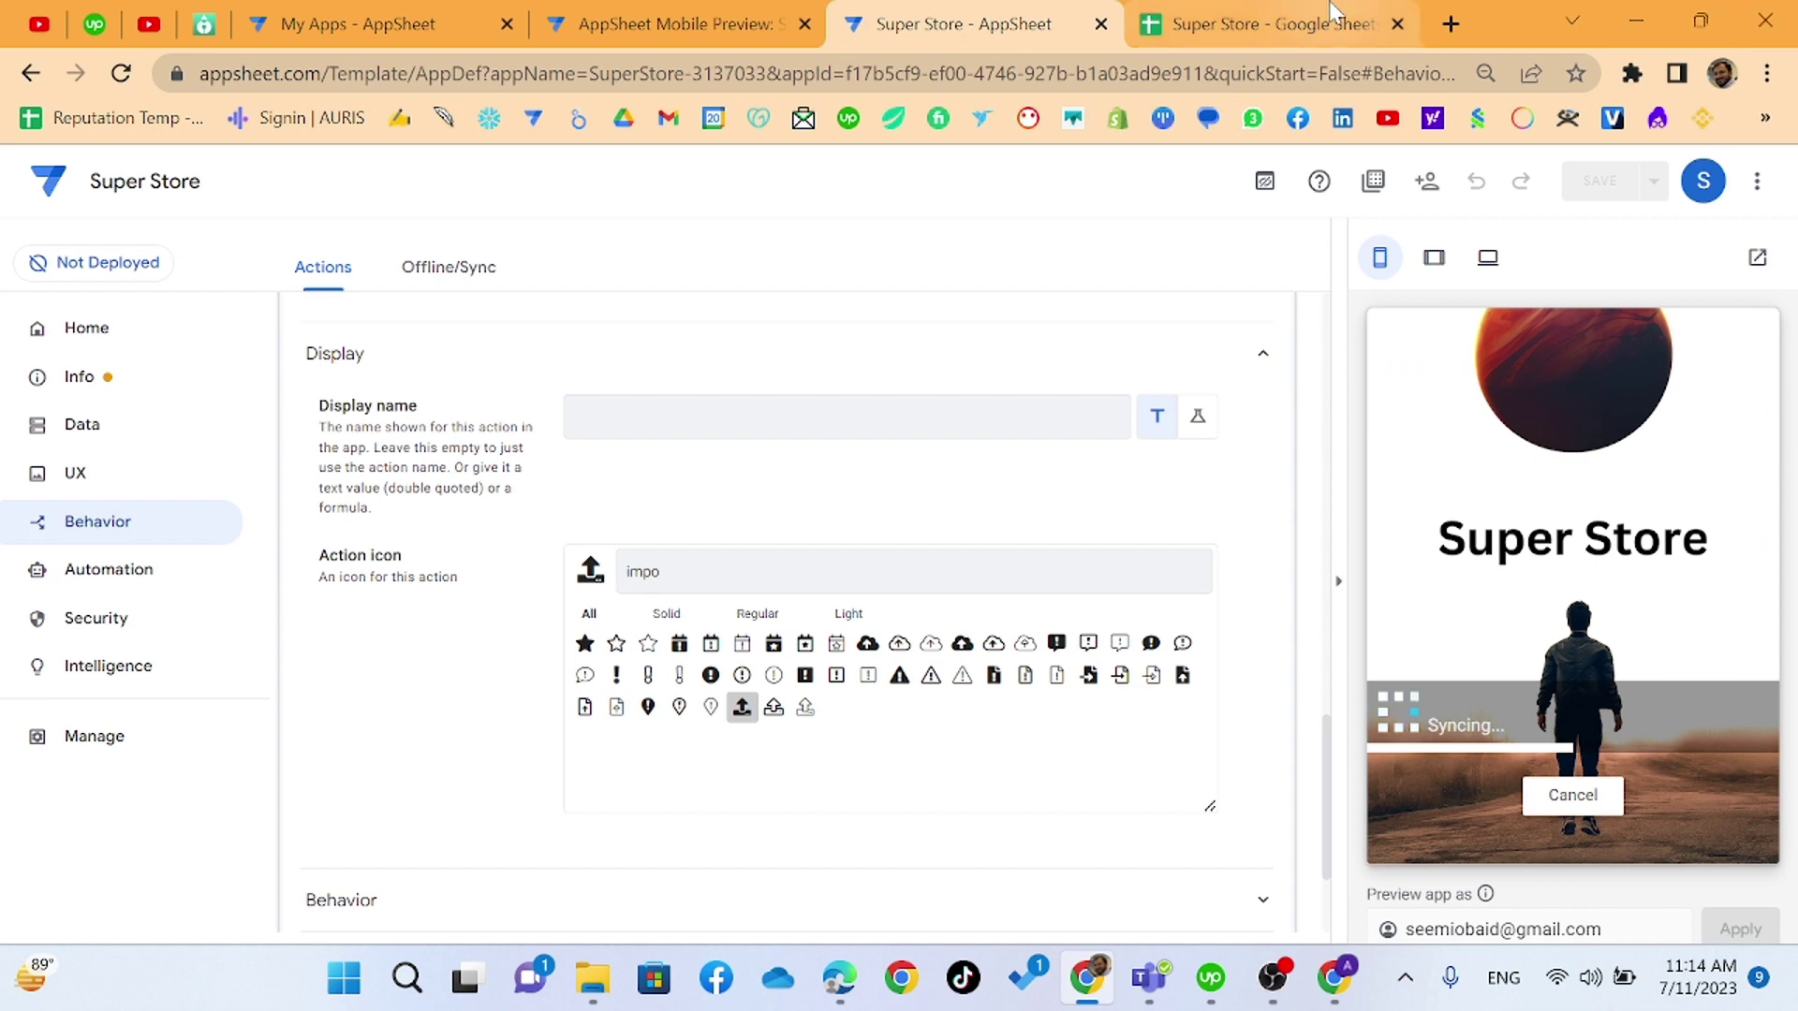
left_click(1259, 23)
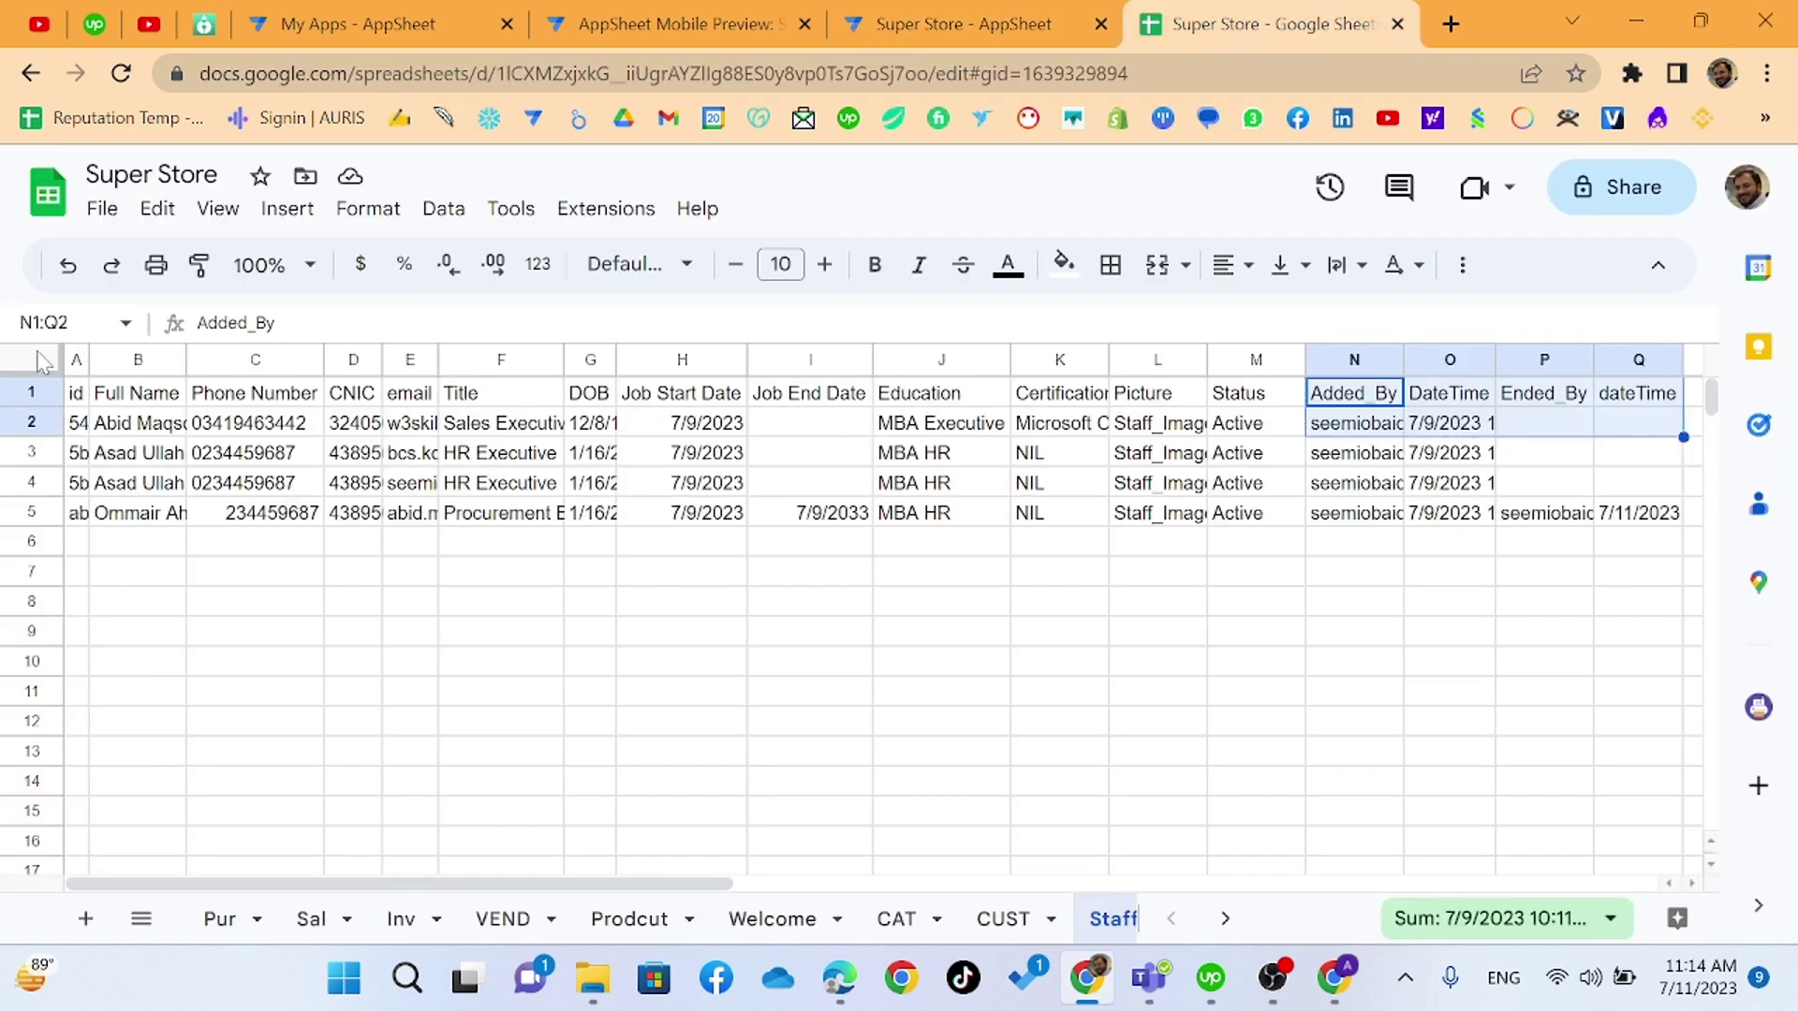
- Auto-fit every column of the Staff sheet in Google Sheets
left_click(42, 361)
double_click(184, 355)
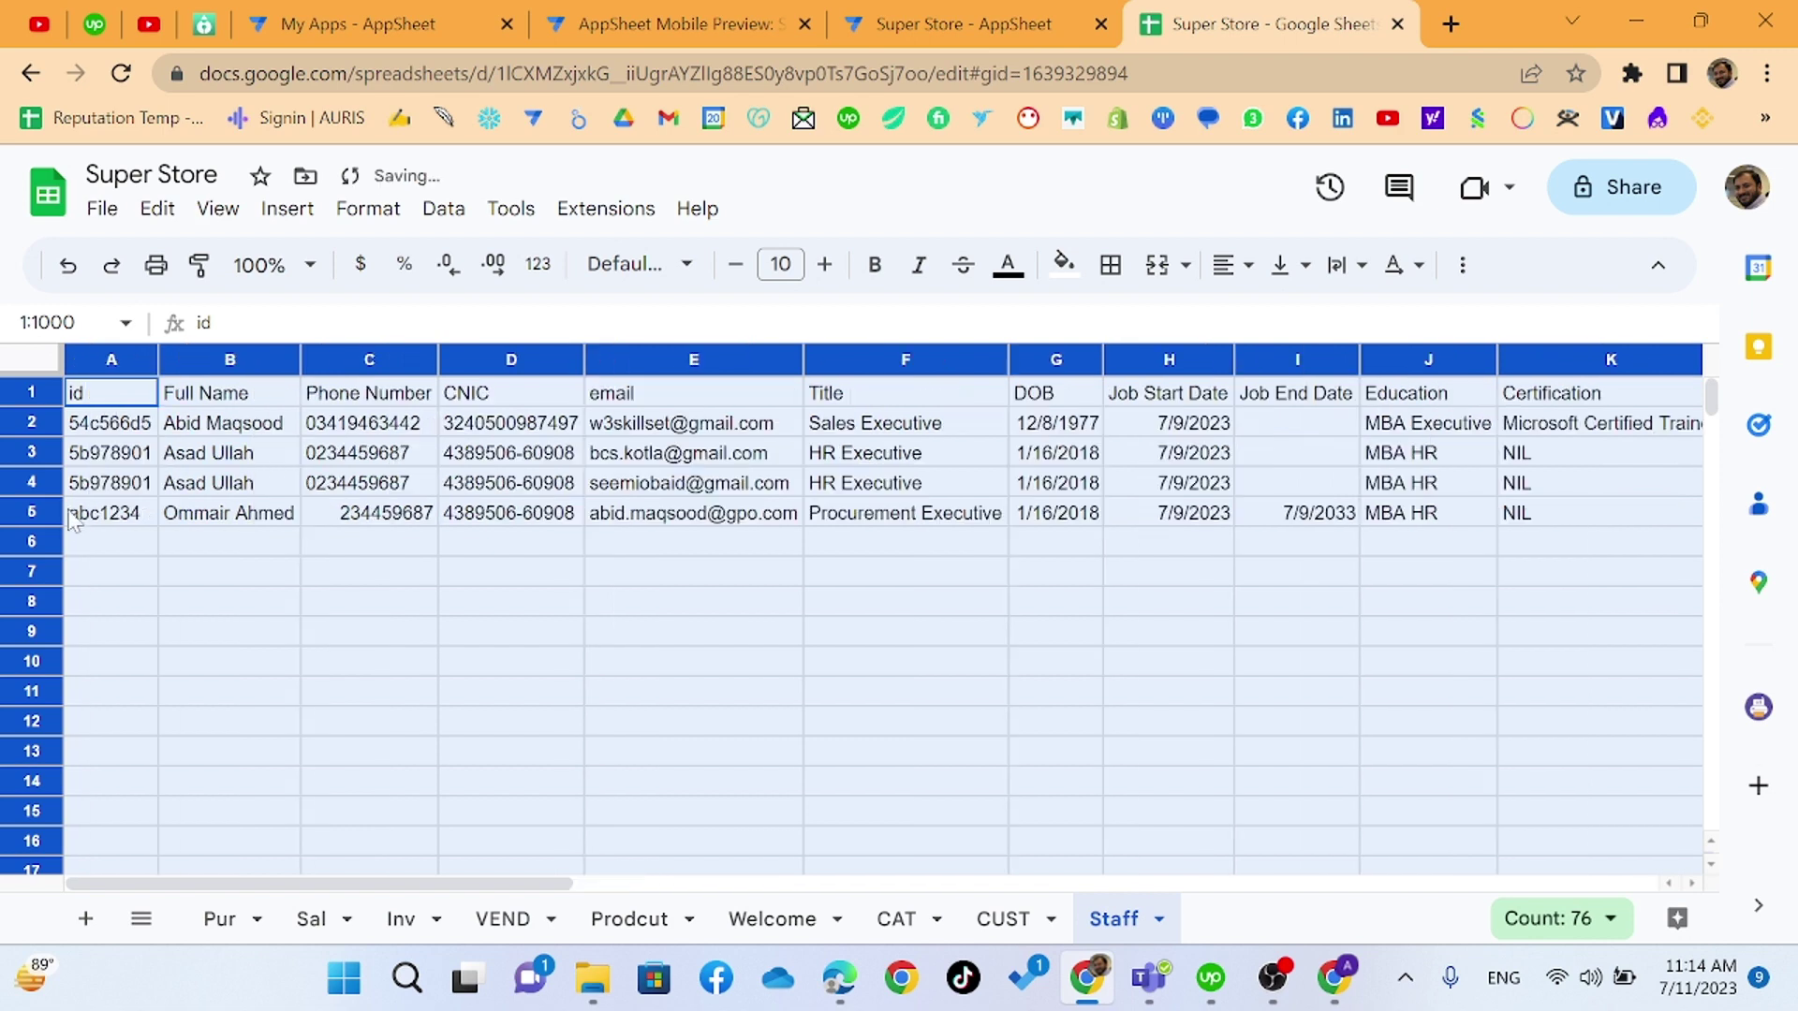
left_click(108, 517)
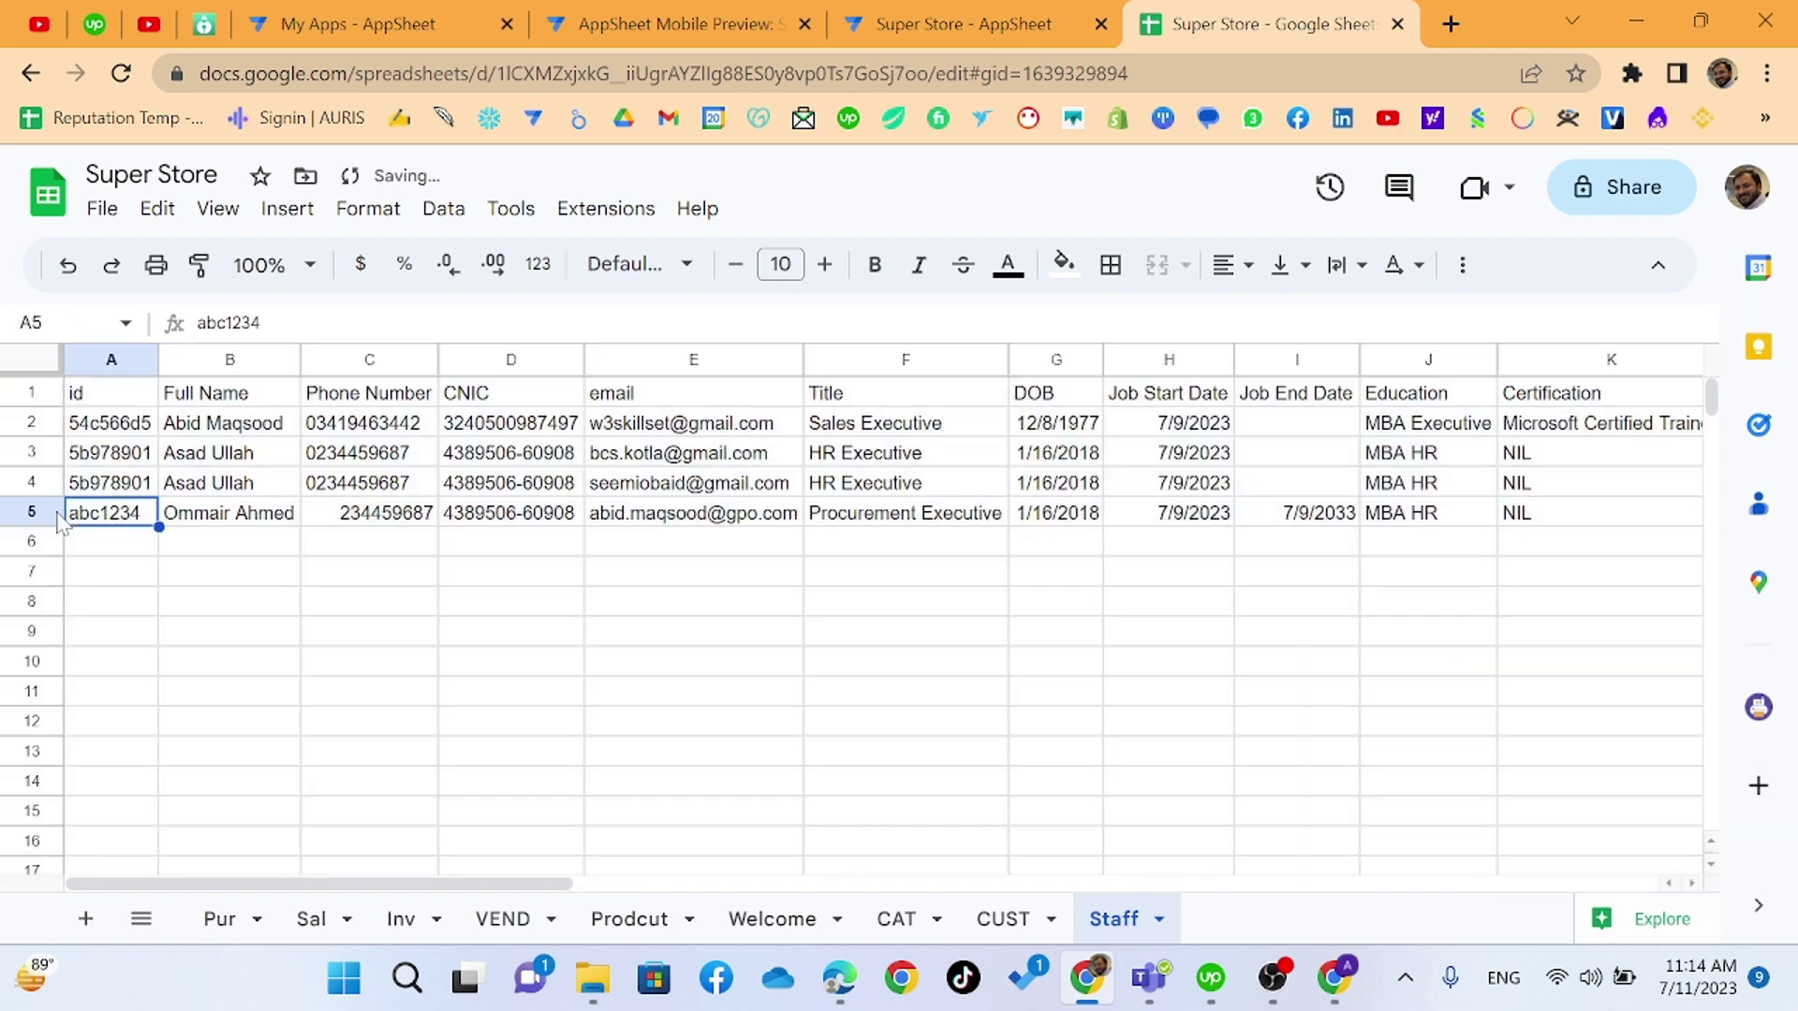
- Check the imported row 5's CNIC, email, Title, DOB and remaining values
key("Right")
key("Right")
key("Right")
key("Left")
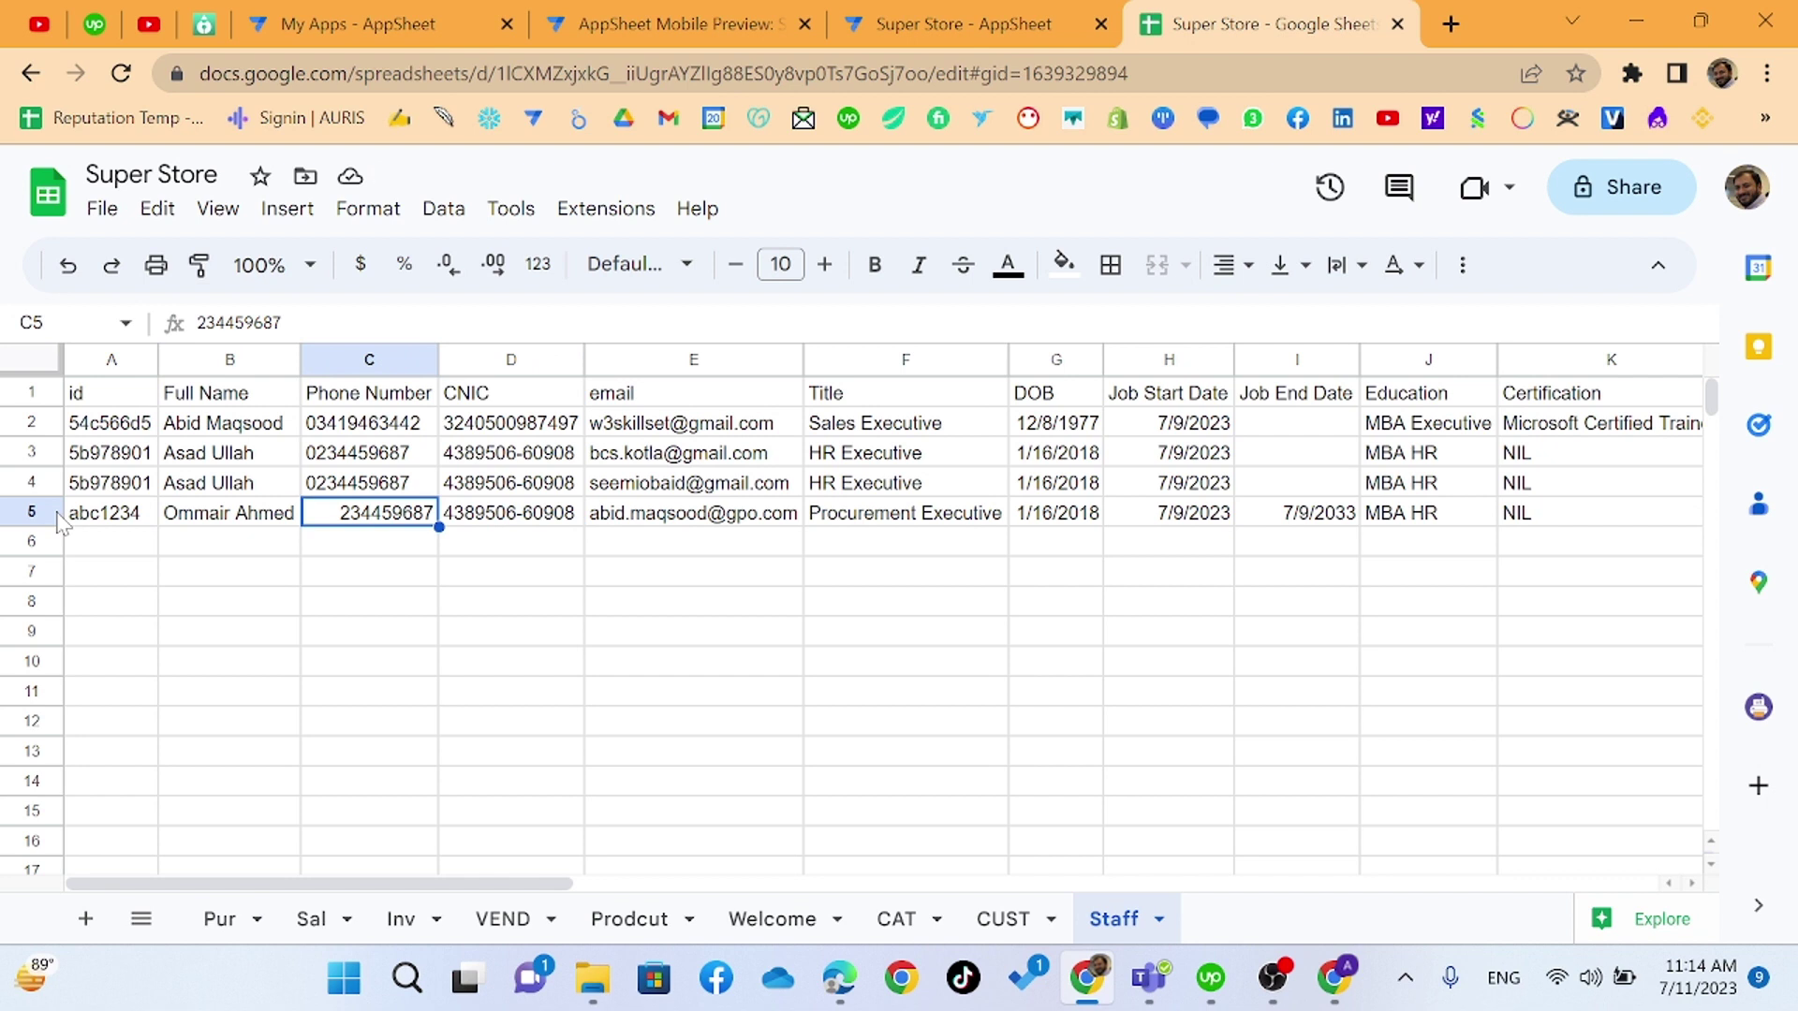
key("Right")
key("Left")
key("Right")
key("Right")
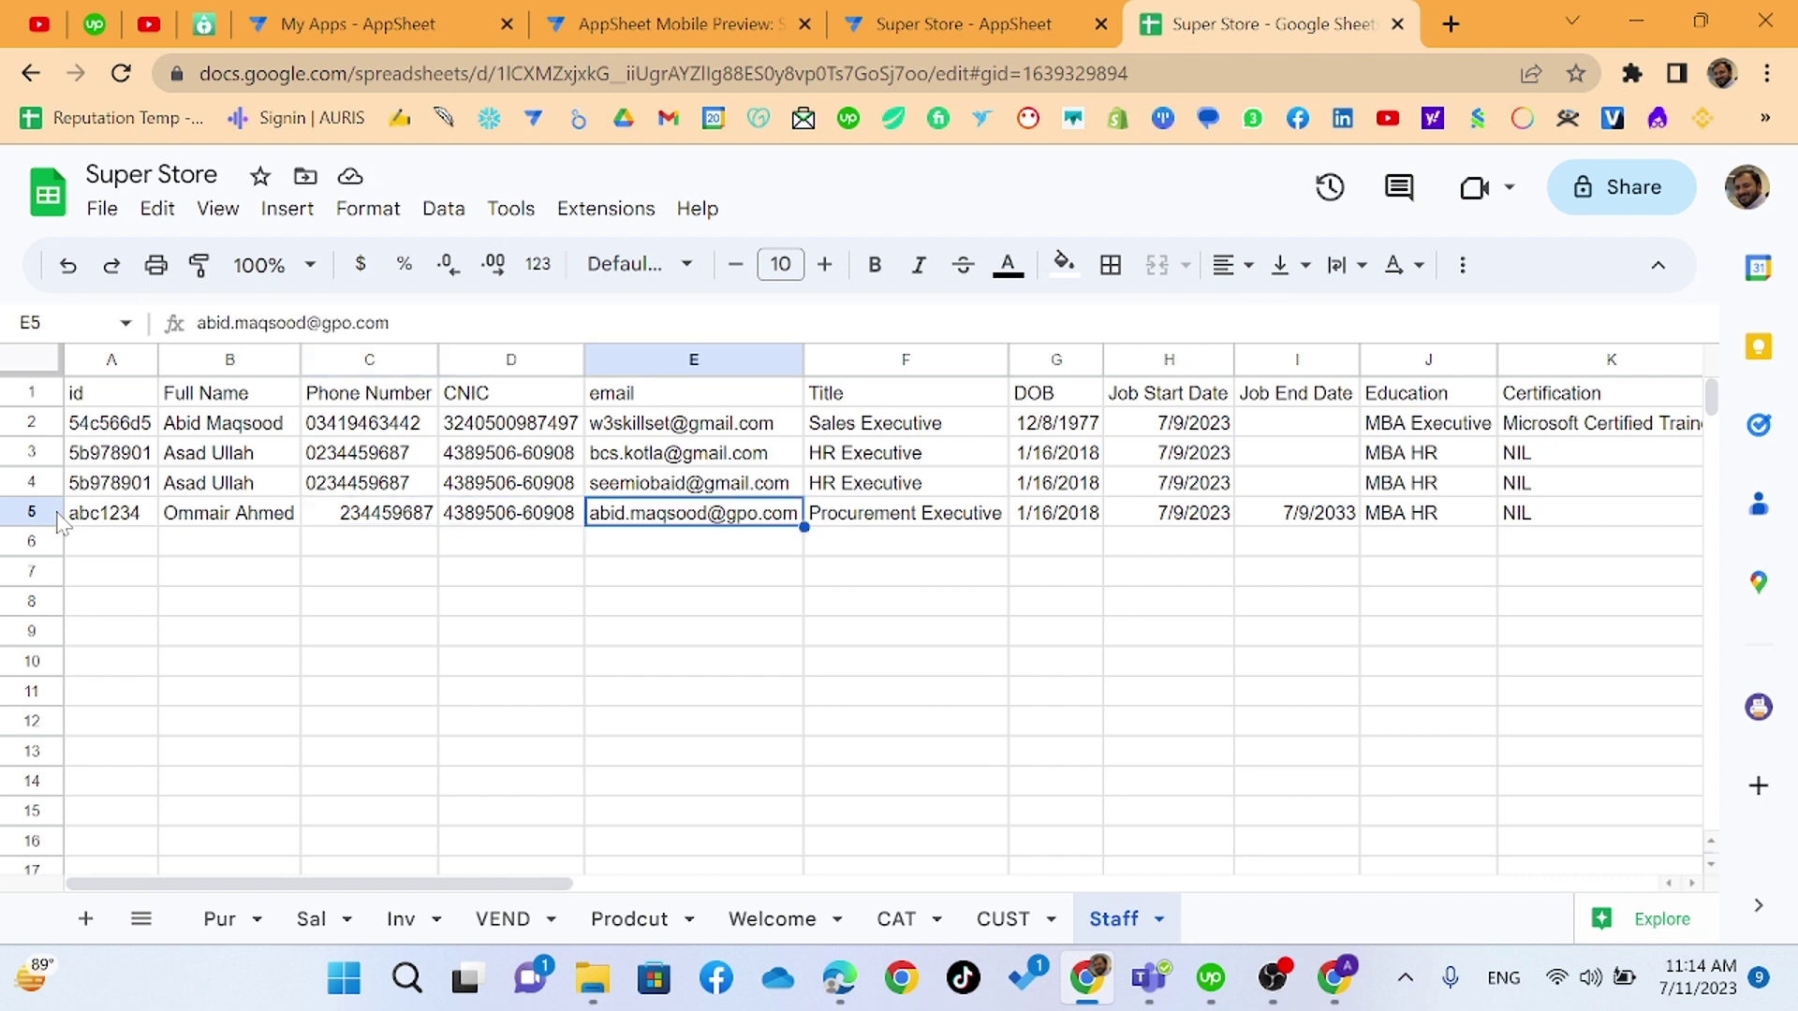
key("Left")
key("Right")
key("Right")
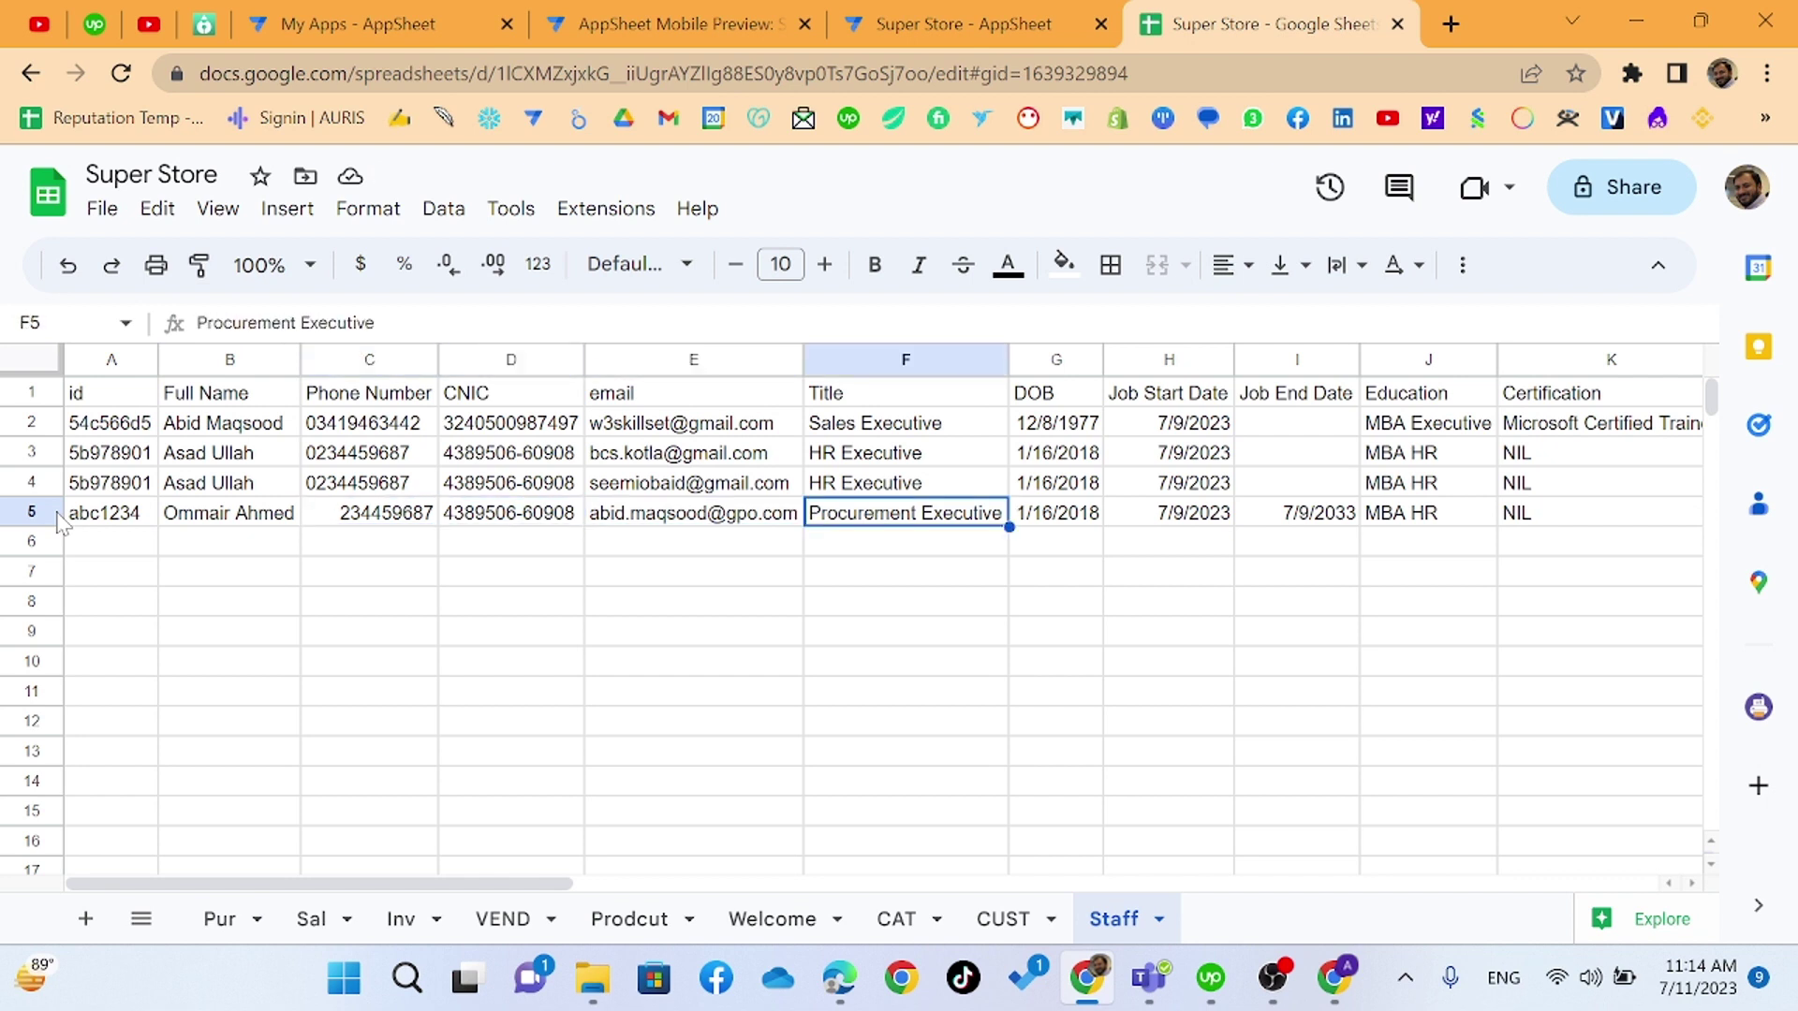
key("Right")
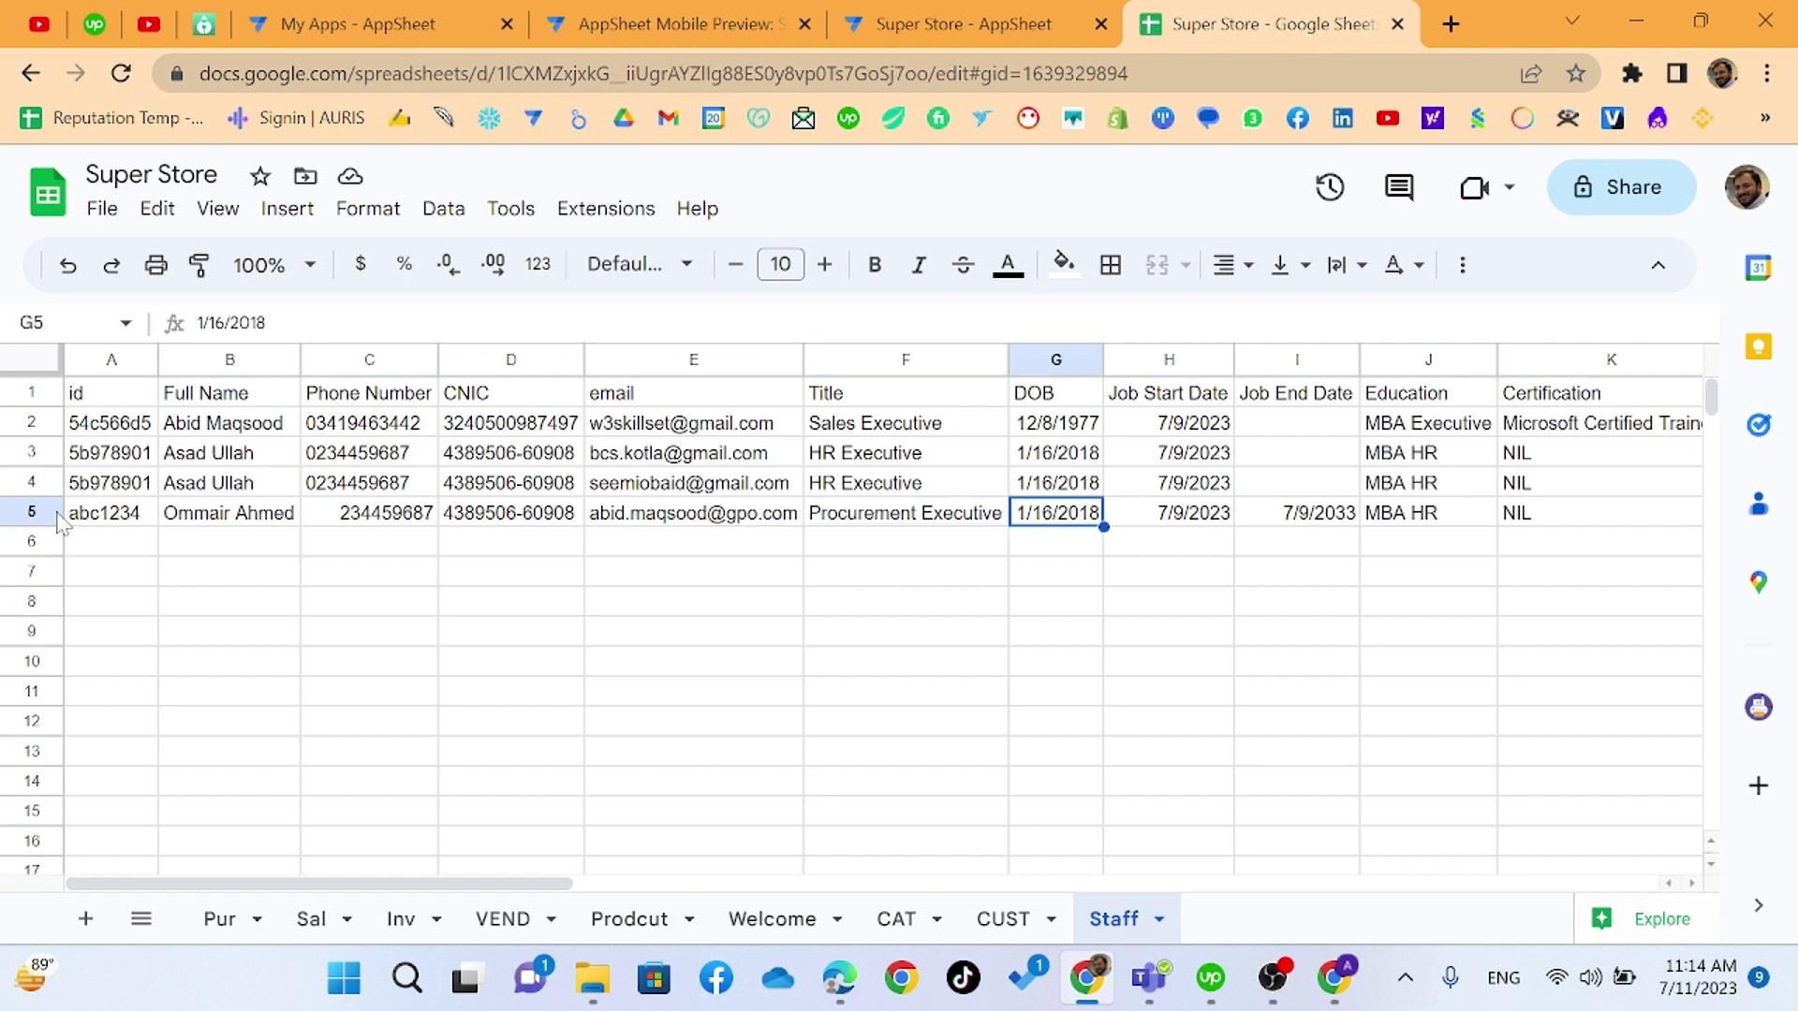
key("Right")
key("Right")
key("Right")
key("Right")
key("Right")
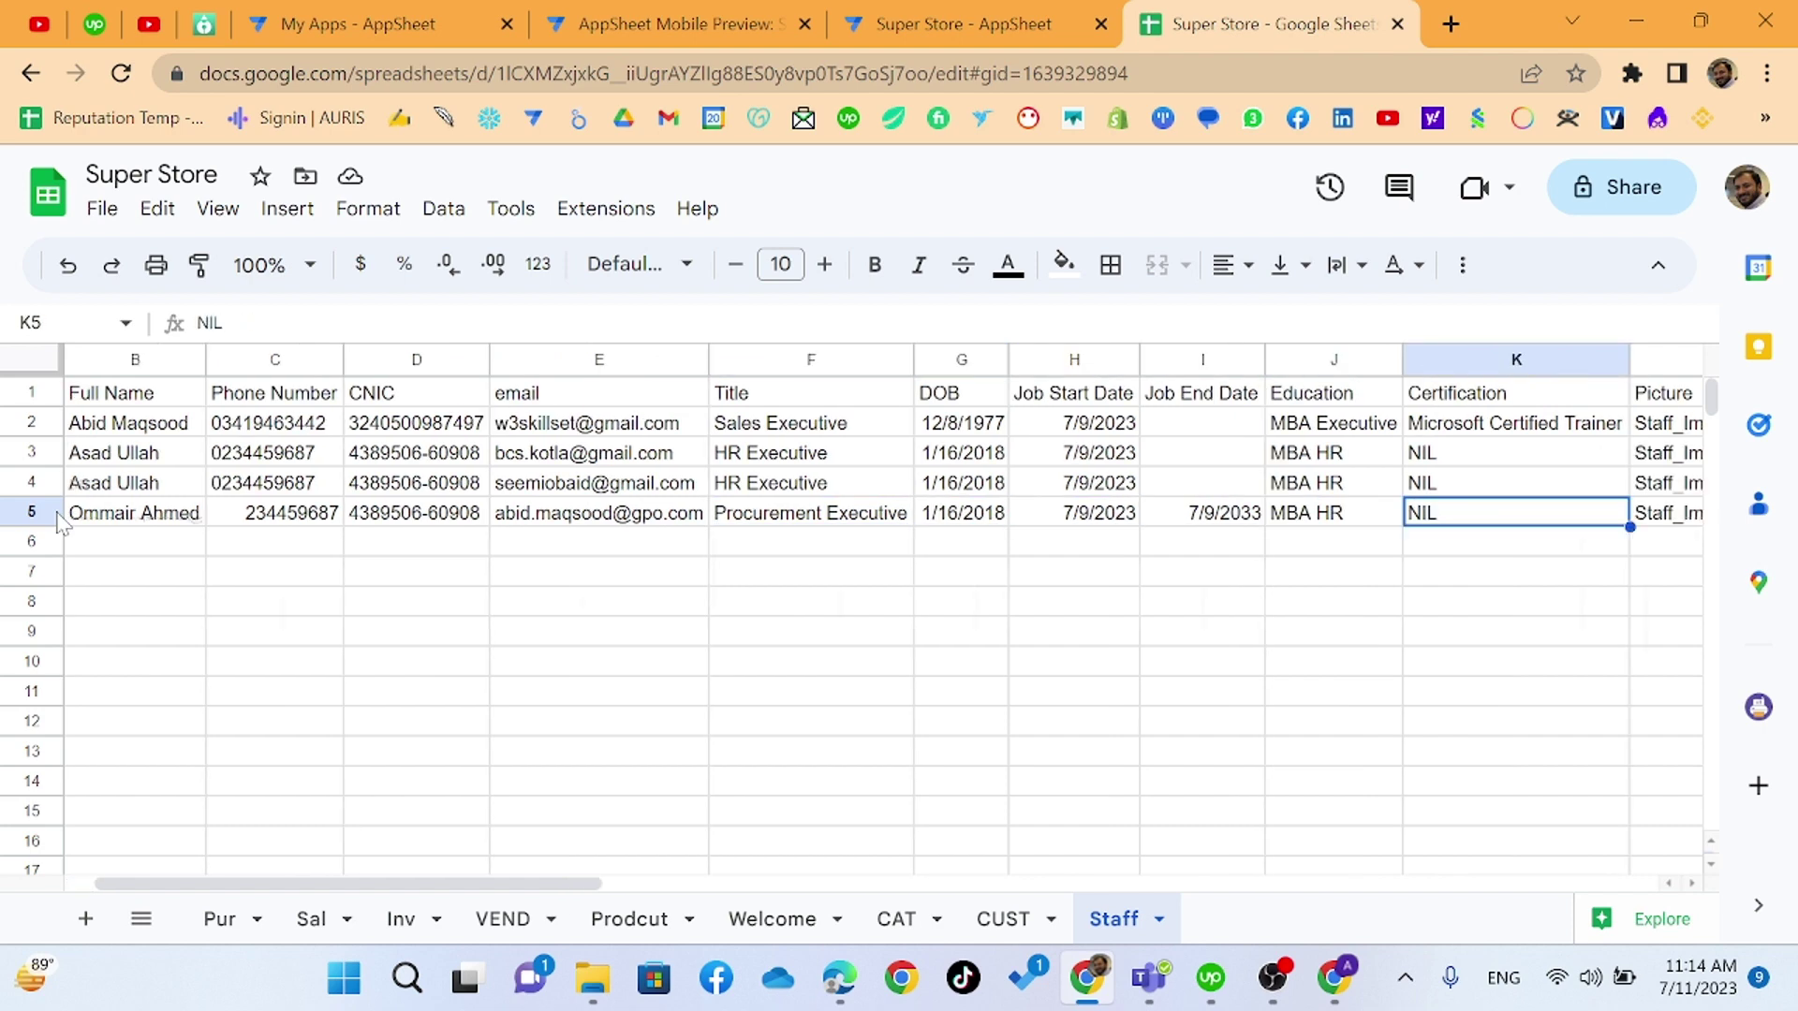
key("Right")
key("Right")
key("Right")
key("Right")
key("Right")
key("Right")
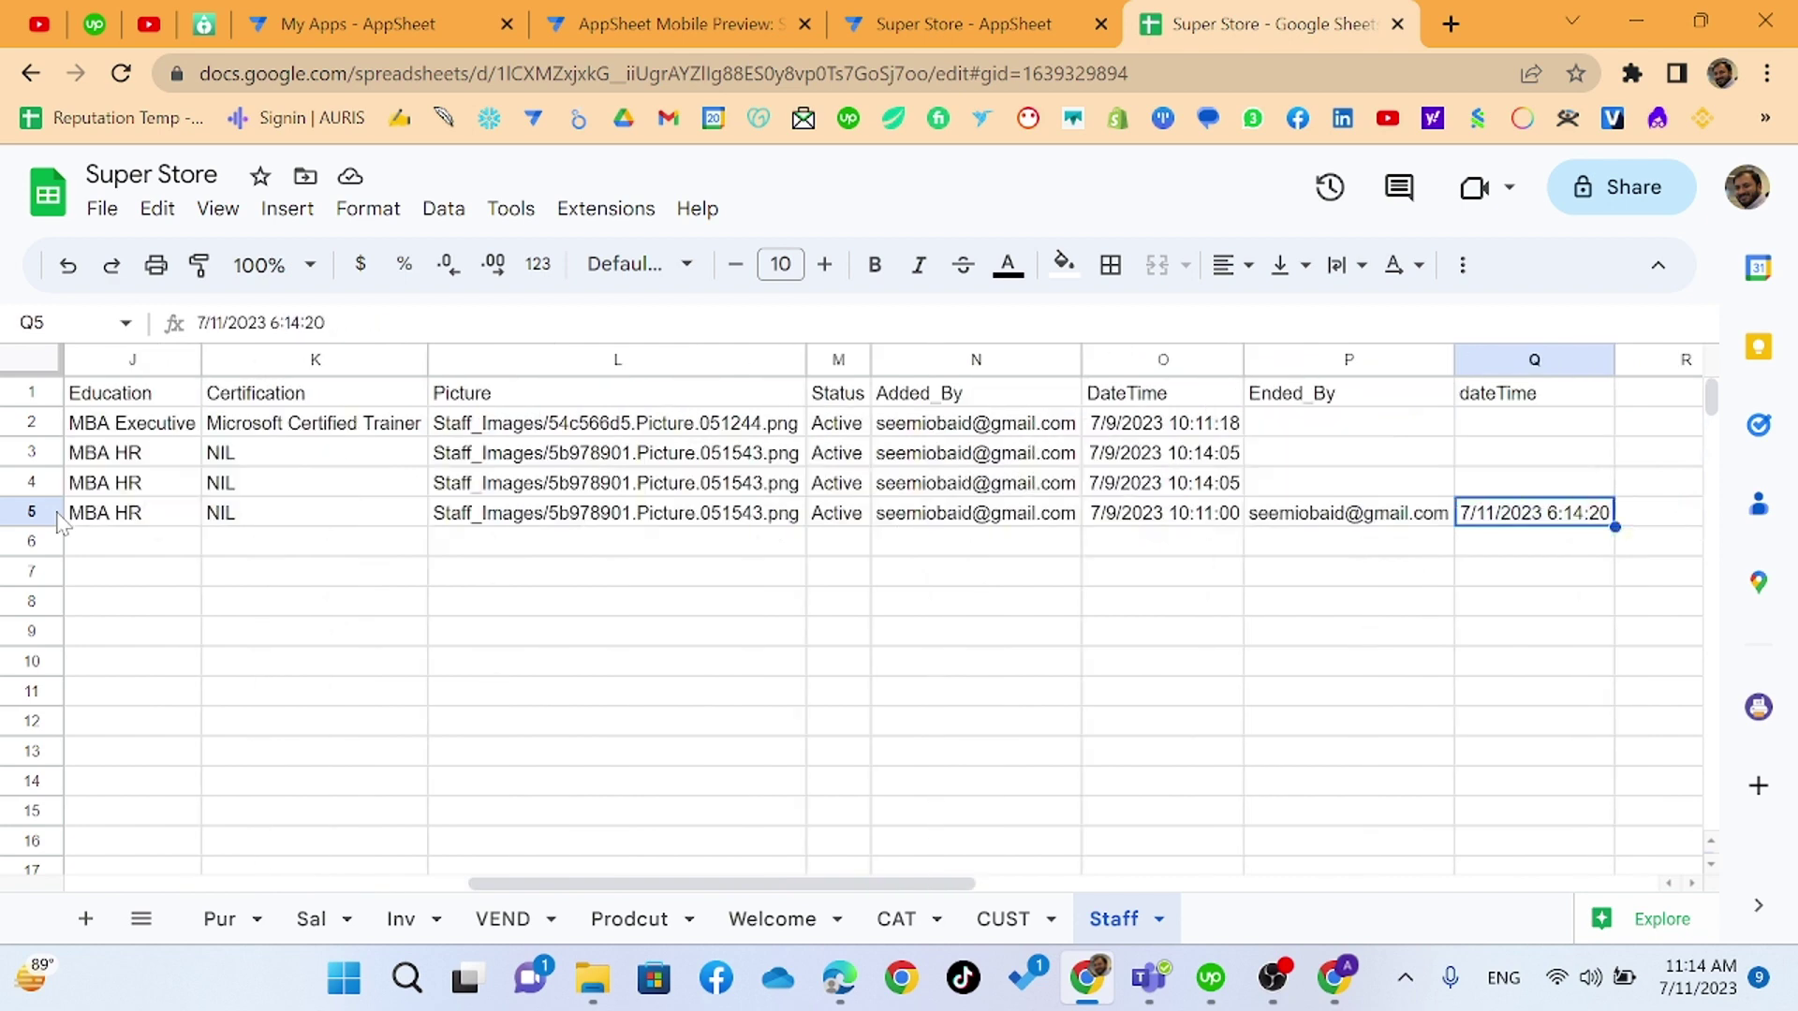
key("Left")
key("Left")
key("Left")
key("Left")
key("Left")
key("Left")
key("Left")
key("Left")
key("Left")
key("Left")
key("Left")
key("Left")
key("Left")
key("Left")
key("Left")
key("Left")
key("Left")
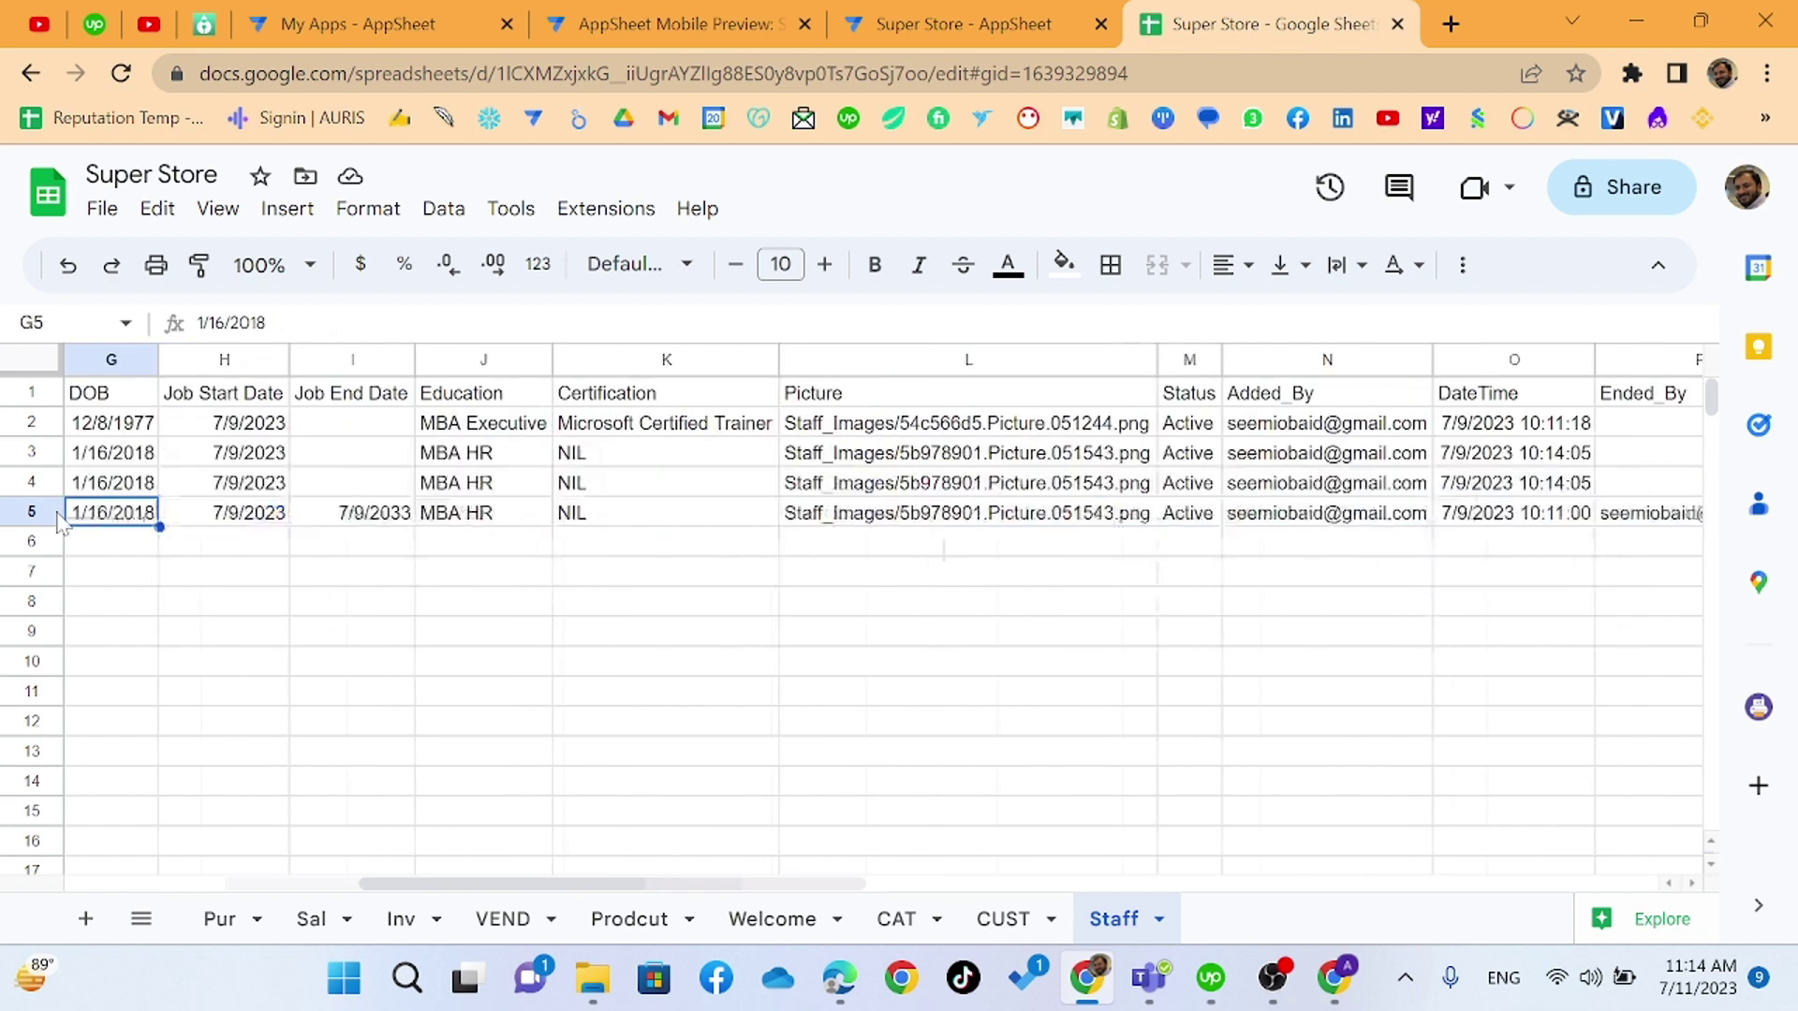
- Acknowledge the successful import, confirm Import HR targets Staff, and check the four-row HR preview
left_click(935, 13)
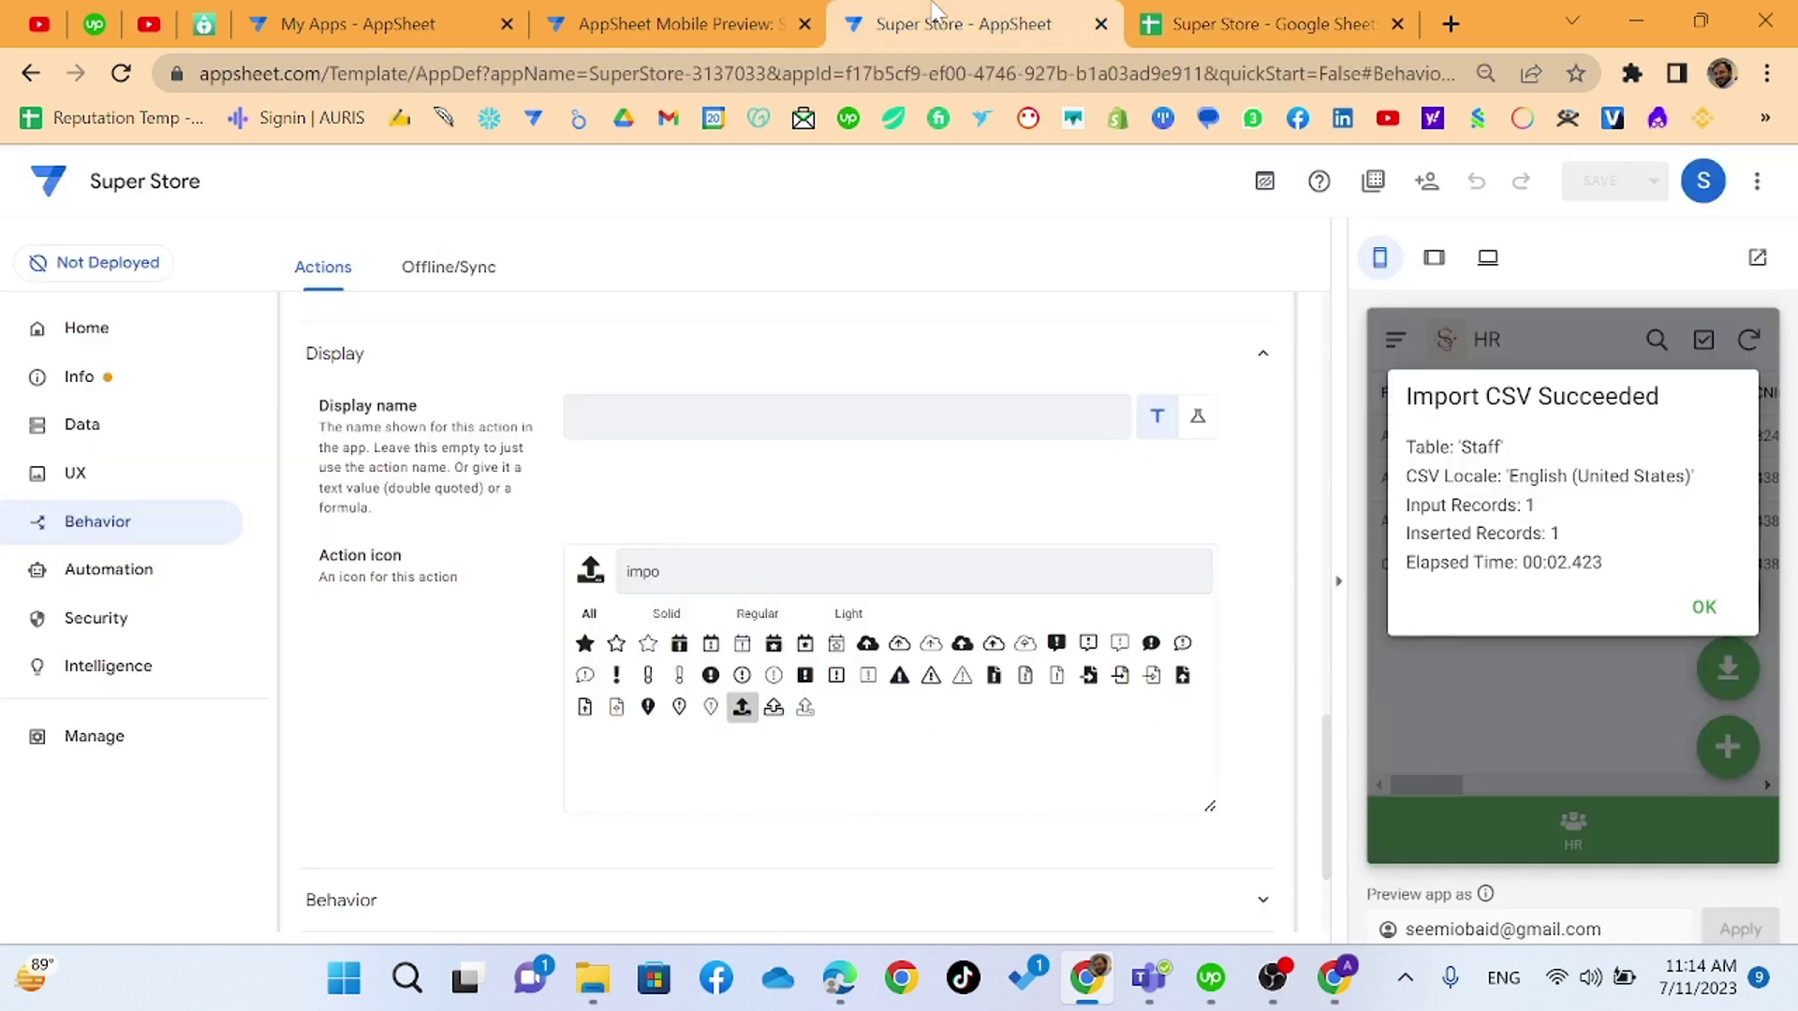
left_click(1702, 610)
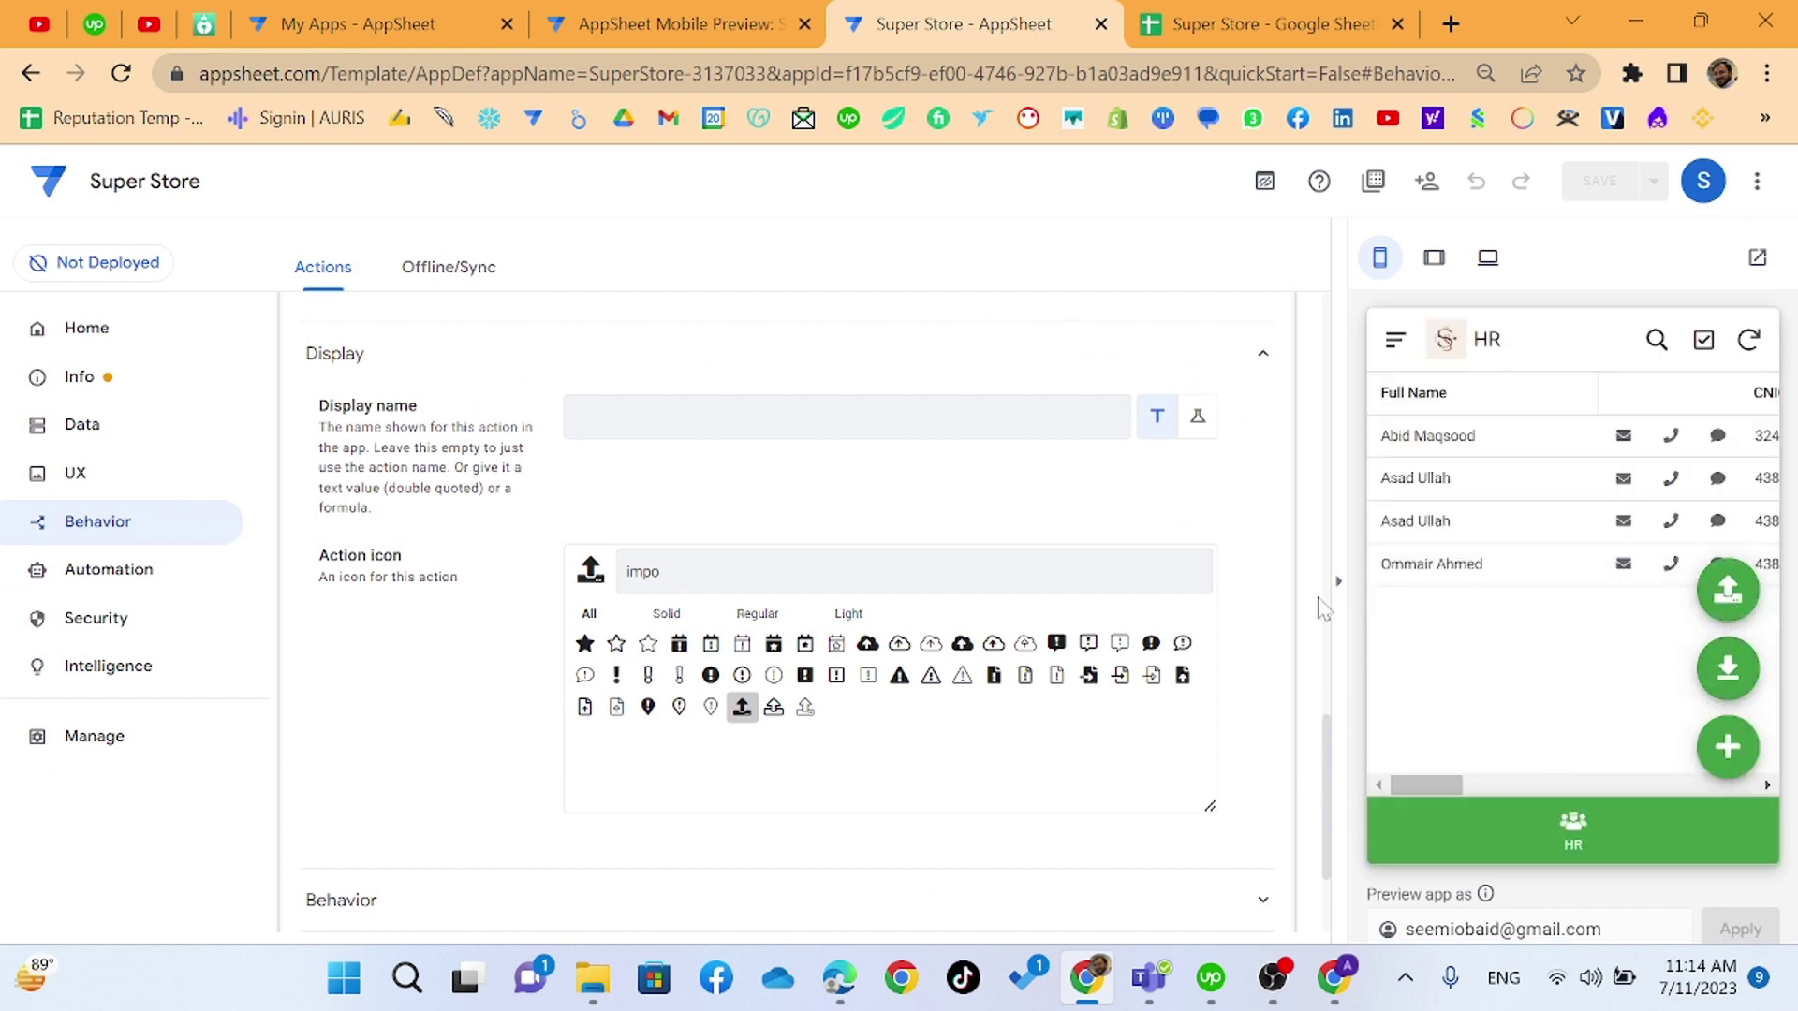
scroll(814, 542, "down", 2)
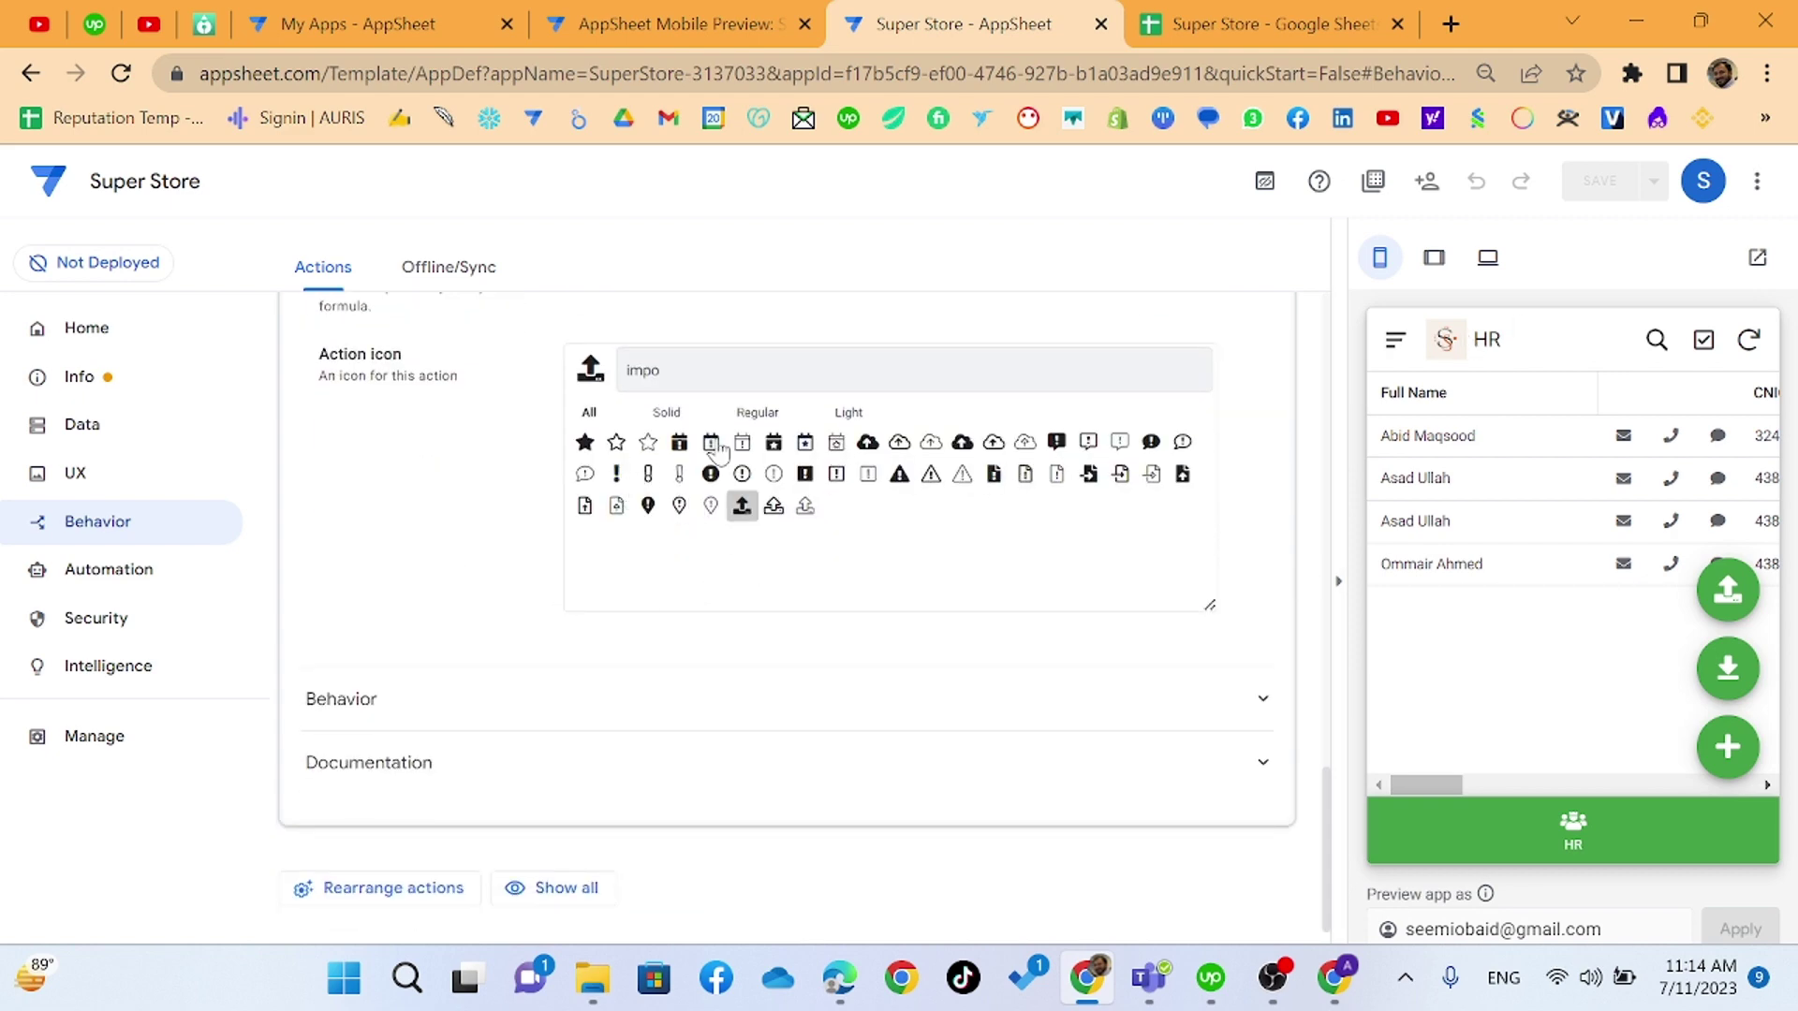
scroll(422, 413, "up", 10)
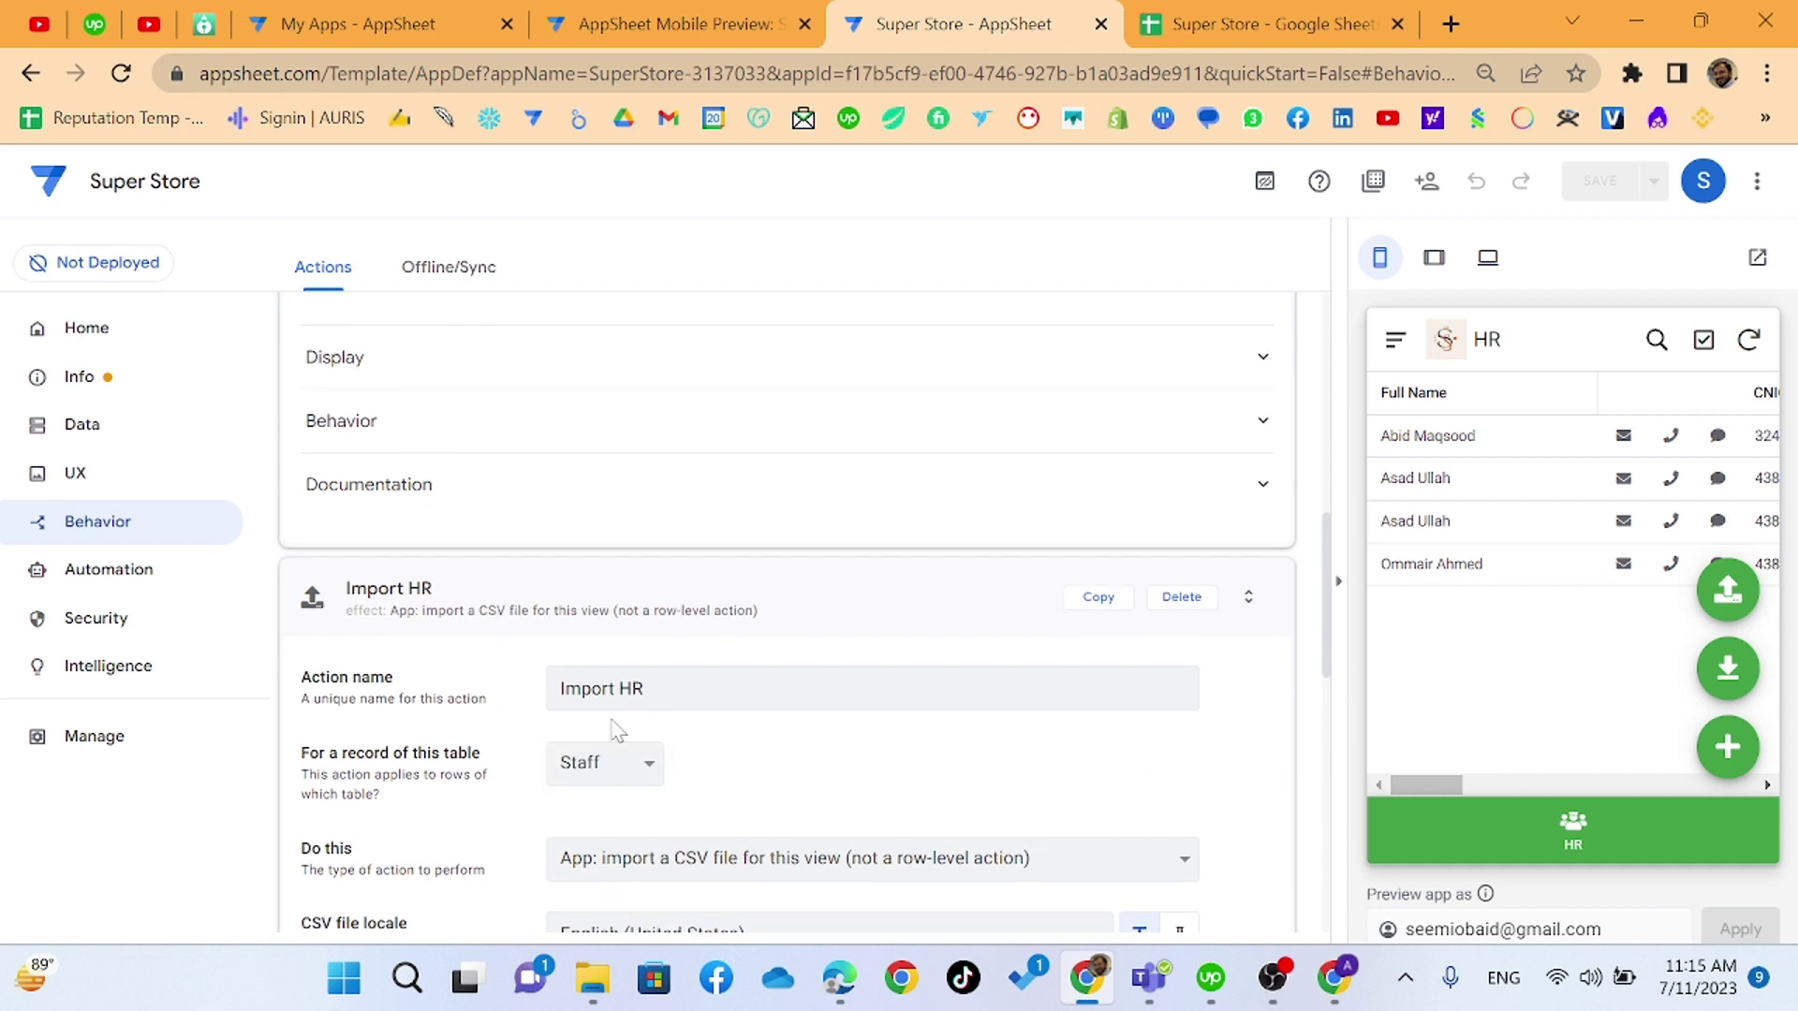
left_click(610, 791)
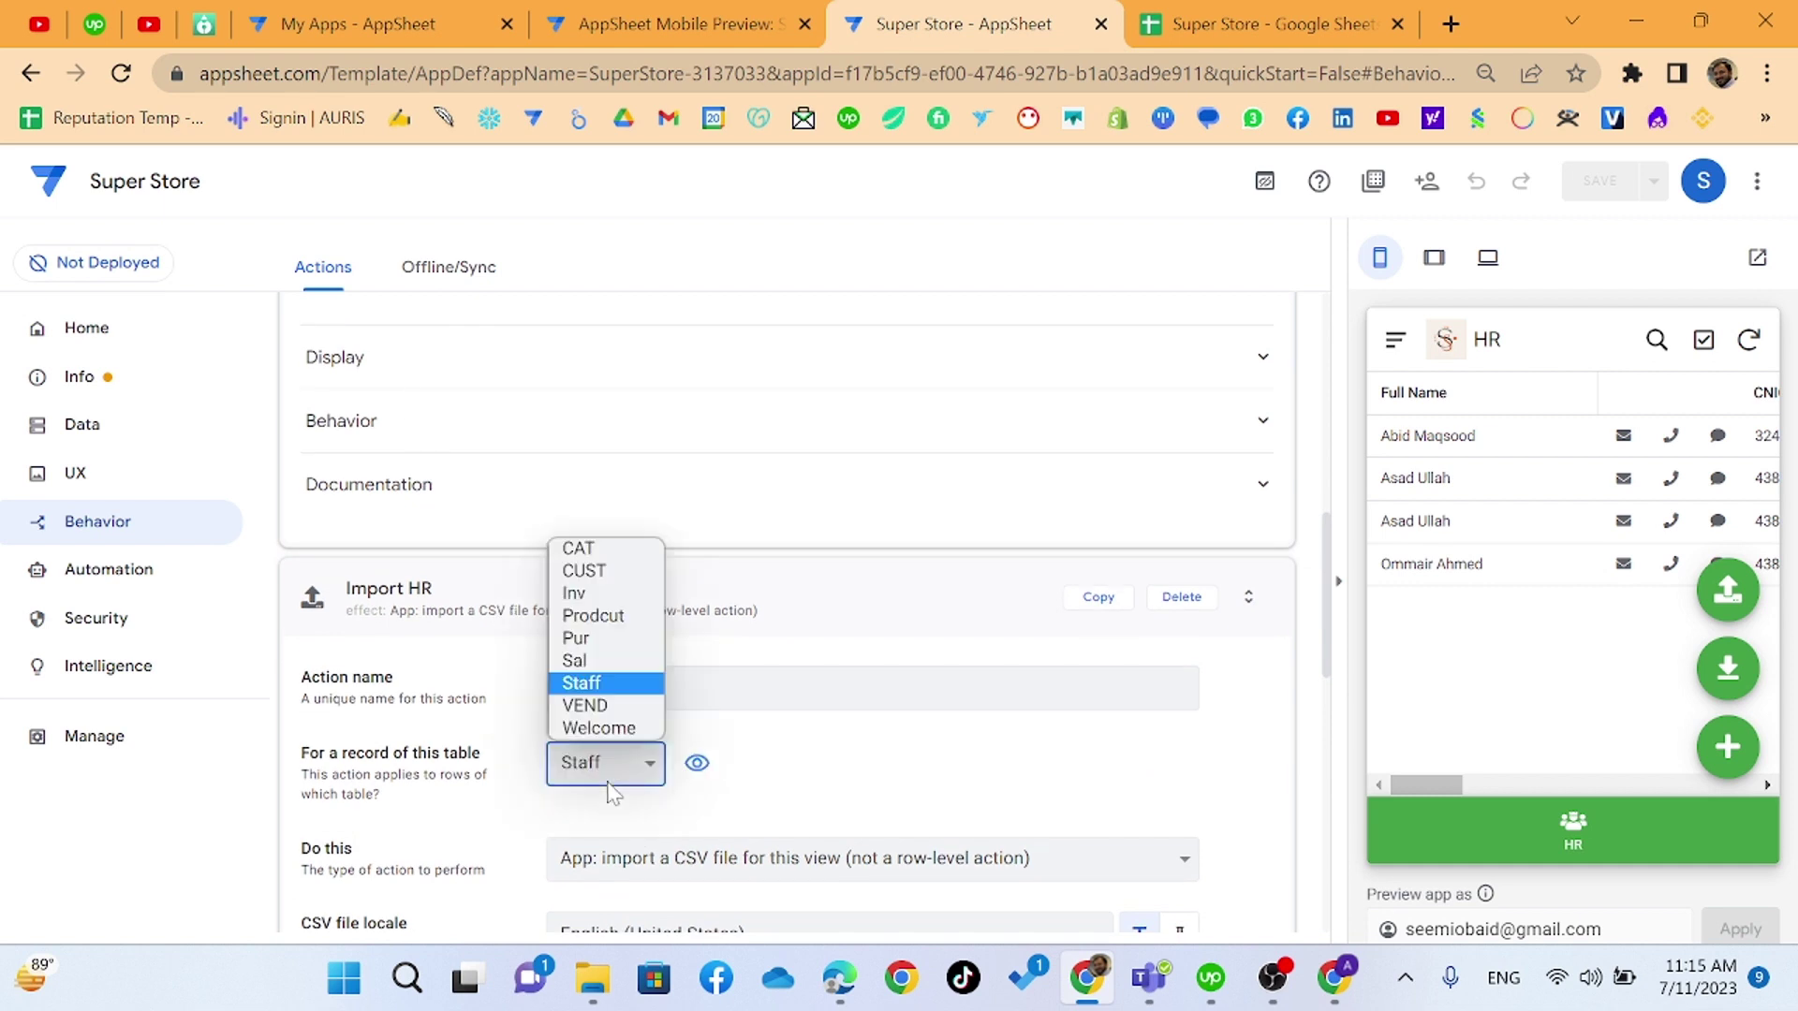
left_click(1300, 712)
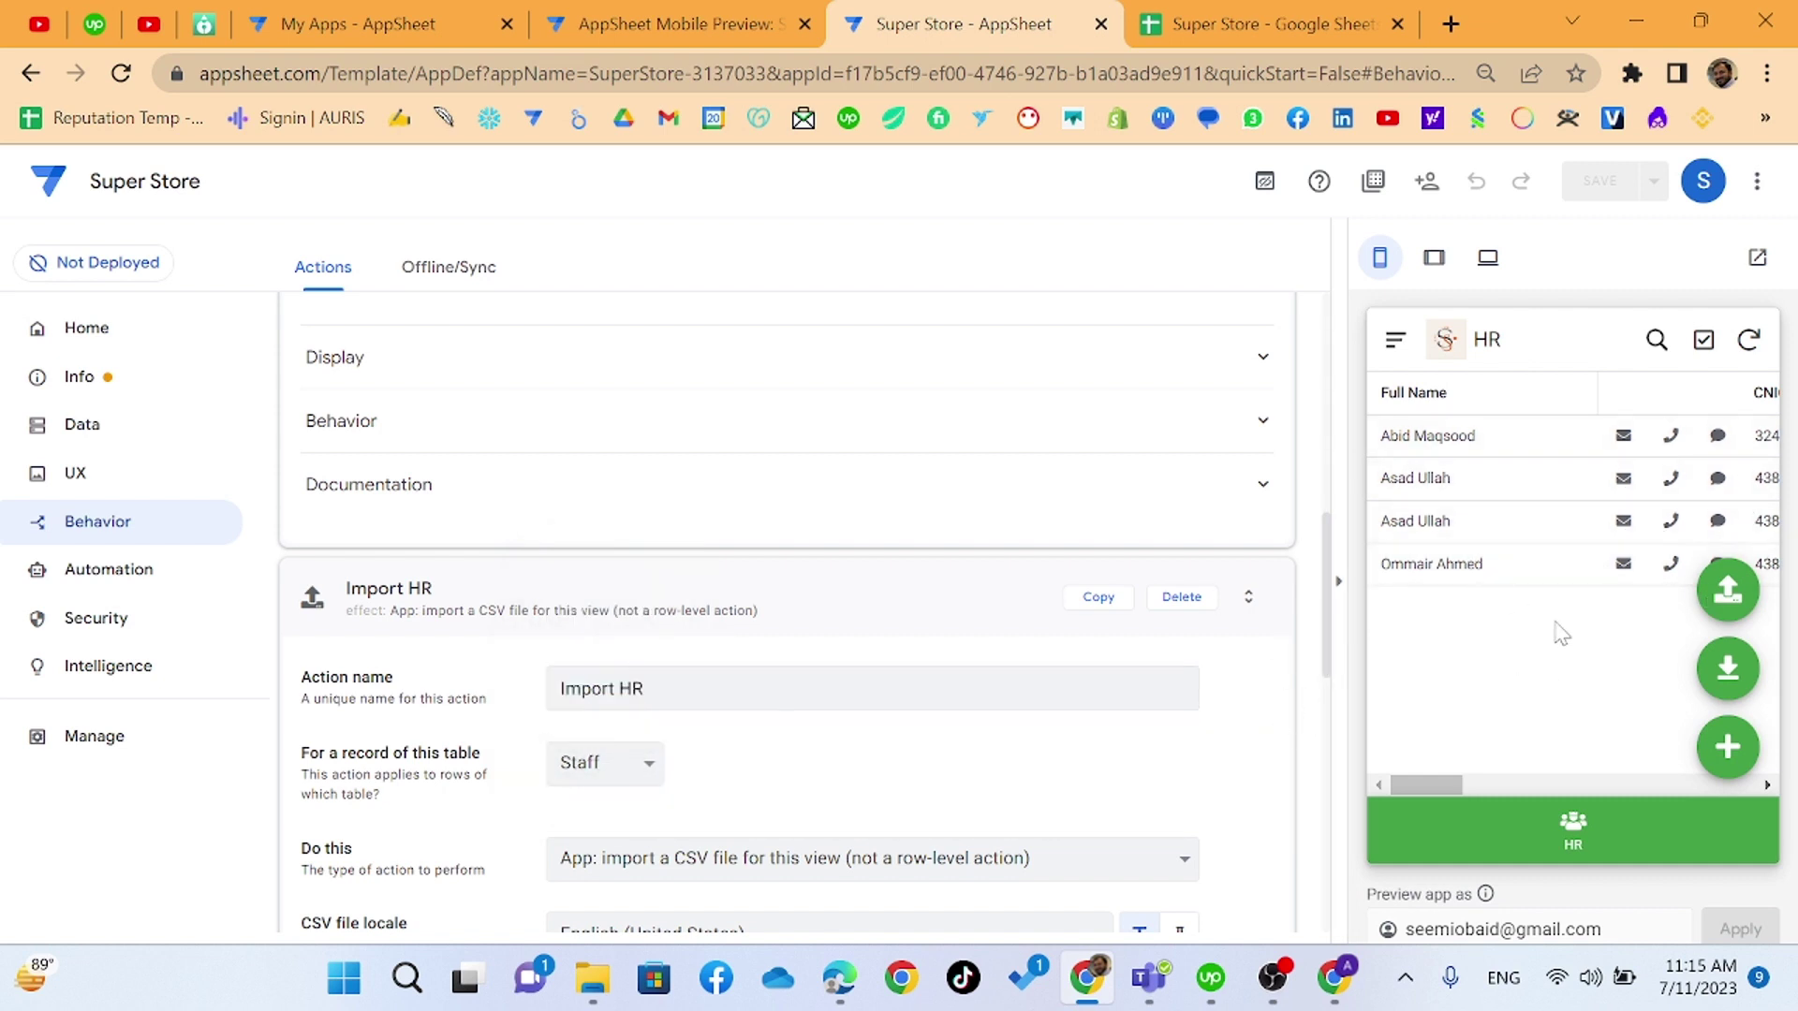
left_click_drag(1409, 783, 1446, 777)
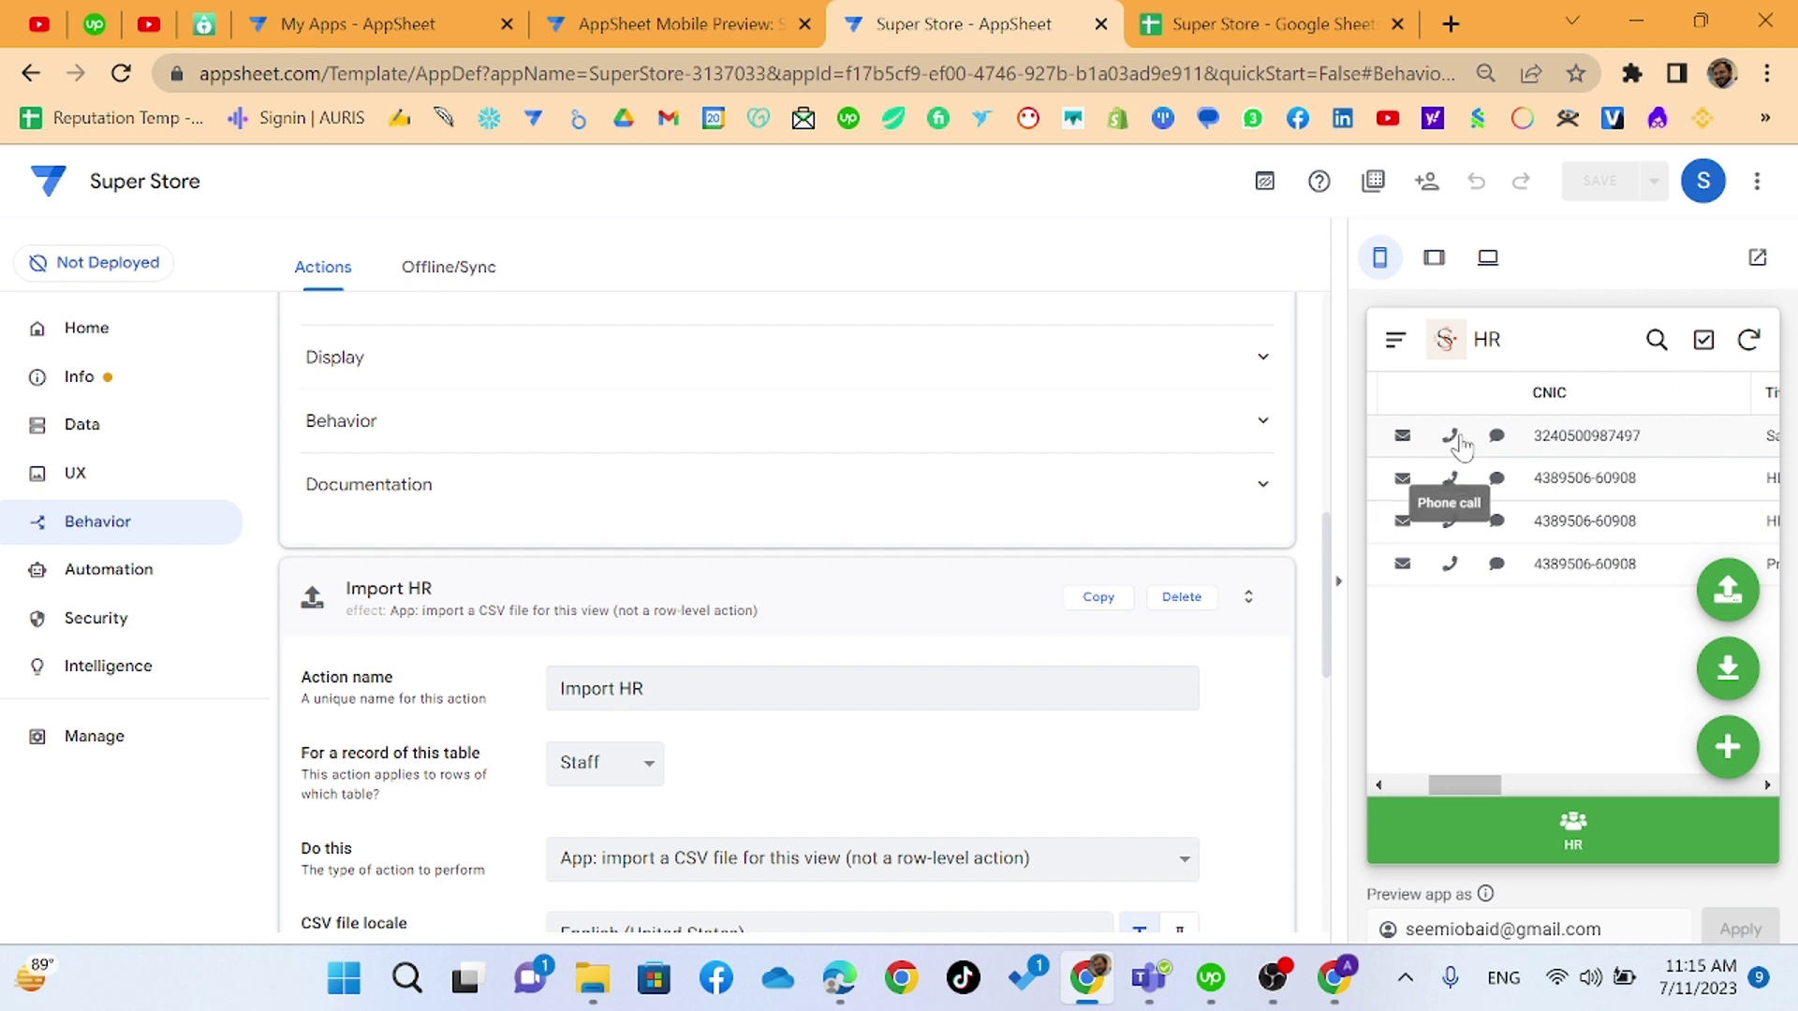
left_click_drag(1475, 785, 1374, 736)
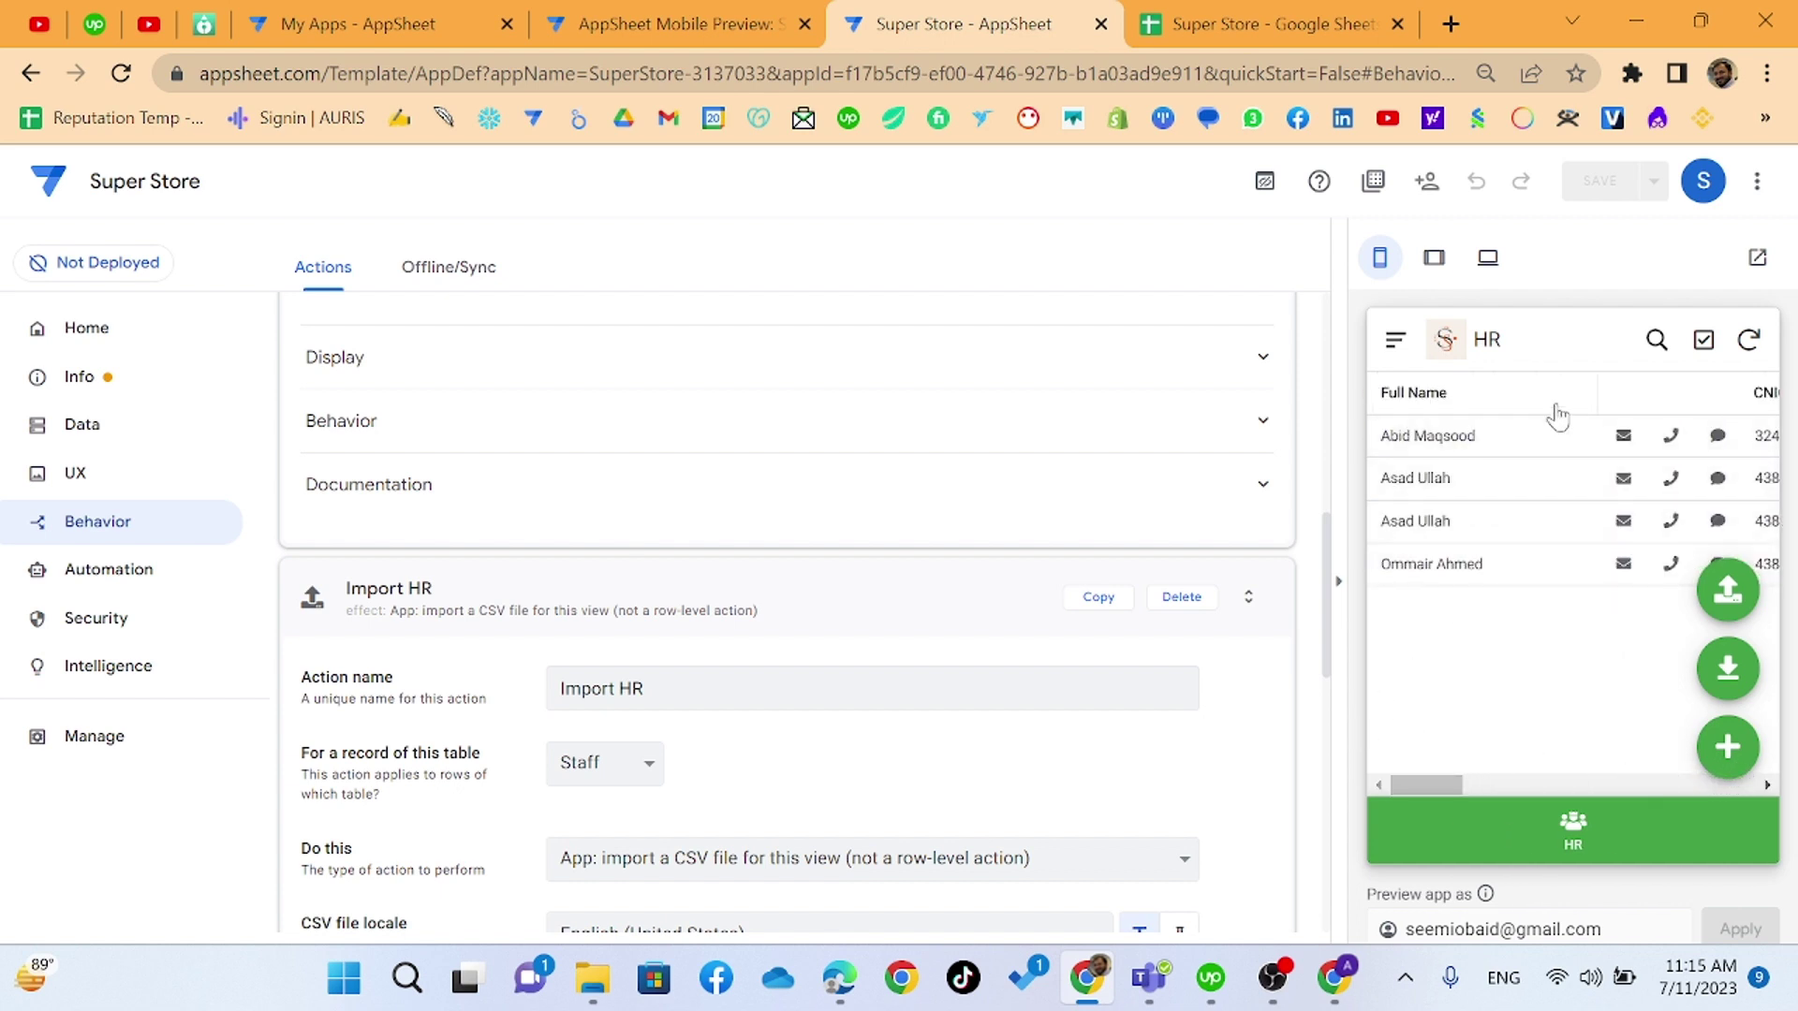
- Change the HR view type from table to card in UX > Views
left_click(119, 476)
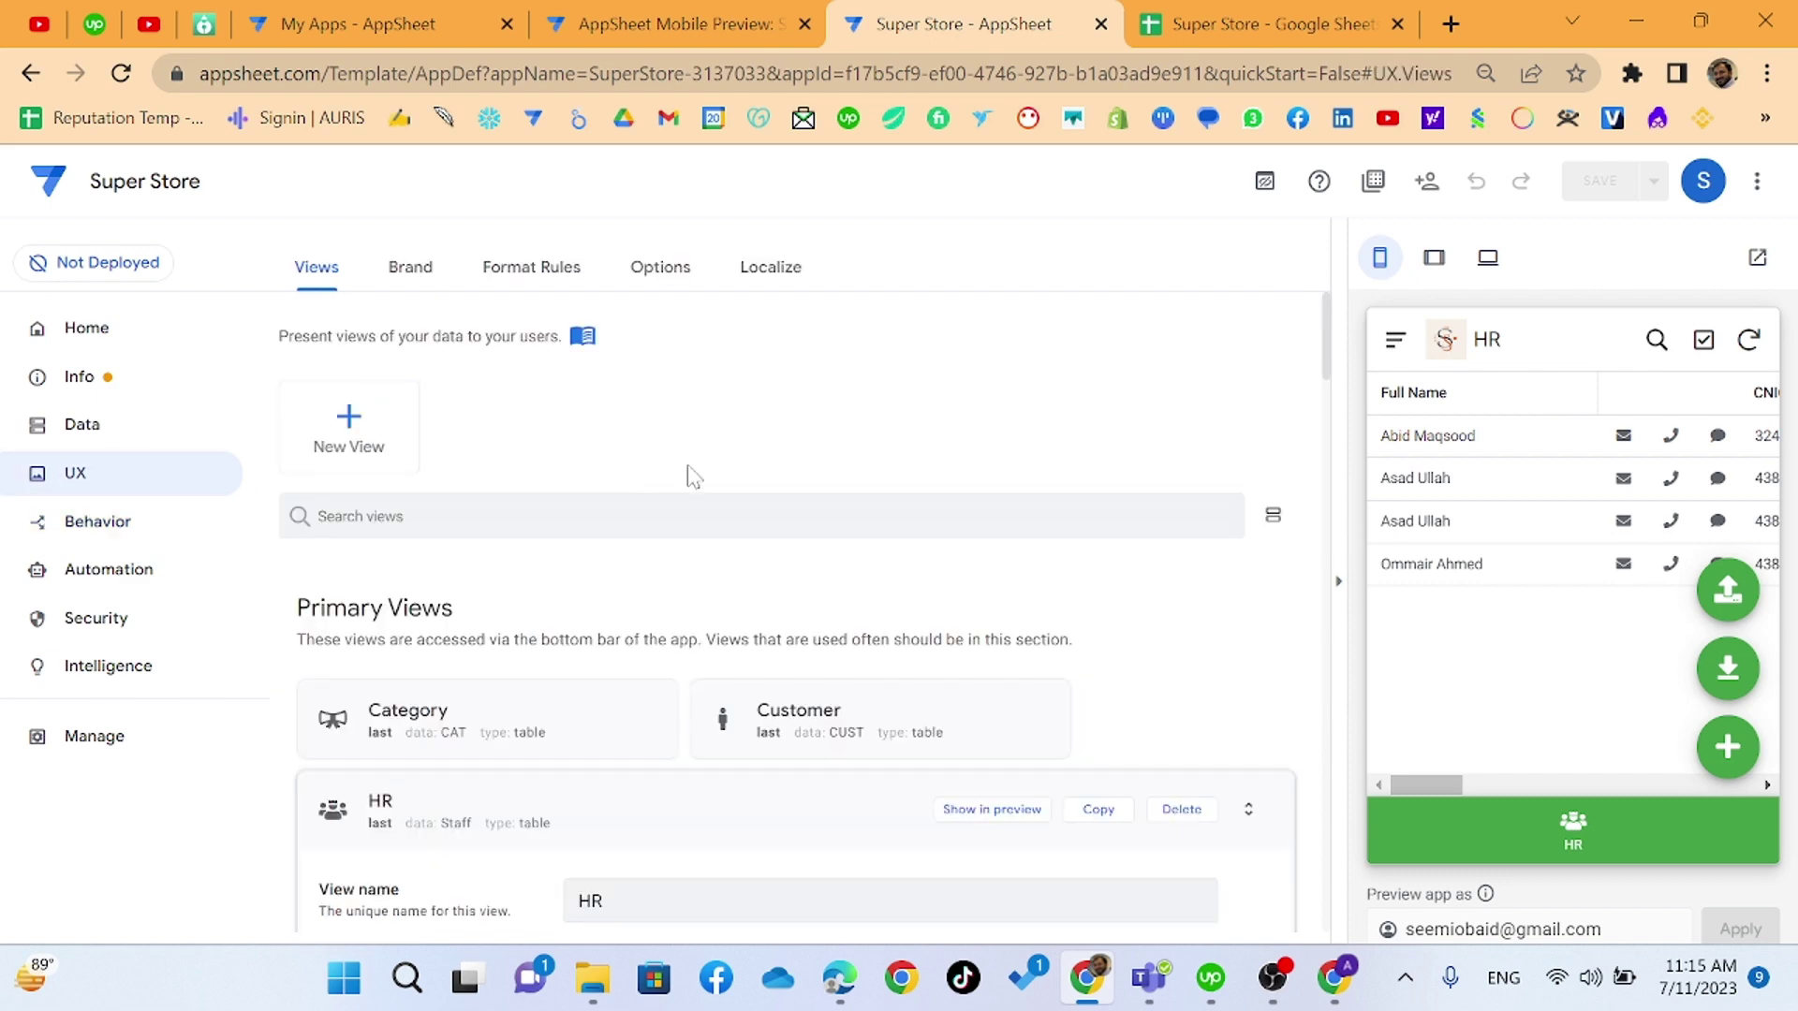
scroll(740, 544, "down", 8)
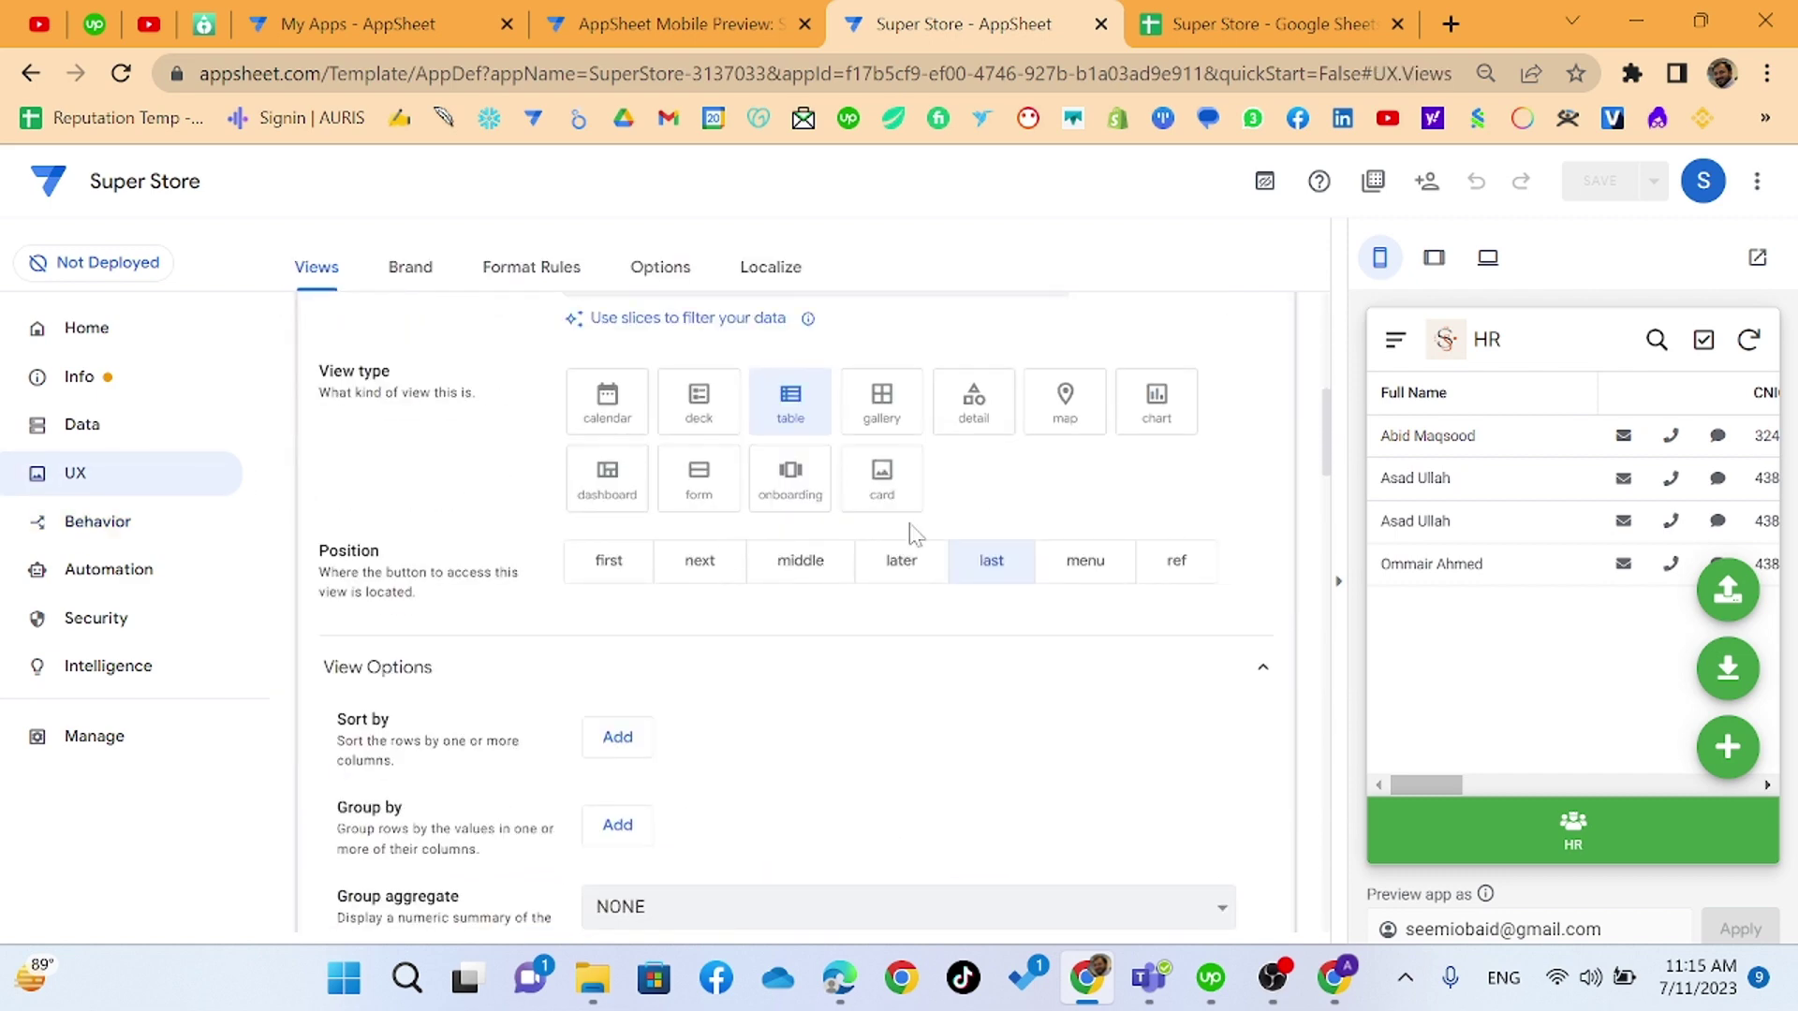
left_click(882, 480)
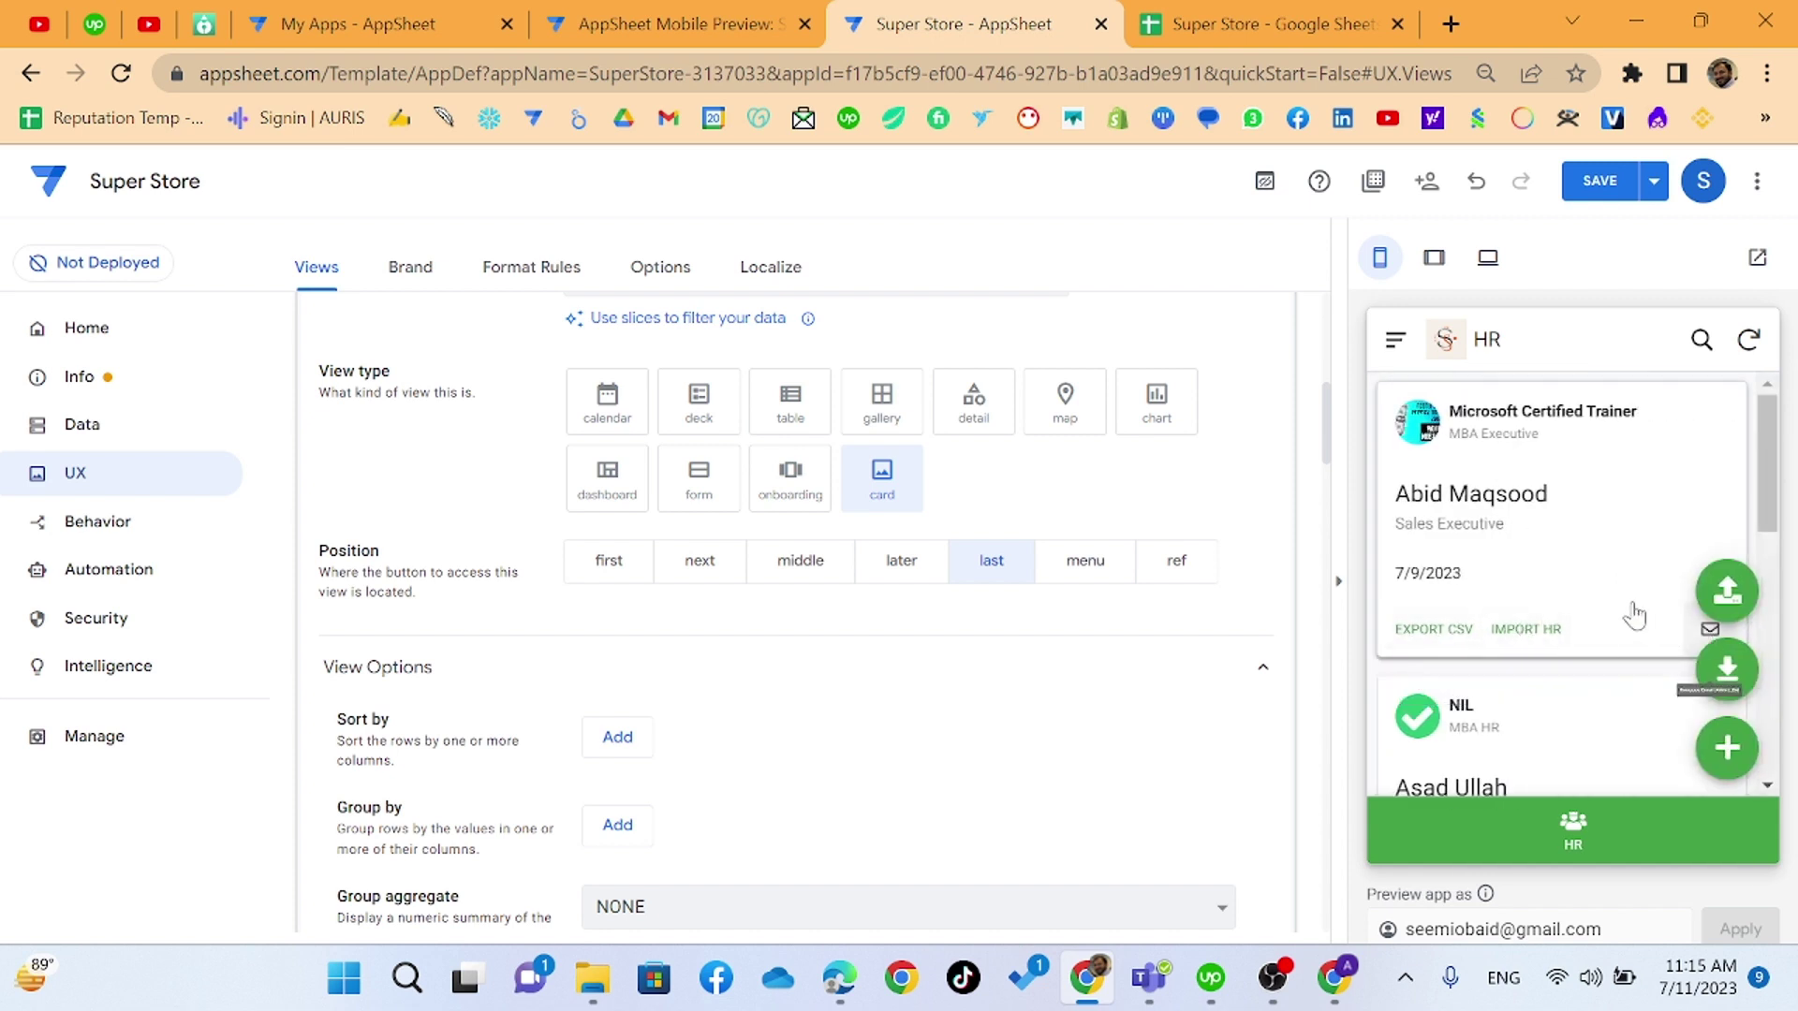
scroll(1472, 604, "down", 2)
scroll(1472, 607, "down", 2)
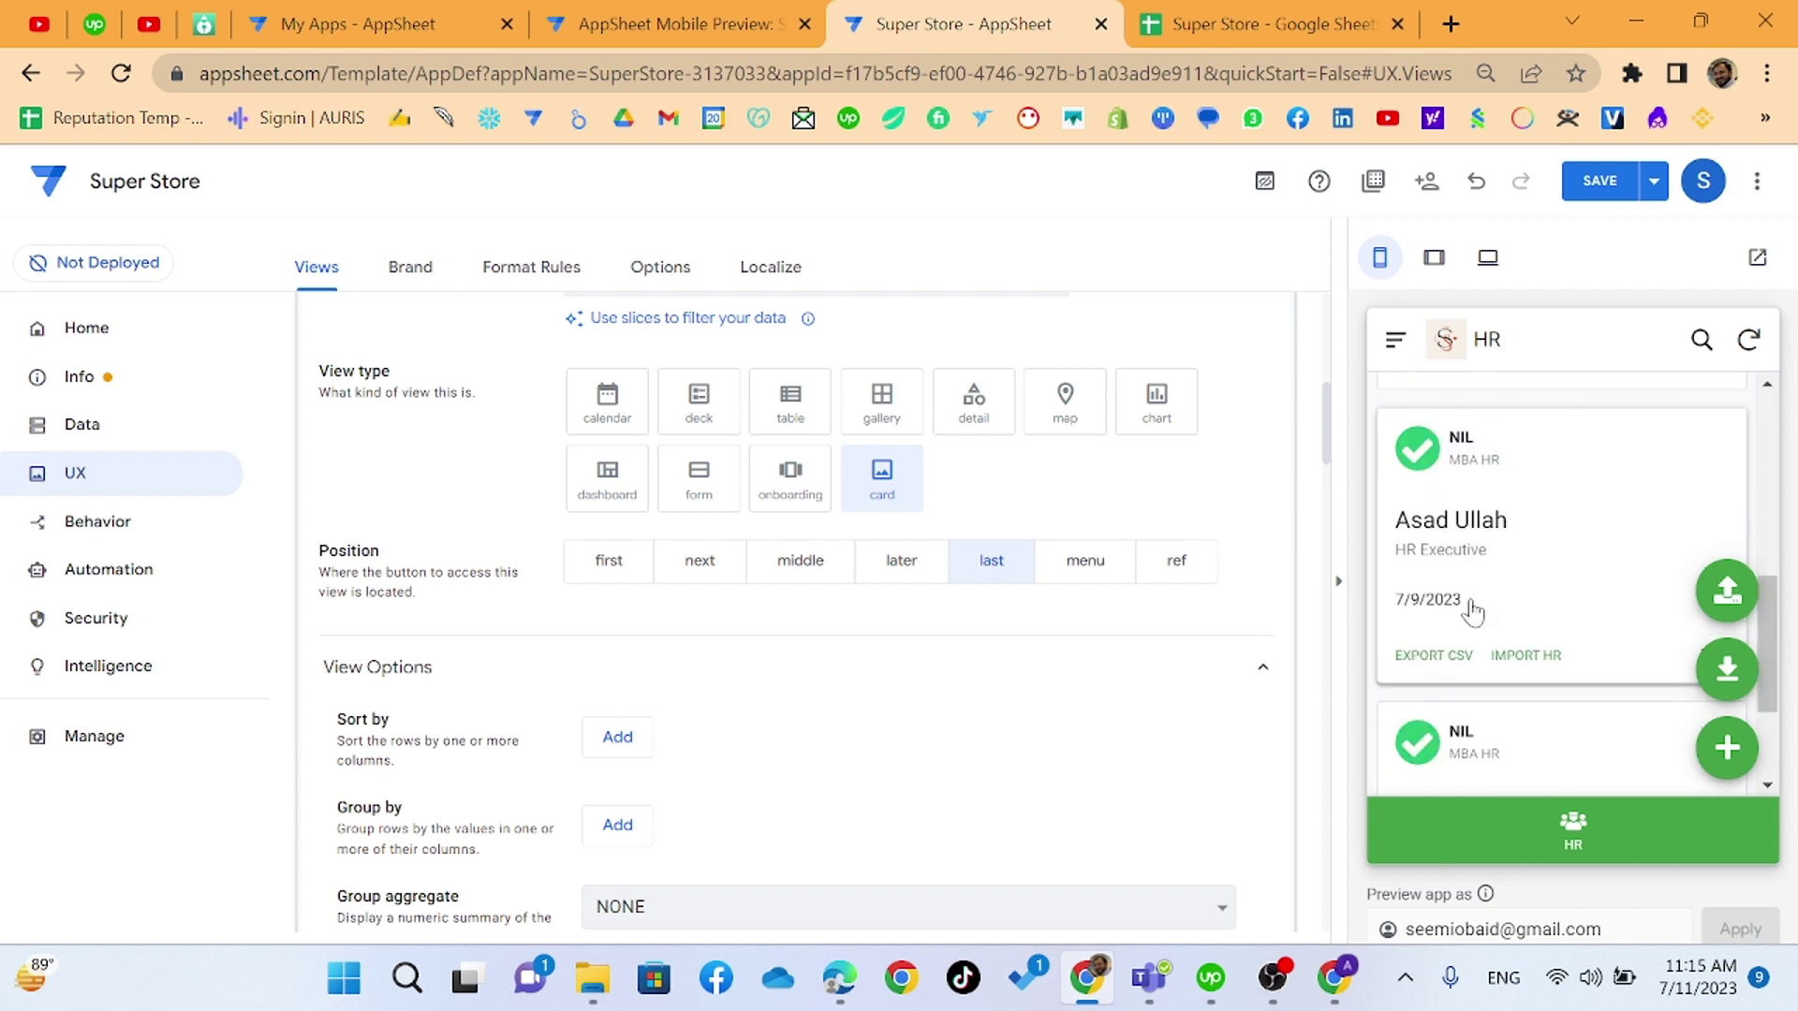
scroll(548, 590, "down", 5)
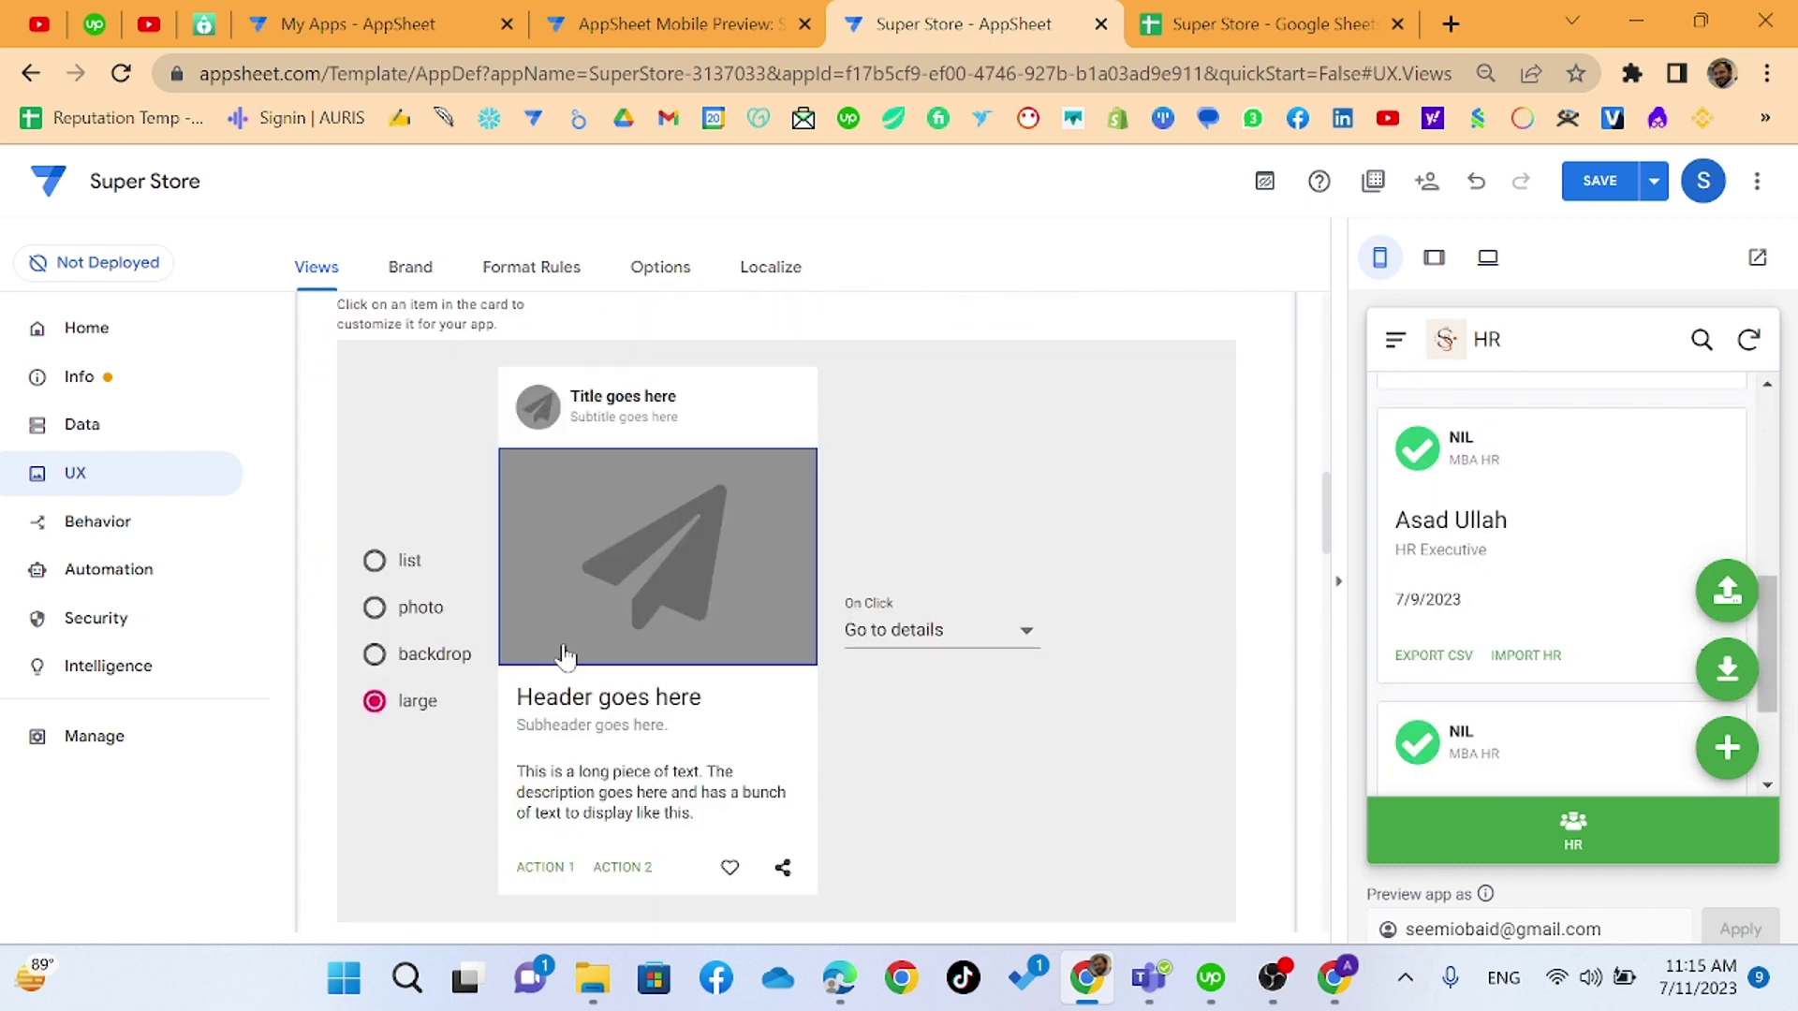
left_click(1020, 633)
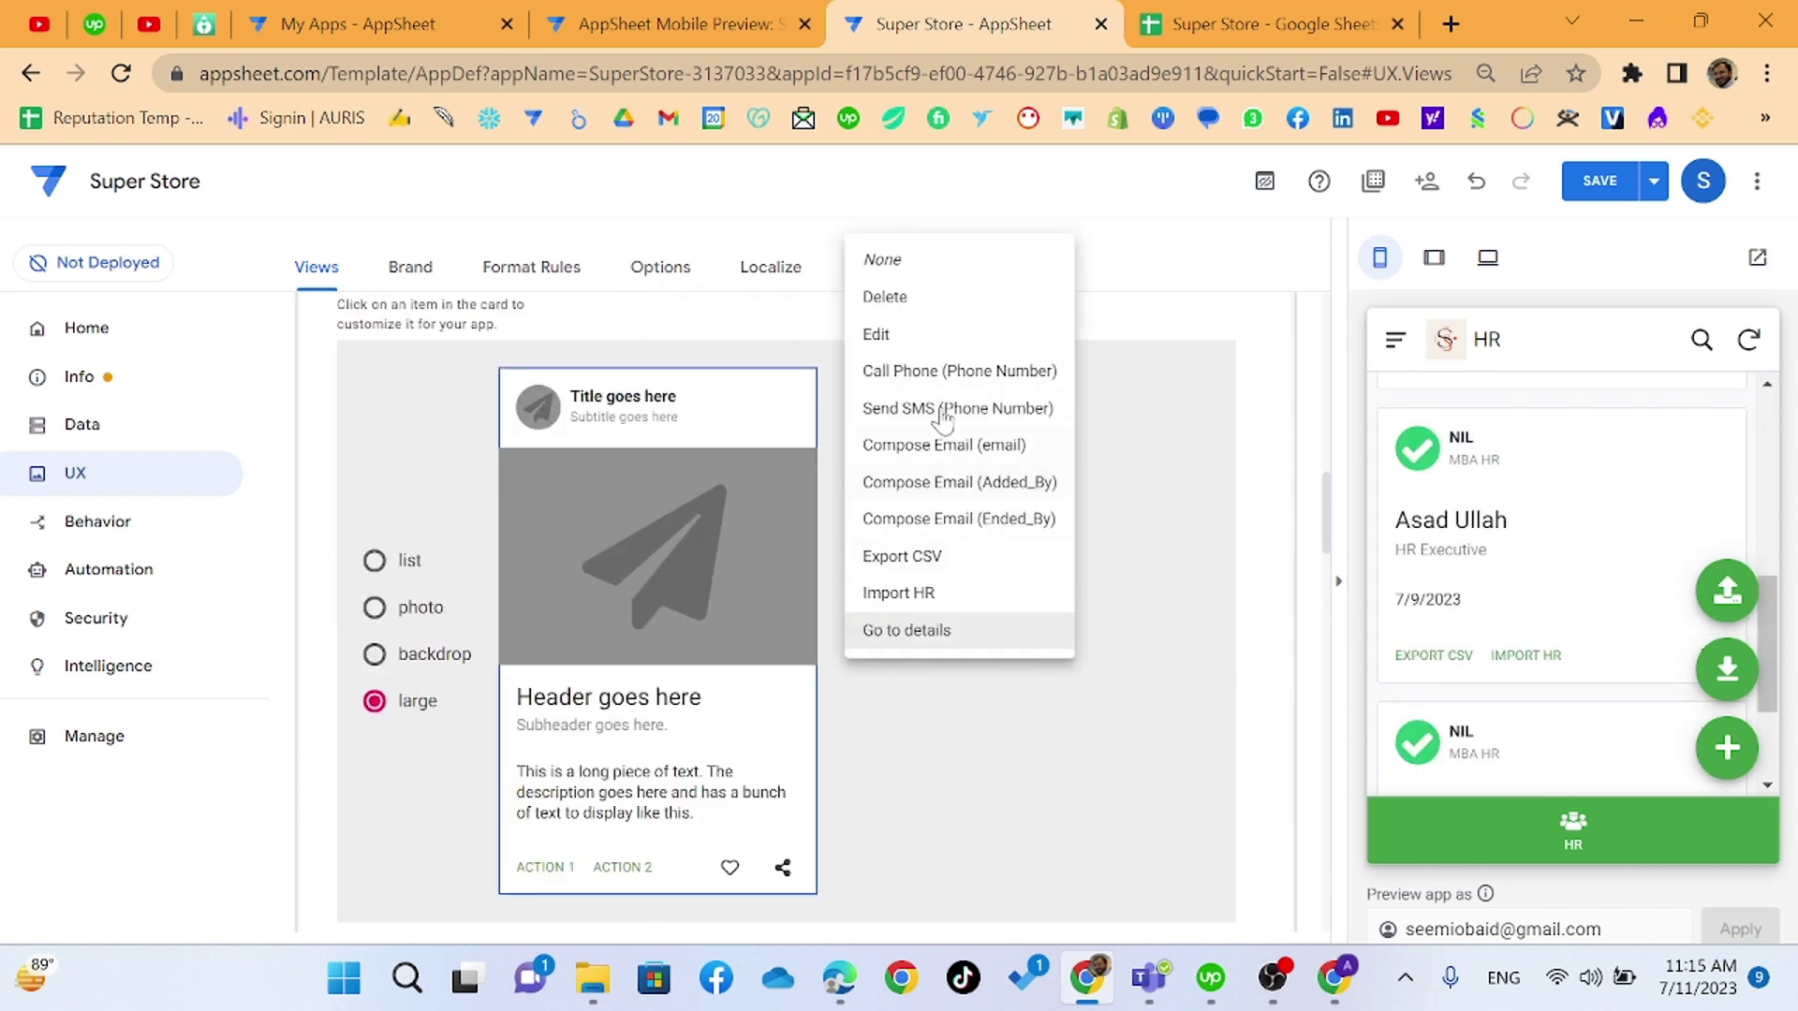
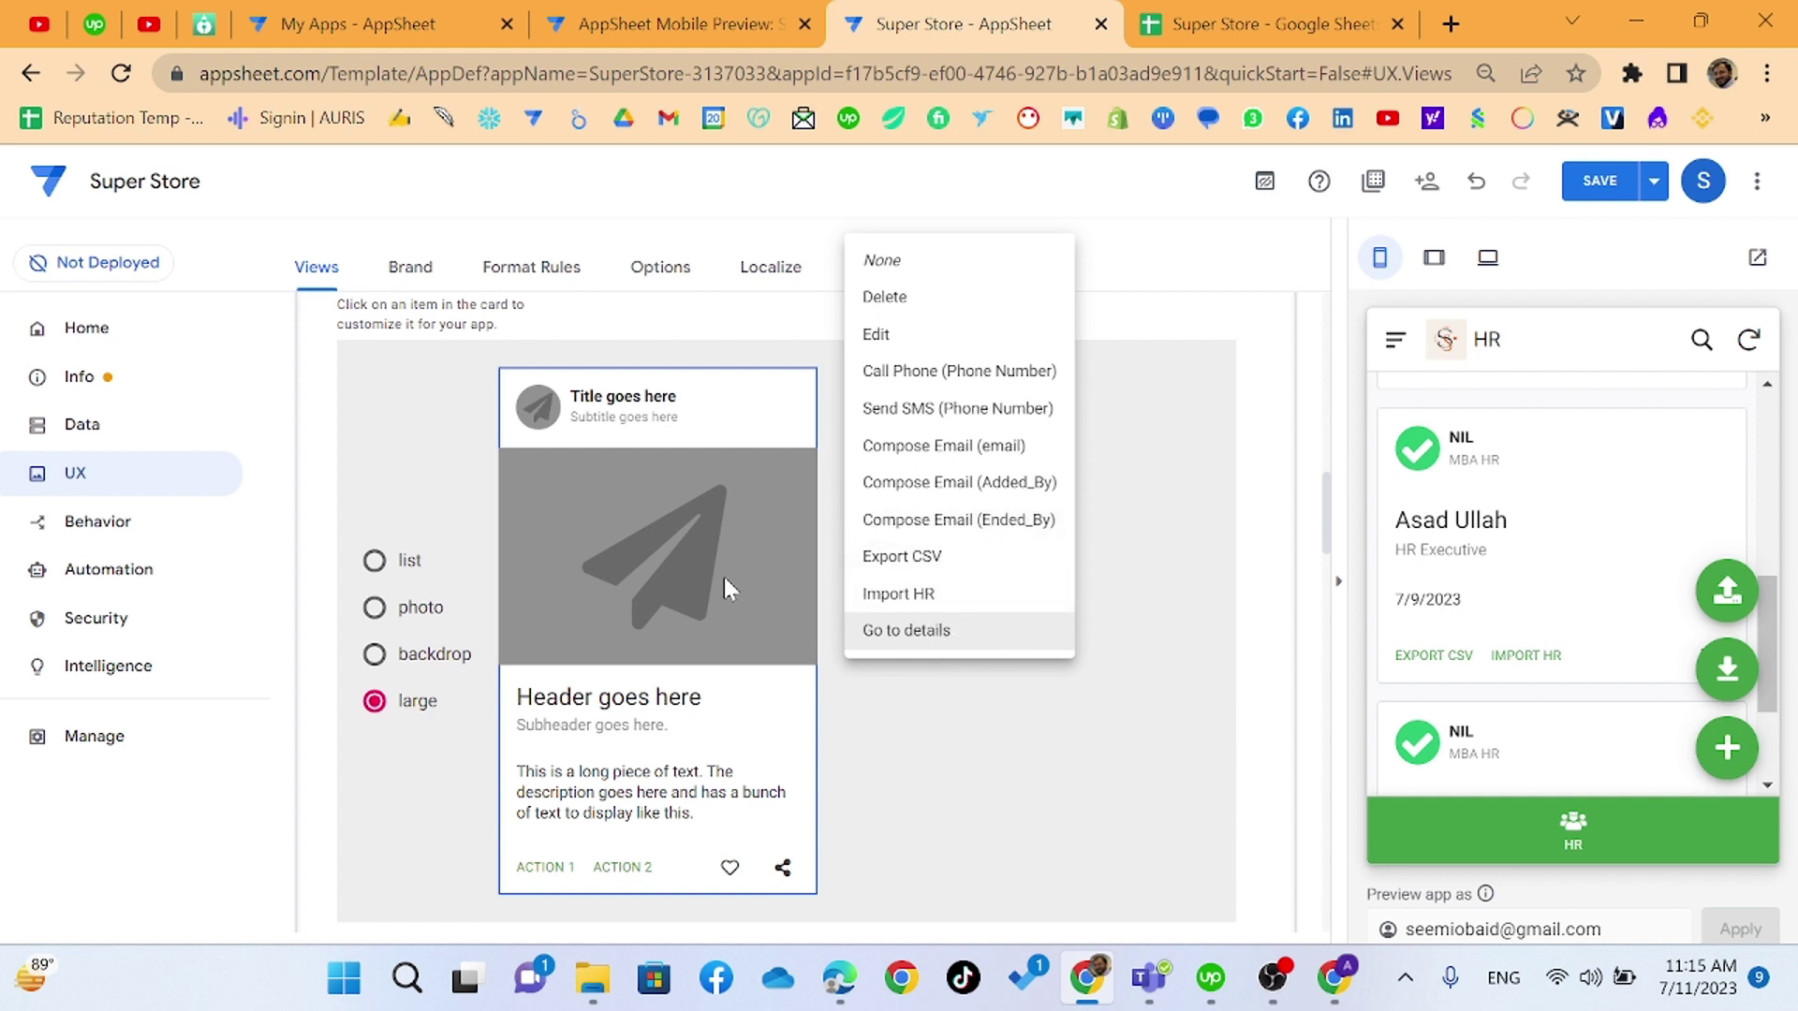
- Show the Picture column as the card image and review the title, subtitle and header mappings
left_click(637, 555)
left_click(946, 632)
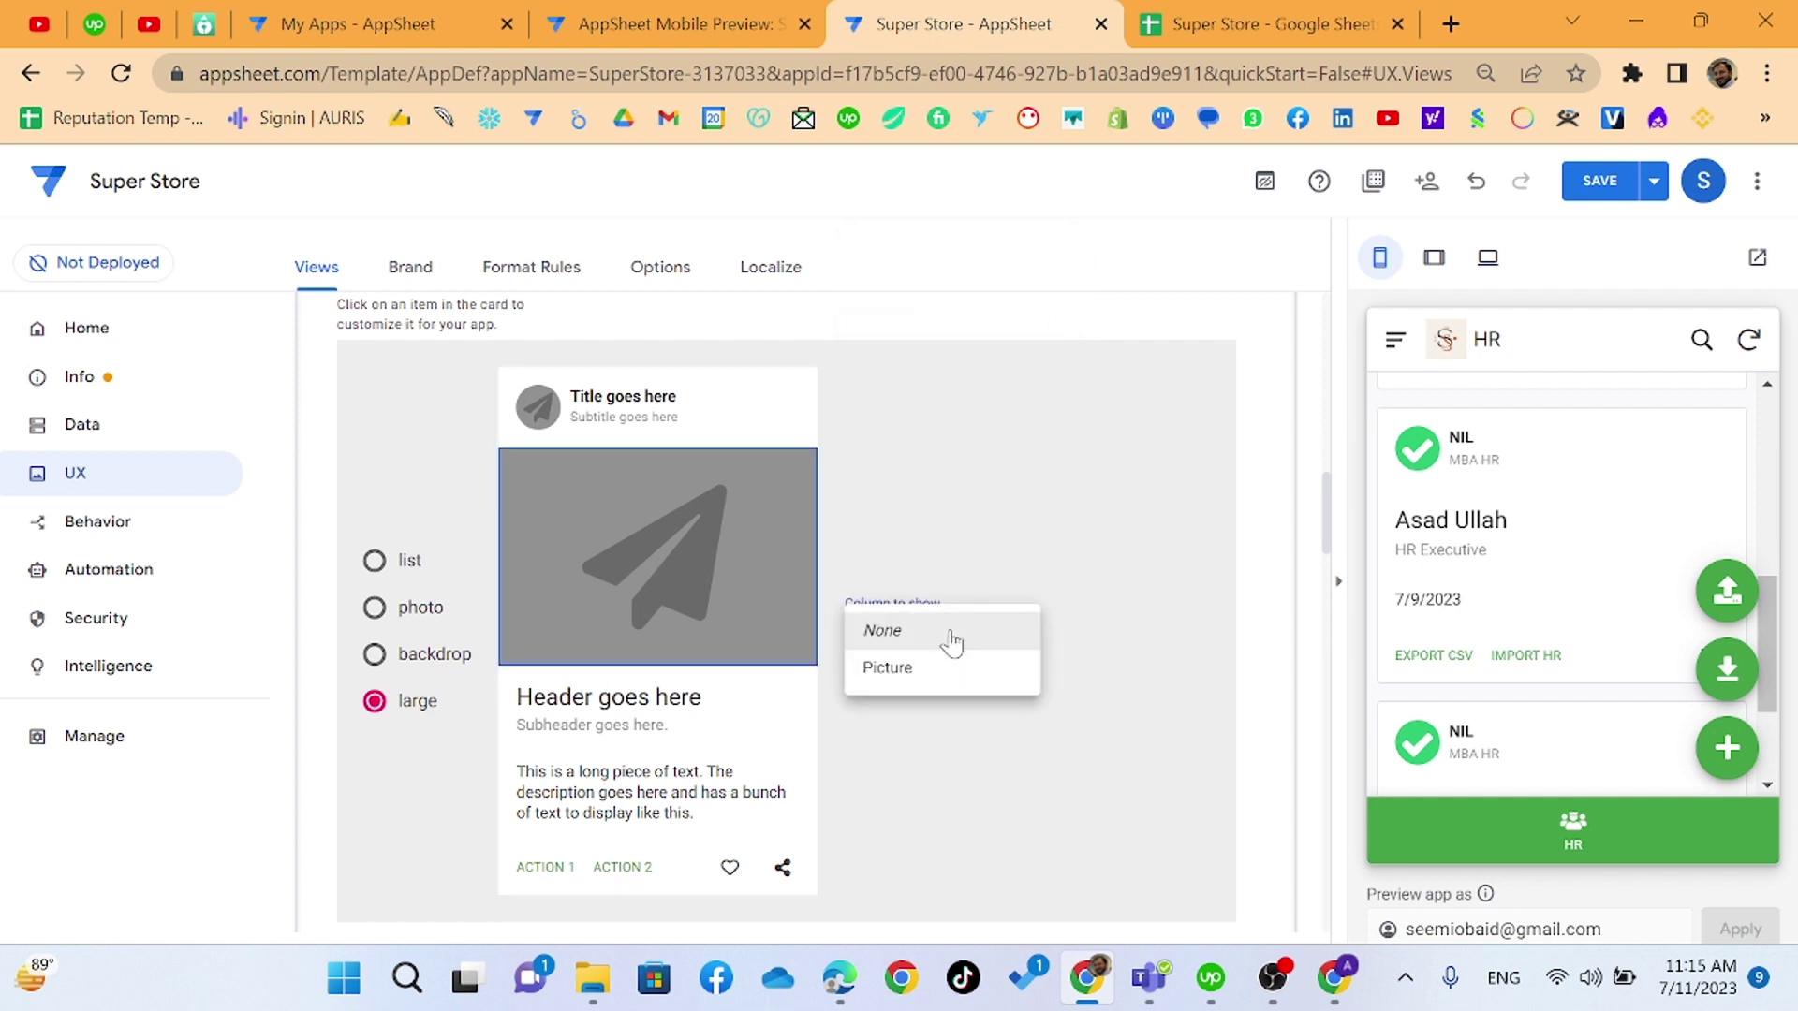
left_click(949, 670)
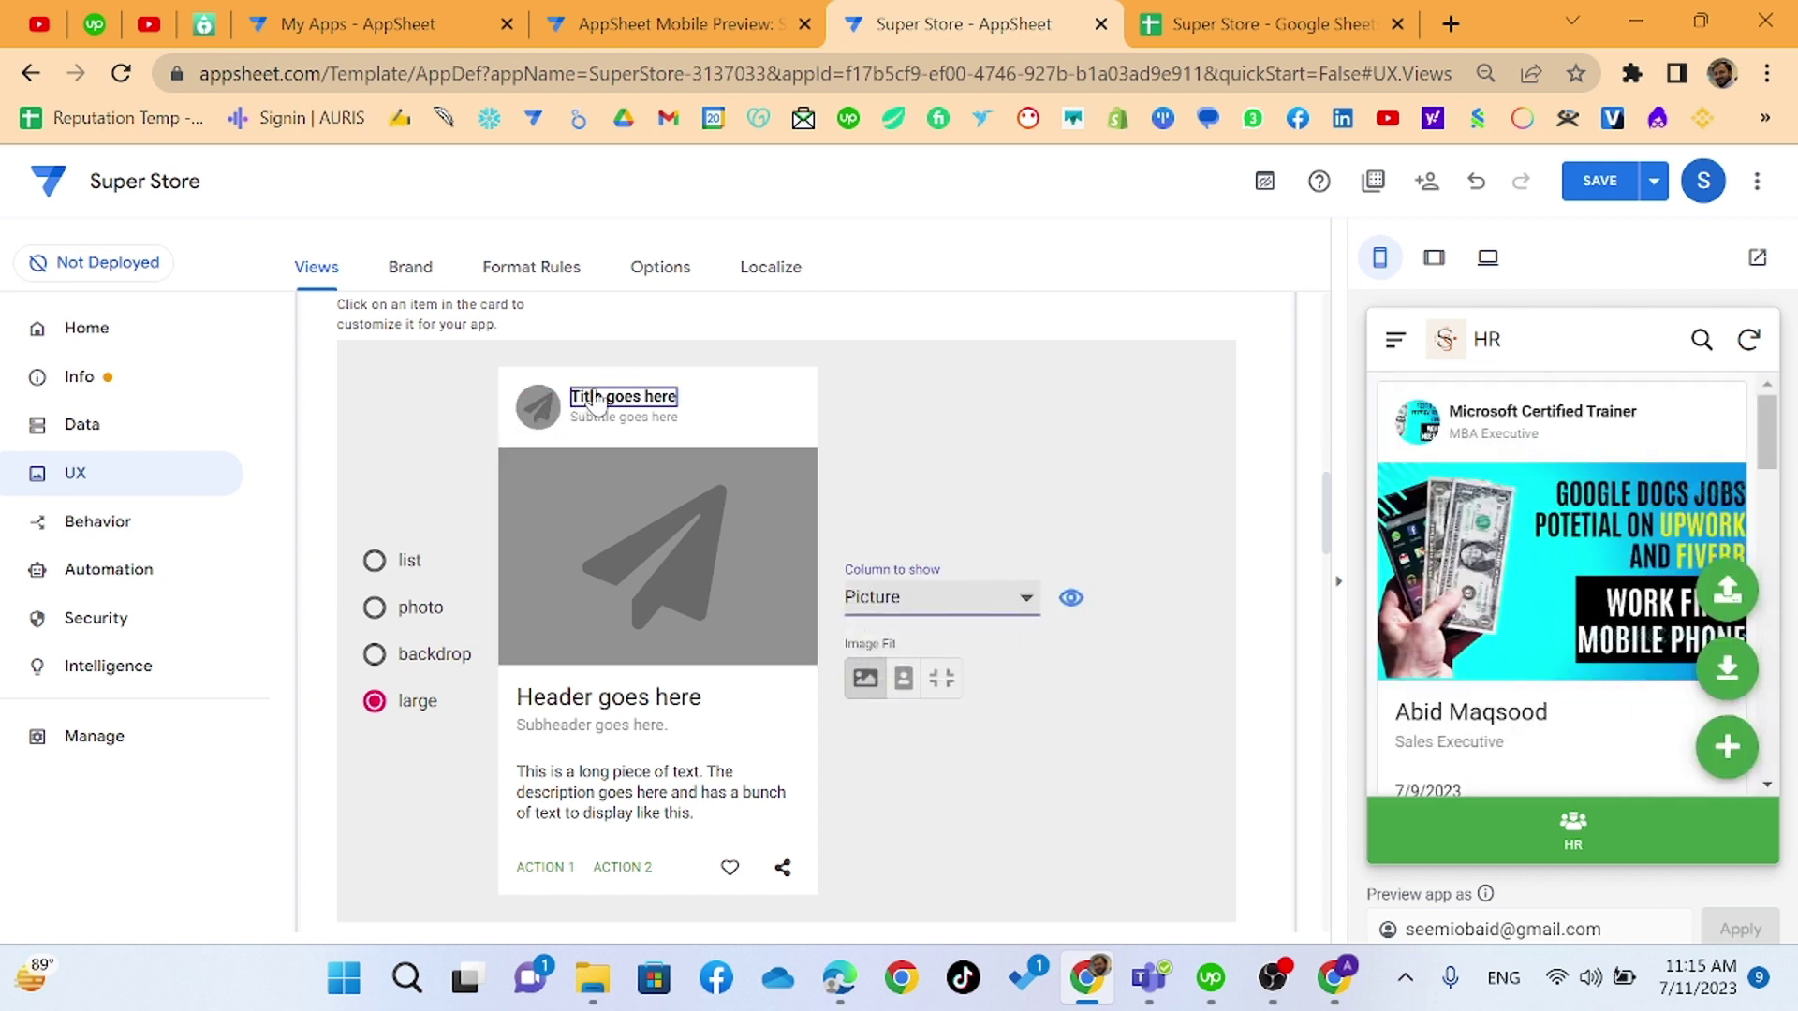
left_click(604, 418)
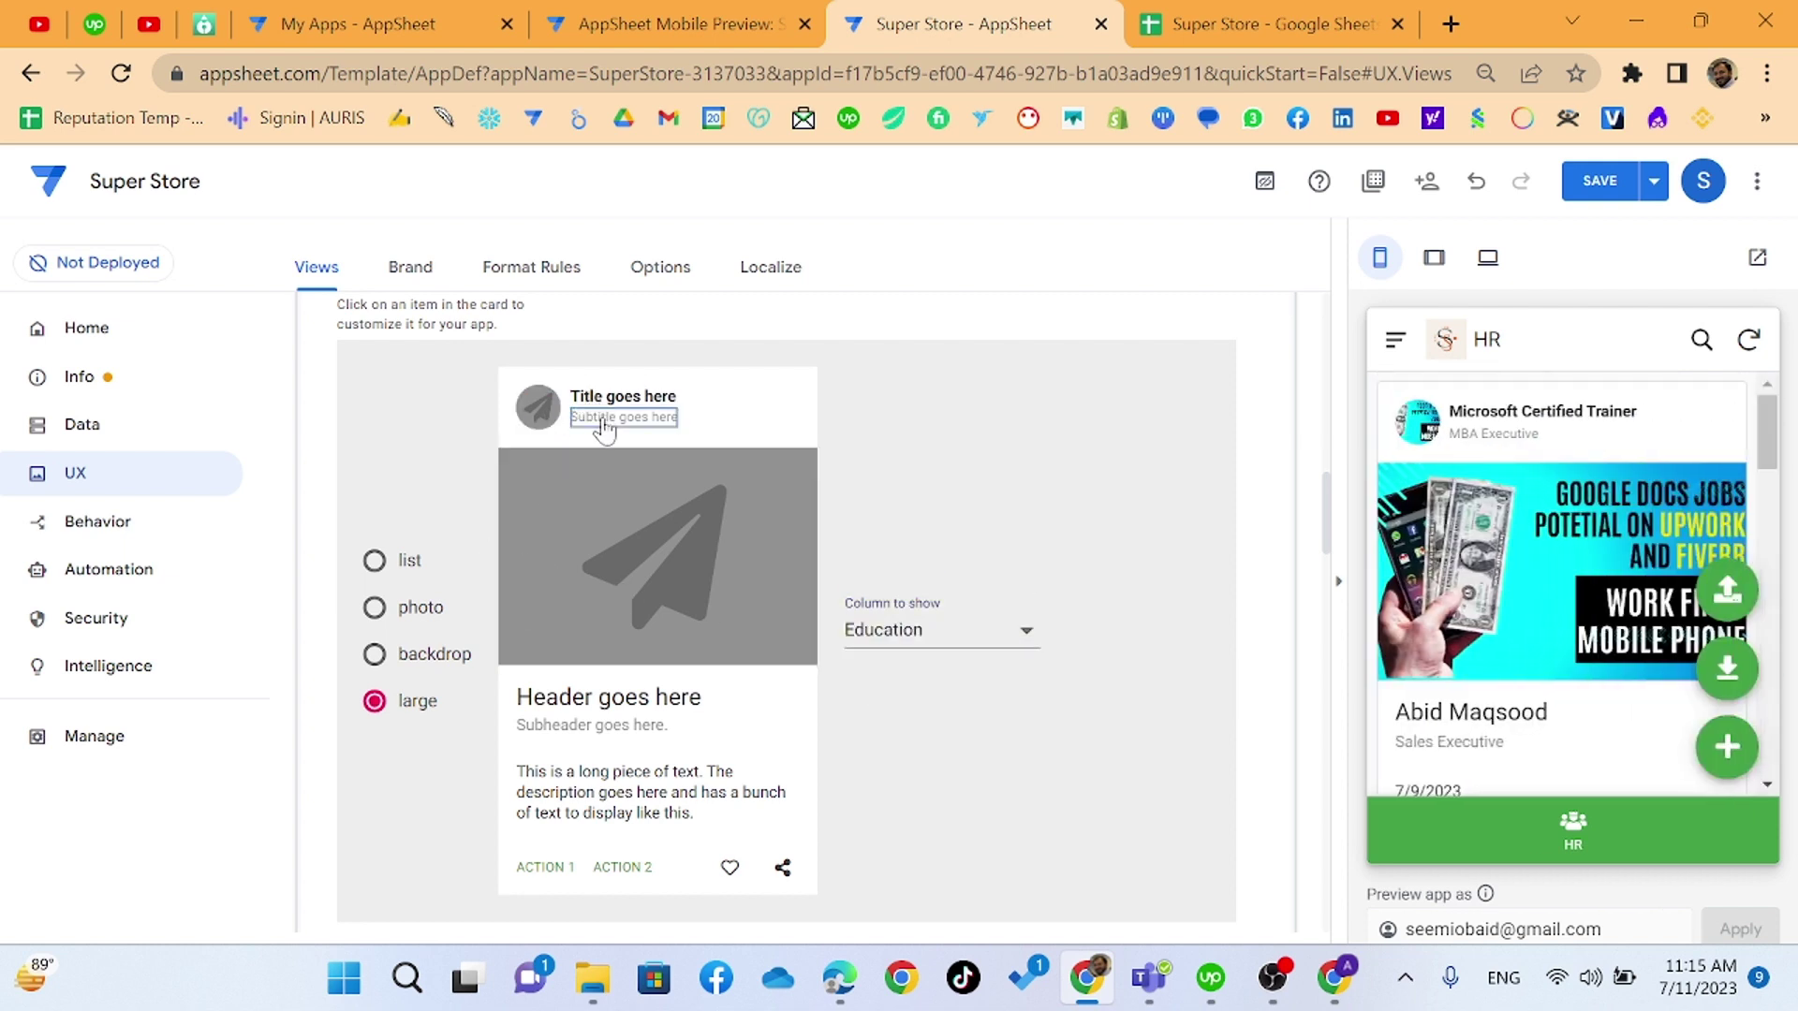
left_click(616, 401)
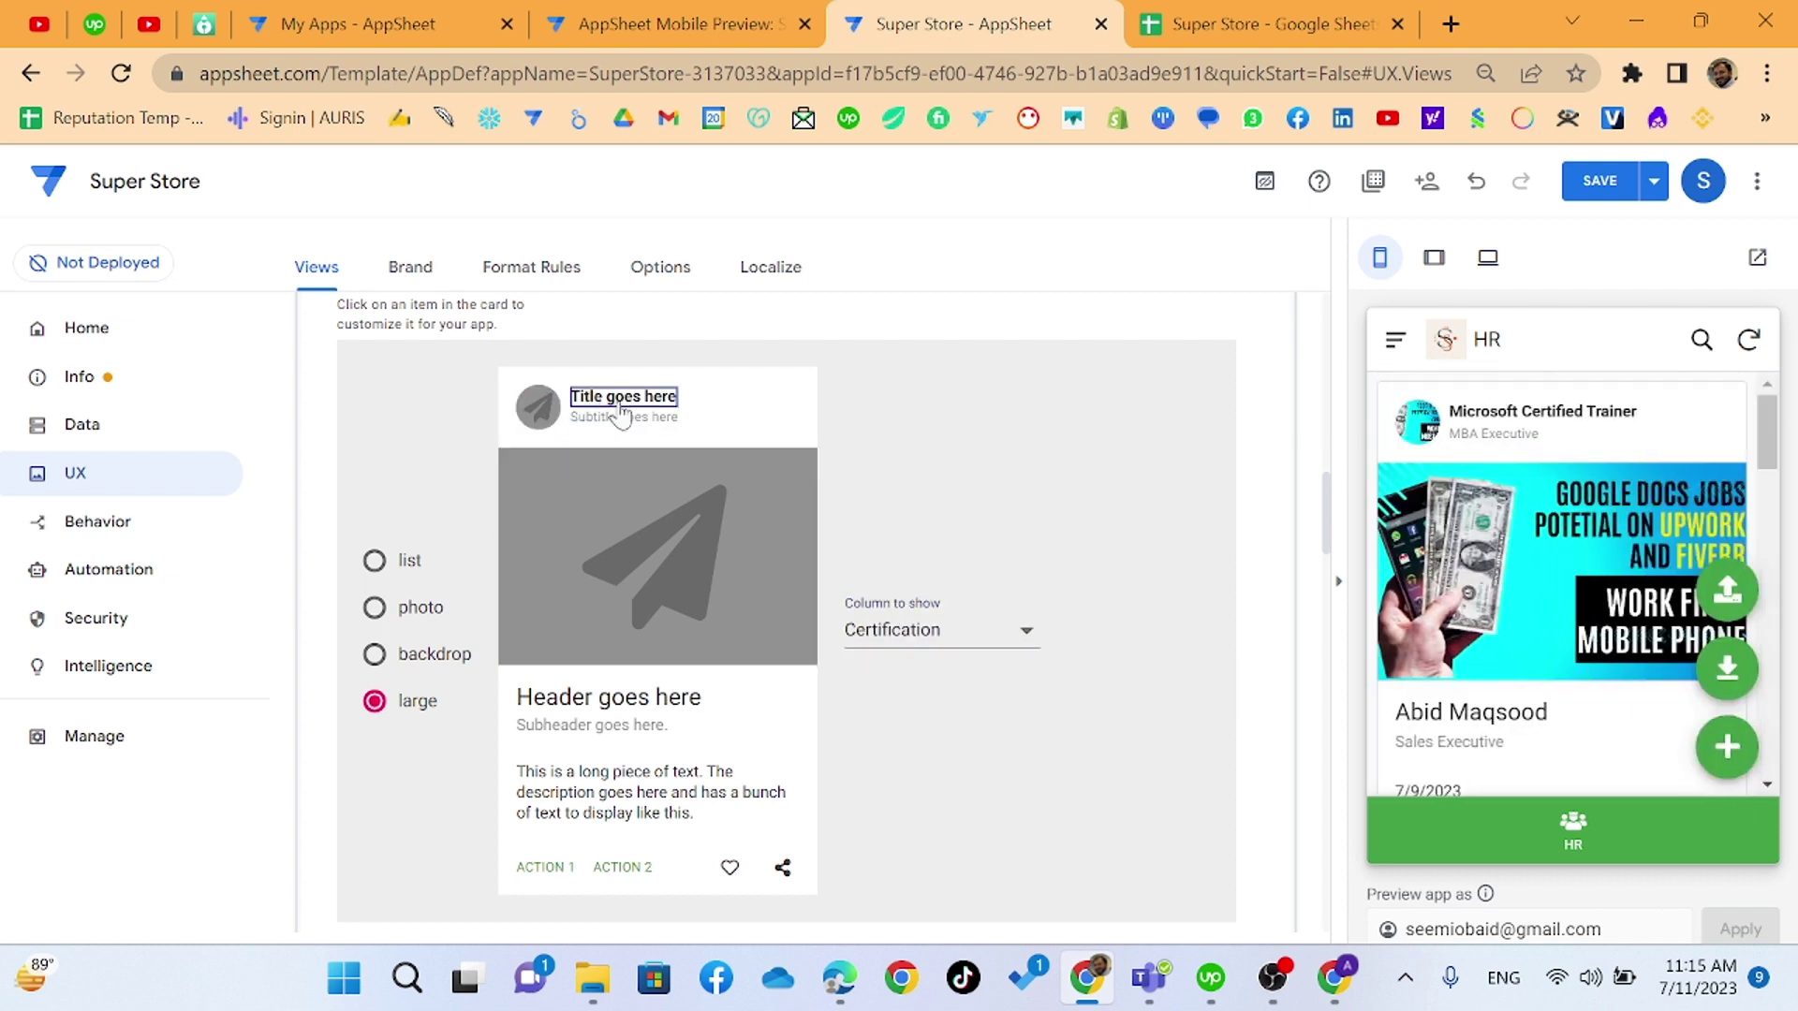
left_click(616, 695)
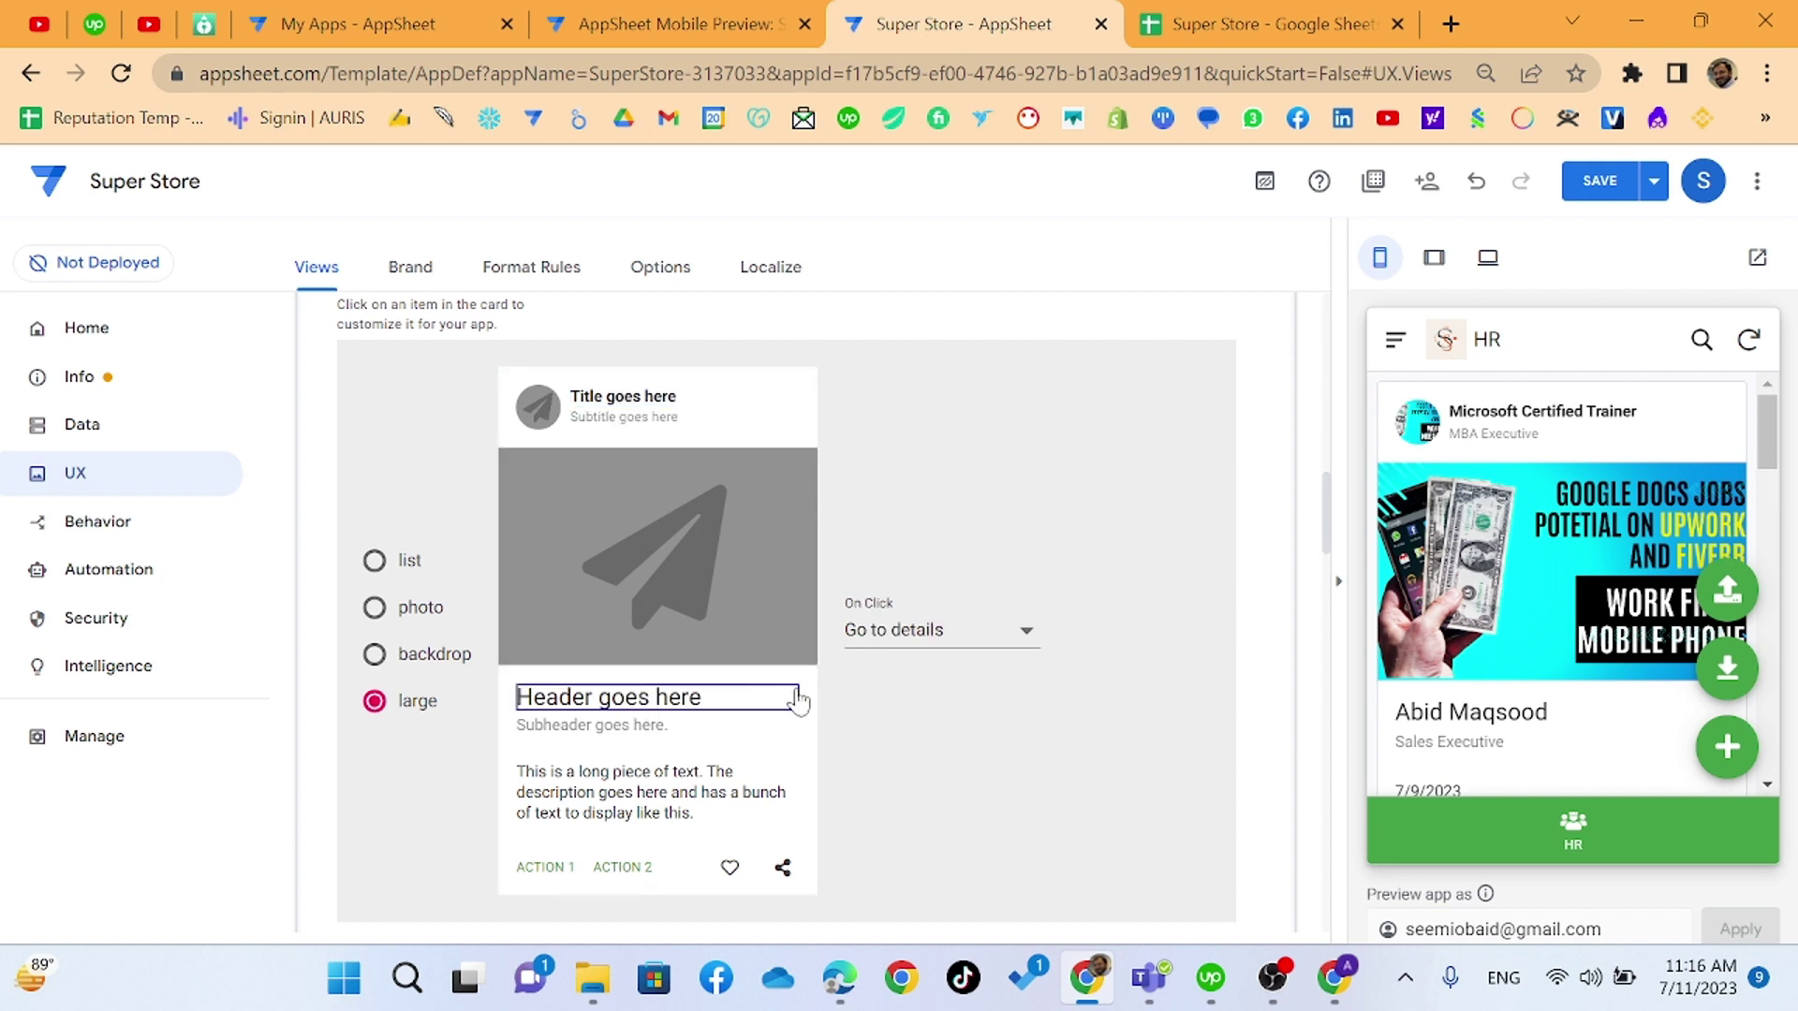
left_click(693, 703)
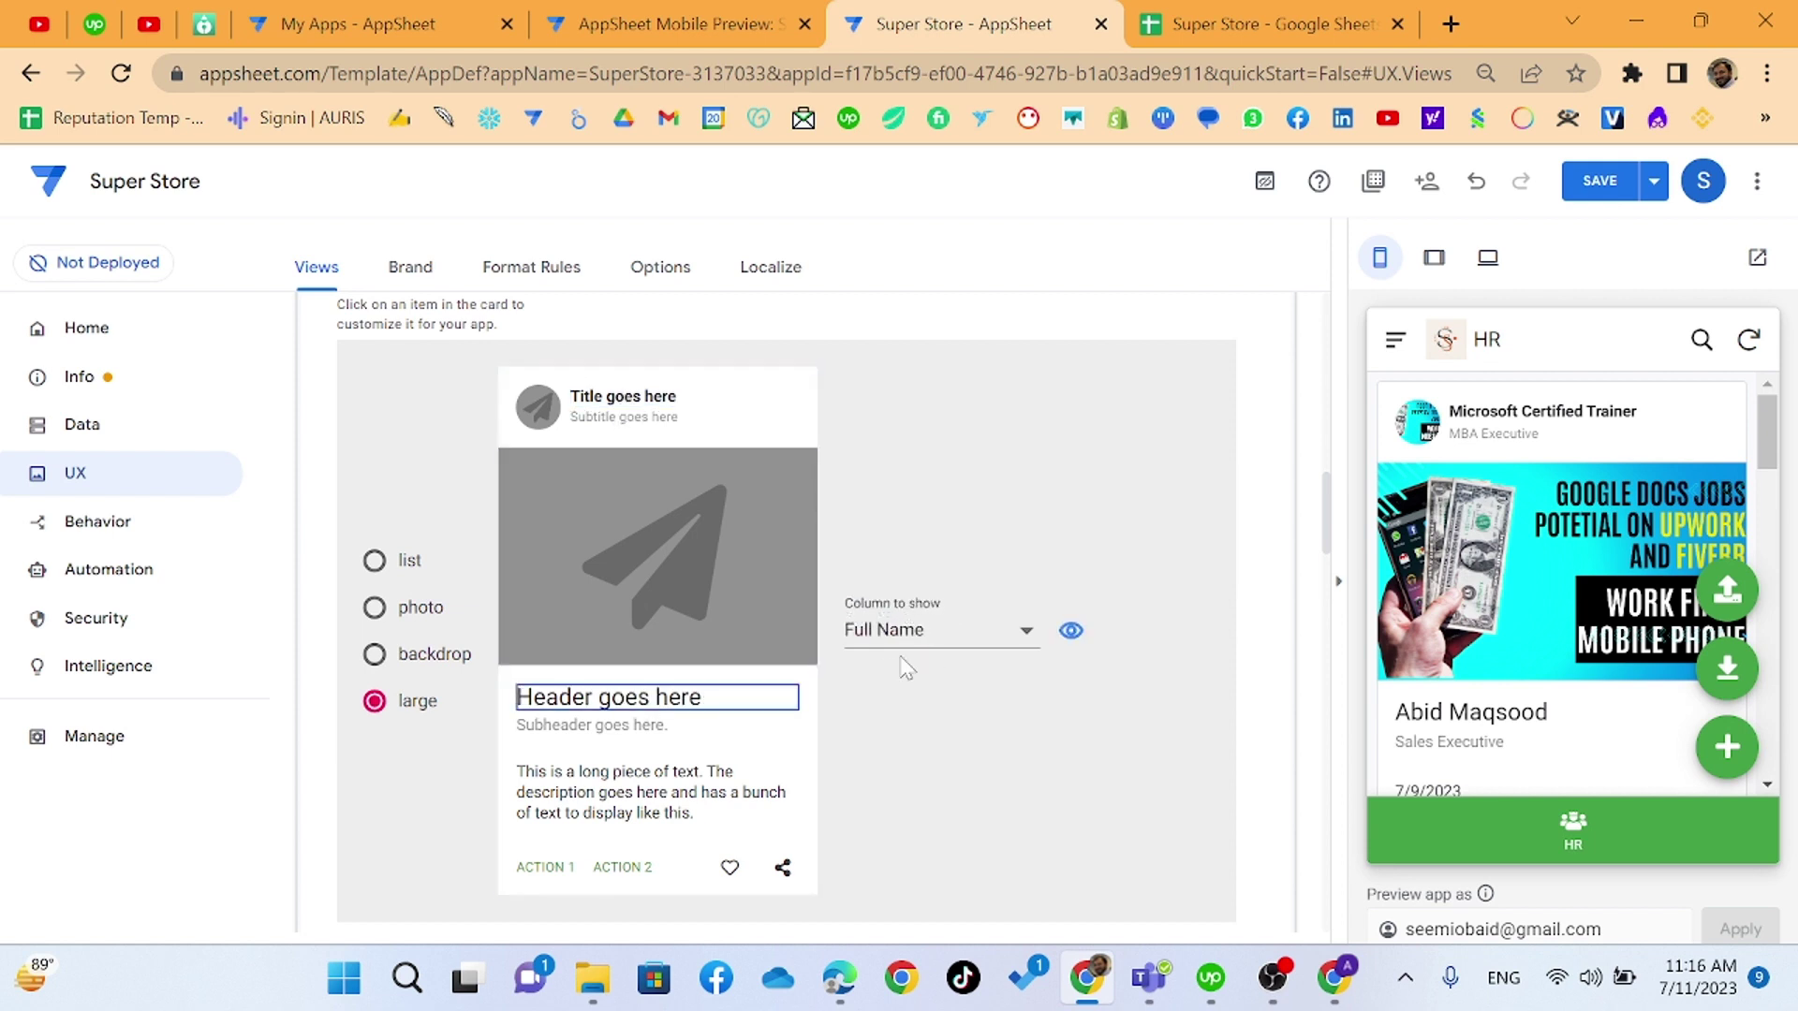
left_click(658, 740)
scroll(590, 562, "down", 3)
- Set the card description to the Phone Number column and save the app
left_click(590, 519)
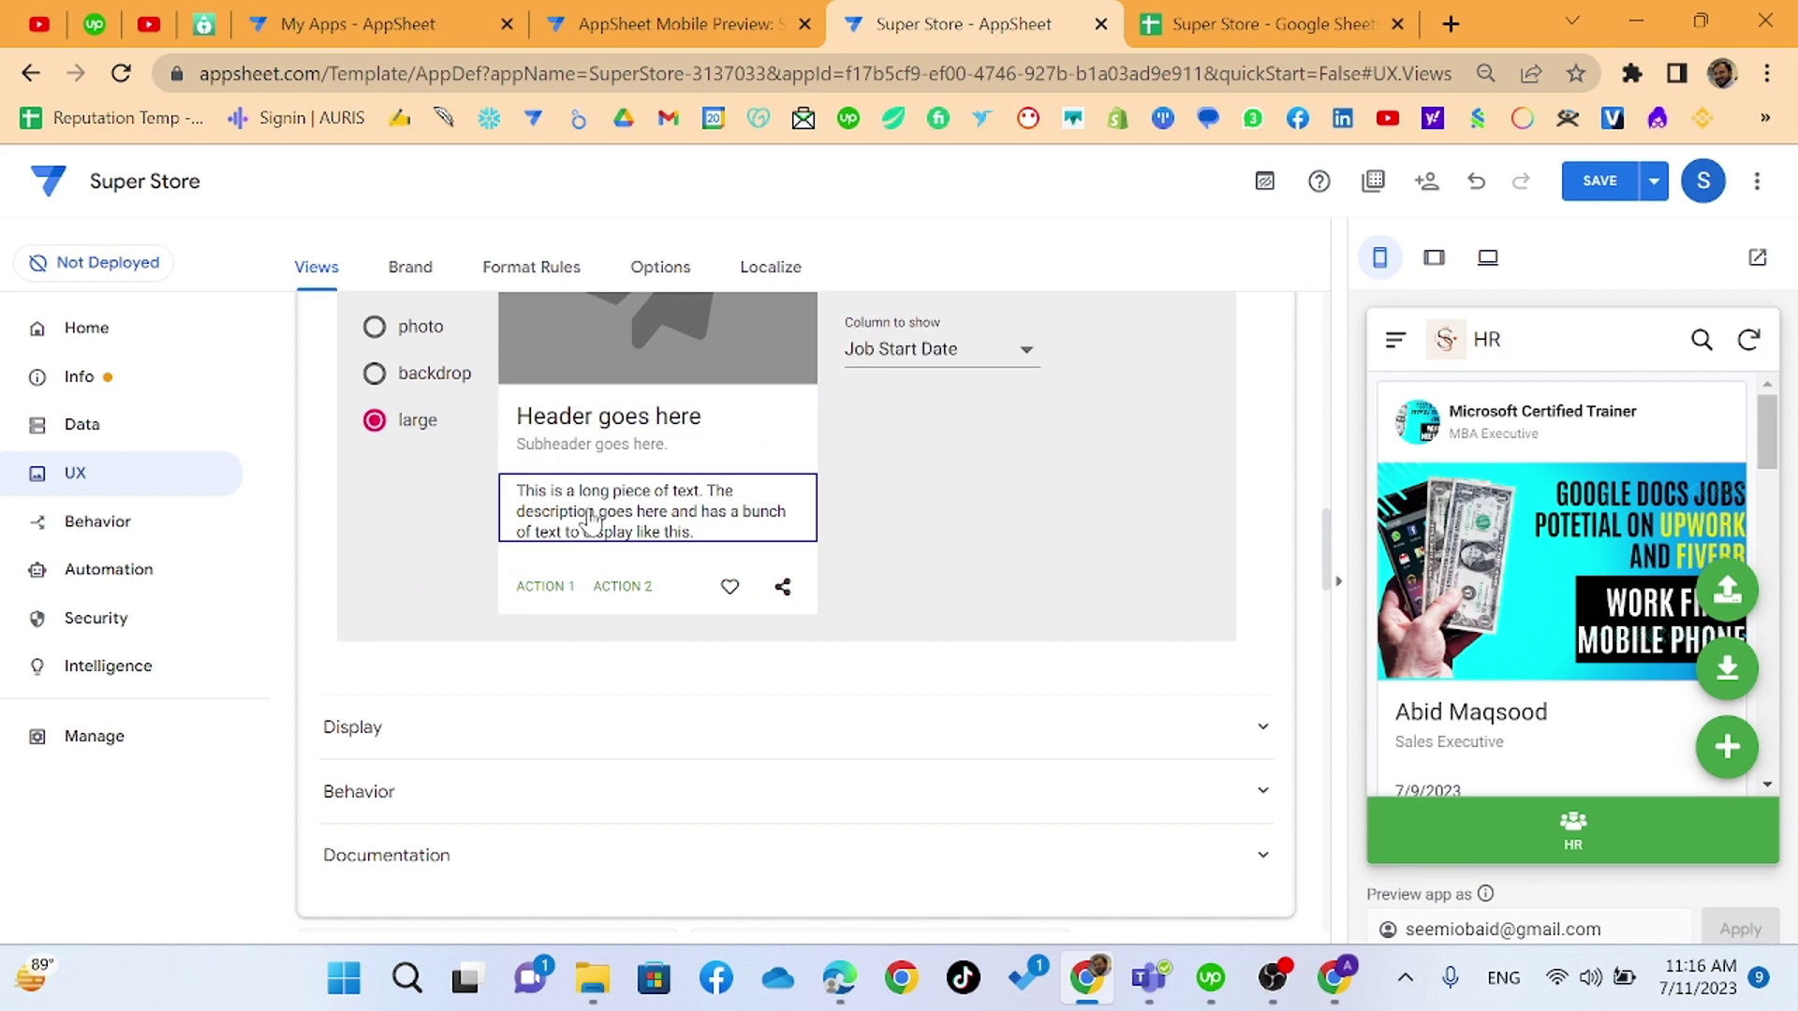
left_click(998, 357)
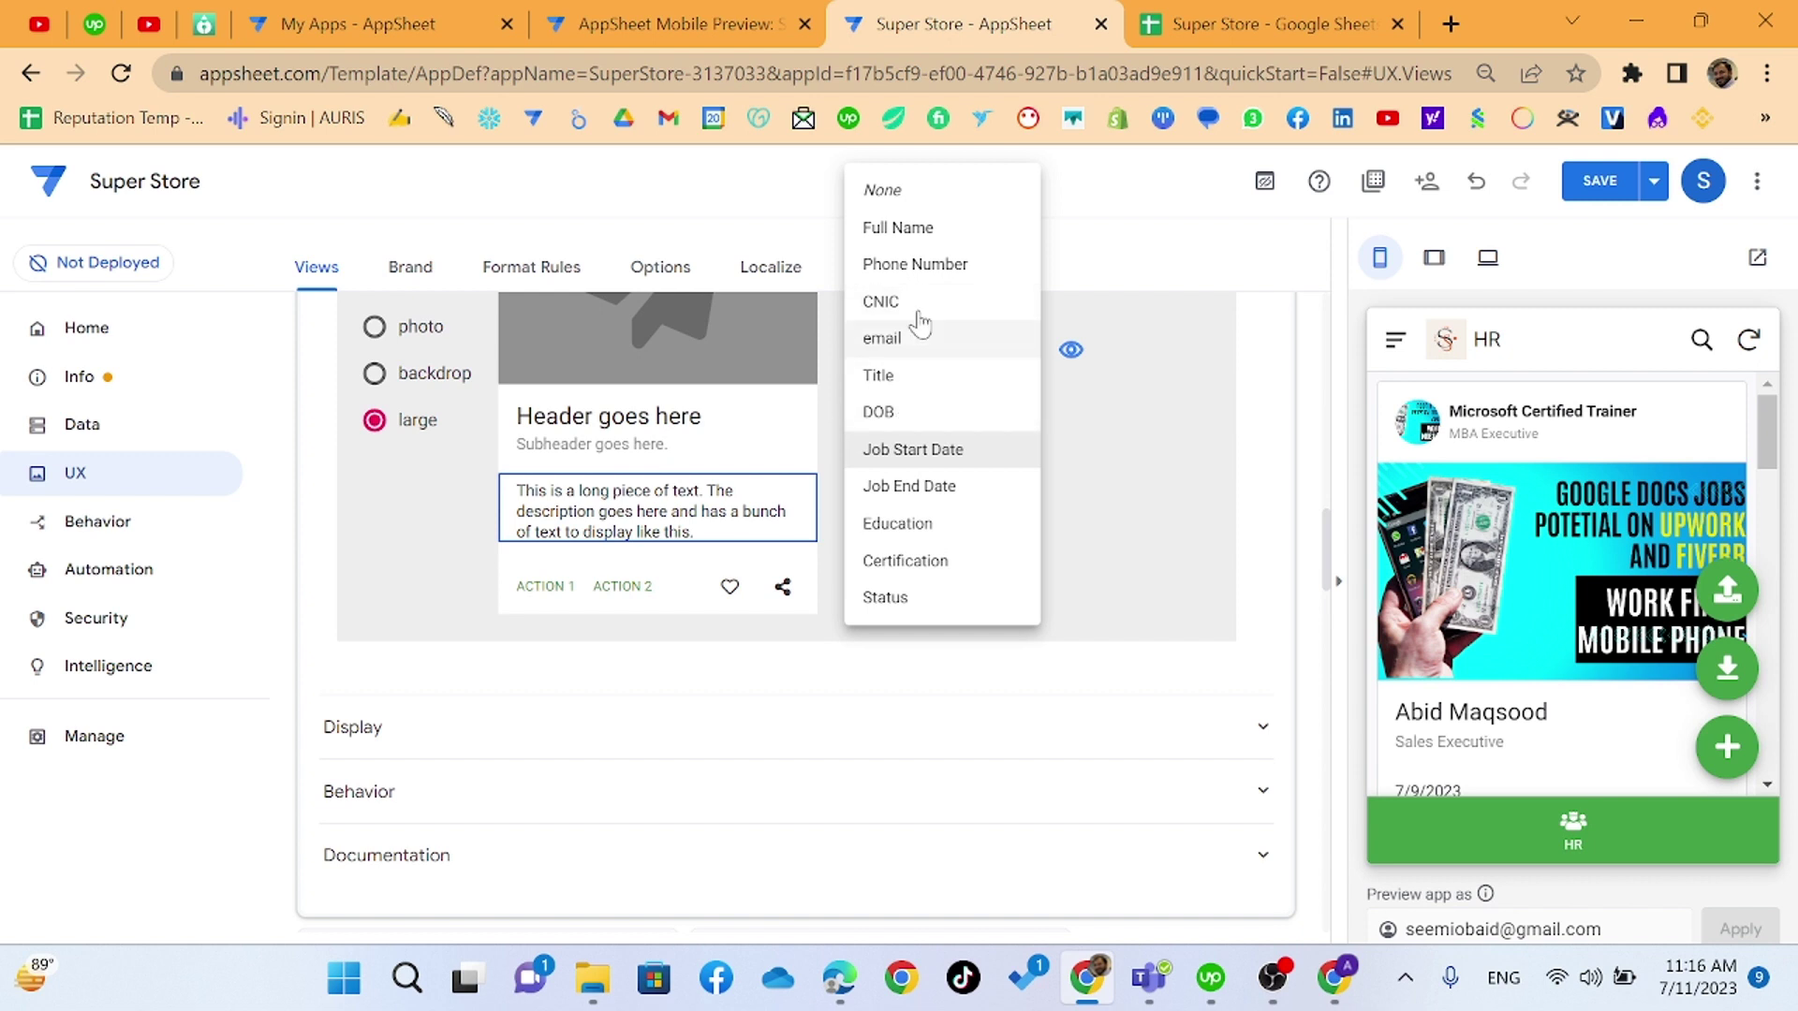
left_click(922, 267)
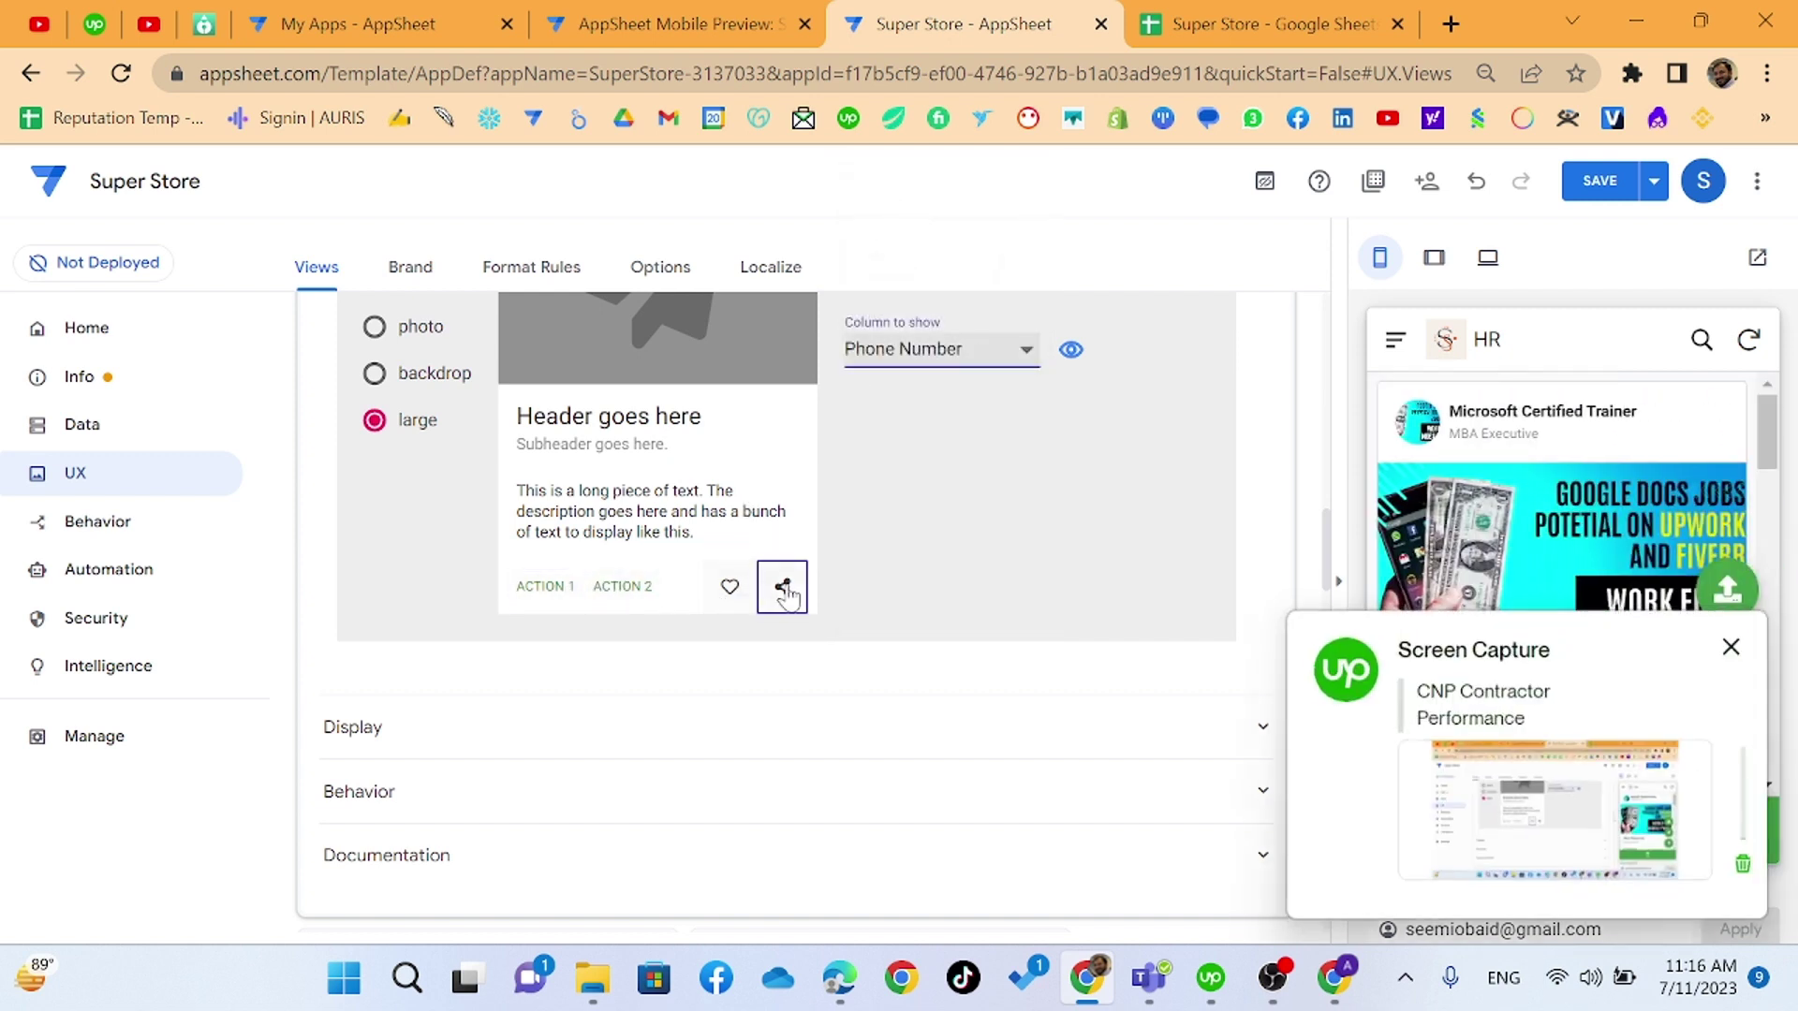
left_click(1603, 181)
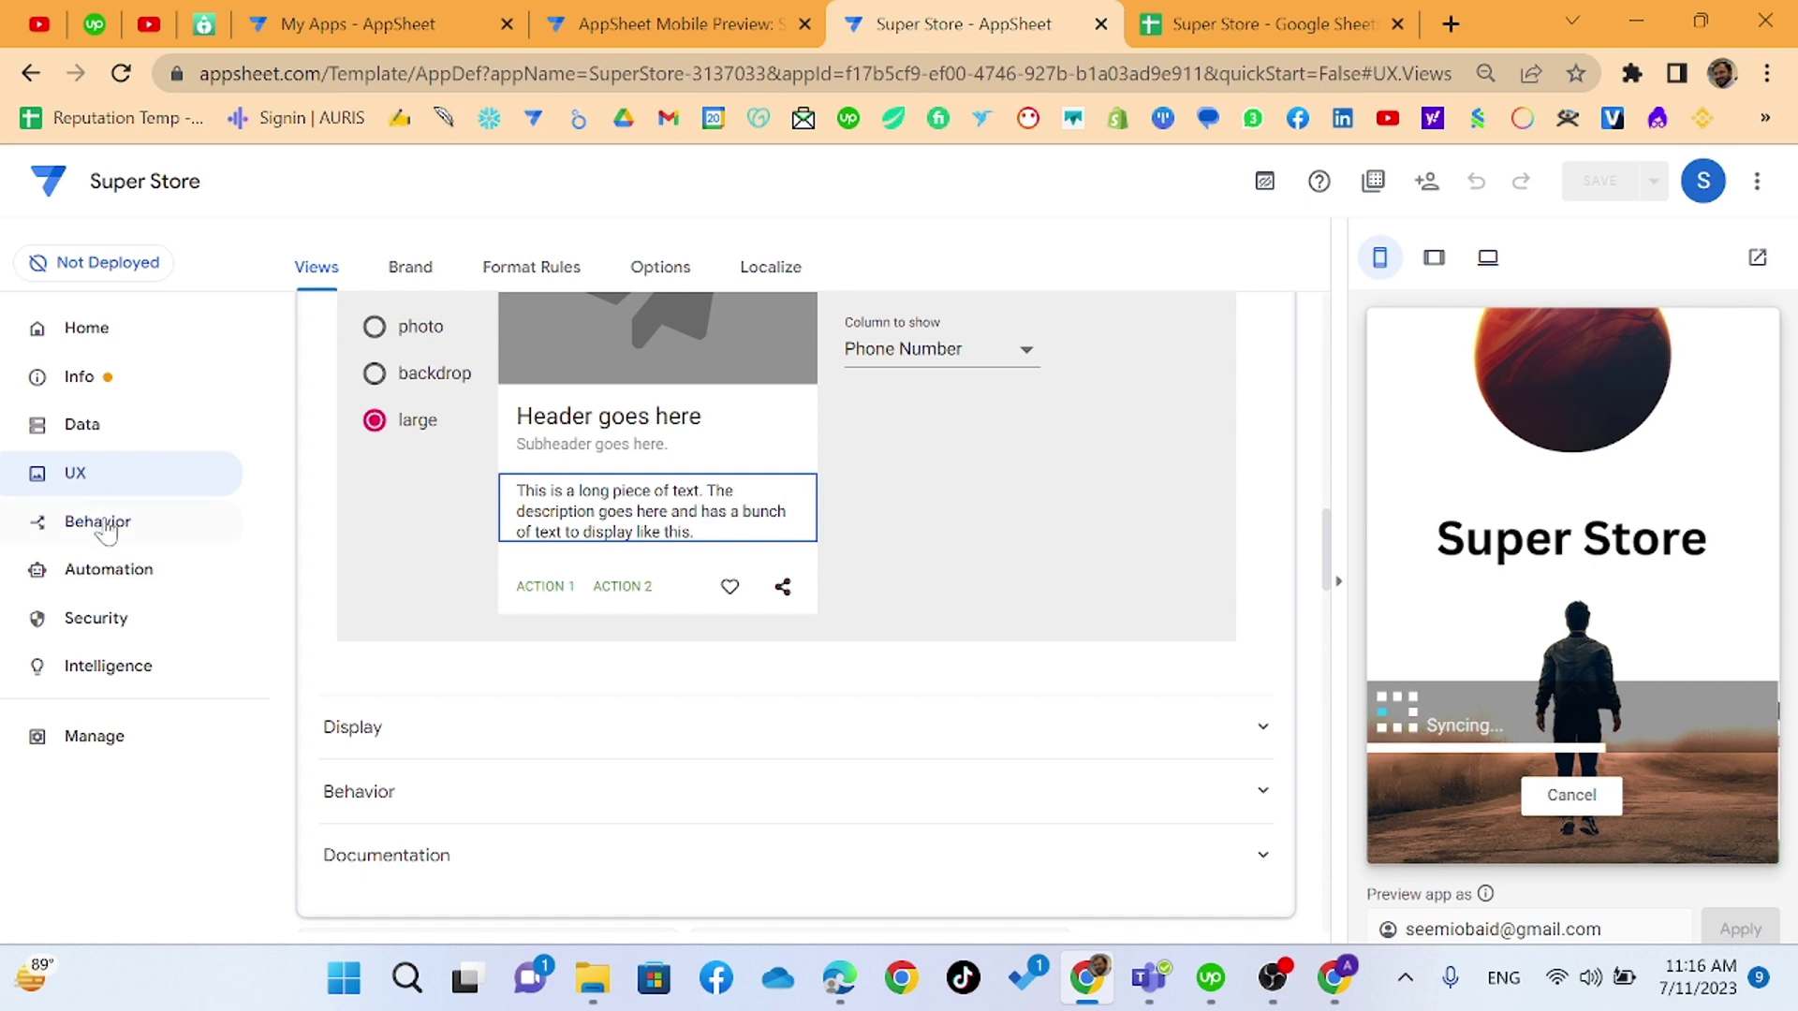
- Create a new blank action named WhatsApp under Behavior
left_click(98, 518)
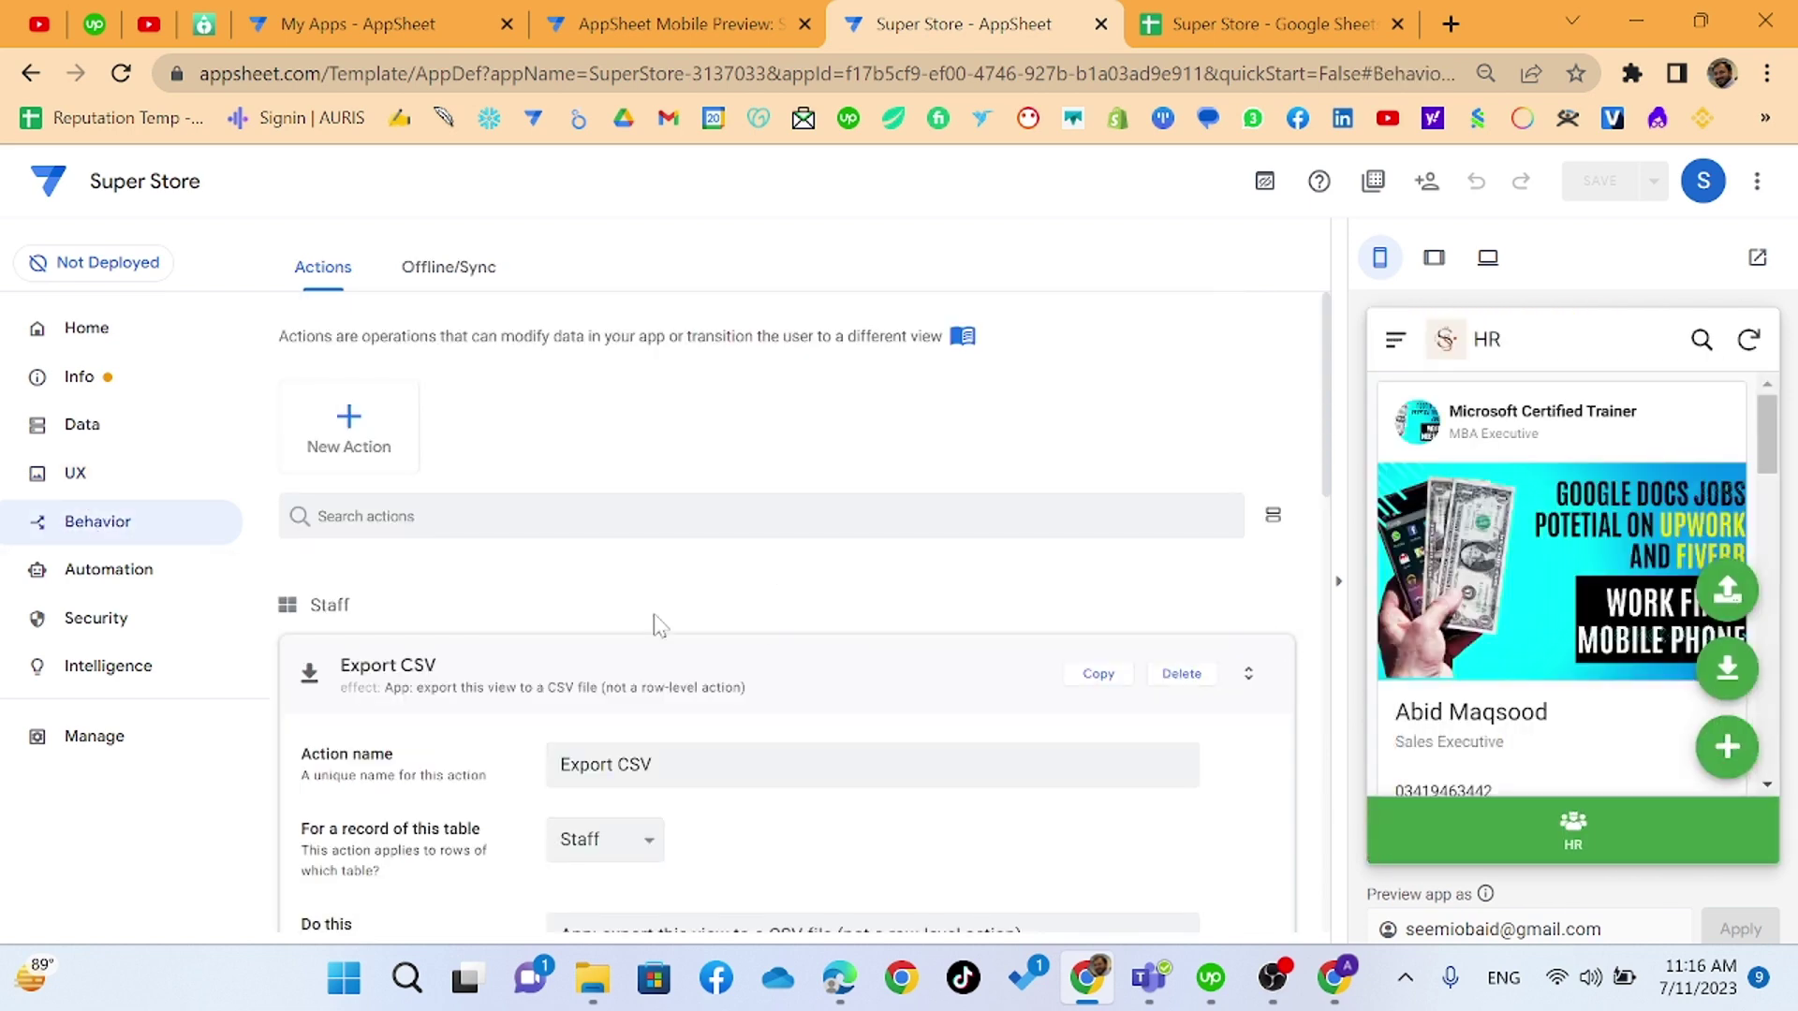
left_click(444, 663)
left_click(525, 757)
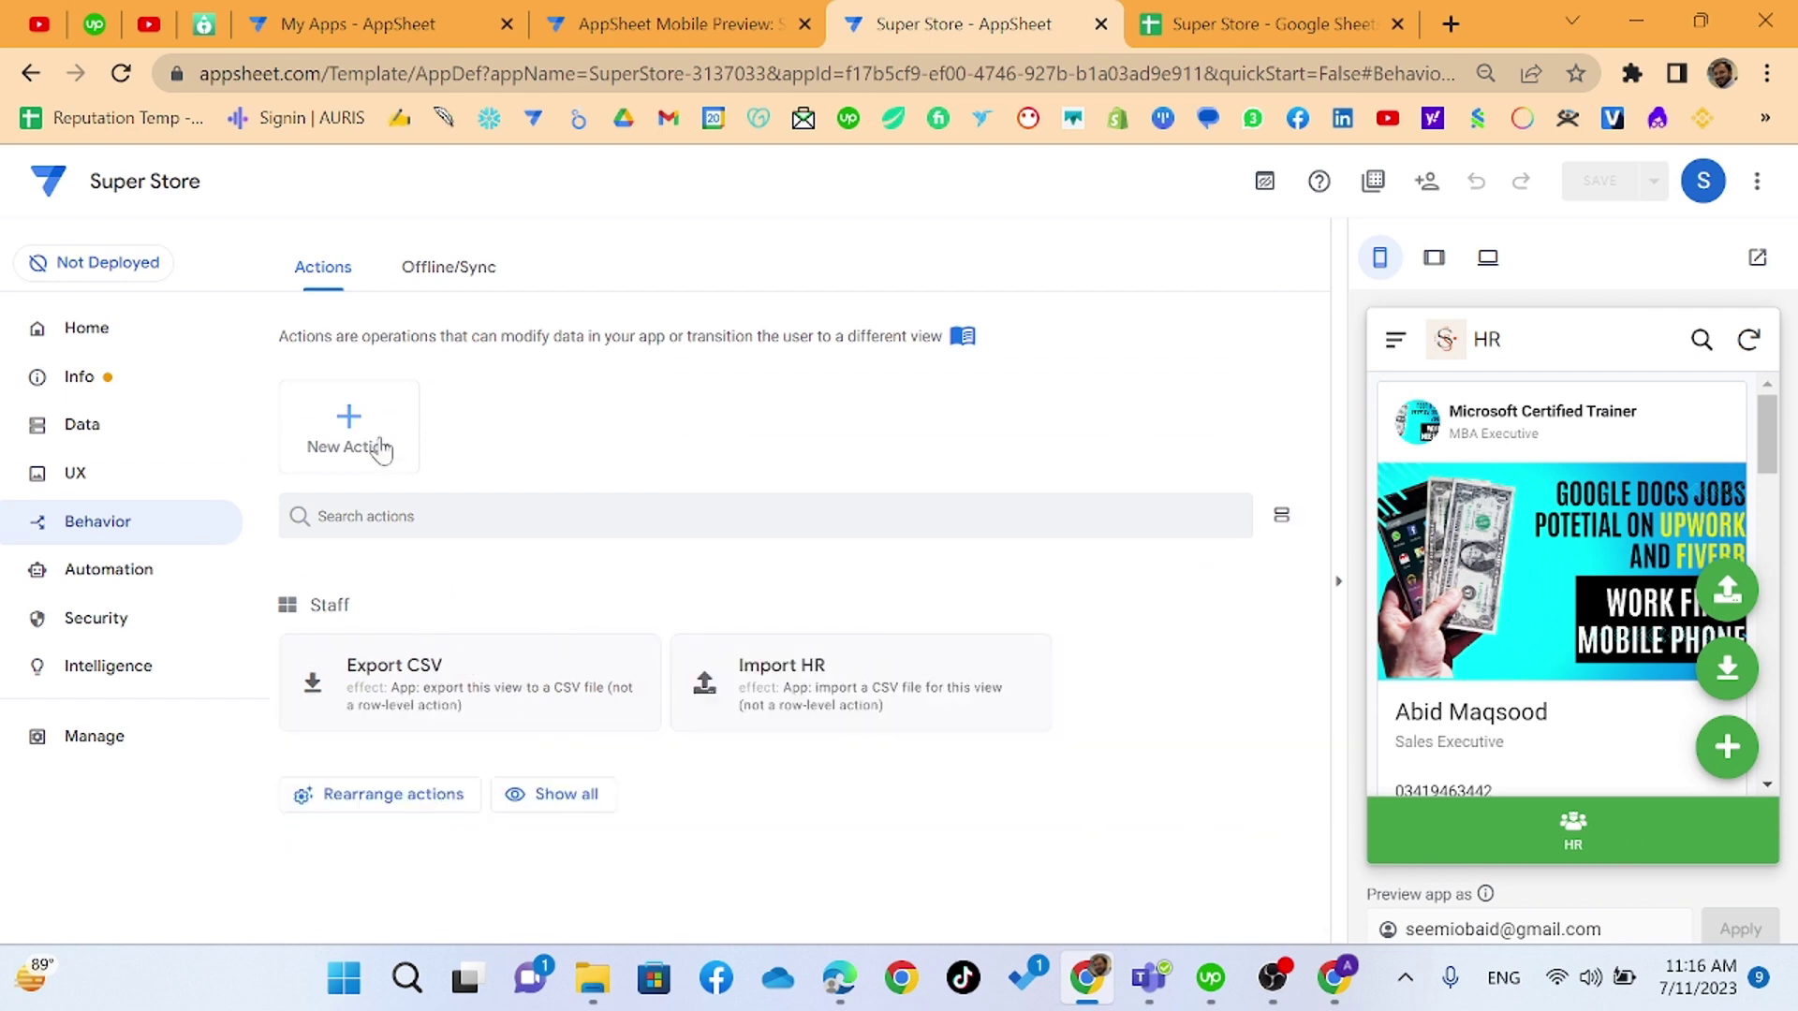
left_click(375, 442)
left_click(588, 720)
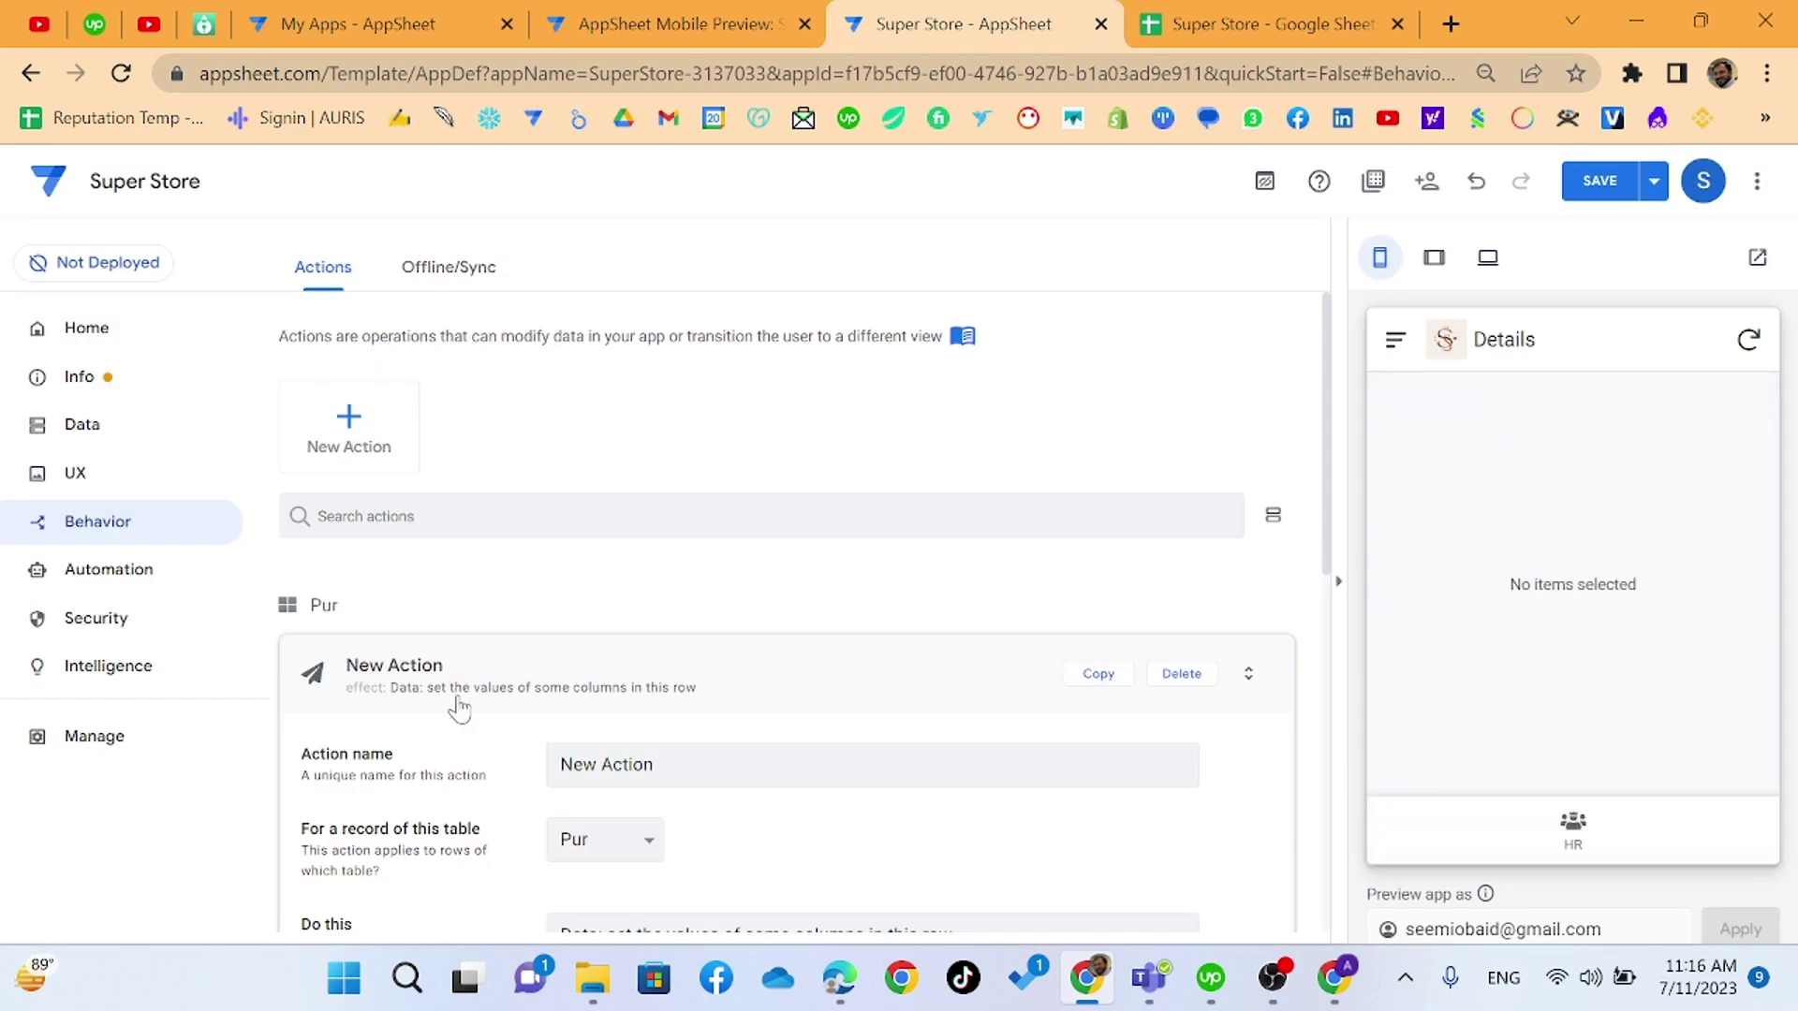
left_click(674, 765)
key("ctrl+a")
type("Wh")
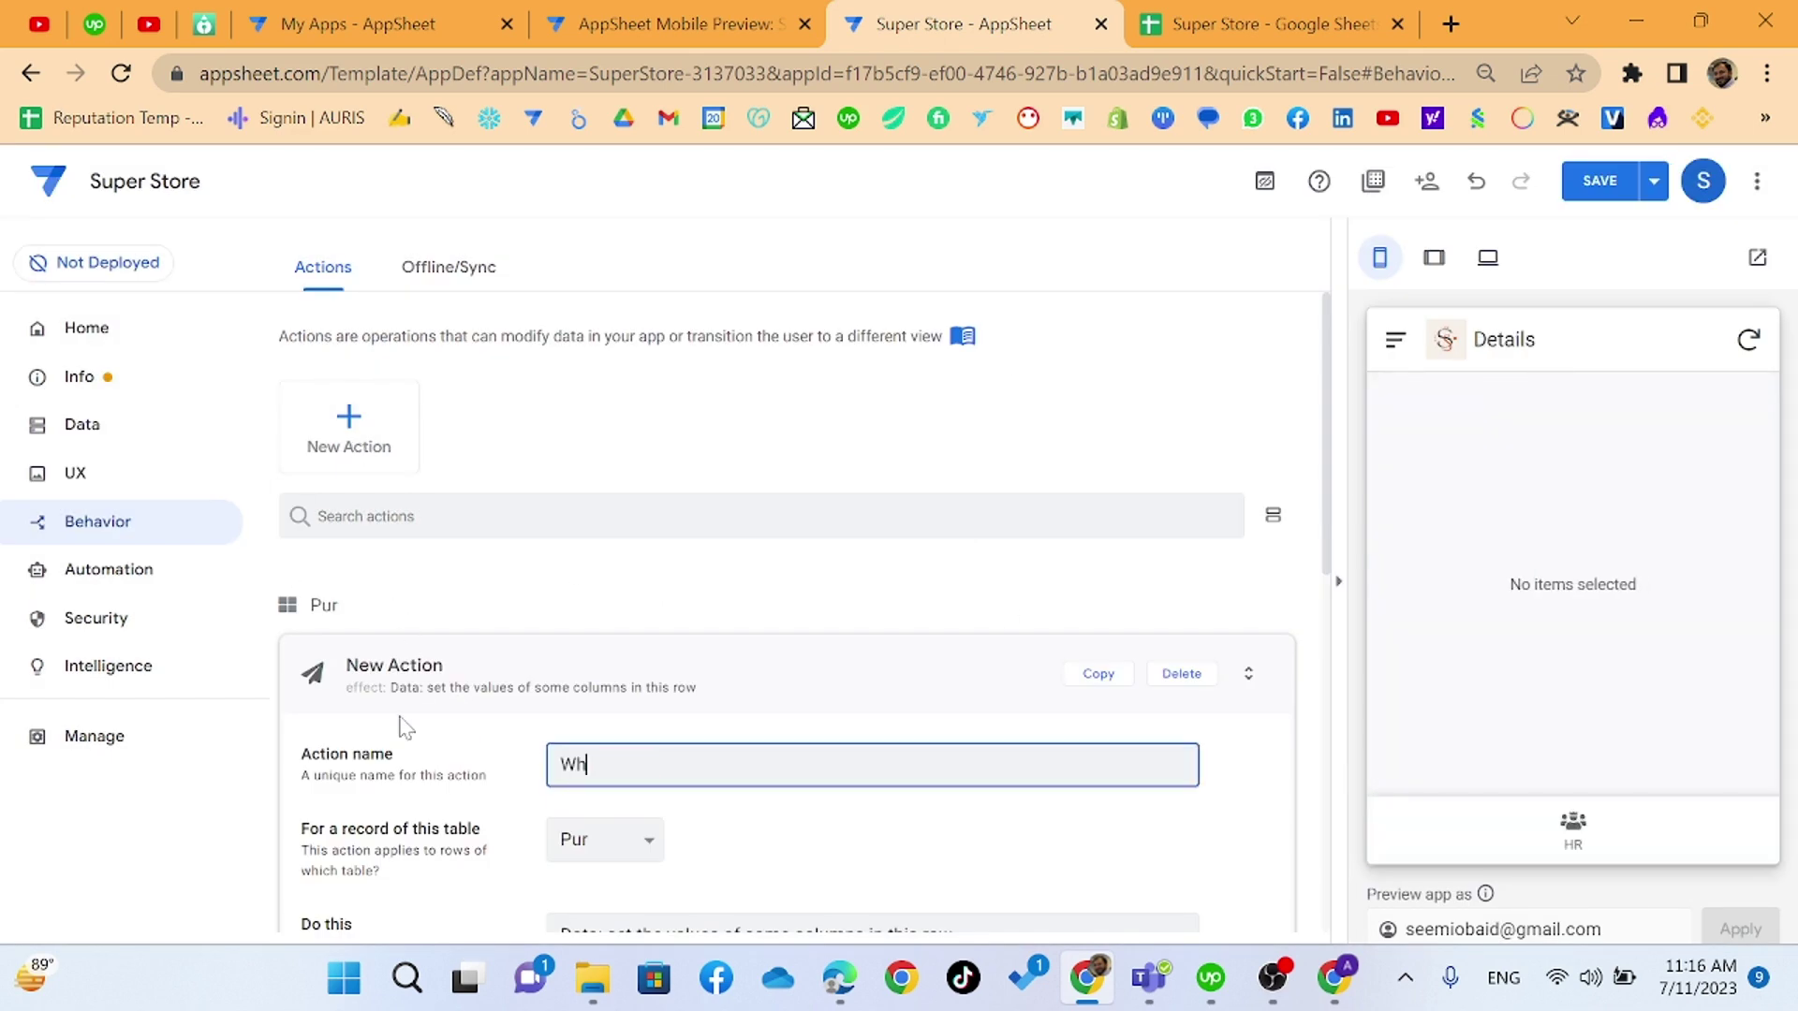
type("atsApp")
- Attach the WhatsApp action to the Staff table as External: go to a website, and open its Target
scroll(646, 840, "down", 3)
left_click(651, 559)
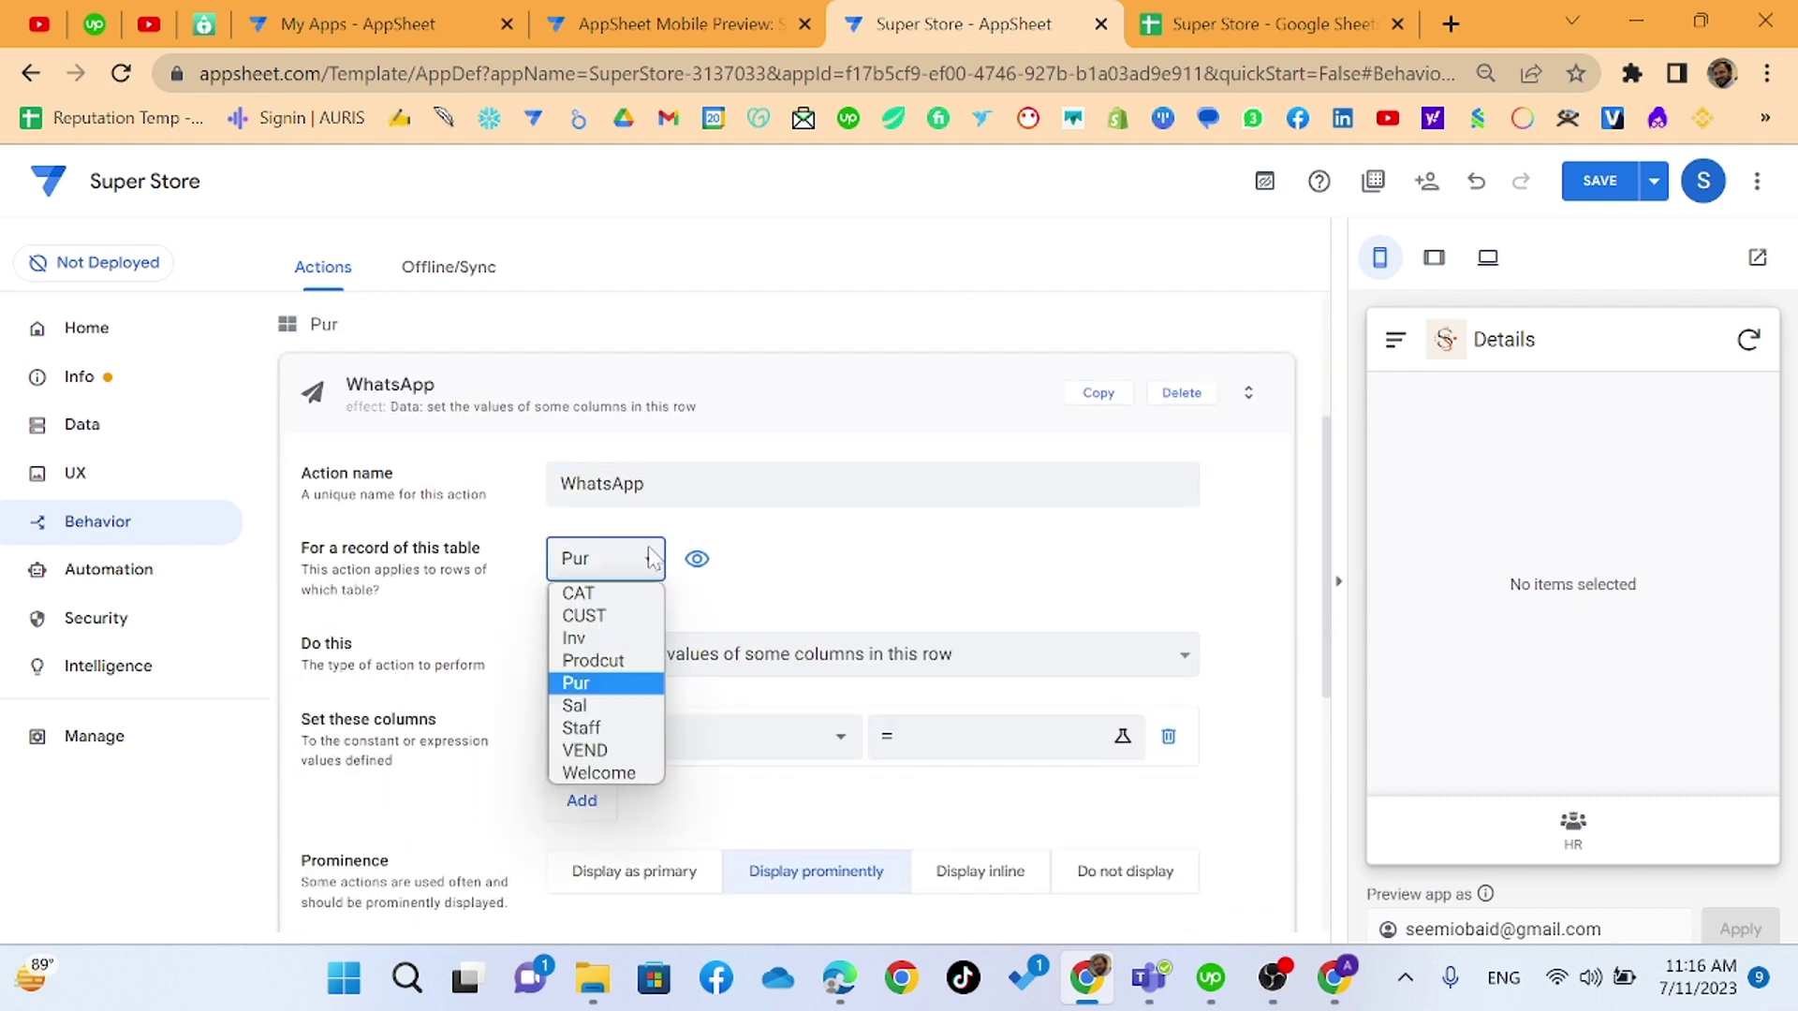
left_click(594, 722)
left_click(694, 600)
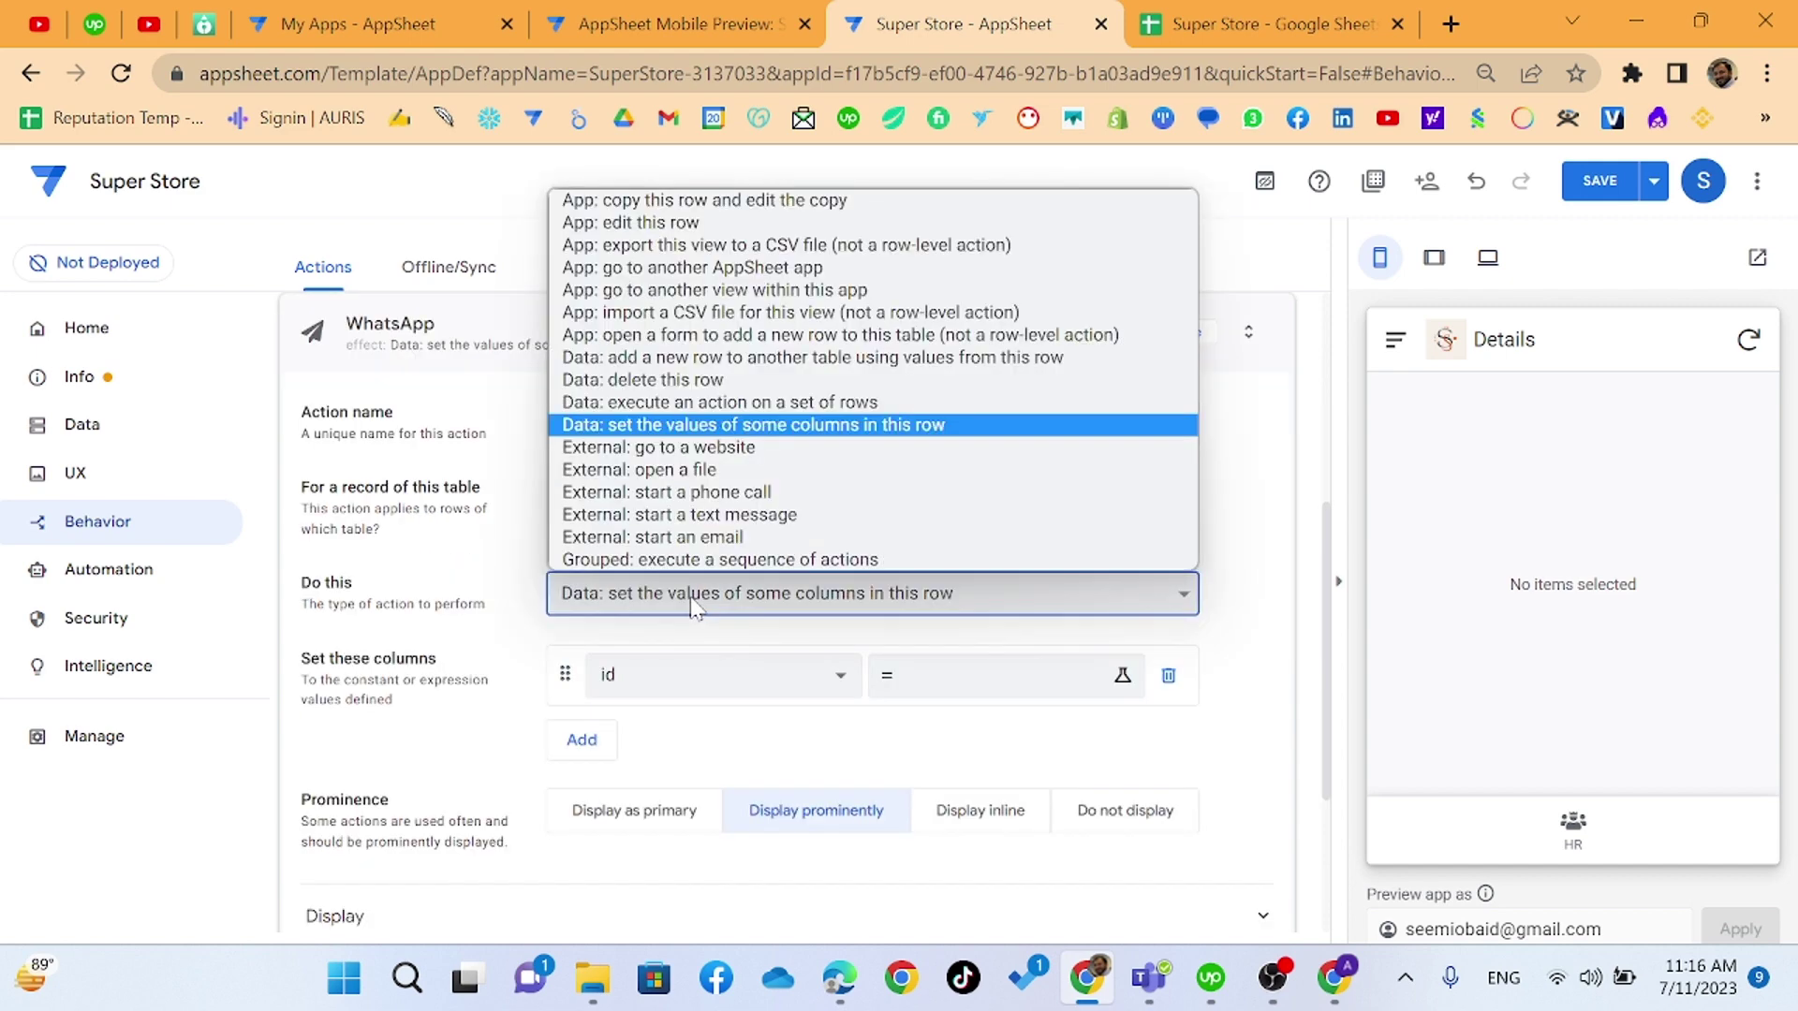
left_click(658, 446)
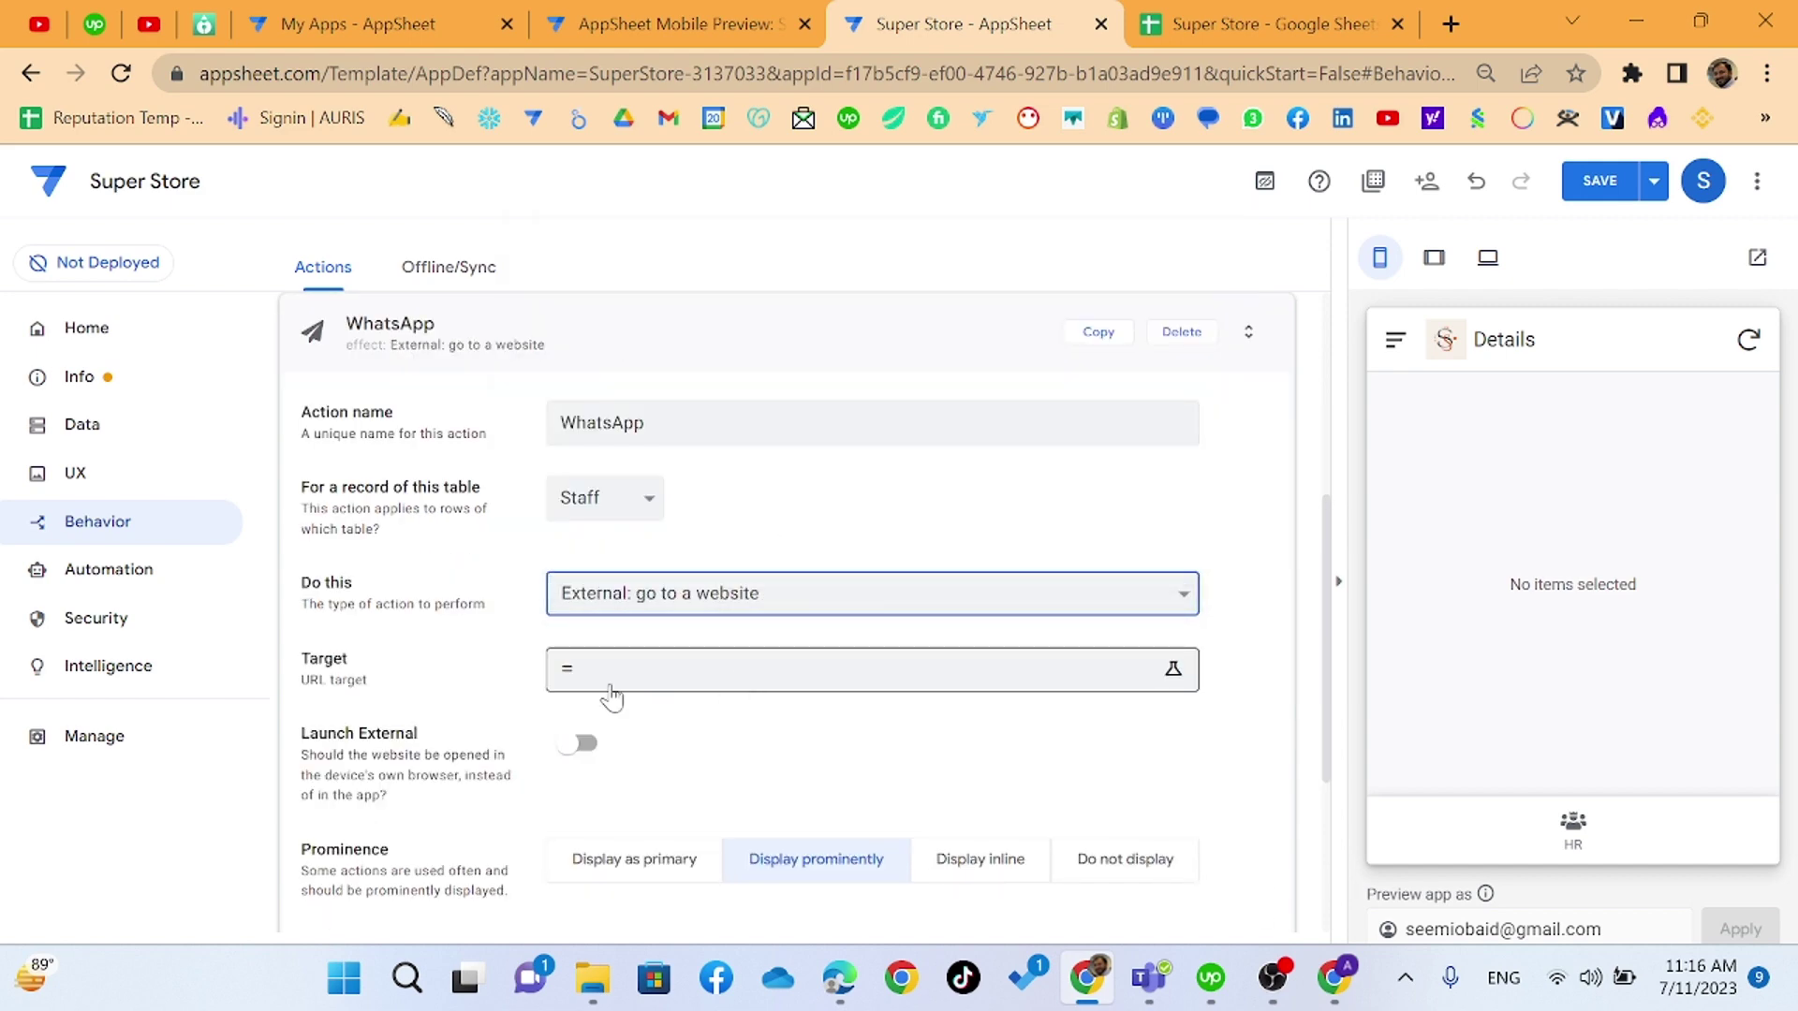
left_click(611, 671)
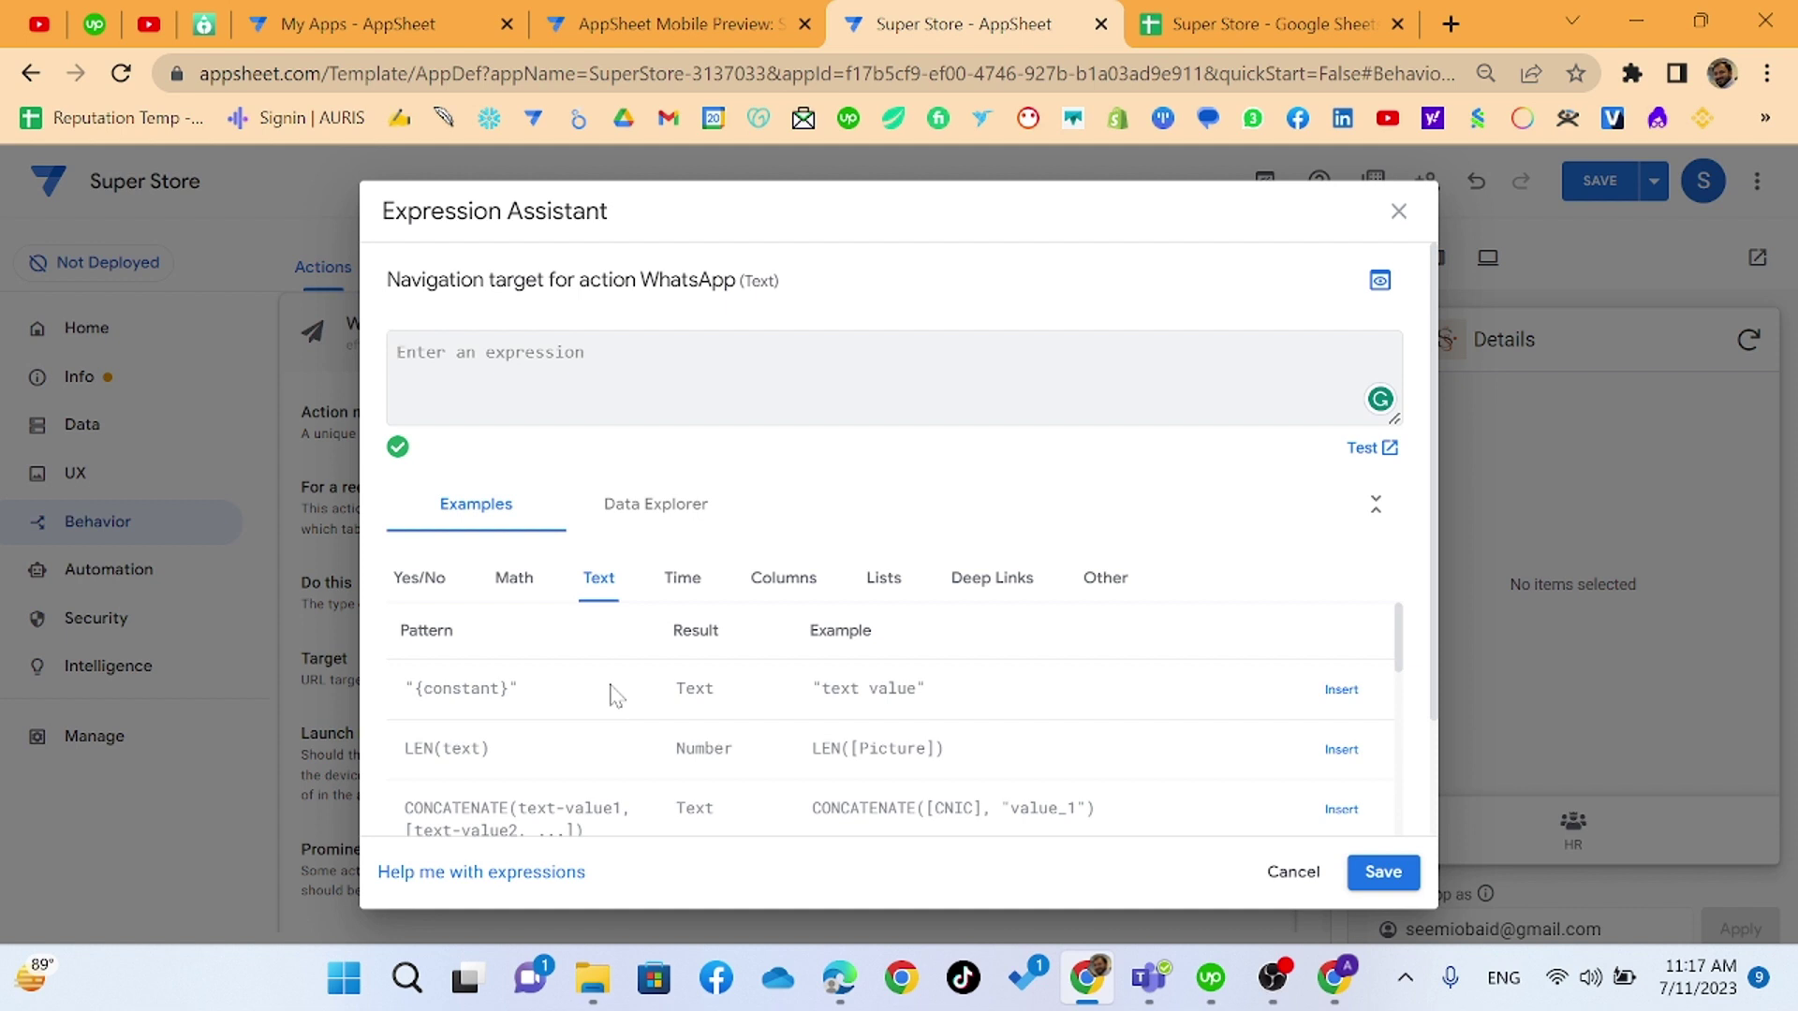
type("https")
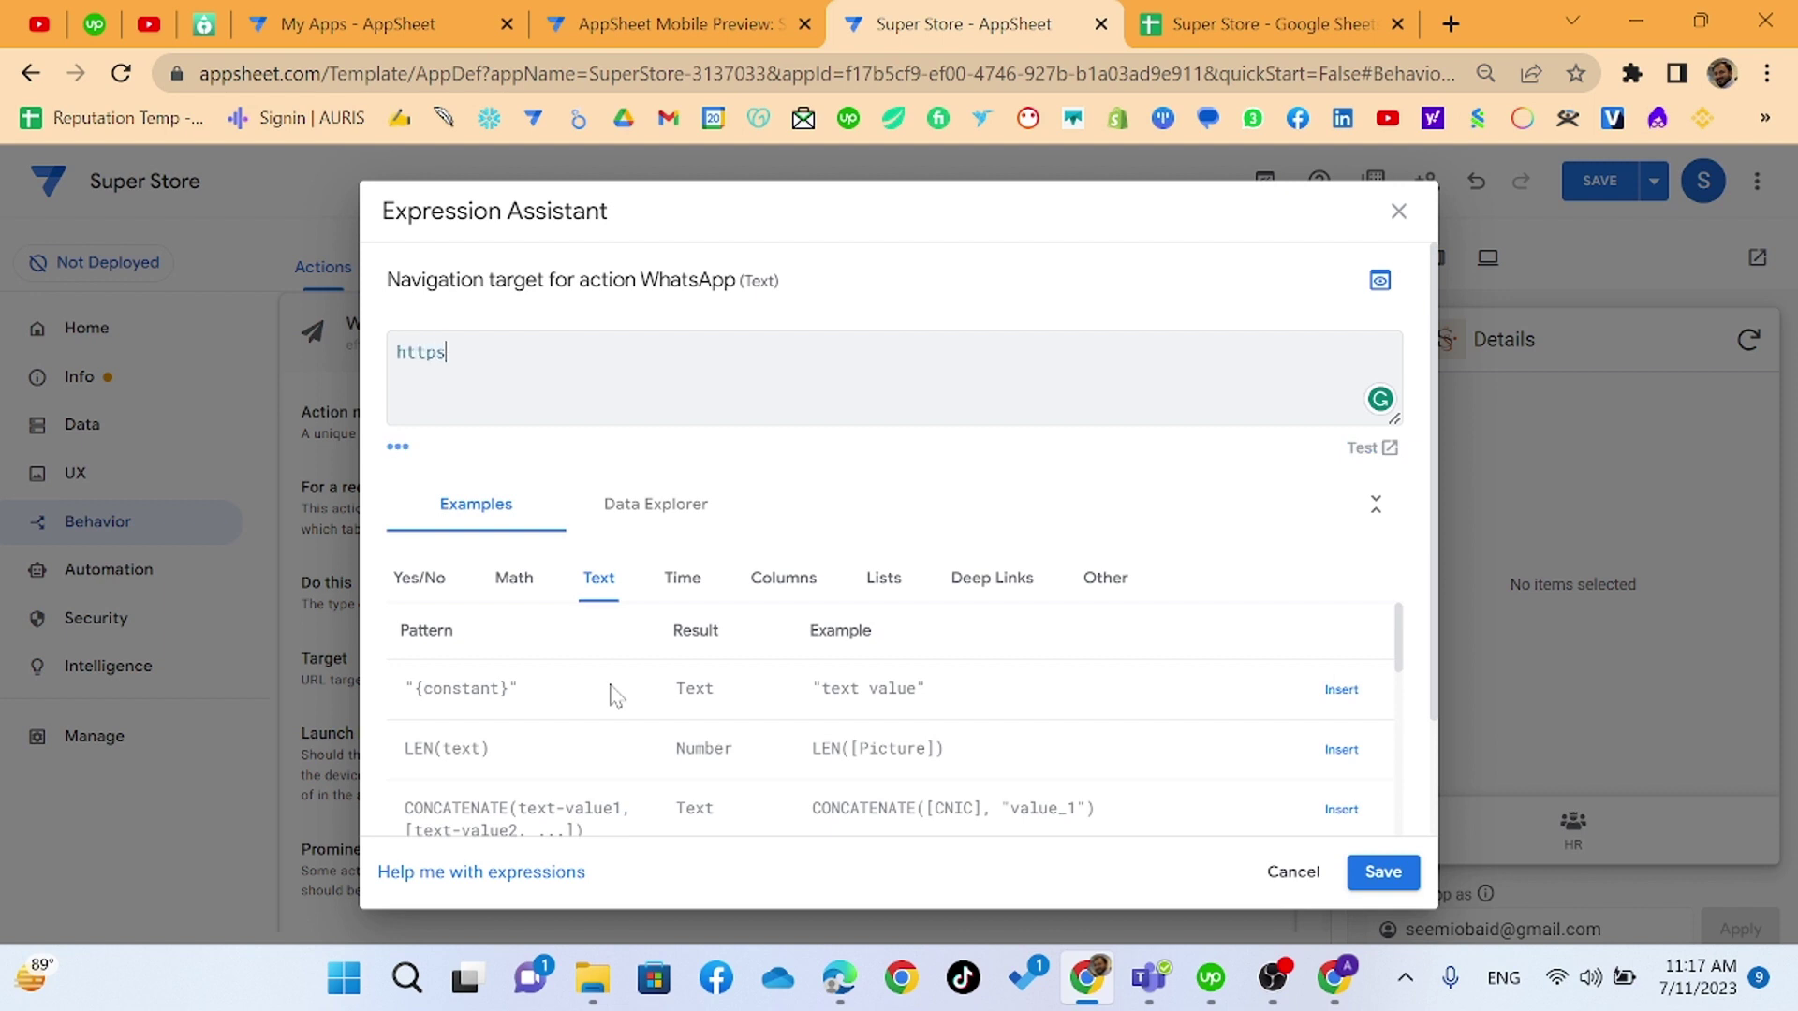
type("://wa.")
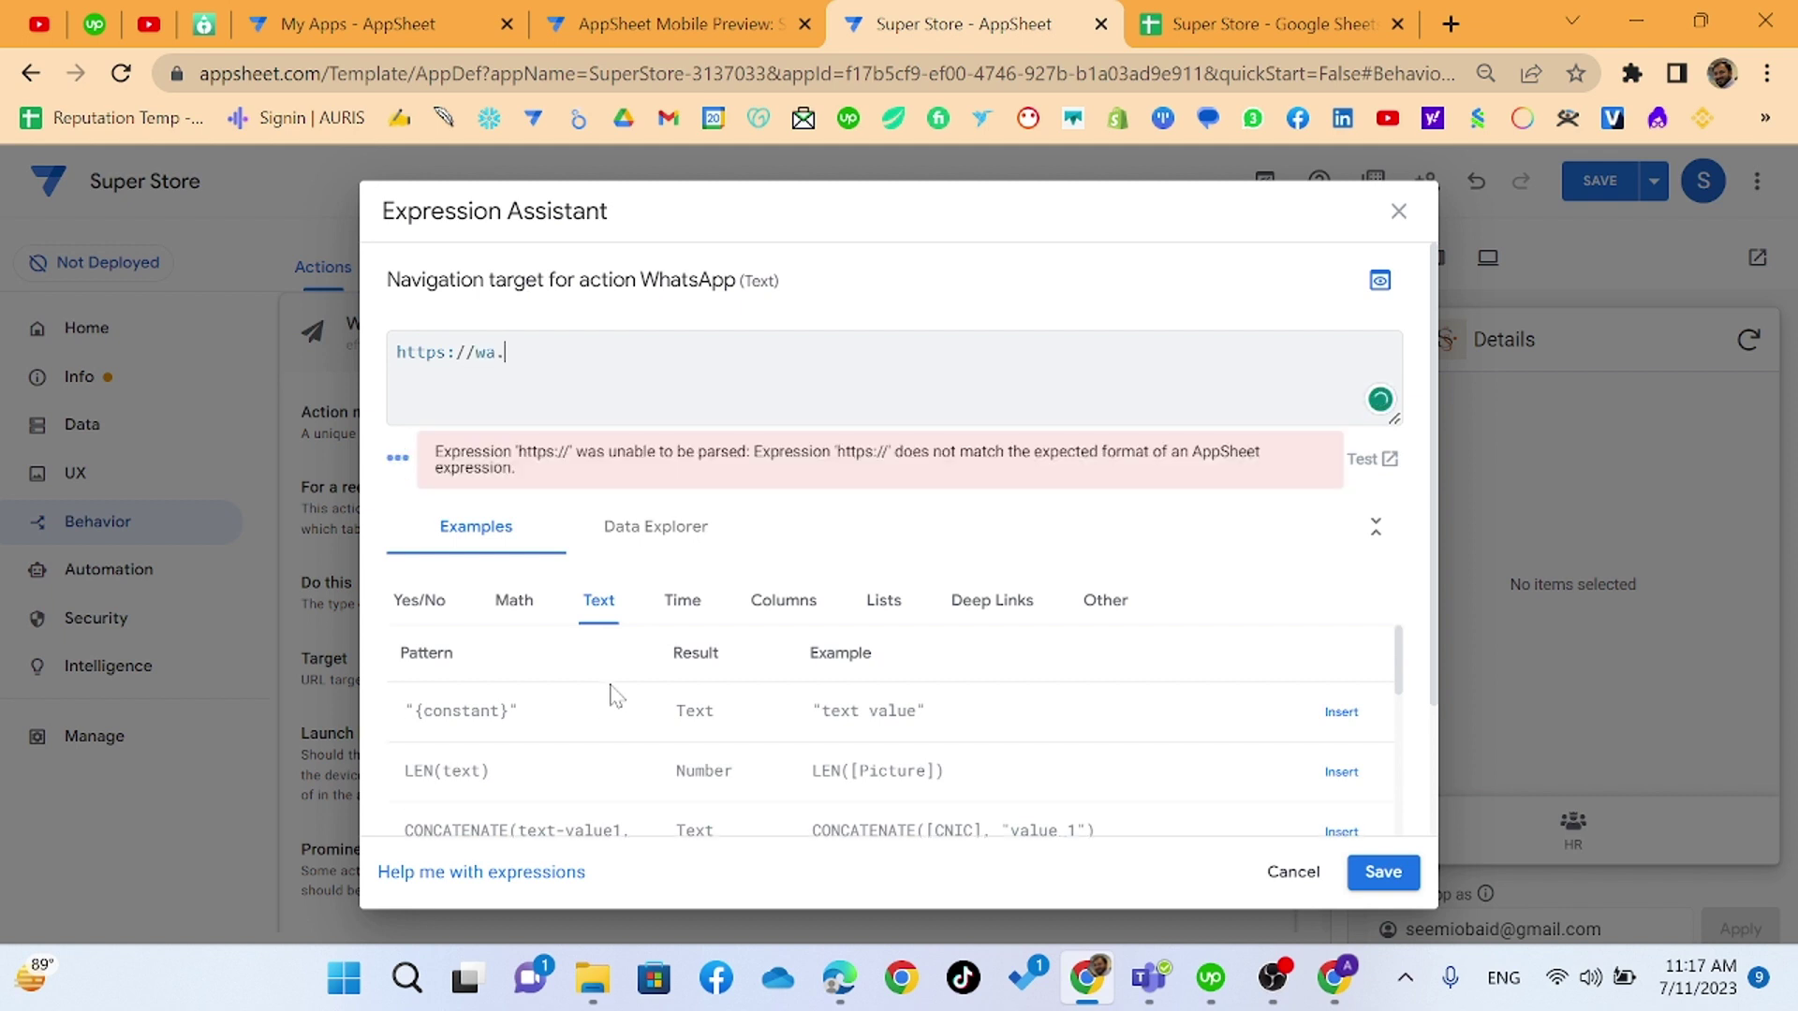
type("me/")
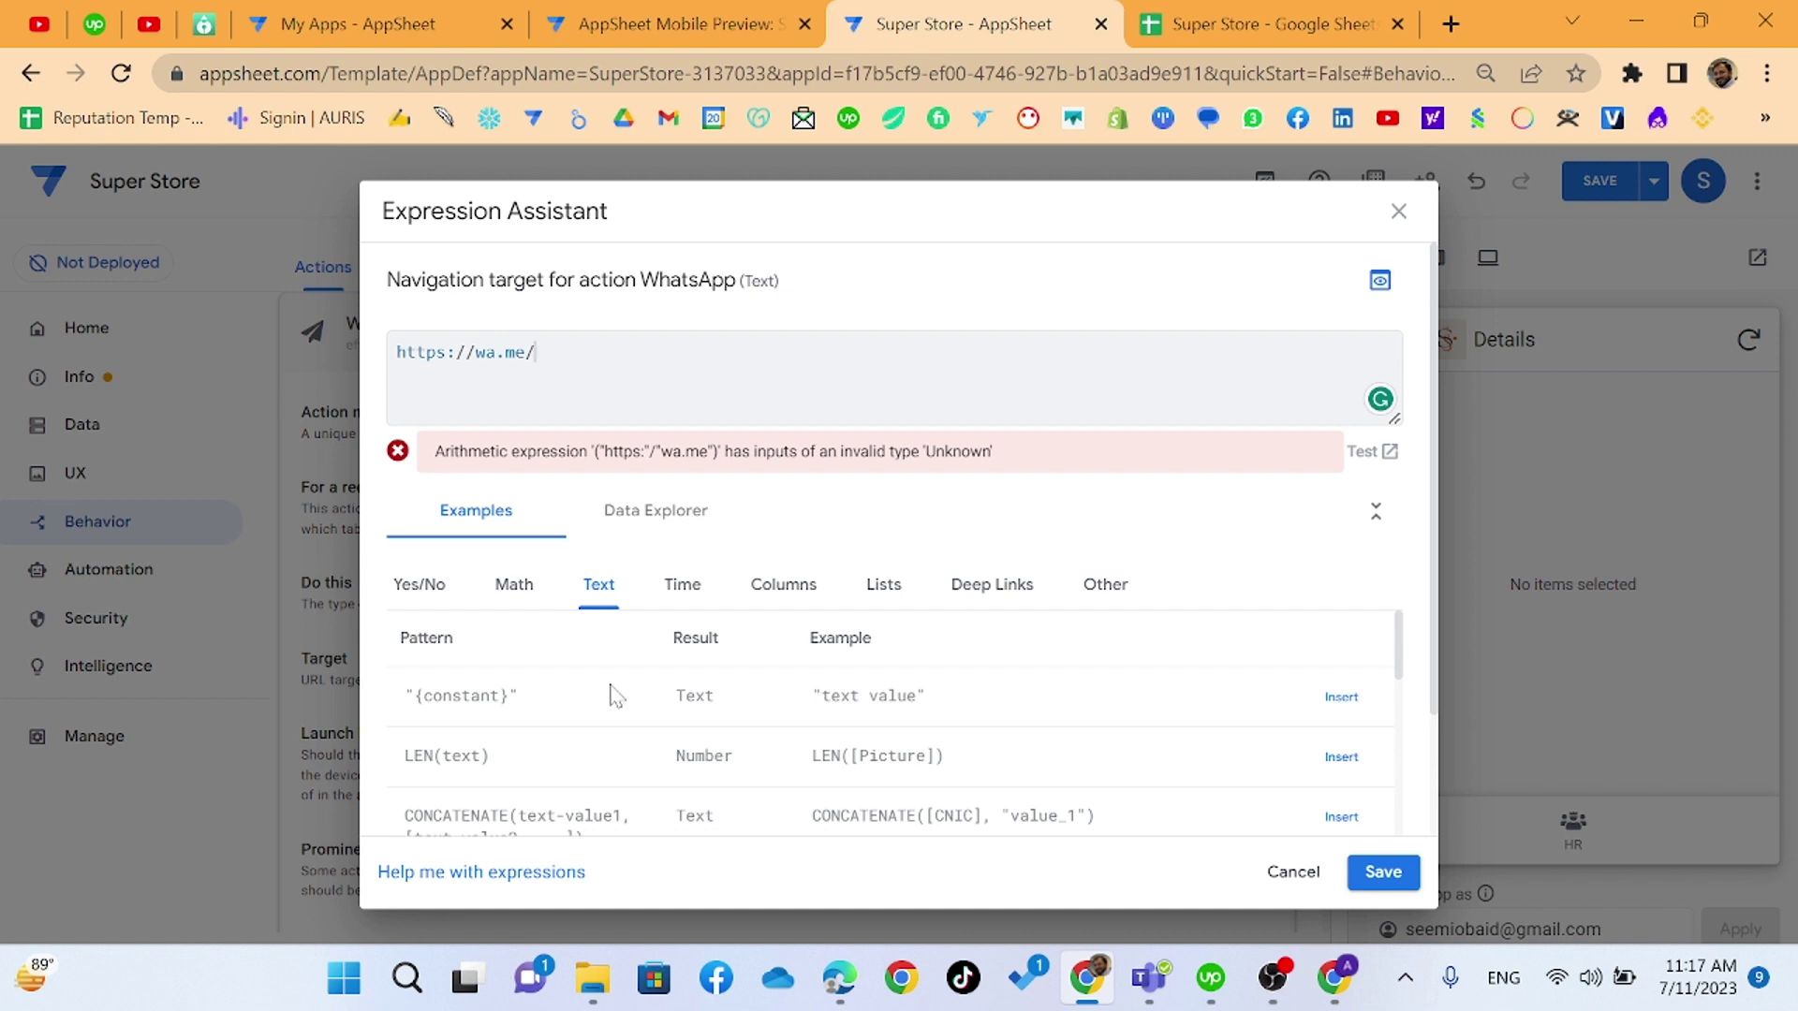
type("\"")
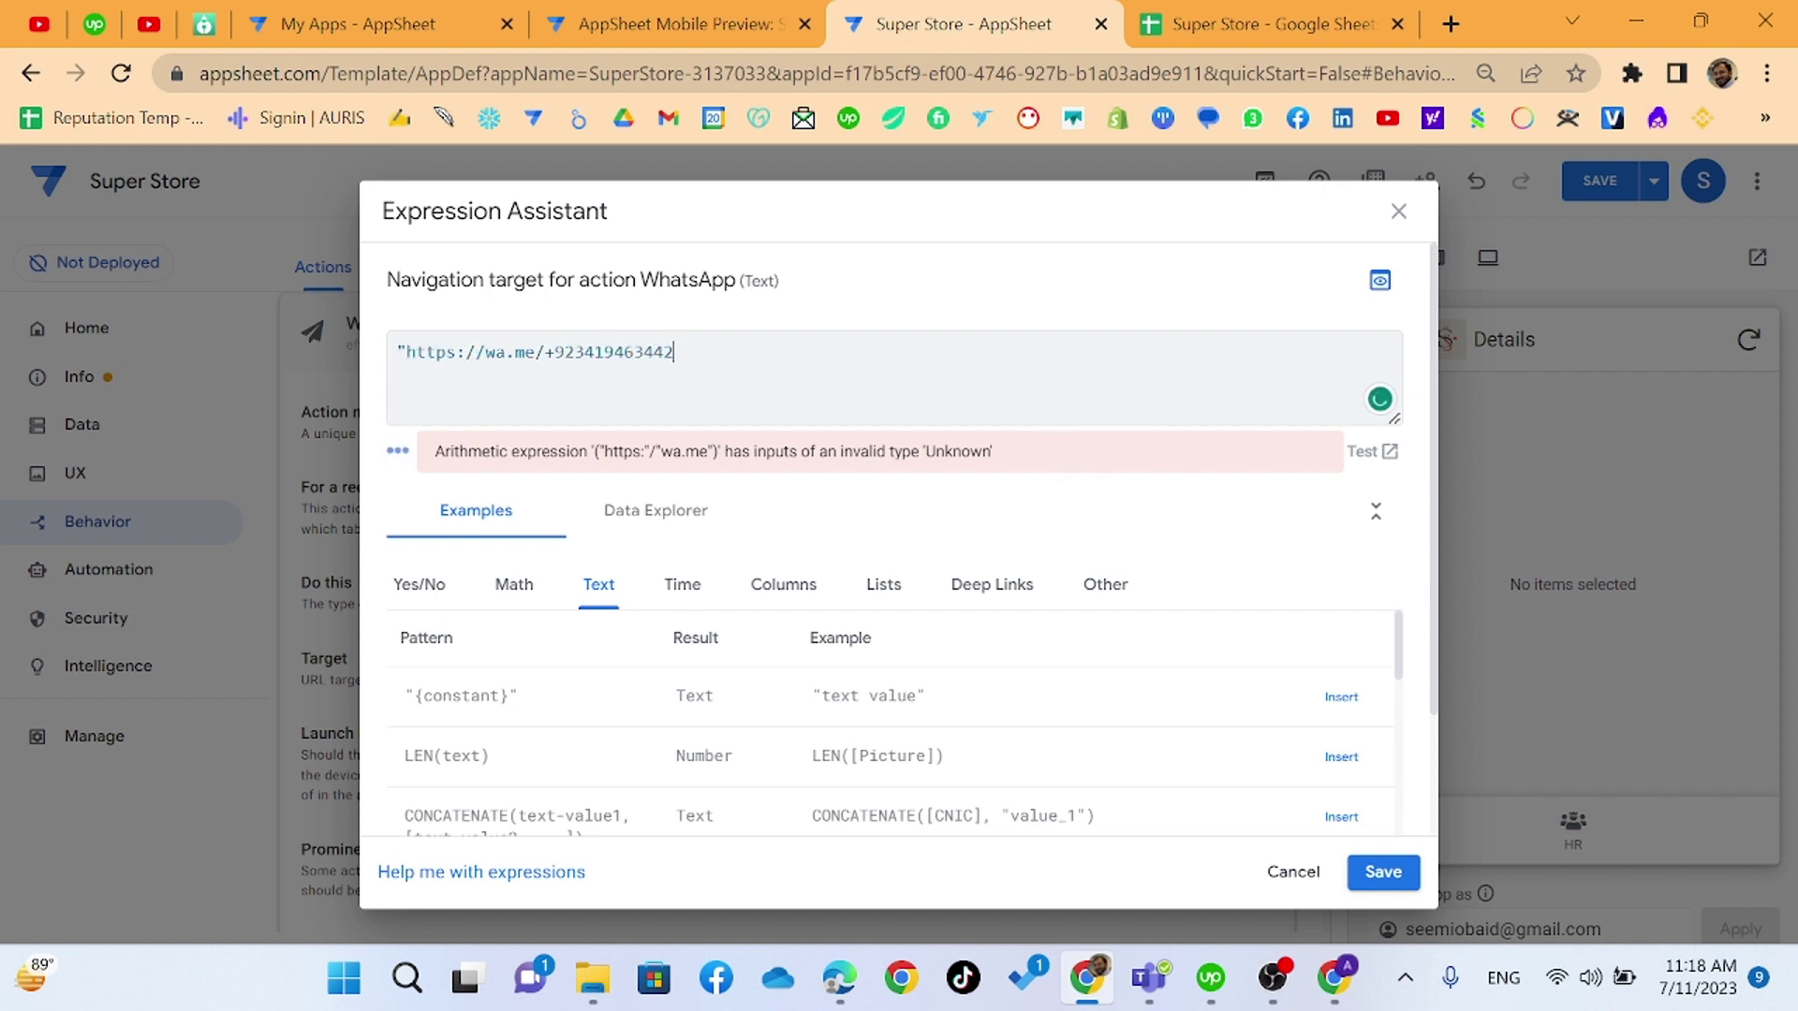
type("\"")
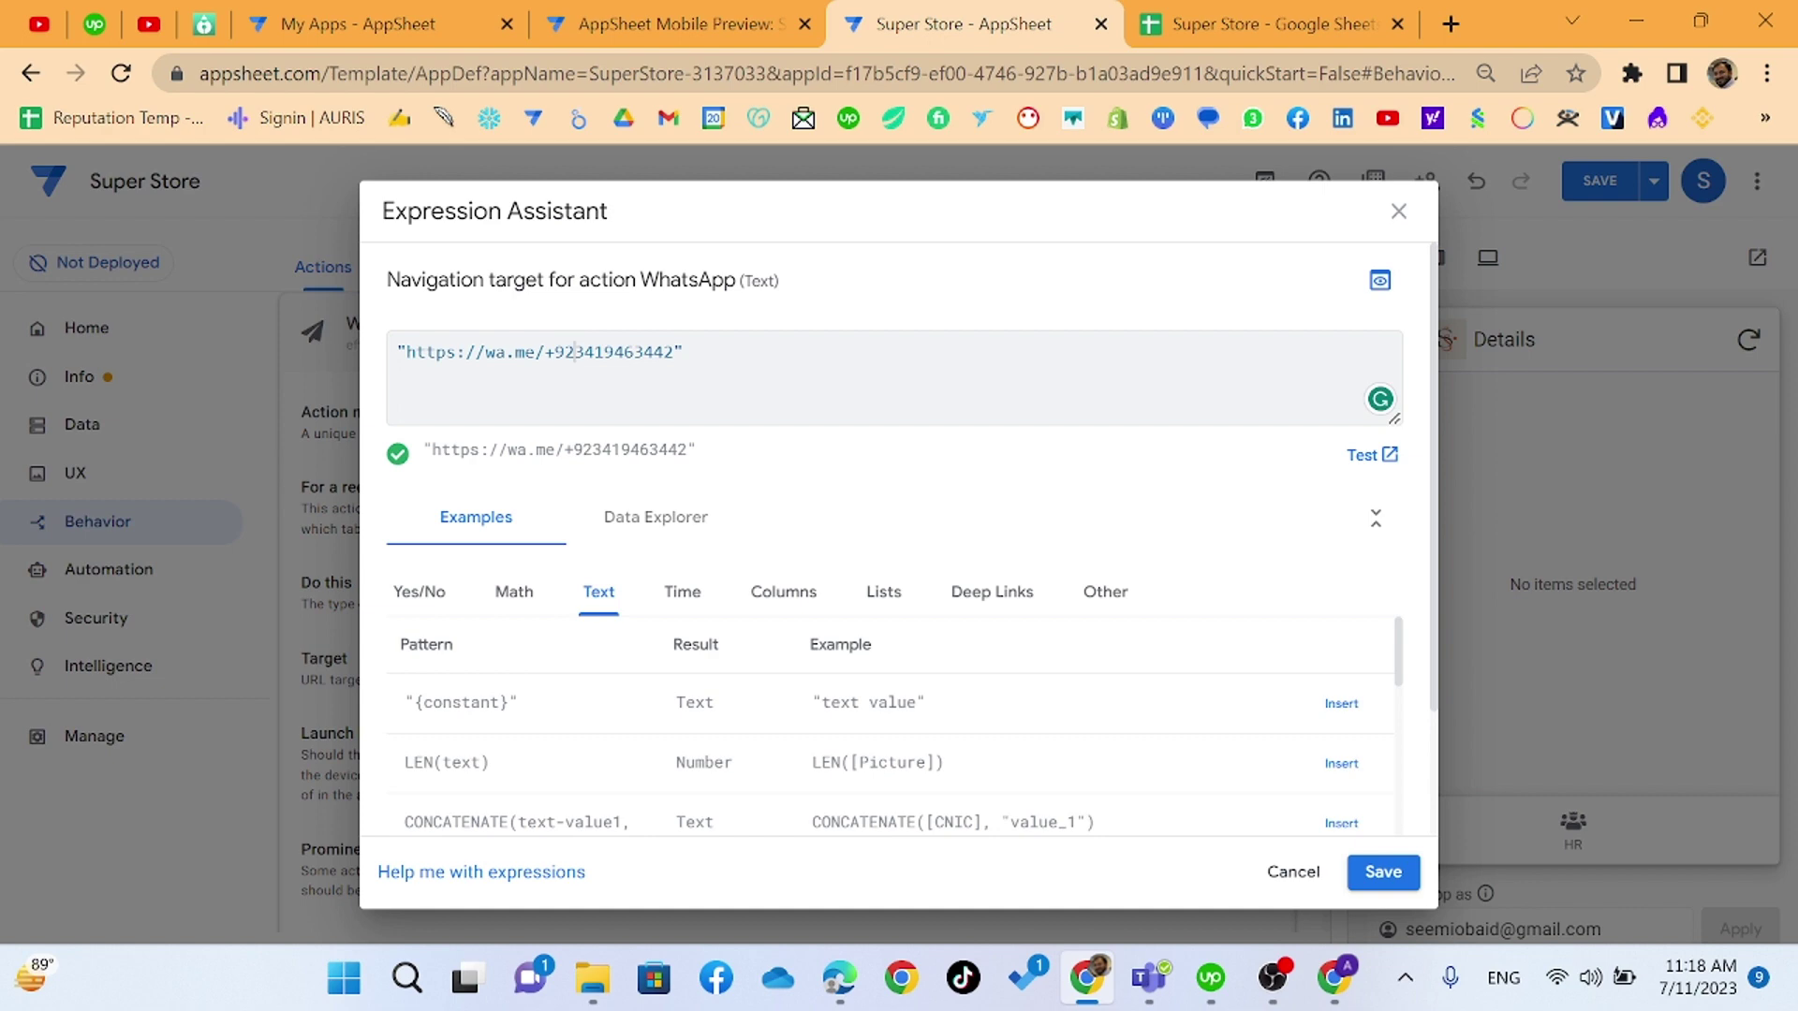
- Review the staff phone numbers in cells C2 to C5 of the Super Store Staff sheet
mouse_move(710, 26)
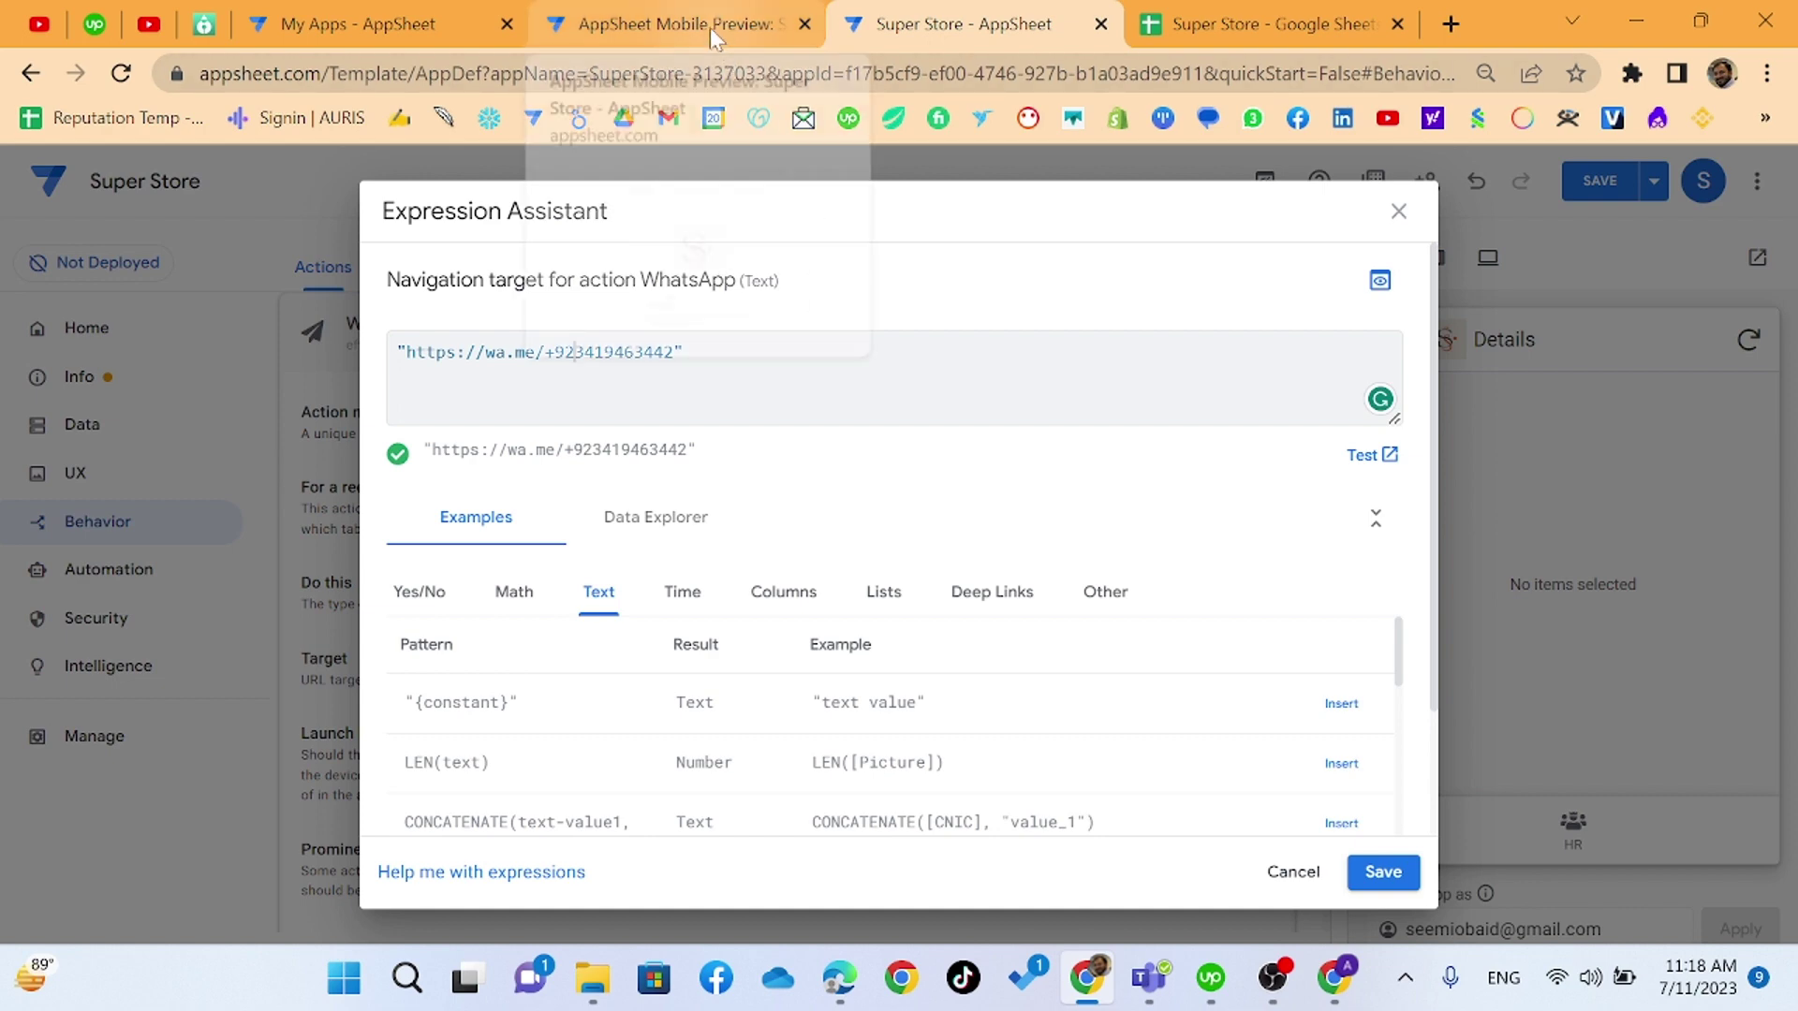
left_click(1254, 23)
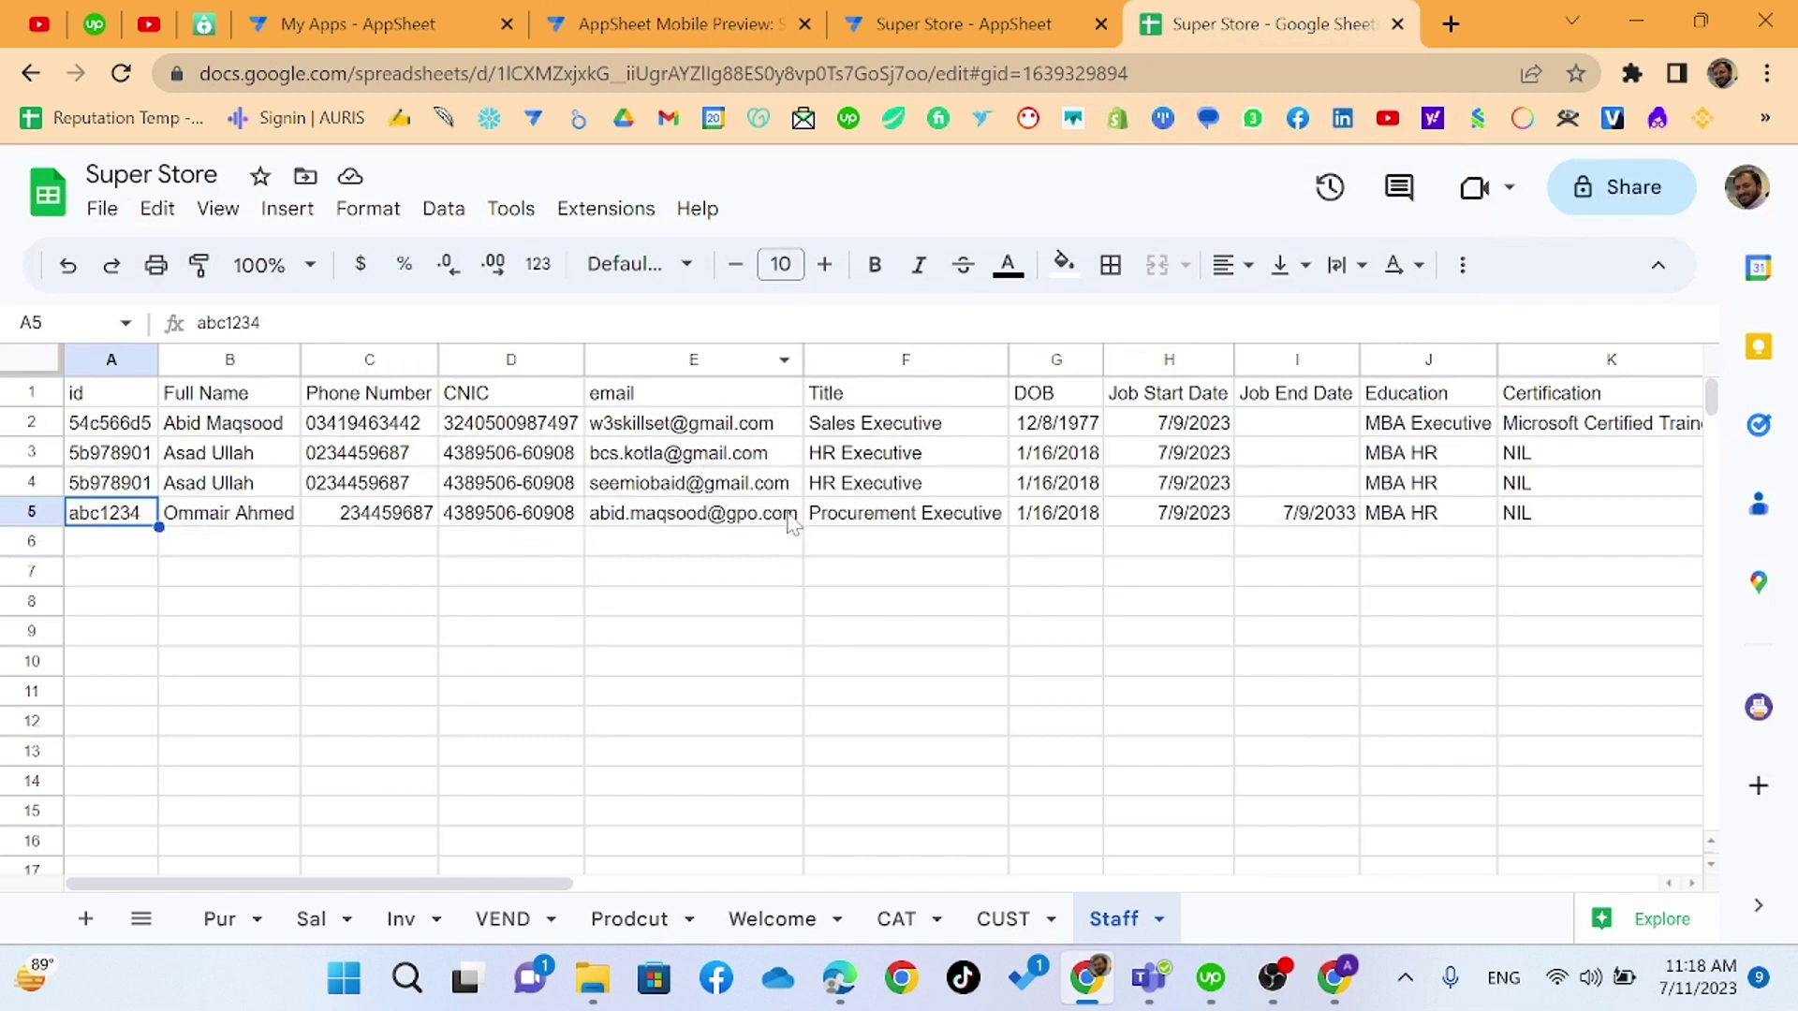
left_click(403, 433)
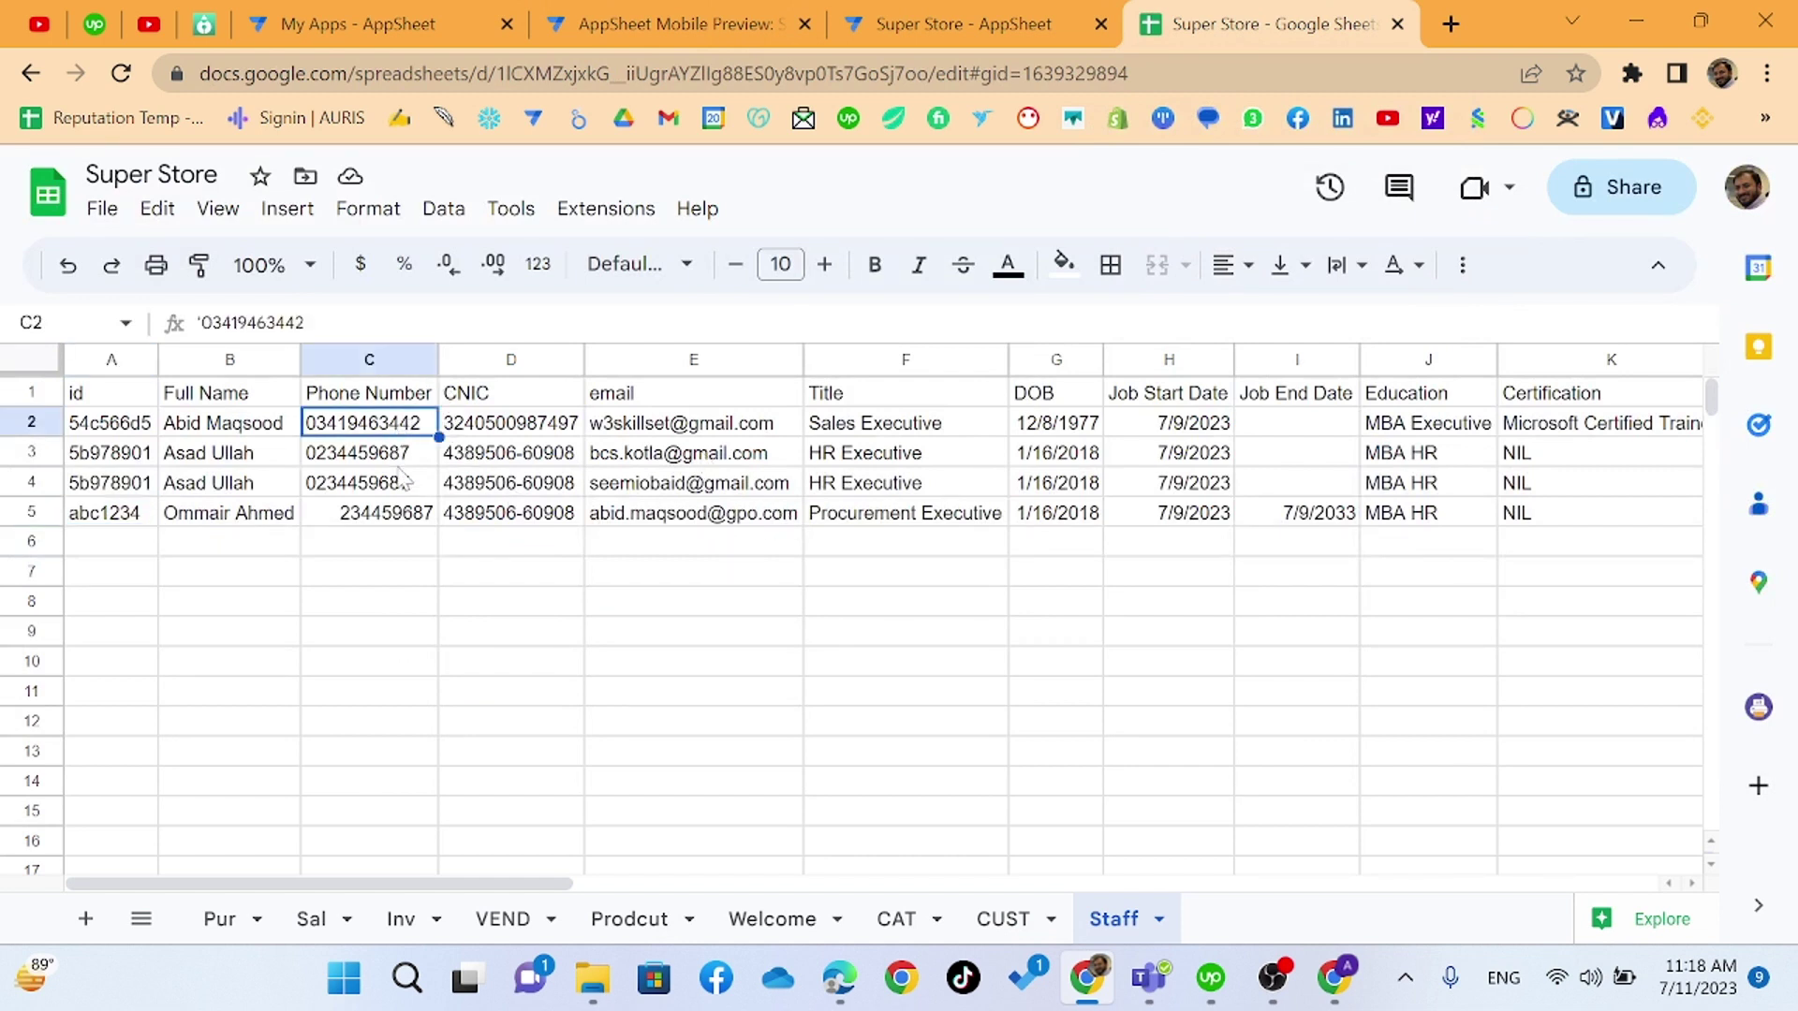
key("Down")
left_click(405, 487)
left_click(407, 517)
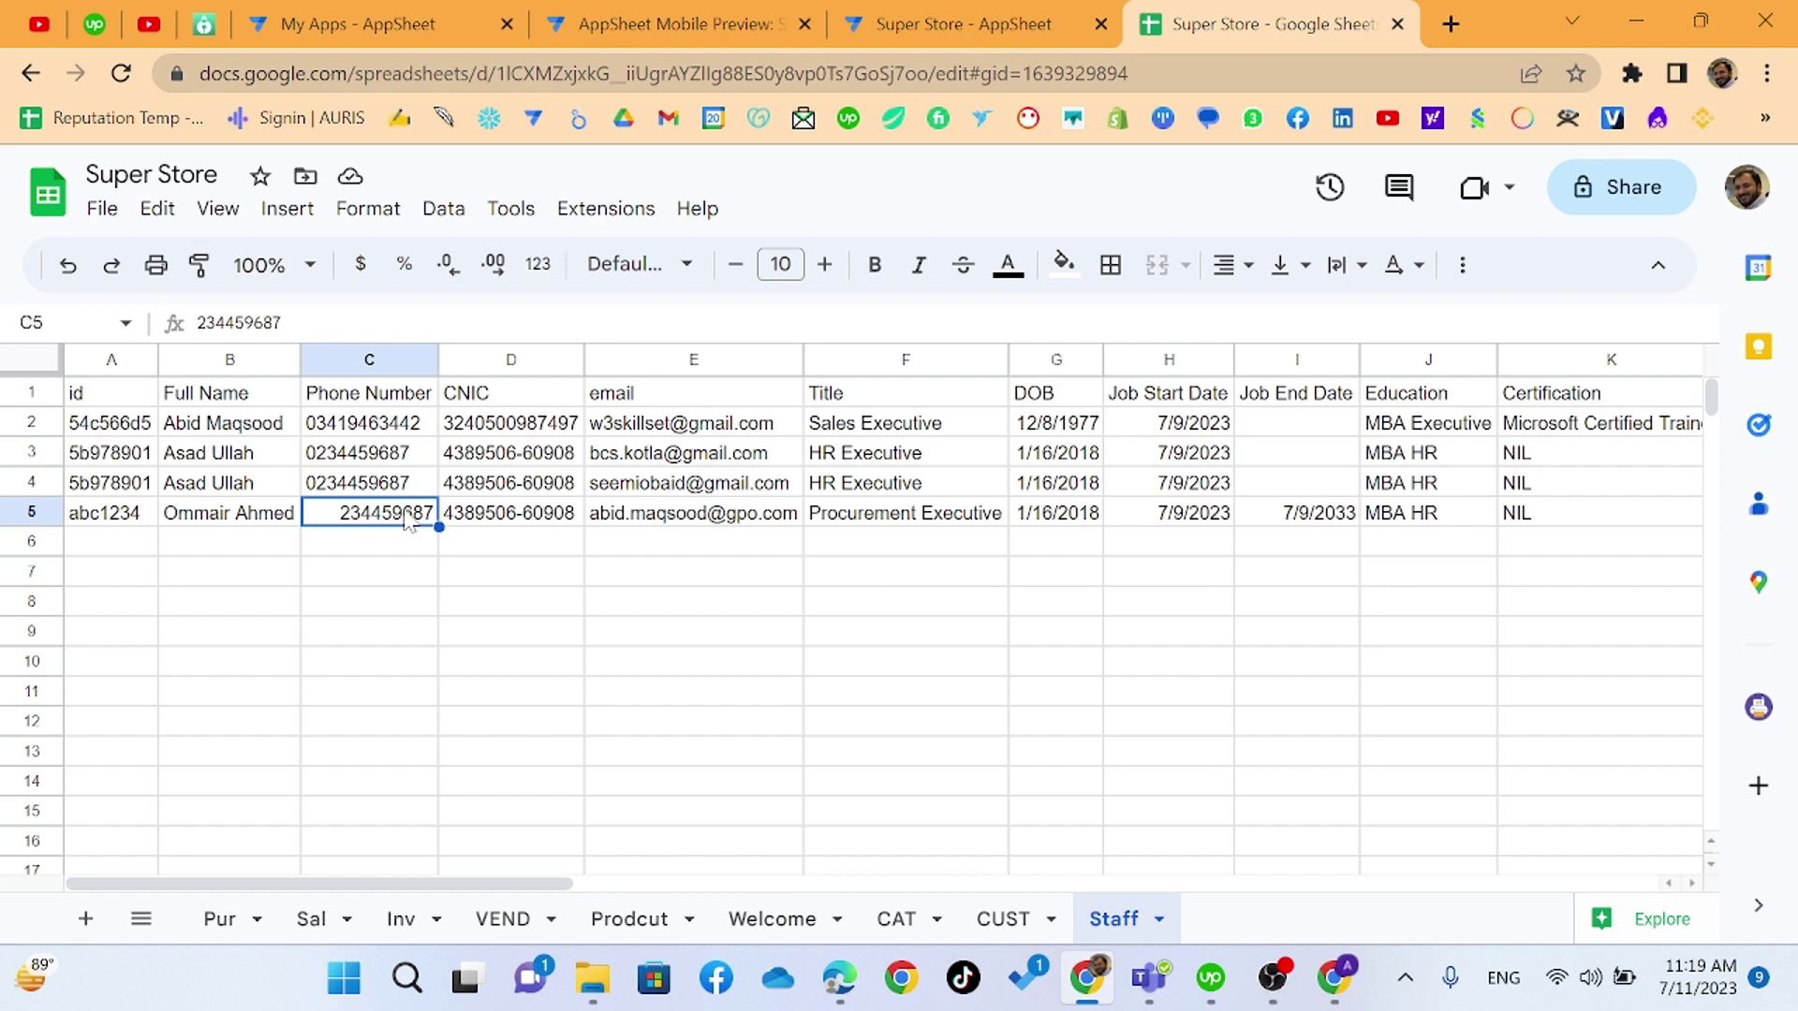
left_click(941, 21)
- Save the WhatsApp target, then expand the Staff table's column list down to Phone Number
left_click(1383, 872)
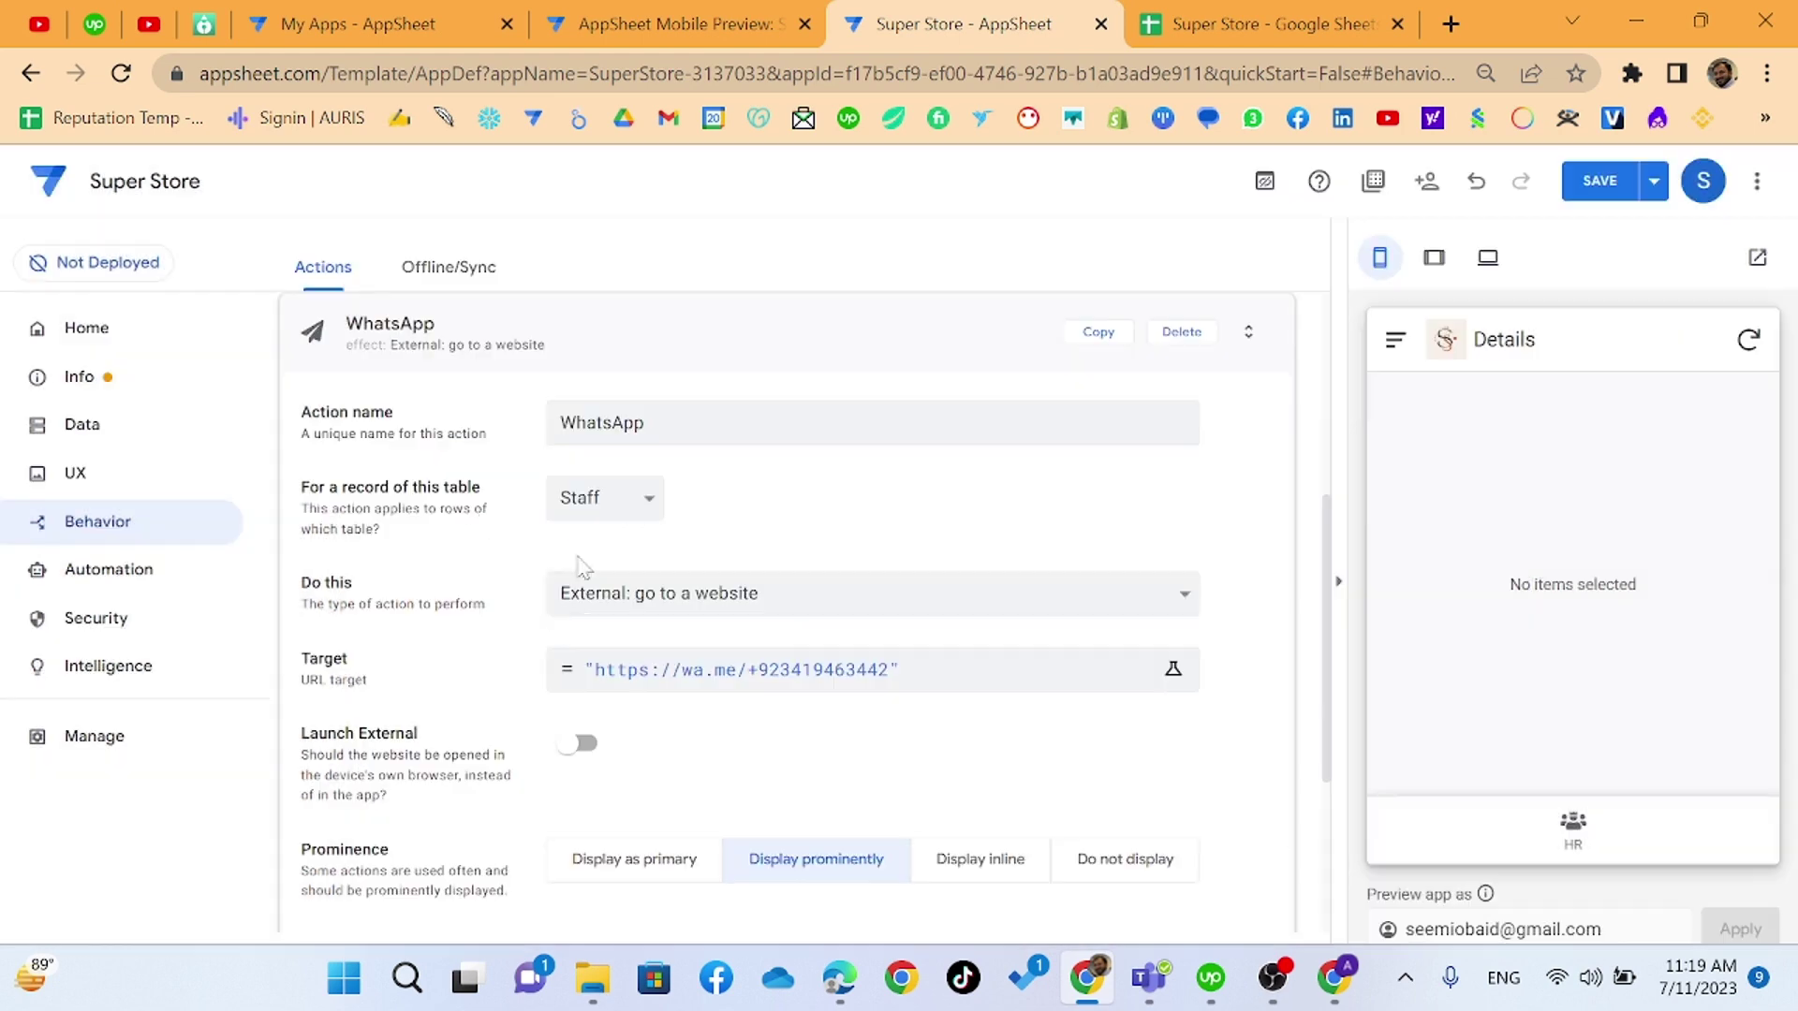
left_click(110, 426)
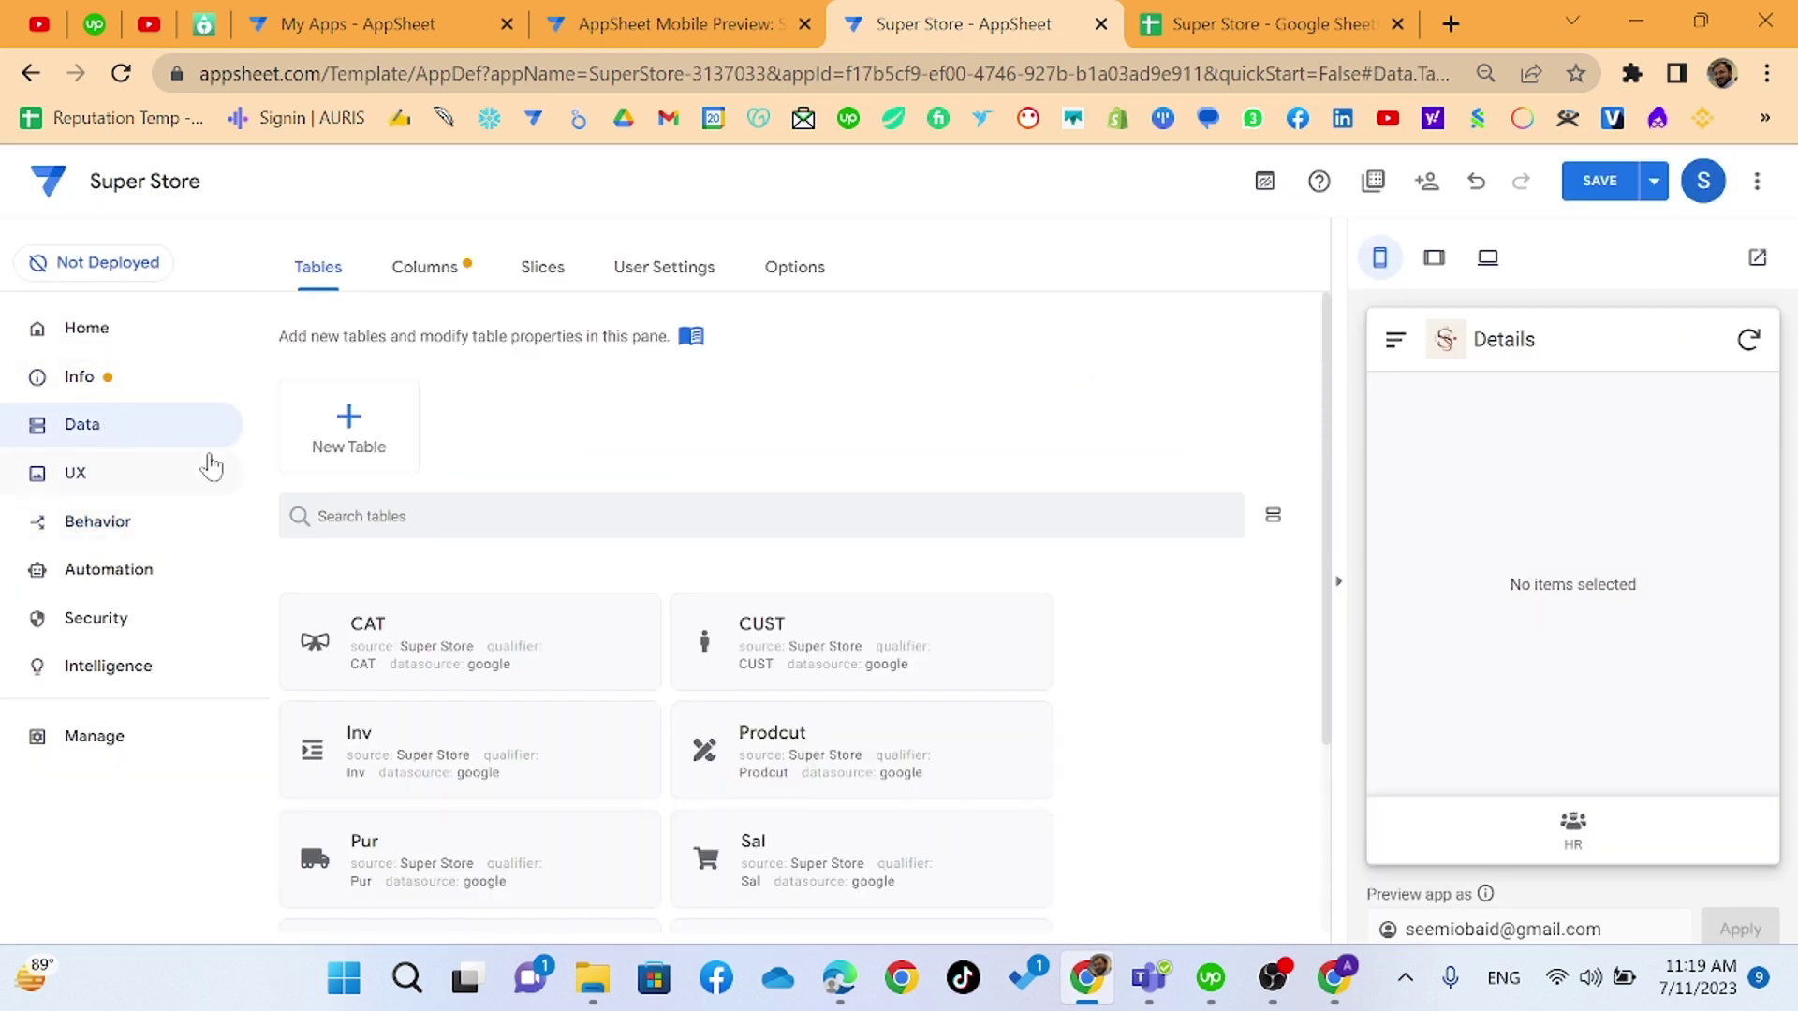
scroll(433, 729, "down", 3)
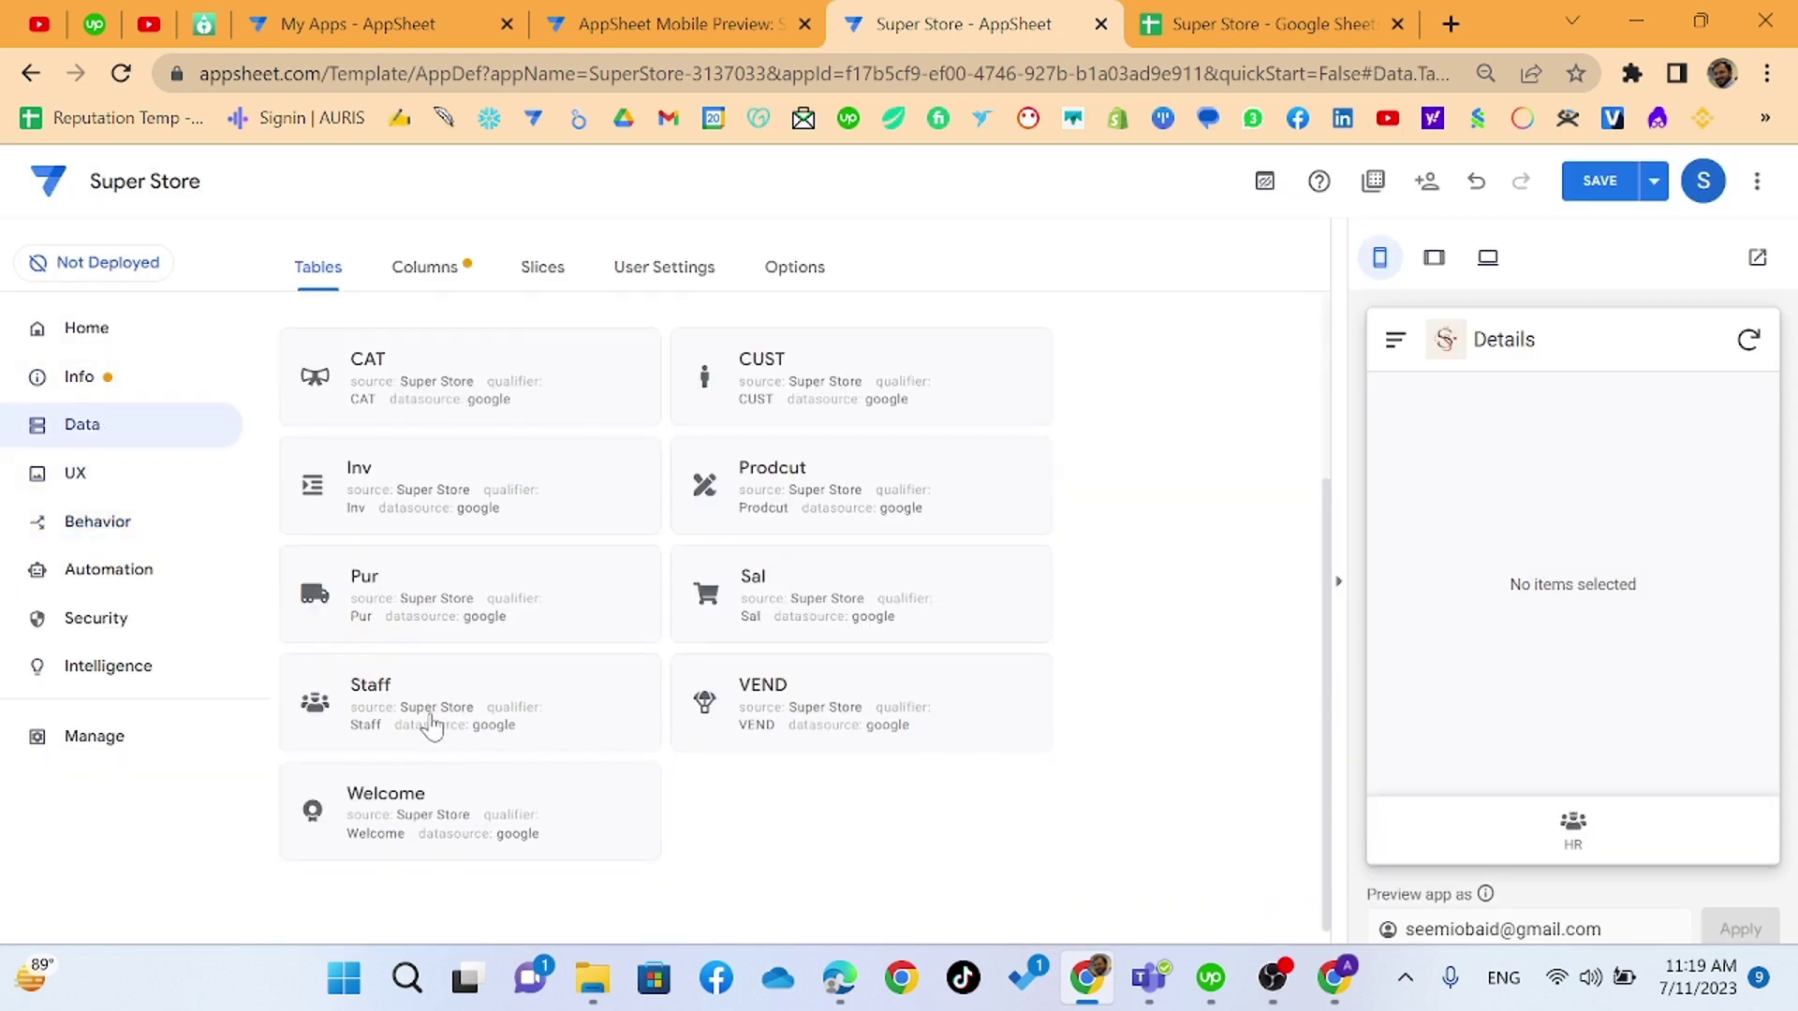
left_click(434, 729)
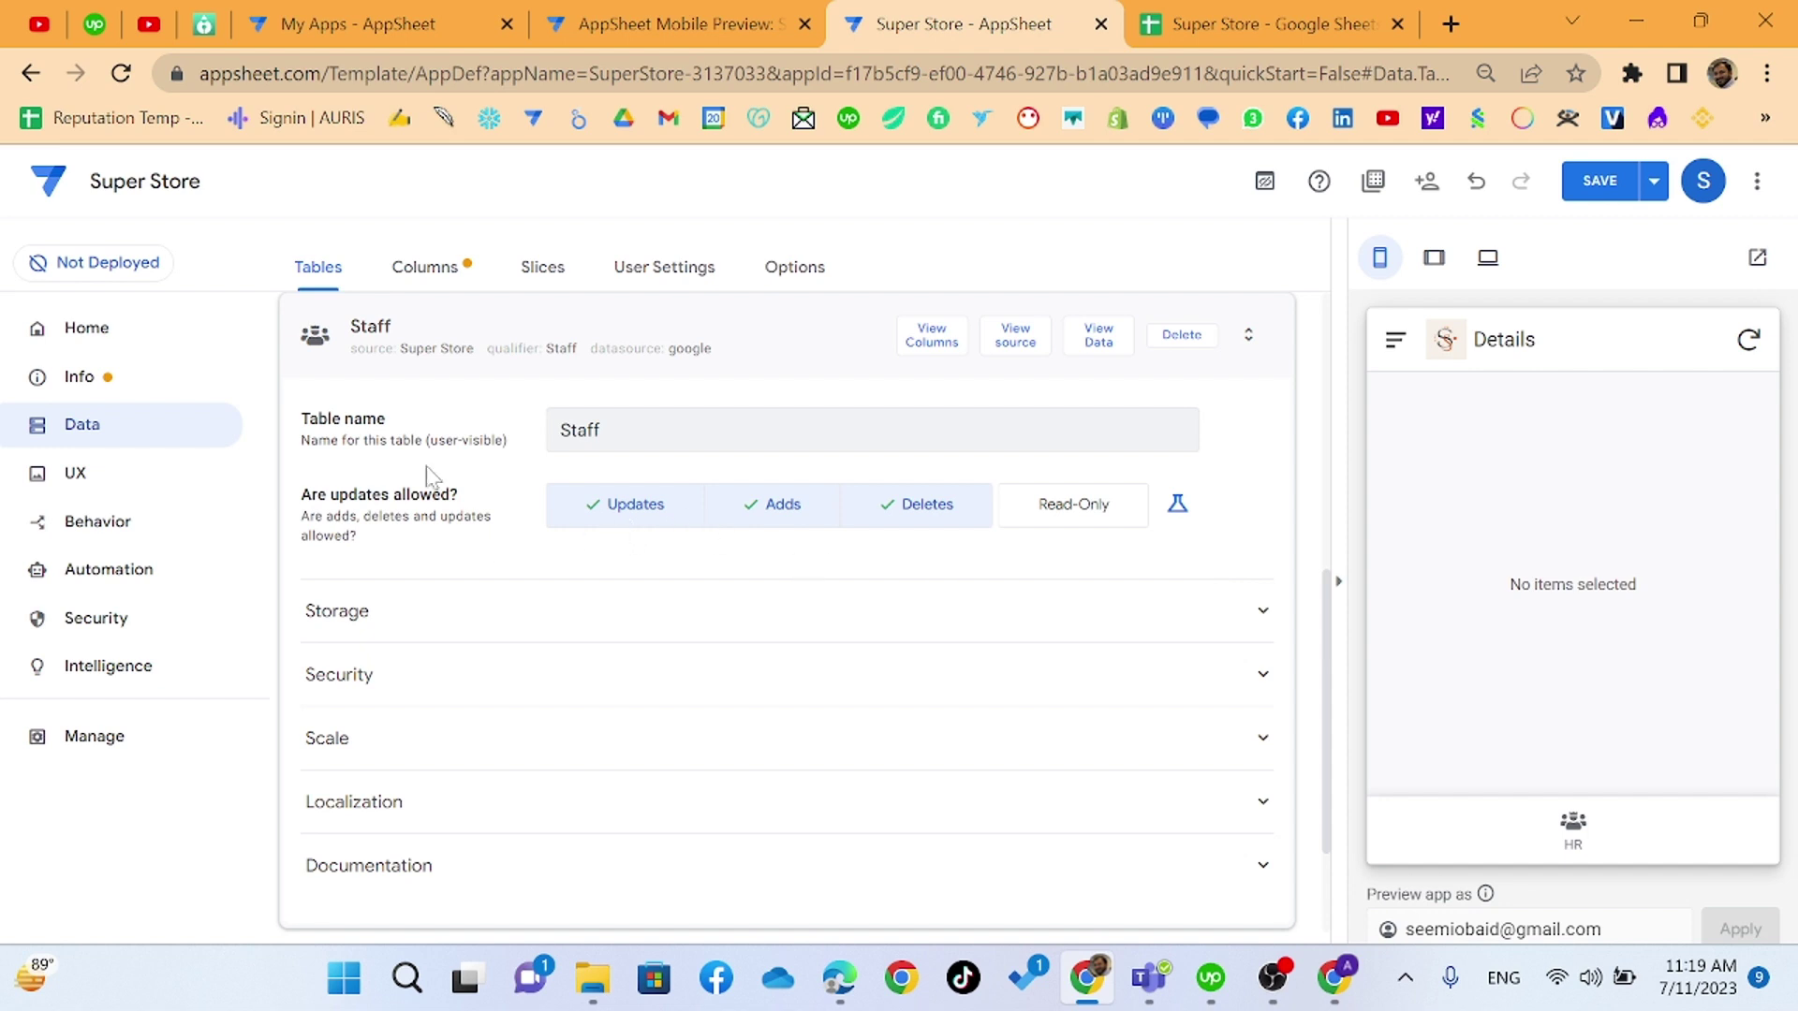
left_click(449, 269)
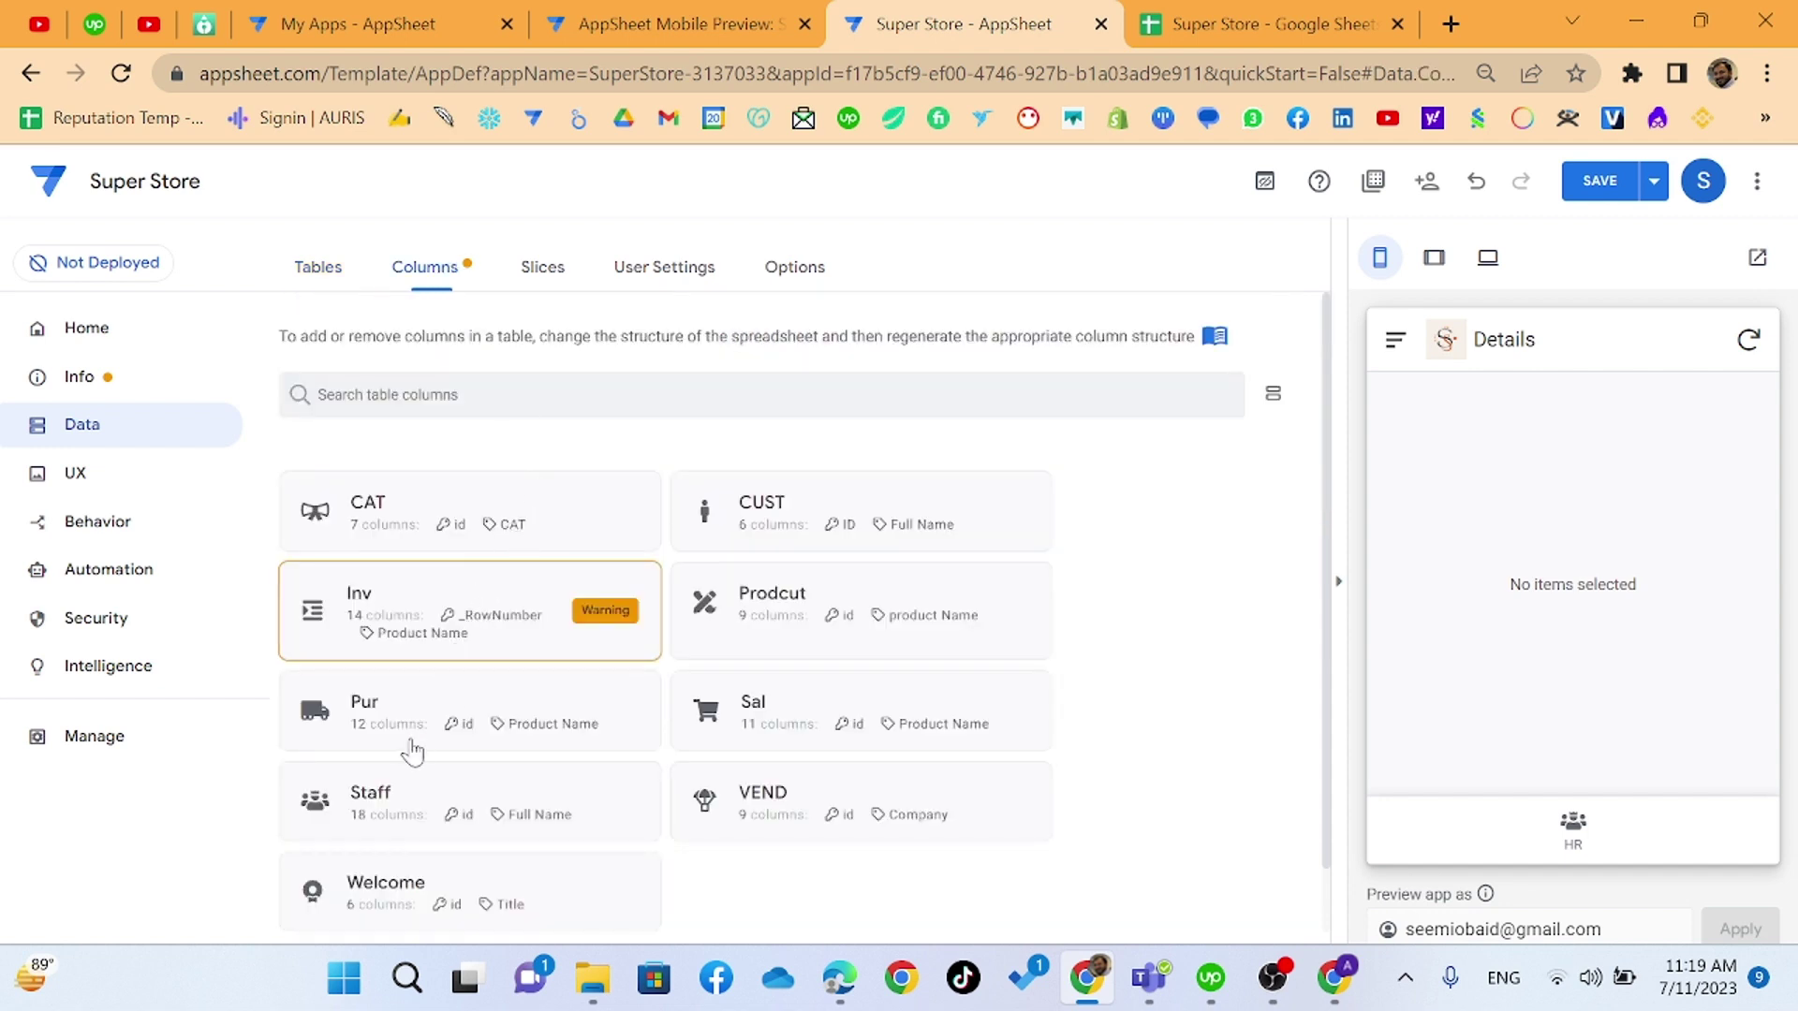
left_click(413, 800)
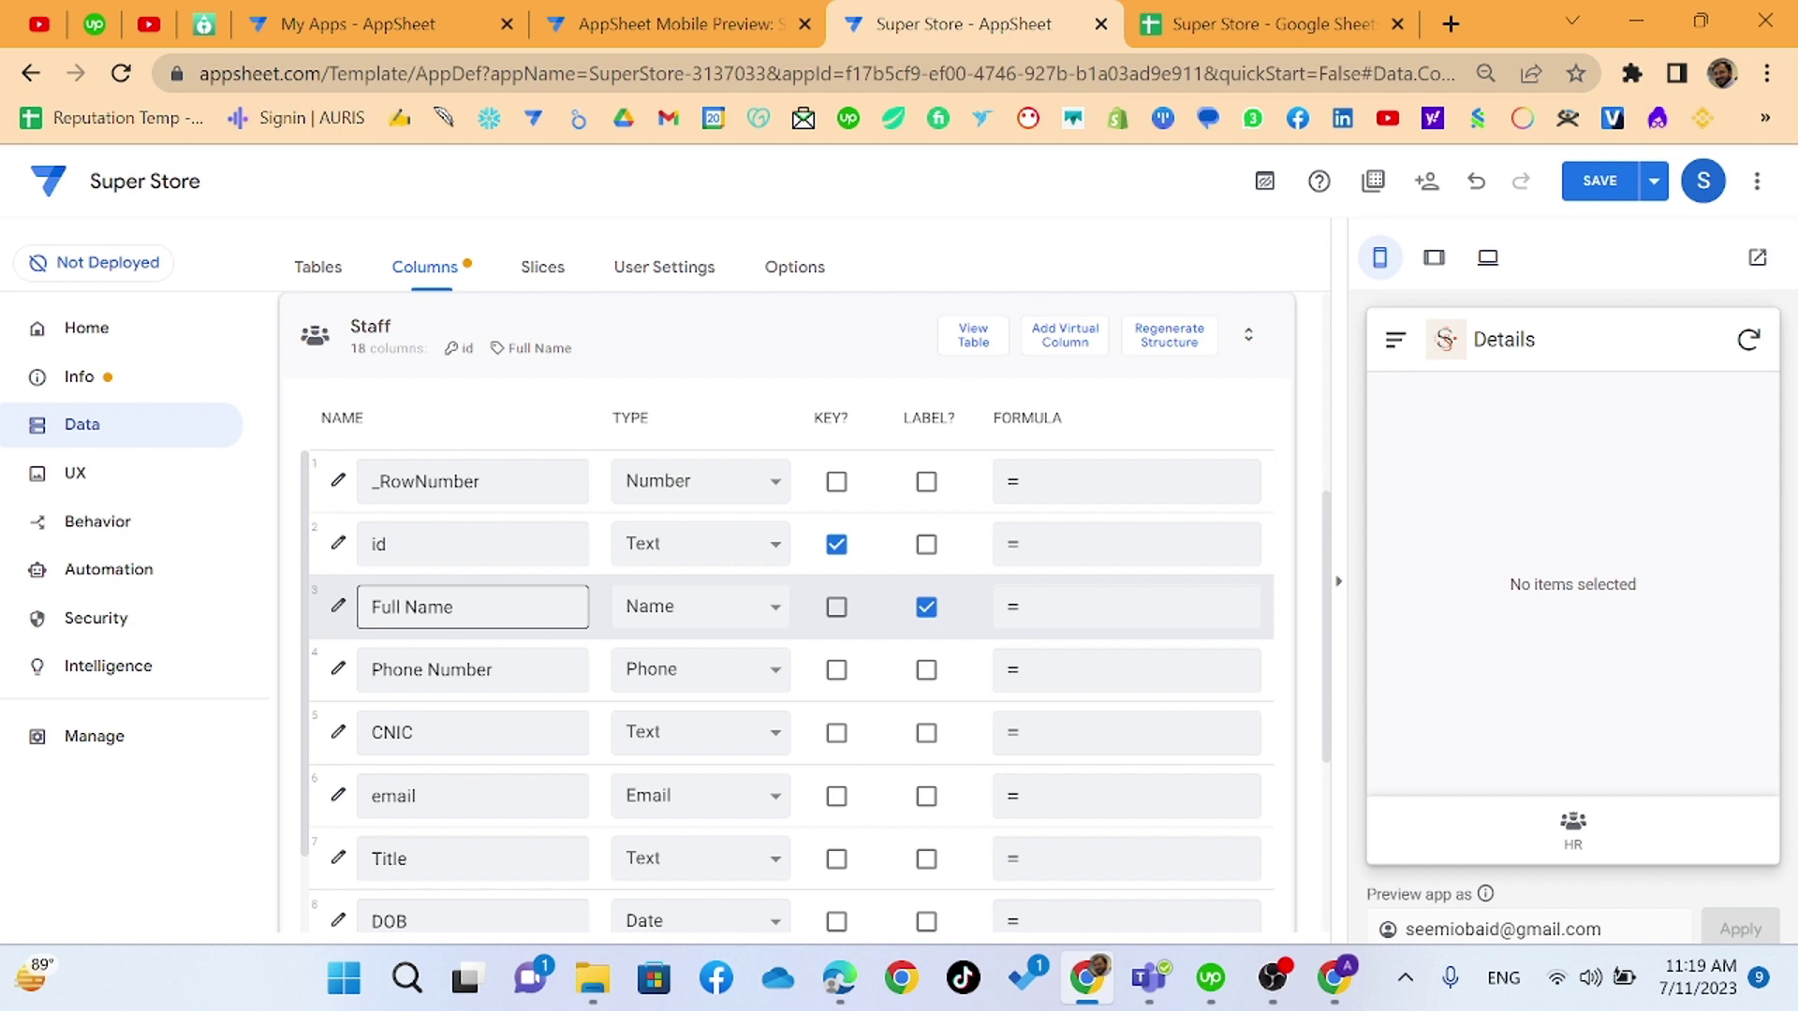
scroll(307, 552, "down", 2)
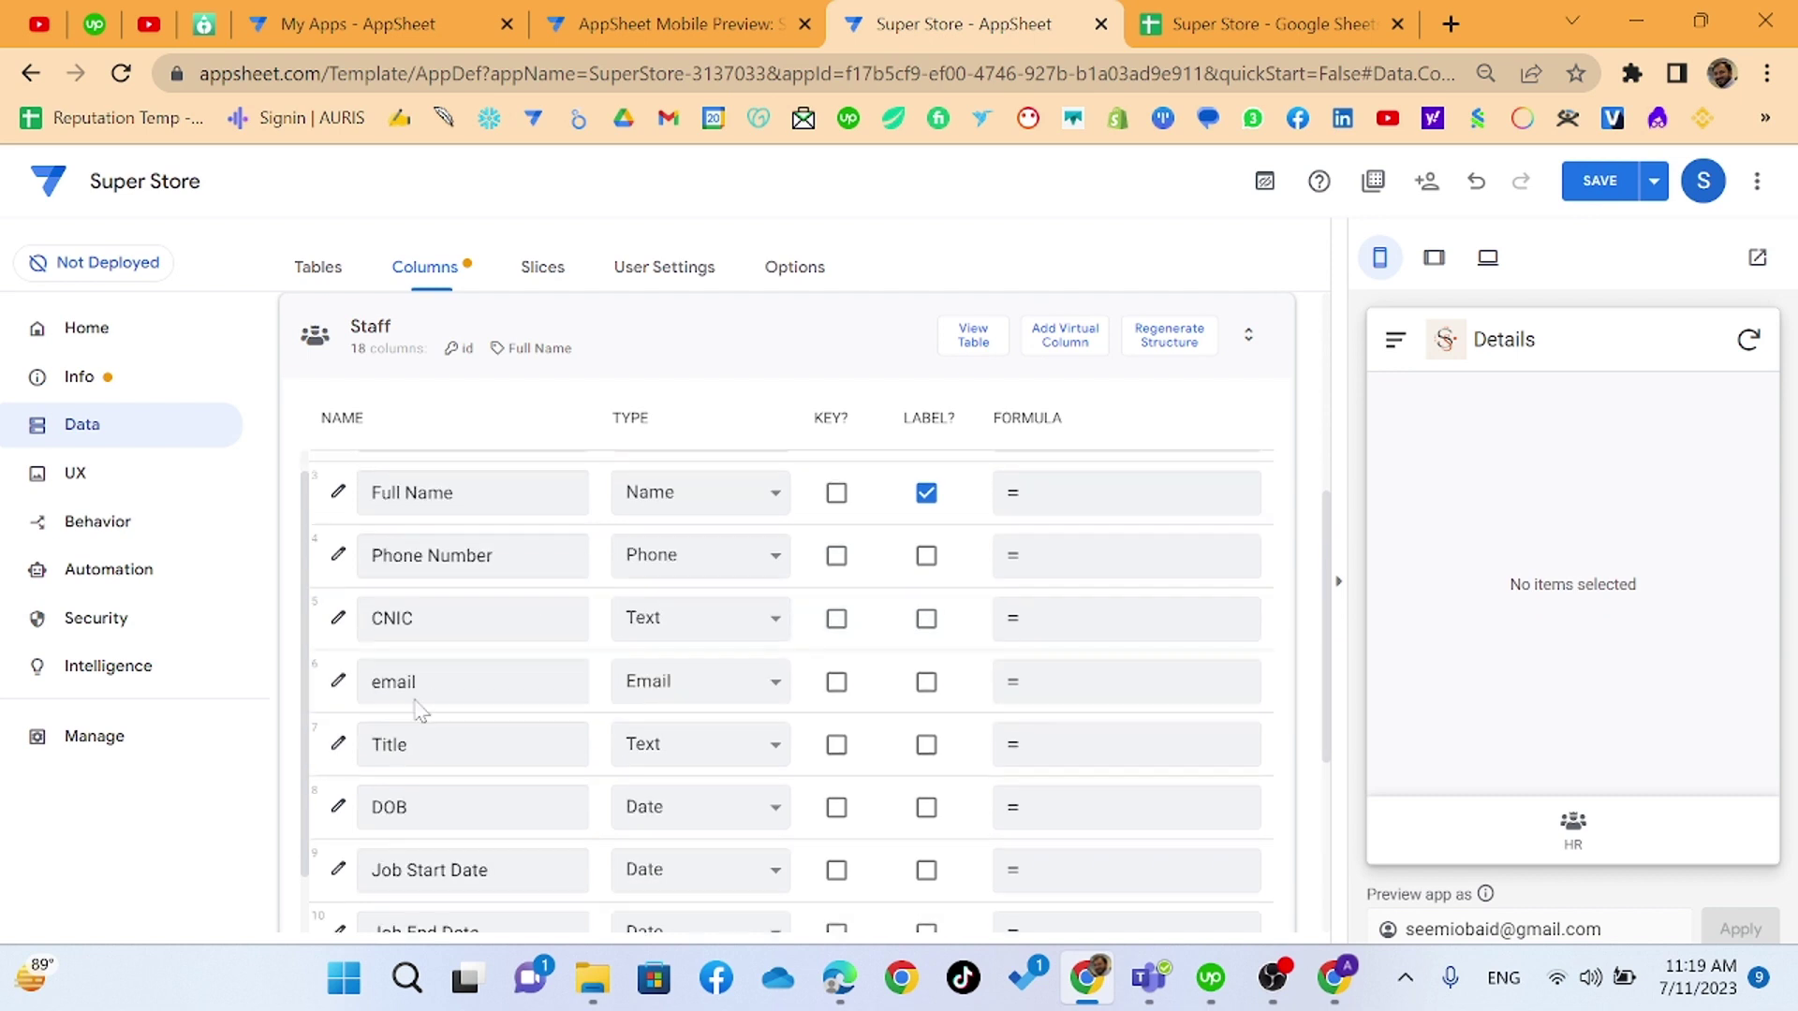
- Open the Phone Number column settings and expand Data Validity, Auto Compute, Update Behavior and Display
left_click(338, 527)
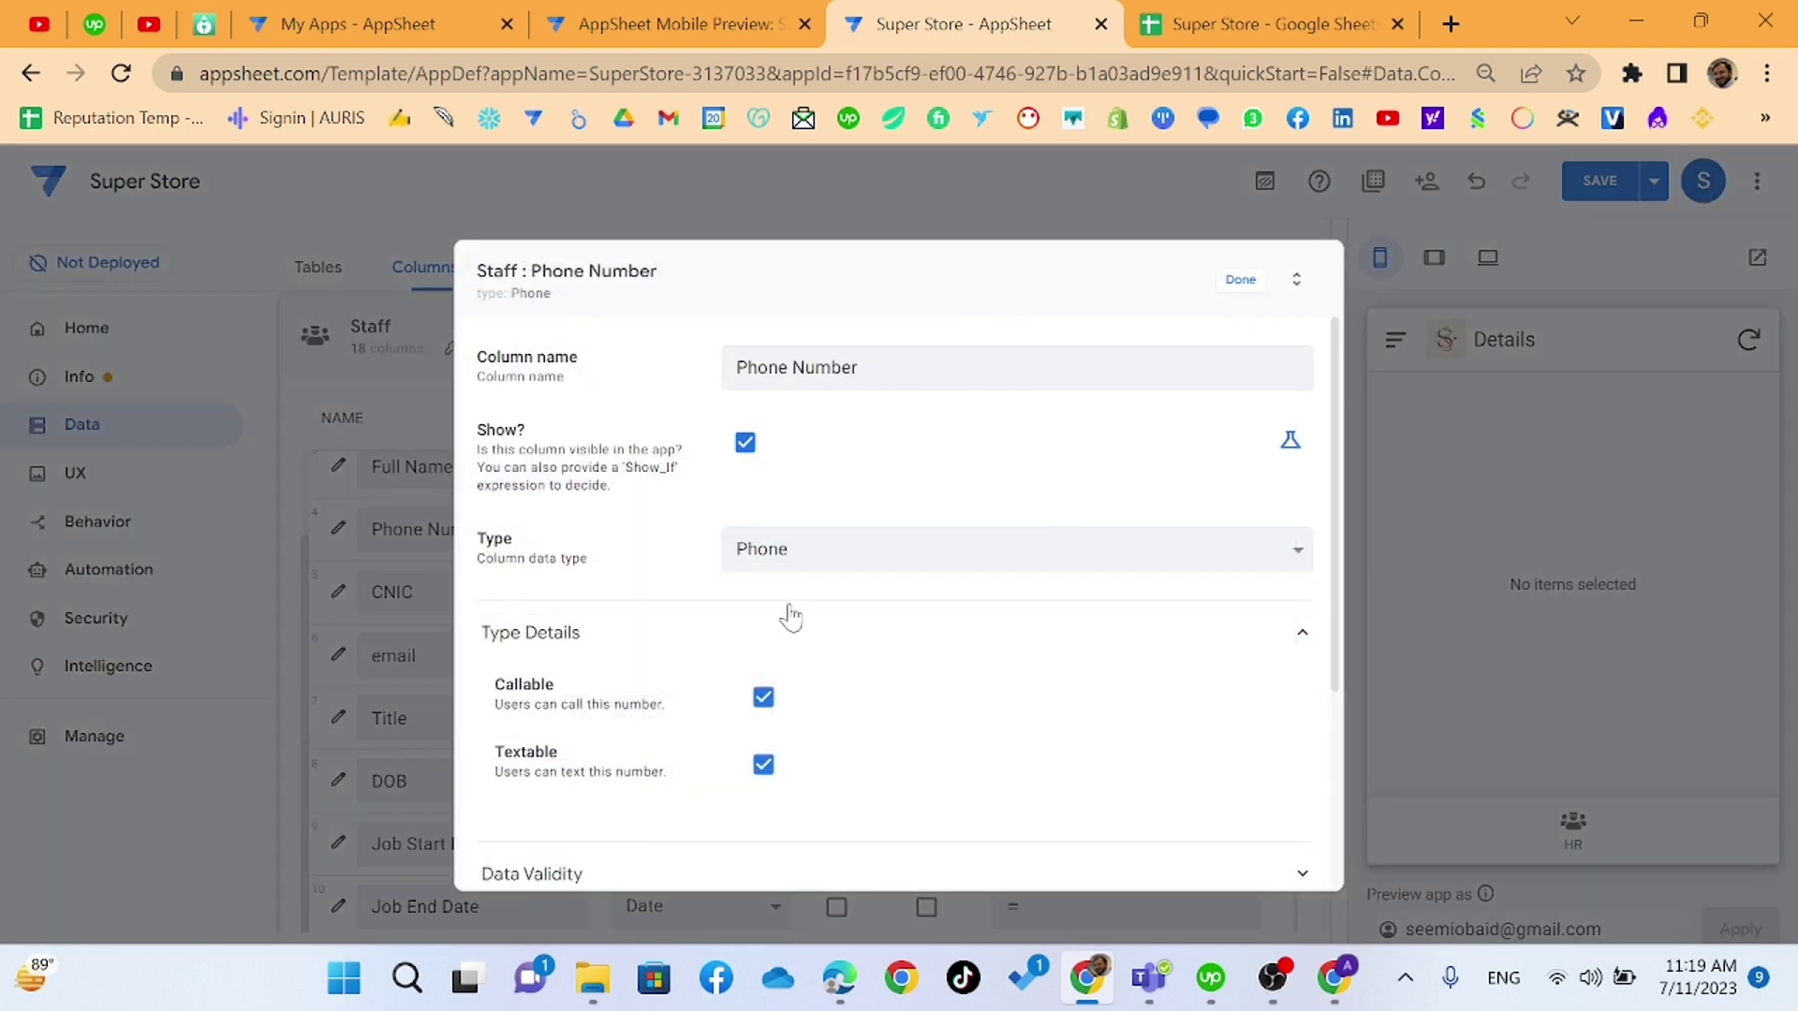
scroll(791, 618, "down", 2)
scroll(791, 618, "up", 2)
scroll(573, 780, "down", 1)
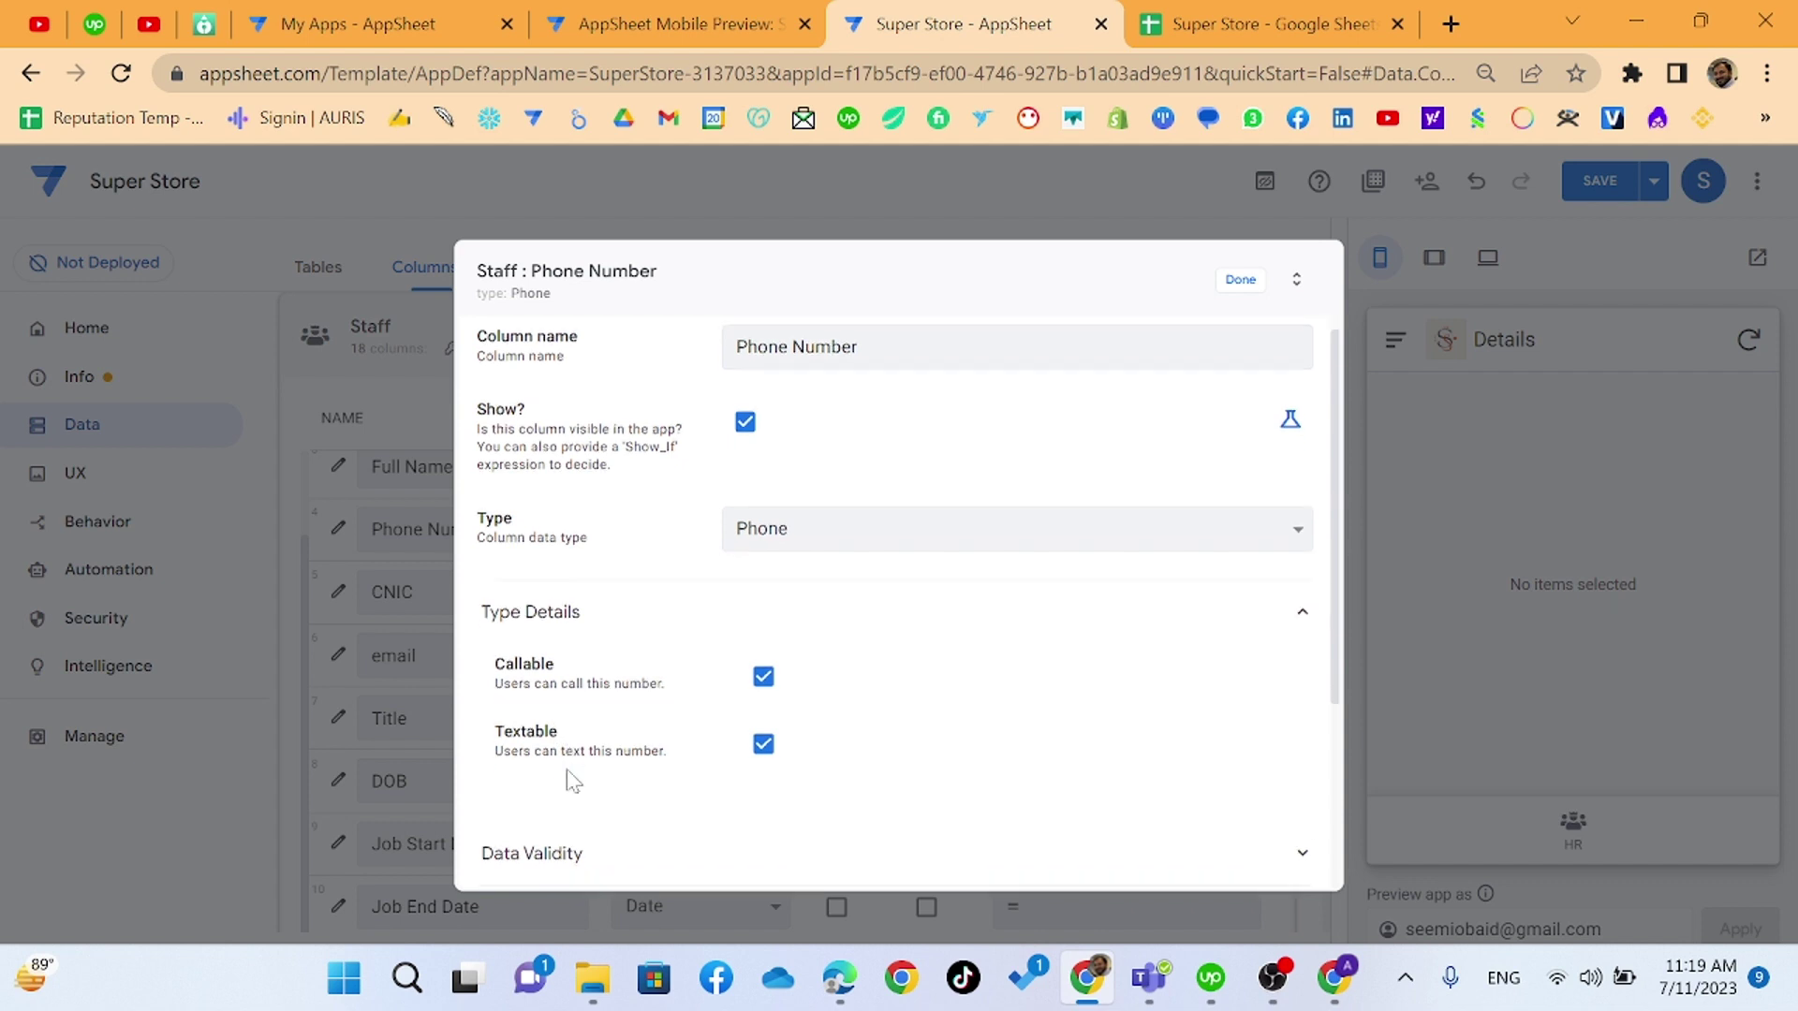
scroll(573, 780, "down", 3)
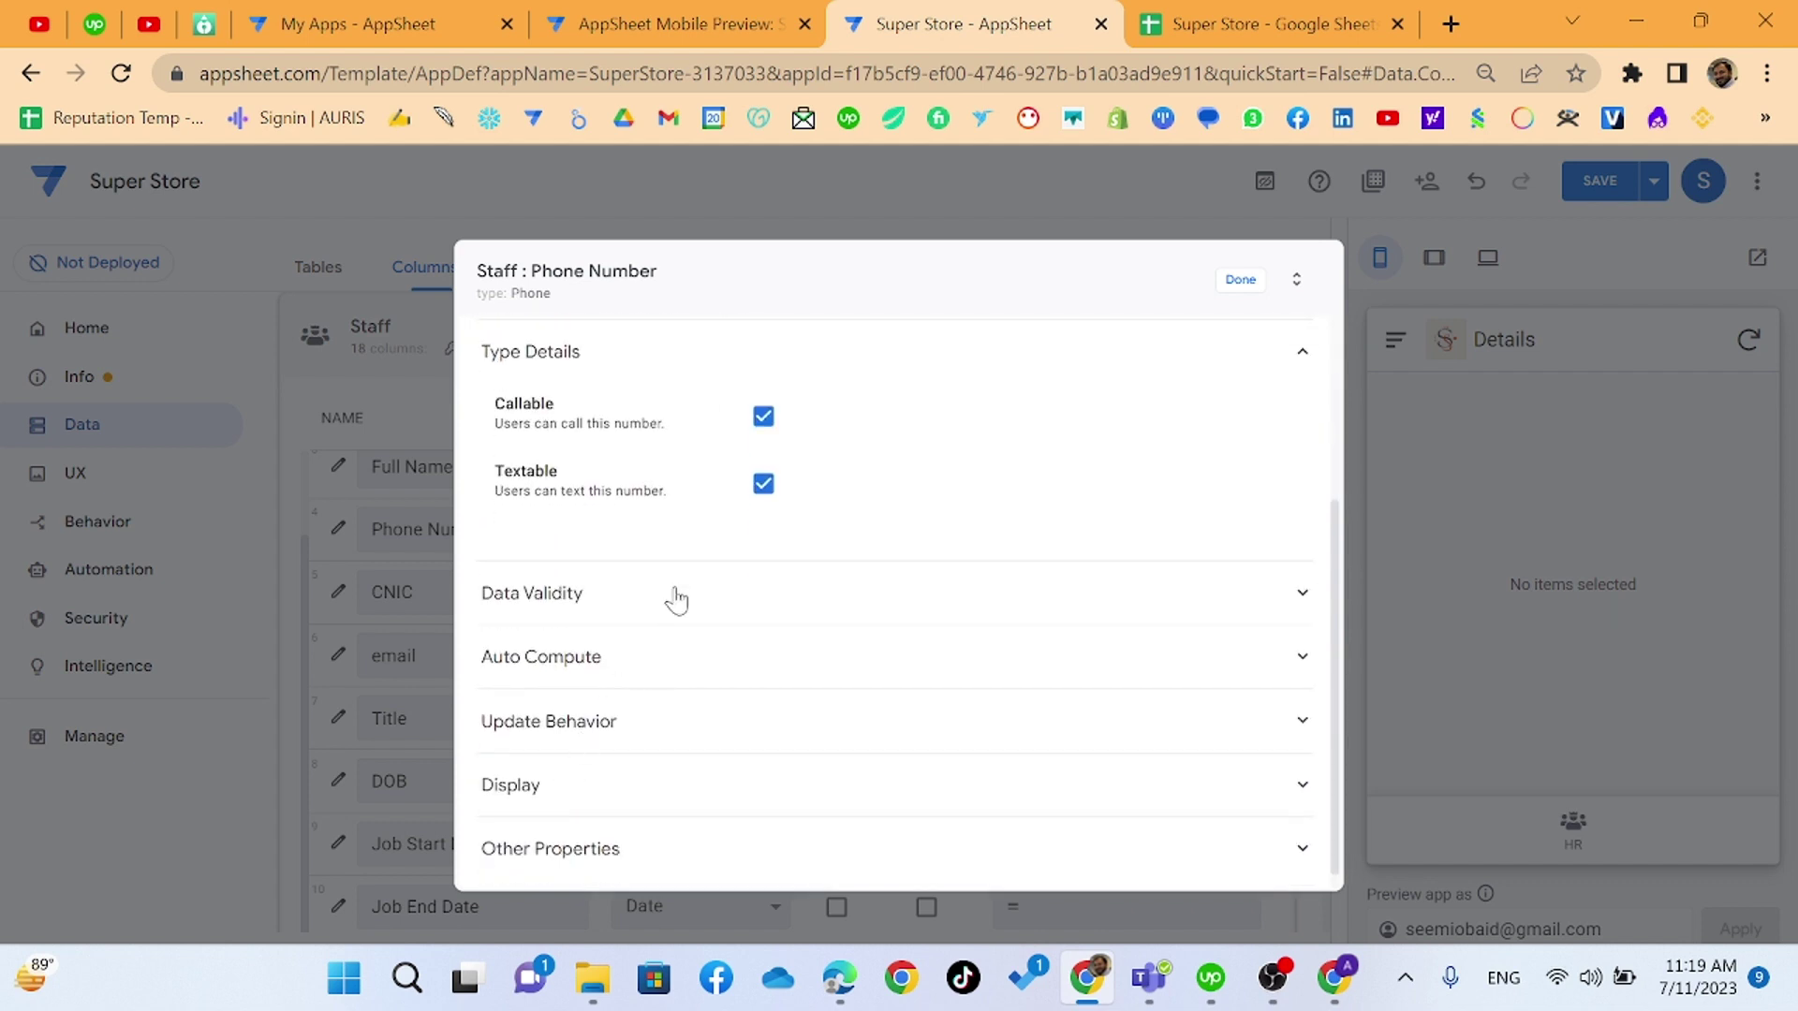
left_click(676, 599)
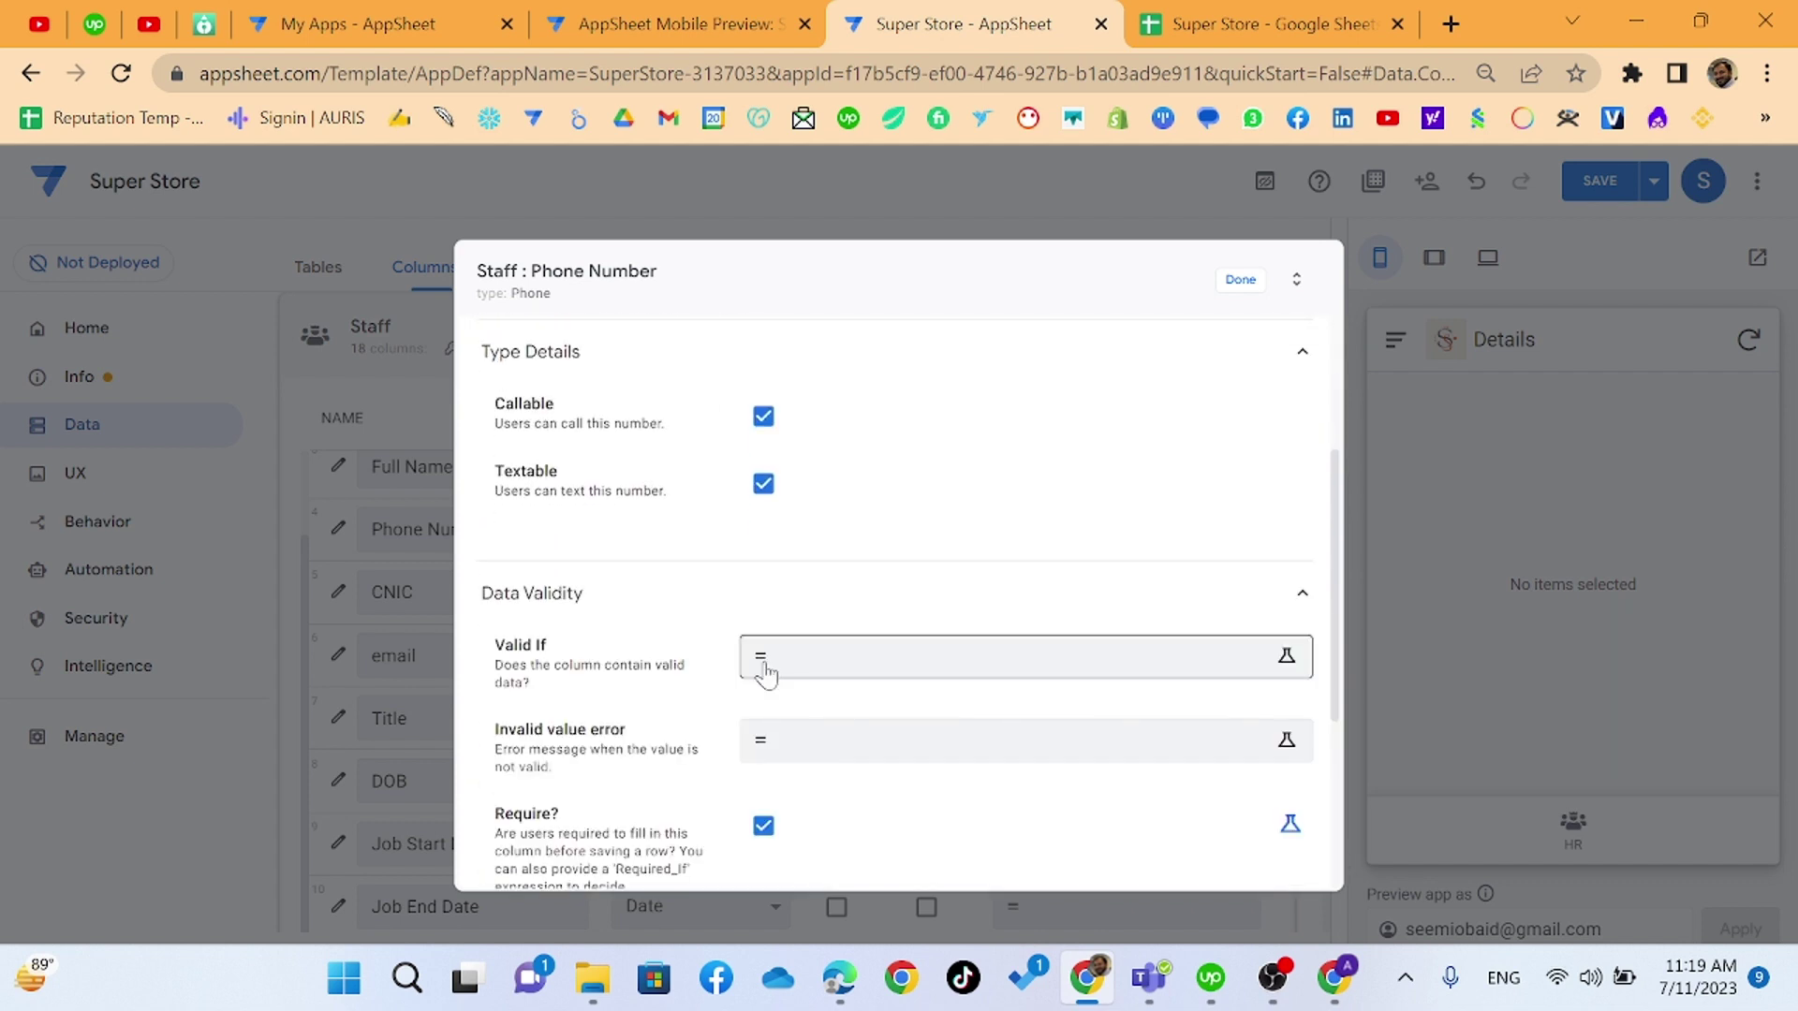
scroll(762, 683, "down", 2)
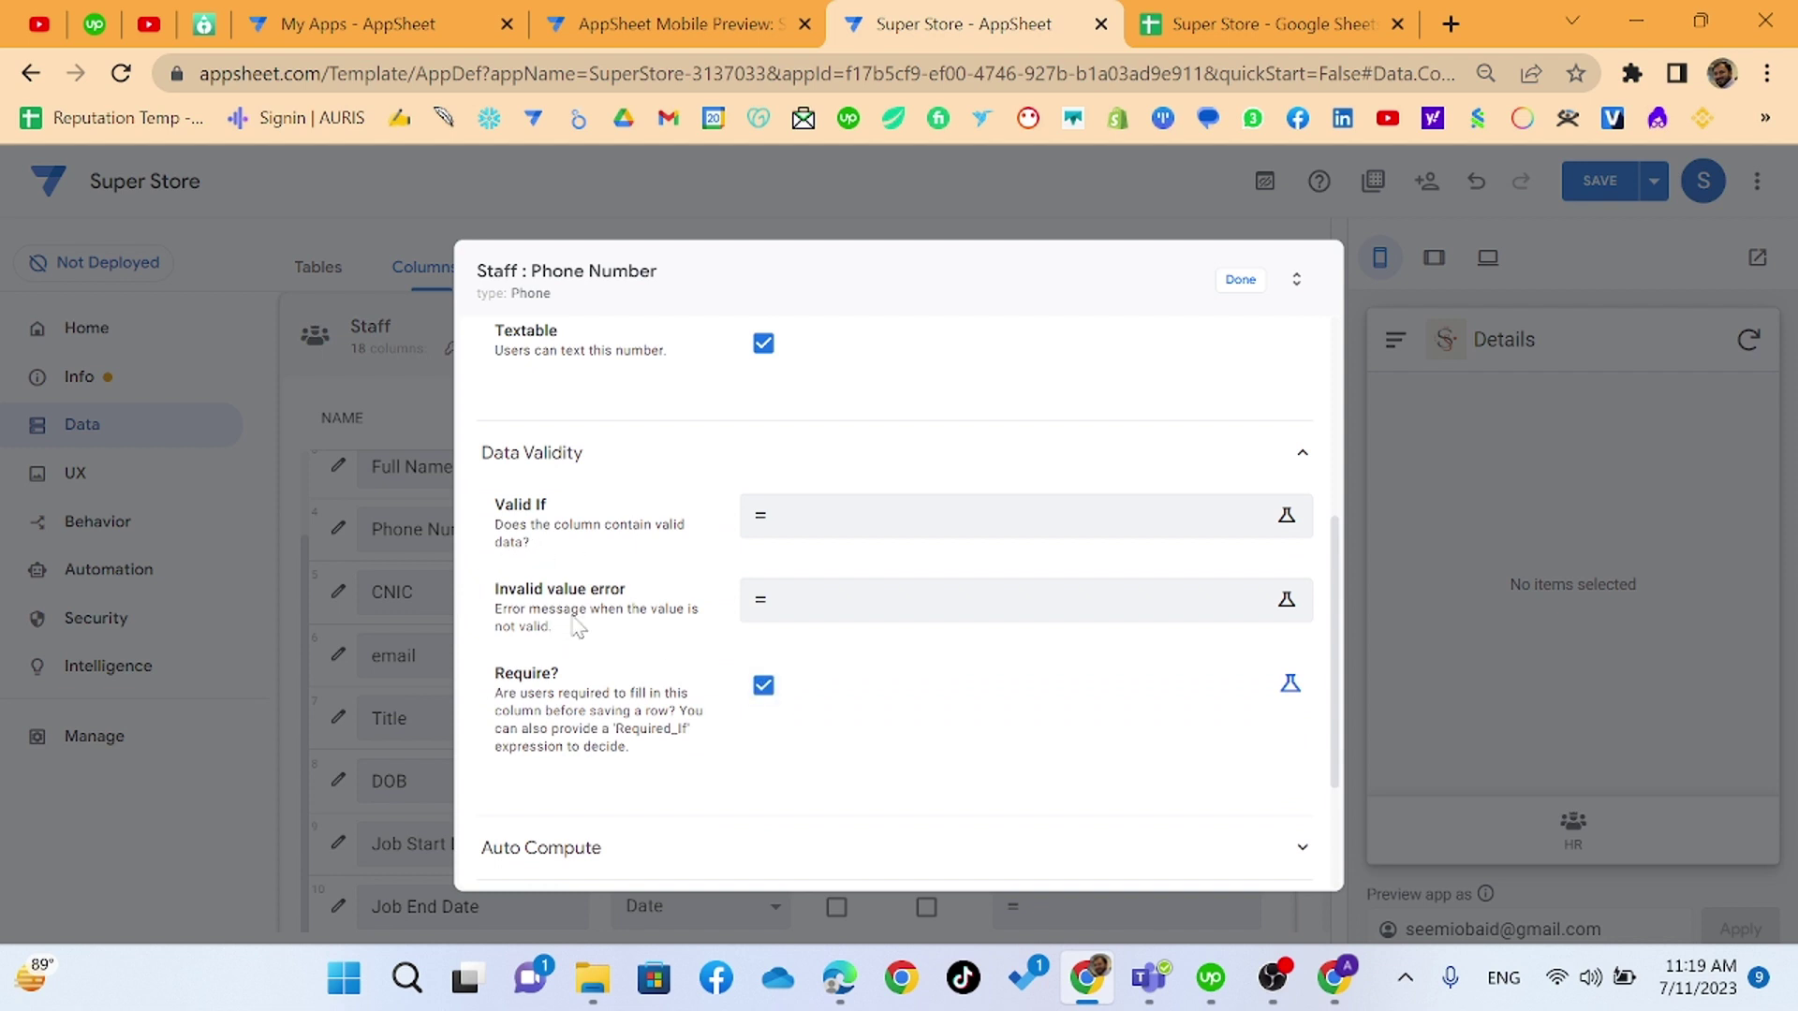
scroll(655, 627, "down", 2)
left_click(643, 640)
scroll(727, 671, "down", 3)
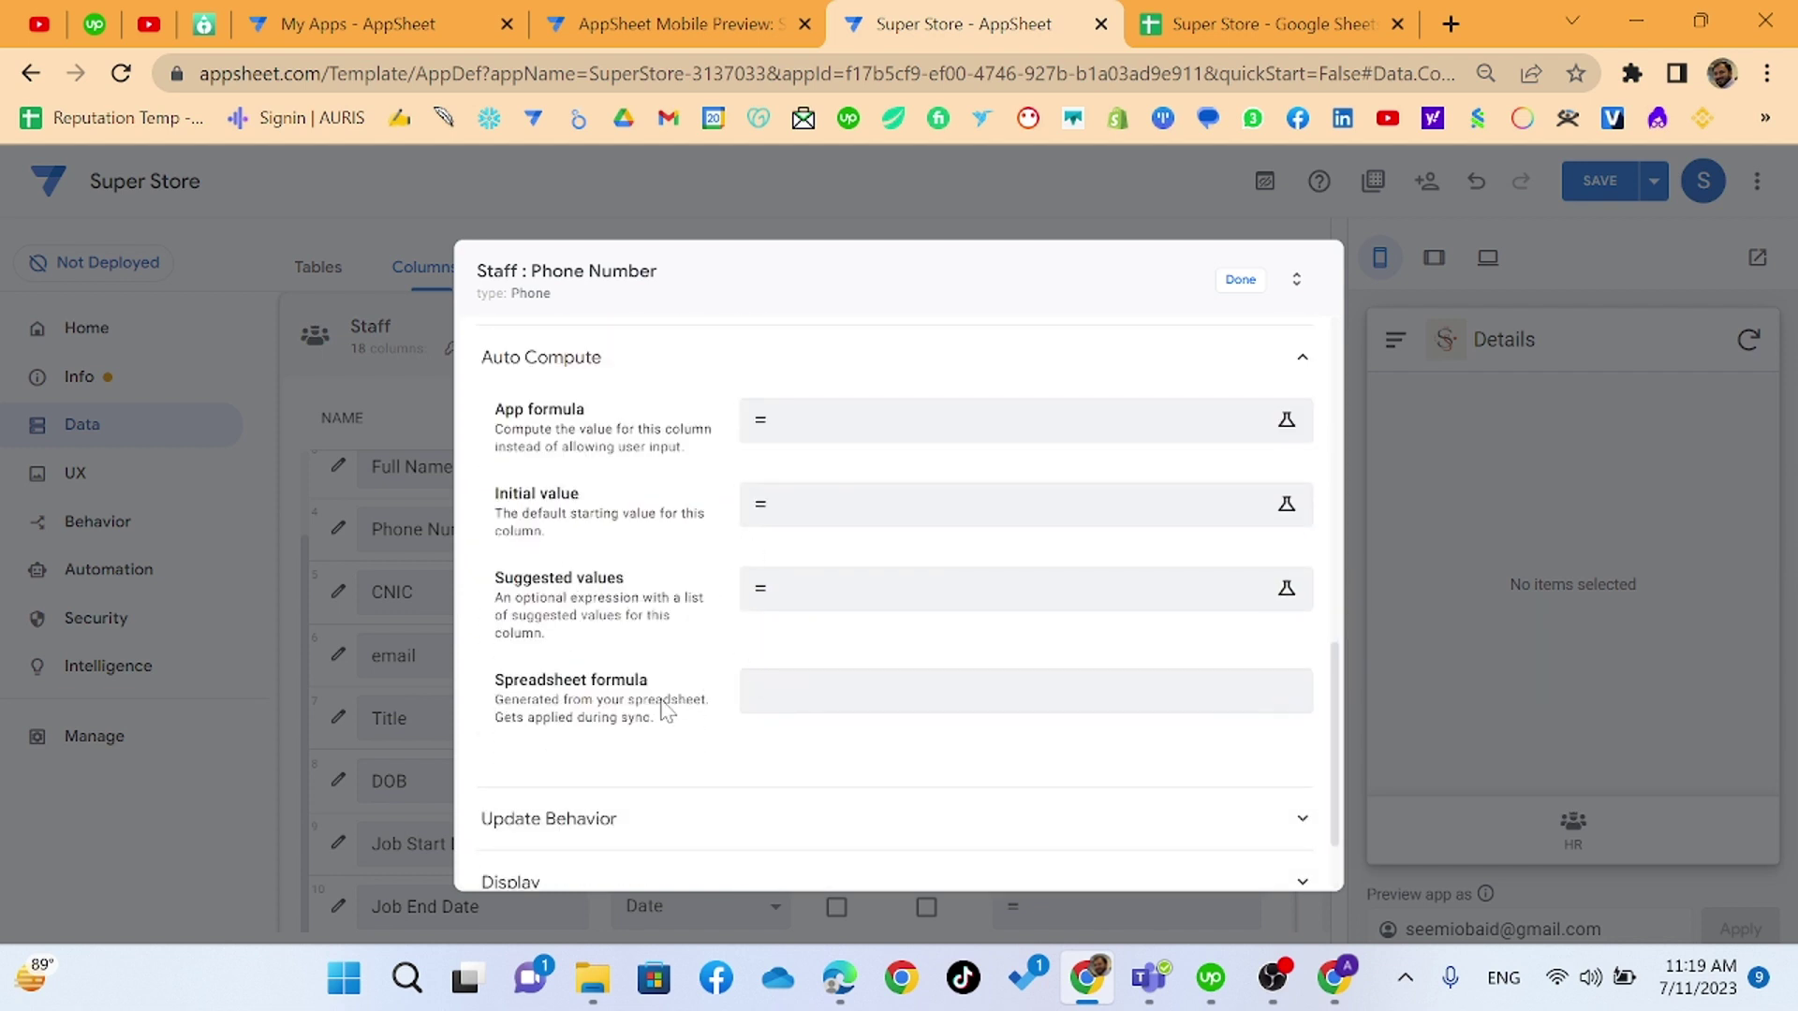
scroll(662, 713, "down", 2)
left_click(662, 714)
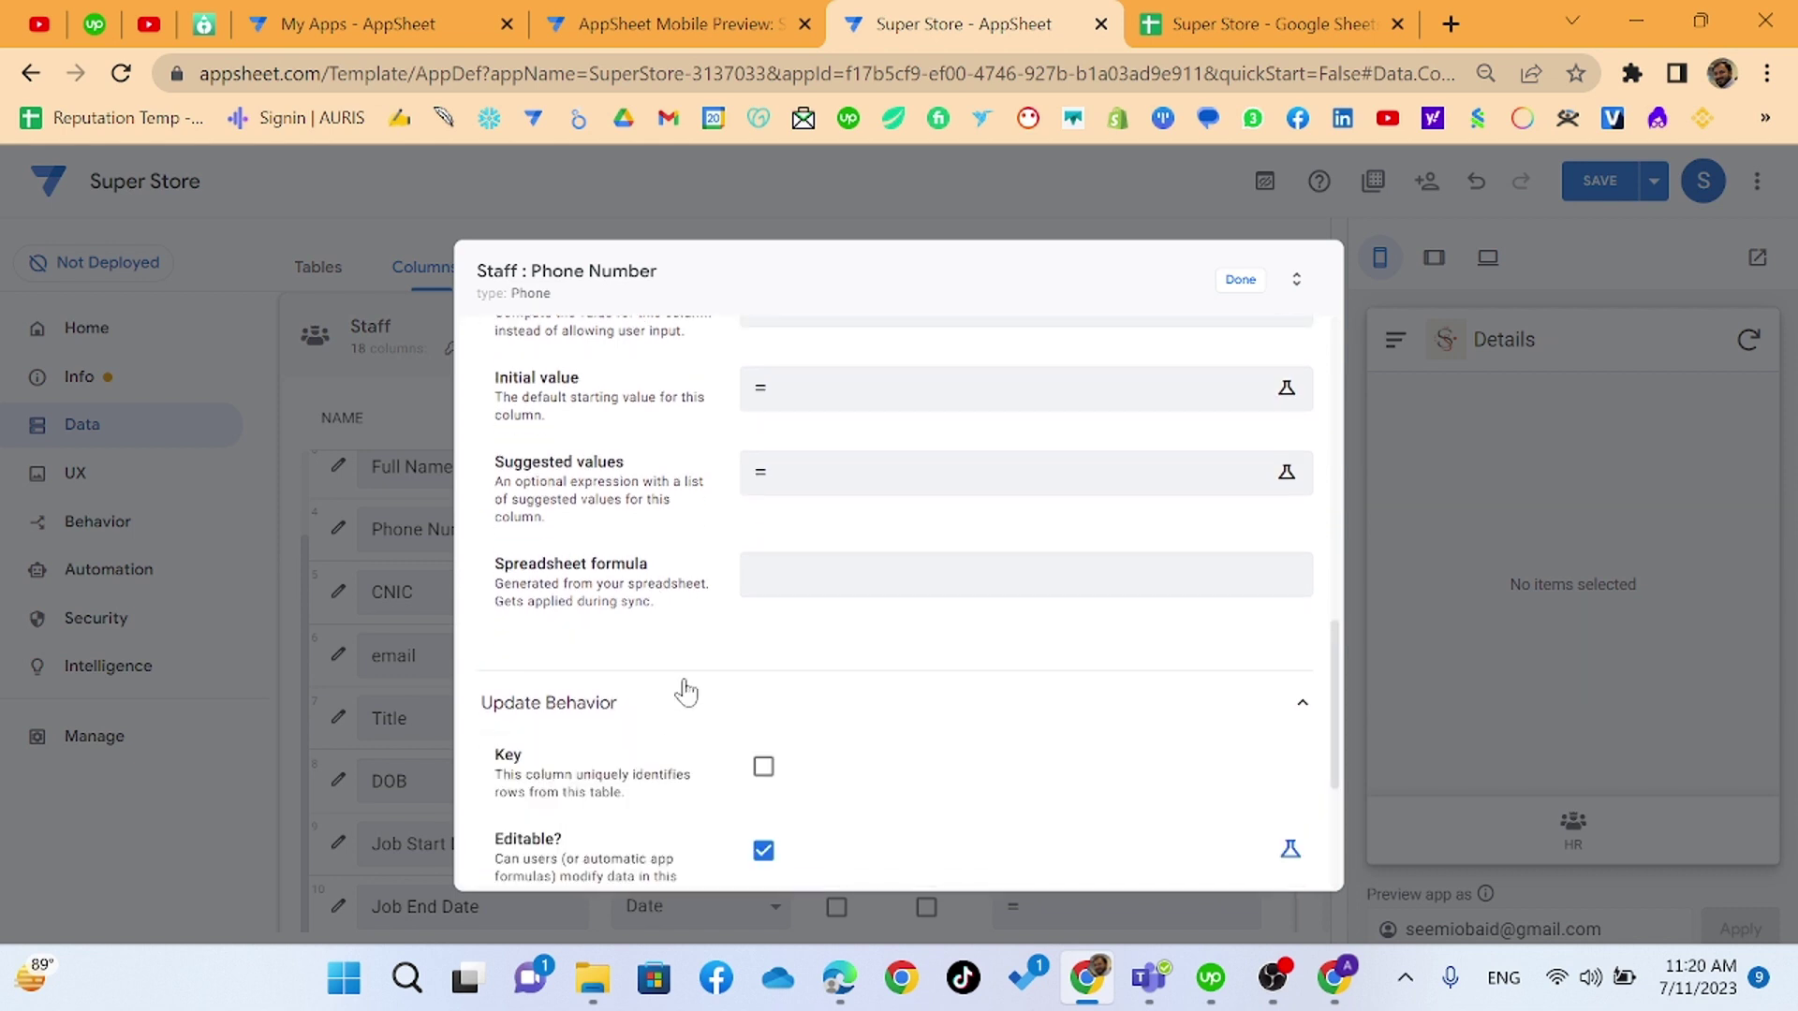
scroll(683, 690, "down", 3)
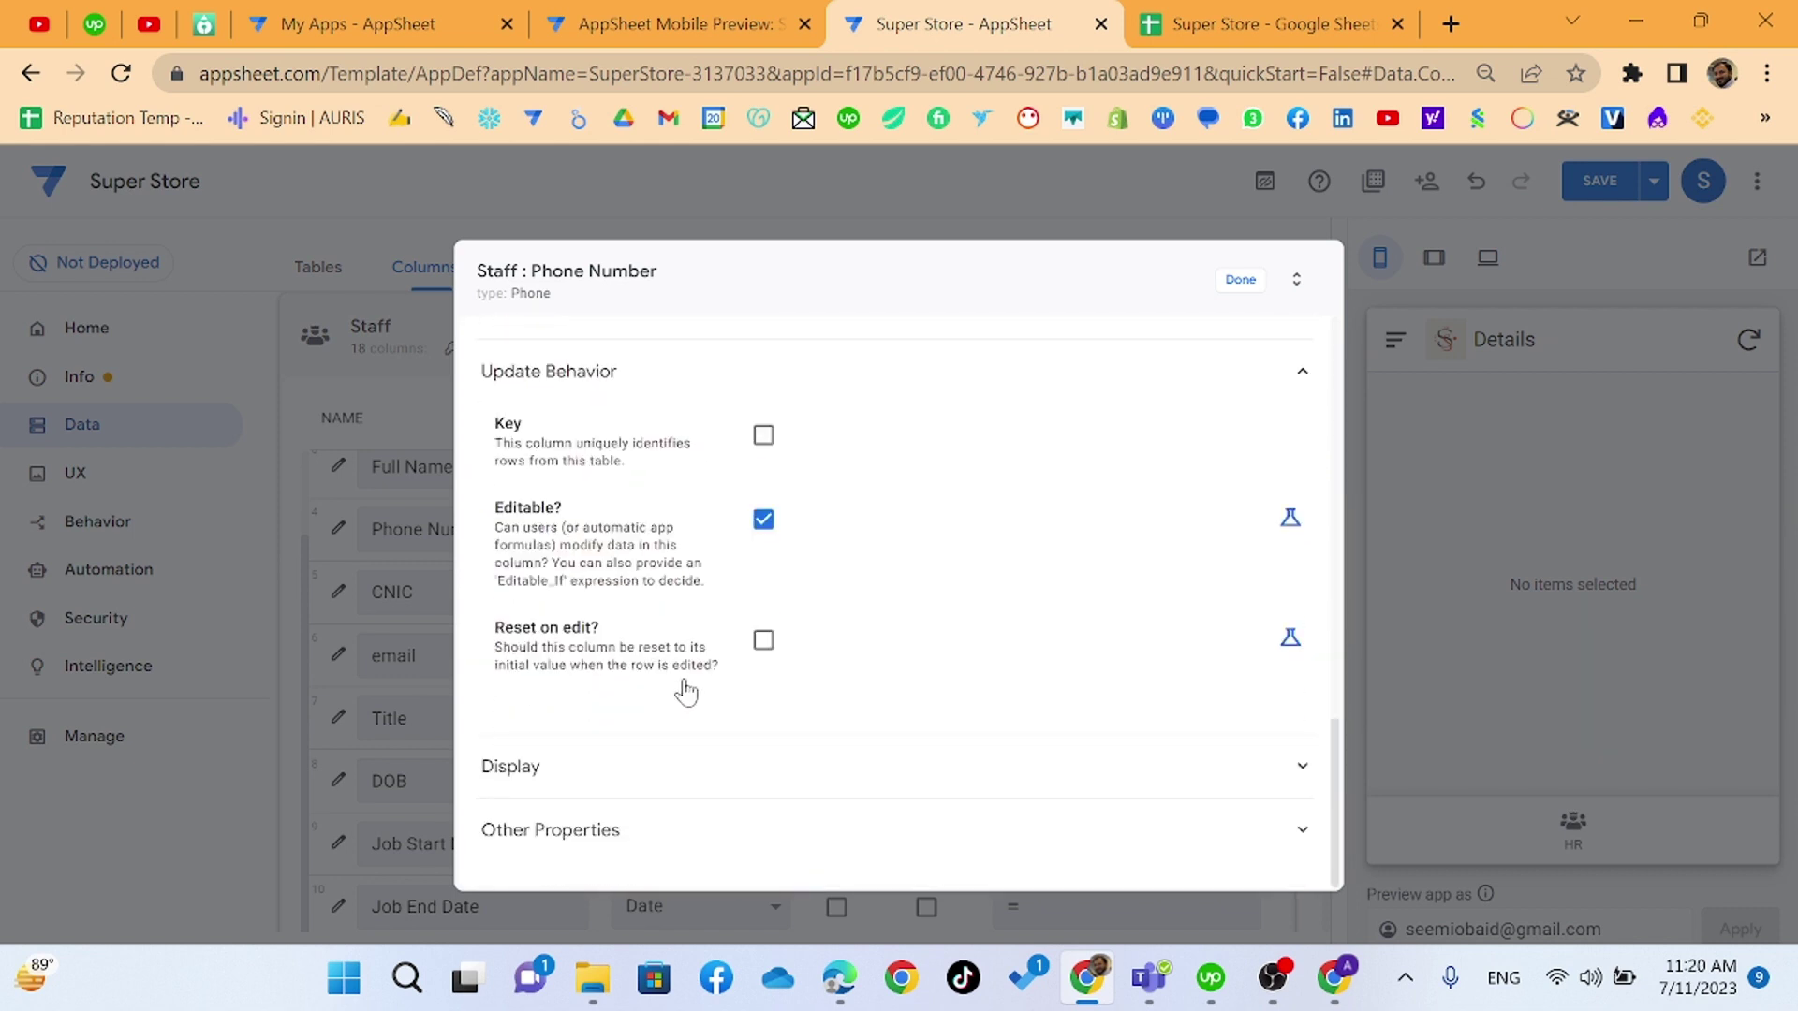
left_click(646, 766)
scroll(688, 741, "down", 2)
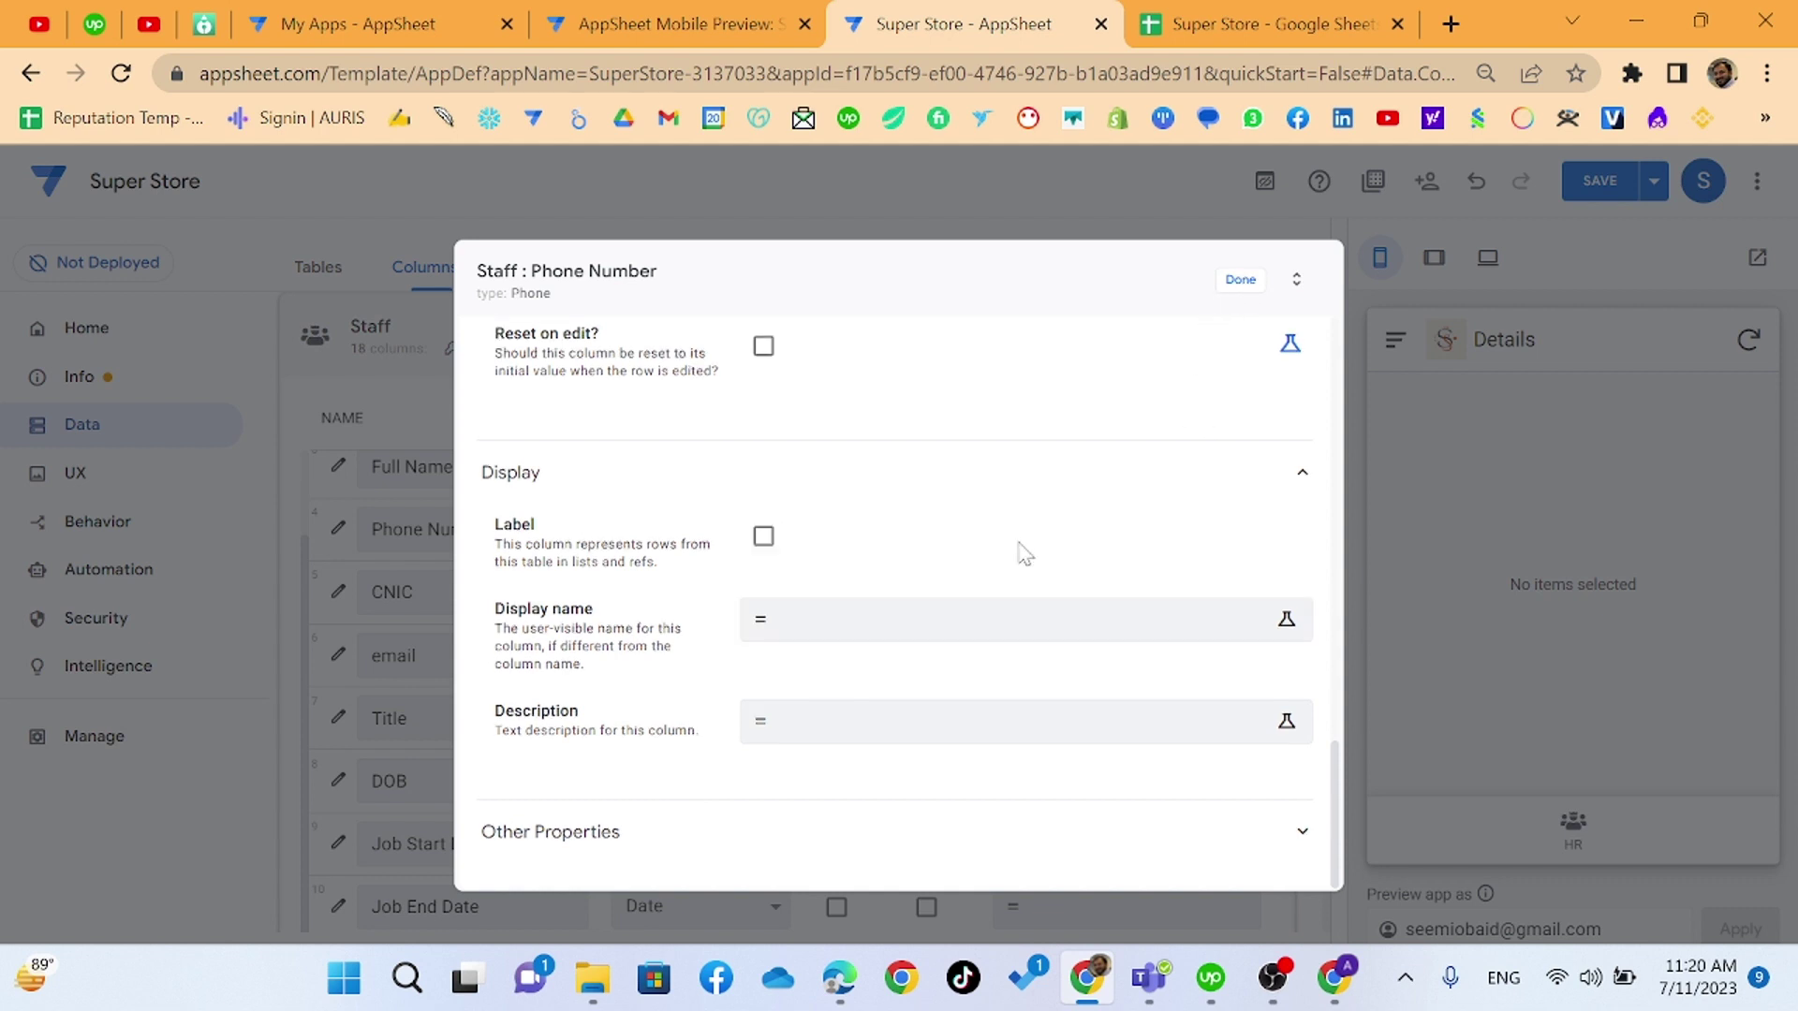
scroll(1020, 551, "up", 8)
scroll(1024, 552, "up", 6)
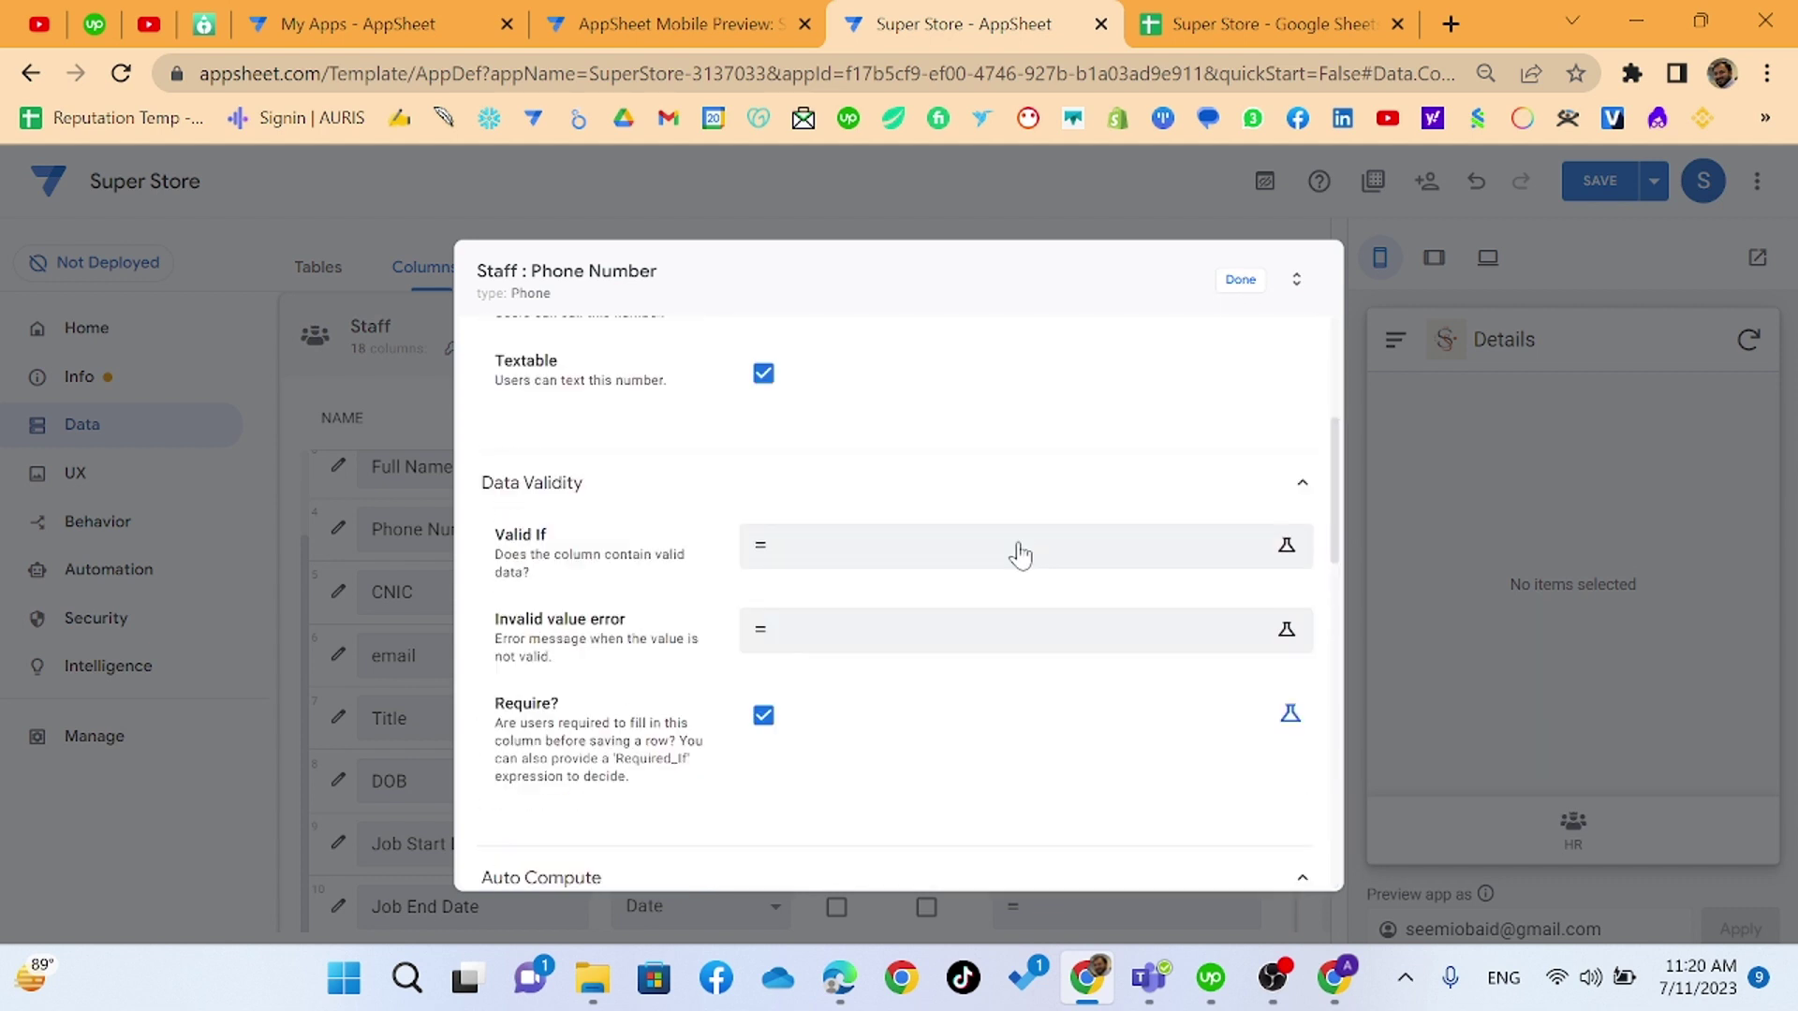
scroll(1021, 555, "up", 1)
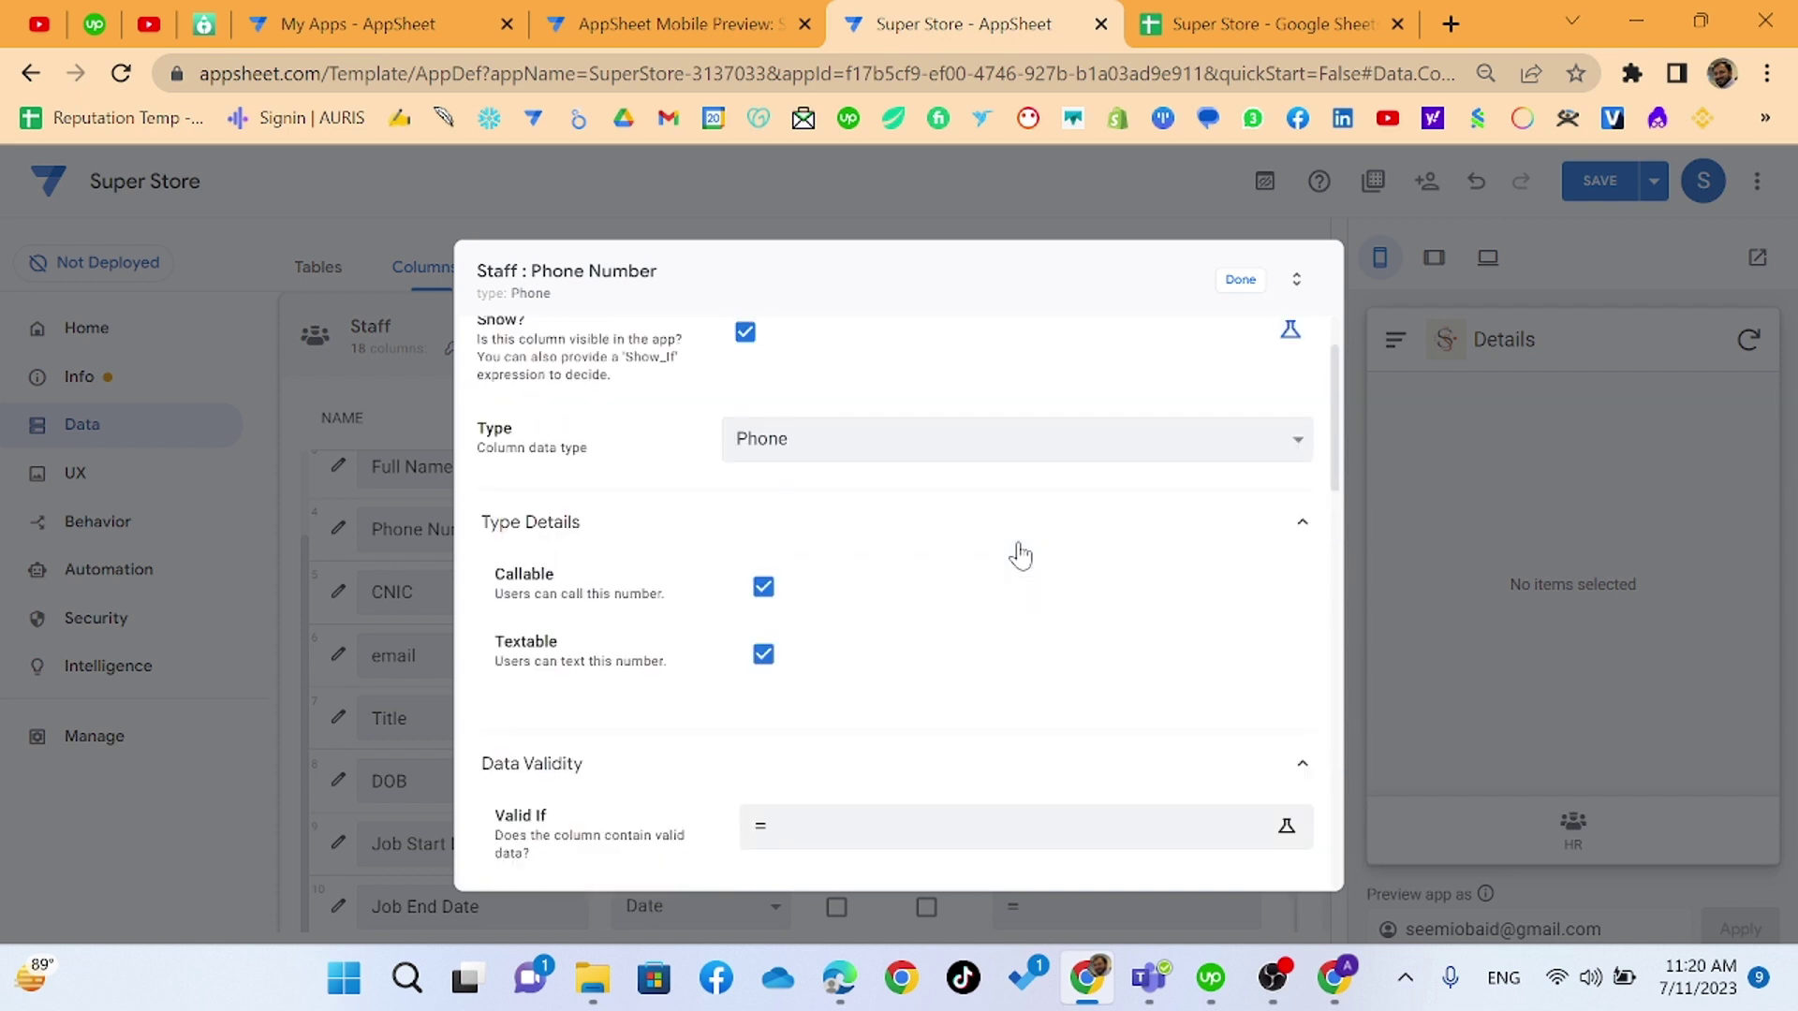
scroll(1021, 555, "up", 2)
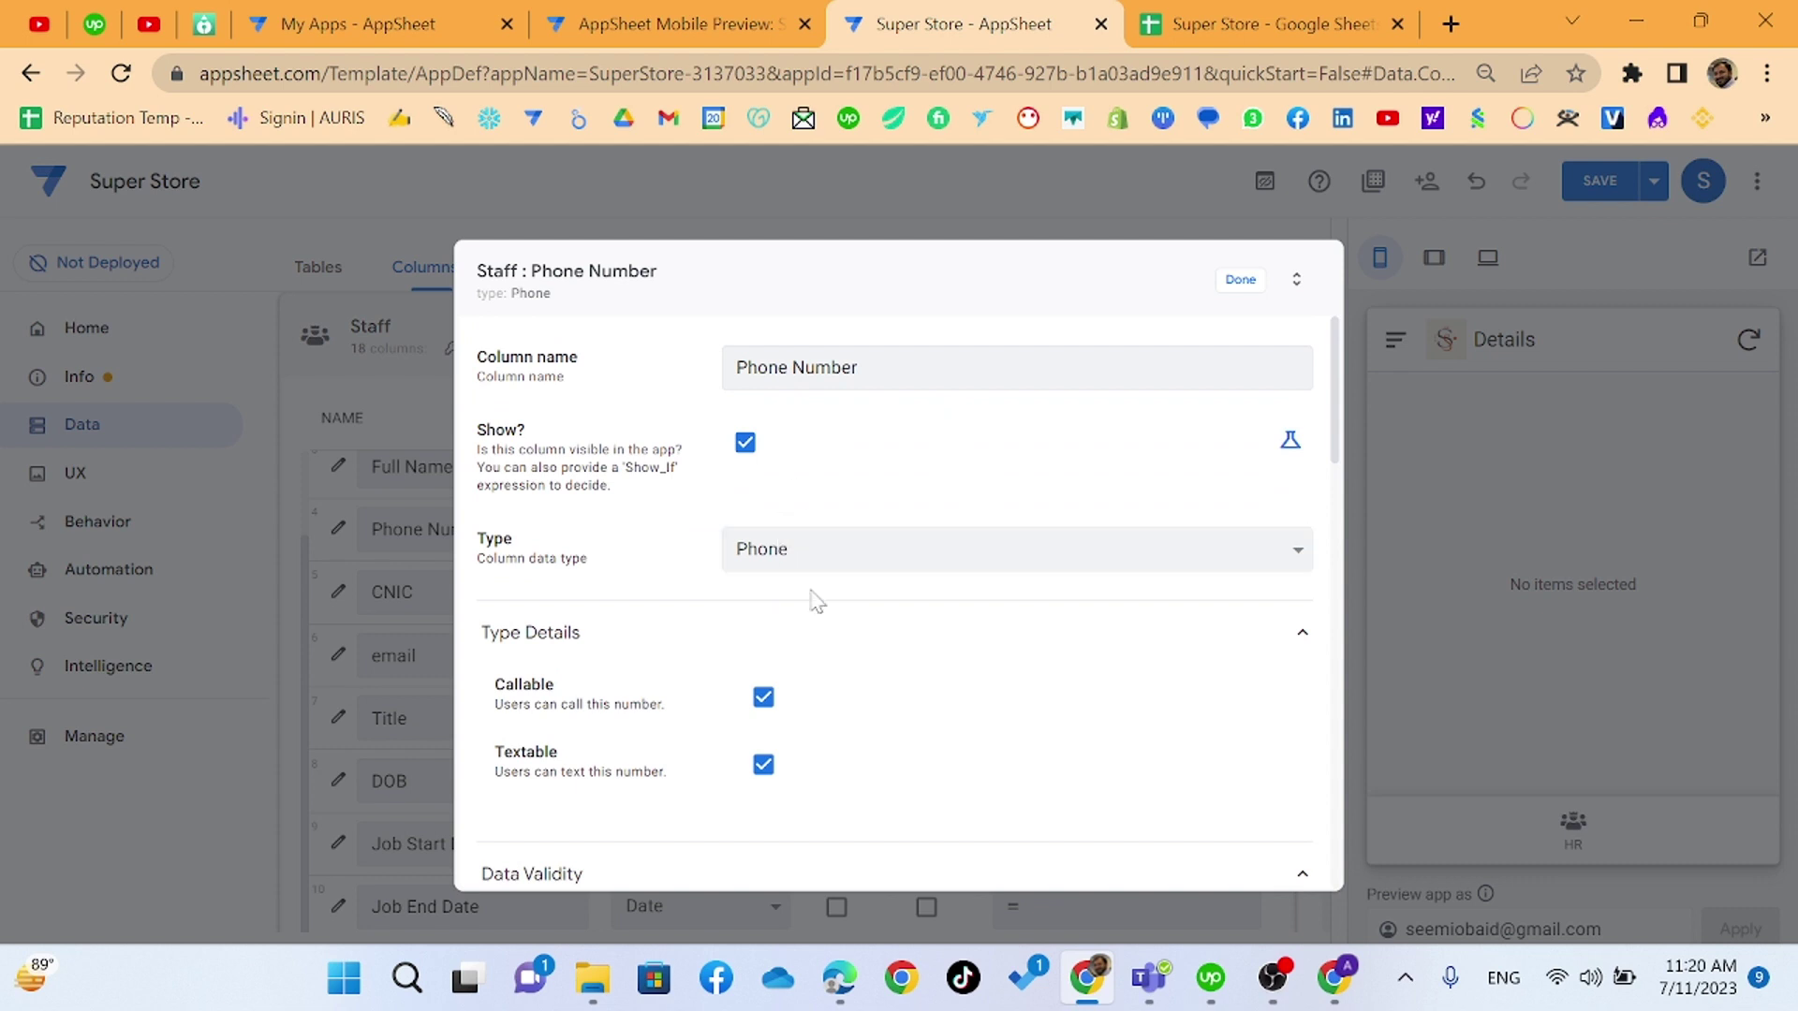
scroll(814, 597, "down", 5)
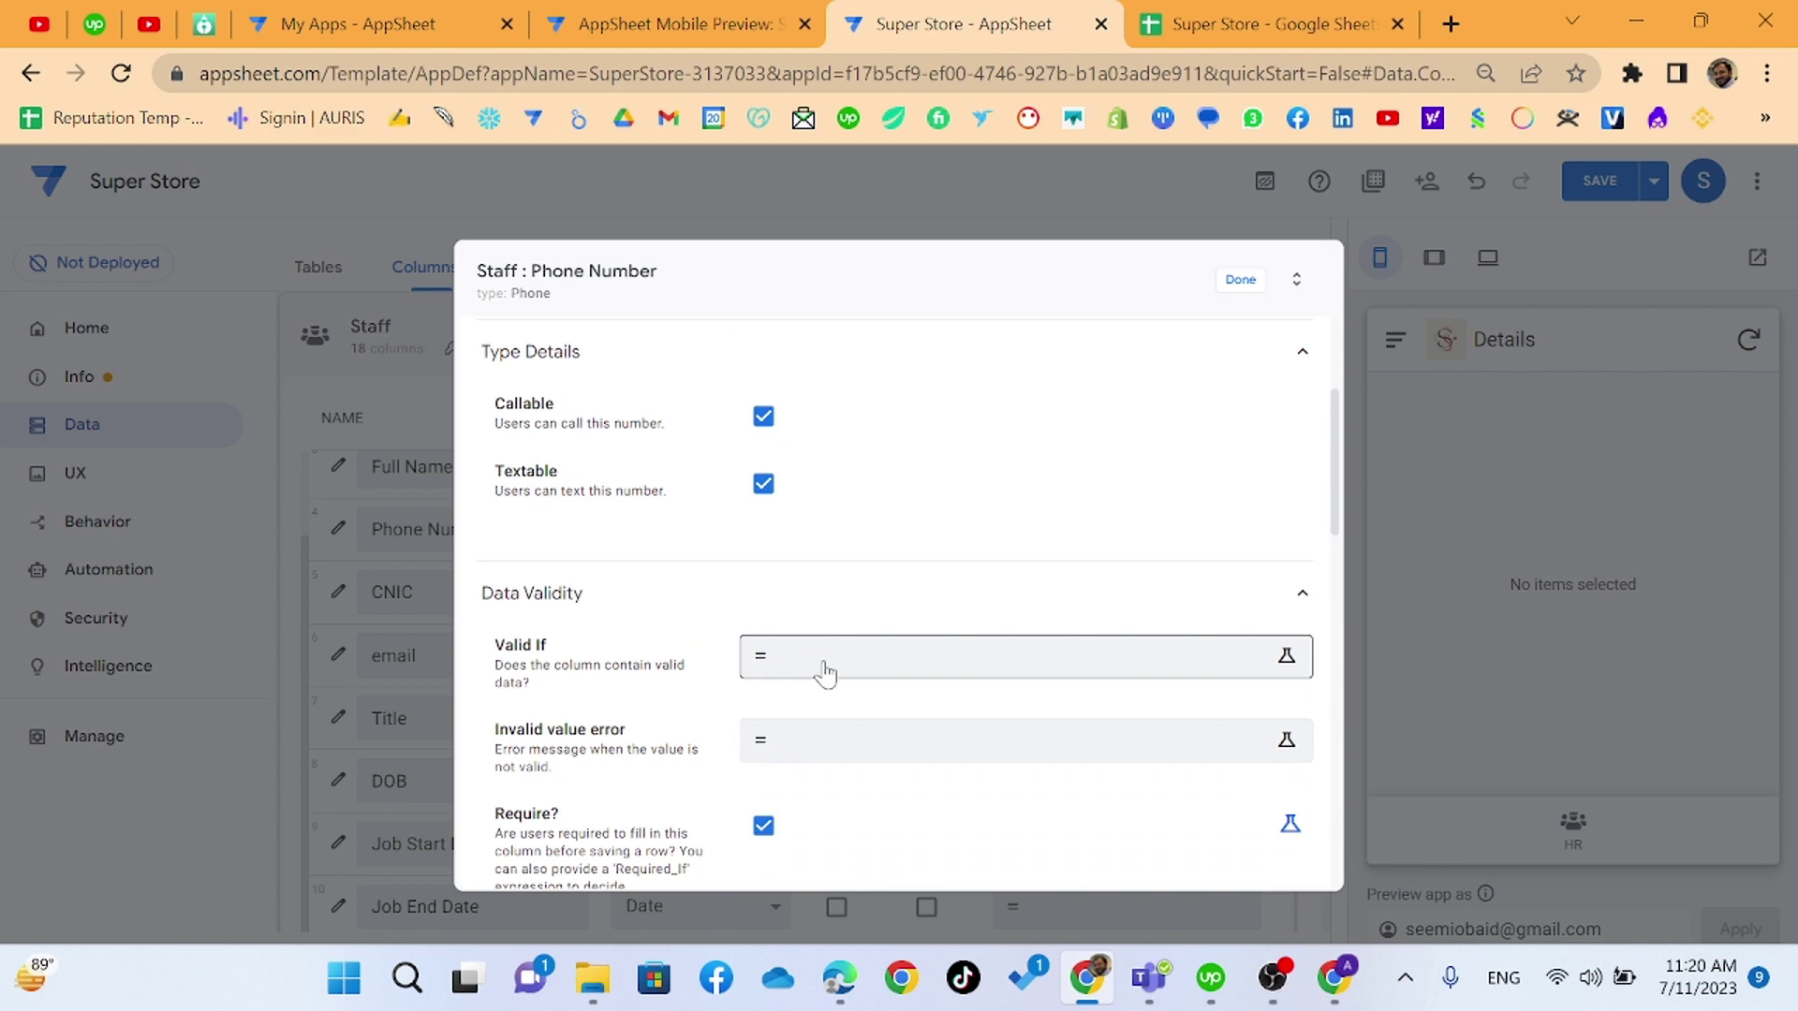
- Open the Valid If expression editor, cancel it unchanged, and look through the remaining column settings
left_click(825, 672)
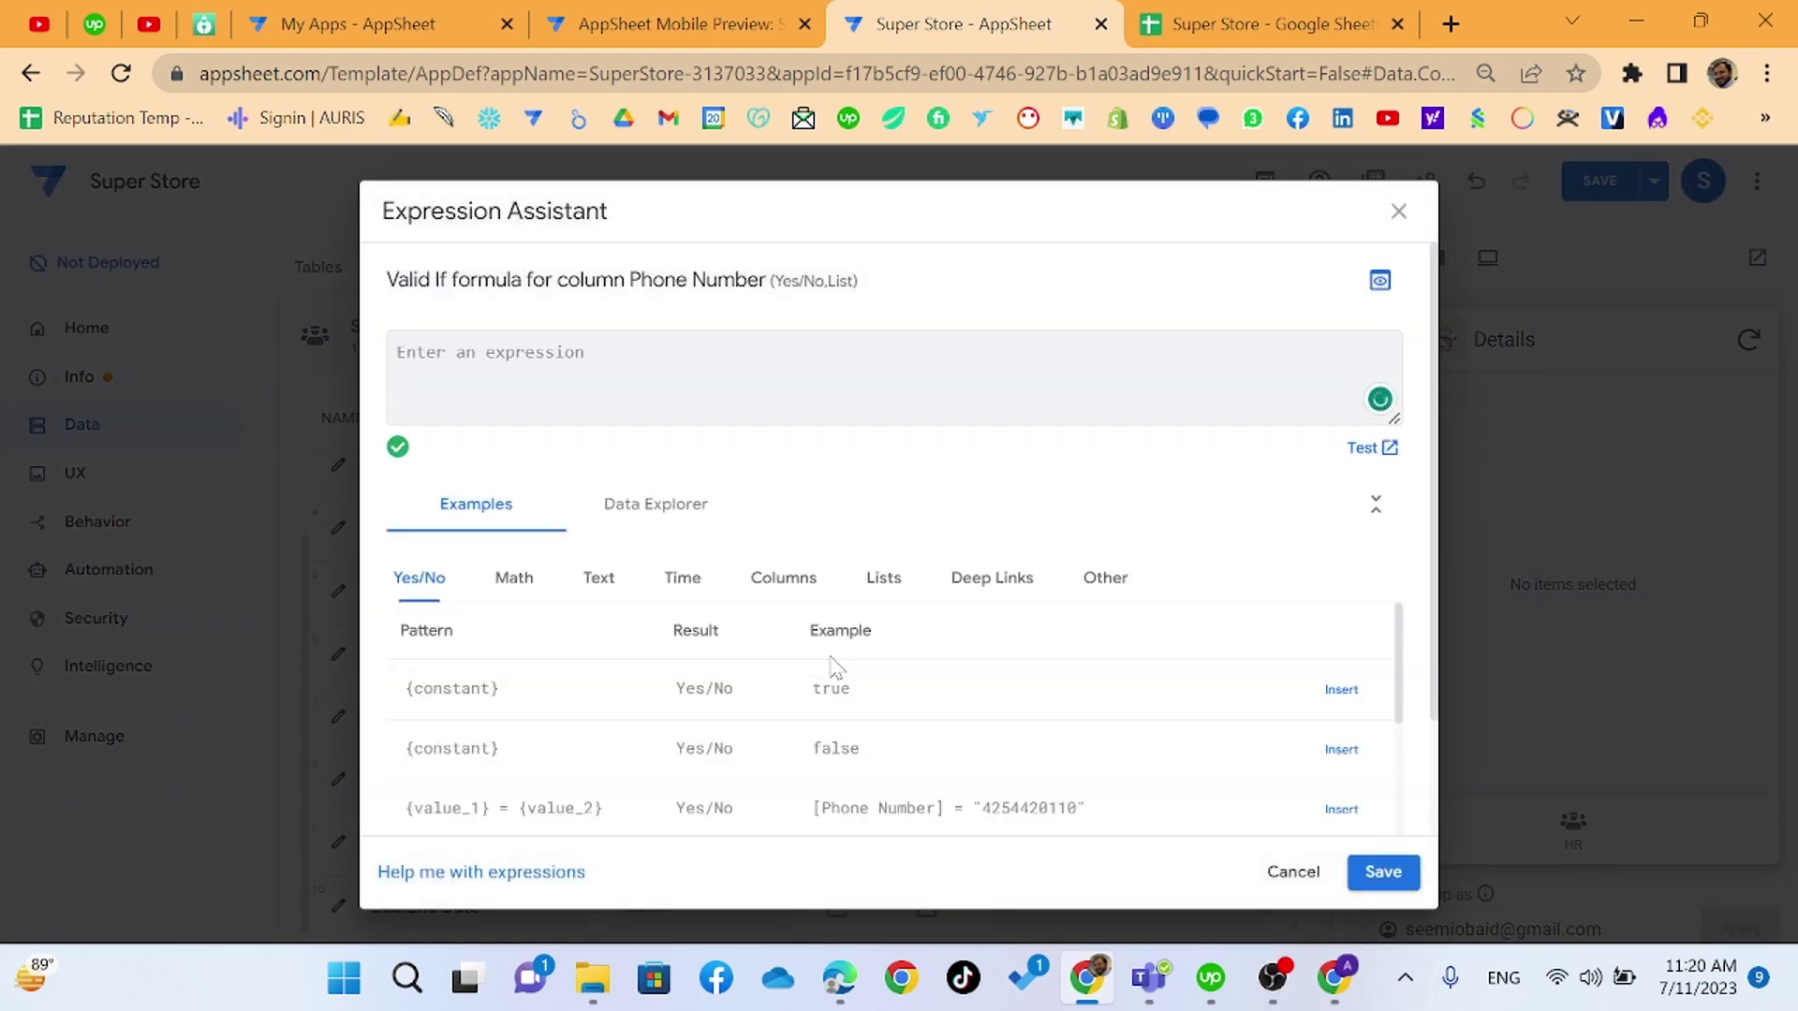
scroll(829, 669, "down", 1)
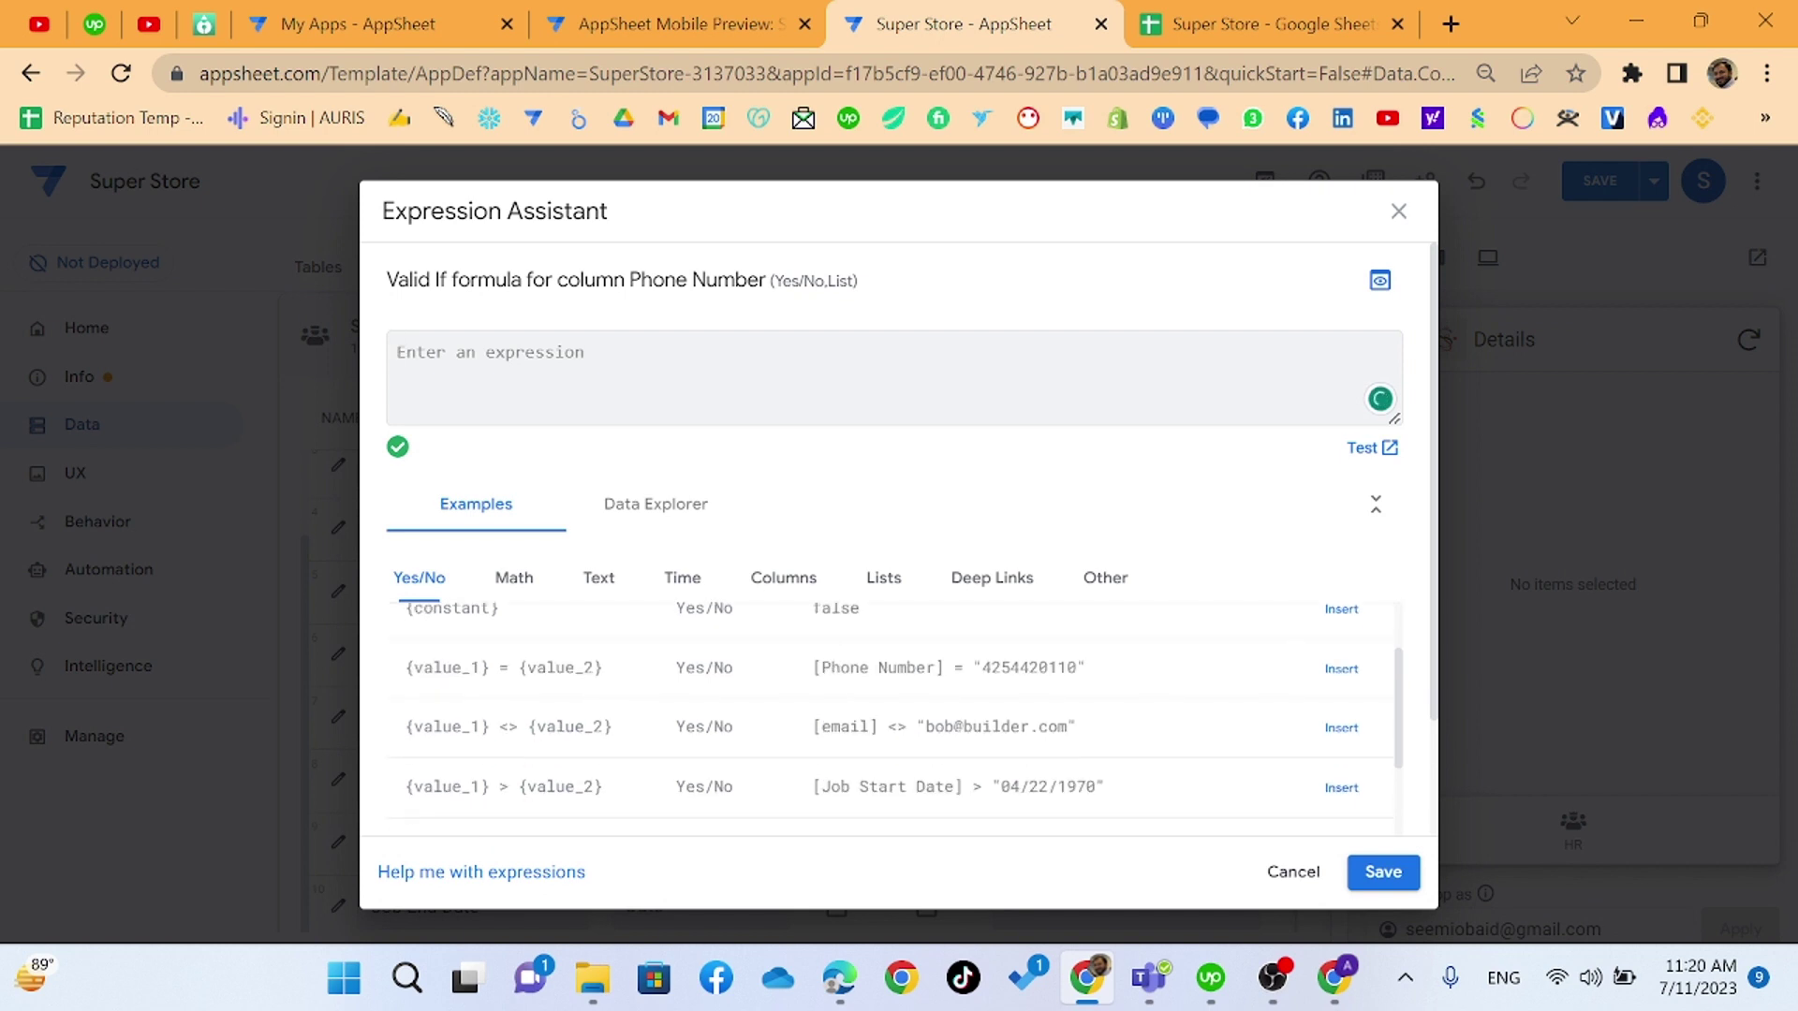
scroll(890, 721, "down", 1)
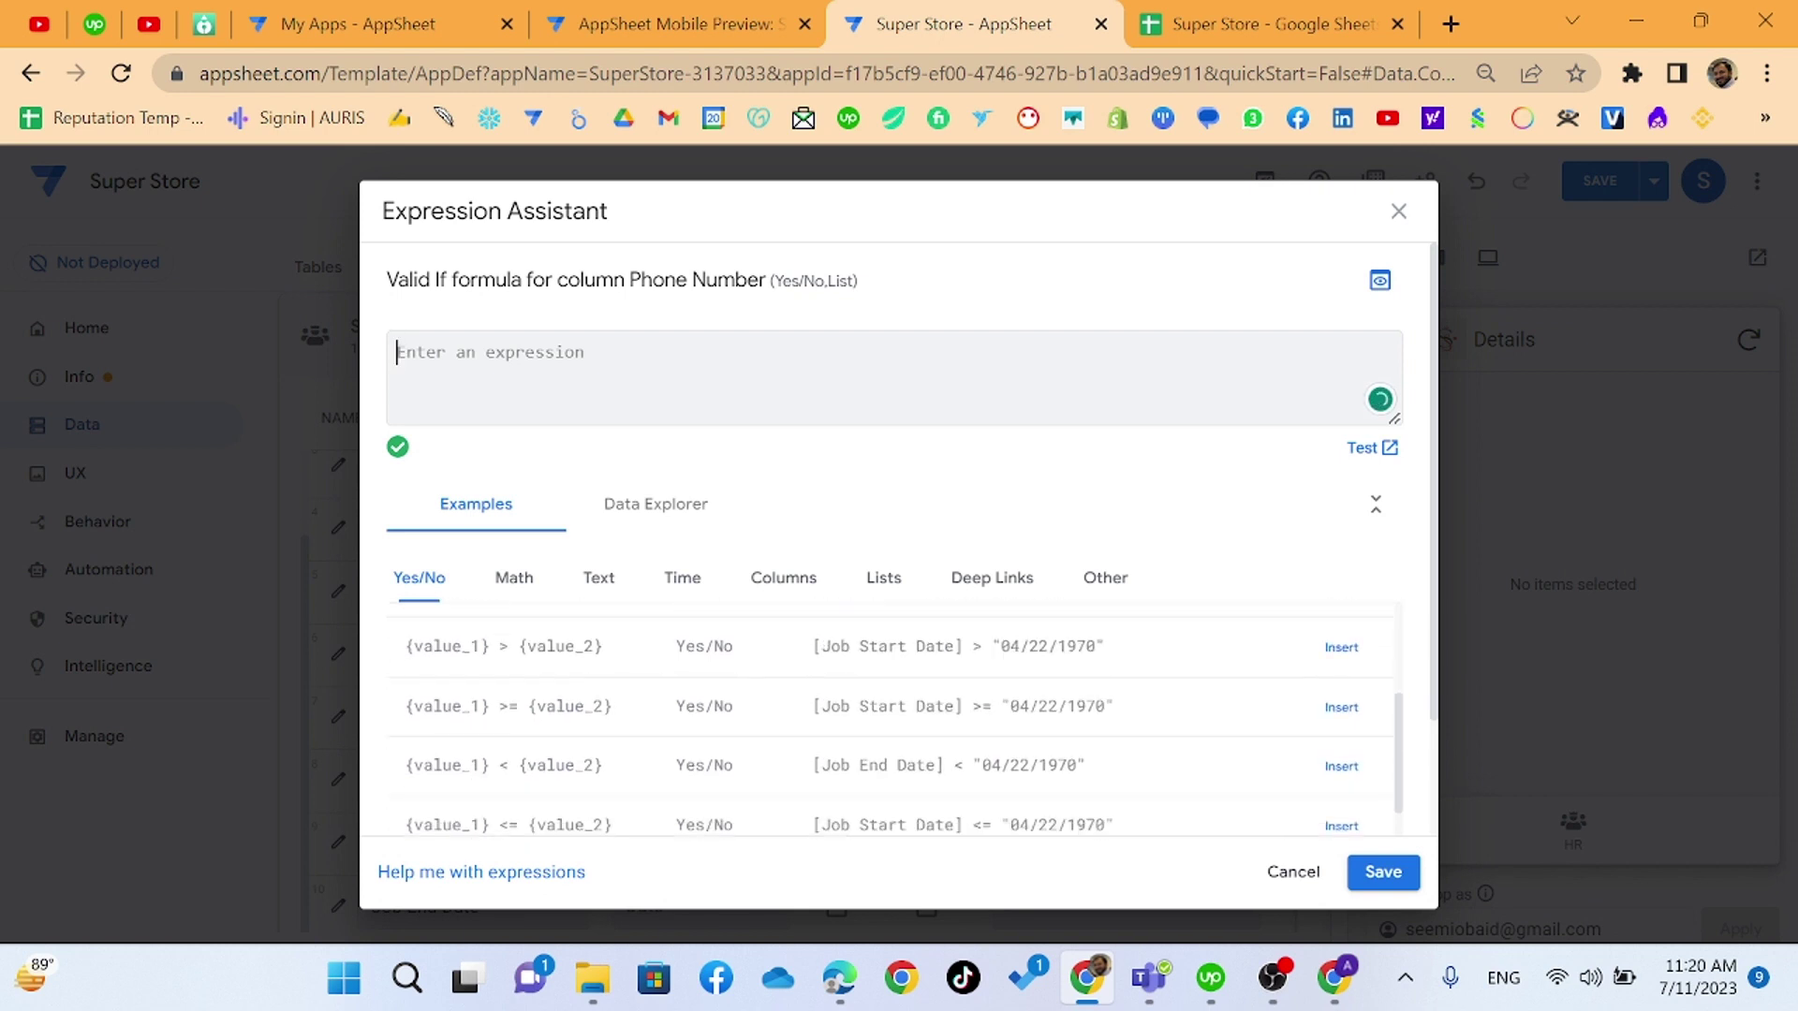
left_click(1285, 871)
scroll(934, 579, "down", 2)
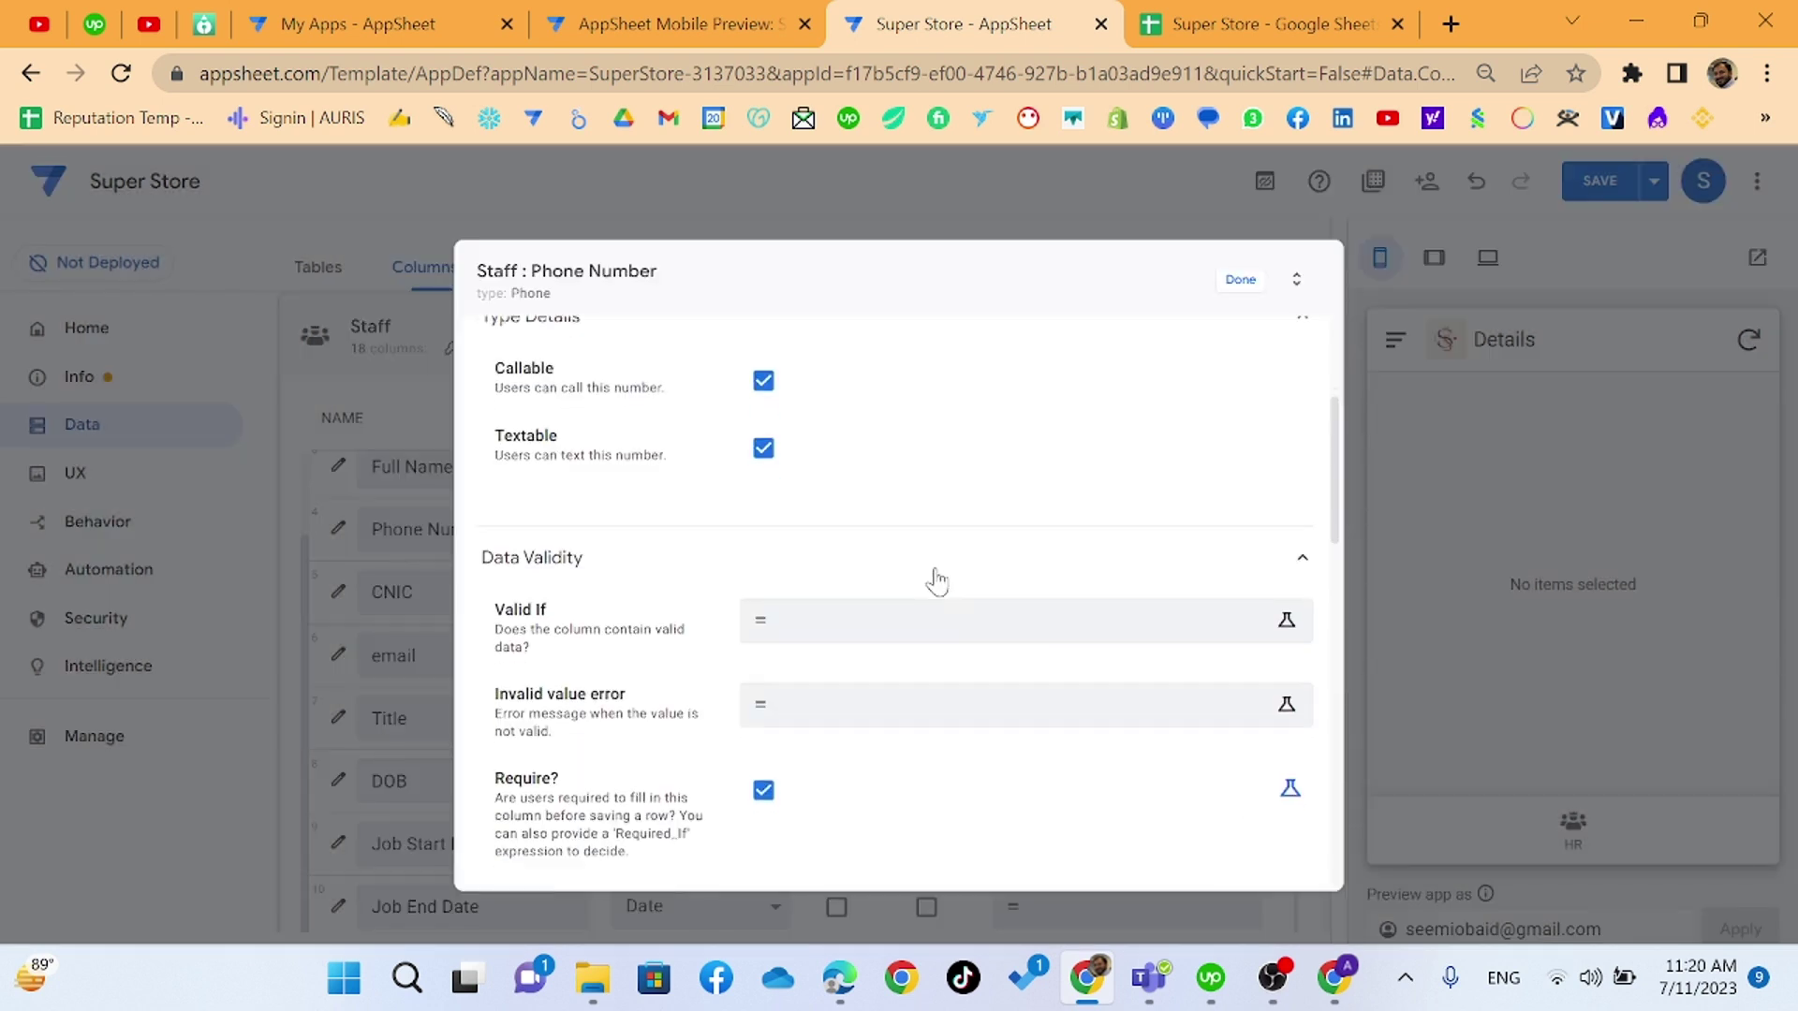
scroll(939, 578, "down", 2)
scroll(941, 581, "down", 2)
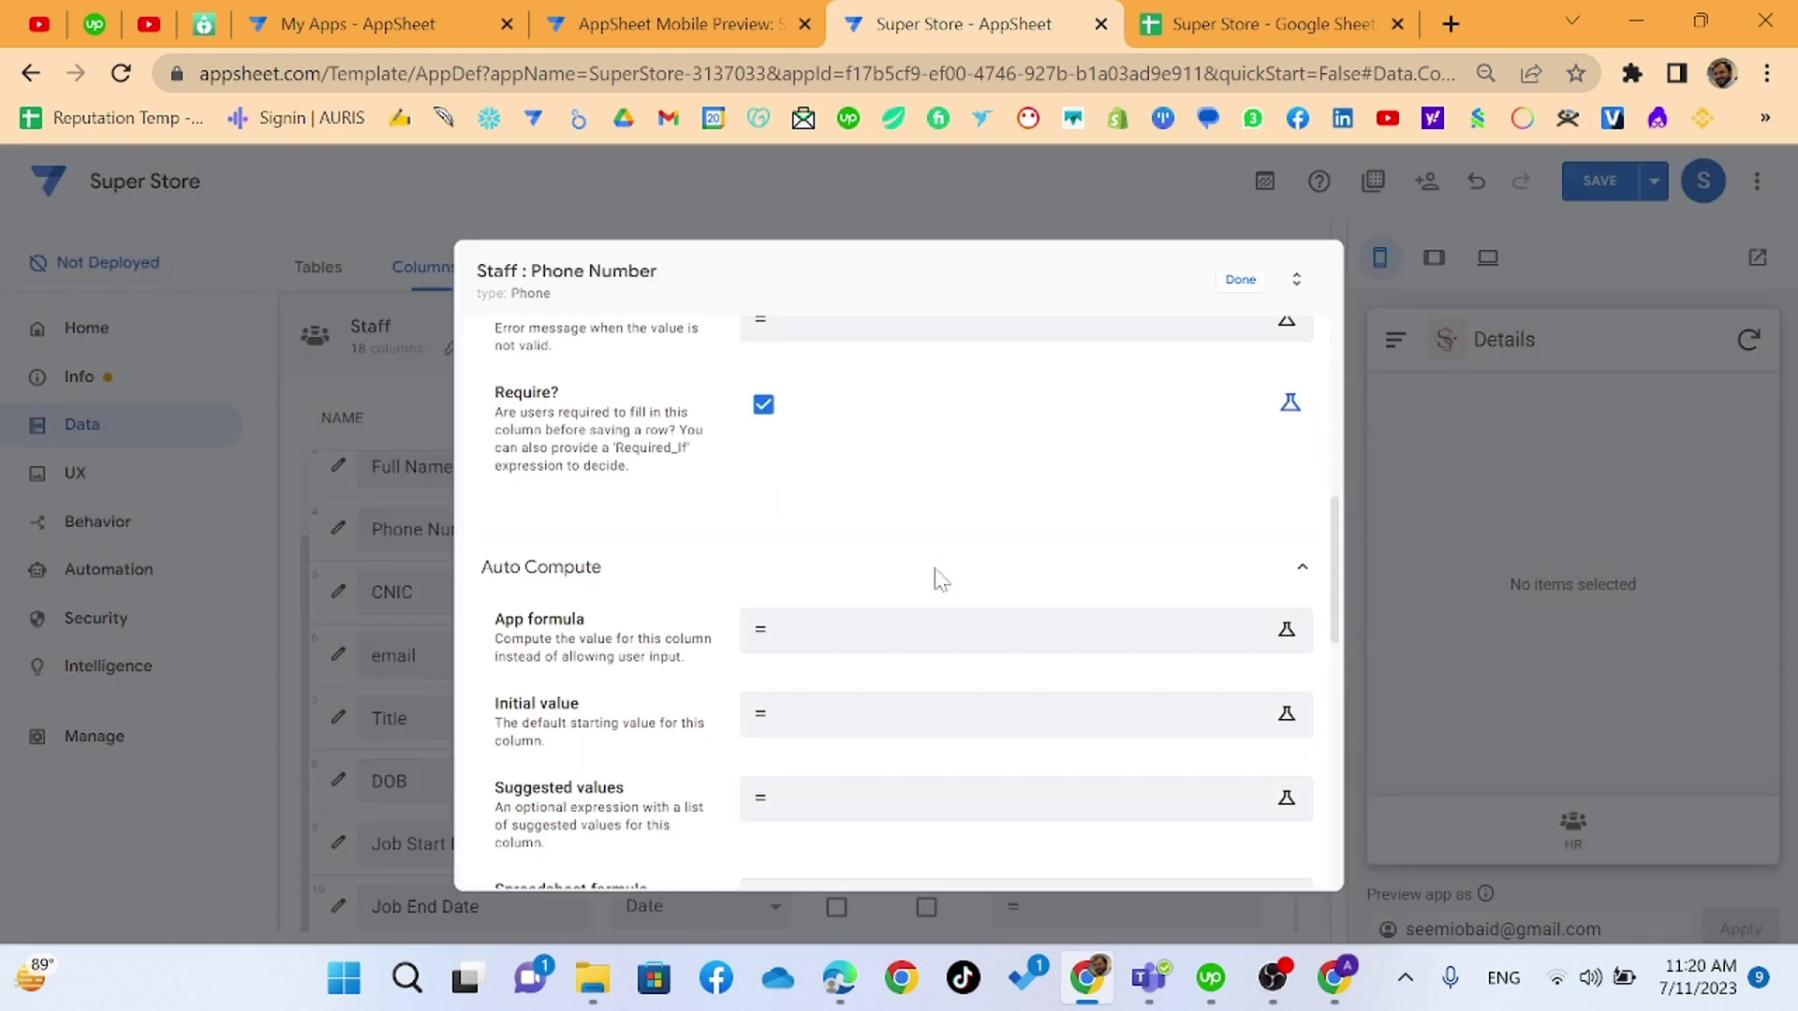
scroll(936, 580, "down", 2)
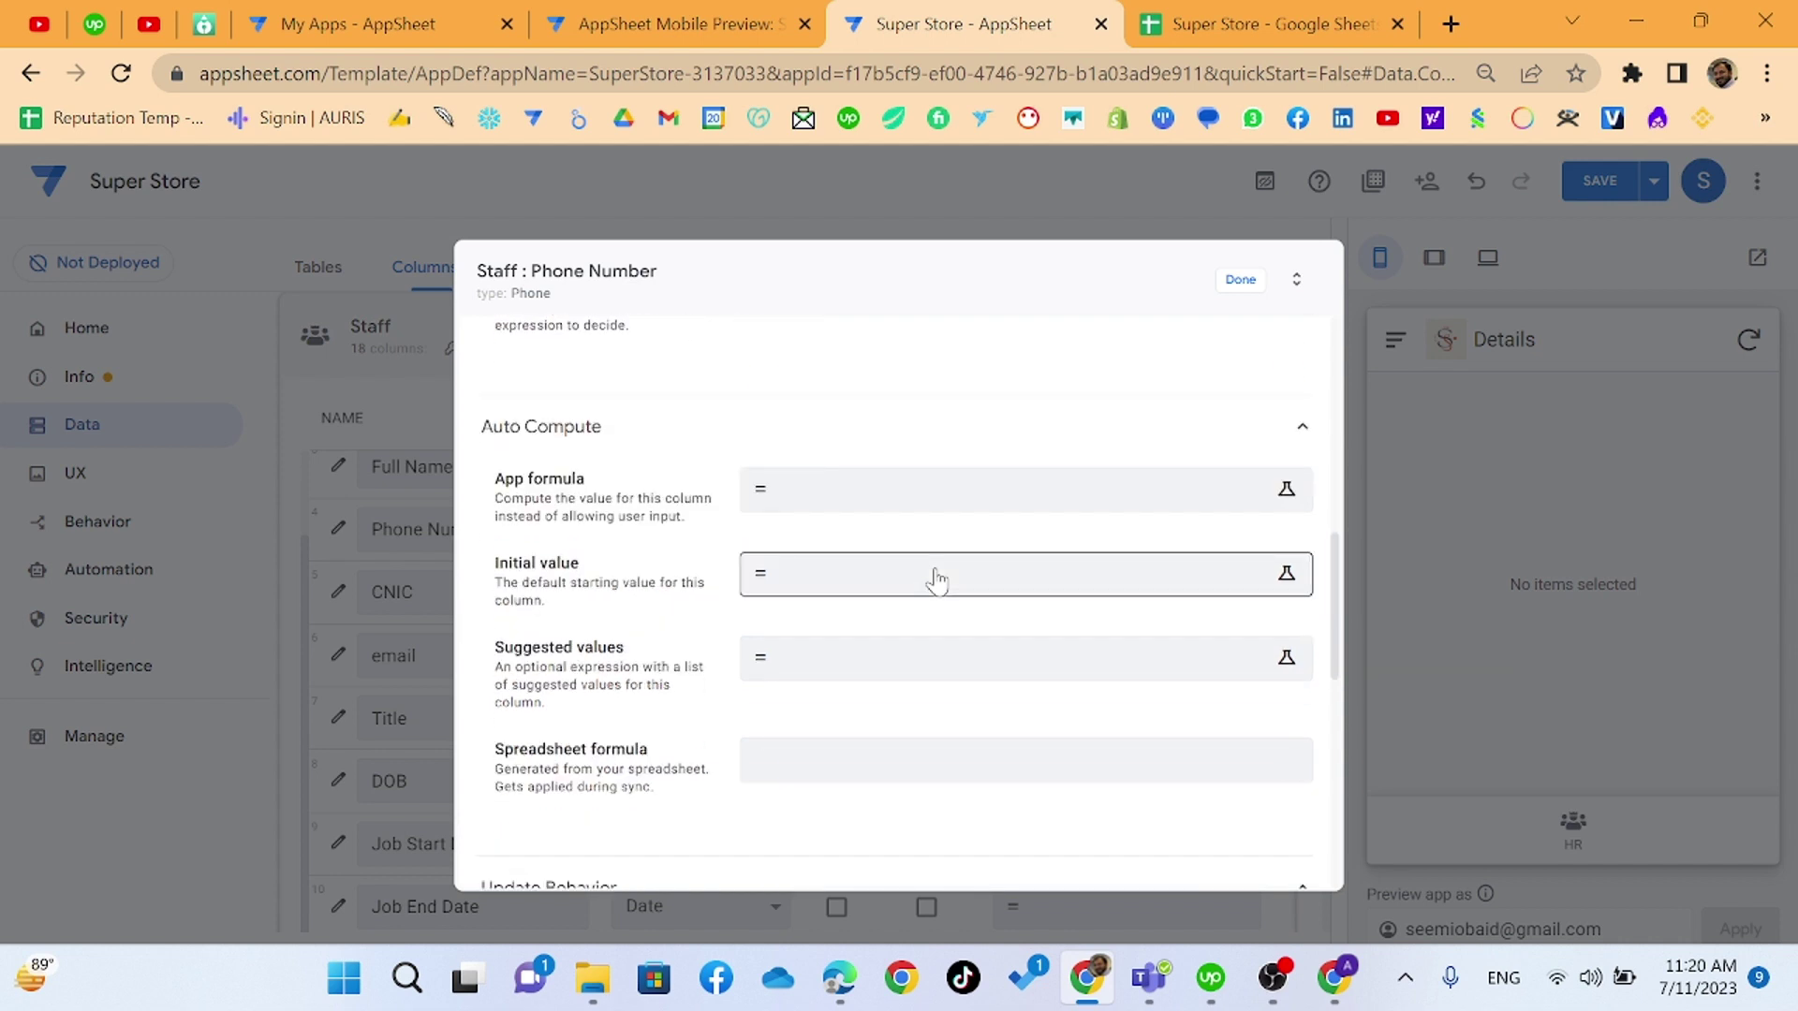
scroll(936, 581, "down", 8)
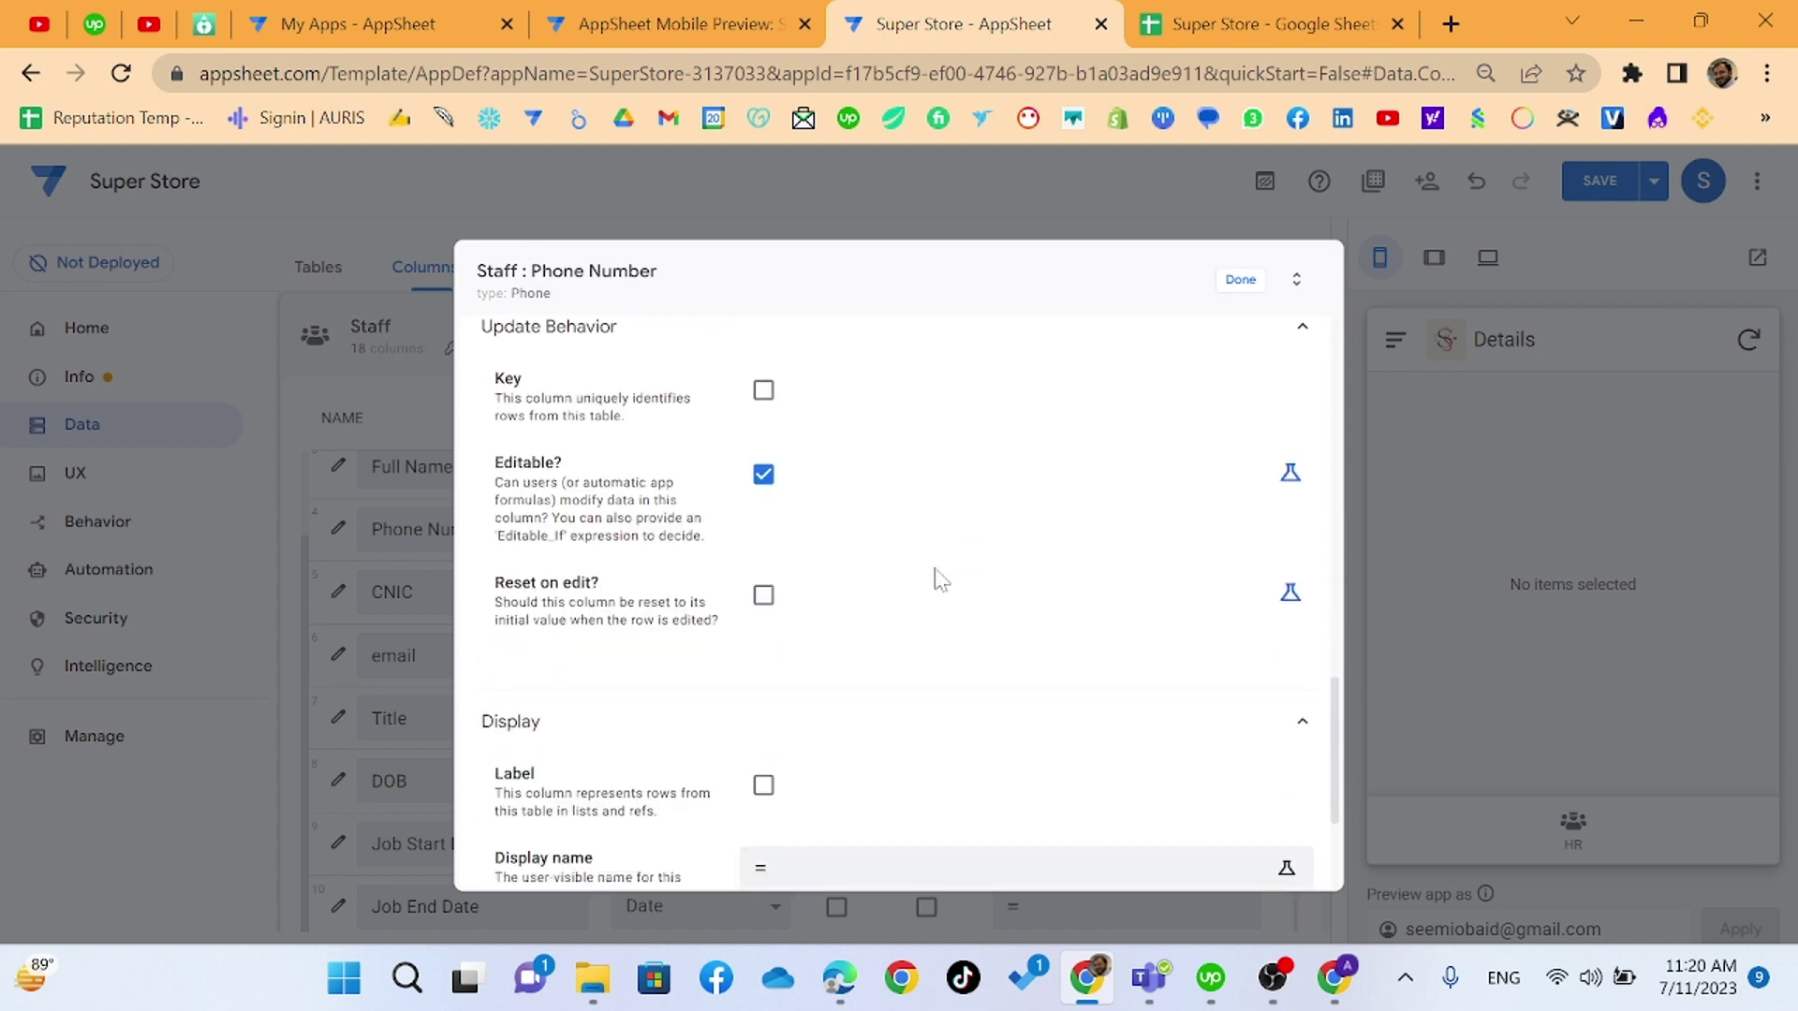
scroll(939, 578, "down", 3)
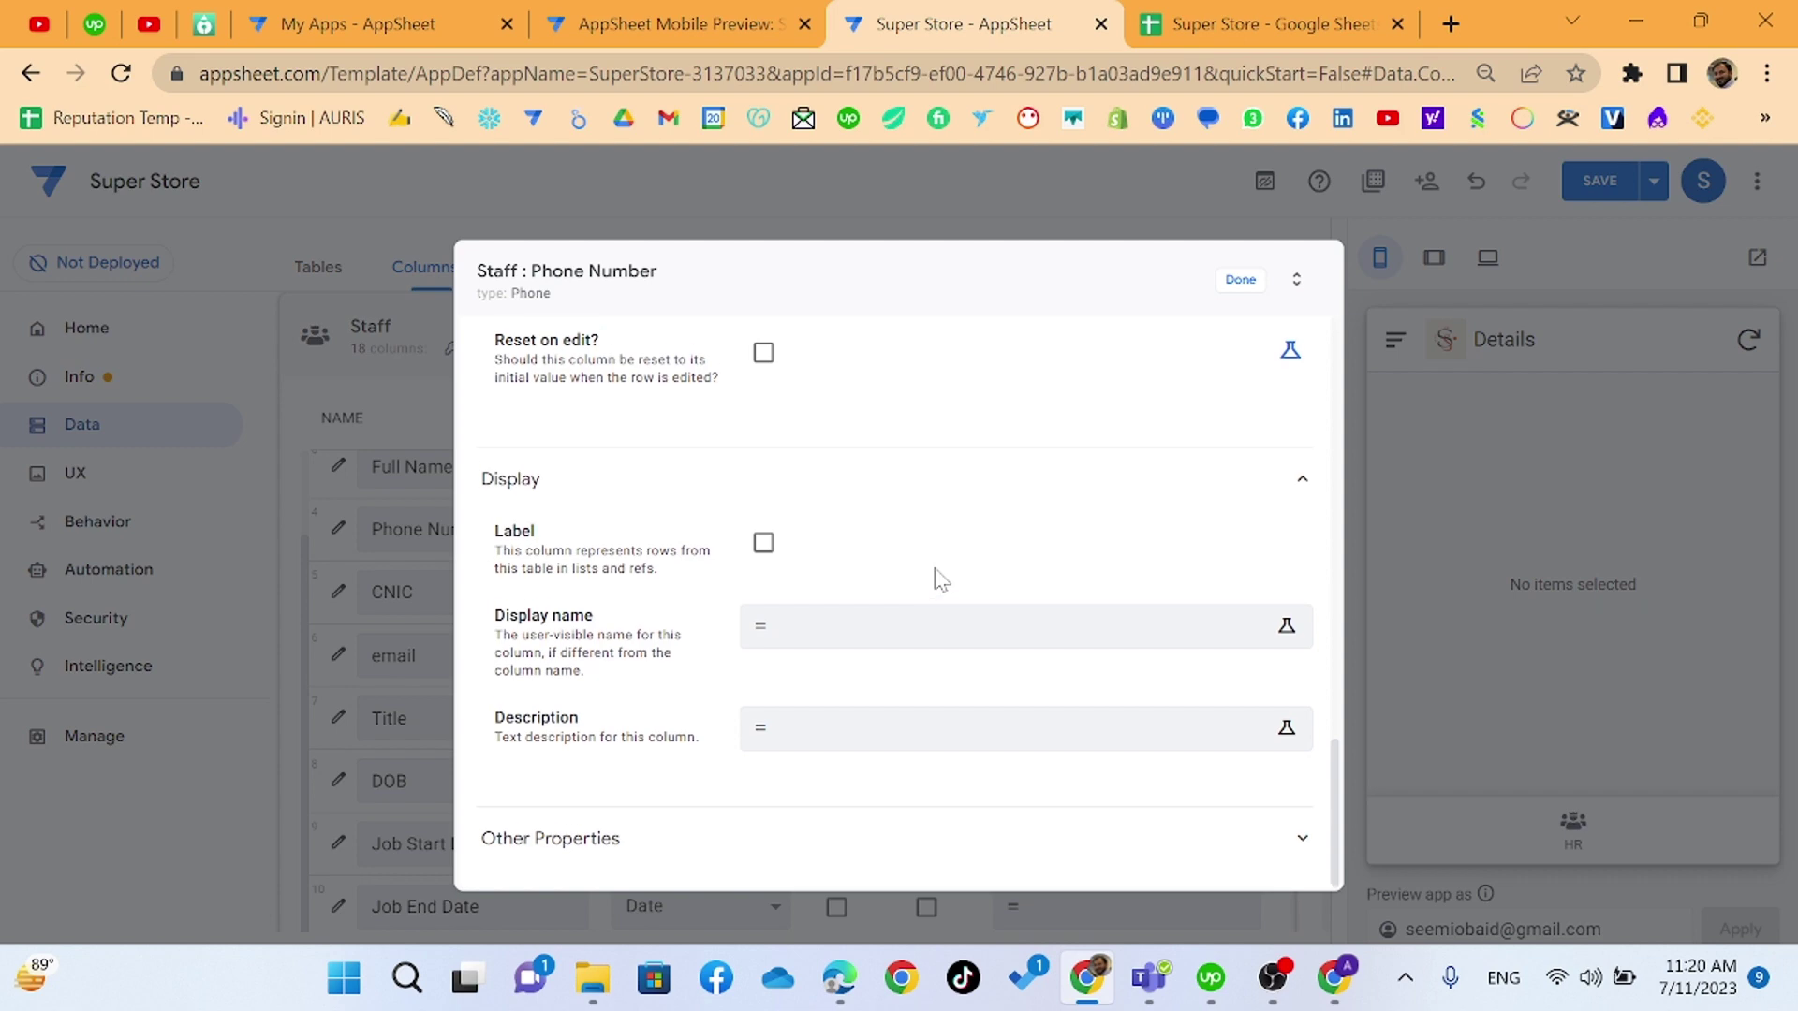
scroll(937, 579, "up", 15)
scroll(899, 629, "down", 3)
scroll(899, 630, "down", 3)
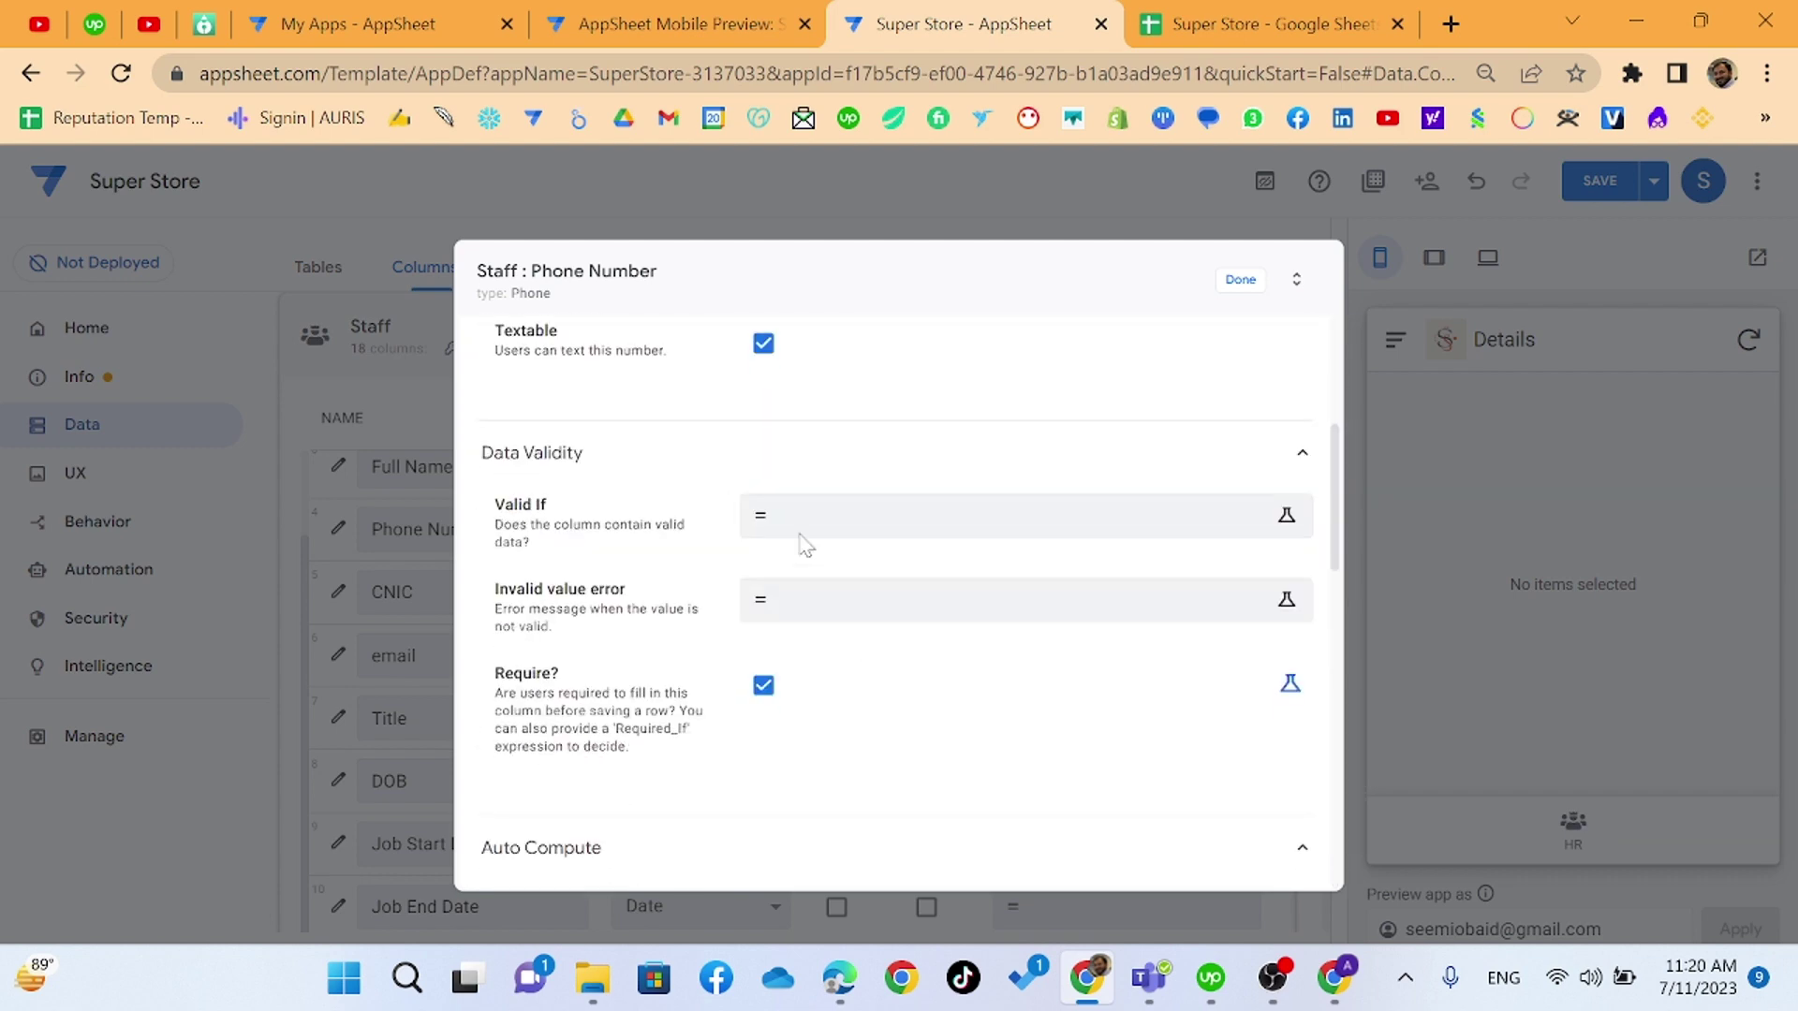
left_click(803, 531)
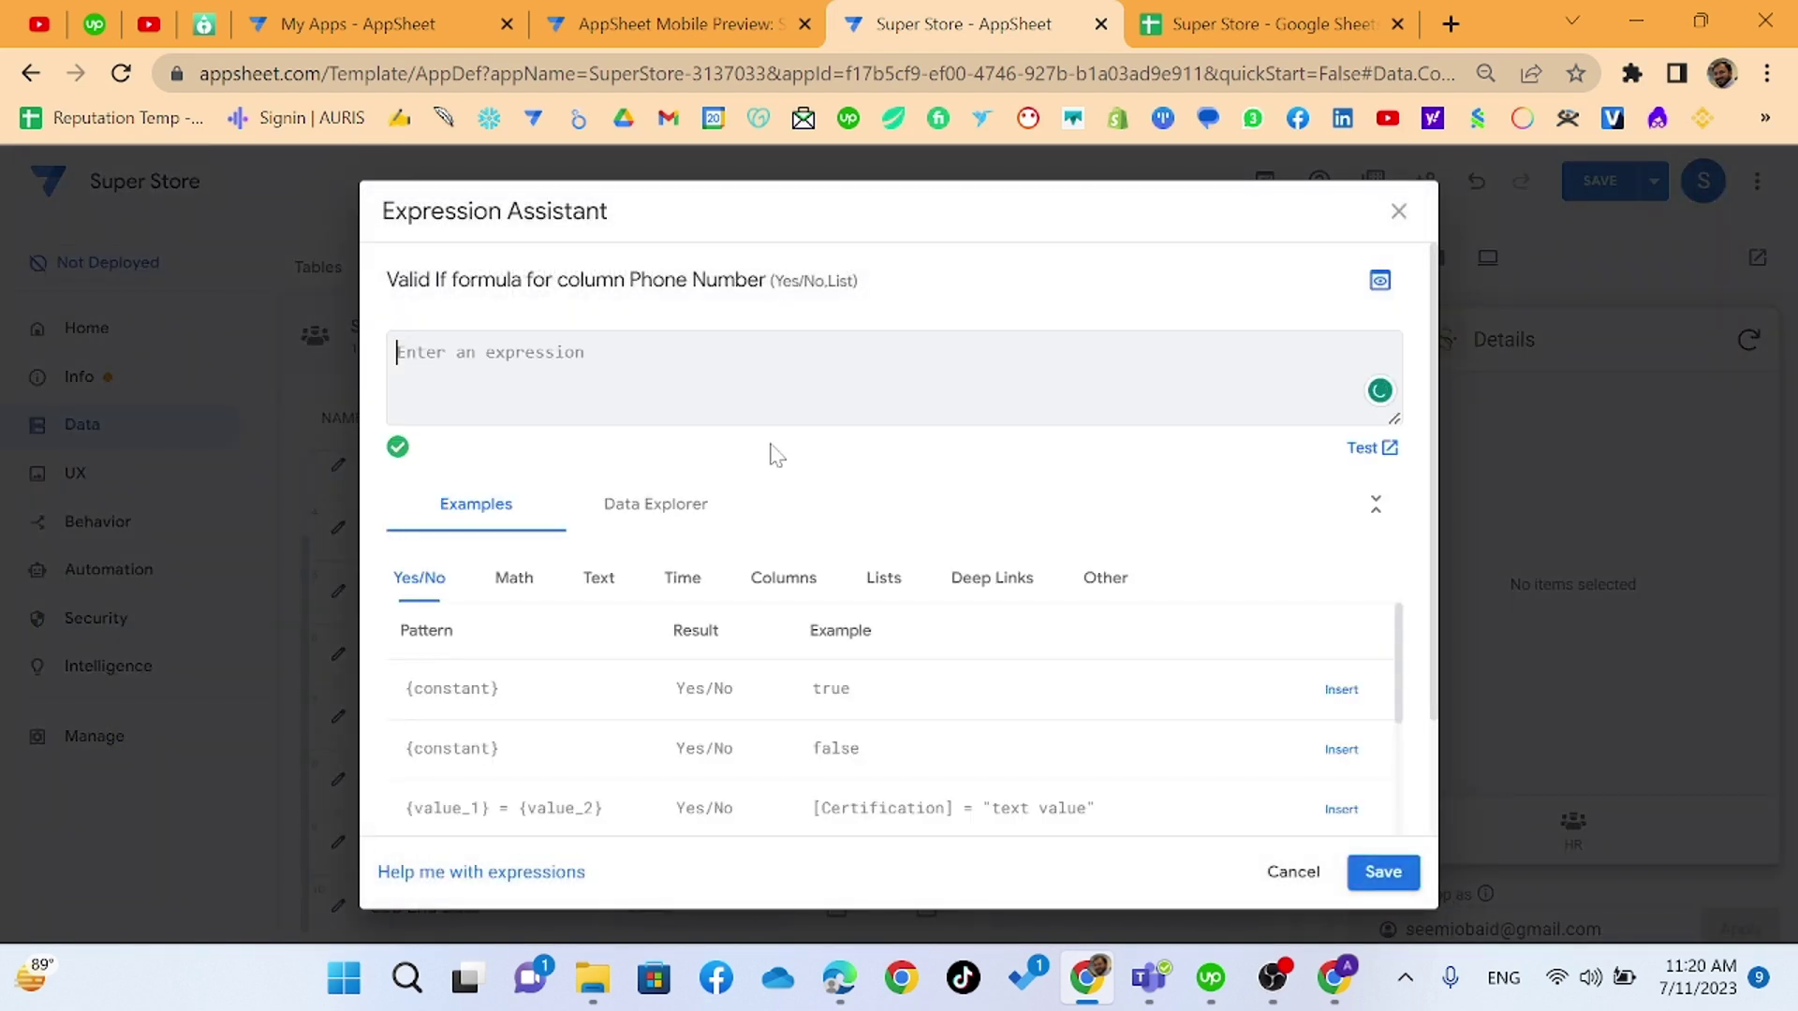
type("and")
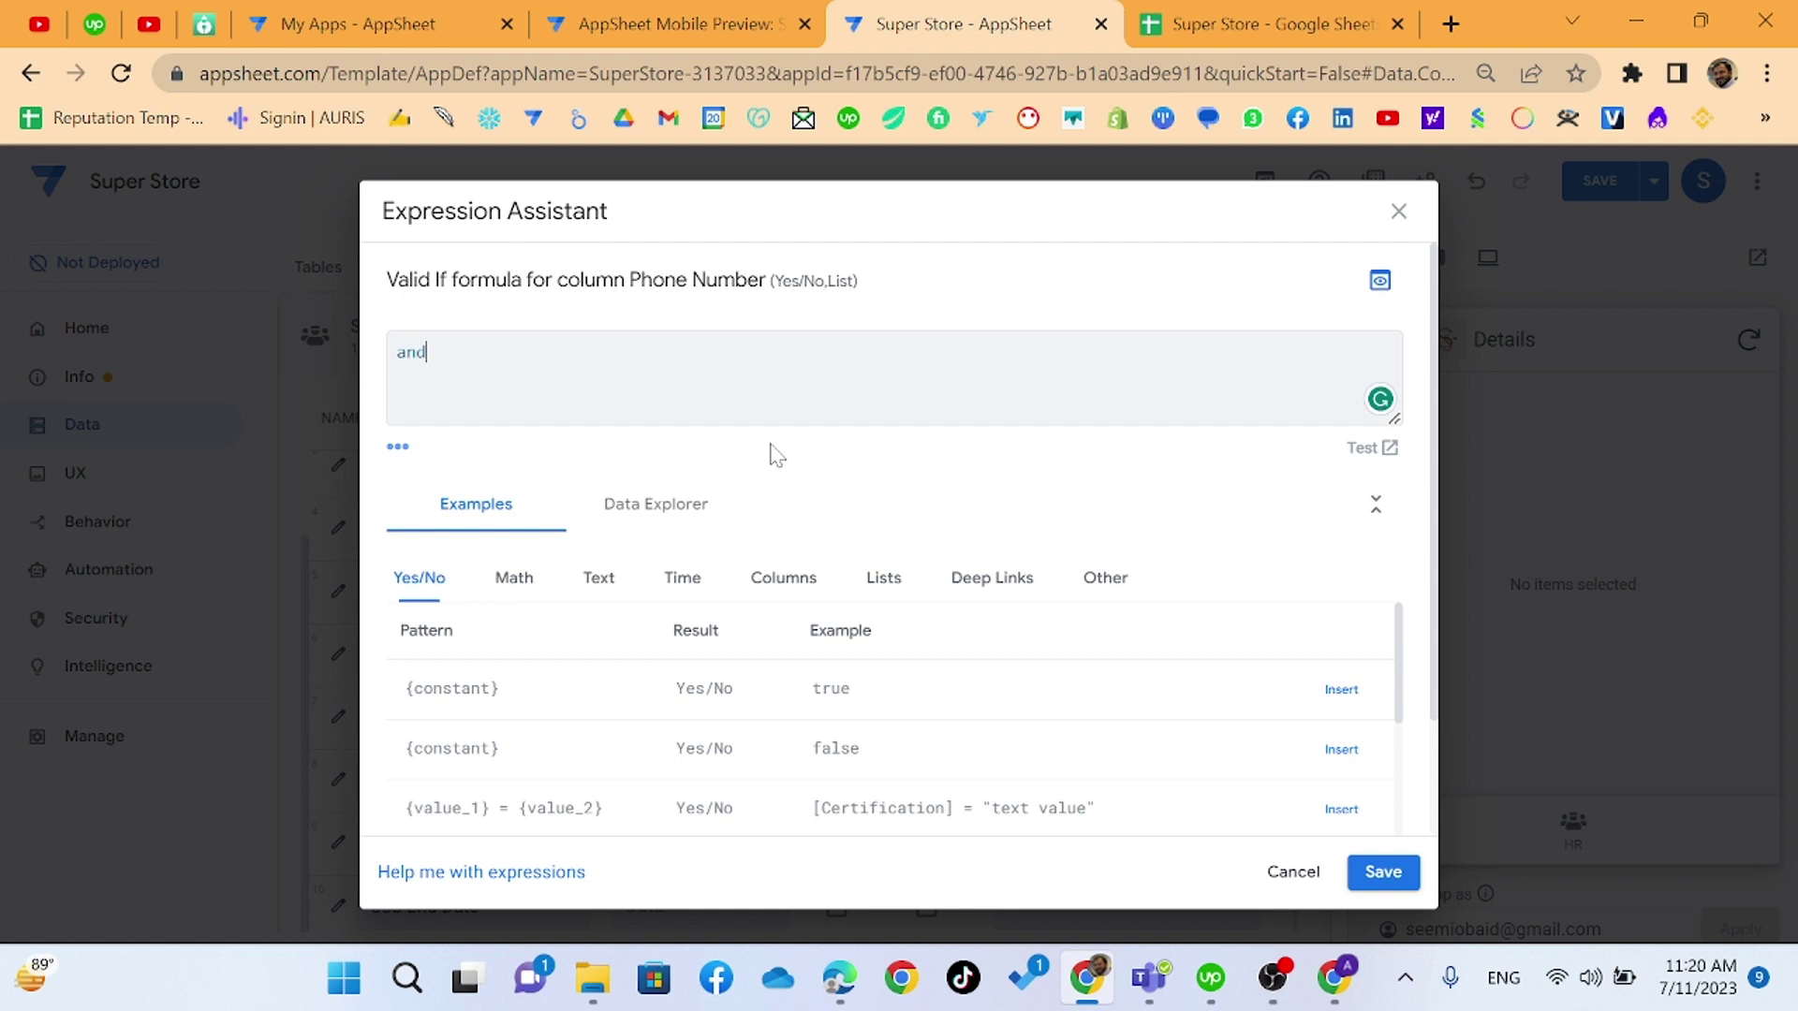
type("(")
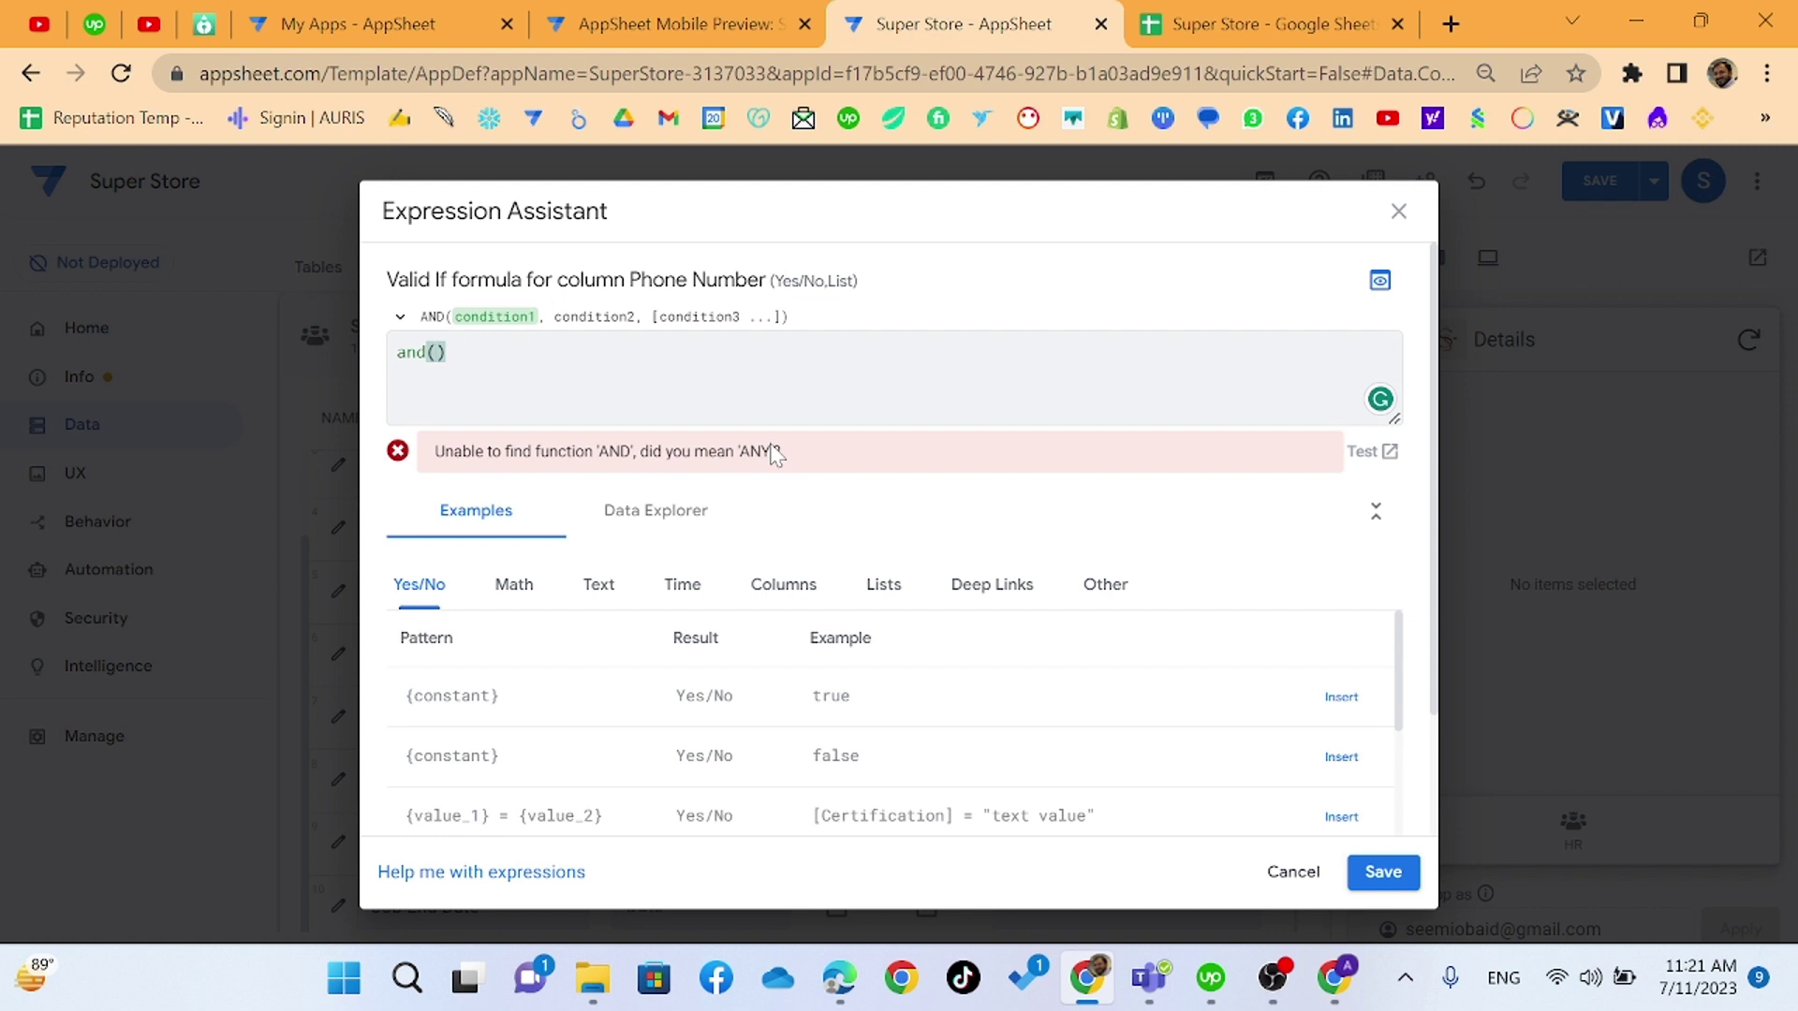
type("[")
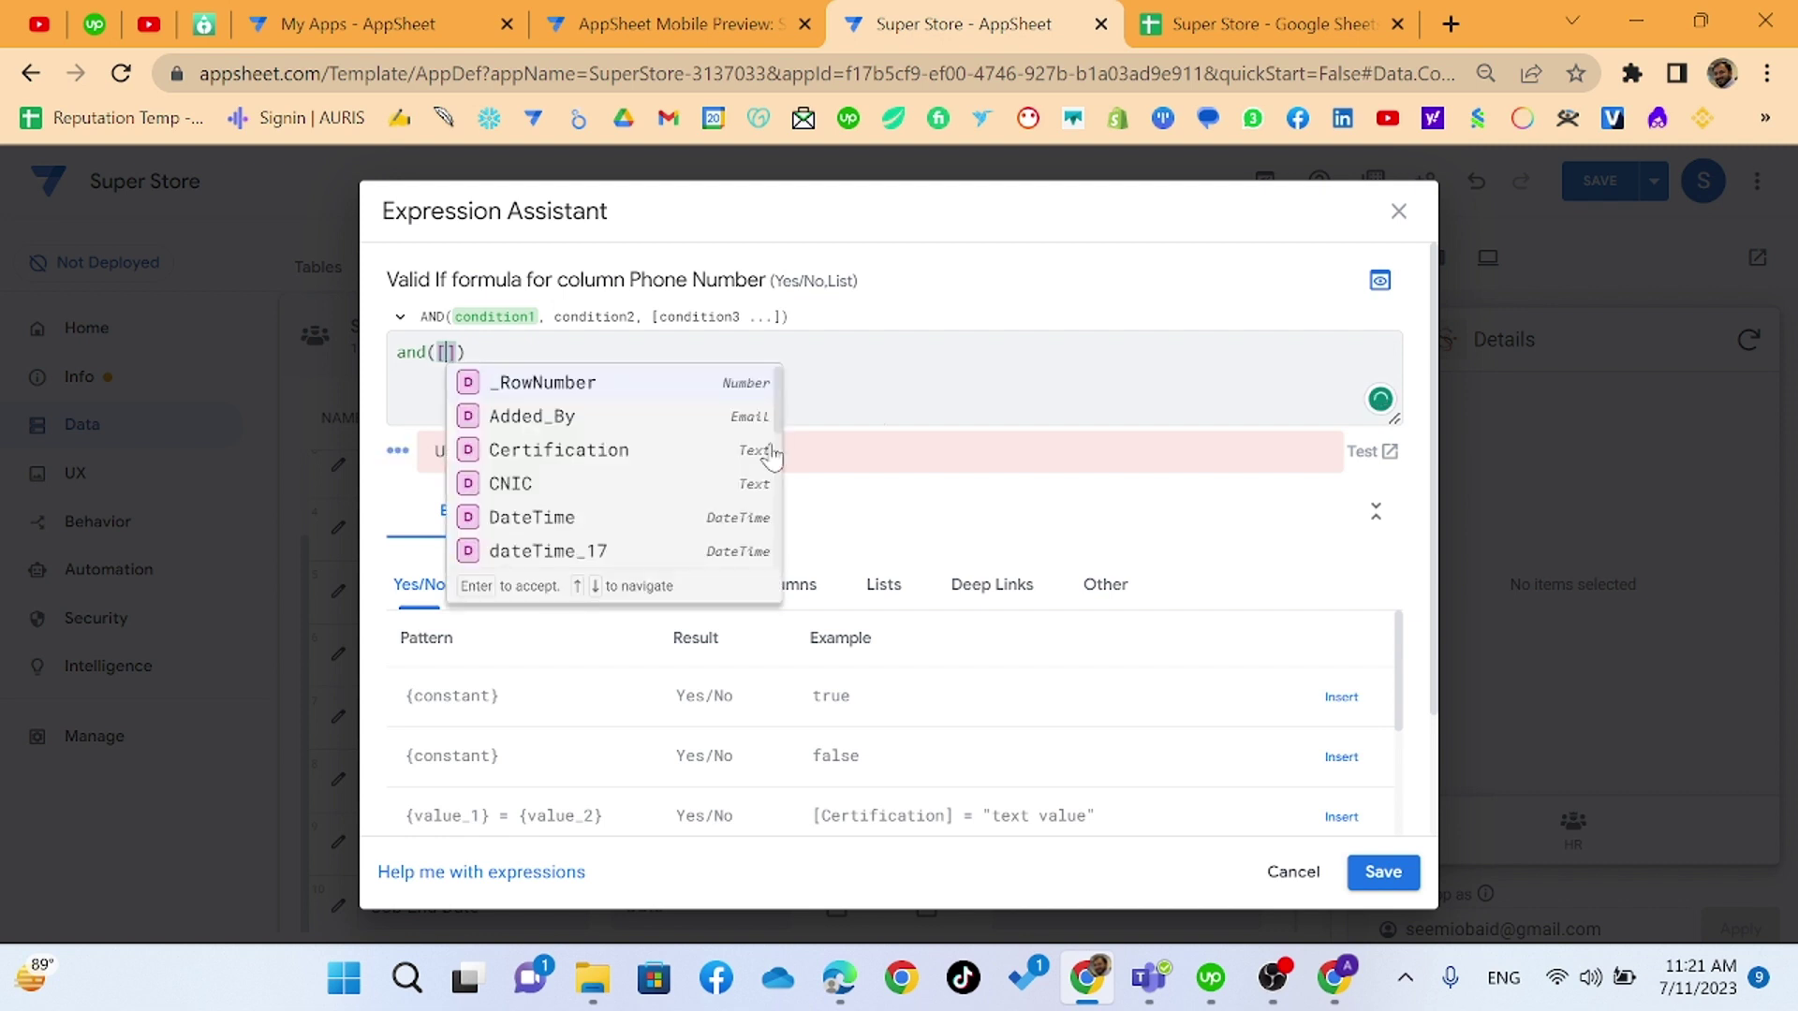
scroll(646, 459, "down", 3)
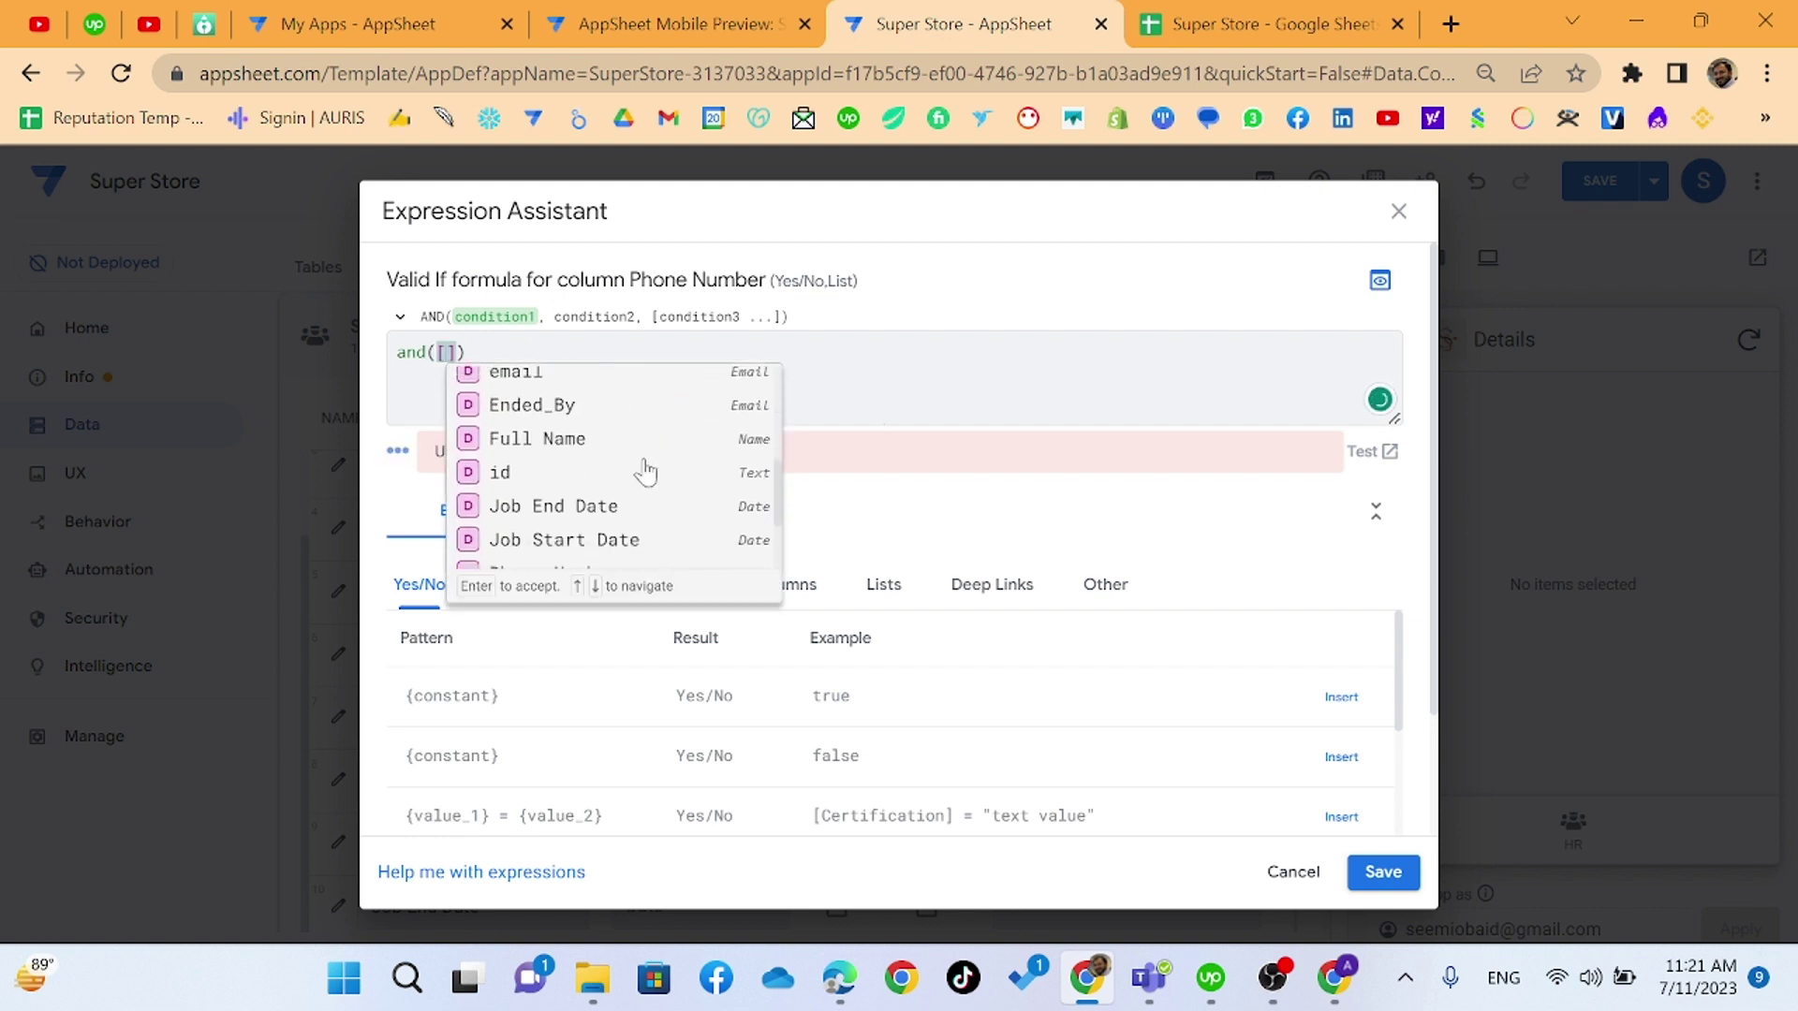
scroll(646, 471, "down", 2)
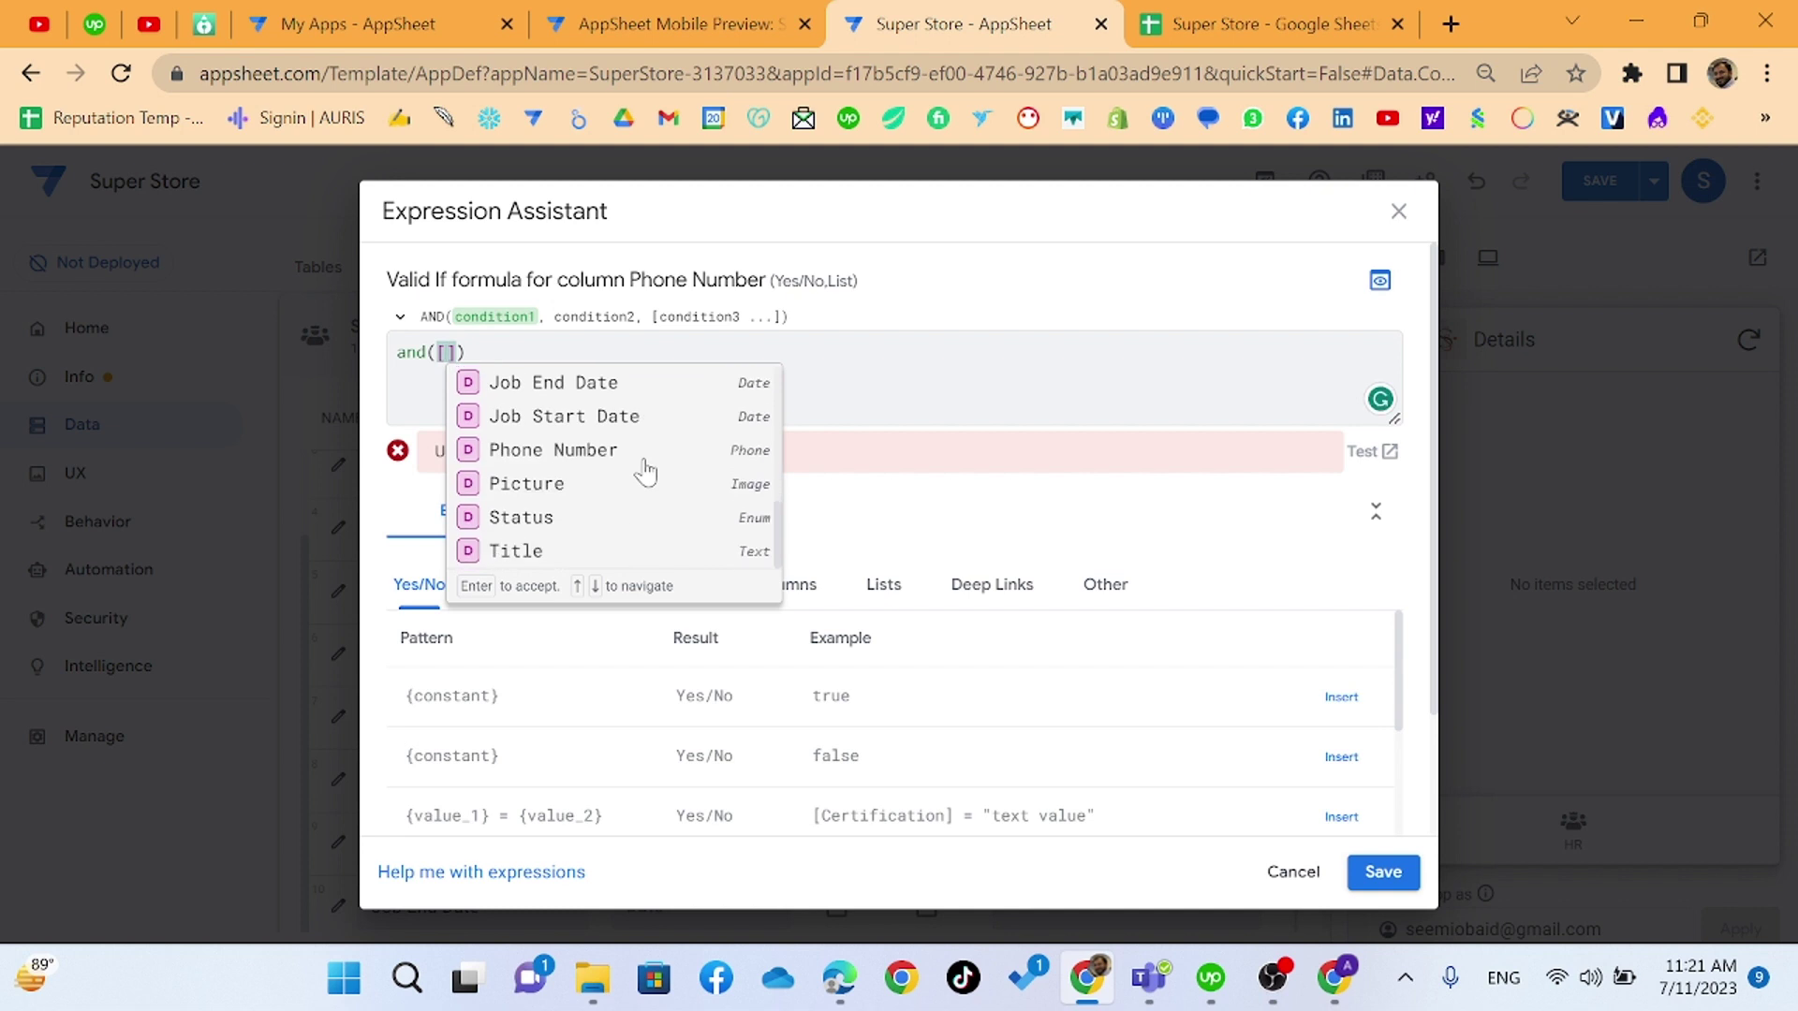
left_click(618, 457)
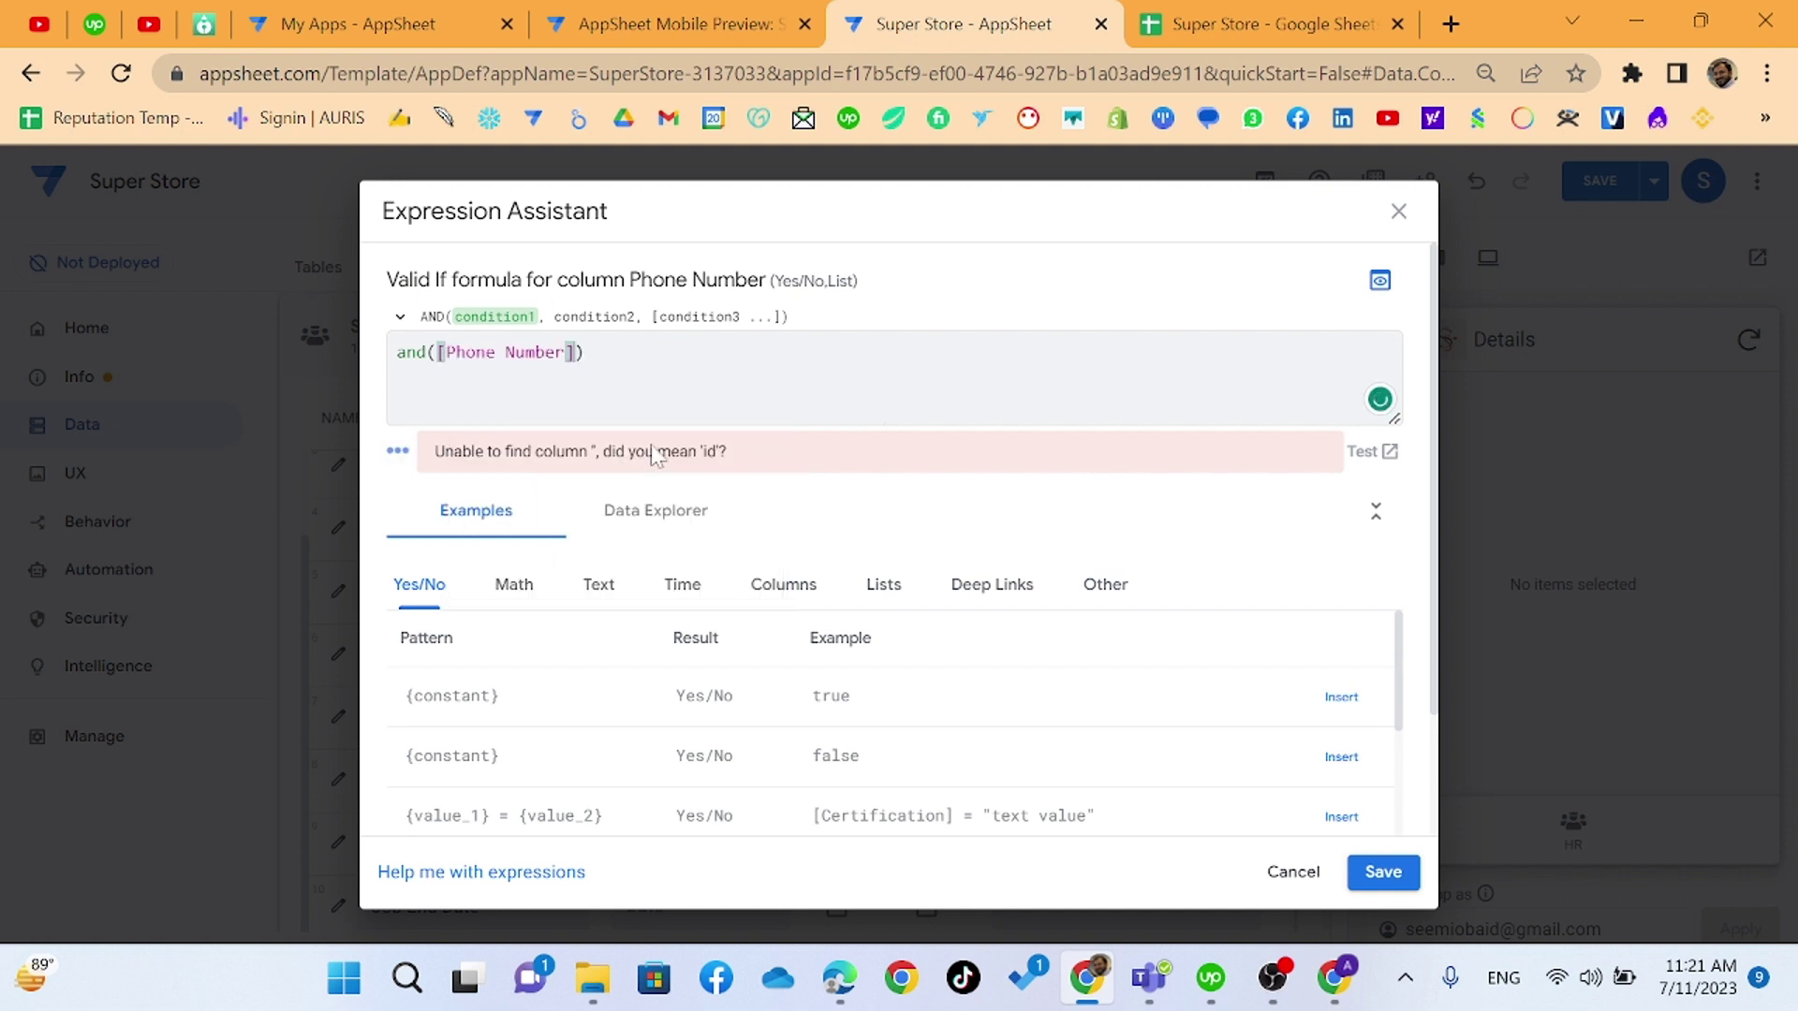
type(">=923")
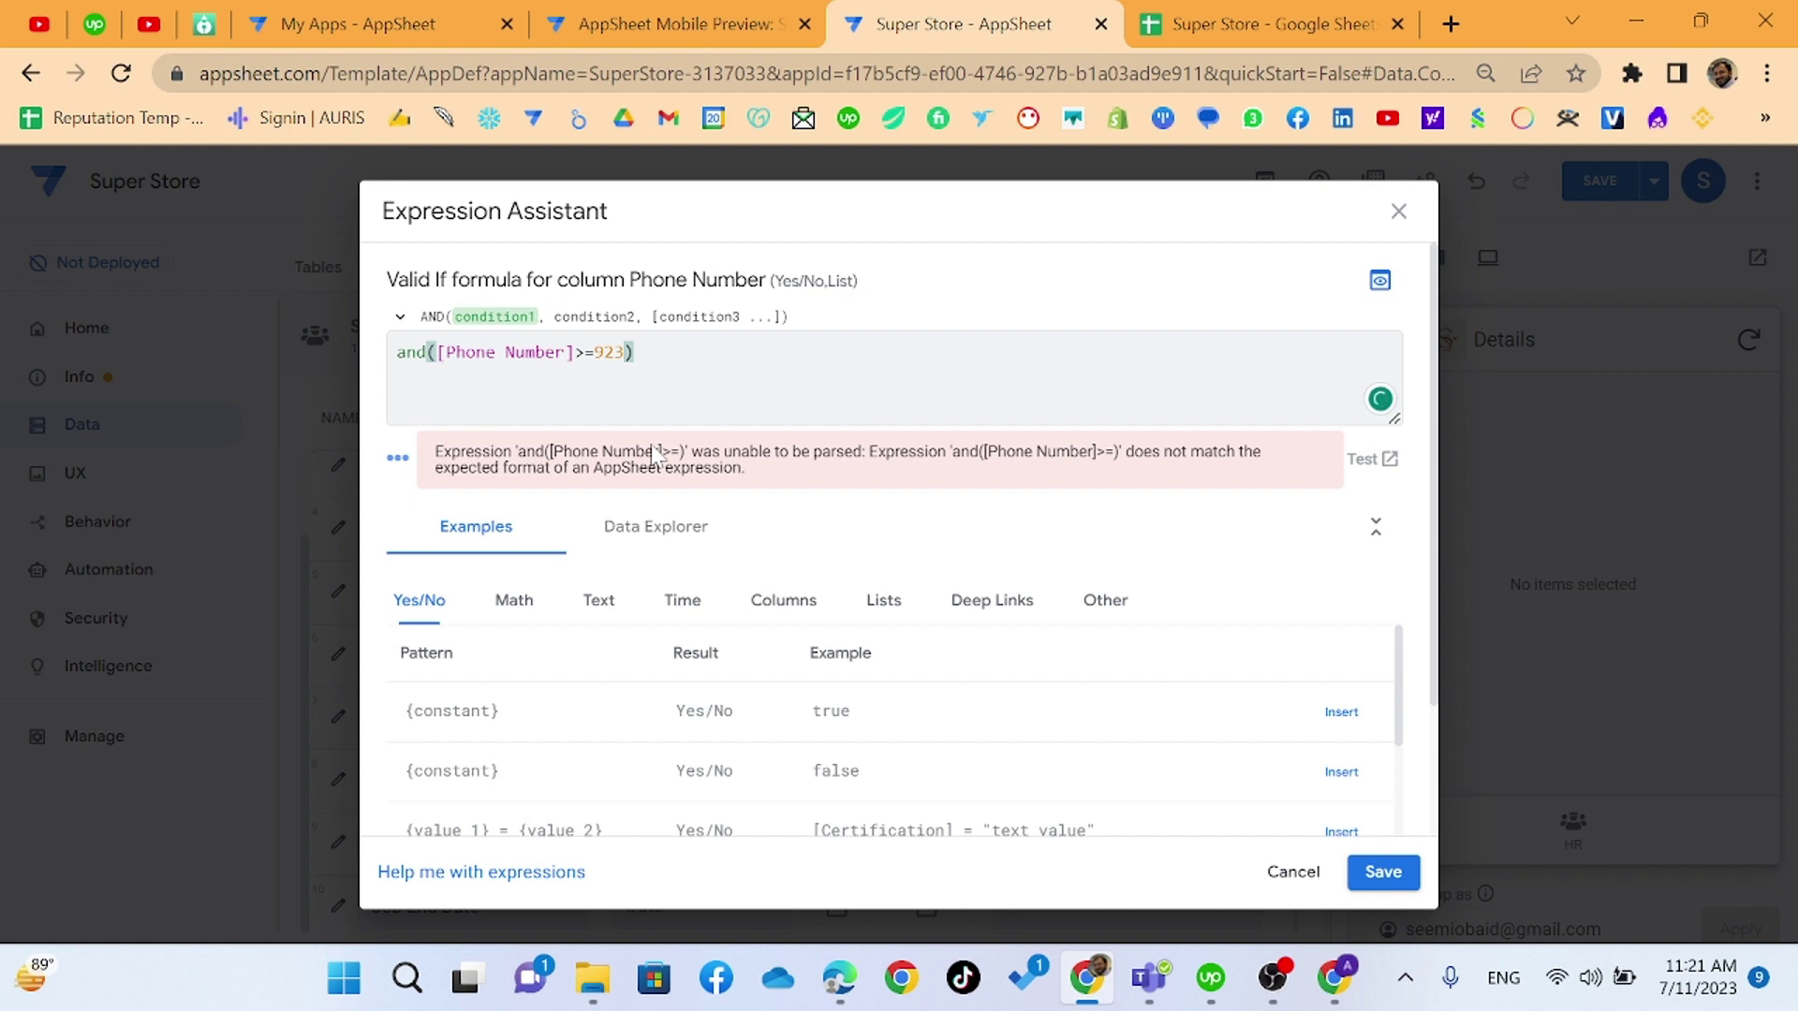
type("000000000,[")
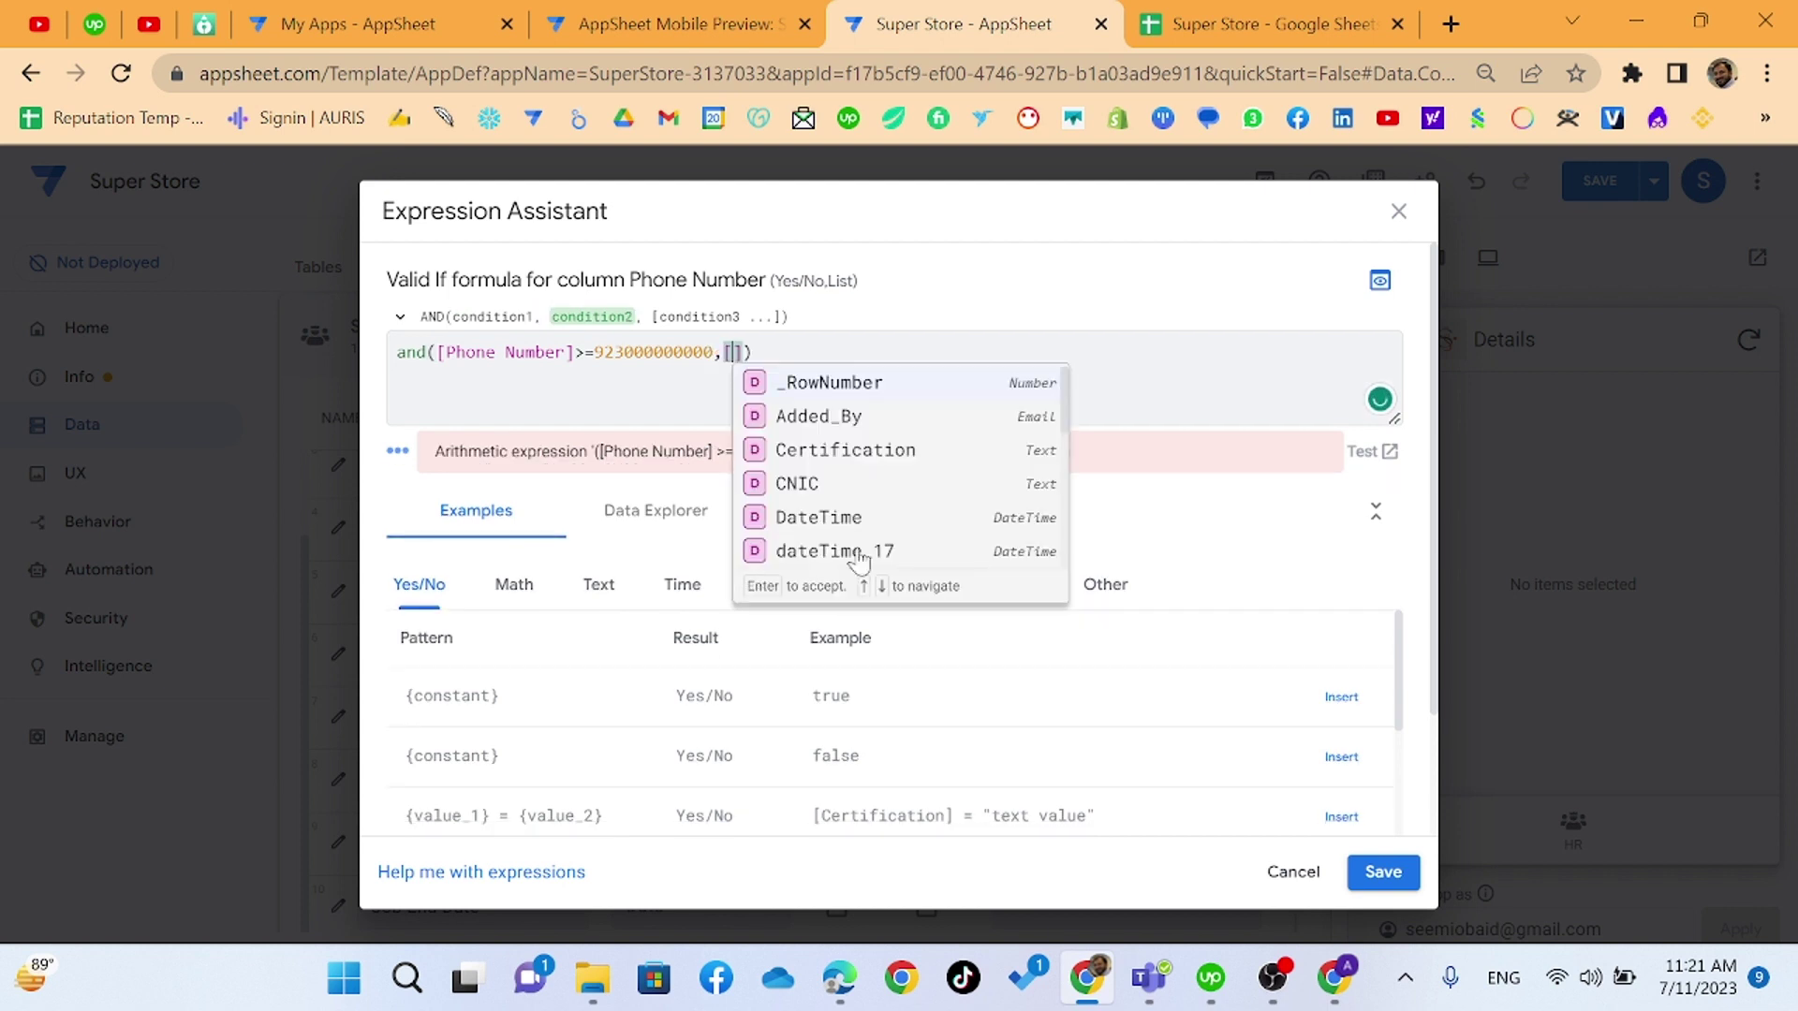
scroll(857, 555, "down", 2)
scroll(866, 515, "down", 1)
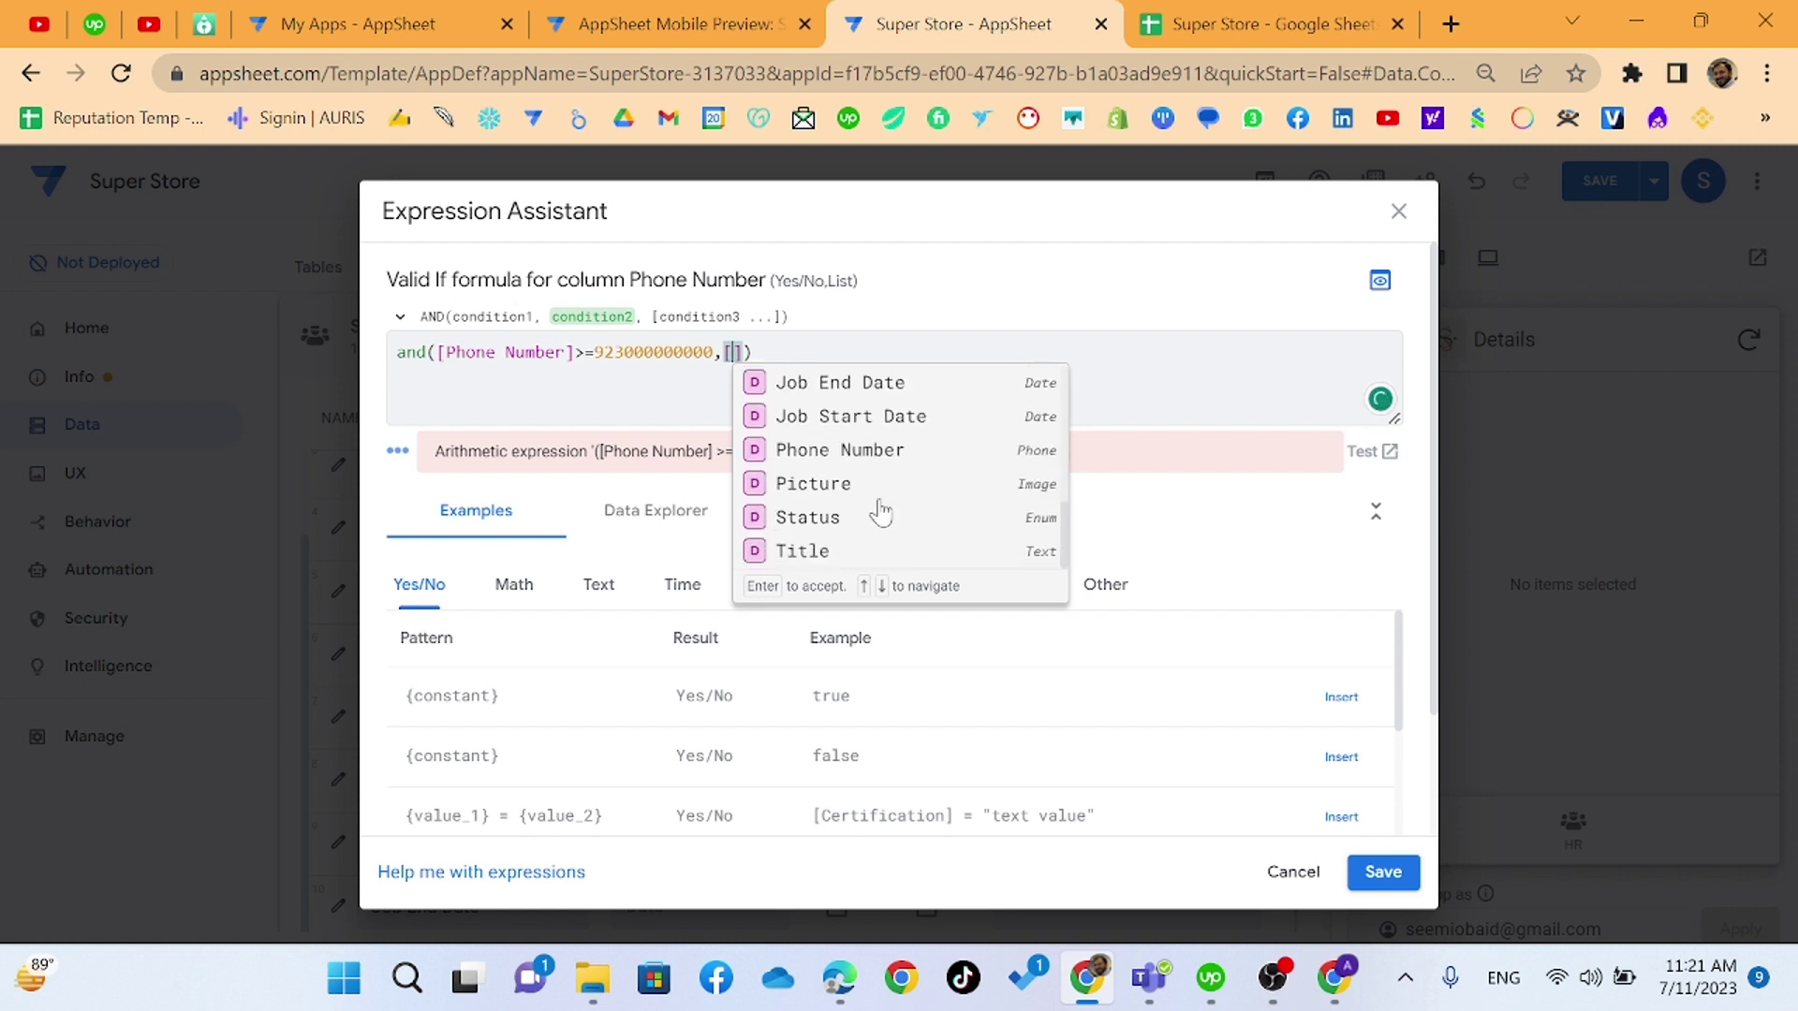
left_click(893, 450)
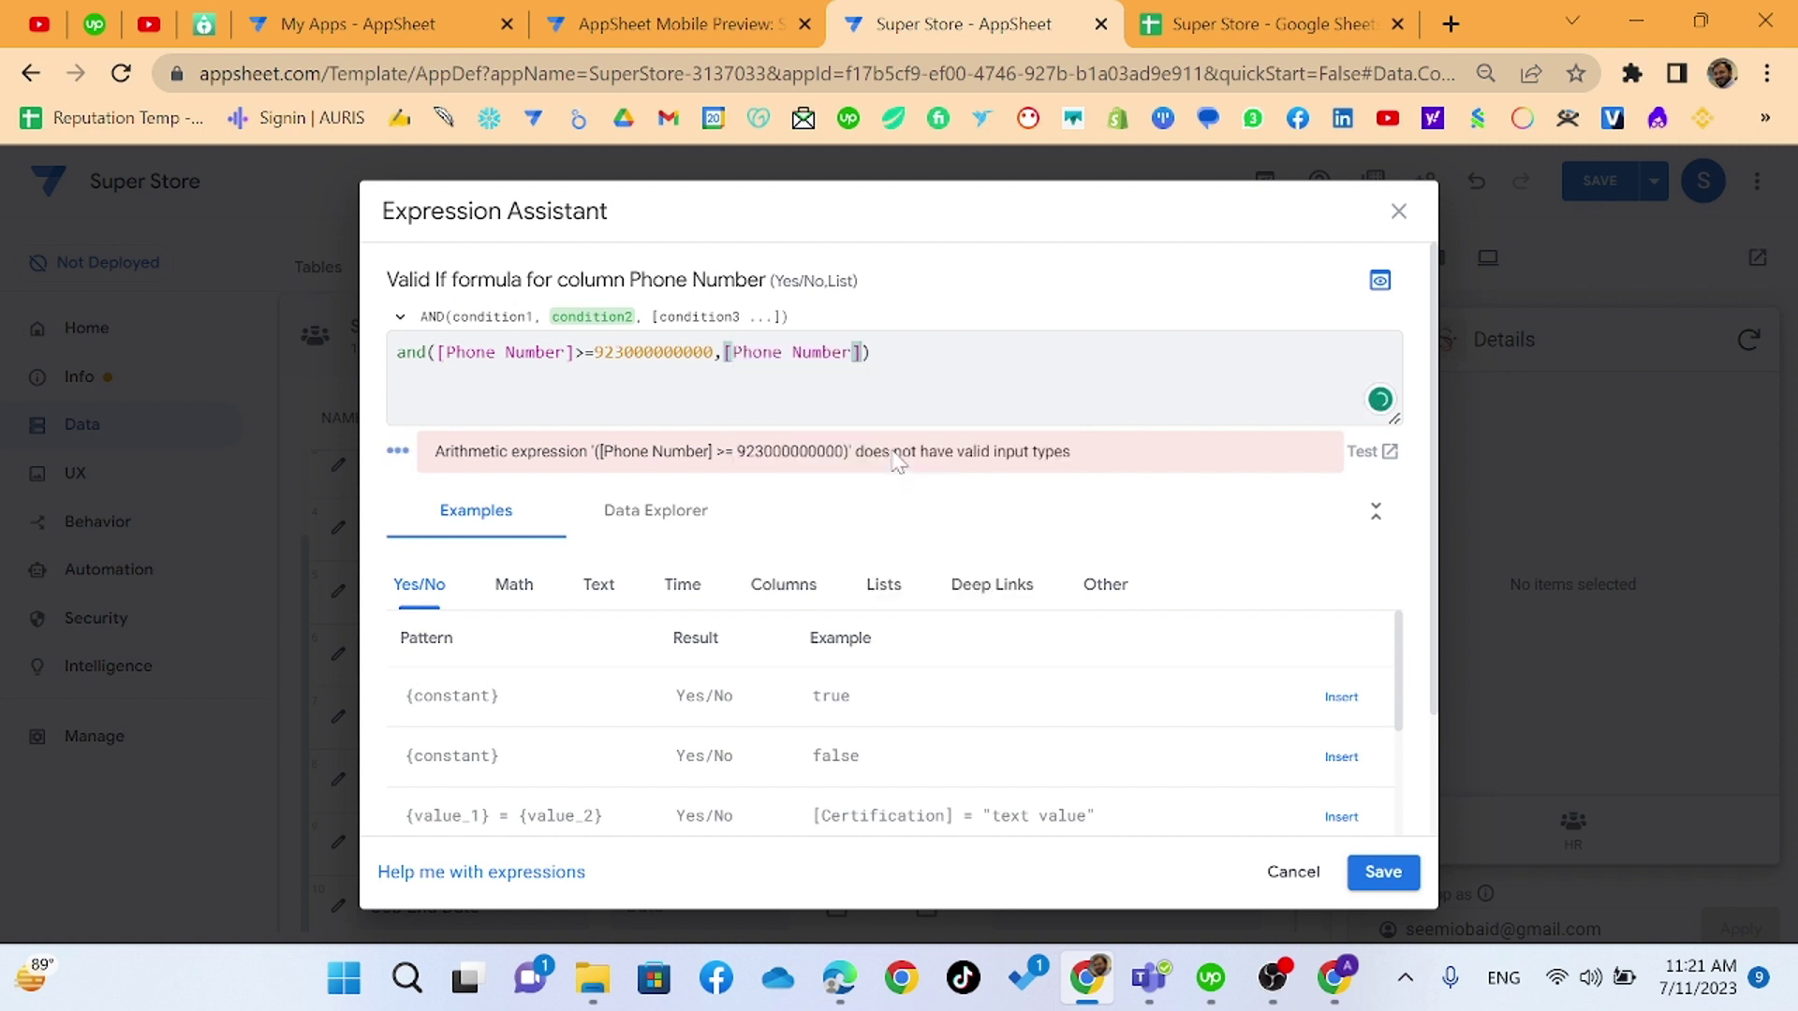
type(",")
key("BackSpace")
type("<")
type("=")
type("92")
type("3")
type("999999")
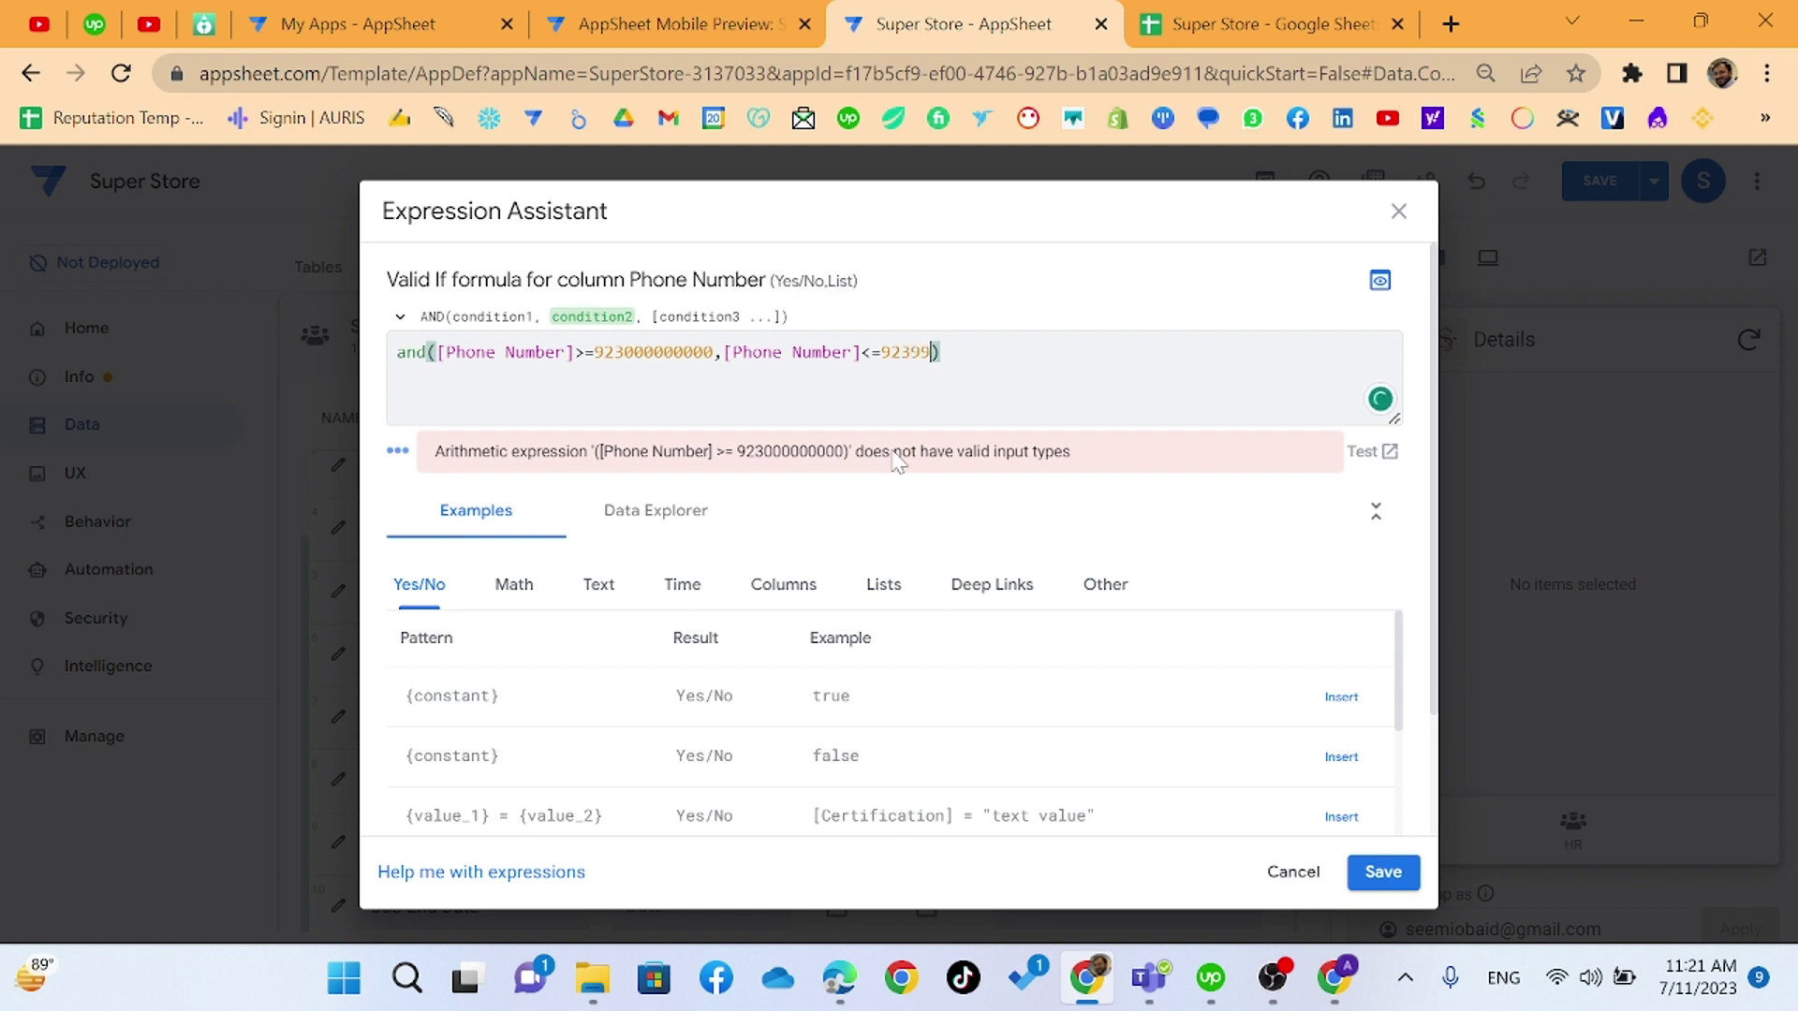
type("999")
left_click(594, 353)
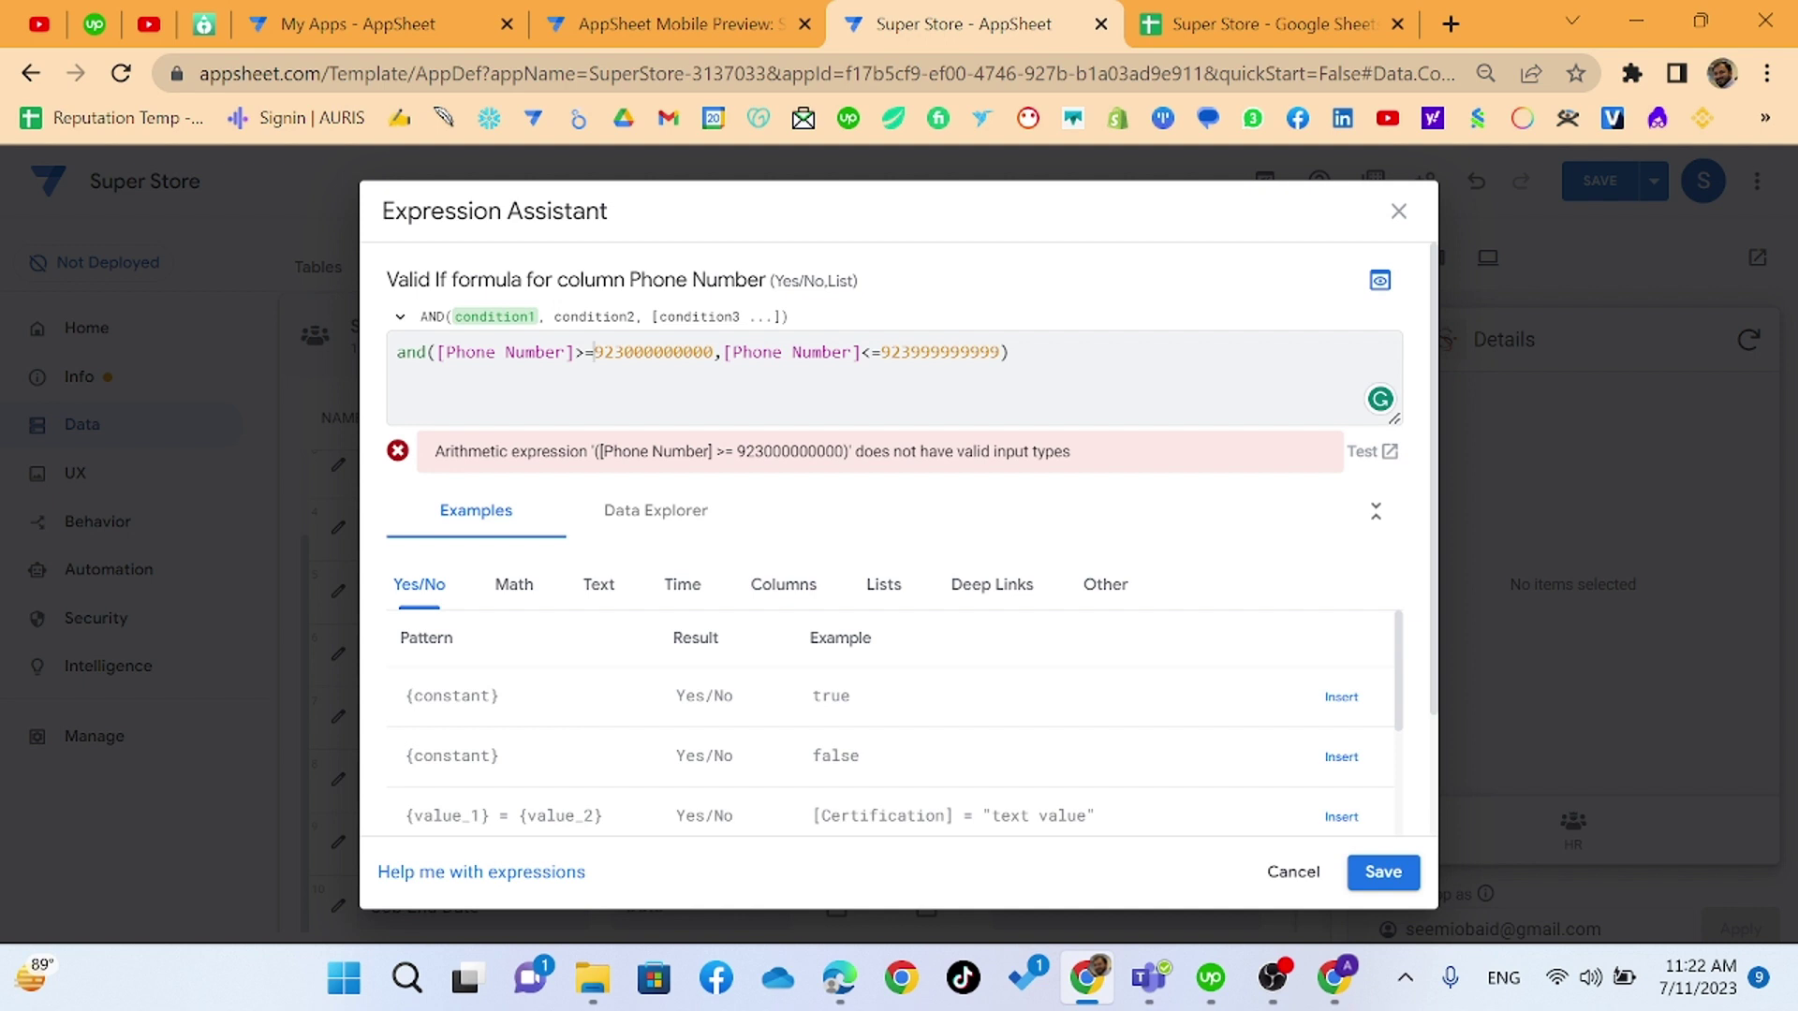
- Begin rewriting the rule around LEN([Phone Number]), replacing the lower limit and the >= comparison
key("shift+Right")
key("shift+Right")
key("shift+Right")
key("shift+Right")
key("shift+Right")
key("shift+Right")
key("shift+Right")
key("shift+Right")
key("shift+Right")
key("shift+Right")
key("shift+Right")
key("shift+Right")
type("Len")
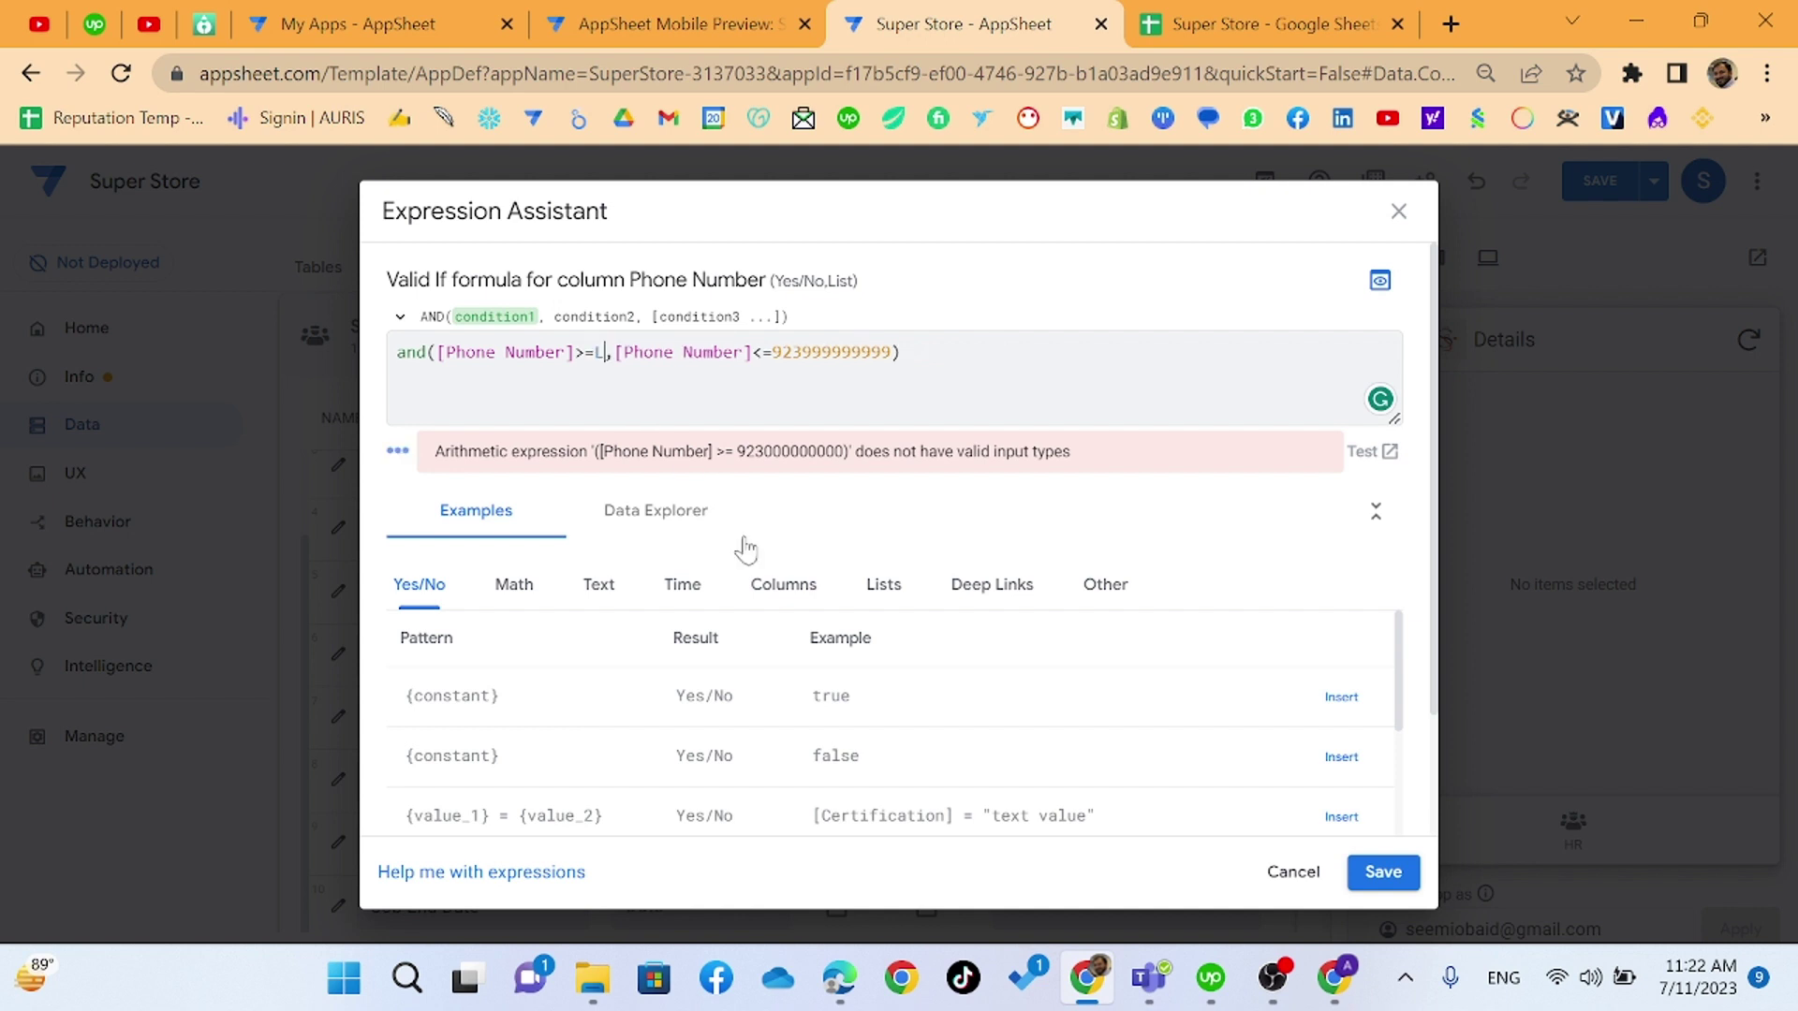
type("(")
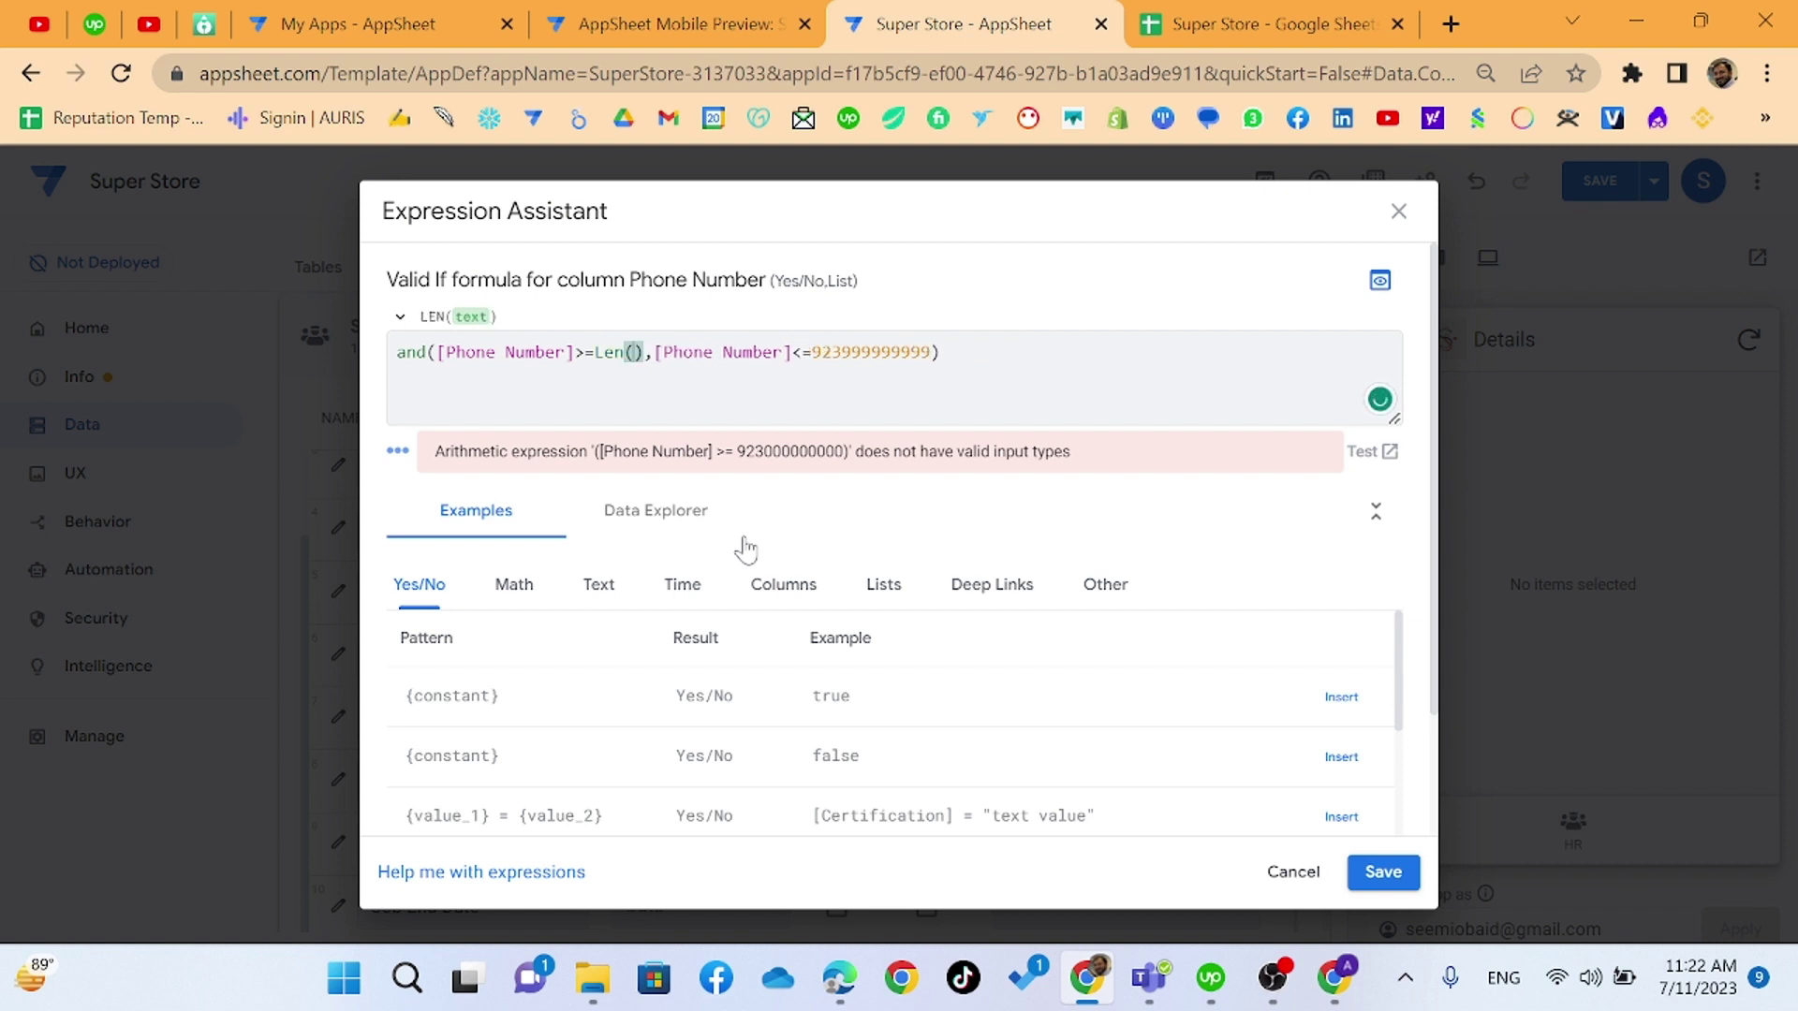
type("11")
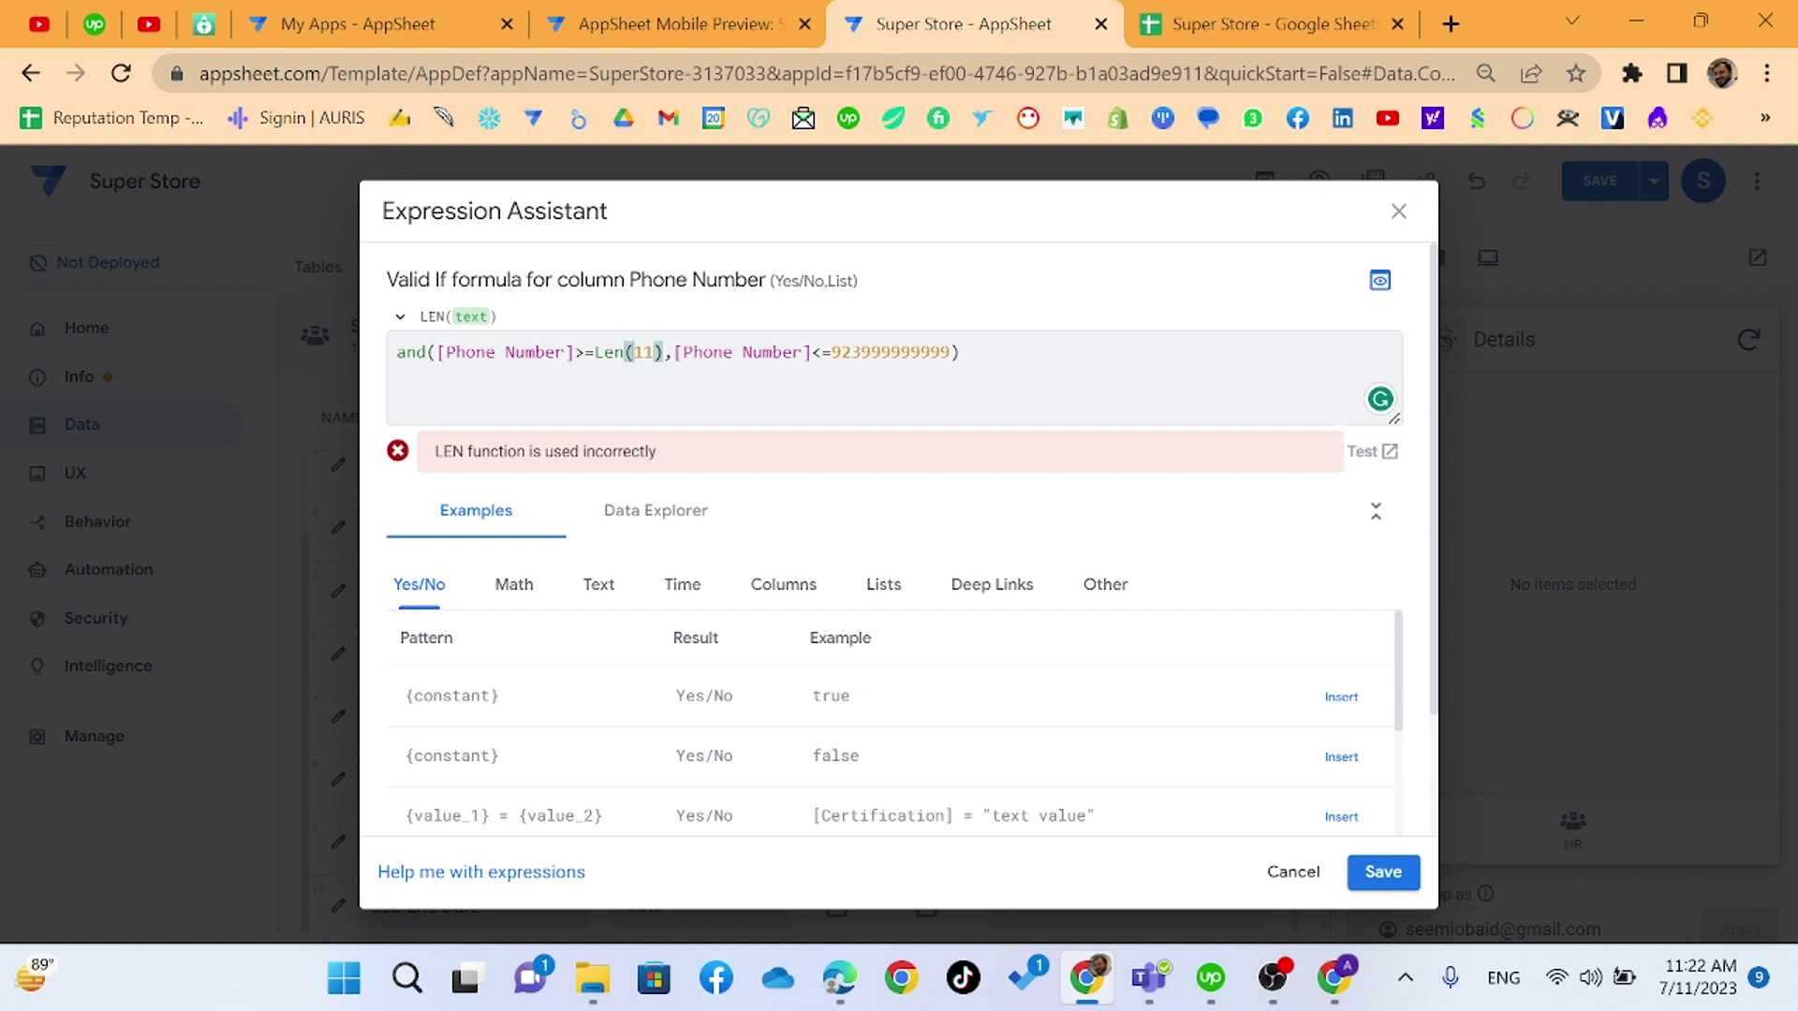
left_click(433, 352)
type("LEN")
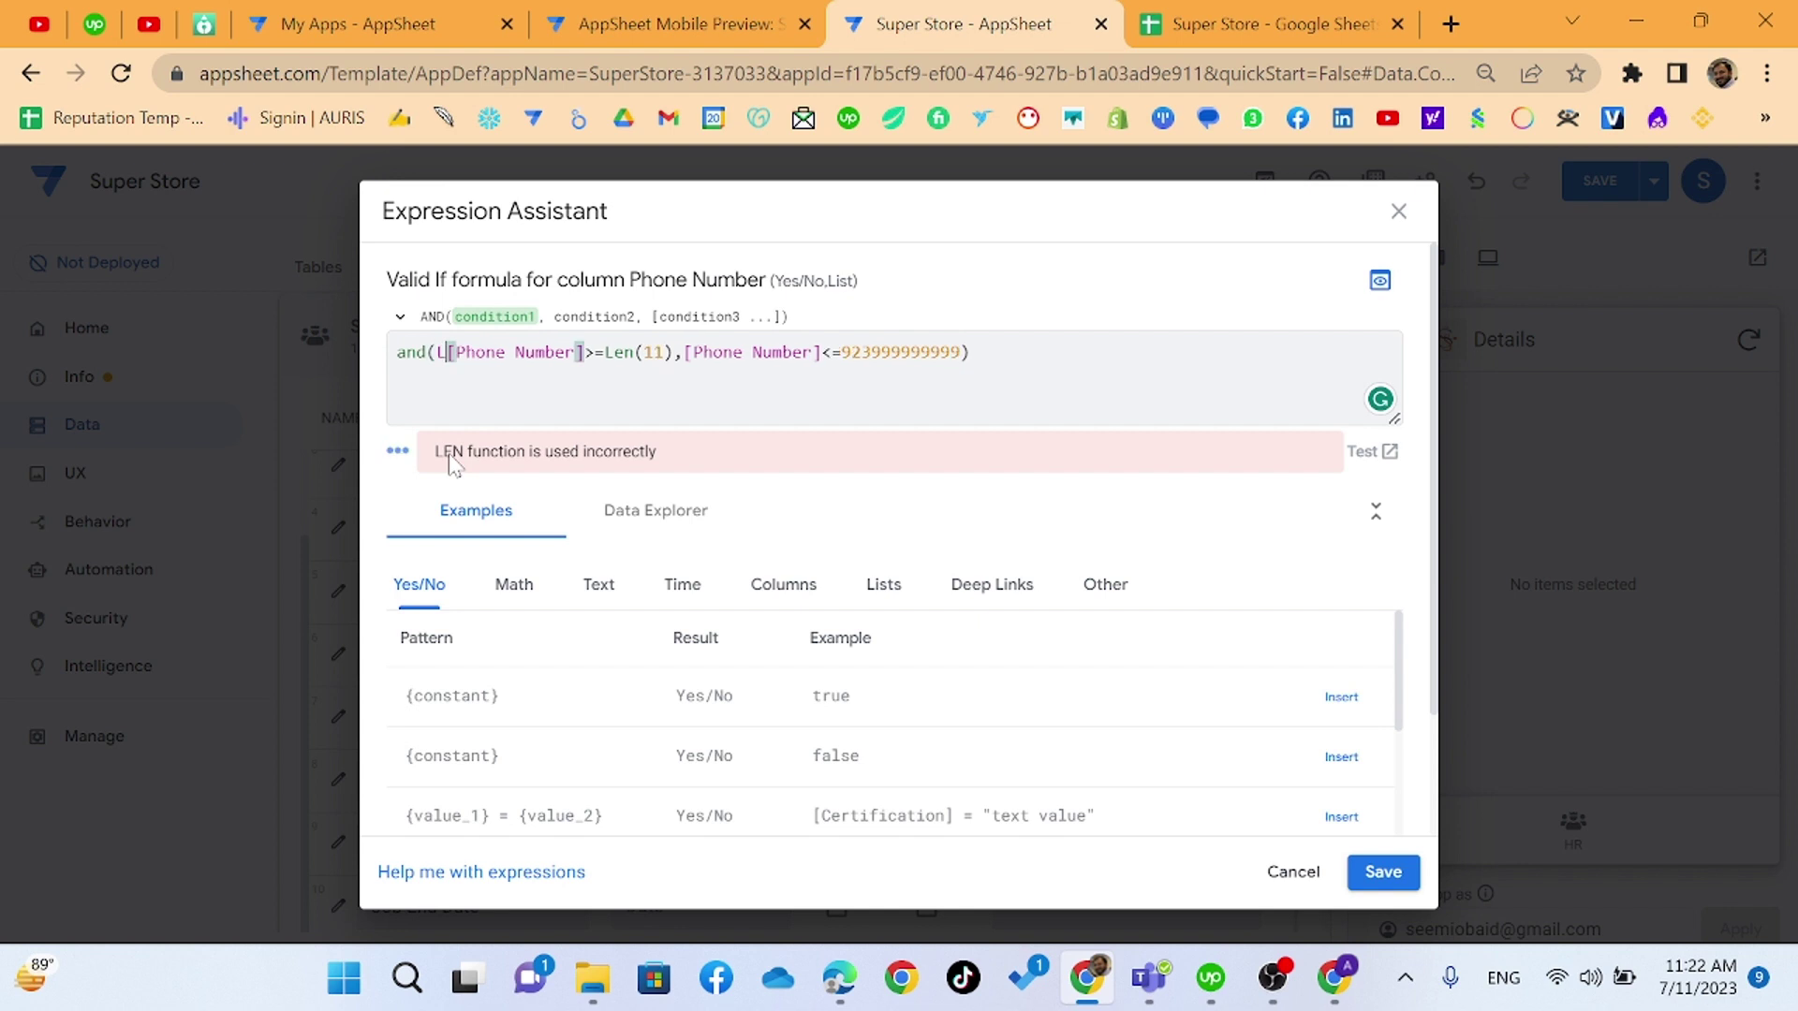
type("(")
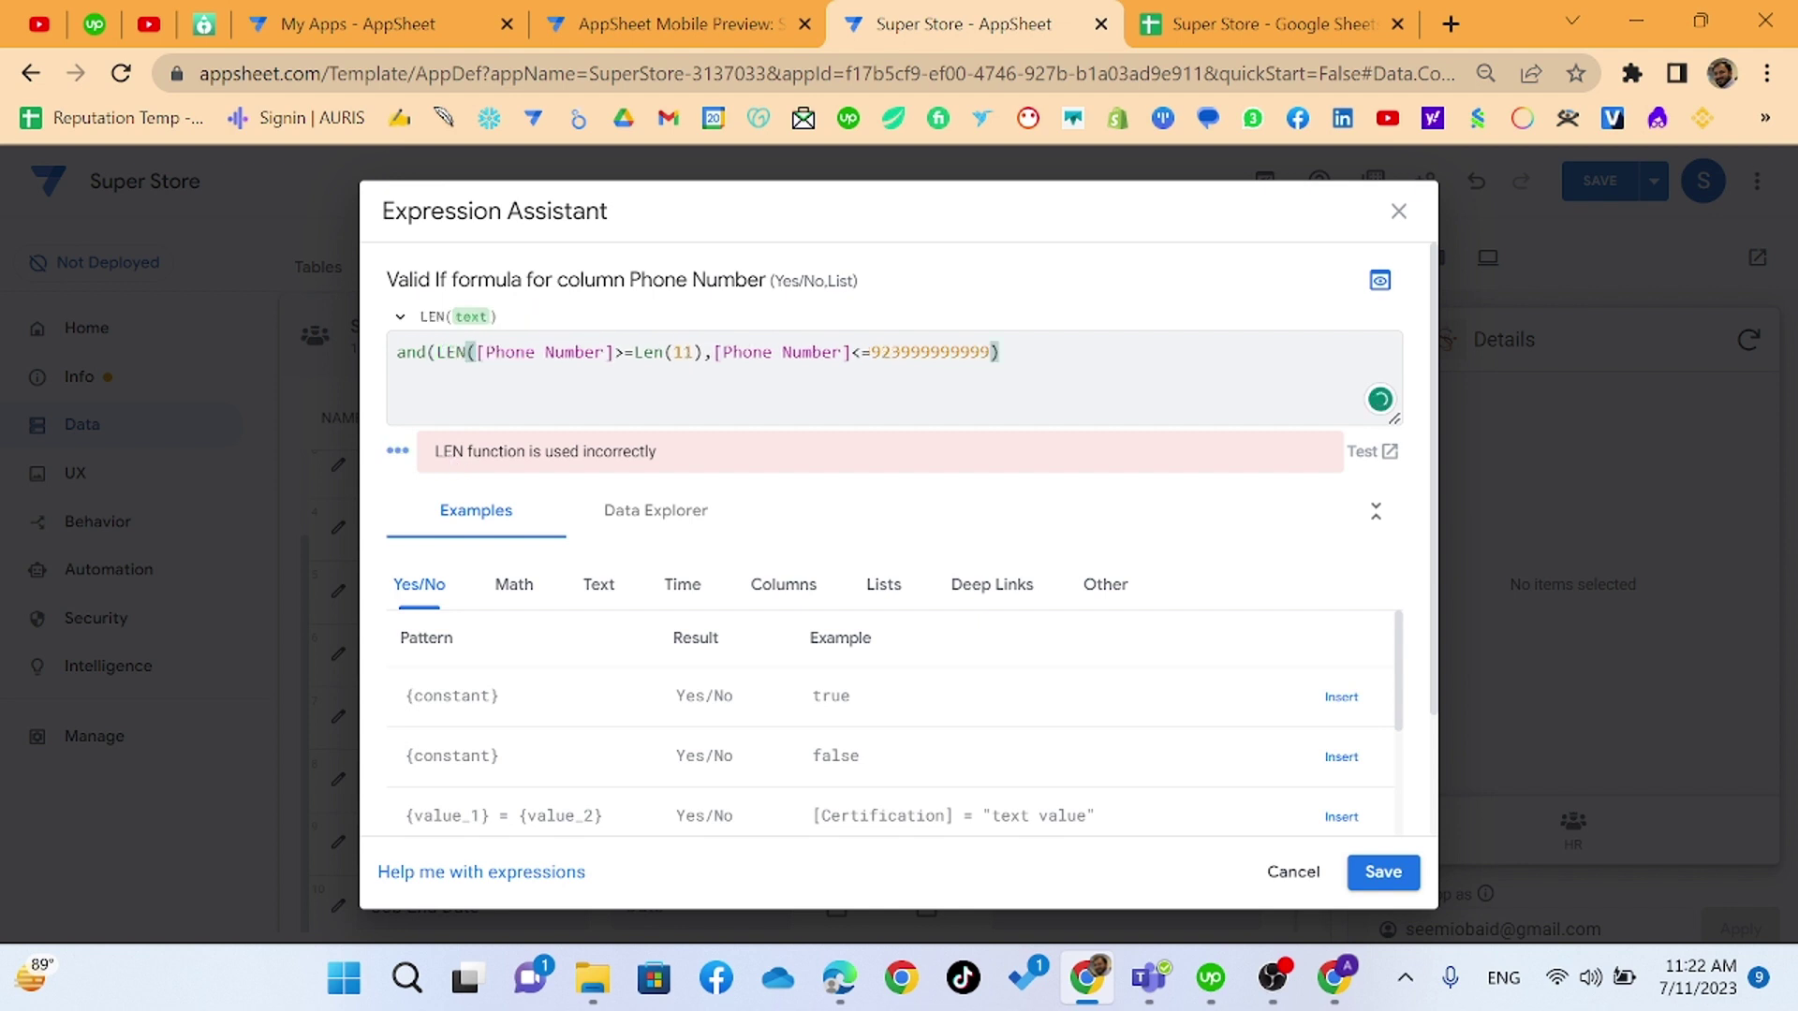
type(")")
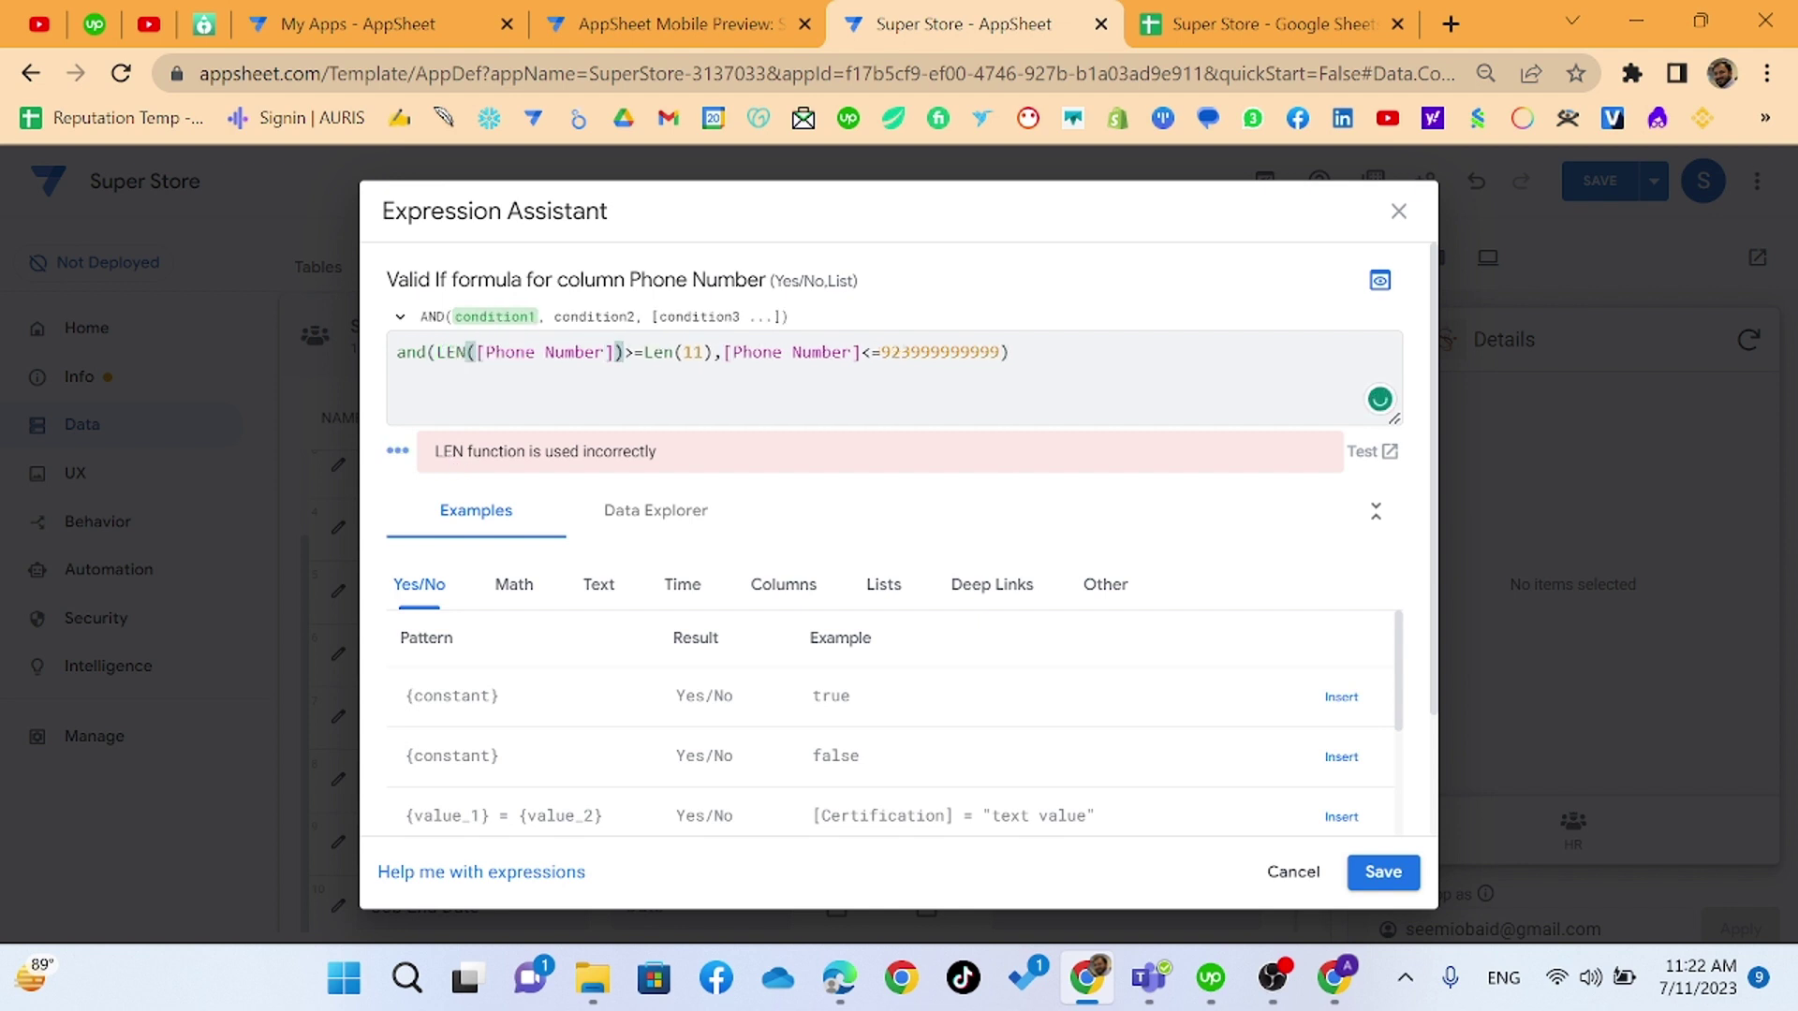
left_click_drag(644, 353, 714, 352)
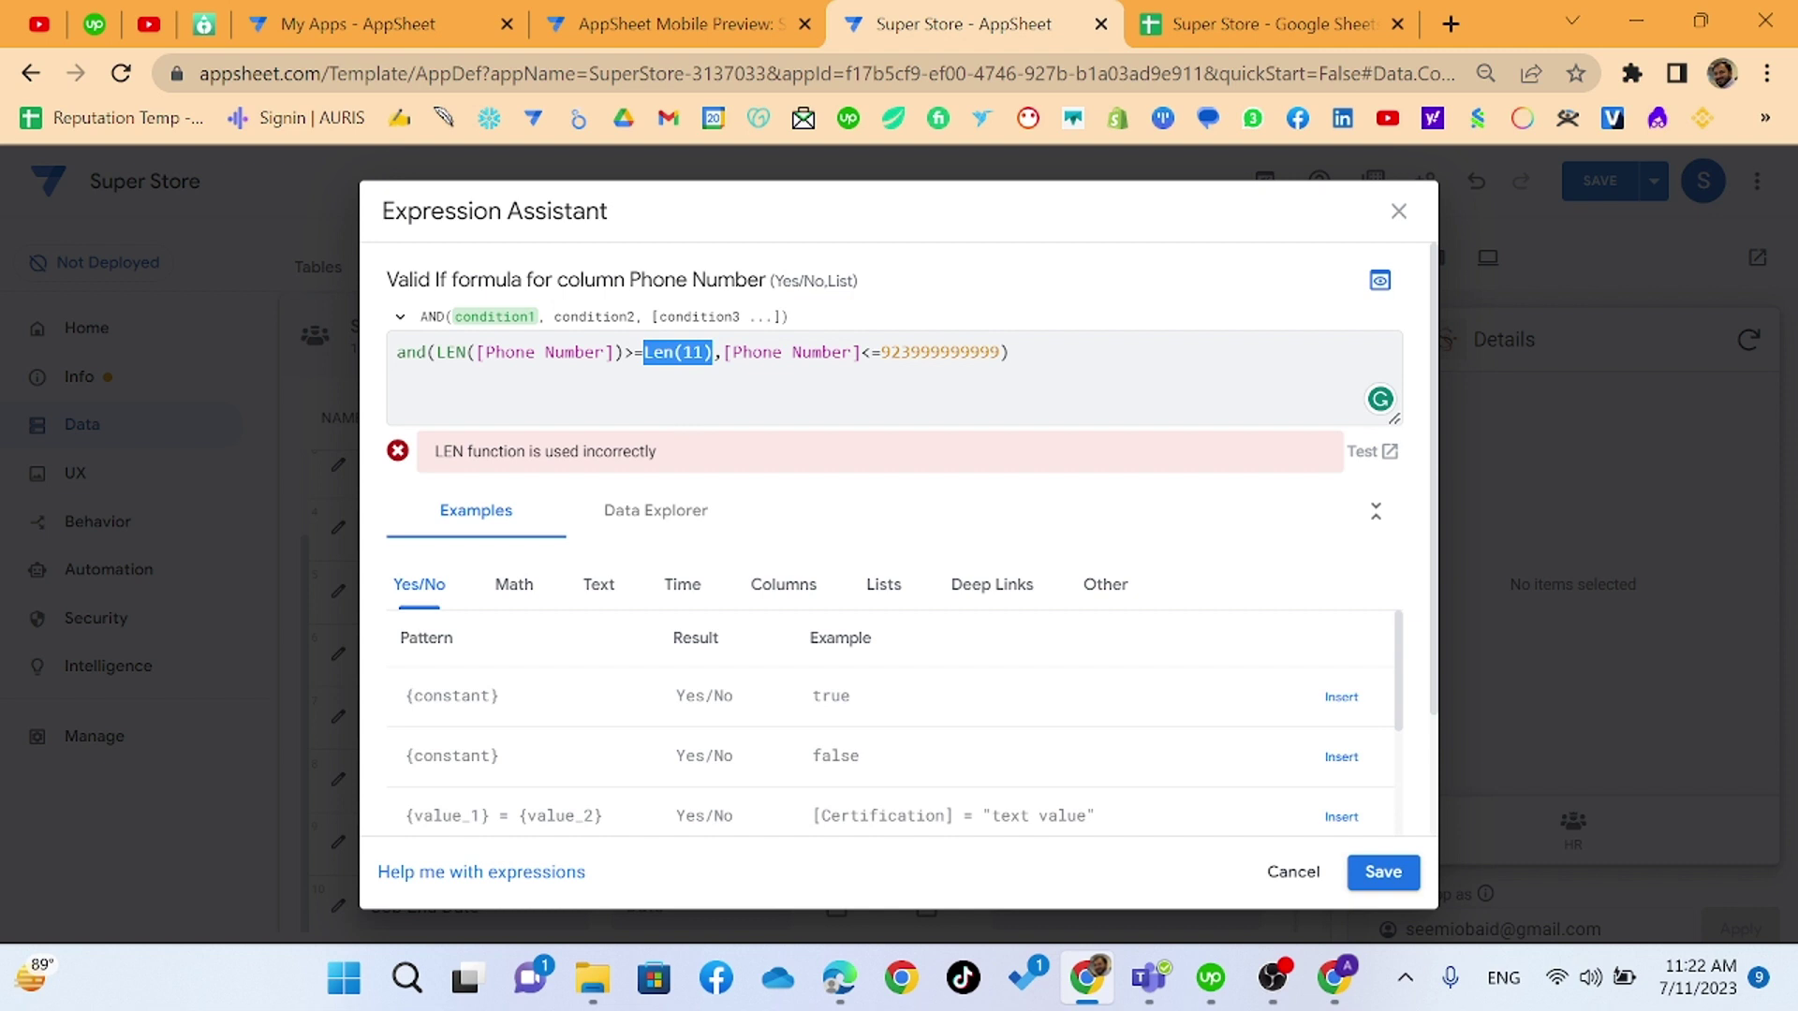
left_click_drag(980, 352, 998, 352)
key("shift+Left")
key("shift+Left")
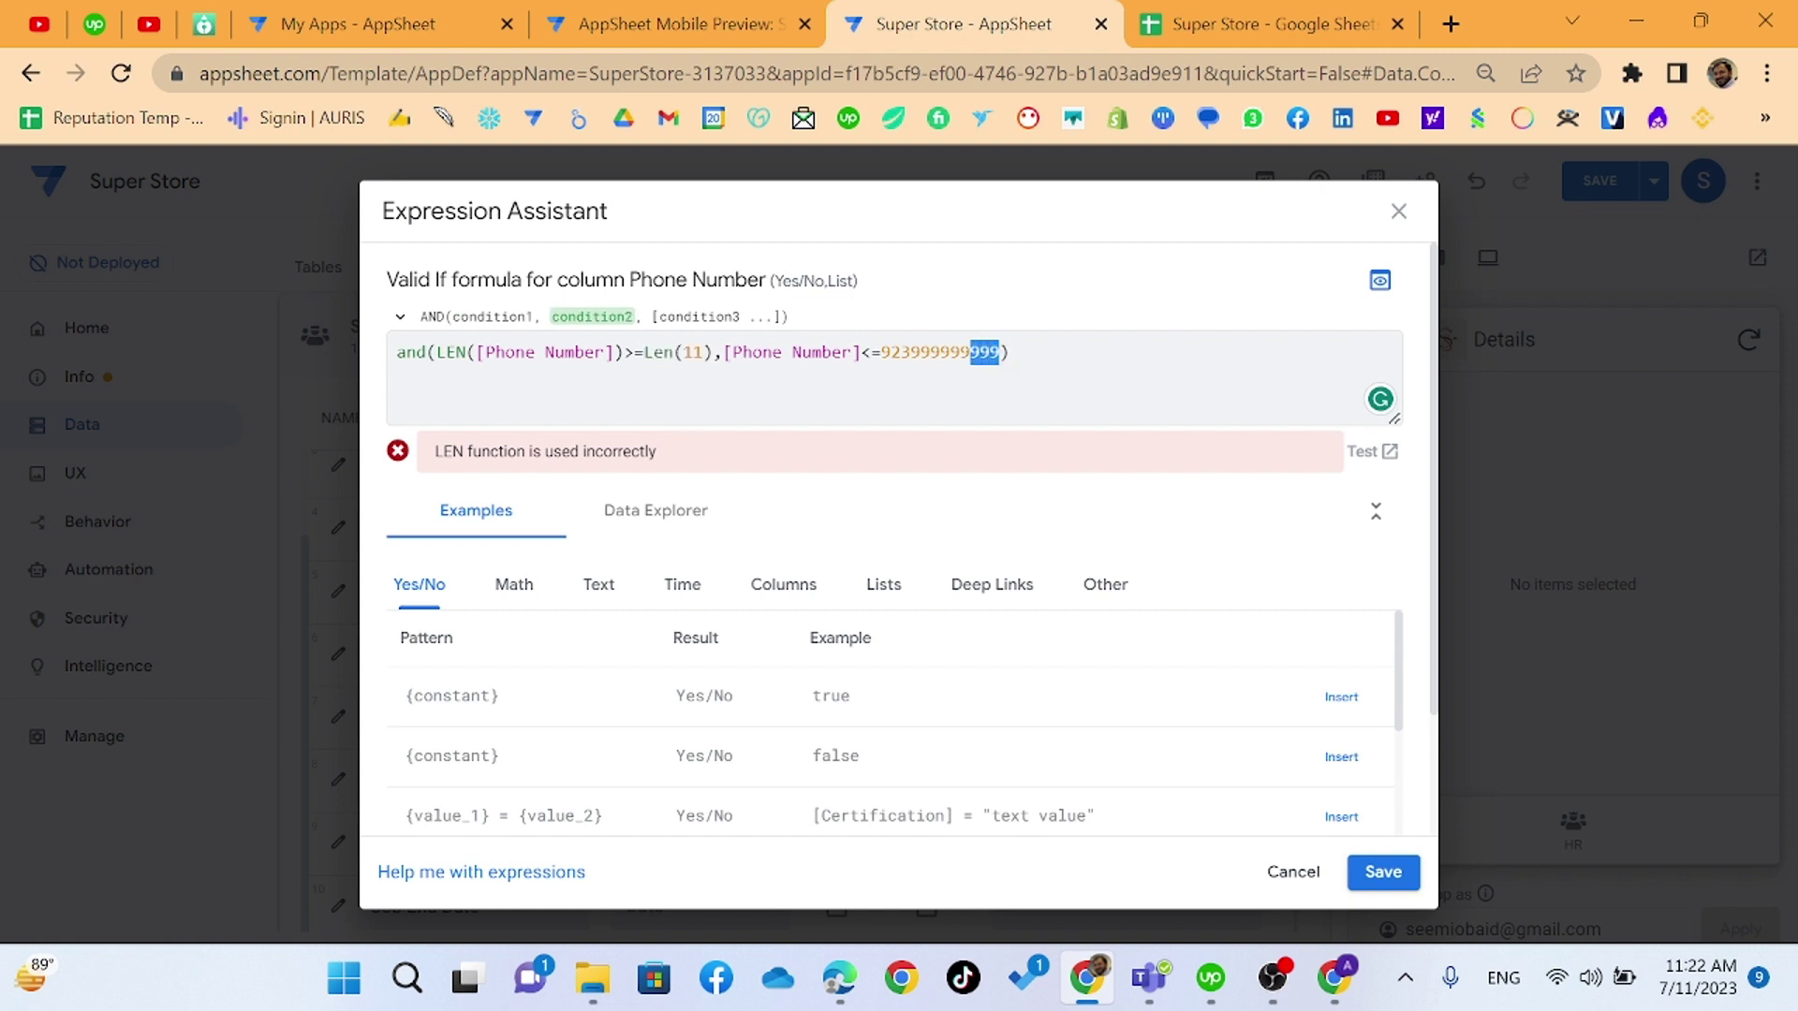
key("shift+Left")
key("shift+Left")
key("shift+Left")
key("shift+Left")
key("shift+Left")
key("shift+Left")
key("shift+Left")
key("shift+Left")
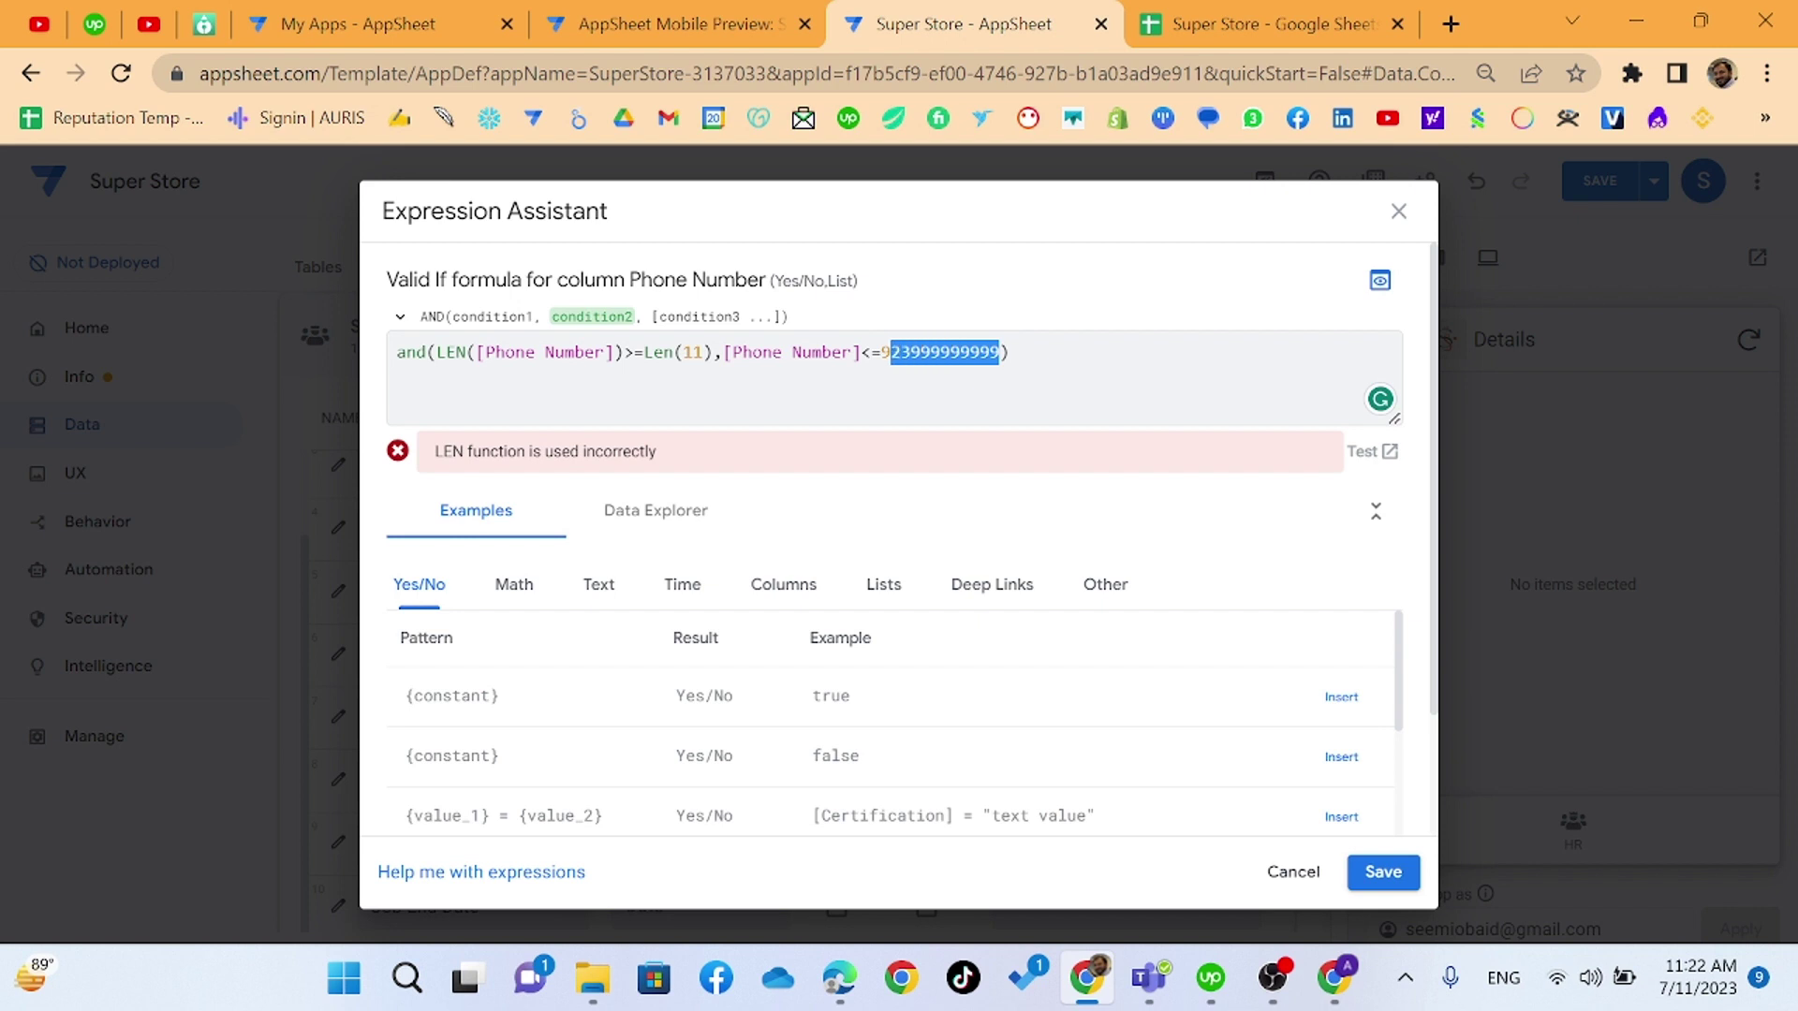
left_click(633, 352)
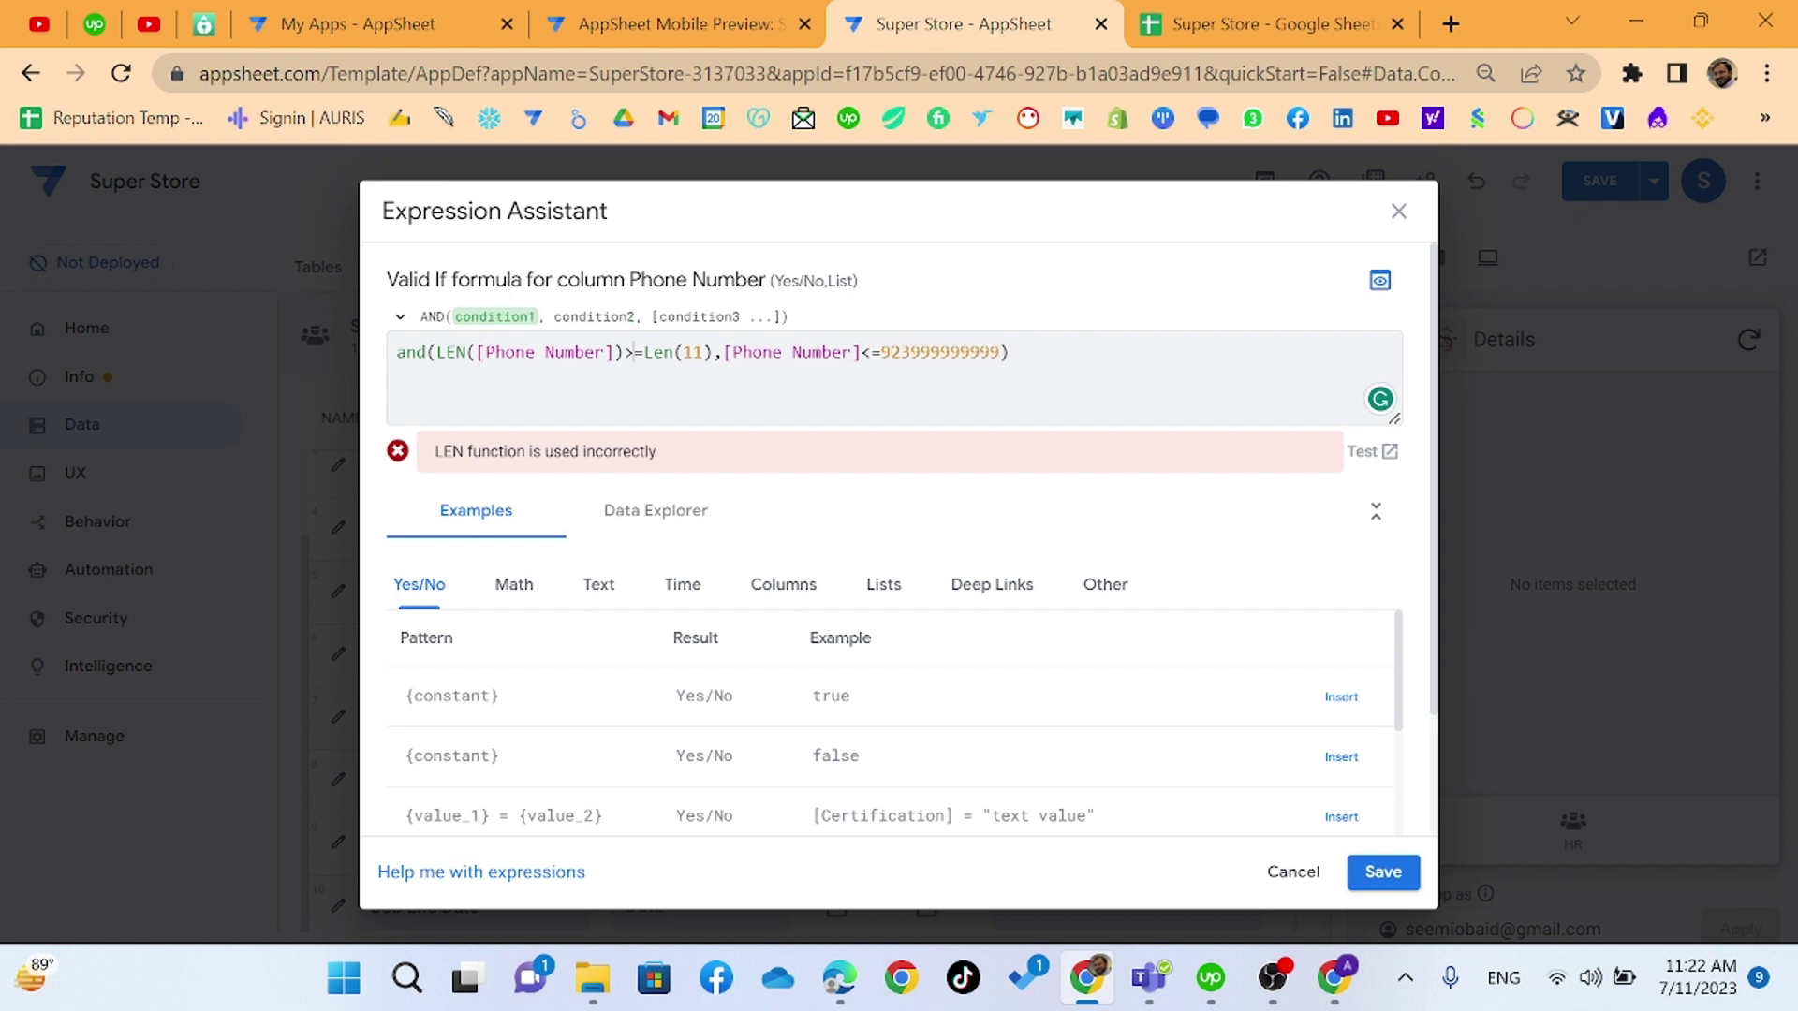
key("BackSpace")
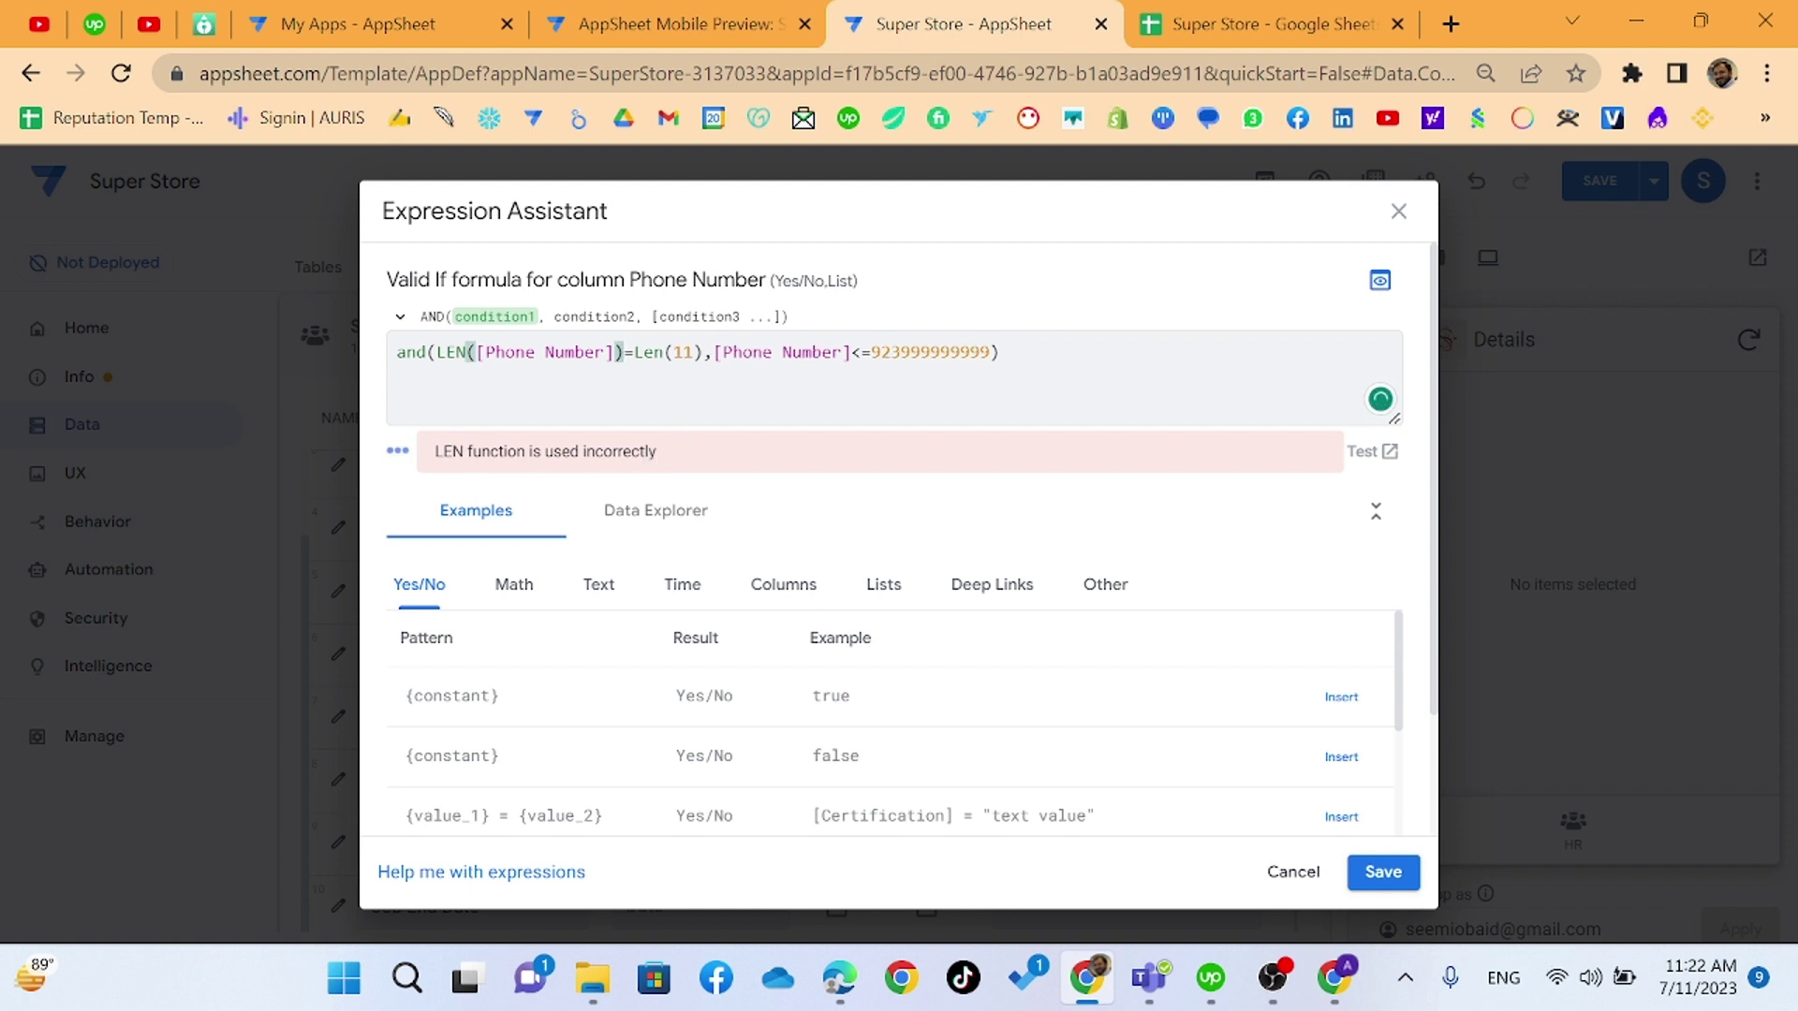
- Set the length to 12 and strip the and() wrapper and upper limit, leaving LEN([Phone Number])=12
key("shift+Right")
key("shift+Right")
key("shift+Right")
key("shift+Right")
key("shift+Right")
key("shift+Right")
key("shift+Right")
type("12")
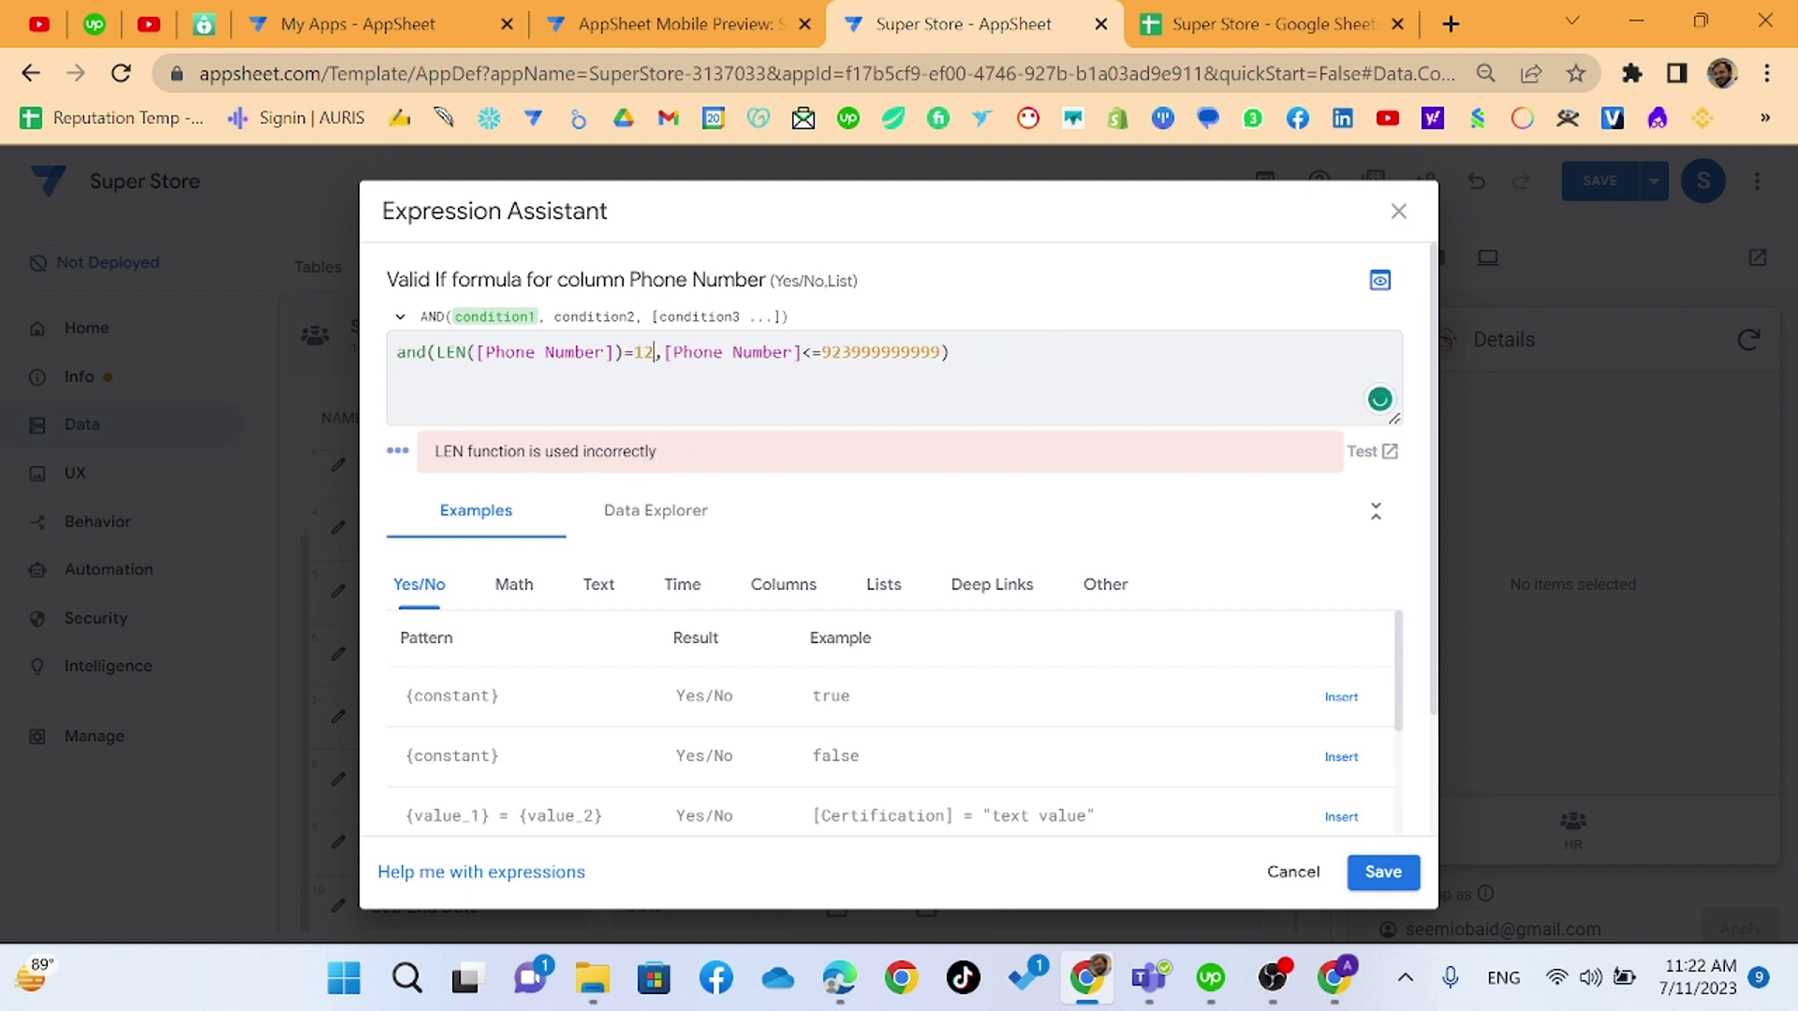
key("shift+End")
type(")")
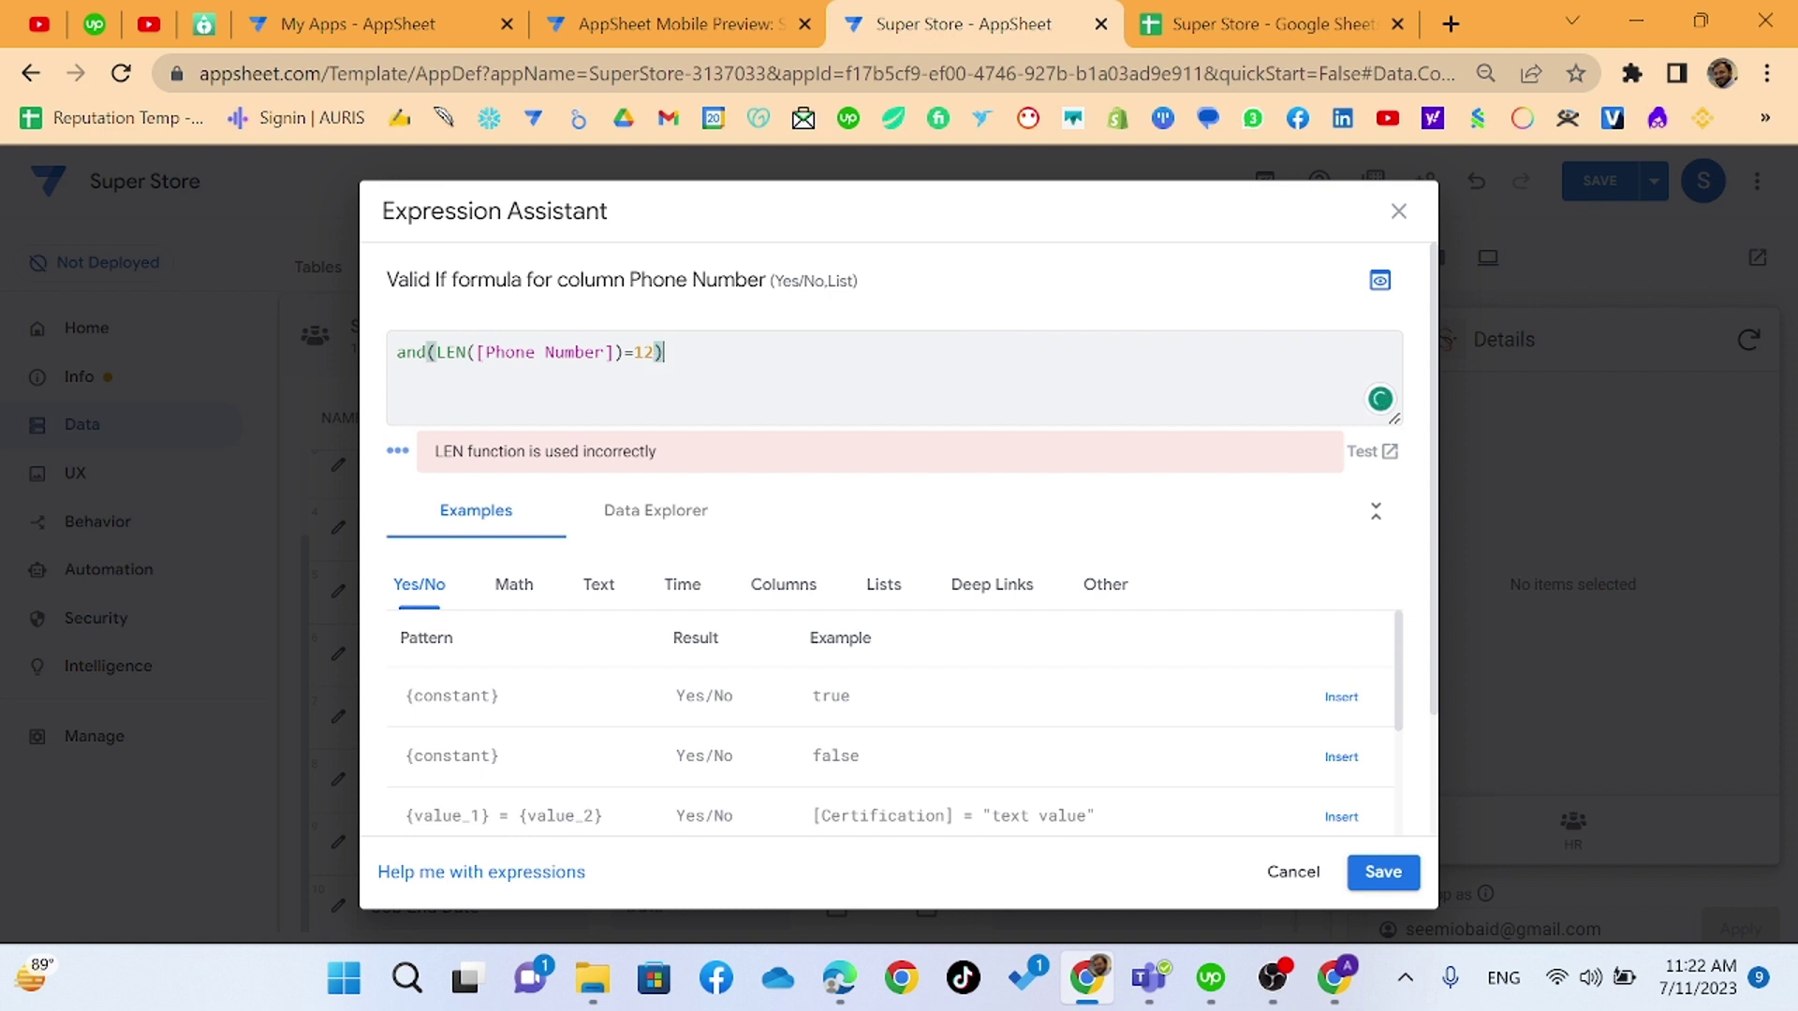
left_click_drag(438, 354, 352, 366)
key("BackSpace")
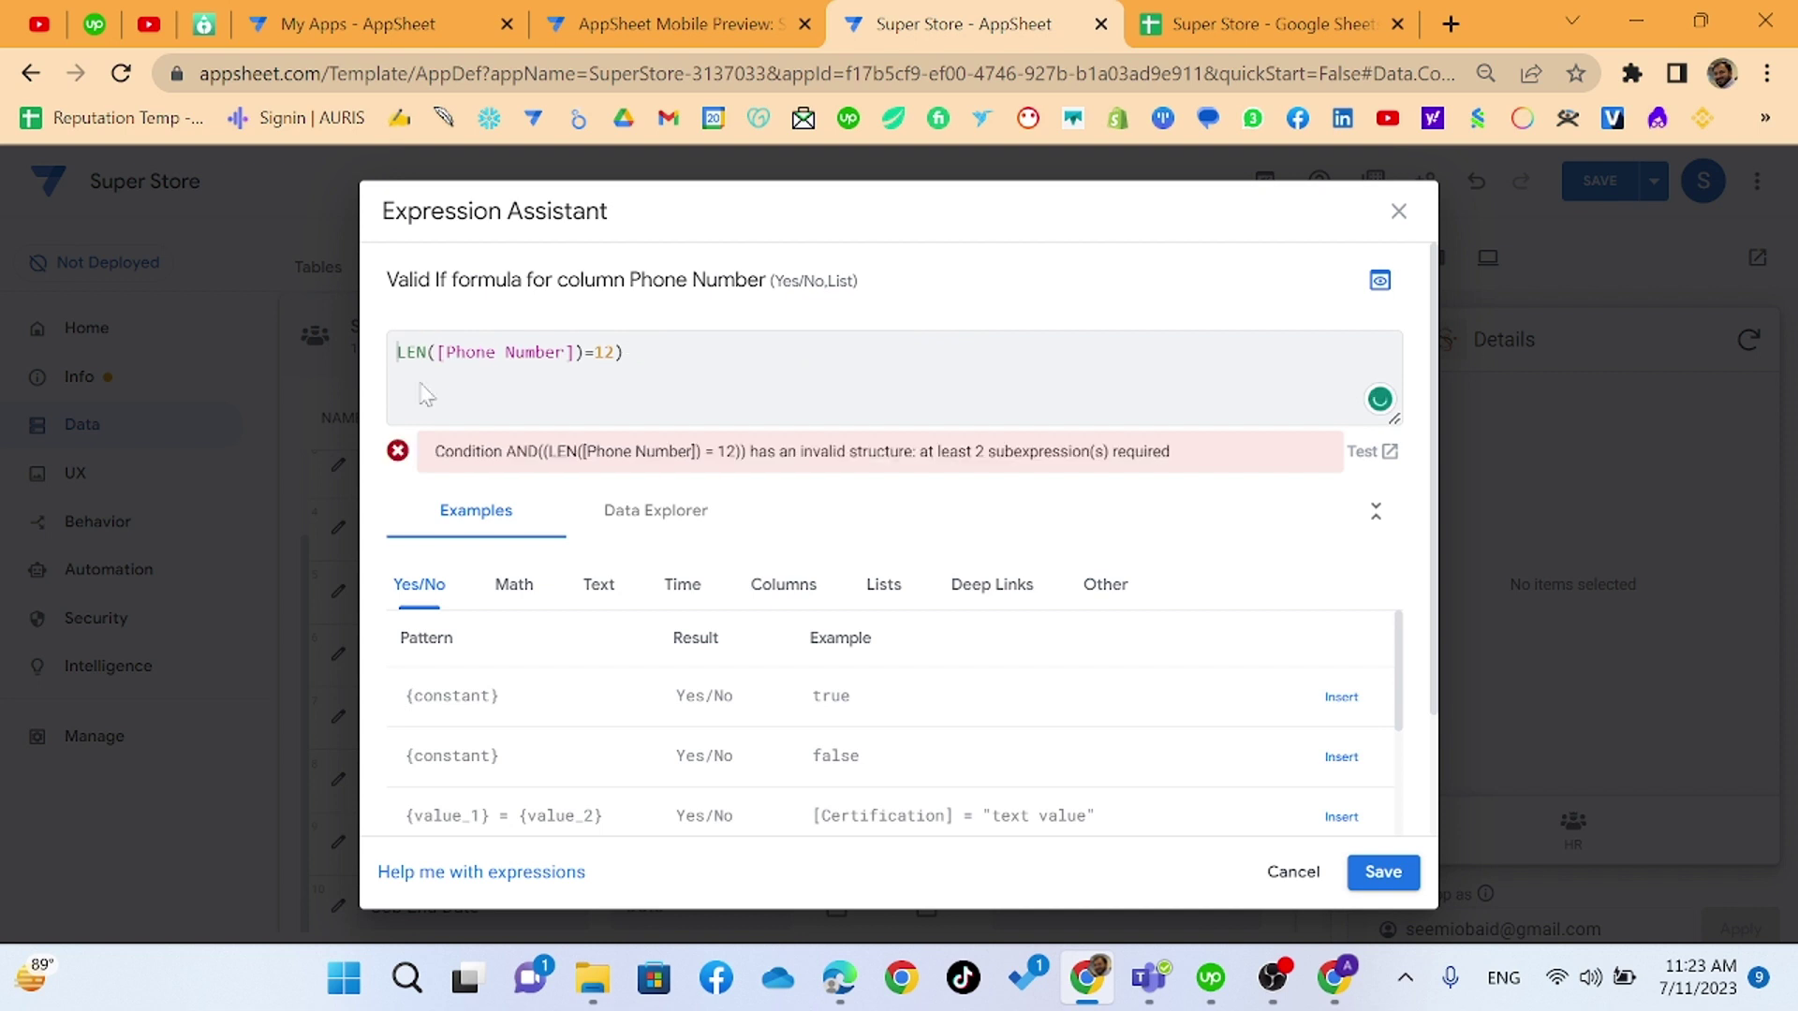
left_click(625, 352)
key("BackSpace")
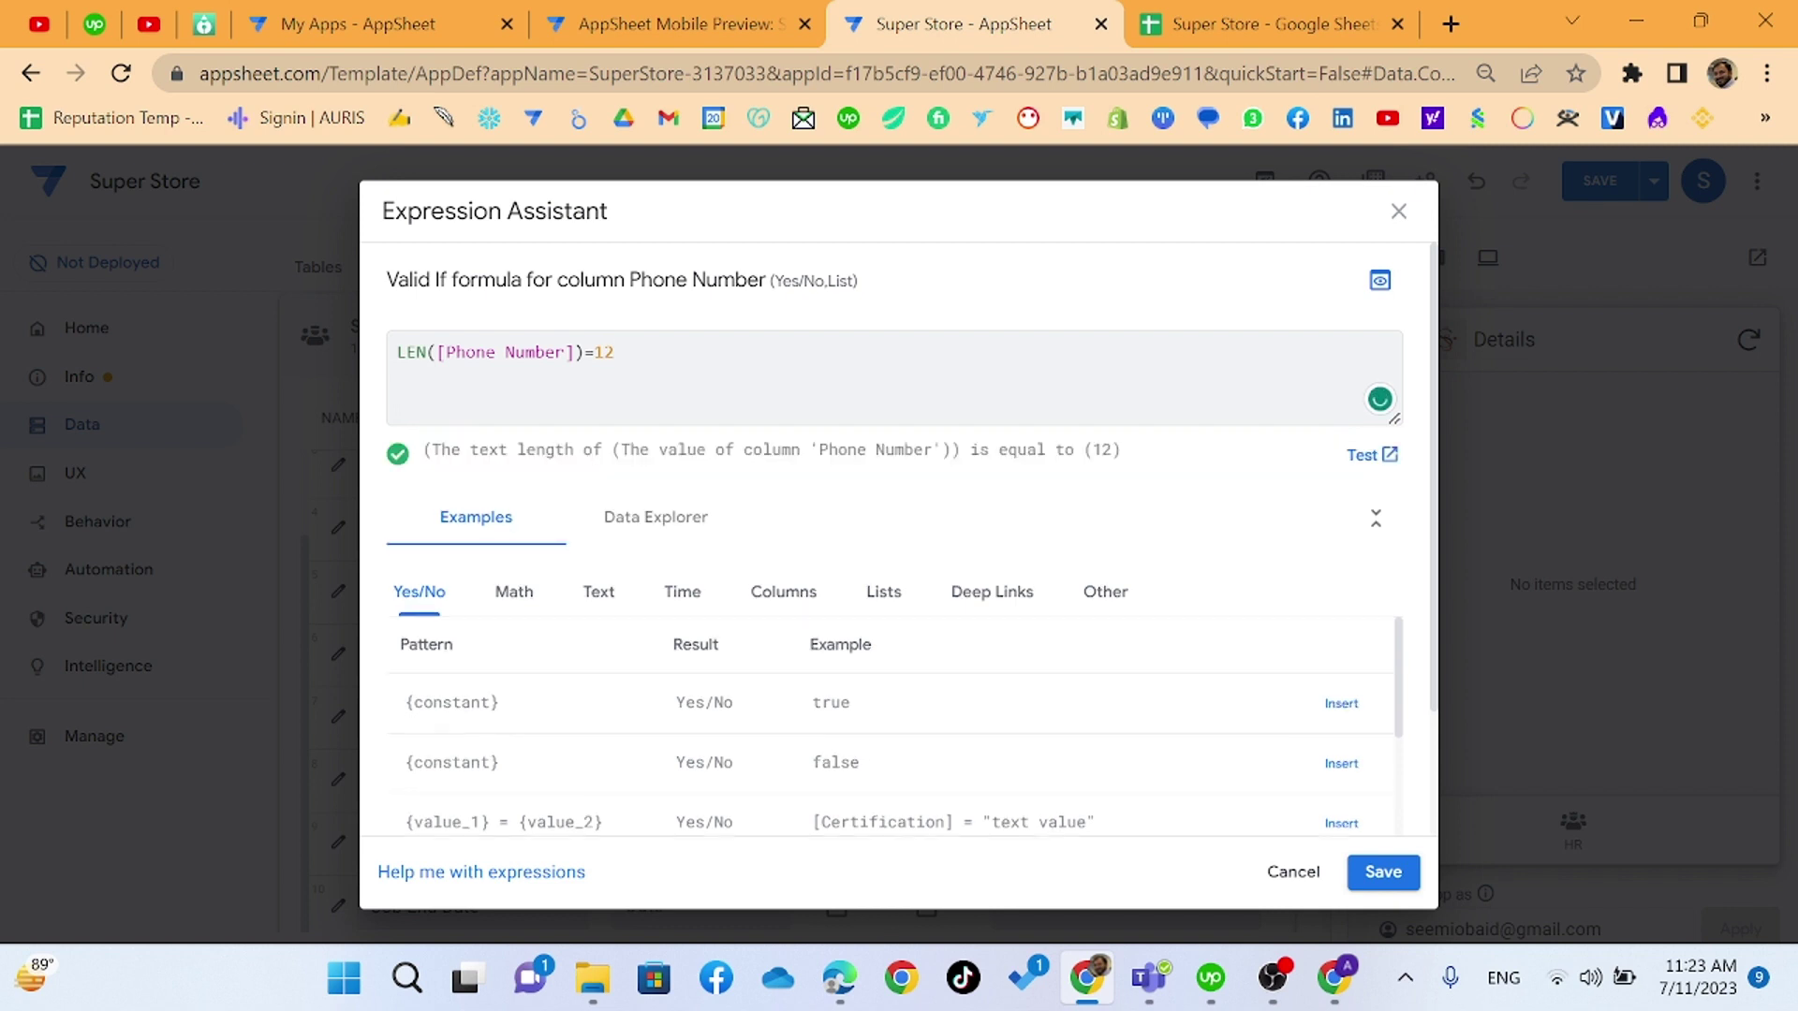
- Save the LEN([Phone Number])=12 rule, close the column settings and save the app
left_click(1360, 880)
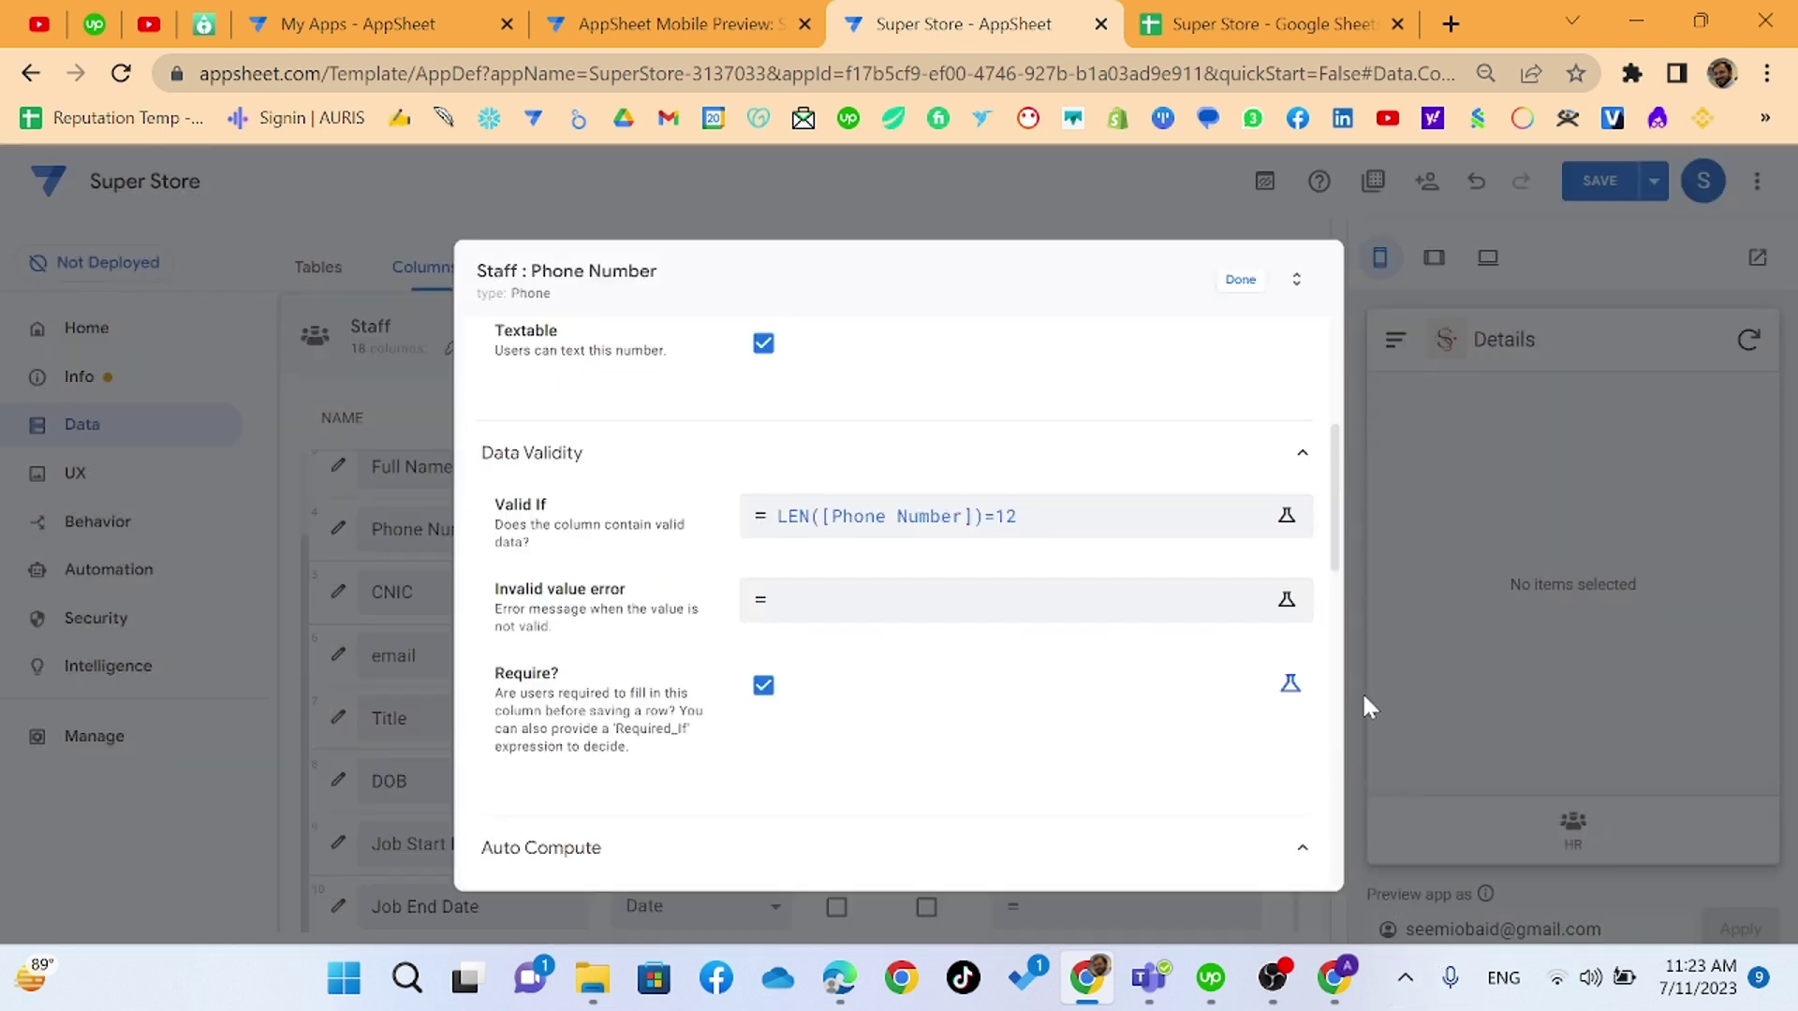
left_click(1227, 281)
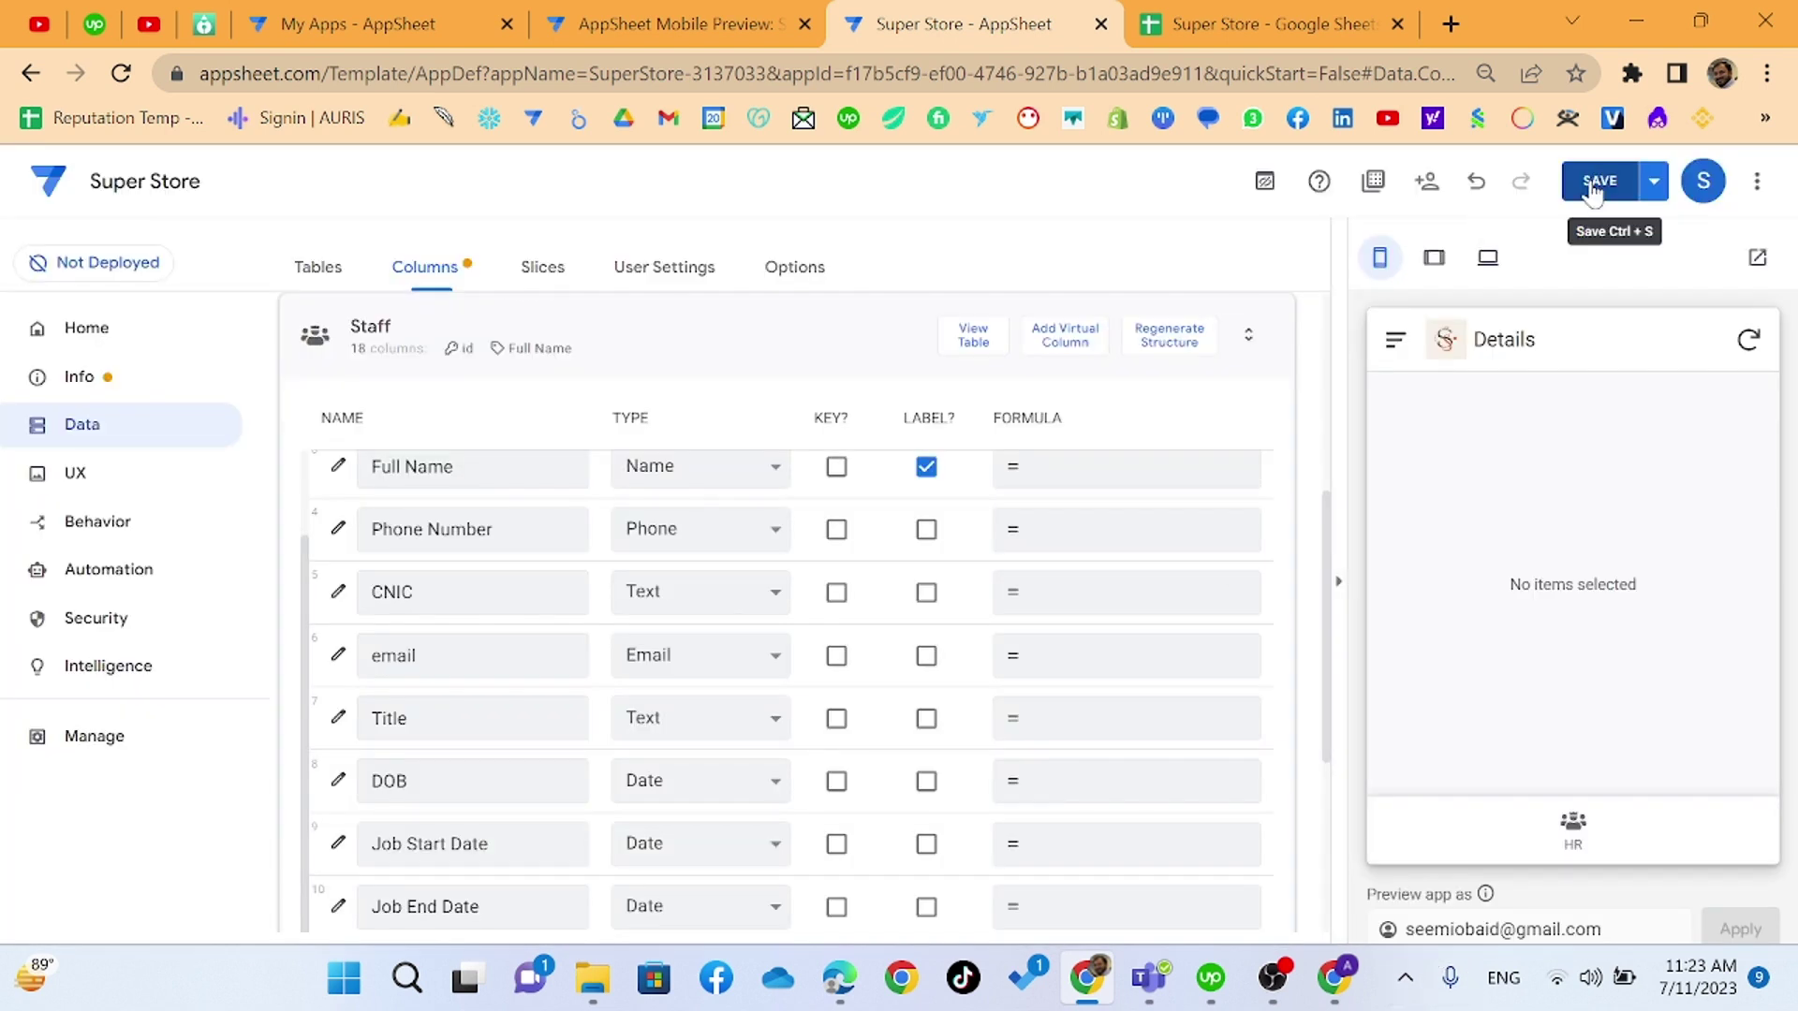
left_click(1596, 183)
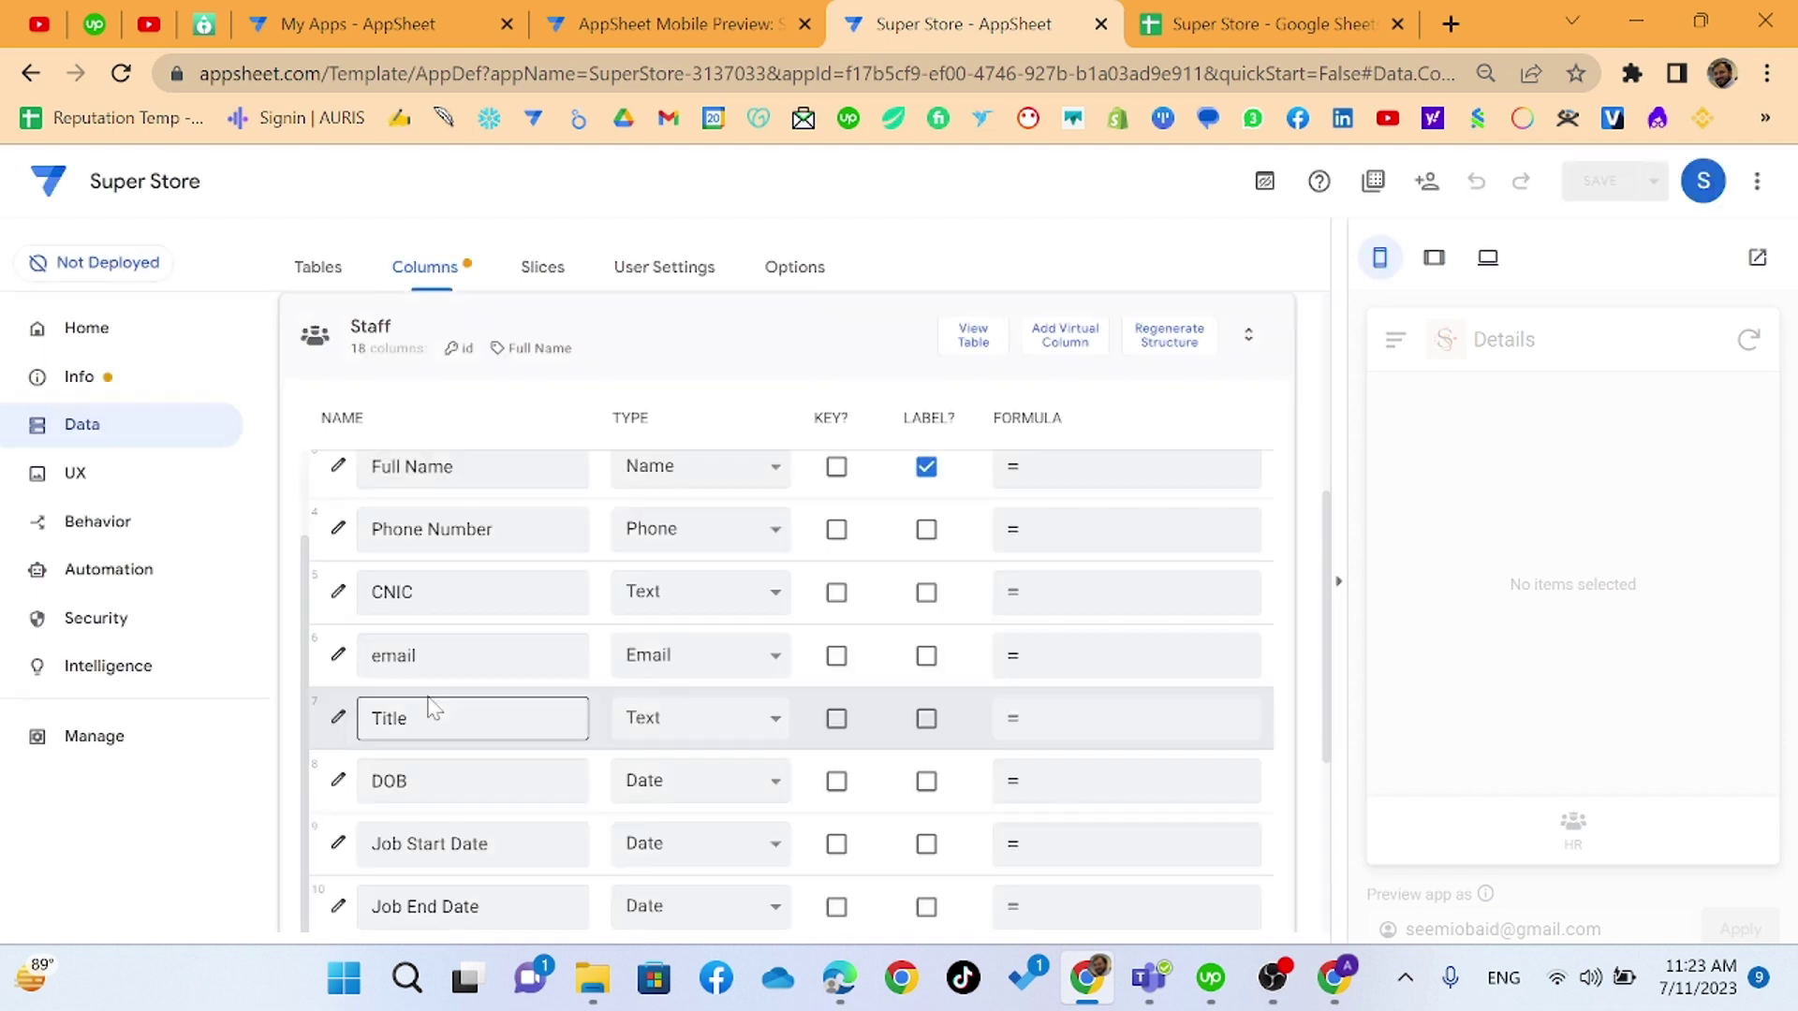
scroll(323, 823, "down", 2)
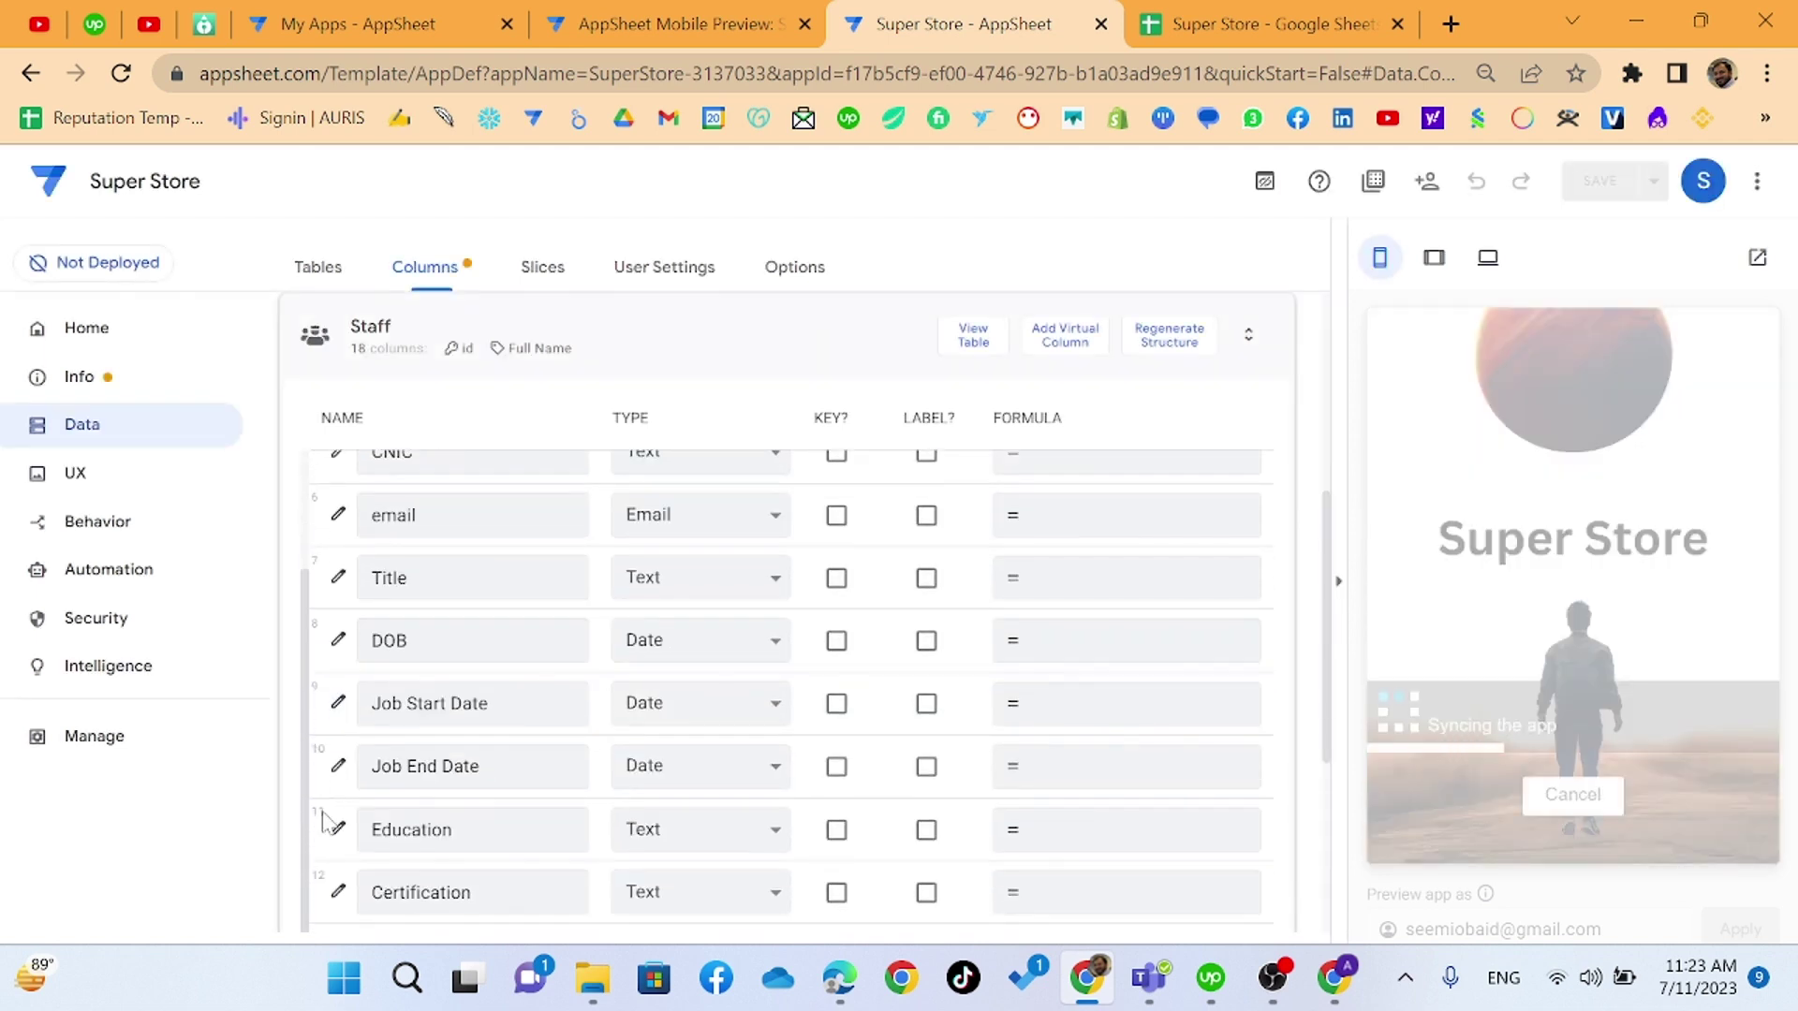
scroll(323, 822, "down", 2)
scroll(327, 822, "up", 4)
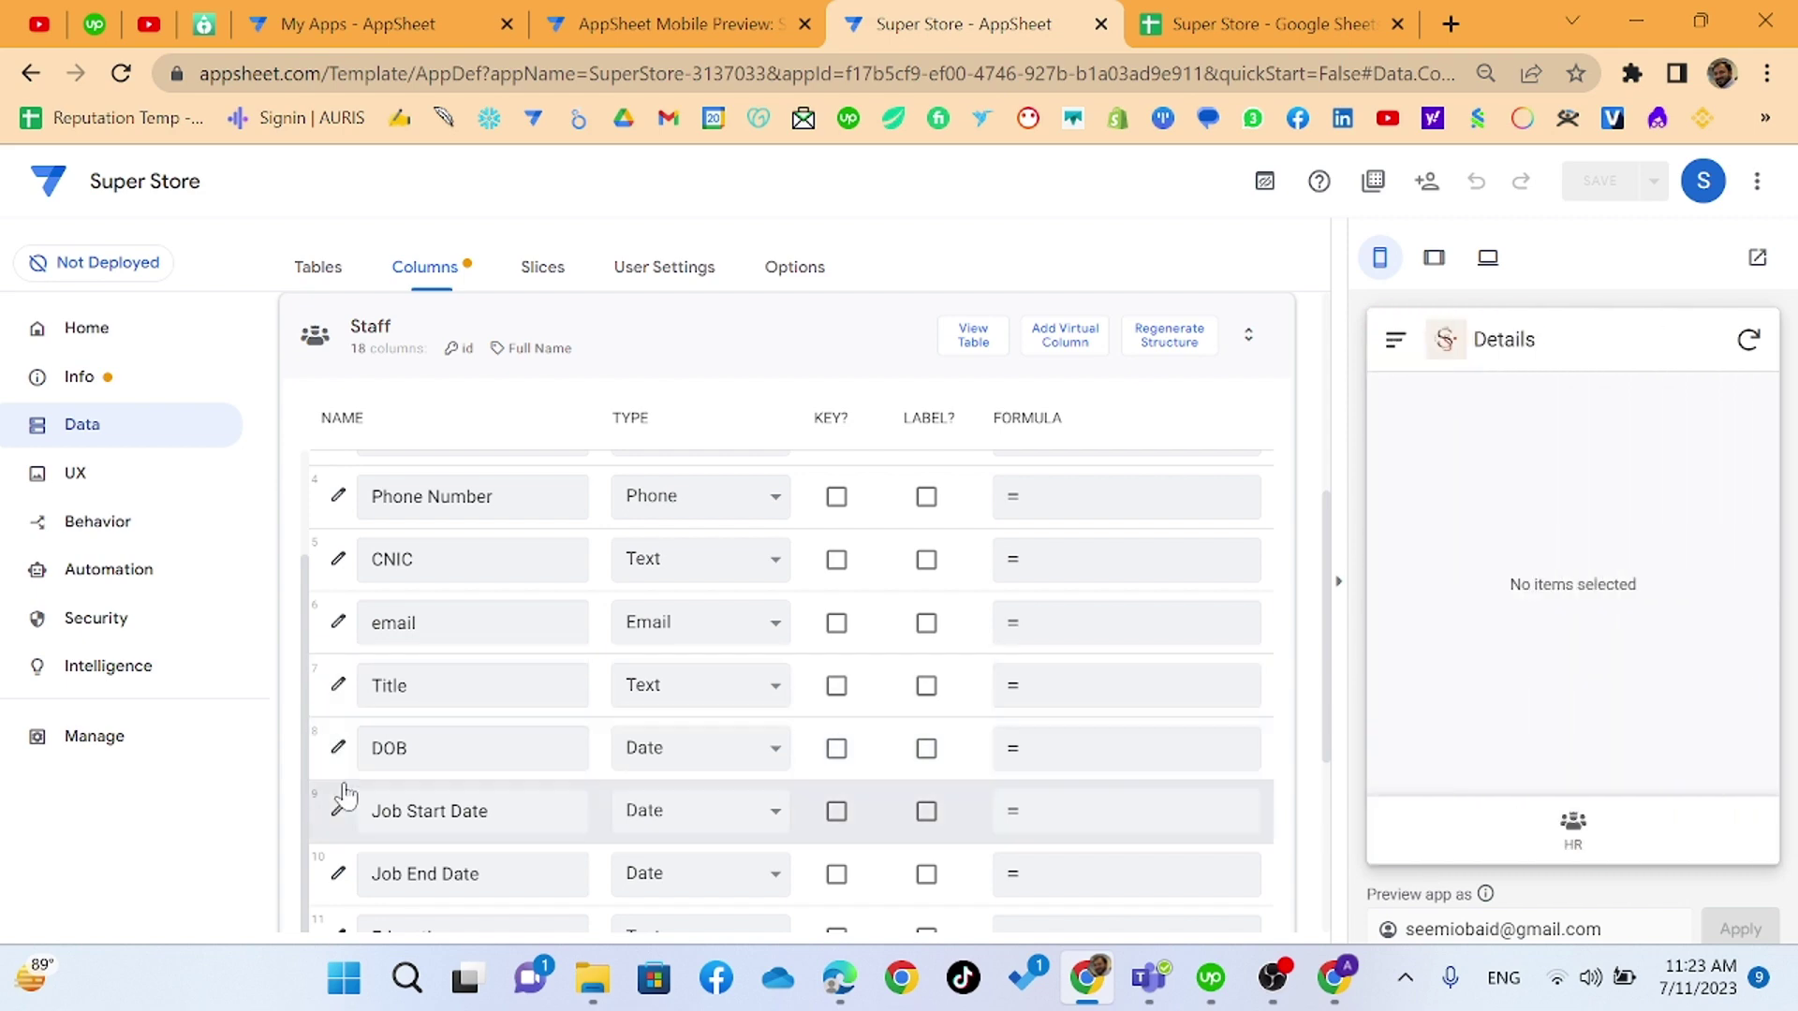
scroll(345, 794, "up", 3)
- Set the Phone Number invalid-value error to a quoted 'Invalid Phone Number' message with an example number
left_click(339, 670)
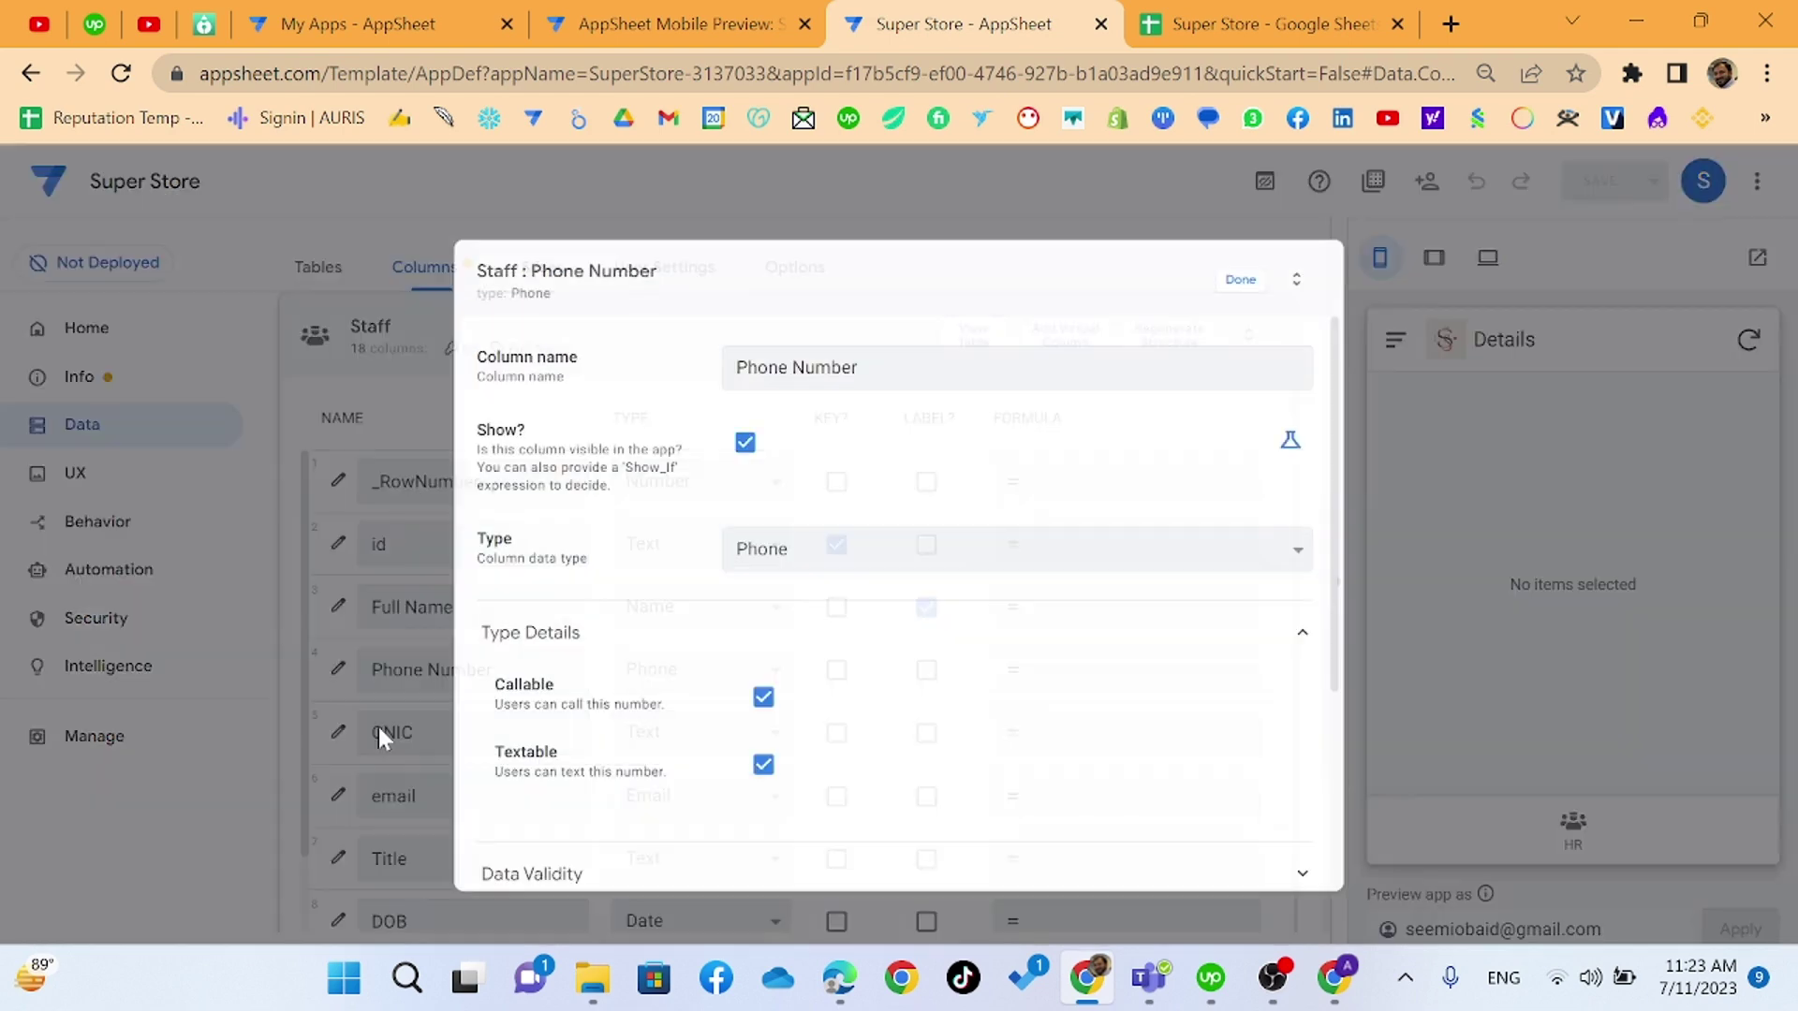
scroll(739, 693, "down", 3)
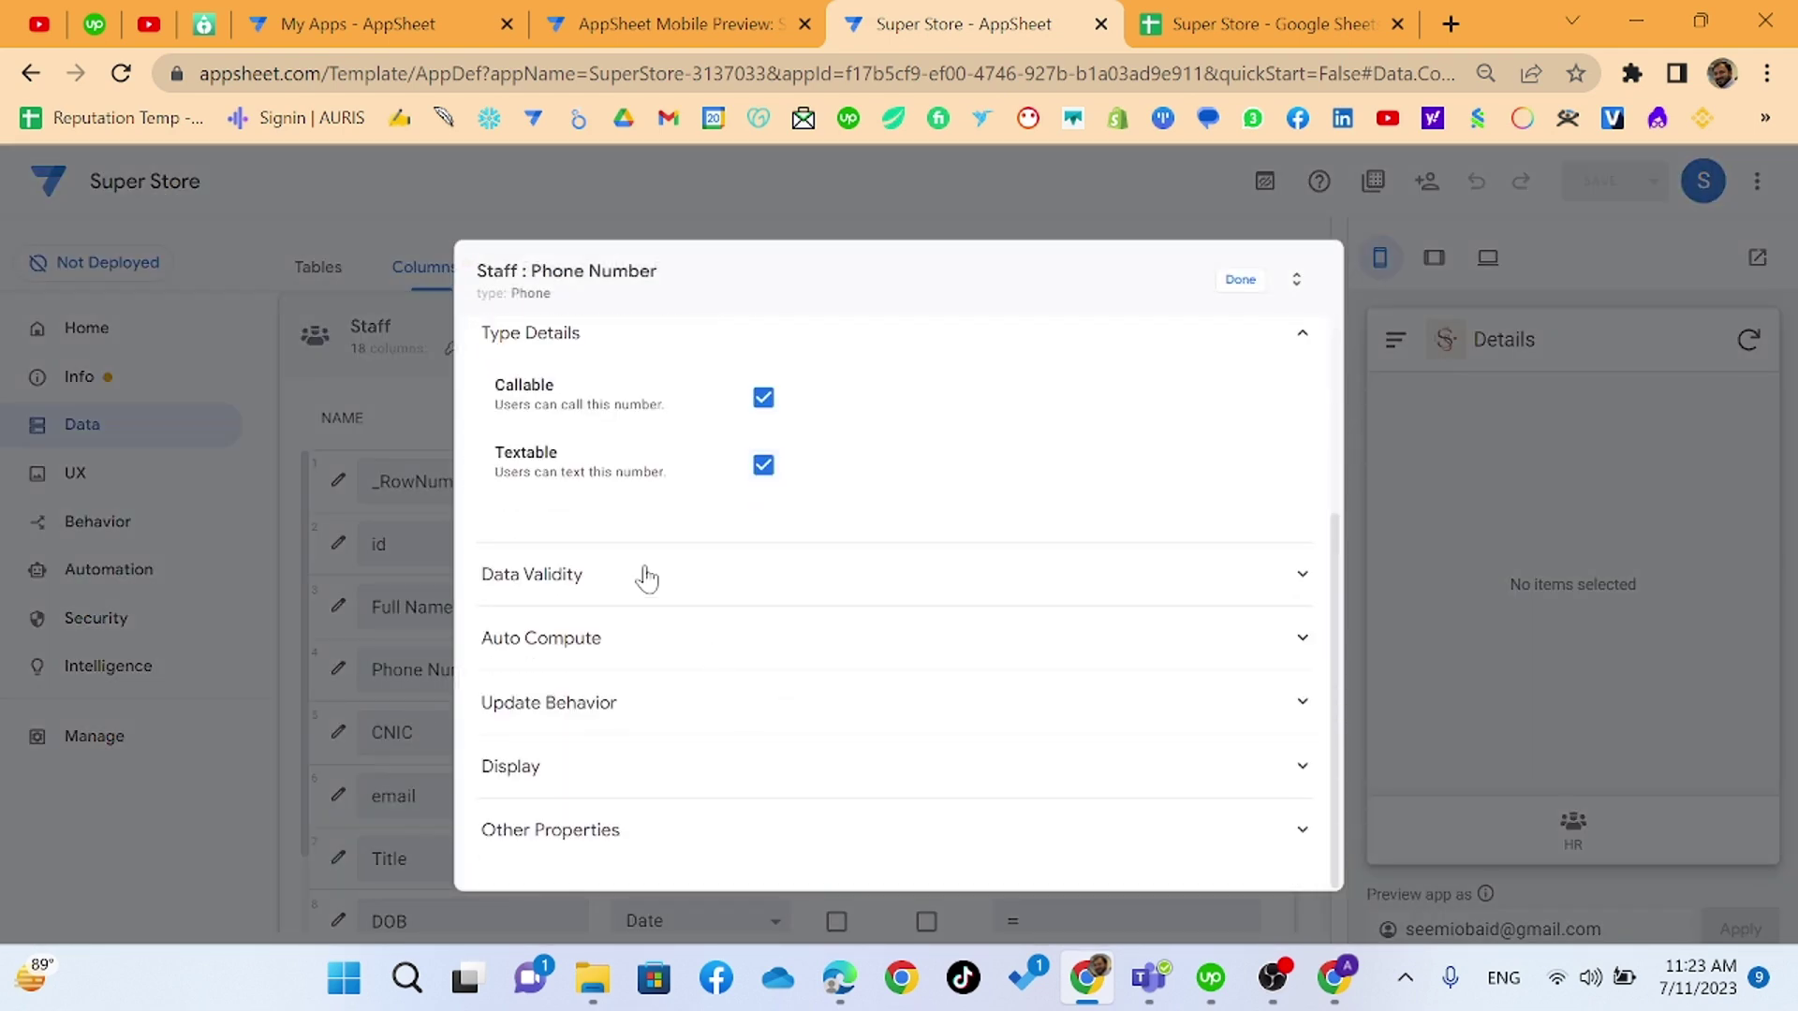
left_click(646, 575)
scroll(749, 731, "down", 2)
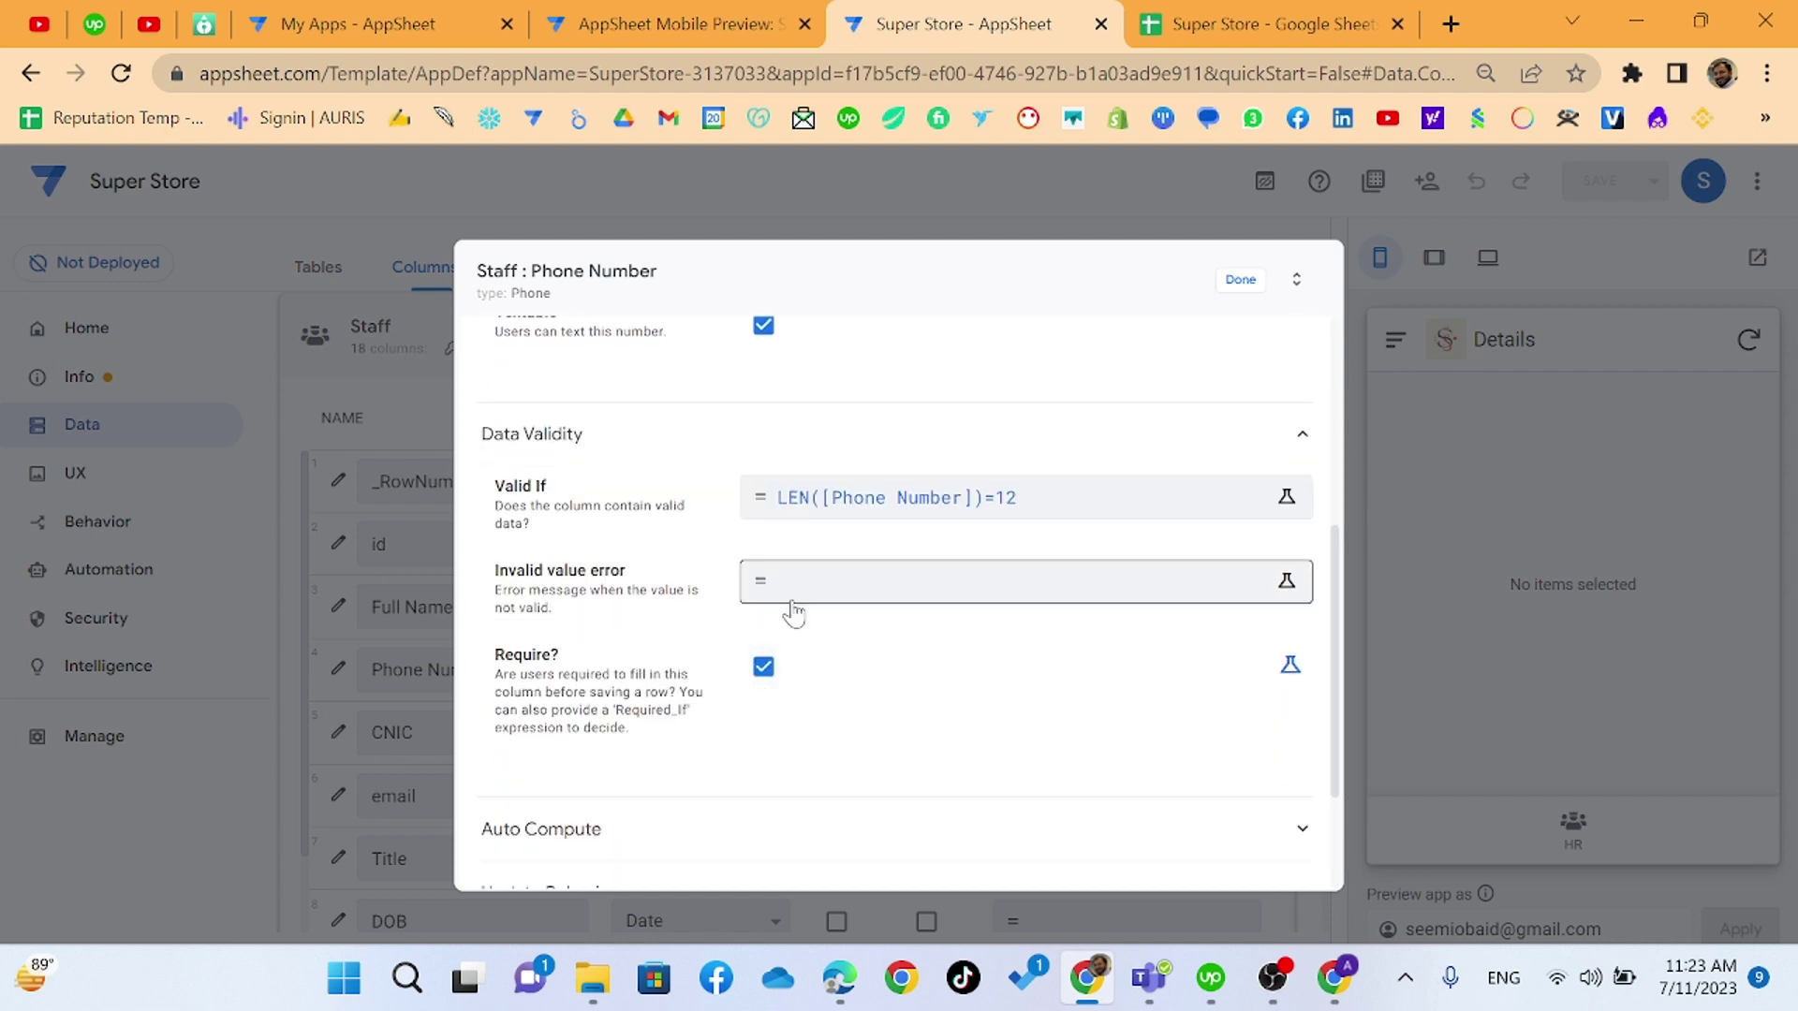
left_click(842, 582)
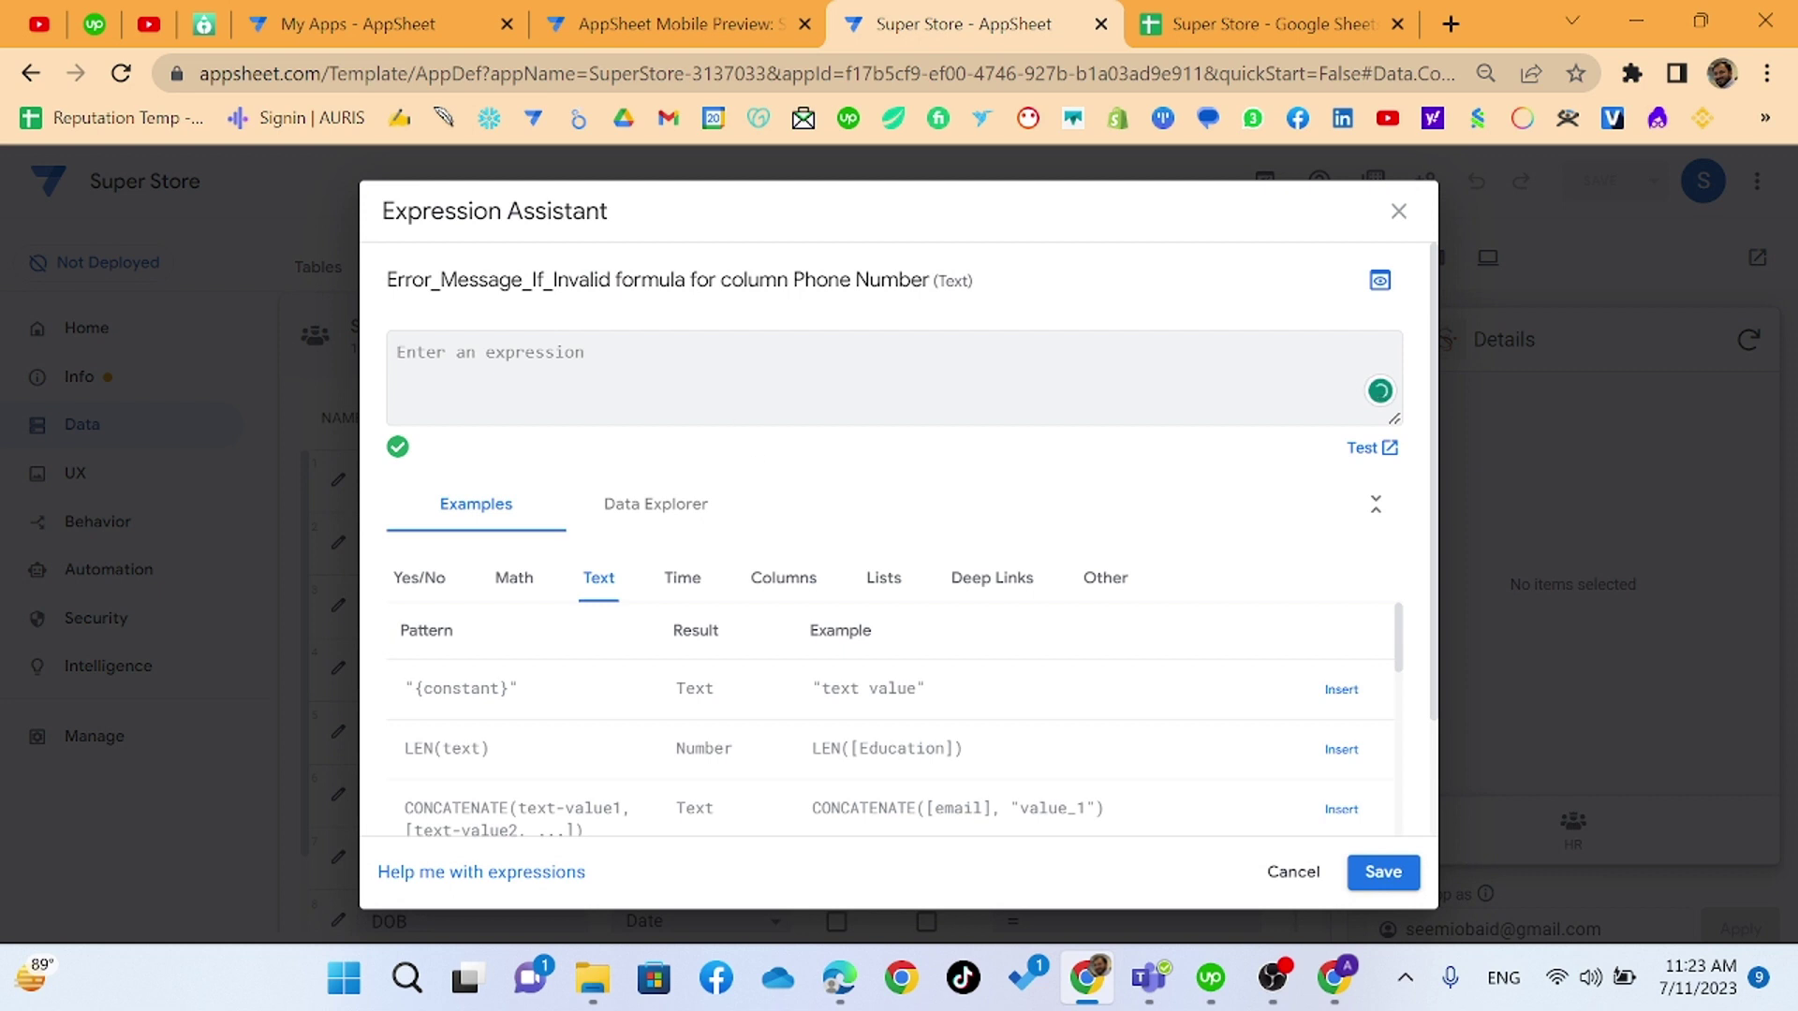
type("Invali")
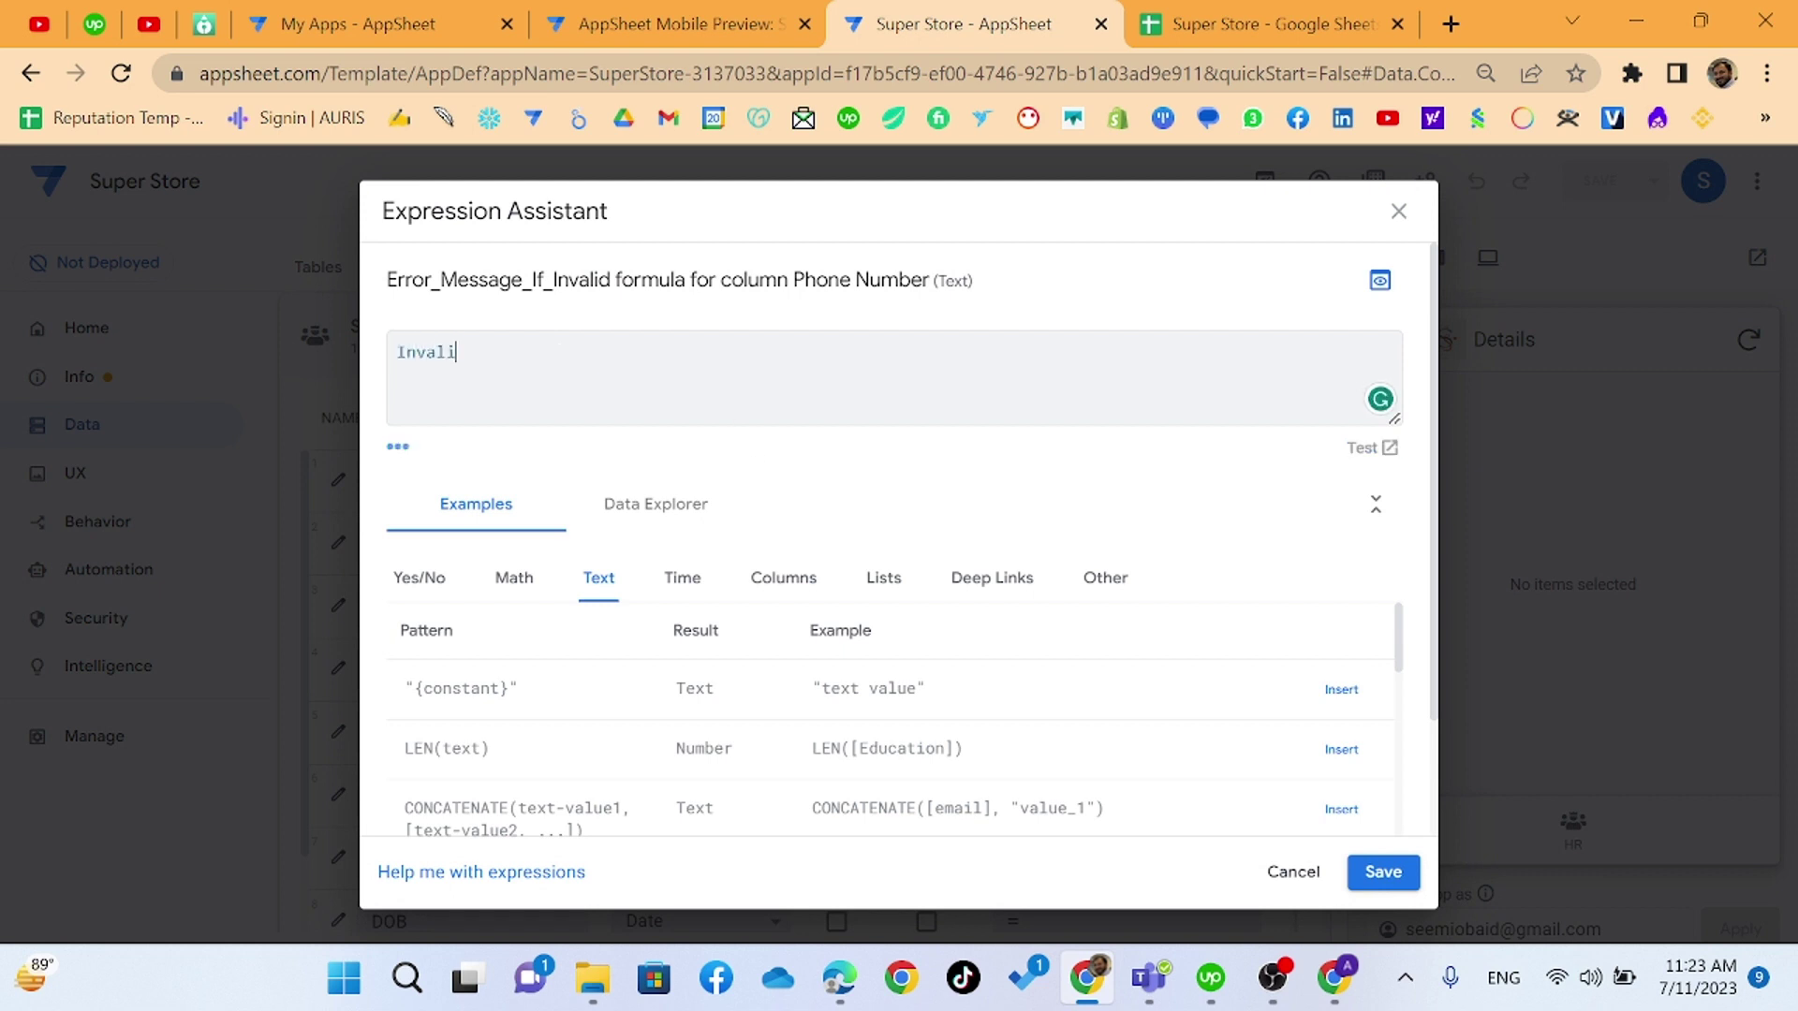
type("d Phone Nu")
type("mber ")
type("It ")
type("d")
type("hou")
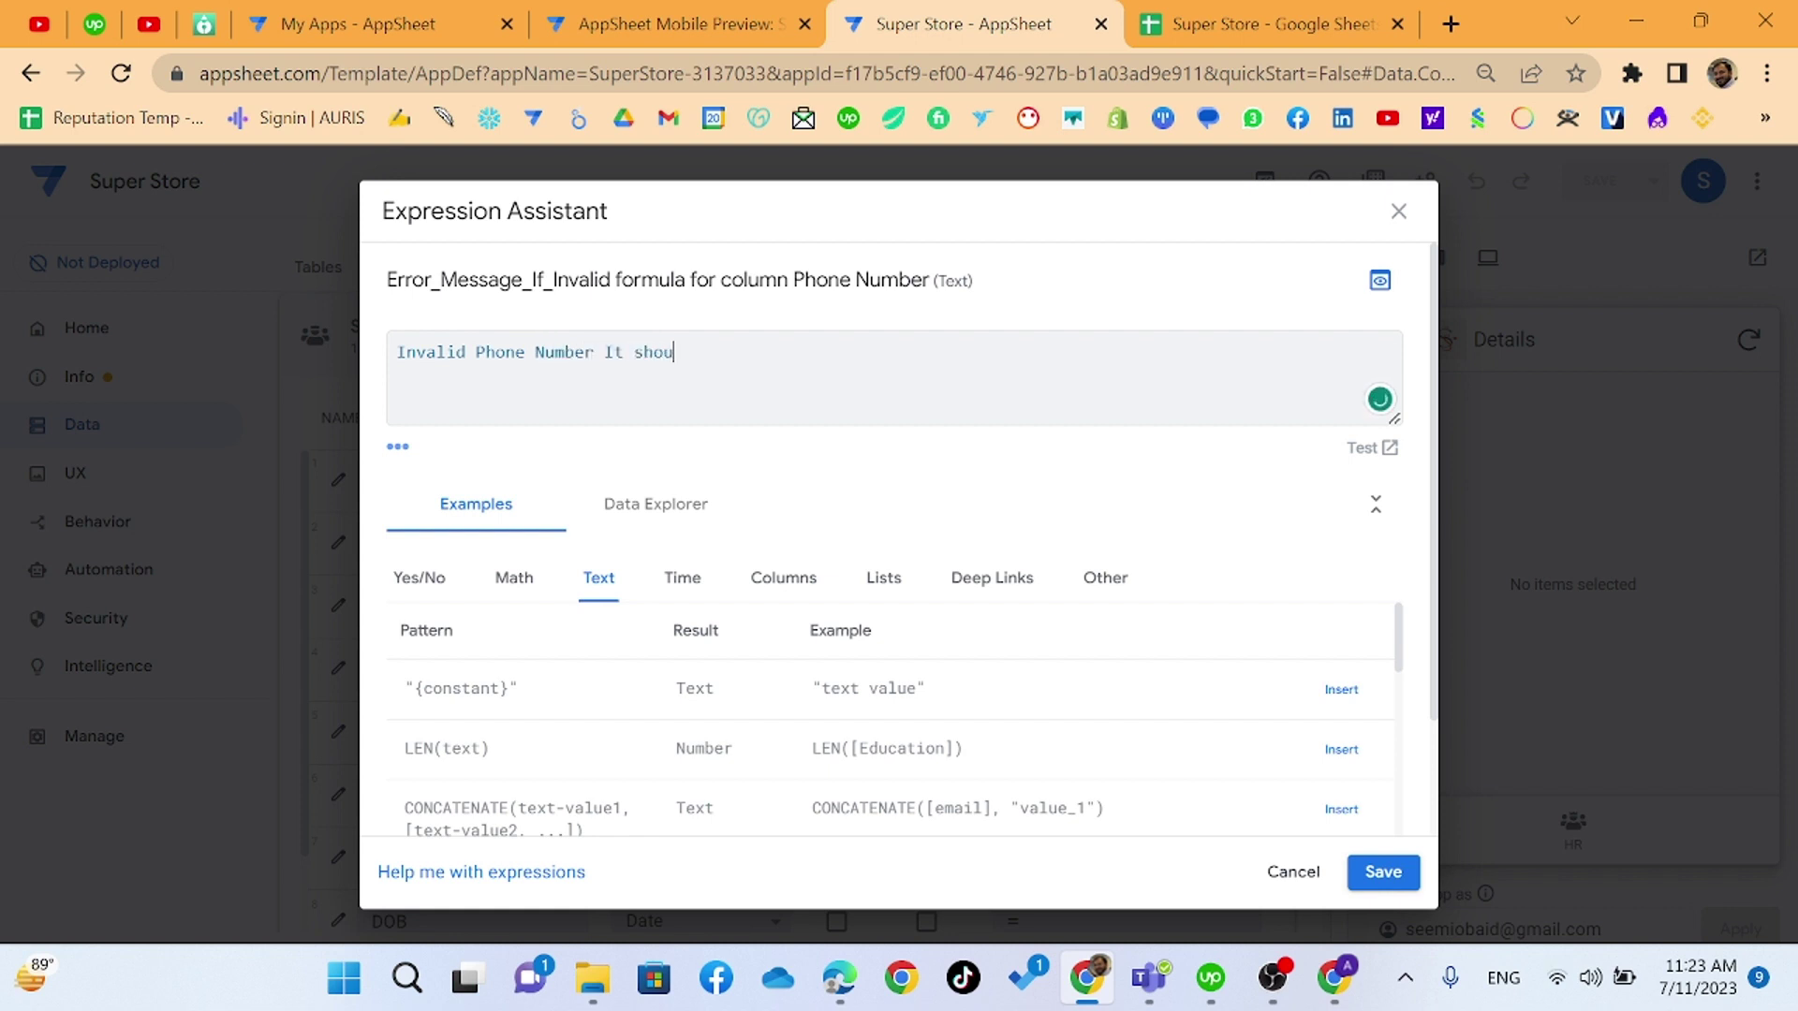
type("ld be lik")
type("e")
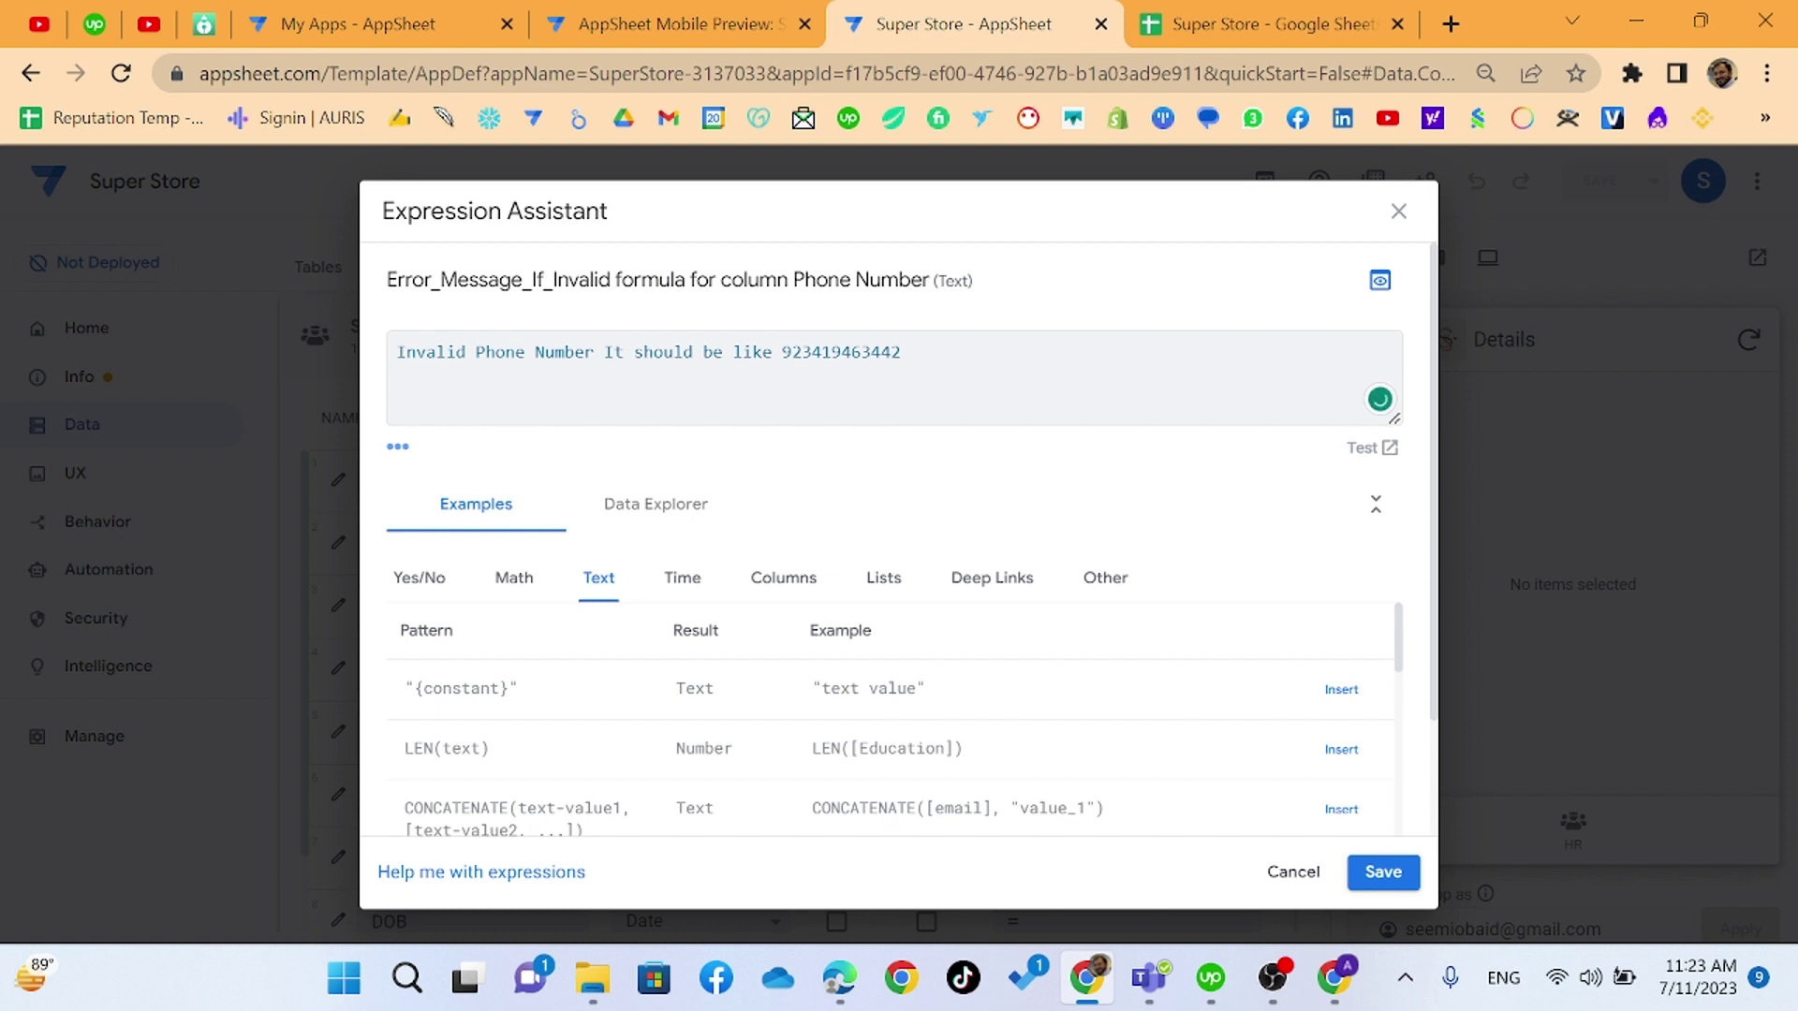
key("Home")
type("\"")
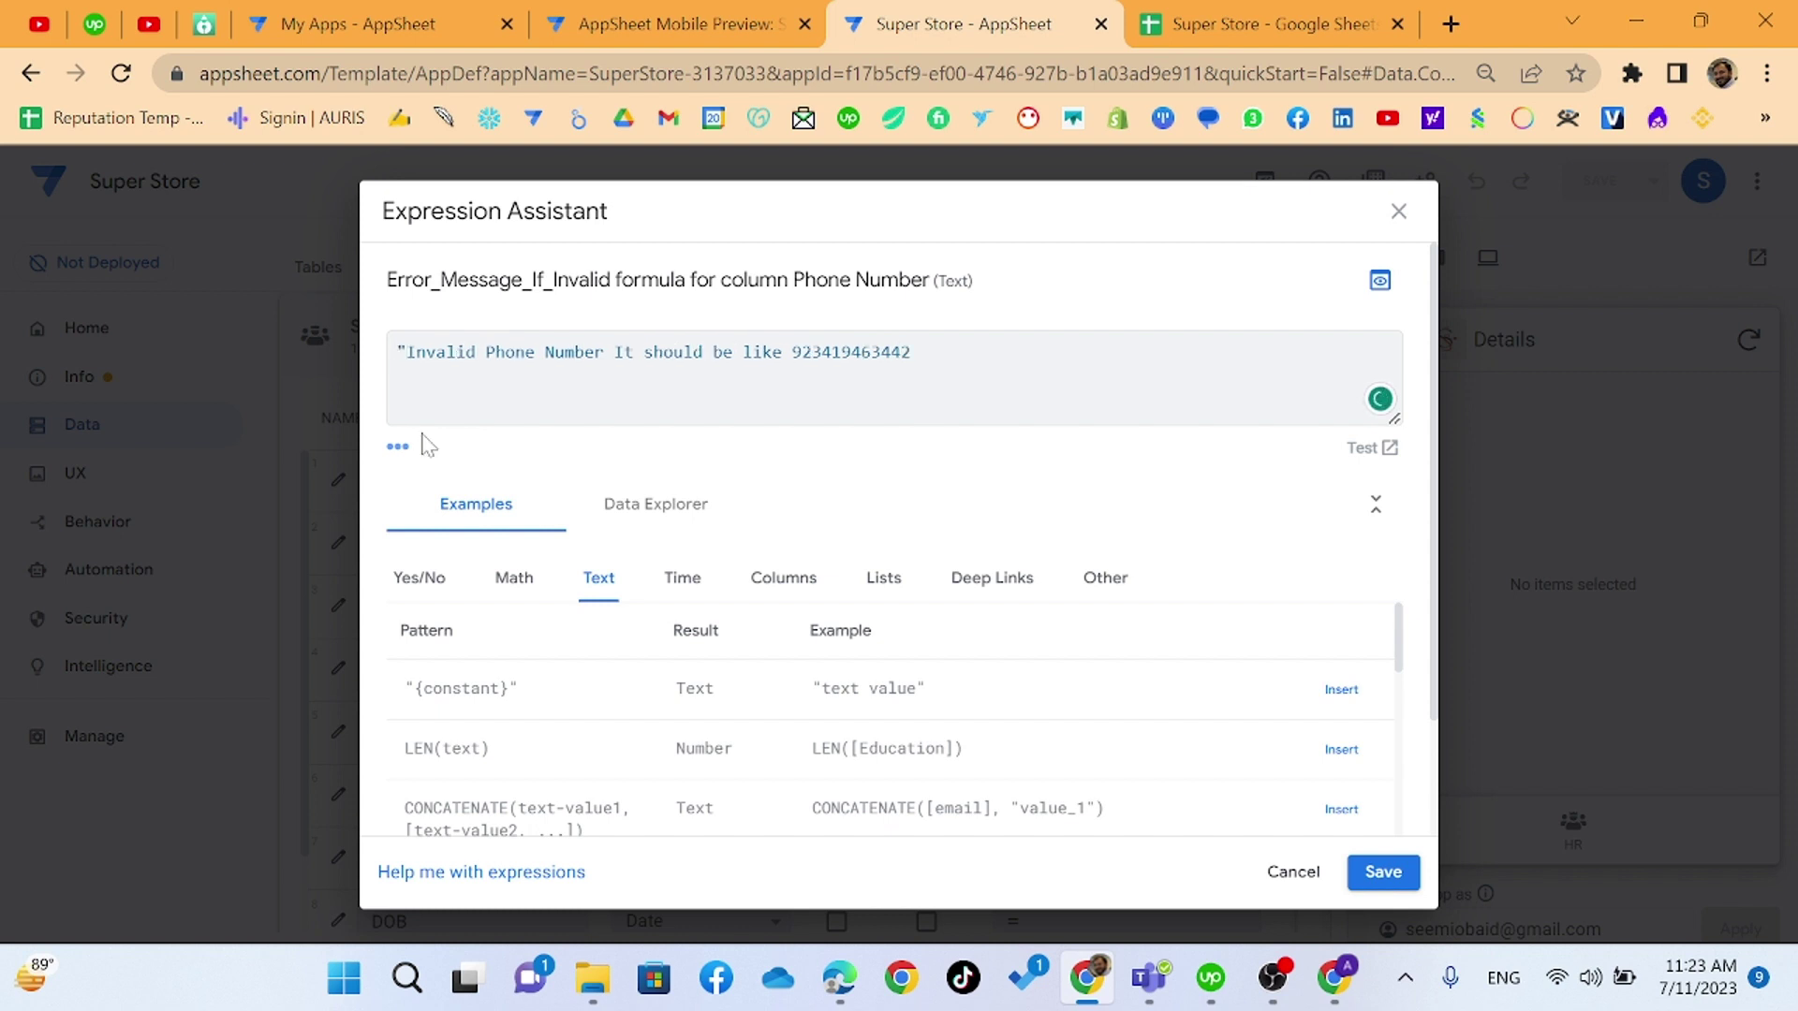
type("\"")
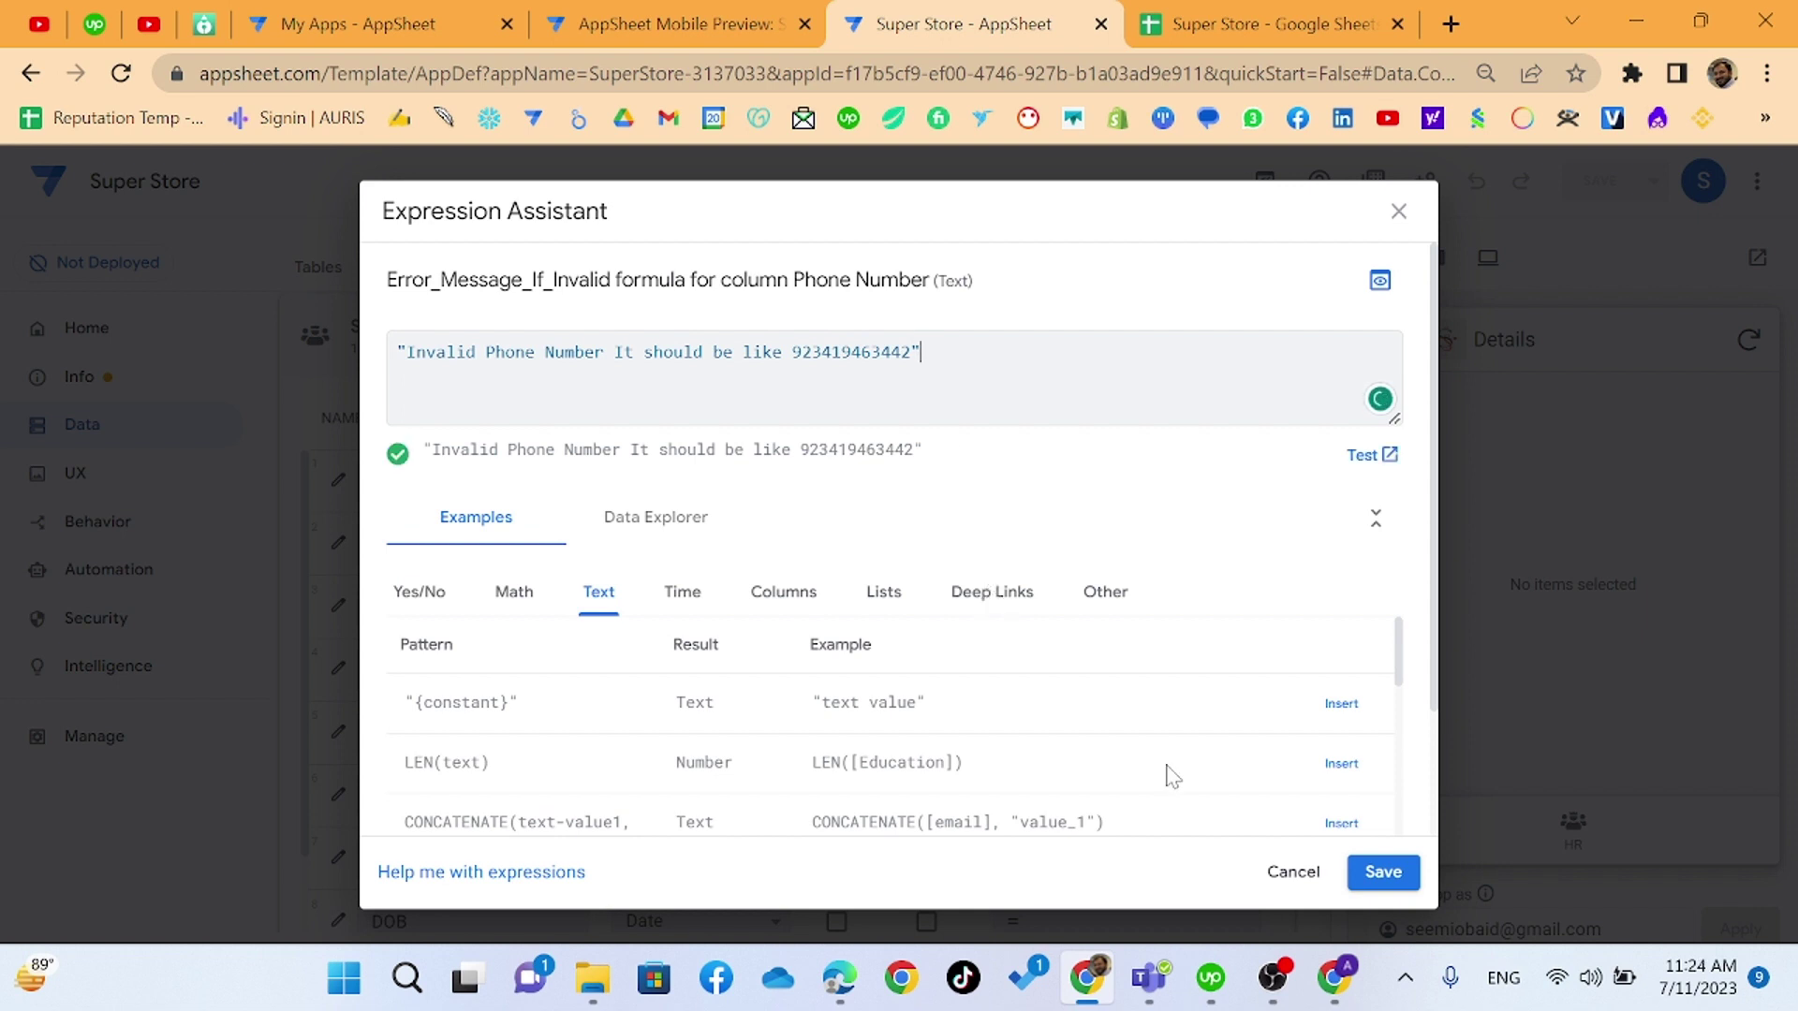
left_click(1381, 875)
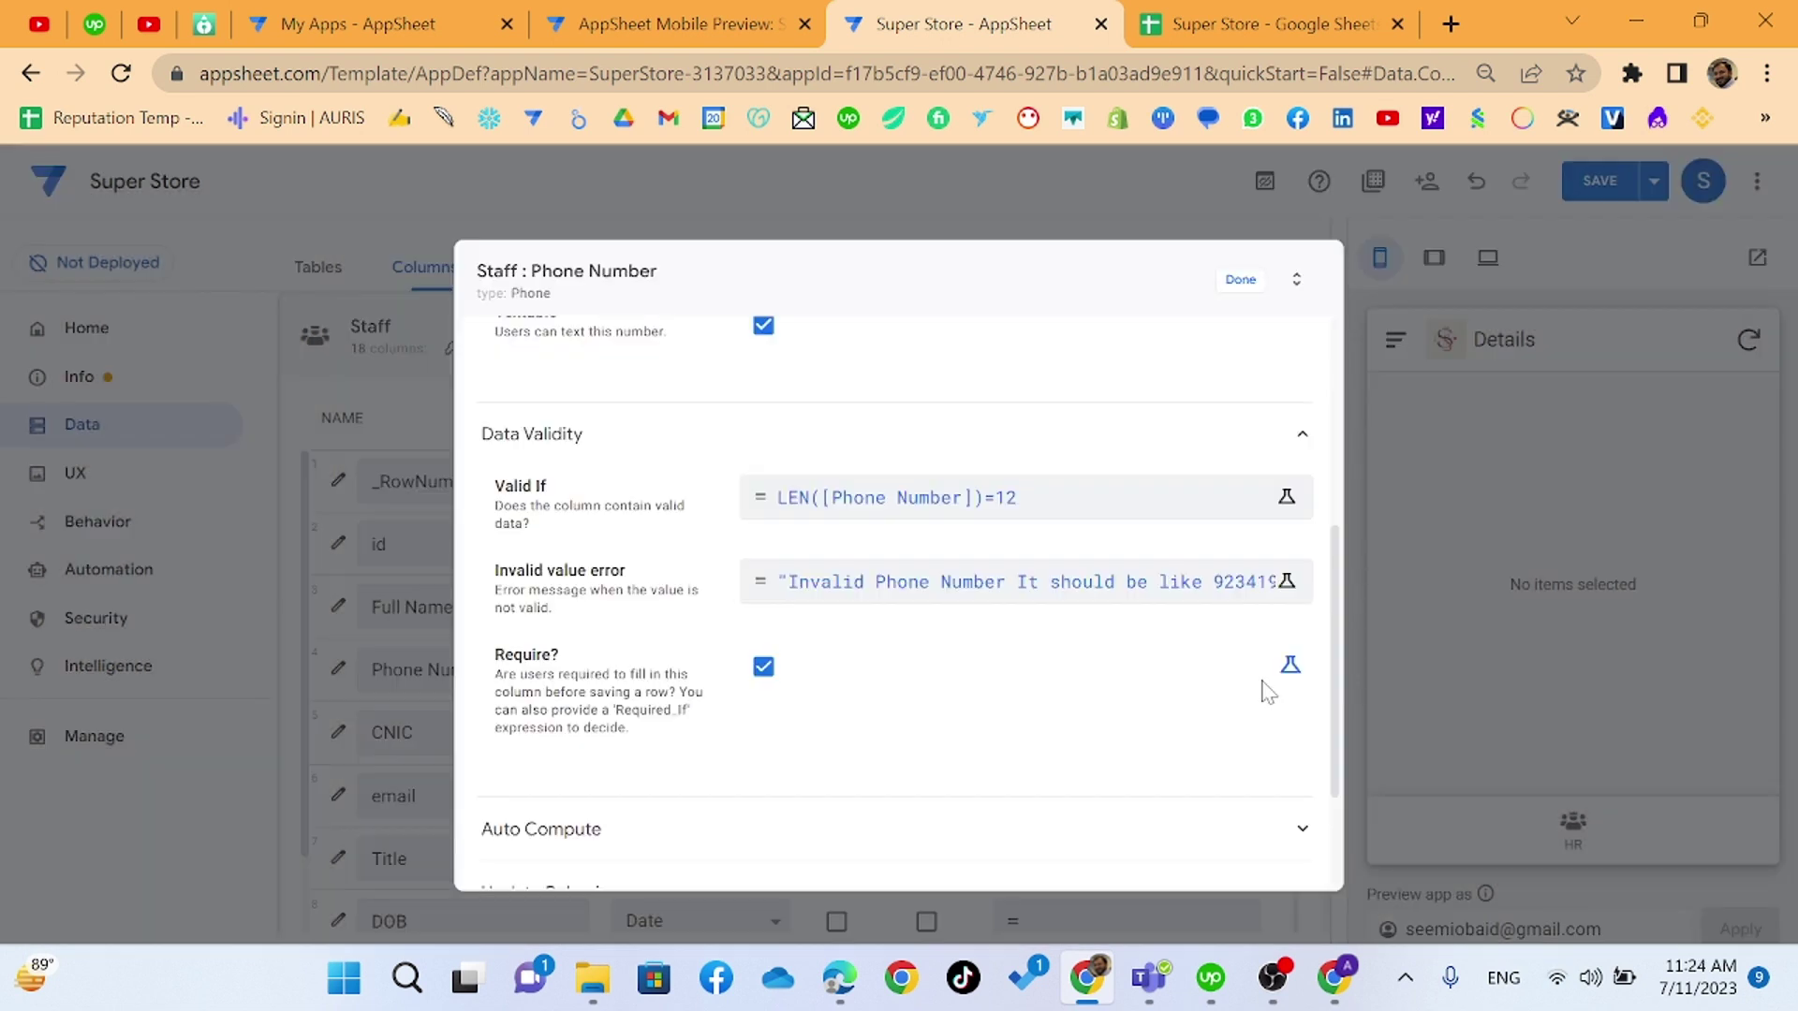
- Finish the Phone Number column edit, save the app, and add a new staff record in the preview
left_click(1227, 286)
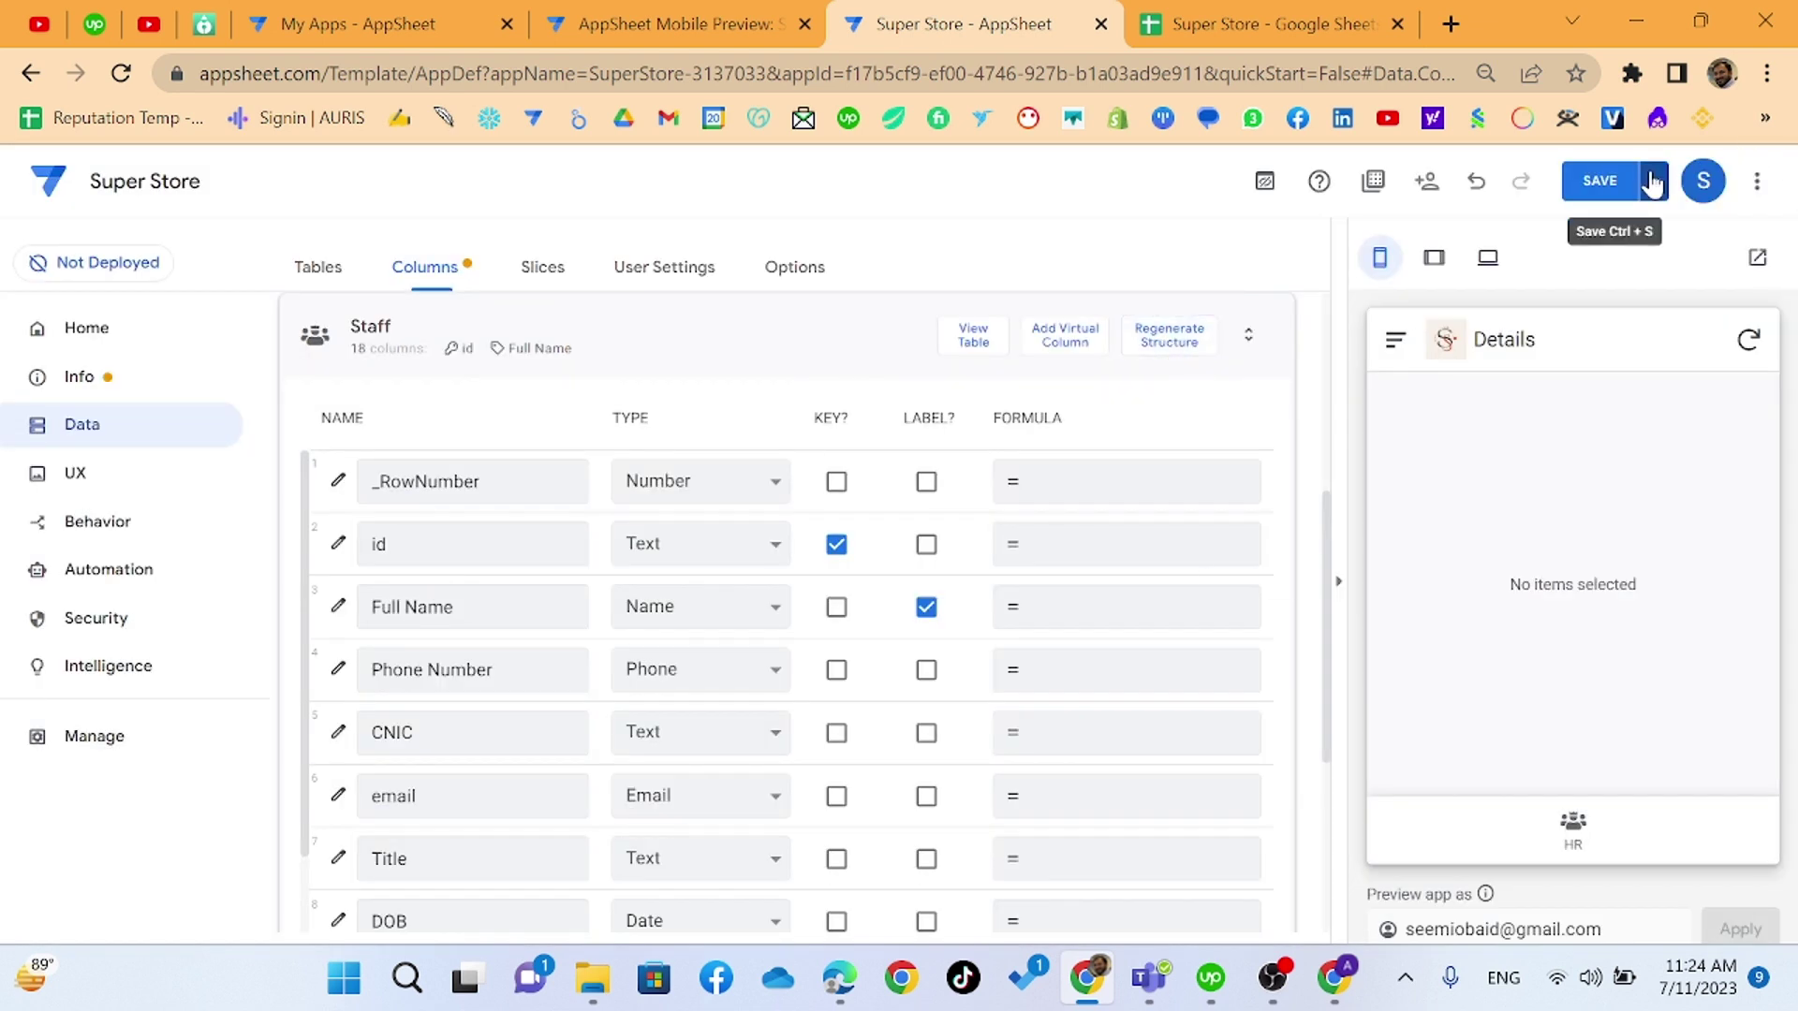
left_click(1598, 181)
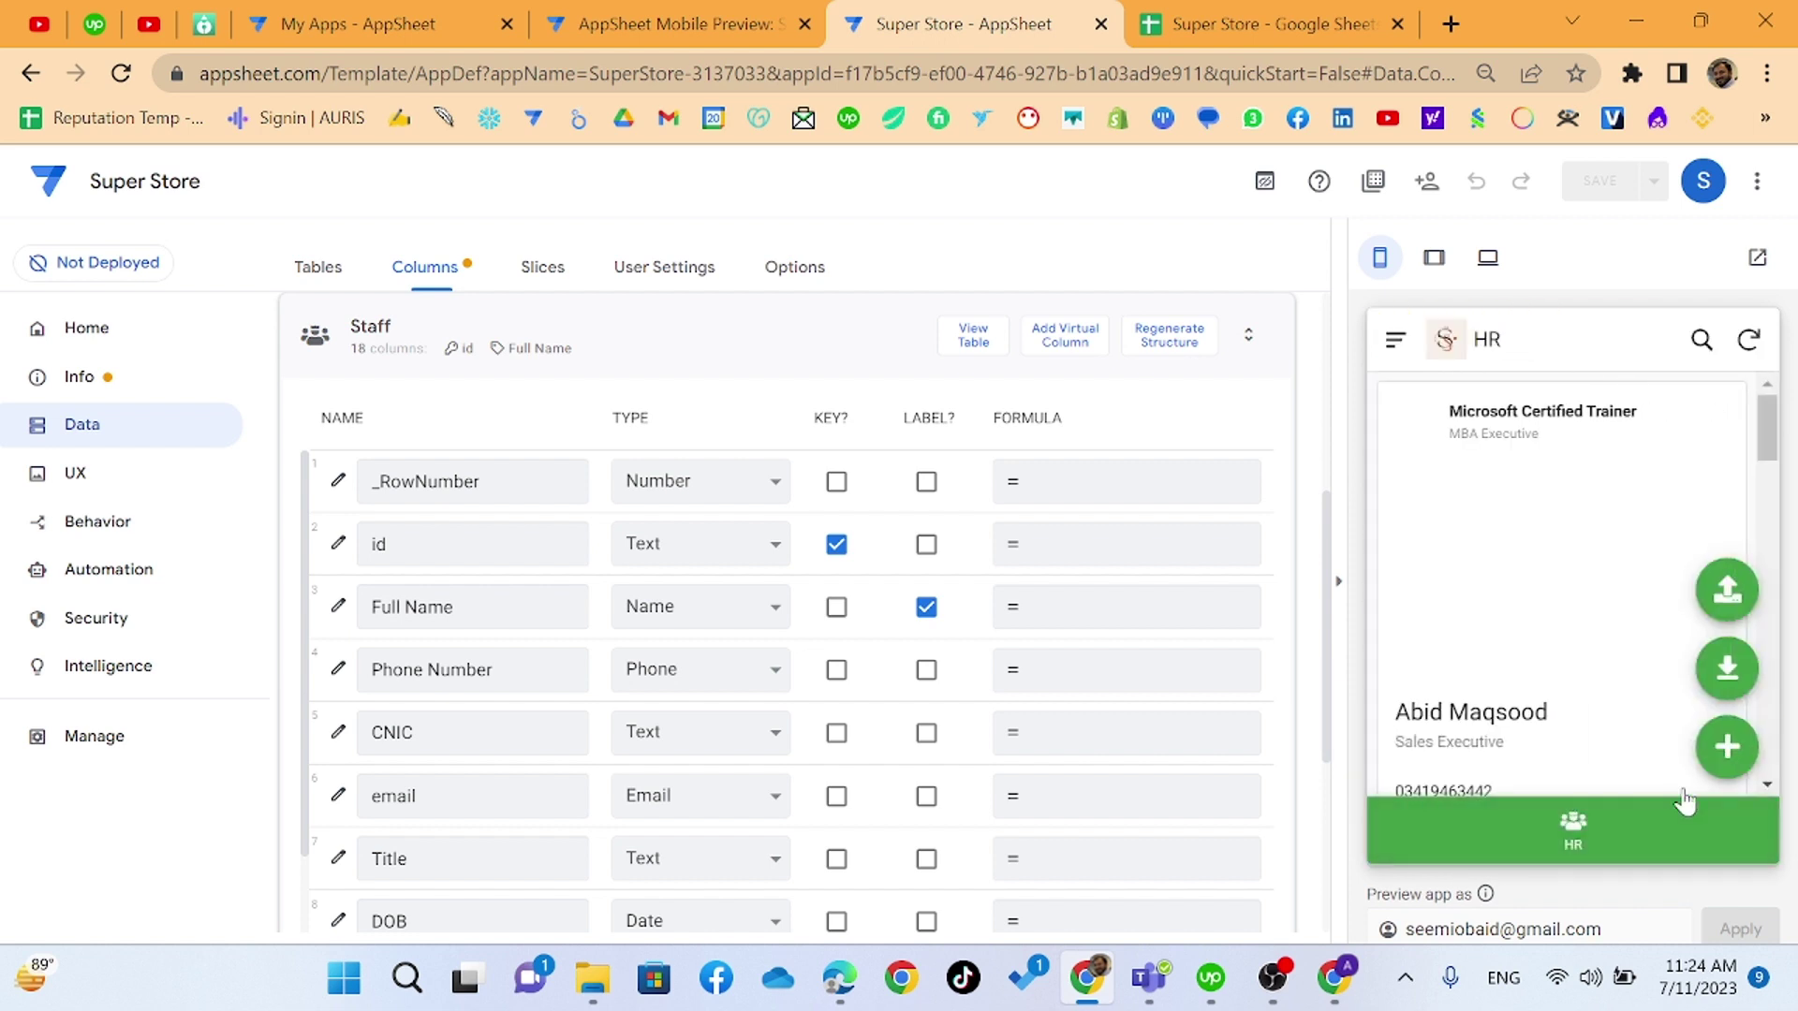
left_click(1721, 746)
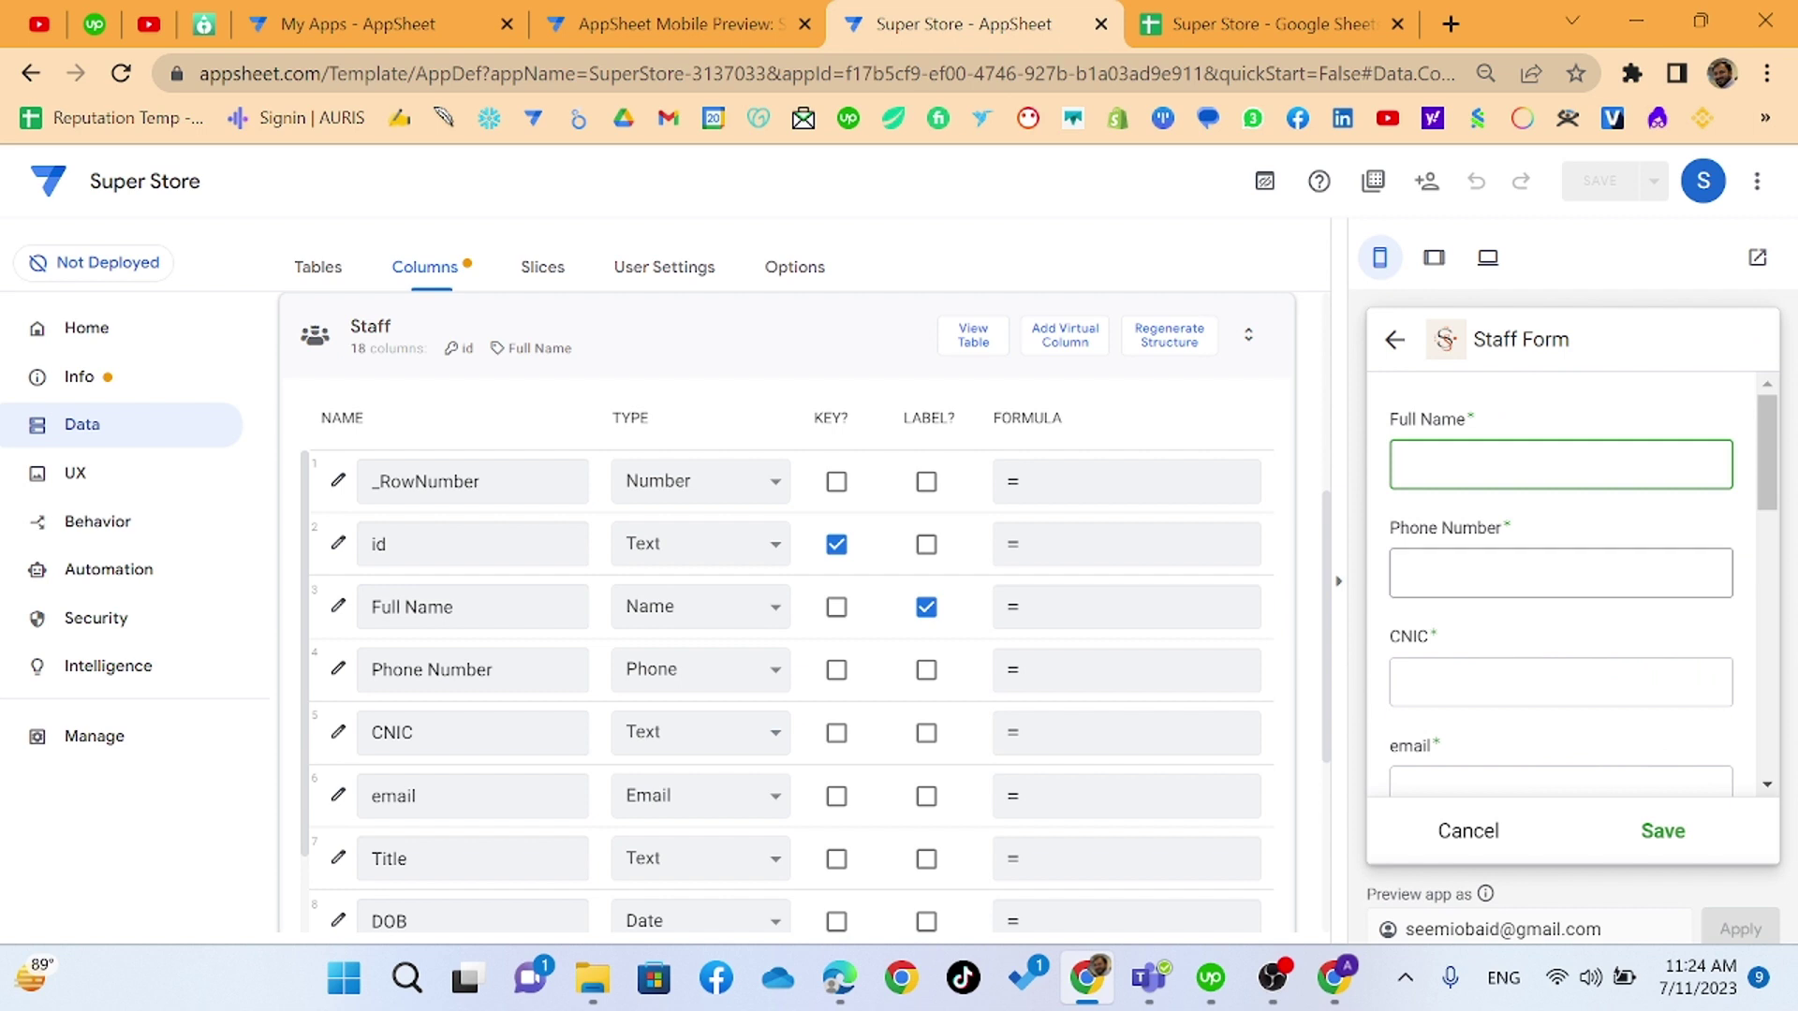
left_click(1521, 575)
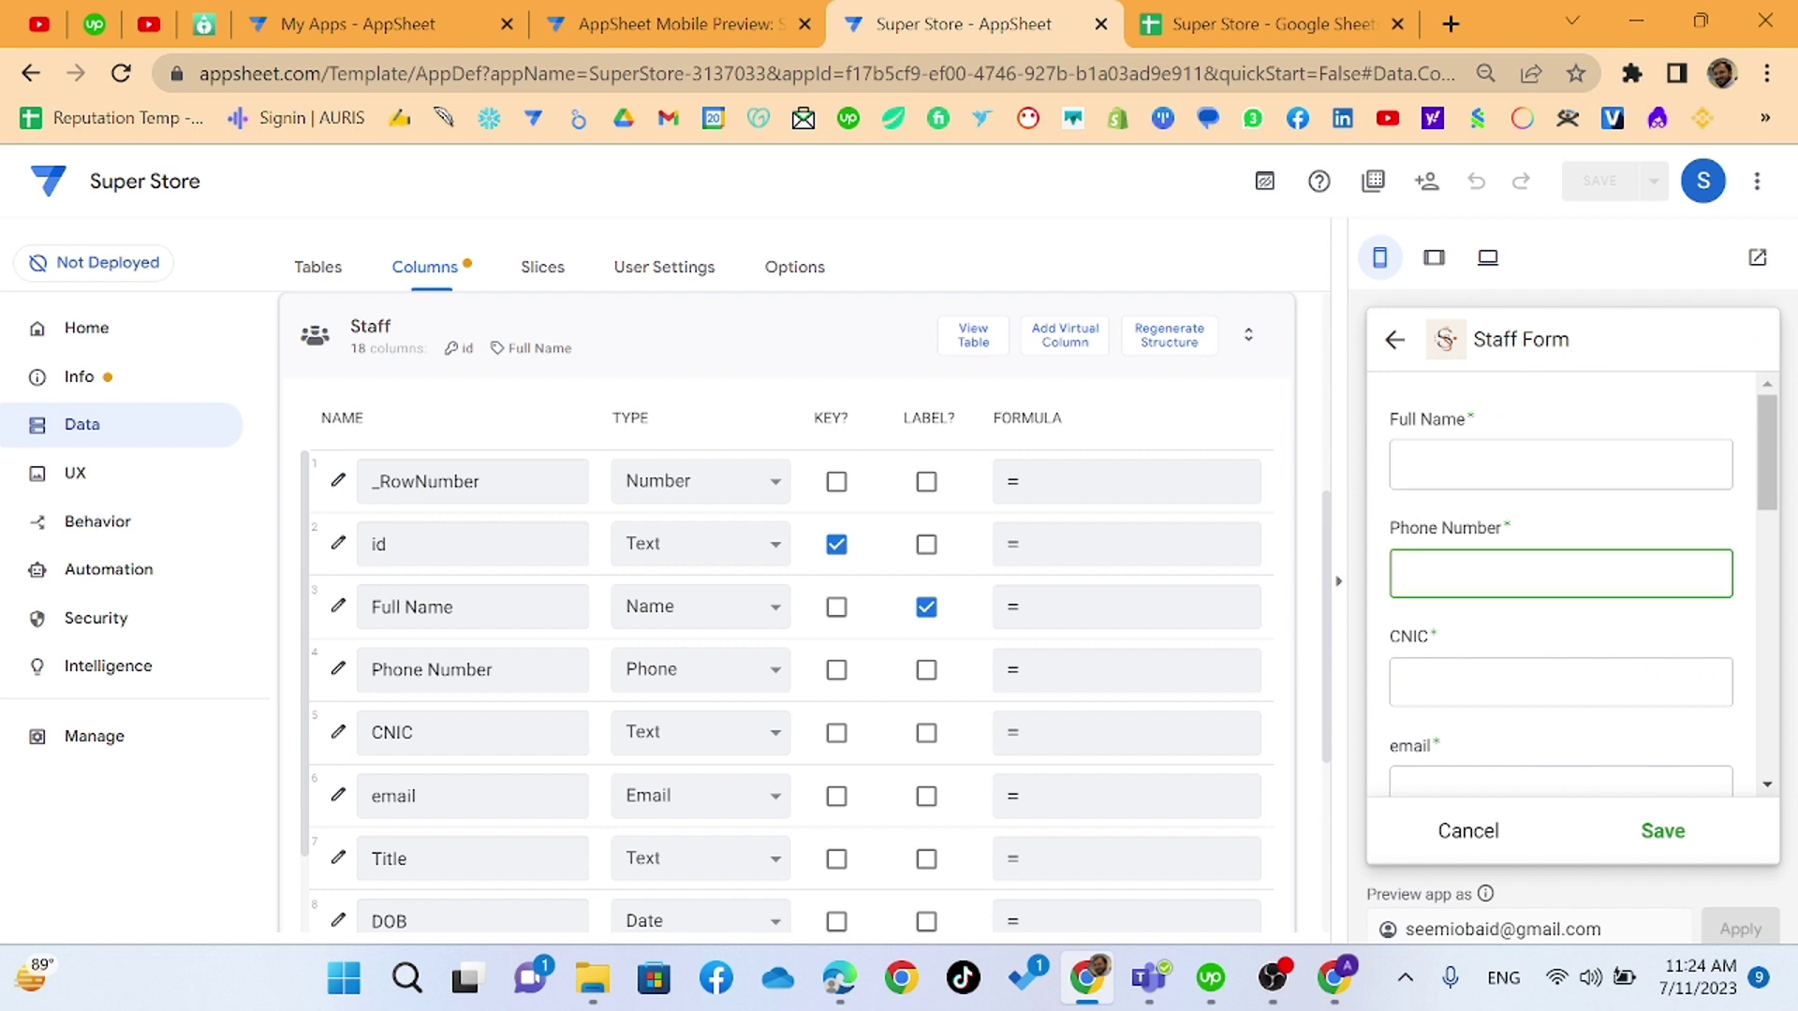
key("Tab")
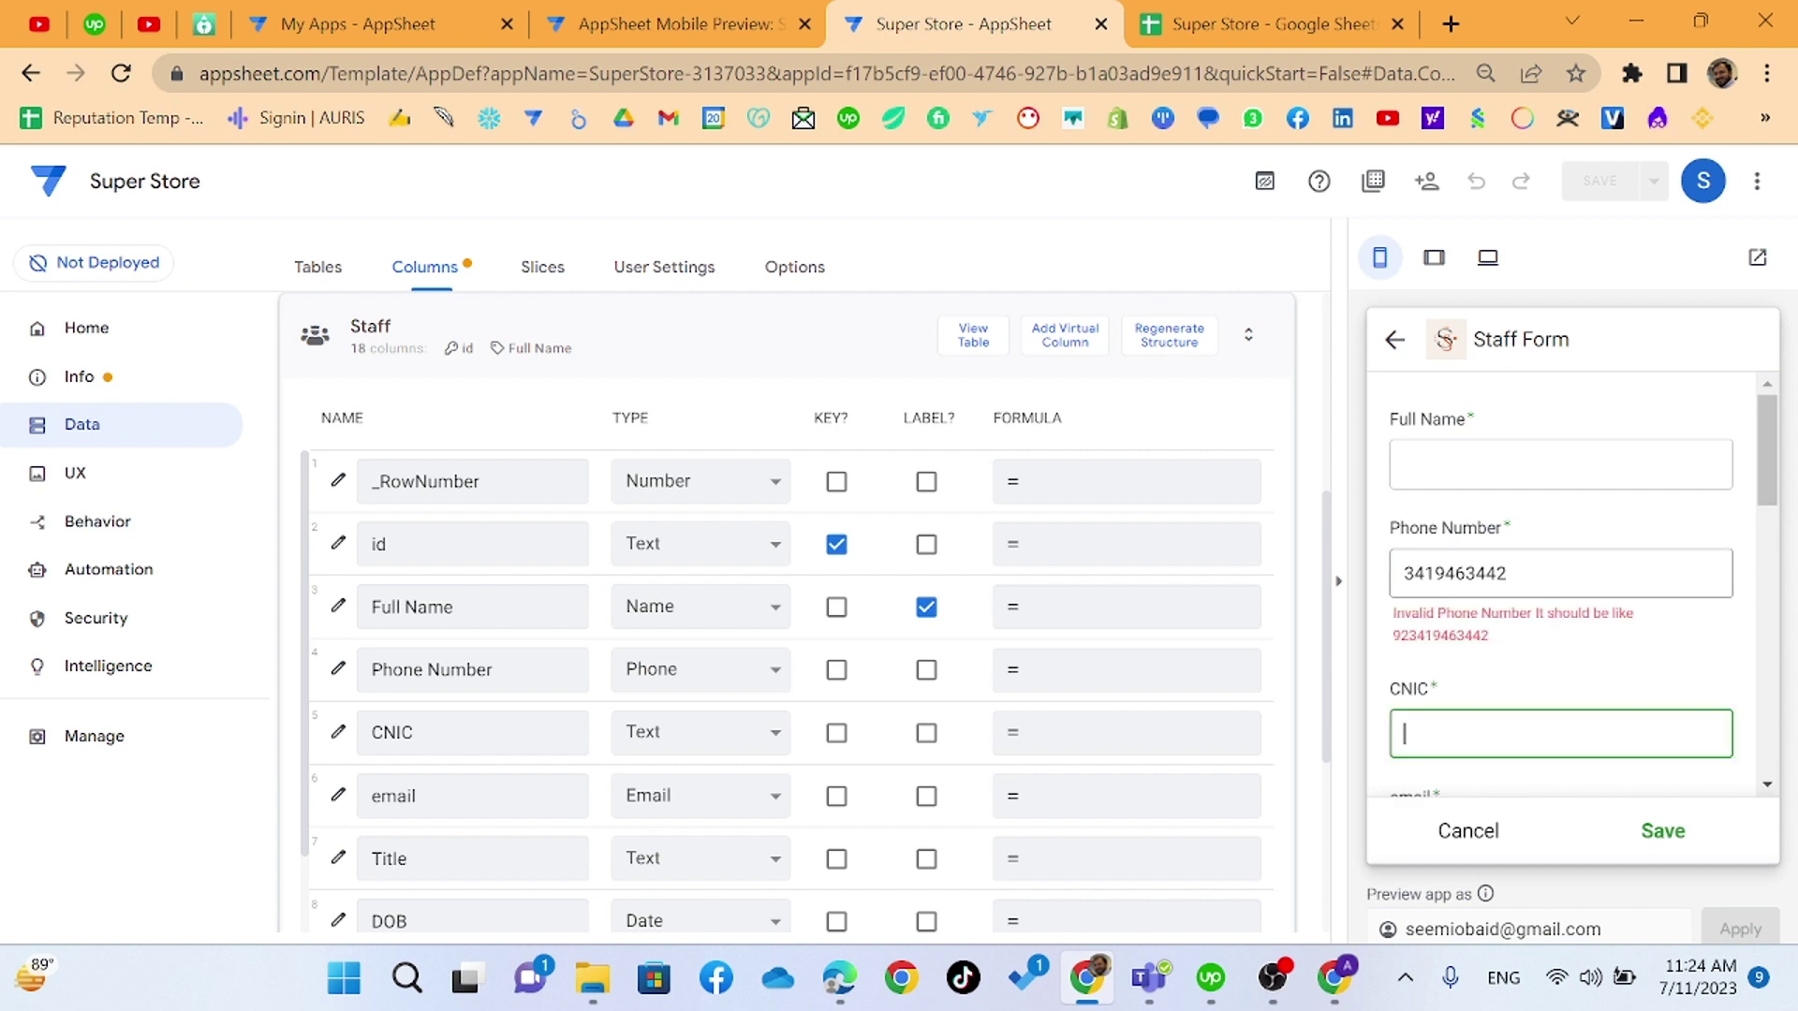
left_click(1507, 573)
type("+92")
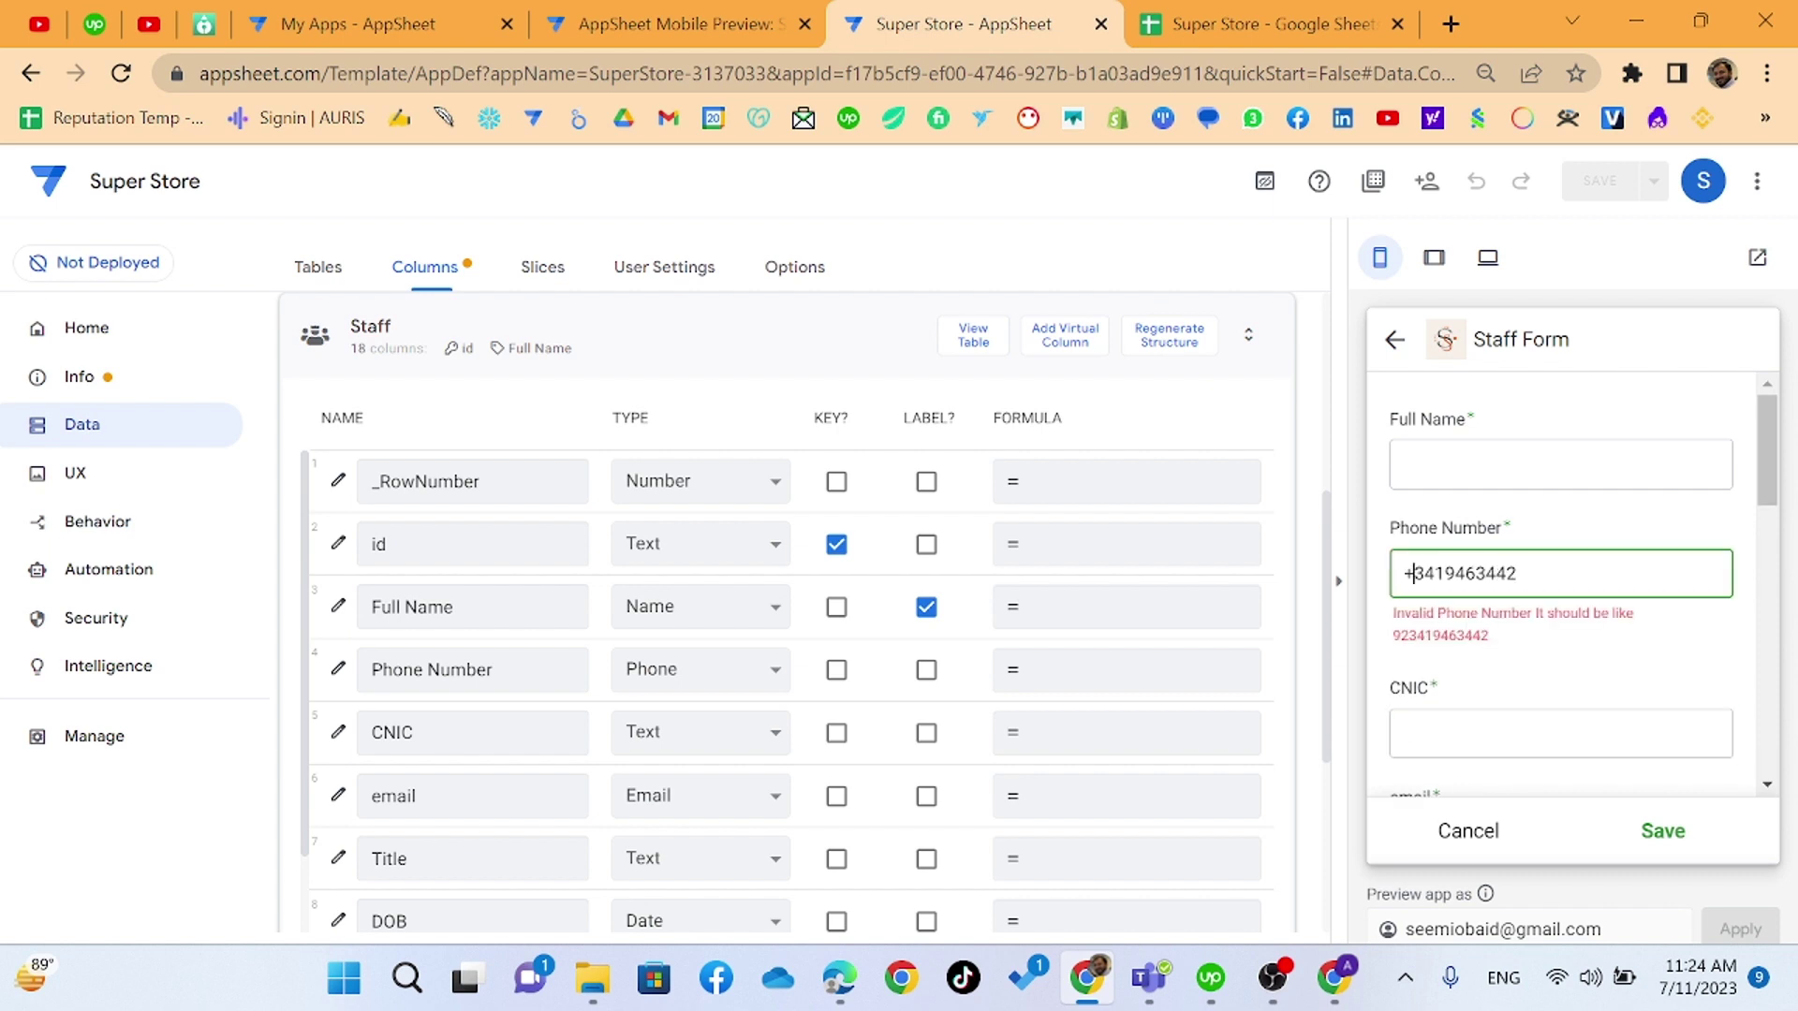
key("Tab")
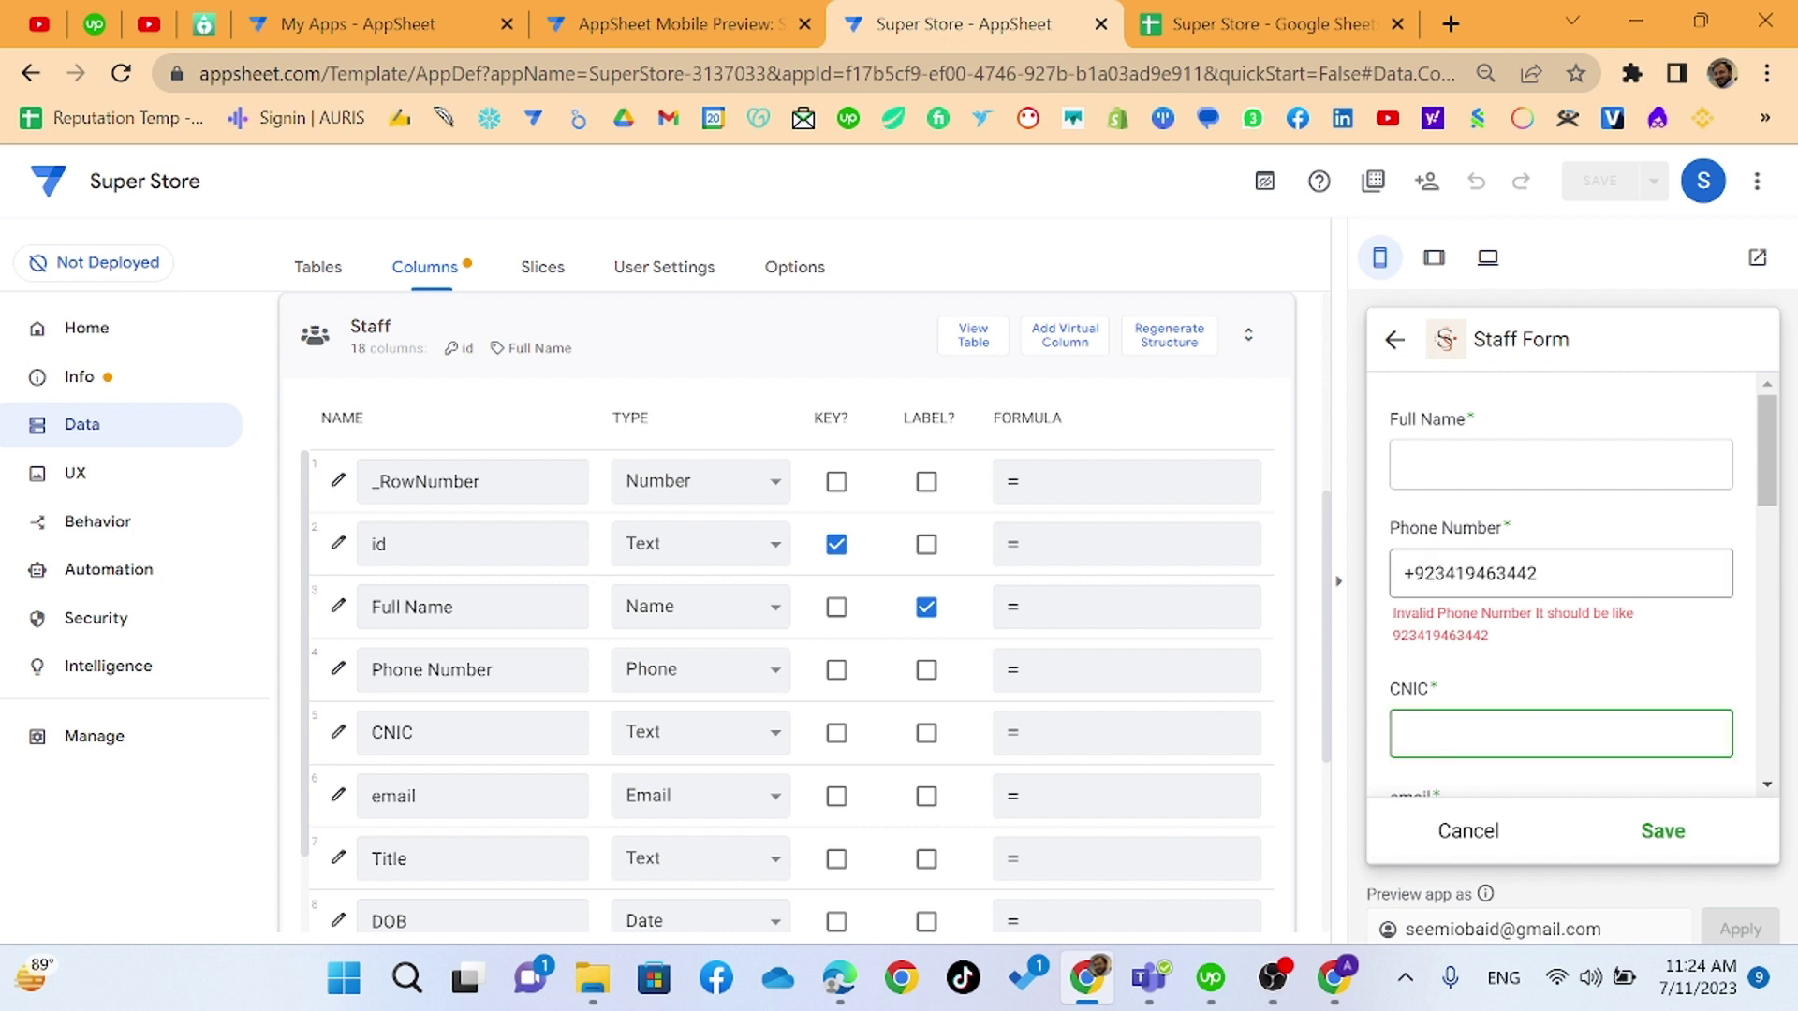
left_click(1401, 575)
key("Delete")
key("Tab")
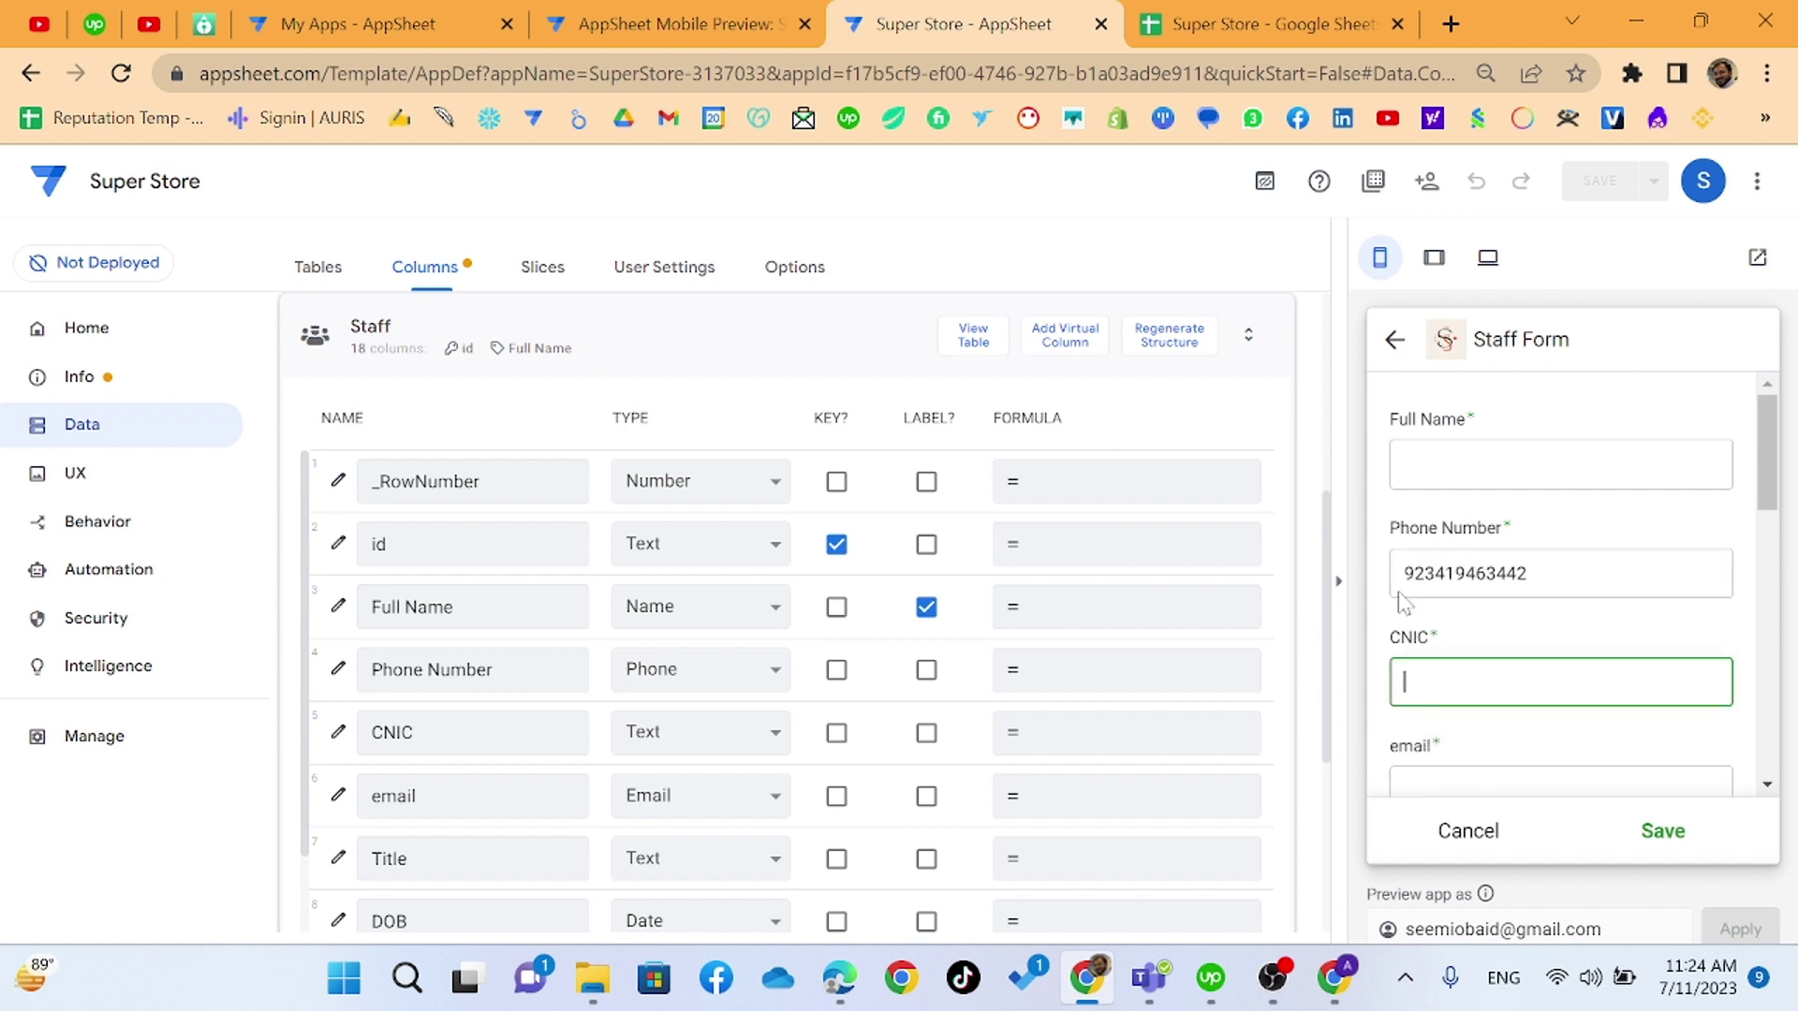
double_click(1442, 574)
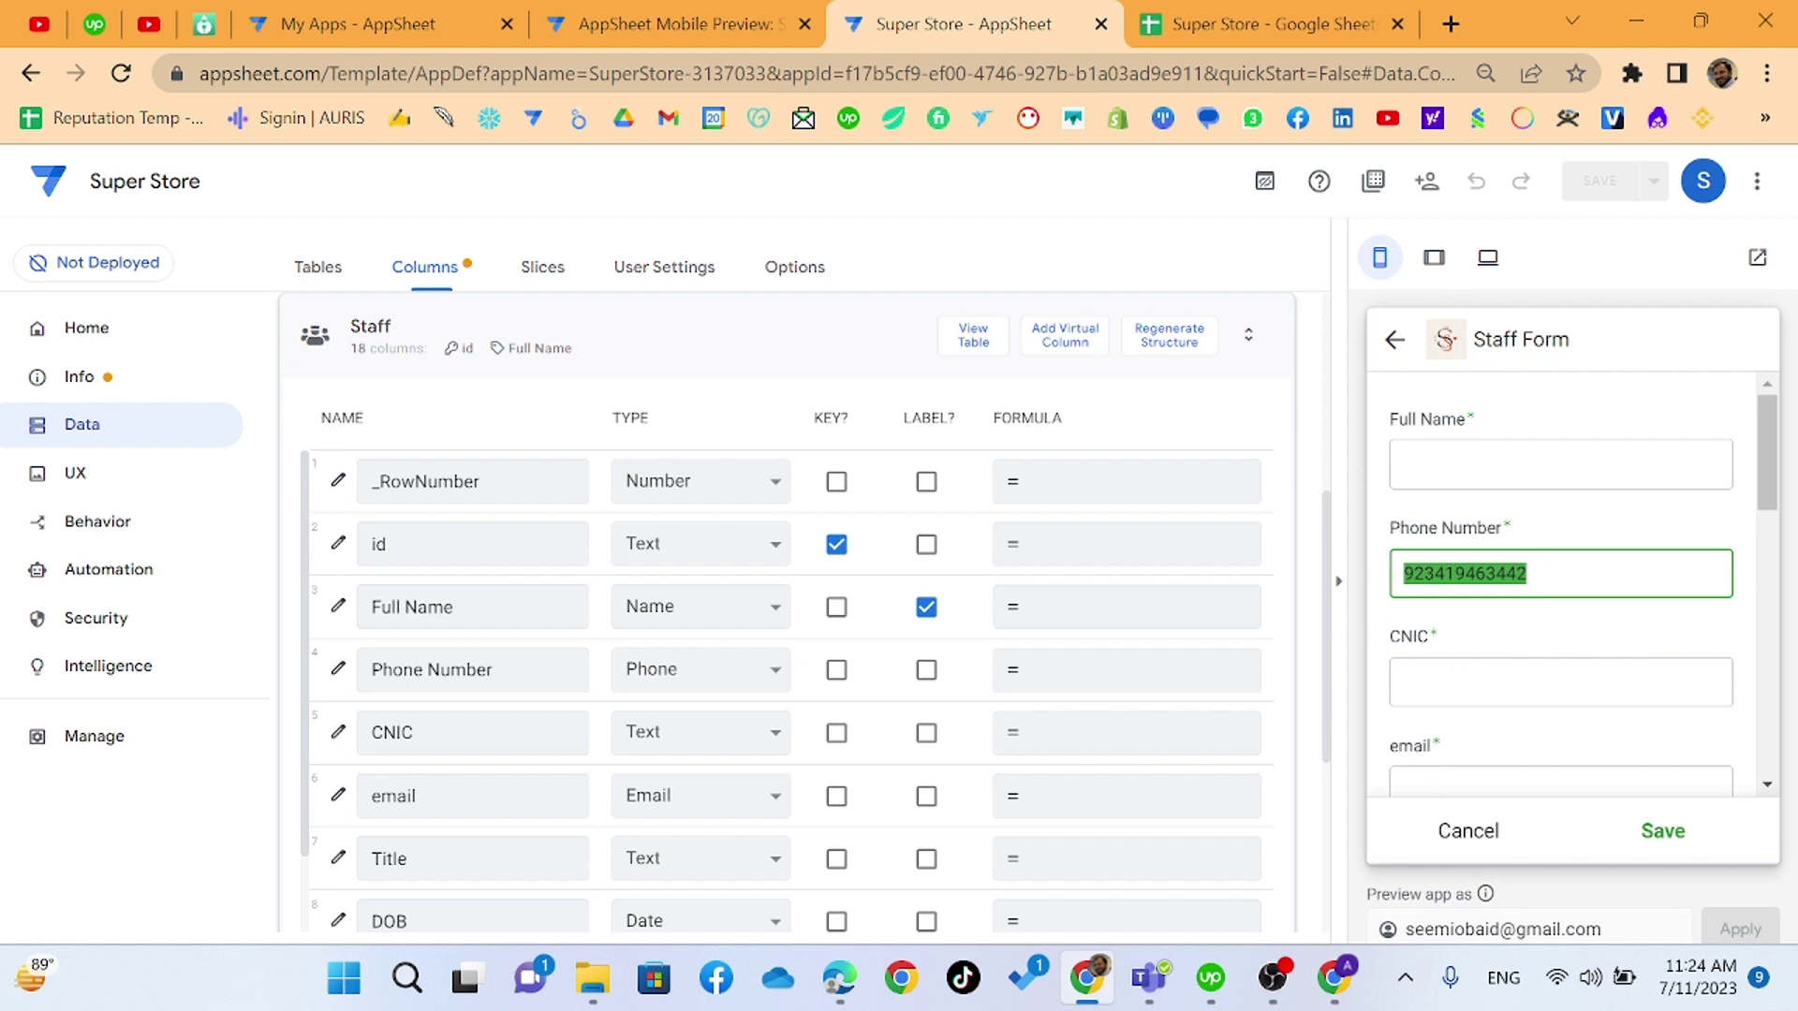
left_click(1536, 575)
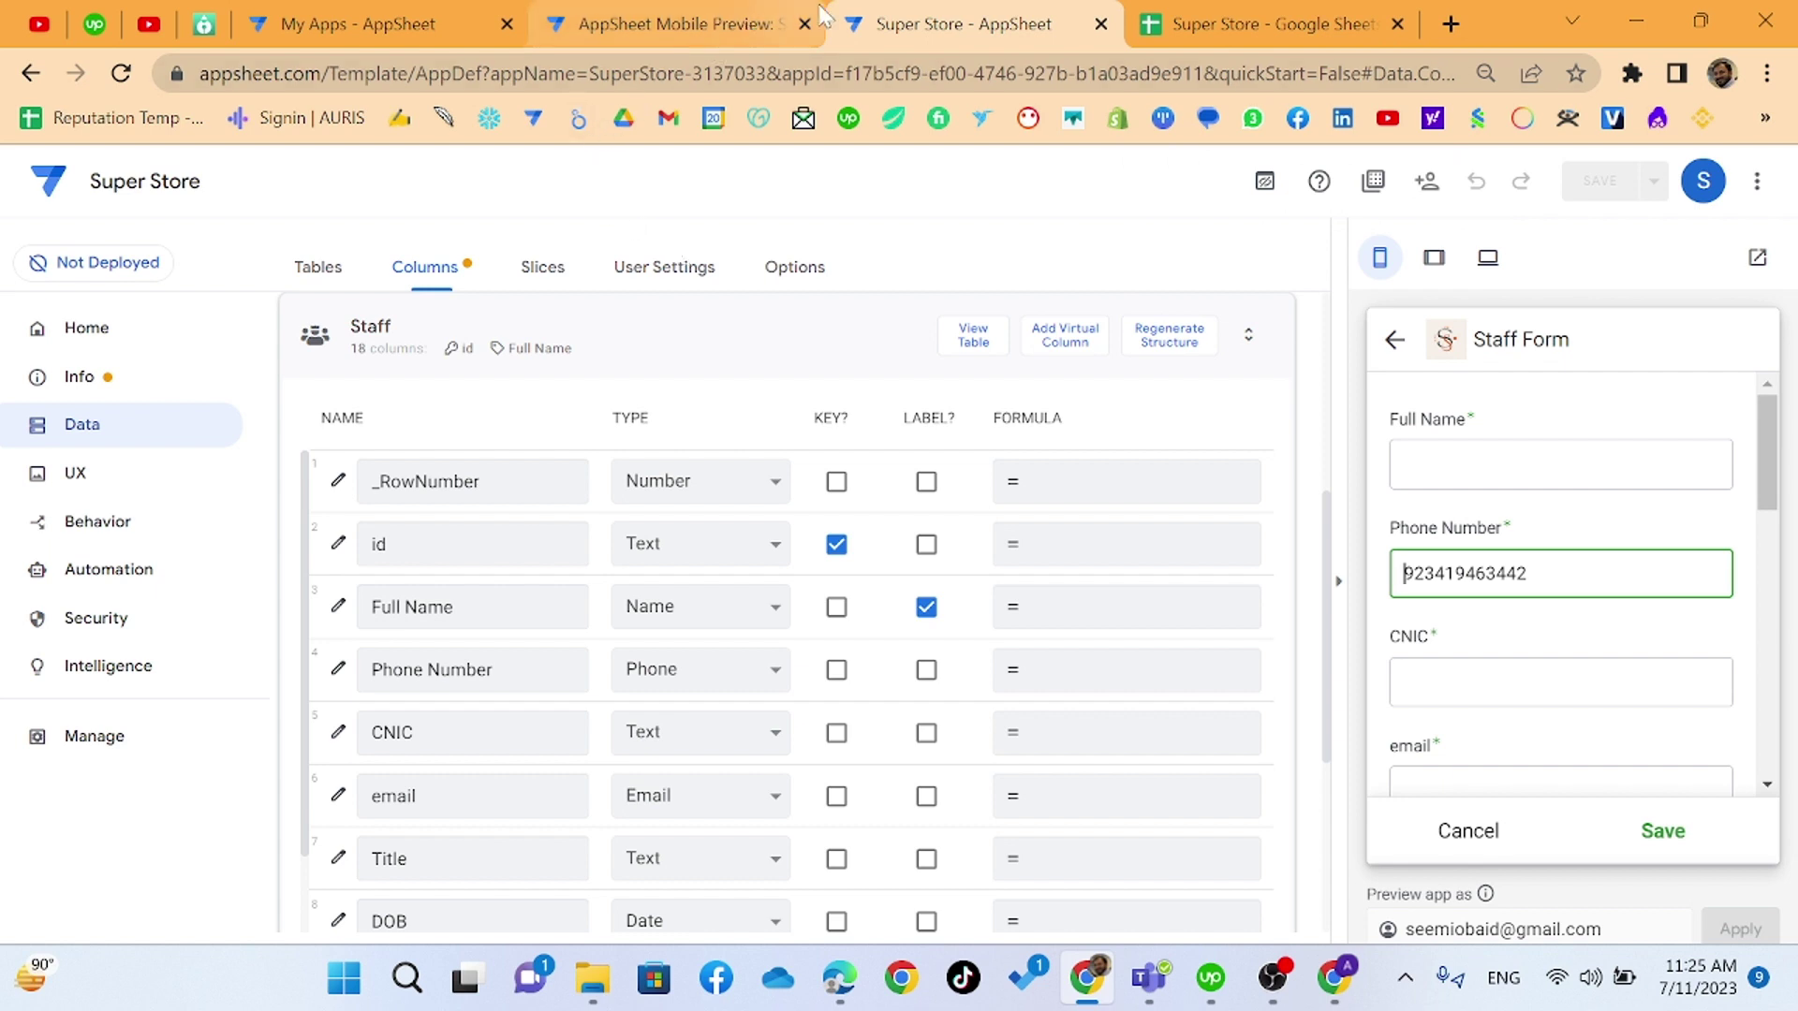
left_click(118, 520)
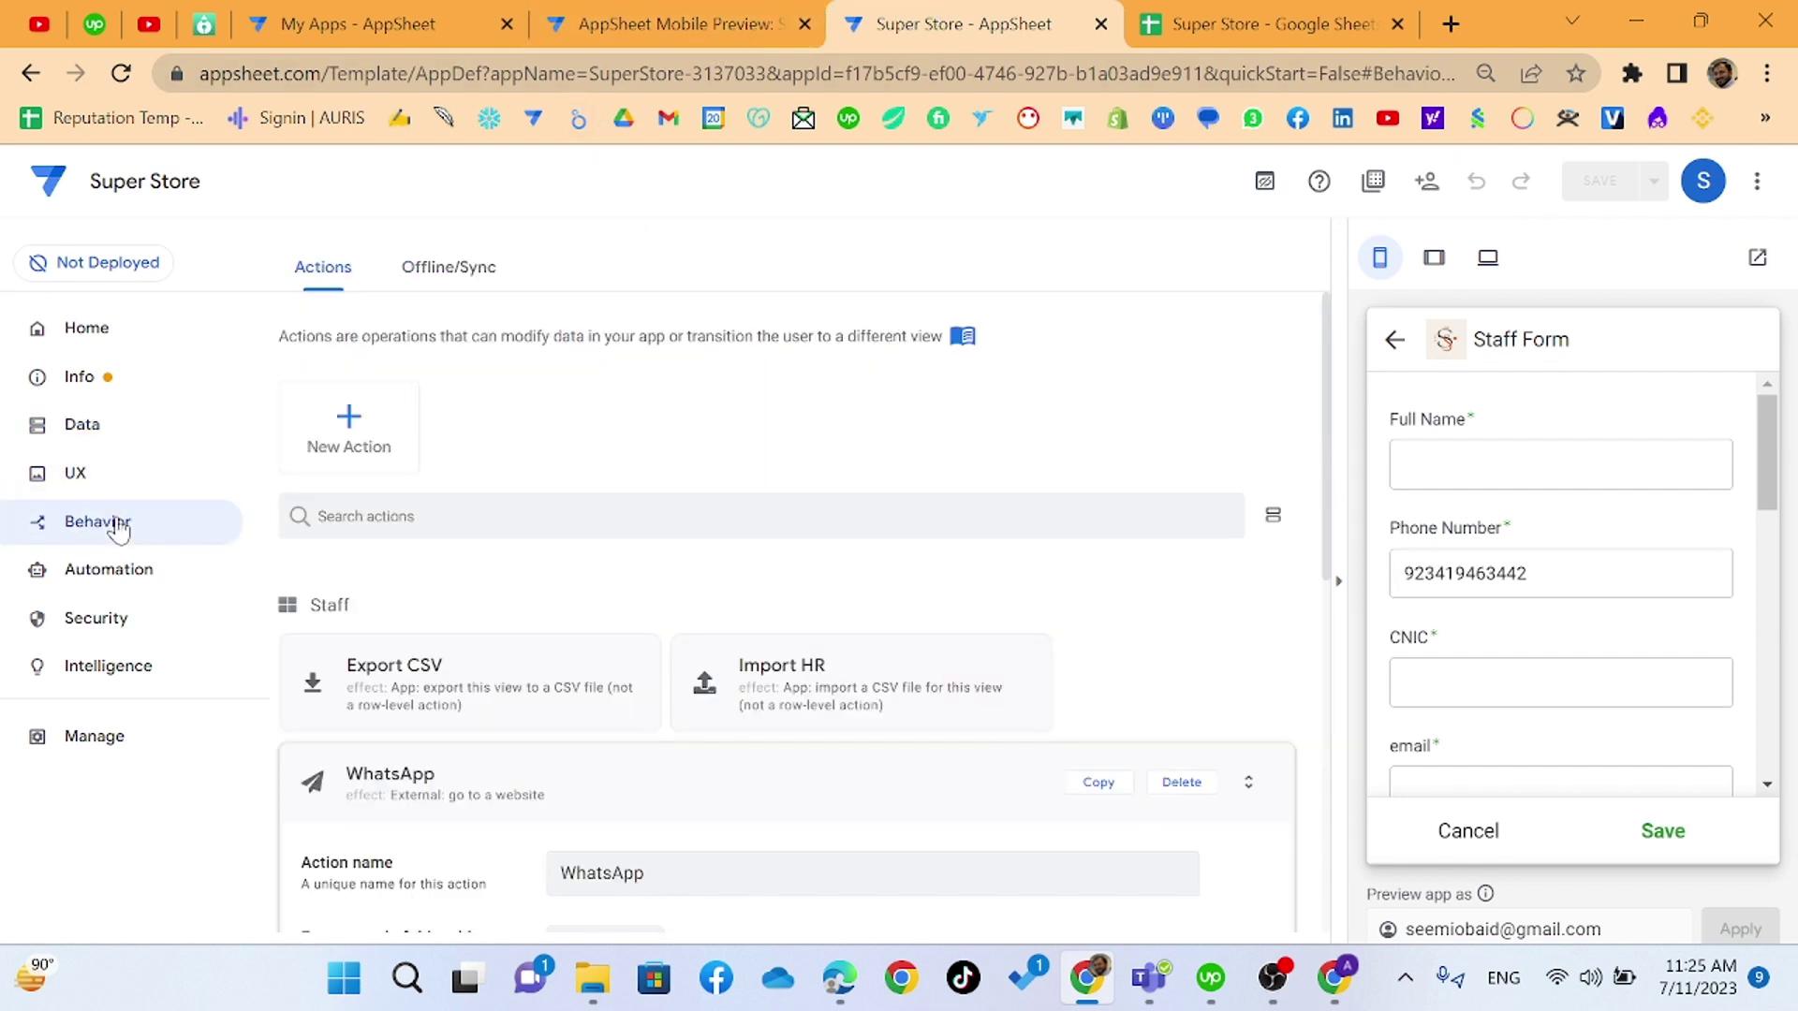
scroll(497, 647, "down", 5)
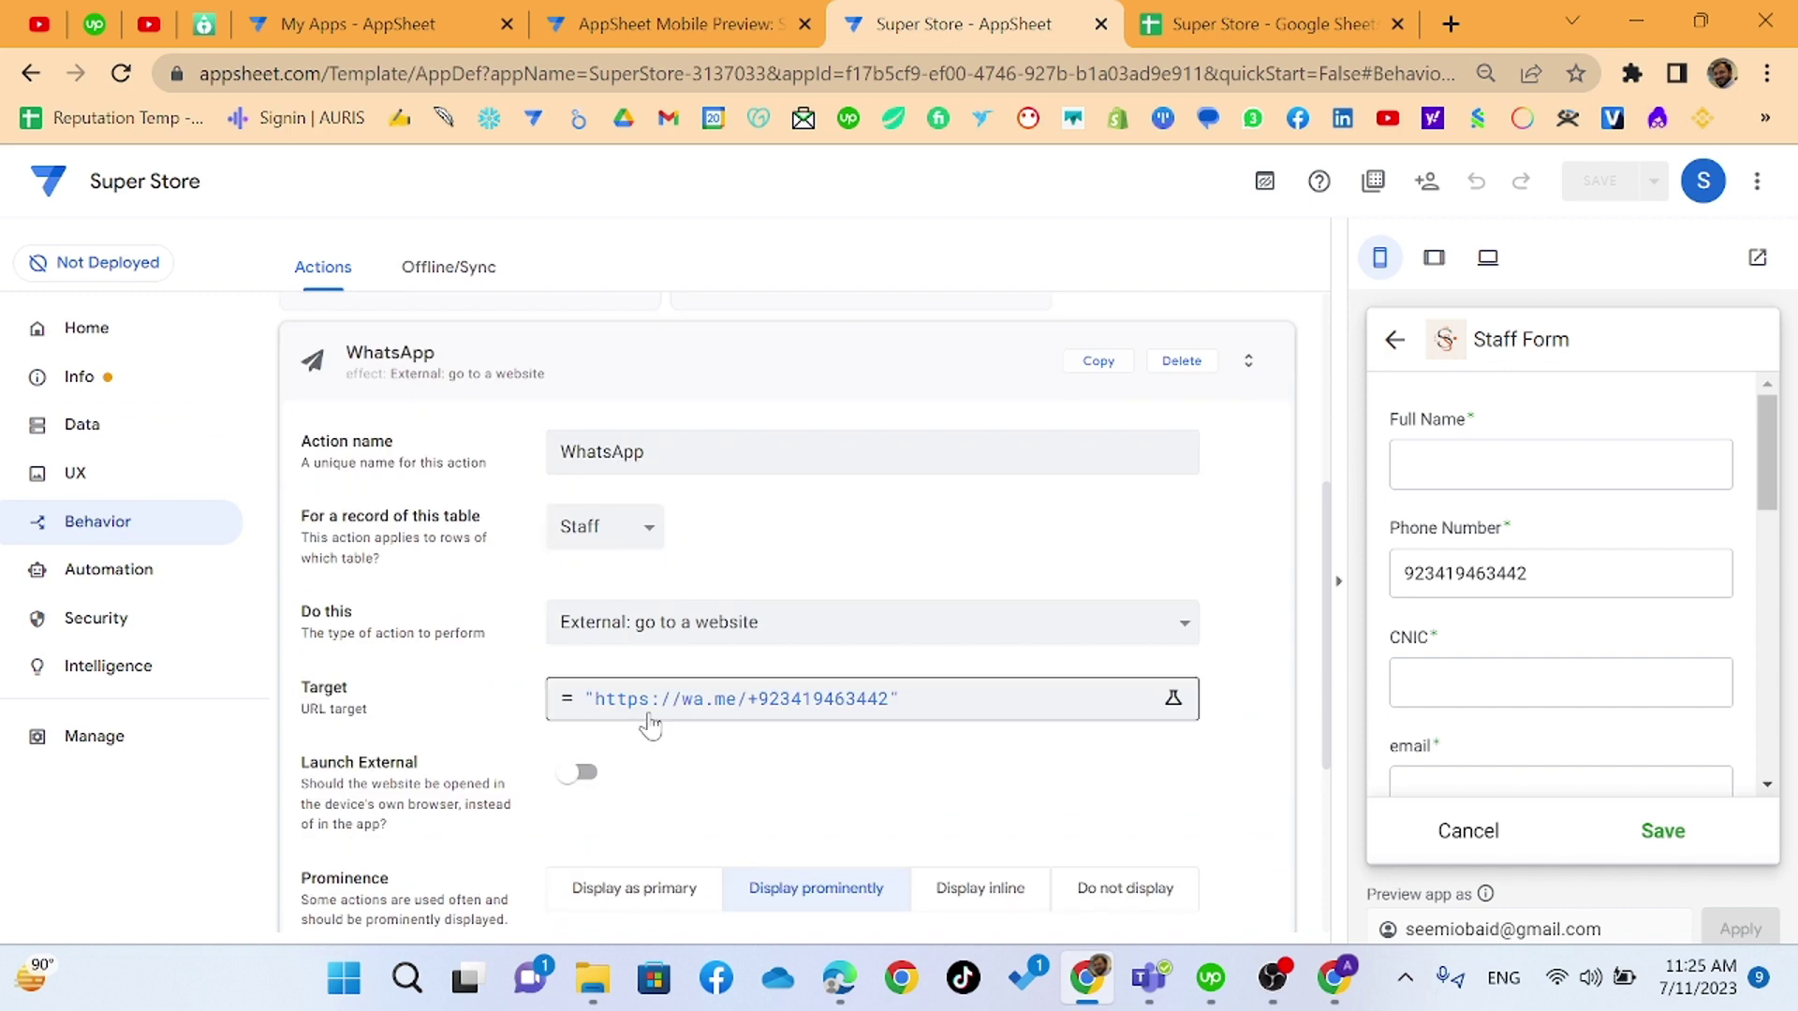
left_click(600, 695)
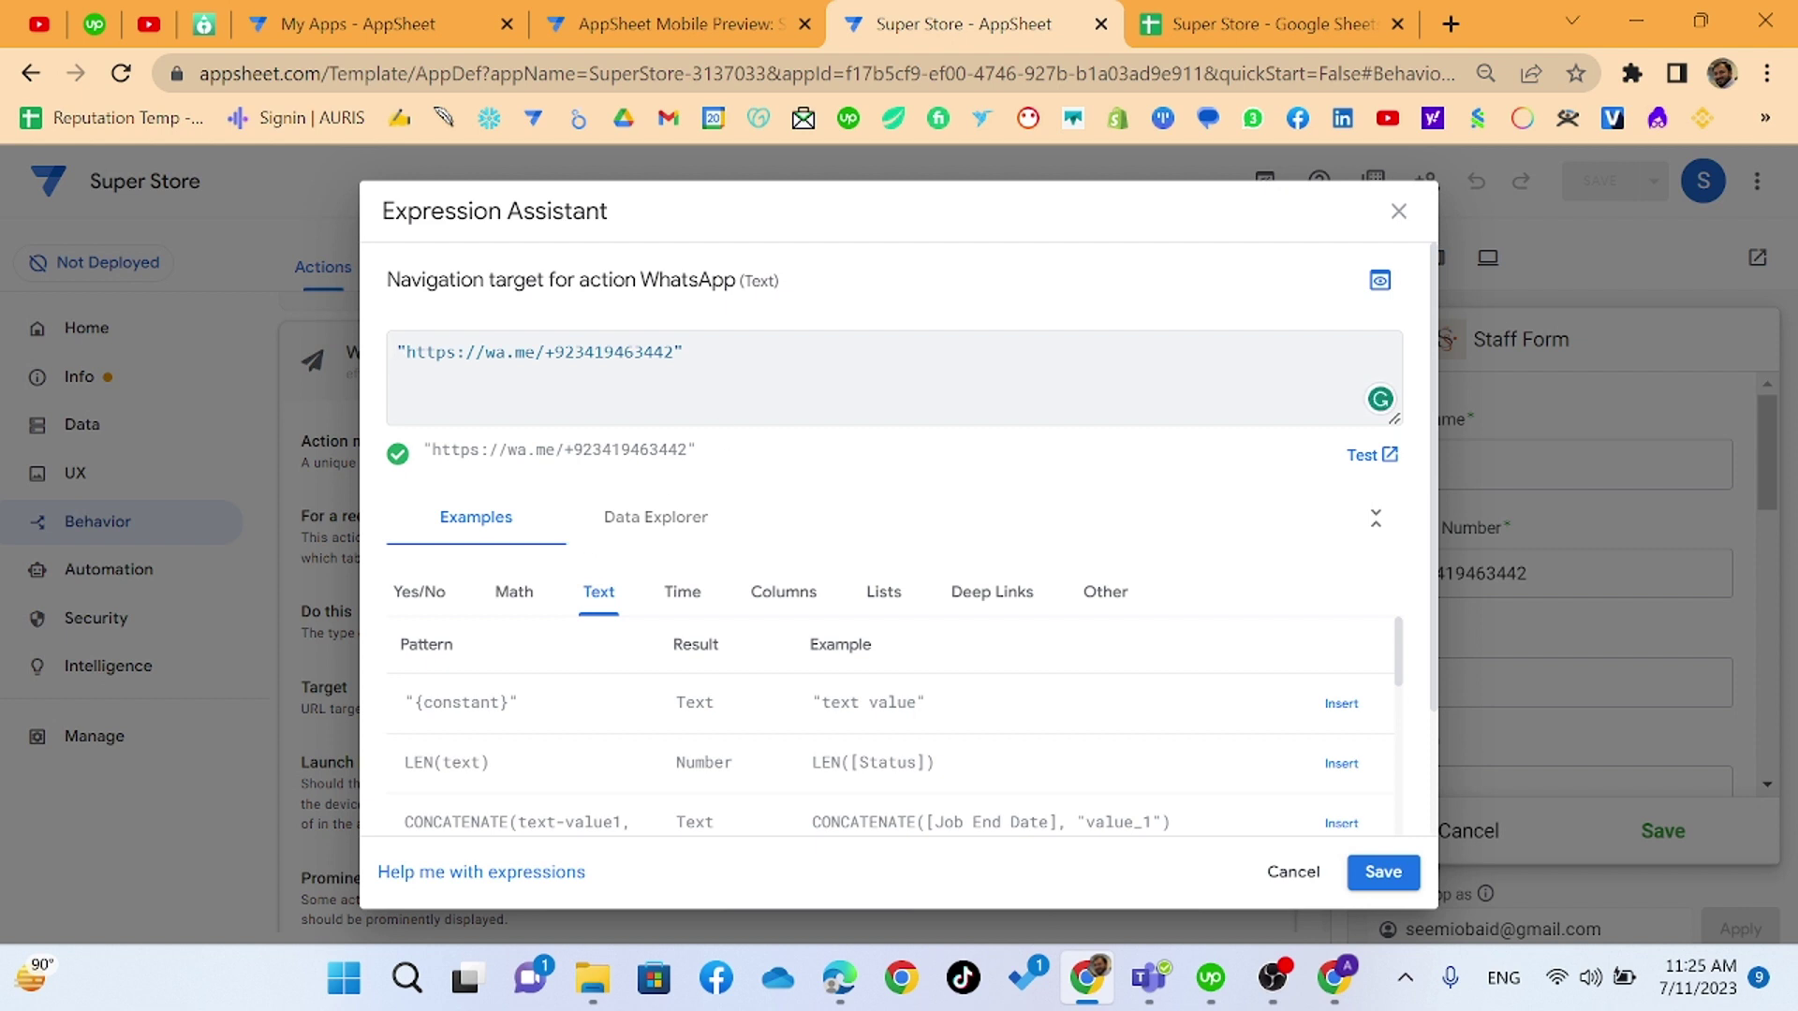
key("ctrl+a")
type("CO")
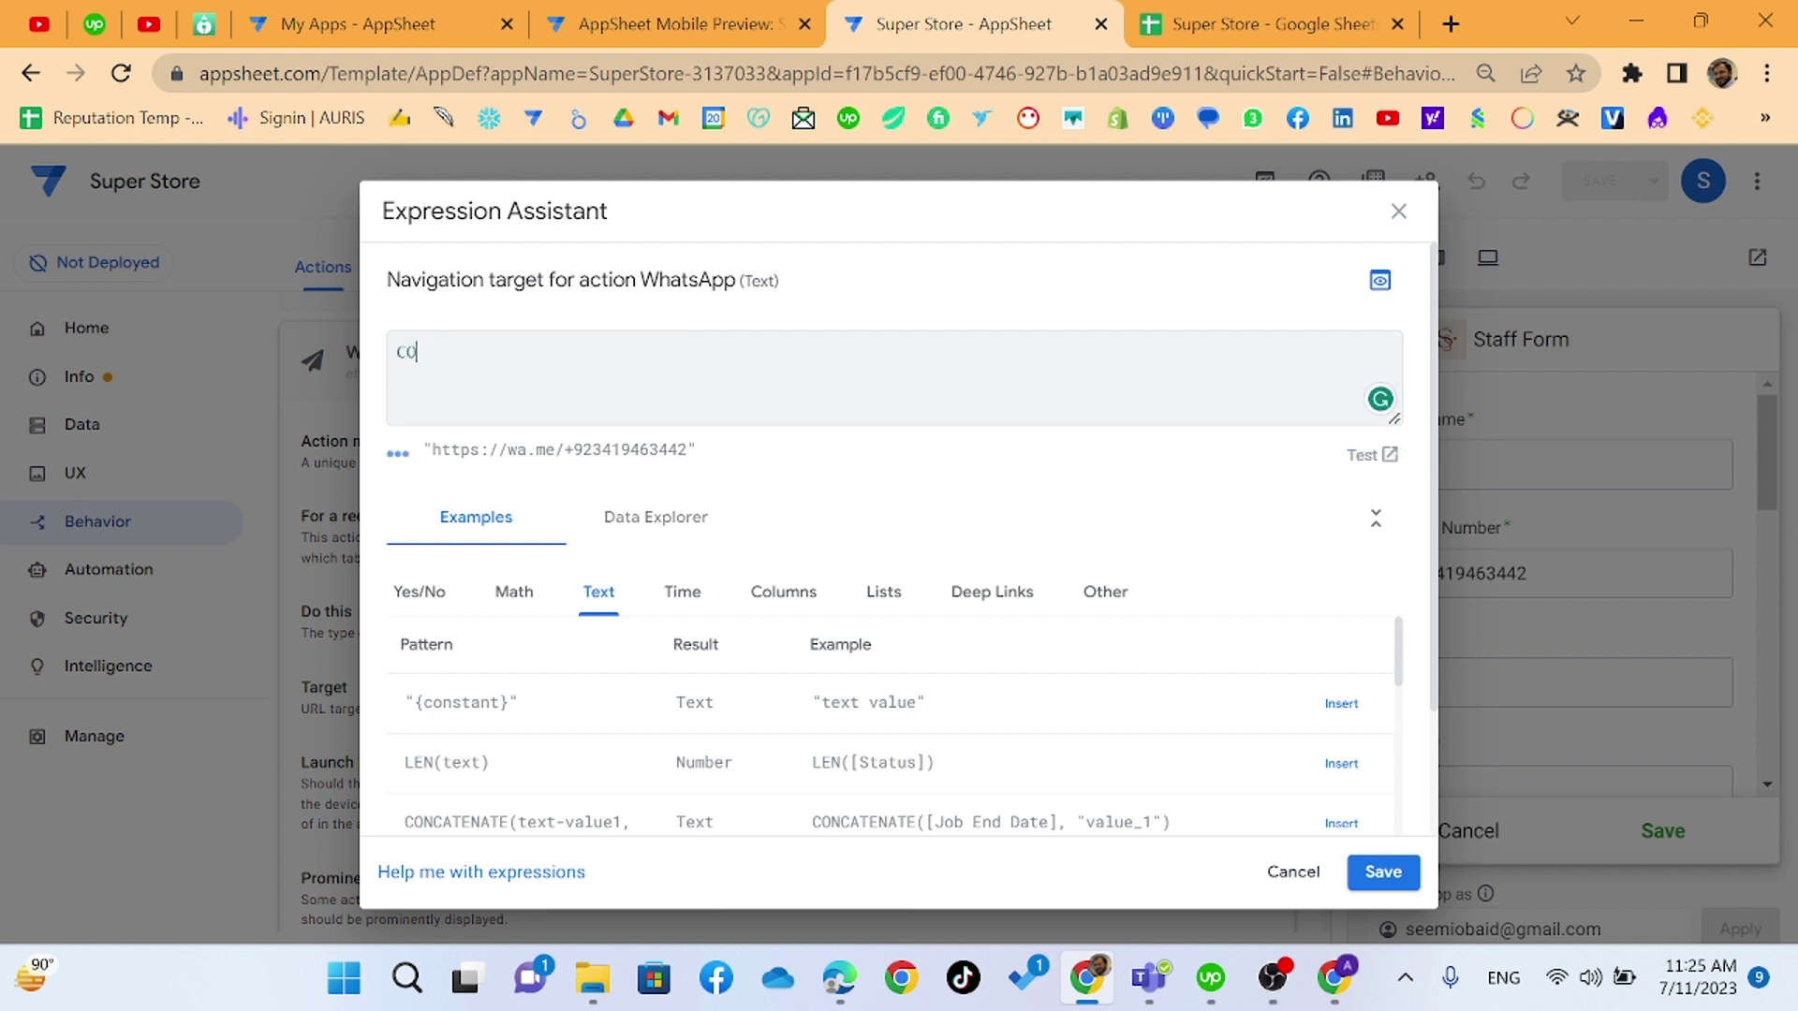
type("NCATENATE()")
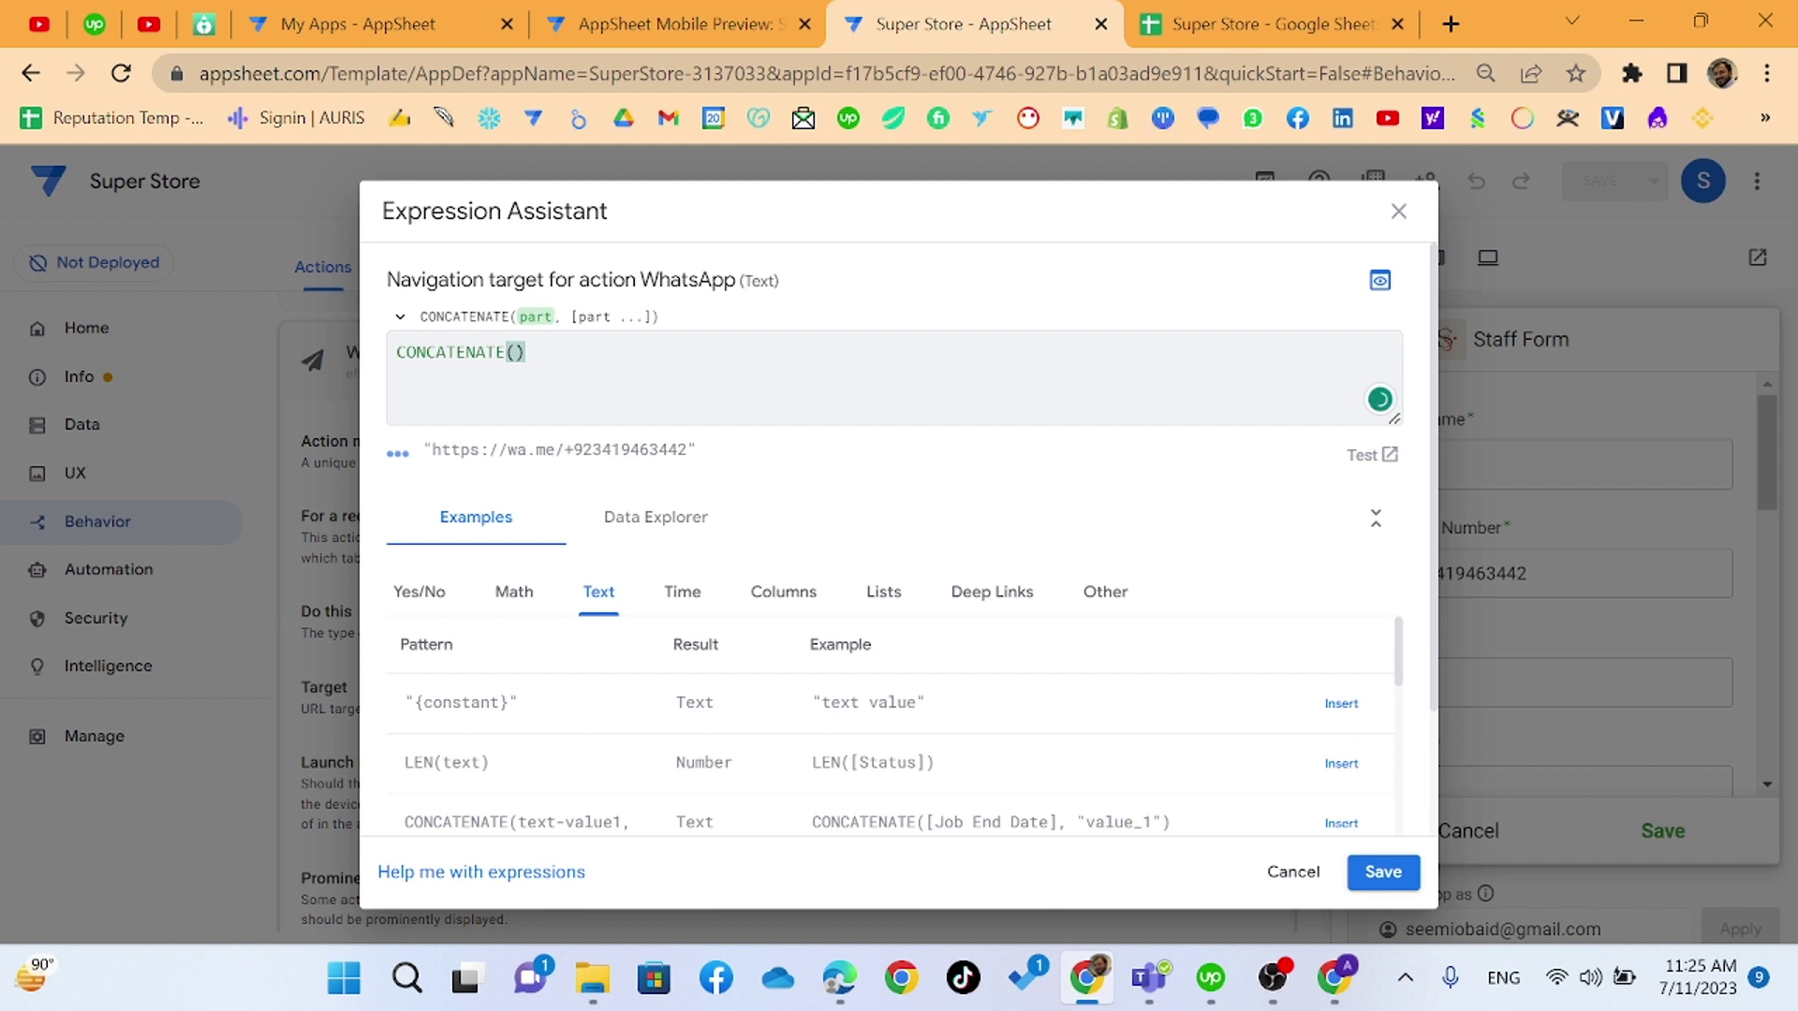
type("\"http")
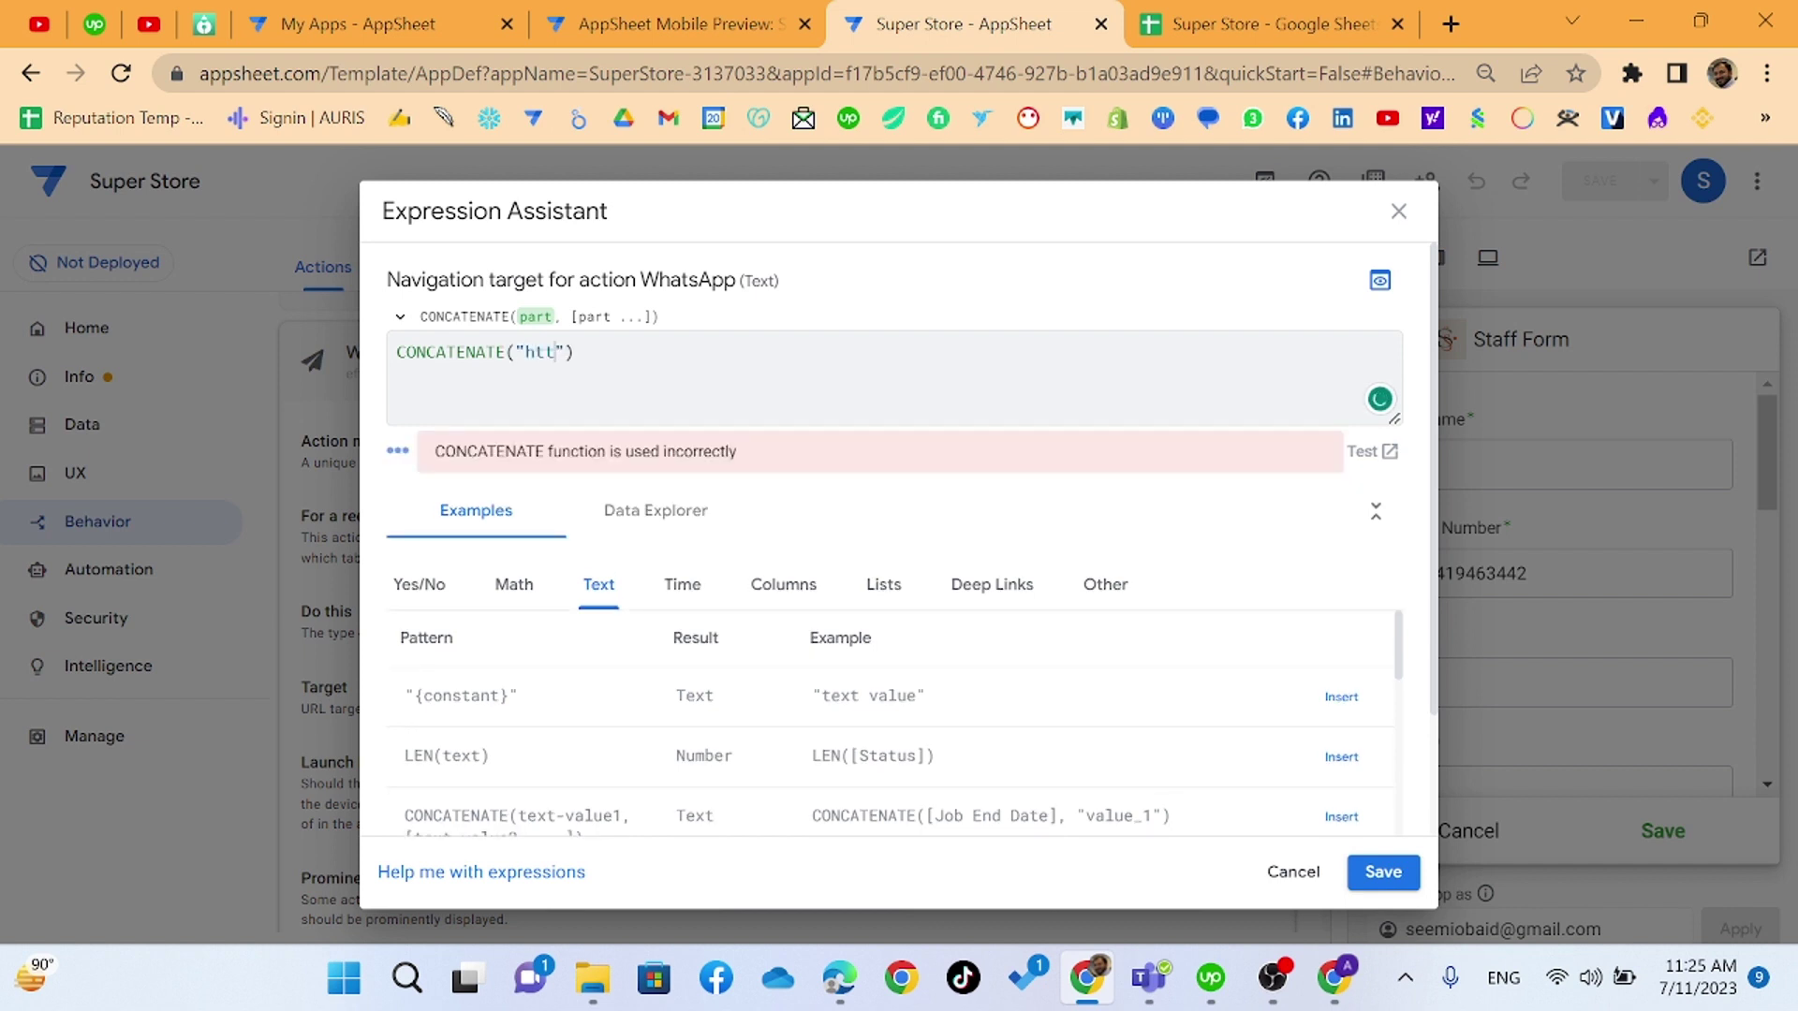
type("s://")
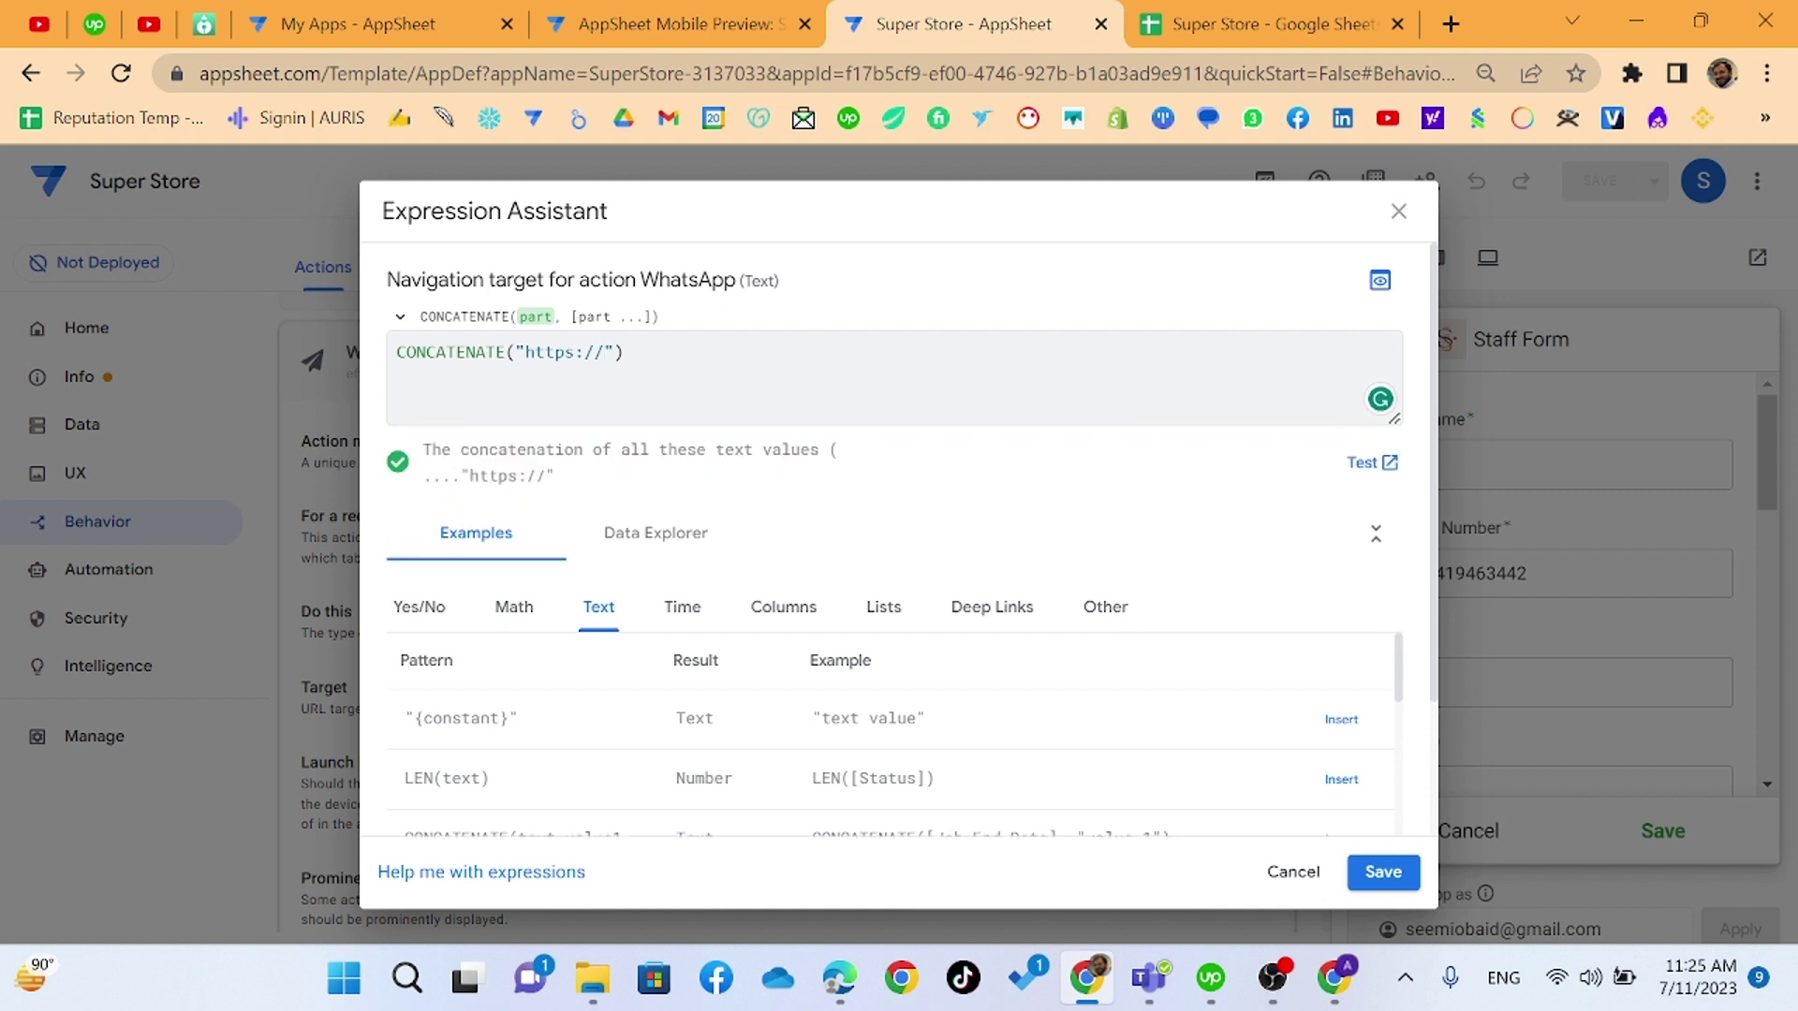
type("api.whatsapp")
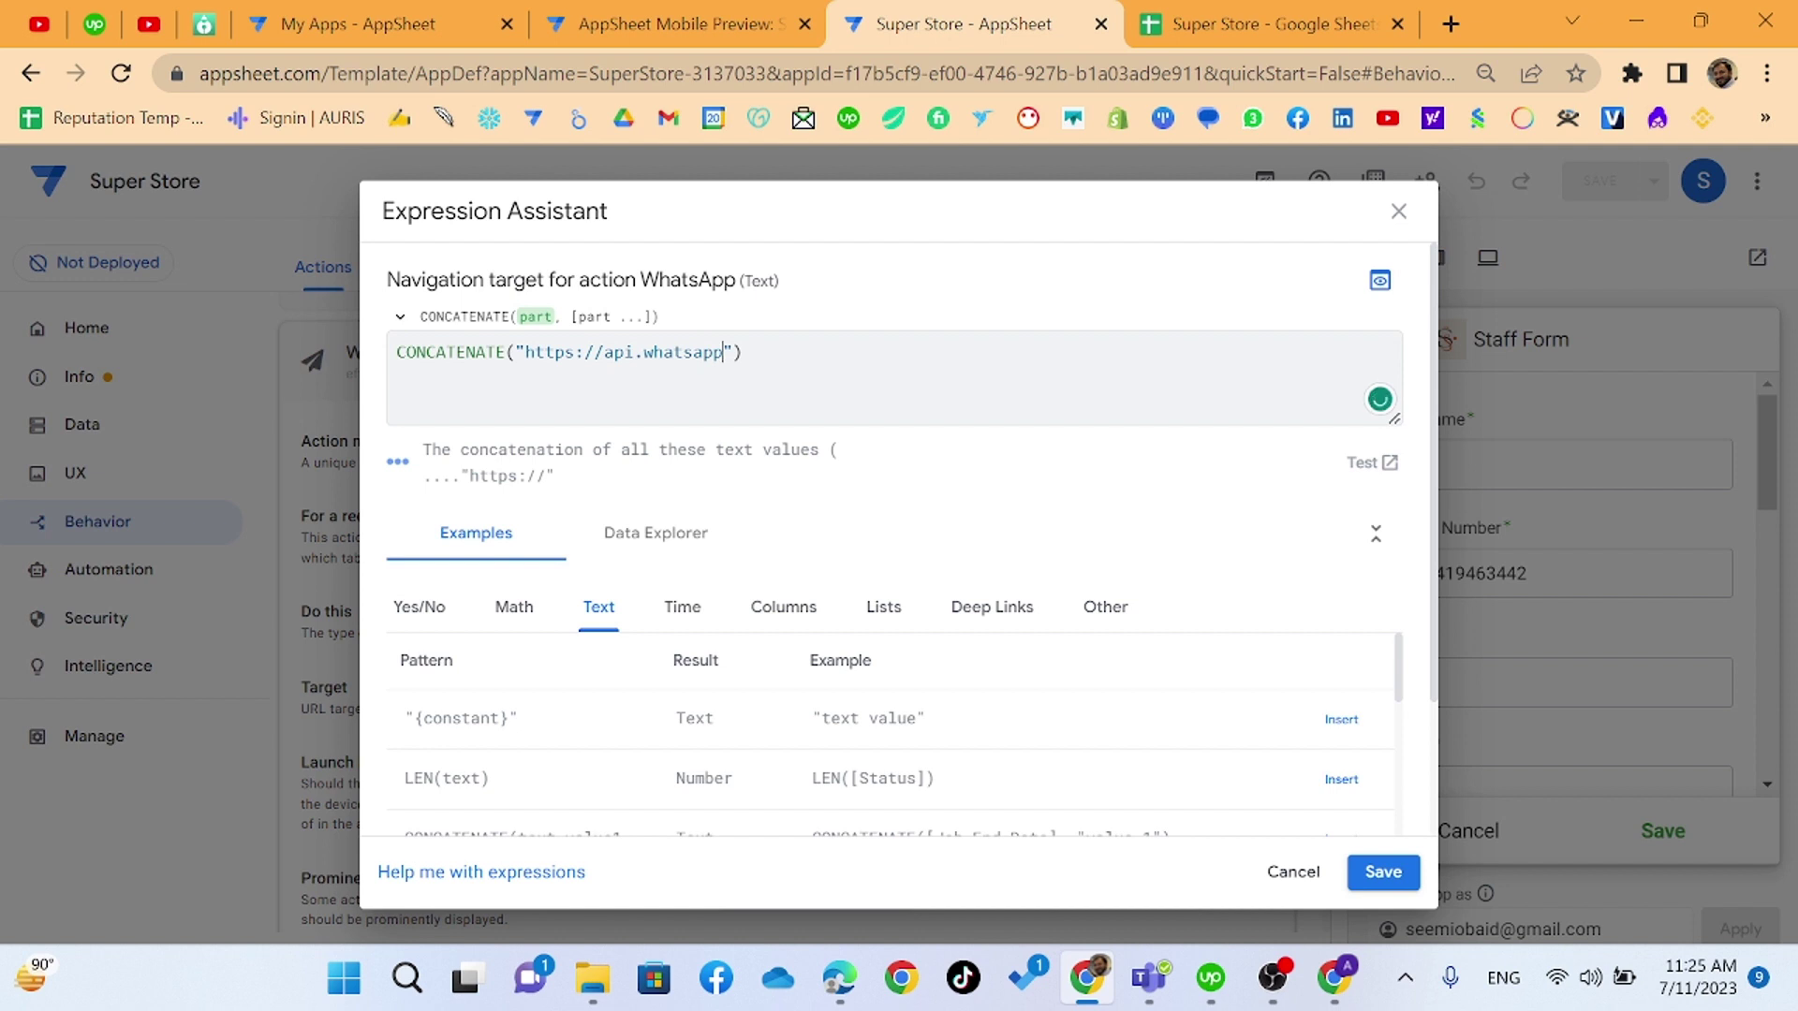
type(".com/")
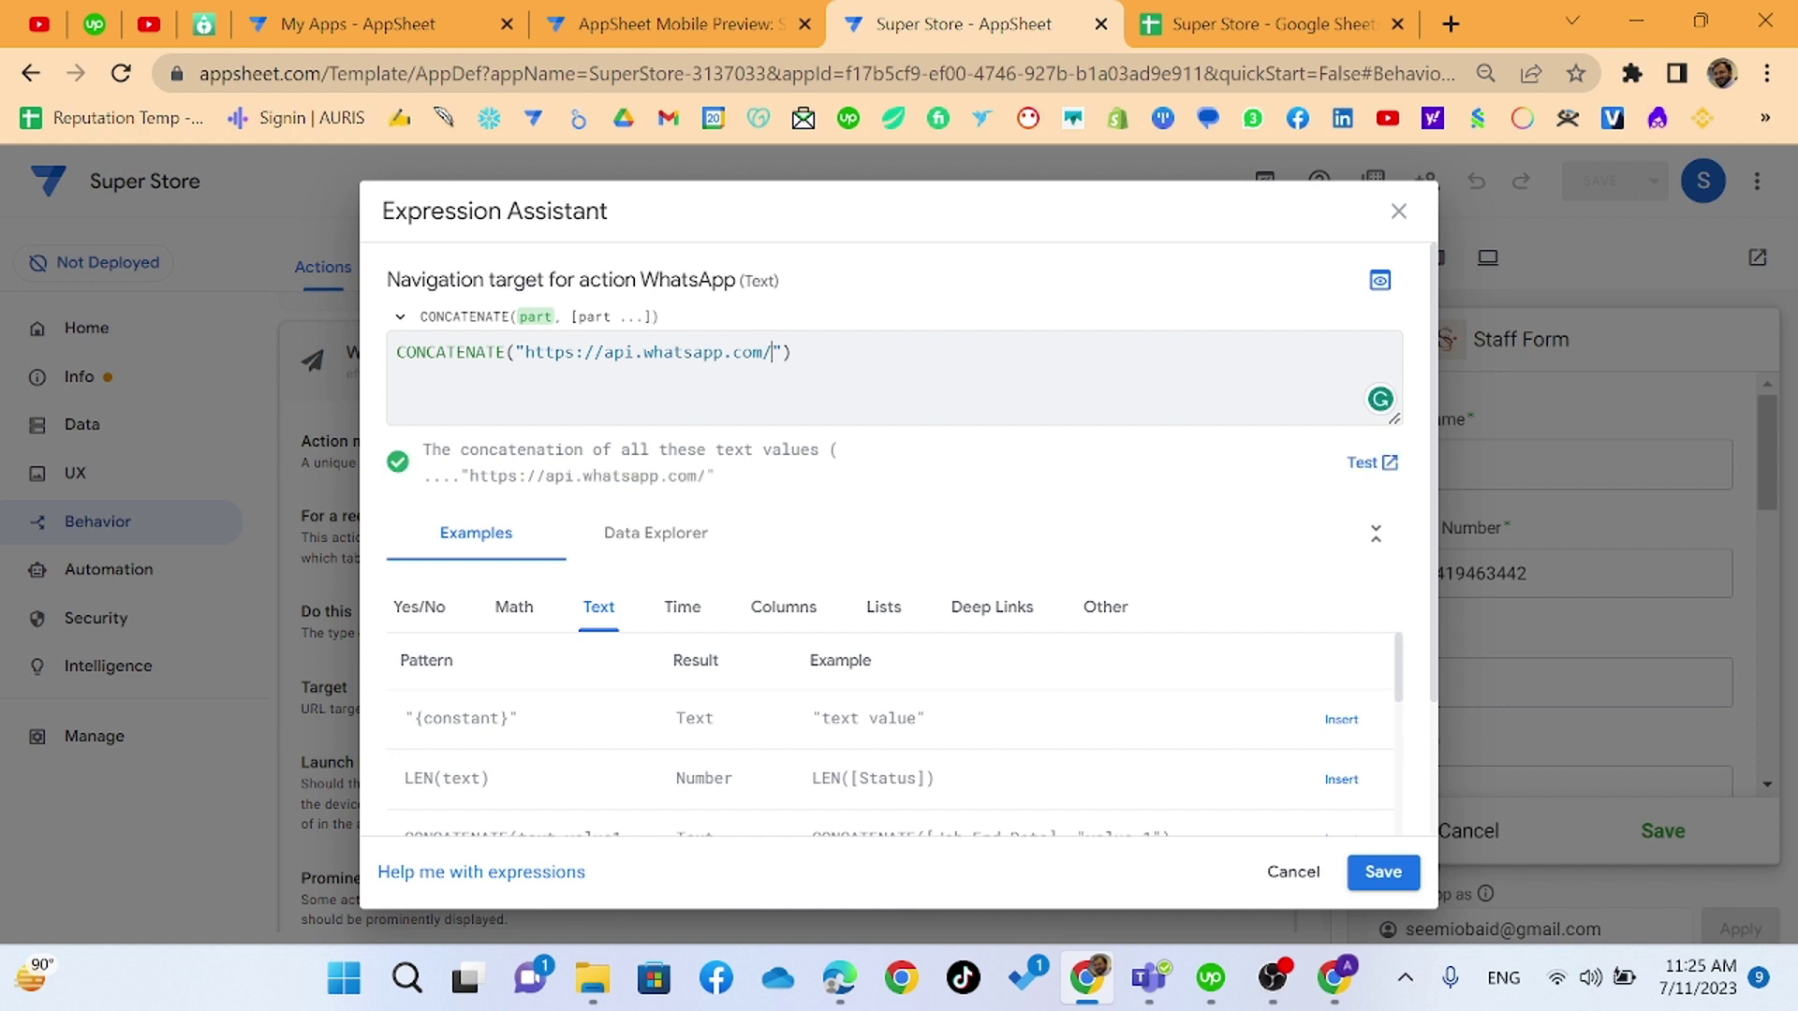
type("send?")
type("phone")
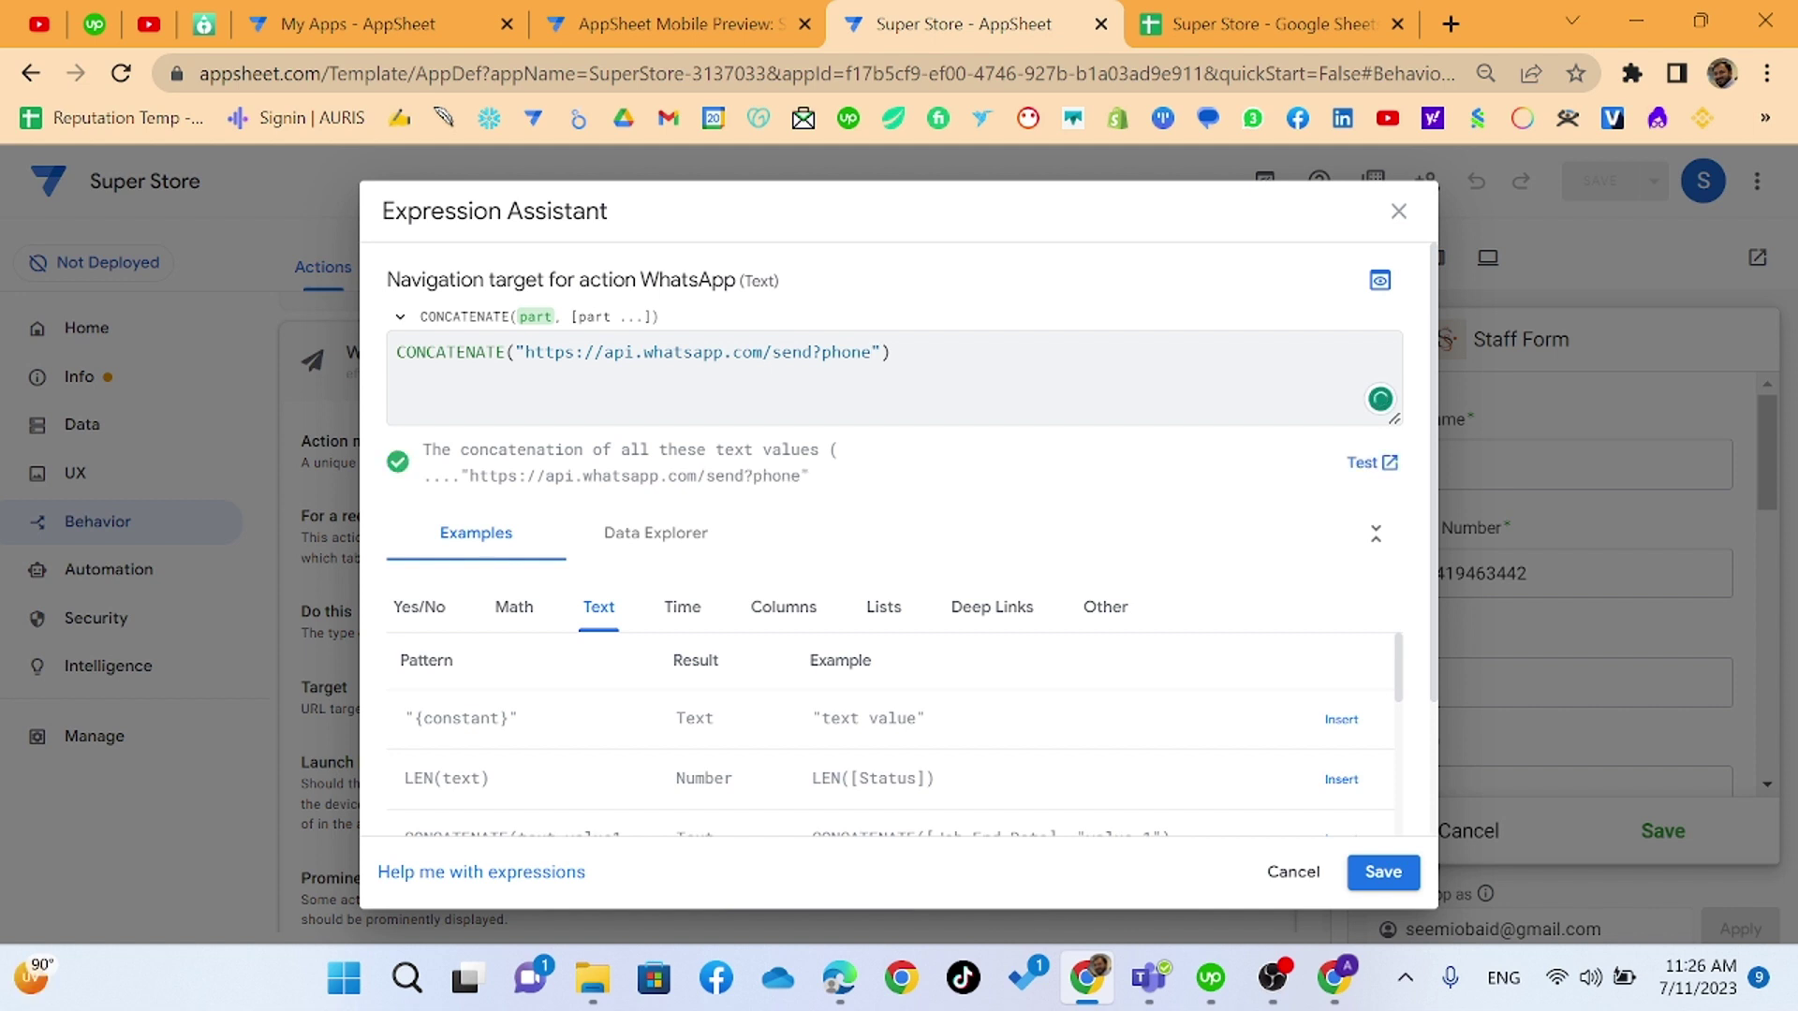
type("=\",")
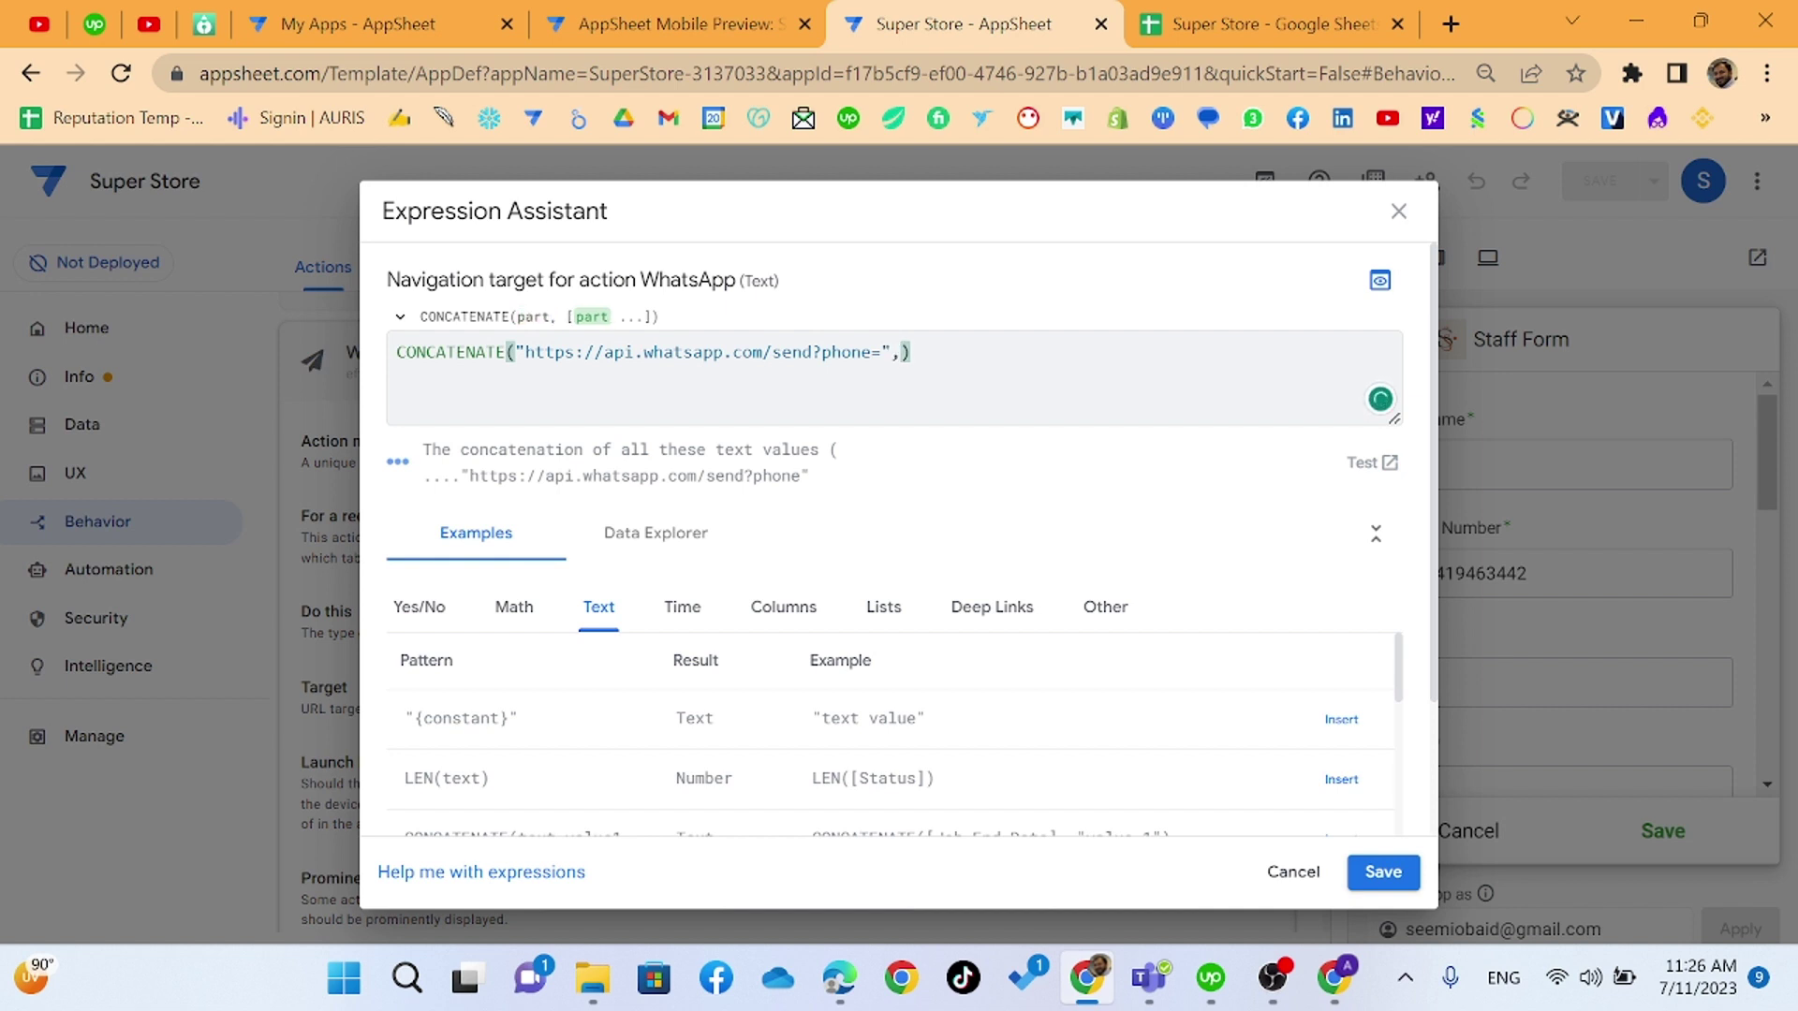
type("encodeurl(")
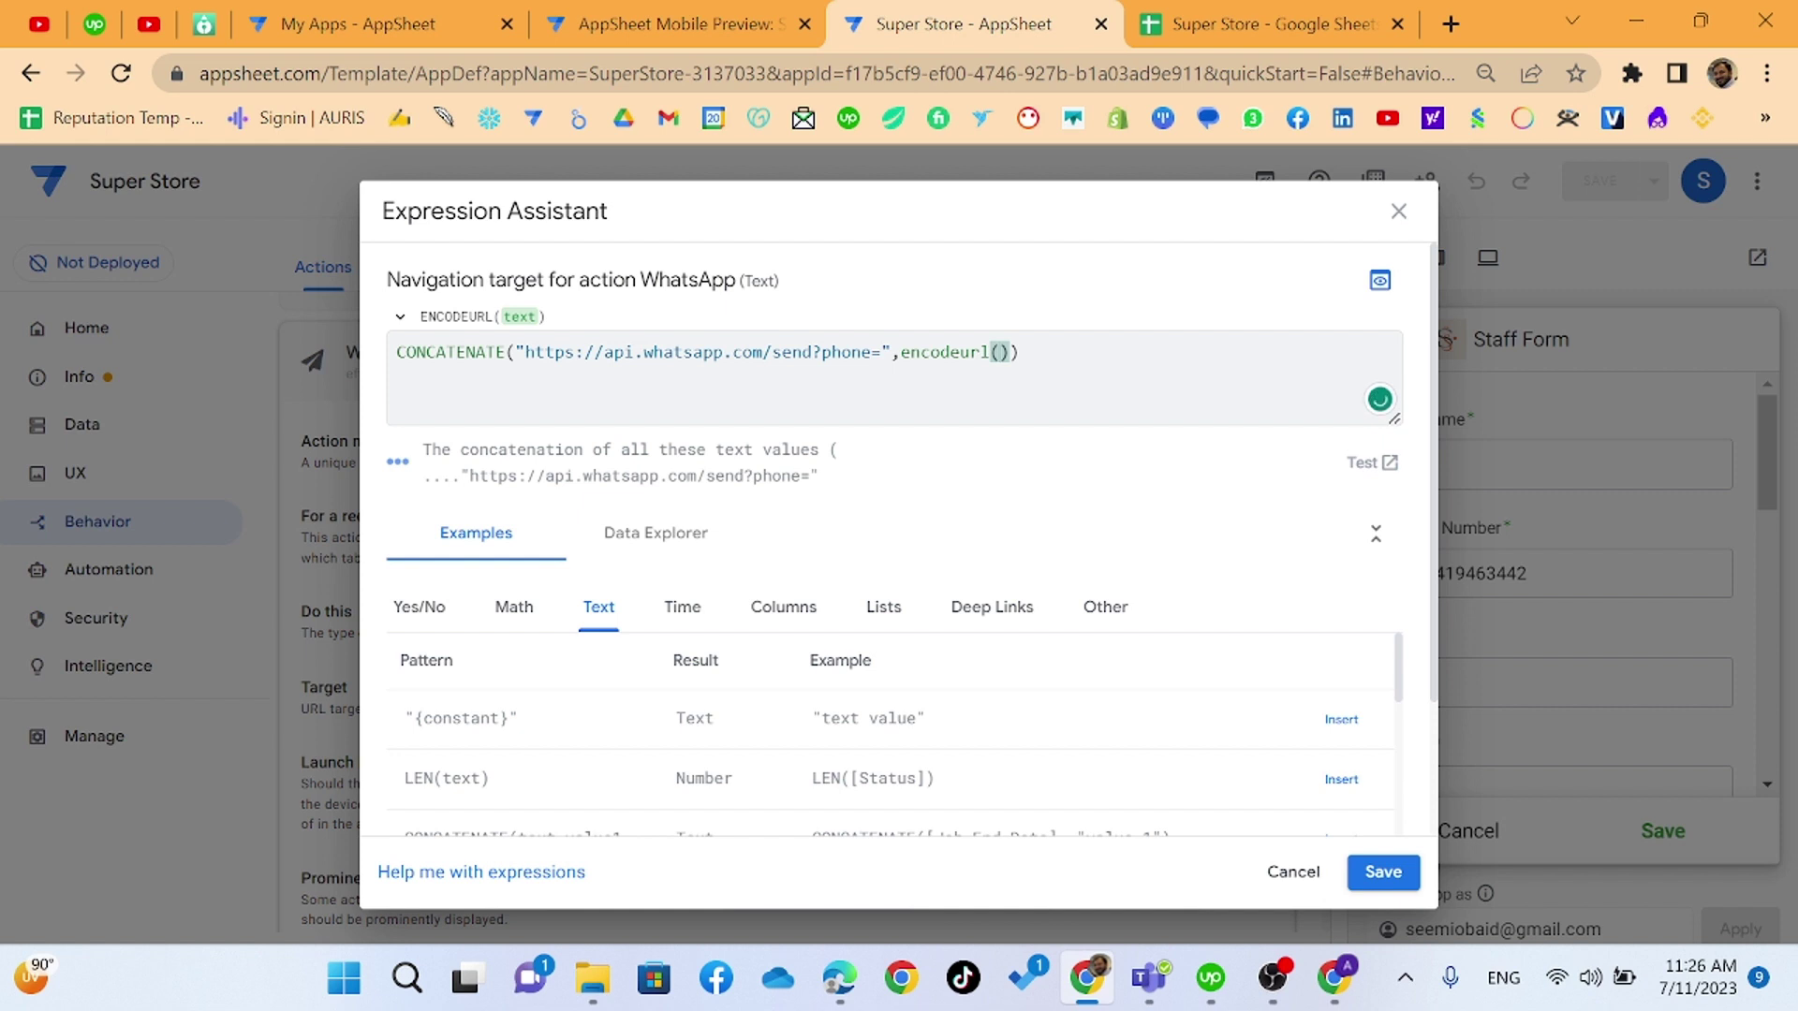
type("[")
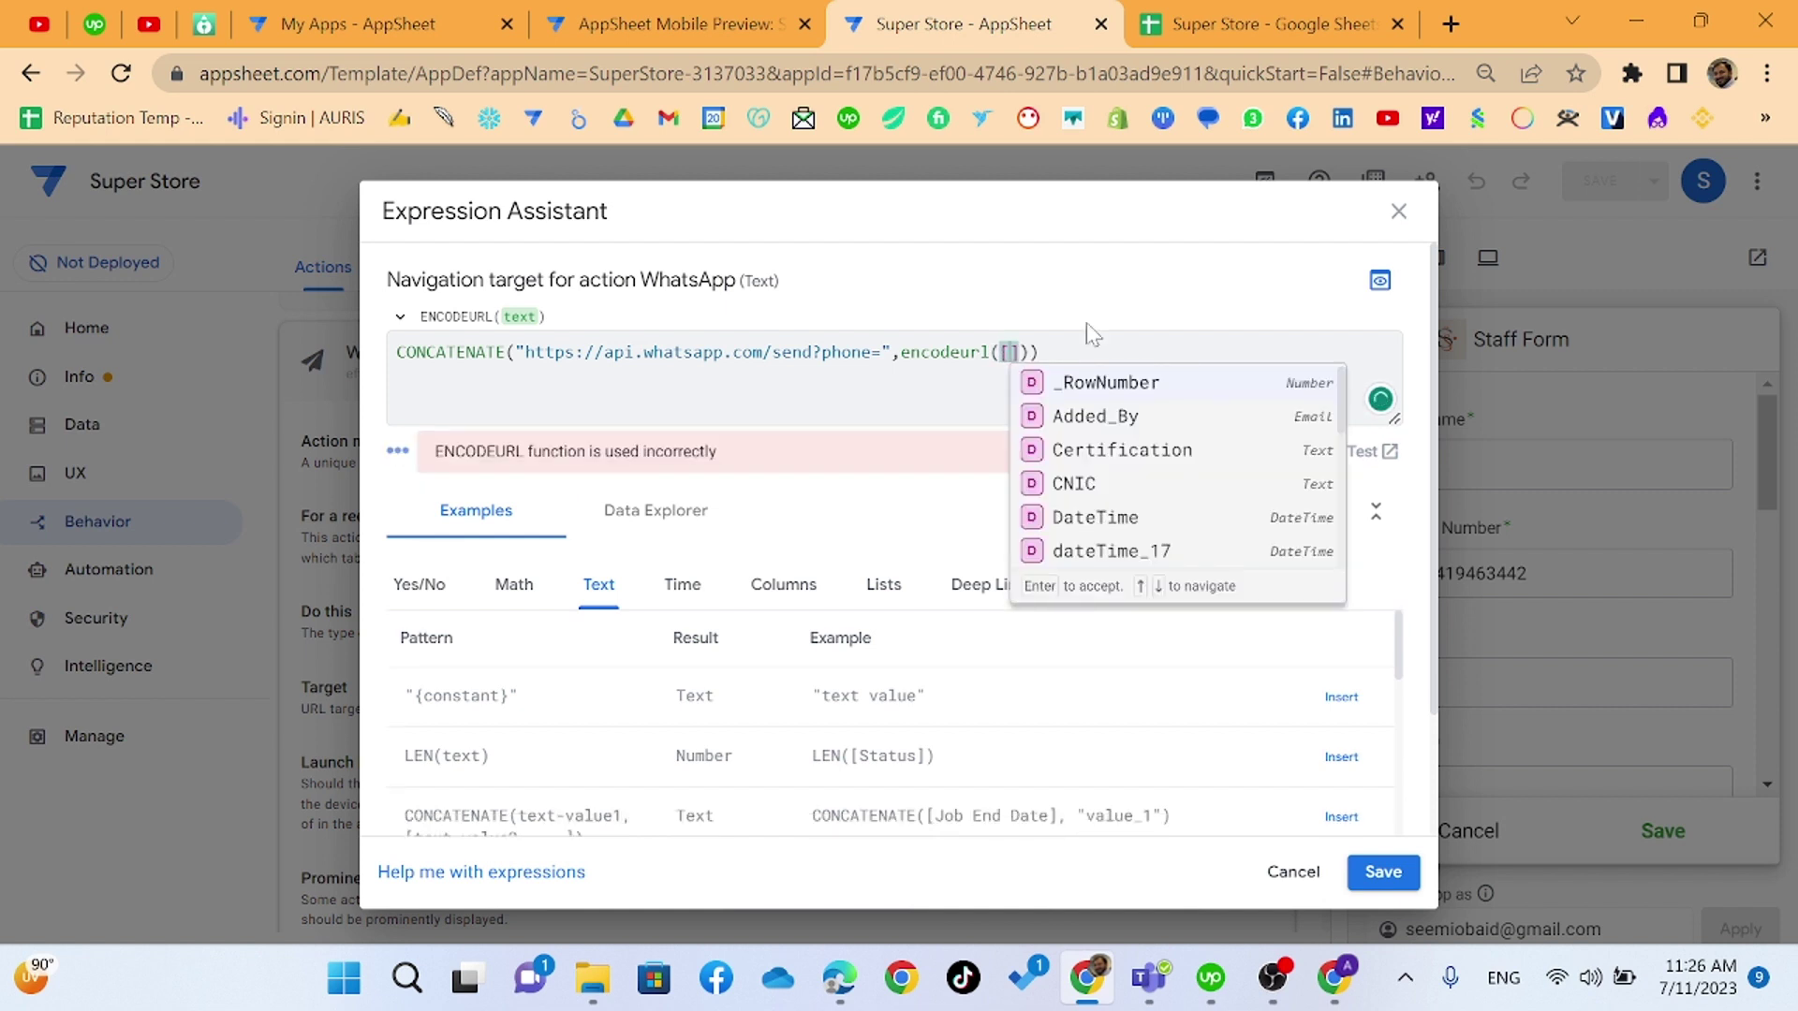
- Insert [Phone Number] into encodeurl and add a "&text=" argument after it
scroll(1144, 490, "down", 5)
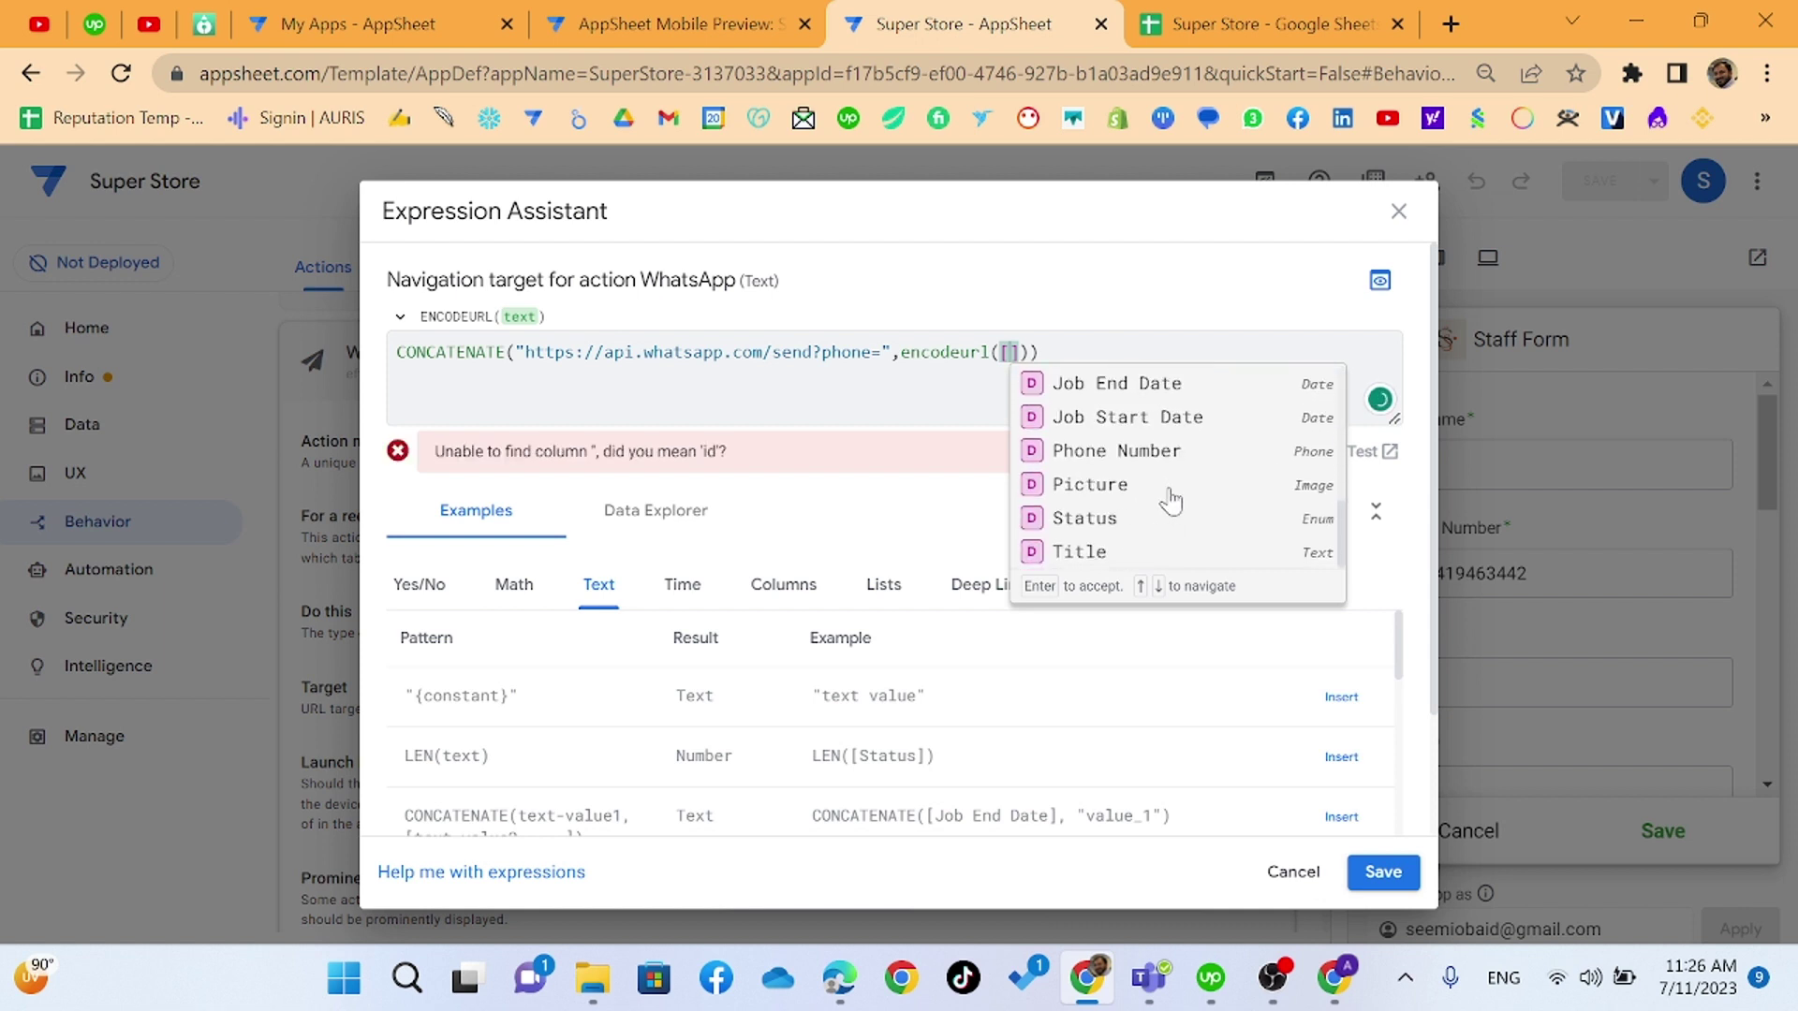
left_click(1161, 450)
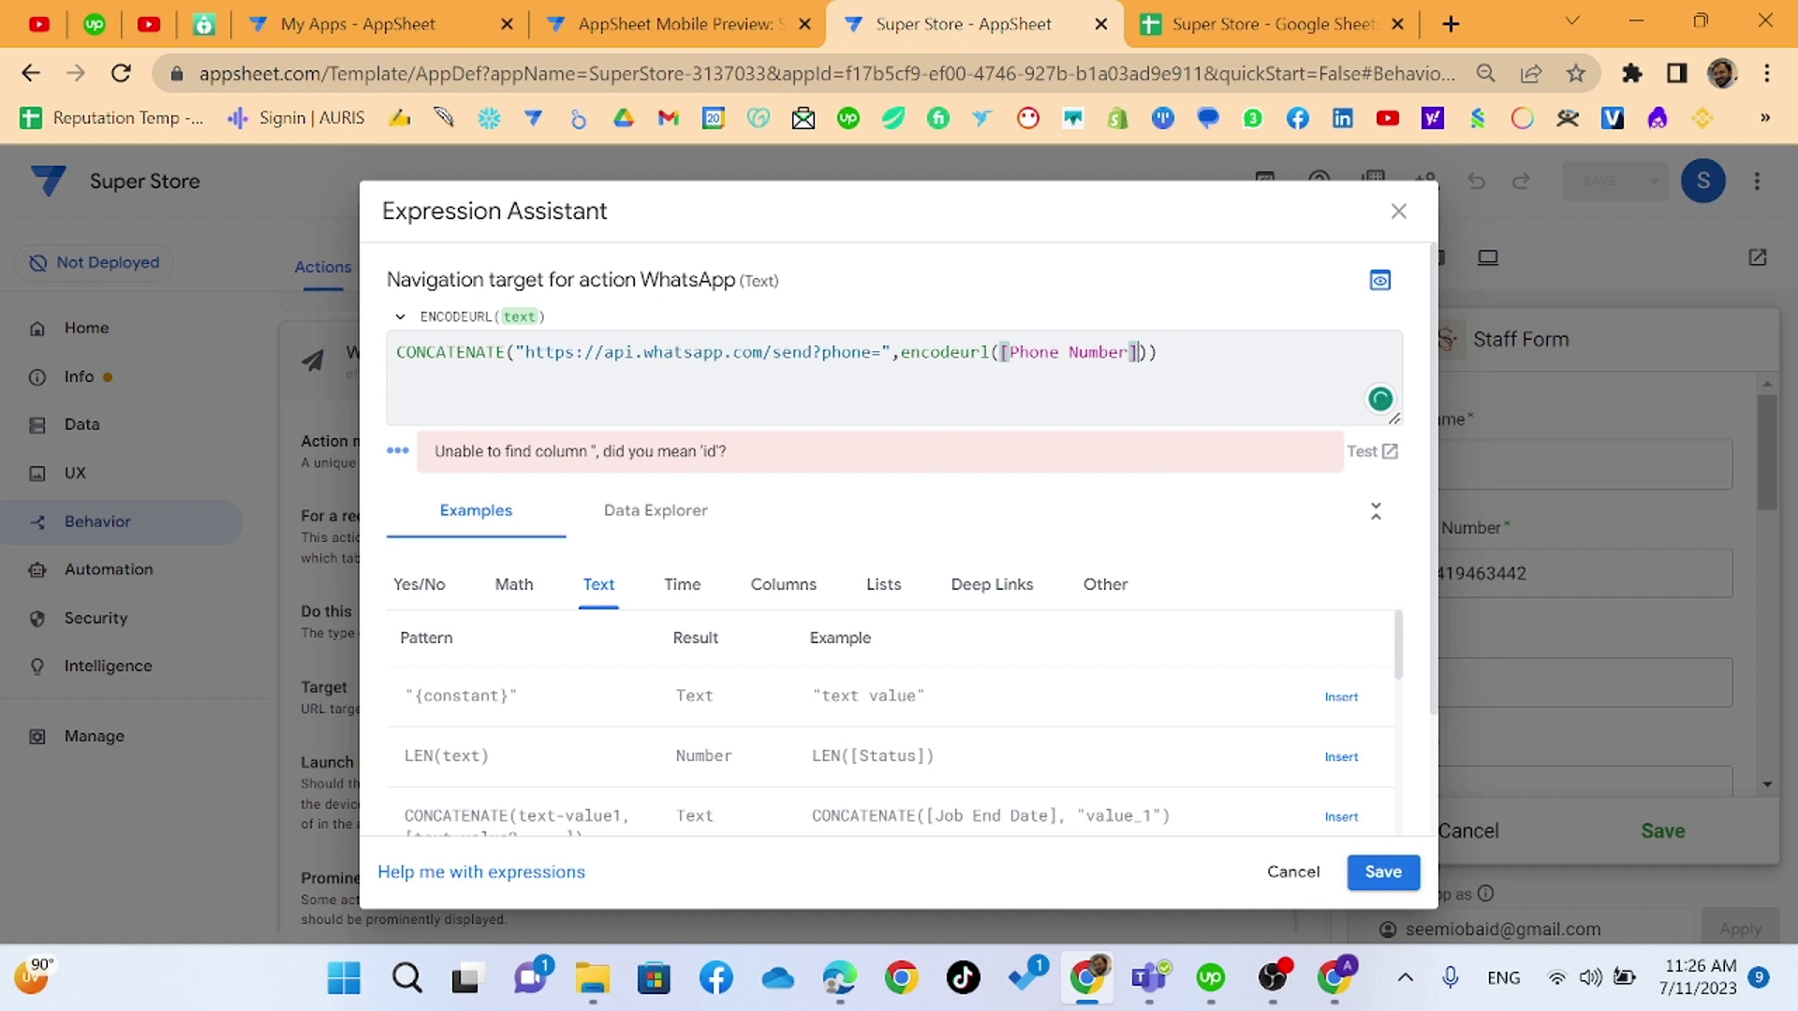
left_click(1159, 352)
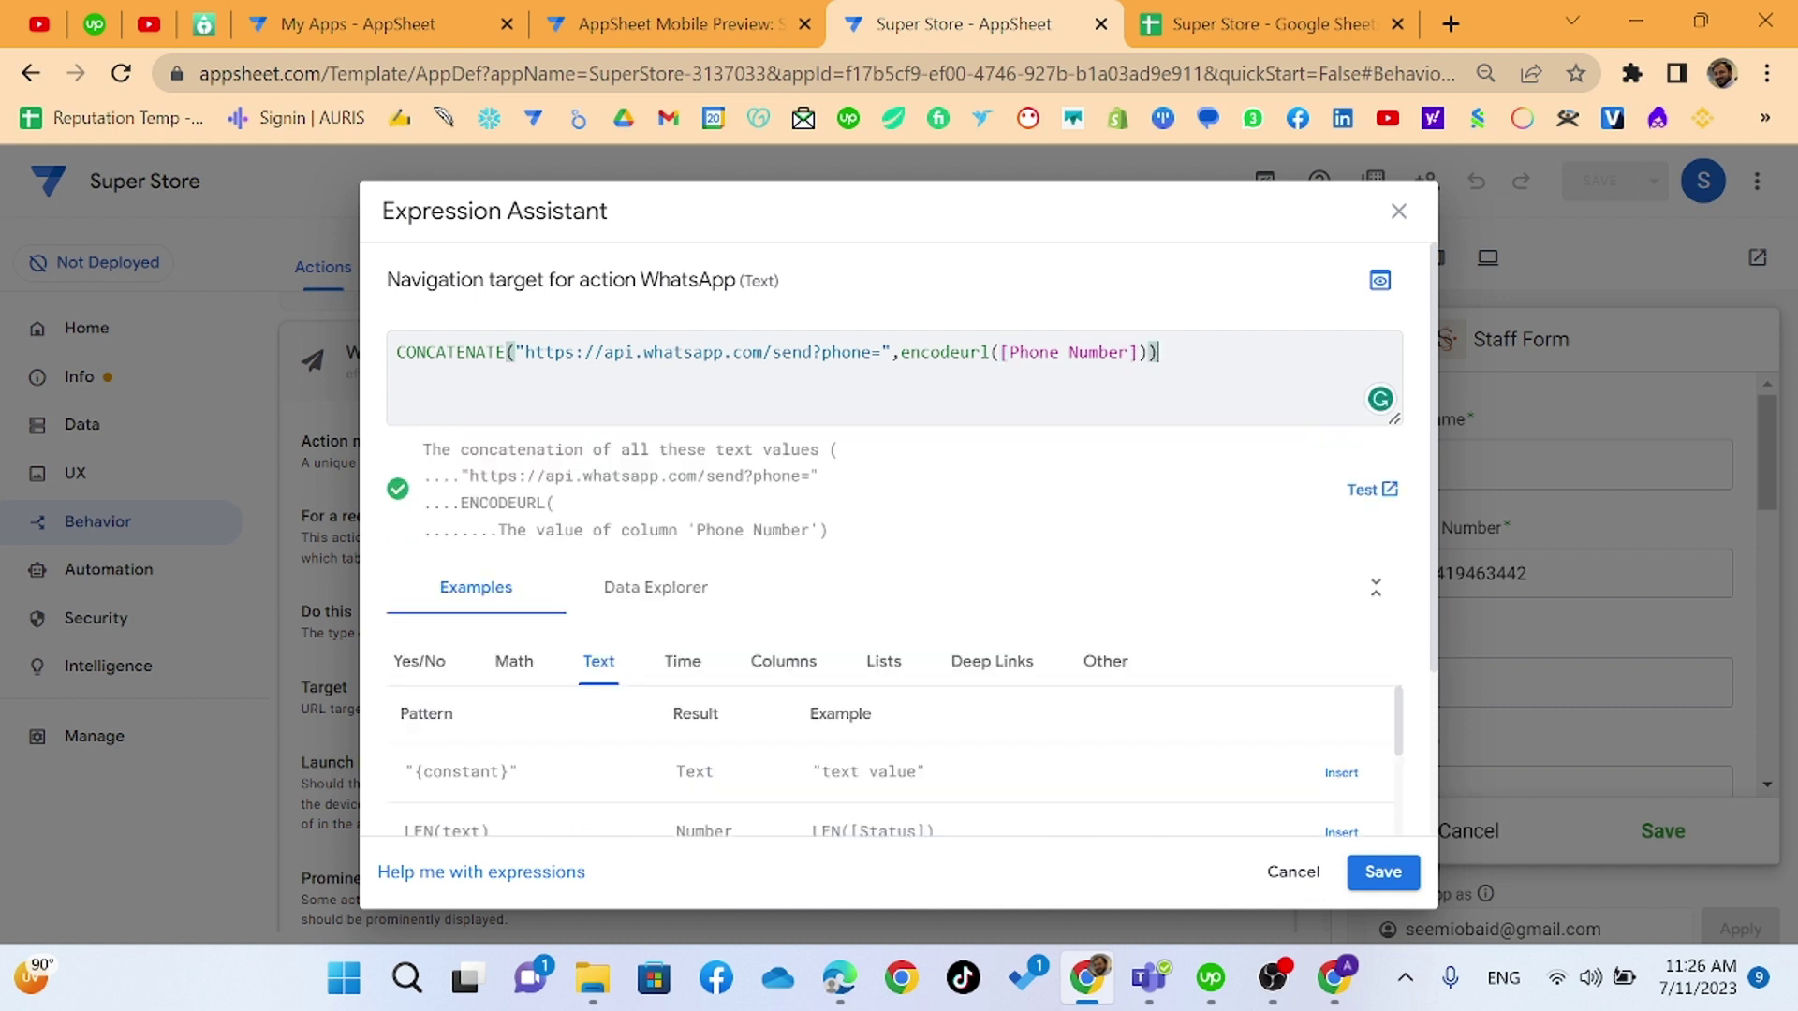
key("Left")
key("Left")
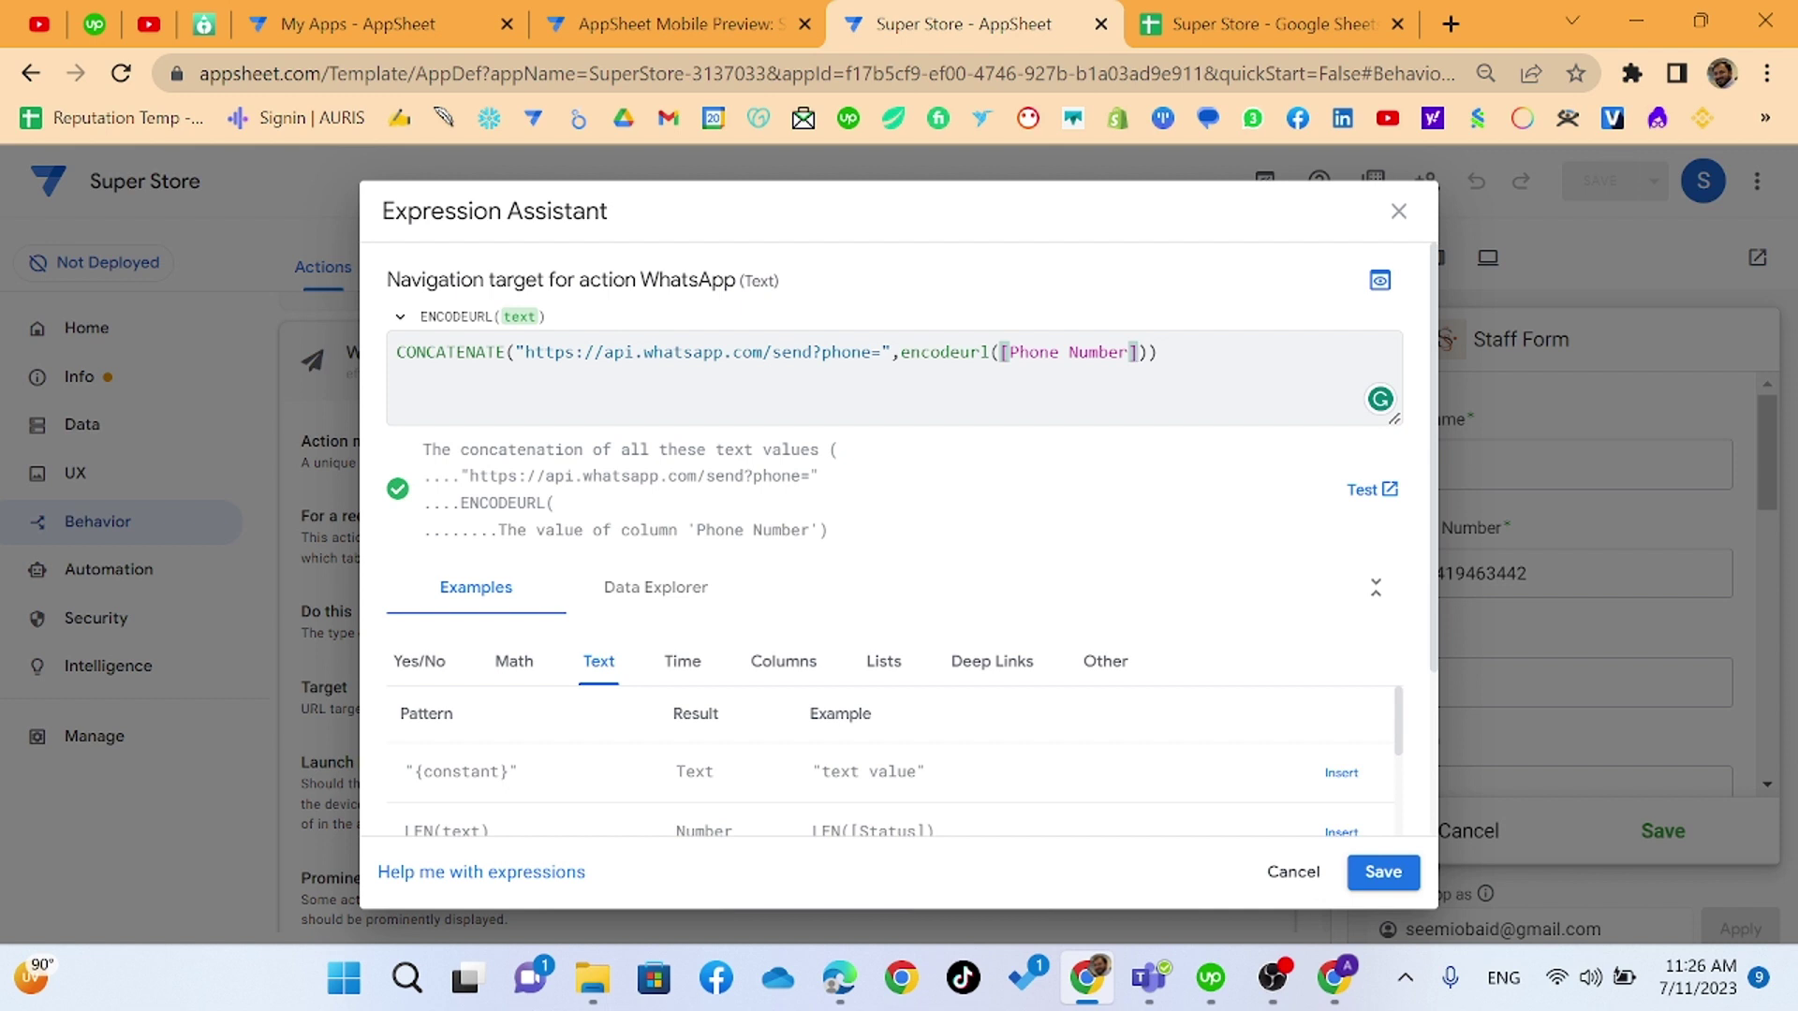
key("Right")
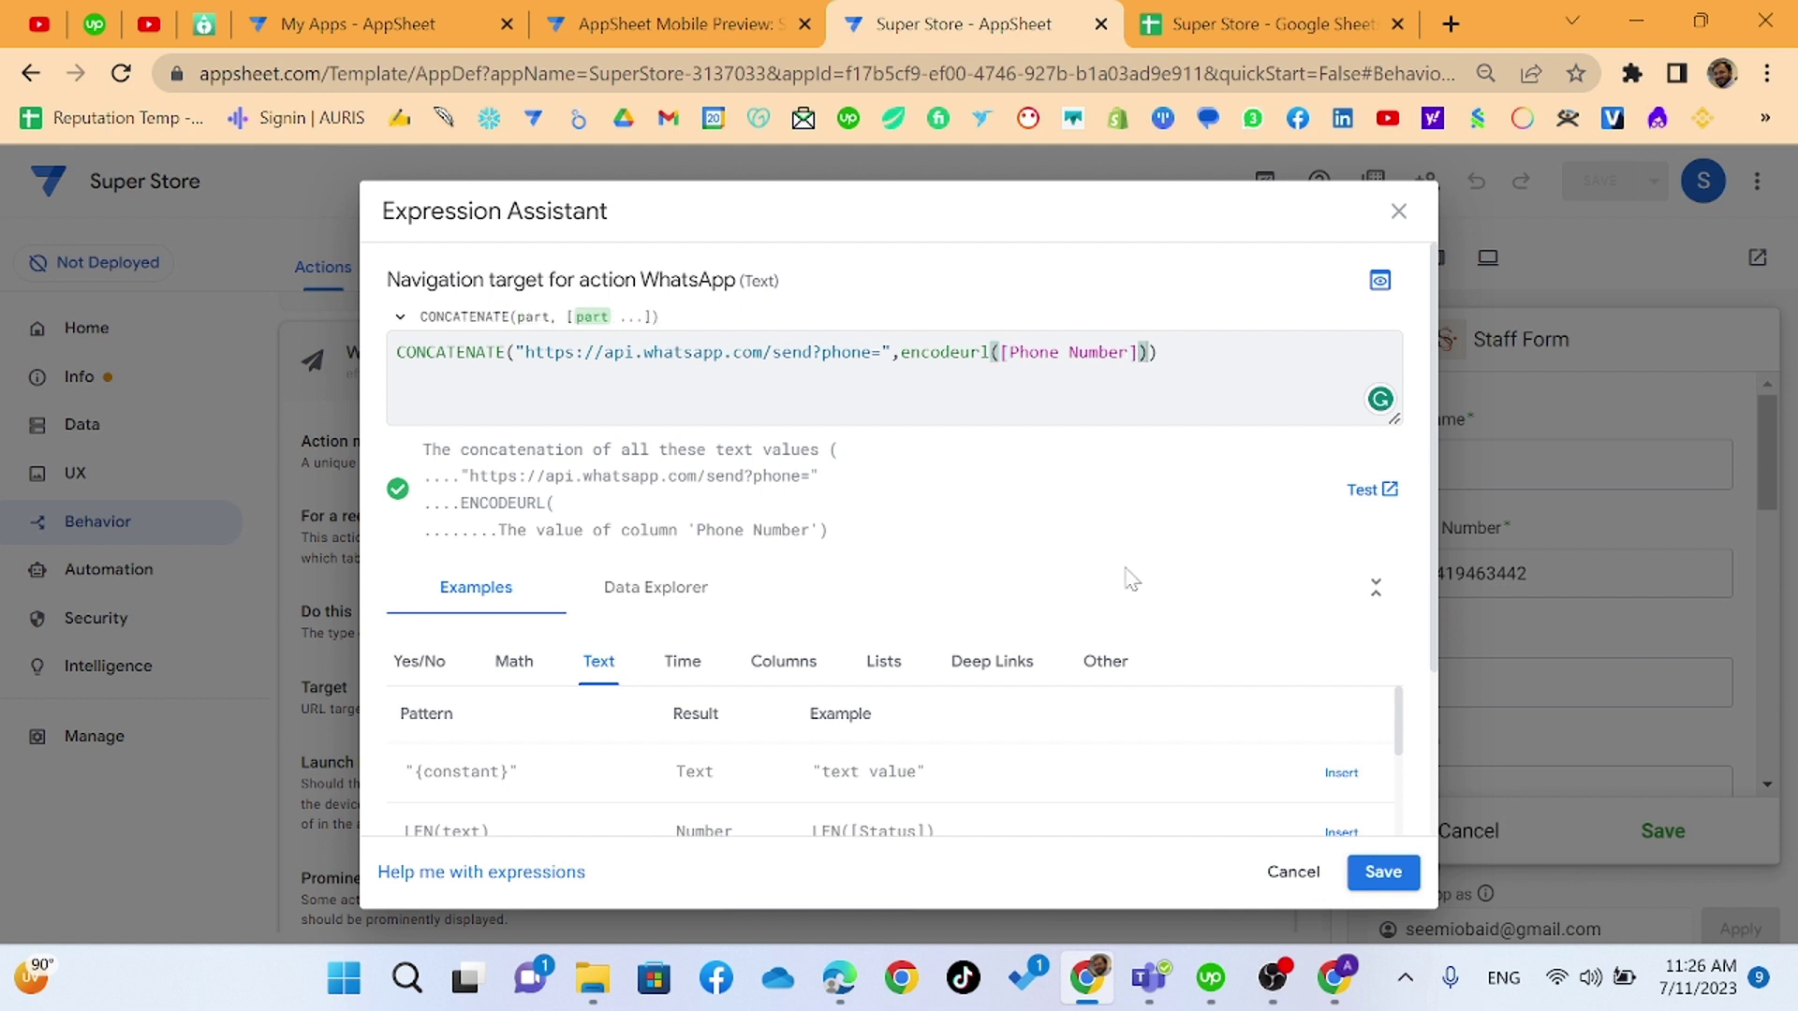
type(",\"&text")
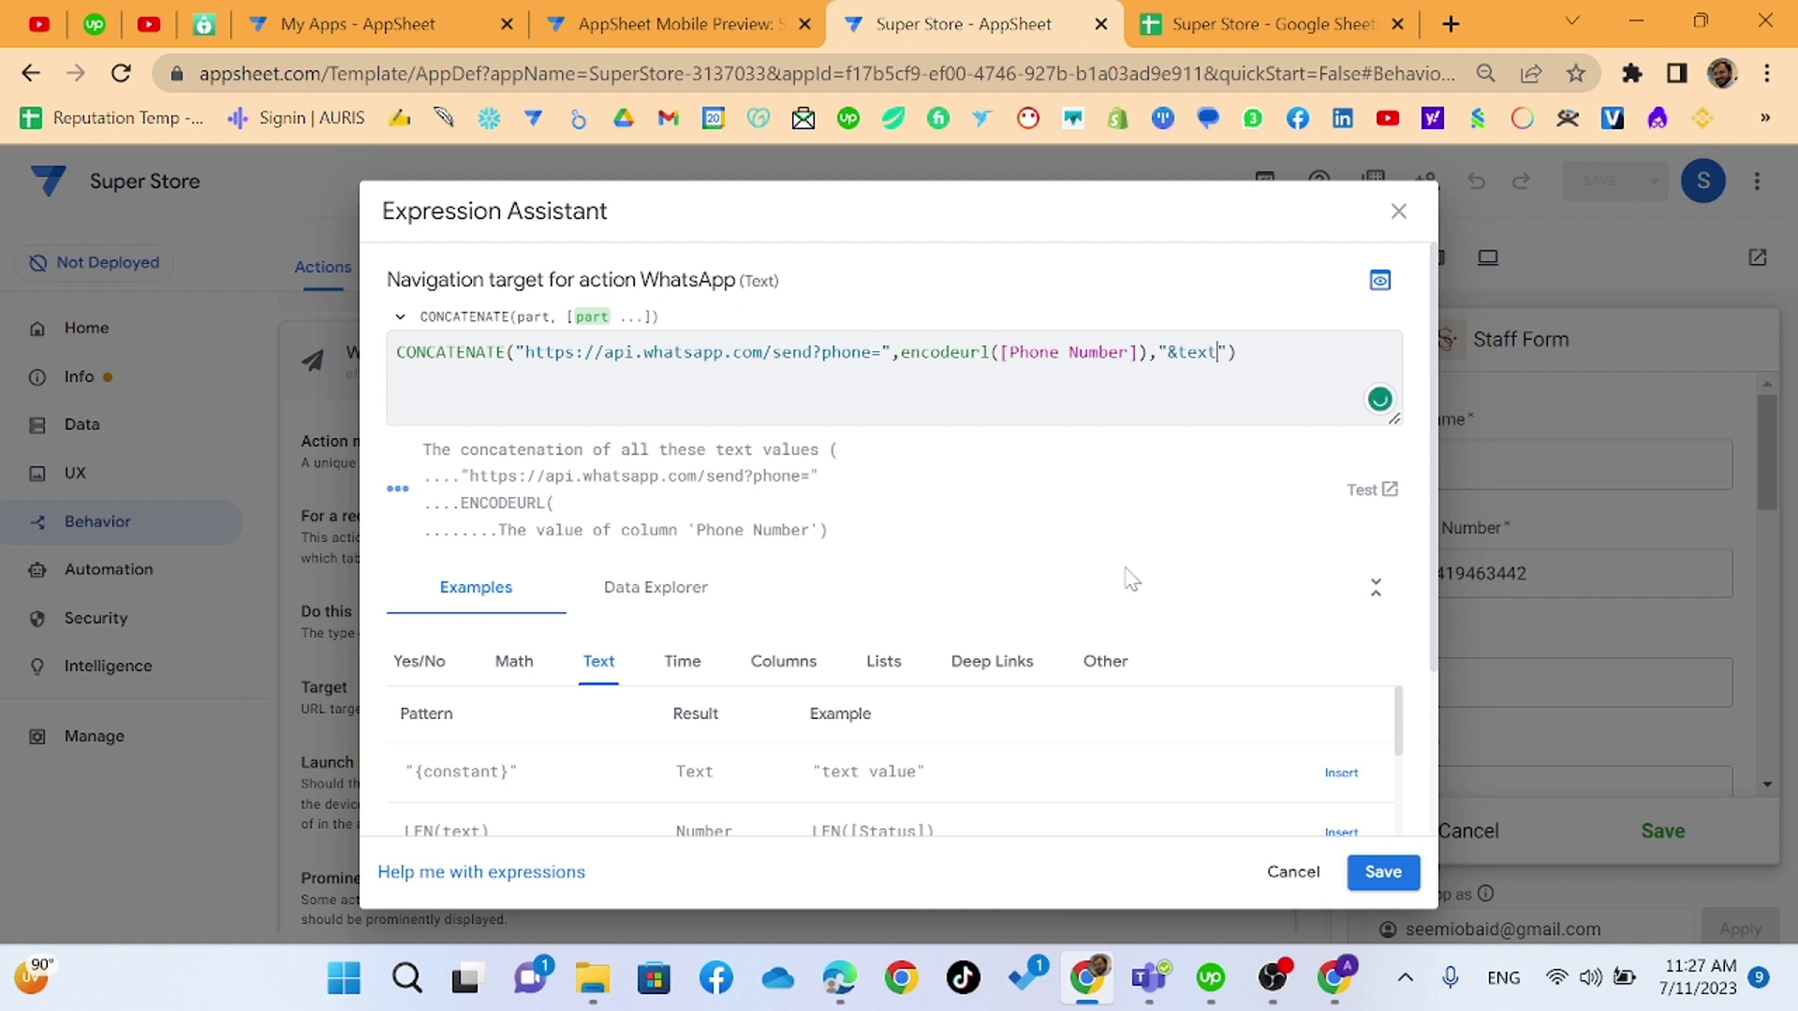
type("=")
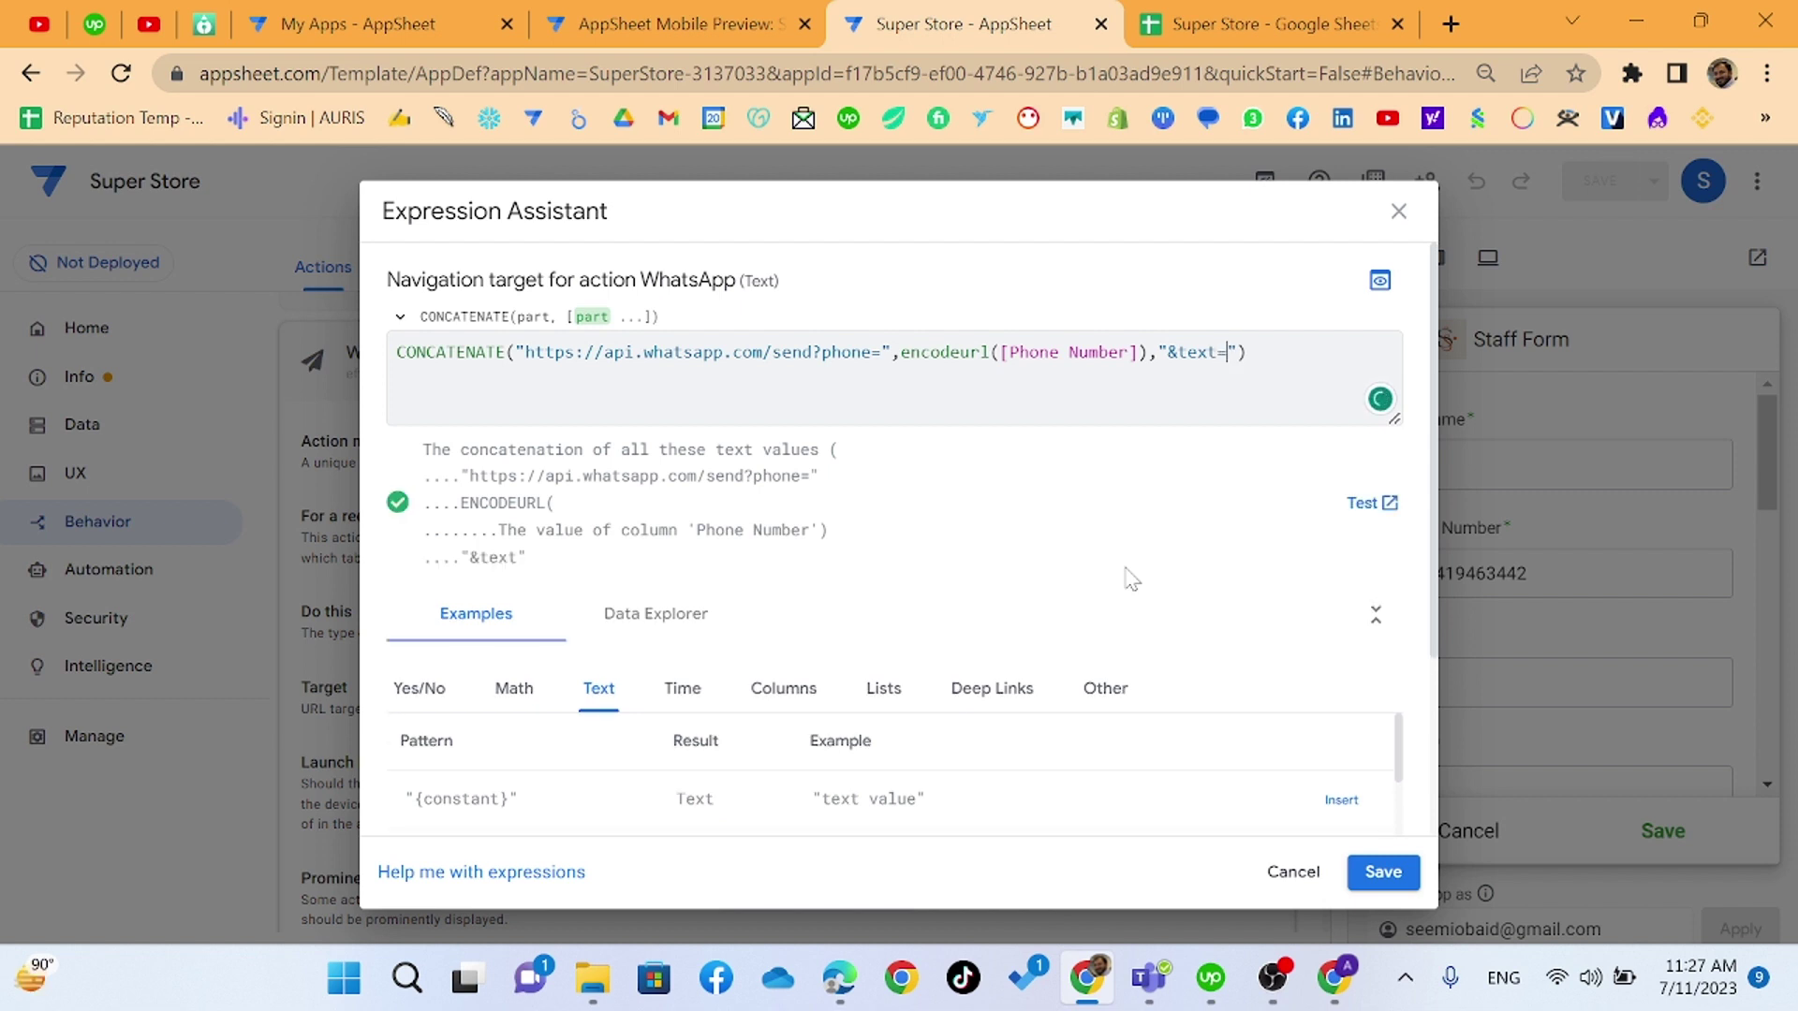
key("Right")
type(",")
key("BackSpace")
key("Left")
type("Welci")
key("BackSpace")
key("BackSpace")
key("BackSpace")
key("BackSpace")
key("BackSpace")
key("Right")
- Append encodeurl([Full Name]) and " Welcome to W3skillset", then save the expression
type(",encodeurl")
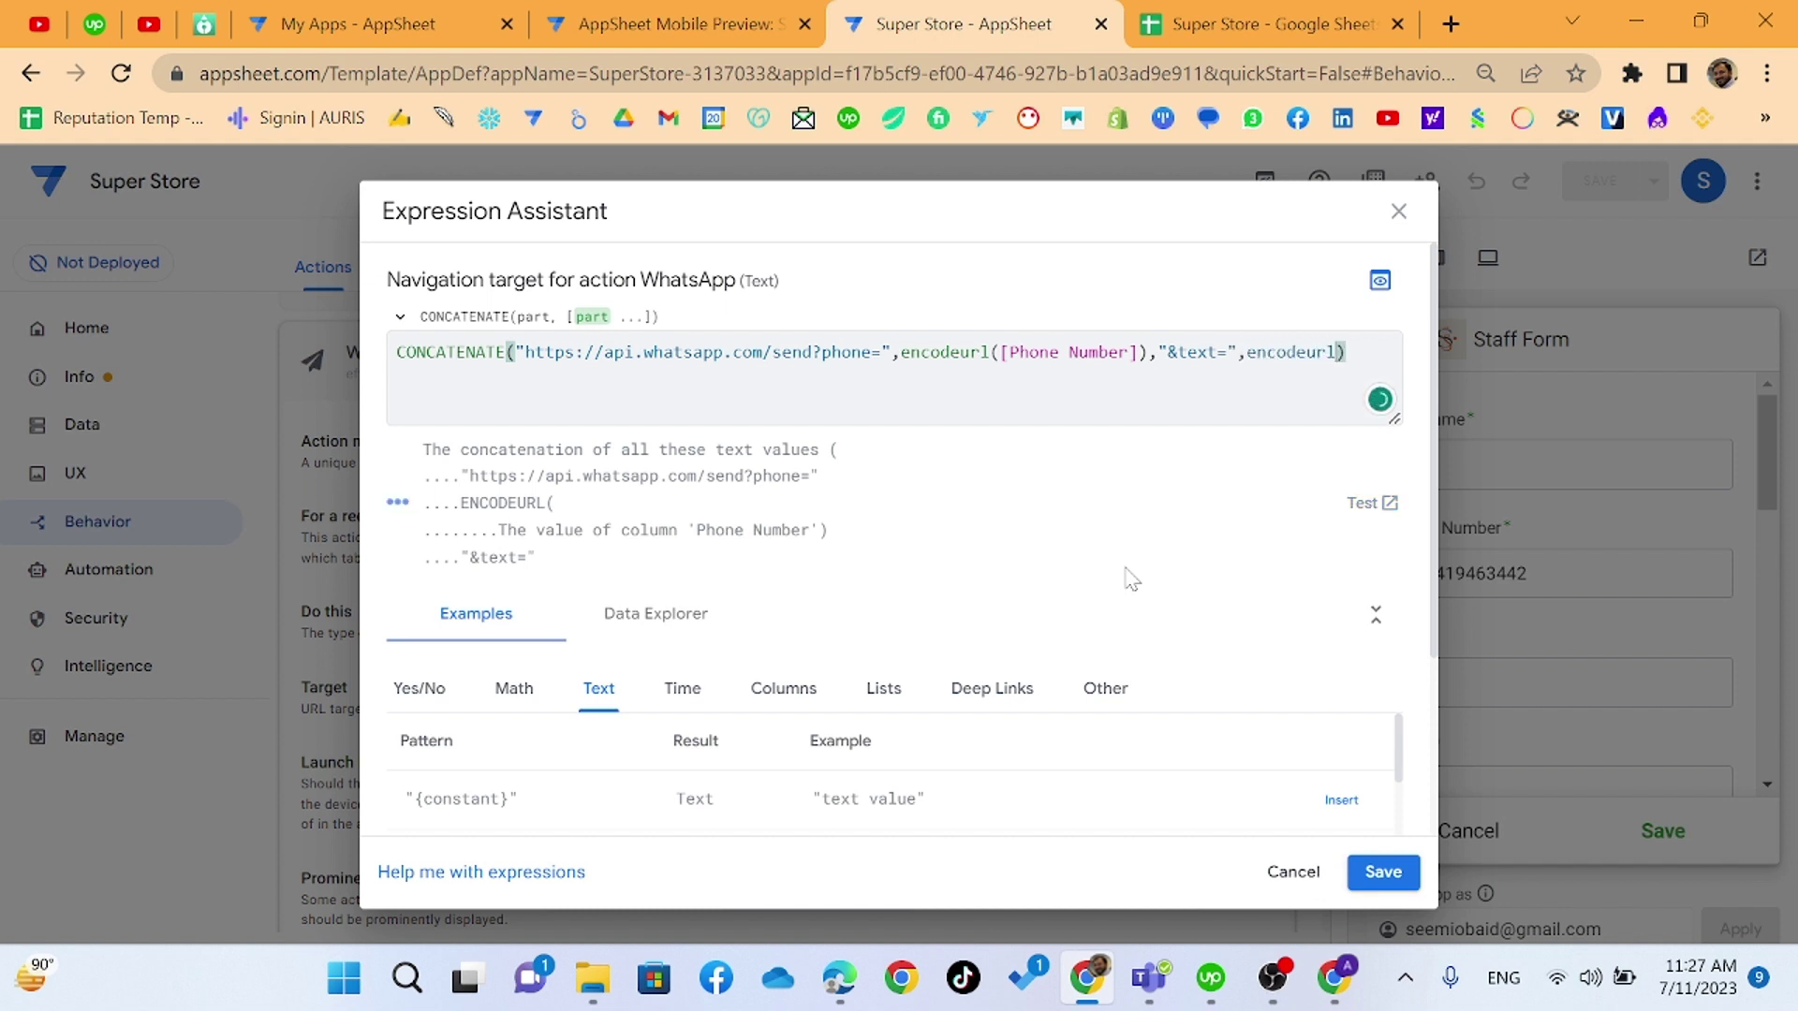
type("(")
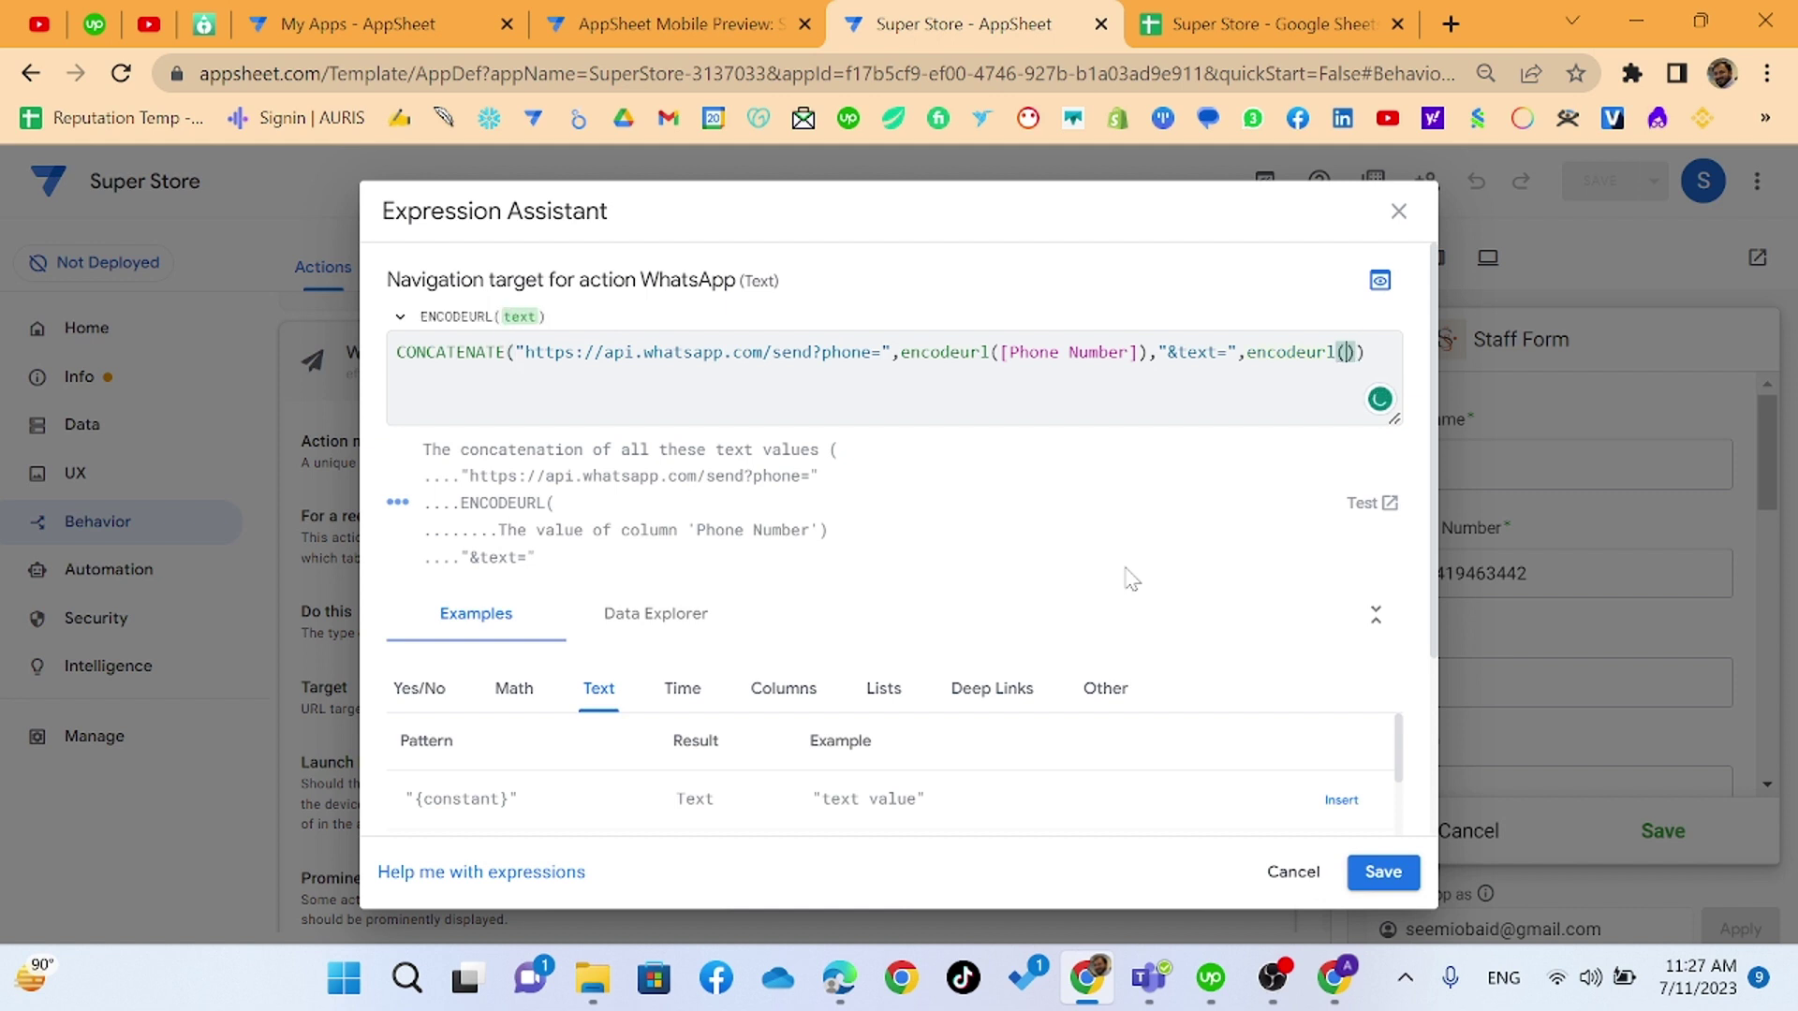
type("[")
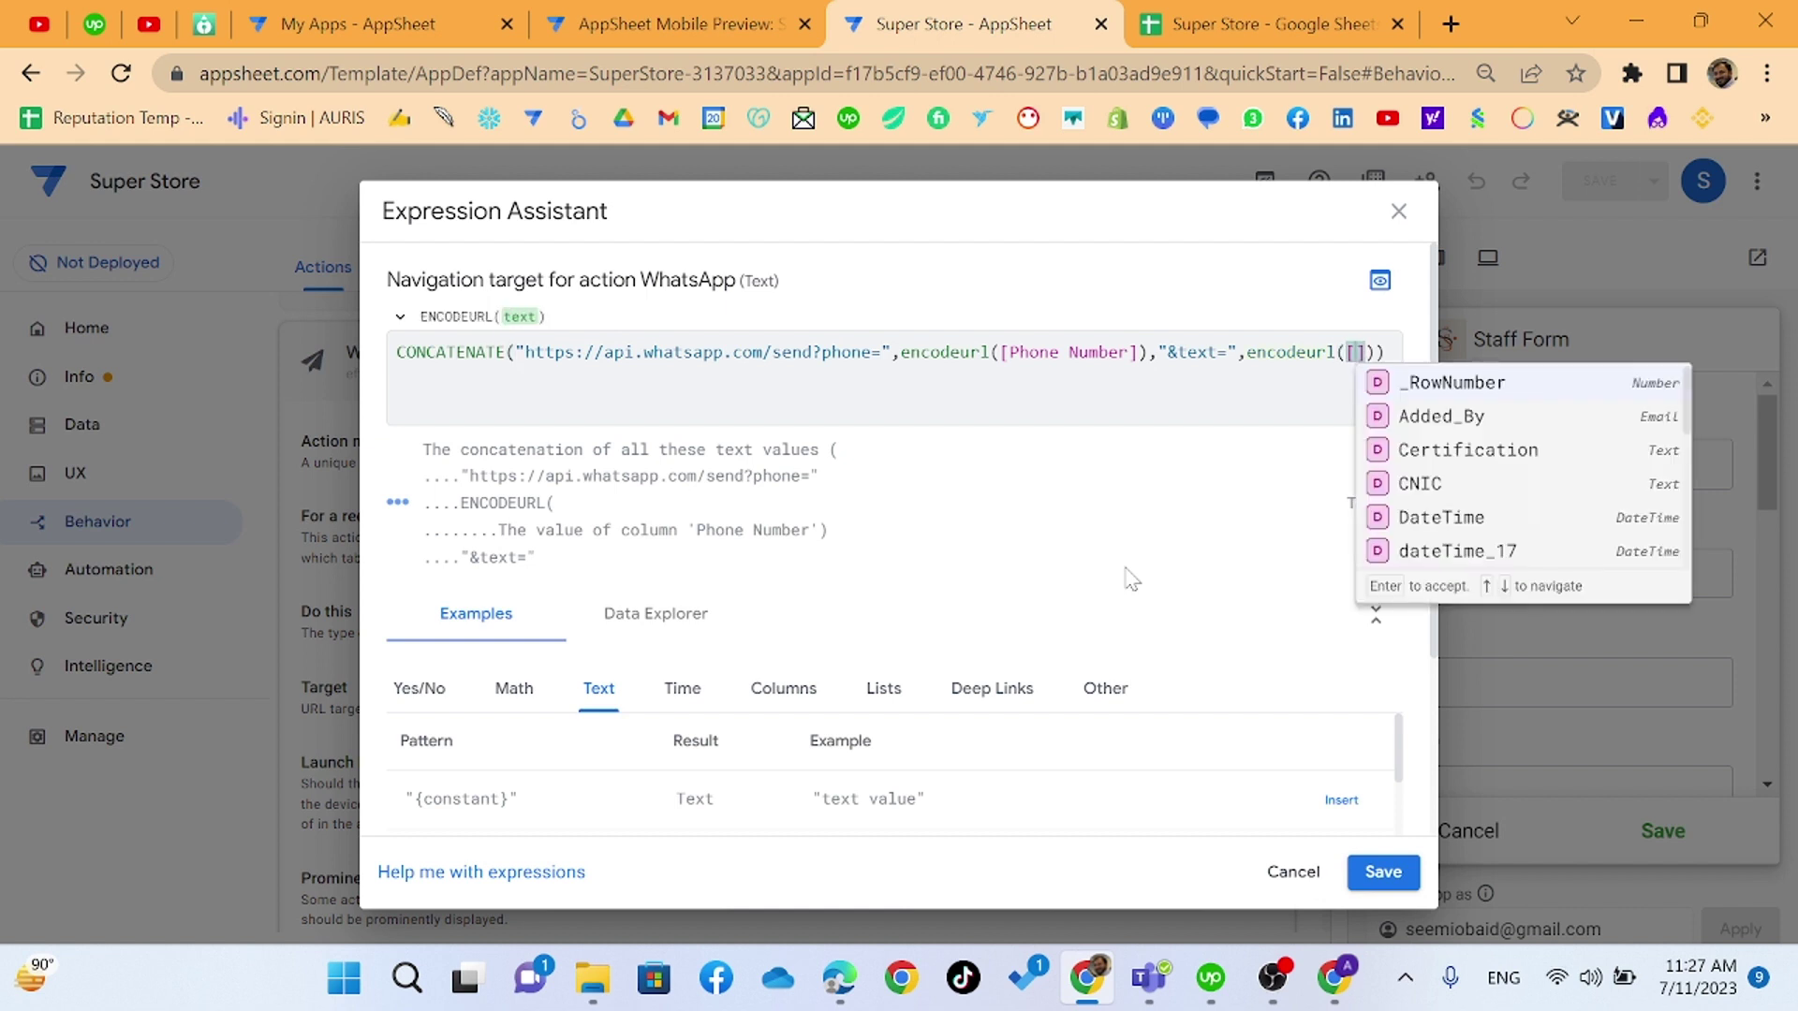
scroll(1510, 530, "down", 2)
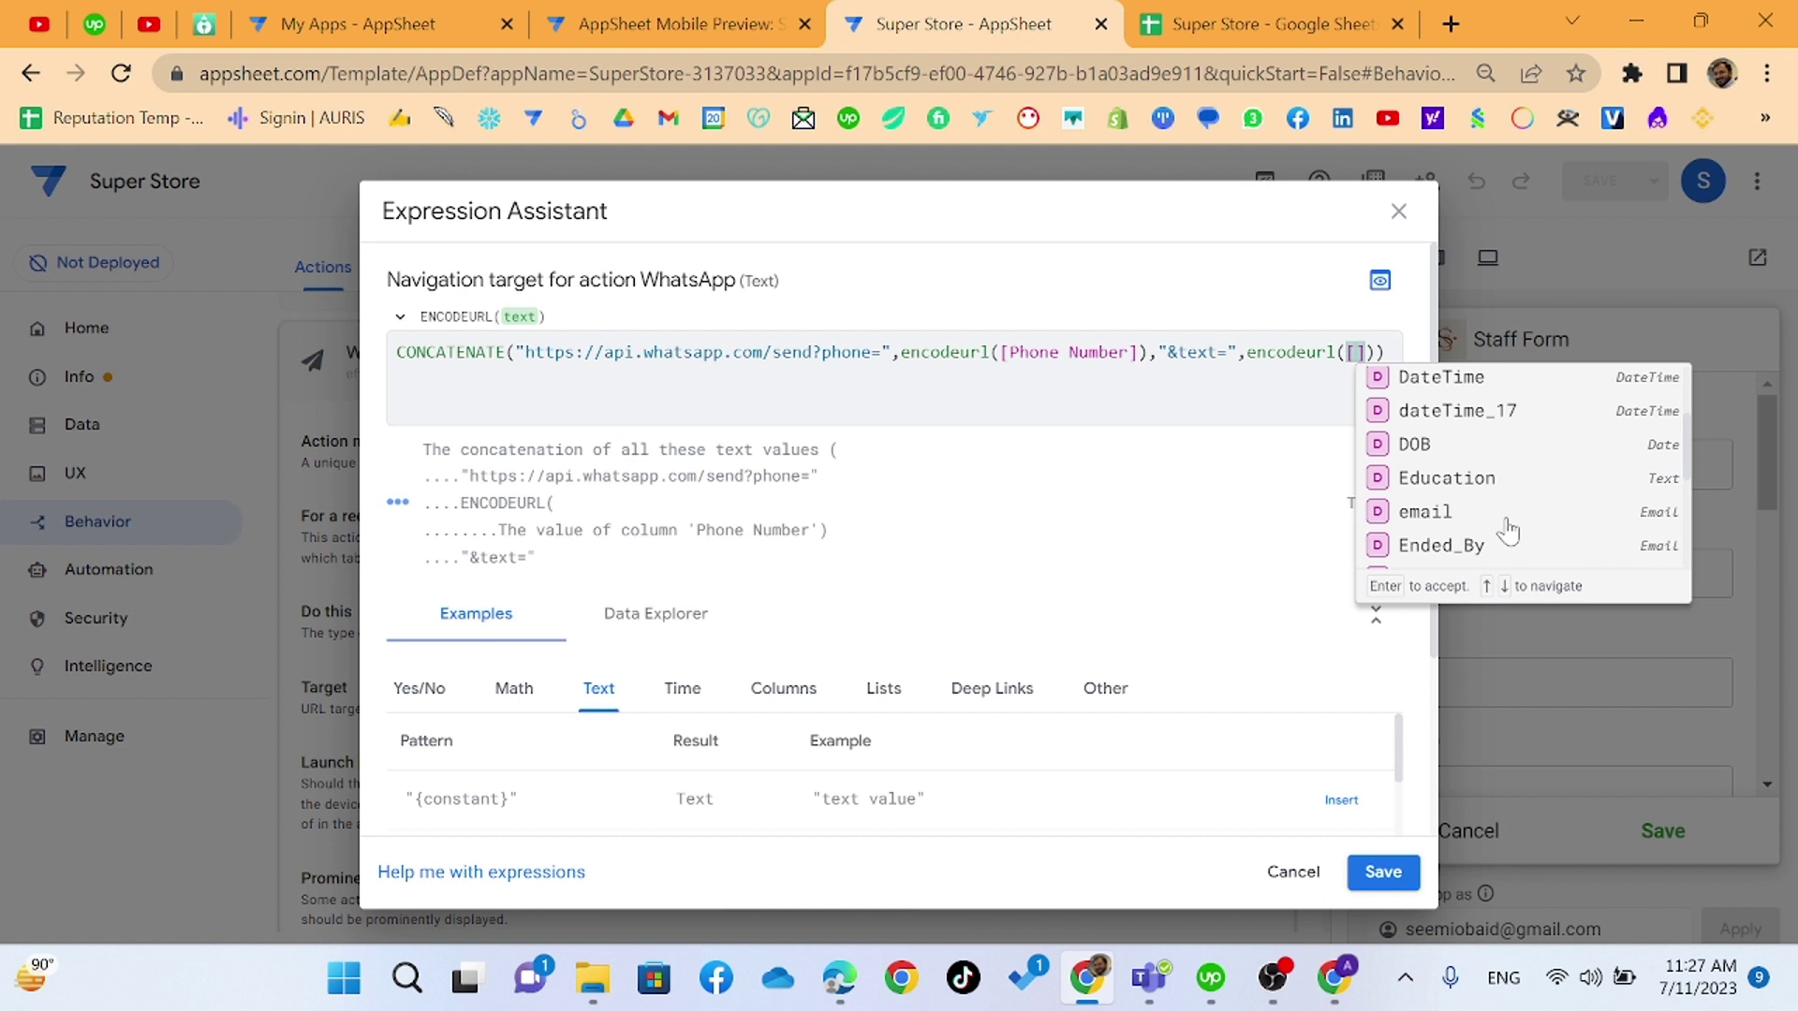
scroll(1510, 530, "down", 2)
left_click(1493, 445)
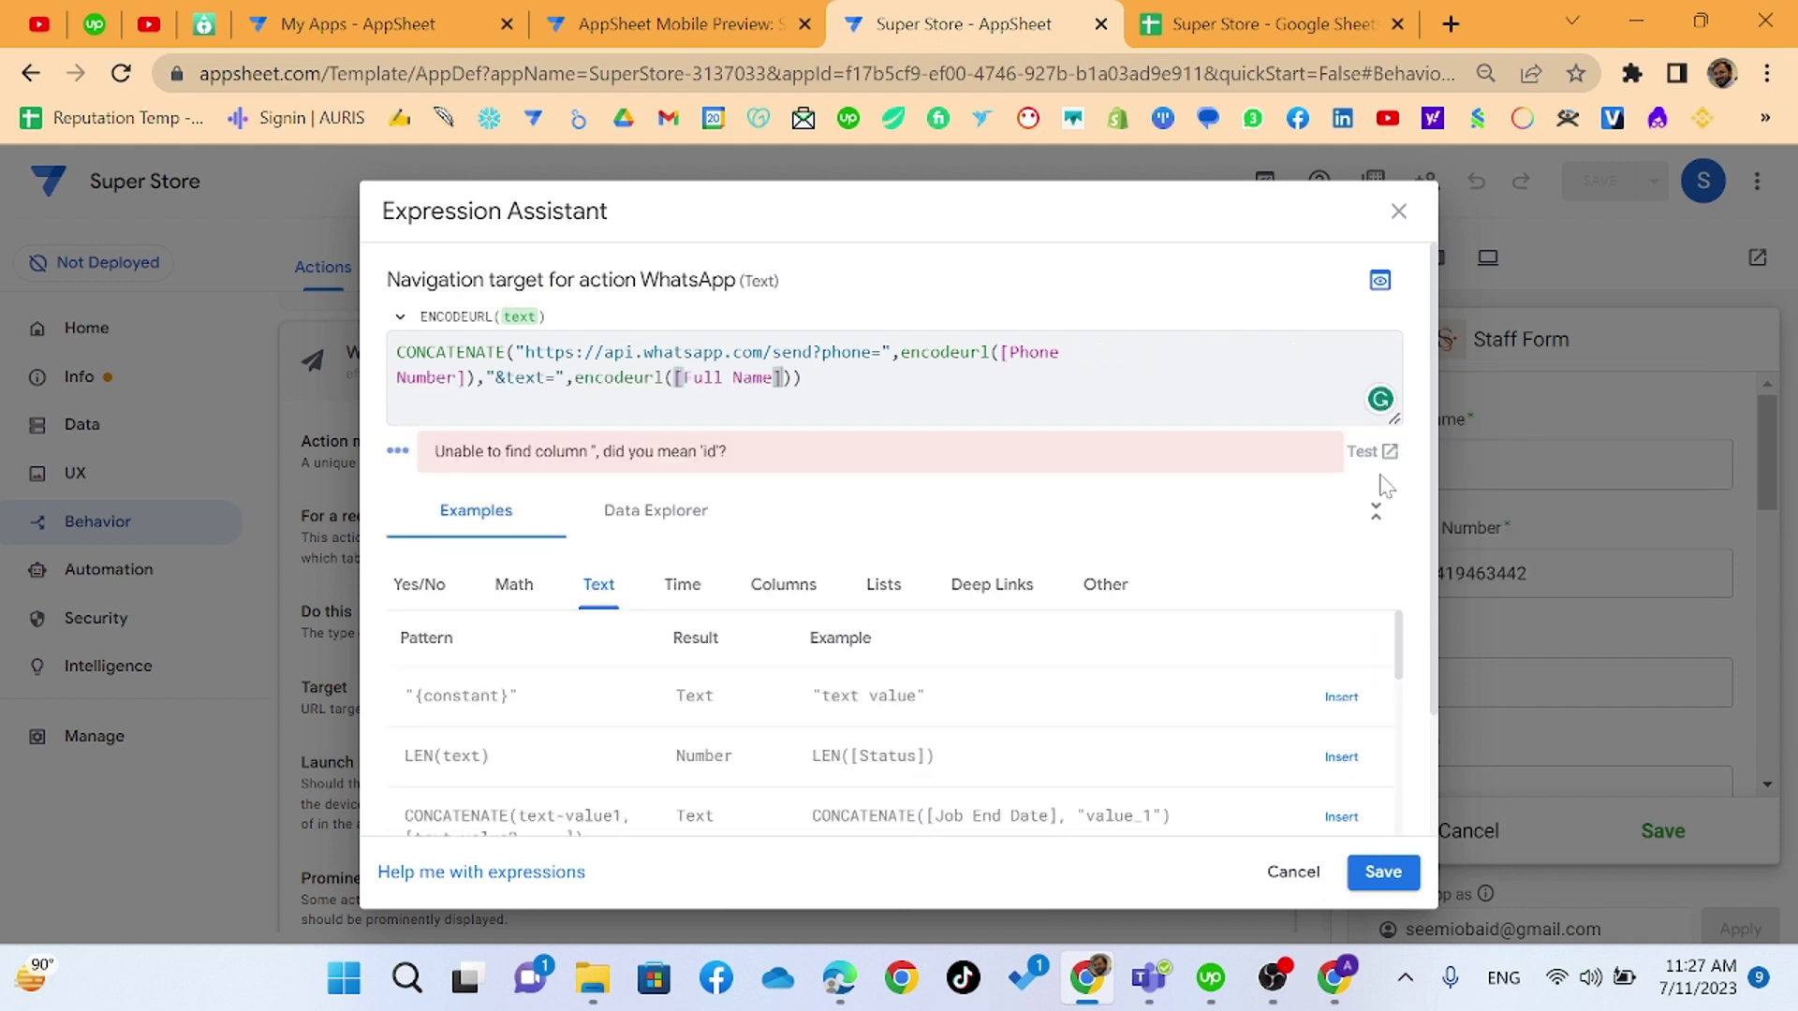
key("End")
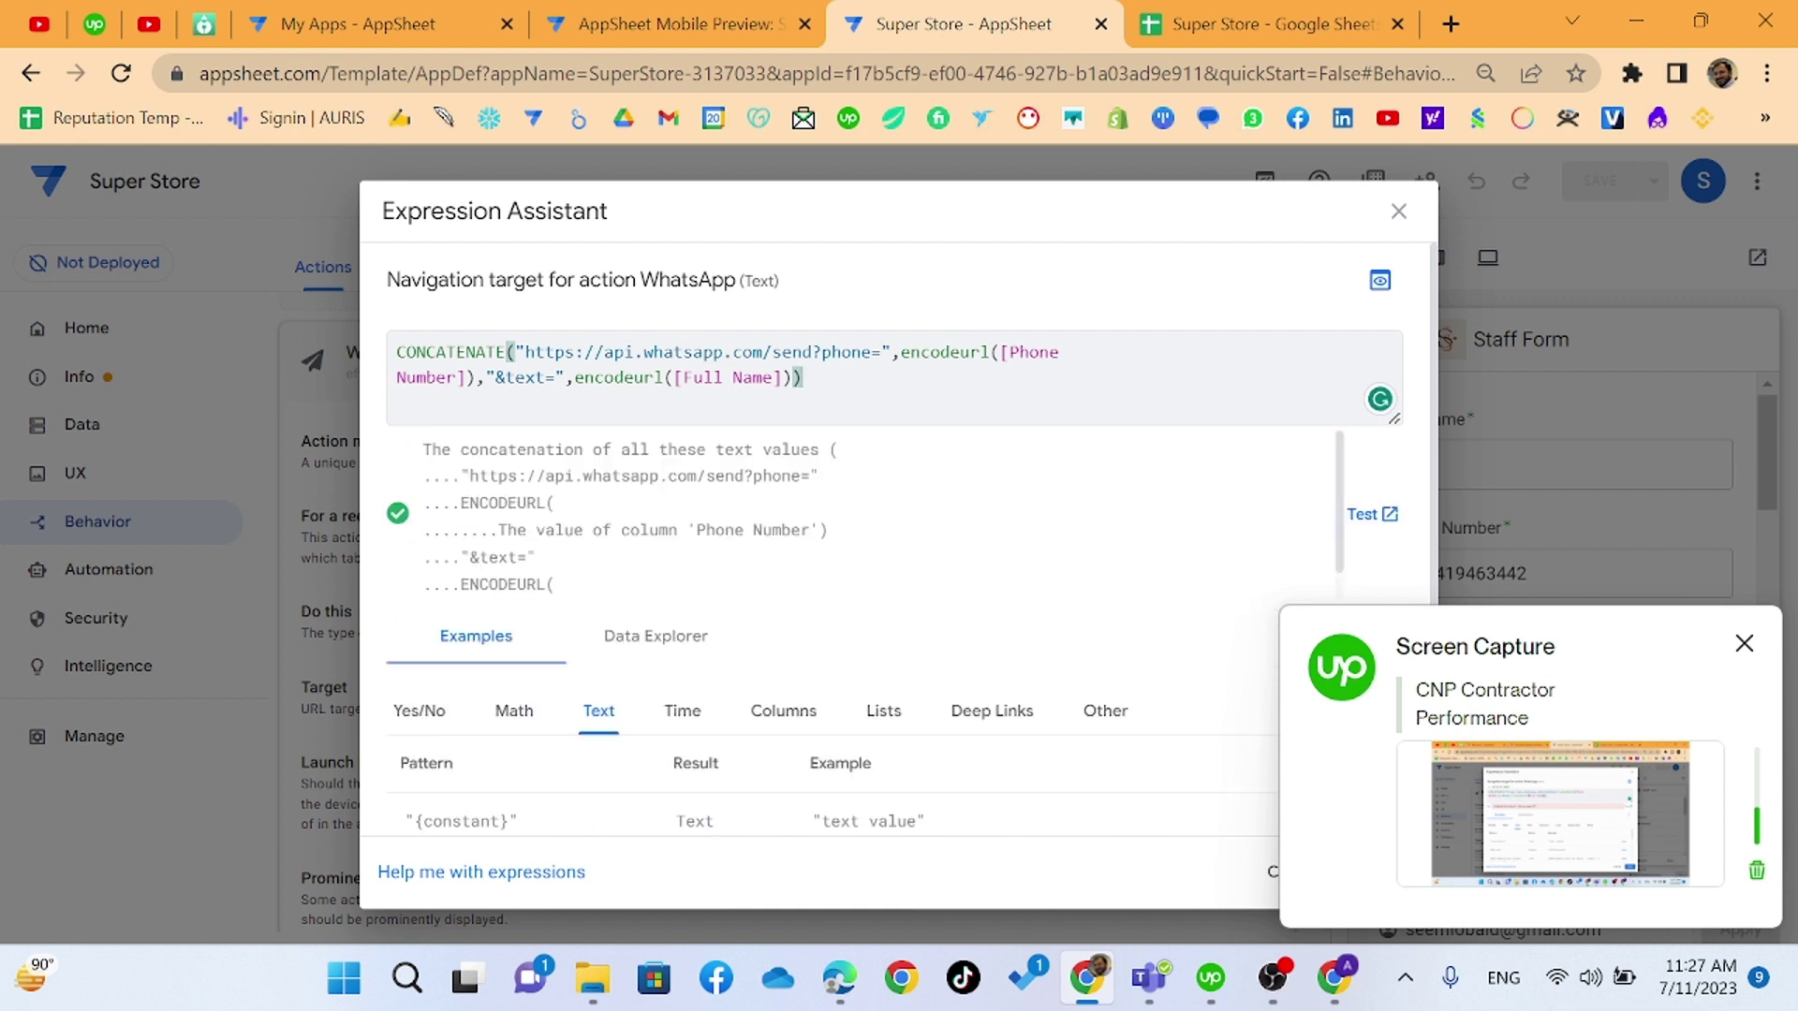
key("Left")
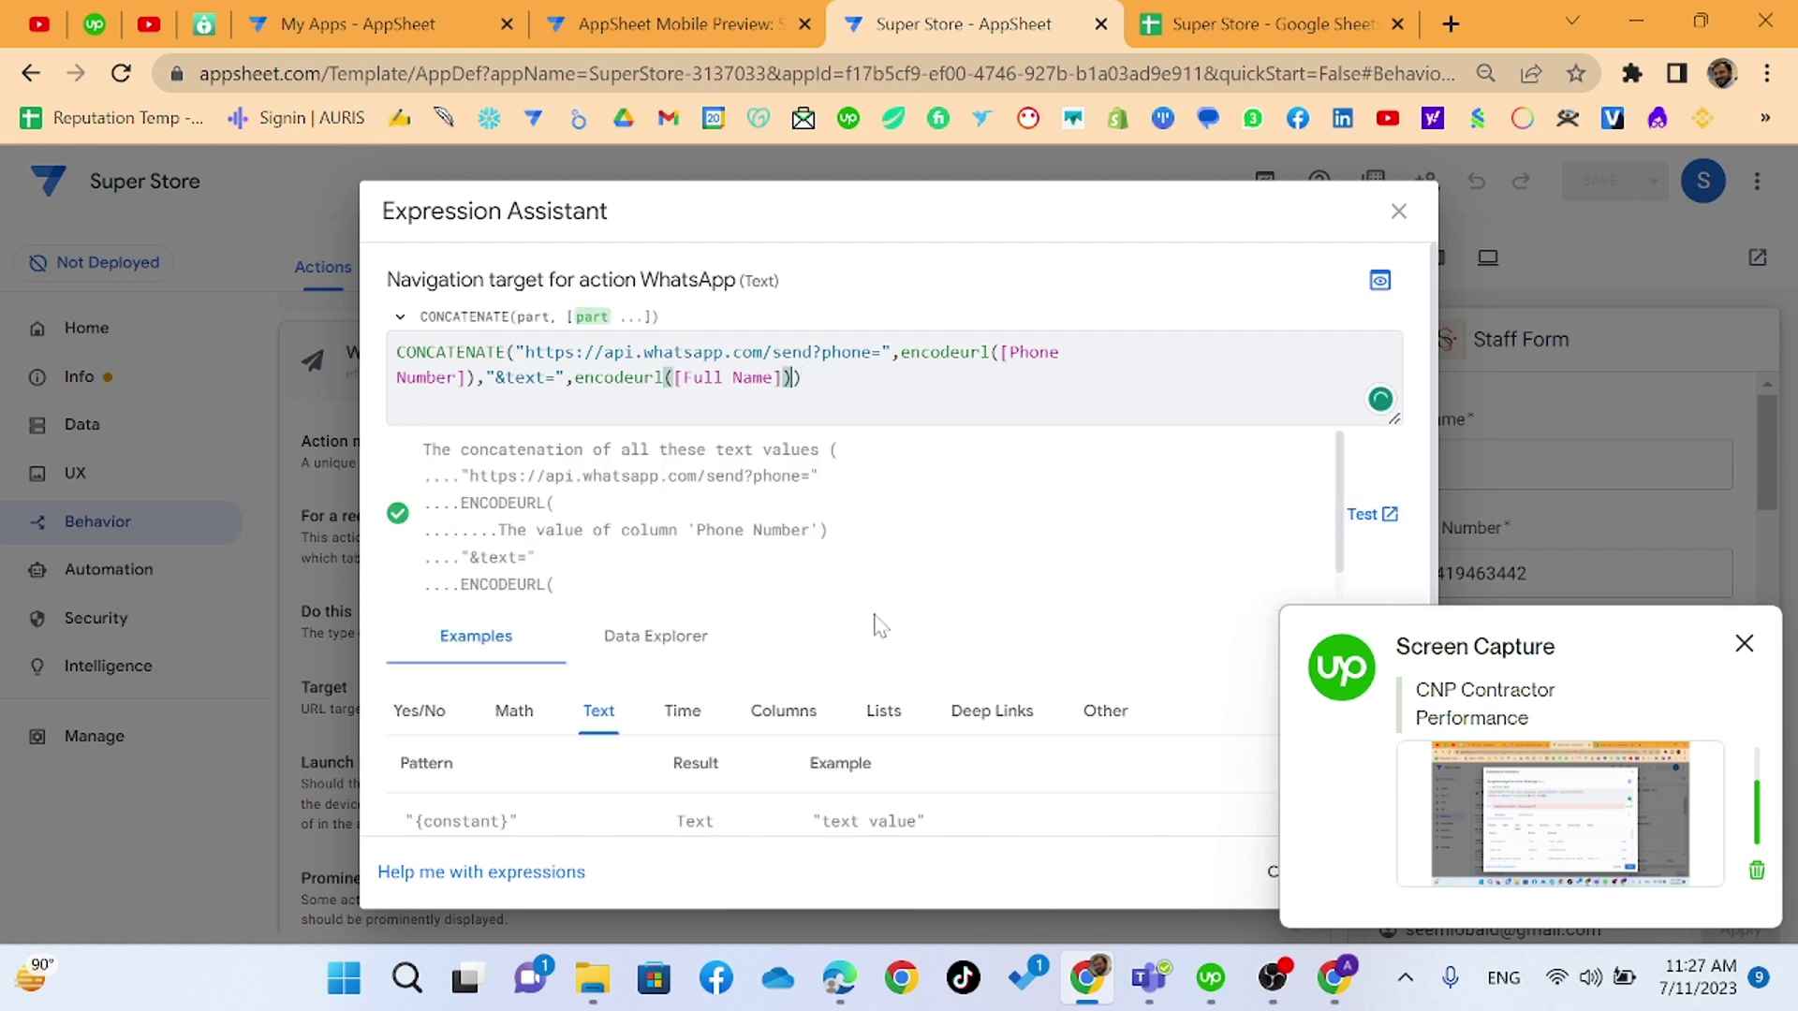
type("&")
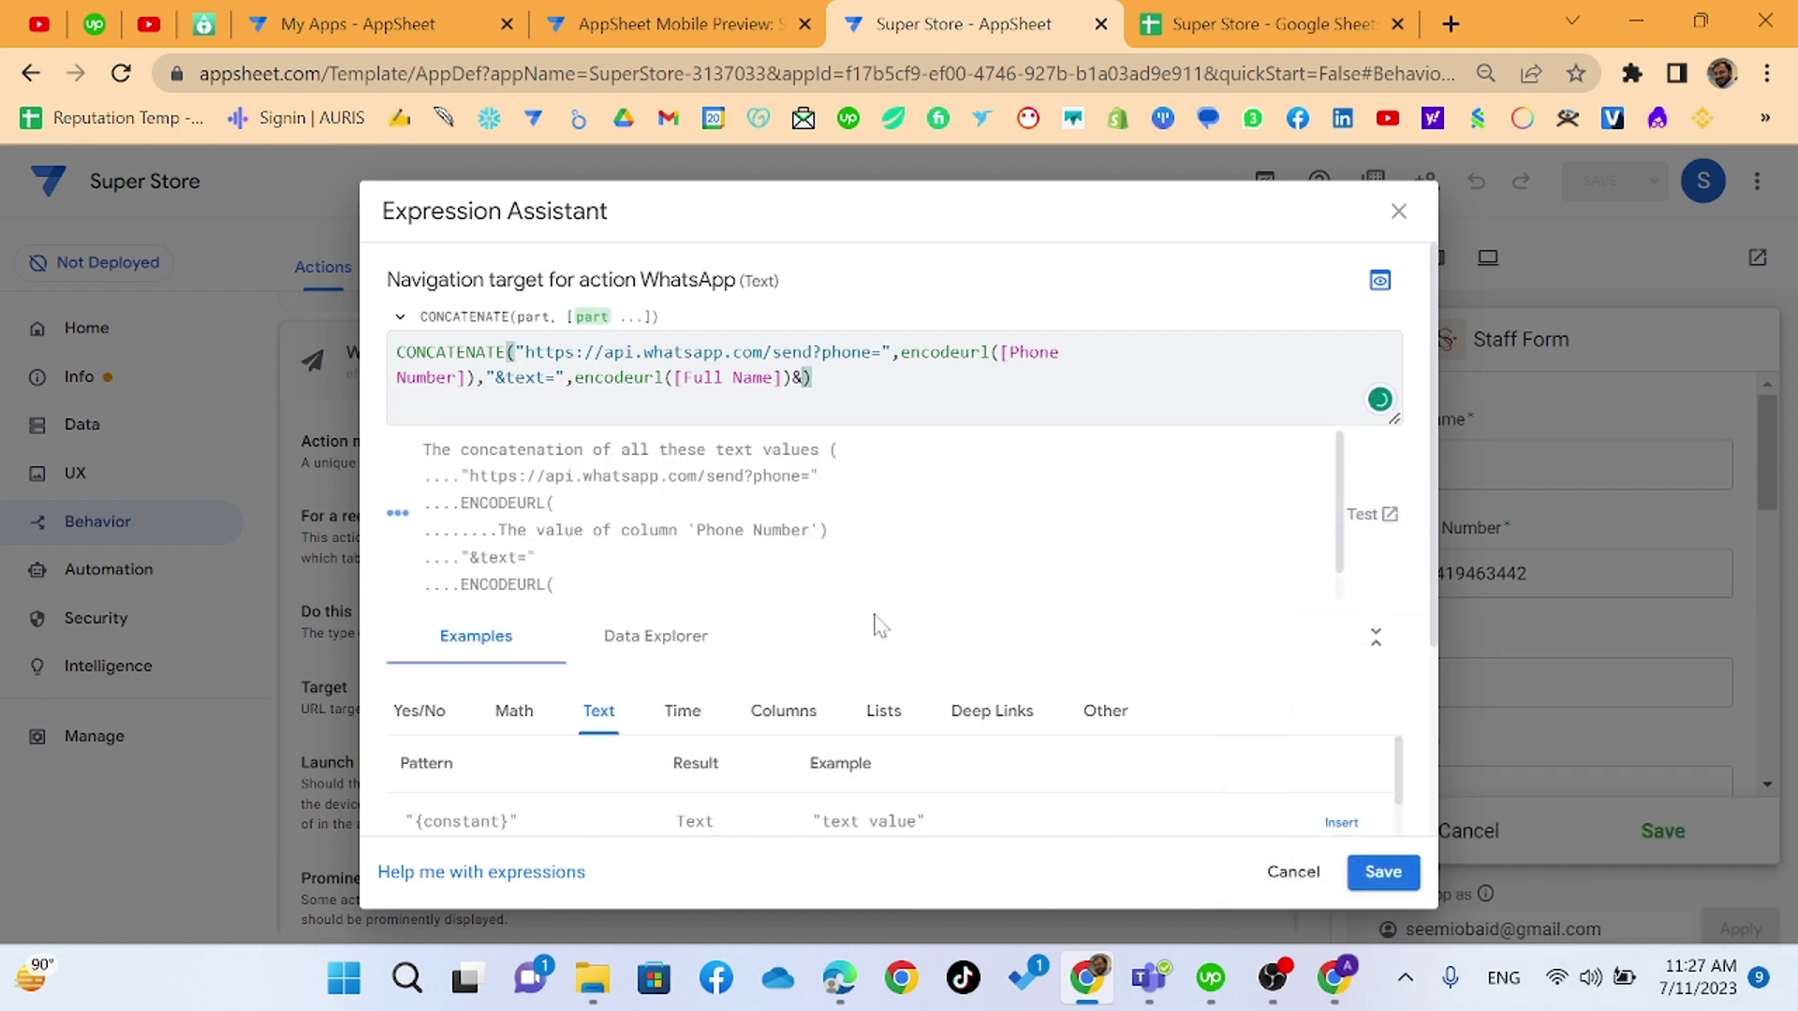
key("BackSpace")
type(",\"")
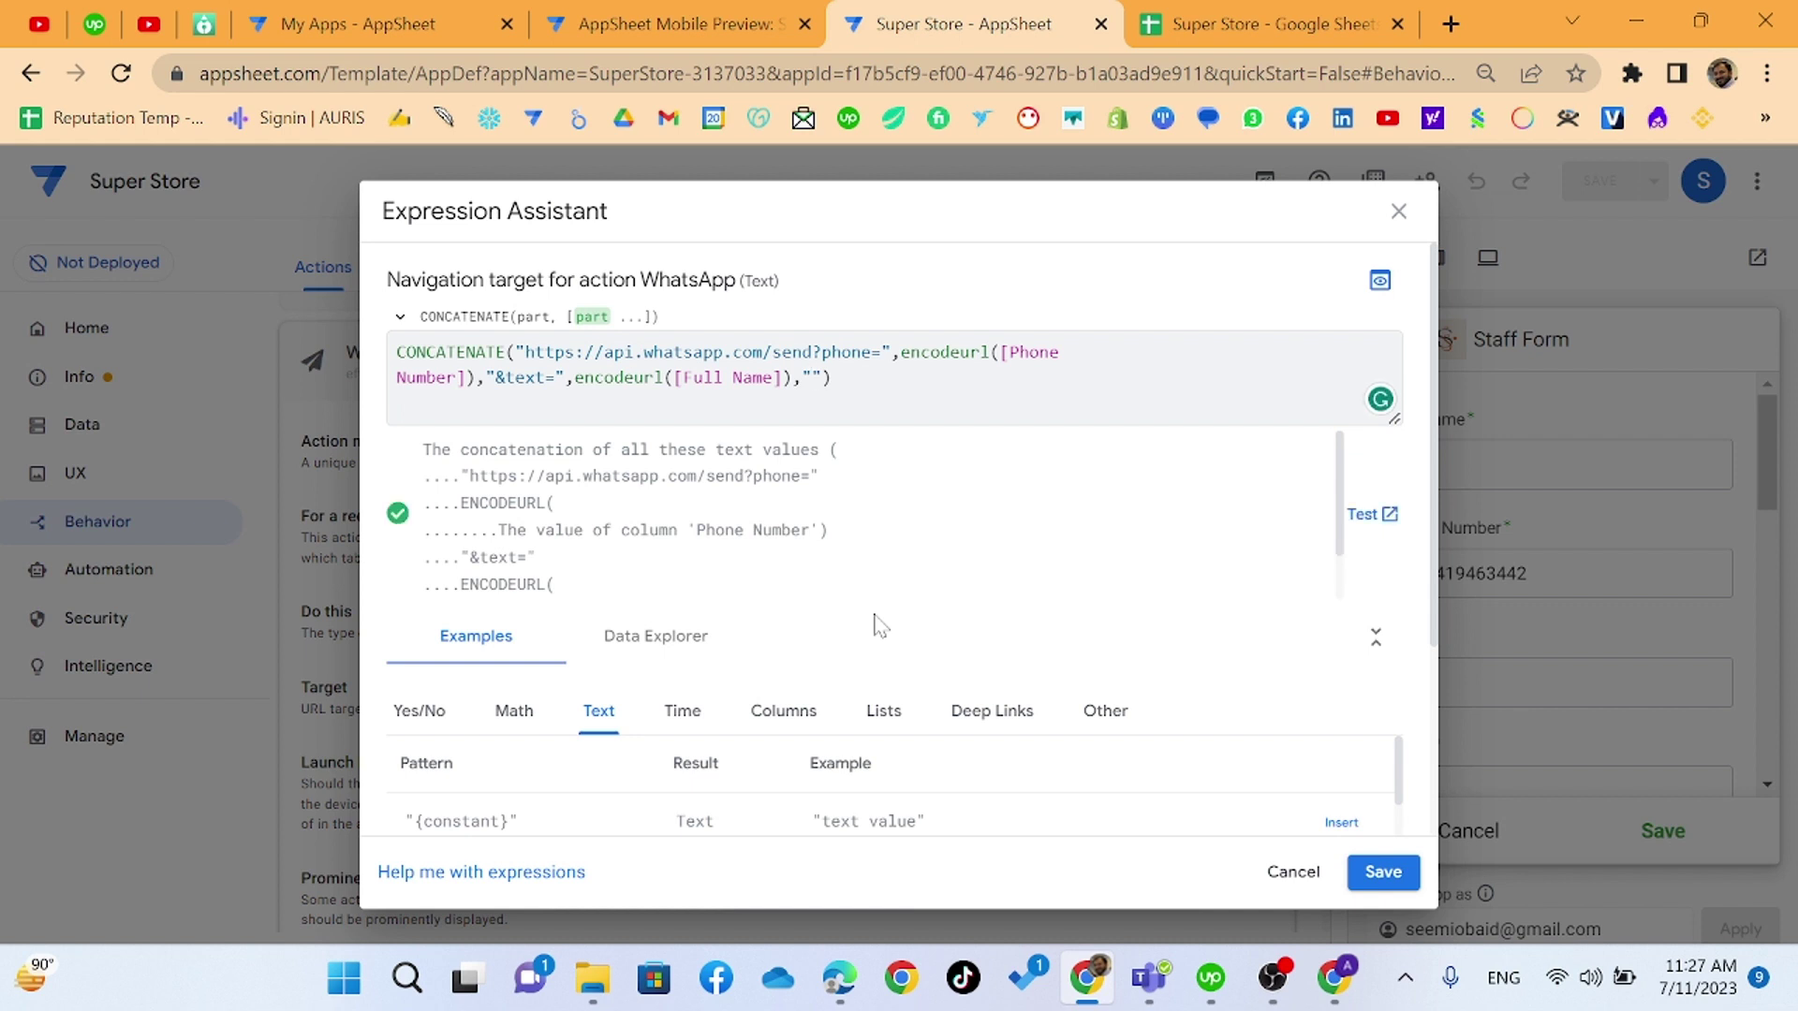
type("We")
key("BackSpace")
key("BackSpace")
type("Welcom")
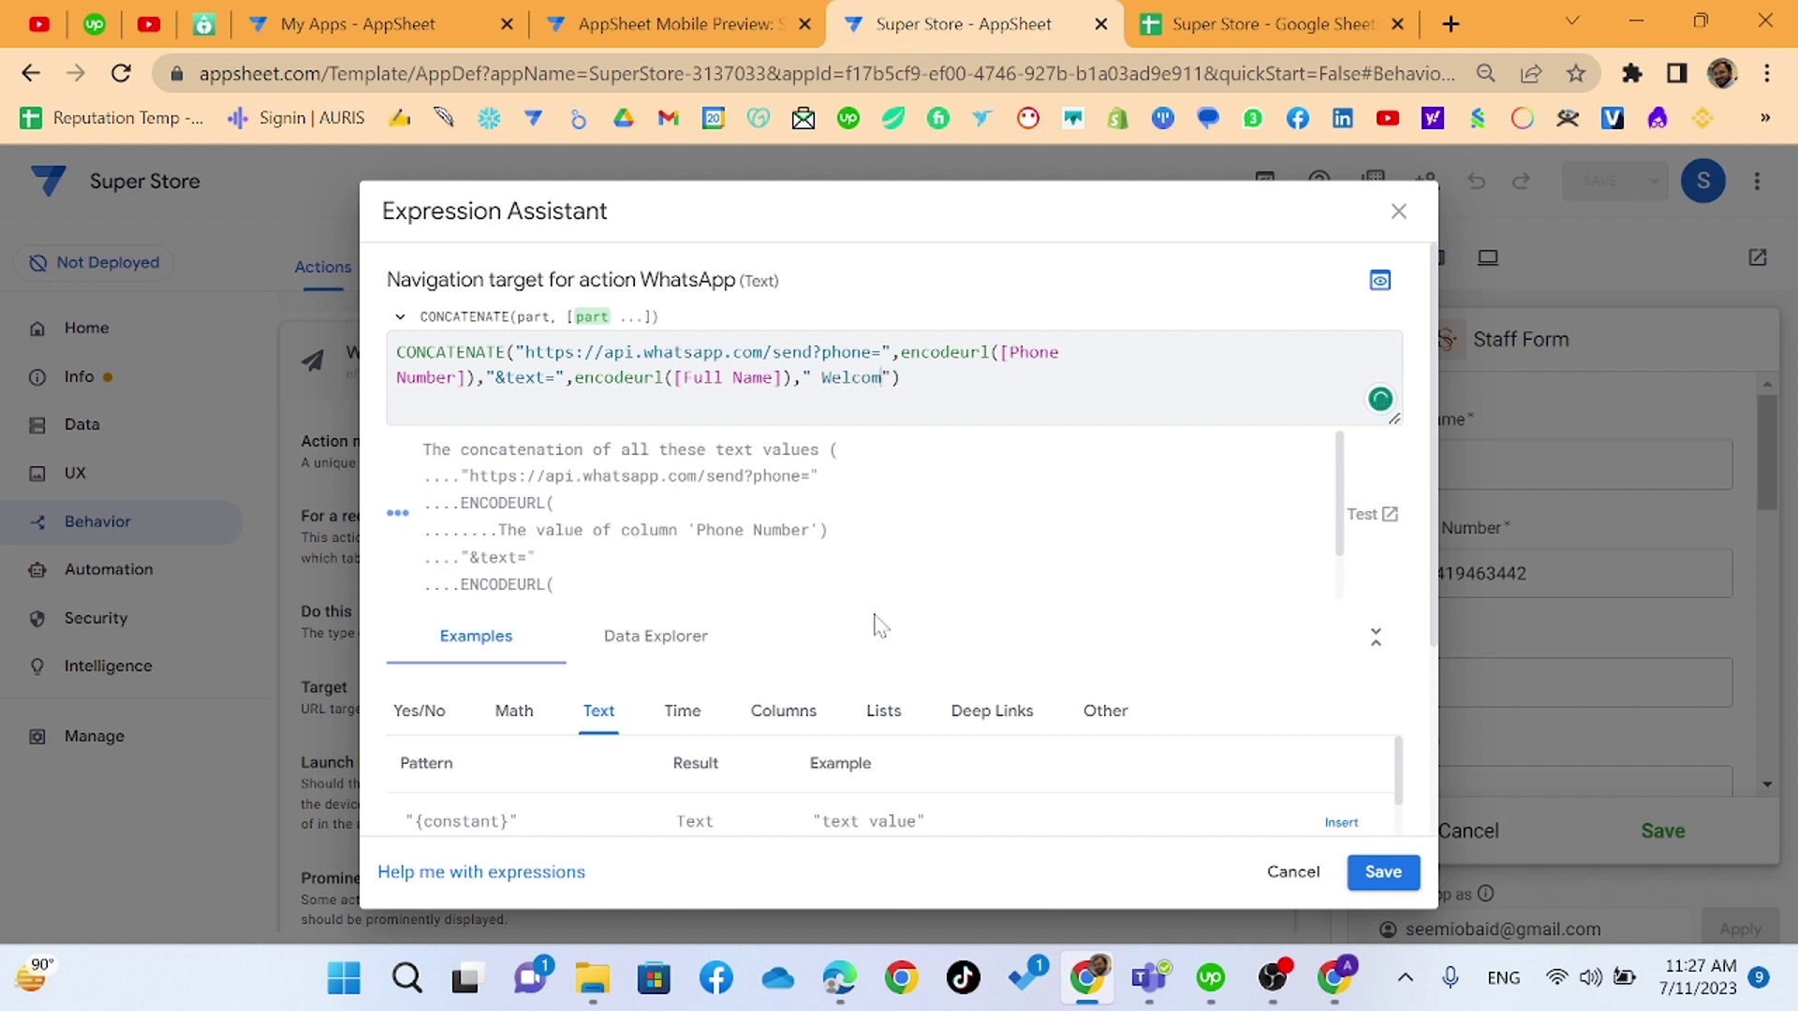
type("e to W3skillset")
left_click(1051, 378)
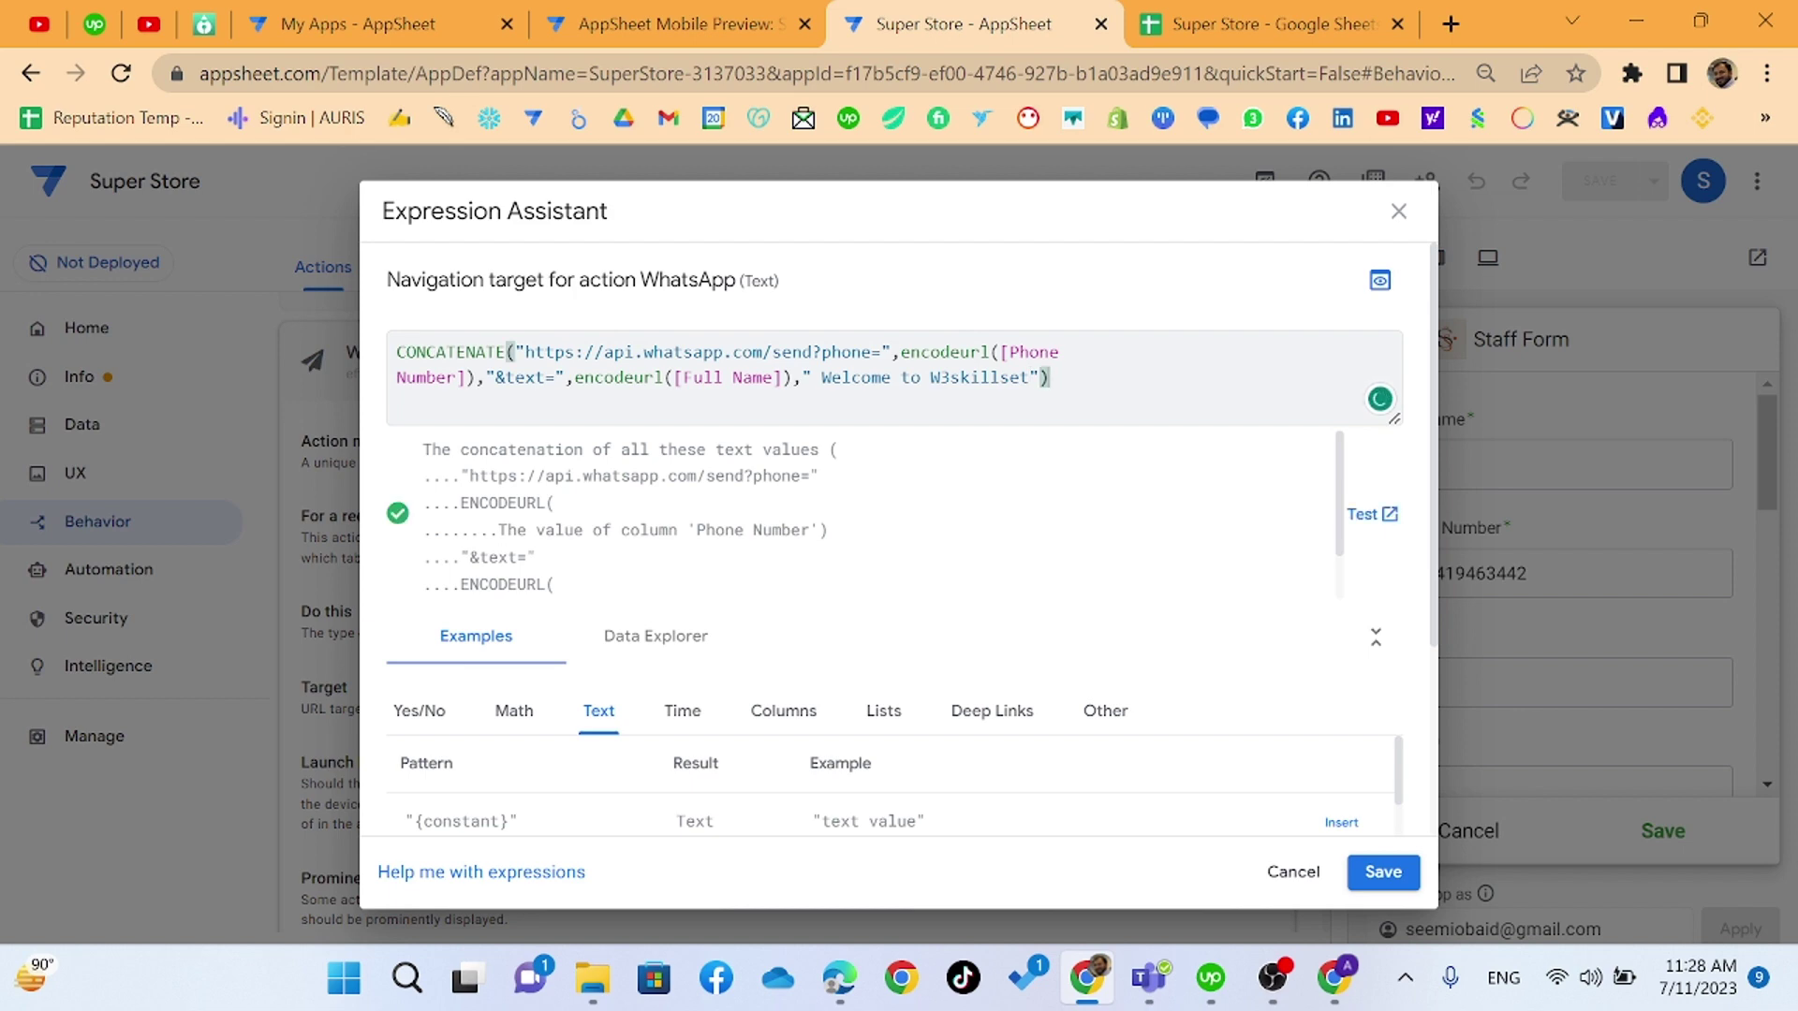
left_click(1383, 871)
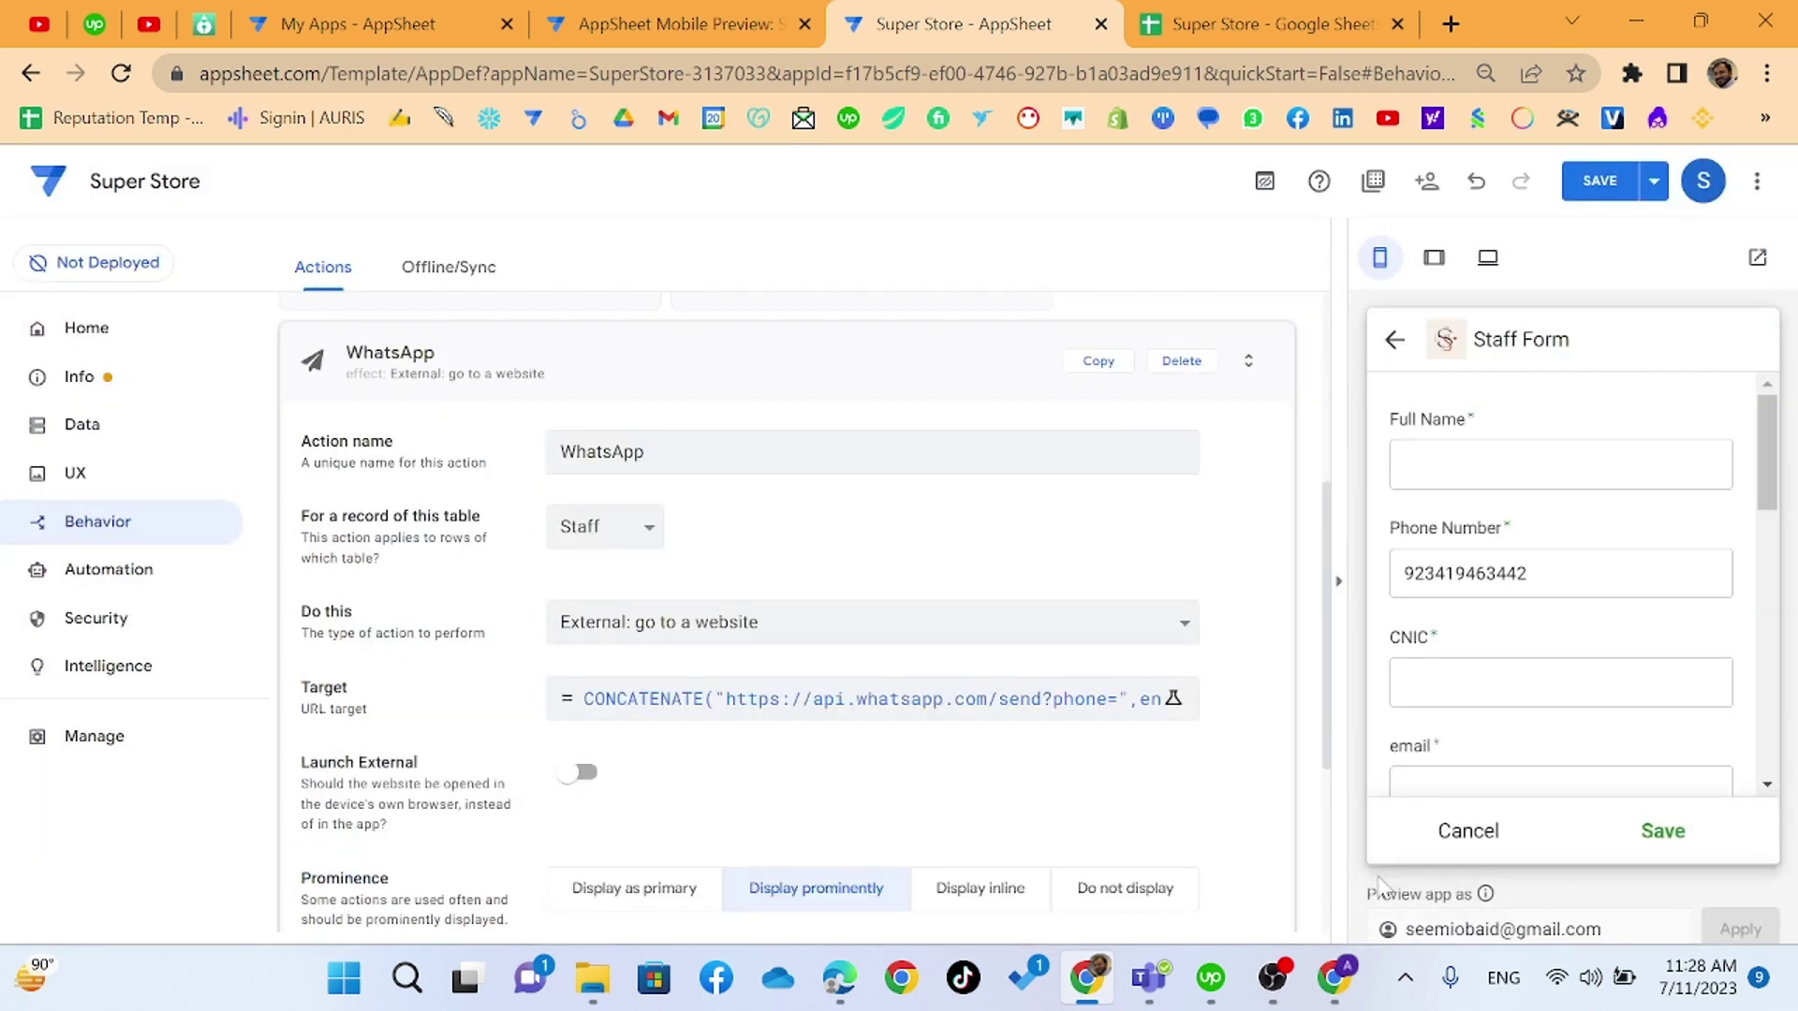
- Save the app and reopen the WhatsApp target expression for review
left_click(1599, 181)
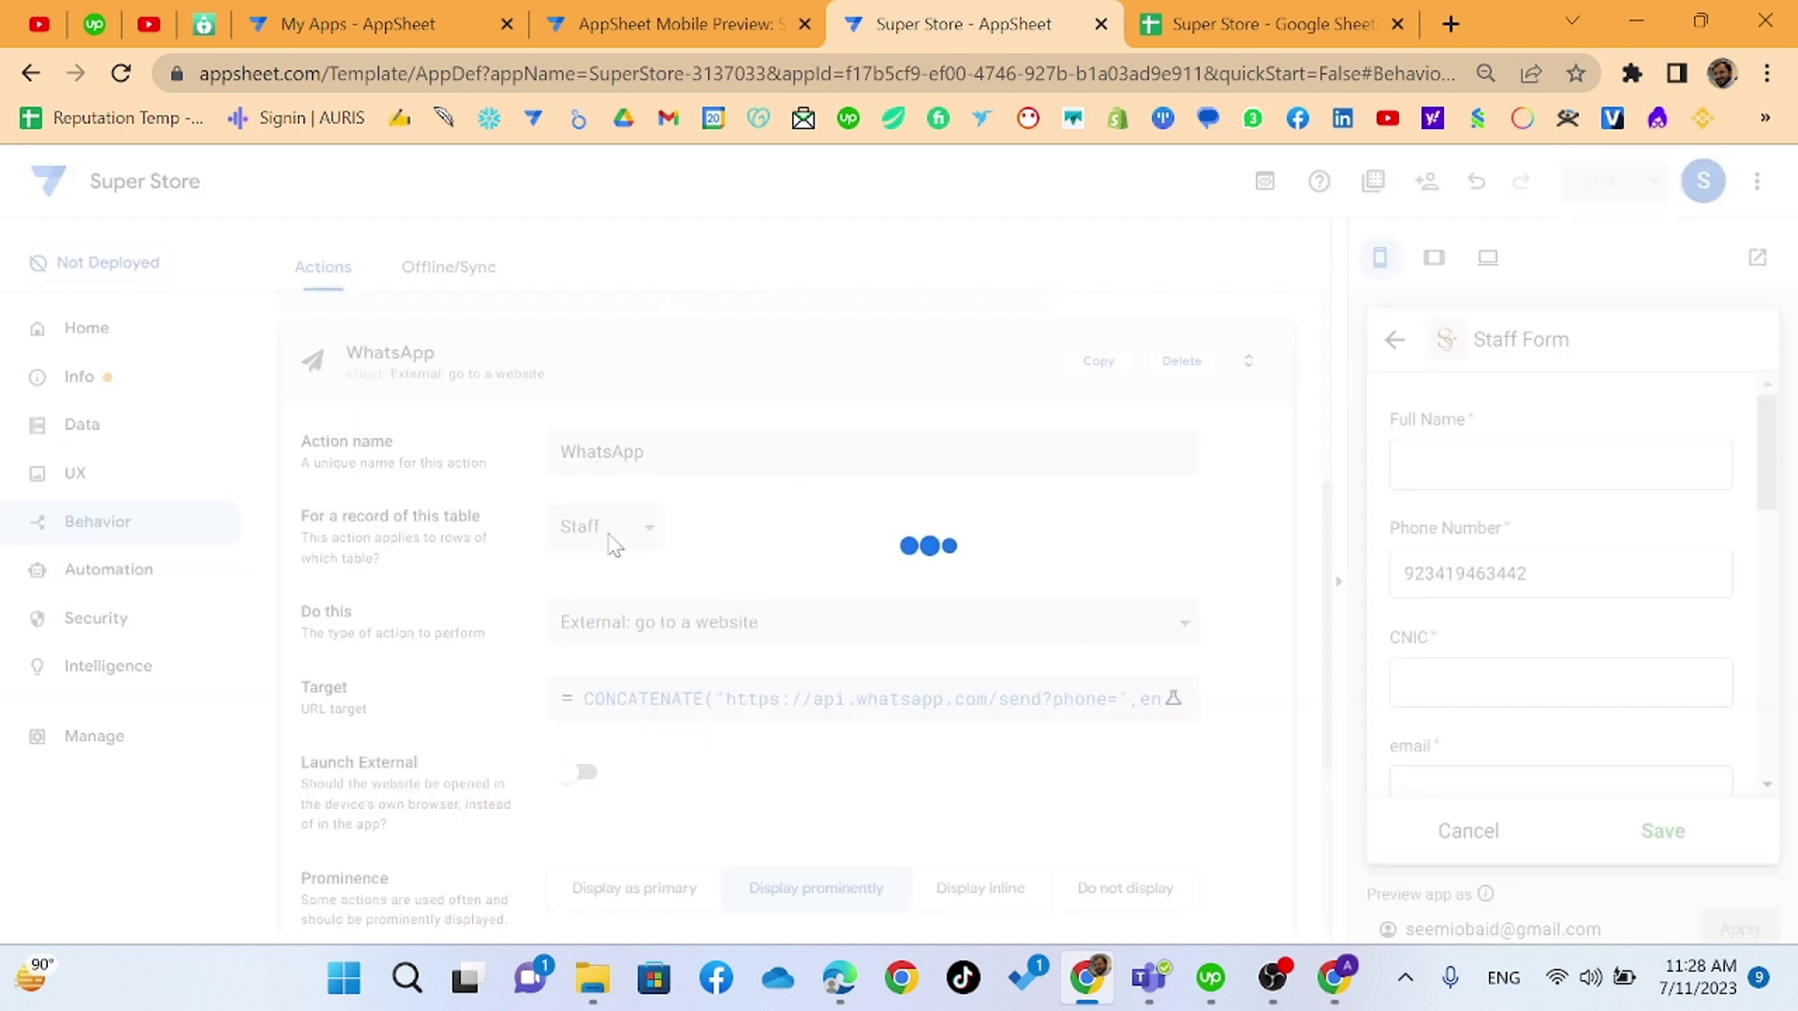
left_click(788, 712)
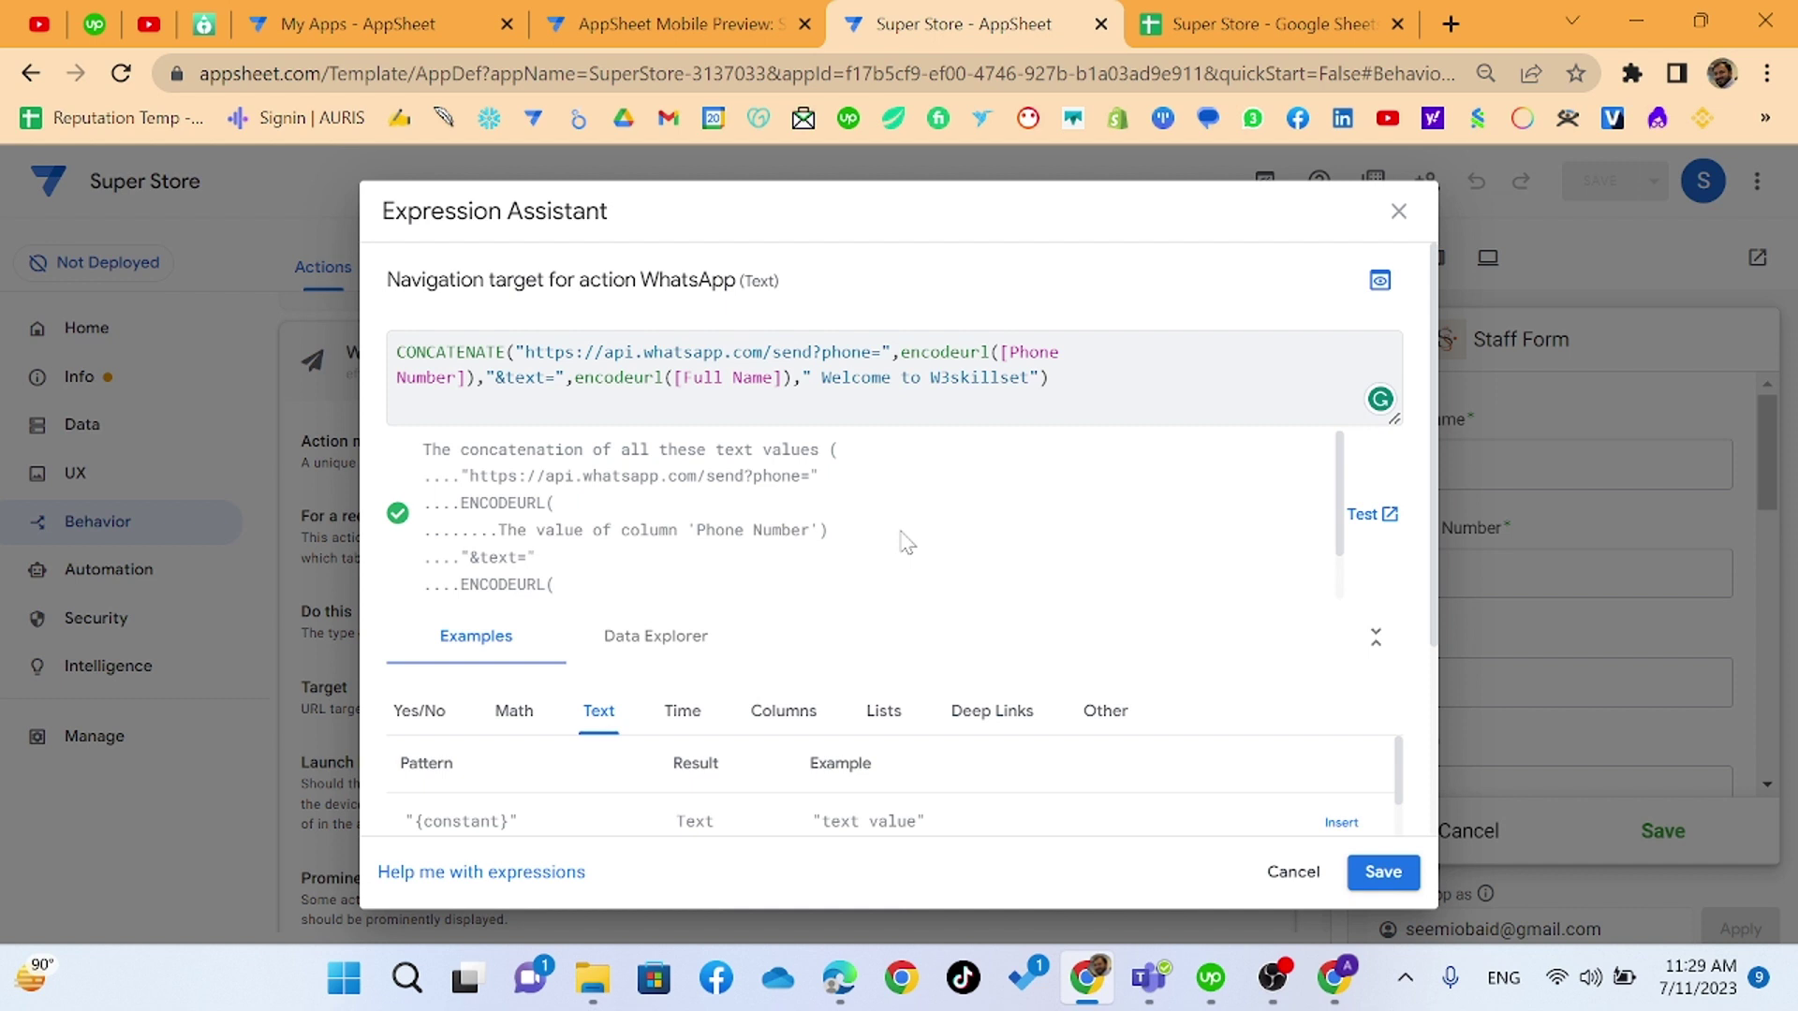
- Discard the empty staff form and run WhatsApp on an HR staff record in the preview
left_click(1383, 872)
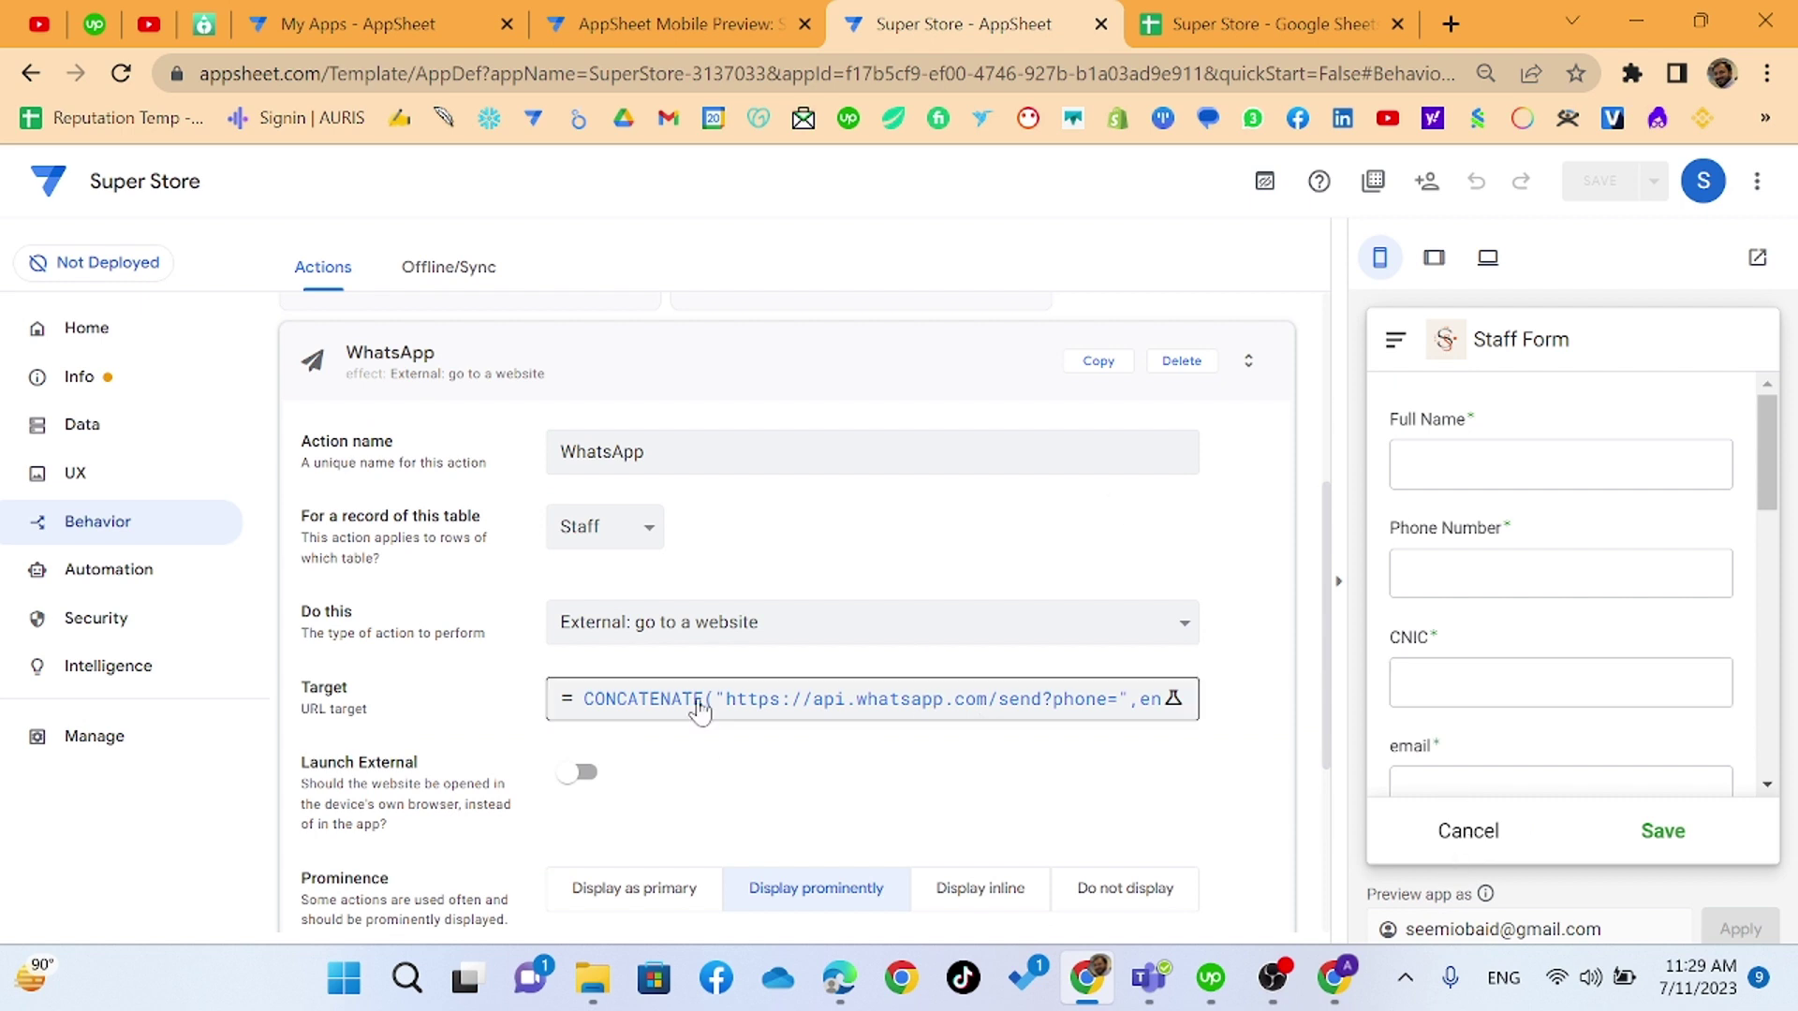
left_click(1468, 830)
left_click(1712, 827)
left_click(1690, 830)
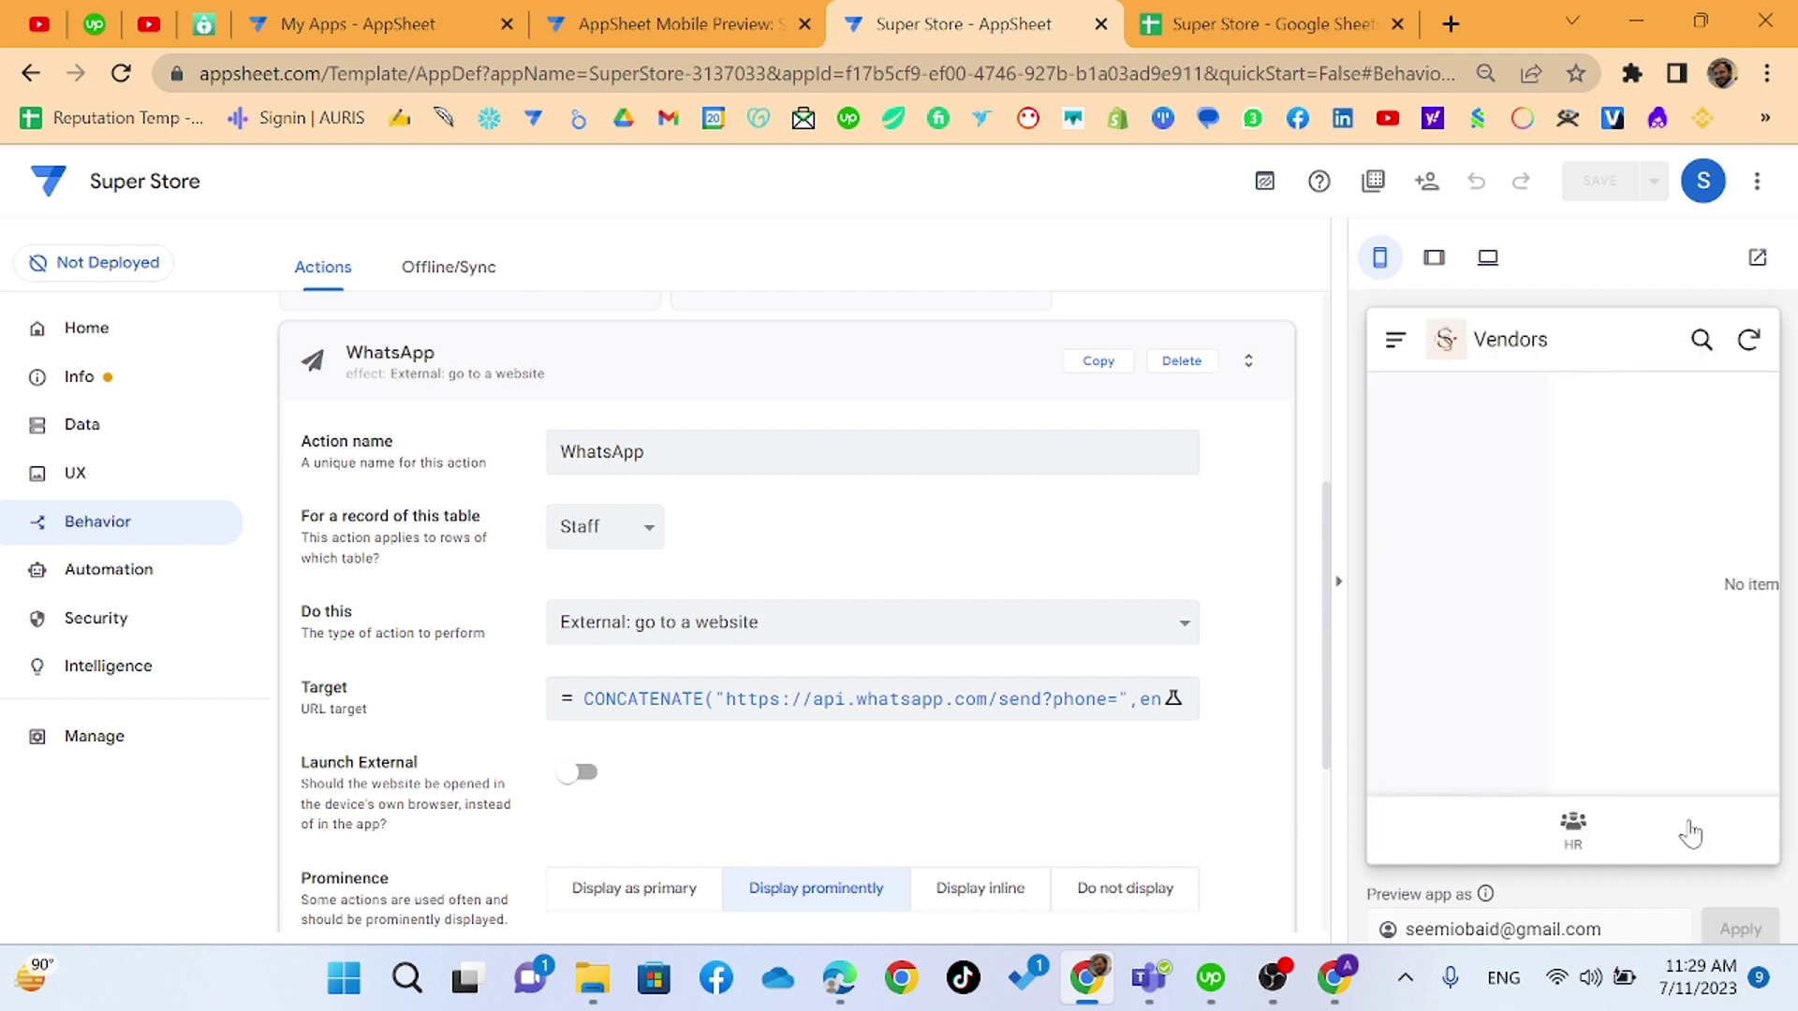
left_click(1575, 841)
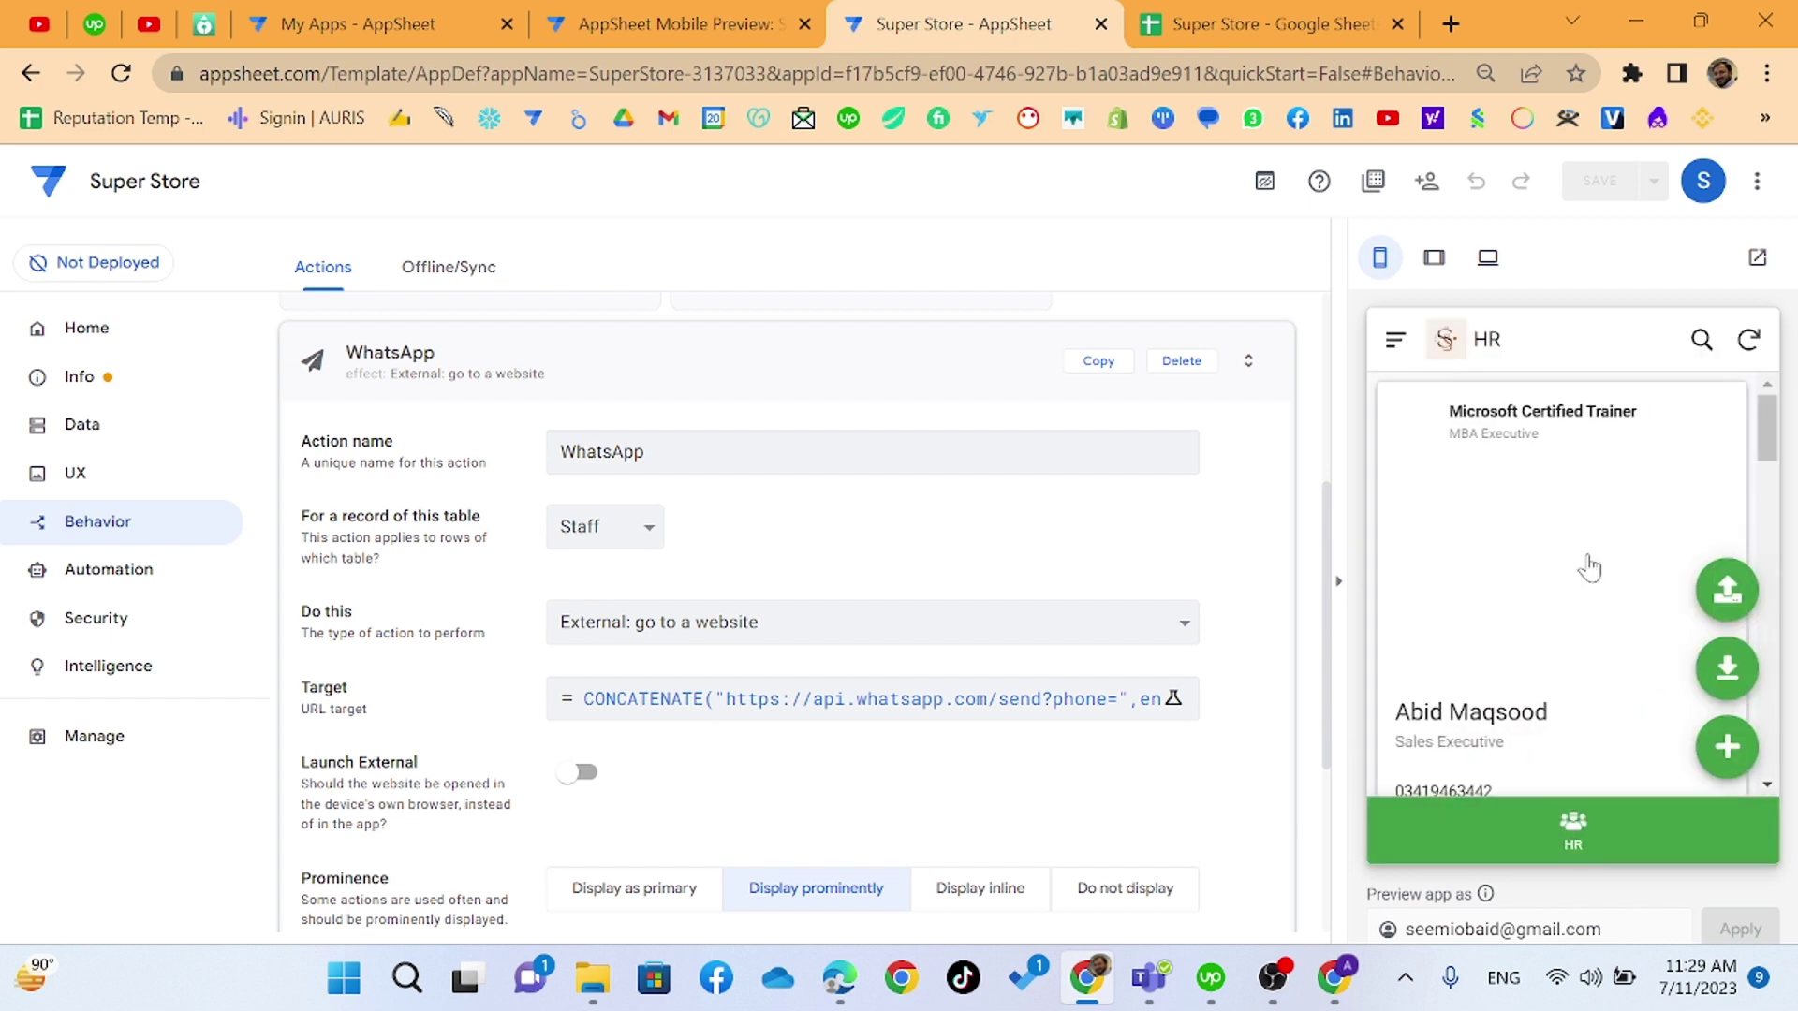
left_click(1568, 647)
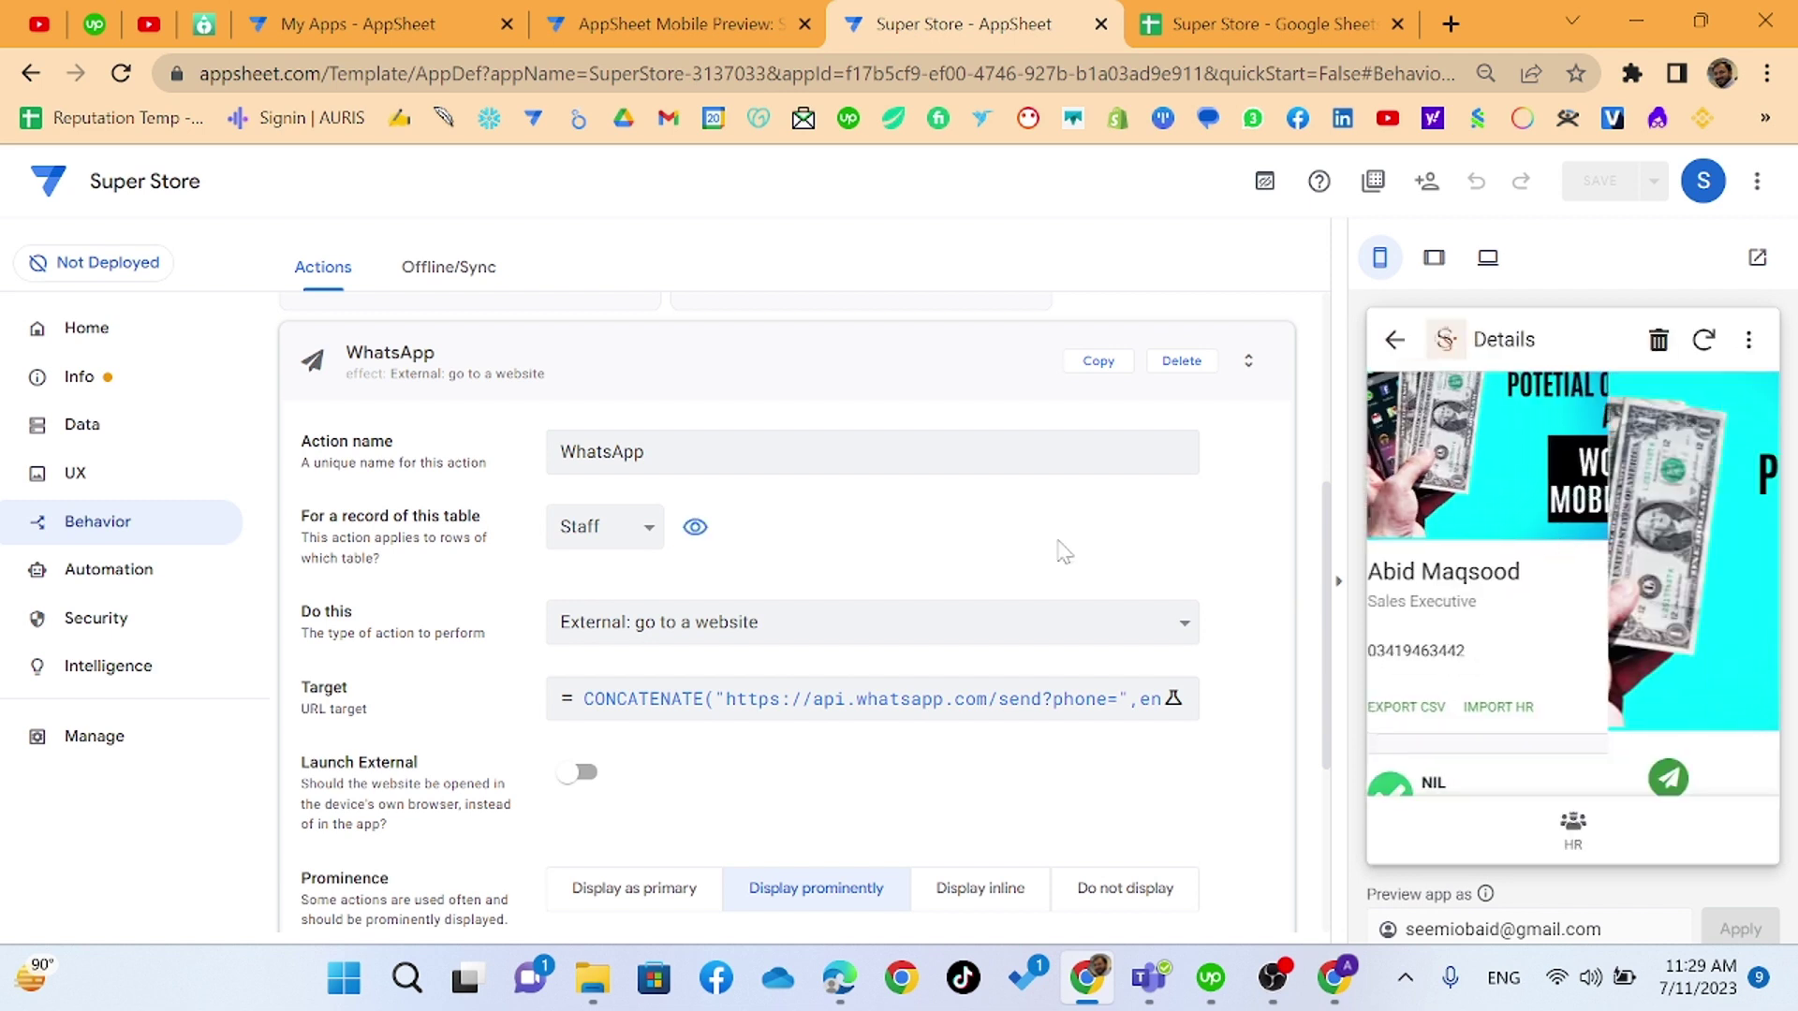
scroll(1545, 520, "down", 3)
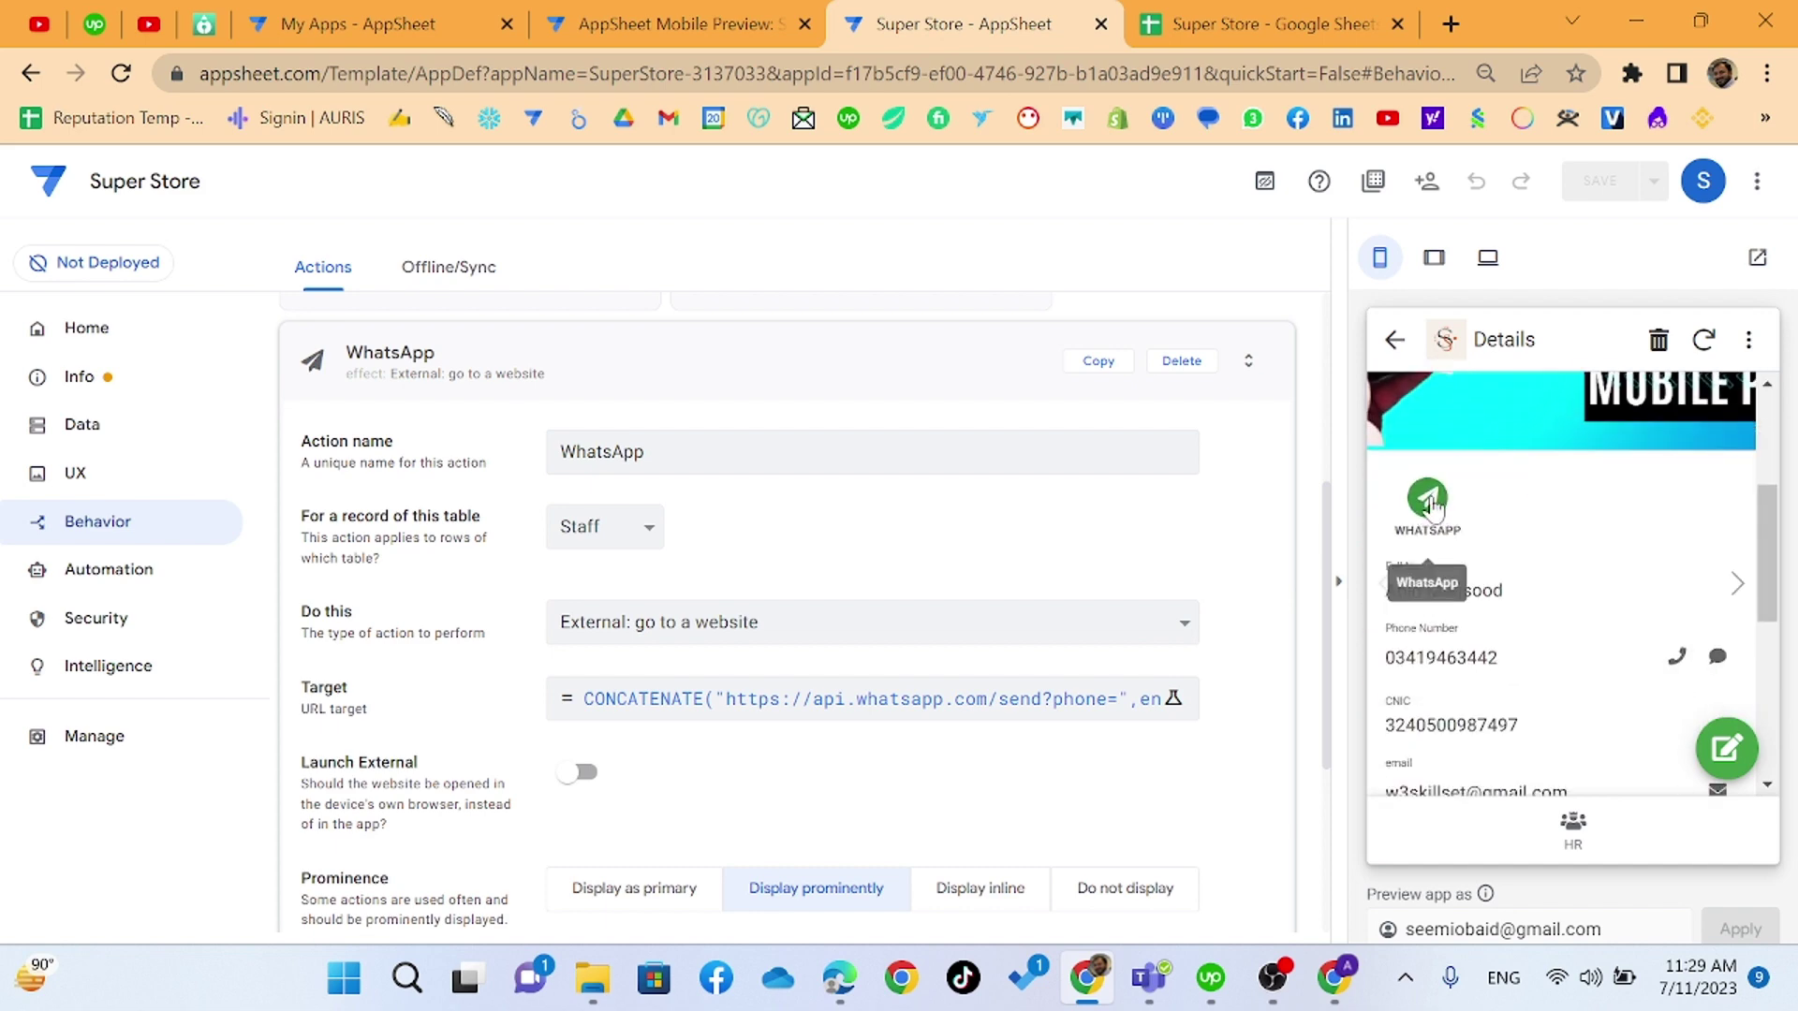
left_click(1428, 501)
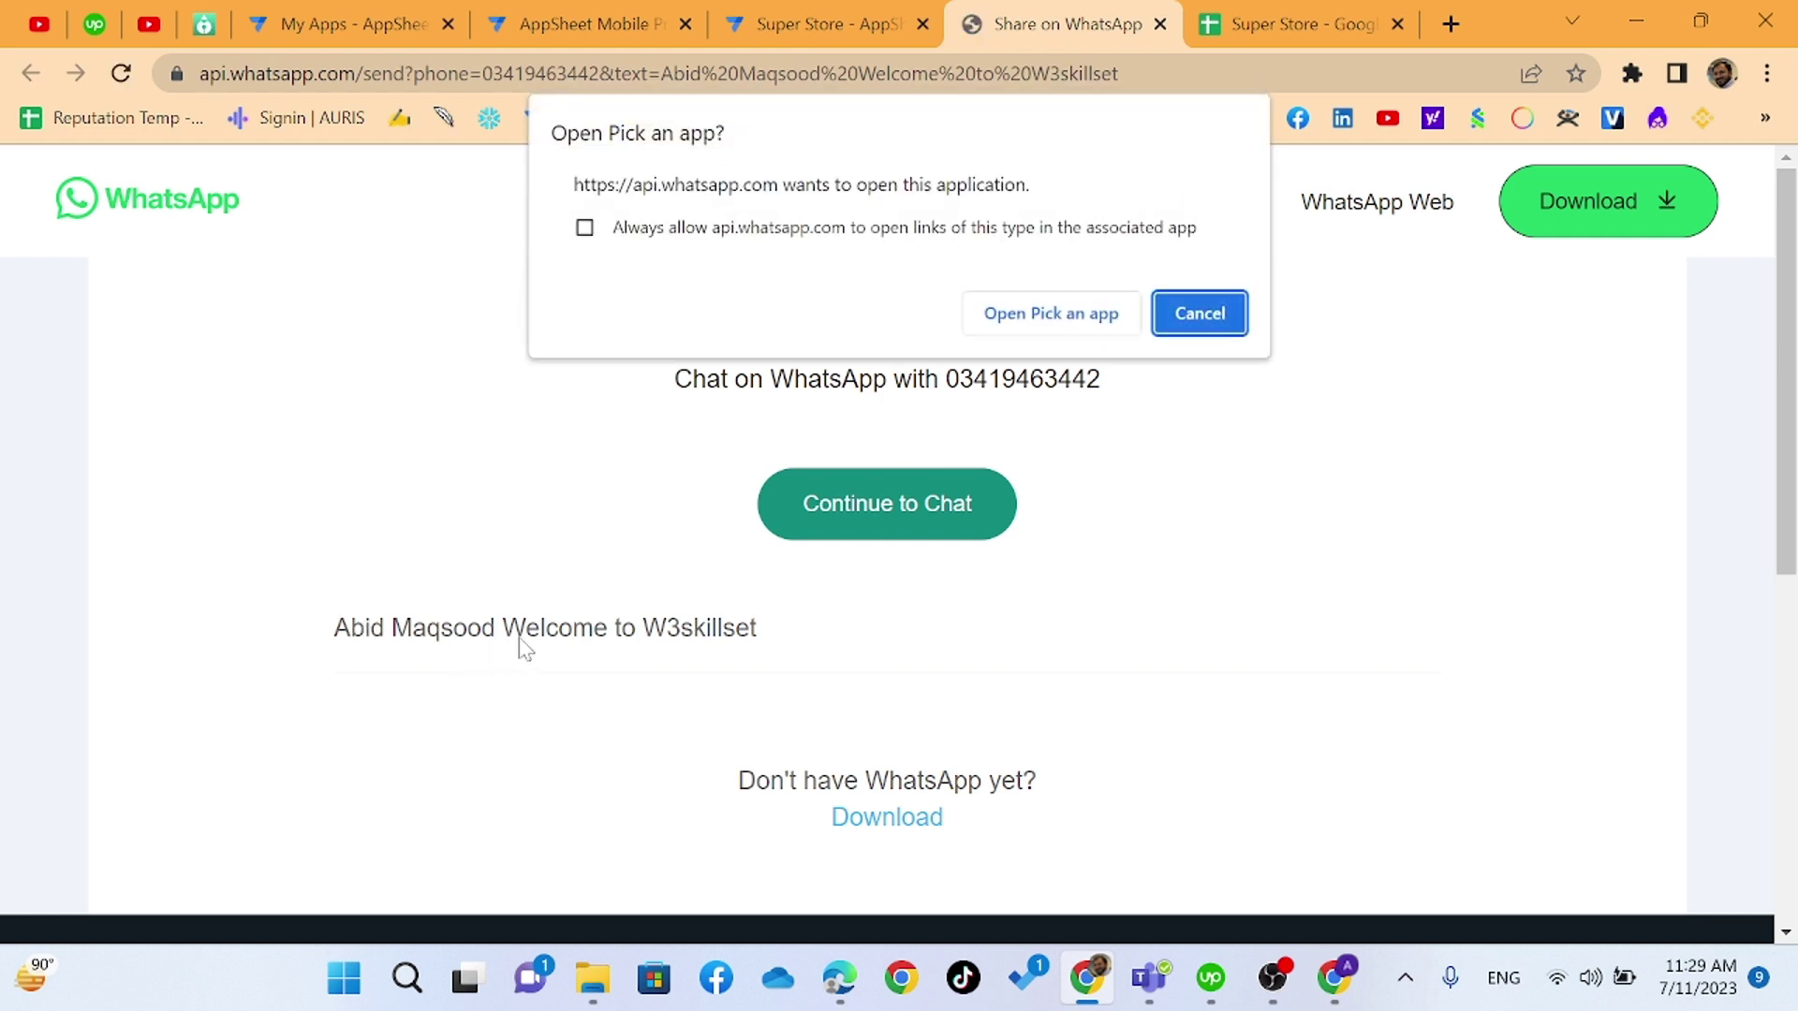
- Set WhatsApp links to always open in WhatsApp Beta
left_click(1022, 316)
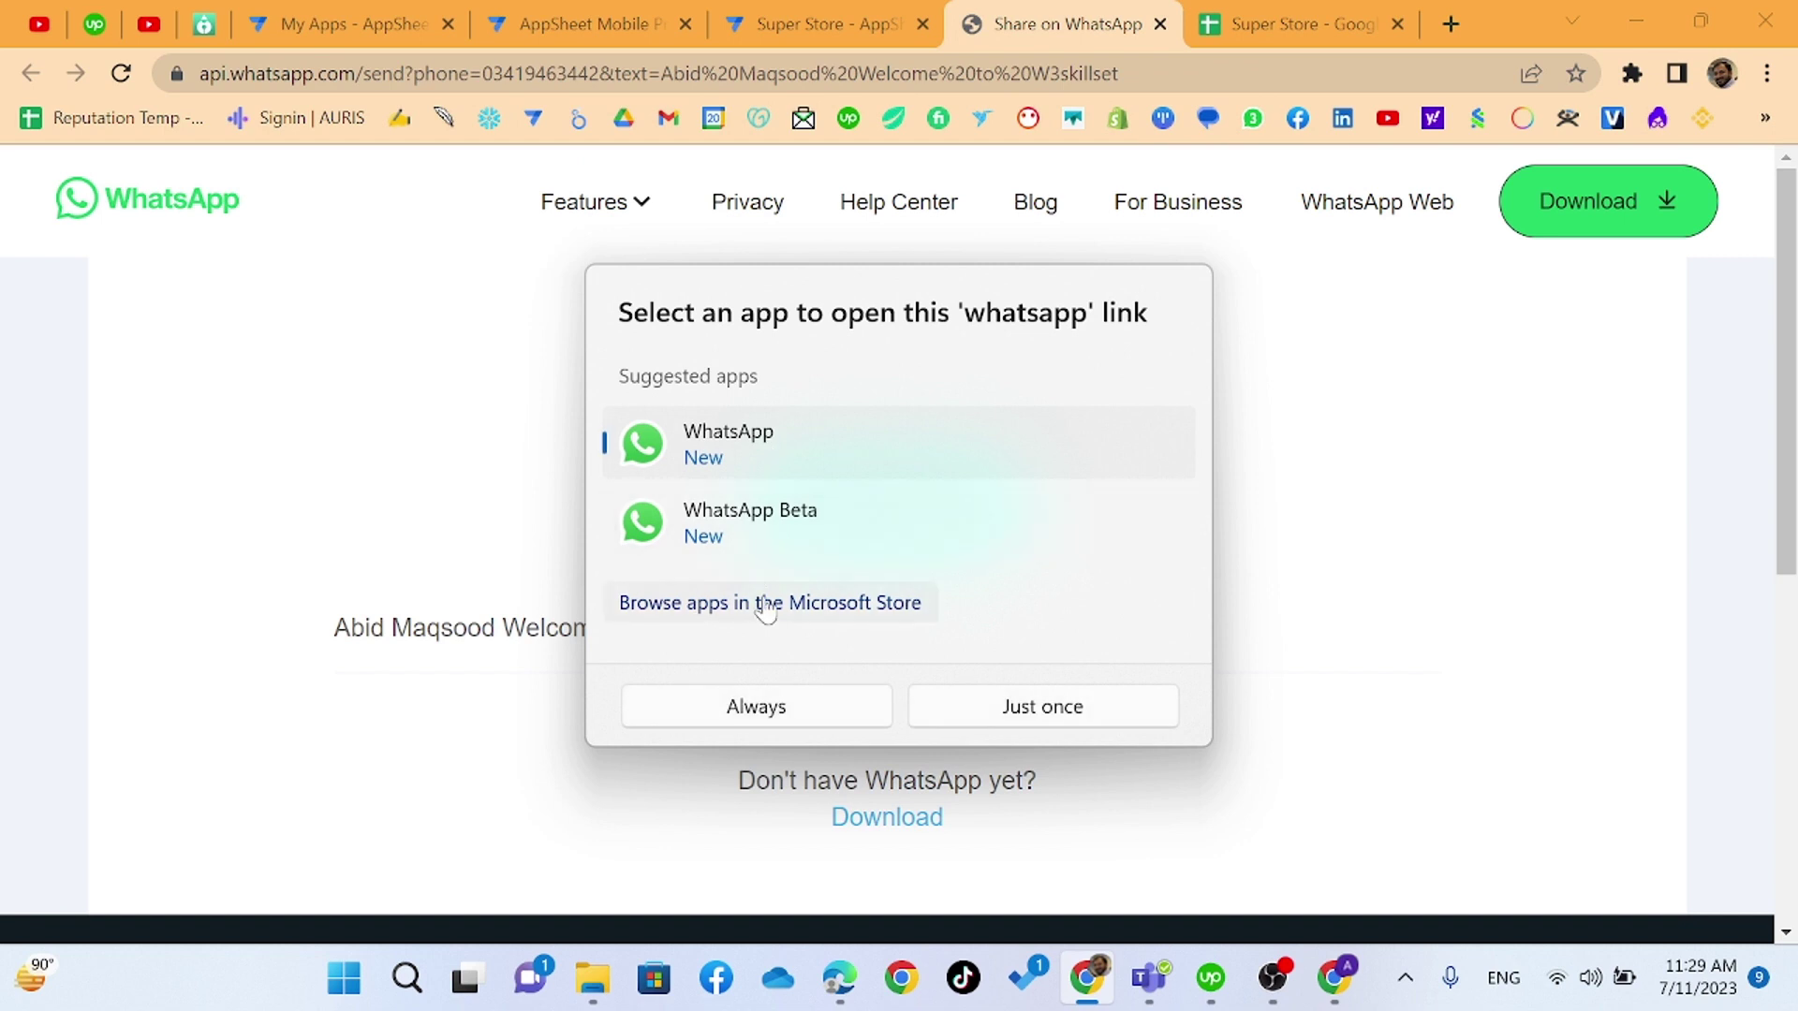
left_click(768, 525)
left_click(770, 707)
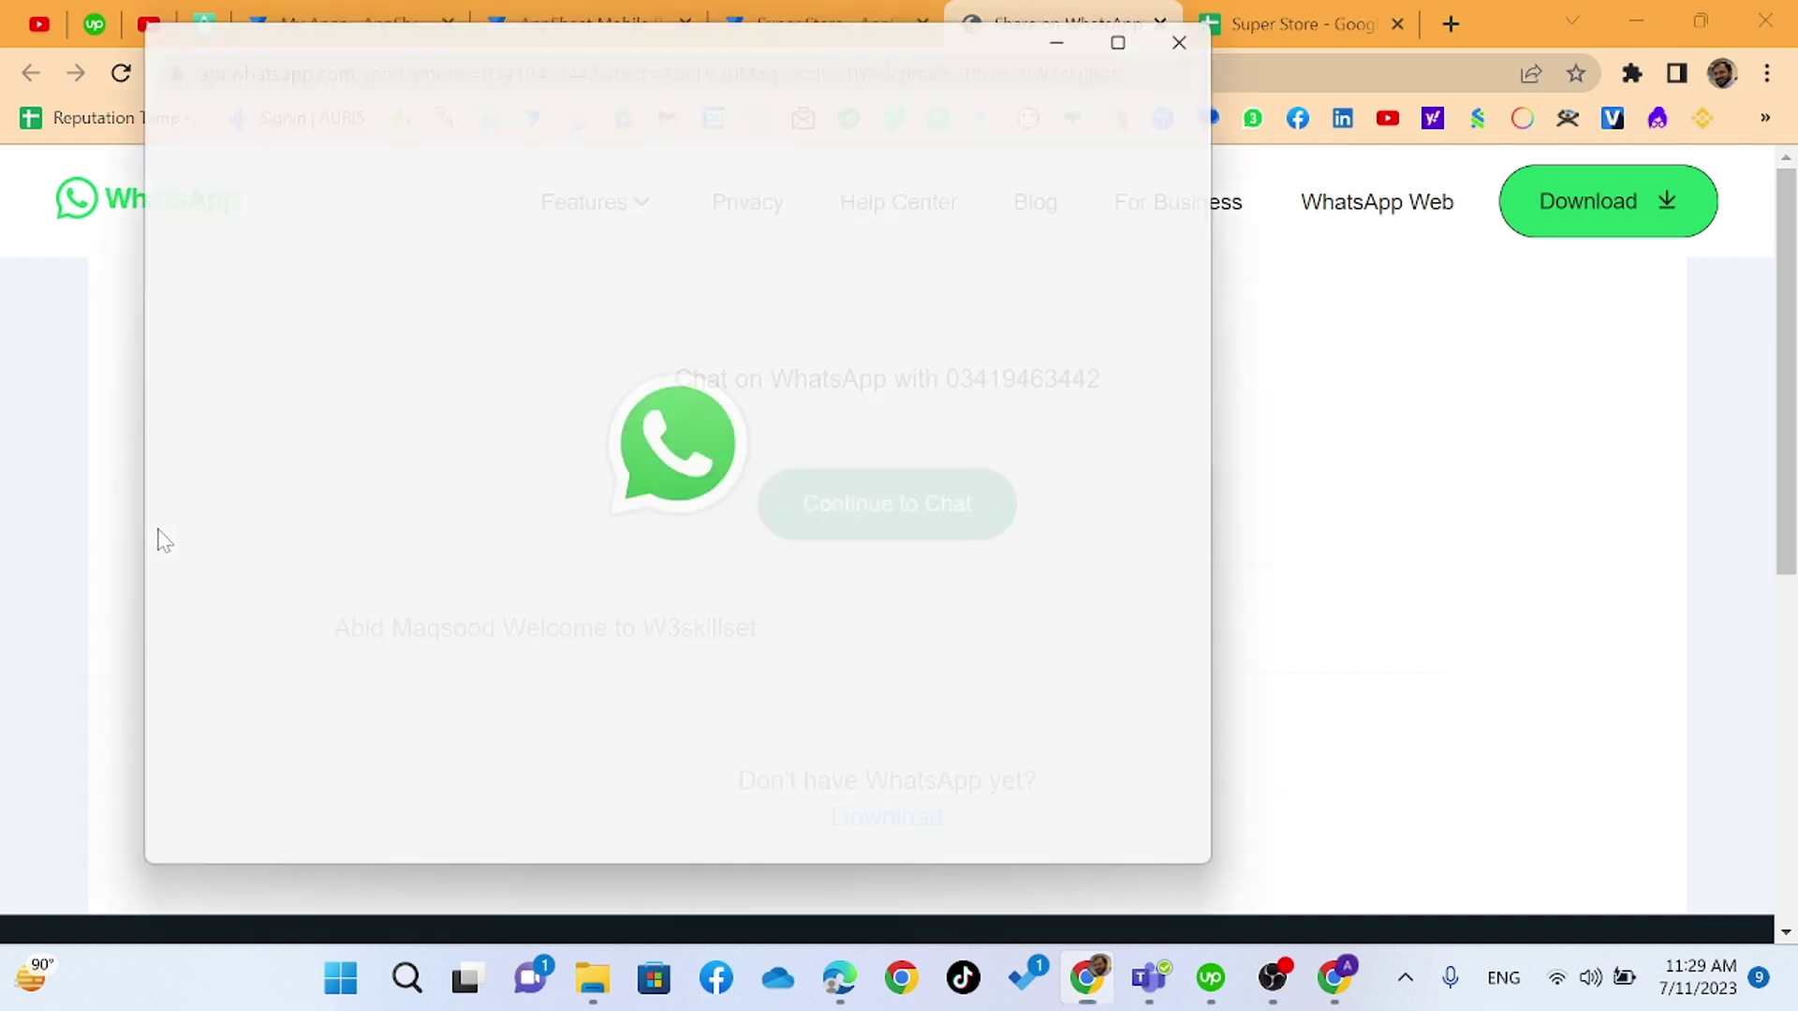
left_click(1144, 25)
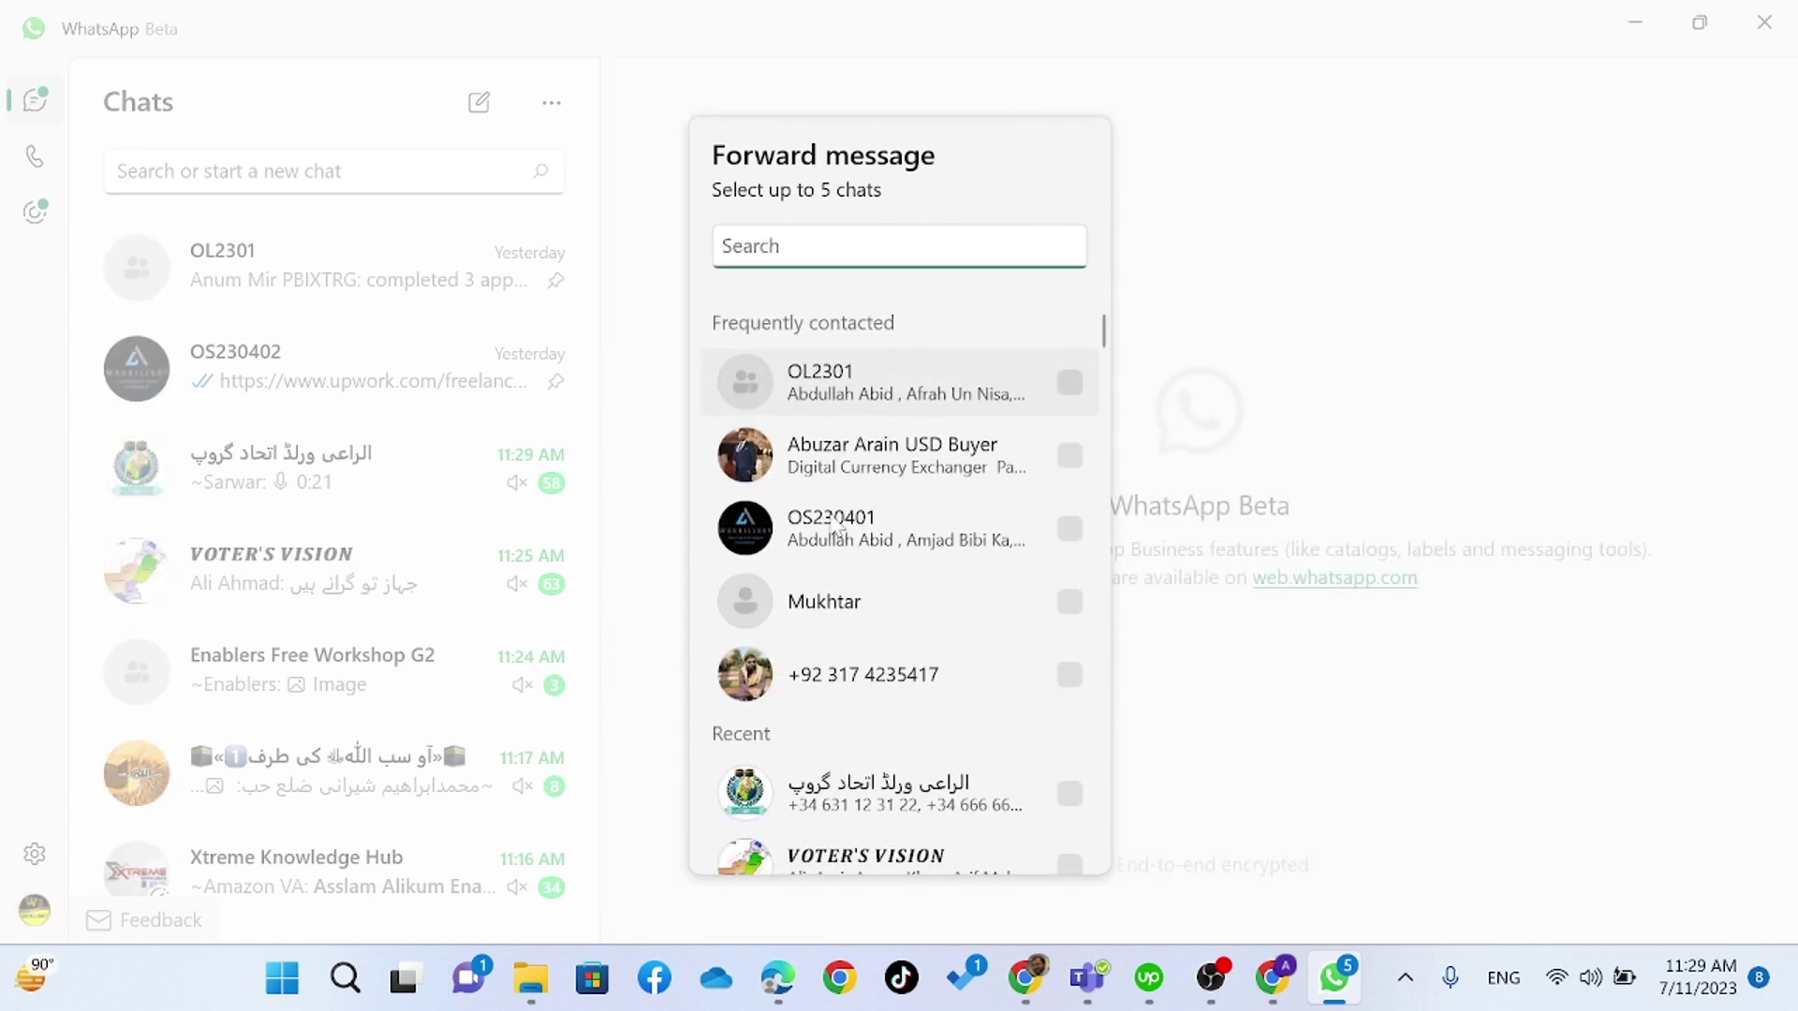
key("alt+Tab")
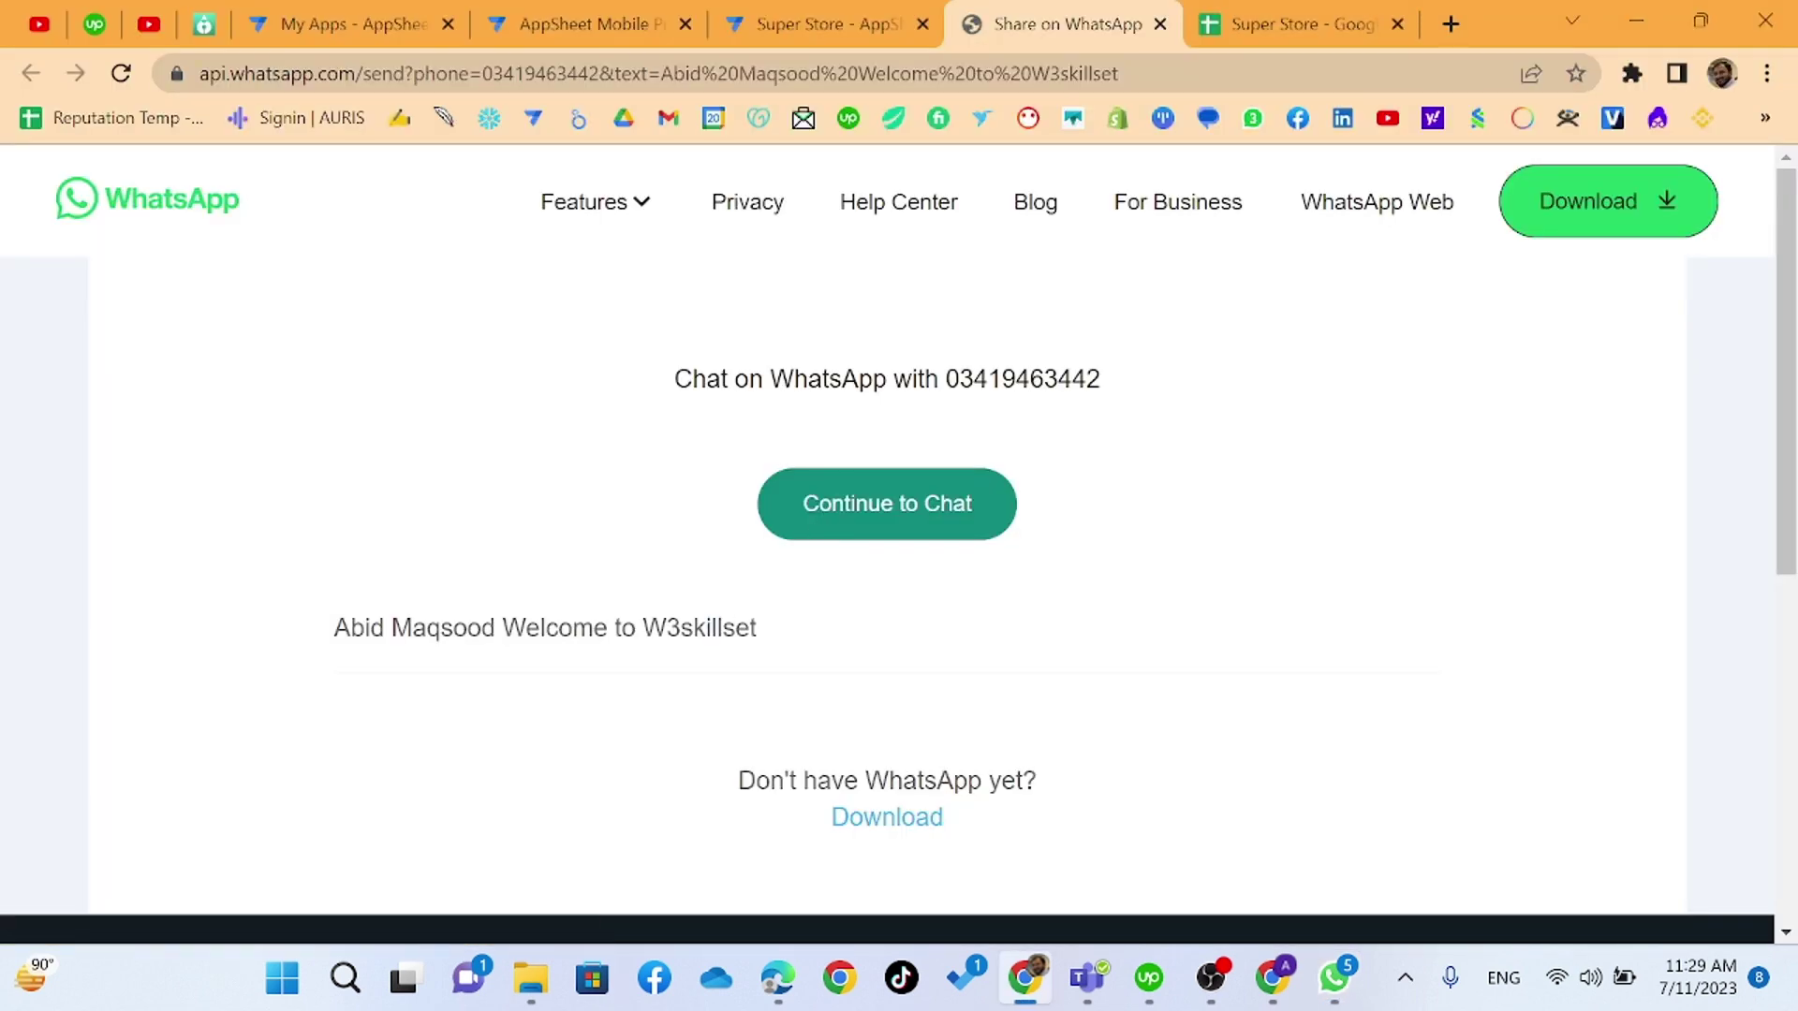
- Inspect the prefilled message and phone number on the share page, then select Super Store cell C2
triple_click(543, 627)
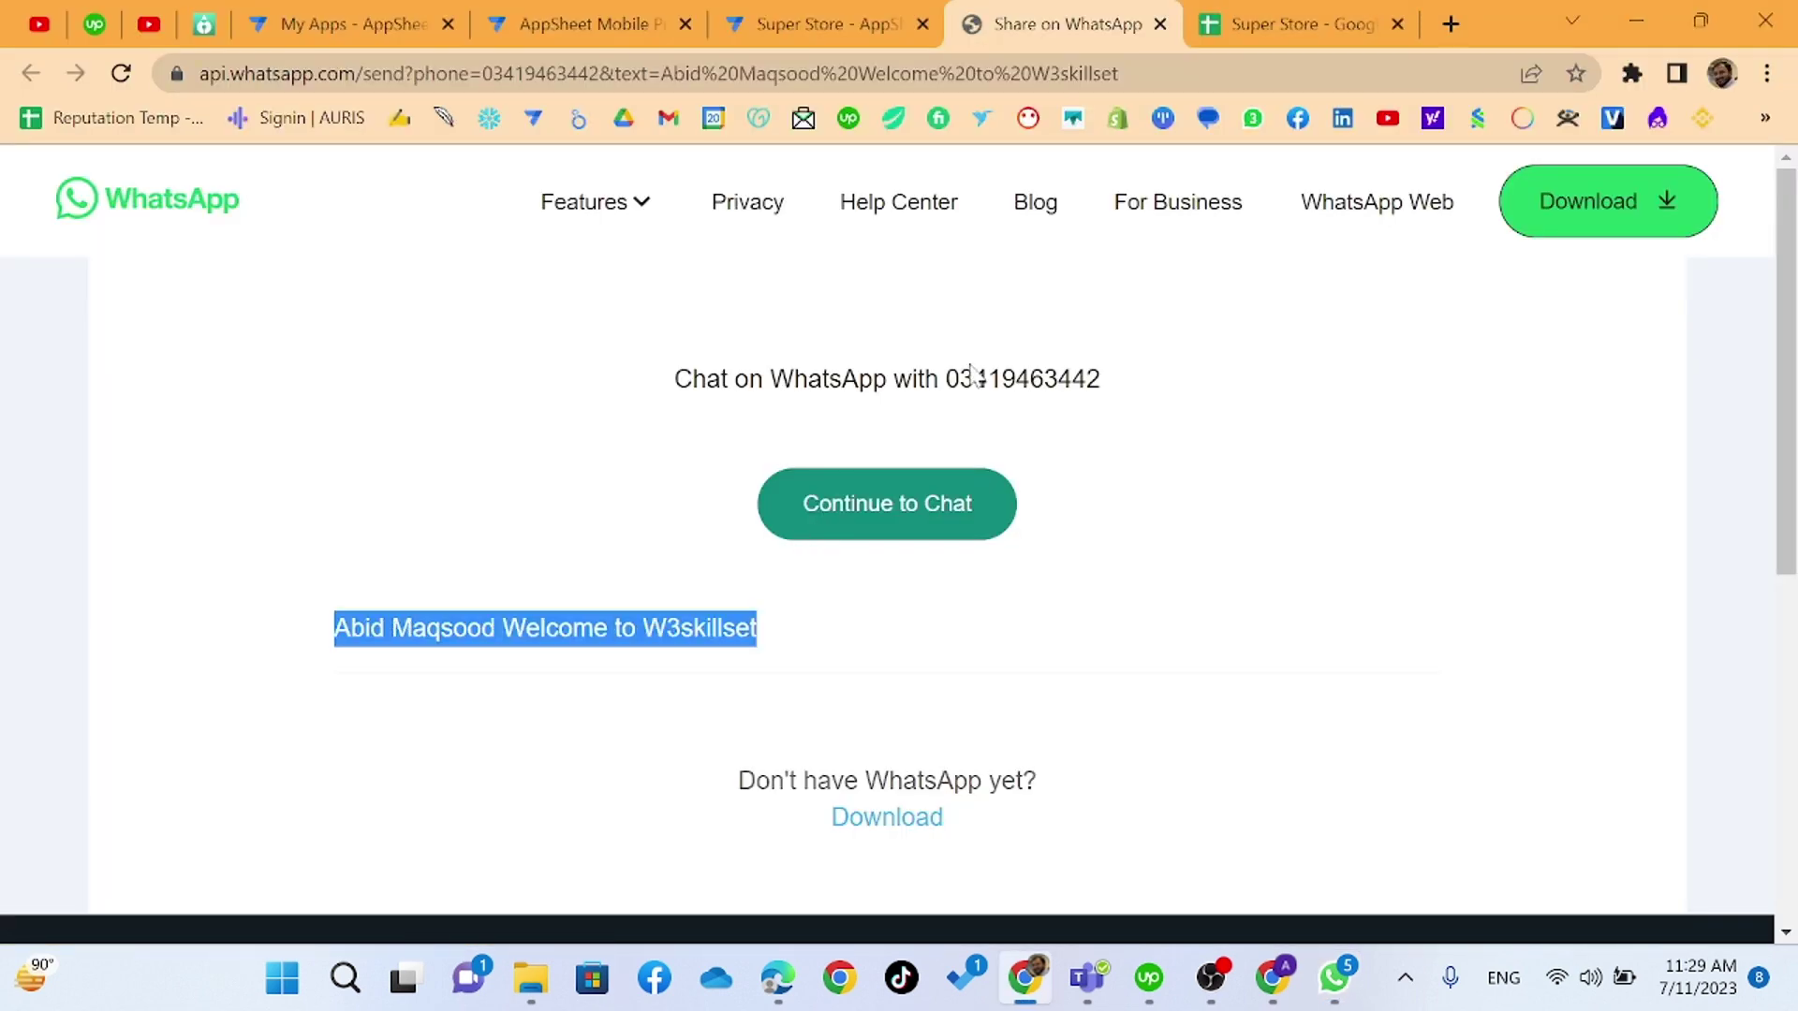
left_click_drag(960, 378, 996, 423)
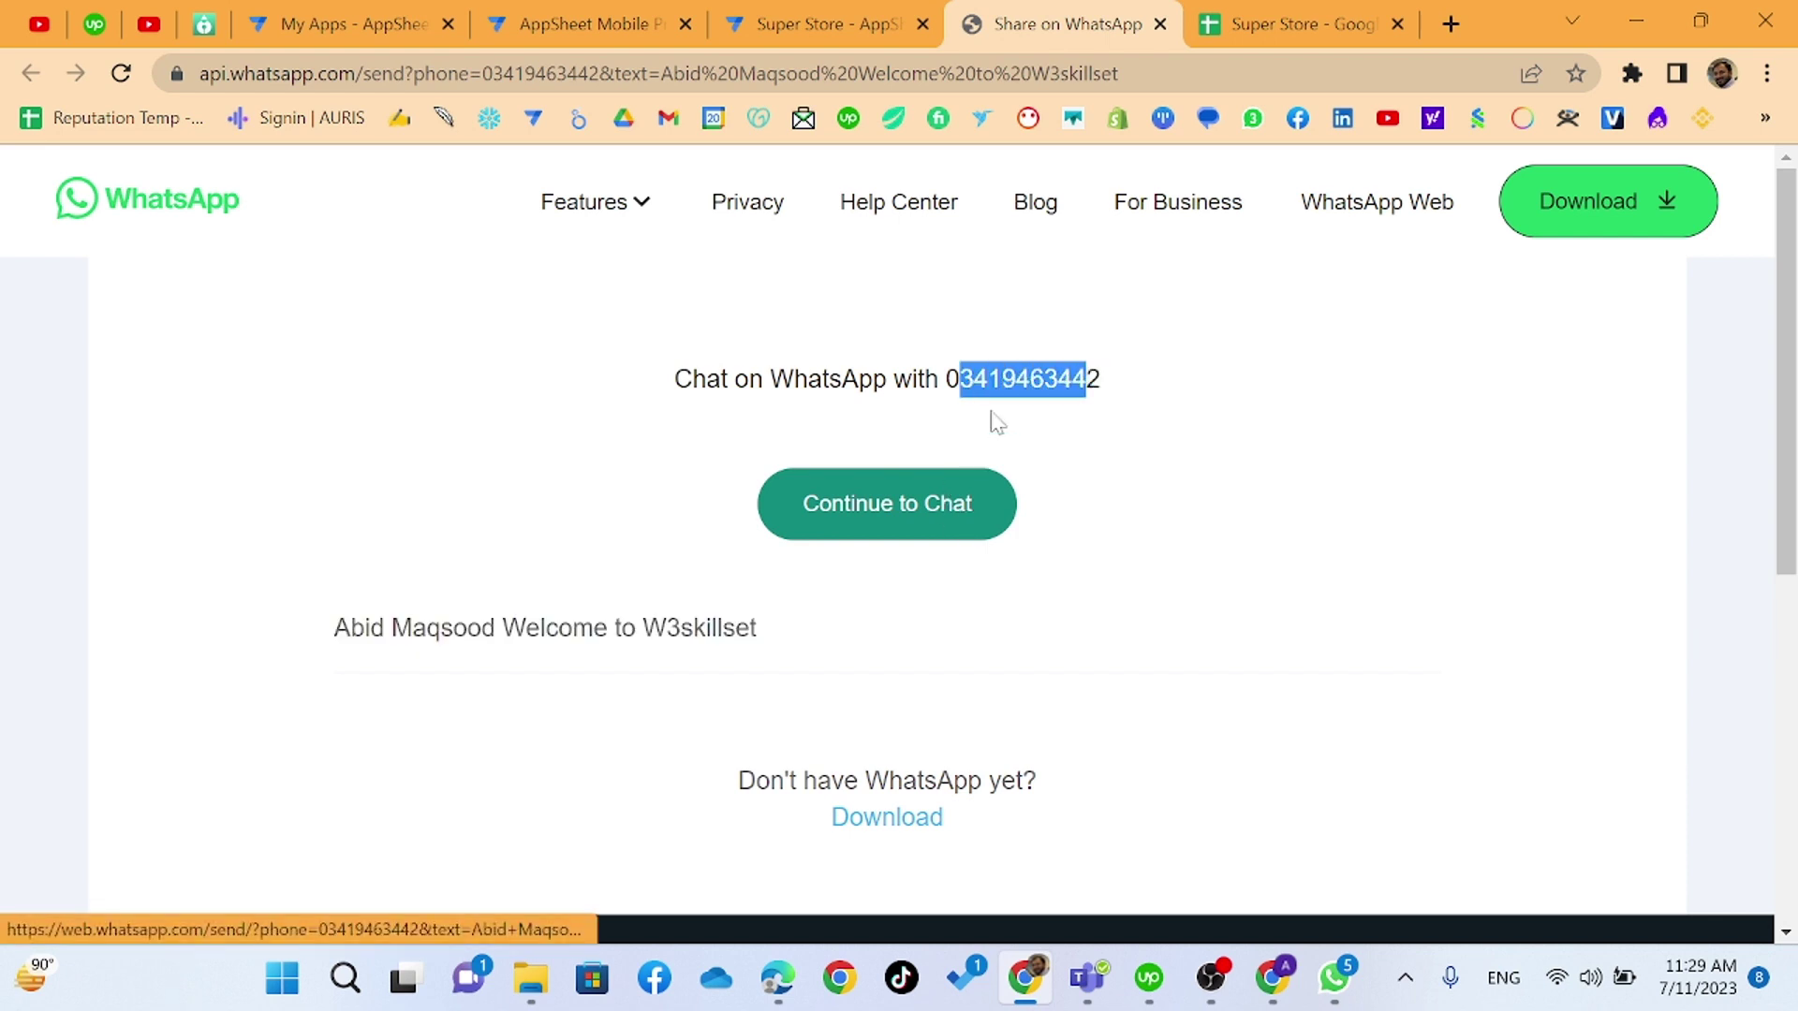
triple_click(997, 381)
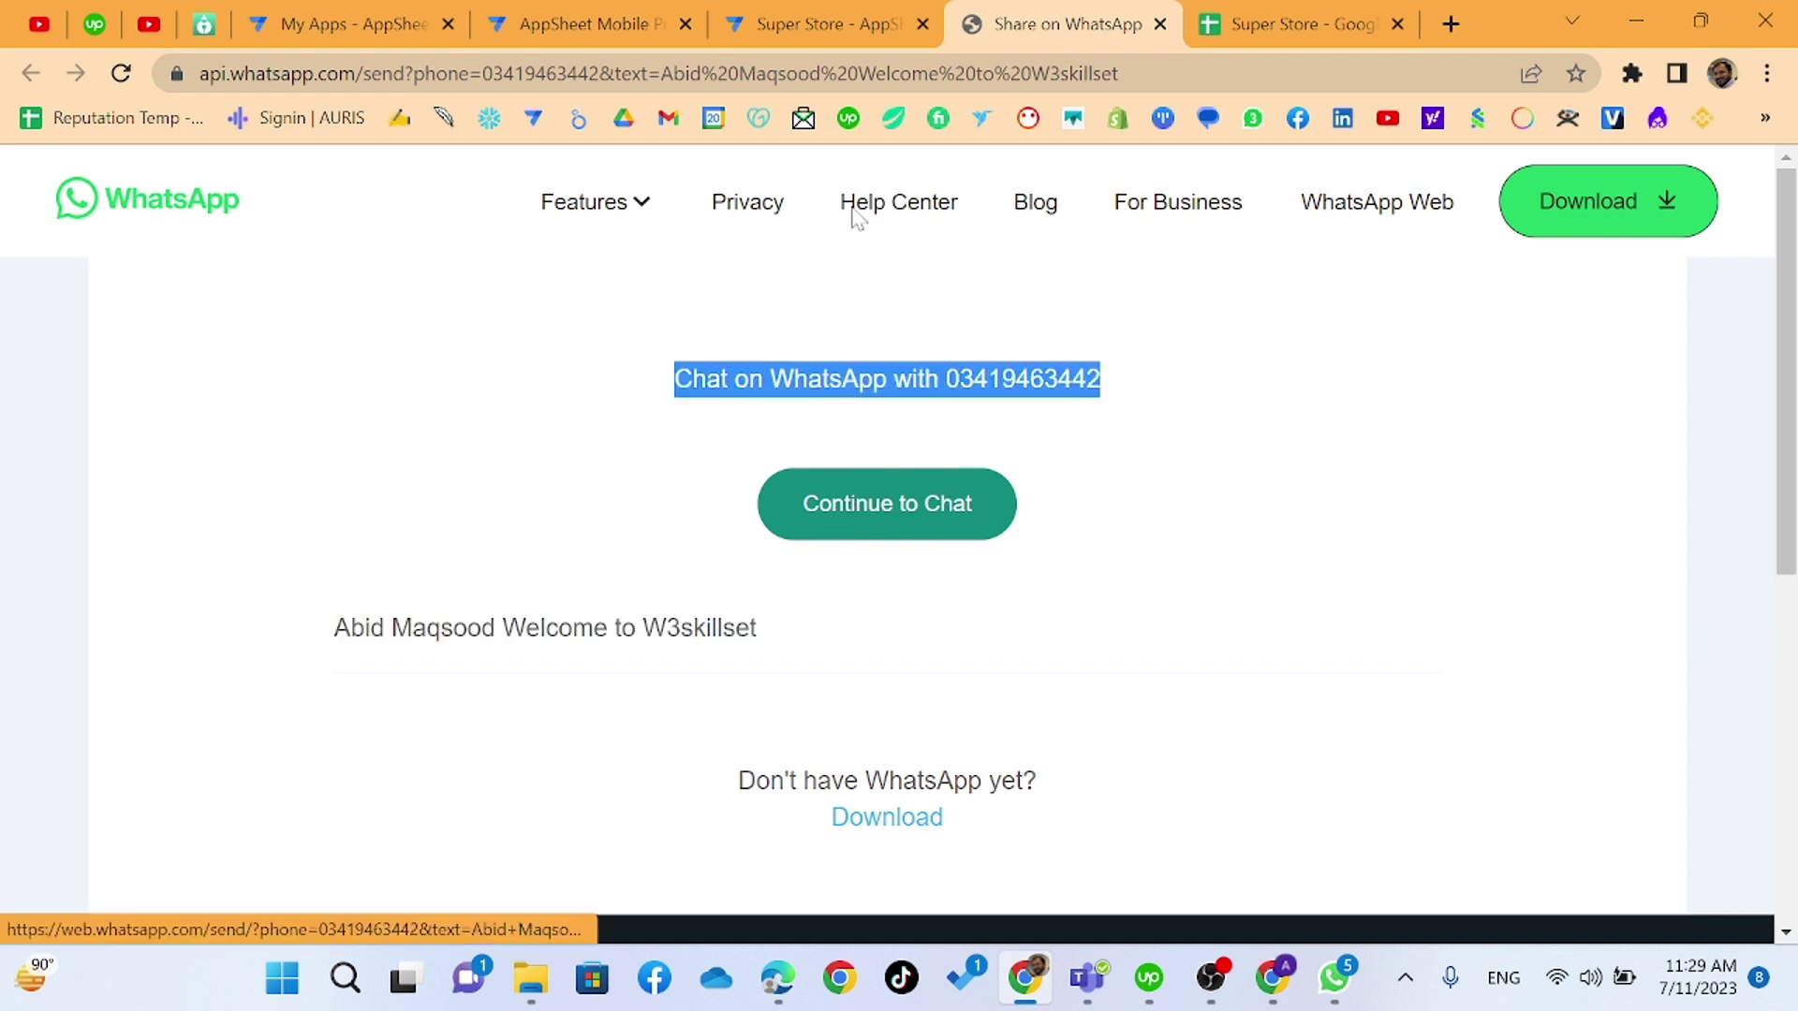
left_click(1302, 23)
left_click(358, 423)
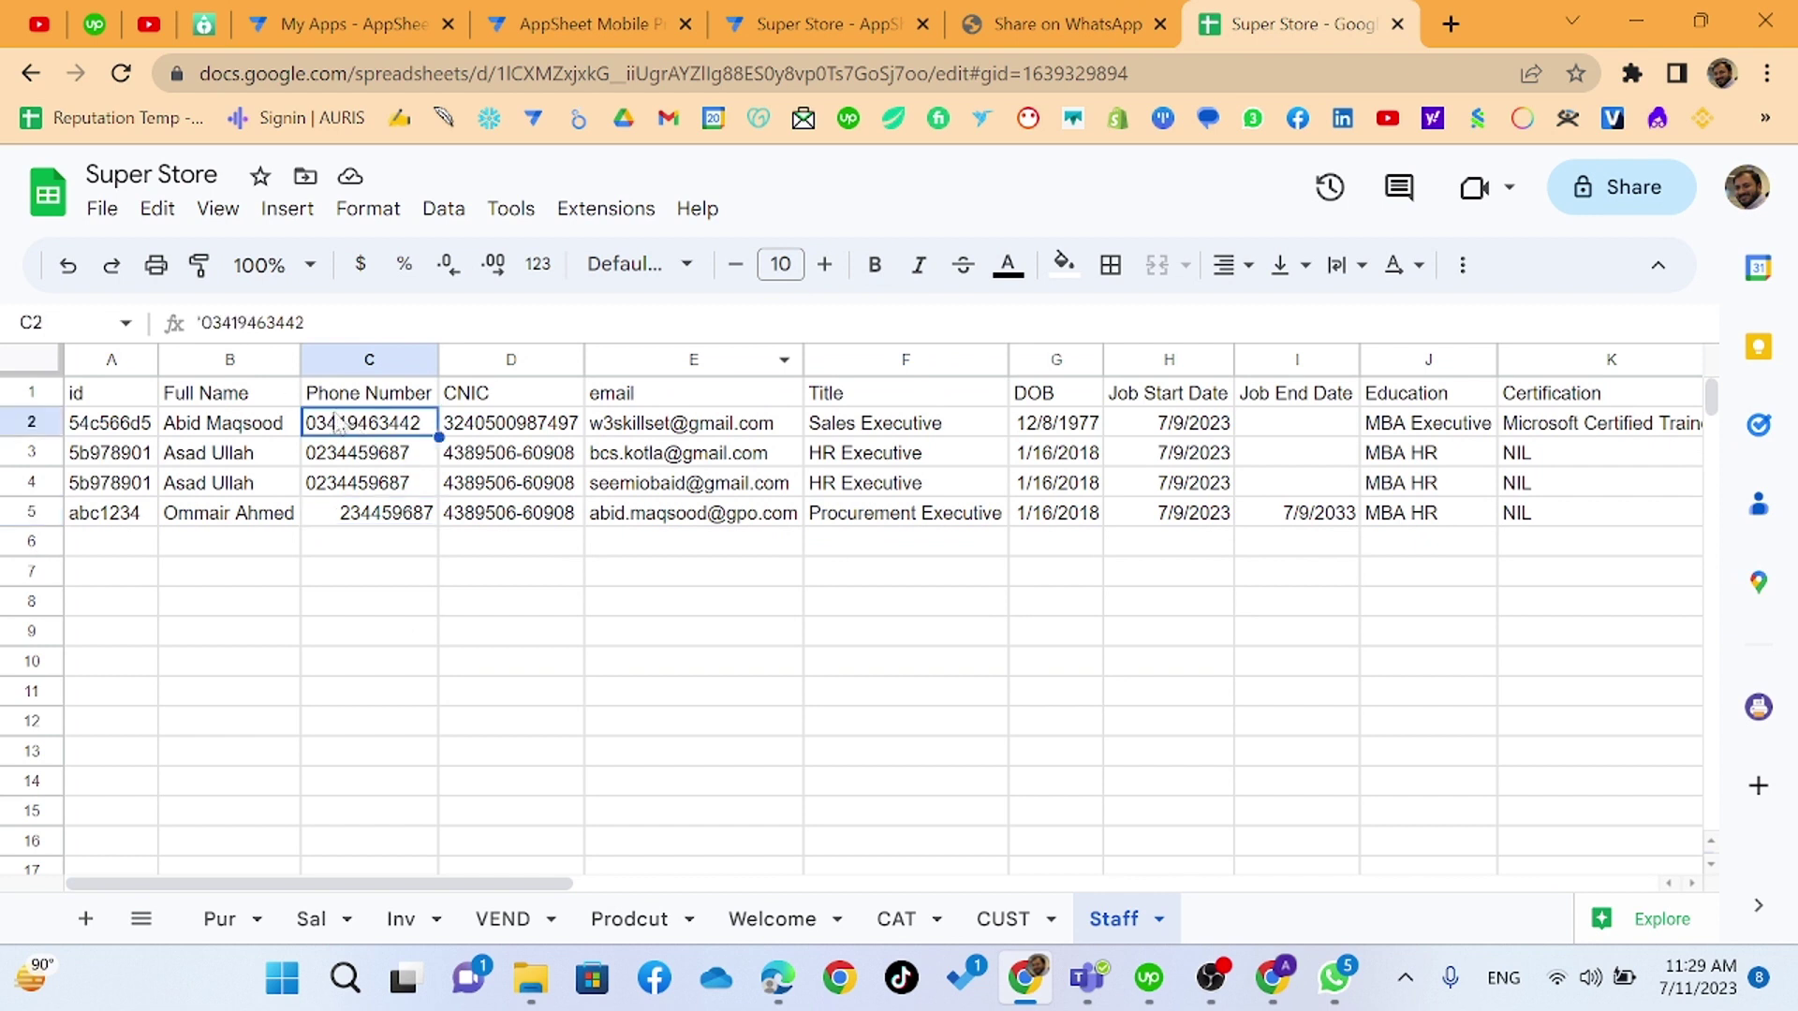
- Replace C2's leading 0 with 92, then check how C3's phone number is stored
left_click_drag(214, 323, 197, 339)
type("92")
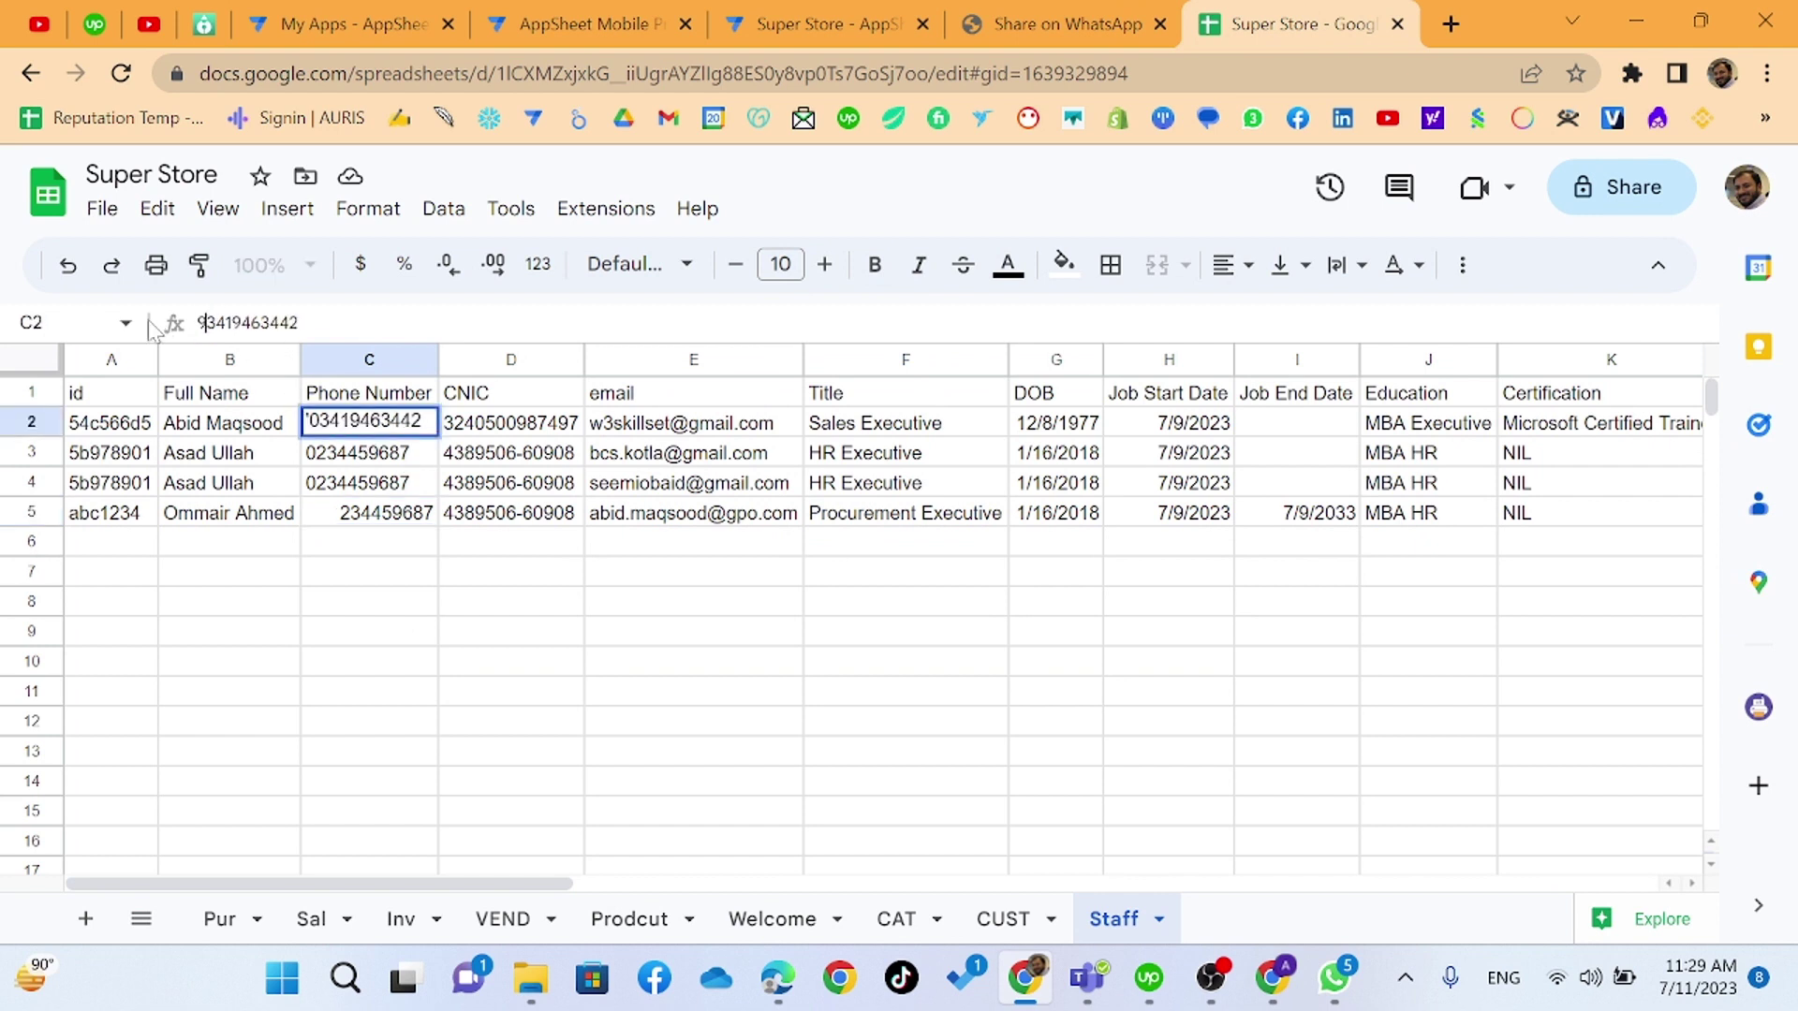
key("Tab")
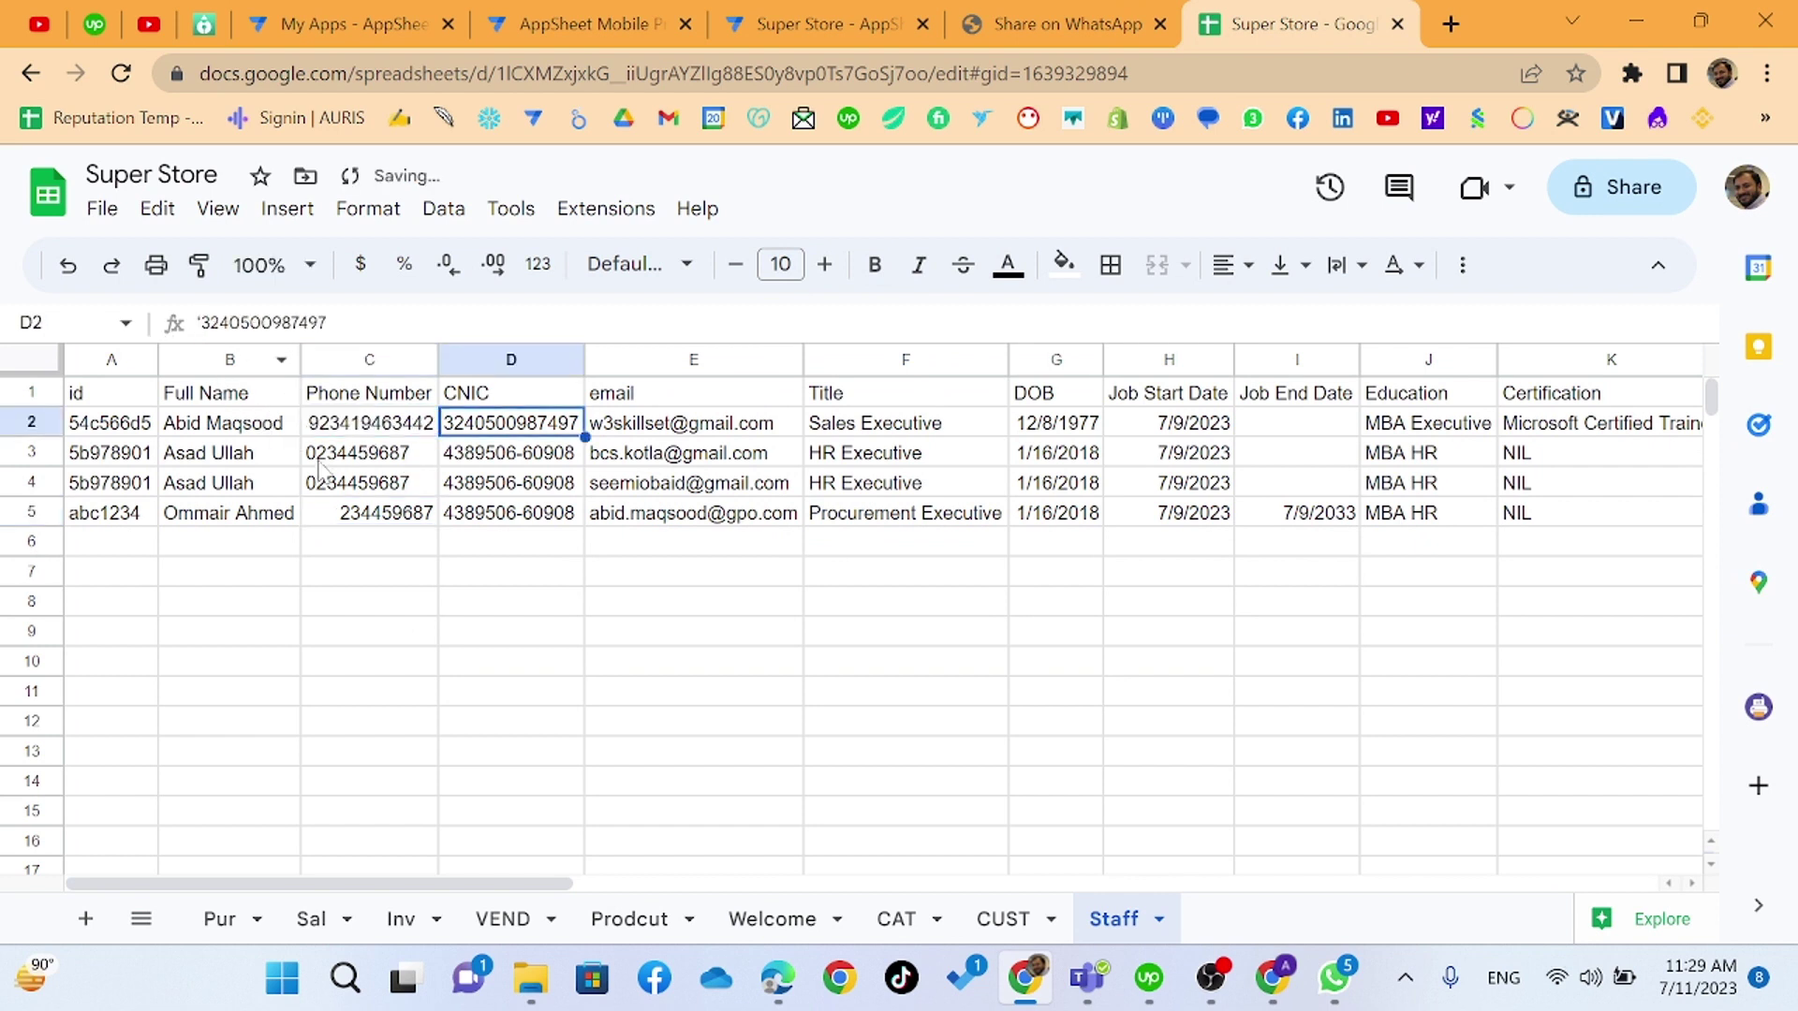
left_click(356, 457)
left_click(211, 324)
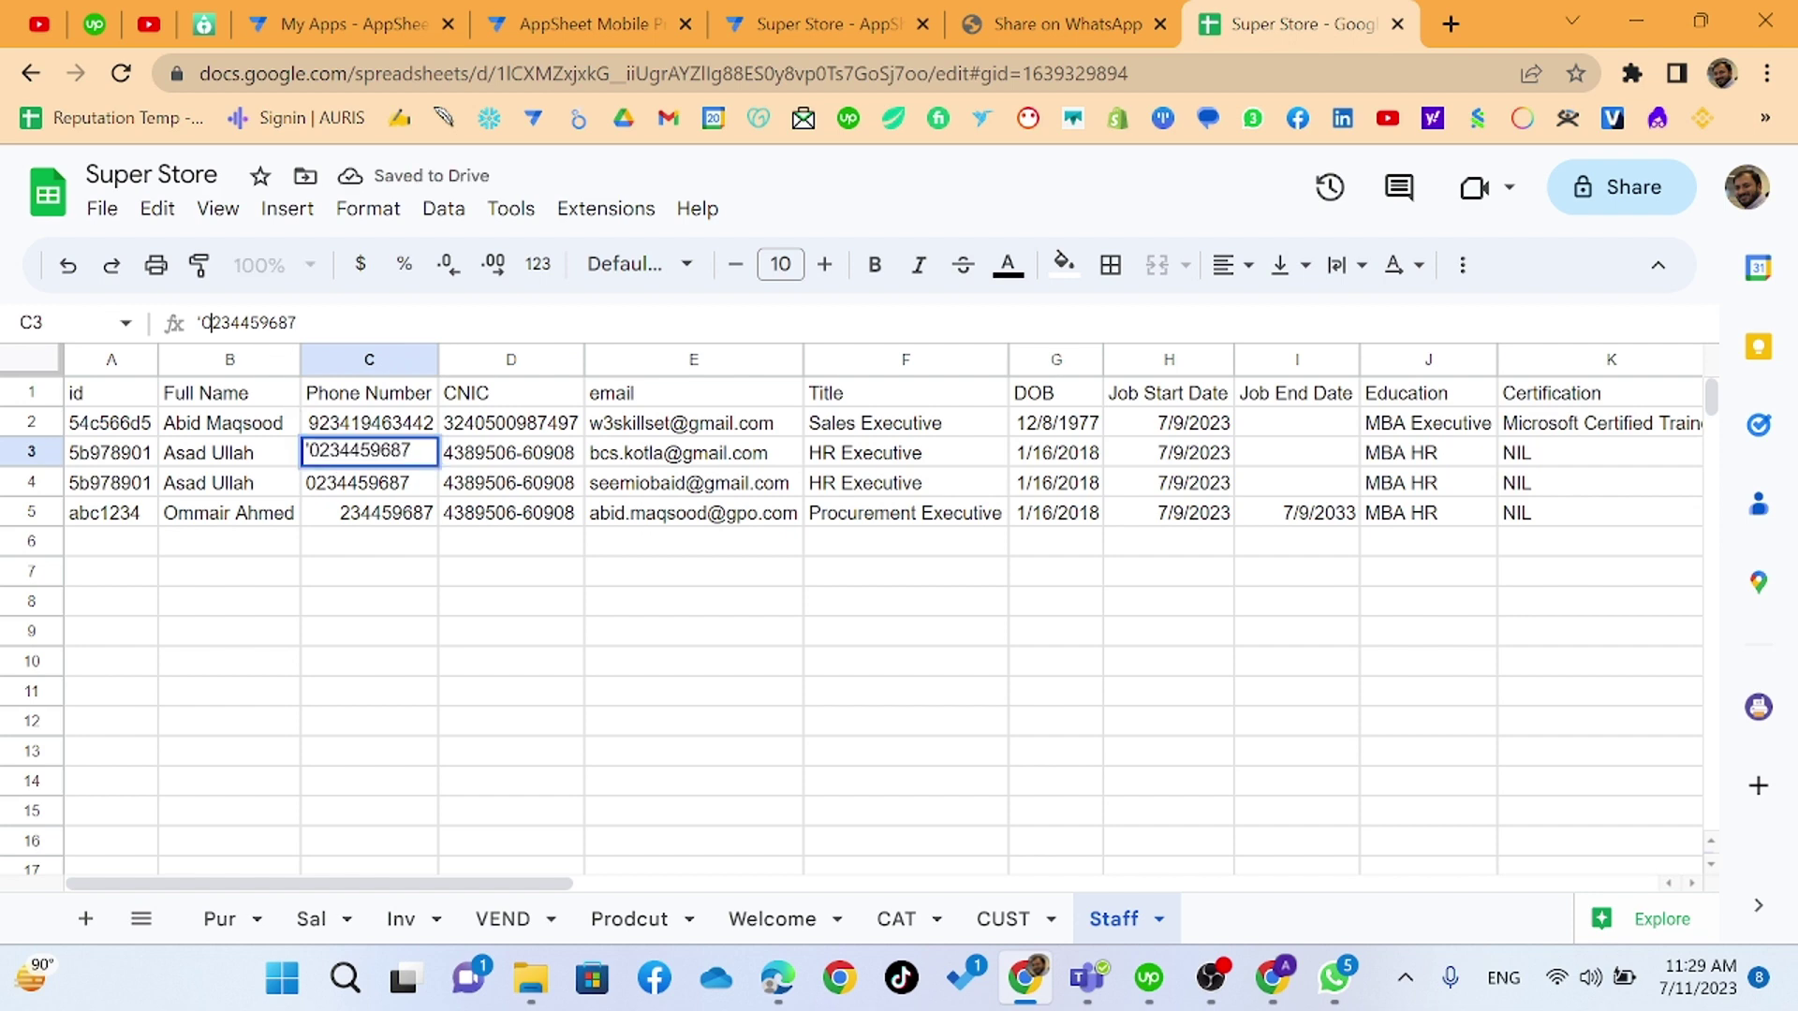
left_click(450, 551)
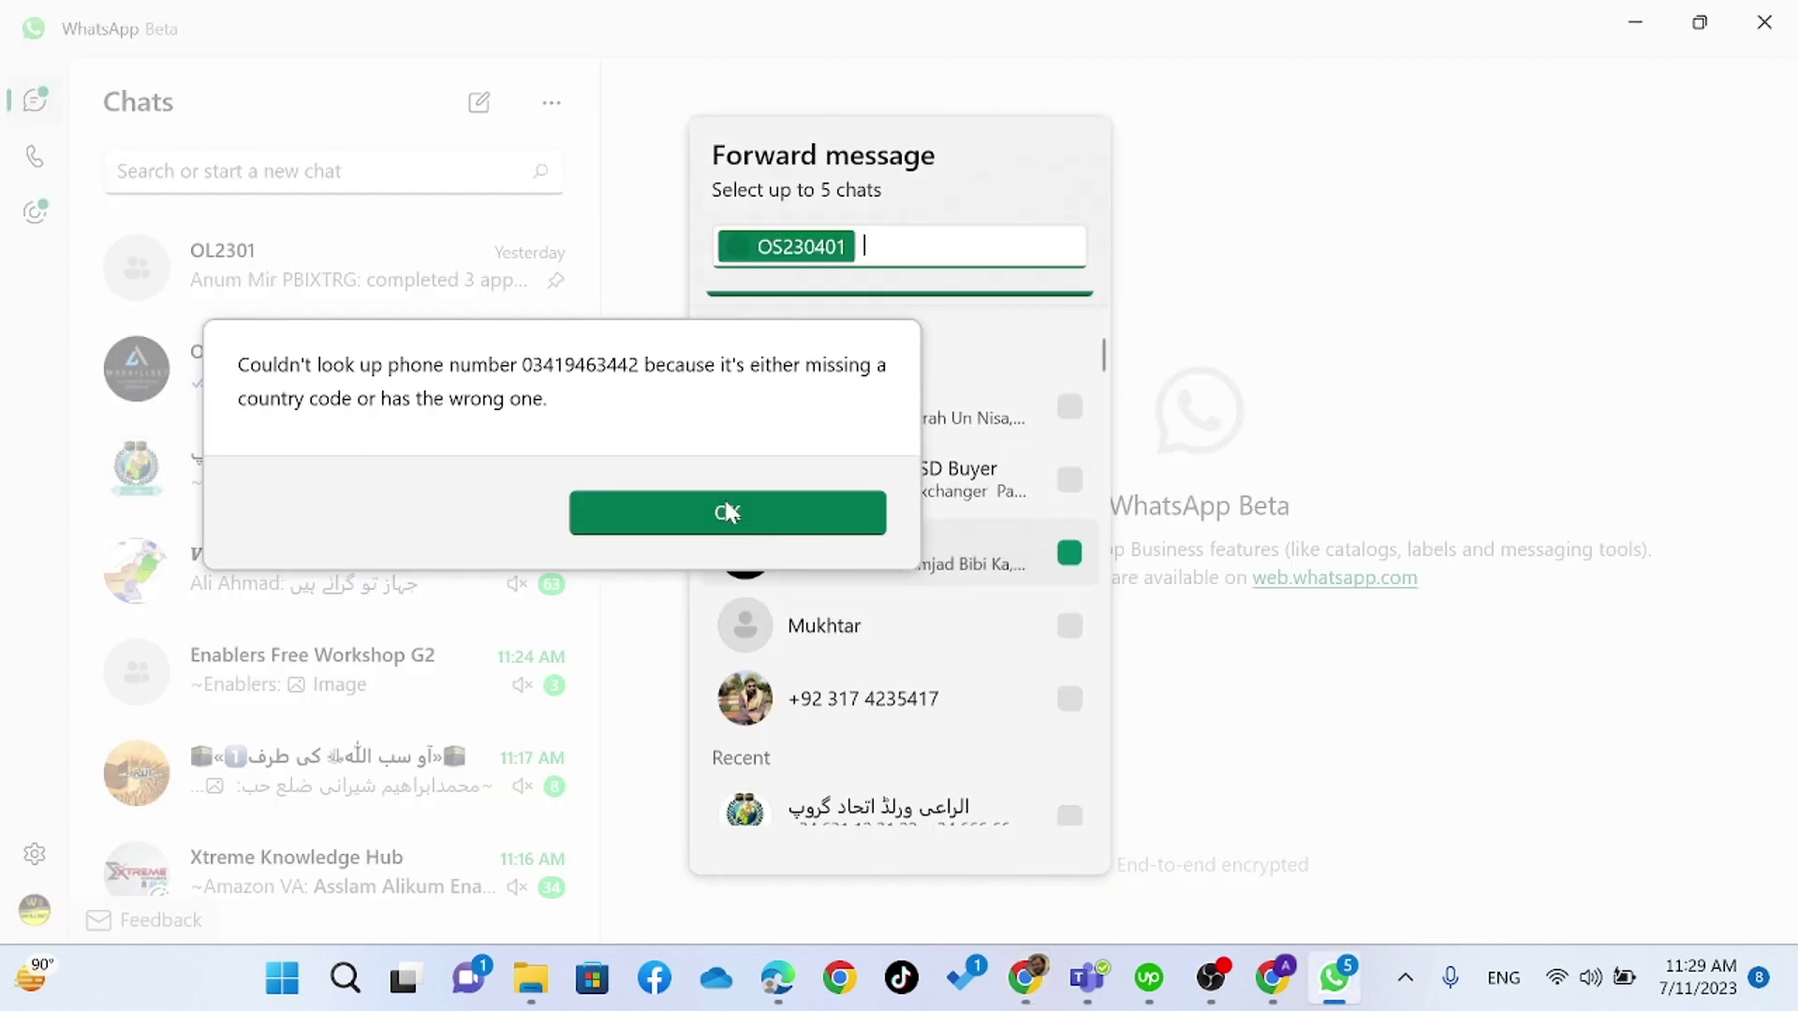
left_click(701, 499)
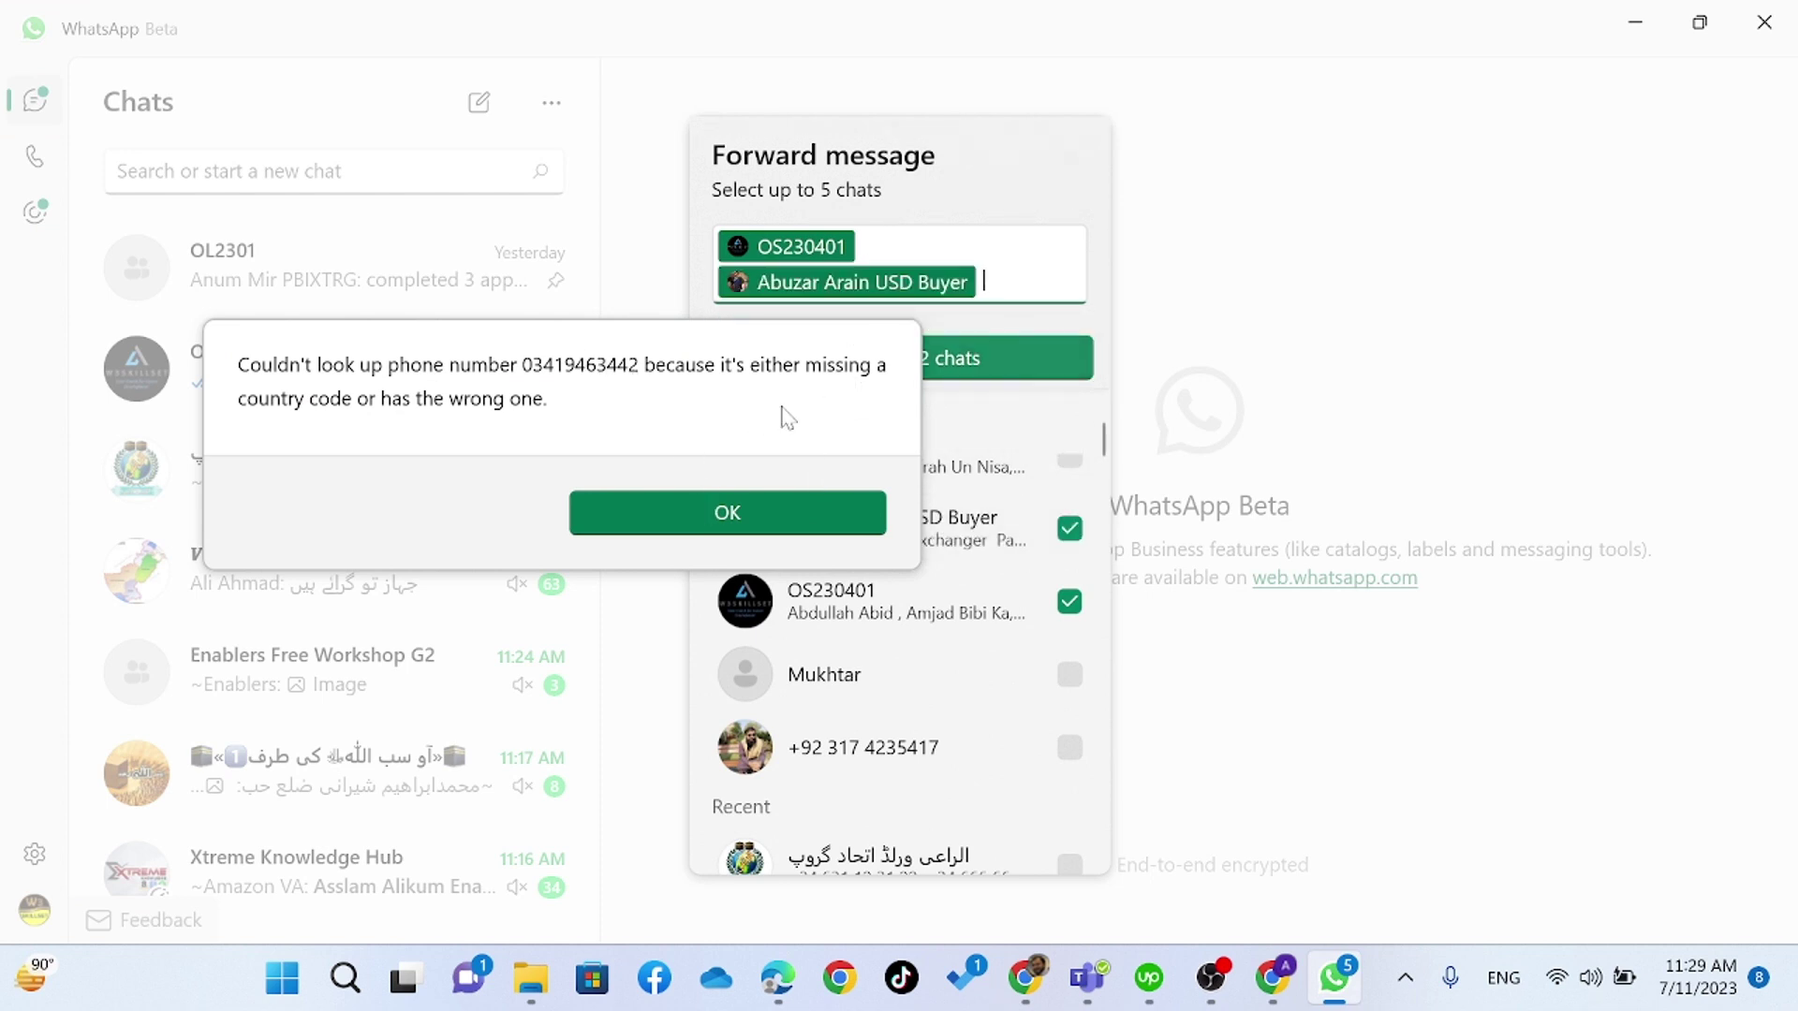
left_click(1185, 191)
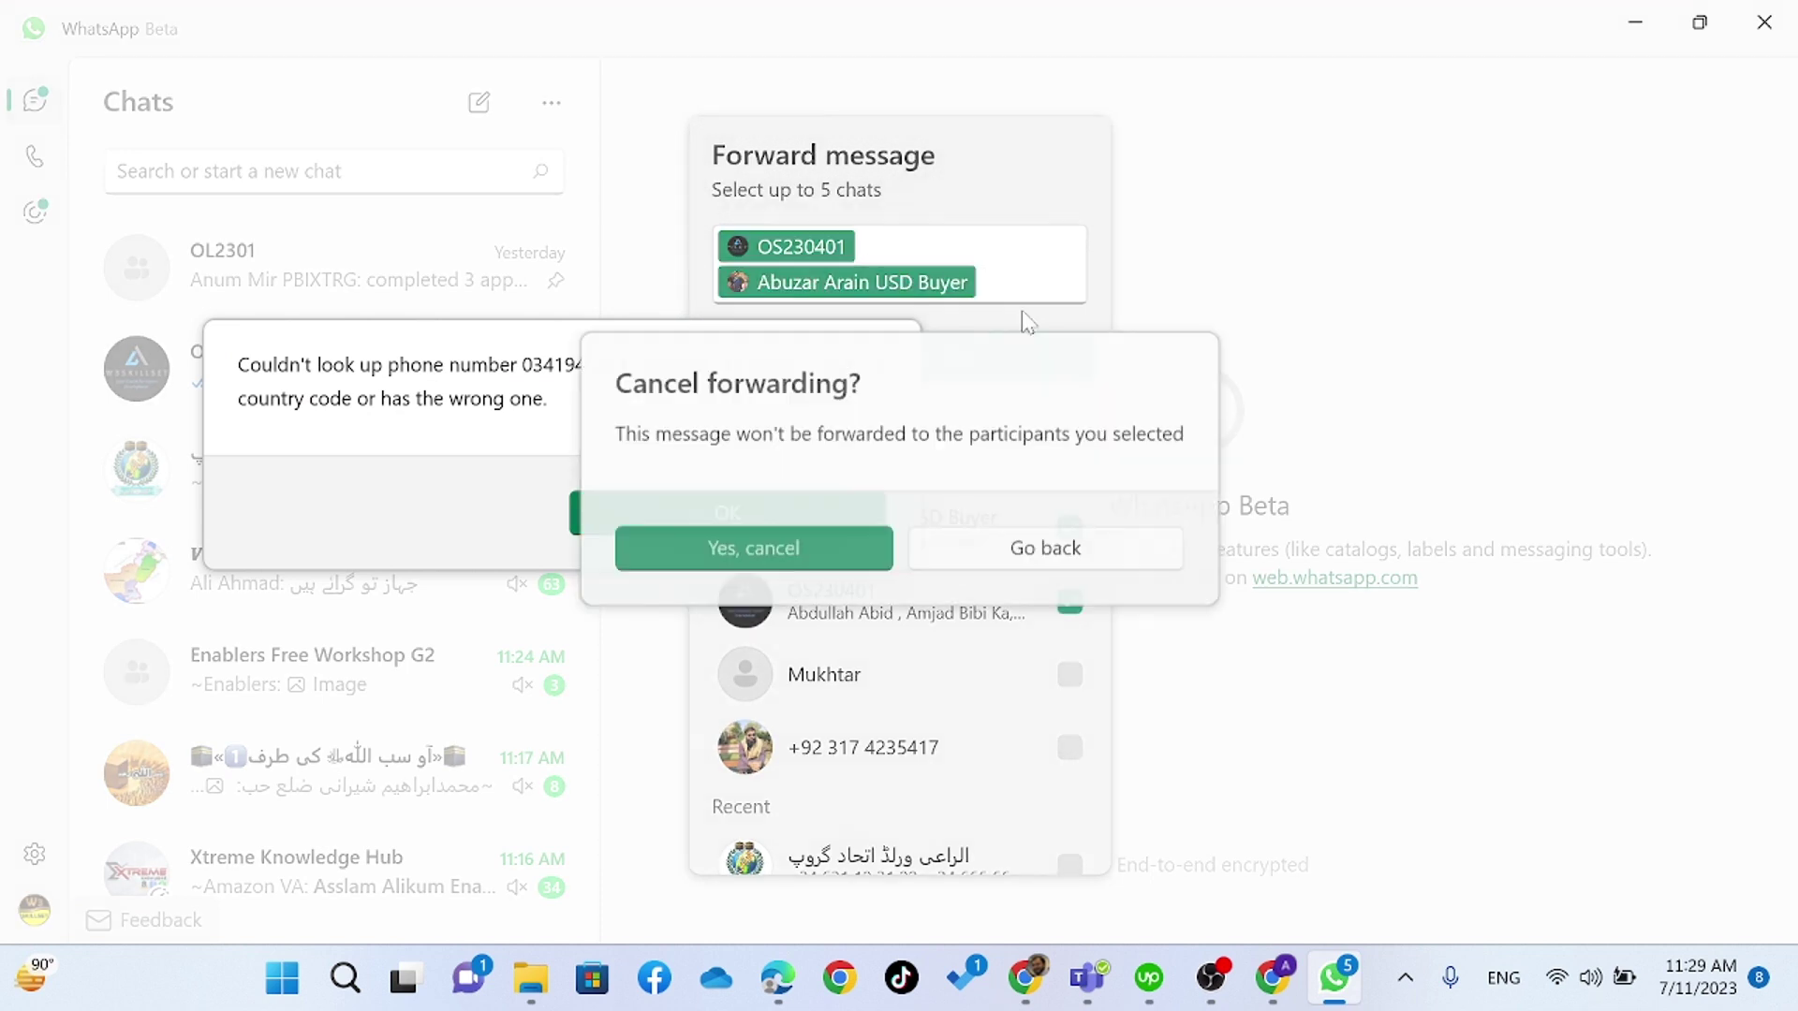
left_click(880, 566)
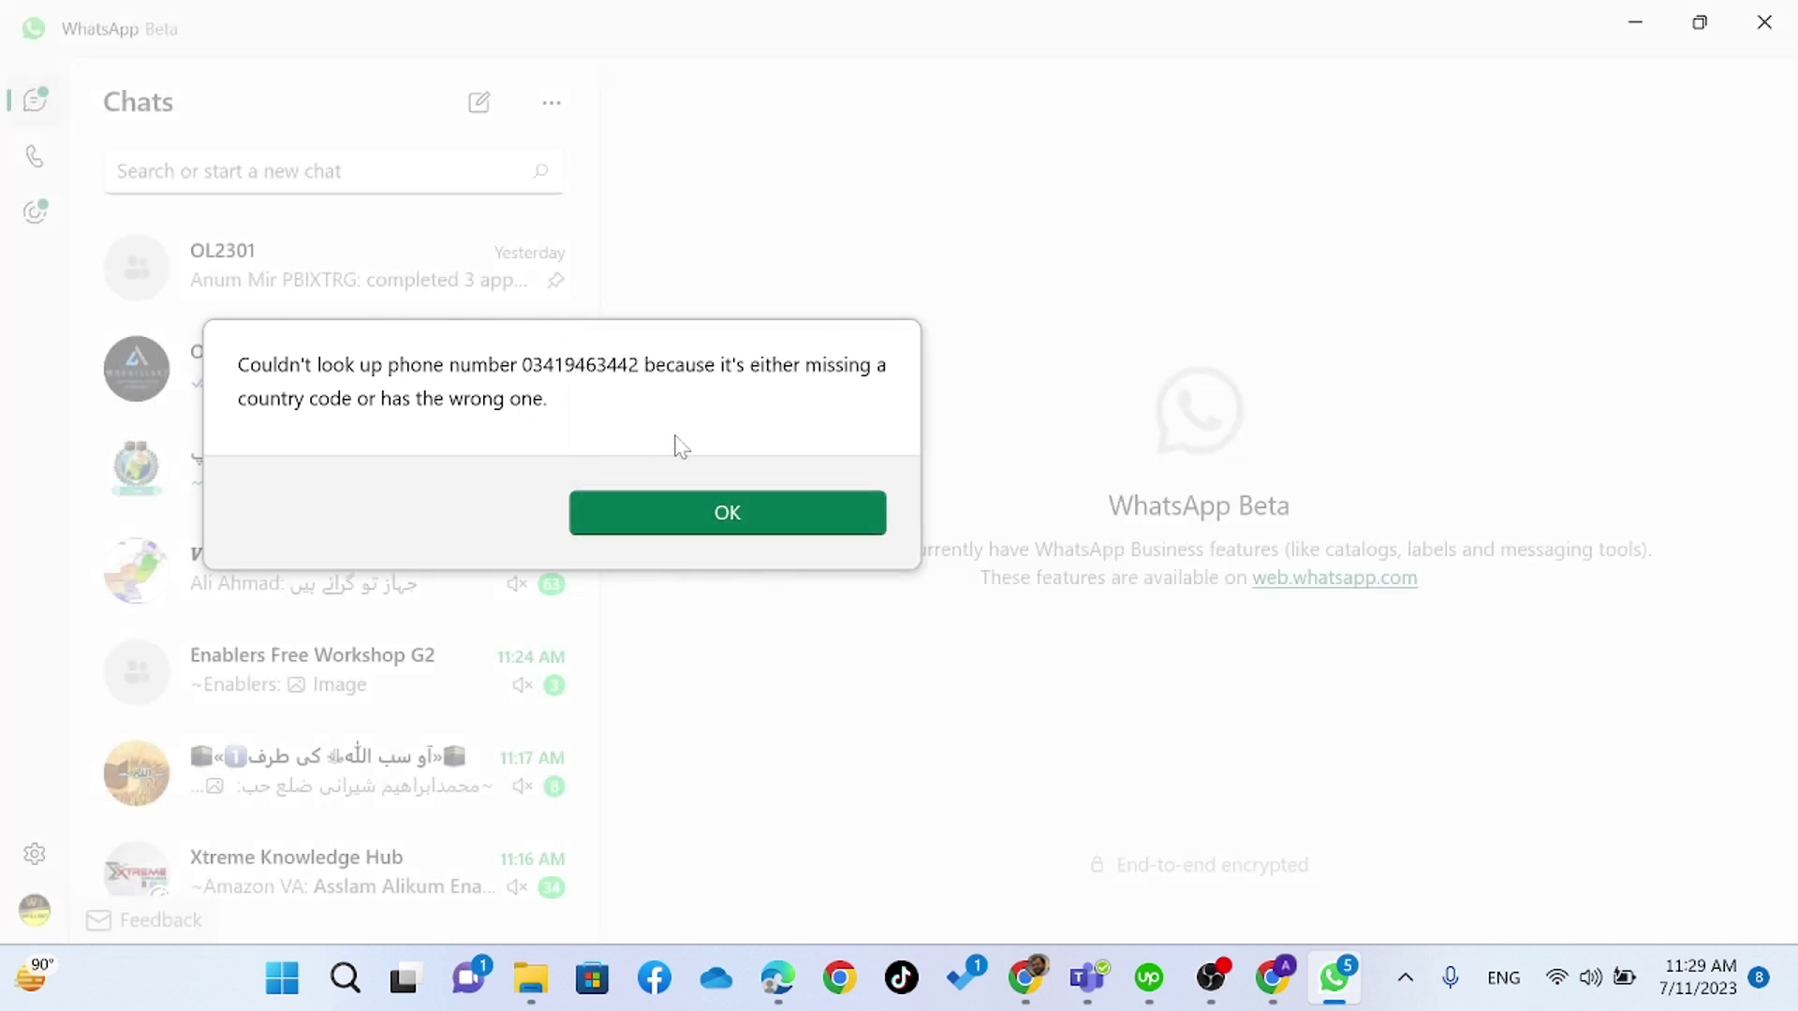
left_click(749, 505)
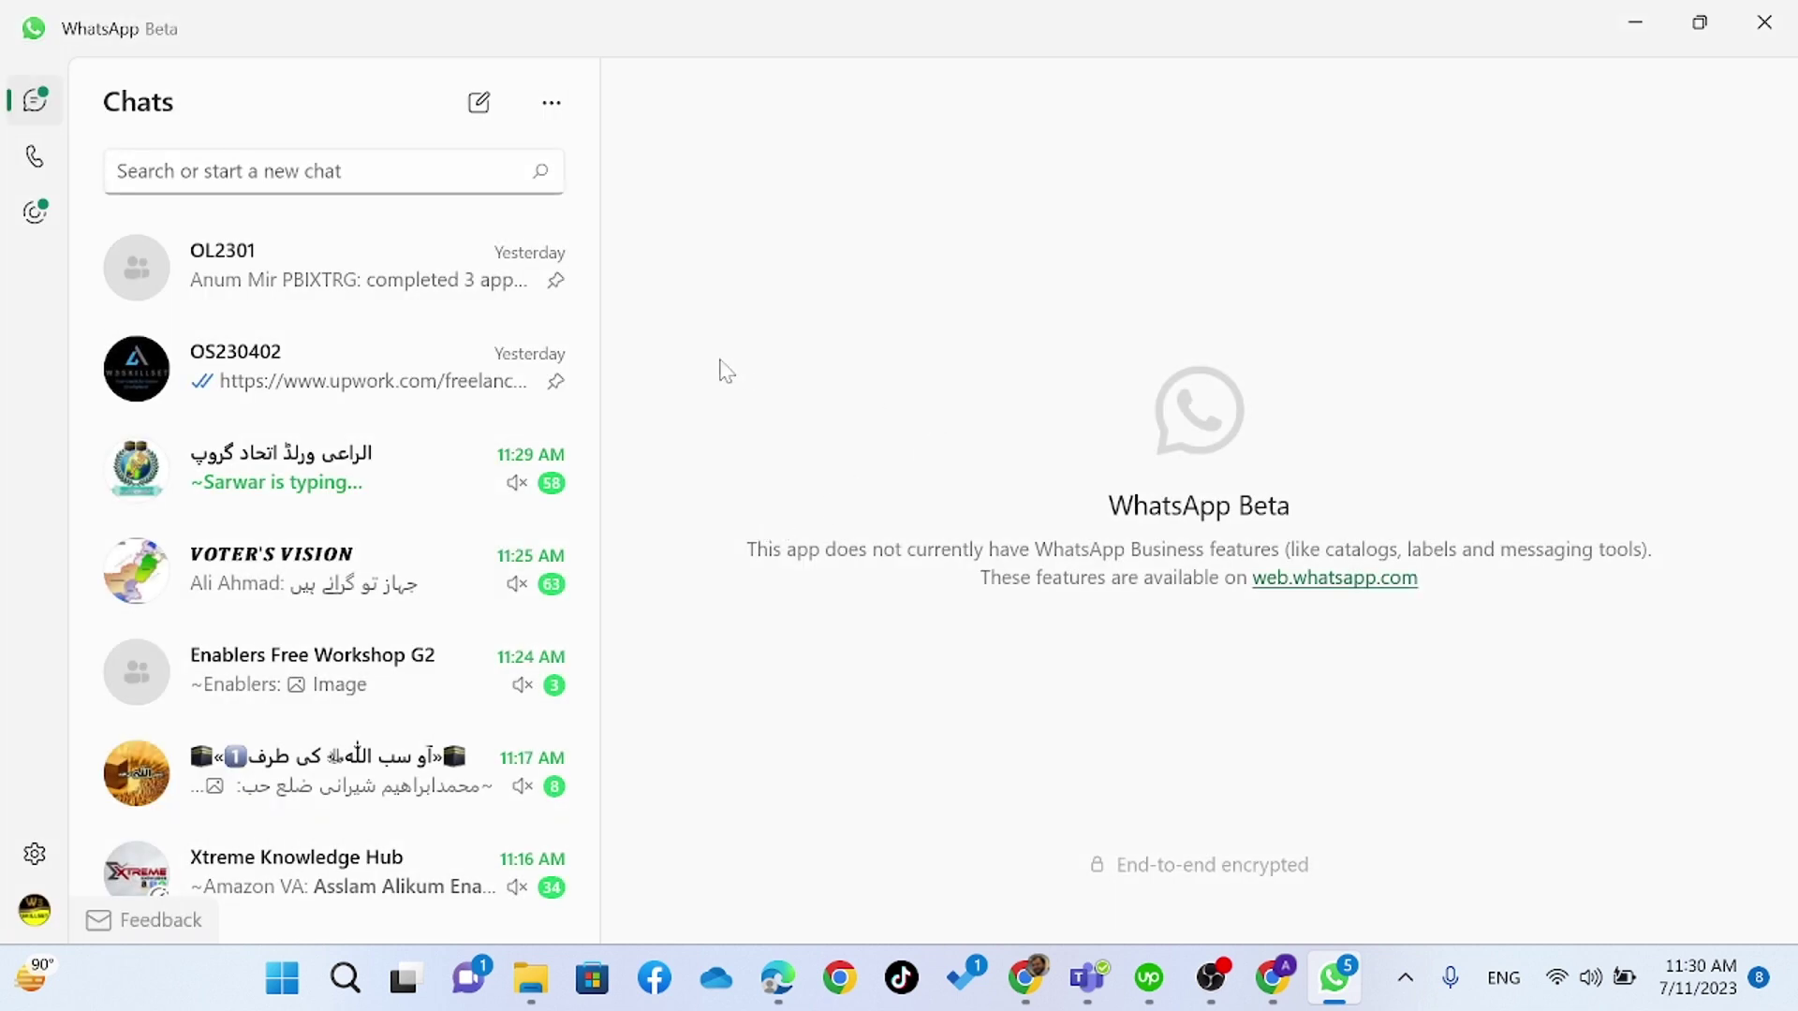
key("alt+Tab")
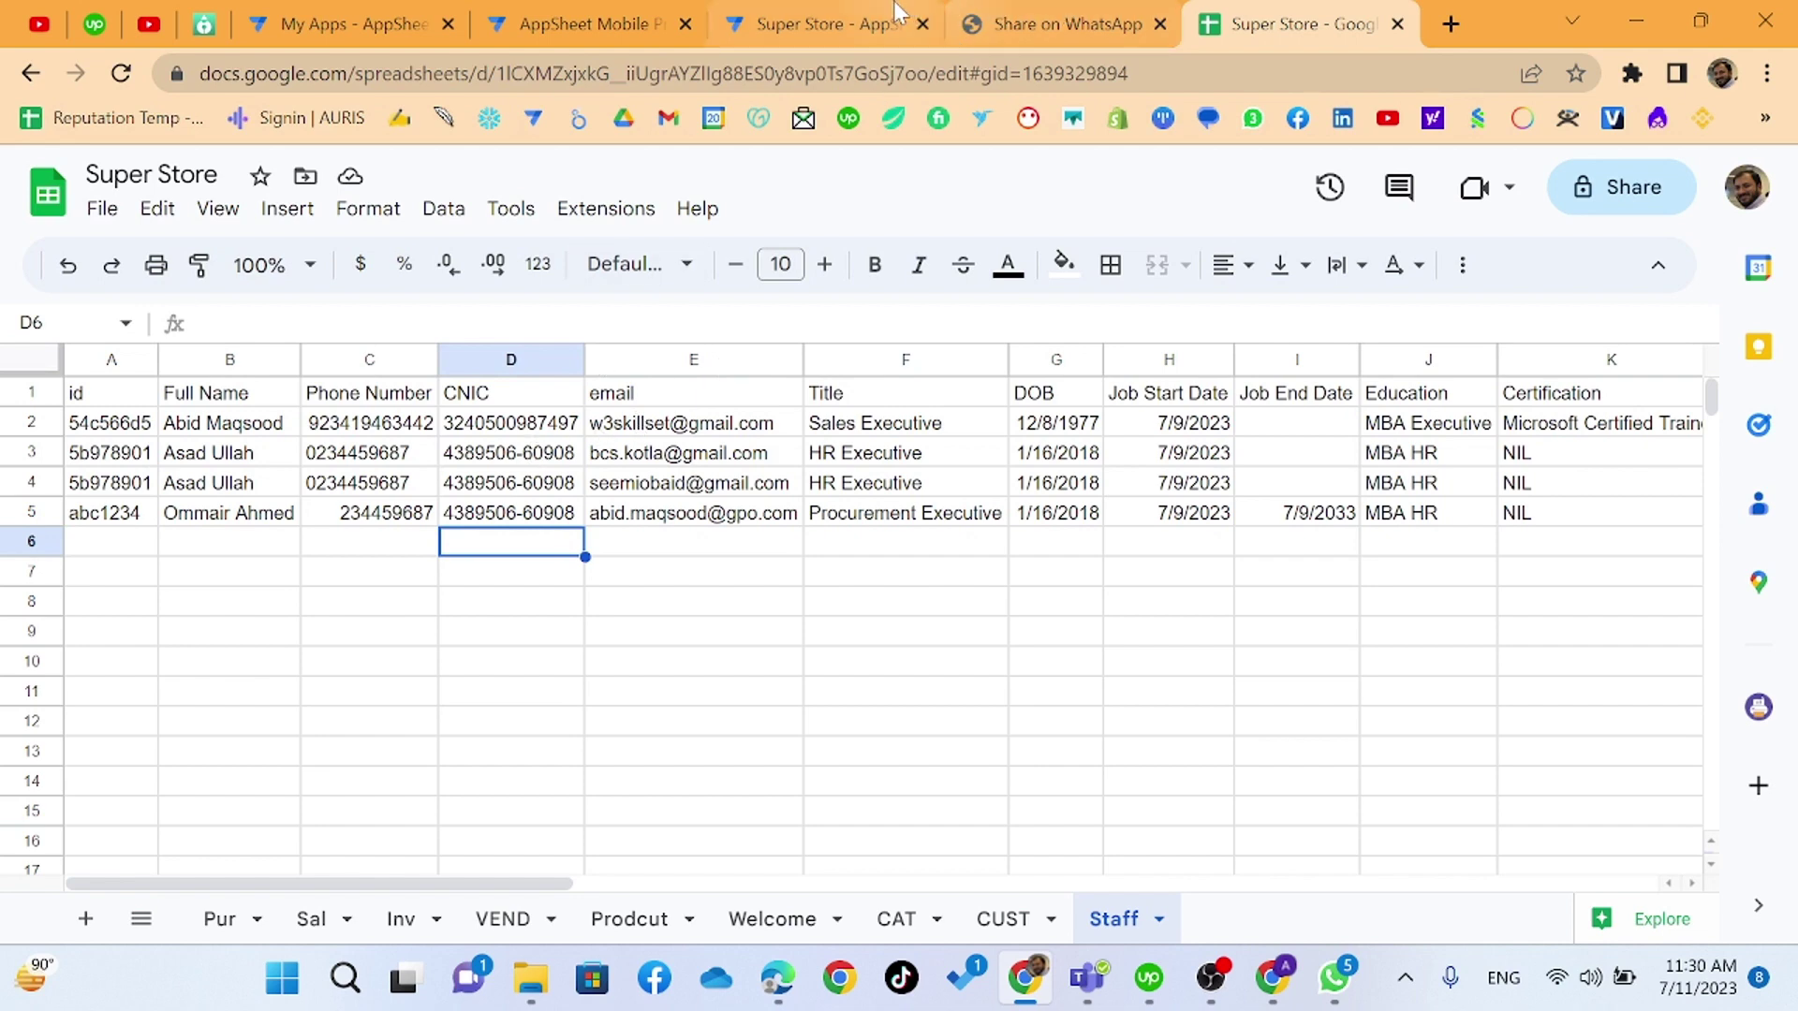
- Close the share page, refresh the AppSheet preview, and run WhatsApp on the first HR record
left_click(1108, 32)
left_click(1159, 23)
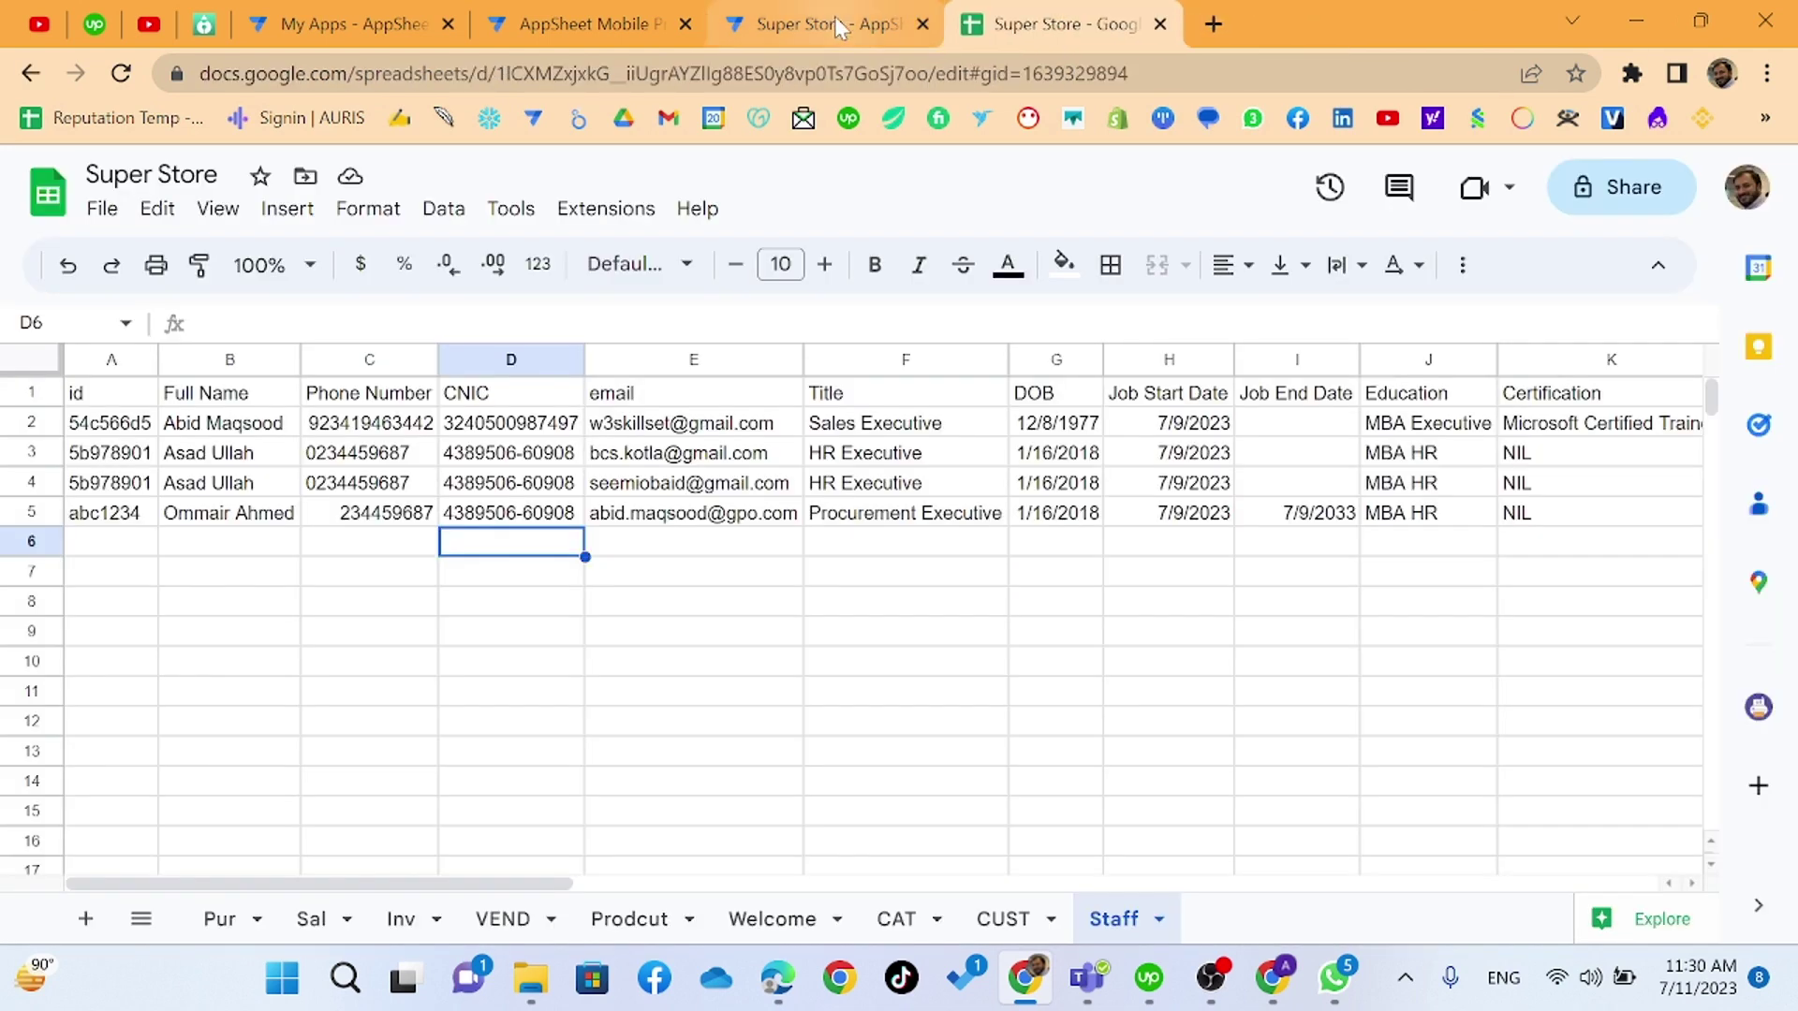
left_click(828, 23)
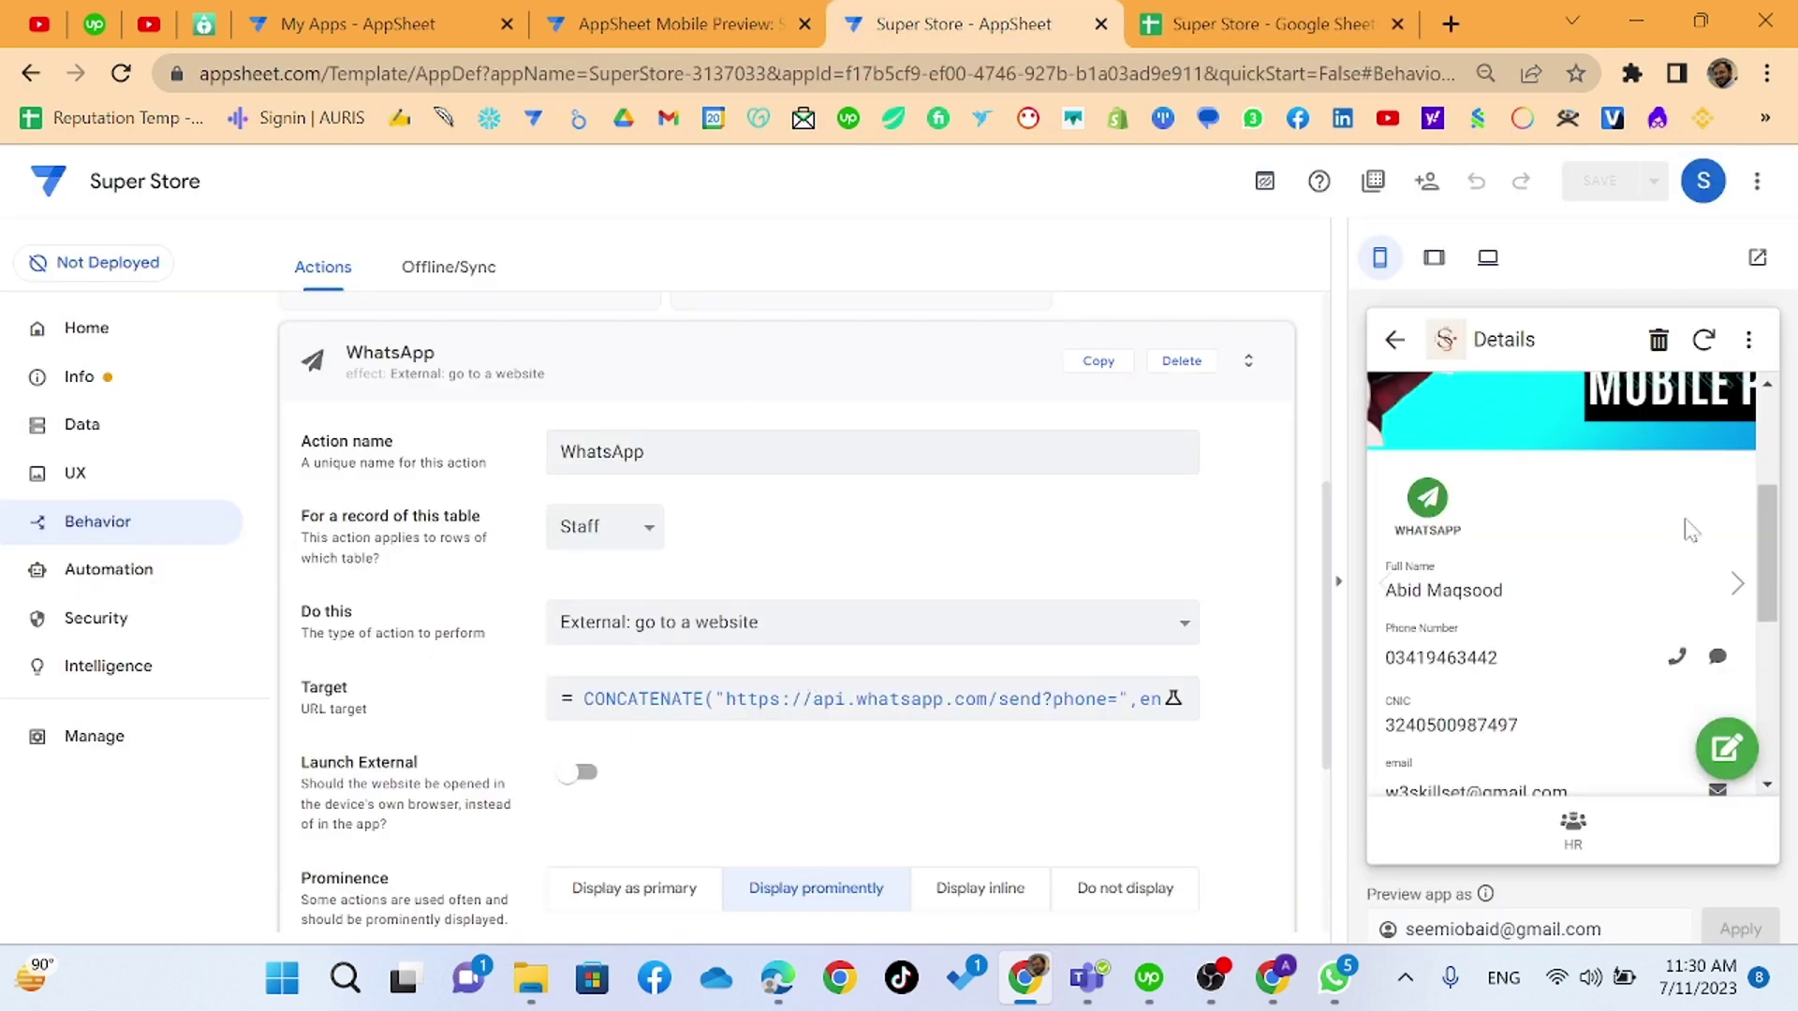
left_click(1725, 354)
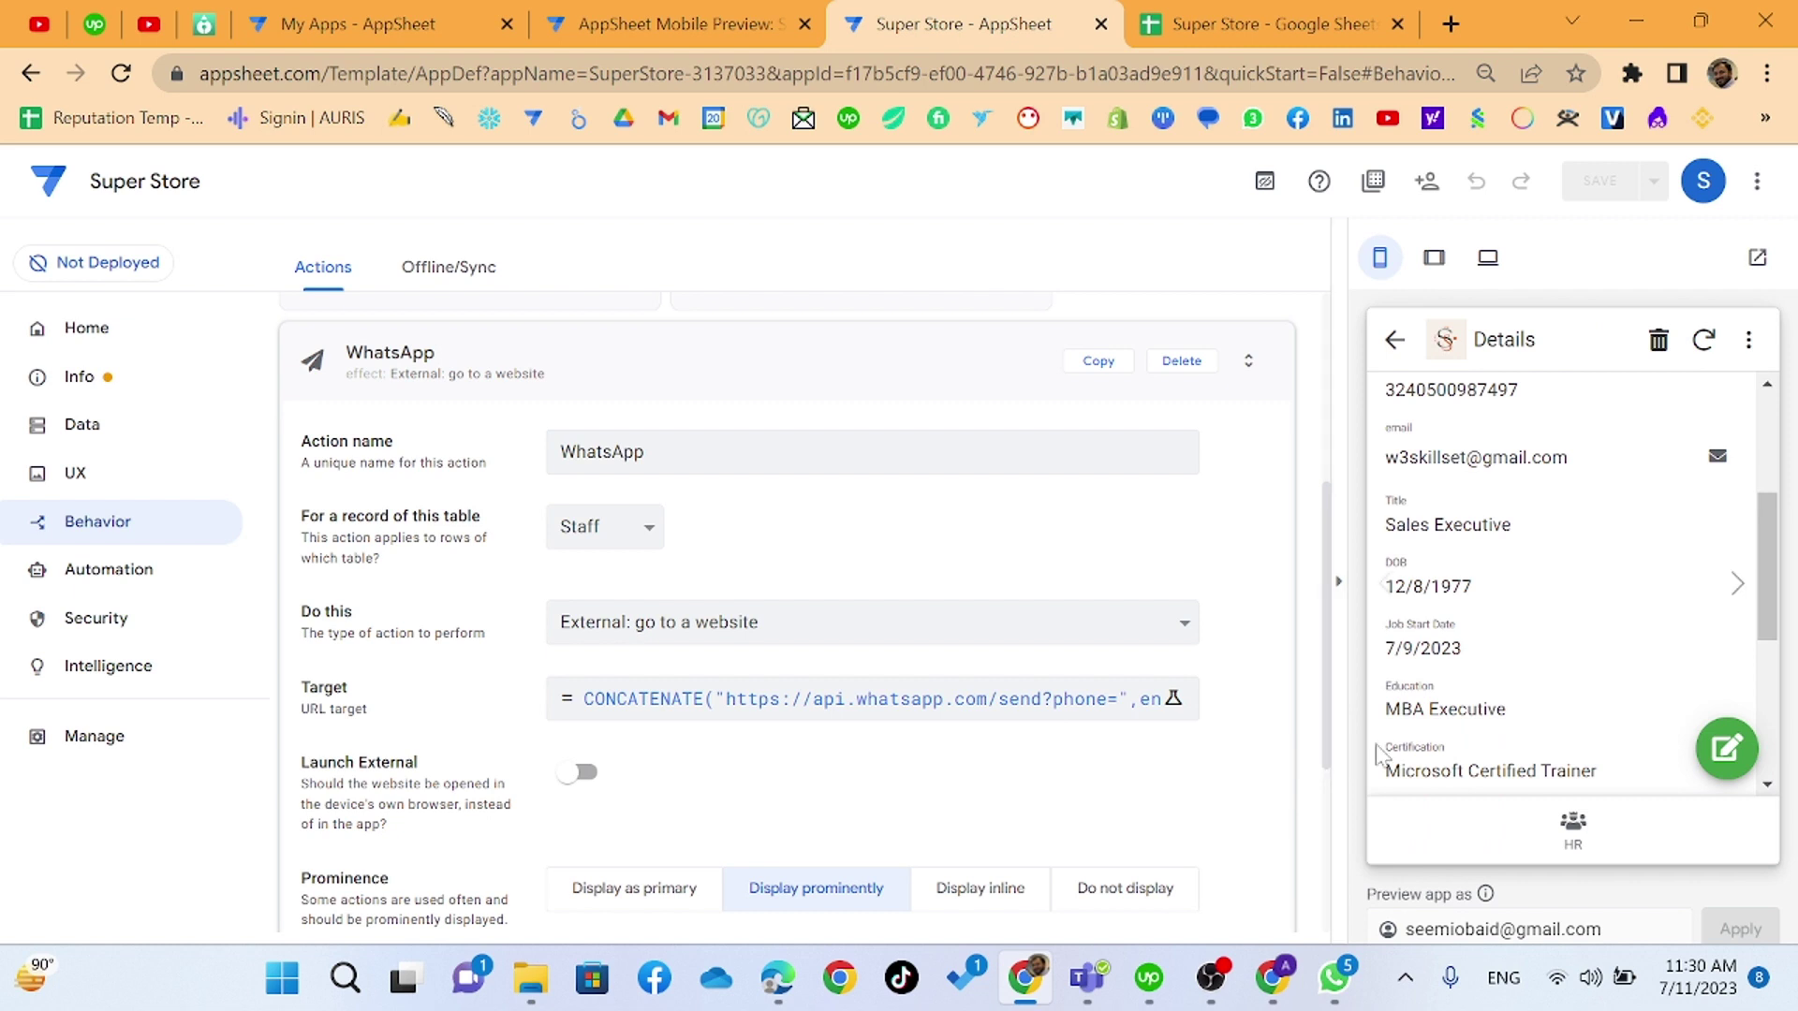
left_click(1602, 831)
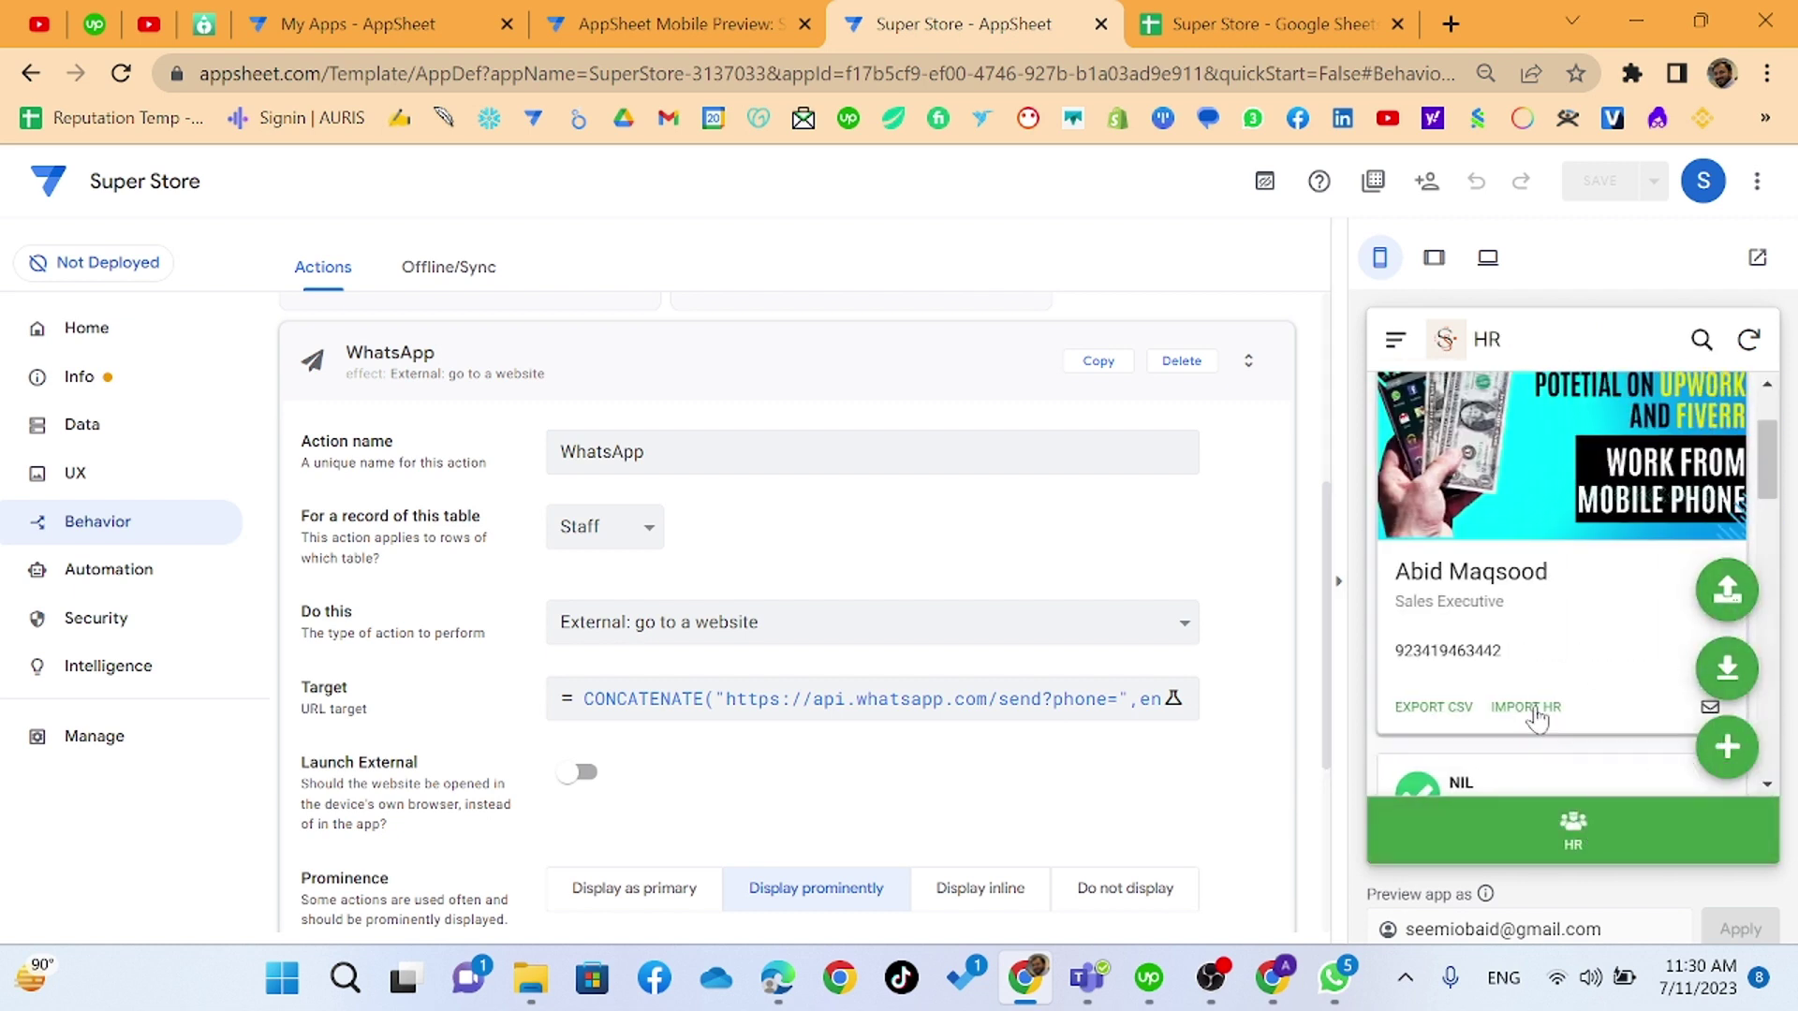
left_click(1586, 620)
left_click(1425, 446)
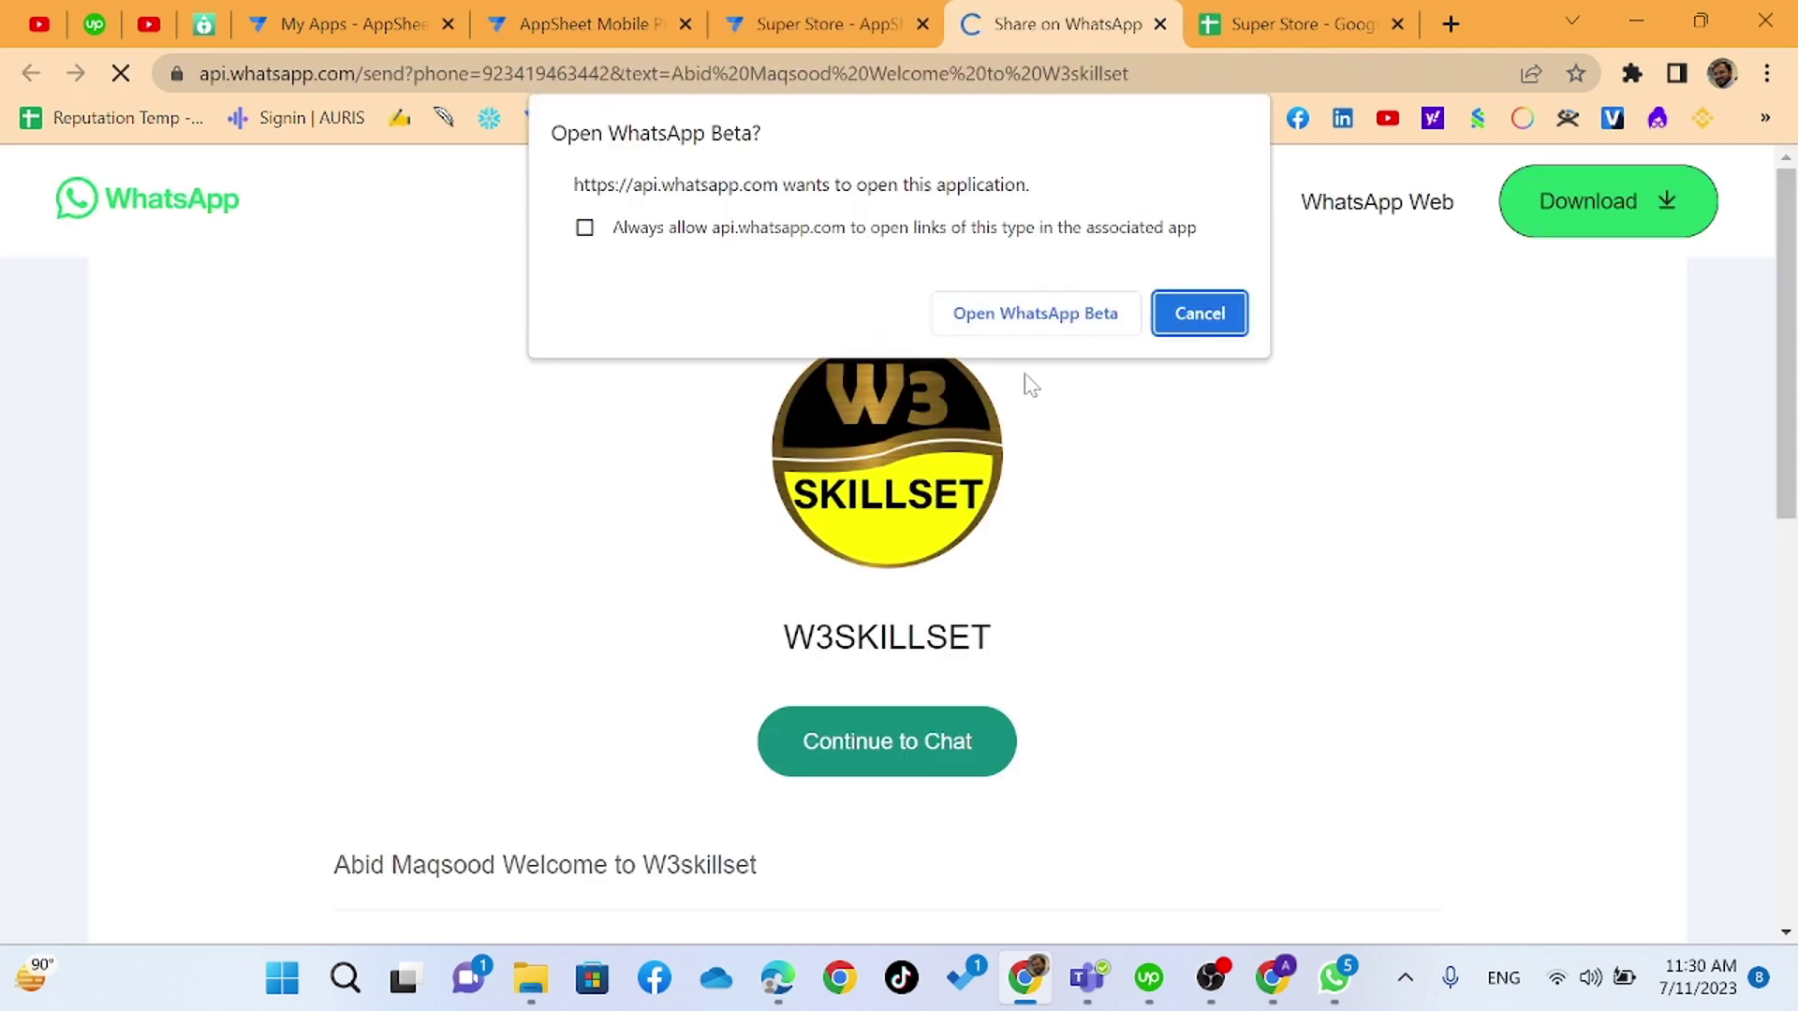
- Send the prefilled welcome message from WhatsApp Beta's chat, then return to Chrome
left_click(1065, 312)
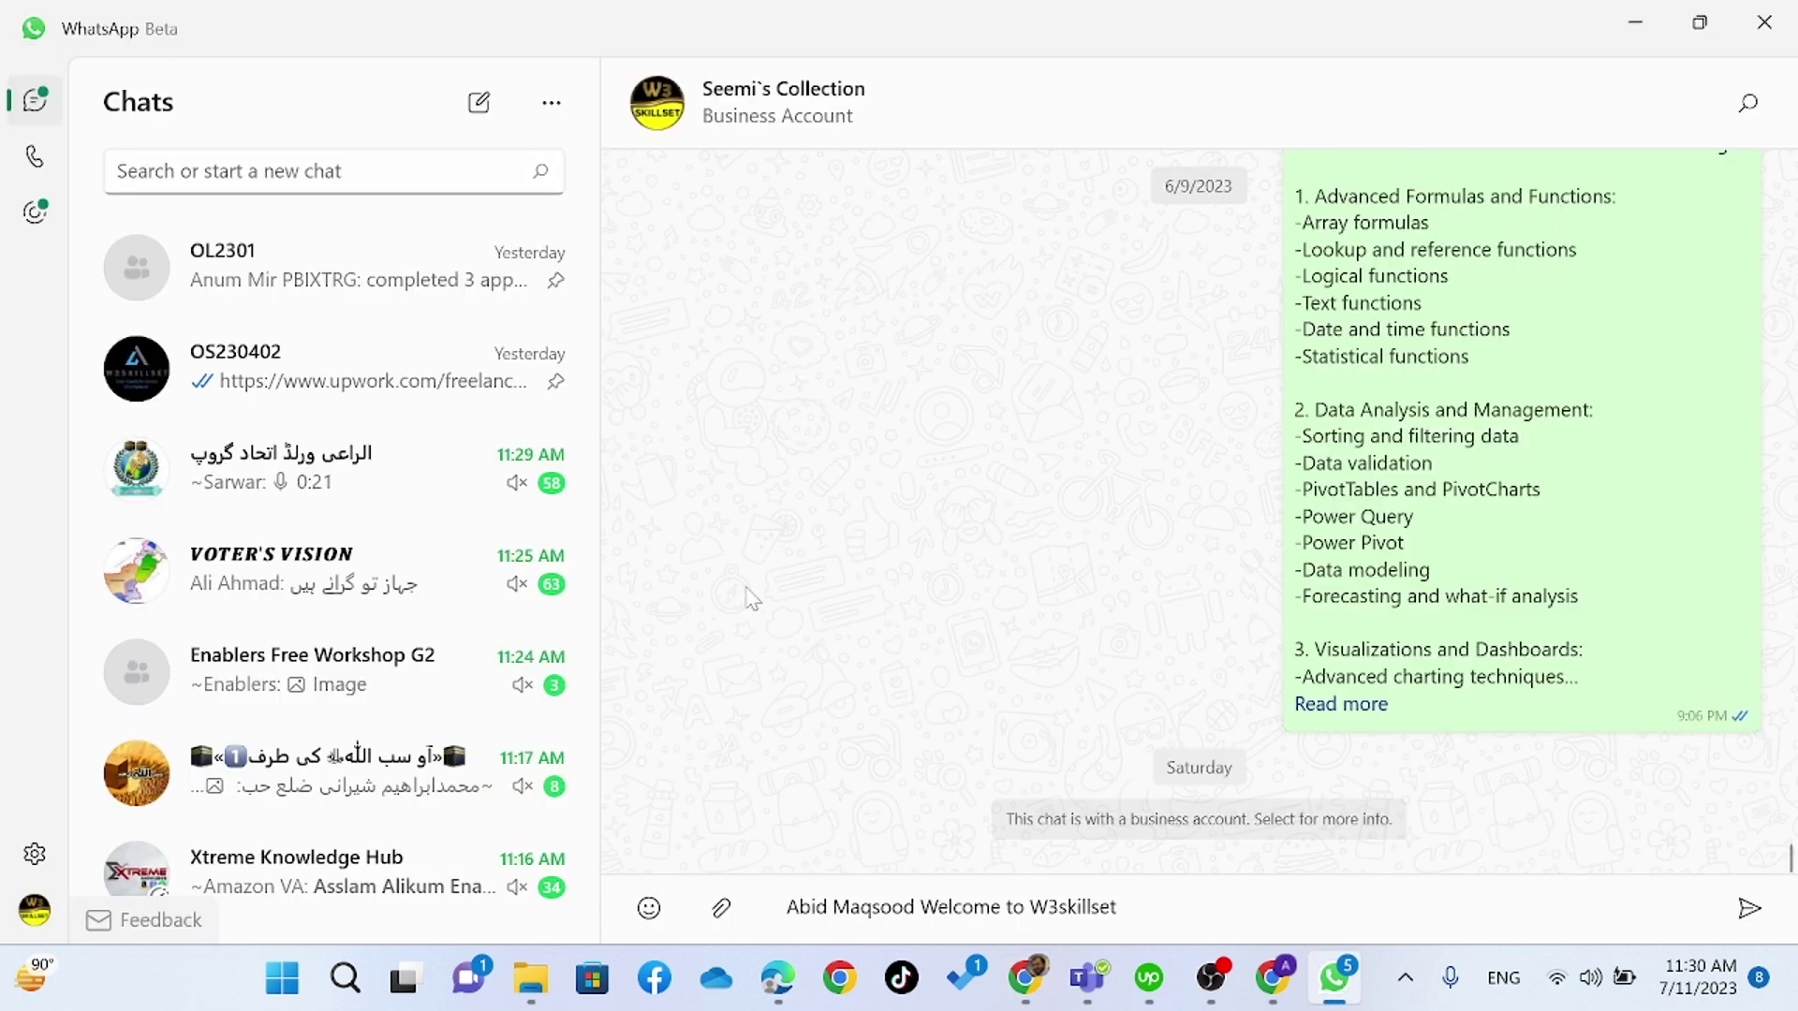
key("shift+Right")
key("shift+Right")
key("shift+Right")
key("shift+Right")
key("shift+Right")
key("shift+Right")
key("shift+Right")
key("shift+Right")
key("shift+Right")
key("shift+Right")
key("shift+Right")
key("shift+Right")
key("shift+Right")
key("shift+Right")
key("shift+Right")
key("shift+Right")
key("shift+Right")
key("shift+Right")
key("shift+Right")
key("shift+Right")
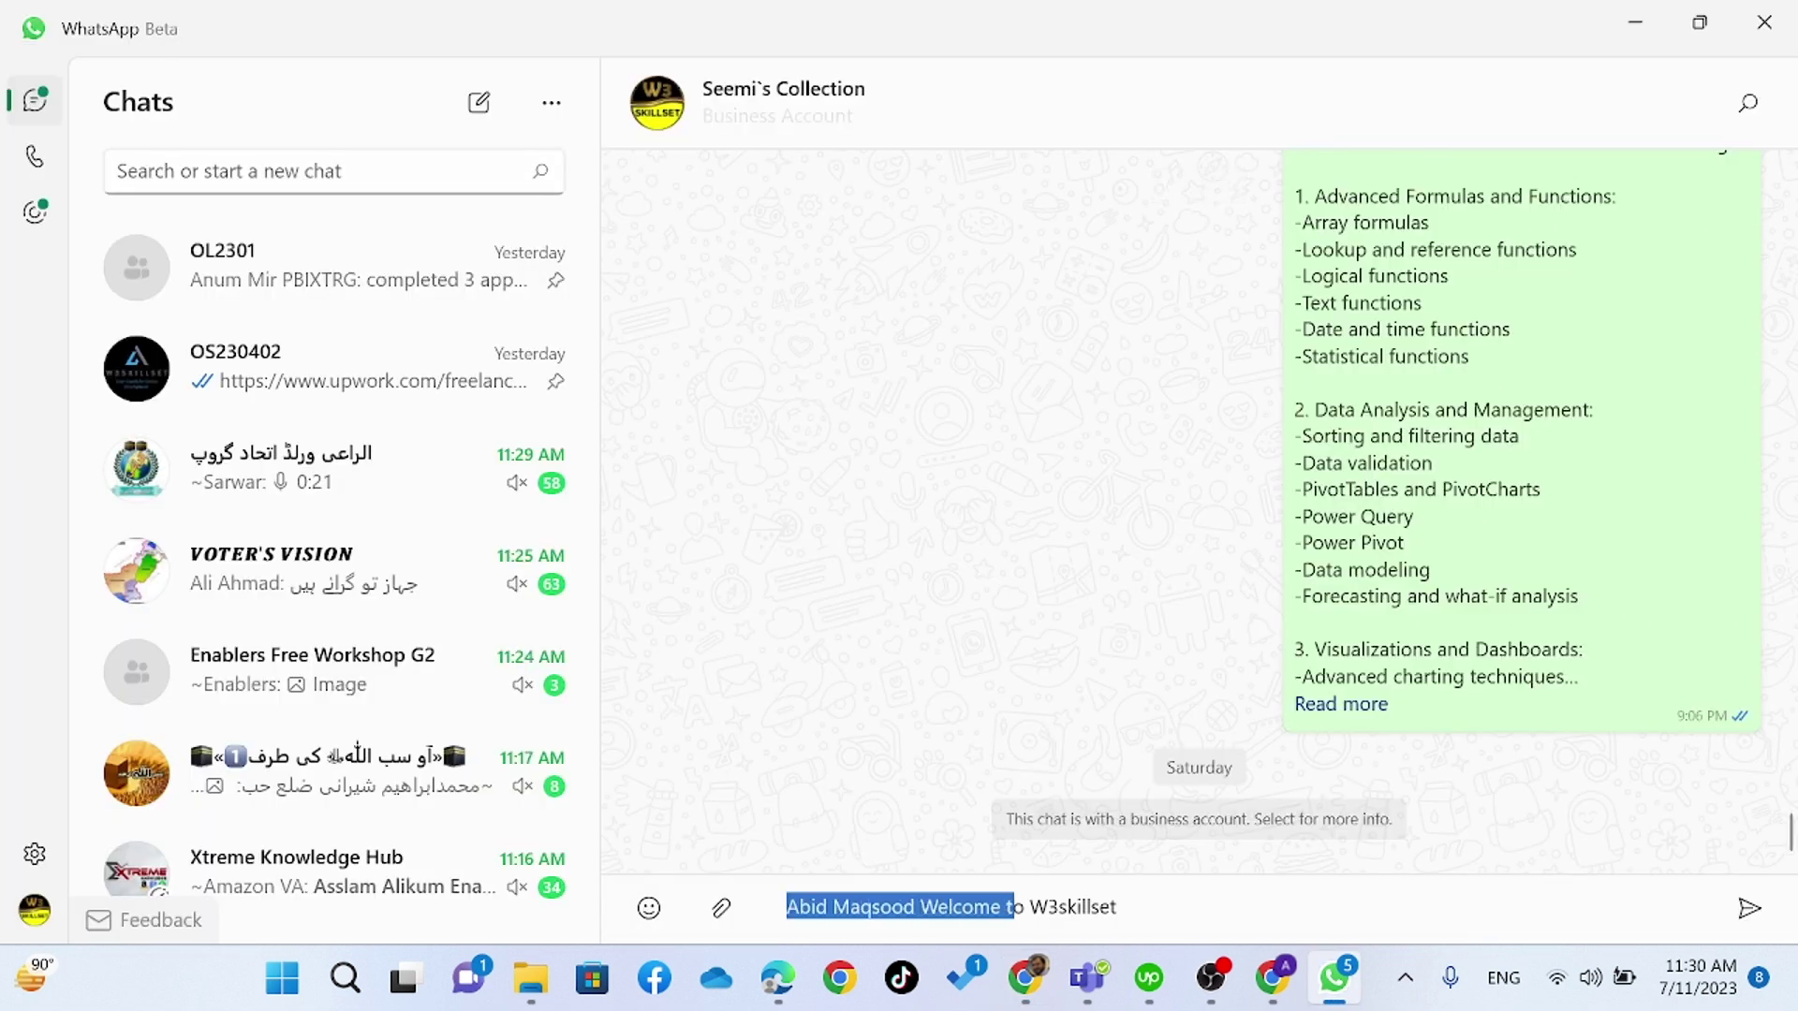
key("Return")
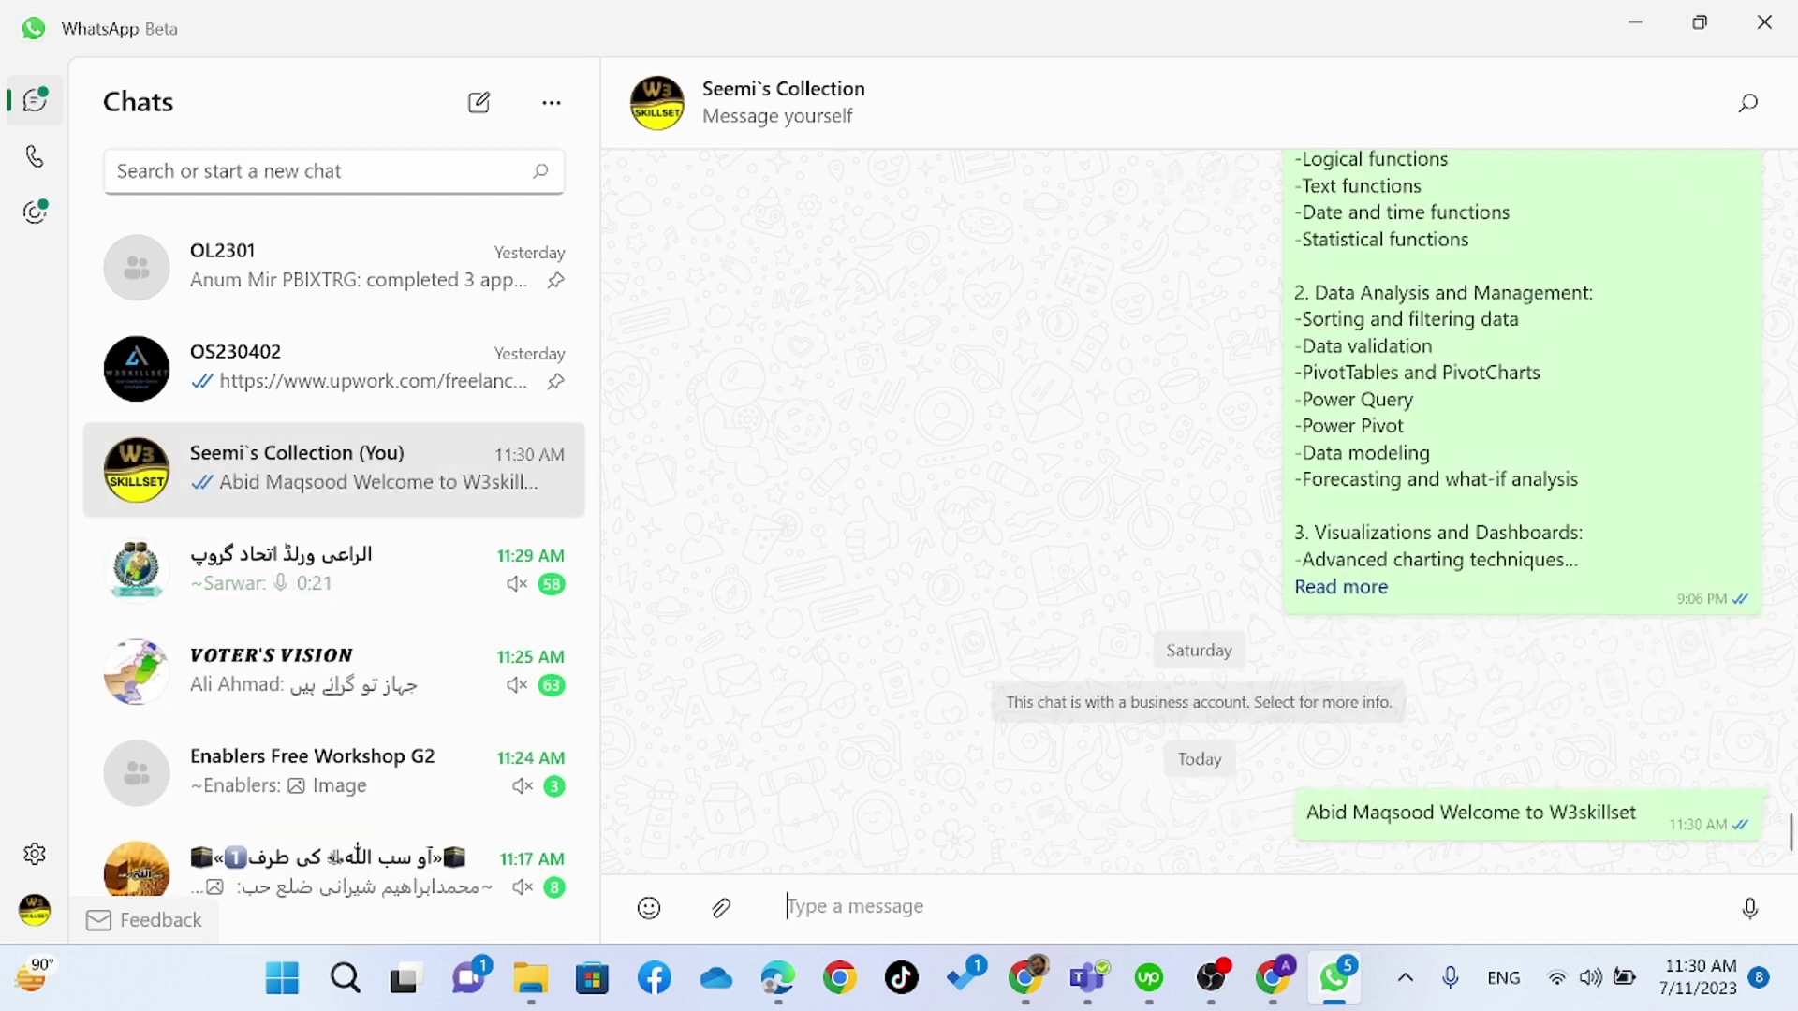
key("alt+Tab")
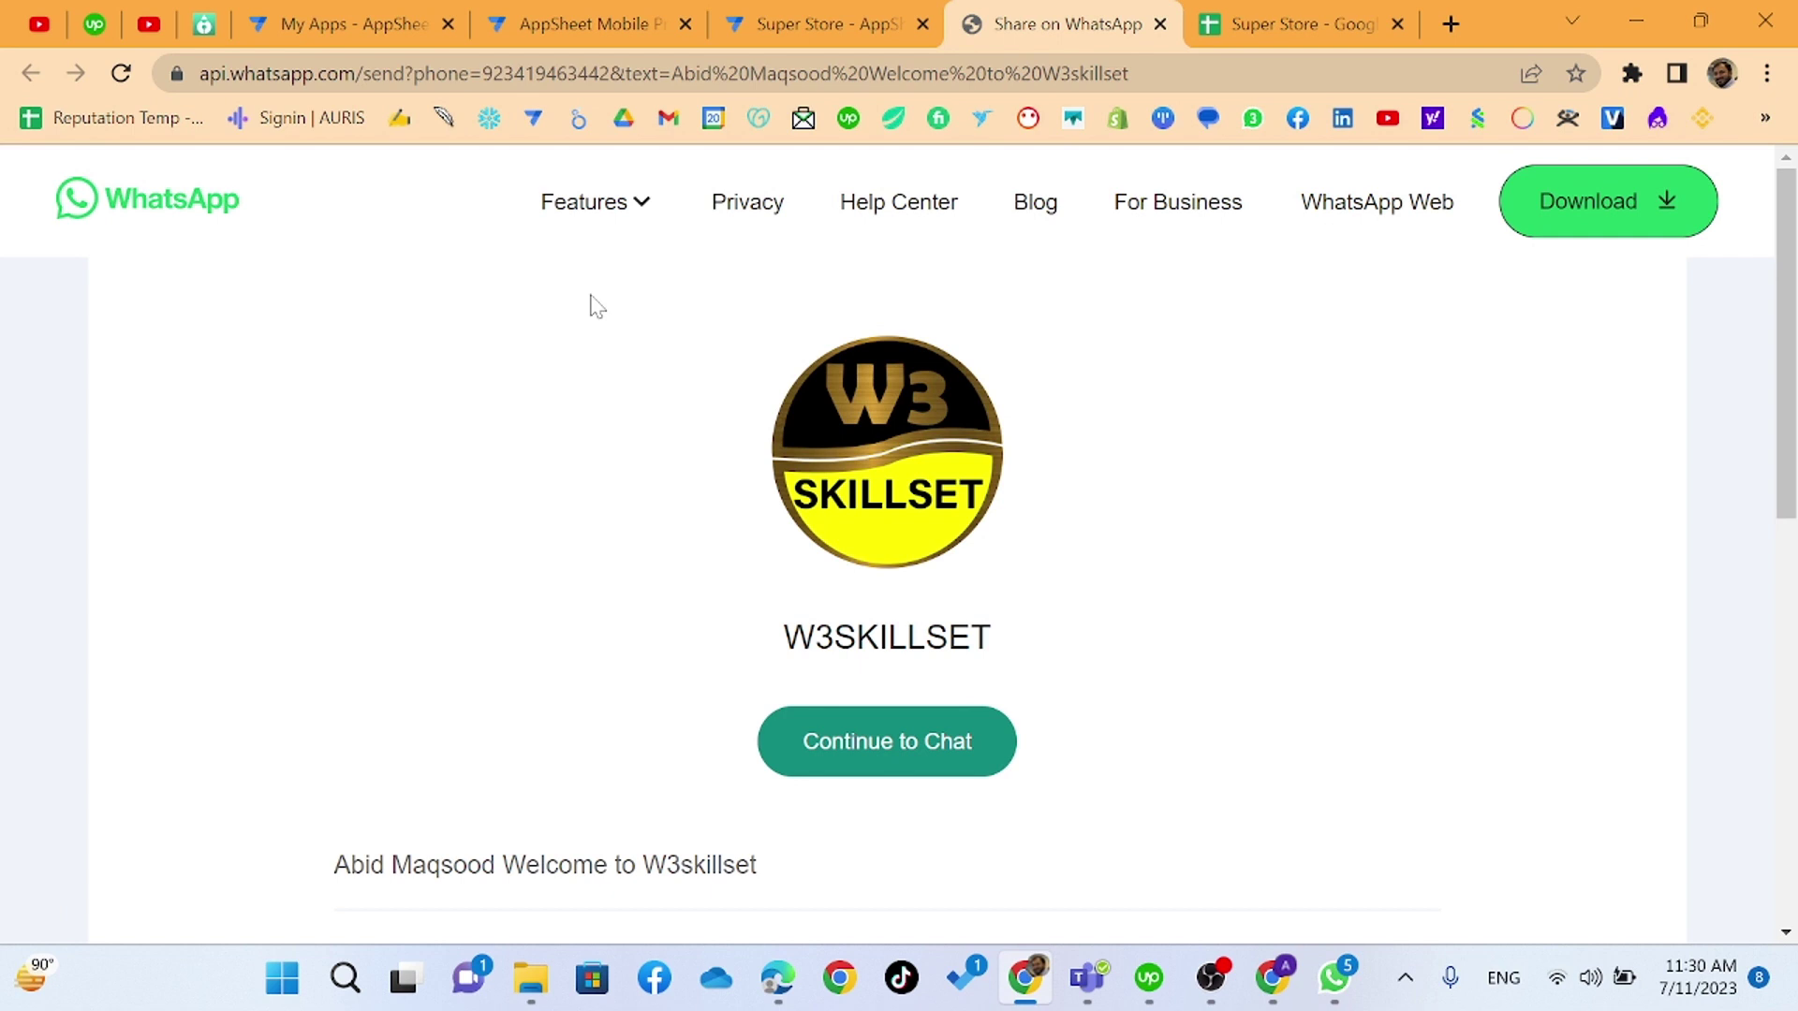
- Open the UpWork Profiles app from the My Apps list
left_click(351, 23)
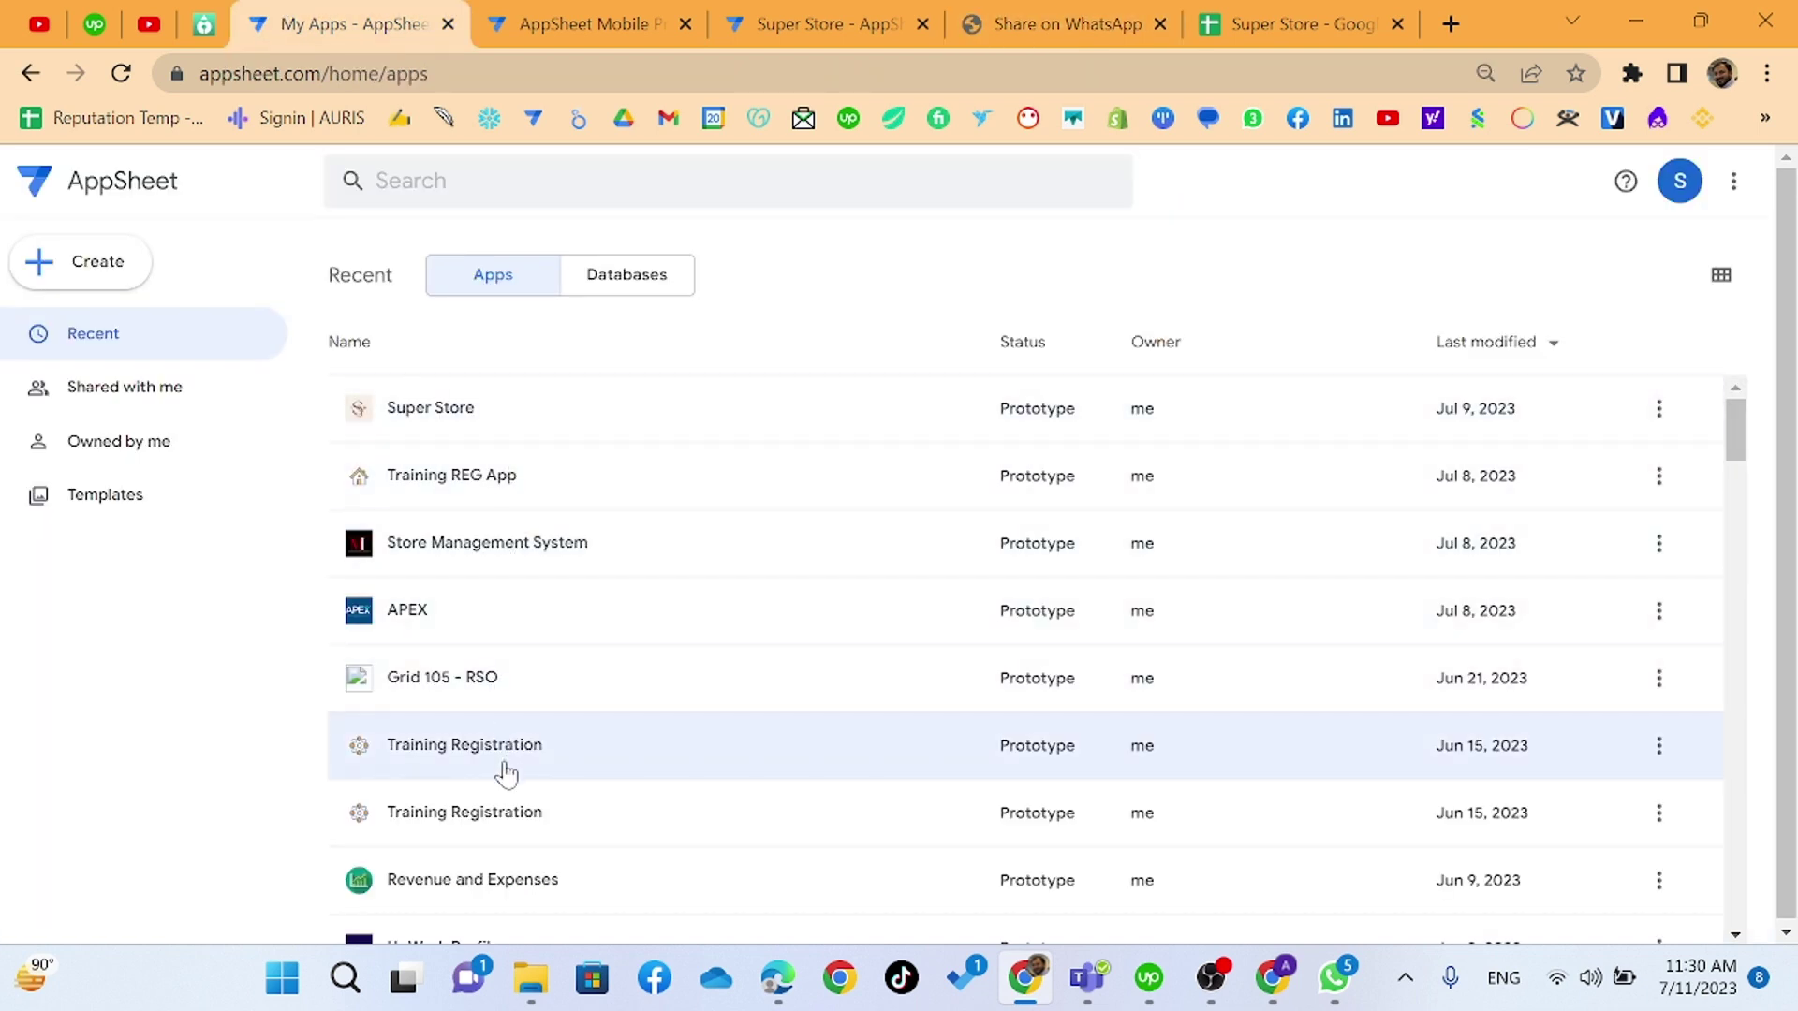
scroll(501, 787, "down", 2)
left_click(512, 807)
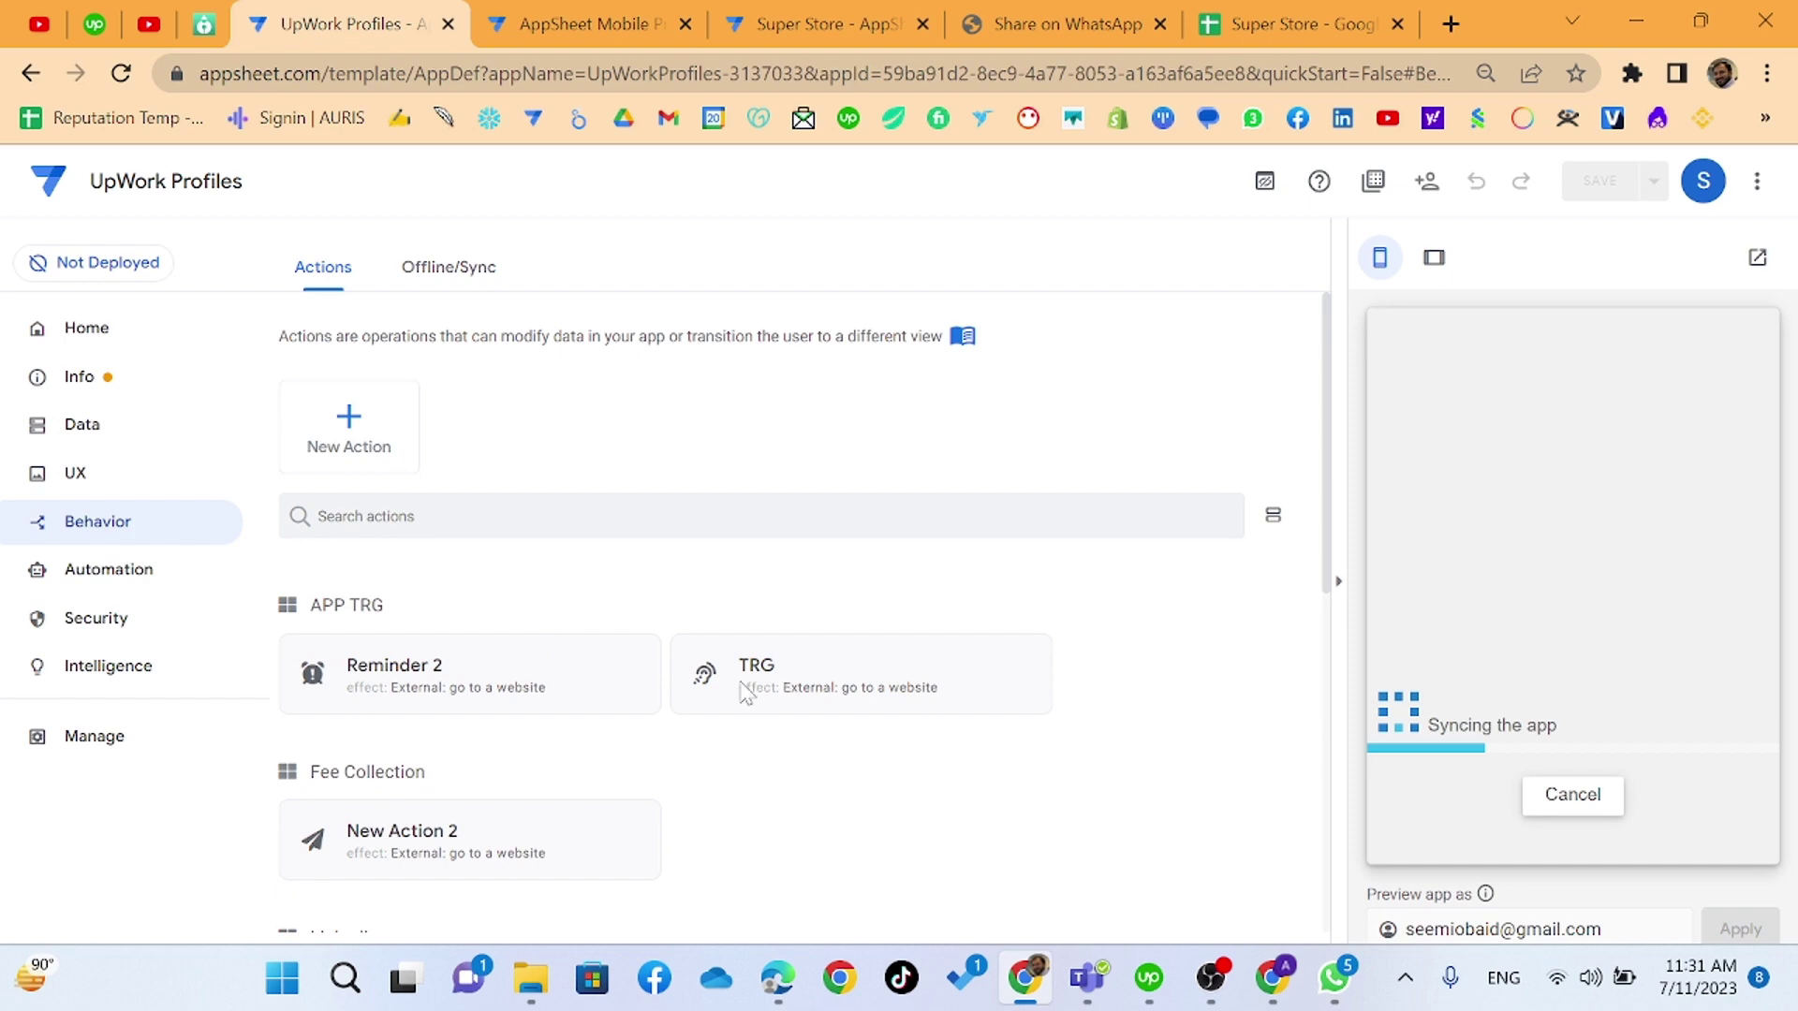
- Review the TRG action's WhatsApp target URL expression and cancel without changes
scroll(712, 667, "down", 3)
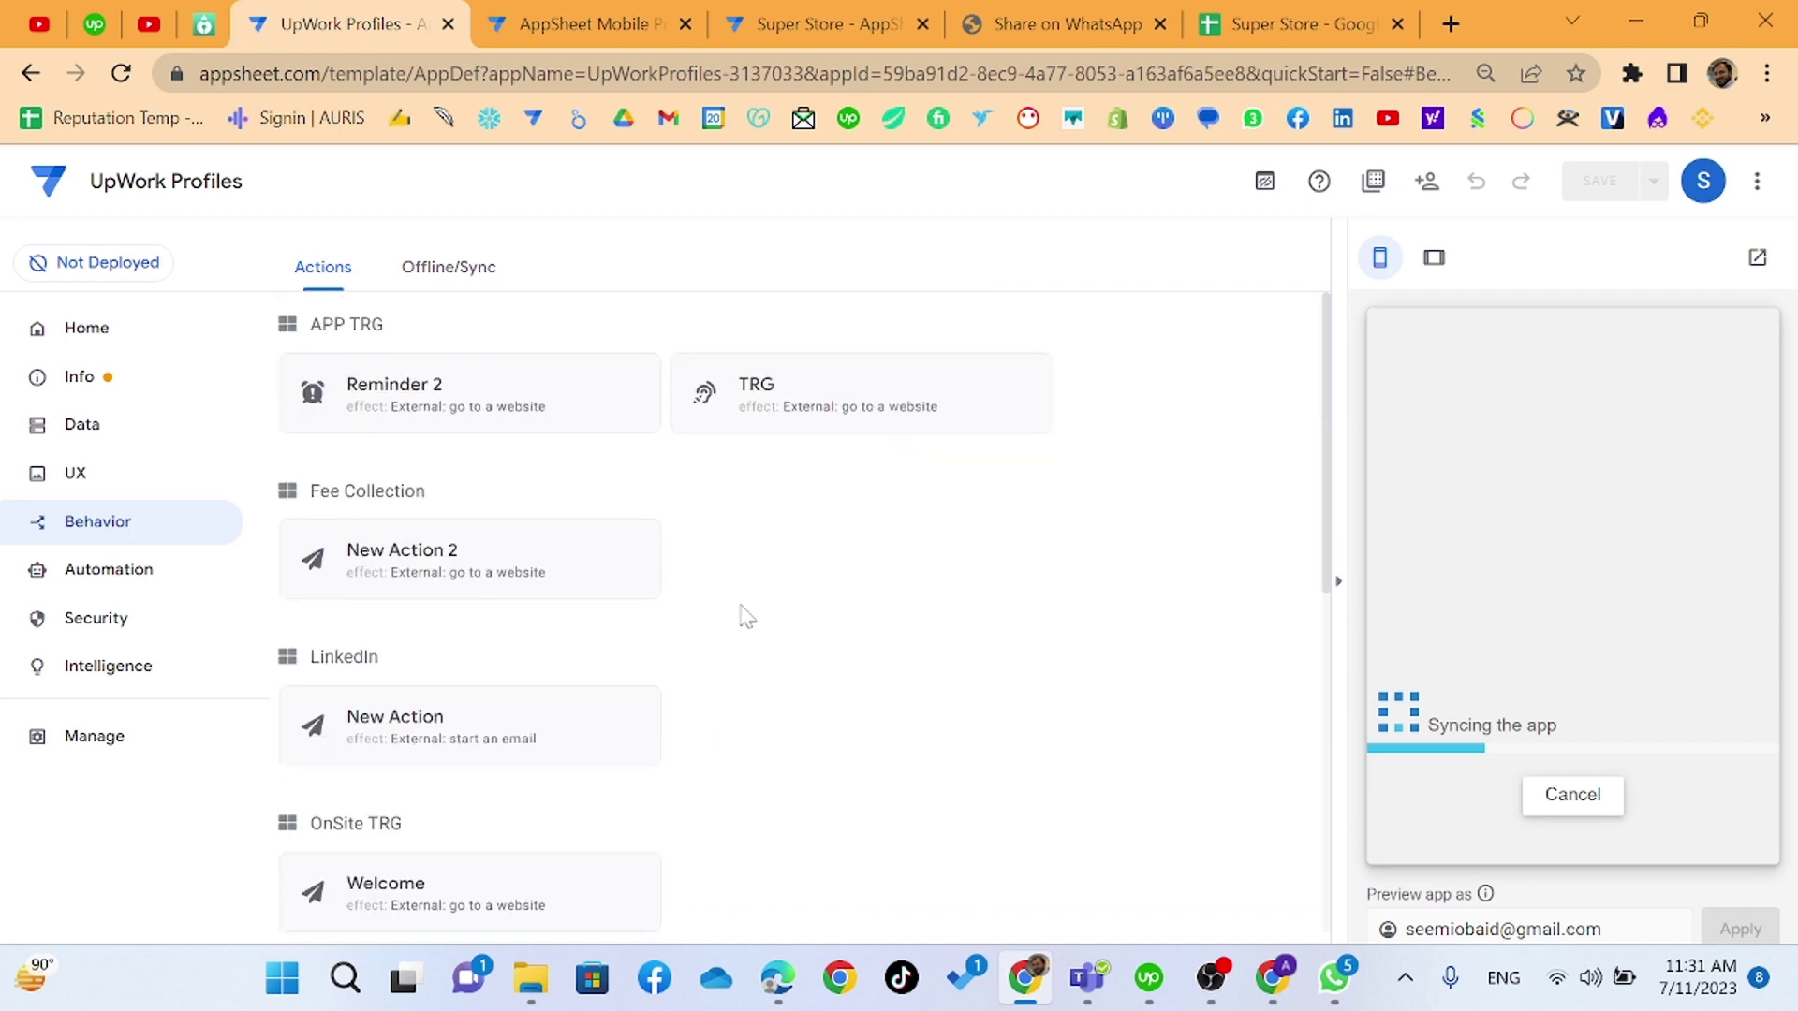
left_click(804, 412)
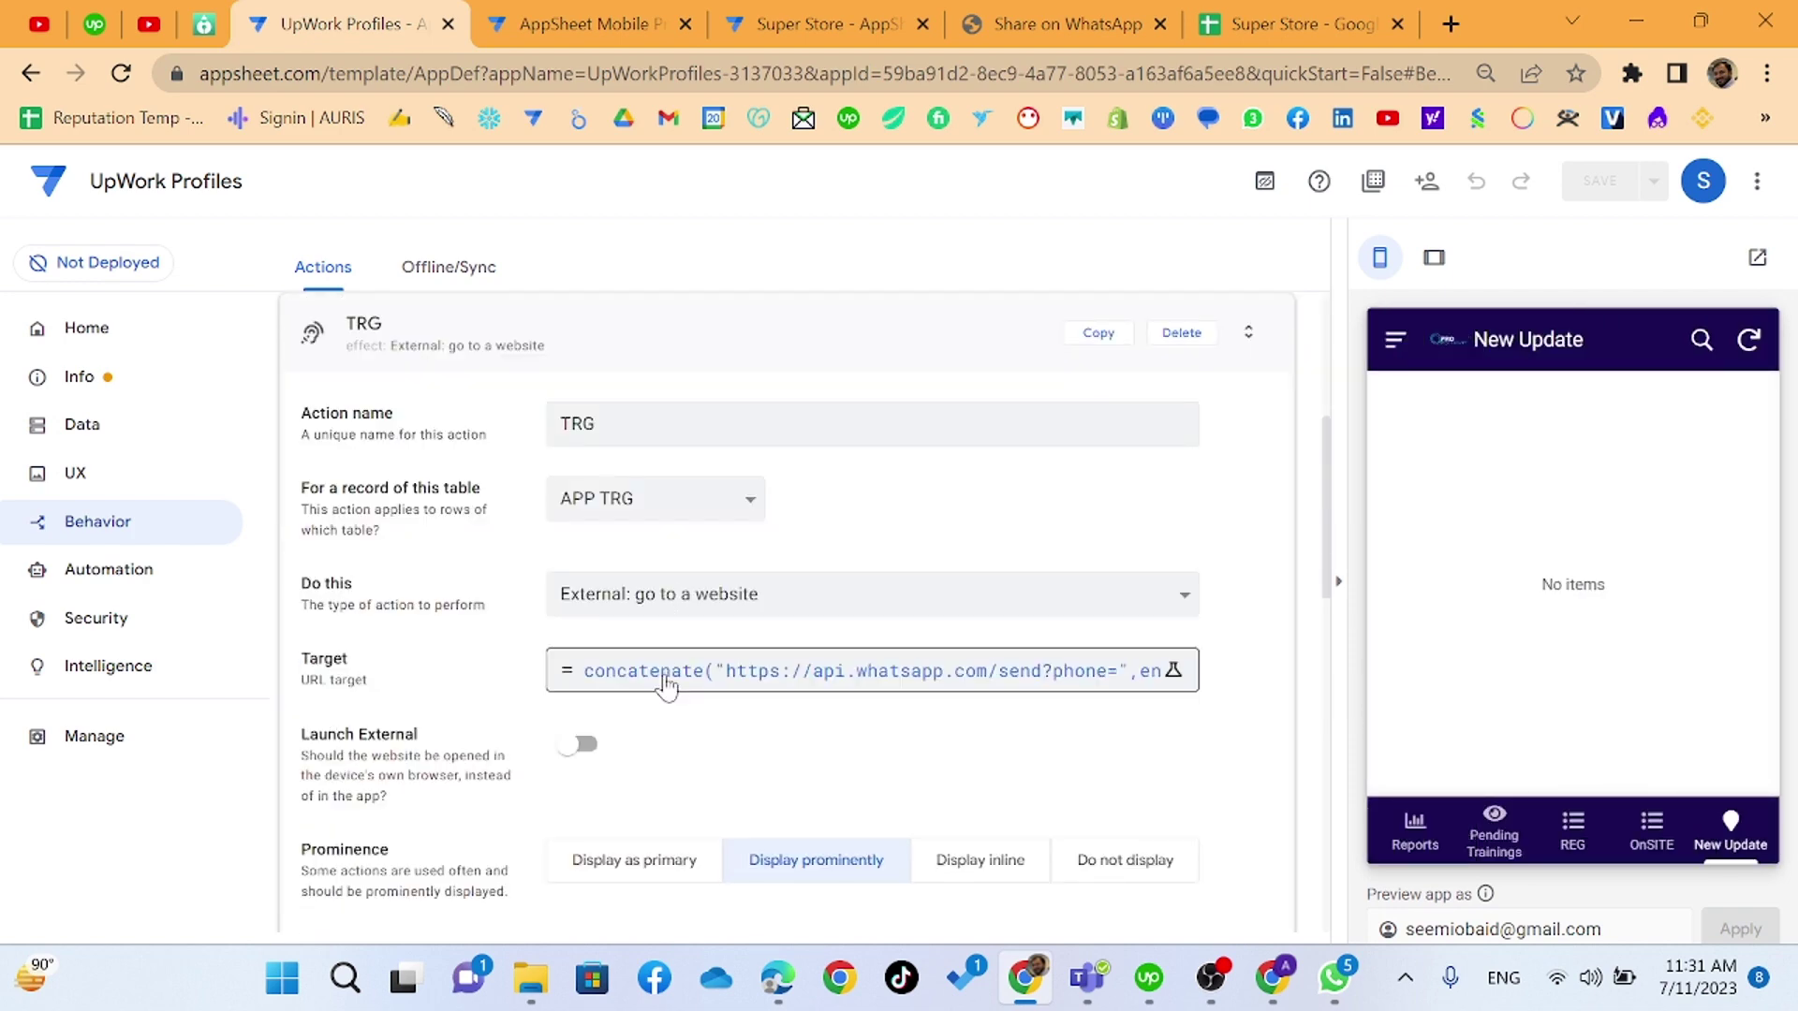
left_click(666, 686)
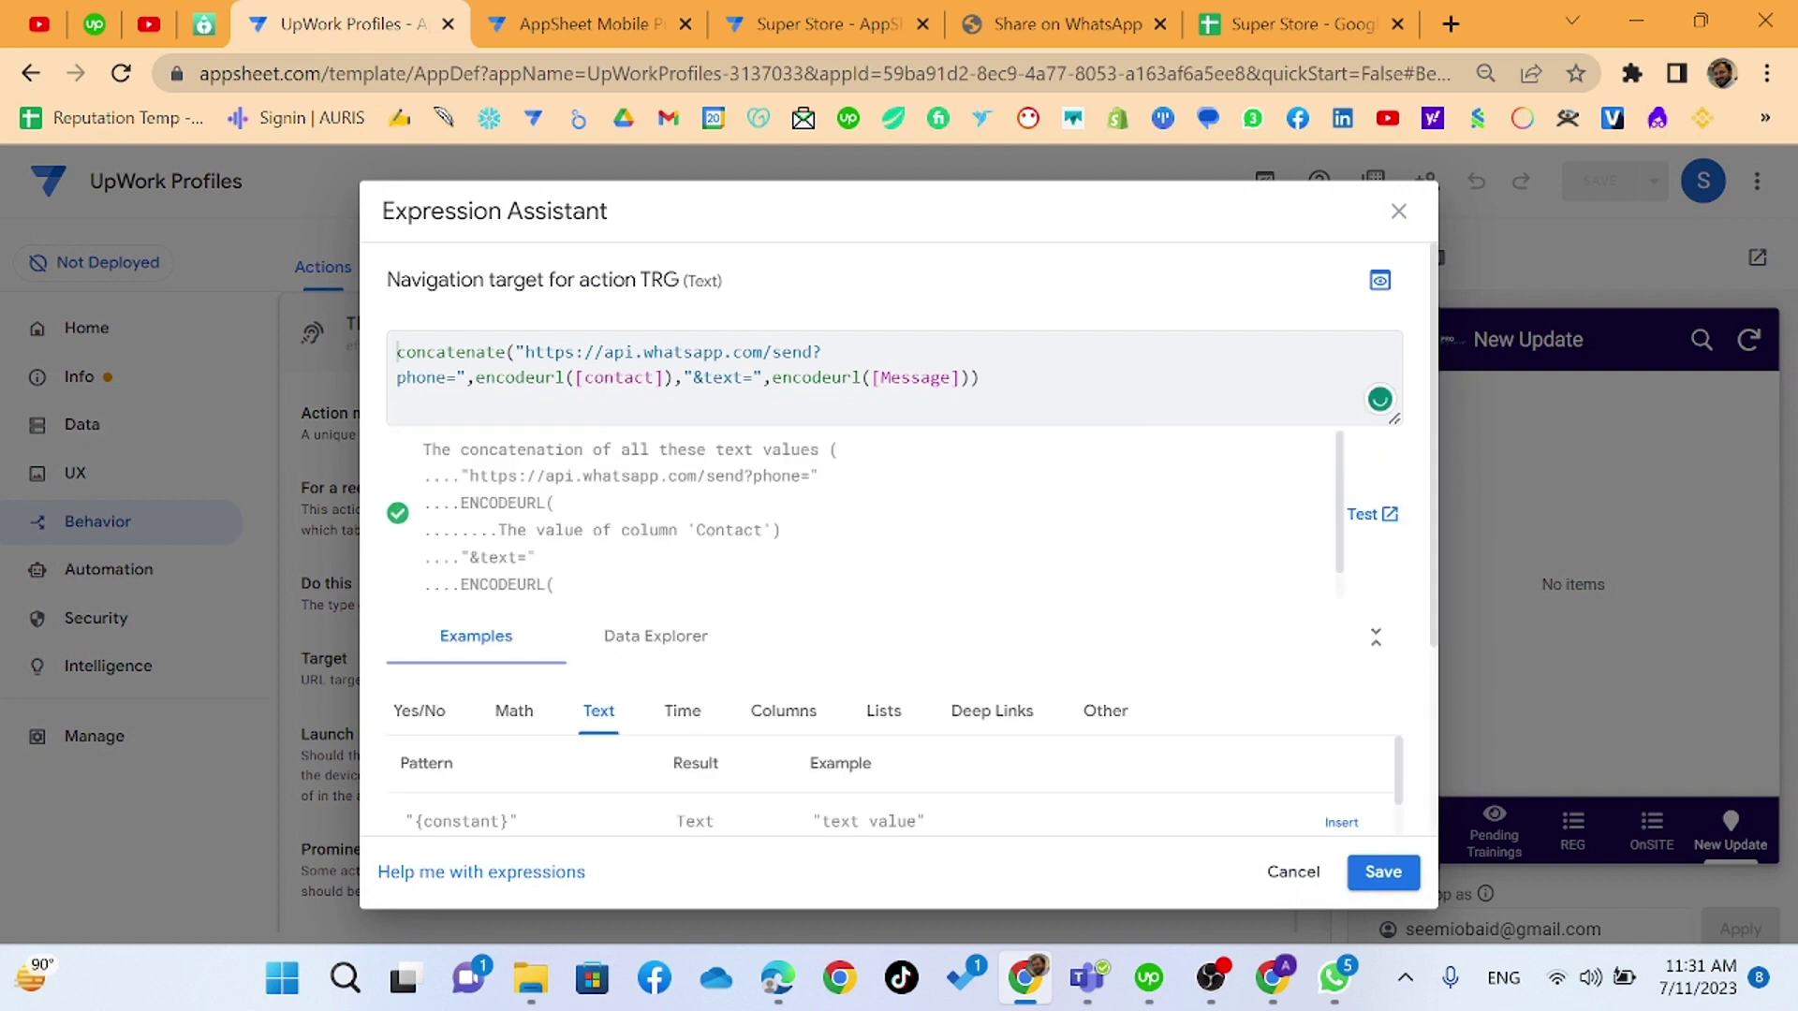
double_click(911, 378)
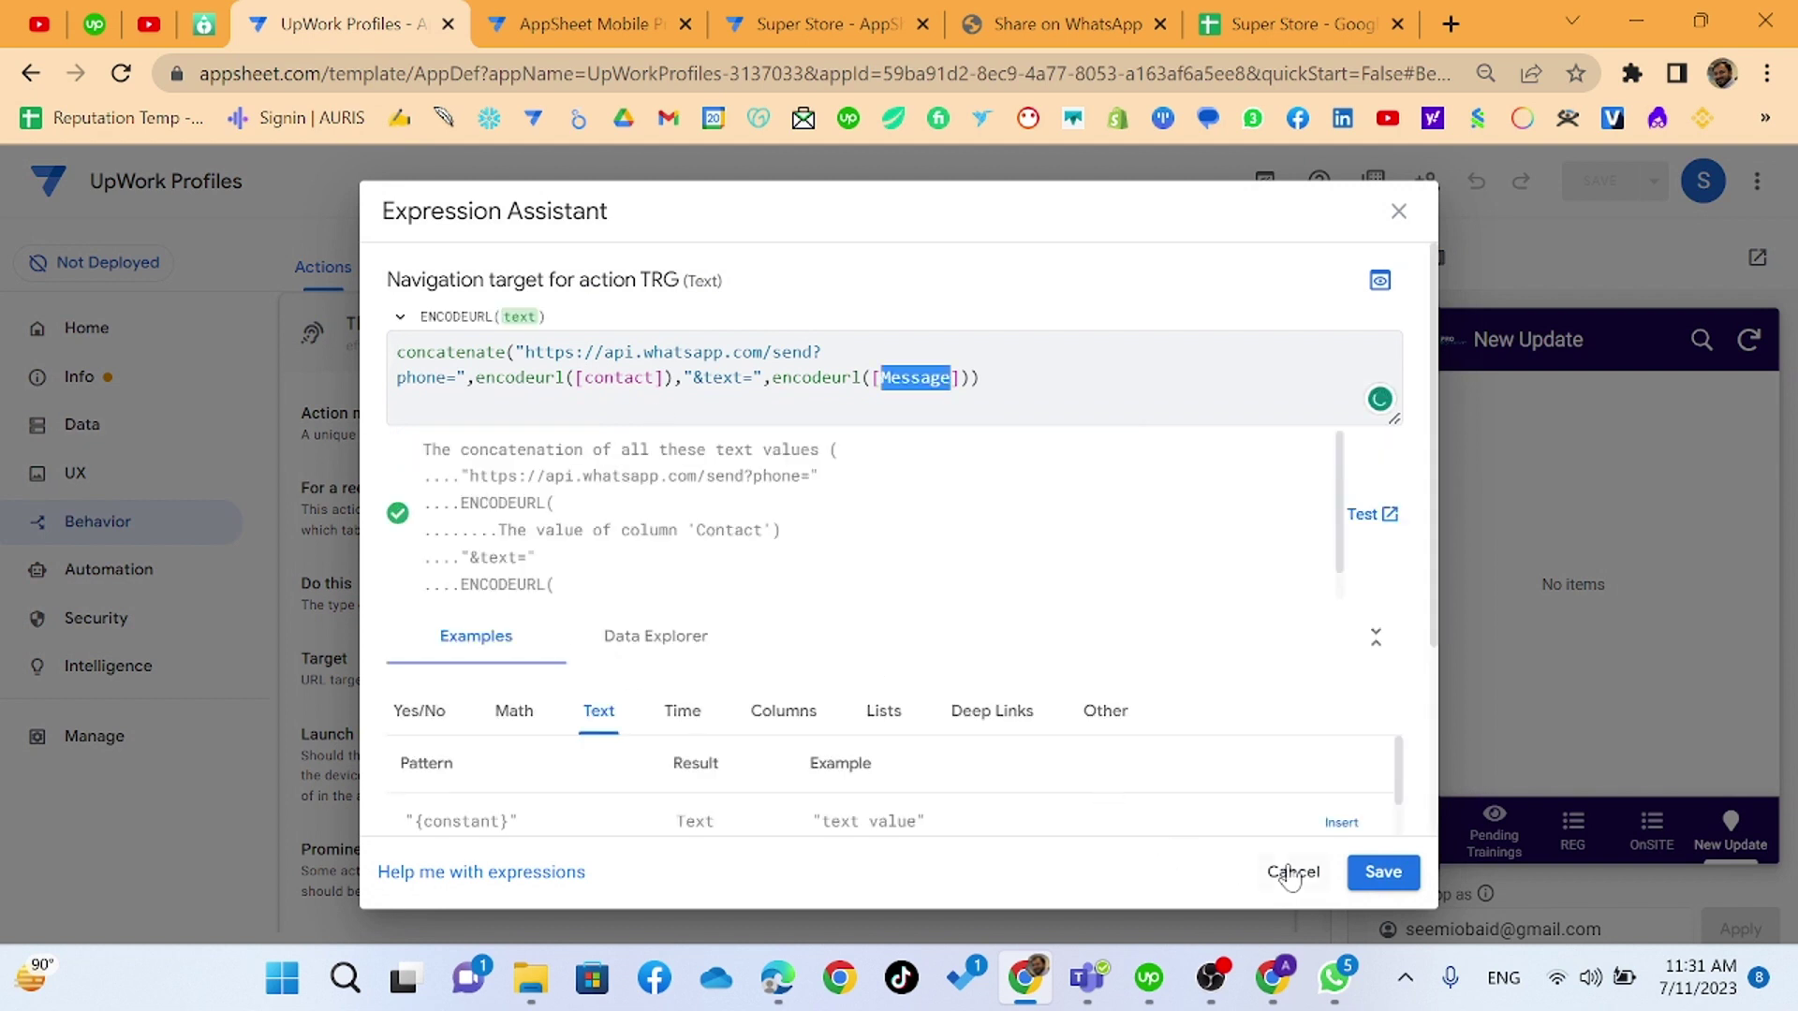
left_click(1293, 874)
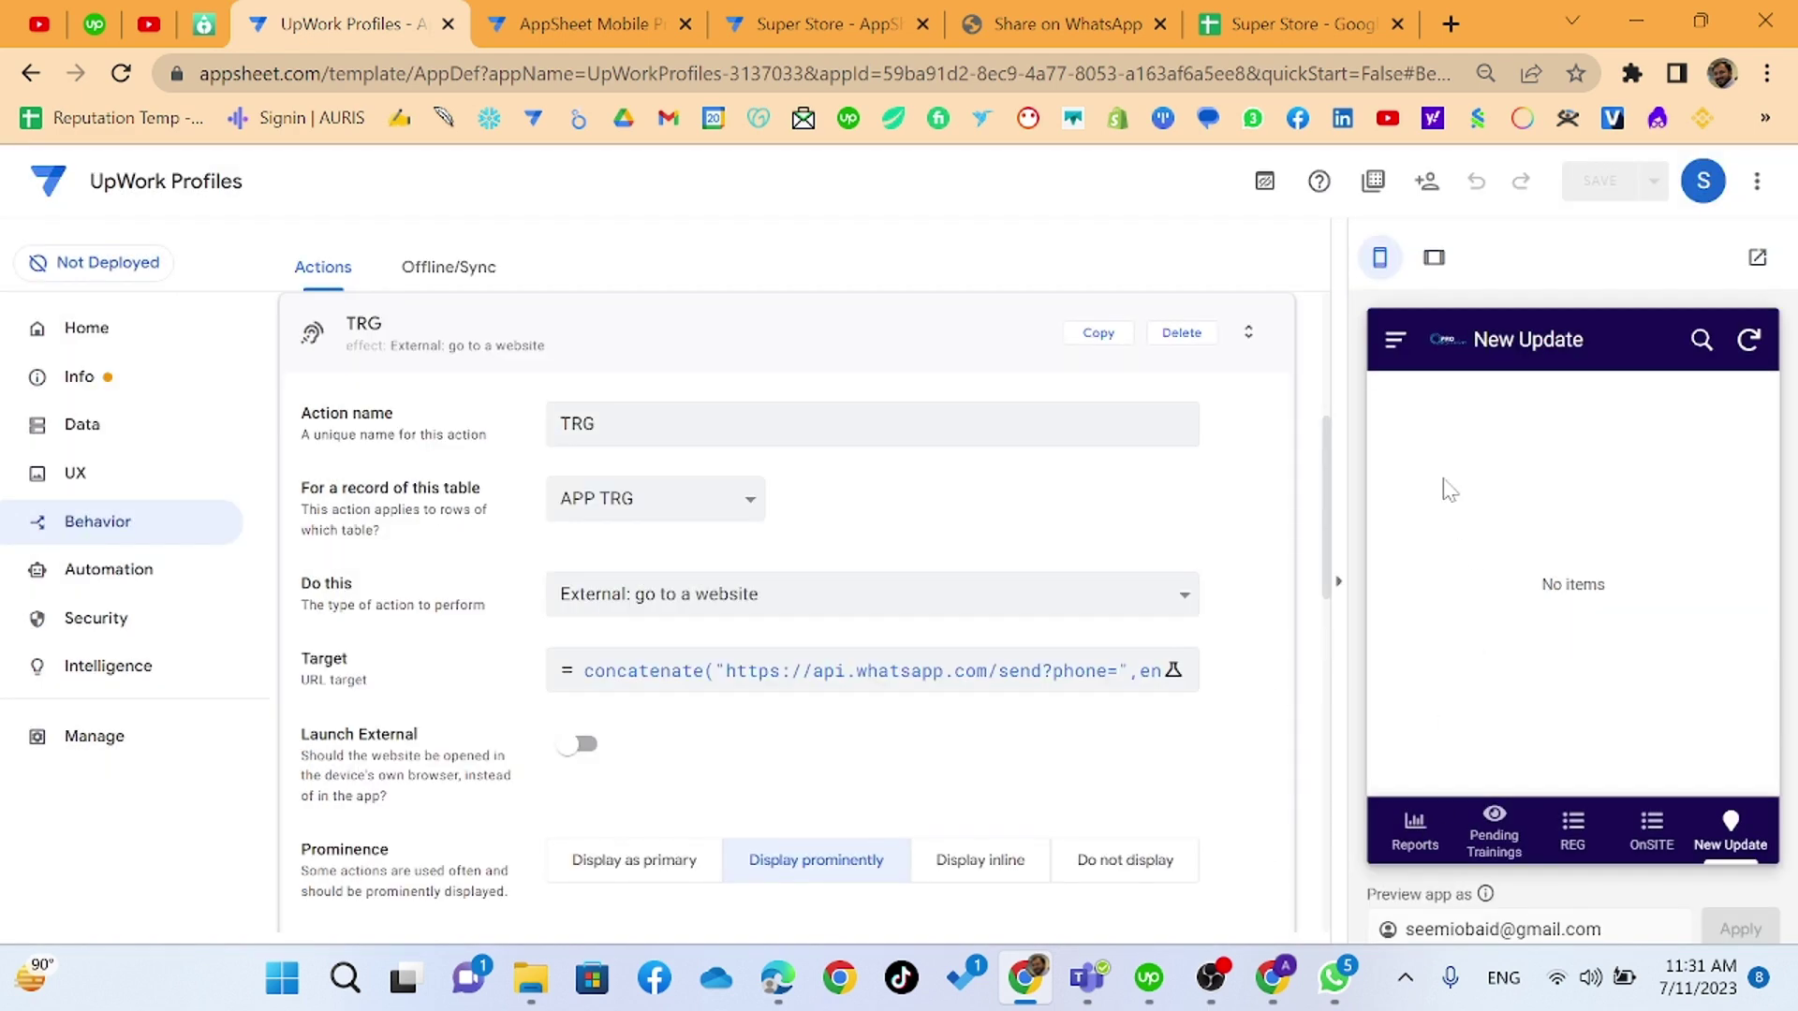
left_click(1396, 339)
- Run the WhatsApp fee-reminder action from a student's record in the Fee Reminder view
left_click(1446, 454)
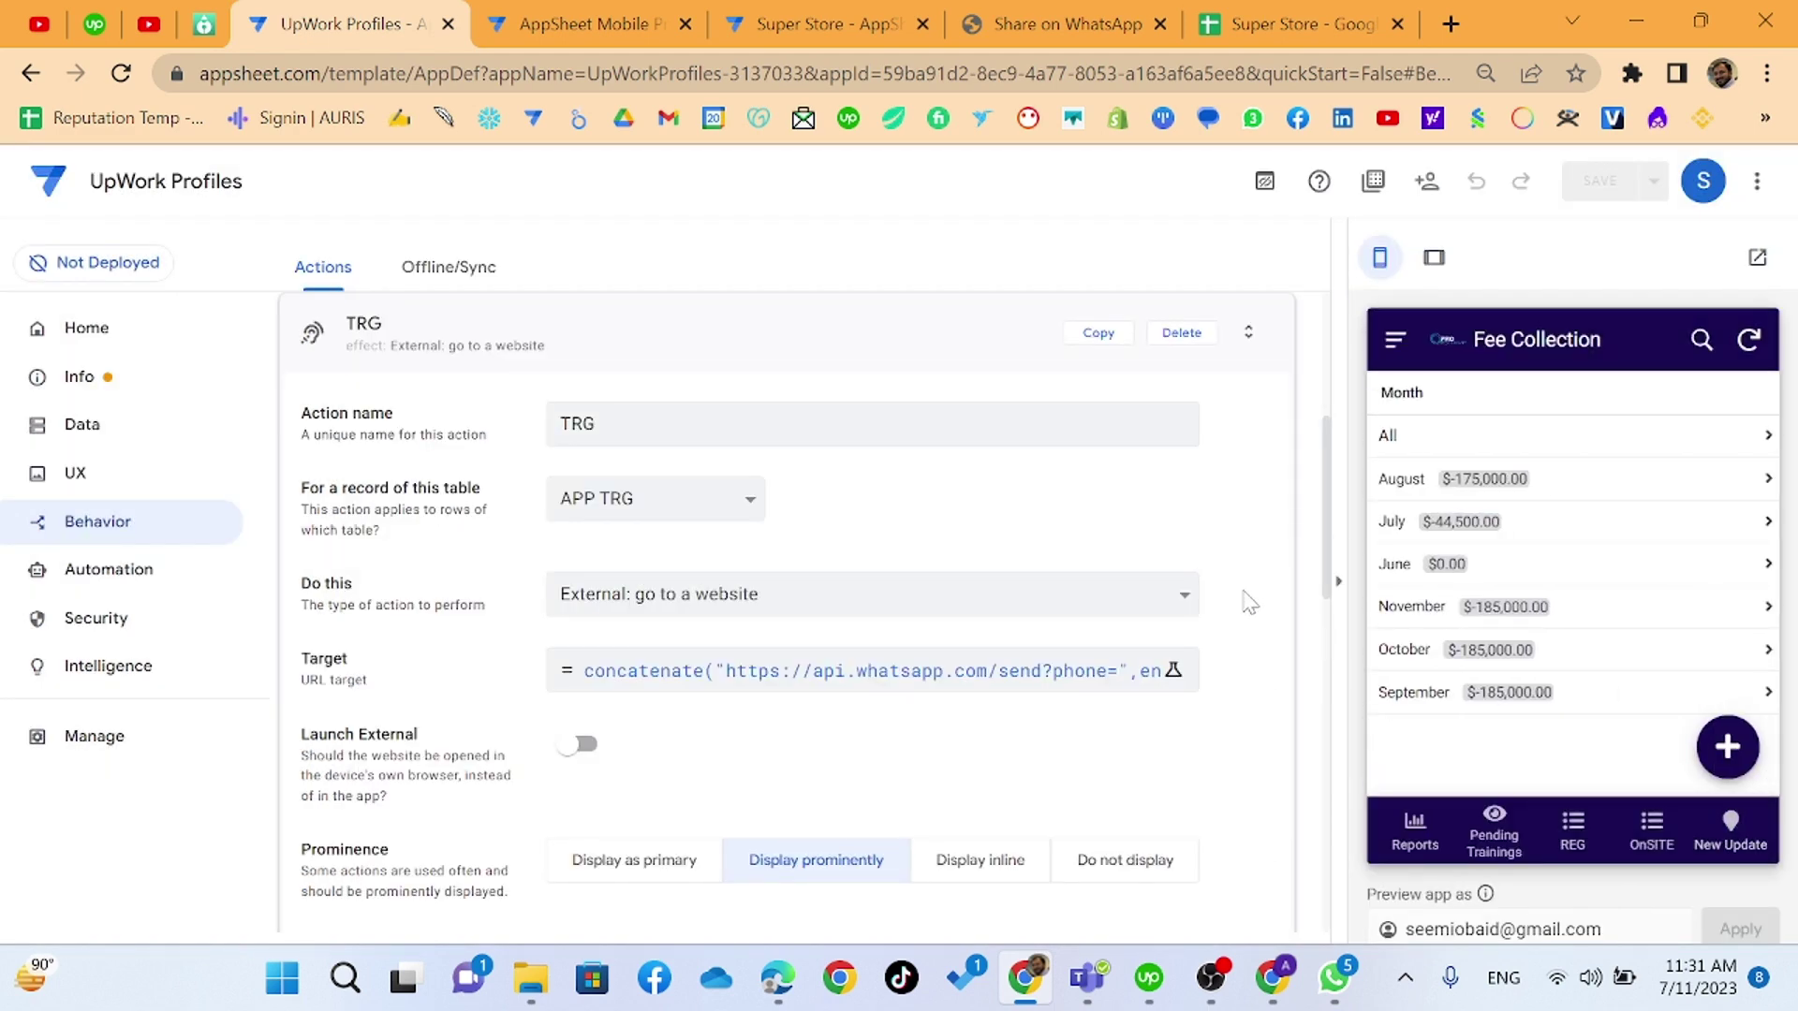
left_click(1394, 339)
left_click(1424, 491)
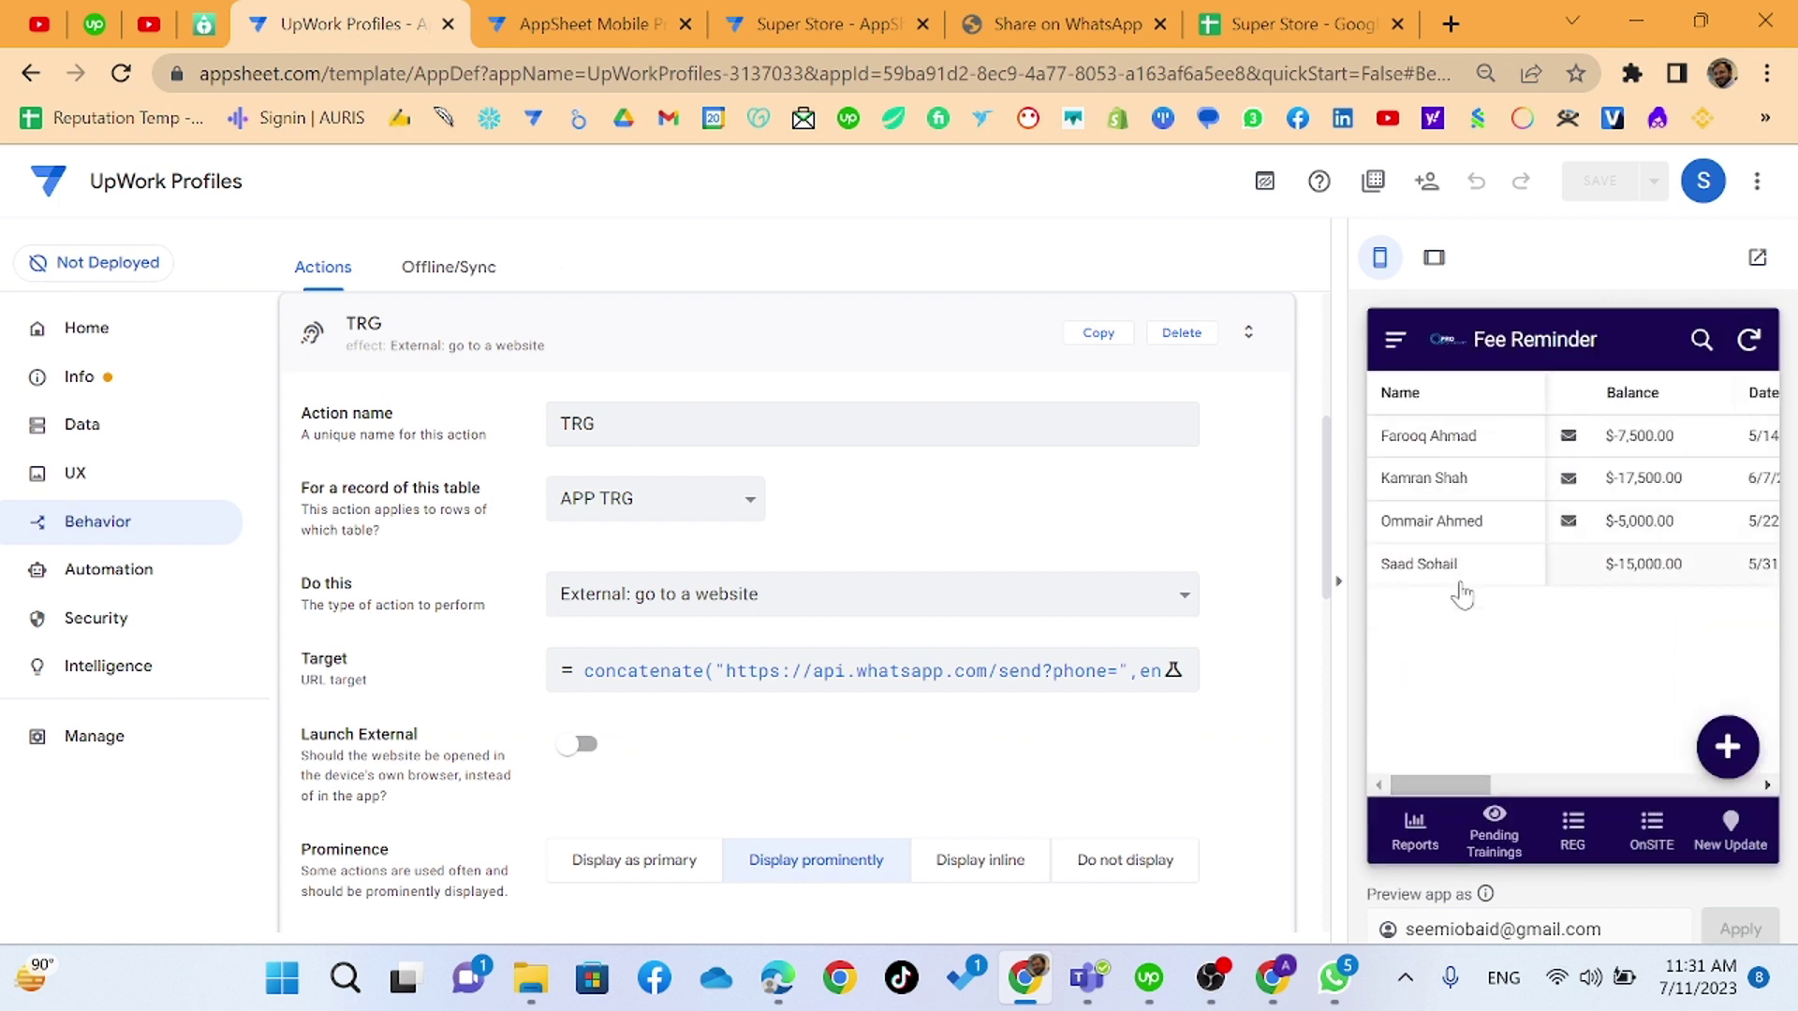
left_click(1457, 485)
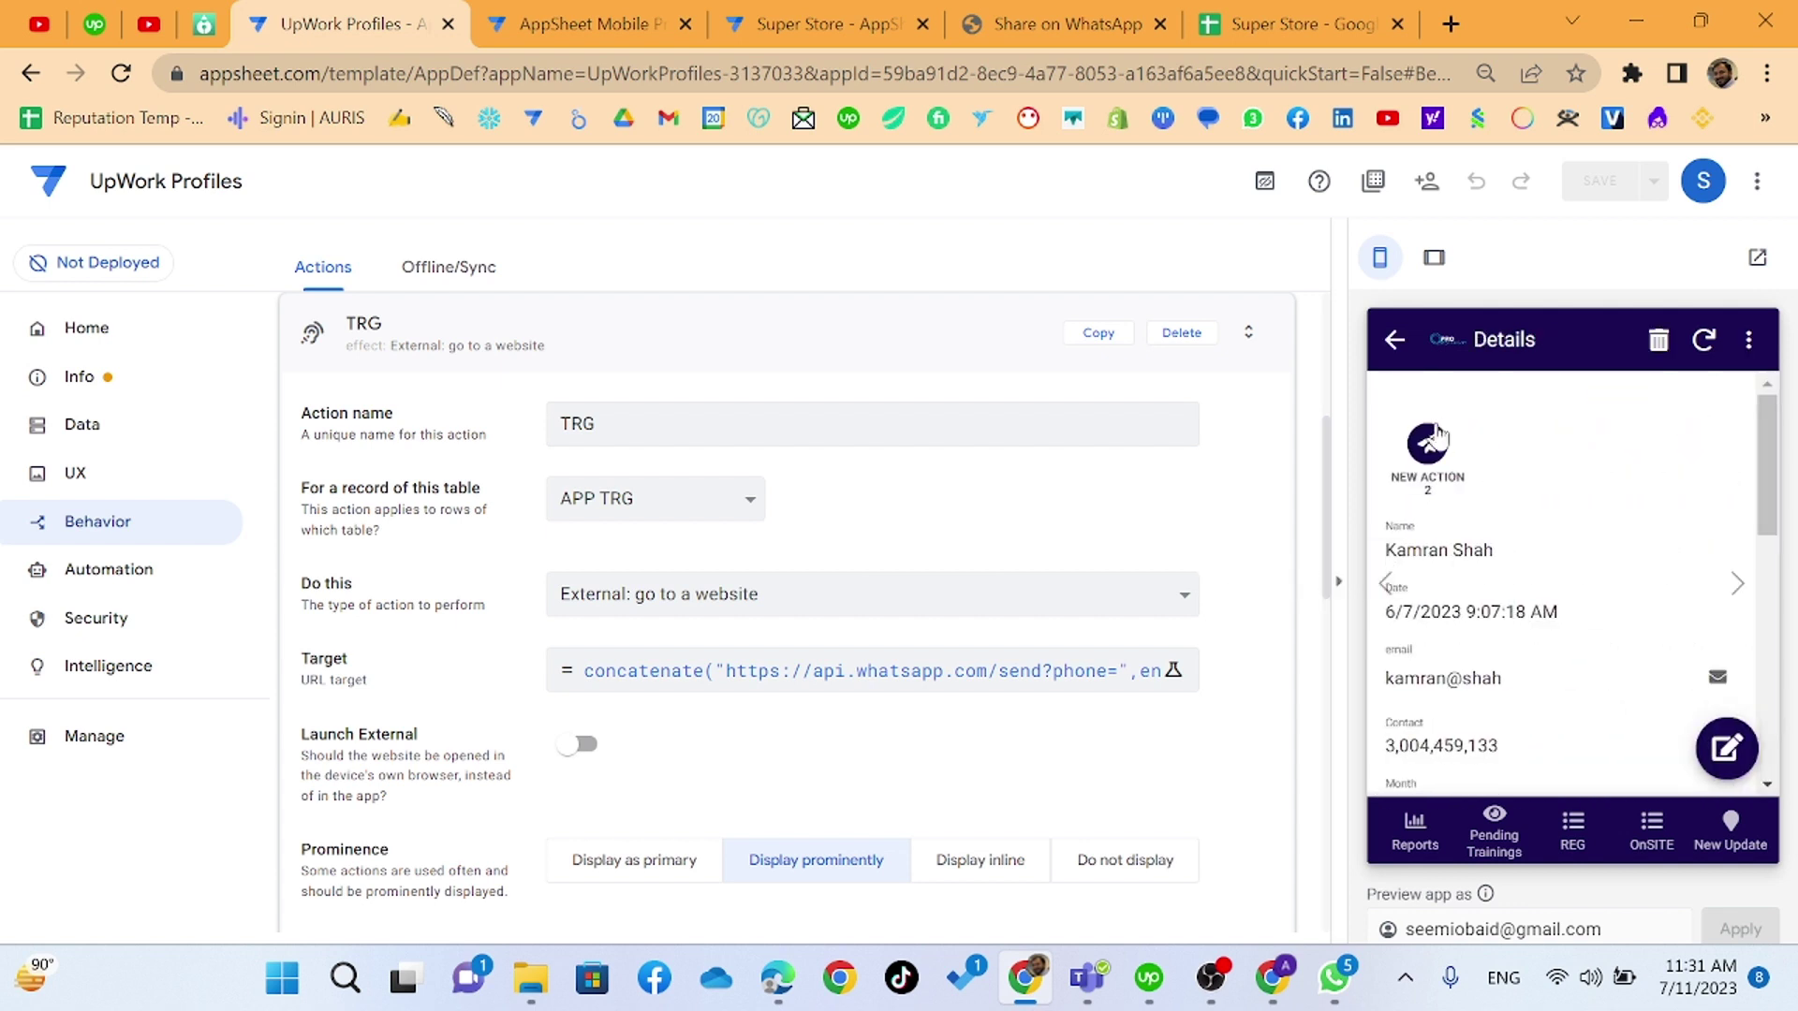
left_click(1427, 442)
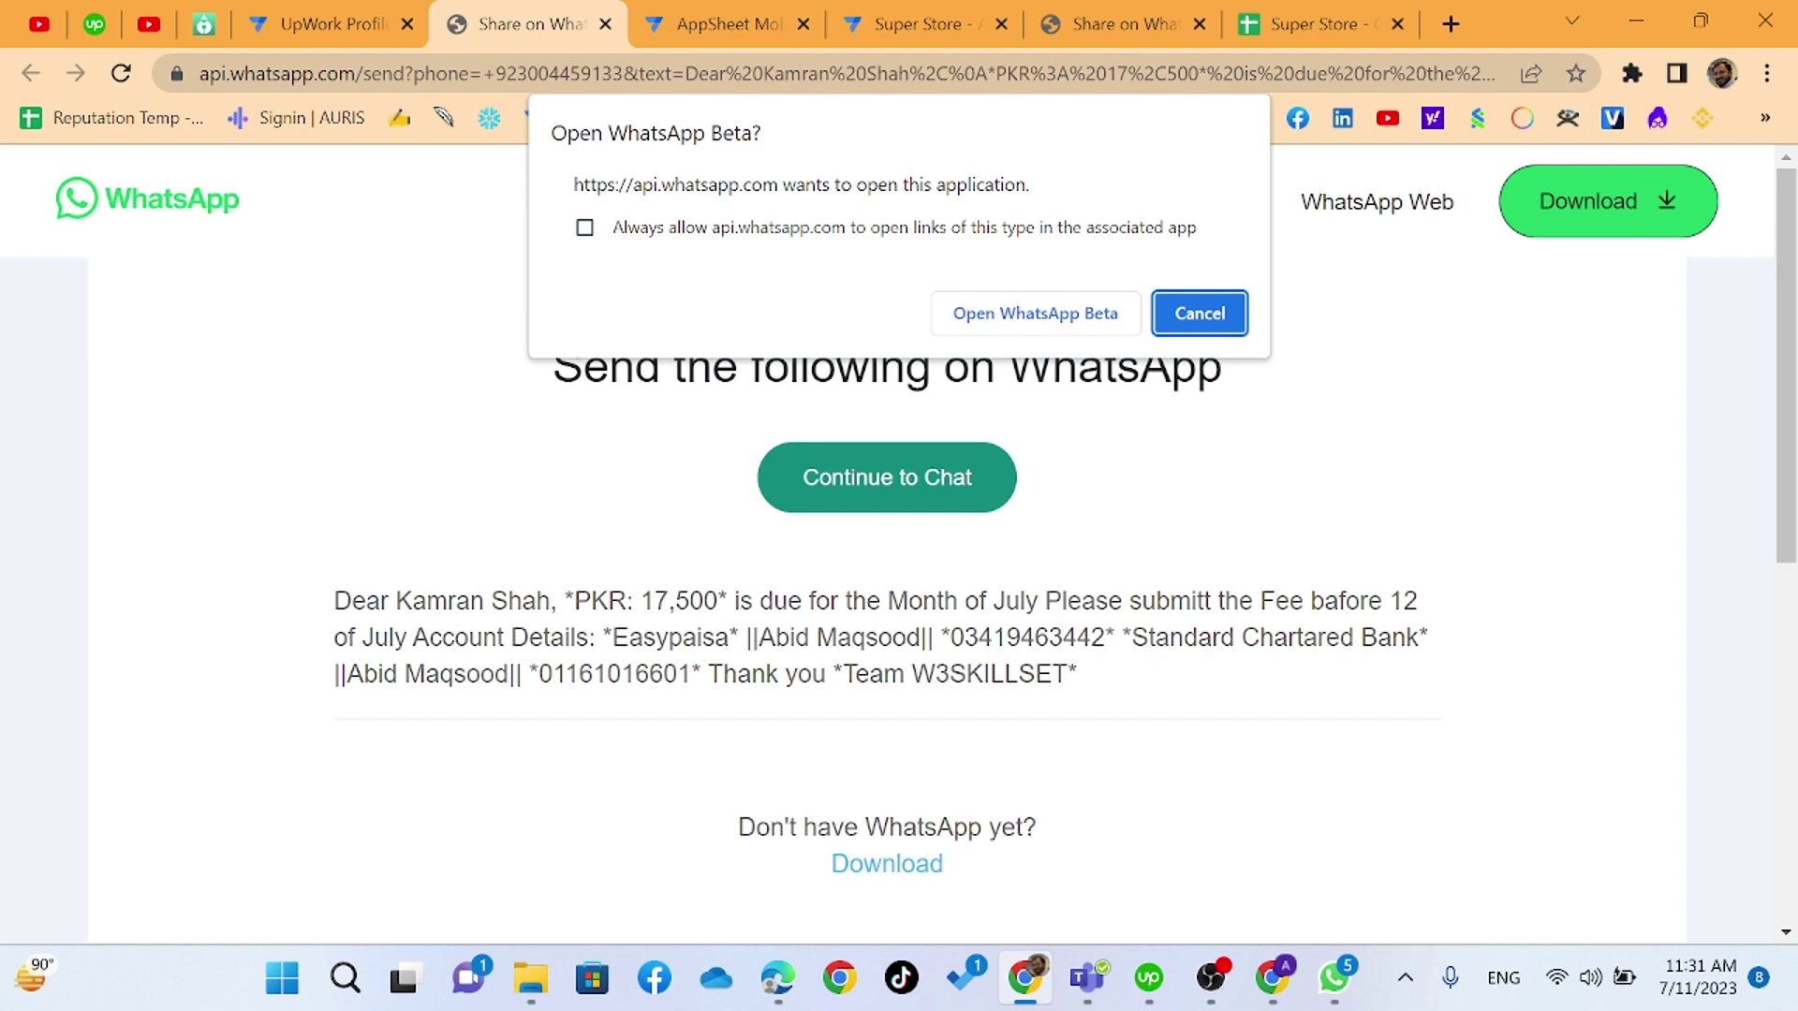
- Open the prefilled fee-reminder chat in WhatsApp Beta
left_click(1056, 323)
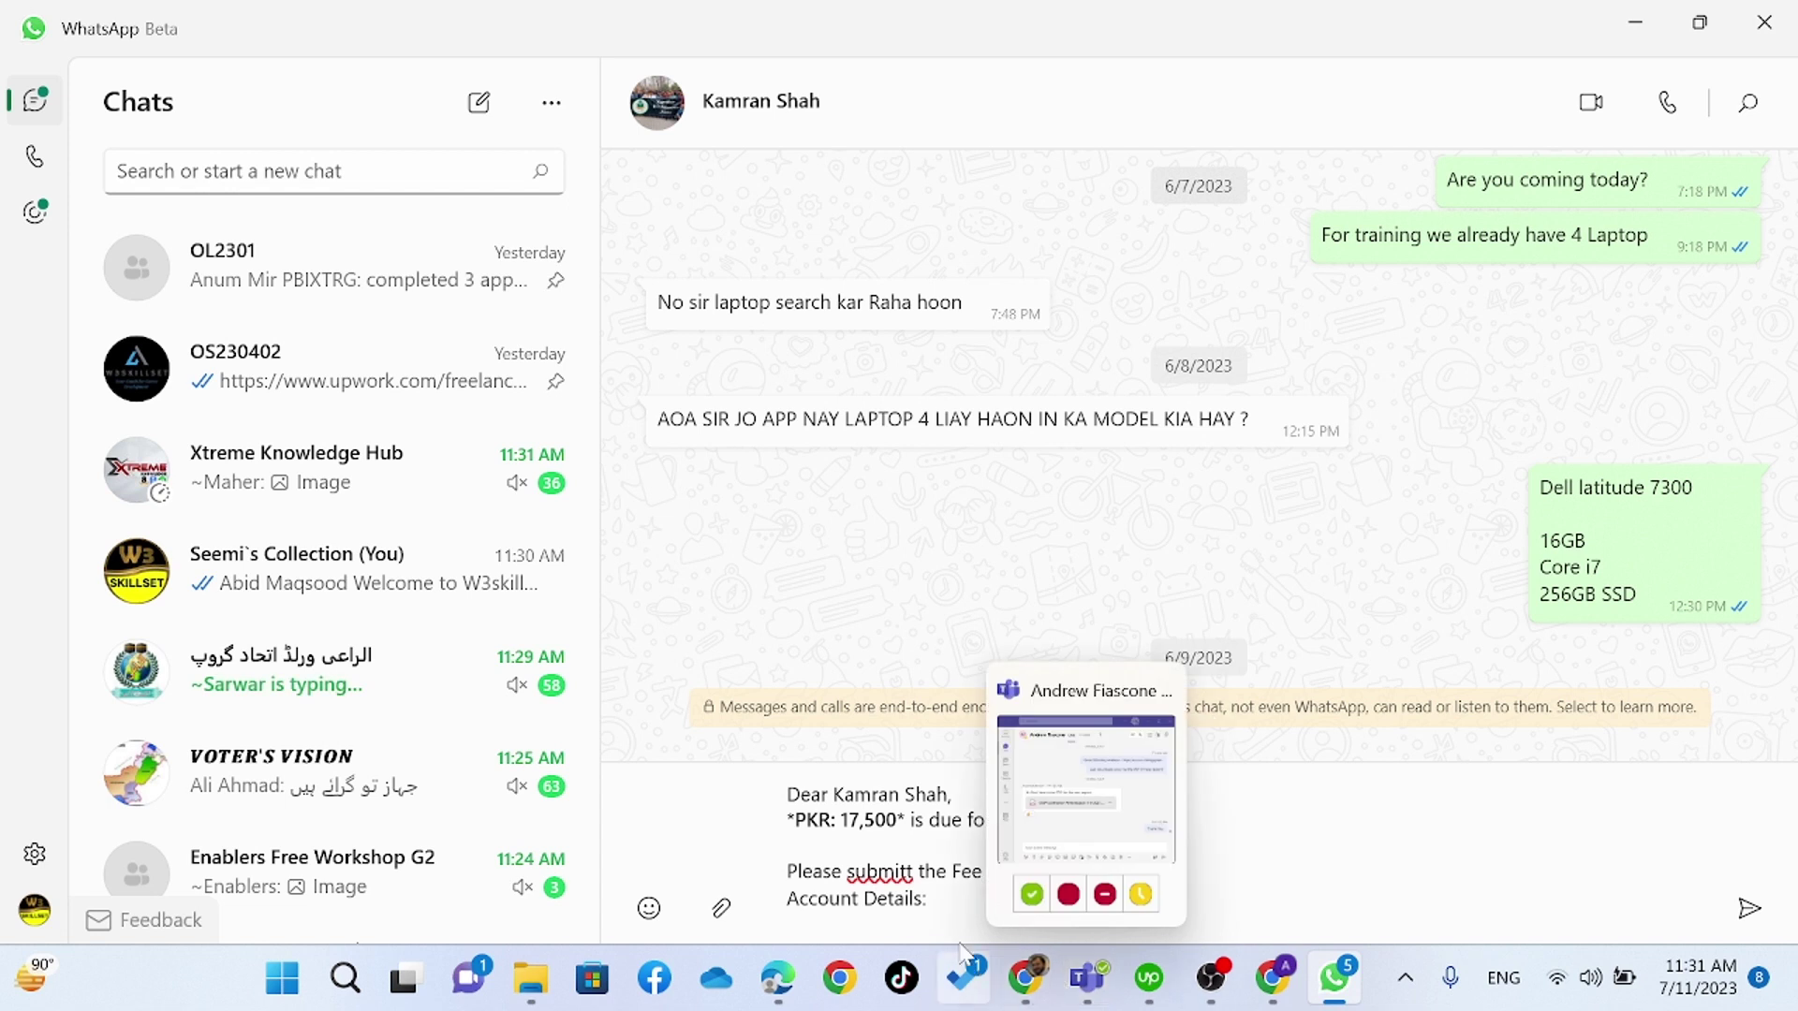
- Correct 'submitt' to 'submit' and 'bafore' to 'before' using spelling suggestions
triple_click(914, 872)
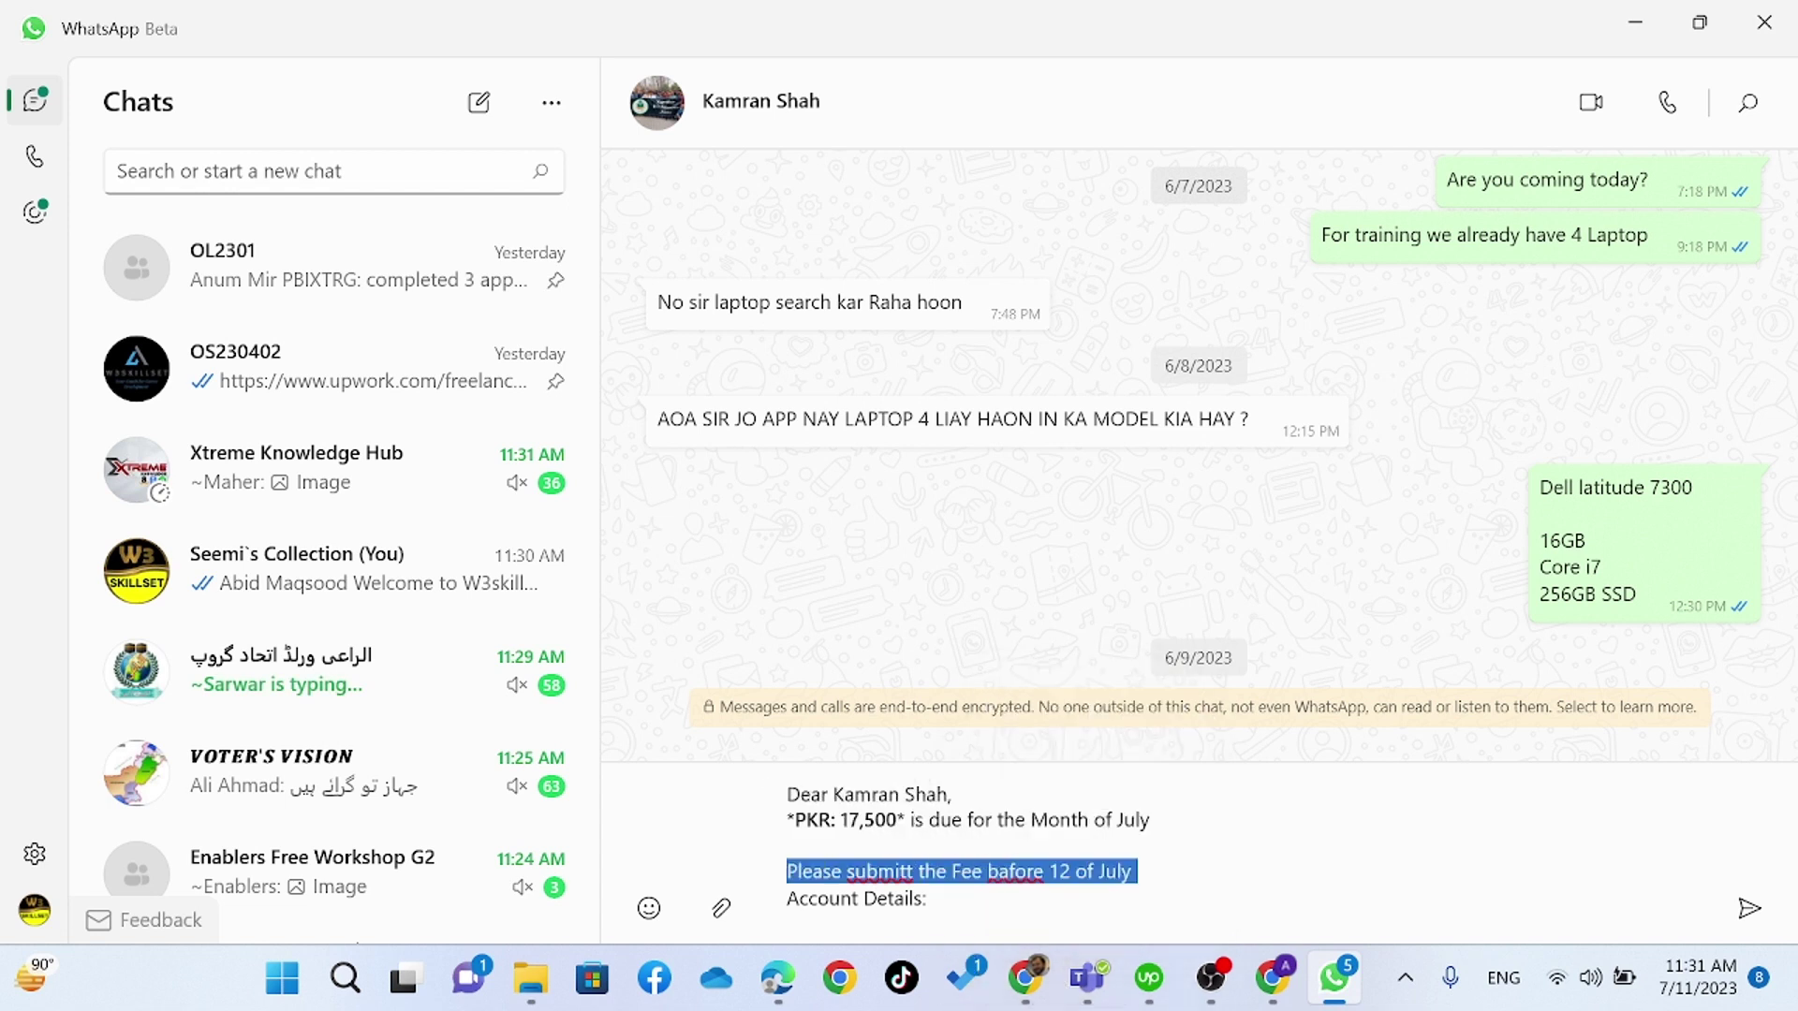
left_click(901, 871)
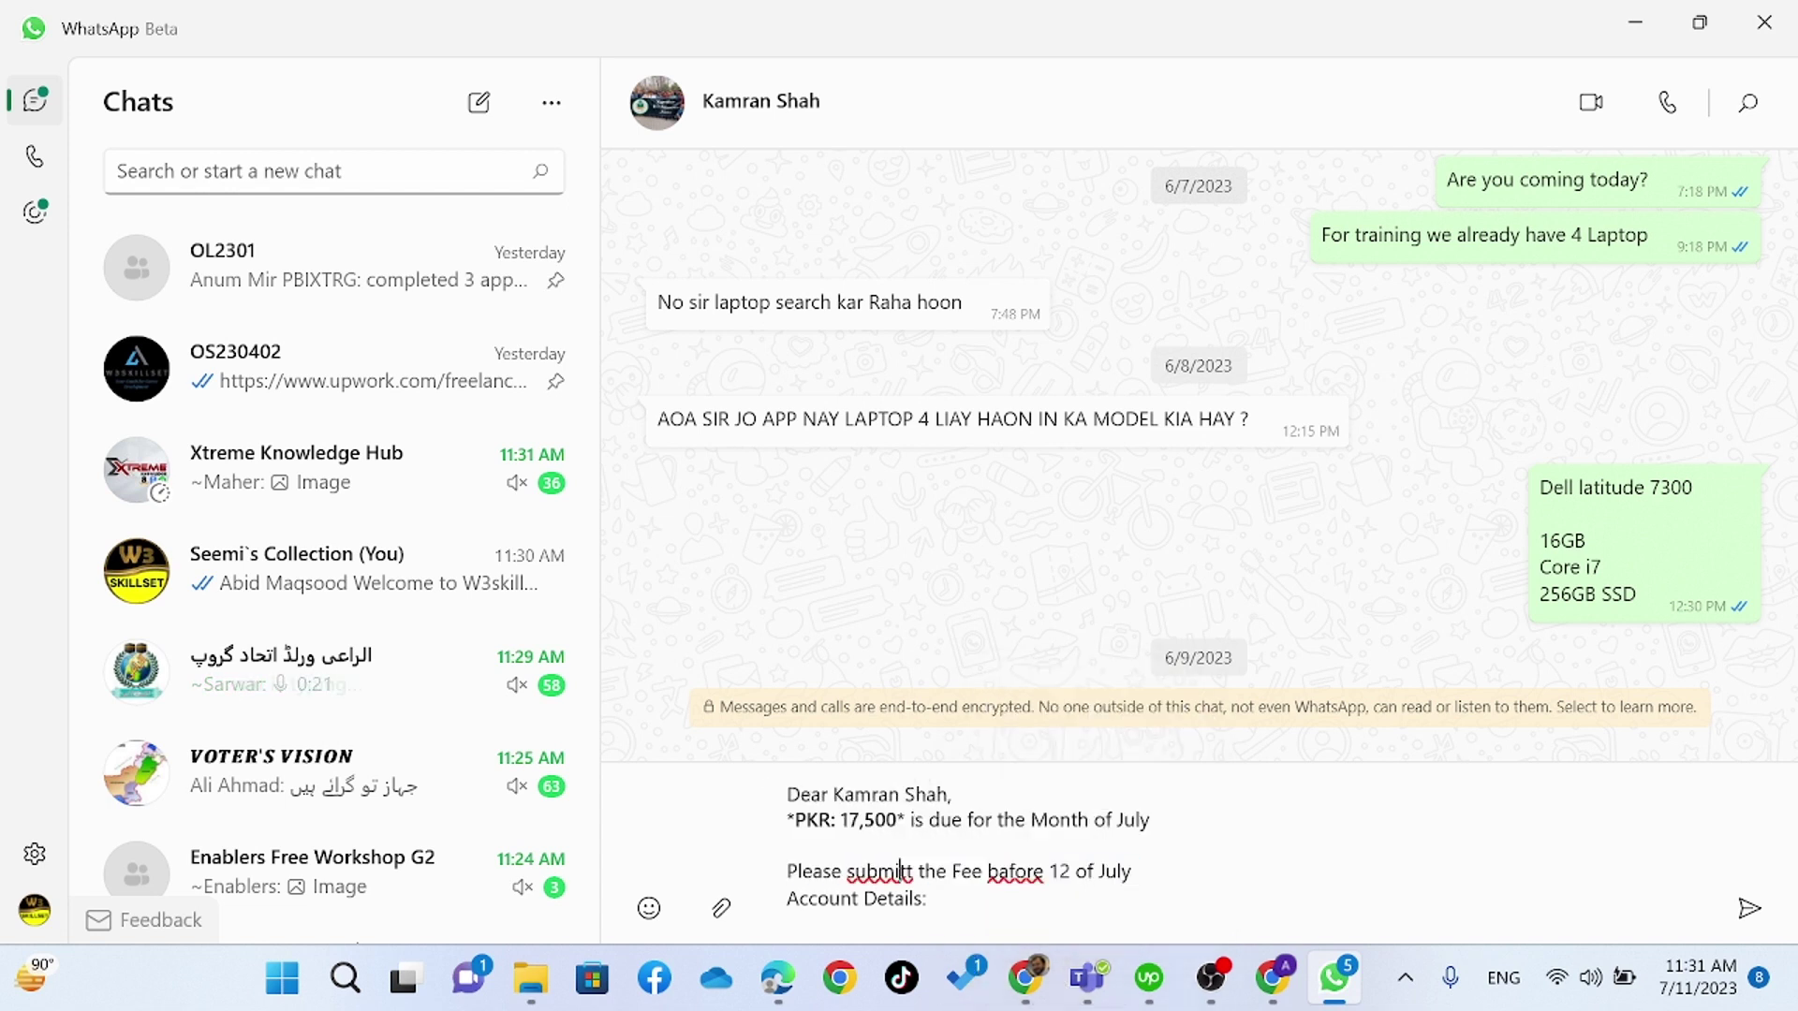
right_click(902, 871)
mouse_move(1021, 668)
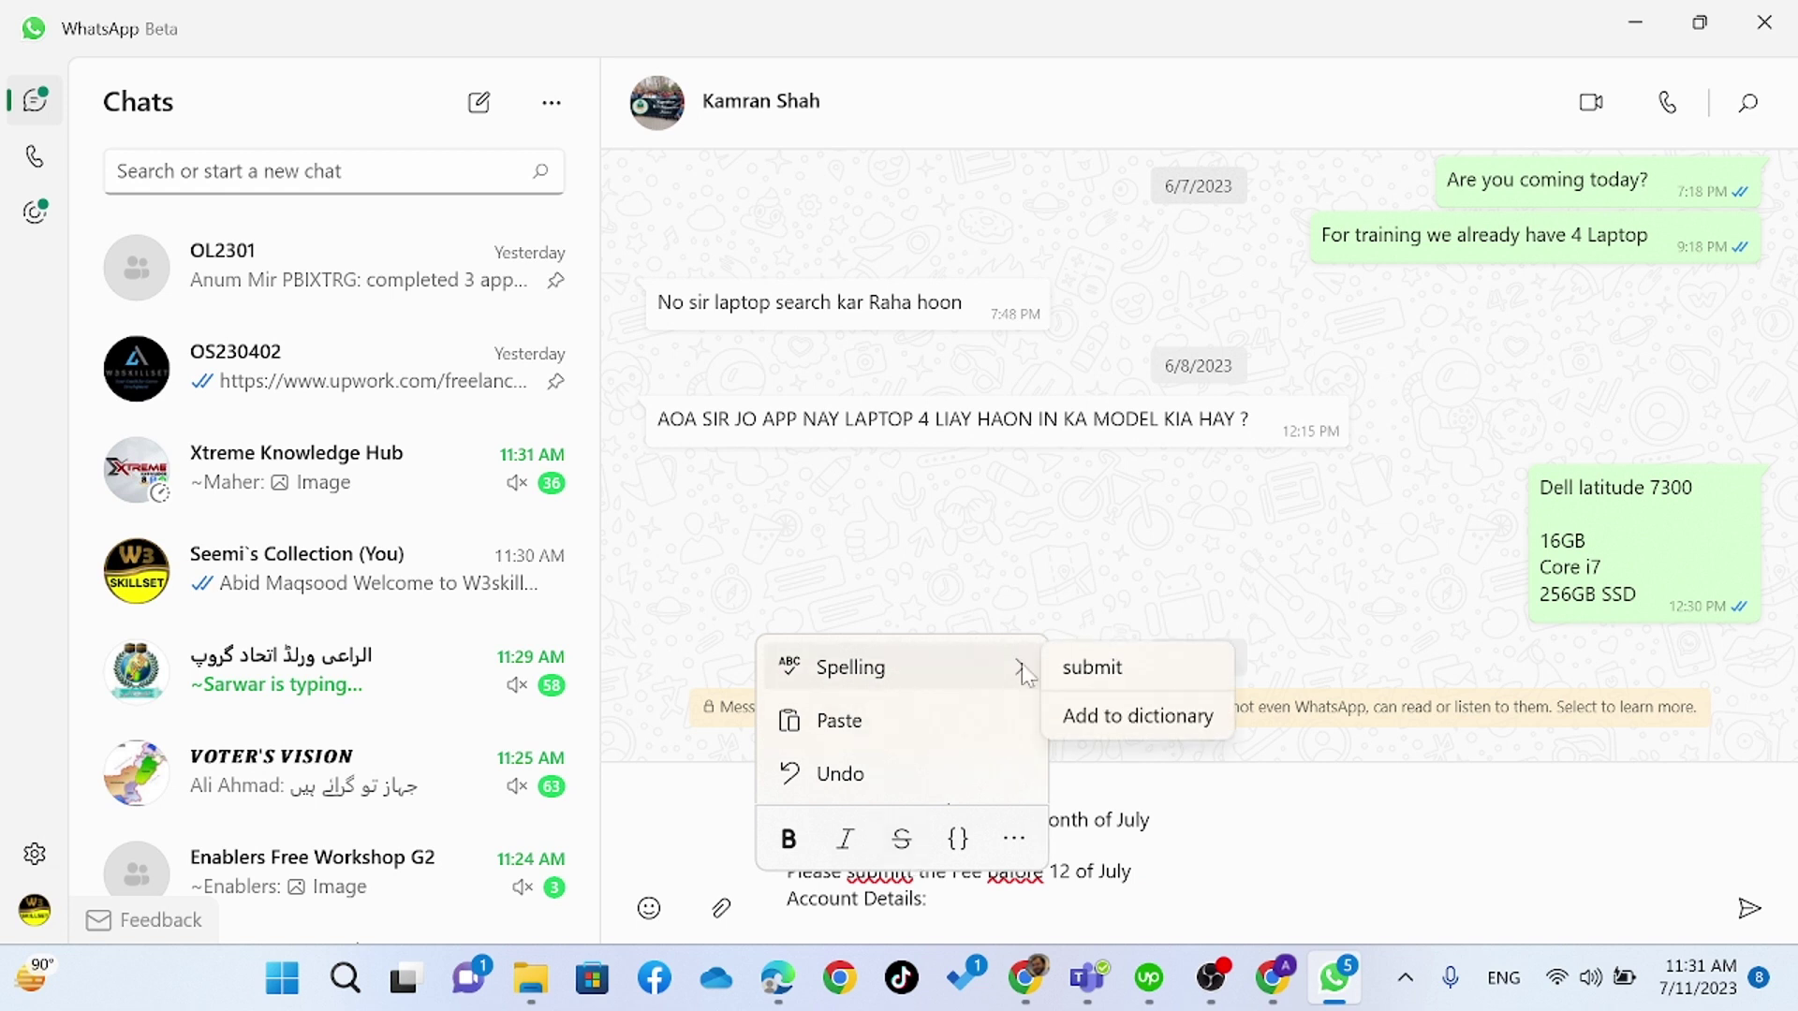
left_click(1093, 668)
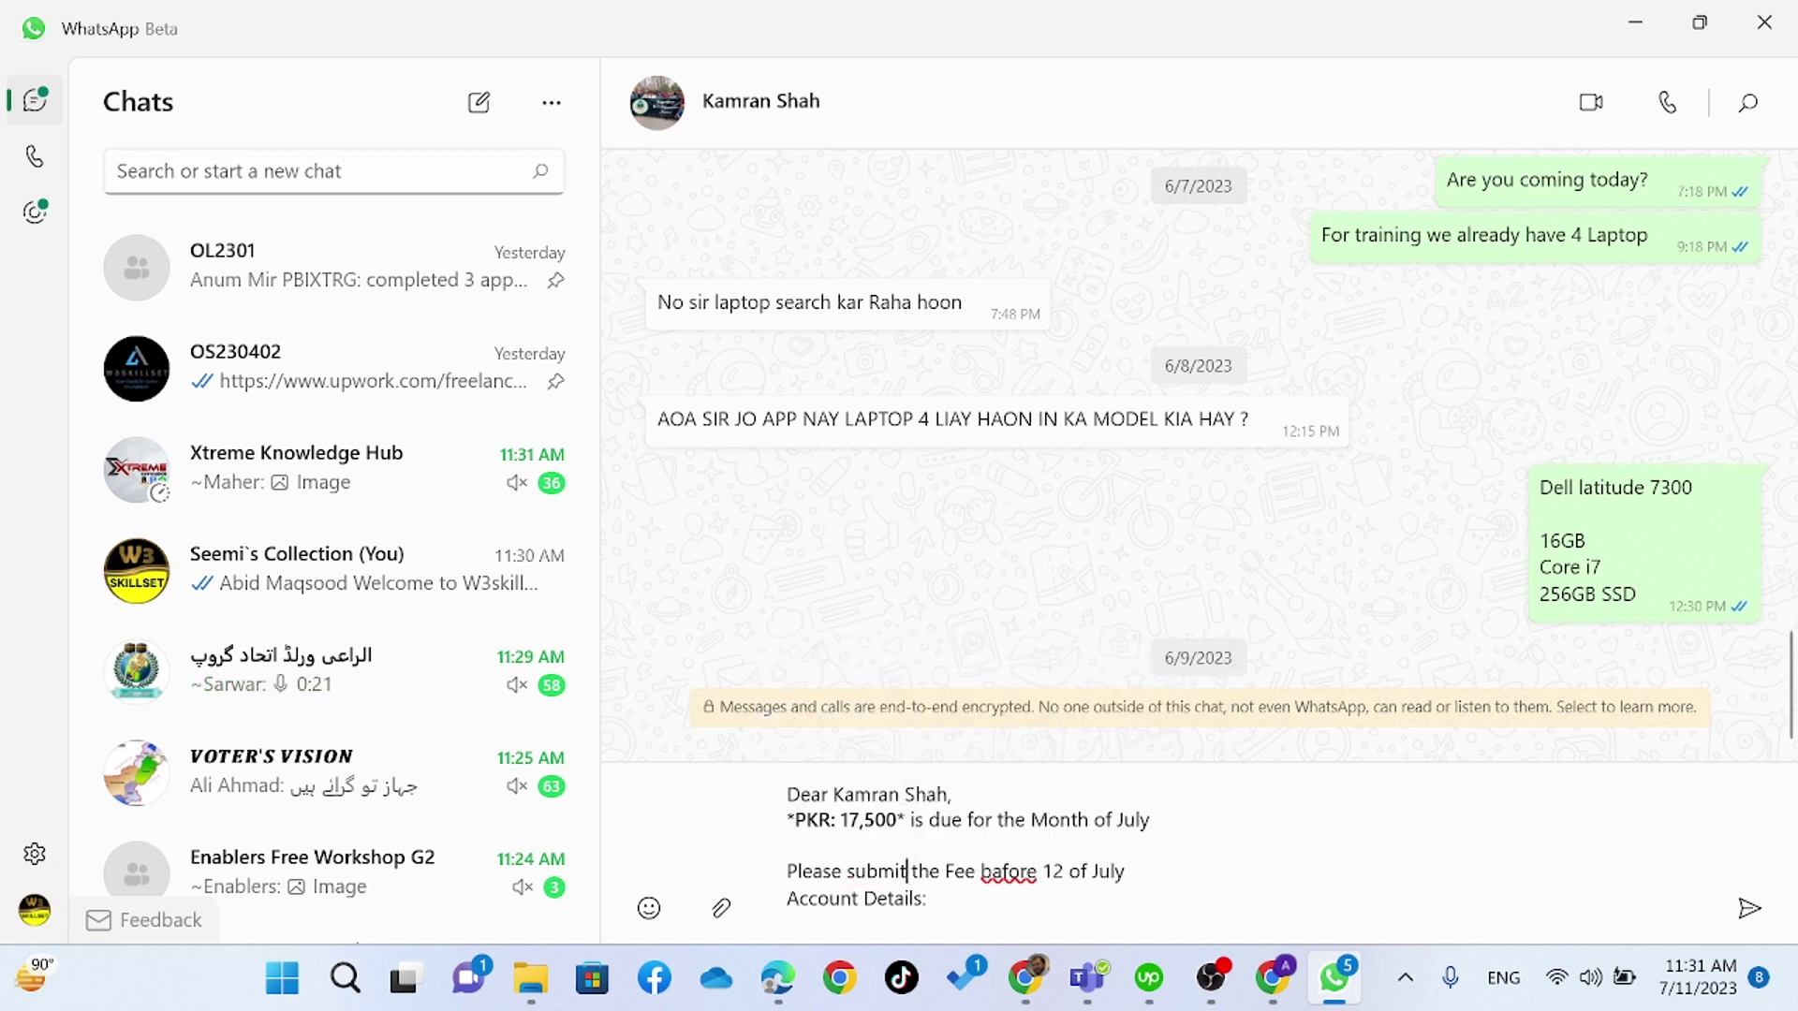
right_click(1008, 871)
mouse_move(1061, 662)
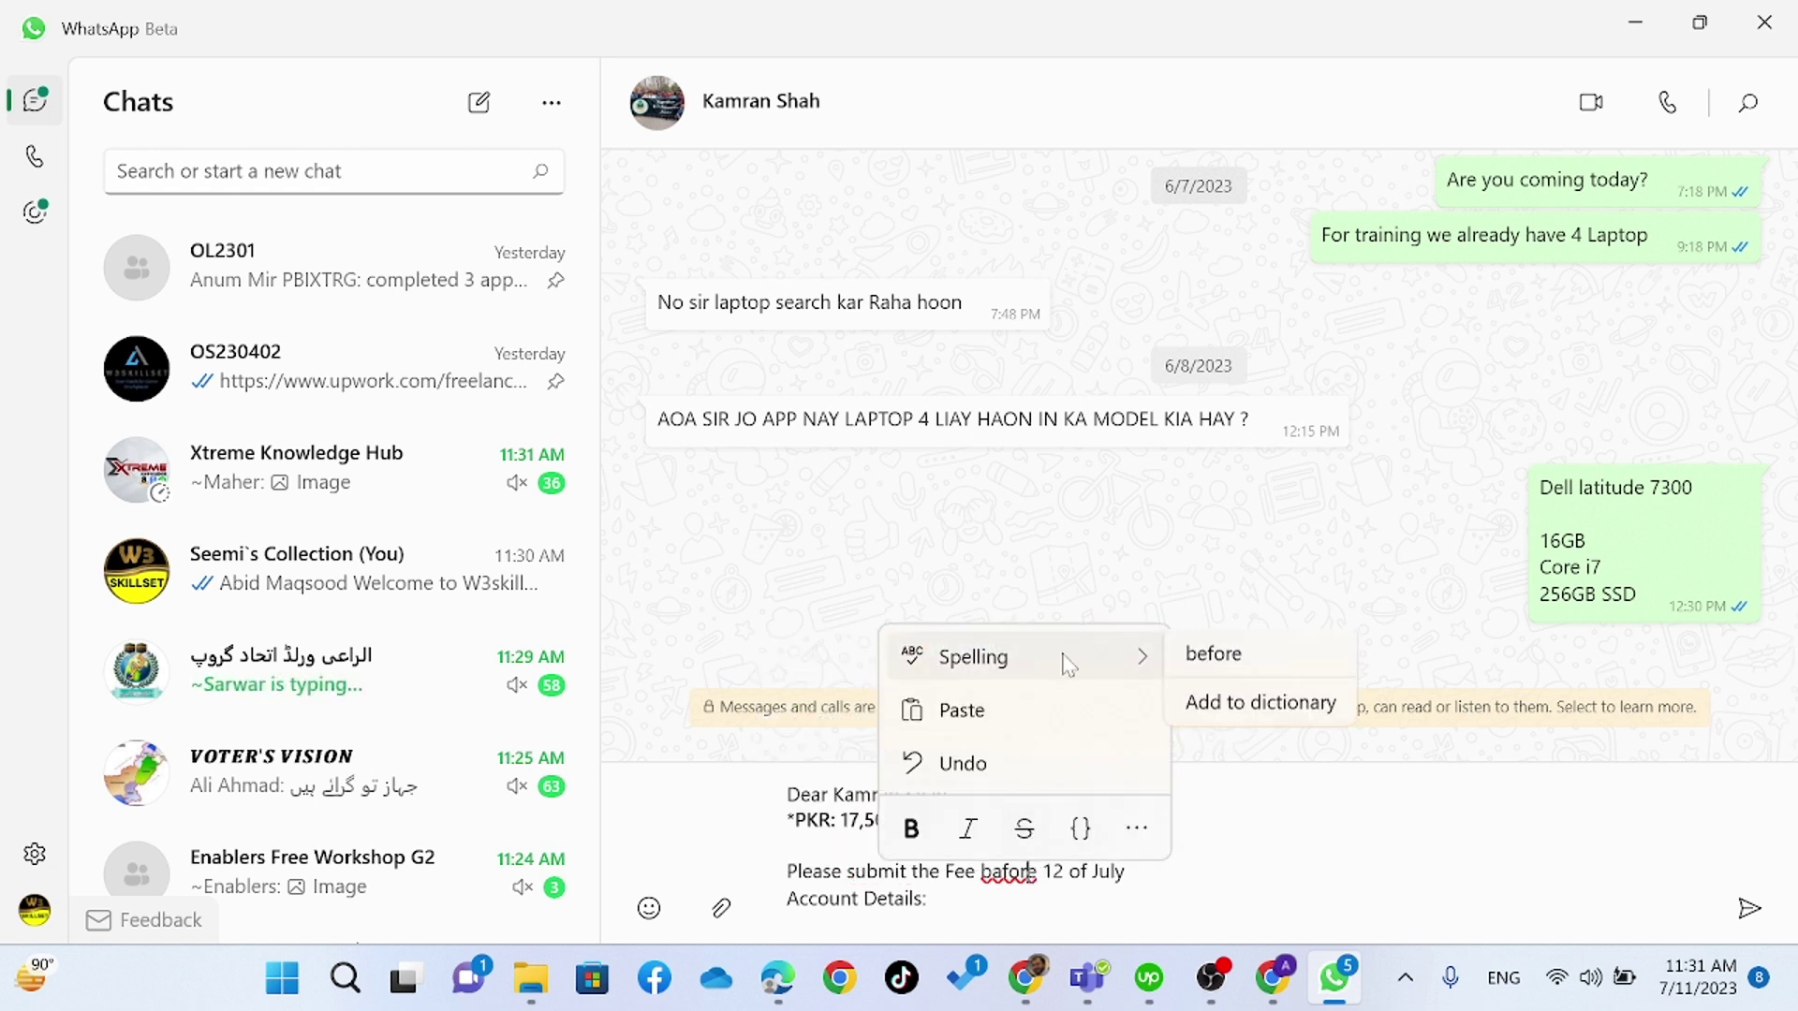
left_click(1210, 660)
- Correct 'Chartared' to 'Chartered' in the bank name, leaving Easypaisa as is
scroll(1030, 857, "down", 3)
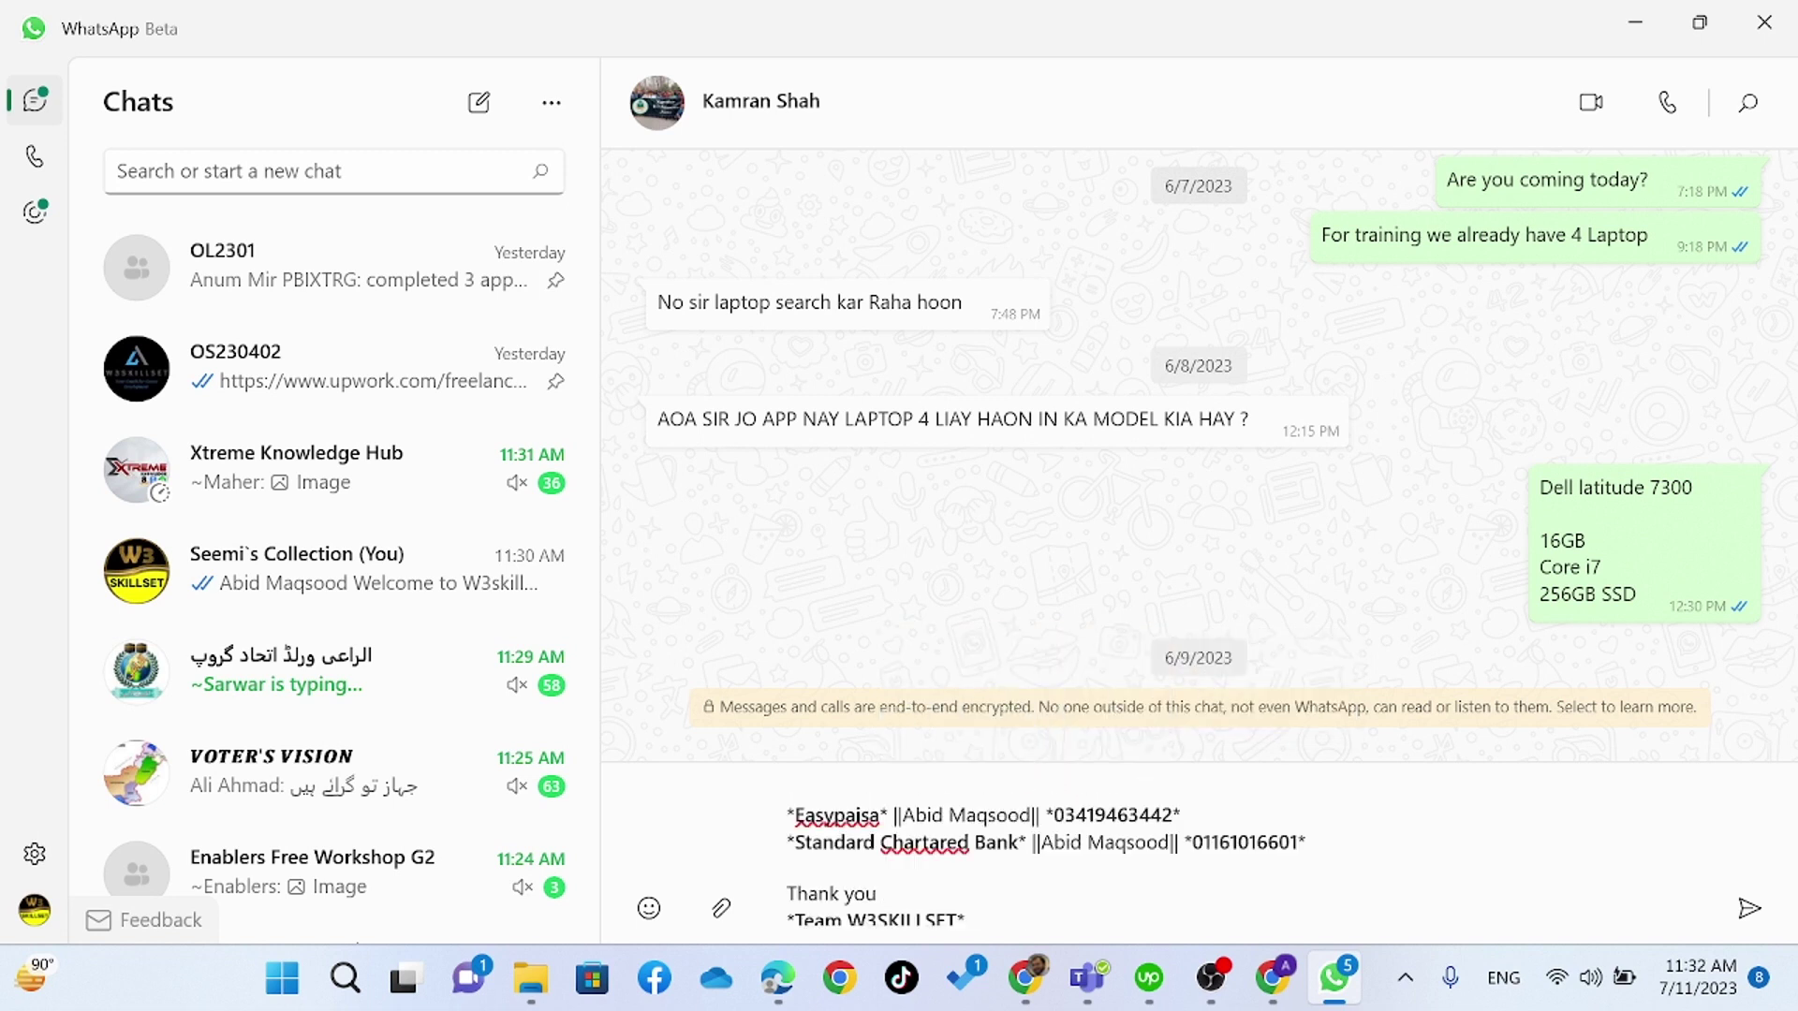
right_click(837, 817)
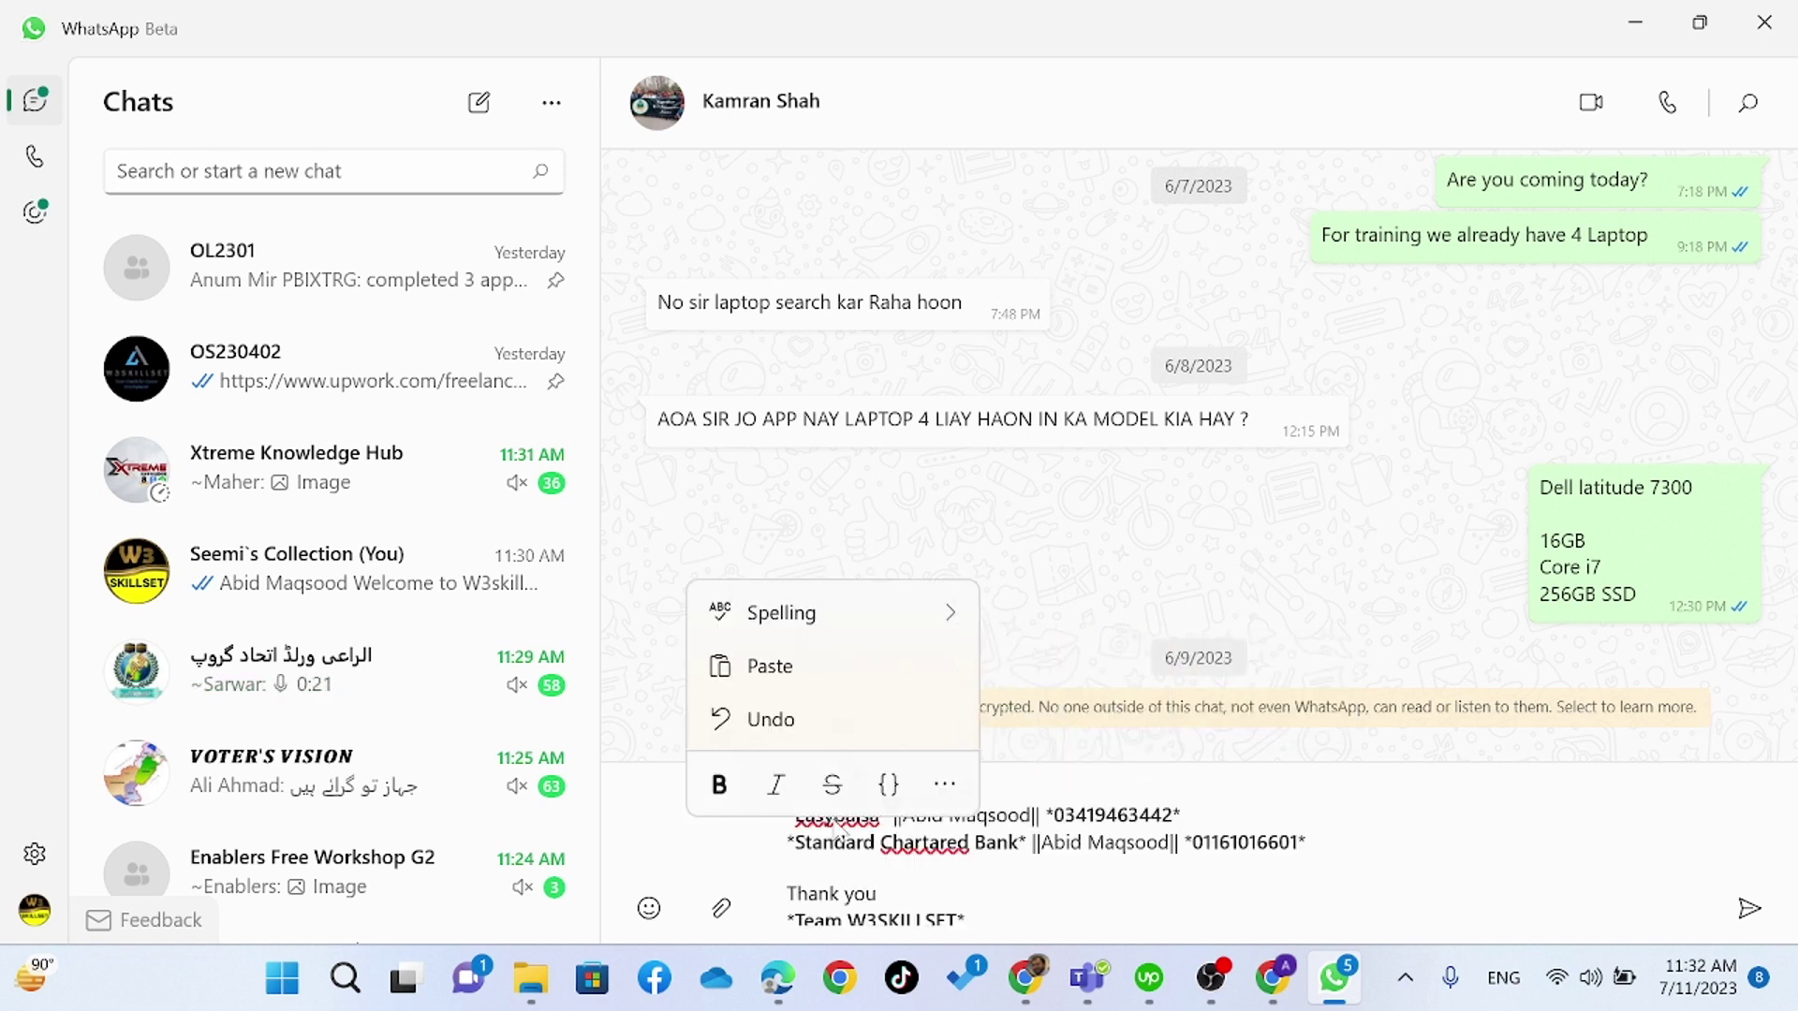
mouse_move(932, 629)
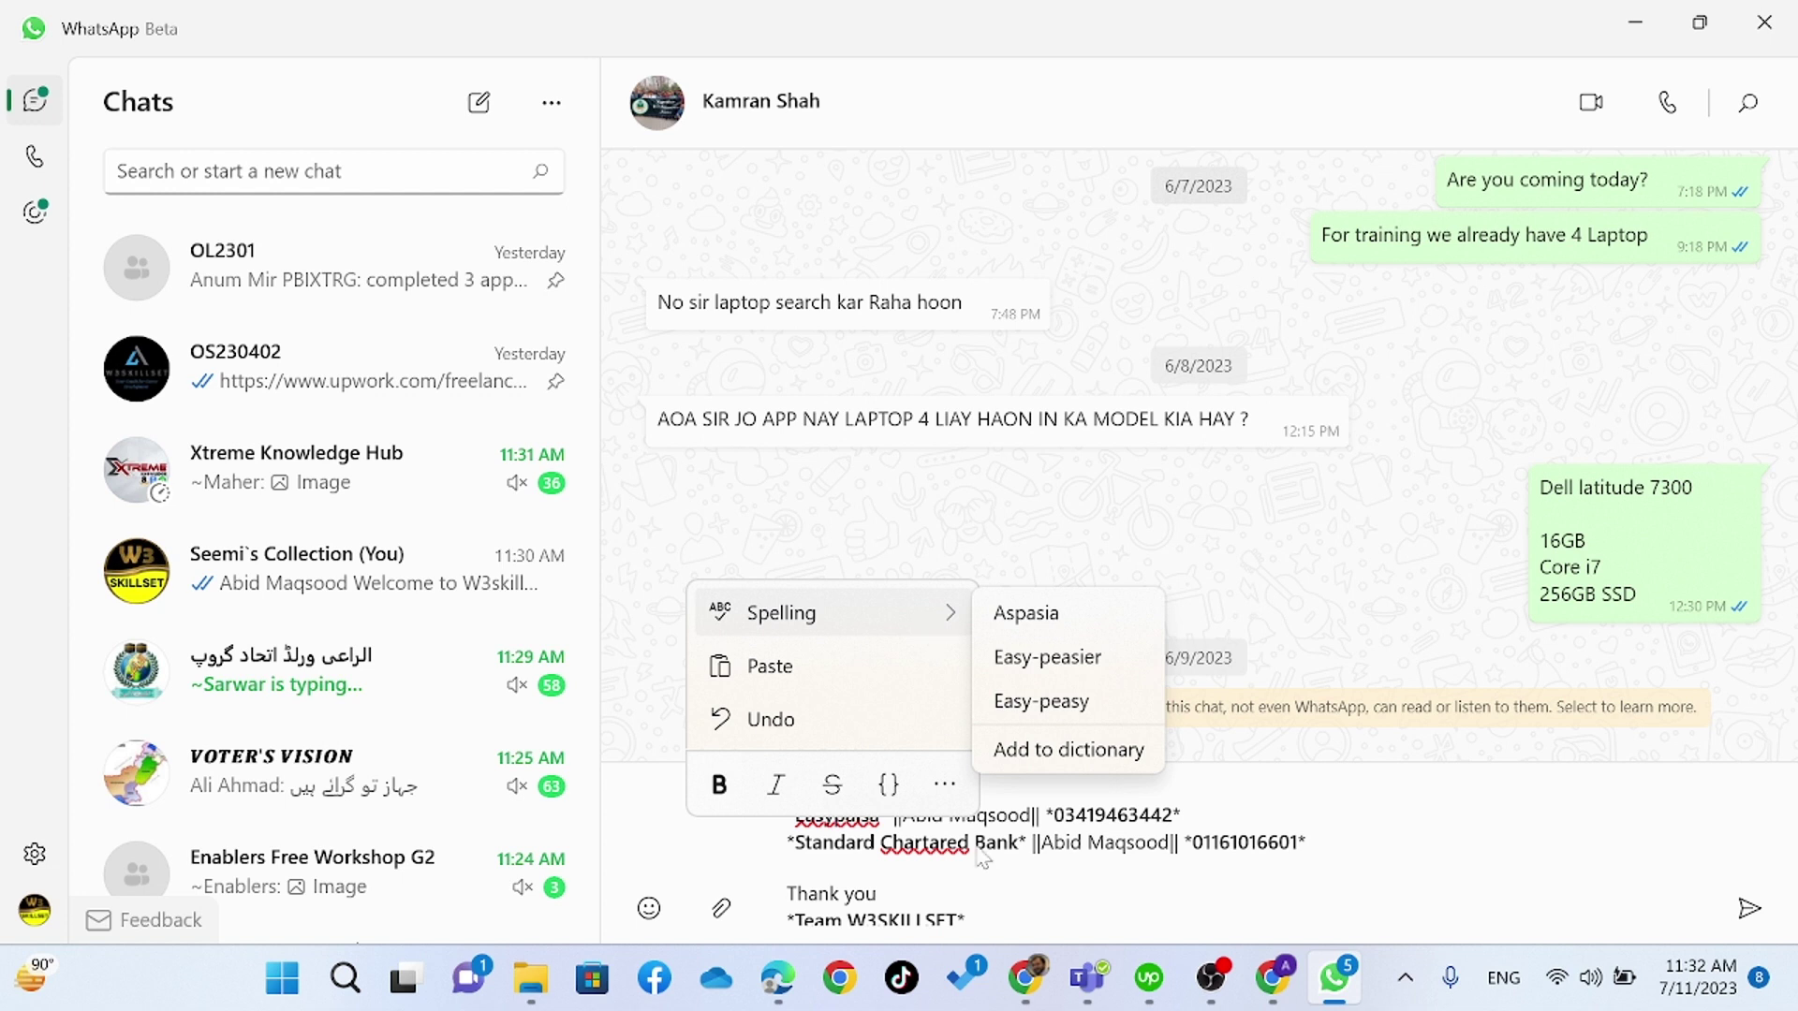
right_click(946, 863)
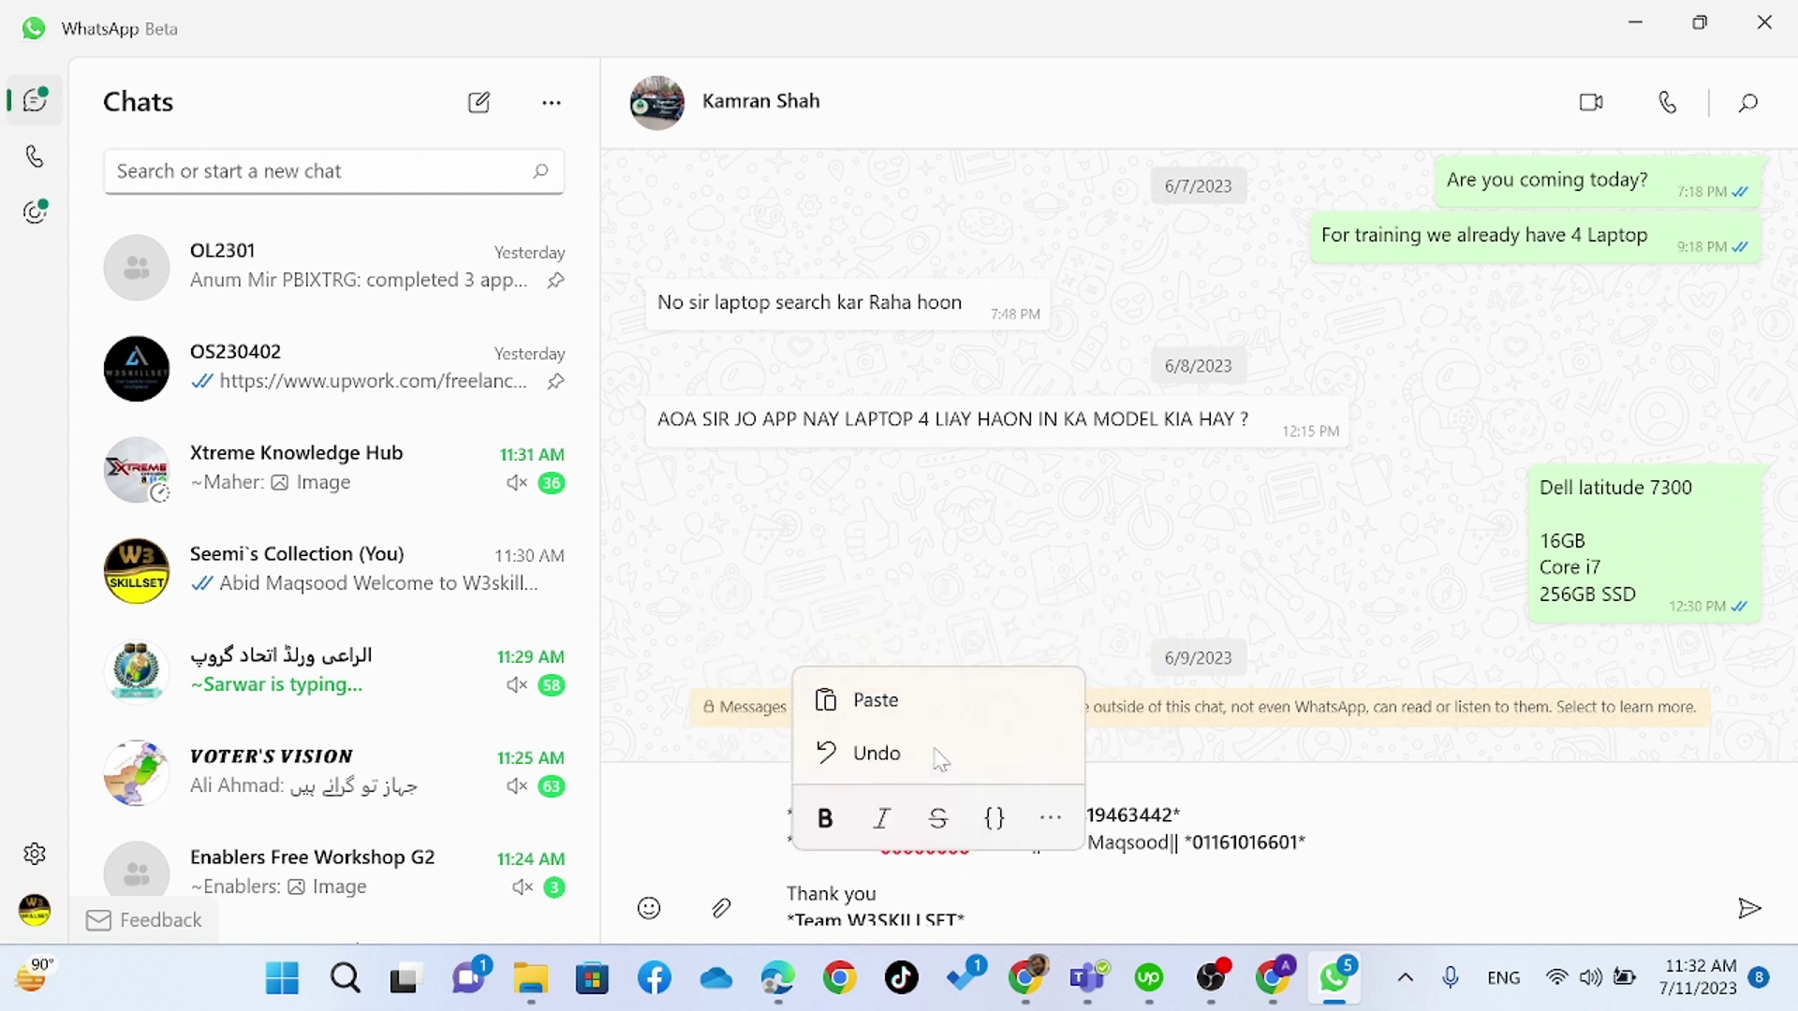
left_click(981, 879)
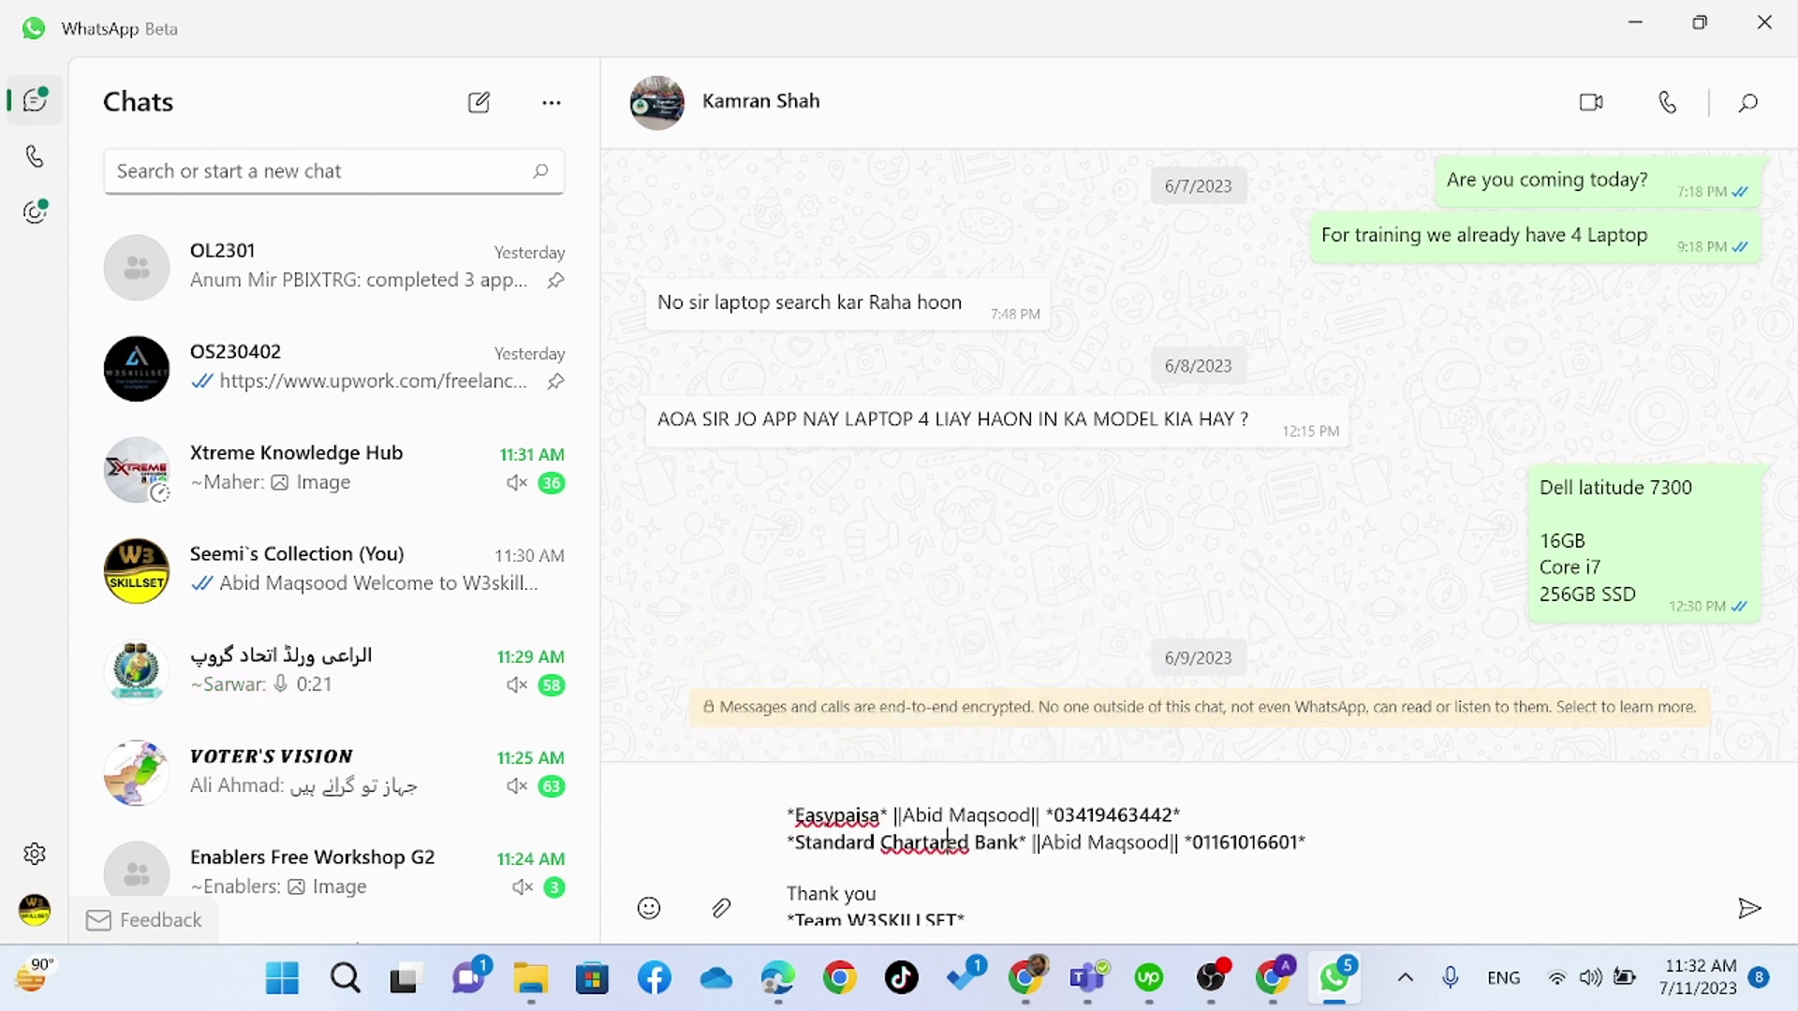
right_click(947, 837)
mouse_move(937, 639)
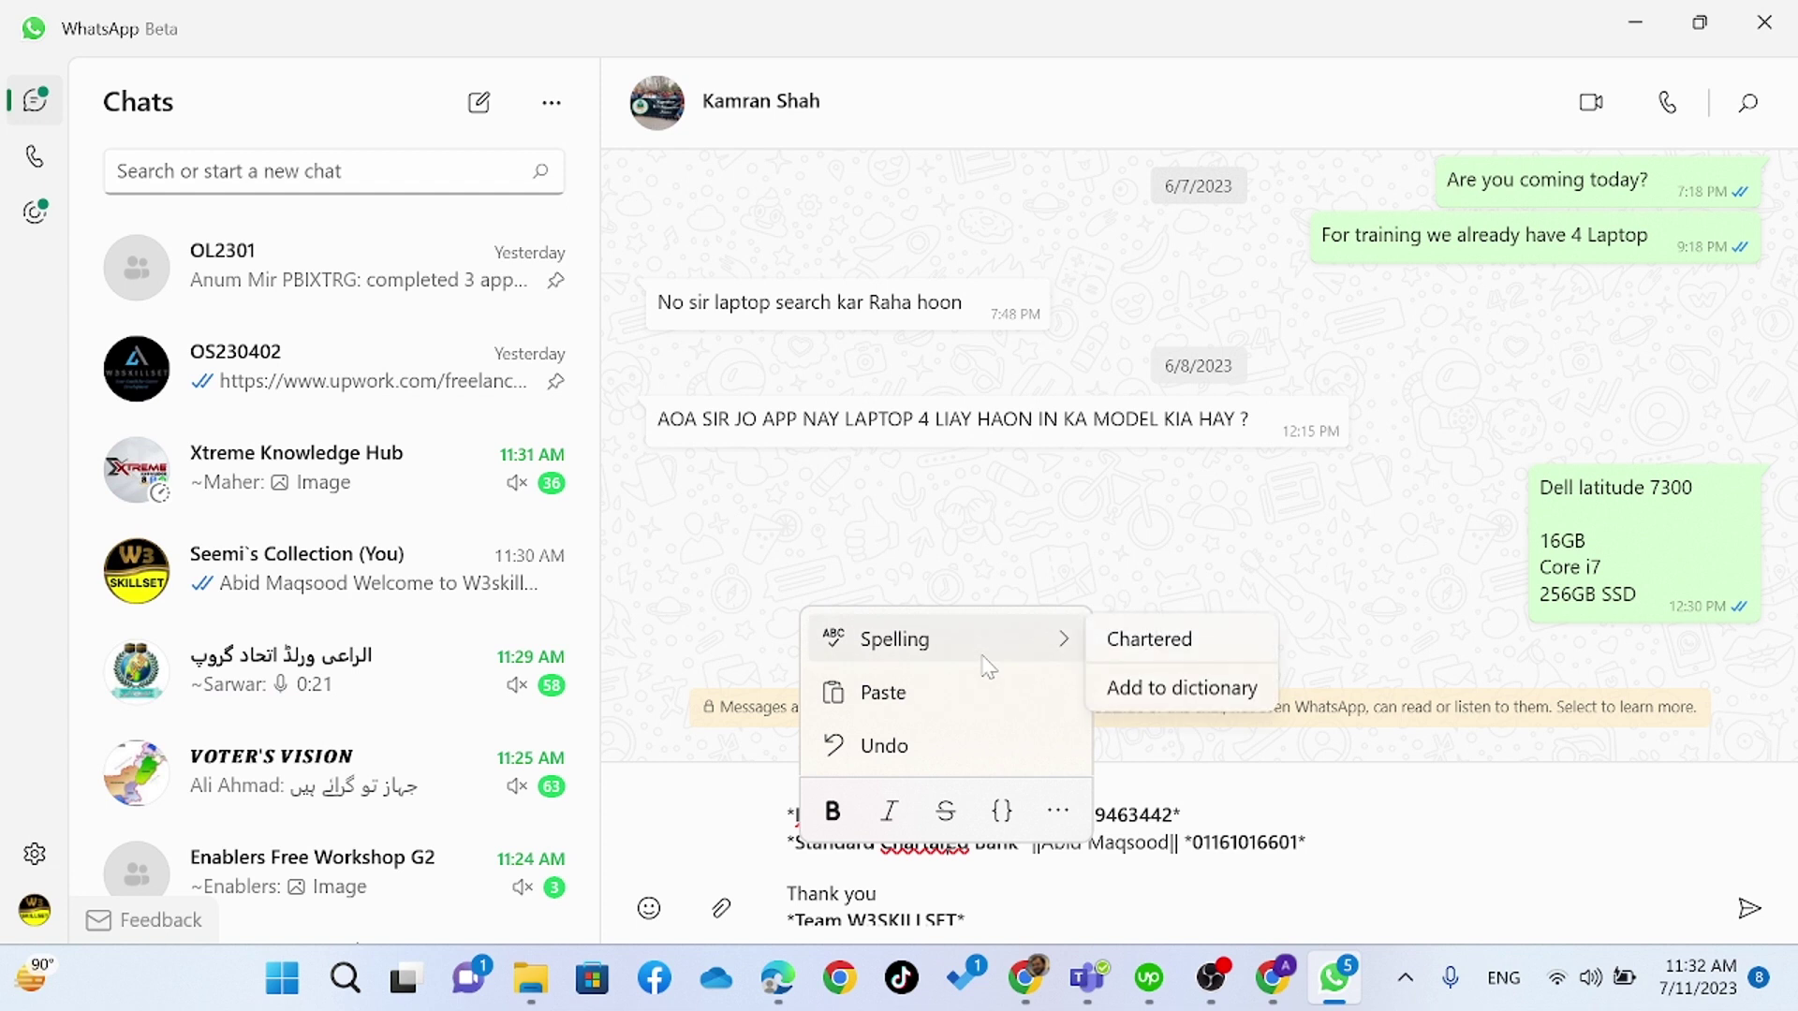
left_click(1187, 653)
scroll(1030, 843, "up", 2)
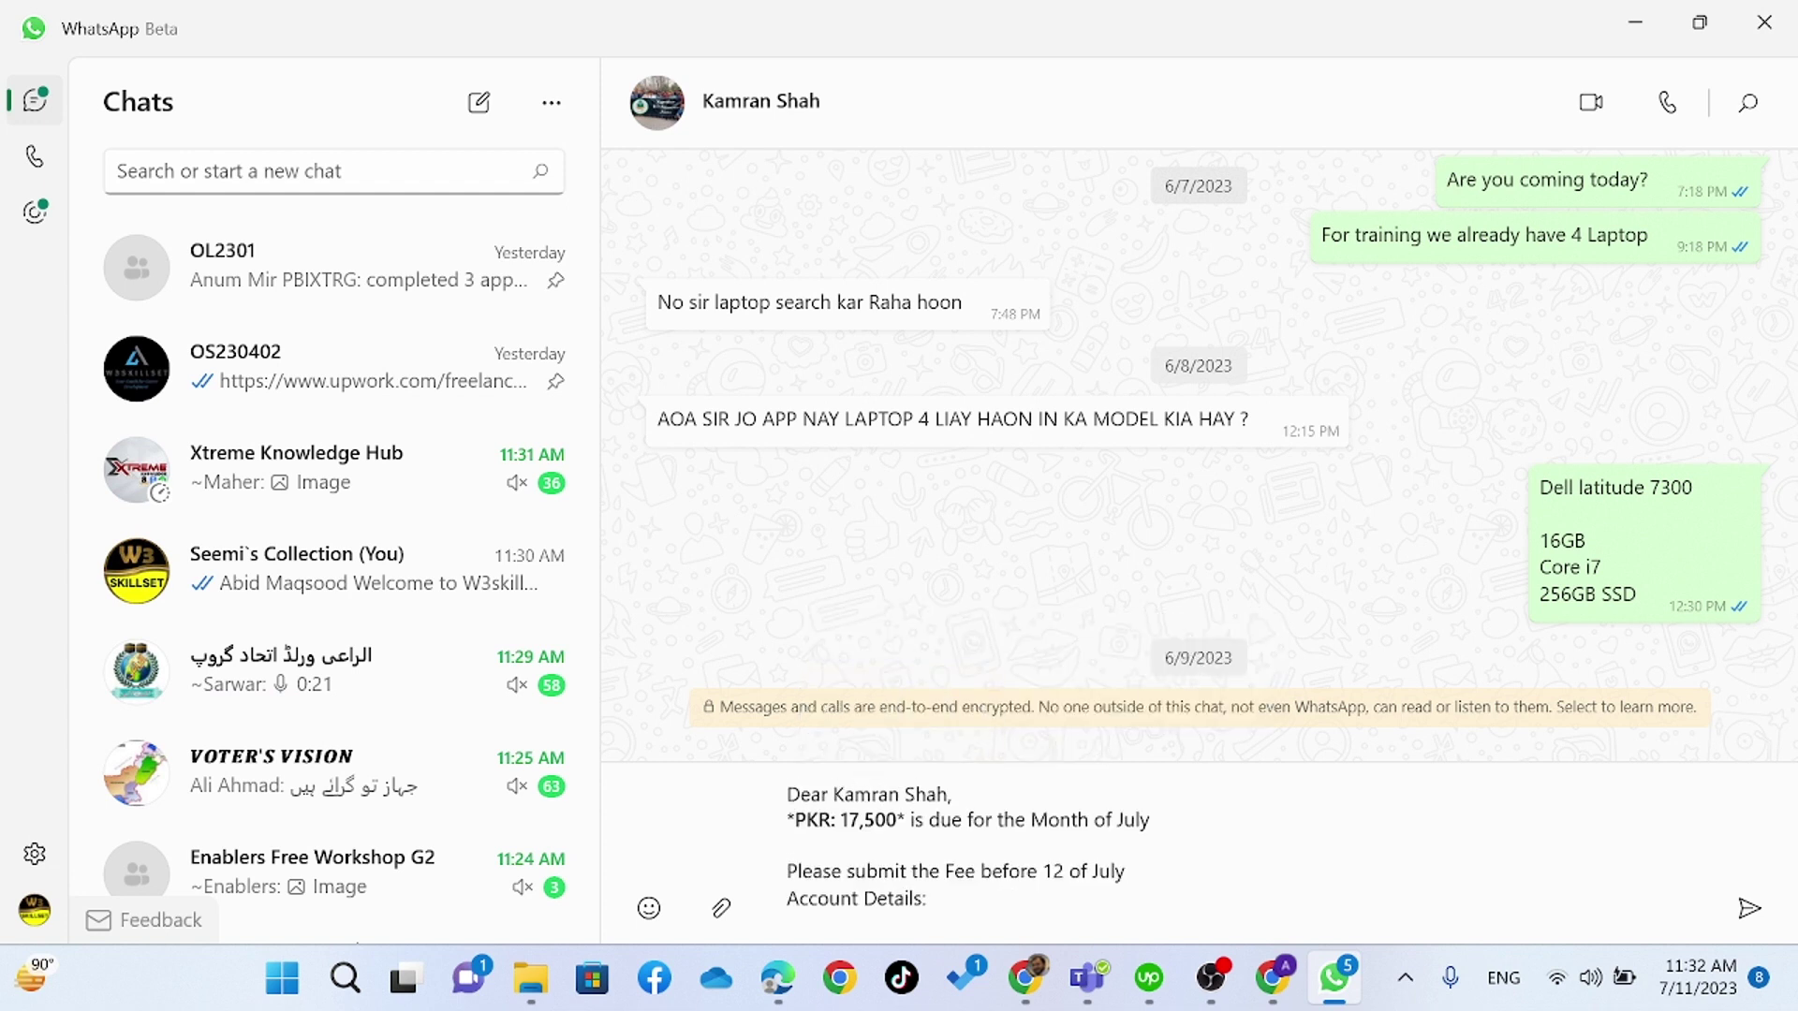
scroll(1030, 852, "down", 3)
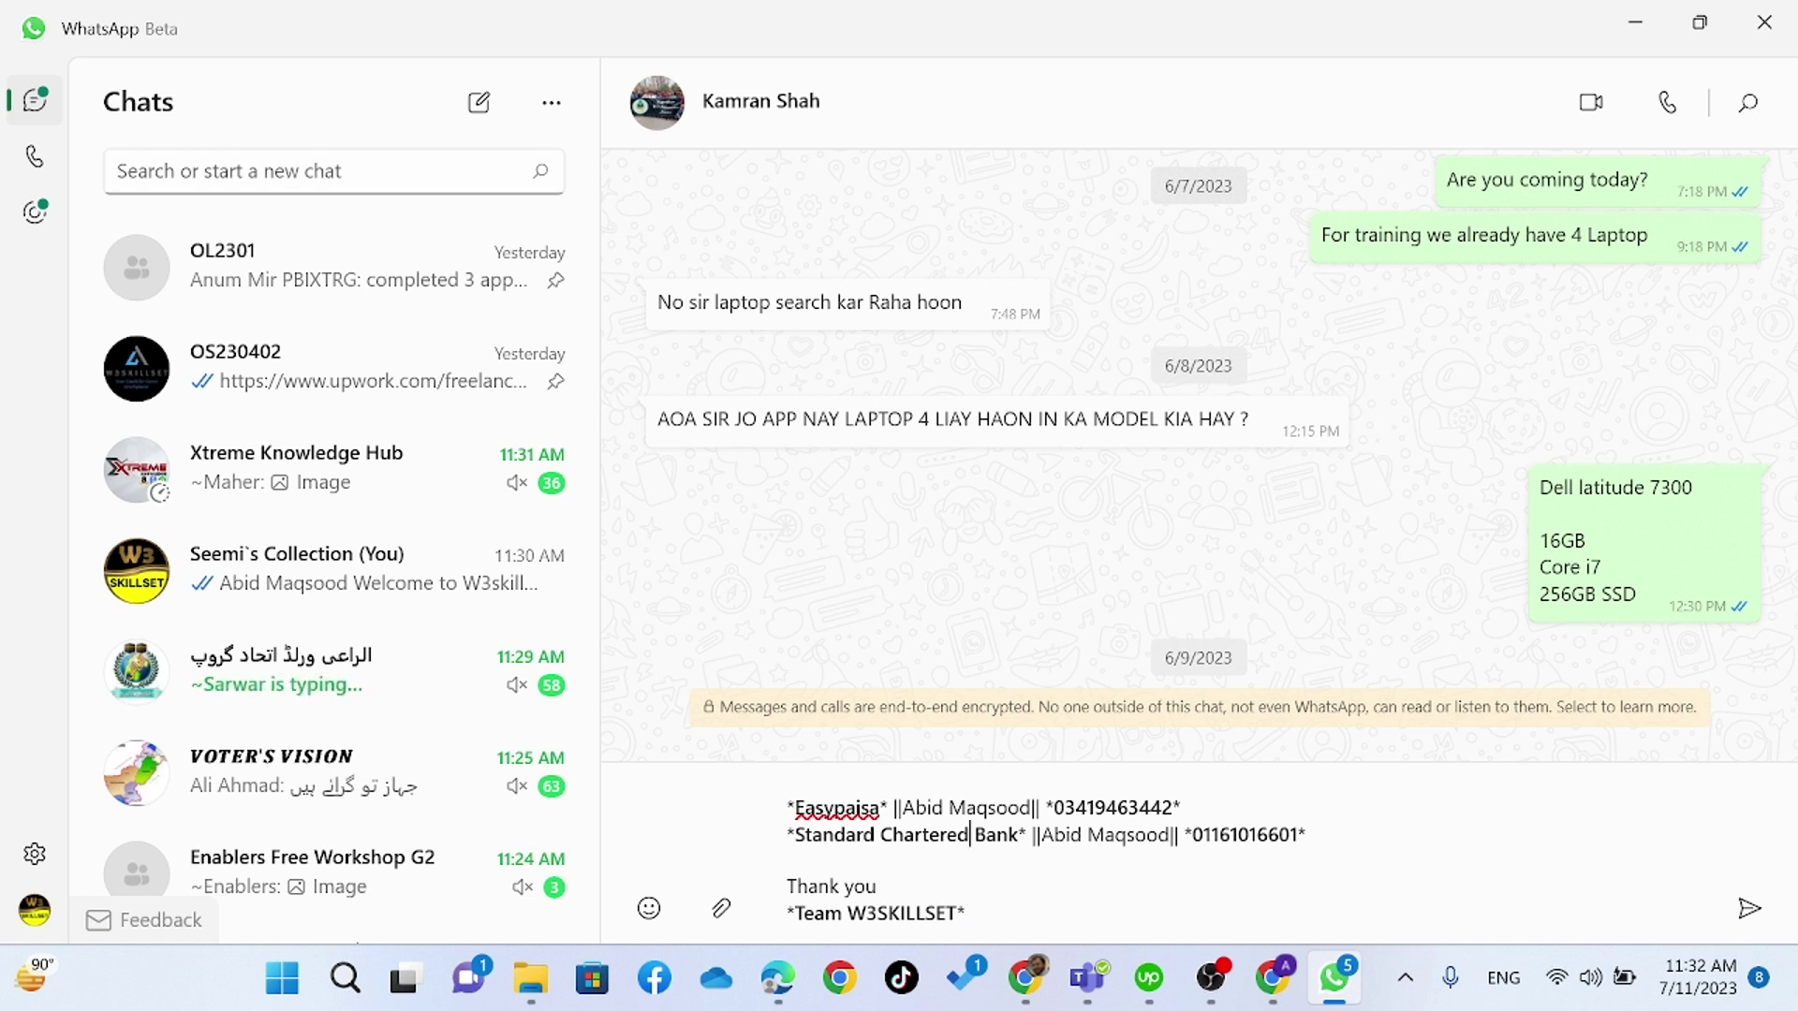
left_click(882, 807)
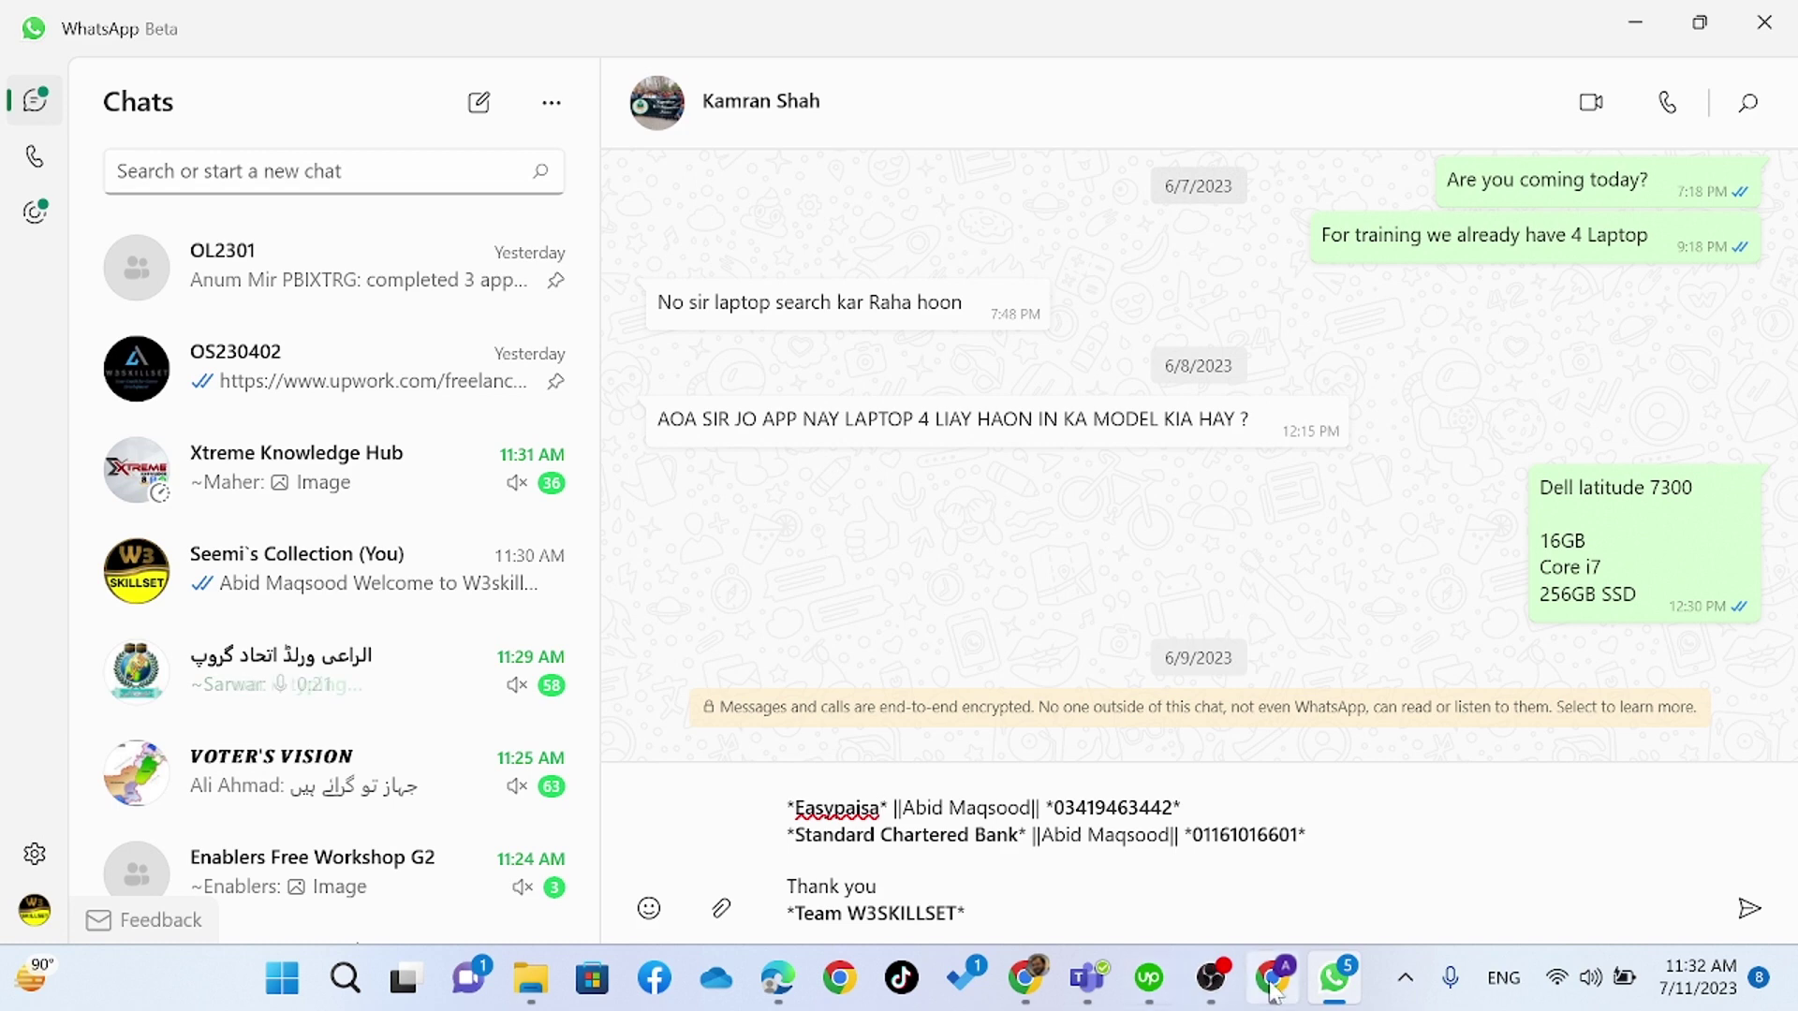
- Select the WhatsApp send link, then return to the UpWork Profiles editor
left_click(1048, 985)
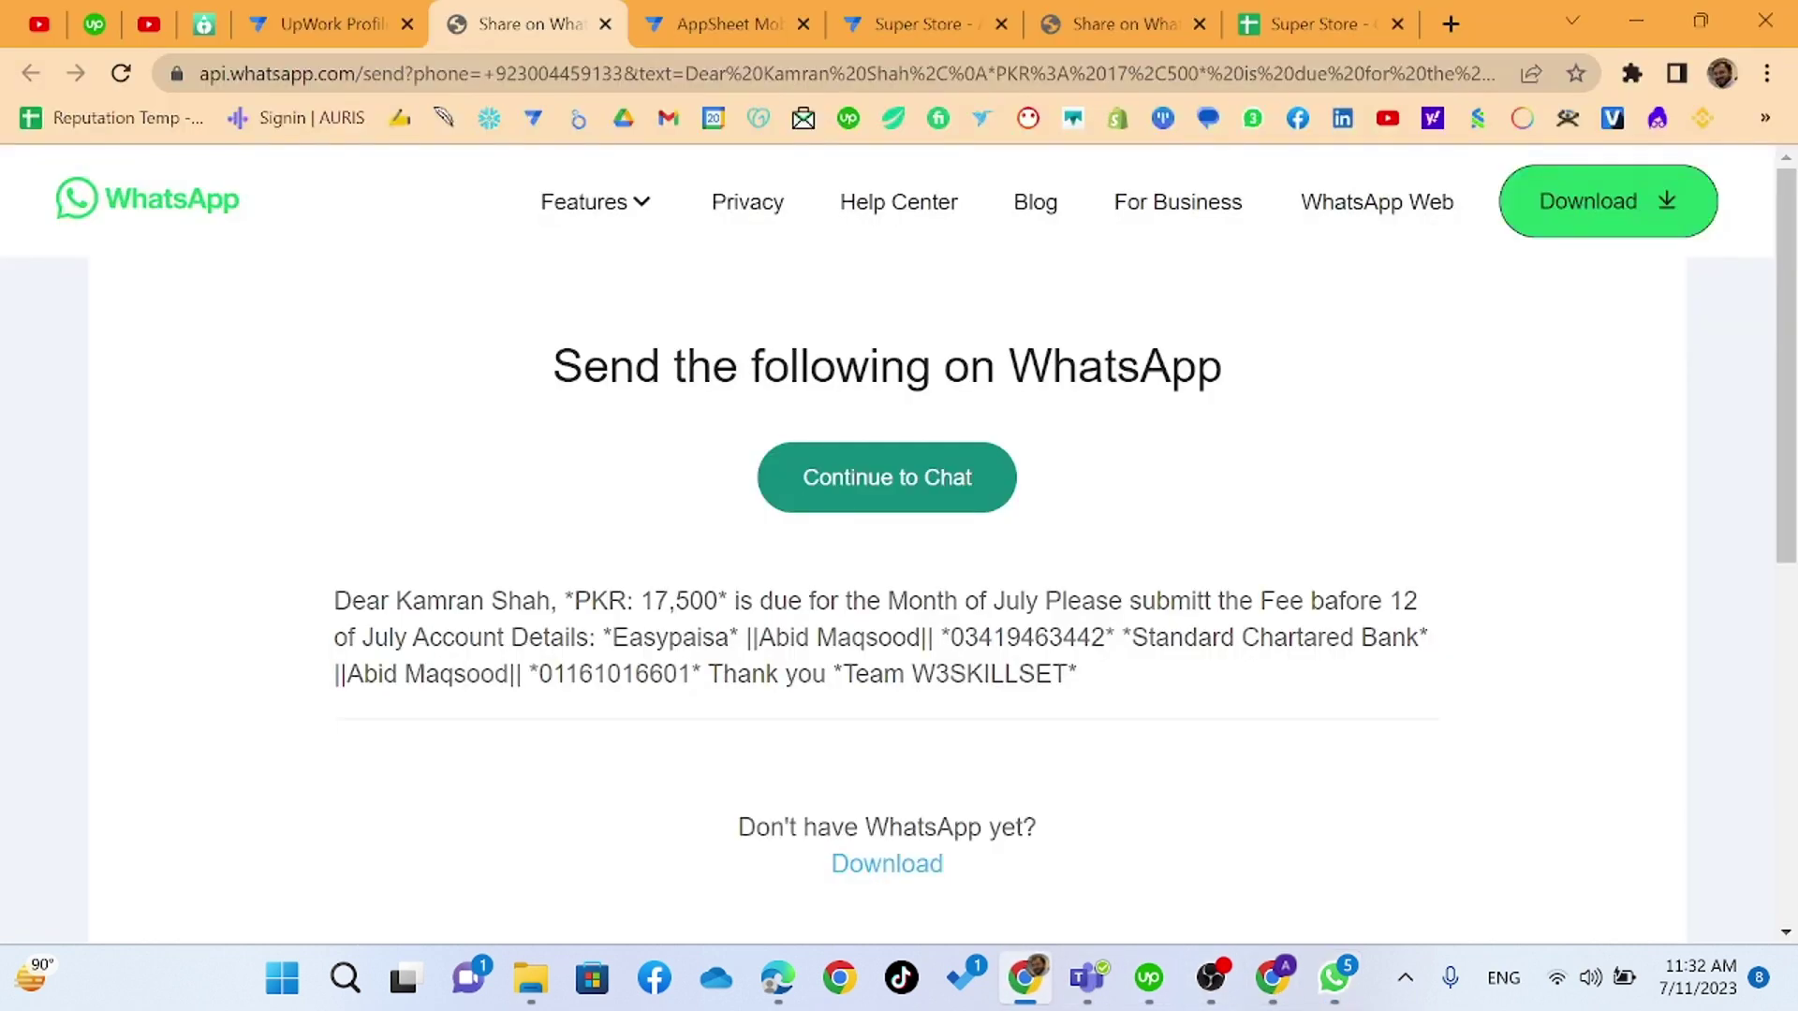
left_click(480, 83)
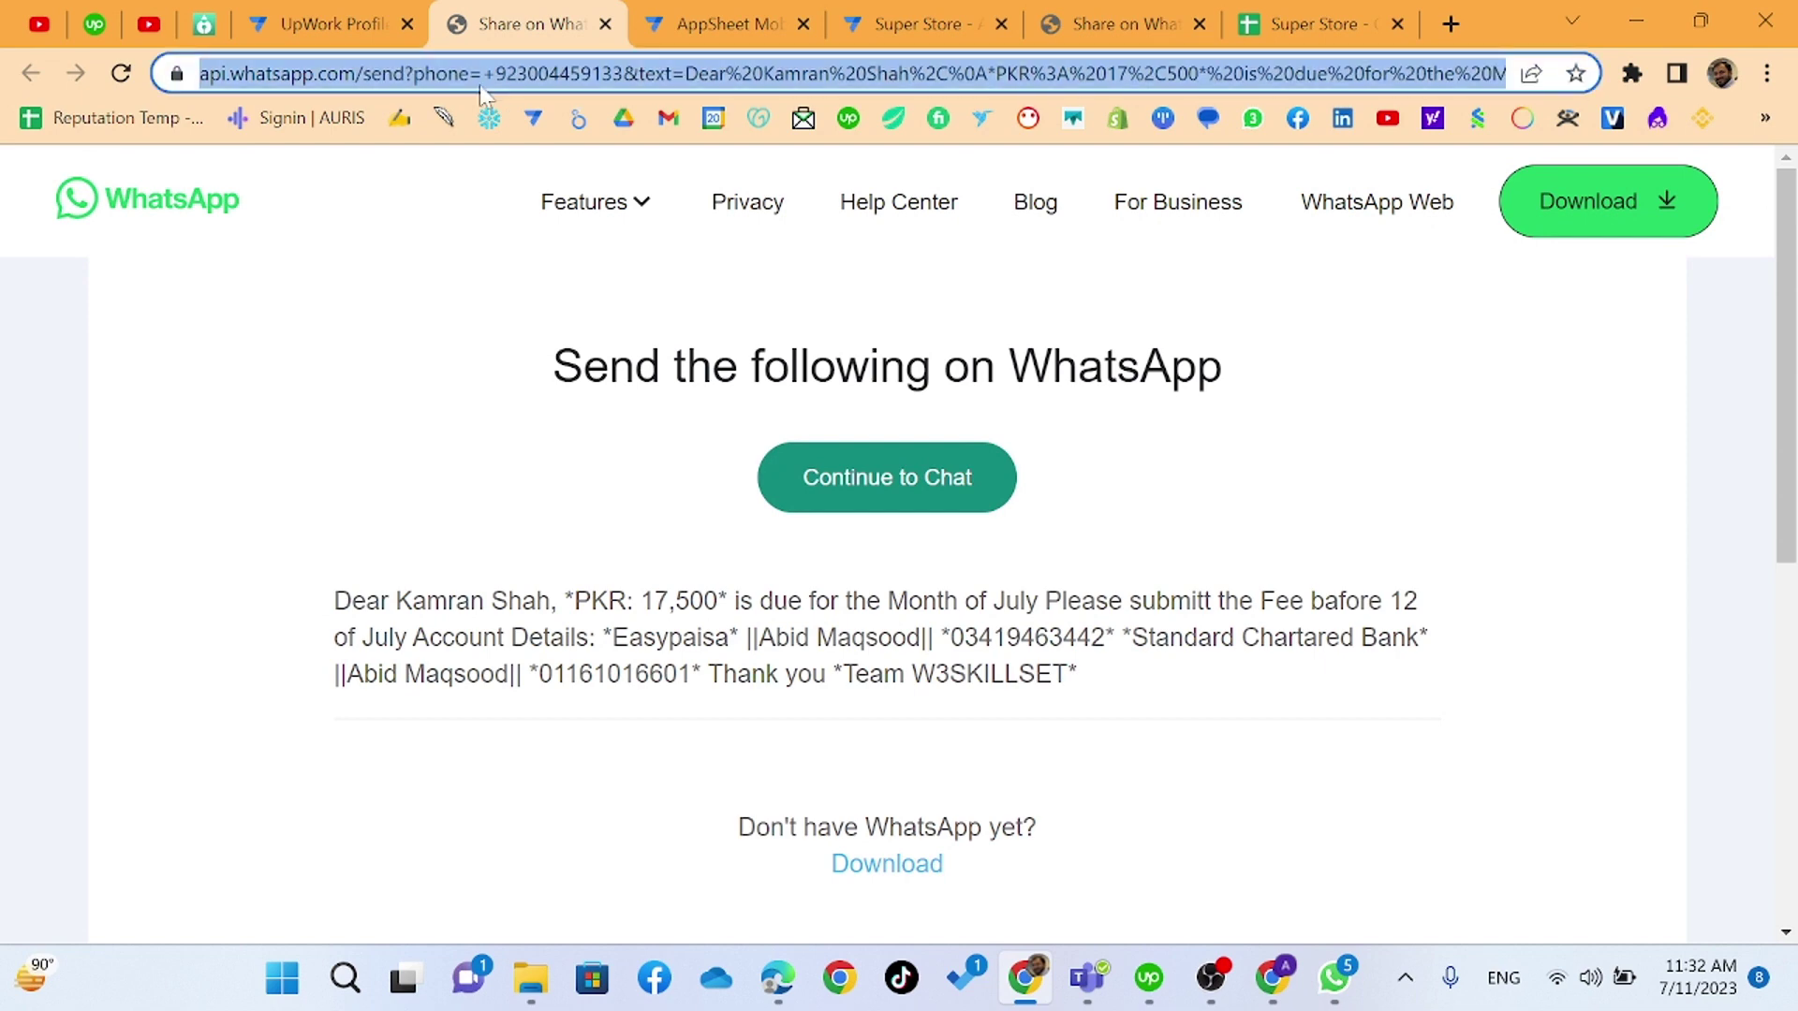
left_click(374, 4)
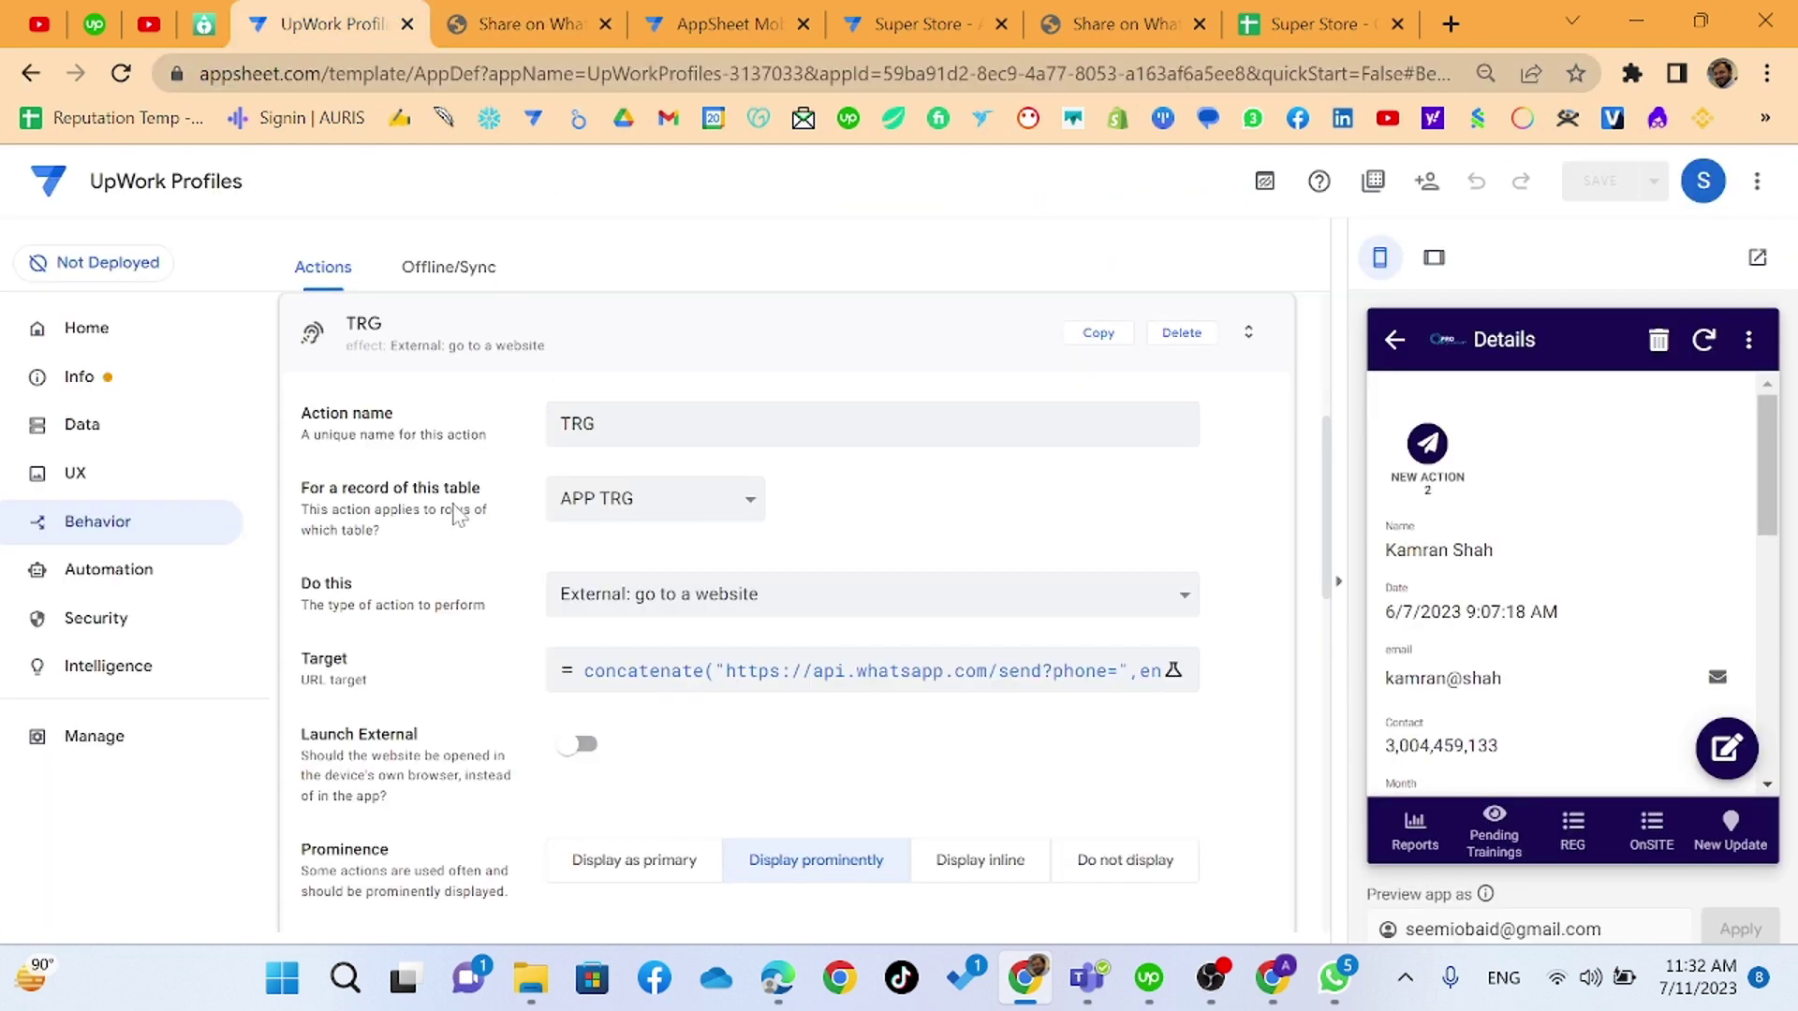
- Expand the Training Fee table's settings in the Data tables list
left_click(126, 432)
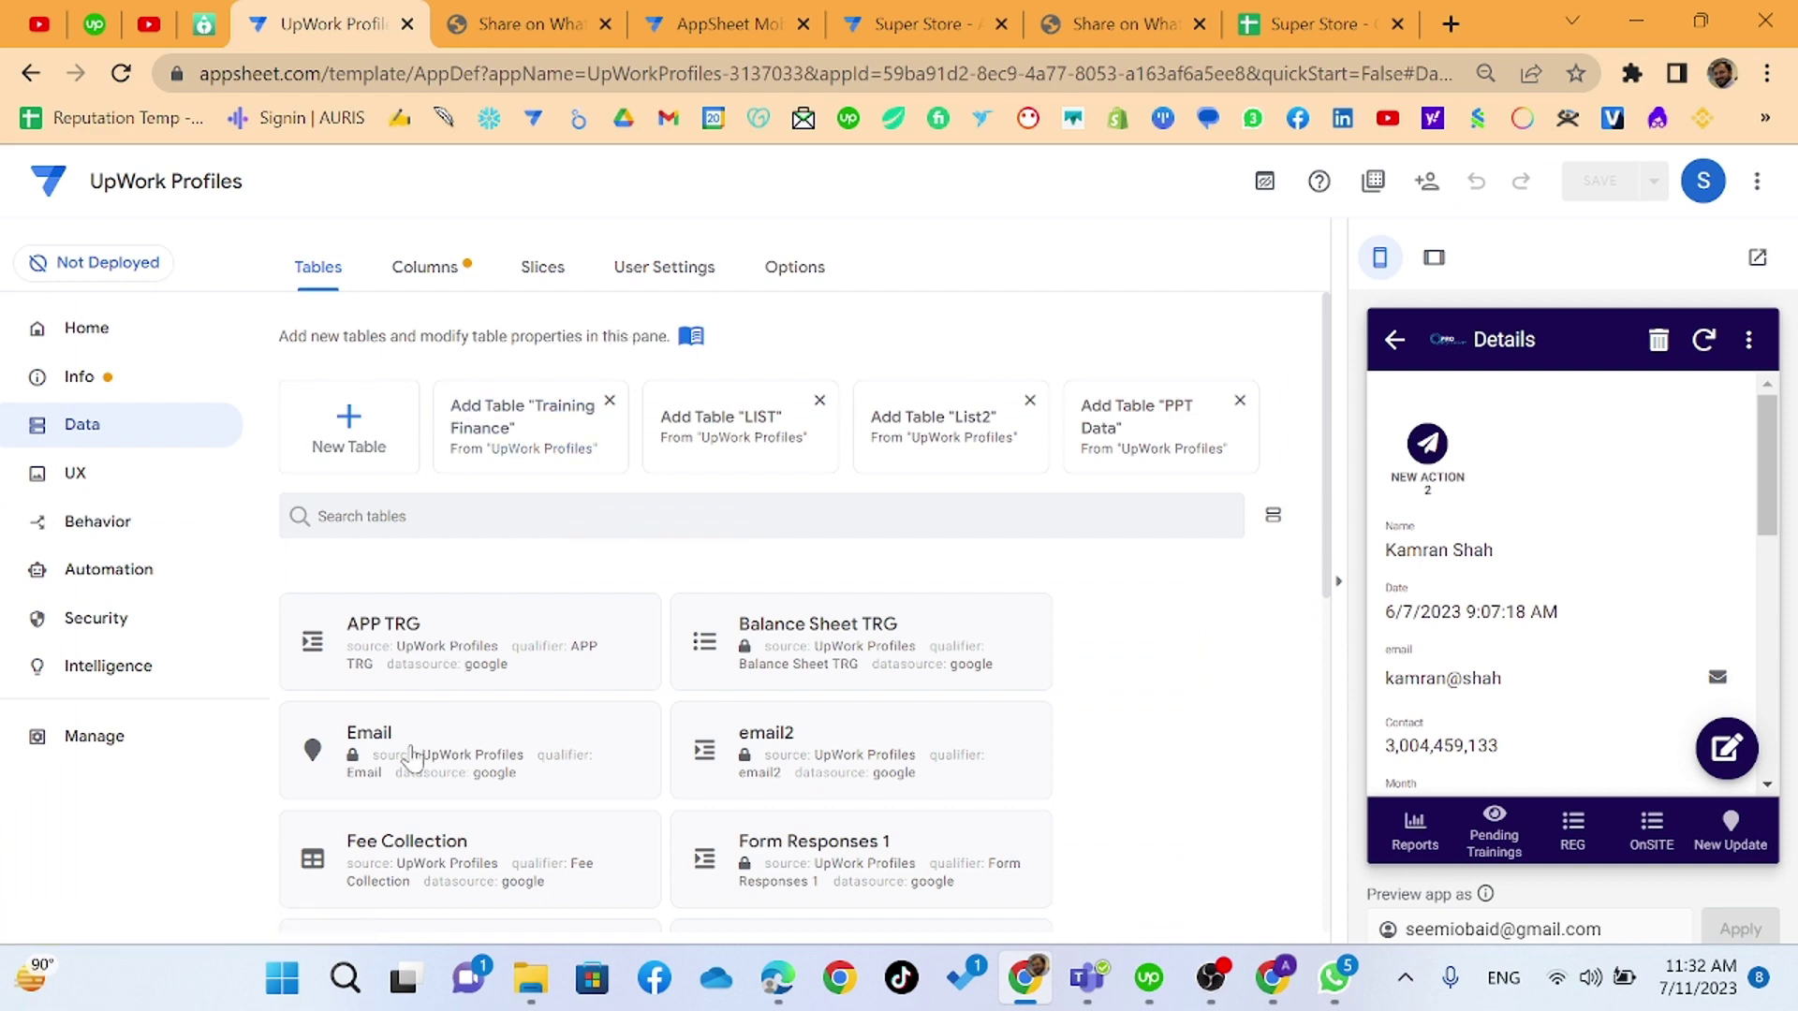
scroll(576, 735, "down", 5)
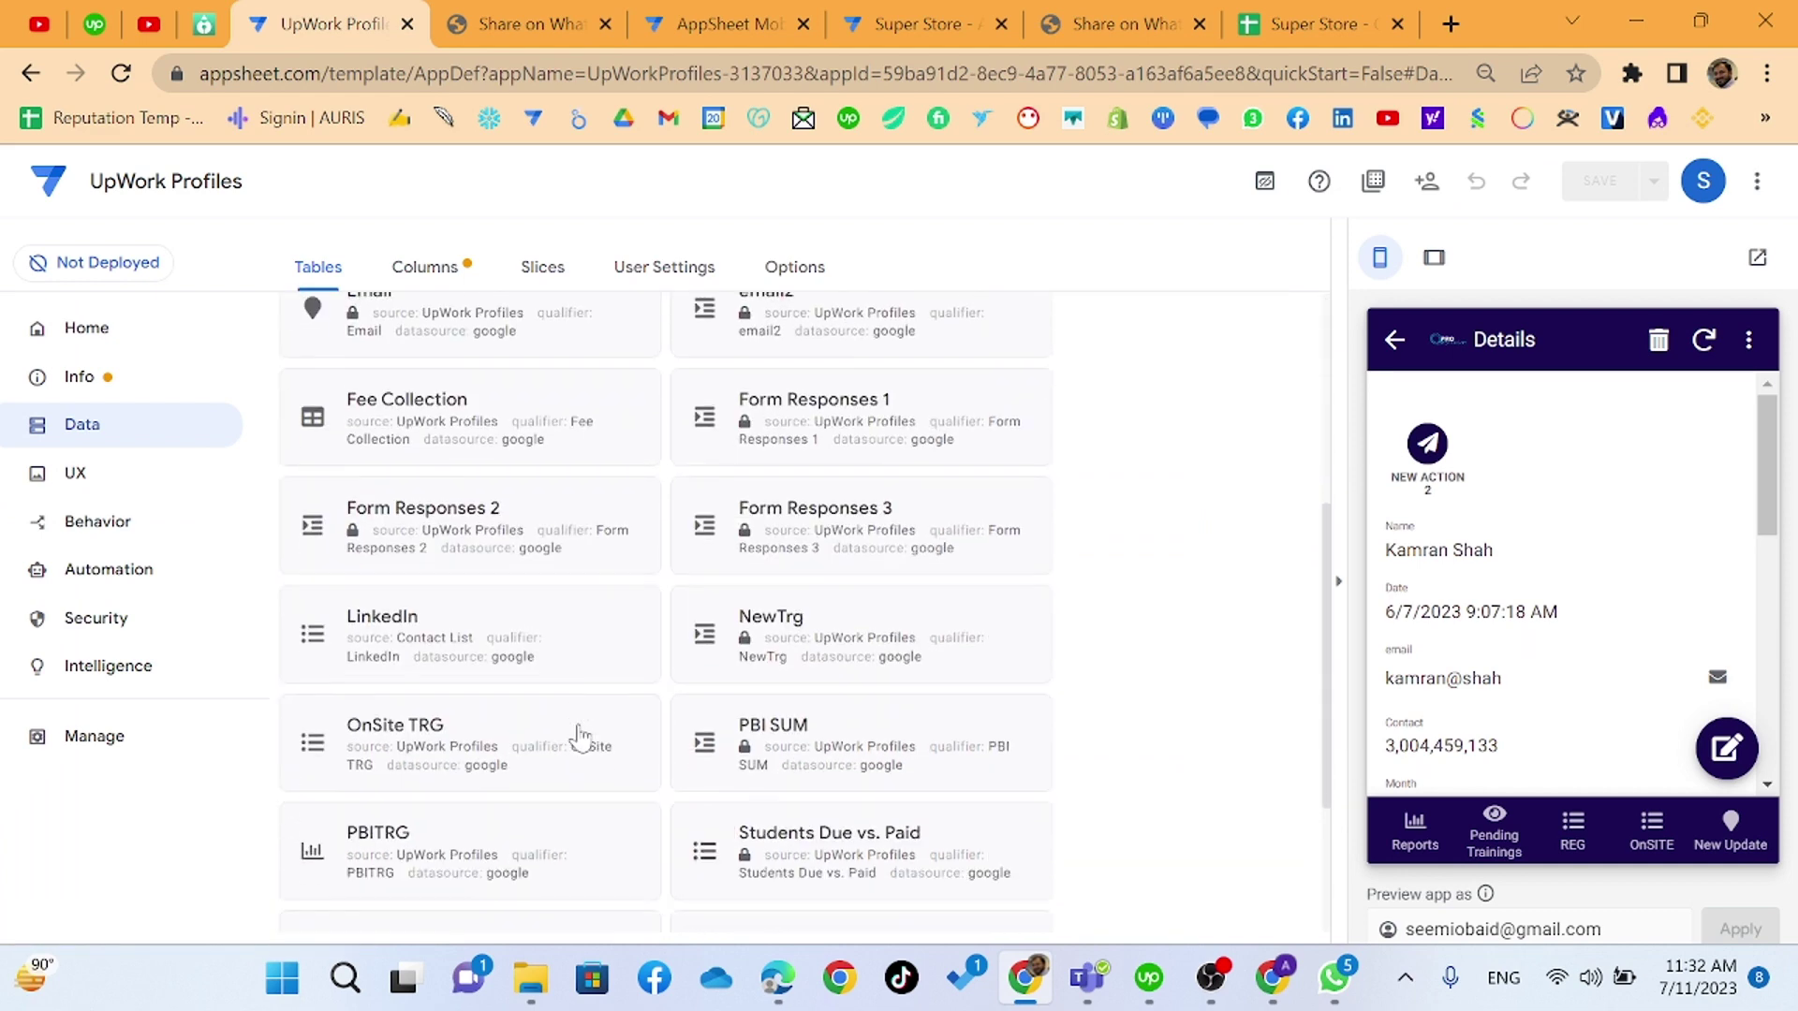
scroll(579, 737, "down", 1)
scroll(579, 737, "down", 1)
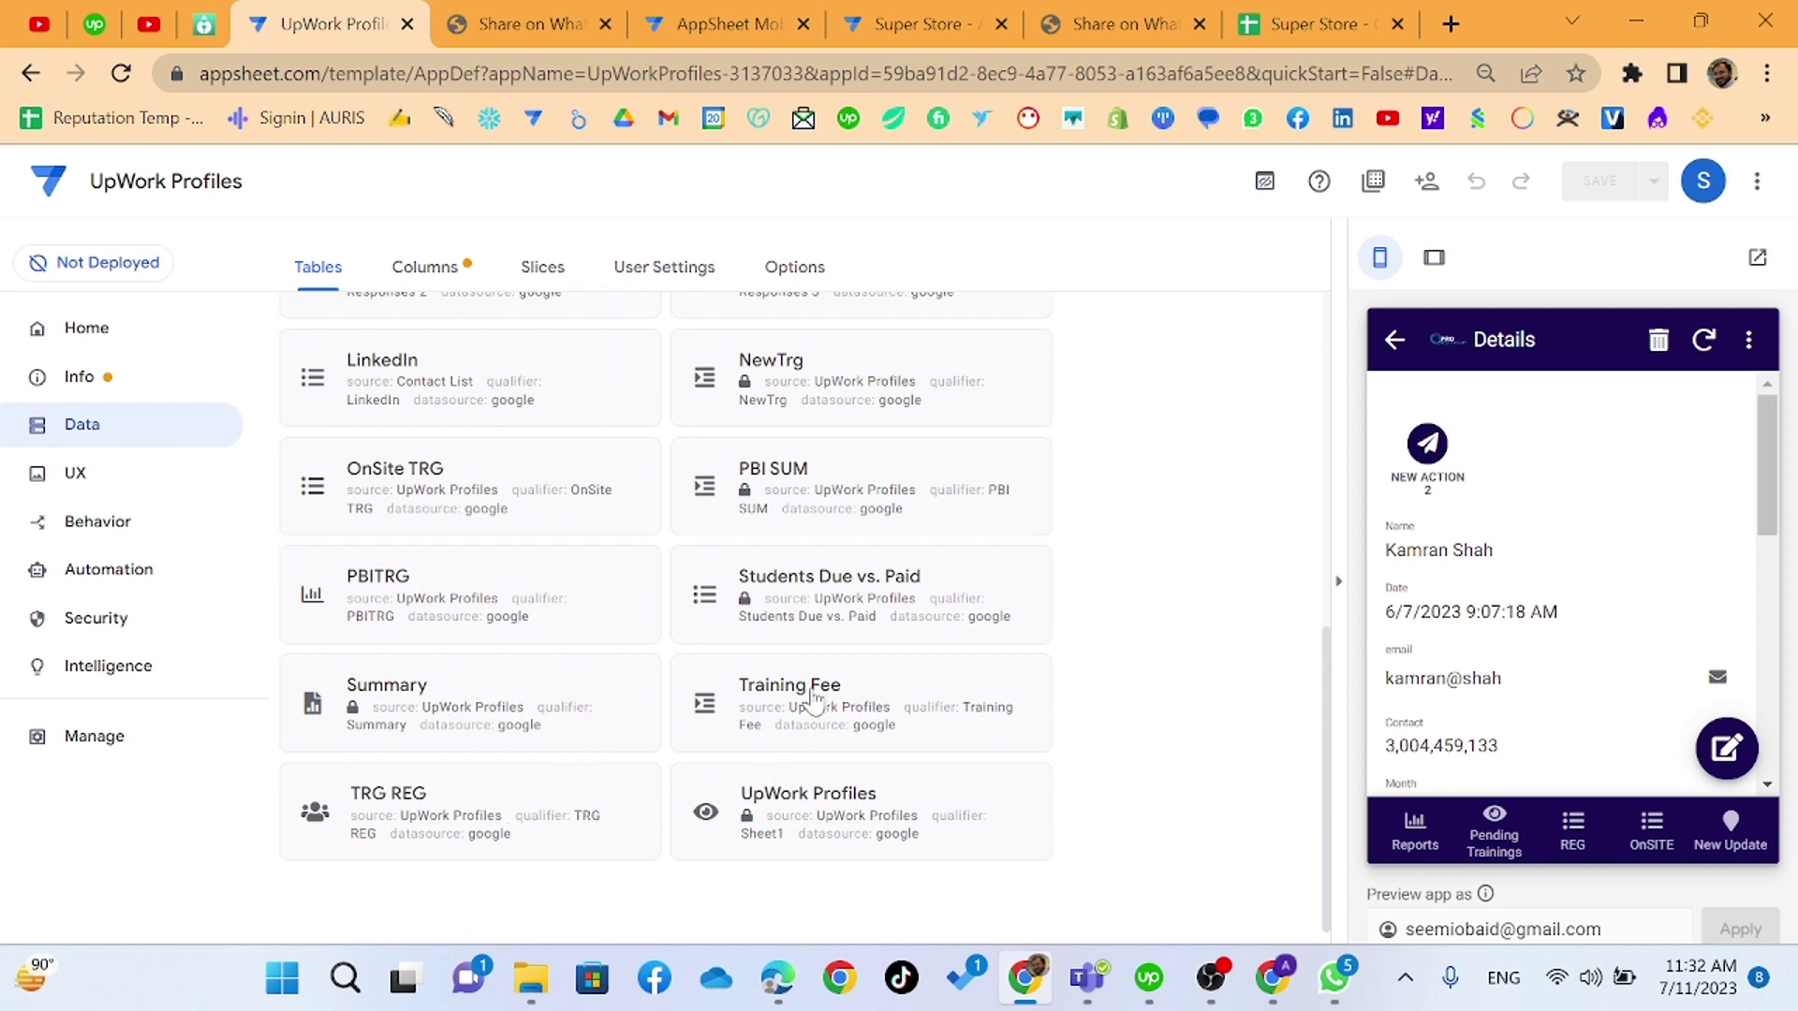
scroll(813, 700, "up", 1)
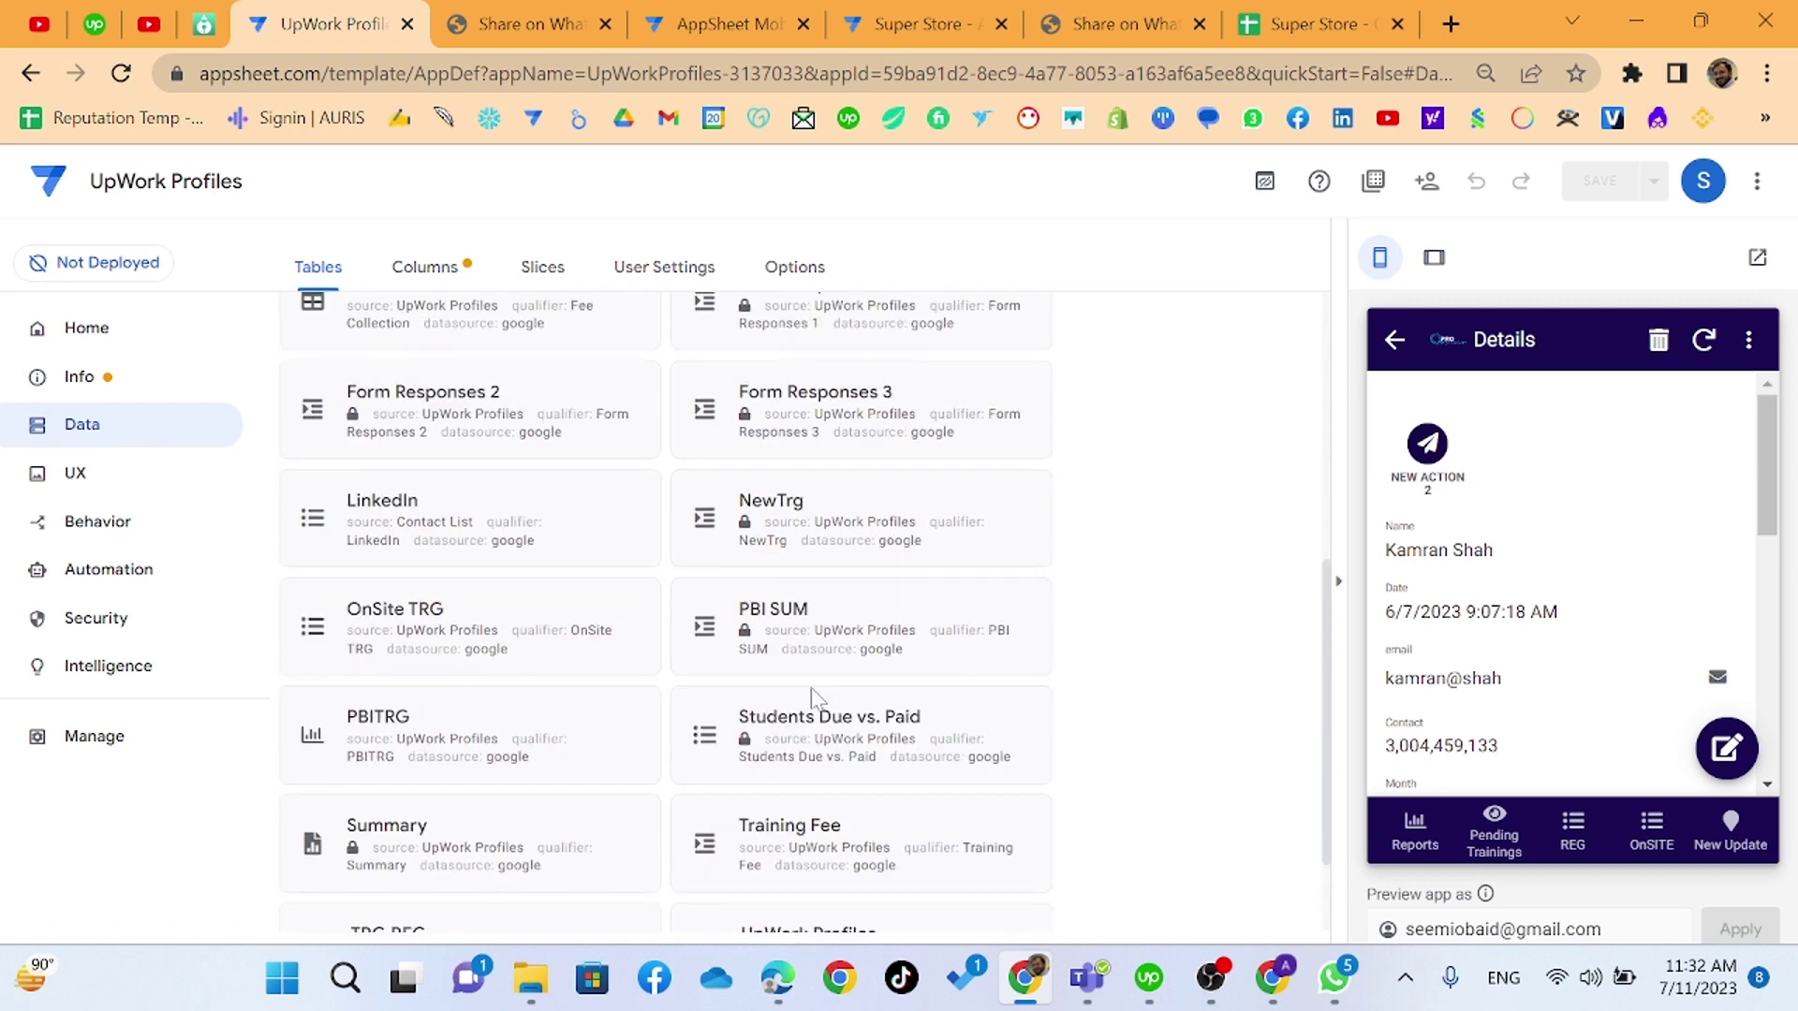
scroll(812, 701, "up", 1)
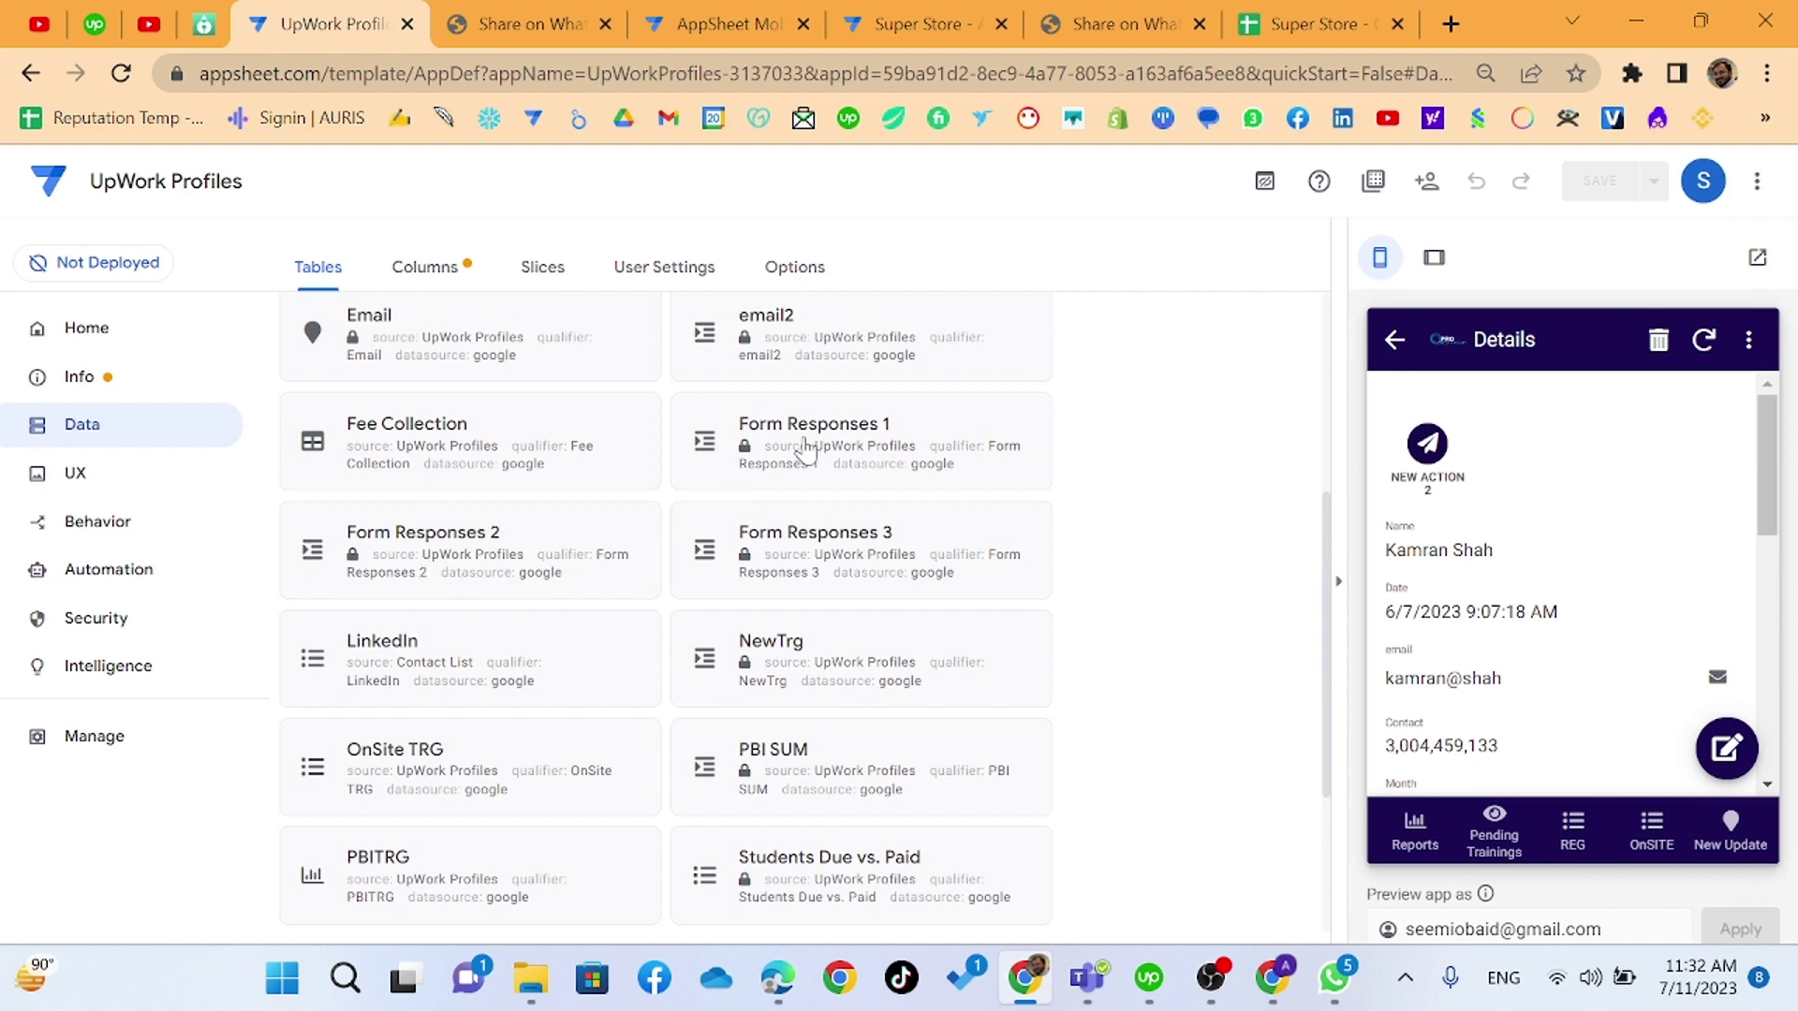
scroll(806, 452, "up", 1)
scroll(809, 463, "up", 1)
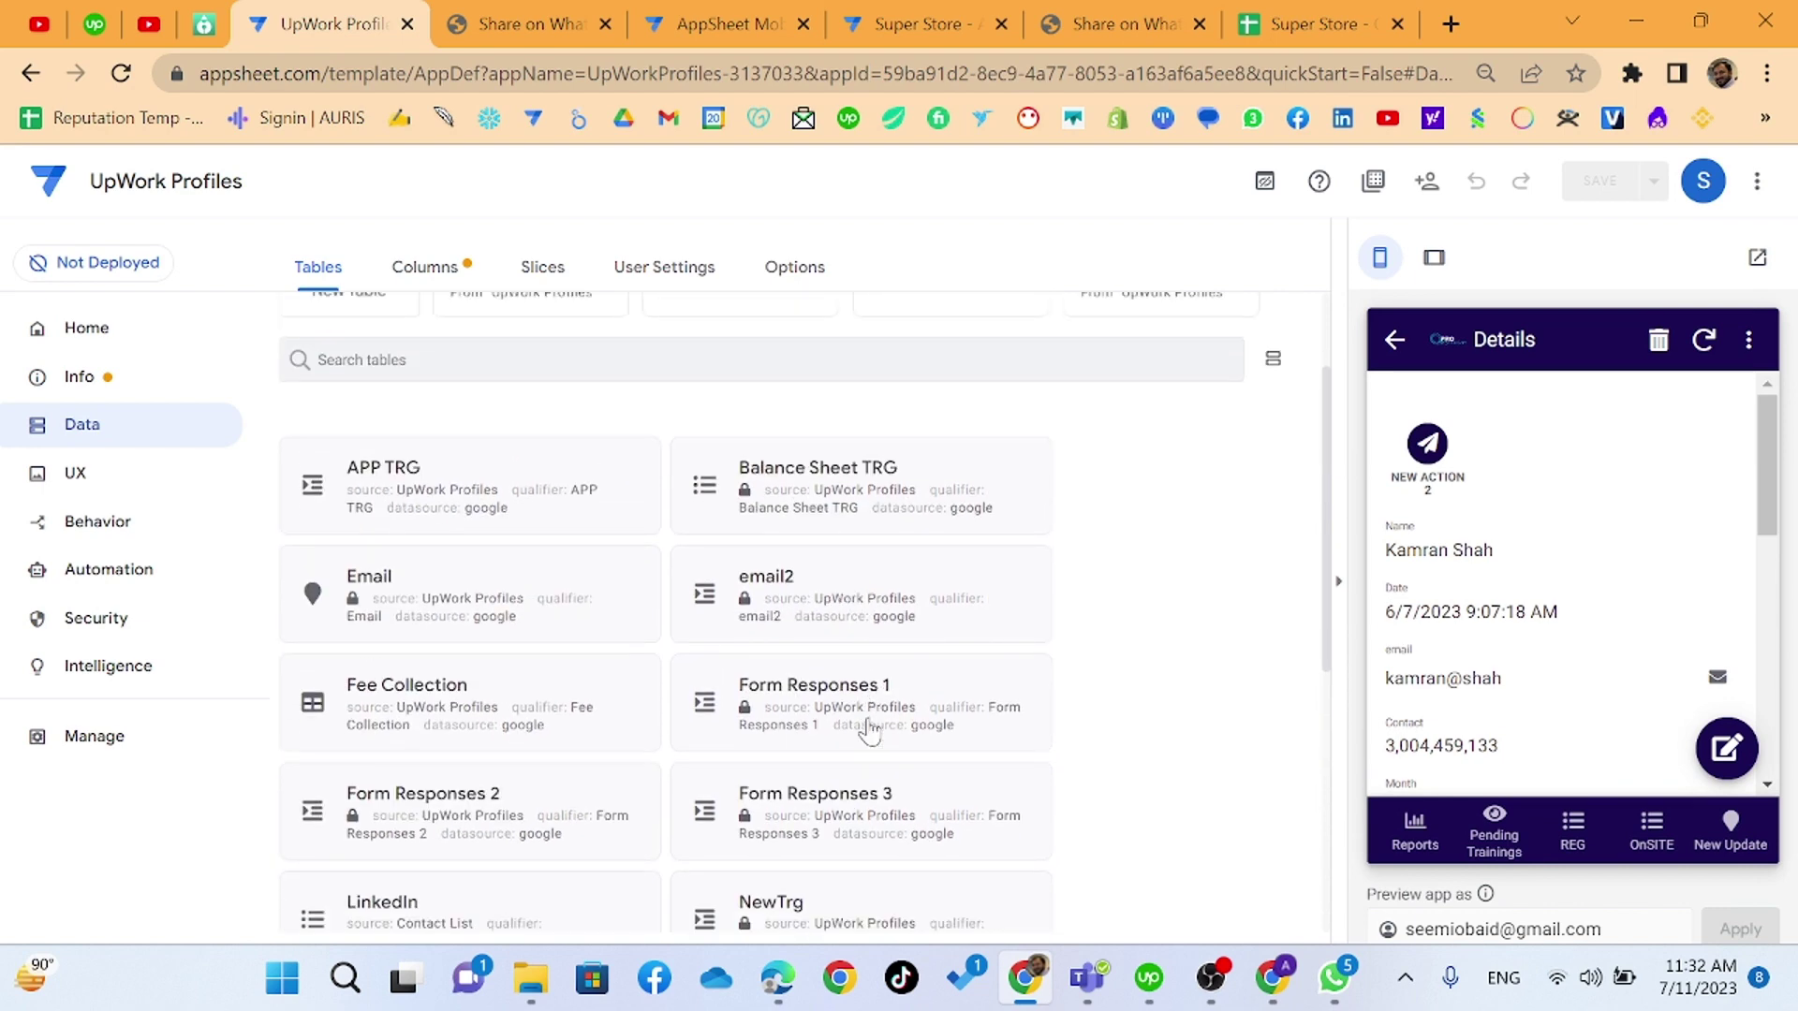
scroll(867, 722, "down", 3)
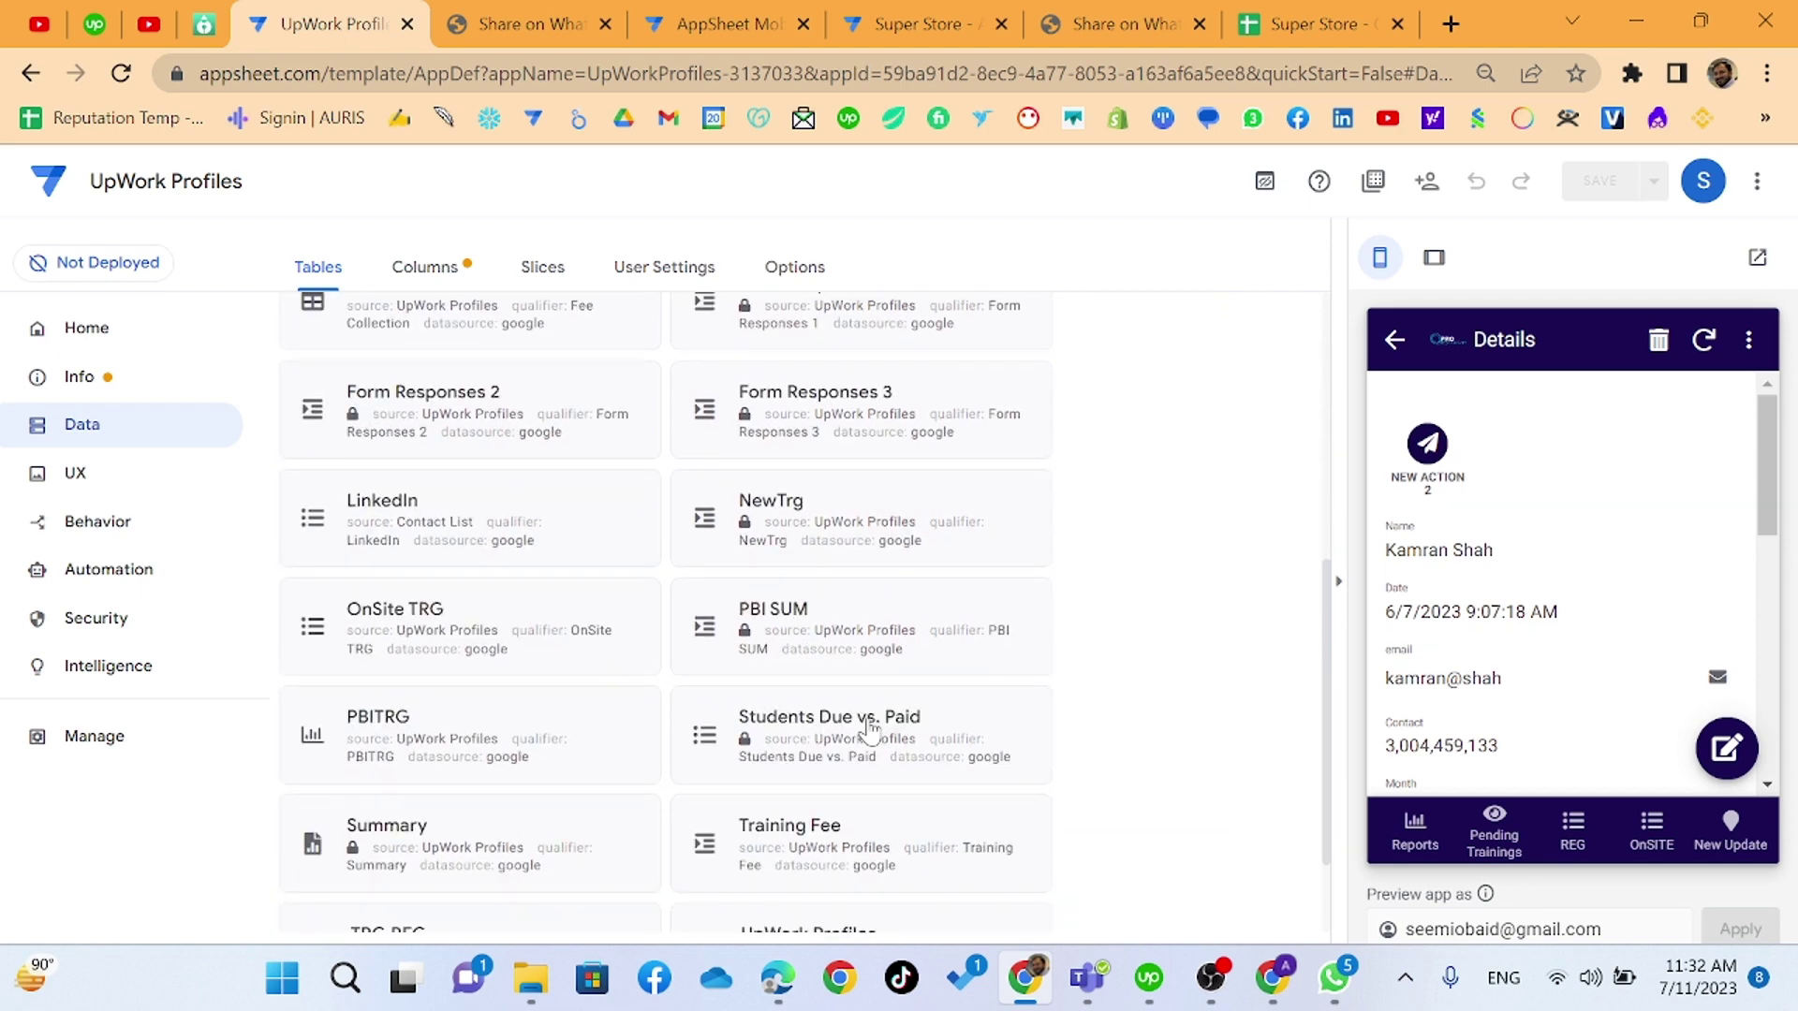
scroll(820, 737, "down", 1)
left_click(816, 742)
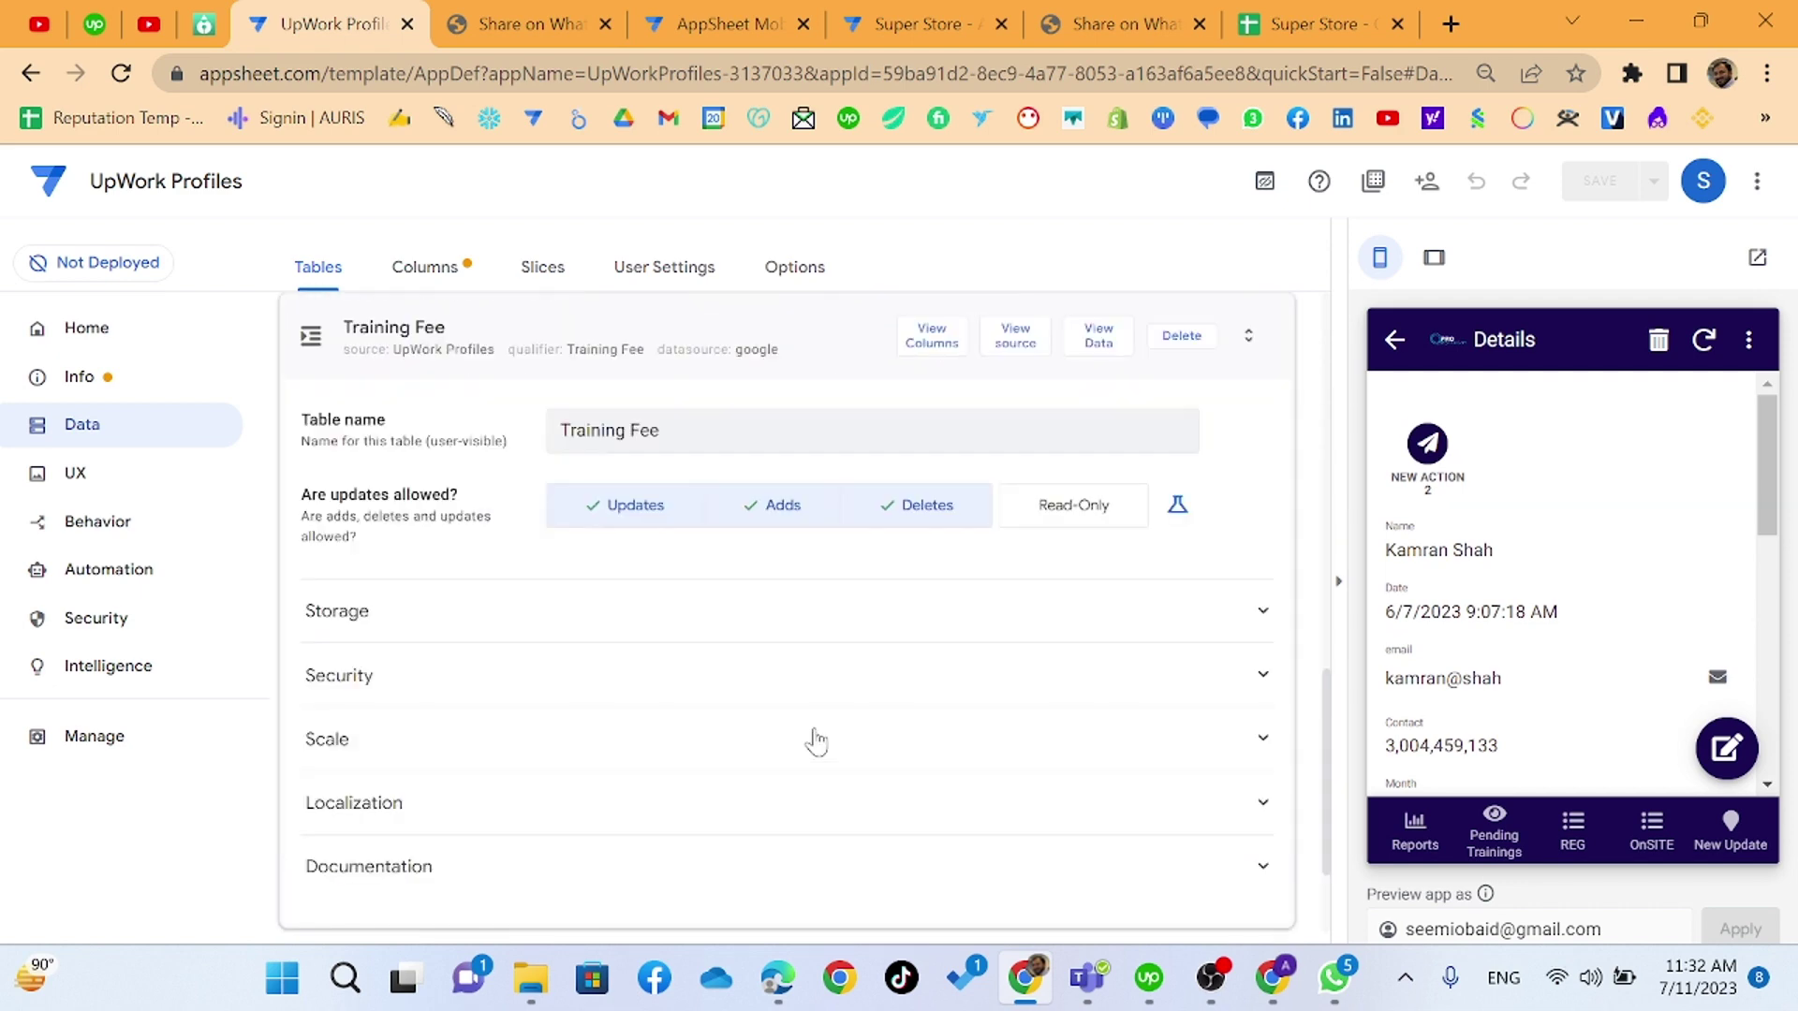
- Open the Training Fee table's source spreadsheet, UpWork Profiles, via View Source
left_click(1003, 341)
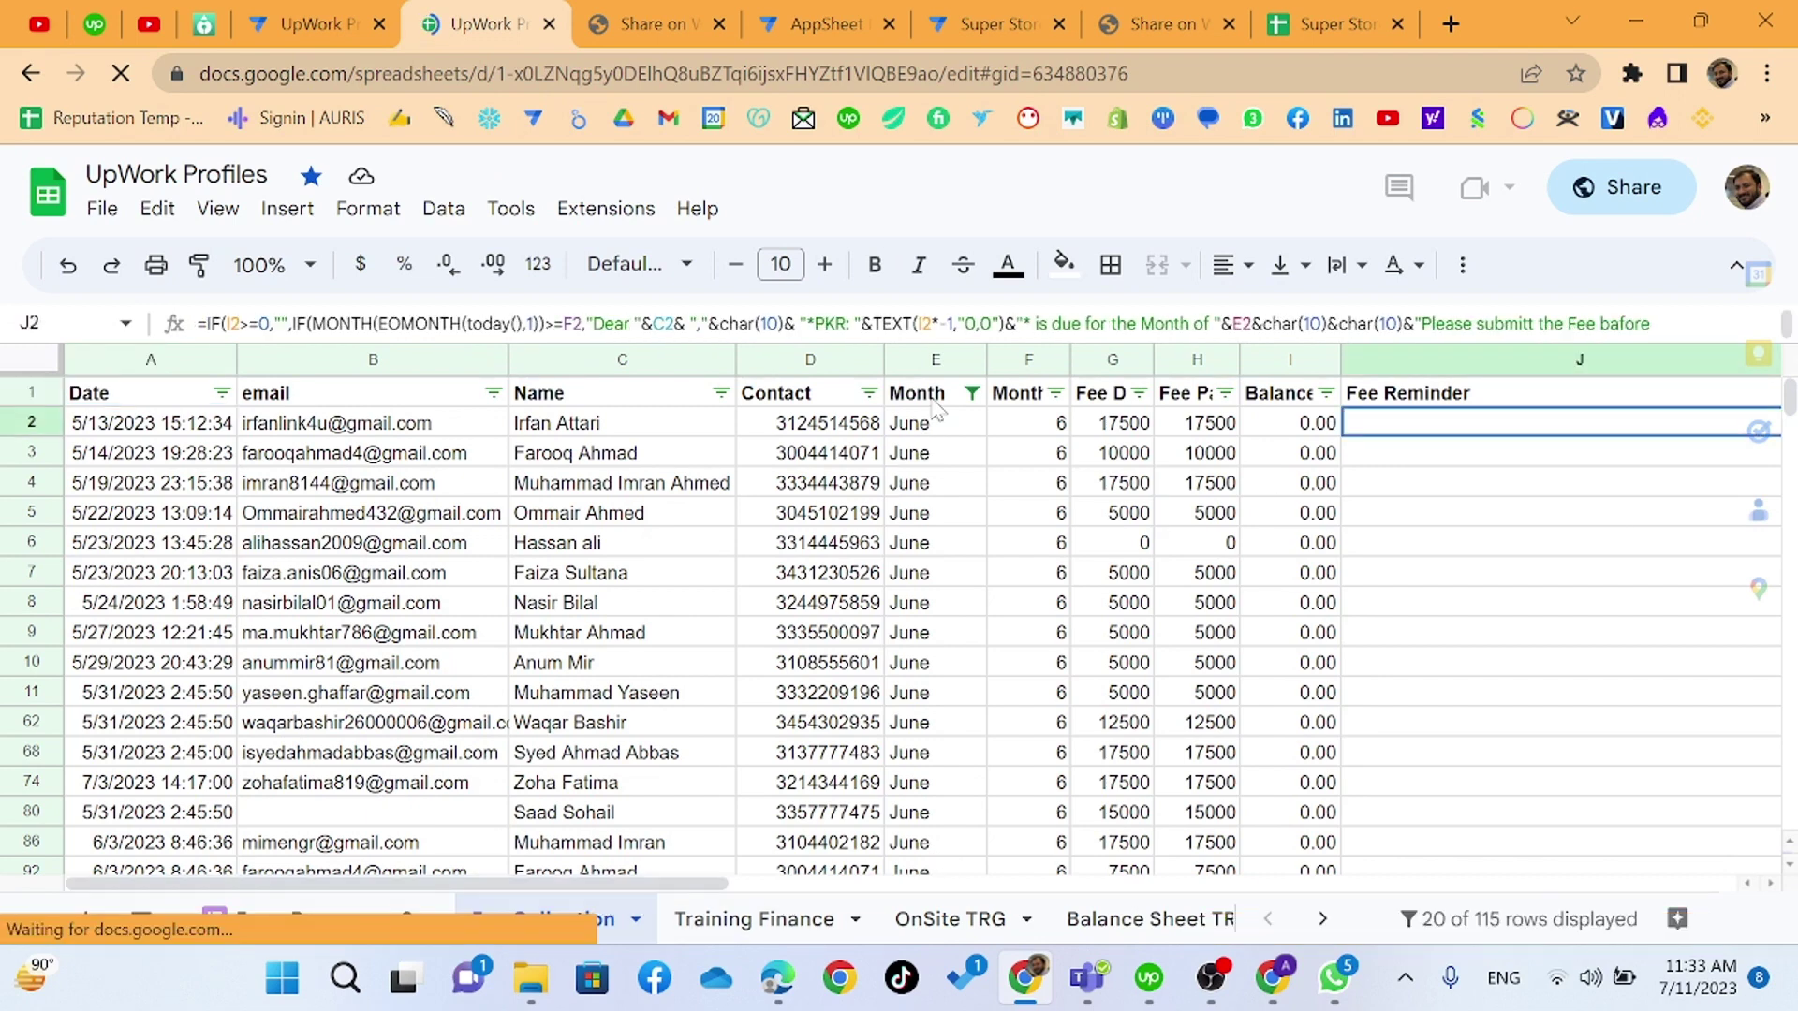
- Filter the Month column to show only August rows instead of June
scroll(1102, 487, "down", 2)
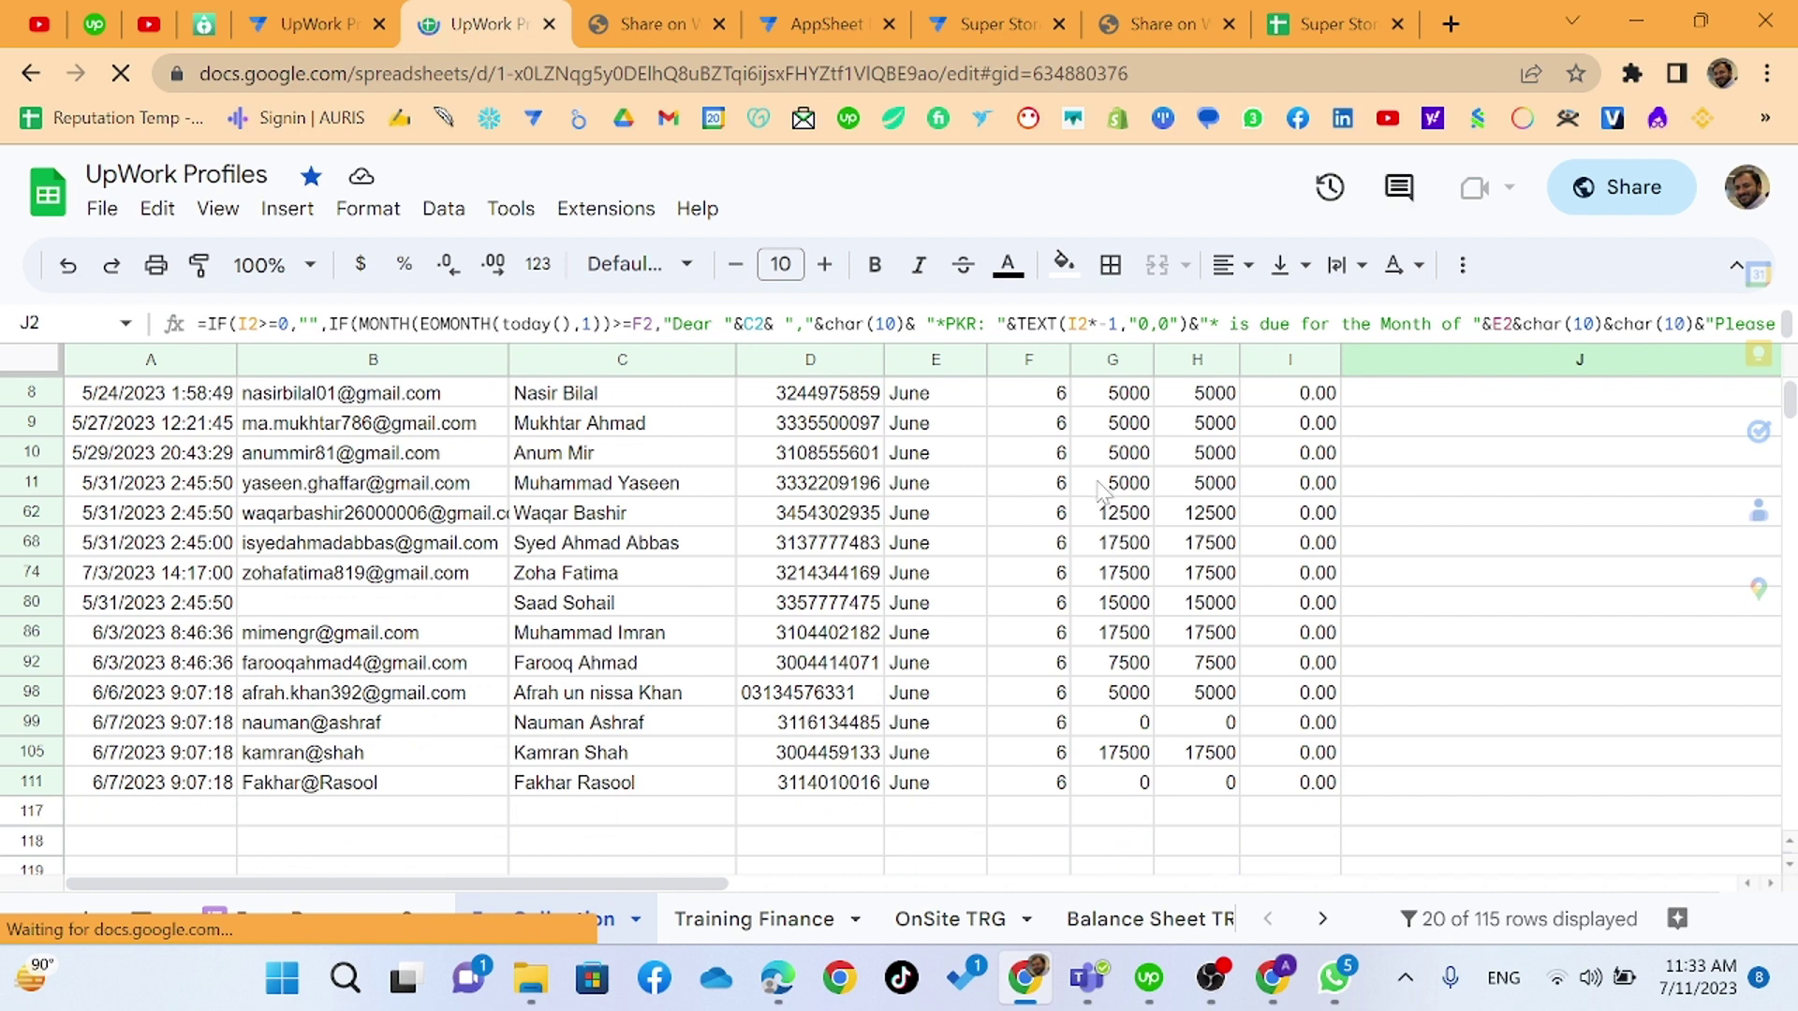
scroll(1102, 487, "up", 3)
left_click(974, 400)
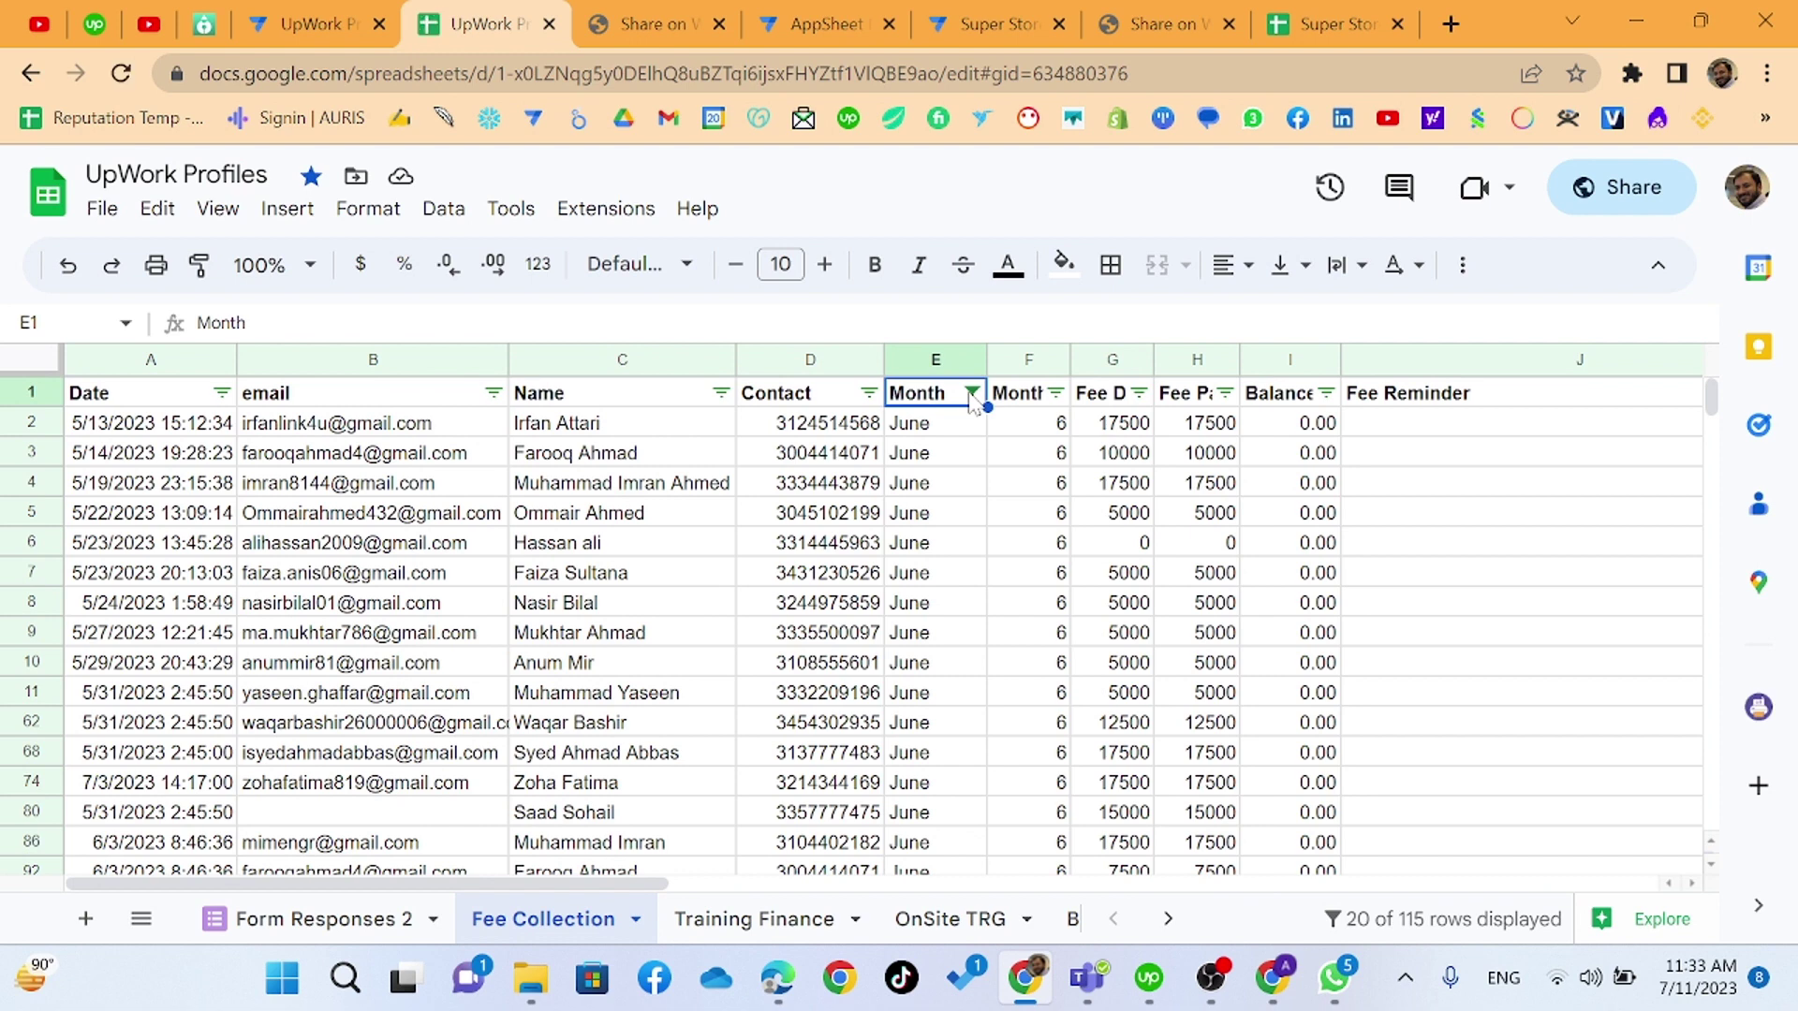
left_click(972, 394)
left_click(647, 859)
left_click(660, 904)
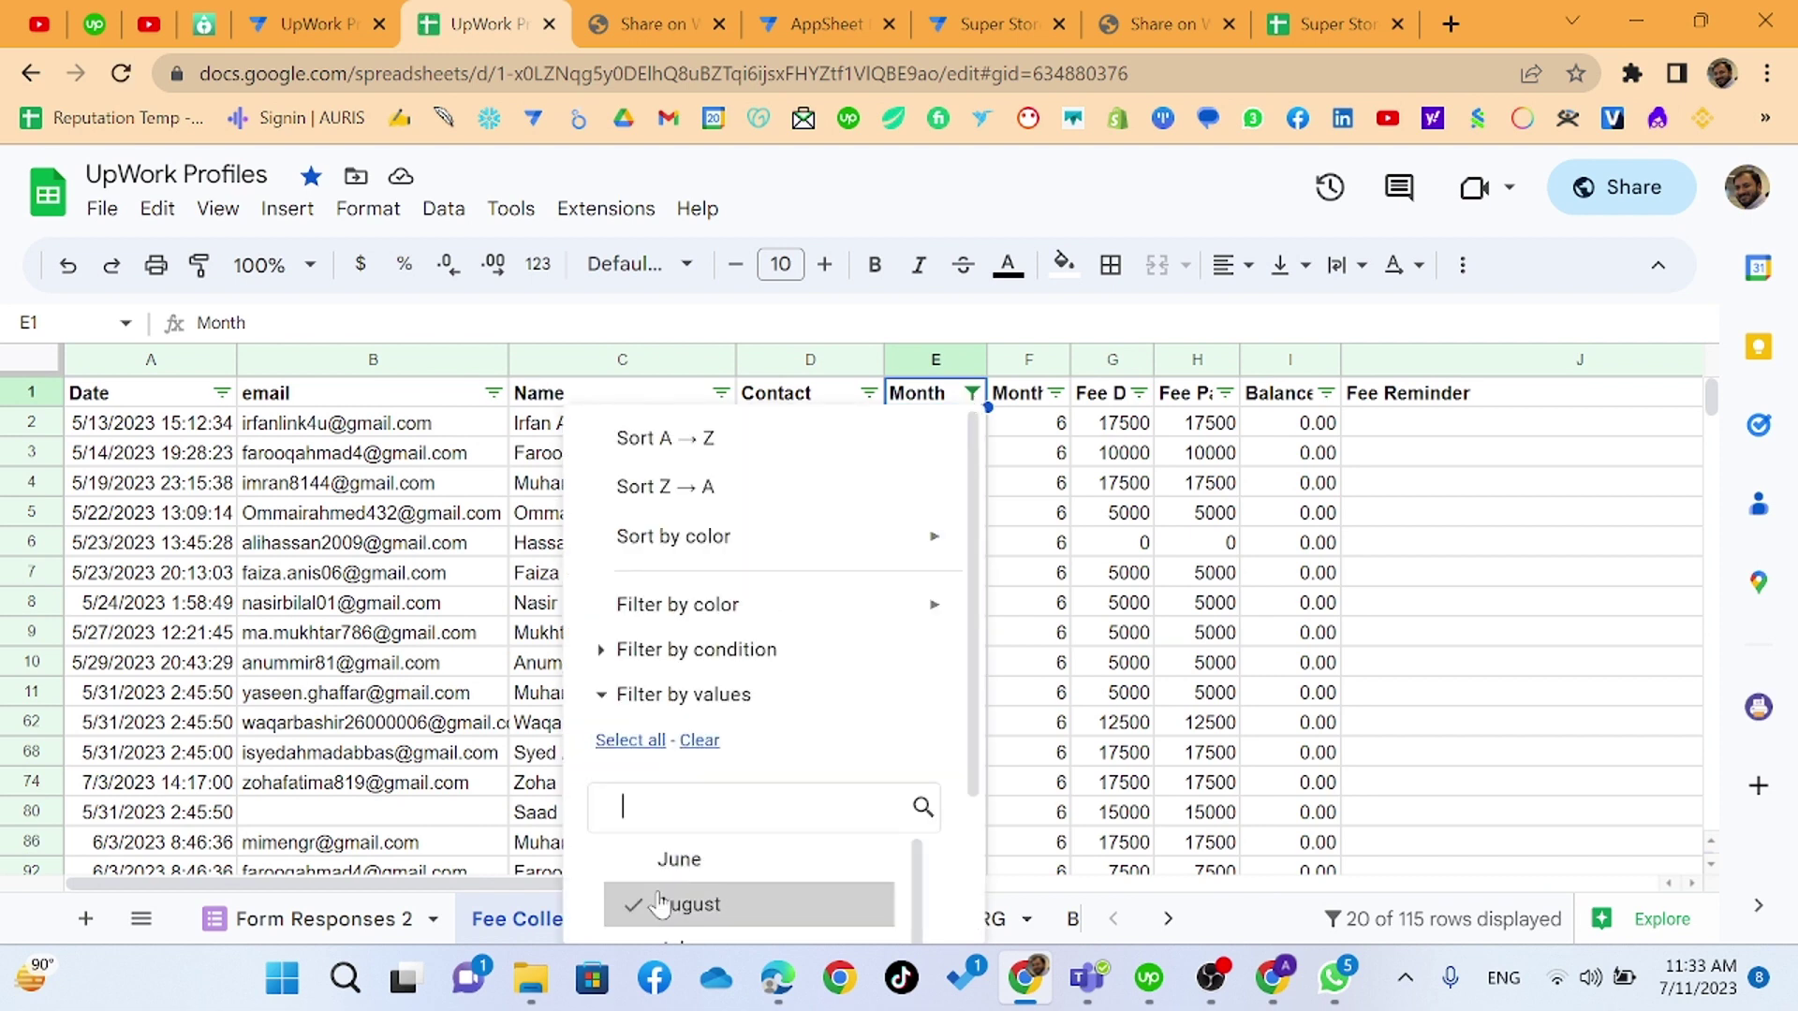
scroll(843, 843, "down", 2)
left_click(903, 904)
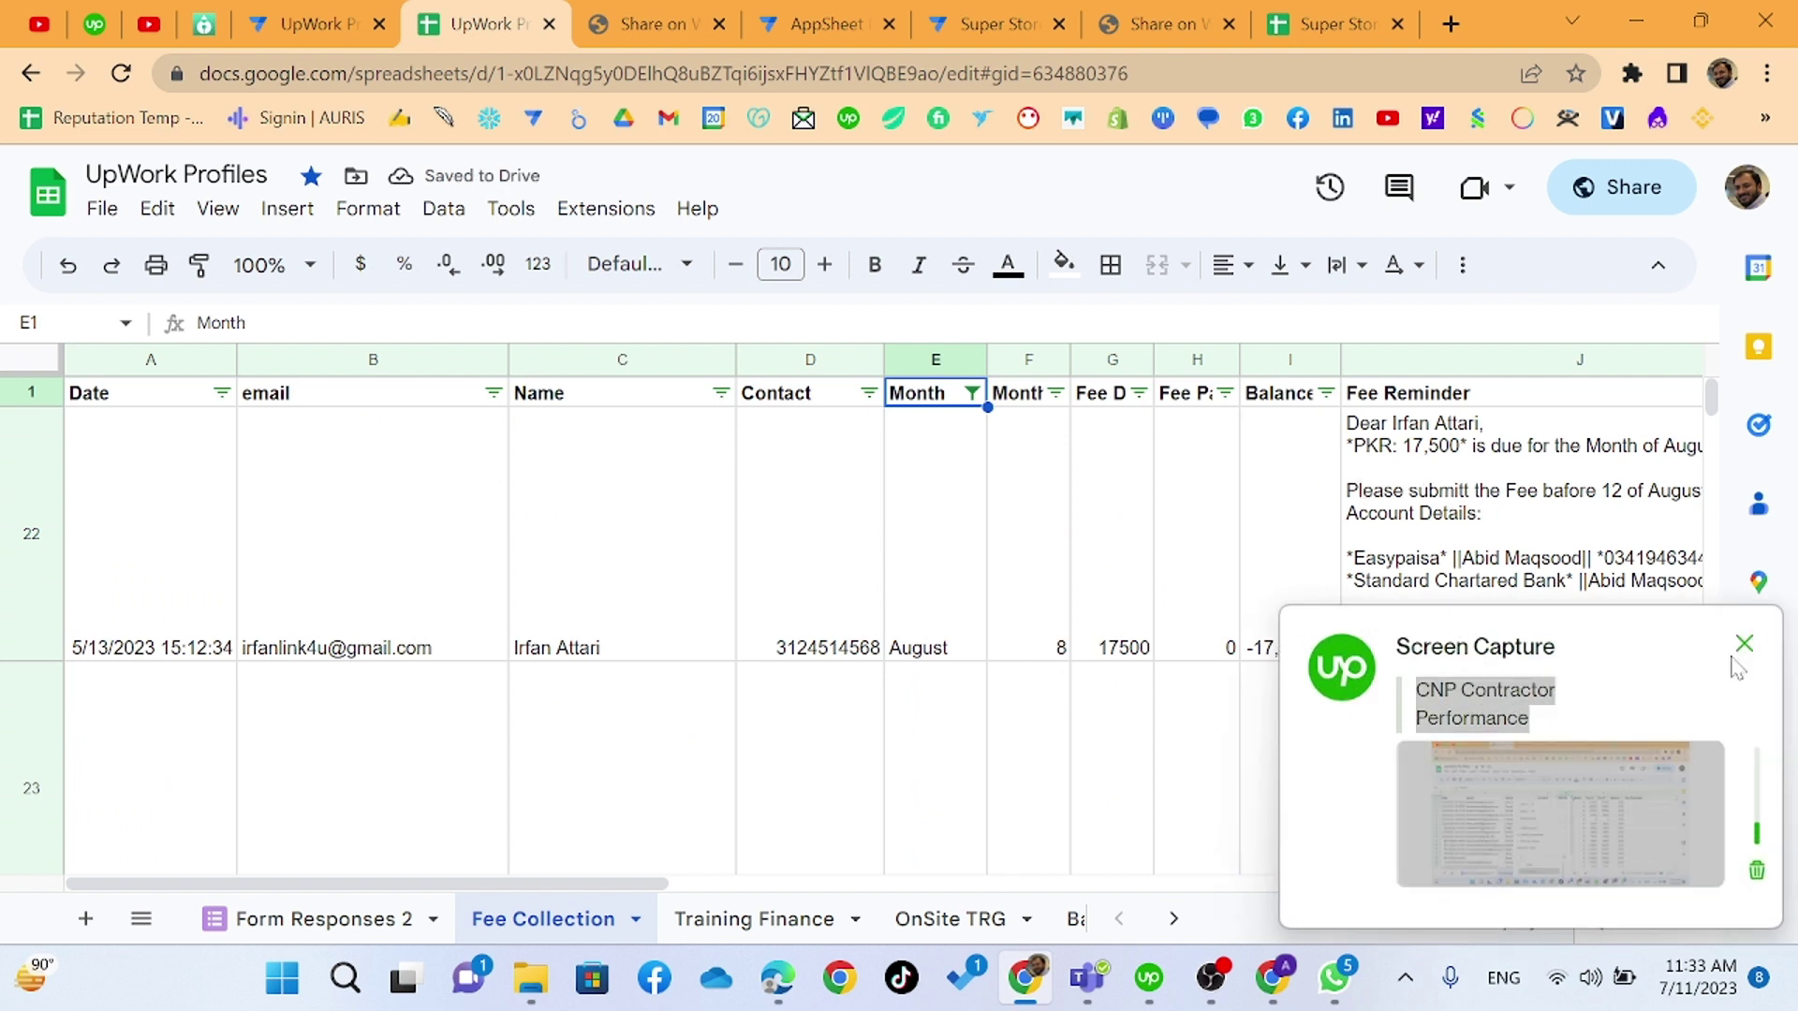
left_click(1743, 645)
- Select Fee Reminder cell J22 and enlarge the formula bar to show its full formula
left_click(1450, 495)
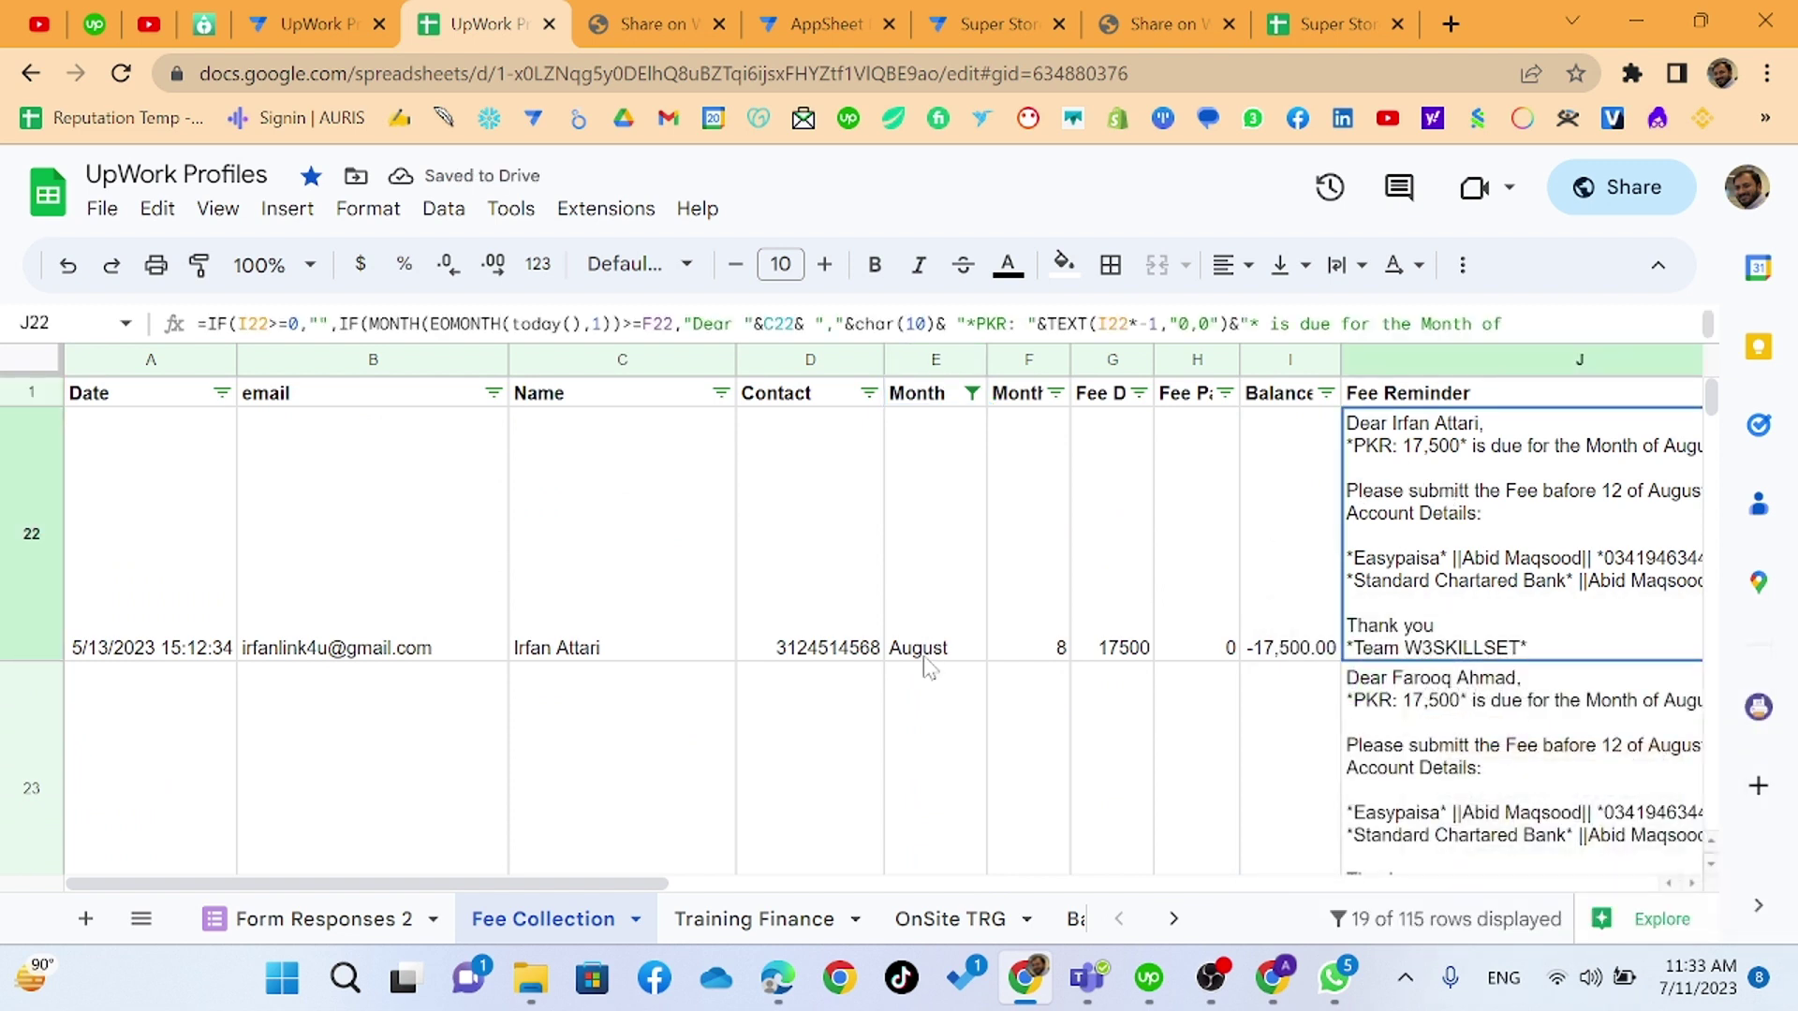
left_click(561, 869)
left_click(1498, 503)
left_click_drag(473, 343, 466, 514)
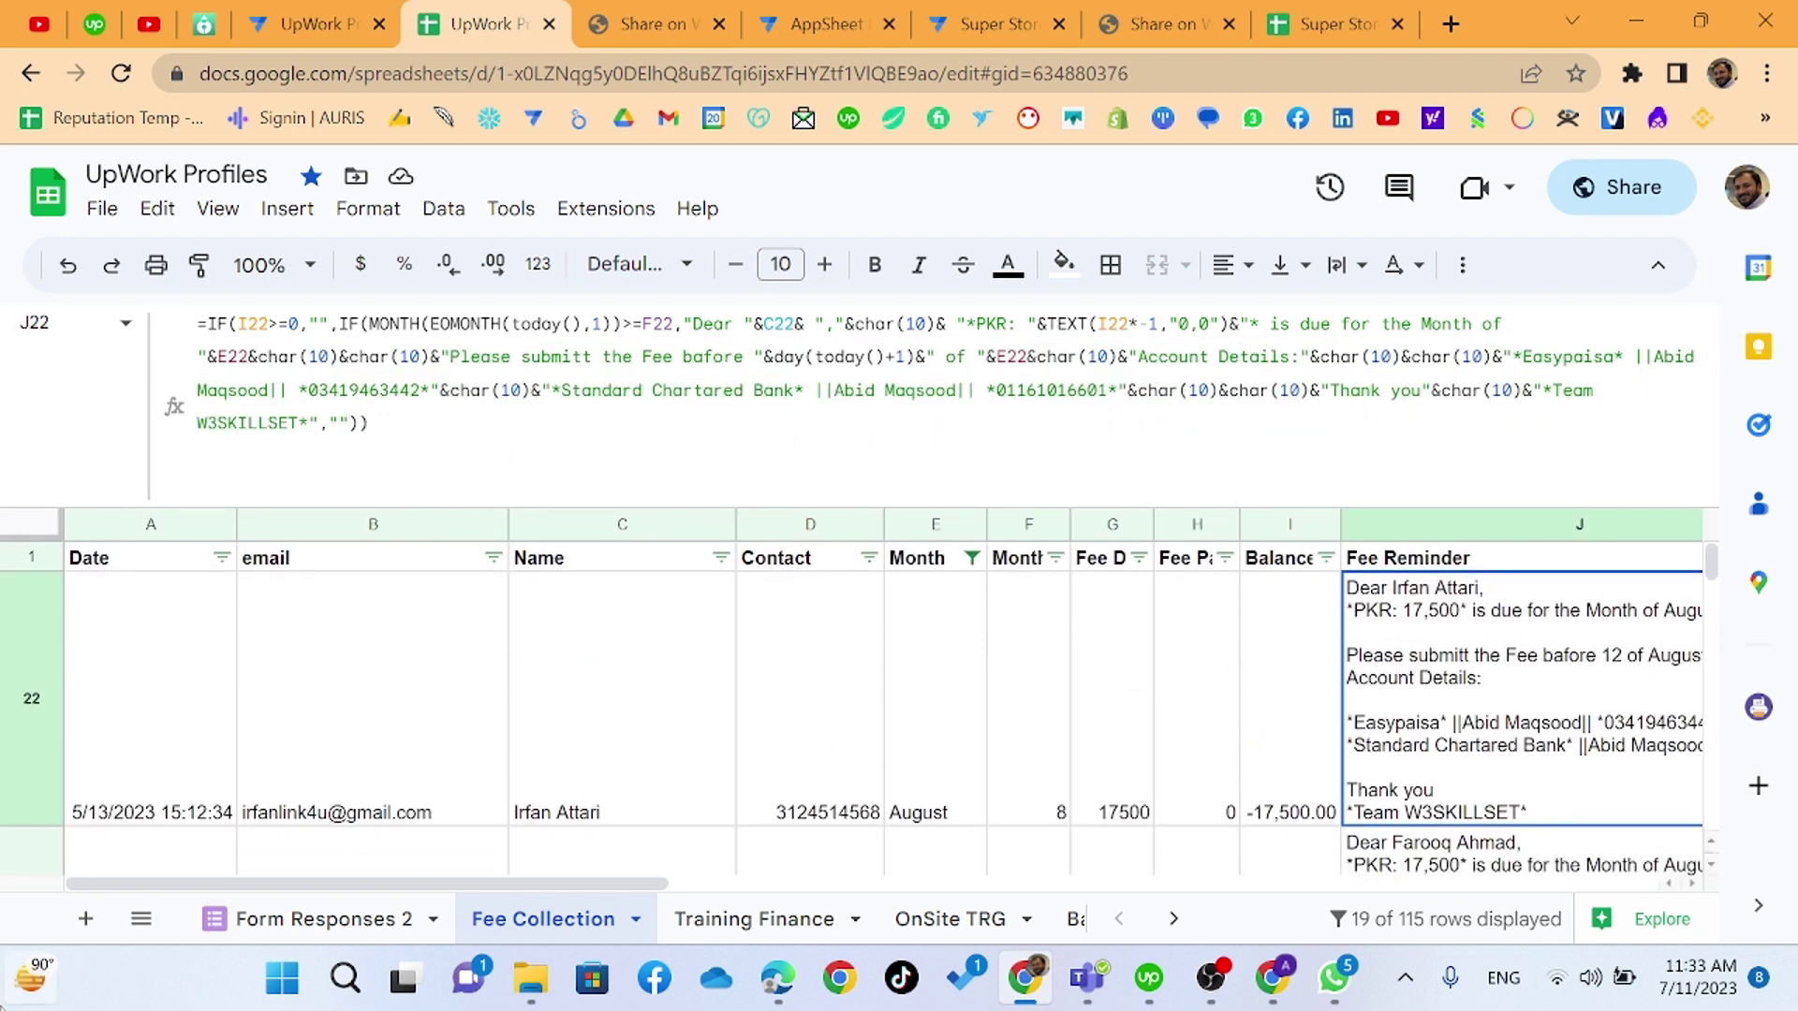
- Inspect the Fee Paid H22, Balance I22 (=H22-G22) and reminder J22 formulas
left_click(1272, 747)
left_click(1202, 629)
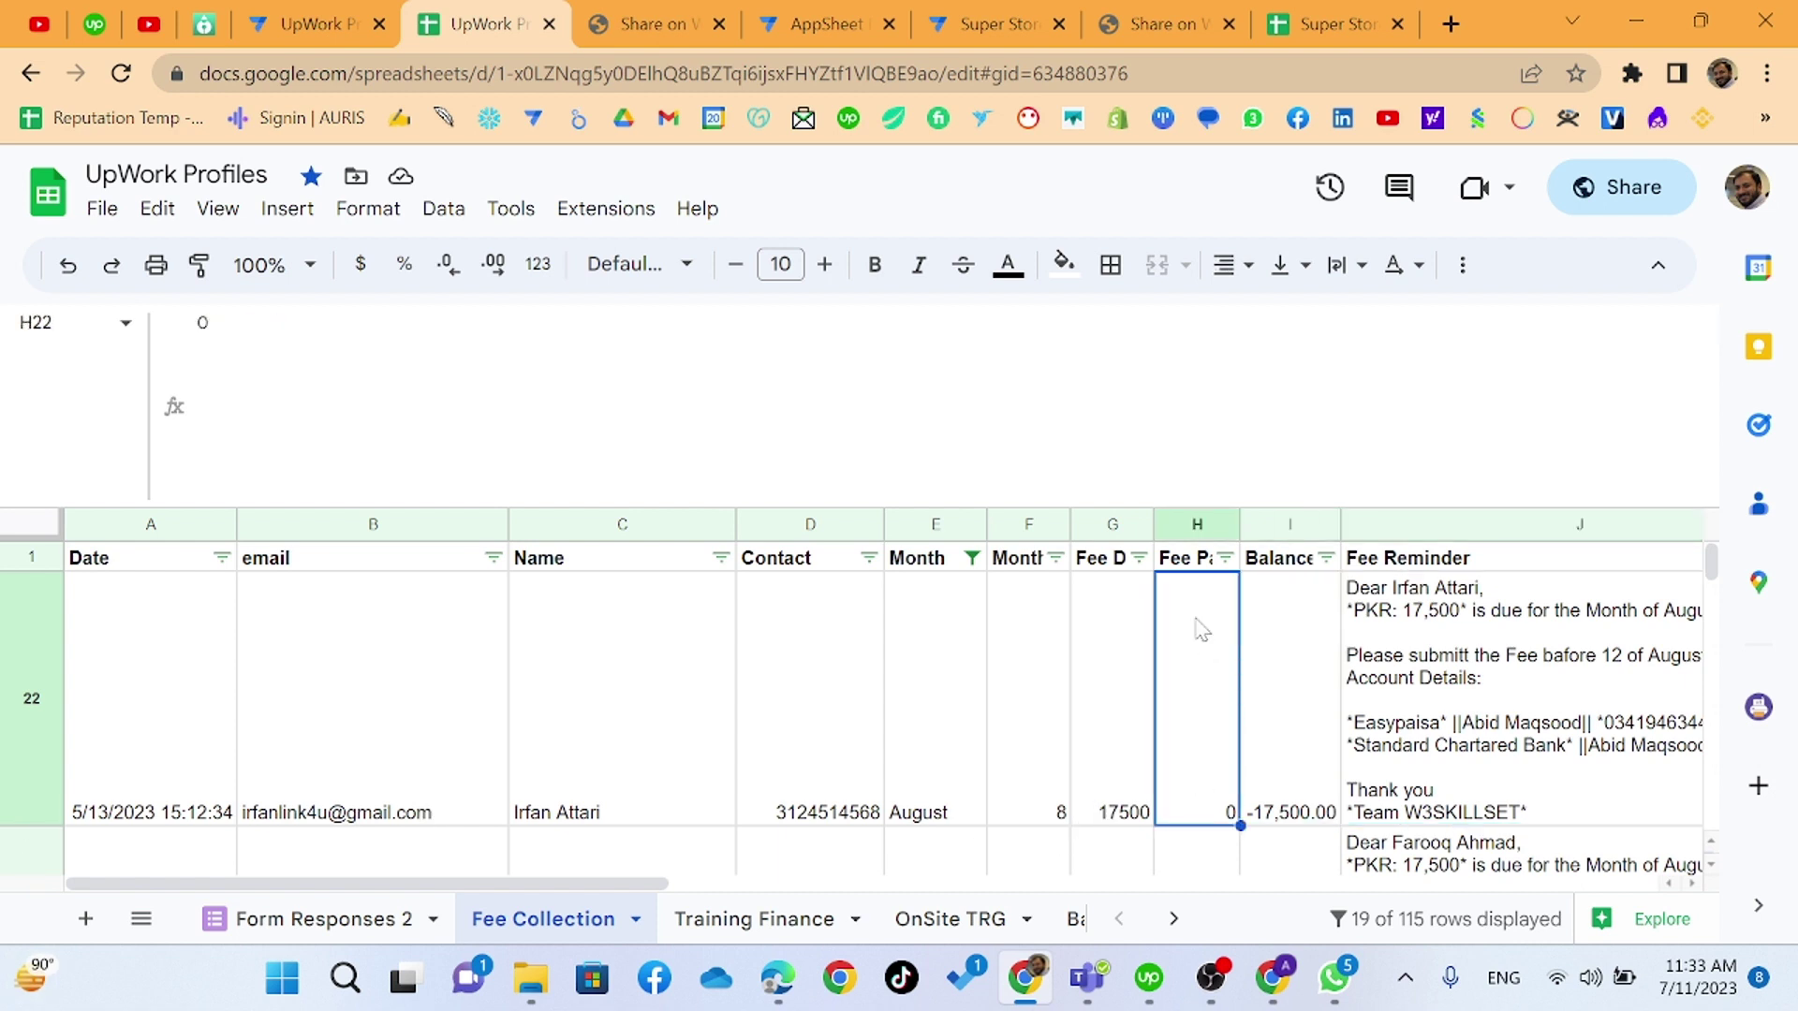
left_click(1189, 562)
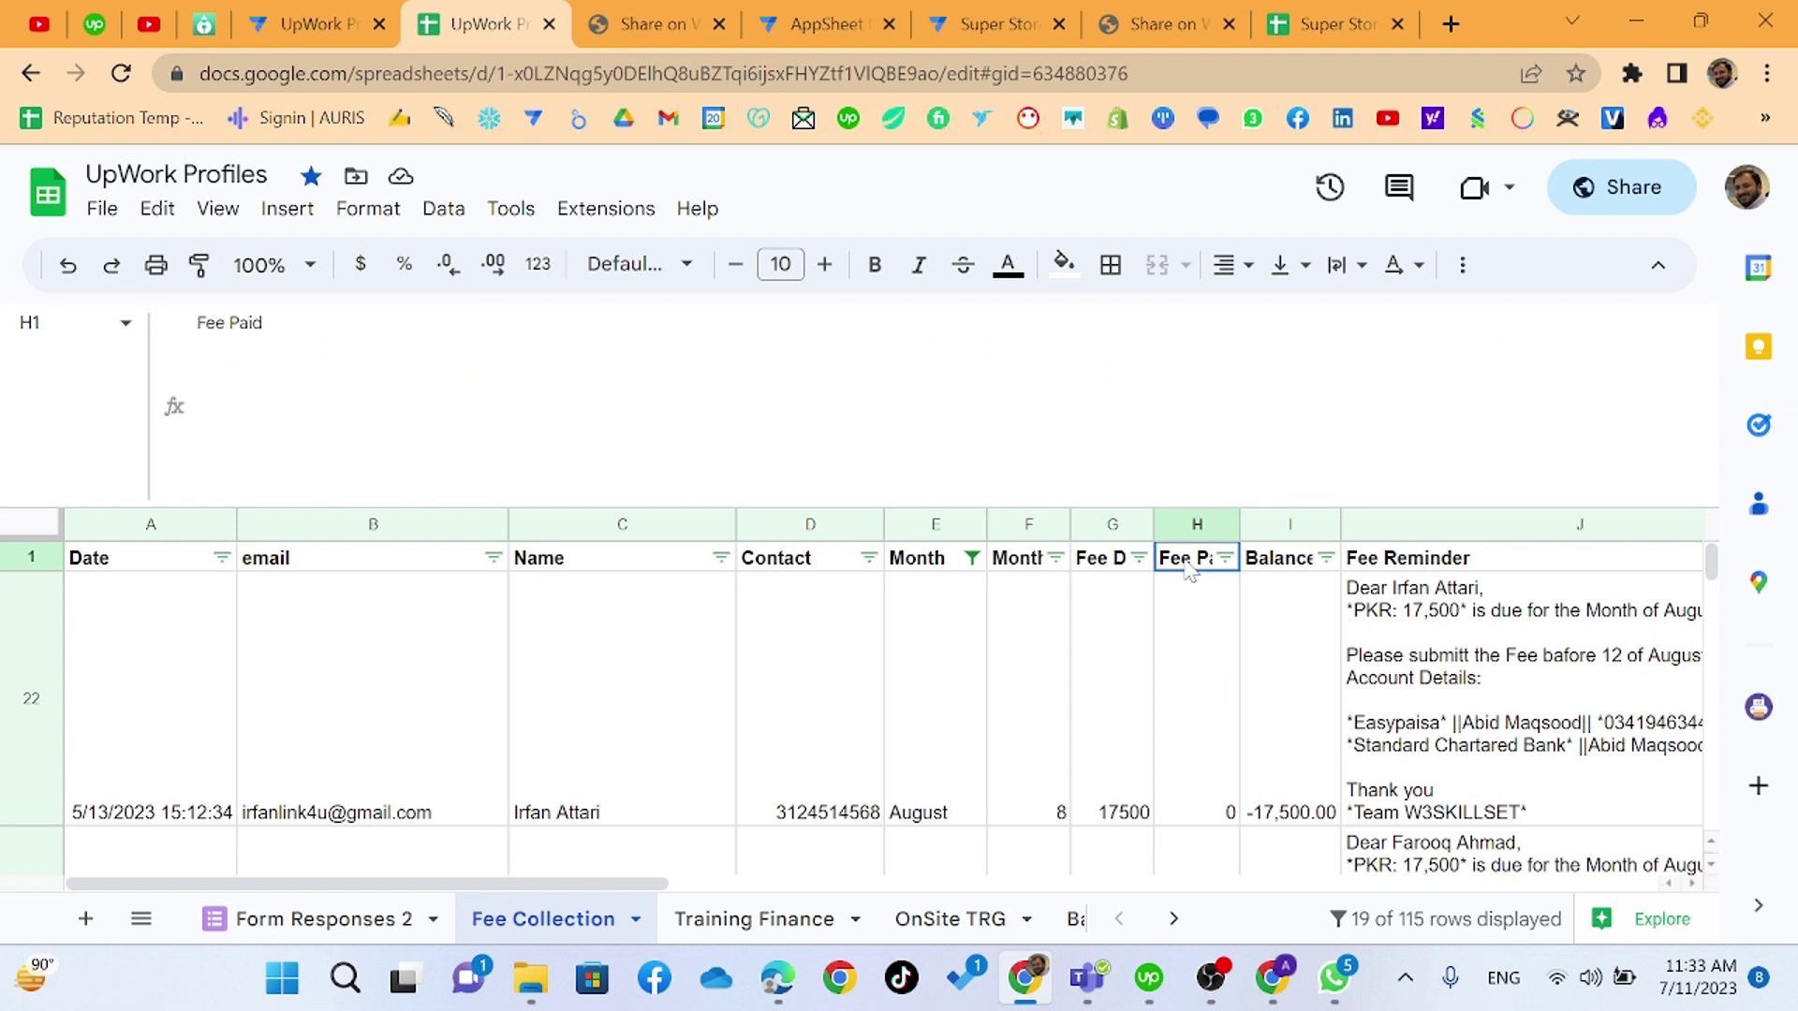
left_click(1207, 626)
left_click(1291, 736)
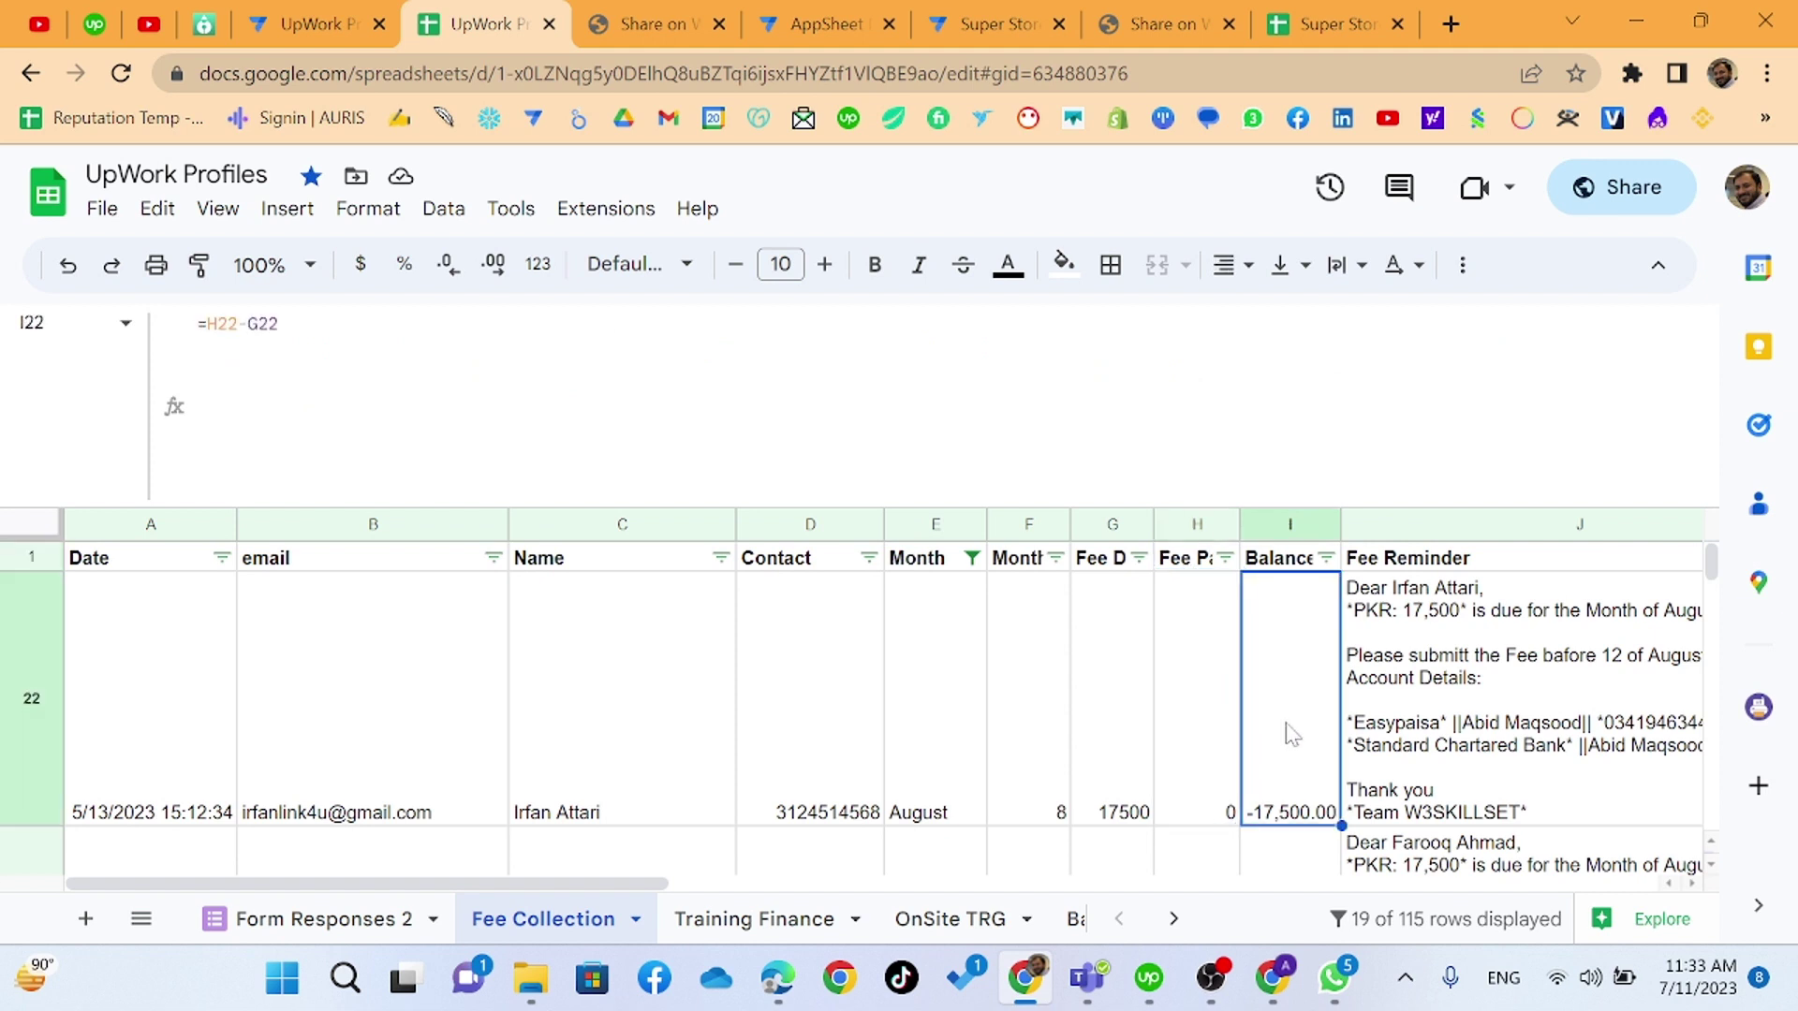
left_click(1393, 709)
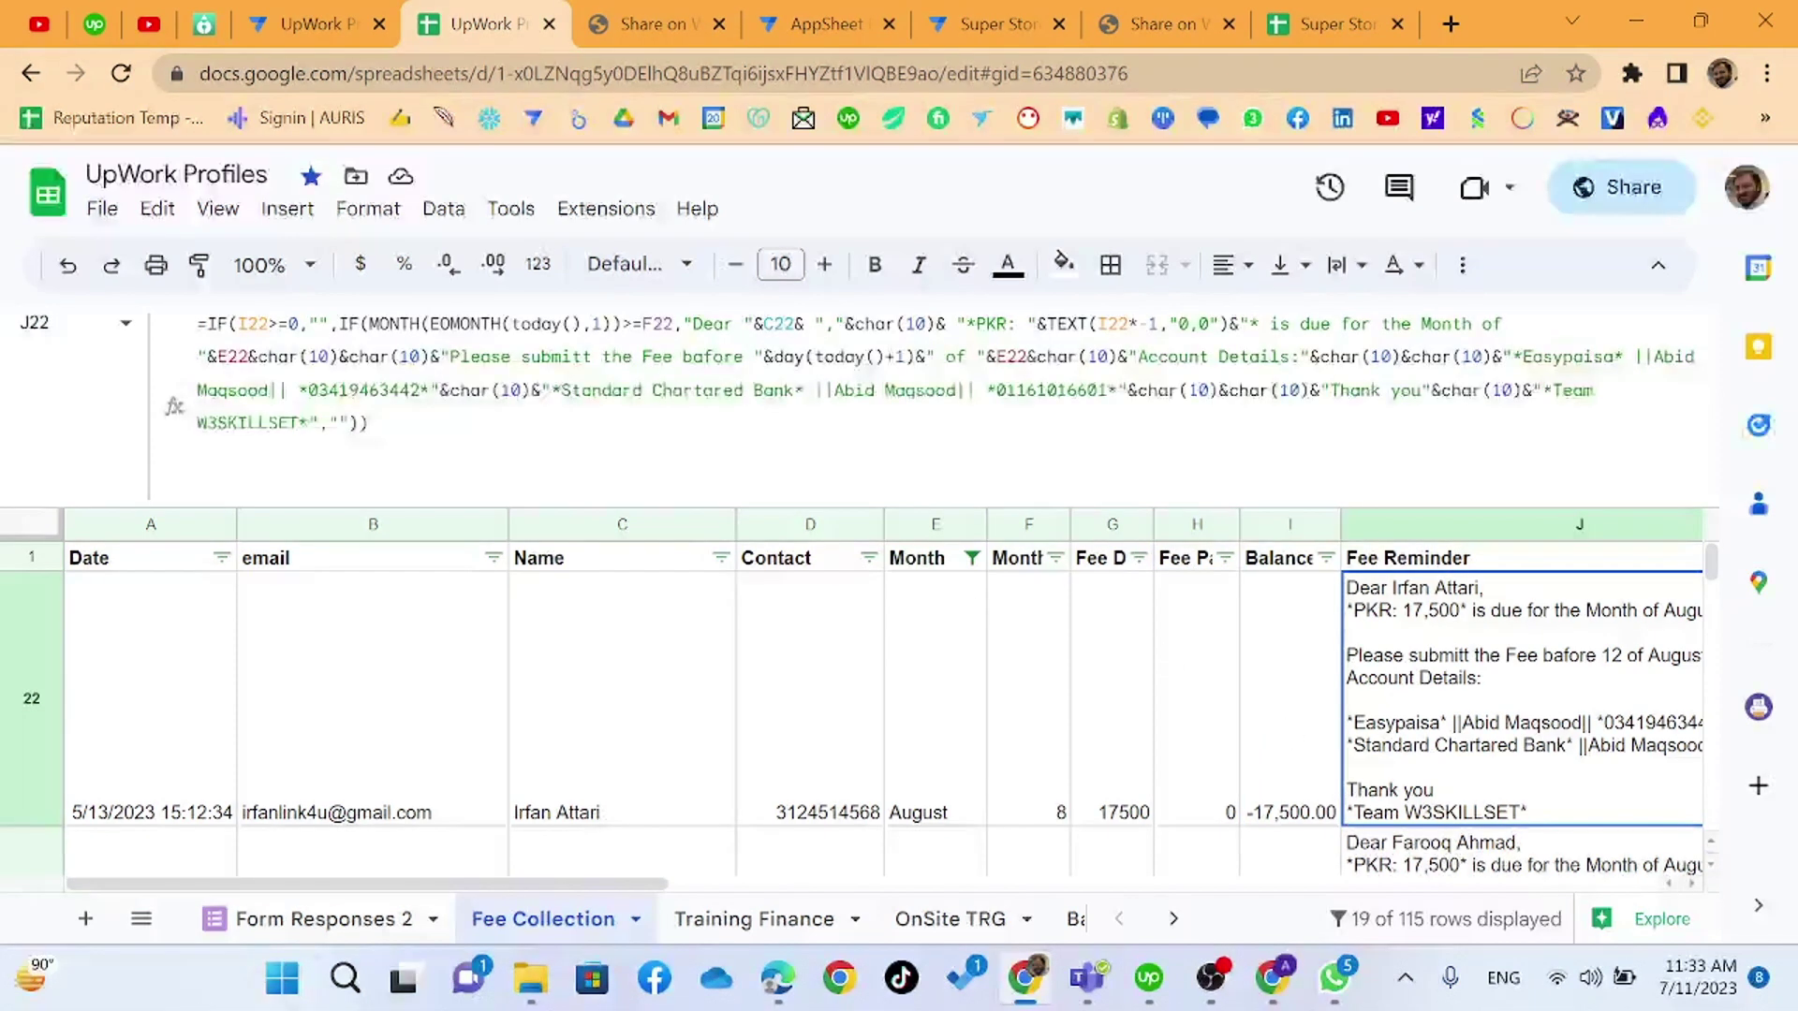
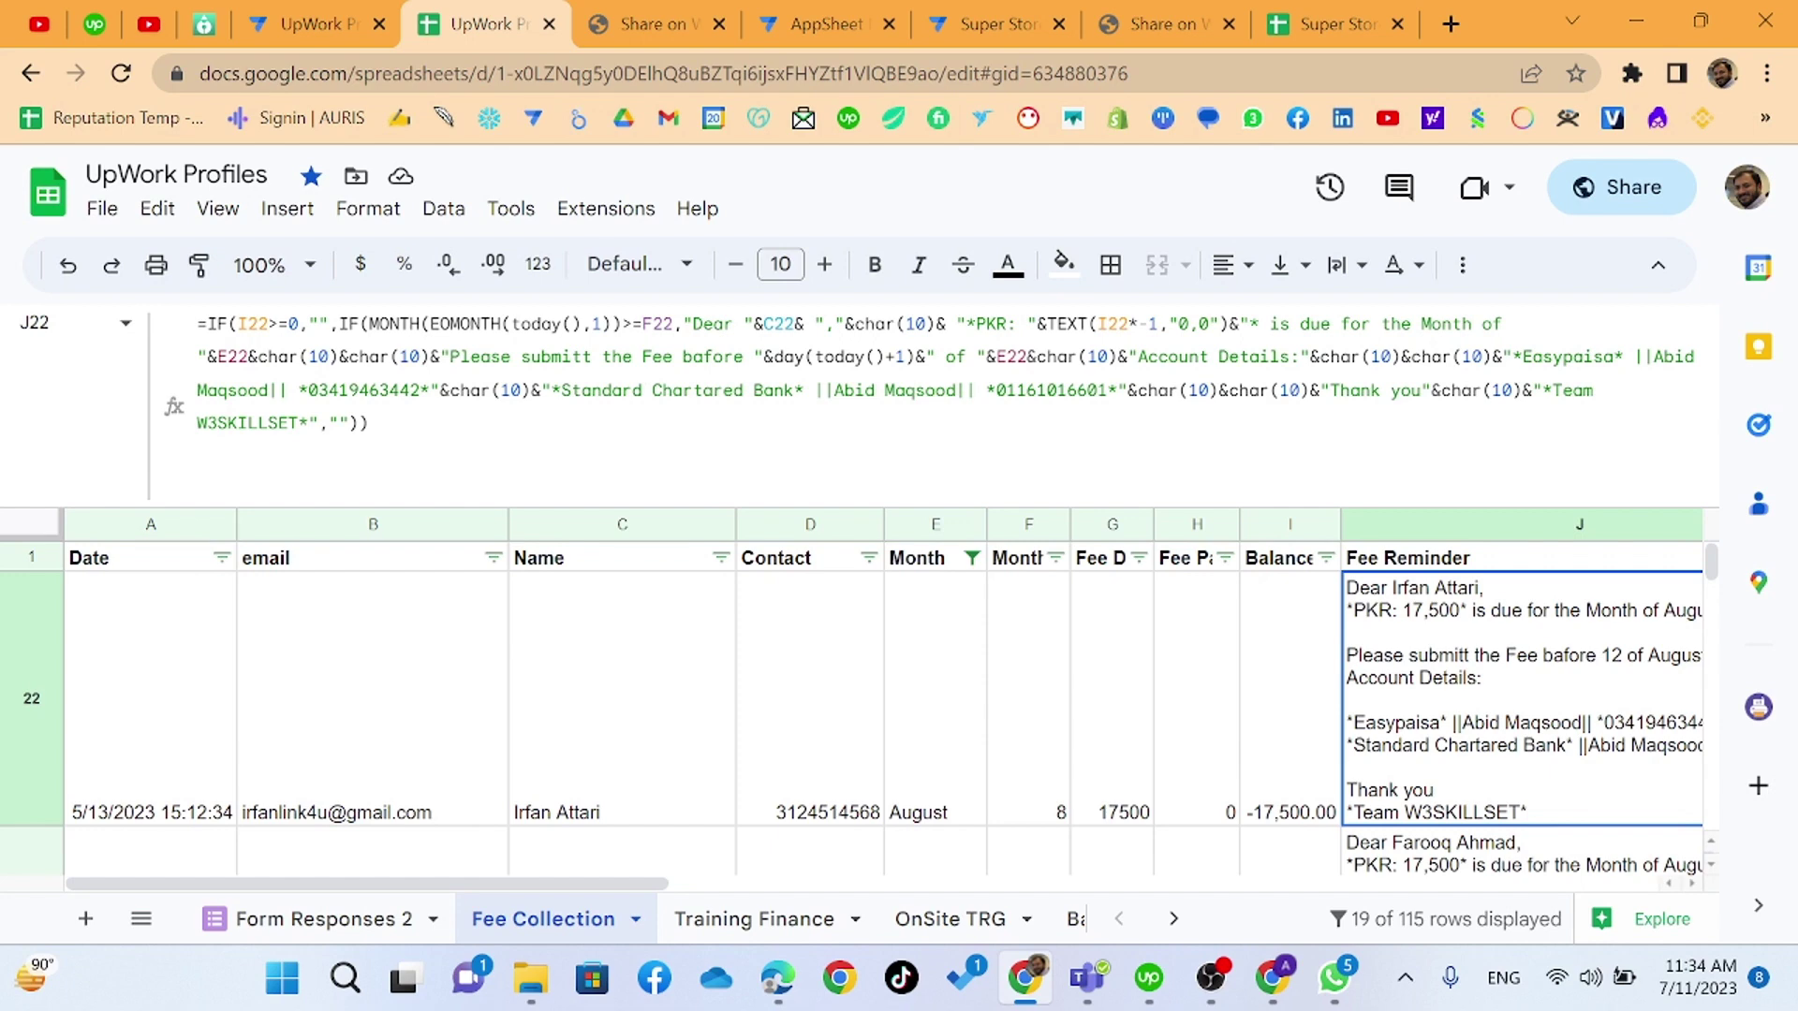
- Inspect J22's reminder formula around the PKR amount and 'is due', then view the WhatsApp draft
double_click(780, 323)
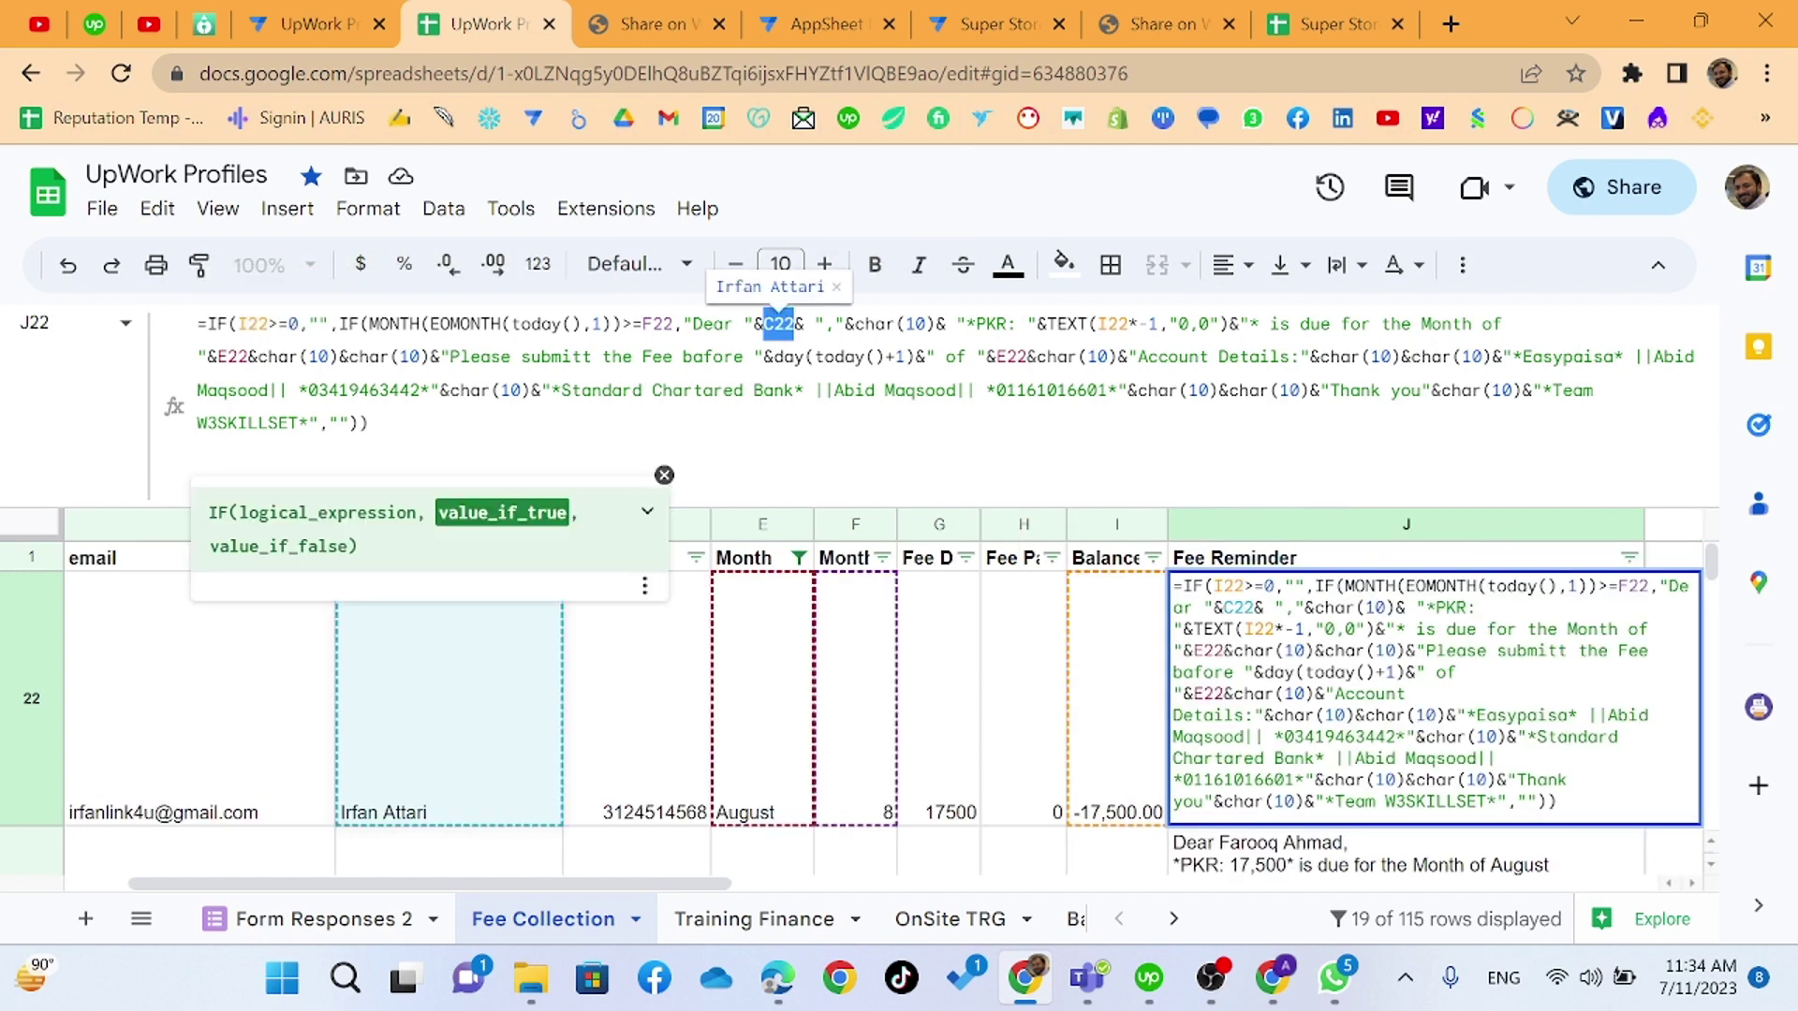
left_click(370, 423)
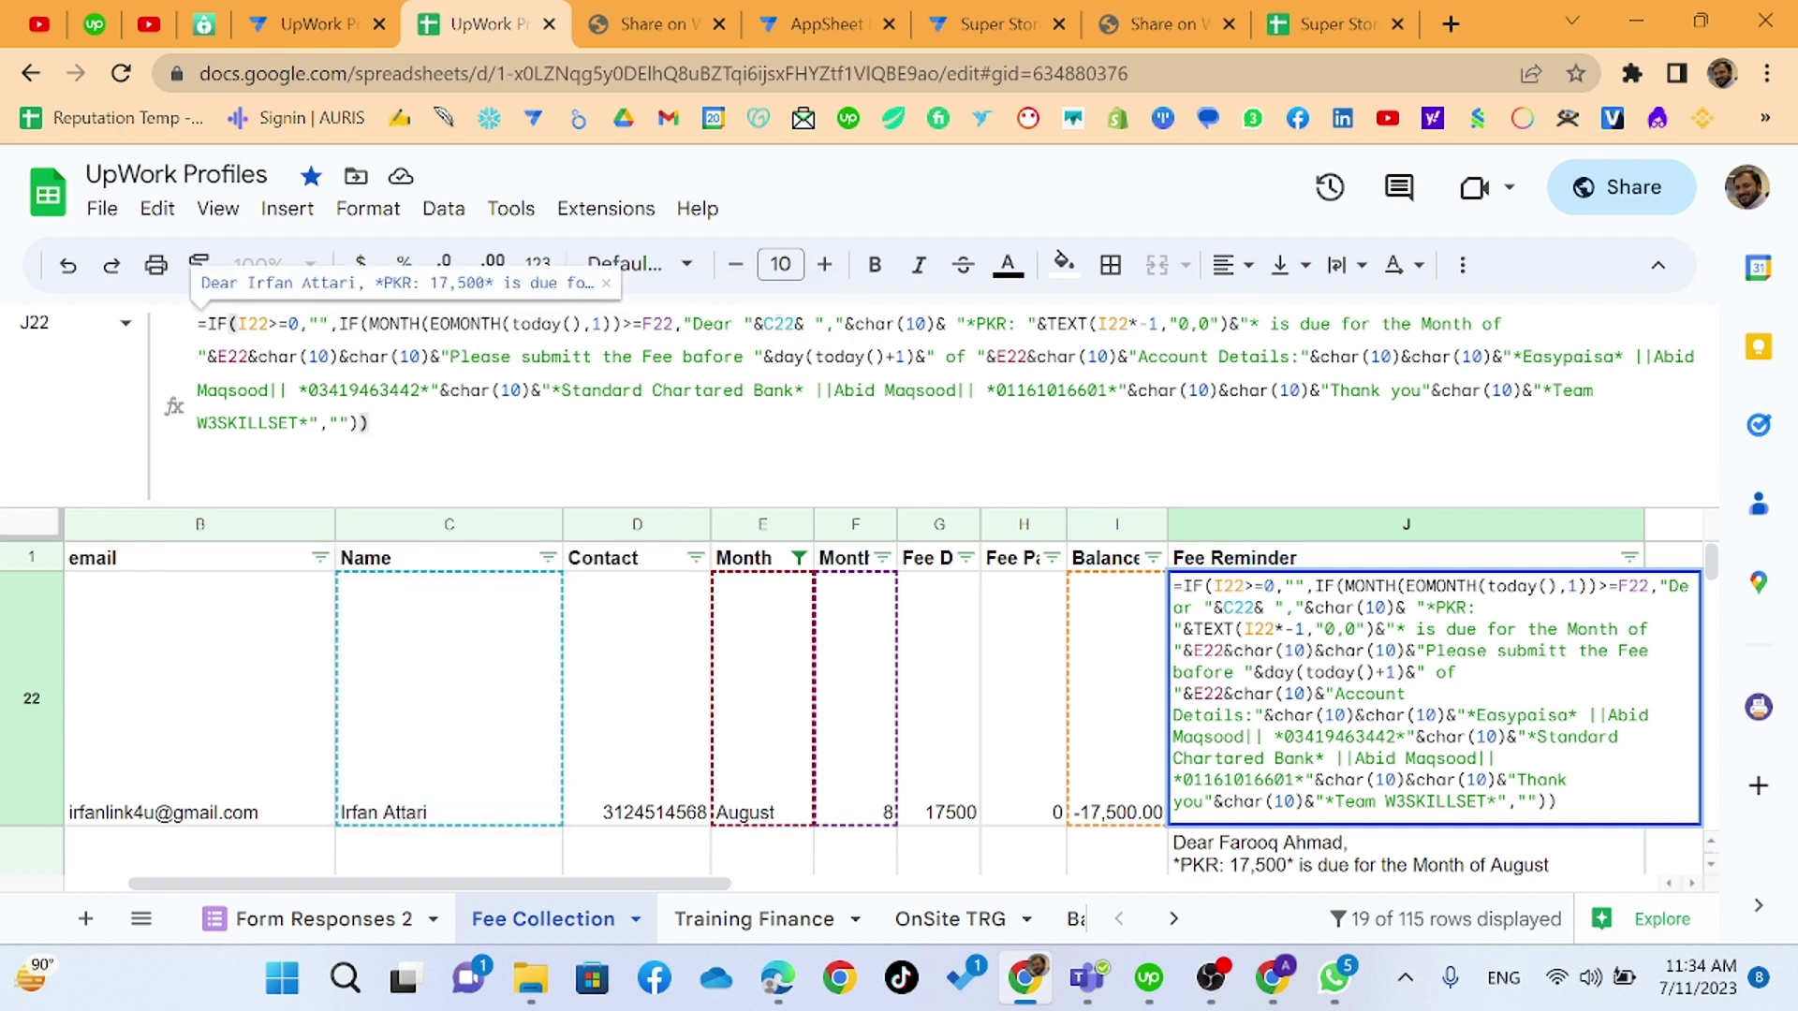
left_click(971, 323)
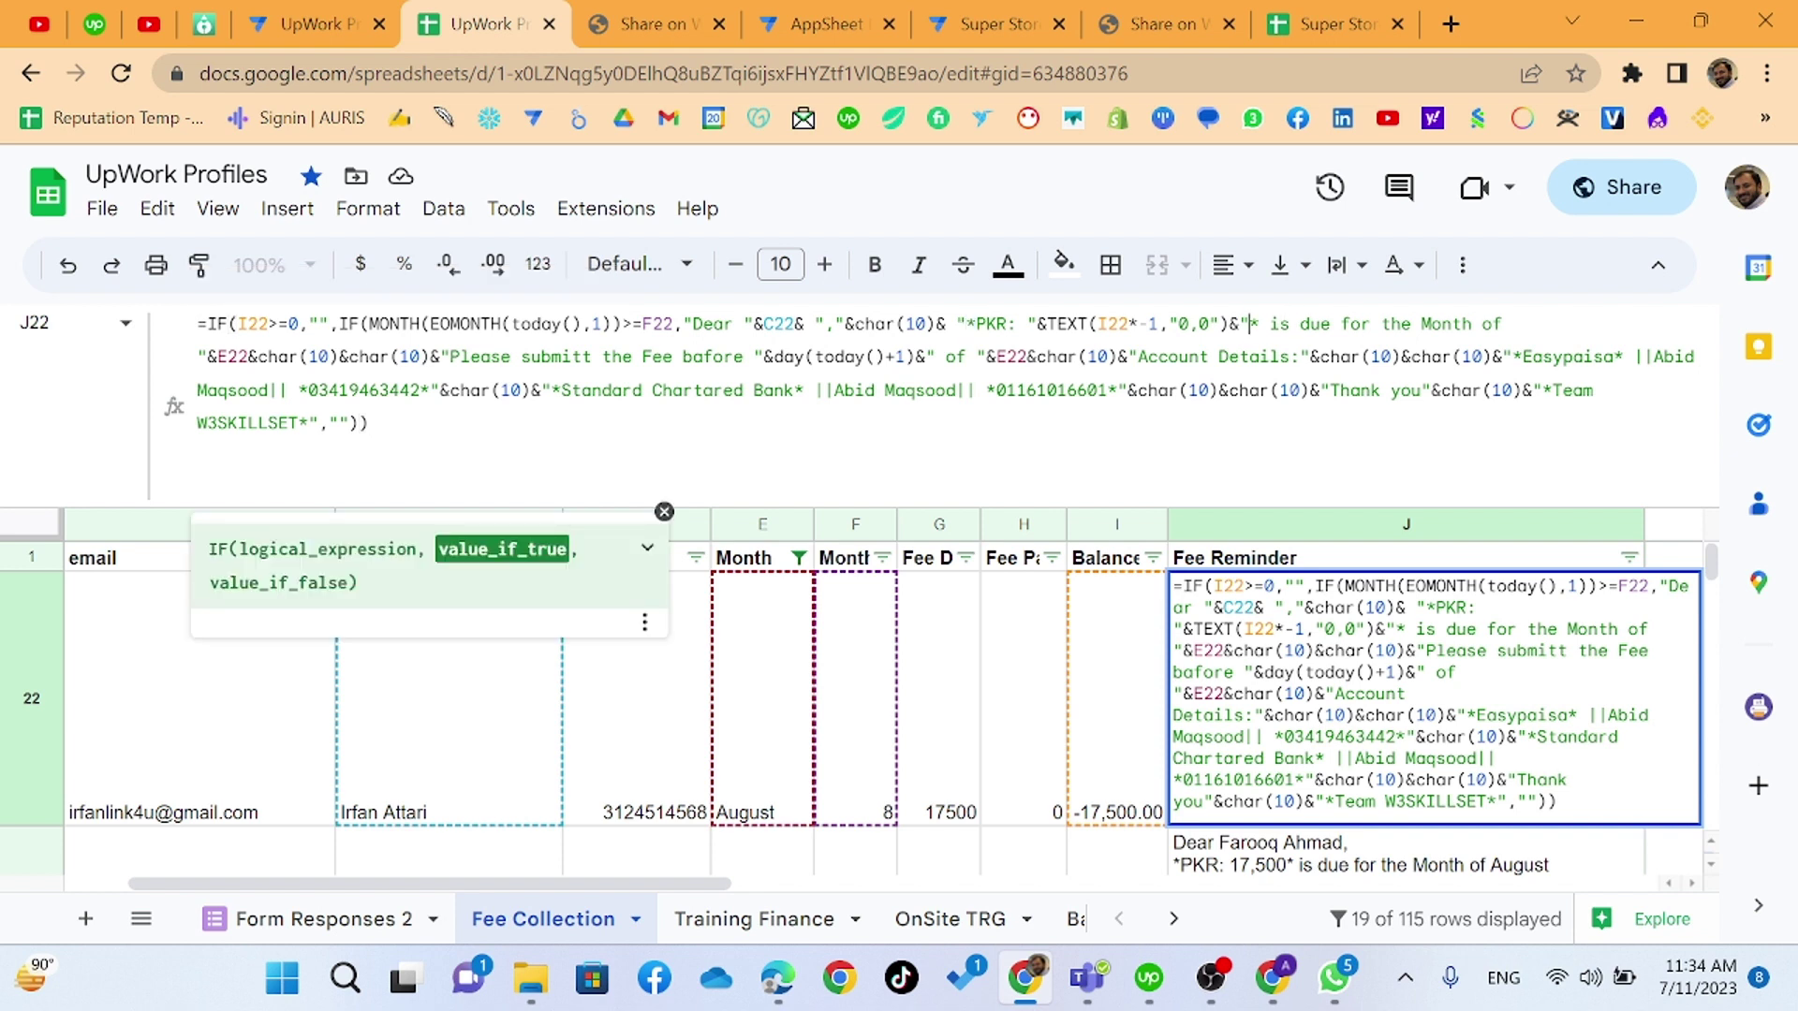
double_click(1255, 323)
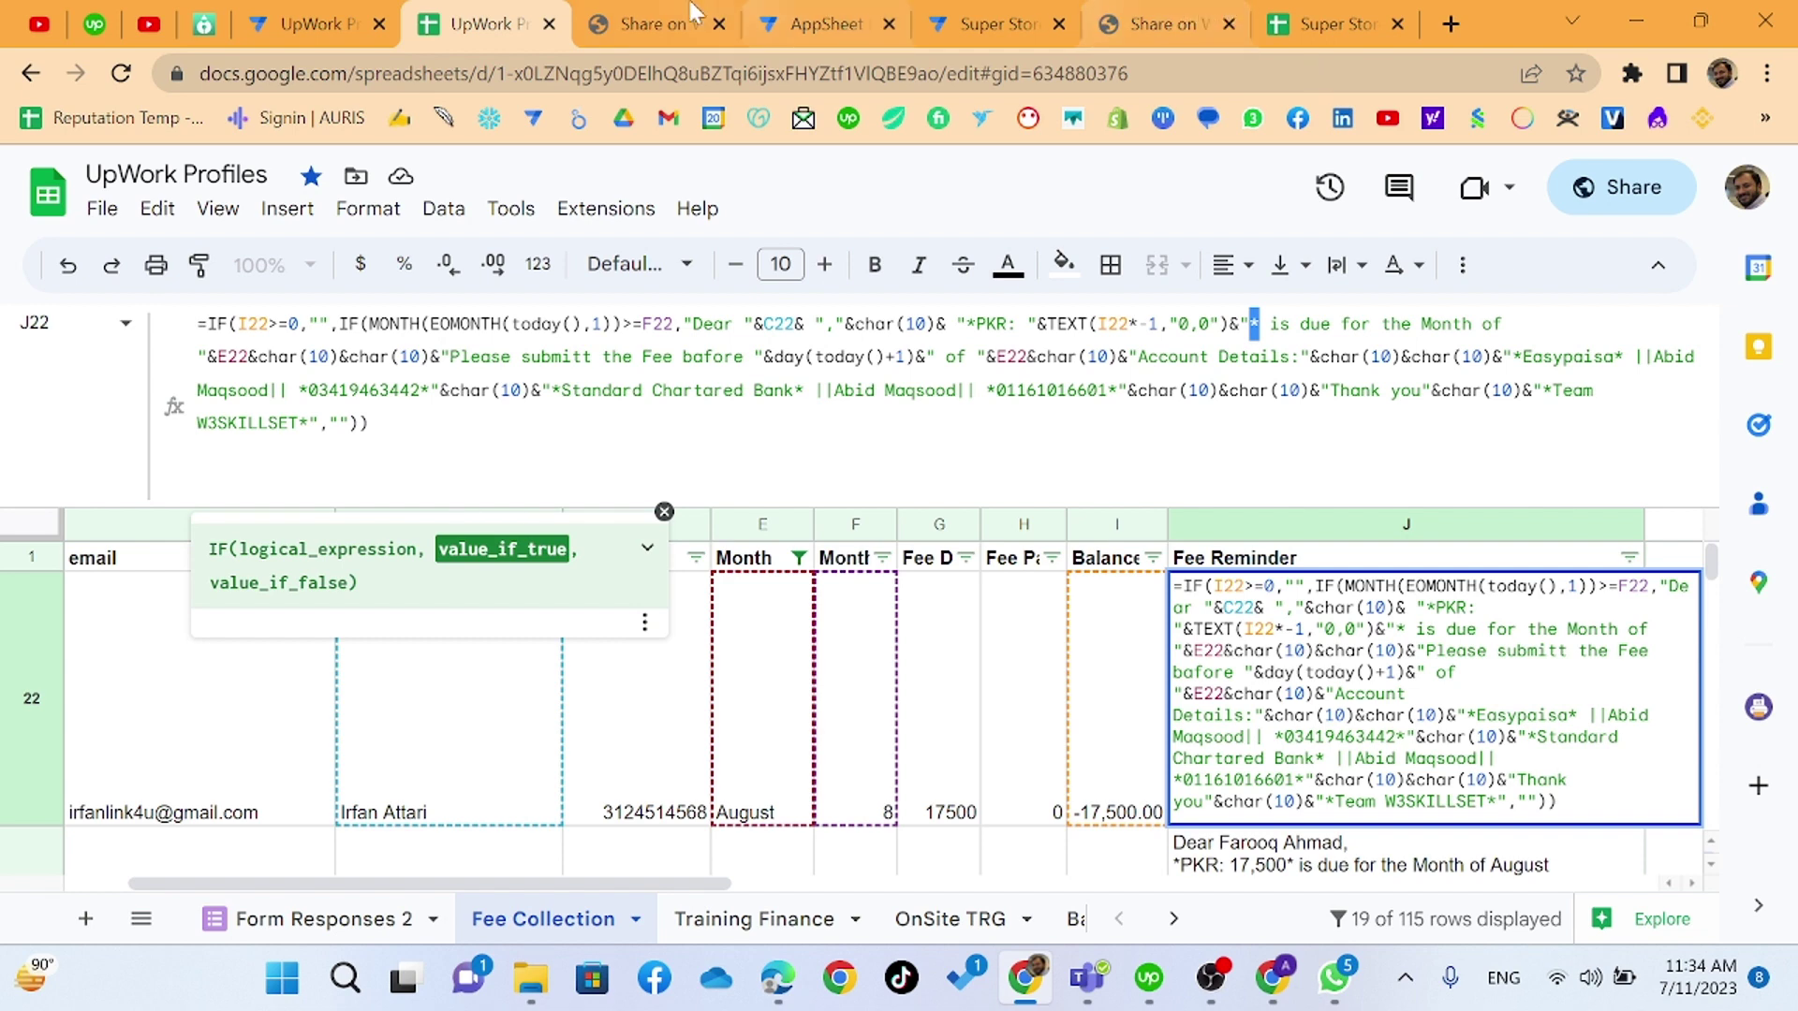
left_click(1335, 978)
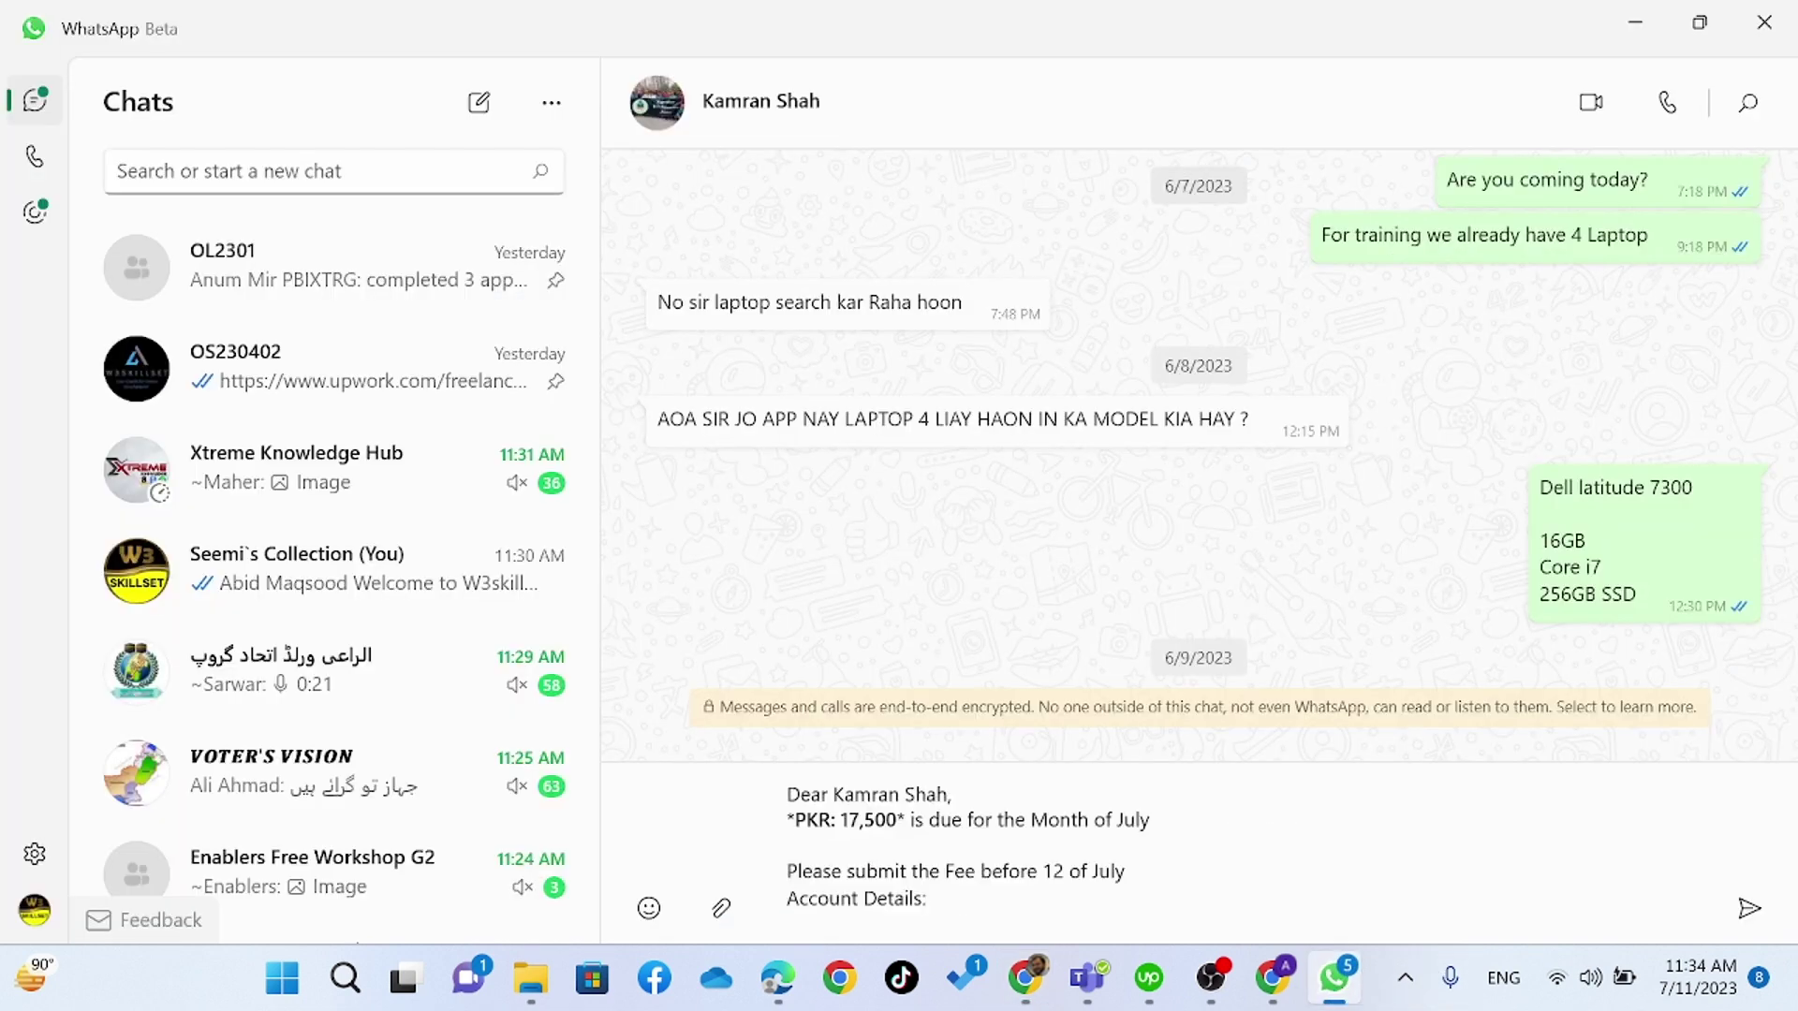
- Compare the draft's 'PKR: 17,500' and 'Please submit the Fee before' wording with the formula, copying the latter
key("shift+Right")
key("shift+Right")
key("shift+Right")
key("shift+Right")
key("shift+Right")
key("shift+Right")
key("shift+Right")
key("shift+Right")
key("shift+Right")
key("shift+Right")
key("shift+Right")
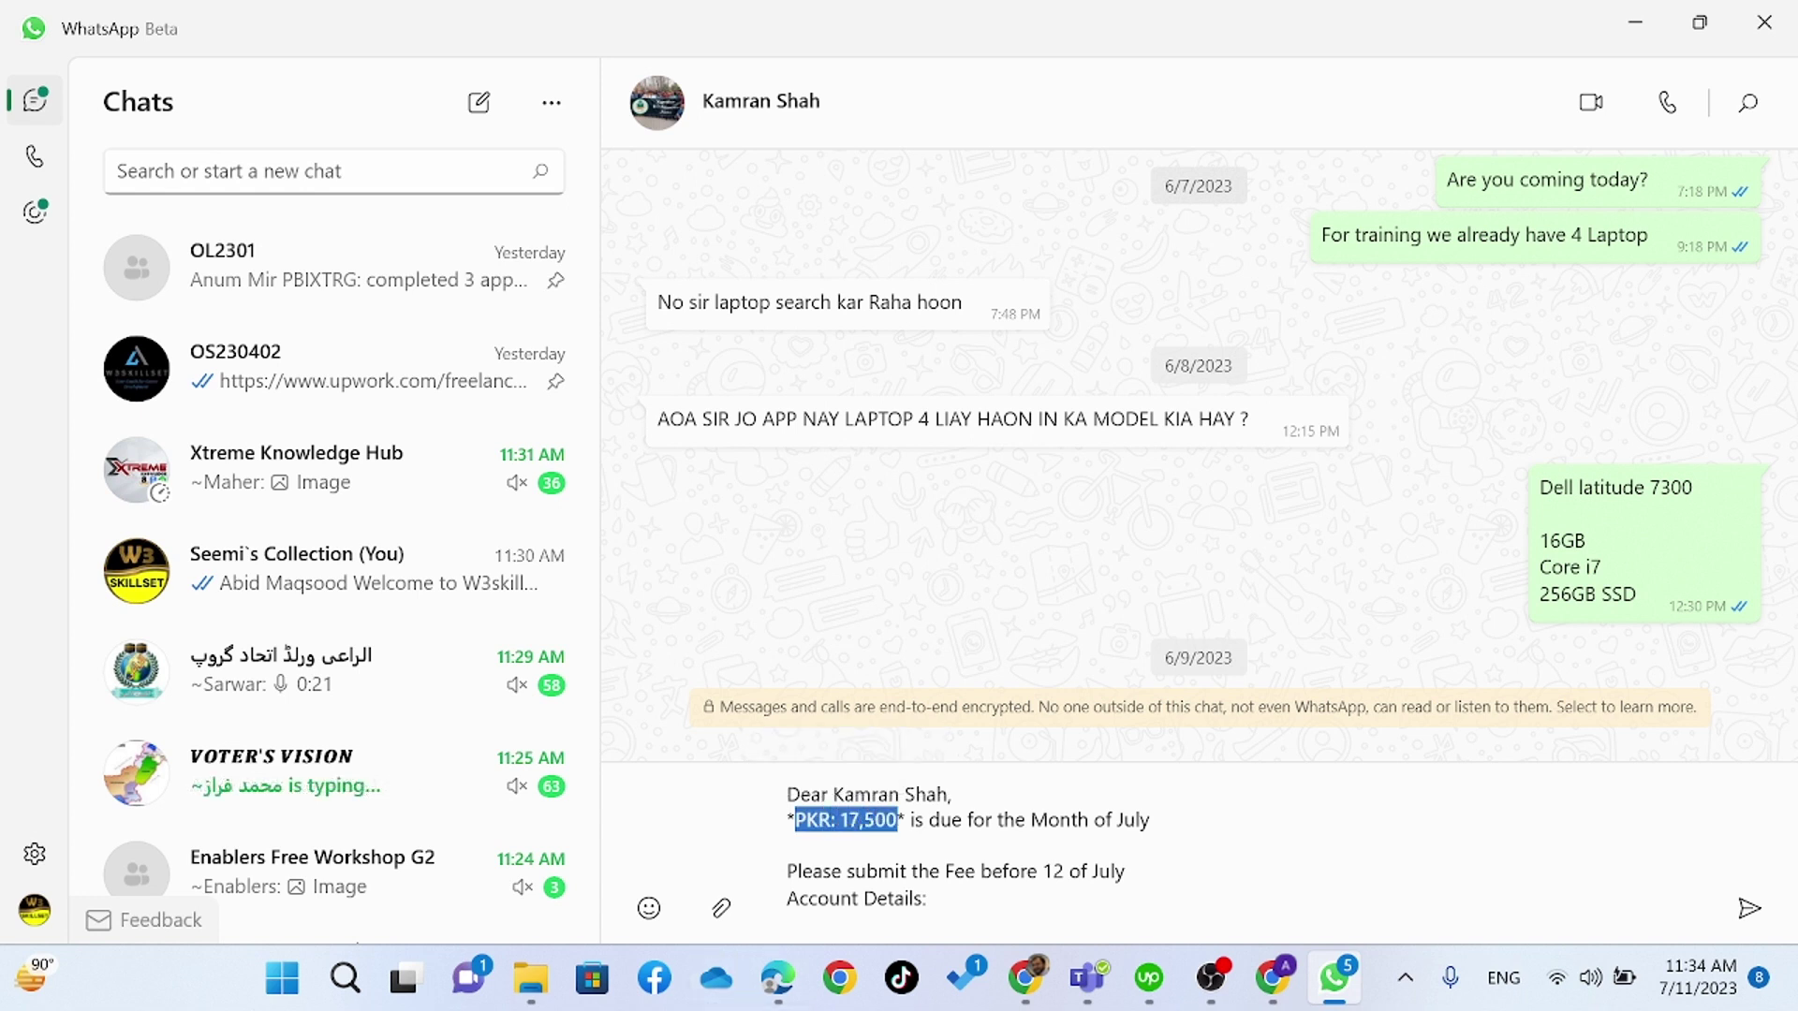
scroll(1045, 854, "down", 2)
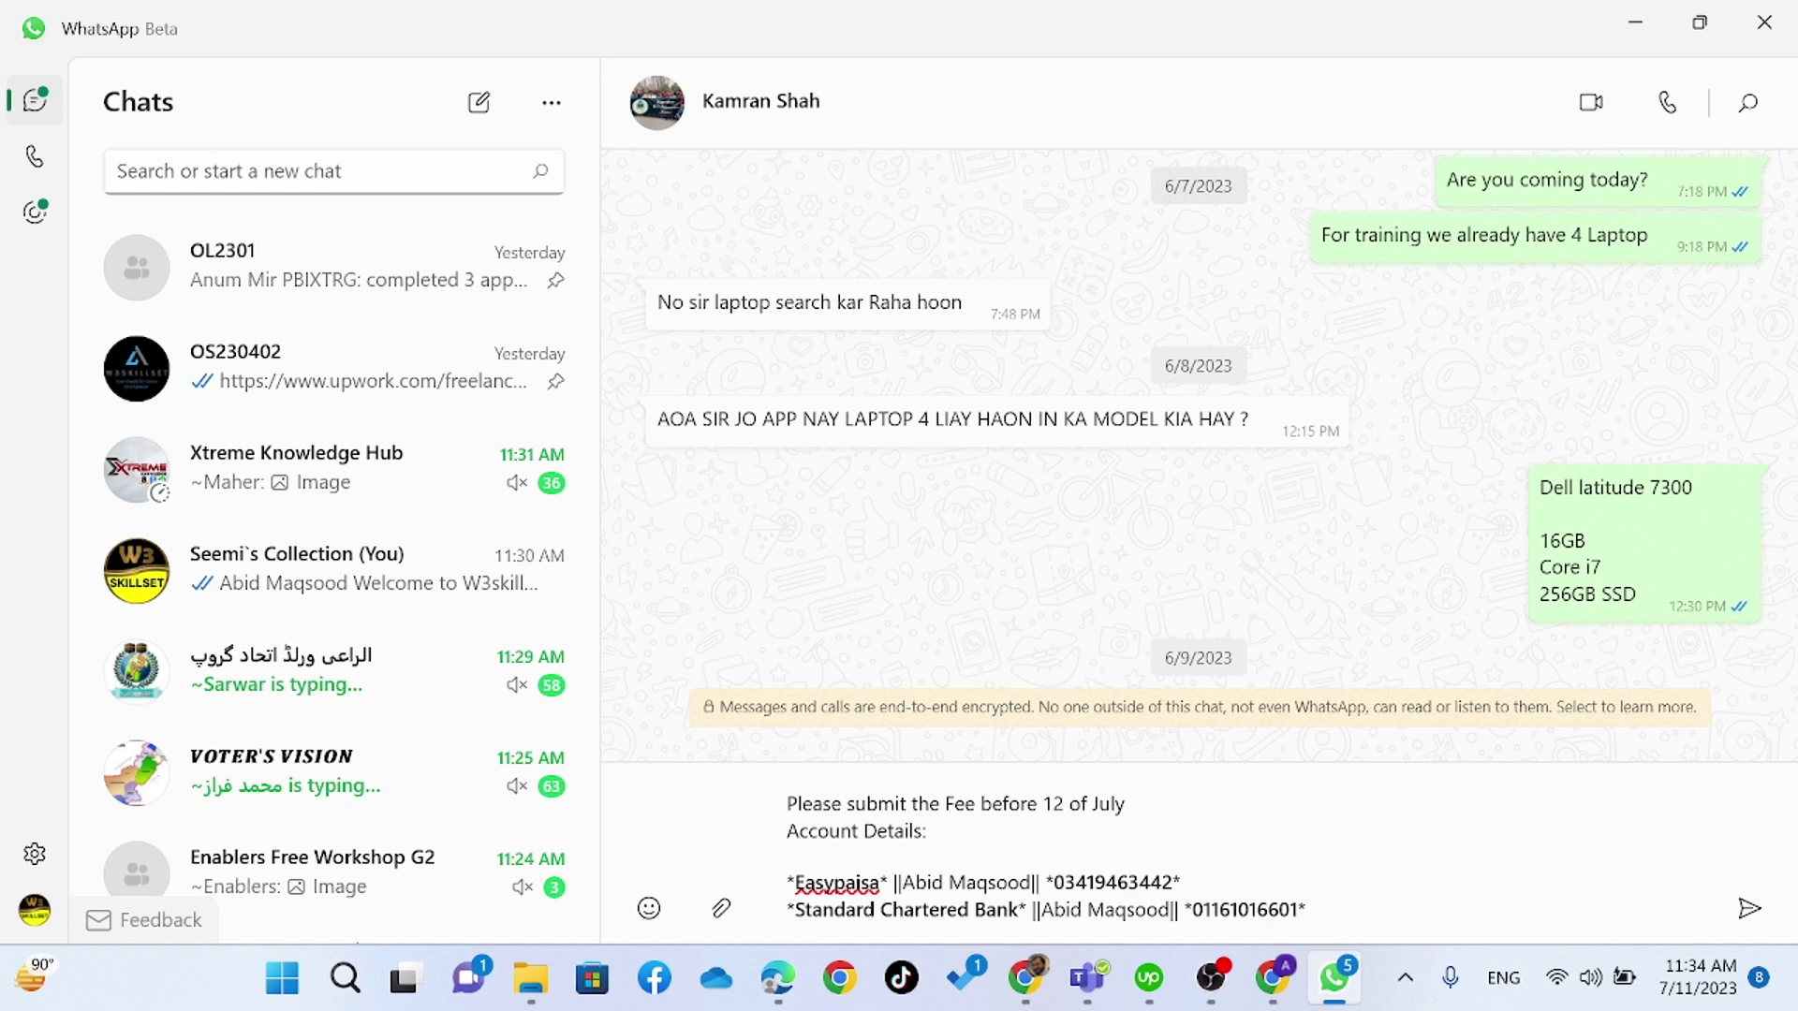
key("alt+Tab")
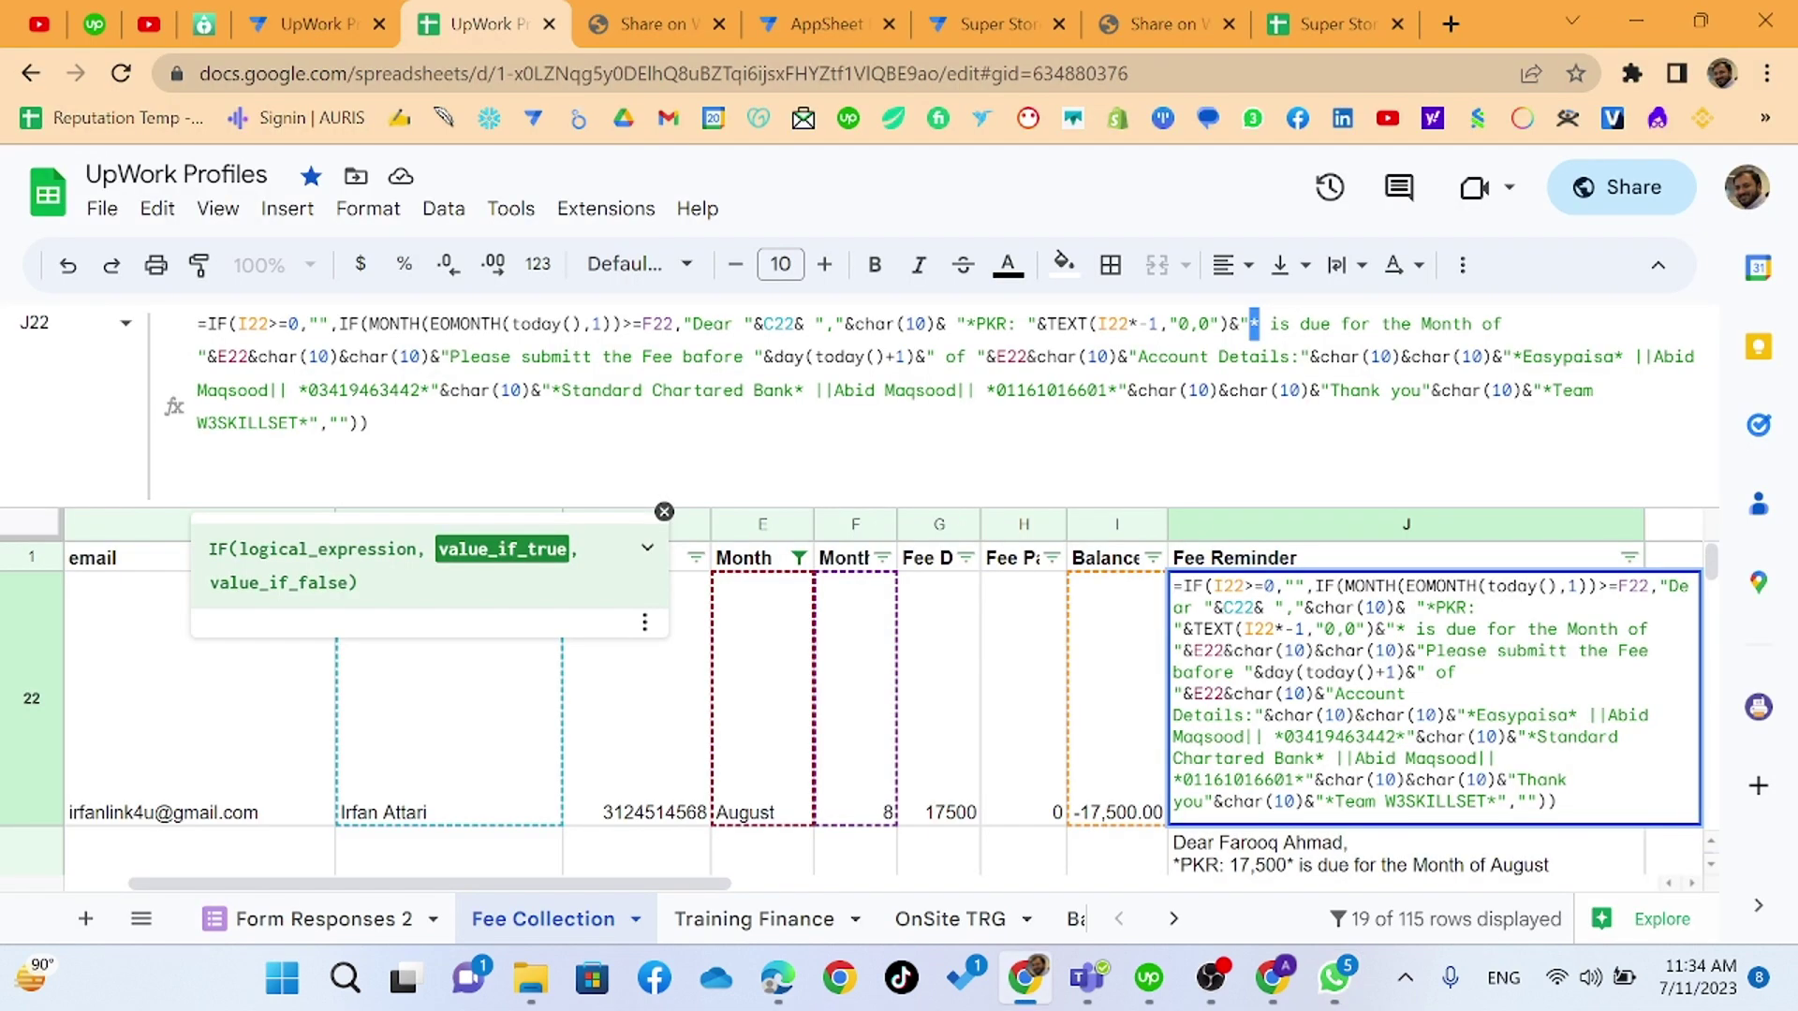
key("alt+Tab")
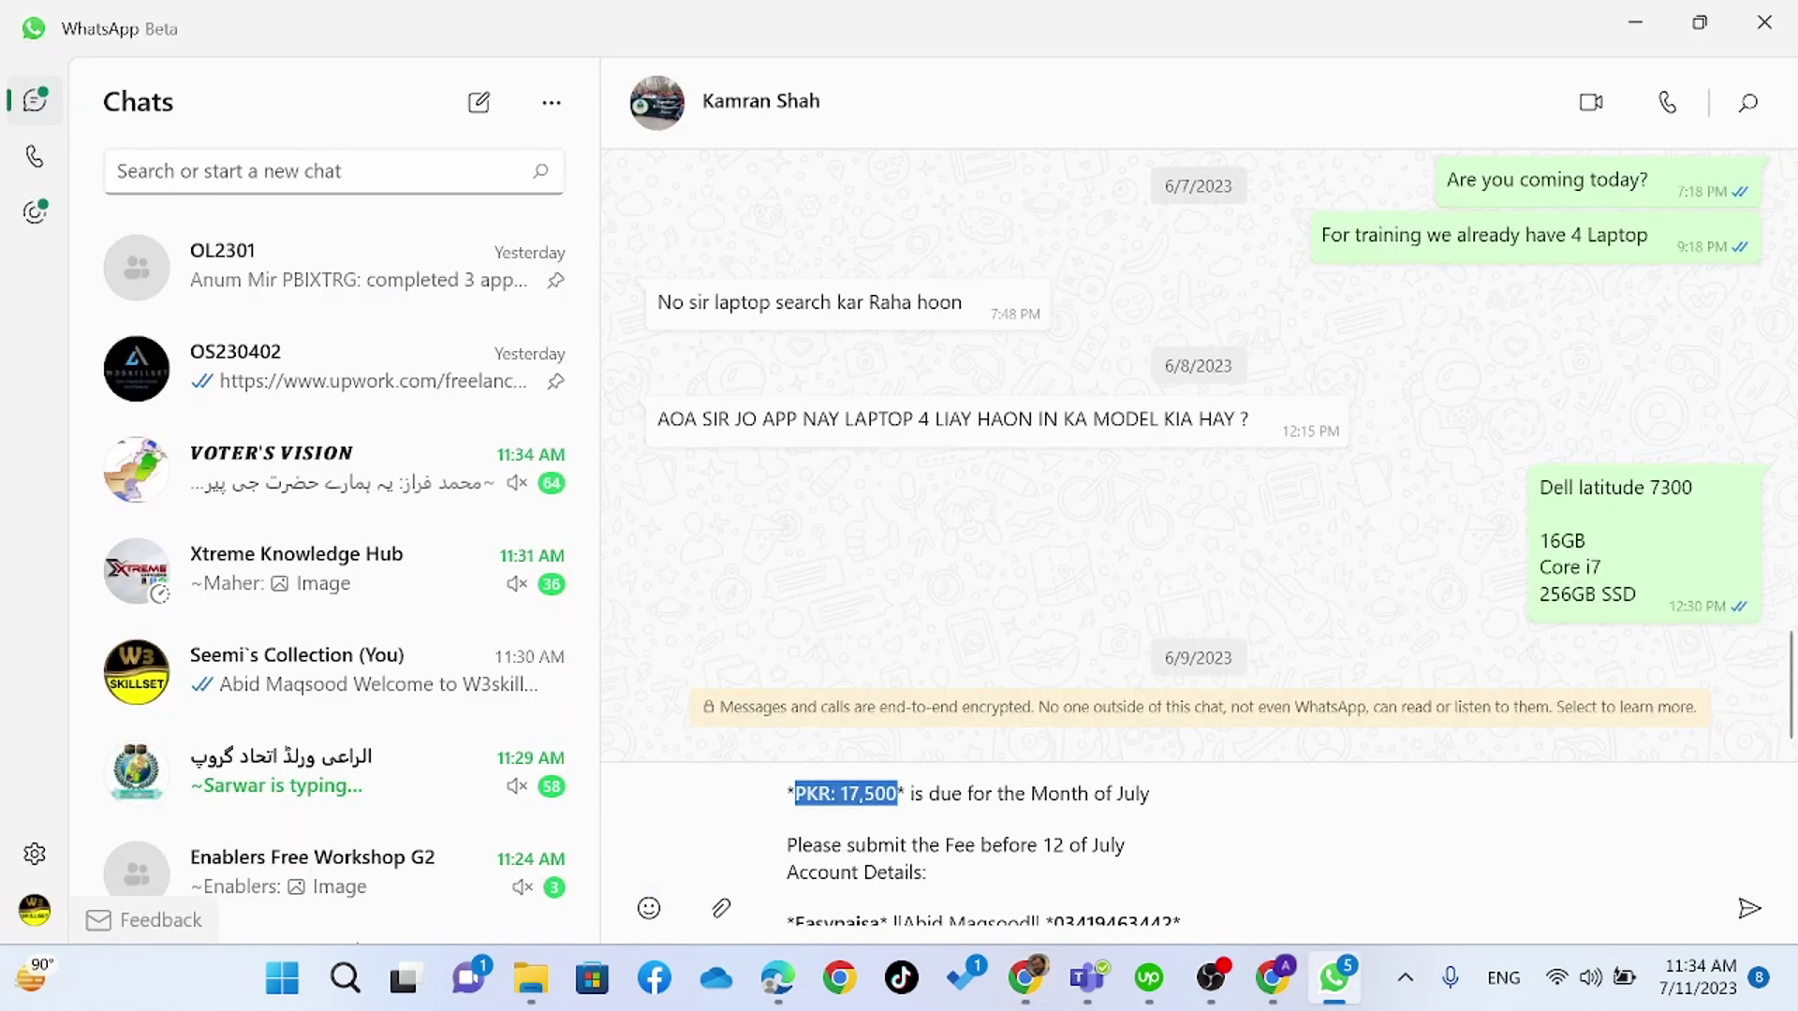
double_click(852, 846)
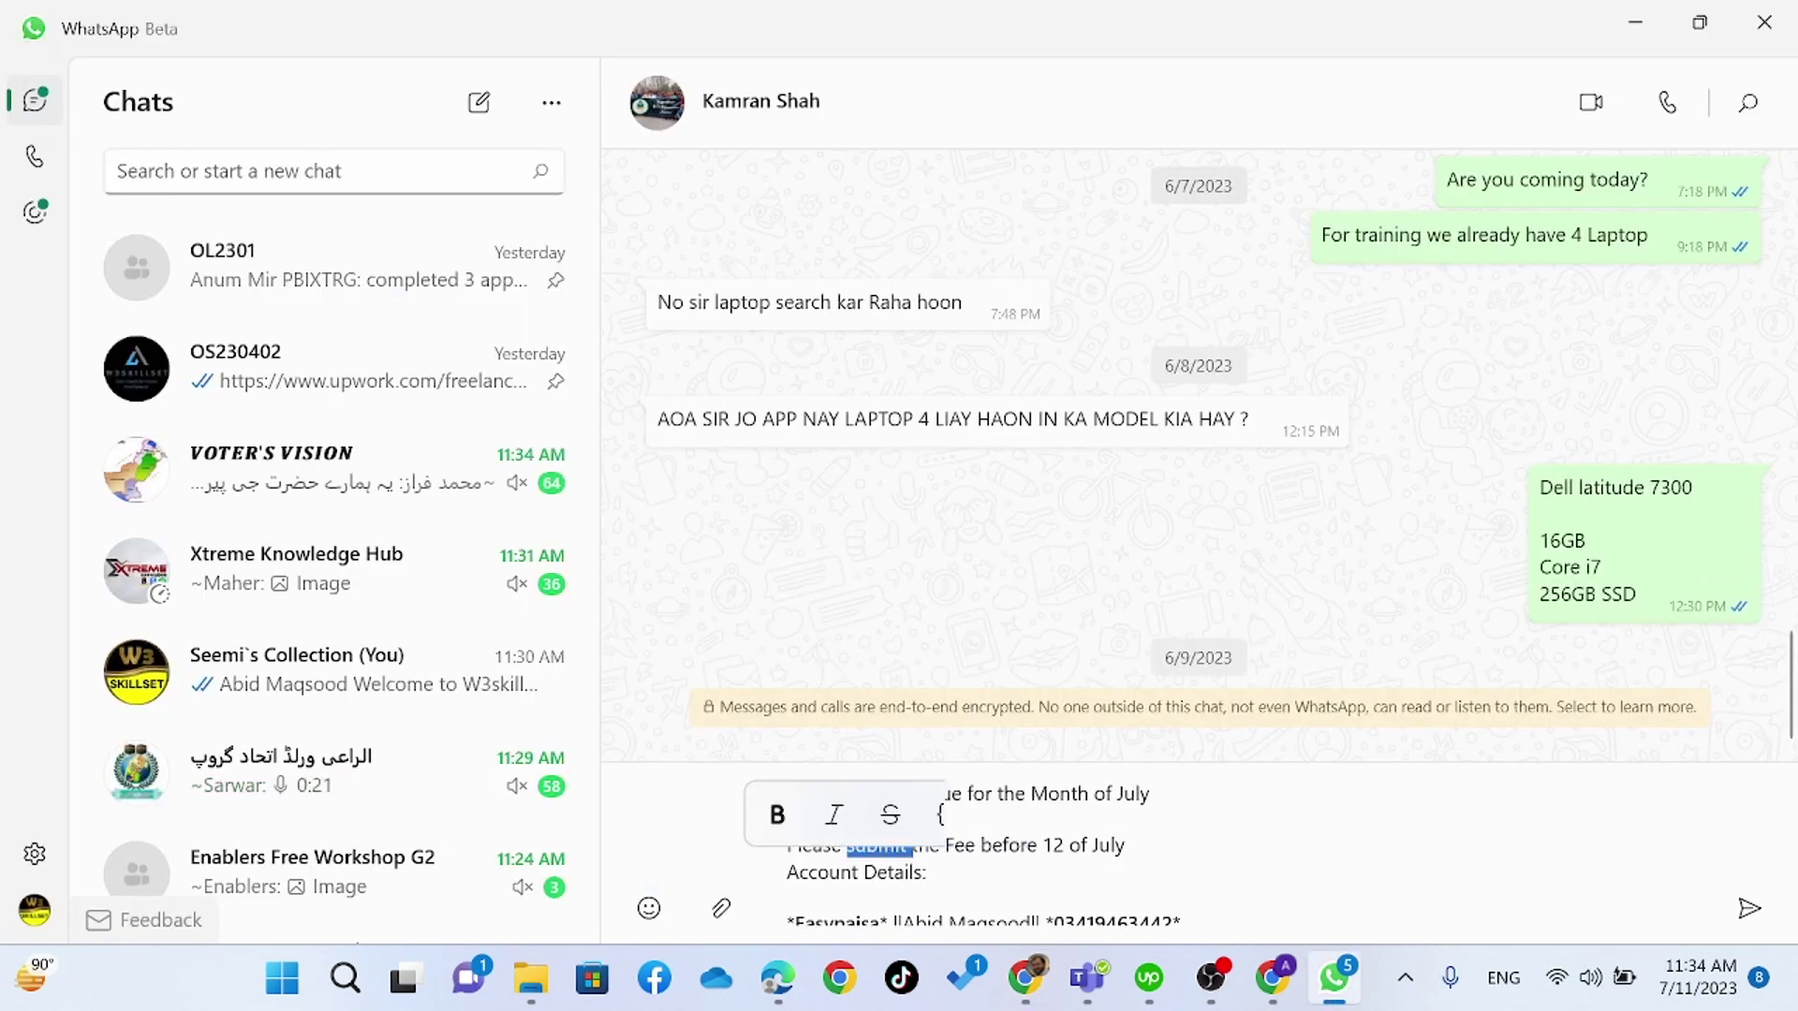
key("alt+Tab")
key("alt+Tab")
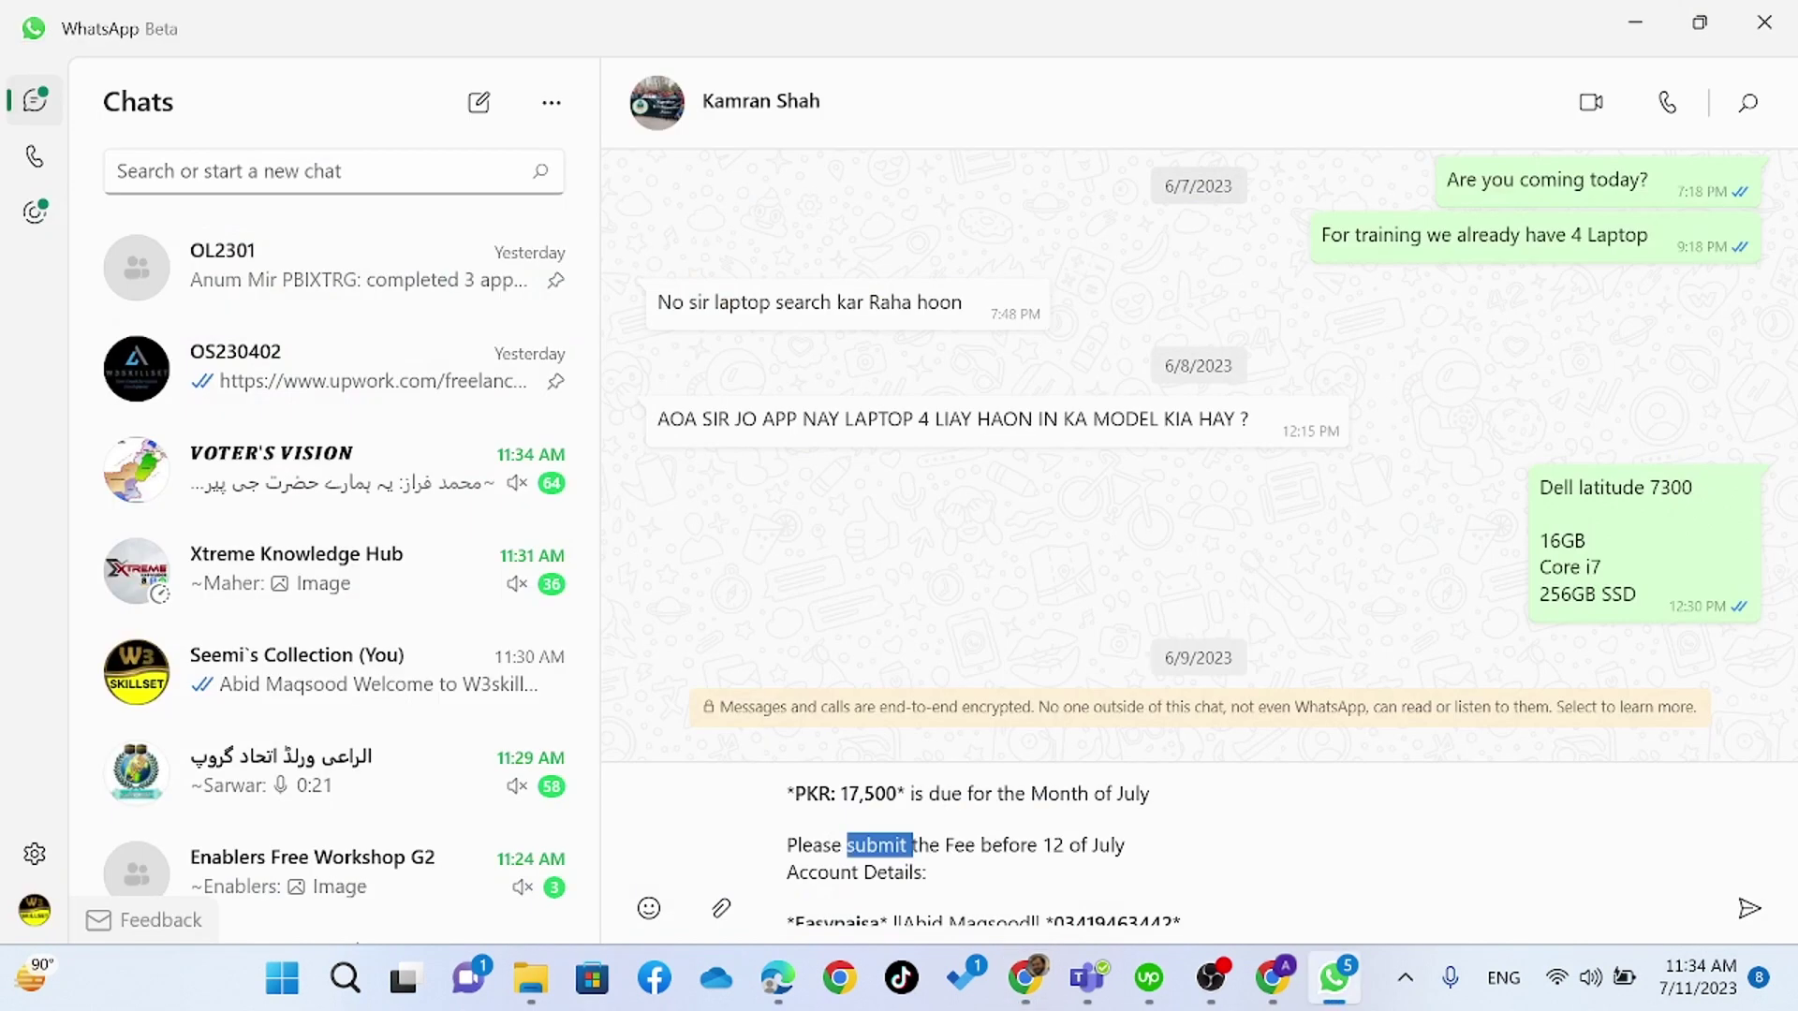
left_click(867, 845)
key("Home")
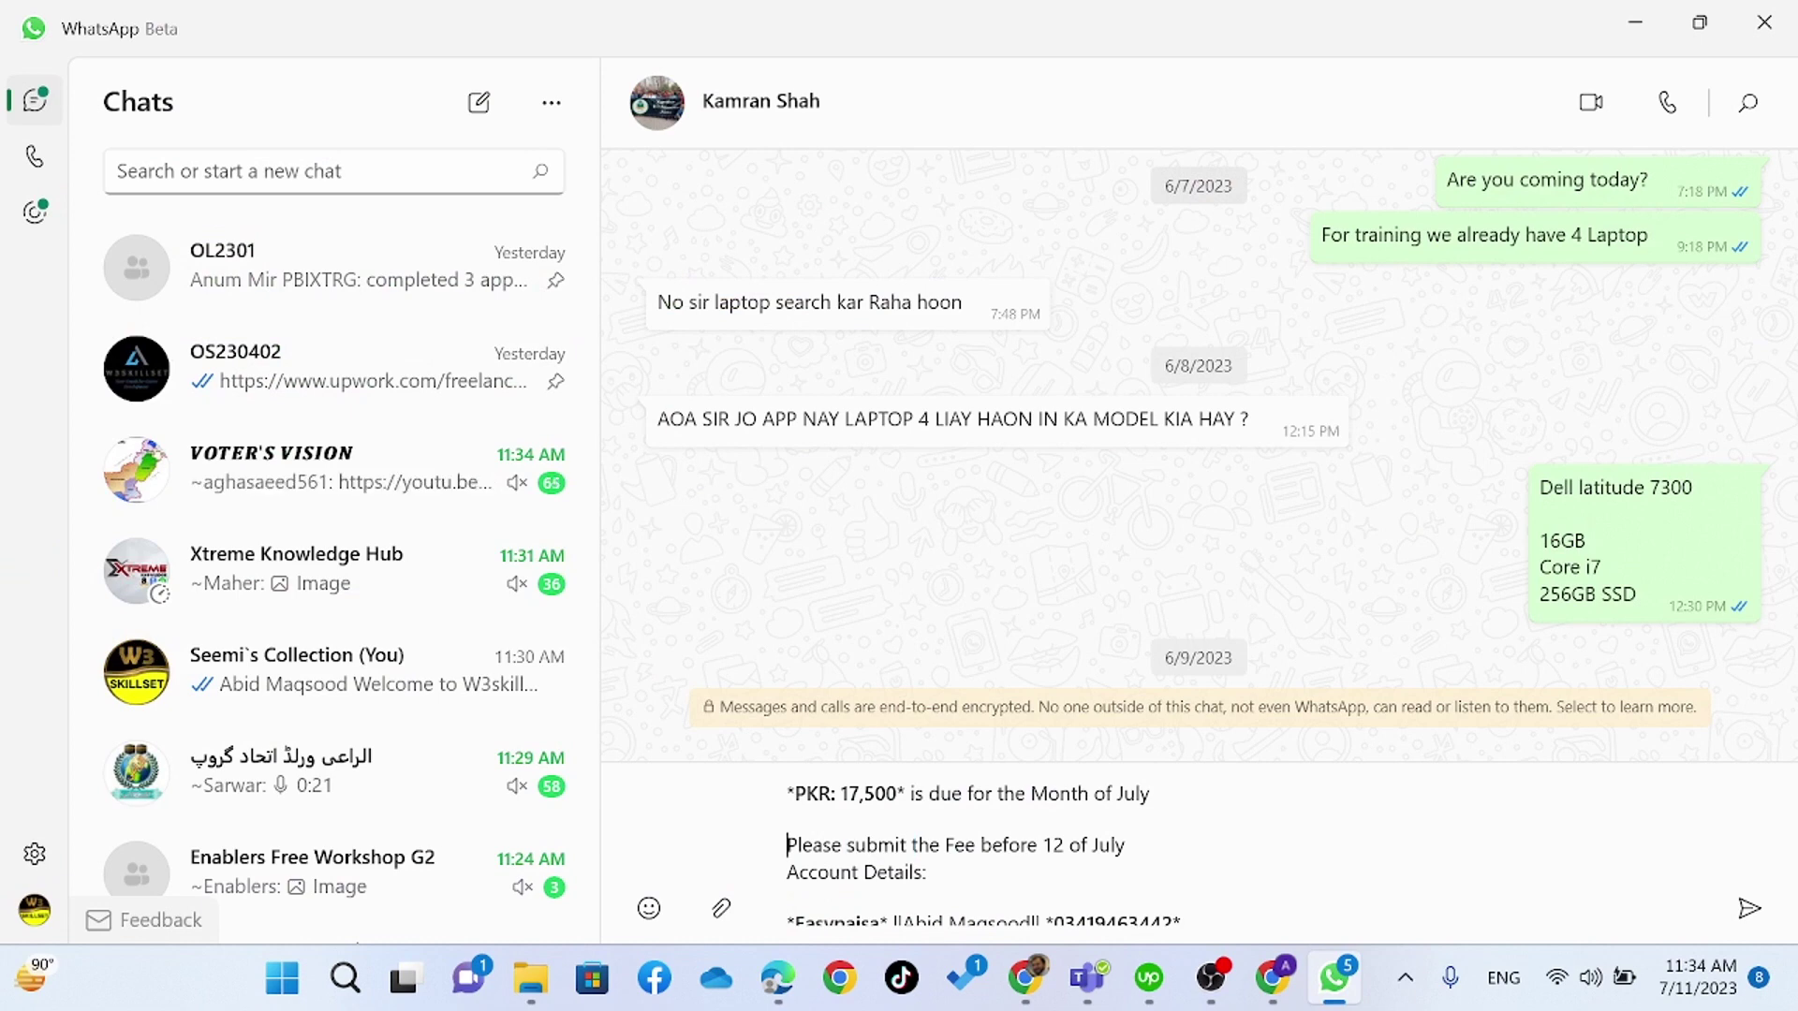
key("ctrl+shift+Right")
key("ctrl+shift+Right")
key("ctrl+shift+Right")
key("ctrl+shift+Right")
key("ctrl+shift+Right")
key("alt+Tab")
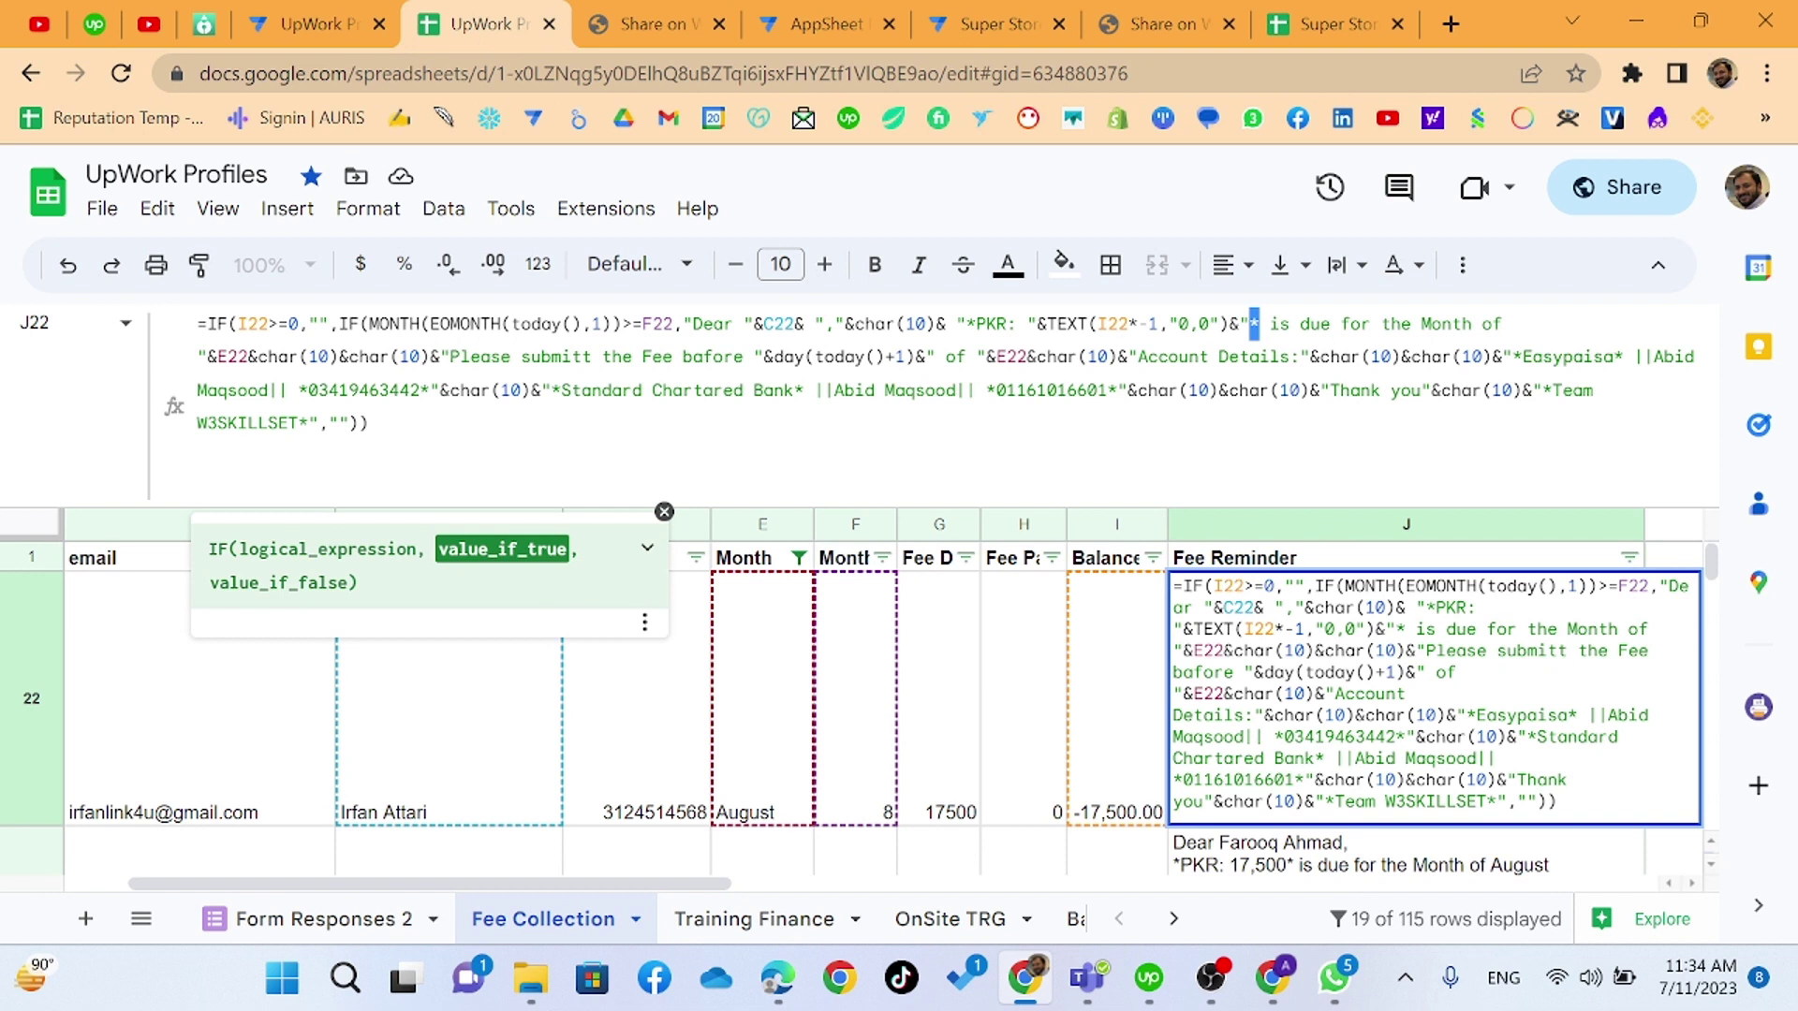
- Replace J22's misspelled phrase with 'Please submit the Fee before'
left_click(450, 357)
key("ctrl+shift+Right")
key("ctrl+shift+Right")
key("ctrl+shift+Right")
key("ctrl+shift+Right")
key("ctrl+shift+Right")
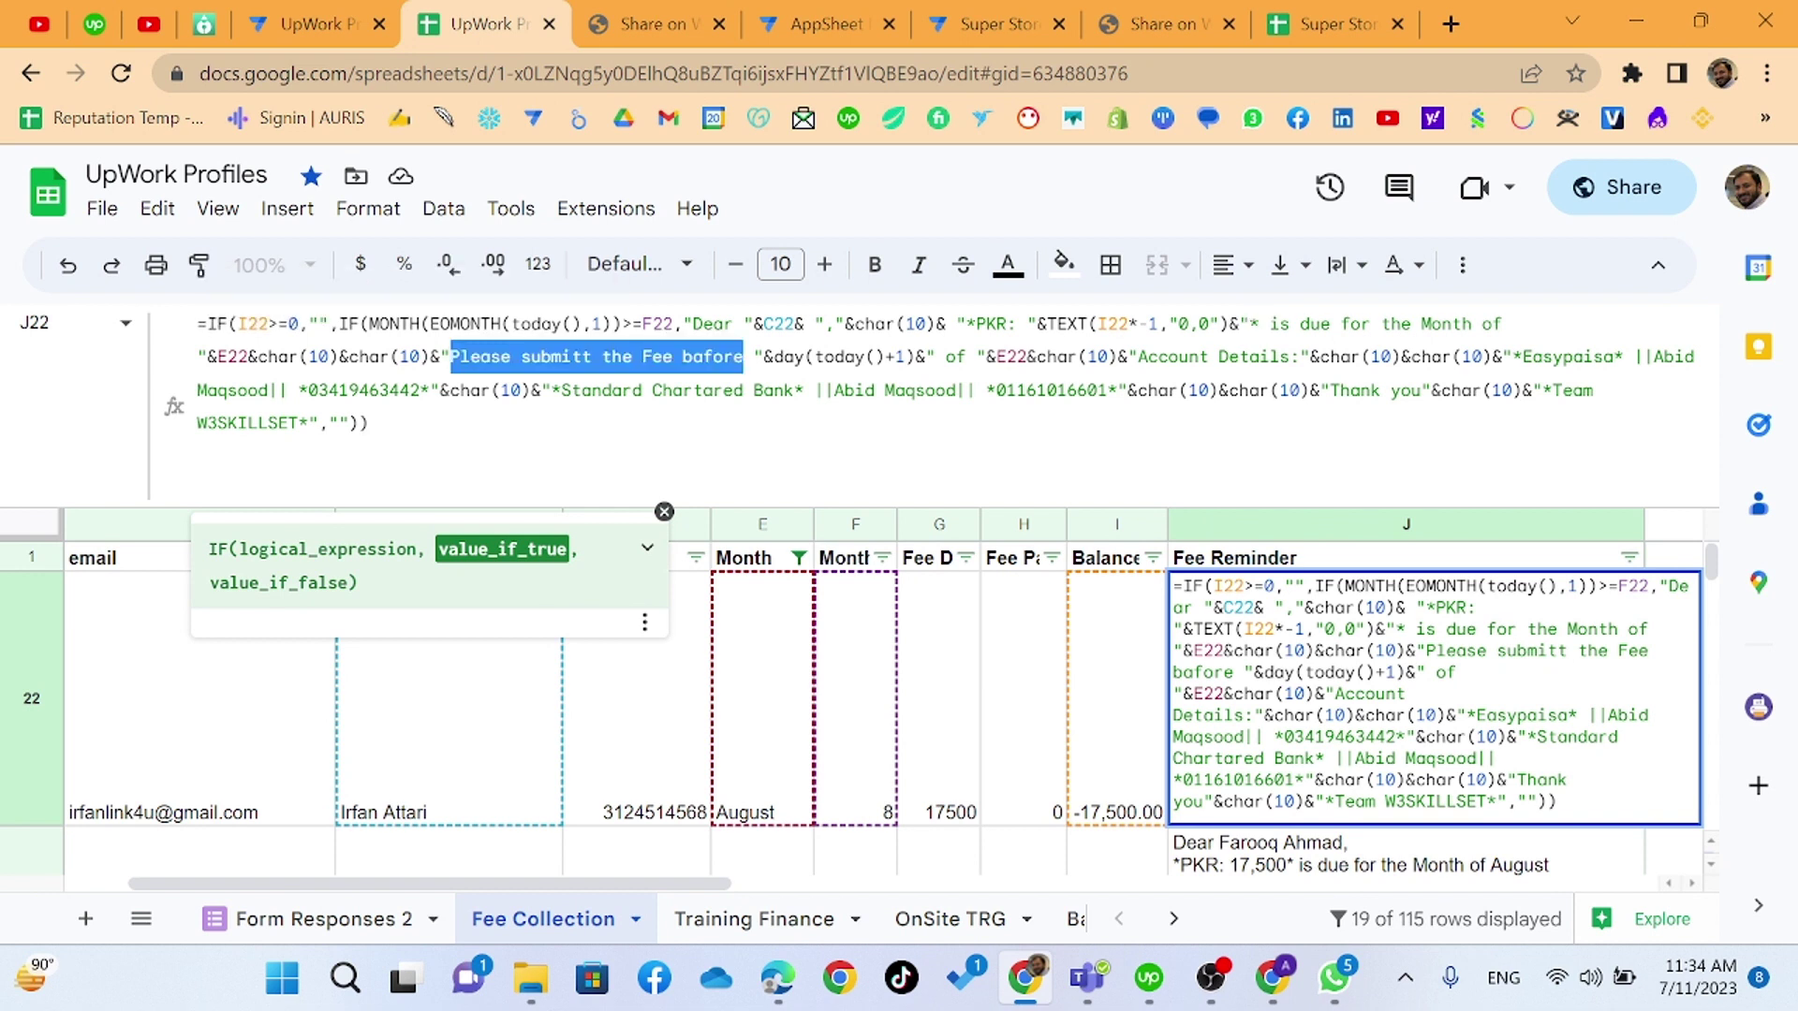
key("ctrl+c")
key("alt+Tab")
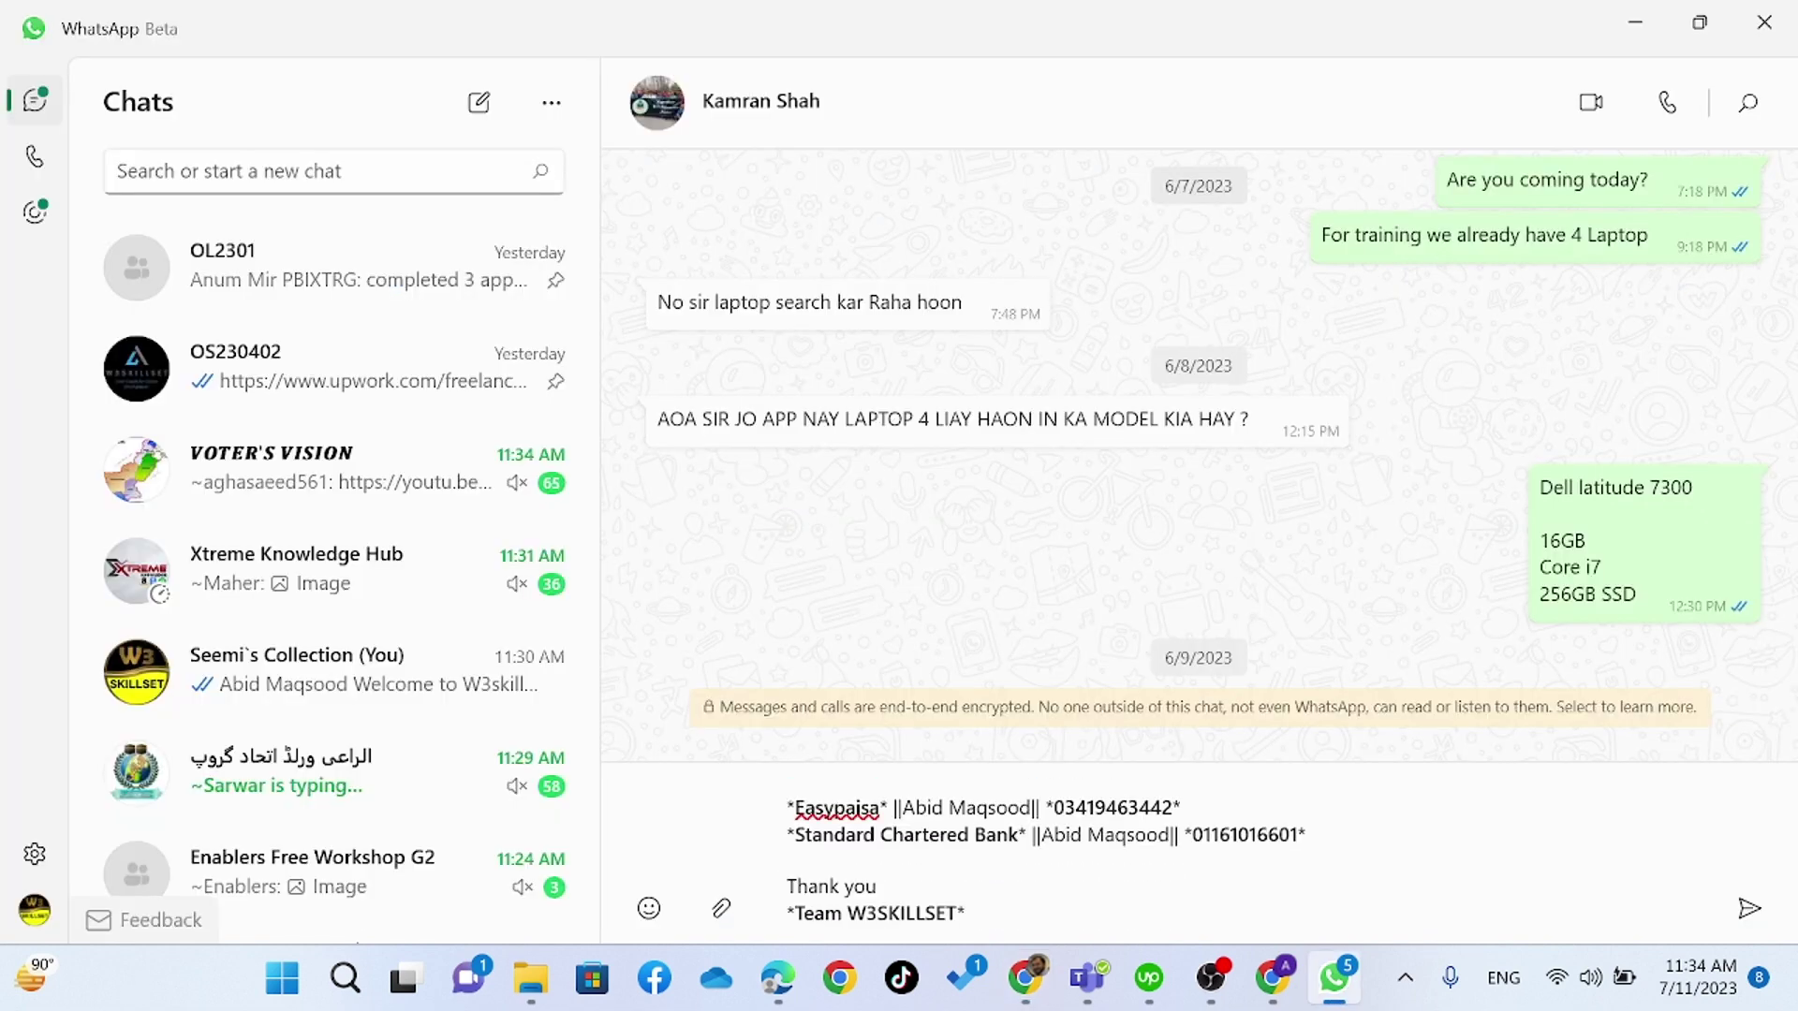
- Compare the Standard Chartered Bank wording in the WhatsApp draft with J22's formula
left_click_drag(795, 835, 1019, 835)
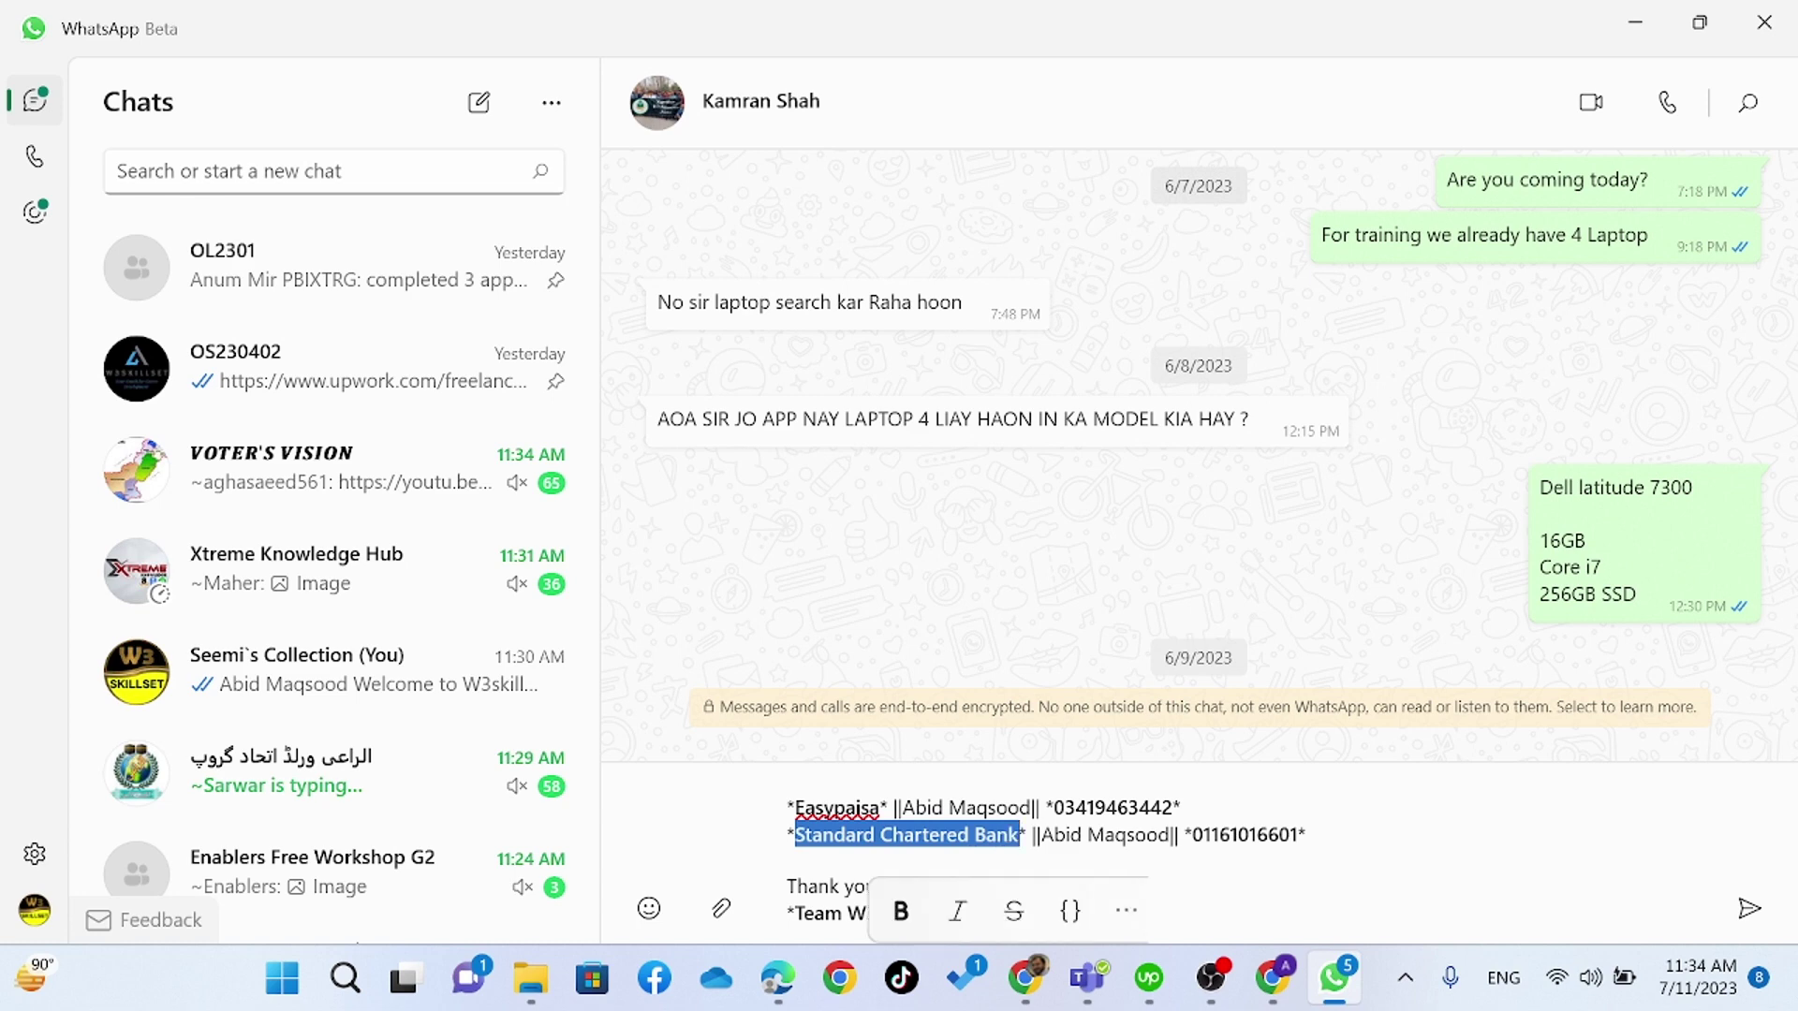
left_click(750, 835)
key("alt+Tab")
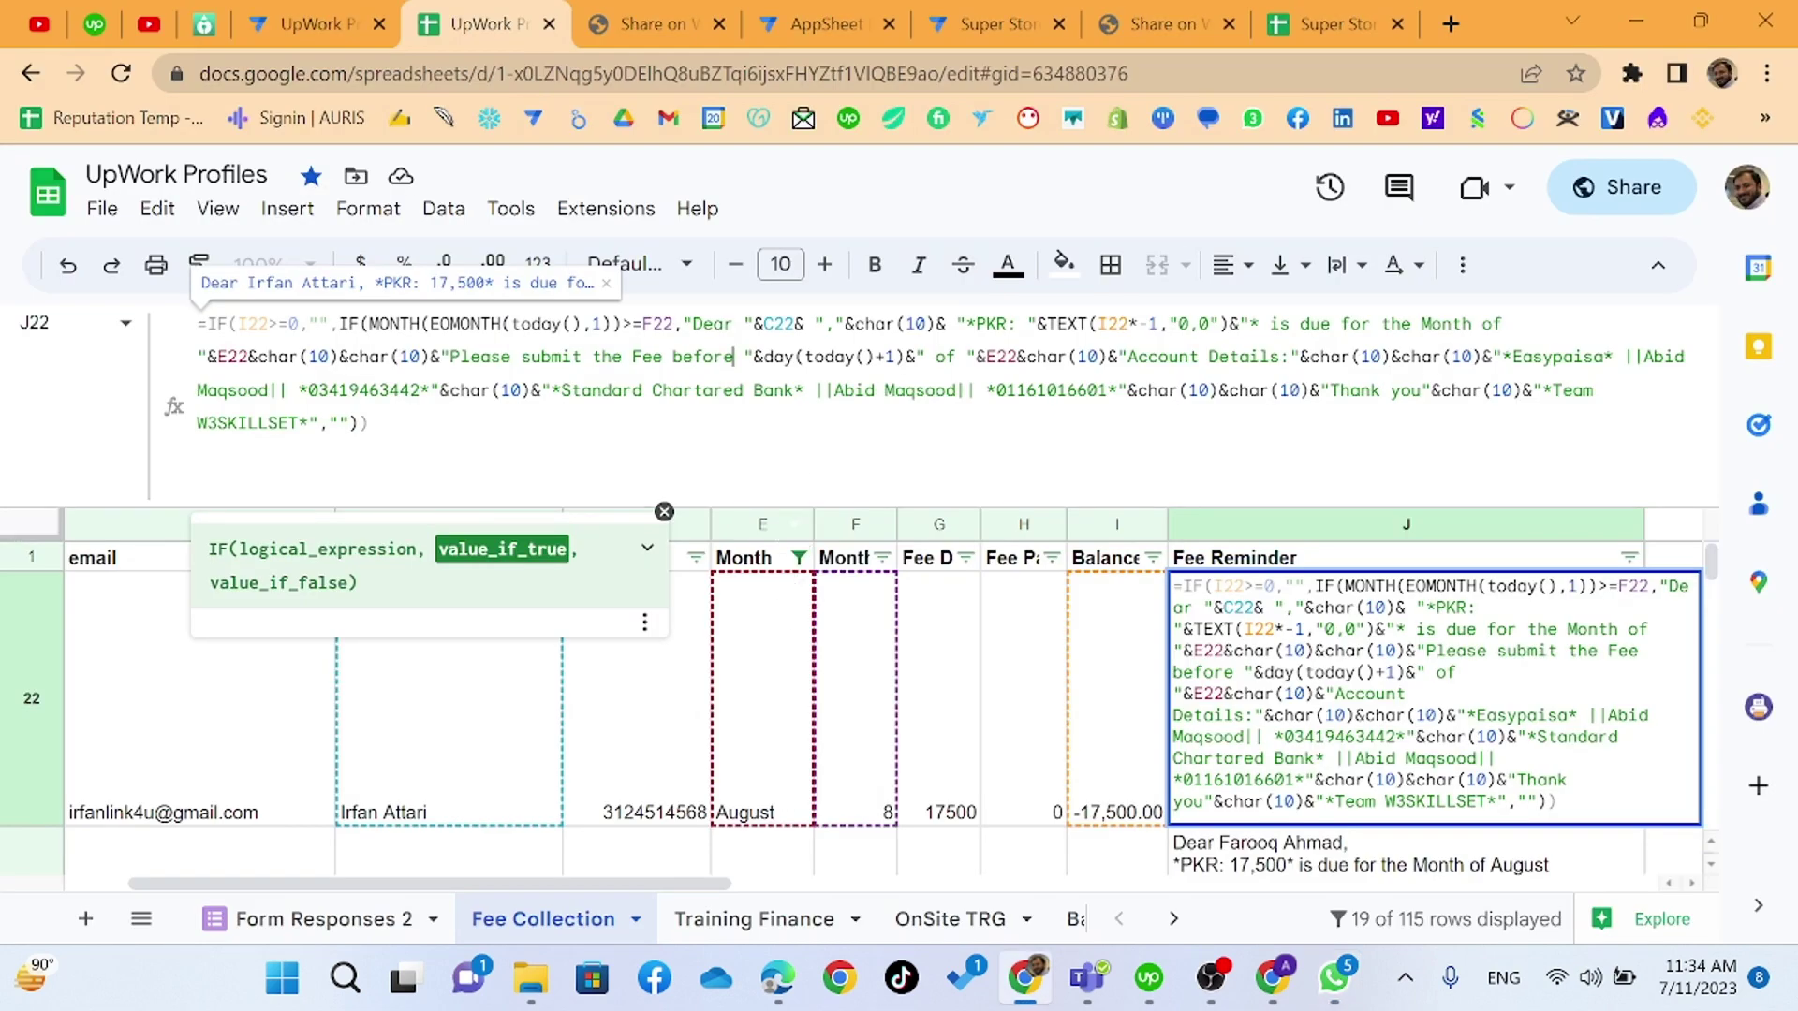
left_click_drag(561, 391, 794, 390)
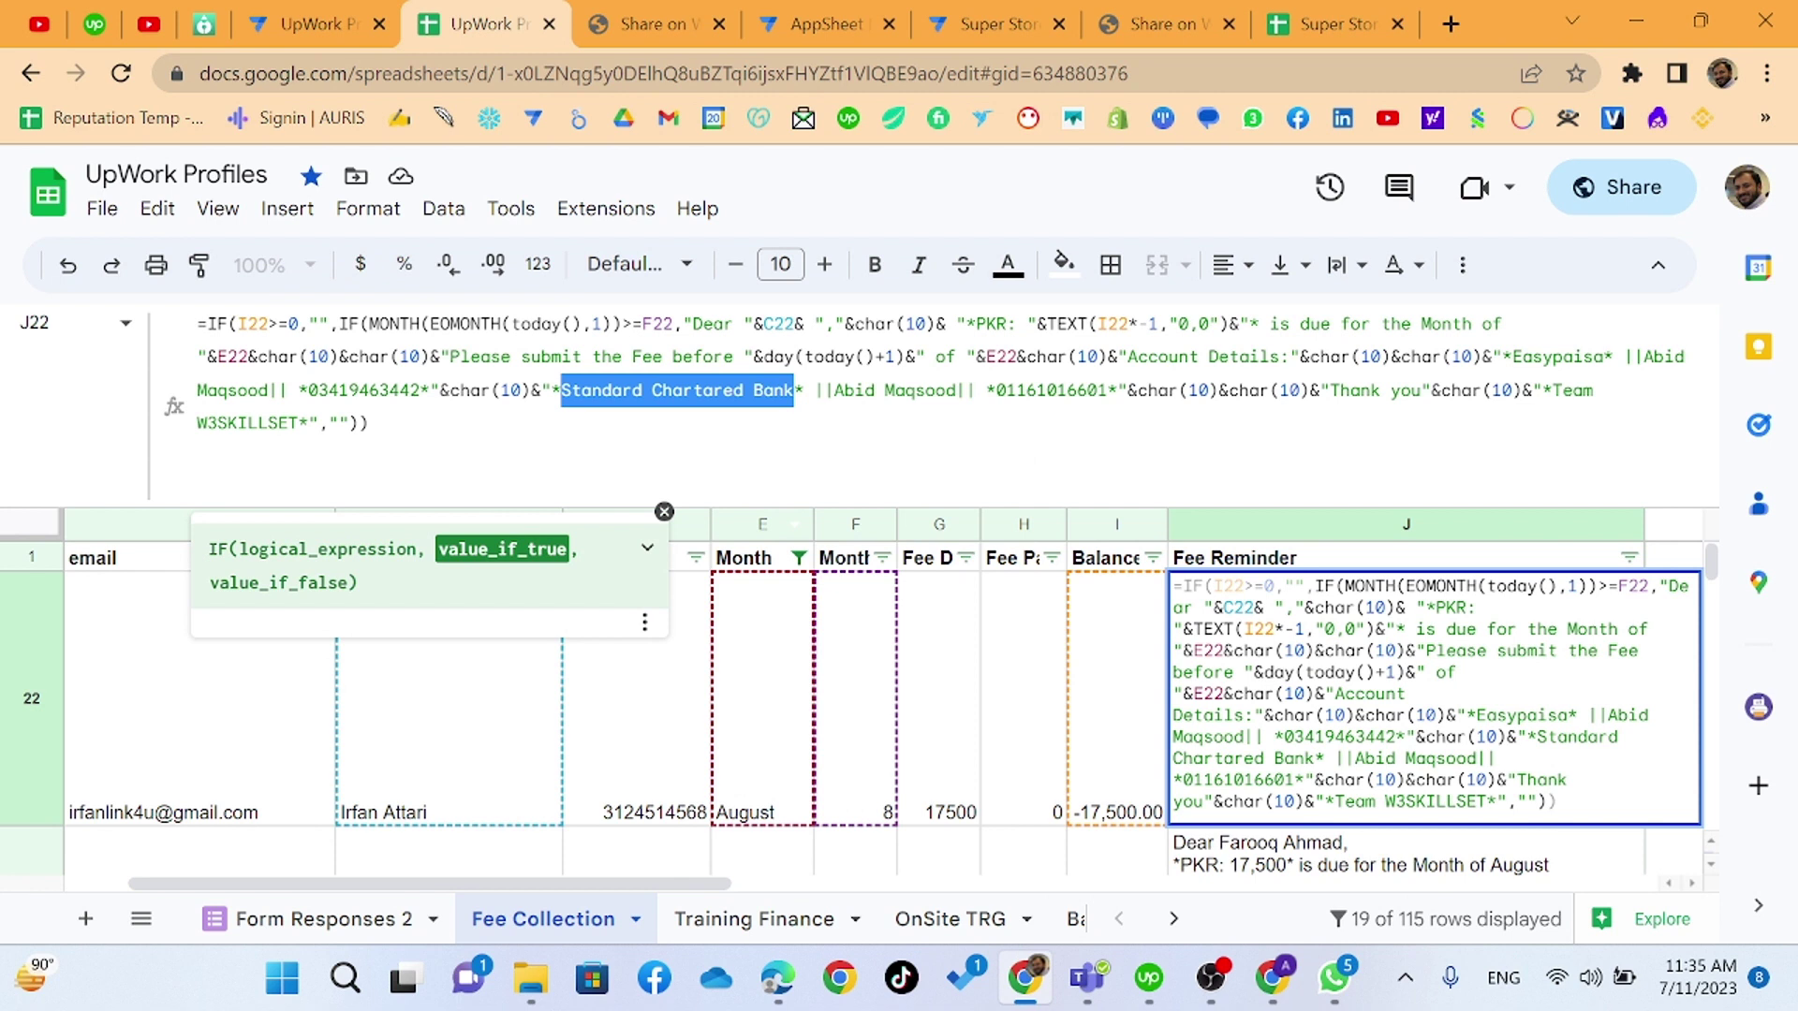
left_click(794, 390)
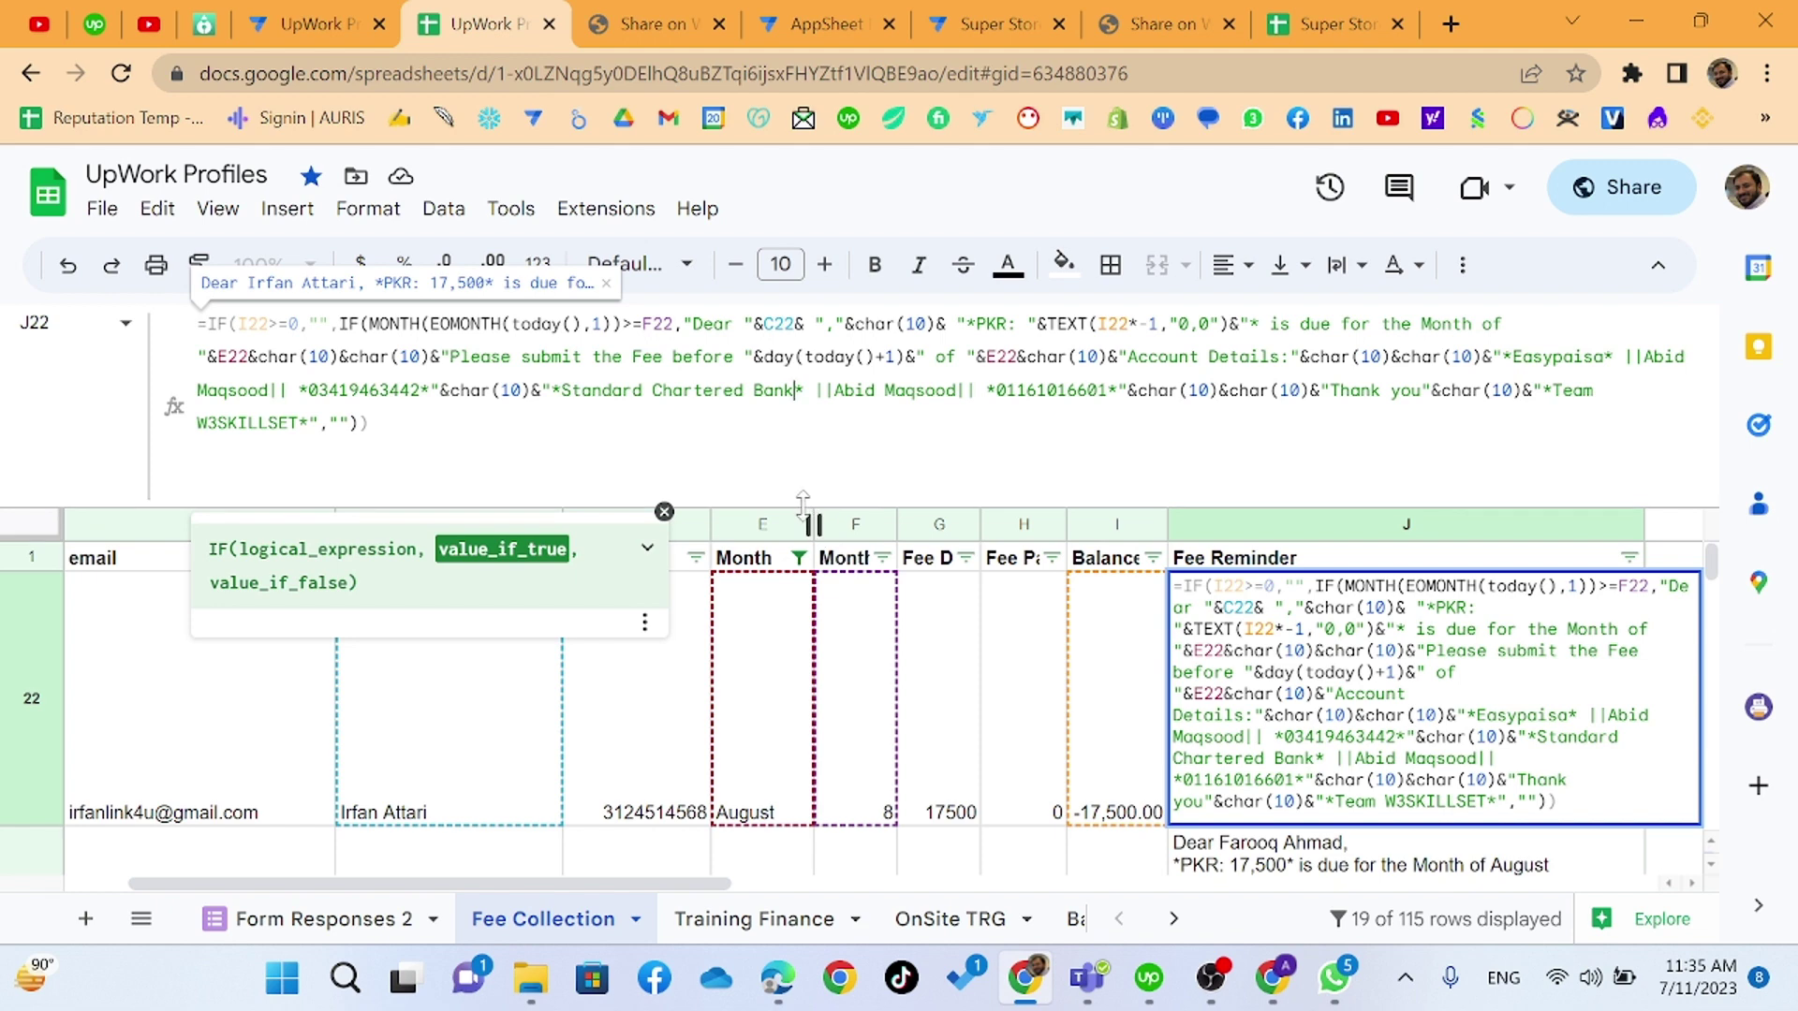
- Shrink the formula bar to one line, dismiss the IF help, and leave J22's formula edit
left_click_drag(802, 503, 805, 340)
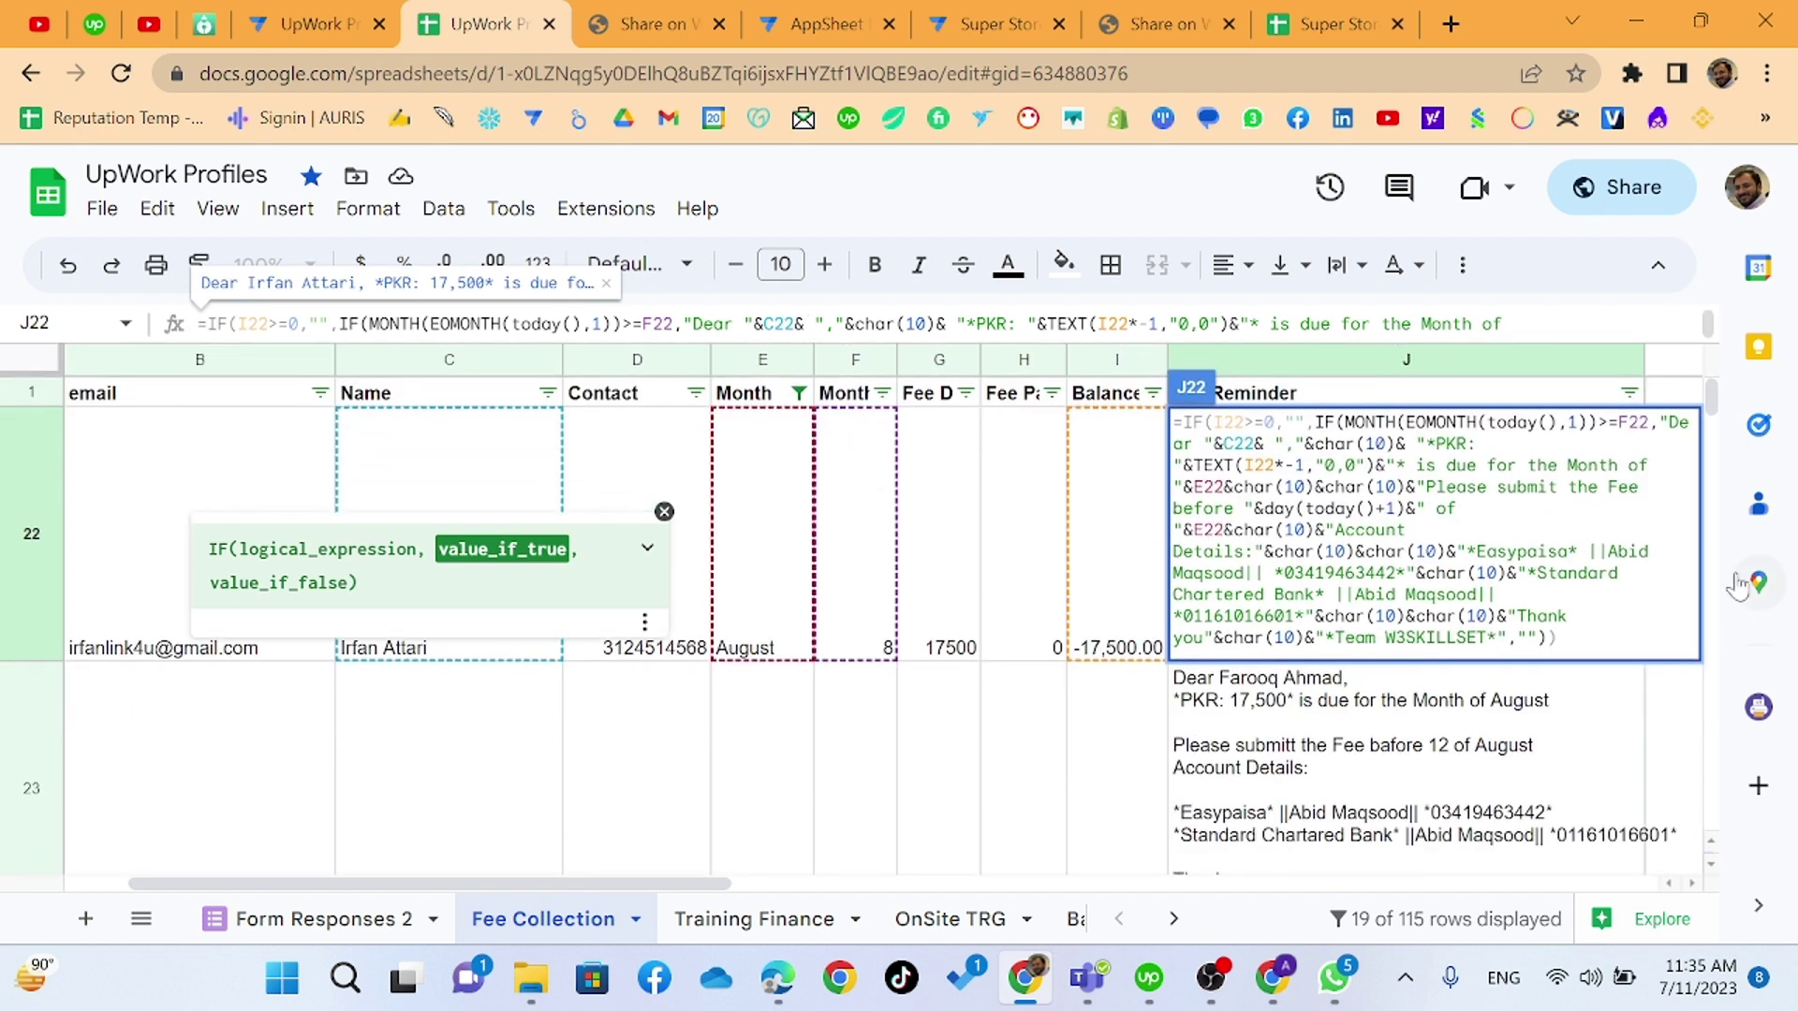
mouse_move(1712, 401)
left_mouse_down()
mouse_move(1716, 417)
mouse_move(1719, 400)
left_mouse_up()
left_click_drag(1234, 487, 1384, 508)
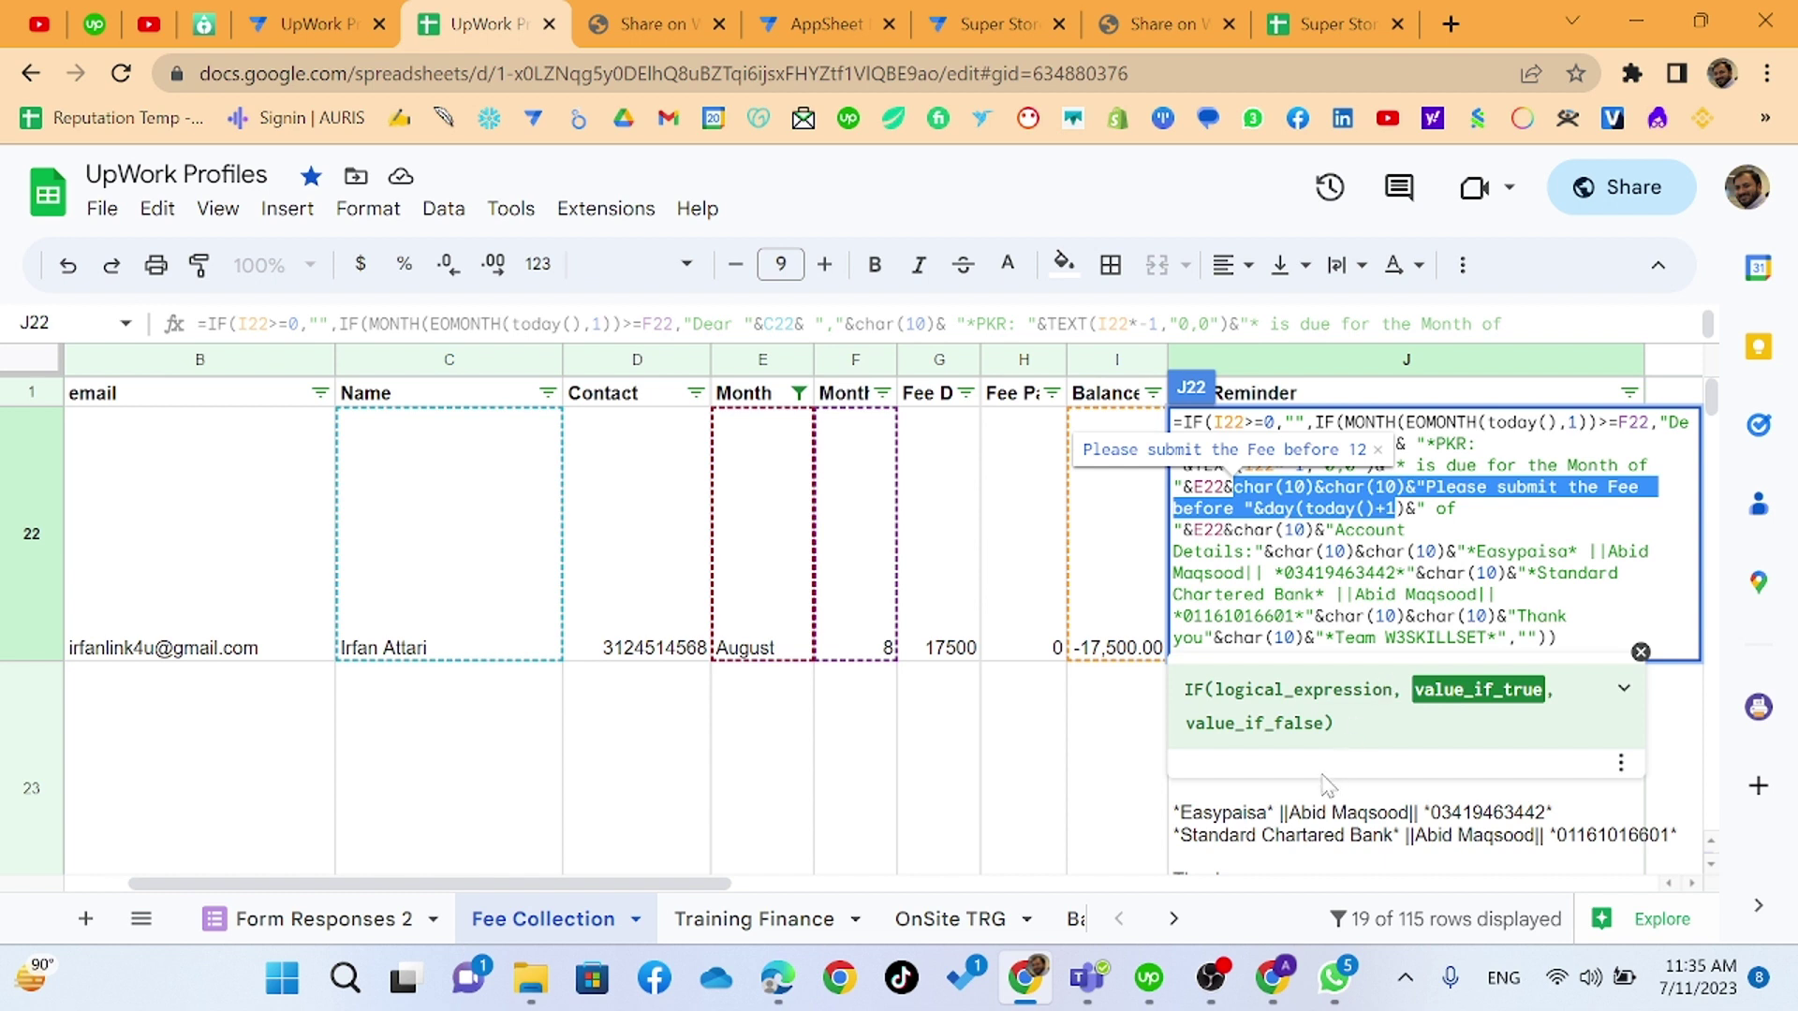
left_click(1640, 652)
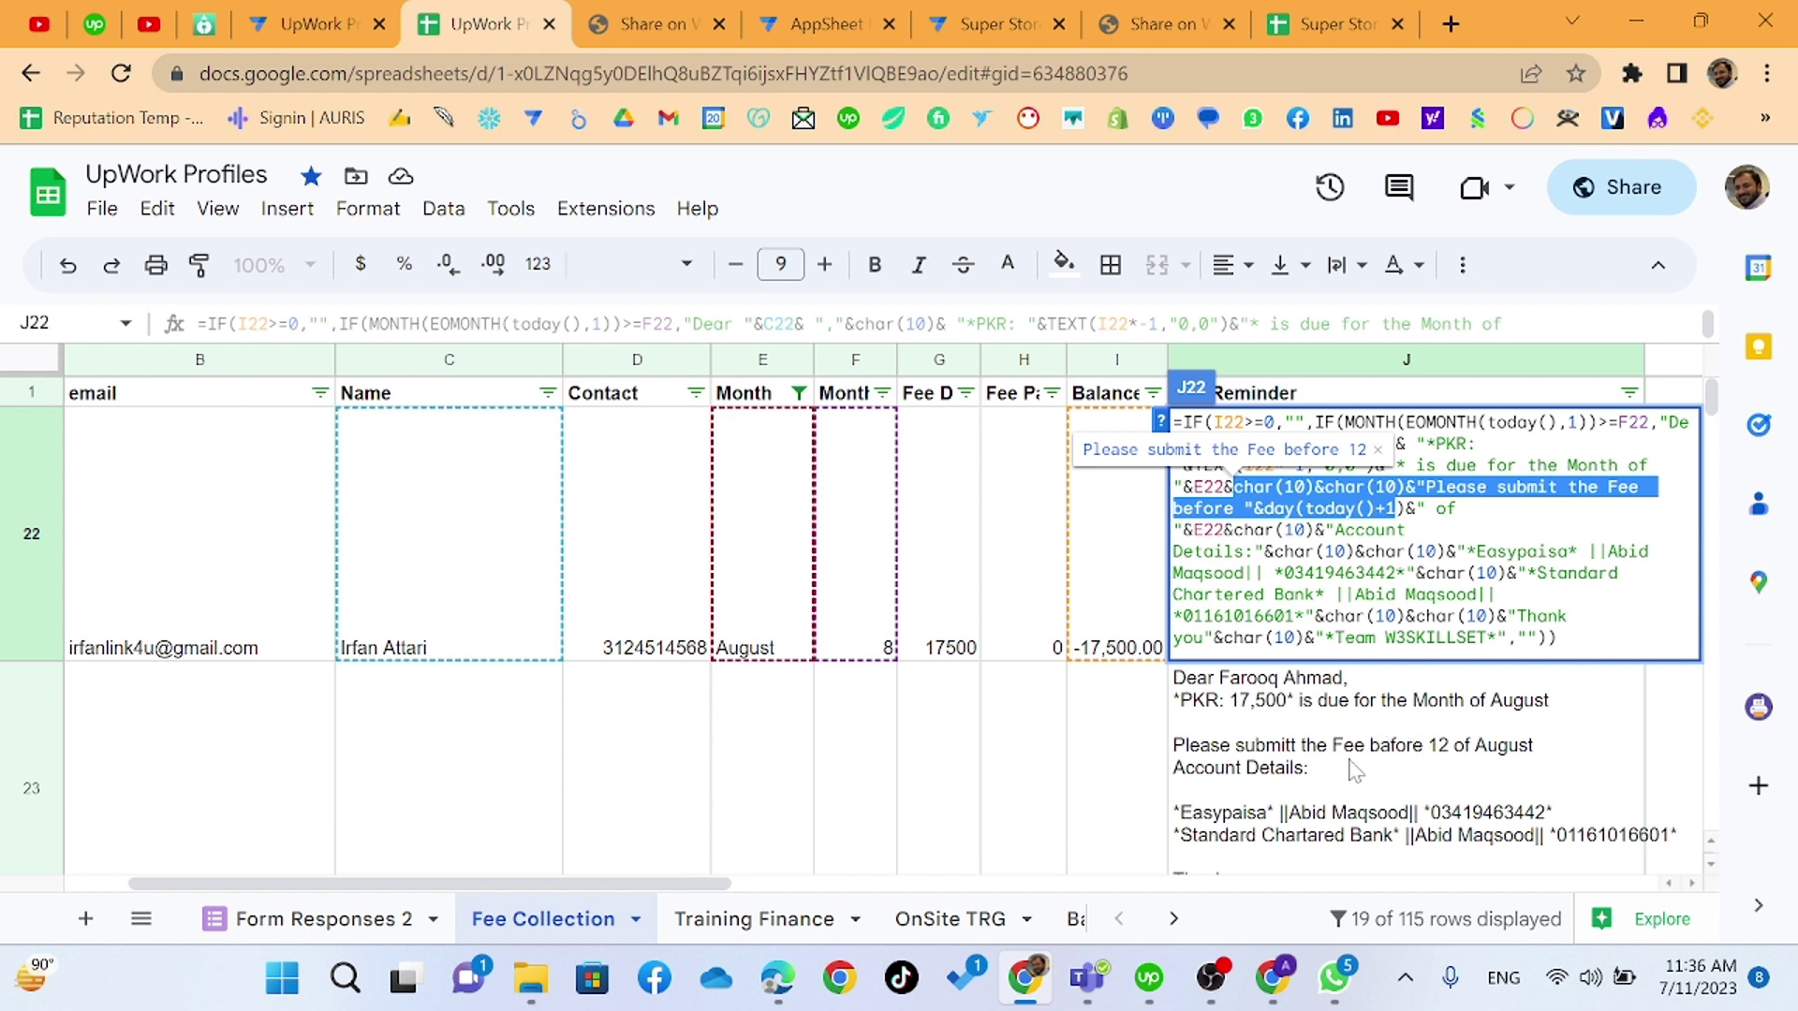
left_click(1350, 774)
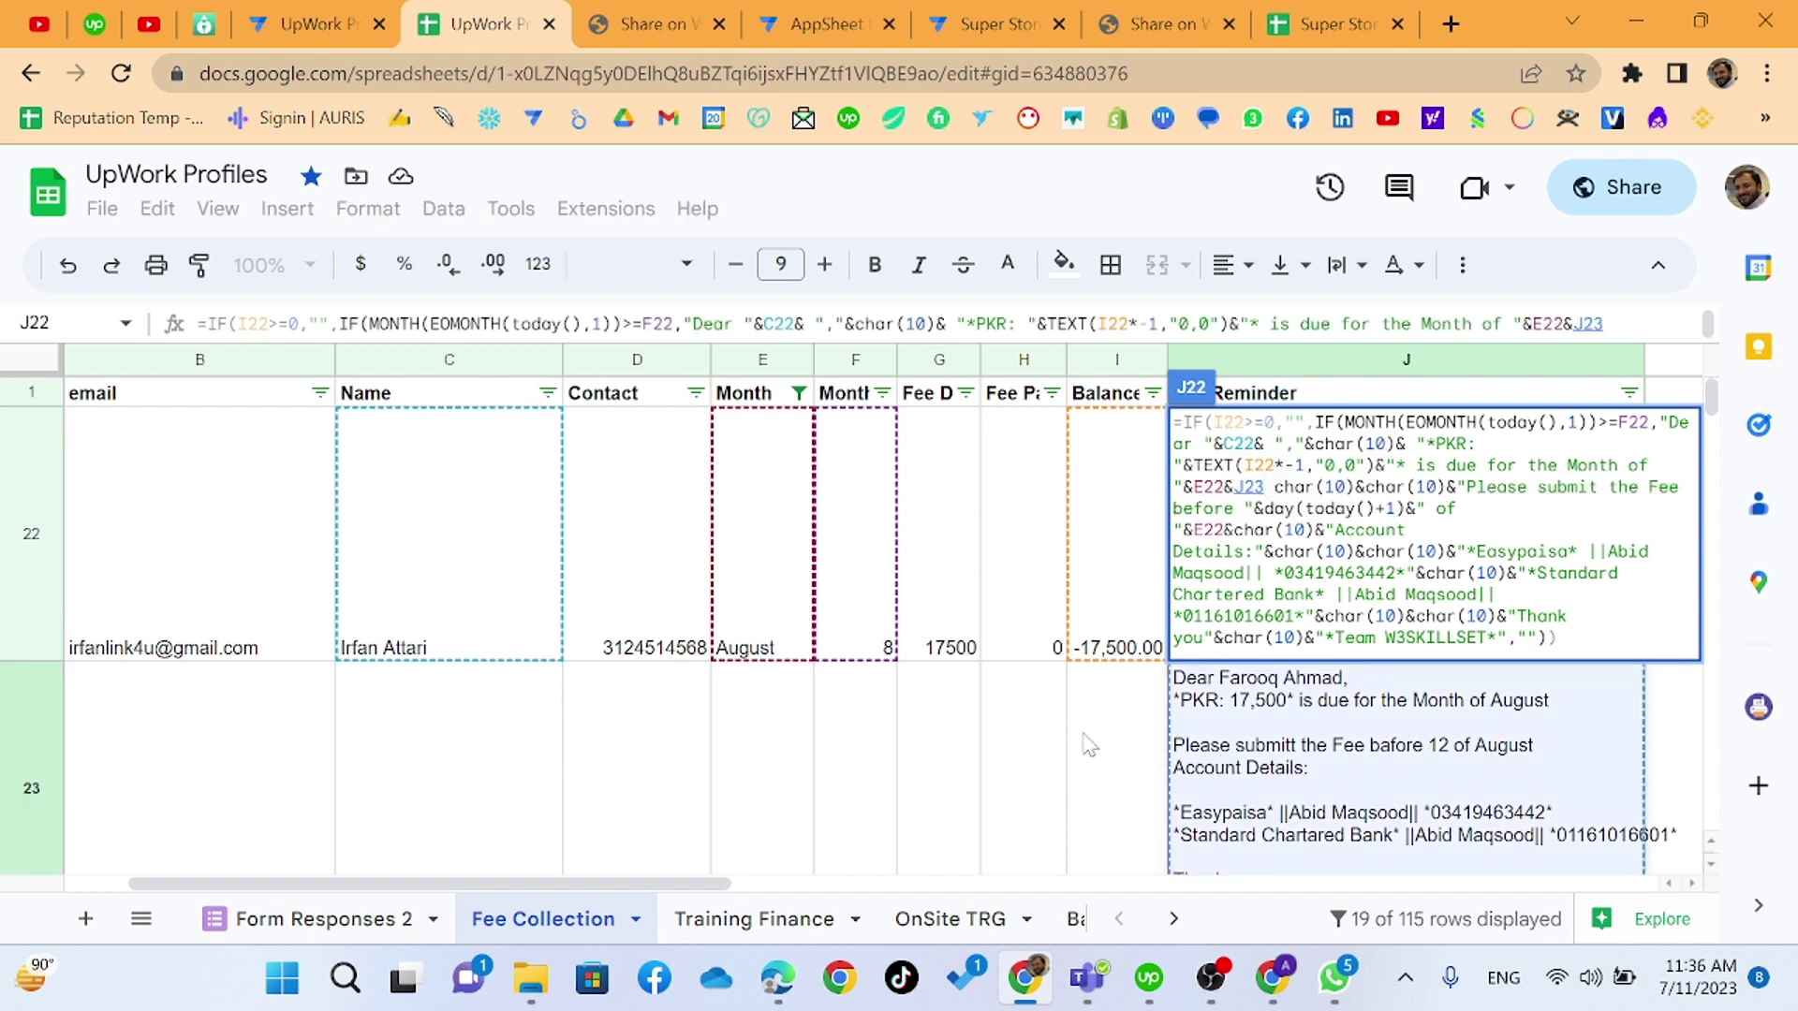
key("Return")
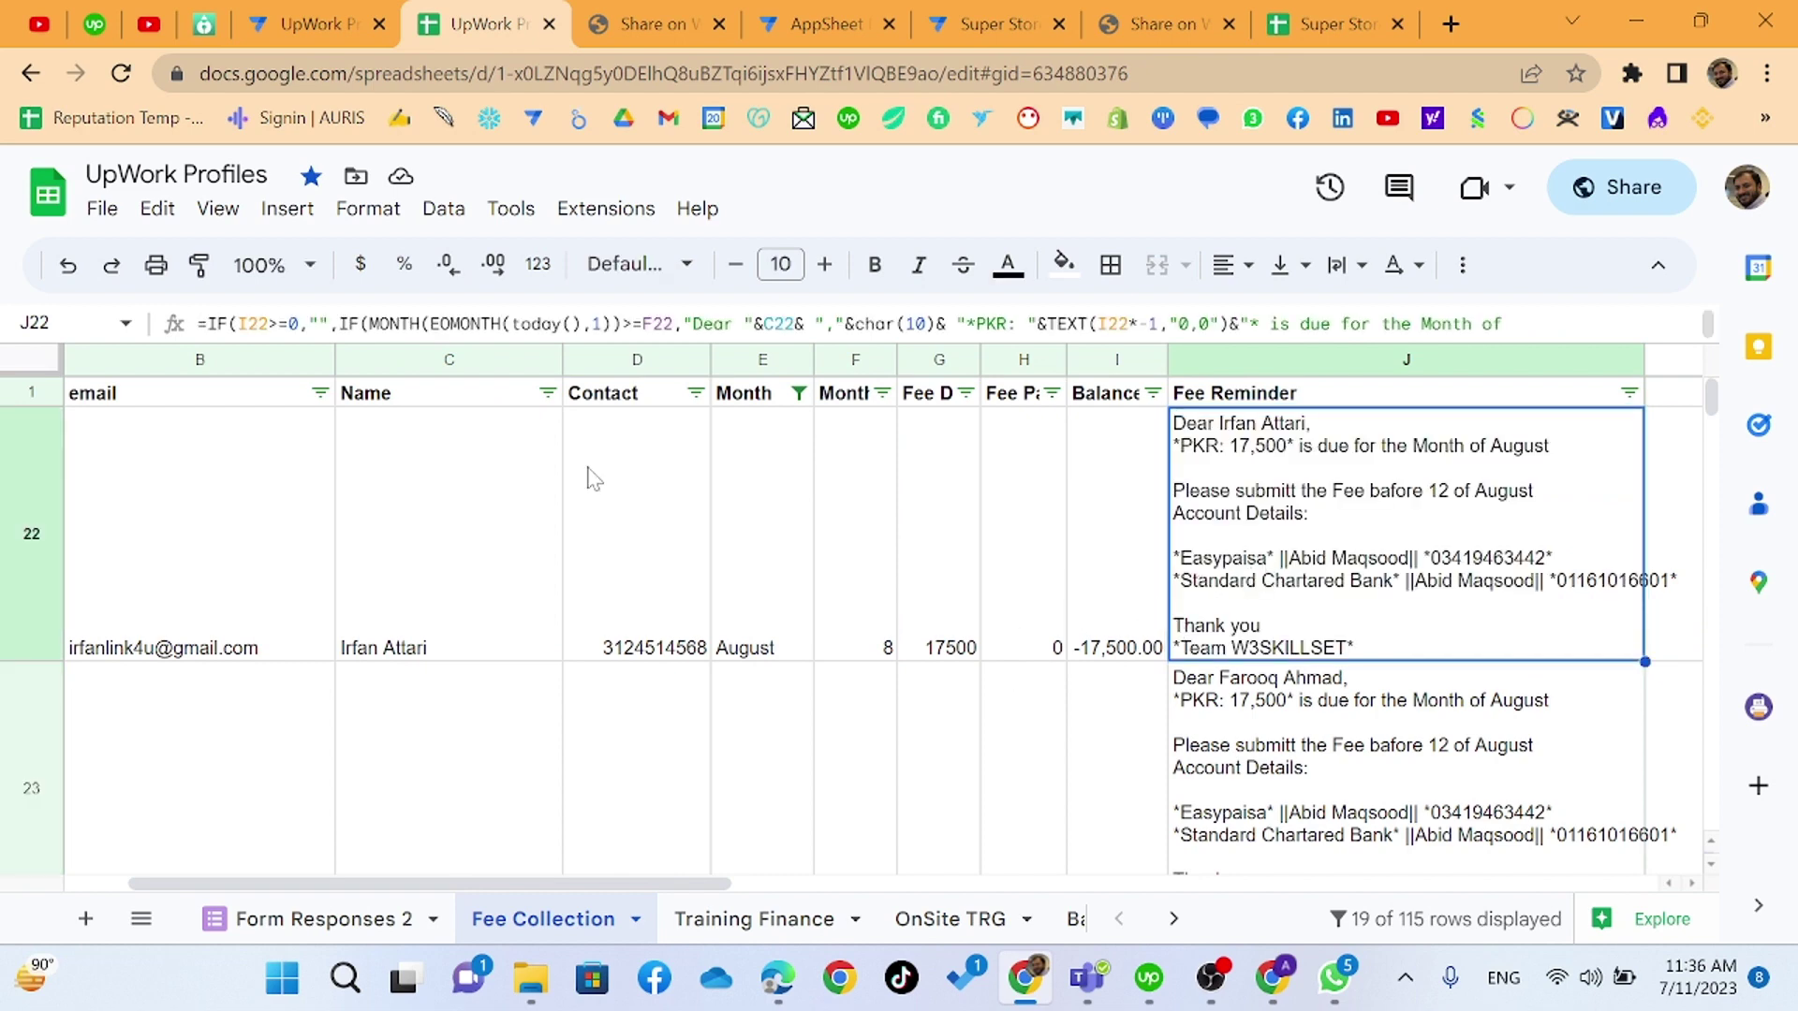
- Reopen J22's formula, adjust the Standard Chartered Bank wording, and confirm it
key("alt+Tab")
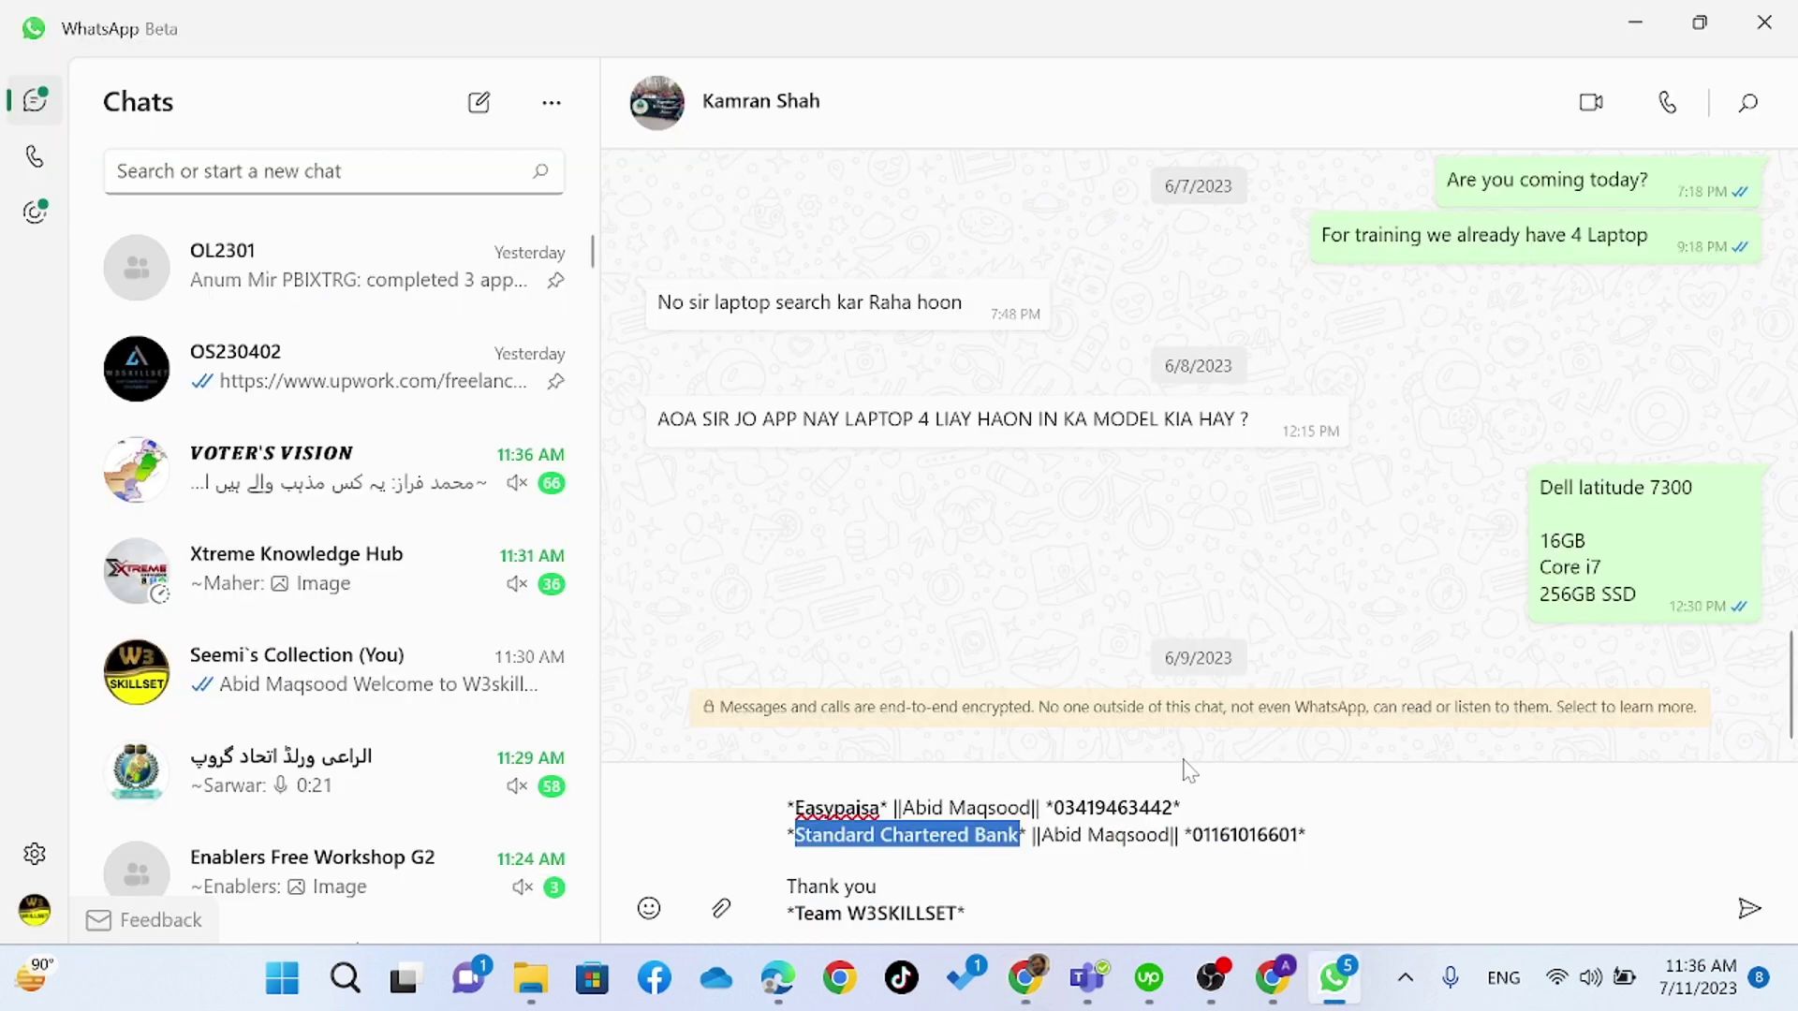
key("alt+Tab")
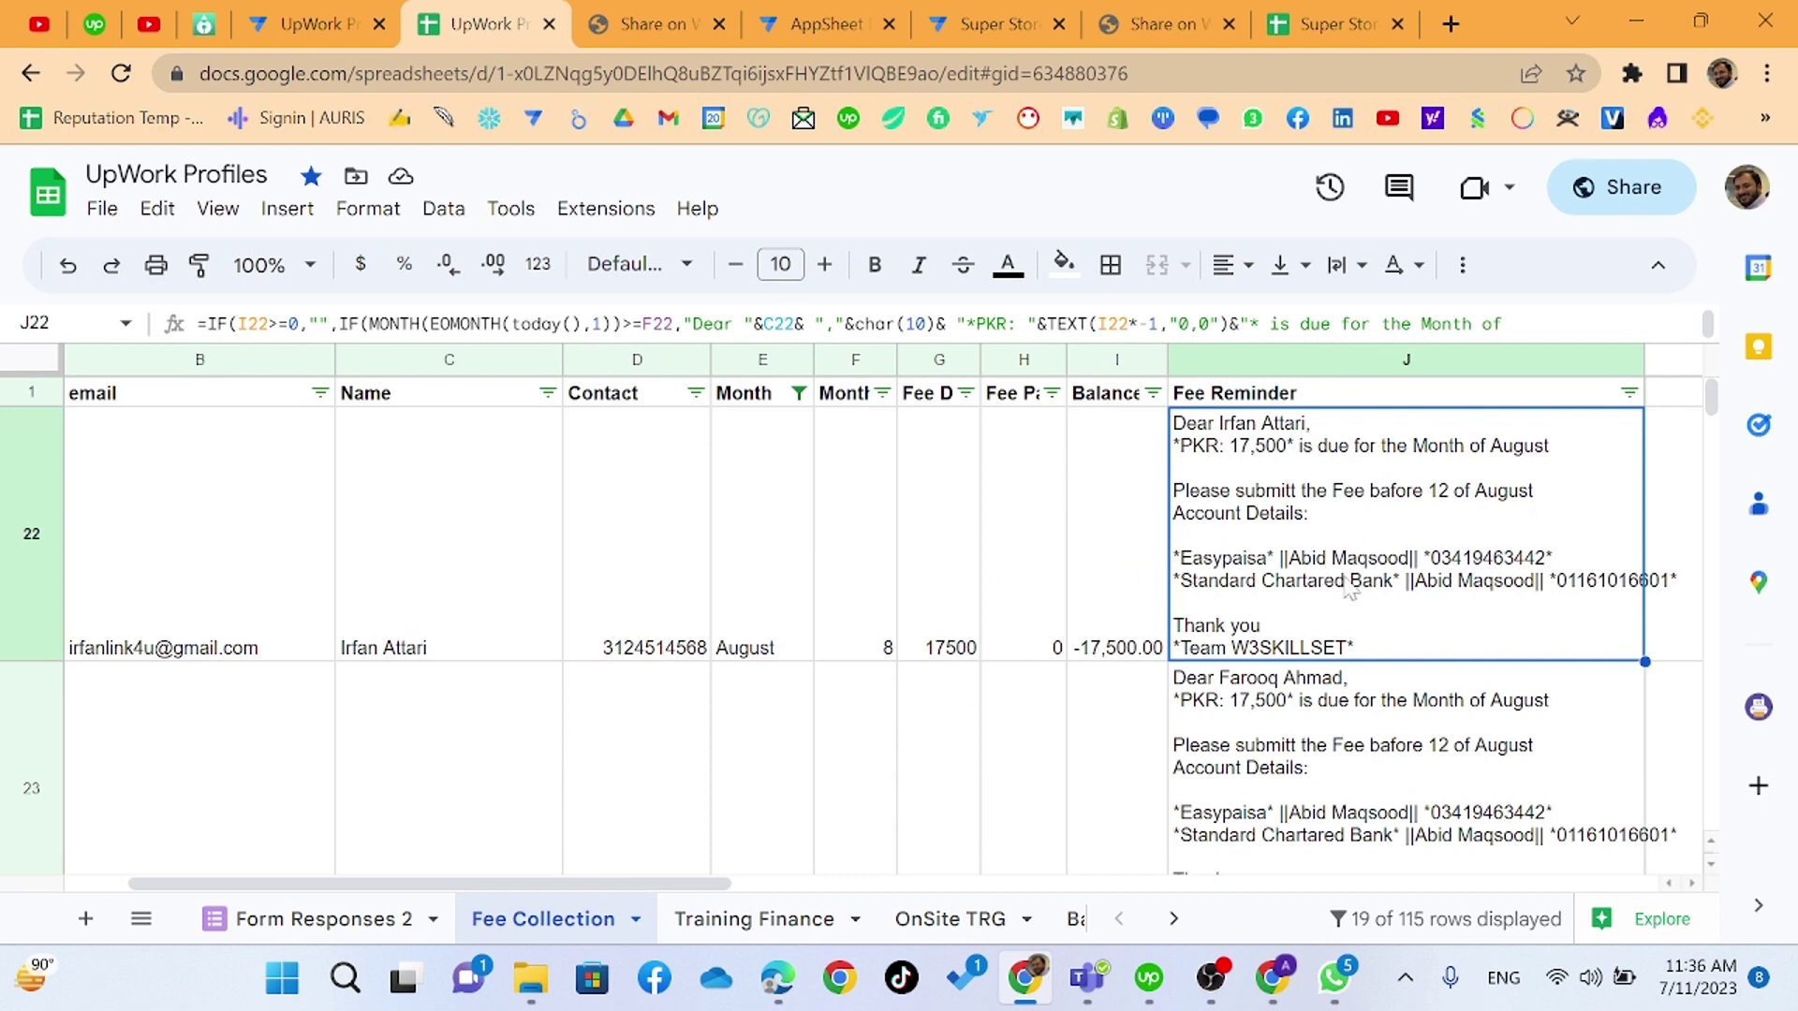
double_click(1347, 586)
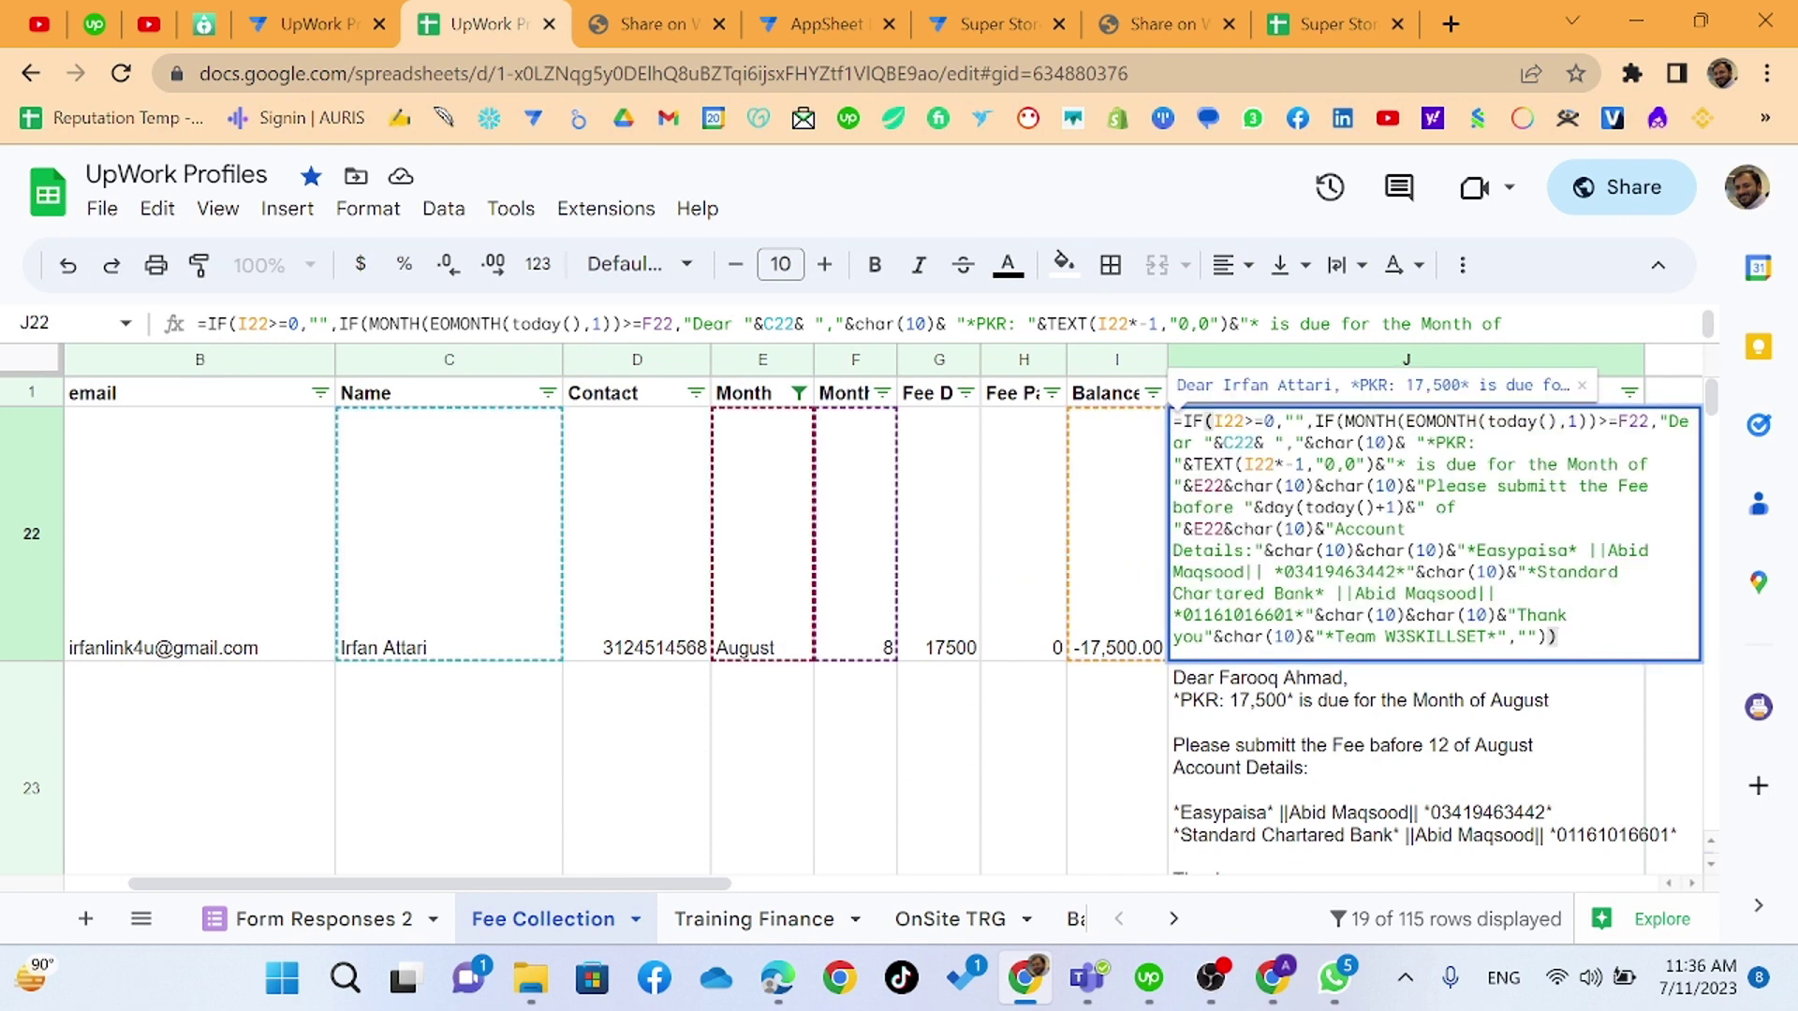
left_click(1316, 593)
left_click_drag(1316, 592, 1538, 574)
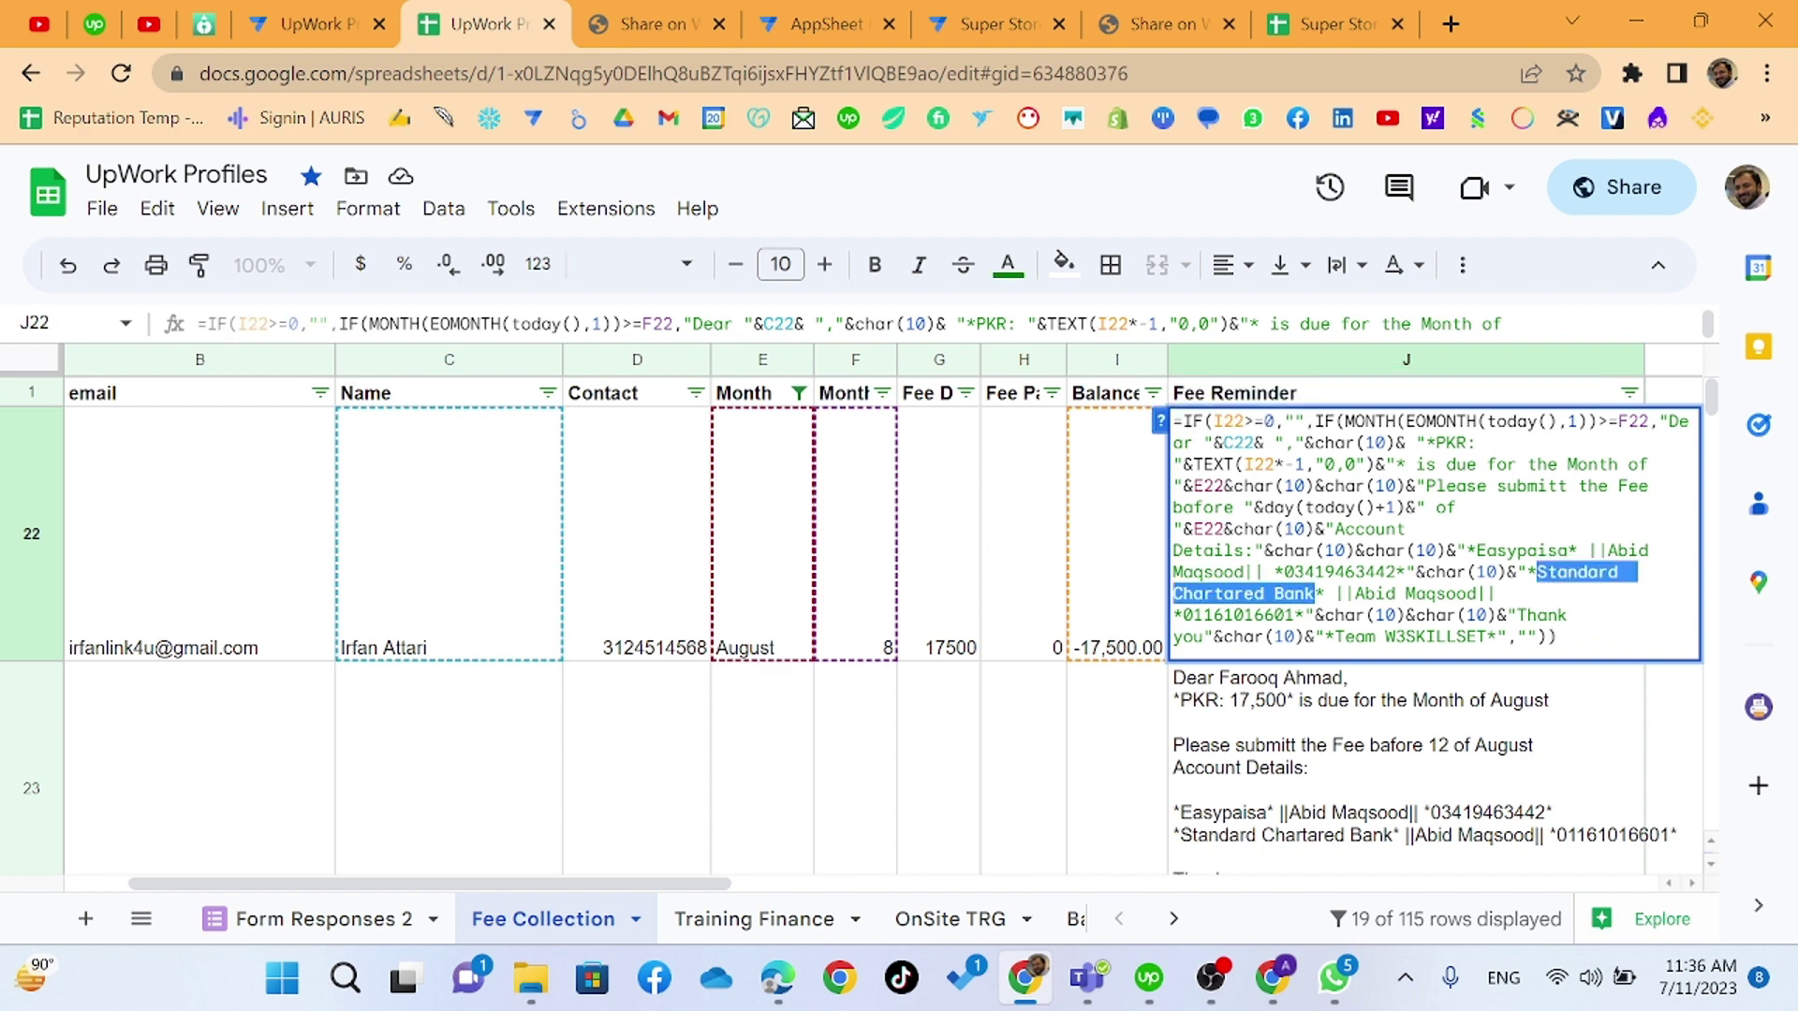
left_click(1316, 593)
left_click(1345, 681)
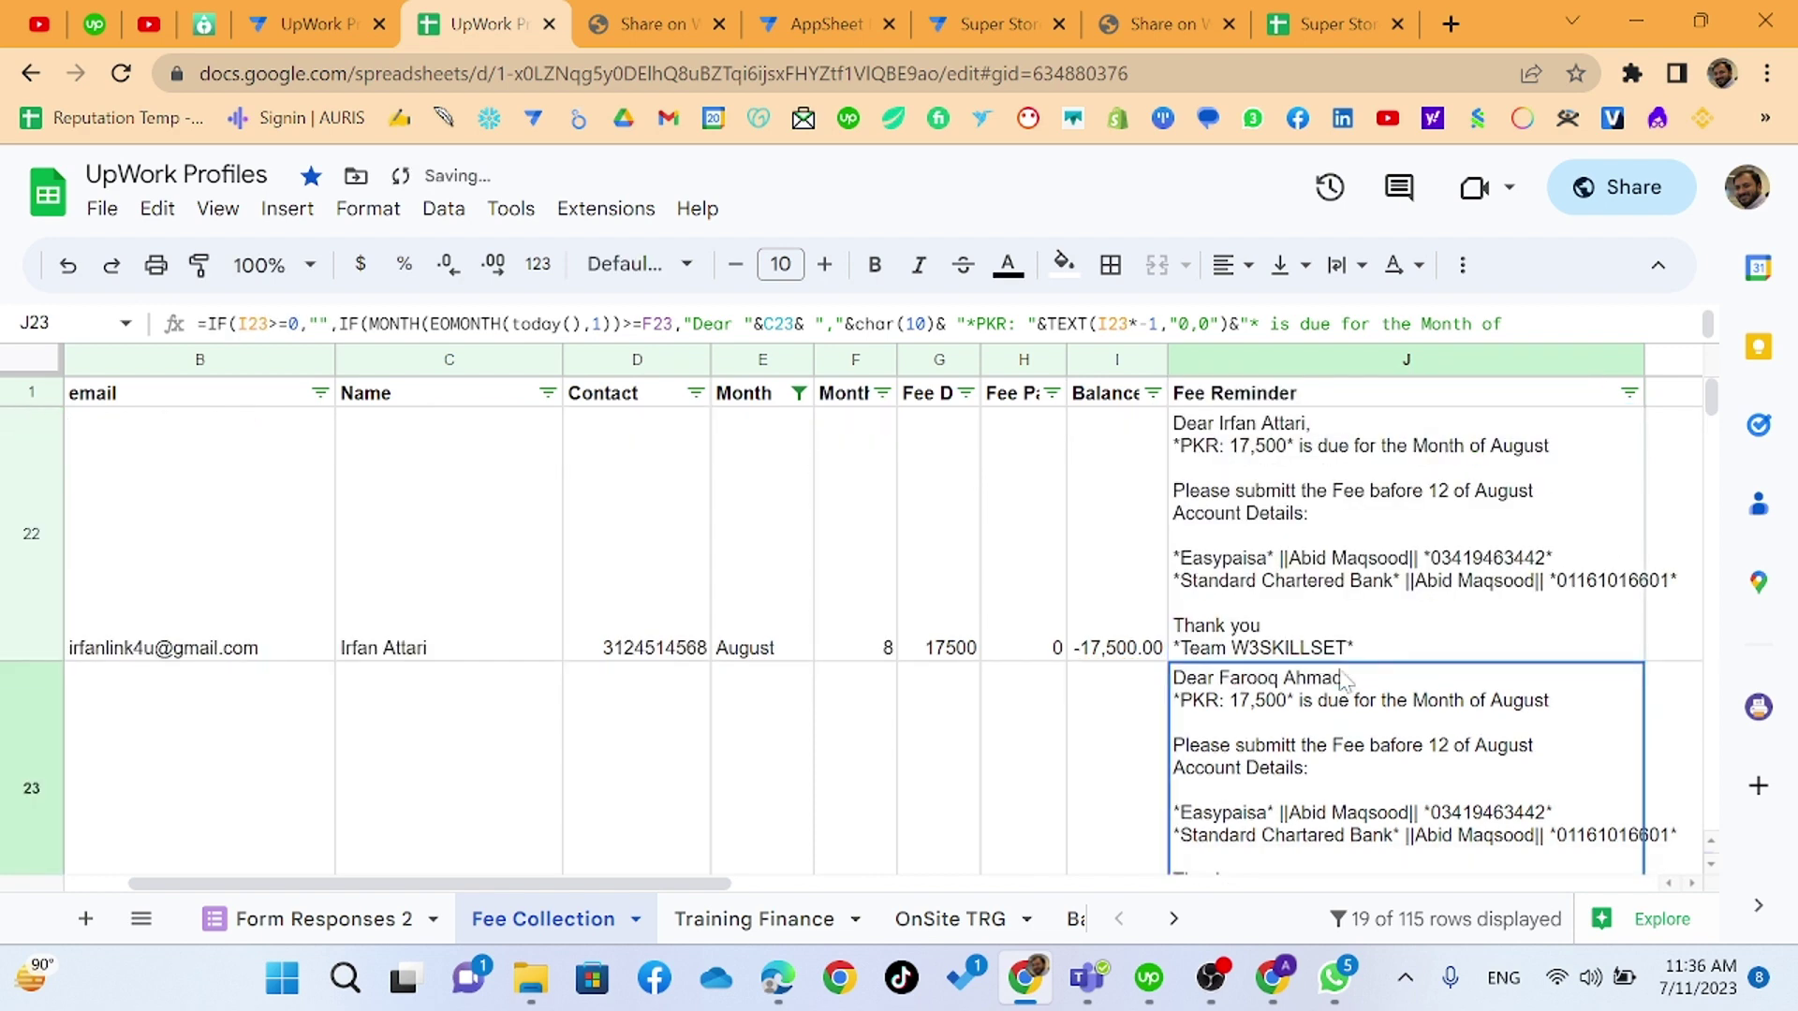
- Match the WhatsApp submission line and commit J22 as 'Please submit the Fee before 12 of August'
key("alt+Tab")
scroll(1045, 854, "up", 1)
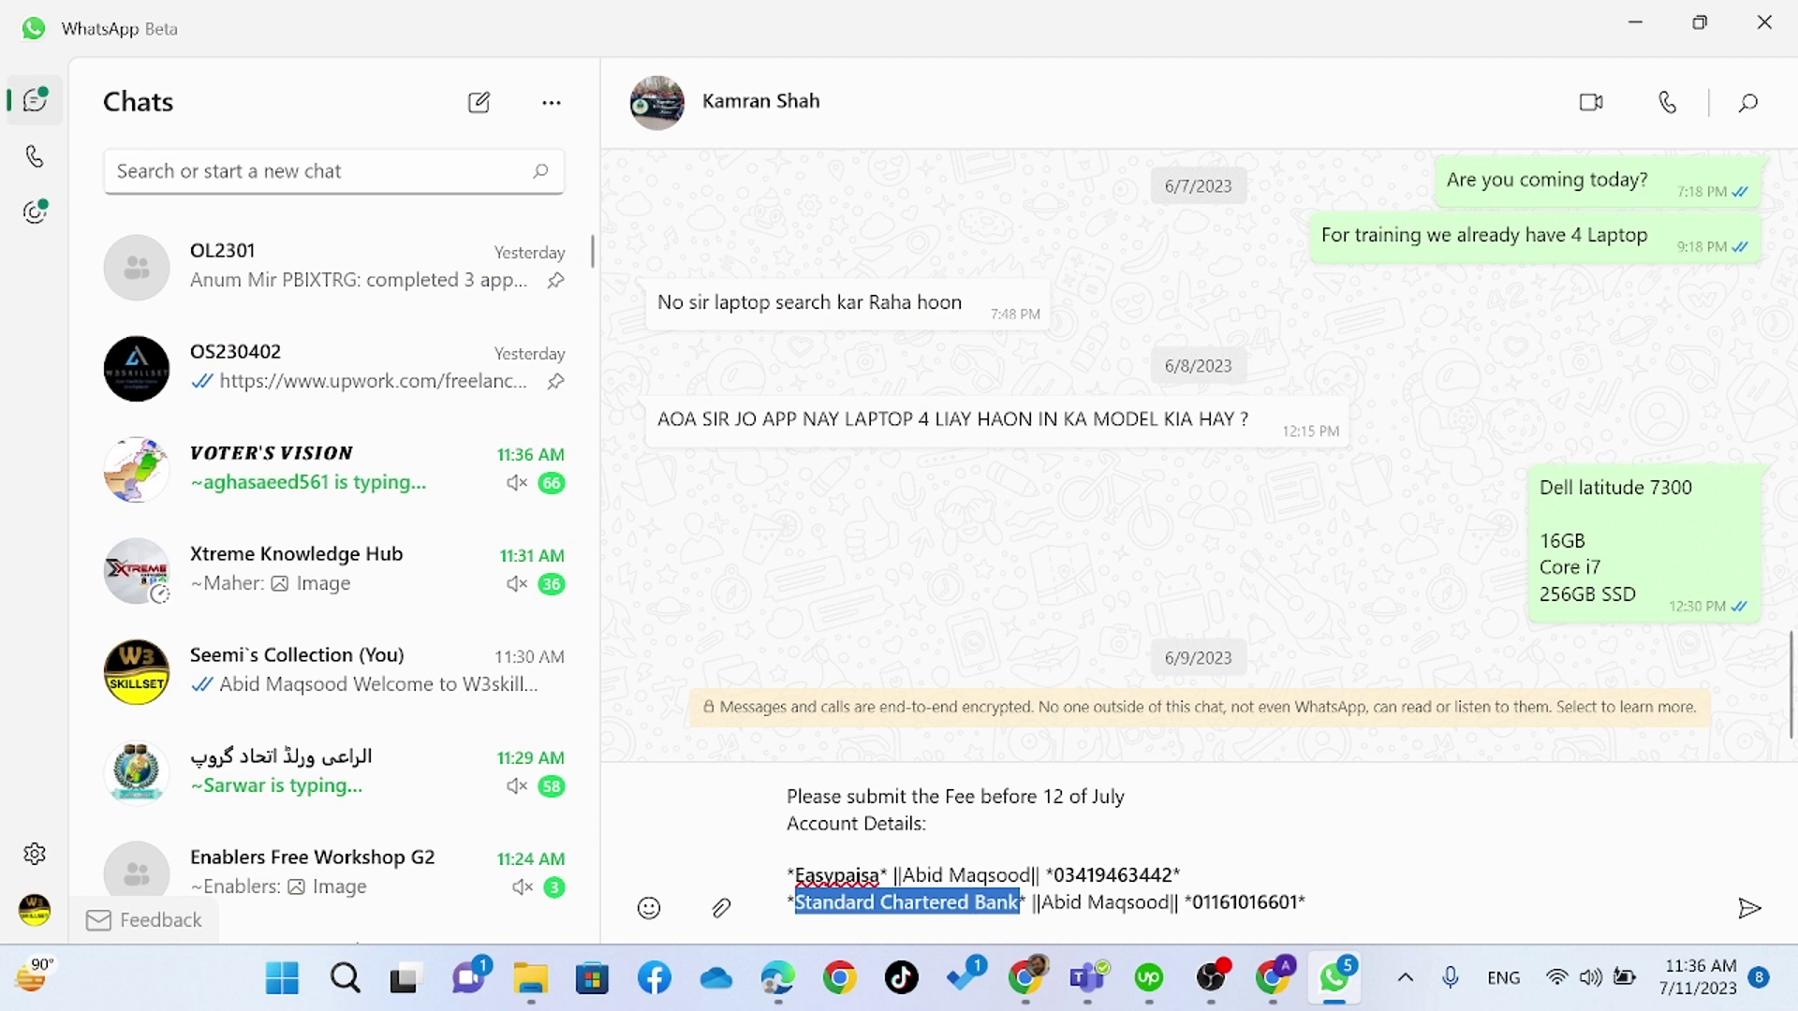
left_click_drag(786, 797, 1021, 797)
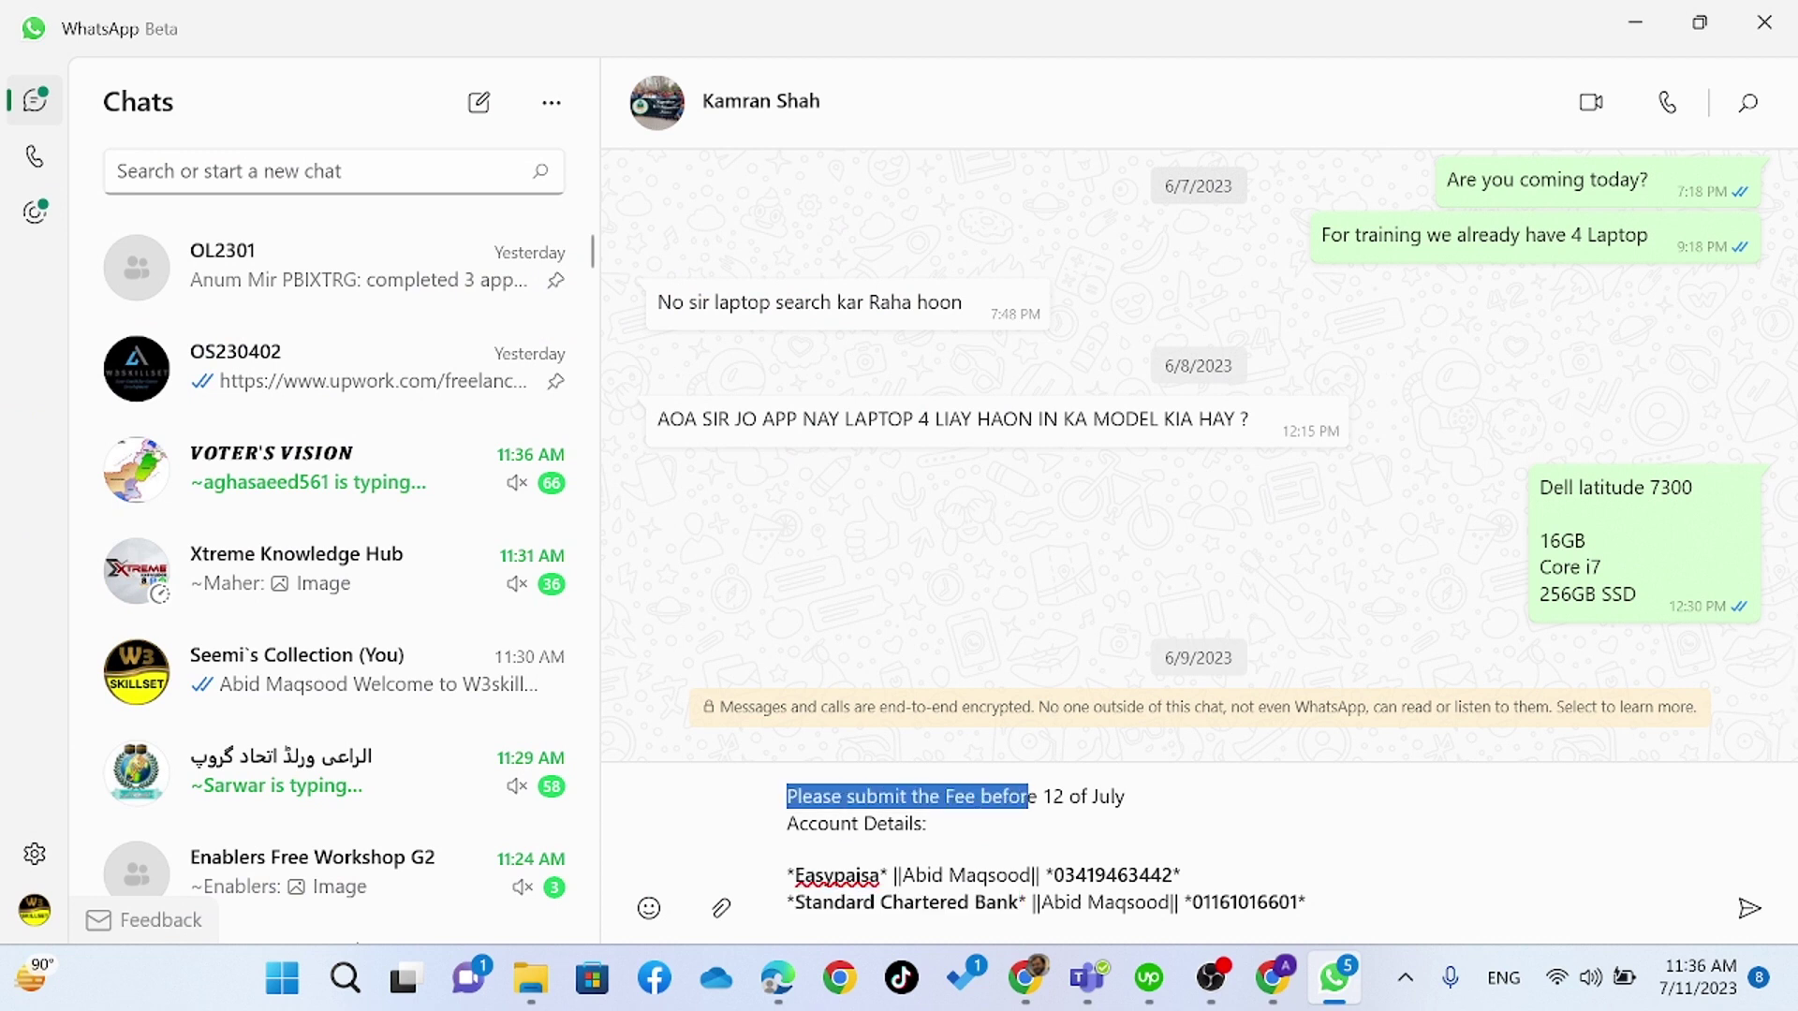
key("alt+Tab")
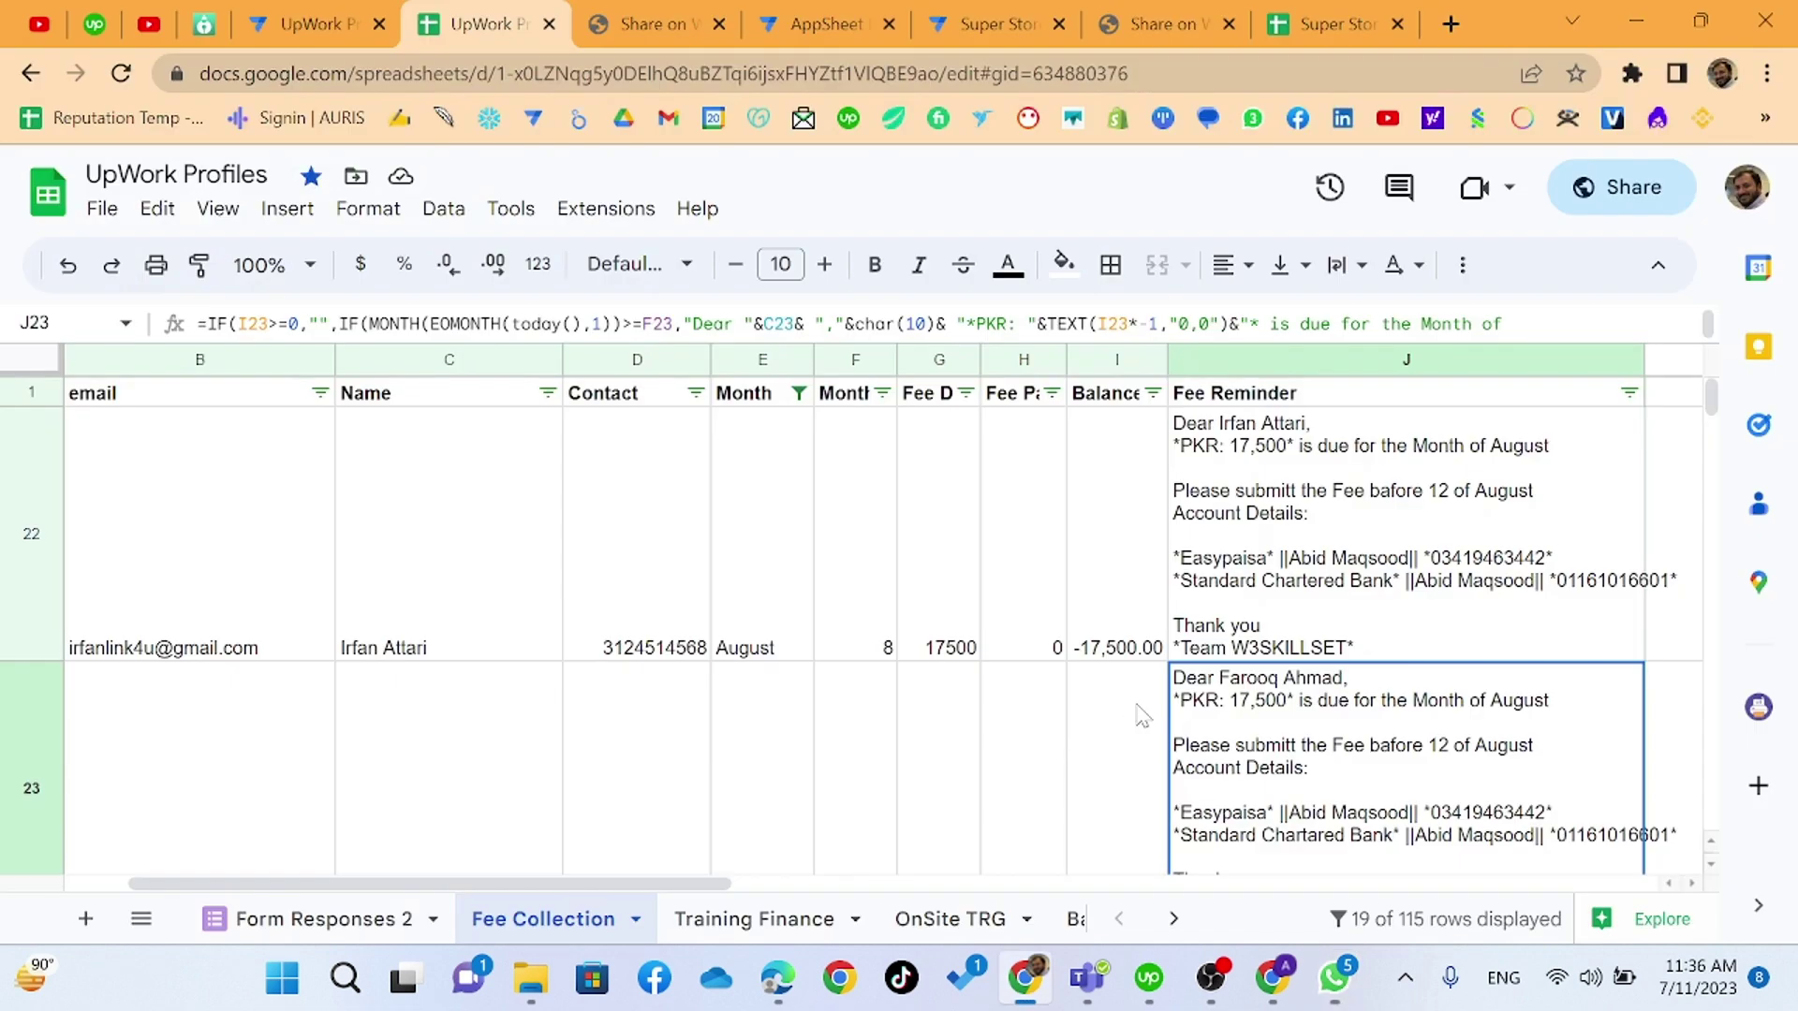
left_click(1285, 529)
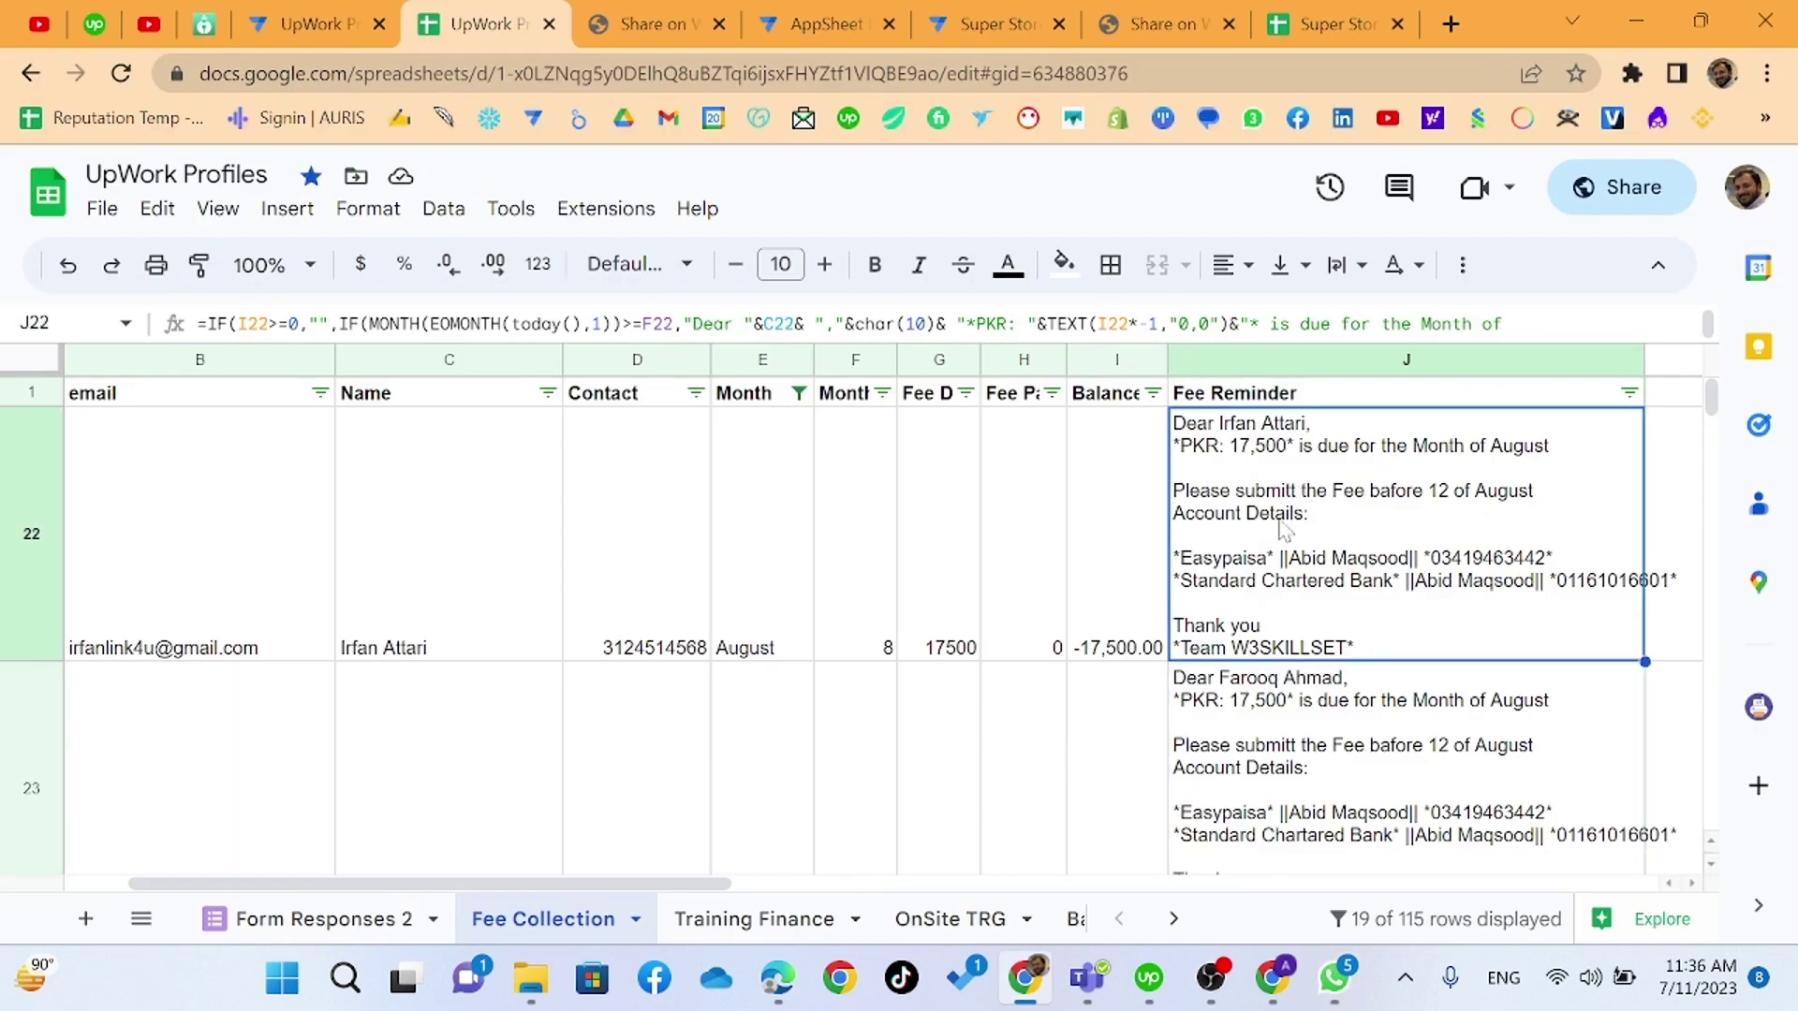
double_click(1195, 501)
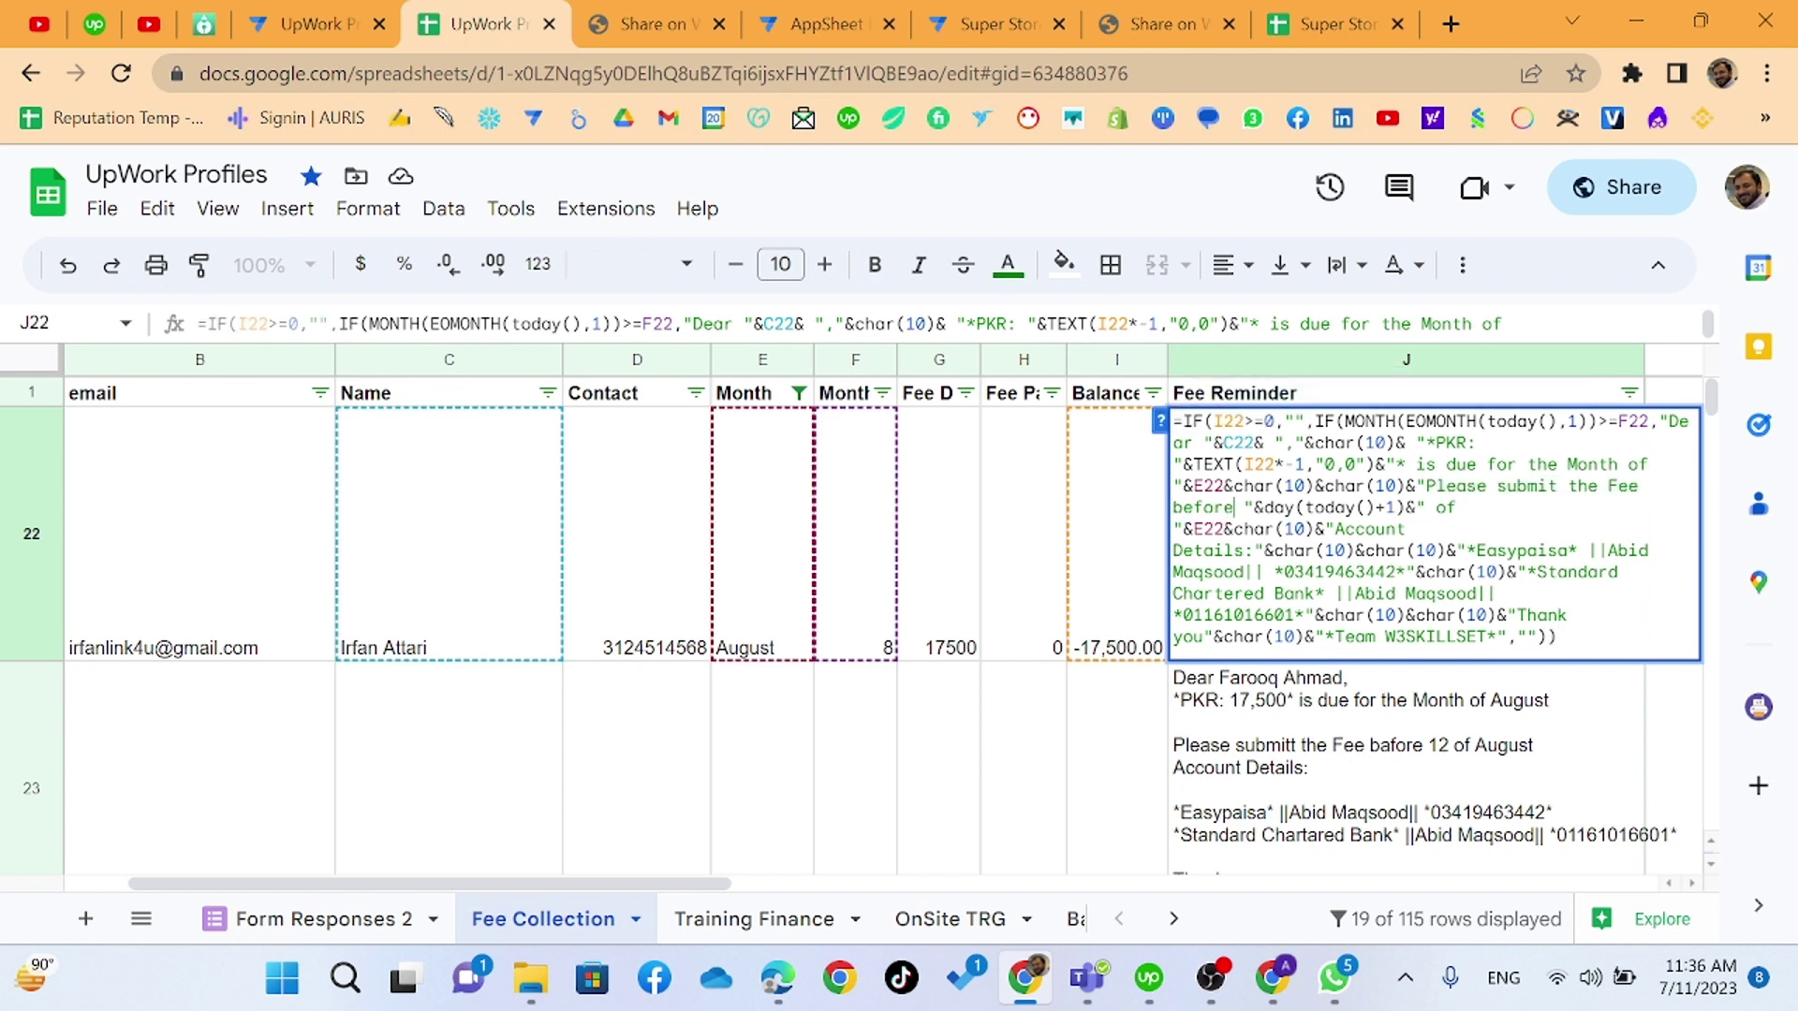
key("Return")
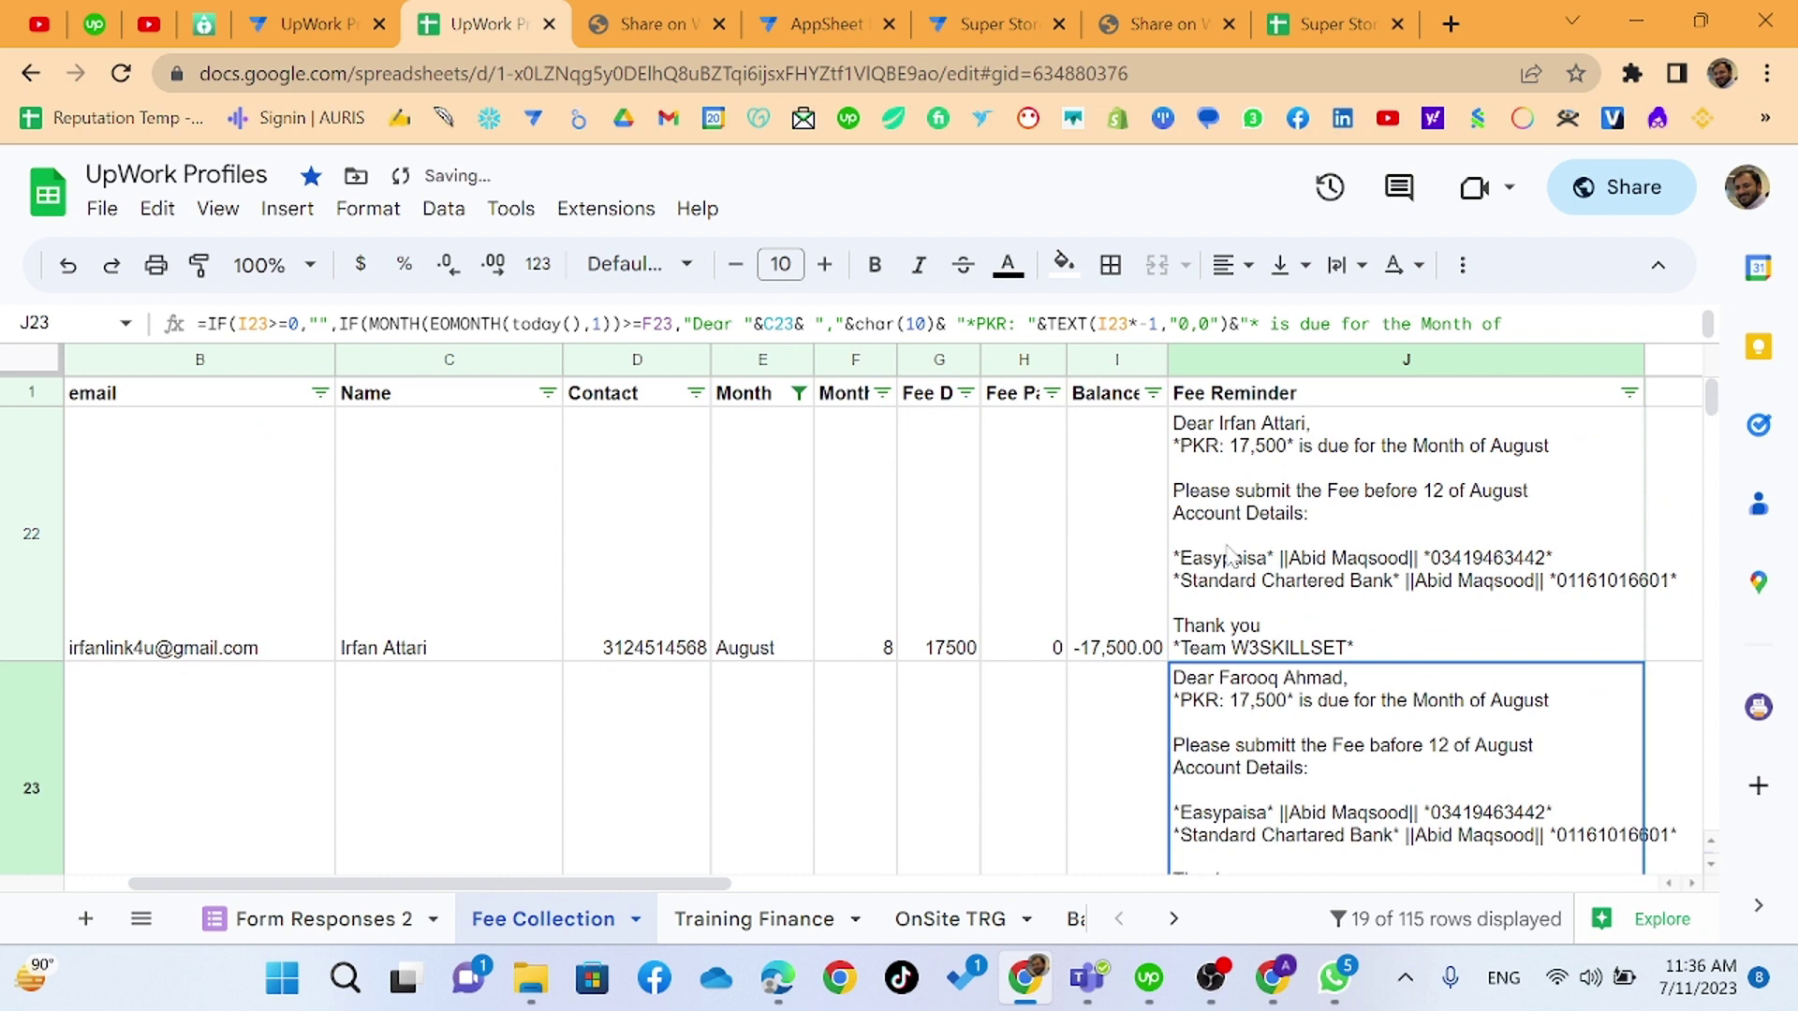
left_click(1230, 555)
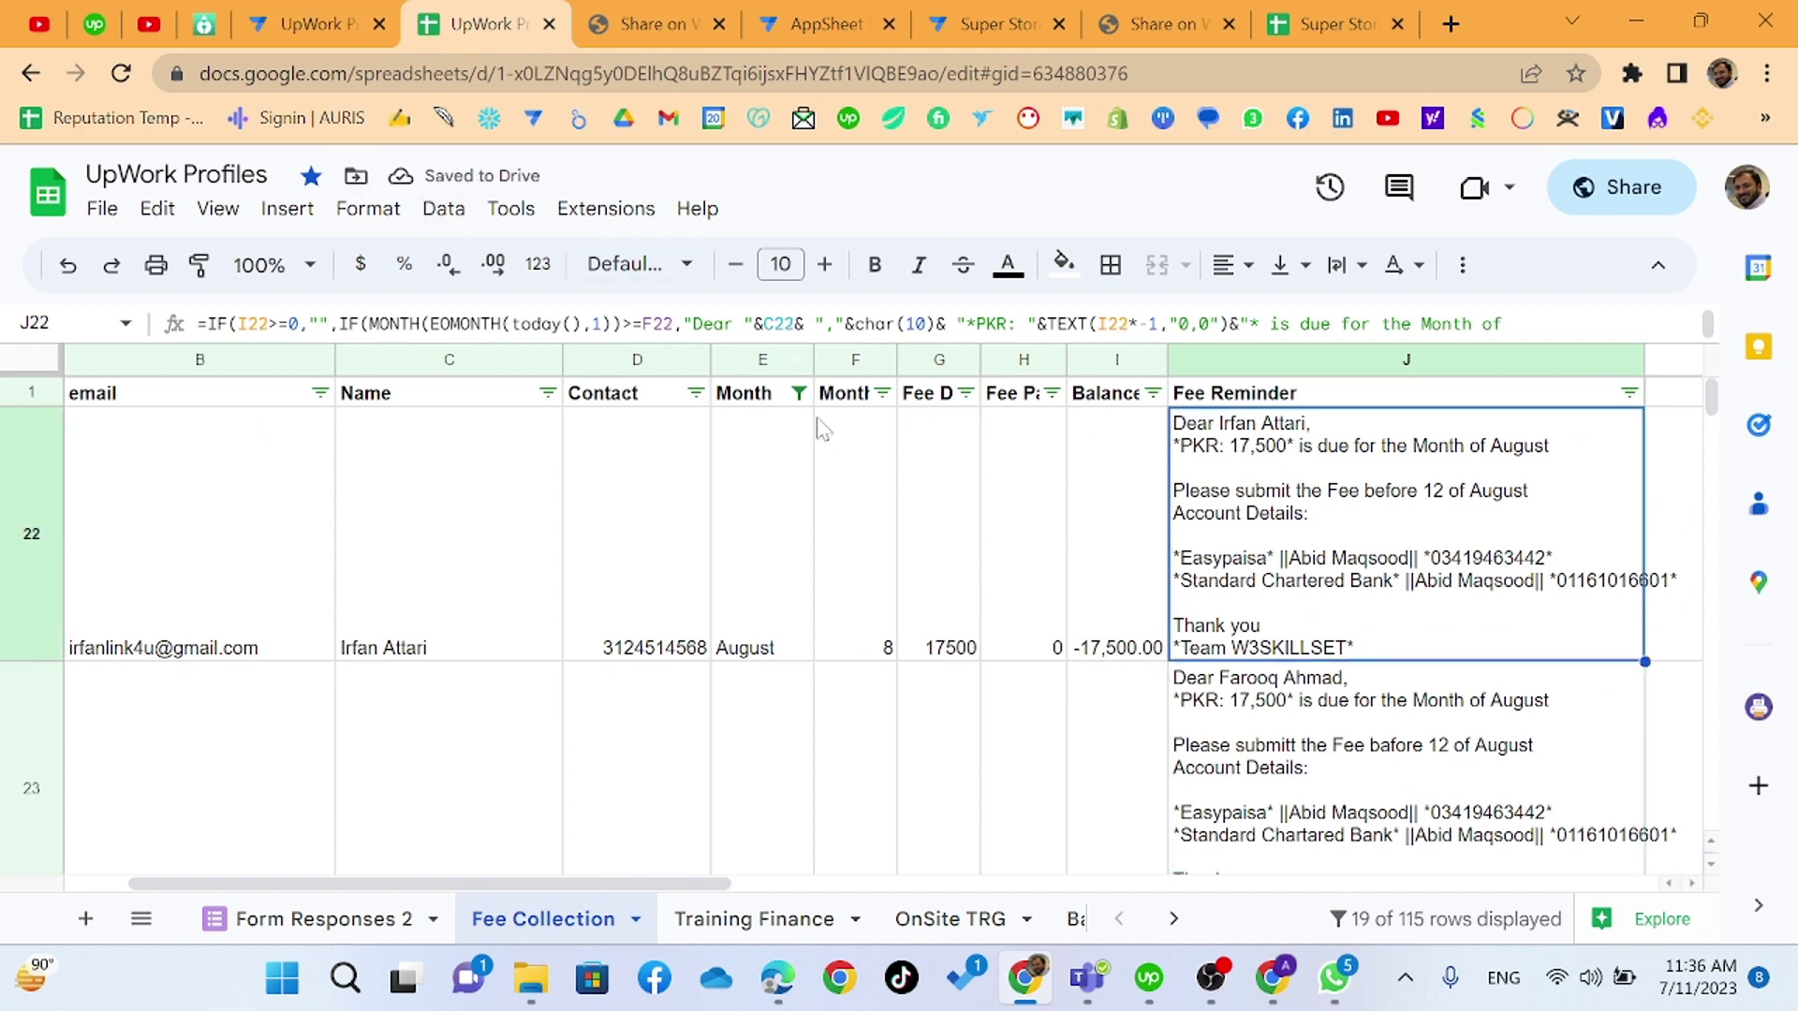
- Set the Month filter to all months so June and July rows appear
left_click(799, 392)
left_click(457, 740)
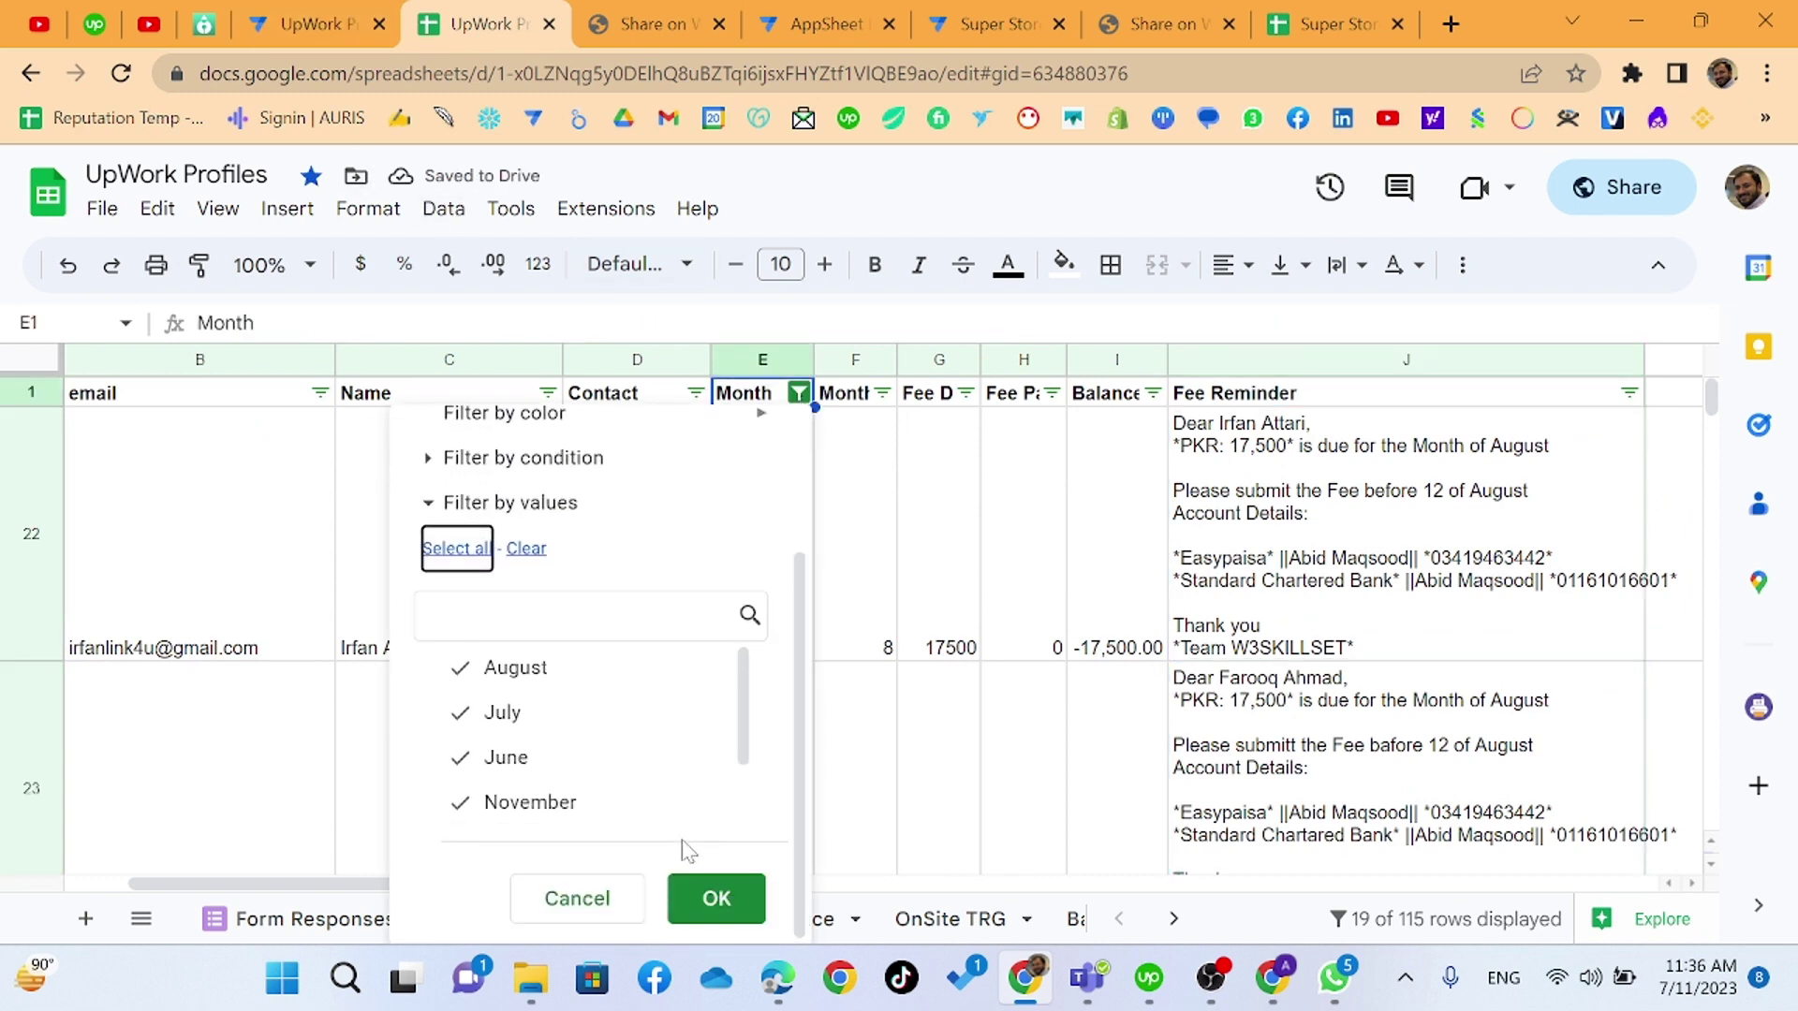
left_click(708, 897)
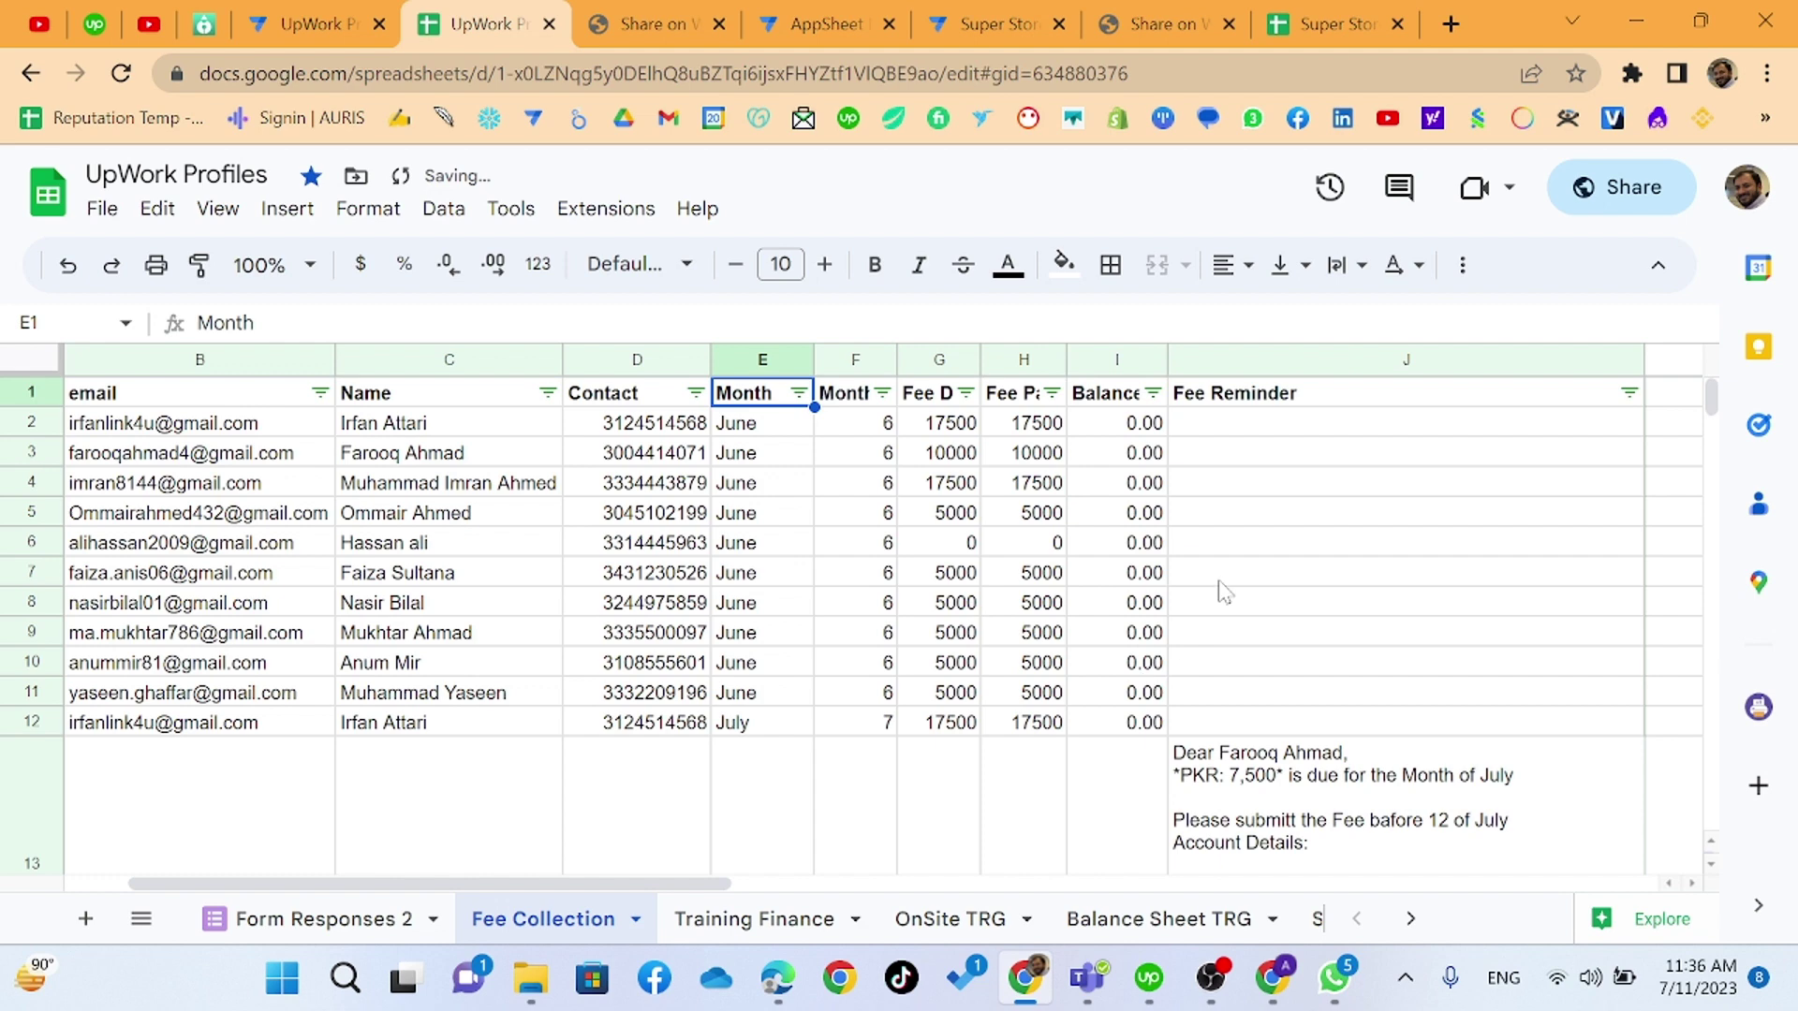
scroll(1225, 592, "down", 1)
left_click(1260, 688)
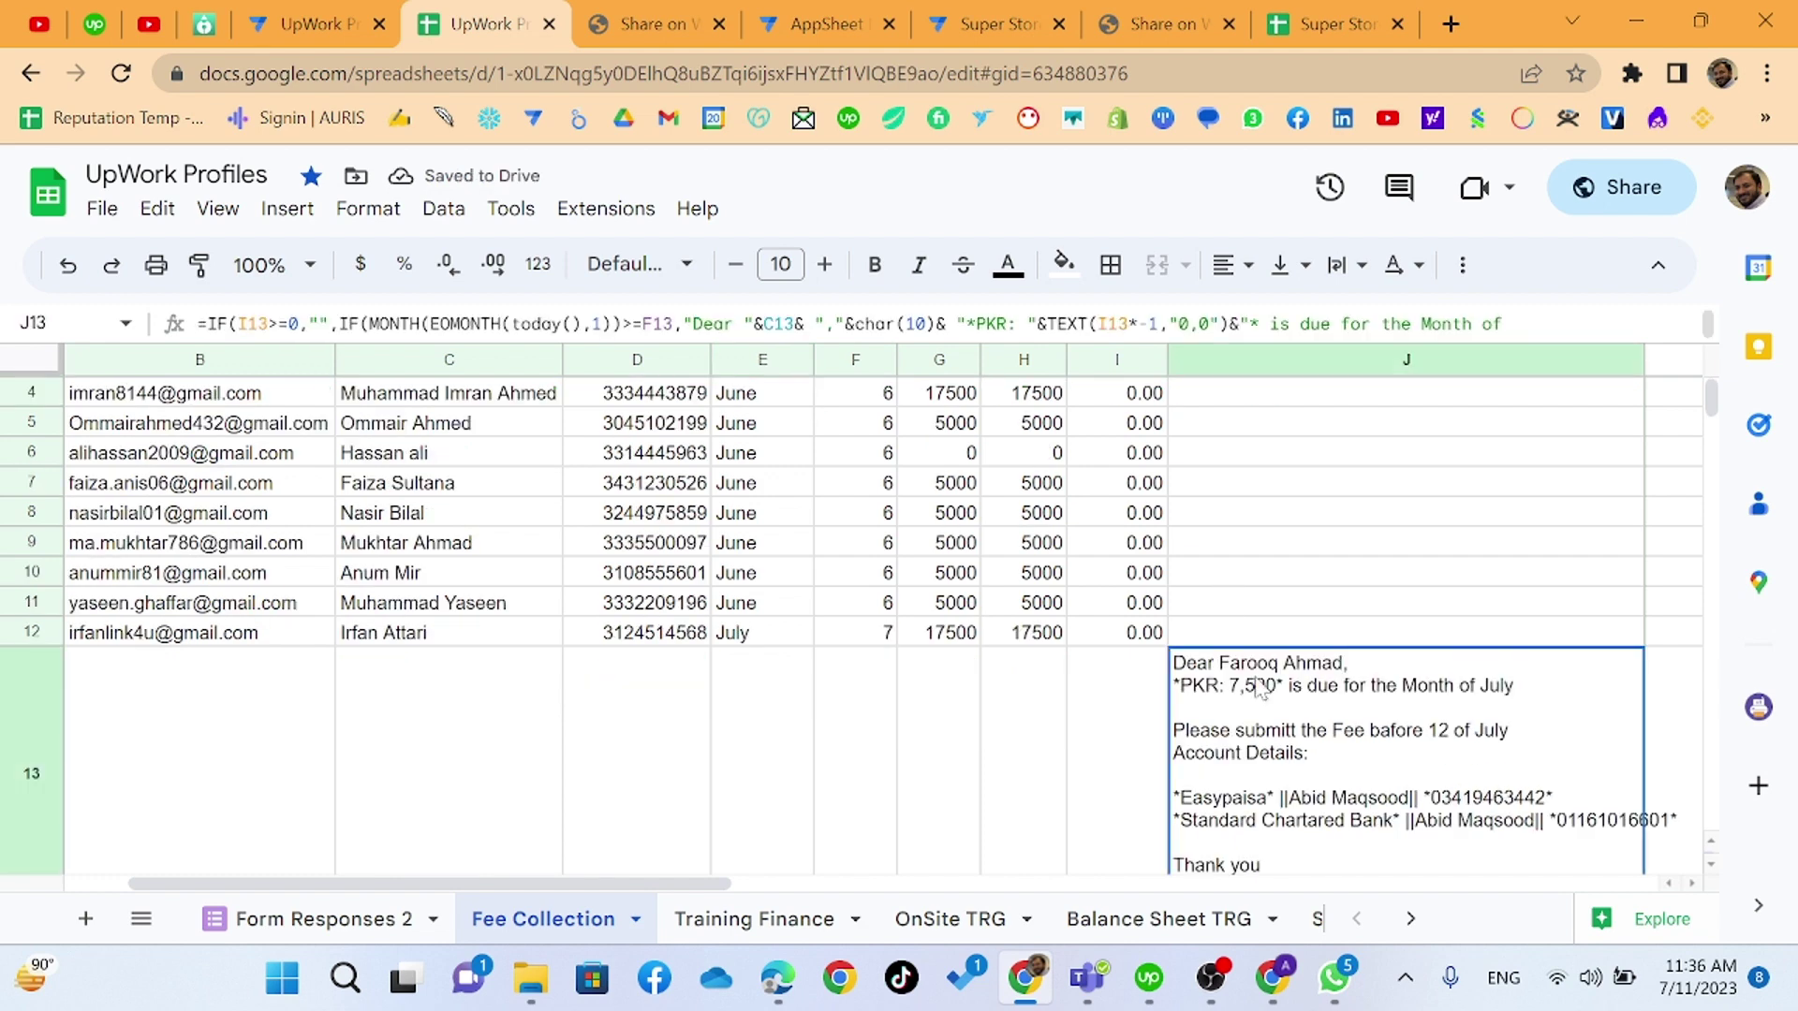
key("Home")
- Browse the column J reminders from J13 to the last row and back to J22
key("Right")
key("Right")
key("Right")
key("Right")
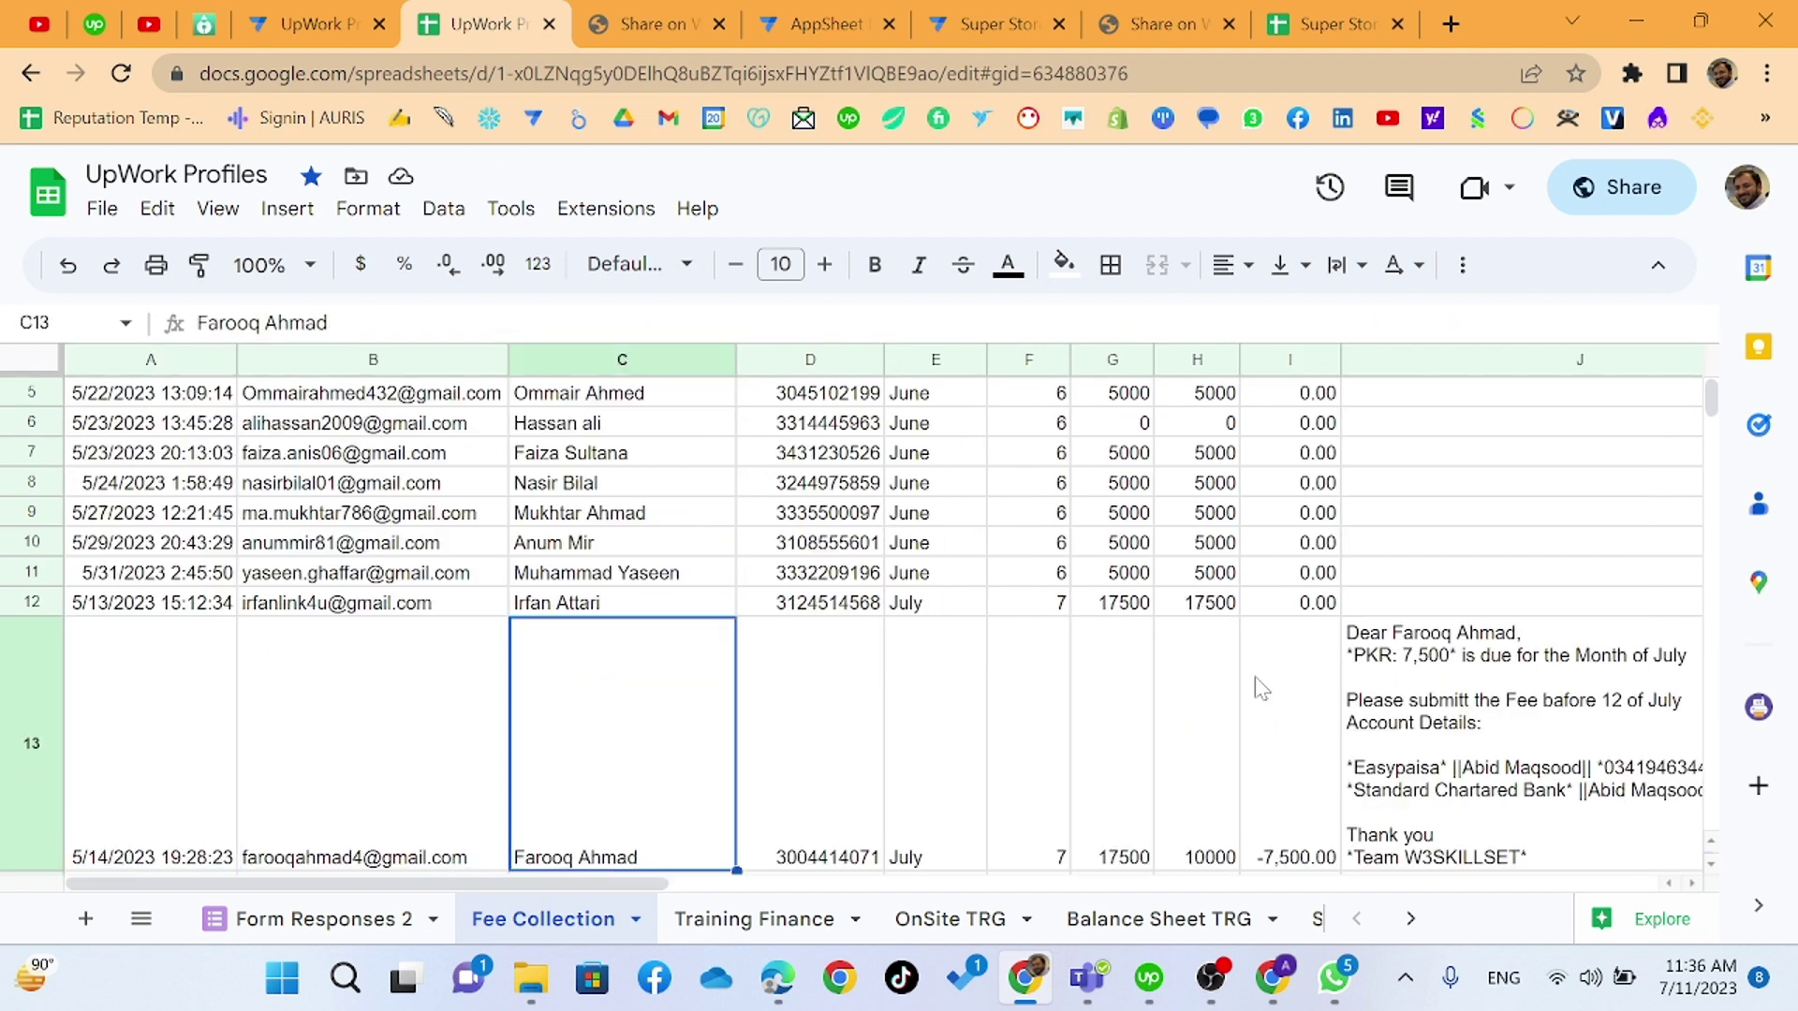
key("Right")
key("Right")
key("Right")
key("Right")
key("Right")
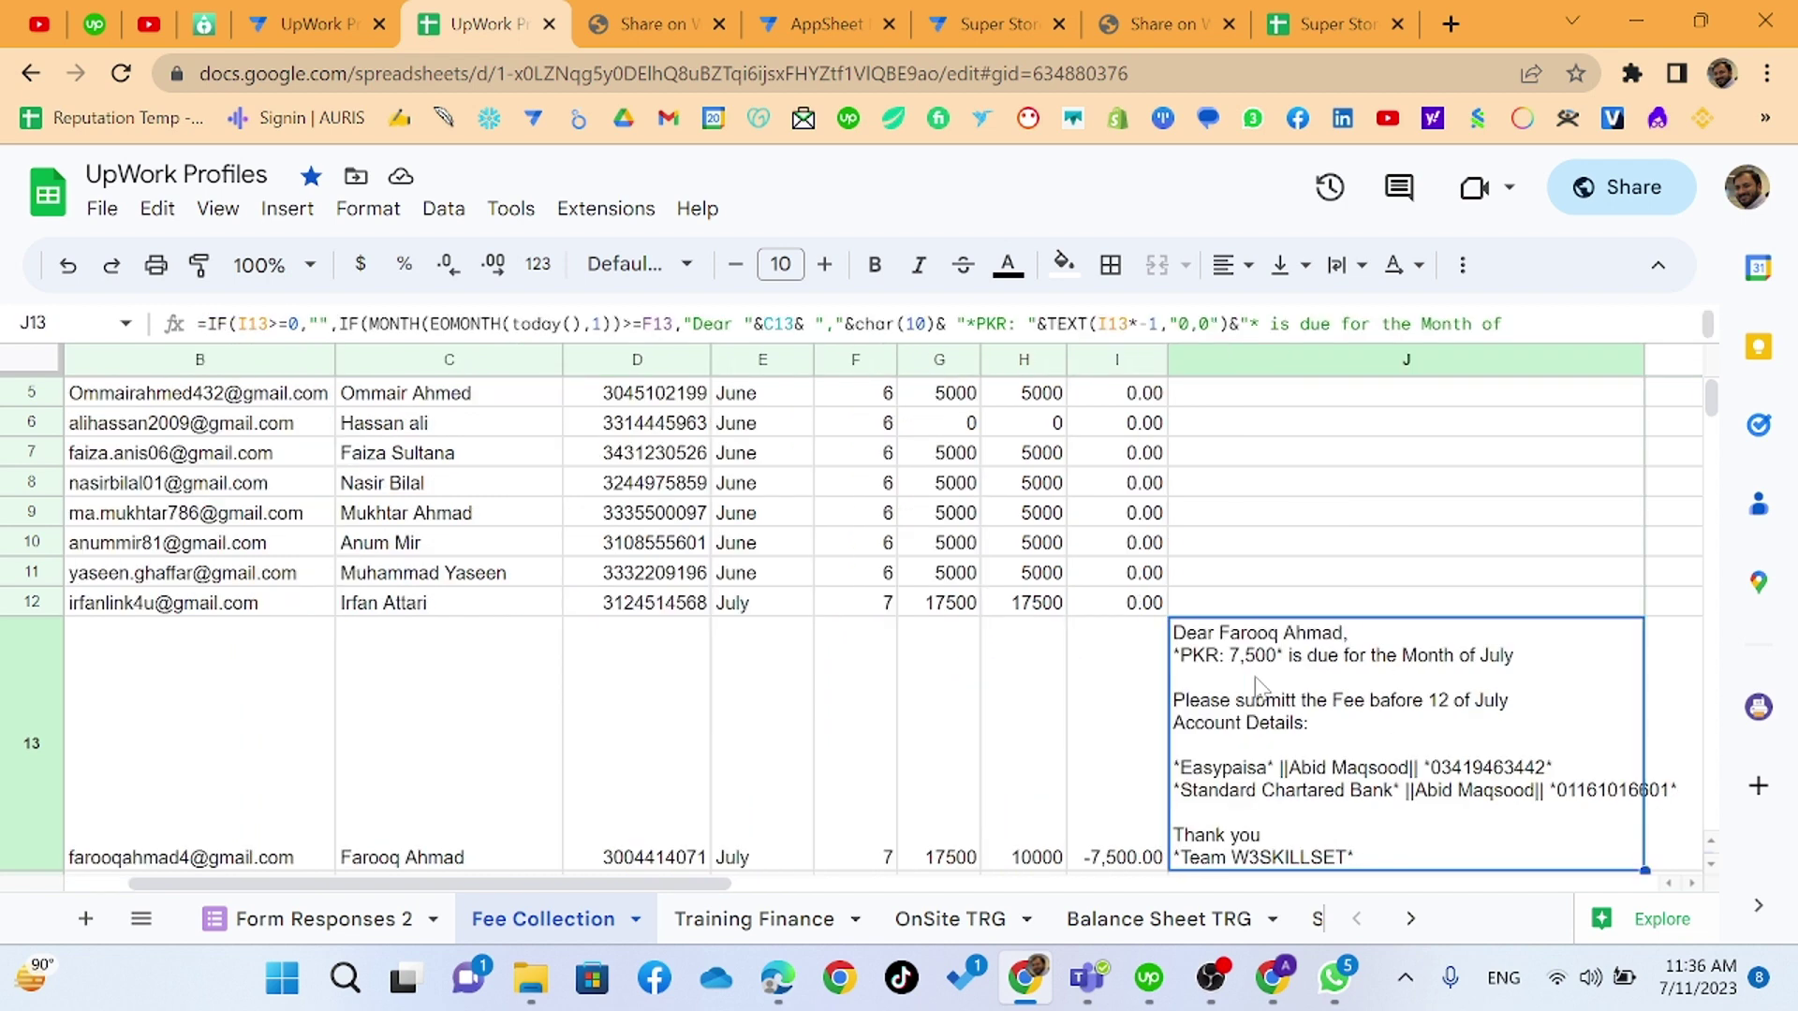
key("Down")
key("Down")
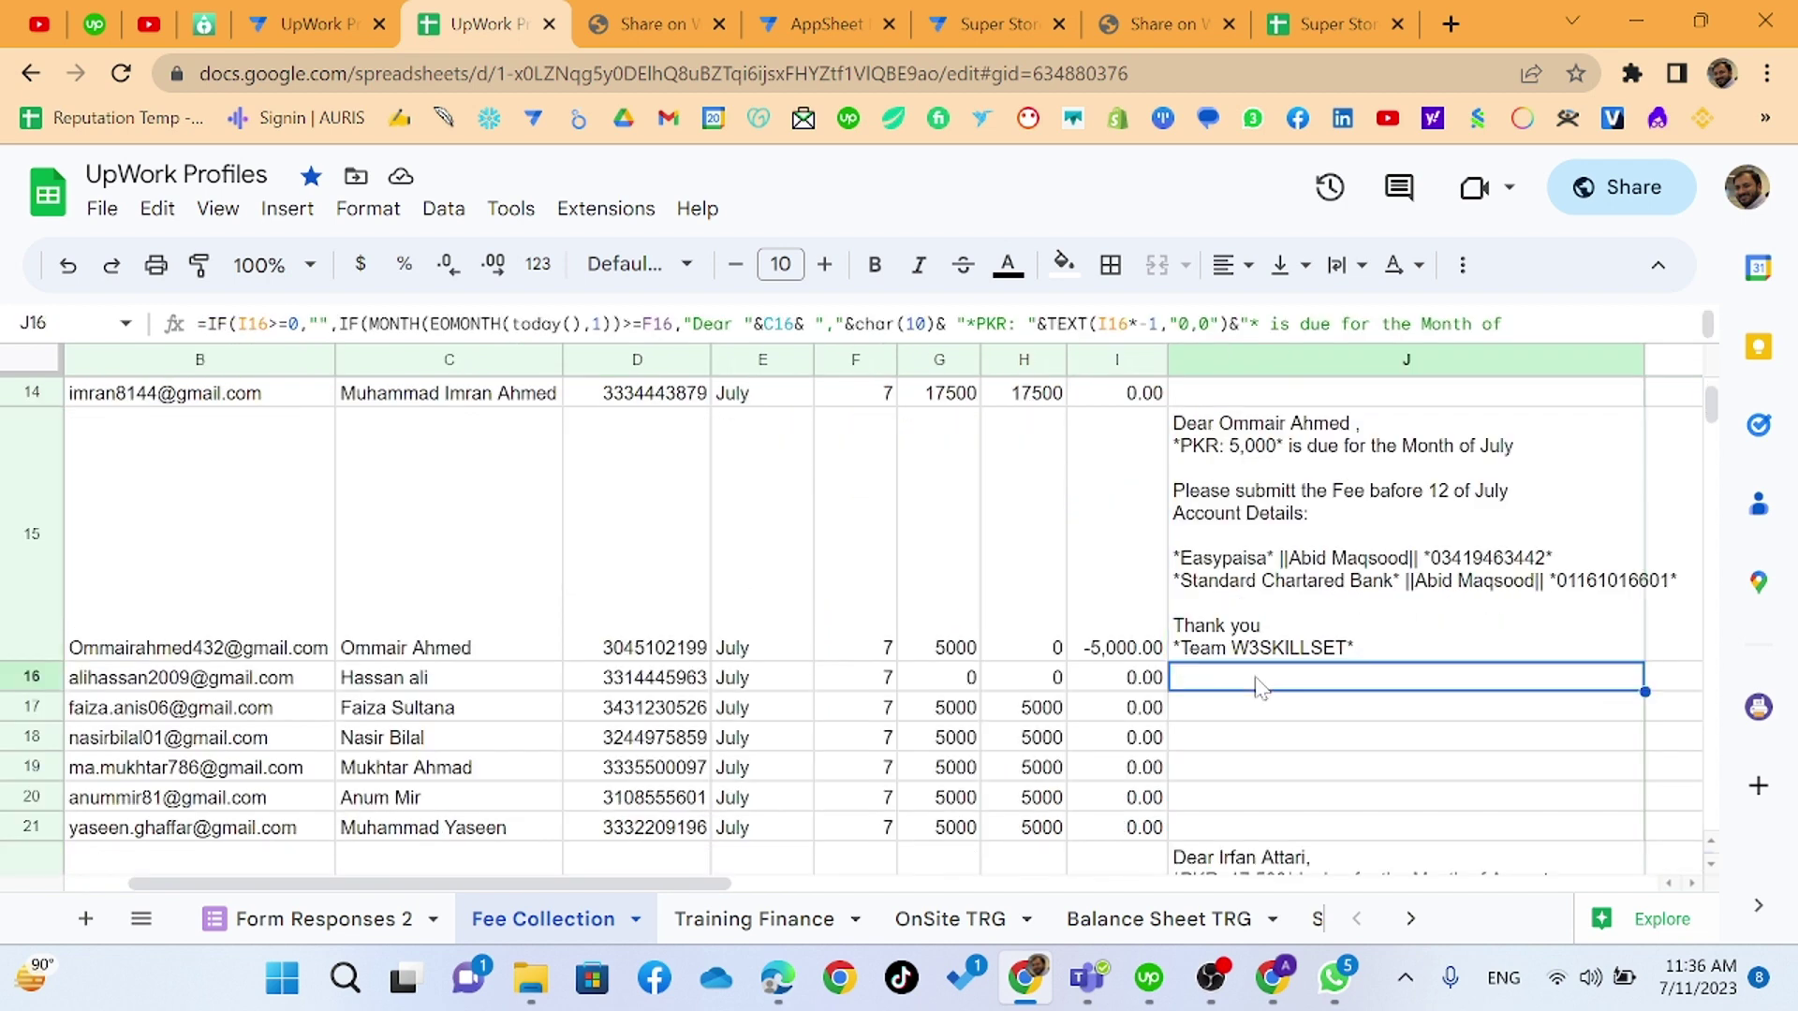
key("ctrl+Down")
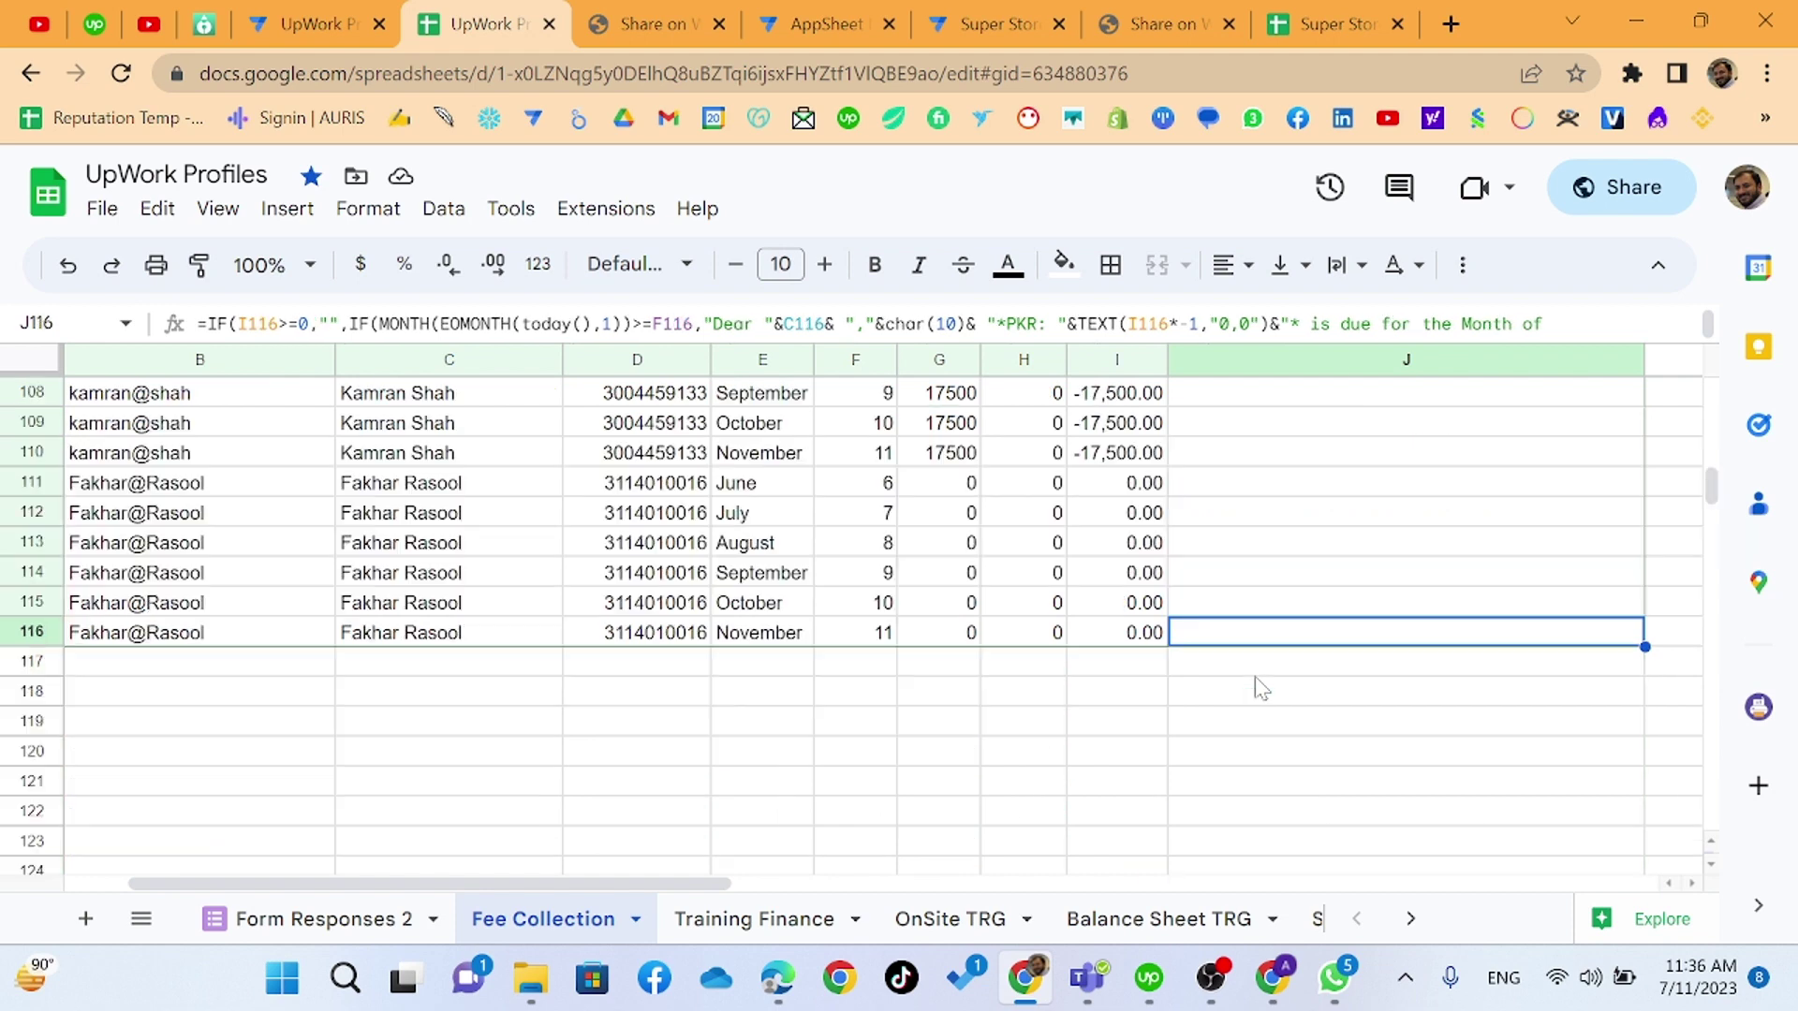
key("ctrl+Up")
key("Down")
key("Down")
key("Down")
key("Down")
key("Down")
key("Down")
key("Down")
key("Down")
key("Down")
key("Down")
key("Down")
key("Down")
key("Down")
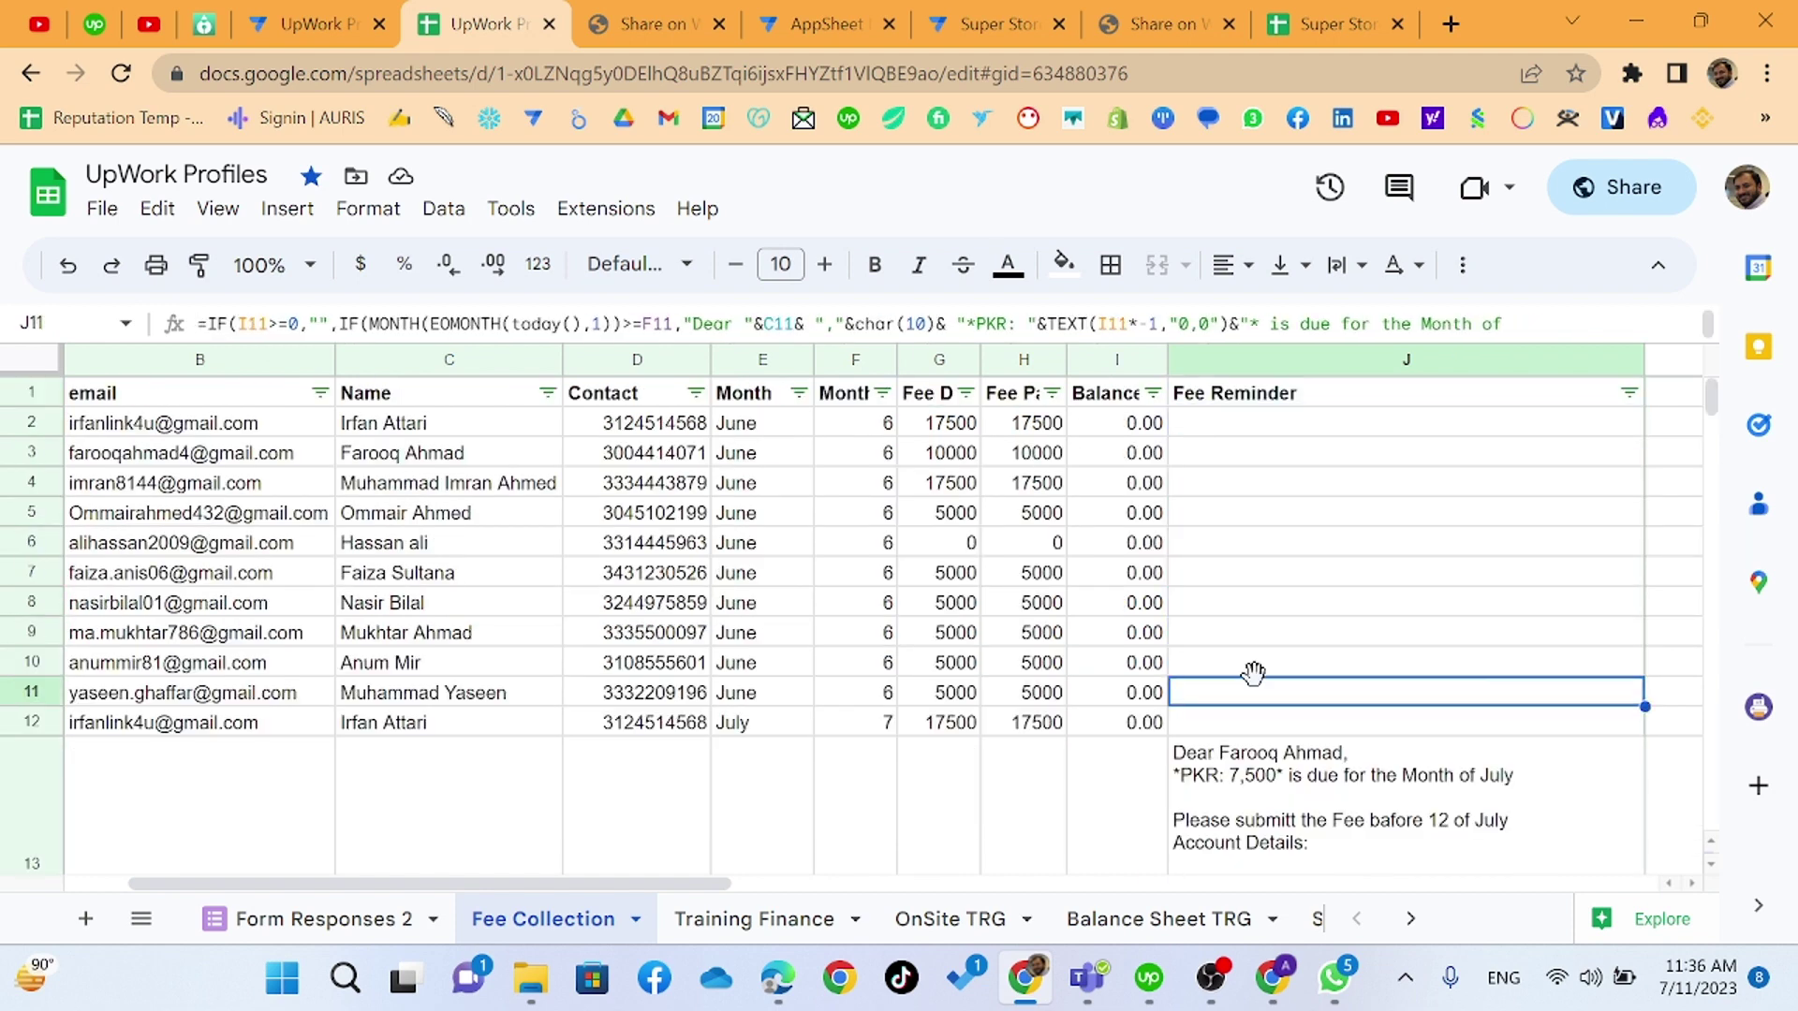
key("Down")
key("Down")
key("Down")
key("Down")
key("Down")
key("Down")
key("Down")
key("Down")
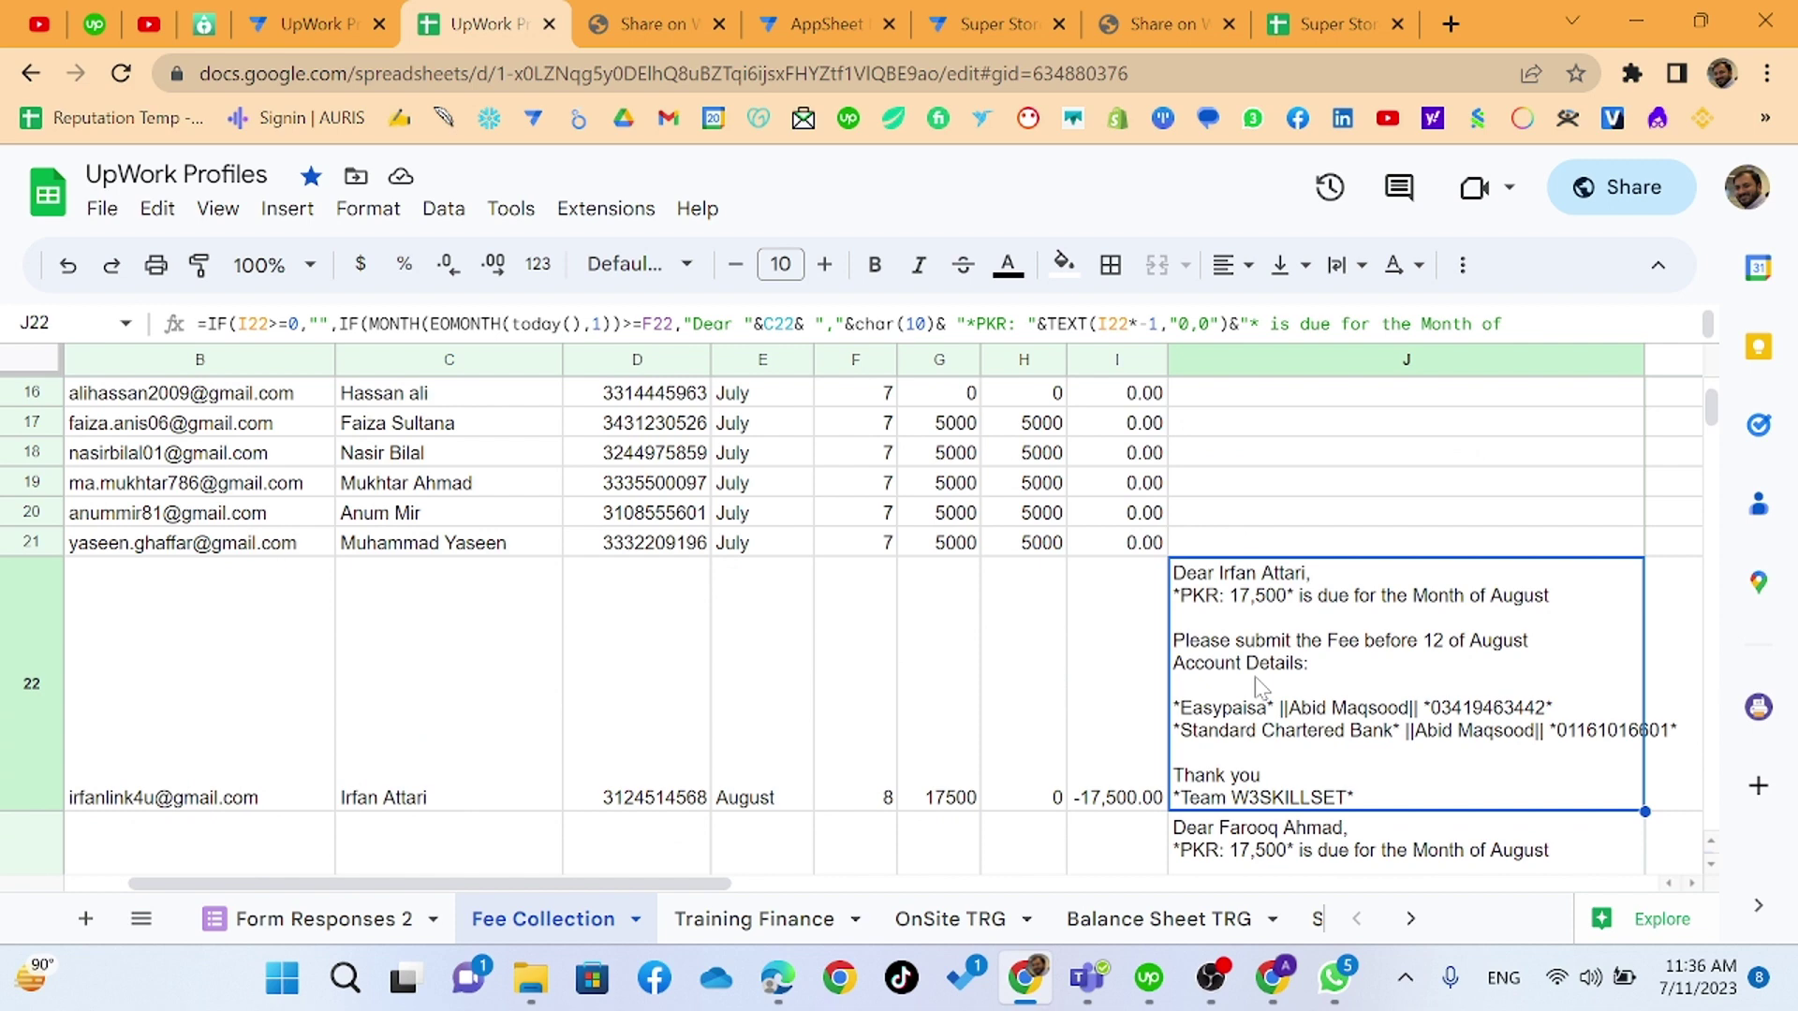
- Paste the Fee Reminder formula into J2:J116
key("ctrl+Up")
key("Down")
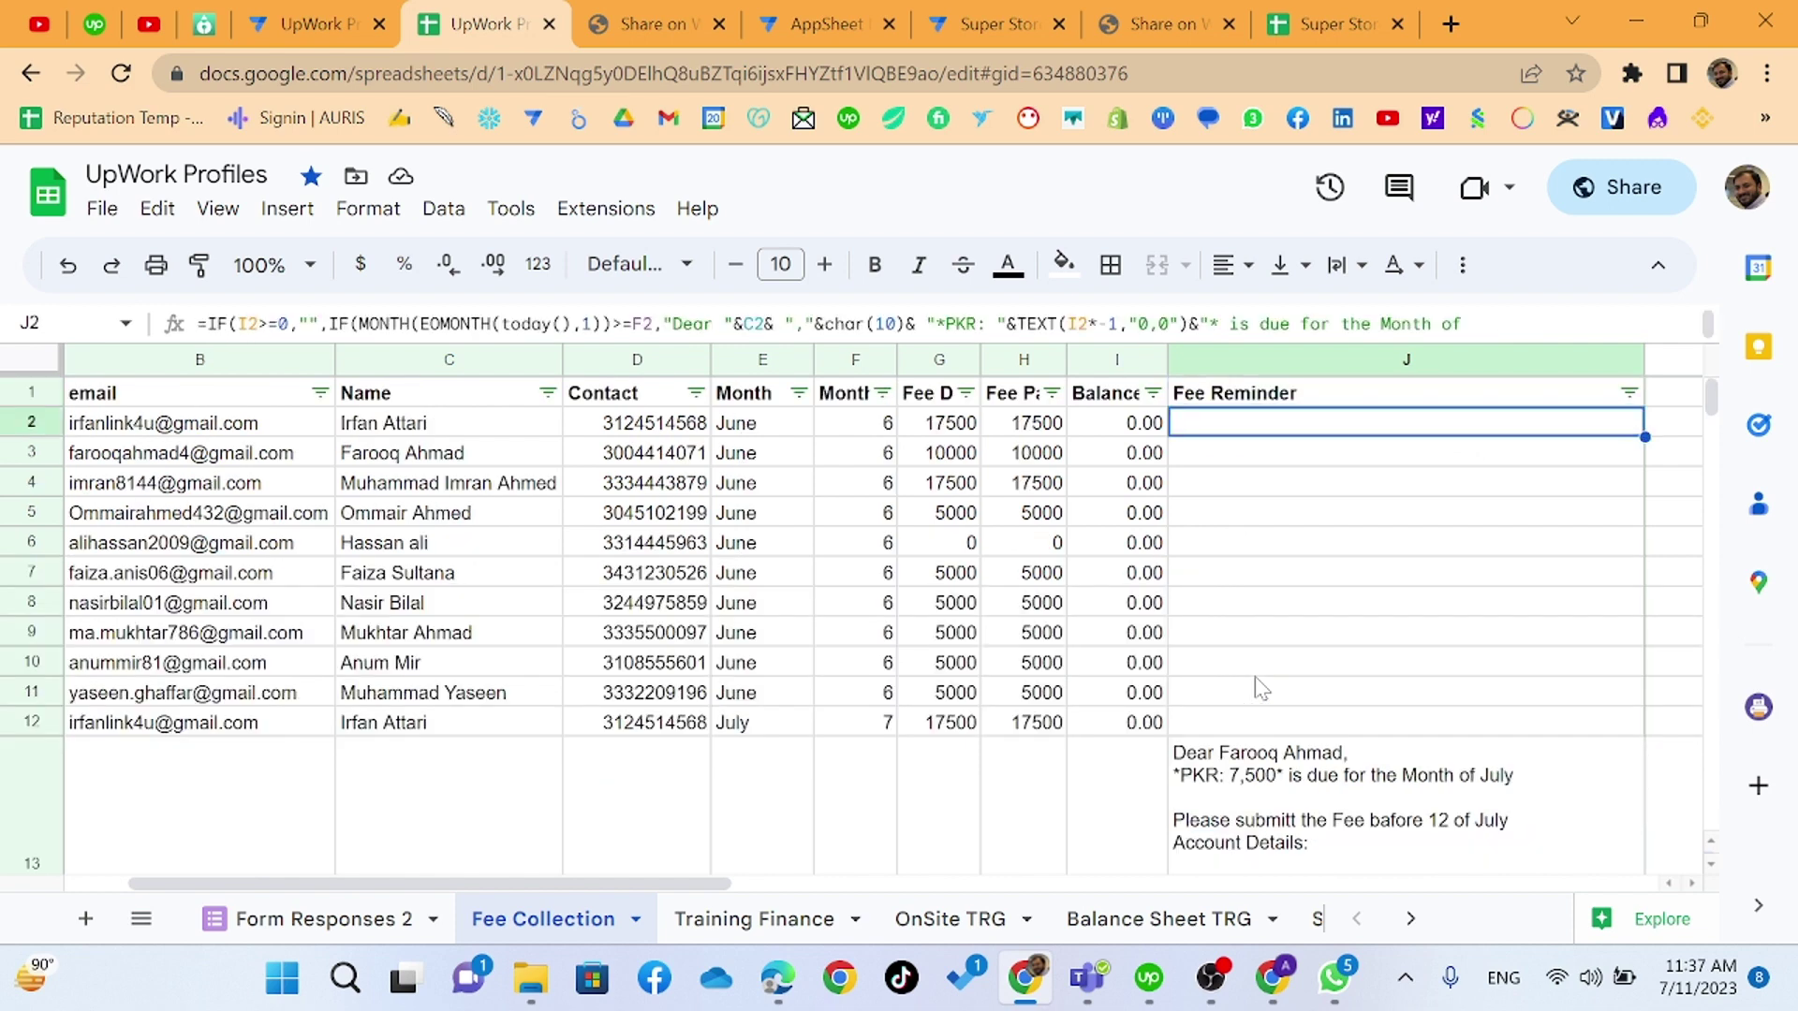
key("ctrl+shift+Down")
key("ctrl+v")
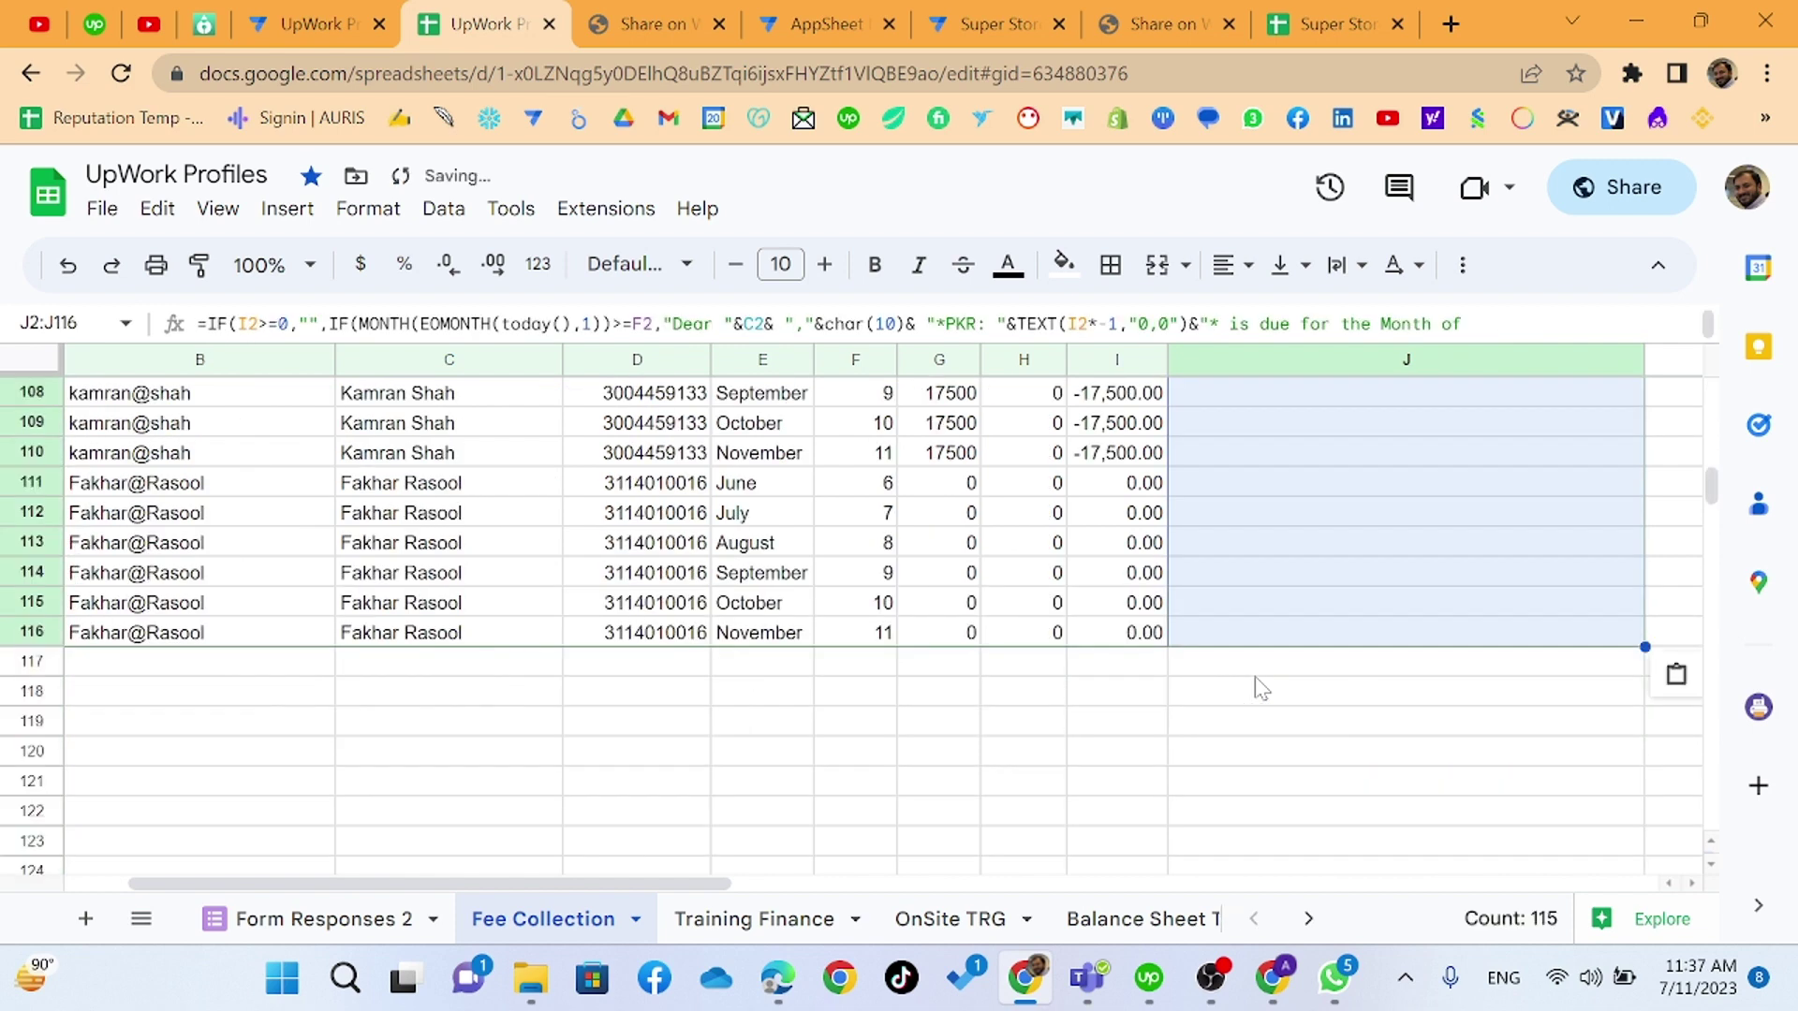
- Check the pasted reminders at J116 and J112, then scroll back up the sheet
key("ctrl+Up")
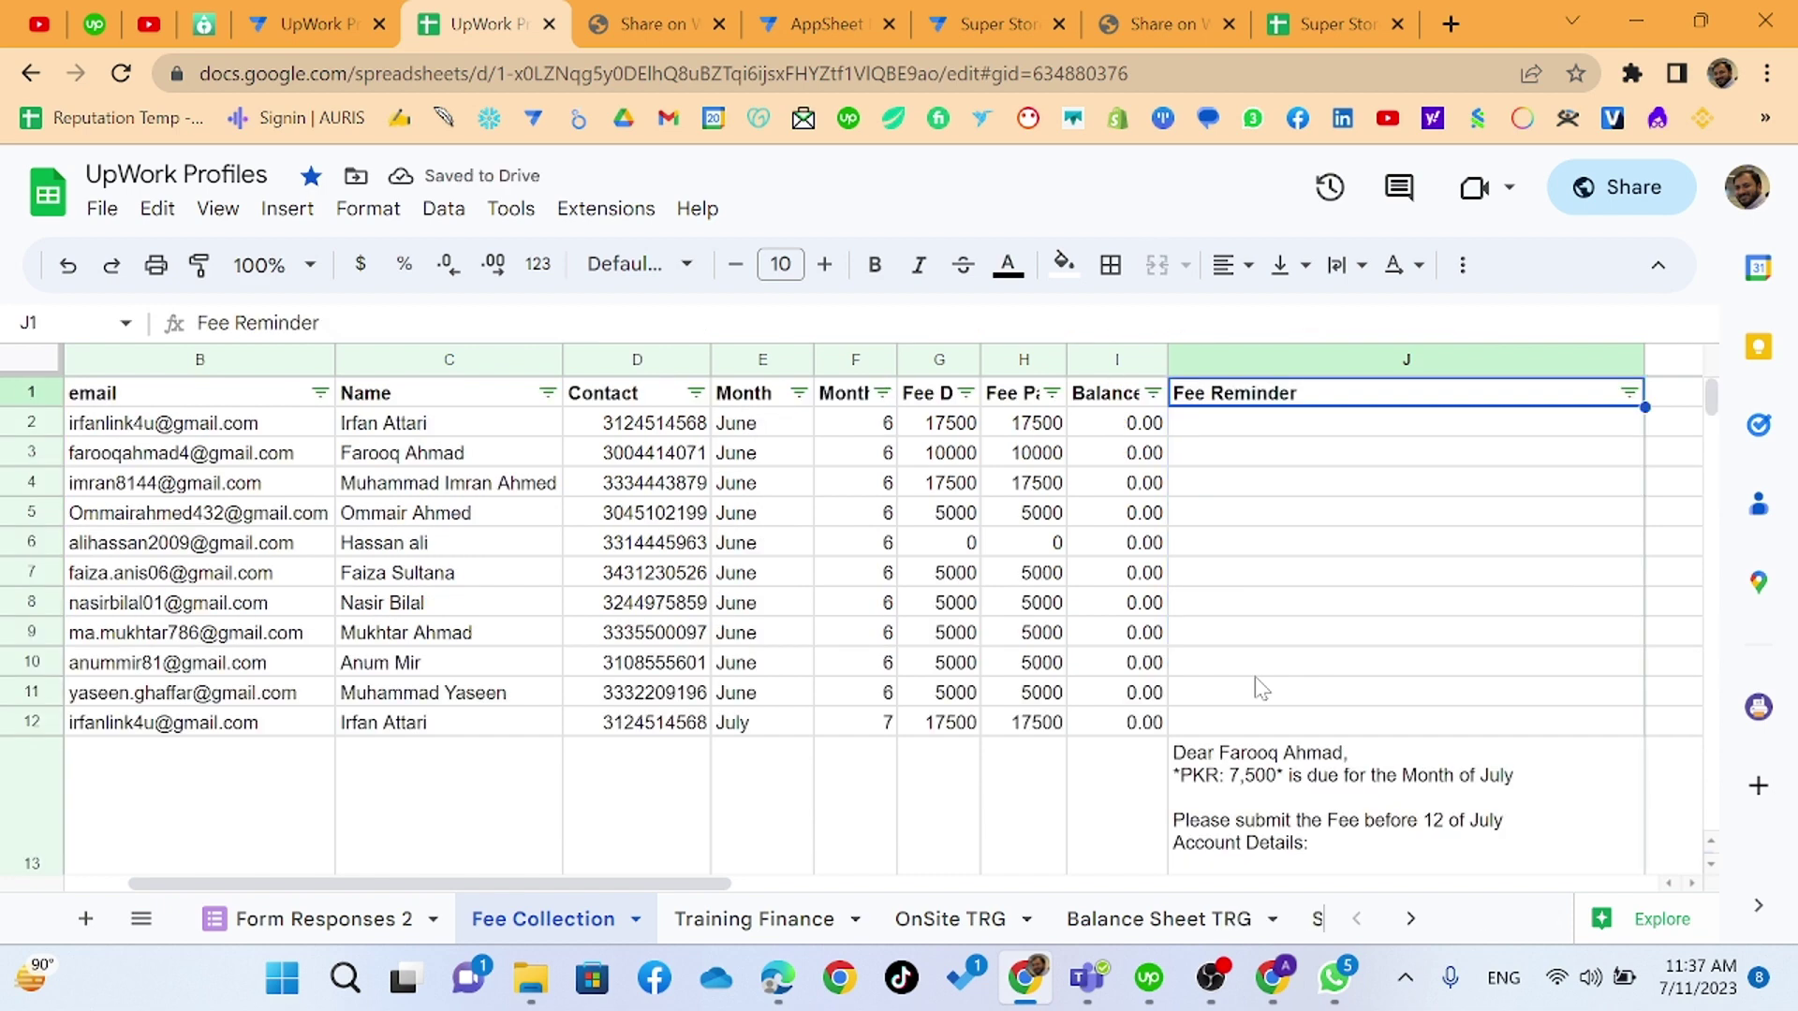
key("Down")
key("ctrl+Down")
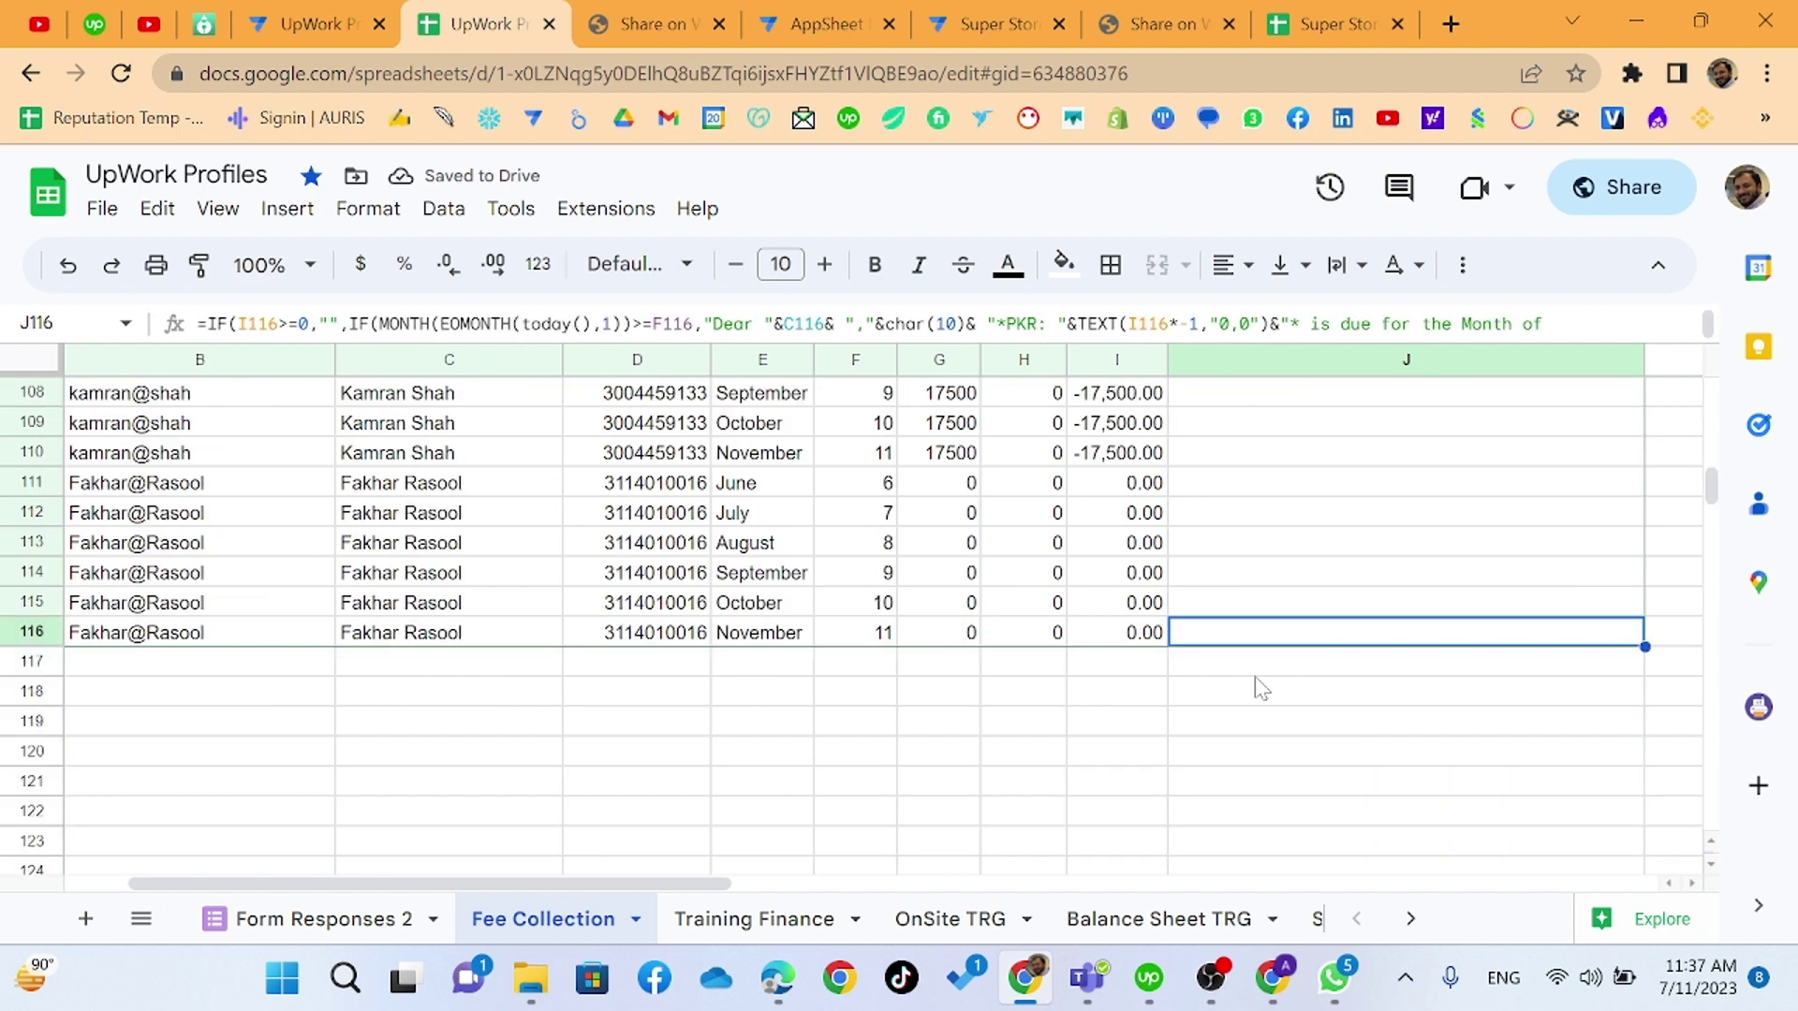
key("Home")
key("Right")
key("Right")
key("Right")
key("Right")
key("Right")
key("Right")
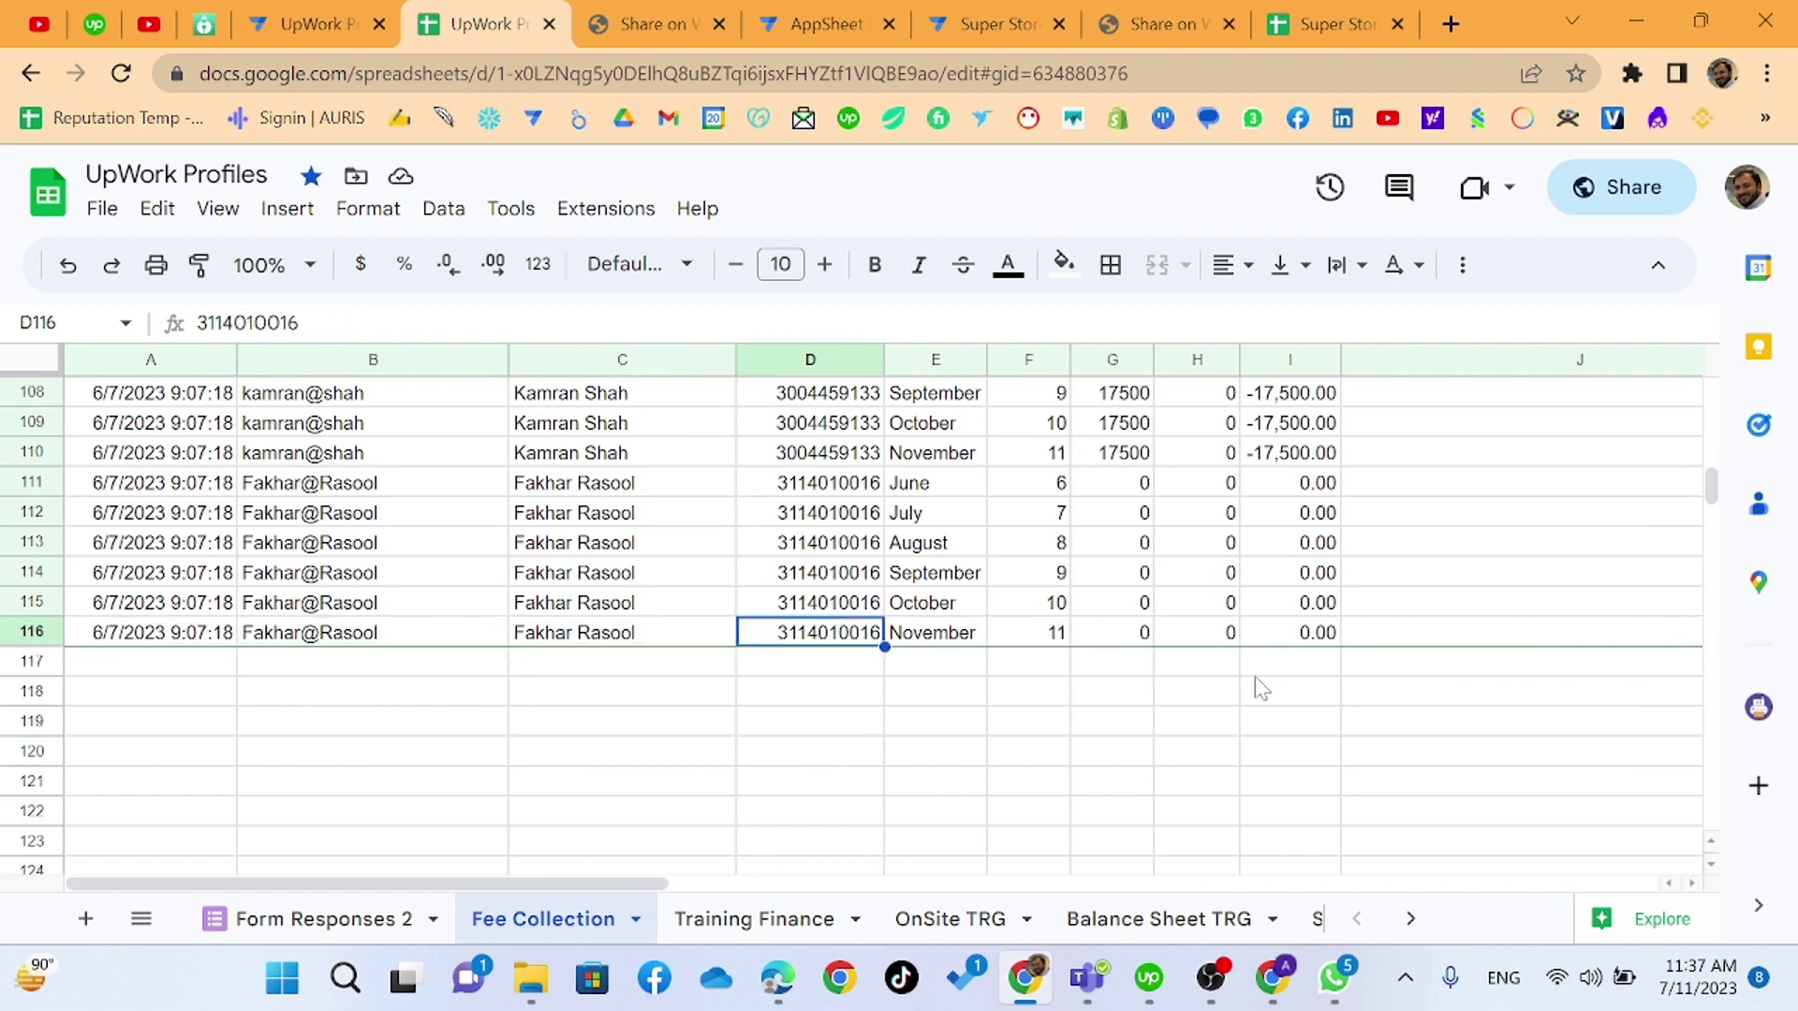
key("Right")
key("Right")
key("Right")
key("Up")
key("Up")
key("Up")
key("Up")
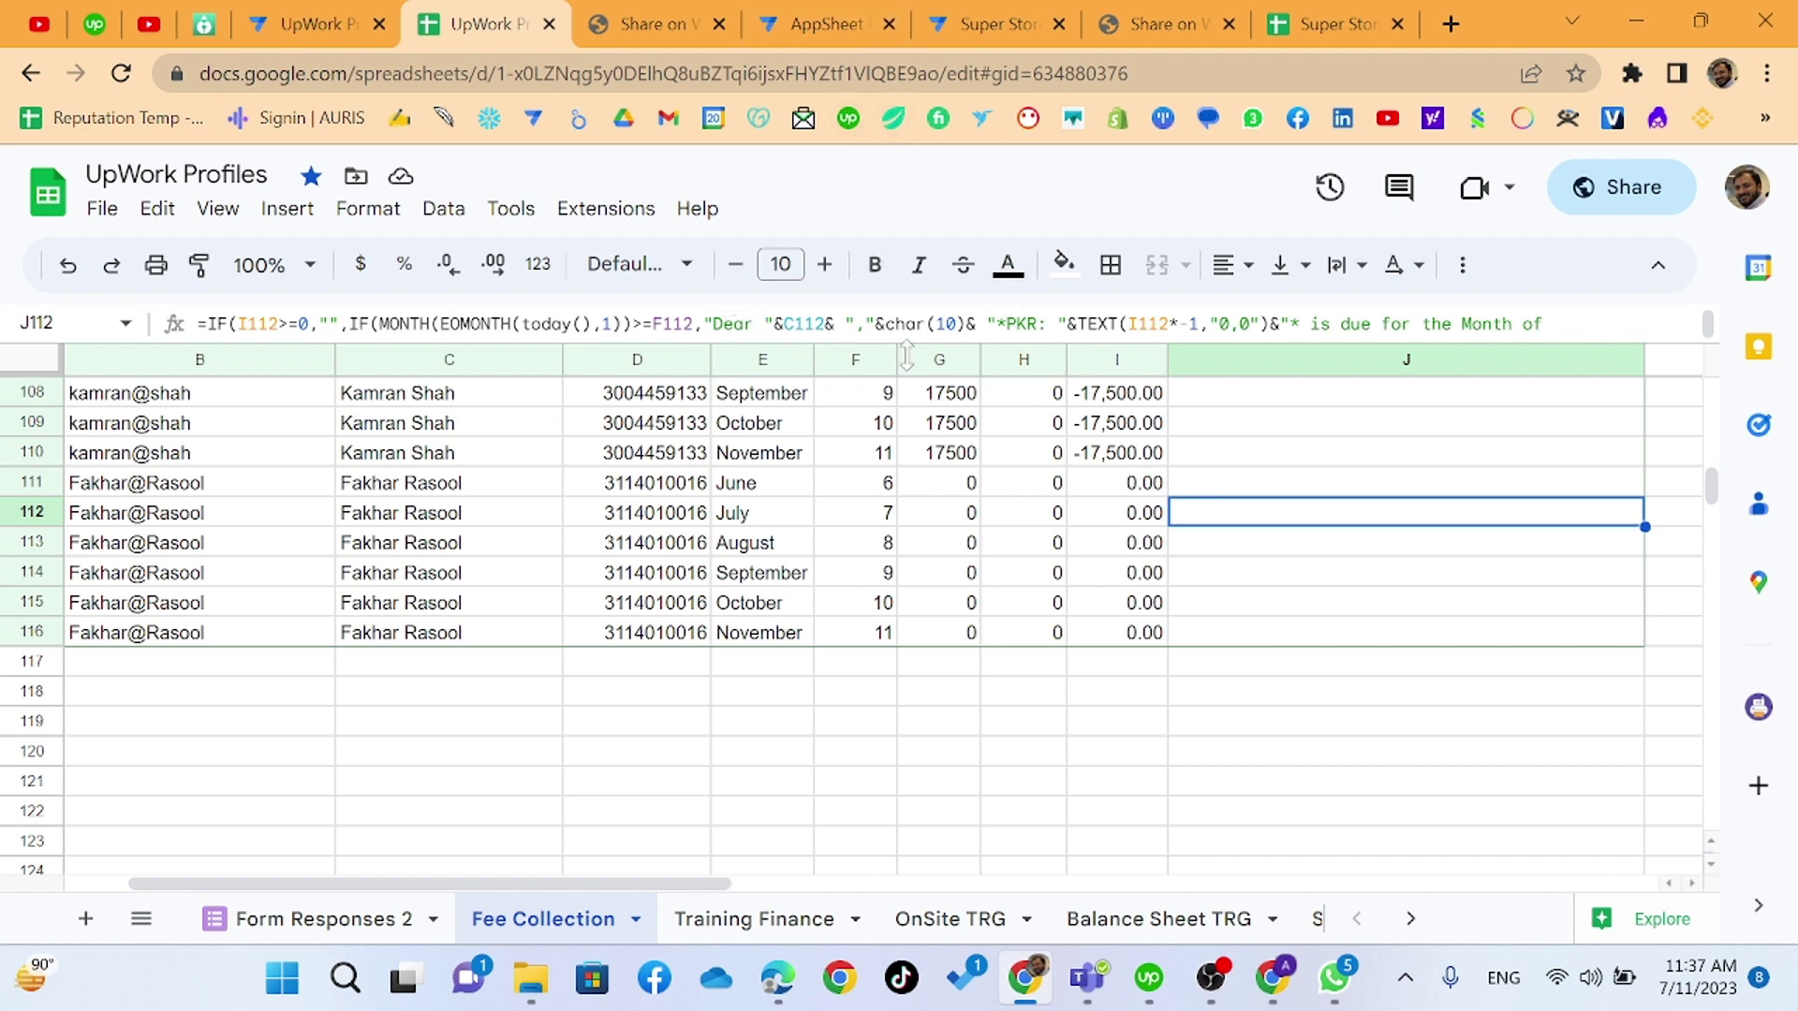
scroll(689, 541, "up", 5)
scroll(688, 541, "up", 5)
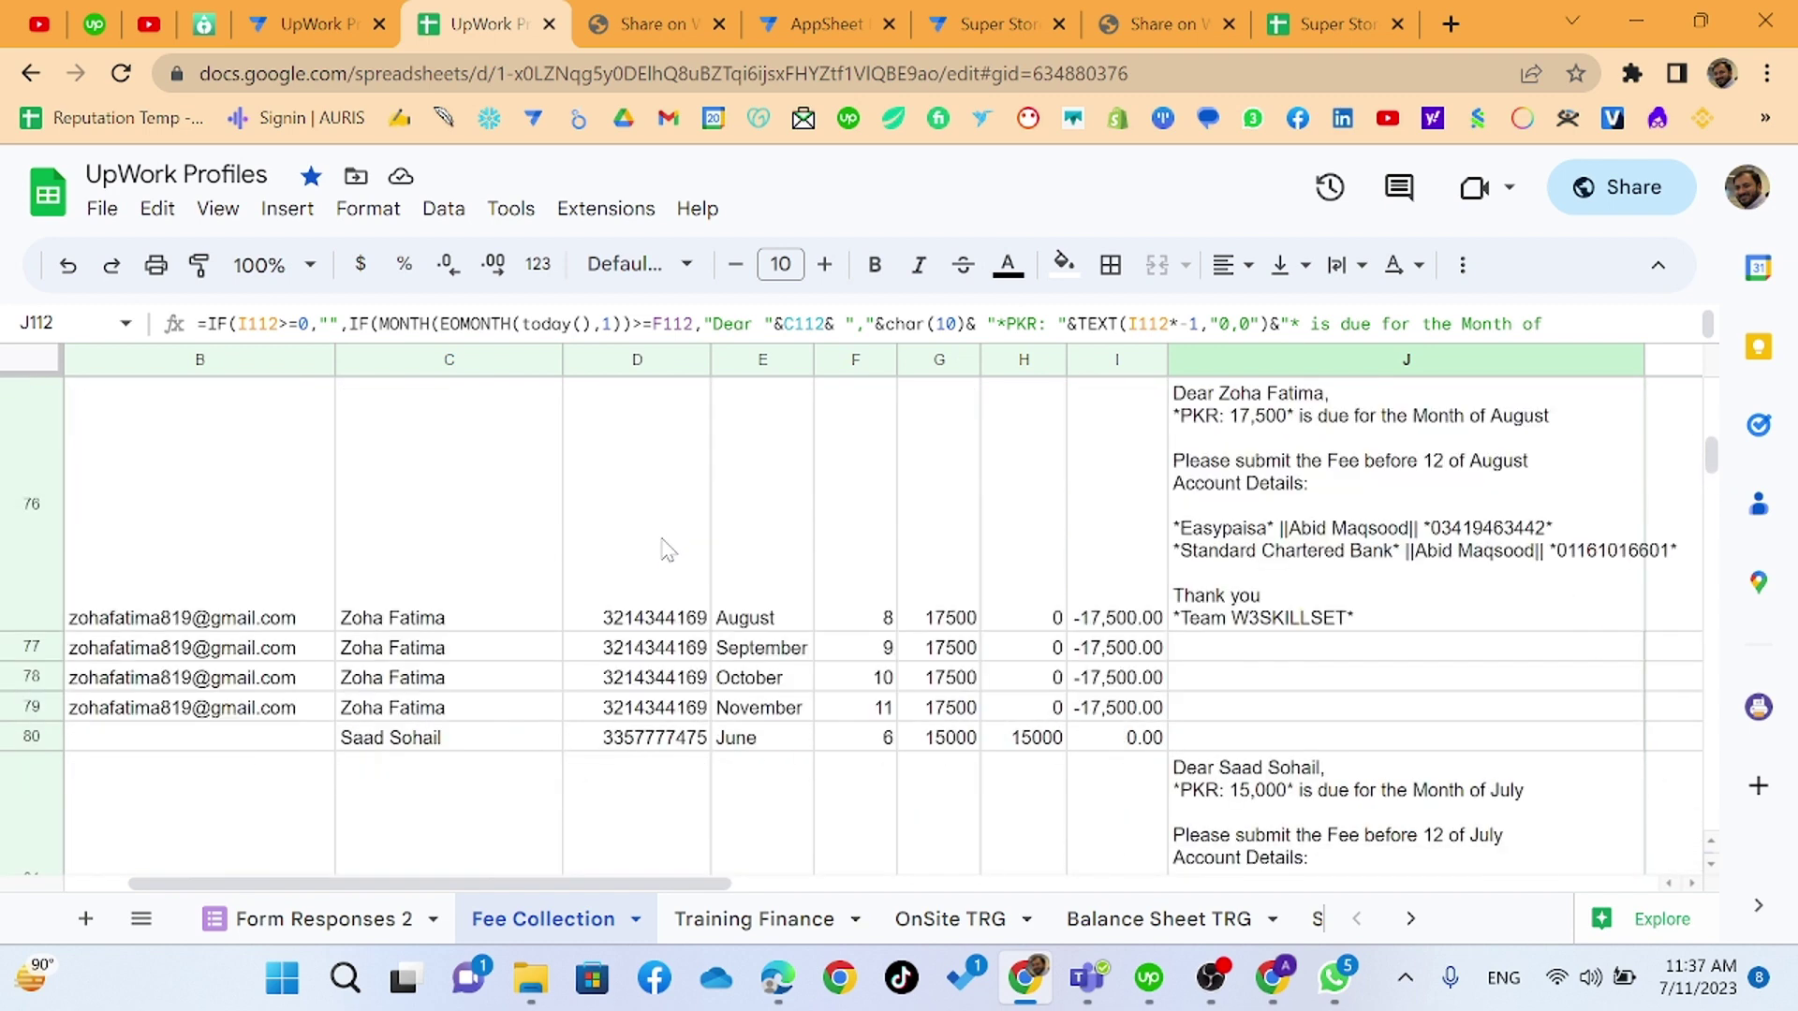
left_click(668, 550)
scroll(668, 551, "up", 5)
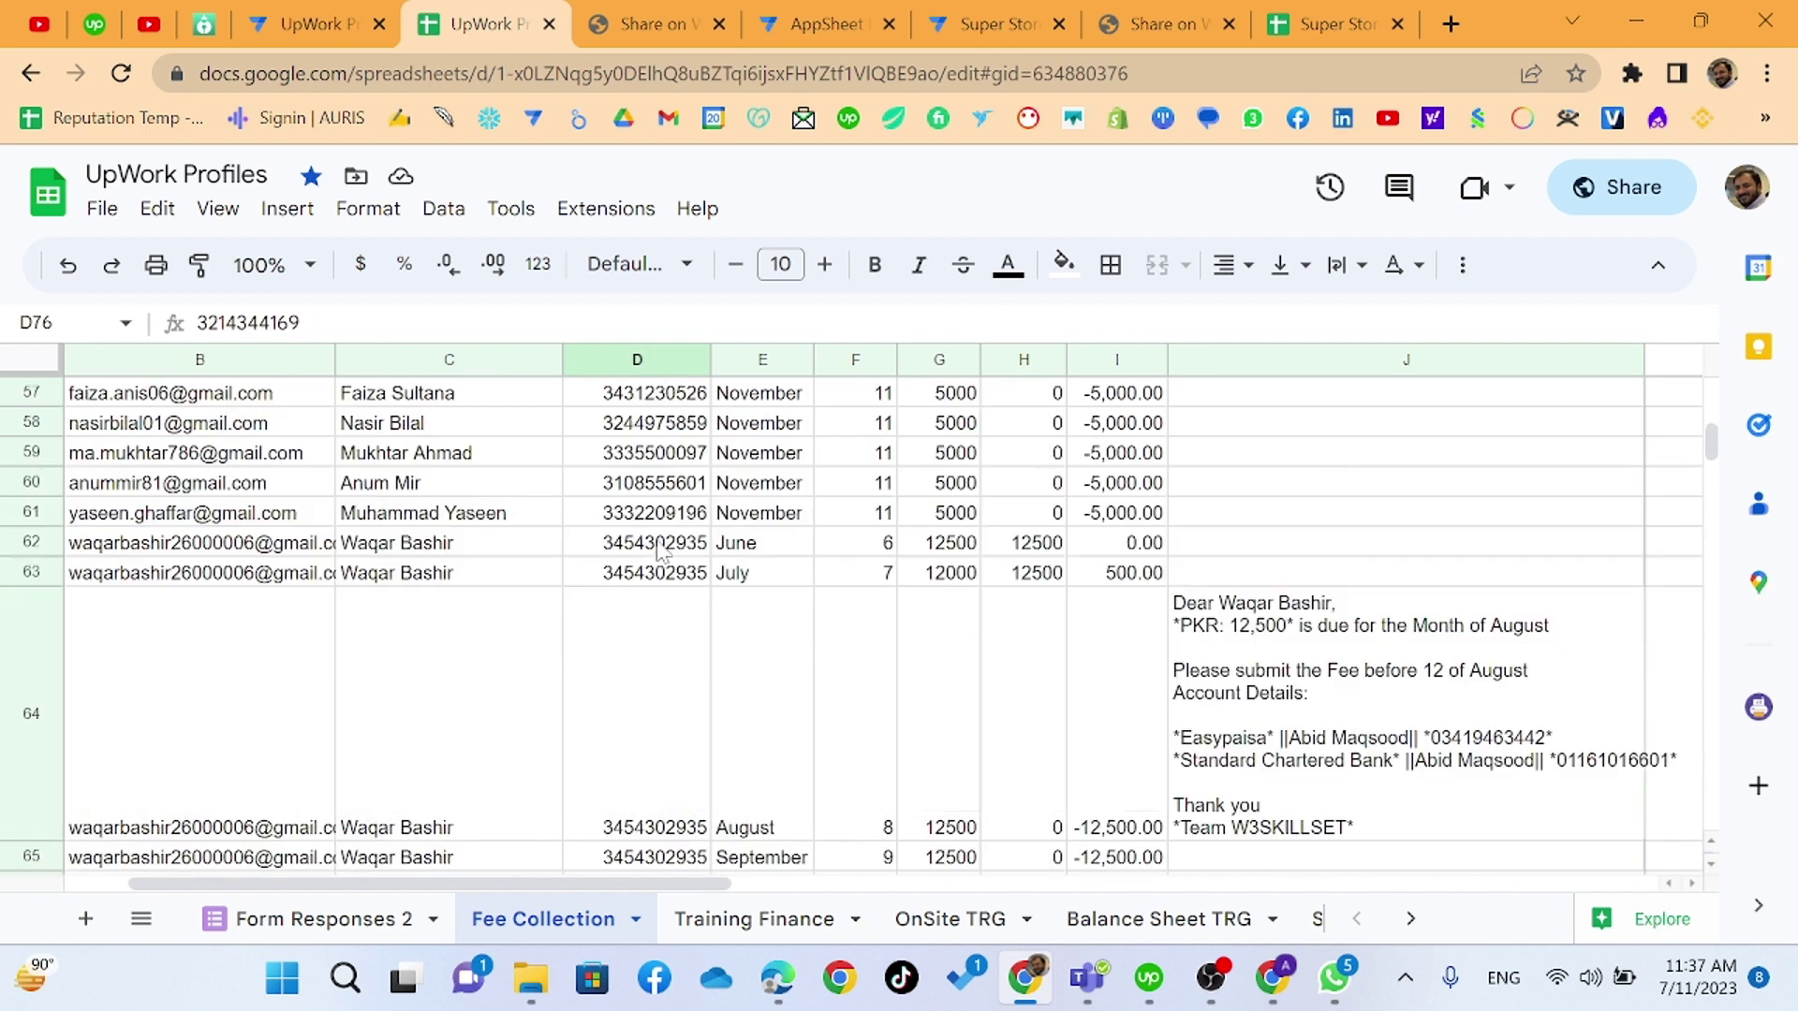
left_click(663, 485)
scroll(664, 485, "up", 10)
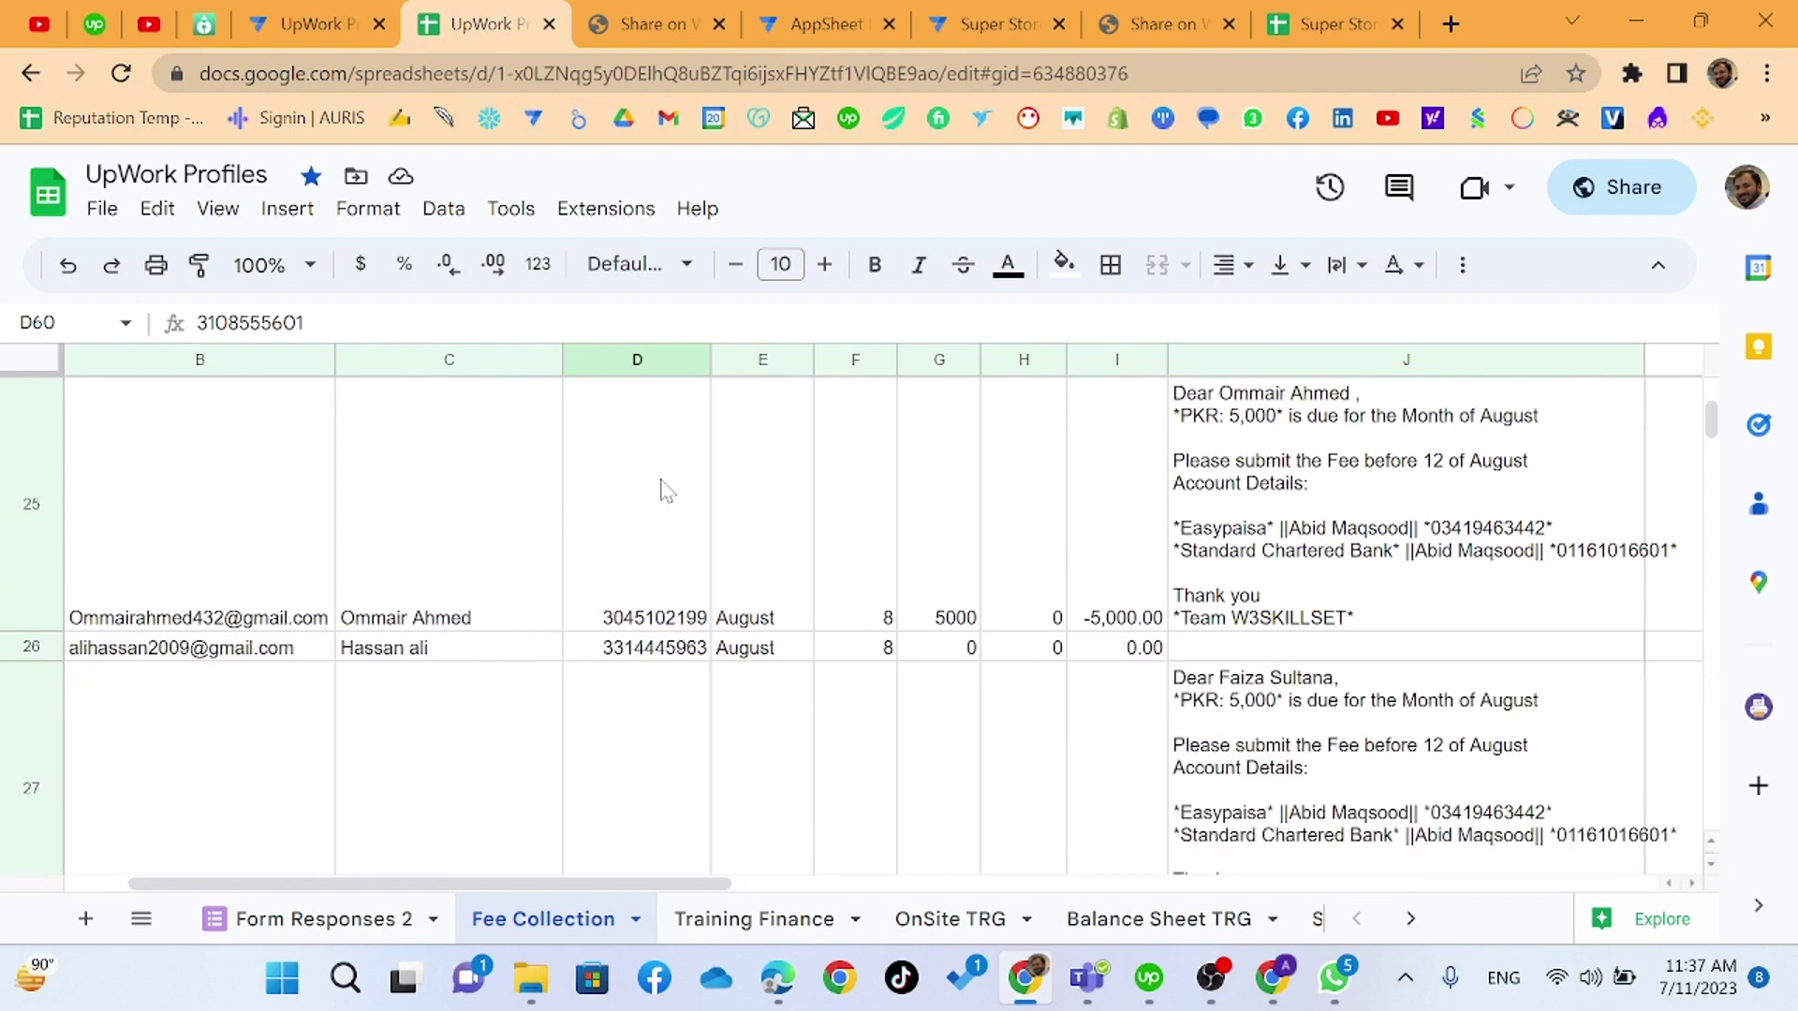
scroll(666, 489, "up", 10)
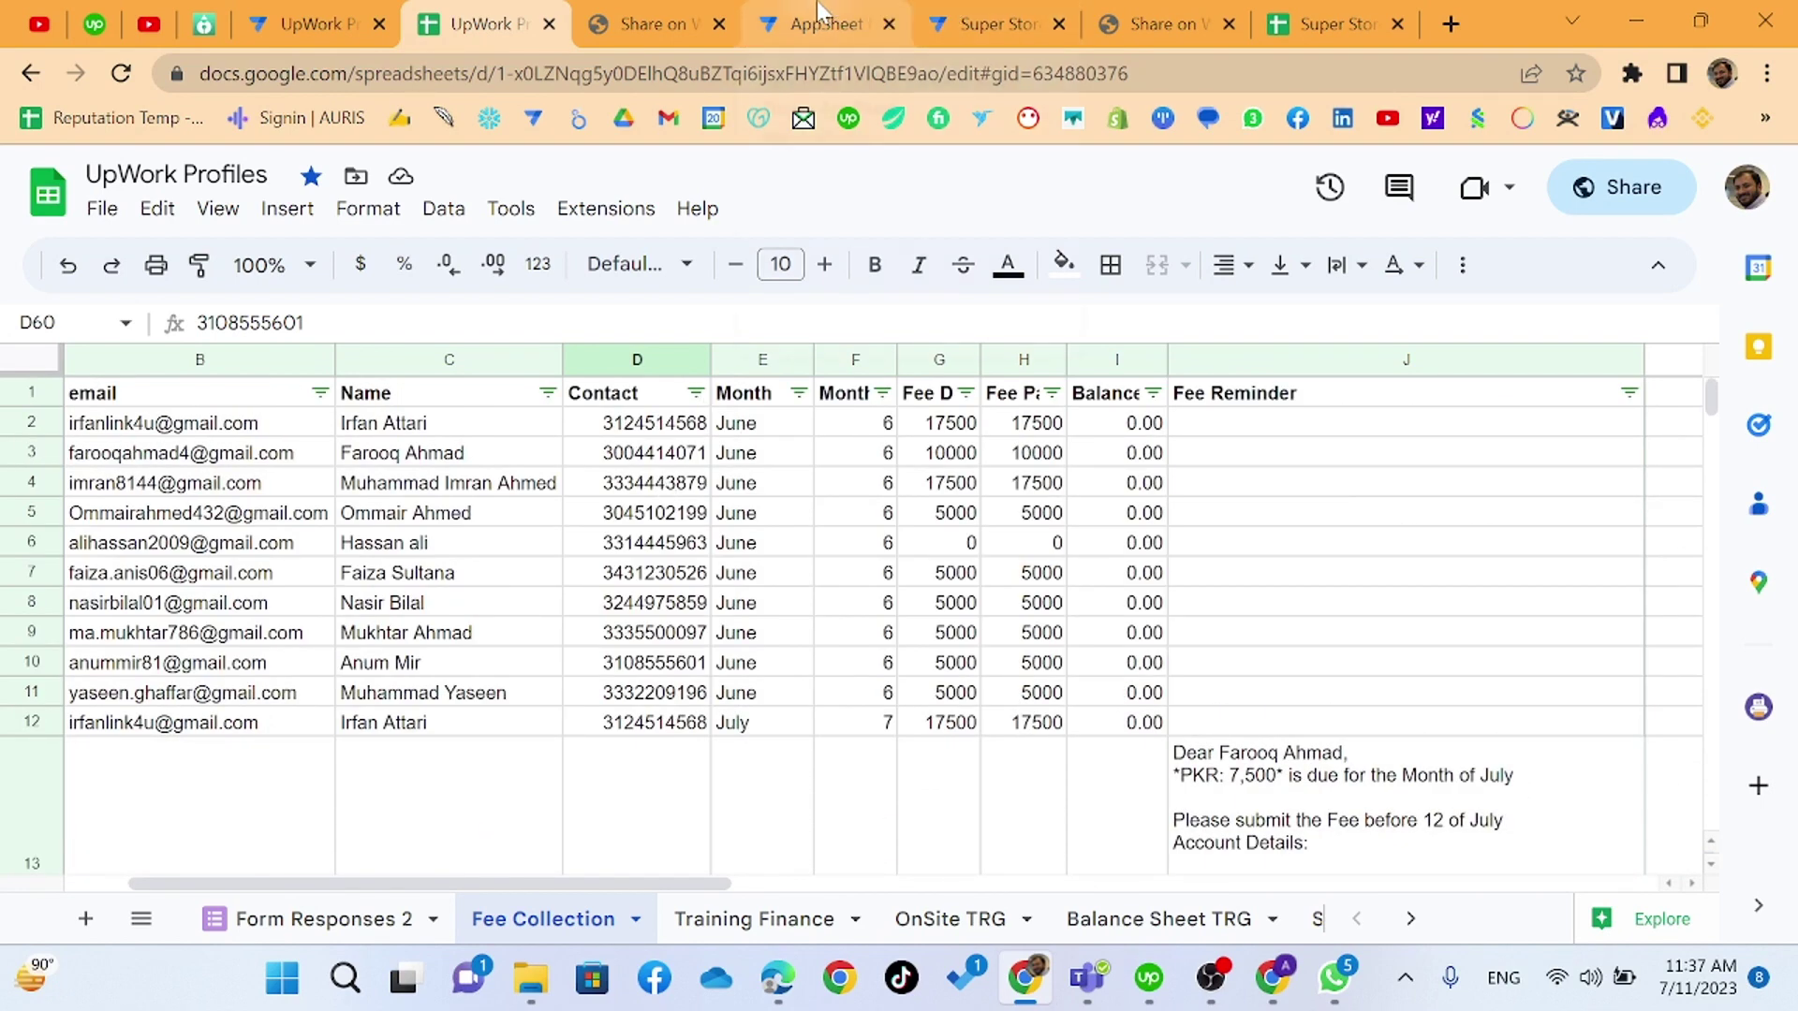
- View the TRG action's WhatsApp target expression without changes, then show the Super Store Staff sheet
left_click(309, 23)
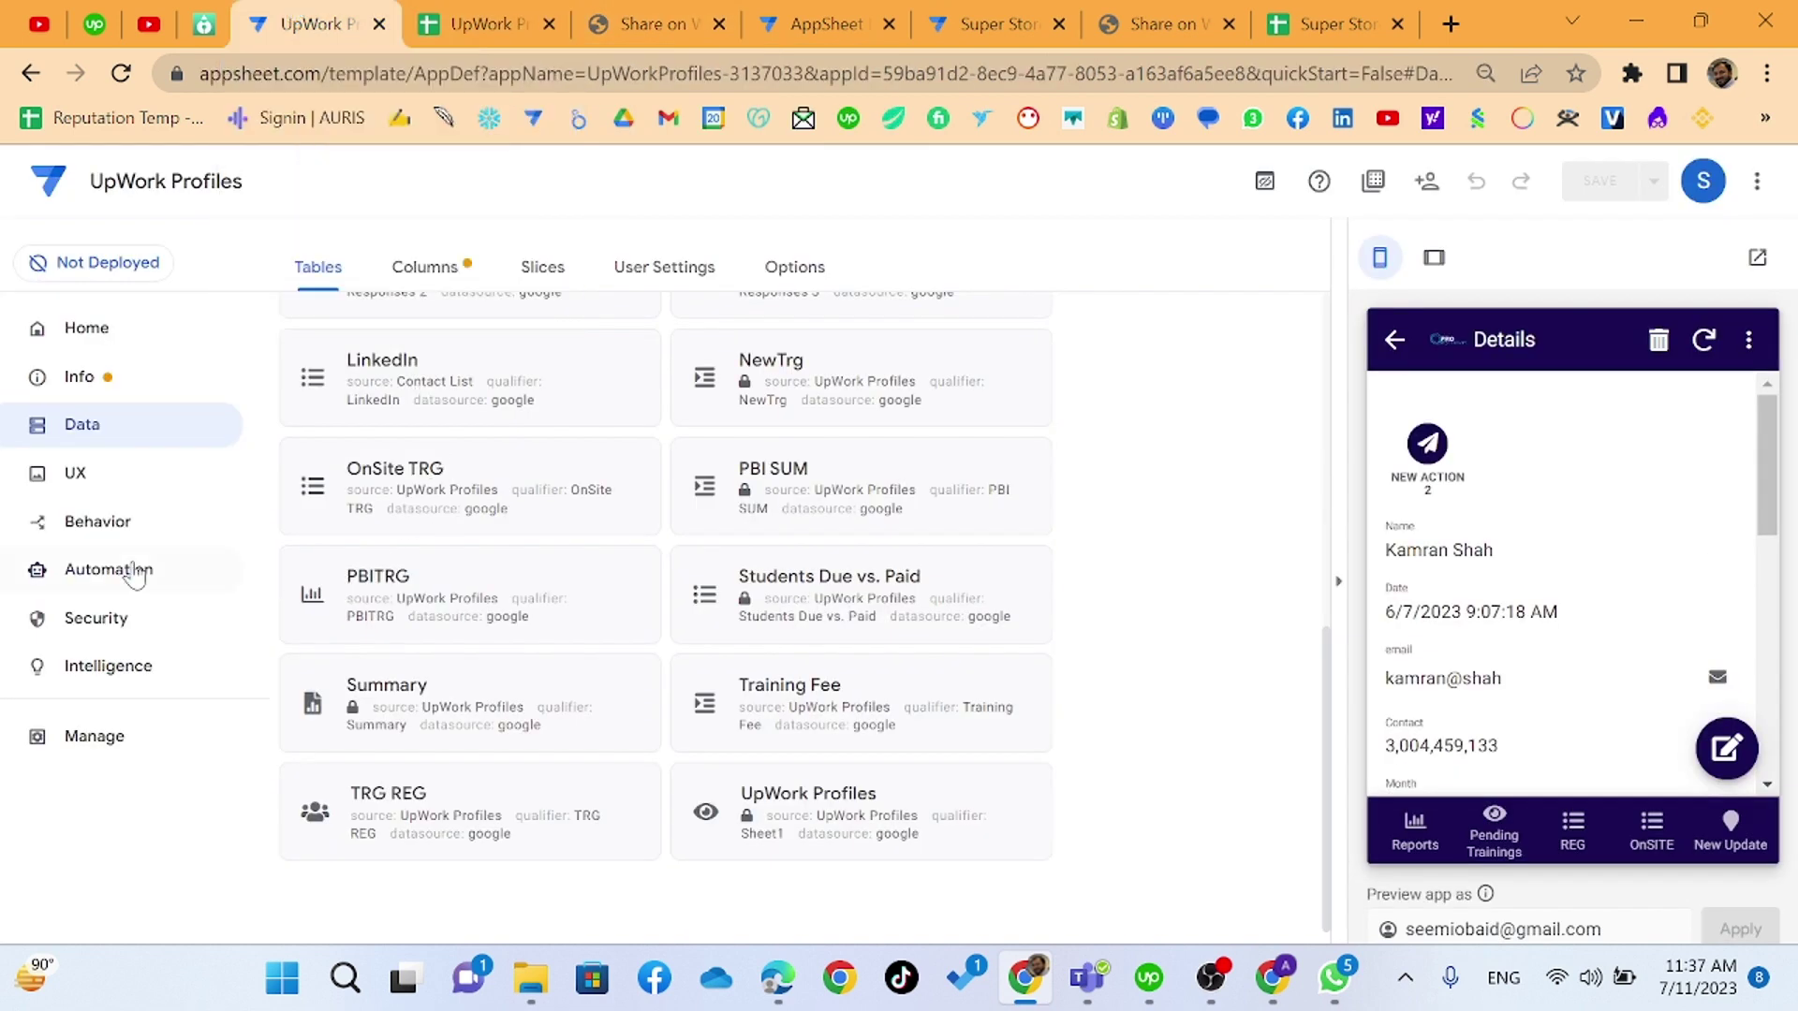
left_click(84, 522)
scroll(562, 824, "down", 2)
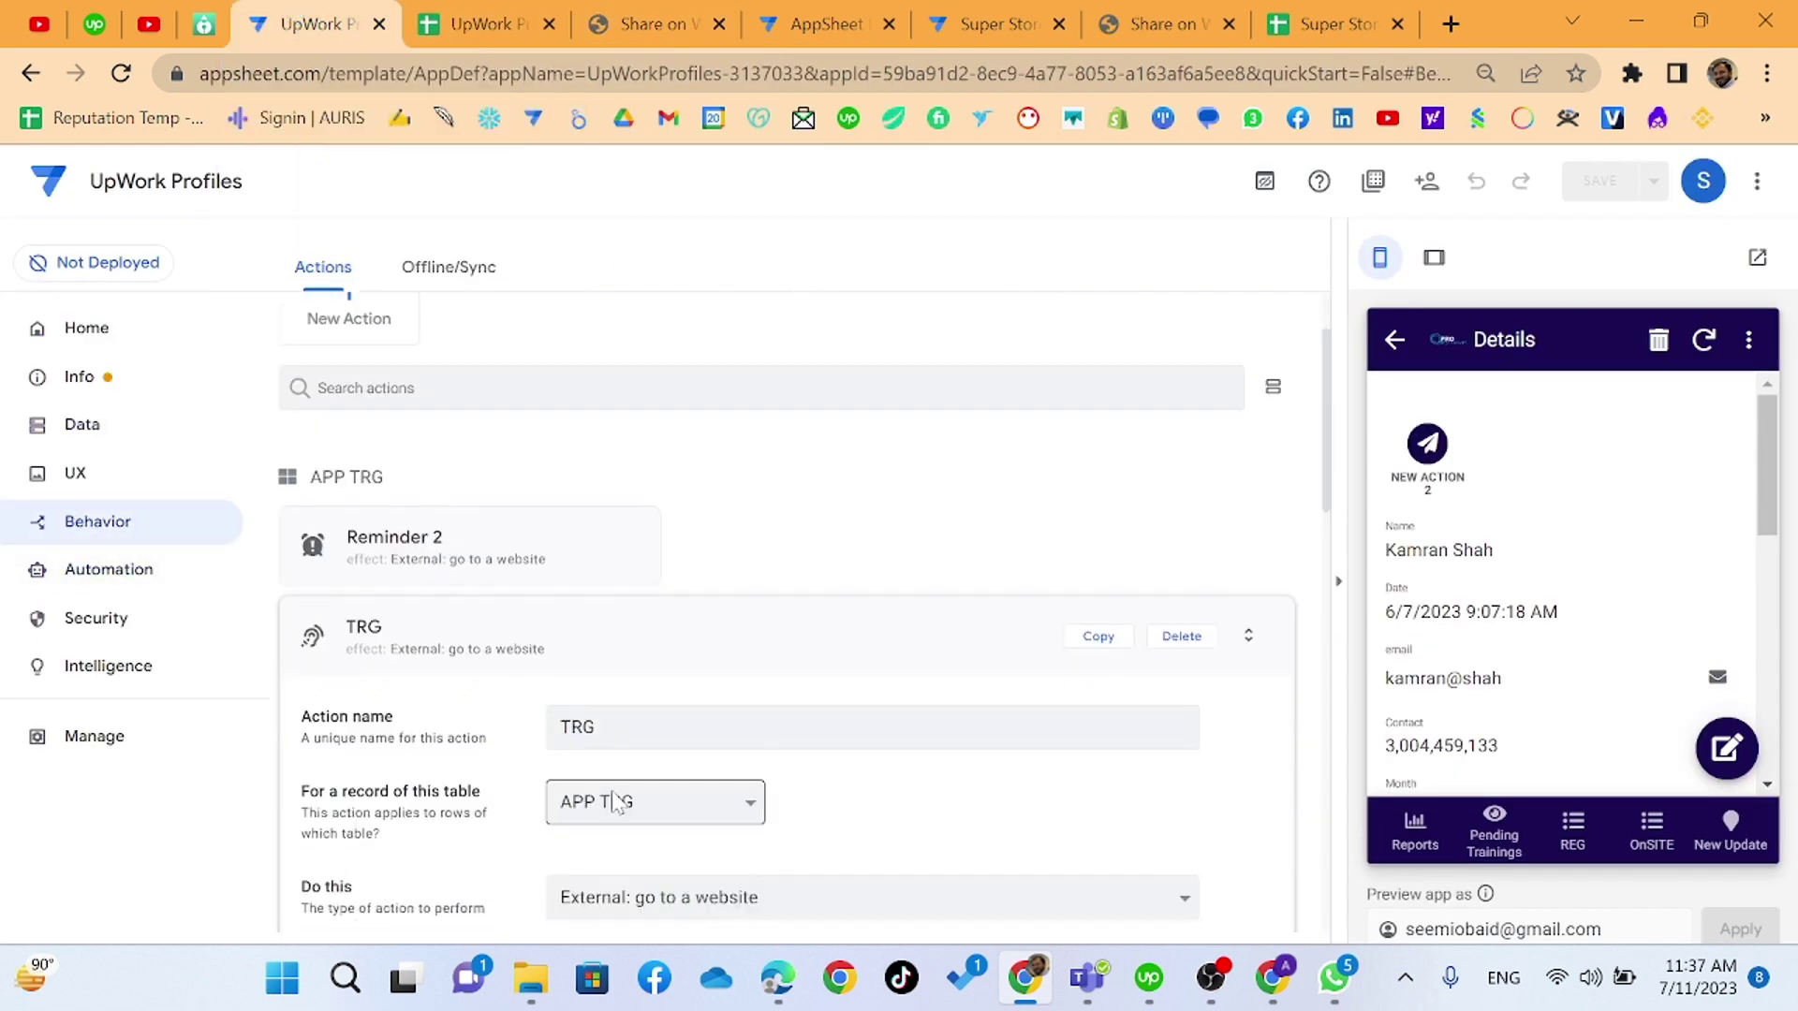
scroll(613, 803, "down", 5)
left_click(703, 539)
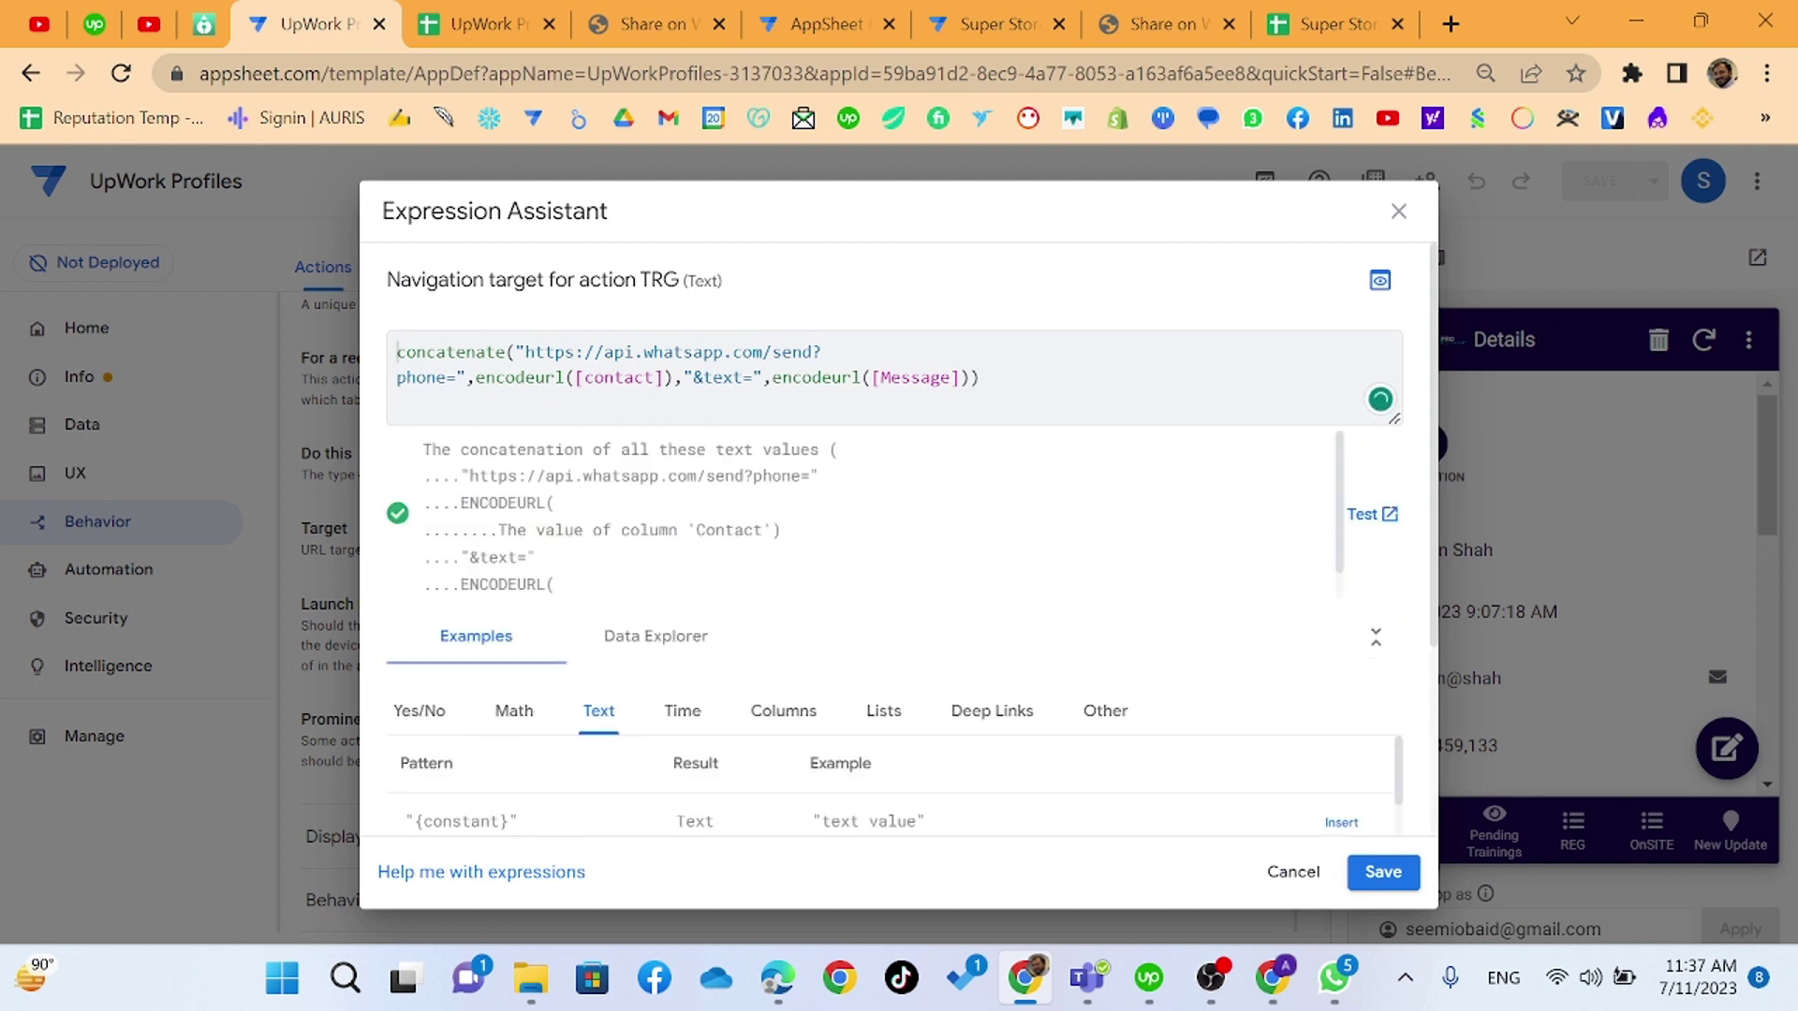
left_click(1275, 872)
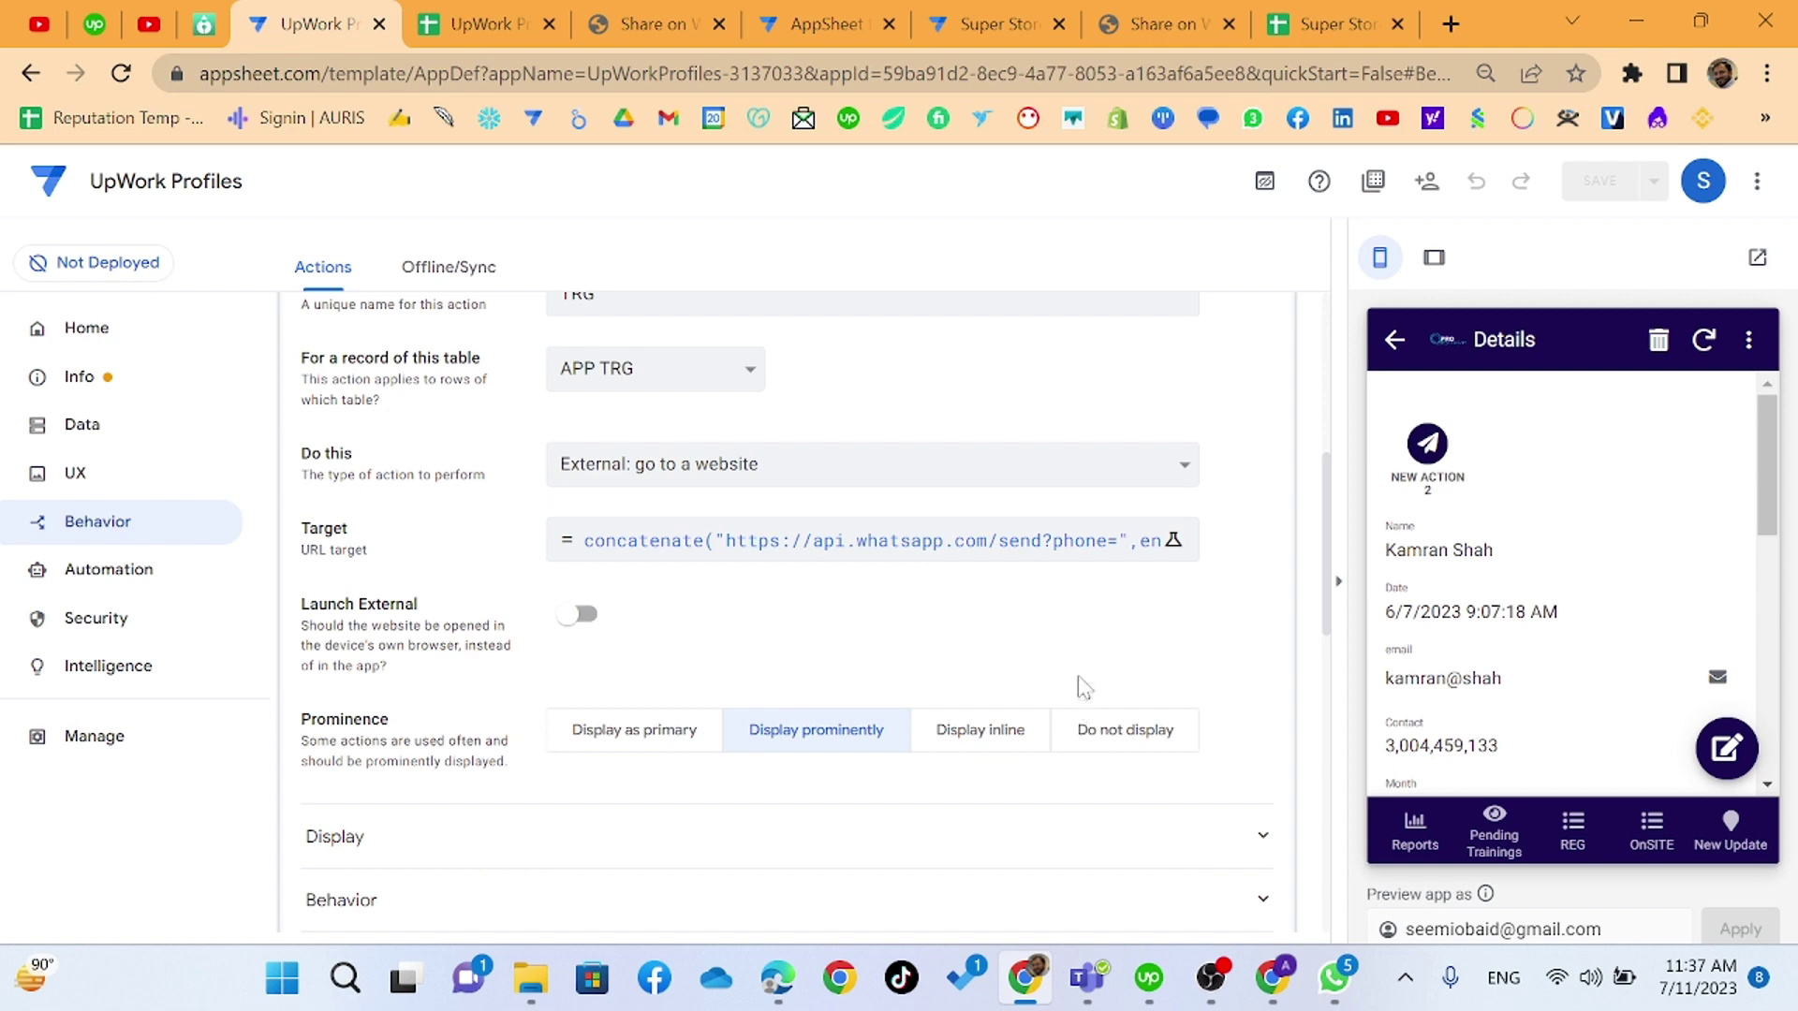
left_click(1330, 23)
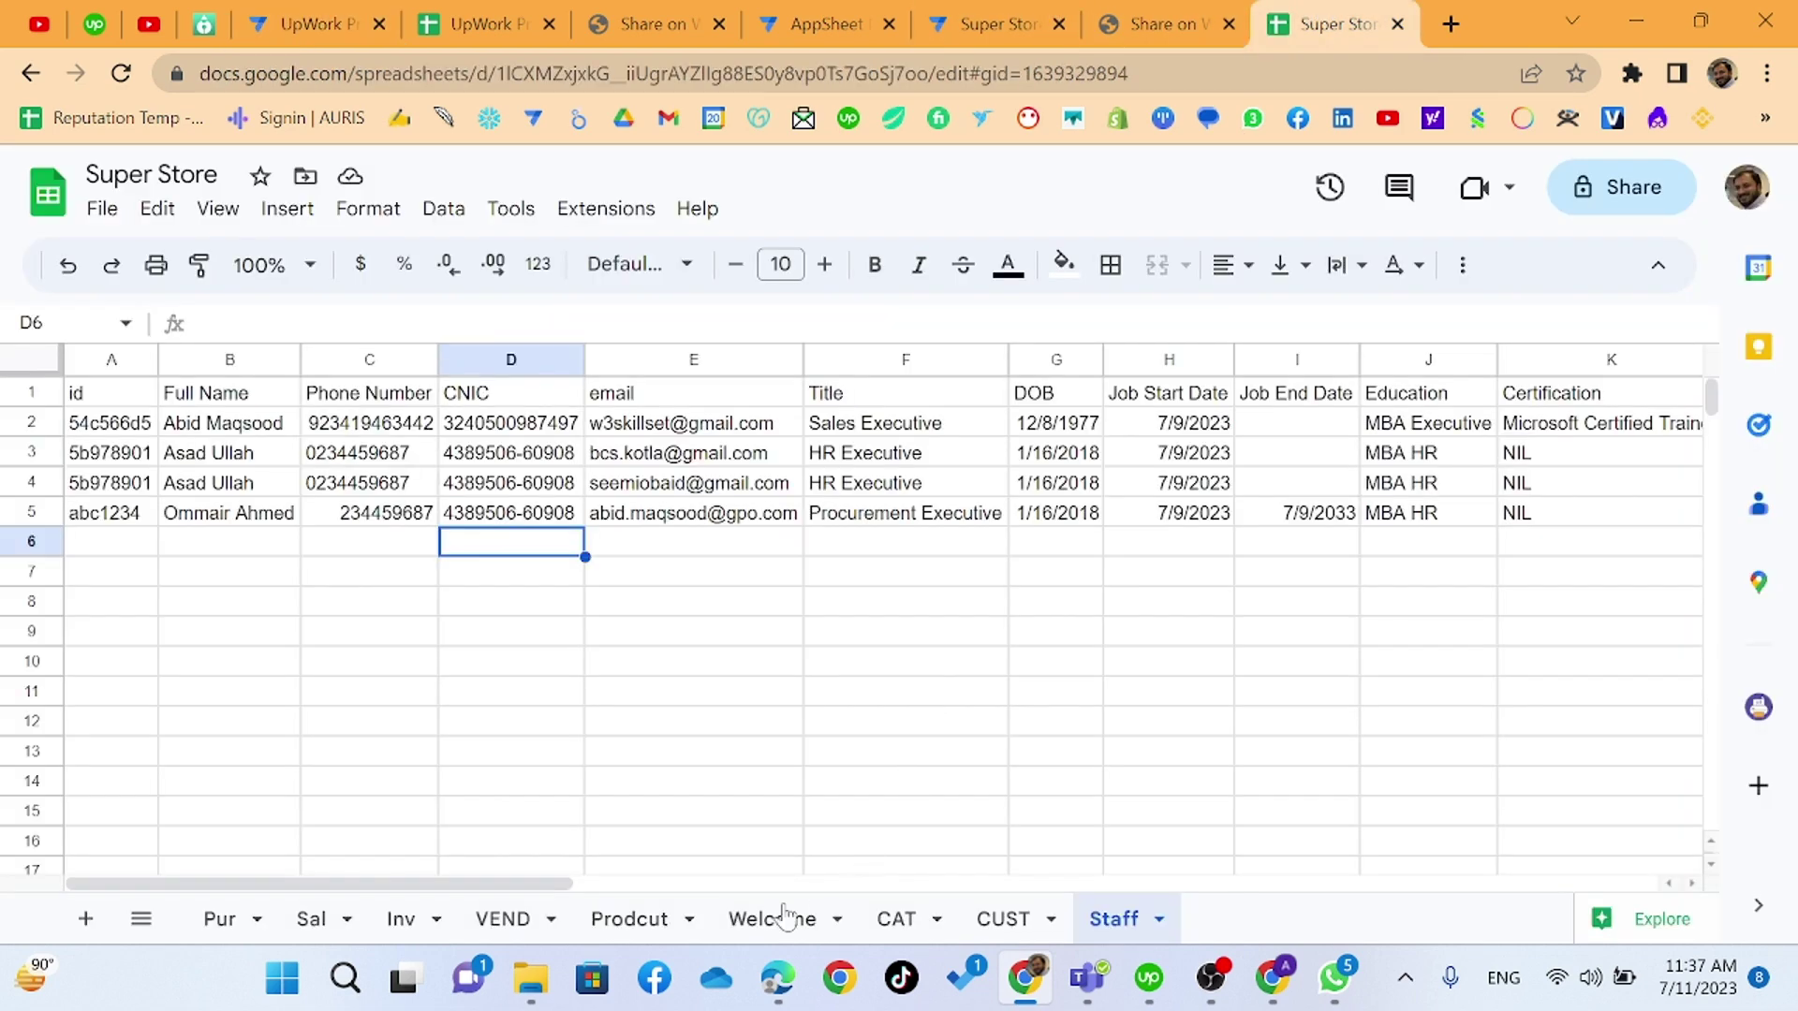
- Review the Contact numbers and Fee Collection rows in UpWork Profiles, then return to the TRG action
left_click(473, 23)
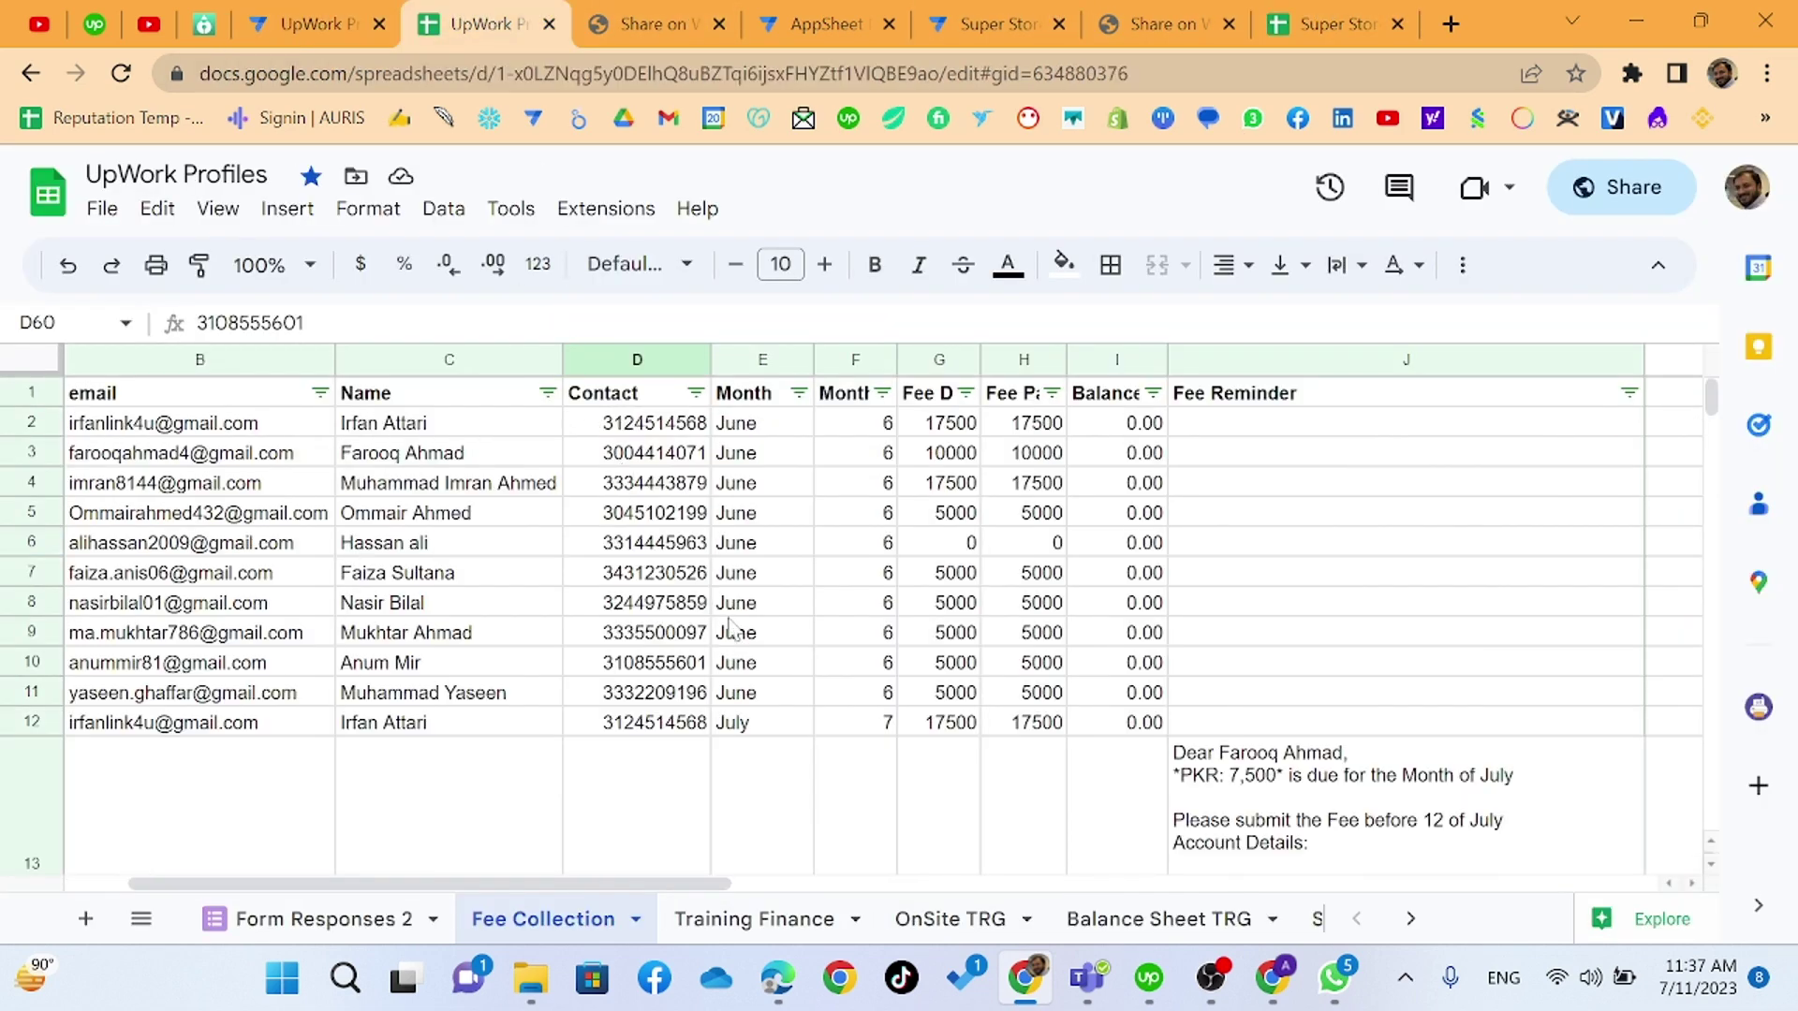
left_click(633, 403)
left_click(632, 489)
scroll(630, 503, "down", 5)
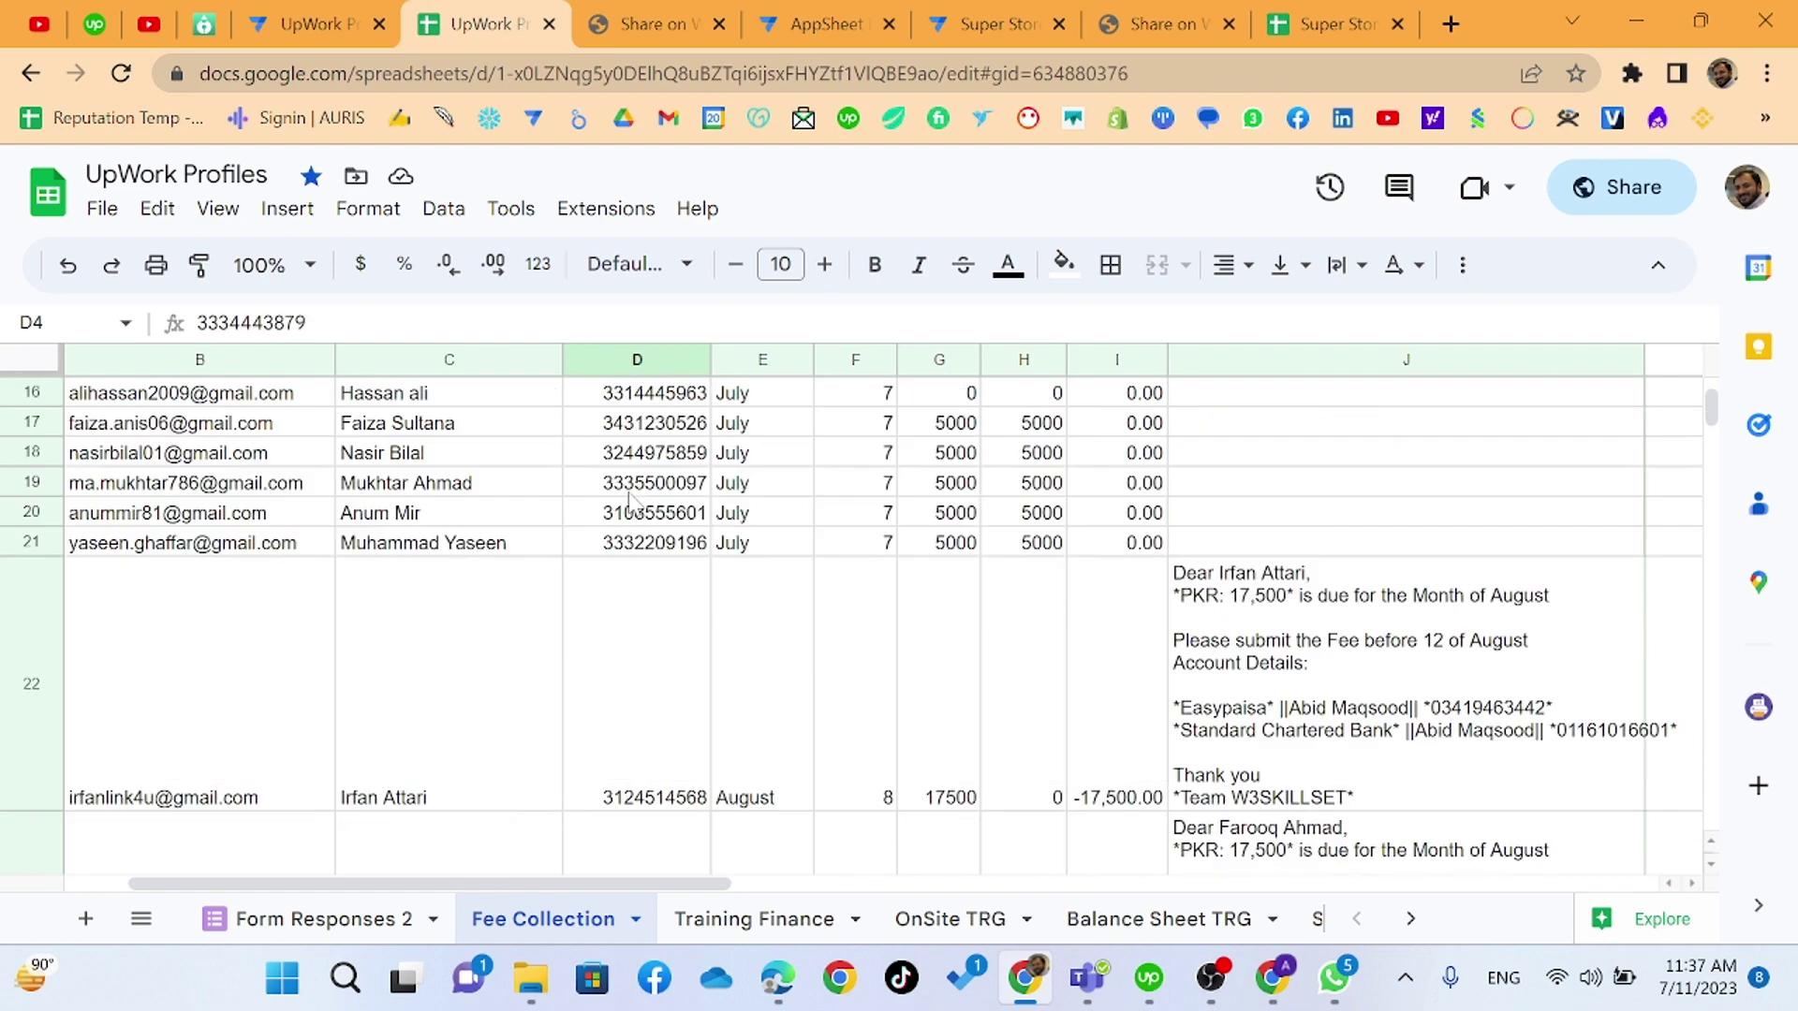
scroll(629, 503, "down", 15)
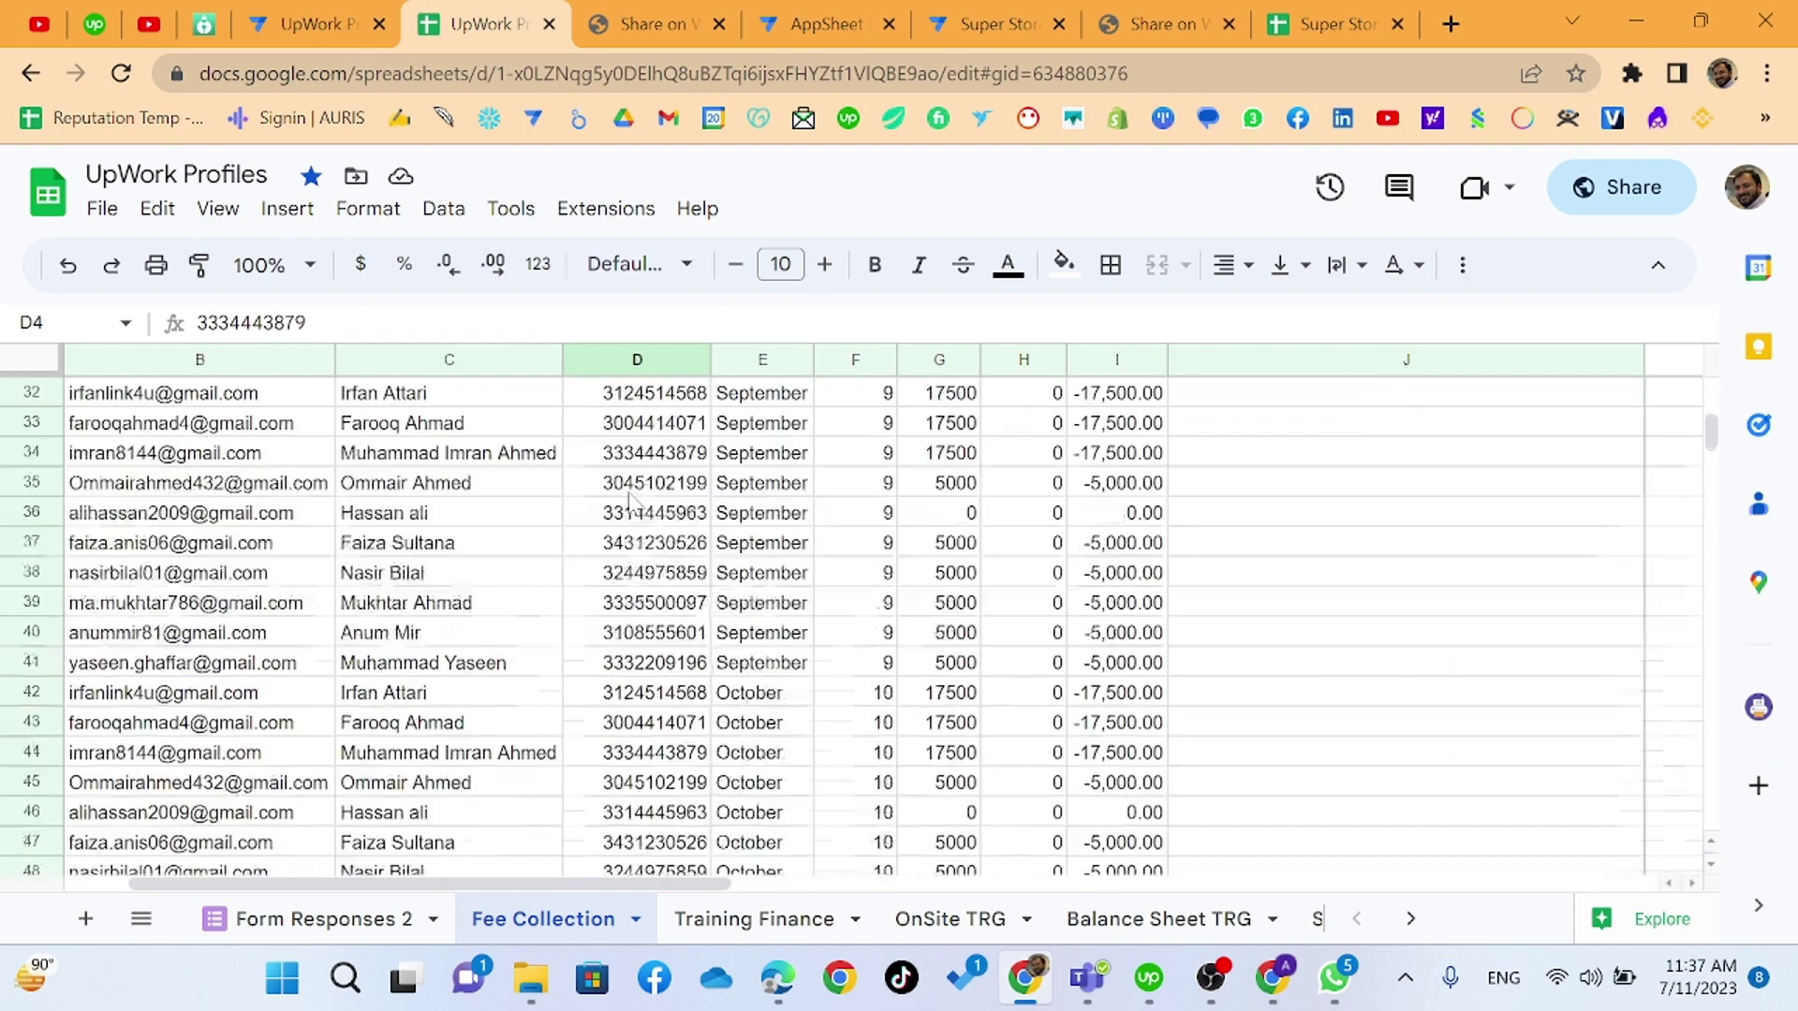
scroll(629, 506, "down", 15)
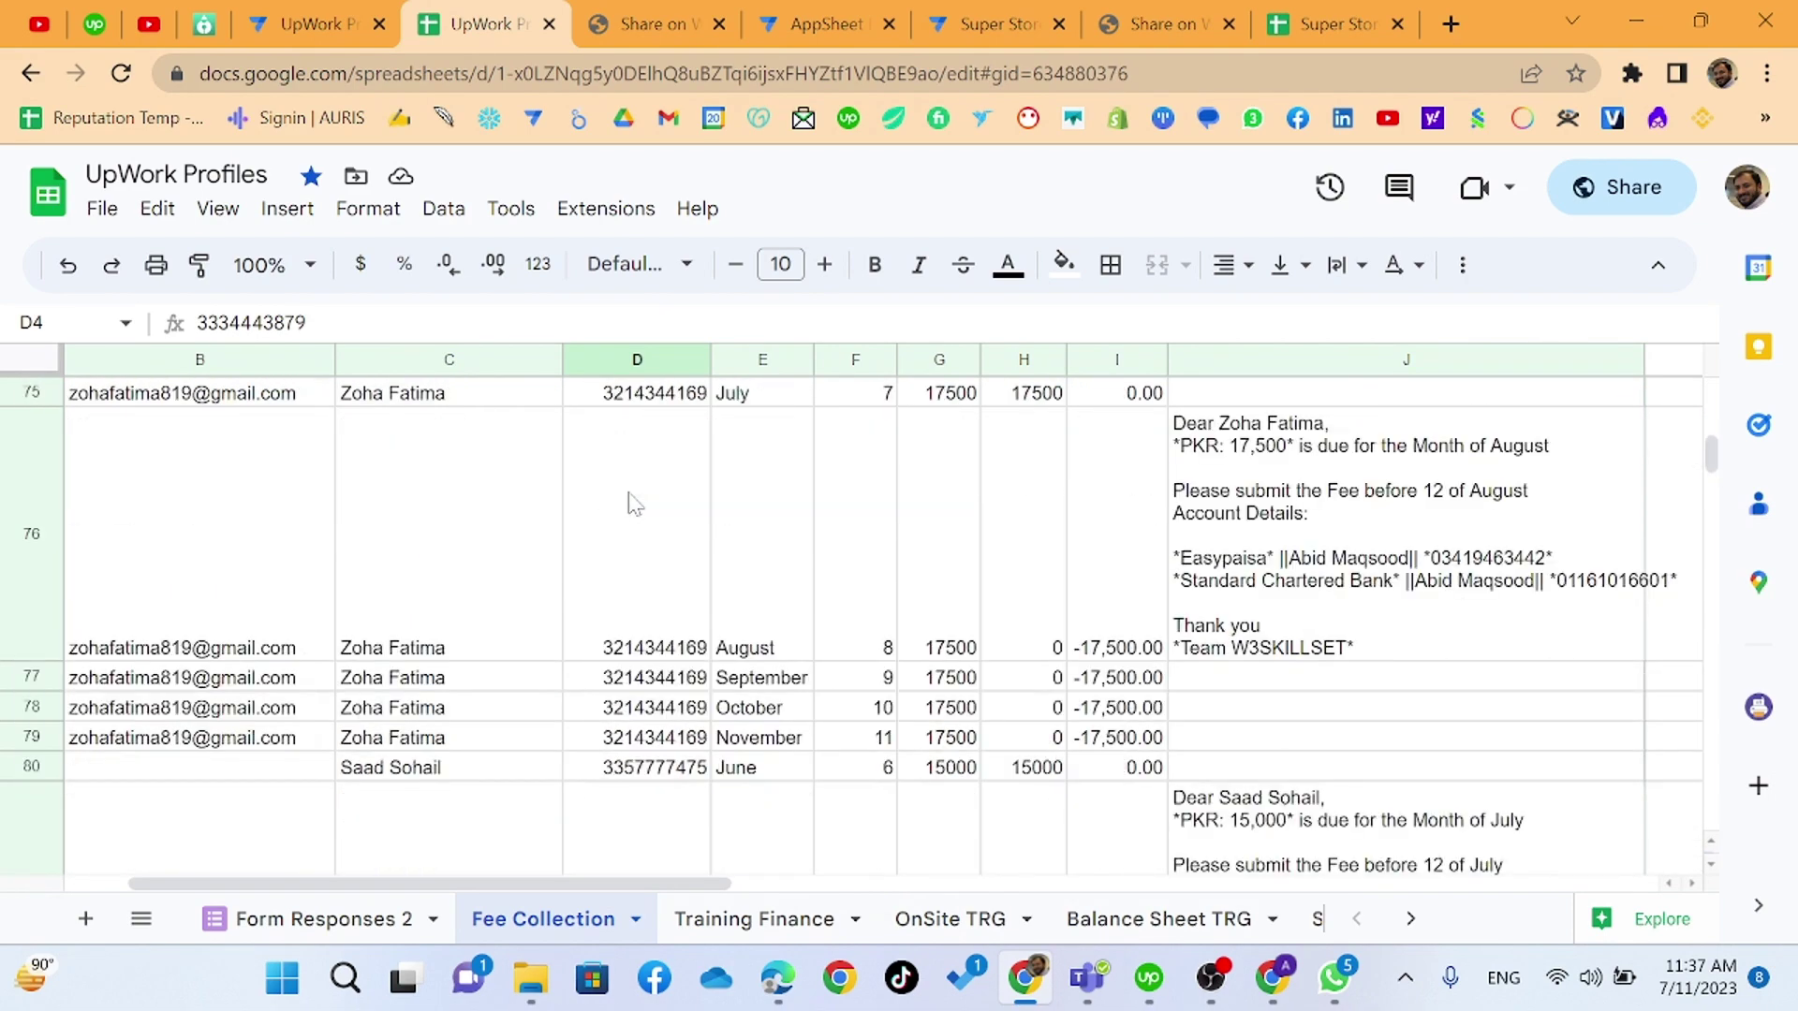
scroll(629, 504, "down", 2)
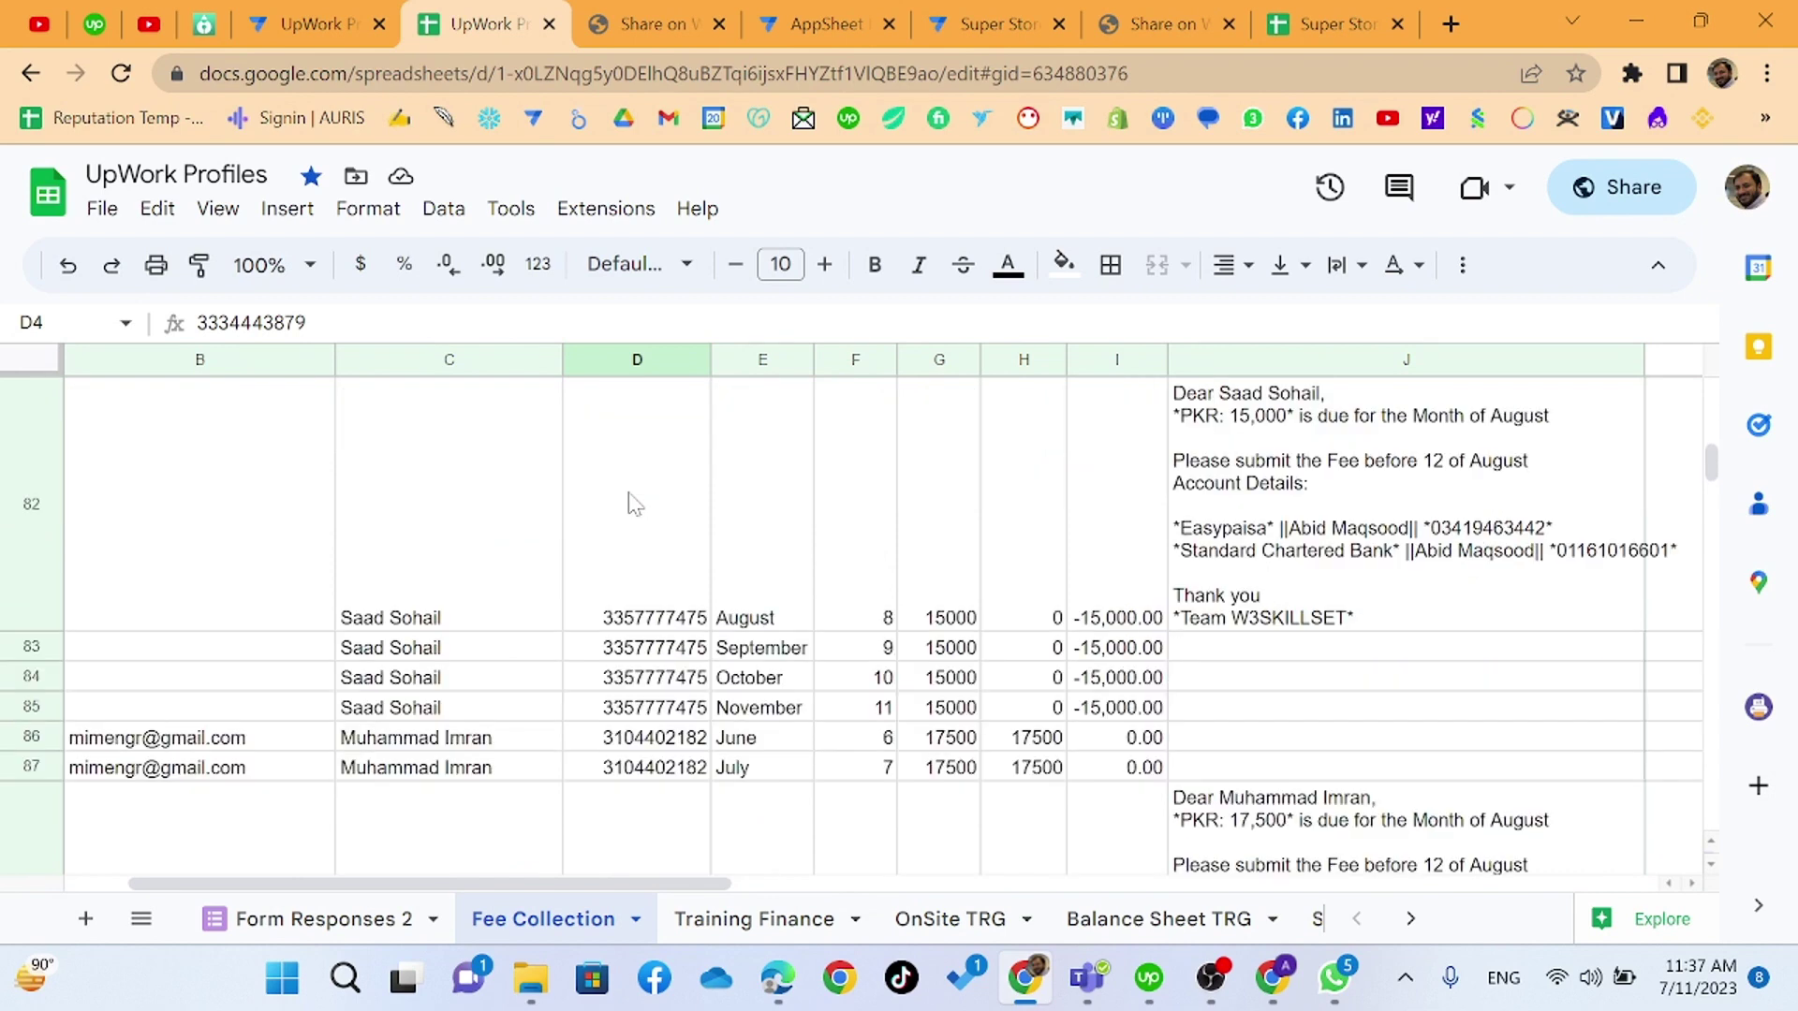
scroll(629, 504, "down", 15)
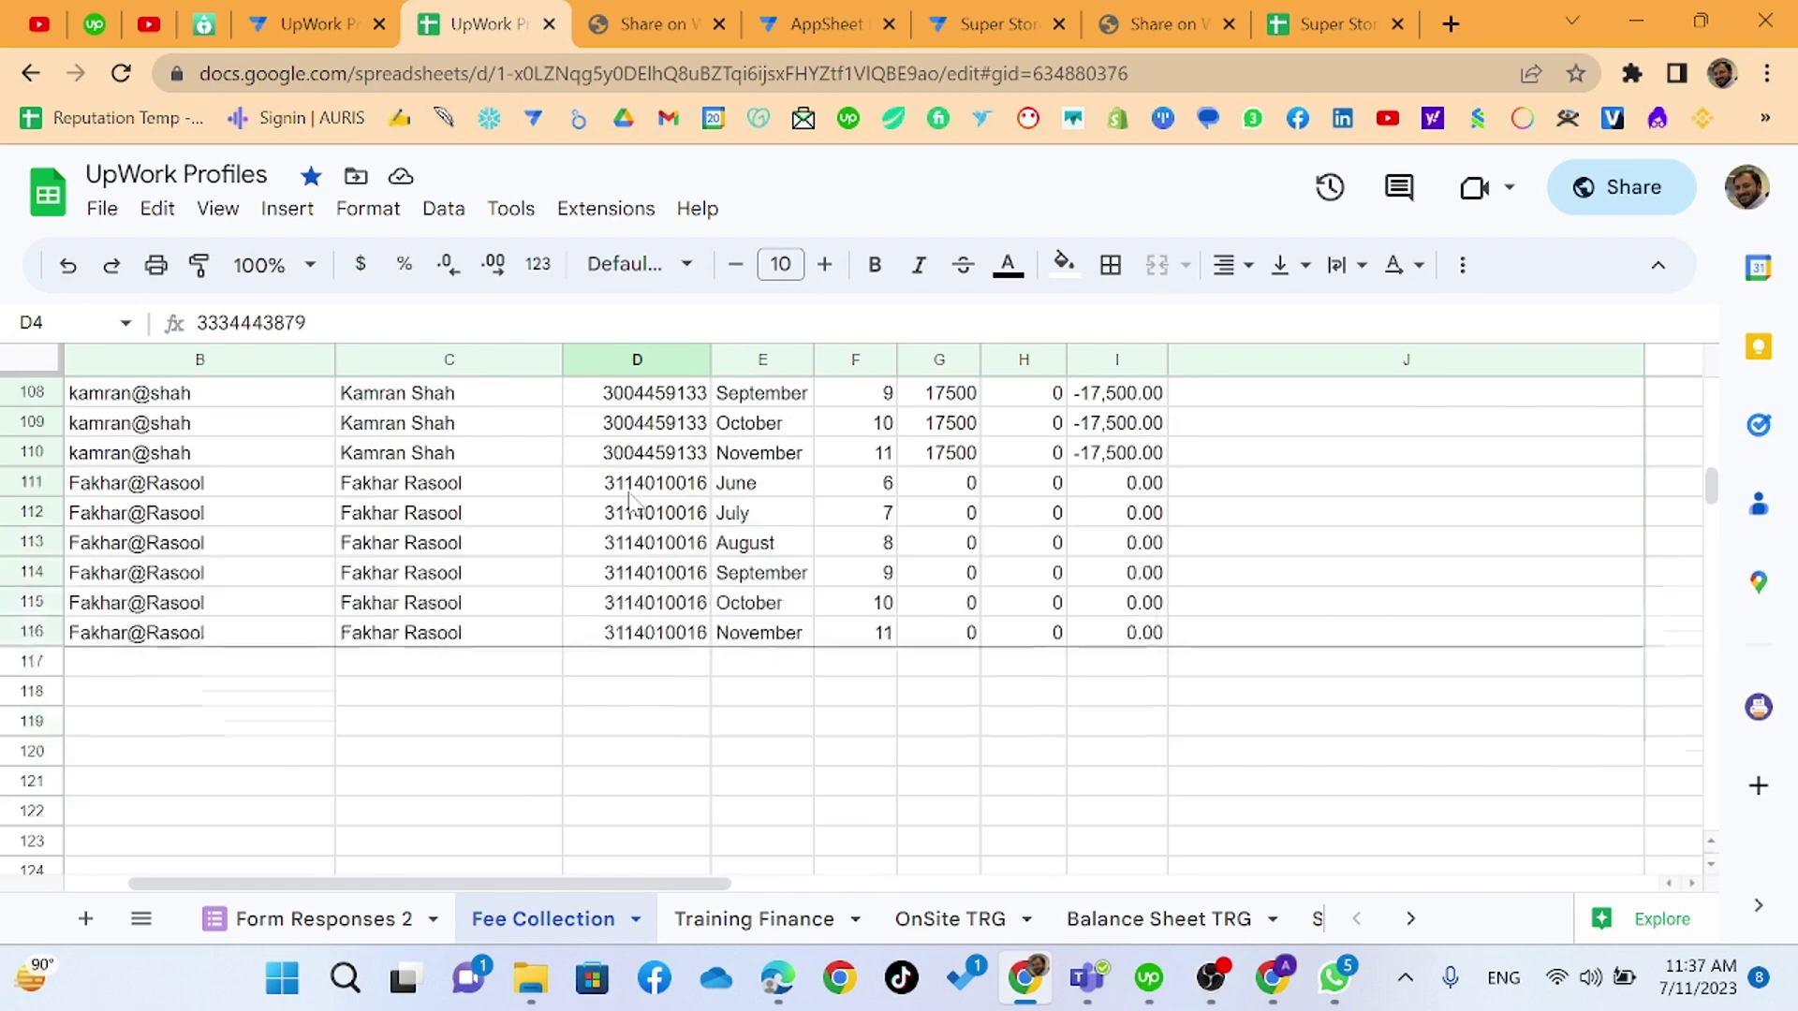
scroll(629, 506, "down", 2)
scroll(629, 506, "up", 6)
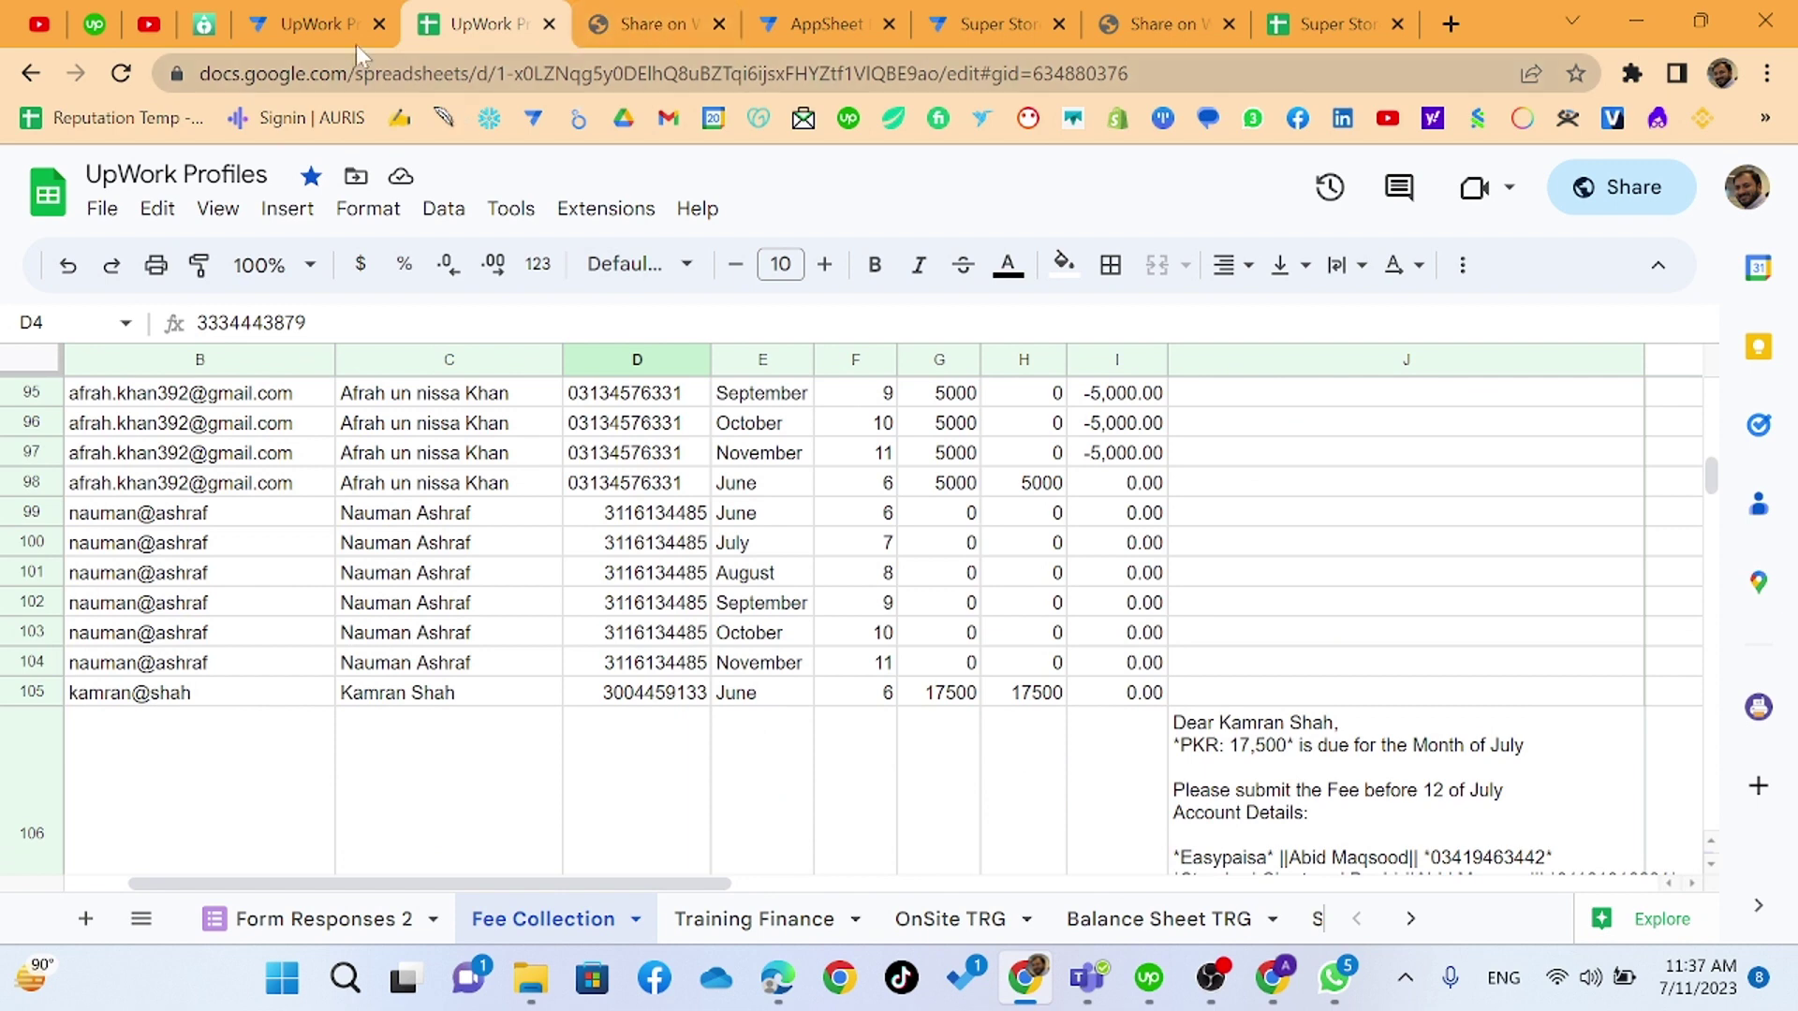
left_click(347, 26)
scroll(747, 689, "up", 2)
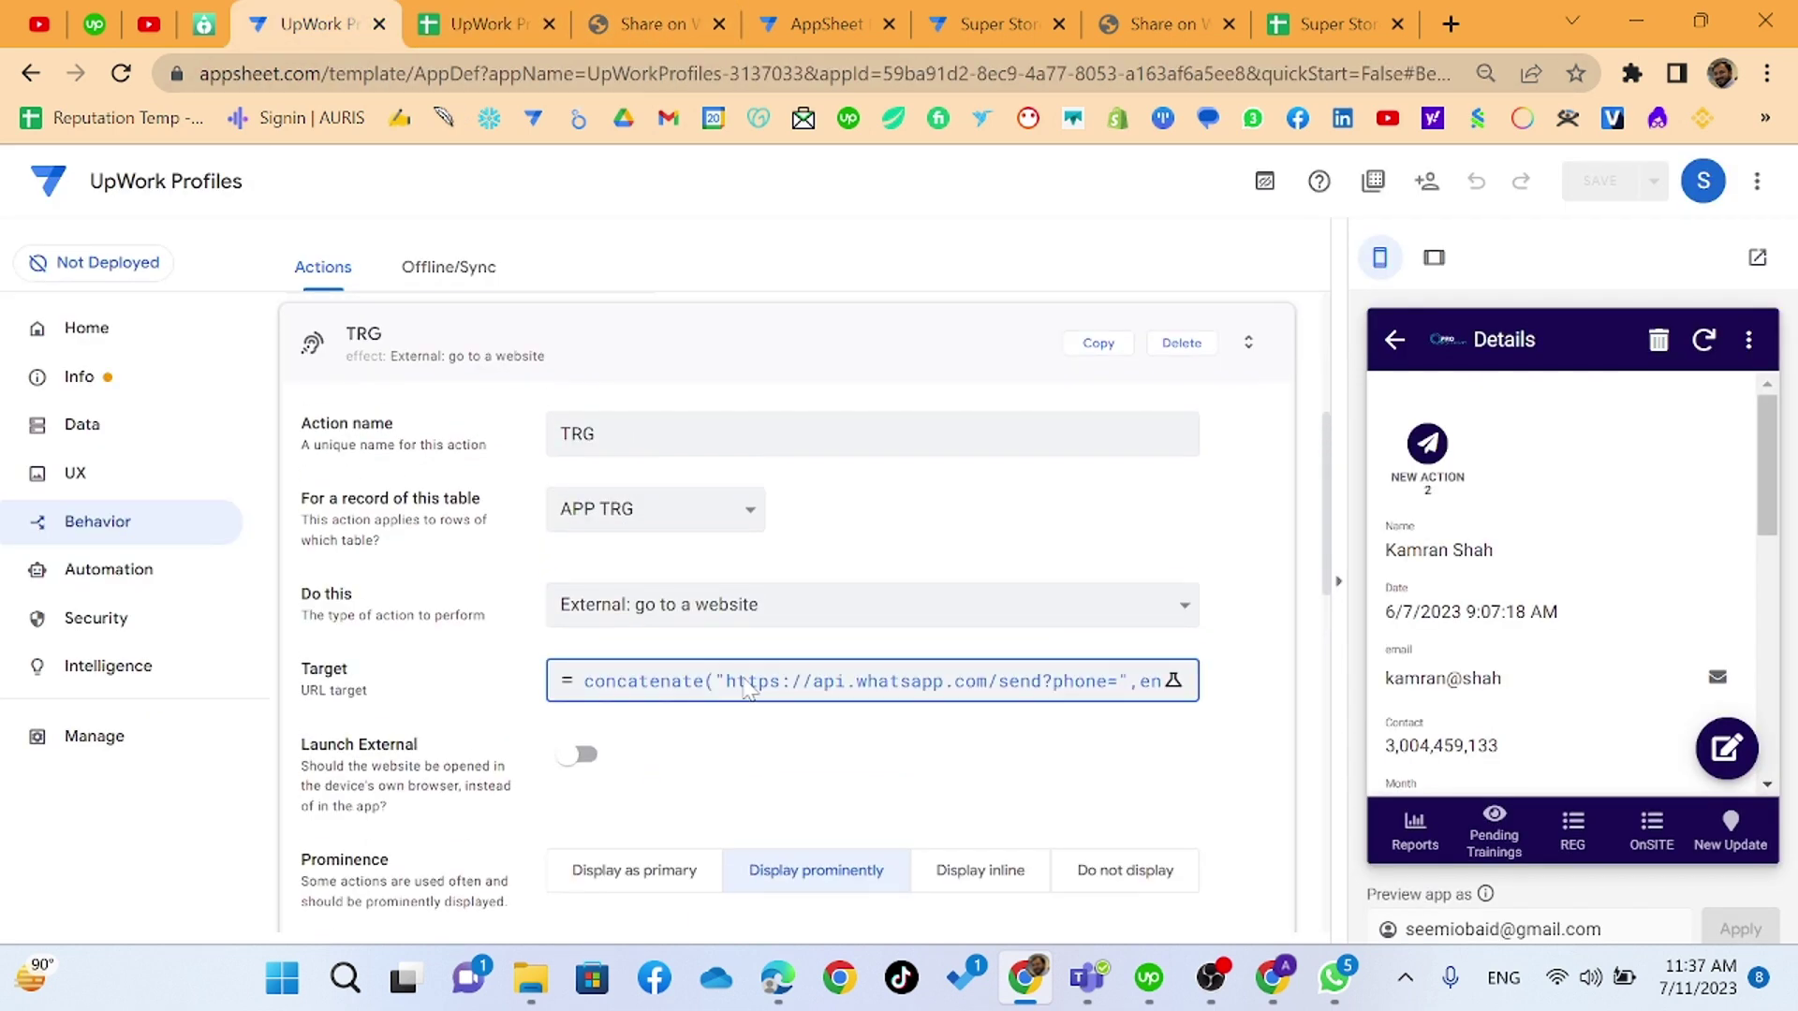
- Try adding +92 after phone= in Reminder 2's target, discard it, and go to Super Store's WhatsApp action
left_click(614, 375)
scroll(542, 625, "up", 3)
scroll(541, 627, "up", 2)
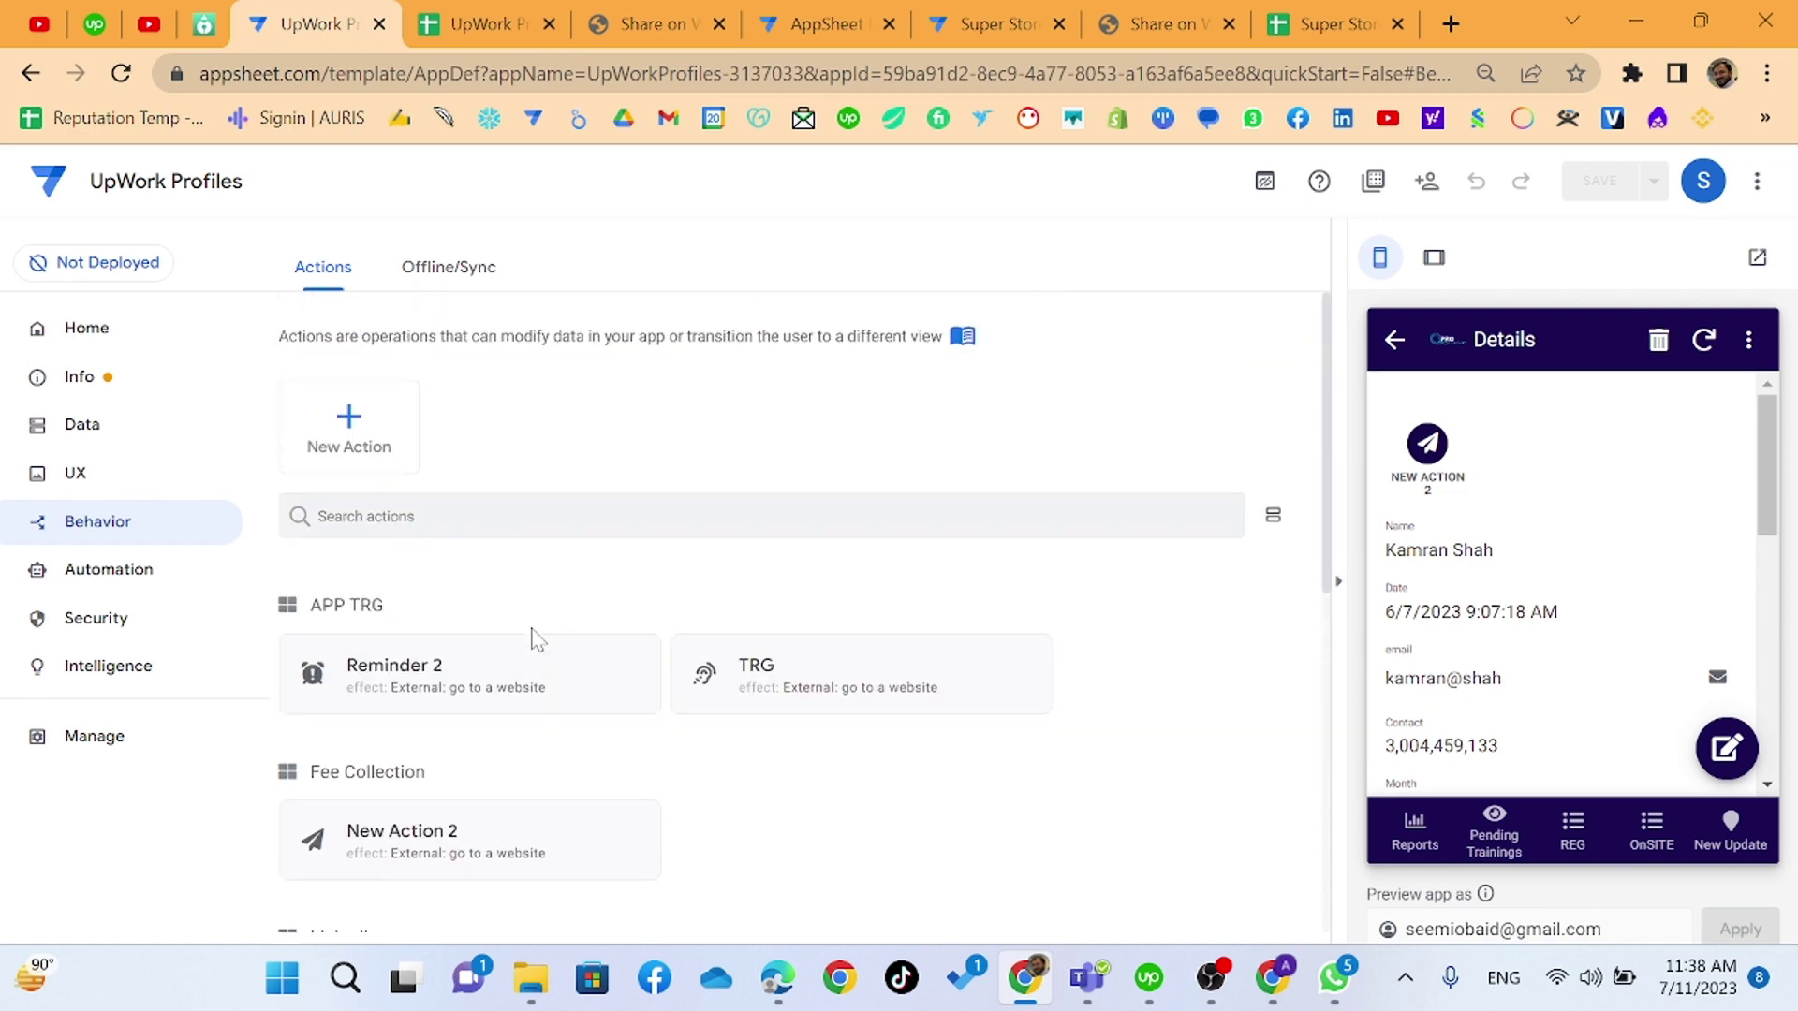
left_click(474, 681)
left_click(664, 665)
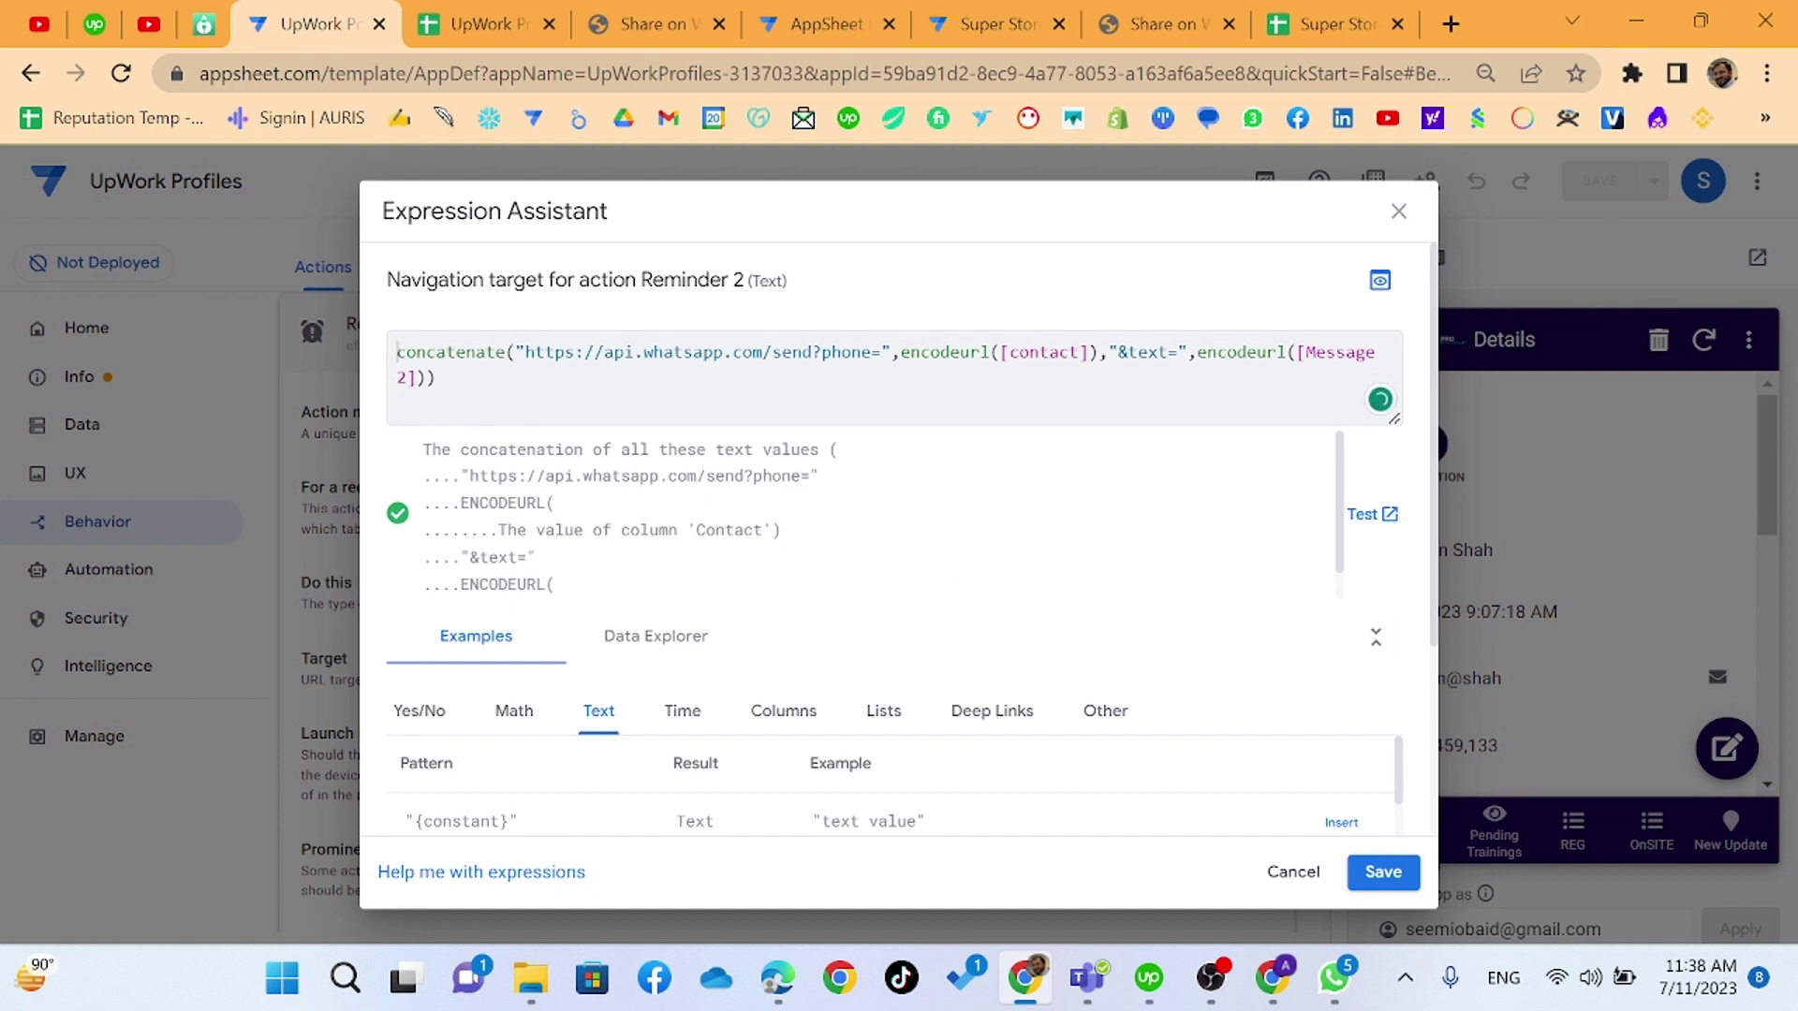
left_click(882, 353)
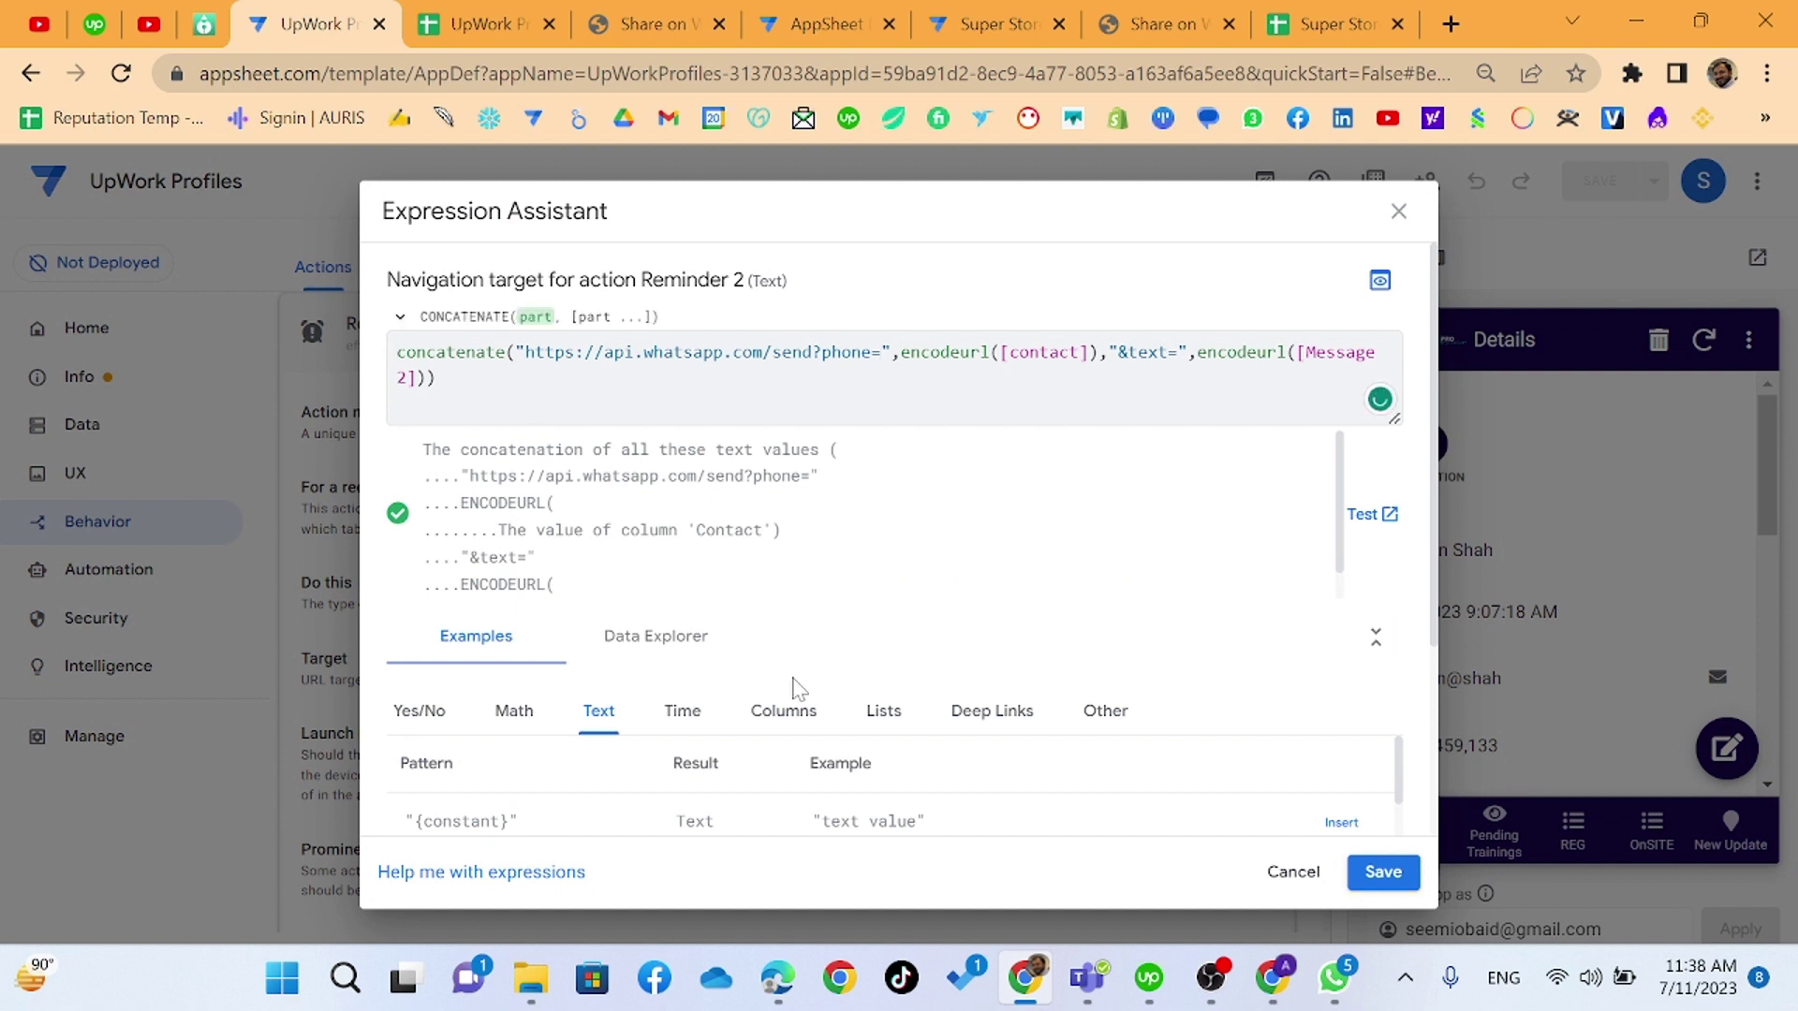
type("+92")
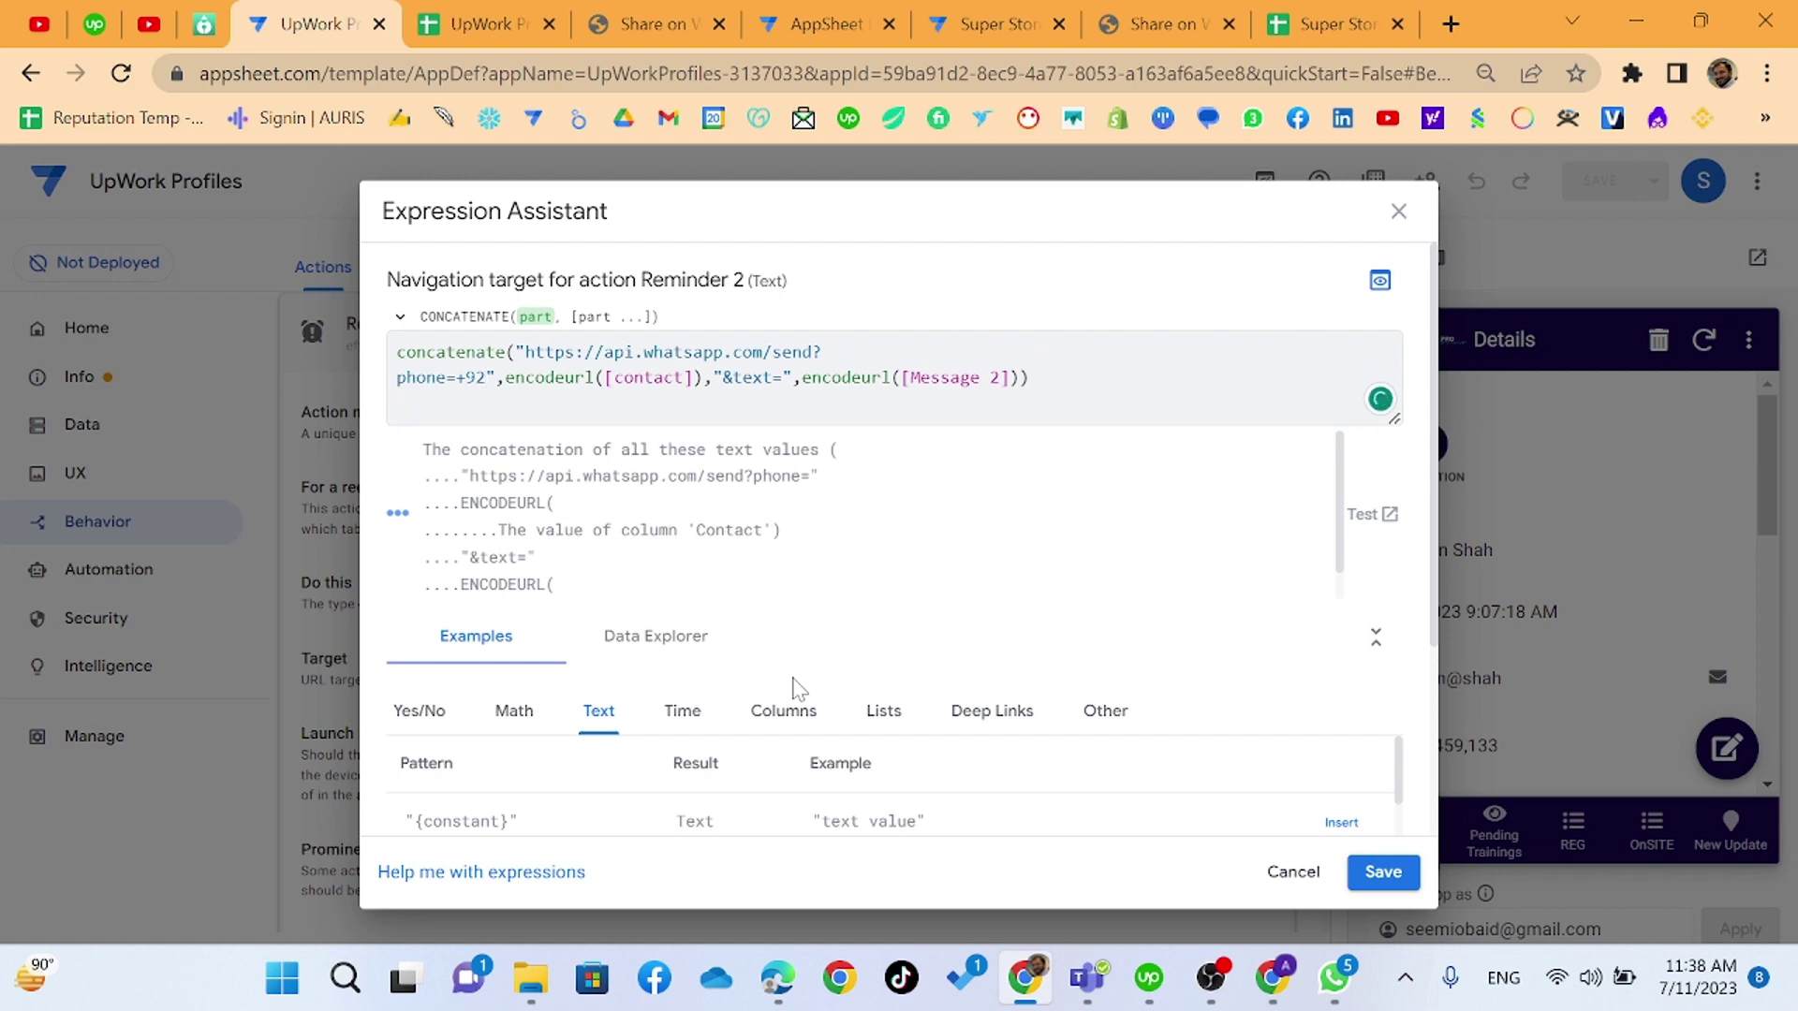
key("BackSpace")
key("BackSpace")
key("BackSpace")
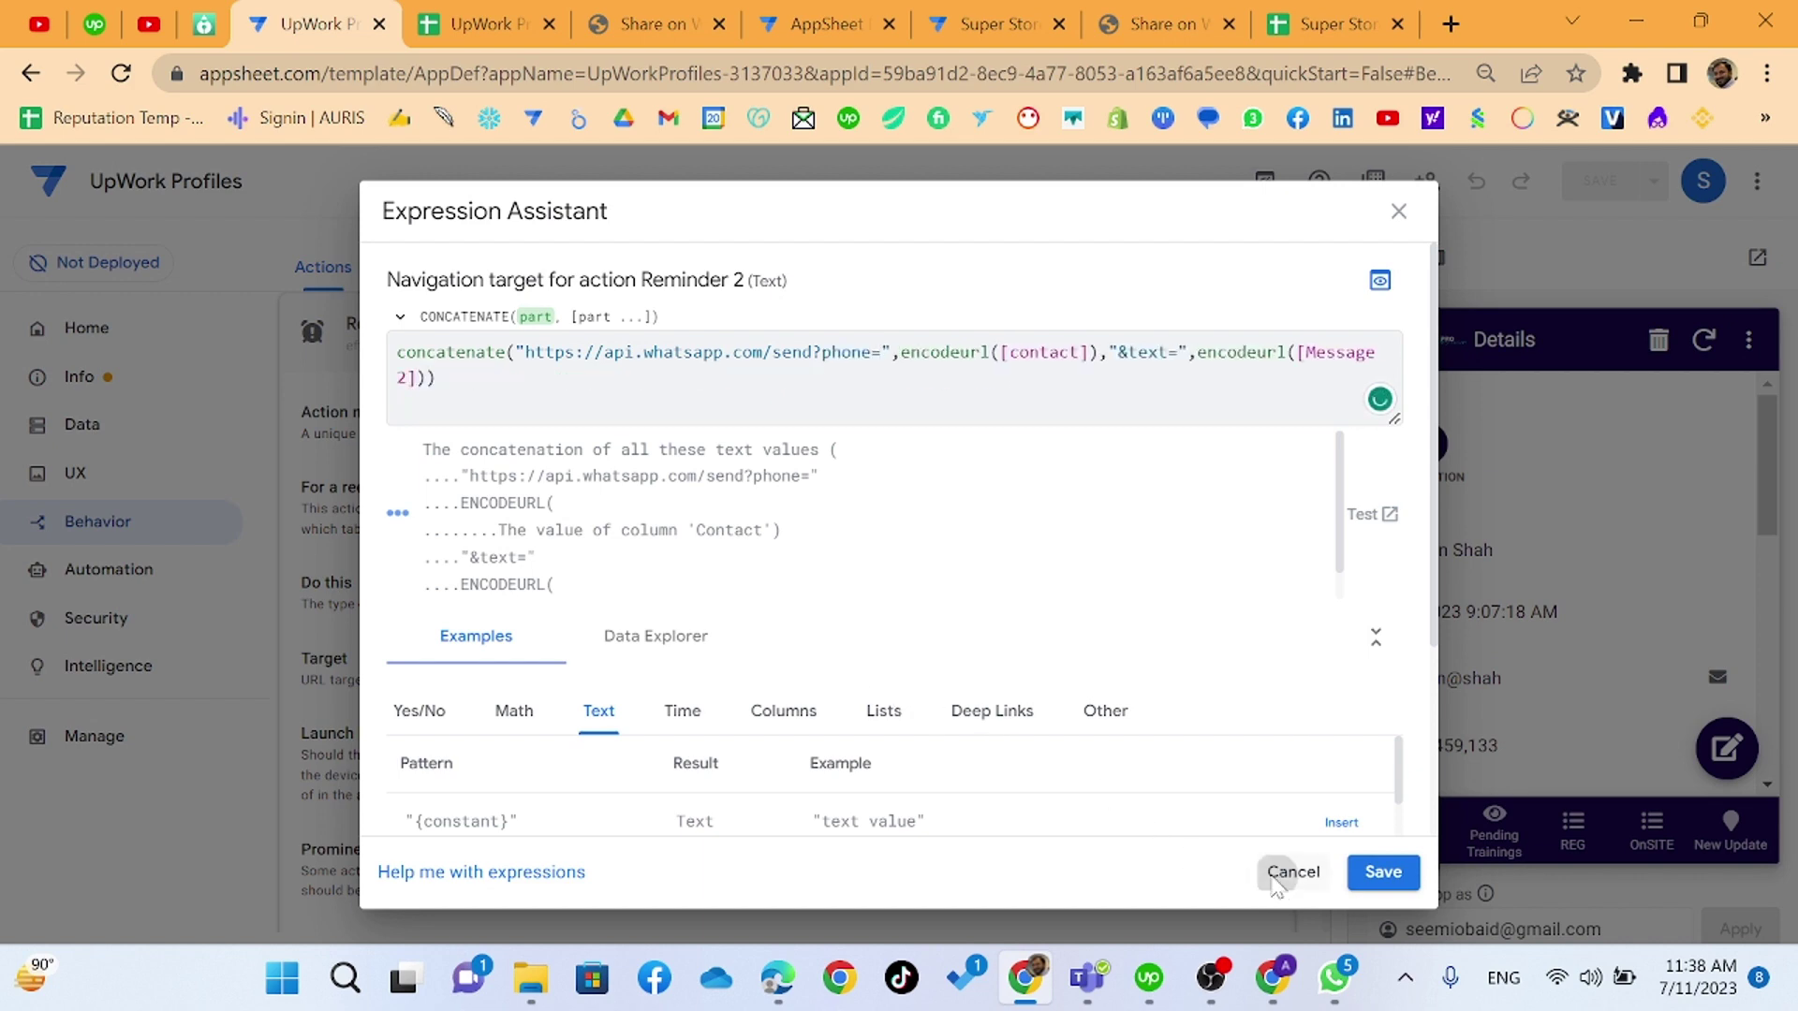
left_click(1290, 872)
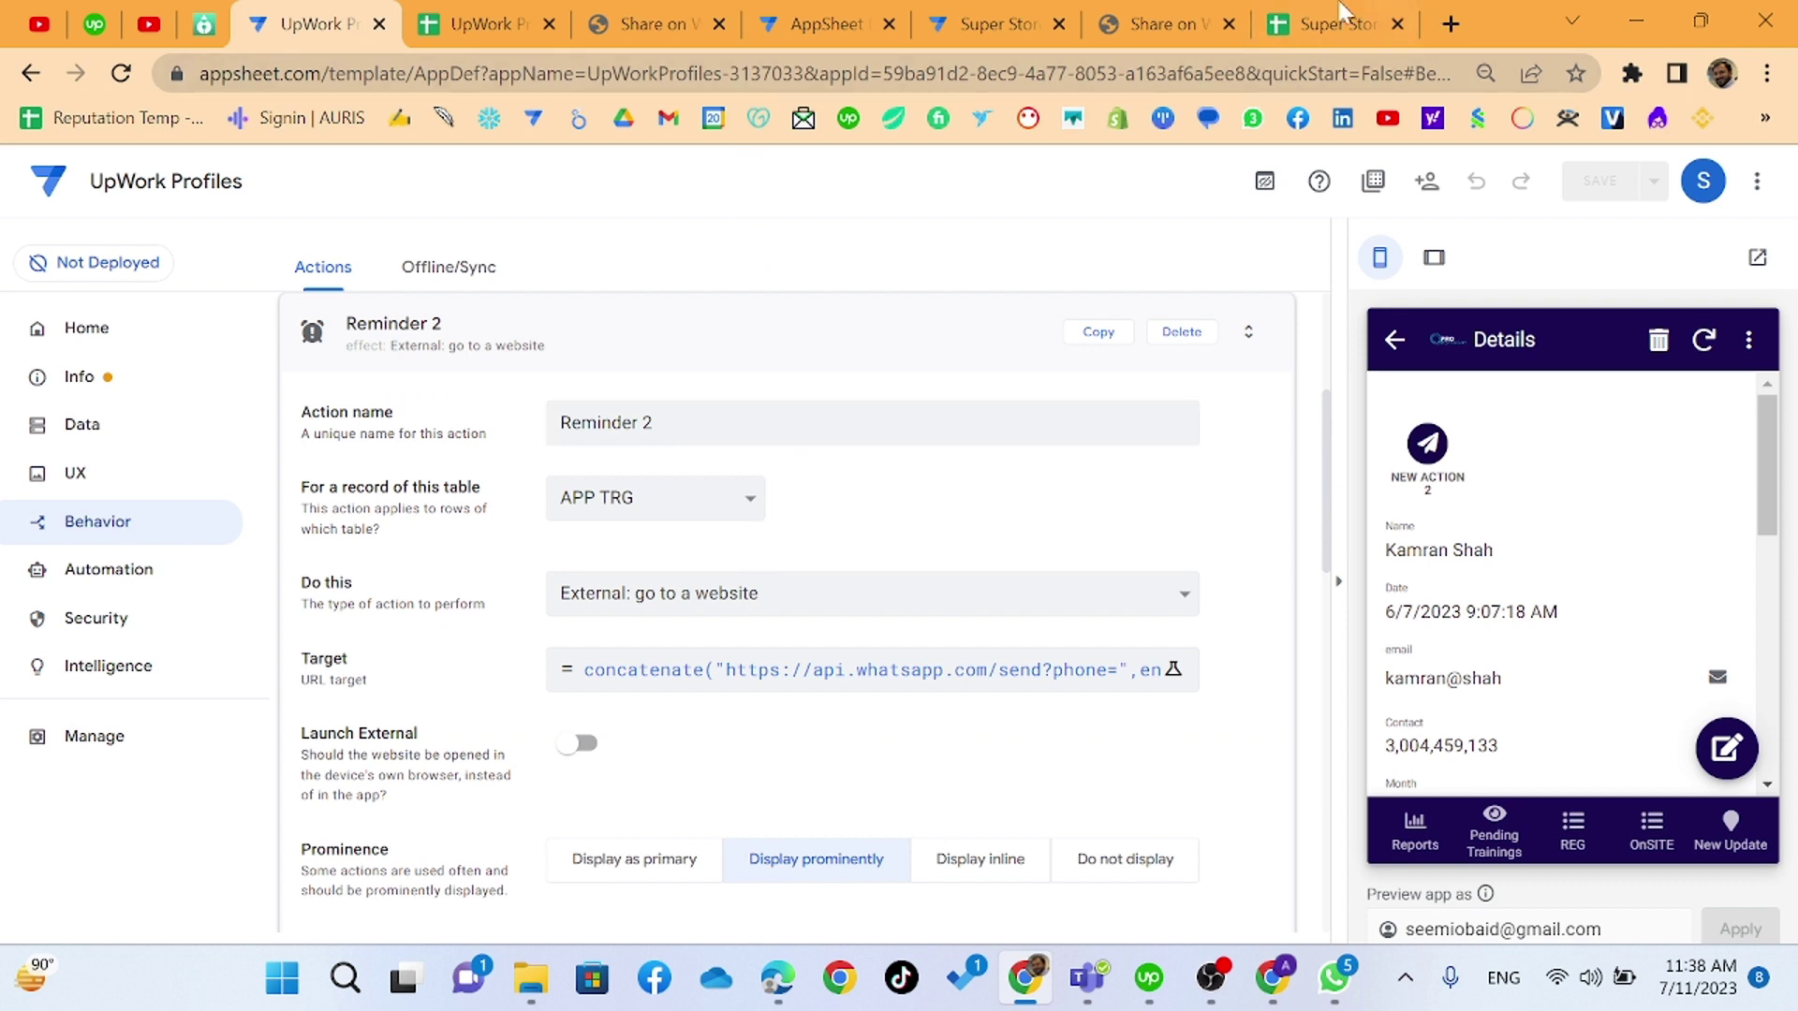
left_click(946, 23)
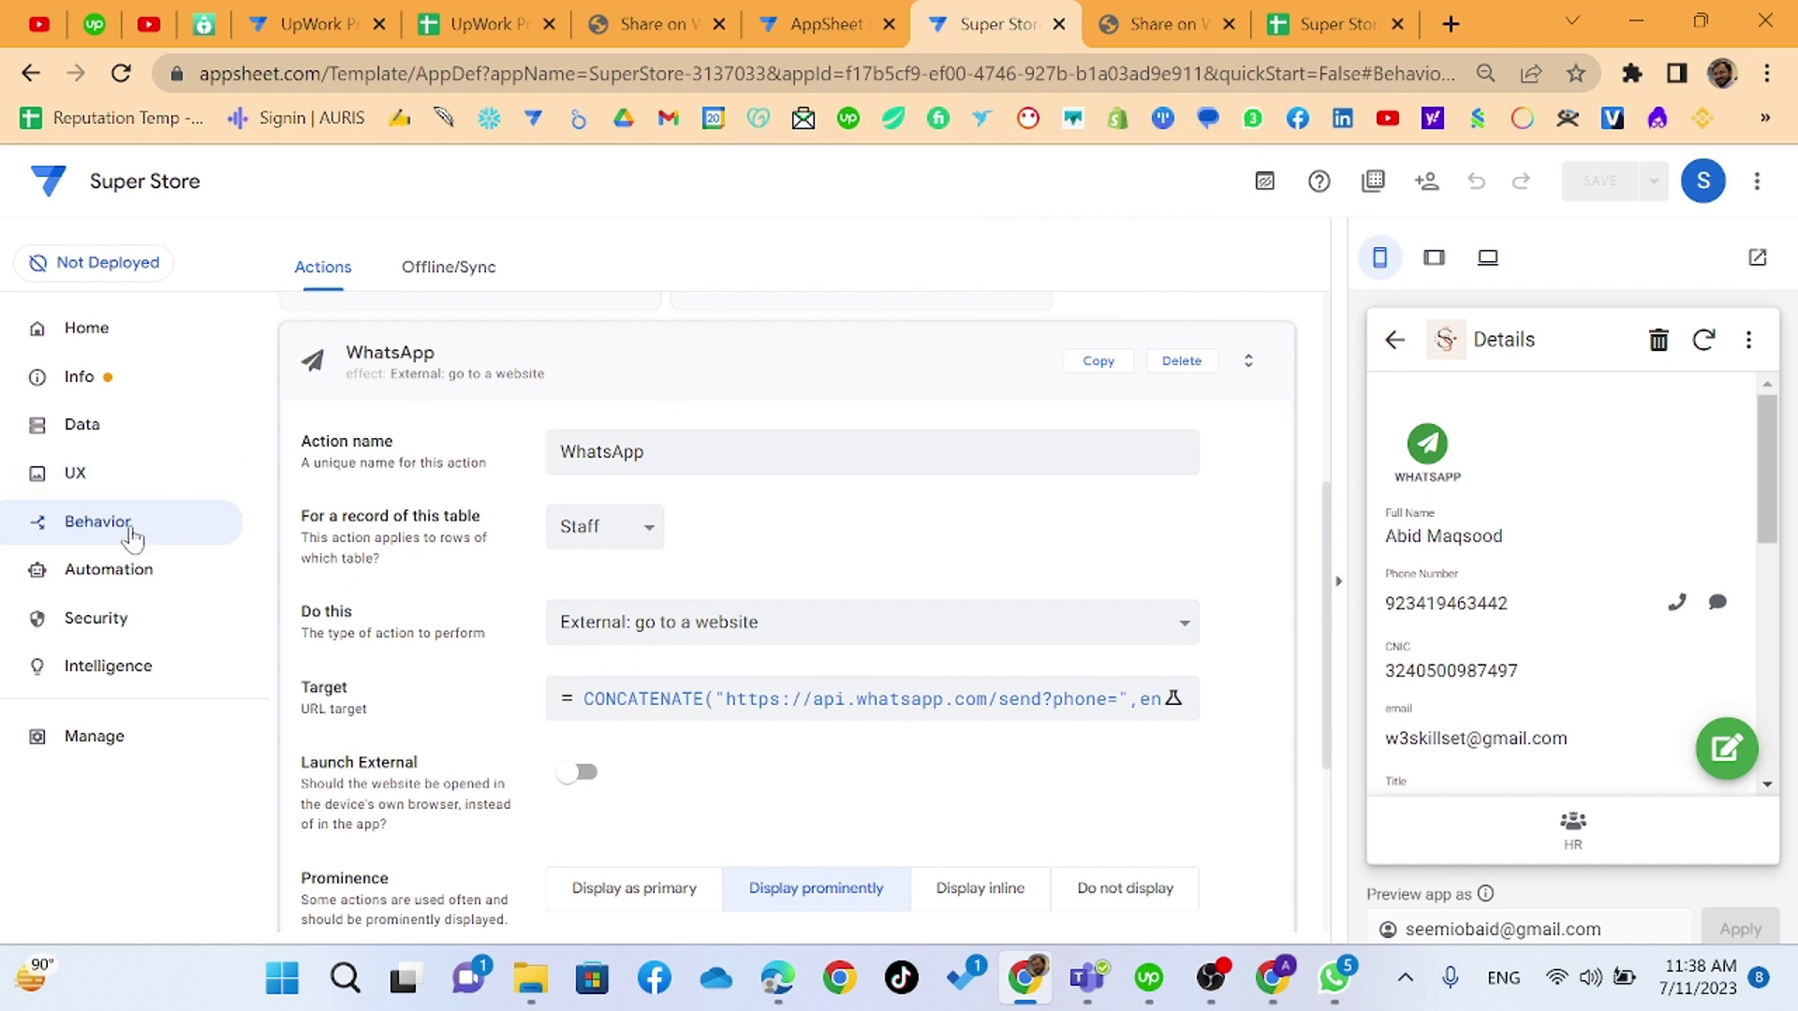
- Give the WhatsApp action the double chat-bubble icon found by searching 'mess', save, and open Automation
scroll(822, 601, "down", 4)
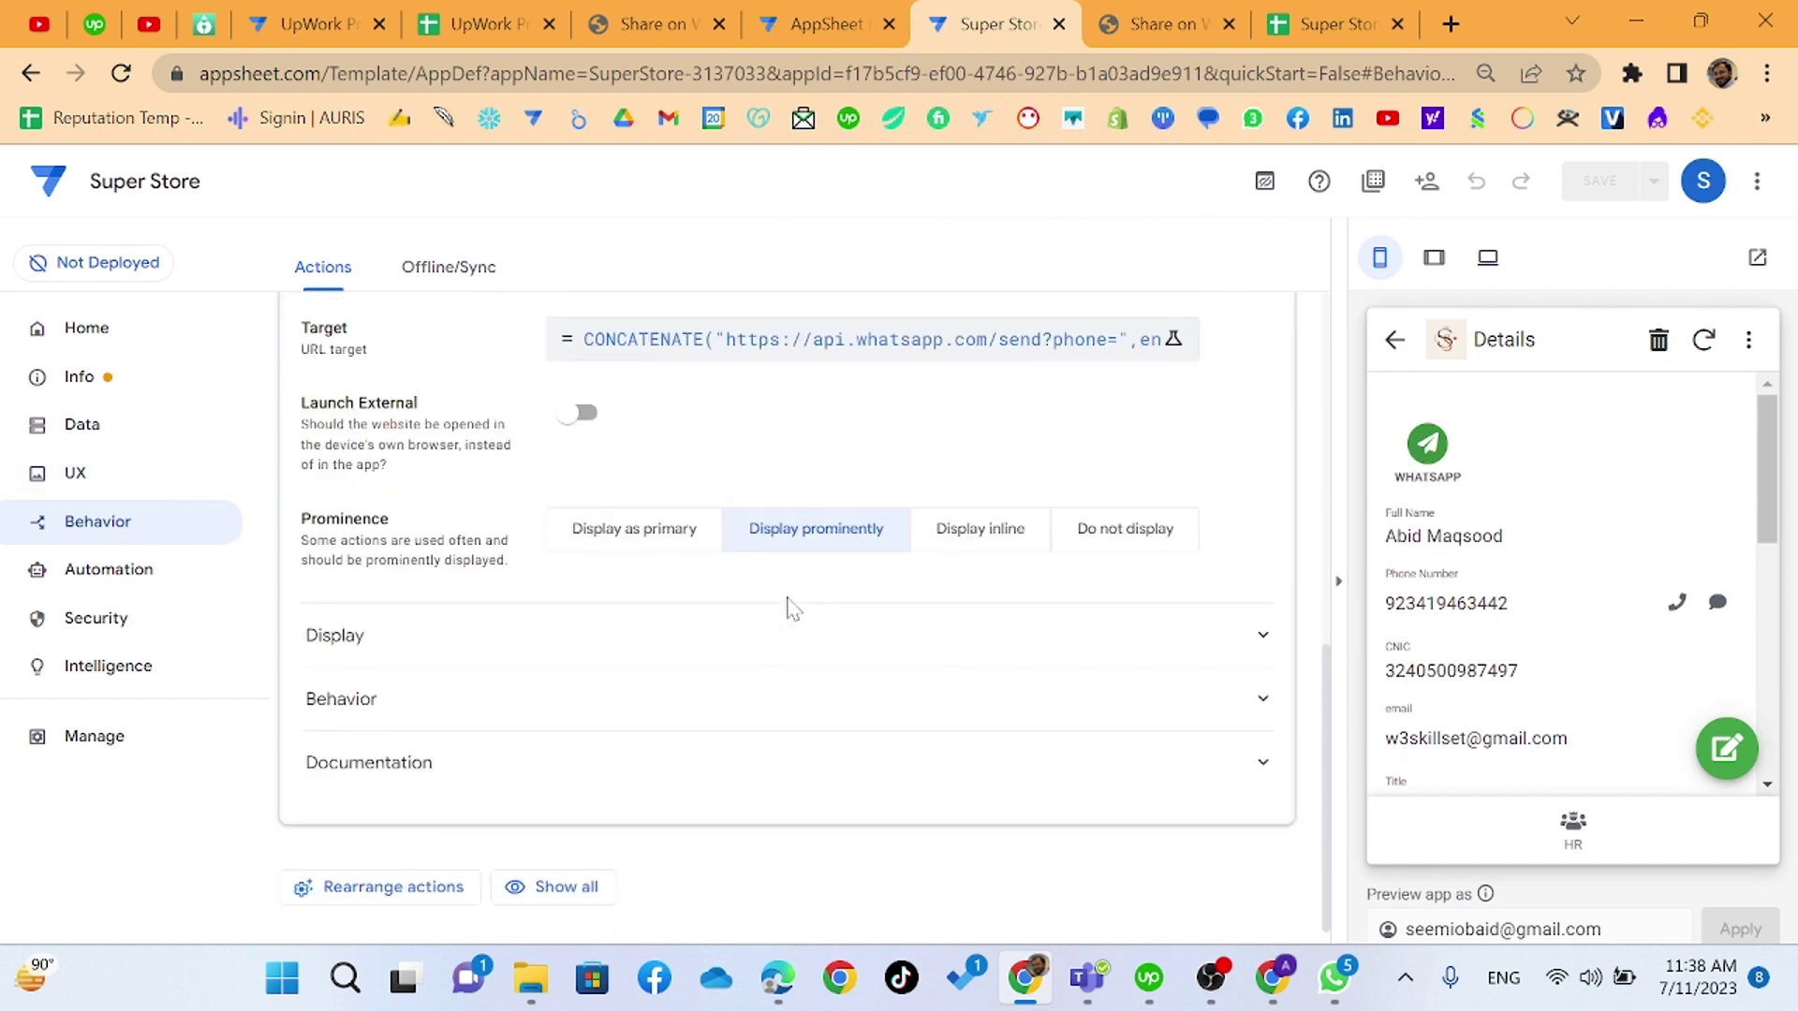
left_click(514, 632)
scroll(676, 730, "down", 3)
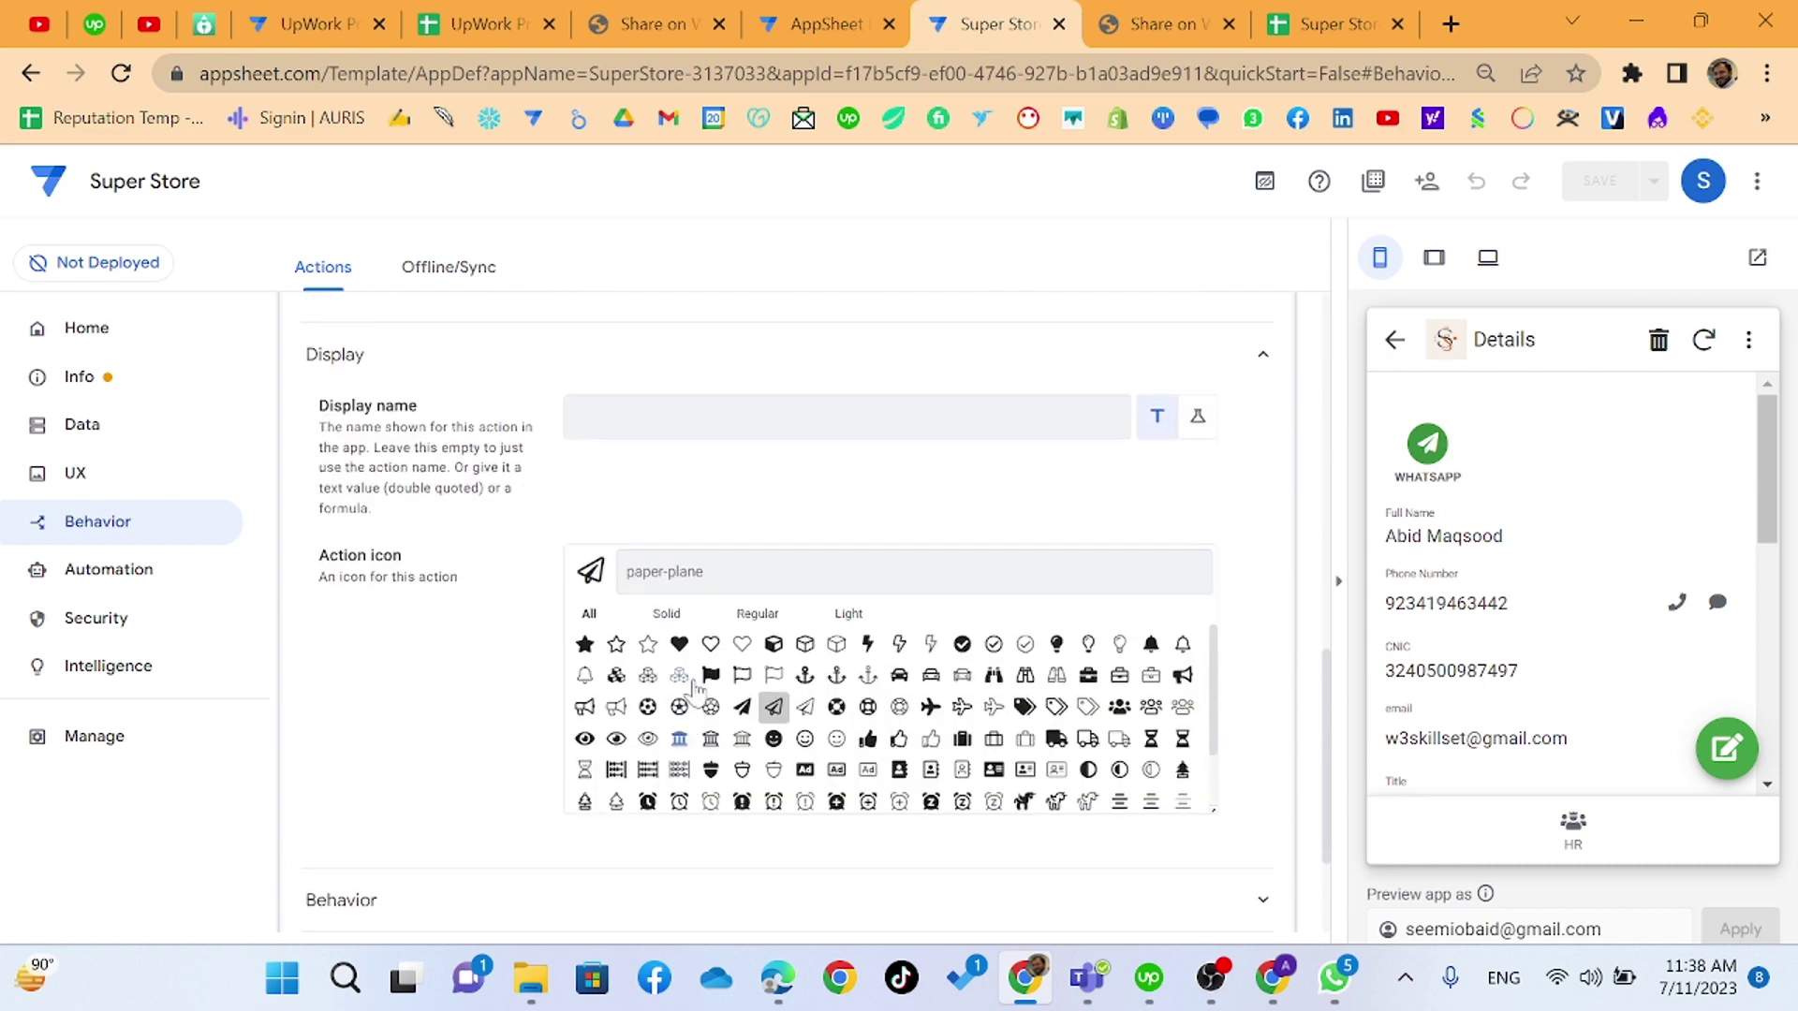
type("mess")
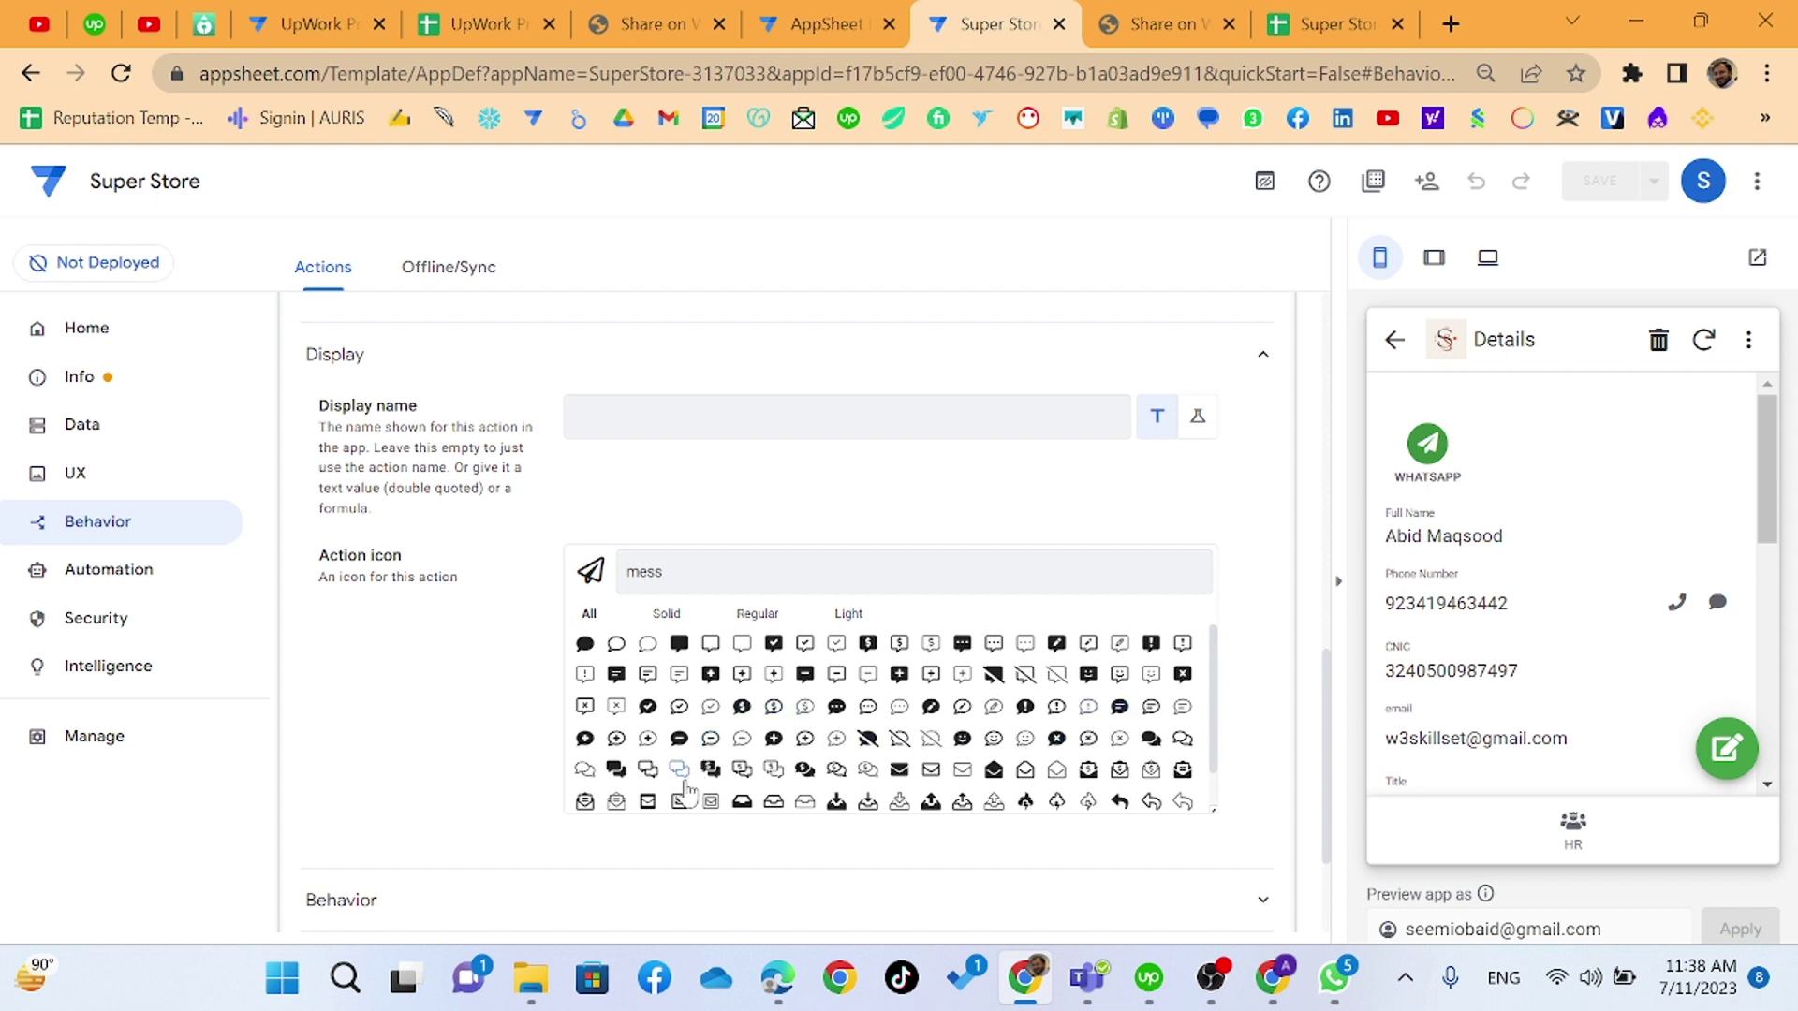
left_click(616, 769)
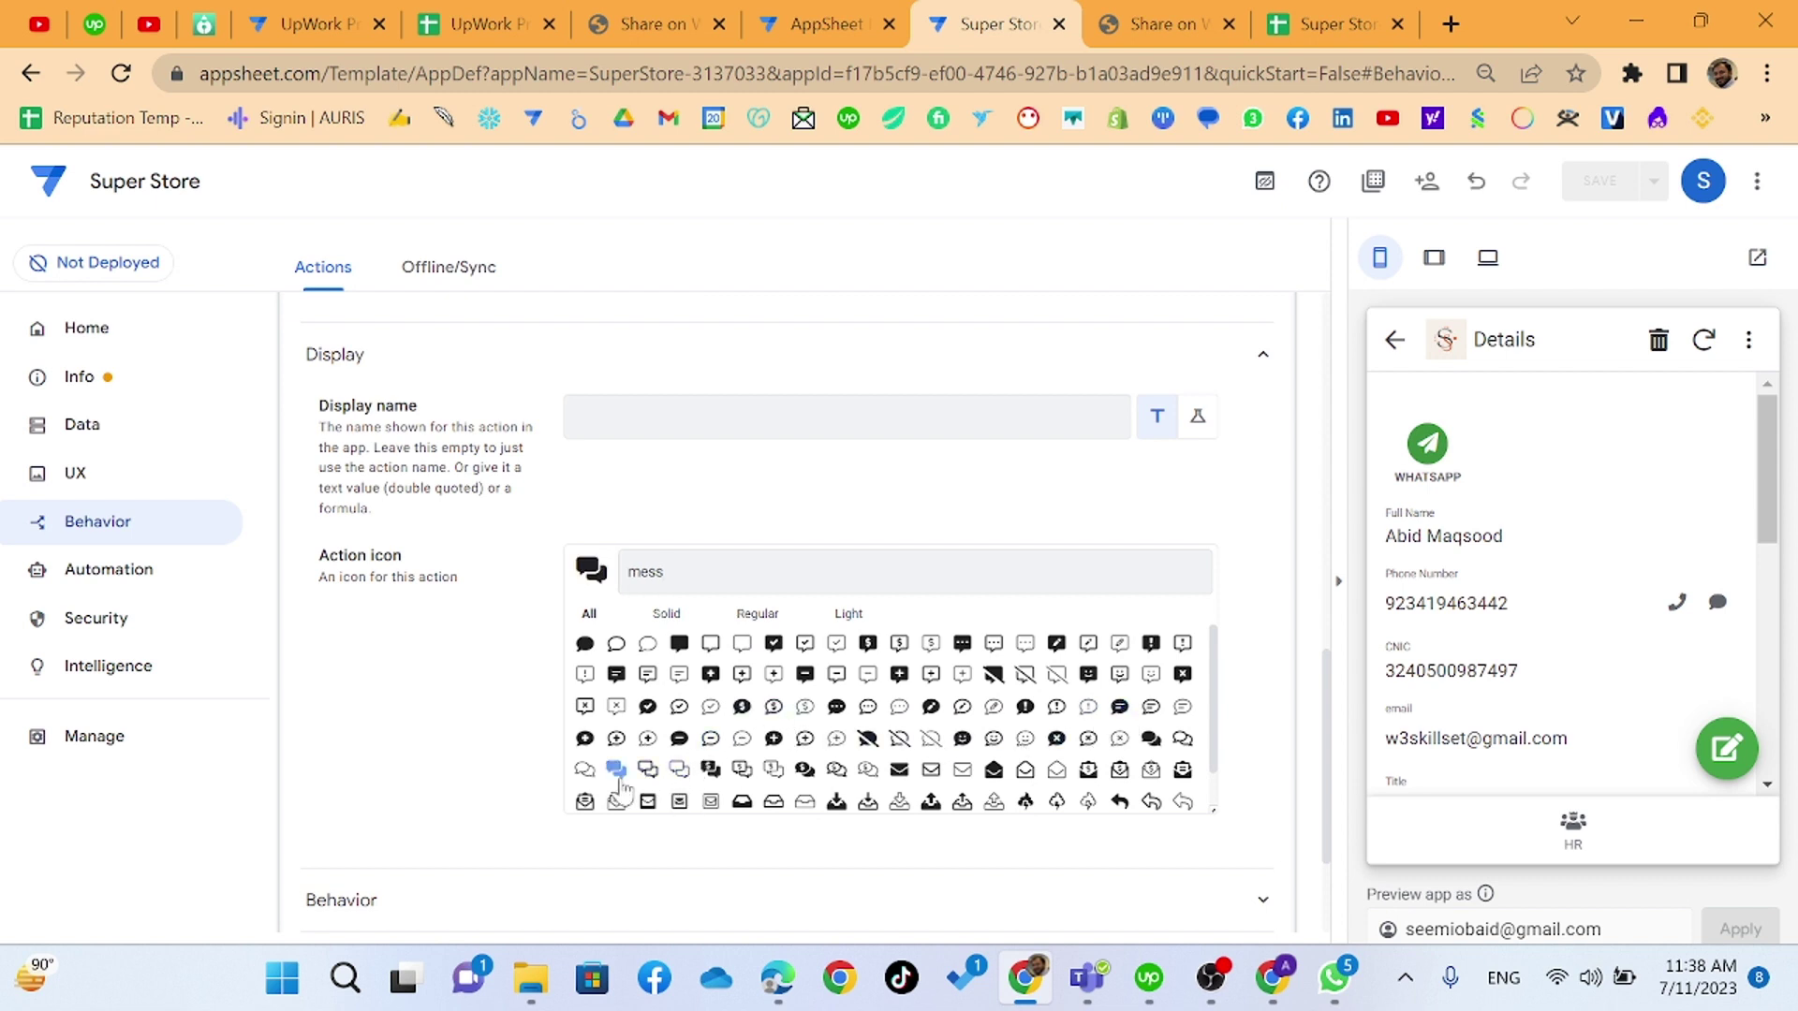
left_click(1600, 181)
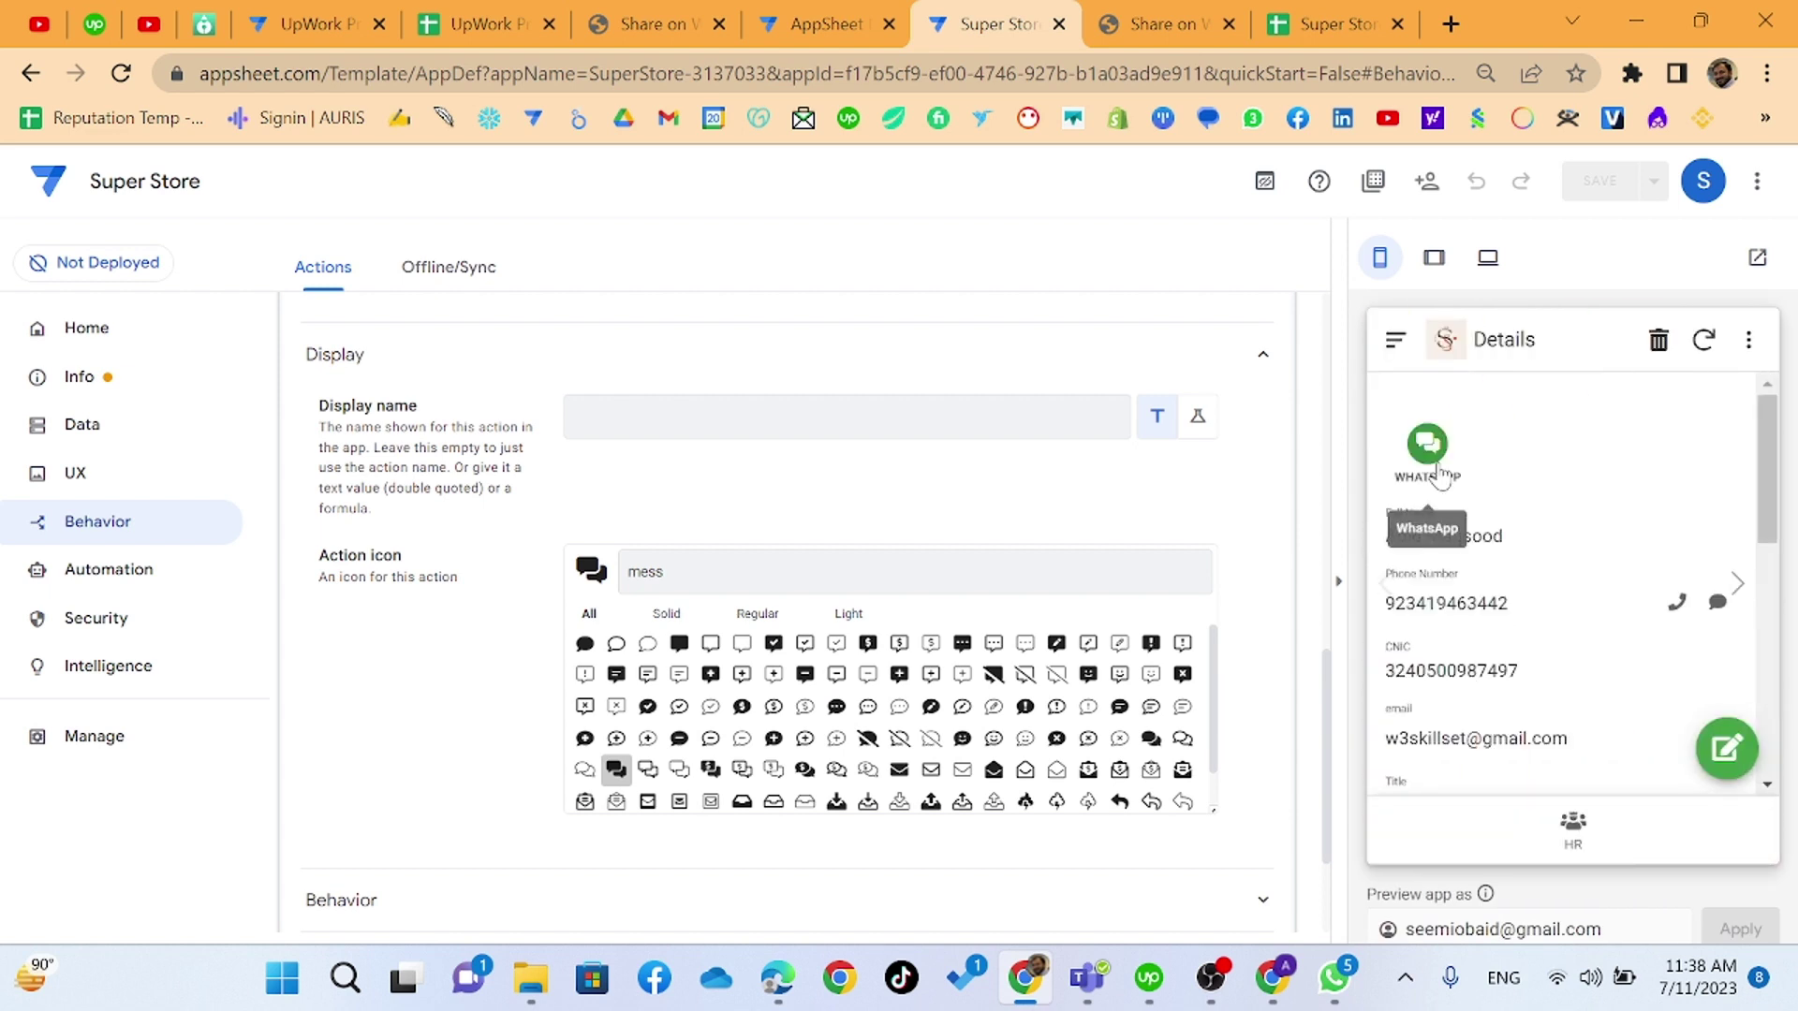
left_click(103, 570)
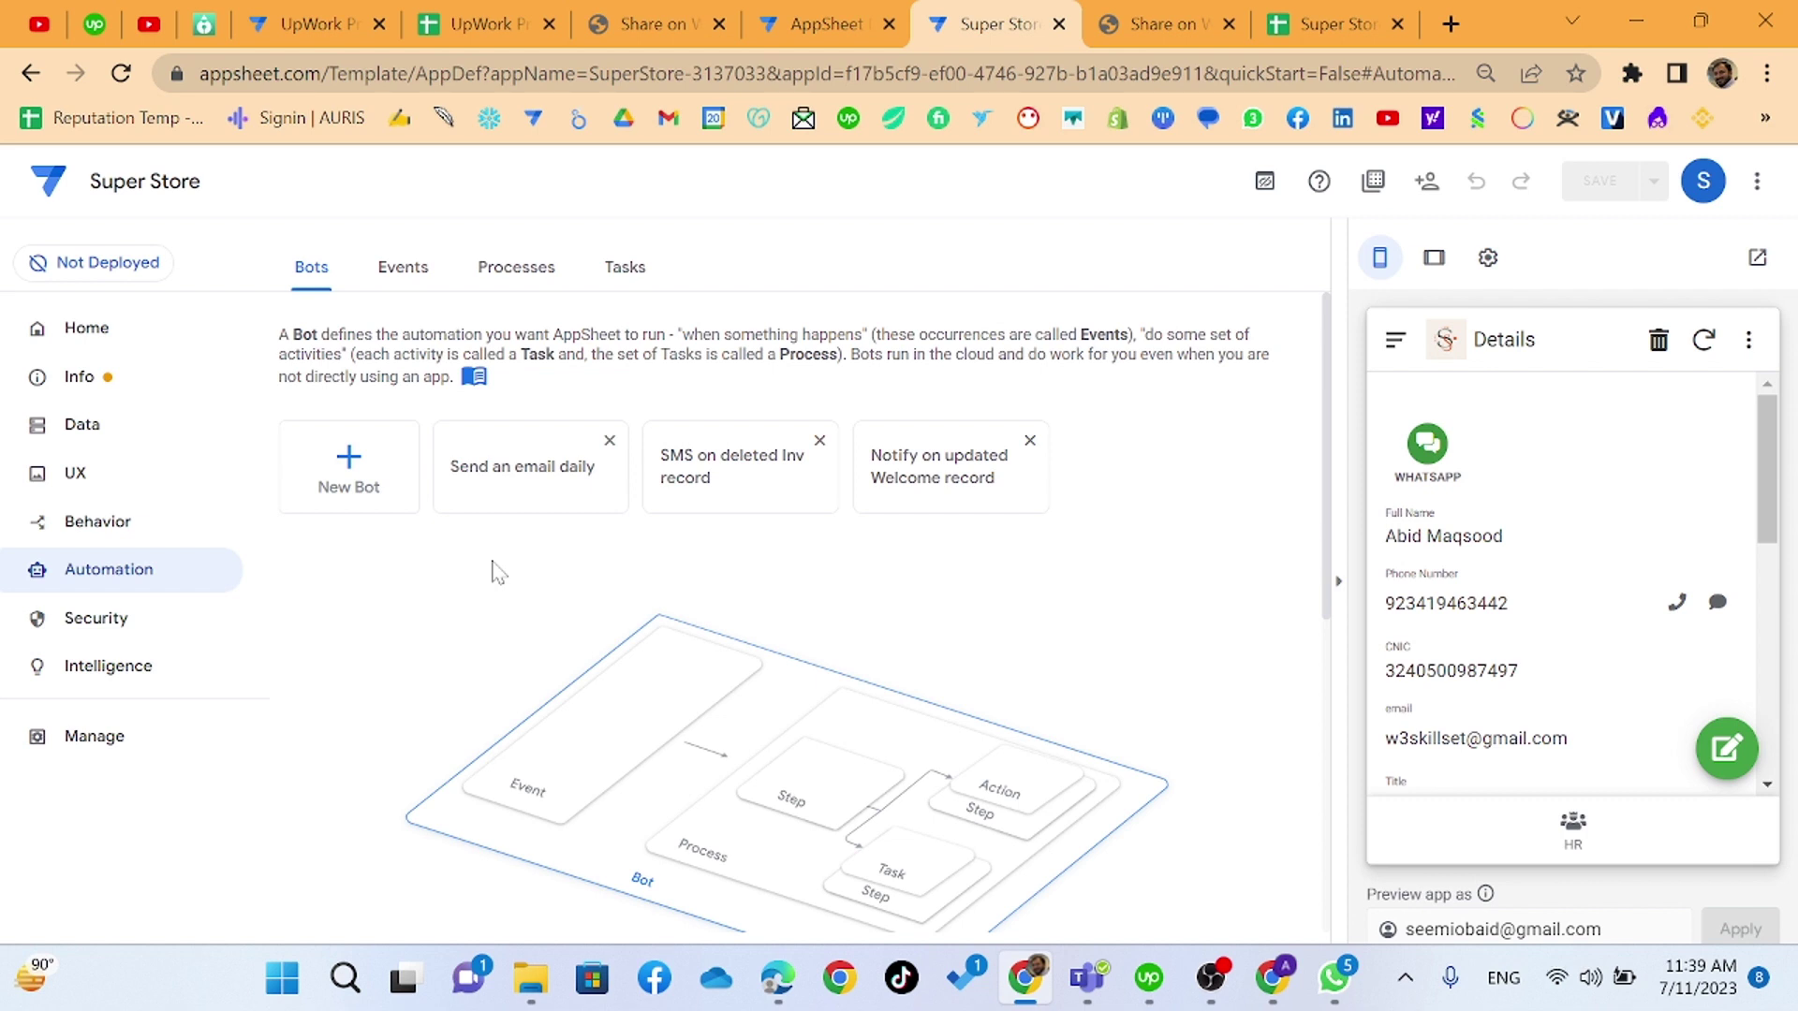
- Start a new custom bot instead of using a suggested one
left_click(370, 496)
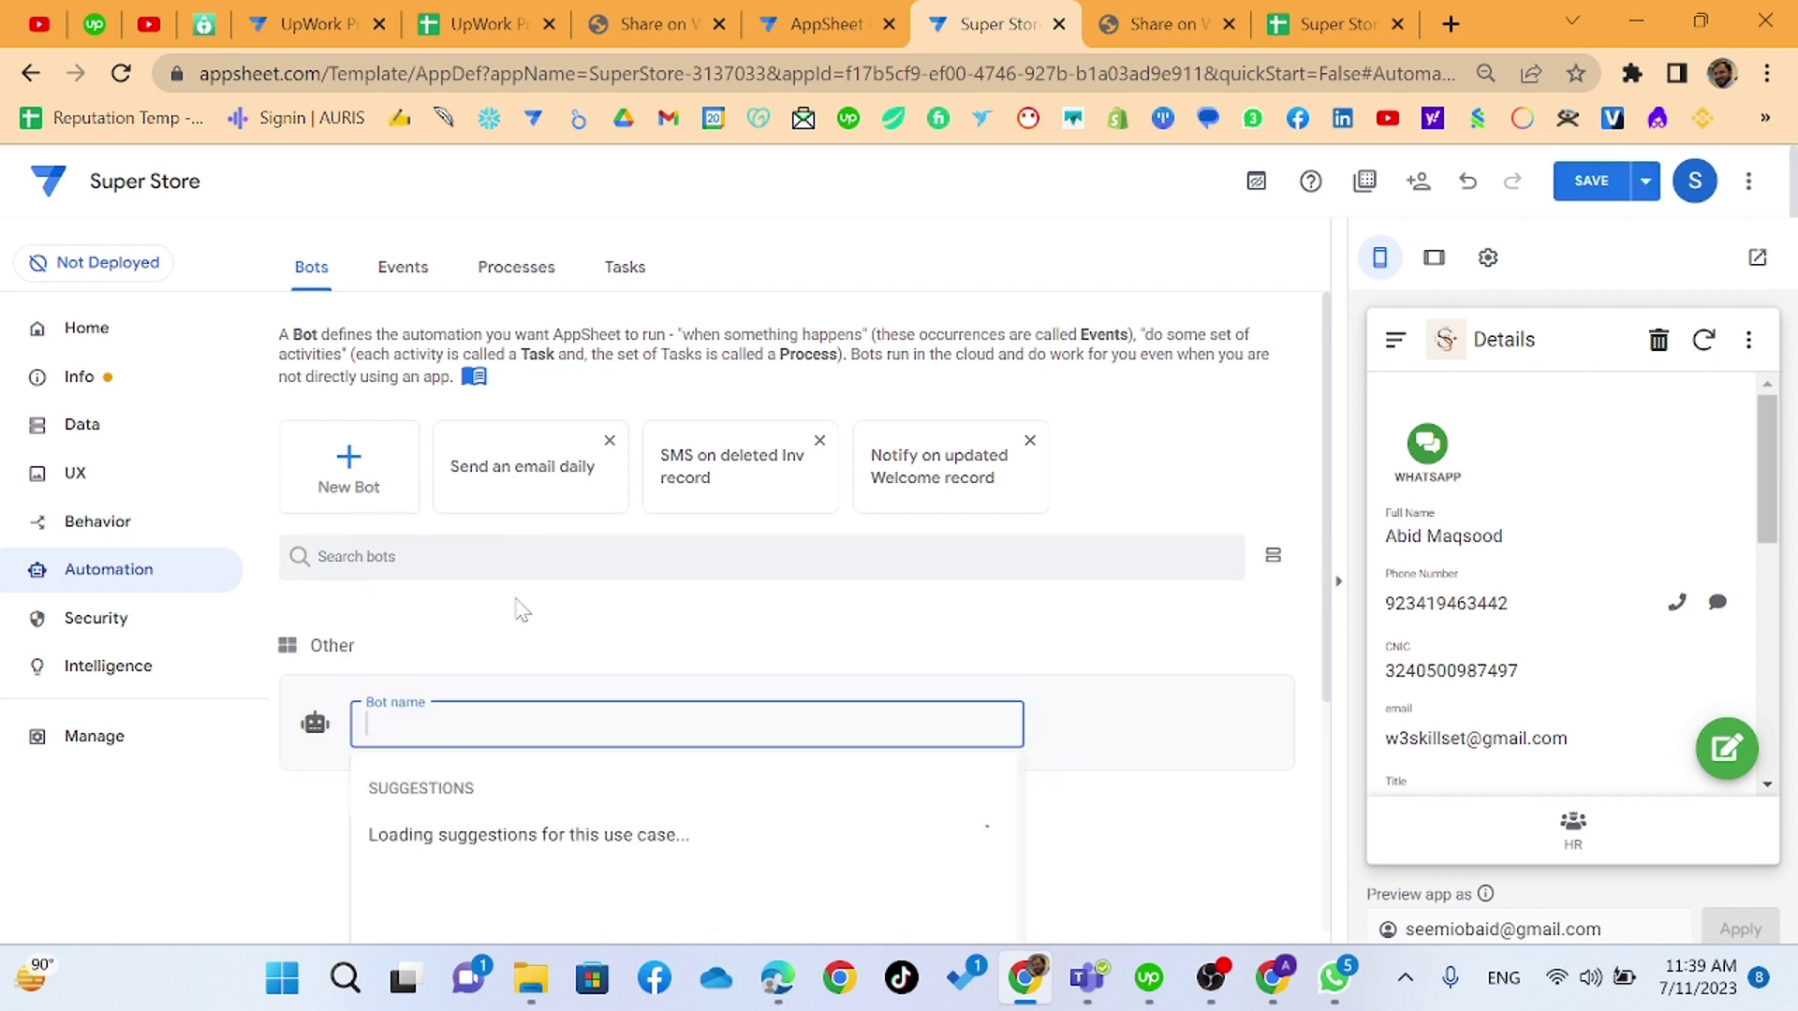
scroll(772, 543, "down", 3)
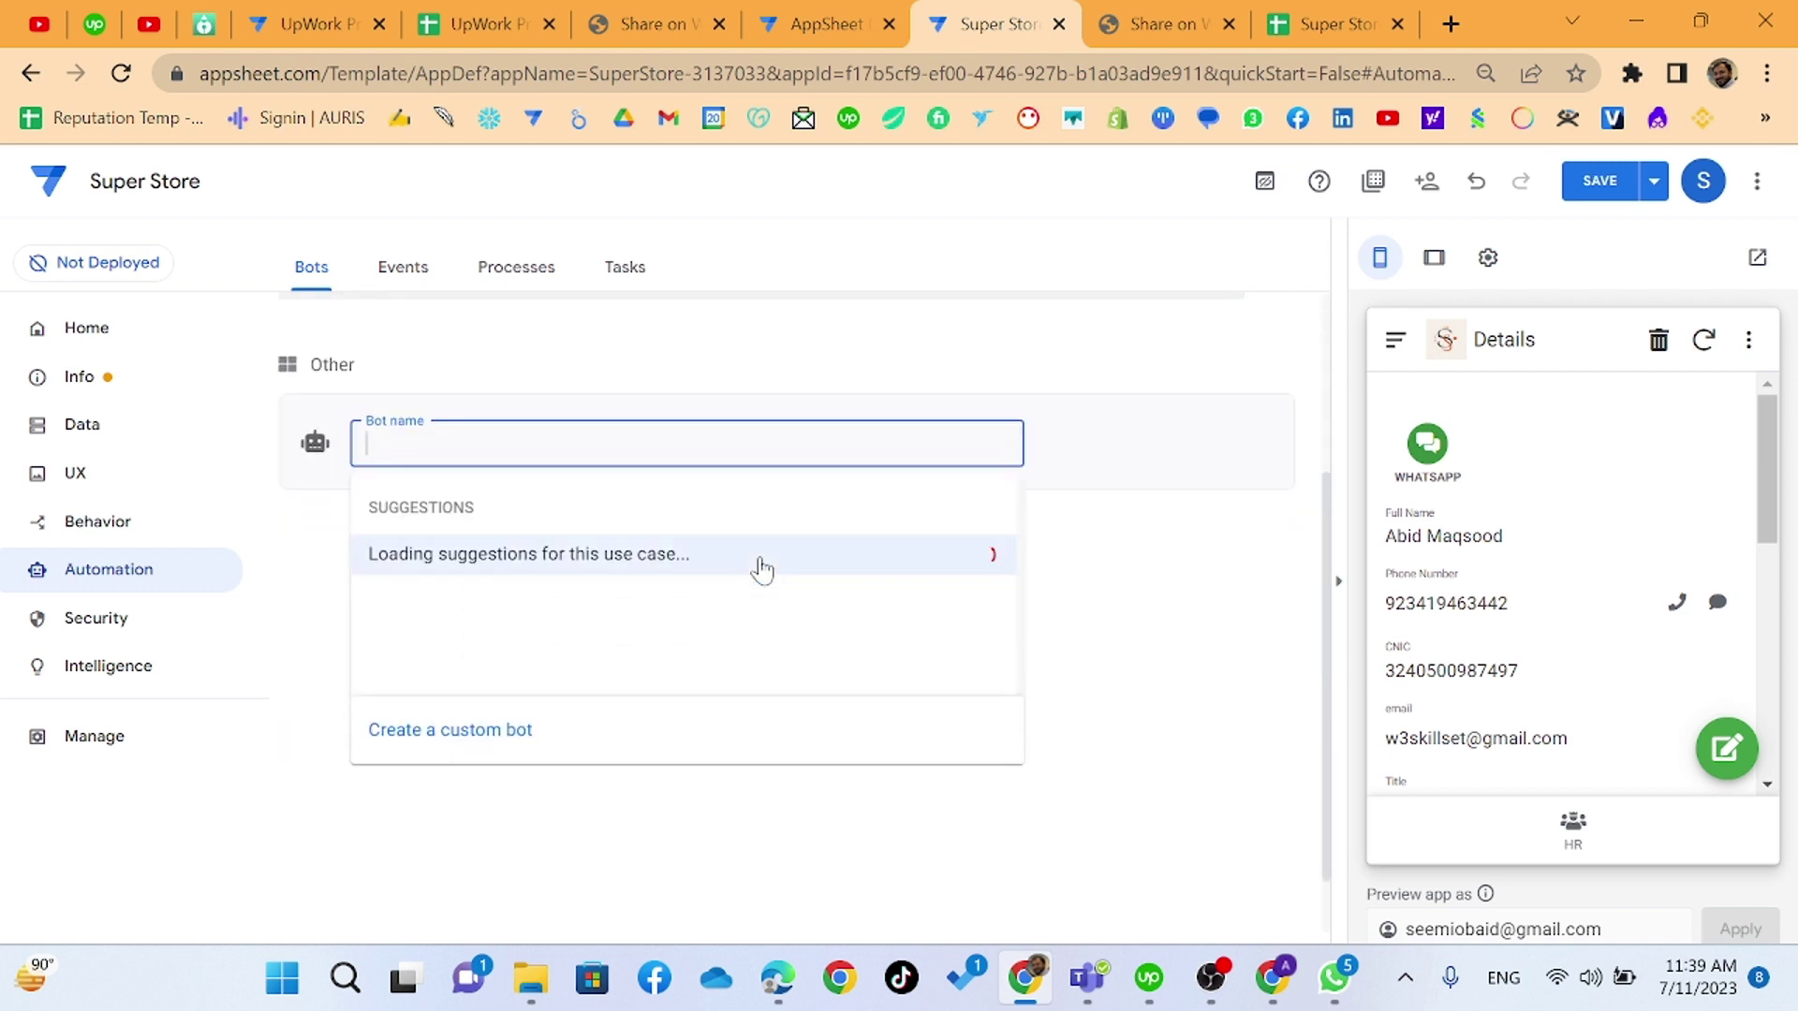
left_click(492, 736)
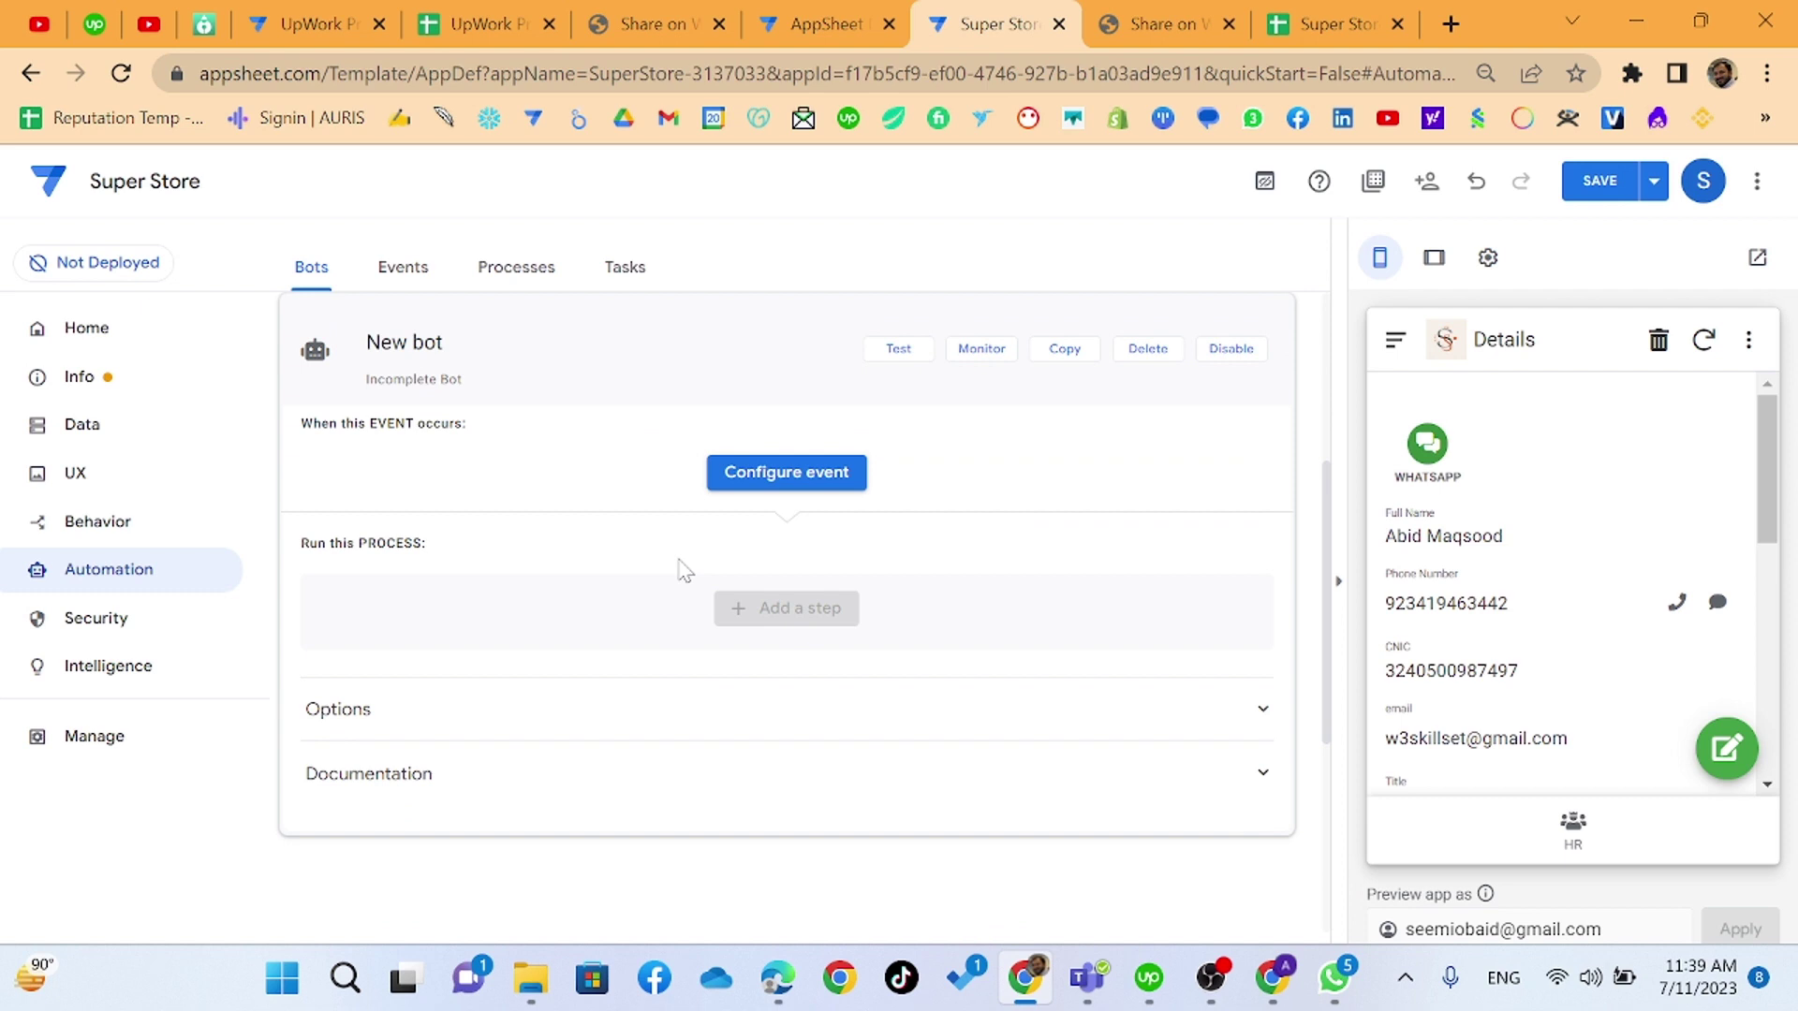
- Rename the new bot to 'Invoice' and begin configuring its trigger event
left_click(366, 343)
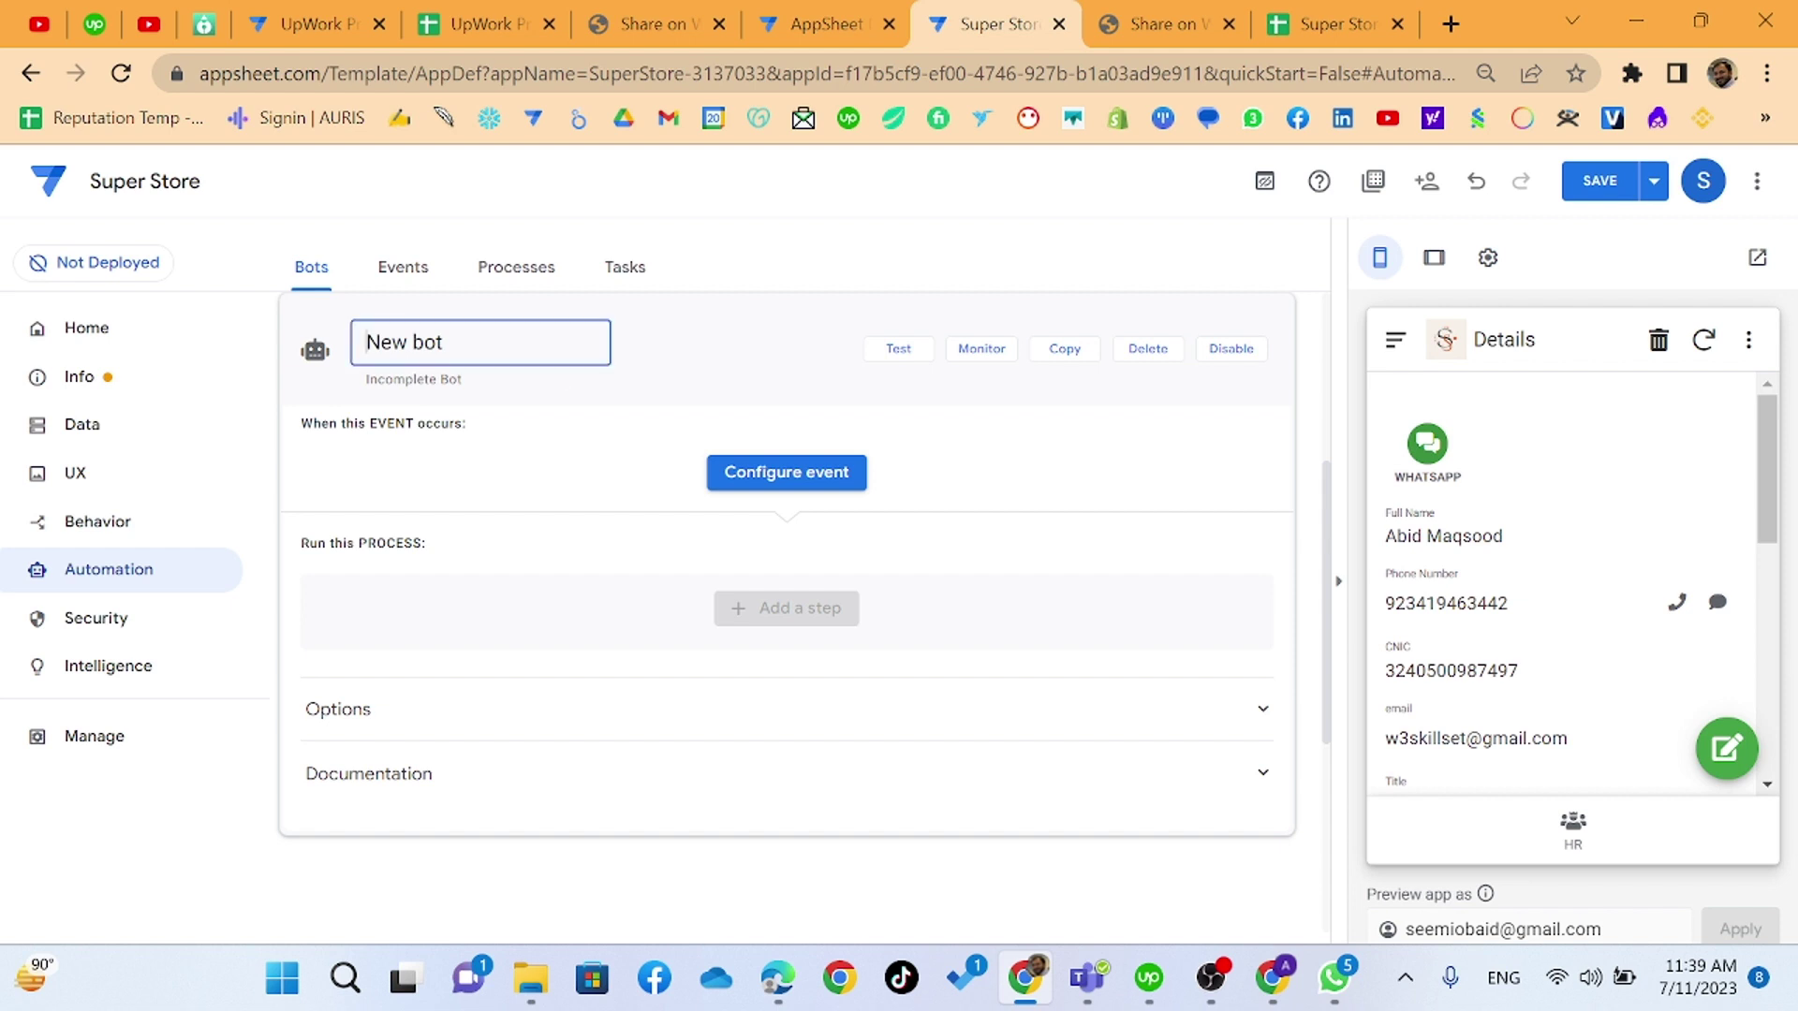
left_click_drag(445, 343, 323, 347)
left_click(395, 379)
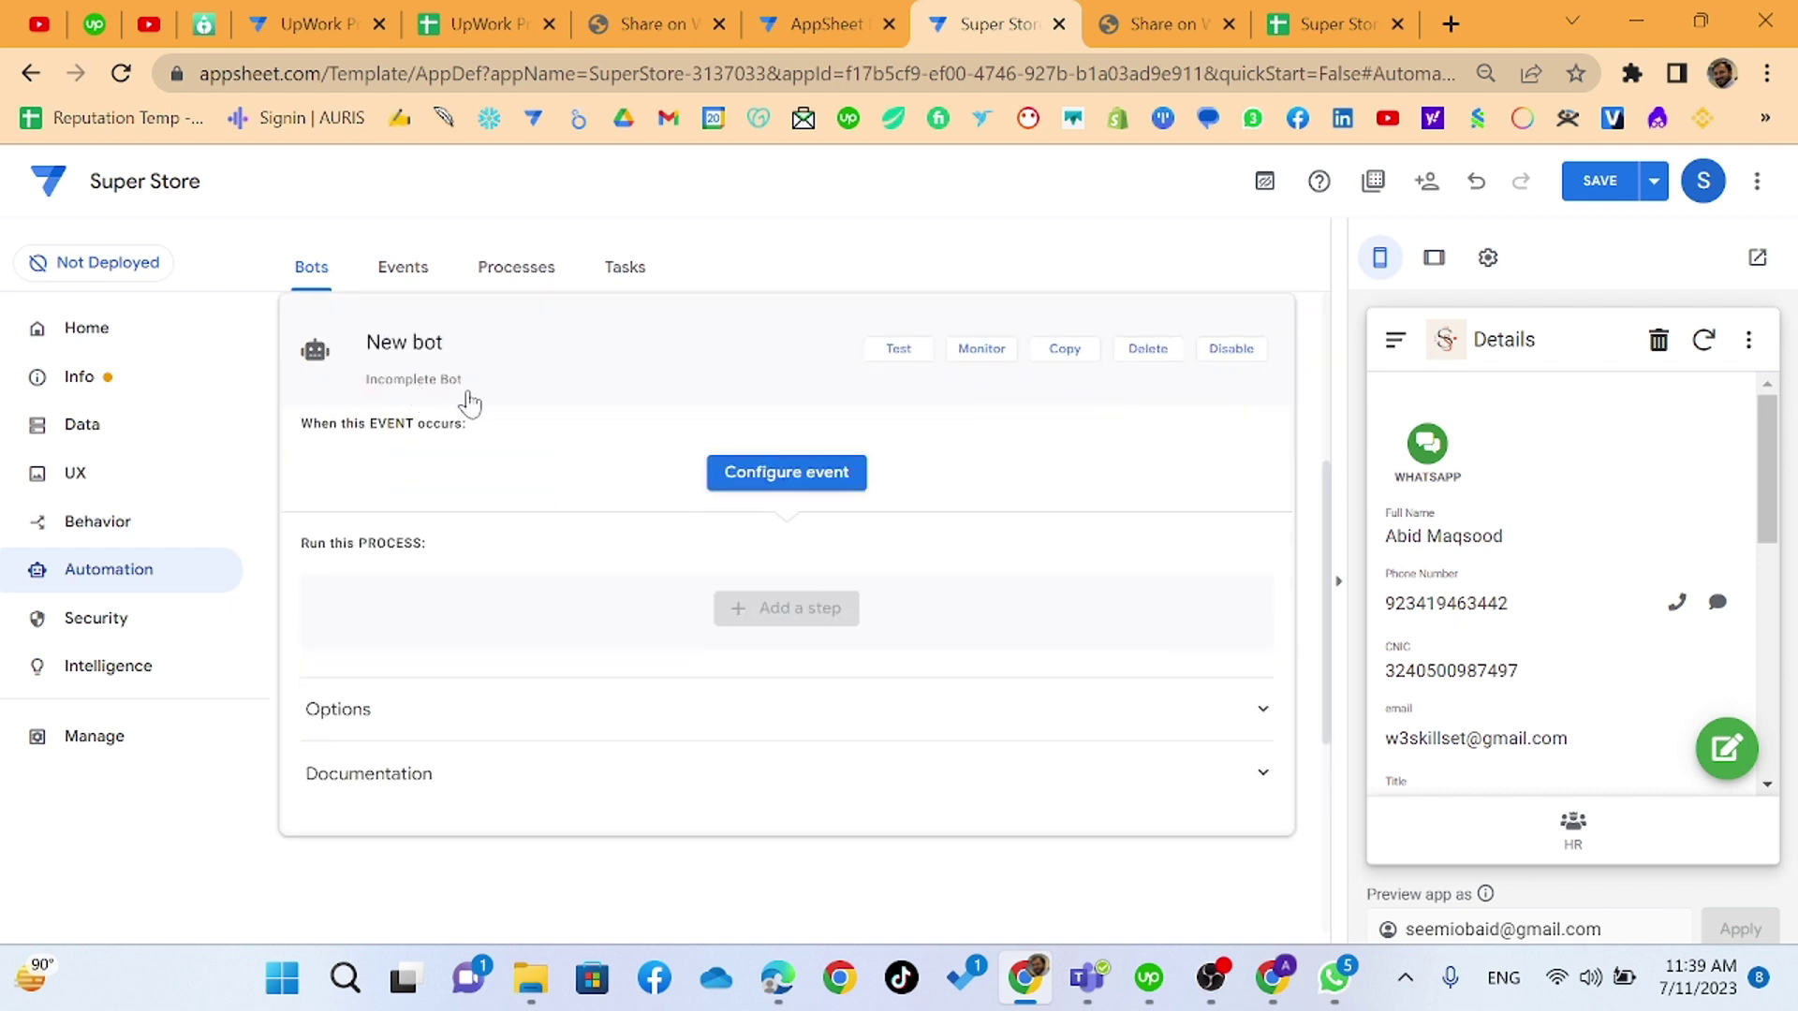
left_click(449, 343)
key("ctrl+a")
type("I")
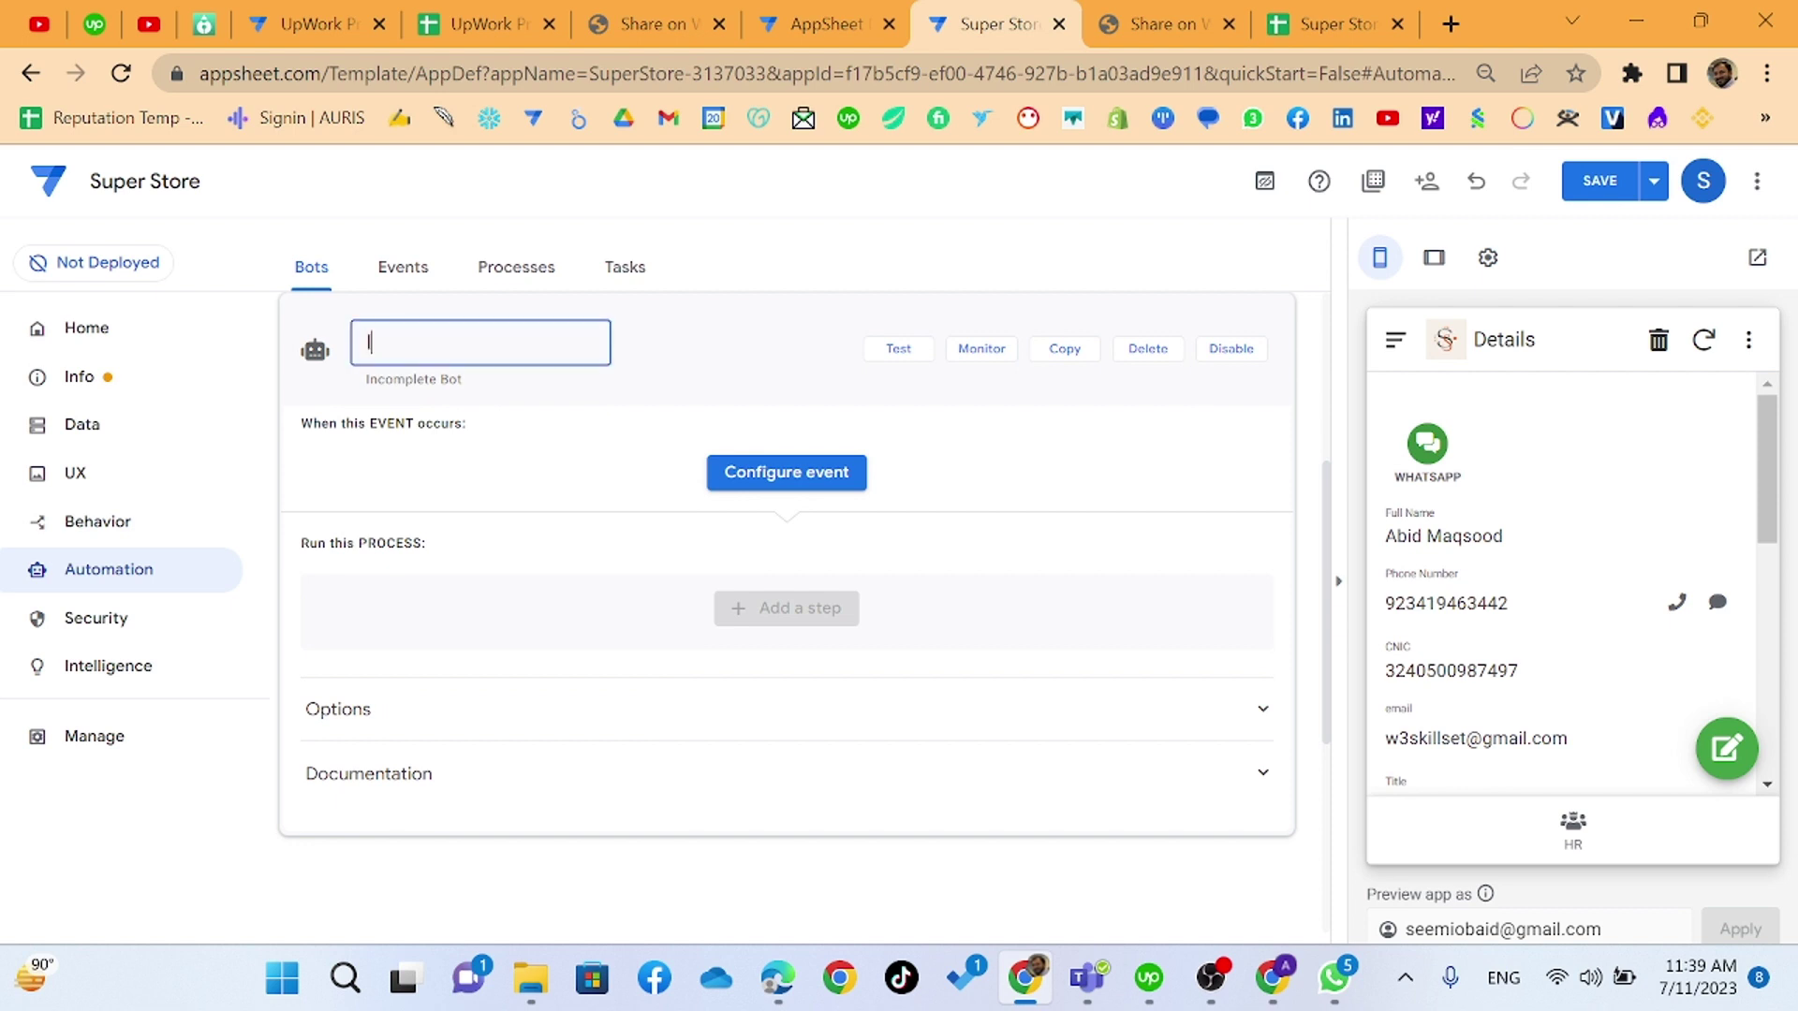
type("nvoice")
left_click(755, 479)
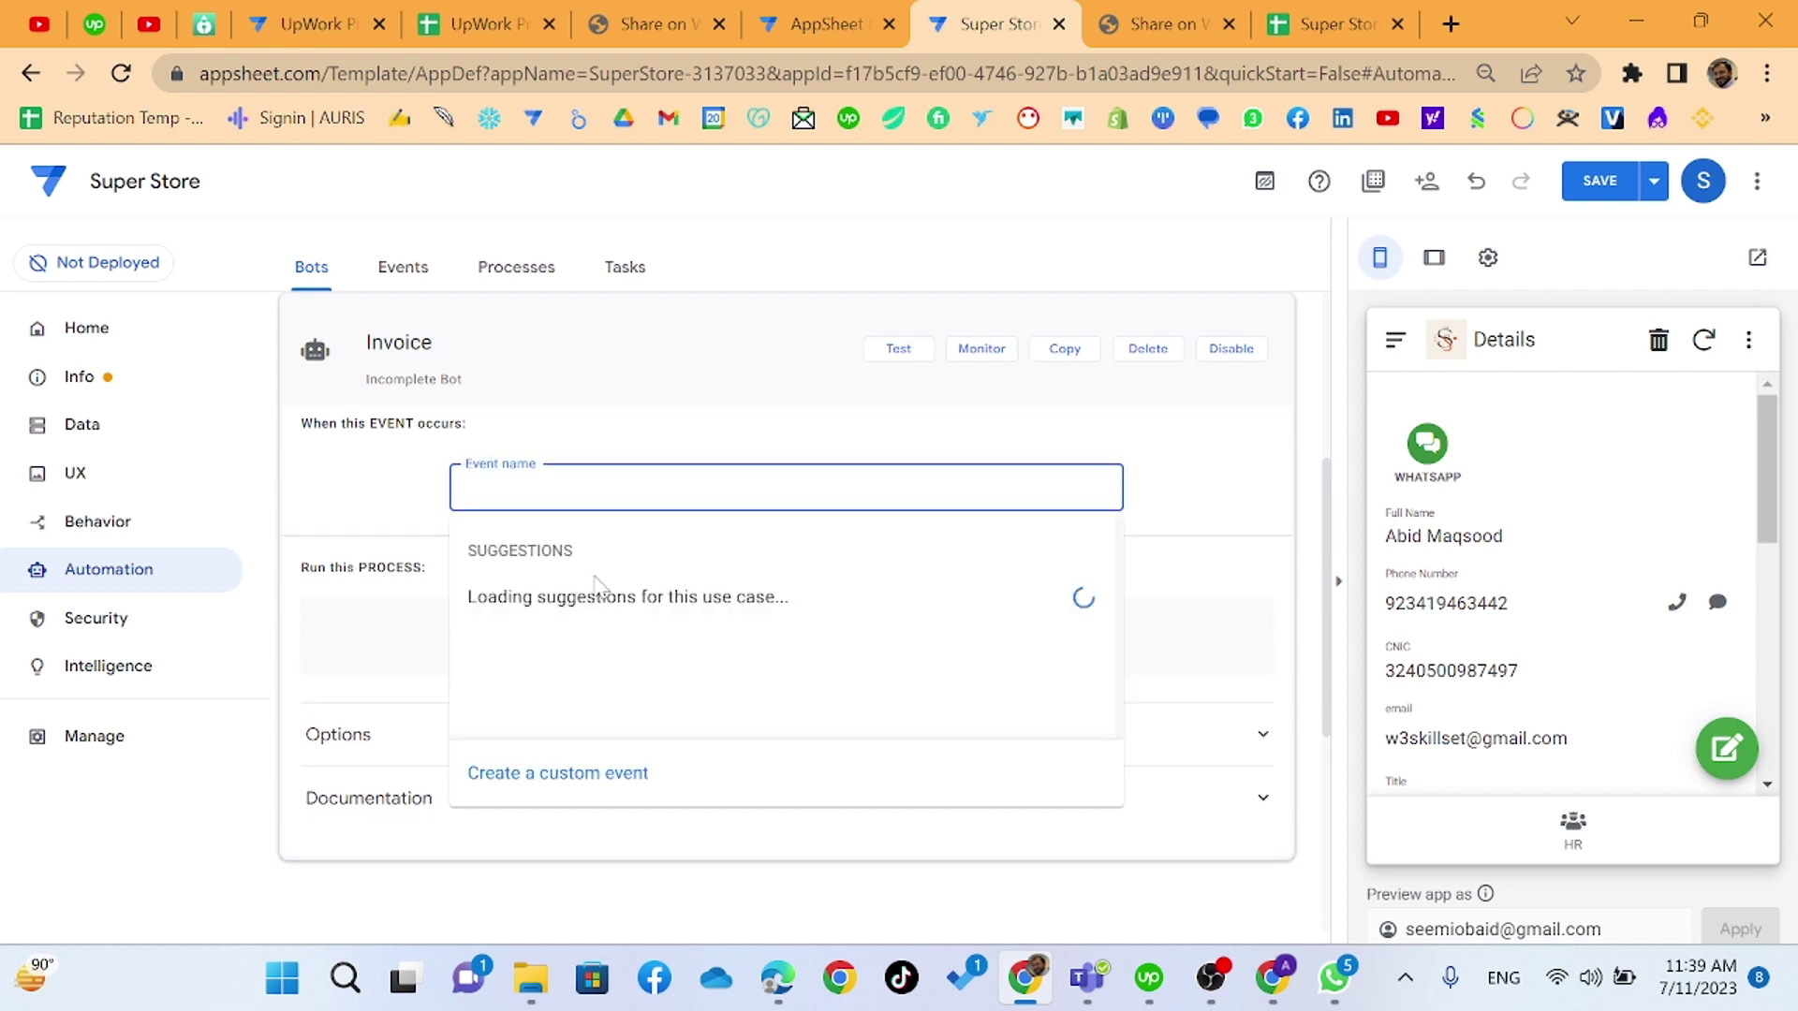
- Create a custom event that fires on Adds only to the Sal table
left_click(601, 780)
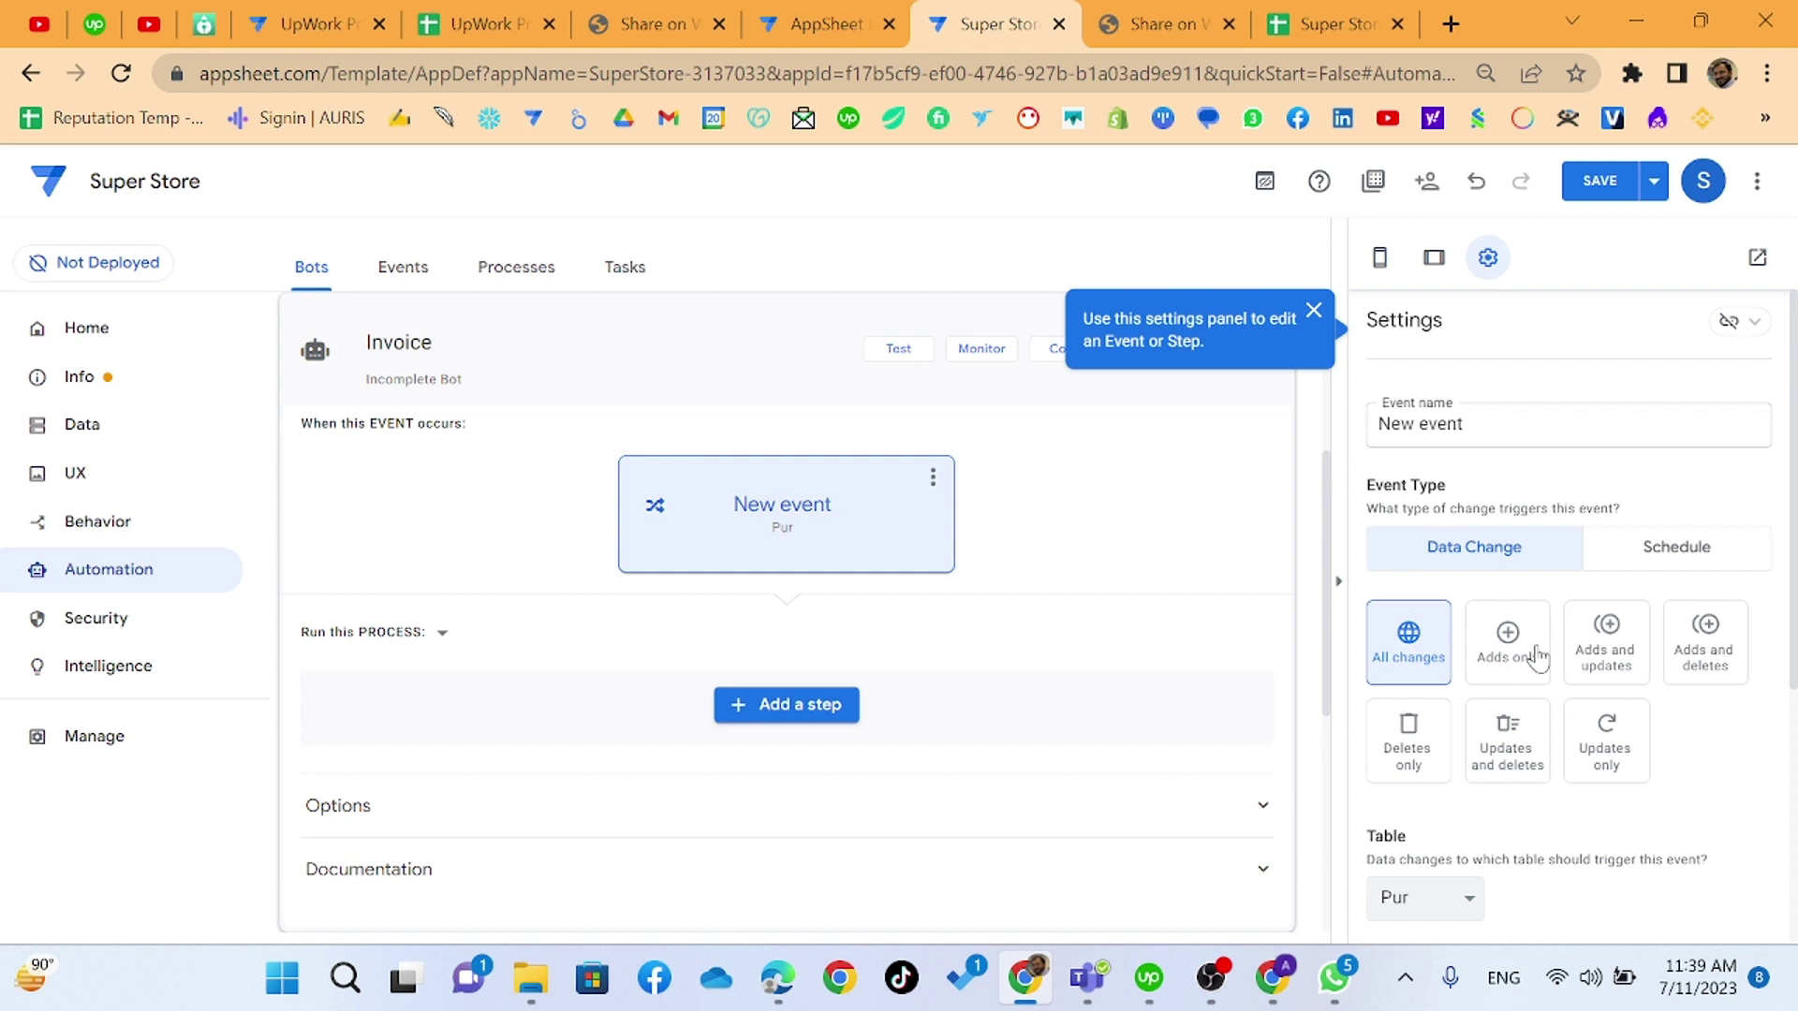
left_click(1537, 659)
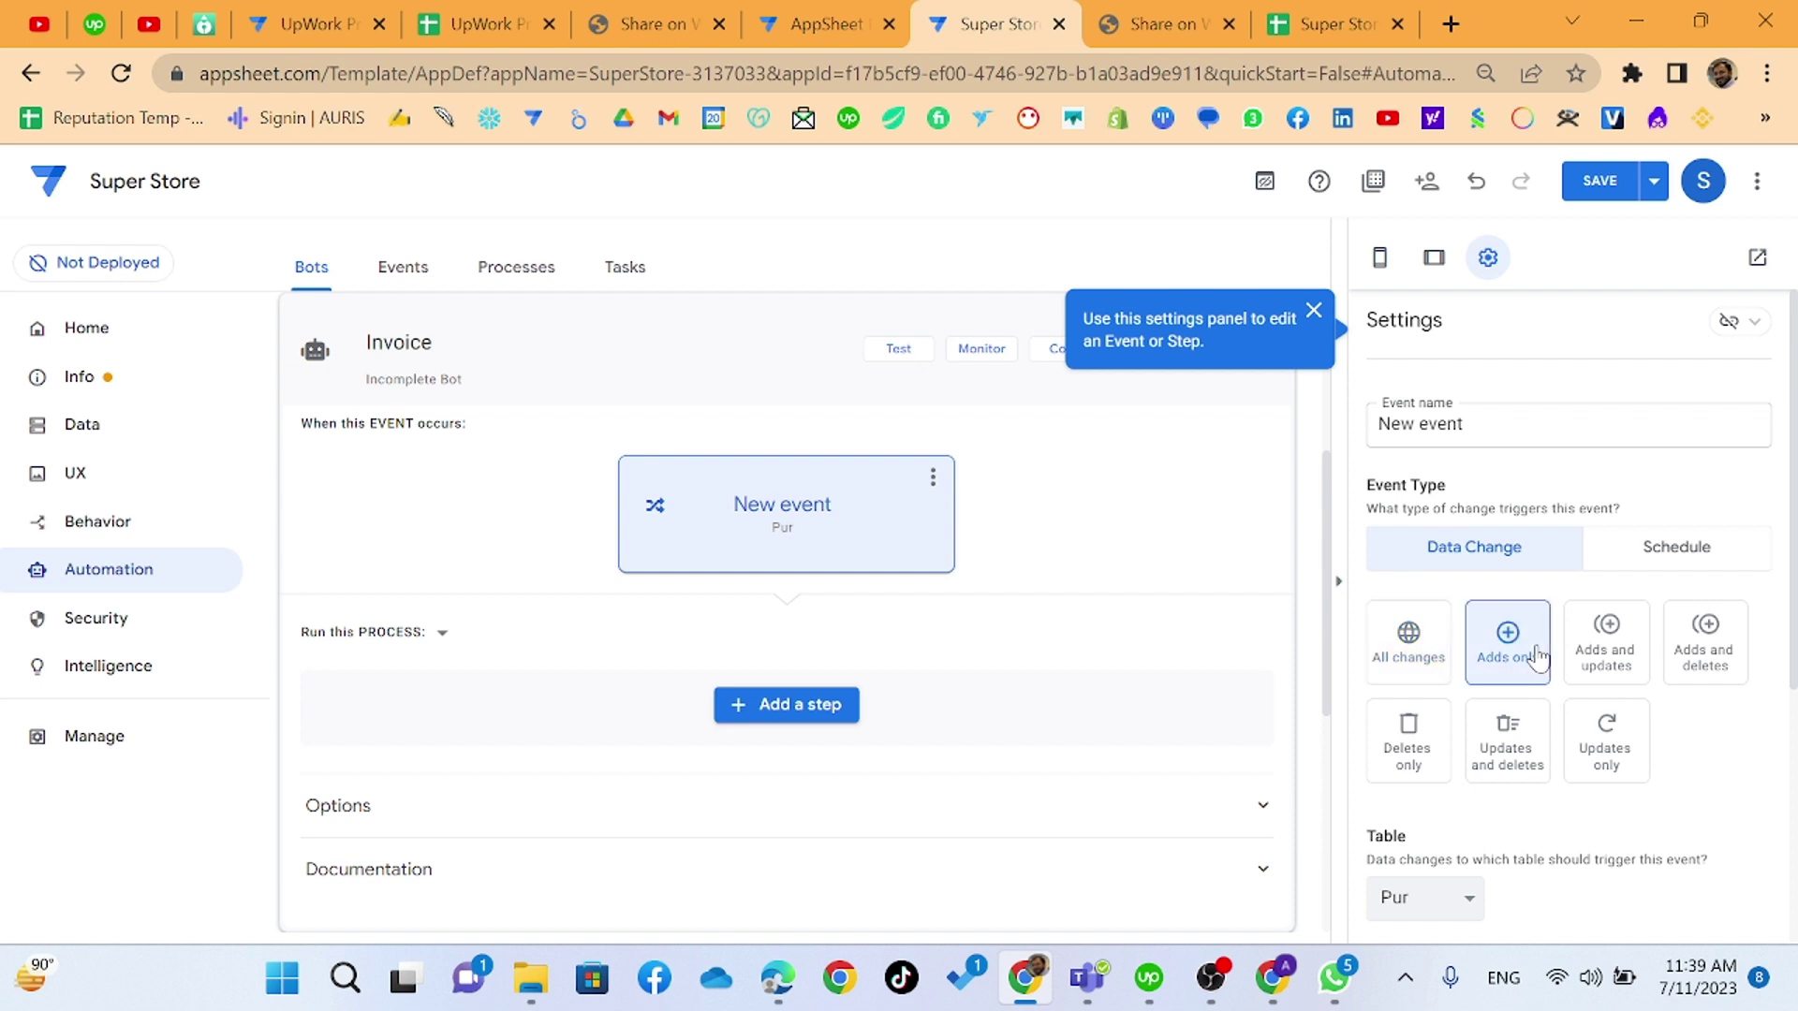
scroll(1507, 674, "down", 3)
left_click(1472, 616)
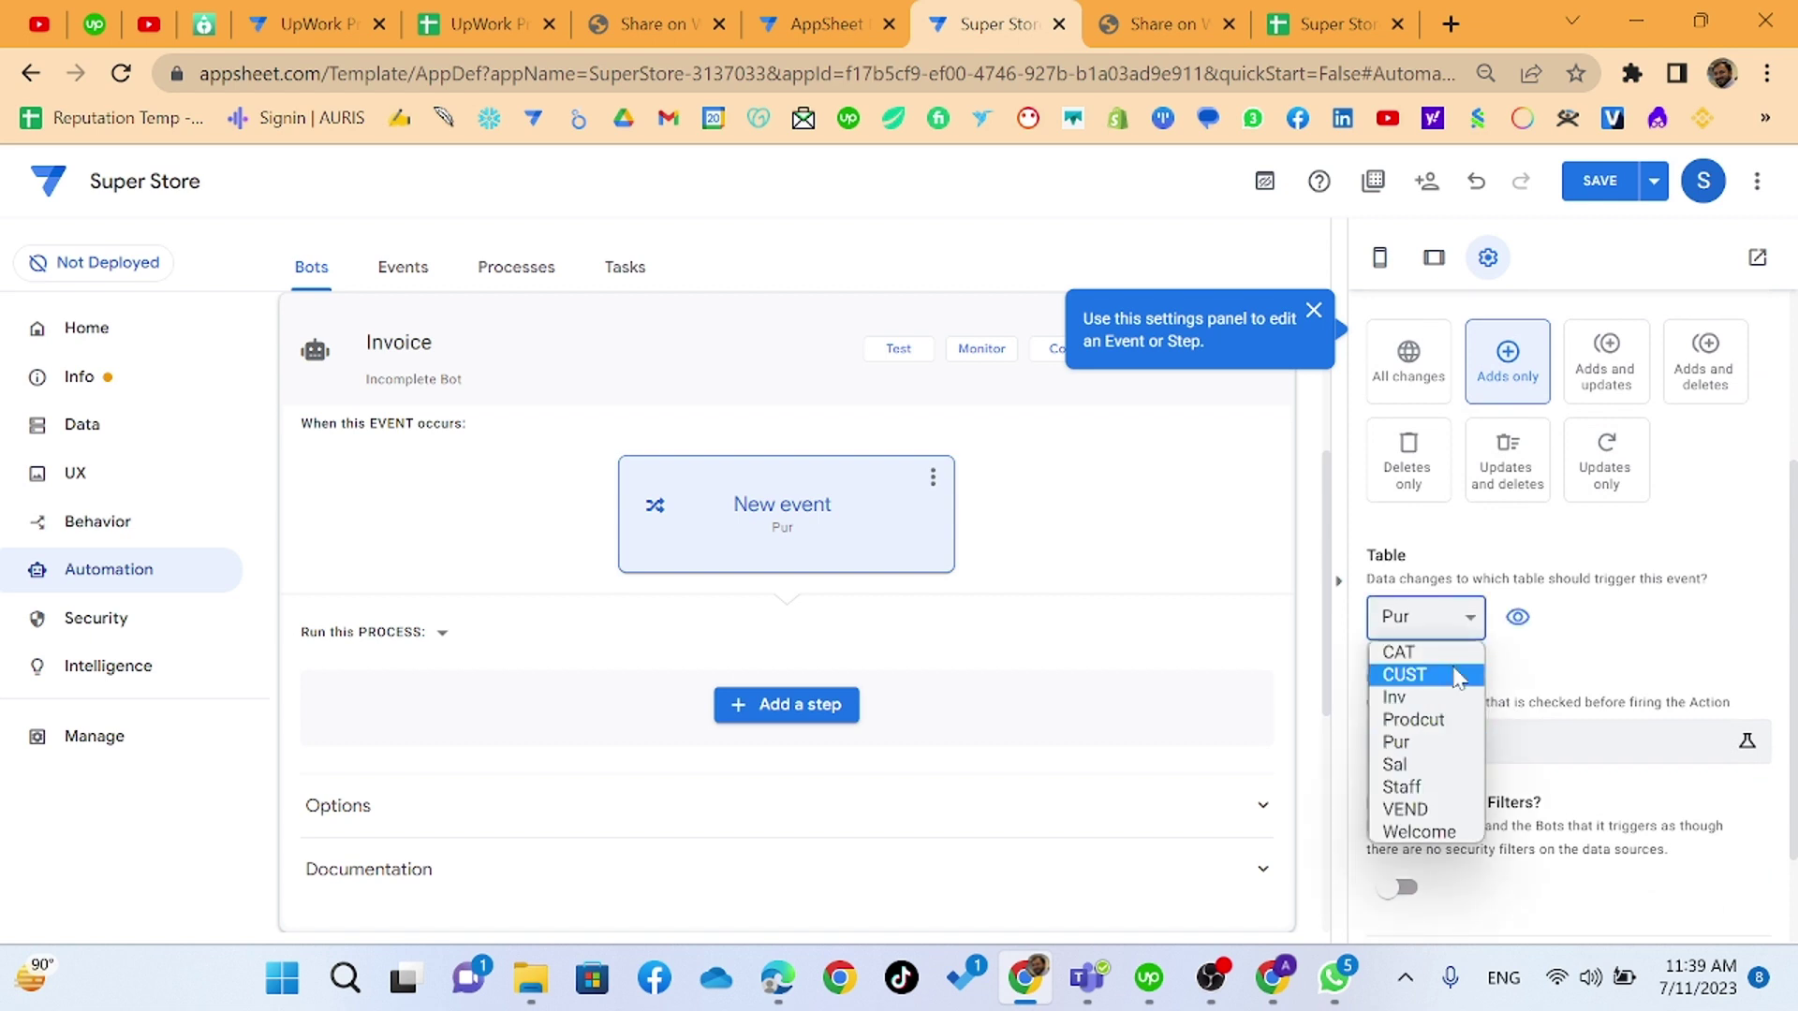
key("Escape")
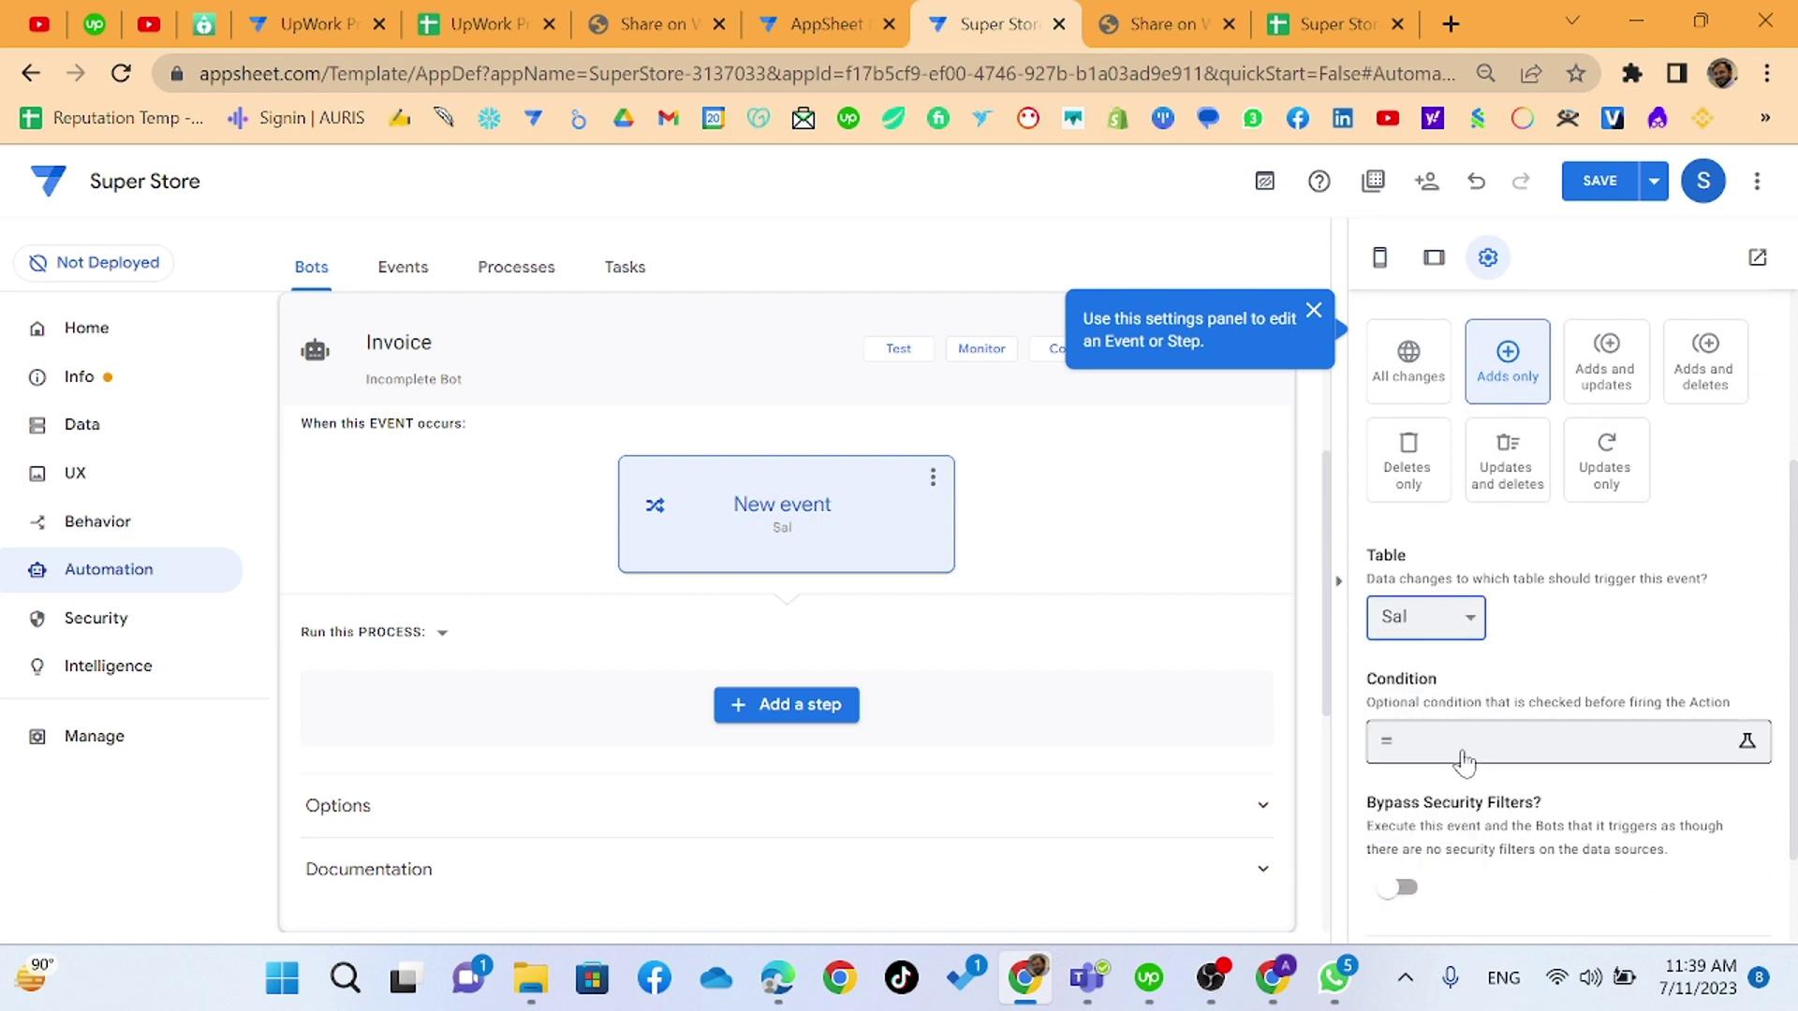
scroll(1465, 763, "down", 2)
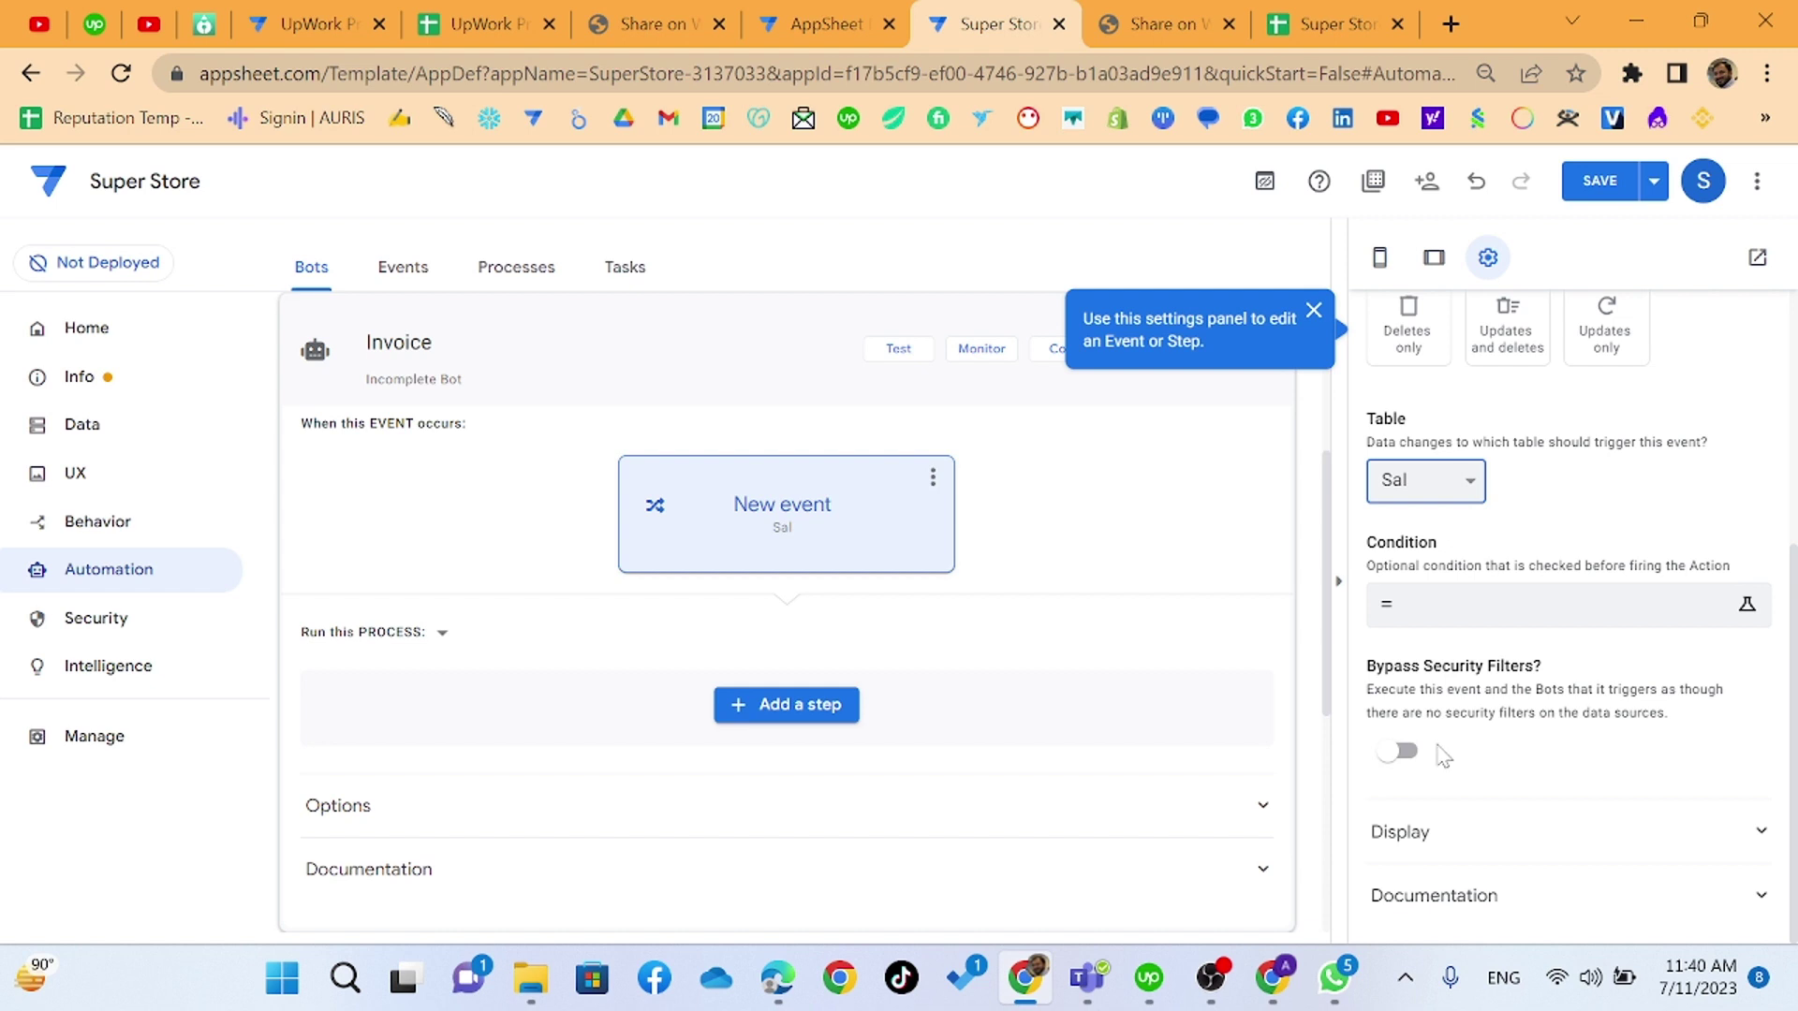
left_click(1467, 837)
scroll(1470, 855, "down", 3)
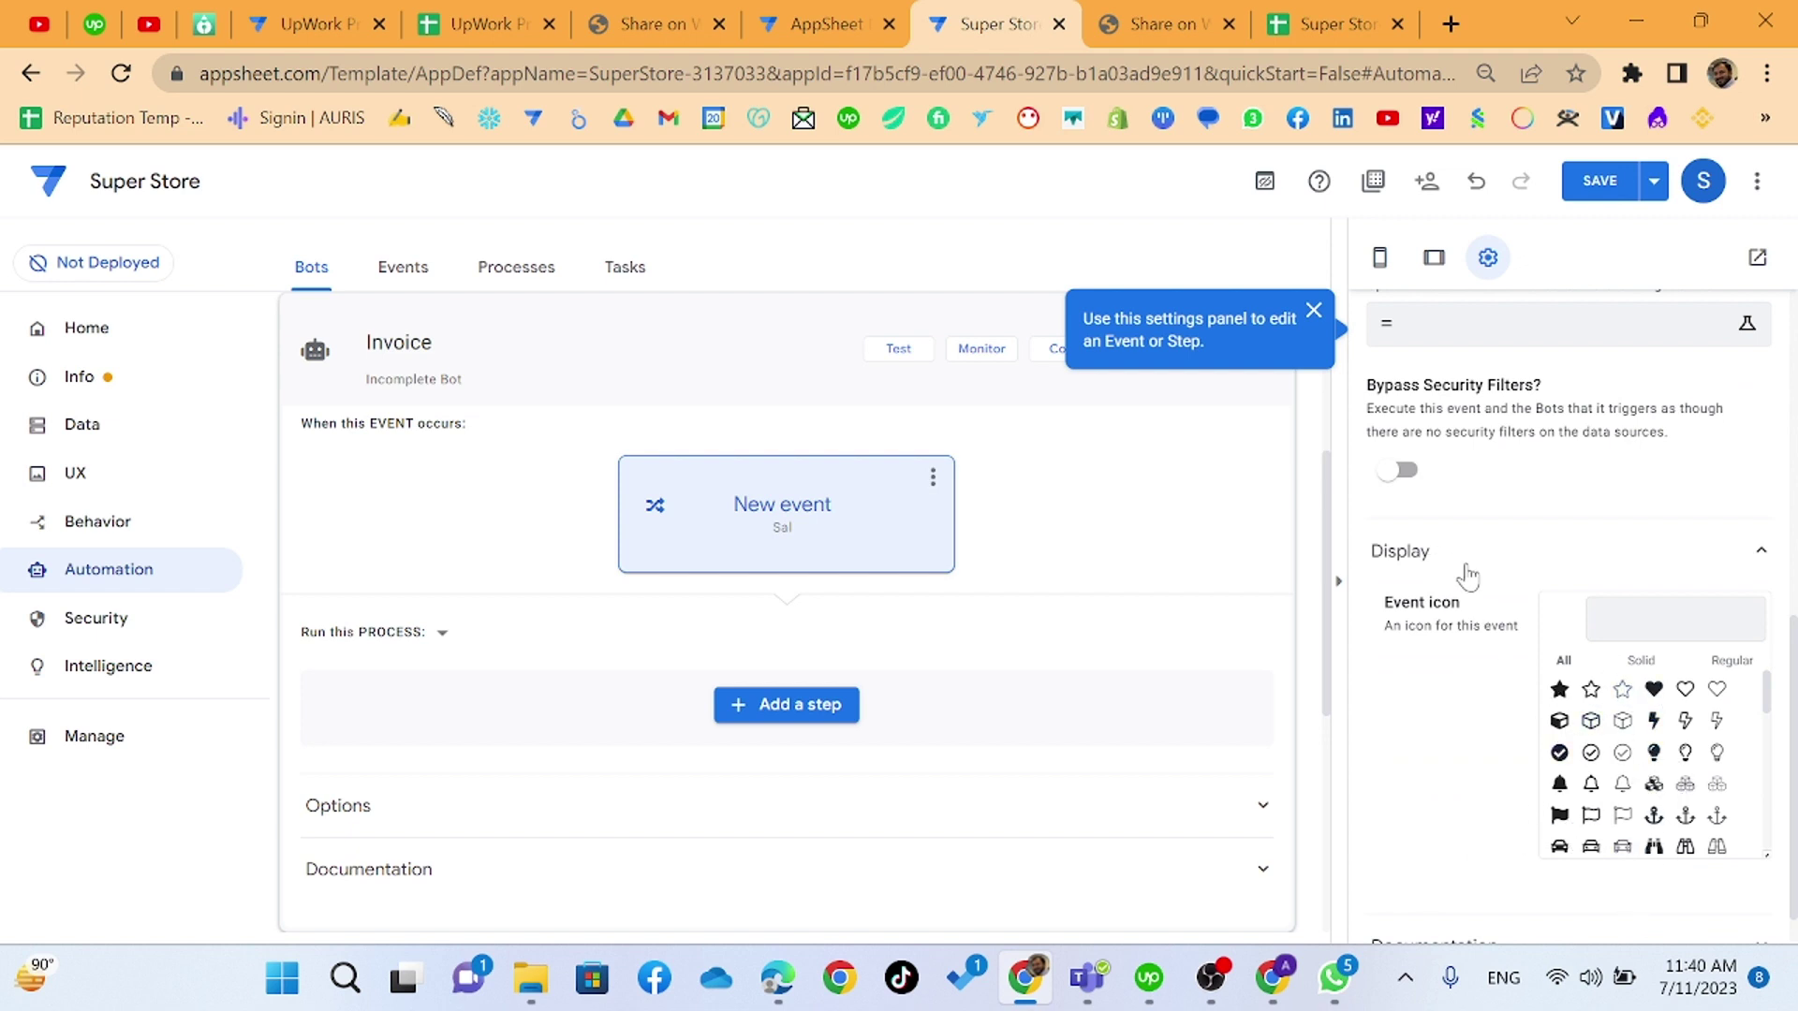
left_click(1498, 562)
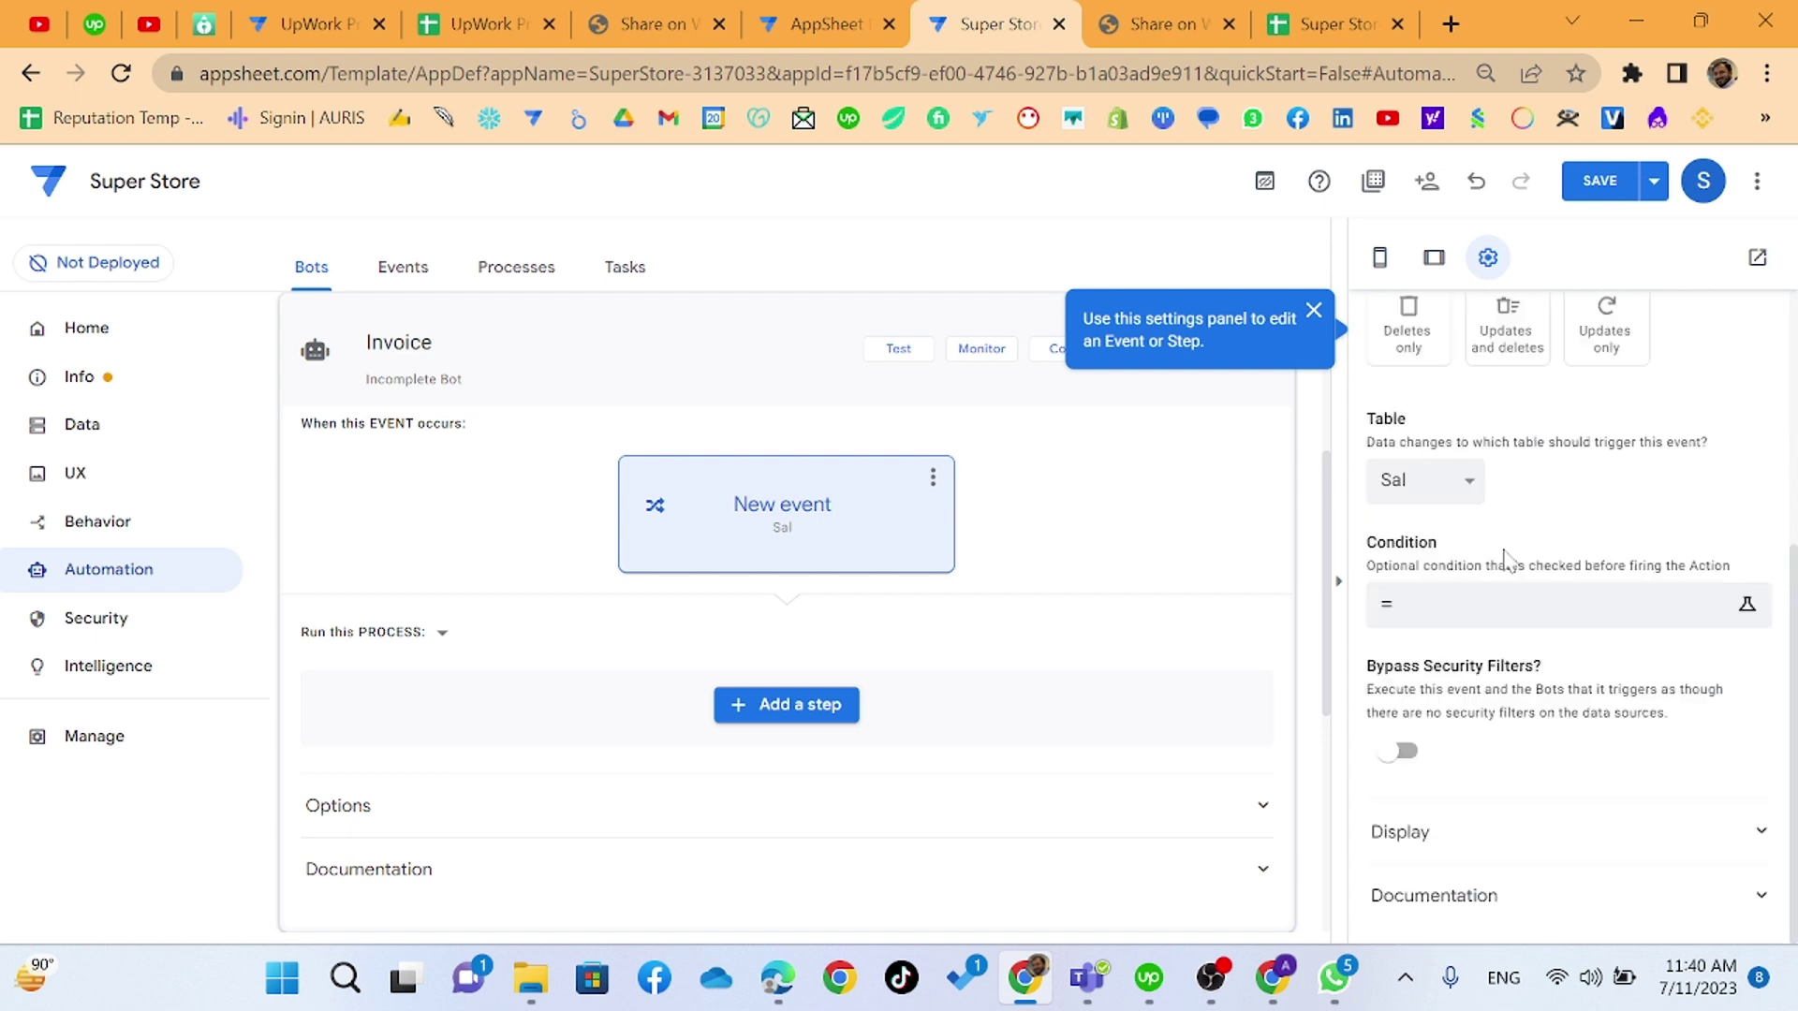
- Add one custom step to the bot's process, discarding the extra unnamed step
left_click(775, 710)
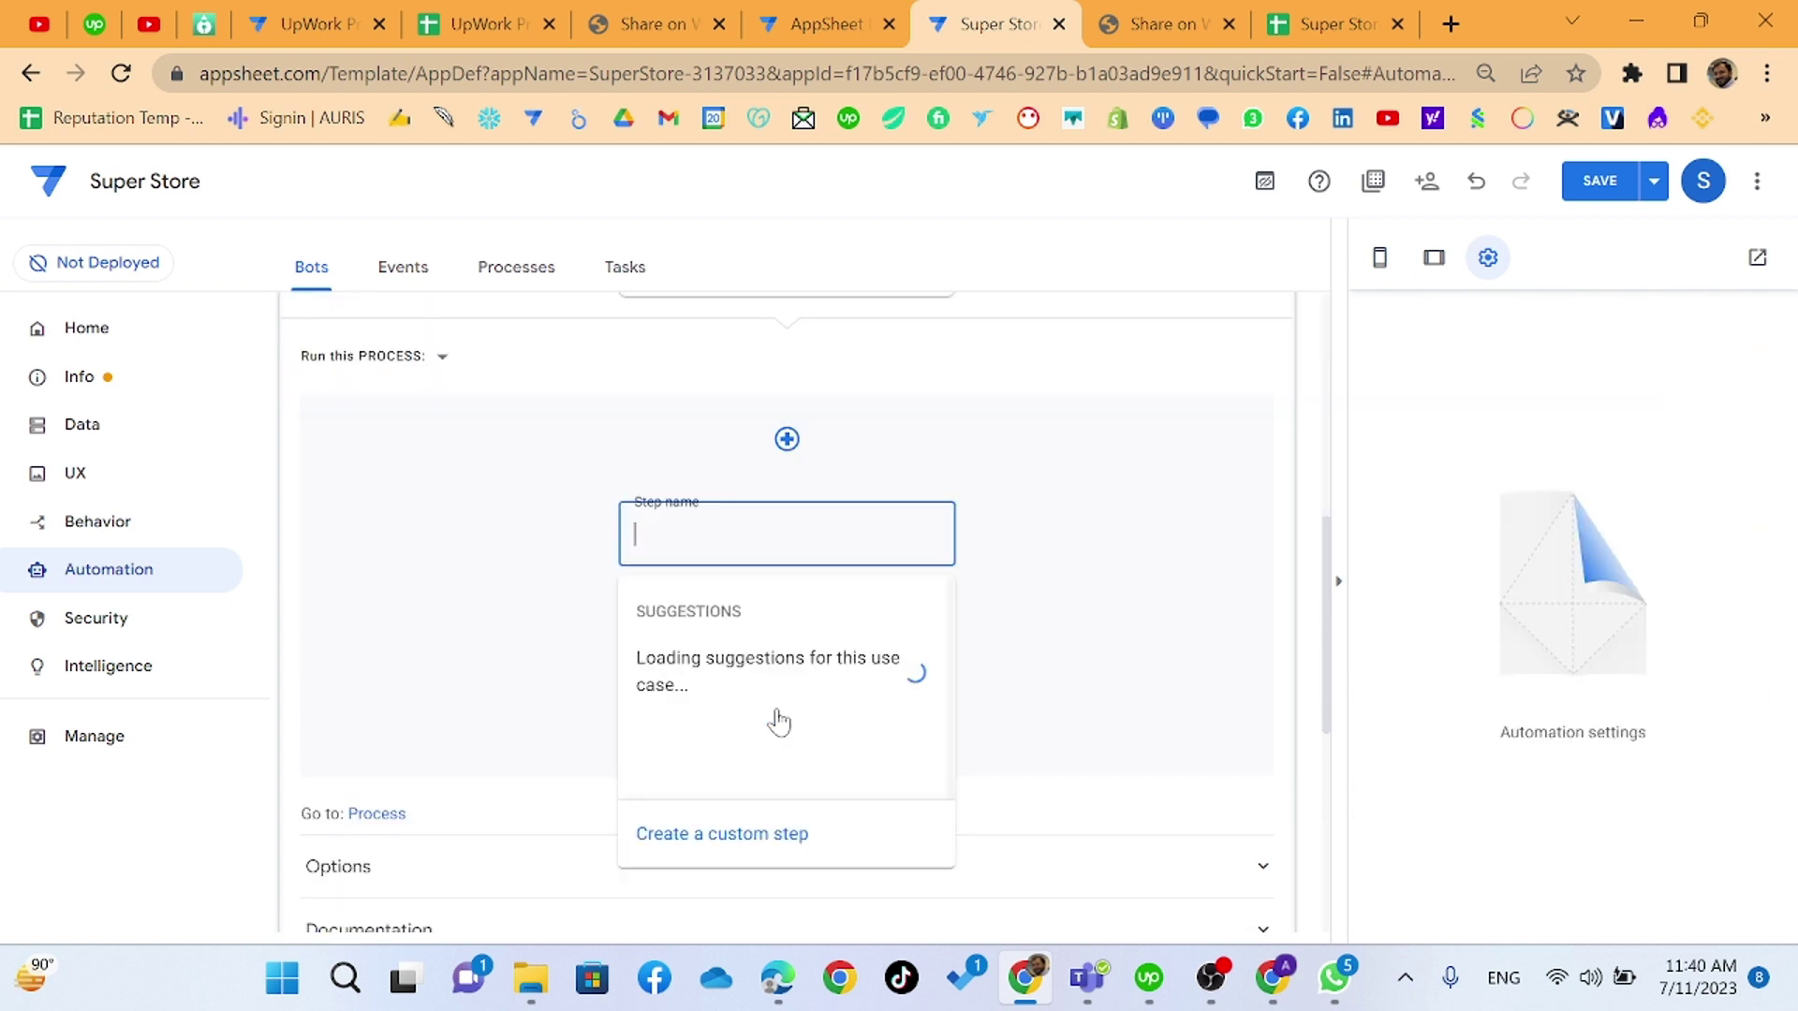
left_click(719, 833)
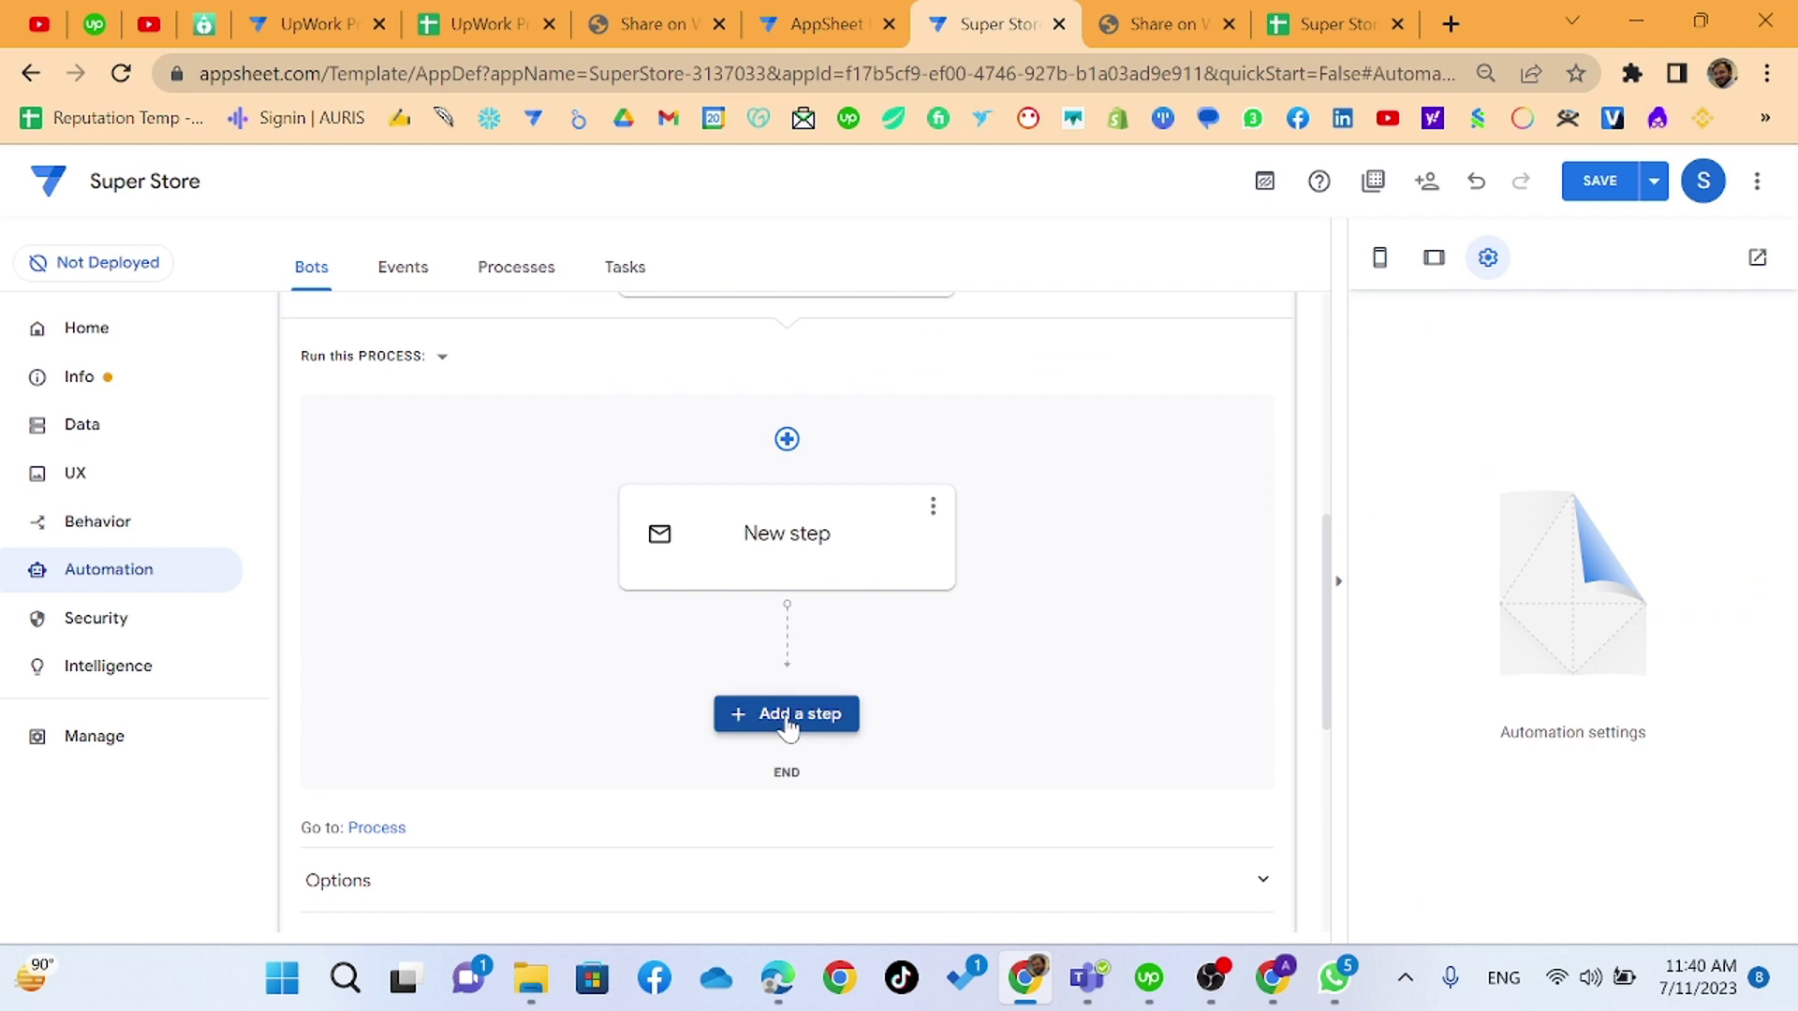
scroll(786, 727, "down", 3)
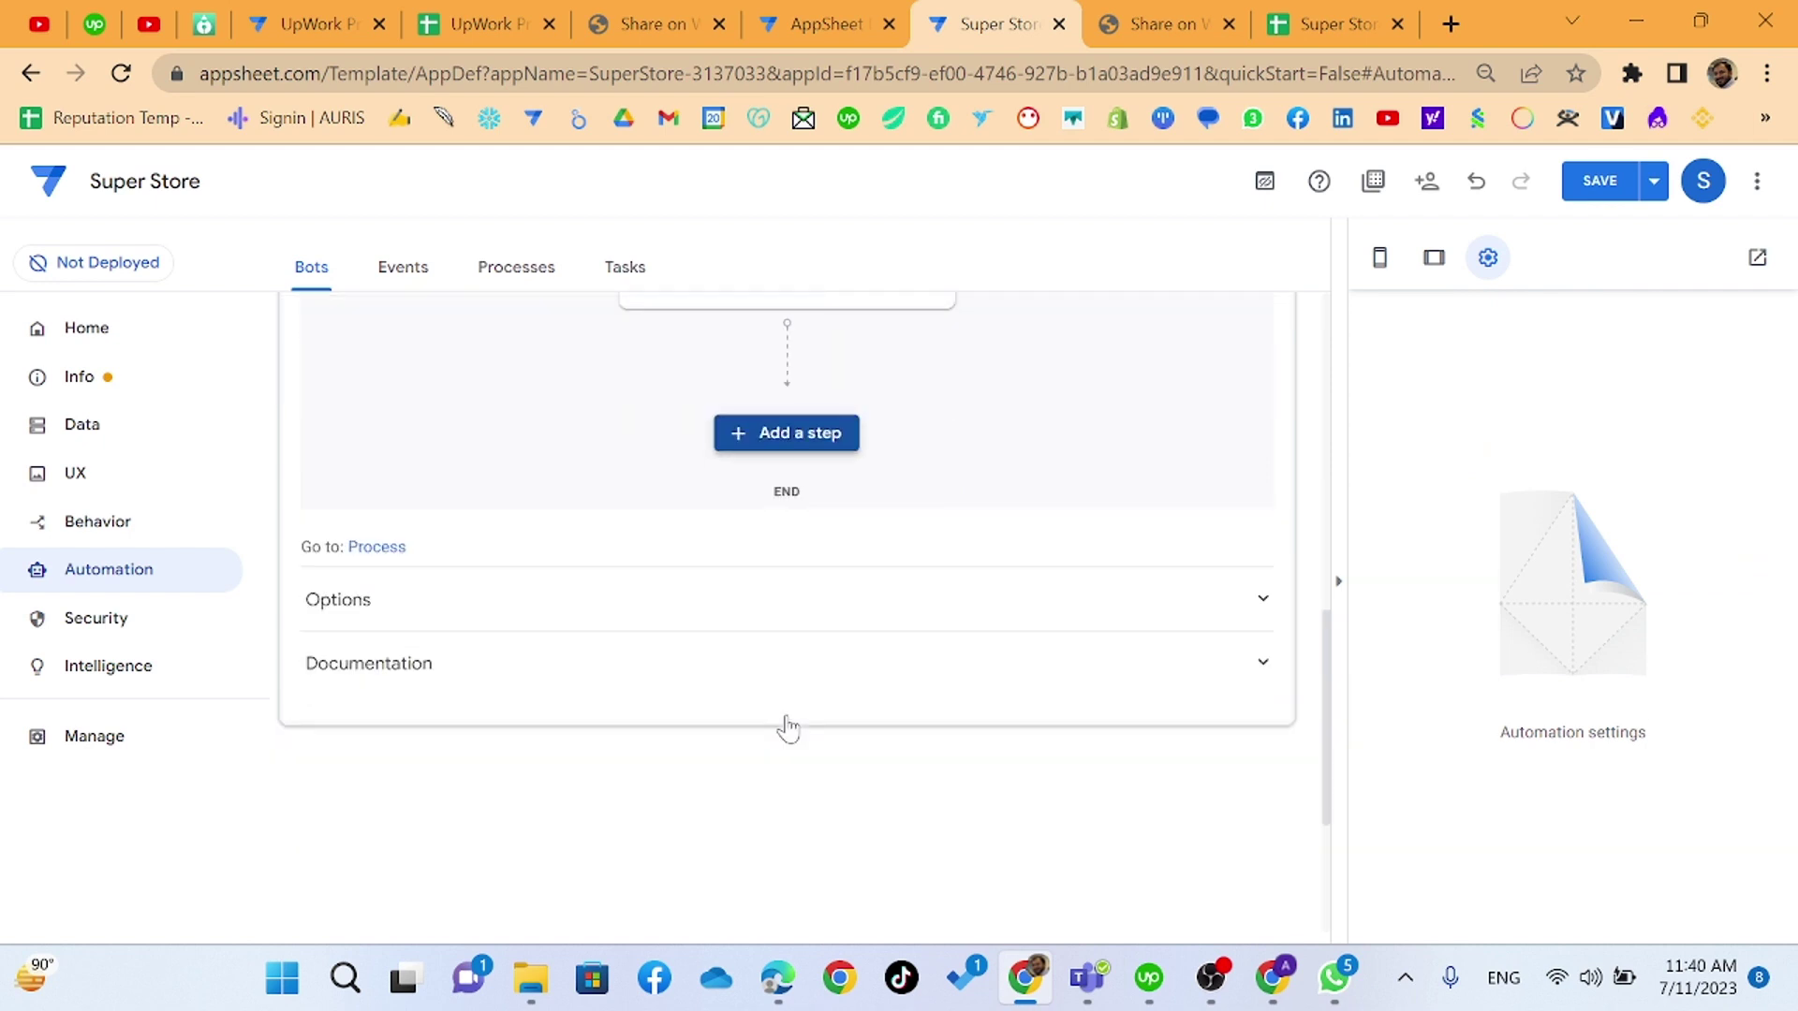
left_click(775, 442)
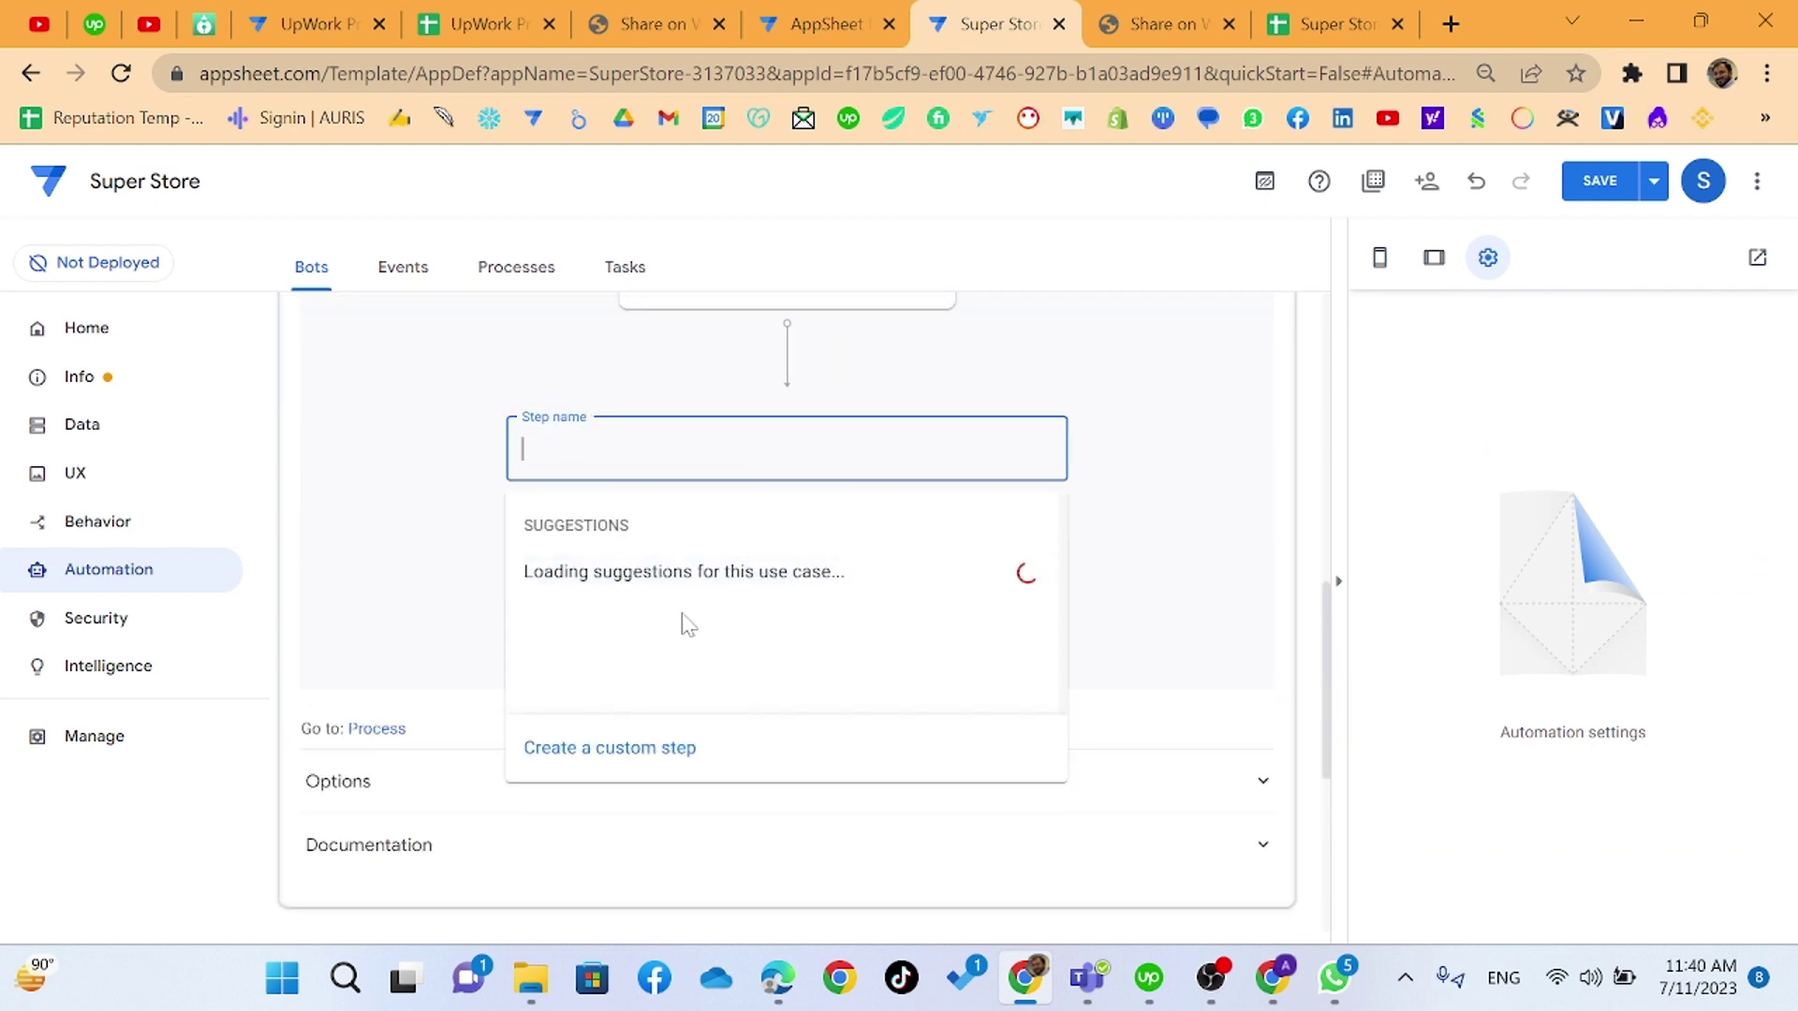
left_click(1000, 396)
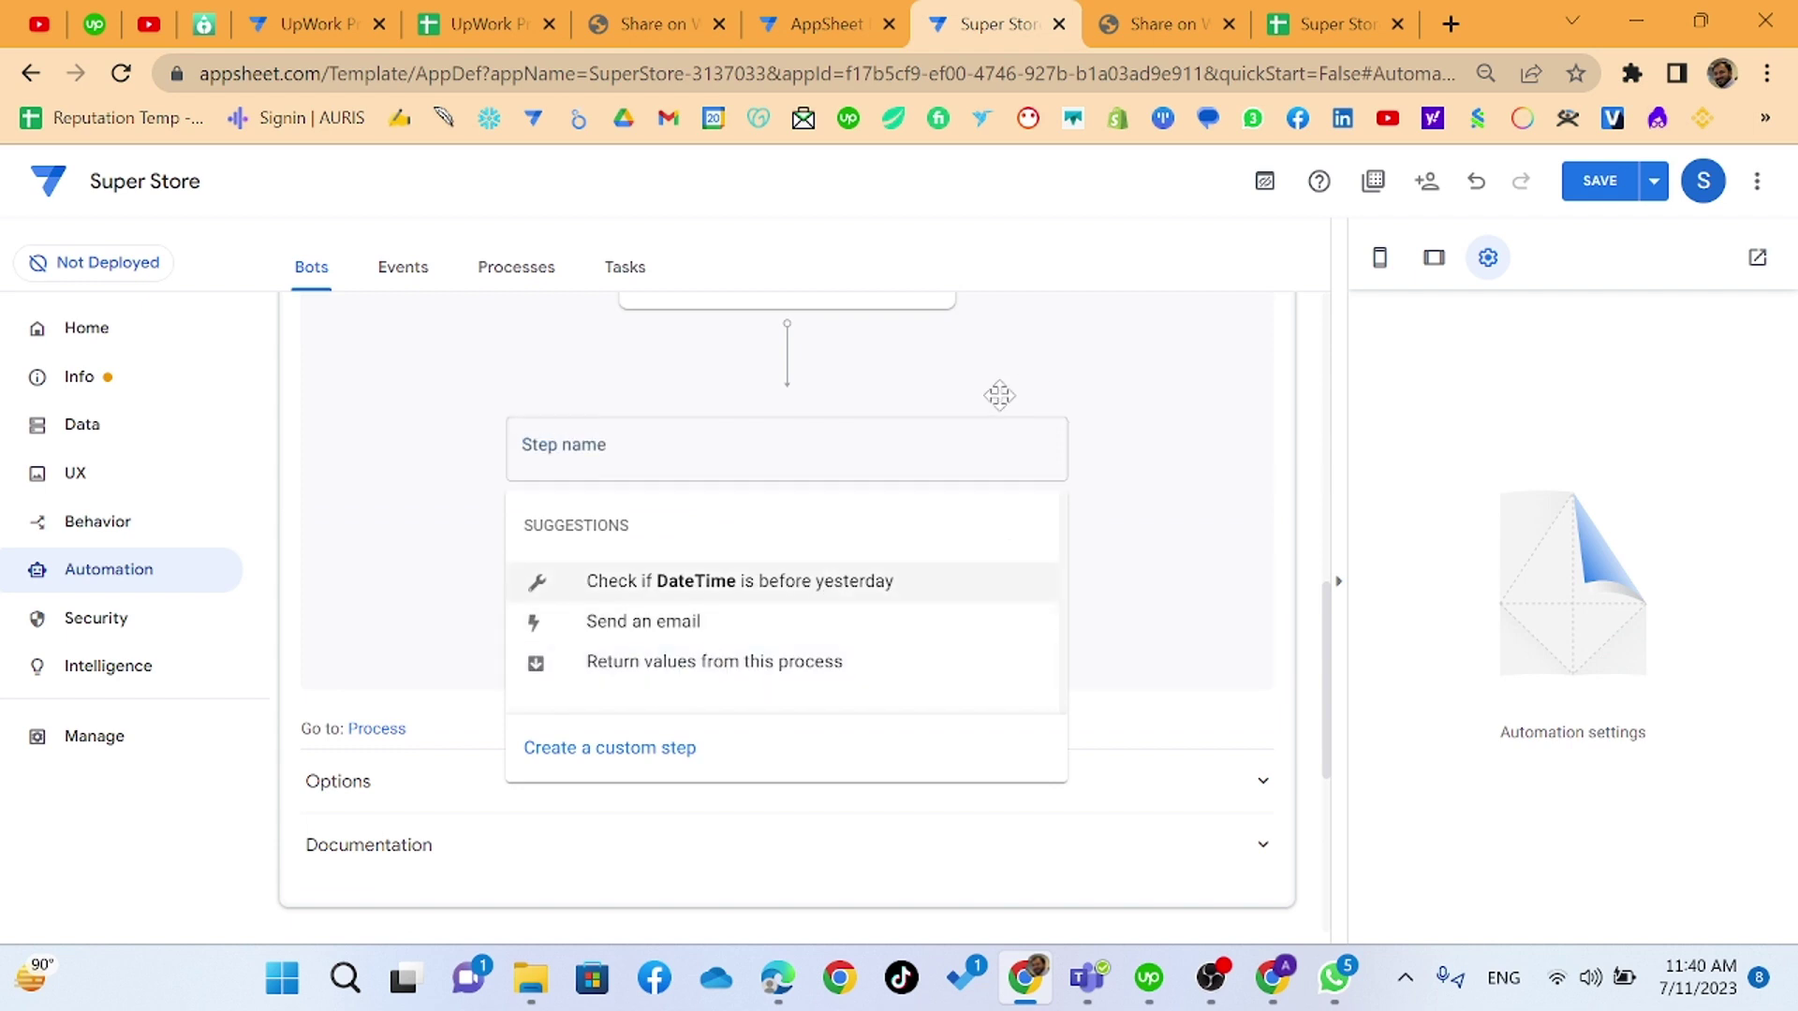
scroll(834, 441, "up", 5)
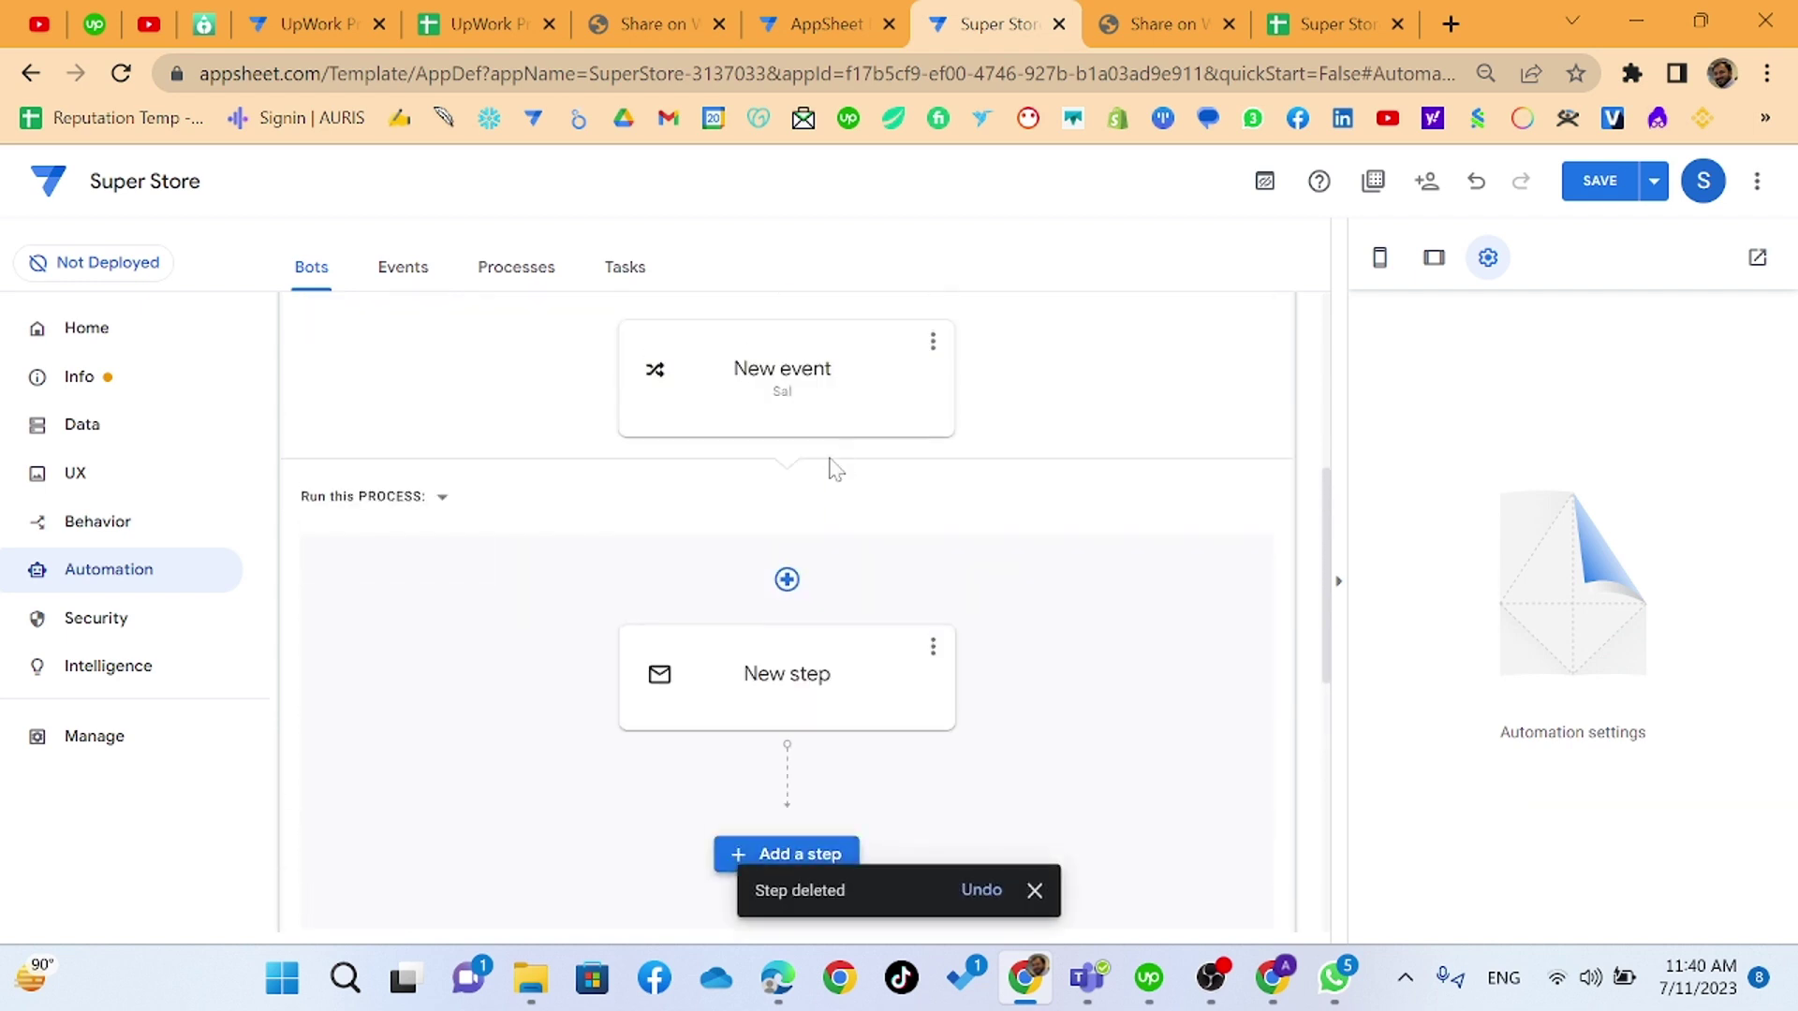
- Make the step create a new PDF file and generate its template document
left_click(757, 678)
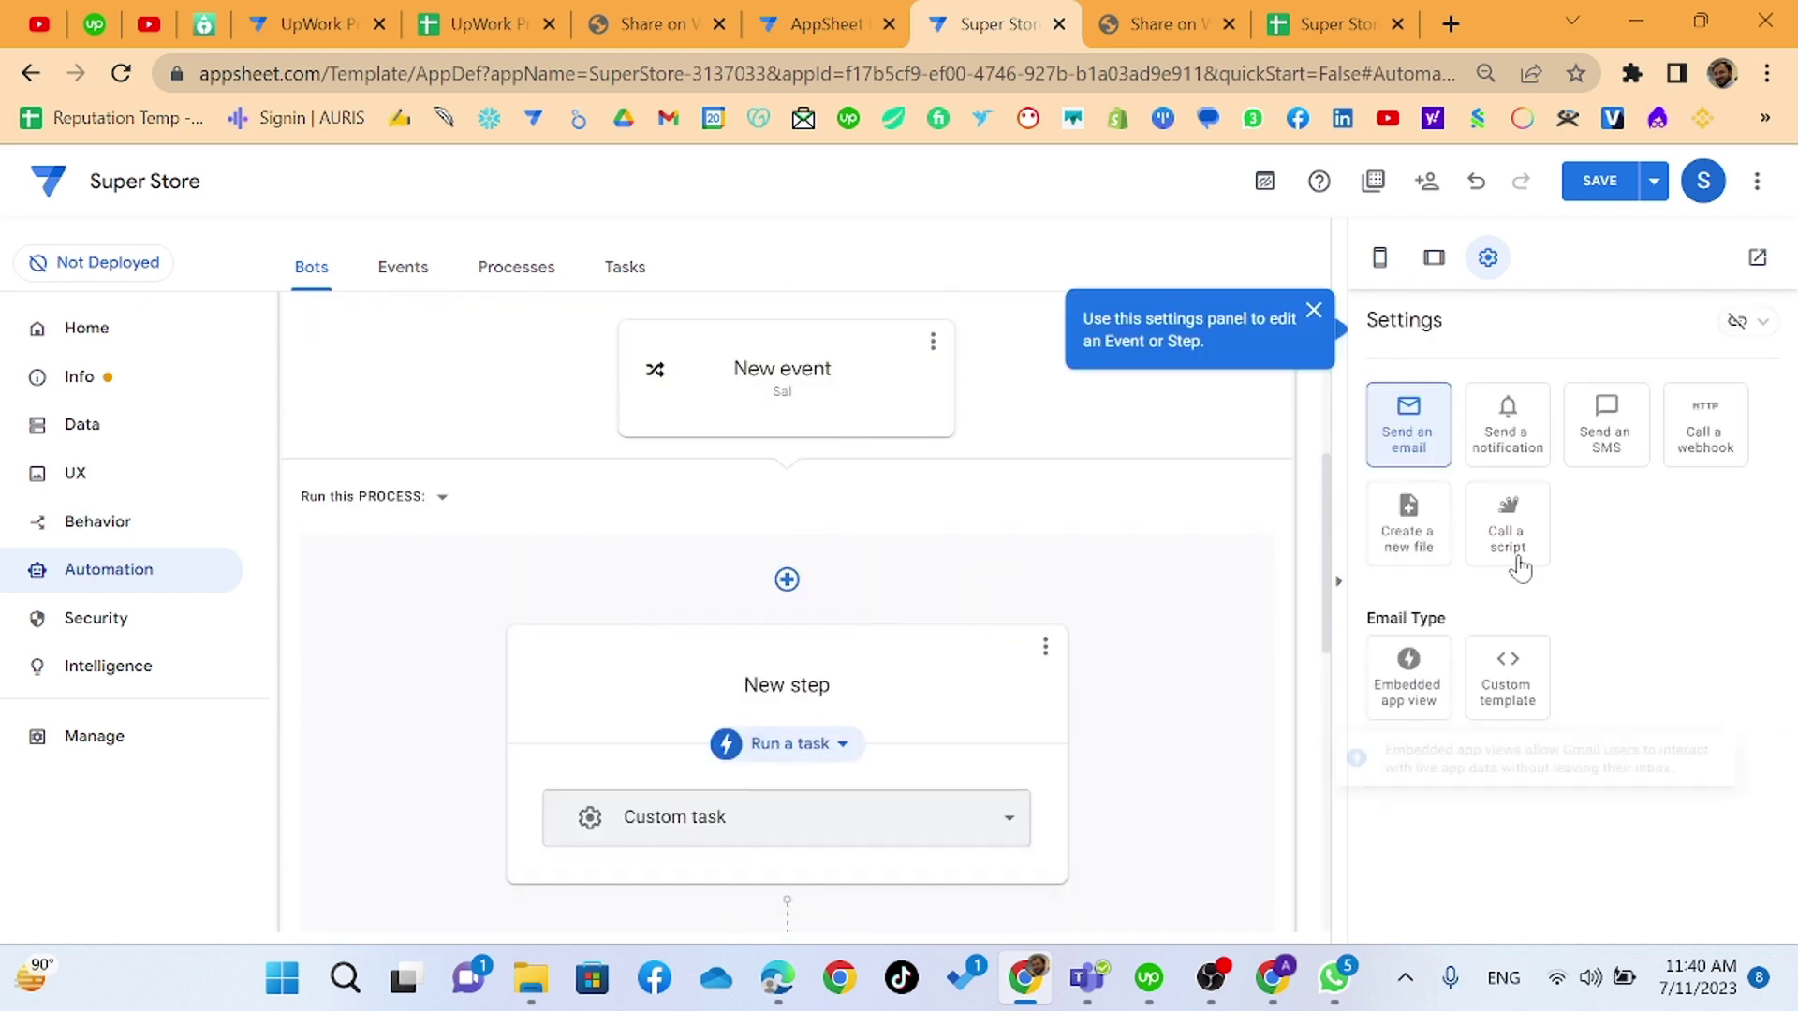
left_click(1406, 556)
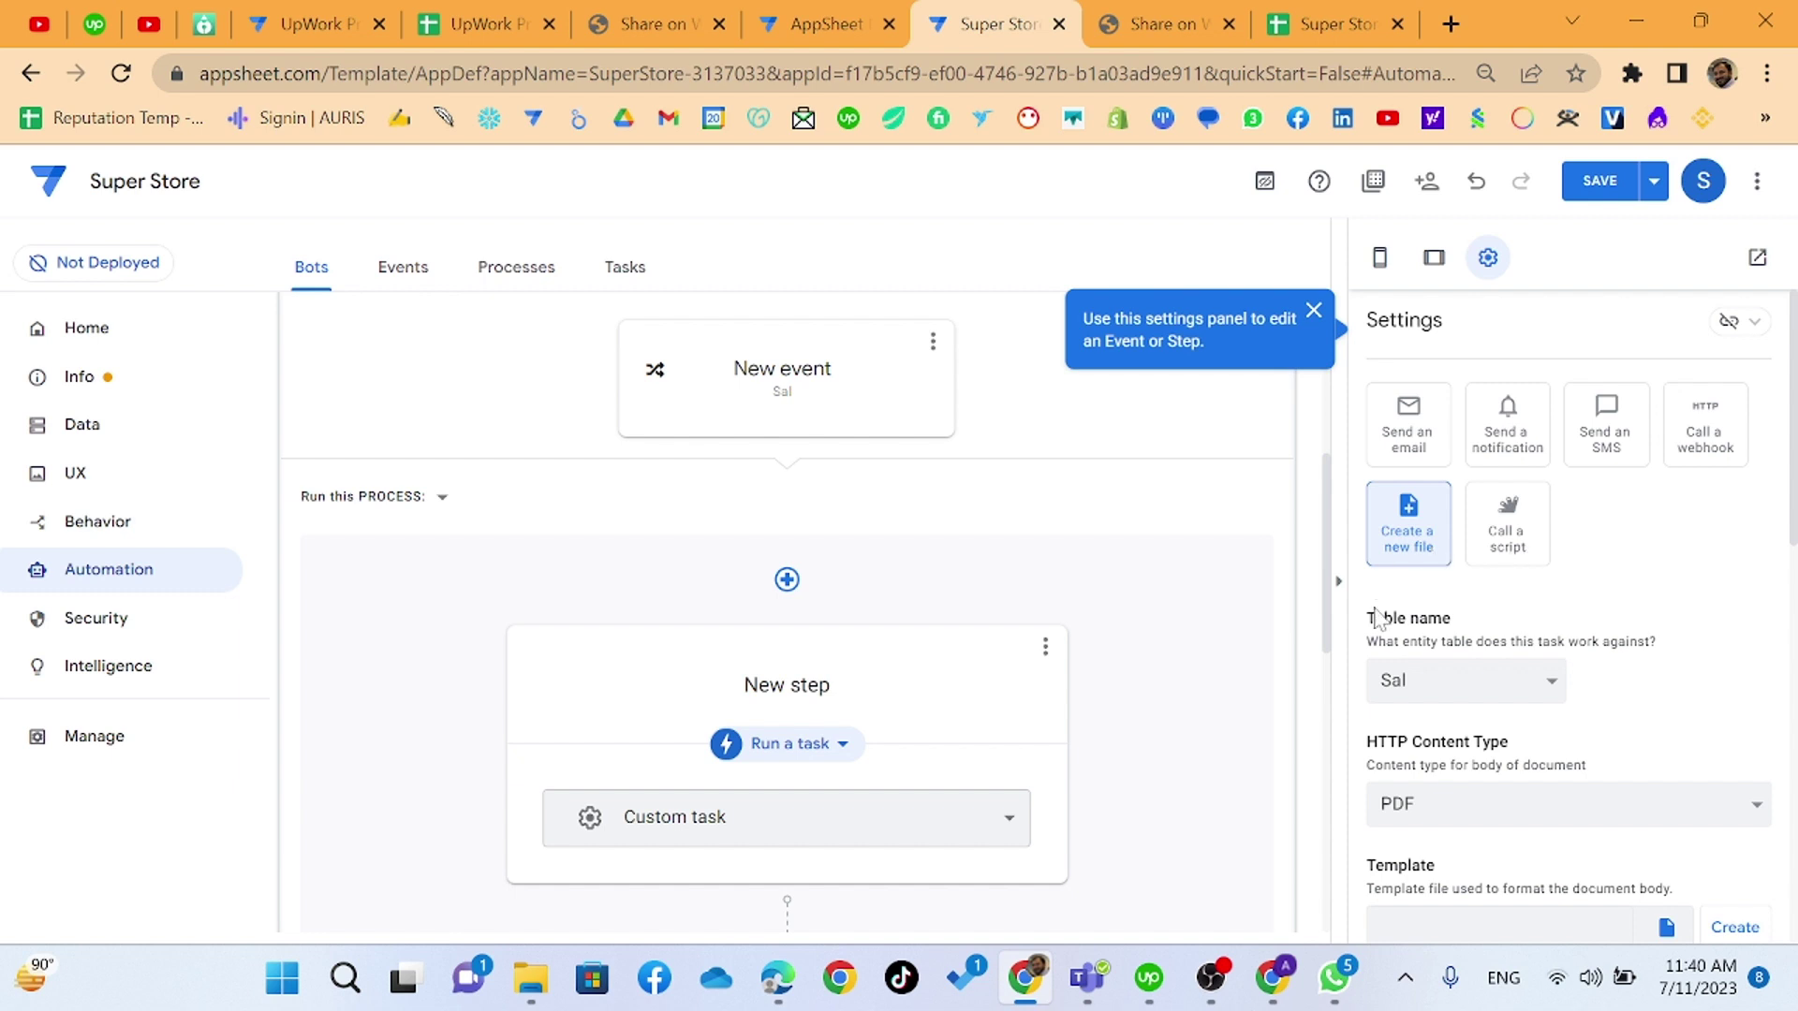
scroll(1467, 700, "down", 3)
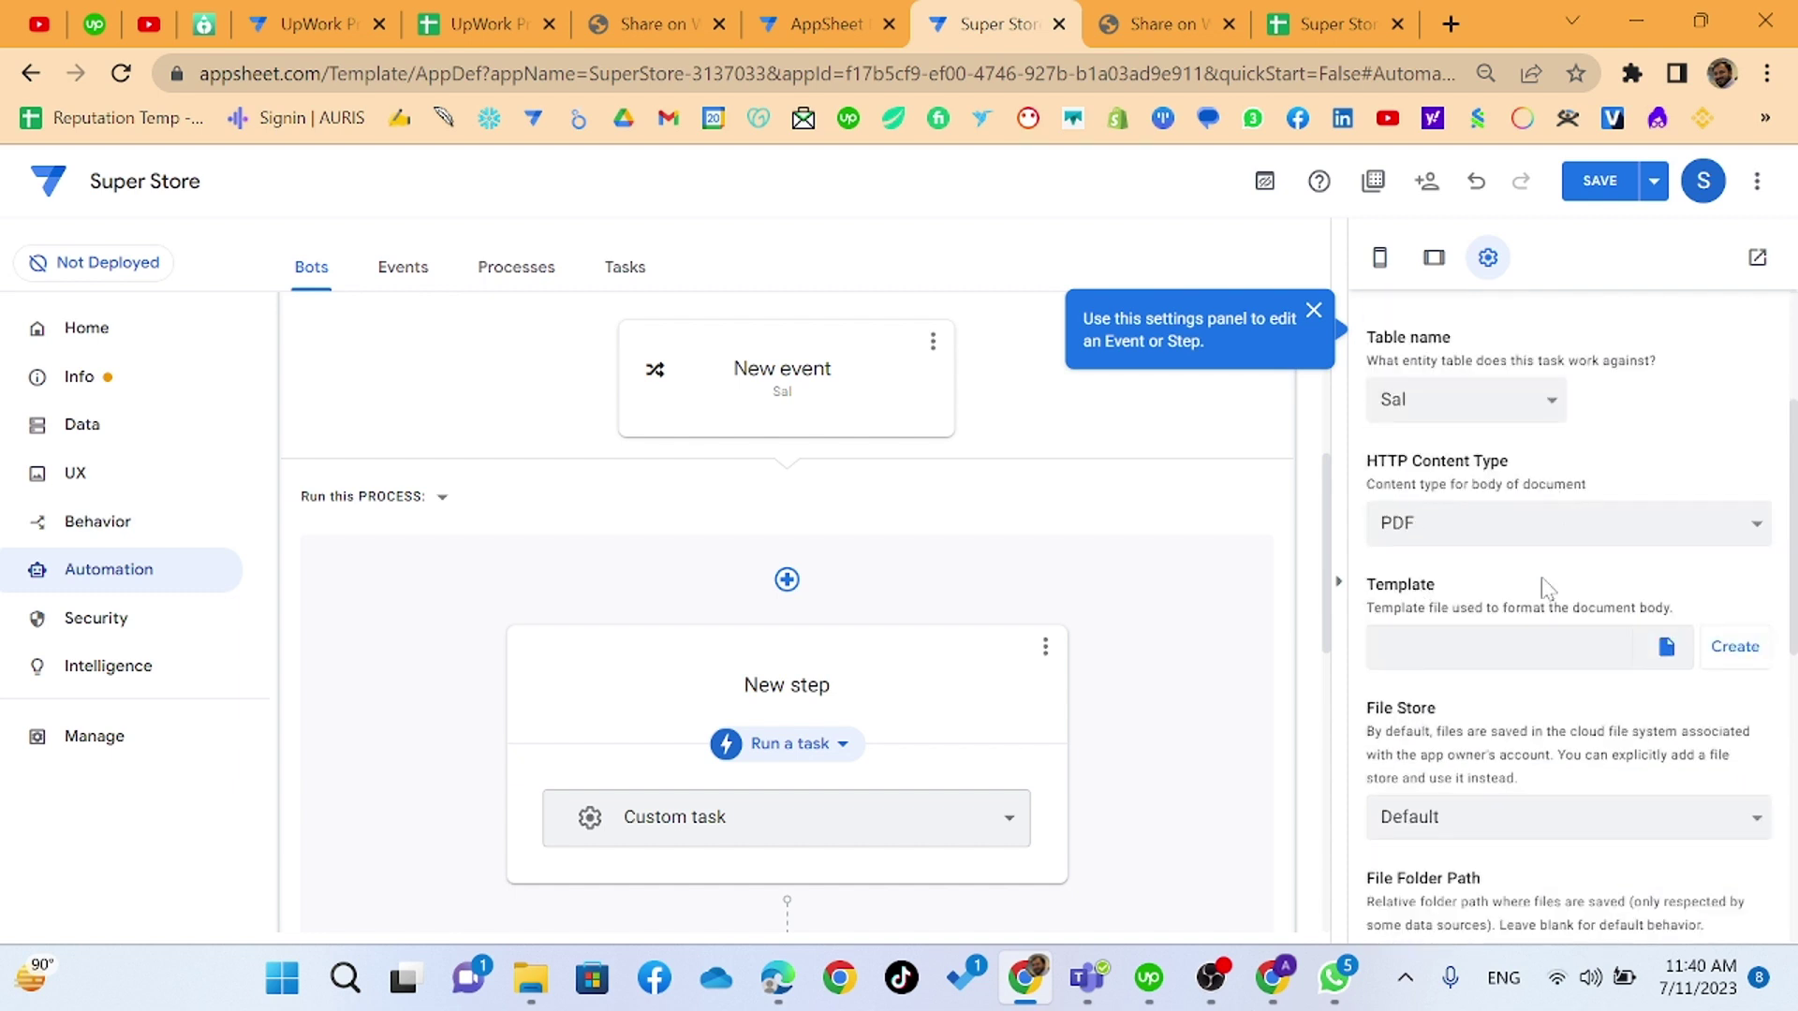
left_click(1714, 660)
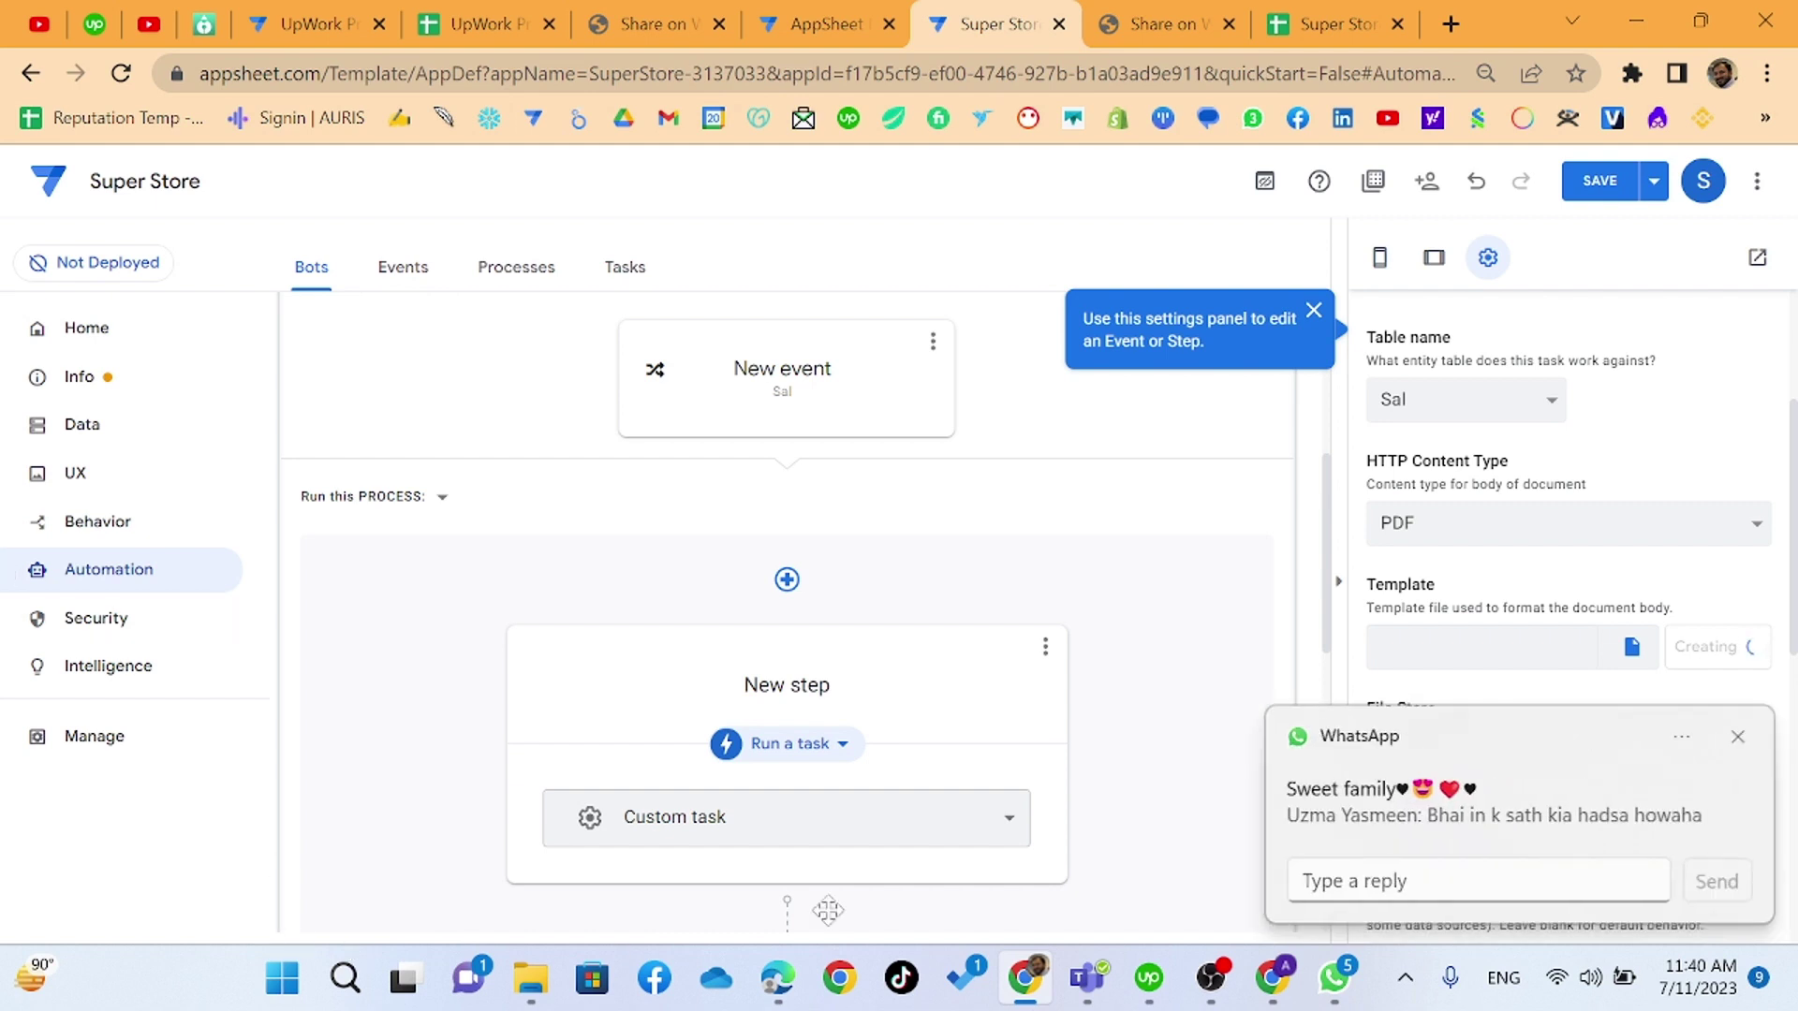
left_click(1738, 737)
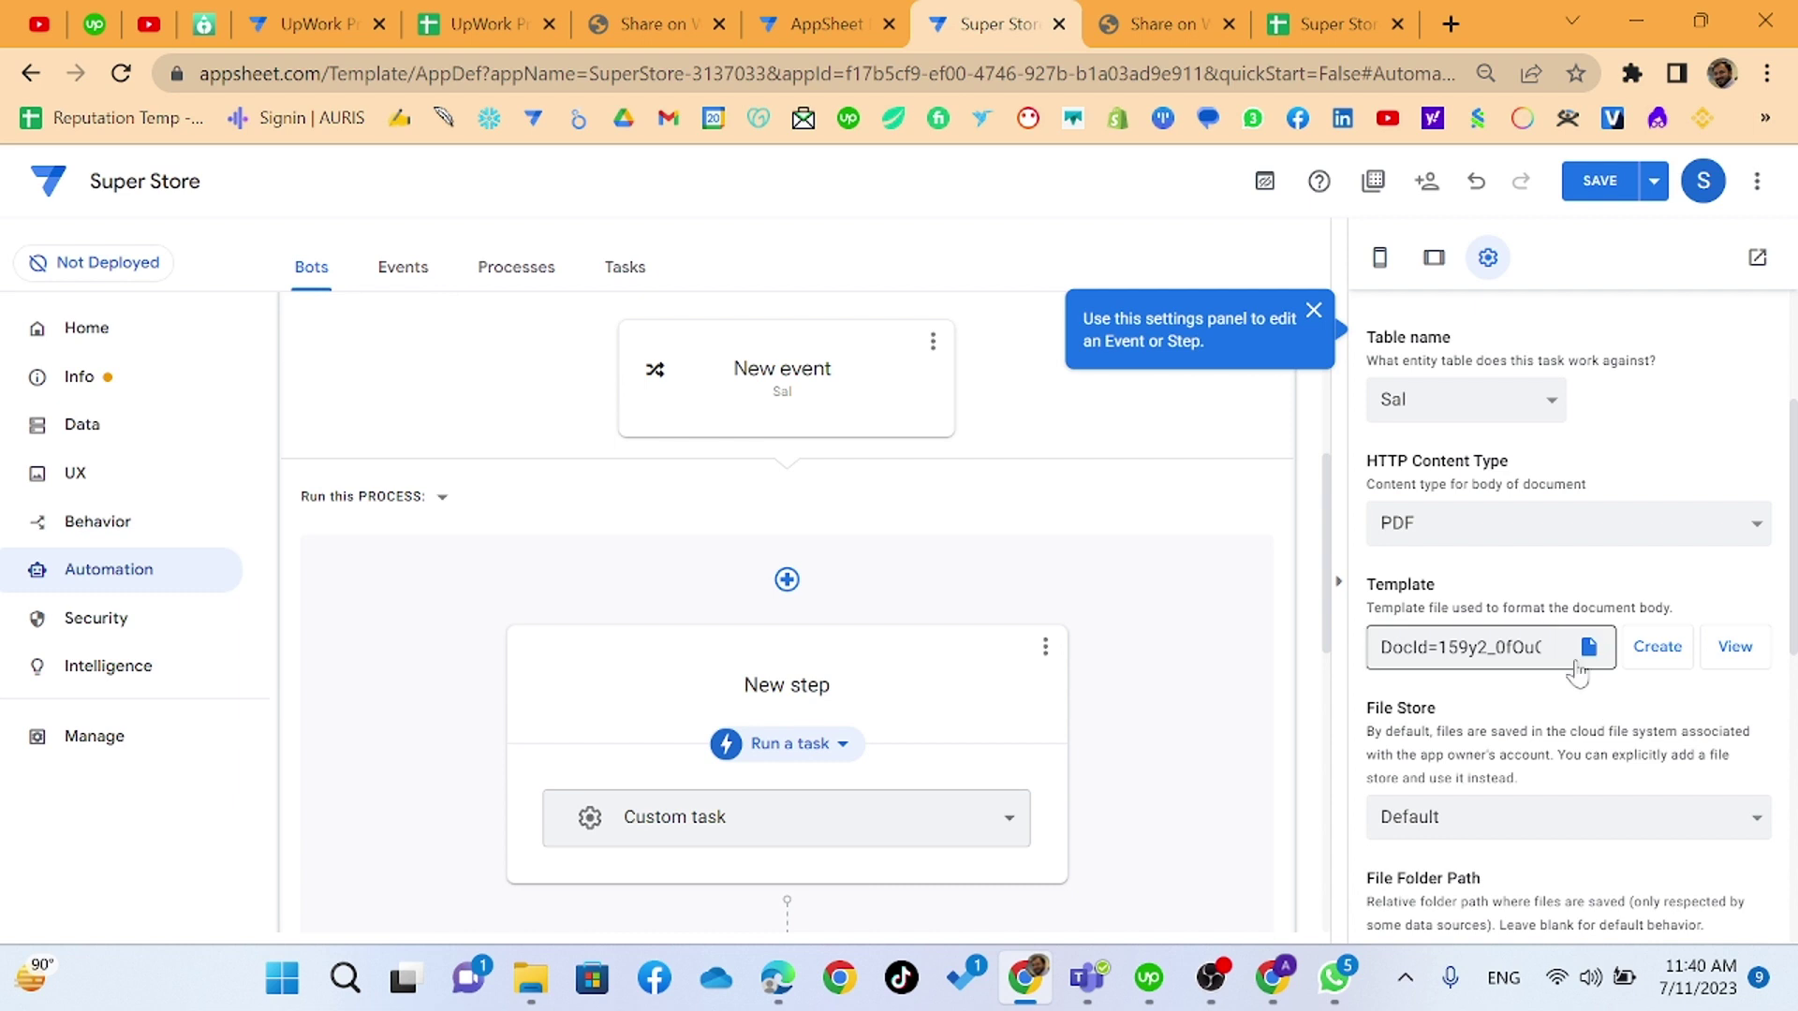
- Open the generated template and change its title heading to 'Invoice'
left_click(1734, 648)
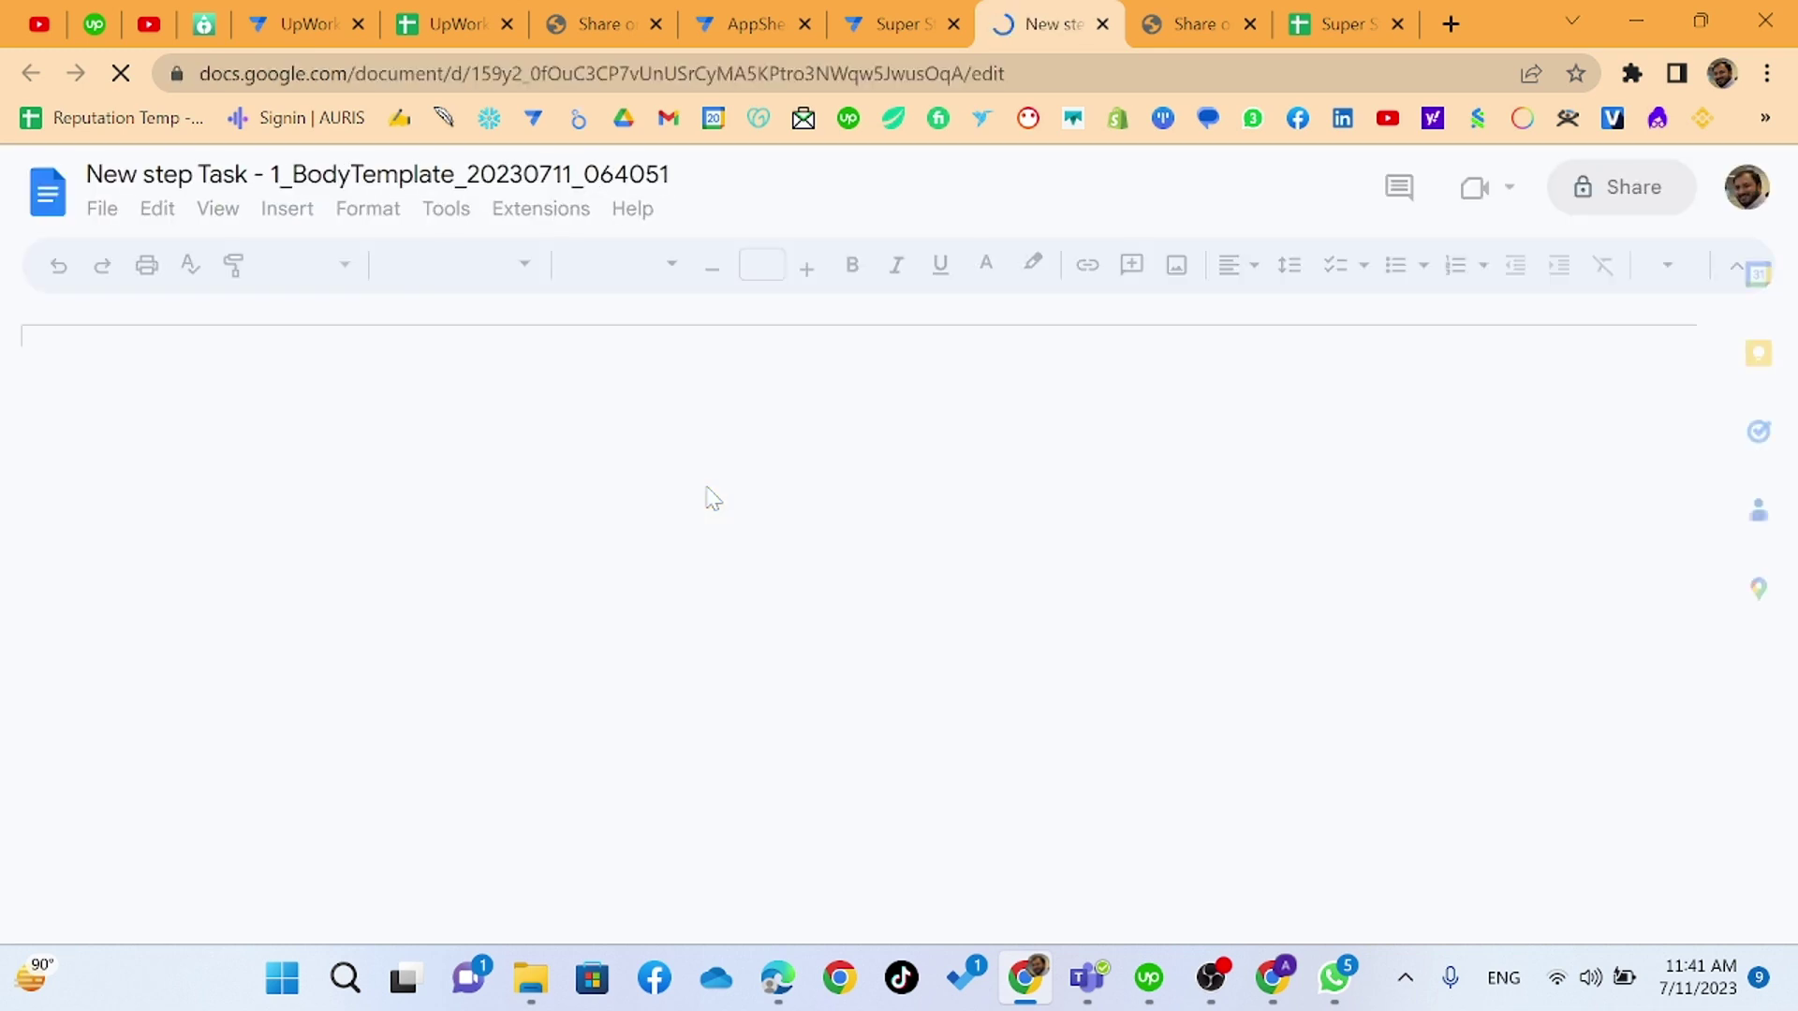
scroll(662, 525, "down", 3)
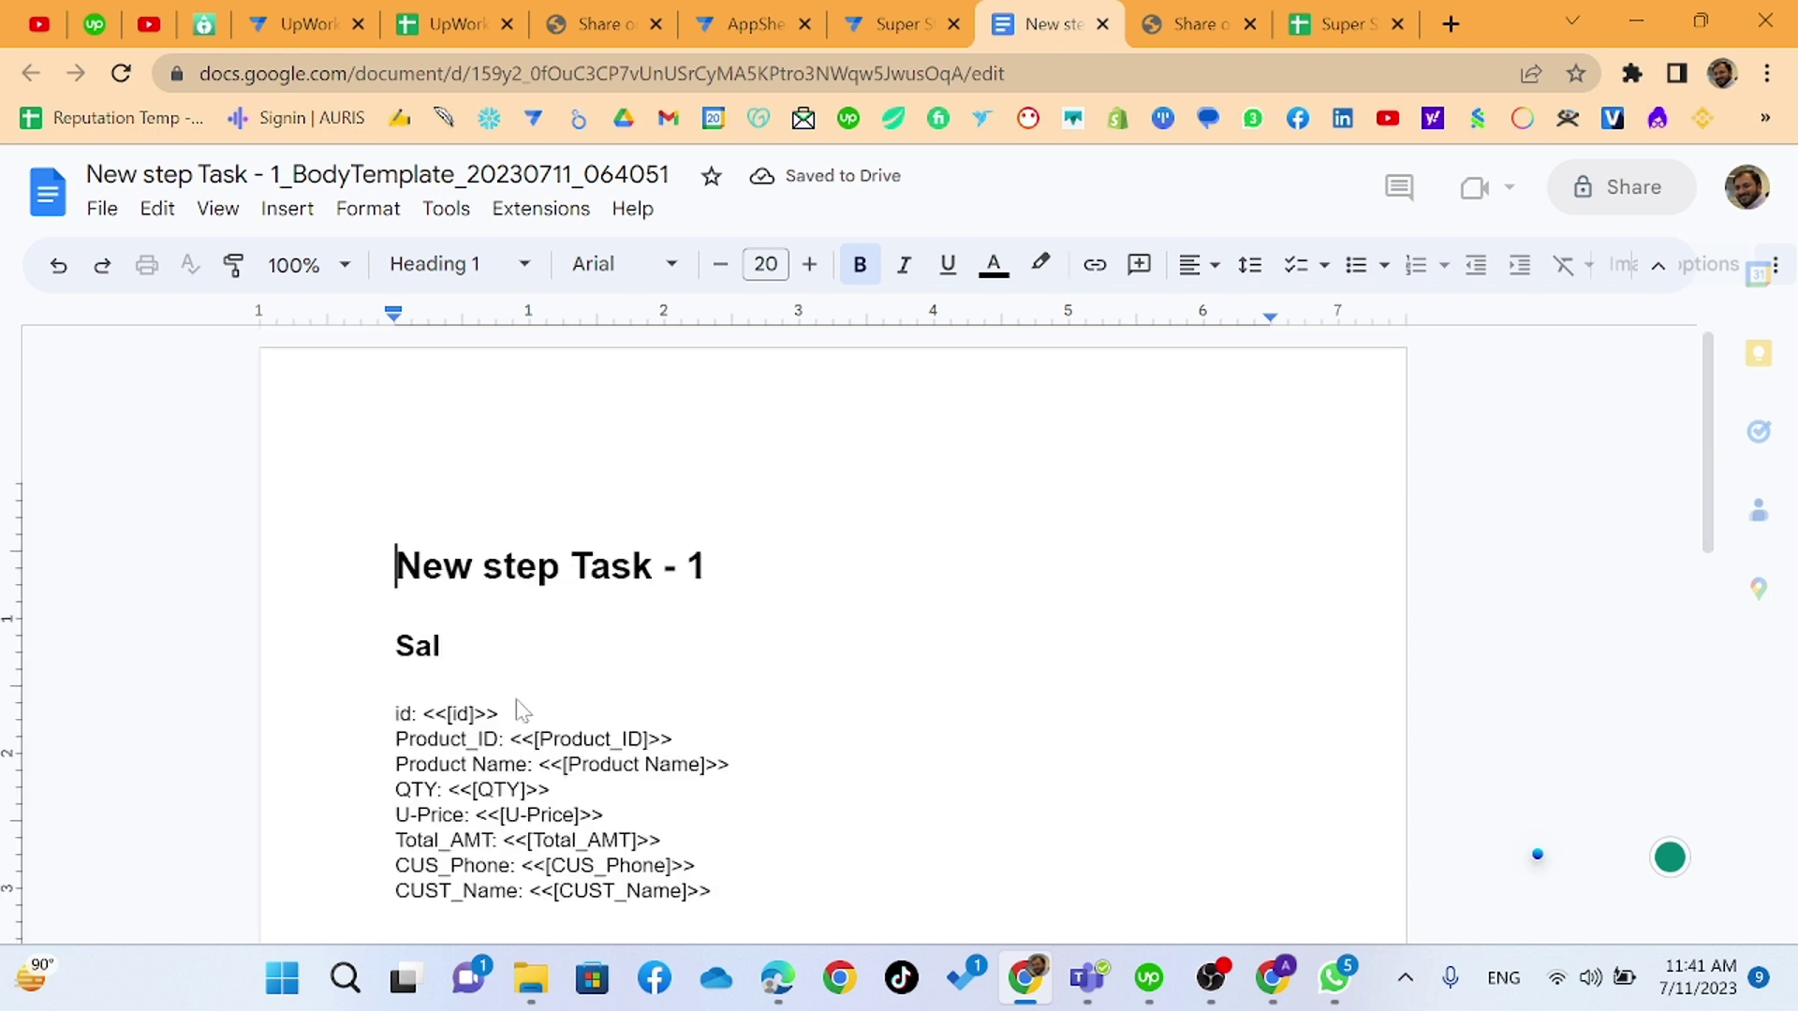
scroll(503, 702, "down", 1)
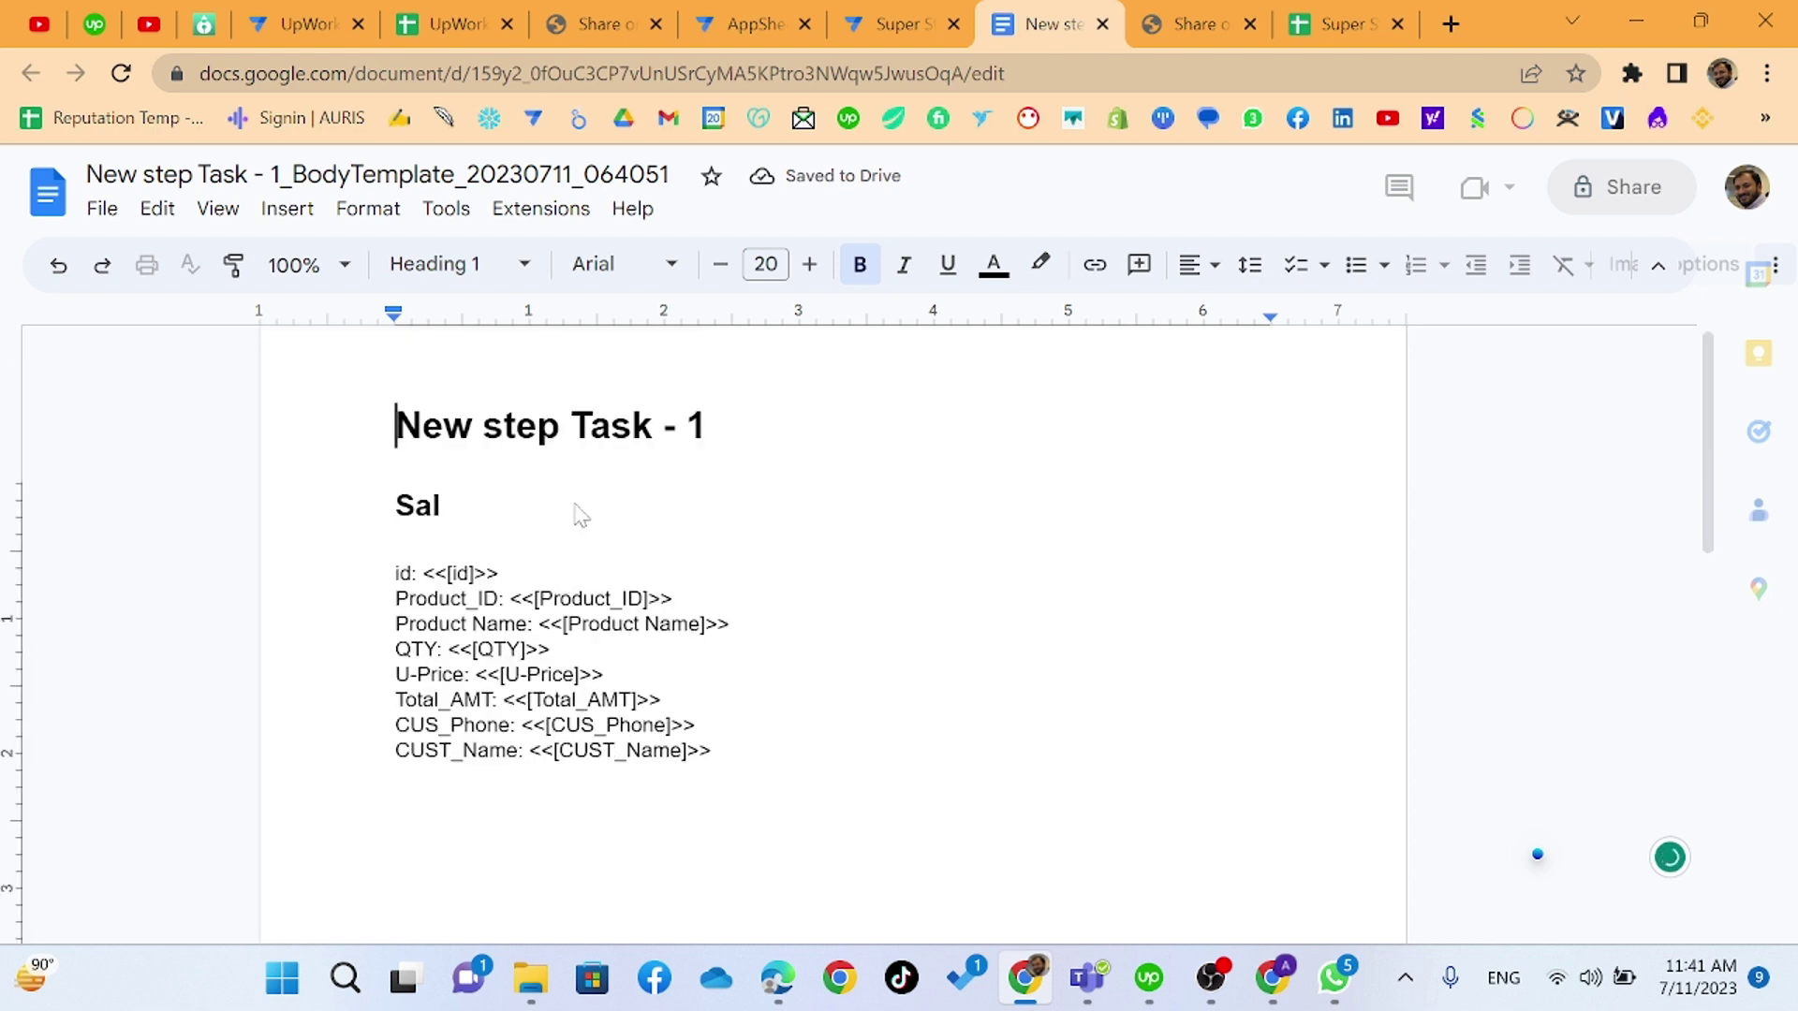
left_click(559, 431)
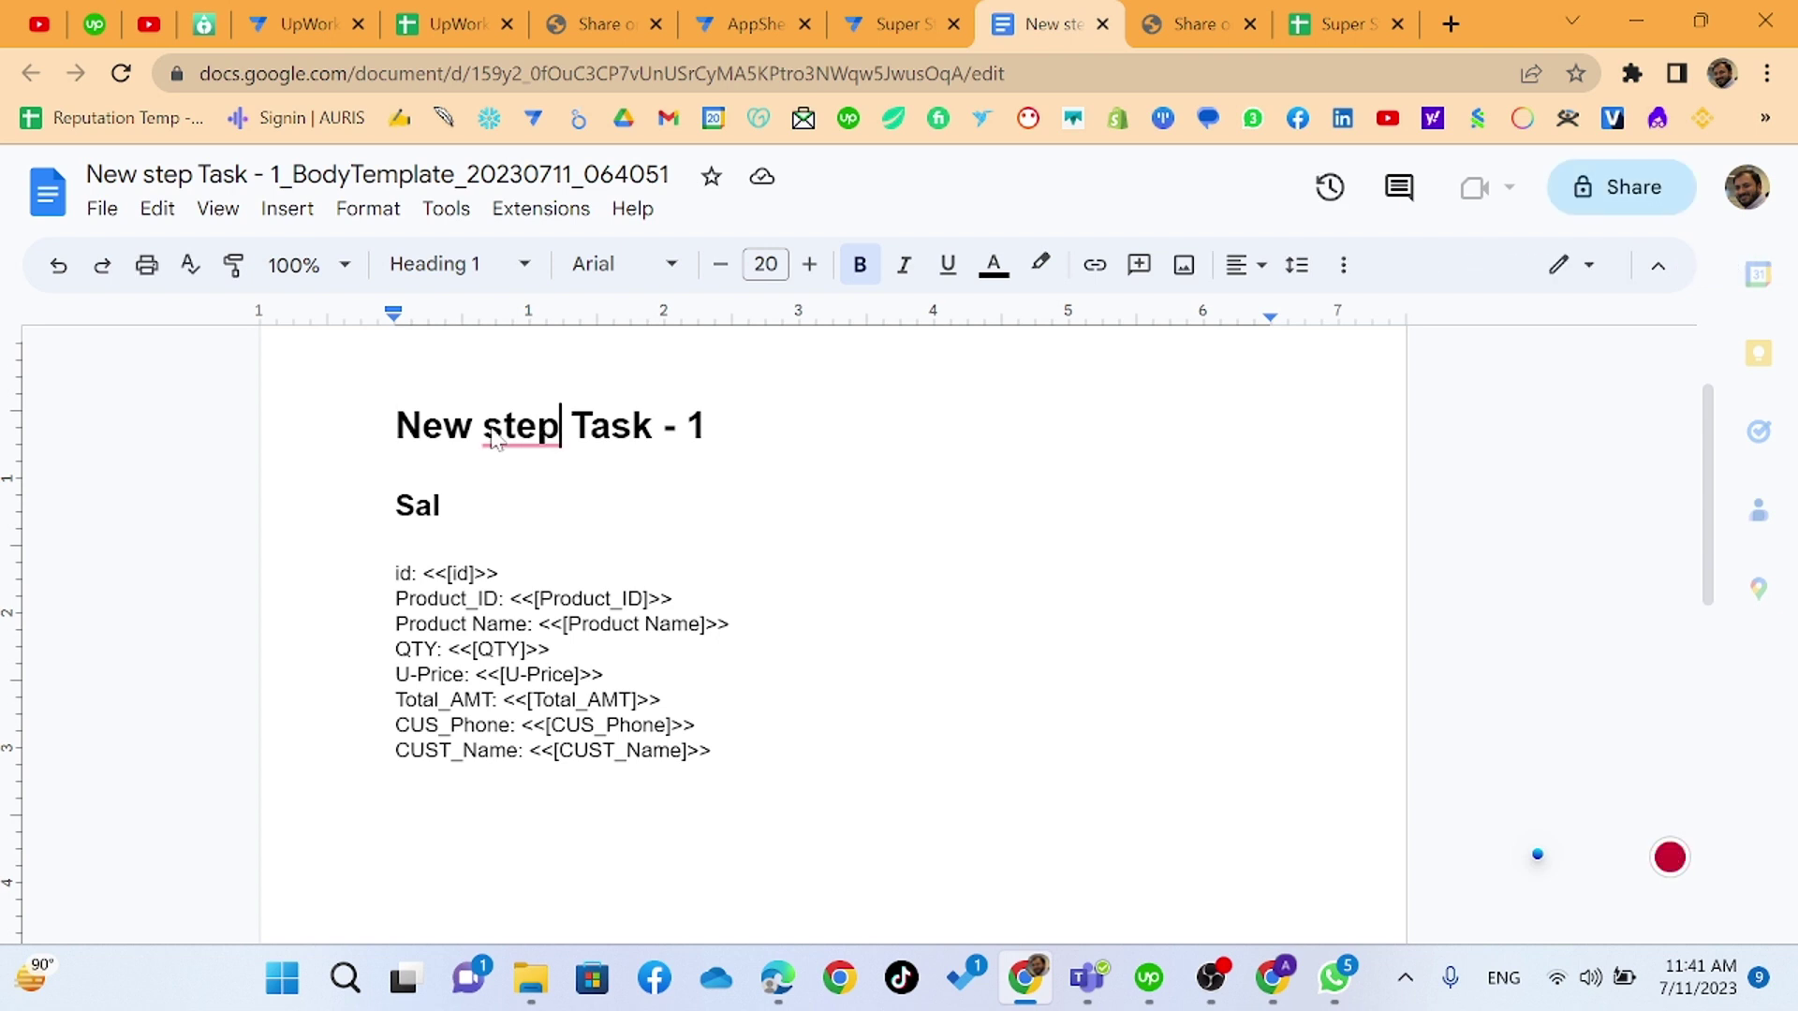
left_click(421, 453)
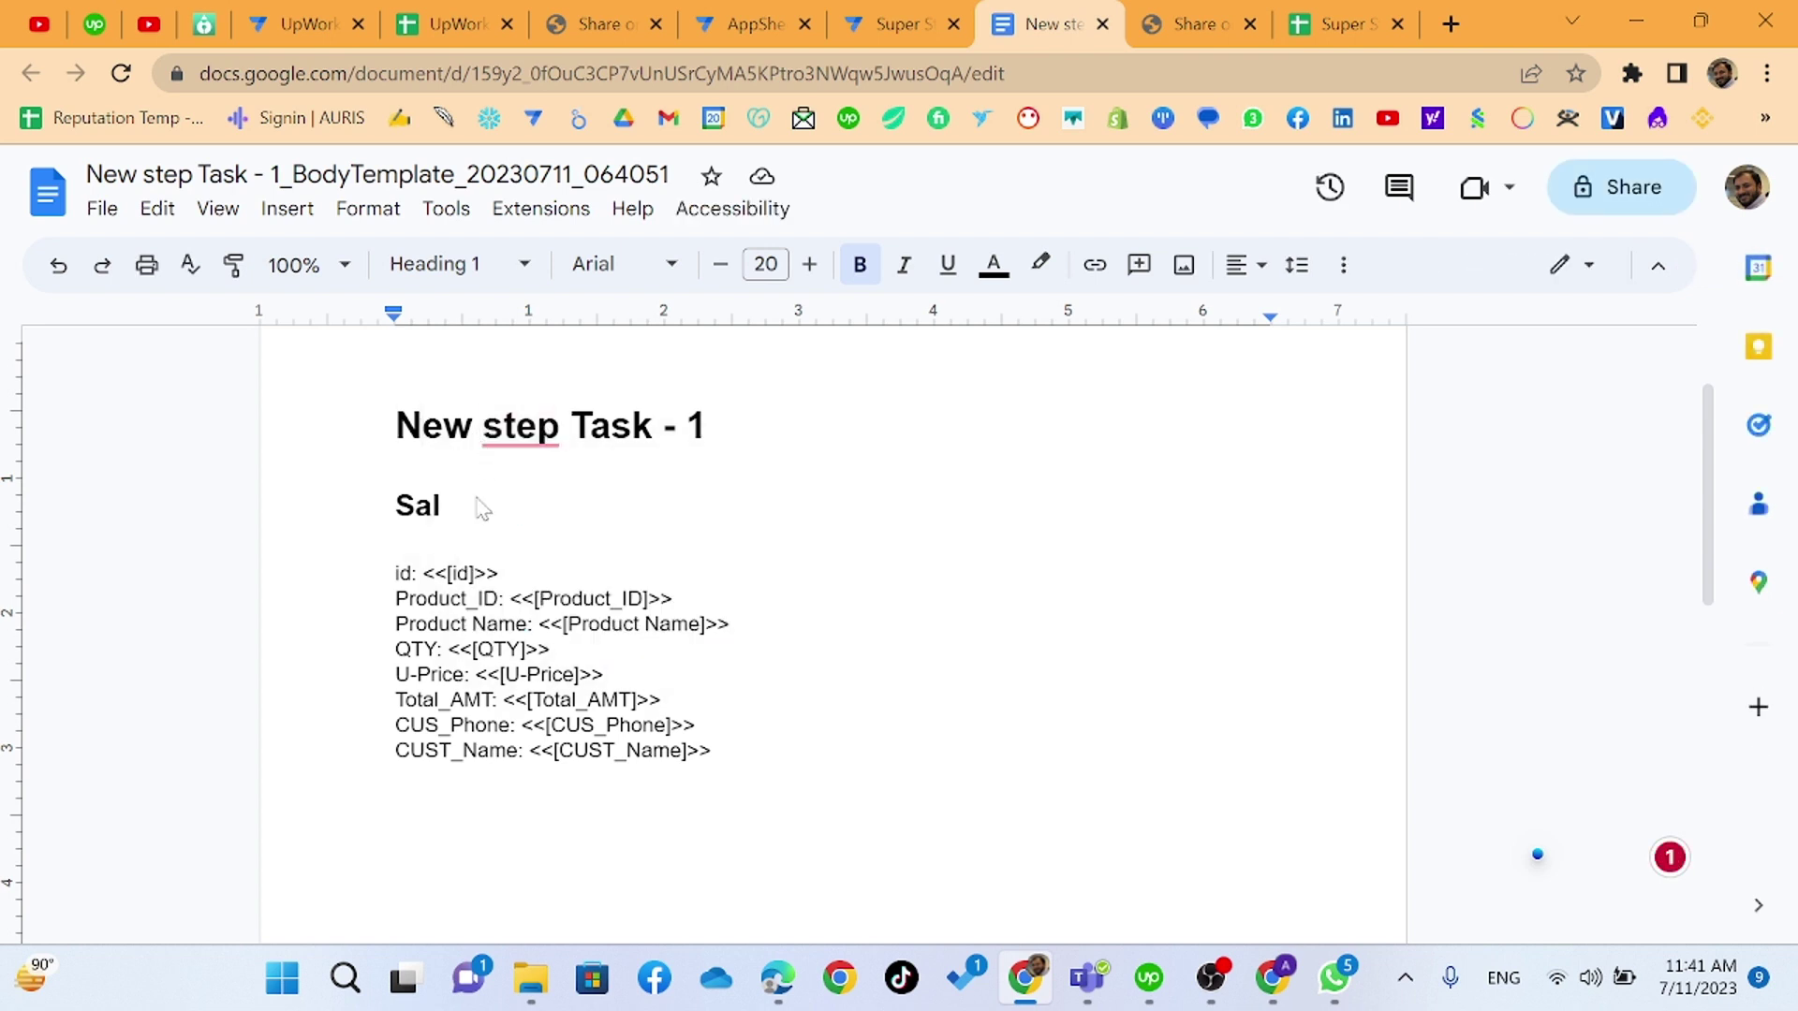
triple_click(459, 440)
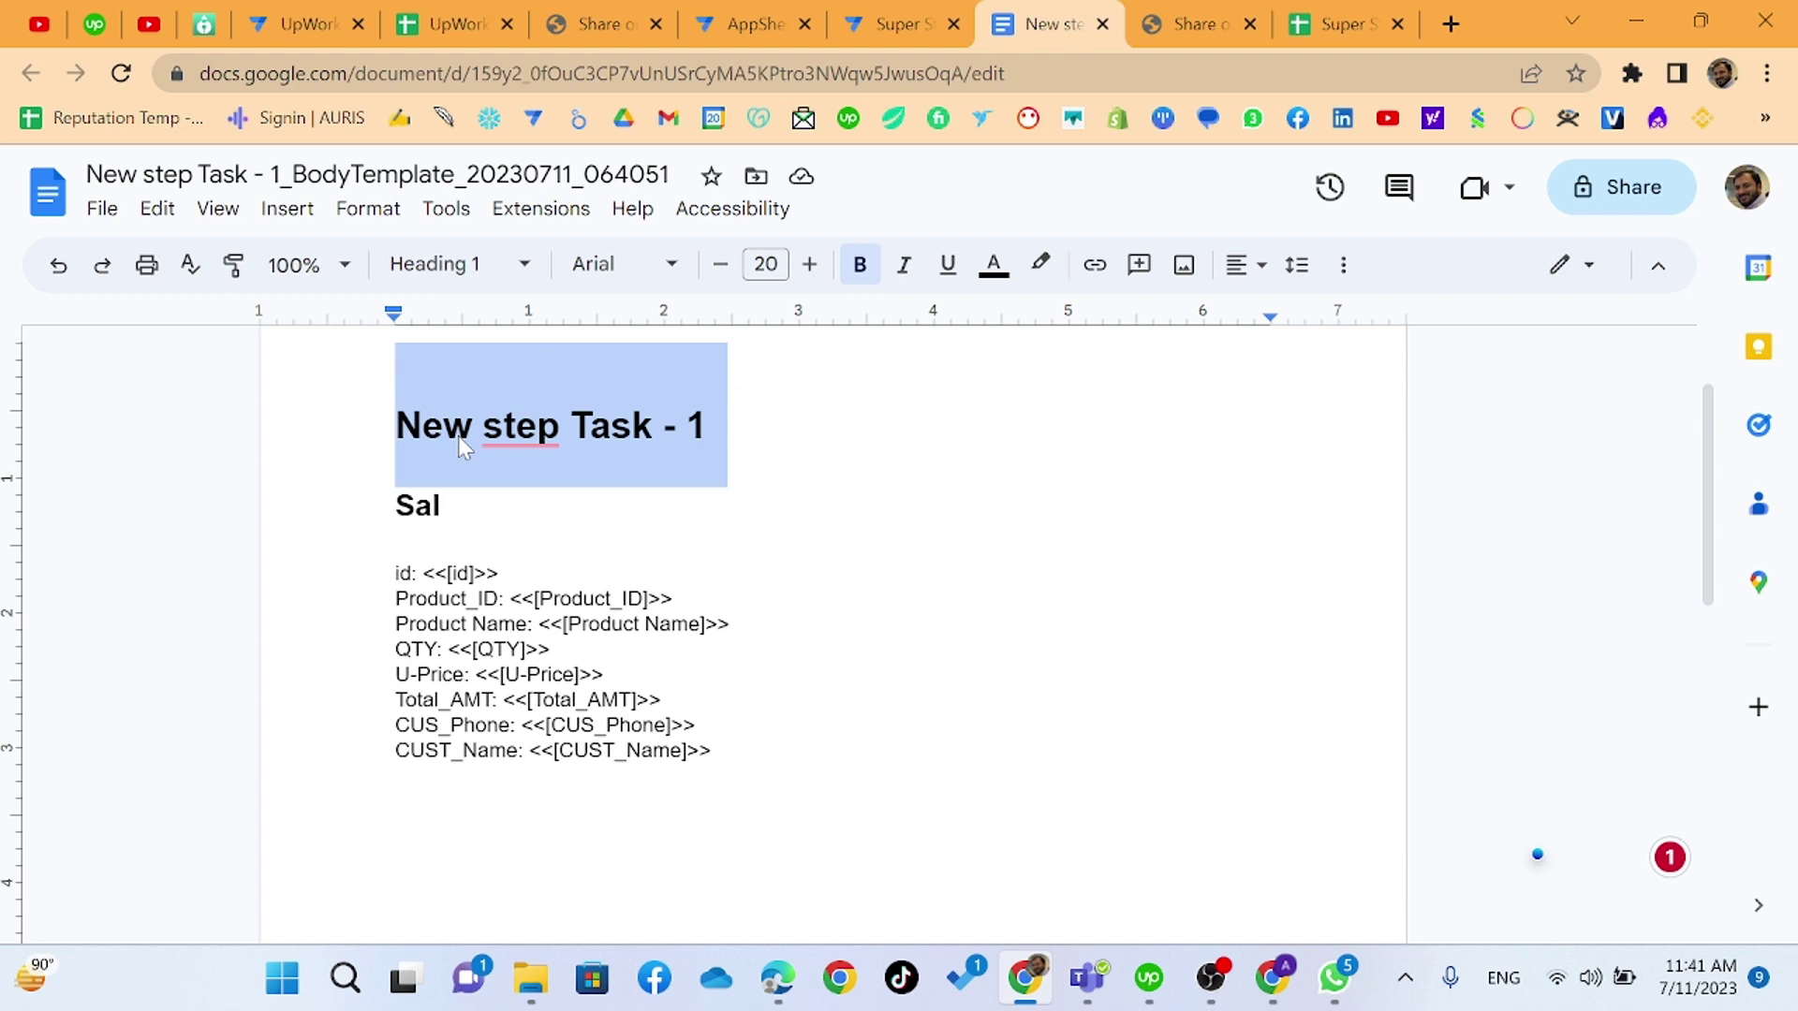
type("Invoice")
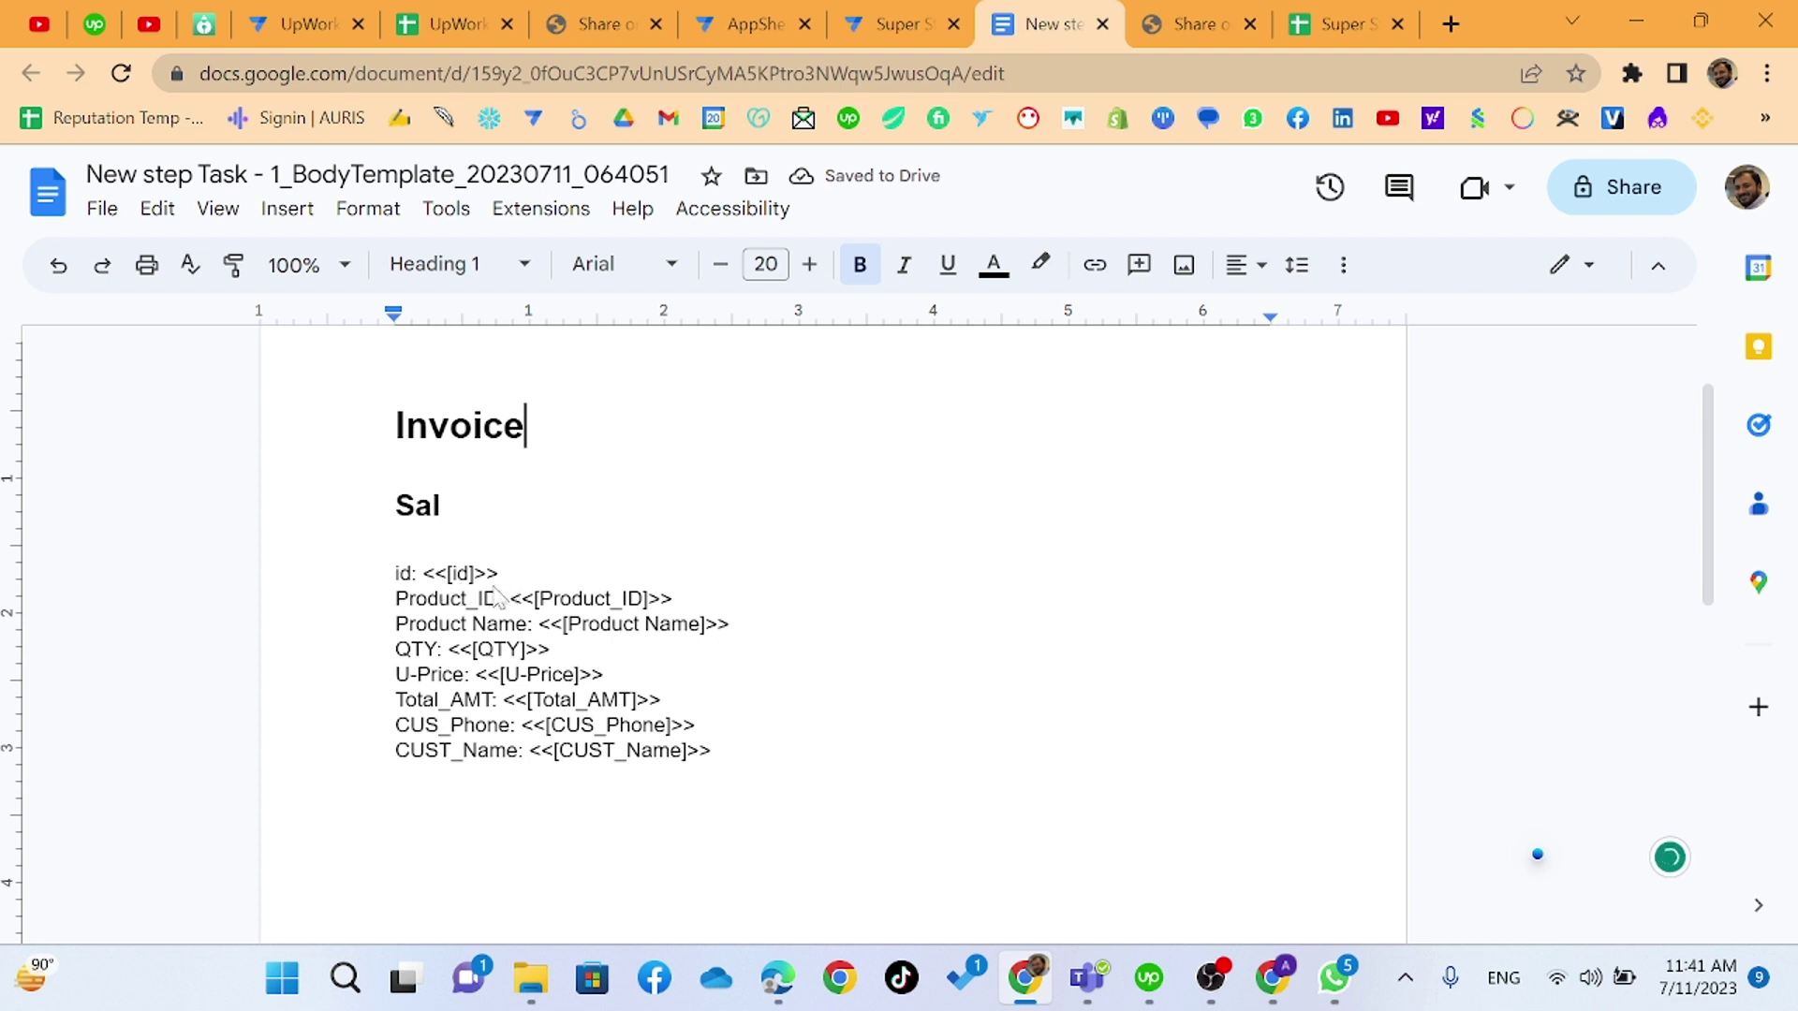
- Replace the Sal heading with 'W3SKILLSET' and select the id: label
key("Right")
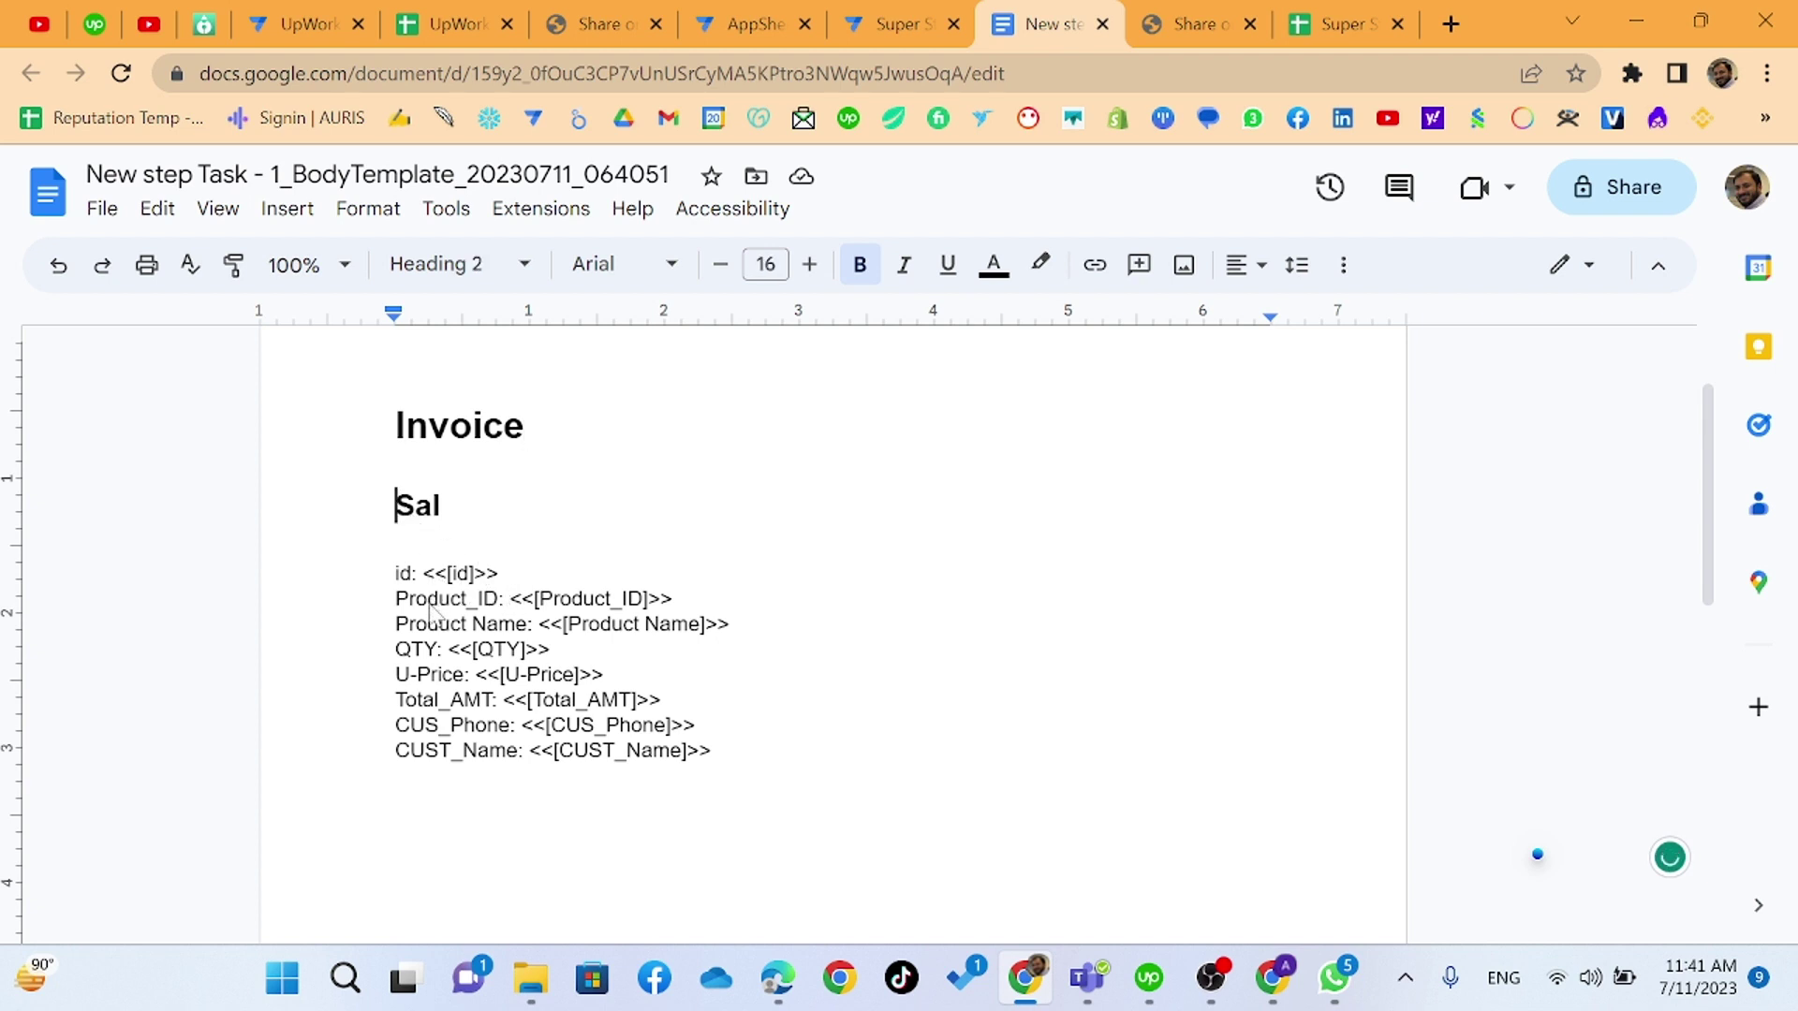
double_click(417, 518)
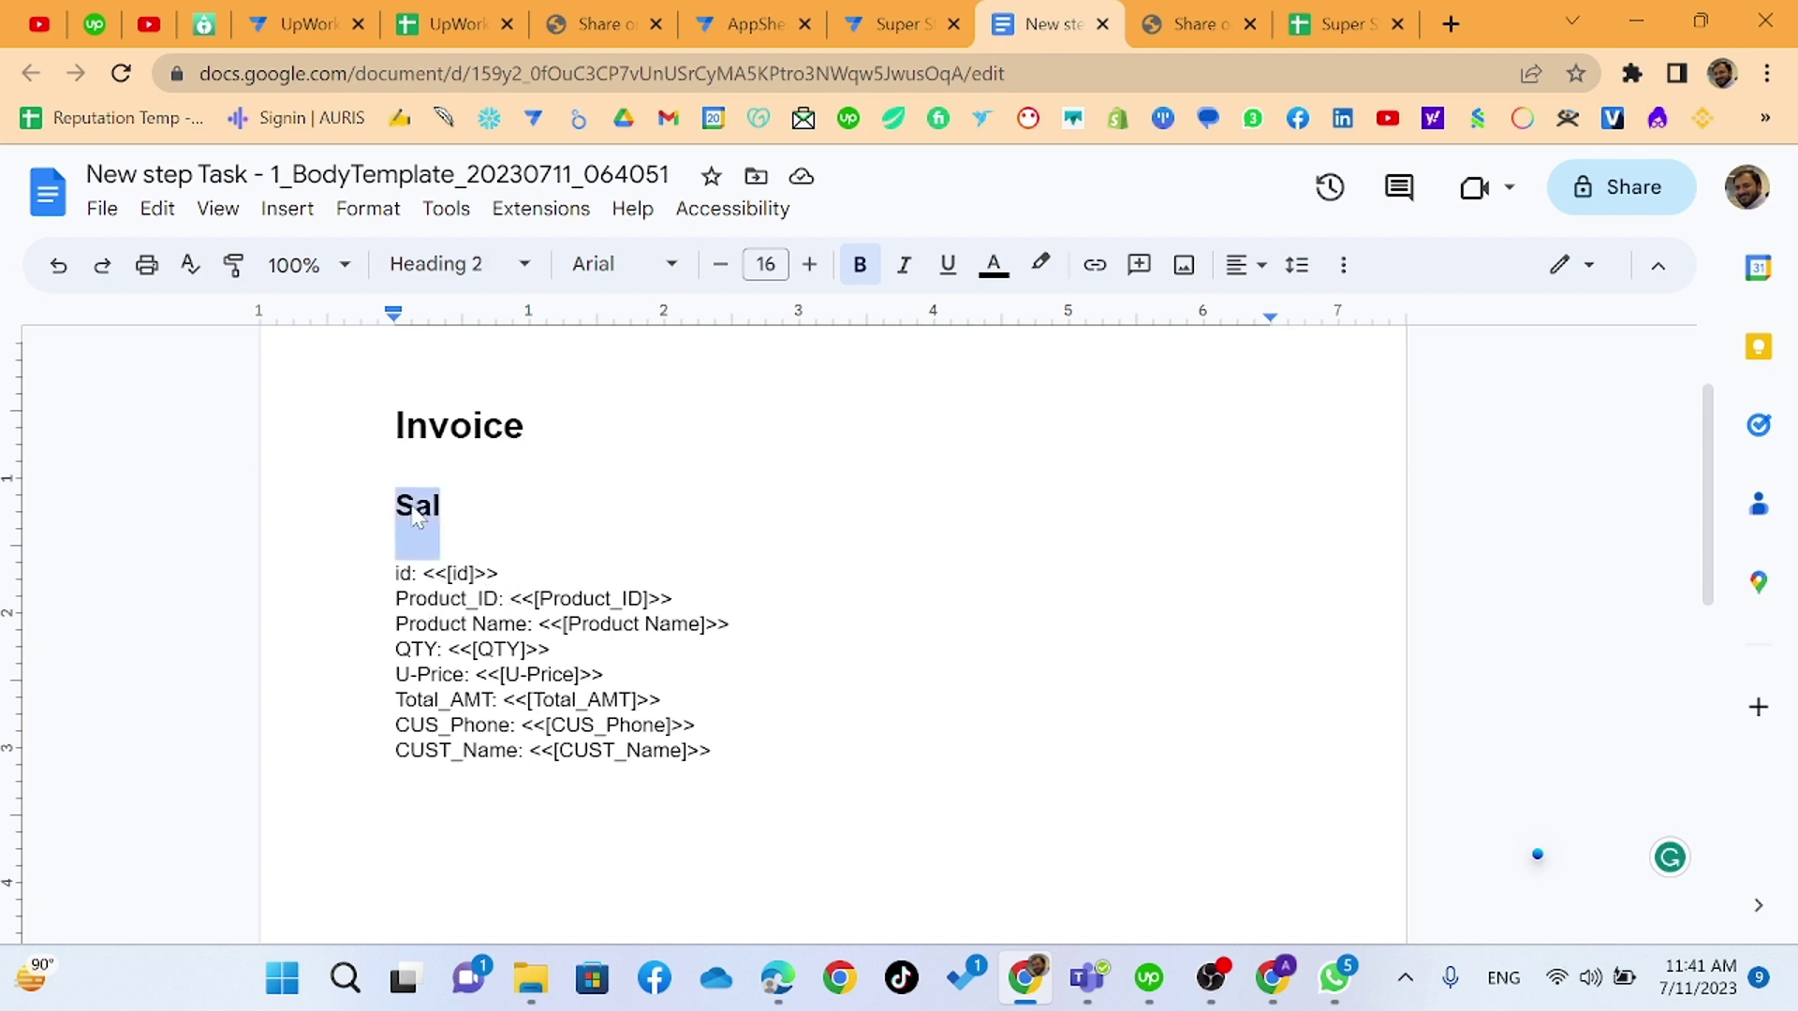
type("W3S")
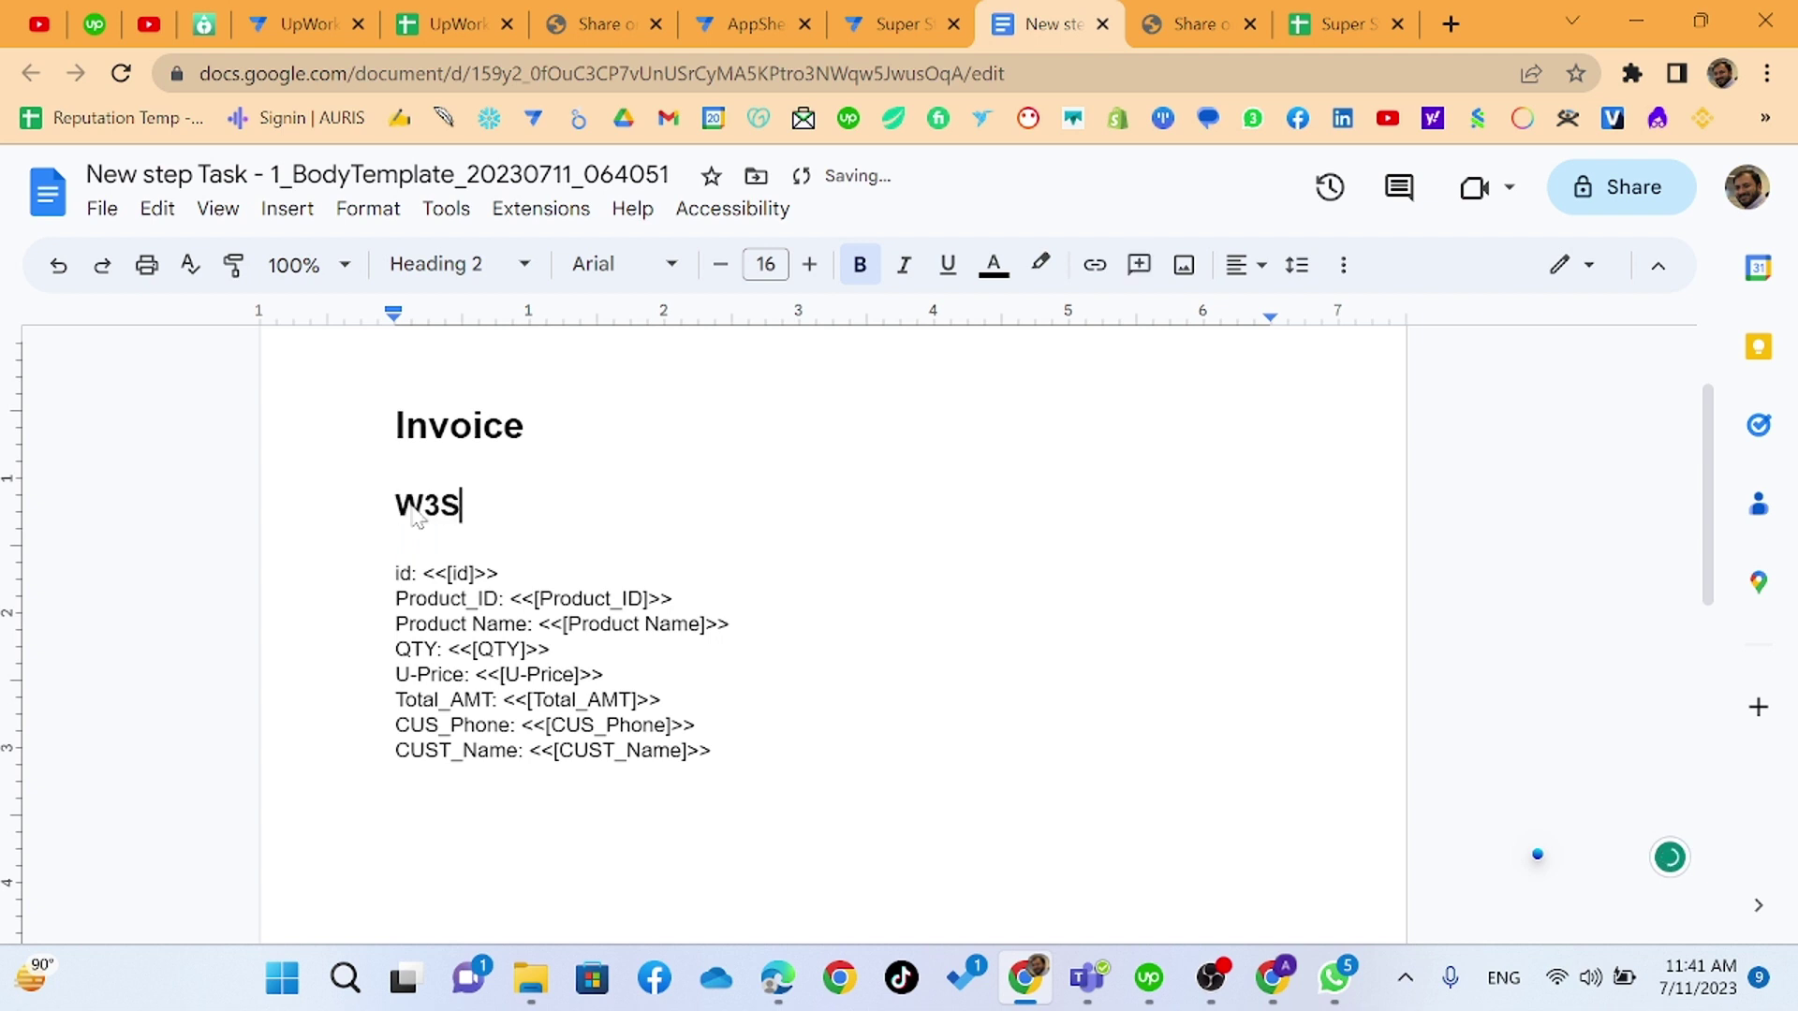
type("KILLSET")
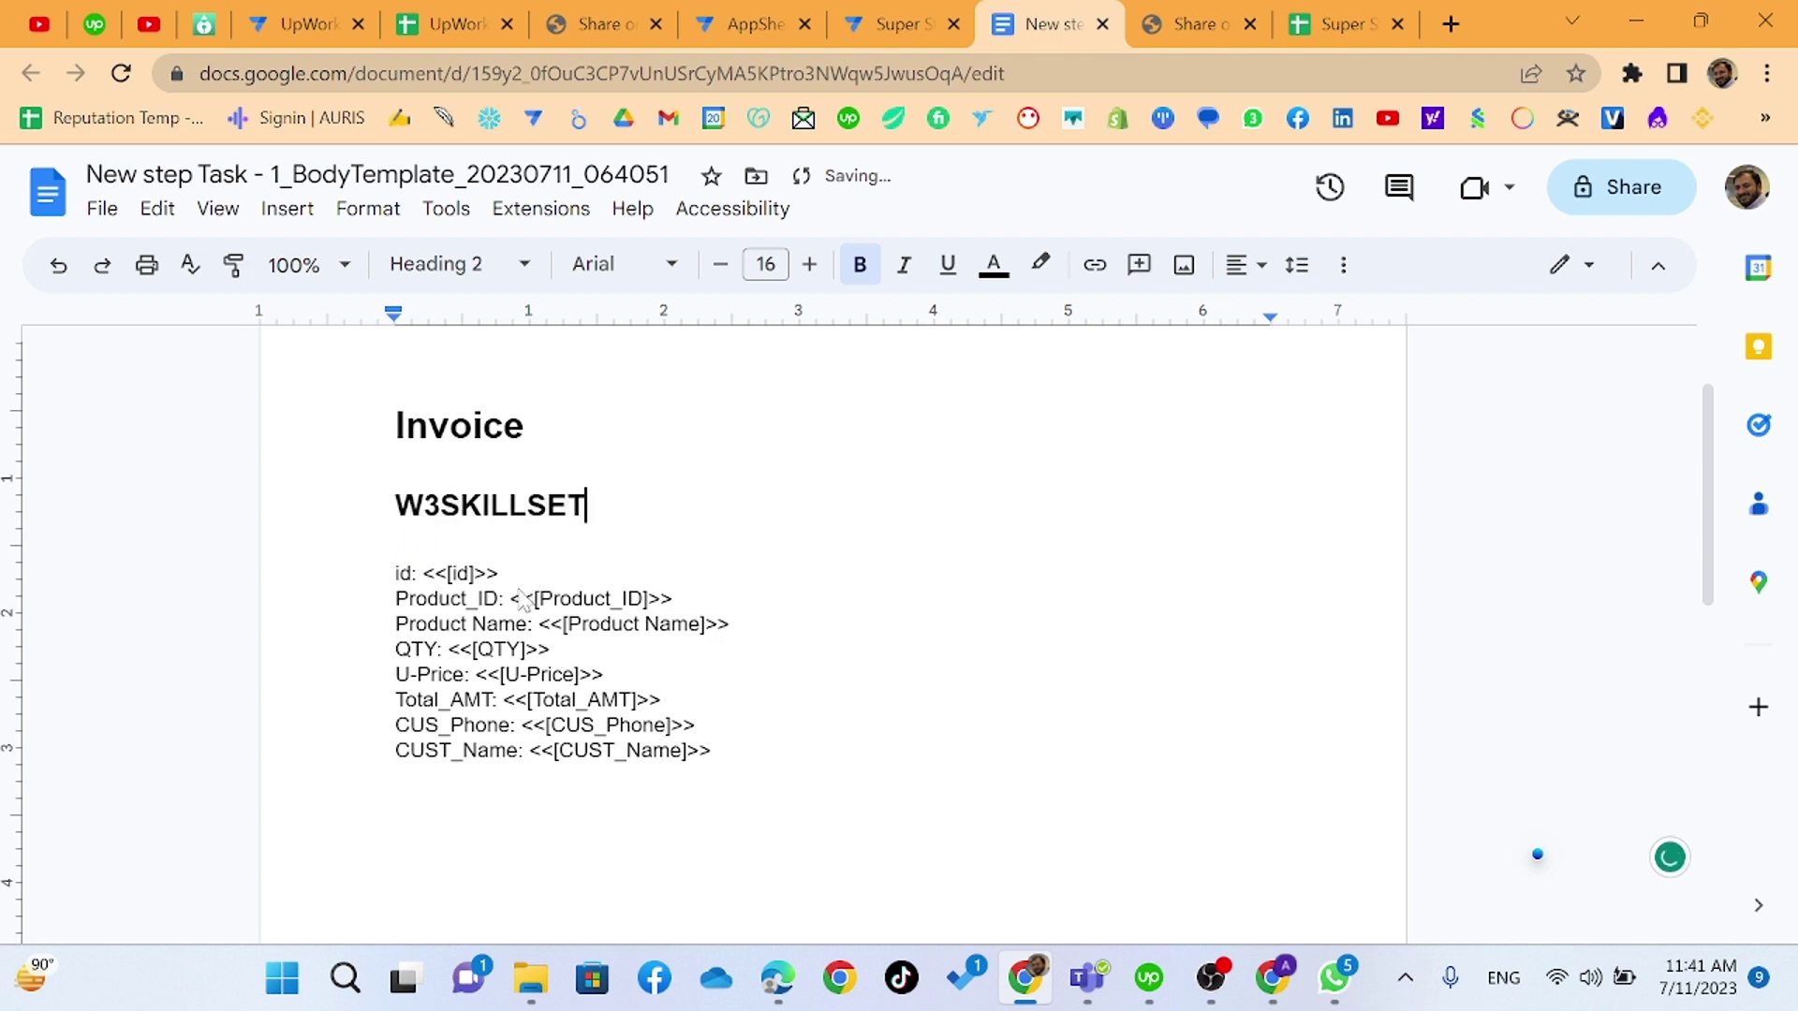
left_click(396, 573)
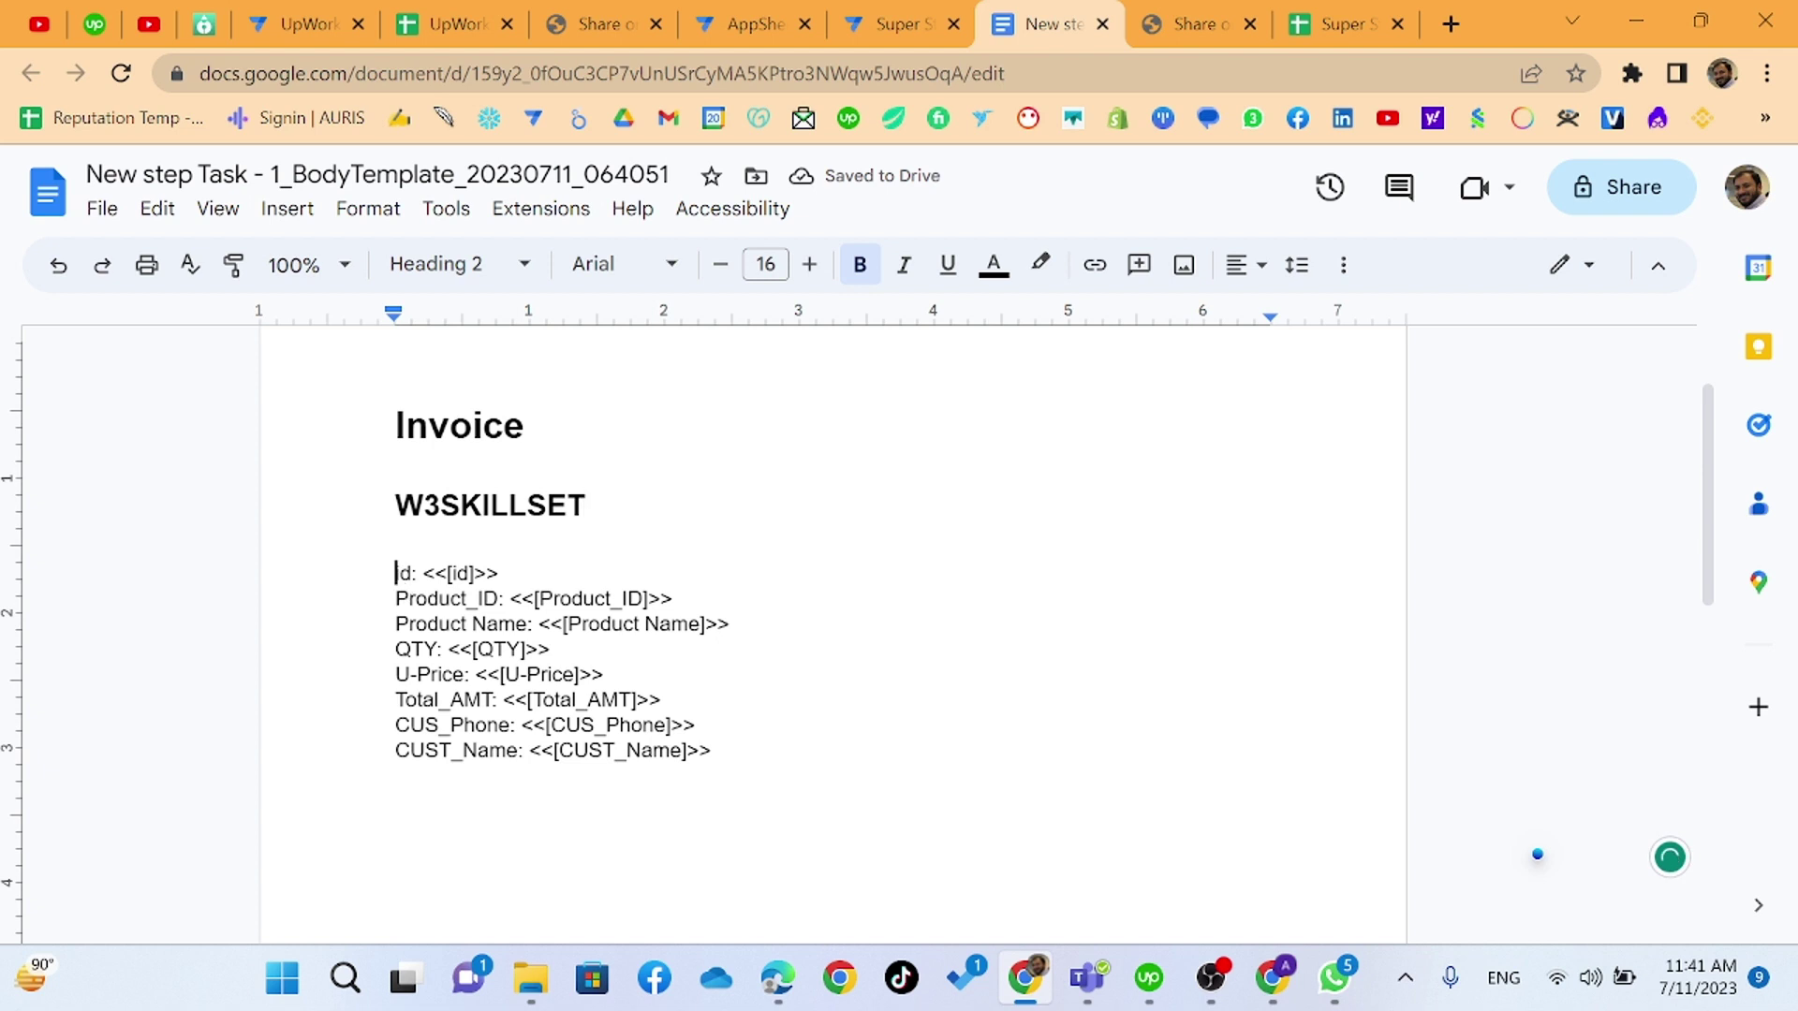
left_click_drag(396, 573, 424, 573)
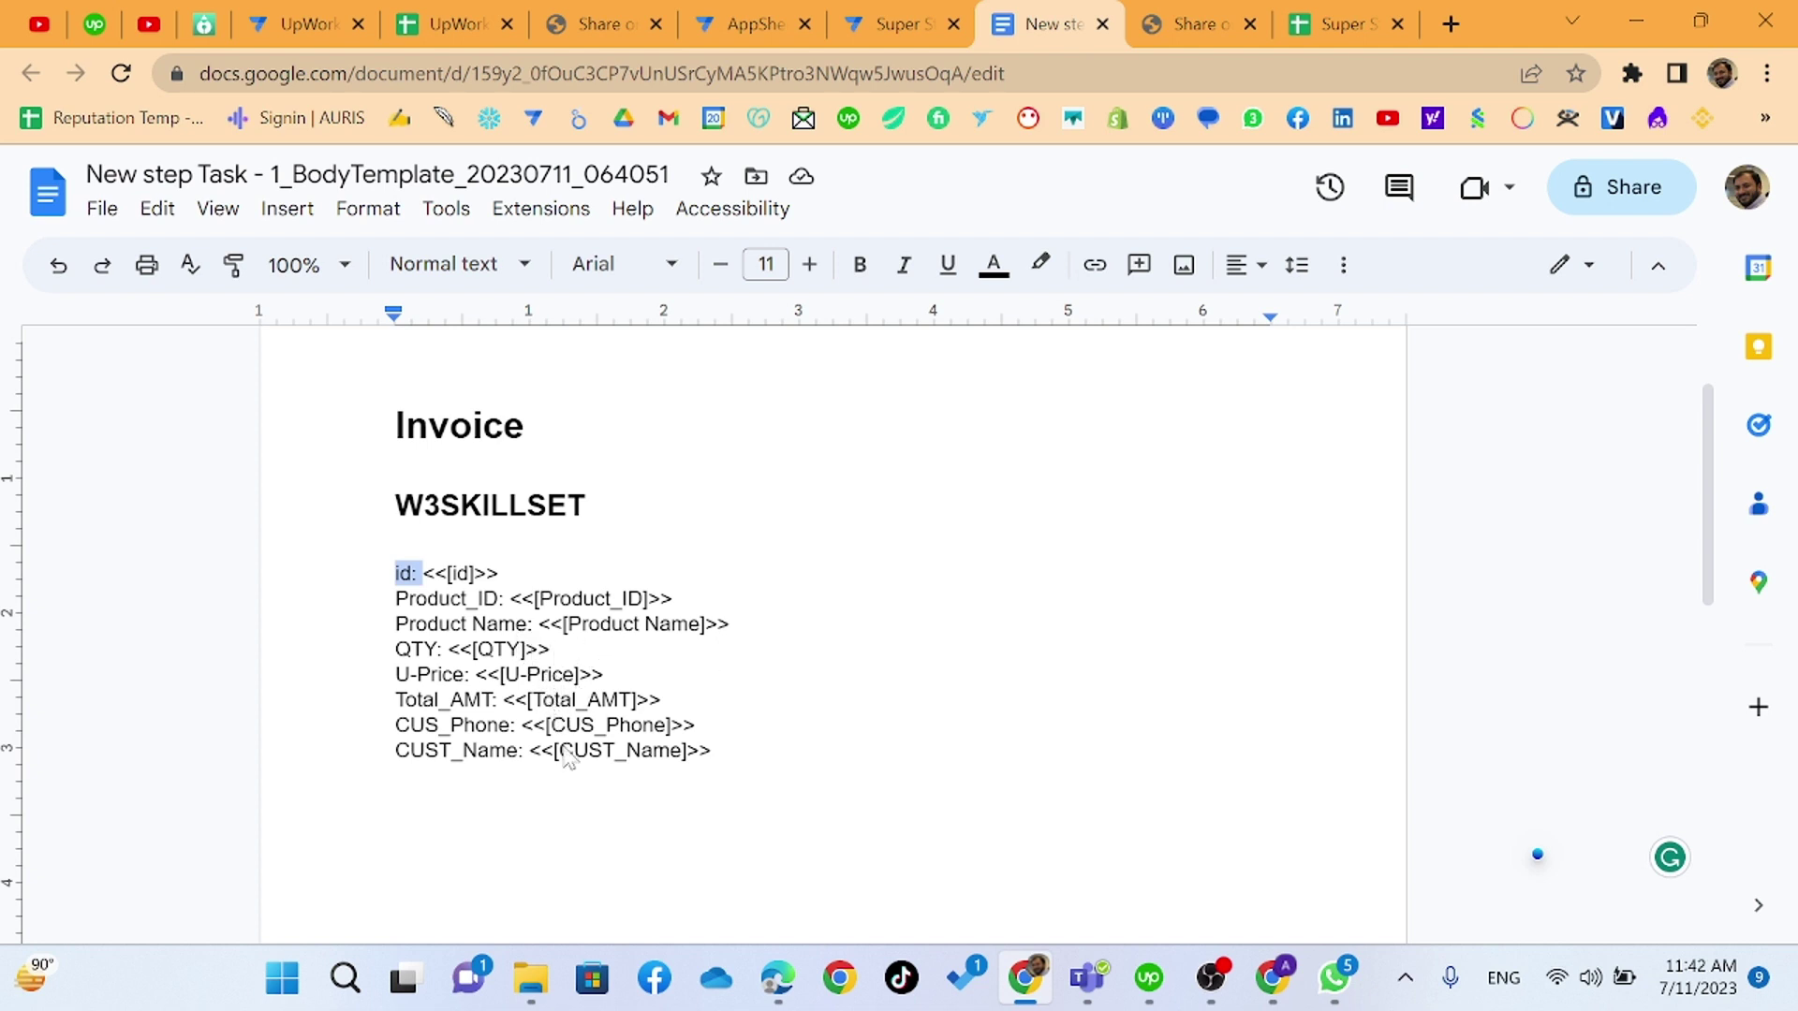
- Add a blank line above the id line and undo the accidental 12x9 table
left_click(394, 573)
key("Return")
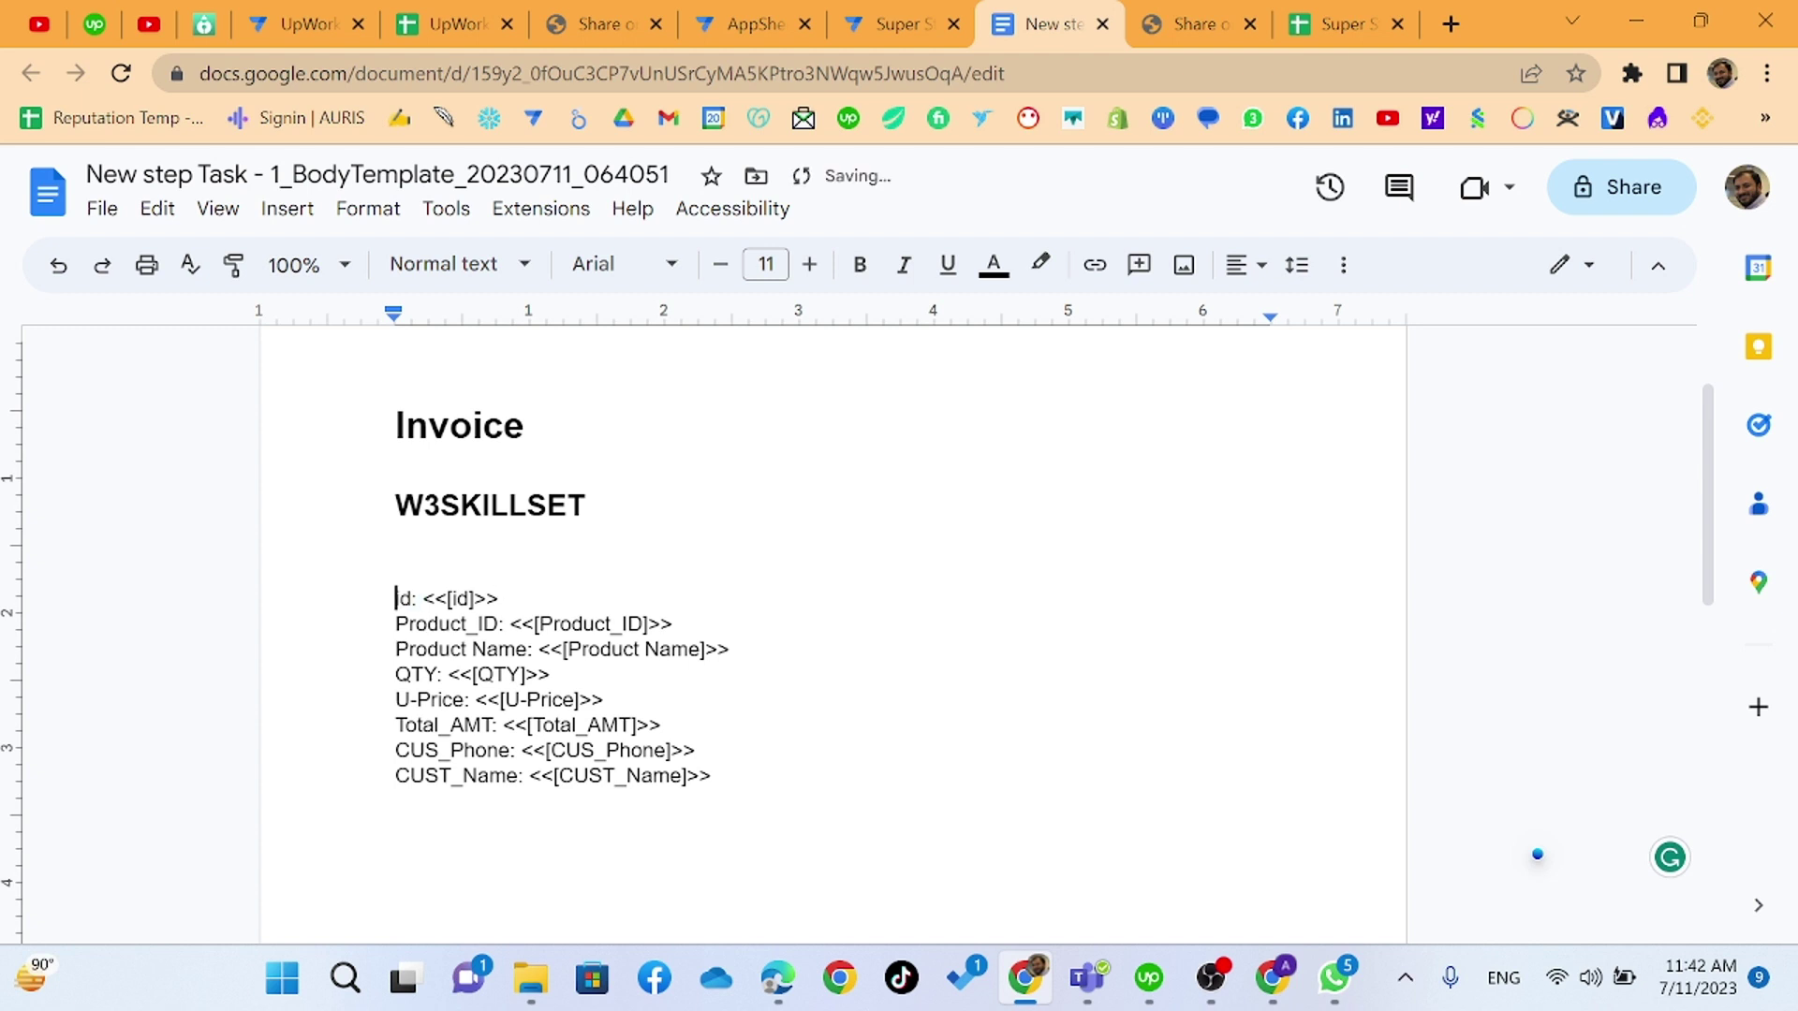
left_click(271, 215)
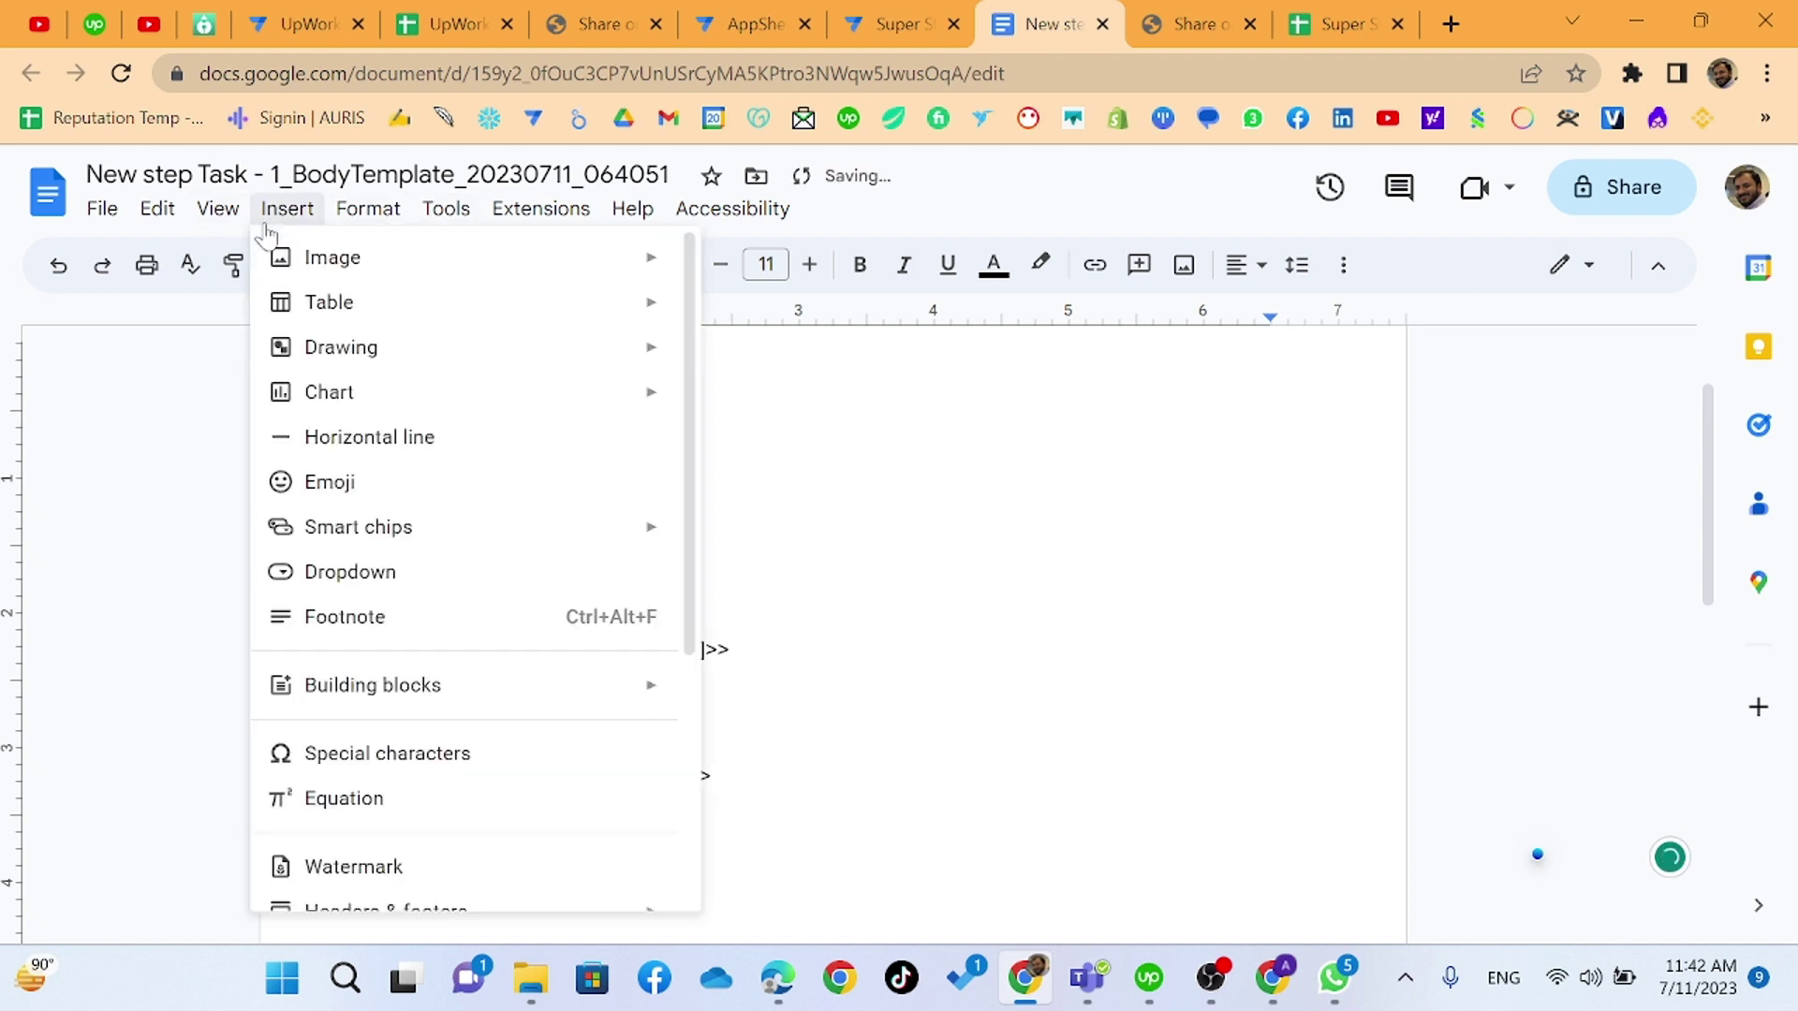
mouse_move(384, 310)
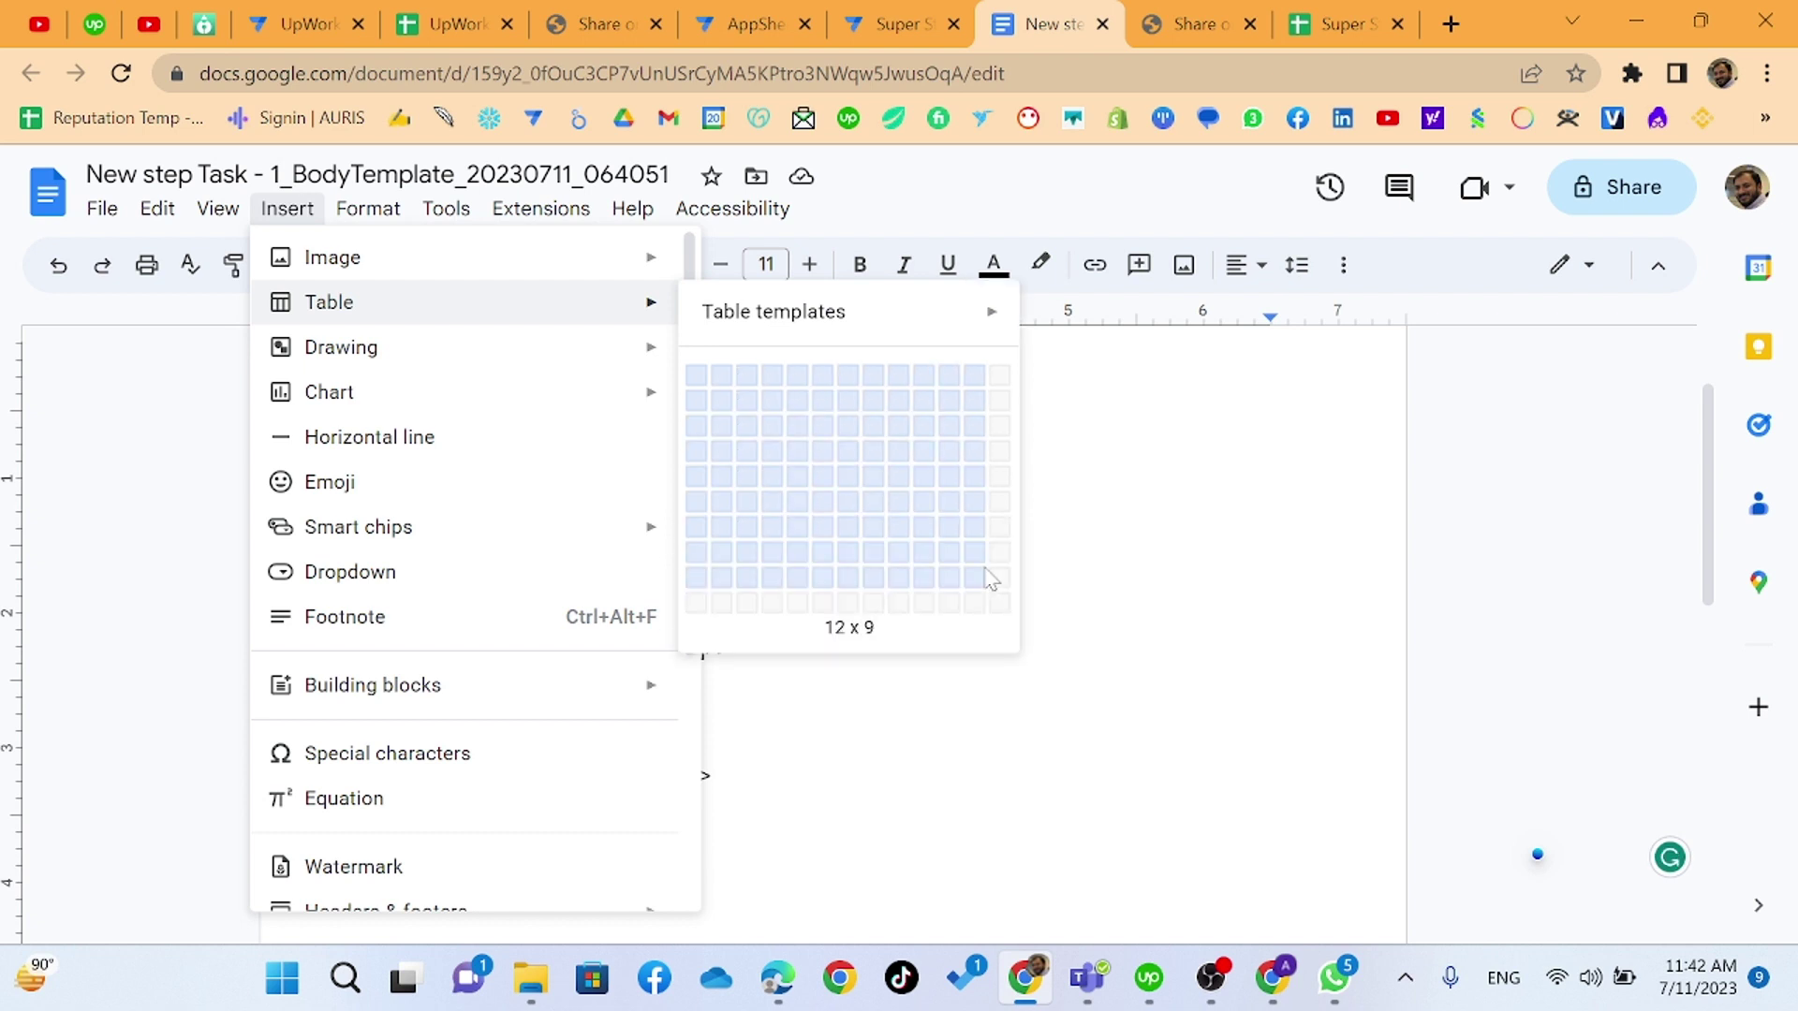
left_click(995, 586)
left_click_drag(974, 575, 890, 440)
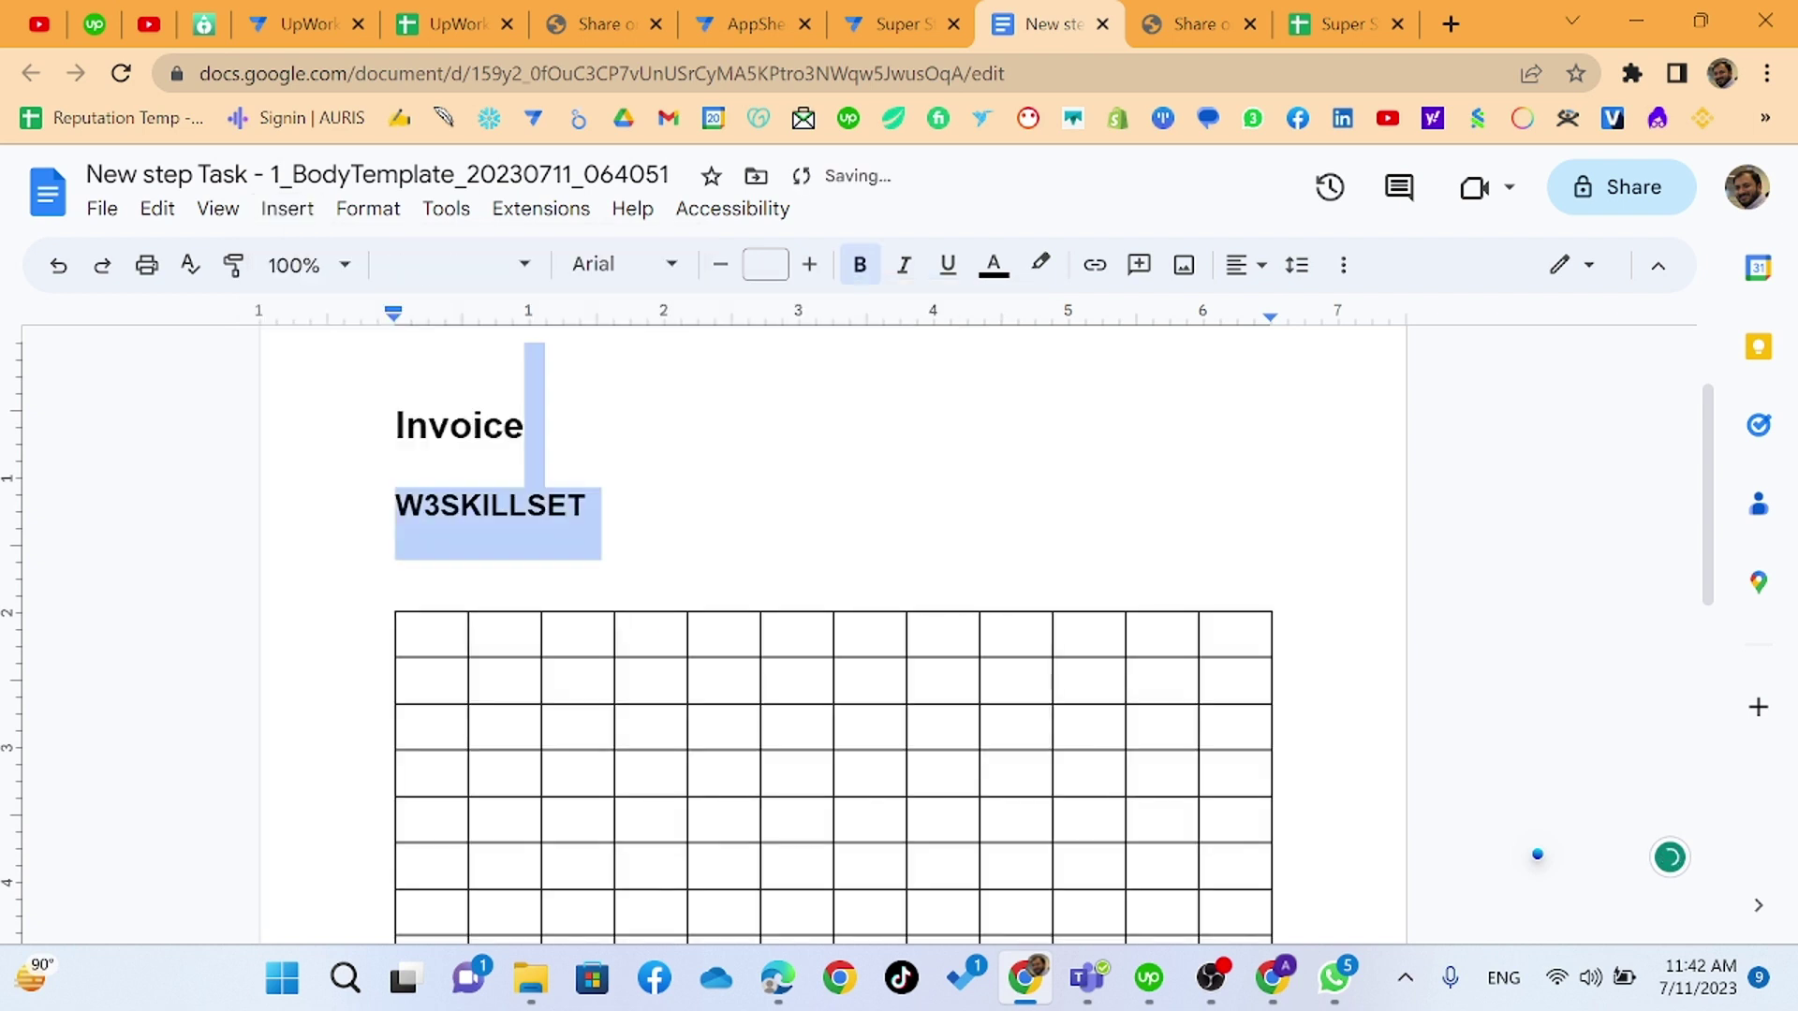
left_click(60, 267)
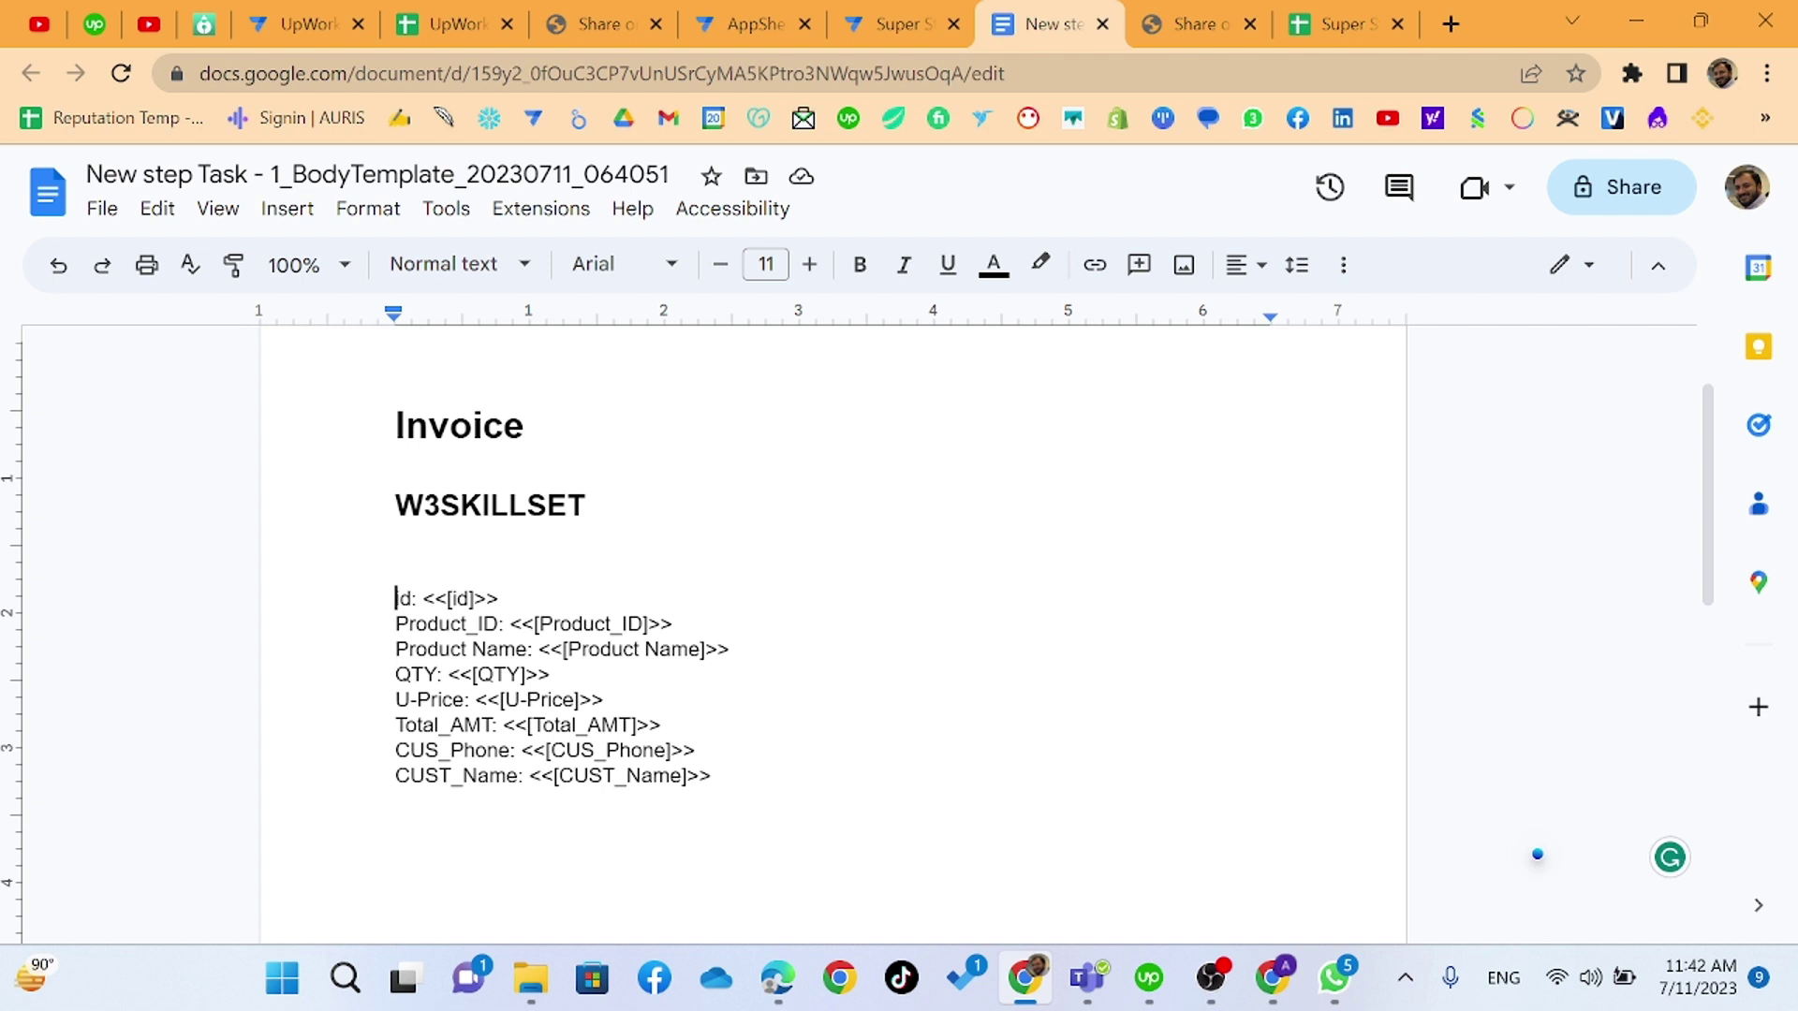
- Add another blank line above the id line and reopen the table-size picker
left_click(424, 505)
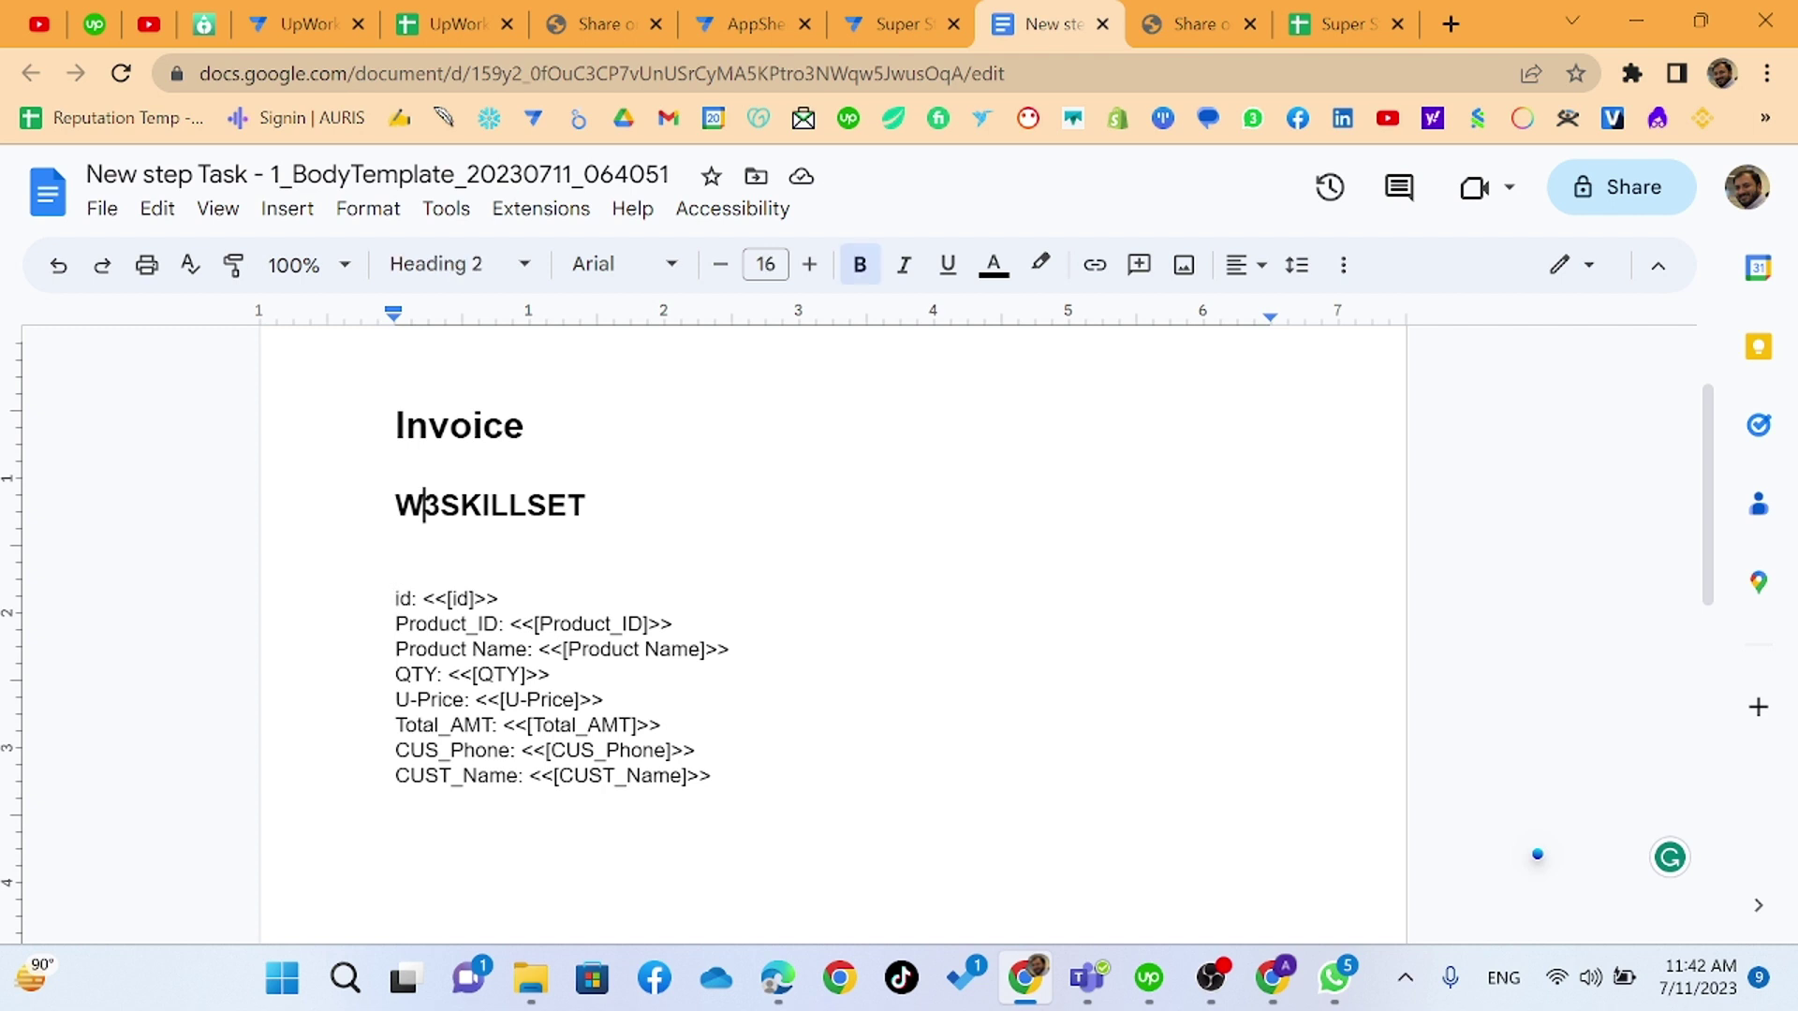
left_click(395, 597)
key("Return")
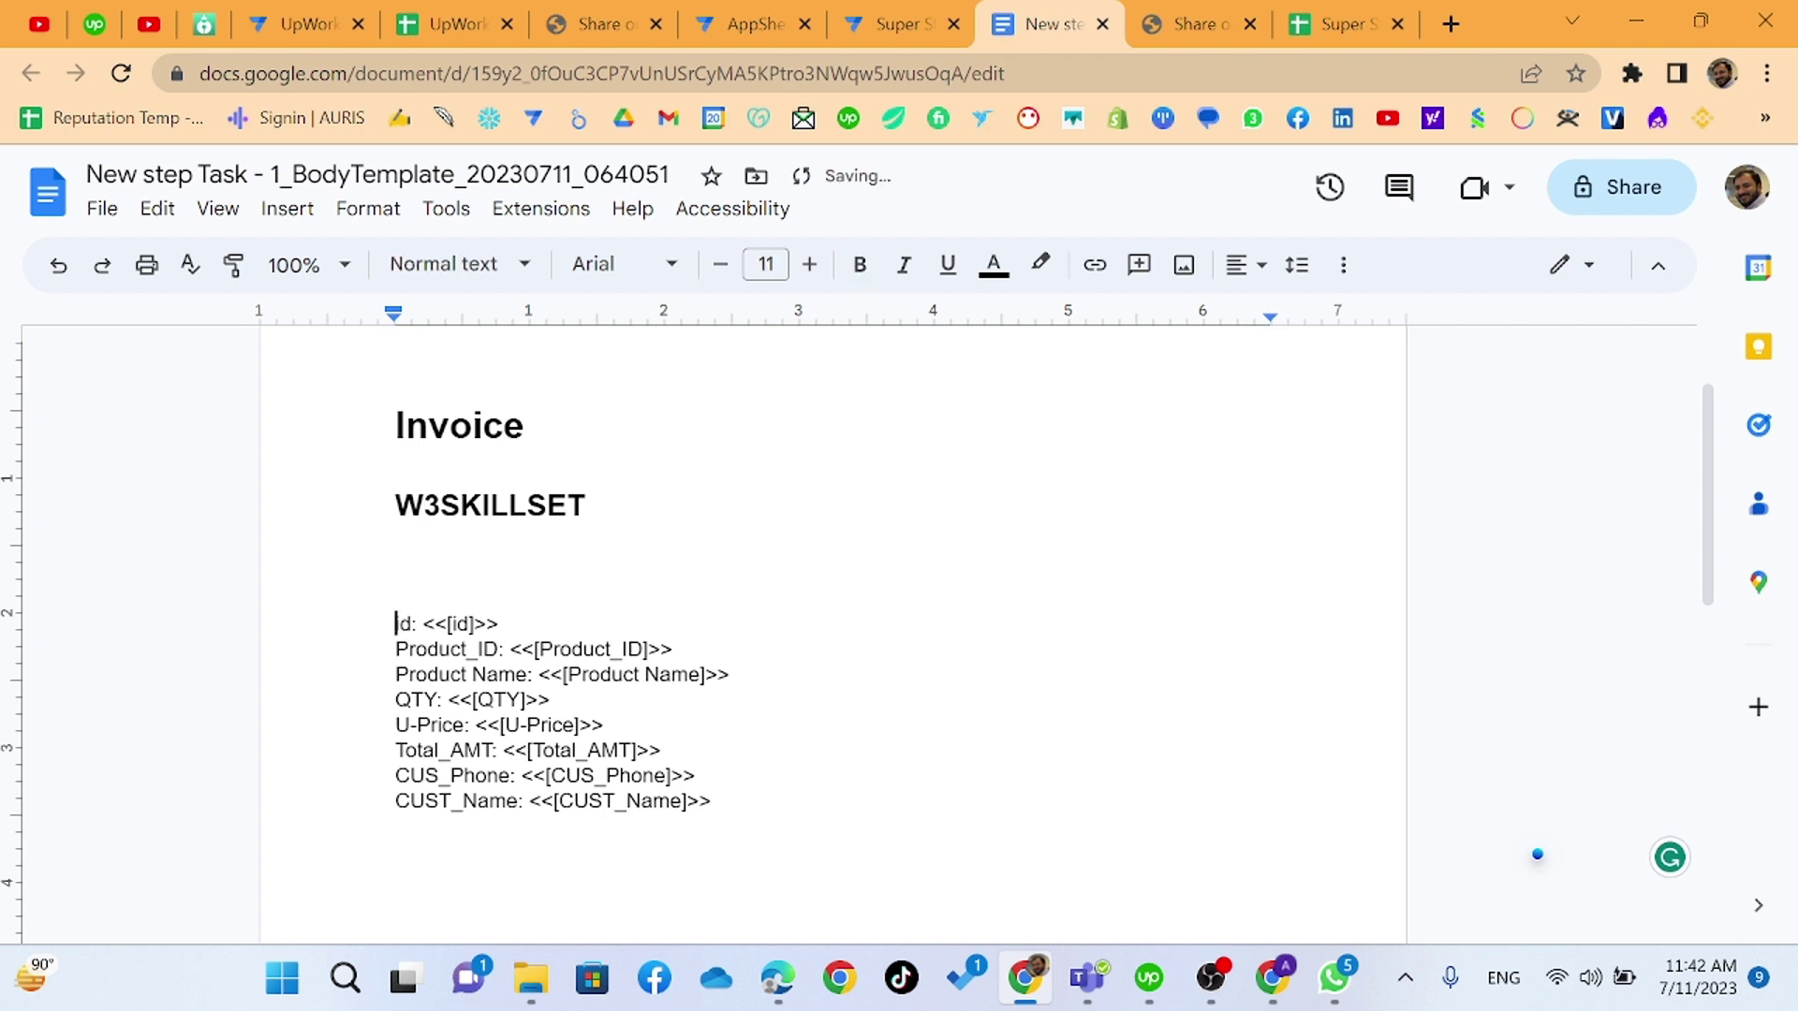
left_click(287, 208)
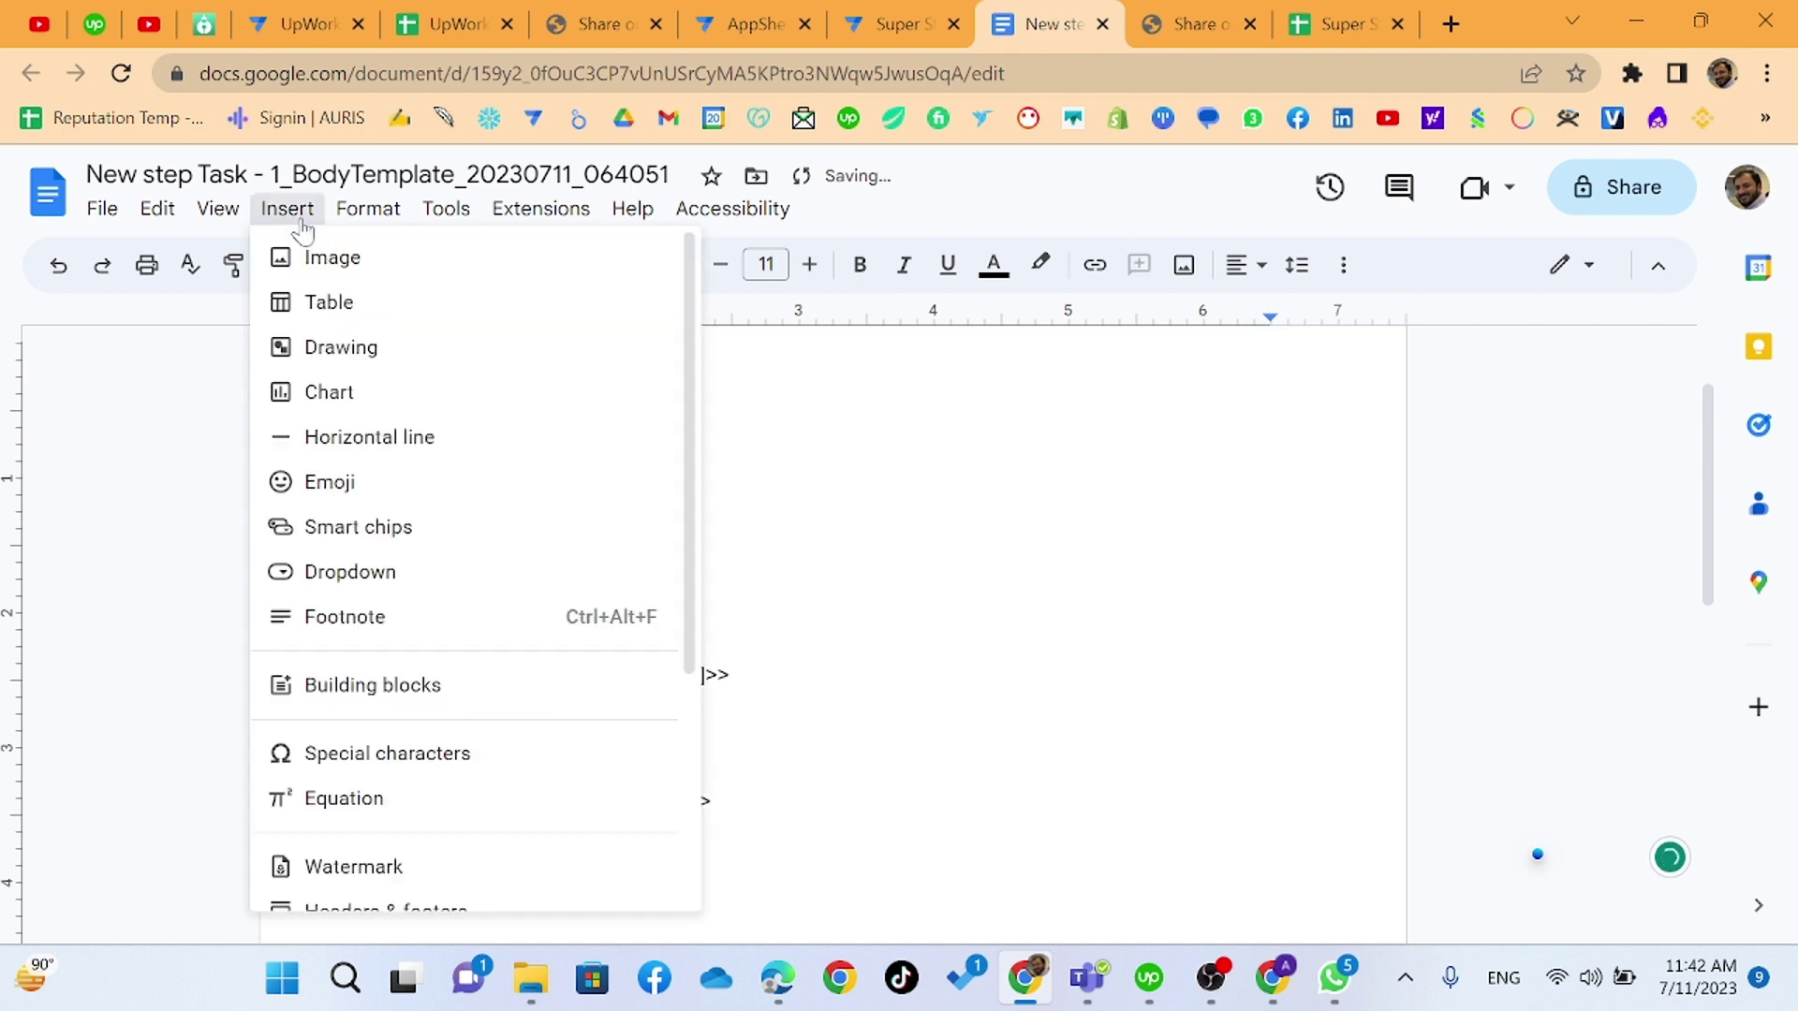
mouse_move(337, 302)
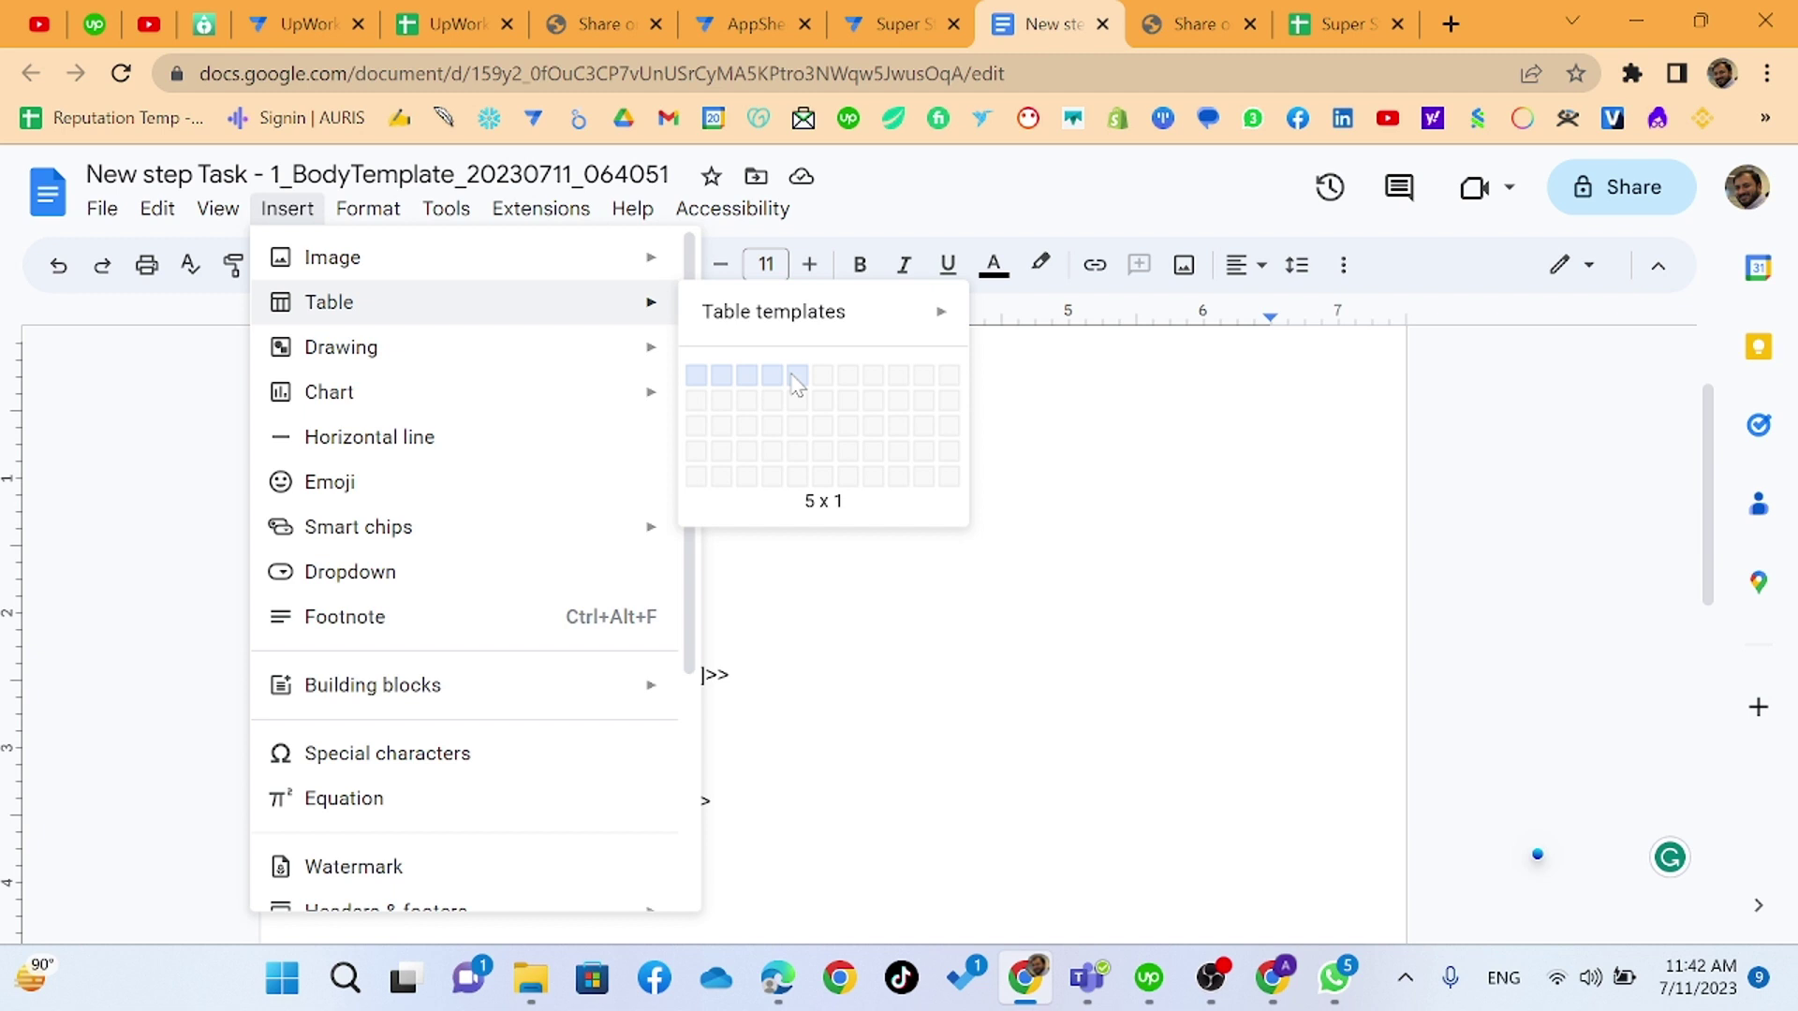
- Insert a 1x6 table holding the id and Product_ID placeholders in its first cells
left_click(823, 388)
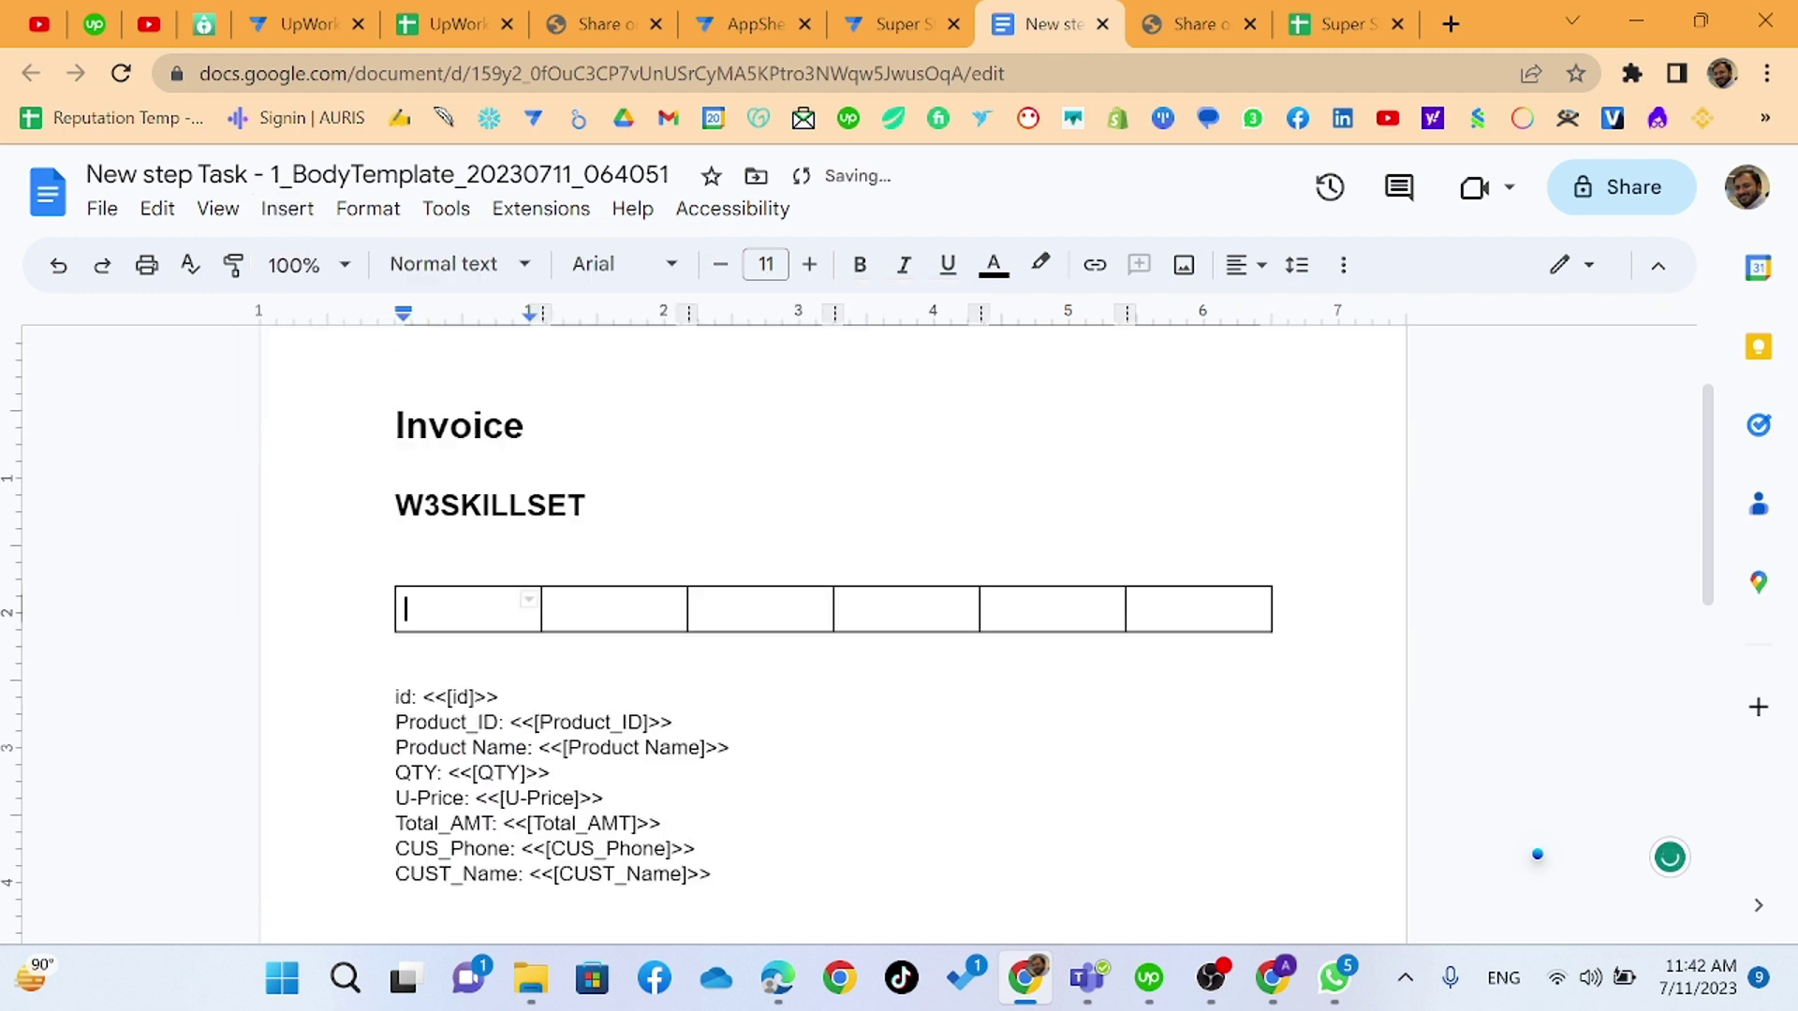
left_click_drag(499, 696, 412, 609)
left_click(422, 697)
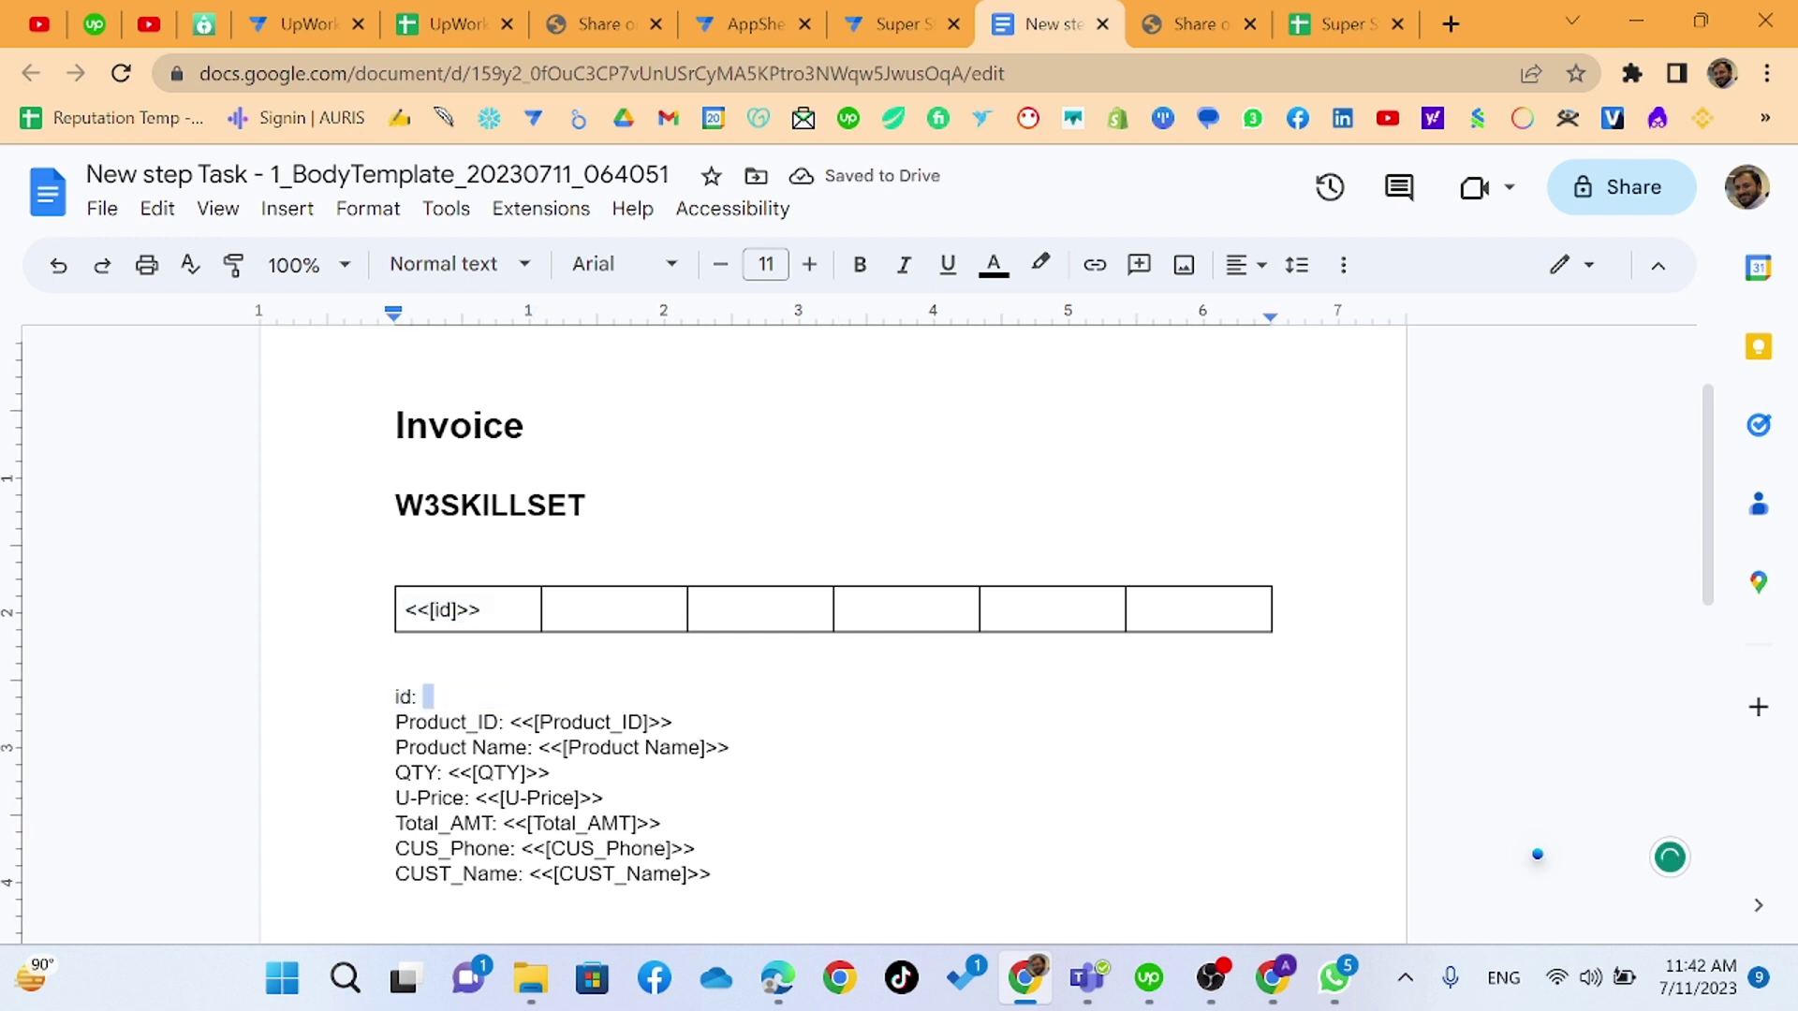
key("Home")
key("shift+Right")
key("shift+Right")
key("shift+Right")
key("shift+Right")
key("Delete")
key("Delete")
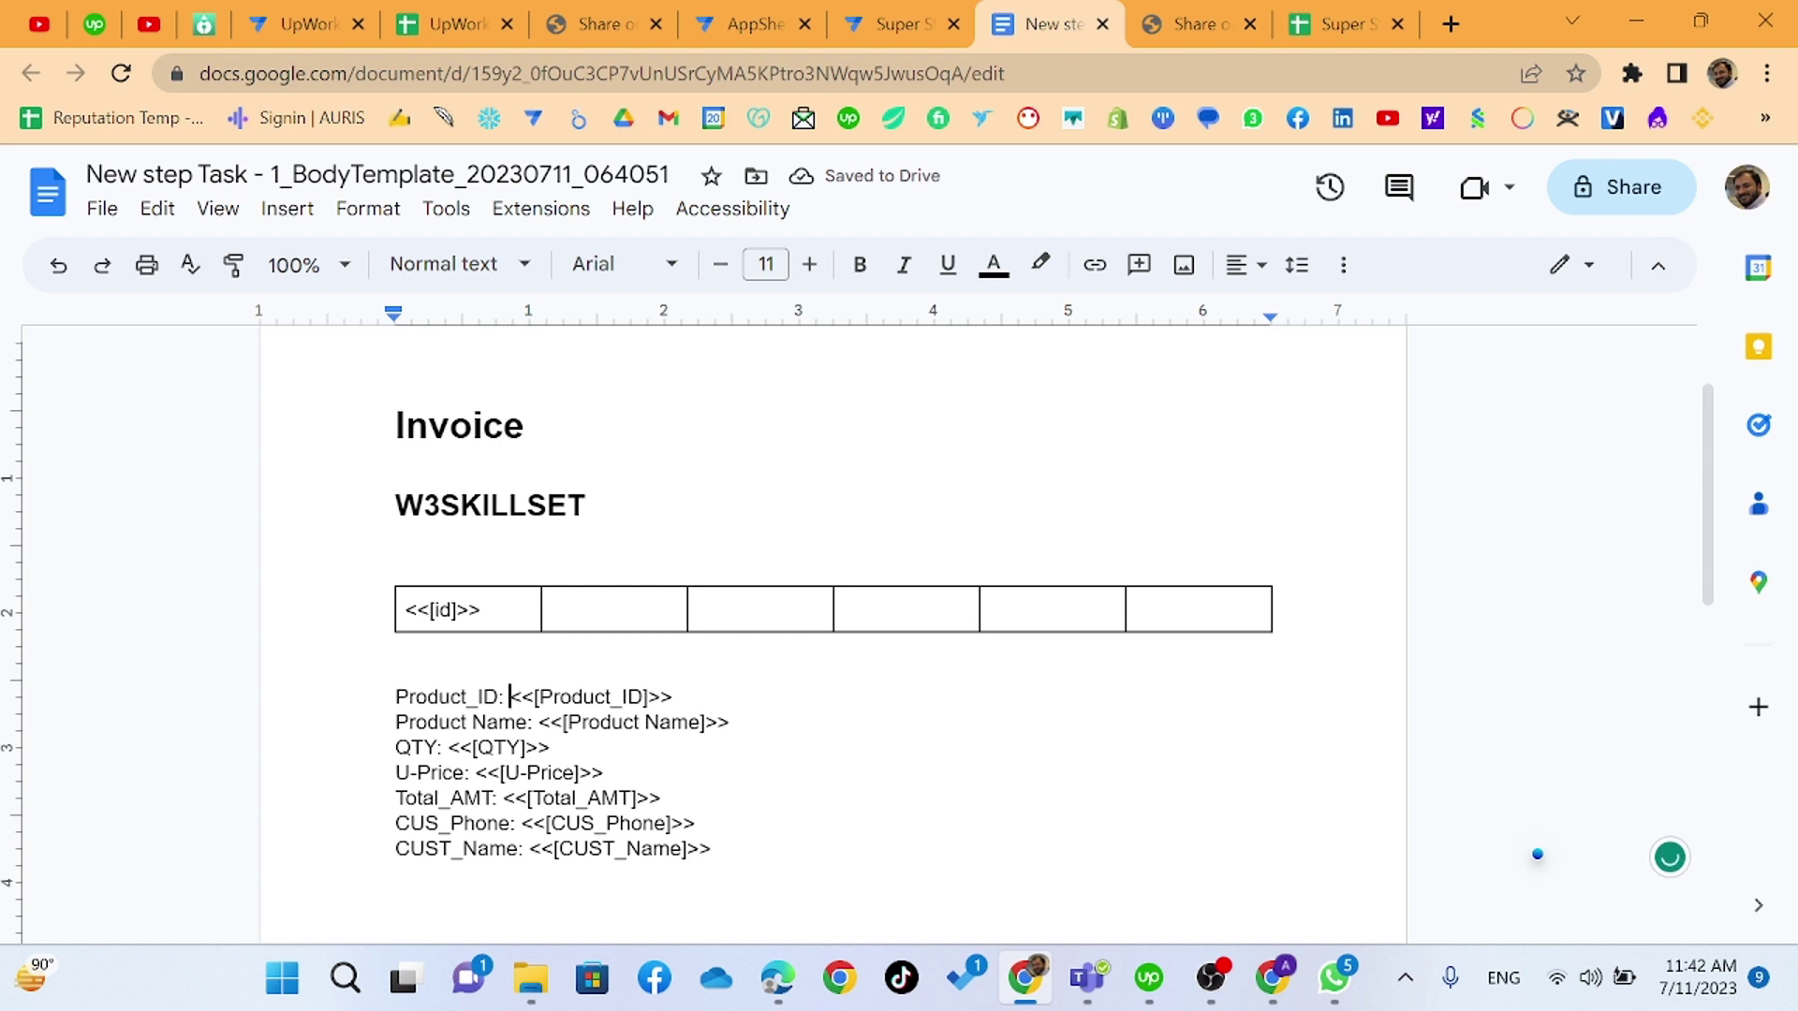
key("shift+End")
key("ctrl+x")
left_click(562, 613)
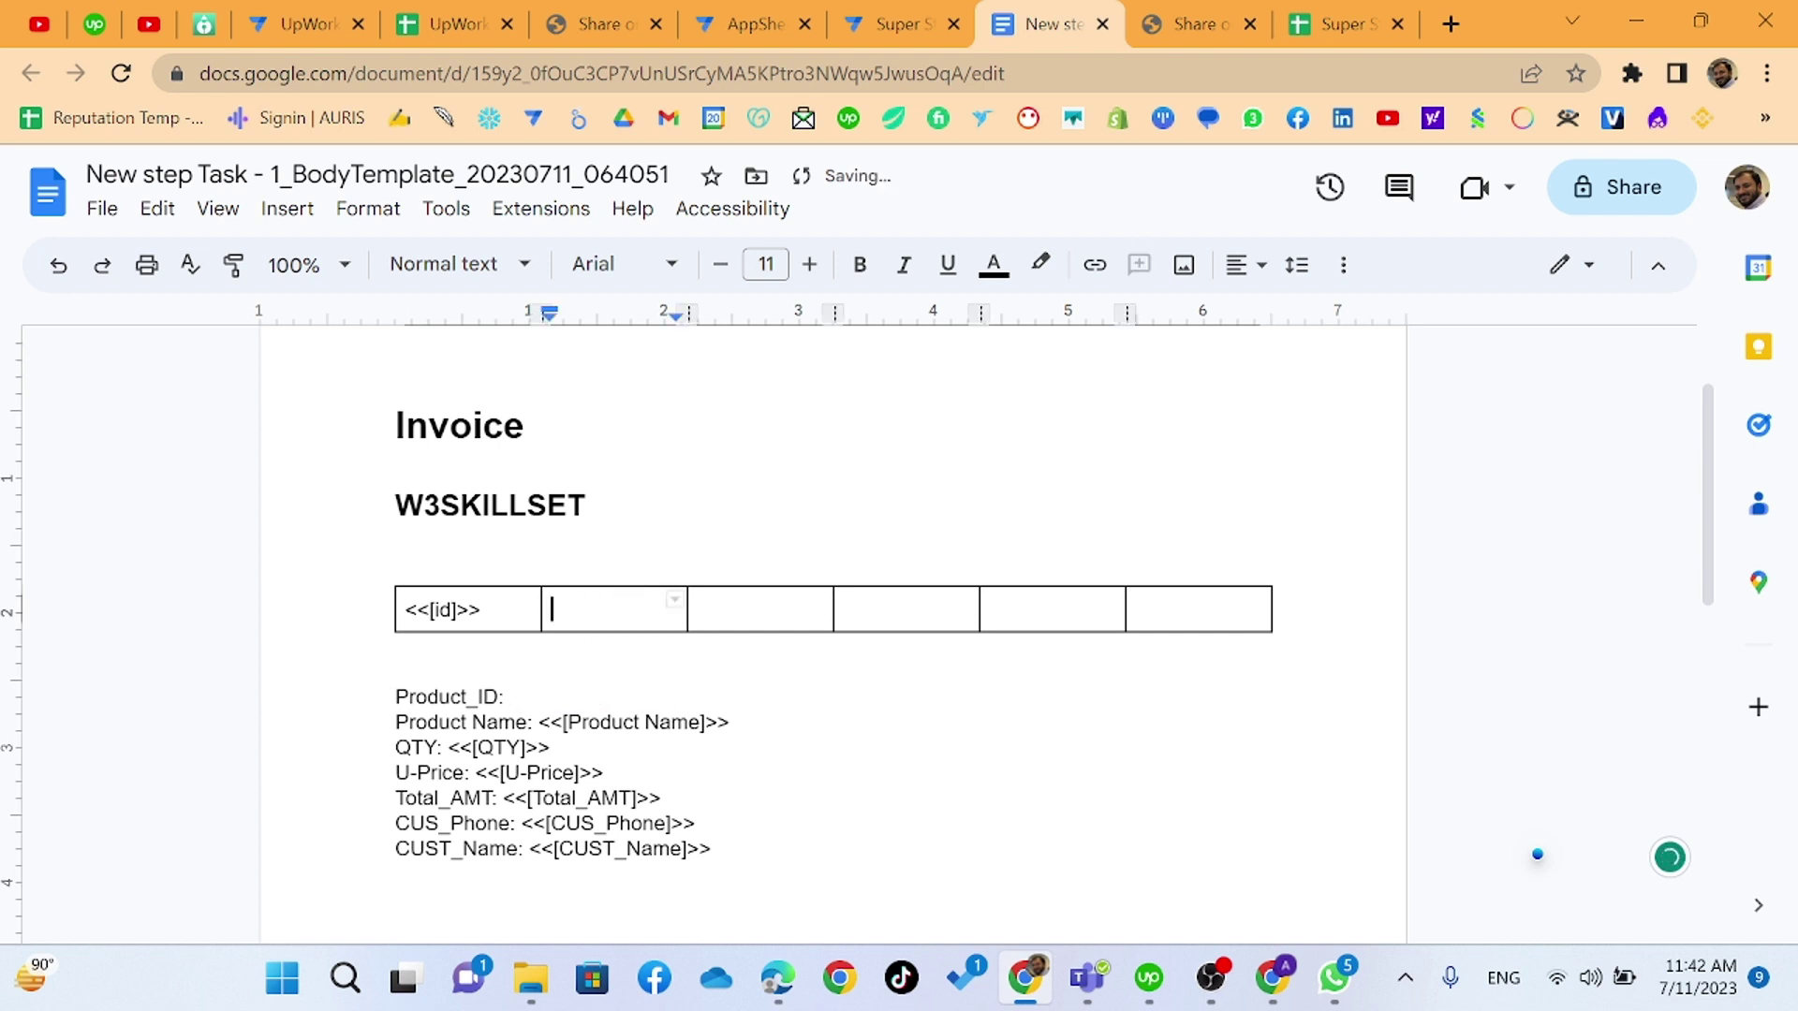
key("ctrl+v")
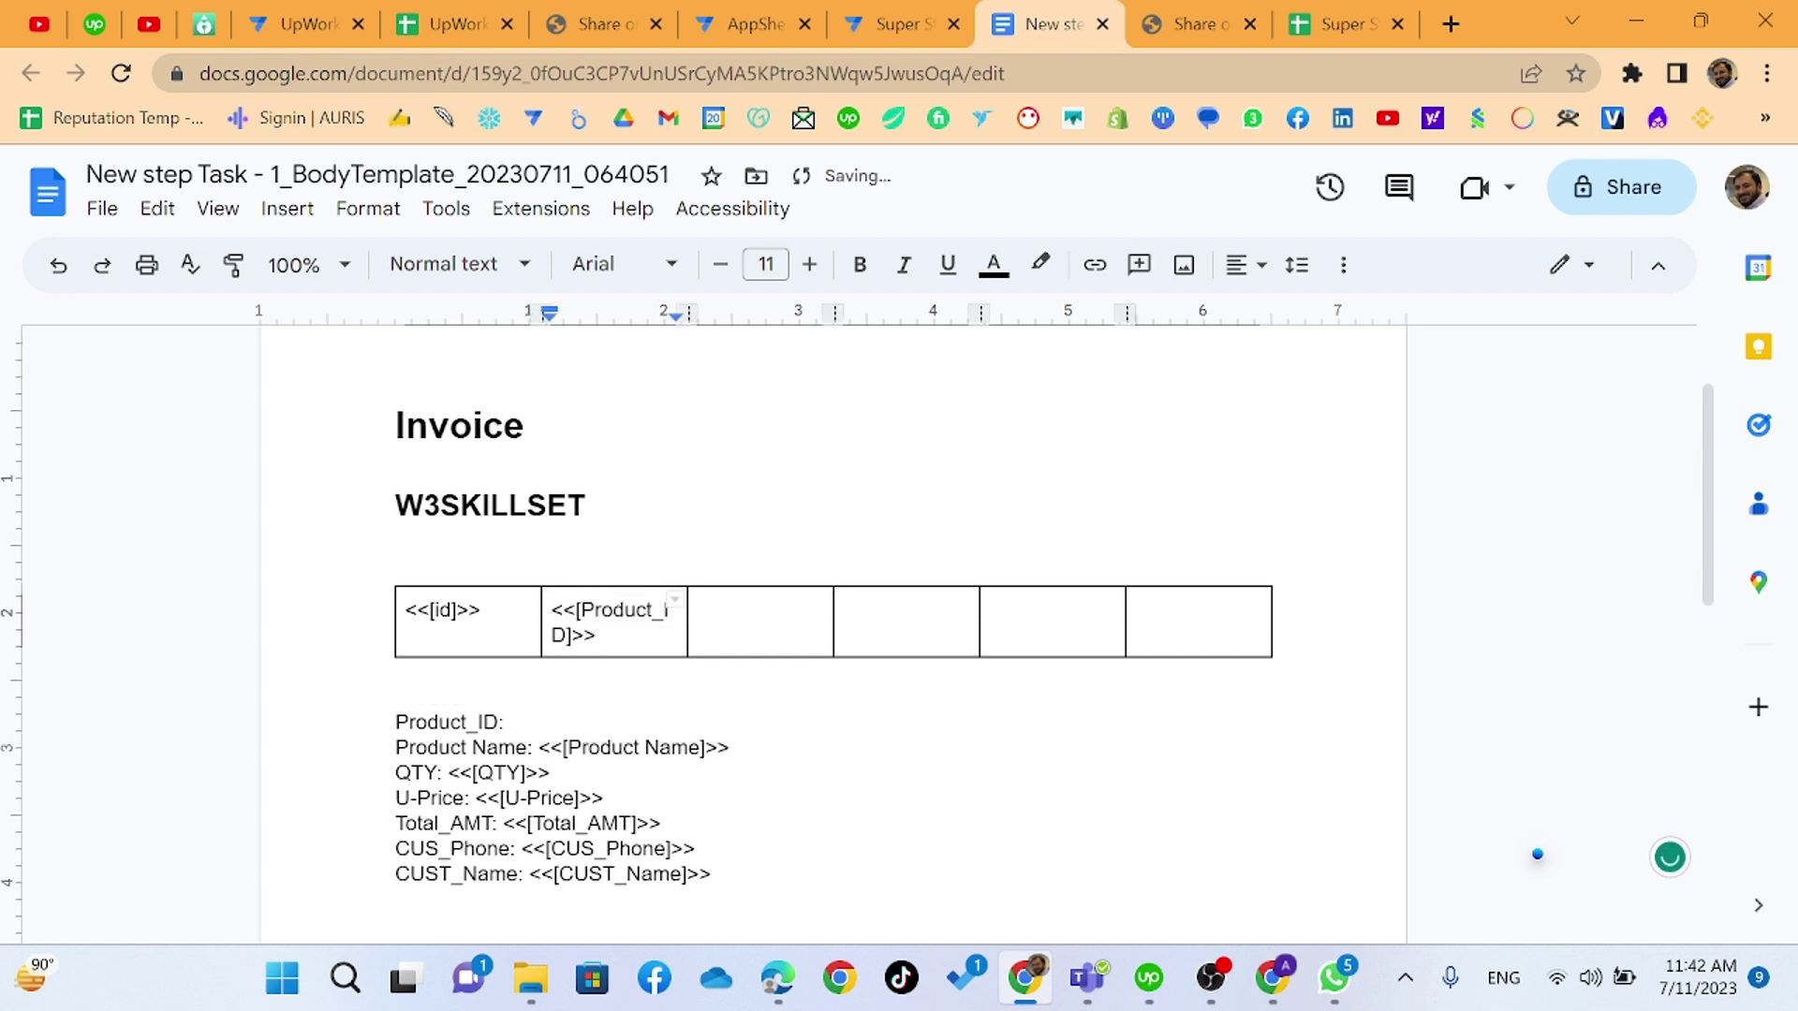
- Move the Product Name and QTY placeholders into the third and fourth cells
left_click(539, 748)
key("shift+End")
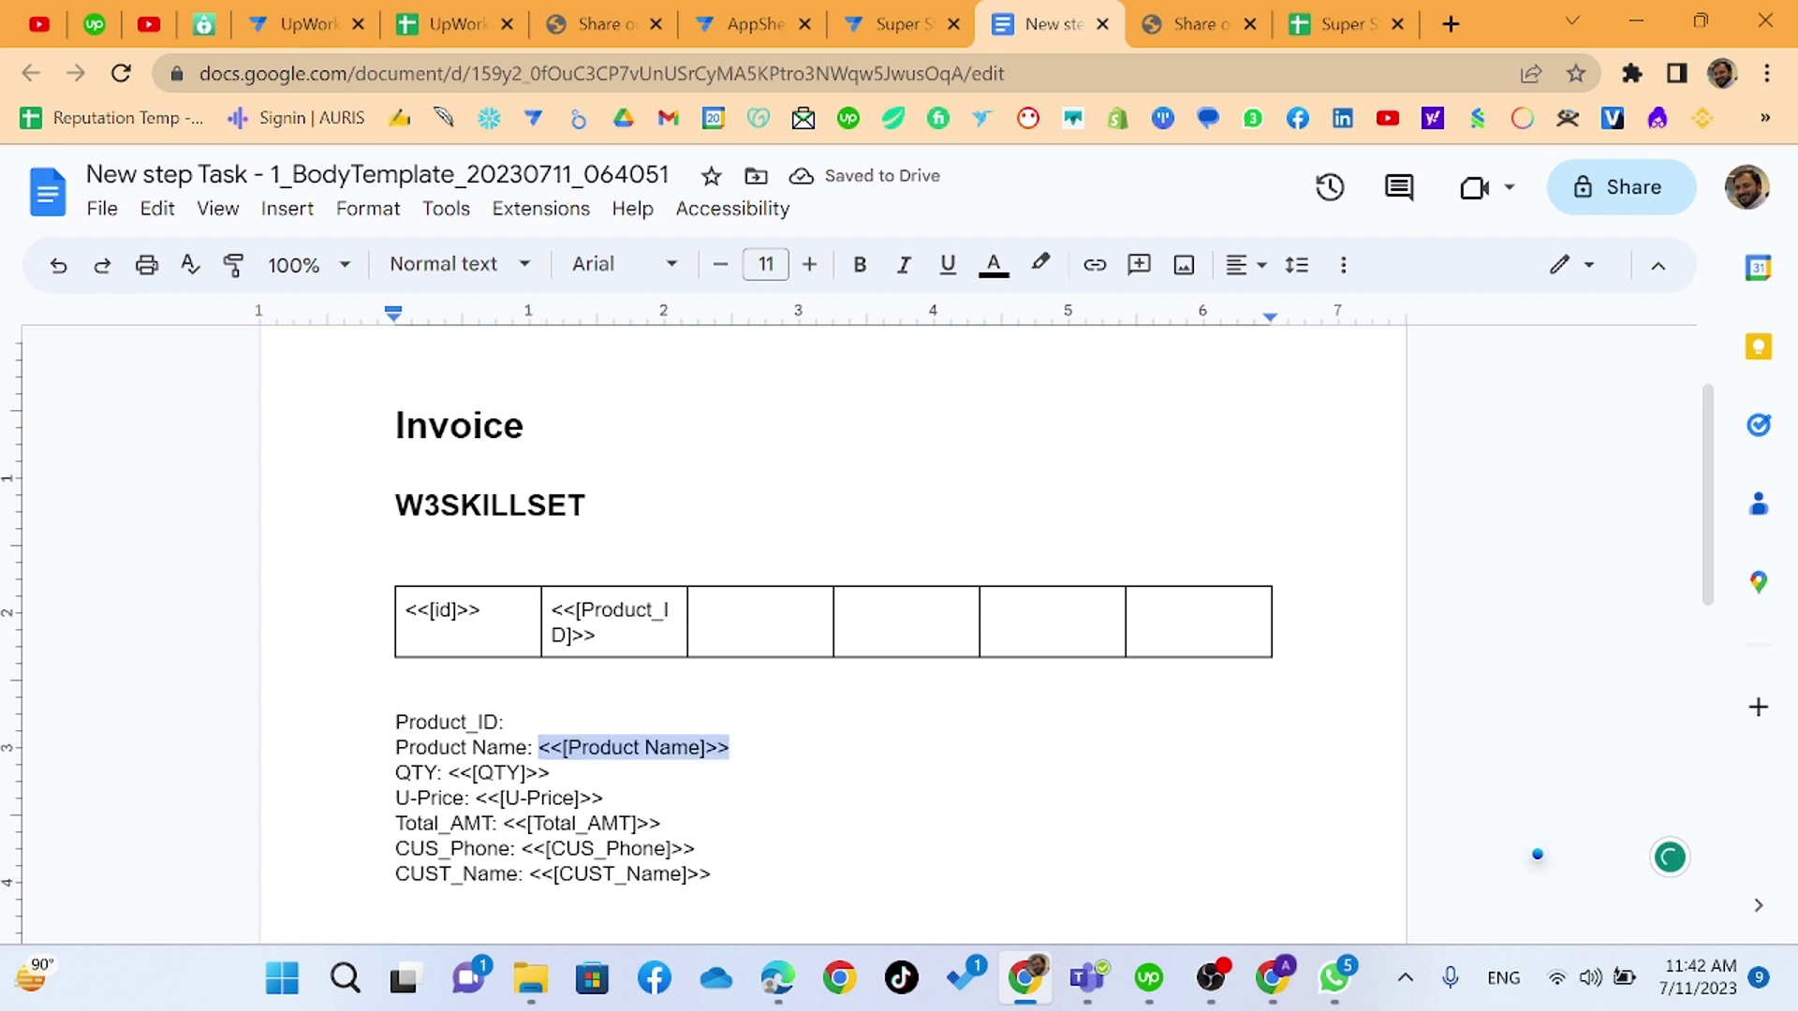
key("ctrl+x")
left_click(815, 592)
key("ctrl+v")
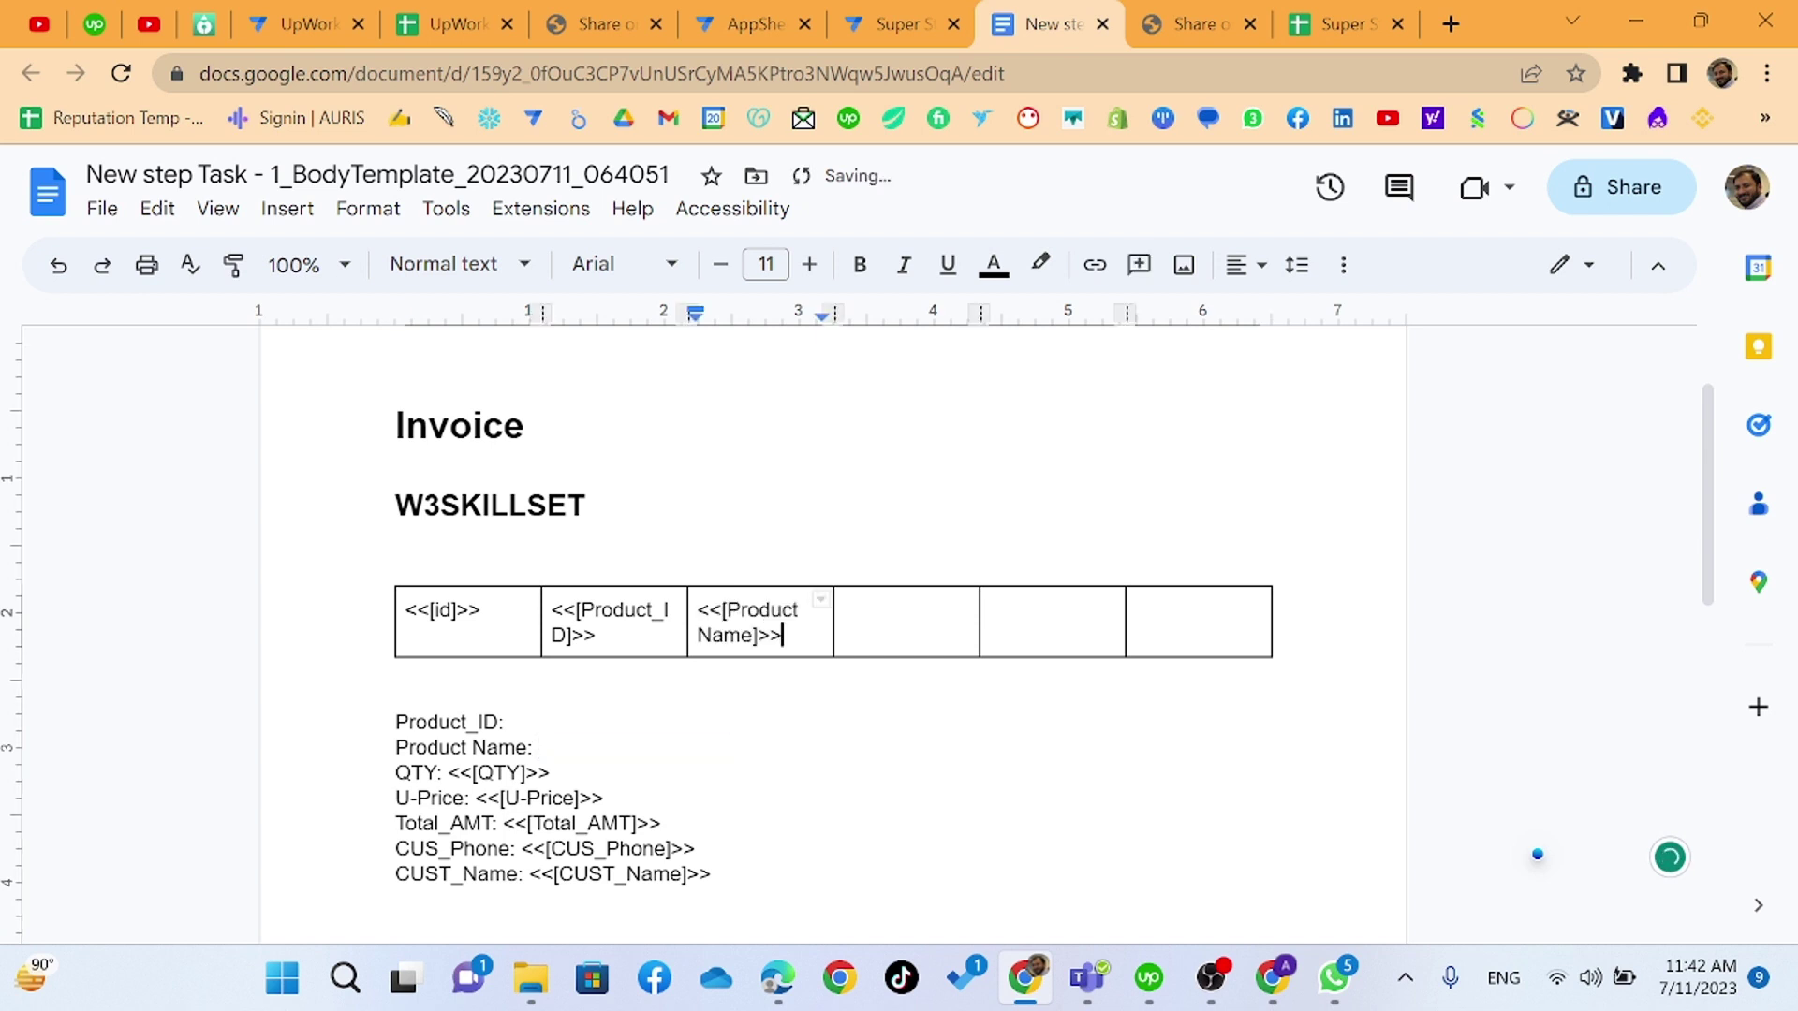
left_click(448, 774)
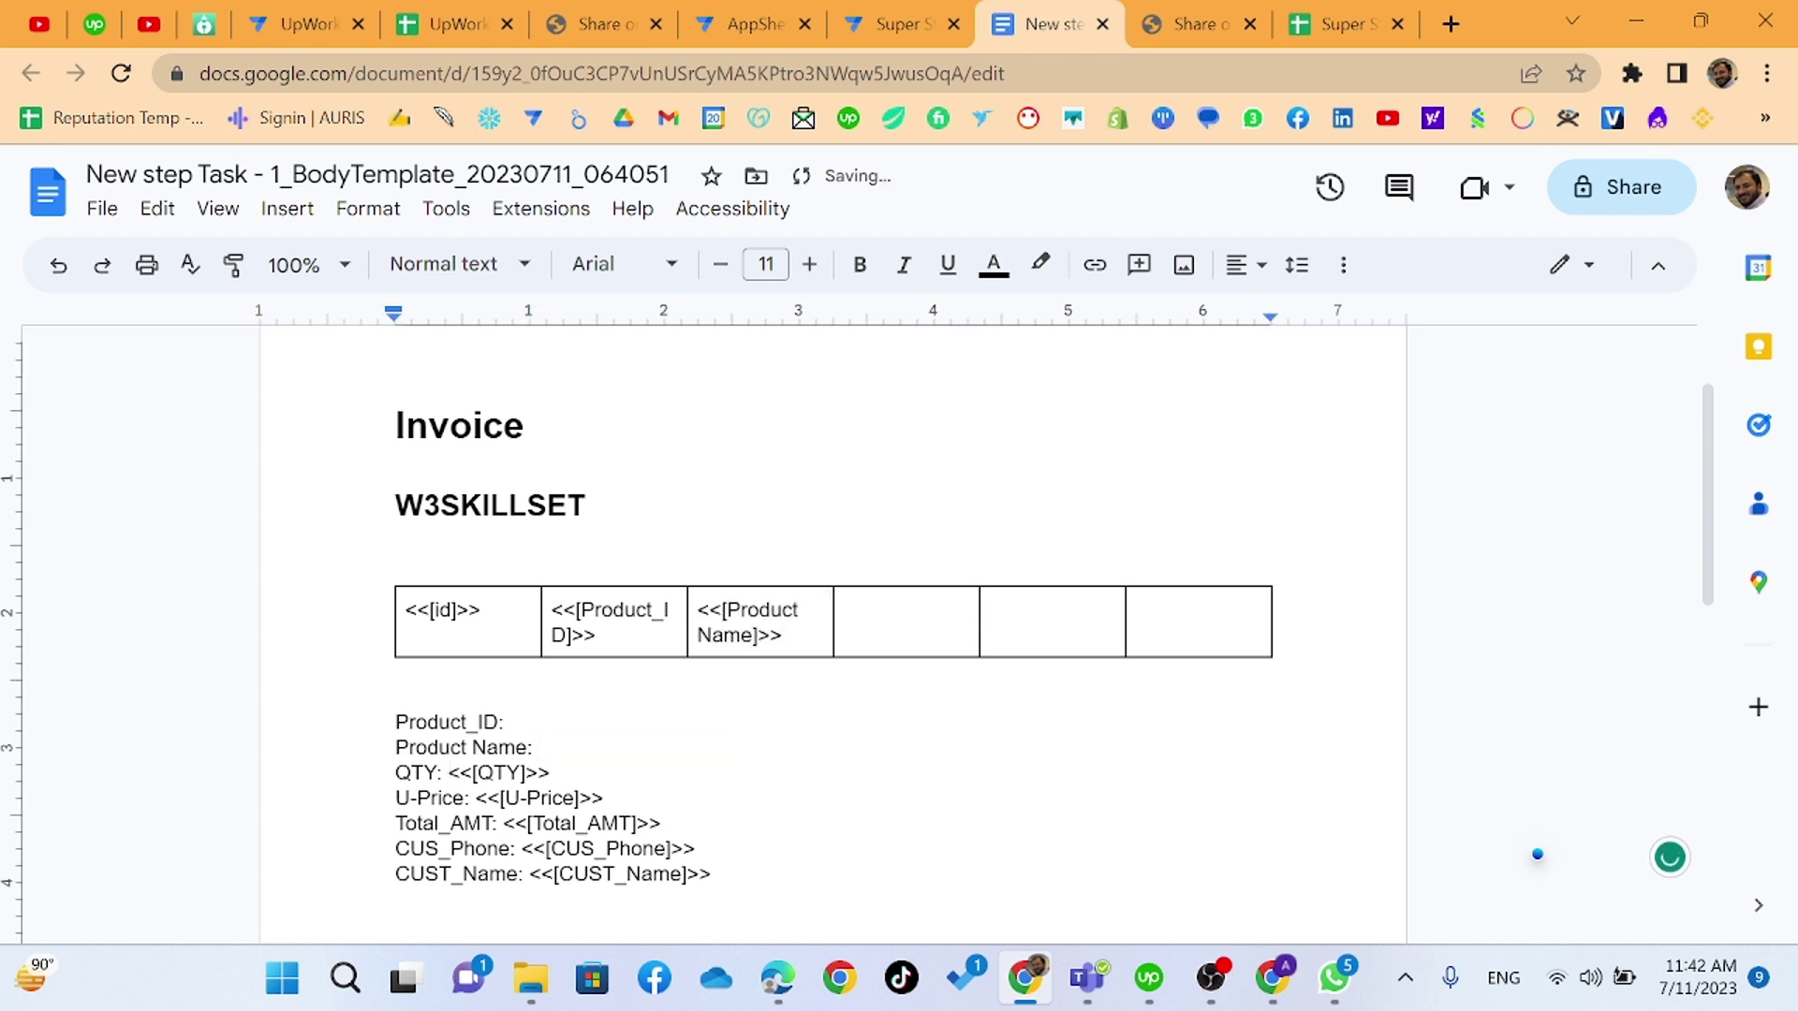
key("shift+End")
key("ctrl+x")
left_click(854, 608)
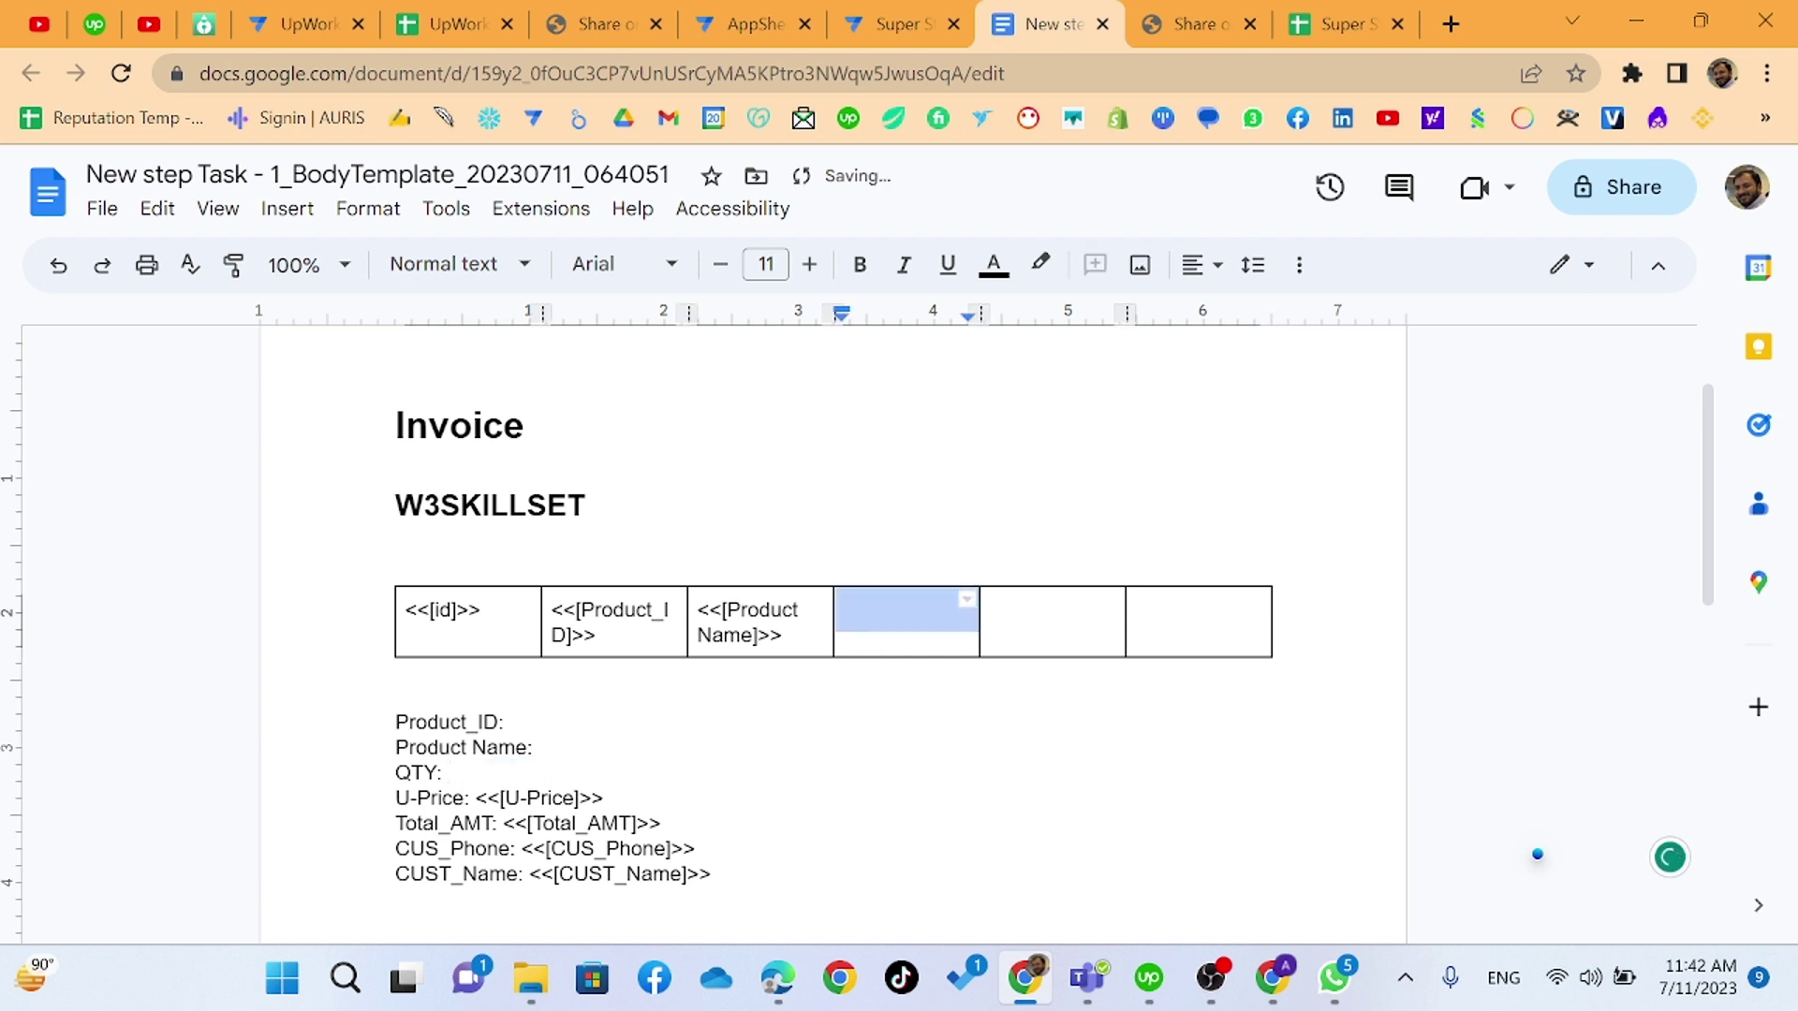
key("ctrl+v")
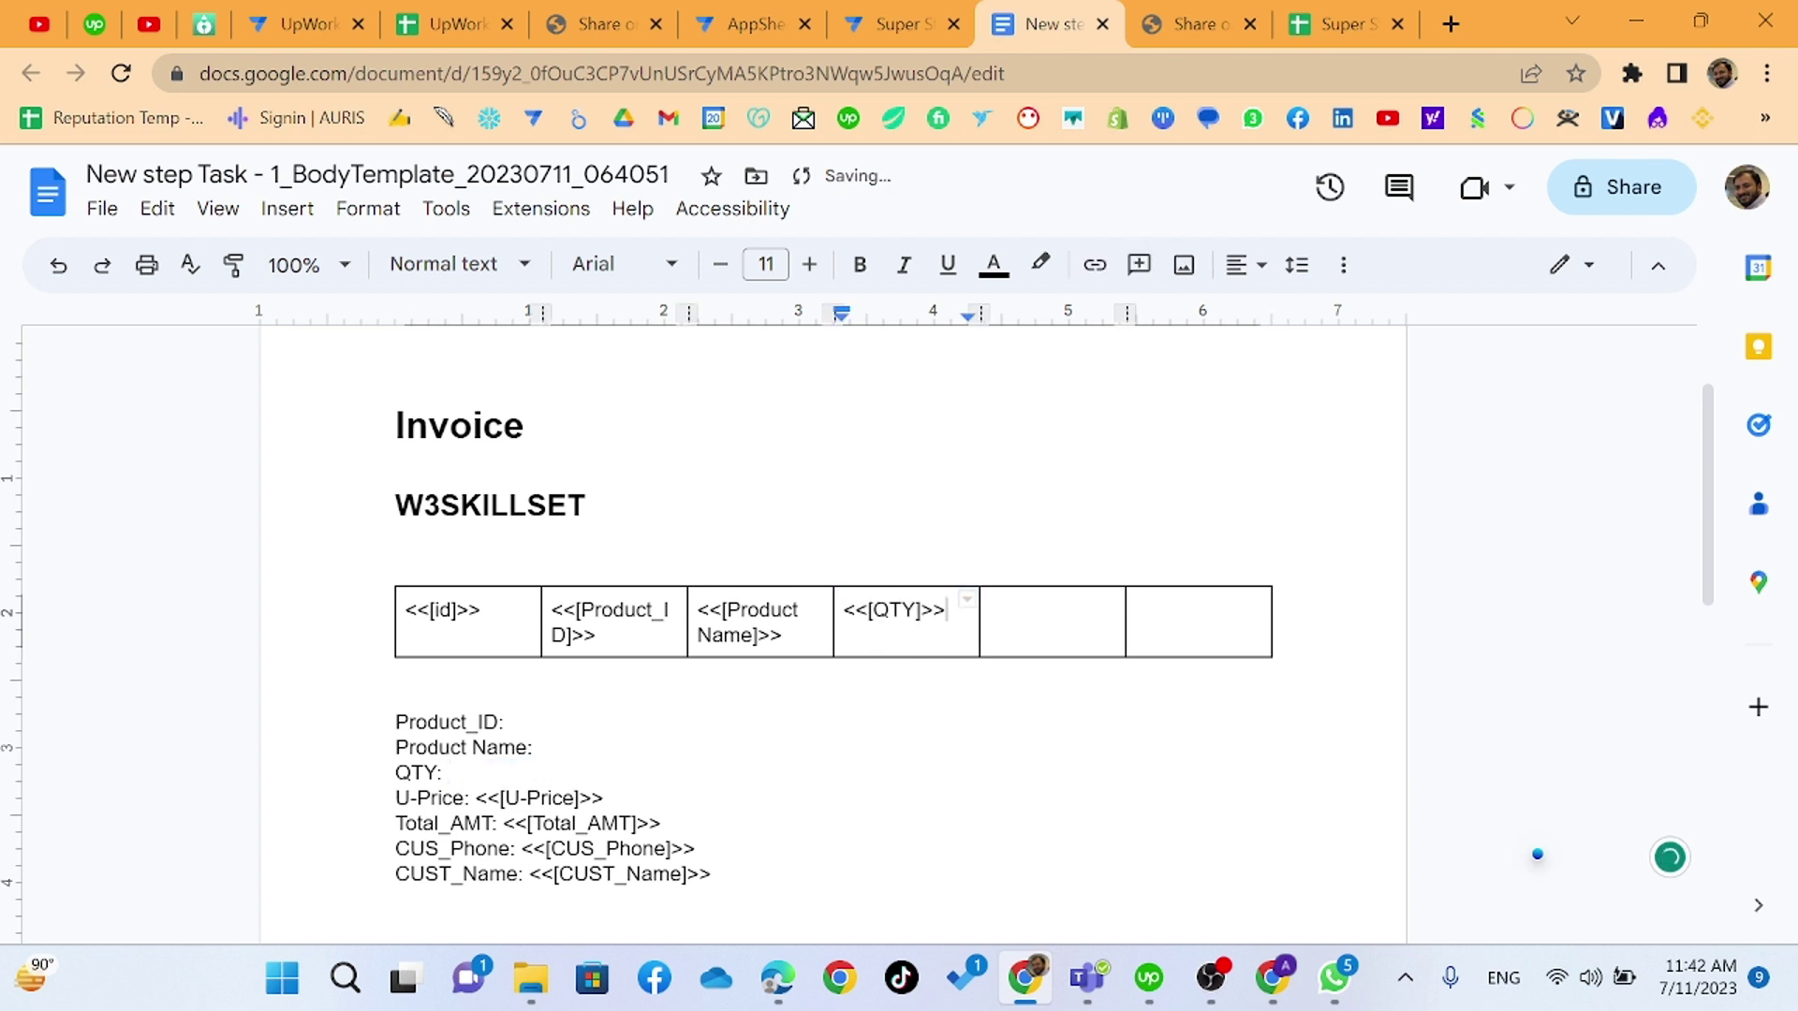
- Move U-Price and Total_AMT into the last two cells and delete the emptied lines
left_click(476, 798)
key("shift+End")
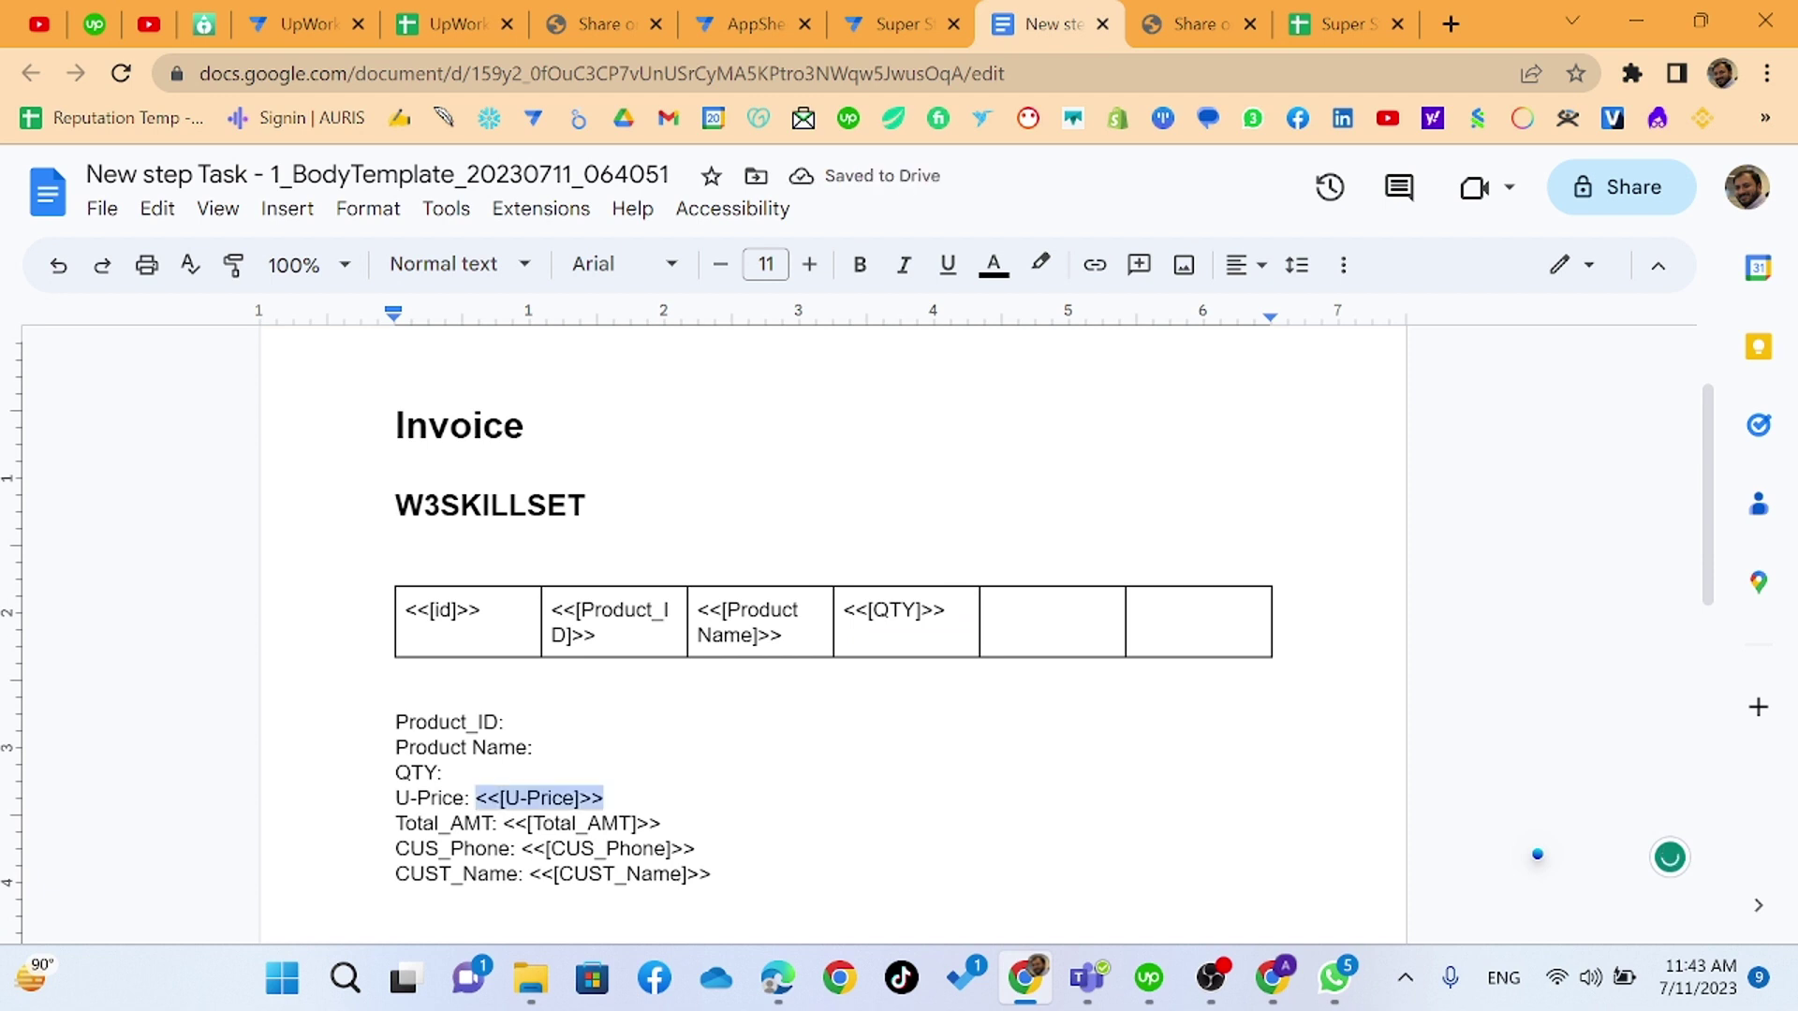
key("ctrl+x")
left_click(997, 610)
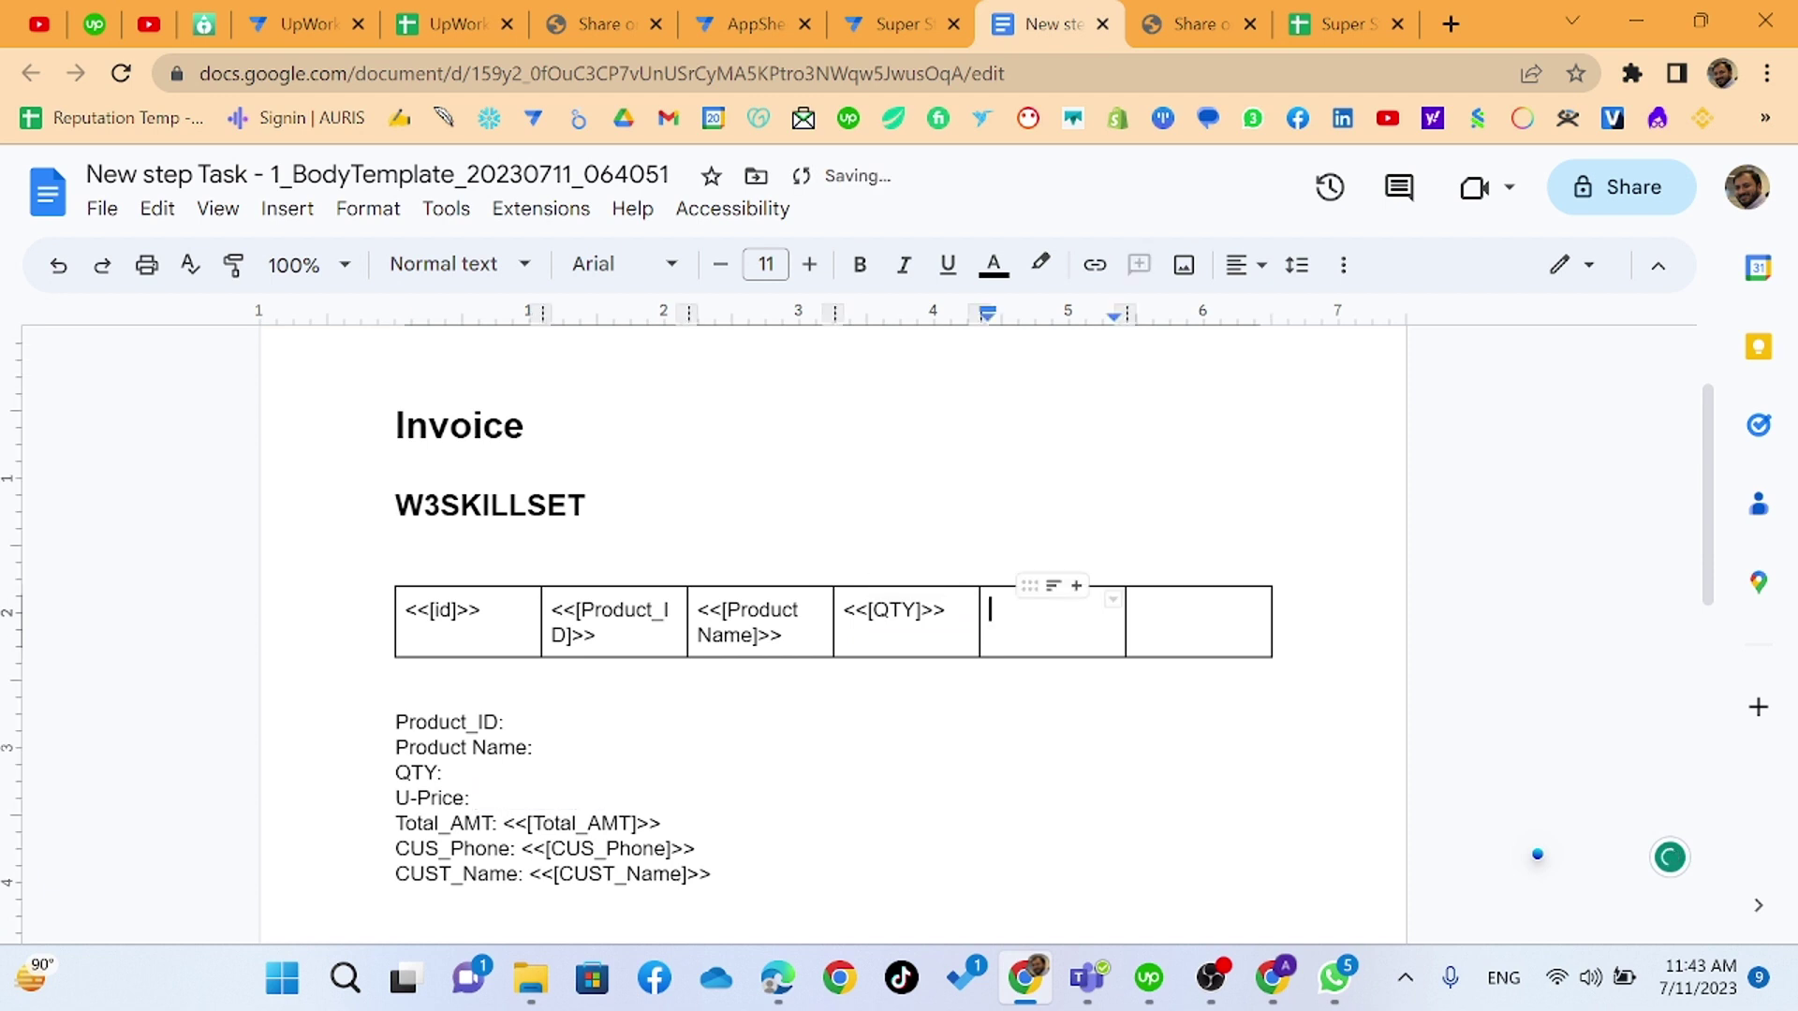
key("ctrl+v")
left_click_drag(662, 823, 503, 823)
key("ctrl+x")
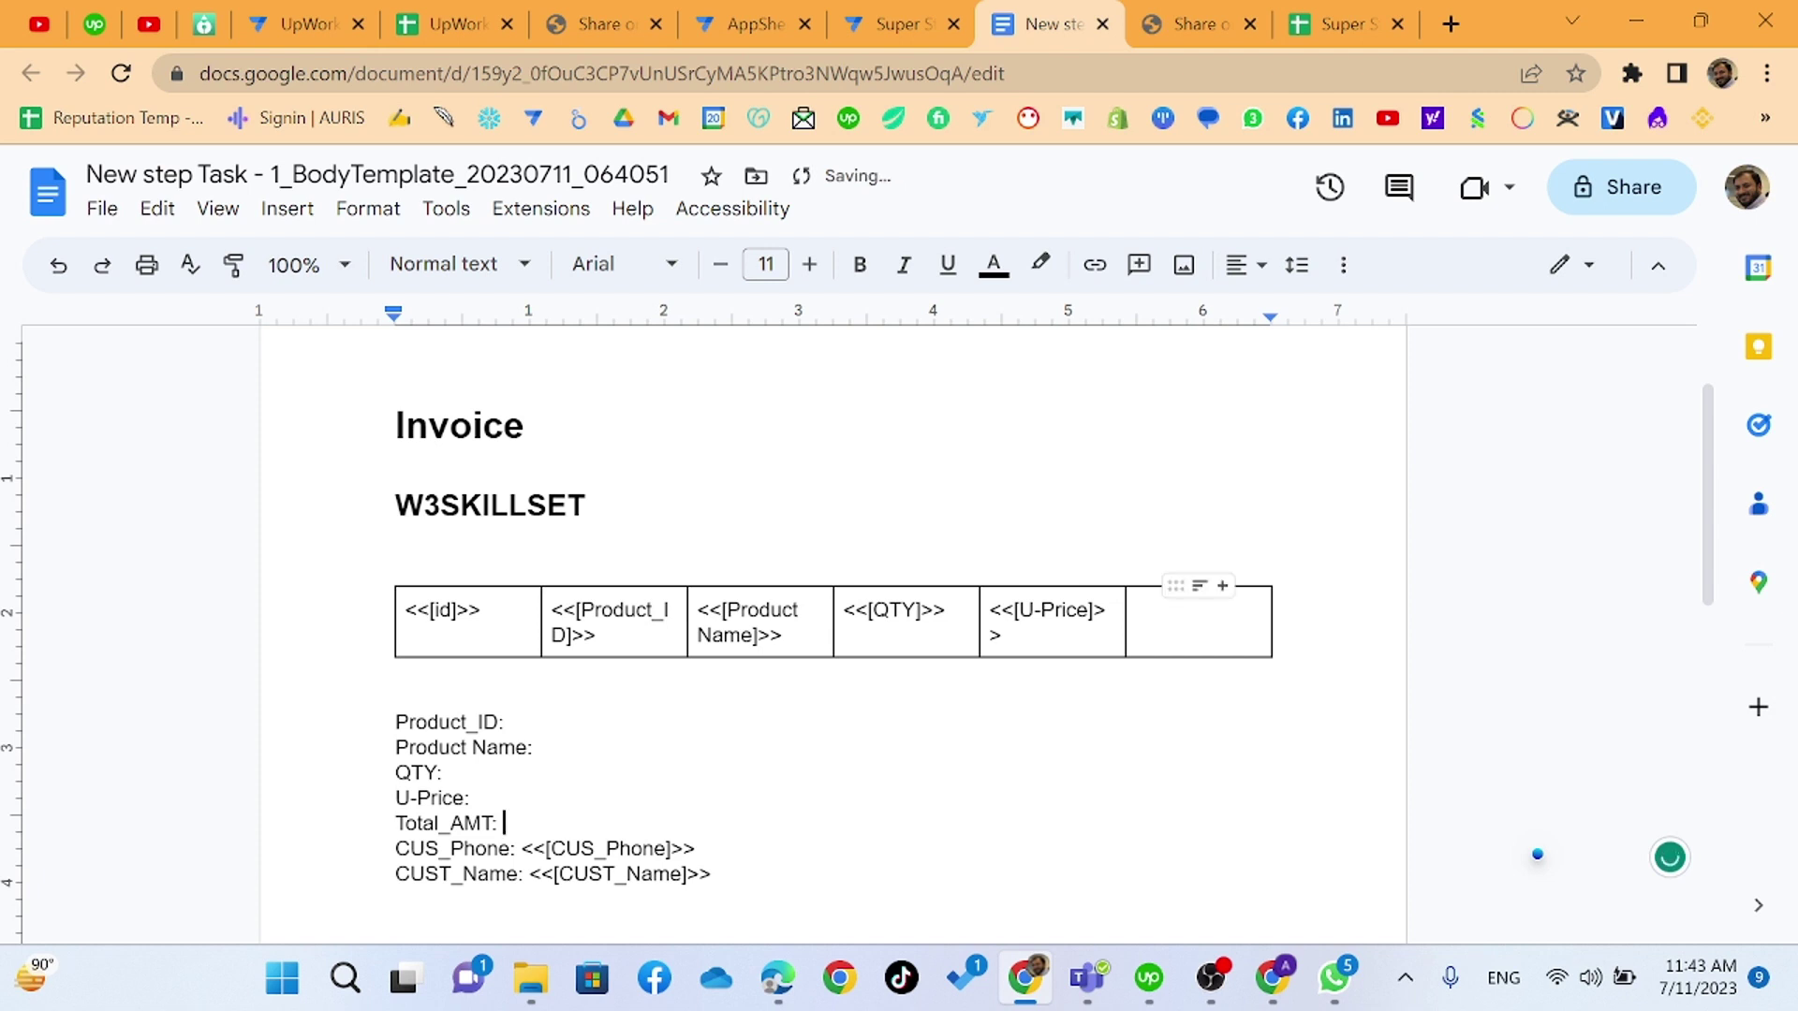
left_click(1185, 613)
key("ctrl+v")
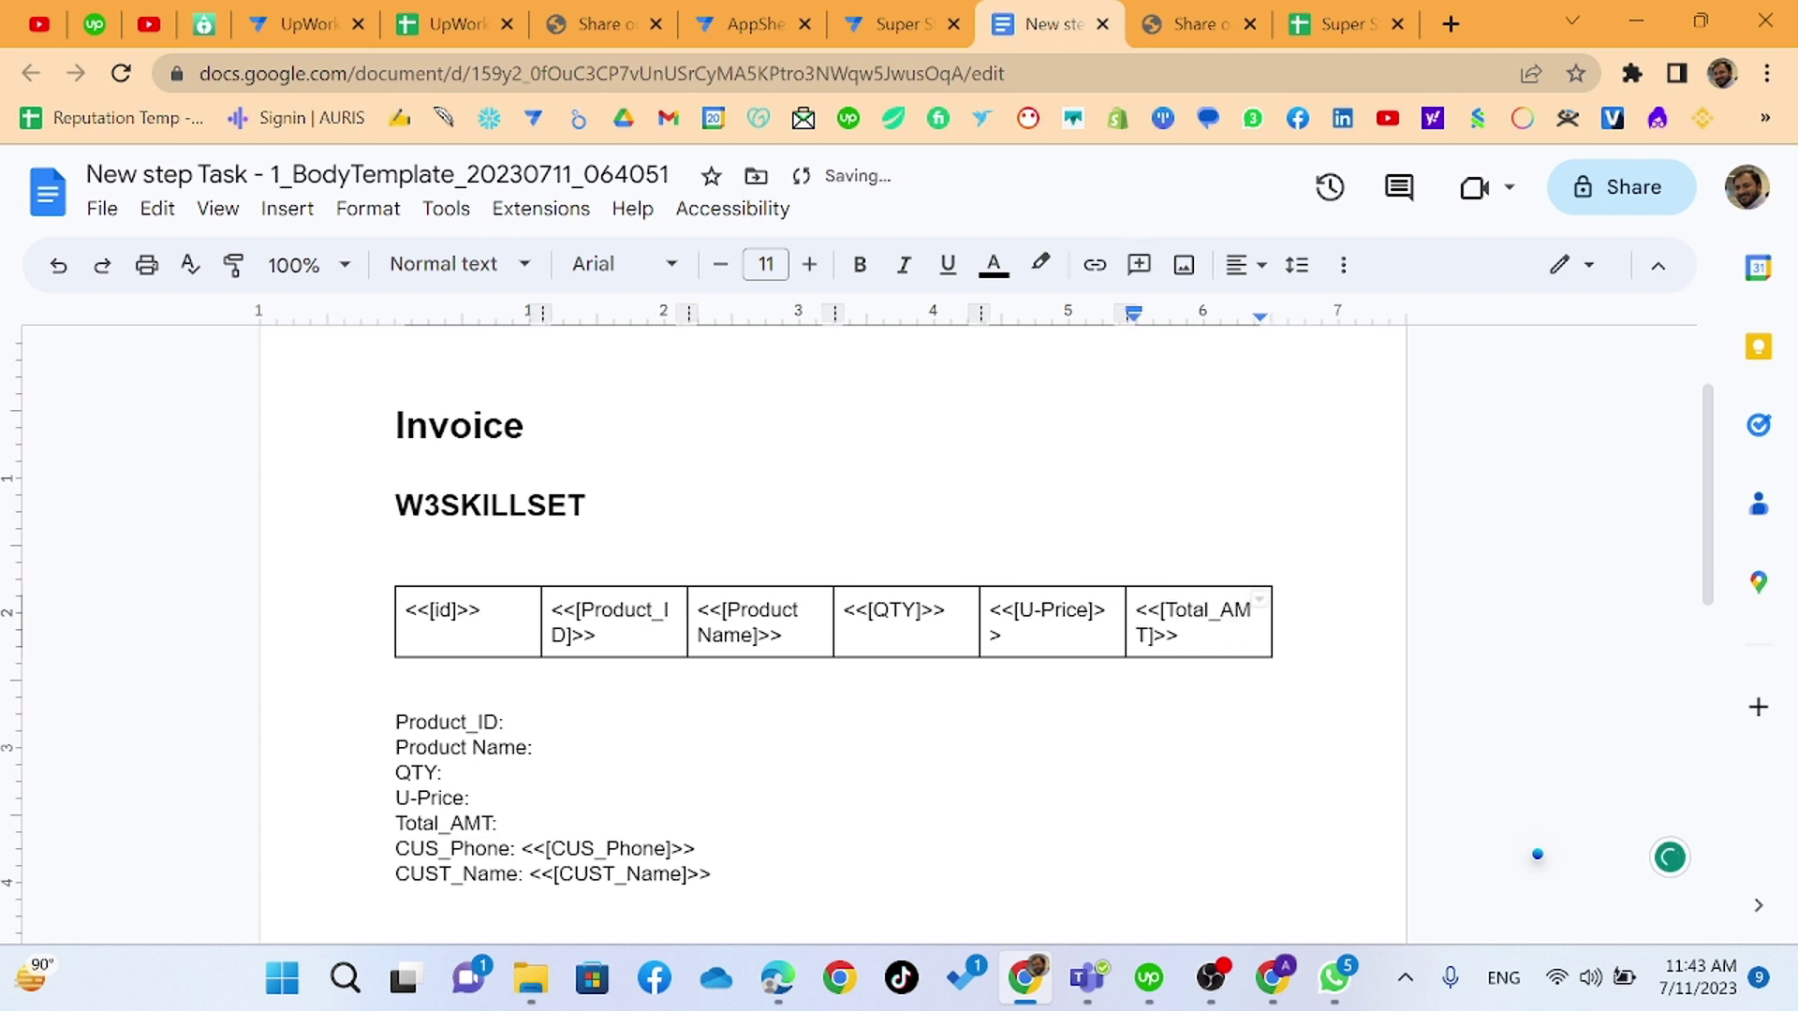
left_click_drag(503, 823, 395, 721)
key("BackSpace")
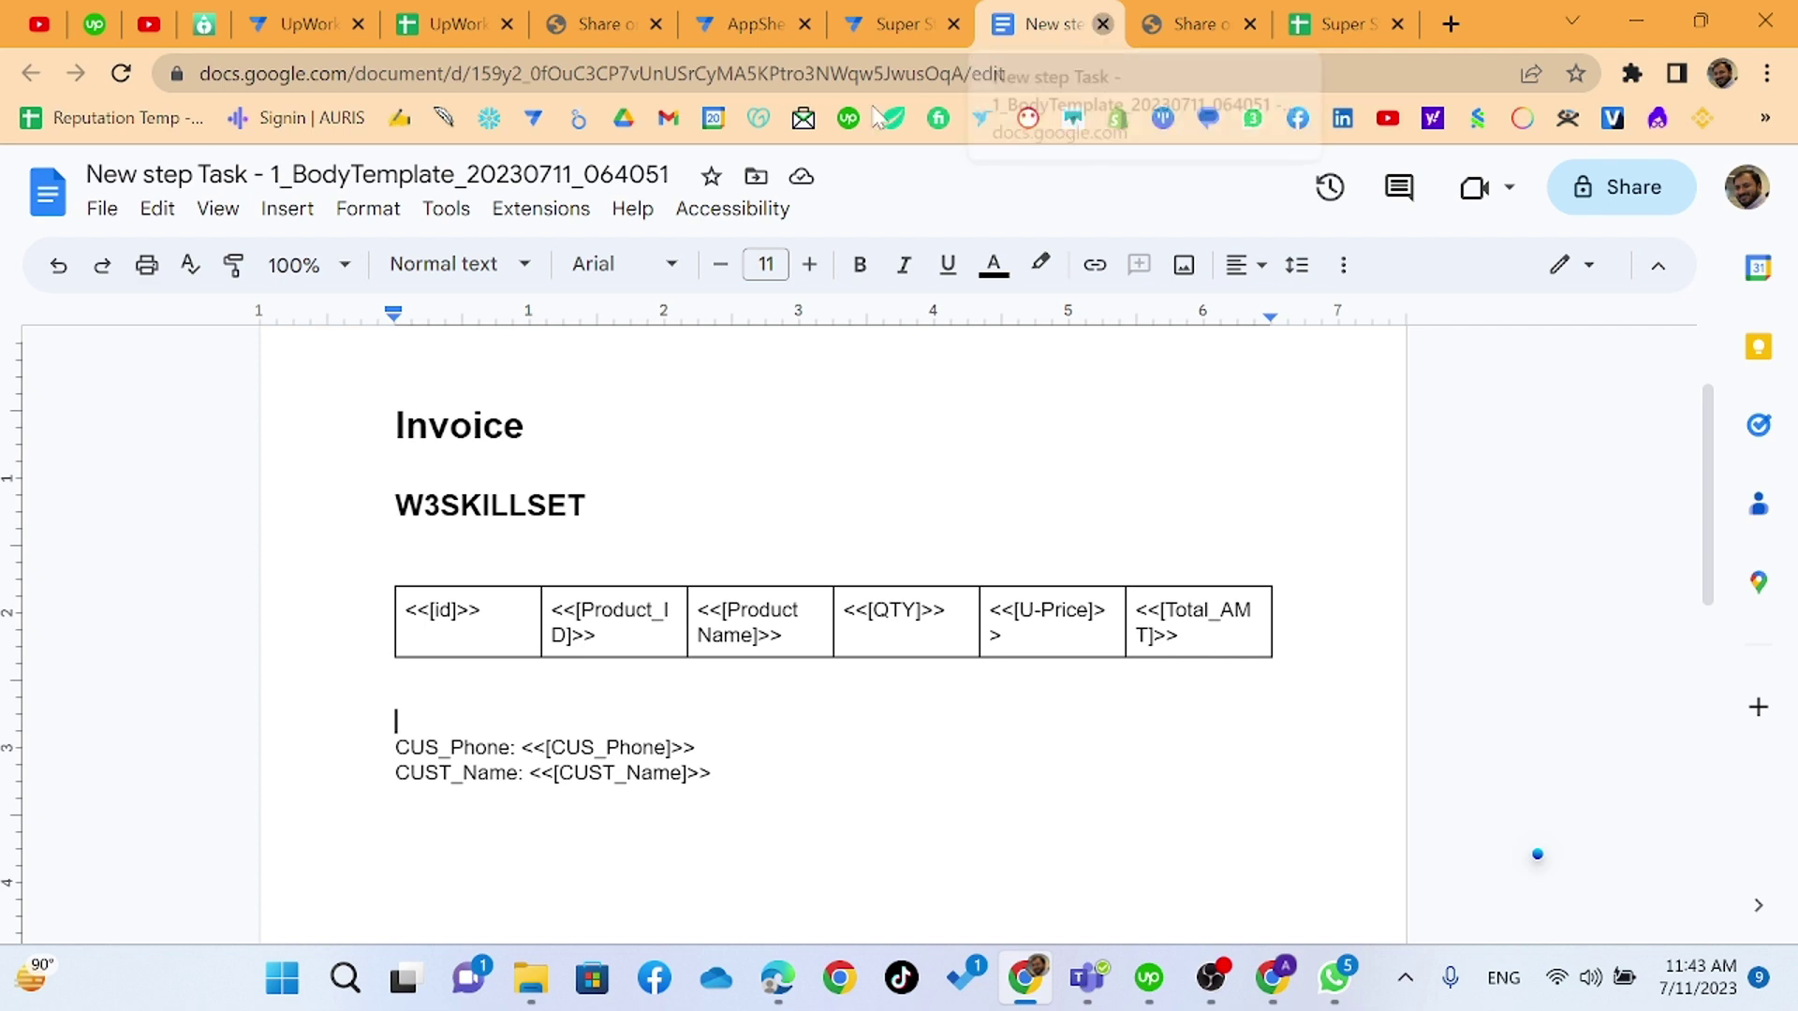
left_click(1100, 23)
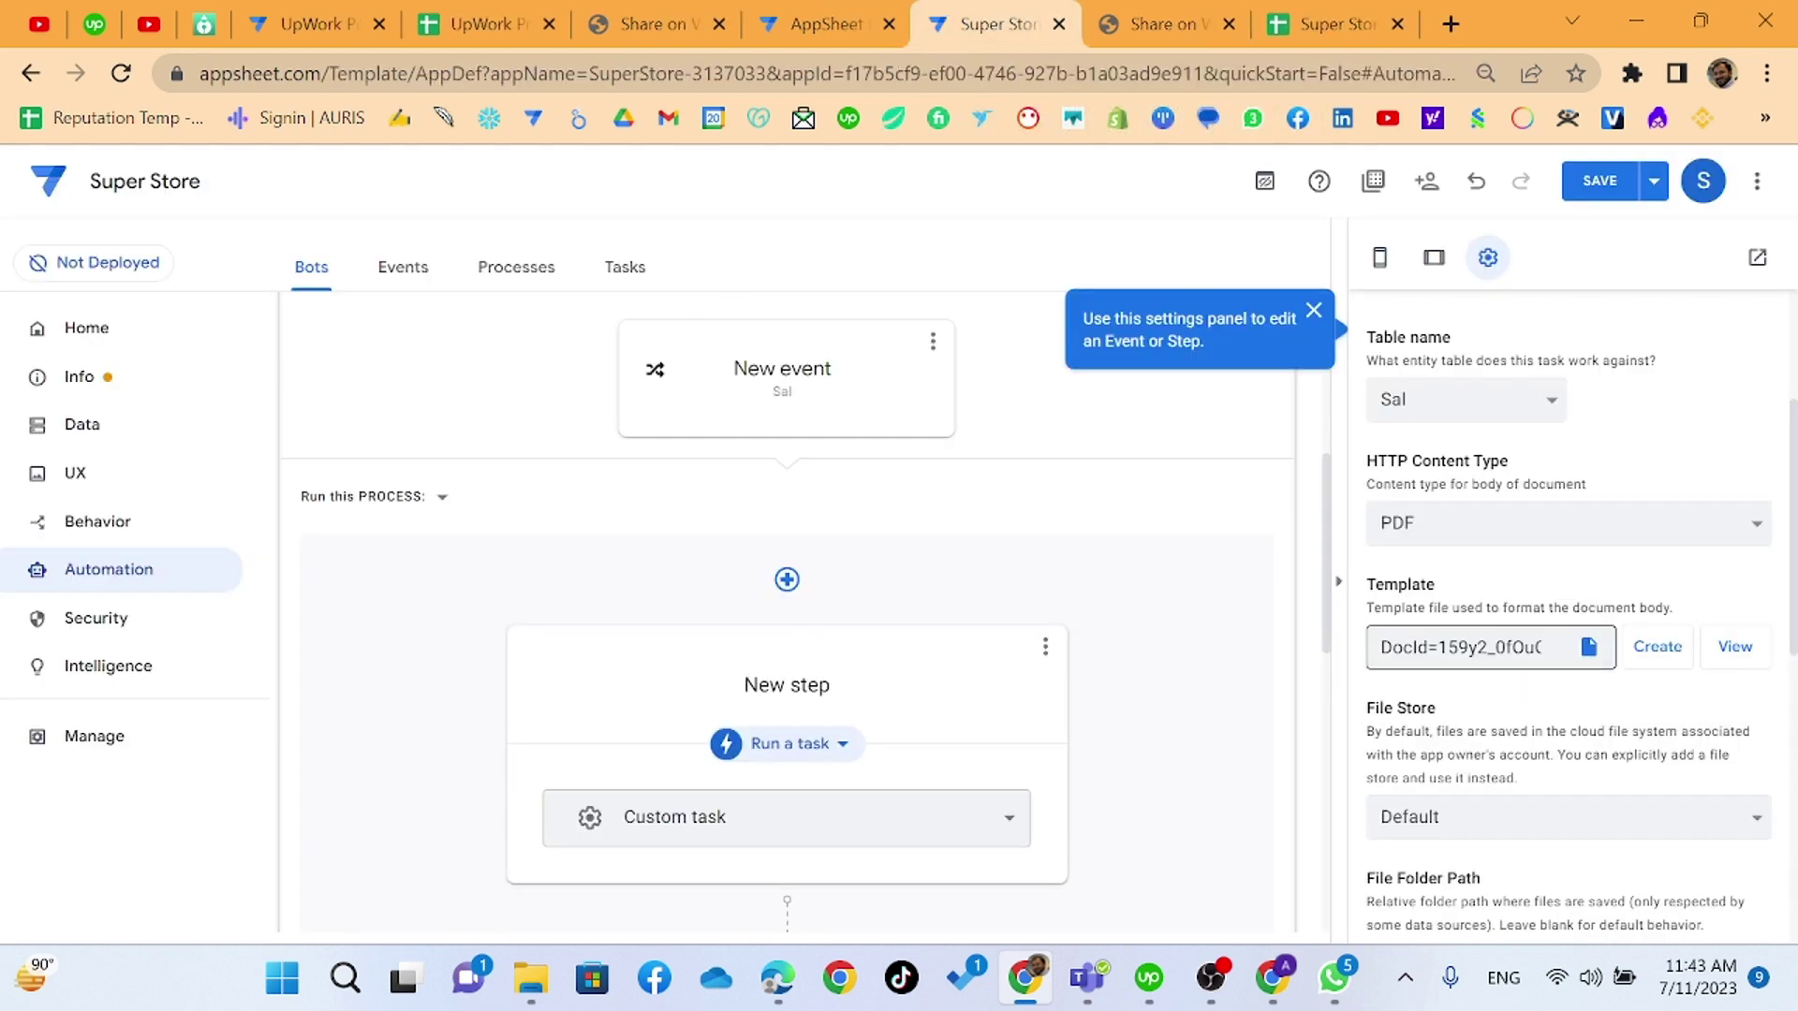
scroll(1457, 749, "down", 5)
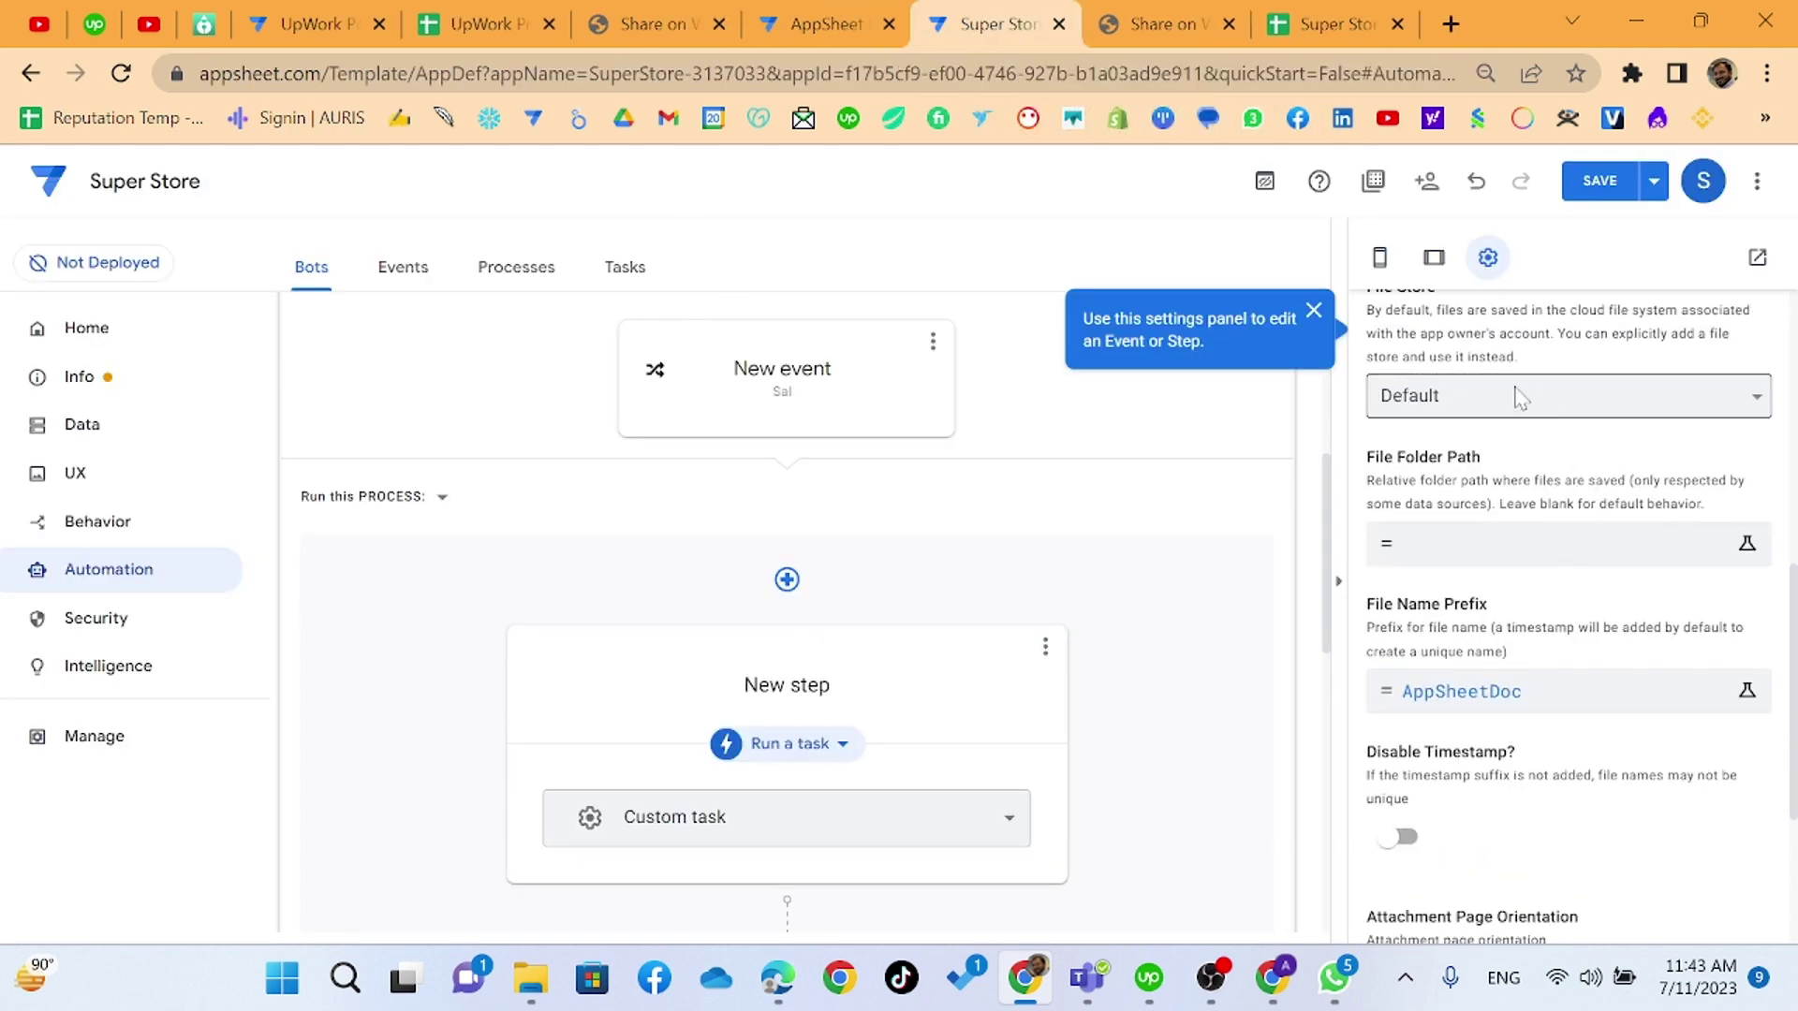
scroll(1514, 401, "up", 2)
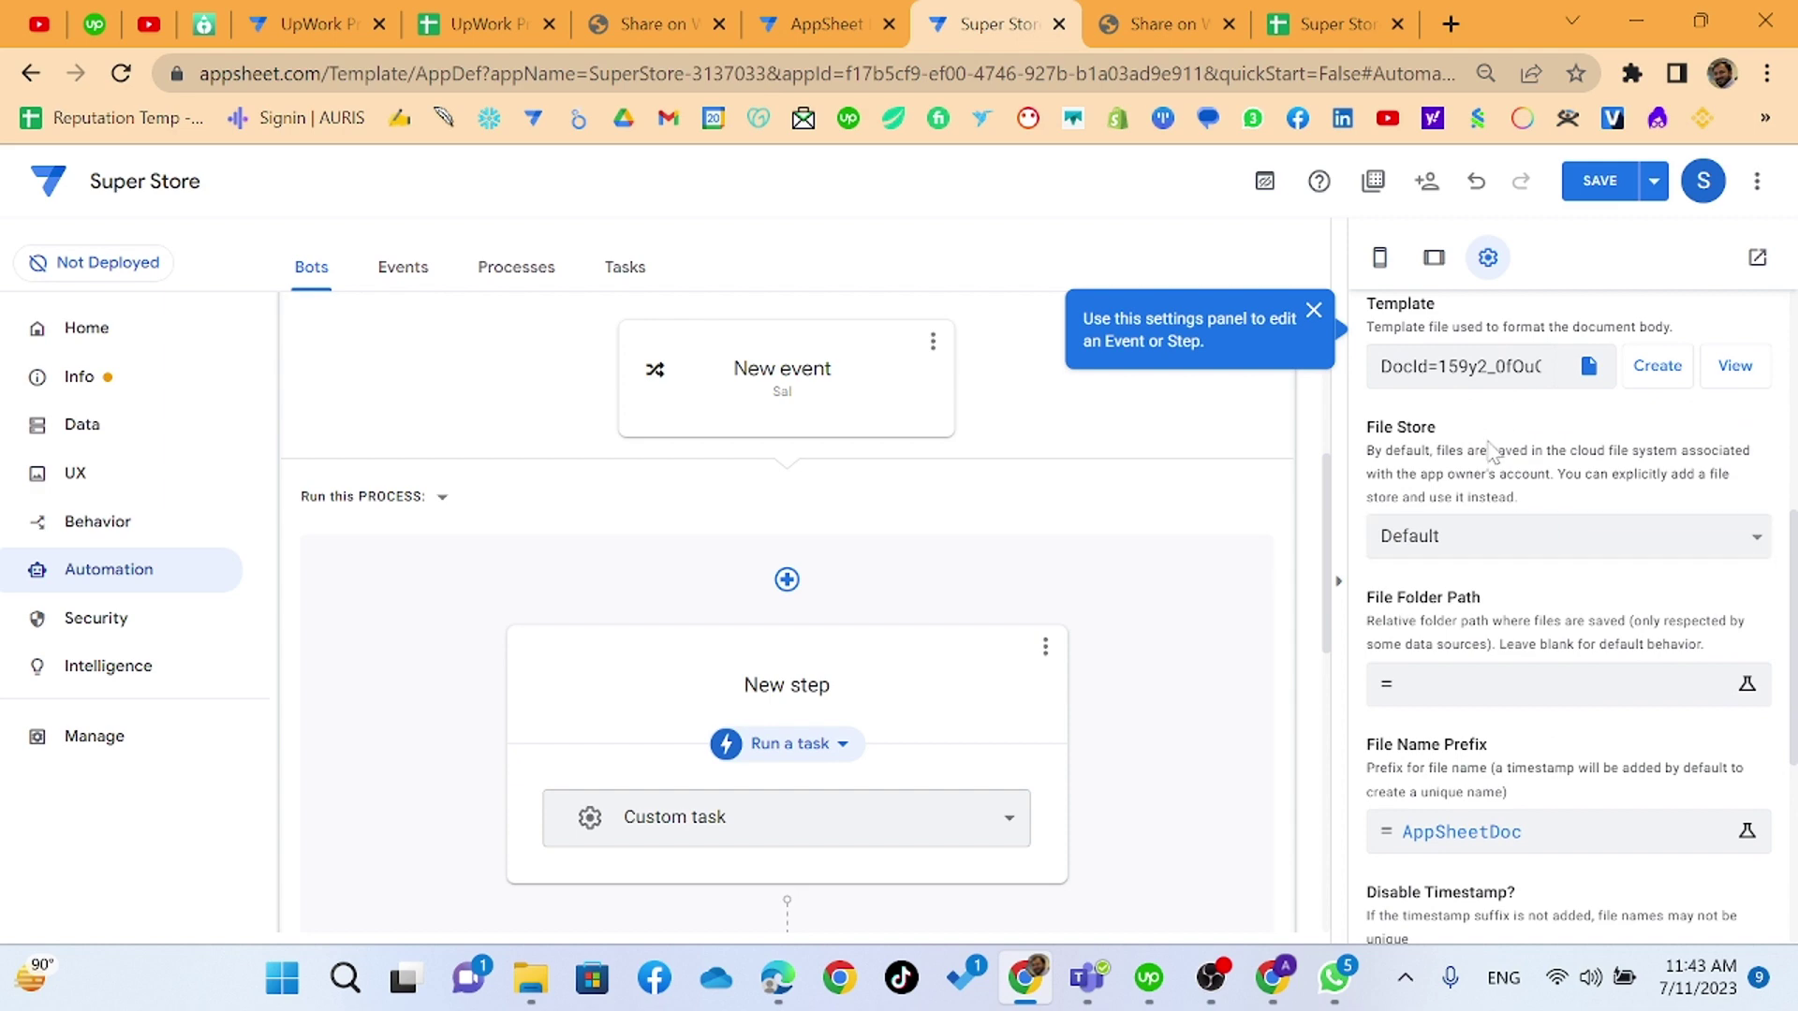
left_click(1523, 545)
left_click(1528, 480)
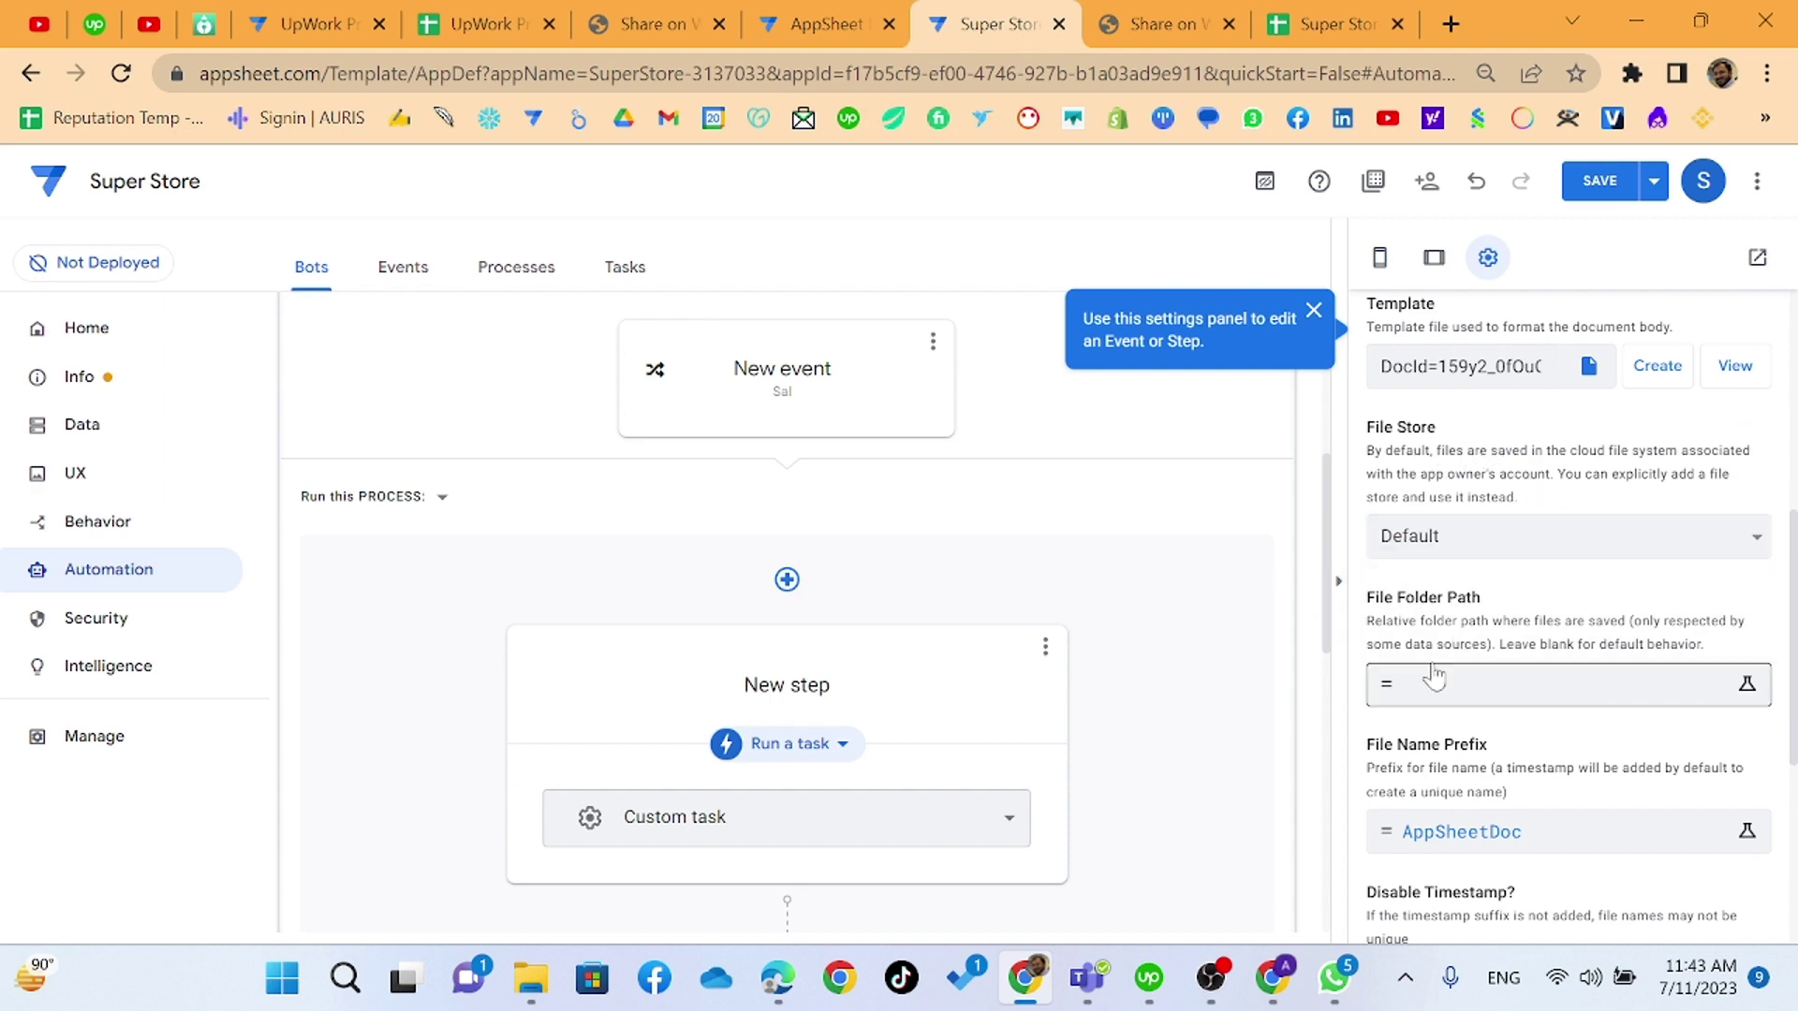
left_click(1439, 681)
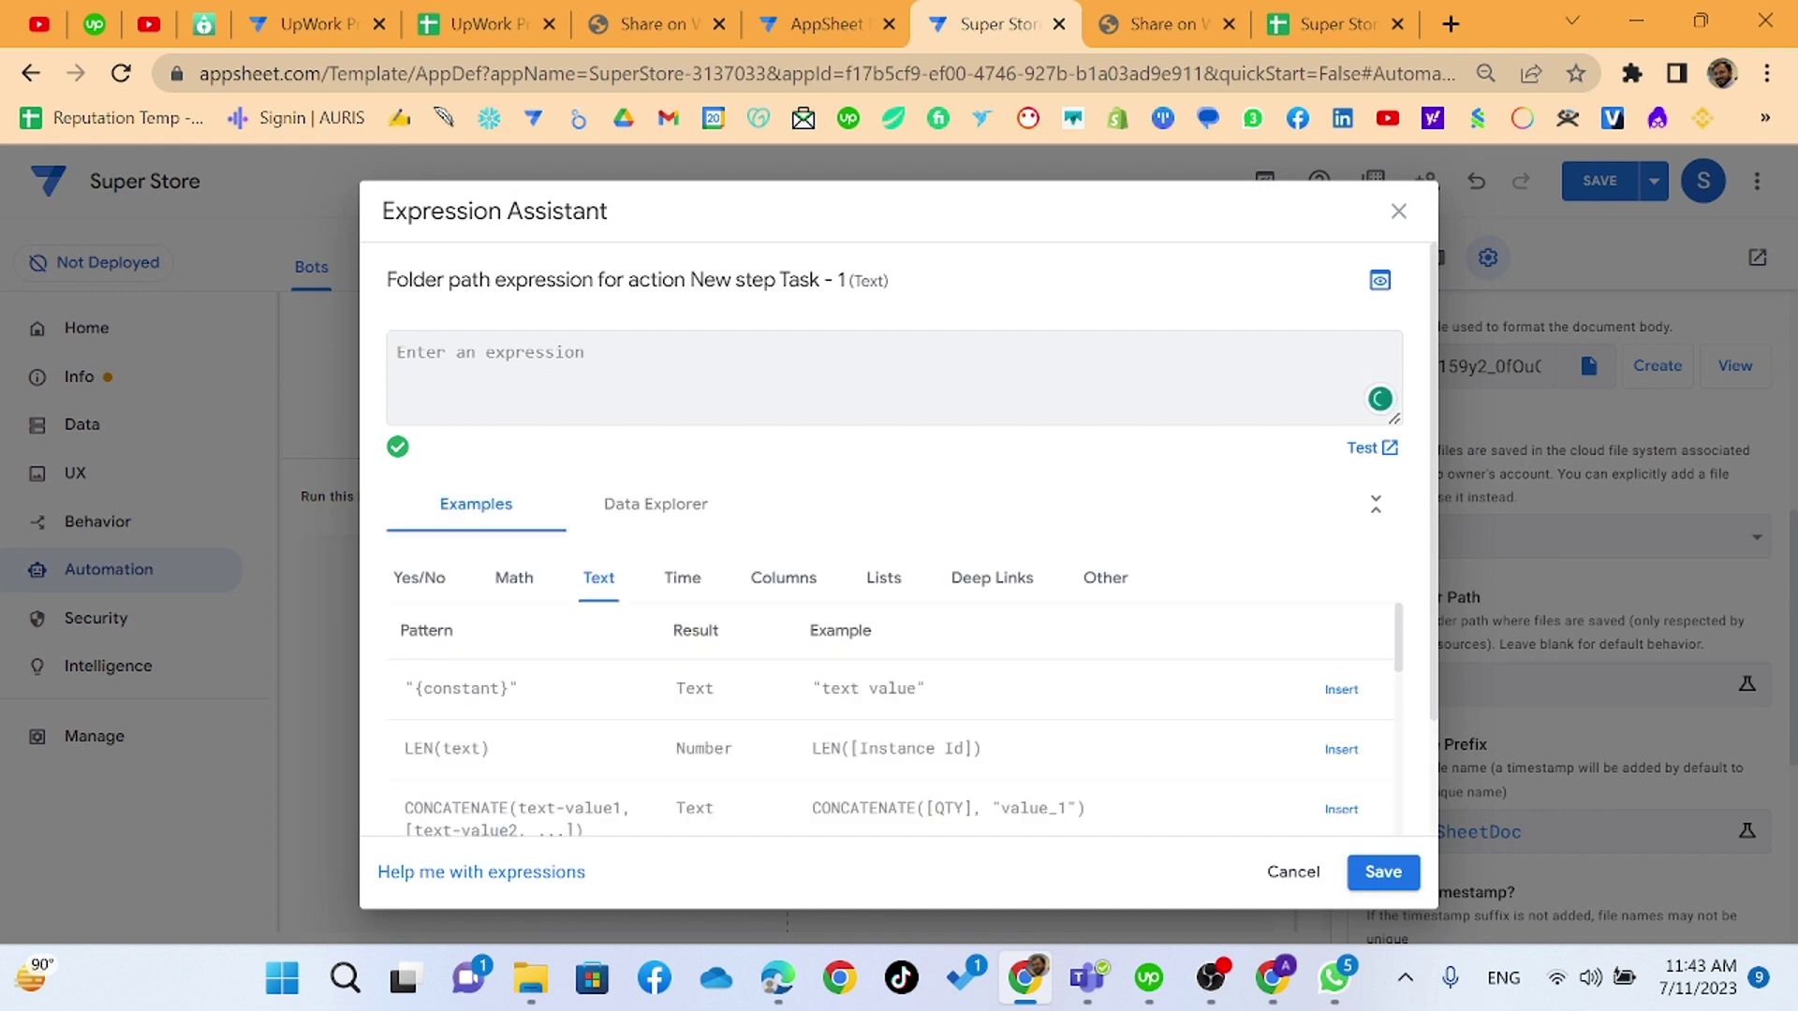
left_click(1294, 872)
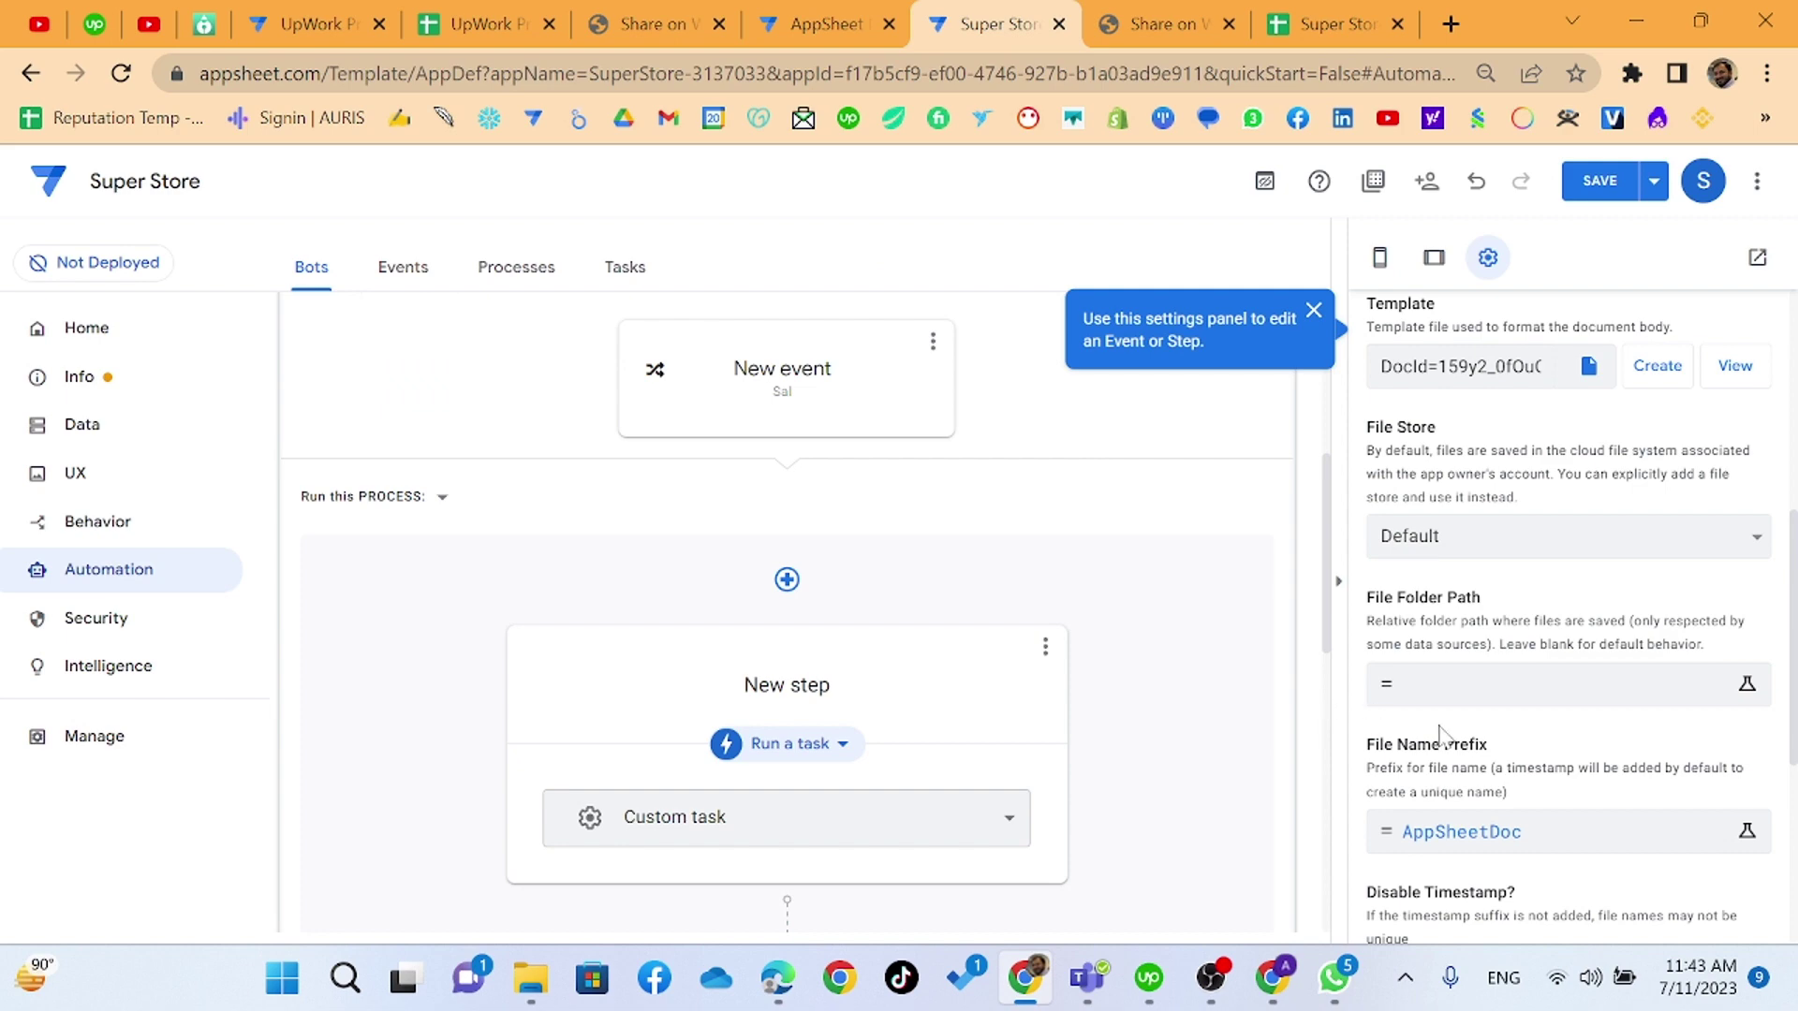
scroll(1442, 736, "down", 2)
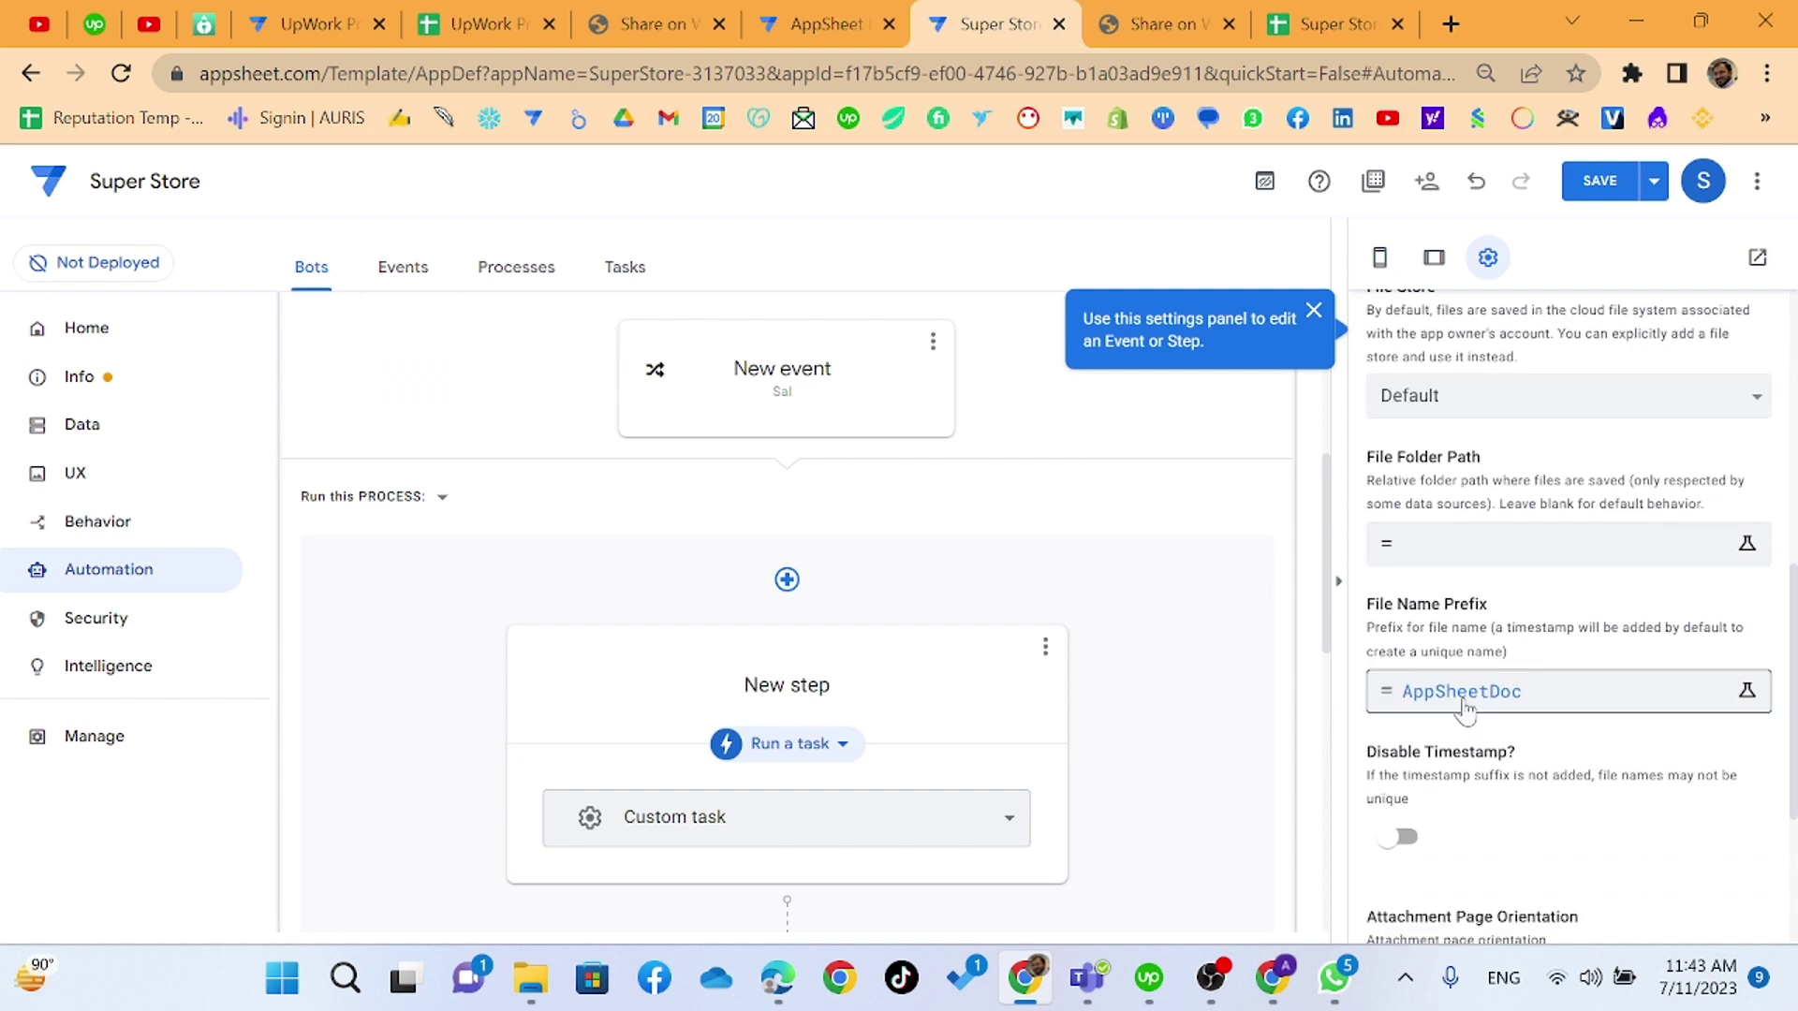
- Set the file name prefix to Invoicew3skillset and open the folder path expression editor
left_click(1515, 717)
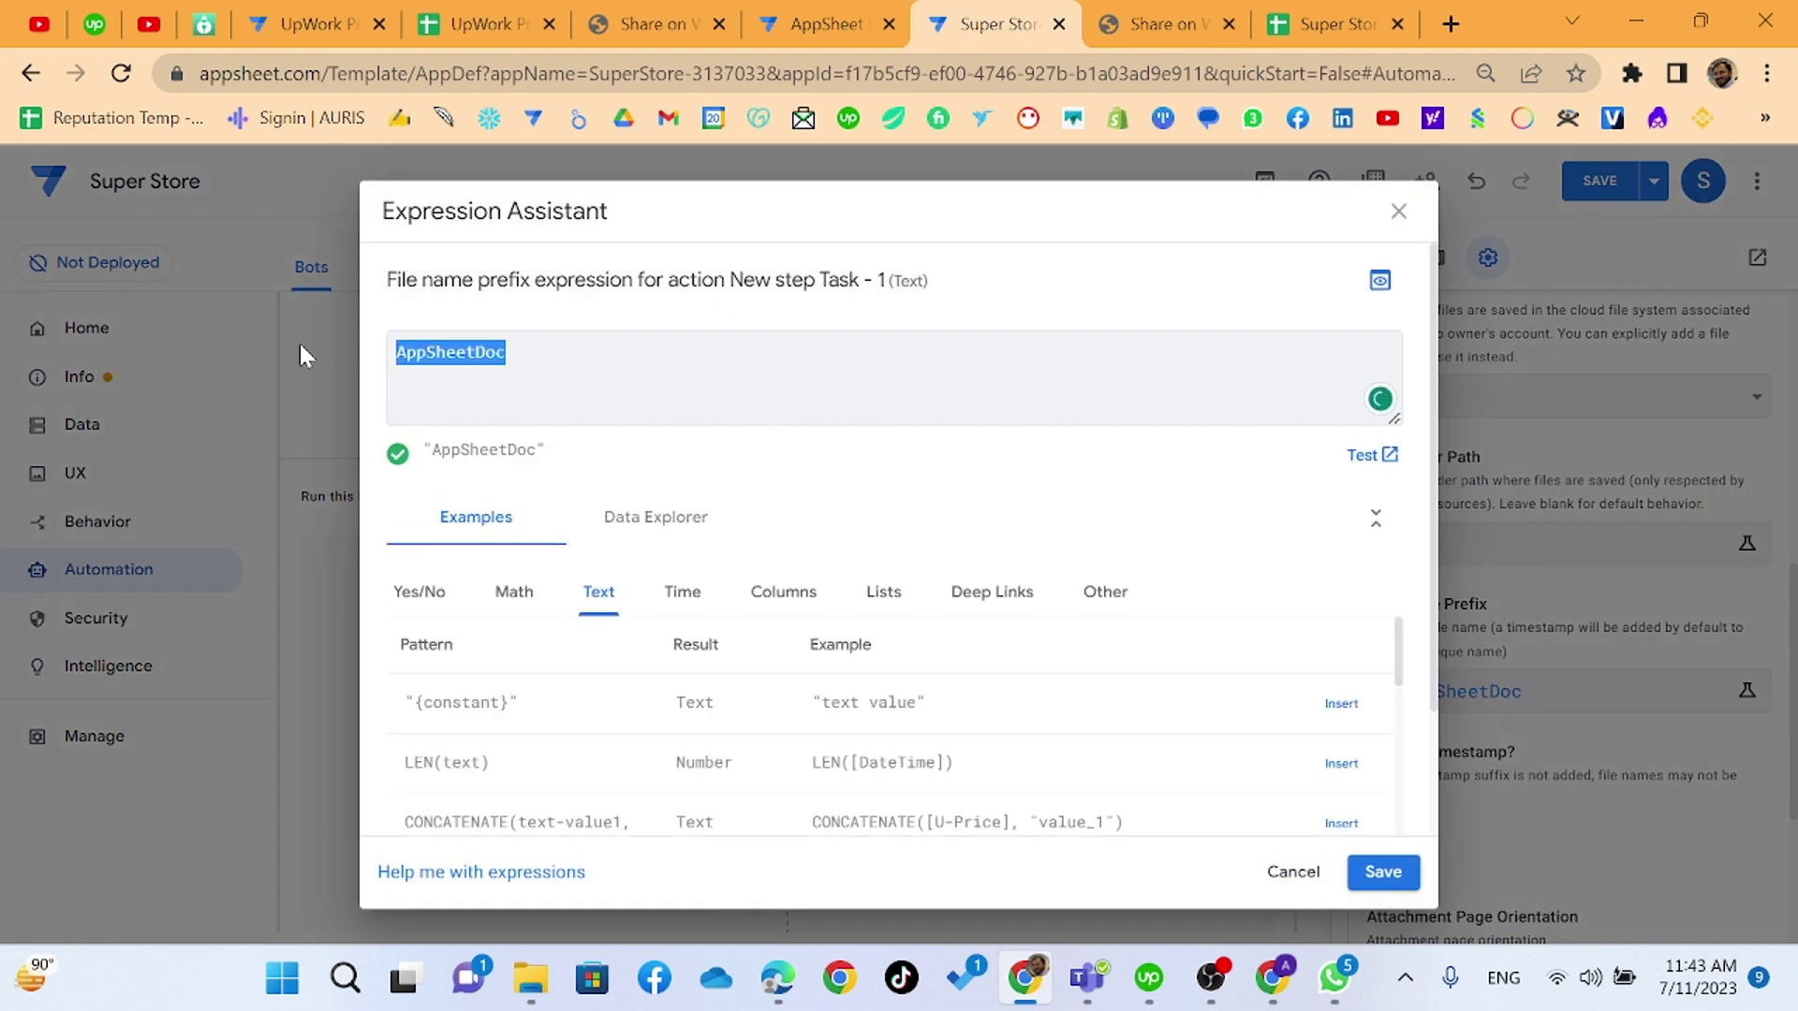
type("Invoice")
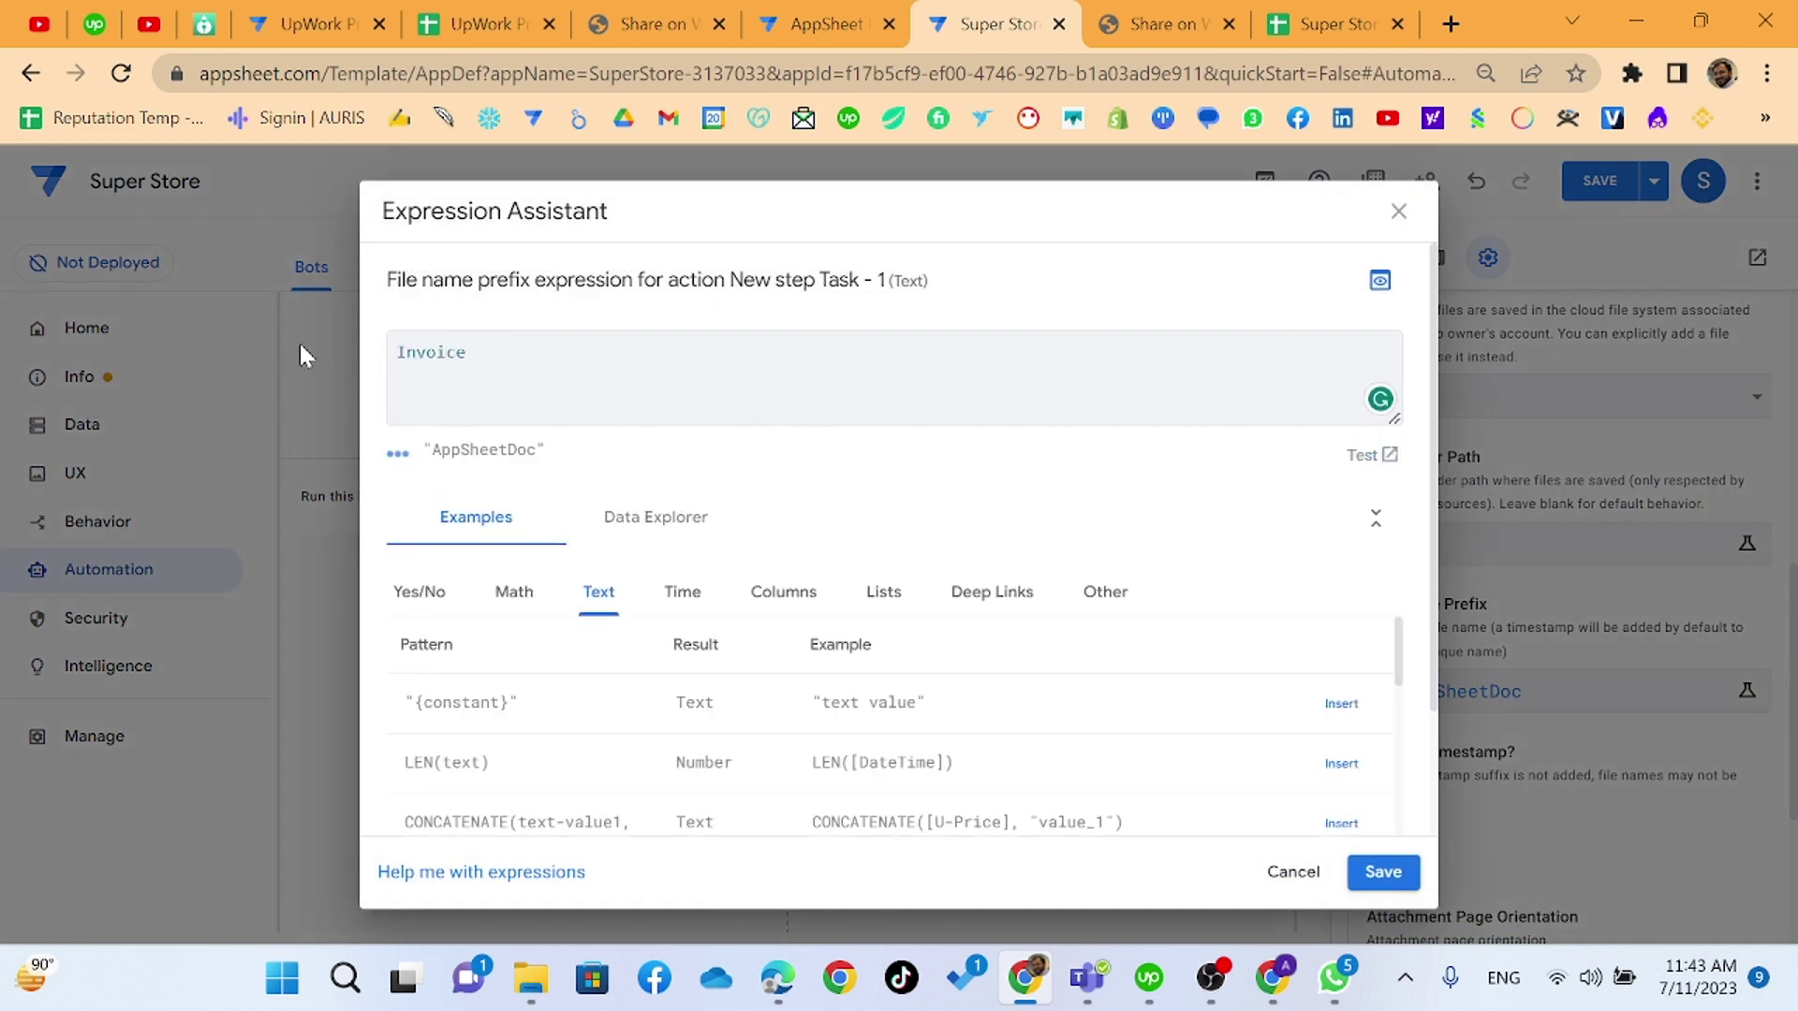
type("w3skillset")
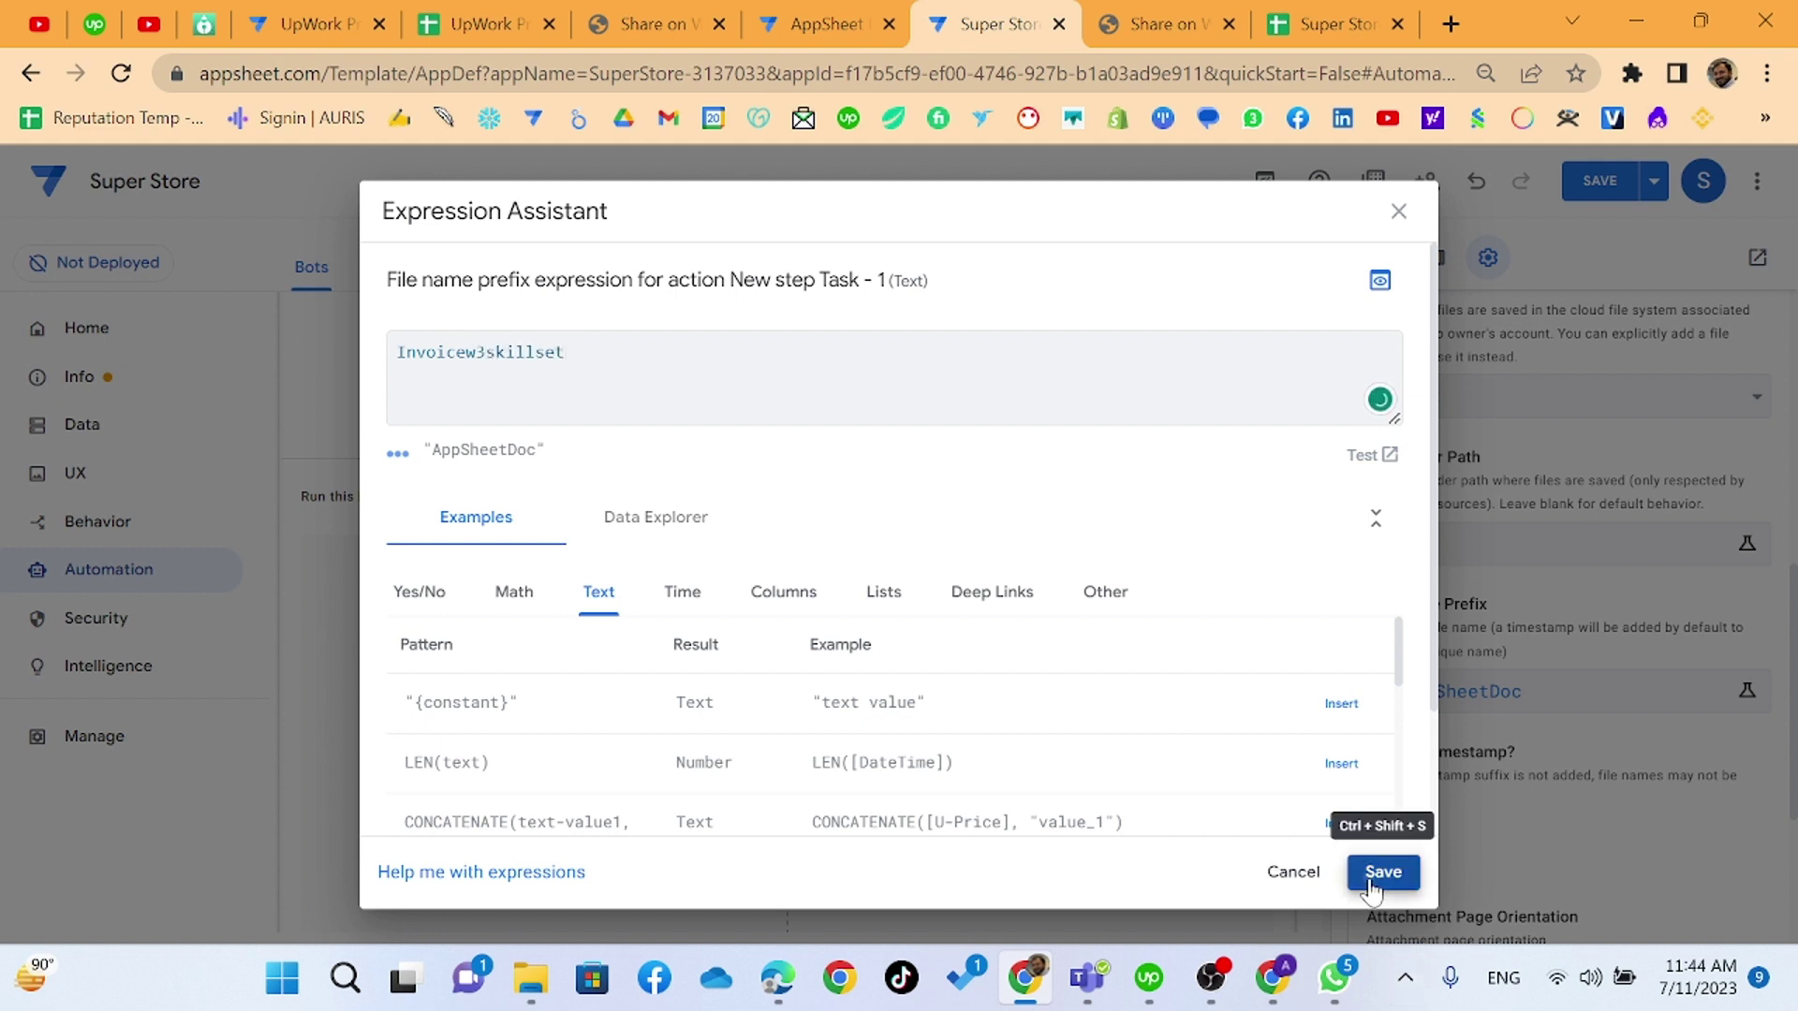
left_click(1372, 884)
scroll(1428, 754, "down", 3)
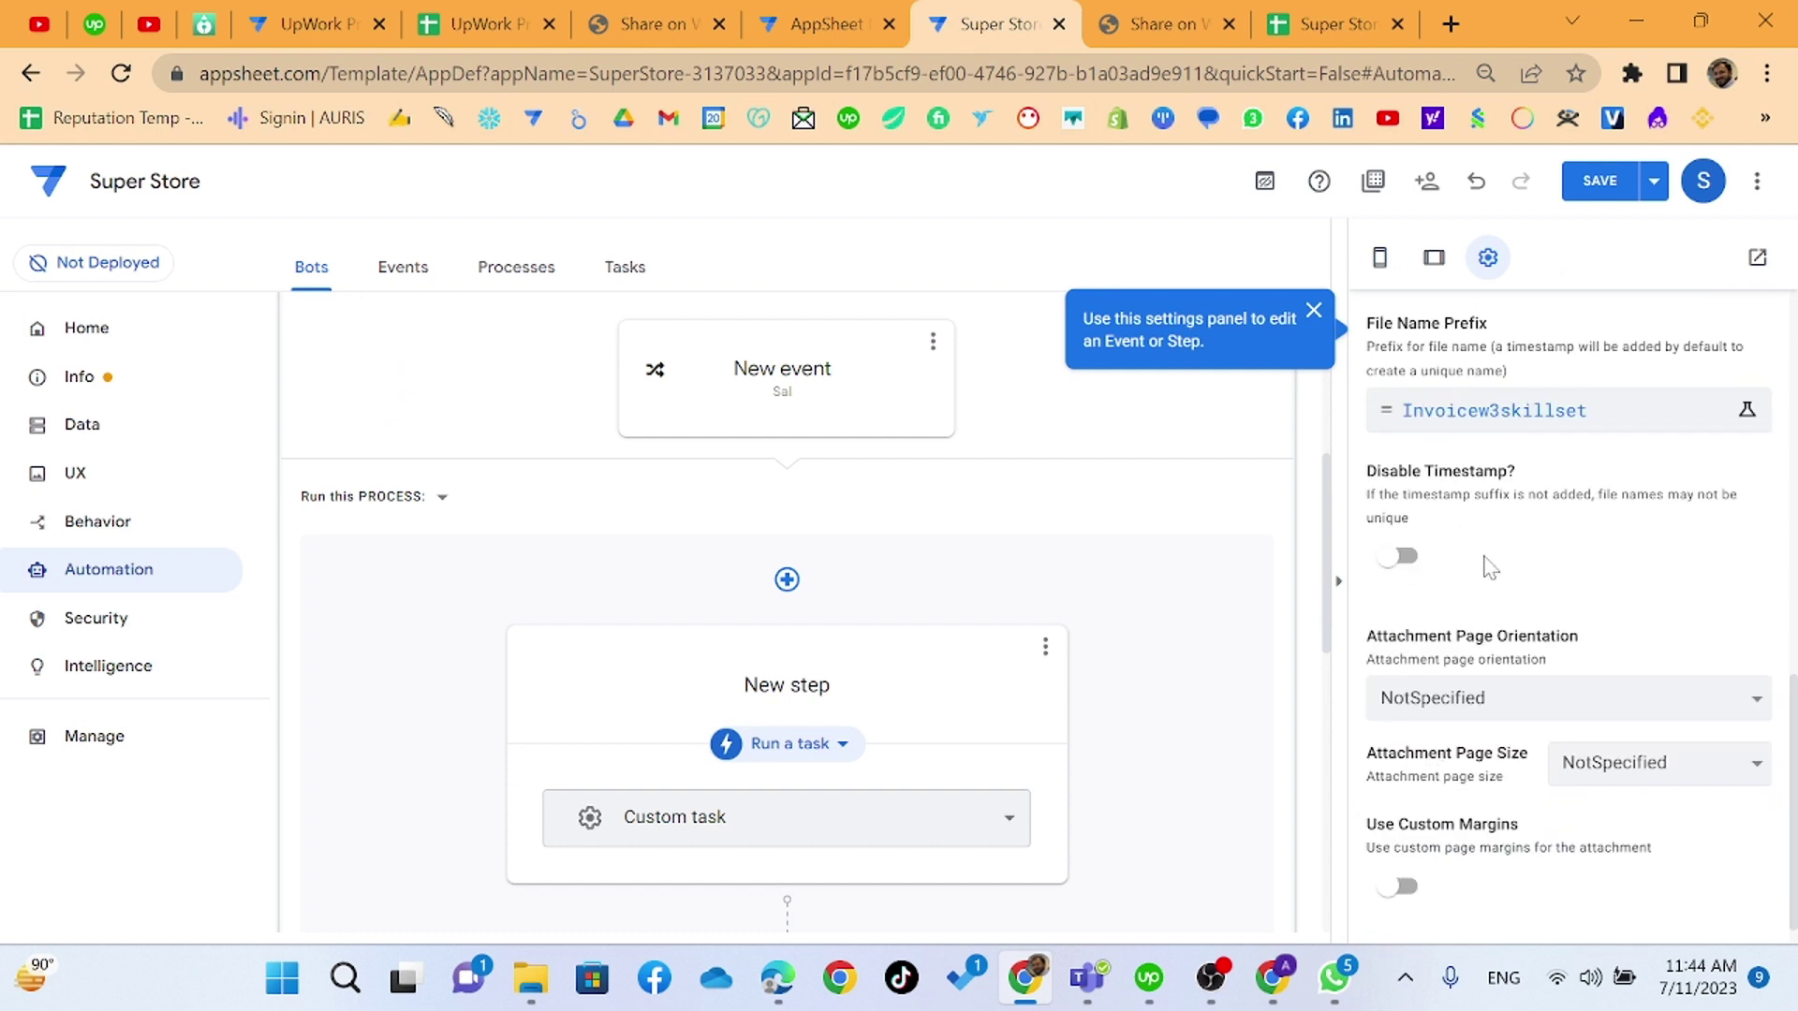
scroll(1490, 566, "down", 1)
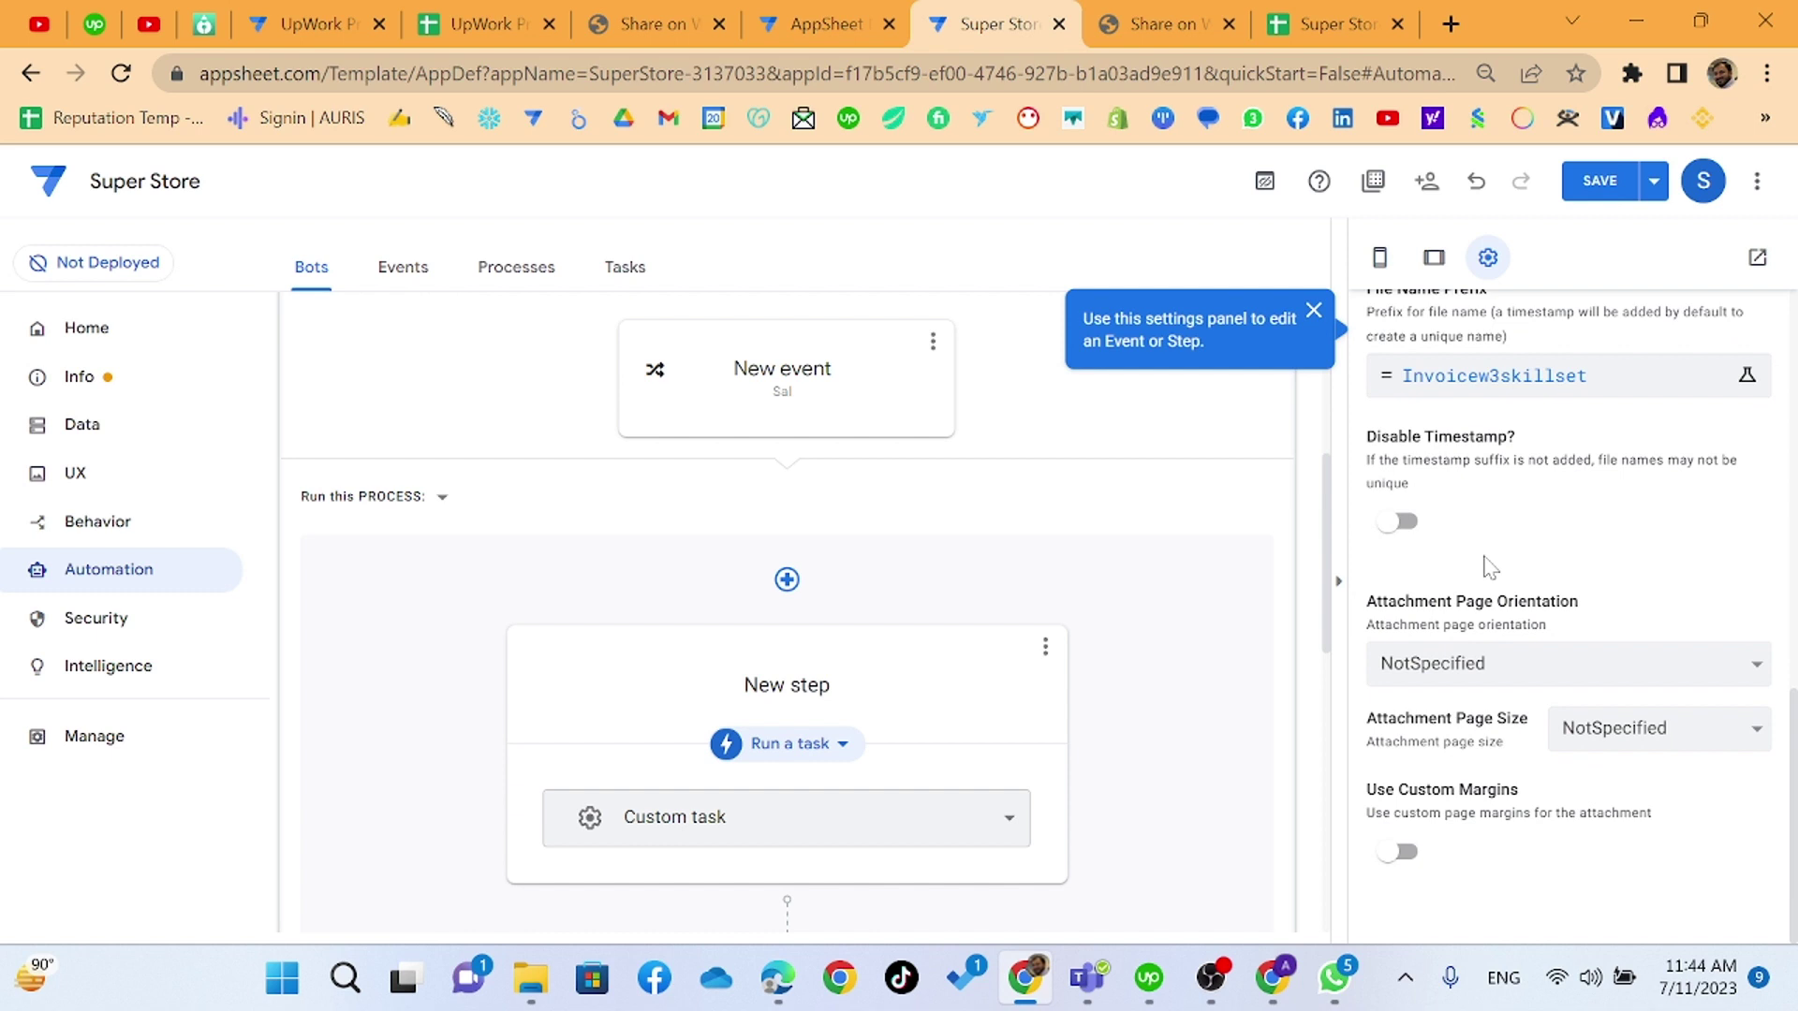
scroll(1490, 567, "up", 3)
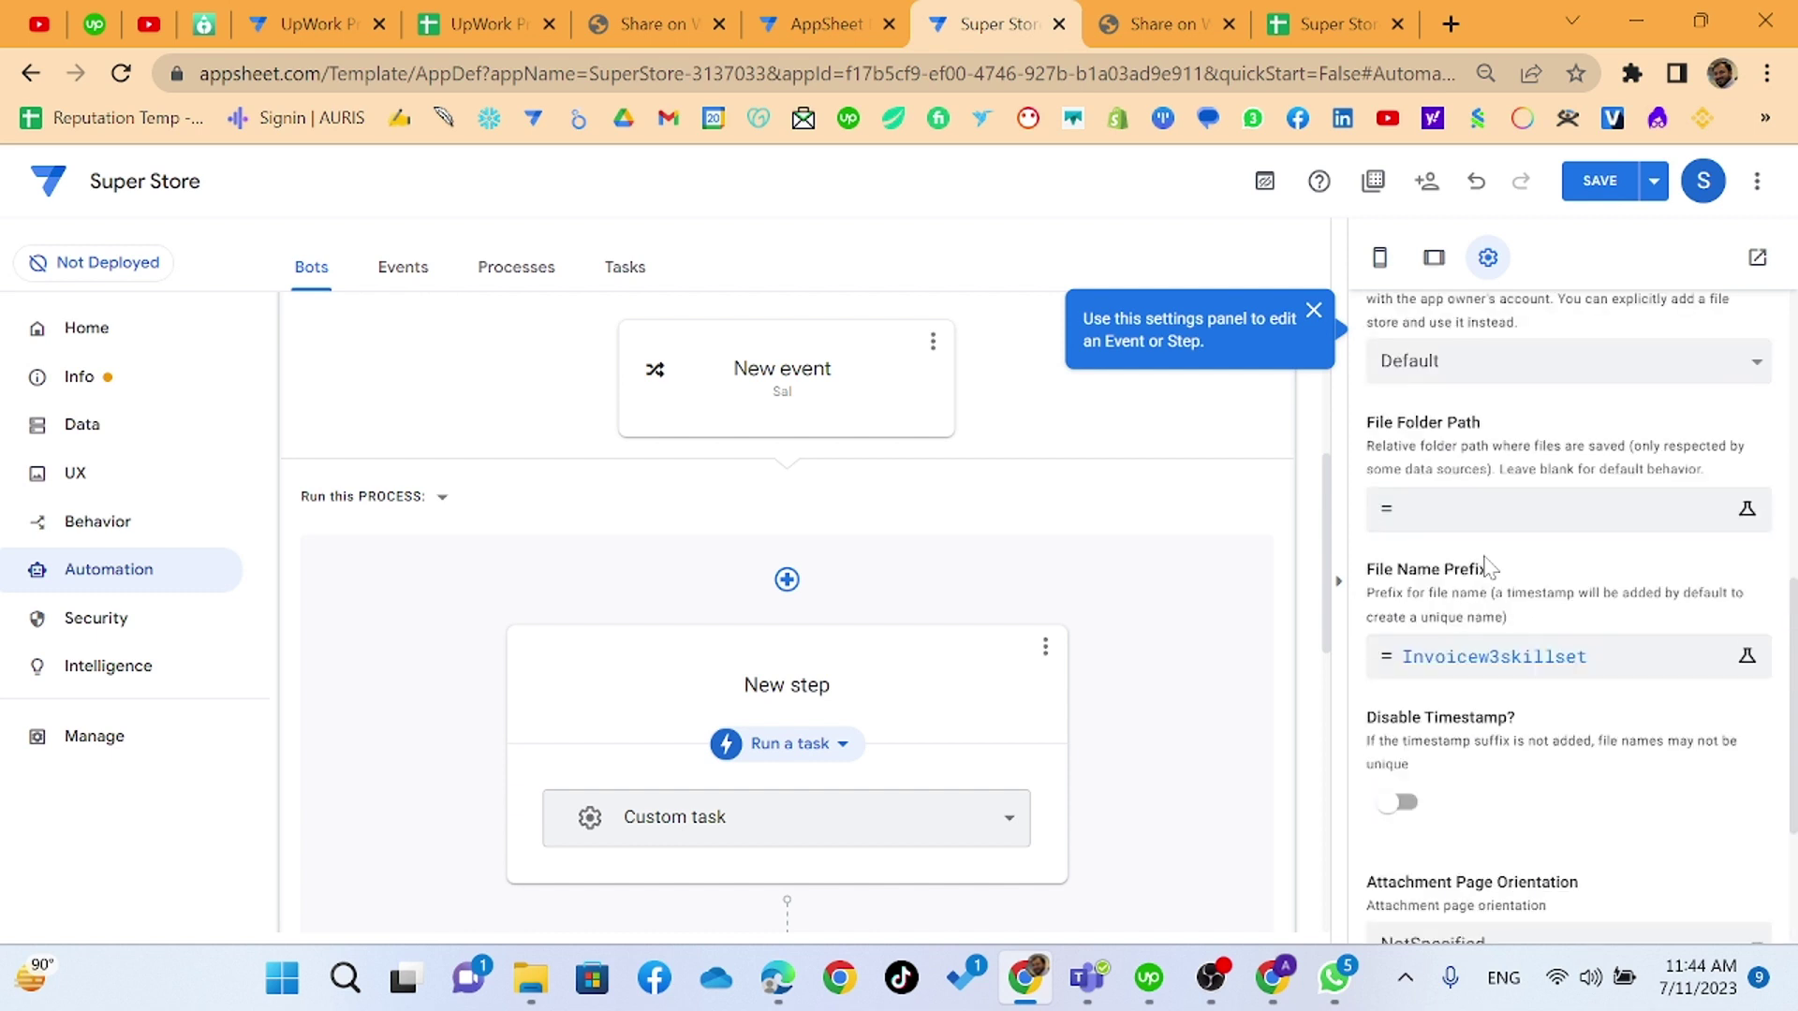
scroll(1490, 566, "up", 2)
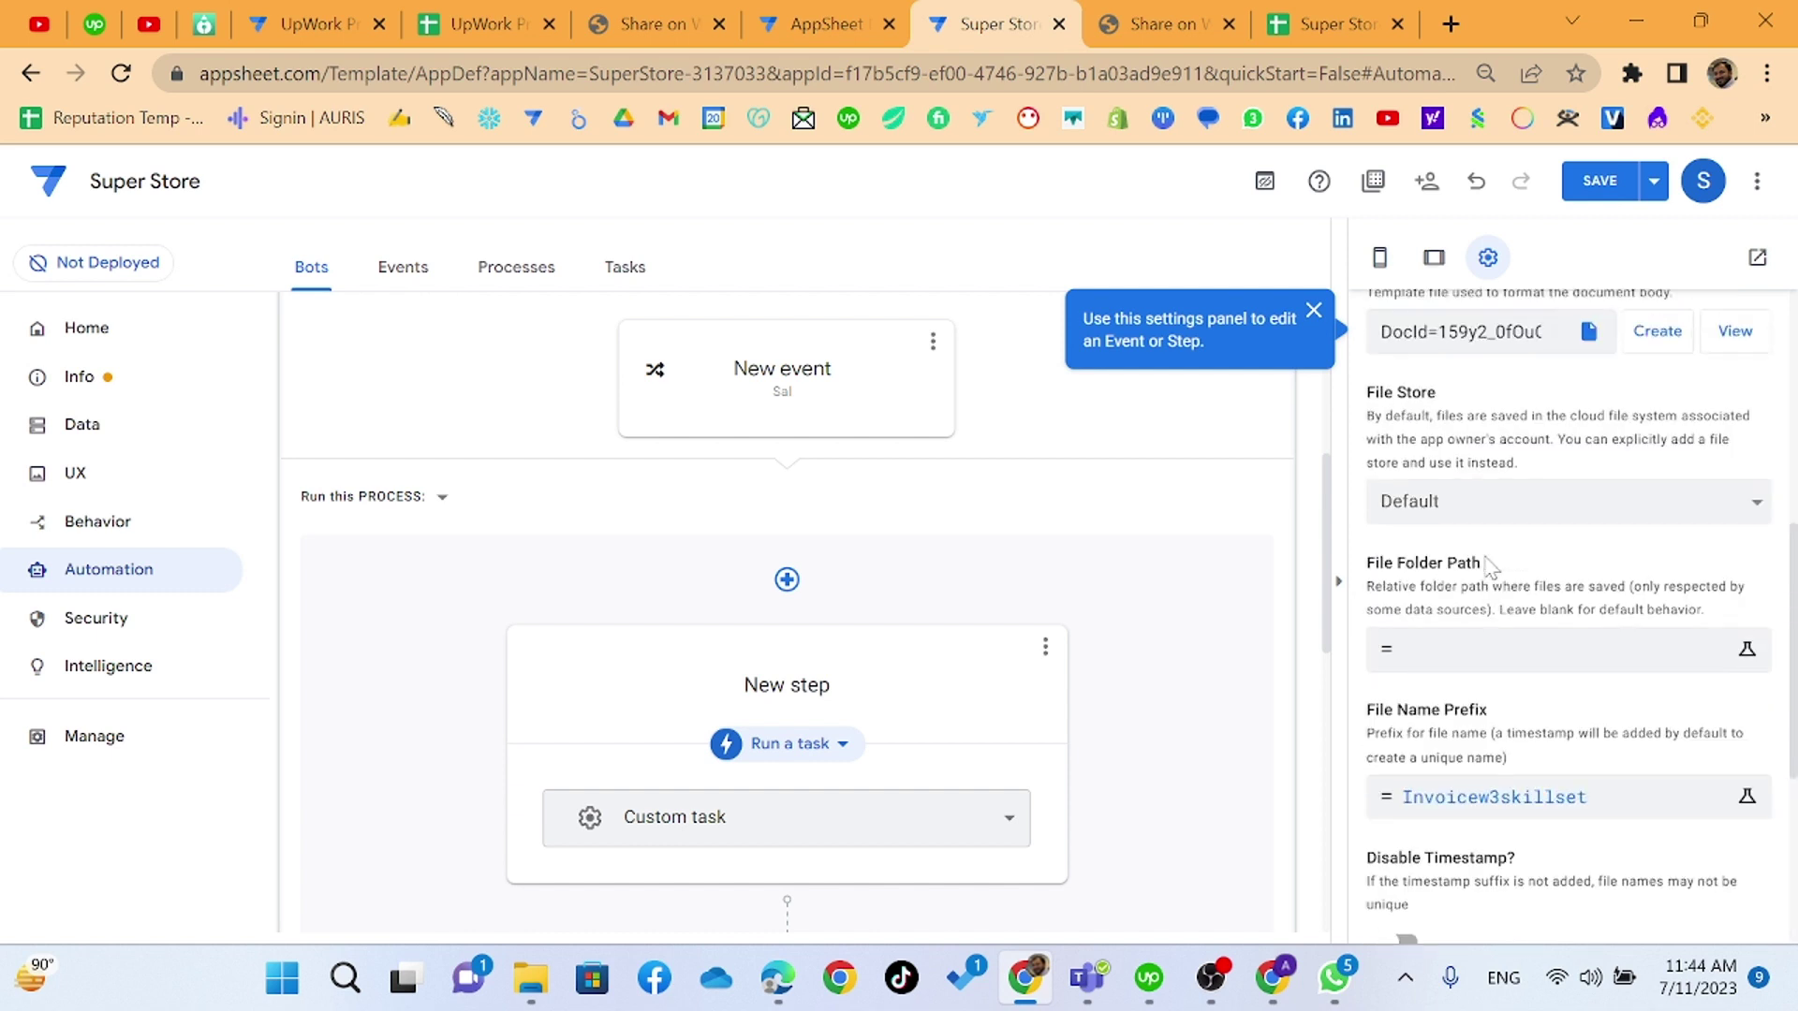
left_click(1469, 646)
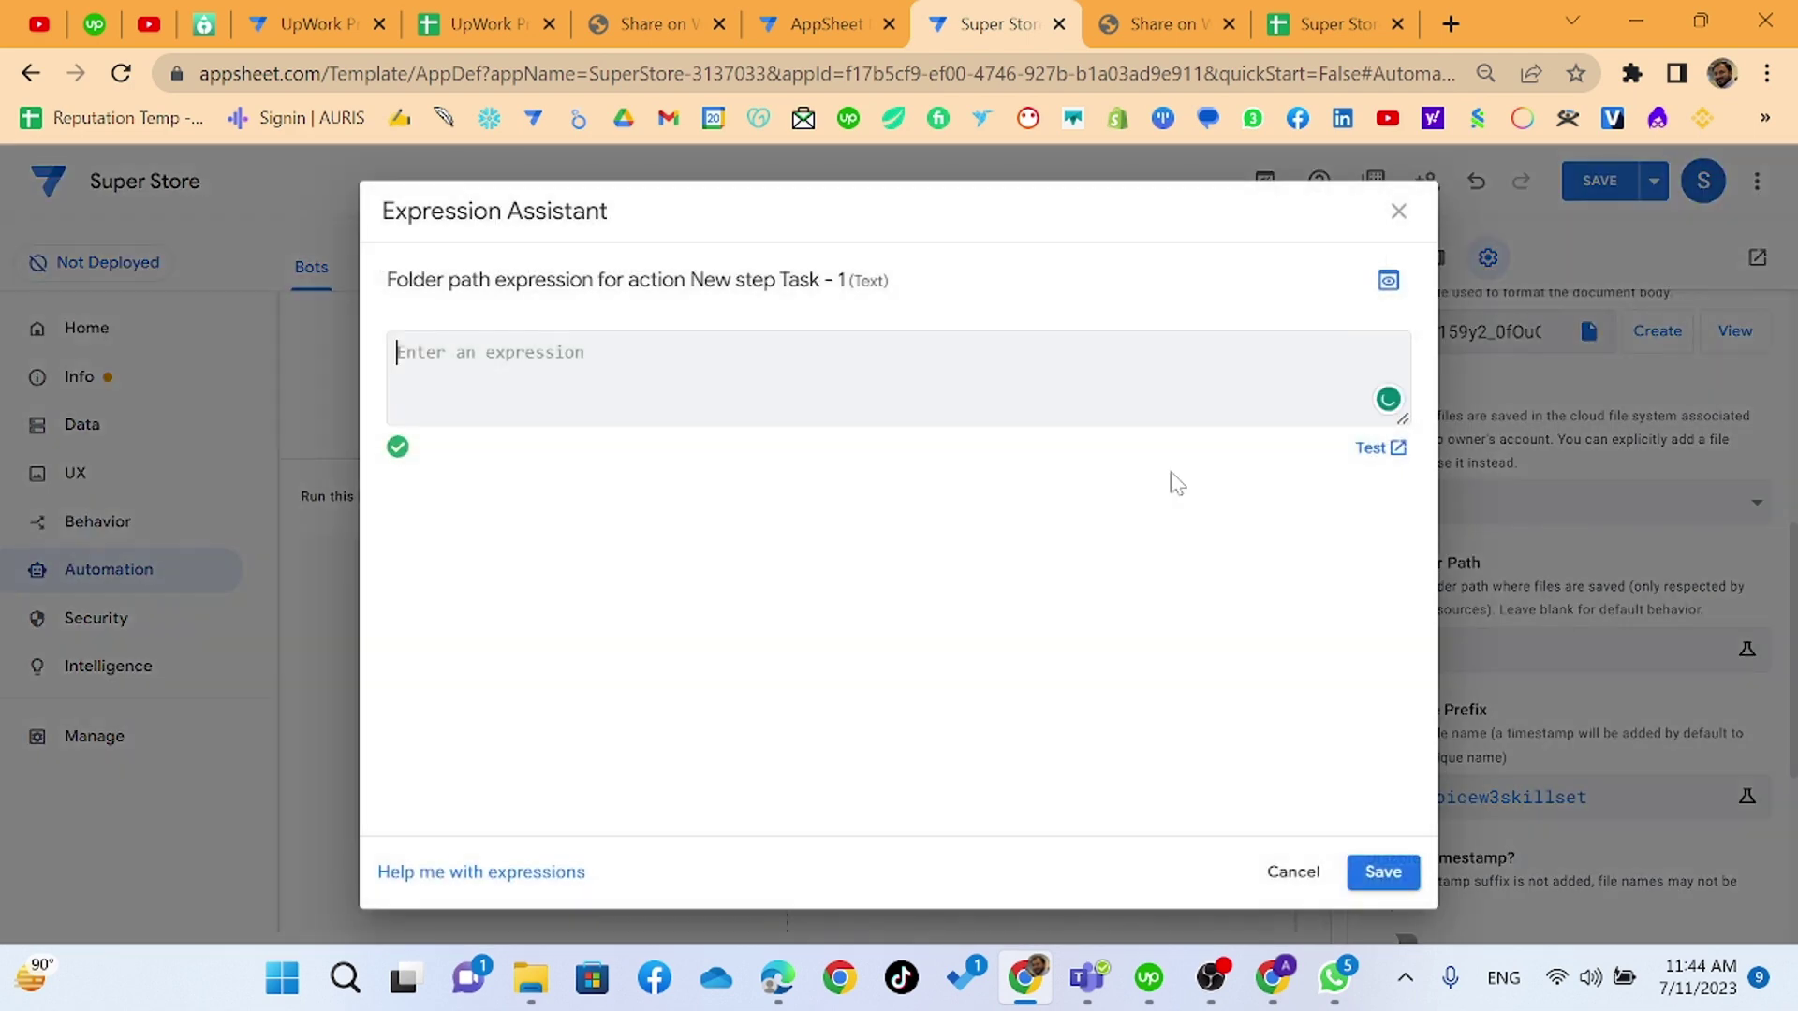
left_click(1450, 23)
- In Google Drive, sort My Drive by last modified and open the Staff_Images folder
left_click(622, 118)
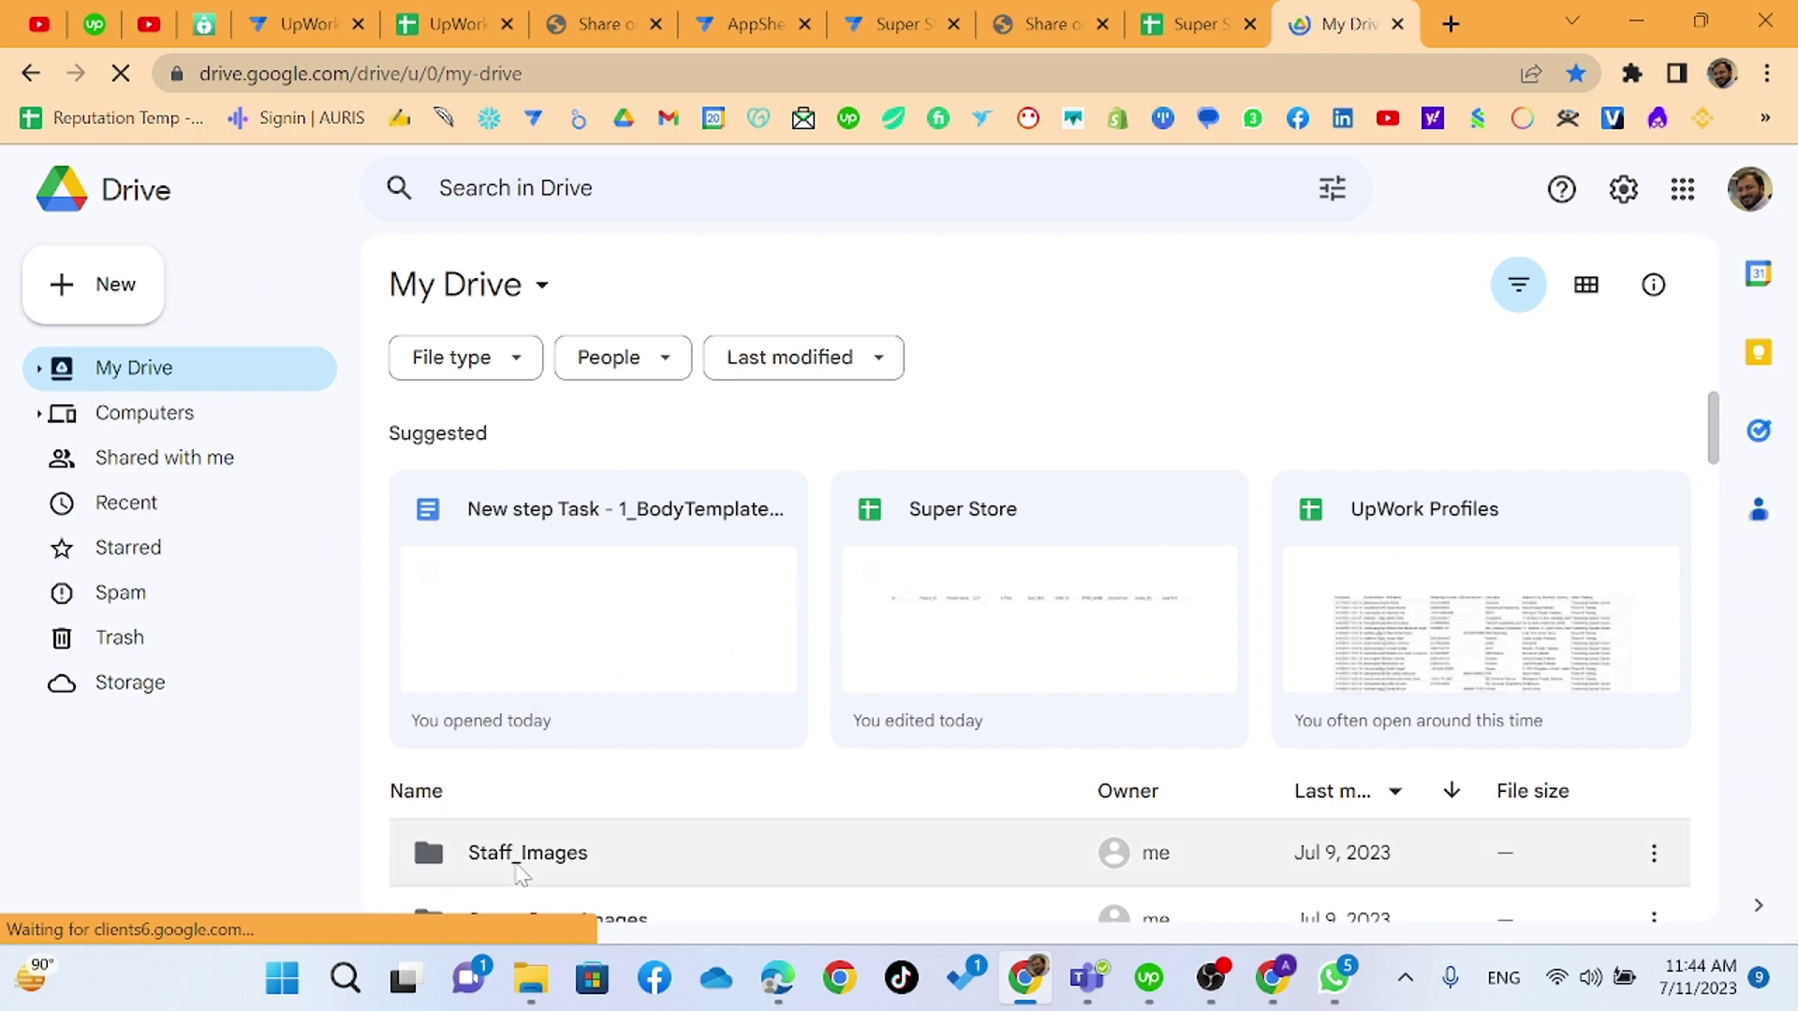
scroll(506, 843, "down", 3)
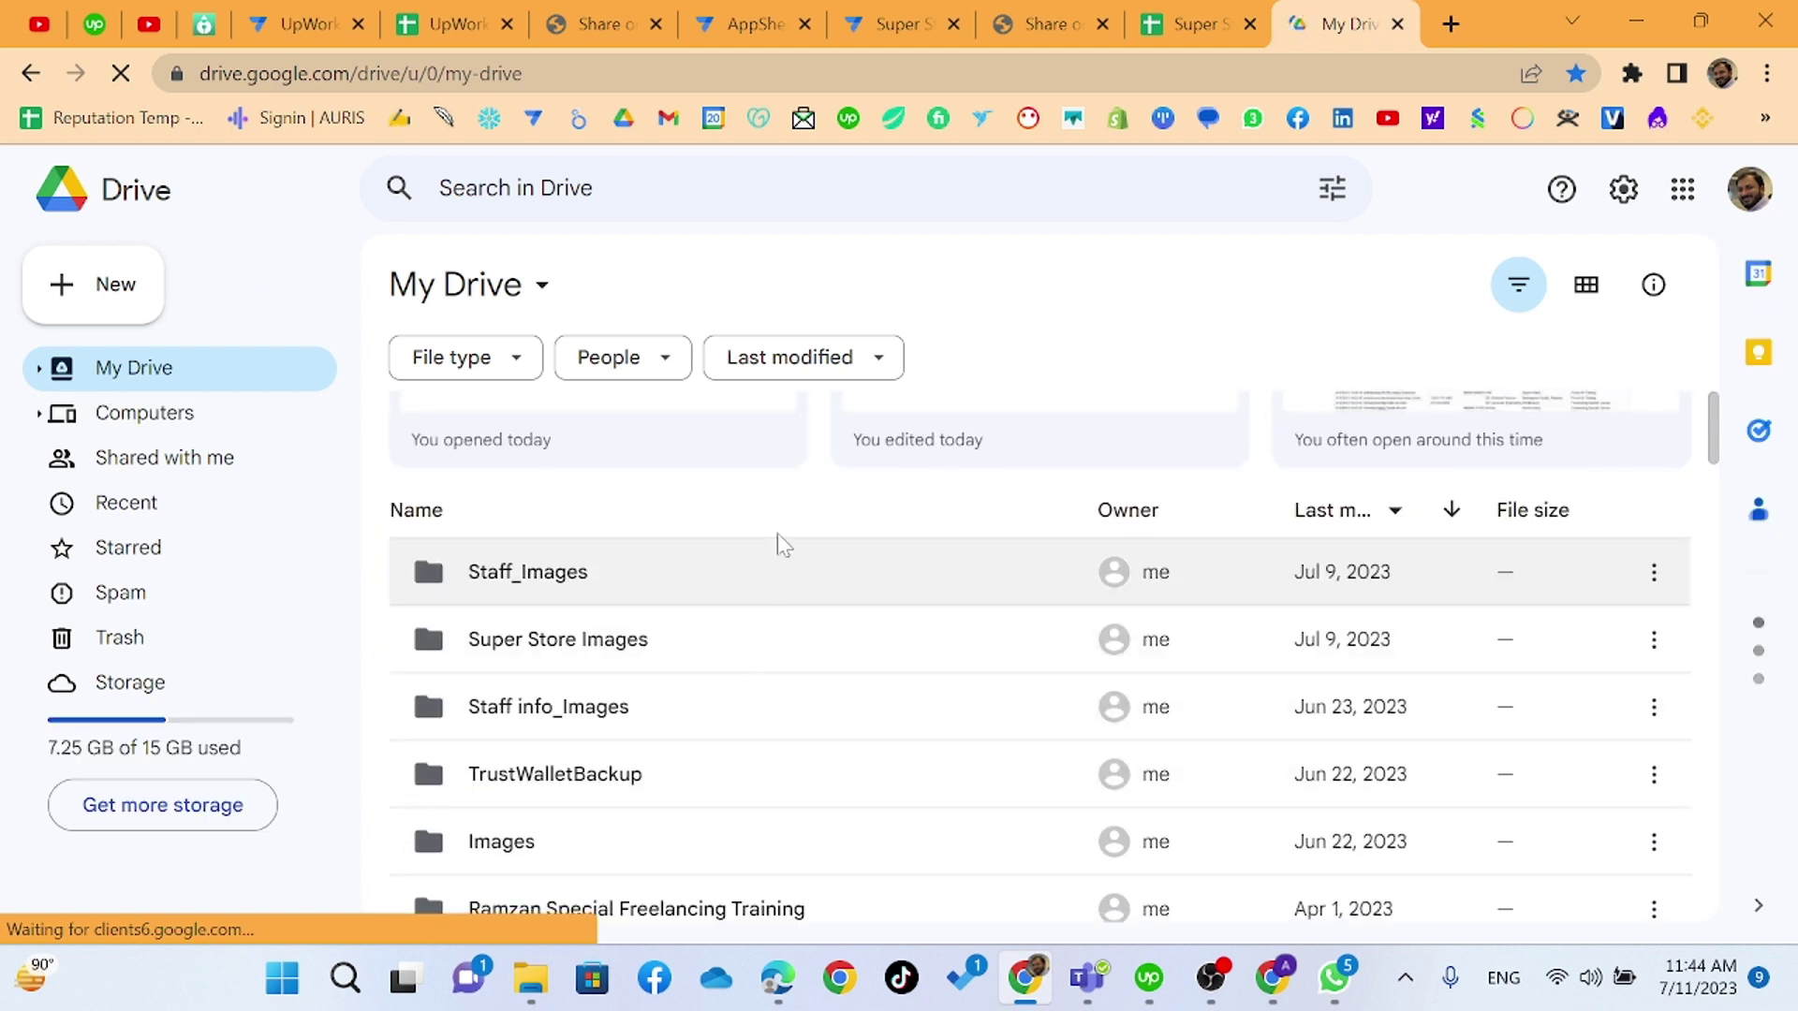
left_click(501, 598)
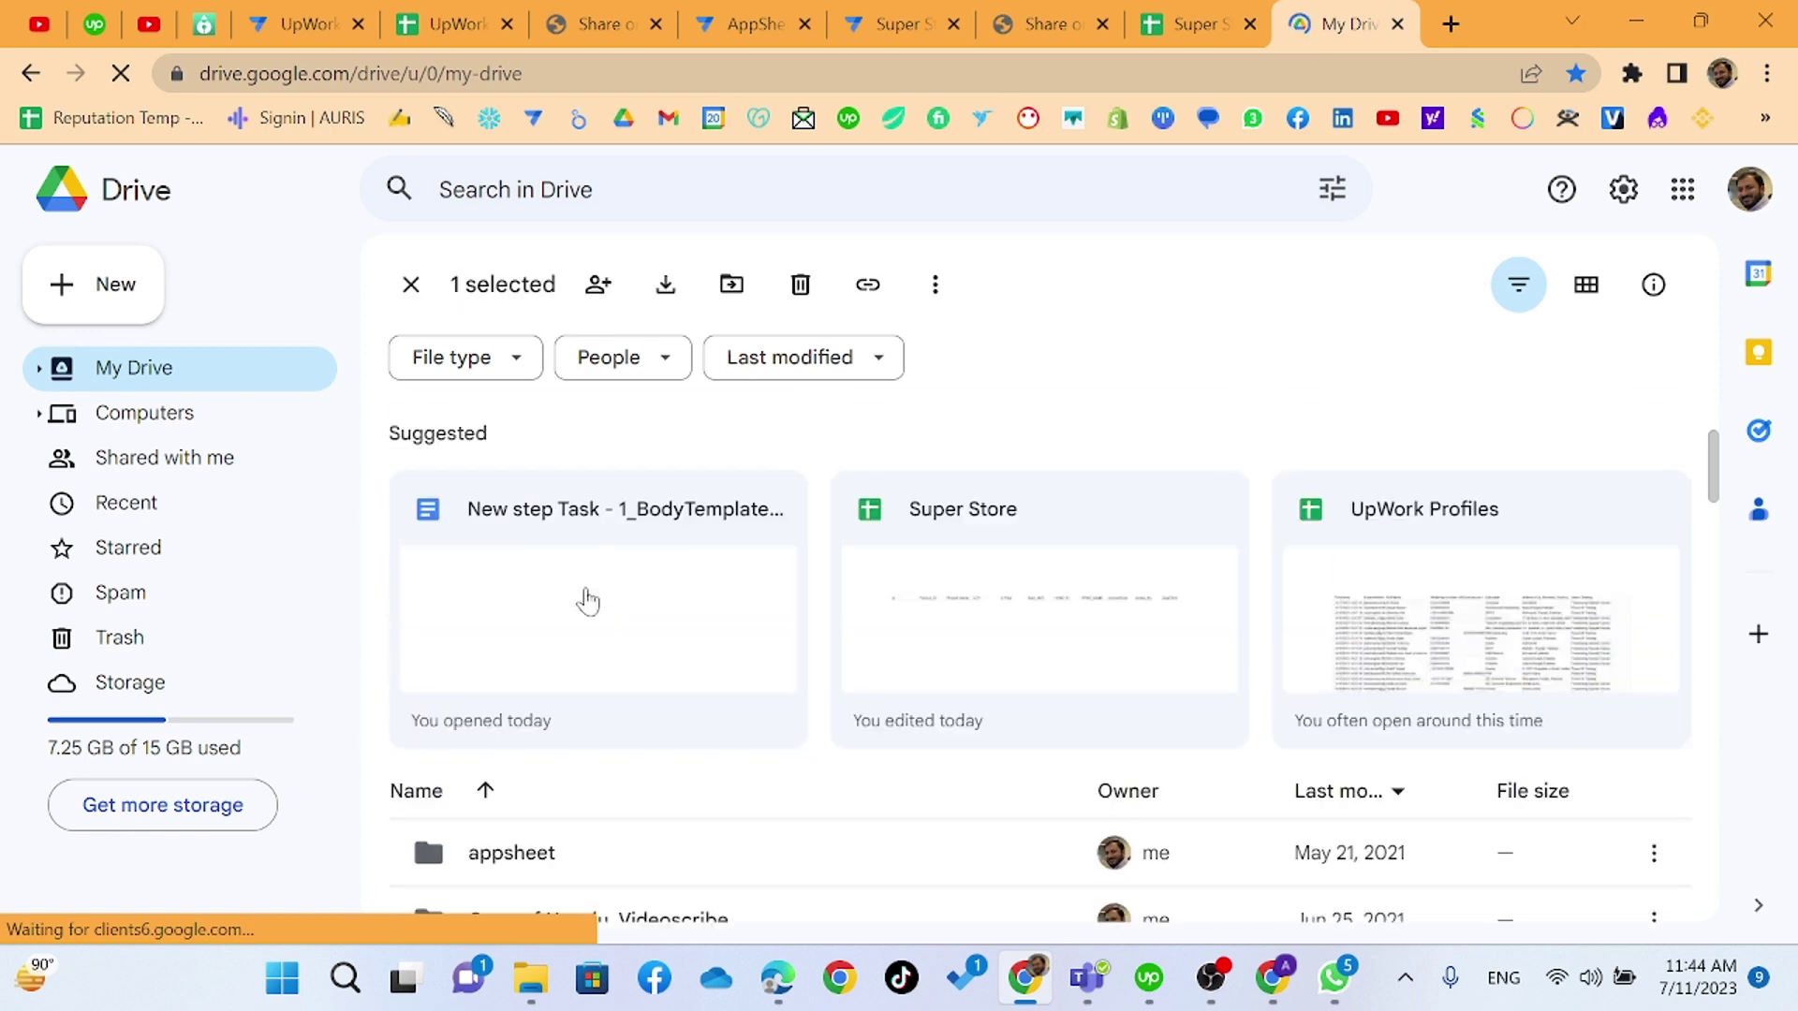
scroll(587, 598, "down", 5)
scroll(586, 601, "up", 6)
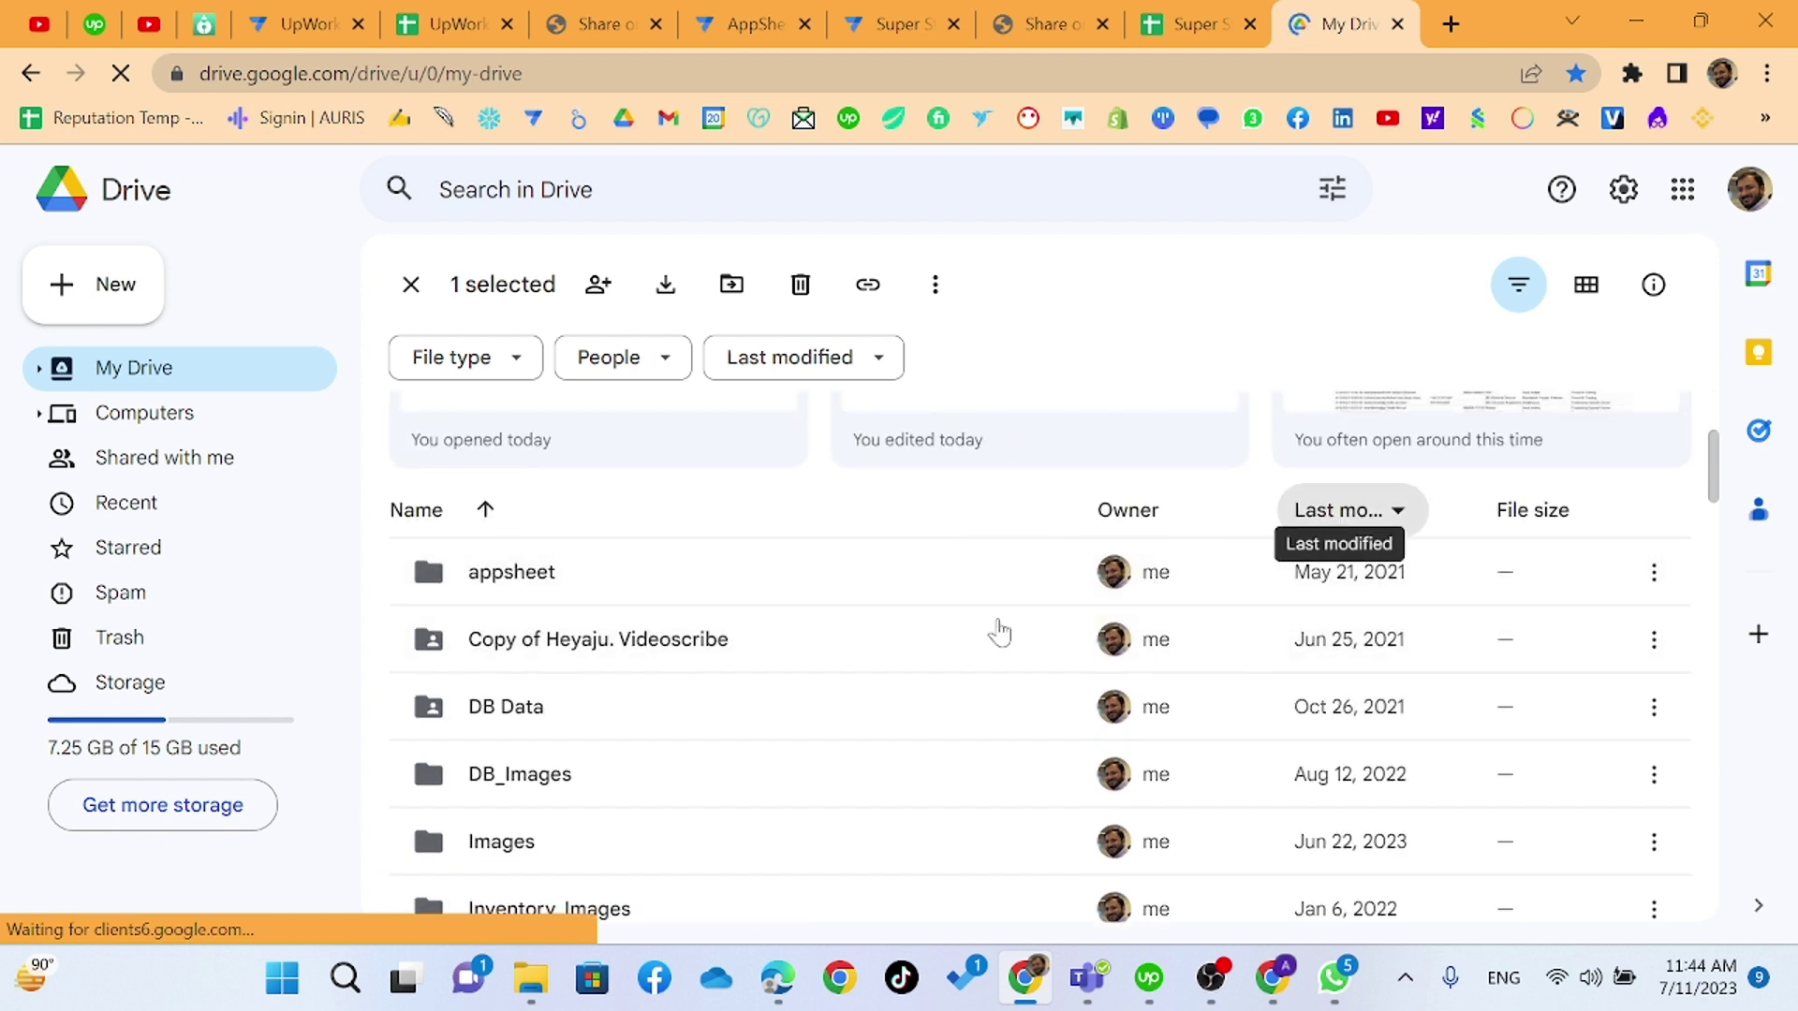
left_click(1395, 510)
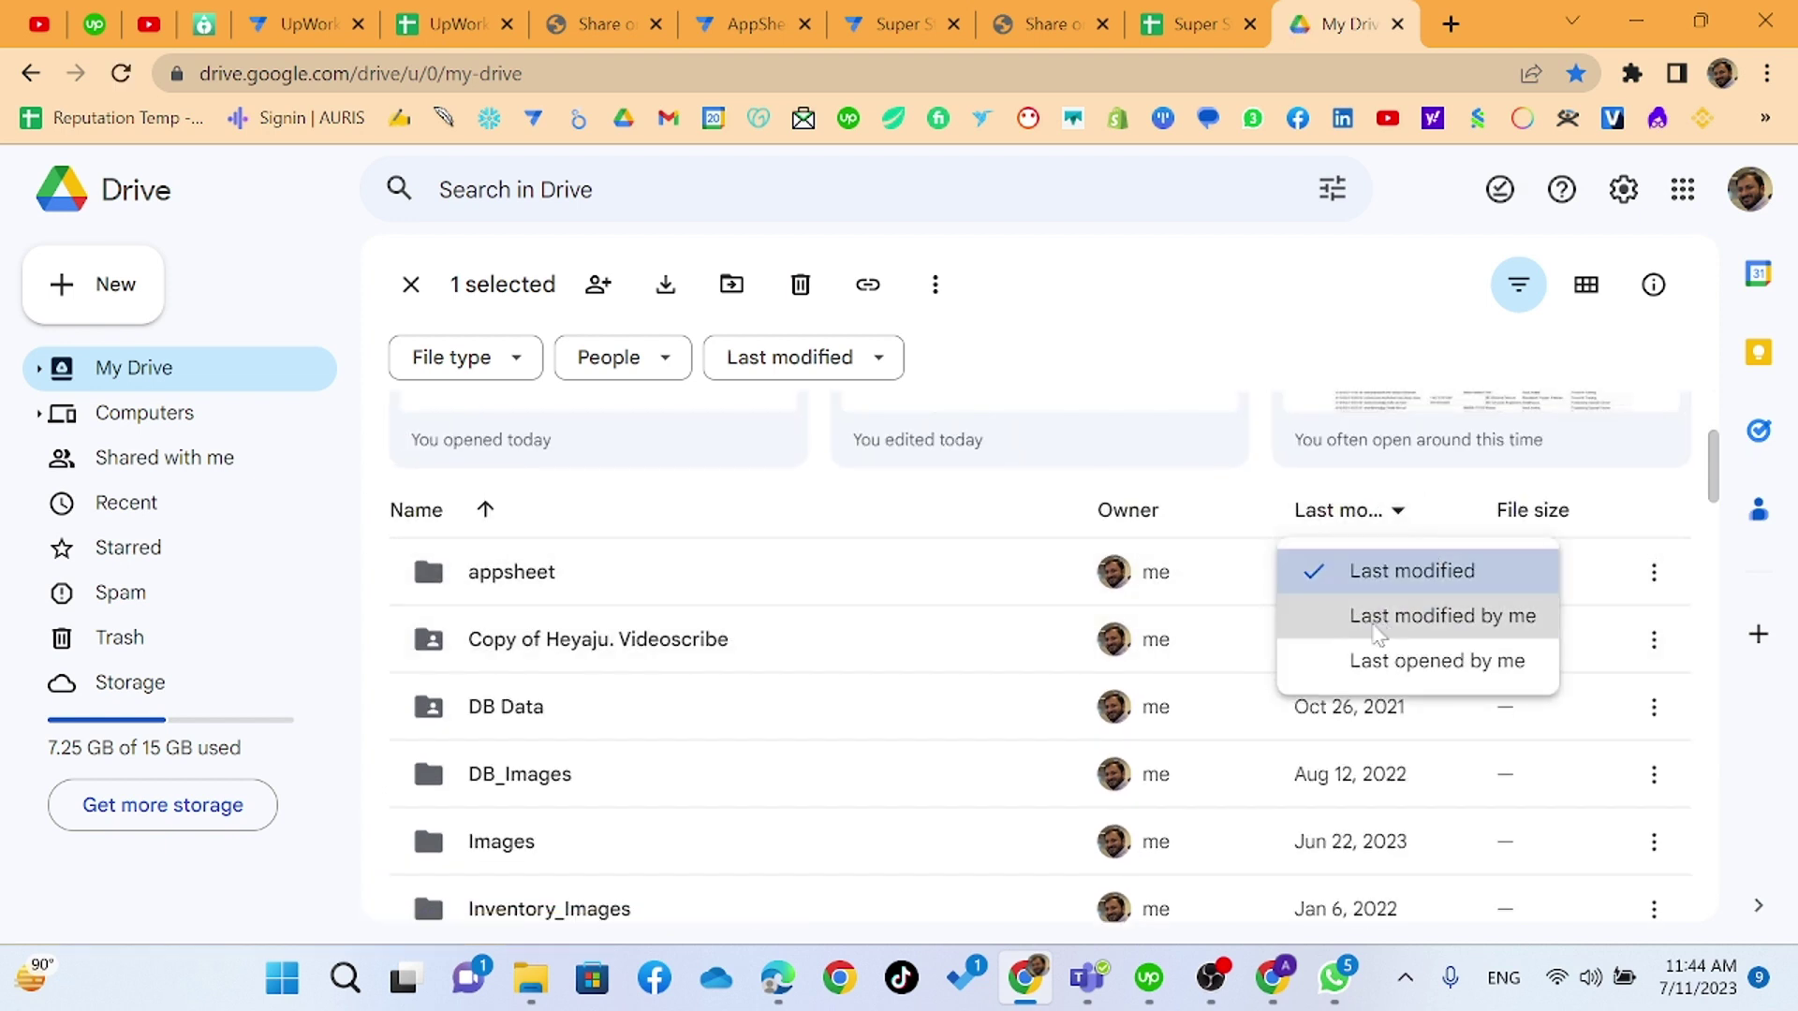
left_click(1377, 616)
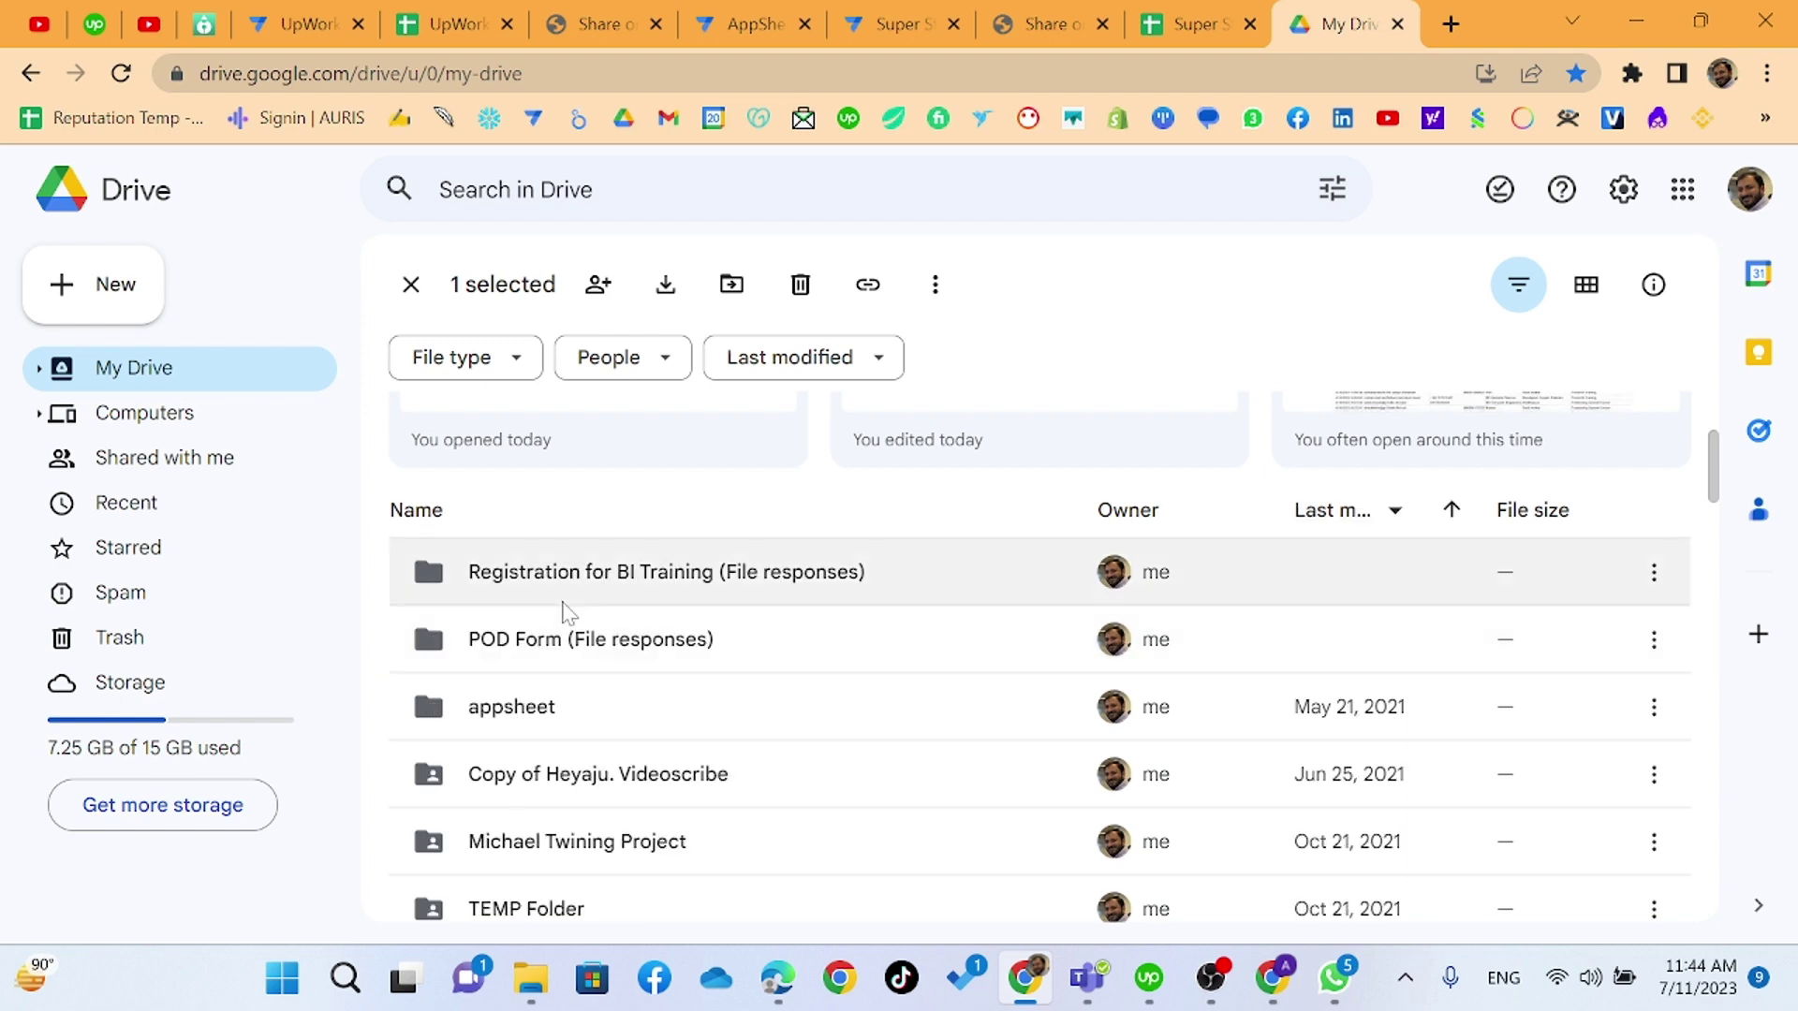
scroll(569, 614, "down", 6)
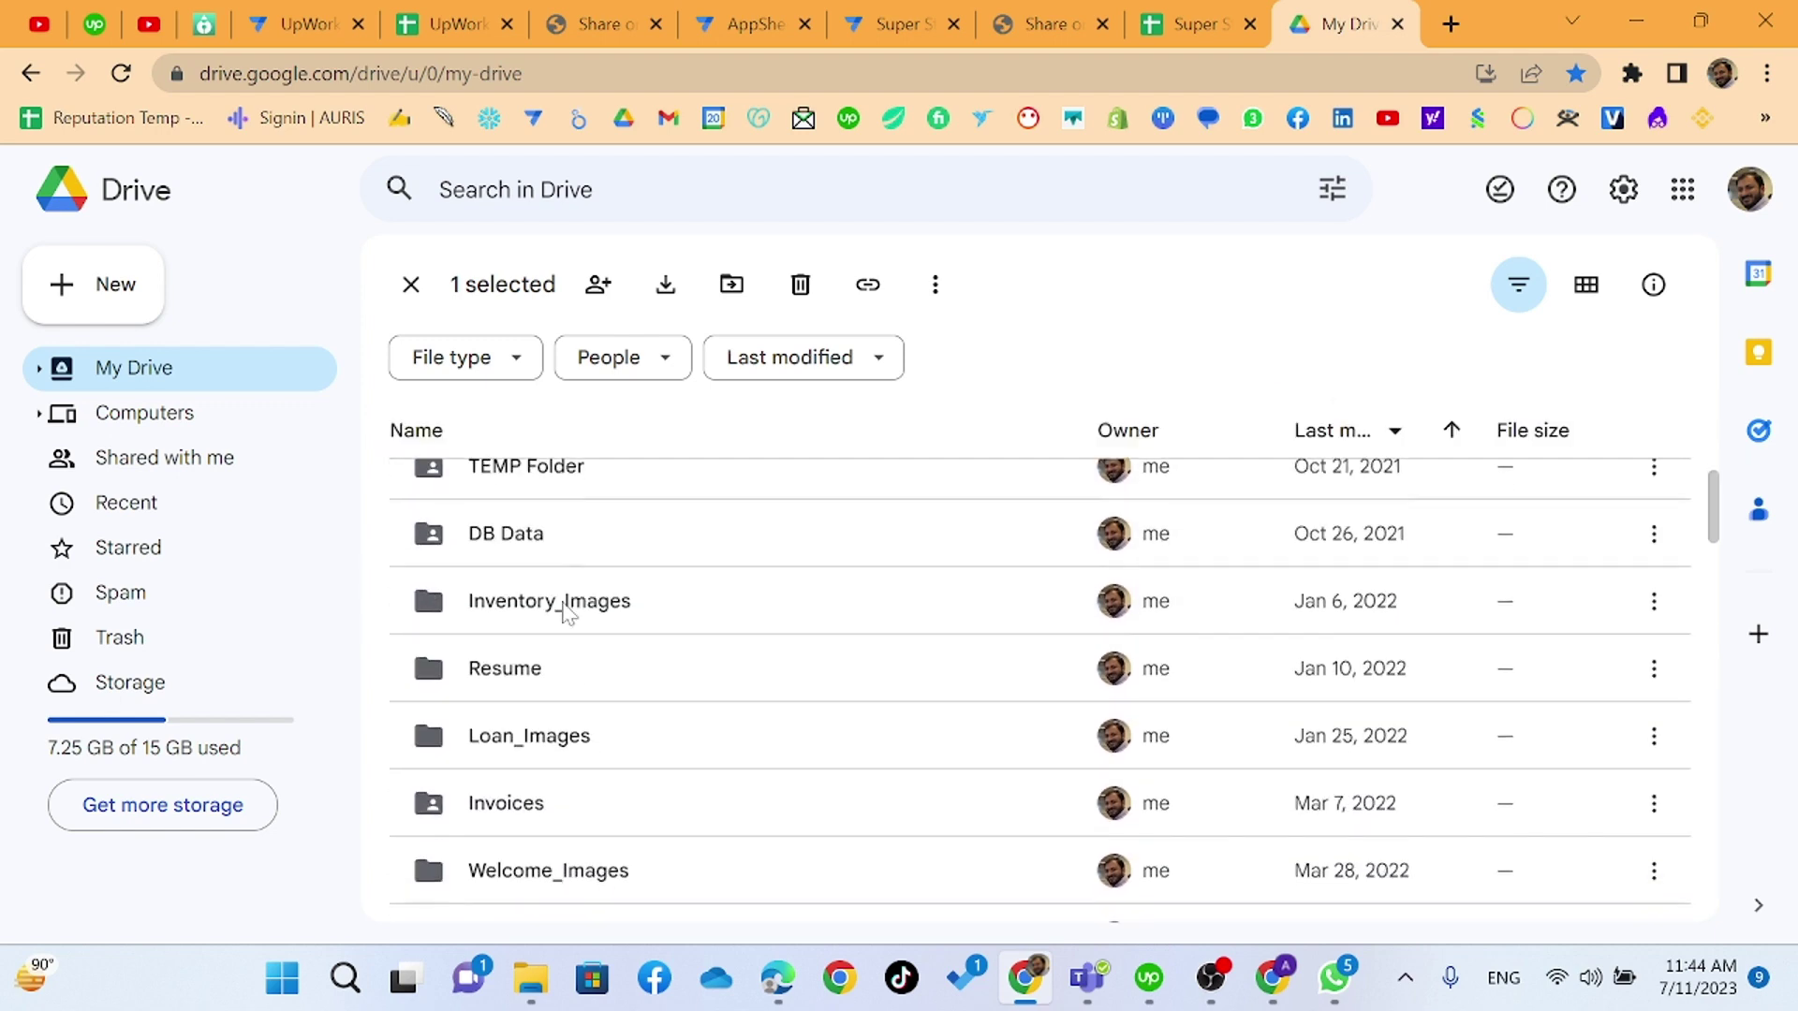
scroll(568, 614, "down", 6)
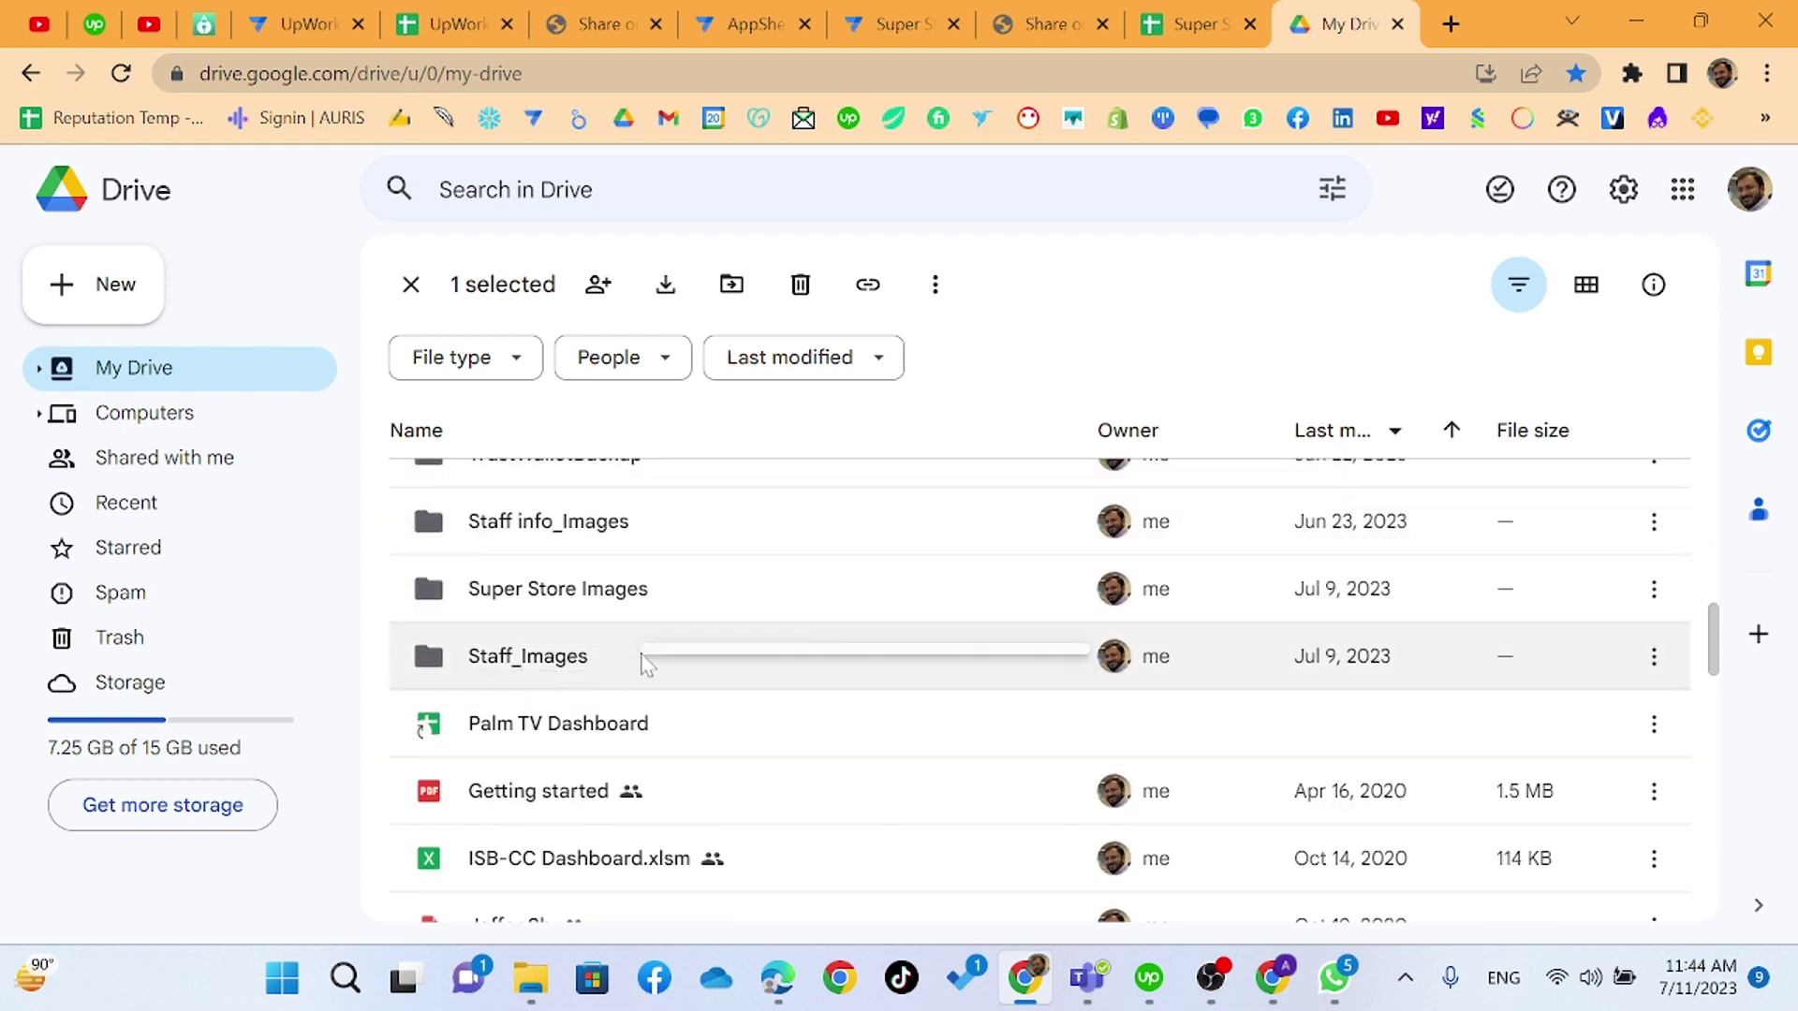
double_click(604, 665)
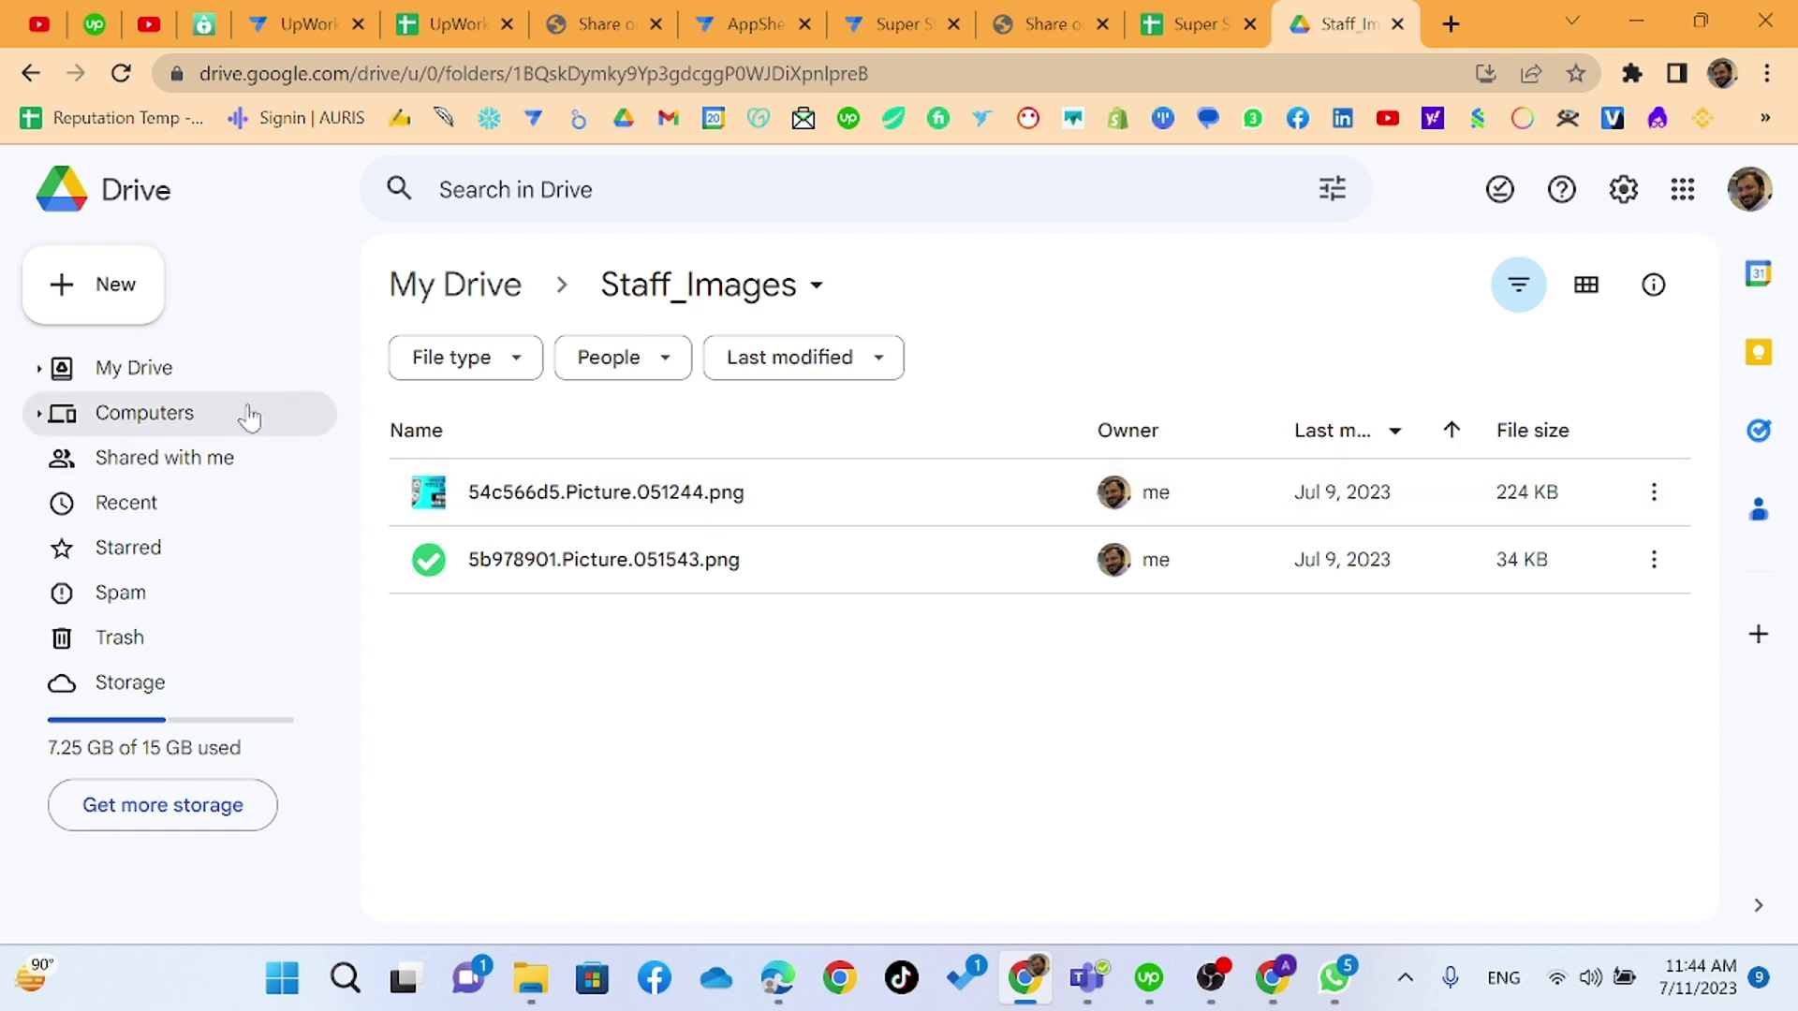
left_click(141, 312)
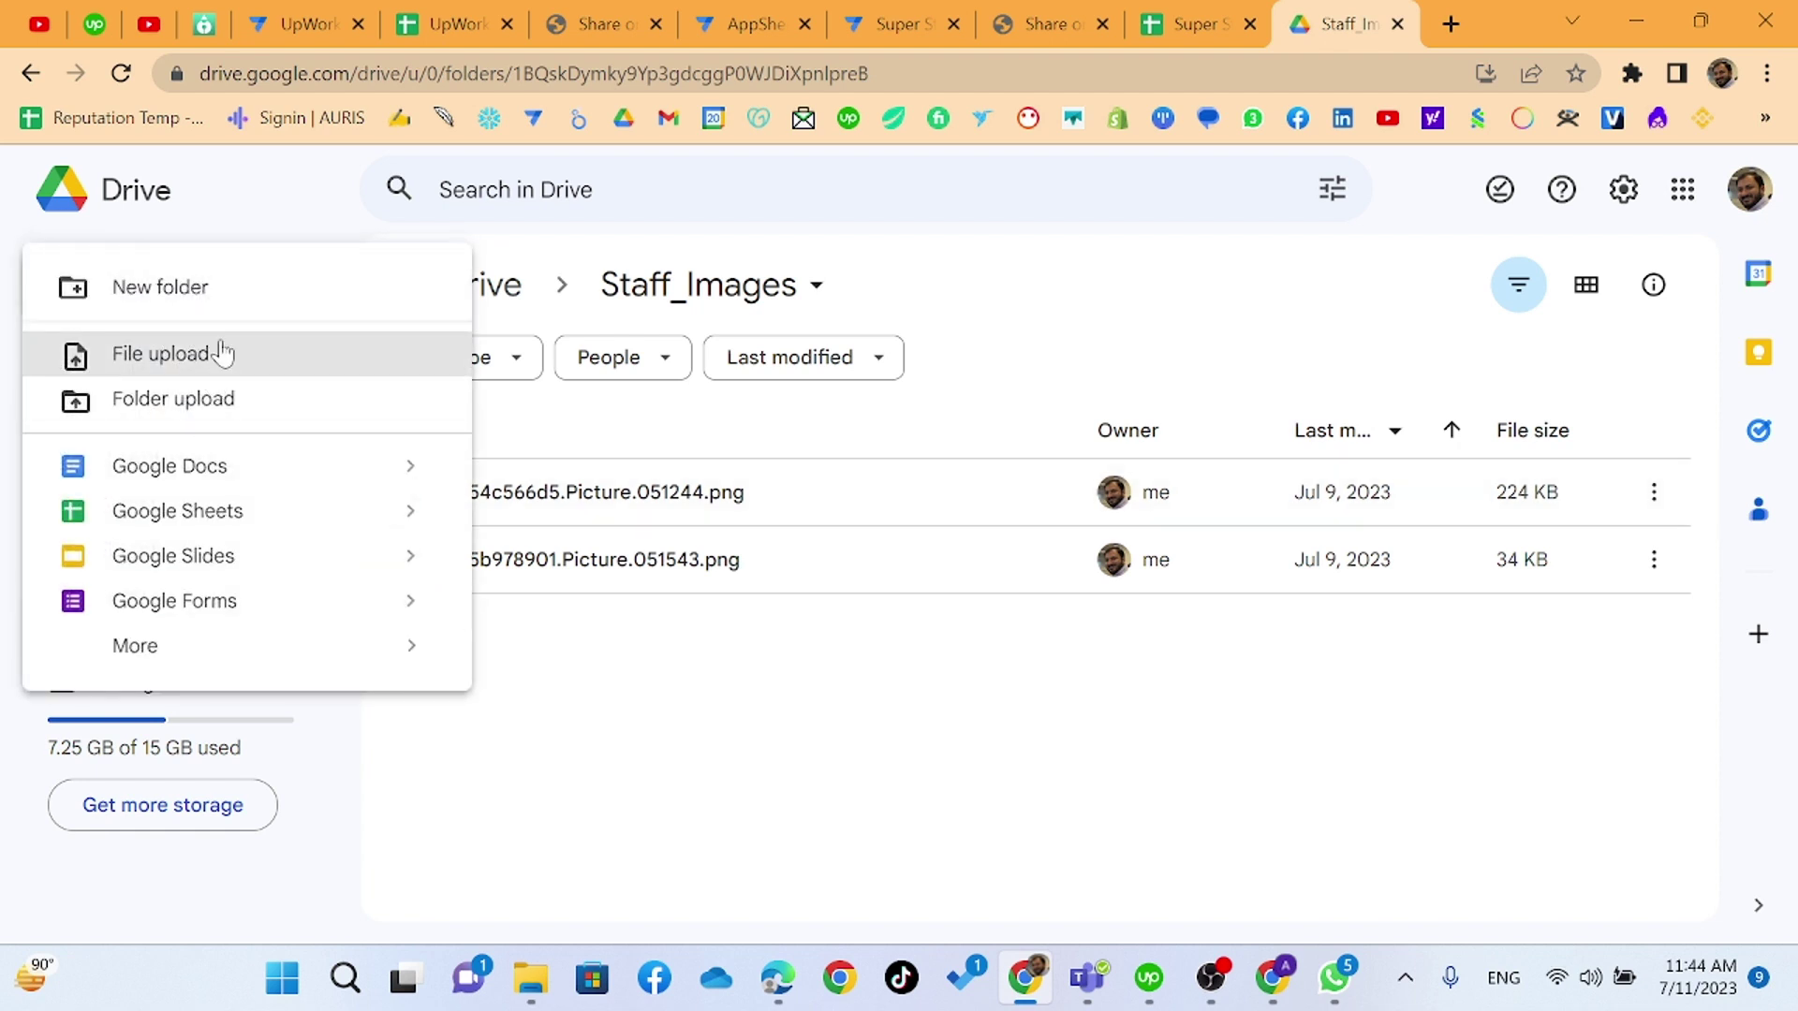
- Create an Invoices folder in Staff_Images, copy its link, and return to the Super Store editor
left_click(225, 290)
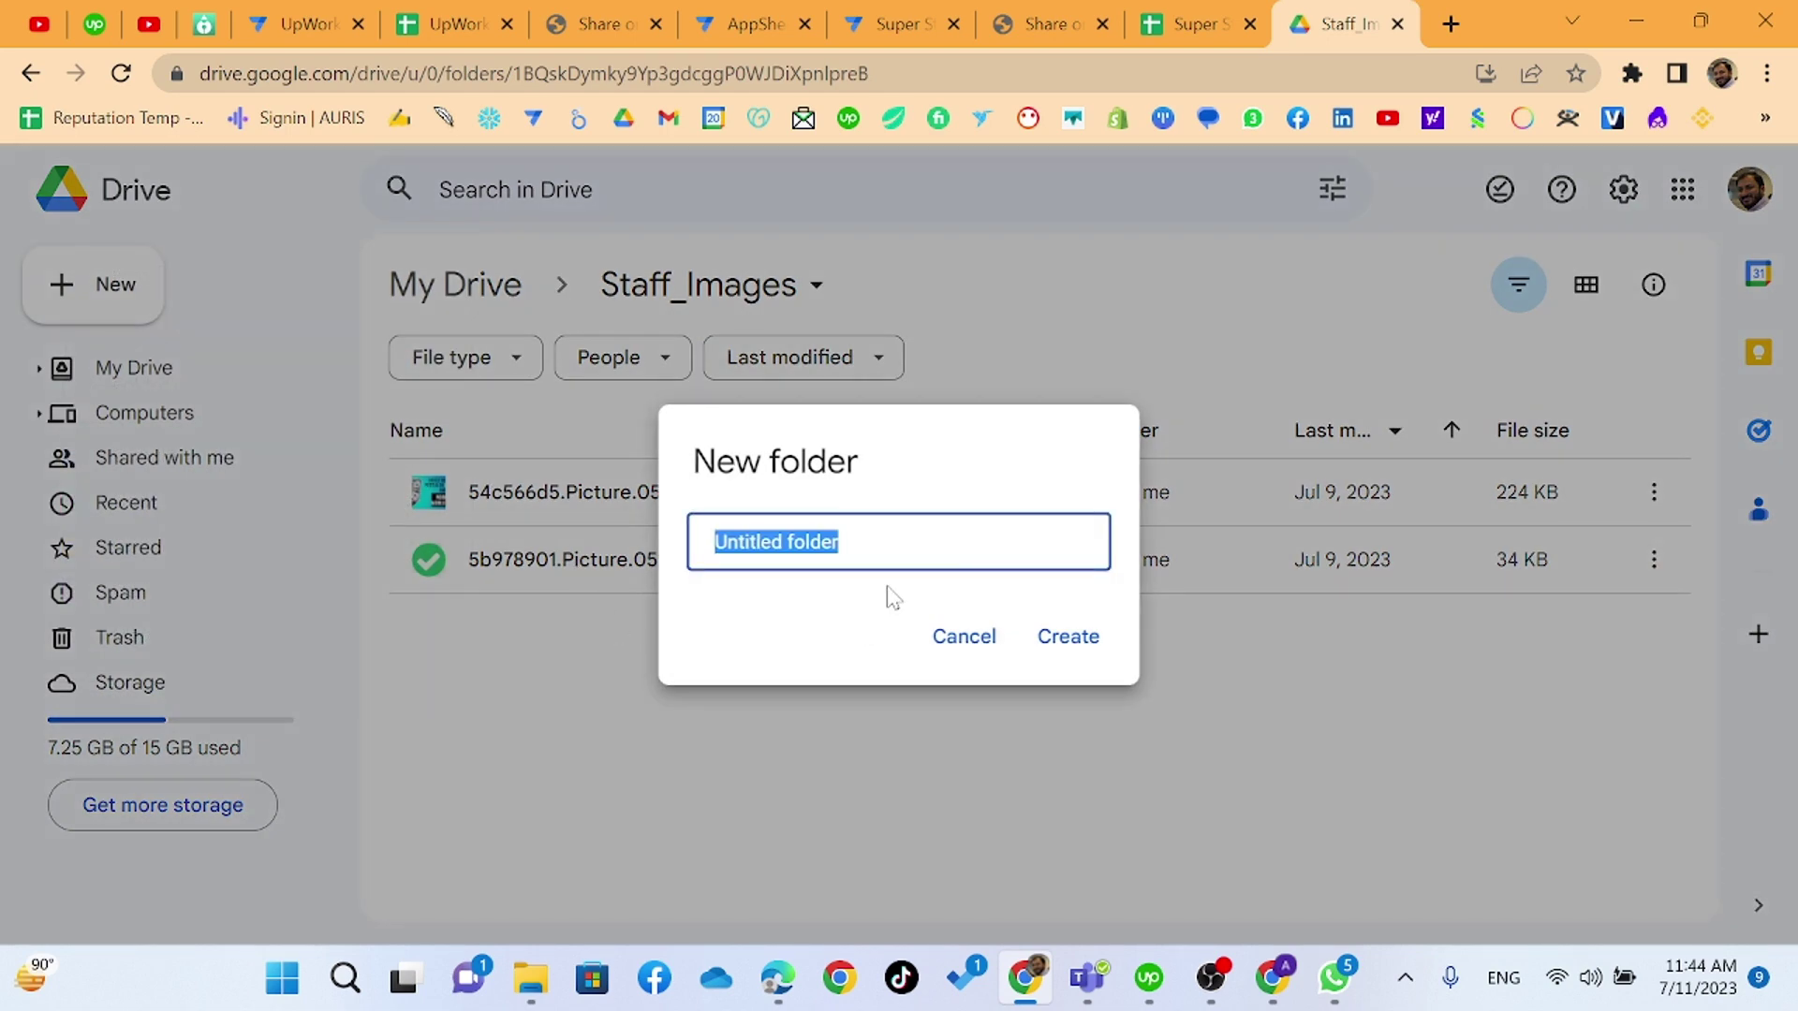
type("Invoices")
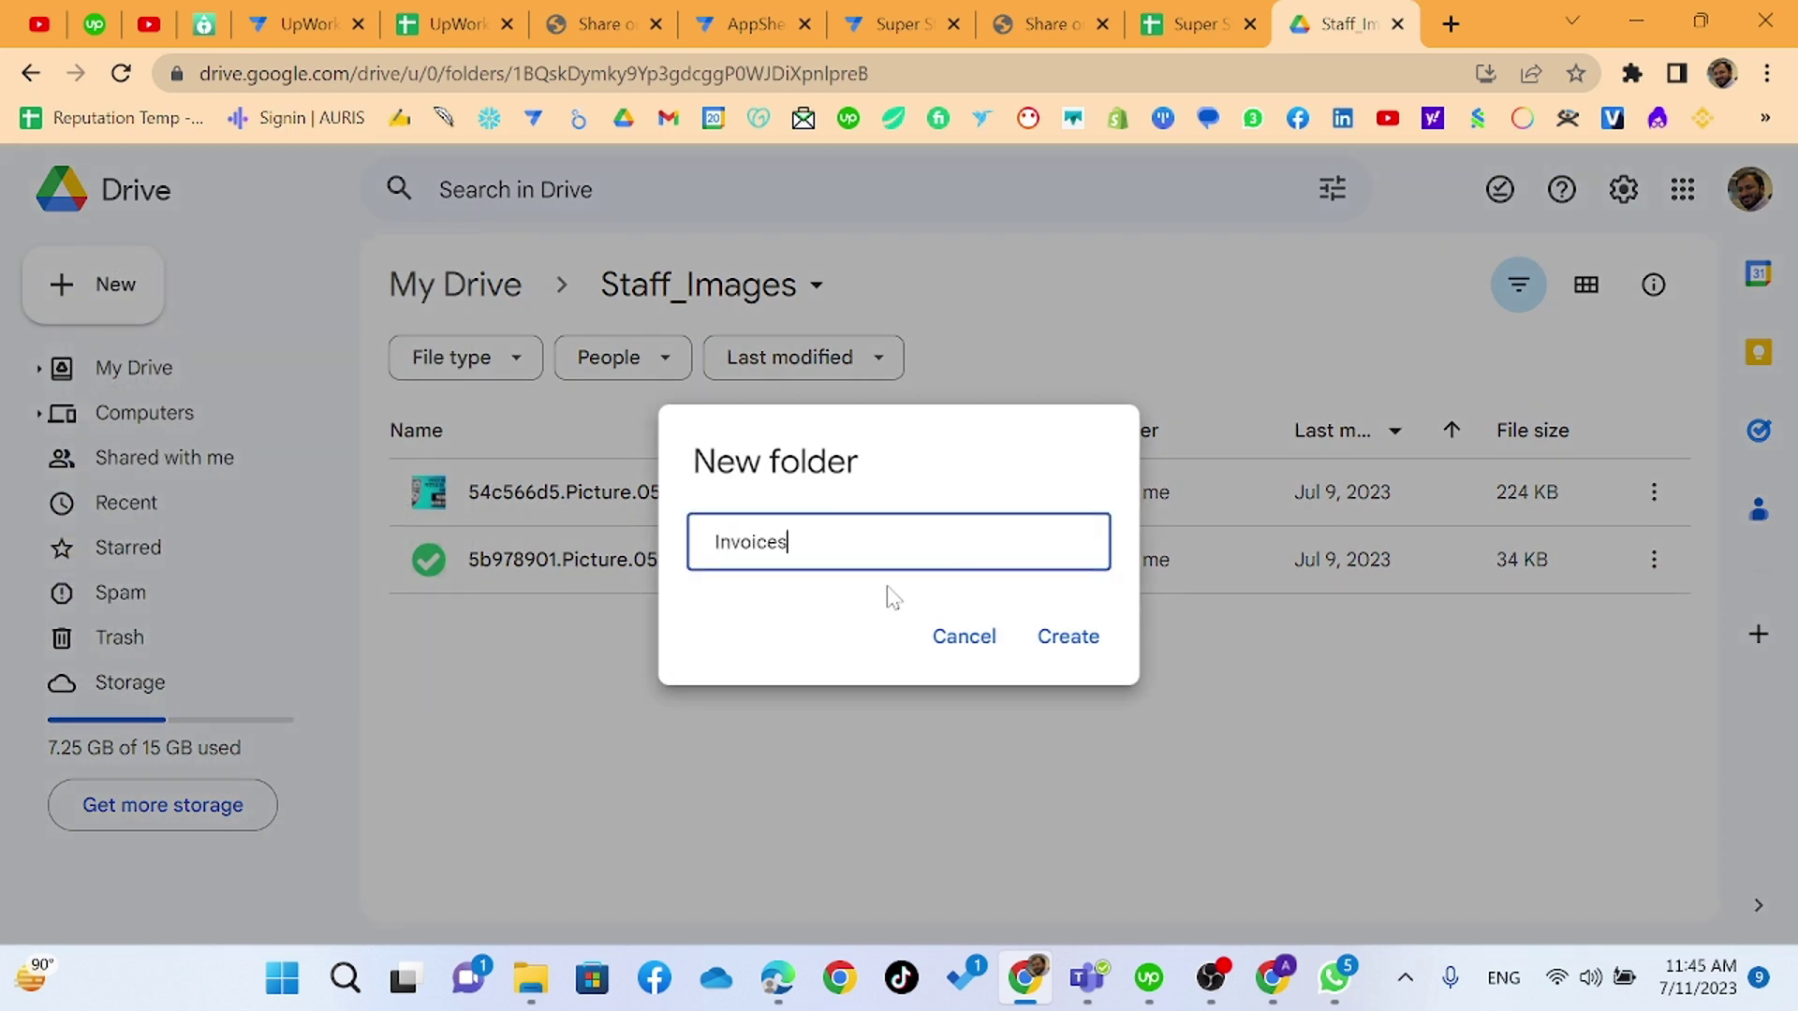
key("Return")
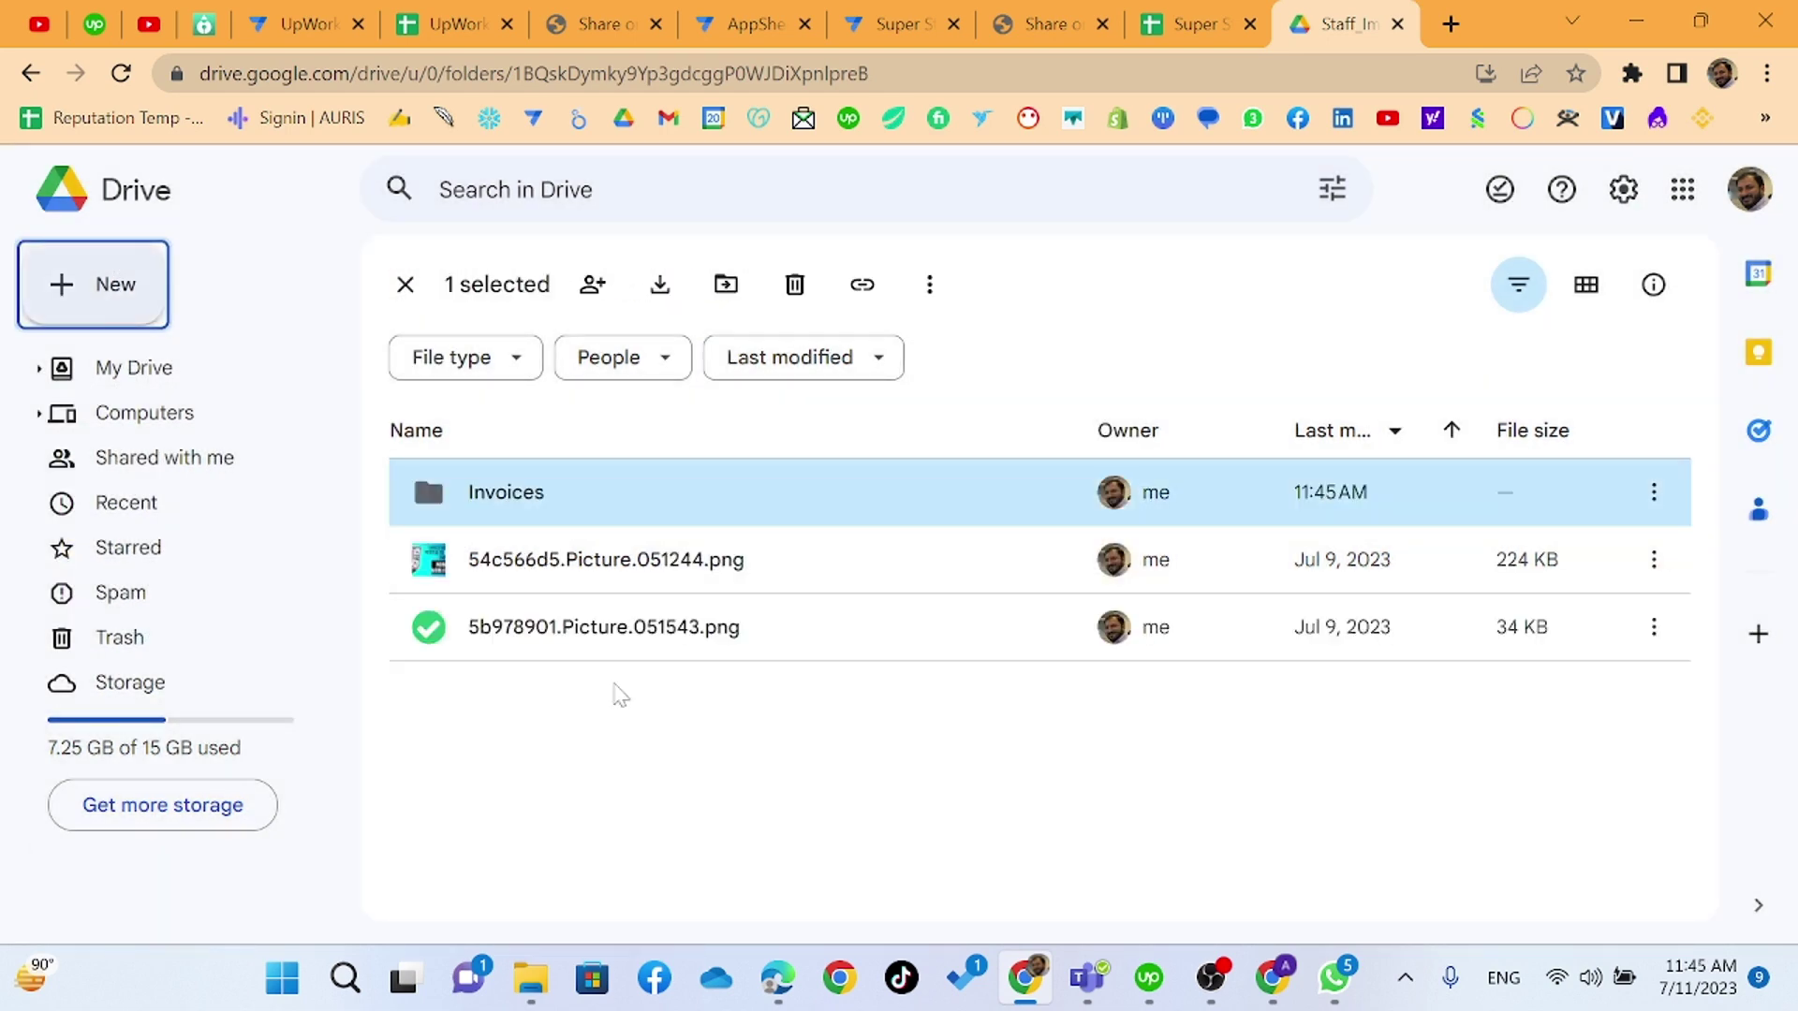
left_click(1655, 497)
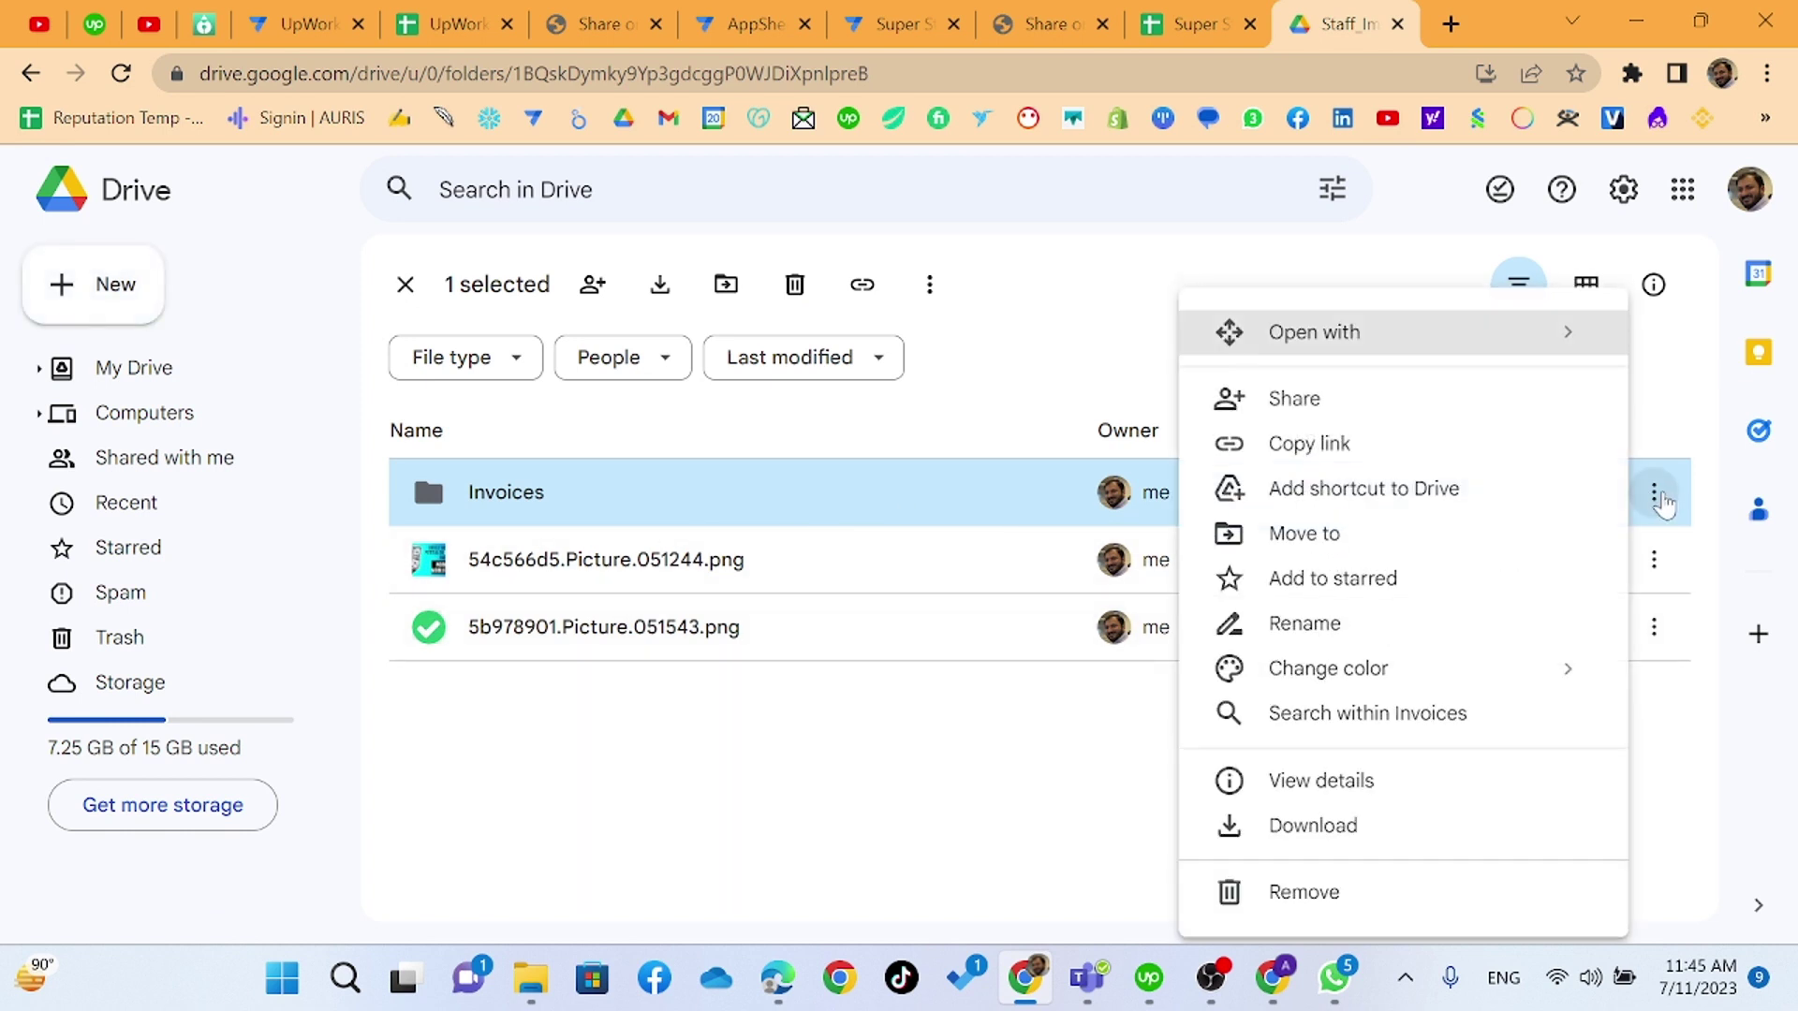
left_click(1311, 444)
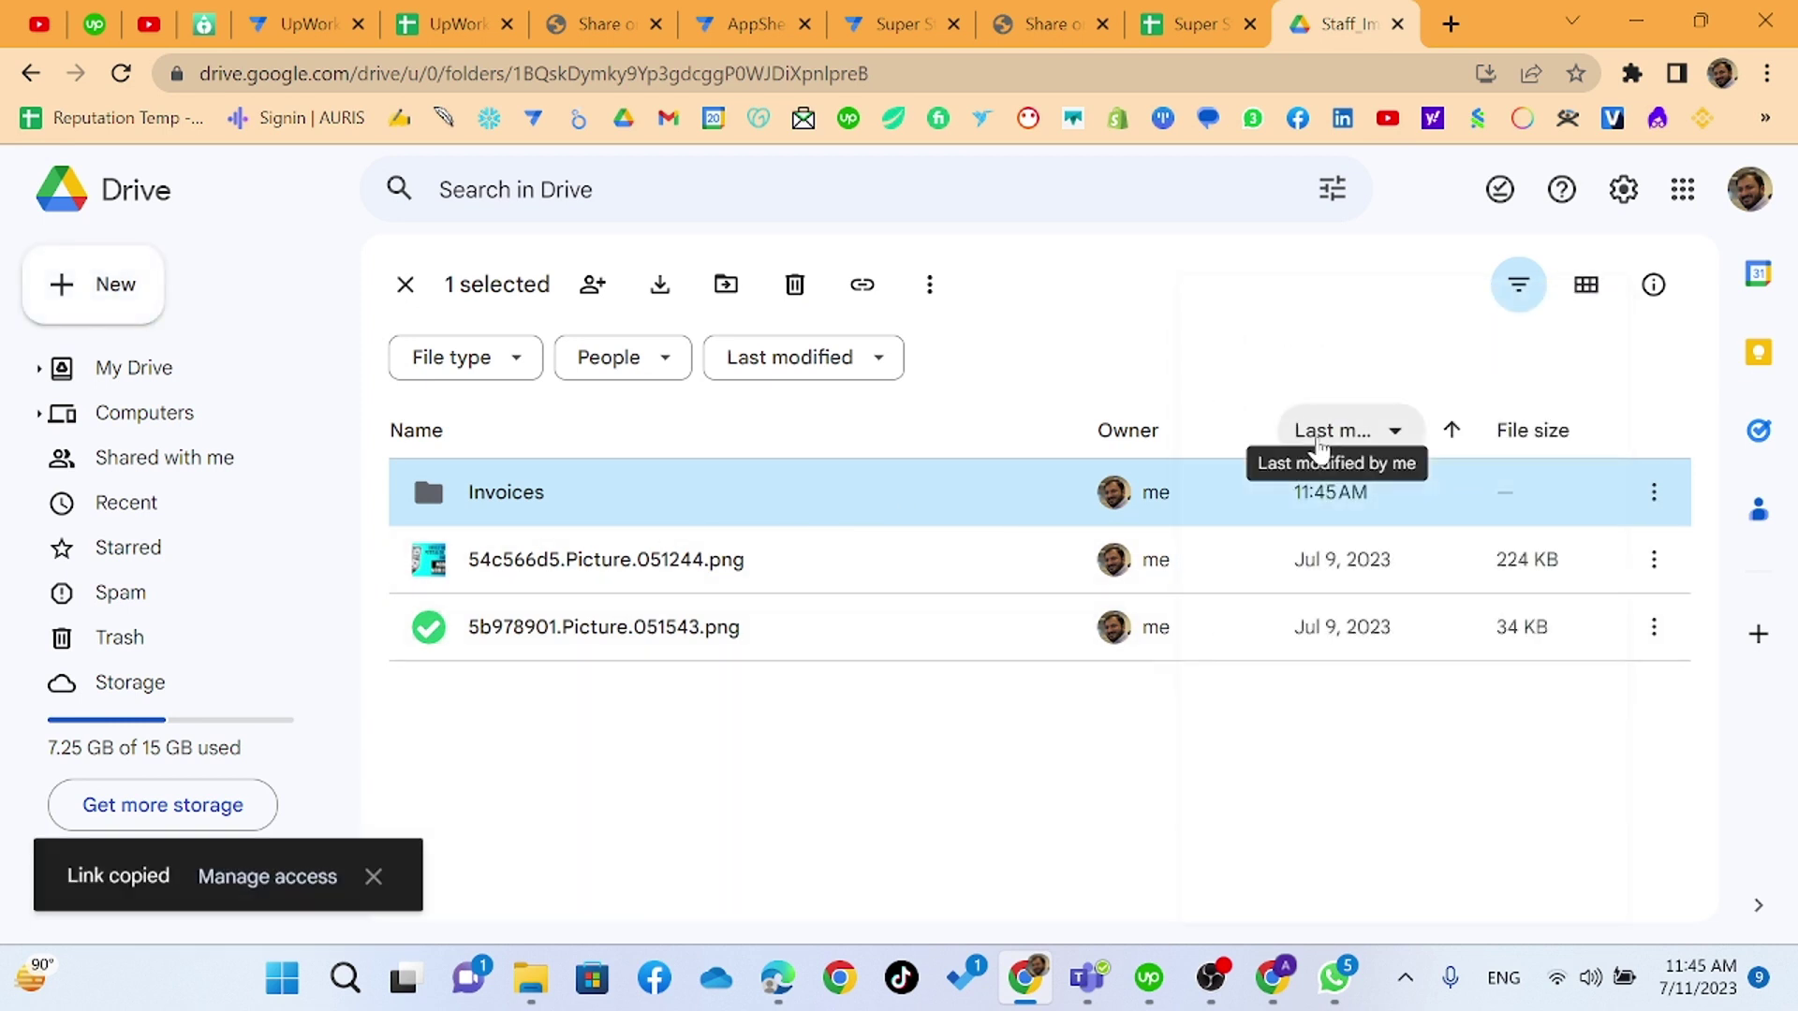
double_click(722, 502)
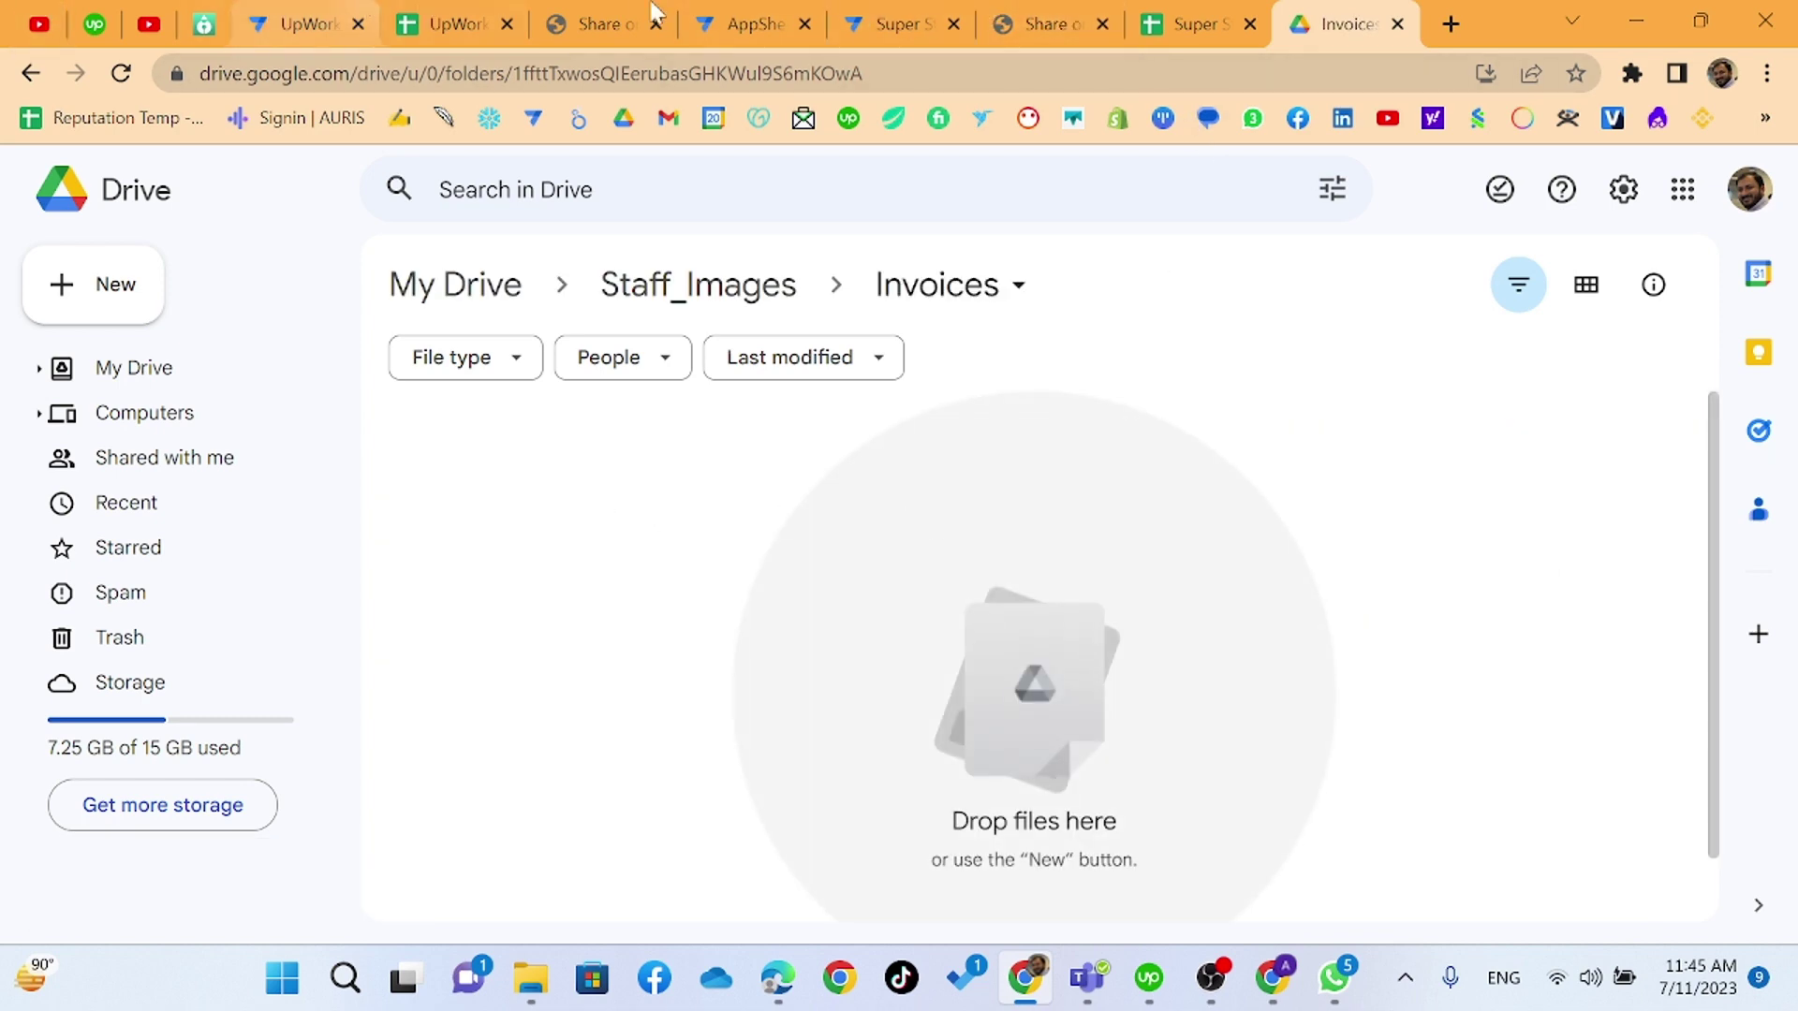
left_click(728, 13)
left_click(923, 24)
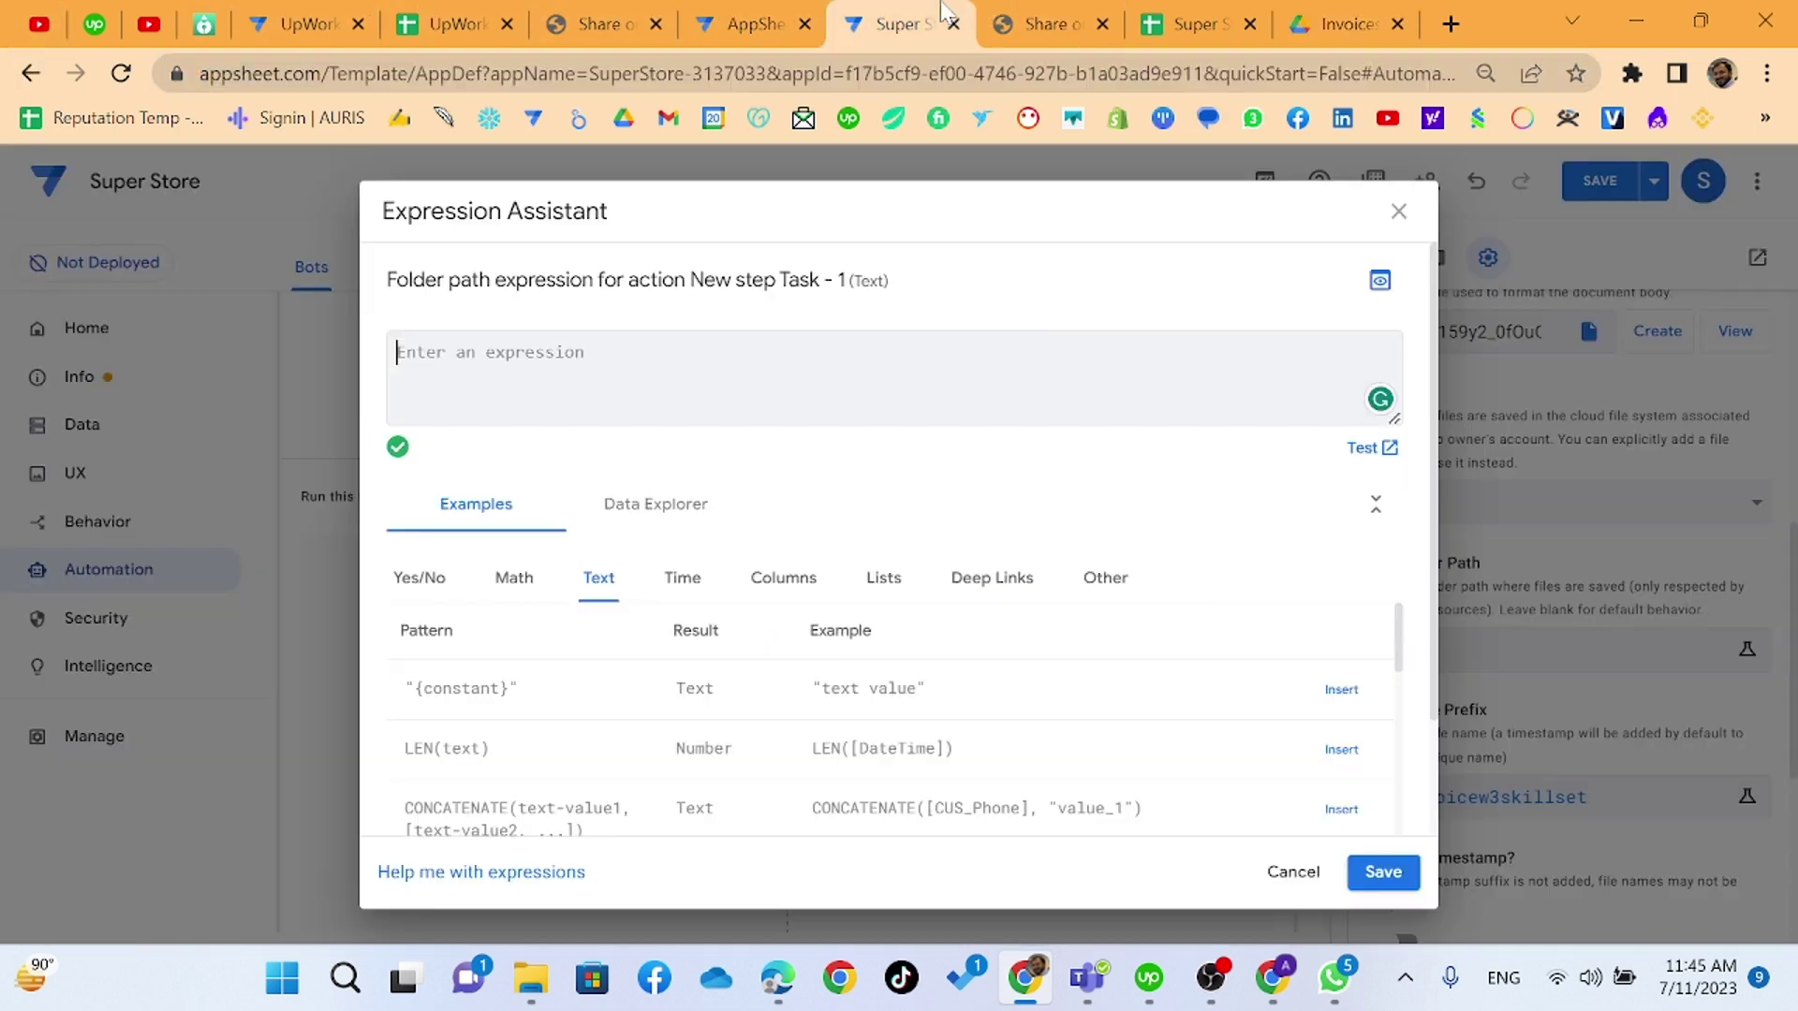
- Set the folder path to the quoted Invoices folder link and save the app
key("ctrl+v")
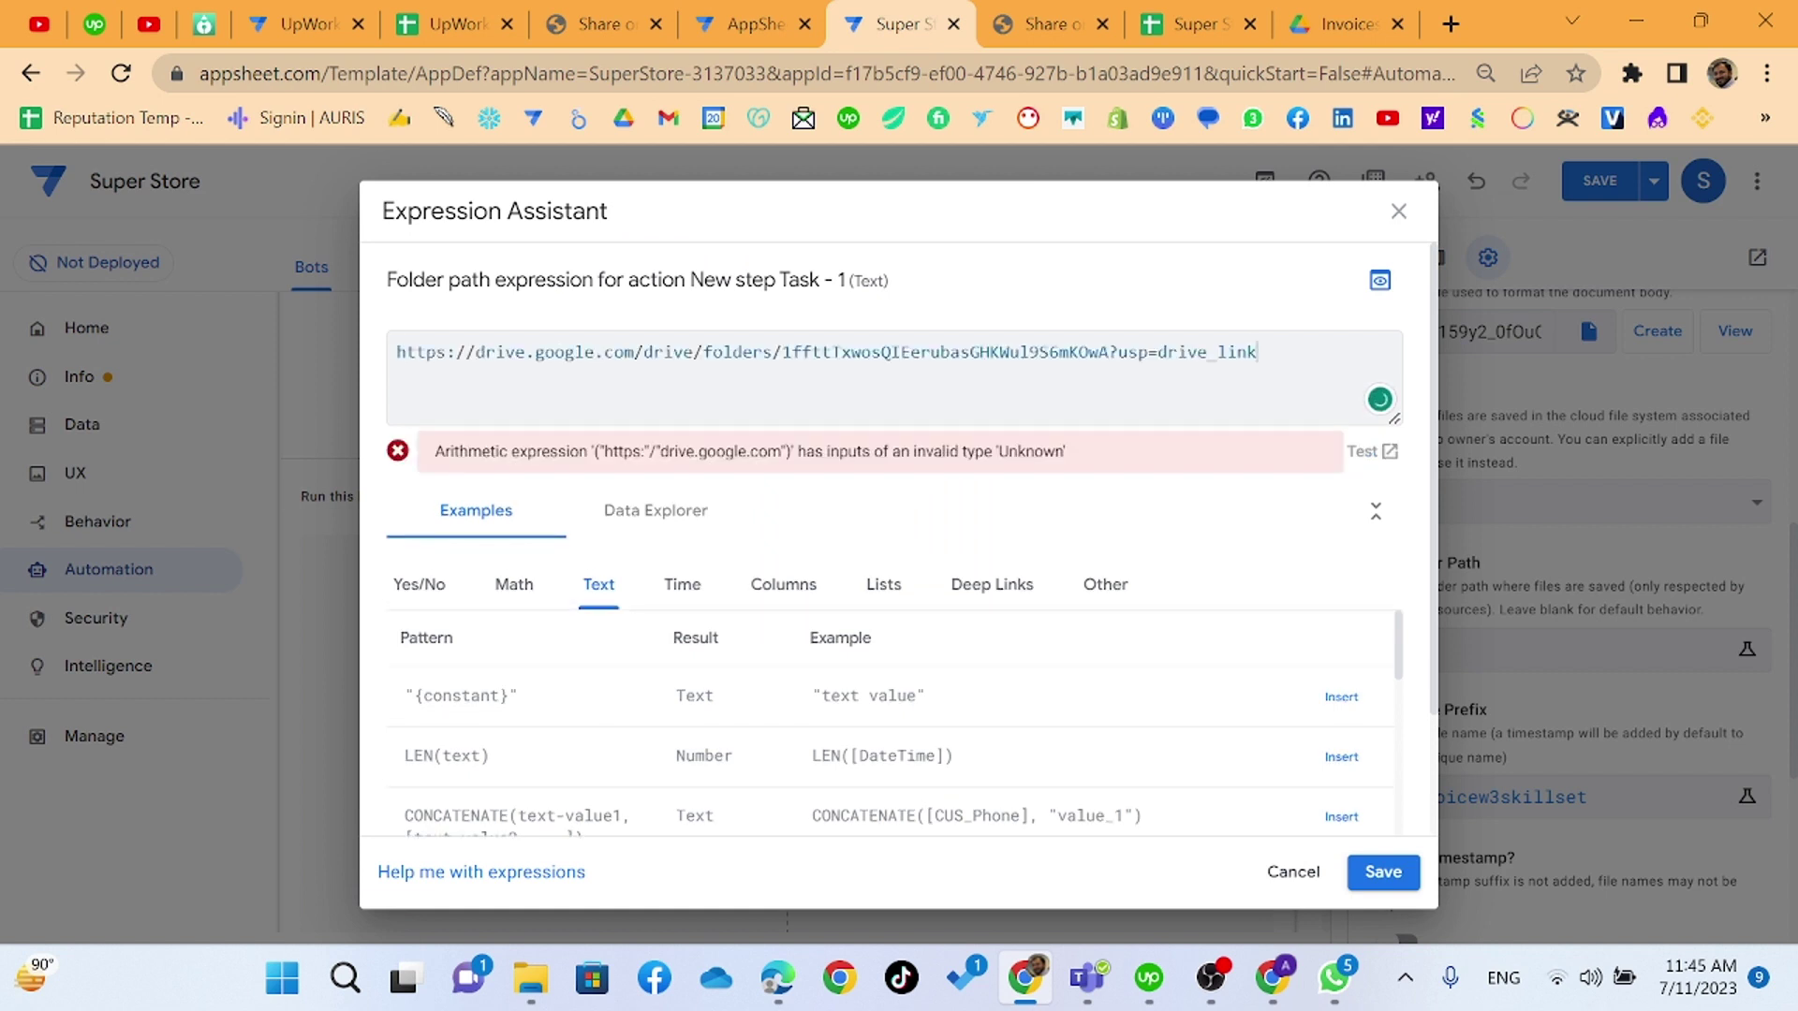
type("\"")
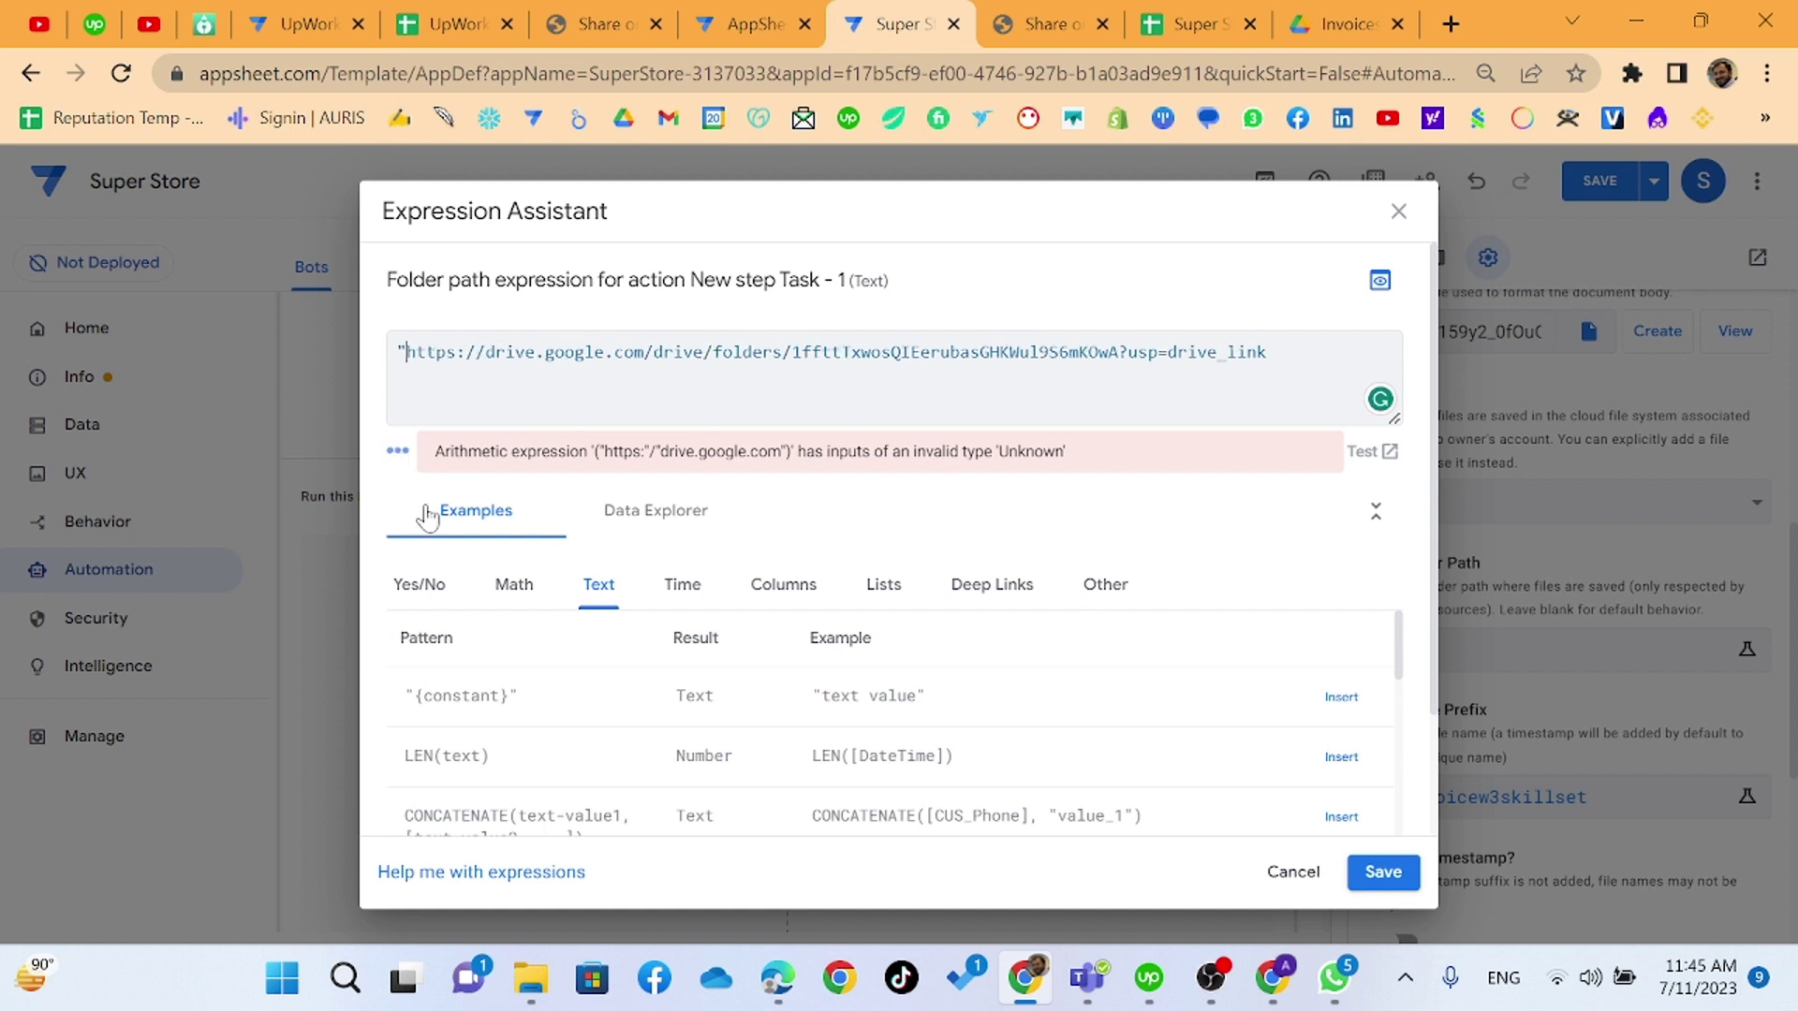
type("\"")
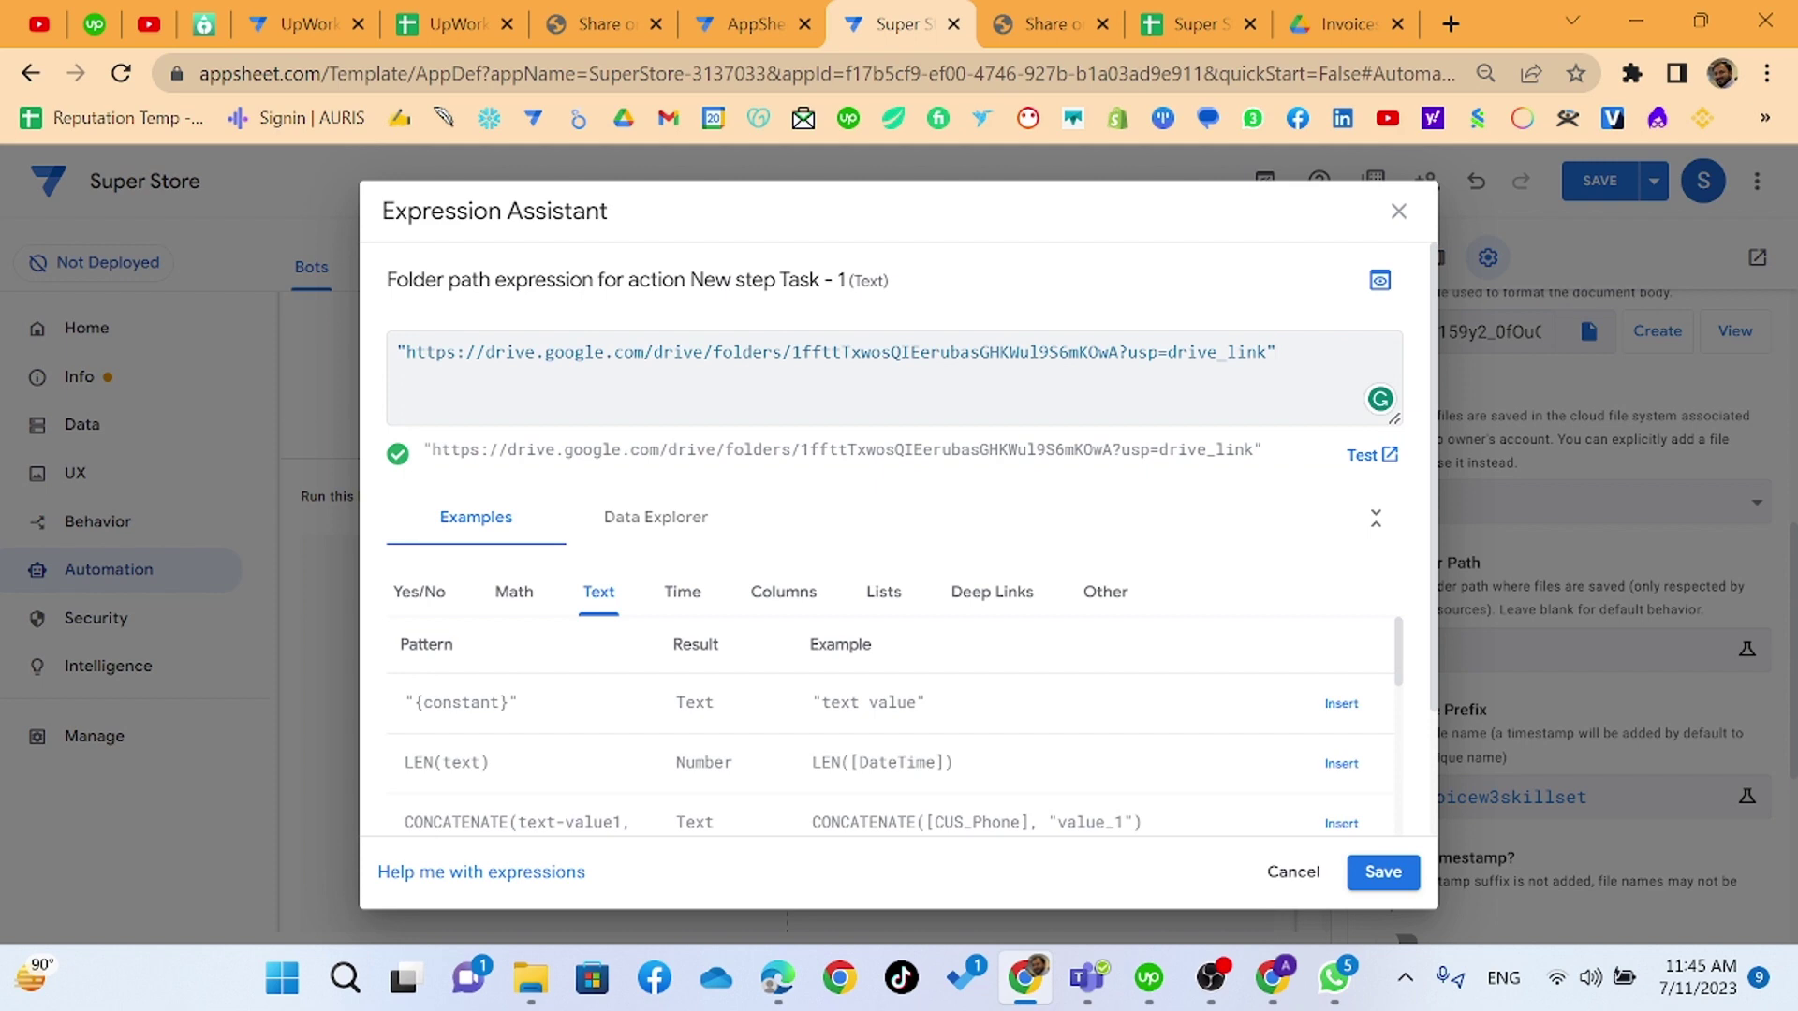
left_click(1398, 870)
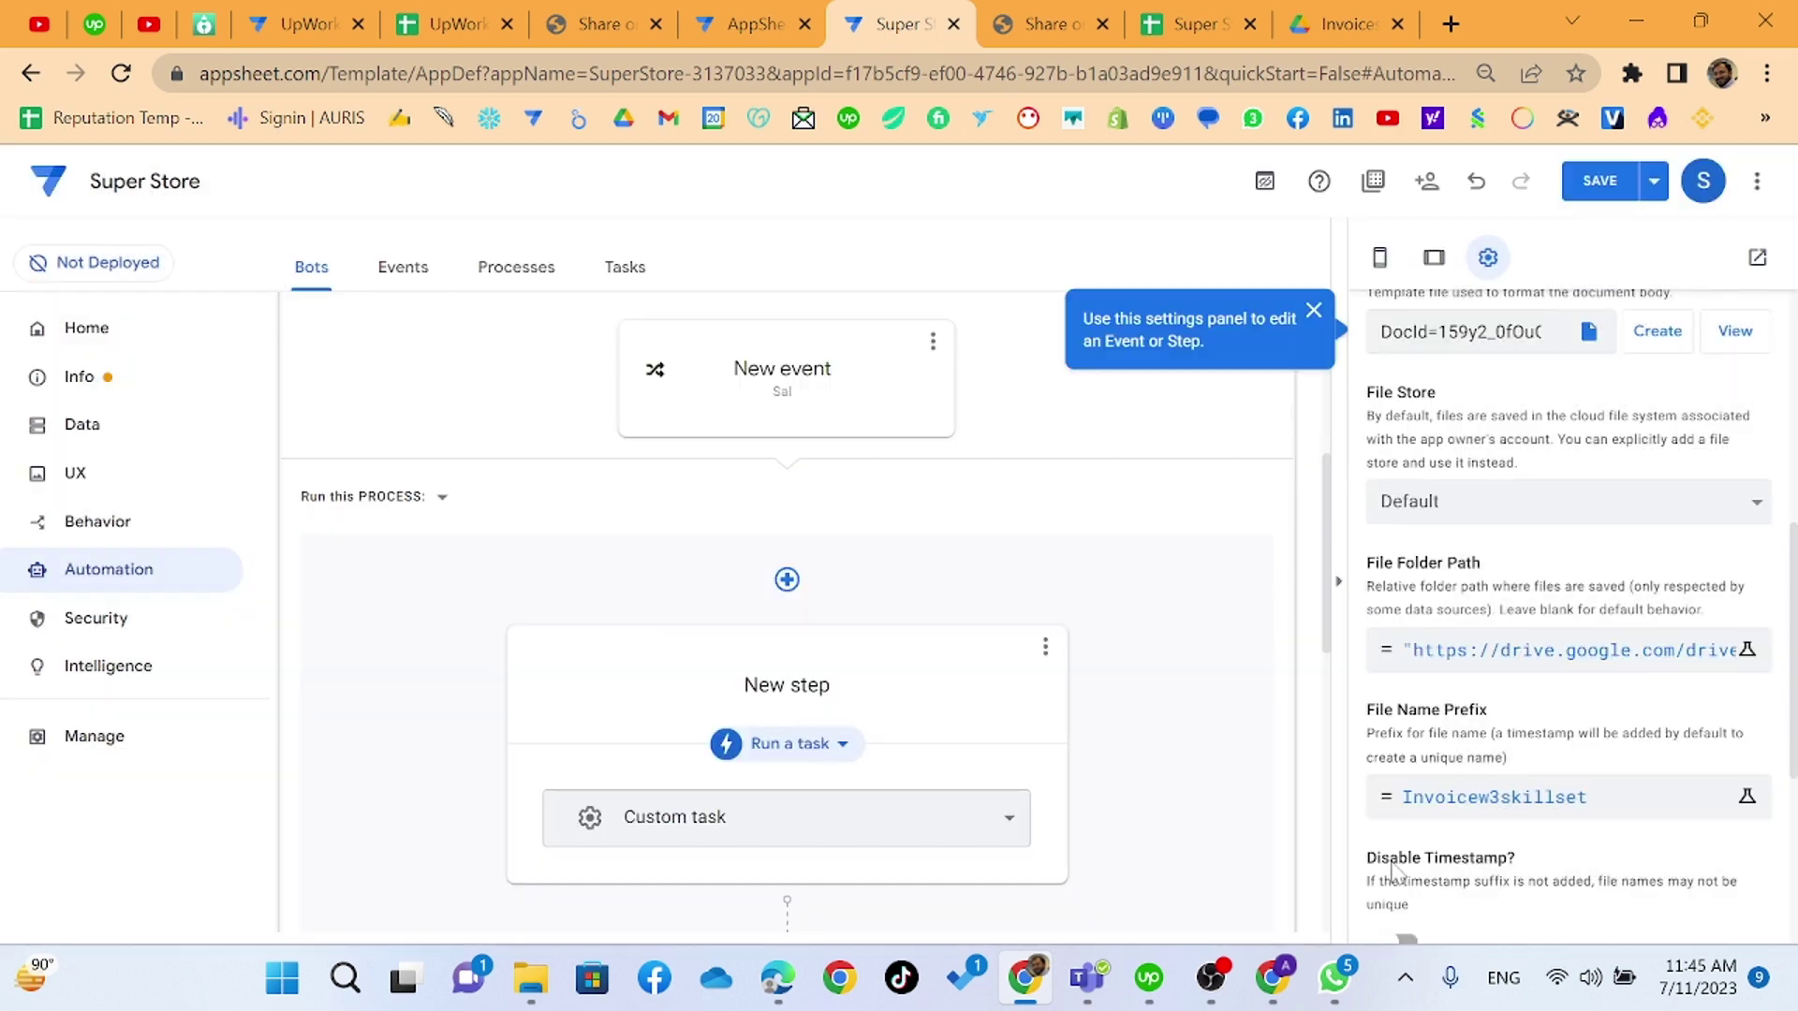
left_click(1603, 184)
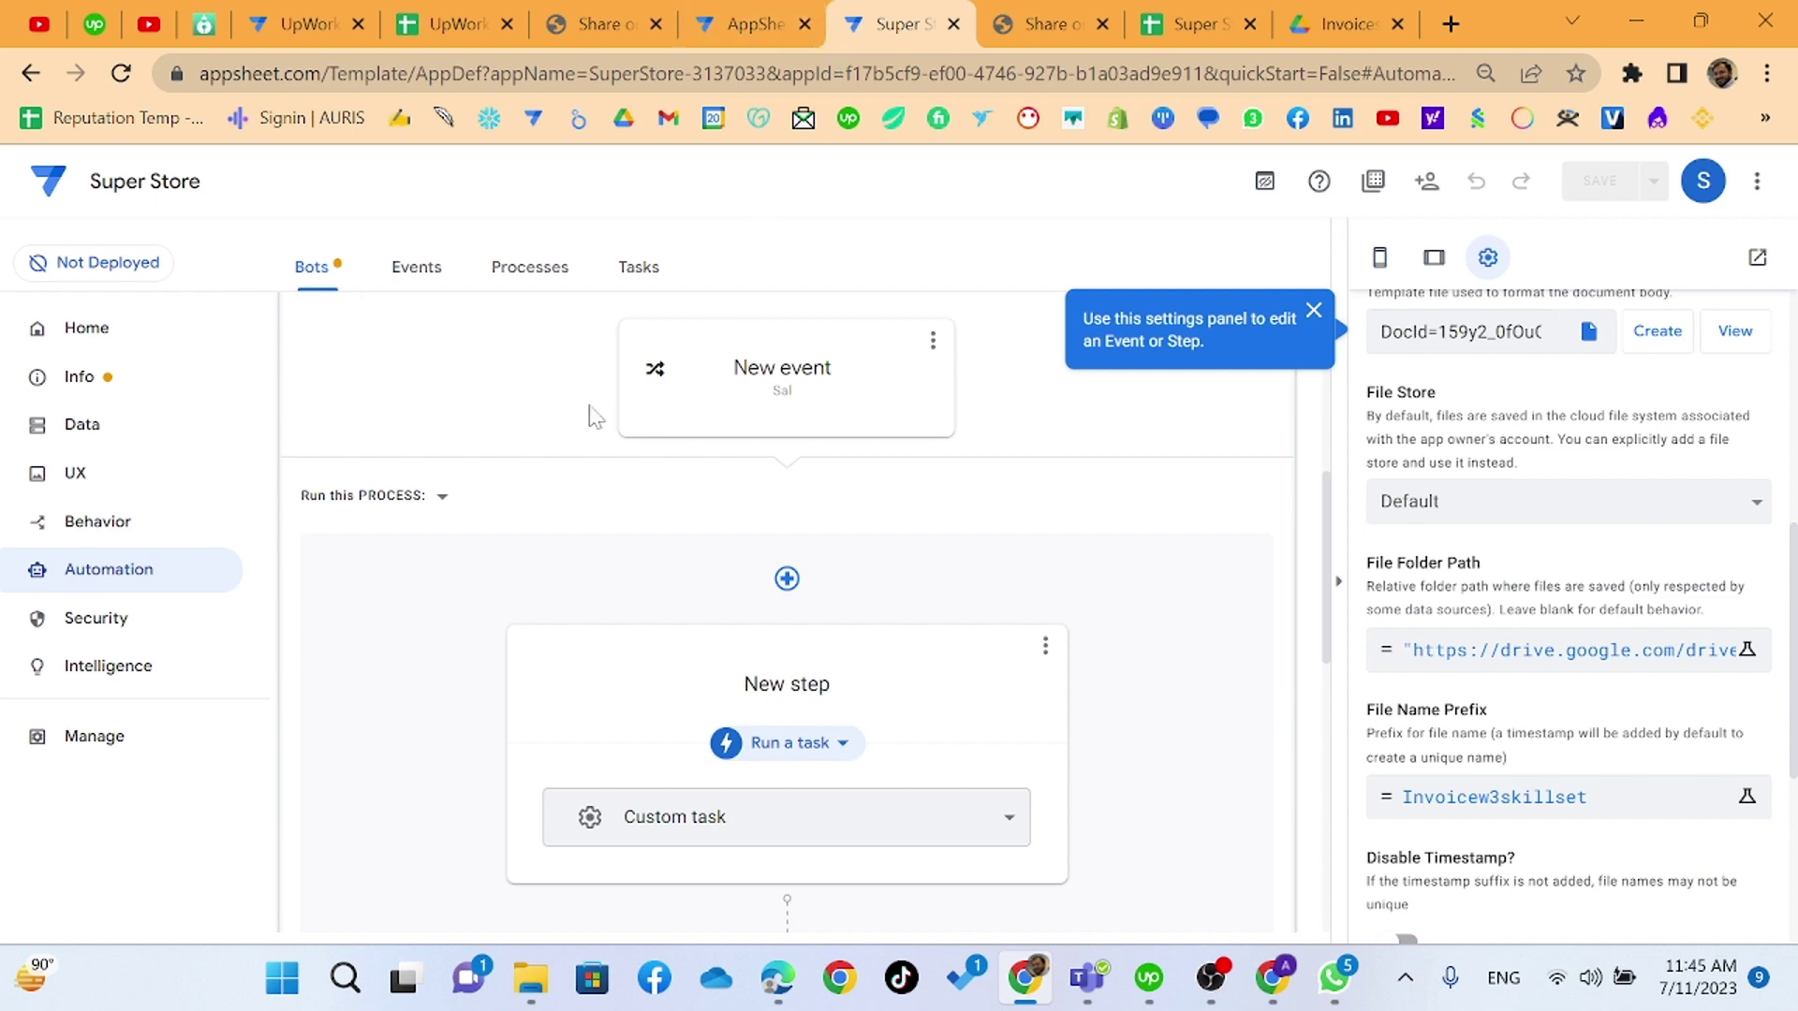
- Open Behavior and collapse the WhatsApp action's details
left_click(136, 536)
scroll(474, 614, "down", 5)
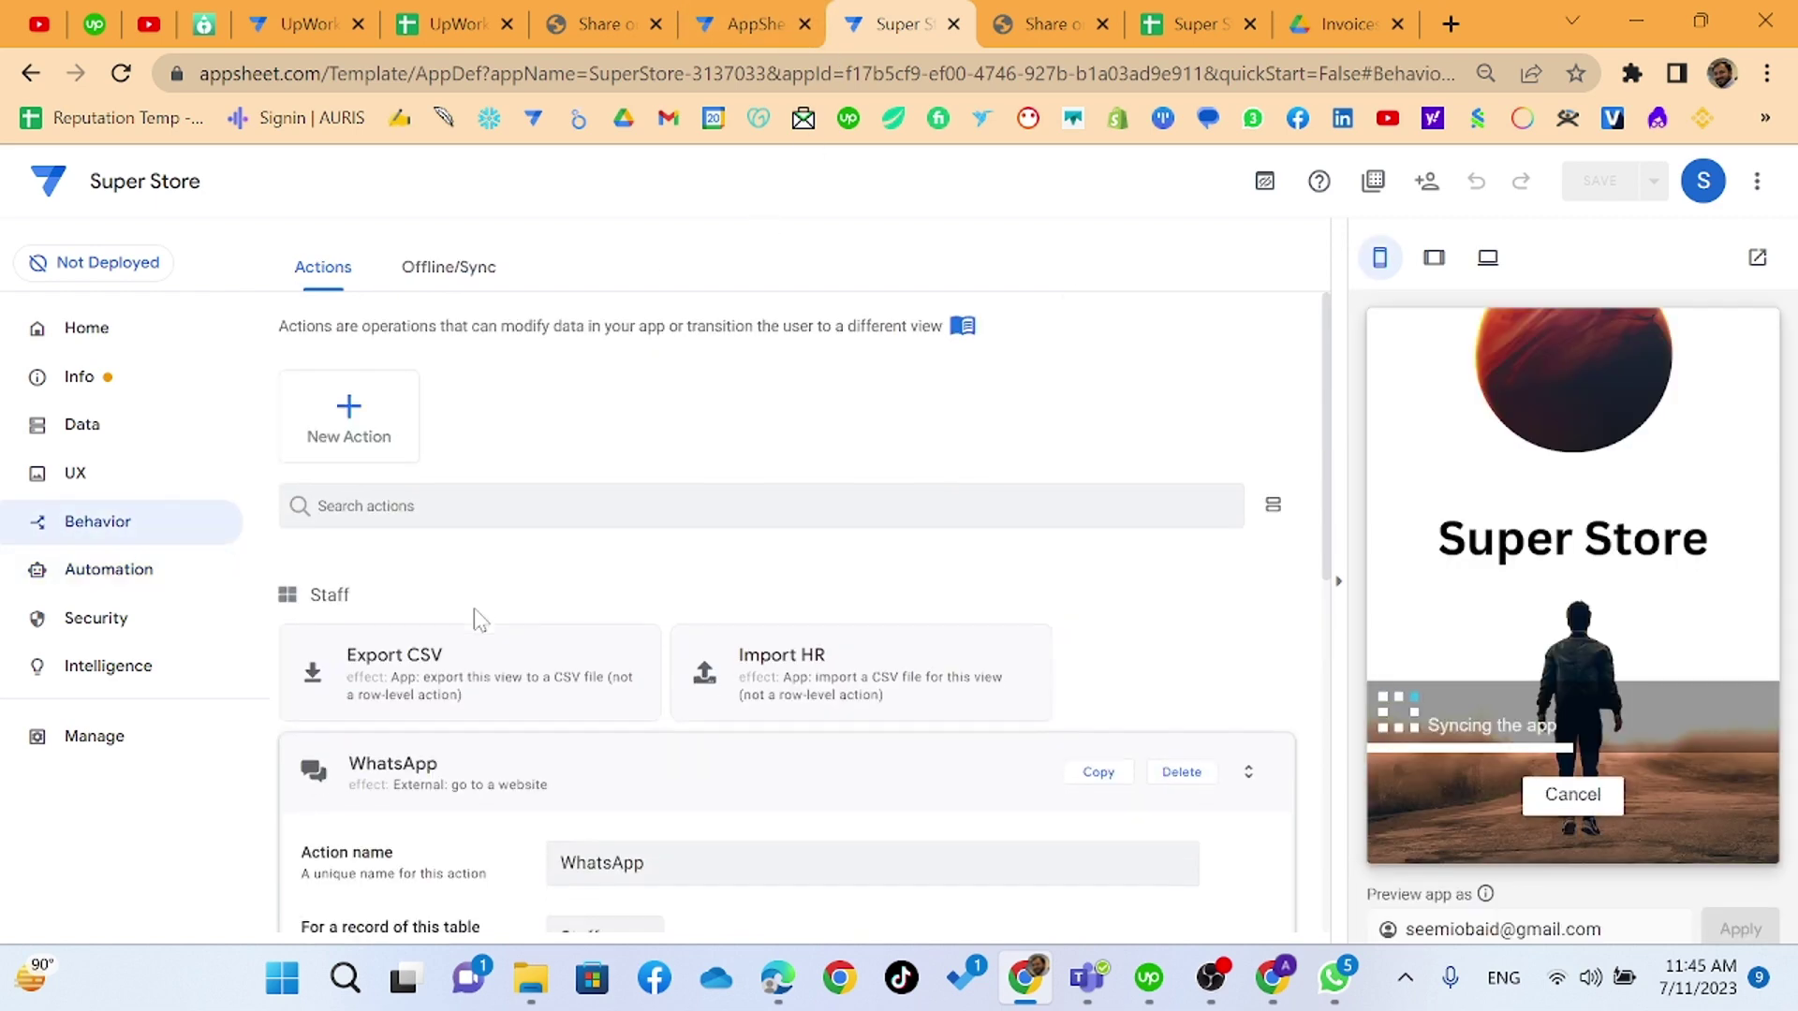
left_click(586, 379)
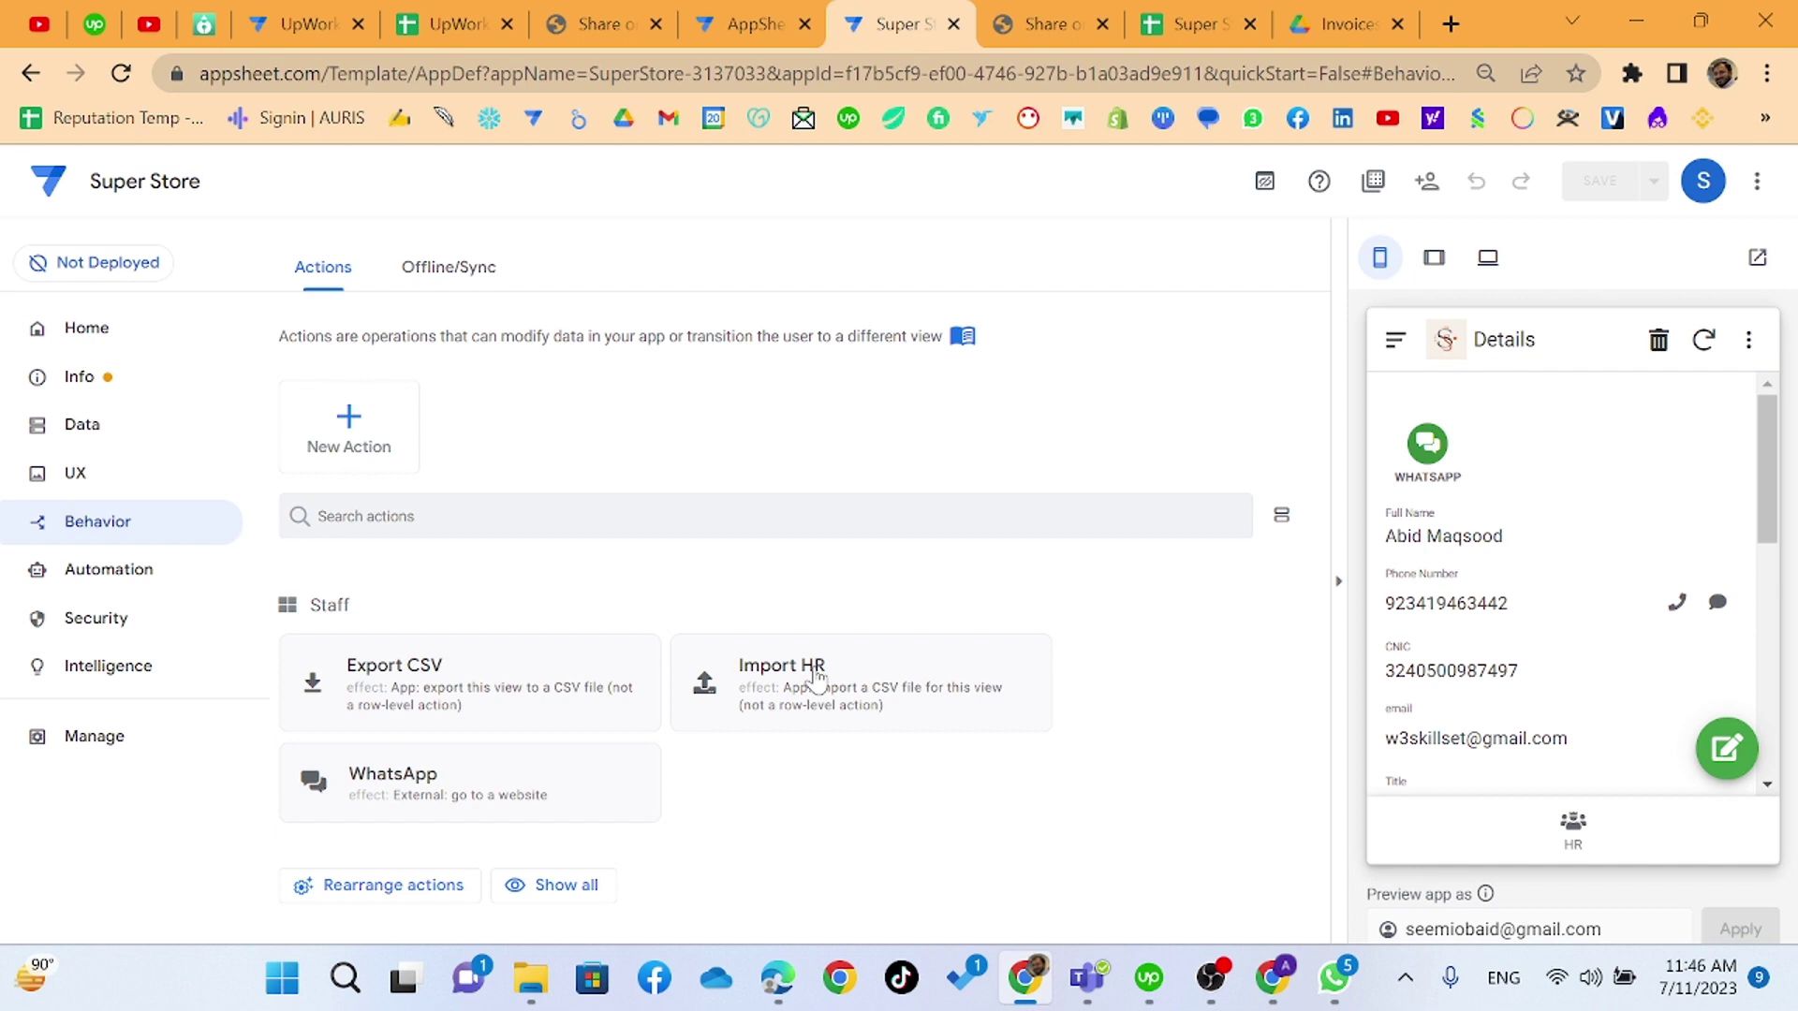
- Show the per-table Security Filters list and collapse the Staff filter card
left_click(157, 634)
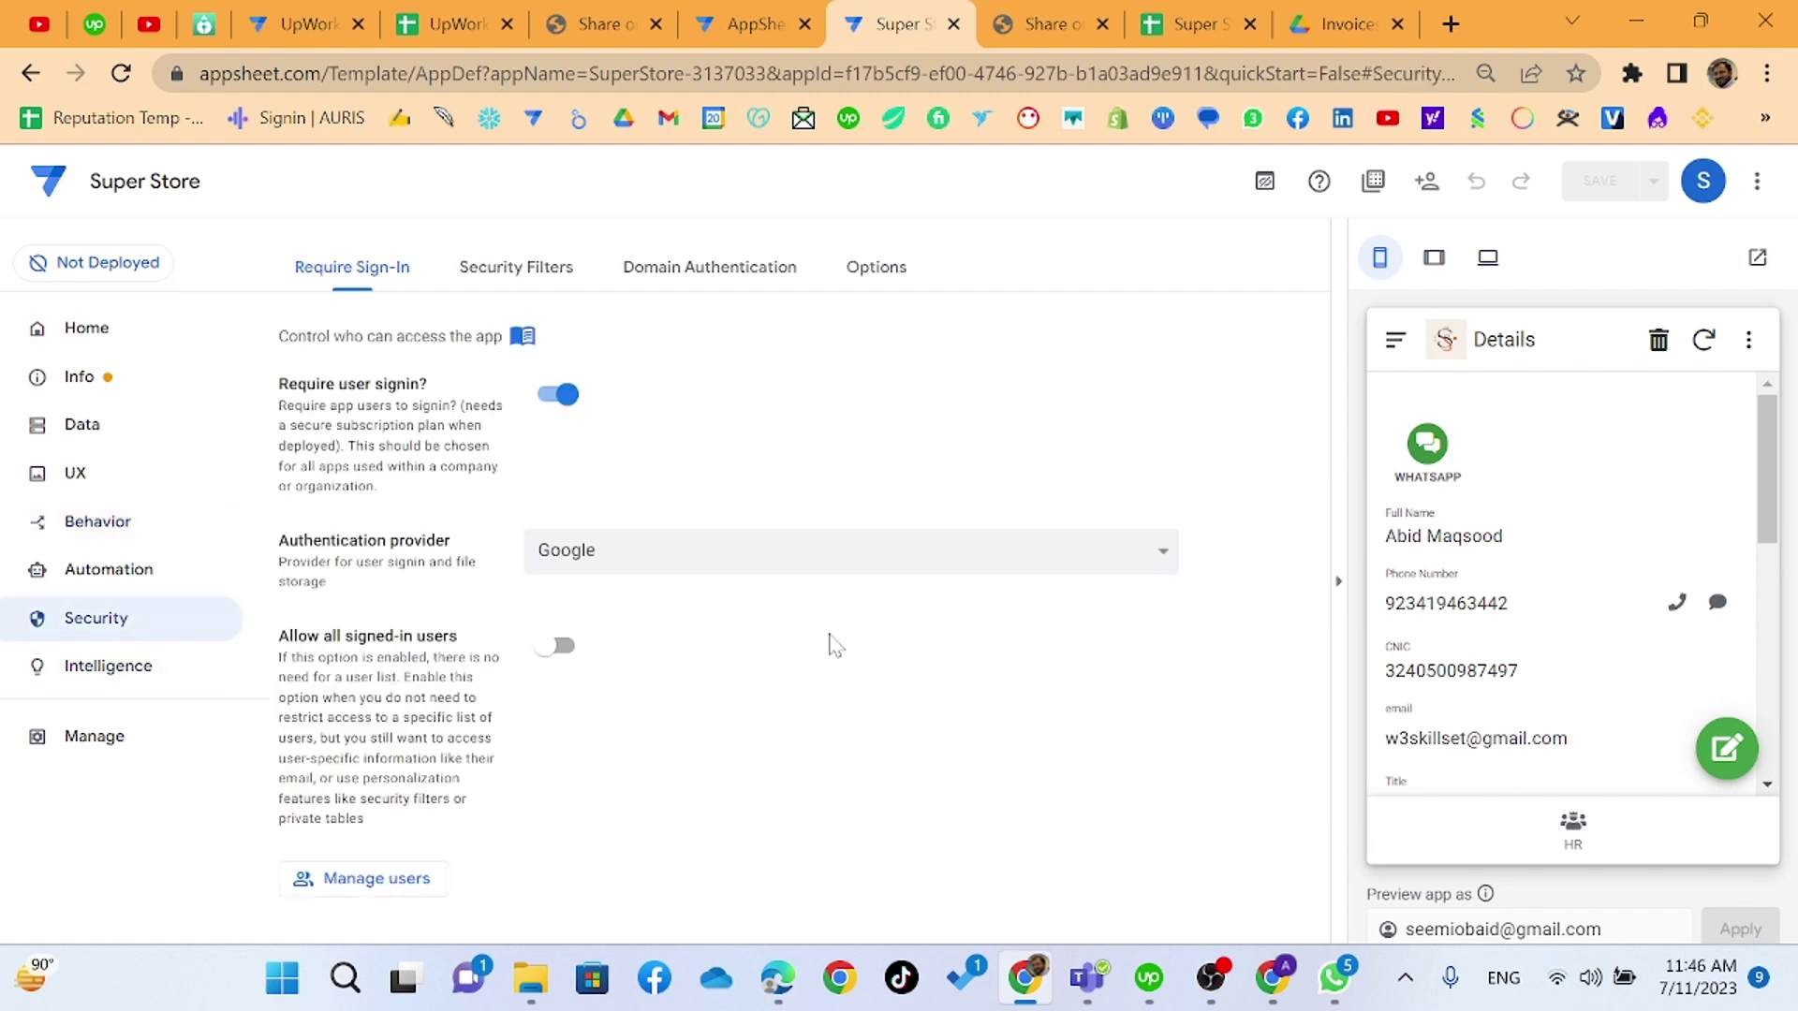
left_click(482, 276)
scroll(768, 524, "down", 3)
left_click(762, 522)
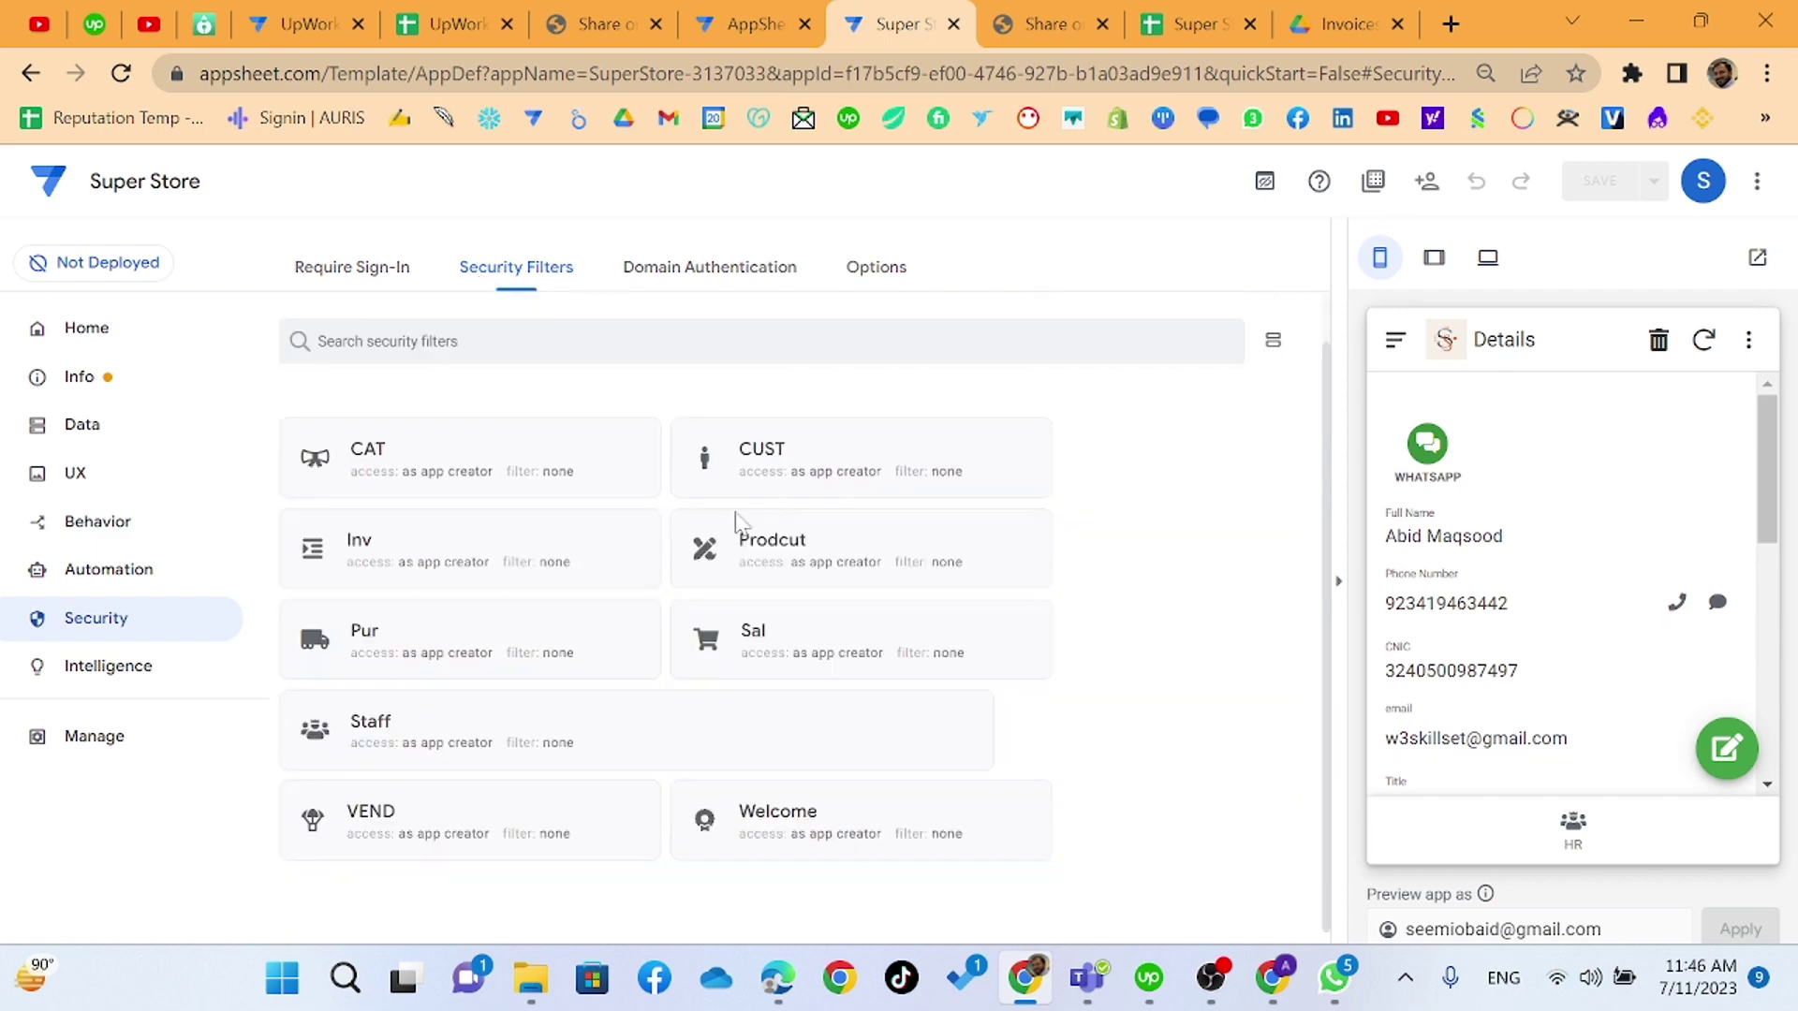
- In the Super Store Staff sheet, confirm the four staff rows' Status (cell M5 onward) read Active
left_click(1185, 24)
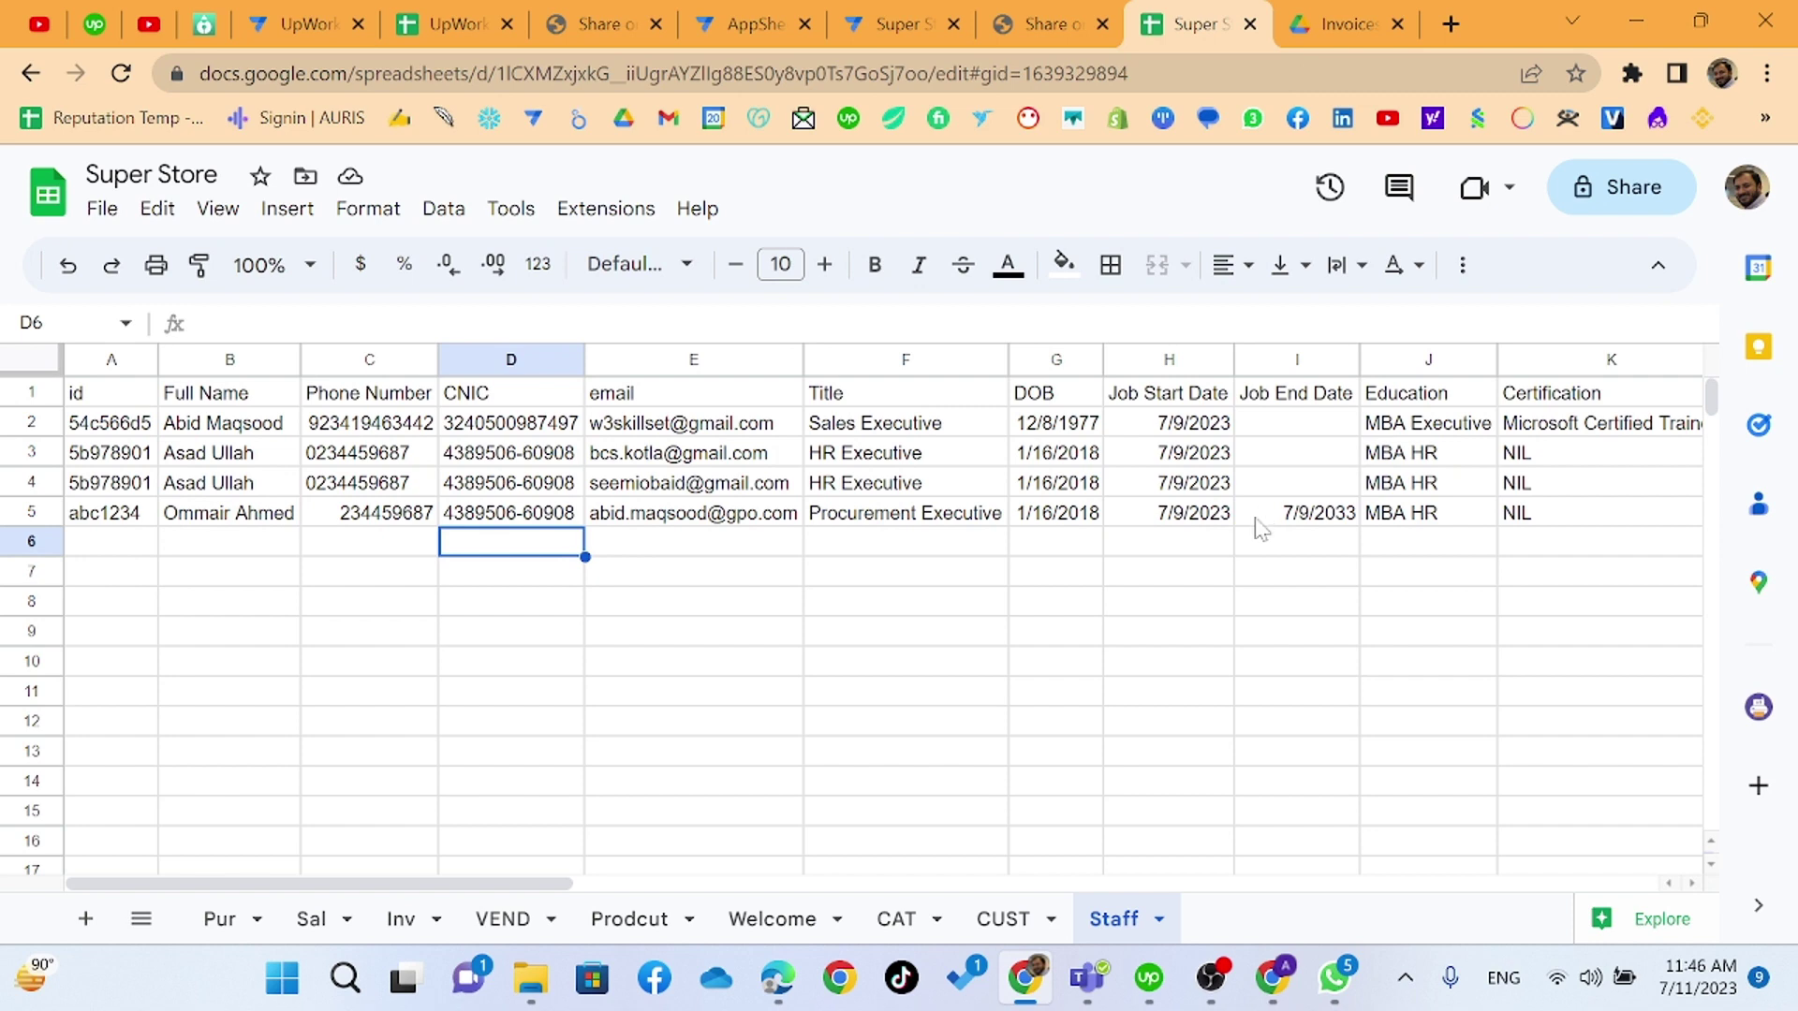
left_click_drag(539, 888, 1014, 936)
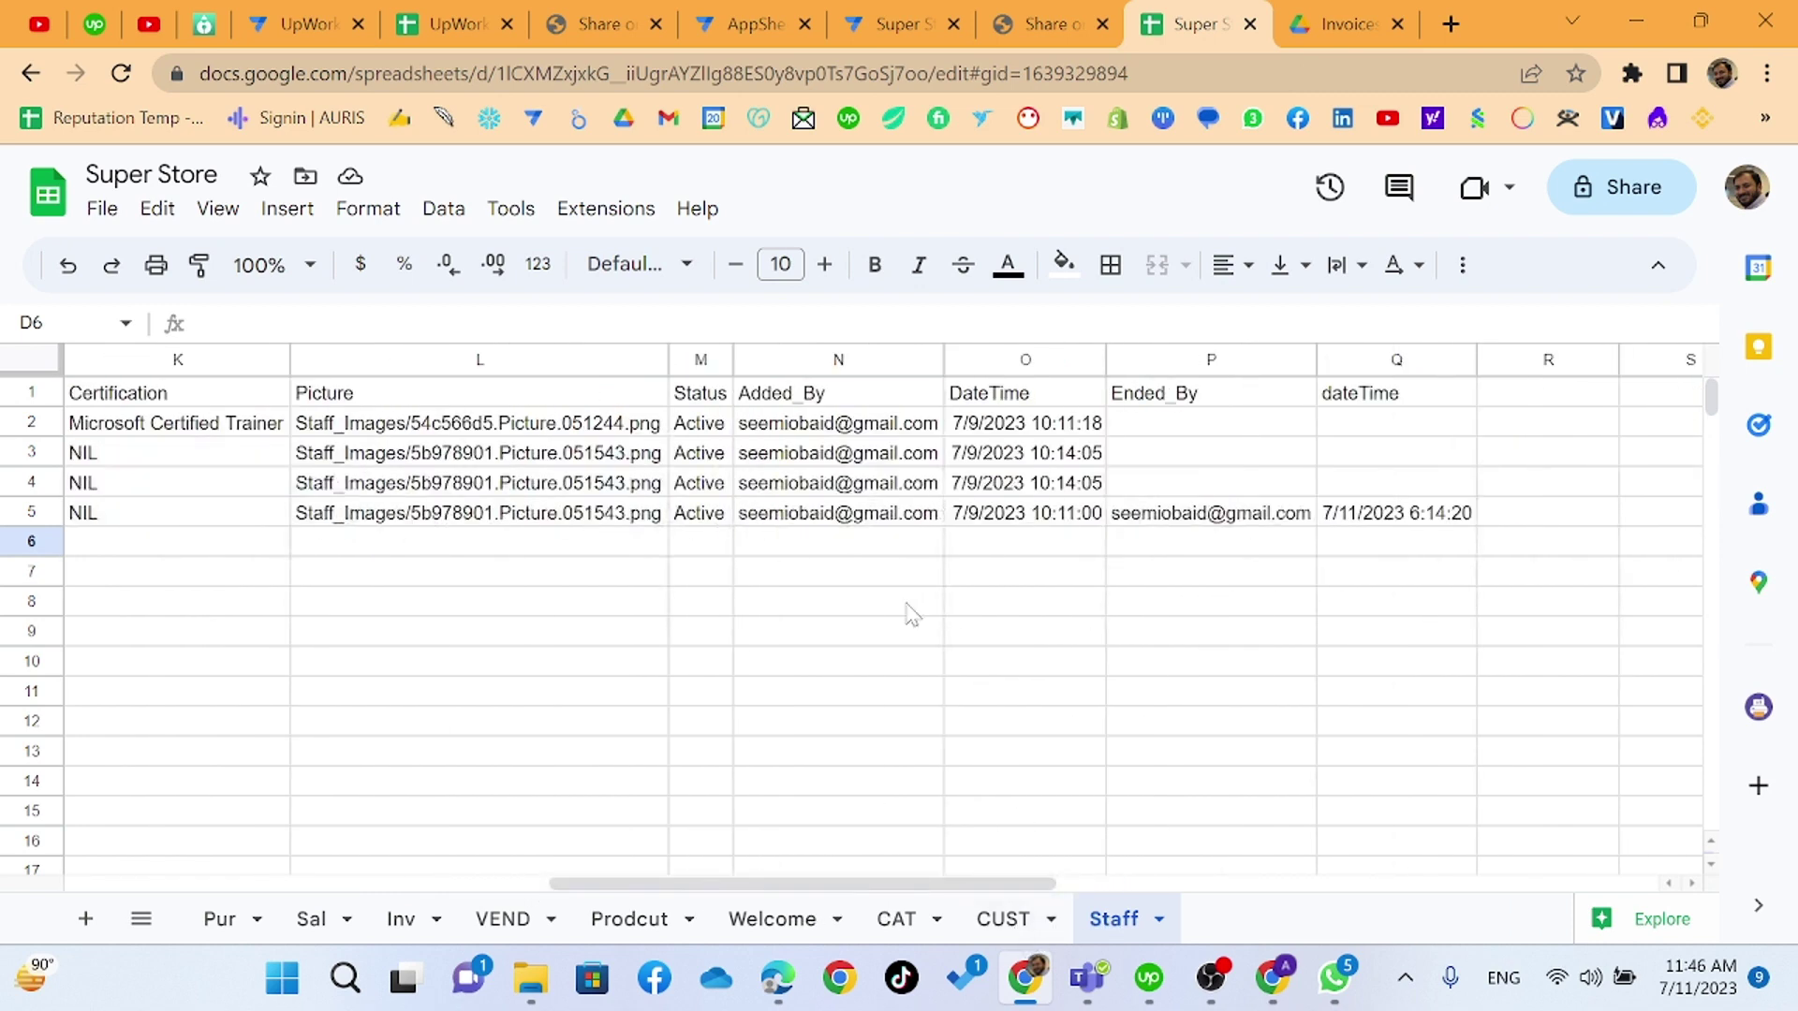
left_click(709, 524)
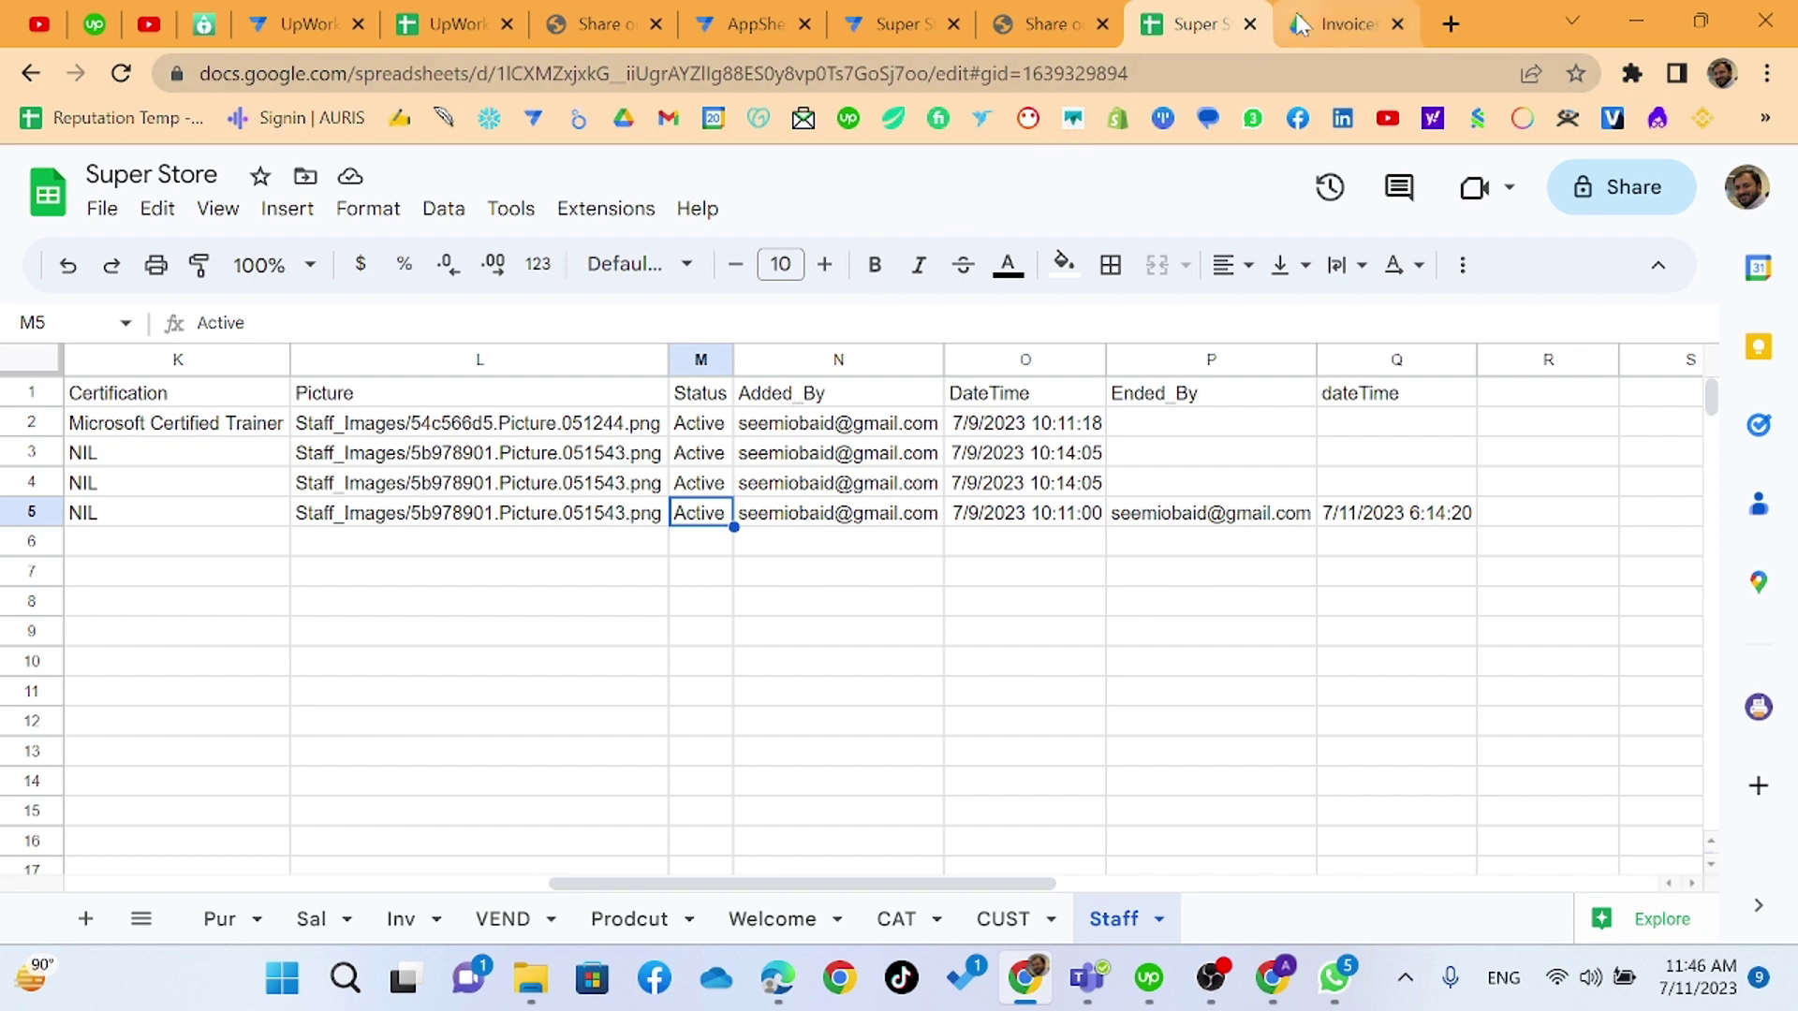
left_click(906, 21)
- Set the Staff table's security filter to [Status]="Active" and save the app
left_click(346, 742)
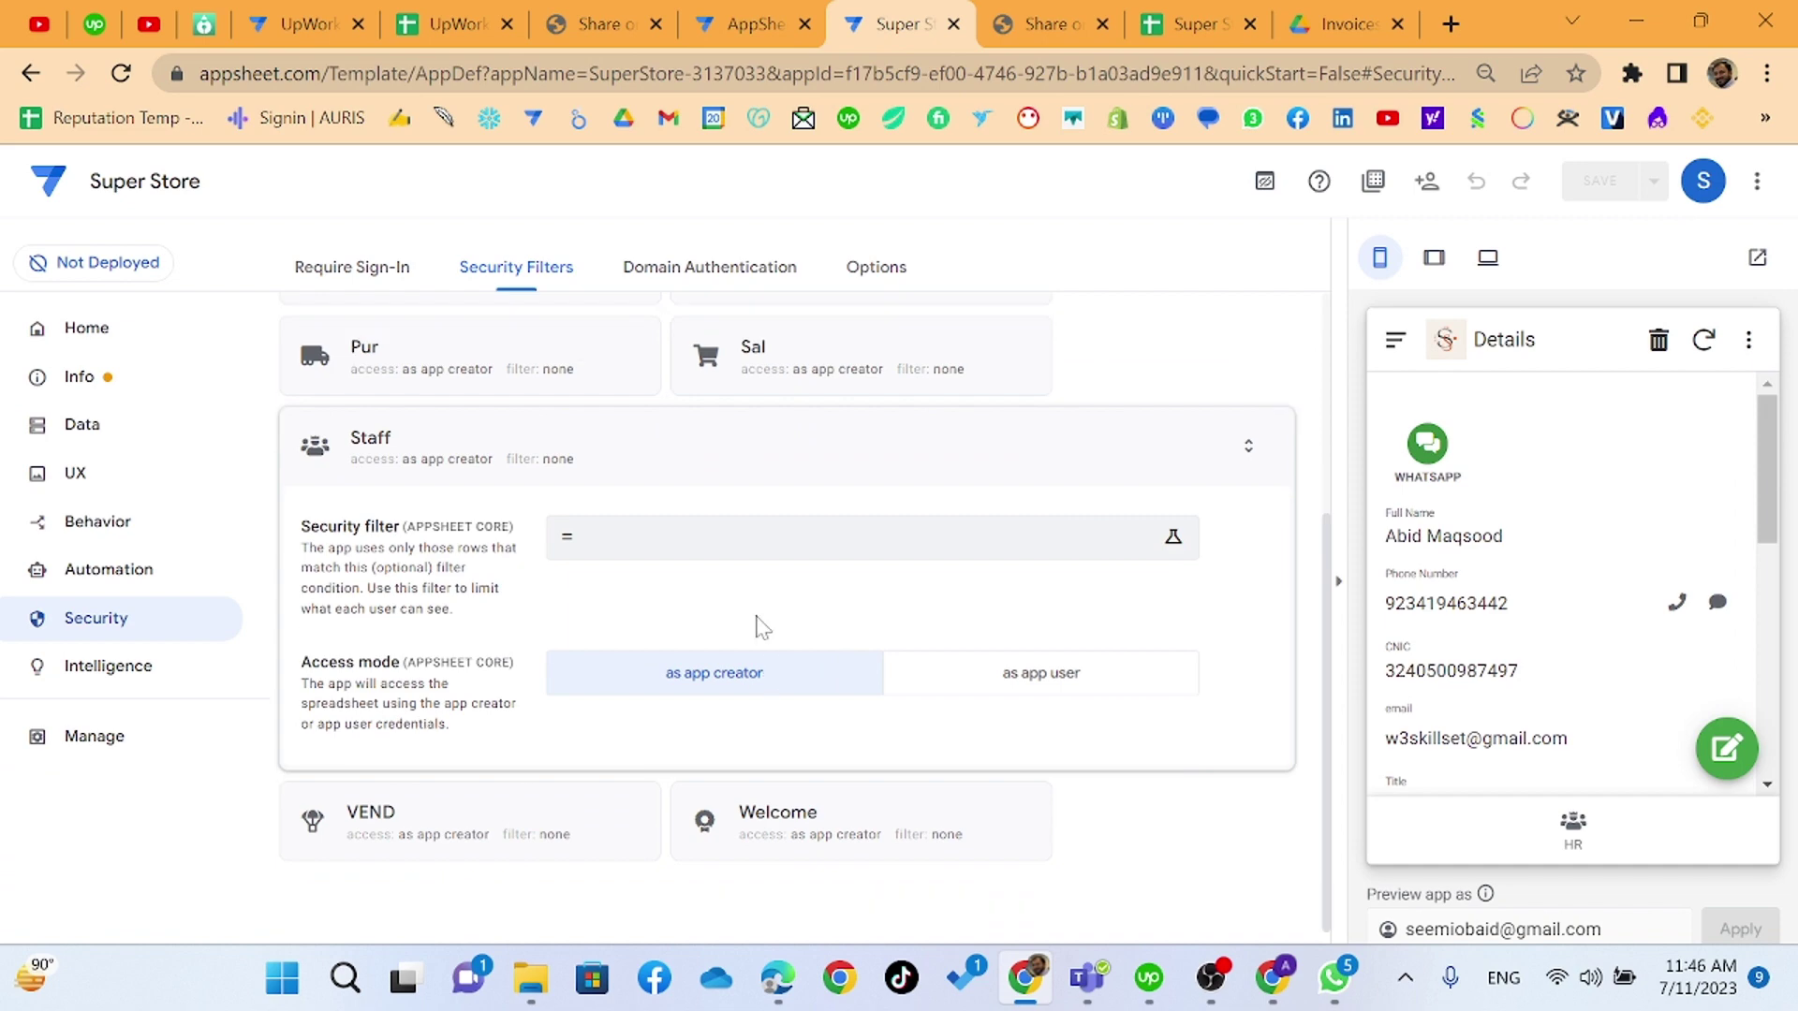
left_click(683, 548)
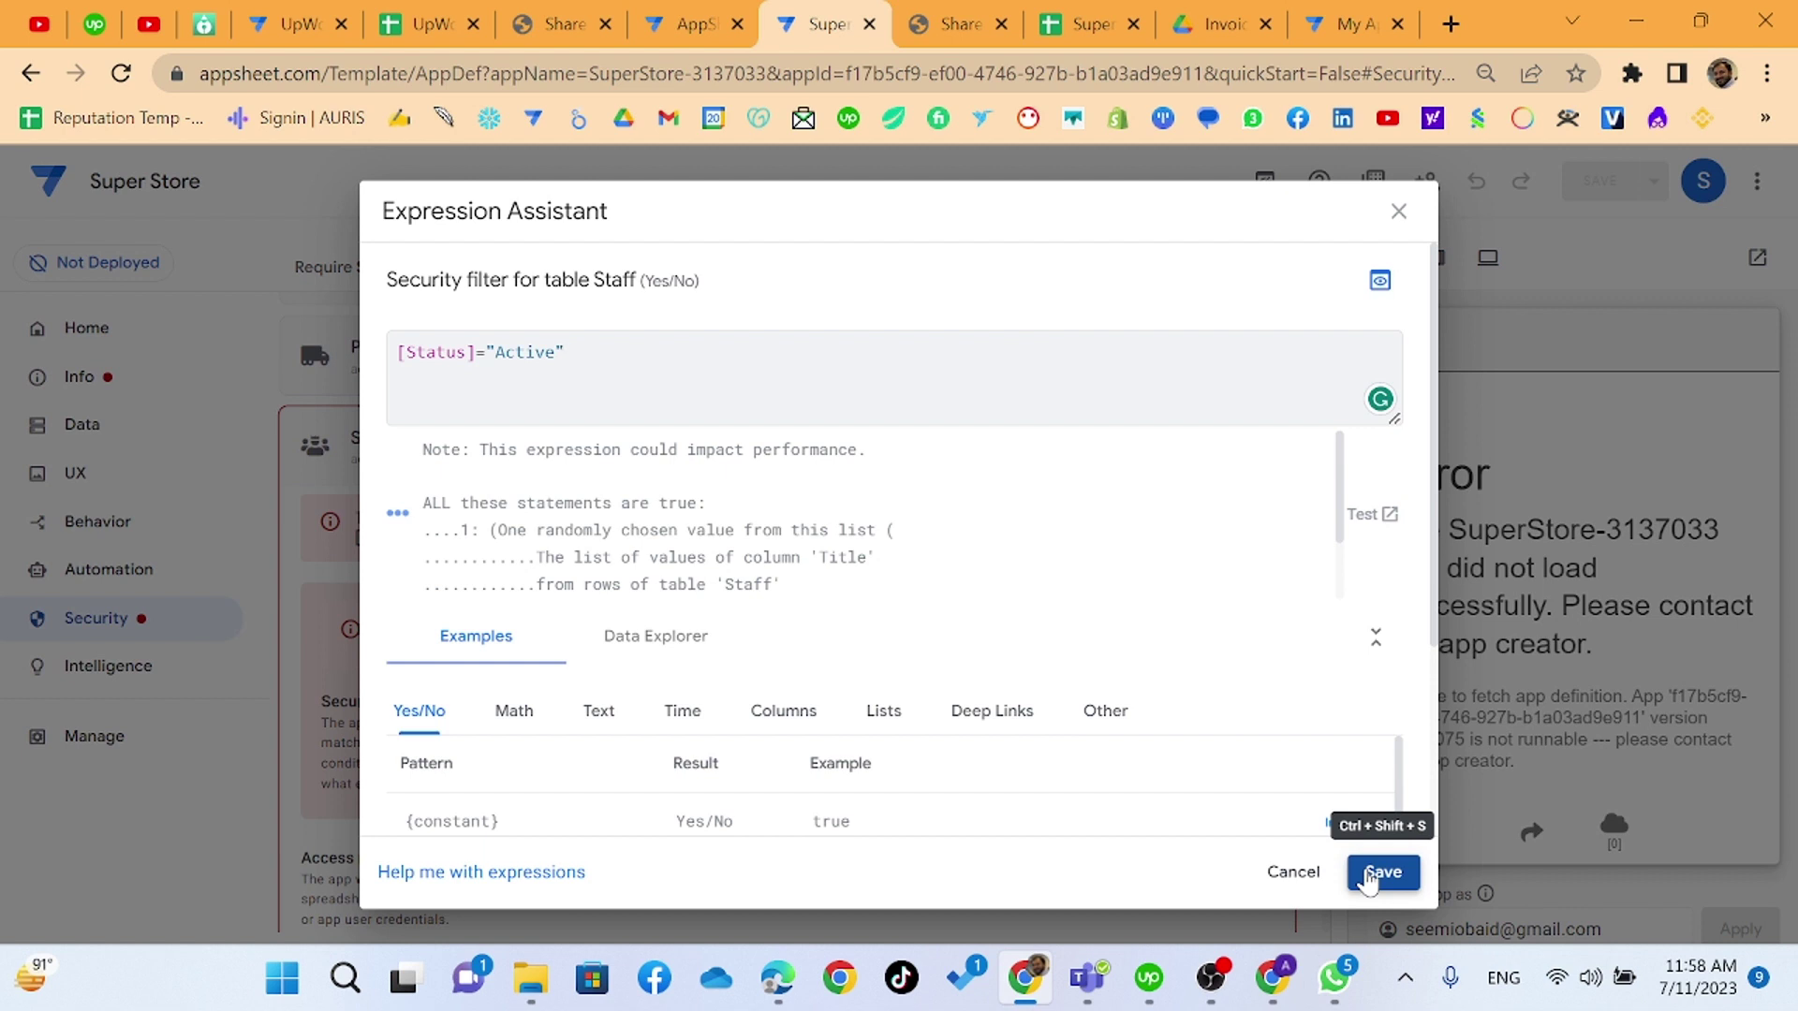
scroll(682, 447, "down", 1)
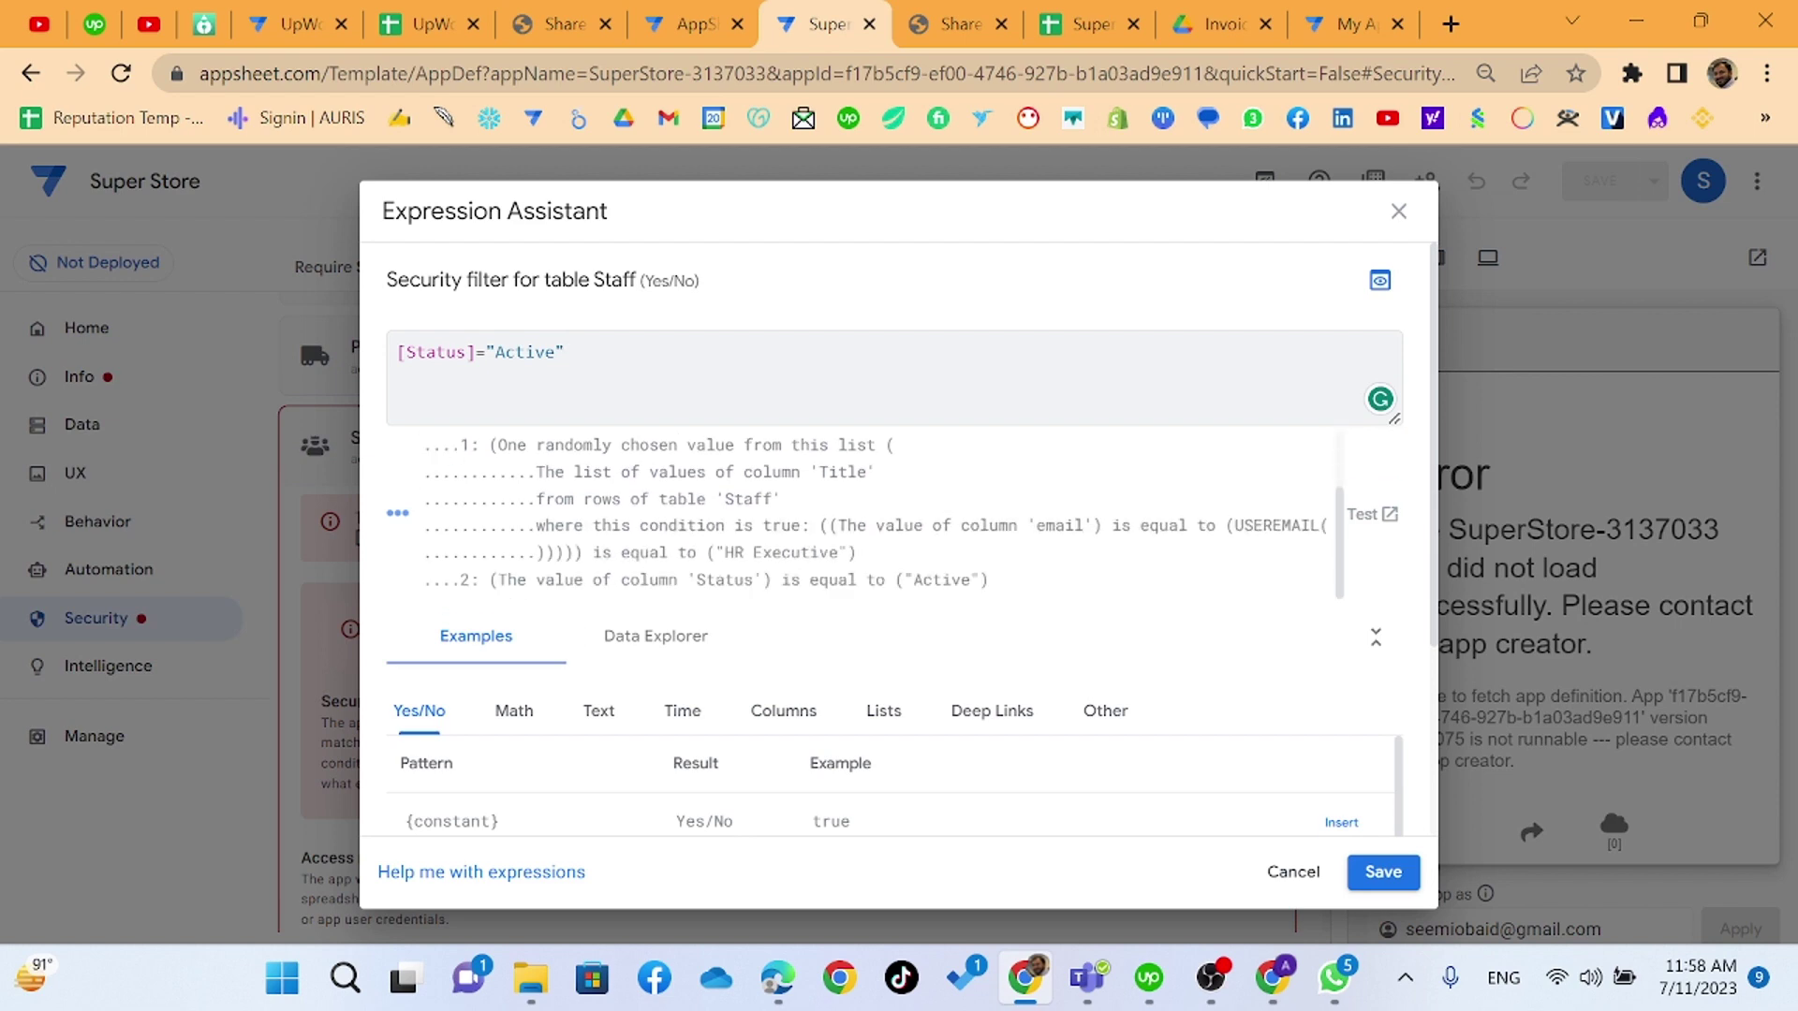
scroll(682, 448, "up", 1)
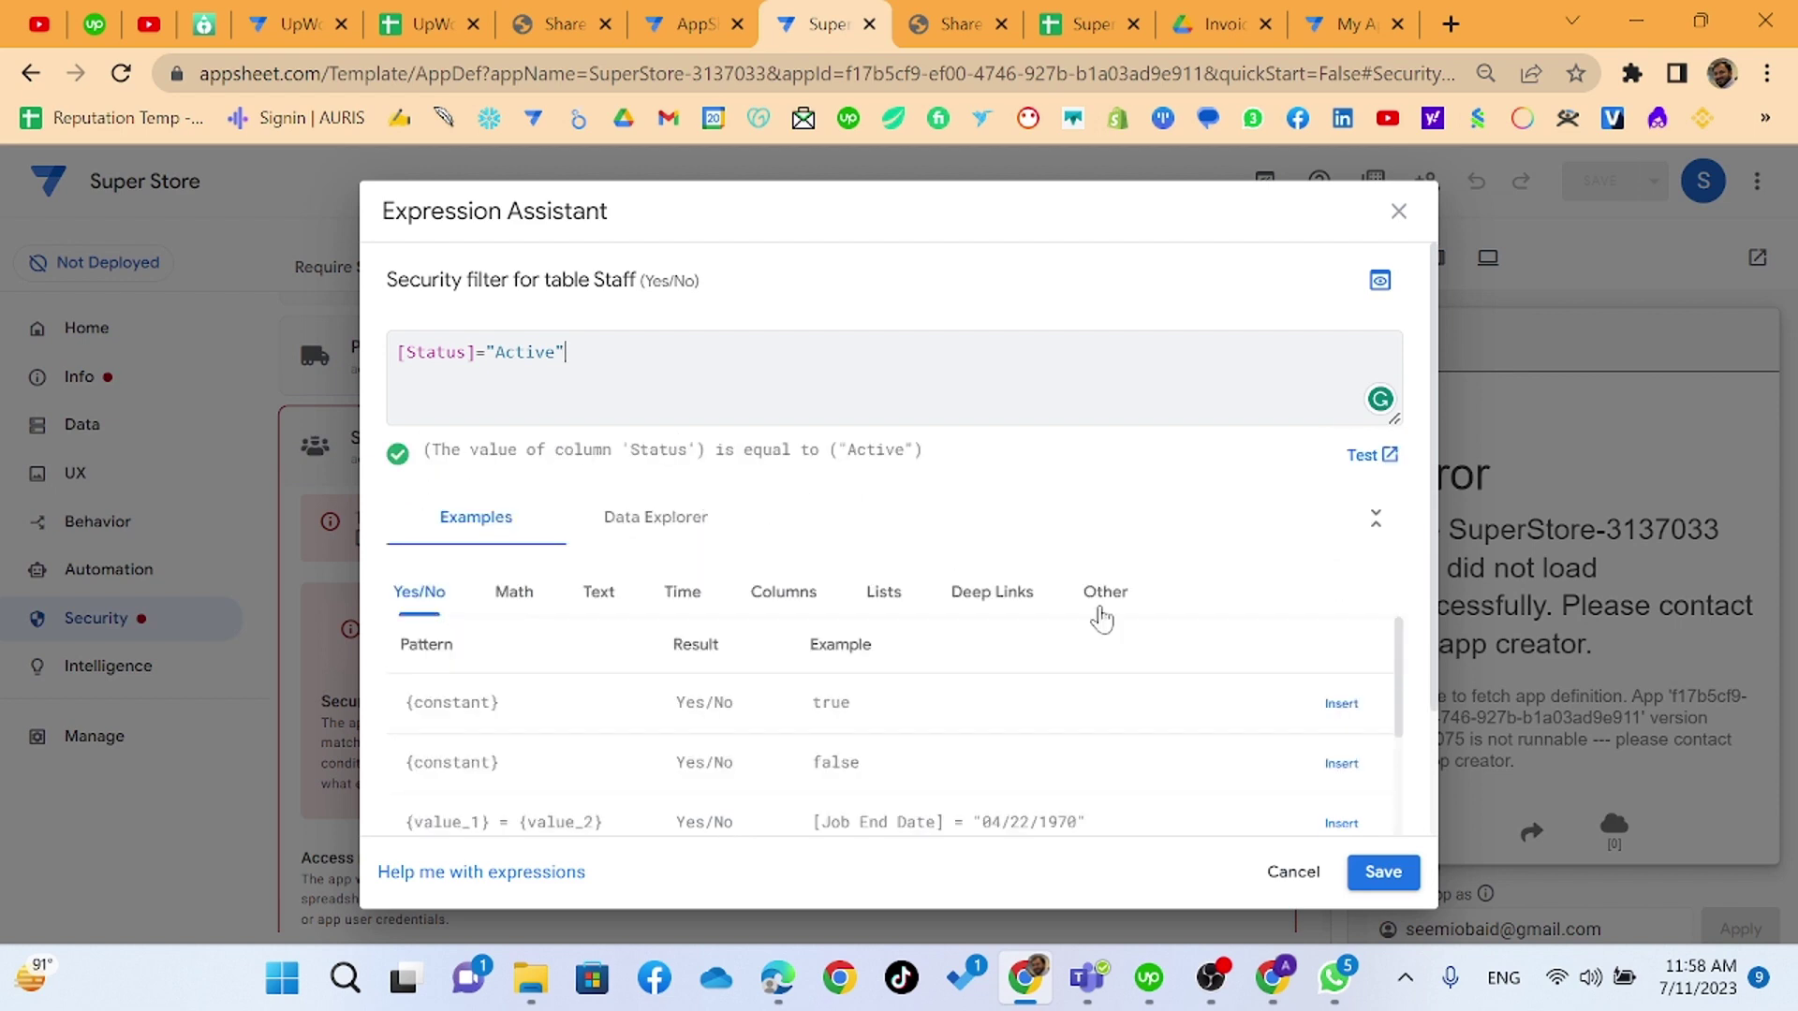
left_click(1367, 869)
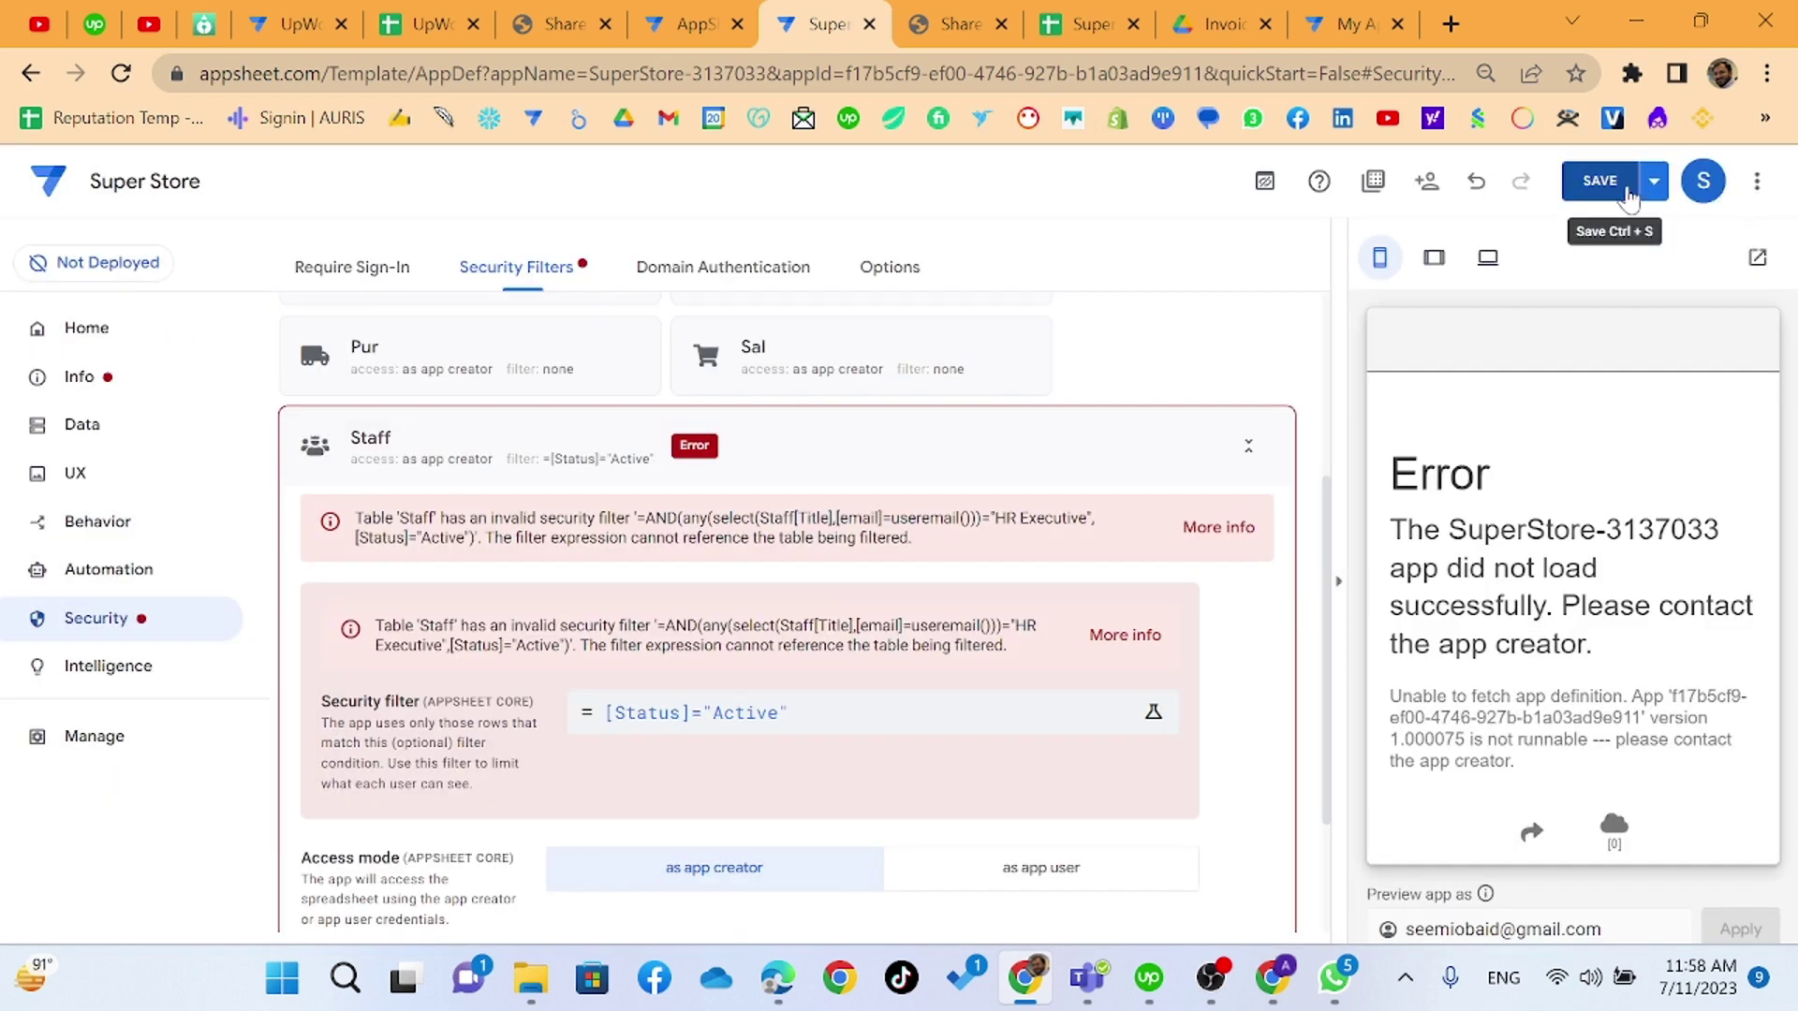
left_click(1599, 181)
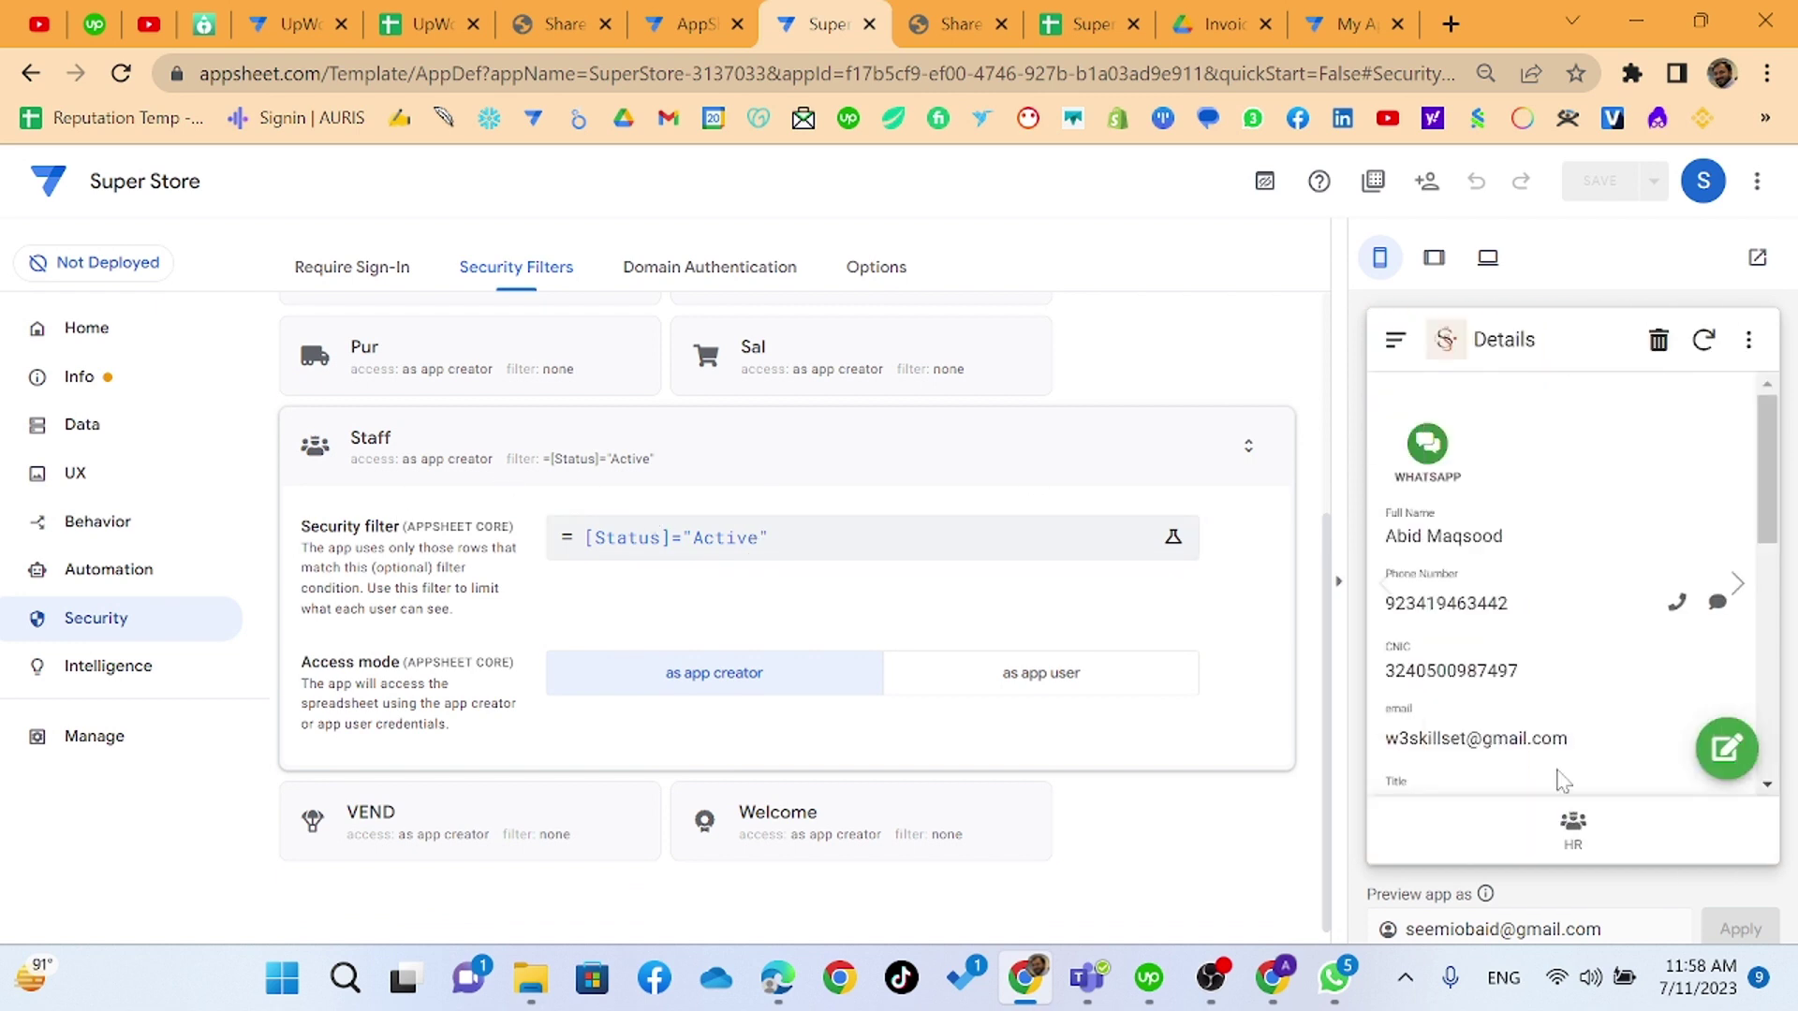
- Check the preview's HR staff list, then reopen the Staff filter expression [Status]="Active"
left_click(1572, 825)
scroll(1547, 663, "down", 5)
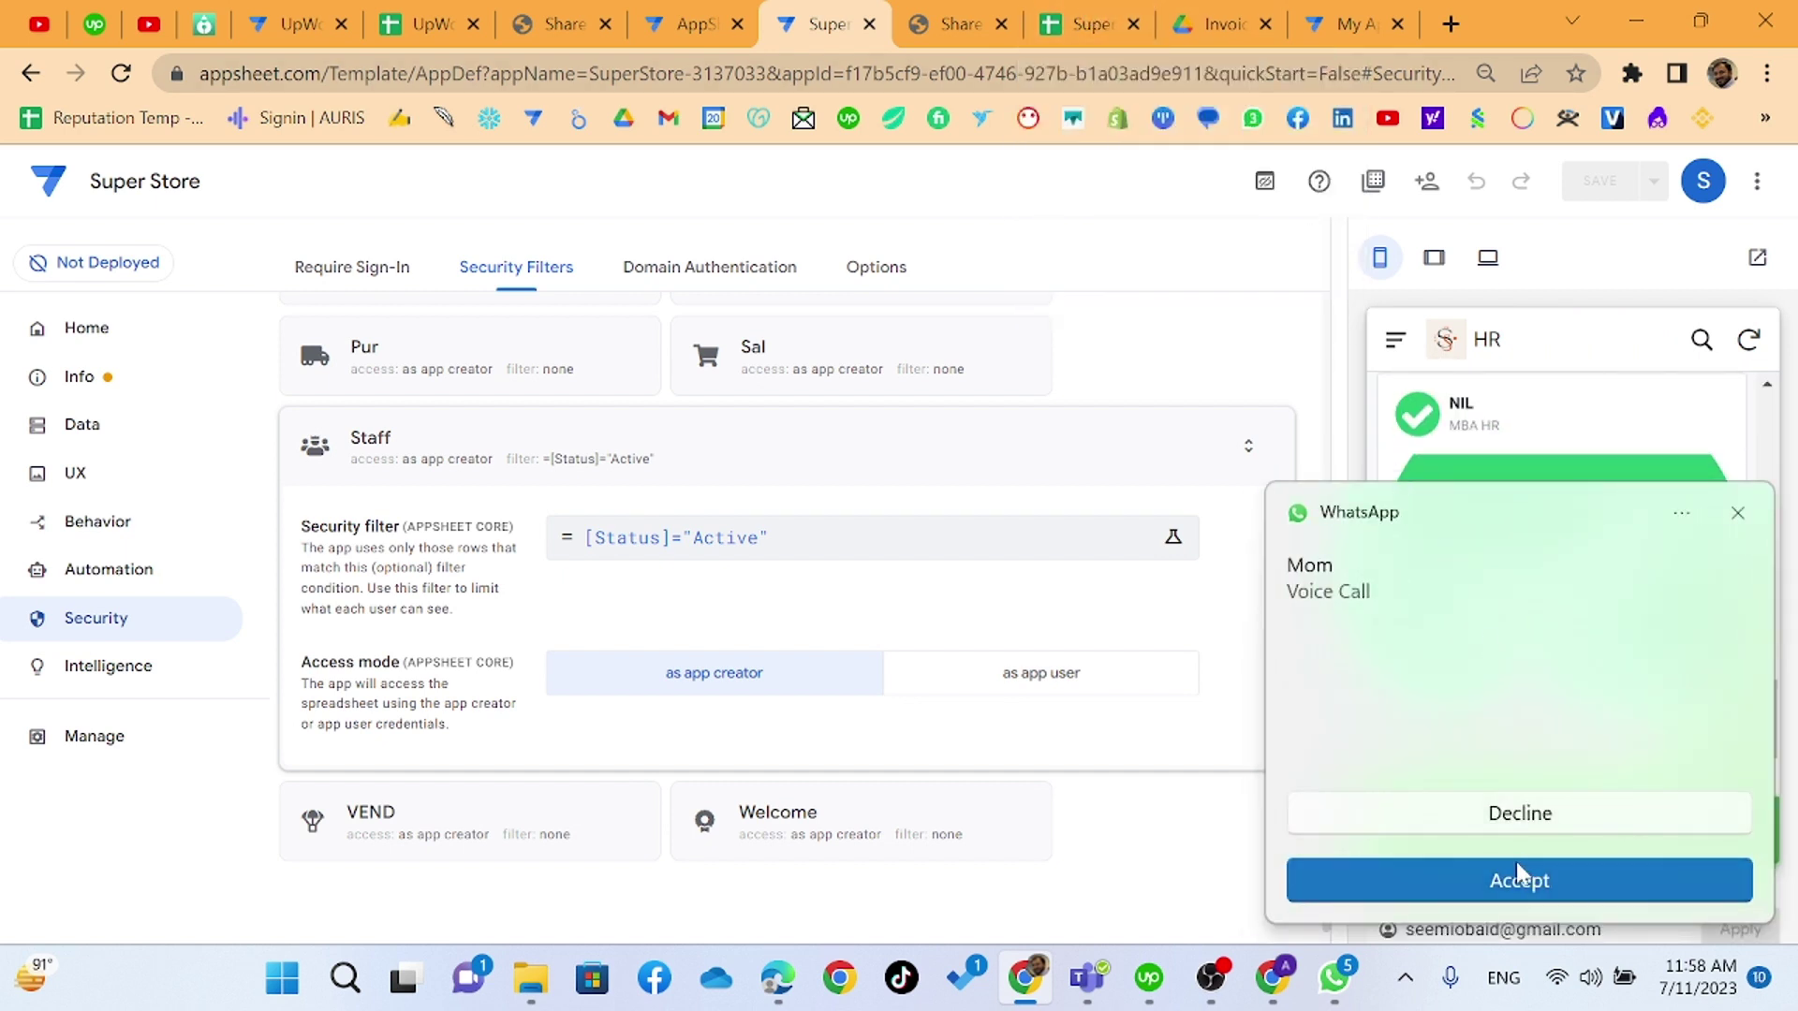
left_click(1524, 826)
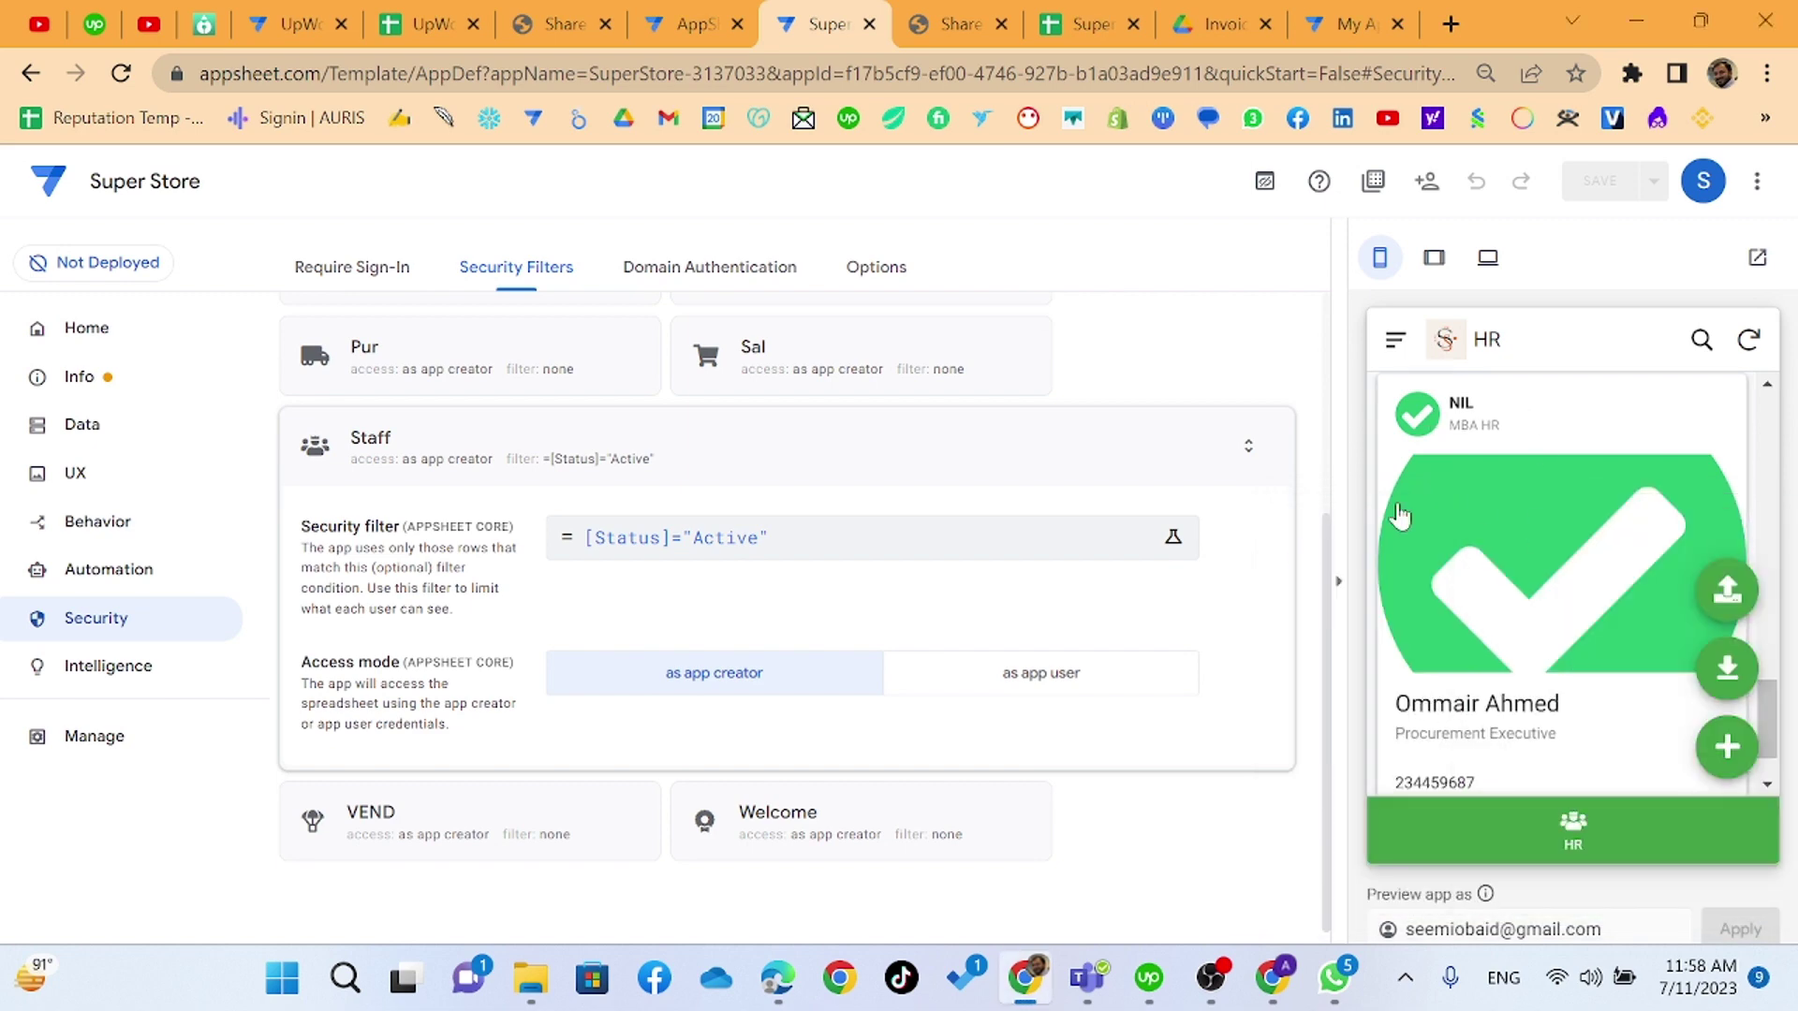
scroll(1414, 623, "down", 1)
scroll(1414, 623, "down", 3)
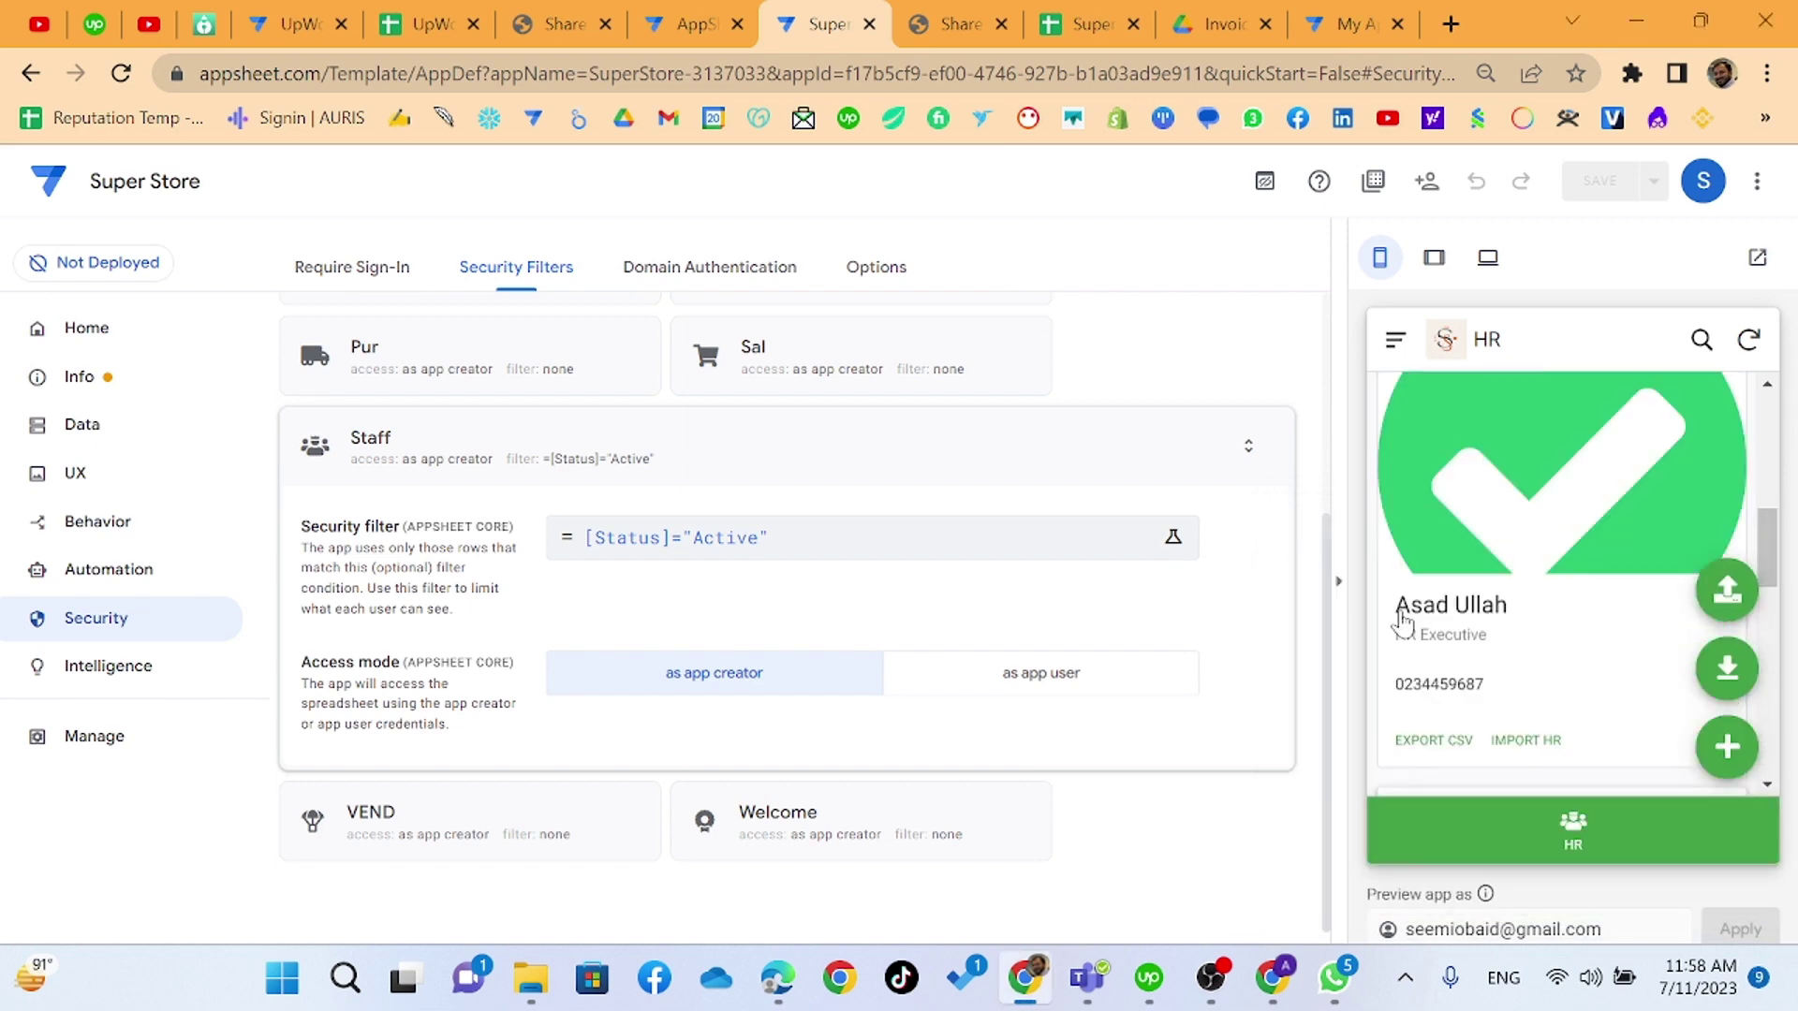
left_click(669, 552)
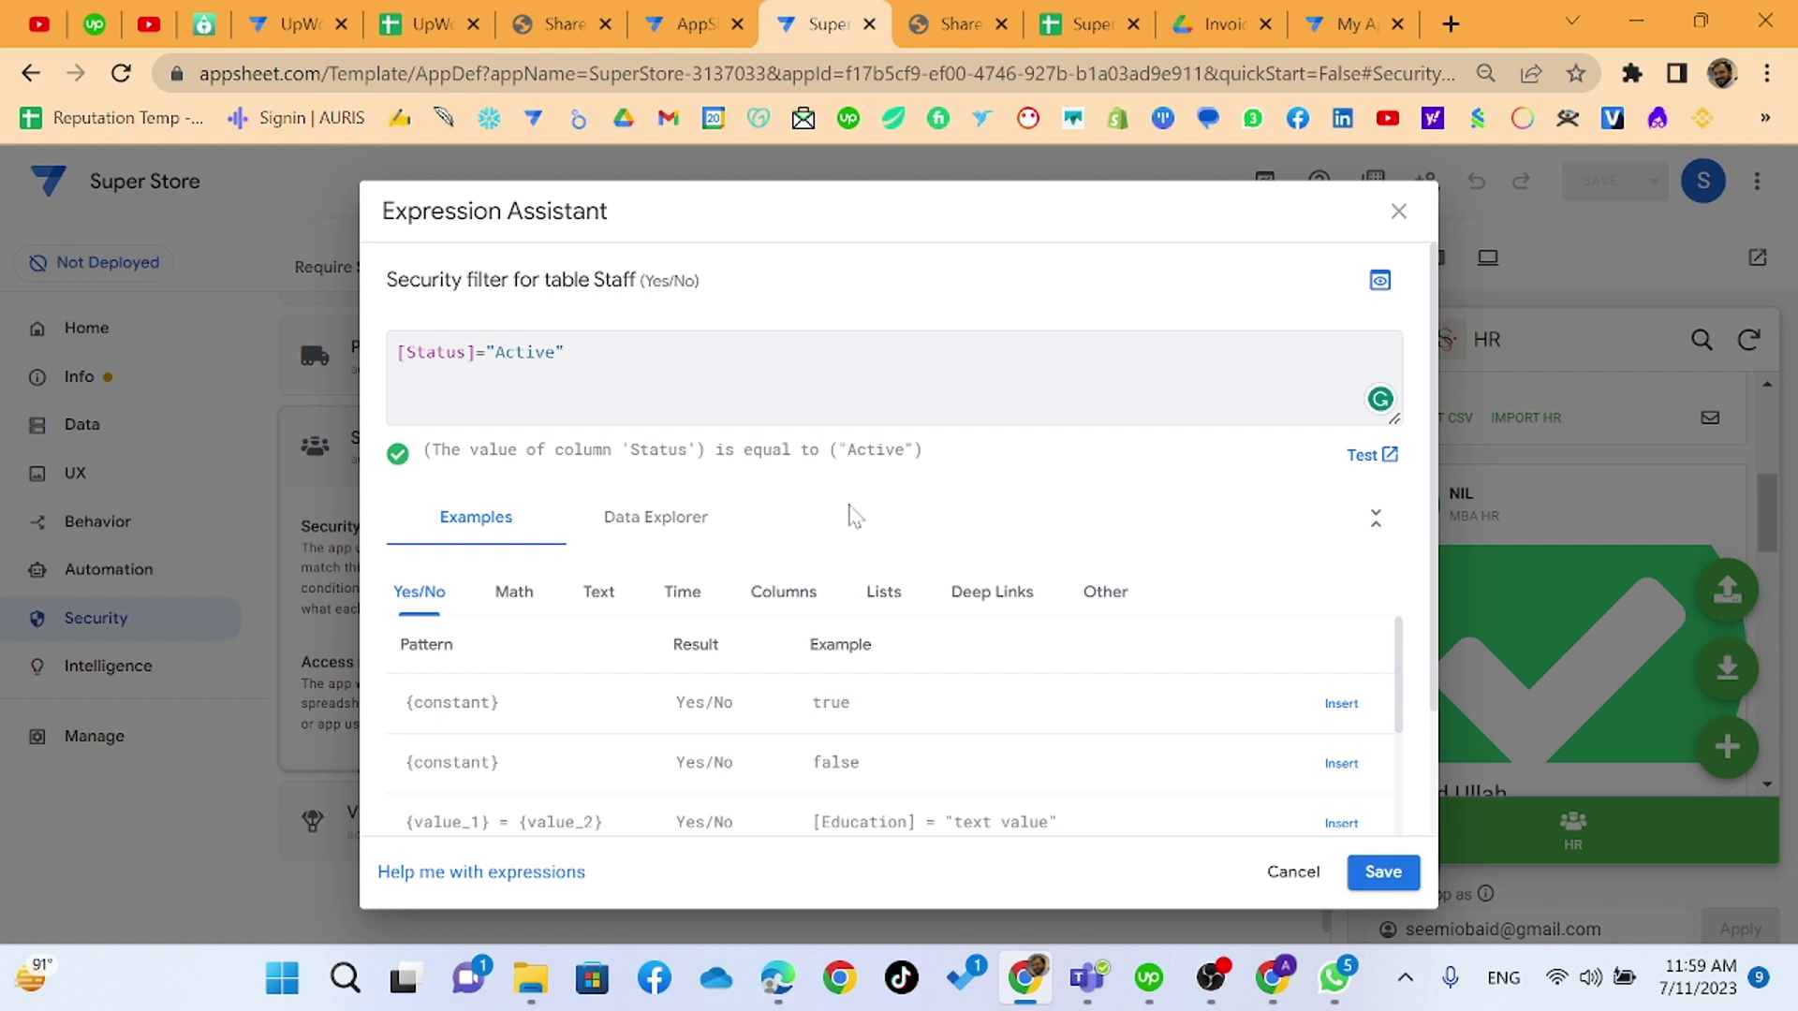
left_click(1210, 977)
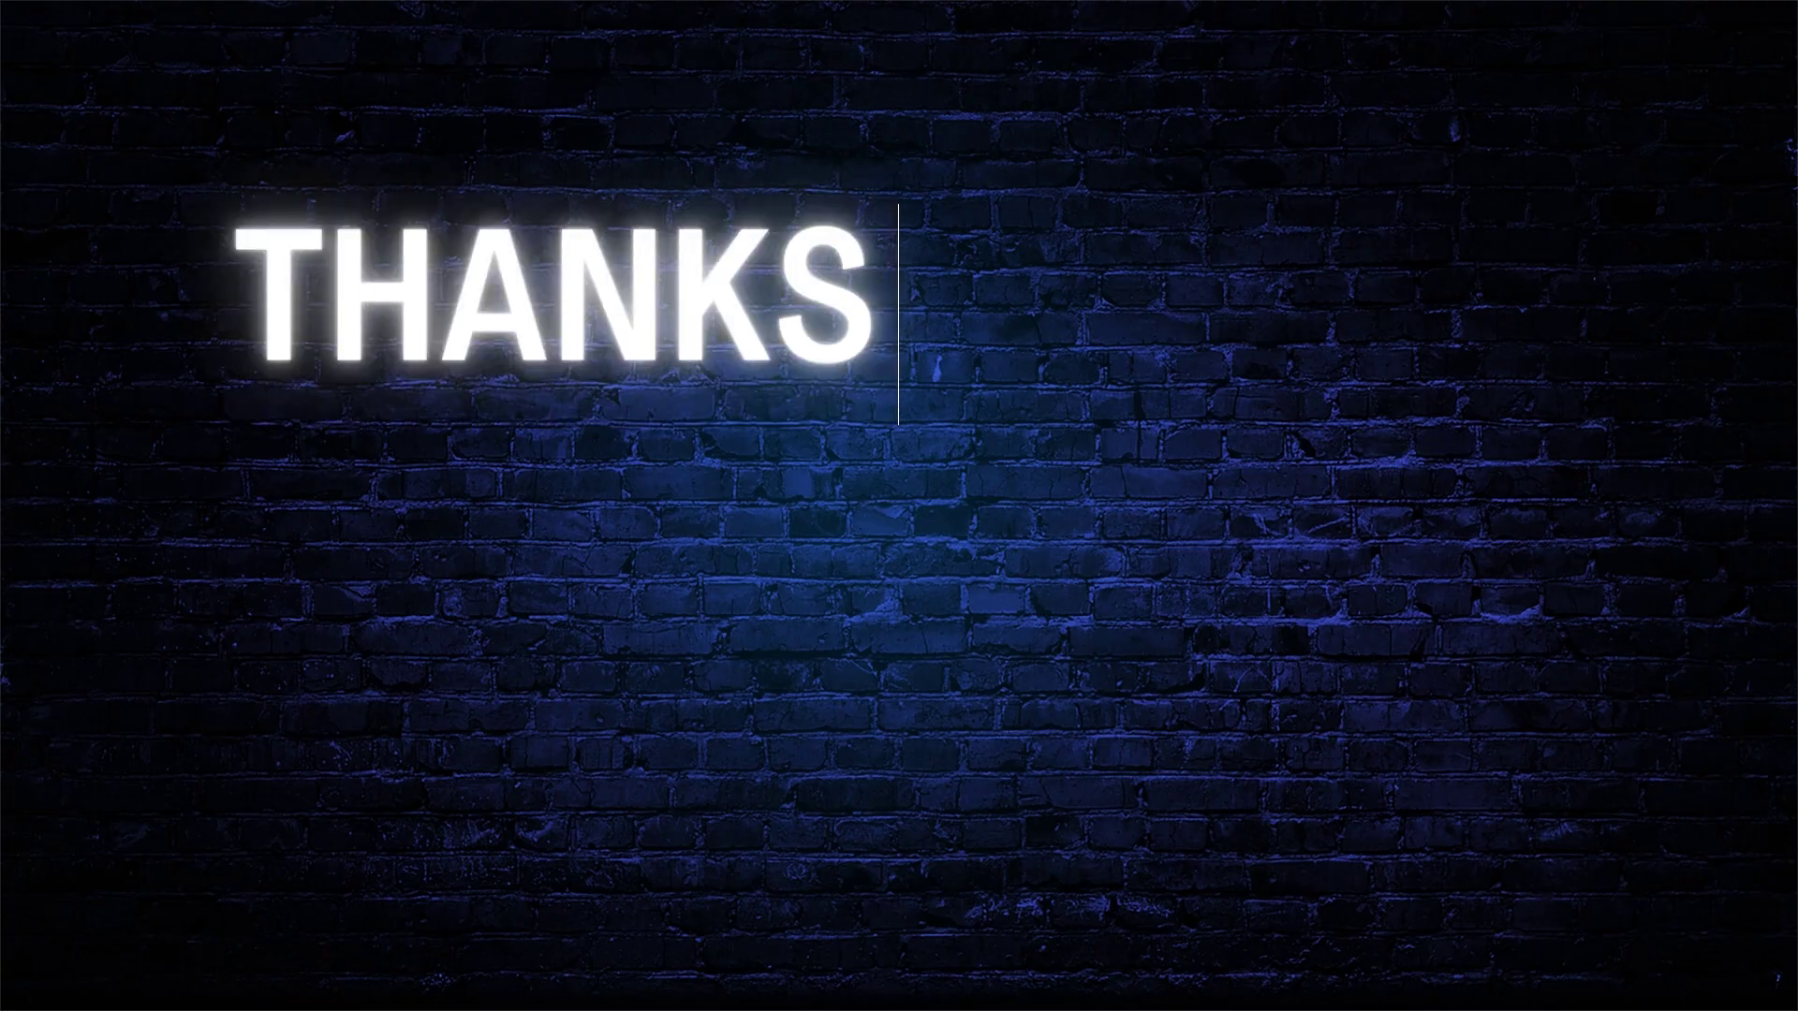